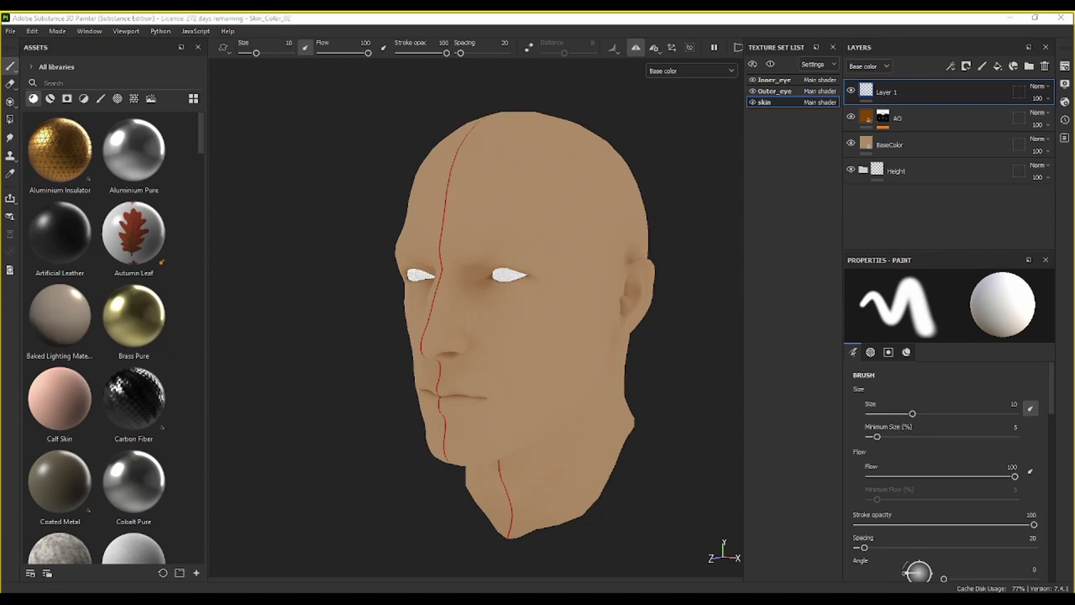
Step: Add the woman's face image with coloured zones from the colorzone folder to the always-on-top reference board
{"action": "key", "text": "ctrl+shift+a"}
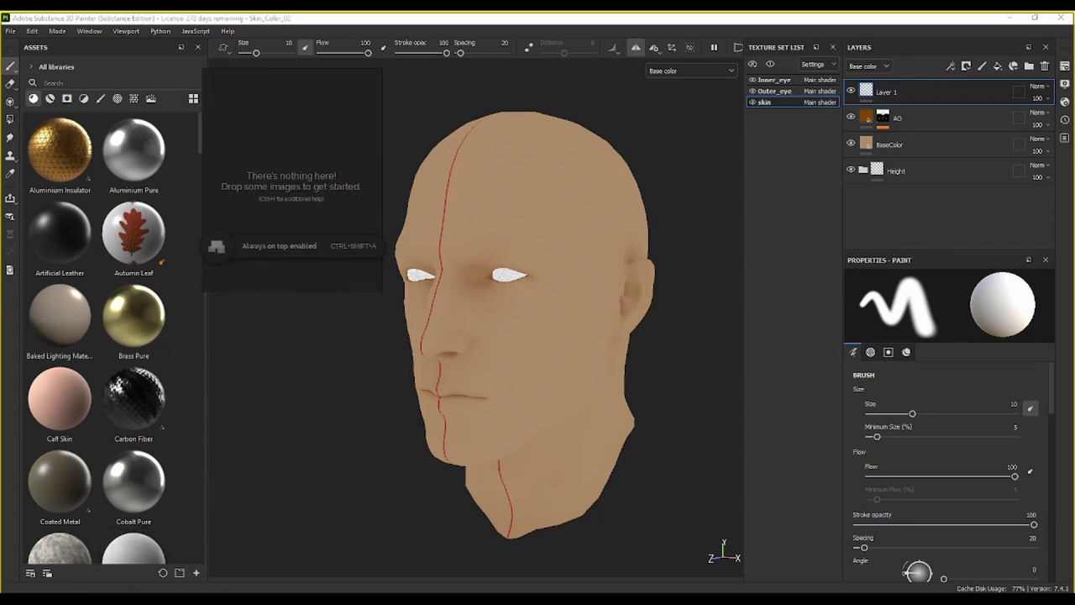
{"action": "key", "text": "super+e"}
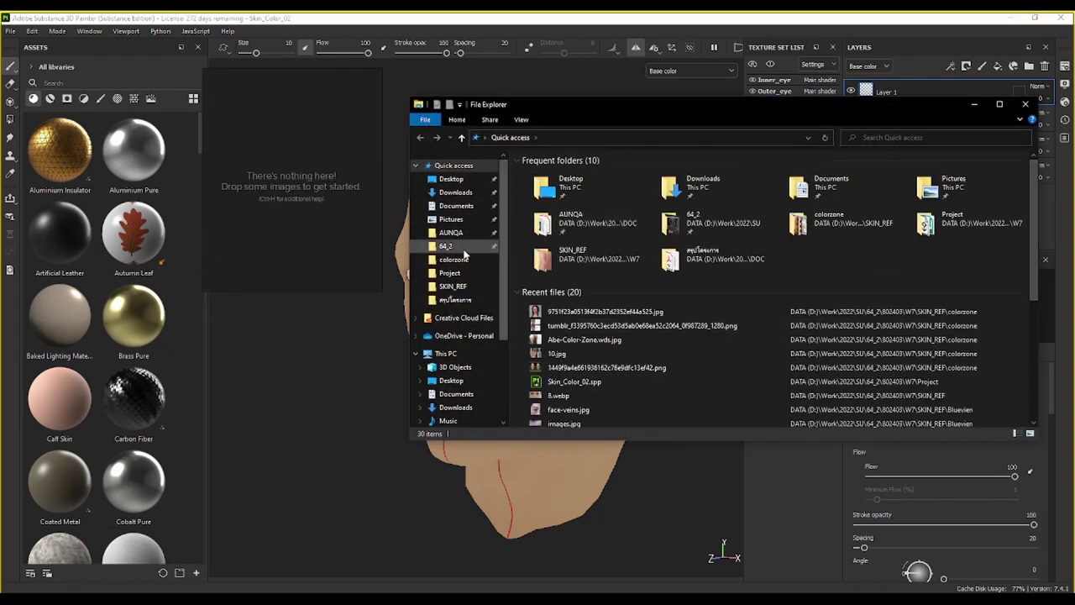
{"action": "left_click", "coordinate": [446, 246]}
{"action": "left_click", "coordinate": [453, 259]}
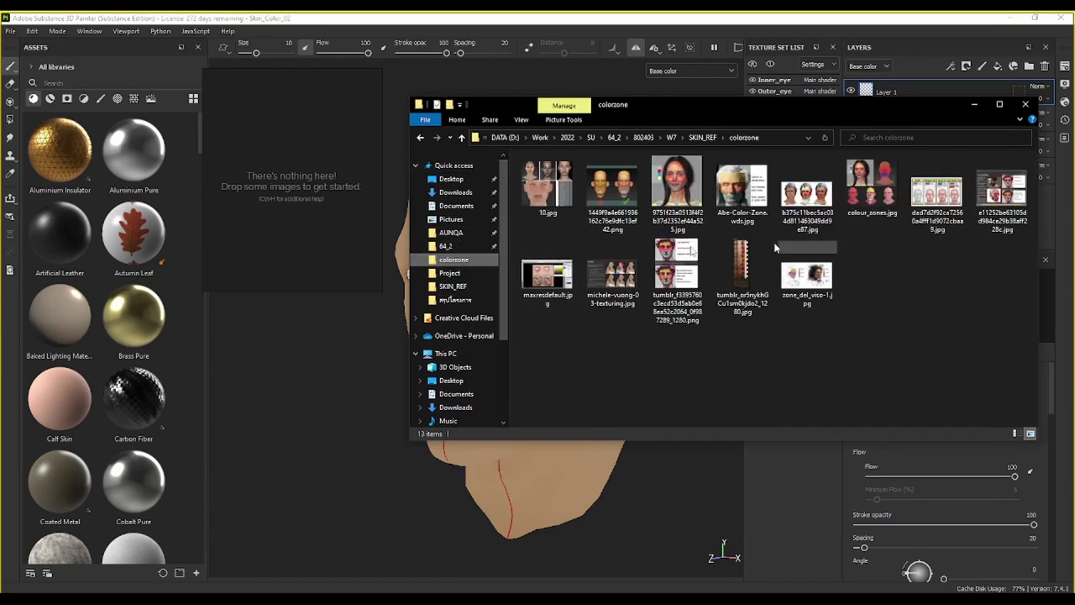
{"action": "left_click_drag", "start_coordinate": [676, 189], "coordinate": [295, 185]}
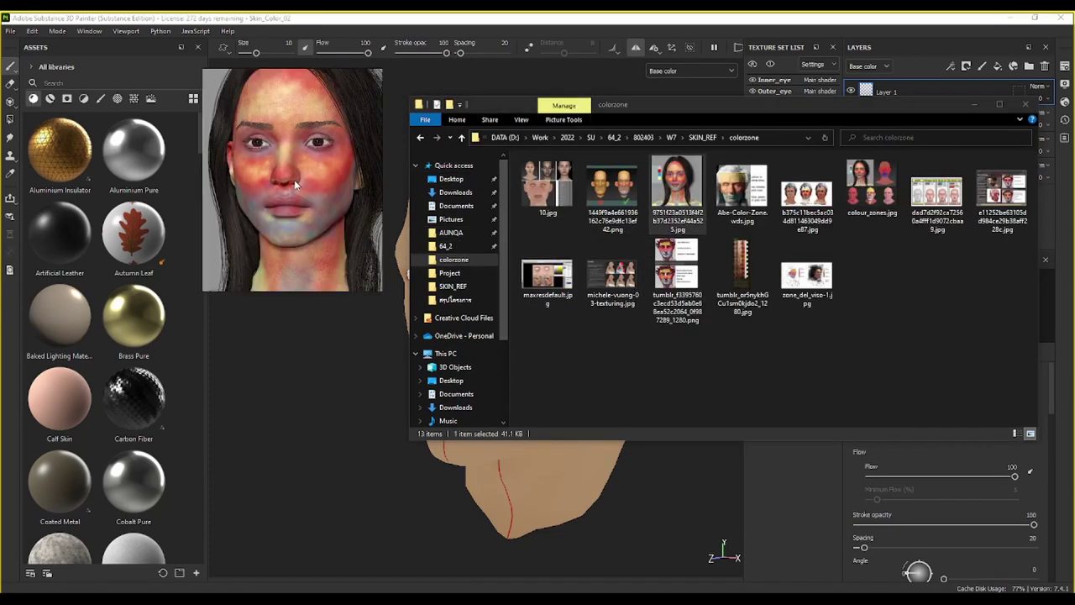
{"action": "scroll", "coordinate": [302, 161], "scroll_direction": "down", "scroll_amount": 3}
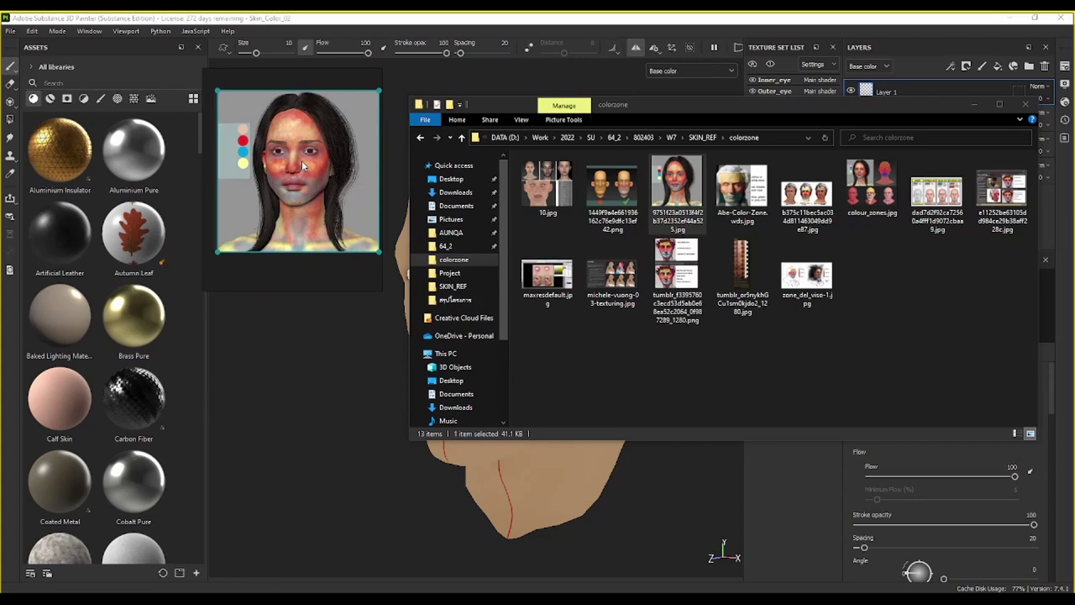
{"action": "scroll", "coordinate": [302, 162], "scroll_direction": "up", "scroll_amount": 3}
{"action": "scroll", "coordinate": [310, 156], "scroll_direction": "down", "scroll_amount": 2}
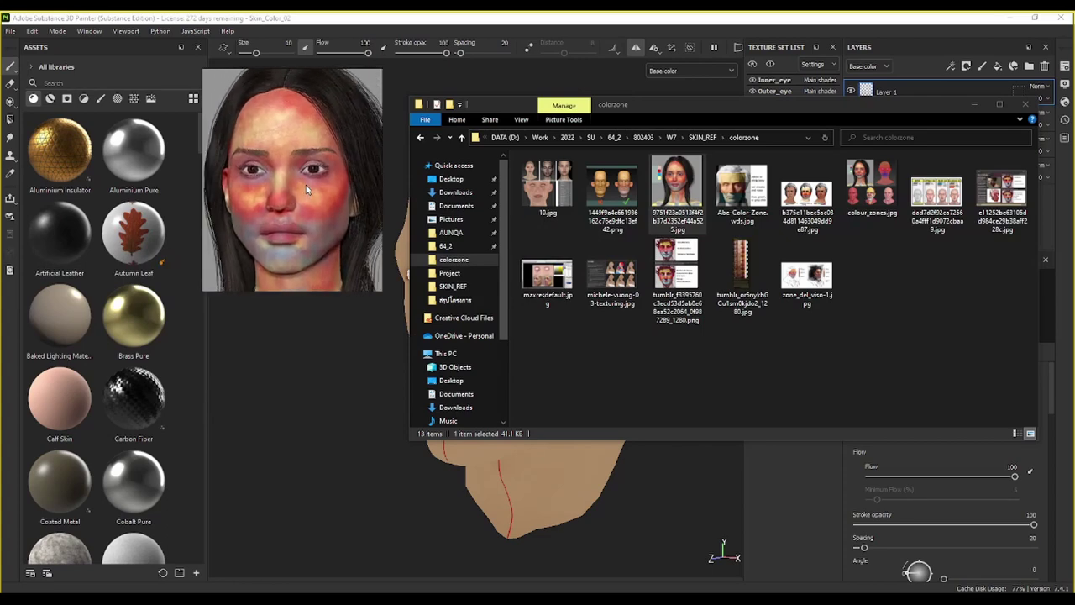
{"action": "left_click", "coordinate": [972, 103]}
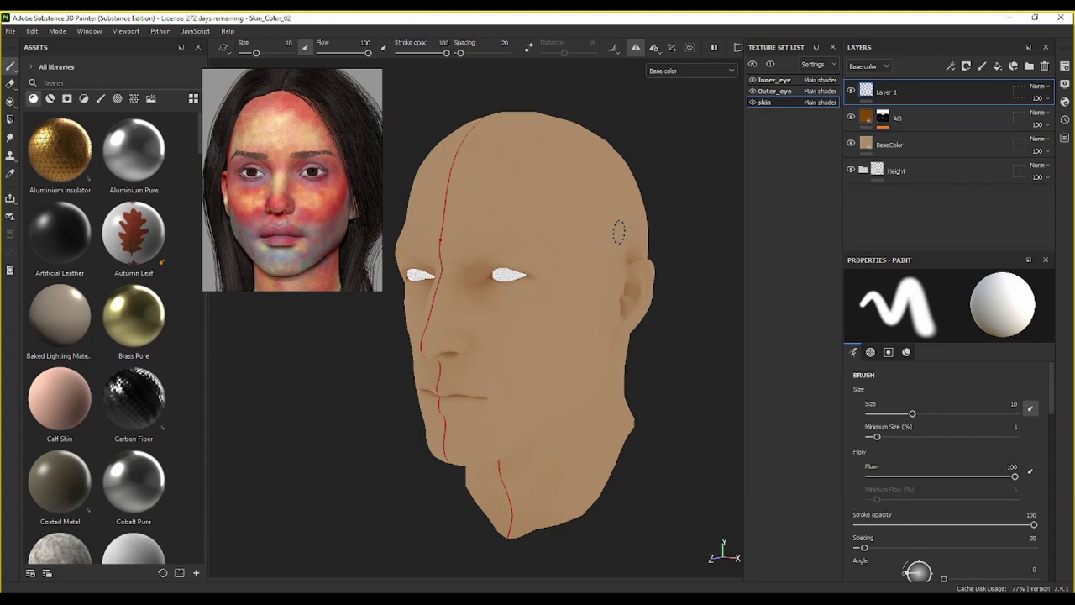
Step: Show the brush assets and test the current brush with a stroke on the forehead, then undo it
{"action": "left_click", "coordinate": [101, 98]}
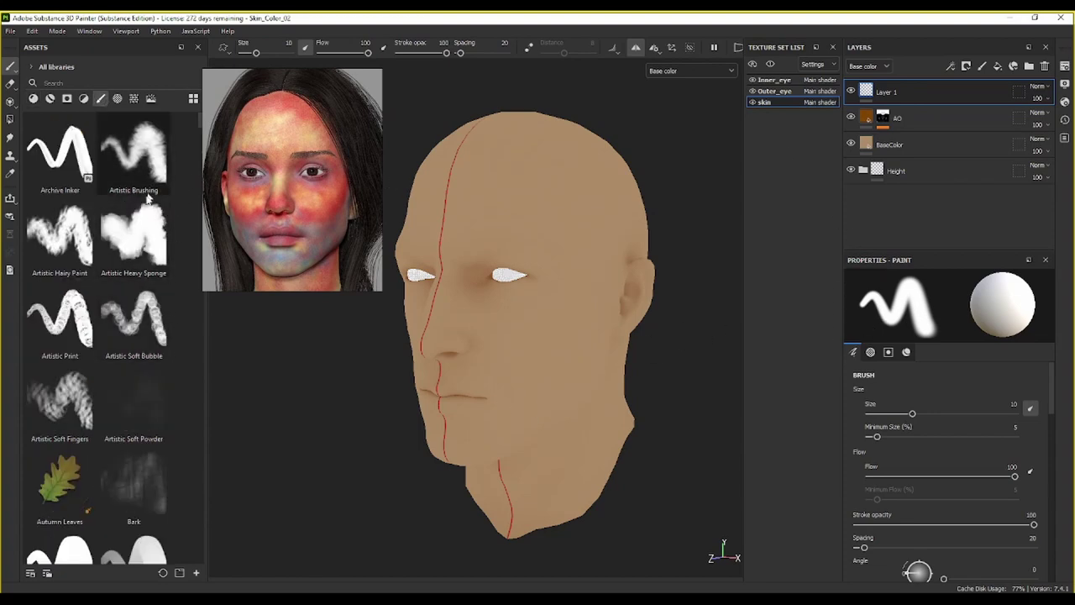
{"action": "key", "text": "super+h"}
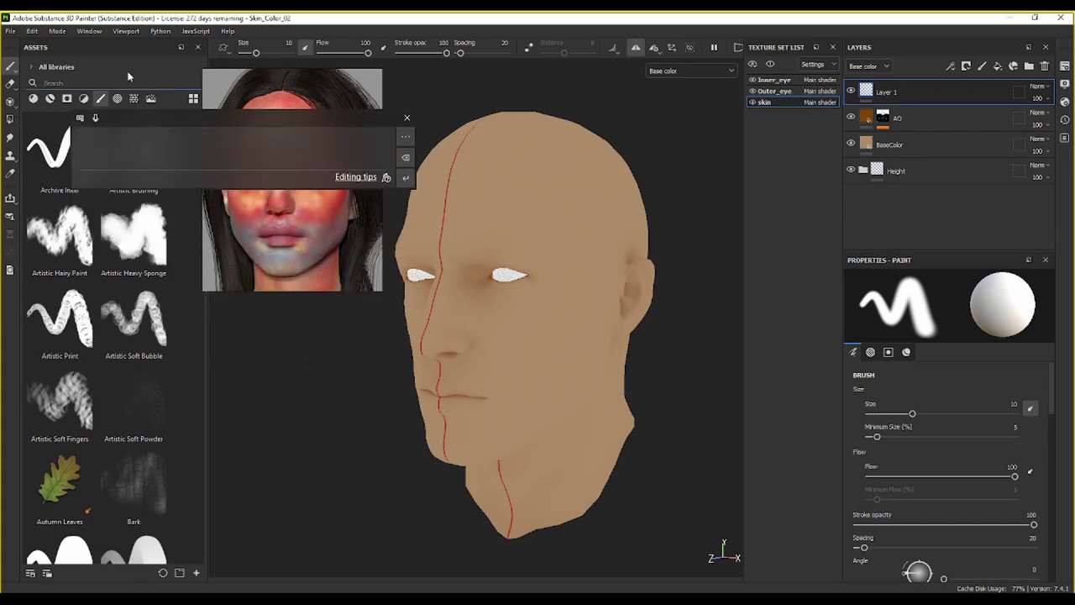
{"action": "left_click", "coordinate": [407, 118]}
{"action": "left_click_drag", "start_coordinate": [518, 221], "coordinate": [565, 221]}
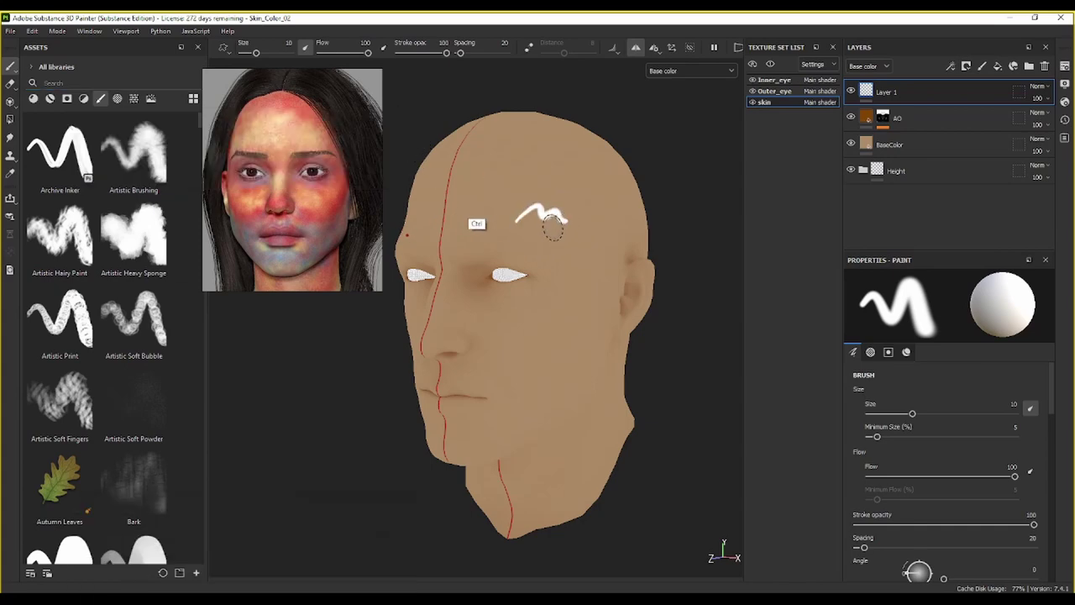
{"action": "key", "text": "ctrl+z"}
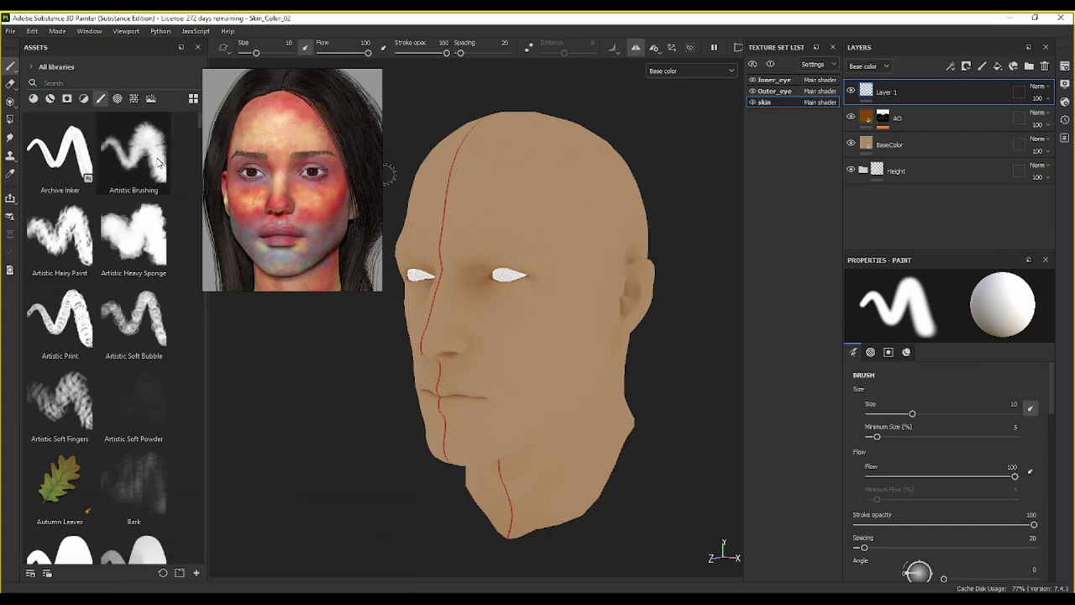
Step: Search the brushes for "dirt", try the Dirt 1 brush on the cheek and undo the test stroke
{"action": "left_click", "coordinate": [163, 84]}
{"action": "type", "text": "a"}
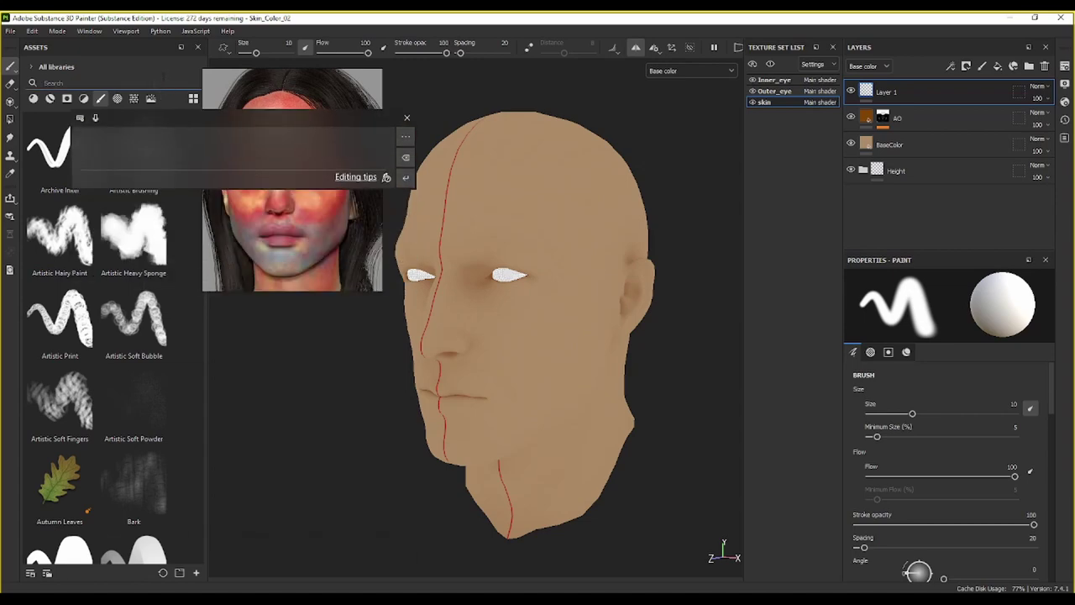
{"action": "type", "text": "irt"}
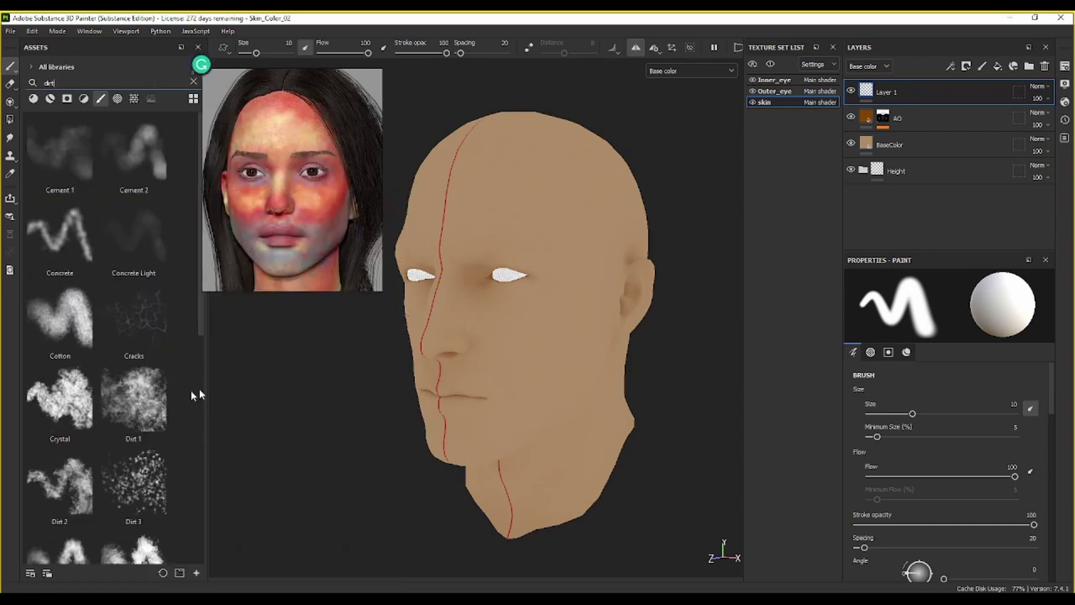
{"action": "left_click", "coordinate": [133, 399]}
{"action": "mouse_move", "coordinate": [564, 293]}
{"action": "left_mouse_down"}
{"action": "mouse_move", "coordinate": [585, 318]}
{"action": "mouse_move", "coordinate": [525, 335]}
{"action": "mouse_move", "coordinate": [594, 296]}
{"action": "left_mouse_up"}
{"action": "key", "text": "ctrl+z"}
{"action": "key", "text": "ctrl+z"}
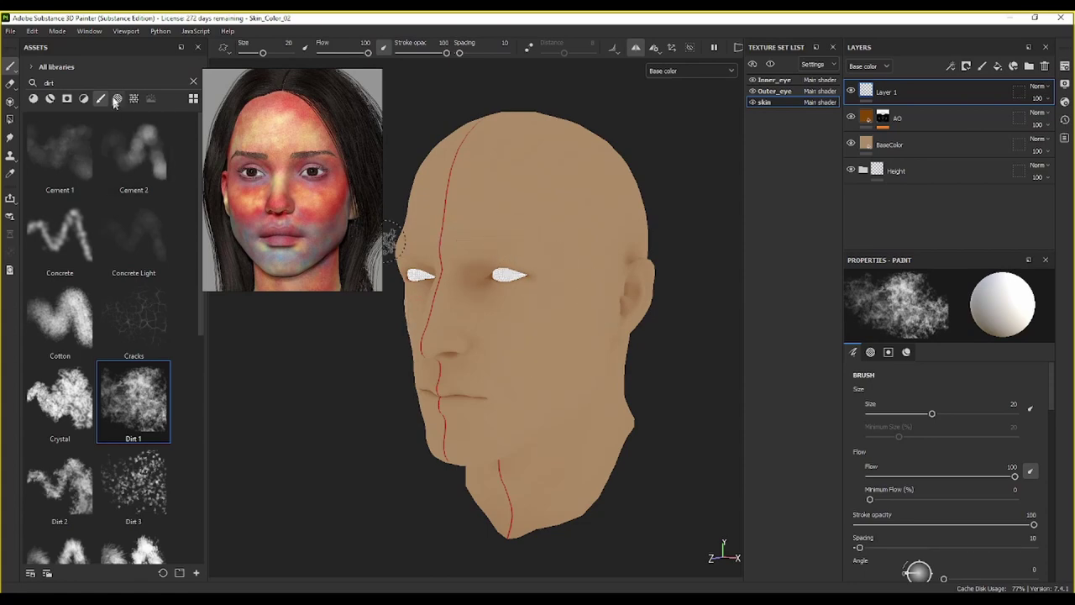
Step: Search the brushes for "cott", try the Cotton brush on the cheek and undo the test stroke
{"action": "left_click_drag", "start_coordinate": [115, 81], "coordinate": [34, 83]}
{"action": "type", "text": "cel"}
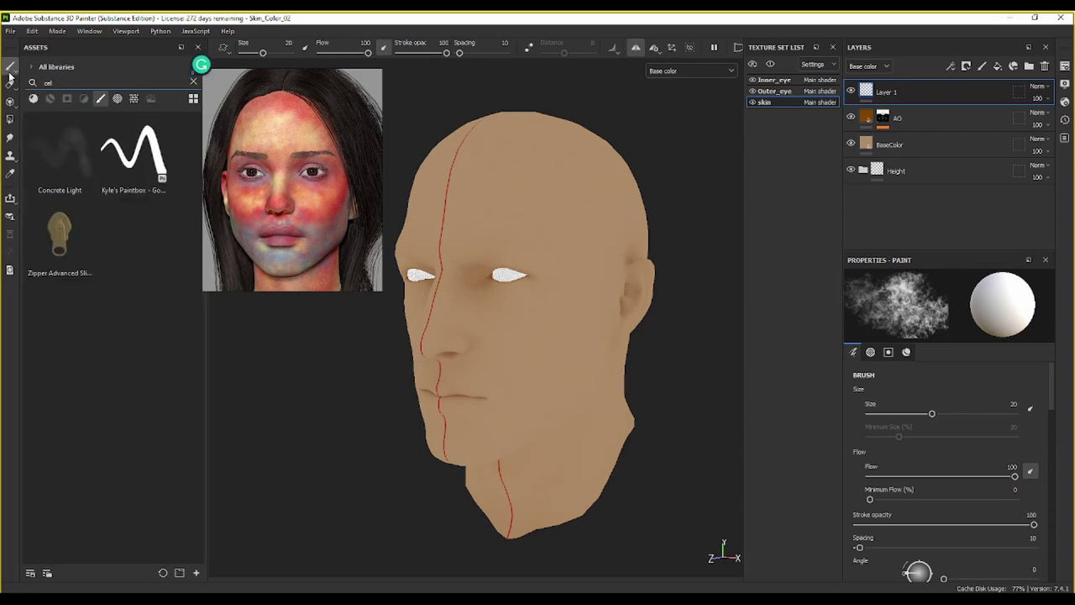
{"action": "key", "text": "BackSpace"}
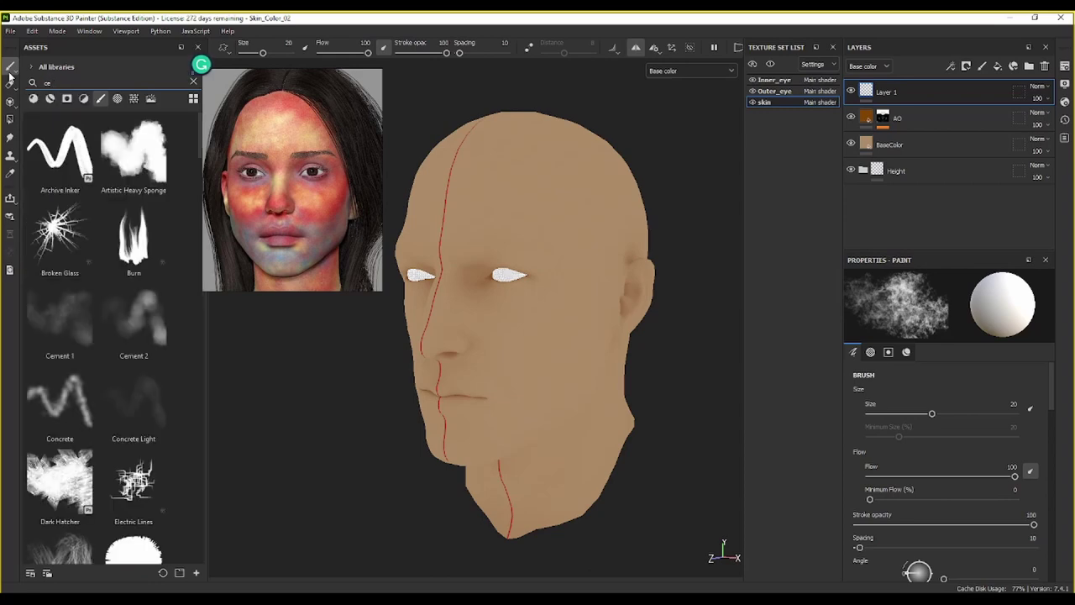
{"action": "key", "text": "BackSpace"}
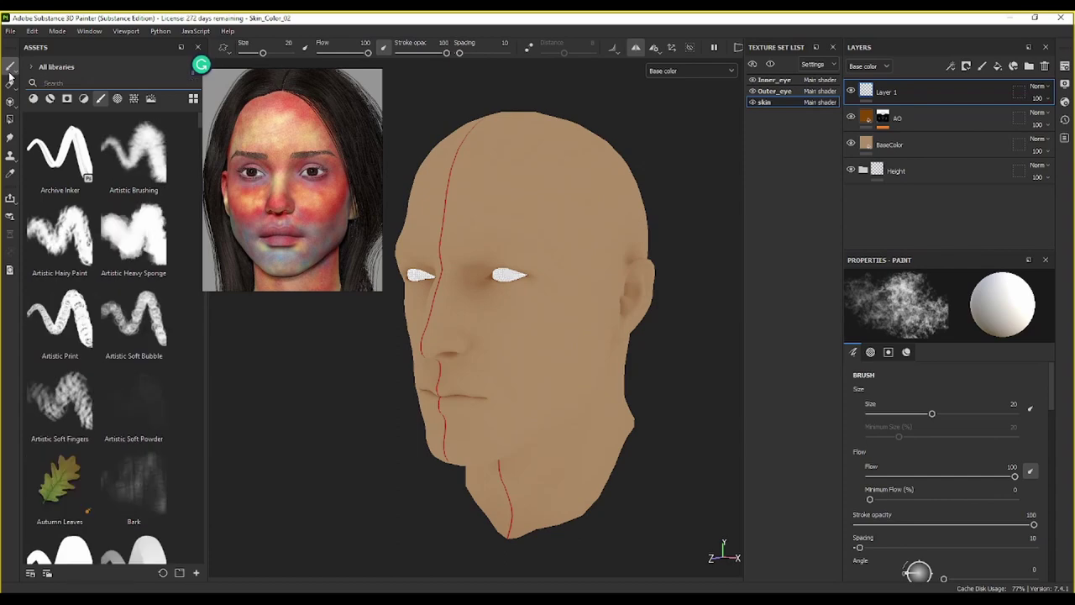
{"action": "type", "text": "ot"}
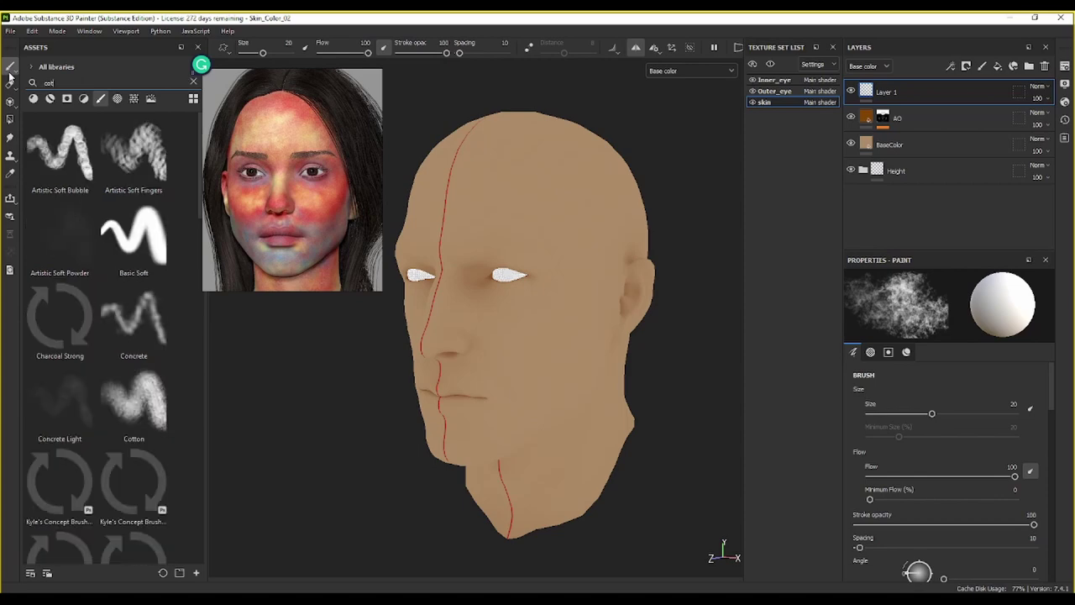
{"action": "type", "text": "t"}
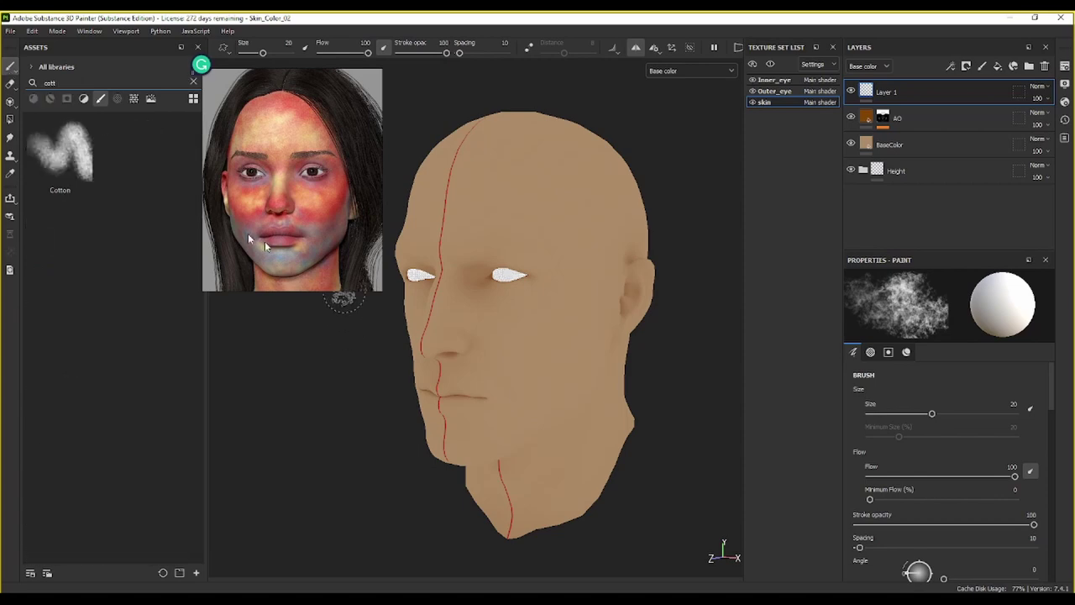
{"action": "left_click", "coordinate": [60, 151]}
{"action": "mouse_move", "coordinate": [551, 305]}
{"action": "left_mouse_down"}
{"action": "mouse_move", "coordinate": [599, 302]}
{"action": "mouse_move", "coordinate": [595, 290]}
{"action": "left_mouse_up"}
{"action": "key", "text": "ctrl+z"}
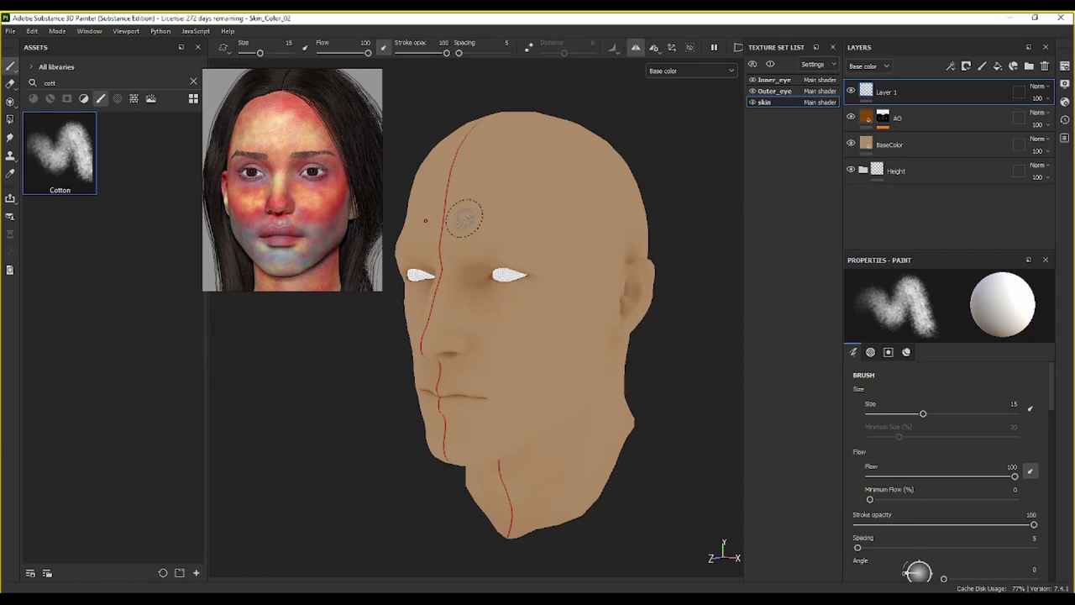
Step: Replace the brush search with "dirt" and select the Dirt 1 brush for painting
{"action": "left_click", "coordinate": [193, 82]}
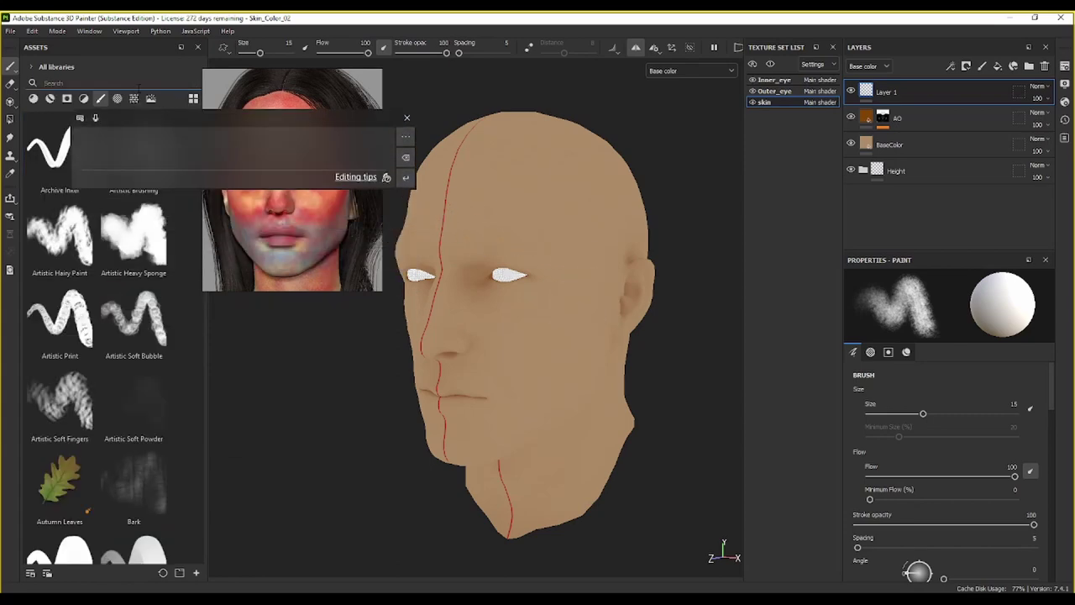
{"action": "type", "text": "dirt"}
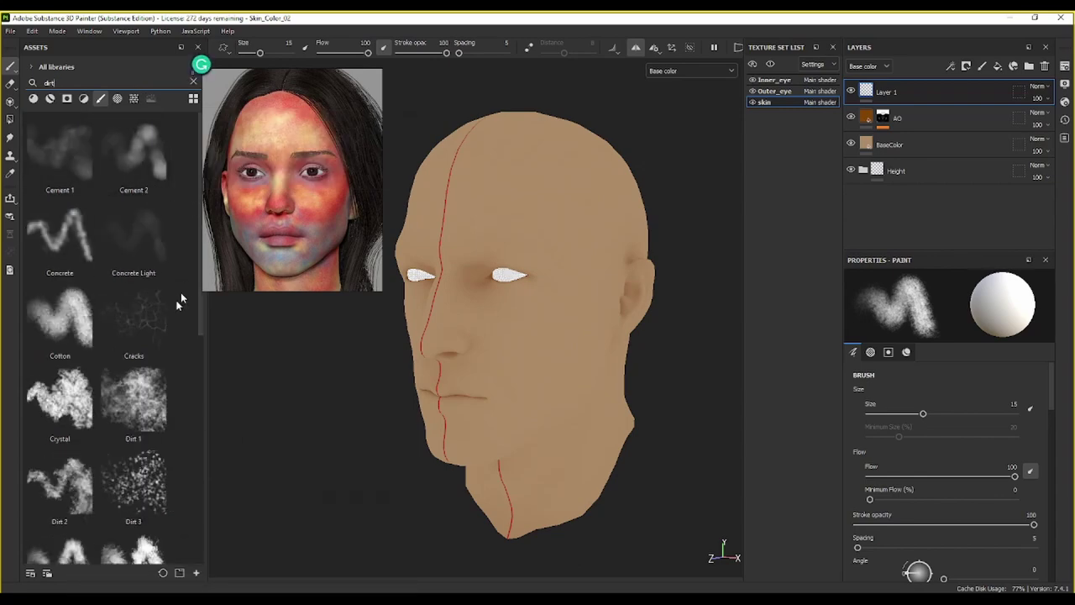
{"action": "left_click", "coordinate": [128, 408]}
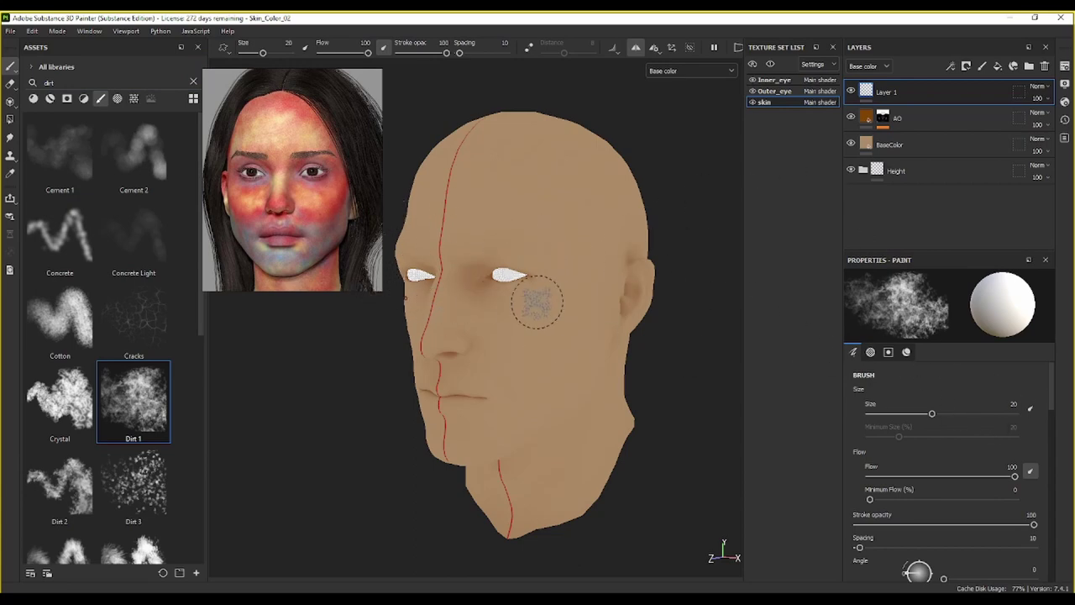
Step: Restrict the brush material to the color channel and set its base color to red FF0000
{"action": "scroll", "coordinate": [1050, 405], "scroll_direction": "down", "scroll_amount": 10}
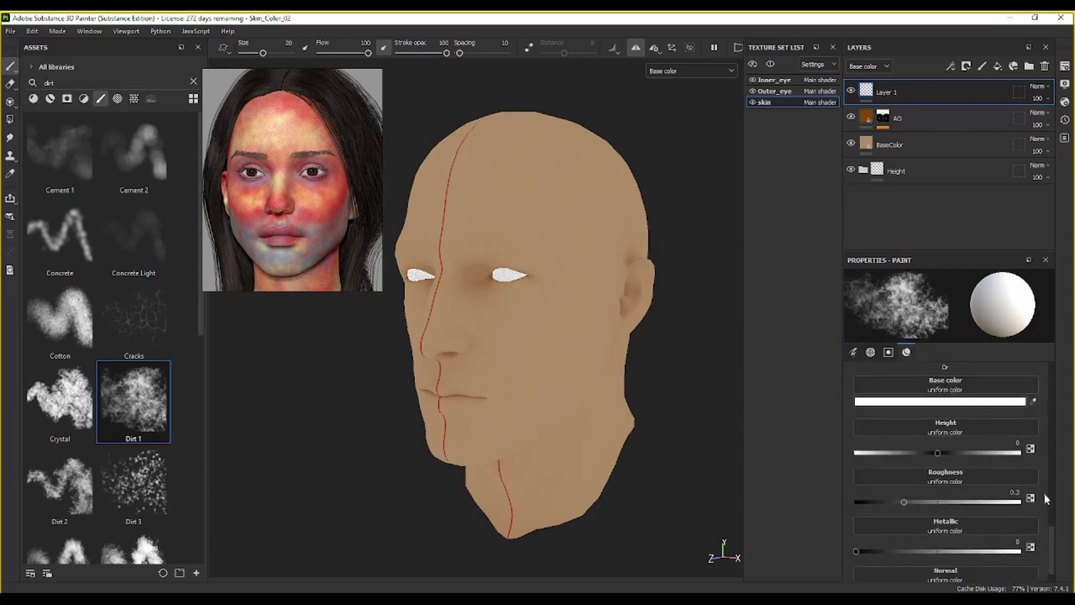
{"action": "scroll", "coordinate": [1053, 529], "scroll_direction": "up", "scroll_amount": 3}
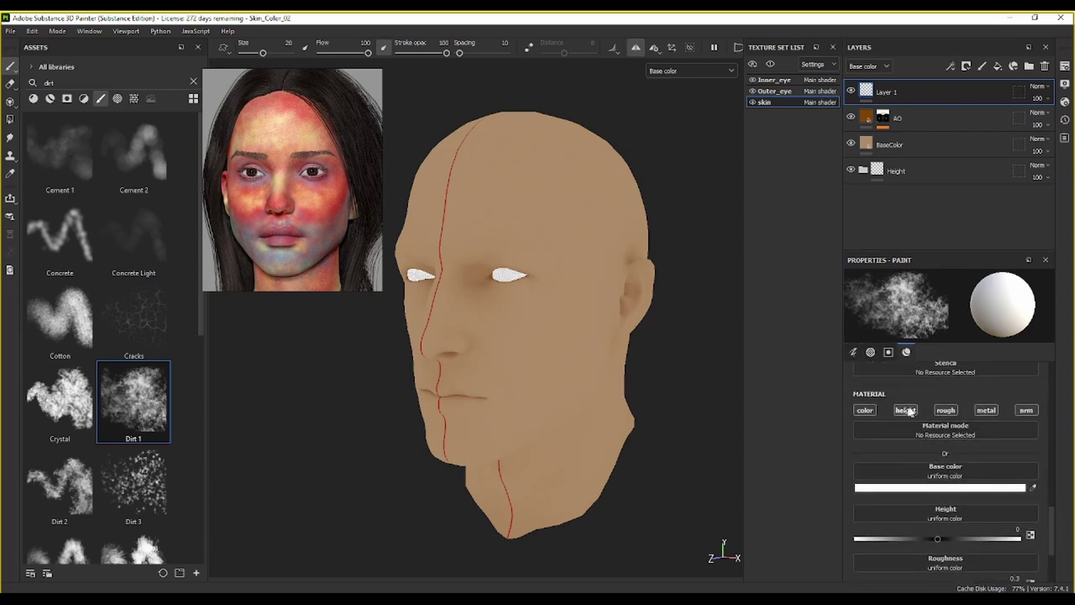
{"action": "left_click", "coordinate": [946, 410]}
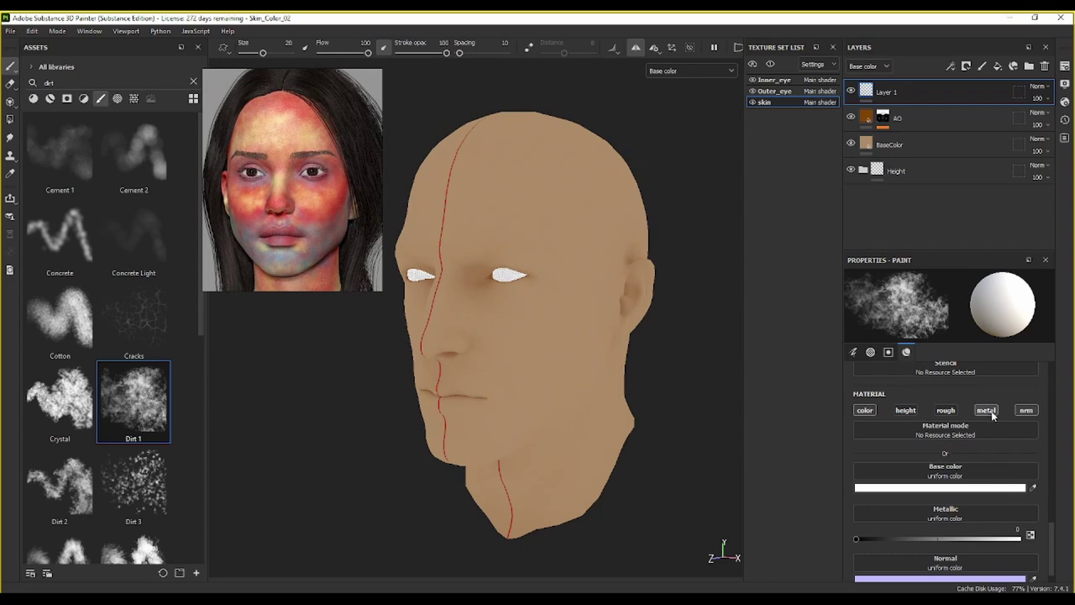
{"action": "left_click", "coordinate": [975, 488]}
{"action": "left_click_drag", "start_coordinate": [940, 427], "coordinate": [979, 383]}
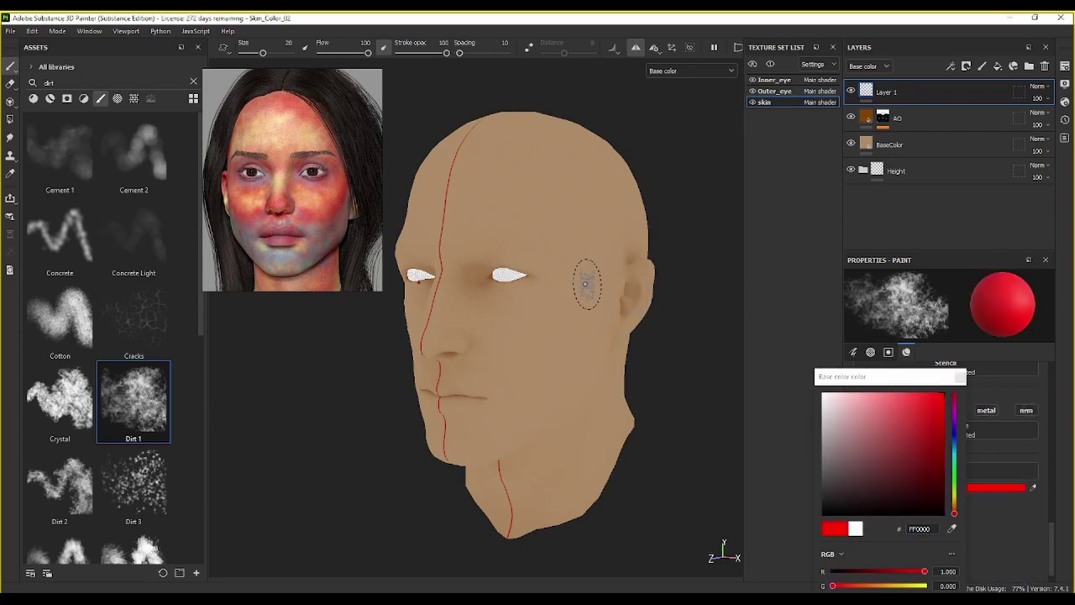
Step: Paint red on Layer 1 over the hairline, temple, ear, eye area and cheek of the head
{"action": "left_click_drag", "start_coordinate": [588, 284], "coordinate": [611, 273]}
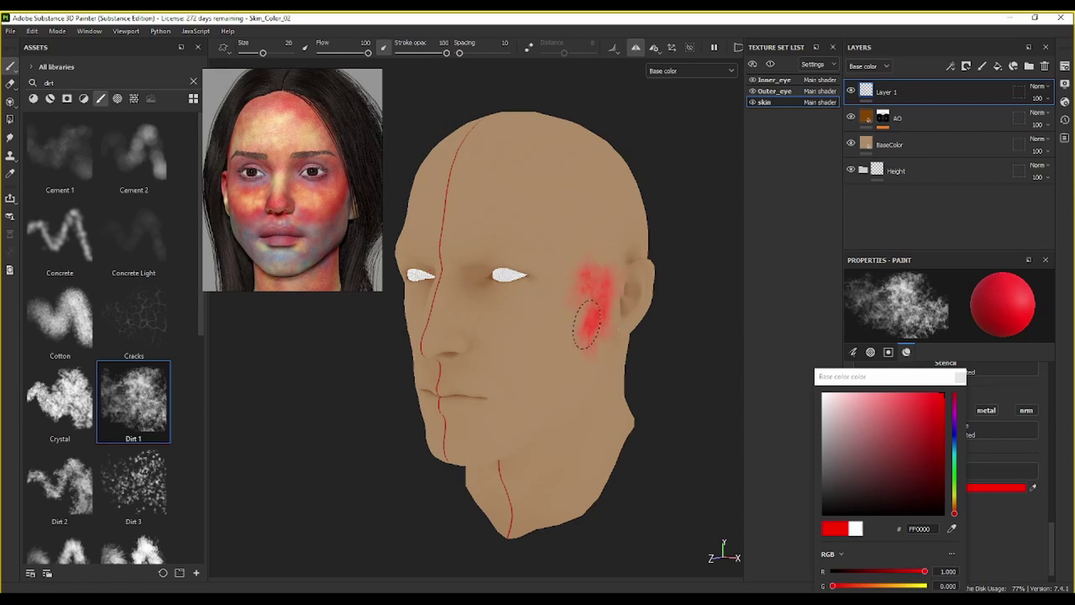
{"action": "mouse_move", "coordinate": [531, 356]}
{"action": "left_mouse_down"}
{"action": "mouse_move", "coordinate": [516, 354]}
{"action": "mouse_move", "coordinate": [614, 277]}
{"action": "mouse_move", "coordinate": [604, 210]}
{"action": "mouse_move", "coordinate": [574, 168]}
{"action": "mouse_move", "coordinate": [534, 154]}
{"action": "mouse_move", "coordinate": [446, 152]}
{"action": "mouse_move", "coordinate": [588, 186]}
{"action": "mouse_move", "coordinate": [616, 178]}
{"action": "mouse_move", "coordinate": [629, 265]}
{"action": "mouse_move", "coordinate": [644, 290]}
{"action": "mouse_move", "coordinate": [642, 280]}
{"action": "left_mouse_up"}
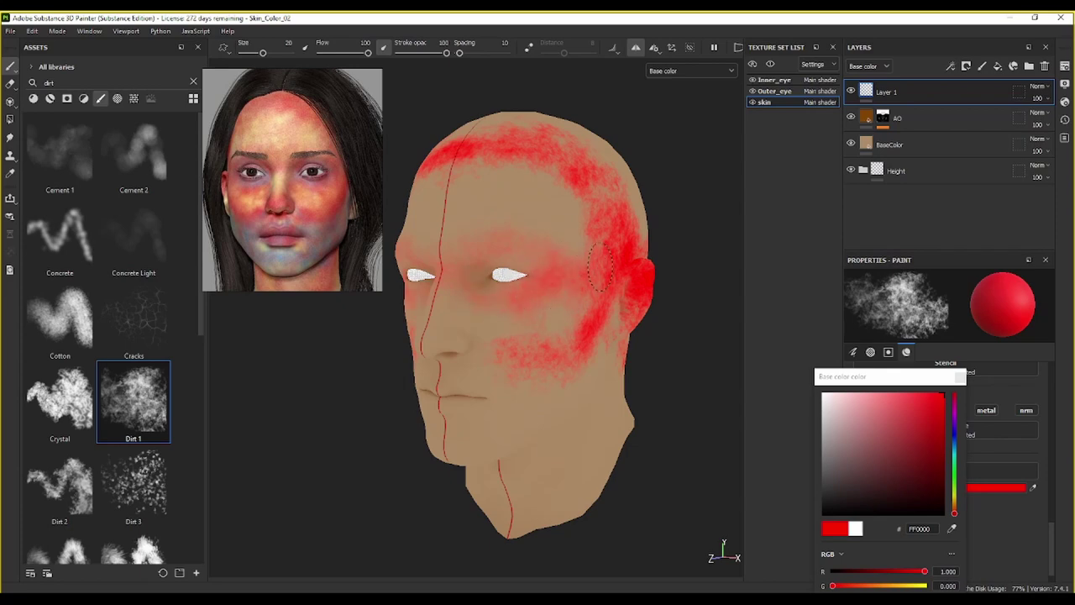
{"action": "mouse_move", "coordinate": [578, 262]}
{"action": "left_mouse_down"}
{"action": "mouse_move", "coordinate": [613, 337]}
{"action": "mouse_move", "coordinate": [617, 311]}
{"action": "mouse_move", "coordinate": [632, 317]}
{"action": "mouse_move", "coordinate": [526, 327]}
{"action": "left_mouse_up"}
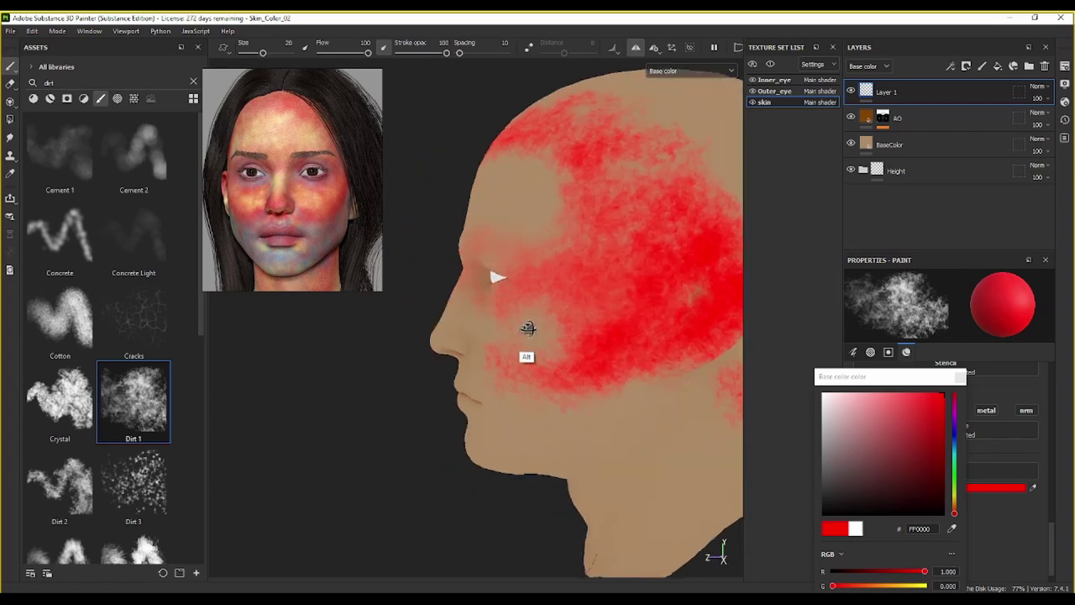
Step: Paint red along the jaw, over the nose and on the chin with the Dirt 1 brush
{"action": "left_click_drag", "start_coordinate": [602, 334], "coordinate": [655, 339]}
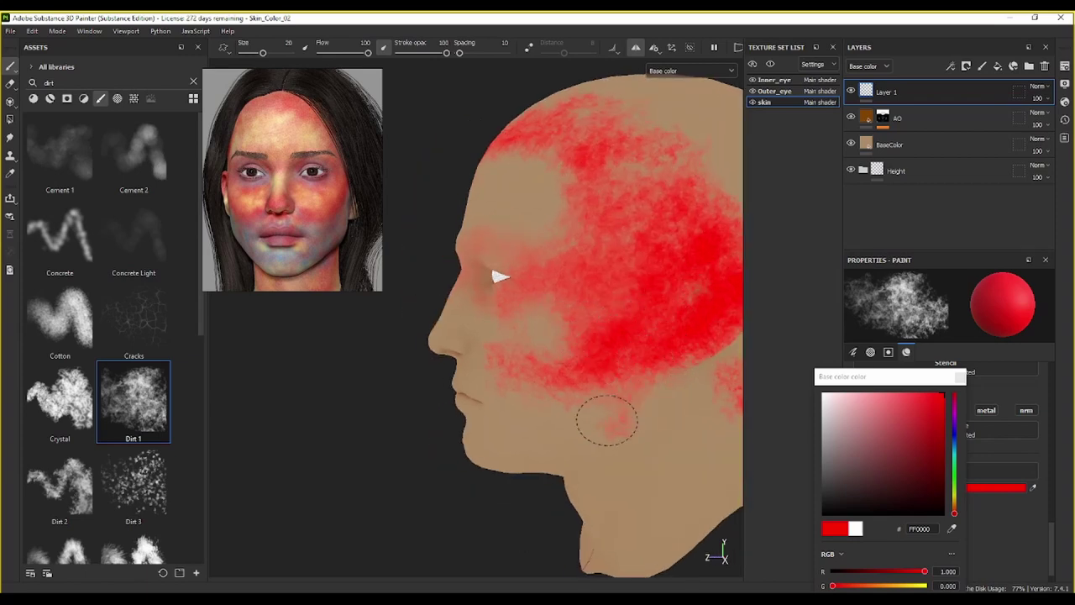
{"action": "mouse_move", "coordinate": [531, 456]}
{"action": "left_mouse_down"}
{"action": "mouse_move", "coordinate": [500, 461]}
{"action": "mouse_move", "coordinate": [552, 432]}
{"action": "mouse_move", "coordinate": [480, 379]}
{"action": "left_mouse_up"}
{"action": "mouse_move", "coordinate": [436, 345]}
{"action": "left_mouse_down"}
{"action": "mouse_move", "coordinate": [424, 338]}
{"action": "mouse_move", "coordinate": [445, 341]}
{"action": "mouse_move", "coordinate": [448, 324]}
{"action": "left_mouse_up"}
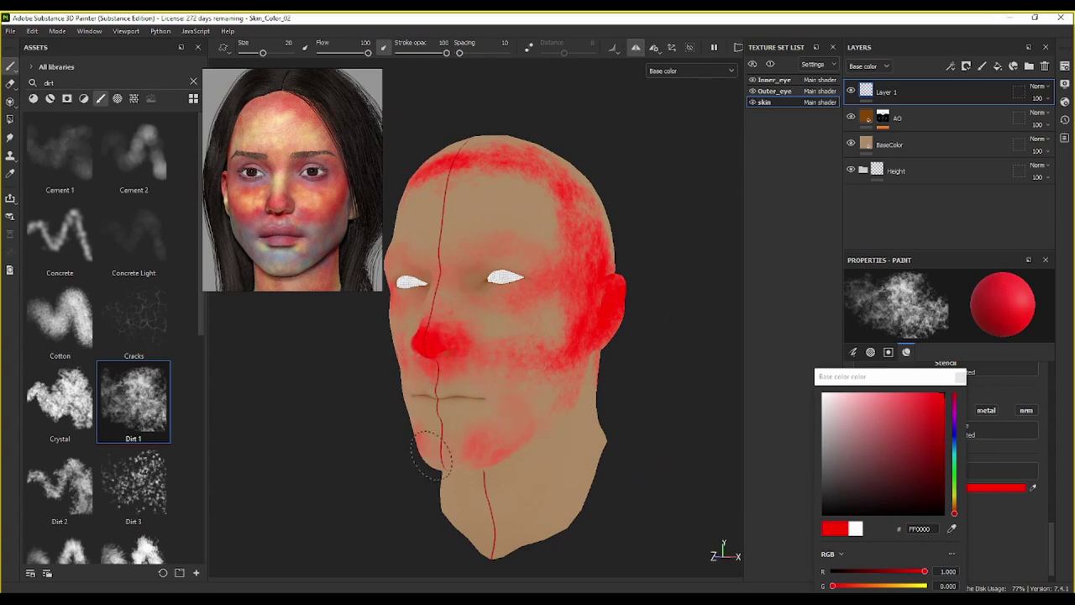
{"action": "left_click_drag", "start_coordinate": [430, 455], "coordinate": [445, 445]}
Step: Paint red down the side of the neck and behind the ear
{"action": "mouse_move", "coordinate": [575, 445]}
{"action": "left_mouse_down", "text": "alt"}
{"action": "mouse_move", "coordinate": [526, 420]}
{"action": "mouse_move", "coordinate": [507, 459]}
{"action": "mouse_move", "coordinate": [508, 513]}
{"action": "mouse_move", "coordinate": [524, 391]}
{"action": "mouse_move", "coordinate": [510, 446]}
{"action": "left_mouse_up", "text": "alt"}
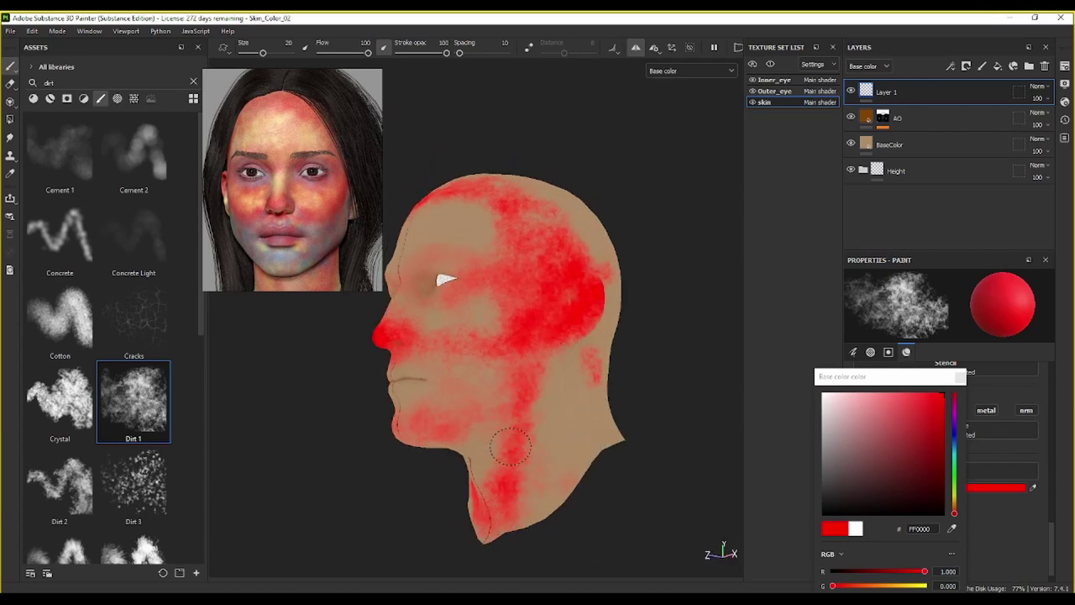
{"action": "left_click_drag", "start_coordinate": [540, 514], "coordinate": [556, 375]}
{"action": "mouse_move", "coordinate": [572, 336]}
{"action": "left_mouse_down", "text": "alt"}
{"action": "mouse_move", "coordinate": [569, 294]}
{"action": "mouse_move", "coordinate": [584, 271]}
{"action": "left_mouse_up", "text": "alt"}
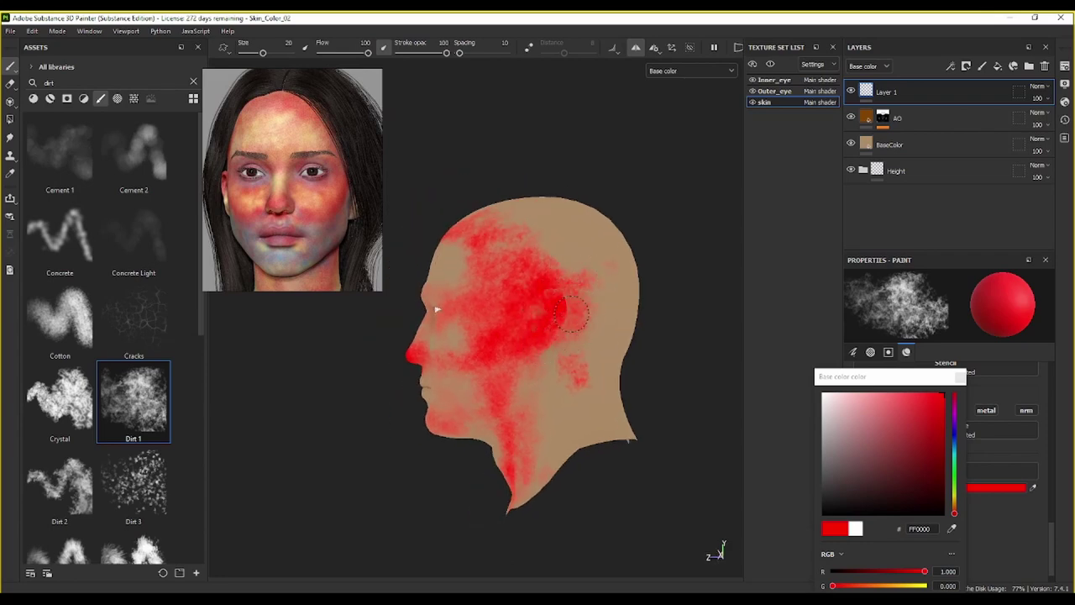
{"action": "mouse_move", "coordinate": [568, 332]}
{"action": "left_mouse_down", "text": "alt"}
{"action": "mouse_move", "coordinate": [521, 328]}
{"action": "mouse_move", "coordinate": [561, 340]}
{"action": "left_mouse_up", "text": "alt"}
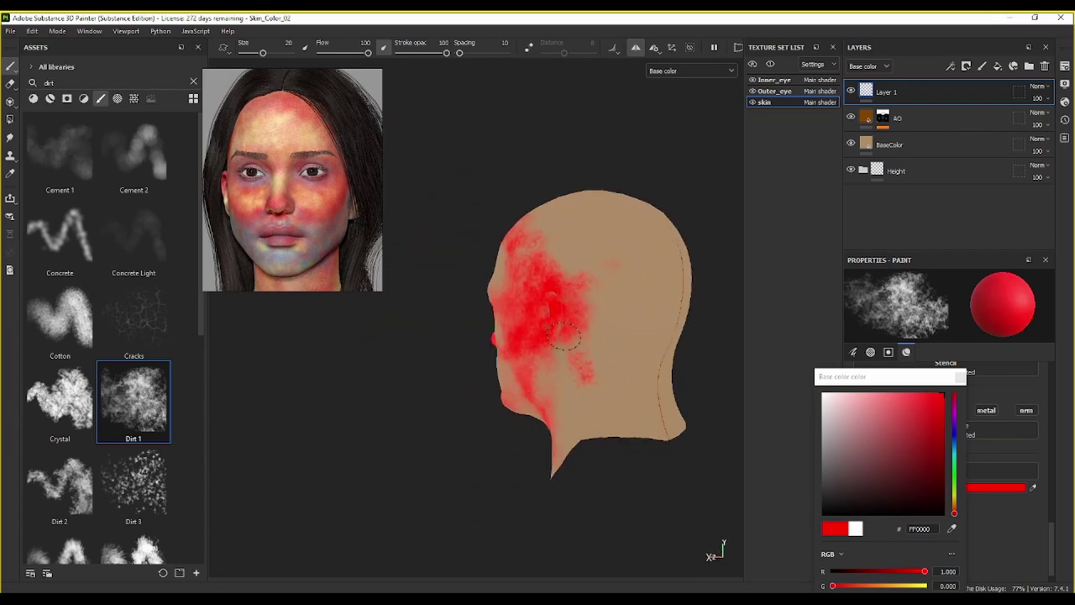
Step: Enlarge the brush to 39.35 and paint red over the top, side and back of the scalp
{"action": "mouse_move", "coordinate": [576, 257]}
{"action": "left_mouse_down", "text": "alt"}
{"action": "mouse_move", "coordinate": [629, 331]}
{"action": "mouse_move", "coordinate": [614, 341]}
{"action": "left_mouse_up", "text": "alt"}
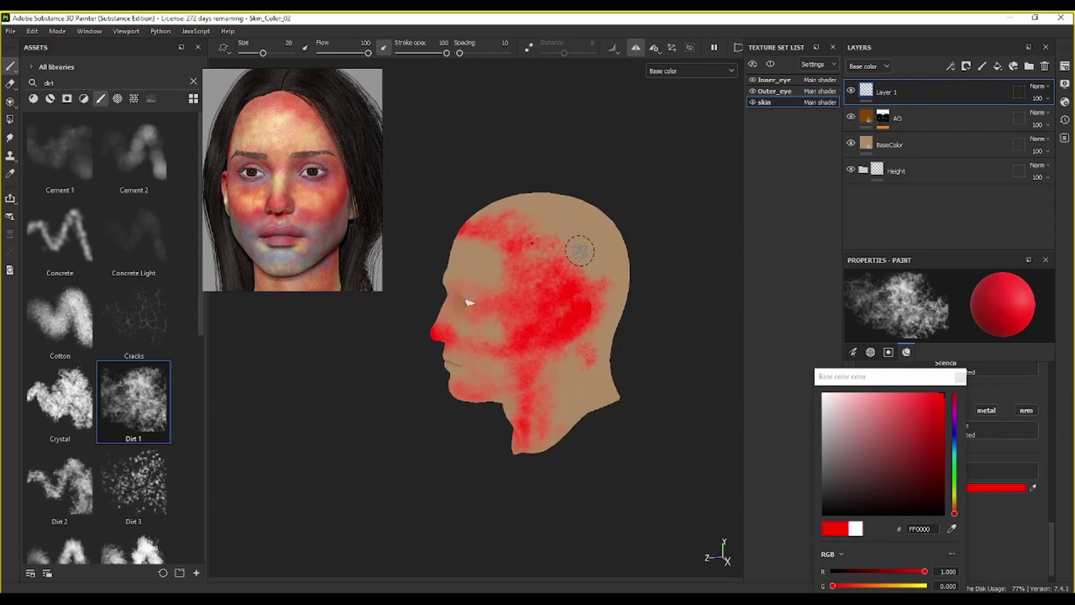
{"action": "key", "text": "bracketright"}
{"action": "key", "text": "bracketright"}
{"action": "key", "text": "bracketright"}
{"action": "mouse_move", "coordinate": [593, 235]}
{"action": "left_mouse_down"}
{"action": "mouse_move", "coordinate": [537, 237]}
{"action": "mouse_move", "coordinate": [666, 255]}
{"action": "left_mouse_up"}
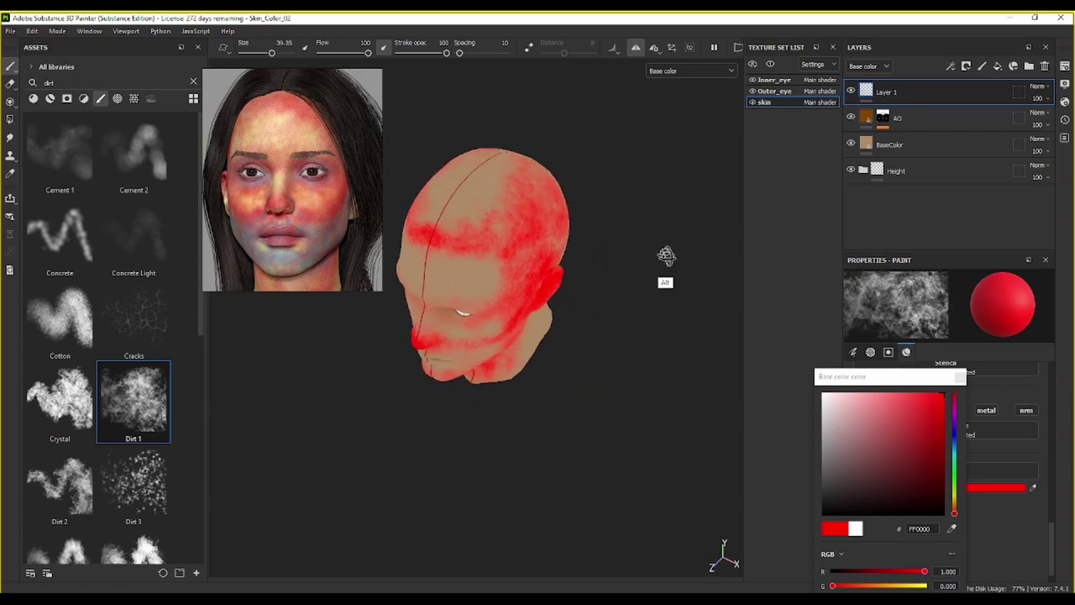
{"action": "mouse_move", "coordinate": [450, 214]}
{"action": "left_mouse_down"}
{"action": "mouse_move", "coordinate": [512, 189]}
{"action": "mouse_move", "coordinate": [470, 177]}
{"action": "mouse_move", "coordinate": [533, 172]}
{"action": "left_mouse_up"}
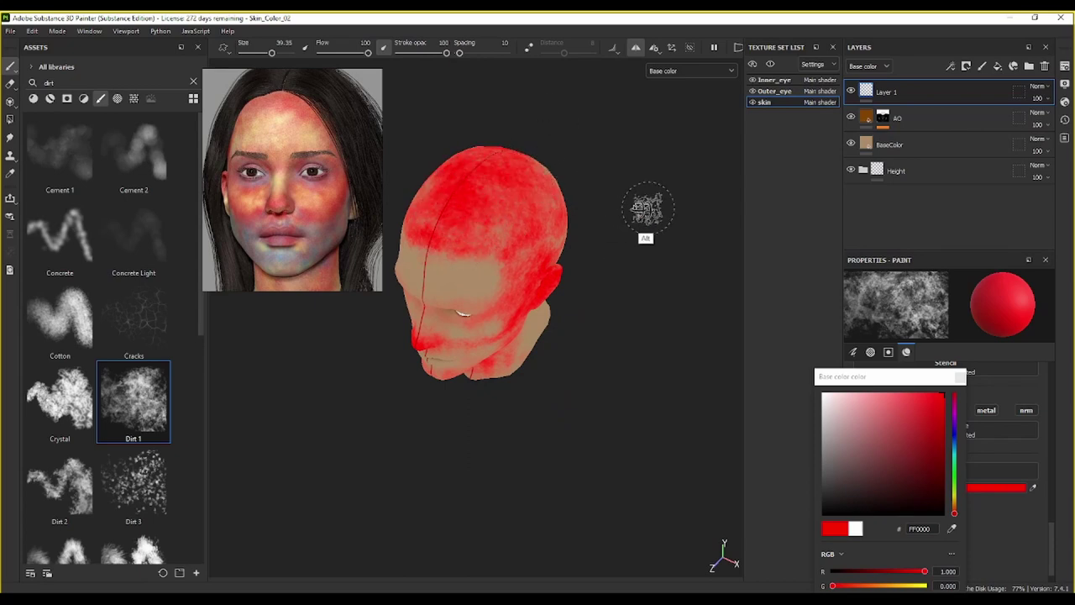
{"action": "left_click_drag", "start_coordinate": [647, 208], "coordinate": [571, 300], "text": "alt"}
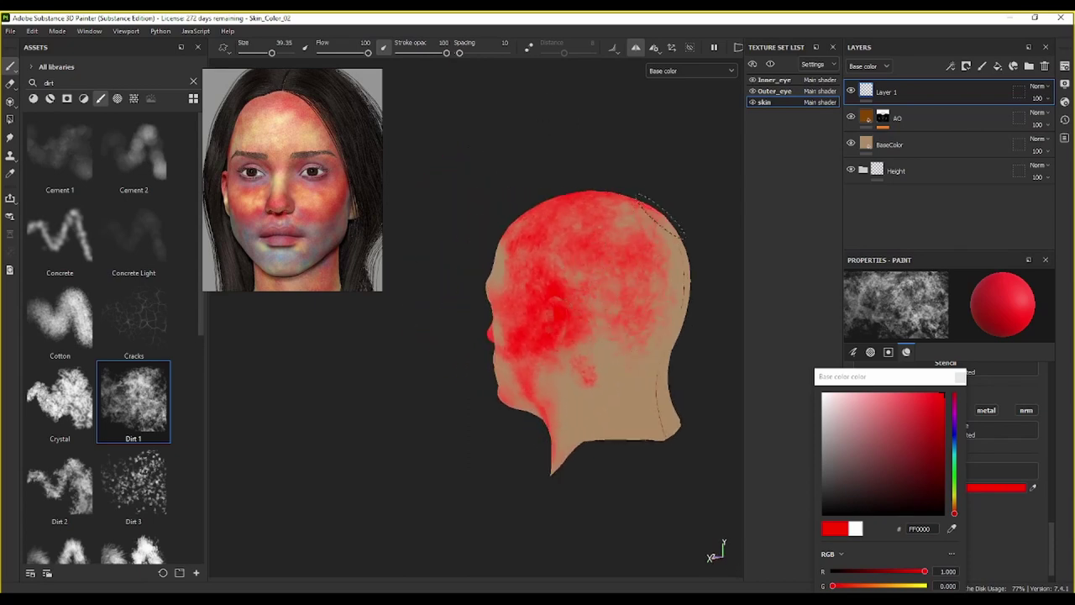
{"action": "mouse_move", "coordinate": [662, 214]}
{"action": "left_mouse_down"}
{"action": "mouse_move", "coordinate": [672, 302]}
{"action": "mouse_move", "coordinate": [630, 353]}
{"action": "mouse_move", "coordinate": [593, 269]}
{"action": "mouse_move", "coordinate": [612, 227]}
{"action": "mouse_move", "coordinate": [655, 307]}
{"action": "mouse_move", "coordinate": [613, 374]}
{"action": "mouse_move", "coordinate": [574, 382]}
{"action": "mouse_move", "coordinate": [612, 433]}
{"action": "mouse_move", "coordinate": [659, 403]}
{"action": "mouse_move", "coordinate": [638, 412]}
{"action": "mouse_move", "coordinate": [701, 444]}
{"action": "left_mouse_up"}
{"action": "mouse_move", "coordinate": [564, 309]}
{"action": "left_mouse_down", "text": "alt"}
{"action": "mouse_move", "coordinate": [564, 331]}
{"action": "mouse_move", "coordinate": [701, 312]}
{"action": "left_mouse_up", "text": "alt"}
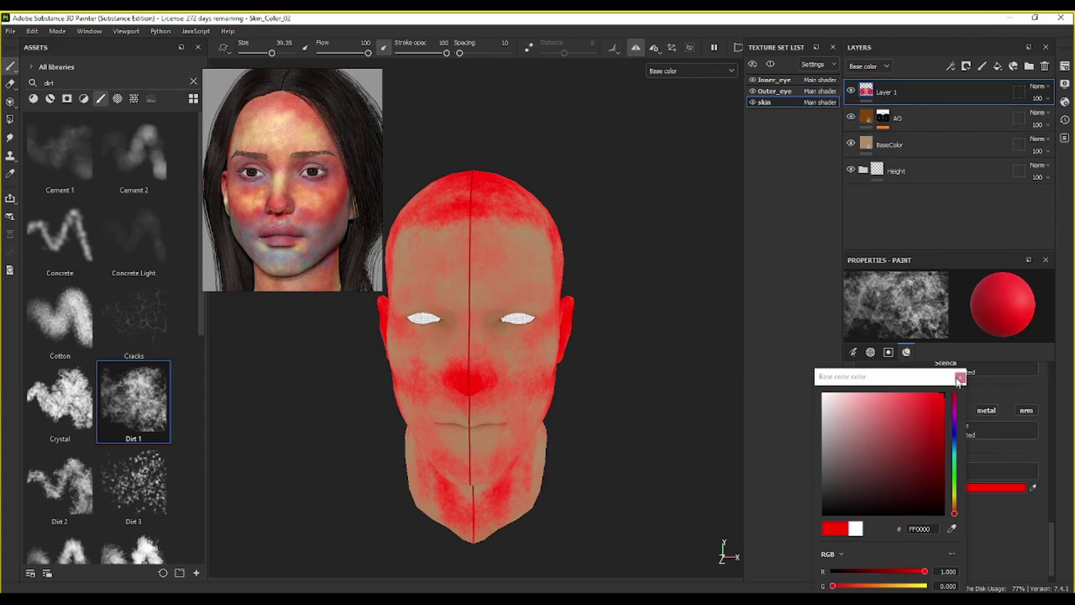
Step: Set the brush base color to soft yellow FDD560 and paint it across the forehead
{"action": "left_click_drag", "start_coordinate": [910, 587], "coordinate": [923, 587]}
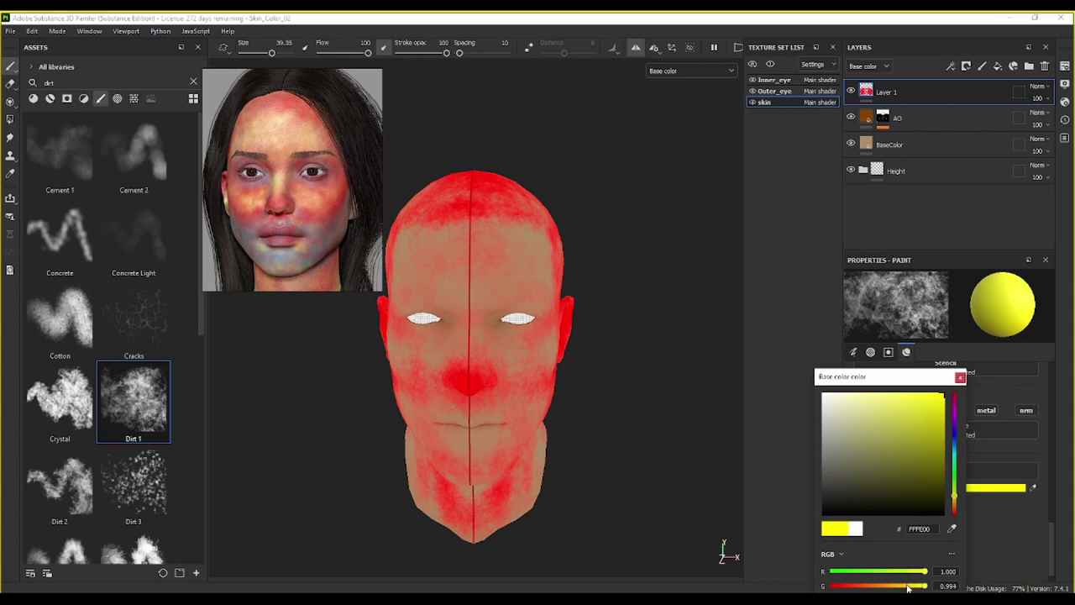
{"action": "left_click_drag", "start_coordinate": [908, 587], "coordinate": [905, 587]}
{"action": "left_click_drag", "start_coordinate": [904, 415], "coordinate": [898, 394]}
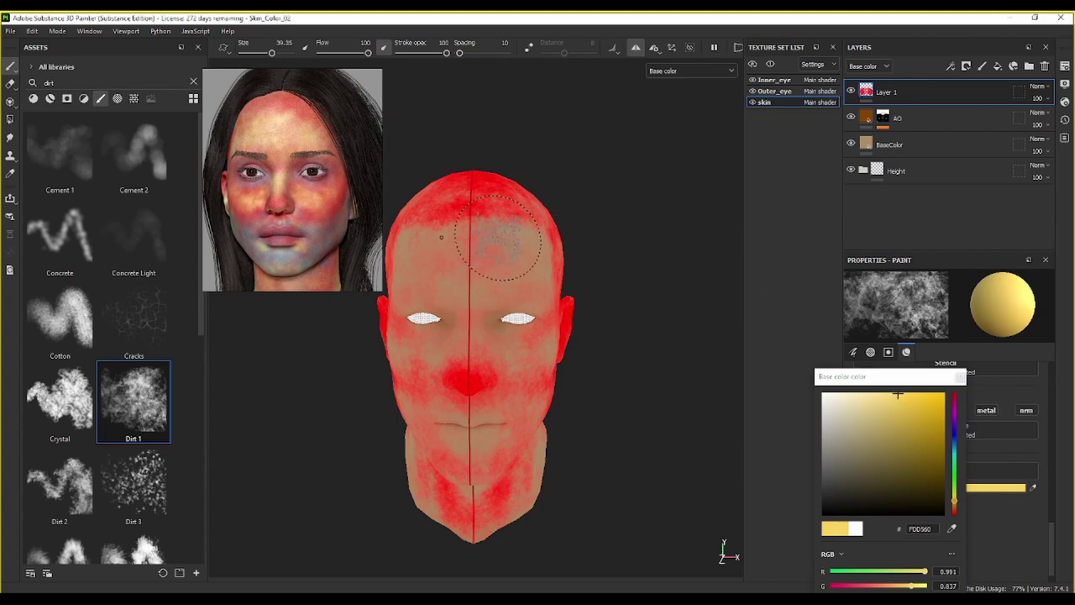
{"action": "mouse_move", "coordinate": [454, 257]}
{"action": "left_mouse_down"}
{"action": "mouse_move", "coordinate": [512, 252]}
{"action": "mouse_move", "coordinate": [496, 237]}
{"action": "mouse_move", "coordinate": [444, 241]}
{"action": "mouse_move", "coordinate": [495, 222]}
{"action": "mouse_move", "coordinate": [538, 236]}
{"action": "mouse_move", "coordinate": [471, 294]}
{"action": "mouse_move", "coordinate": [580, 227]}
{"action": "left_mouse_up"}
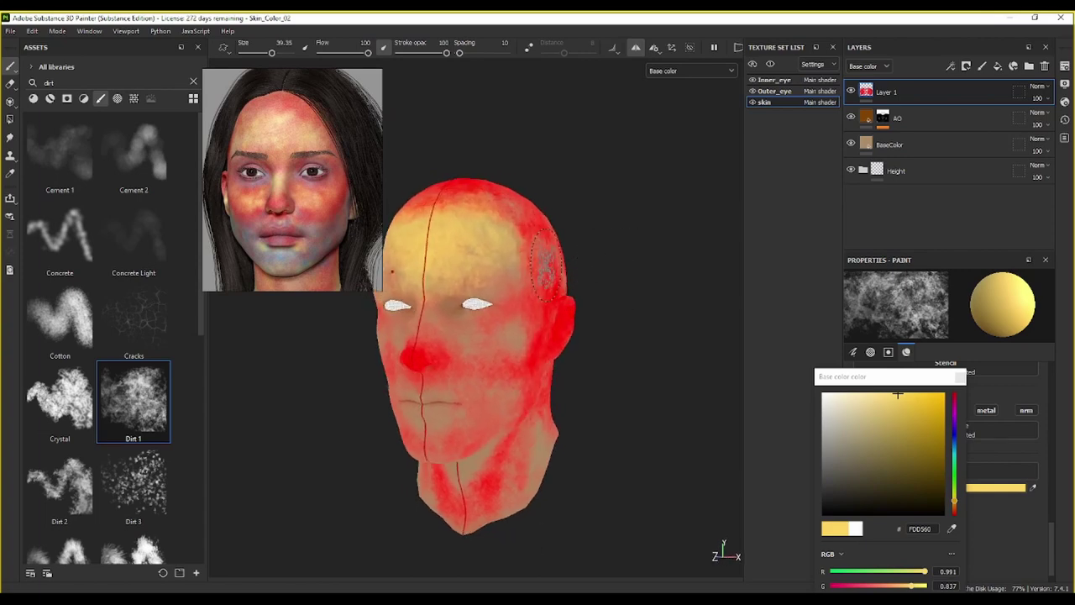
Step: Paint soft yellow over the upper cheeks, around the mouth, on the neck and over the side of the head
{"action": "mouse_move", "coordinate": [436, 280]}
{"action": "left_mouse_down"}
{"action": "mouse_move", "coordinate": [420, 332]}
{"action": "mouse_move", "coordinate": [432, 311]}
{"action": "mouse_move", "coordinate": [514, 336]}
{"action": "mouse_move", "coordinate": [502, 347]}
{"action": "mouse_move", "coordinate": [527, 296]}
{"action": "mouse_move", "coordinate": [519, 239]}
{"action": "mouse_move", "coordinate": [527, 319]}
{"action": "mouse_move", "coordinate": [519, 277]}
{"action": "mouse_move", "coordinate": [479, 204]}
{"action": "left_mouse_up"}
{"action": "mouse_move", "coordinate": [537, 409]}
{"action": "left_mouse_down", "text": "alt"}
{"action": "mouse_move", "coordinate": [533, 382]}
{"action": "mouse_move", "coordinate": [446, 386]}
{"action": "mouse_move", "coordinate": [480, 336]}
{"action": "left_mouse_up", "text": "alt"}
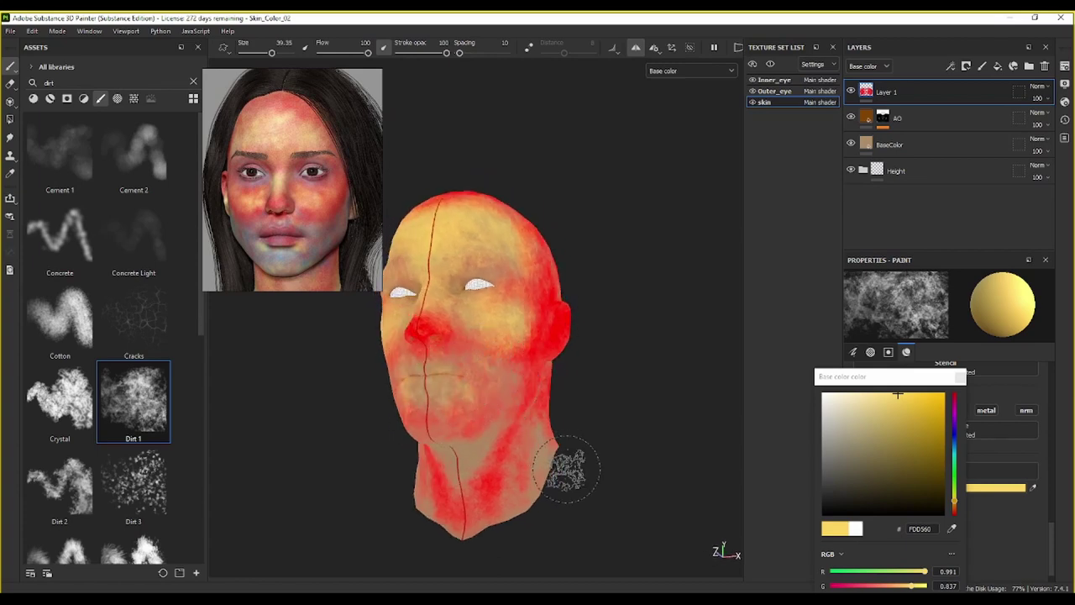
{"action": "mouse_move", "coordinate": [504, 483]}
{"action": "left_mouse_down"}
{"action": "mouse_move", "coordinate": [466, 483]}
{"action": "mouse_move", "coordinate": [446, 458]}
{"action": "mouse_move", "coordinate": [499, 434]}
{"action": "mouse_move", "coordinate": [435, 426]}
{"action": "left_mouse_up"}
{"action": "mouse_move", "coordinate": [470, 433]}
{"action": "left_mouse_down"}
{"action": "mouse_move", "coordinate": [500, 495]}
{"action": "mouse_move", "coordinate": [538, 470]}
{"action": "mouse_move", "coordinate": [572, 490]}
{"action": "mouse_move", "coordinate": [557, 492]}
{"action": "mouse_move", "coordinate": [525, 374]}
{"action": "mouse_move", "coordinate": [542, 378]}
{"action": "mouse_move", "coordinate": [527, 307]}
{"action": "left_mouse_up"}
{"action": "left_click", "coordinate": [524, 358]}
{"action": "left_click", "coordinate": [544, 264]}
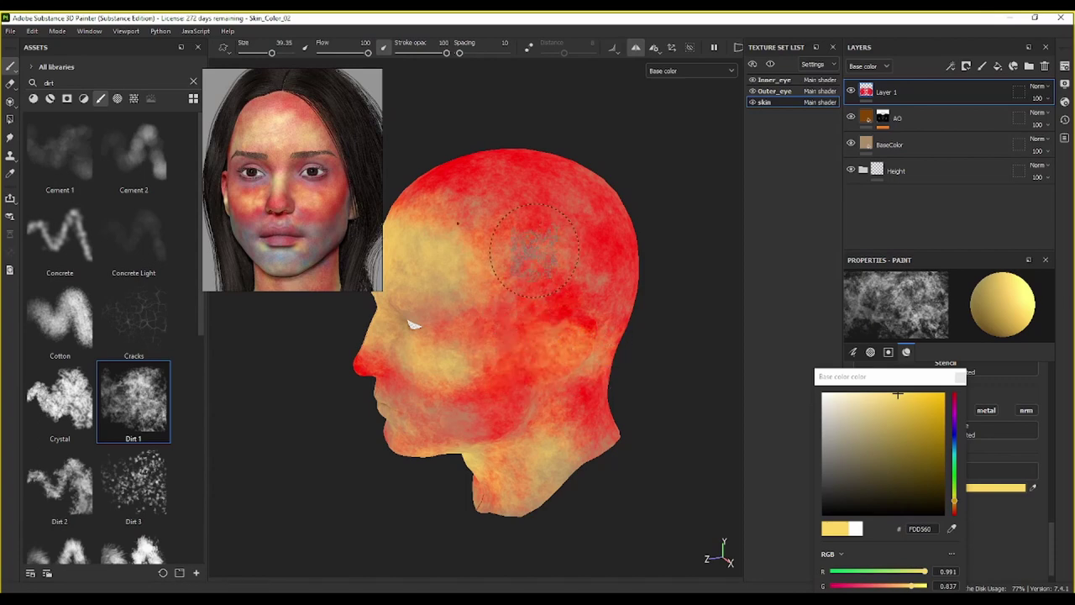
{"action": "left_click", "coordinate": [525, 221]}
Step: Break up the red on the back and top of the scalp with soft yellow and blend it into the forehead
{"action": "left_click_drag", "start_coordinate": [414, 325], "coordinate": [592, 261], "text": "alt"}
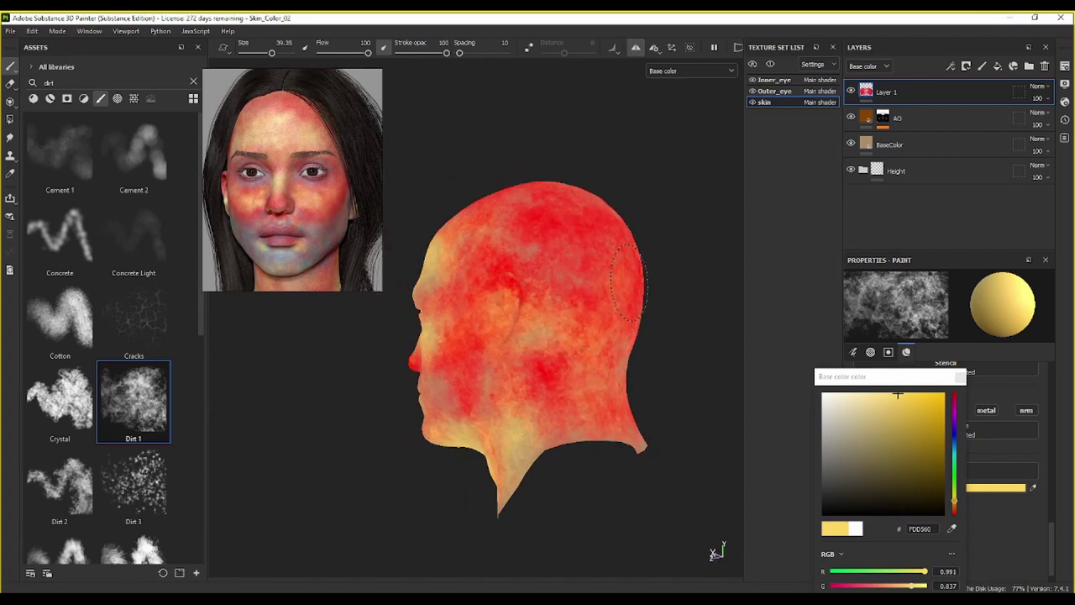
{"action": "left_click_drag", "start_coordinate": [595, 373], "coordinate": [588, 356], "text": "alt"}
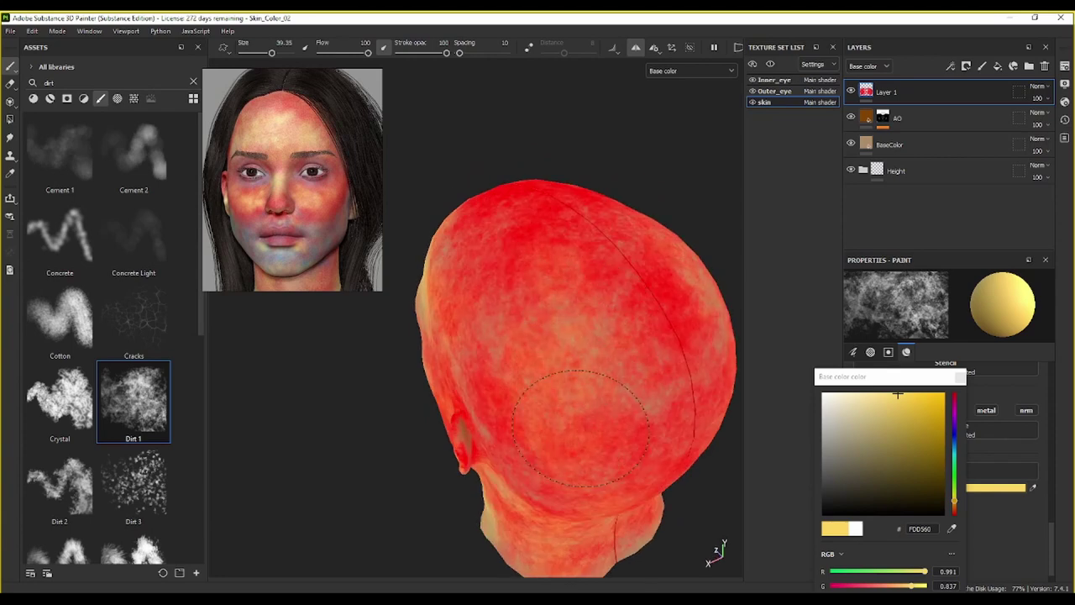
{"action": "left_click_drag", "start_coordinate": [493, 305], "coordinate": [546, 367], "text": "alt"}
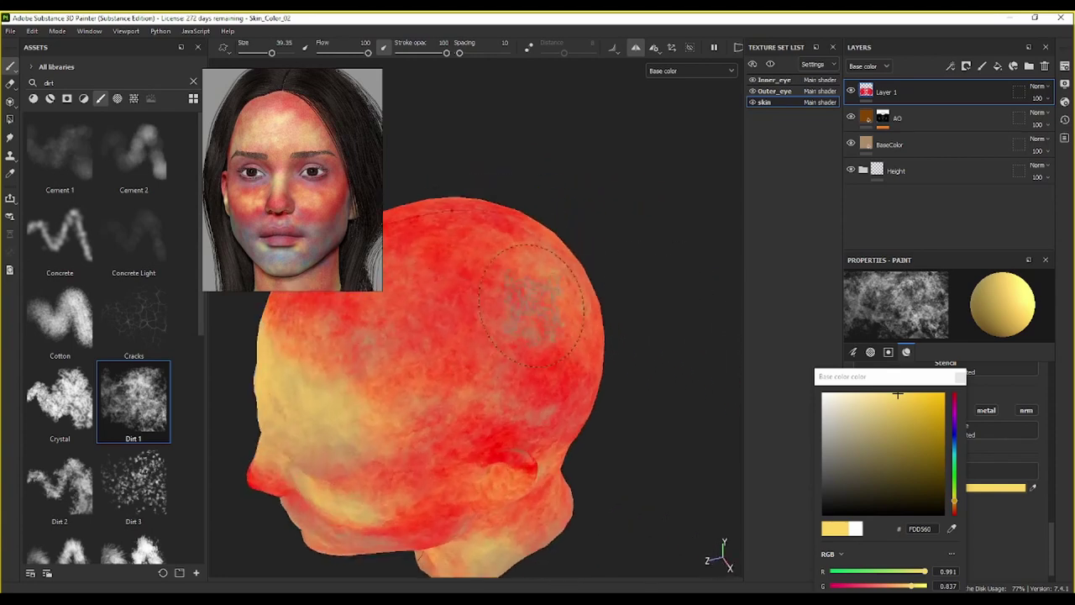
{"action": "left_click_drag", "start_coordinate": [486, 313], "coordinate": [552, 311], "text": "alt"}
{"action": "left_click_drag", "start_coordinate": [305, 366], "coordinate": [378, 285]}
{"action": "left_click_drag", "start_coordinate": [564, 197], "coordinate": [508, 178], "text": "alt"}
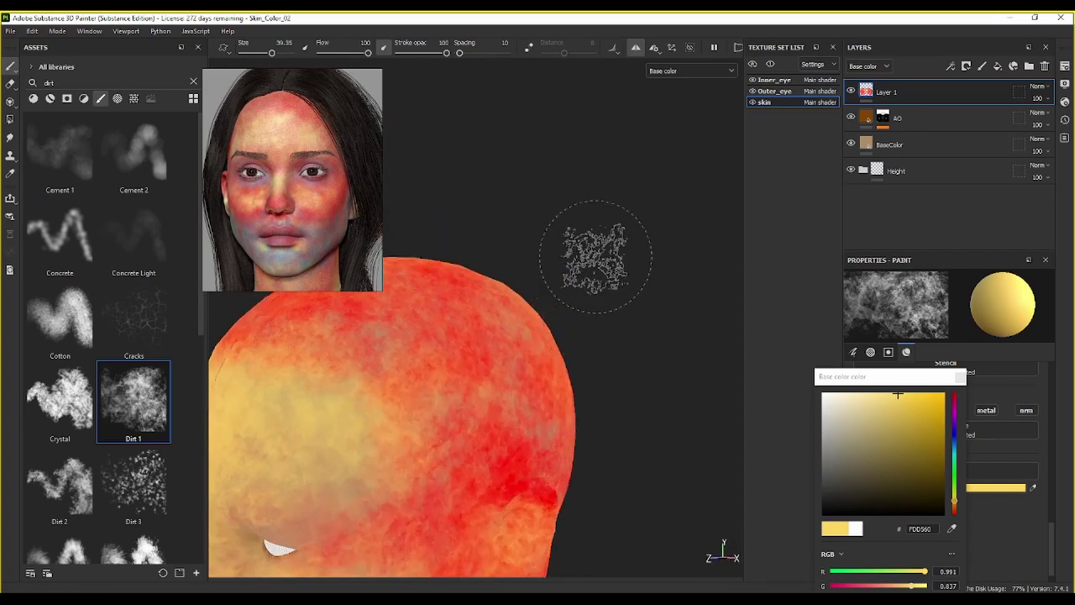
{"action": "mouse_move", "coordinate": [605, 264]}
{"action": "left_mouse_down", "text": "alt"}
{"action": "mouse_move", "coordinate": [504, 224]}
{"action": "mouse_move", "coordinate": [593, 161]}
{"action": "mouse_move", "coordinate": [559, 254]}
{"action": "mouse_move", "coordinate": [629, 255]}
{"action": "mouse_move", "coordinate": [564, 250]}
{"action": "mouse_move", "coordinate": [666, 280]}
{"action": "left_mouse_up", "text": "alt"}
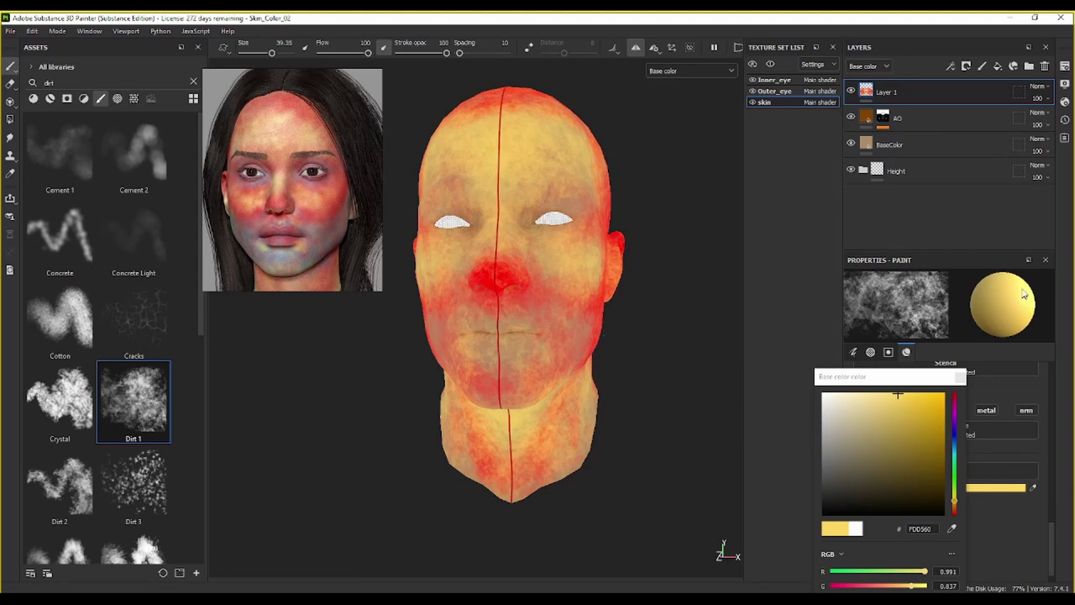
Step: Try painting blue 6068FD on the chin with the brush size reduced to 29.95
{"action": "left_click", "coordinate": [954, 441]}
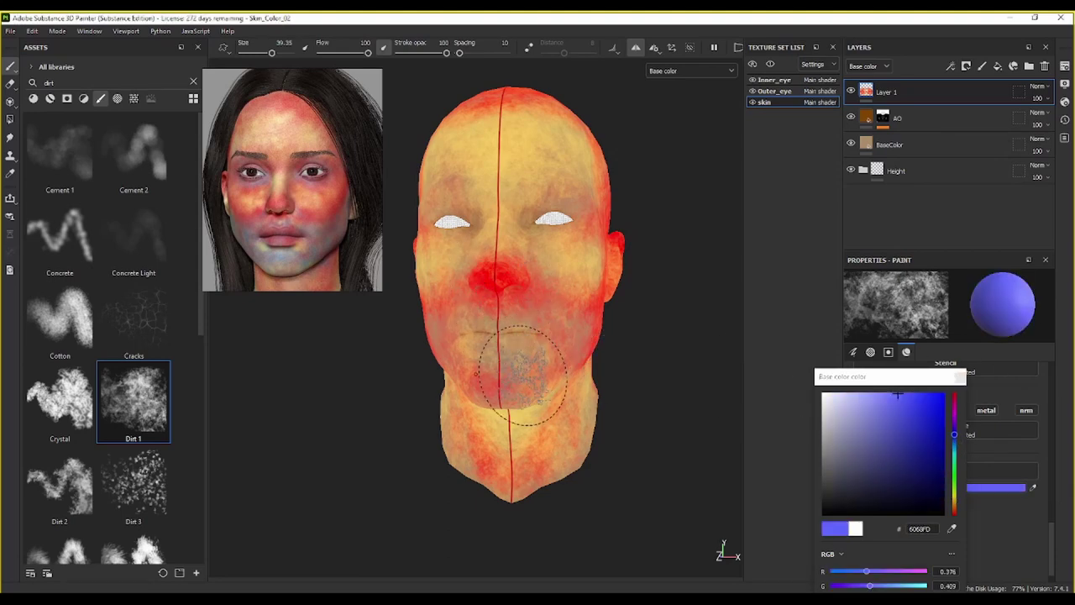
{"action": "right_click_drag", "start_coordinate": [529, 376], "coordinate": [496, 376], "text": "ctrl"}
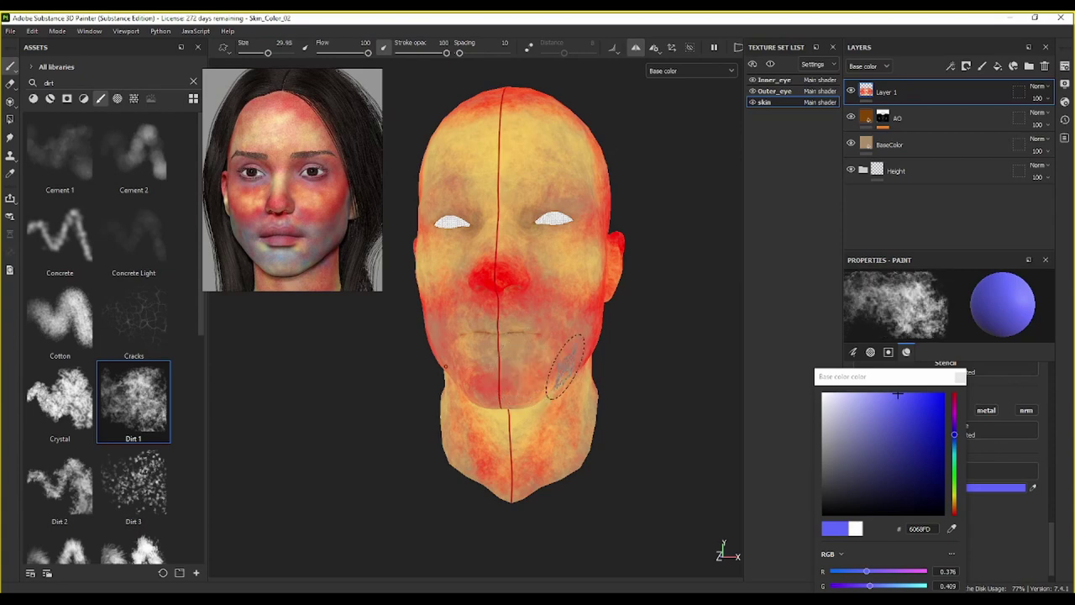
{"action": "scroll", "coordinate": [336, 406], "scroll_direction": "up", "scroll_amount": 3}
{"action": "middle_click_drag", "start_coordinate": [451, 444], "coordinate": [574, 360], "text": "alt"}
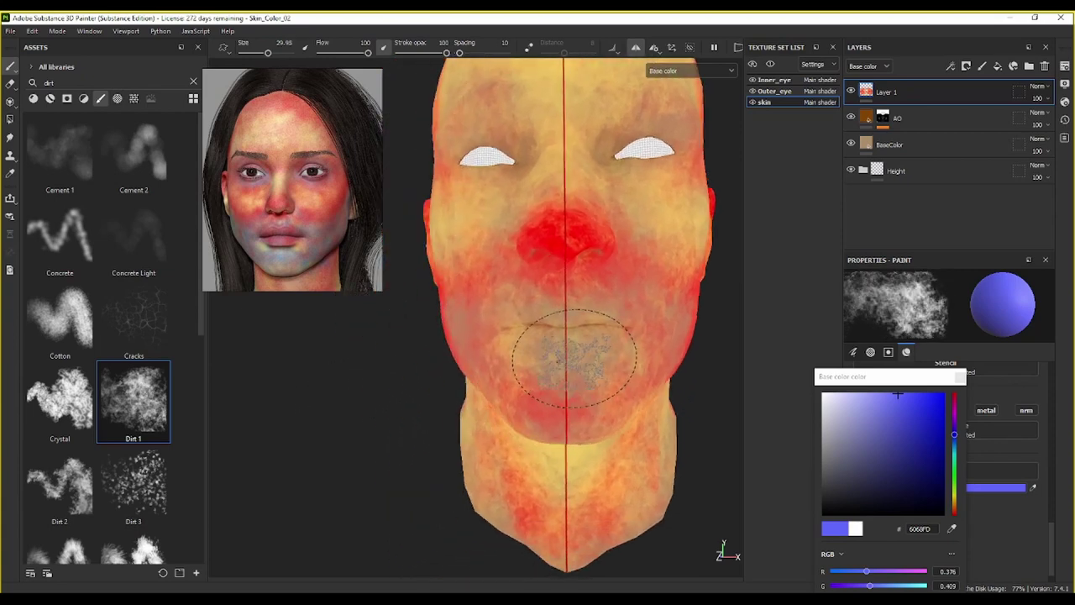
{"action": "left_click_drag", "start_coordinate": [574, 361], "coordinate": [531, 365], "text": "alt"}
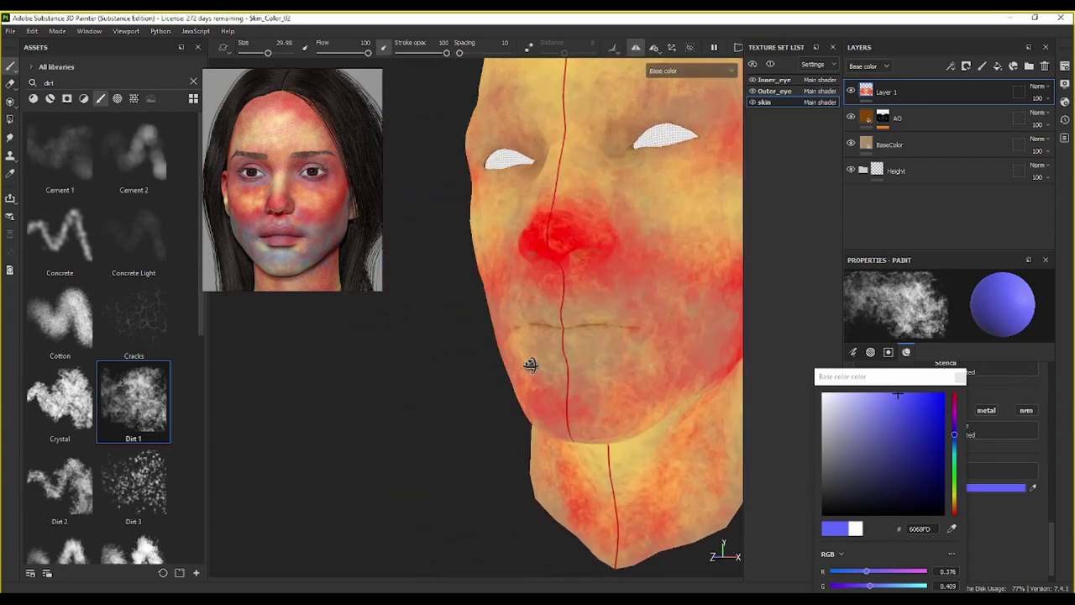
{"action": "left_click", "coordinate": [641, 383]}
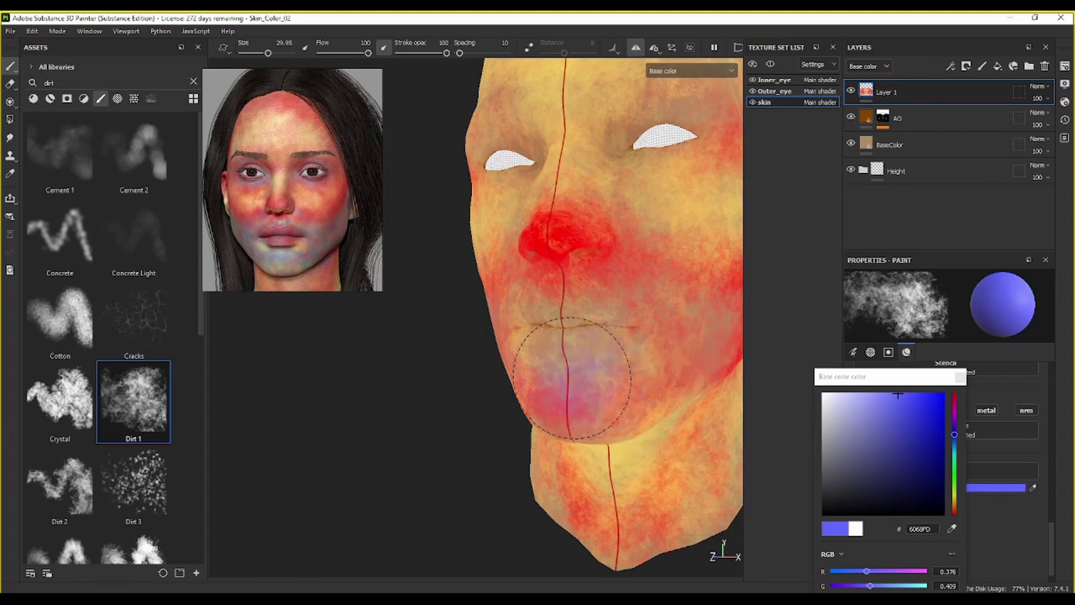
Step: Try a more muted blue-violet 8183AC on the chin and below the mouth
{"action": "left_click", "coordinate": [872, 424]}
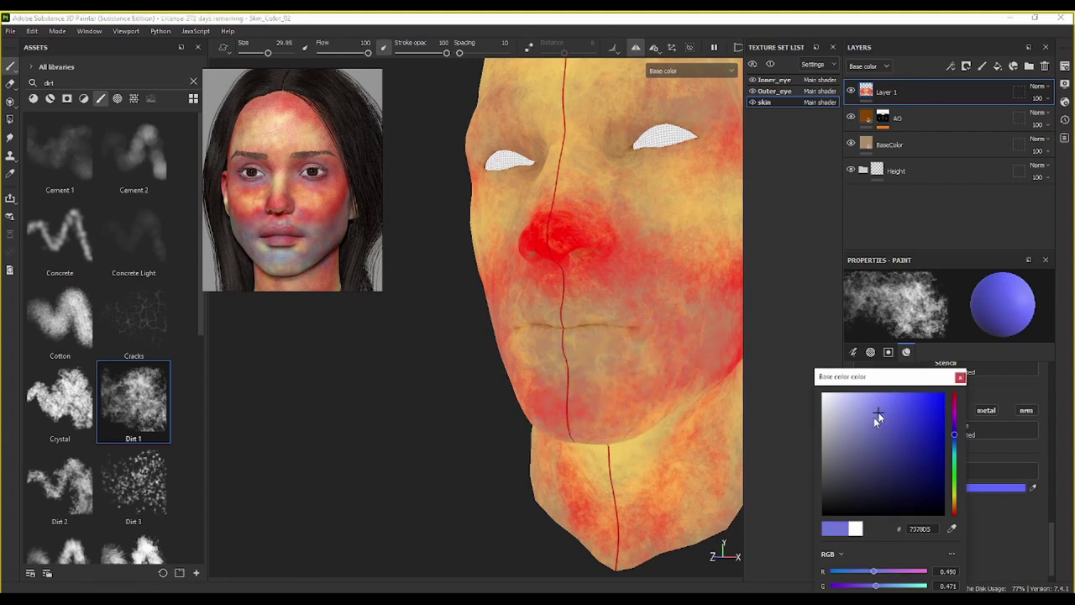
{"action": "left_click", "coordinate": [851, 431]}
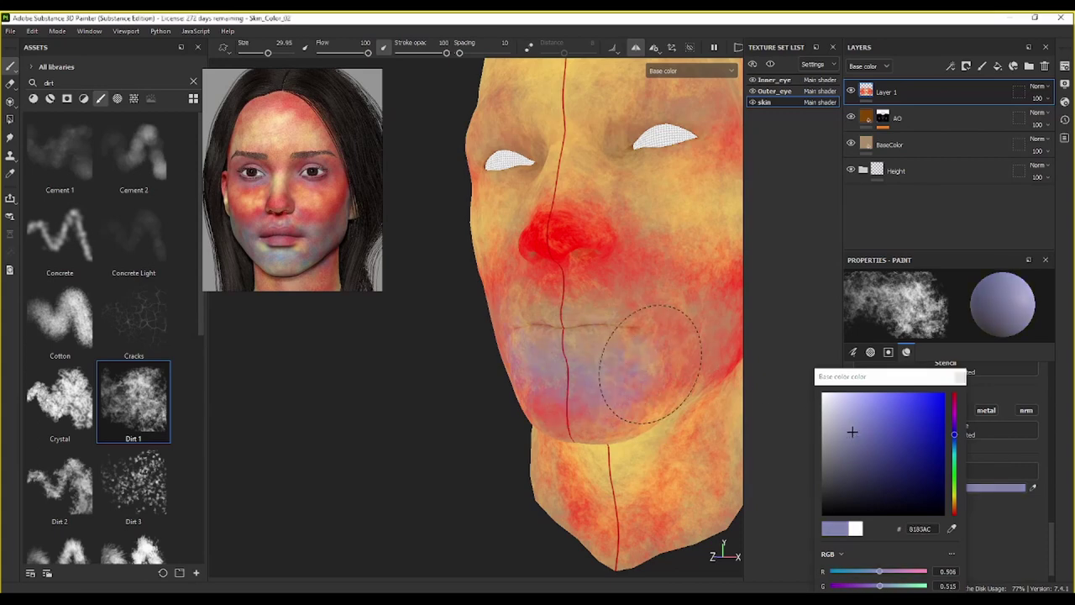
{"action": "left_click_drag", "start_coordinate": [650, 363], "coordinate": [652, 379]}
Step: Set the brush base color to greyish violet 83849B, test it on the chin and undo the test stroke
{"action": "left_click", "coordinate": [840, 440]}
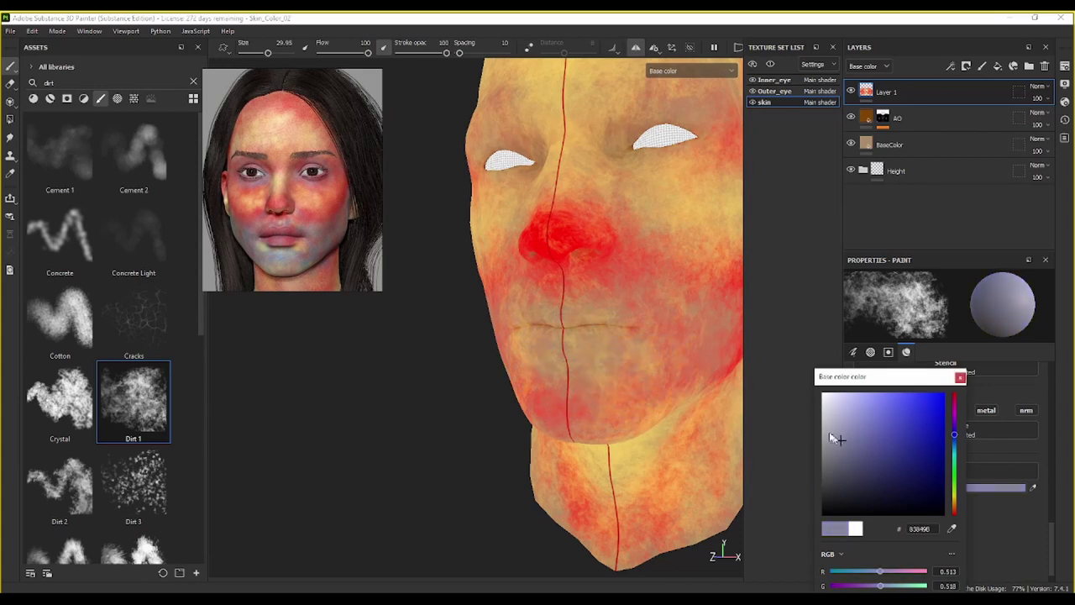
{"action": "left_click_drag", "start_coordinate": [584, 368], "coordinate": [605, 374]}
{"action": "right_click_drag", "start_coordinate": [640, 384], "coordinate": [629, 384], "text": "ctrl"}
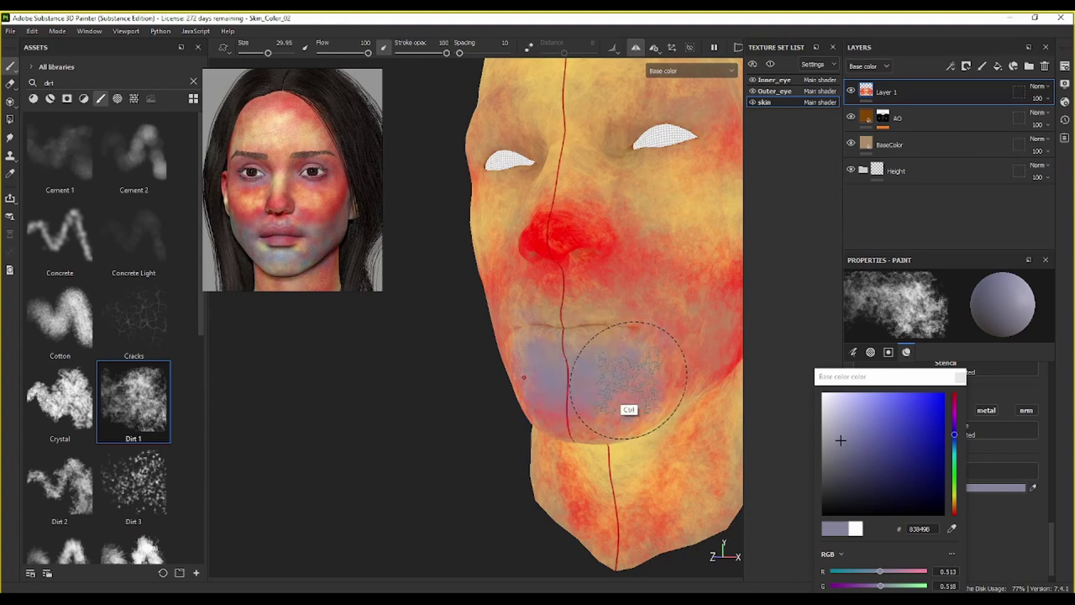
{"action": "key", "text": "ctrl+z"}
Step: Reduce the brush size to 20 and paint greyish violet below the lower lip and on the cheek beside the mouth
{"action": "key", "text": "bracketleft"}
{"action": "key", "text": "bracketleft"}
{"action": "key", "text": "bracketleft"}
{"action": "key", "text": "bracketleft"}
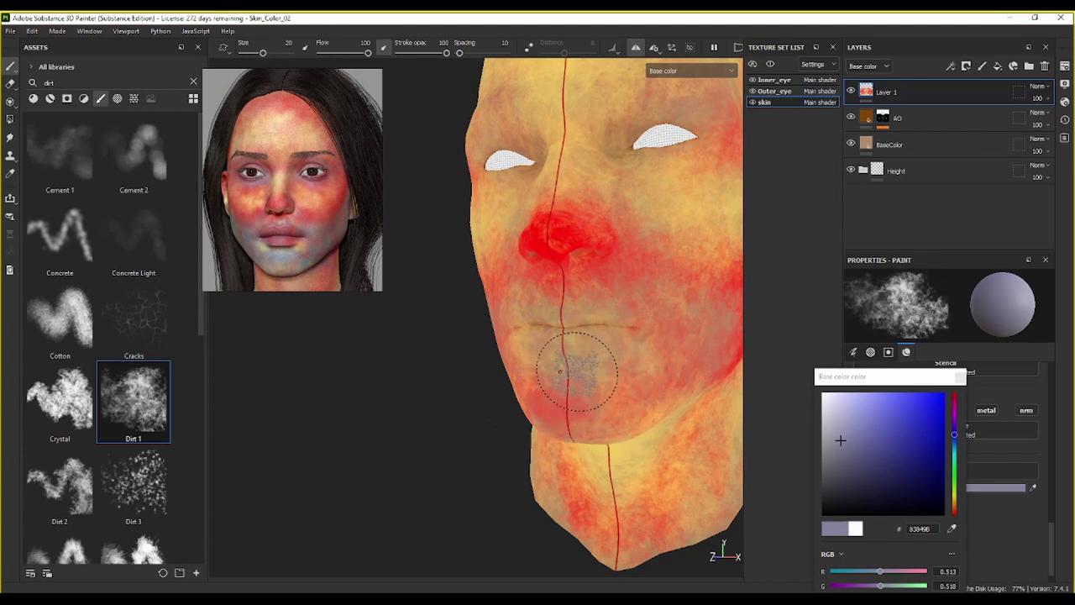
{"action": "left_click", "coordinate": [644, 391]}
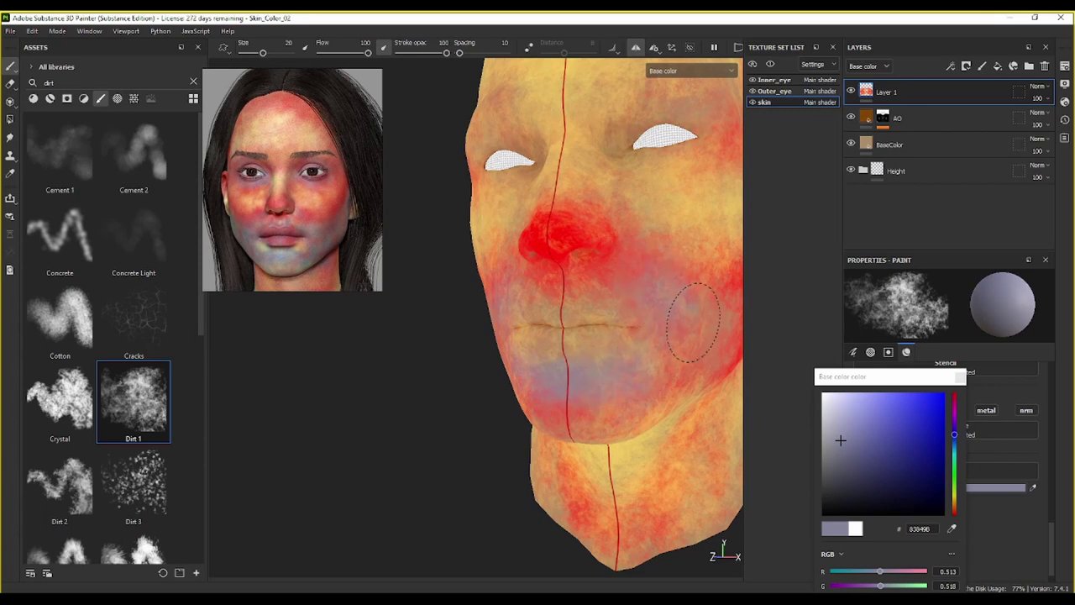
{"action": "mouse_move", "coordinate": [689, 382]}
{"action": "left_mouse_down"}
{"action": "mouse_move", "coordinate": [630, 409]}
{"action": "mouse_move", "coordinate": [662, 398]}
{"action": "left_mouse_up"}
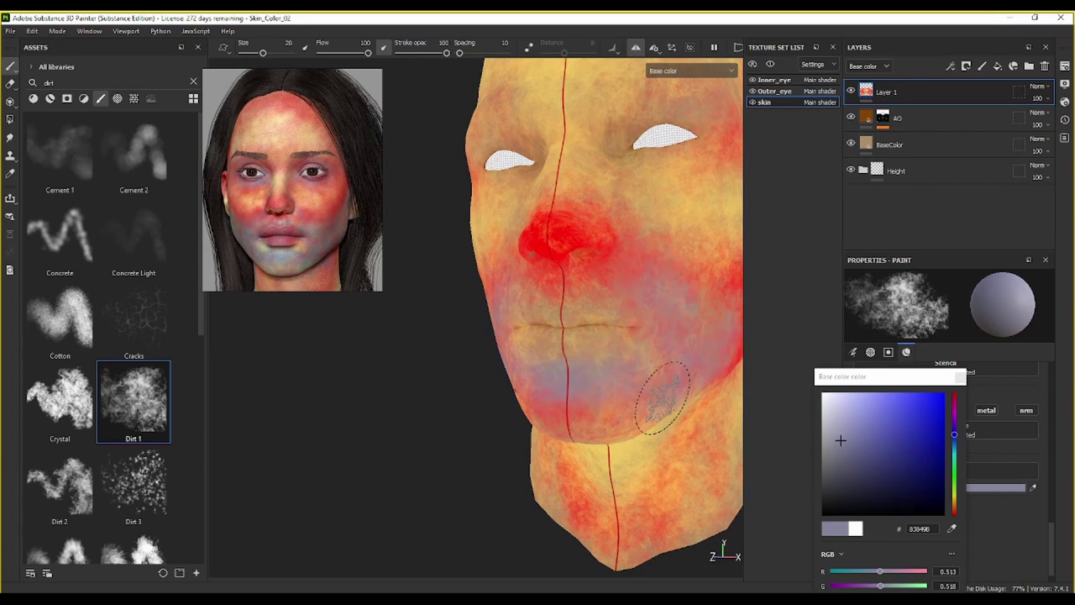
Step: Paint greyish violet over the chin, along the jaw and around the eye sockets
{"action": "left_click_drag", "start_coordinate": [581, 408], "coordinate": [542, 368]}
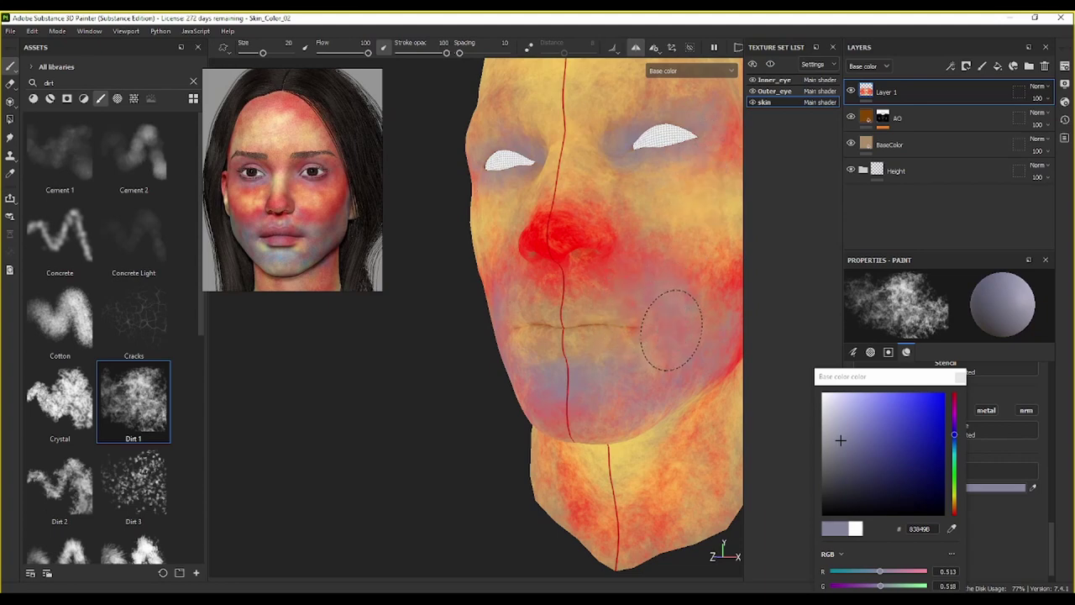
{"action": "mouse_move", "coordinate": [519, 353]}
{"action": "left_mouse_down"}
{"action": "mouse_move", "coordinate": [638, 408]}
{"action": "mouse_move", "coordinate": [658, 397]}
{"action": "mouse_move", "coordinate": [648, 408]}
{"action": "mouse_move", "coordinate": [724, 450]}
{"action": "mouse_move", "coordinate": [648, 426]}
{"action": "left_mouse_up"}
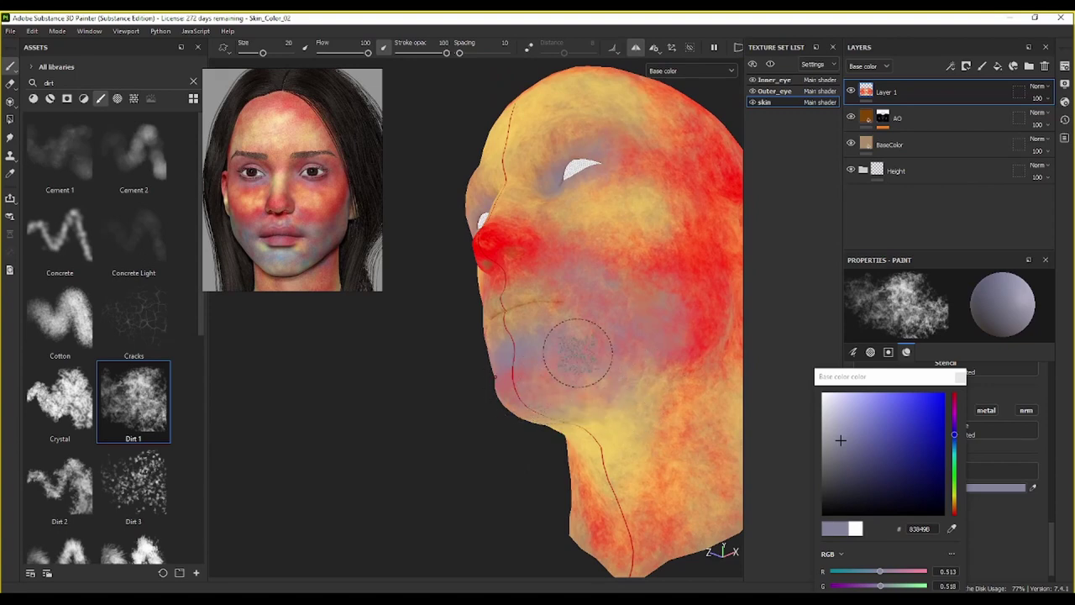
{"action": "mouse_move", "coordinate": [582, 352]}
{"action": "left_mouse_down"}
{"action": "mouse_move", "coordinate": [558, 396]}
{"action": "mouse_move", "coordinate": [667, 385]}
{"action": "mouse_move", "coordinate": [674, 395]}
{"action": "mouse_move", "coordinate": [672, 375]}
{"action": "left_mouse_up"}
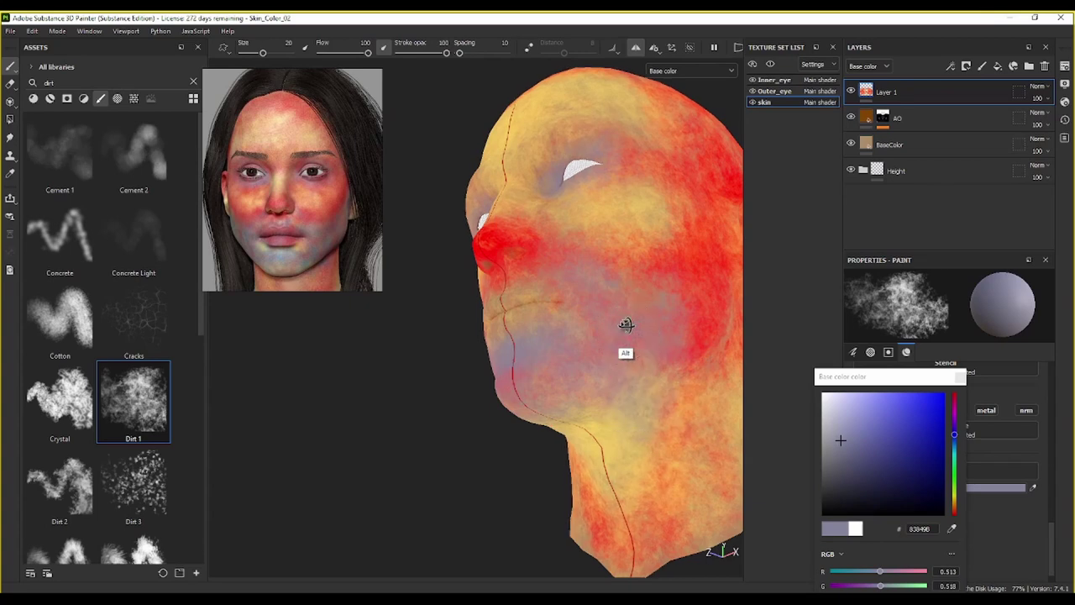
Step: Sample coral red F25533 from the side of the head as the brush base color and tint the brow area with it
{"action": "left_click_drag", "start_coordinate": [619, 319], "coordinate": [672, 378], "text": "alt"}
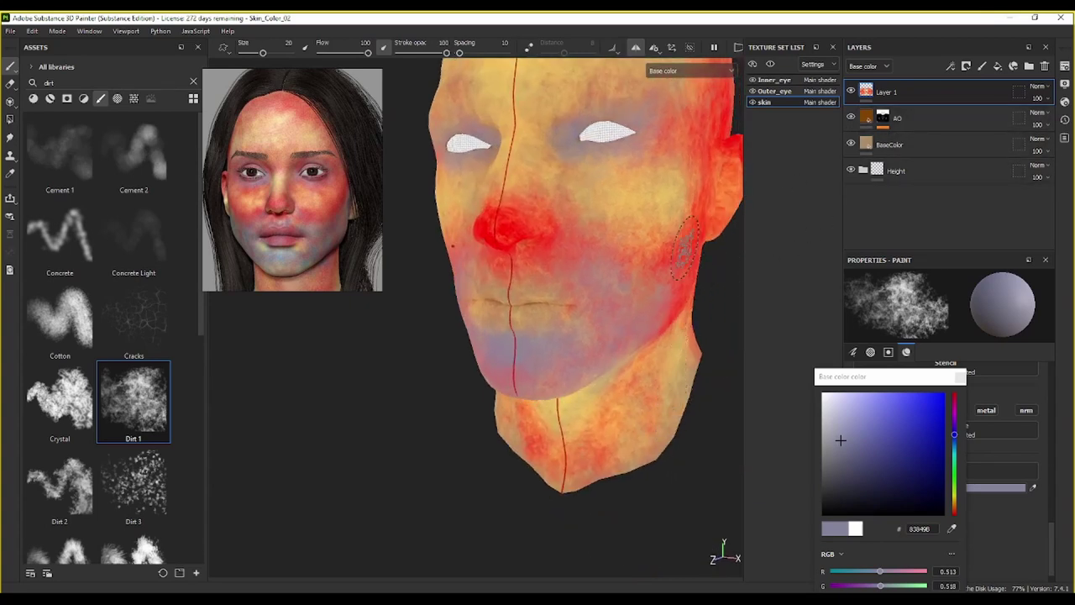
{"action": "middle_click_drag", "start_coordinate": [630, 268], "coordinate": [562, 350], "text": "alt"}
{"action": "scroll", "coordinate": [557, 322], "scroll_direction": "up", "scroll_amount": 2}
{"action": "middle_click_drag", "start_coordinate": [568, 303], "coordinate": [574, 349], "text": "alt"}
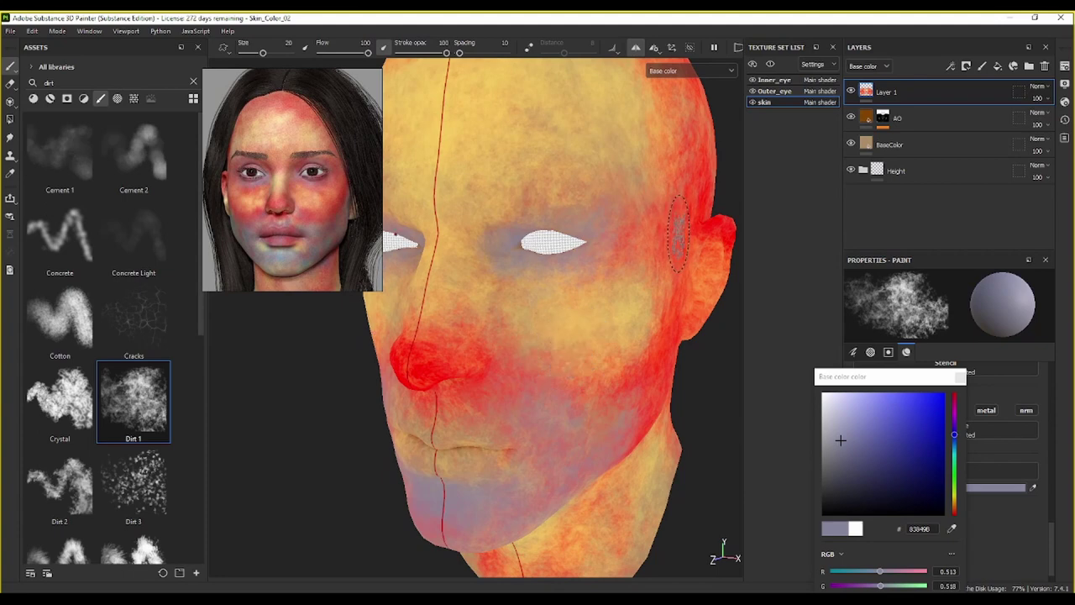
{"action": "mouse_move", "coordinate": [633, 256]}
{"action": "left_mouse_down", "text": "alt"}
{"action": "mouse_move", "coordinate": [643, 233]}
{"action": "mouse_move", "coordinate": [699, 216]}
{"action": "left_mouse_up", "text": "alt"}
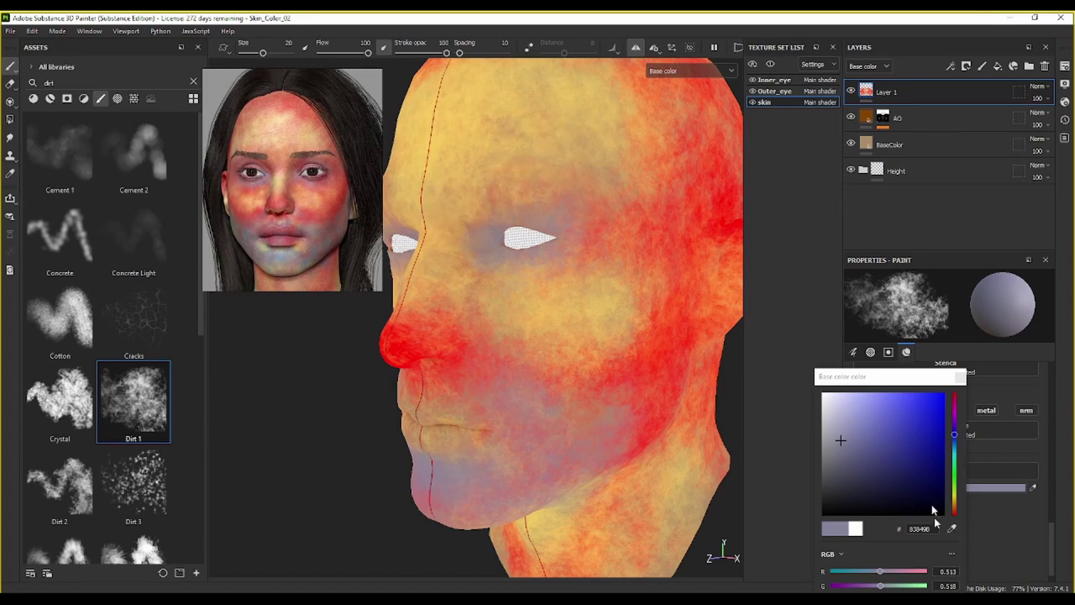
{"action": "left_click_drag", "start_coordinate": [934, 510], "coordinate": [824, 472]}
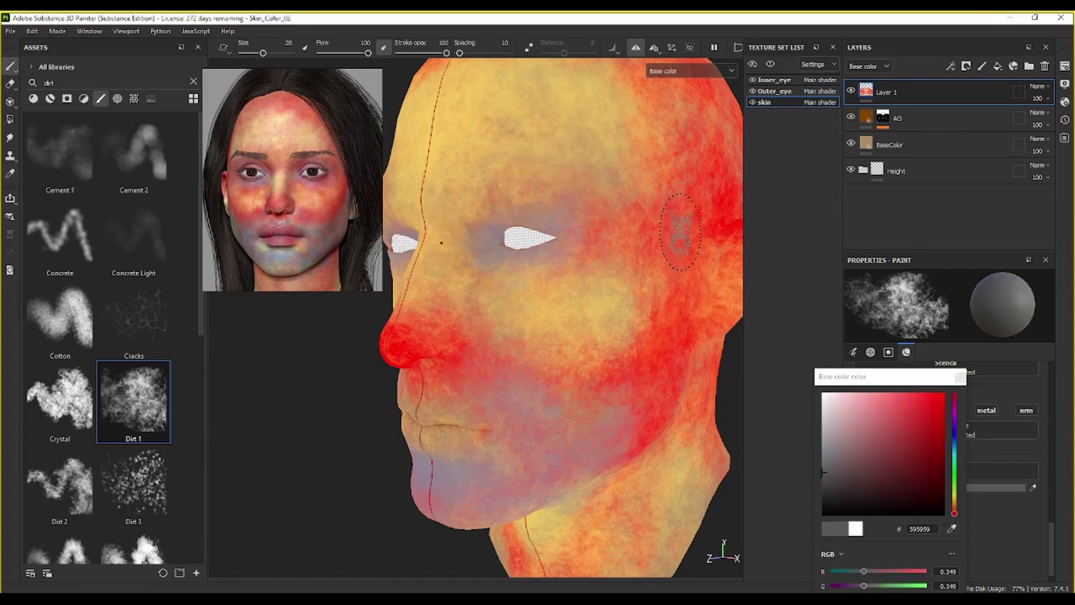
{"action": "left_click", "coordinate": [953, 530]}
{"action": "left_click", "coordinate": [724, 232]}
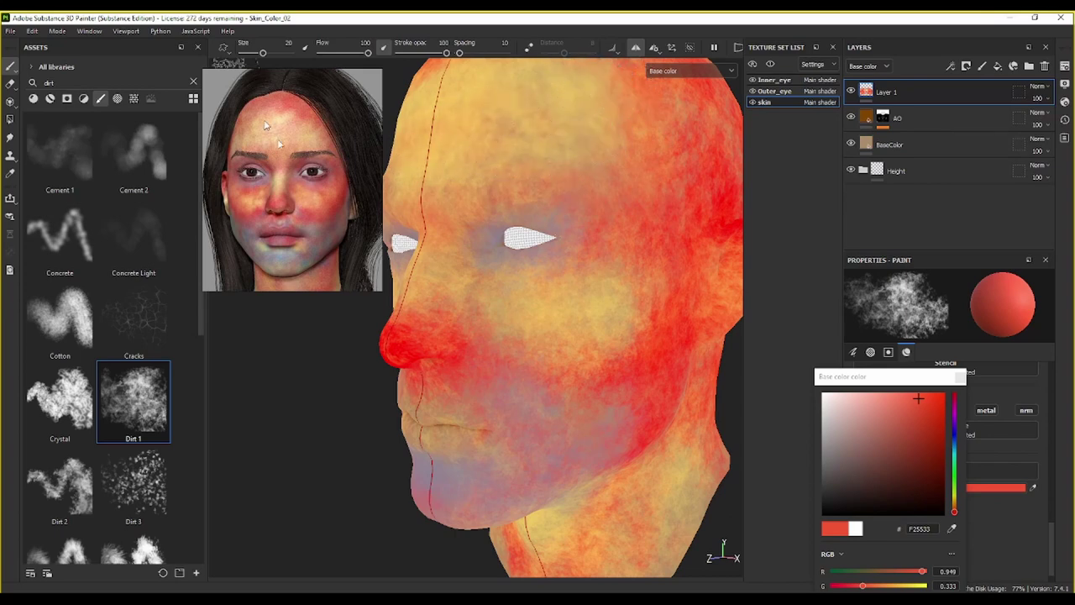
Step: Set a fully saturated red with a smaller brush and paint the lips
{"action": "key", "text": "alt"}
{"action": "left_click_drag", "start_coordinate": [452, 251], "coordinate": [566, 281], "text": "alt"}
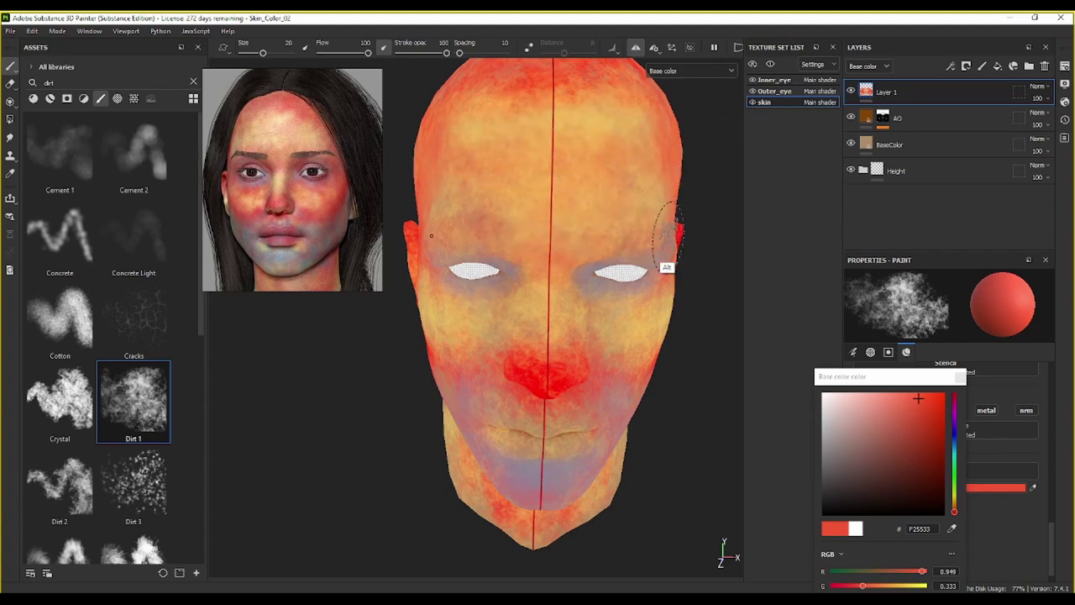
{"action": "mouse_move", "coordinate": [667, 264]}
{"action": "left_mouse_down", "text": "alt"}
{"action": "mouse_move", "coordinate": [579, 224]}
{"action": "mouse_move", "coordinate": [588, 210]}
{"action": "left_mouse_up", "text": "alt"}
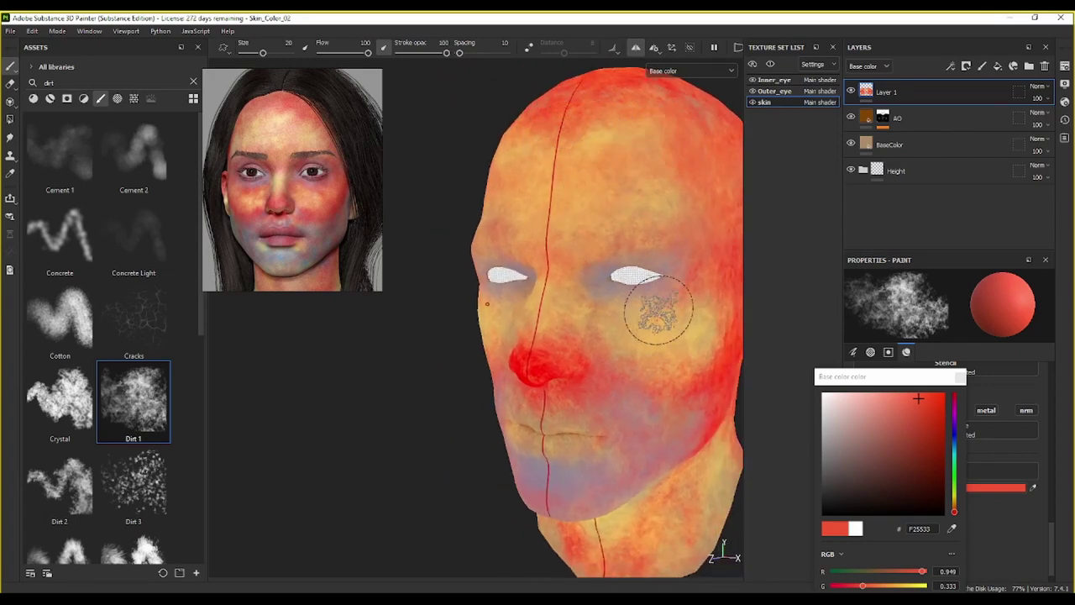
{"action": "right_click_drag", "start_coordinate": [659, 315], "coordinate": [625, 315], "text": "ctrl"}
{"action": "left_click", "coordinate": [943, 394]}
{"action": "mouse_move", "coordinate": [564, 325]}
{"action": "left_mouse_down", "text": "alt"}
{"action": "mouse_move", "coordinate": [572, 385]}
{"action": "mouse_move", "coordinate": [660, 425]}
{"action": "mouse_move", "coordinate": [588, 345]}
{"action": "left_mouse_up", "text": "alt"}
{"action": "mouse_move", "coordinate": [592, 345]}
{"action": "left_mouse_down", "text": "alt"}
{"action": "mouse_move", "coordinate": [639, 298]}
{"action": "mouse_move", "coordinate": [676, 357]}
{"action": "left_mouse_up", "text": "alt"}
{"action": "left_click_drag", "start_coordinate": [673, 353], "coordinate": [643, 427], "text": "alt"}
{"action": "left_click_drag", "start_coordinate": [546, 452], "coordinate": [588, 445]}
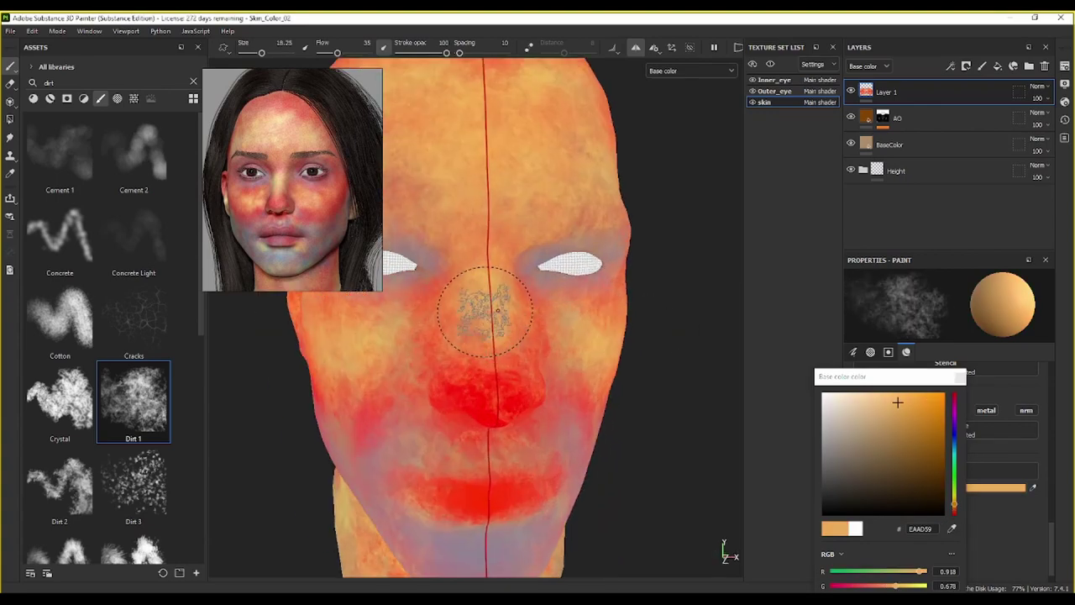
Step: Paint warm orange EAAD59 beside the chin and below the mouth corner to break up the violet area
{"action": "left_click_drag", "start_coordinate": [580, 323], "coordinate": [500, 287], "text": "alt"}
{"action": "left_click_drag", "start_coordinate": [525, 496], "coordinate": [540, 524]}
{"action": "left_click_drag", "start_coordinate": [454, 387], "coordinate": [485, 430], "text": "alt"}
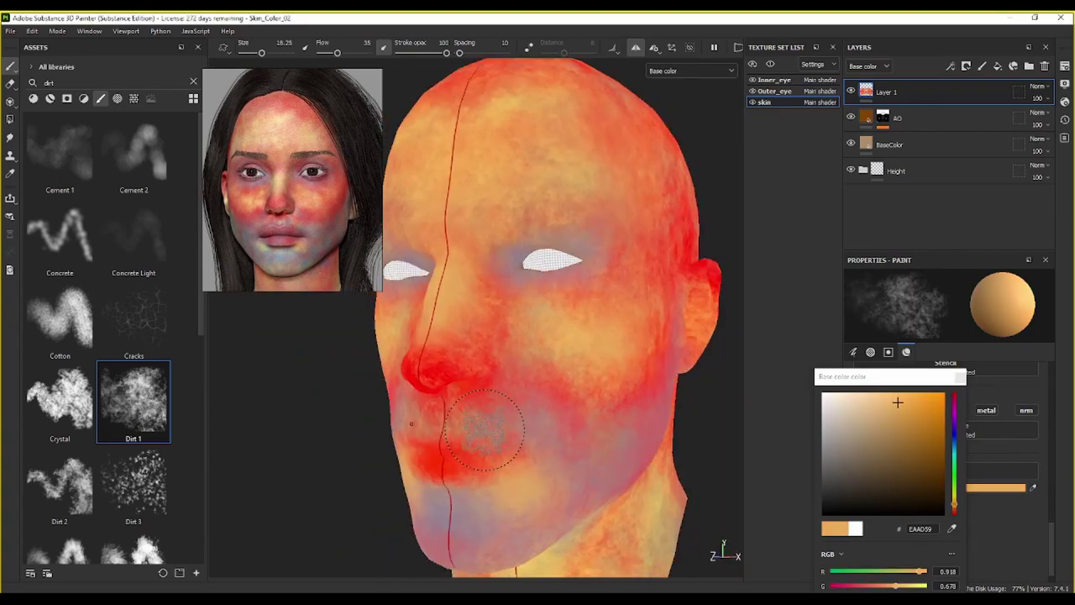
Step: Reduce the brush size to 6.1 with flow 61 and refine the lip edges using sampled greyish mauve 9A838B
{"action": "right_click_drag", "start_coordinate": [485, 430], "coordinate": [446, 432], "text": "ctrl"}
{"action": "key", "text": "p"}
{"action": "left_click", "coordinate": [533, 430]}
{"action": "left_click_drag", "start_coordinate": [618, 328], "coordinate": [640, 328], "text": "ctrl"}
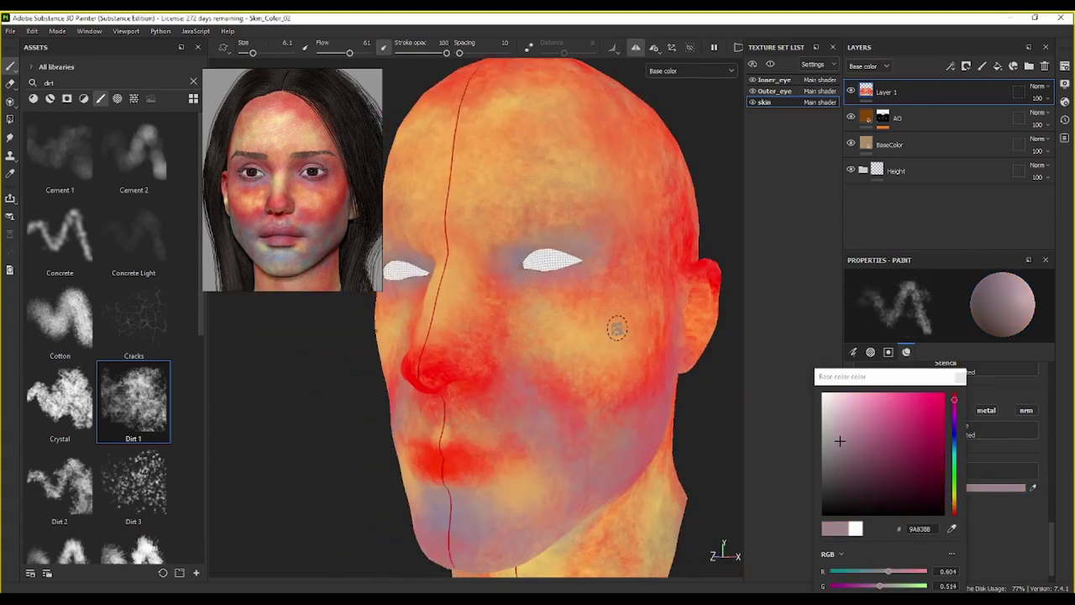
Step: Sample greyish violet 84839A, enlarge the brush to 16.58 and deepen the shading around the eye sockets
{"action": "left_click_drag", "start_coordinate": [590, 258], "coordinate": [531, 226], "text": "alt"}
{"action": "key", "text": "p"}
{"action": "left_click", "coordinate": [546, 306]}
{"action": "right_click_drag", "start_coordinate": [518, 377], "coordinate": [552, 378], "text": "ctrl"}
{"action": "left_click_drag", "start_coordinate": [552, 377], "coordinate": [581, 420], "text": "alt"}
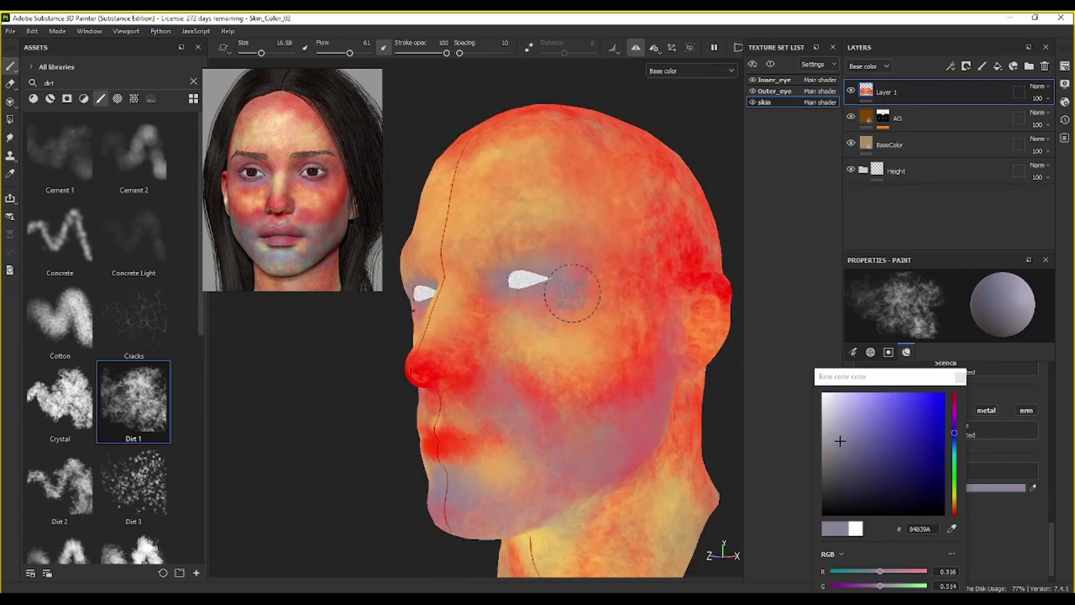
Step: Vary the base color from sampled yellow F1D876 to stronger hues and paint blue on the chin and violet along the jaw with a smaller brush
{"action": "key", "text": "p"}
{"action": "left_click", "coordinate": [537, 332]}
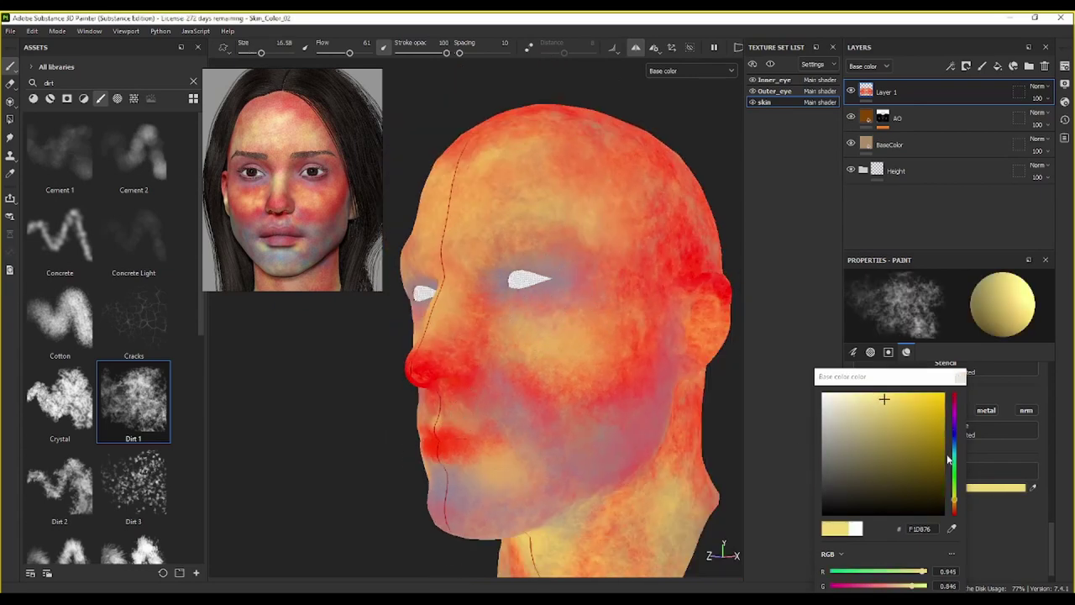
{"action": "left_click_drag", "start_coordinate": [951, 459], "coordinate": [954, 393]}
{"action": "left_click", "coordinate": [864, 432]}
{"action": "left_click", "coordinate": [944, 393]}
{"action": "right_click_drag", "start_coordinate": [513, 319], "coordinate": [490, 319], "text": "ctrl"}
{"action": "left_click_drag", "start_coordinate": [557, 319], "coordinate": [629, 312]}
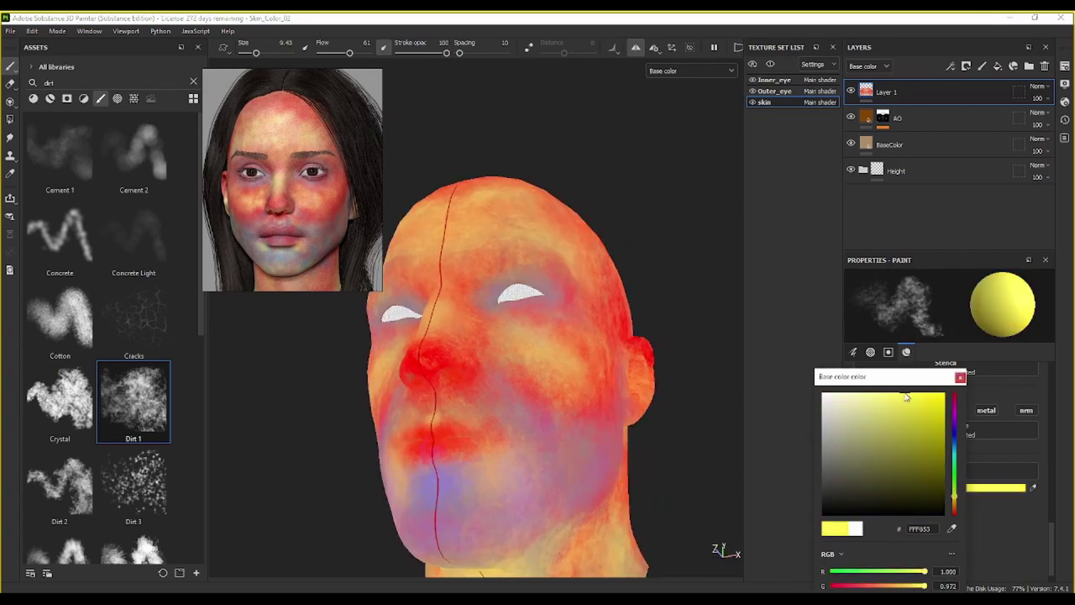
Step: Change the base color to orange FFAD49, then red FF0000, and redden the side and back of the head
{"action": "left_click_drag", "start_coordinate": [954, 502], "coordinate": [954, 507]}
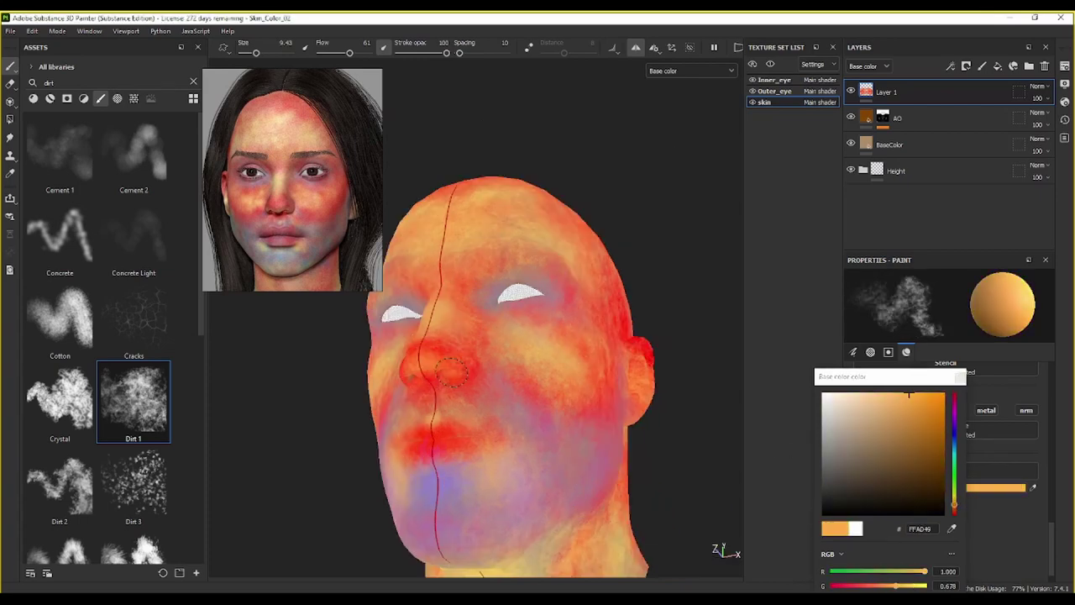
{"action": "left_click_drag", "start_coordinate": [452, 372], "coordinate": [432, 409], "text": "alt"}
{"action": "left_click_drag", "start_coordinate": [954, 403], "coordinate": [954, 393]}
{"action": "left_click", "coordinate": [944, 393]}
{"action": "left_click_drag", "start_coordinate": [554, 352], "coordinate": [435, 348], "text": "alt"}
{"action": "left_click_drag", "start_coordinate": [461, 427], "coordinate": [571, 425], "text": "alt"}
{"action": "left_click", "coordinate": [440, 420]}
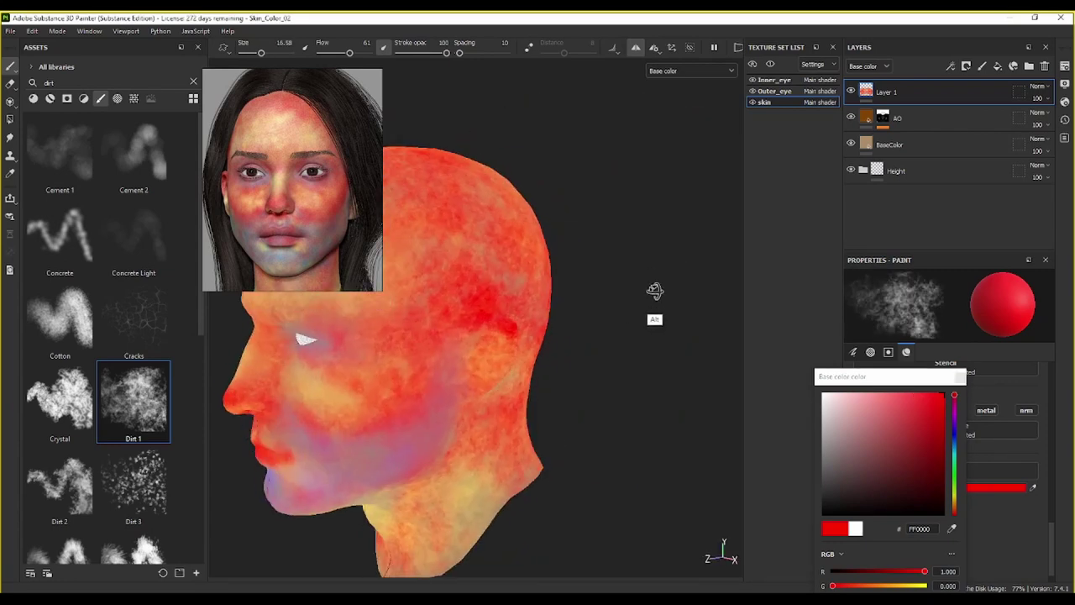
Step: Mottle the side of the head with muted blue, then add pale yellow FFE385 patches over the face and neck
{"action": "left_click", "coordinate": [955, 436]}
{"action": "left_click", "coordinate": [878, 442]}
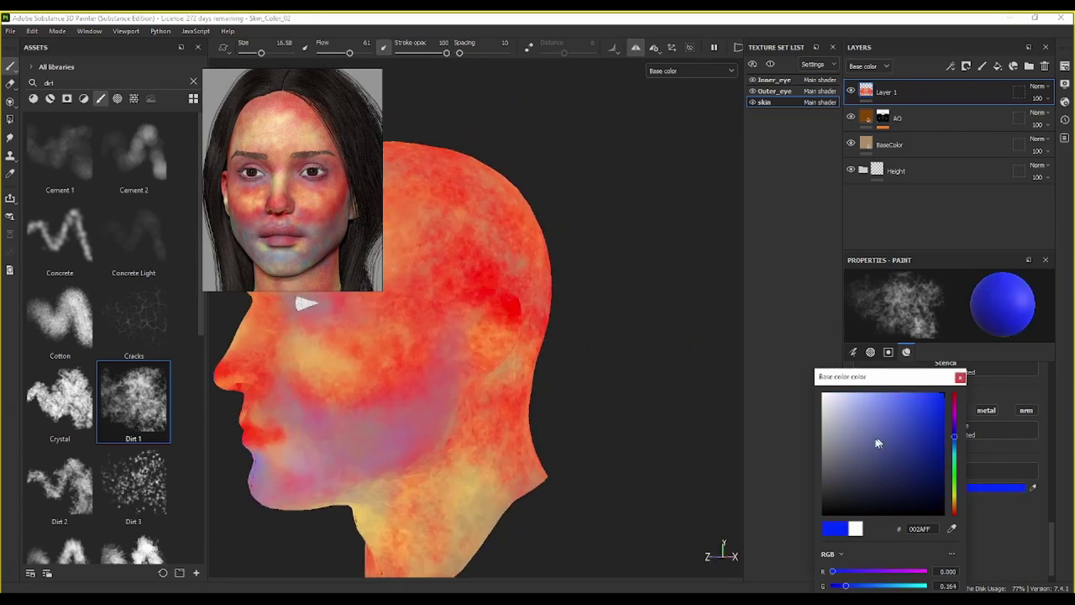
{"action": "left_click", "coordinate": [848, 456]}
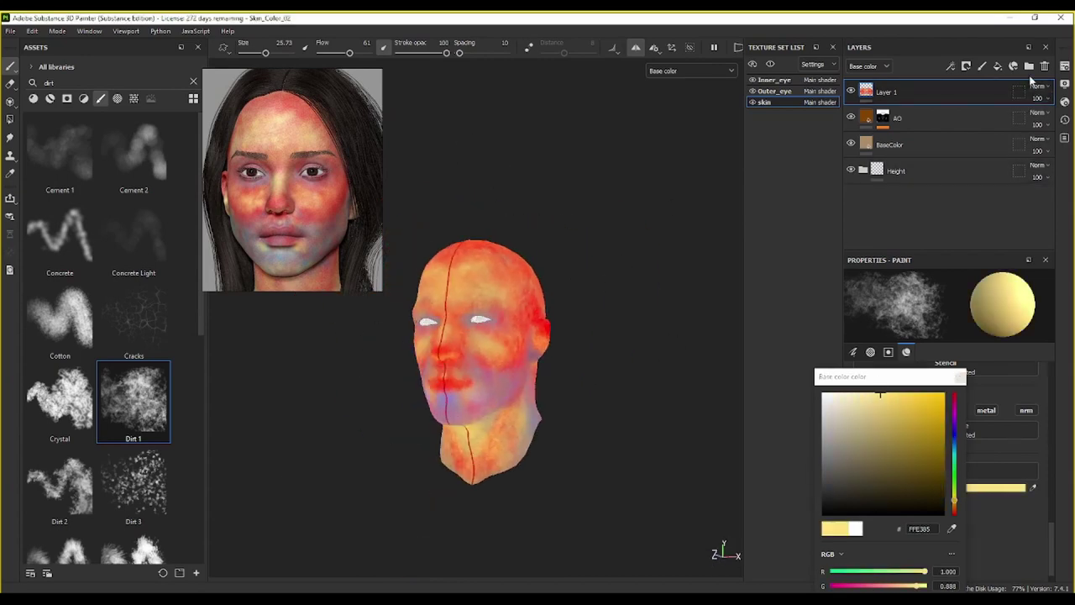
{"action": "right_click_drag", "start_coordinate": [449, 337], "coordinate": [474, 337], "text": "ctrl"}
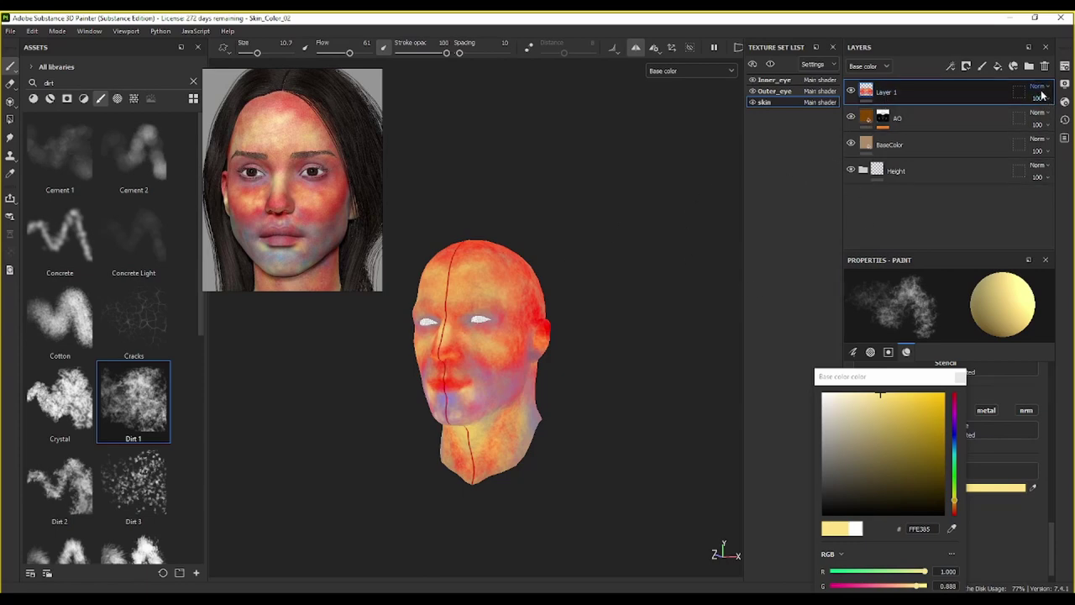
Step: Set Layer 1's blending mode to Overlay and its opacity to 21
{"action": "left_click", "coordinate": [1040, 89]}
{"action": "left_click", "coordinate": [1022, 252]}
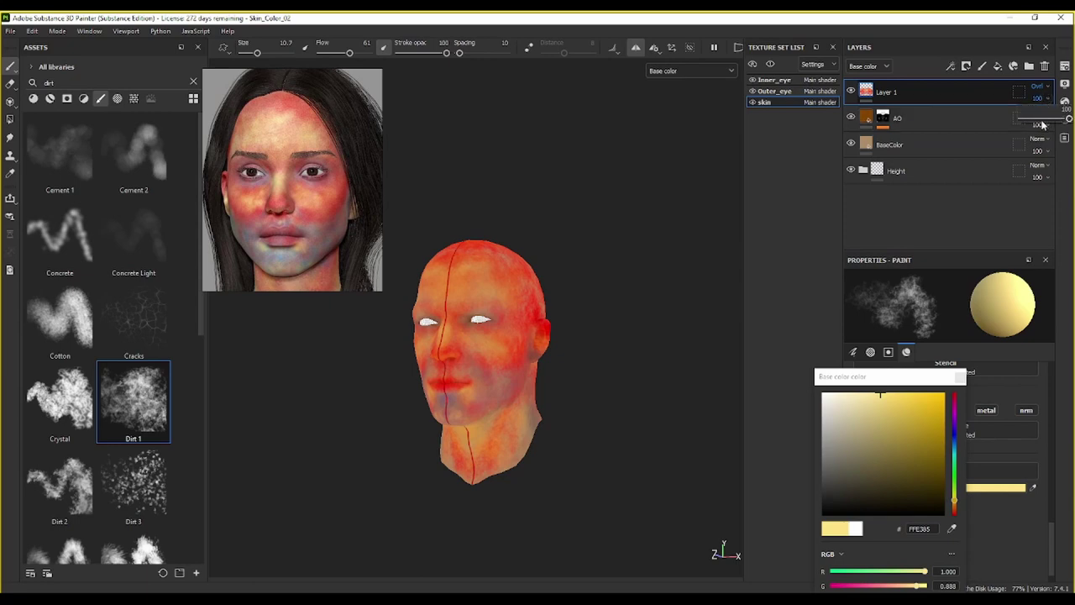
{"action": "left_click", "coordinate": [1034, 122]}
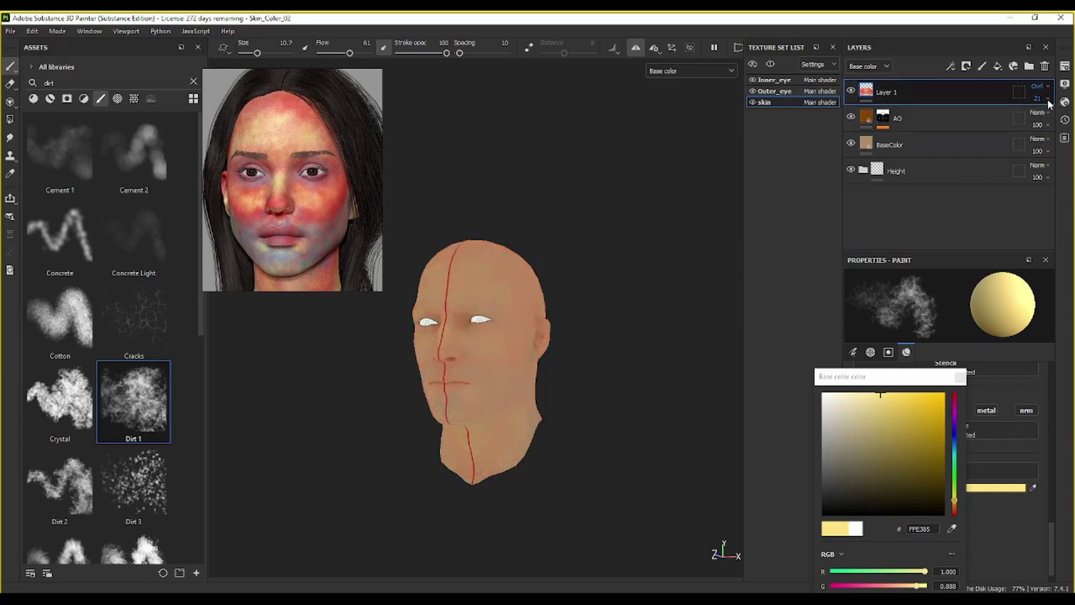
Step: Check the blended skin from several angles and try Layer 1 opacities of 23 and 14
{"action": "scroll", "coordinate": [580, 411], "scroll_direction": "up", "scroll_amount": 2}
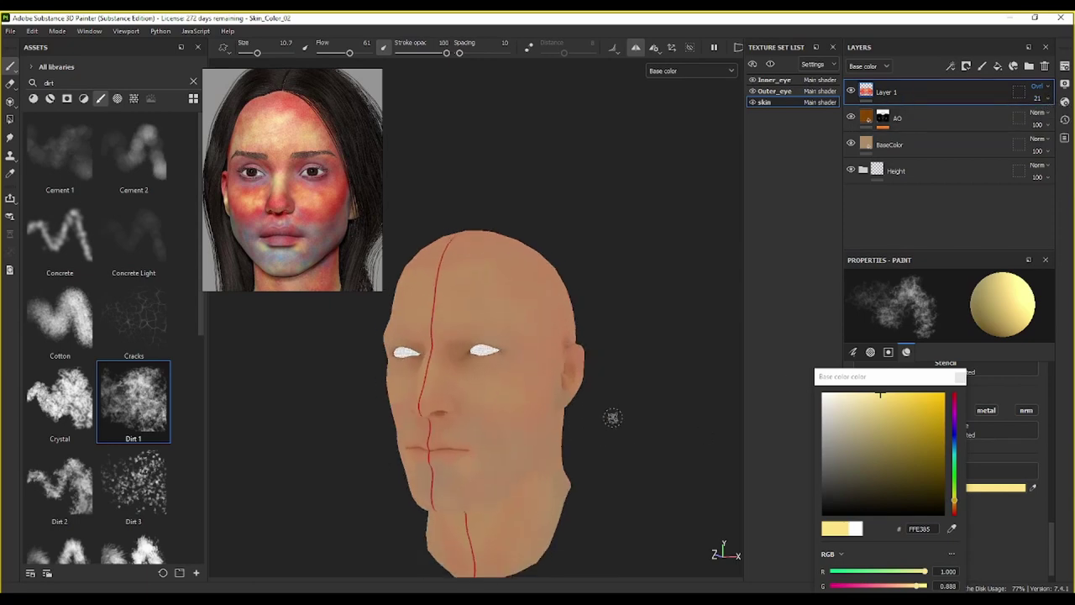
{"action": "scroll", "coordinate": [612, 417], "scroll_direction": "up", "scroll_amount": 3}
{"action": "left_click_drag", "start_coordinate": [613, 418], "coordinate": [708, 274], "text": "alt"}
{"action": "scroll", "coordinate": [680, 274], "scroll_direction": "down", "scroll_amount": 2}
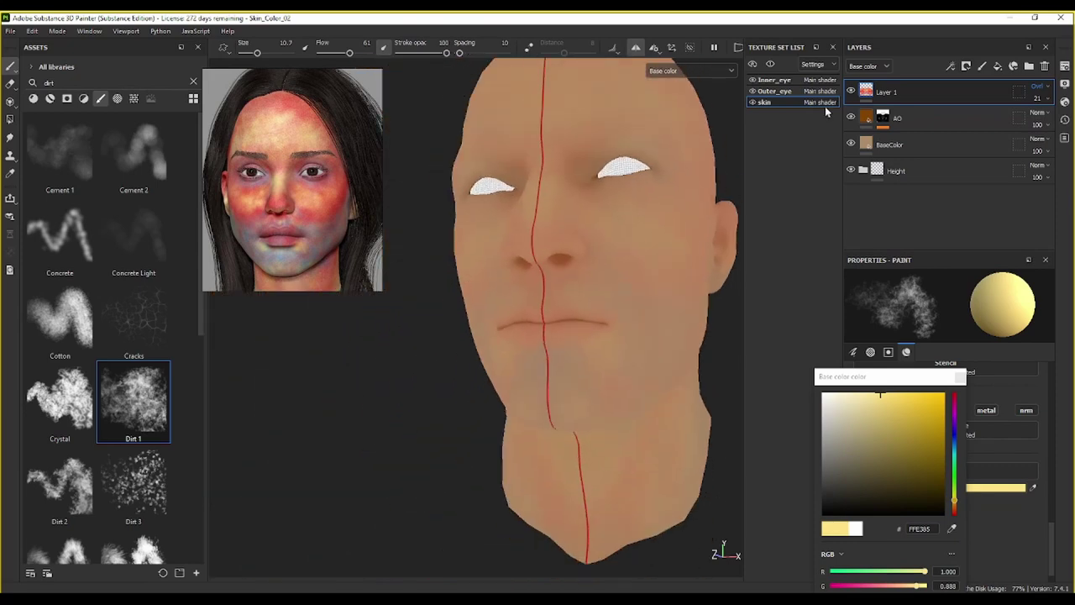
{"action": "left_click_drag", "start_coordinate": [668, 245], "coordinate": [598, 320], "text": "alt"}
{"action": "middle_click_drag", "start_coordinate": [597, 319], "coordinate": [539, 359], "text": "alt"}
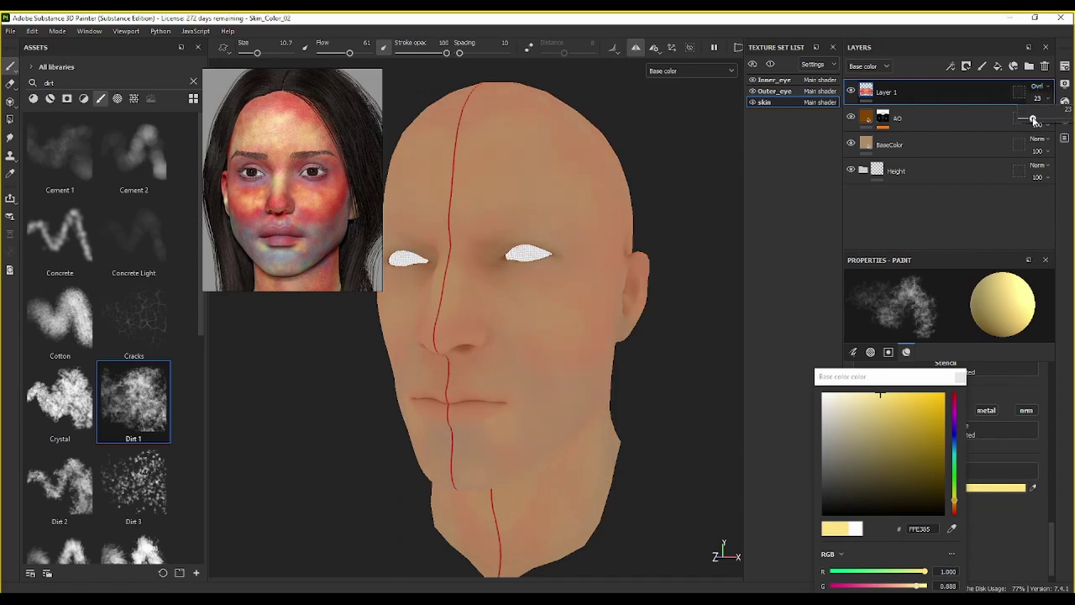
{"action": "left_click_drag", "start_coordinate": [480, 324], "coordinate": [546, 296], "text": "alt"}
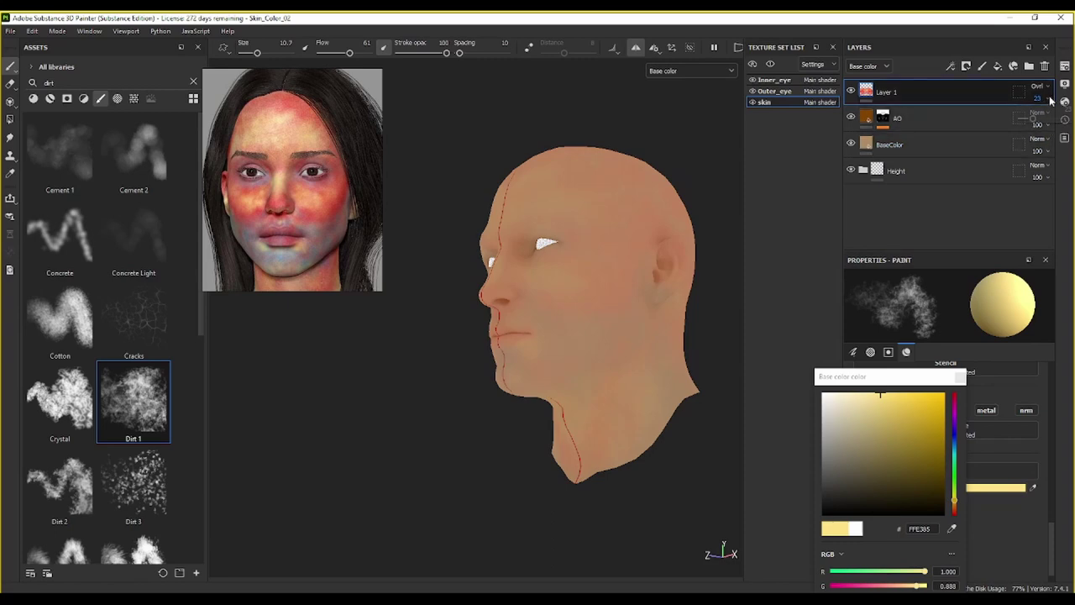
{"action": "left_click_drag", "start_coordinate": [1031, 119], "coordinate": [1030, 120]}
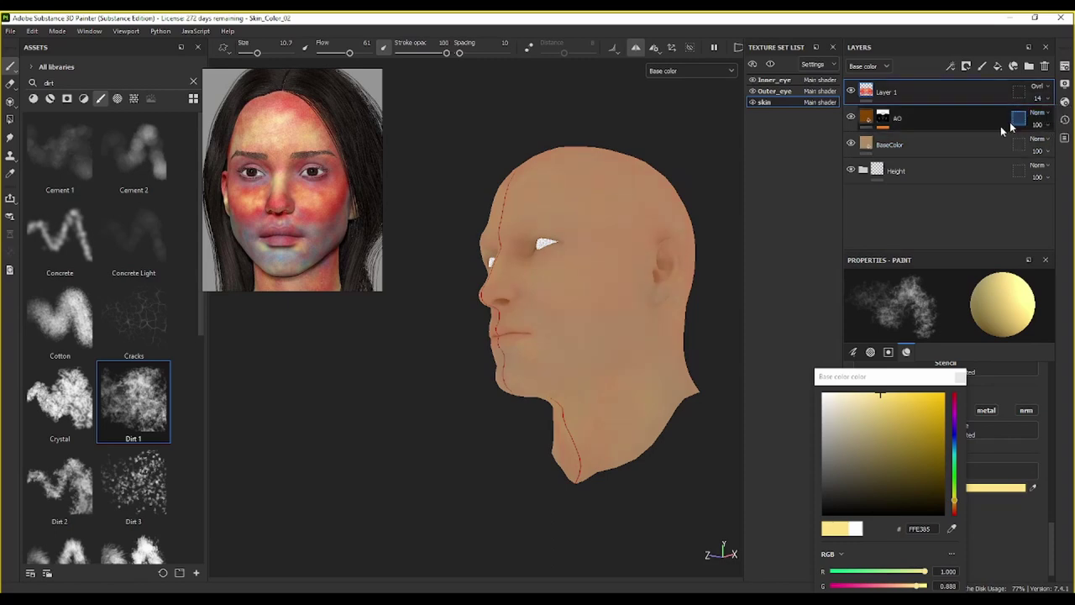
Step: Inspect the face up close and set Layer 1's opacity to 20
{"action": "middle_click_drag", "start_coordinate": [645, 309], "coordinate": [622, 311], "text": "alt"}
{"action": "mouse_move", "coordinate": [622, 312]}
{"action": "left_mouse_down", "text": "alt"}
{"action": "mouse_move", "coordinate": [630, 319]}
{"action": "mouse_move", "coordinate": [626, 309]}
{"action": "left_mouse_up", "text": "alt"}
{"action": "scroll", "coordinate": [626, 310], "scroll_direction": "up", "scroll_amount": 3}
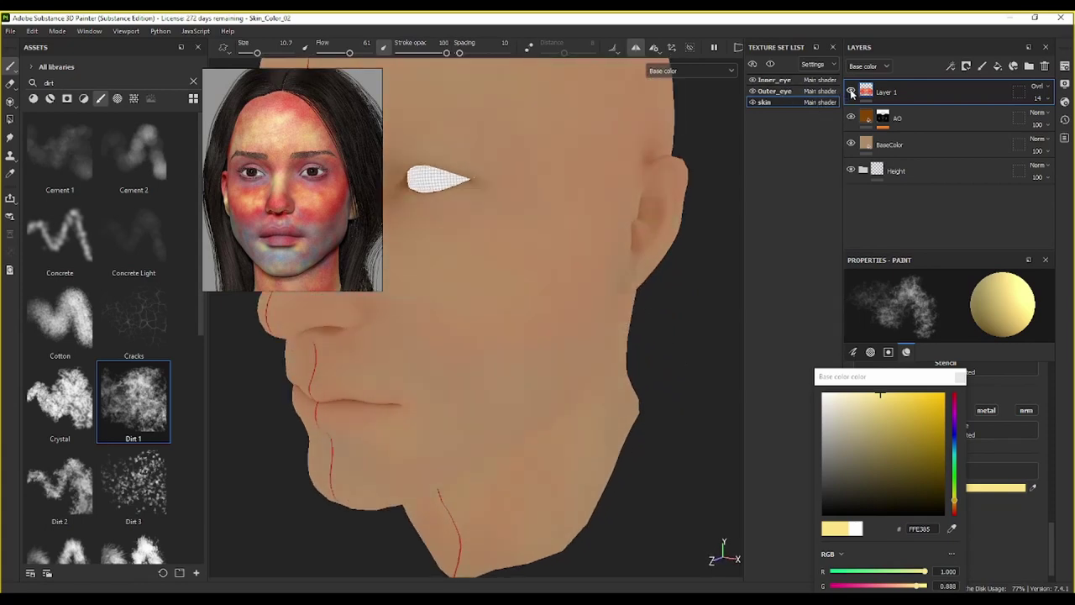
{"action": "mouse_move", "coordinate": [568, 322]}
{"action": "left_mouse_down", "text": "alt"}
{"action": "mouse_move", "coordinate": [571, 290]}
{"action": "mouse_move", "coordinate": [647, 248]}
{"action": "mouse_move", "coordinate": [563, 263]}
{"action": "left_mouse_up", "text": "alt"}
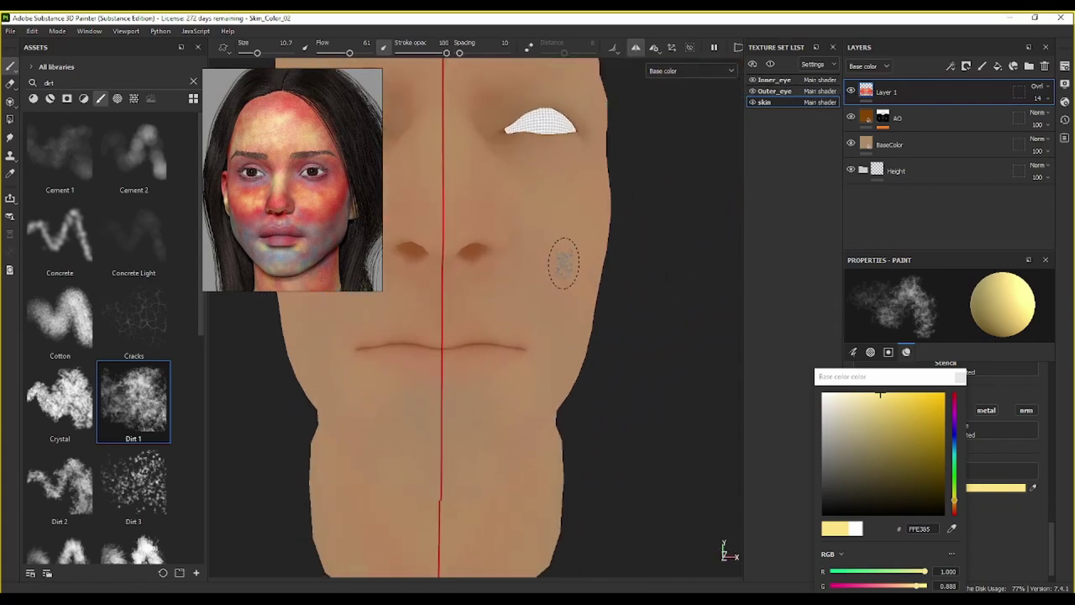
{"action": "scroll", "coordinate": [583, 268], "scroll_direction": "down", "scroll_amount": 3}
{"action": "left_click", "coordinate": [1039, 99]}
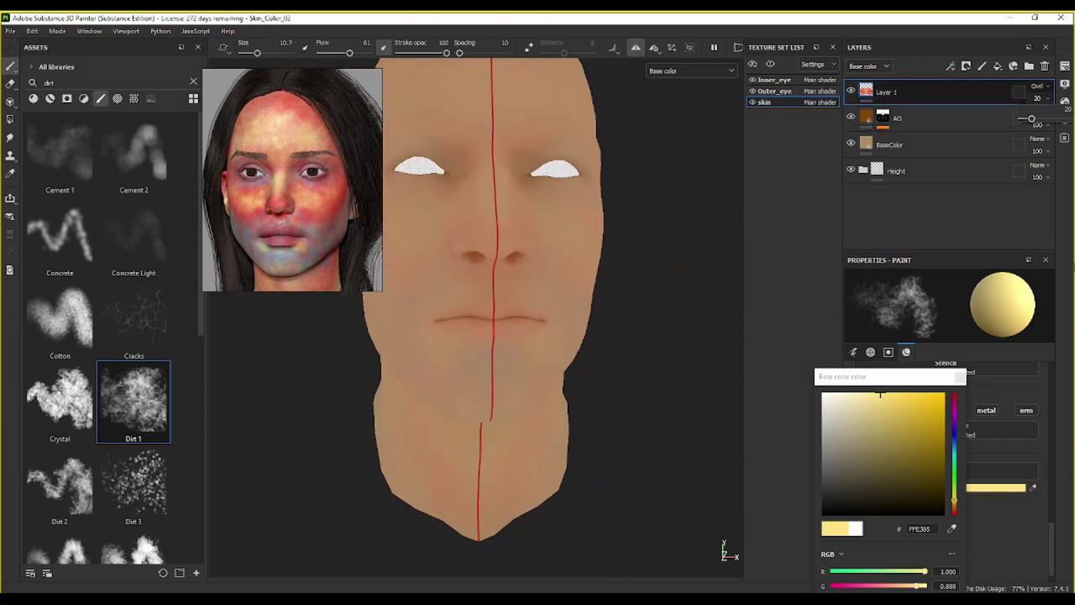
{"action": "left_click_drag", "start_coordinate": [686, 274], "coordinate": [651, 362], "text": "alt"}
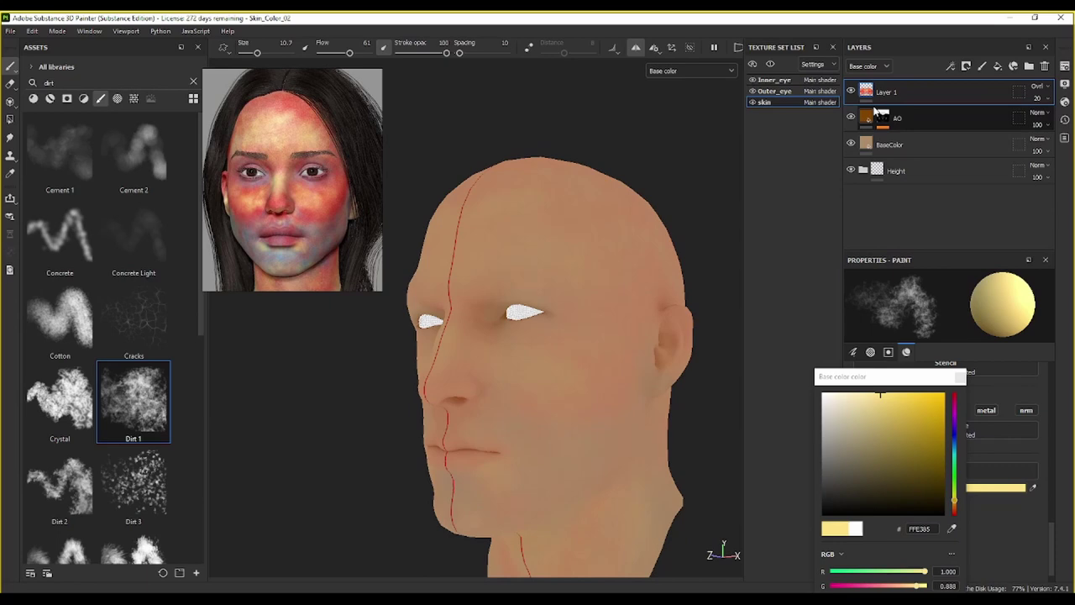
Step: Rename Layer 1 to Colorzone
{"action": "double_click", "coordinate": [884, 92]}
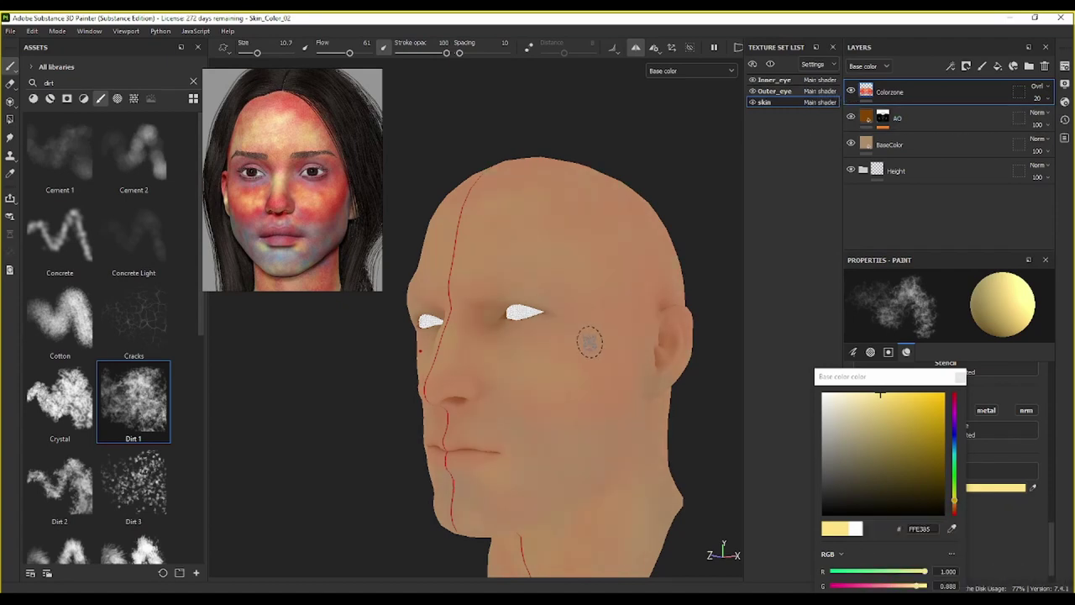
{"action": "mouse_move", "coordinate": [589, 341]}
{"action": "left_mouse_down", "text": "alt"}
{"action": "mouse_move", "coordinate": [593, 237]}
{"action": "mouse_move", "coordinate": [591, 279]}
{"action": "left_mouse_up", "text": "alt"}
{"action": "mouse_move", "coordinate": [622, 292]}
{"action": "left_mouse_down", "text": "alt"}
{"action": "mouse_move", "coordinate": [595, 297]}
{"action": "mouse_move", "coordinate": [593, 336]}
{"action": "left_mouse_up", "text": "alt"}
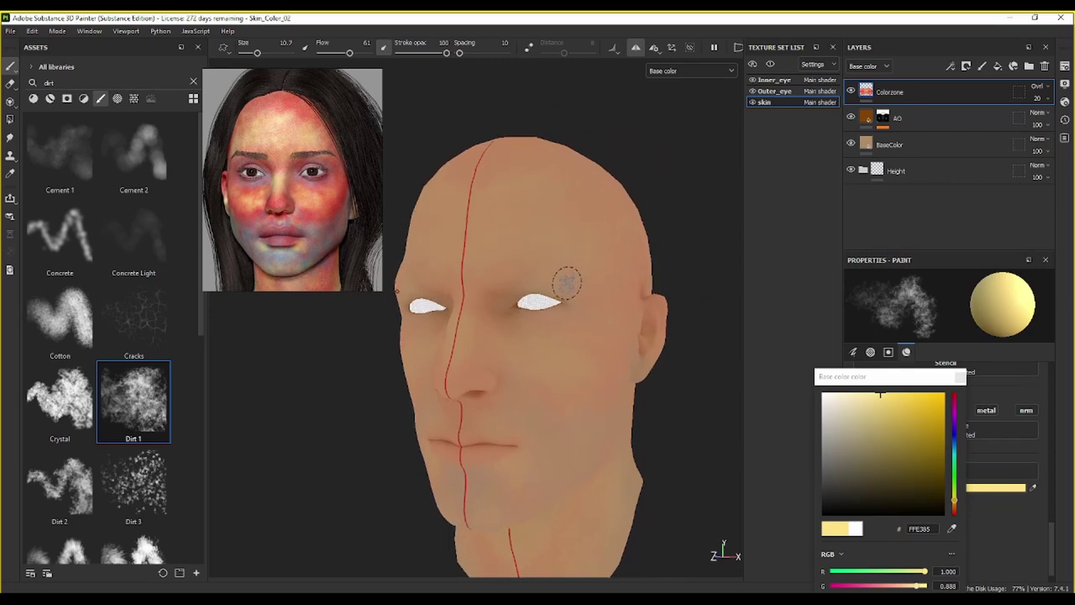
Step: Review the whole face colour-zone reference image, including the neck and shoulders, and examine the model's cheek up close
{"action": "scroll", "coordinate": [334, 240], "scroll_direction": "down", "scroll_amount": 2}
{"action": "middle_click_drag", "start_coordinate": [332, 237], "coordinate": [367, 159]}
{"action": "scroll", "coordinate": [285, 222], "scroll_direction": "down", "scroll_amount": 5}
{"action": "scroll", "coordinate": [286, 224], "scroll_direction": "up", "scroll_amount": 5}
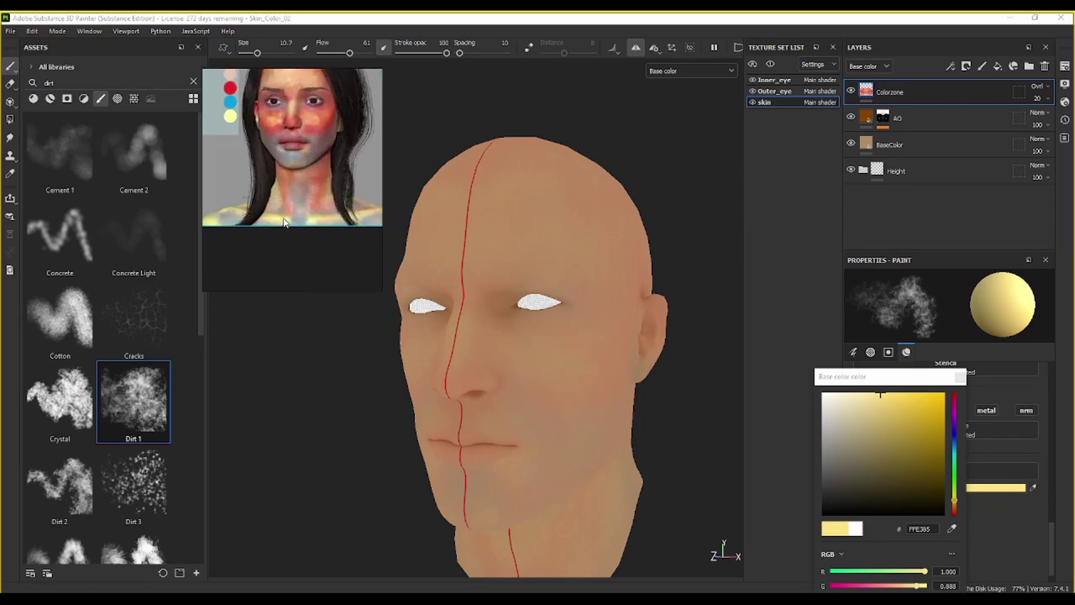
{"action": "scroll", "coordinate": [328, 198], "scroll_direction": "down", "scroll_amount": 4}
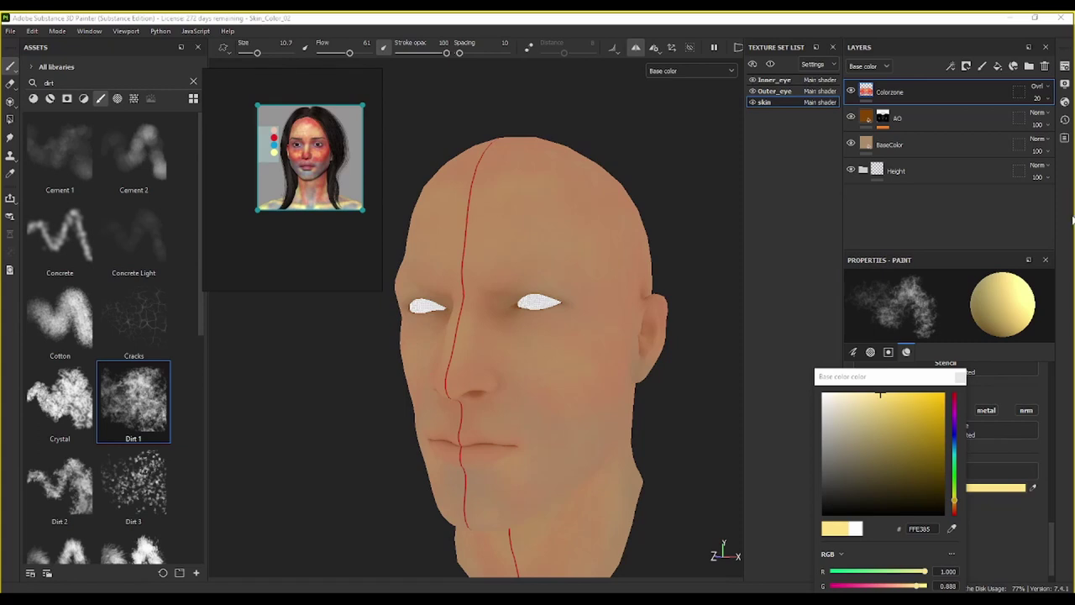
{"action": "scroll", "coordinate": [578, 450], "scroll_direction": "up", "scroll_amount": 3}
{"action": "scroll", "coordinate": [448, 346], "scroll_direction": "up", "scroll_amount": 3}
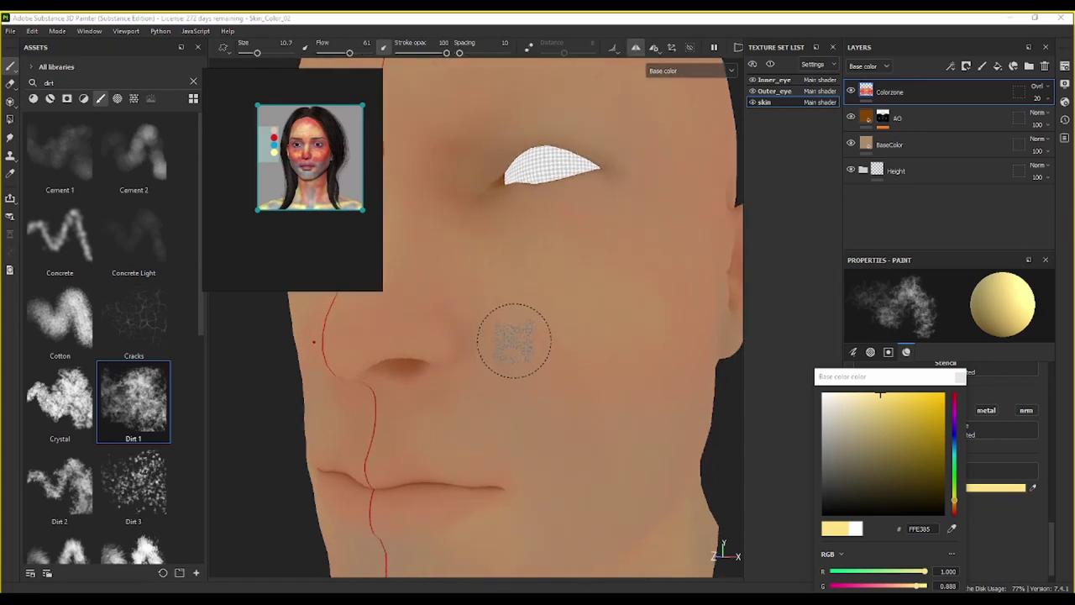
{"action": "scroll", "coordinate": [552, 312], "scroll_direction": "up", "scroll_amount": 2}
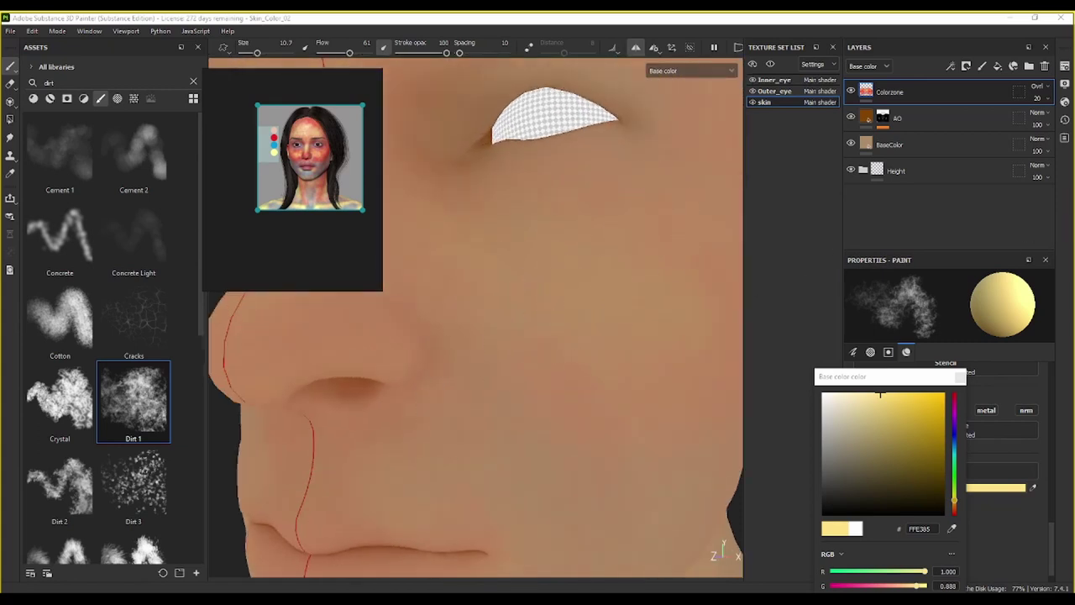
Step: Switch to File Explorer and open the SKIN_REF folder inside 802403's W7 folder
{"action": "key", "text": "alt+Tab"}
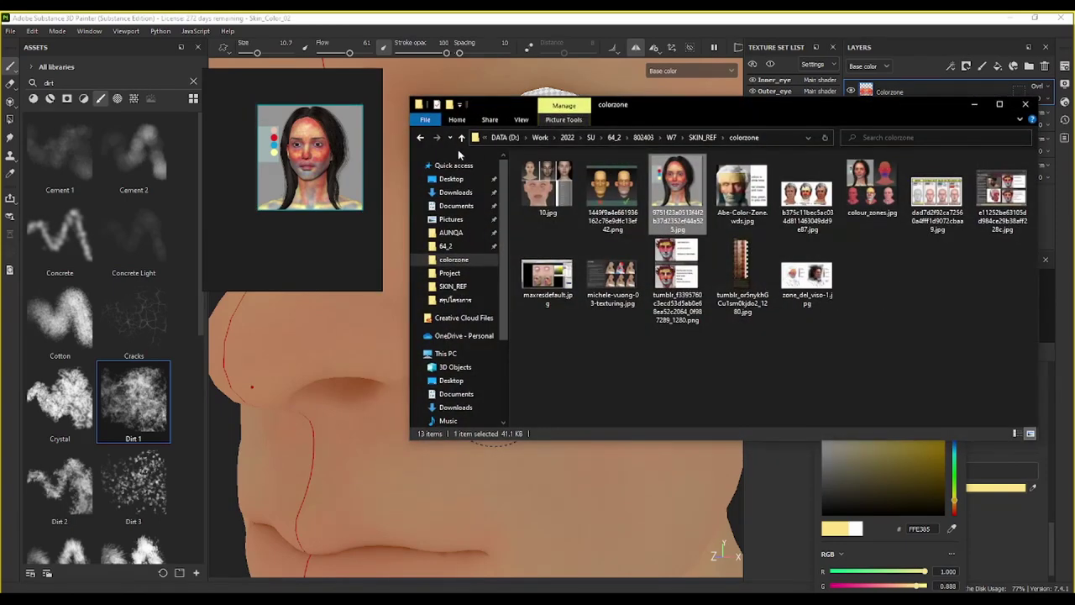
{"action": "left_click", "coordinate": [420, 137]}
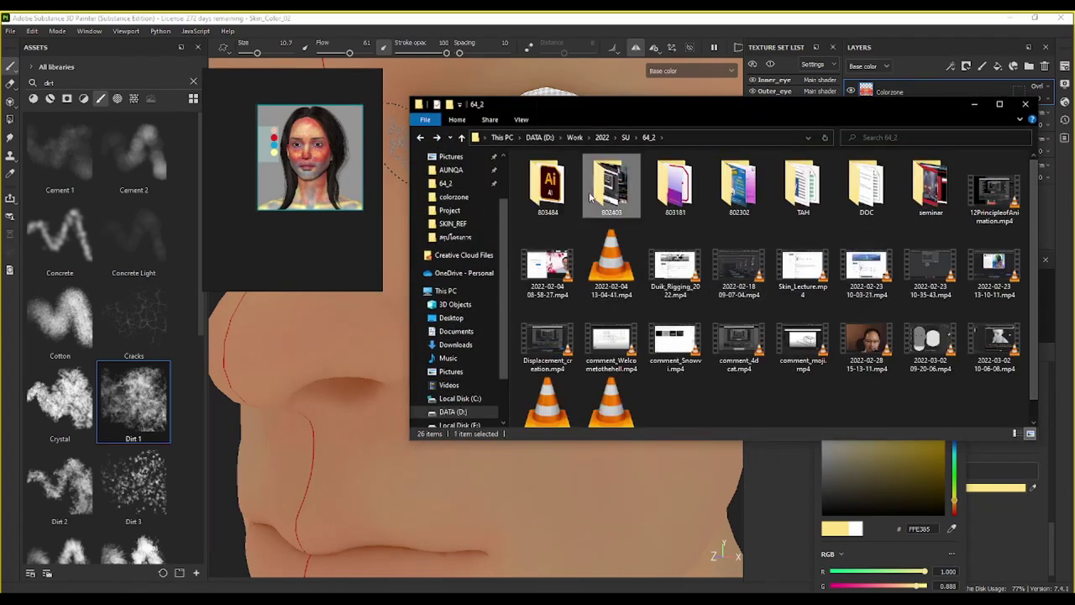
{"action": "double_click", "coordinate": [612, 189]}
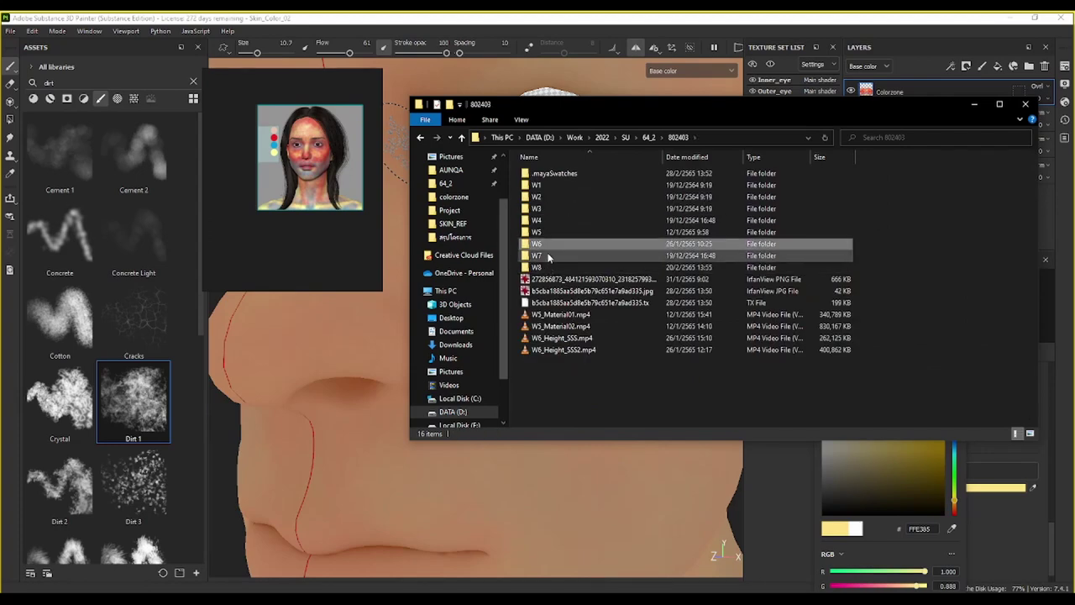
{"action": "double_click", "coordinate": [538, 255]}
{"action": "double_click", "coordinate": [760, 188]}
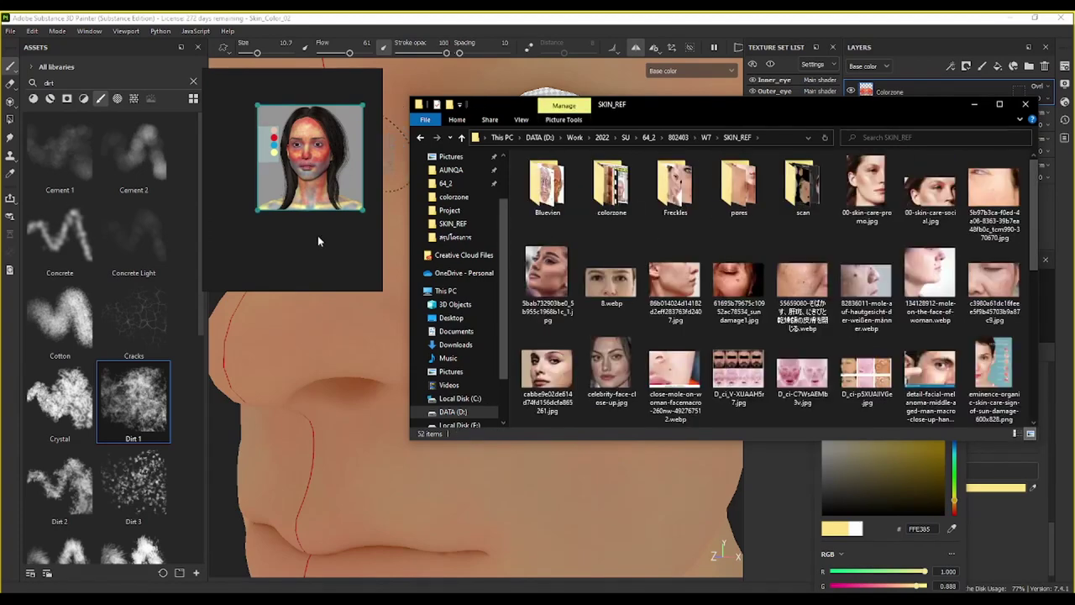
Step: Add all the loose skin photos from the SKIN_REF folder, without its subfolders, to the reference board
{"action": "left_click", "coordinate": [874, 189]}
{"action": "scroll", "coordinate": [877, 277], "scroll_direction": "down", "scroll_amount": 5}
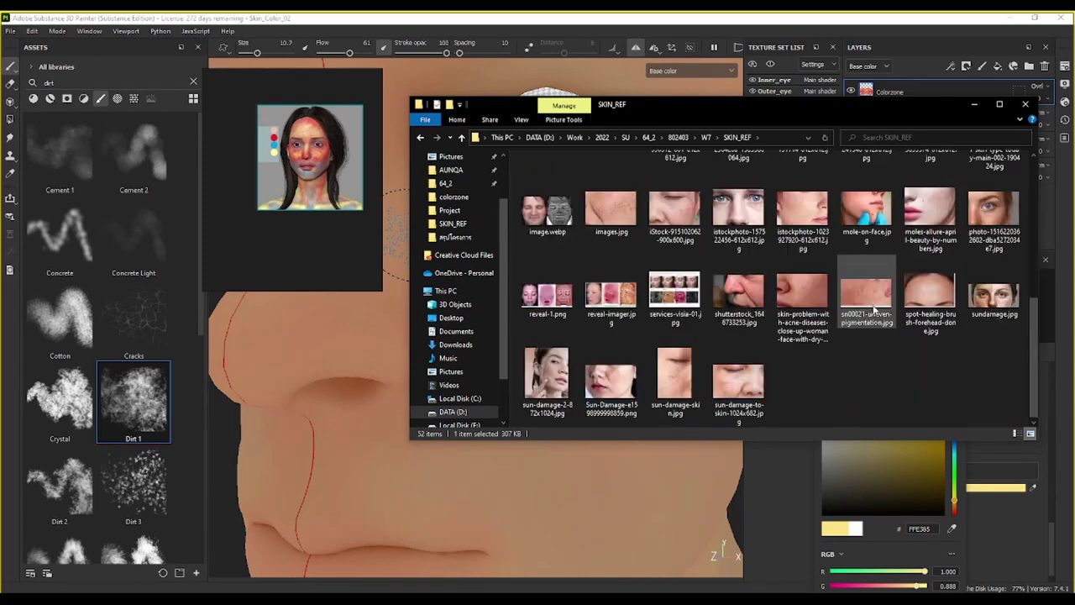
{"action": "left_click", "coordinate": [745, 388], "text": "shift"}
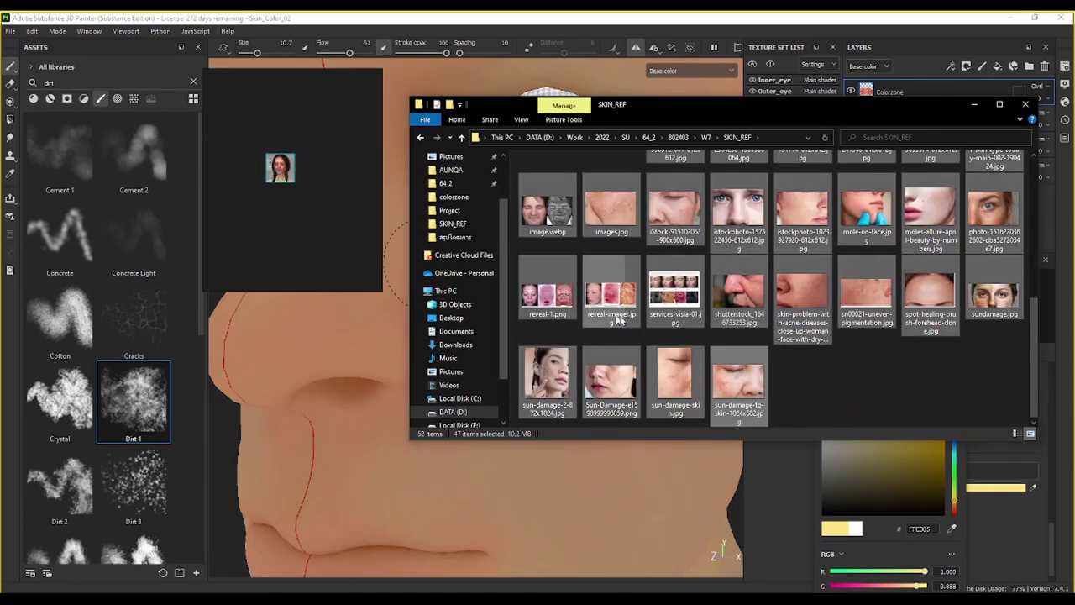
{"action": "left_click_drag", "start_coordinate": [739, 290], "coordinate": [329, 256]}
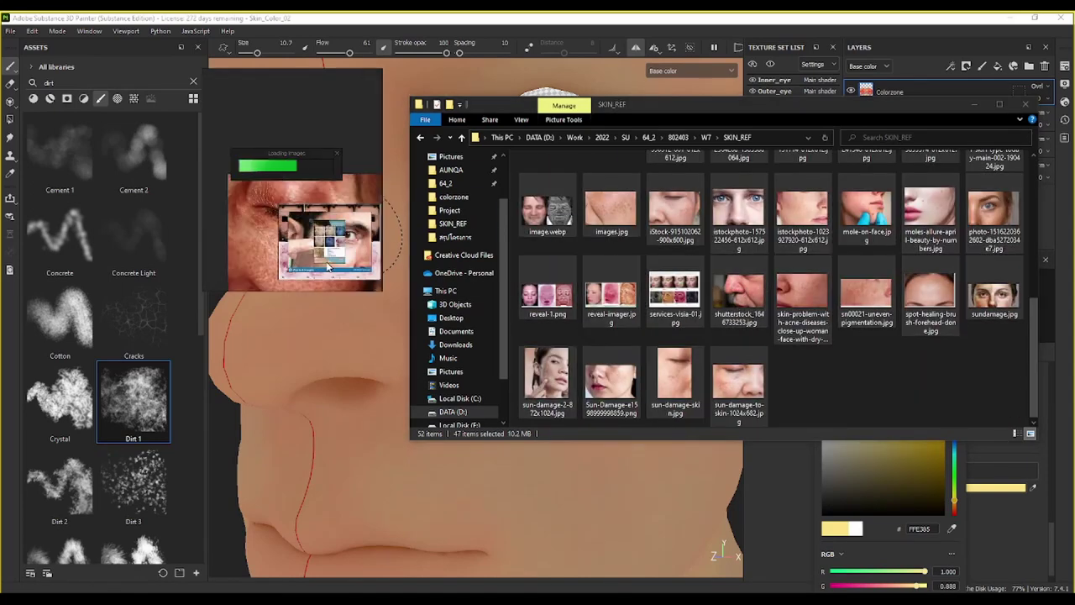
Step: Look over the added photos and enlarge the reference board window to cover most of the viewport
{"action": "scroll", "coordinate": [323, 262], "scroll_direction": "down", "scroll_amount": 5}
{"action": "middle_click_drag", "start_coordinate": [338, 200], "coordinate": [279, 55]}
{"action": "scroll", "coordinate": [291, 208], "scroll_direction": "up", "scroll_amount": 5}
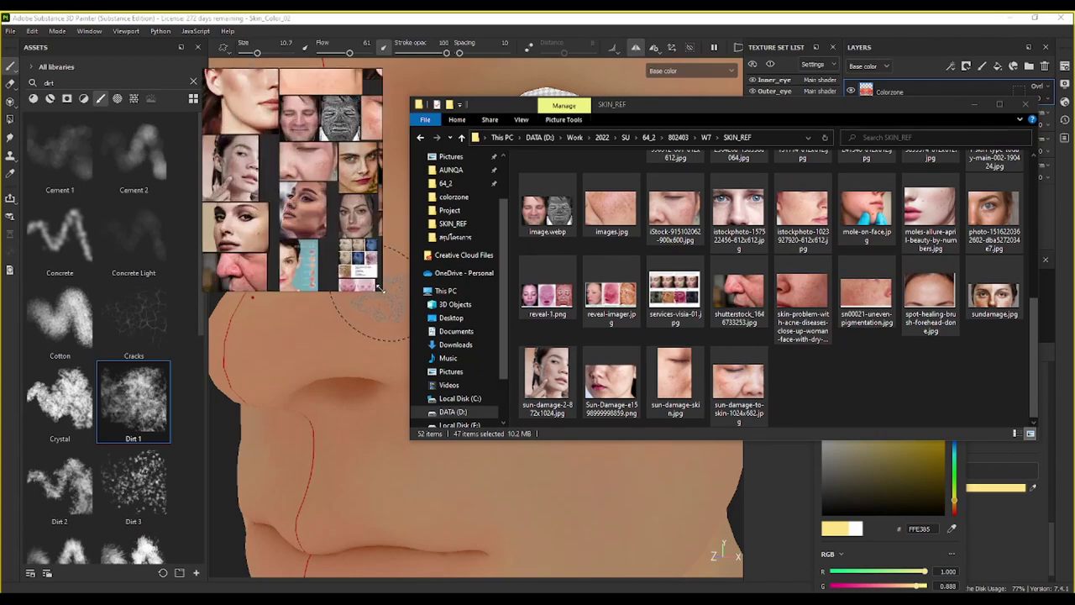
{"action": "left_click_drag", "start_coordinate": [381, 289], "coordinate": [762, 508]}
Step: Examine the paired pink skin-scan faces for how redness spreads over the cheeks, nose and forehead
{"action": "middle_click_drag", "start_coordinate": [467, 266], "coordinate": [682, 328]}
{"action": "scroll", "coordinate": [550, 441], "scroll_direction": "up", "scroll_amount": 5}
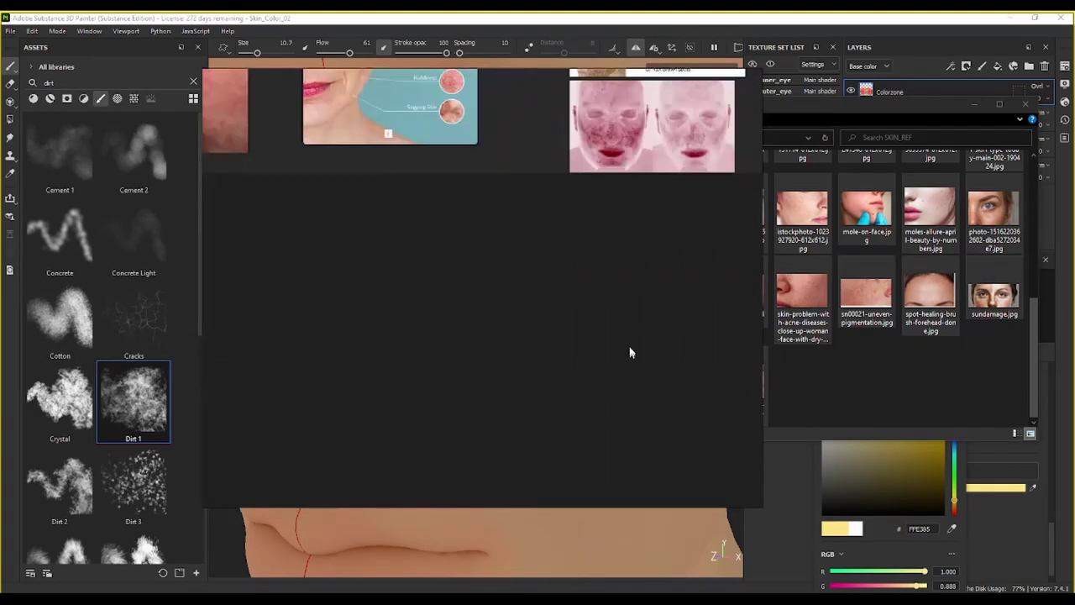
{"action": "middle_click_drag", "start_coordinate": [623, 271], "coordinate": [462, 388]}
{"action": "scroll", "coordinate": [525, 217], "scroll_direction": "up", "scroll_amount": 5}
{"action": "scroll", "coordinate": [475, 314], "scroll_direction": "down", "scroll_amount": 5}
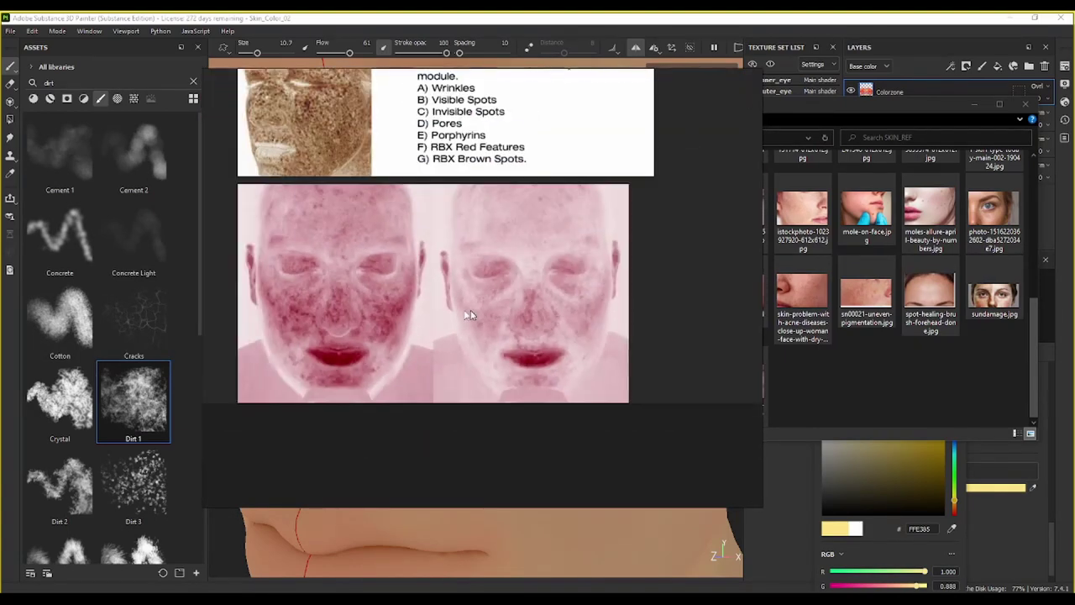
{"action": "middle_click_drag", "start_coordinate": [470, 314], "coordinate": [542, 322]}
{"action": "scroll", "coordinate": [427, 336], "scroll_direction": "up", "scroll_amount": 2}
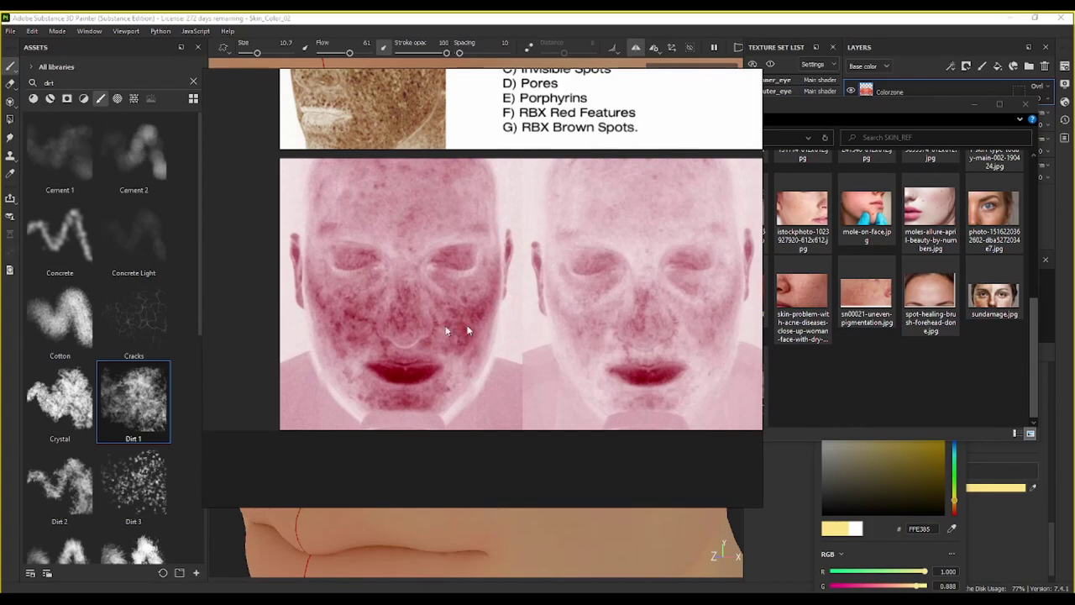
{"action": "scroll", "coordinate": [374, 307], "scroll_direction": "down", "scroll_amount": 4}
{"action": "middle_click_drag", "start_coordinate": [544, 204], "coordinate": [593, 351]}
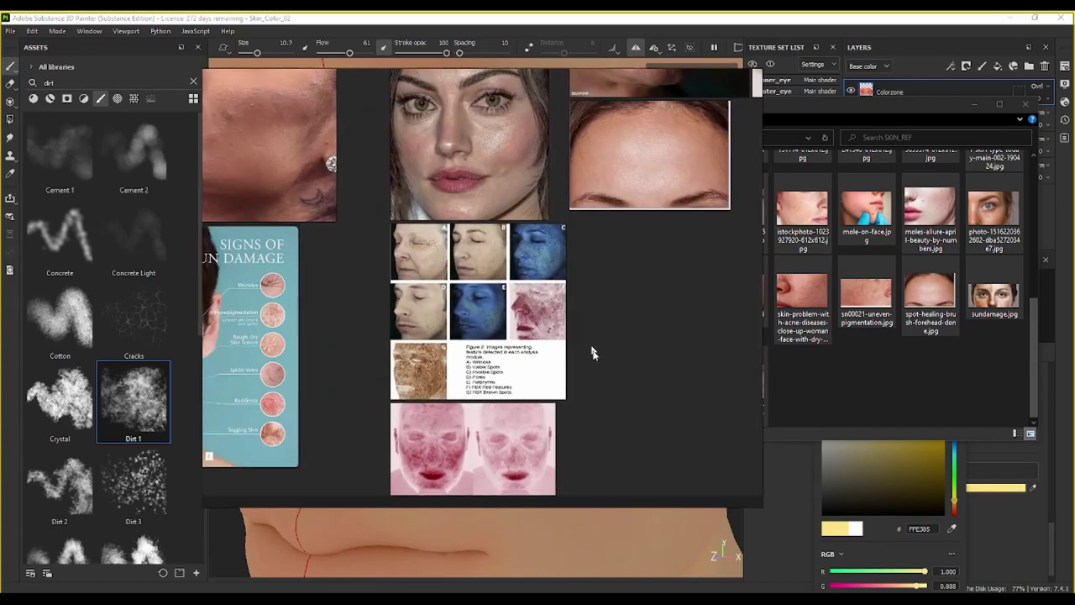
Step: Examine the three-part comparison of the standard image, RBX Red vascular conditions and RBX Brown underlying sun damage
{"action": "middle_click_drag", "start_coordinate": [648, 165], "coordinate": [396, 413]}
{"action": "scroll", "coordinate": [420, 337], "scroll_direction": "down", "scroll_amount": 4}
{"action": "middle_click_drag", "start_coordinate": [468, 265], "coordinate": [397, 358]}
{"action": "scroll", "coordinate": [398, 358], "scroll_direction": "down", "scroll_amount": 2}
{"action": "scroll", "coordinate": [521, 266], "scroll_direction": "up", "scroll_amount": 10}
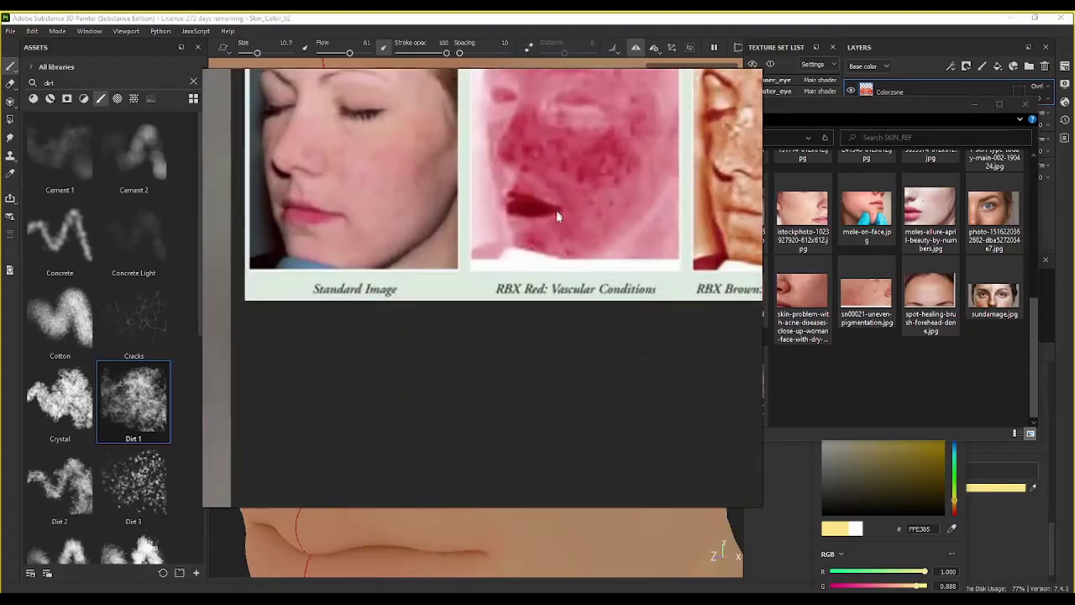
{"action": "middle_click_drag", "start_coordinate": [557, 216], "coordinate": [427, 340]}
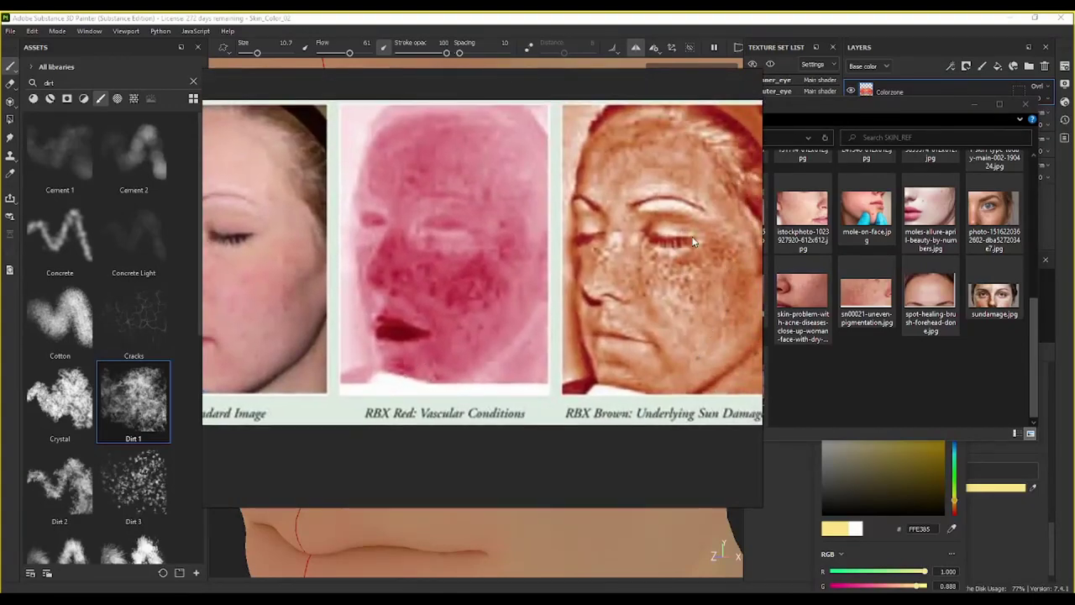
{"action": "scroll", "coordinate": [496, 286], "scroll_direction": "down", "scroll_amount": 8}
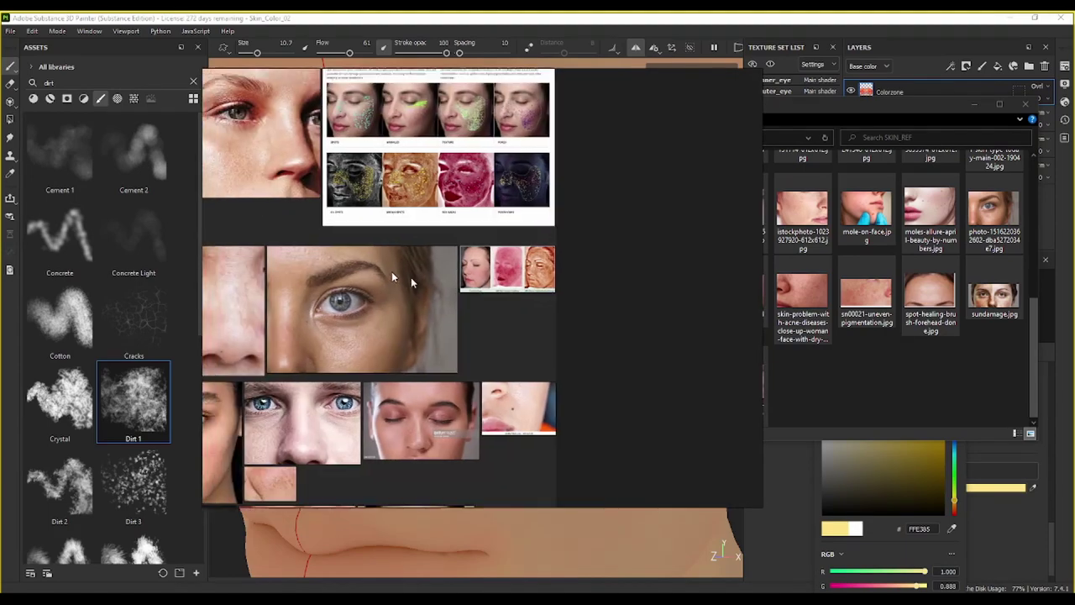
Step: Study the Figure 2 skin-analysis chart, comparing its wrinkle, spot, pore, porphyrin, red and brown feature panels
{"action": "middle_click_drag", "start_coordinate": [391, 271], "coordinate": [537, 427]}
{"action": "middle_click_drag", "start_coordinate": [288, 288], "coordinate": [664, 364]}
{"action": "scroll", "coordinate": [420, 319], "scroll_direction": "down", "scroll_amount": 7}
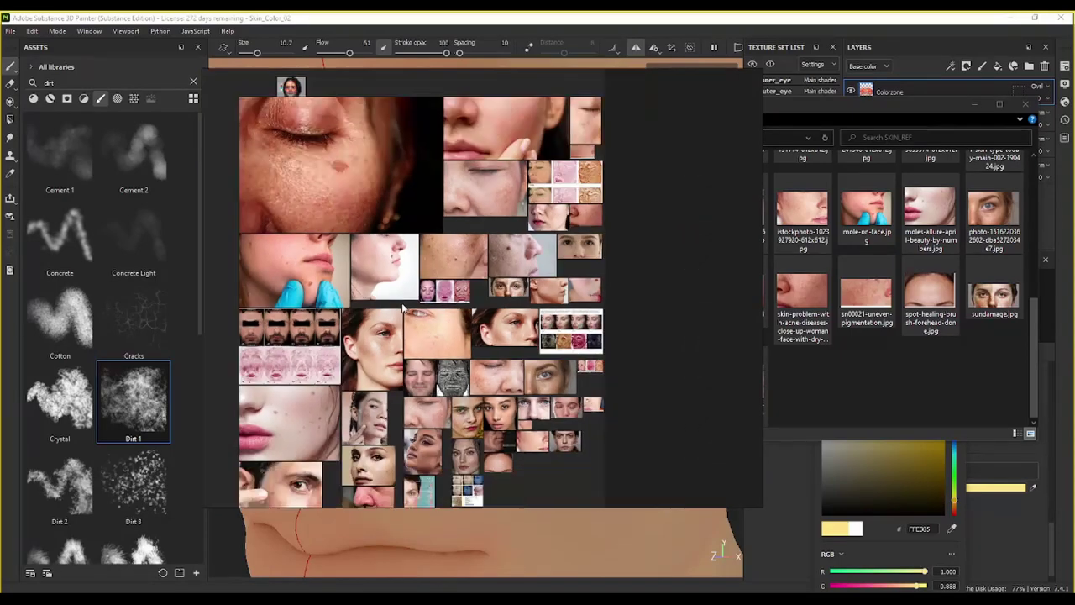
{"action": "middle_click_drag", "start_coordinate": [396, 369], "coordinate": [575, 238]}
{"action": "middle_click_drag", "start_coordinate": [574, 275], "coordinate": [451, 217]}
{"action": "scroll", "coordinate": [516, 347], "scroll_direction": "up", "scroll_amount": 8}
{"action": "scroll", "coordinate": [580, 169], "scroll_direction": "down", "scroll_amount": 1}
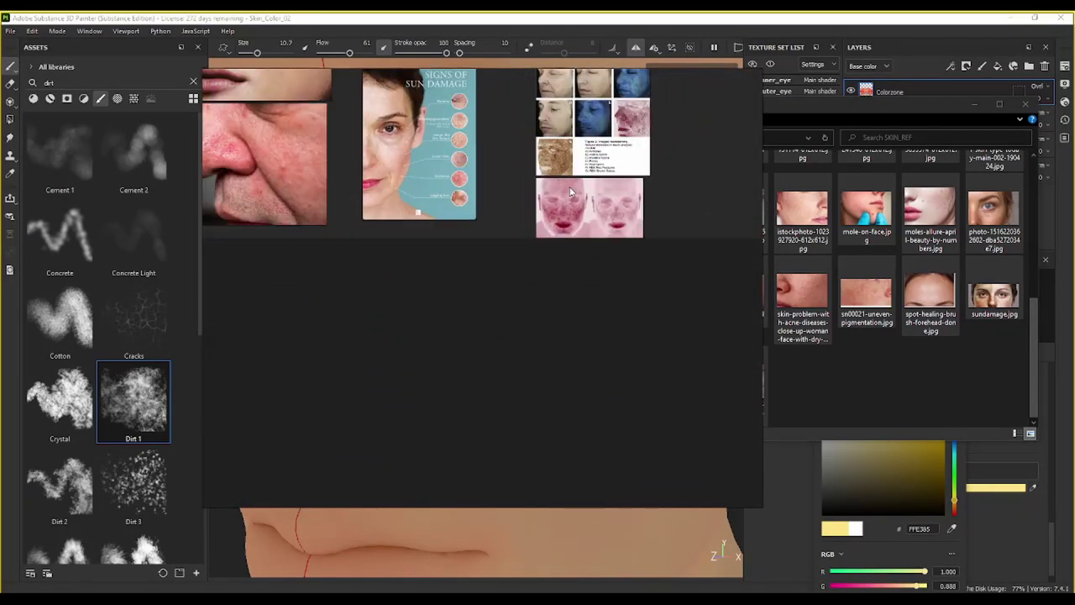
{"action": "middle_click_drag", "start_coordinate": [567, 189], "coordinate": [448, 322]}
{"action": "scroll", "coordinate": [465, 220], "scroll_direction": "up", "scroll_amount": 9}
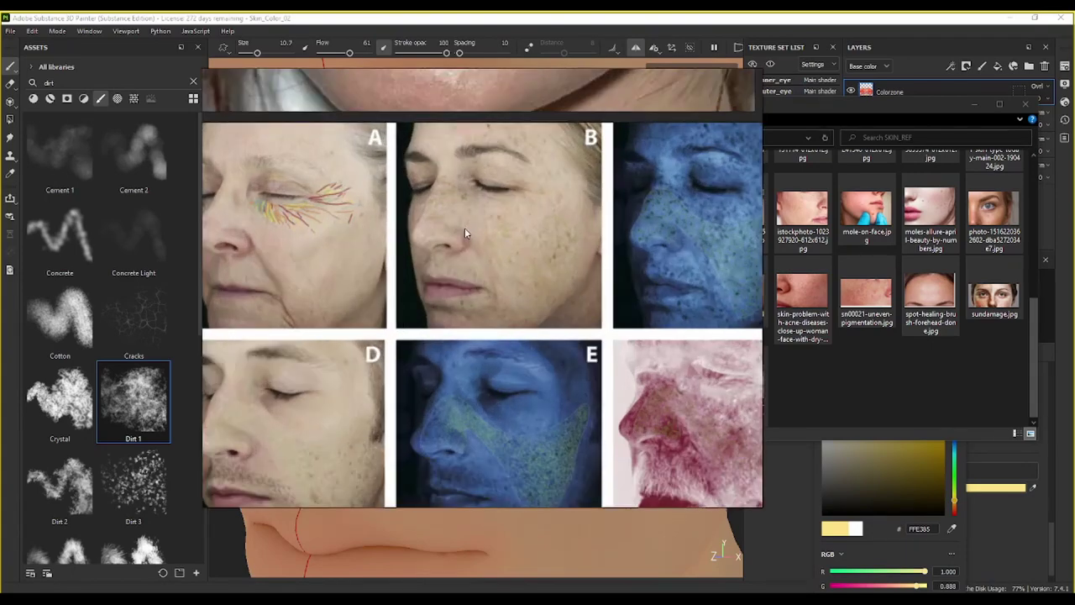
{"action": "scroll", "coordinate": [464, 228], "scroll_direction": "down", "scroll_amount": 2}
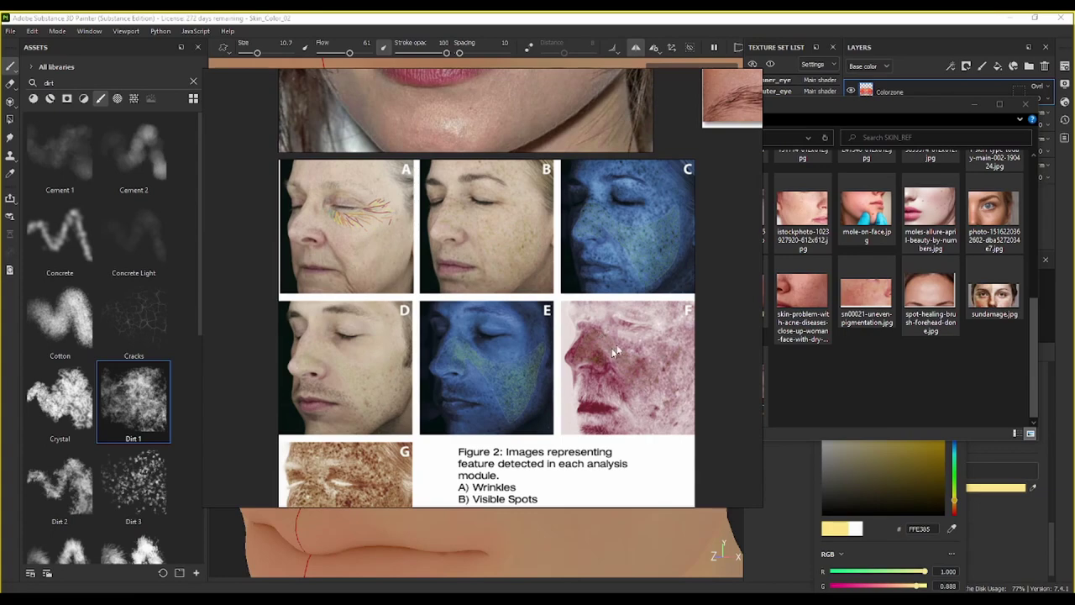
{"action": "scroll", "coordinate": [328, 364], "scroll_direction": "up", "scroll_amount": 3}
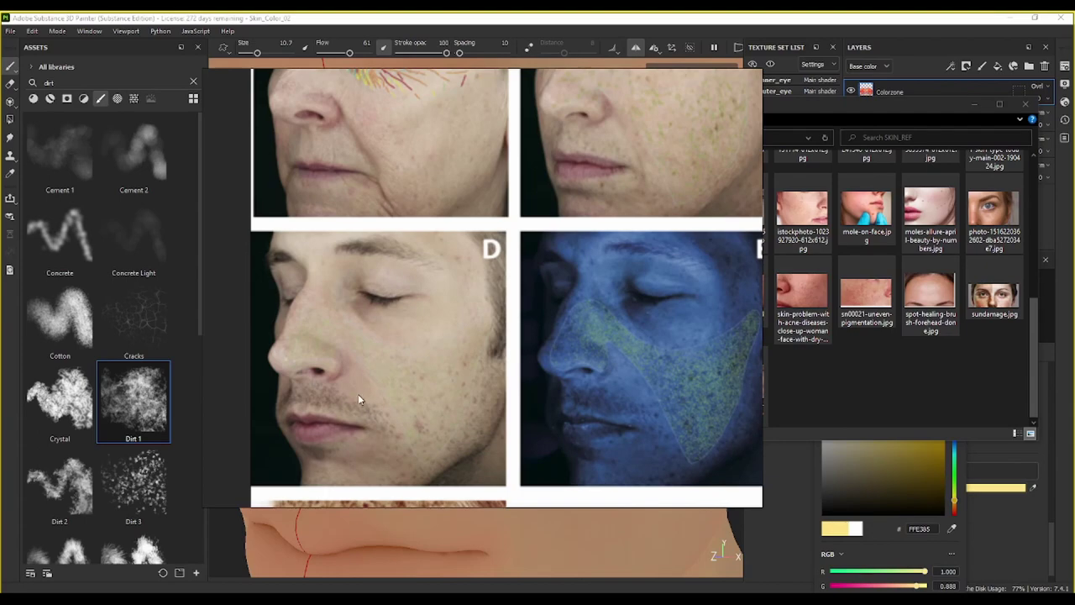
{"action": "scroll", "coordinate": [448, 382], "scroll_direction": "down", "scroll_amount": 5}
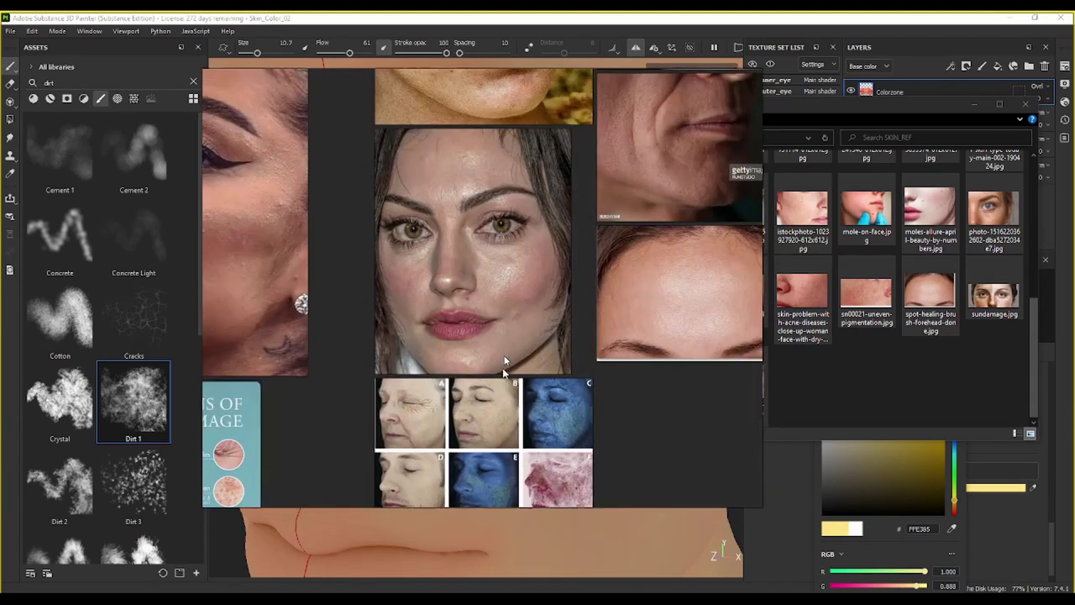
Step: Inspect the green-eyed woman's portrait up close for colour variation on the cheeks, nose and chin
{"action": "scroll", "coordinate": [475, 333], "scroll_direction": "up", "scroll_amount": 6}
{"action": "scroll", "coordinate": [428, 311], "scroll_direction": "down", "scroll_amount": 2}
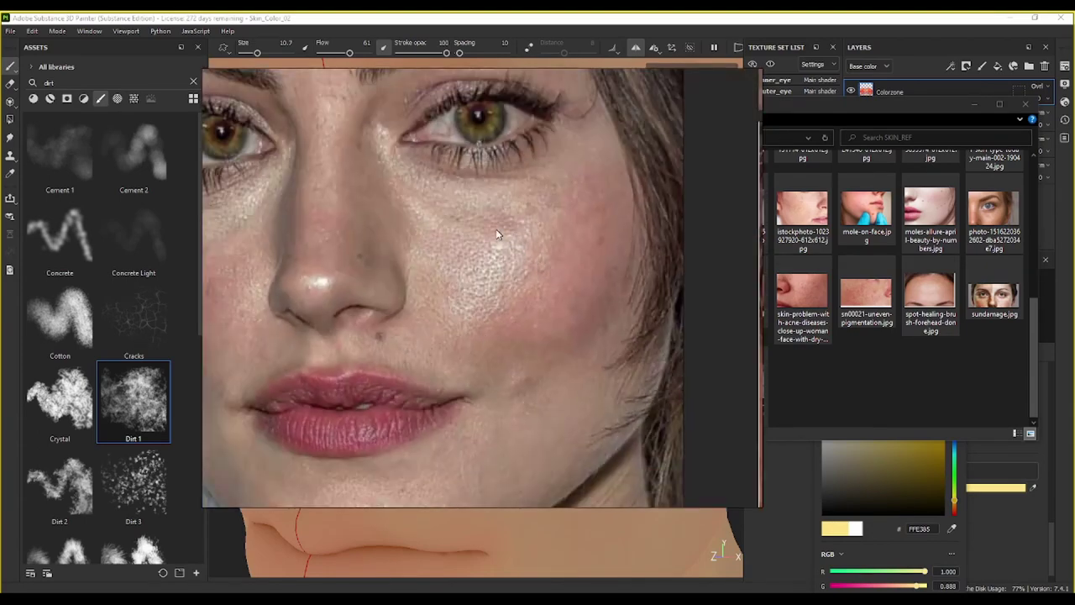
{"action": "middle_click_drag", "start_coordinate": [416, 311], "coordinate": [677, 256]}
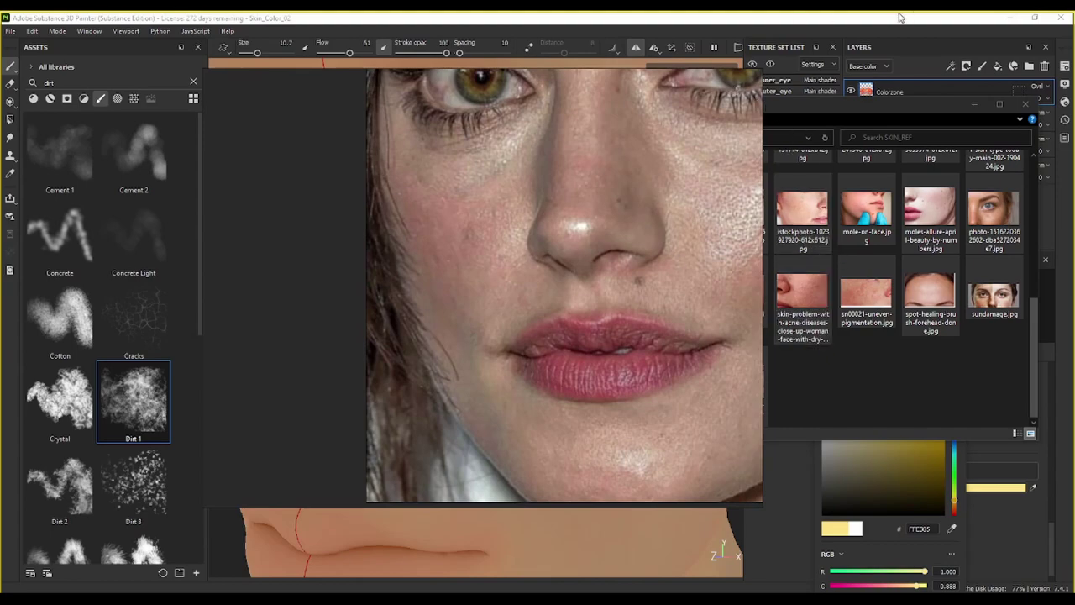
{"action": "scroll", "coordinate": [632, 277], "scroll_direction": "down", "scroll_amount": 5}
Step: Examine the close-up photo of the reddened nose and cheek for blotches and skin texture
{"action": "middle_click_drag", "start_coordinate": [477, 257], "coordinate": [633, 287]}
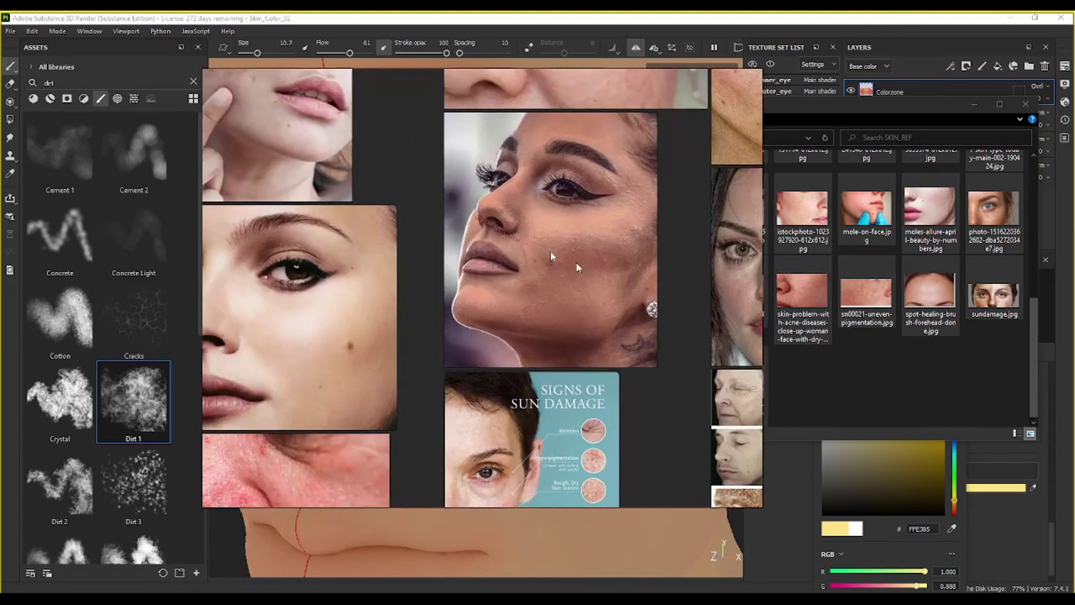
{"action": "scroll", "coordinate": [498, 232], "scroll_direction": "down", "scroll_amount": 5}
{"action": "scroll", "coordinate": [499, 233], "scroll_direction": "up", "scroll_amount": 3}
{"action": "scroll", "coordinate": [445, 231], "scroll_direction": "up", "scroll_amount": 5}
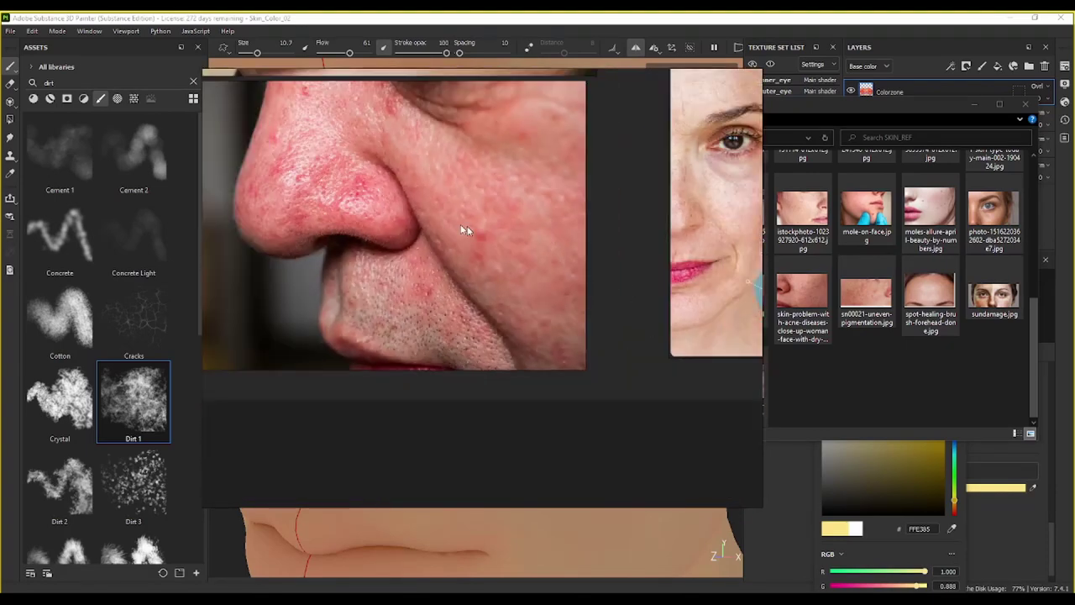
{"action": "middle_click_drag", "start_coordinate": [461, 226], "coordinate": [510, 287]}
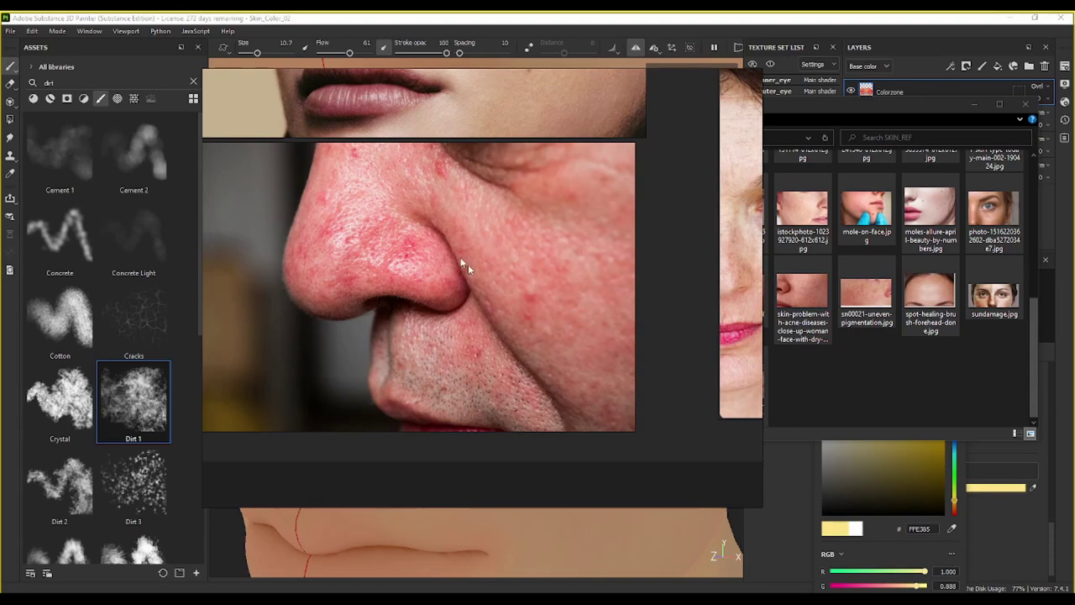
{"action": "scroll", "coordinate": [492, 286], "scroll_direction": "down", "scroll_amount": 5}
Step: Browse the board for the split-face freckle photo and compare the freckles and pigmentation on its two halves
{"action": "middle_click_drag", "start_coordinate": [507, 226], "coordinate": [690, 232]}
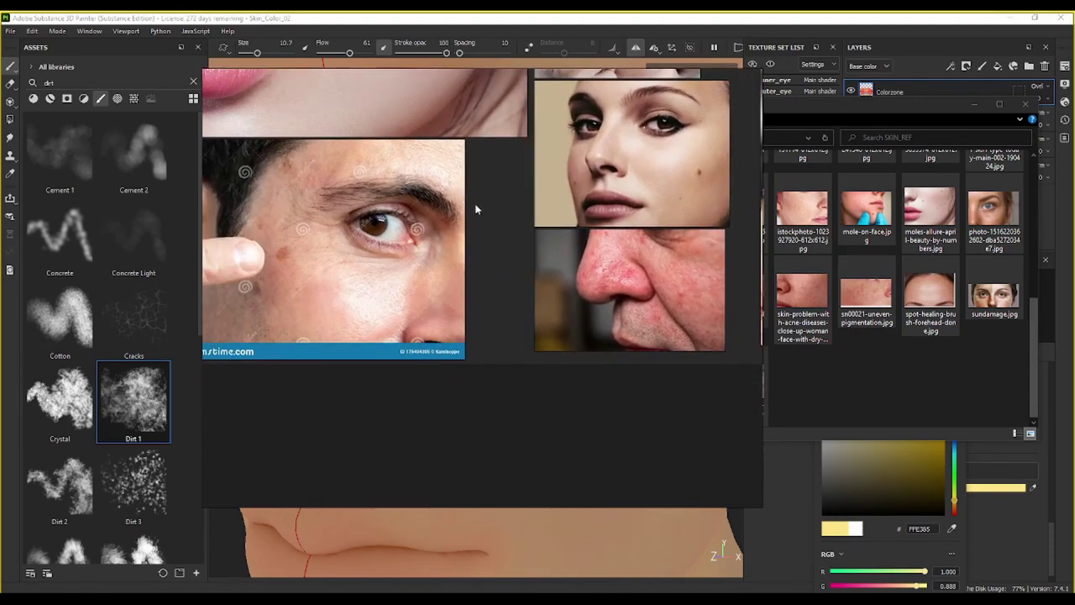
{"action": "middle_click_drag", "start_coordinate": [476, 204], "coordinate": [620, 275]}
{"action": "middle_click_drag", "start_coordinate": [578, 207], "coordinate": [515, 380]}
{"action": "scroll", "coordinate": [524, 259], "scroll_direction": "down", "scroll_amount": 5}
{"action": "middle_click_drag", "start_coordinate": [538, 197], "coordinate": [496, 320]}
{"action": "middle_click_drag", "start_coordinate": [603, 259], "coordinate": [484, 360]}
{"action": "middle_click_drag", "start_coordinate": [658, 262], "coordinate": [599, 289]}
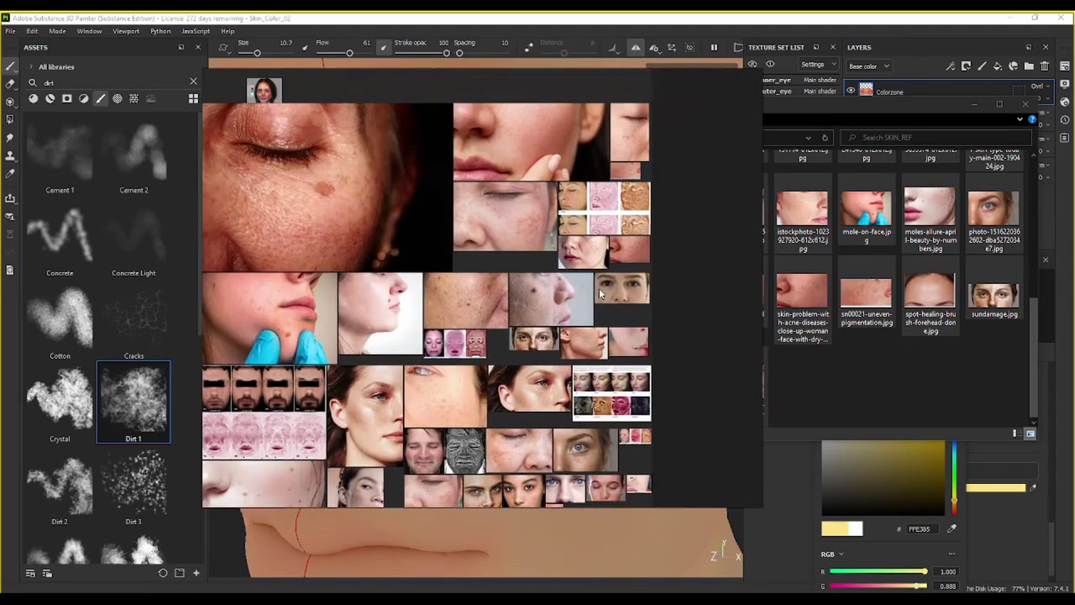
{"action": "scroll", "coordinate": [576, 329], "scroll_direction": "up", "scroll_amount": 8}
{"action": "middle_click_drag", "start_coordinate": [533, 367], "coordinate": [668, 247]}
{"action": "scroll", "coordinate": [430, 325], "scroll_direction": "up", "scroll_amount": 4}
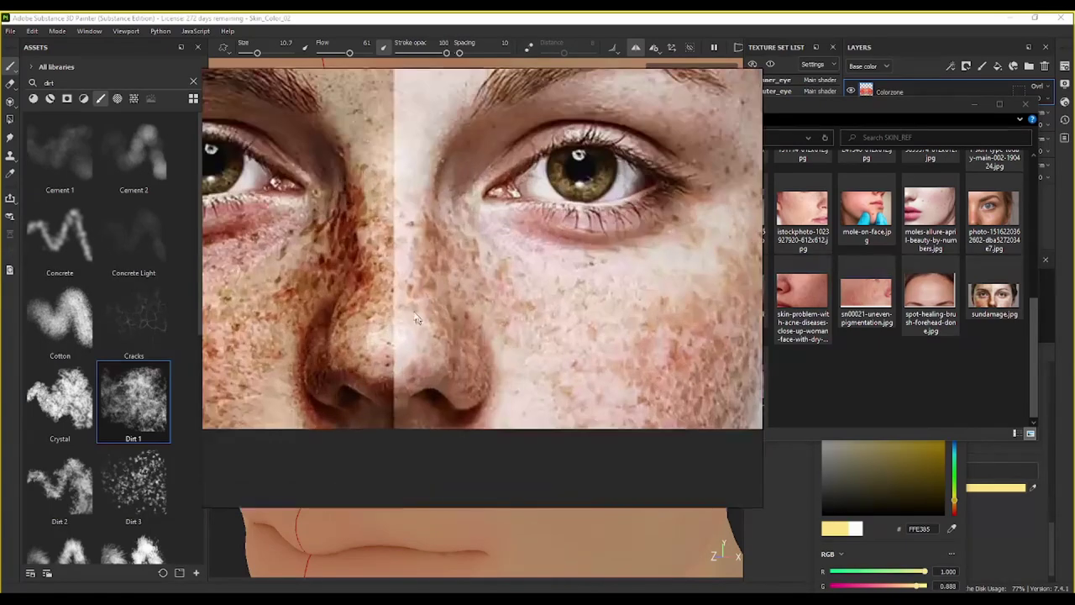
{"action": "scroll", "coordinate": [425, 293], "scroll_direction": "down", "scroll_amount": 1}
{"action": "scroll", "coordinate": [425, 292], "scroll_direction": "down", "scroll_amount": 2}
{"action": "middle_click_drag", "start_coordinate": [426, 292], "coordinate": [503, 358]}
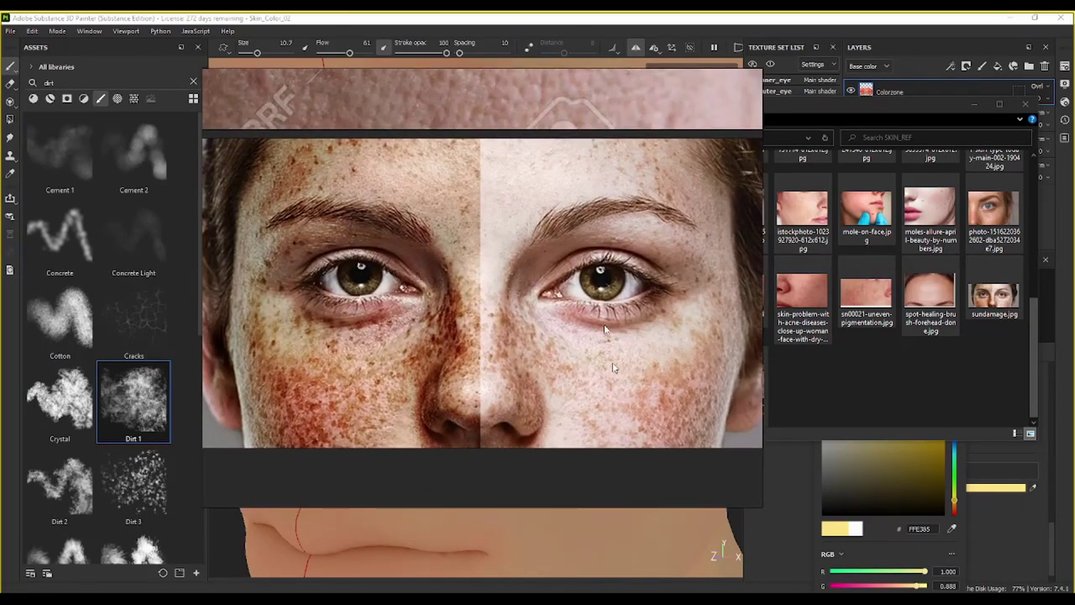
Step: Examine the side-profile photo for acne marks, pores and redness across the cheek and jaw
{"action": "scroll", "coordinate": [595, 227], "scroll_direction": "down", "scroll_amount": 4}
{"action": "middle_click_drag", "start_coordinate": [659, 243], "coordinate": [437, 242]}
{"action": "middle_click_drag", "start_coordinate": [576, 254], "coordinate": [538, 278]}
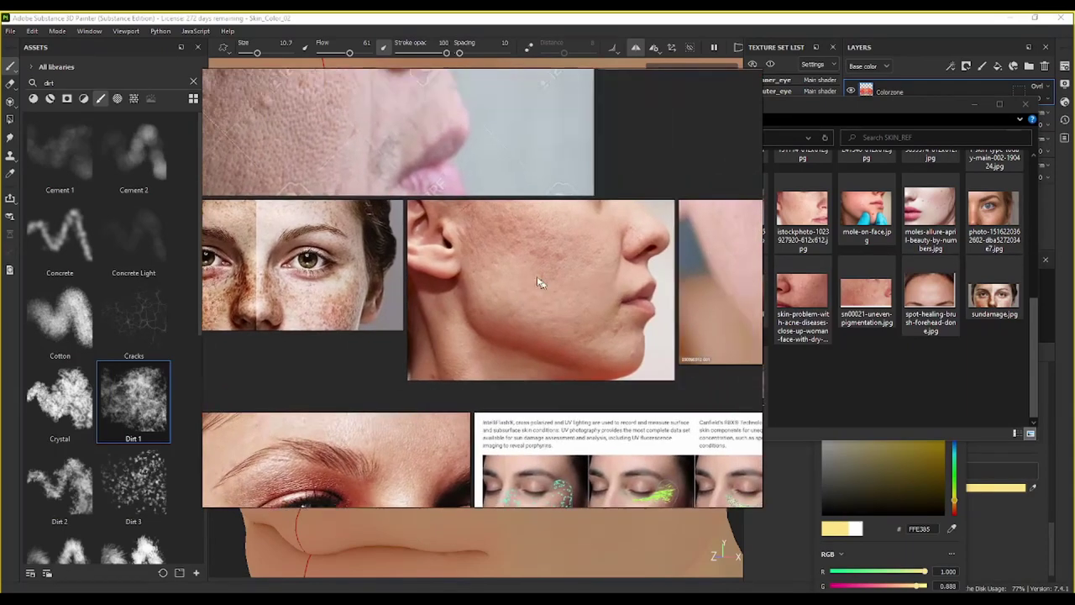
{"action": "scroll", "coordinate": [537, 278], "scroll_direction": "up", "scroll_amount": 6}
{"action": "scroll", "coordinate": [532, 231], "scroll_direction": "down", "scroll_amount": 1}
{"action": "middle_click_drag", "start_coordinate": [520, 216], "coordinate": [477, 310]}
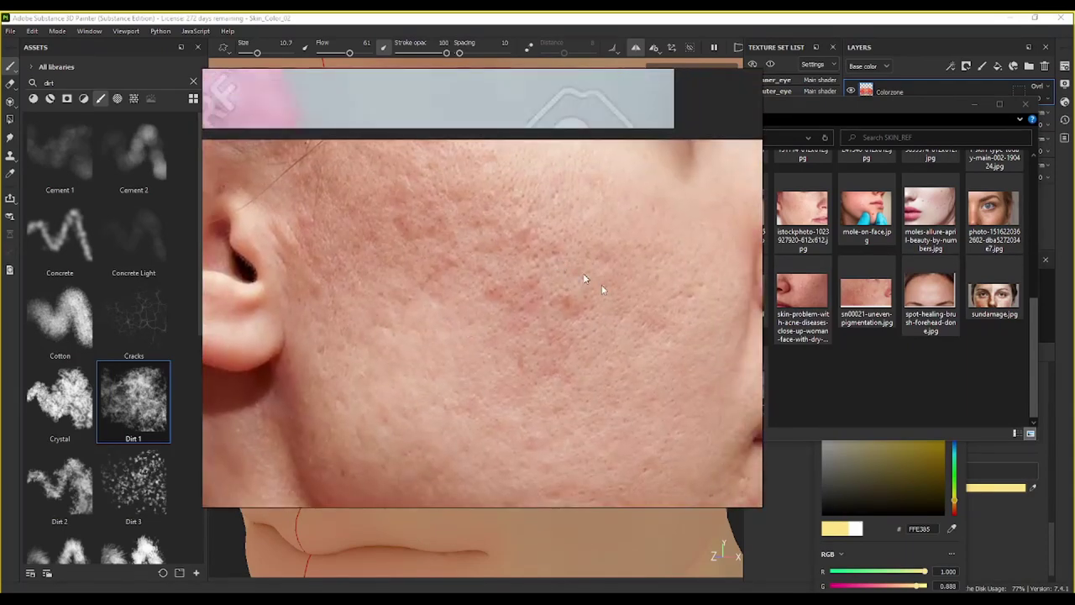
{"action": "scroll", "coordinate": [550, 420], "scroll_direction": "down", "scroll_amount": 2}
{"action": "scroll", "coordinate": [464, 304], "scroll_direction": "up", "scroll_amount": 3}
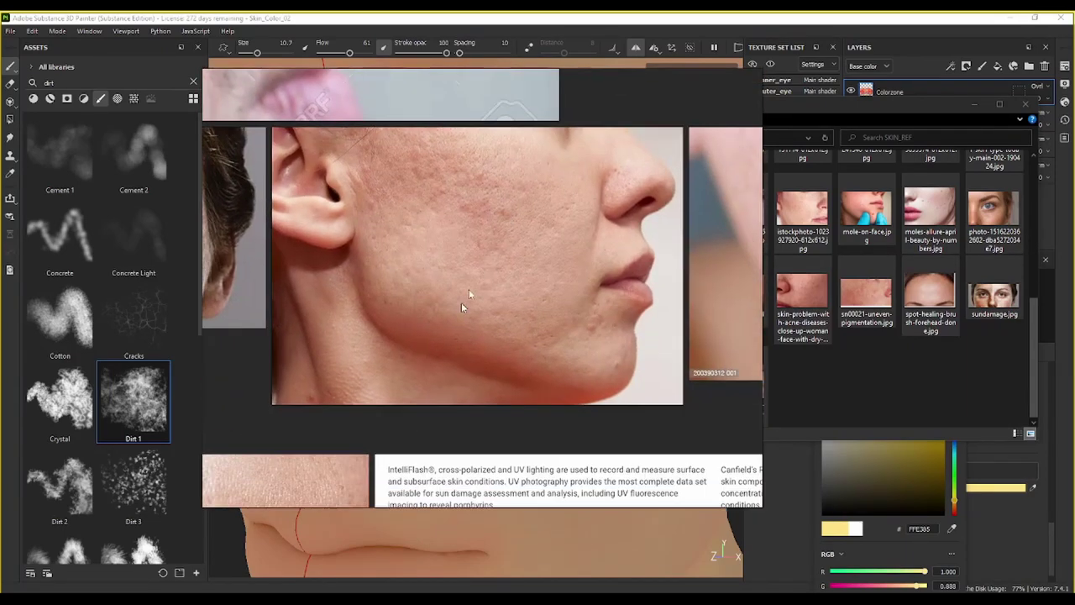
{"action": "scroll", "coordinate": [512, 277], "scroll_direction": "down", "scroll_amount": 1}
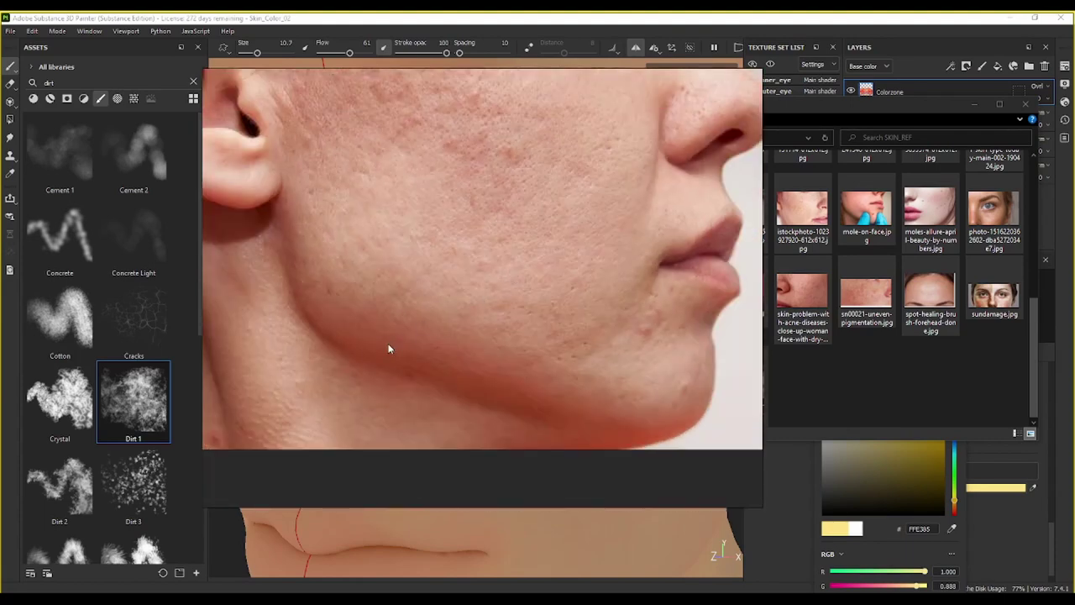
{"action": "scroll", "coordinate": [552, 287], "scroll_direction": "down", "scroll_amount": 2}
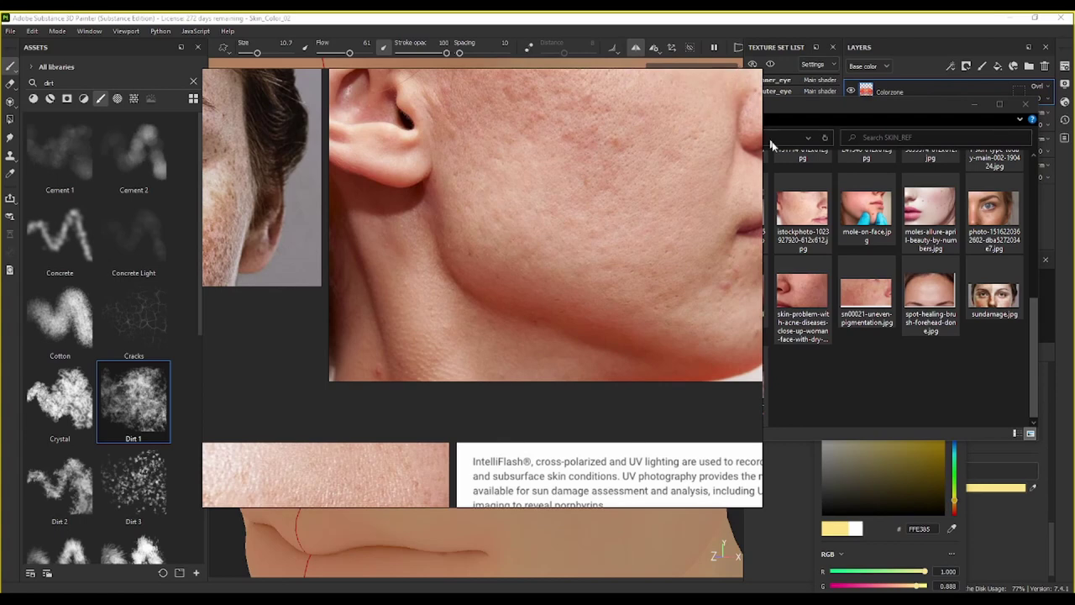
Step: Narrow the reference board to show the eye and cheek close-ups beside the head, and minimize the SKIN_REF folder window
{"action": "left_click", "coordinate": [953, 375]}
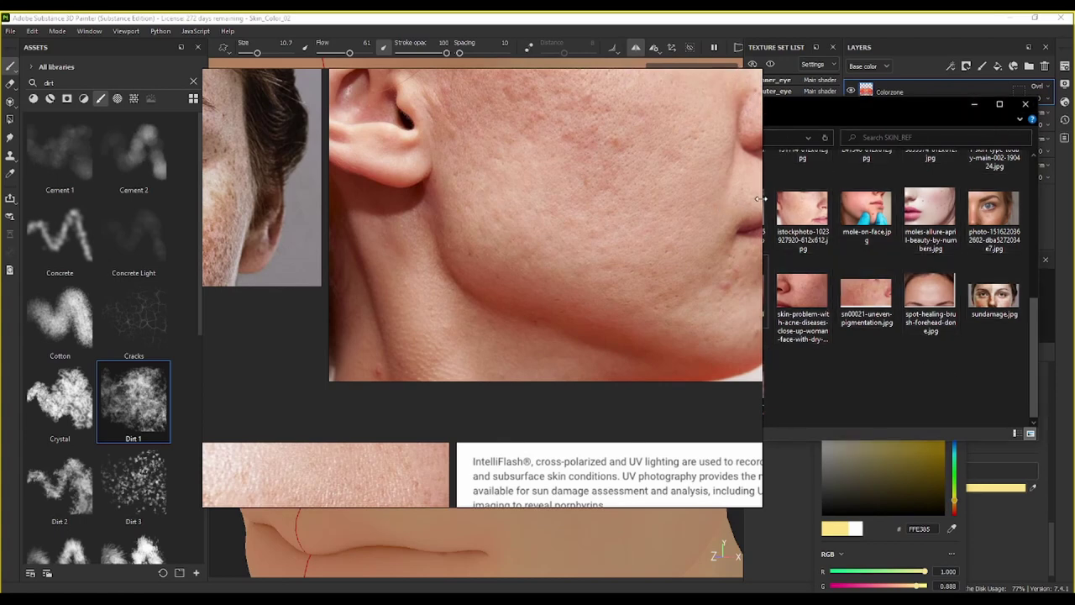
{"action": "left_click_drag", "start_coordinate": [763, 199], "coordinate": [370, 200]}
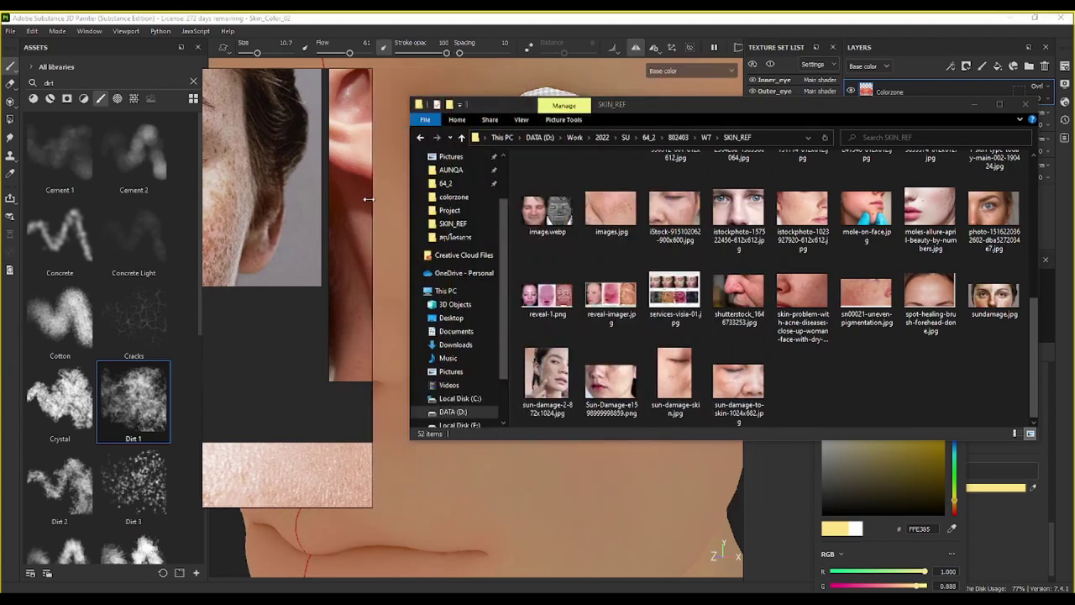
{"action": "scroll", "coordinate": [244, 205], "scroll_direction": "down", "scroll_amount": 5}
{"action": "middle_click_drag", "start_coordinate": [313, 213], "coordinate": [306, 91]}
{"action": "scroll", "coordinate": [304, 94], "scroll_direction": "down", "scroll_amount": 5}
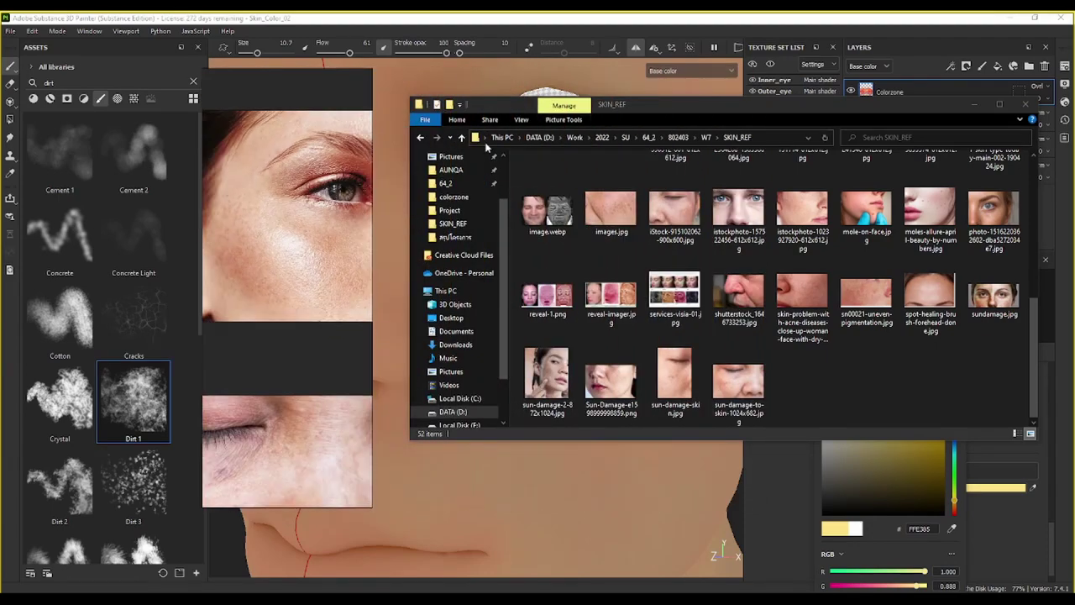
{"action": "left_click", "coordinate": [974, 104]}
{"action": "scroll", "coordinate": [645, 264], "scroll_direction": "down", "scroll_amount": 3}
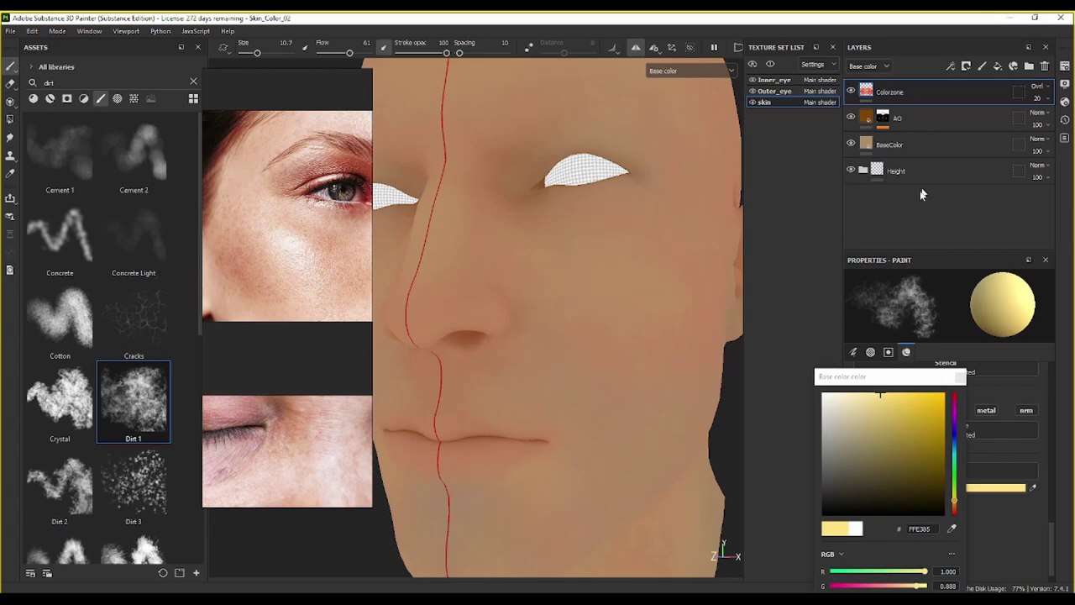
{"action": "scroll", "coordinate": [631, 312], "scroll_direction": "down", "scroll_amount": 5}
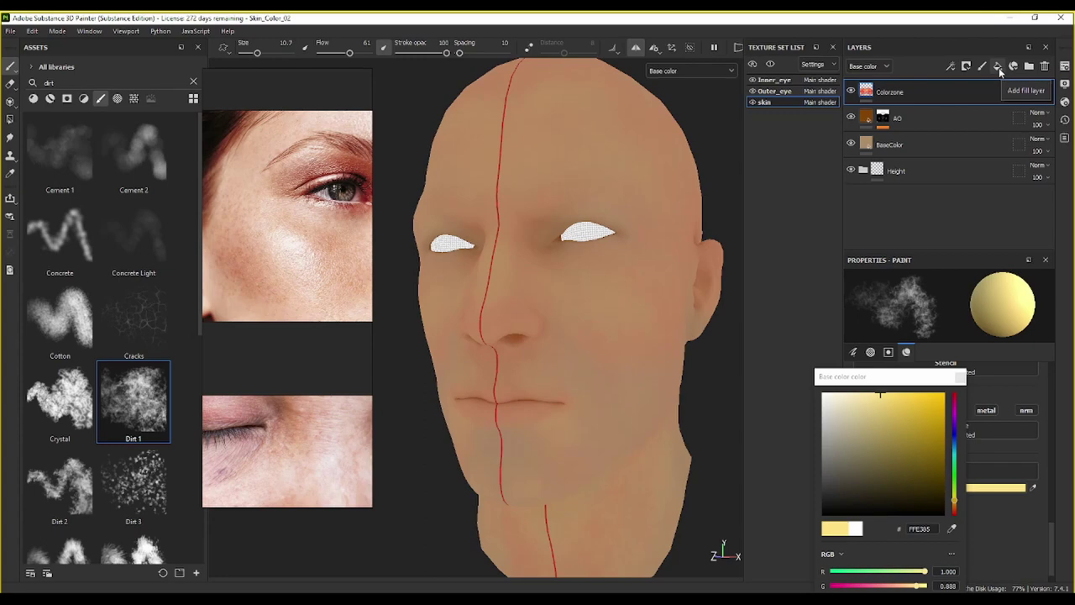
Step: Add a fill layer above Colorzone with only the color channel enabled, turning off height, rough, metal and nrm
{"action": "left_click", "coordinate": [998, 67]}
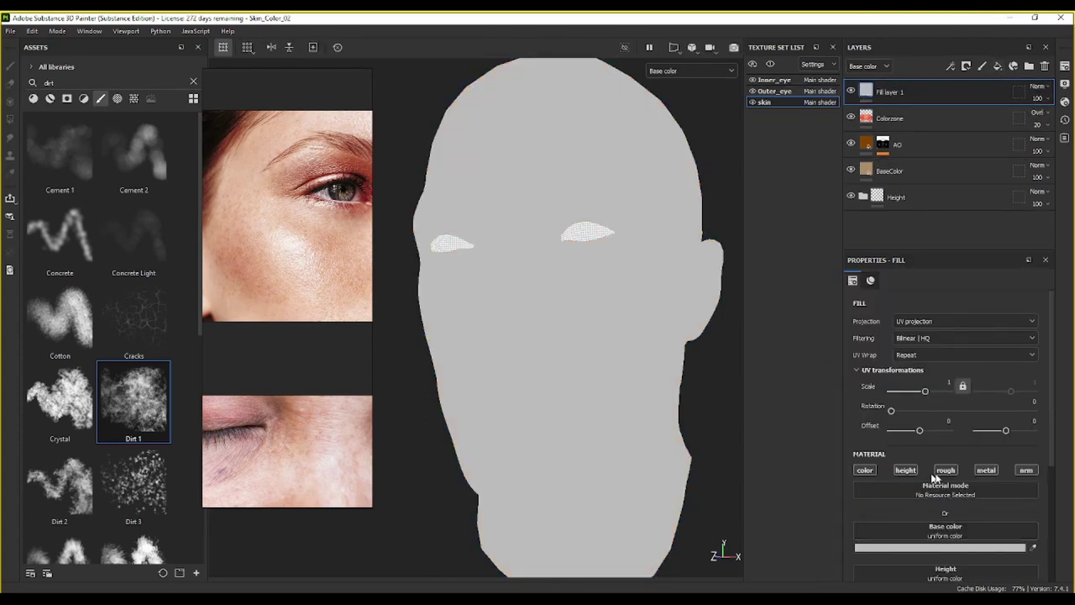
{"action": "left_click", "coordinate": [906, 470]}
{"action": "left_click", "coordinate": [946, 470]}
{"action": "left_click", "coordinate": [987, 470]}
{"action": "left_click", "coordinate": [1027, 470]}
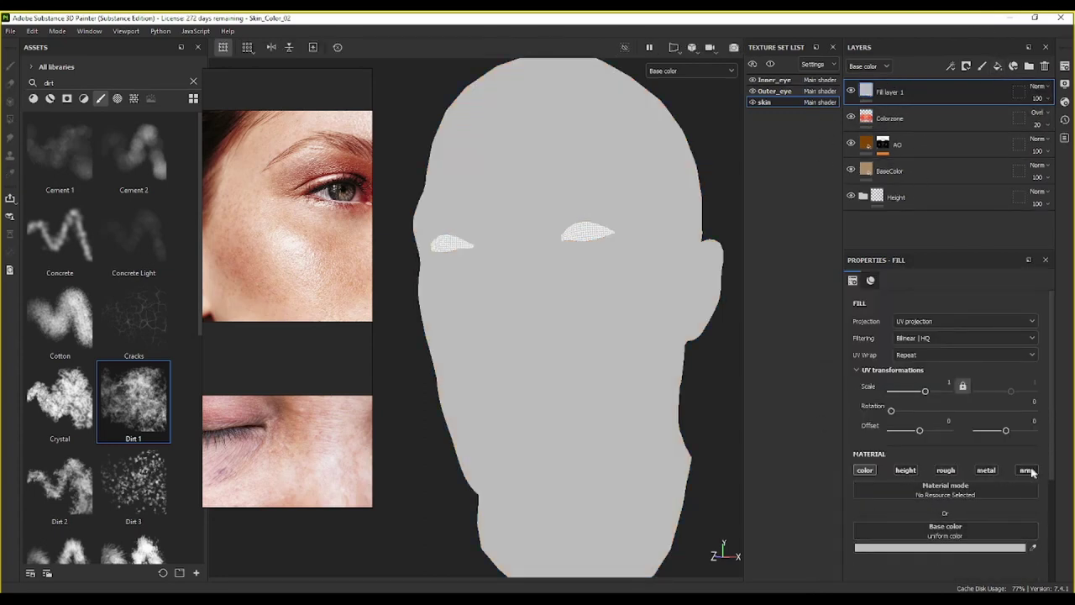
Step: Set the new fill layer's base color to the orange DA8D4A
{"action": "left_click", "coordinate": [939, 547]}
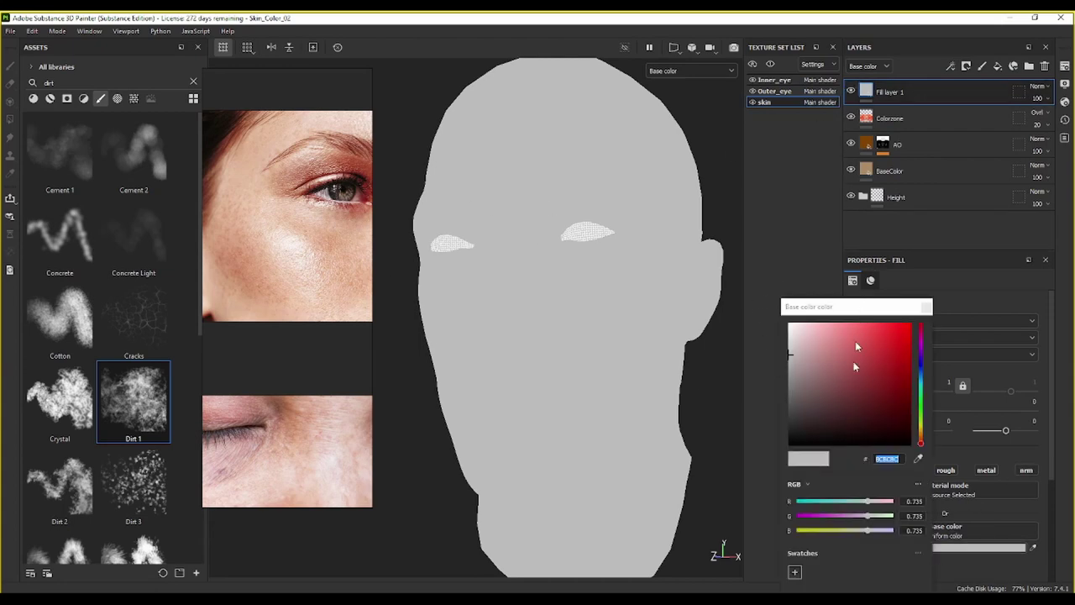
{"action": "left_click", "coordinate": [921, 440]}
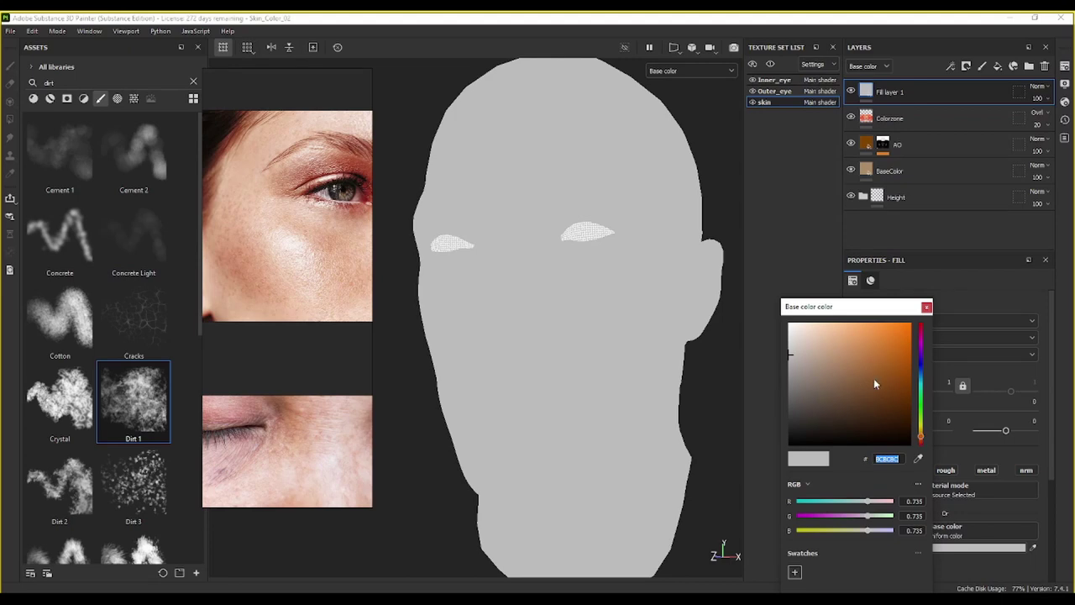
{"action": "left_click_drag", "start_coordinate": [874, 382], "coordinate": [874, 338]}
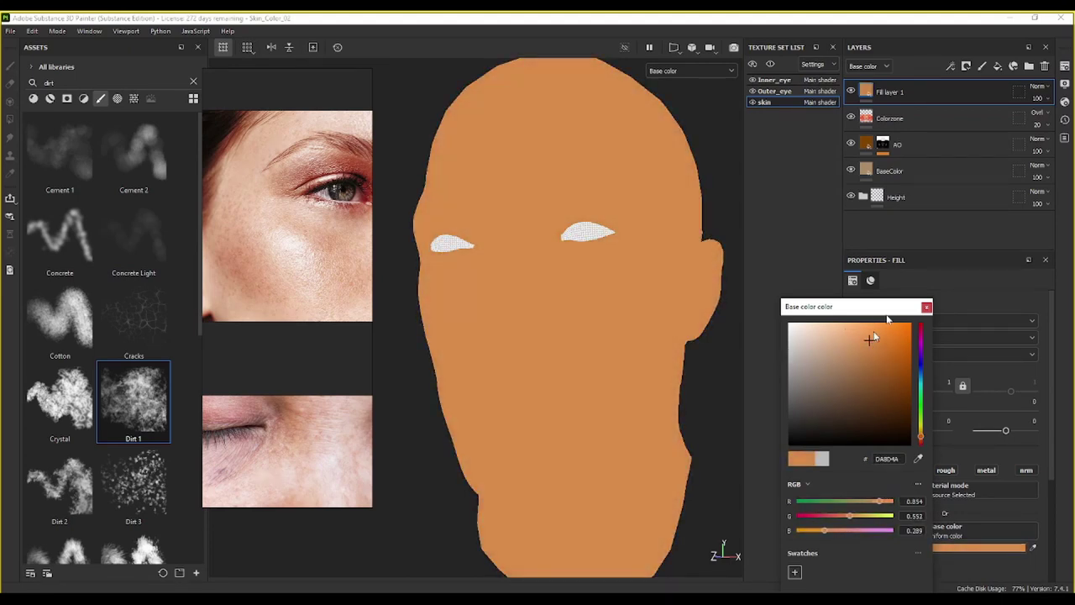
{"action": "left_click", "coordinate": [855, 257]}
{"action": "left_click", "coordinate": [927, 307]}
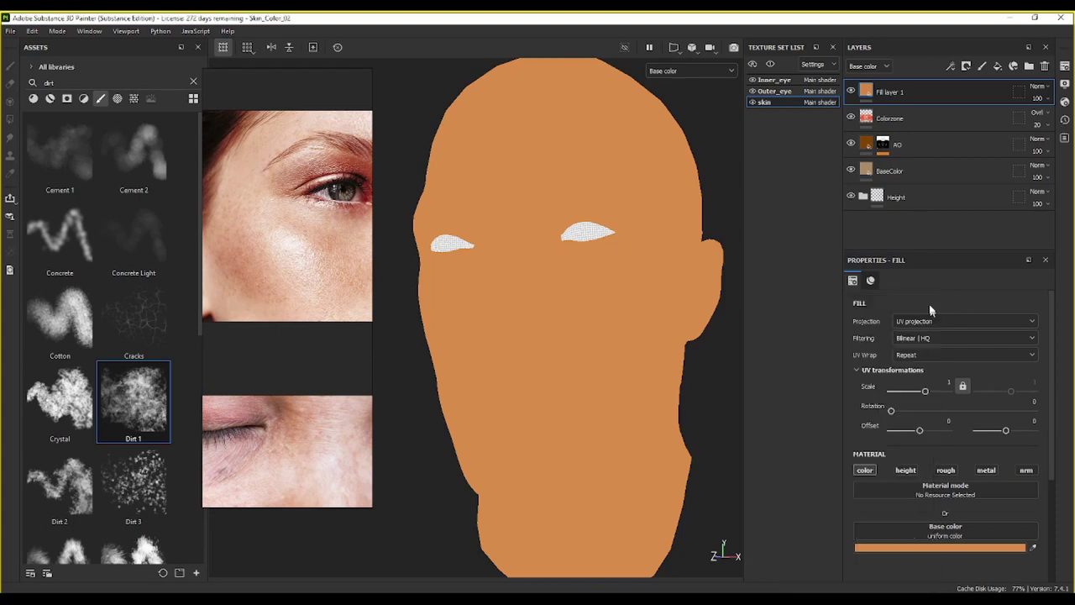
Step: Add a black mask to the orange fill layer and put a fill effect in that mask
{"action": "right_click", "coordinate": [897, 96]}
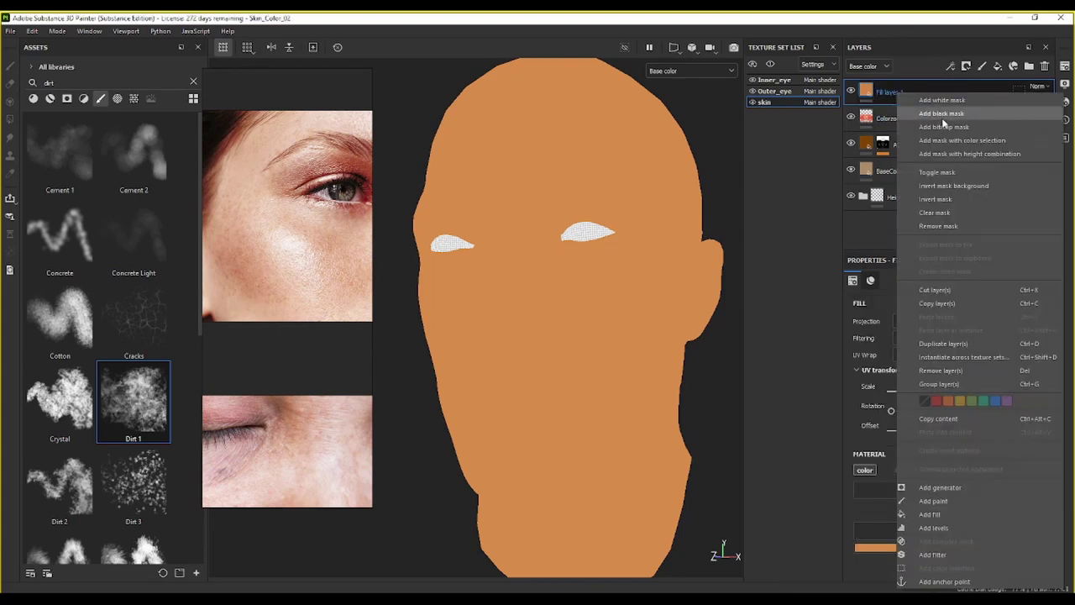
{"action": "left_click", "coordinate": [911, 110]}
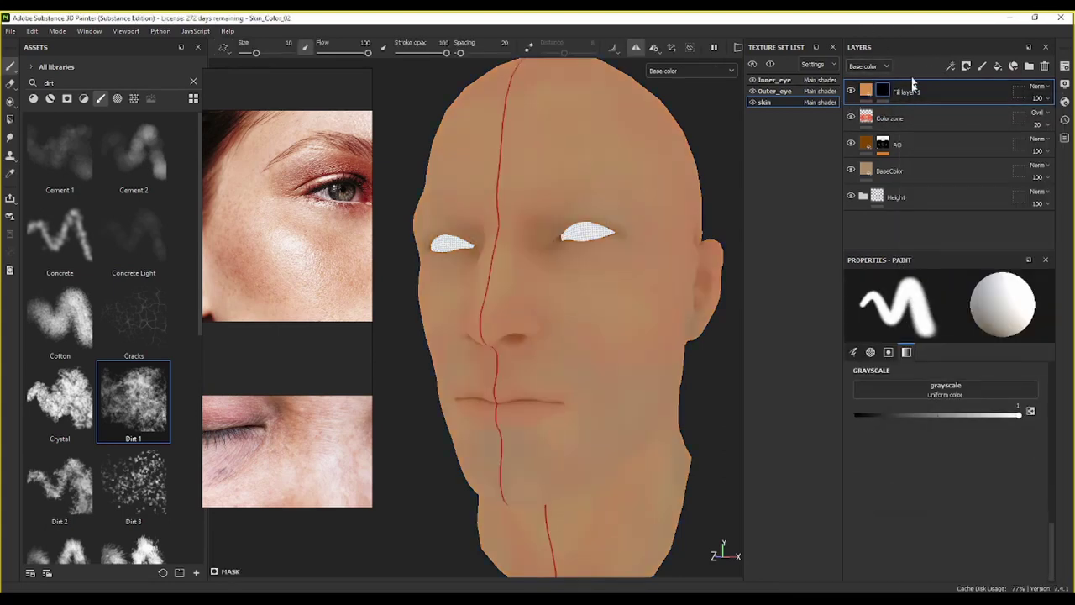
{"action": "left_click", "coordinate": [880, 91]}
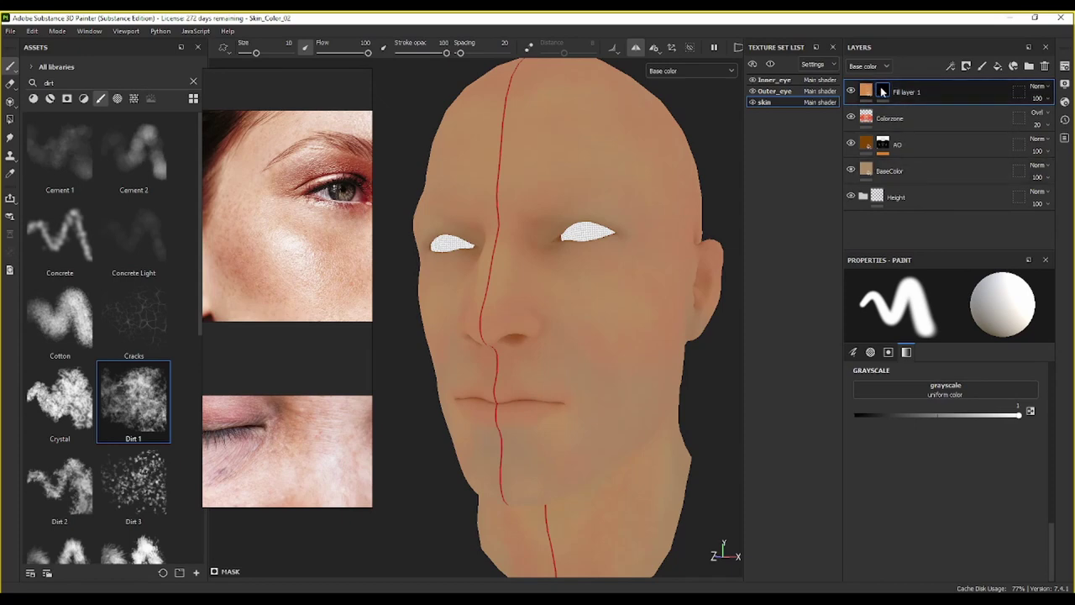
{"action": "right_click", "coordinate": [882, 92]}
{"action": "left_click", "coordinate": [940, 475]}
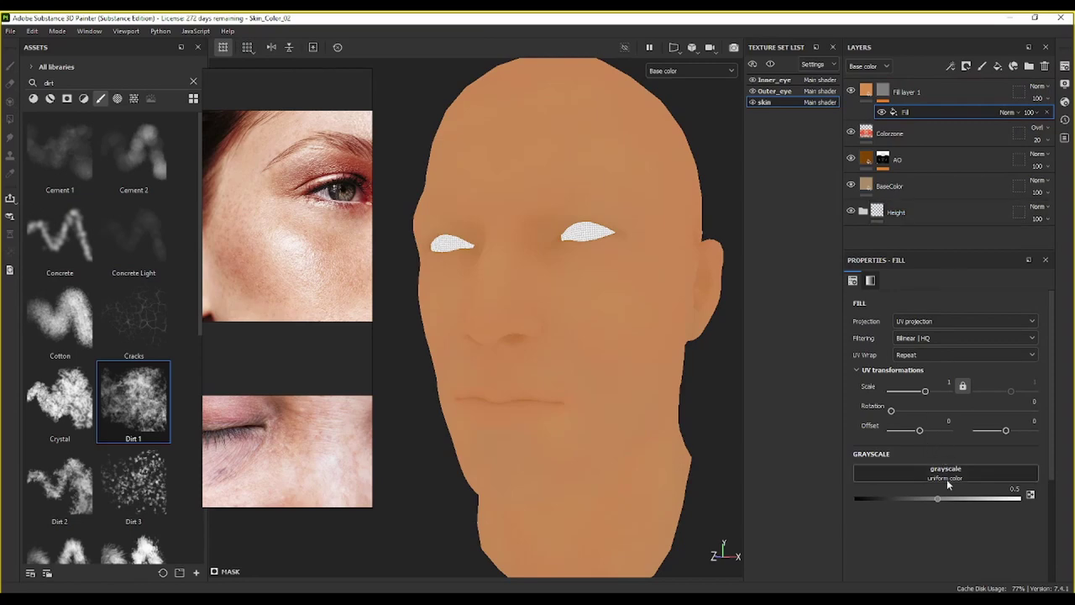
Step: Search the textures for "spot" and assign BnW Spots 1 as the grayscale of the mask's fill
{"action": "left_click", "coordinate": [193, 82]}
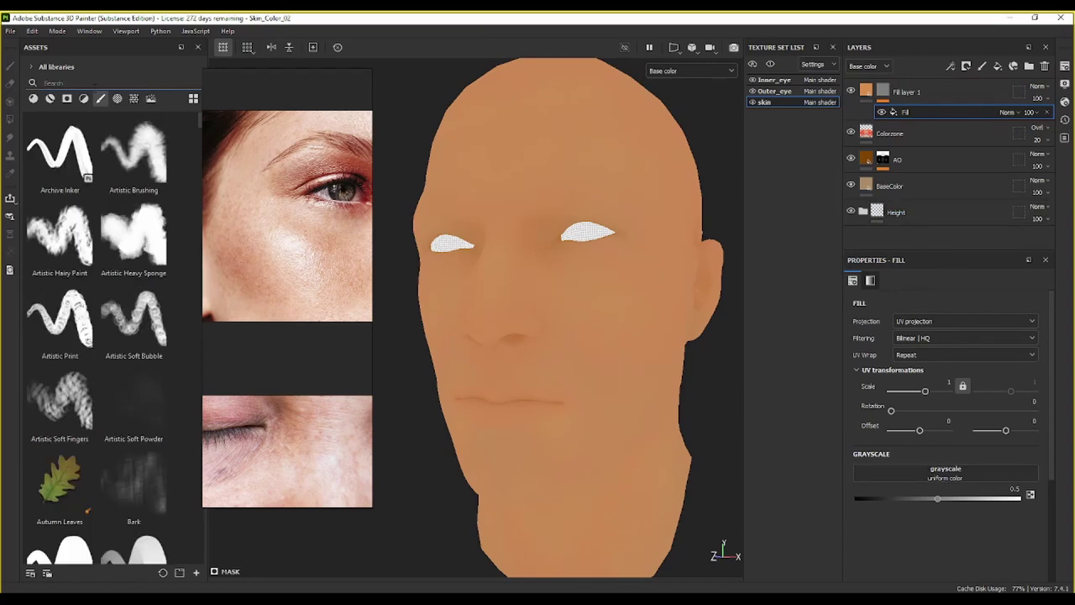
{"action": "left_click", "coordinate": [116, 99]}
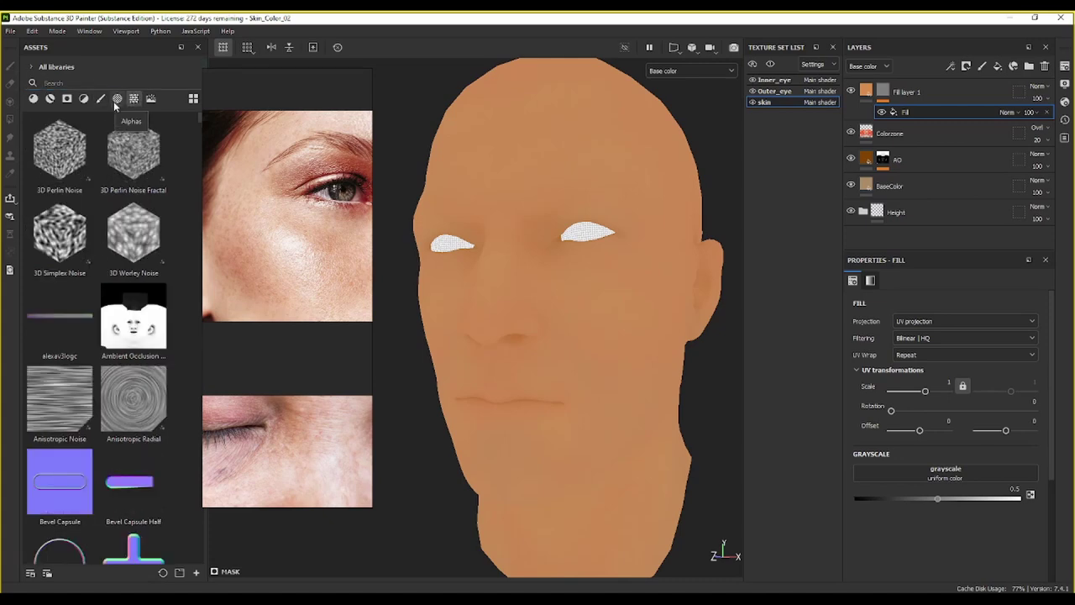
{"action": "left_click", "coordinate": [110, 83]}
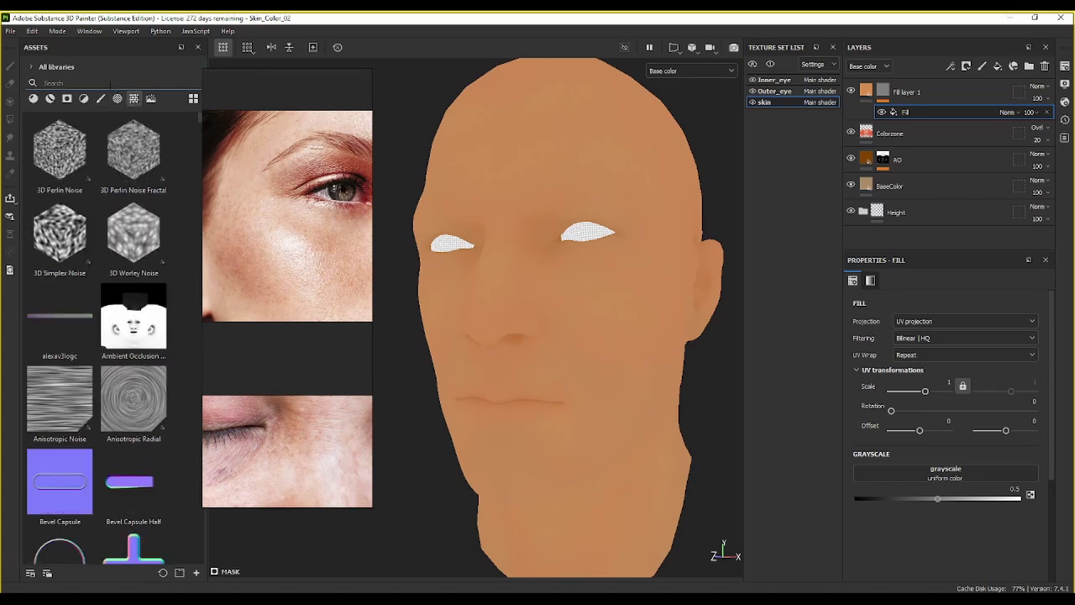
{"action": "type", "text": "spot"}
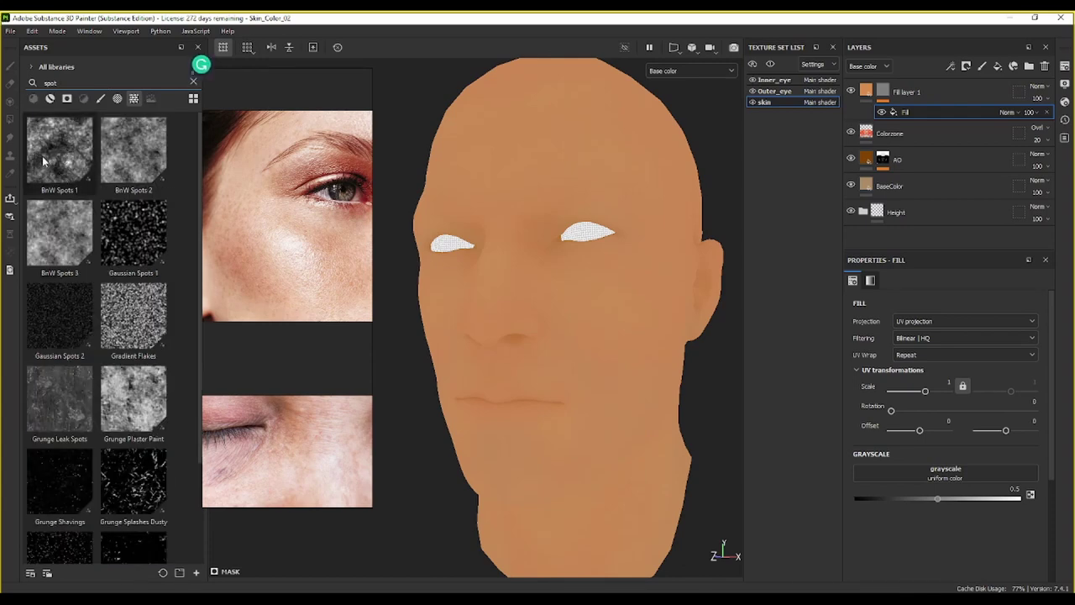
{"action": "left_click_drag", "start_coordinate": [52, 154], "coordinate": [970, 480]}
{"action": "scroll", "coordinate": [599, 318], "scroll_direction": "up", "scroll_amount": 3}
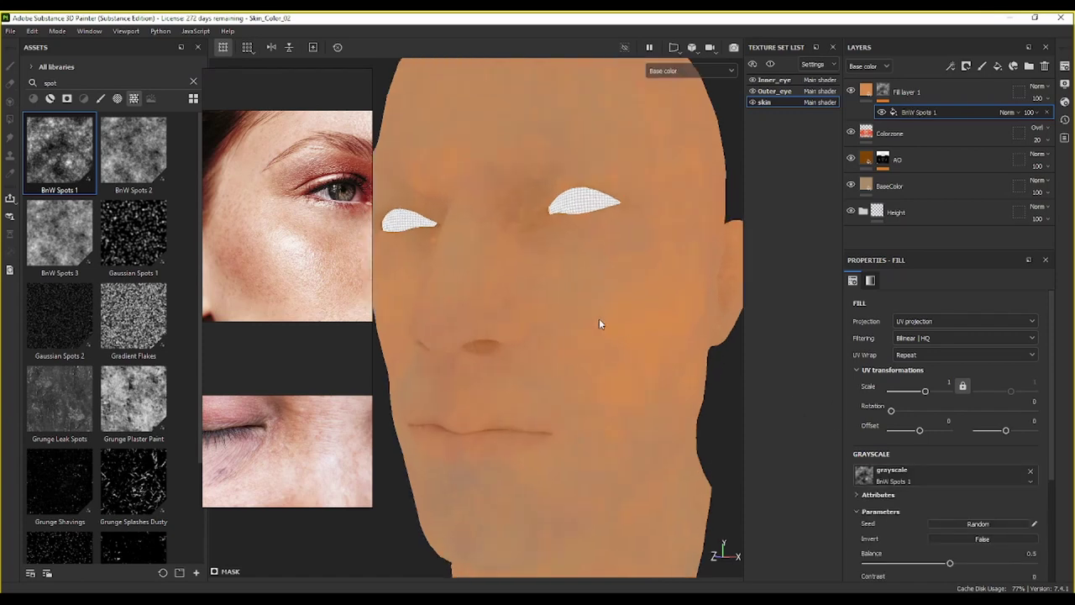
{"action": "middle_click_drag", "start_coordinate": [599, 318], "coordinate": [575, 287]}
{"action": "mouse_move", "coordinate": [576, 286]}
{"action": "left_mouse_down", "text": "alt"}
{"action": "mouse_move", "coordinate": [484, 295]}
{"action": "mouse_move", "coordinate": [617, 298]}
{"action": "mouse_move", "coordinate": [580, 276]}
{"action": "left_mouse_up", "text": "alt"}
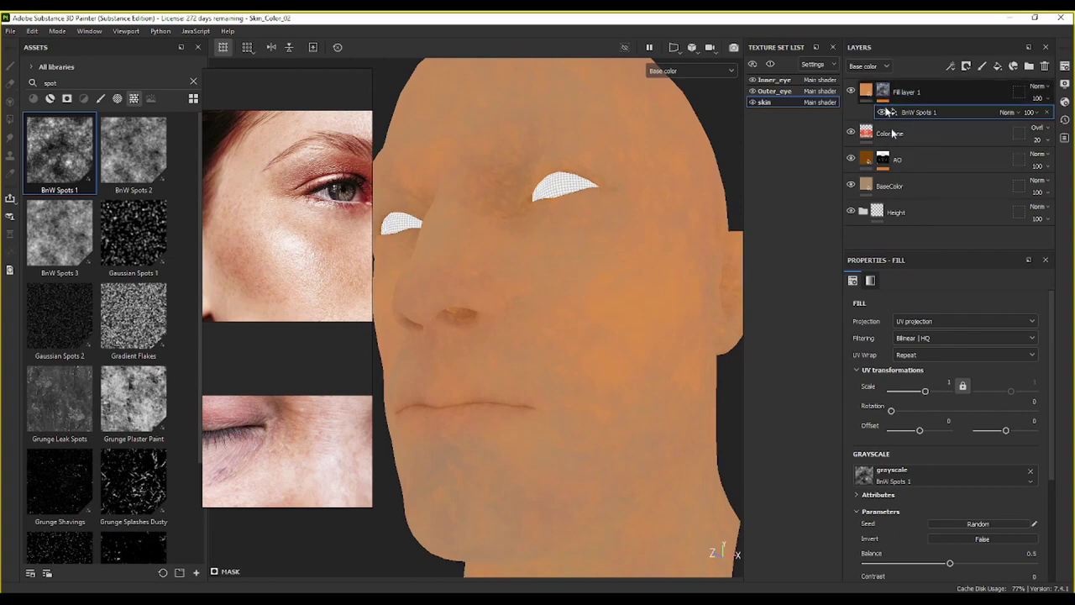
Step: Set the BnW Spots 1 fill to tri-planar projection and preview the mask on its own across the head
{"action": "left_click", "coordinate": [972, 322]}
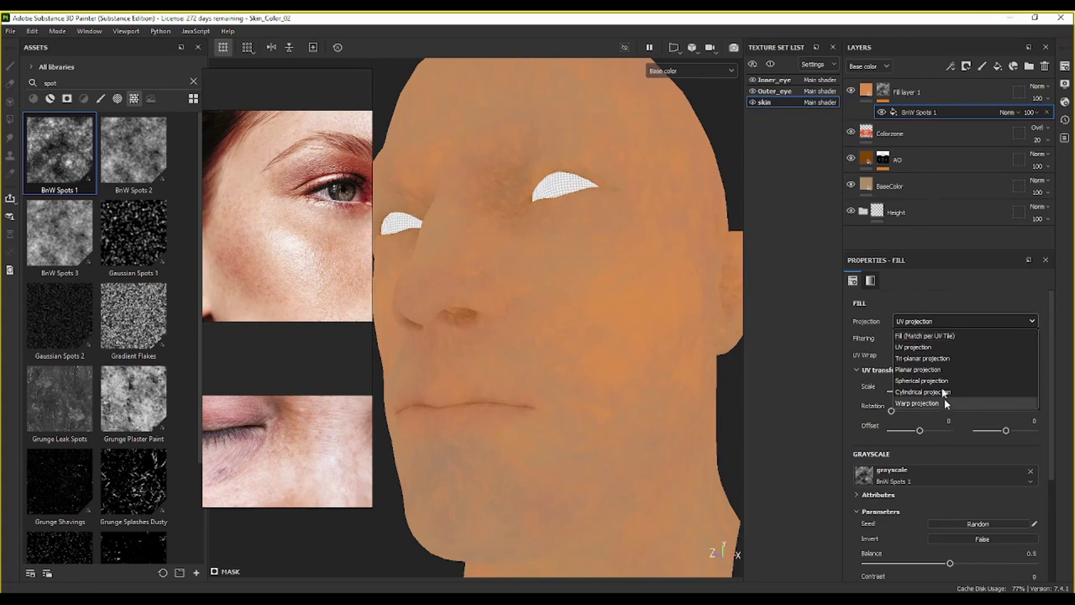
{"action": "left_click", "coordinate": [924, 348]}
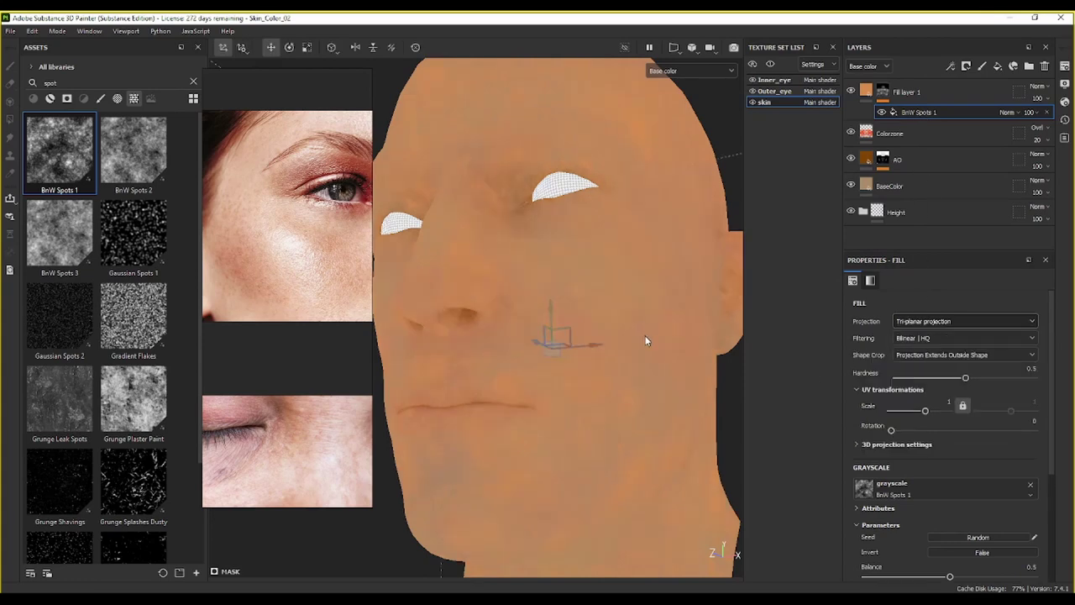
{"action": "left_click_drag", "start_coordinate": [646, 335], "coordinate": [476, 405], "text": "alt"}
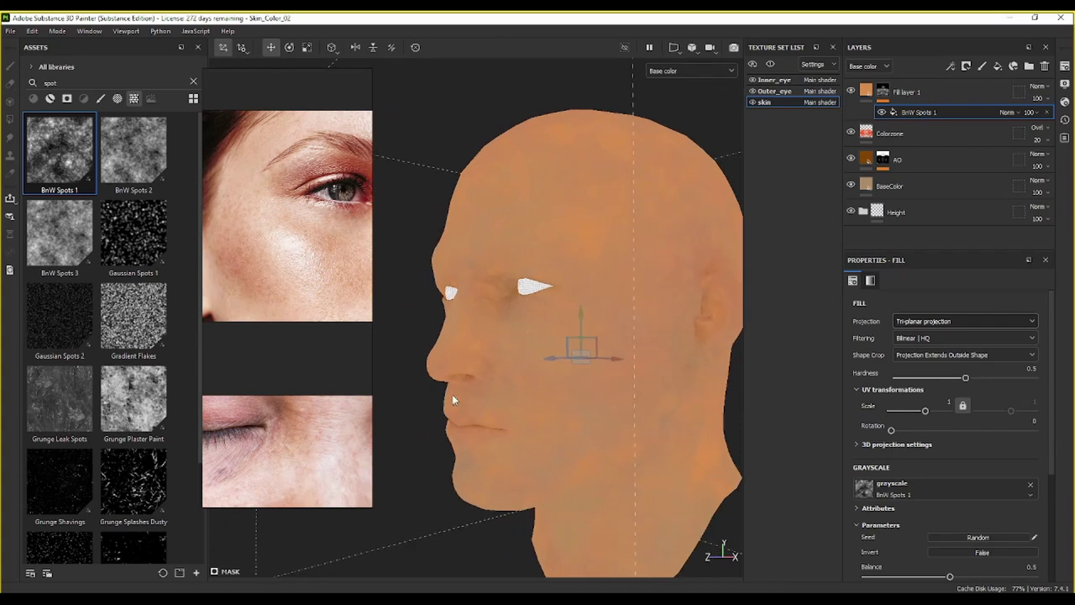
{"action": "left_click", "coordinate": [882, 93], "text": "alt"}
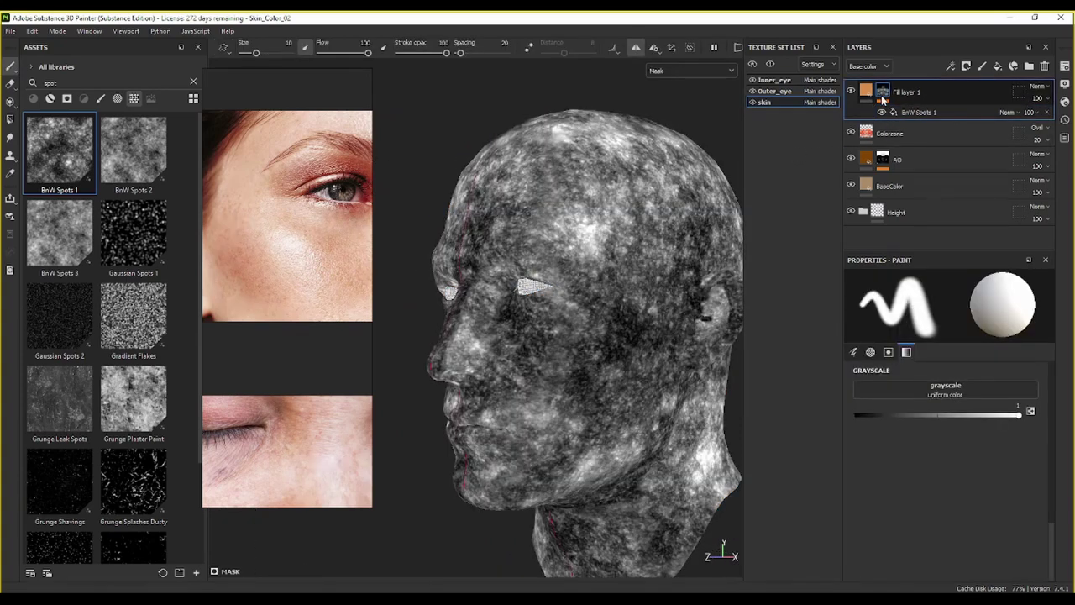
{"action": "left_click", "coordinate": [866, 91]}
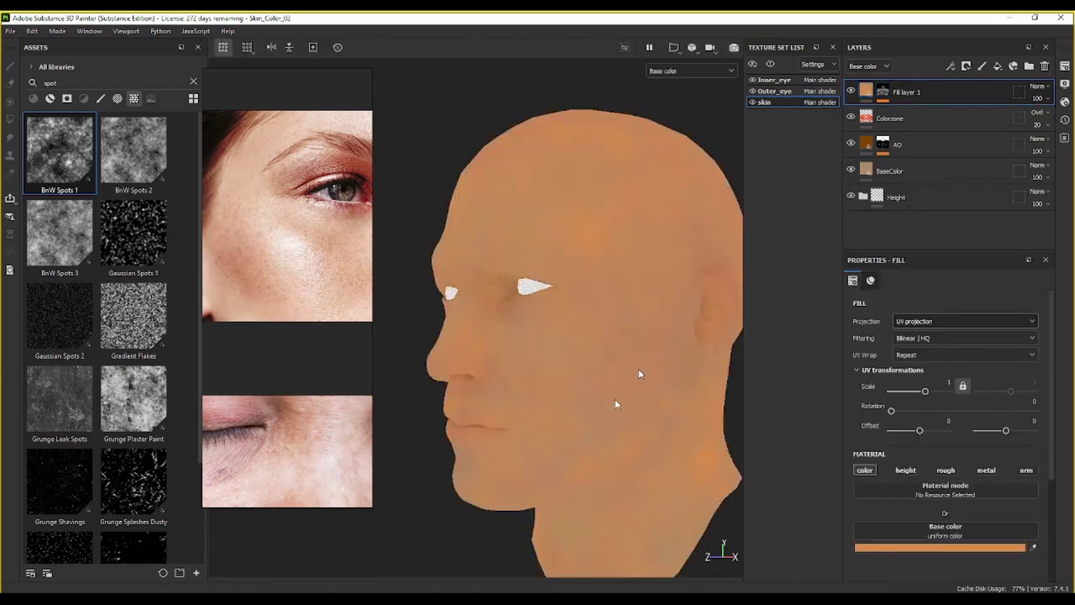
{"action": "left_click_drag", "start_coordinate": [582, 434], "coordinate": [563, 168], "text": "alt"}
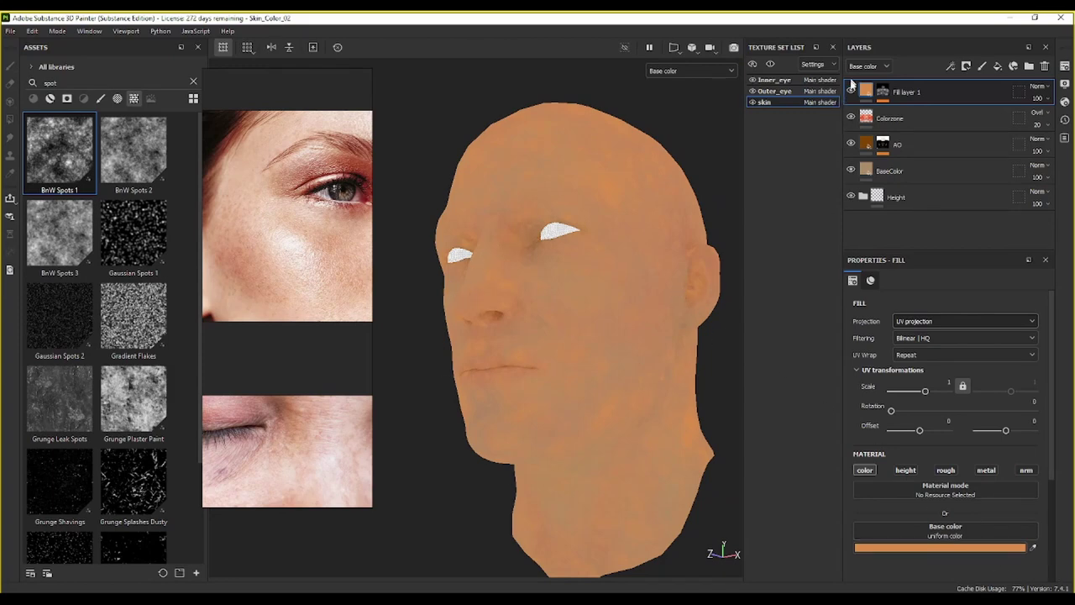
Step: Compare the head with and without the spots fill layer, and darken its base color to the muted orange B87B47
{"action": "left_click", "coordinate": [851, 92]}
{"action": "left_click", "coordinate": [851, 91]}
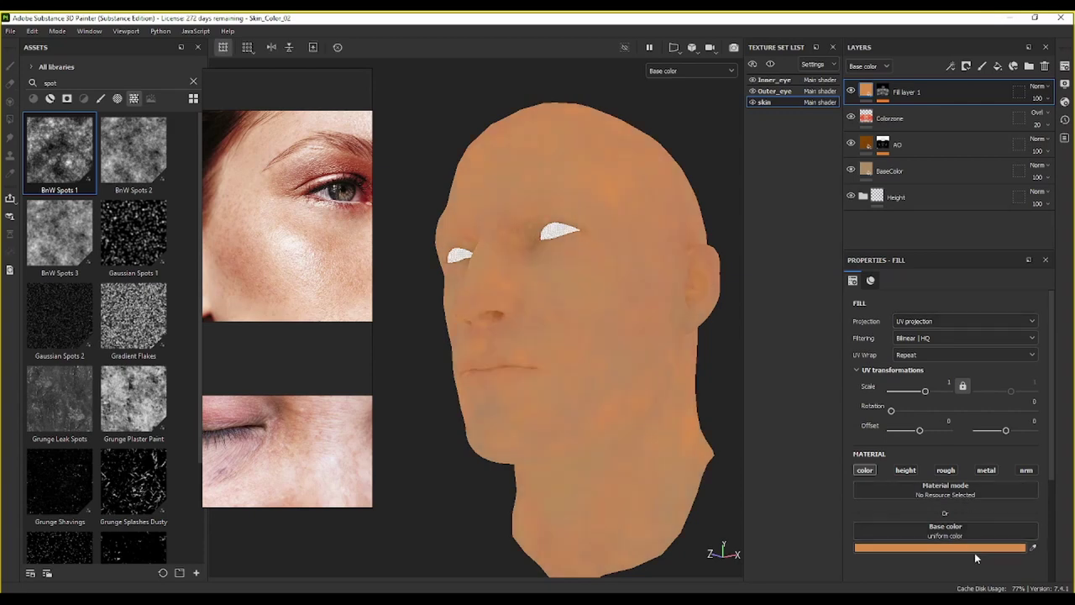
{"action": "left_click", "coordinate": [930, 547]}
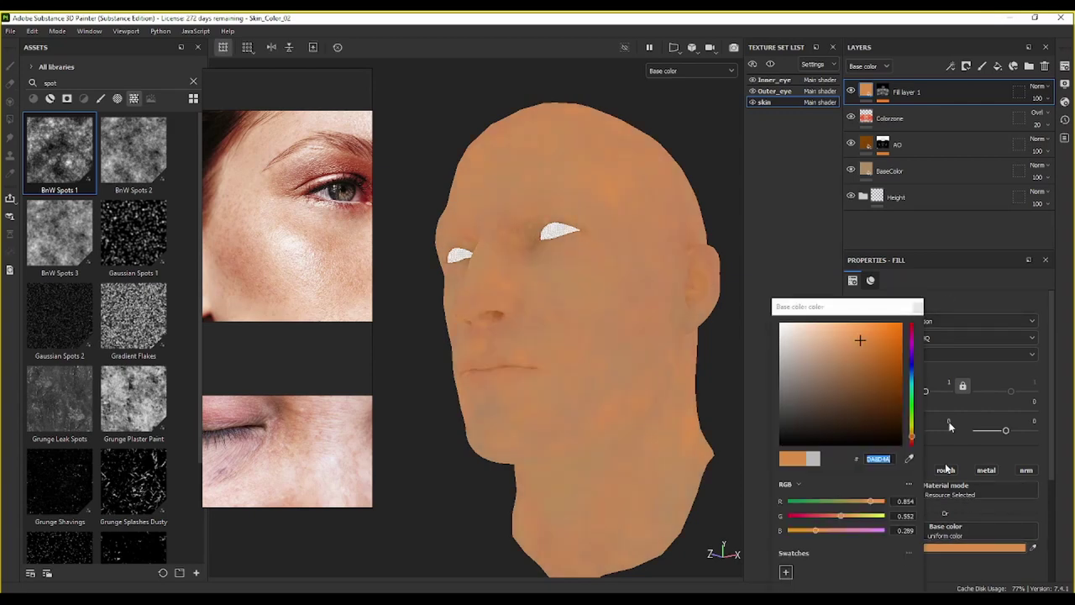
{"action": "left_click", "coordinate": [843, 338]}
{"action": "left_click_drag", "start_coordinate": [844, 343], "coordinate": [855, 358]}
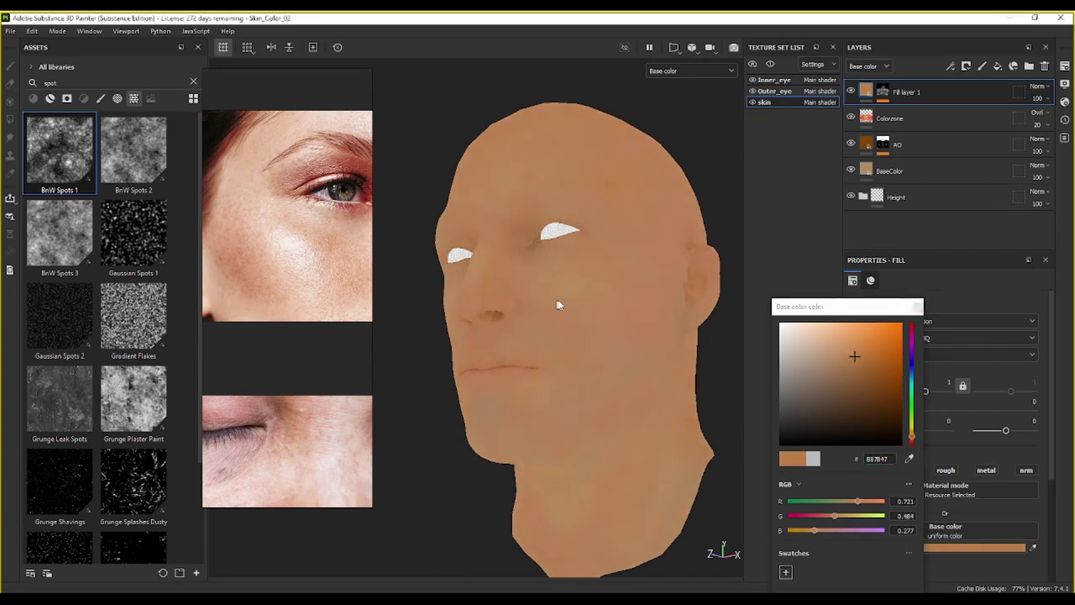
Step: Compare the cheek up close with the spots fill layer hidden and shown, and check the face from several angles
{"action": "scroll", "coordinate": [563, 305], "scroll_direction": "up", "scroll_amount": 5}
{"action": "left_click", "coordinate": [851, 92]}
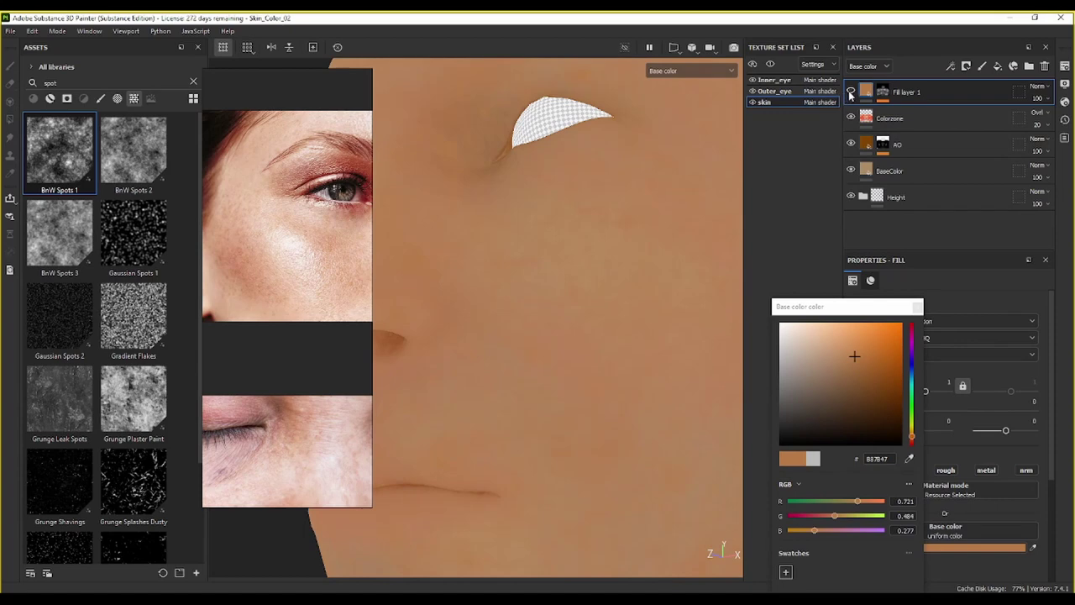
{"action": "left_click", "coordinate": [850, 93]}
{"action": "scroll", "coordinate": [561, 342], "scroll_direction": "down", "scroll_amount": 3}
{"action": "left_click_drag", "start_coordinate": [595, 353], "coordinate": [539, 361], "text": "alt"}
{"action": "middle_click_drag", "start_coordinate": [540, 361], "coordinate": [659, 343], "text": "alt"}
{"action": "left_click_drag", "start_coordinate": [659, 343], "coordinate": [672, 376], "text": "alt"}
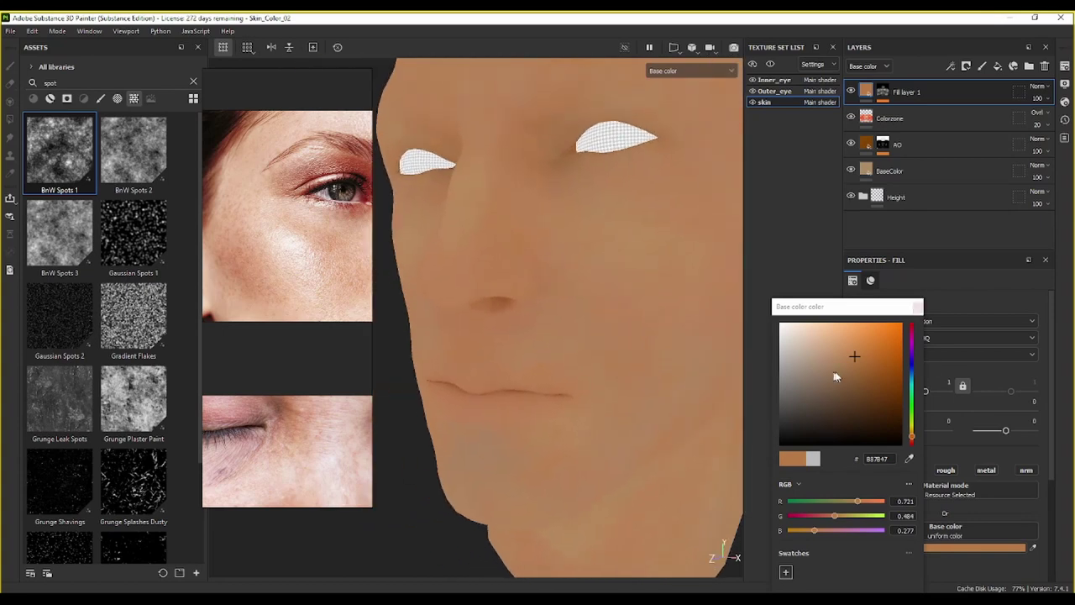
Step: Fine-tune the spots fill layer's base color to a softer, less saturated orange-brown and check it on the whole head
{"action": "left_click", "coordinate": [860, 359]}
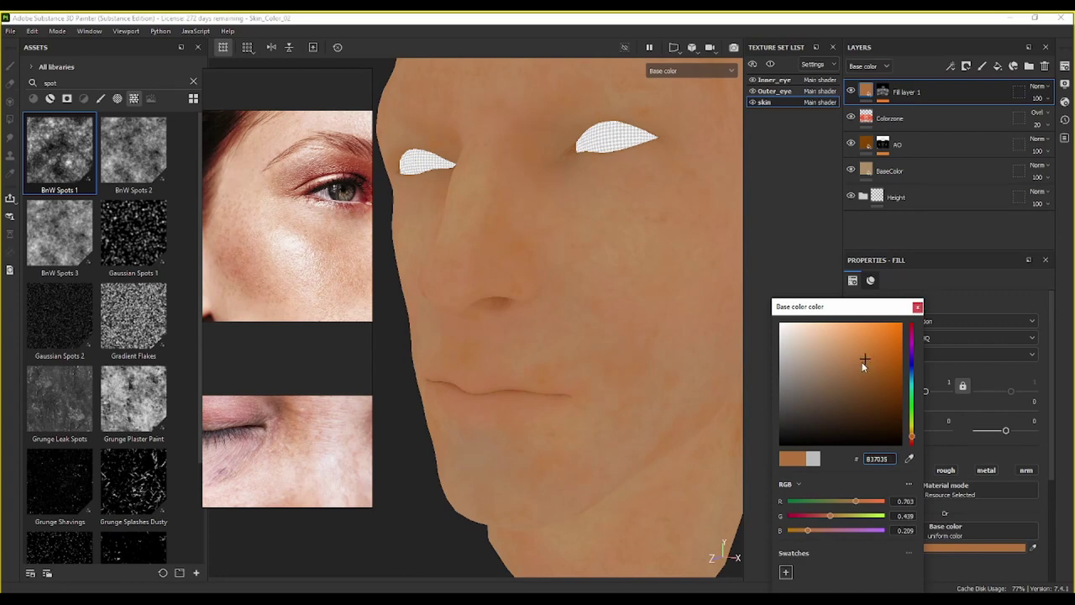
{"action": "left_click_drag", "start_coordinate": [863, 363], "coordinate": [850, 359]}
{"action": "left_click", "coordinate": [918, 307]}
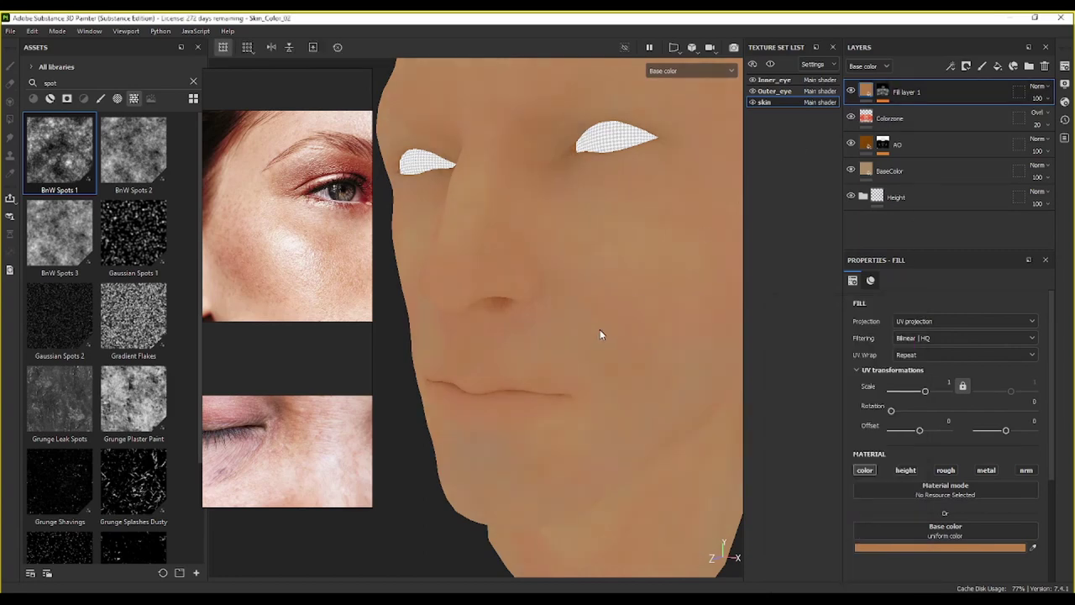
{"action": "scroll", "coordinate": [600, 334], "scroll_direction": "down", "scroll_amount": 3}
{"action": "left_click_drag", "start_coordinate": [596, 341], "coordinate": [605, 413], "text": "alt"}
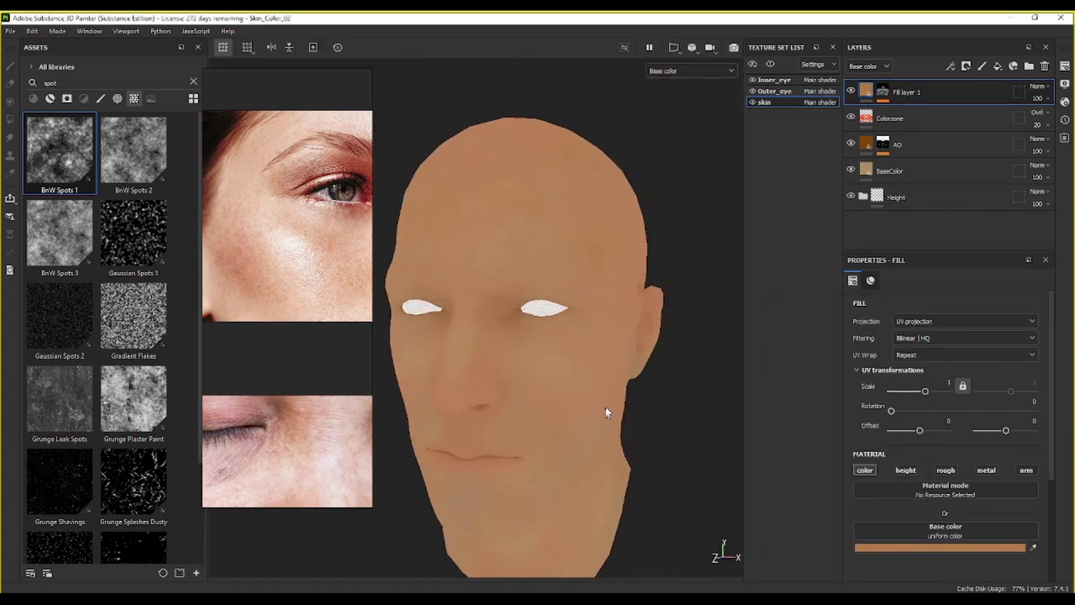
Step: Lower the spots fill layer's opacity to 44 and compare the head with the layer hidden and shown
{"action": "left_click", "coordinate": [1045, 125]}
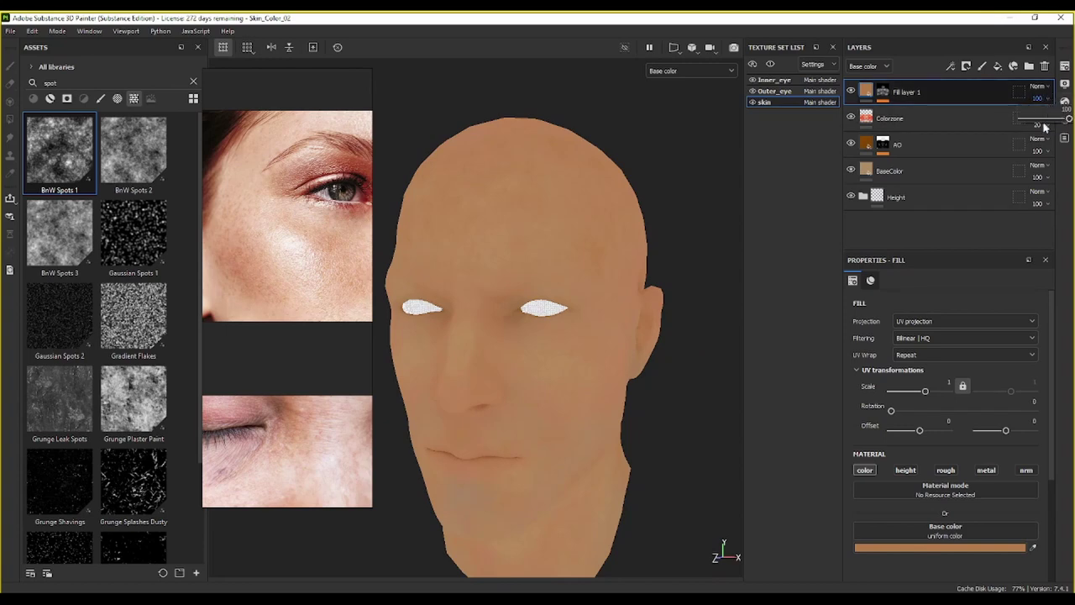
{"action": "left_click", "coordinate": [1042, 123]}
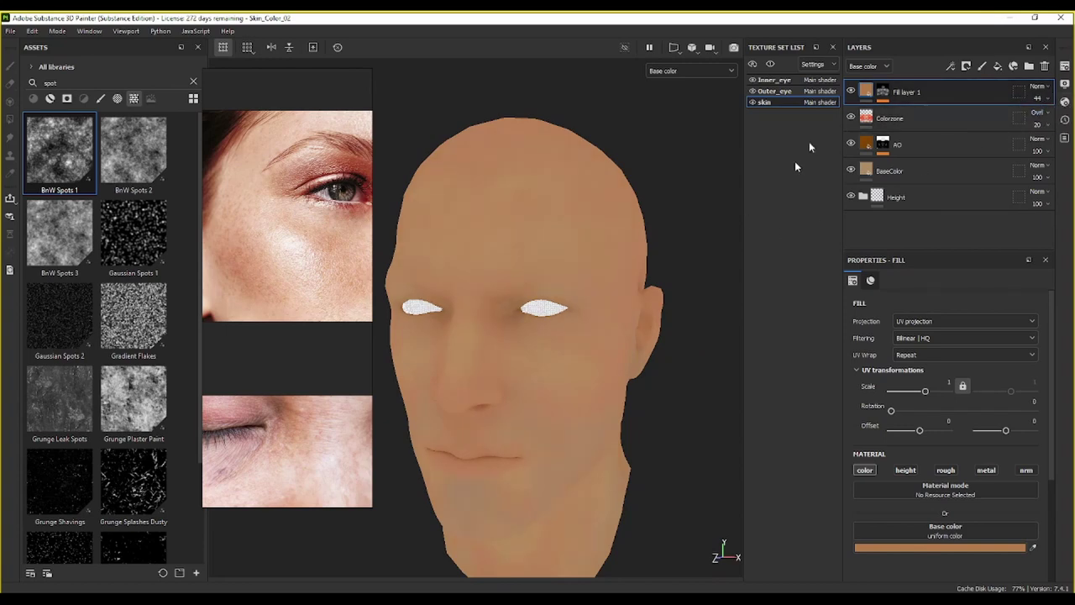
{"action": "left_click", "coordinate": [850, 91]}
{"action": "left_click", "coordinate": [850, 91]}
Step: Preview the spots fill layer's mask on the face and set the BnW Spots 1 fill's UV scale to 2.12
{"action": "scroll", "coordinate": [604, 360], "scroll_direction": "up", "scroll_amount": 3}
{"action": "middle_click_drag", "start_coordinate": [564, 349], "coordinate": [622, 284], "text": "alt"}
{"action": "left_click_drag", "start_coordinate": [615, 289], "coordinate": [500, 260], "text": "alt"}
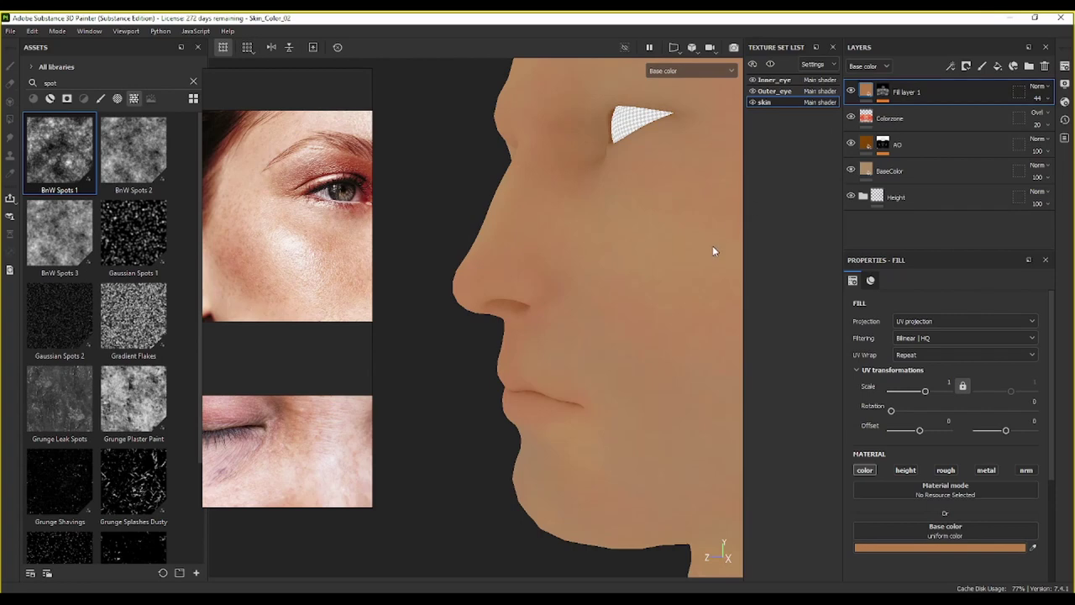
{"action": "left_click_drag", "start_coordinate": [713, 246], "coordinate": [689, 248], "text": "alt"}
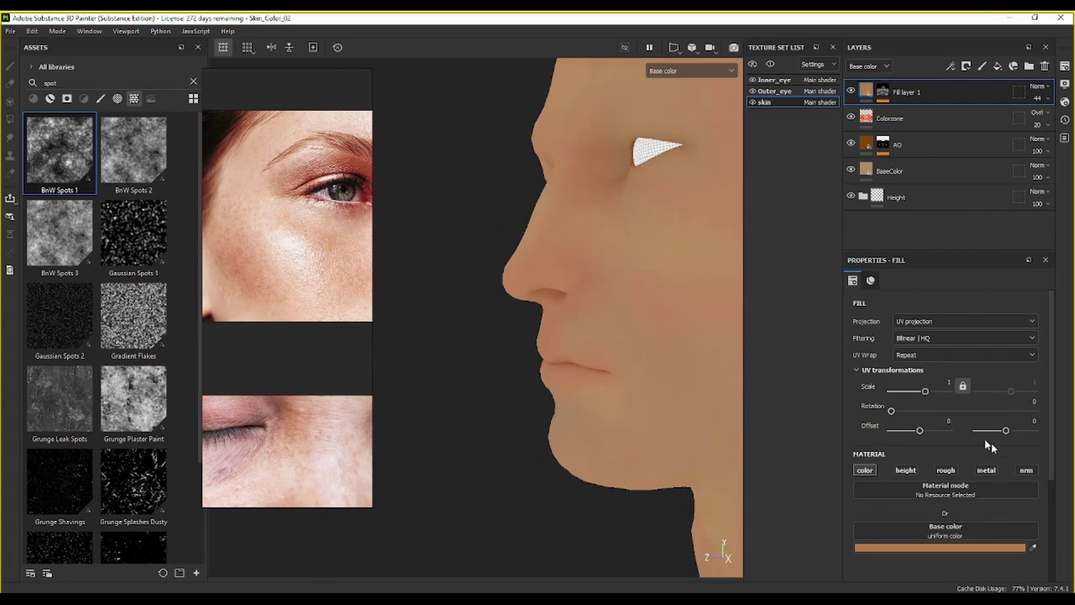
{"action": "middle_click_drag", "start_coordinate": [706, 249], "coordinate": [575, 292]}
{"action": "left_click_drag", "start_coordinate": [575, 291], "coordinate": [670, 186], "text": "alt"}
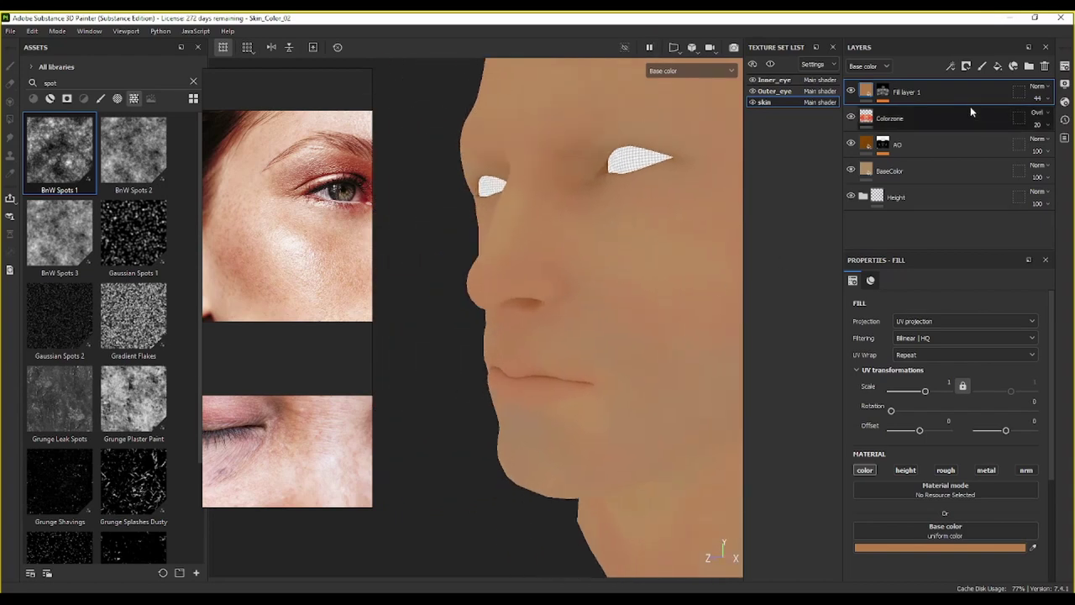
{"action": "left_click", "coordinate": [883, 93], "text": "alt"}
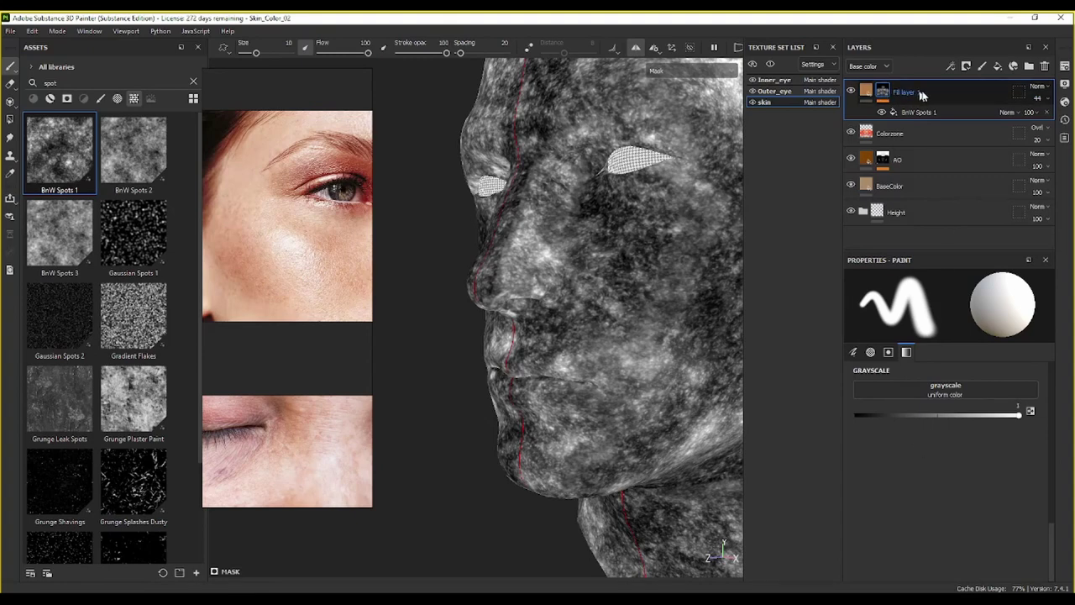
{"action": "left_click", "coordinate": [937, 113]}
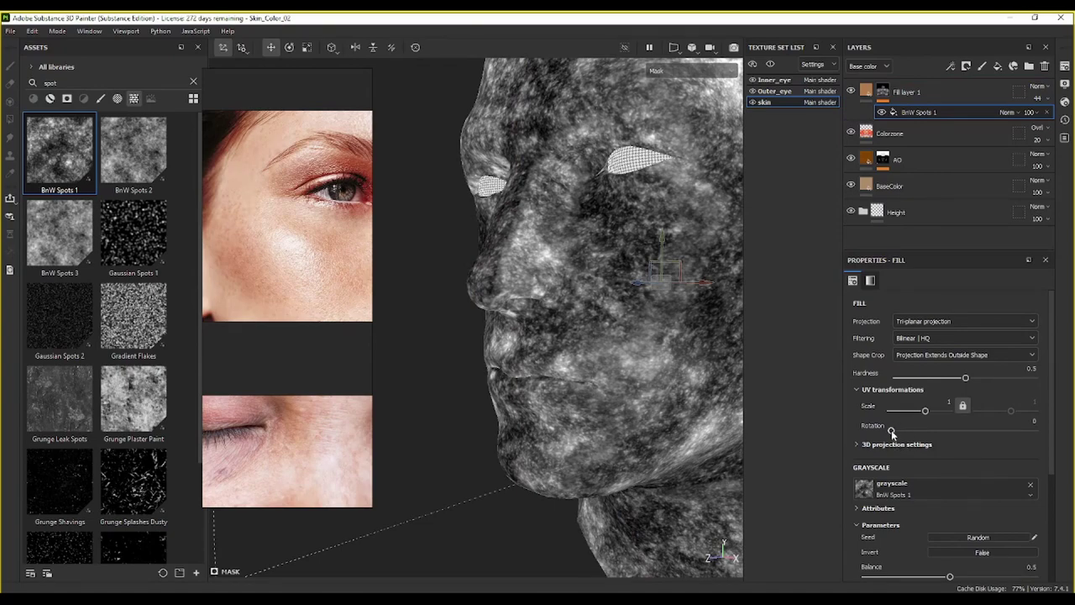
{"action": "left_click_drag", "start_coordinate": [892, 433], "coordinate": [891, 429]}
{"action": "left_click_drag", "start_coordinate": [925, 411], "coordinate": [927, 411]}
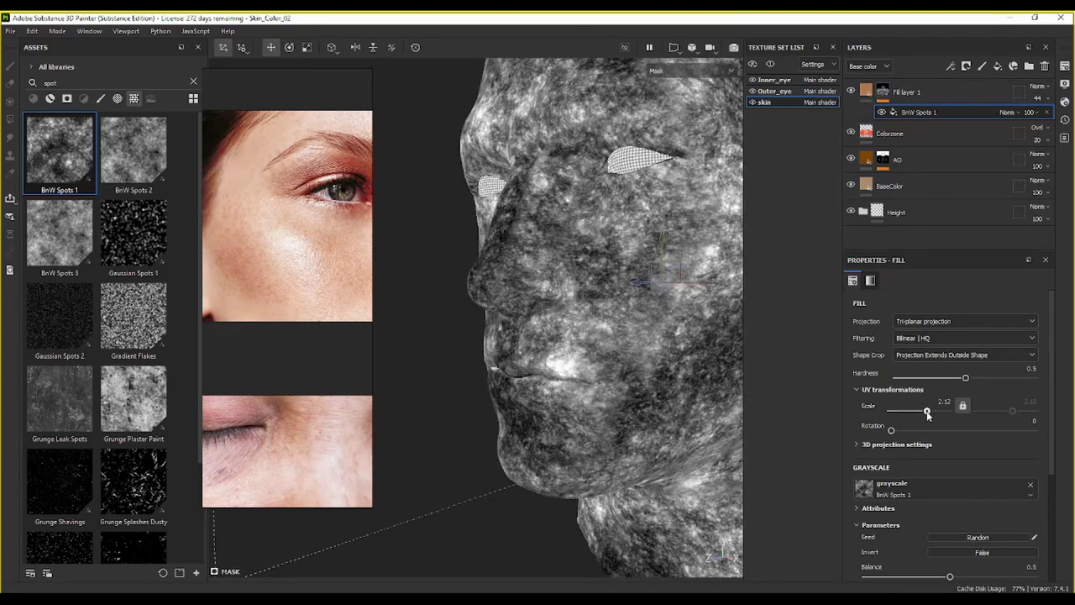
Step: Return from the mask preview to the base color and examine the rescaled spots around the cheek, nose and mouth
{"action": "left_click", "coordinate": [866, 91]}
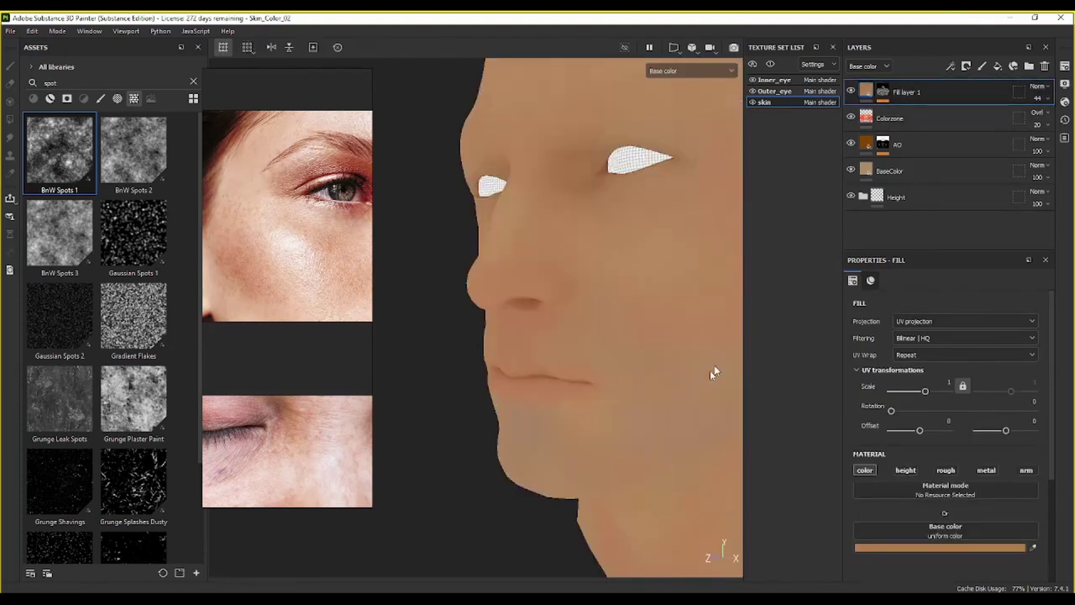
{"action": "left_click_drag", "start_coordinate": [713, 372], "coordinate": [610, 280], "text": "alt"}
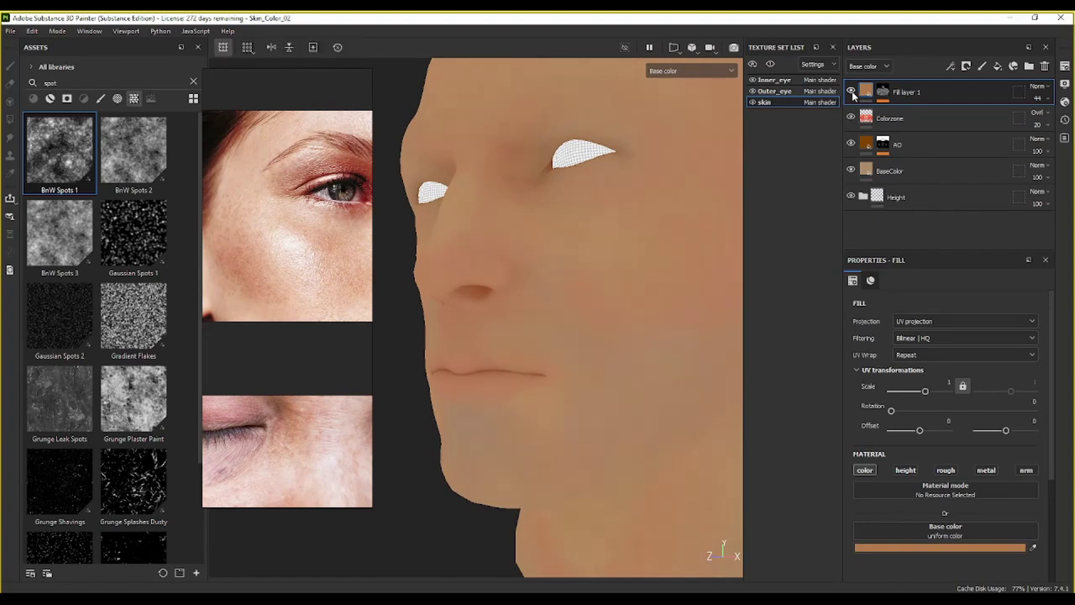
{"action": "scroll", "coordinate": [599, 295], "scroll_direction": "up", "scroll_amount": 3}
{"action": "middle_click_drag", "start_coordinate": [613, 276], "coordinate": [646, 302], "text": "alt"}
{"action": "left_click_drag", "start_coordinate": [646, 302], "coordinate": [659, 321], "text": "alt"}
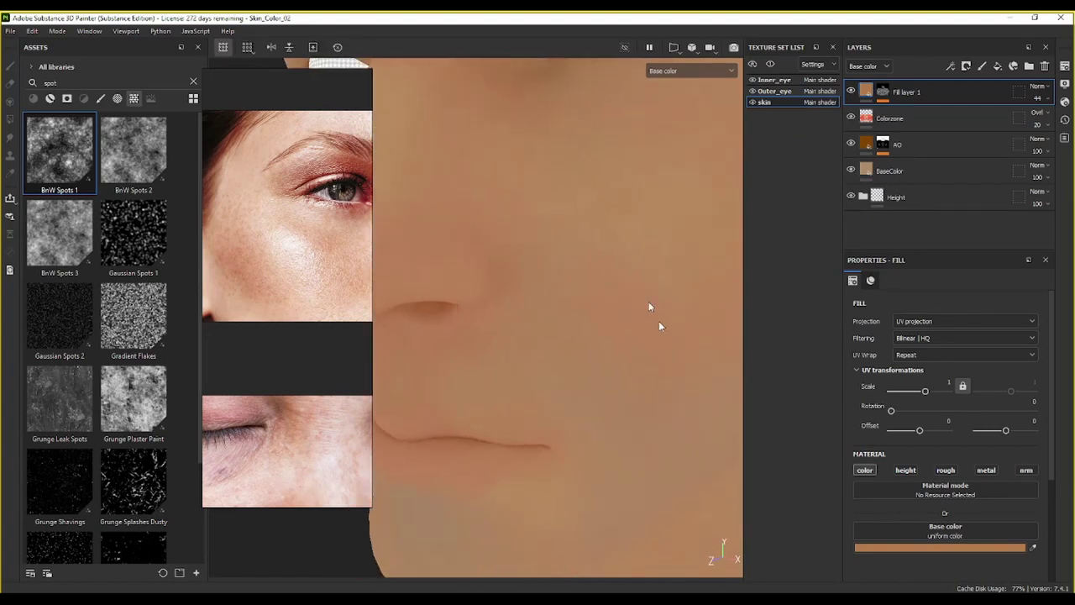
{"action": "middle_click_drag", "start_coordinate": [644, 283], "coordinate": [733, 266], "text": "alt"}
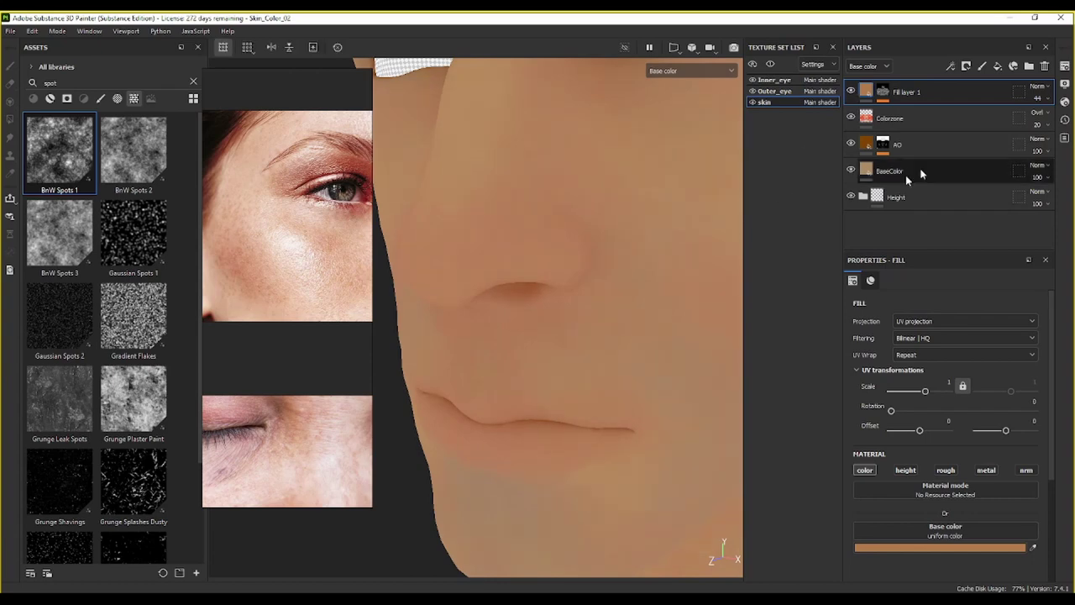
Step: Try the Colorzone layer above the spots fill layer, check the face, and put the spots fill layer back on top
{"action": "left_click", "coordinate": [932, 118]}
{"action": "mouse_move", "coordinate": [932, 118]}
{"action": "left_mouse_down"}
{"action": "mouse_move", "coordinate": [919, 89]}
{"action": "mouse_move", "coordinate": [930, 91]}
{"action": "left_mouse_up"}
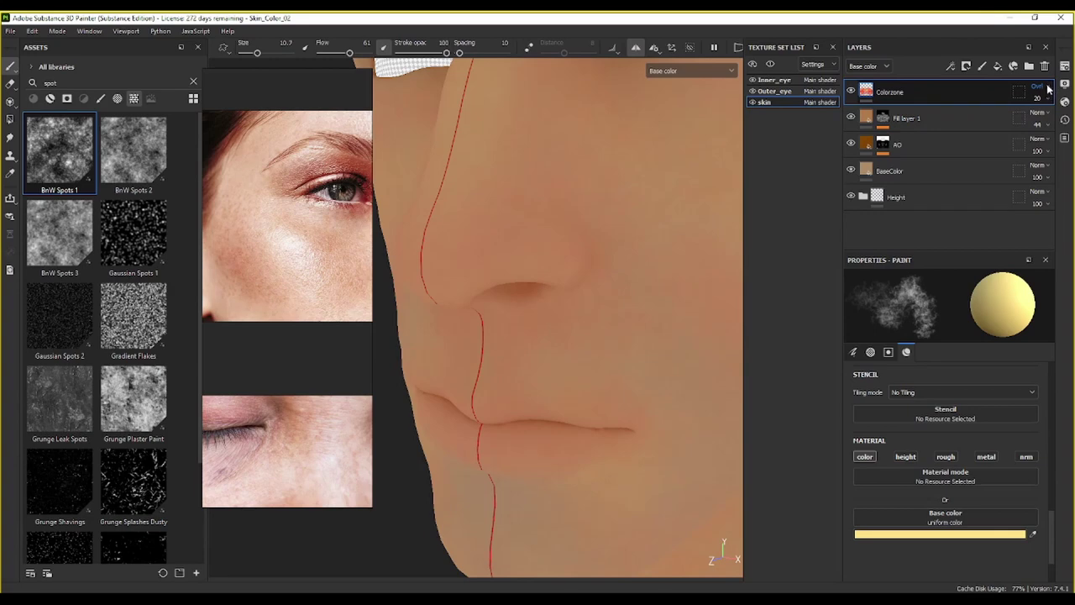
{"action": "left_click", "coordinate": [851, 91]}
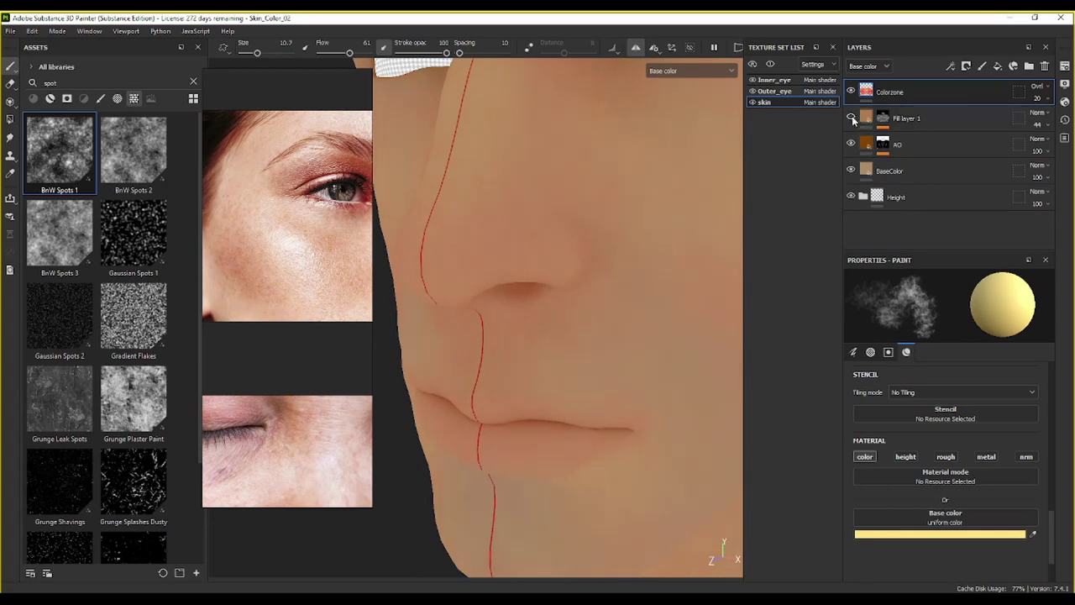
{"action": "mouse_move", "coordinate": [645, 352]}
{"action": "left_mouse_down", "text": "alt"}
{"action": "mouse_move", "coordinate": [603, 377]}
{"action": "mouse_move", "coordinate": [541, 305]}
{"action": "left_mouse_up", "text": "alt"}
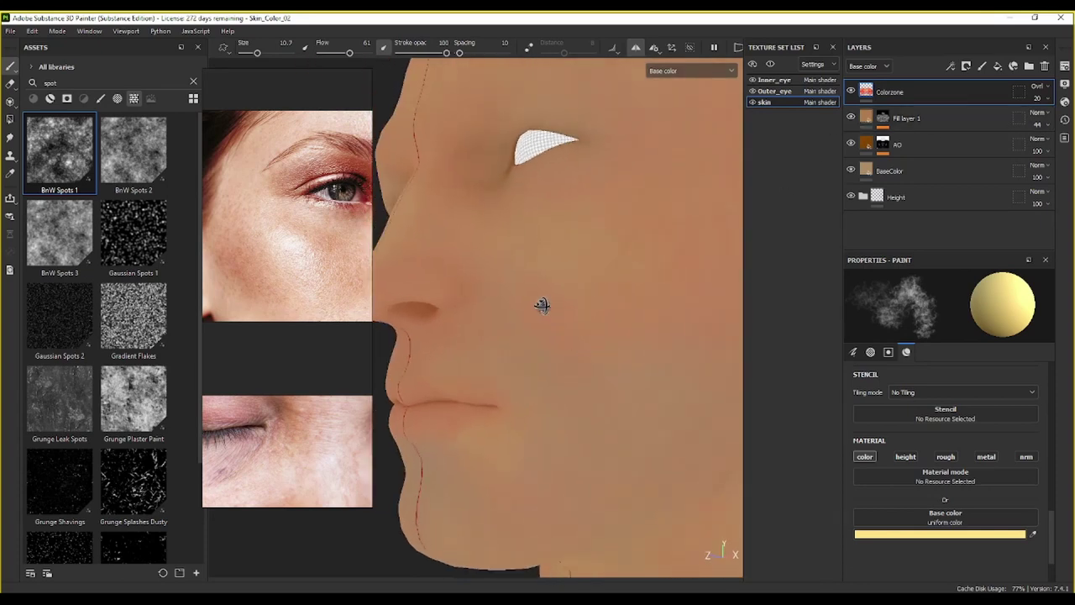
{"action": "left_click_drag", "start_coordinate": [580, 420], "coordinate": [590, 288], "text": "alt"}
{"action": "left_click_drag", "start_coordinate": [908, 118], "coordinate": [936, 87]}
{"action": "left_click", "coordinate": [926, 90]}
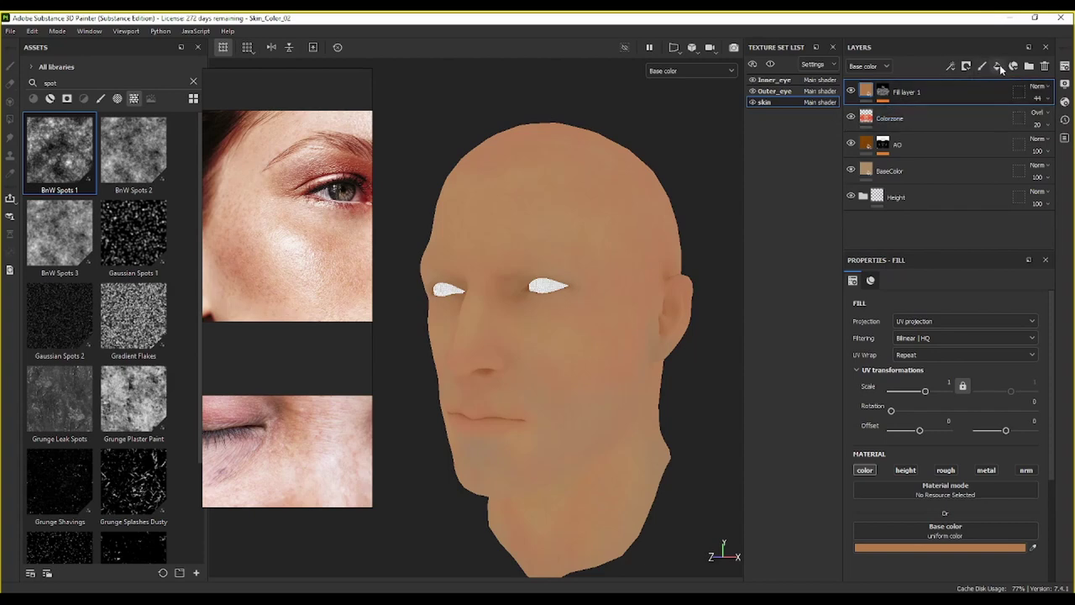
Step: Add a second fill layer on top of the stack and restrict it to the color channel
{"action": "left_click", "coordinate": [999, 66]}
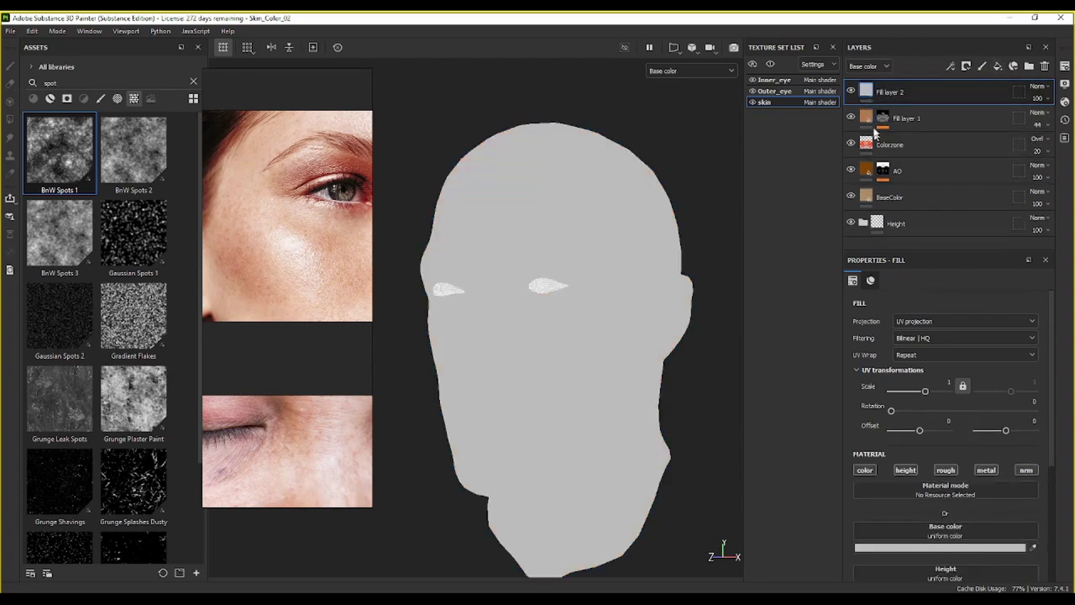
{"action": "left_click", "coordinate": [906, 469]}
{"action": "left_click", "coordinate": [945, 469]}
{"action": "left_click", "coordinate": [992, 474]}
Step: Sample the first spots layer's color for the new fill's base color and shift its hue towards red, to B3754A
{"action": "left_click", "coordinate": [970, 547]}
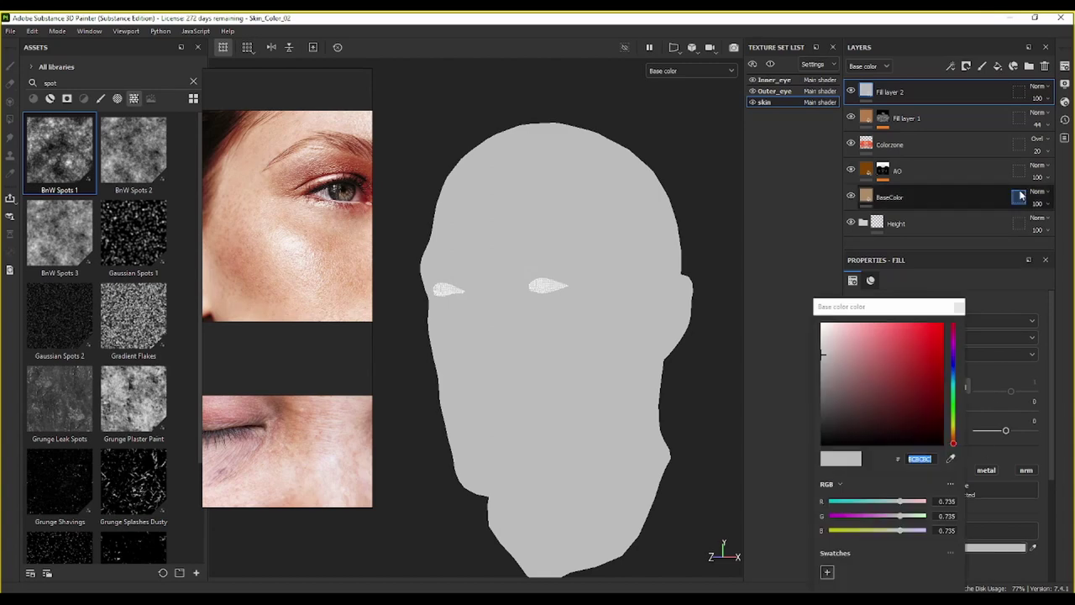
{"action": "type", "text": "333333"}
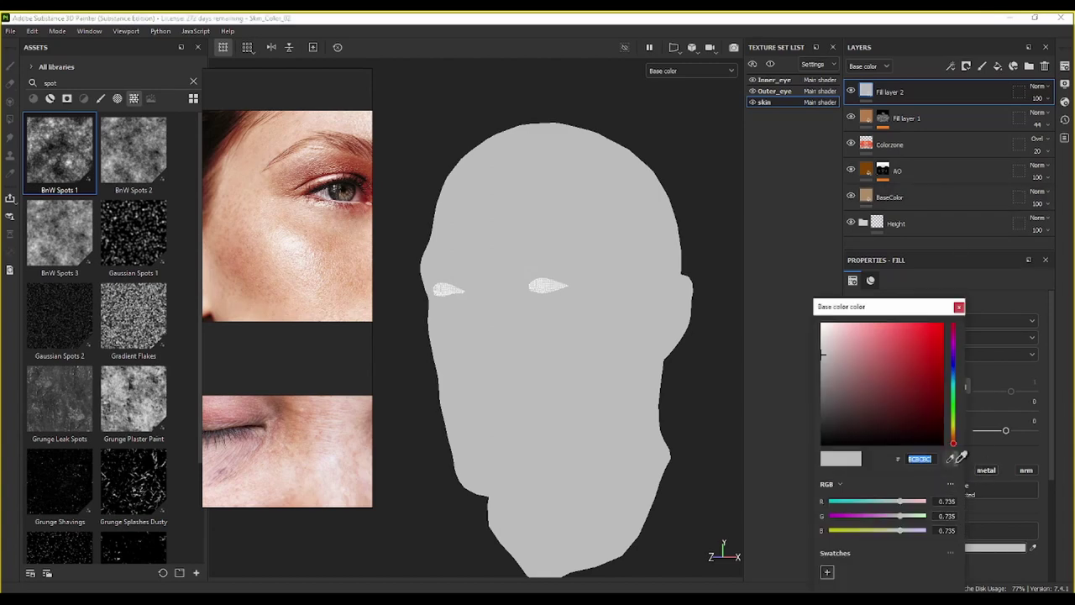
{"action": "left_click", "coordinate": [869, 116]}
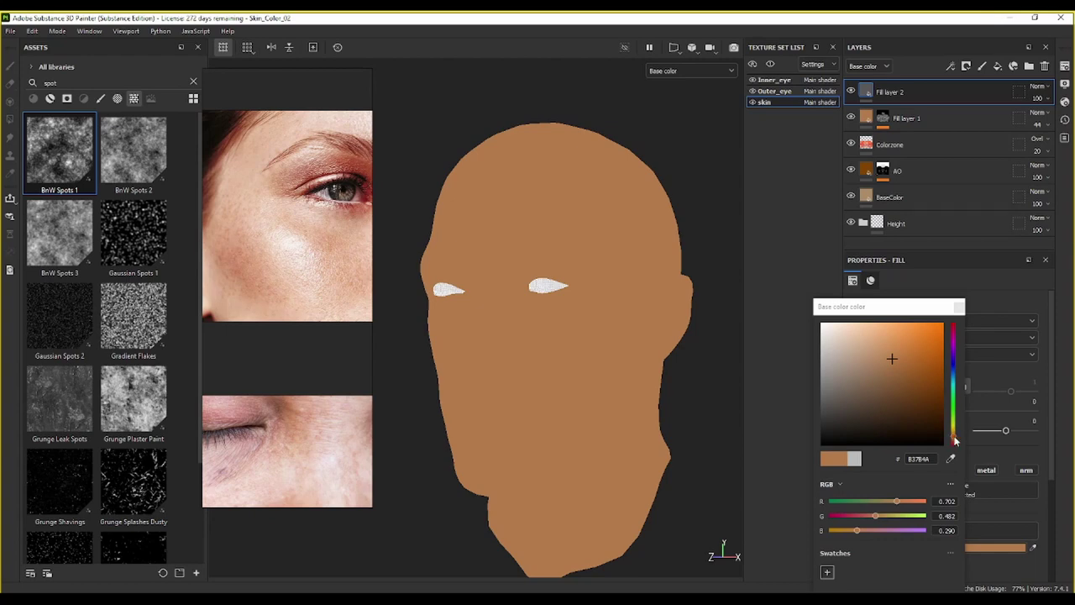
{"action": "left_click_drag", "start_coordinate": [955, 437], "coordinate": [955, 440]}
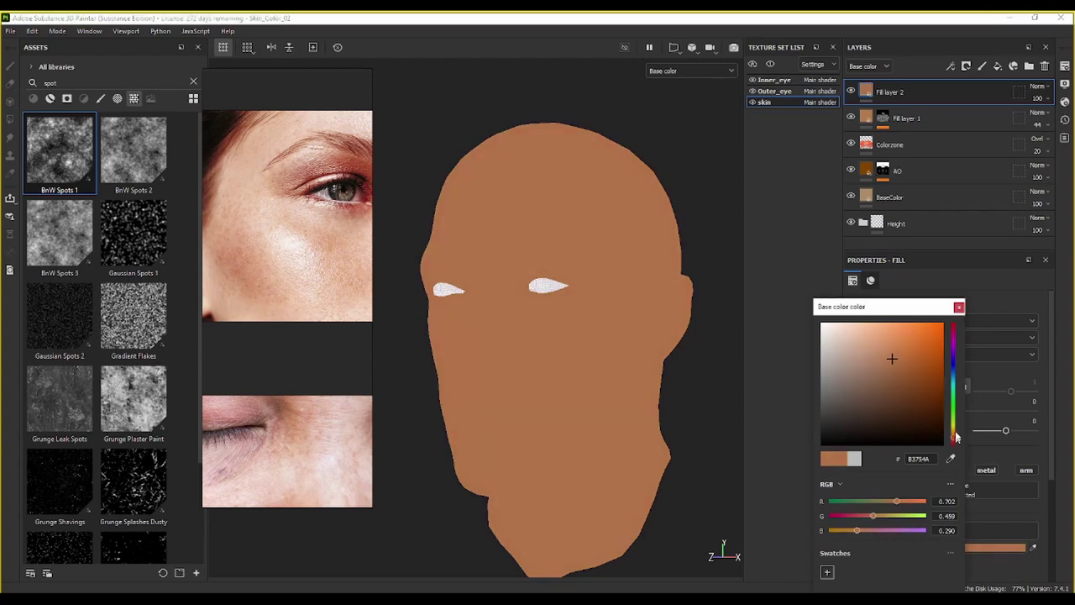
{"action": "left_click", "coordinate": [958, 307]}
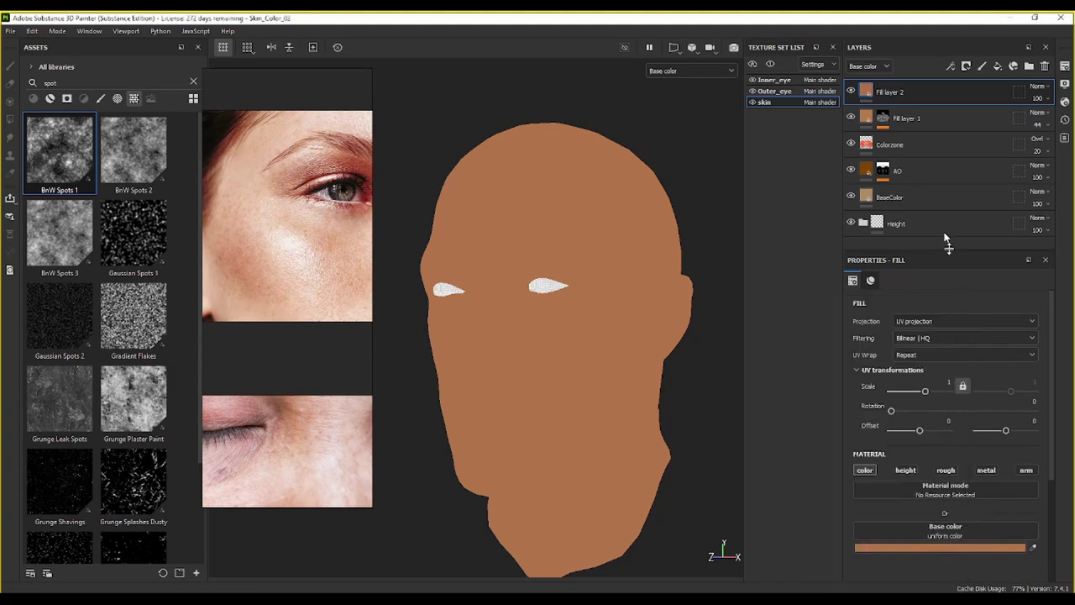
Step: Add a black mask to the new fill layer and enlarge the mask brush to size 19
{"action": "right_click", "coordinate": [905, 86]}
{"action": "left_click", "coordinate": [962, 110]}
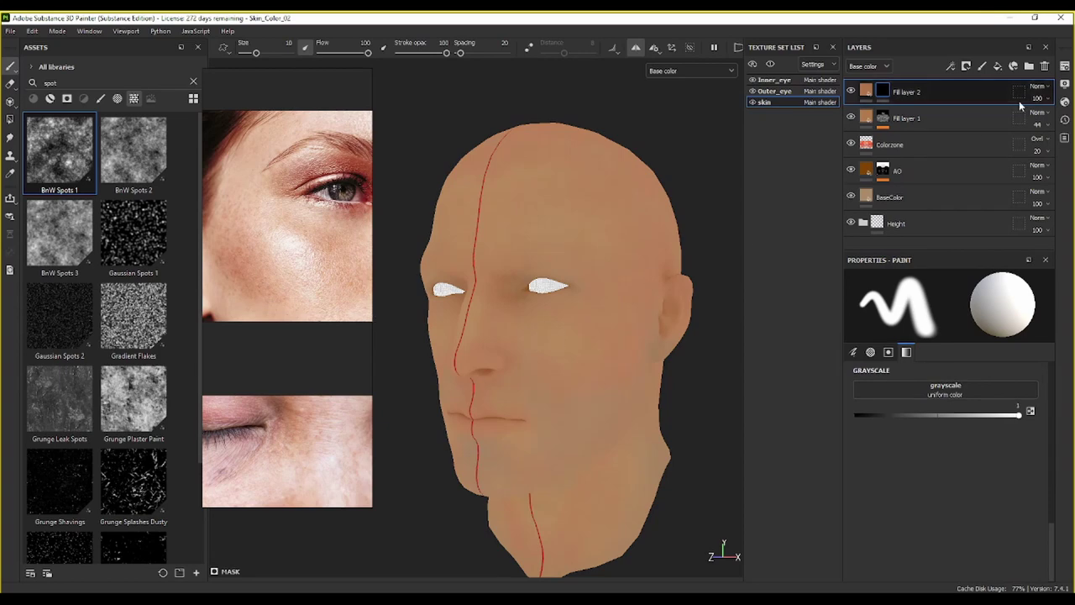
{"action": "right_click", "coordinate": [883, 89]}
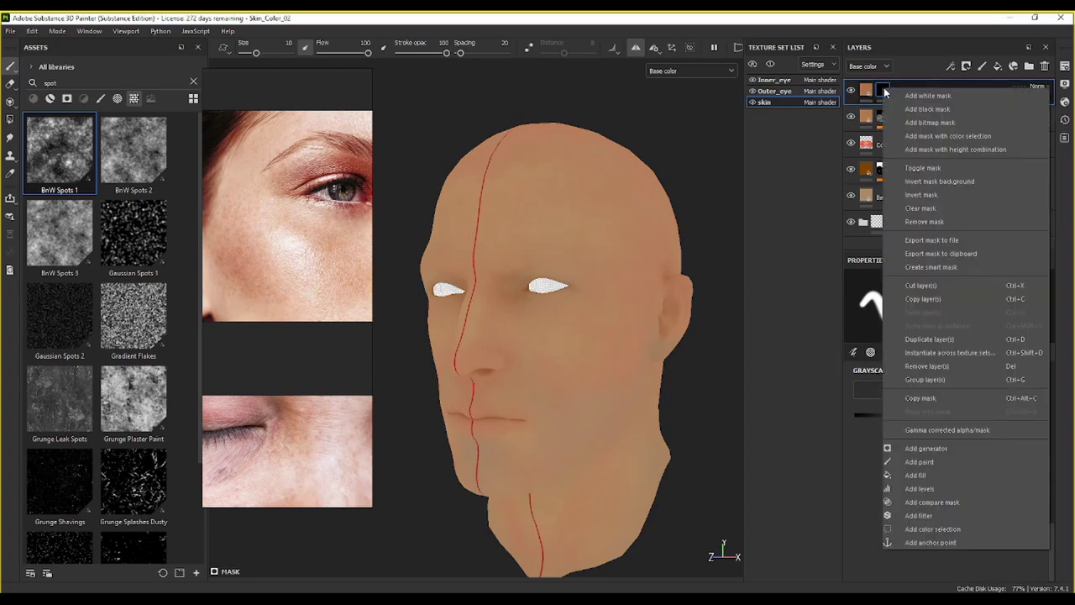
{"action": "left_click", "coordinate": [611, 270]}
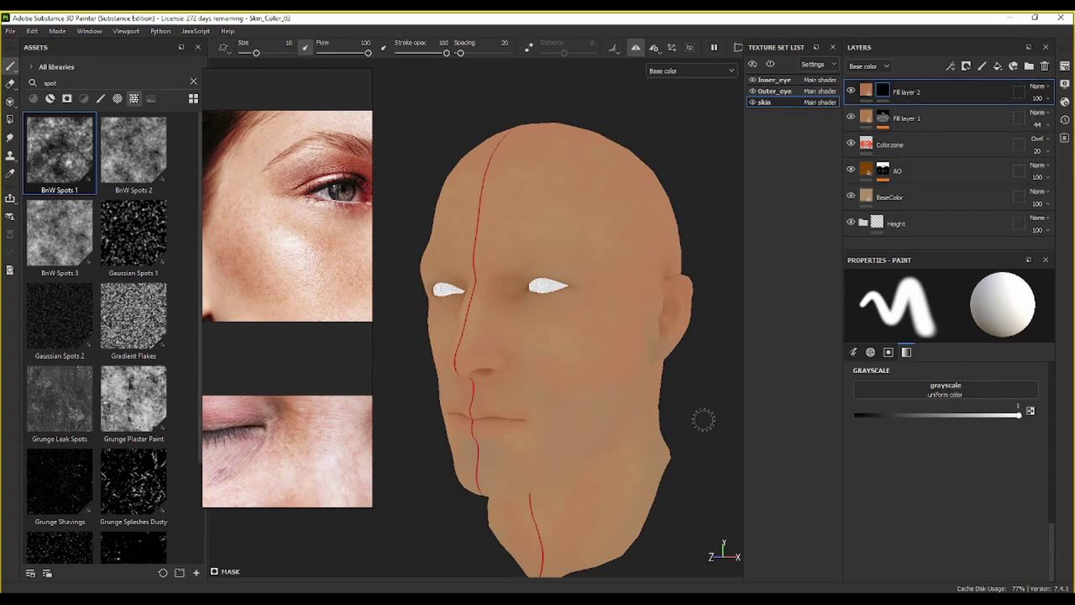
{"action": "right_click_drag", "start_coordinate": [547, 342], "coordinate": [594, 351], "text": "ctrl"}
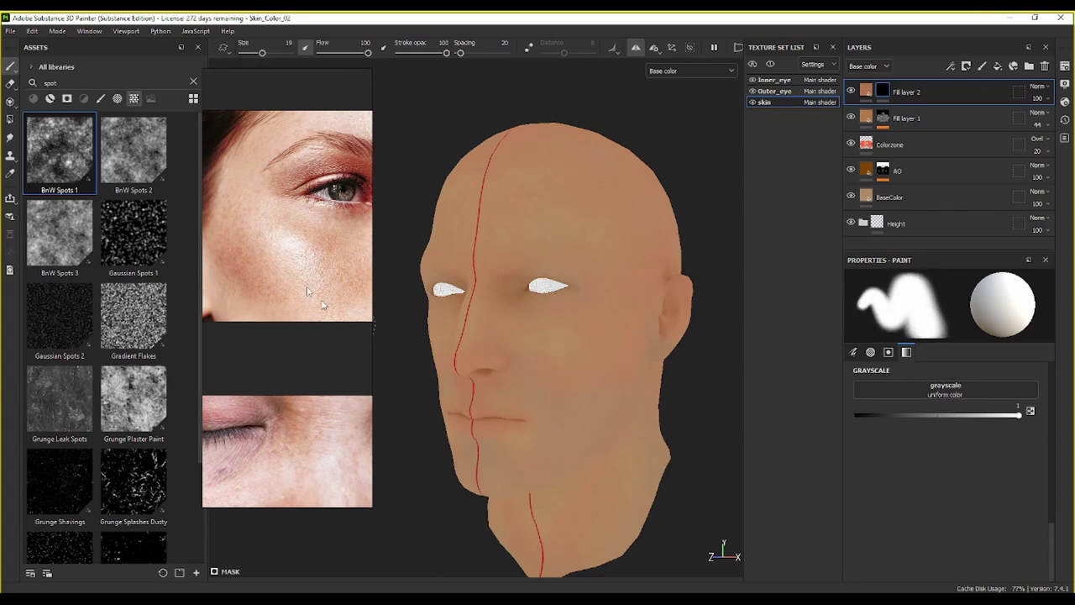
Step: Examine the facial redness map among the skin references and shrink the reference window around it
{"action": "scroll", "coordinate": [288, 233], "scroll_direction": "down", "scroll_amount": 6}
{"action": "scroll", "coordinate": [364, 216], "scroll_direction": "up", "scroll_amount": 5}
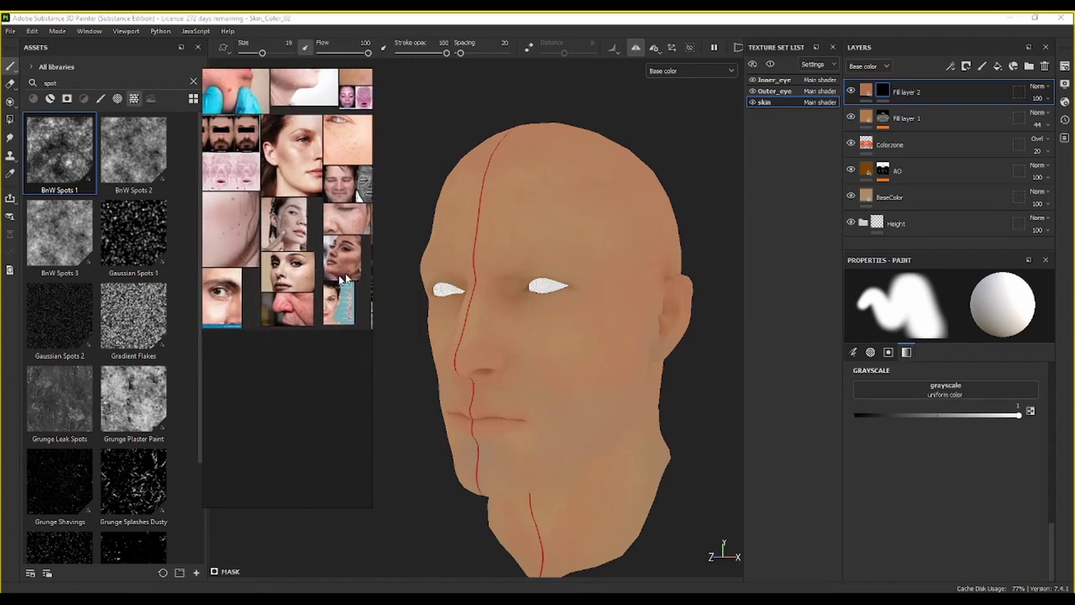
{"action": "scroll", "coordinate": [364, 287], "scroll_direction": "up", "scroll_amount": 4}
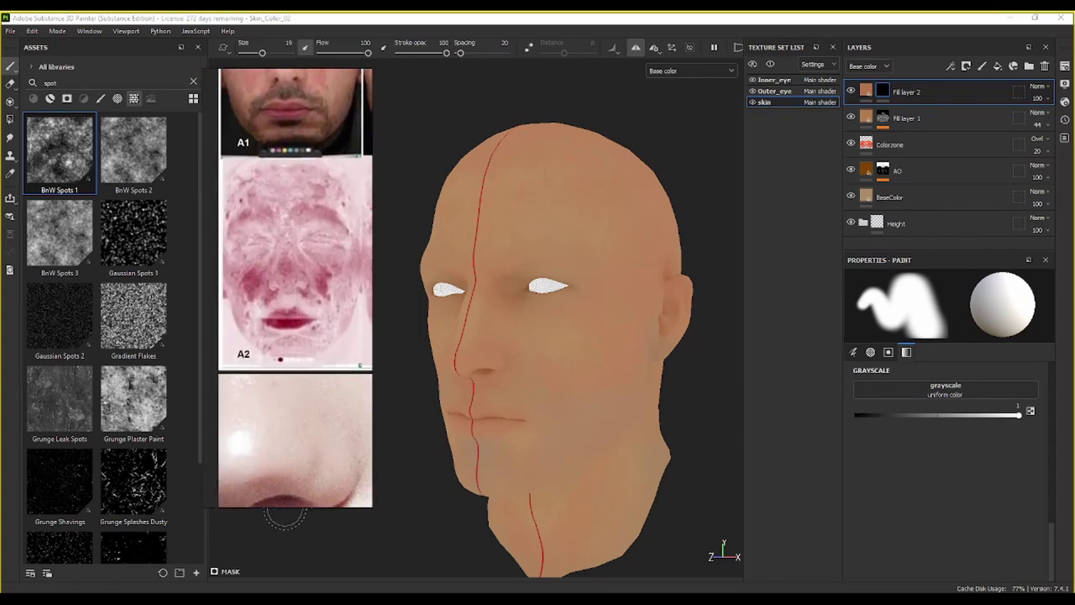
{"action": "left_click_drag", "start_coordinate": [288, 503], "coordinate": [288, 287]}
{"action": "scroll", "coordinate": [294, 135], "scroll_direction": "up", "scroll_amount": 2}
{"action": "mouse_move", "coordinate": [295, 133]}
{"action": "middle_mouse_down"}
{"action": "mouse_move", "coordinate": [278, 280]}
{"action": "mouse_move", "coordinate": [285, 132]}
{"action": "middle_mouse_up"}
{"action": "scroll", "coordinate": [331, 253], "scroll_direction": "down", "scroll_amount": 3}
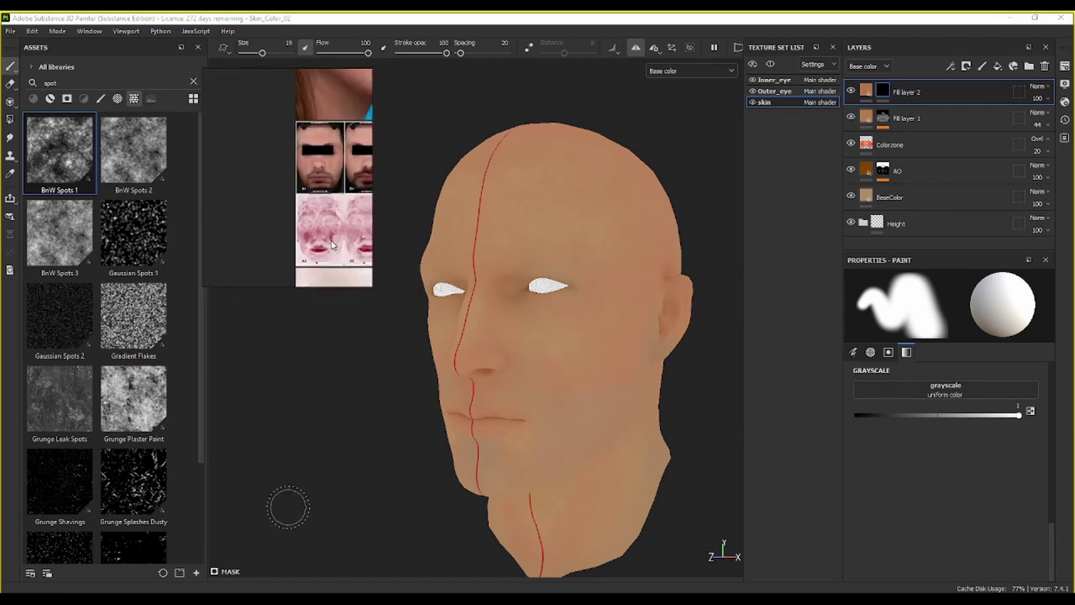
{"action": "scroll", "coordinate": [242, 217], "scroll_direction": "up", "scroll_amount": 2}
{"action": "scroll", "coordinate": [258, 220], "scroll_direction": "up", "scroll_amount": 3}
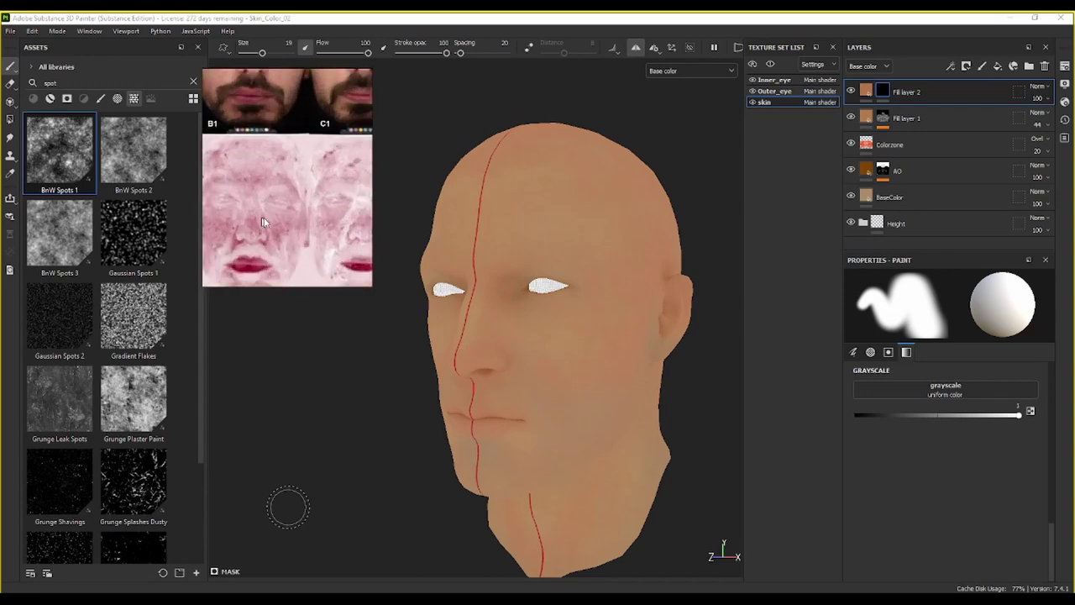
{"action": "scroll", "coordinate": [262, 222], "scroll_direction": "up", "scroll_amount": 3}
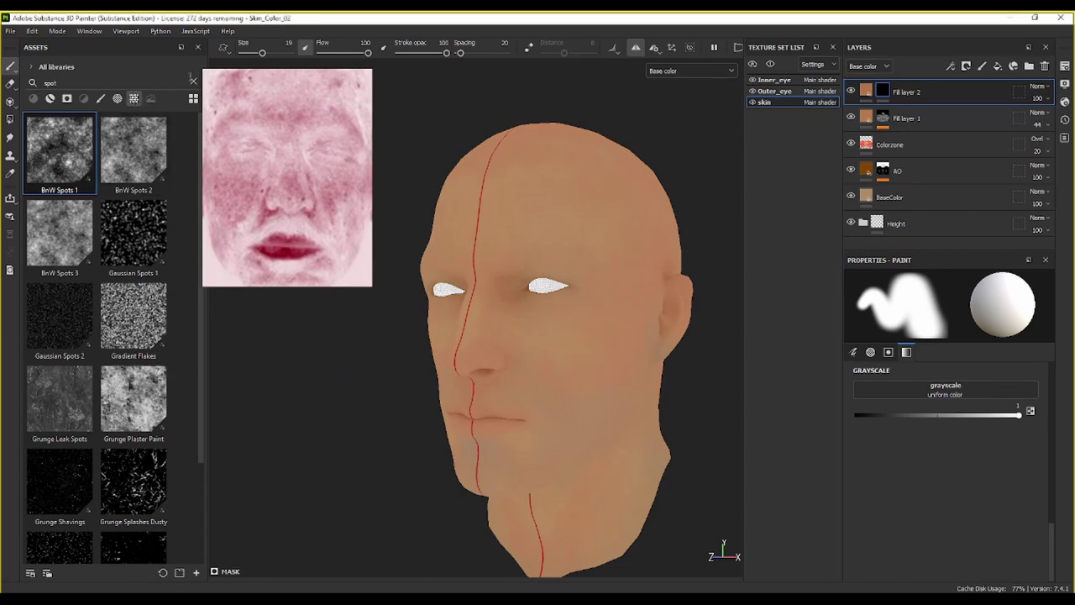
Step: Search the brush assets for "dirt" and choose the Dirt 1 brush for painting the new layer's mask
{"action": "left_click", "coordinate": [193, 81]}
{"action": "left_click", "coordinate": [165, 83]}
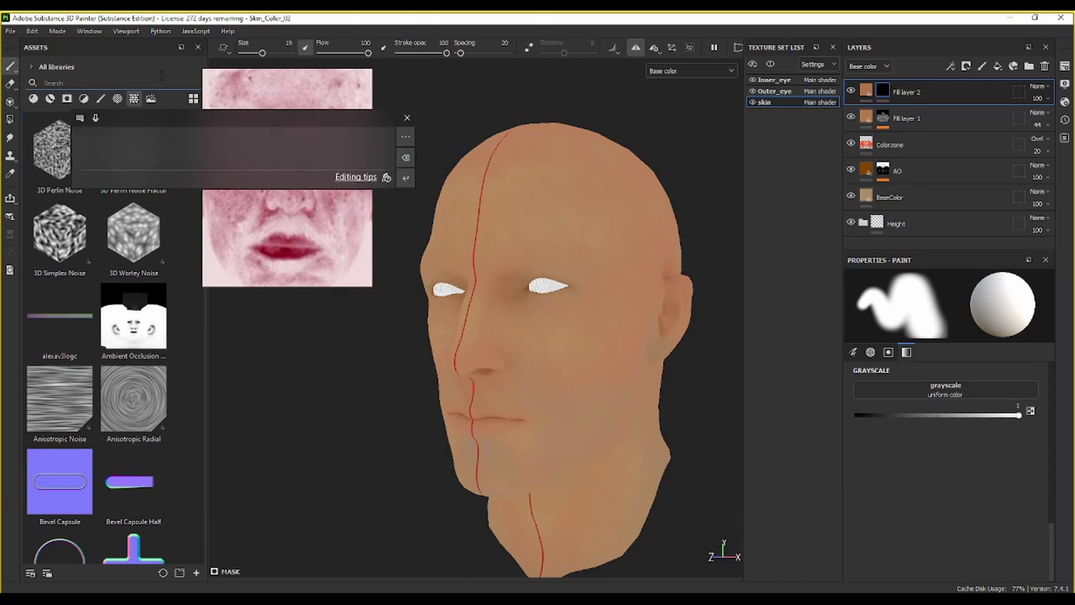
{"action": "type", "text": "dirt"}
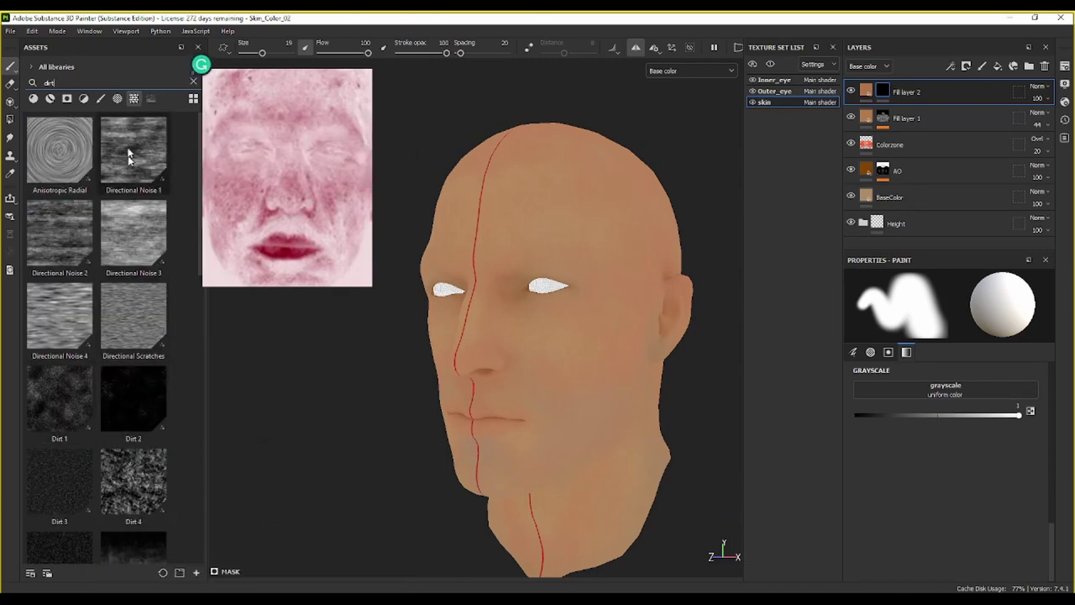
{"action": "left_click", "coordinate": [100, 98]}
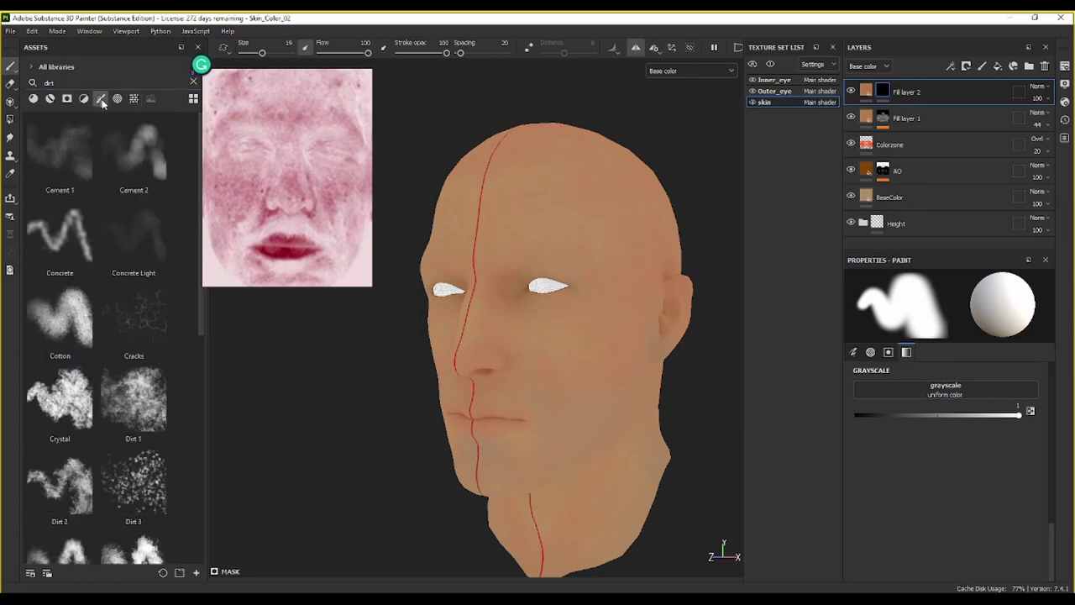
{"action": "left_click", "coordinate": [134, 412]}
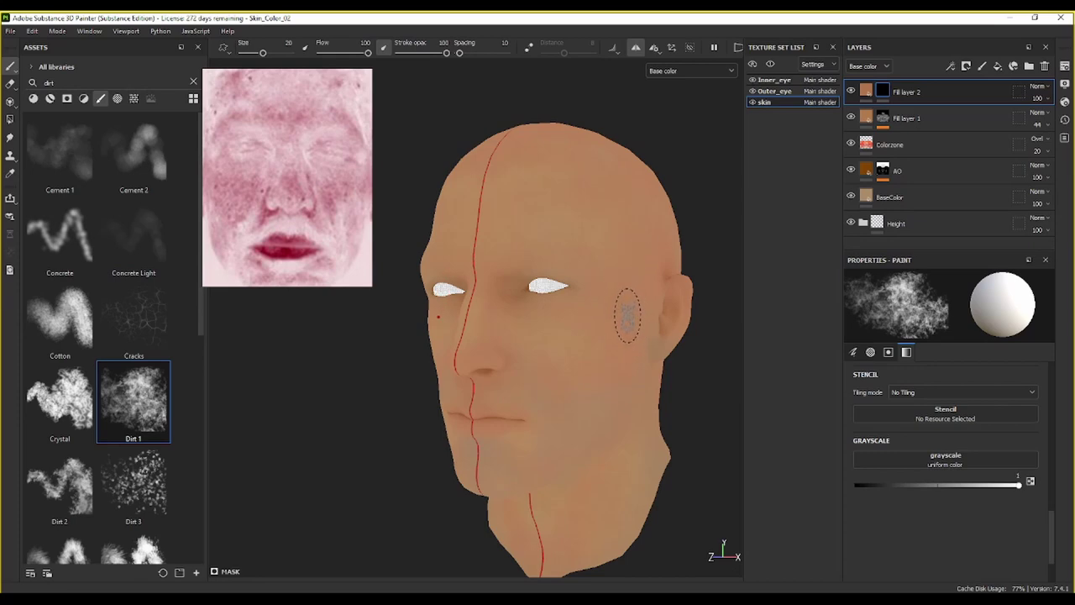
Step: Darken and saturate the base color of Fill layer 2 to AA6331
{"action": "left_click_drag", "start_coordinate": [641, 312], "coordinate": [629, 322], "text": "alt"}
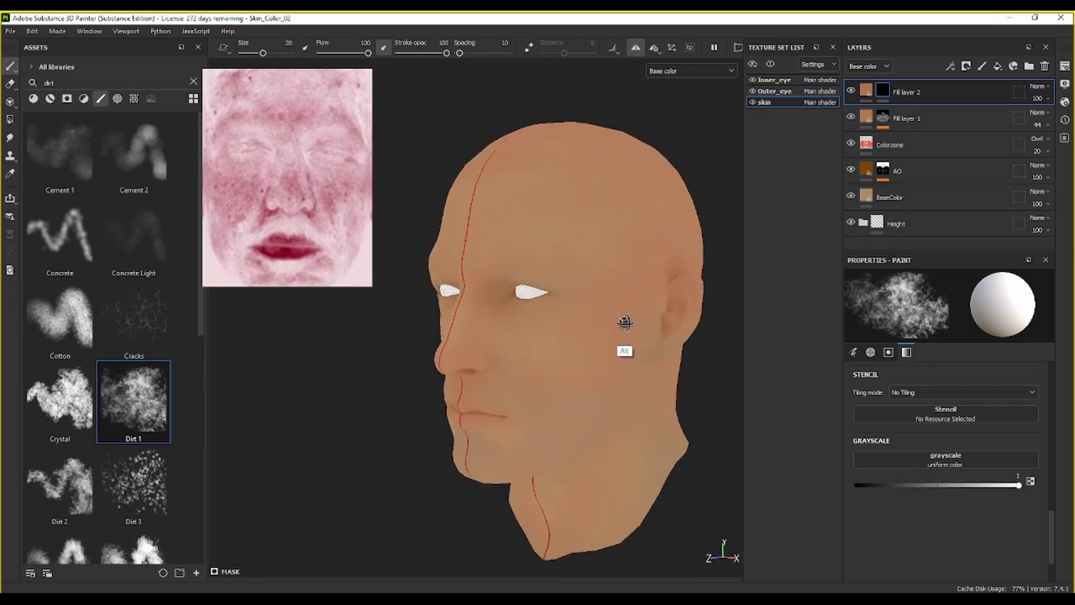
{"action": "left_click", "coordinate": [868, 91]}
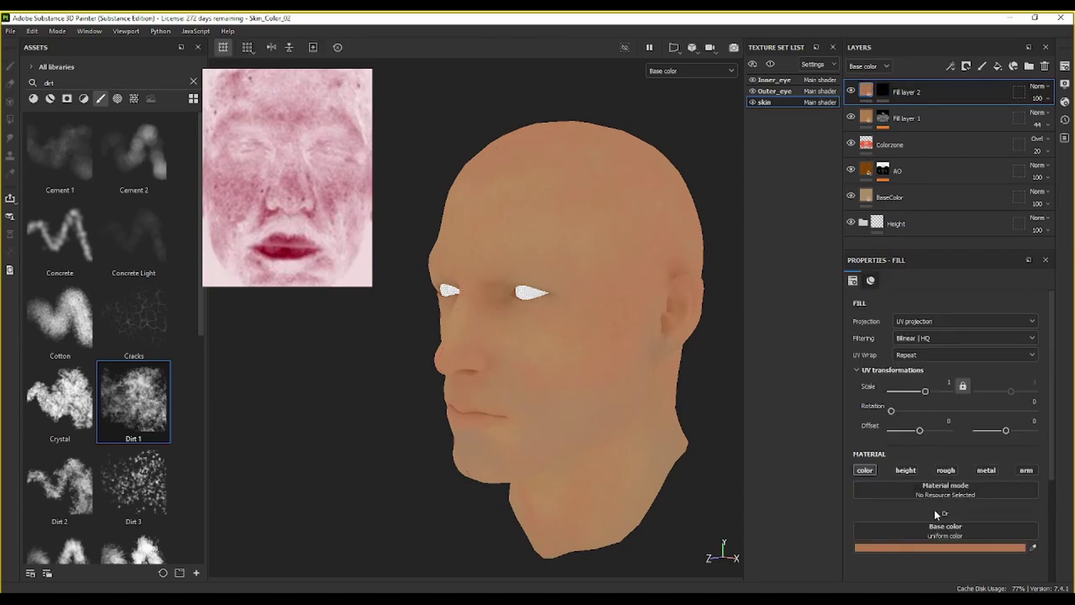
{"action": "left_click", "coordinate": [924, 546]}
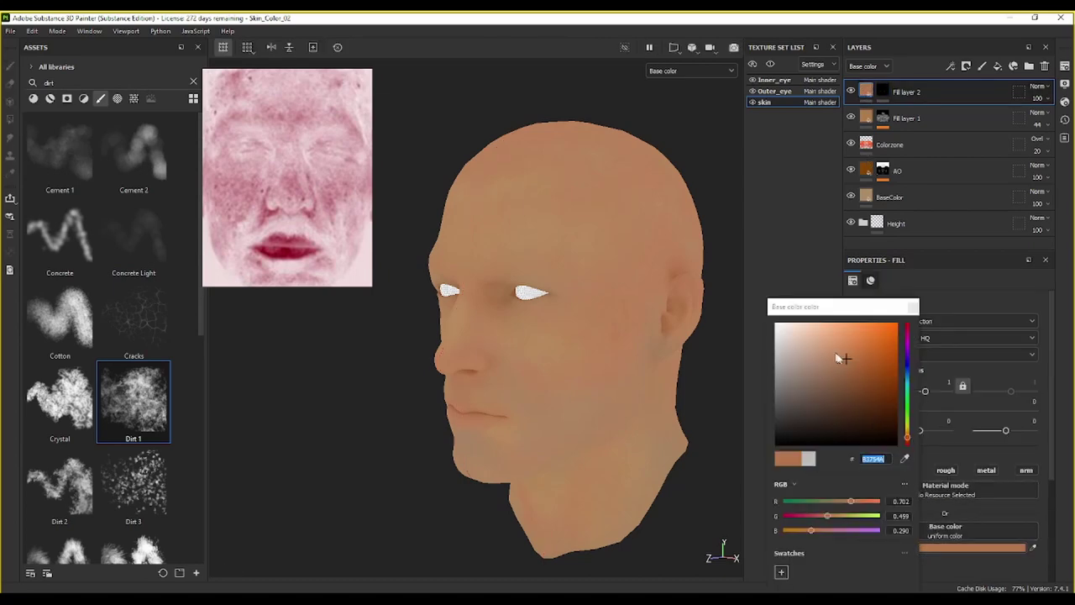
{"action": "left_click_drag", "start_coordinate": [855, 359], "coordinate": [862, 364]}
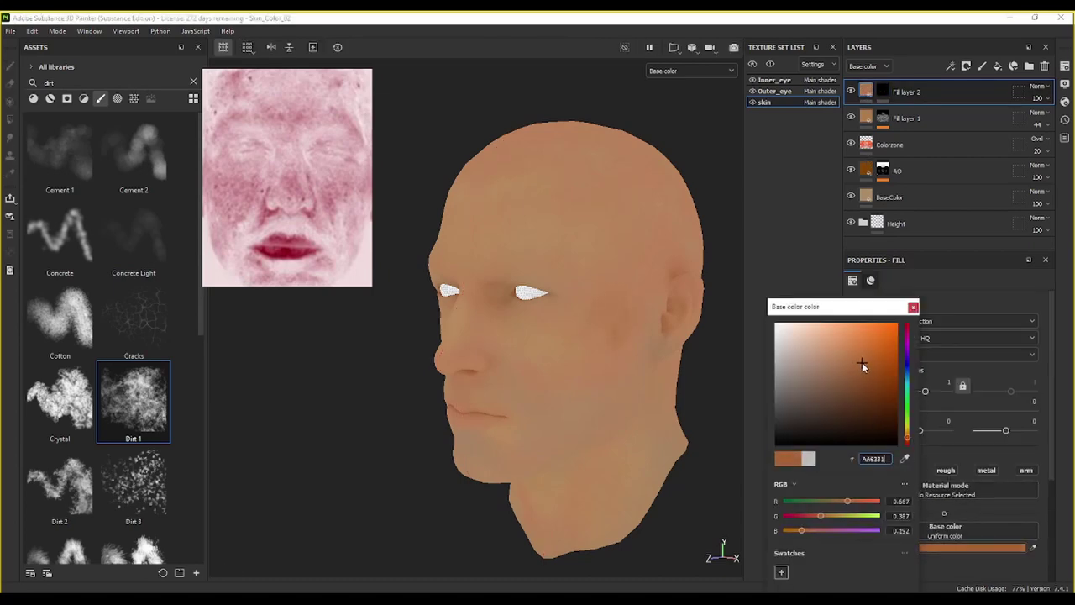
{"action": "left_click", "coordinate": [914, 307]}
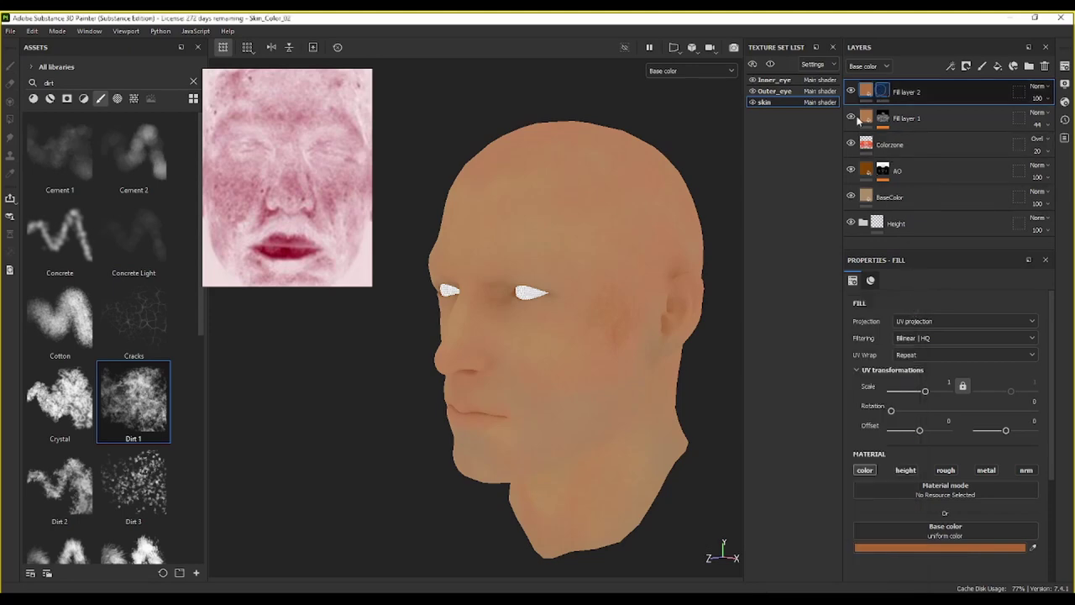
Step: Paint Fill layer 2's mask with mottled redness on the temples, brows, cheeks, nose and chin, following the facial redness map
{"action": "key", "text": "1"}
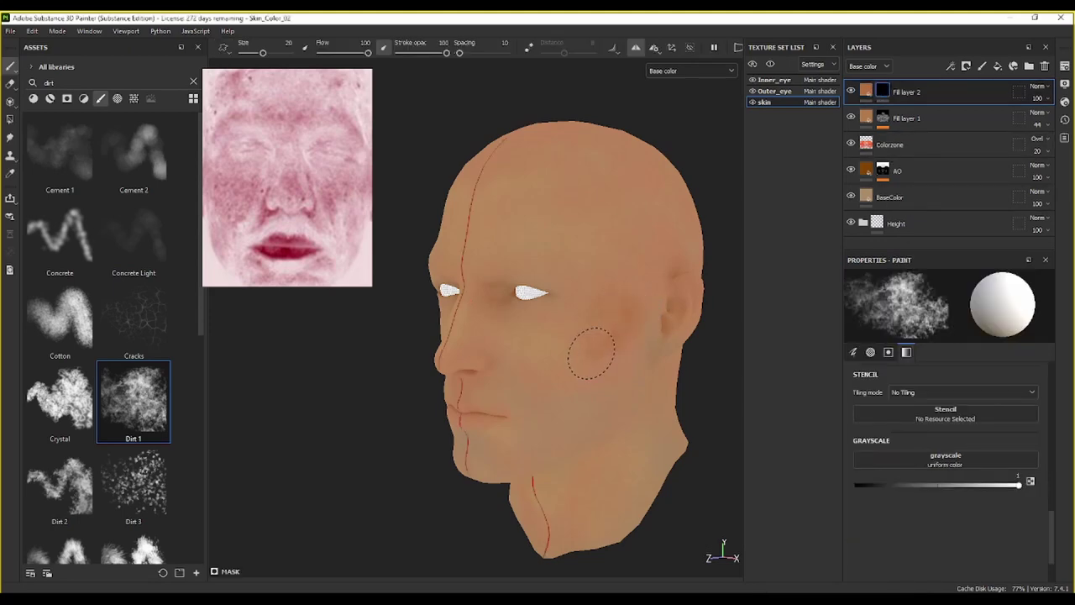
{"action": "mouse_move", "coordinate": [649, 294]}
{"action": "left_mouse_down", "text": "alt"}
{"action": "mouse_move", "coordinate": [620, 336]}
{"action": "mouse_move", "coordinate": [583, 314]}
{"action": "left_mouse_up", "text": "alt"}
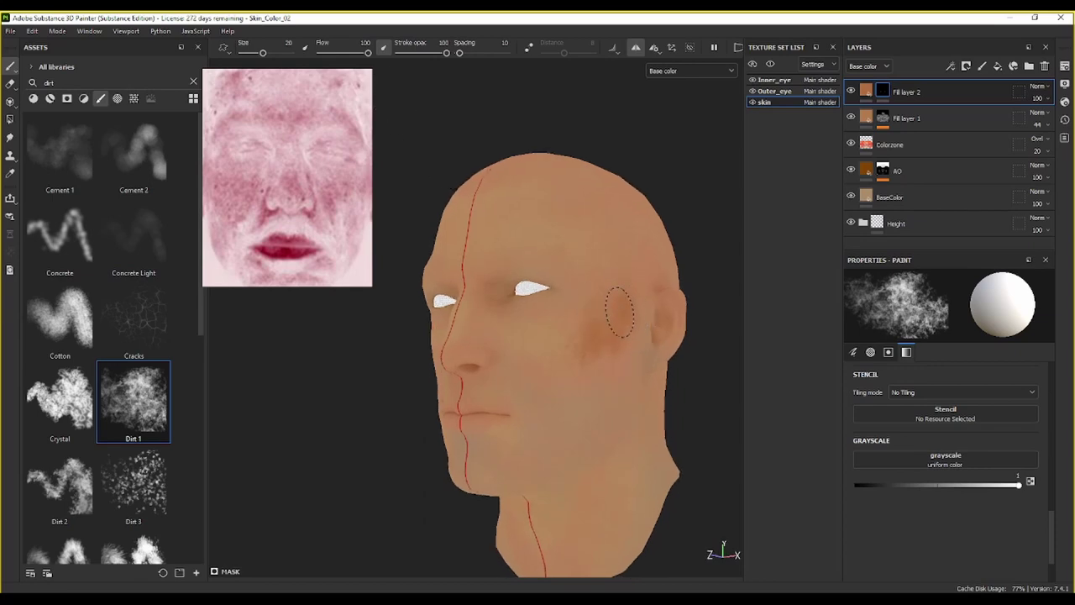
{"action": "mouse_move", "coordinate": [554, 350]}
{"action": "left_mouse_down", "text": "alt"}
{"action": "mouse_move", "coordinate": [569, 362]}
{"action": "mouse_move", "coordinate": [521, 339]}
{"action": "left_mouse_up", "text": "alt"}
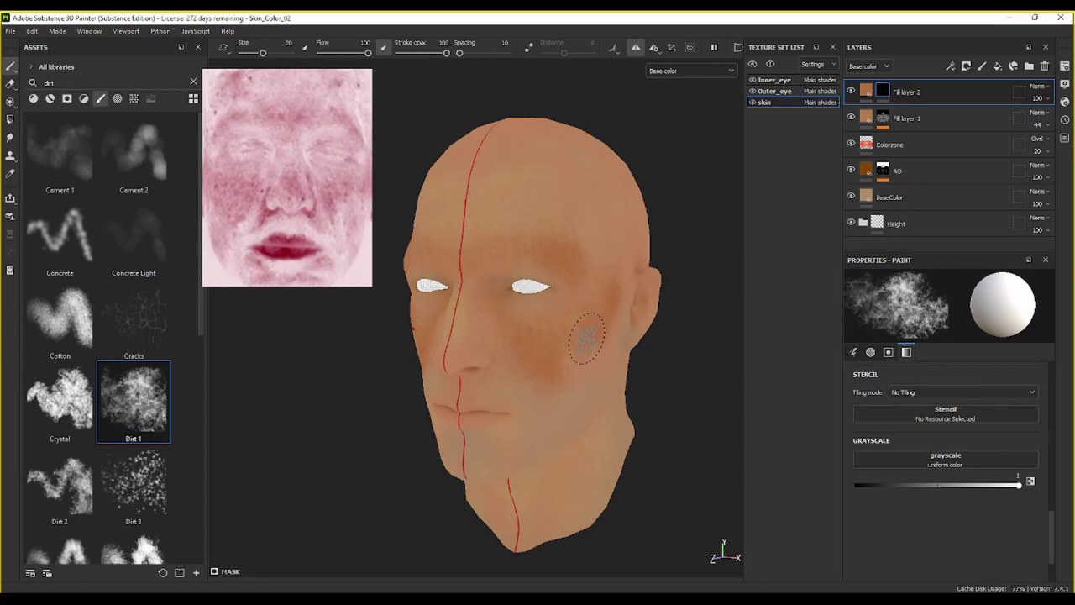
{"action": "mouse_move", "coordinate": [523, 369]}
{"action": "left_mouse_down", "text": "alt"}
{"action": "mouse_move", "coordinate": [509, 357]}
{"action": "mouse_move", "coordinate": [502, 367]}
{"action": "left_mouse_up", "text": "alt"}
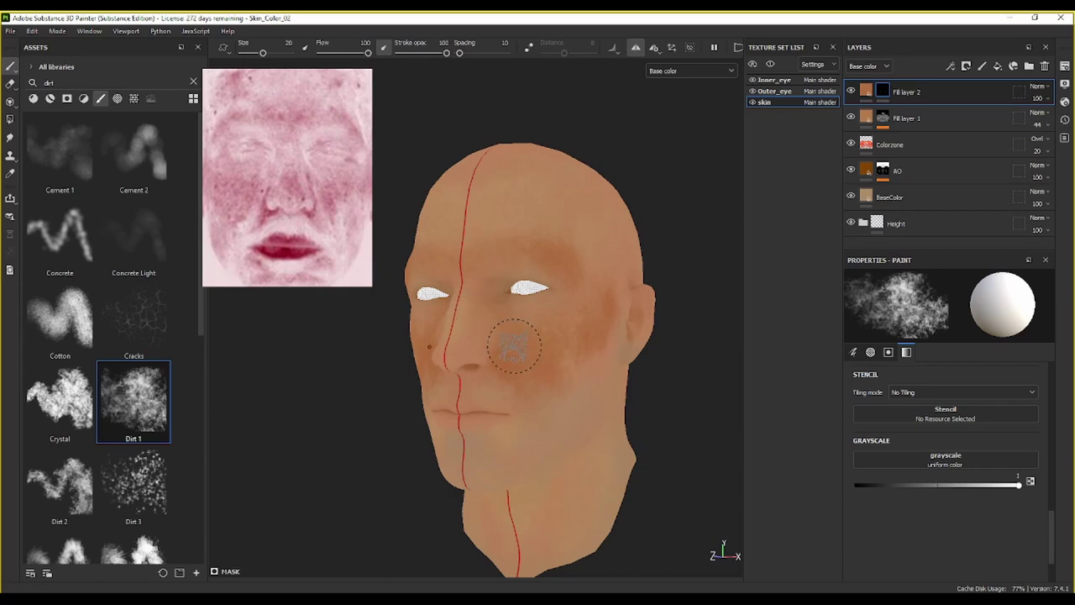
{"action": "mouse_move", "coordinate": [480, 329]}
{"action": "left_mouse_down", "text": "alt"}
{"action": "mouse_move", "coordinate": [513, 364]}
{"action": "mouse_move", "coordinate": [449, 354]}
{"action": "left_mouse_up", "text": "alt"}
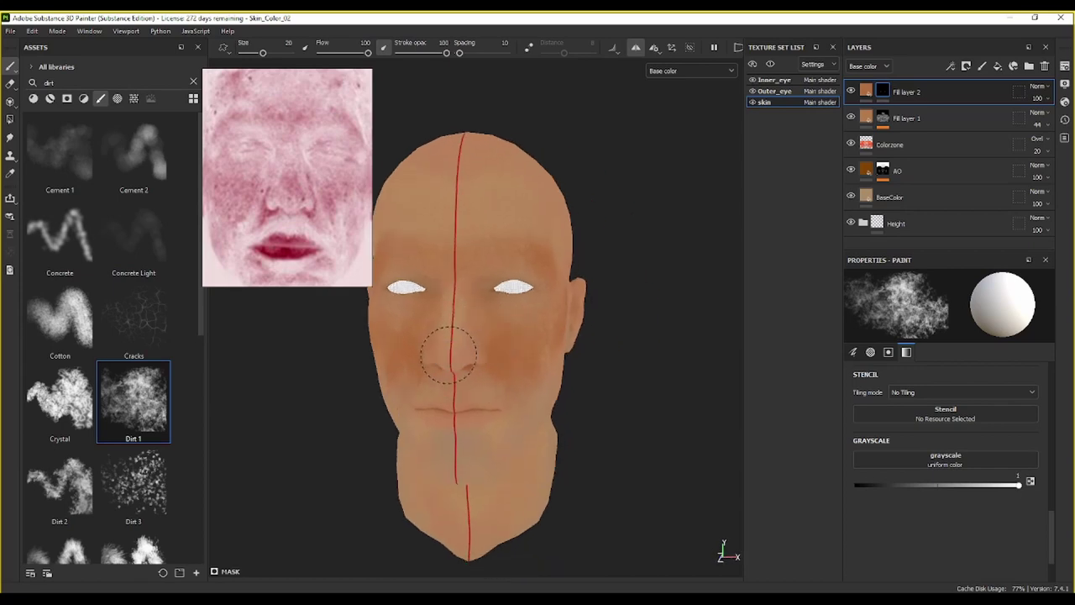
{"action": "left_click", "coordinate": [460, 289]}
{"action": "mouse_move", "coordinate": [459, 303]}
{"action": "left_mouse_down", "text": "alt"}
{"action": "mouse_move", "coordinate": [457, 375]}
{"action": "mouse_move", "coordinate": [454, 341]}
{"action": "mouse_move", "coordinate": [535, 317]}
{"action": "mouse_move", "coordinate": [518, 394]}
{"action": "left_mouse_up", "text": "alt"}
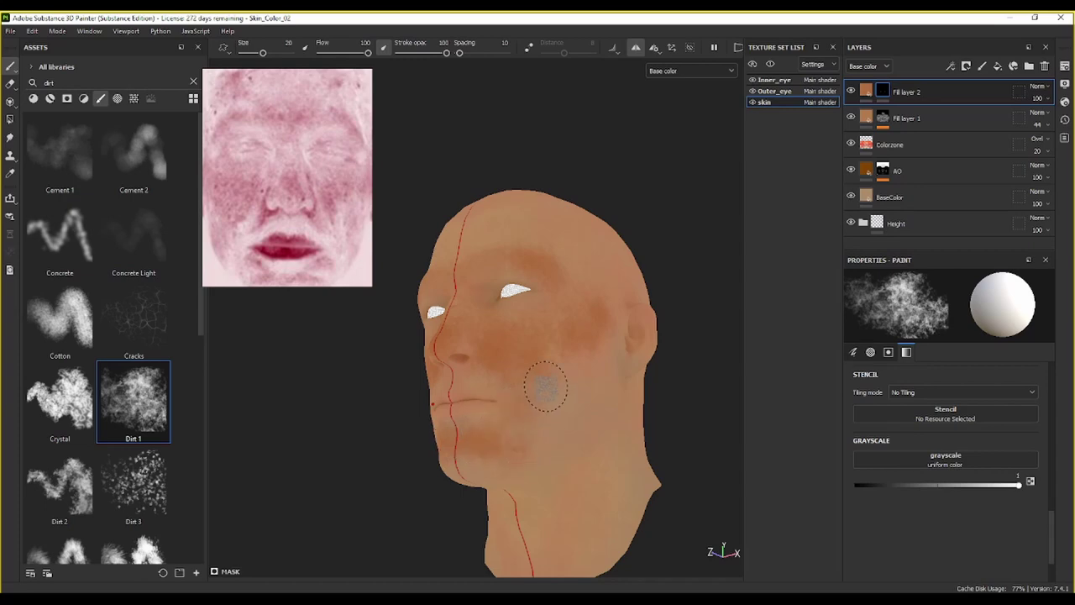
{"action": "mouse_move", "coordinate": [529, 410]}
{"action": "left_mouse_down", "text": "alt"}
{"action": "mouse_move", "coordinate": [588, 425]}
{"action": "mouse_move", "coordinate": [463, 451]}
{"action": "left_mouse_up", "text": "alt"}
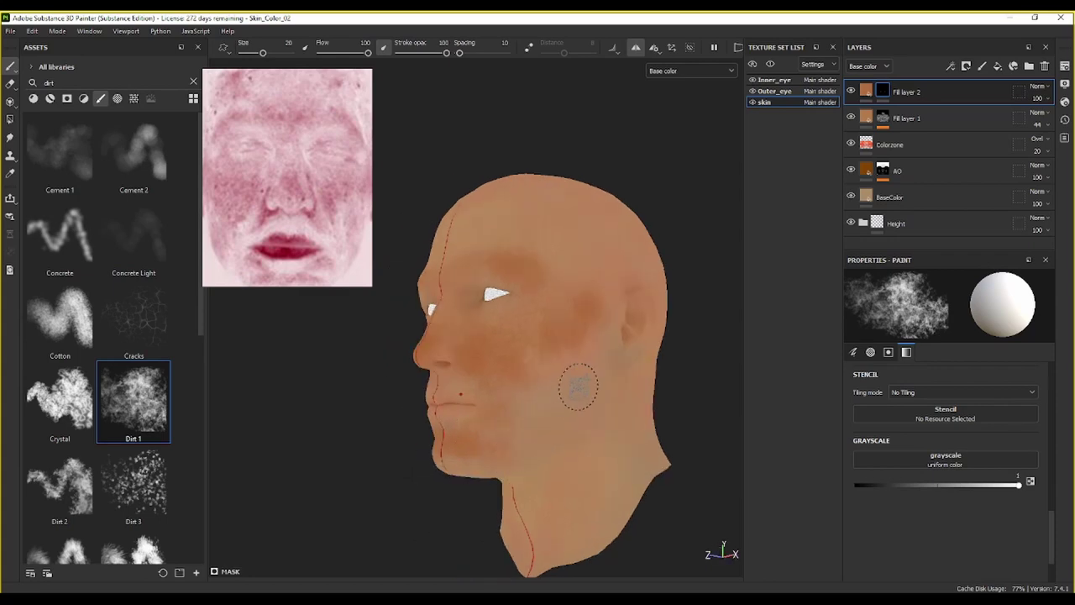
Step: Display Fill layer 2's mask alone and paint fainter mottling over the lower cheek and jaw with brush size 27.8
{"action": "left_click", "coordinate": [882, 91], "text": "alt"}
{"action": "left_click_drag", "start_coordinate": [700, 305], "coordinate": [608, 383], "text": "alt"}
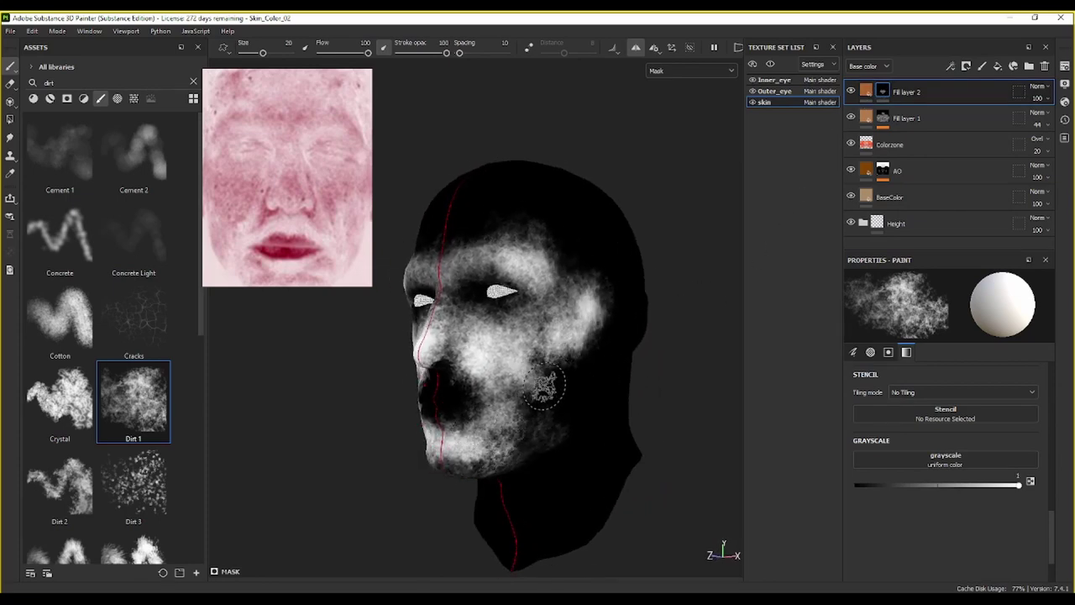
{"action": "right_click_drag", "start_coordinate": [533, 399], "coordinate": [541, 395], "text": "ctrl"}
{"action": "mouse_move", "coordinate": [539, 393]}
{"action": "left_mouse_down"}
{"action": "mouse_move", "coordinate": [569, 391]}
{"action": "mouse_move", "coordinate": [600, 360]}
{"action": "mouse_move", "coordinate": [612, 325]}
{"action": "left_mouse_up"}
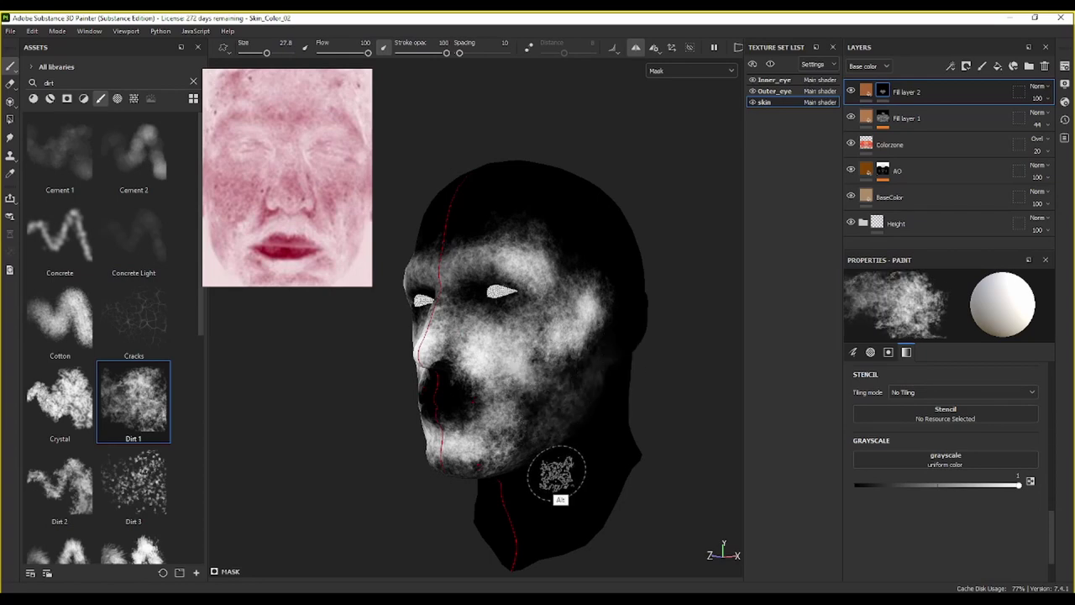
{"action": "left_click_drag", "start_coordinate": [557, 468], "coordinate": [559, 459], "text": "alt"}
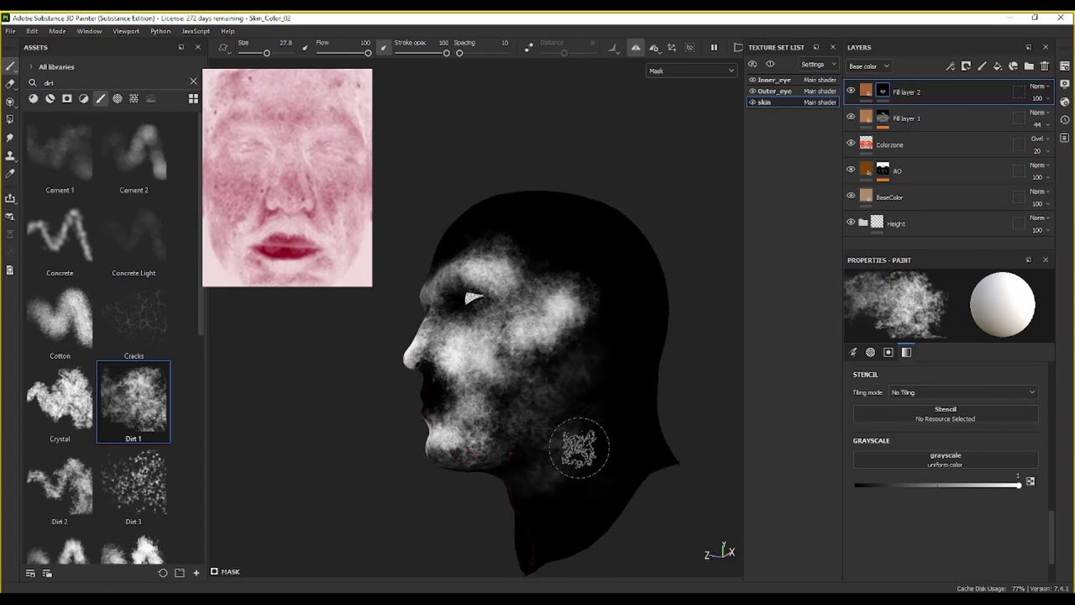
Step: Enlarge the brush to 44.53 and paint light mottling over the neck, ear, forehead and front of the scalp
{"action": "mouse_move", "coordinate": [576, 446]}
{"action": "right_mouse_down", "text": "ctrl"}
{"action": "mouse_move", "coordinate": [576, 437]}
{"action": "mouse_move", "coordinate": [591, 442]}
{"action": "mouse_move", "coordinate": [596, 392]}
{"action": "right_mouse_up", "text": "ctrl"}
{"action": "mouse_move", "coordinate": [597, 393]}
{"action": "left_mouse_down"}
{"action": "mouse_move", "coordinate": [610, 507]}
{"action": "mouse_move", "coordinate": [541, 540]}
{"action": "mouse_move", "coordinate": [640, 457]}
{"action": "mouse_move", "coordinate": [595, 449]}
{"action": "mouse_move", "coordinate": [569, 458]}
{"action": "mouse_move", "coordinate": [550, 479]}
{"action": "mouse_move", "coordinate": [561, 531]}
{"action": "left_mouse_up"}
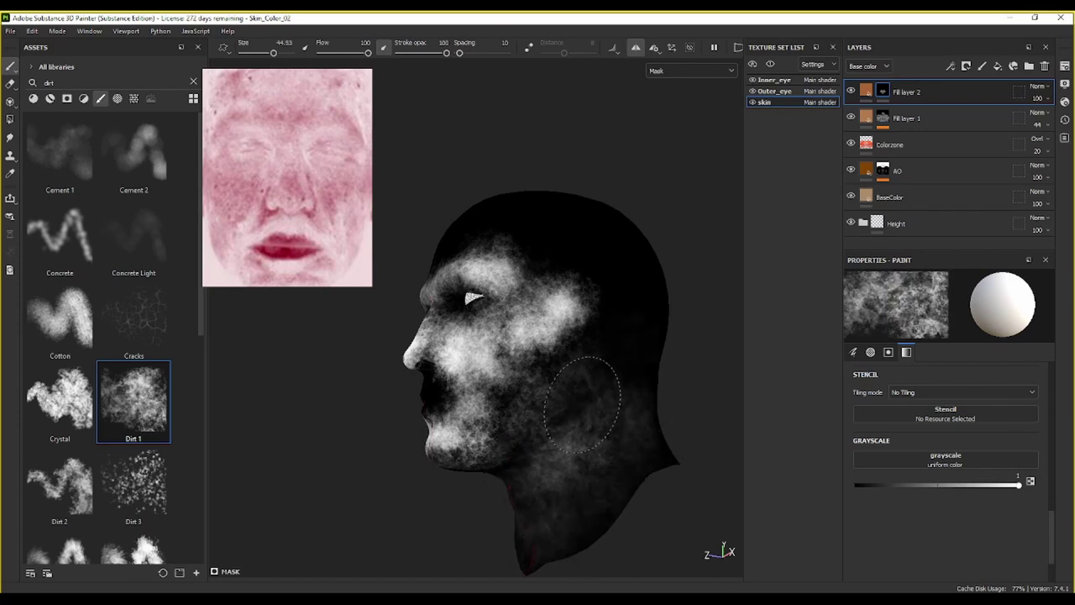
{"action": "left_click_drag", "start_coordinate": [619, 324], "coordinate": [629, 391], "text": "alt"}
{"action": "mouse_move", "coordinate": [619, 296]}
{"action": "left_mouse_down"}
{"action": "mouse_move", "coordinate": [630, 328]}
{"action": "mouse_move", "coordinate": [613, 268]}
{"action": "mouse_move", "coordinate": [579, 344]}
{"action": "left_mouse_up"}
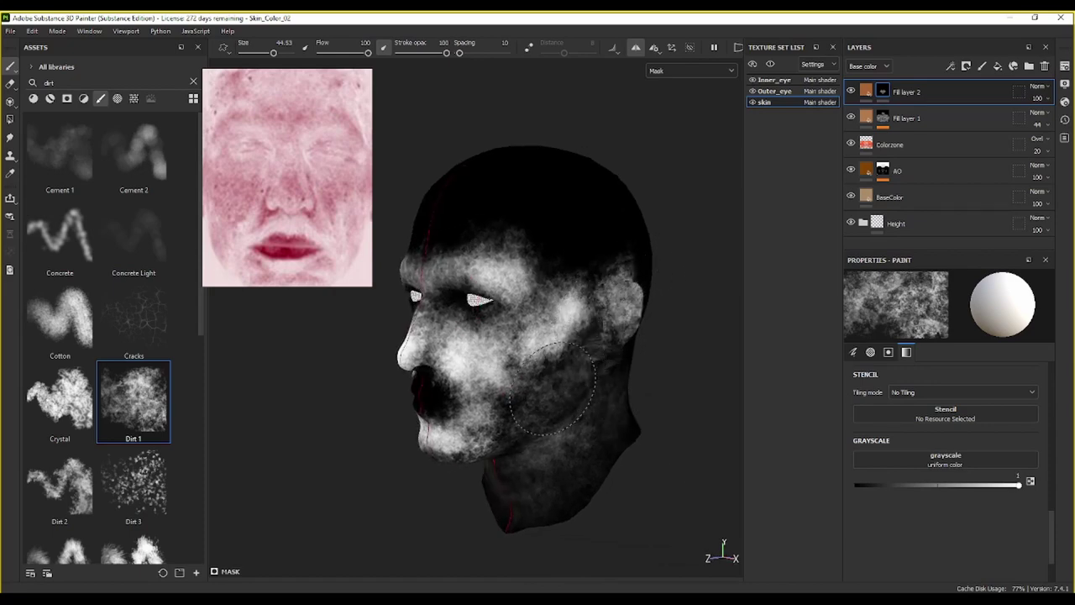
{"action": "mouse_move", "coordinate": [515, 225]}
{"action": "left_mouse_down"}
{"action": "mouse_move", "coordinate": [492, 182]}
{"action": "mouse_move", "coordinate": [457, 201]}
{"action": "mouse_move", "coordinate": [530, 173]}
{"action": "mouse_move", "coordinate": [542, 204]}
{"action": "left_mouse_up"}
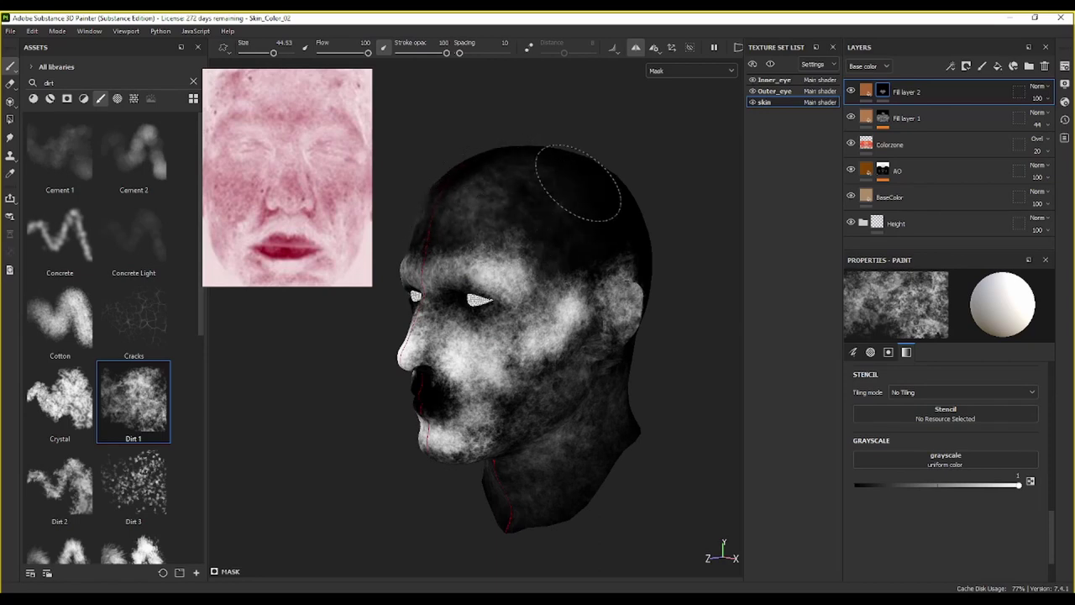
Step: Extend the faint mask mottling behind the ear and across the side, back and crown of the head
{"action": "mouse_move", "coordinate": [677, 276]}
{"action": "left_mouse_down", "text": "alt"}
{"action": "mouse_move", "coordinate": [596, 228]}
{"action": "mouse_move", "coordinate": [646, 193]}
{"action": "mouse_move", "coordinate": [561, 247]}
{"action": "mouse_move", "coordinate": [564, 255]}
{"action": "left_mouse_up", "text": "alt"}
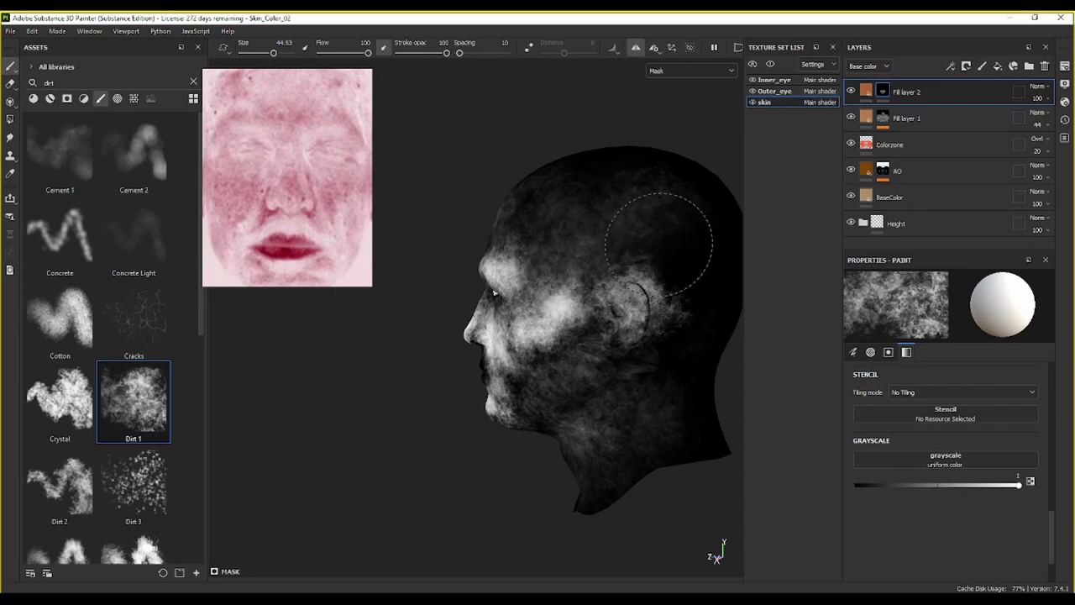
{"action": "left_click_drag", "start_coordinate": [670, 424], "coordinate": [630, 386], "text": "alt"}
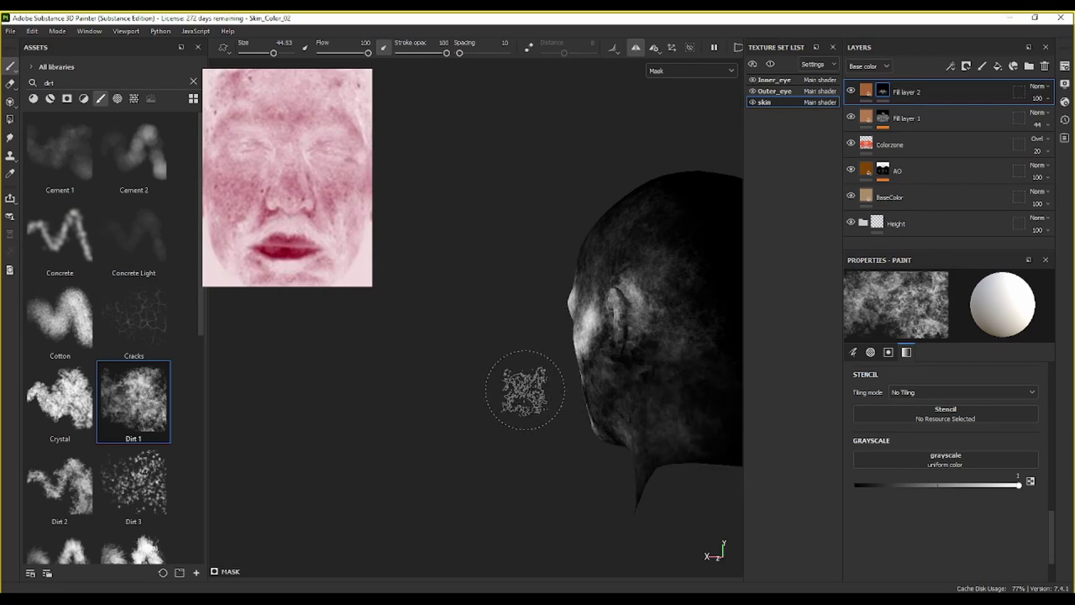
{"action": "left_click_drag", "start_coordinate": [523, 391], "coordinate": [372, 420], "text": "alt"}
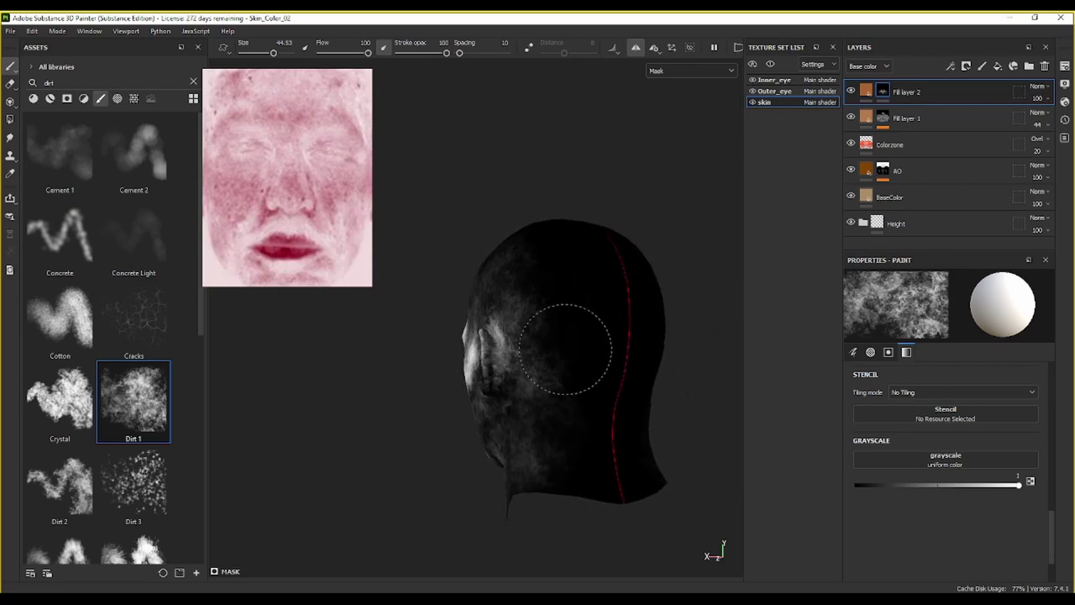
{"action": "mouse_move", "coordinate": [550, 271]}
{"action": "left_mouse_down"}
{"action": "mouse_move", "coordinate": [579, 285]}
{"action": "mouse_move", "coordinate": [576, 468]}
{"action": "mouse_move", "coordinate": [630, 474]}
{"action": "left_mouse_up"}
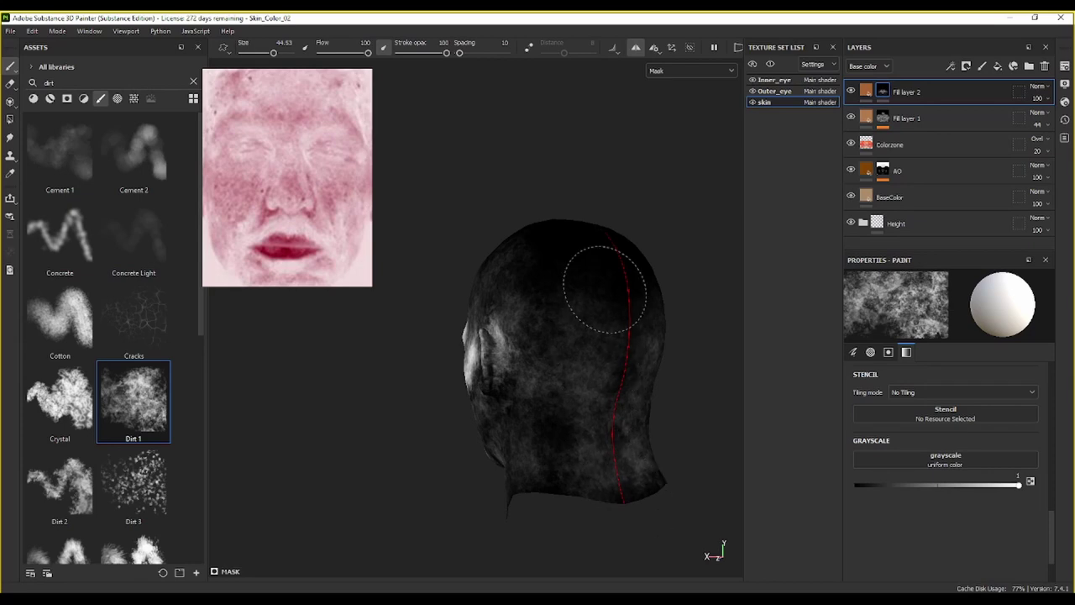
{"action": "mouse_move", "coordinate": [600, 325]}
{"action": "left_mouse_down", "text": "alt"}
{"action": "mouse_move", "coordinate": [659, 212]}
{"action": "mouse_move", "coordinate": [588, 300]}
{"action": "left_mouse_up", "text": "alt"}
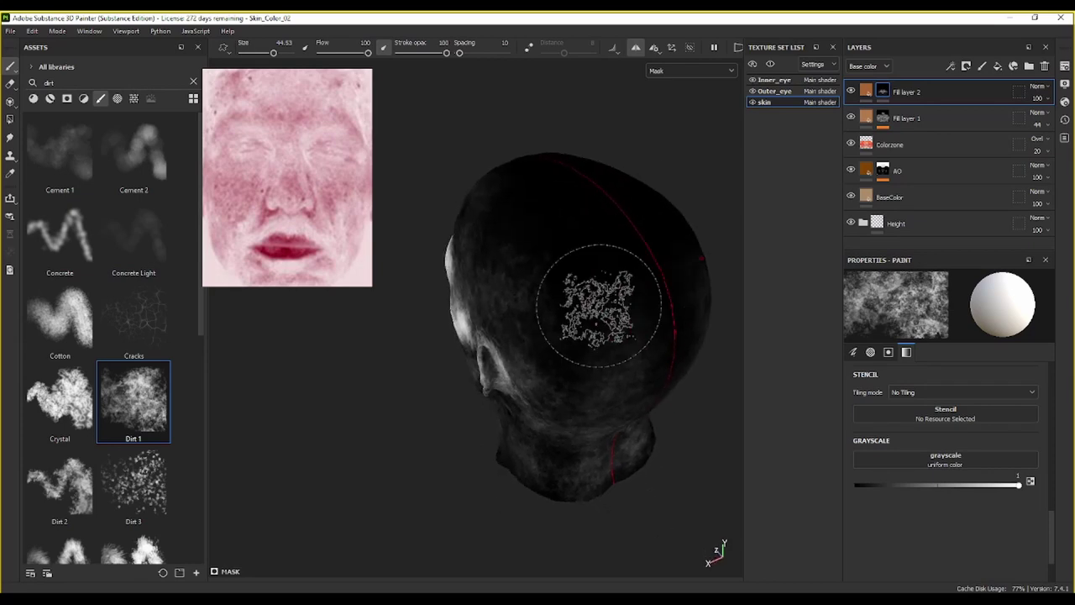
Step: Fill in the mask mottling on the front of the scalp, around the mouth and on the lower cheek
{"action": "mouse_move", "coordinate": [586, 164]}
{"action": "left_mouse_down", "text": "alt"}
{"action": "mouse_move", "coordinate": [463, 241]}
{"action": "mouse_move", "coordinate": [672, 174]}
{"action": "mouse_move", "coordinate": [506, 252]}
{"action": "mouse_move", "coordinate": [441, 210]}
{"action": "left_mouse_up", "text": "alt"}
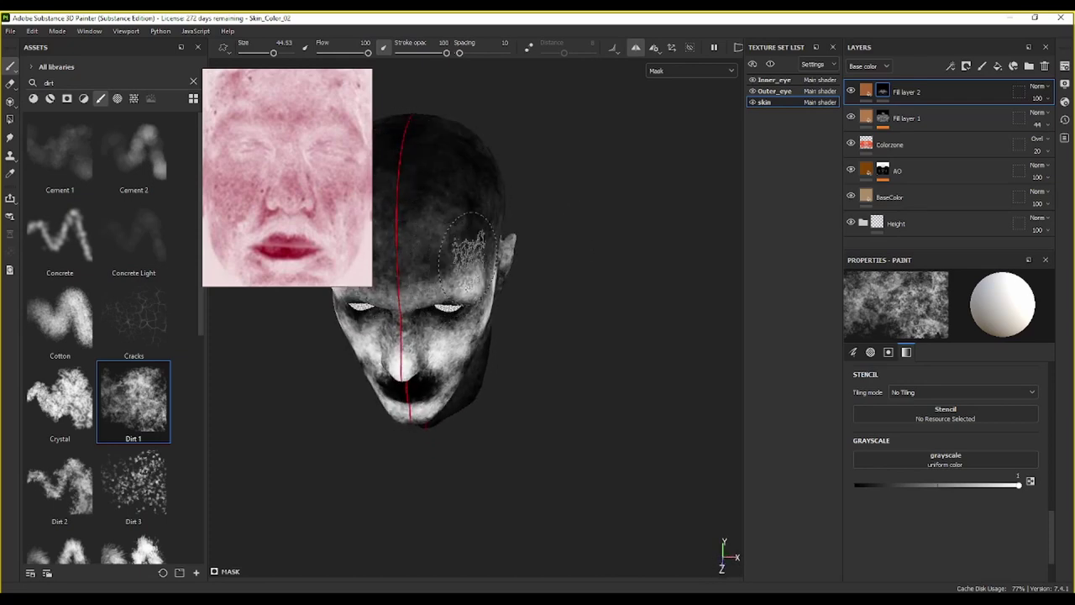
{"action": "left_click_drag", "start_coordinate": [548, 239], "coordinate": [552, 168], "text": "alt"}
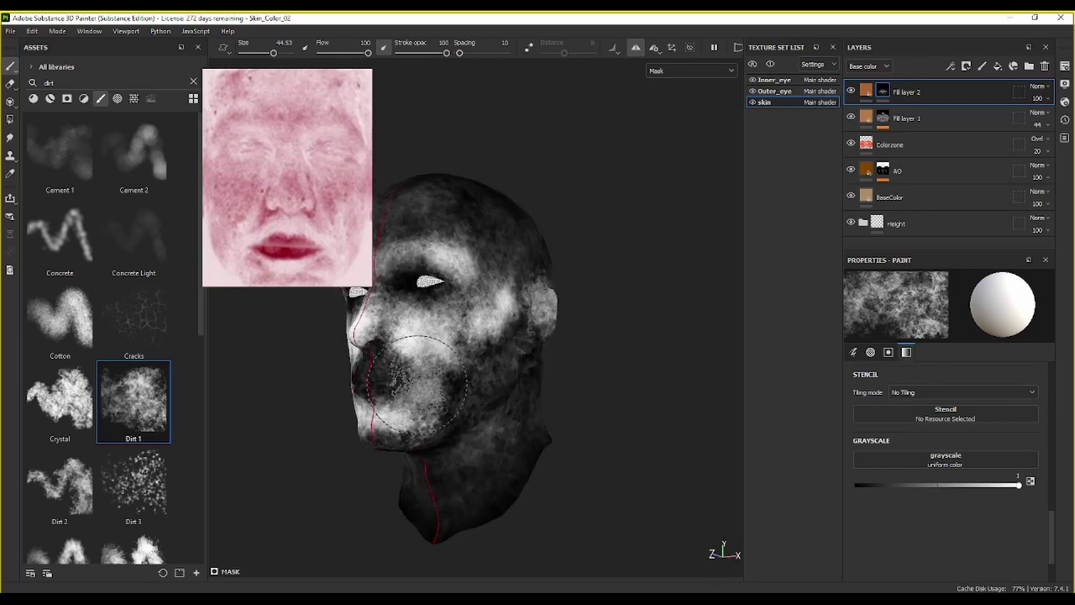
{"action": "mouse_move", "coordinate": [529, 393]}
{"action": "left_mouse_down", "text": "alt"}
{"action": "mouse_move", "coordinate": [487, 385]}
{"action": "mouse_move", "coordinate": [585, 384]}
{"action": "mouse_move", "coordinate": [479, 373]}
{"action": "left_mouse_up", "text": "alt"}
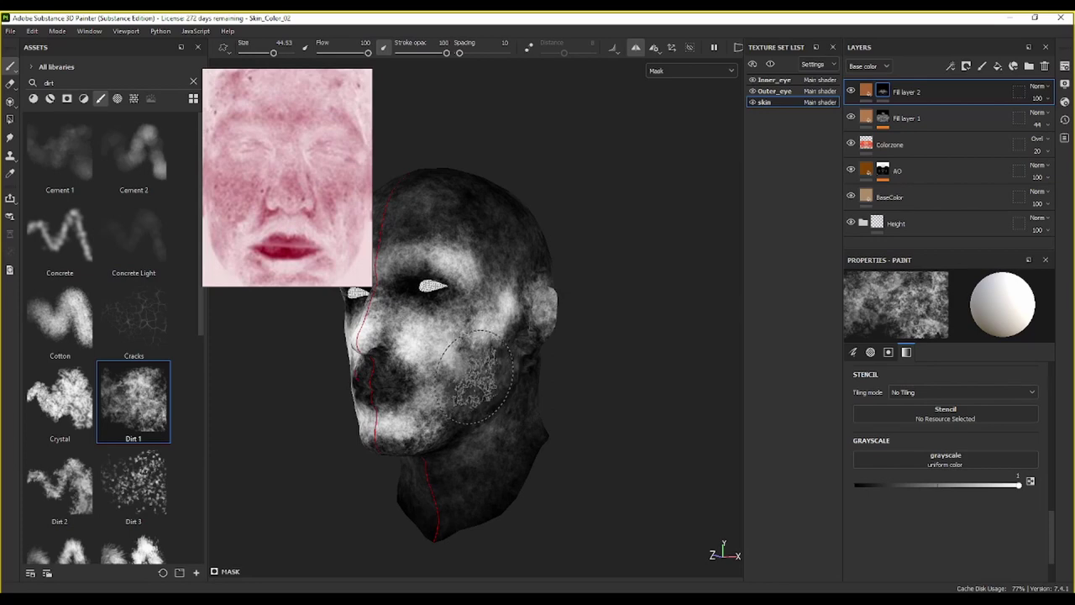
Step: Switch the mask paint to black and break up the white on the cheeks, mouth area and jaw, reducing the brush to 13.48
{"action": "key", "text": "x"}
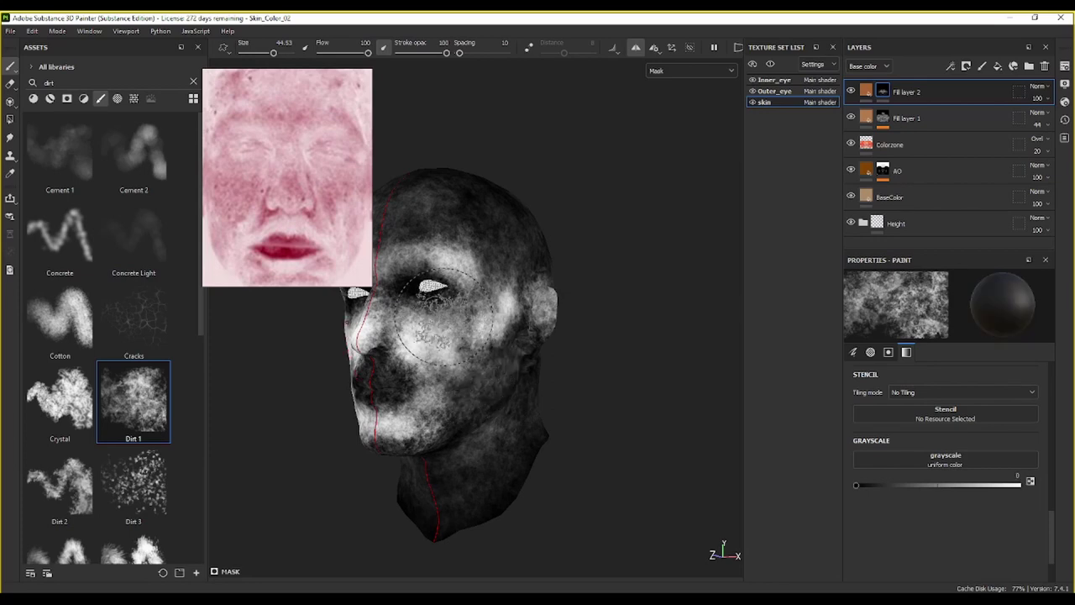
{"action": "right_click_drag", "start_coordinate": [446, 321], "coordinate": [441, 322], "text": "ctrl"}
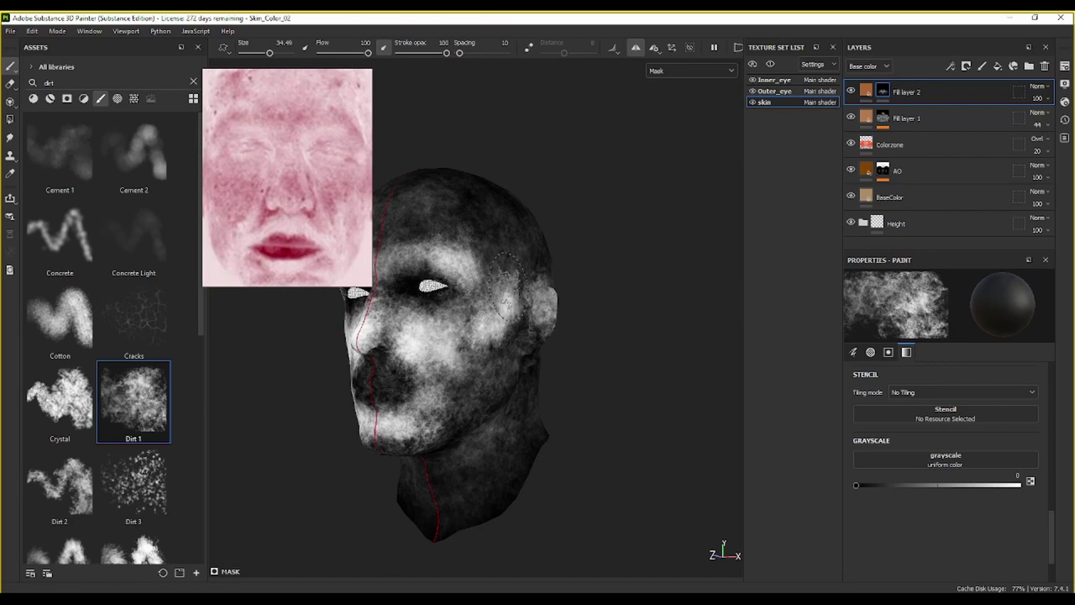
{"action": "right_click_drag", "start_coordinate": [407, 299], "coordinate": [398, 299], "text": "ctrl"}
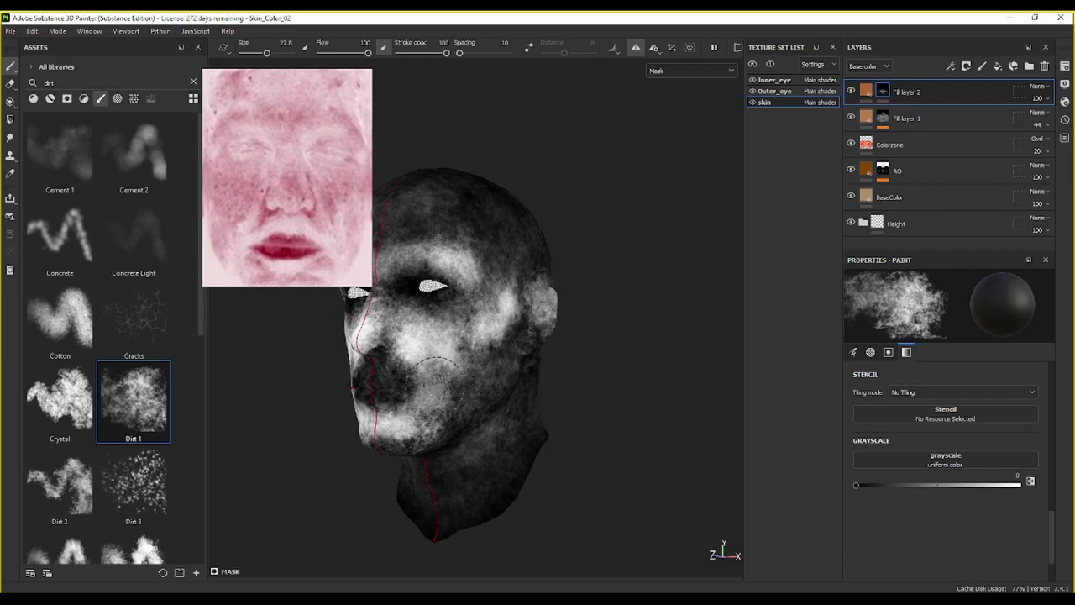
{"action": "right_click_drag", "start_coordinate": [426, 374], "coordinate": [424, 374], "text": "ctrl"}
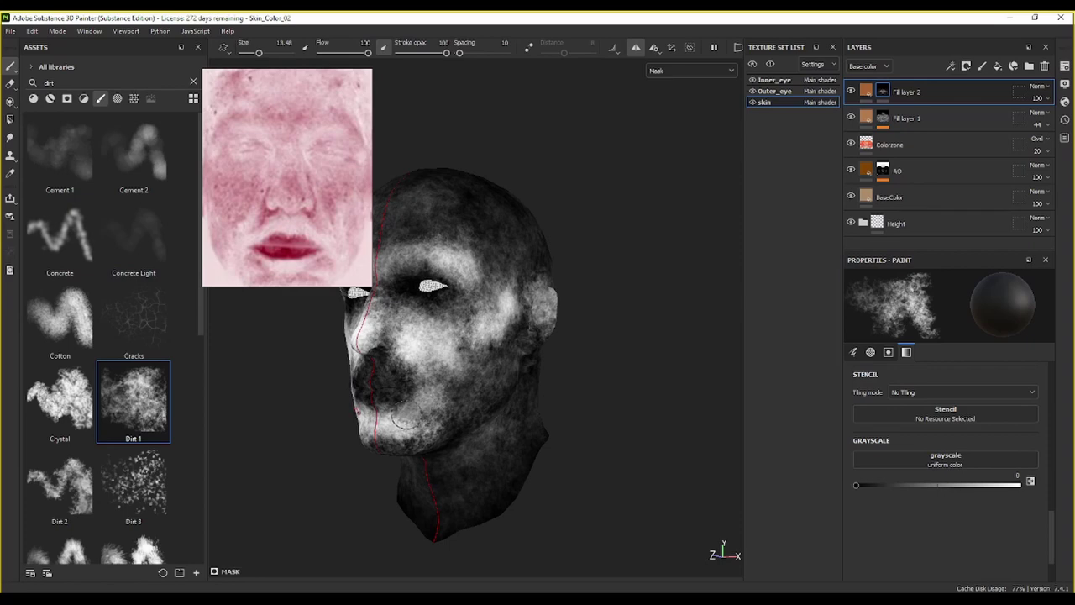
{"action": "mouse_move", "coordinate": [364, 392]}
{"action": "left_mouse_down"}
{"action": "mouse_move", "coordinate": [369, 401]}
{"action": "mouse_move", "coordinate": [421, 393]}
{"action": "left_mouse_up"}
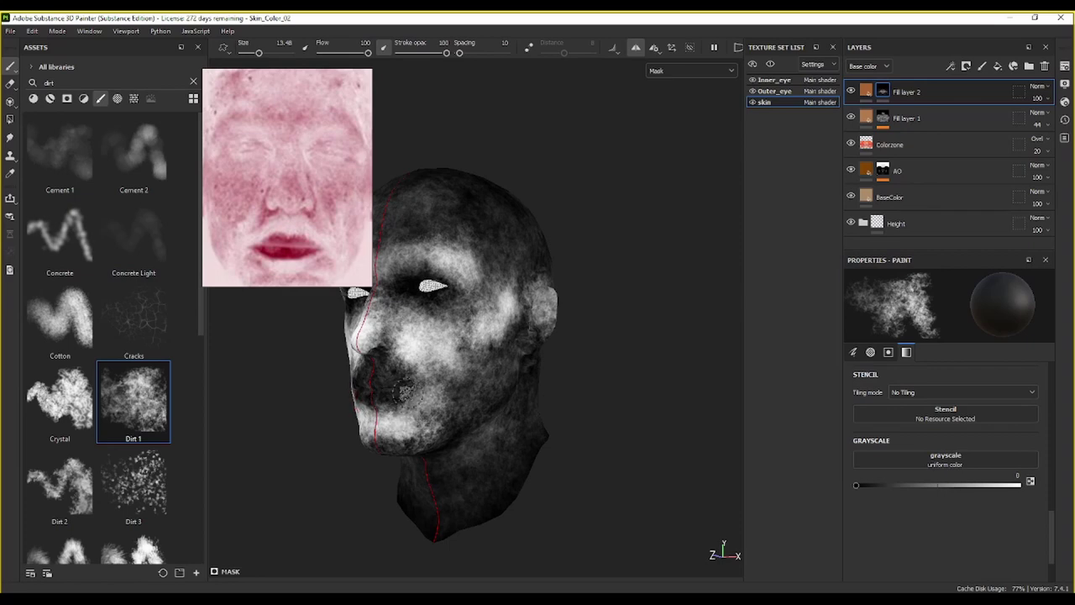
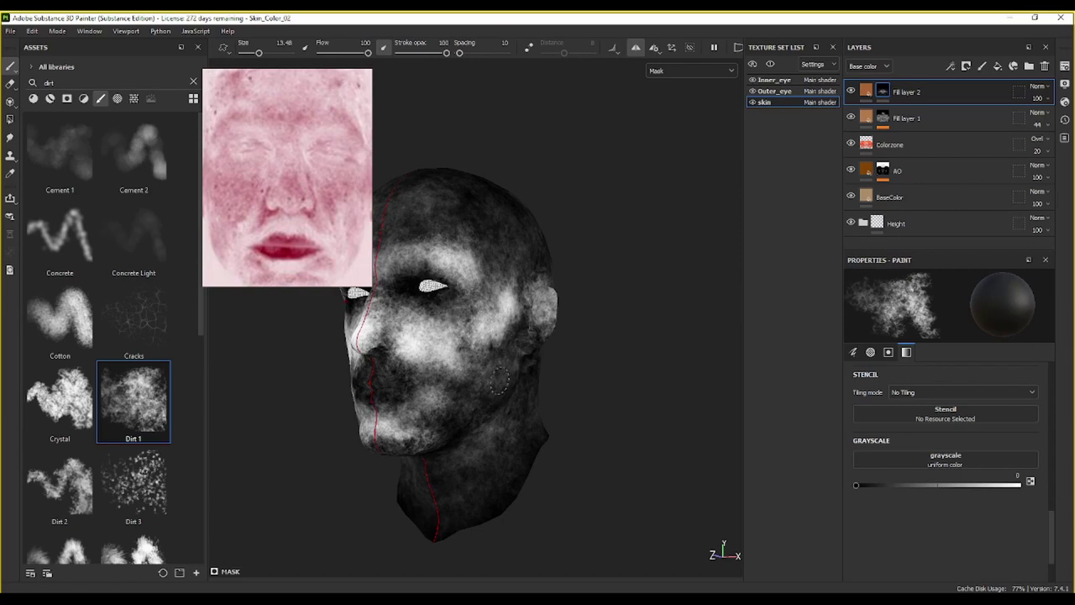
{"action": "mouse_move", "coordinate": [560, 324]}
{"action": "left_mouse_down", "text": "alt"}
{"action": "mouse_move", "coordinate": [483, 308]}
{"action": "mouse_move", "coordinate": [544, 323]}
{"action": "mouse_move", "coordinate": [501, 313]}
{"action": "left_mouse_up", "text": "alt"}
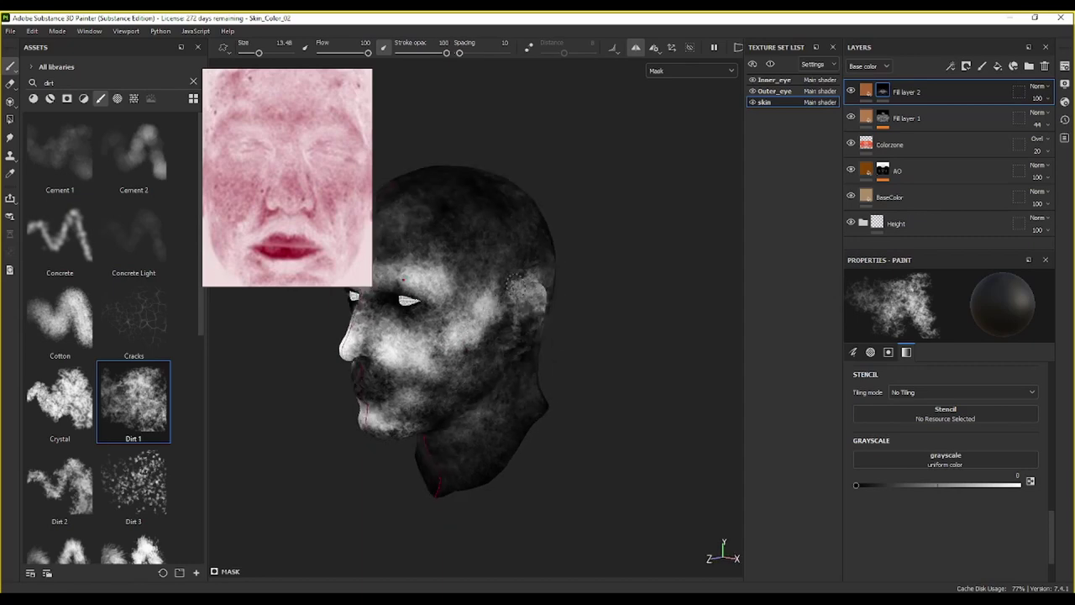
Step: Return from the mask display to the base color and examine the painted redness on the face up close
{"action": "left_click", "coordinate": [866, 91]}
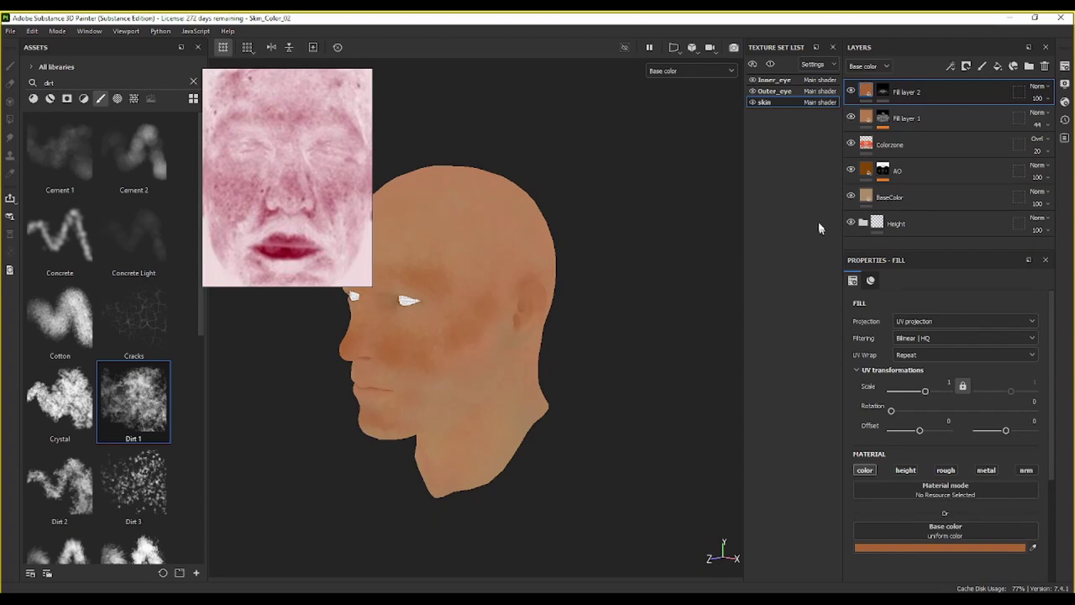
{"action": "left_click_drag", "start_coordinate": [491, 358], "coordinate": [554, 336], "text": "alt"}
{"action": "scroll", "coordinate": [490, 352], "scroll_direction": "up", "scroll_amount": 3}
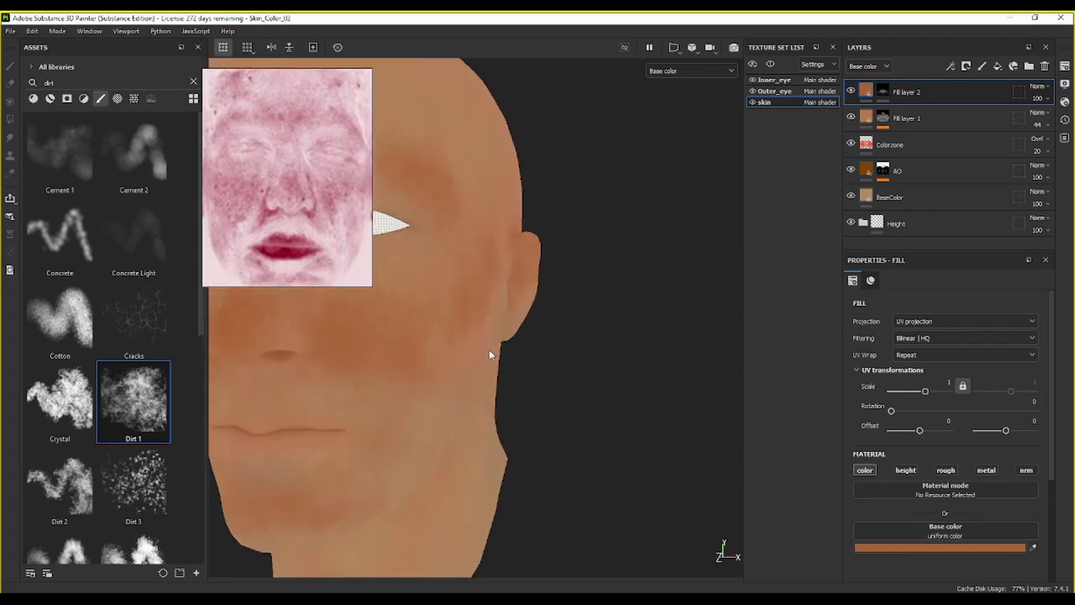
Step: Activate Fill layer 2's mask, reduce the brush to 9.43 and soften the redness beside the nose with black
{"action": "left_click_drag", "start_coordinate": [490, 351], "coordinate": [708, 302], "text": "alt"}
{"action": "middle_click_drag", "start_coordinate": [625, 286], "coordinate": [589, 390], "text": "alt"}
{"action": "left_click_drag", "start_coordinate": [610, 346], "coordinate": [539, 358], "text": "alt"}
{"action": "scroll", "coordinate": [563, 362], "scroll_direction": "up", "scroll_amount": 1}
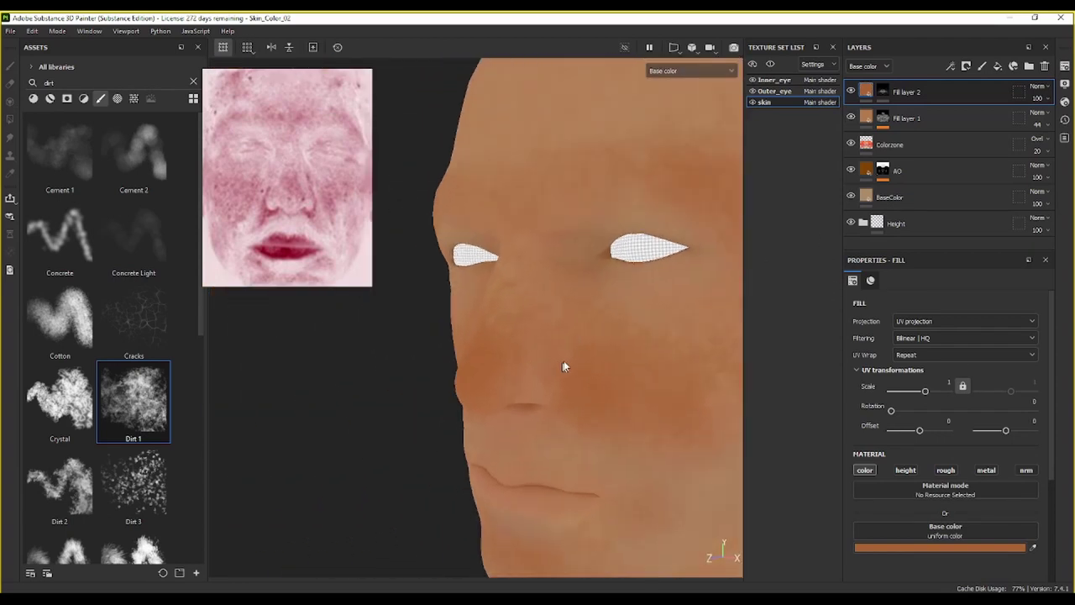
{"action": "middle_click_drag", "start_coordinate": [561, 330], "coordinate": [549, 327], "text": "alt"}
{"action": "left_click_drag", "start_coordinate": [548, 328], "coordinate": [508, 306], "text": "alt"}
{"action": "left_click", "coordinate": [510, 385]}
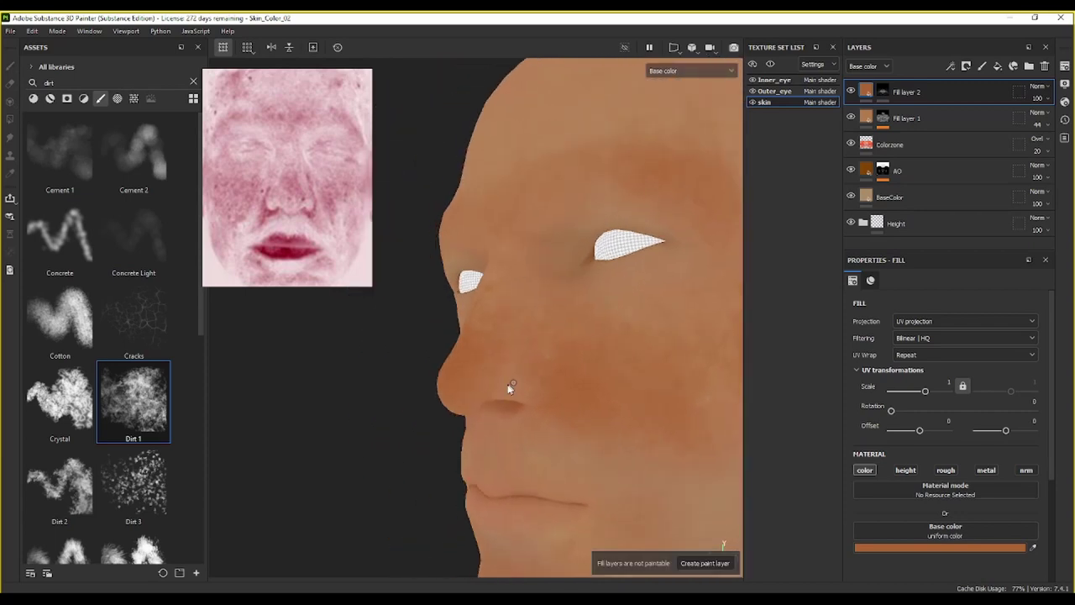
{"action": "left_click", "coordinate": [882, 91]}
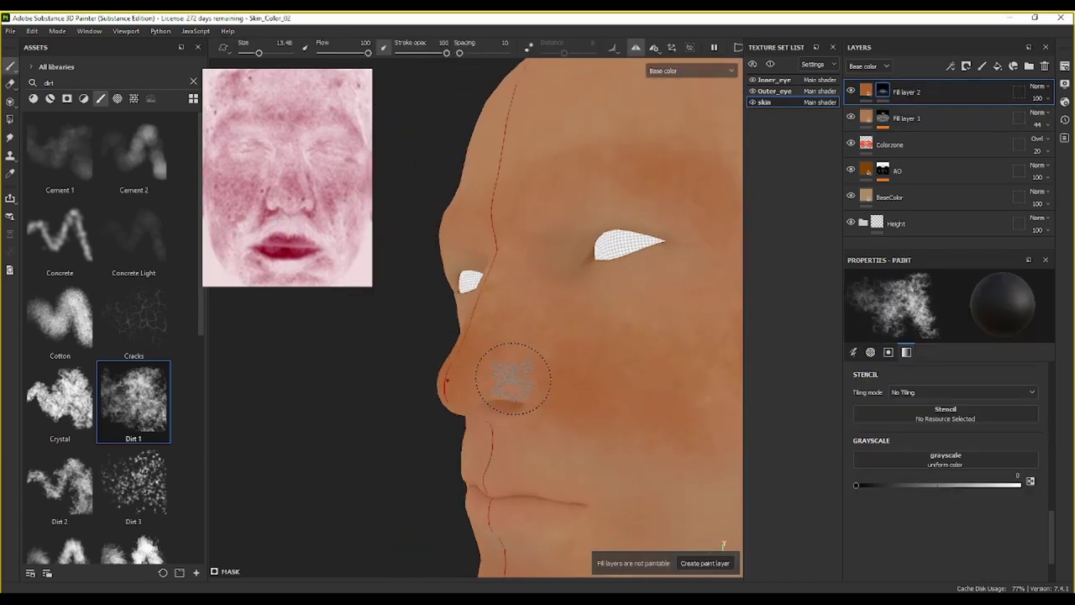
{"action": "right_click_drag", "start_coordinate": [512, 382], "coordinate": [506, 387], "text": "ctrl"}
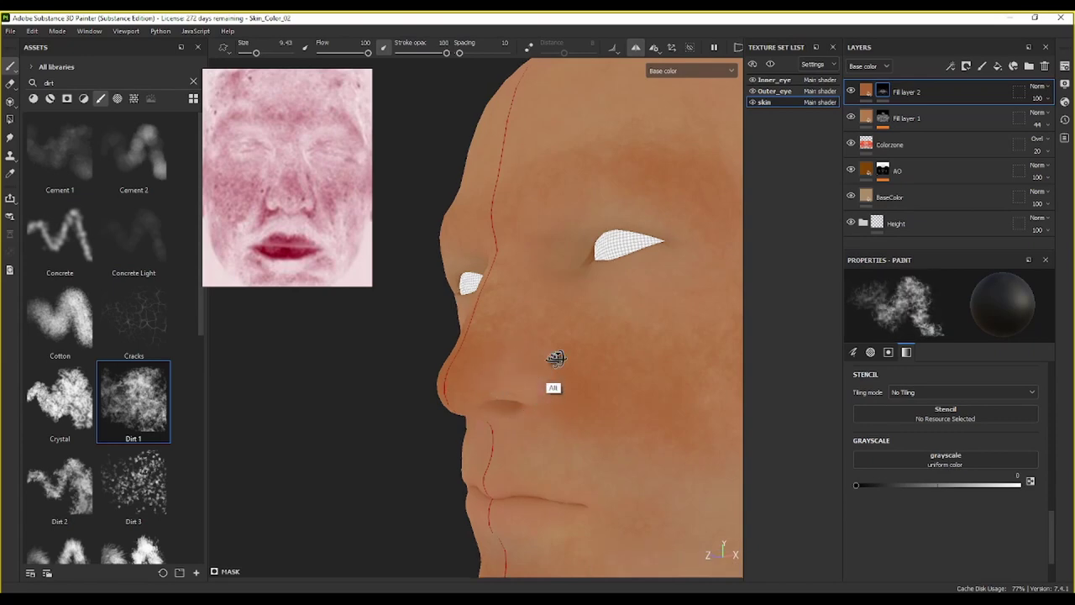
Step: Examine the facial redness from several angles and compare the head with Fill layer 2 hidden and shown
{"action": "left_click_drag", "start_coordinate": [557, 355], "coordinate": [506, 290], "text": "alt"}
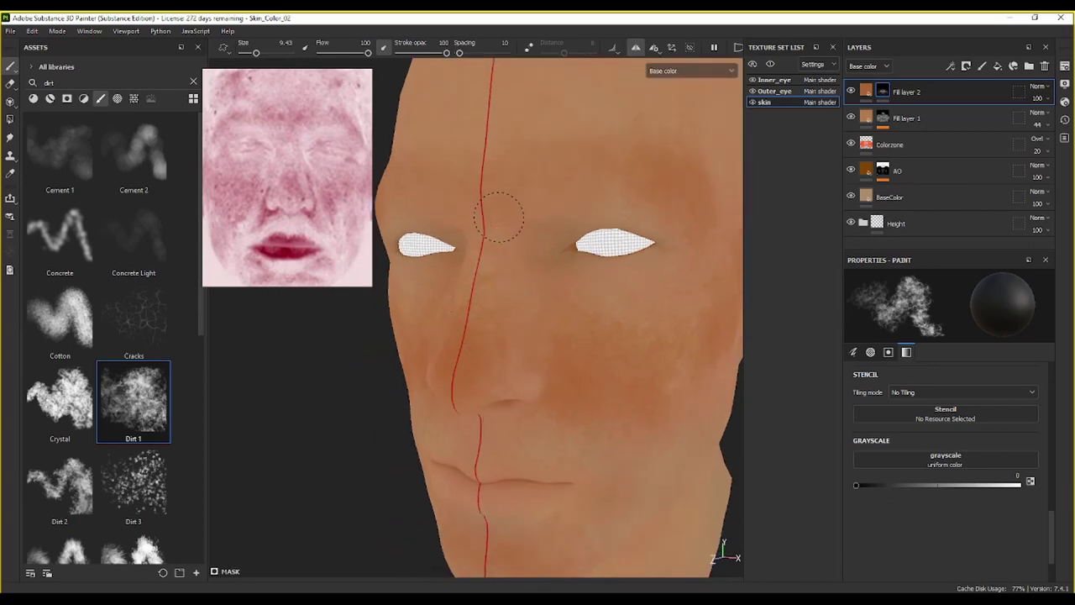
{"action": "left_click_drag", "start_coordinate": [552, 333], "coordinate": [596, 289], "text": "alt"}
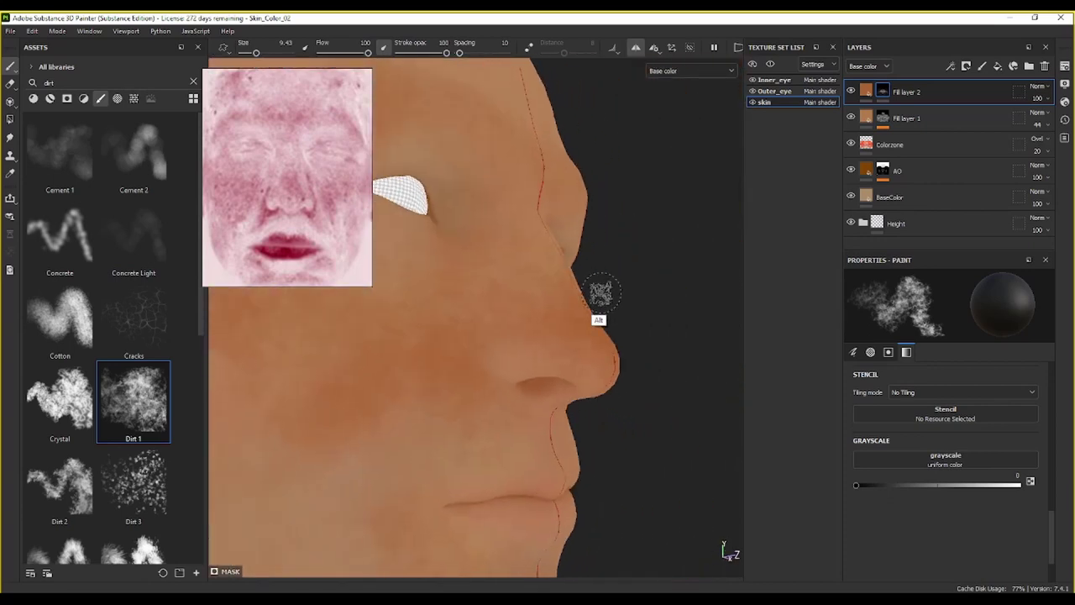
{"action": "left_click_drag", "start_coordinate": [552, 244], "coordinate": [430, 256], "text": "alt"}
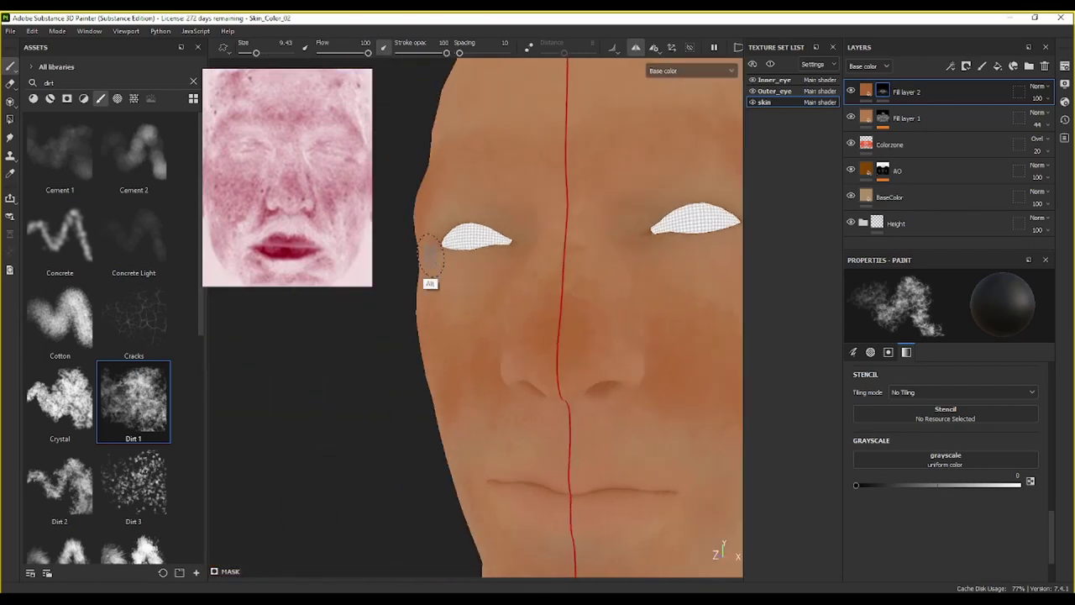
{"action": "left_click", "coordinate": [654, 206]}
{"action": "left_click_drag", "start_coordinate": [654, 222], "coordinate": [501, 286], "text": "alt"}
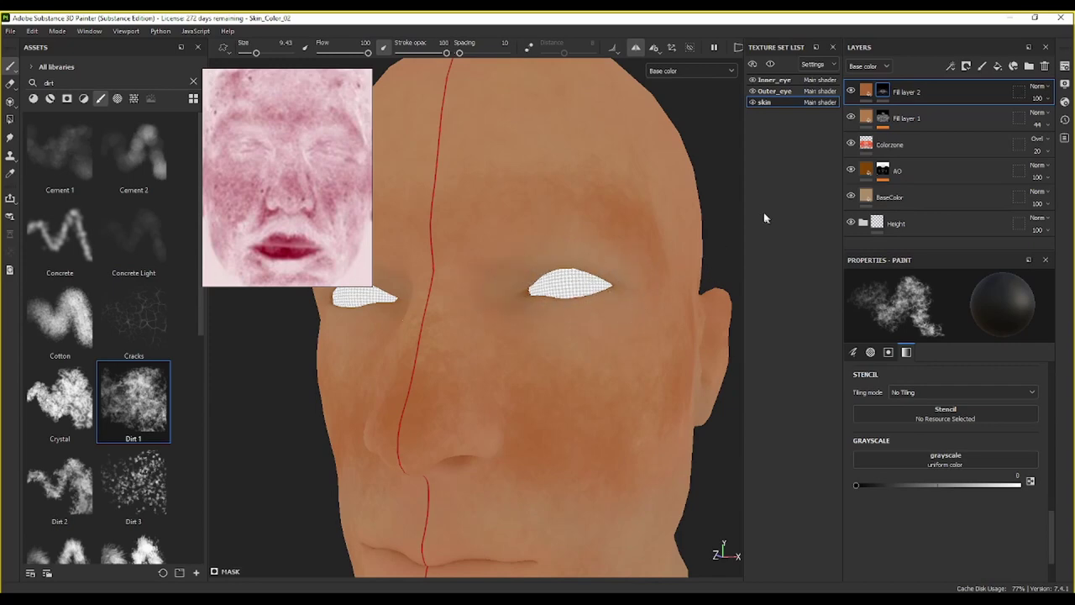
{"action": "scroll", "coordinate": [596, 327], "scroll_direction": "down", "scroll_amount": 3}
{"action": "left_click", "coordinate": [850, 91]}
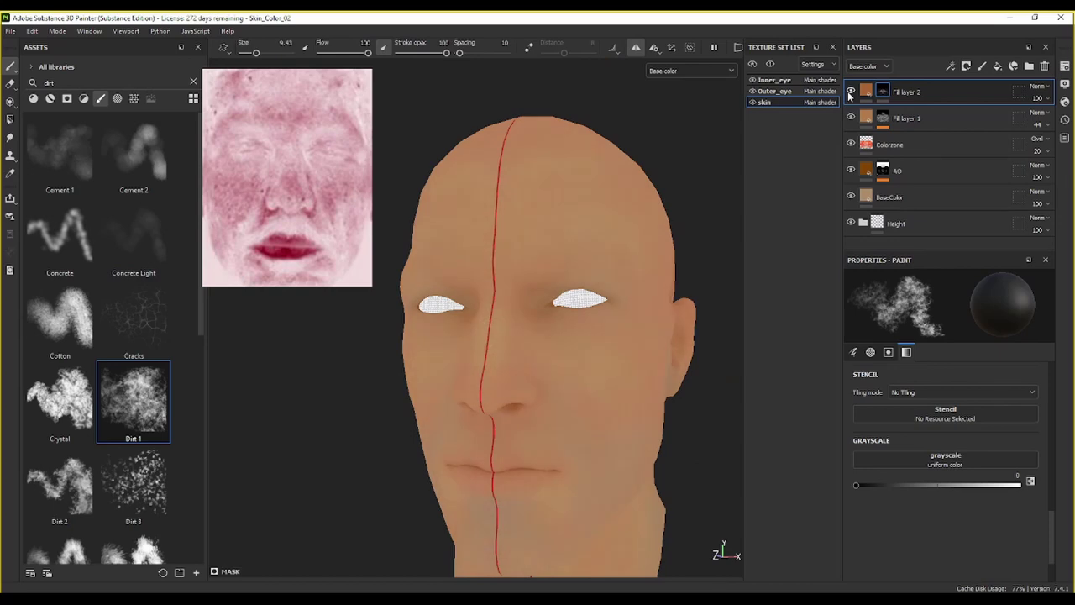
{"action": "left_click", "coordinate": [850, 92]}
Step: Enlarge the brush to 16.58, switch the mask paint to white and add redness to the chin, jaw, side of the face and scalp
{"action": "mouse_move", "coordinate": [444, 415]}
{"action": "left_mouse_down", "text": "alt"}
{"action": "mouse_move", "coordinate": [429, 363]}
{"action": "mouse_move", "coordinate": [387, 356]}
{"action": "left_mouse_up", "text": "alt"}
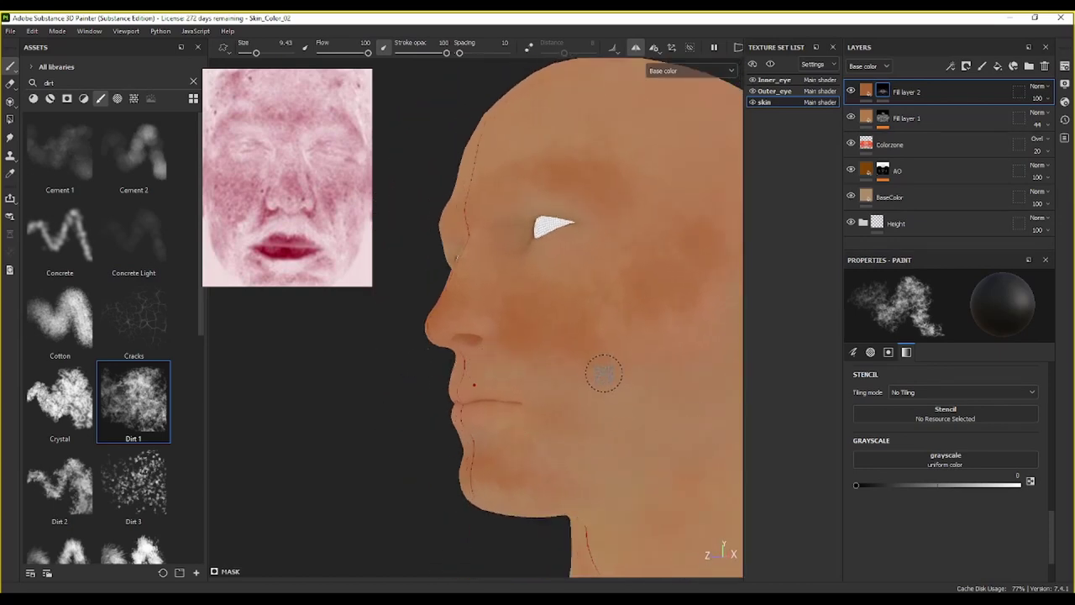
{"action": "key", "text": "bracketright"}
{"action": "key", "text": "bracketright"}
{"action": "key", "text": "bracketright"}
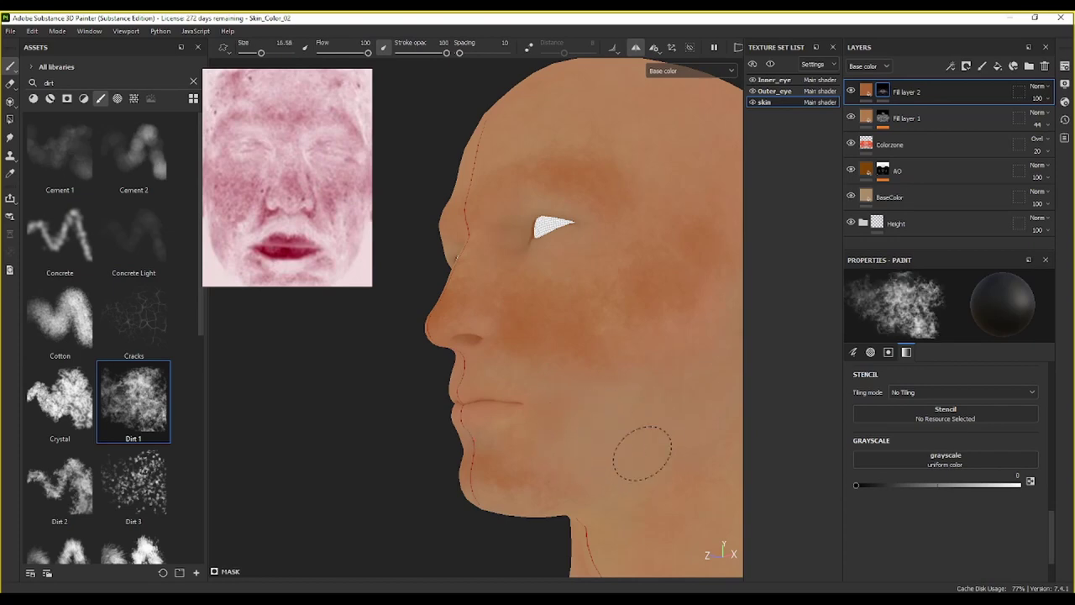
{"action": "key", "text": "x"}
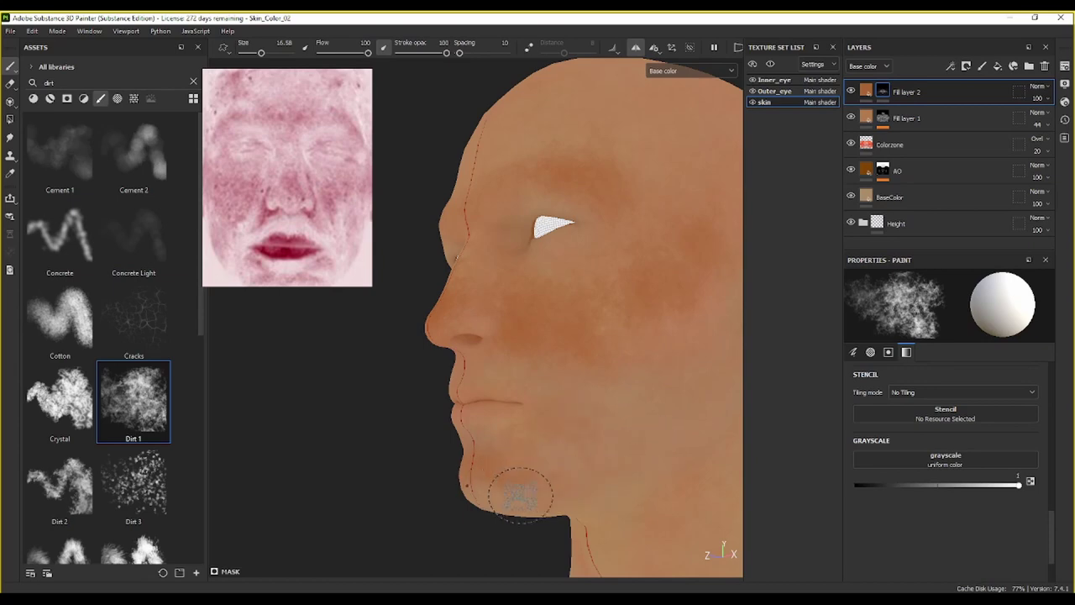
{"action": "left_click_drag", "start_coordinate": [521, 496], "coordinate": [509, 463], "text": "alt"}
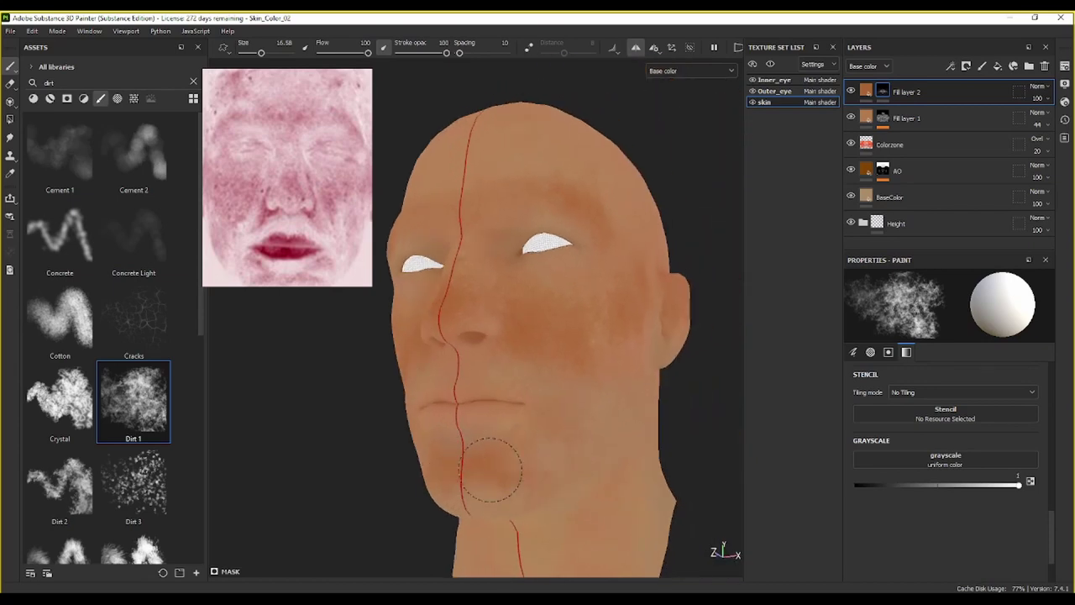
{"action": "left_click_drag", "start_coordinate": [574, 467], "coordinate": [518, 433], "text": "alt"}
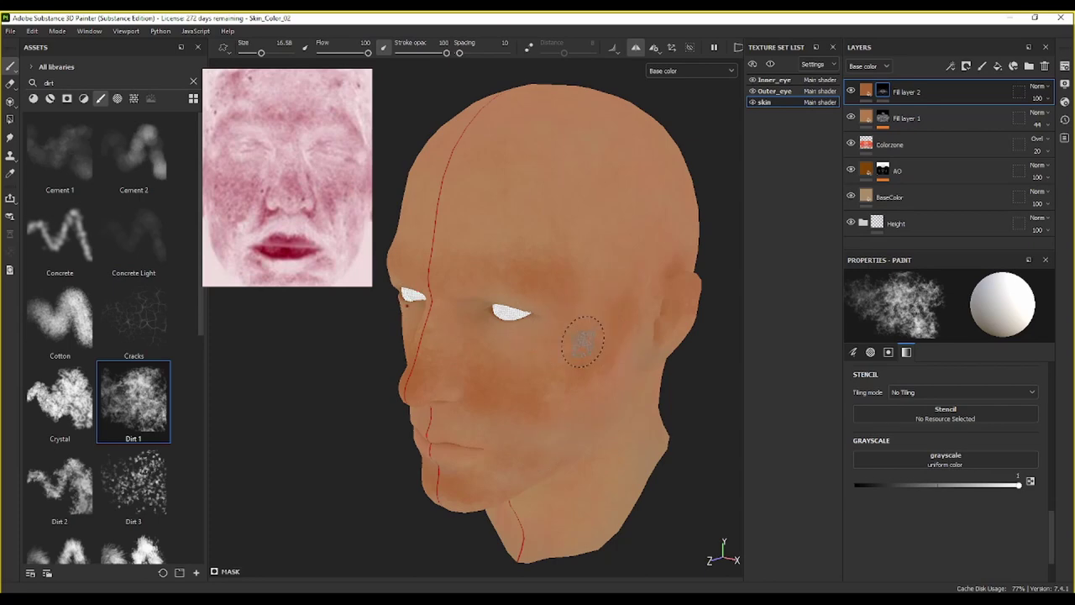
{"action": "left_click_drag", "start_coordinate": [584, 342], "coordinate": [600, 296], "text": "alt"}
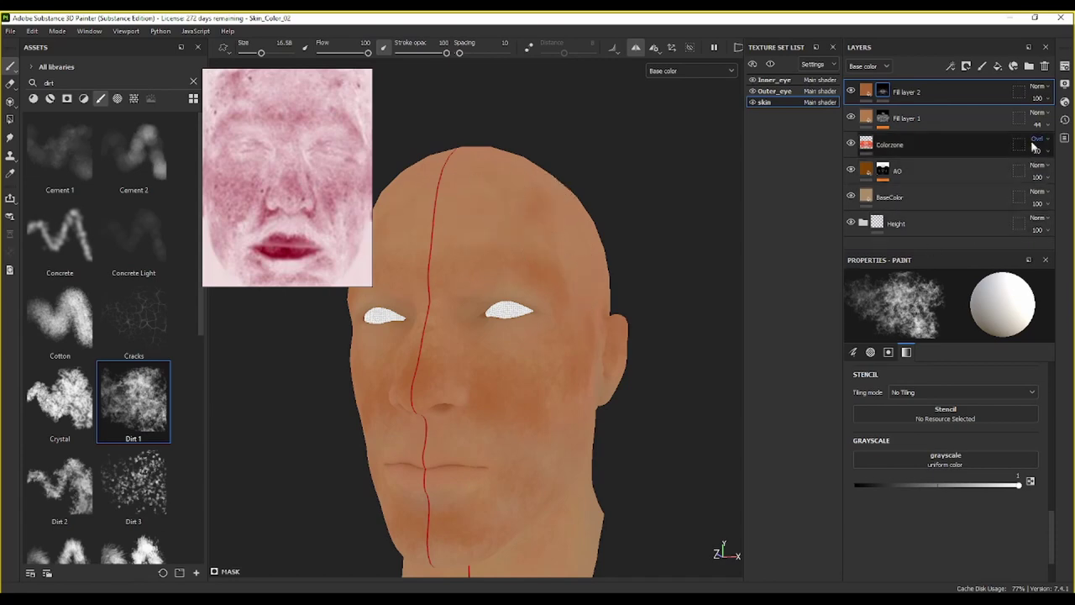
Step: Set Fill layer 2's opacity to 54 and duplicate the layer
{"action": "left_click", "coordinate": [1047, 120]}
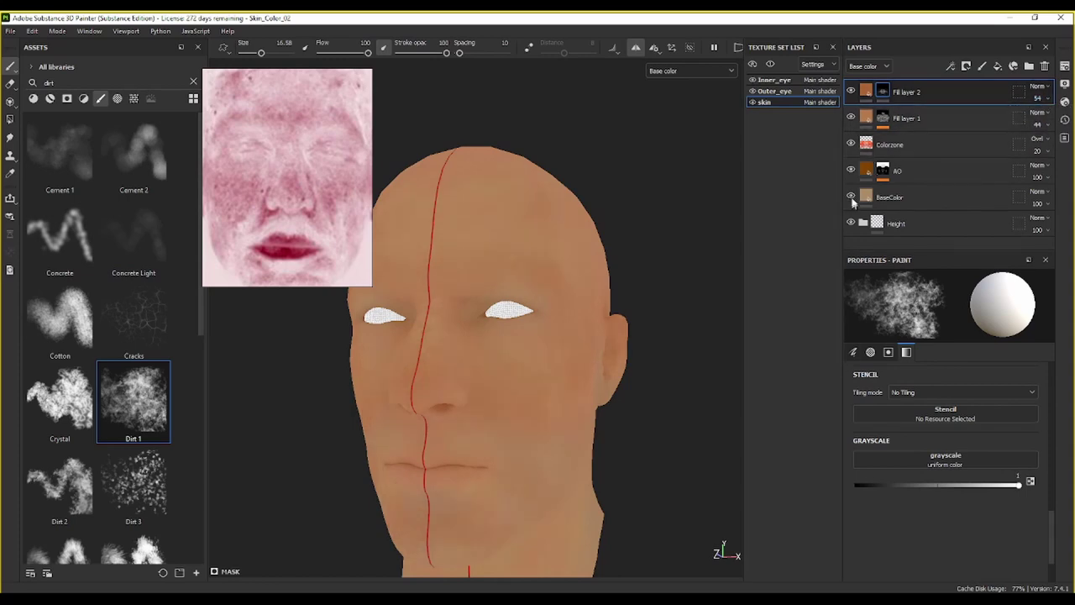
{"action": "right_click", "coordinate": [935, 95]}
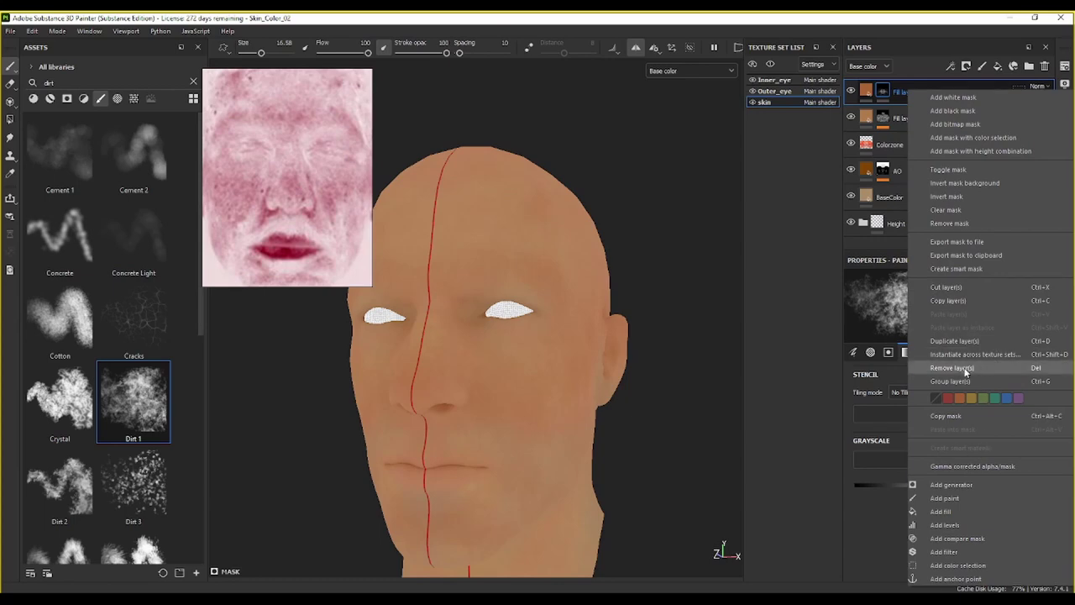
{"action": "left_click", "coordinate": [969, 341]}
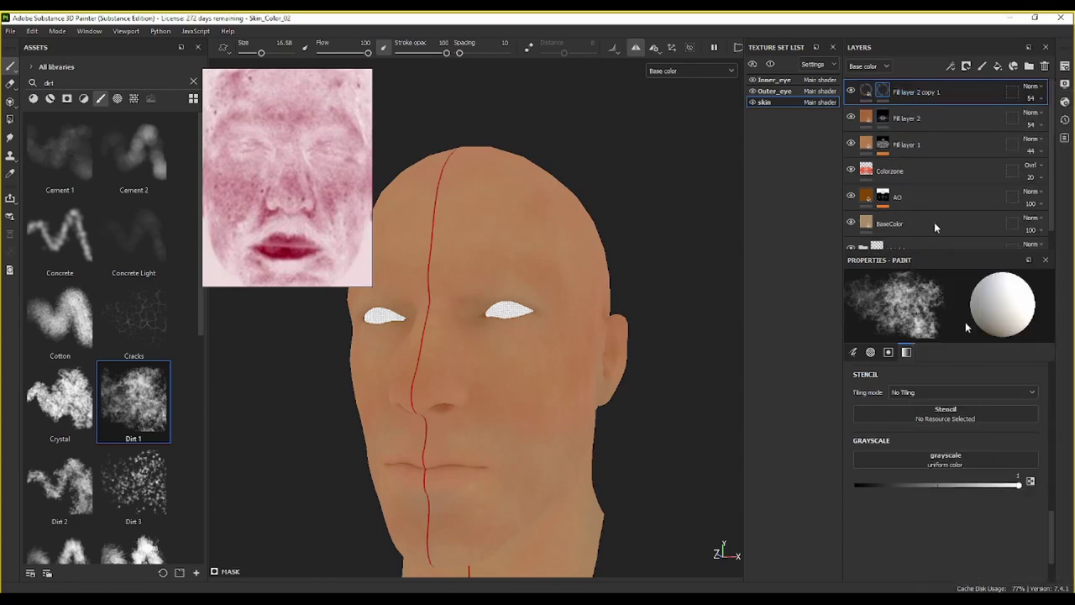
Step: Clear the mask on the duplicated fill layer
{"action": "left_click", "coordinate": [884, 90]}
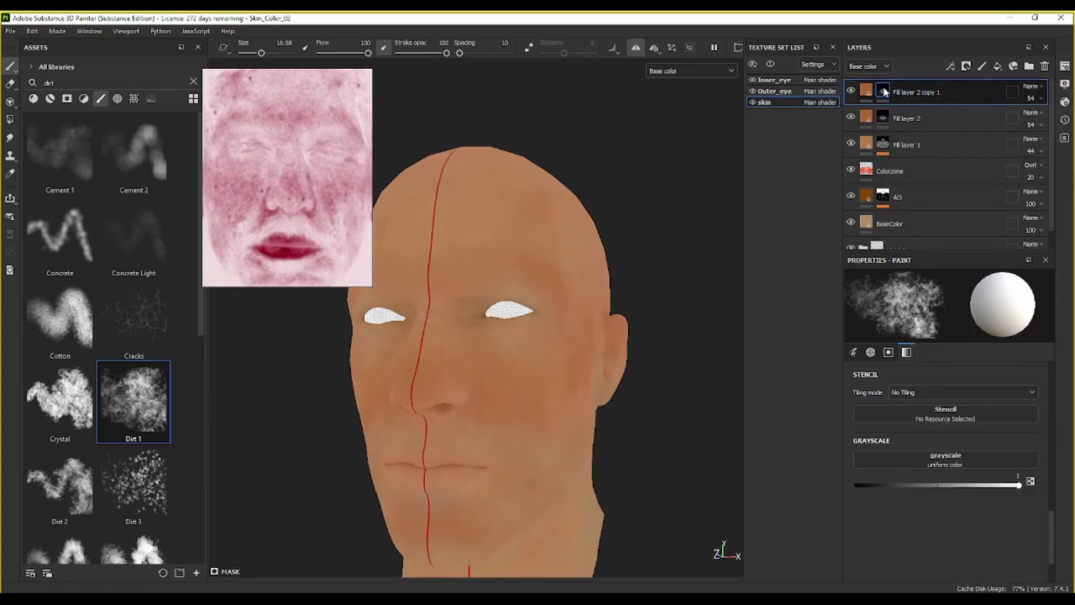
{"action": "right_click", "coordinate": [882, 94]}
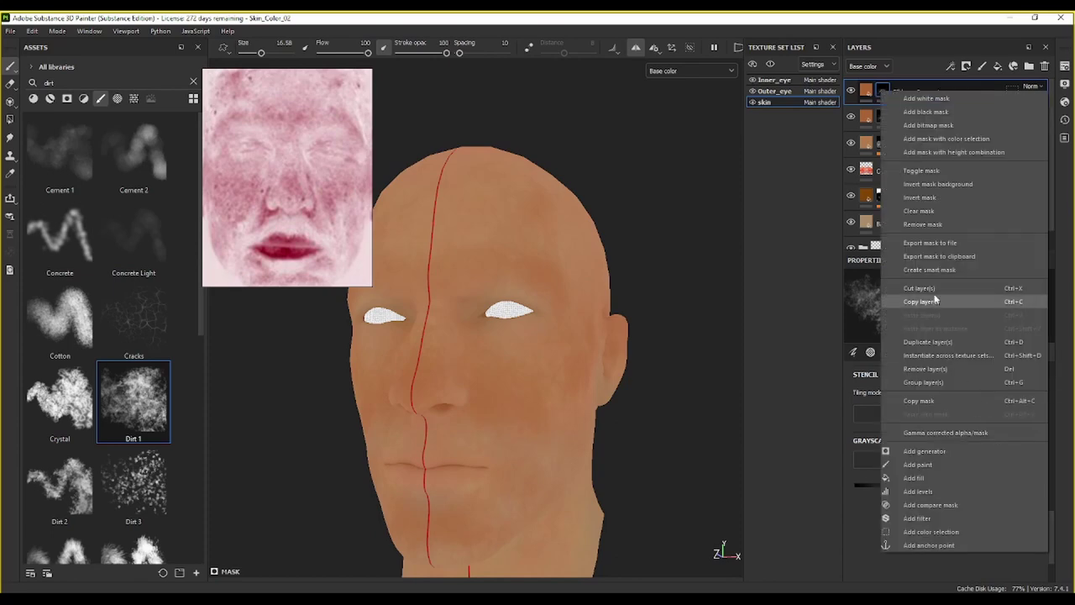
{"action": "left_click", "coordinate": [930, 216]}
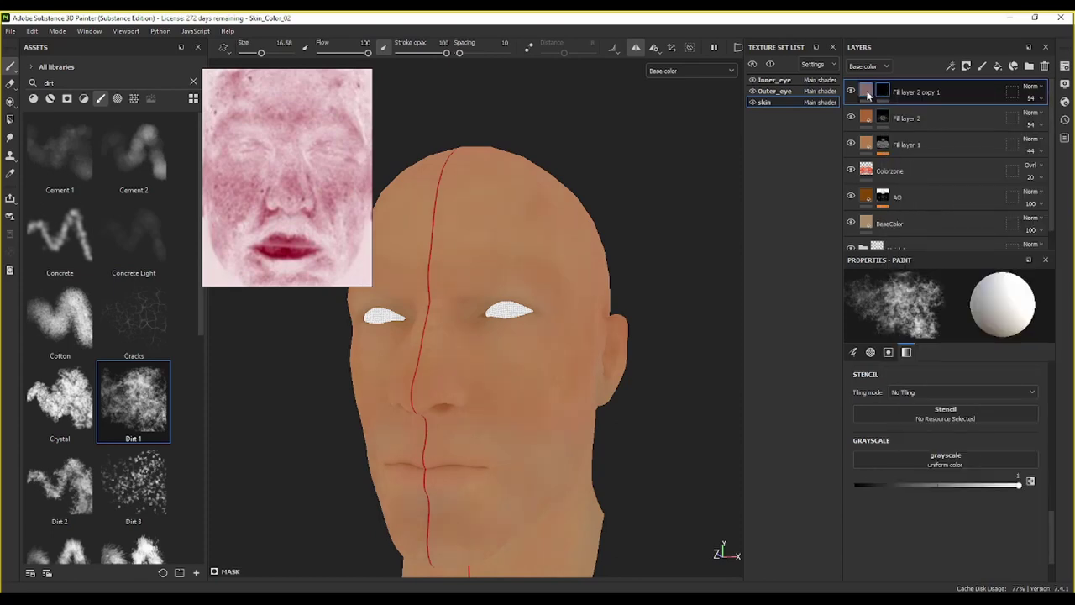
Step: Change the duplicated fill layer's base color to the deeper red AA340E
{"action": "left_click", "coordinate": [866, 91]}
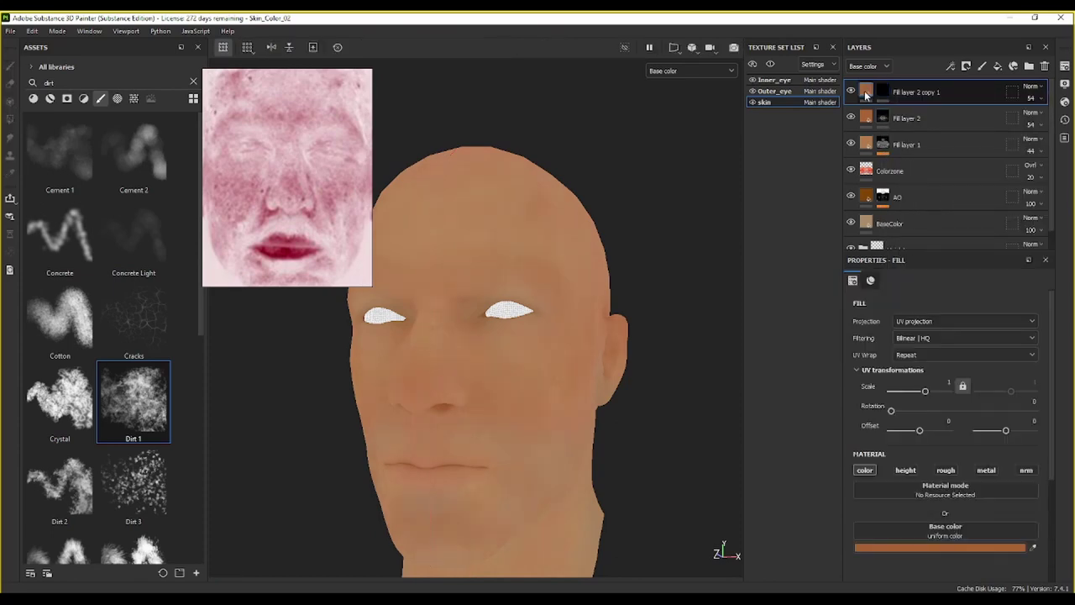
{"action": "left_click", "coordinate": [953, 547]}
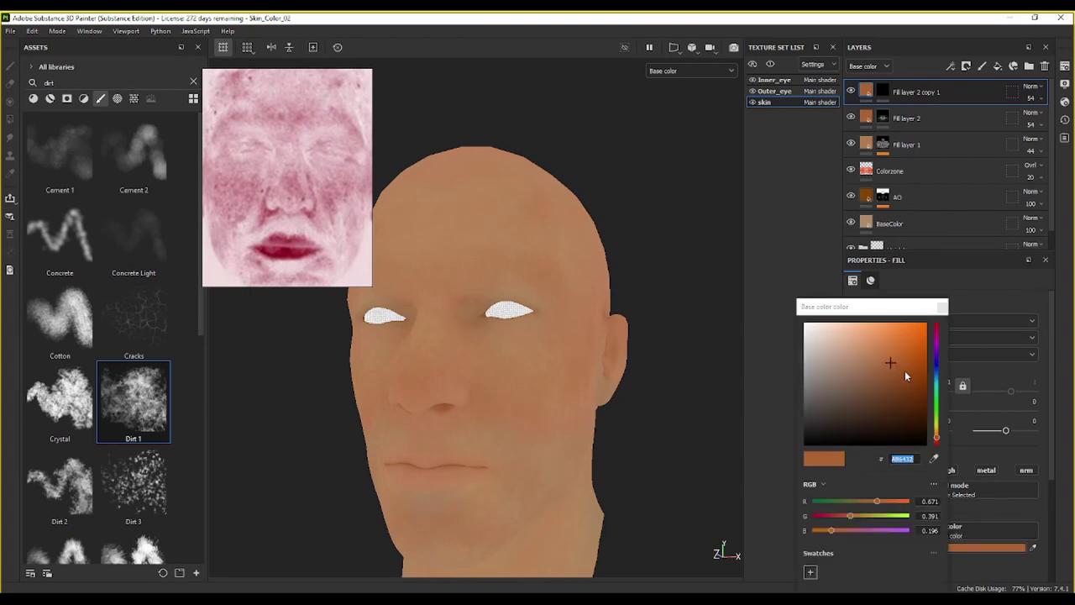
{"action": "left_click", "coordinate": [913, 373]}
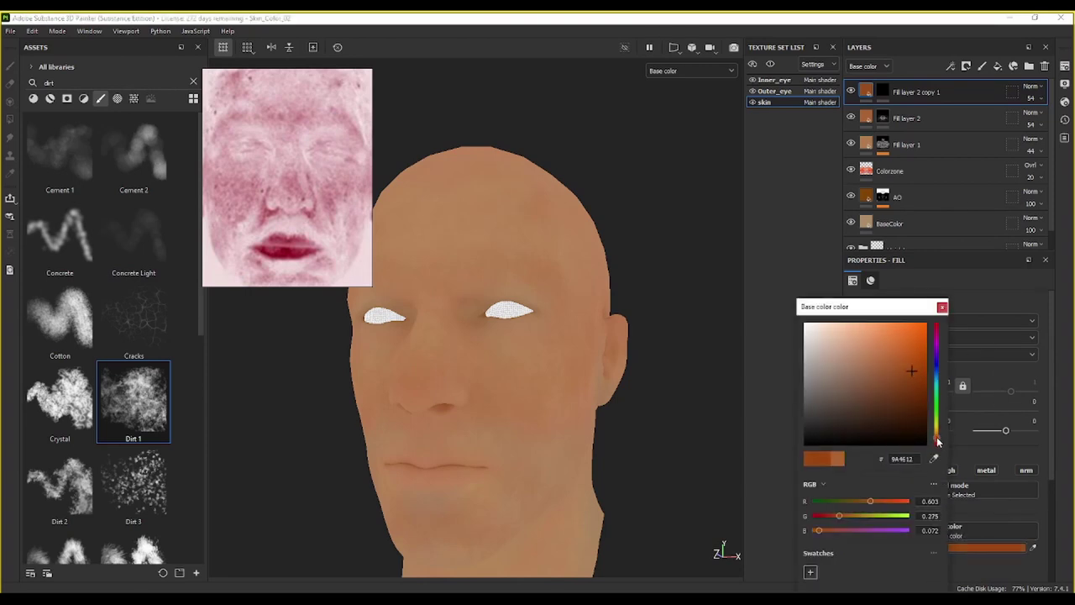
{"action": "left_click_drag", "start_coordinate": [939, 441], "coordinate": [938, 444]}
{"action": "left_click", "coordinate": [935, 80]}
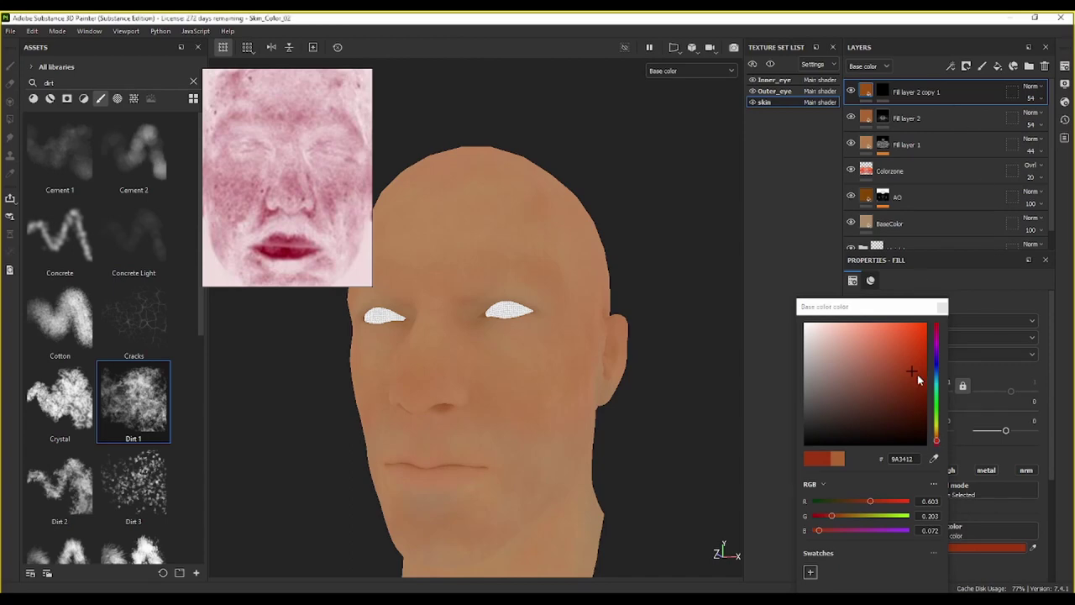
{"action": "left_click_drag", "start_coordinate": [915, 376], "coordinate": [917, 364]}
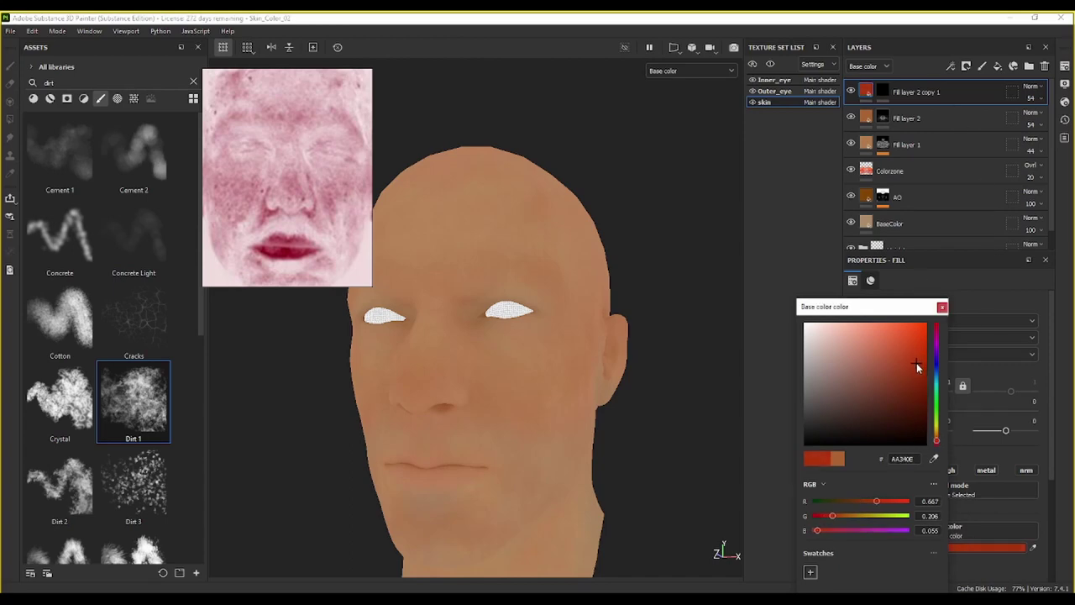
{"action": "left_click", "coordinate": [975, 76]}
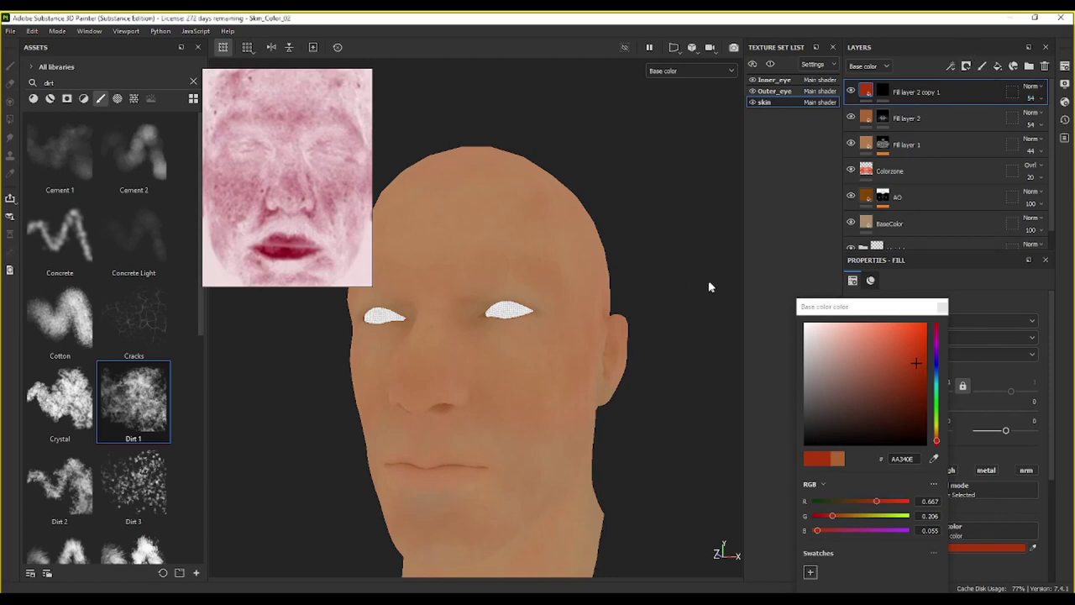
{"action": "left_click", "coordinate": [942, 308]}
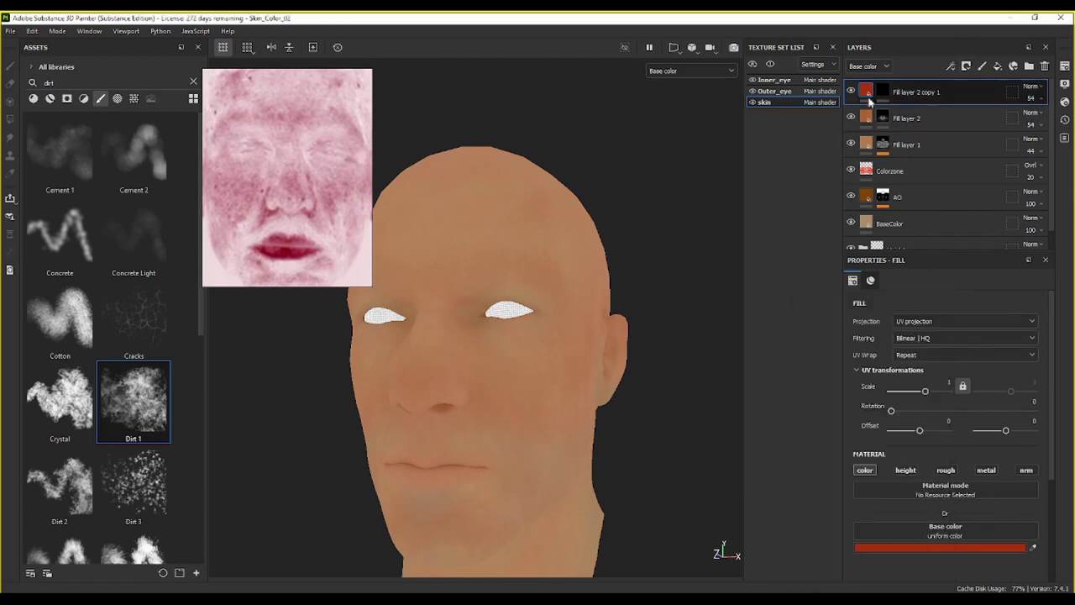
Step: Paint white on the duplicated layer's mask over the outer cheek below the temple, and display the mask alone
{"action": "left_click_drag", "start_coordinate": [663, 295], "coordinate": [599, 313], "text": "alt"}
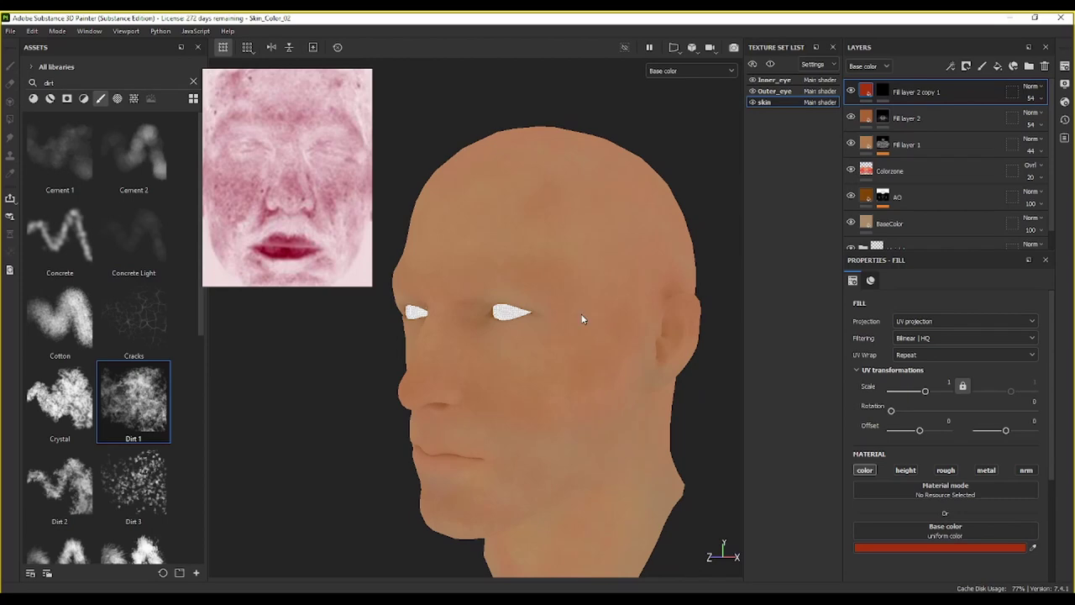
{"action": "left_click", "coordinate": [884, 91]}
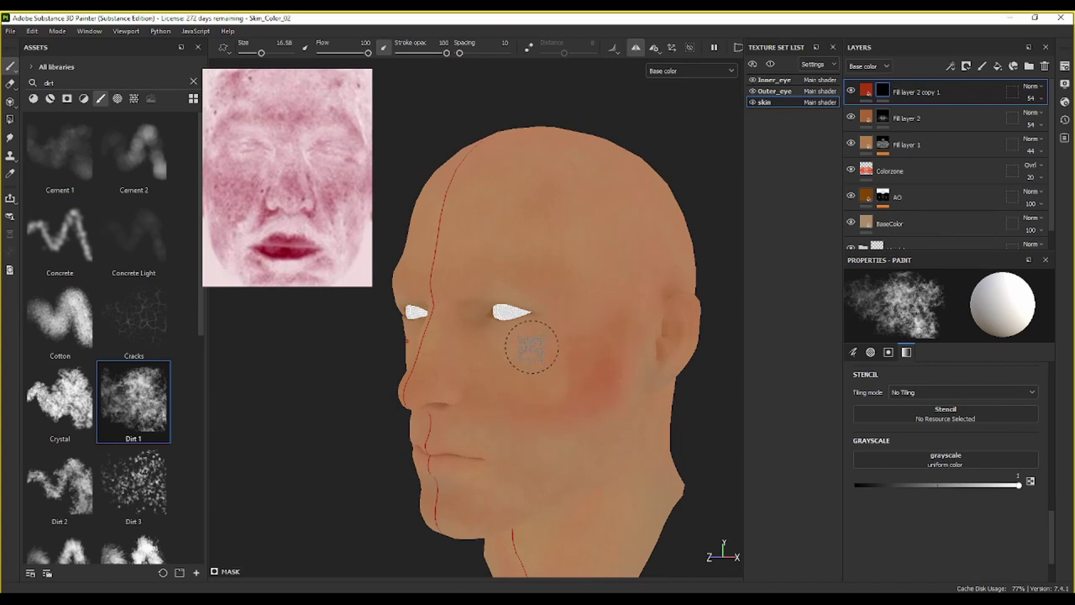
{"action": "left_click", "coordinate": [883, 91], "text": "alt"}
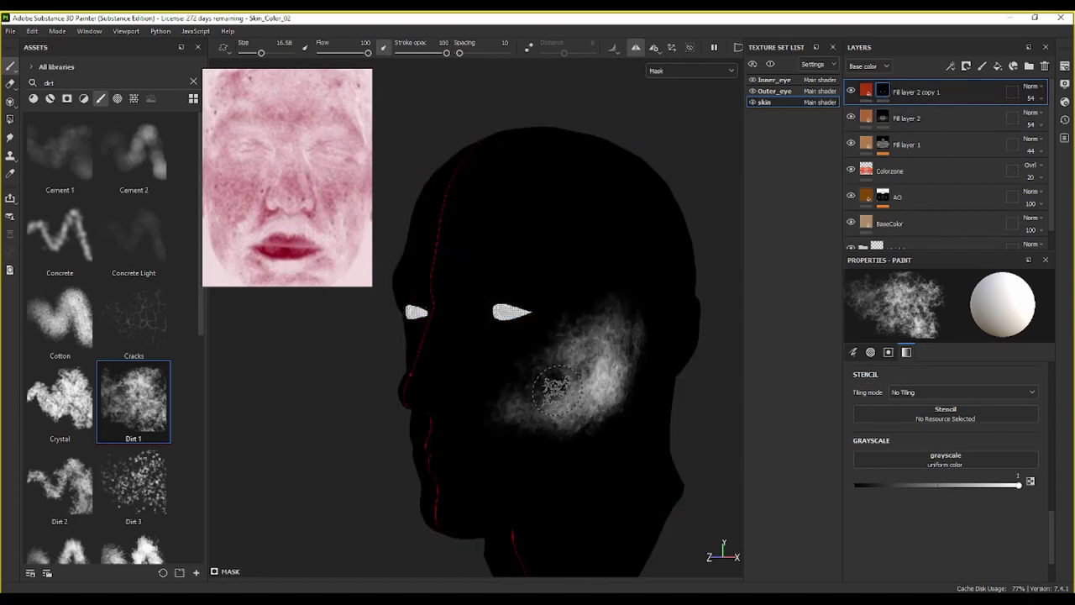
Step: Paint white mottling on the mask over the nose, beside the nostril and across the inner cheek
{"action": "mouse_move", "coordinate": [580, 378]}
{"action": "left_mouse_down", "text": "alt"}
{"action": "mouse_move", "coordinate": [622, 381]}
{"action": "mouse_move", "coordinate": [410, 392]}
{"action": "mouse_move", "coordinate": [423, 392]}
{"action": "left_mouse_up", "text": "alt"}
{"action": "left_click", "coordinate": [428, 391]}
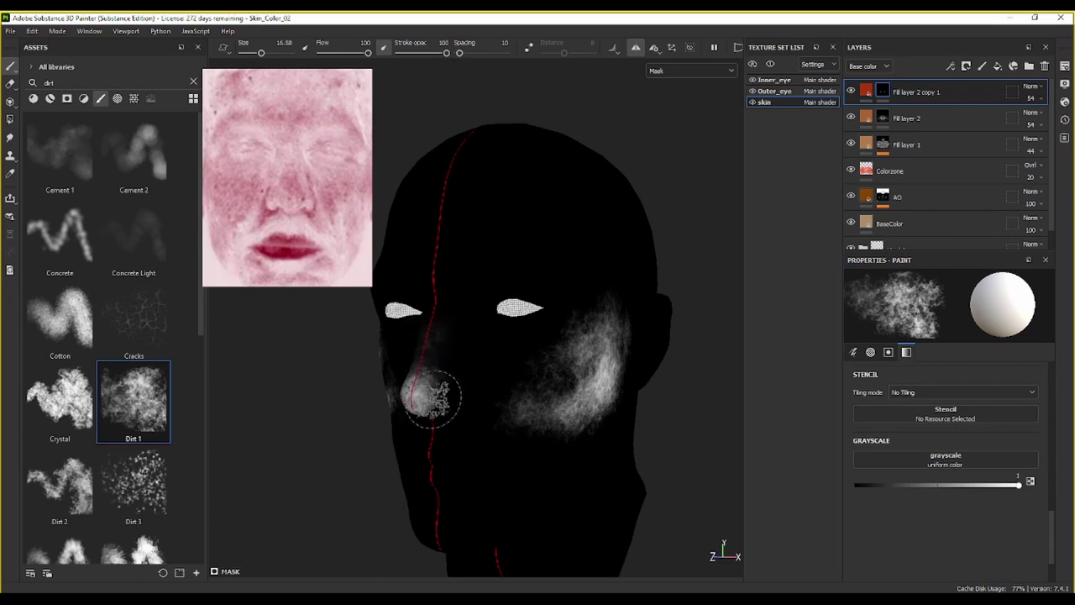
{"action": "mouse_move", "coordinate": [428, 353]}
{"action": "left_mouse_down"}
{"action": "mouse_move", "coordinate": [422, 312]}
{"action": "mouse_move", "coordinate": [444, 312]}
{"action": "mouse_move", "coordinate": [445, 352]}
{"action": "left_mouse_up"}
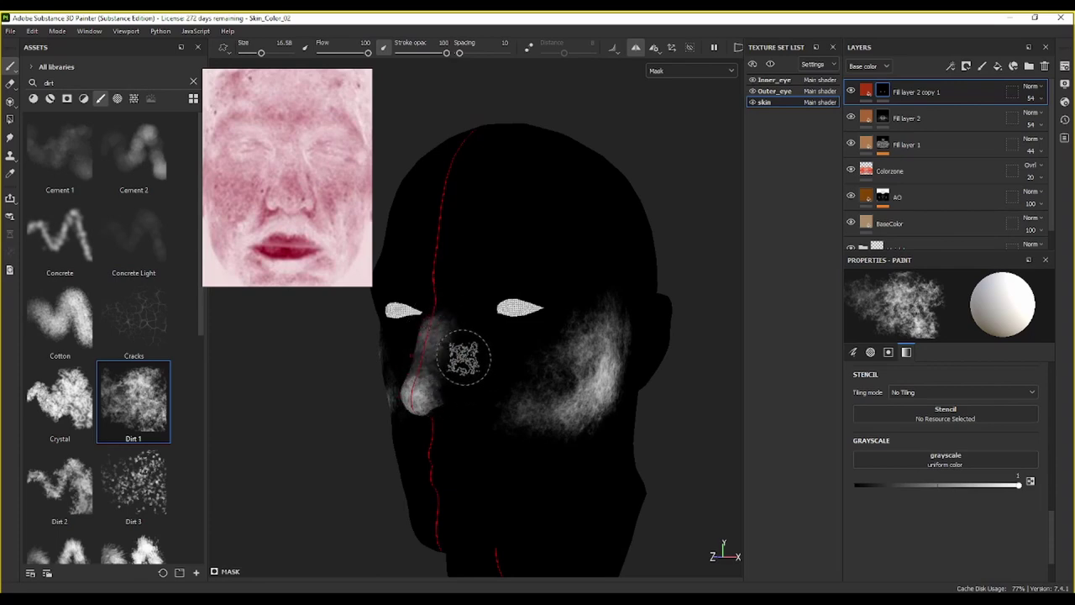
{"action": "mouse_move", "coordinate": [467, 405]}
{"action": "left_mouse_down"}
{"action": "mouse_move", "coordinate": [456, 428]}
{"action": "mouse_move", "coordinate": [480, 391]}
{"action": "mouse_move", "coordinate": [476, 372]}
{"action": "mouse_move", "coordinate": [478, 387]}
{"action": "mouse_move", "coordinate": [443, 413]}
{"action": "mouse_move", "coordinate": [512, 451]}
{"action": "mouse_move", "coordinate": [511, 463]}
{"action": "left_mouse_up"}
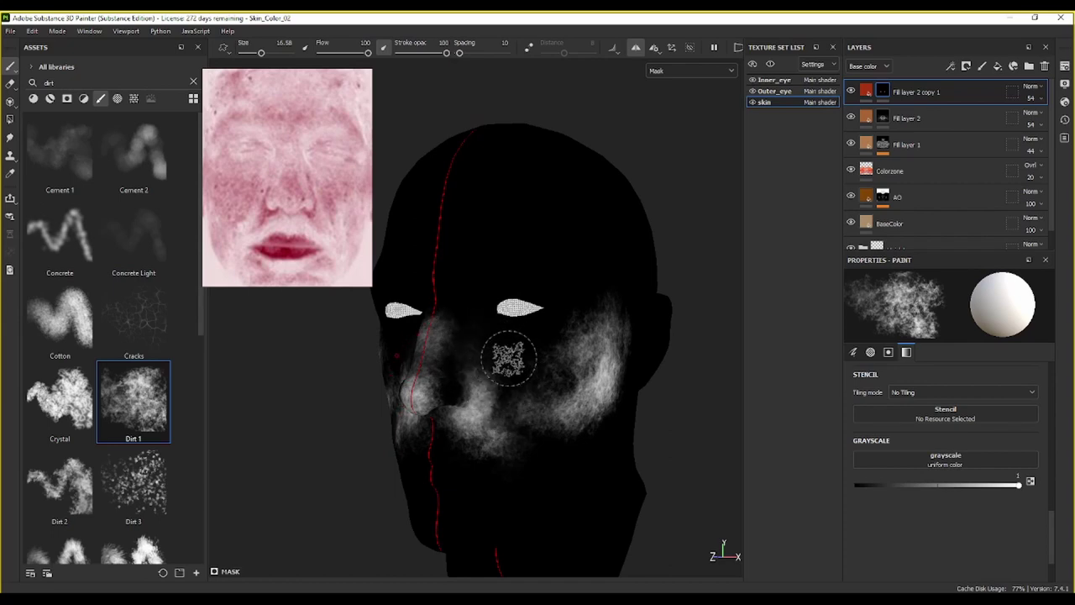
{"action": "mouse_move", "coordinate": [516, 383]}
{"action": "left_mouse_down"}
{"action": "mouse_move", "coordinate": [498, 338]}
{"action": "mouse_move", "coordinate": [534, 400]}
{"action": "left_mouse_up"}
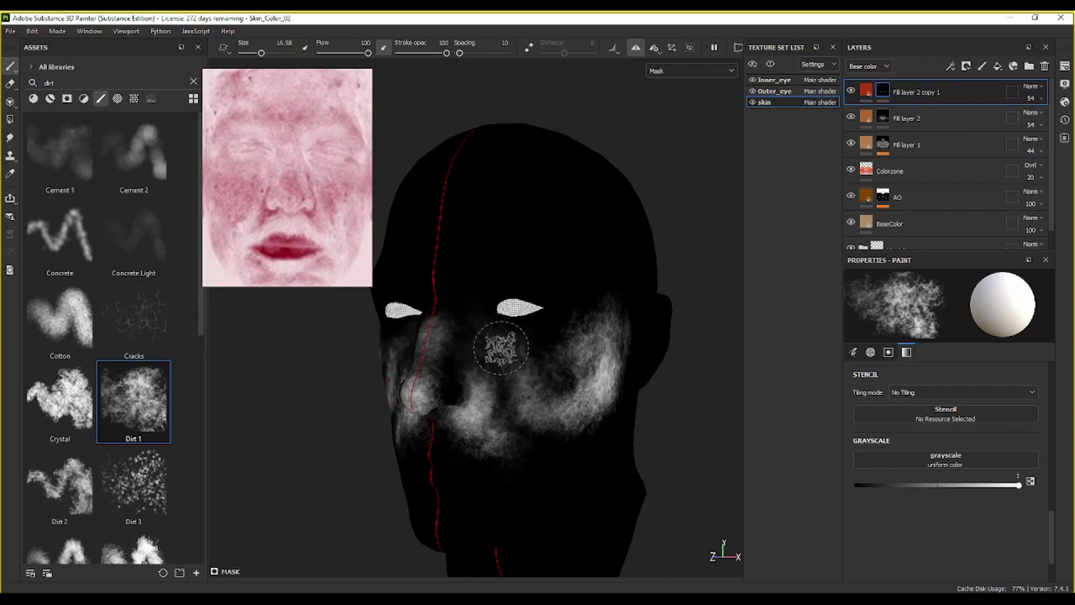
Step: Paint white mottling on the mask under the eye, across the cheek, down to the jaw, around the mouth and over the chin
{"action": "mouse_move", "coordinate": [520, 356]}
{"action": "left_mouse_down"}
{"action": "mouse_move", "coordinate": [509, 341]}
{"action": "mouse_move", "coordinate": [538, 374]}
{"action": "mouse_move", "coordinate": [569, 351]}
{"action": "mouse_move", "coordinate": [609, 405]}
{"action": "mouse_move", "coordinate": [611, 429]}
{"action": "mouse_move", "coordinate": [582, 427]}
{"action": "mouse_move", "coordinate": [561, 453]}
{"action": "mouse_move", "coordinate": [547, 437]}
{"action": "mouse_move", "coordinate": [588, 464]}
{"action": "left_mouse_up"}
{"action": "left_click_drag", "start_coordinate": [615, 390], "coordinate": [582, 447]}
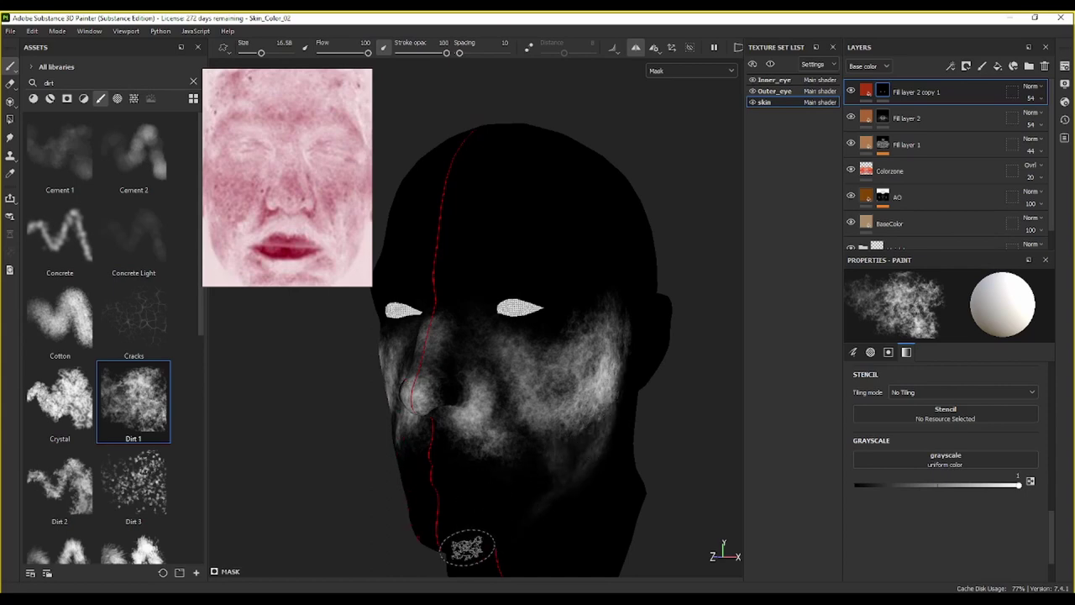
{"action": "mouse_move", "coordinate": [436, 538]}
{"action": "left_mouse_down"}
{"action": "mouse_move", "coordinate": [444, 516]}
{"action": "mouse_move", "coordinate": [466, 521]}
{"action": "mouse_move", "coordinate": [504, 456]}
{"action": "mouse_move", "coordinate": [441, 446]}
{"action": "mouse_move", "coordinate": [439, 460]}
{"action": "left_mouse_up"}
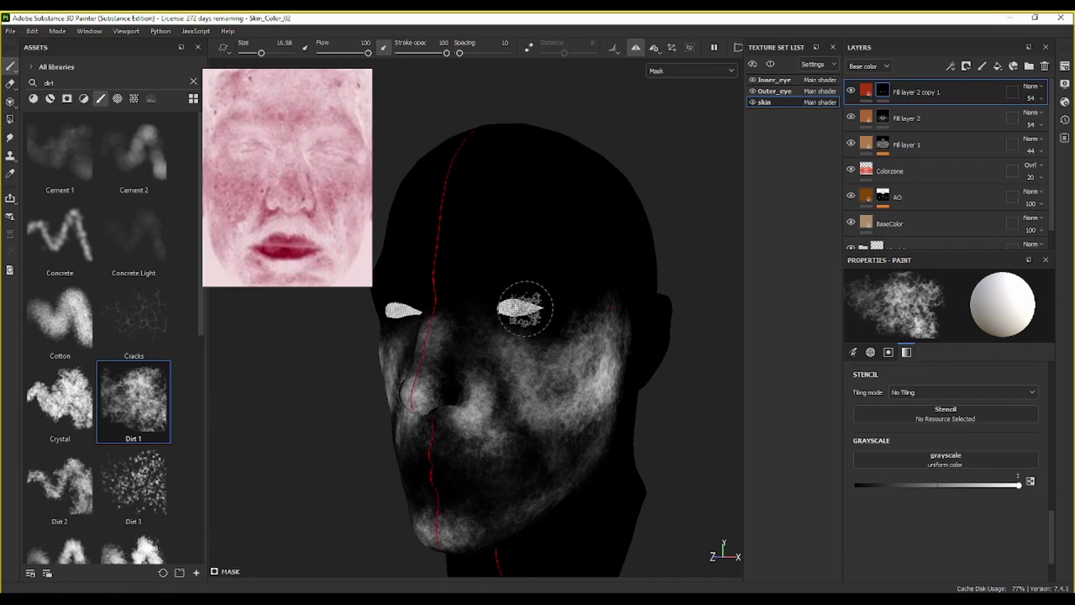
Step: Paint white mottling on the mask over the brow, upper eyelid, temple and forehead
{"action": "mouse_move", "coordinate": [491, 296]}
{"action": "left_mouse_down"}
{"action": "mouse_move", "coordinate": [524, 307]}
{"action": "mouse_move", "coordinate": [577, 300]}
{"action": "mouse_move", "coordinate": [537, 258]}
{"action": "mouse_move", "coordinate": [437, 255]}
{"action": "mouse_move", "coordinate": [473, 260]}
{"action": "mouse_move", "coordinate": [549, 224]}
{"action": "mouse_move", "coordinate": [575, 252]}
{"action": "mouse_move", "coordinate": [547, 173]}
{"action": "mouse_move", "coordinate": [523, 197]}
{"action": "mouse_move", "coordinate": [521, 220]}
{"action": "left_mouse_up"}
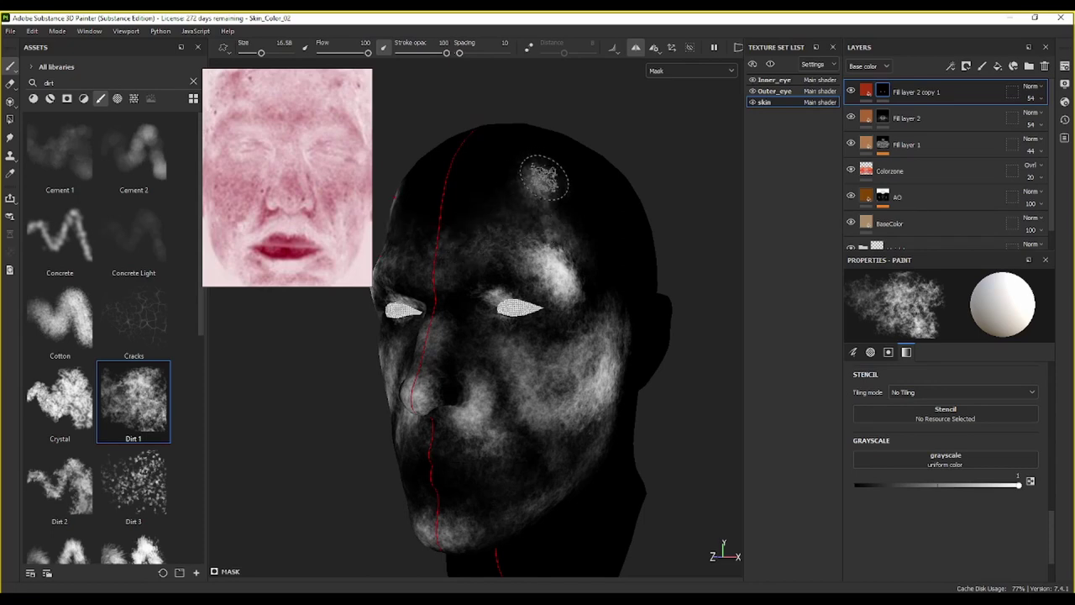
{"action": "mouse_move", "coordinate": [545, 177]}
{"action": "left_mouse_down"}
{"action": "mouse_move", "coordinate": [519, 168]}
{"action": "mouse_move", "coordinate": [451, 193]}
{"action": "mouse_move", "coordinate": [493, 154]}
{"action": "mouse_move", "coordinate": [528, 160]}
{"action": "left_mouse_up"}
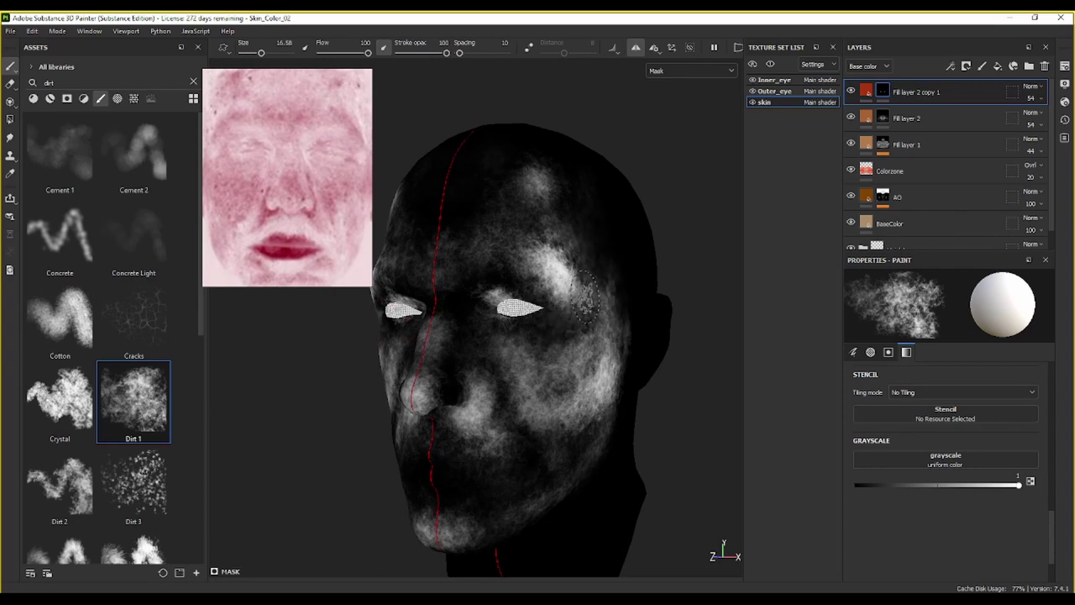
Step: Paint white mottling on the mask along the jawline and beside the chin below the mouth corner
{"action": "mouse_move", "coordinate": [613, 364]}
{"action": "left_mouse_down", "text": "alt"}
{"action": "mouse_move", "coordinate": [521, 344]}
{"action": "mouse_move", "coordinate": [580, 386]}
{"action": "left_mouse_up", "text": "alt"}
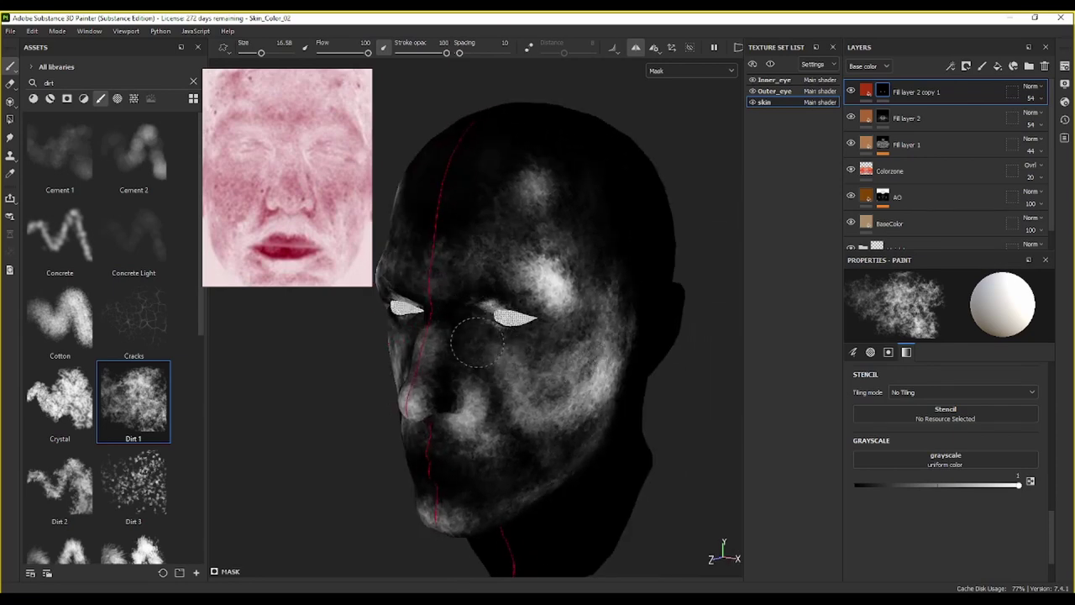
{"action": "left_click_drag", "start_coordinate": [531, 412], "coordinate": [473, 319], "text": "alt"}
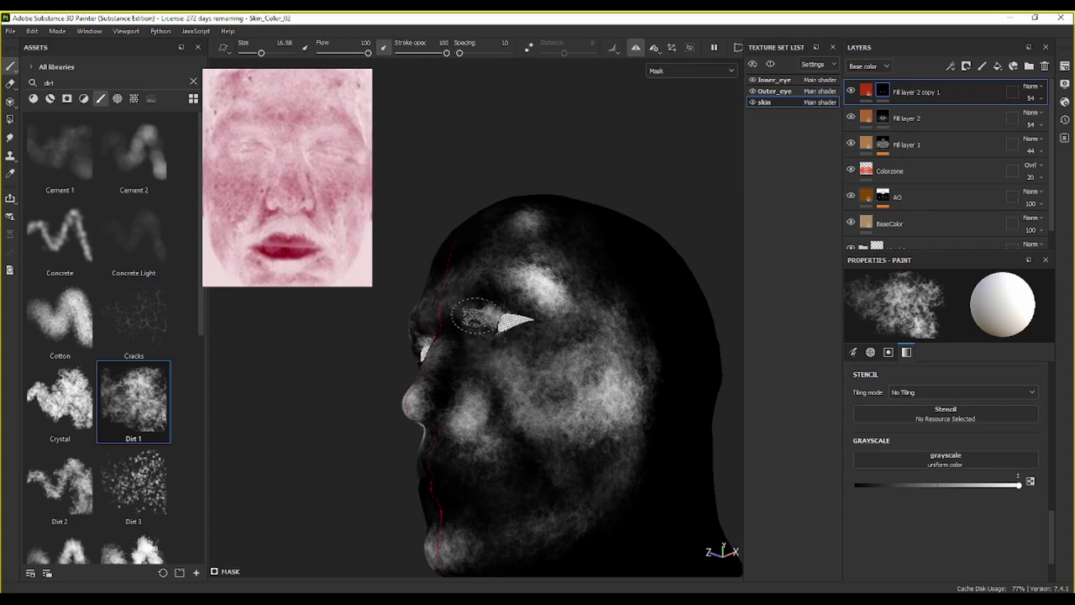
{"action": "mouse_move", "coordinate": [471, 327]}
{"action": "left_mouse_down", "text": "alt"}
{"action": "mouse_move", "coordinate": [538, 363]}
{"action": "mouse_move", "coordinate": [509, 427]}
{"action": "left_mouse_up", "text": "alt"}
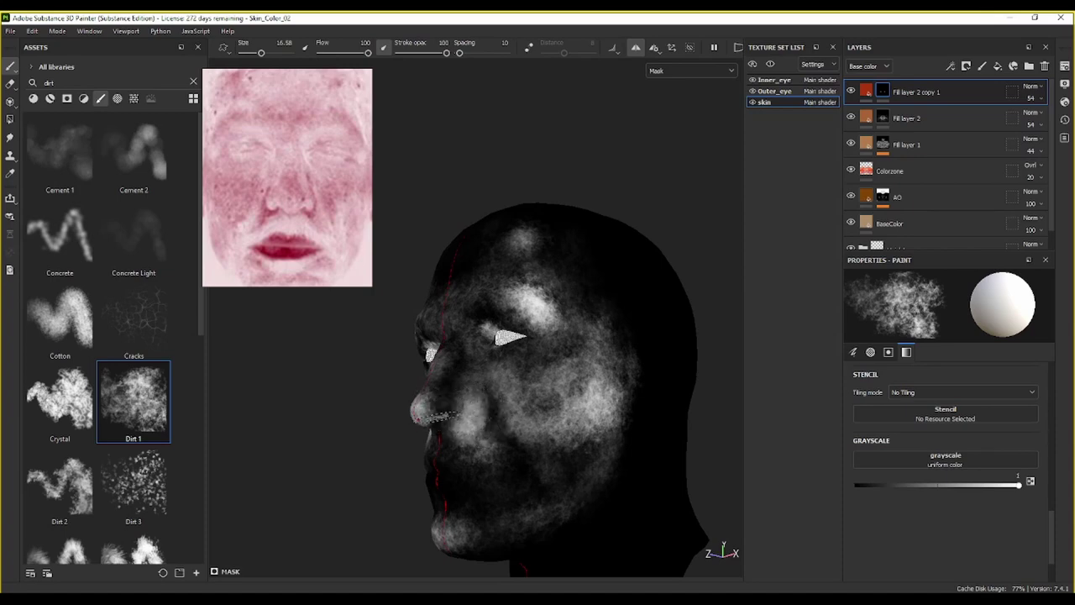
{"action": "mouse_move", "coordinate": [589, 458]}
{"action": "left_mouse_down", "text": "alt"}
{"action": "mouse_move", "coordinate": [522, 413]}
{"action": "mouse_move", "coordinate": [572, 479]}
{"action": "left_mouse_up", "text": "alt"}
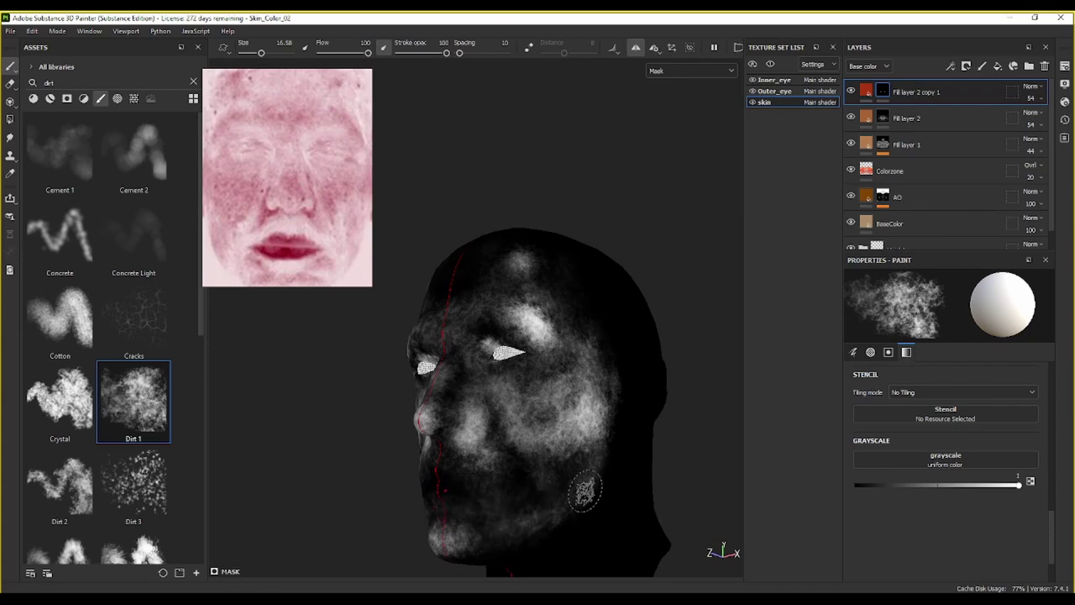
{"action": "mouse_move", "coordinate": [487, 499]}
{"action": "left_mouse_down"}
{"action": "mouse_move", "coordinate": [470, 516]}
{"action": "mouse_move", "coordinate": [496, 508]}
{"action": "mouse_move", "coordinate": [518, 517]}
{"action": "mouse_move", "coordinate": [496, 511]}
{"action": "left_mouse_up"}
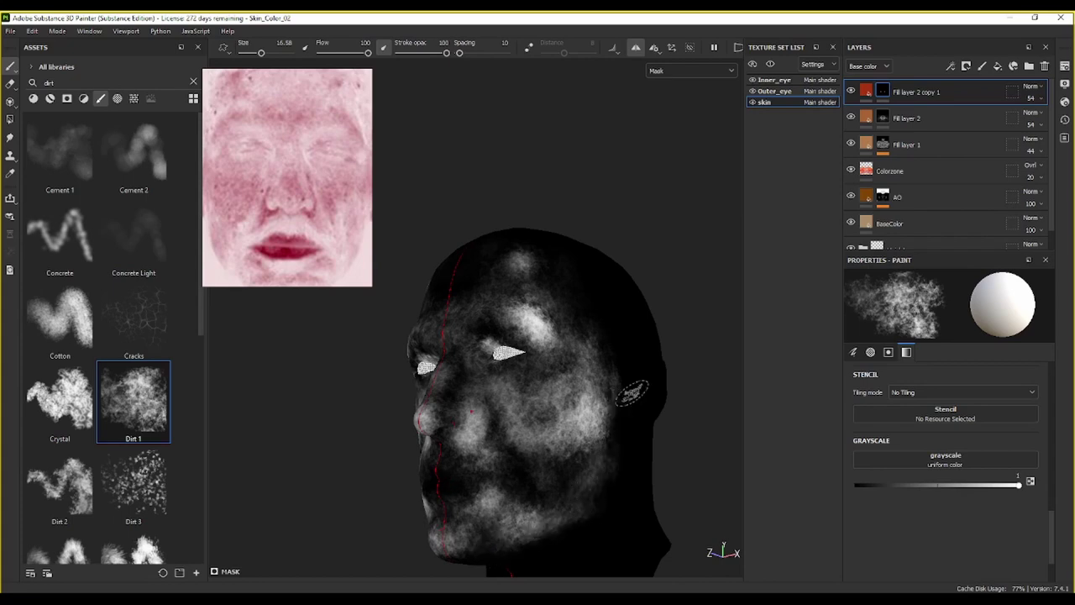
Step: Hide Fill layer 2 copy 1 and compare its mask in side view with the mask of Fill layer 2
{"action": "left_click_drag", "start_coordinate": [628, 385], "coordinate": [620, 399], "text": "alt"}
{"action": "mouse_move", "coordinate": [620, 398]}
{"action": "middle_mouse_down", "text": "alt"}
{"action": "mouse_move", "coordinate": [631, 317]}
{"action": "mouse_move", "coordinate": [562, 245]}
{"action": "middle_mouse_up", "text": "alt"}
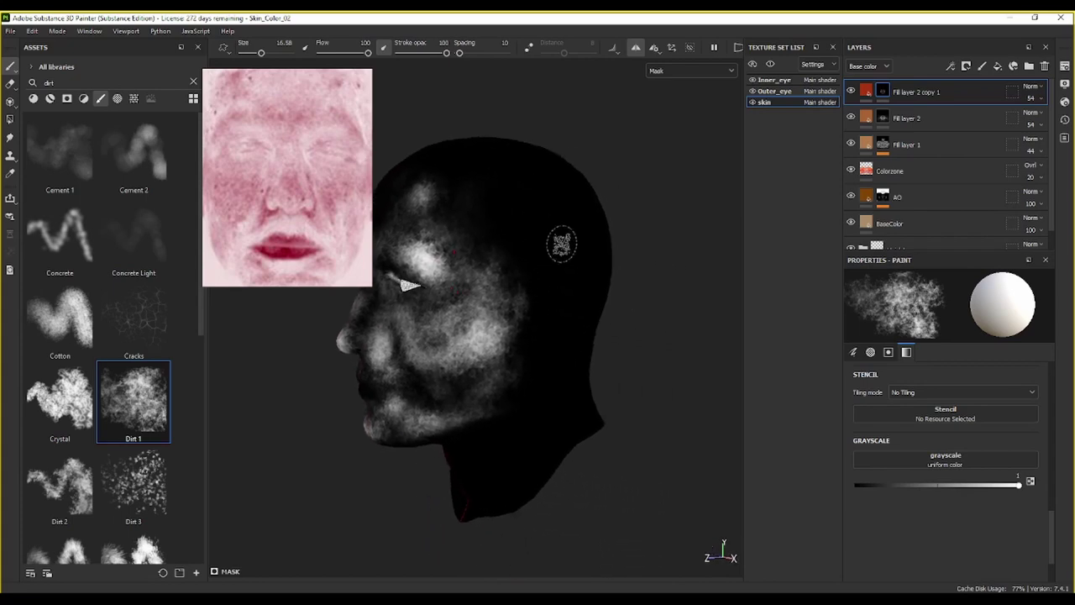
{"action": "left_click", "coordinate": [851, 91]}
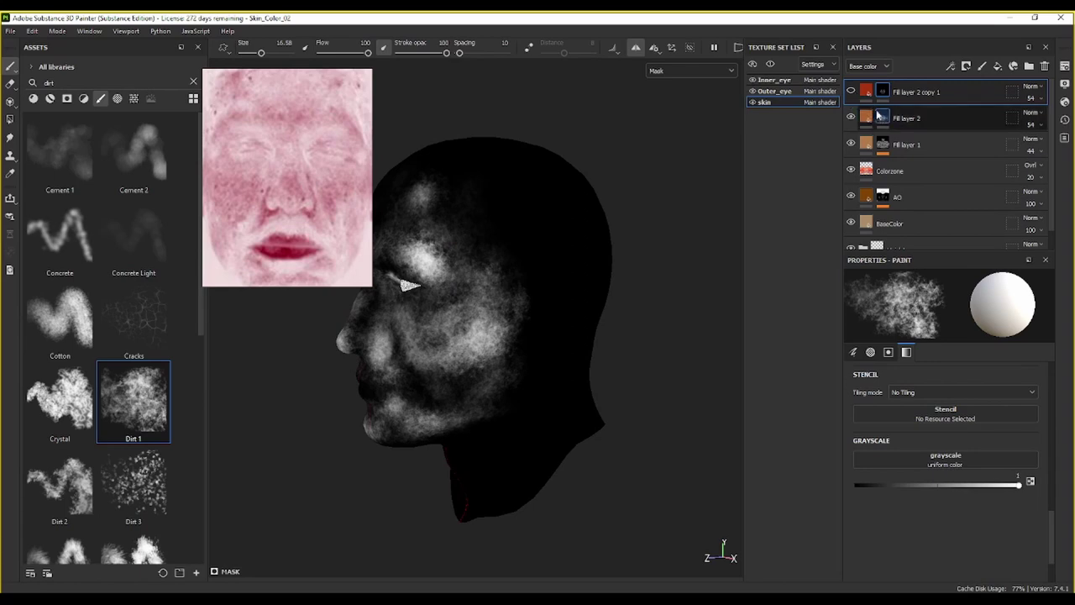
{"action": "left_click", "coordinate": [881, 117]}
{"action": "left_click", "coordinate": [883, 118], "text": "alt"}
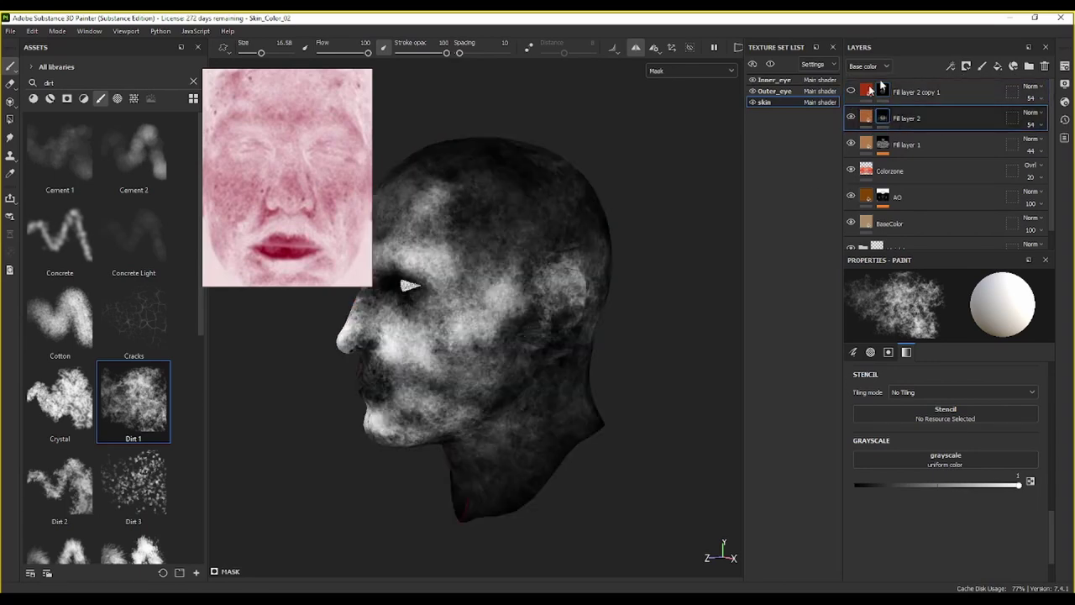
{"action": "left_click", "coordinate": [882, 90]}
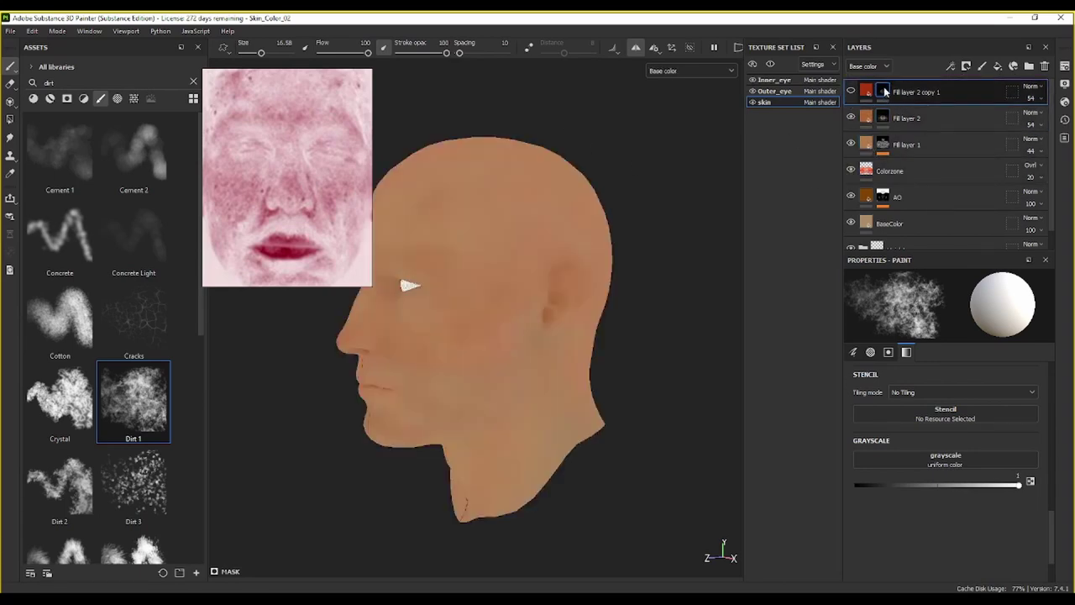
{"action": "left_click", "coordinate": [883, 89], "text": "alt"}
Step: Turn the visibility of Fill layer 2 copy 1 back on with its mask displayed alone for painting
{"action": "left_click", "coordinate": [541, 260]}
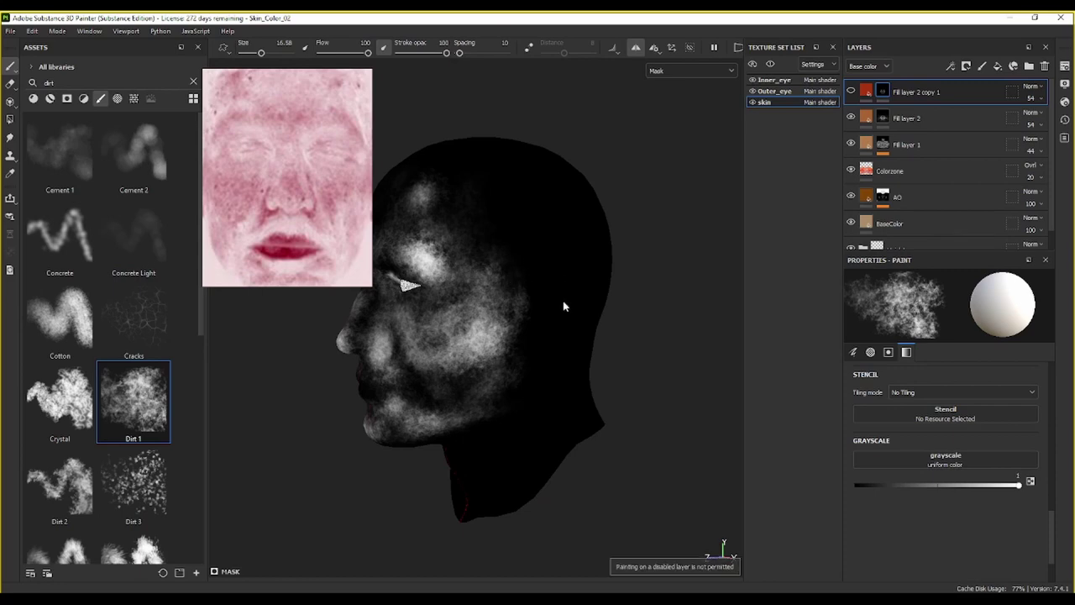
{"action": "scroll", "coordinate": [519, 269], "scroll_direction": "up", "scroll_amount": 2}
{"action": "scroll", "coordinate": [514, 272], "scroll_direction": "down", "scroll_amount": 3}
{"action": "middle_click_drag", "start_coordinate": [505, 275], "coordinate": [551, 287], "text": "alt"}
{"action": "left_click", "coordinate": [560, 344]}
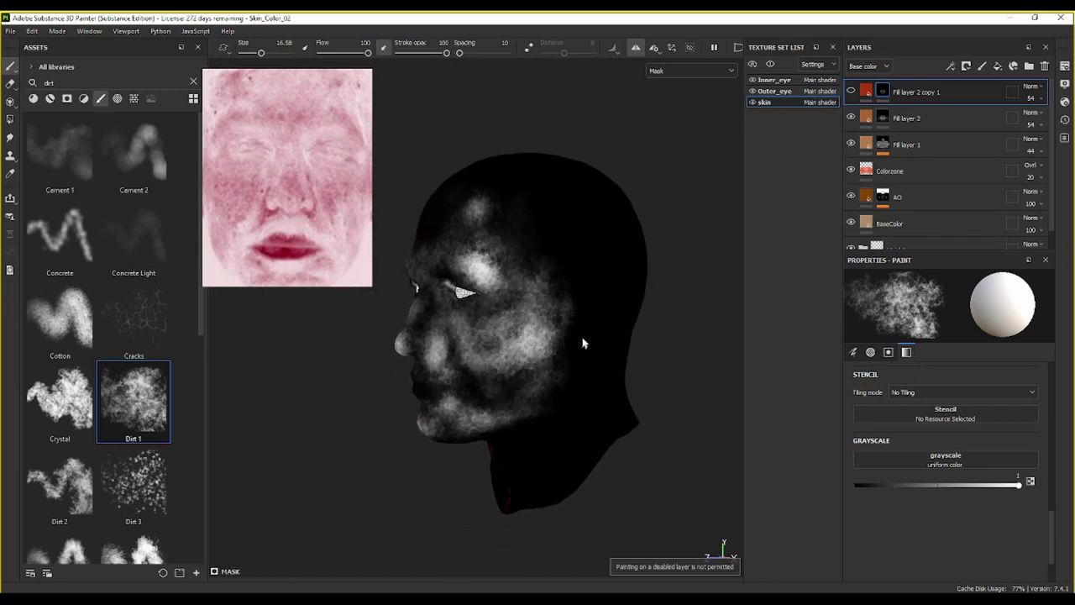
{"action": "left_click", "coordinate": [865, 90]}
{"action": "left_click", "coordinate": [881, 91], "text": "alt"}
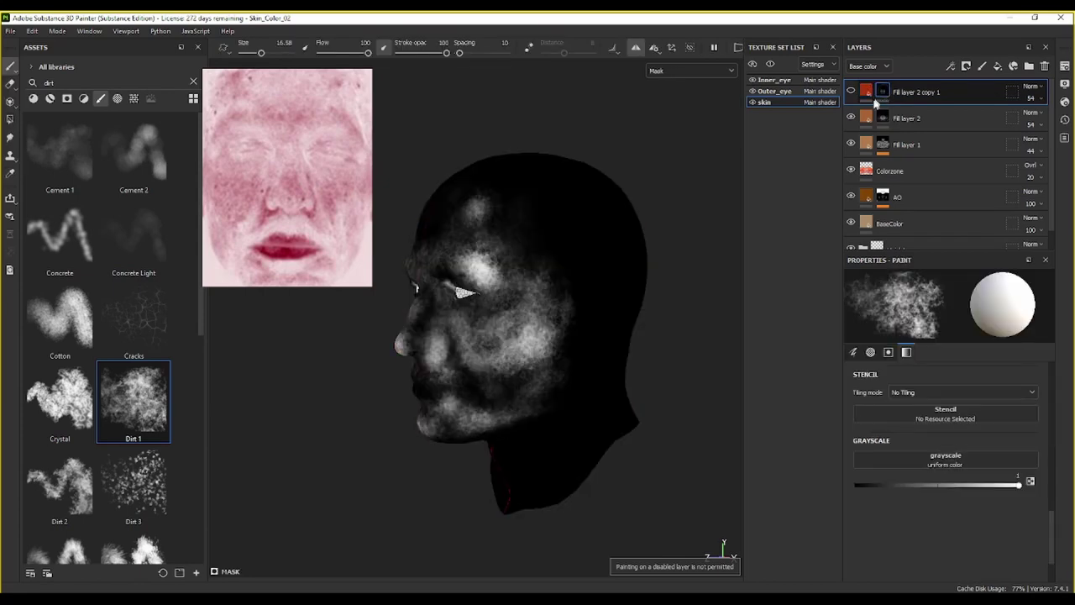
{"action": "left_click", "coordinate": [608, 274]}
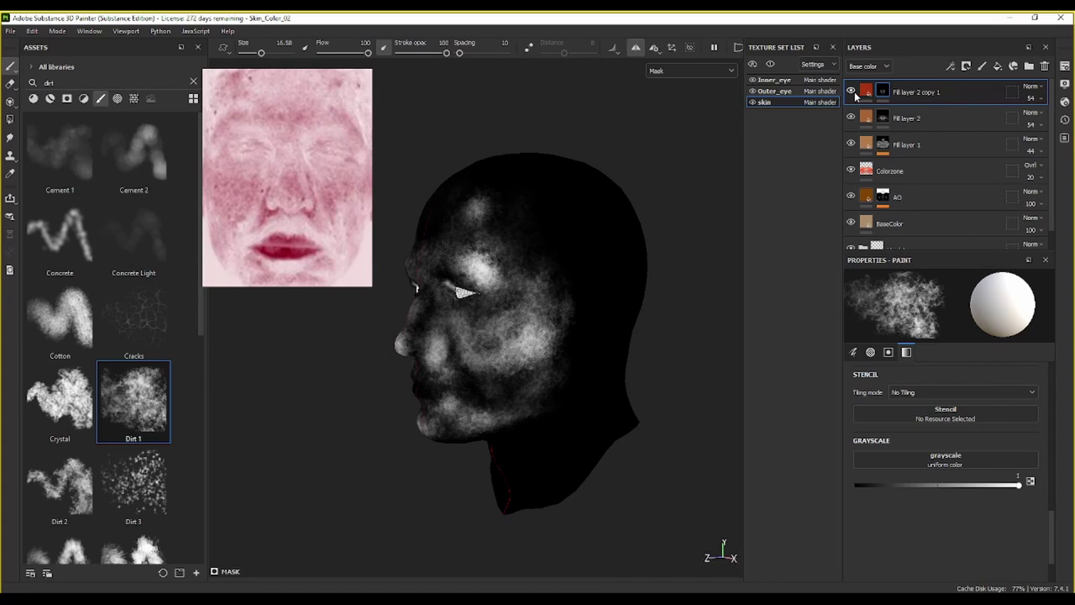
Step: Set the brush size to 44.53 and the flow to 23, and paint faint white mottling over the side of the scalp
{"action": "key", "text": "bracketright"}
{"action": "key", "text": "bracketright"}
{"action": "key", "text": "bracketright"}
{"action": "key", "text": "bracketright"}
{"action": "key", "text": "bracketright"}
{"action": "key", "text": "bracketright"}
{"action": "key", "text": "bracketright"}
{"action": "key", "text": "bracketright"}
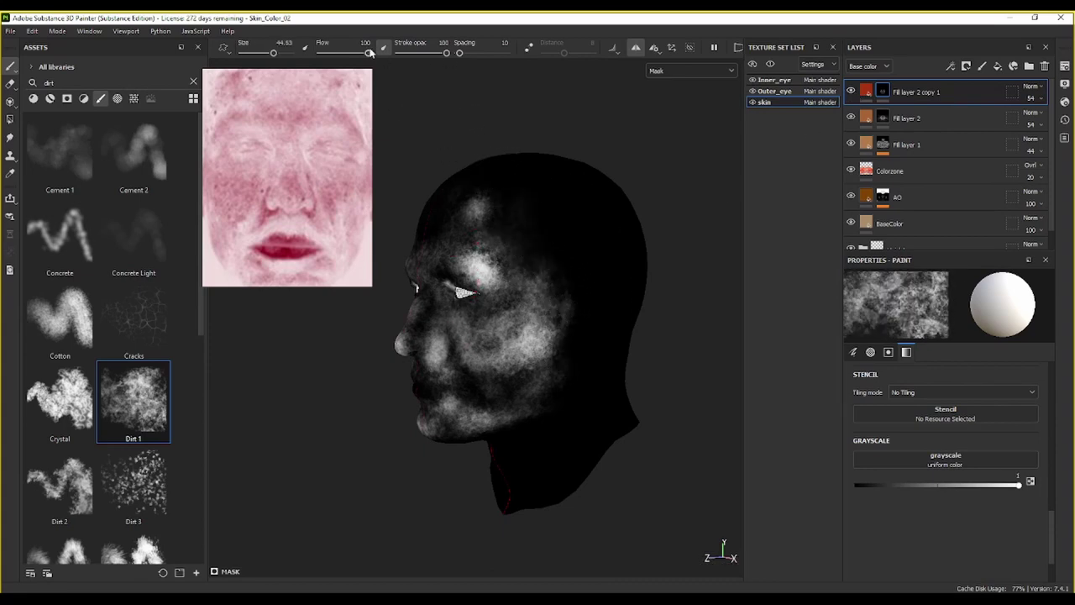
{"action": "left_click_drag", "start_coordinate": [363, 53], "coordinate": [332, 53]}
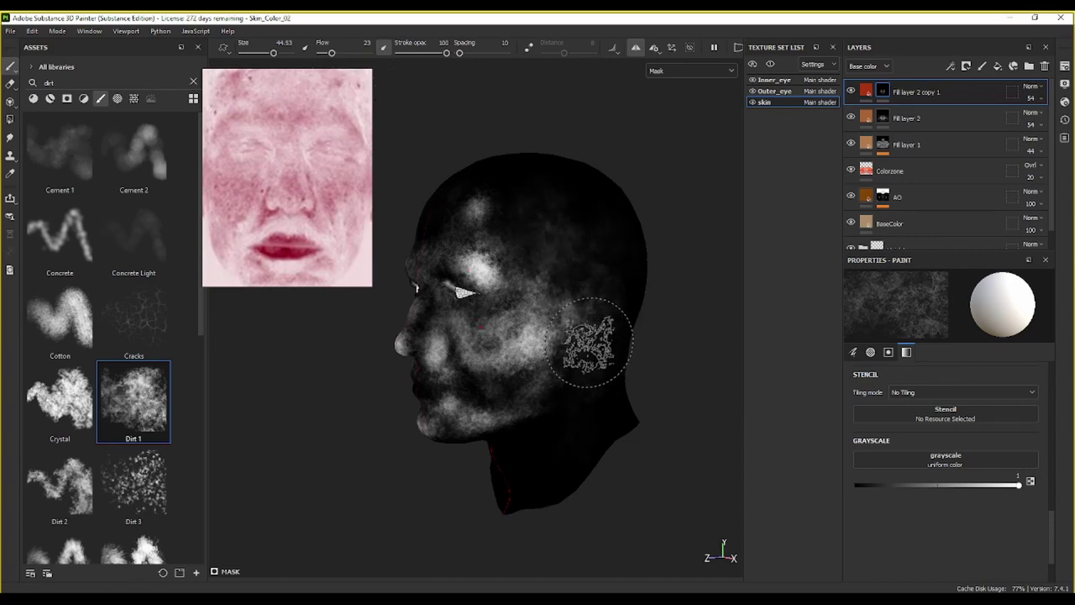
Step: Paint soft white mottling on the mask over the temple, the ear and the outer cheek
{"action": "mouse_move", "coordinate": [588, 361]}
{"action": "left_mouse_down", "text": "alt"}
{"action": "mouse_move", "coordinate": [638, 352]}
{"action": "mouse_move", "coordinate": [622, 287]}
{"action": "left_mouse_up", "text": "alt"}
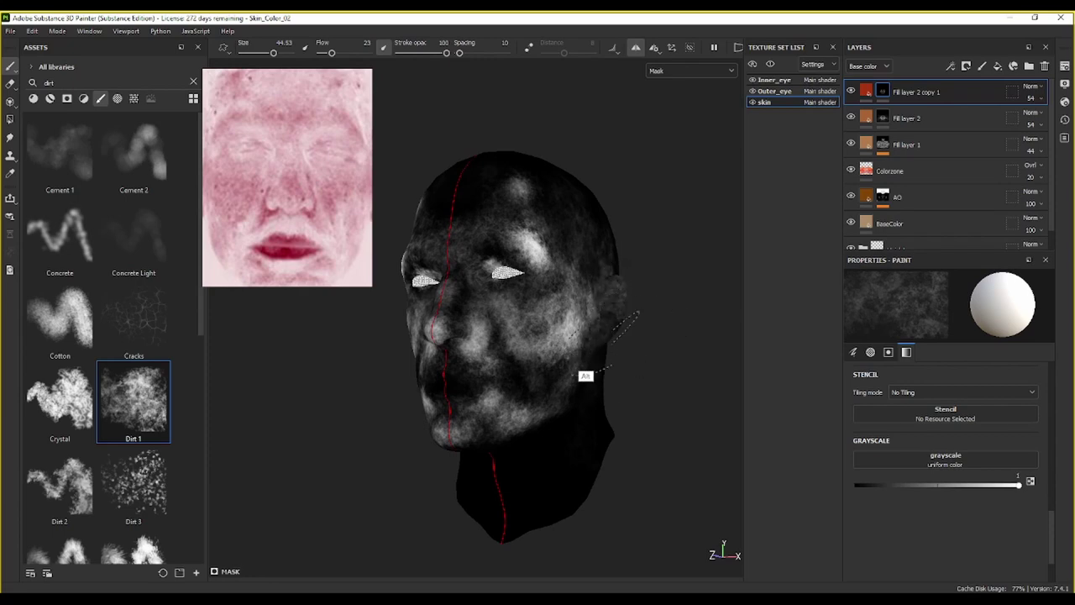
{"action": "left_click_drag", "start_coordinate": [613, 294], "coordinate": [564, 331], "text": "alt"}
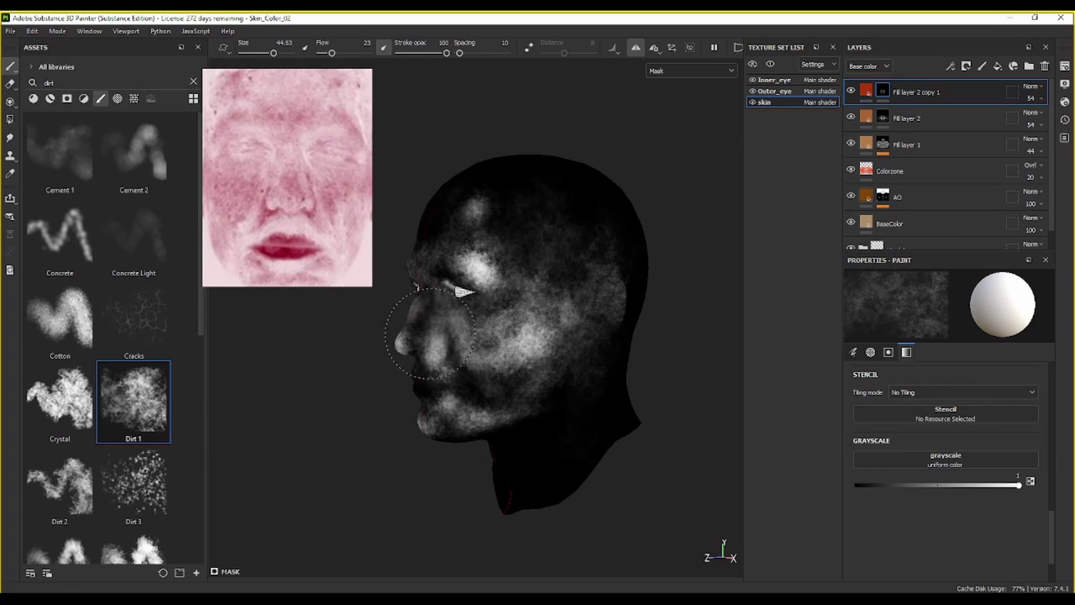
{"action": "mouse_move", "coordinate": [517, 282]}
{"action": "left_mouse_down", "text": "alt"}
{"action": "mouse_move", "coordinate": [617, 312]}
{"action": "mouse_move", "coordinate": [529, 273]}
{"action": "left_mouse_up", "text": "alt"}
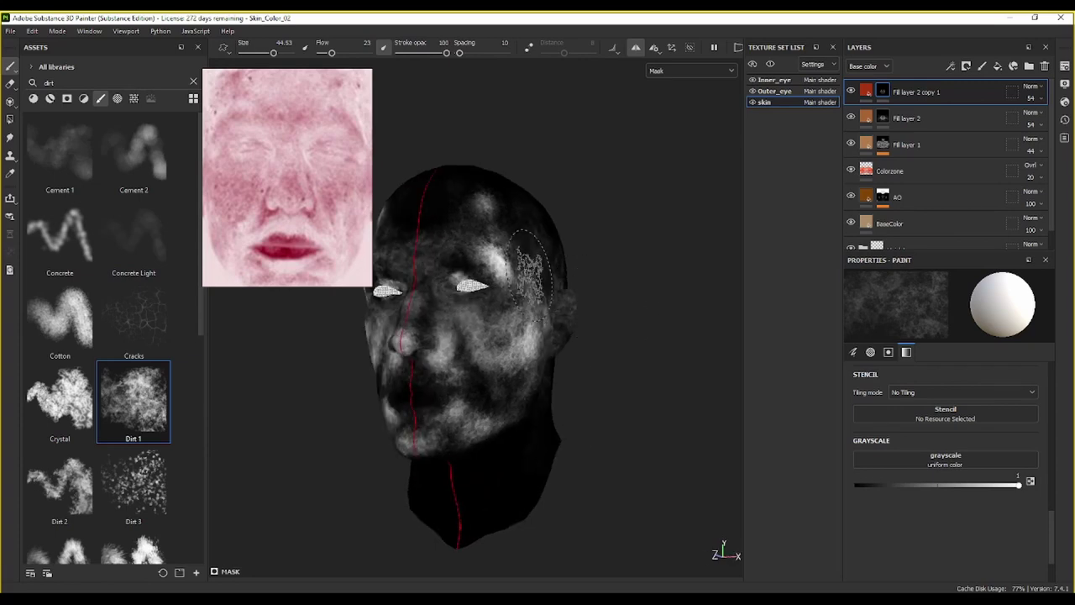
Step: Soften the bright patch above the outer eye with black, return the brush to white, and undo the last stroke
{"action": "key", "text": "x"}
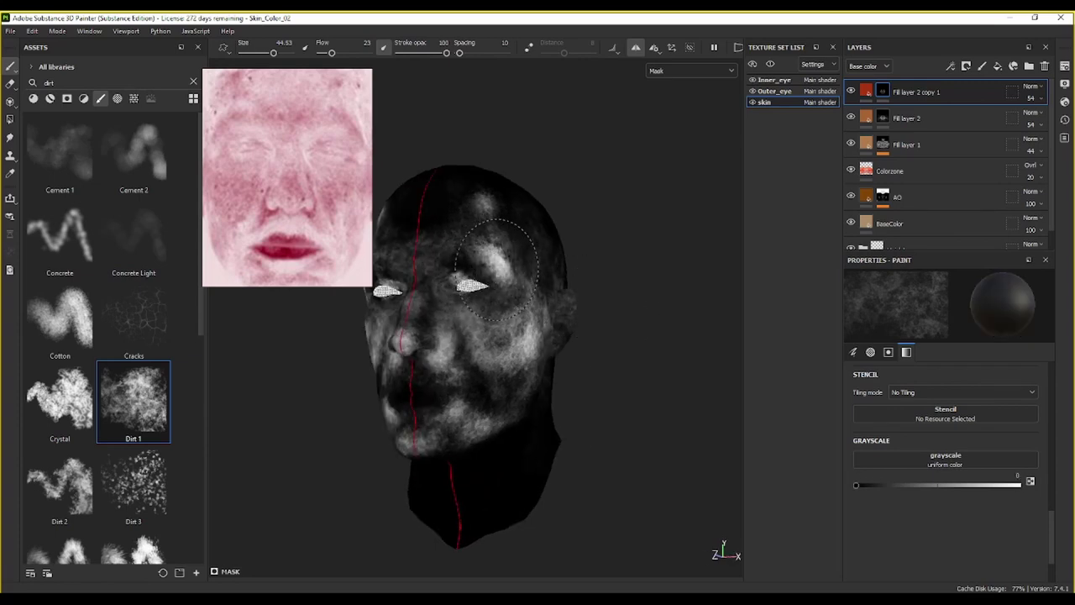
{"action": "mouse_move", "coordinate": [577, 264]}
{"action": "left_mouse_down", "text": "alt"}
{"action": "mouse_move", "coordinate": [588, 300]}
{"action": "mouse_move", "coordinate": [629, 319]}
{"action": "left_mouse_up", "text": "alt"}
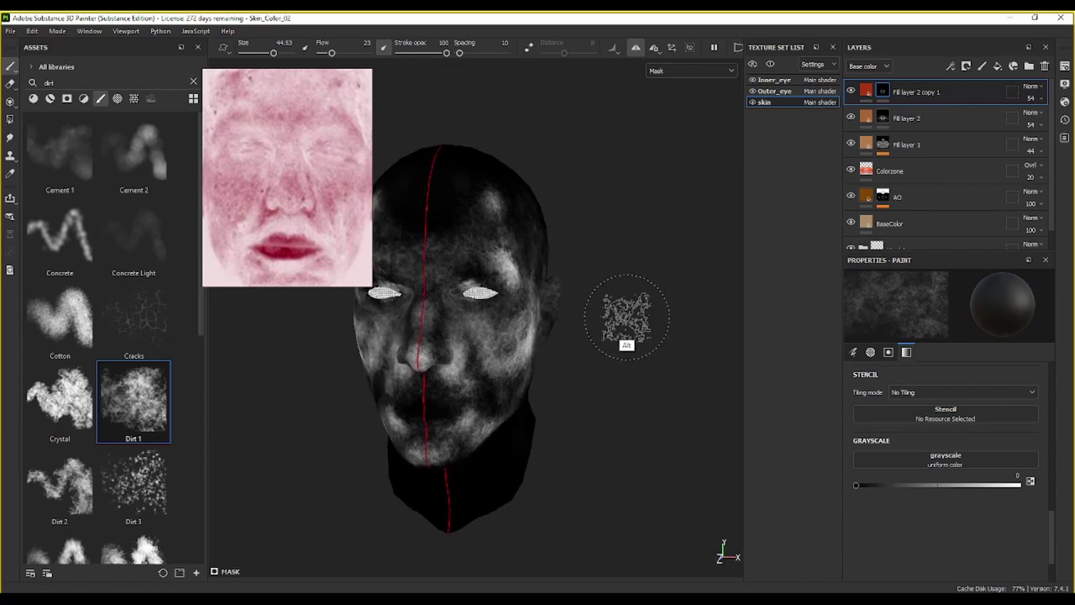
{"action": "key", "text": "x"}
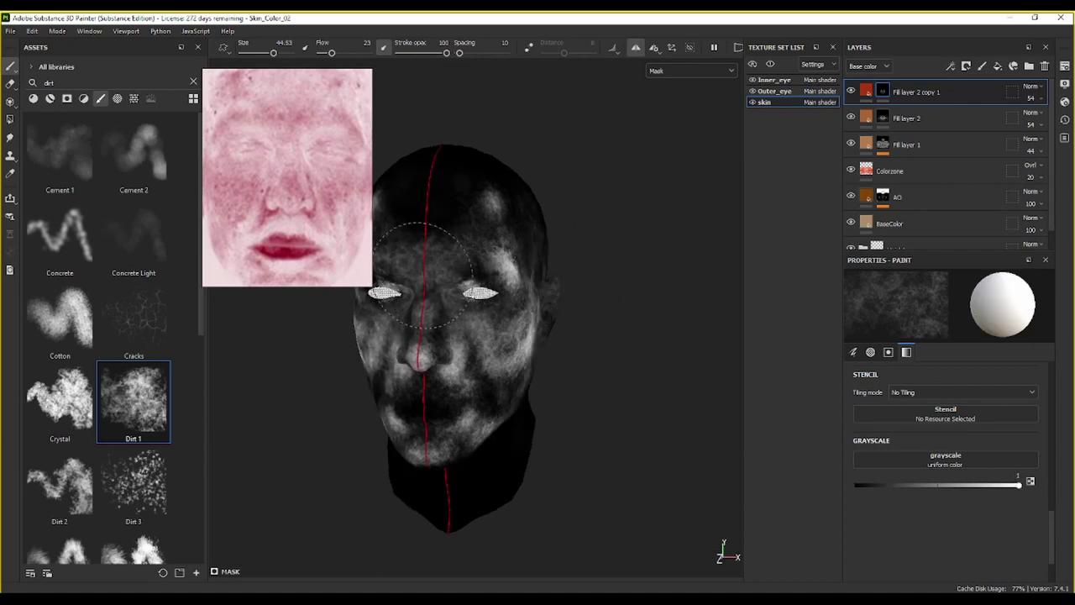
{"action": "key", "text": "ctrl+z"}
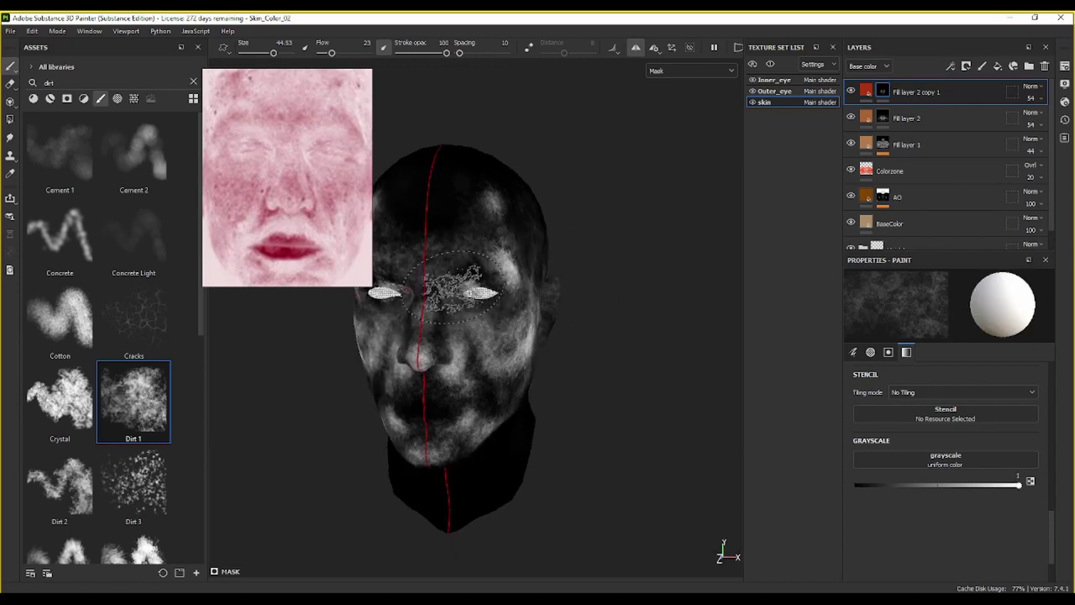
Step: Reduce the brush size to 20 and paint white mottling around the eyes, nose bridge and ear
{"action": "key", "text": "bracketleft"}
{"action": "key", "text": "bracketleft"}
{"action": "key", "text": "bracketleft"}
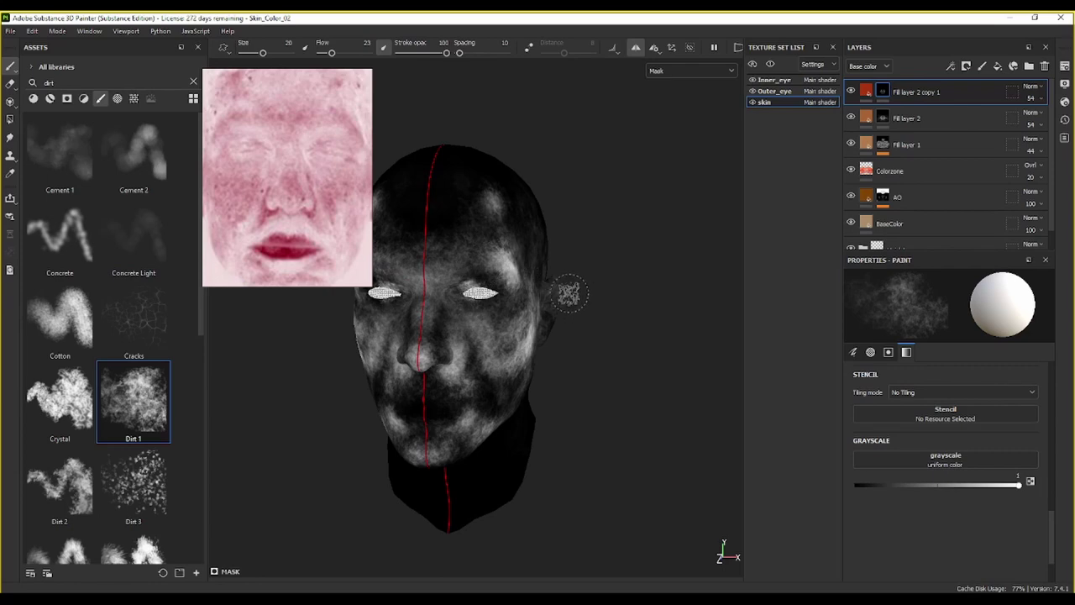
{"action": "left_click_drag", "start_coordinate": [529, 313], "coordinate": [601, 324], "text": "alt"}
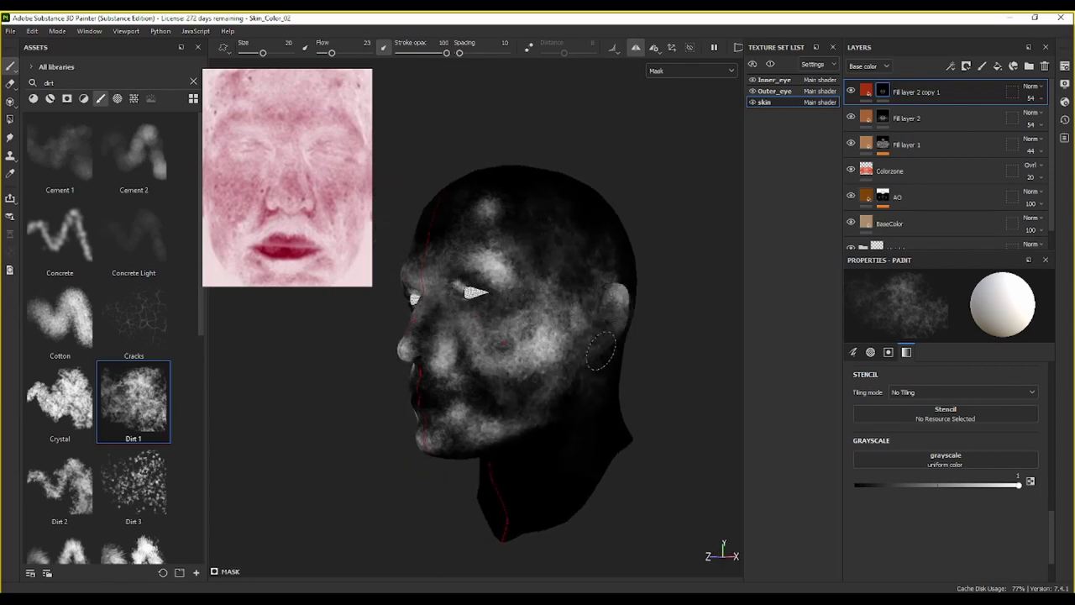
{"action": "mouse_move", "coordinate": [653, 326]}
{"action": "left_mouse_down", "text": "alt"}
{"action": "mouse_move", "coordinate": [647, 290]}
{"action": "mouse_move", "coordinate": [657, 294]}
{"action": "left_mouse_up", "text": "alt"}
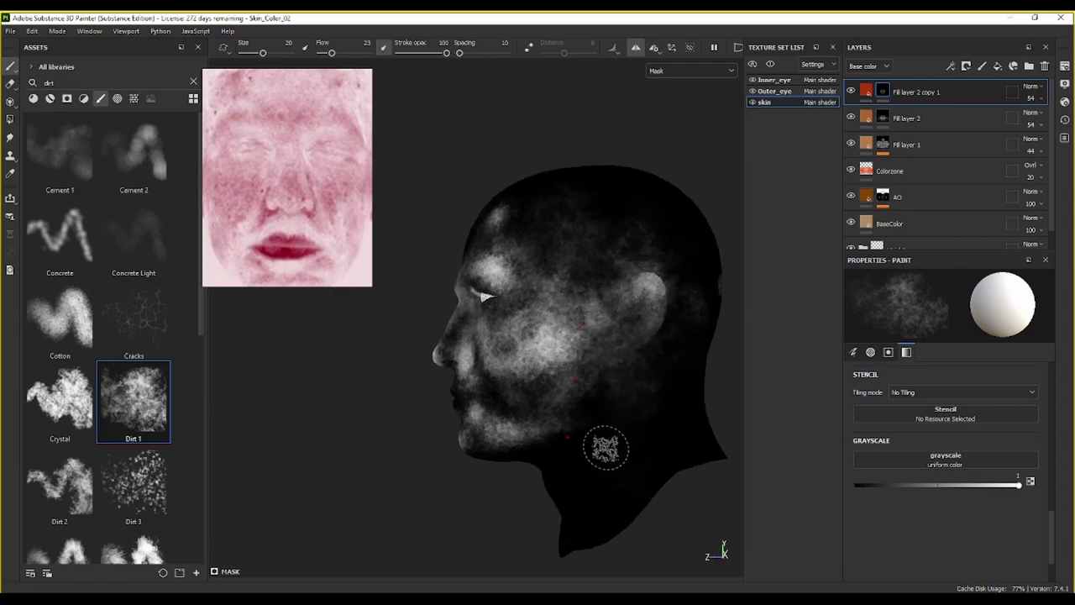
Step: Enlarge the brush to size 41.9 and paint soft white mottling over the side of the neck and under the jaw
{"action": "key", "text": "bracketright"}
{"action": "key", "text": "bracketright"}
{"action": "key", "text": "bracketright"}
{"action": "key", "text": "bracketright"}
{"action": "key", "text": "bracketright"}
{"action": "key", "text": "bracketright"}
{"action": "key", "text": "bracketright"}
{"action": "key", "text": "bracketright"}
{"action": "key", "text": "bracketright"}
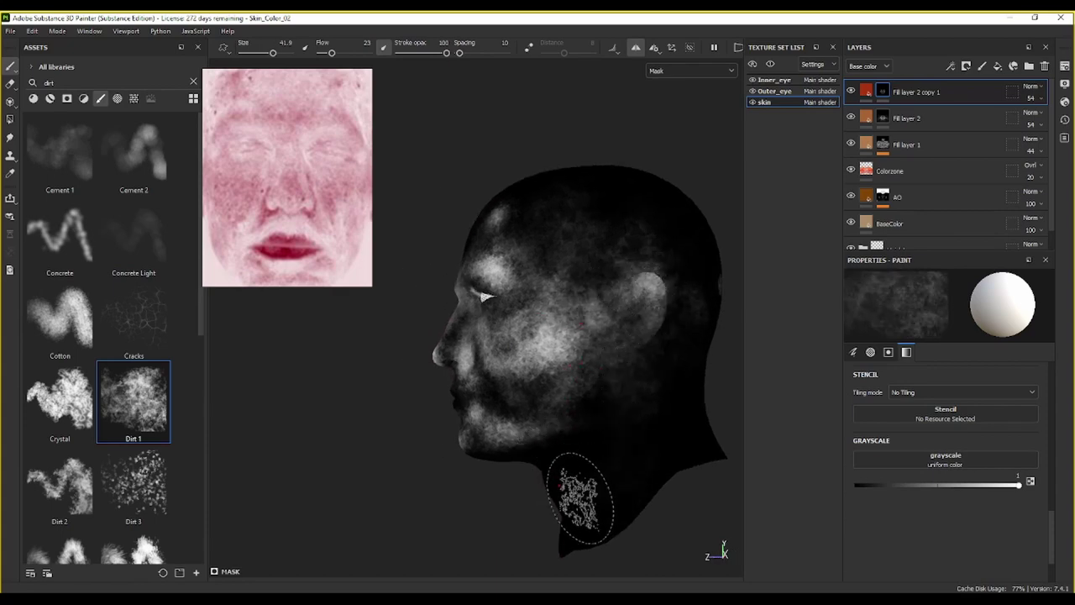
{"action": "left_click_drag", "start_coordinate": [579, 500], "coordinate": [591, 415], "text": "alt"}
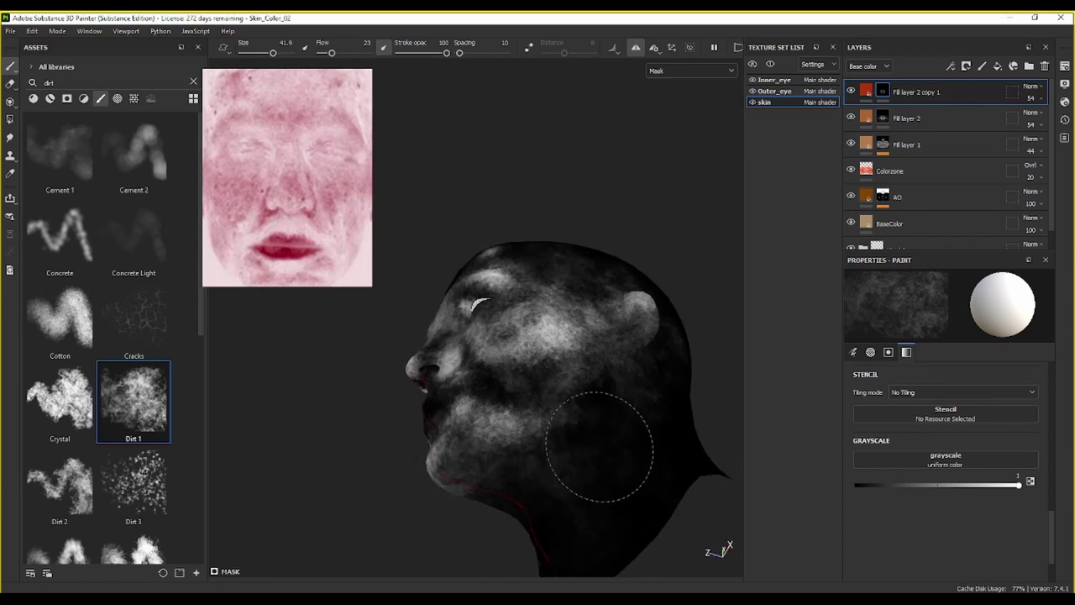
{"action": "mouse_move", "coordinate": [631, 391]}
{"action": "left_mouse_down", "text": "alt"}
{"action": "mouse_move", "coordinate": [598, 454]}
{"action": "mouse_move", "coordinate": [581, 547]}
{"action": "mouse_move", "coordinate": [594, 489]}
{"action": "mouse_move", "coordinate": [589, 544]}
{"action": "mouse_move", "coordinate": [630, 468]}
{"action": "left_mouse_up", "text": "alt"}
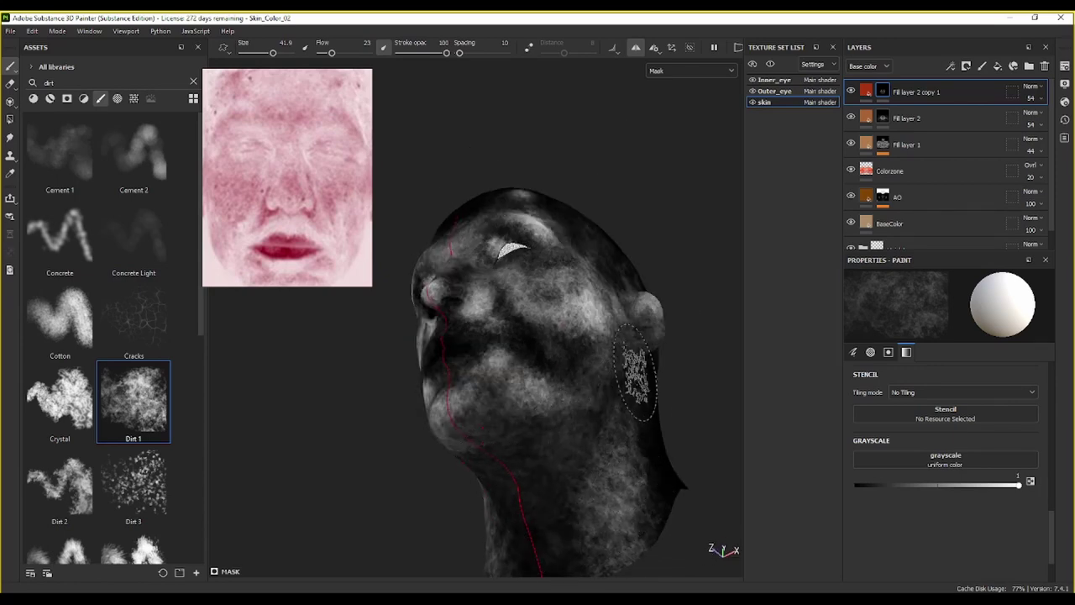
Step: Paint faint white mottling on the mask over the side of the head, behind the ear and along the neck
{"action": "mouse_move", "coordinate": [631, 380]}
{"action": "left_mouse_down", "text": "alt"}
{"action": "mouse_move", "coordinate": [566, 436]}
{"action": "mouse_move", "coordinate": [612, 381]}
{"action": "left_mouse_up", "text": "alt"}
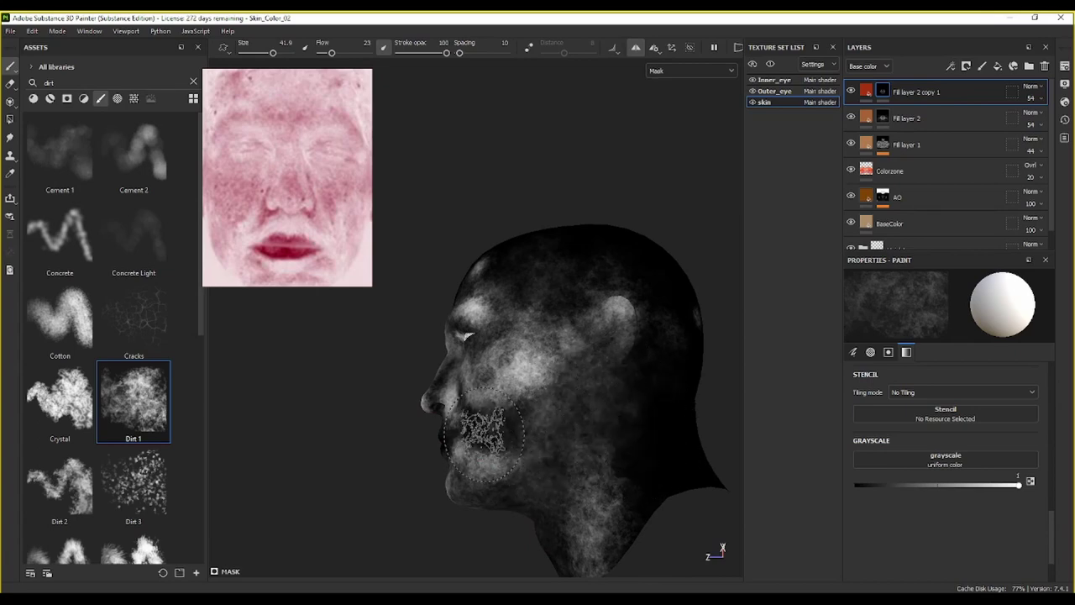
{"action": "mouse_move", "coordinate": [517, 467]}
{"action": "left_mouse_down", "text": "alt"}
{"action": "mouse_move", "coordinate": [504, 497]}
{"action": "mouse_move", "coordinate": [480, 432]}
{"action": "left_mouse_up", "text": "alt"}
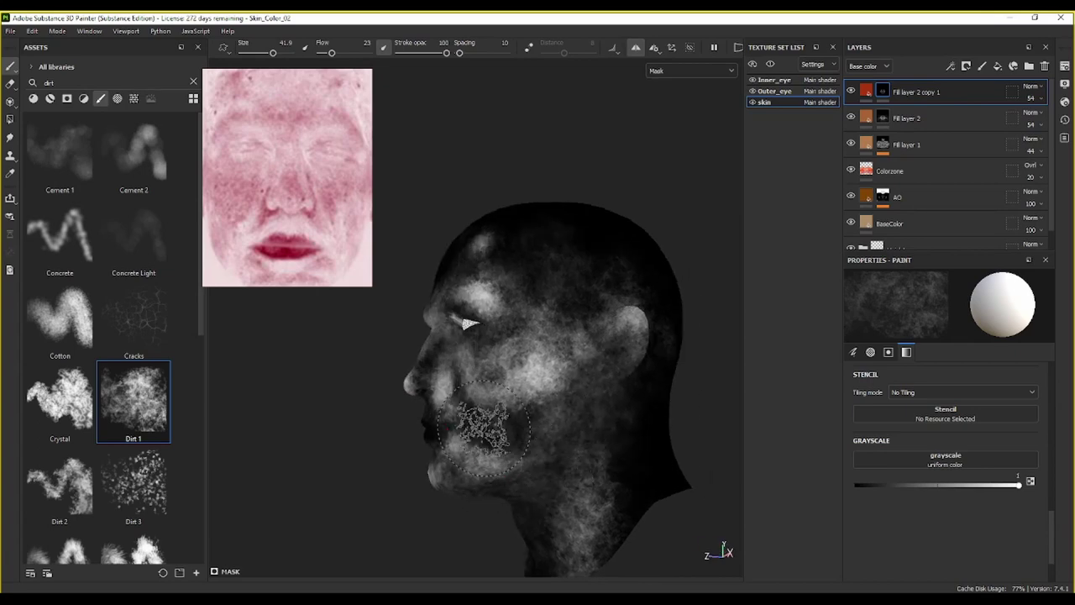
{"action": "mouse_move", "coordinate": [624, 434]}
{"action": "left_mouse_down", "text": "alt"}
{"action": "mouse_move", "coordinate": [648, 418]}
{"action": "mouse_move", "coordinate": [579, 418]}
{"action": "left_mouse_up", "text": "alt"}
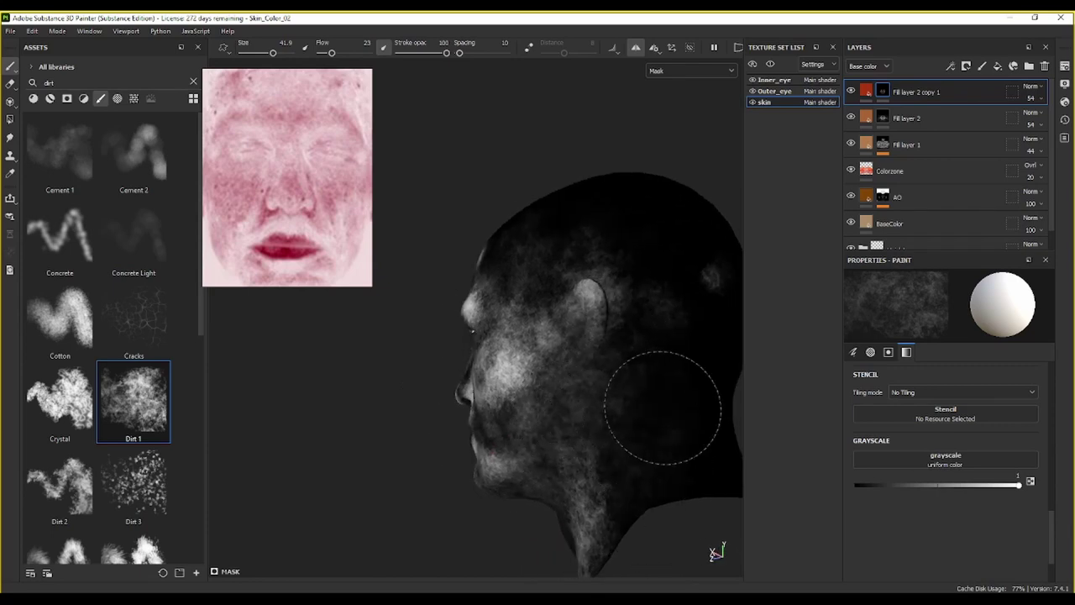
{"action": "scroll", "coordinate": [702, 438], "scroll_direction": "down", "scroll_amount": 3}
{"action": "middle_click_drag", "start_coordinate": [698, 434], "coordinate": [594, 446], "text": "alt"}
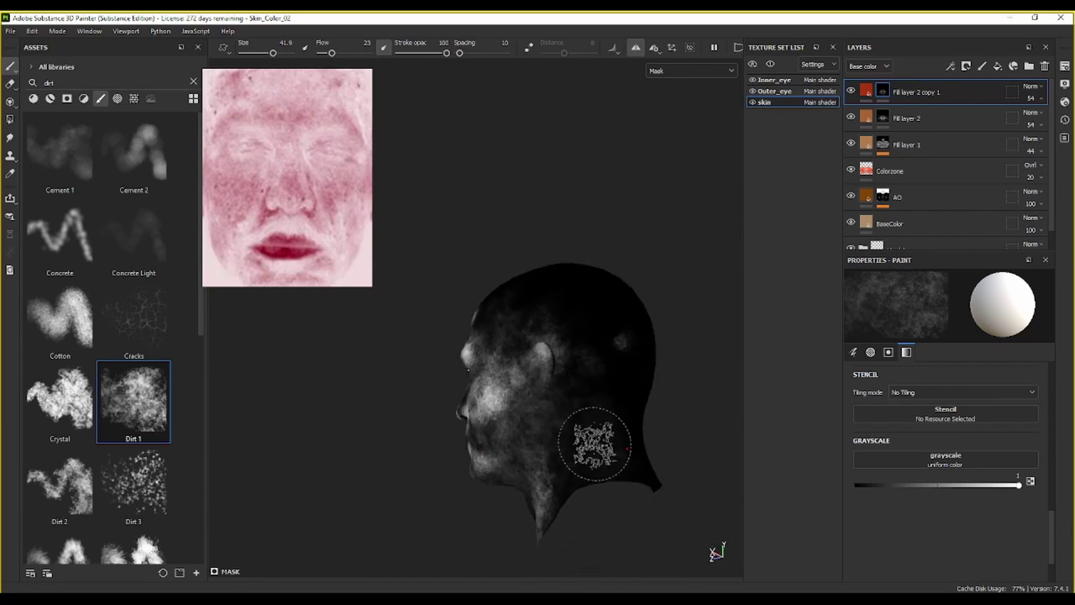
{"action": "mouse_move", "coordinate": [595, 446]}
{"action": "left_mouse_down", "text": "alt"}
{"action": "mouse_move", "coordinate": [774, 450]}
{"action": "mouse_move", "coordinate": [675, 465]}
{"action": "mouse_move", "coordinate": [632, 453]}
{"action": "left_mouse_up", "text": "alt"}
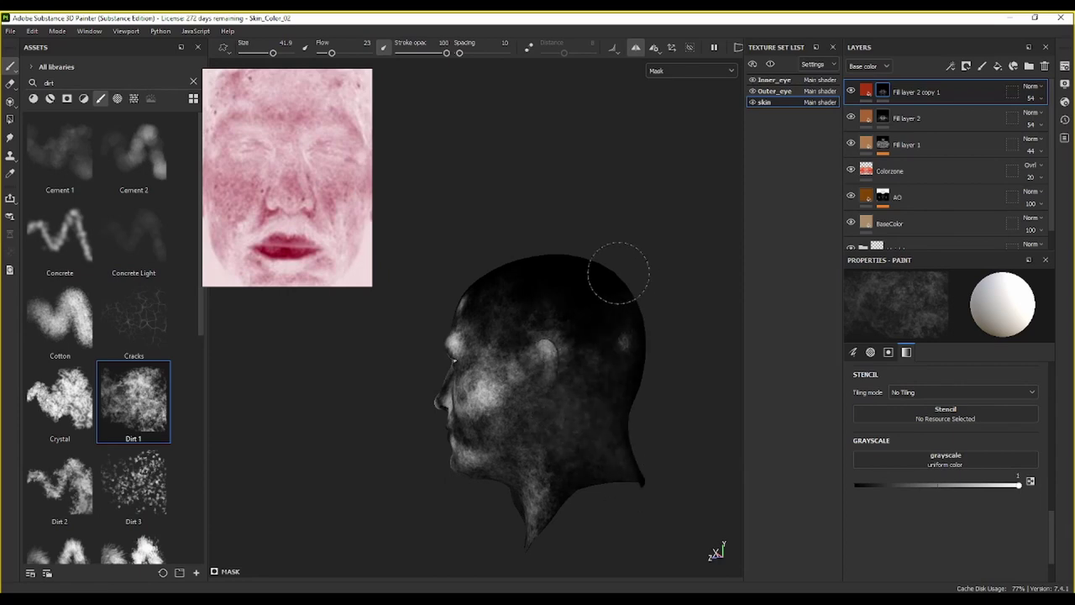
Step: Fade the bright spot on the back of the head with black, and paint white mottling down to the nape
{"action": "left_click_drag", "start_coordinate": [664, 278], "coordinate": [547, 326], "text": "alt"}
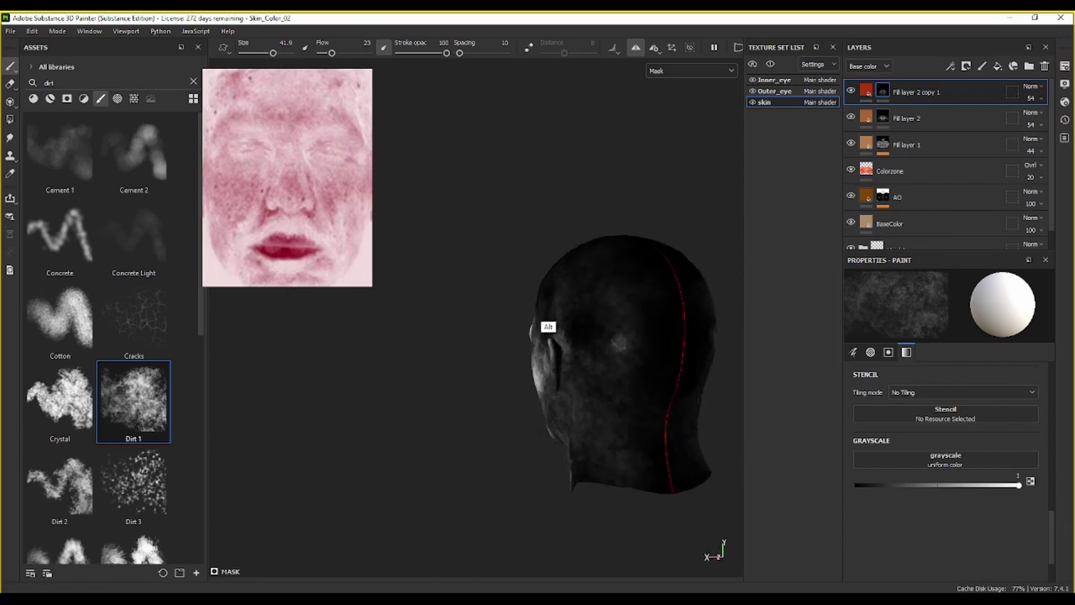
{"action": "key", "text": "x"}
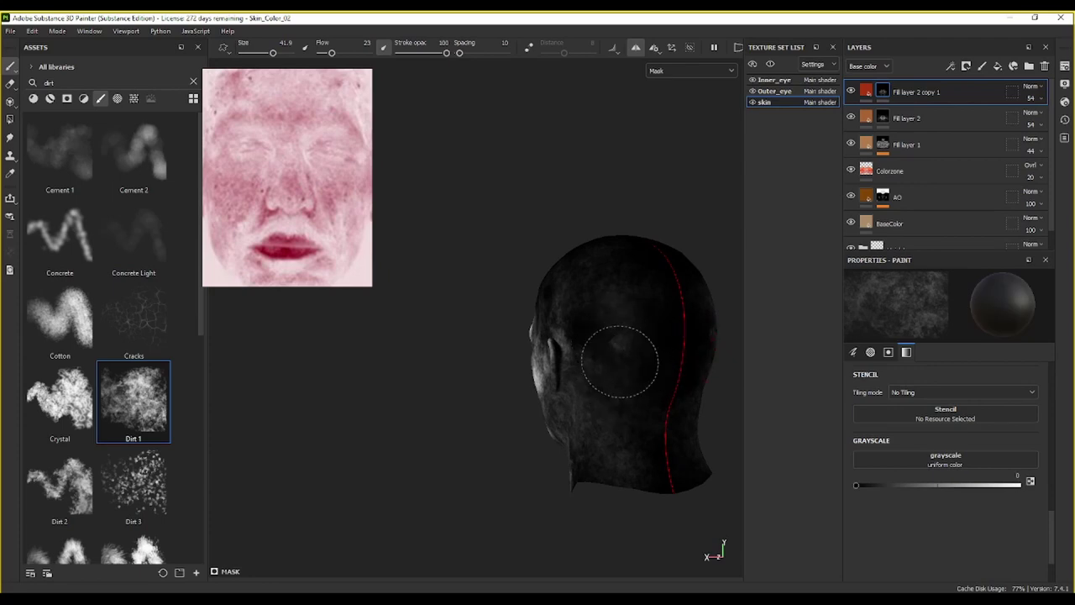
{"action": "key", "text": "x"}
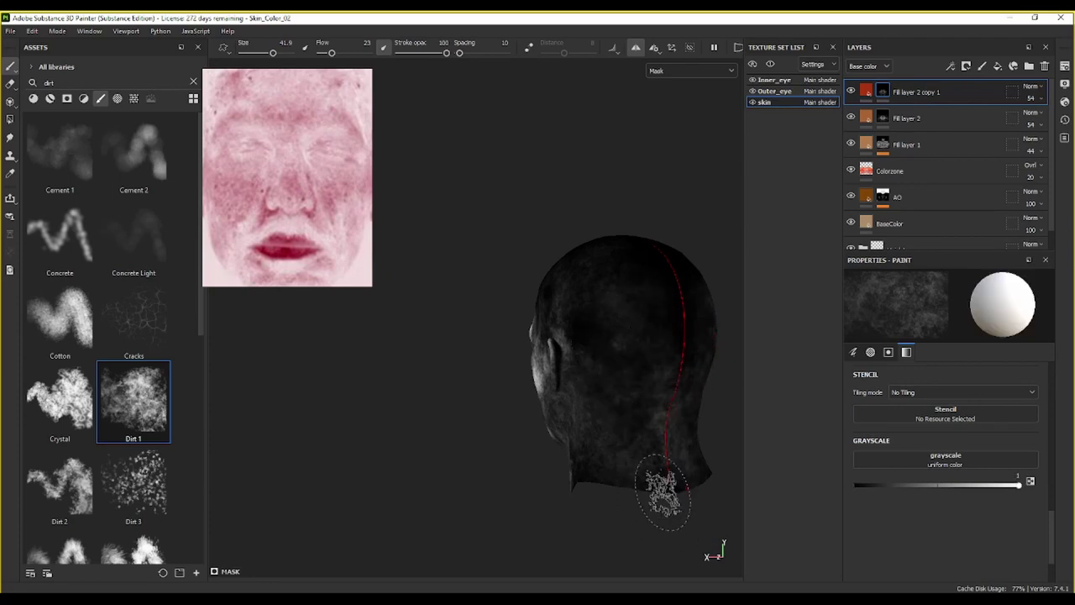
Step: Paint faint white mottling on the mask over the side and top of the scalp
{"action": "left_click_drag", "start_coordinate": [678, 283], "coordinate": [710, 233], "text": "alt"}
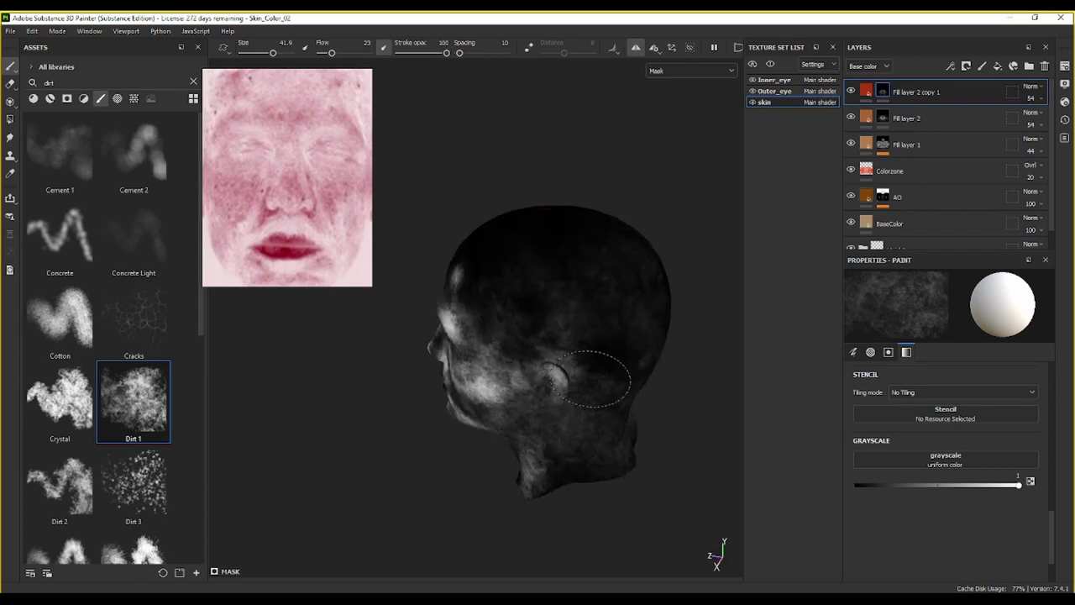
{"action": "left_click_drag", "start_coordinate": [544, 170], "coordinate": [647, 172], "text": "alt"}
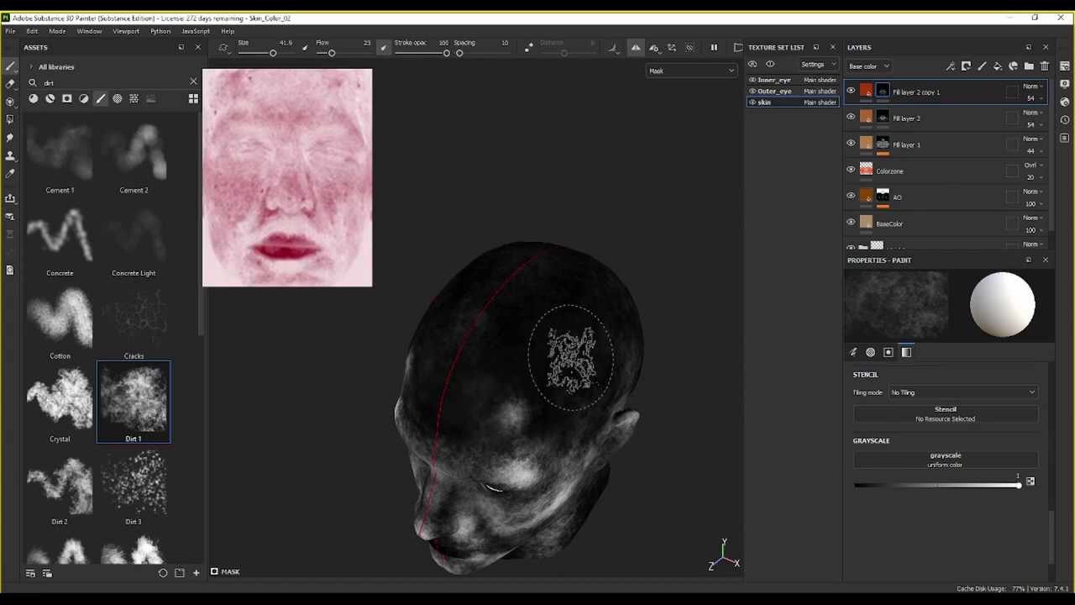
{"action": "left_click_drag", "start_coordinate": [564, 412], "coordinate": [564, 386], "text": "alt"}
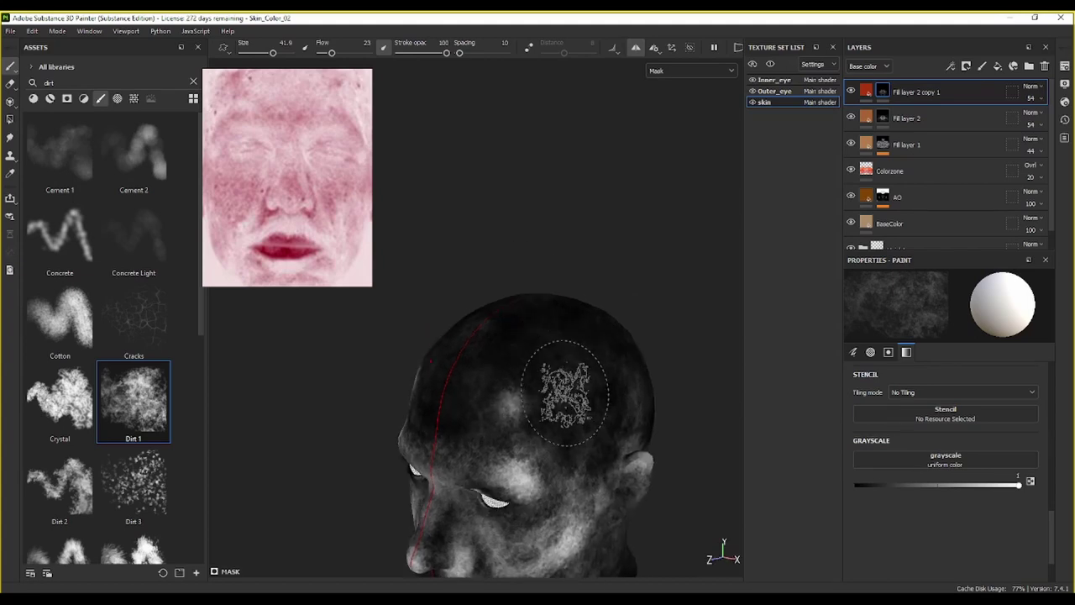
Step: Soften the bright patch on the upper forehead with black and return the brush to white
{"action": "key", "text": "x"}
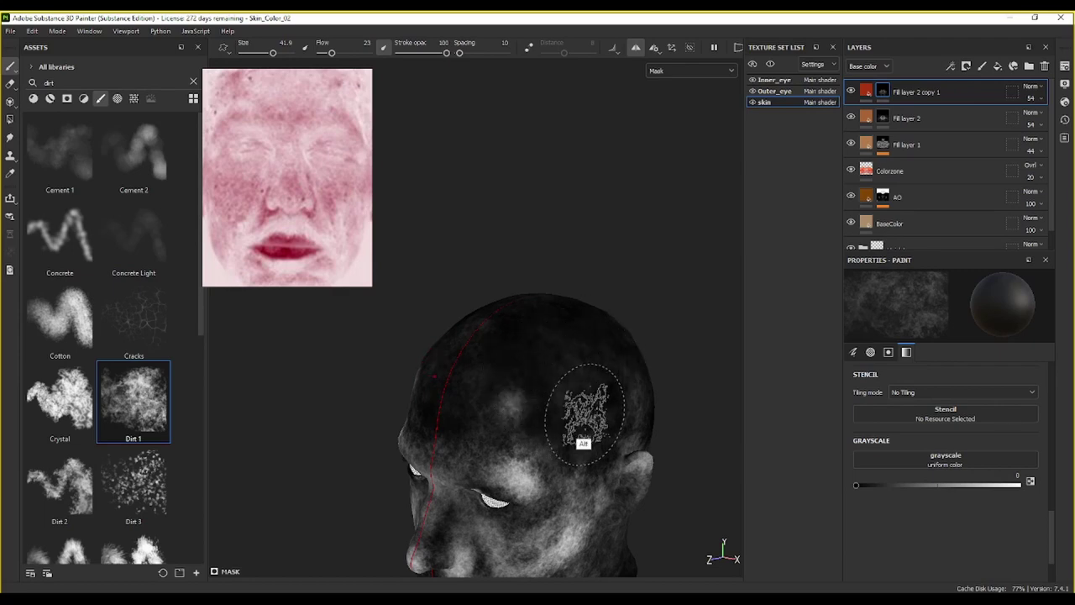
{"action": "left_click_drag", "start_coordinate": [584, 412], "coordinate": [565, 359], "text": "alt"}
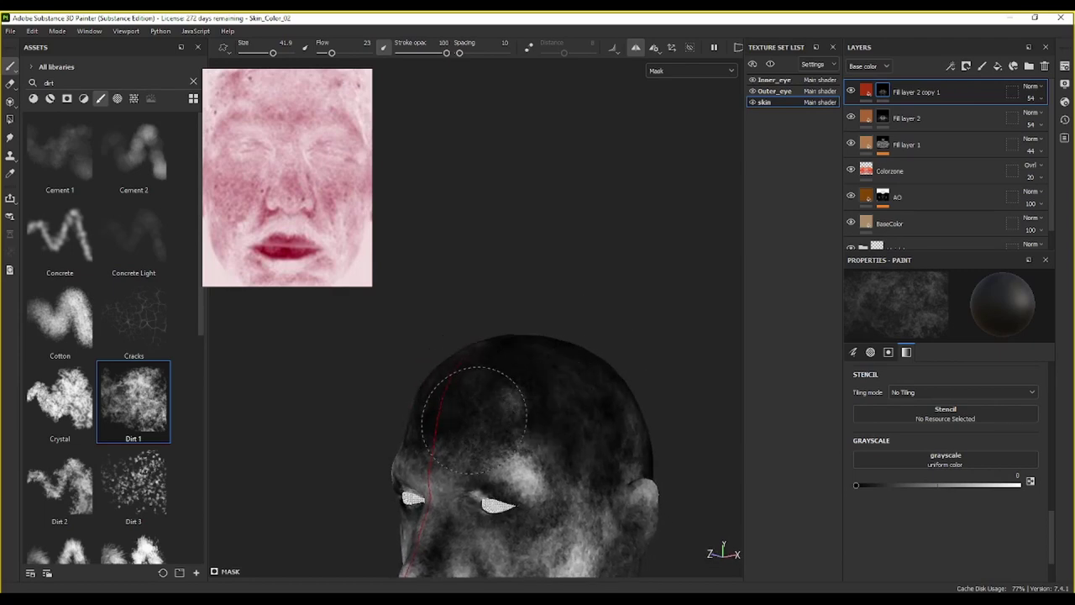
{"action": "key", "text": "x"}
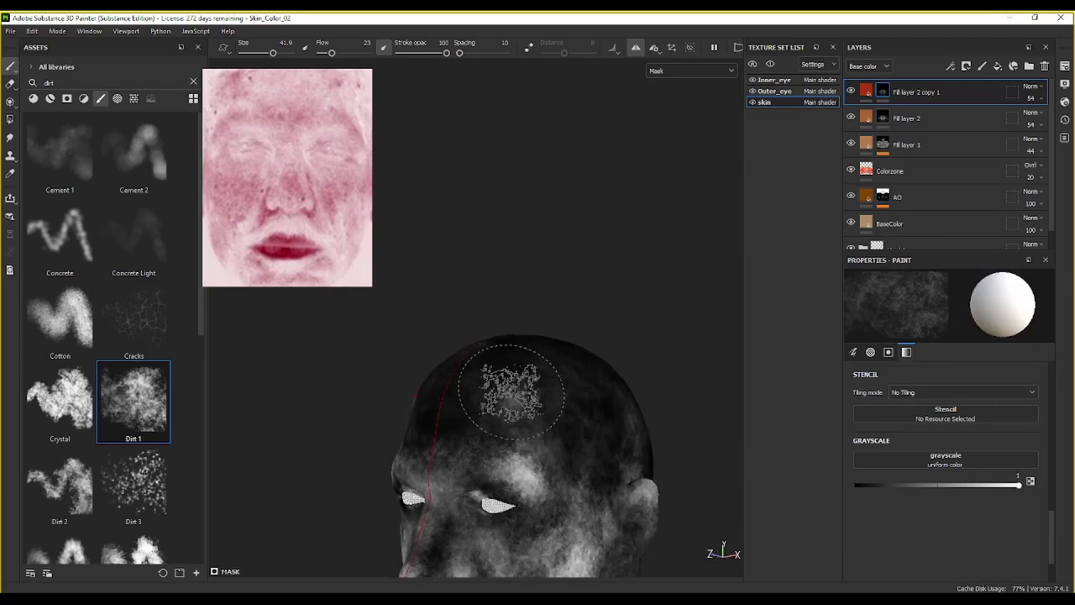
Step: Paint subtle white mottling over the forehead and front of the scalp, and tone down the brighter areas with black
{"action": "left_click_drag", "start_coordinate": [583, 401], "coordinate": [595, 364], "text": "alt"}
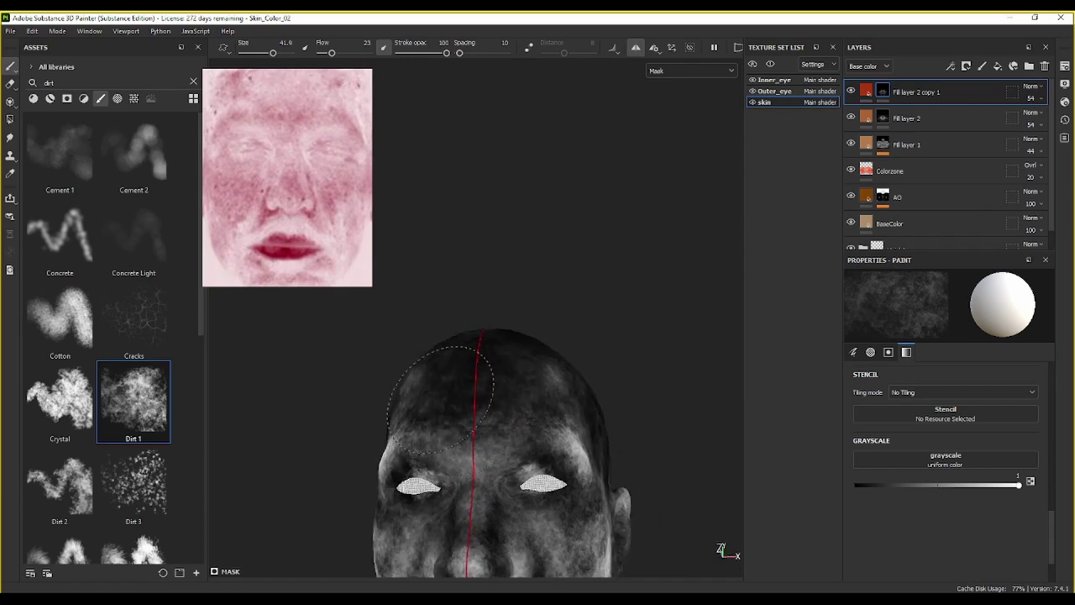
{"action": "left_click_drag", "start_coordinate": [622, 319], "coordinate": [480, 386], "text": "alt"}
{"action": "key", "text": "x"}
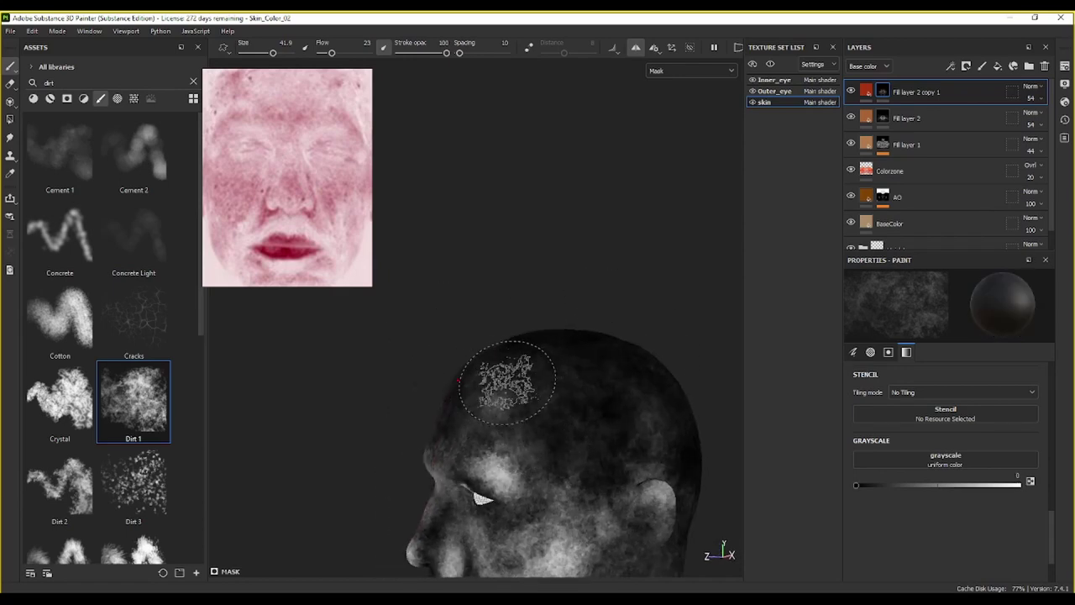
{"action": "left_click_drag", "start_coordinate": [596, 379], "coordinate": [647, 372], "text": "alt"}
{"action": "left_click_drag", "start_coordinate": [568, 383], "coordinate": [557, 173], "text": "alt"}
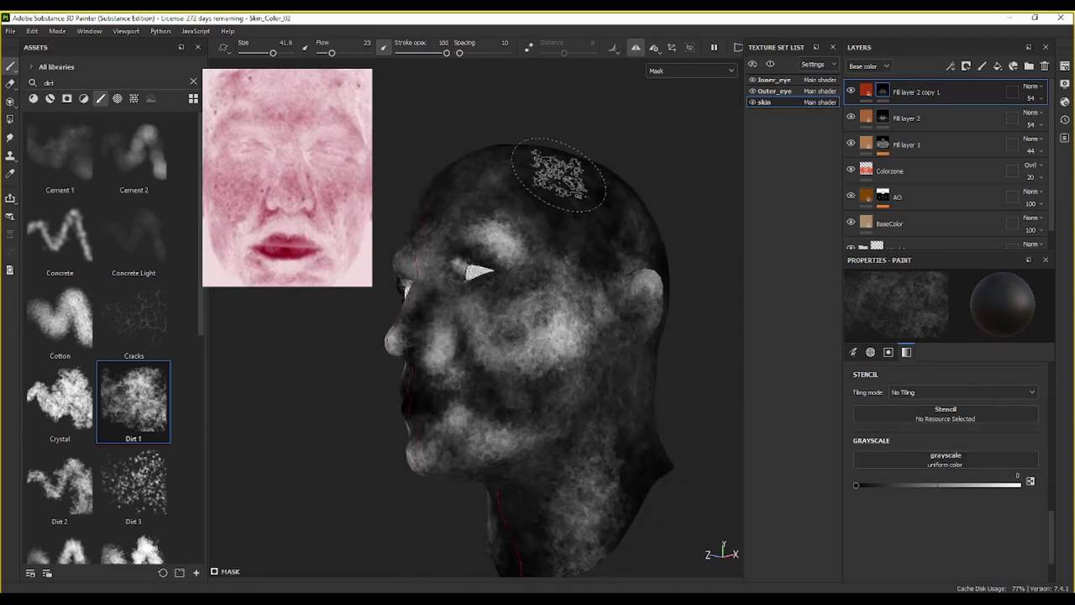
{"action": "mouse_move", "coordinate": [529, 296]}
{"action": "left_mouse_down", "text": "alt"}
{"action": "mouse_move", "coordinate": [559, 319]}
{"action": "mouse_move", "coordinate": [603, 305]}
{"action": "left_mouse_up", "text": "alt"}
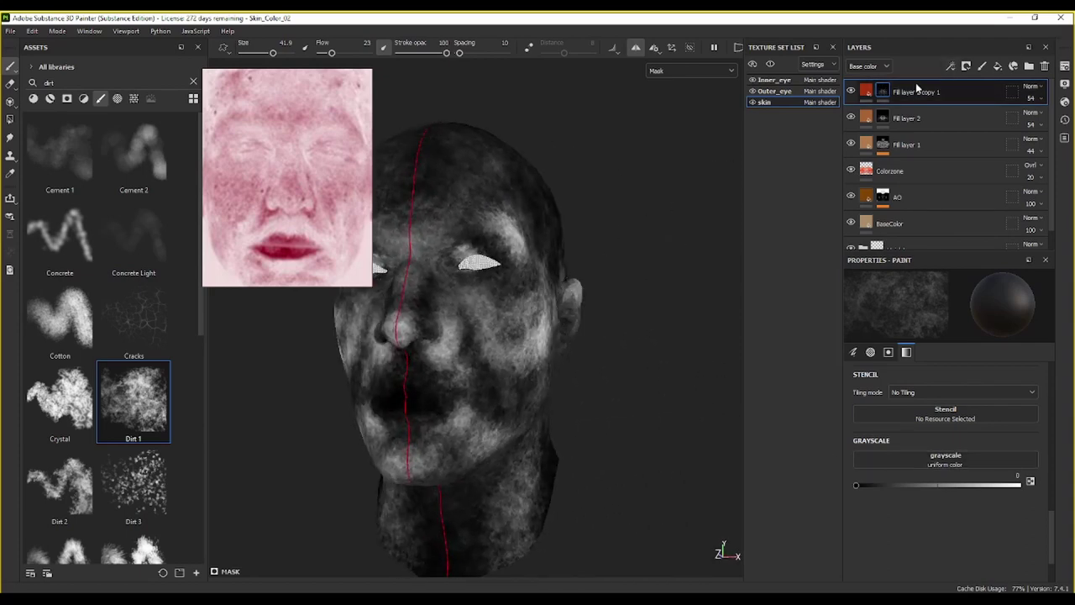
Step: Examine the skin colour on the face up close, toggling the visibility of the fill layers to compare their effect
{"action": "left_click", "coordinate": [867, 90]}
{"action": "middle_click_drag", "start_coordinate": [592, 305], "coordinate": [619, 288], "text": "alt"}
{"action": "scroll", "coordinate": [559, 304], "scroll_direction": "up", "scroll_amount": 3}
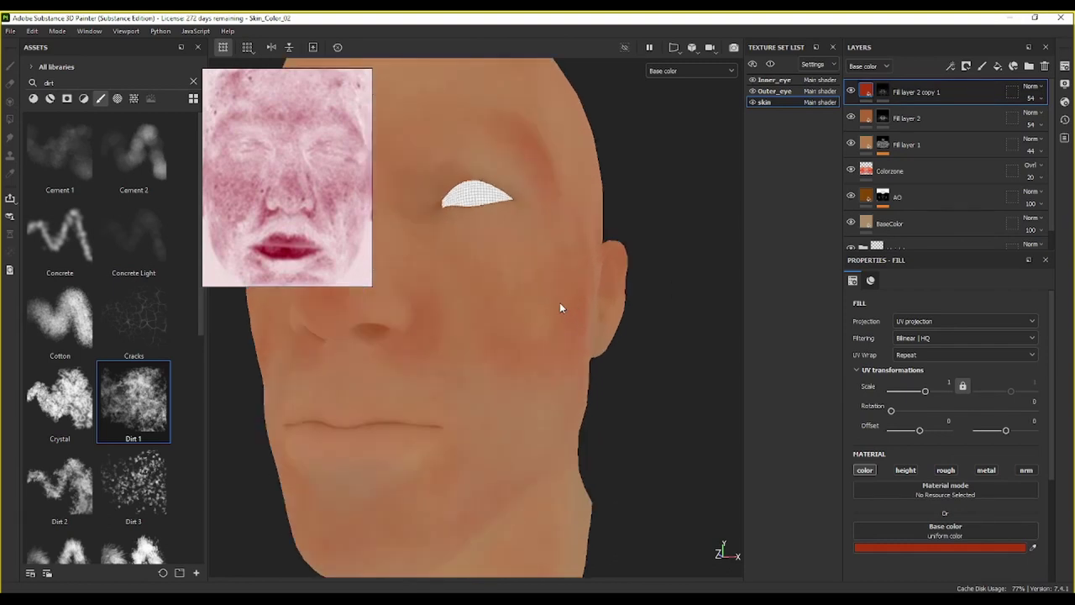
{"action": "middle_click_drag", "start_coordinate": [560, 305], "coordinate": [610, 305], "text": "alt"}
{"action": "left_click_drag", "start_coordinate": [610, 305], "coordinate": [515, 334], "text": "alt"}
{"action": "scroll", "coordinate": [613, 284], "scroll_direction": "up", "scroll_amount": 3}
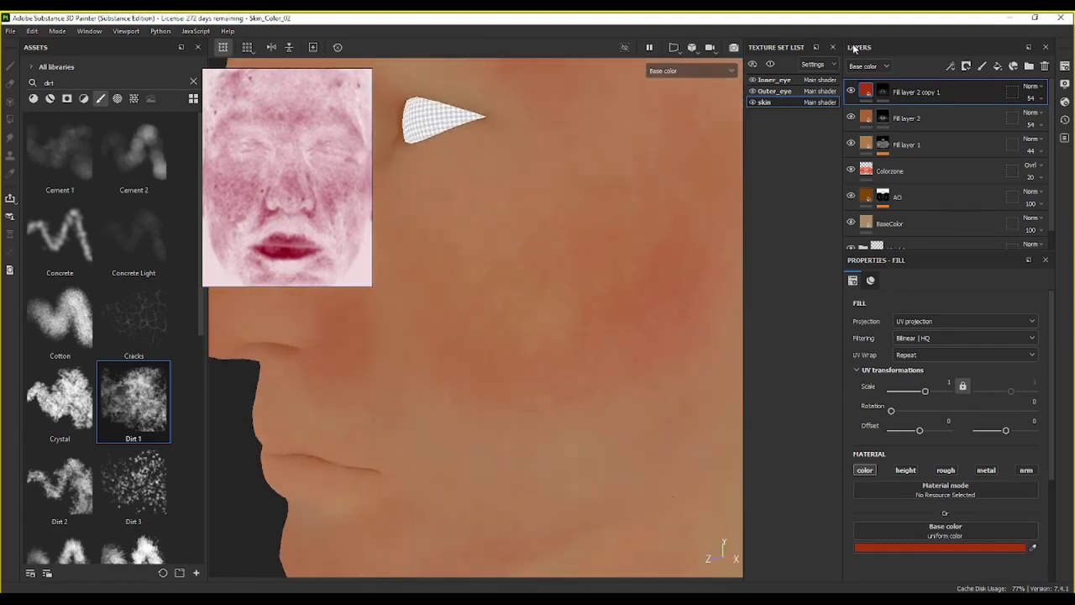
{"action": "left_click", "coordinate": [851, 144]}
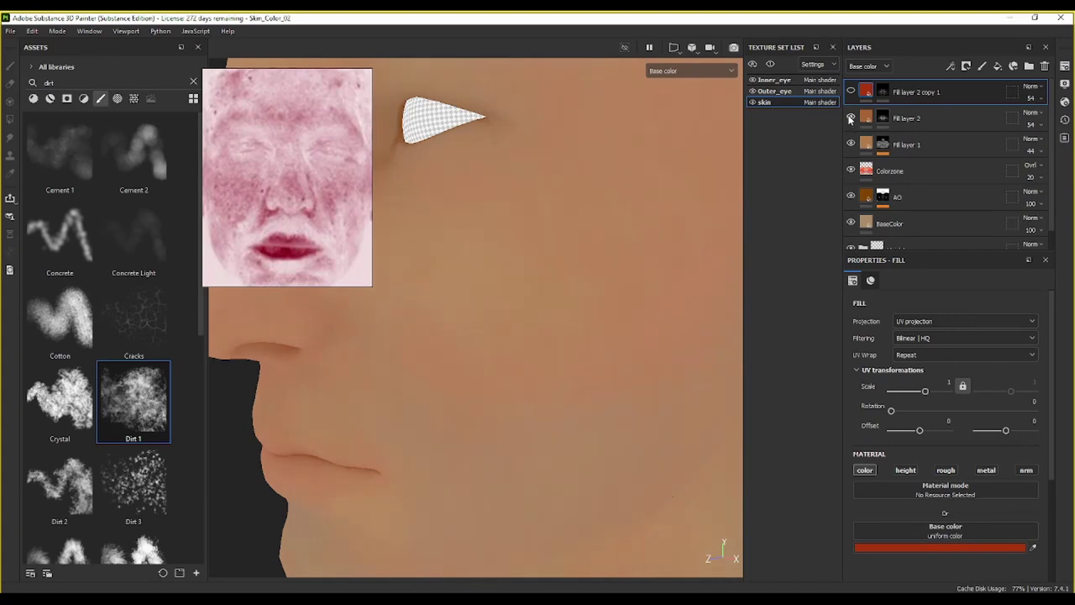
{"action": "left_click", "coordinate": [850, 118]}
{"action": "left_click", "coordinate": [851, 92]}
{"action": "left_click_drag", "start_coordinate": [722, 184], "coordinate": [512, 298], "text": "alt"}
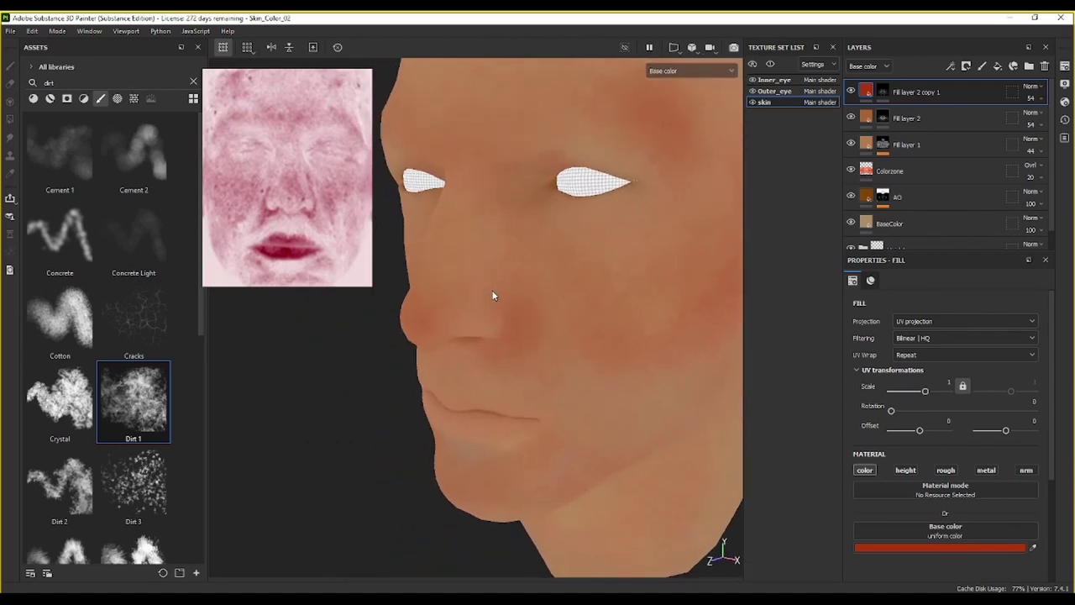
Step: On the mask of Fill layer 2 copy 1, reduce the brush to size 20 and fade the redness beside the nose with black
{"action": "left_click", "coordinate": [883, 92]}
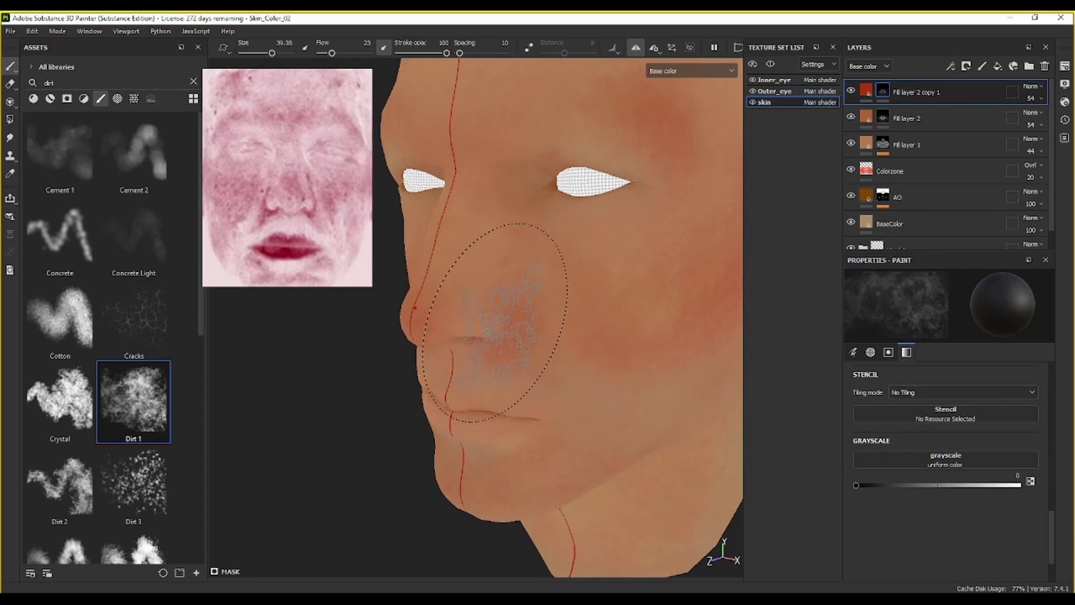
{"action": "right_click_drag", "start_coordinate": [497, 325], "coordinate": [458, 327], "text": "ctrl"}
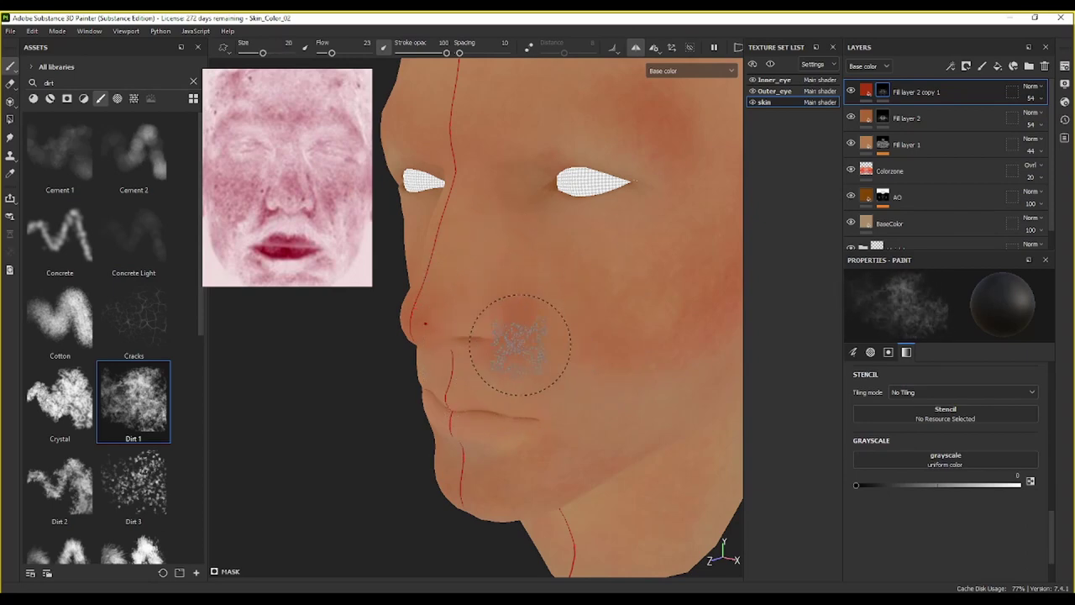
{"action": "mouse_move", "coordinate": [541, 336]}
{"action": "left_mouse_down", "text": "alt"}
{"action": "mouse_move", "coordinate": [484, 291]}
{"action": "mouse_move", "coordinate": [574, 333]}
{"action": "left_mouse_up", "text": "alt"}
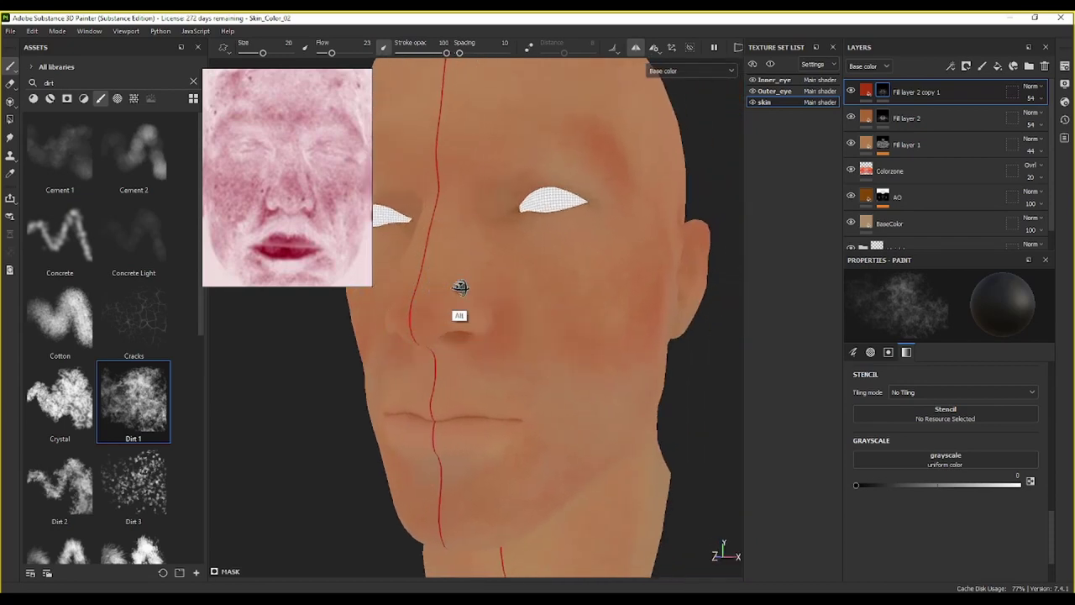
Step: Reduce the brush to size 16.58 and fade the redness along the side and bridge of the nose with black
{"action": "left_click_drag", "start_coordinate": [456, 288], "coordinate": [422, 262], "text": "alt"}
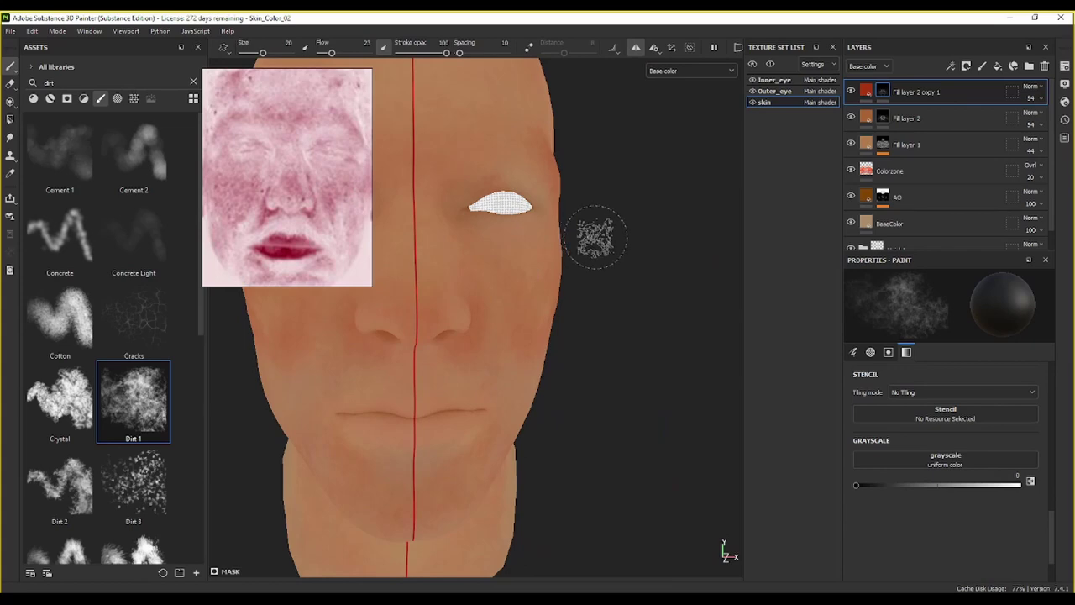
{"action": "mouse_move", "coordinate": [588, 233]}
{"action": "left_mouse_down", "text": "alt"}
{"action": "mouse_move", "coordinate": [759, 291]}
{"action": "mouse_move", "coordinate": [548, 288]}
{"action": "mouse_move", "coordinate": [612, 324]}
{"action": "left_mouse_up", "text": "alt"}
{"action": "scroll", "coordinate": [677, 315], "scroll_direction": "up", "scroll_amount": 2}
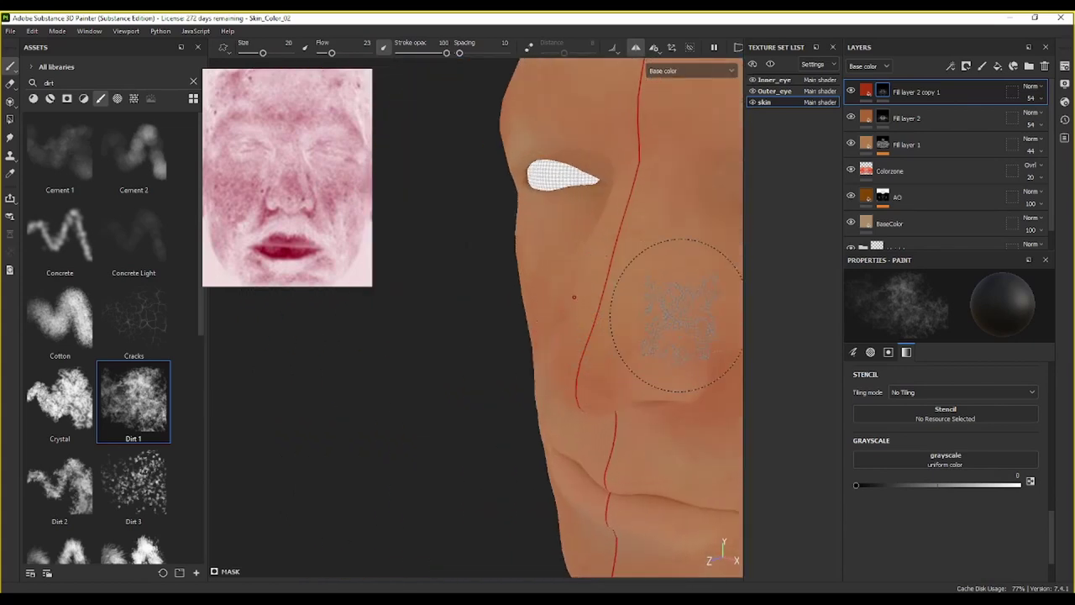
{"action": "key", "text": "bracketleft"}
{"action": "key", "text": "bracketleft"}
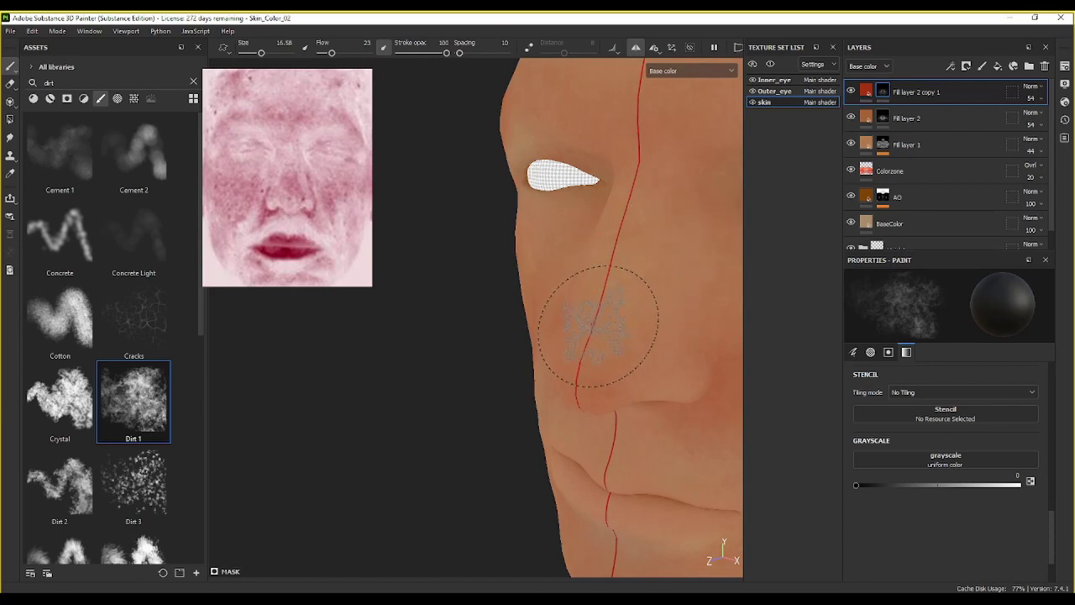
Step: Redden the nose and nostrils with white, using a brush reduced to size 9.43, and lighten the nostril wing with black before returning to white
{"action": "key", "text": "x"}
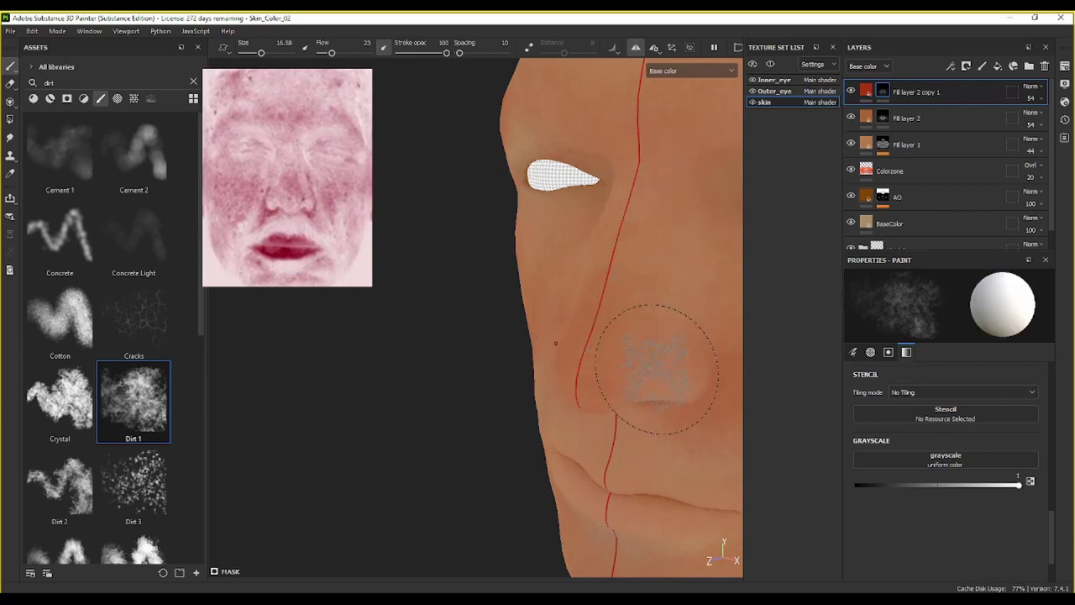
{"action": "mouse_move", "coordinate": [695, 360]}
{"action": "left_mouse_down", "text": "alt"}
{"action": "mouse_move", "coordinate": [648, 312]}
{"action": "mouse_move", "coordinate": [594, 341]}
{"action": "mouse_move", "coordinate": [511, 319]}
{"action": "mouse_move", "coordinate": [504, 276]}
{"action": "left_mouse_up", "text": "alt"}
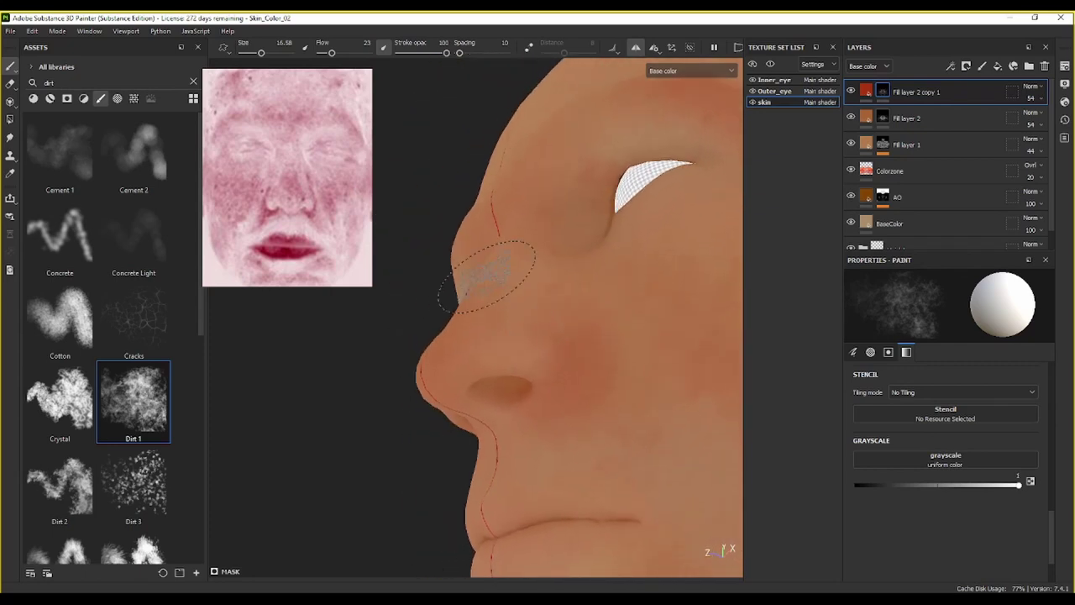
{"action": "mouse_move", "coordinate": [506, 412]}
{"action": "right_mouse_down", "text": "ctrl"}
{"action": "mouse_move", "coordinate": [472, 412]}
{"action": "mouse_move", "coordinate": [493, 396]}
{"action": "right_mouse_up", "text": "ctrl"}
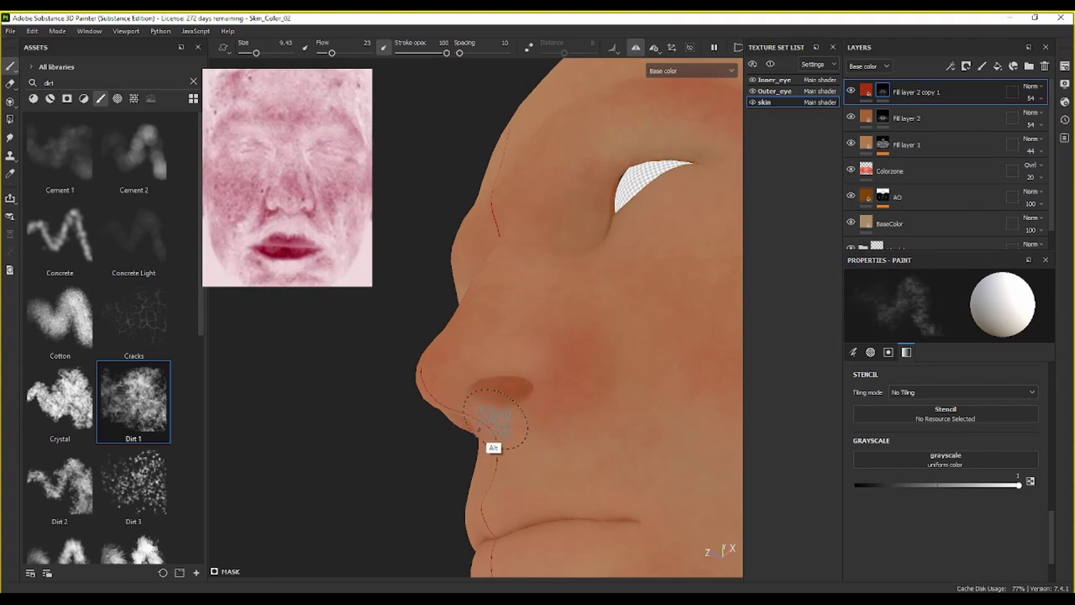
{"action": "left_click_drag", "start_coordinate": [496, 417], "coordinate": [551, 353], "text": "alt"}
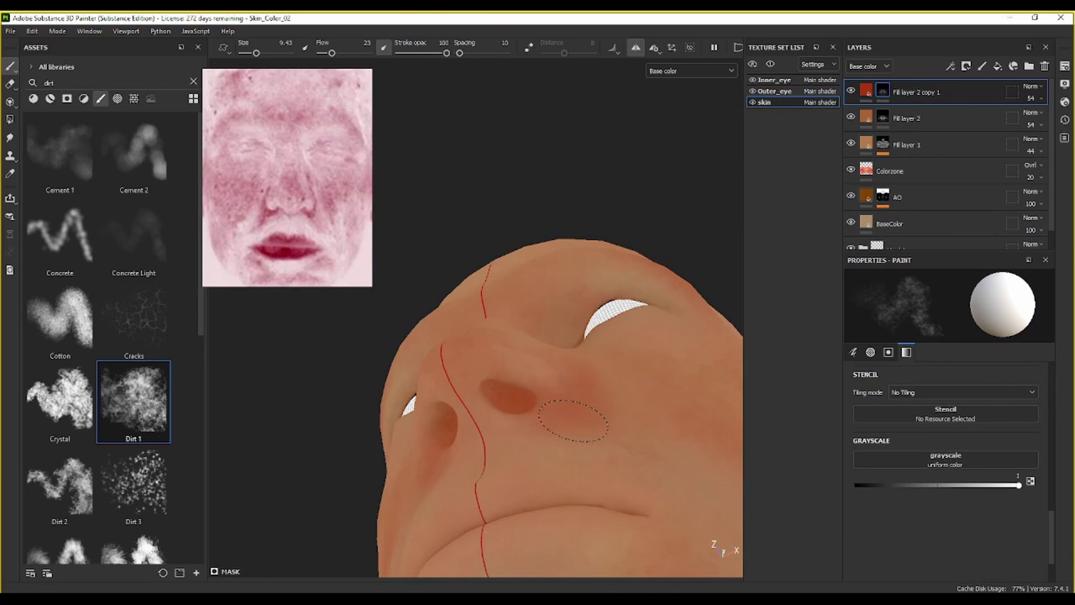
{"action": "left_click_drag", "start_coordinate": [586, 391], "coordinate": [540, 406], "text": "alt"}
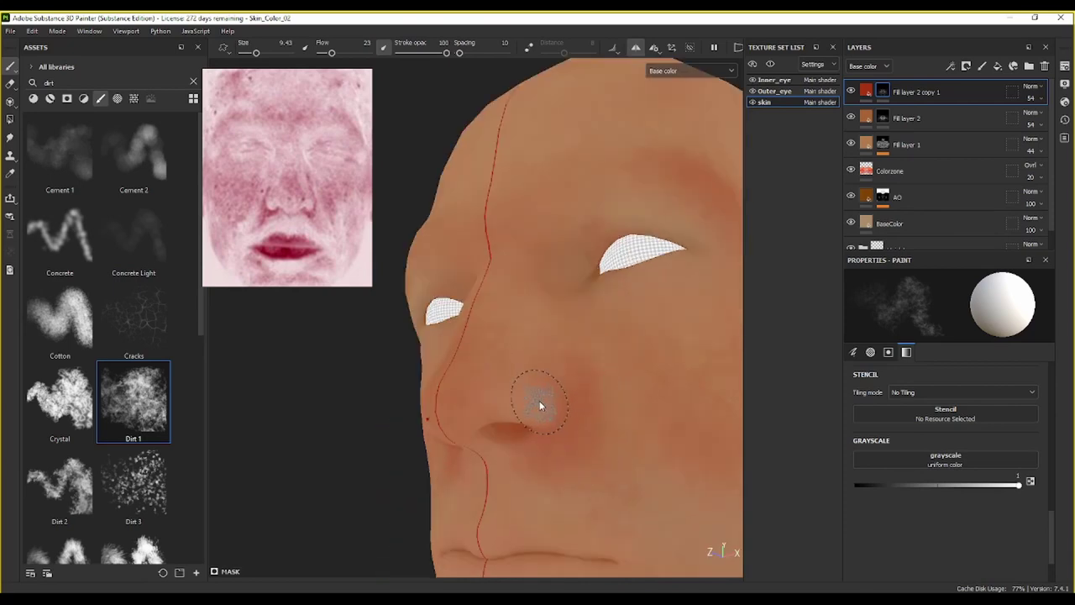
{"action": "key", "text": "x"}
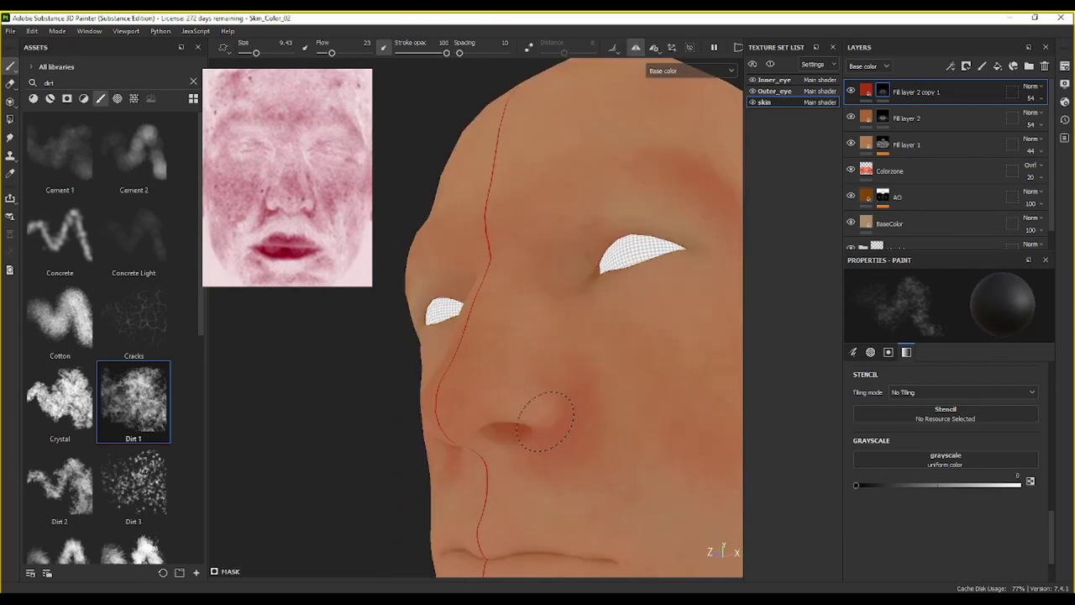
{"action": "key", "text": "x"}
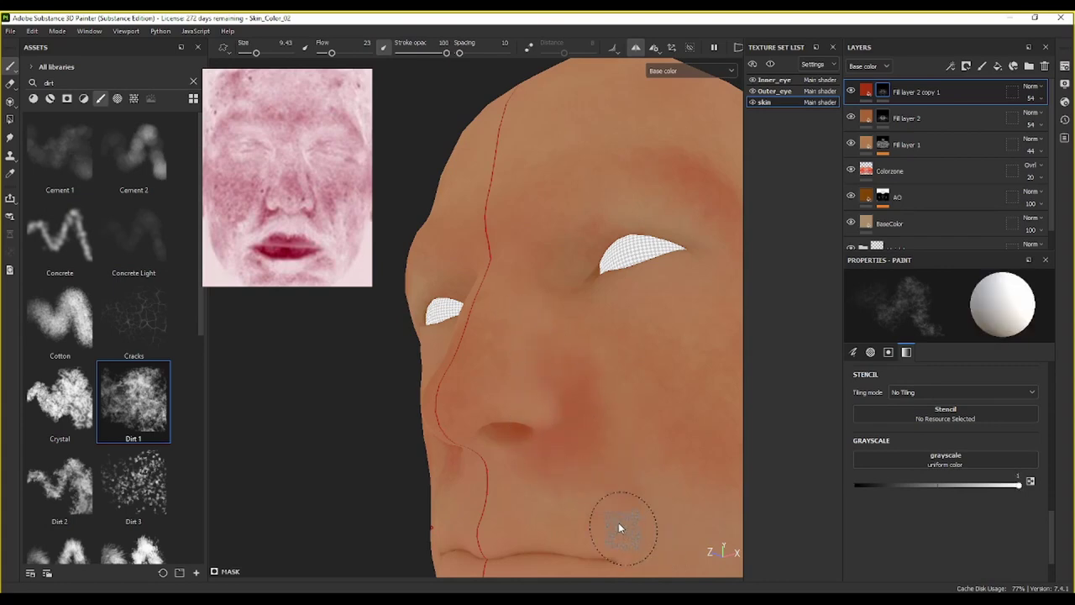
Step: Redden the lips, chin and nose tip on the mask of Fill layer 2 copy 1 with white, raising the brush flow to 51
{"action": "left_click_drag", "start_coordinate": [532, 462], "coordinate": [533, 455]}
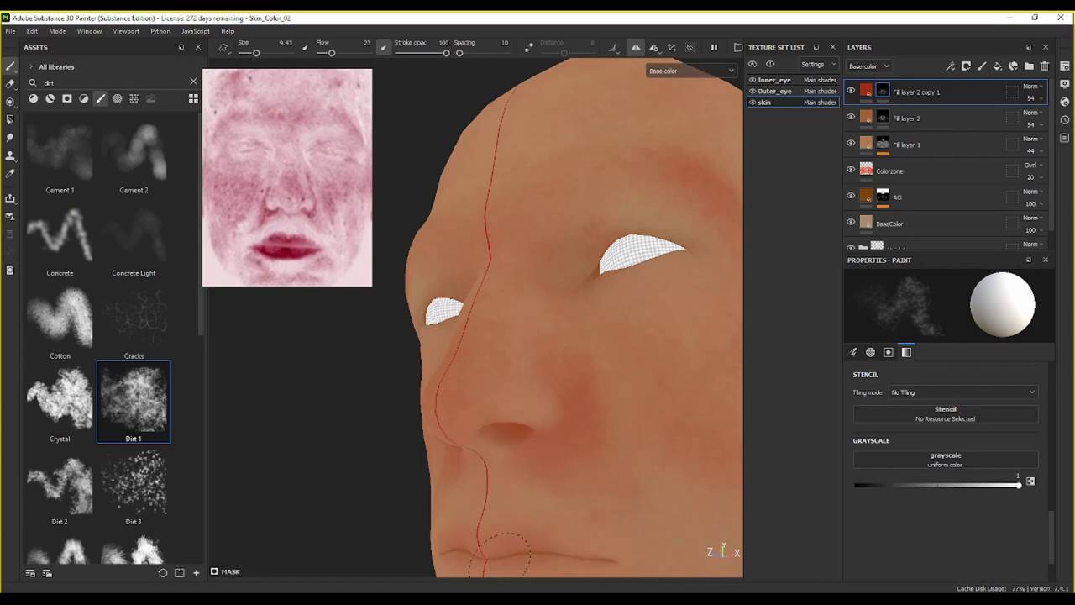
{"action": "left_click_drag", "start_coordinate": [598, 538], "coordinate": [720, 334], "text": "alt"}
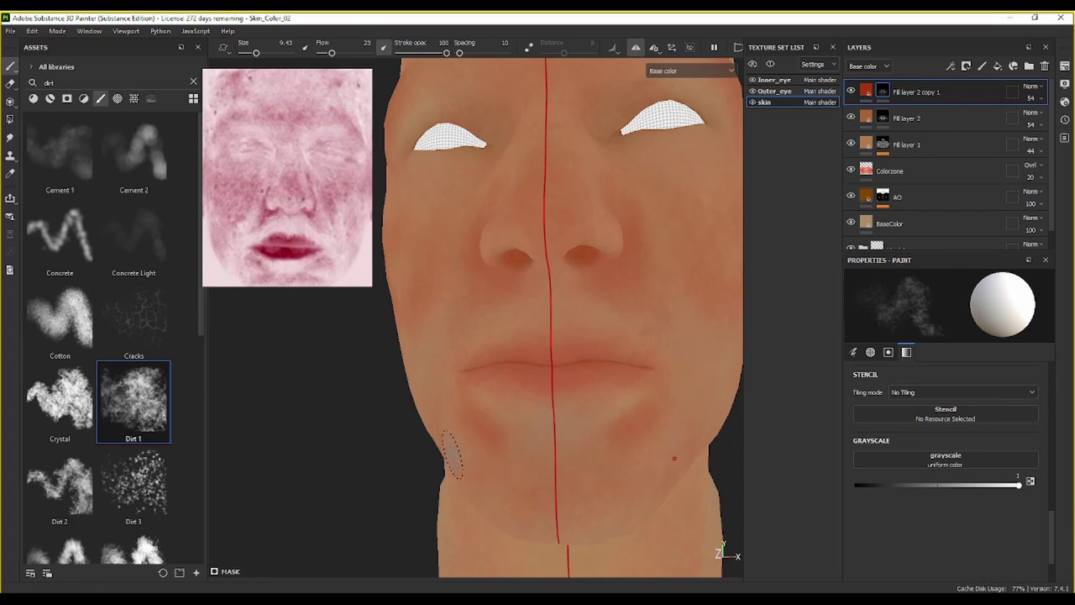
{"action": "left_click_drag", "start_coordinate": [331, 54], "coordinate": [344, 54]}
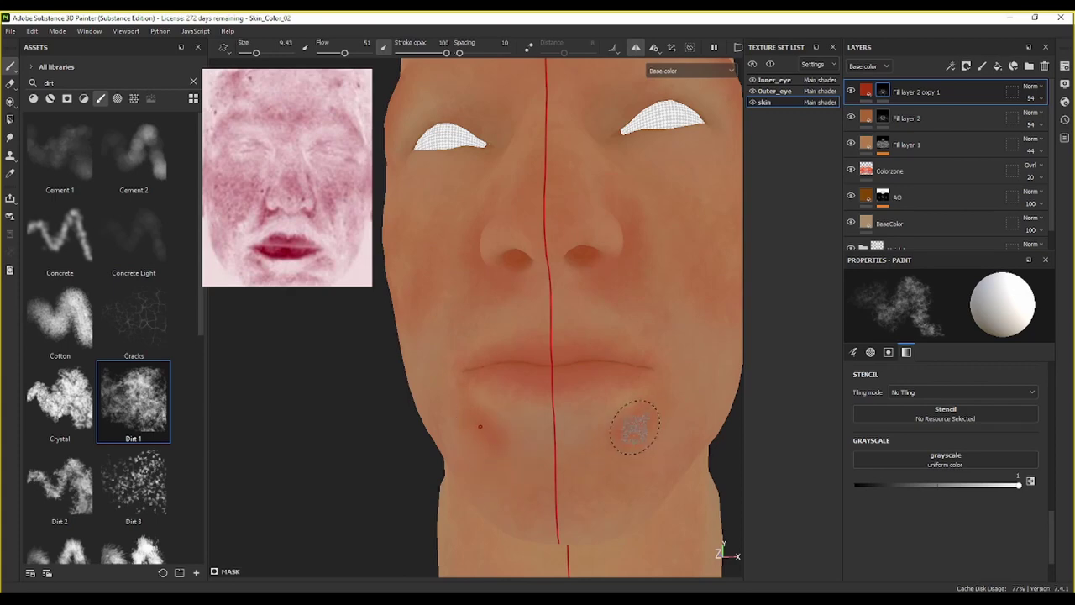
{"action": "mouse_move", "coordinate": [640, 420]}
{"action": "left_mouse_down", "text": "alt"}
{"action": "mouse_move", "coordinate": [583, 413]}
{"action": "mouse_move", "coordinate": [554, 494]}
{"action": "left_mouse_up", "text": "alt"}
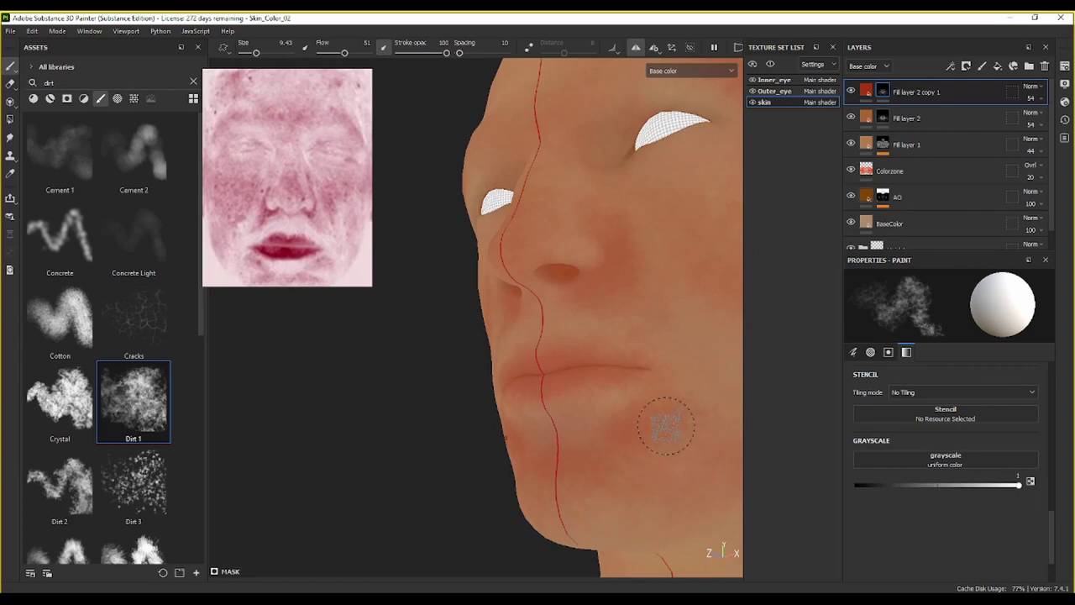
{"action": "mouse_move", "coordinate": [666, 286]}
{"action": "left_mouse_down", "text": "alt"}
{"action": "mouse_move", "coordinate": [698, 336]}
{"action": "mouse_move", "coordinate": [640, 260]}
{"action": "left_mouse_up", "text": "alt"}
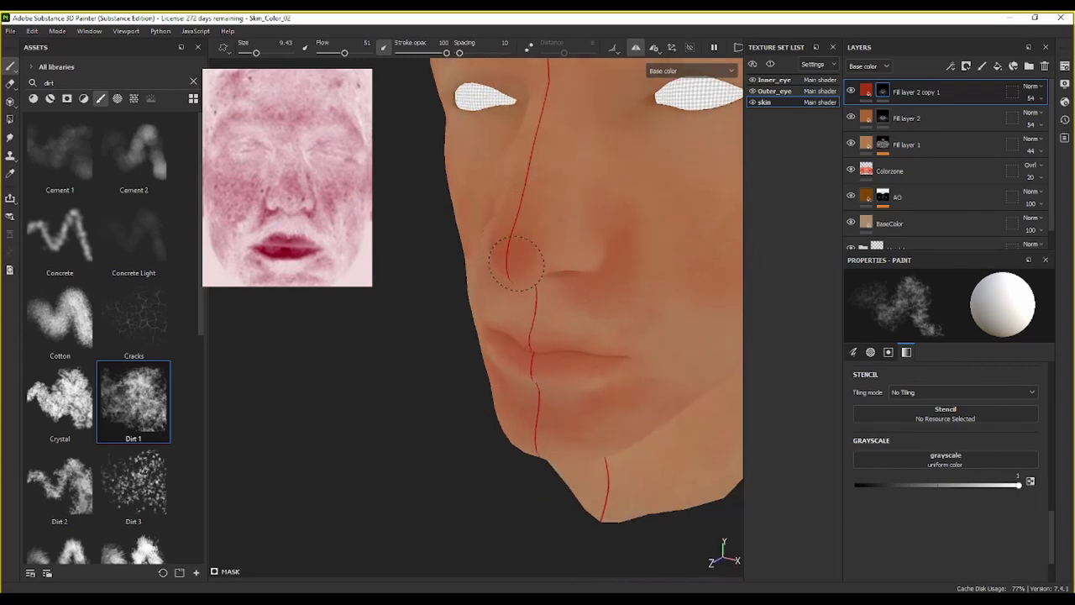
{"action": "mouse_move", "coordinate": [597, 164]}
{"action": "left_mouse_down", "text": "alt"}
{"action": "mouse_move", "coordinate": [635, 172]}
{"action": "mouse_move", "coordinate": [547, 221]}
{"action": "left_mouse_up", "text": "alt"}
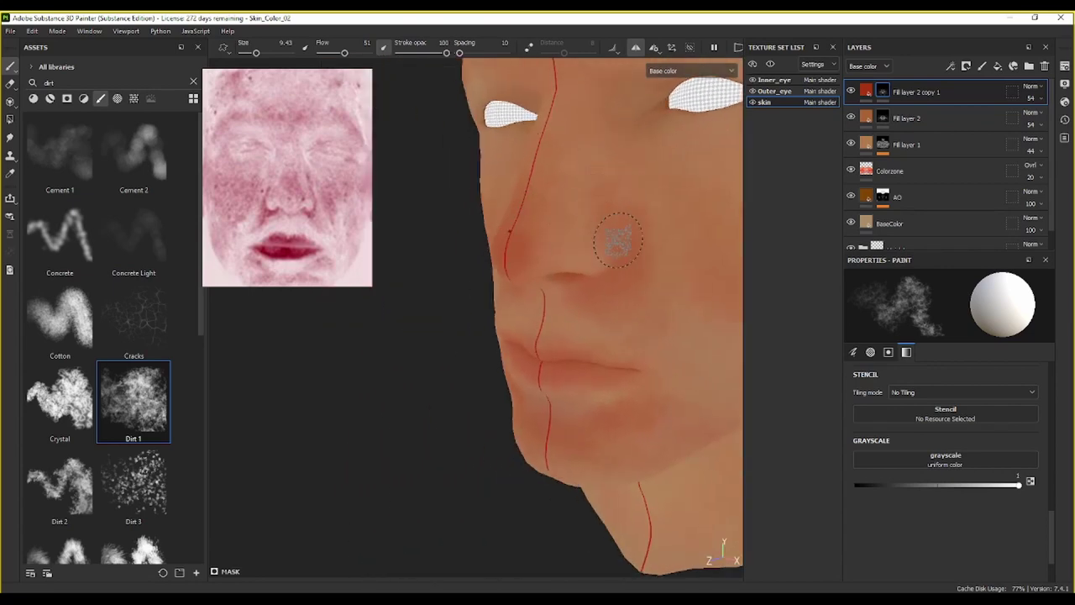
{"action": "mouse_move", "coordinate": [611, 132]}
{"action": "left_mouse_down", "text": "alt"}
{"action": "mouse_move", "coordinate": [610, 288]}
{"action": "mouse_move", "coordinate": [697, 241]}
{"action": "mouse_move", "coordinate": [610, 240]}
{"action": "mouse_move", "coordinate": [665, 227]}
{"action": "left_mouse_up", "text": "alt"}
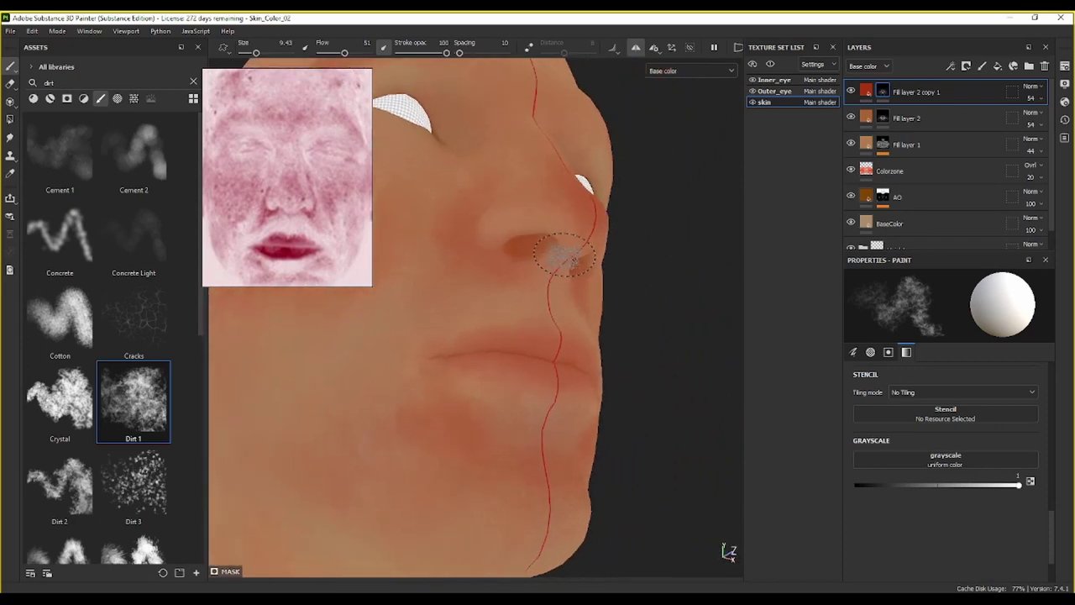
Step: Fade the redness around the nostril with black, using a brush reduced to size 4.28, and return to white
{"action": "key", "text": "x"}
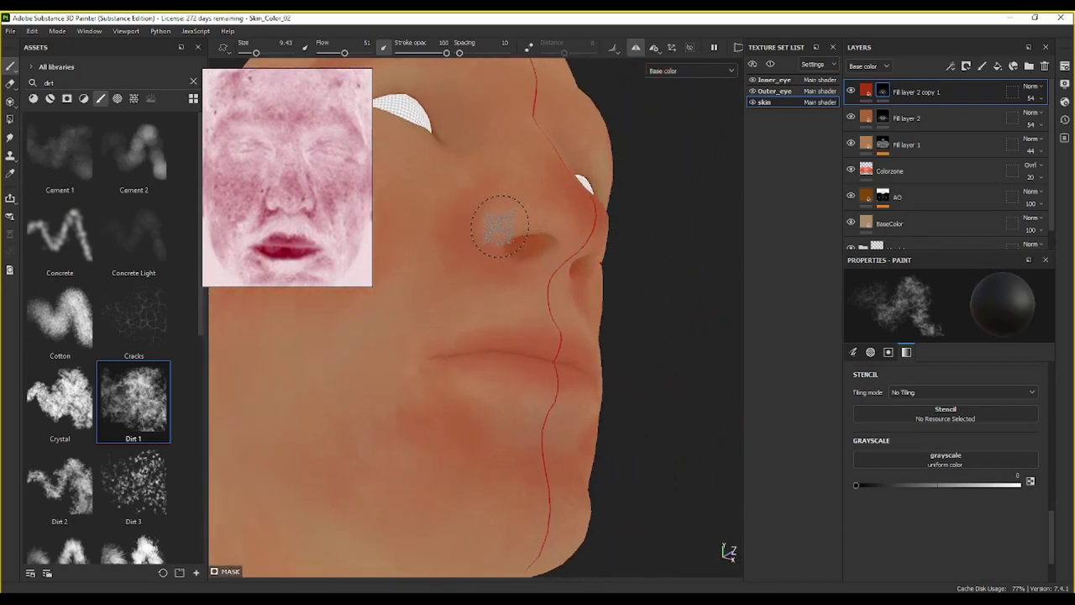
{"action": "key", "text": "bracketleft"}
{"action": "key", "text": "bracketleft"}
{"action": "key", "text": "bracketleft"}
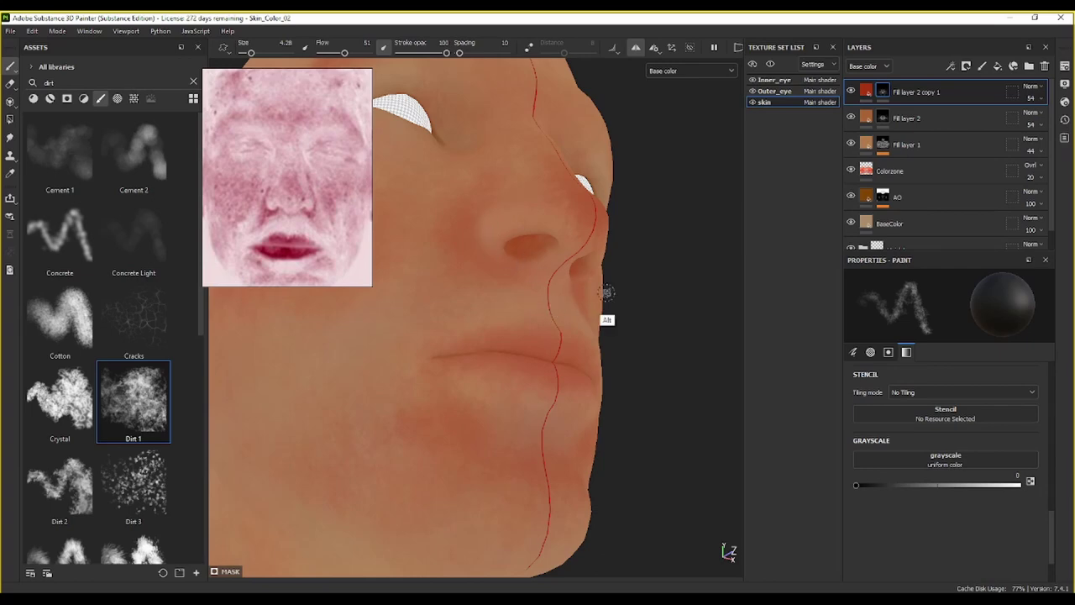
{"action": "mouse_move", "coordinate": [607, 294]}
{"action": "left_mouse_down", "text": "alt"}
{"action": "mouse_move", "coordinate": [499, 315]}
{"action": "mouse_move", "coordinate": [490, 354]}
{"action": "mouse_move", "coordinate": [555, 321]}
{"action": "mouse_move", "coordinate": [576, 275]}
{"action": "mouse_move", "coordinate": [457, 336]}
{"action": "left_mouse_up", "text": "alt"}
{"action": "key", "text": "x"}
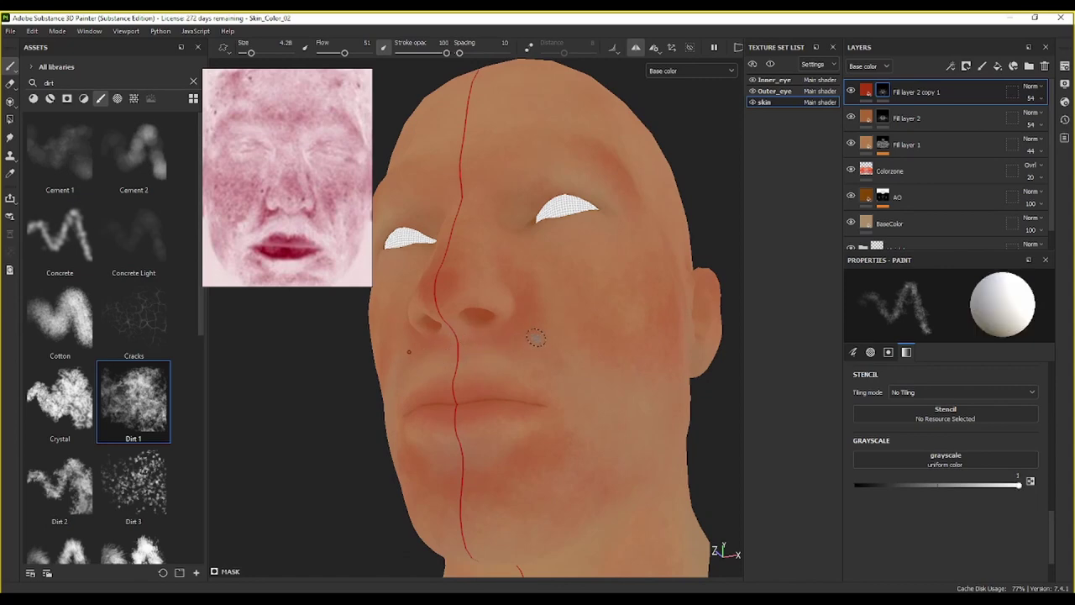
Step: Enlarge the brush and redden the cheek and jaw area of the face with white
{"action": "left_click_drag", "start_coordinate": [536, 338], "coordinate": [526, 206], "text": "alt"}
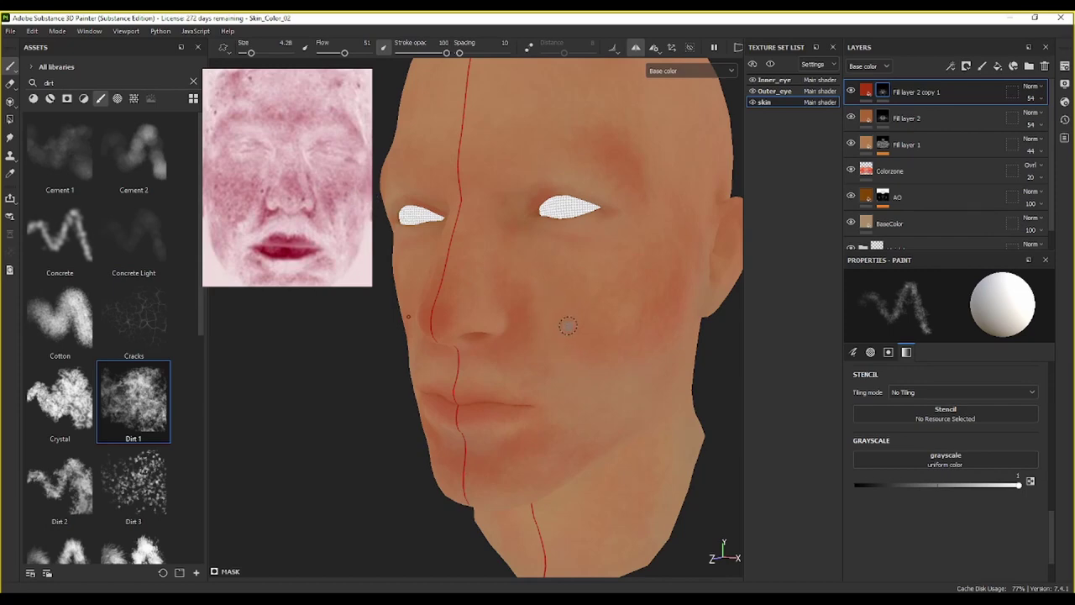
{"action": "key", "text": "bracketright"}
{"action": "key", "text": "bracketright"}
{"action": "key", "text": "bracketright"}
{"action": "key", "text": "bracketright"}
{"action": "key", "text": "bracketright"}
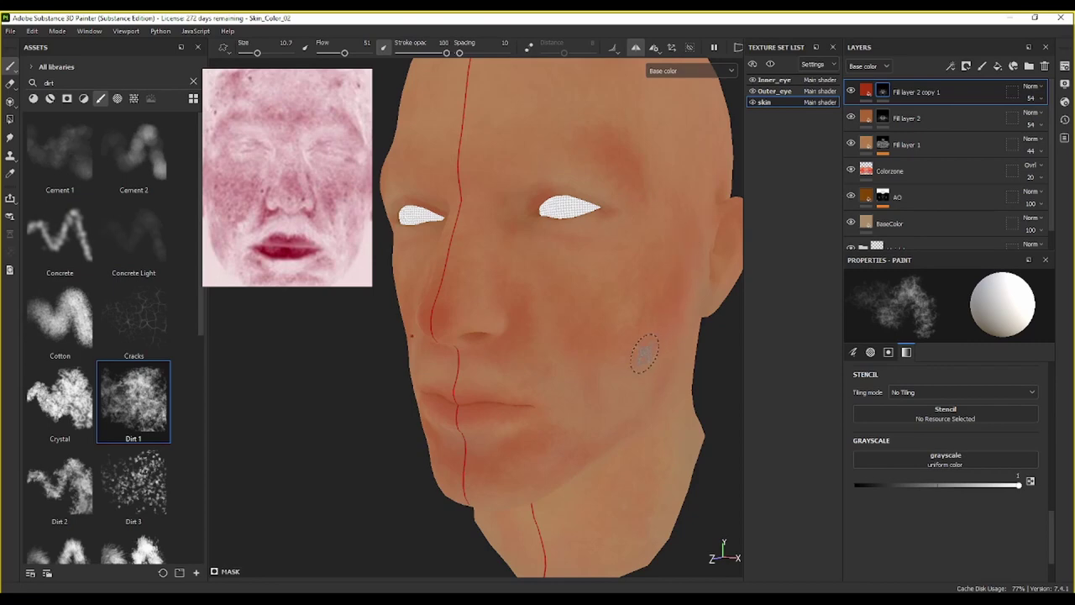
Step: Display only the mask of Fill layer 2 copy 1 and lighten the lower cheek and jaw with white, enlarging the brush to size 21.83
{"action": "scroll", "coordinate": [642, 296], "scroll_direction": "down", "scroll_amount": 3}
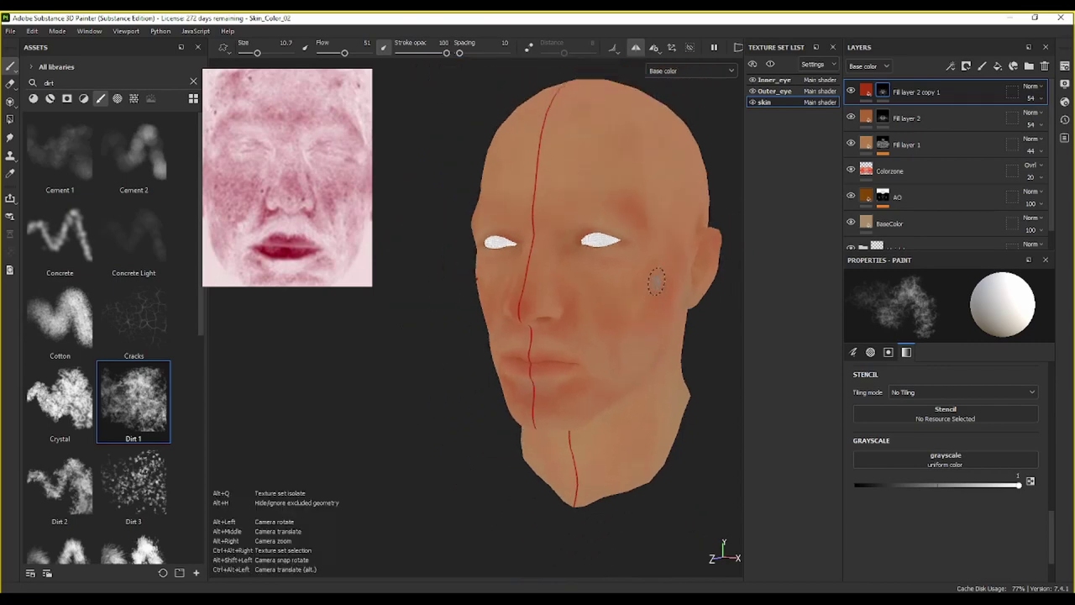
{"action": "mouse_move", "coordinate": [656, 281]}
{"action": "left_mouse_down", "text": "alt"}
{"action": "mouse_move", "coordinate": [713, 255]}
{"action": "mouse_move", "coordinate": [747, 263]}
{"action": "mouse_move", "coordinate": [646, 277]}
{"action": "left_mouse_up", "text": "alt"}
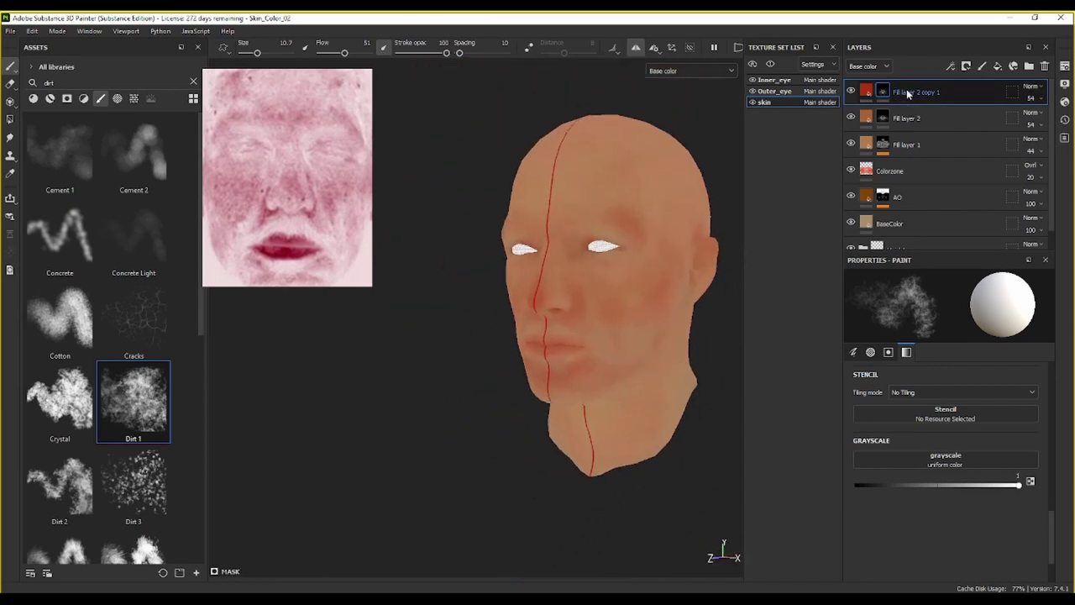
{"action": "left_click", "coordinate": [884, 92]}
{"action": "left_click_drag", "start_coordinate": [621, 402], "coordinate": [572, 441], "text": "alt"}
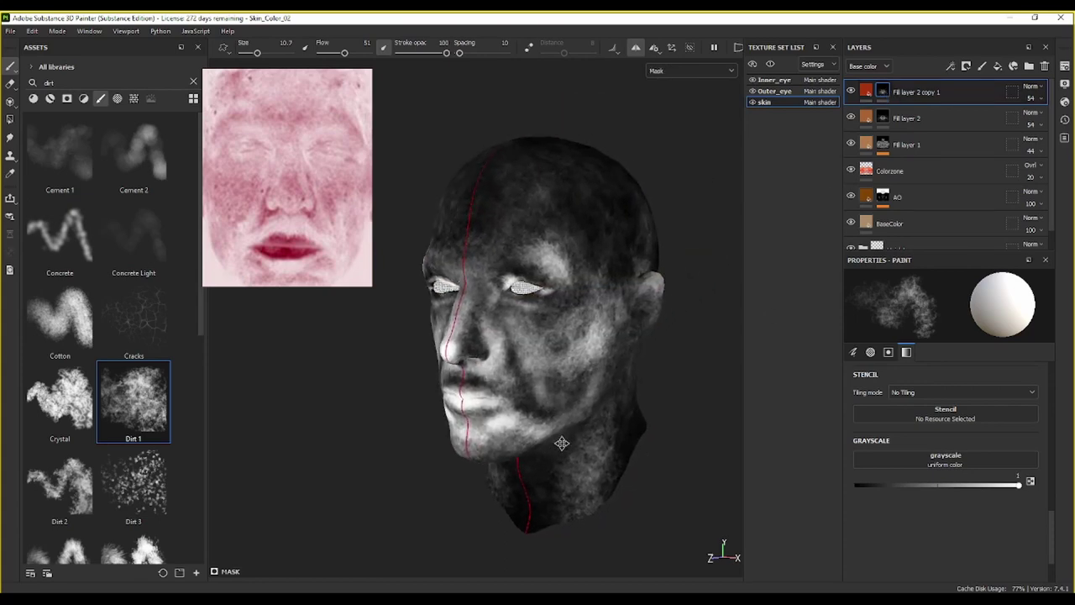
{"action": "key", "text": "bracketright"}
{"action": "key", "text": "bracketright"}
{"action": "key", "text": "bracketright"}
{"action": "key", "text": "bracketright"}
{"action": "key", "text": "bracketright"}
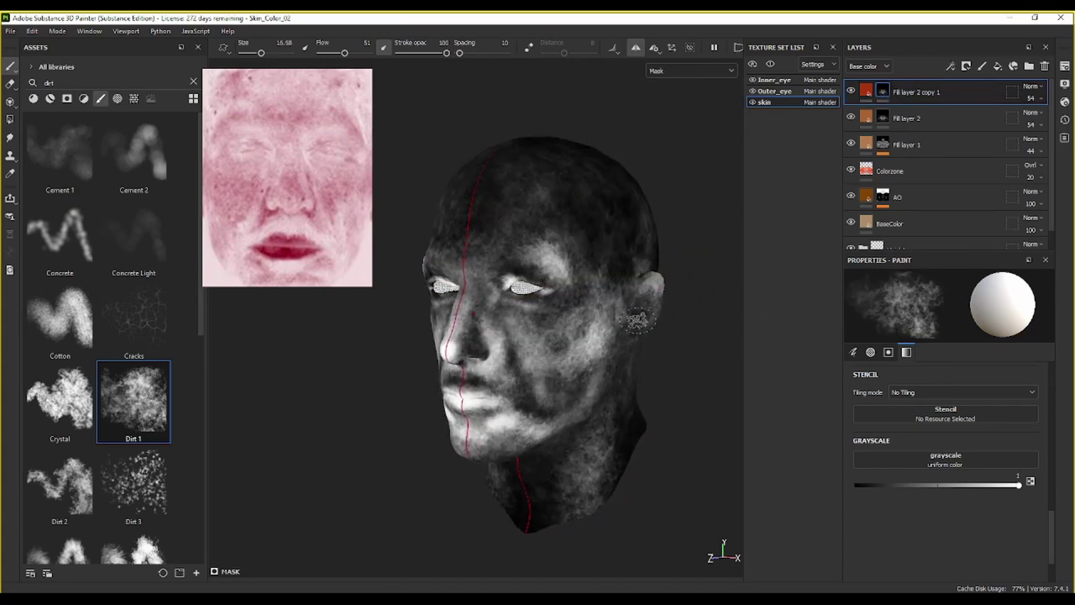
{"action": "mouse_move", "coordinate": [578, 416]}
{"action": "left_mouse_down"}
{"action": "mouse_move", "coordinate": [588, 378]}
{"action": "mouse_move", "coordinate": [546, 424]}
{"action": "mouse_move", "coordinate": [534, 405]}
{"action": "left_mouse_up"}
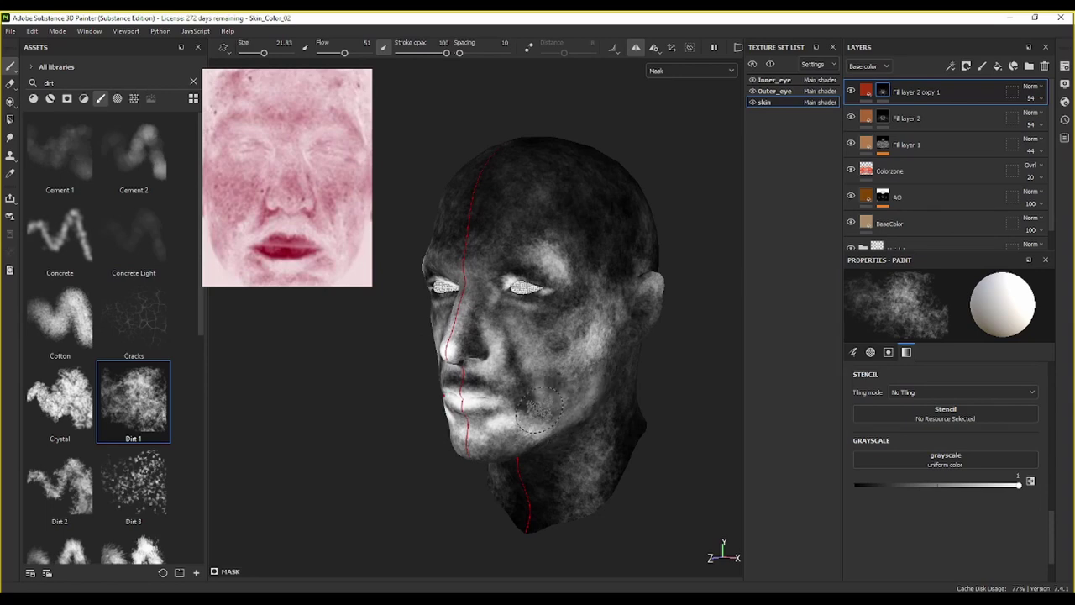
Step: Darken patches of the mask beside the mouth and nose with black, and return the brush to white
{"action": "key", "text": "x"}
{"action": "mouse_move", "coordinate": [542, 393]}
{"action": "left_mouse_down"}
{"action": "mouse_move", "coordinate": [509, 418]}
{"action": "mouse_move", "coordinate": [523, 413]}
{"action": "left_mouse_up"}
{"action": "left_click_drag", "start_coordinate": [486, 370], "coordinate": [474, 323]}
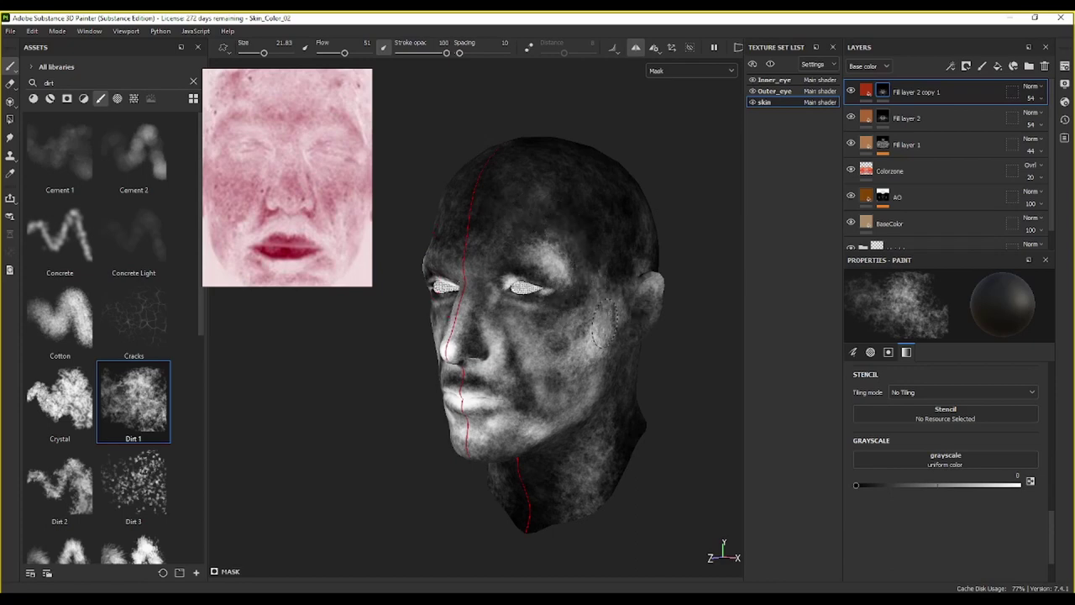
{"action": "key", "text": "x"}
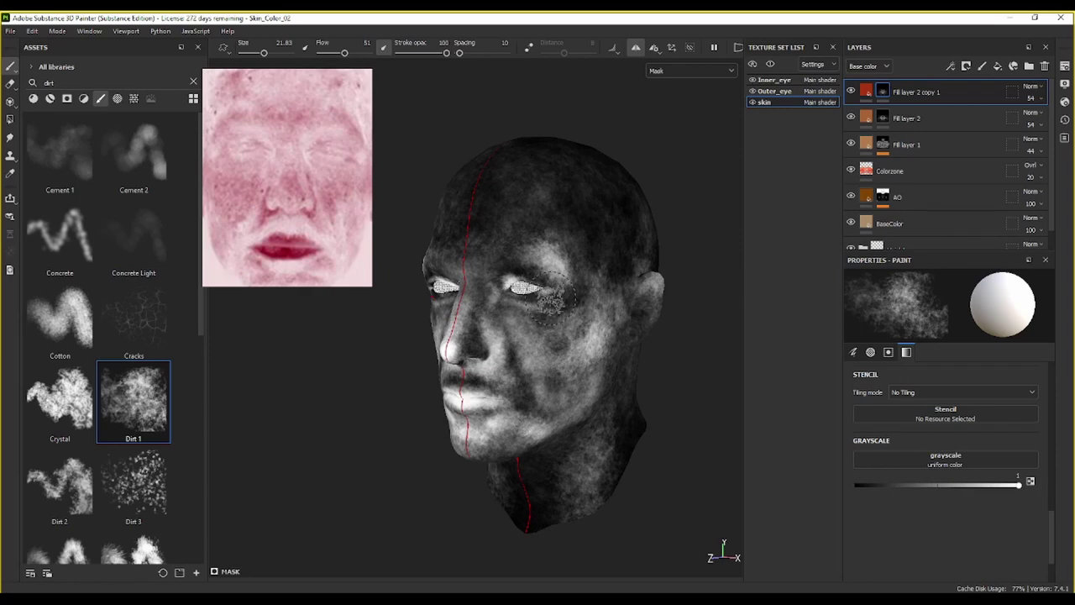
{"action": "mouse_move", "coordinate": [546, 294]}
{"action": "left_mouse_down", "text": "alt"}
{"action": "mouse_move", "coordinate": [570, 302]}
{"action": "mouse_move", "coordinate": [541, 292]}
{"action": "left_mouse_up", "text": "alt"}
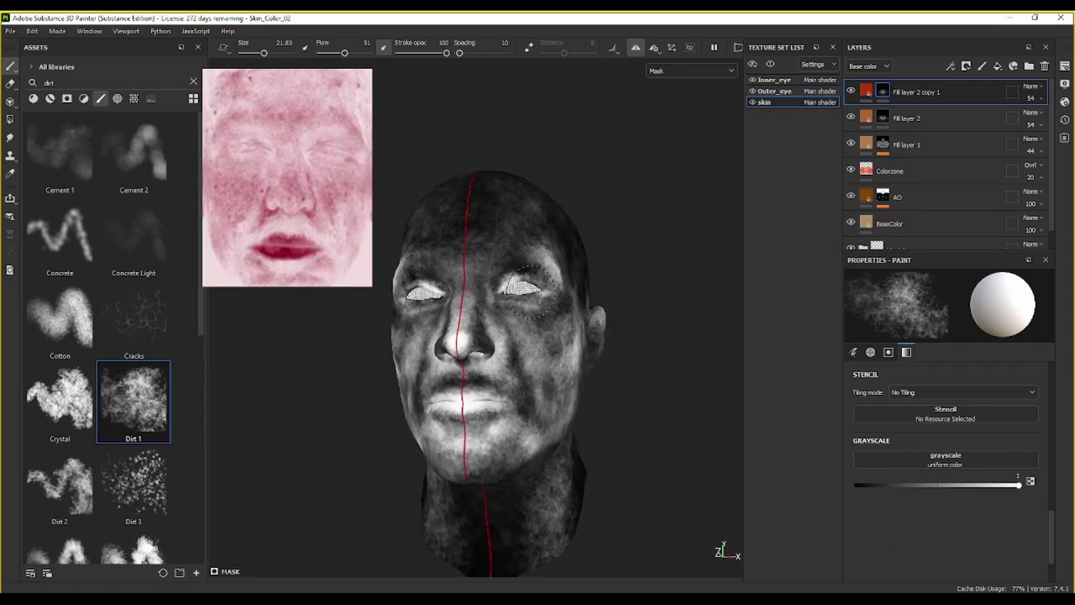
Step: Switch back to the base colour display and examine the reddened face against the neighbouring skin reference images
{"action": "left_click", "coordinate": [866, 91]}
{"action": "scroll", "coordinate": [684, 352], "scroll_direction": "up", "scroll_amount": 2}
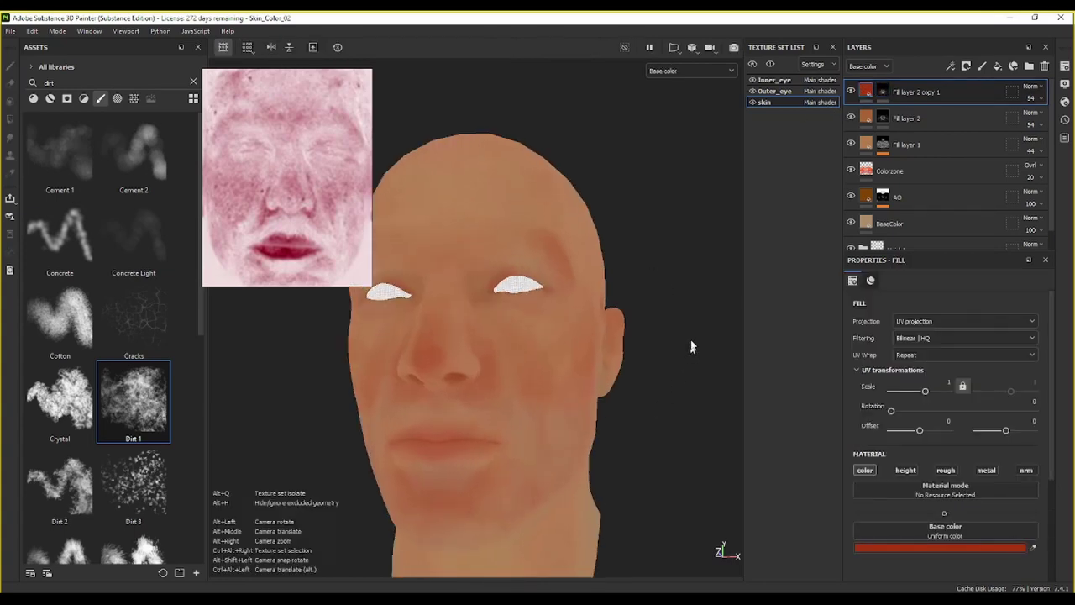
{"action": "mouse_move", "coordinate": [524, 341]}
{"action": "left_mouse_down", "text": "alt"}
{"action": "mouse_move", "coordinate": [605, 283]}
{"action": "mouse_move", "coordinate": [491, 338]}
{"action": "mouse_move", "coordinate": [538, 348]}
{"action": "left_mouse_up", "text": "alt"}
{"action": "scroll", "coordinate": [543, 351], "scroll_direction": "up", "scroll_amount": 2}
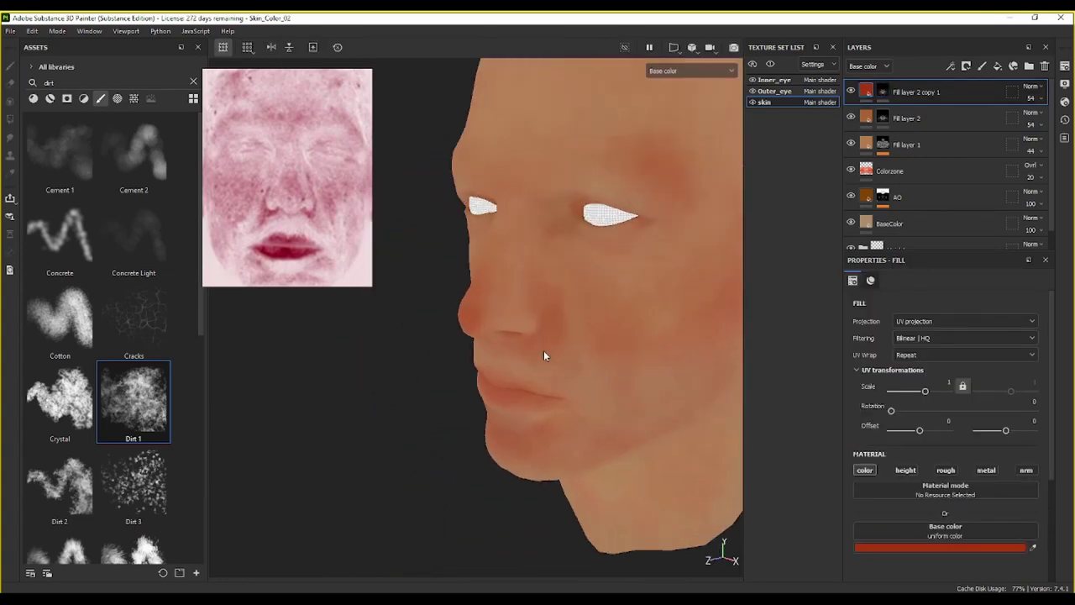
{"action": "scroll", "coordinate": [270, 215], "scroll_direction": "down", "scroll_amount": 3}
{"action": "middle_click_drag", "start_coordinate": [313, 214], "coordinate": [218, 236]}
{"action": "scroll", "coordinate": [271, 234], "scroll_direction": "up", "scroll_amount": 3}
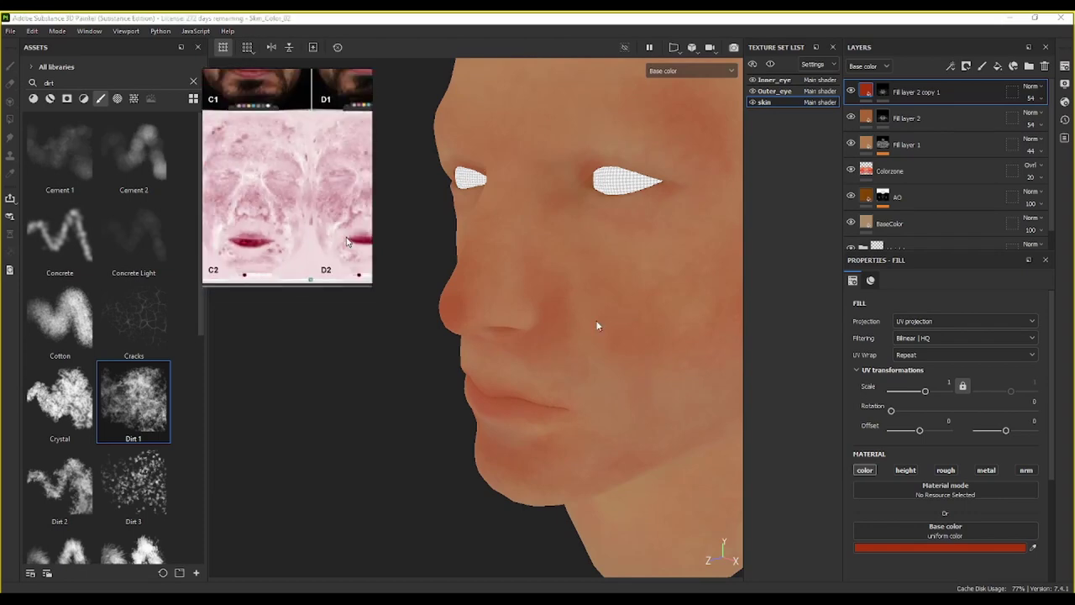
{"action": "left_click", "coordinate": [516, 292]}
Step: Select the mask of Fill layer 2 copy 1 and compare the face with the three fill layers hidden and shown
{"action": "left_click", "coordinate": [882, 91]}
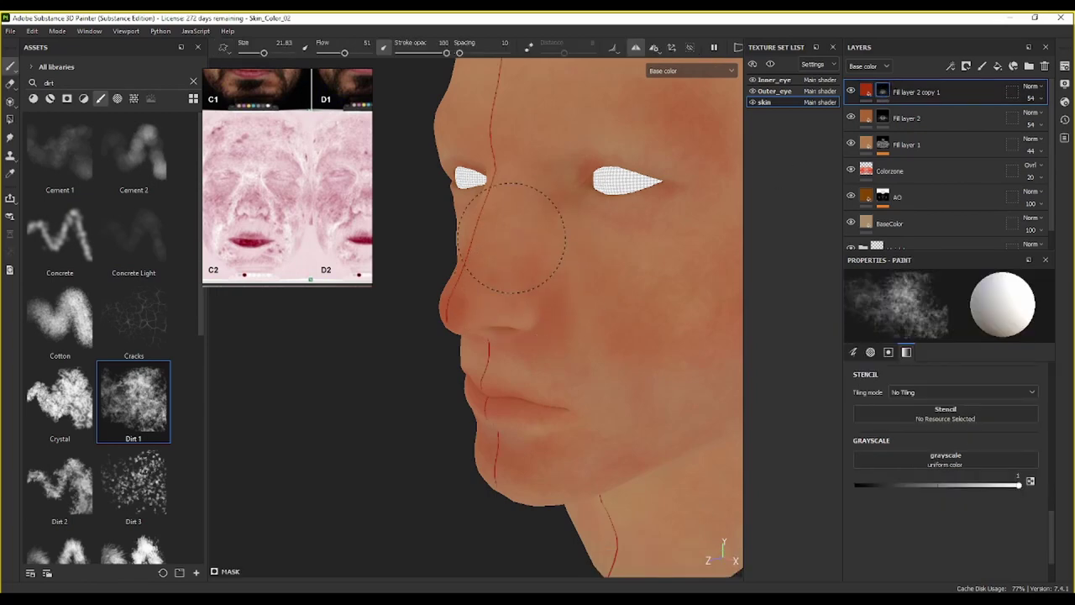
{"action": "left_click_drag", "start_coordinate": [576, 269], "coordinate": [790, 168], "text": "alt"}
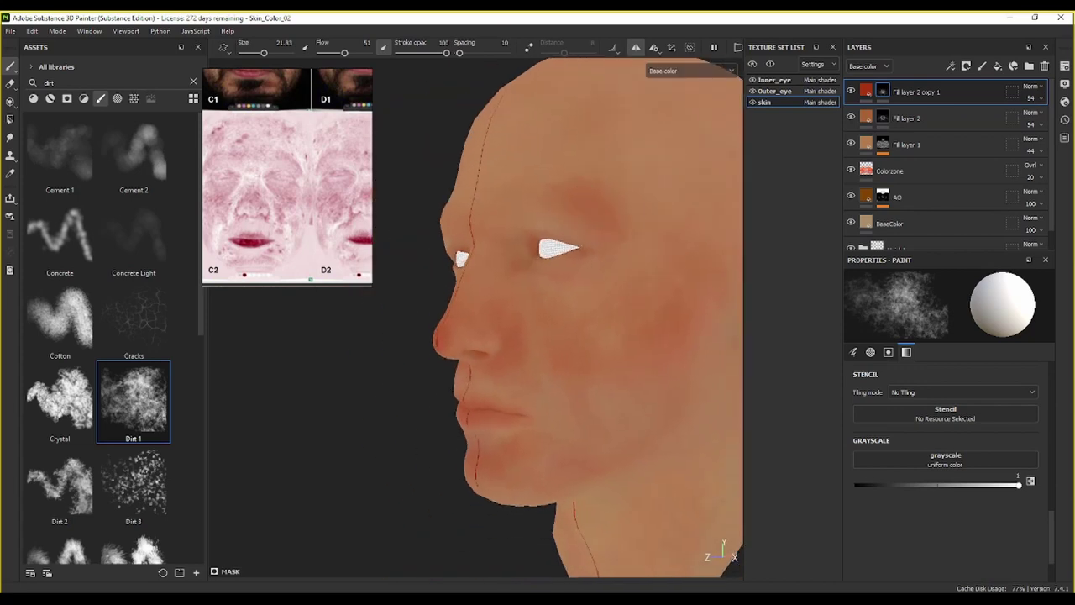
{"action": "left_click", "coordinate": [852, 117]}
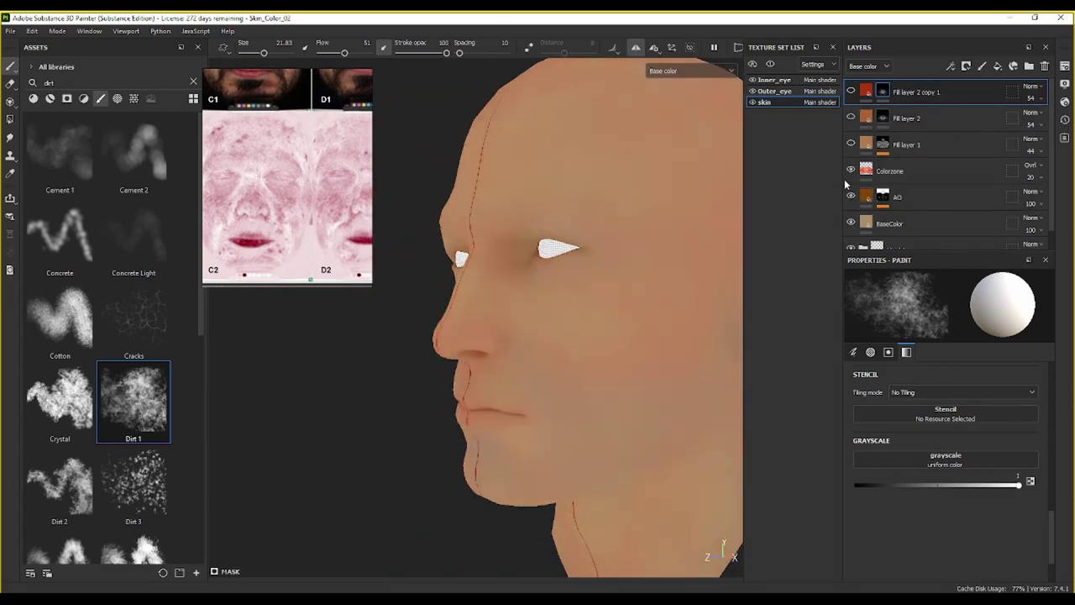
{"action": "left_click", "coordinate": [852, 118]}
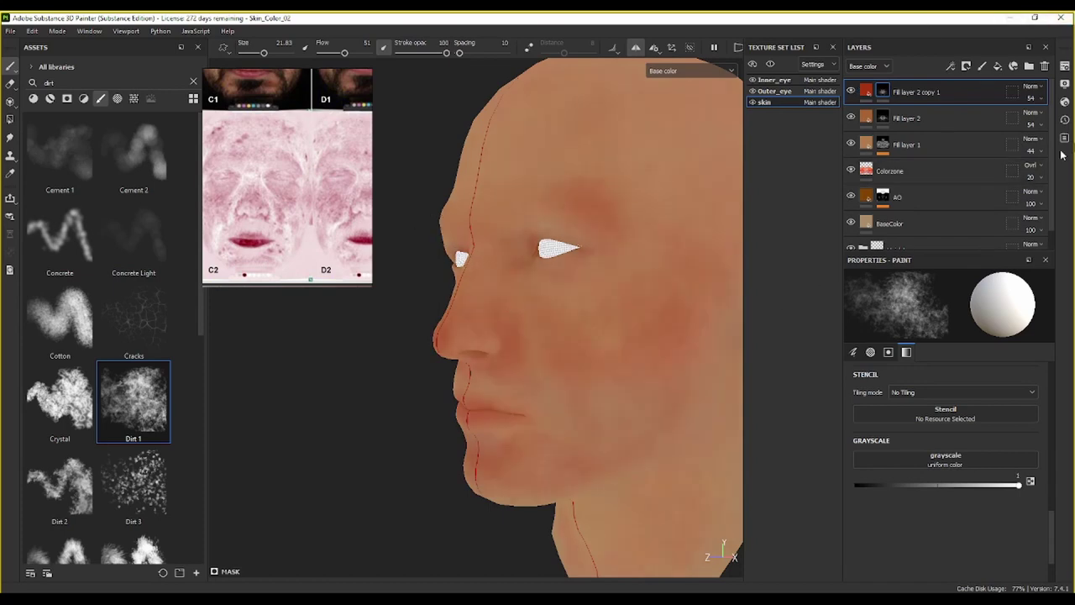
Step: Set the opacity of Fill layer 2 copy 1 to 88 and of Fill layer 2 and Fill layer 1 to 100
{"action": "left_click", "coordinate": [1031, 98]}
{"action": "left_click_drag", "start_coordinate": [1044, 120], "coordinate": [1068, 171]}
{"action": "left_click", "coordinate": [1042, 125]}
{"action": "left_click", "coordinate": [1031, 150]}
Step: Hide Fill layer 2 copy 1 and toggle Fill layer 2 and Fill layer 1 to judge each layer's colour separately
{"action": "left_click", "coordinate": [852, 91]}
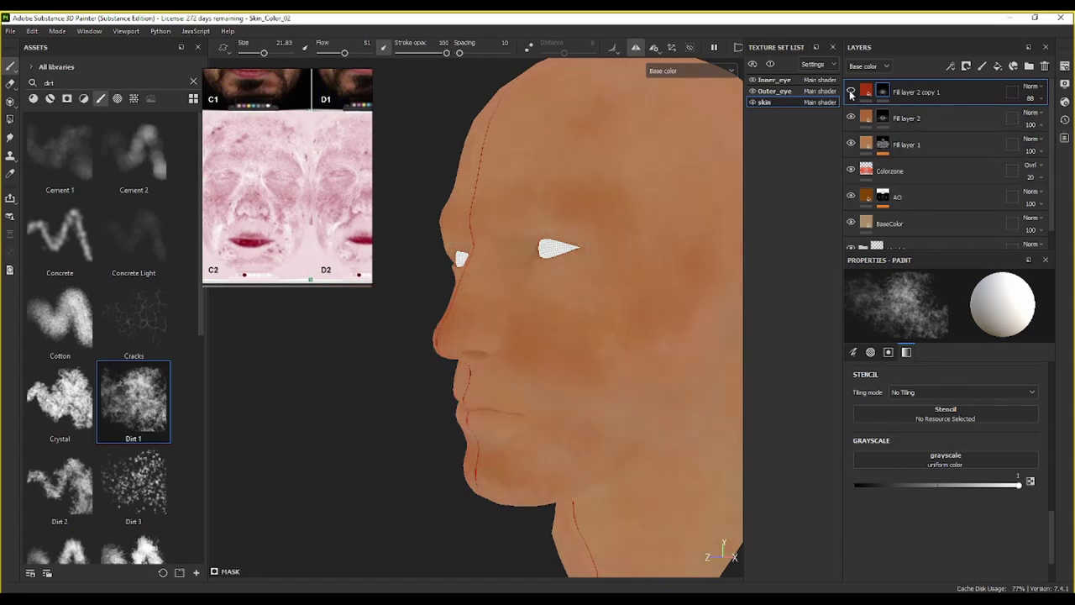
{"action": "left_click", "coordinate": [851, 118]}
{"action": "left_click", "coordinate": [851, 118]}
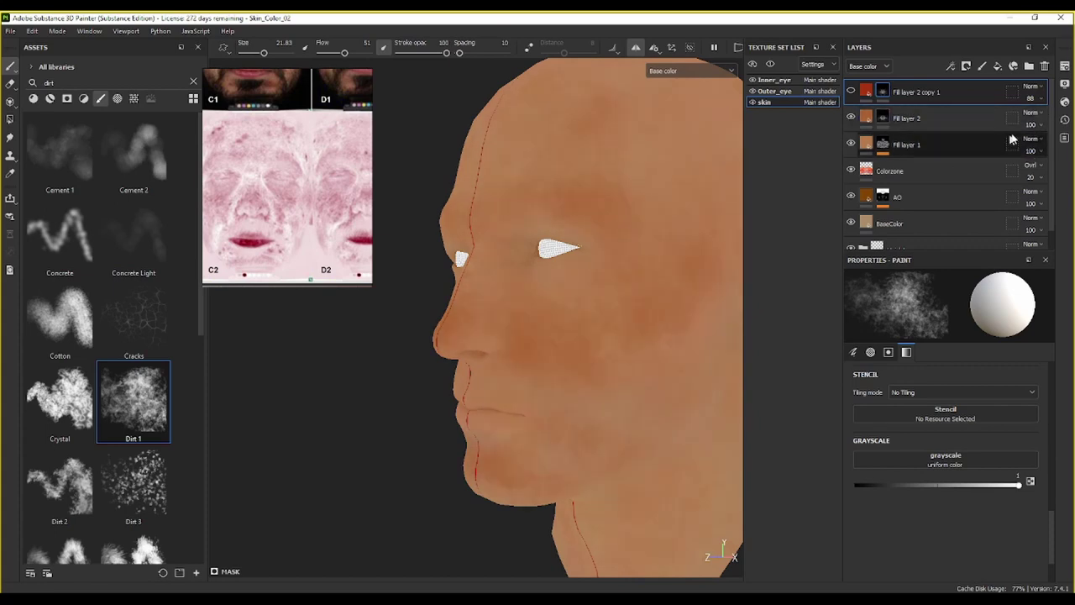
{"action": "left_click", "coordinate": [883, 145]}
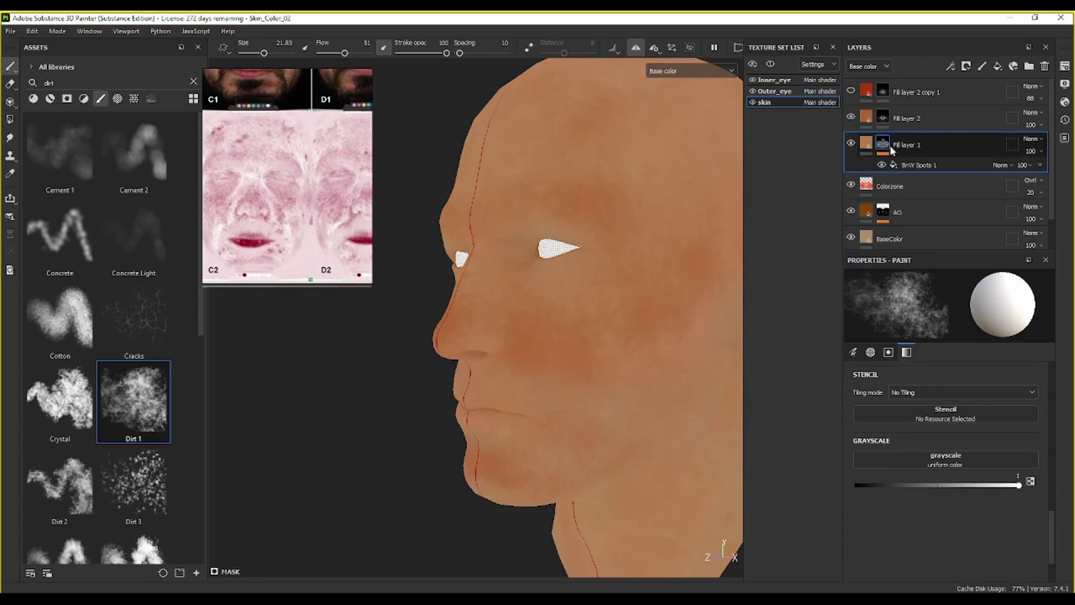
{"action": "left_click", "coordinate": [851, 144]}
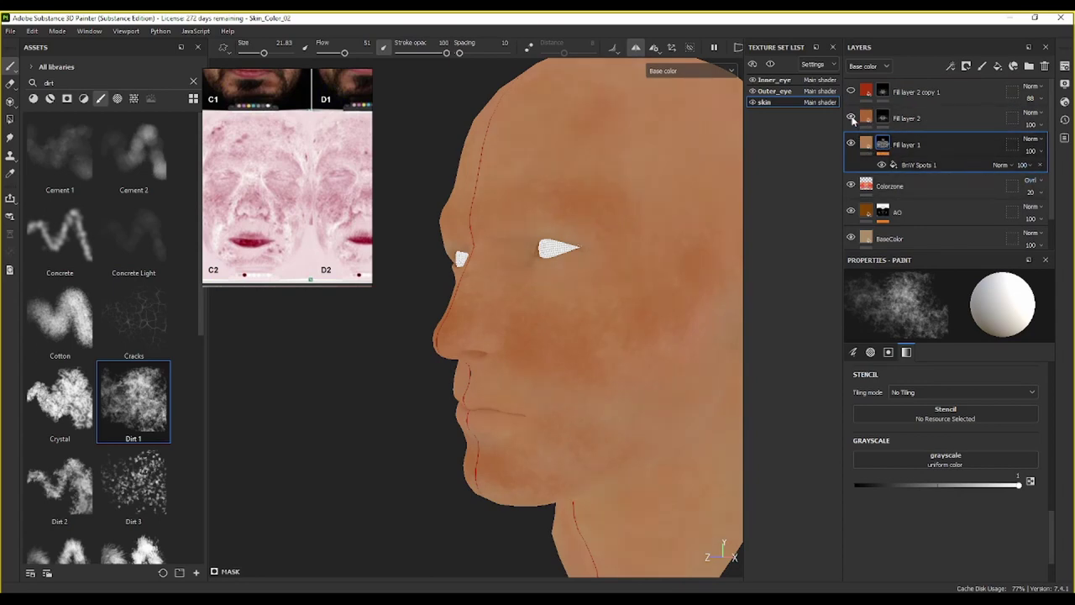
{"action": "left_click", "coordinate": [851, 145]}
{"action": "left_click", "coordinate": [851, 145]}
{"action": "left_click", "coordinate": [851, 145]}
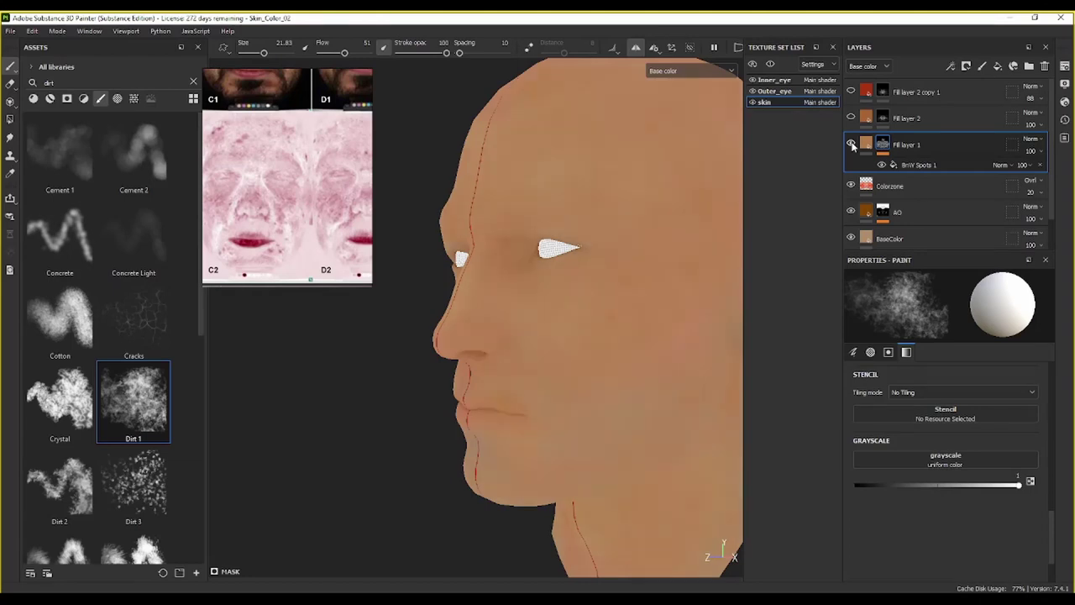
Step: Set the base colour of Fill layer 1 to the more saturated orange B37844 and show Fill layer 2 again
{"action": "left_click", "coordinate": [864, 145]}
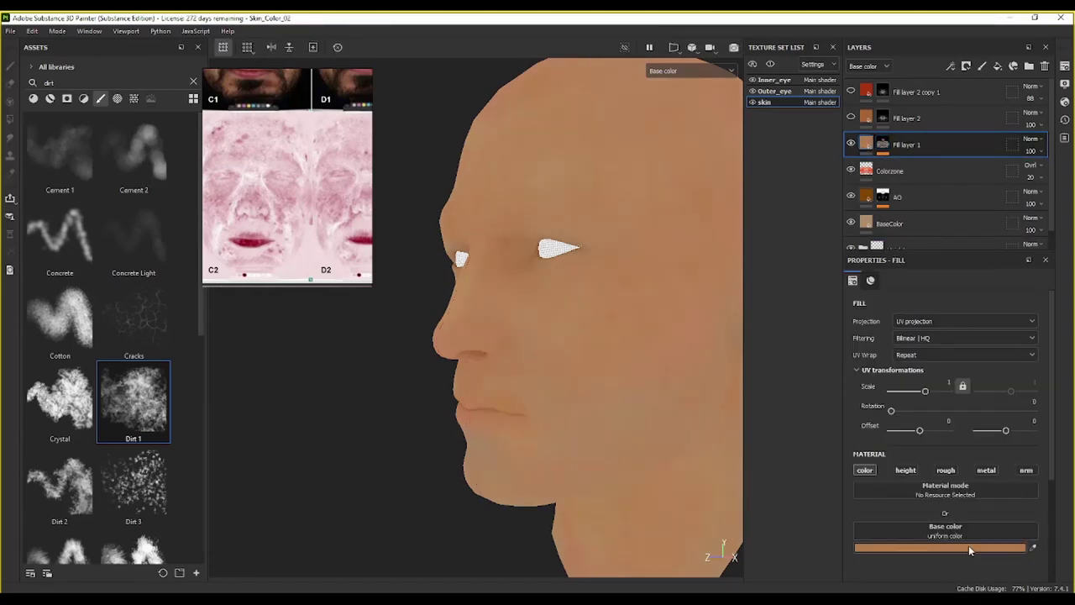
{"action": "left_click", "coordinate": [966, 547]}
{"action": "mouse_move", "coordinate": [901, 370]}
{"action": "left_mouse_down"}
{"action": "mouse_move", "coordinate": [913, 360]}
{"action": "mouse_move", "coordinate": [898, 360]}
{"action": "left_mouse_up"}
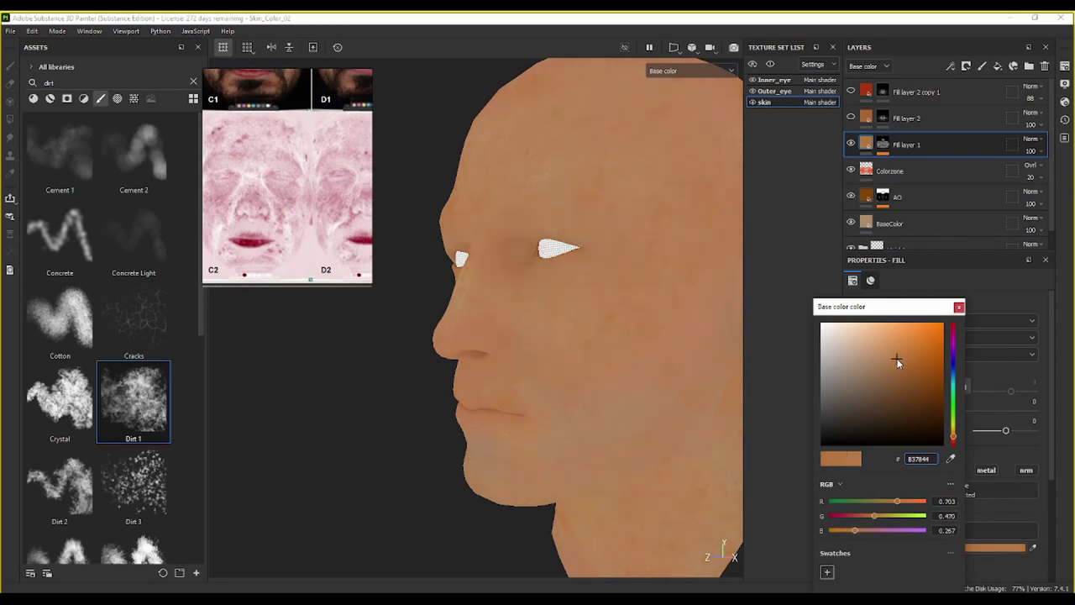
{"action": "left_click", "coordinate": [874, 145]}
{"action": "left_click", "coordinate": [851, 117]}
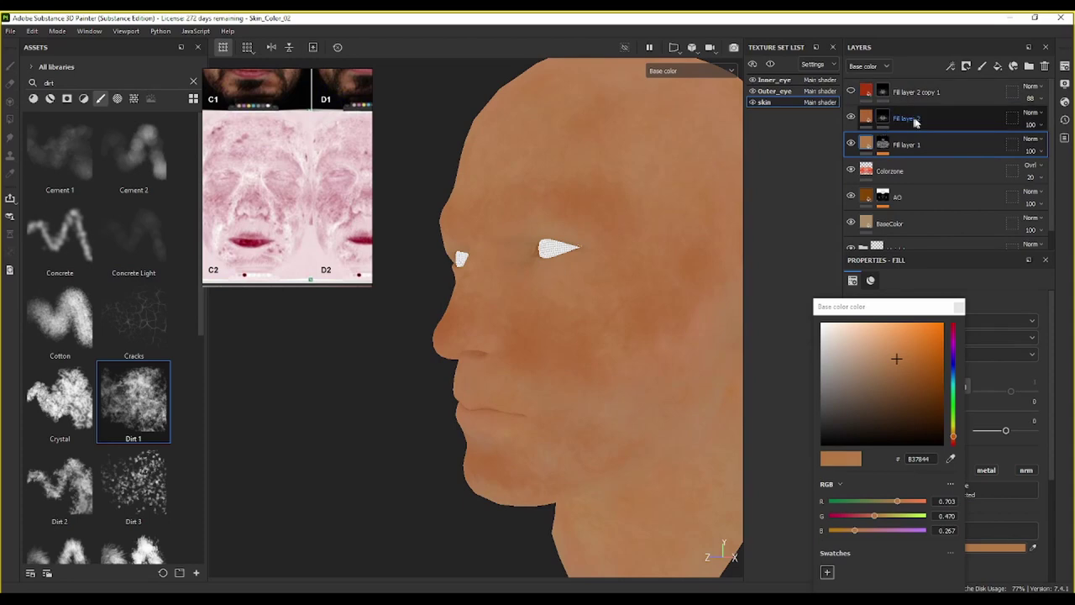
Step: Select the mask of Fill layer 2 and toggle the layer's visibility to check its effect on the face
{"action": "left_click", "coordinate": [884, 118]}
{"action": "left_click", "coordinate": [851, 118]}
{"action": "left_click", "coordinate": [852, 118]}
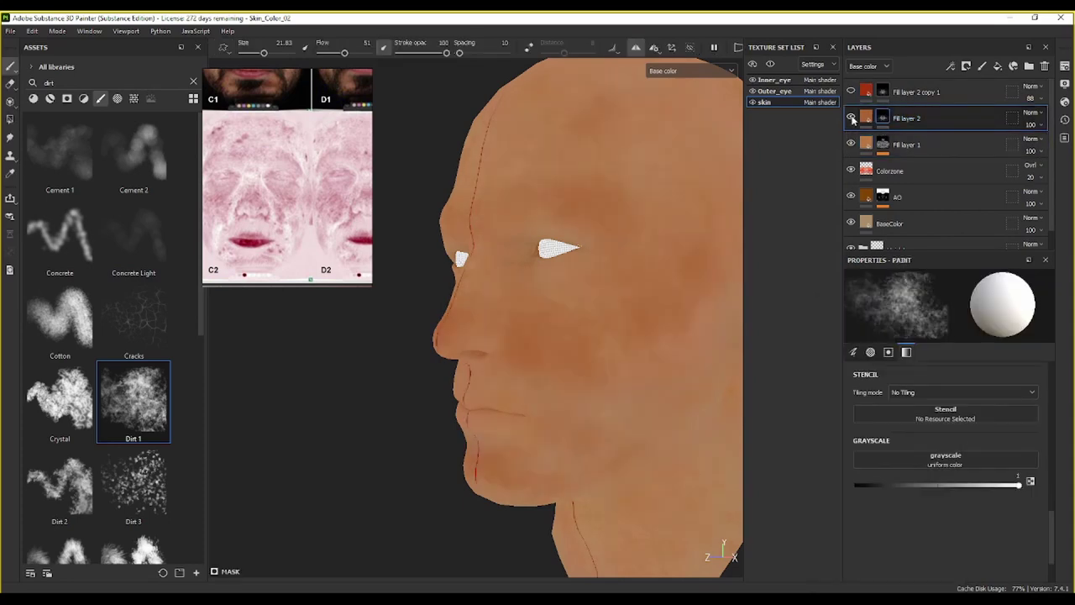
{"action": "left_click_drag", "start_coordinate": [427, 311], "coordinate": [577, 365], "text": "alt"}
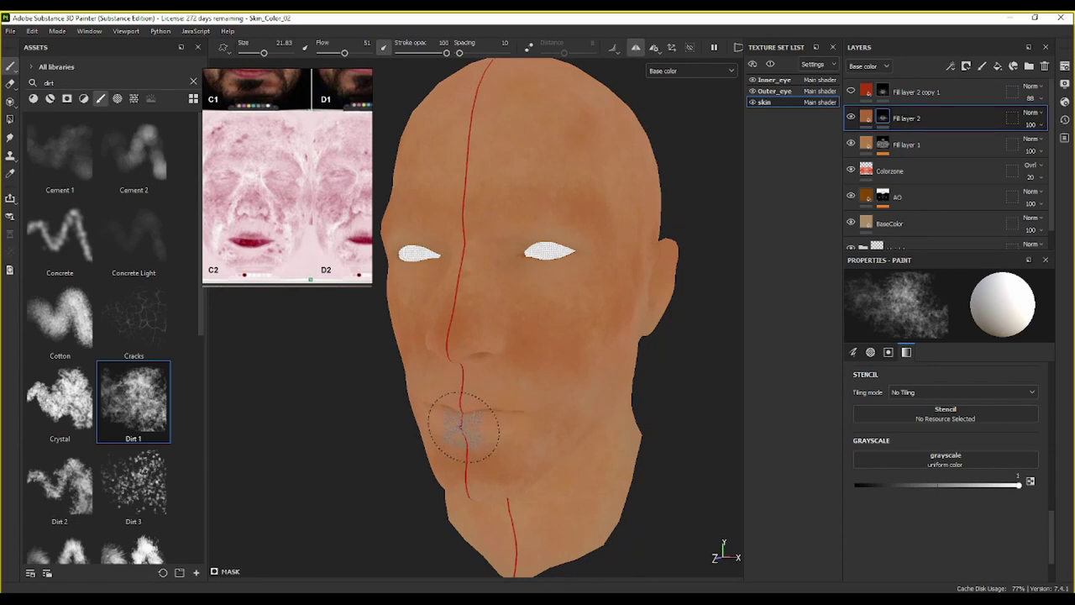
Step: Reduce the Dirt 1 brush size to 8.24 and paint the lips into the mask of Fill layer 2
{"action": "key", "text": "["}
{"action": "key", "text": "bracketleft"}
{"action": "key", "text": "bracketleft"}
{"action": "key", "text": "bracketleft"}
{"action": "key", "text": "bracketleft"}
{"action": "key", "text": "bracketleft"}
{"action": "key", "text": "bracketleft"}
{"action": "key", "text": "bracketleft"}
{"action": "key", "text": "bracketleft"}
{"action": "key", "text": "bracketleft"}
{"action": "key", "text": "bracketleft"}
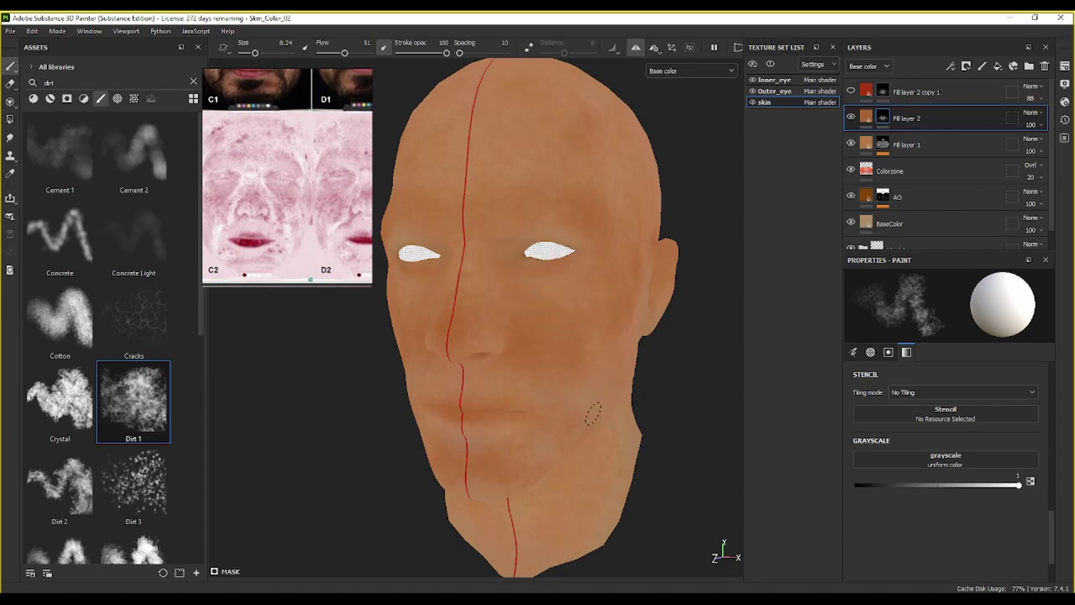
{"action": "mouse_move", "coordinate": [587, 404]}
{"action": "left_mouse_down", "text": "alt"}
{"action": "mouse_move", "coordinate": [591, 343]}
{"action": "mouse_move", "coordinate": [679, 360]}
{"action": "mouse_move", "coordinate": [625, 343]}
{"action": "mouse_move", "coordinate": [707, 327]}
{"action": "mouse_move", "coordinate": [731, 340]}
{"action": "left_mouse_up", "text": "alt"}
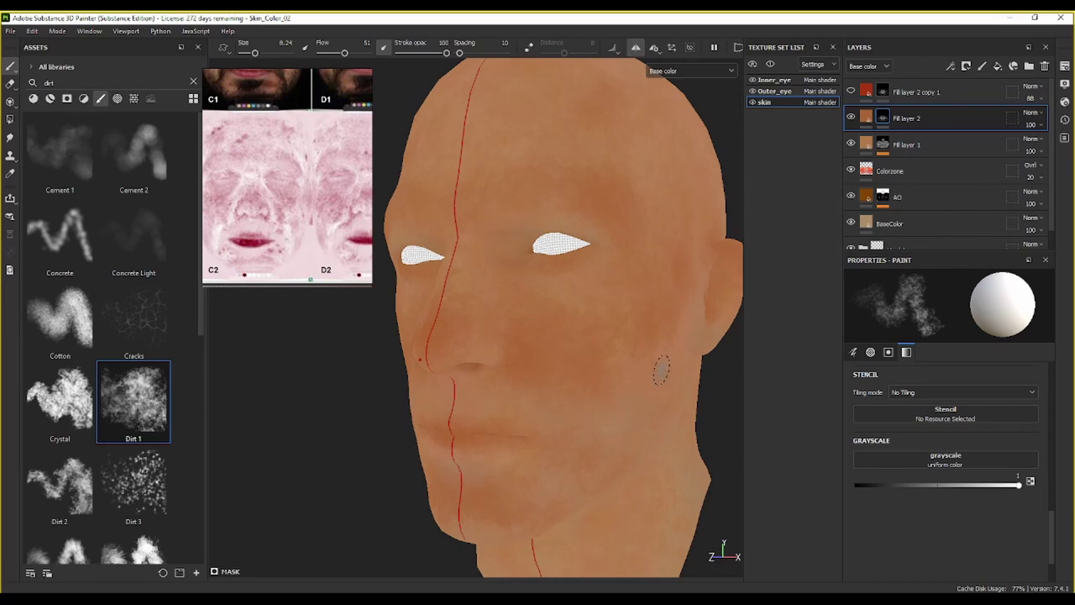
Step: Show Fill layer 2 copy 1 again, inspect its redness around the face and select its mask
{"action": "left_click", "coordinate": [852, 92]}
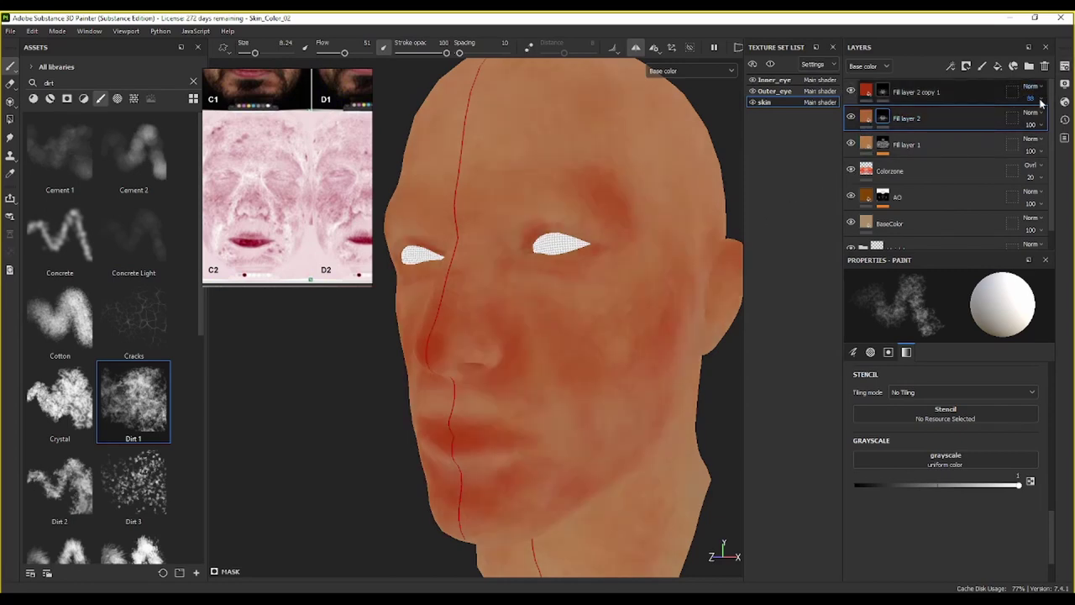
{"action": "left_click", "coordinate": [868, 92]}
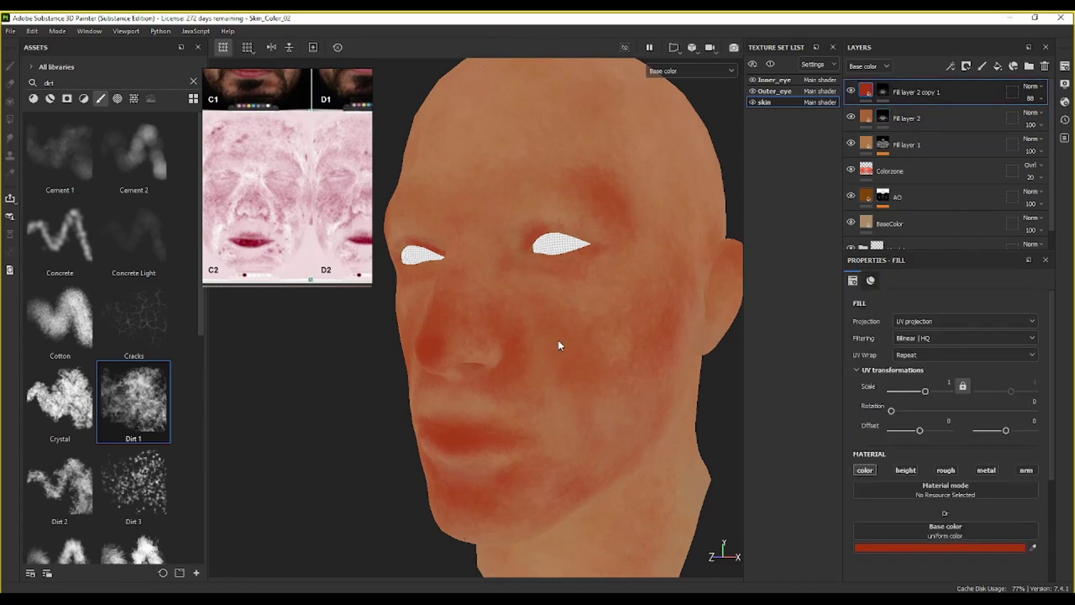
{"action": "left_click_drag", "start_coordinate": [559, 345], "coordinate": [578, 296], "text": "alt"}
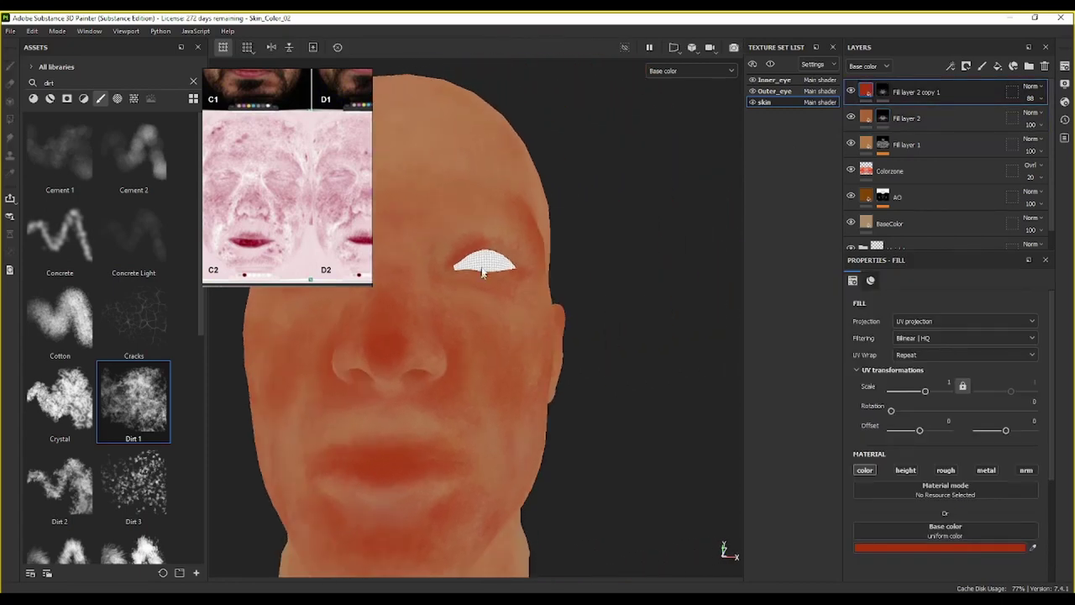
{"action": "left_click", "coordinate": [882, 91]}
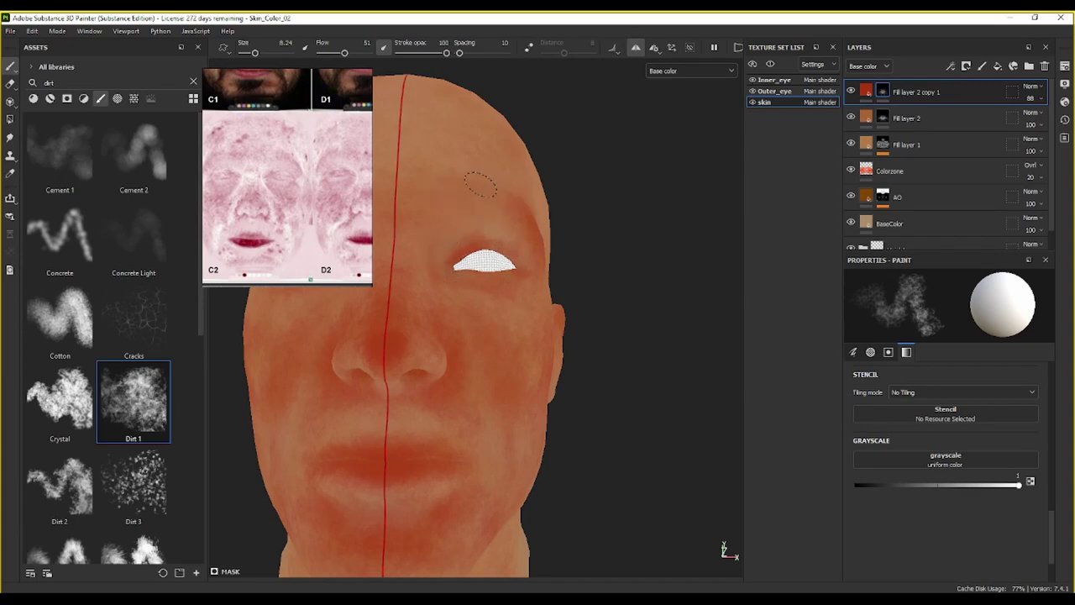
{"action": "left_click_drag", "start_coordinate": [545, 194], "coordinate": [515, 201], "text": "alt"}
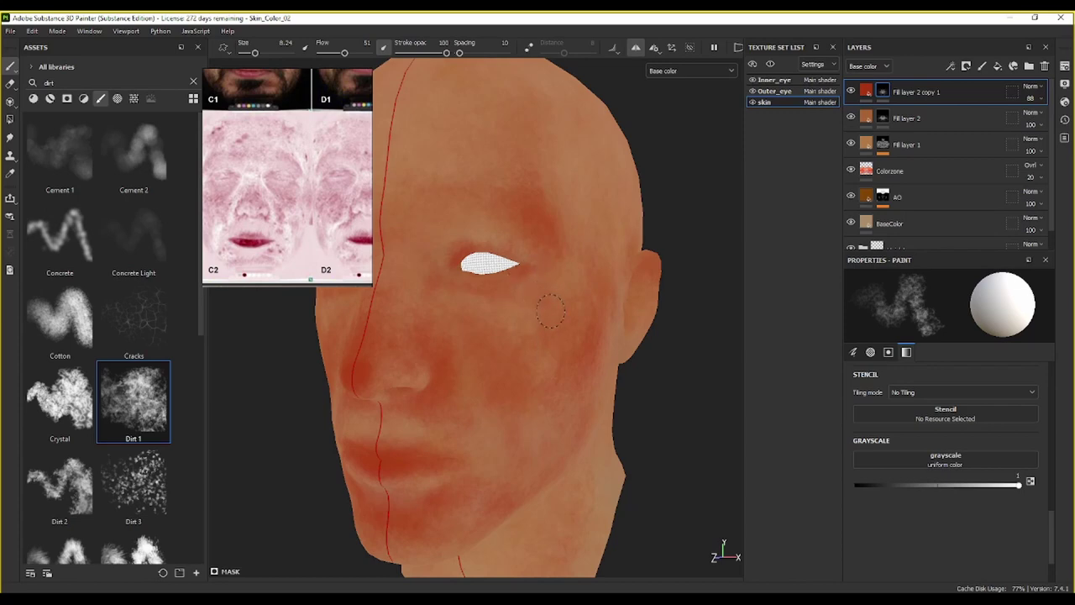
{"action": "scroll", "coordinate": [531, 363], "scroll_direction": "down", "scroll_amount": 3}
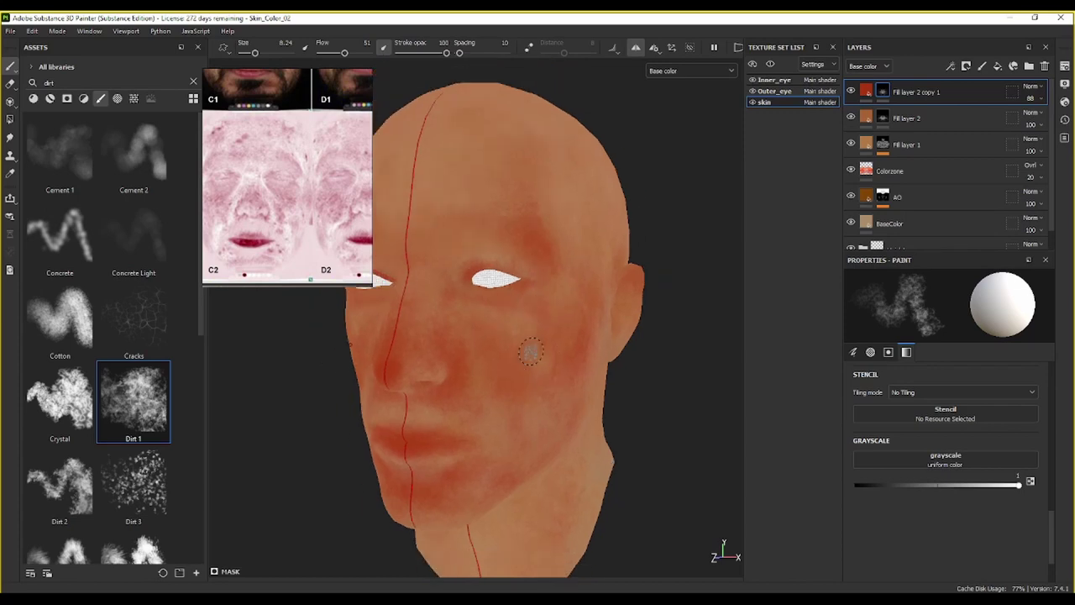
Step: Lower the opacity of Fill layer 2 copy 1 to 26 to soften the facial redness
{"action": "middle_click_drag", "start_coordinate": [547, 316], "coordinate": [563, 324], "text": "alt"}
{"action": "left_click_drag", "start_coordinate": [562, 324], "coordinate": [588, 265], "text": "alt"}
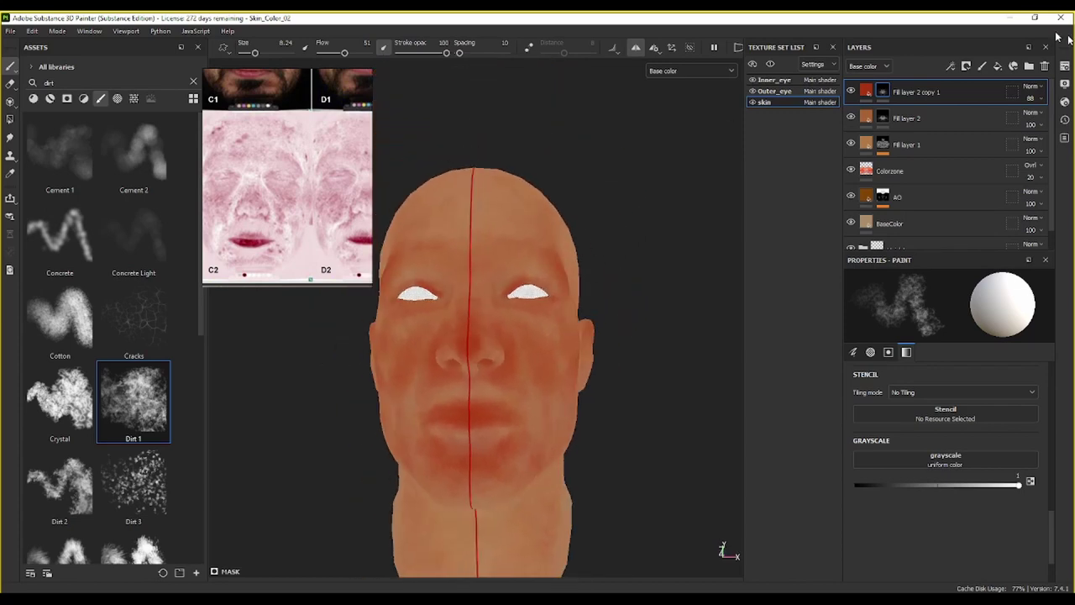
{"action": "left_click", "coordinate": [1040, 100]}
{"action": "left_click", "coordinate": [1038, 120]}
{"action": "mouse_move", "coordinate": [1035, 124]}
{"action": "left_mouse_down"}
{"action": "mouse_move", "coordinate": [1021, 120]}
{"action": "mouse_move", "coordinate": [1033, 121]}
{"action": "left_mouse_up"}
{"action": "scroll", "coordinate": [495, 341], "scroll_direction": "up", "scroll_amount": 3}
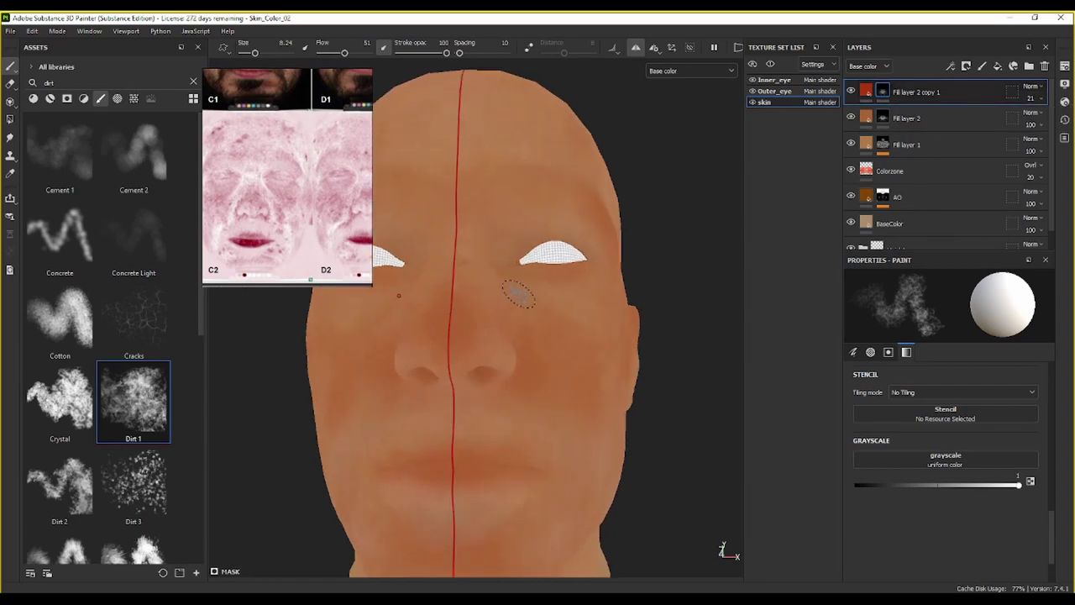
{"action": "left_click_drag", "start_coordinate": [577, 300], "coordinate": [513, 312], "text": "alt"}
{"action": "scroll", "coordinate": [514, 312], "scroll_direction": "up", "scroll_amount": 2}
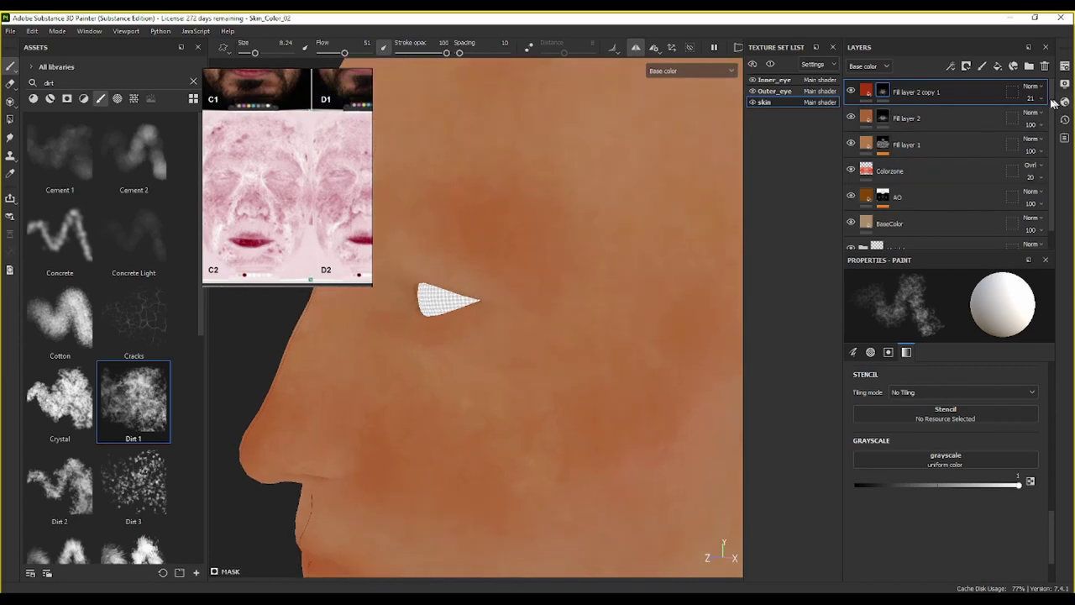
{"action": "left_click_drag", "start_coordinate": [1033, 122], "coordinate": [1047, 120]}
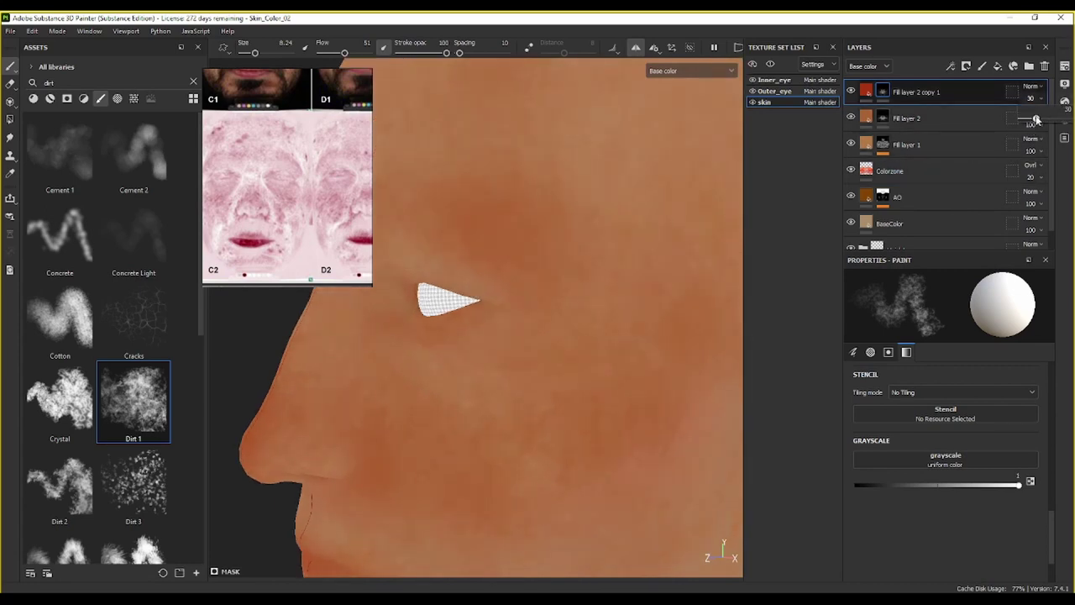
Step: Examine the facial skin photos and redness maps on the reference board, down to the close-up of the freckled cheek
{"action": "scroll", "coordinate": [324, 184], "scroll_direction": "down", "scroll_amount": 4}
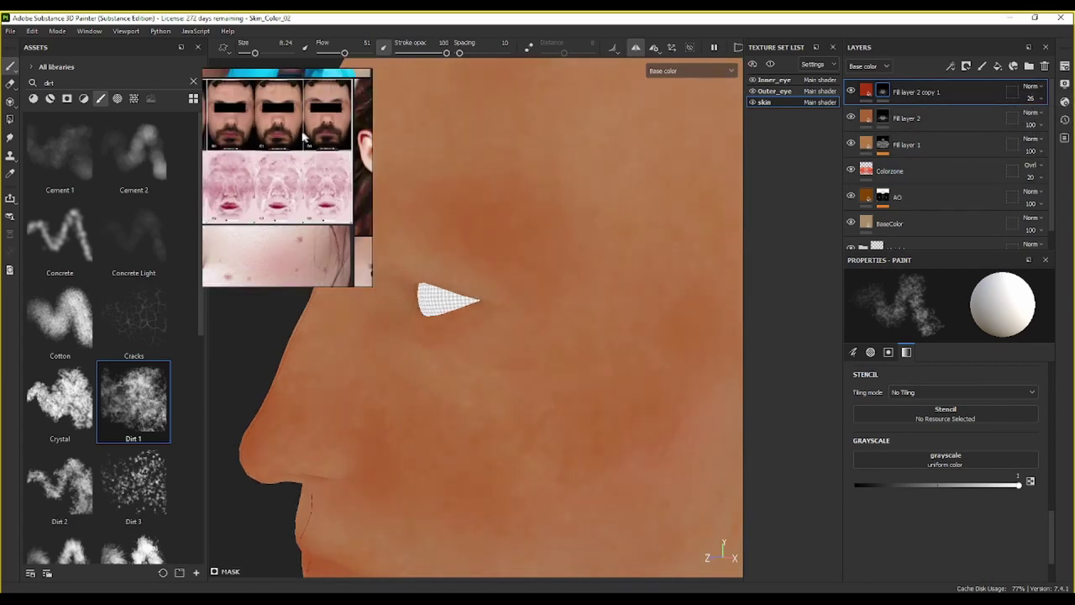
{"action": "middle_click_drag", "start_coordinate": [212, 106], "coordinate": [235, 151]}
{"action": "scroll", "coordinate": [237, 152], "scroll_direction": "up", "scroll_amount": 3}
{"action": "scroll", "coordinate": [297, 191], "scroll_direction": "down", "scroll_amount": 5}
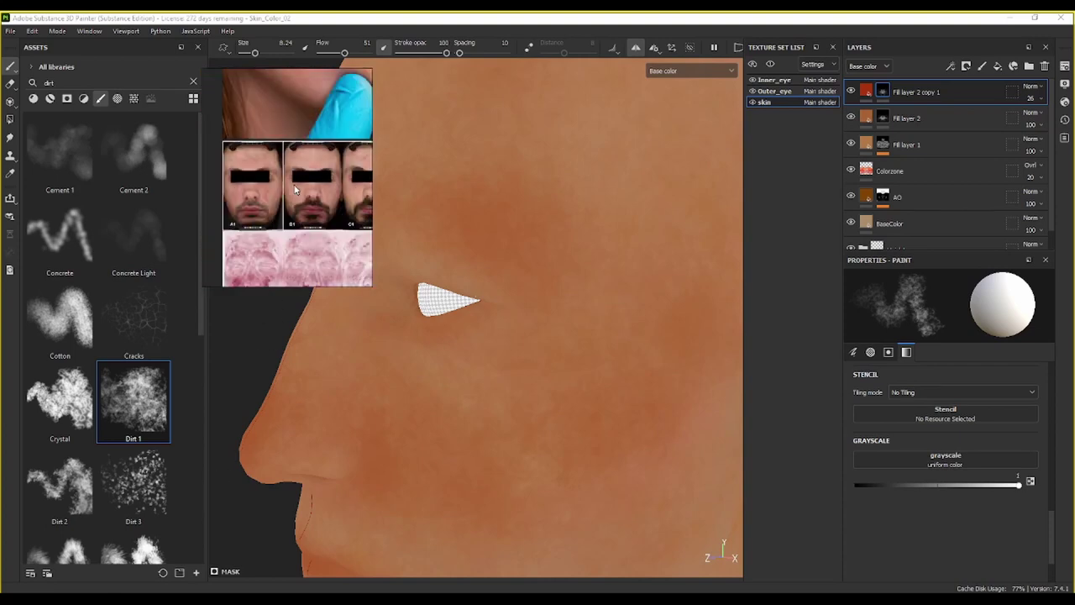
{"action": "scroll", "coordinate": [297, 187], "scroll_direction": "down", "scroll_amount": 2}
{"action": "scroll", "coordinate": [267, 173], "scroll_direction": "up", "scroll_amount": 6}
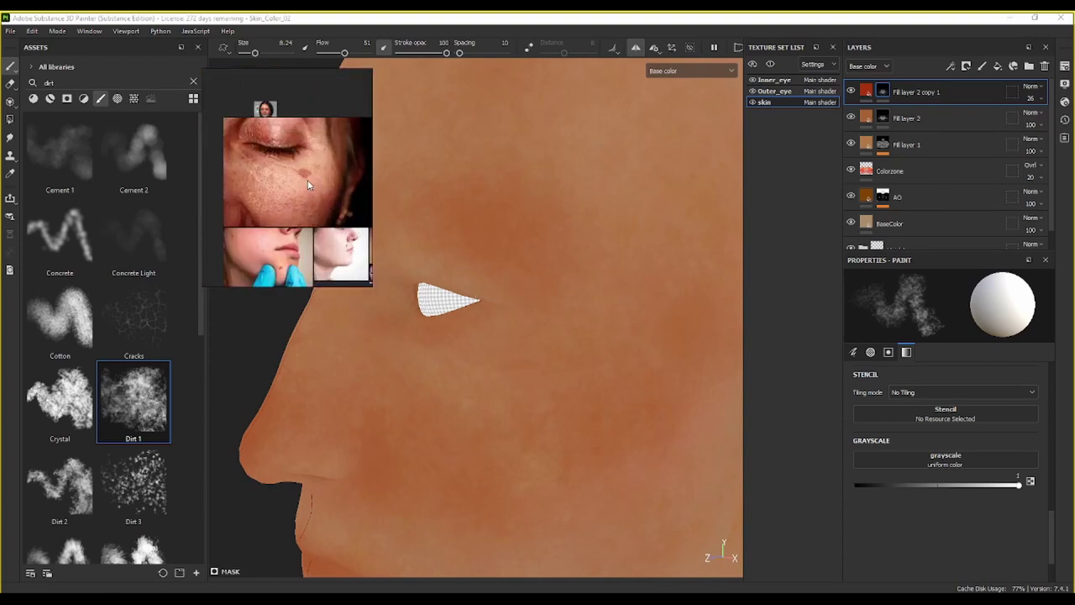
{"action": "middle_click_drag", "start_coordinate": [310, 156], "coordinate": [316, 149]}
{"action": "scroll", "coordinate": [320, 213], "scroll_direction": "down", "scroll_amount": 3}
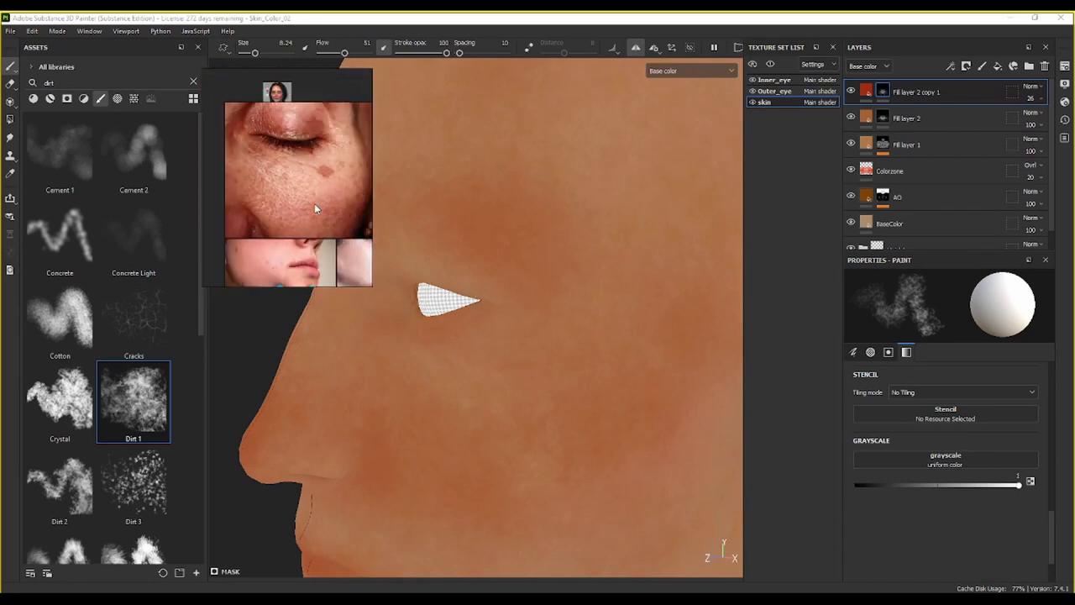
{"action": "scroll", "coordinate": [528, 325], "scroll_direction": "down", "scroll_amount": 3}
Step: Set the Dirt 1 brush size to 16.58 for the redness mask
{"action": "left_click_drag", "start_coordinate": [529, 324], "coordinate": [587, 265], "text": "alt"}
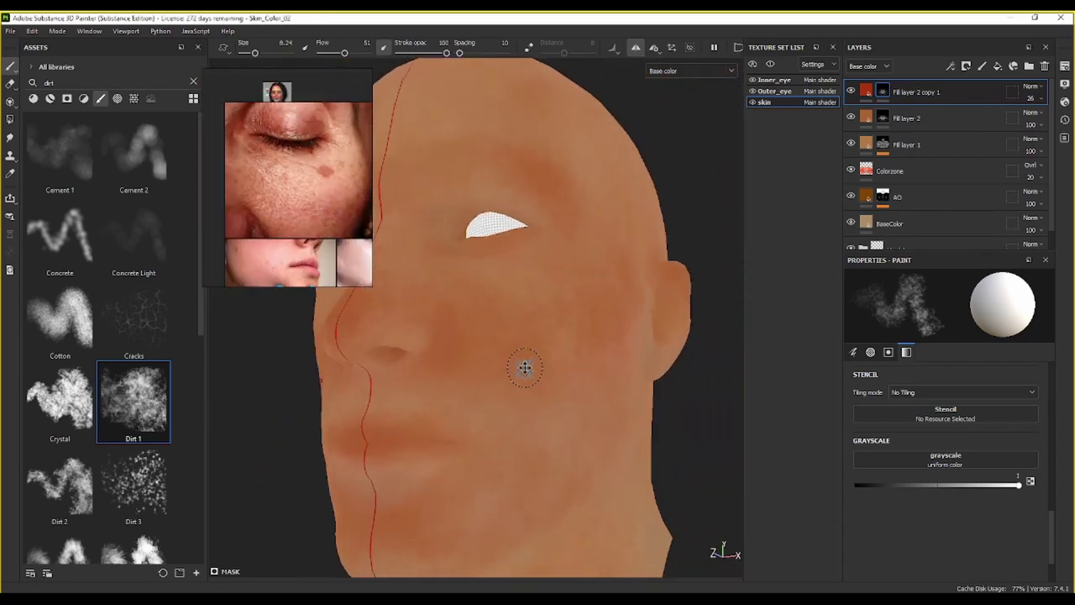
{"action": "left_click_drag", "start_coordinate": [526, 367], "coordinate": [571, 378], "text": "alt"}
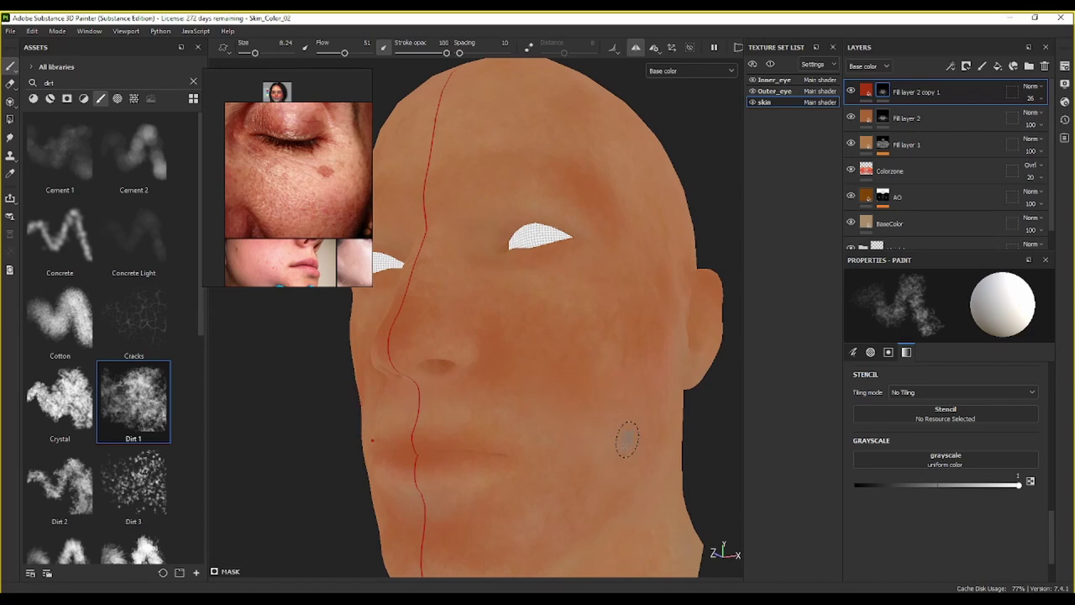
{"action": "mouse_move", "coordinate": [535, 326]}
{"action": "left_mouse_down", "text": "alt"}
{"action": "mouse_move", "coordinate": [576, 288]}
{"action": "mouse_move", "coordinate": [572, 328]}
{"action": "left_mouse_up", "text": "alt"}
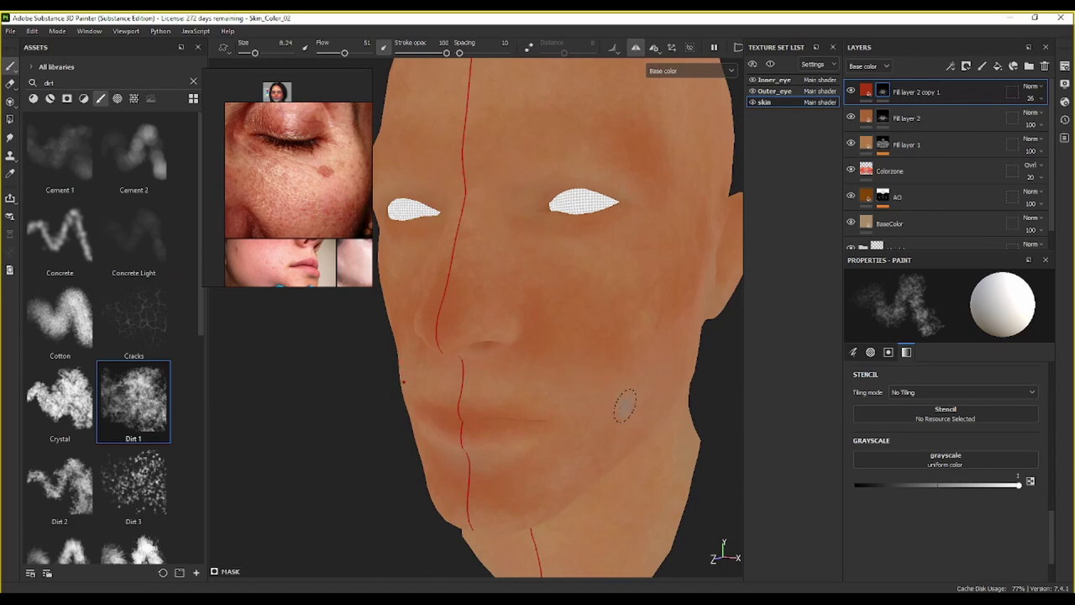
{"action": "mouse_move", "coordinate": [595, 445]}
{"action": "left_mouse_down", "text": "alt"}
{"action": "mouse_move", "coordinate": [586, 413]}
{"action": "mouse_move", "coordinate": [648, 324]}
{"action": "mouse_move", "coordinate": [574, 329]}
{"action": "mouse_move", "coordinate": [608, 357]}
{"action": "mouse_move", "coordinate": [620, 347]}
{"action": "left_mouse_up", "text": "alt"}
{"action": "right_click_drag", "start_coordinate": [632, 326], "coordinate": [665, 328], "text": "ctrl"}
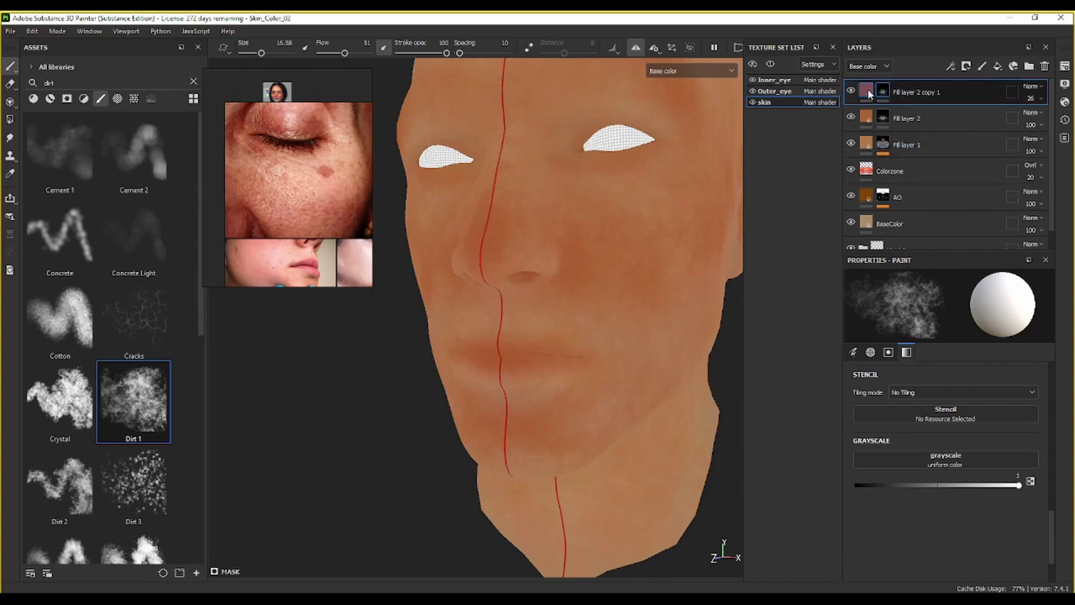
Step: Duplicate Fill layer 2 copy 1 and set the duplicate's base color to dark brownish red 481606
{"action": "right_click", "coordinate": [964, 88]}
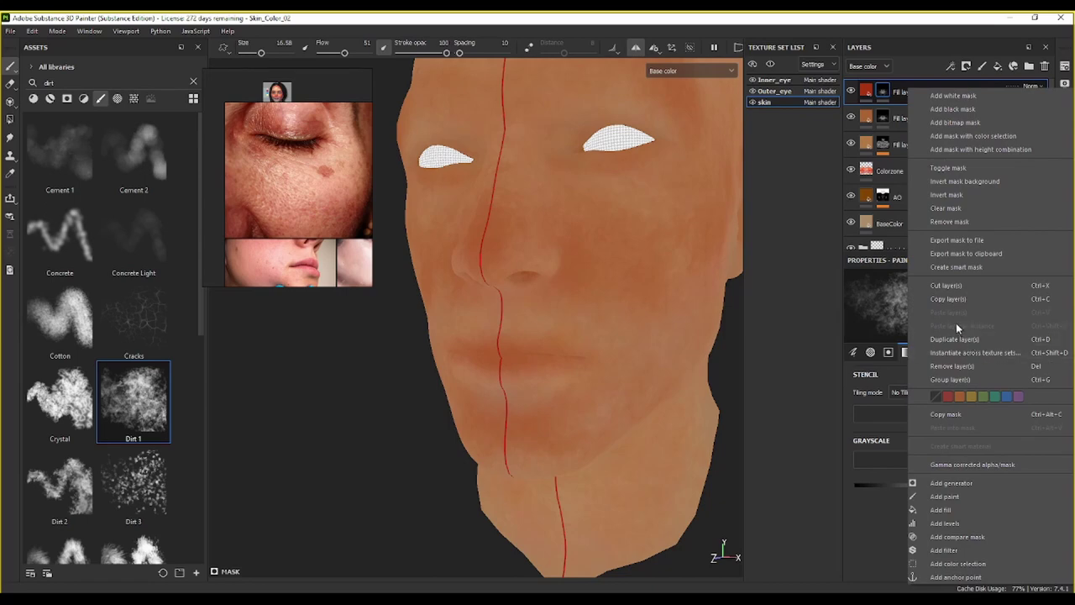
{"action": "left_click", "coordinate": [976, 337]}
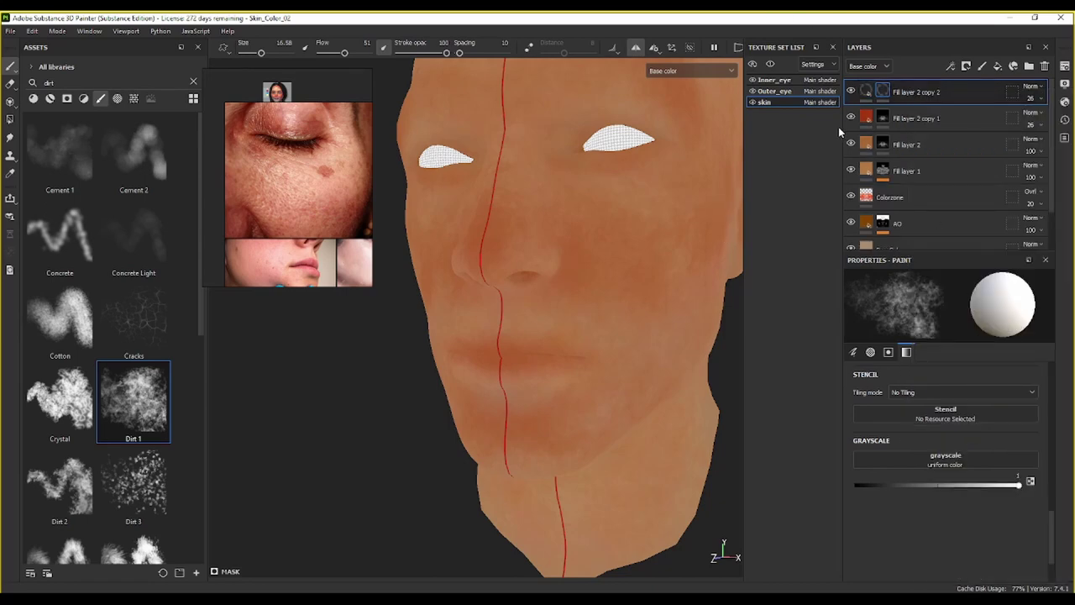
{"action": "left_click", "coordinate": [862, 93]}
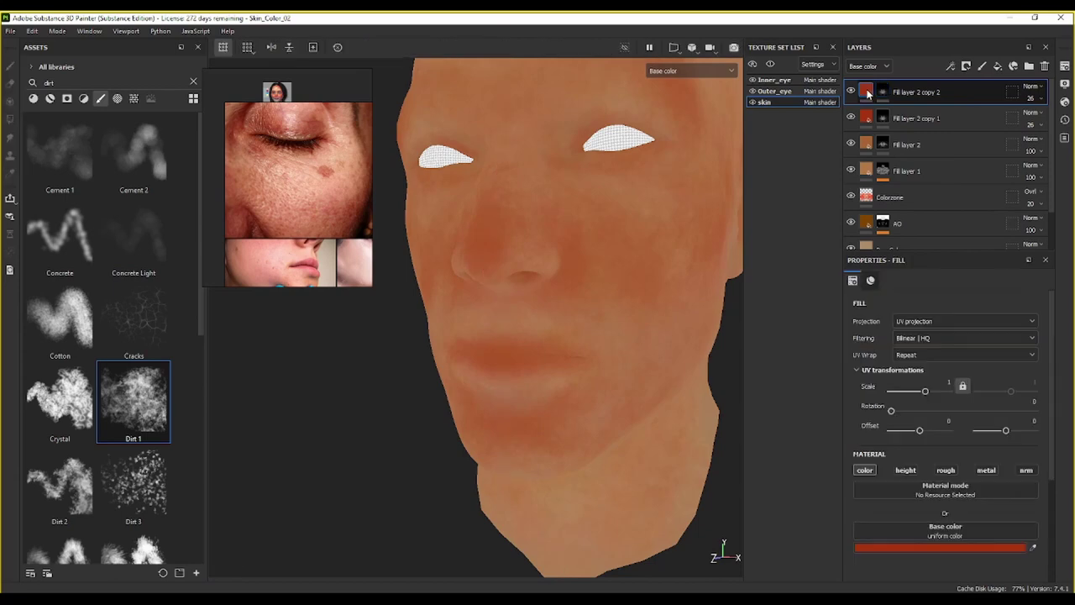
{"action": "left_click", "coordinate": [980, 547]}
{"action": "left_click", "coordinate": [931, 388]}
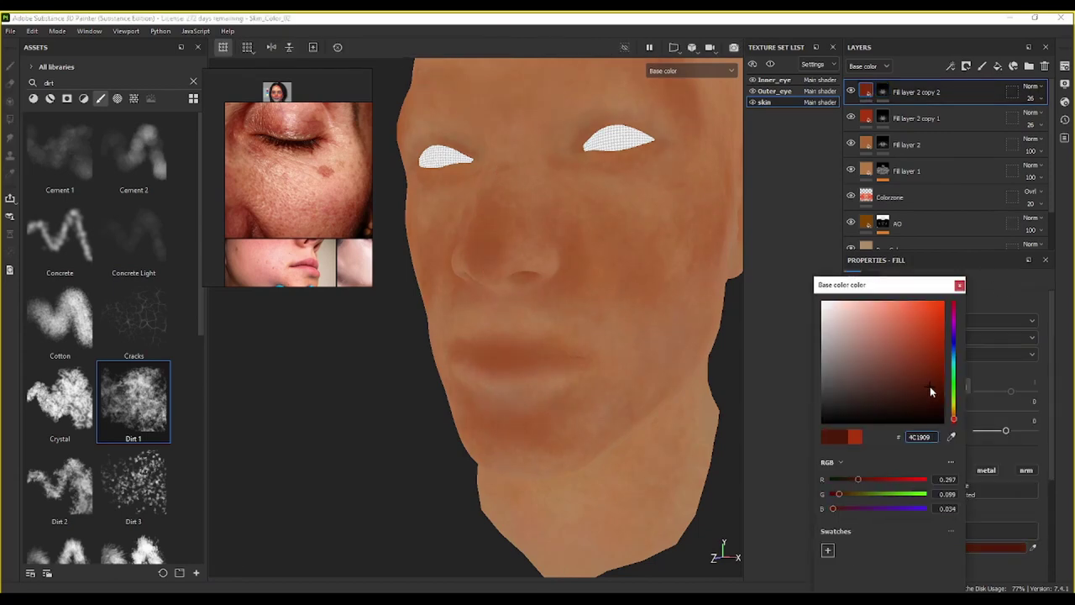
{"action": "left_click", "coordinate": [959, 285]}
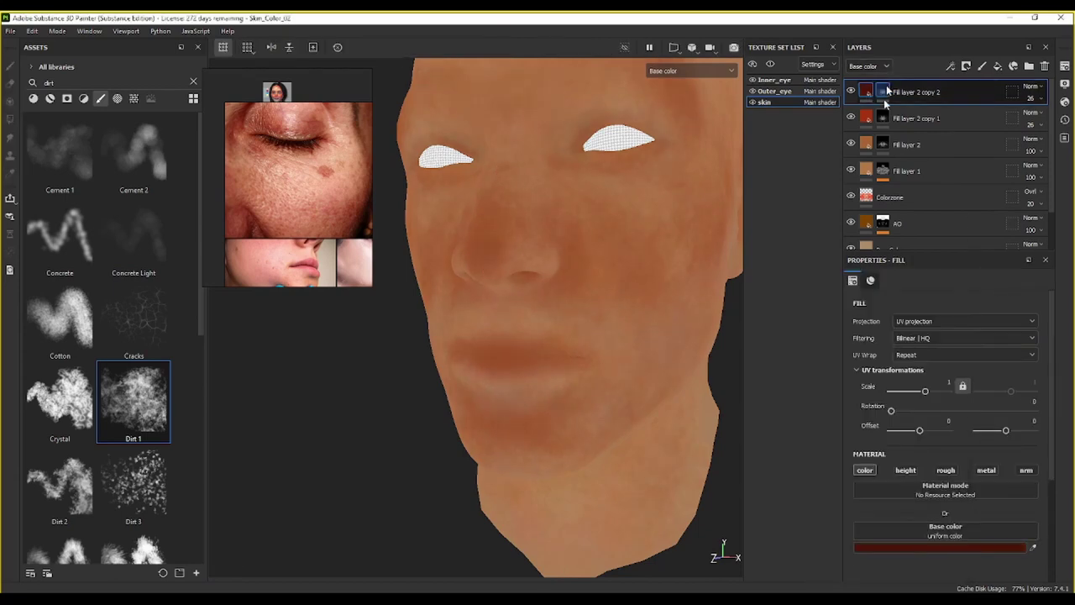
Step: Replace the mask of Fill layer 2 copy 2 with a black mask and raise the layer's opacity to 100
{"action": "right_click", "coordinate": [881, 92]}
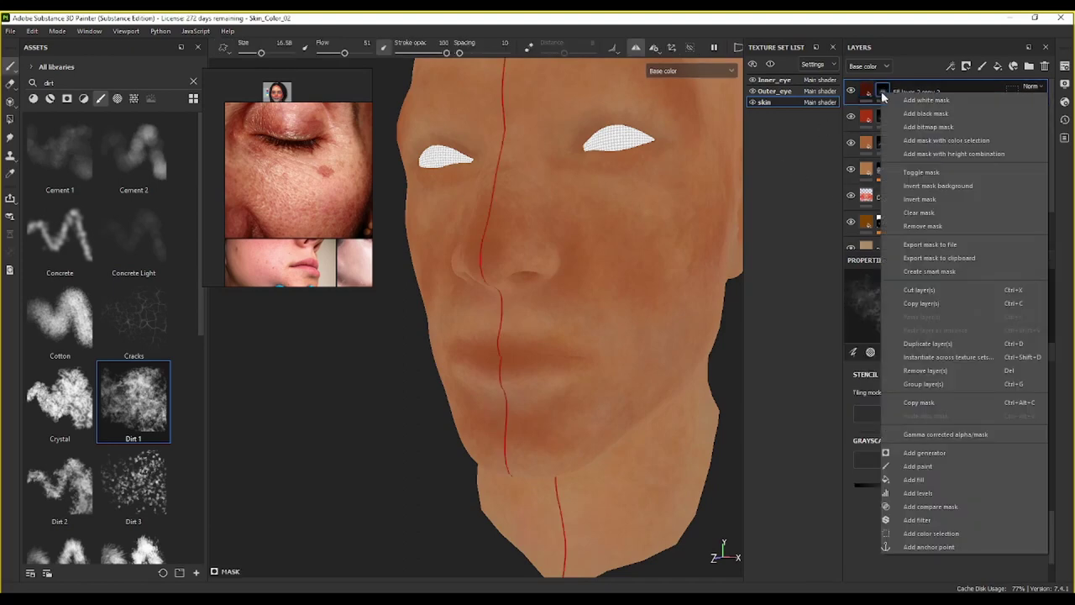
{"action": "left_click", "coordinate": [923, 113]}
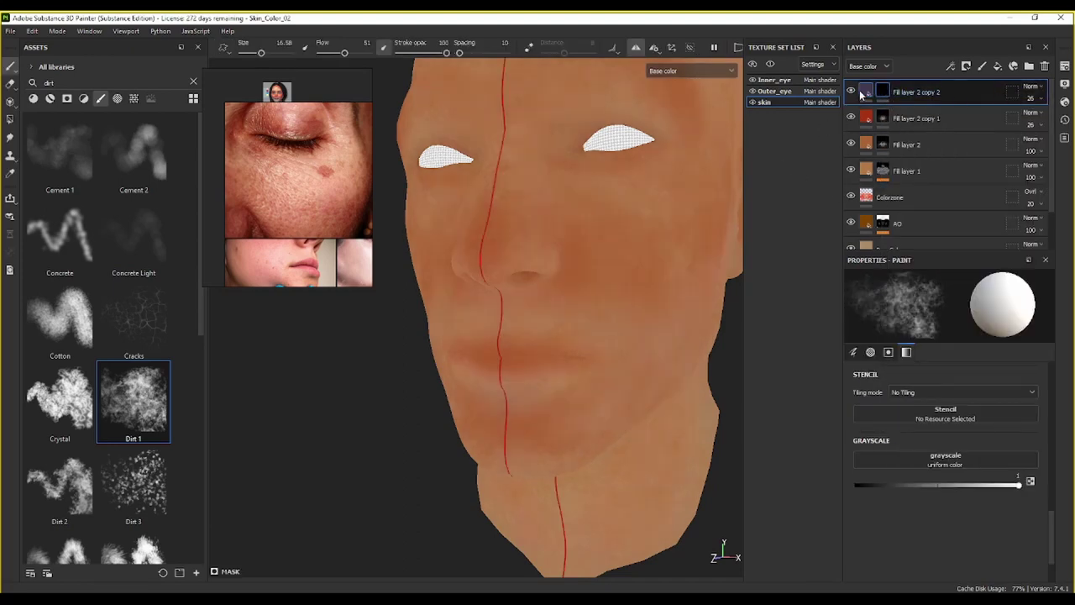
{"action": "left_click", "coordinate": [1043, 101]}
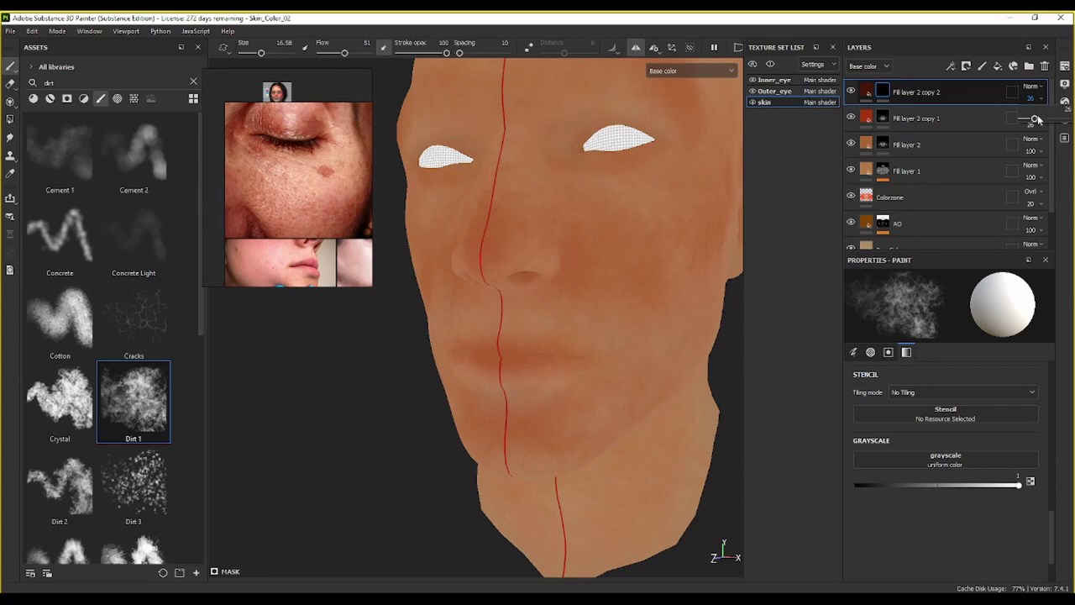
{"action": "left_click_drag", "start_coordinate": [1036, 120], "coordinate": [1071, 119]}
{"action": "left_click_drag", "start_coordinate": [584, 204], "coordinate": [559, 277], "text": "alt"}
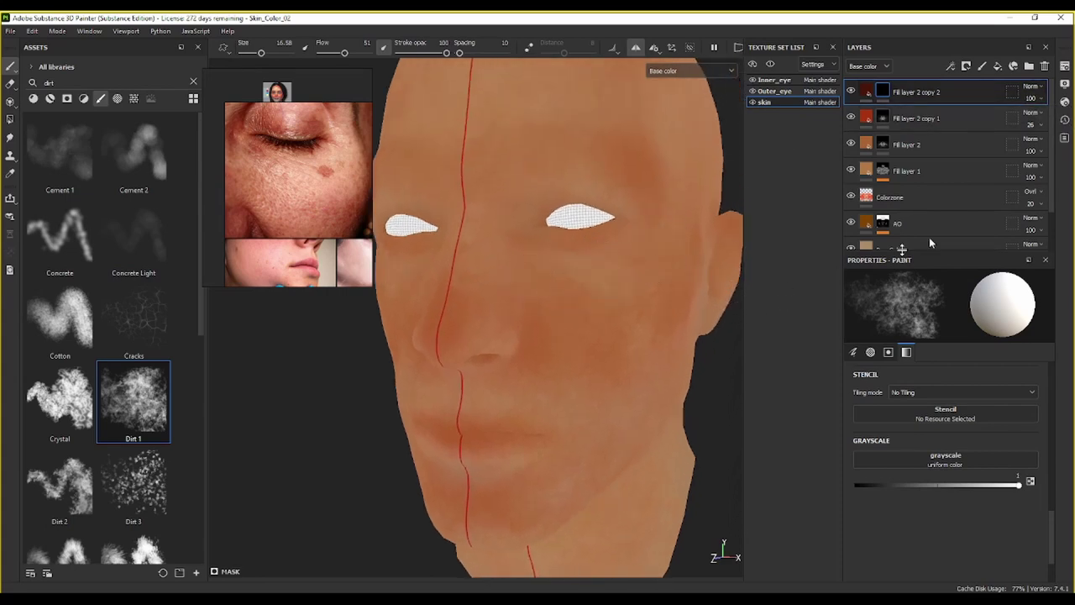
Step: Lighten the base color of Fill layer 2 copy 2 to reddish brown 7A2A0F
{"action": "left_click", "coordinate": [867, 91]}
{"action": "left_click", "coordinate": [945, 548]}
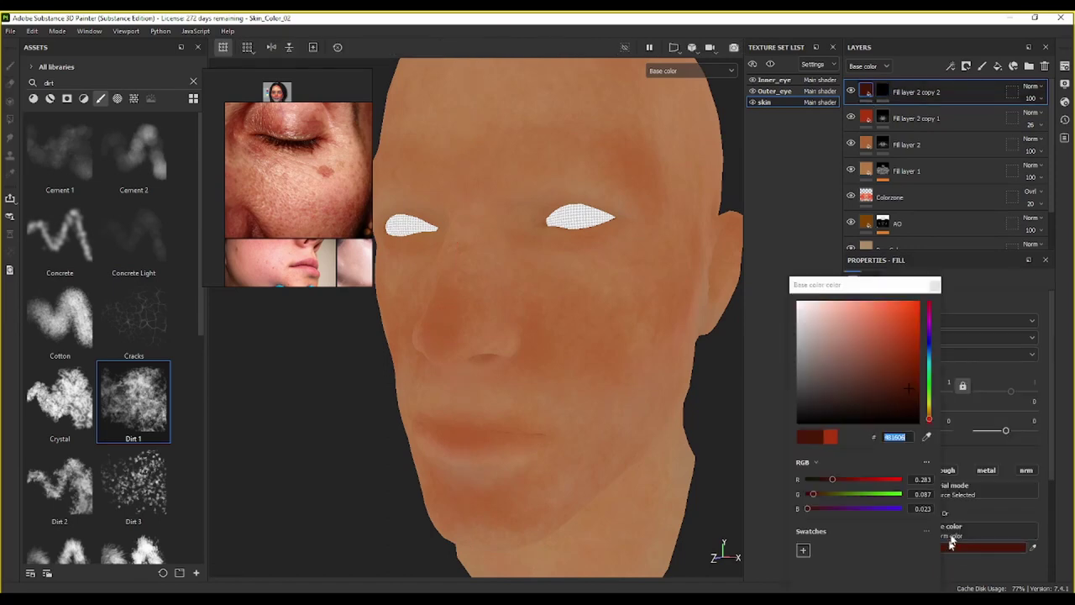
{"action": "left_click", "coordinate": [904, 364]}
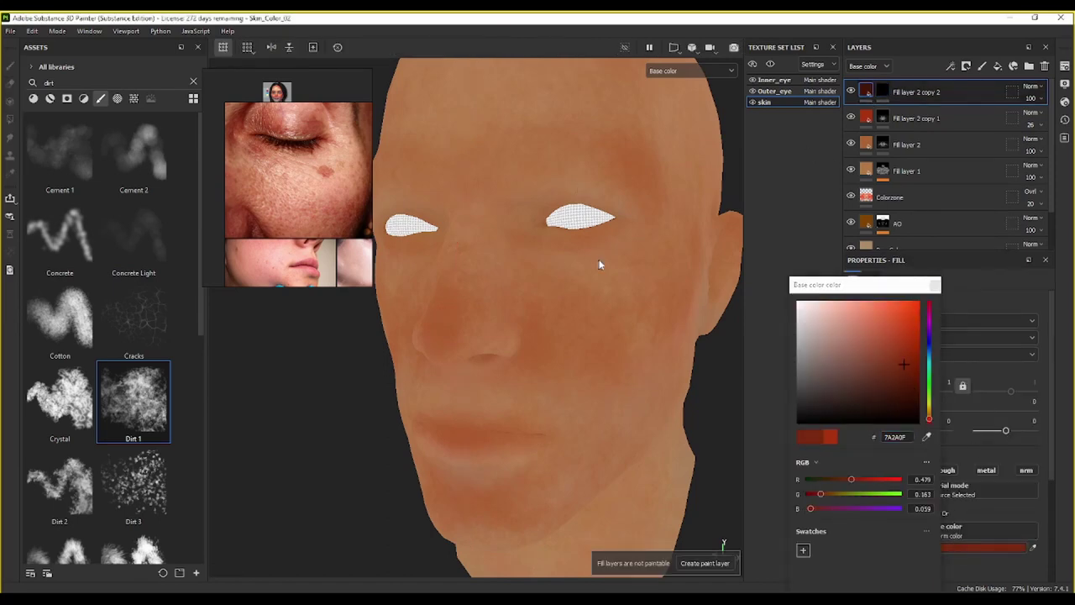
Step: Reduce the Dirt 1 brush to size 3.49 and paint the layer's mask along the side of the nose
{"action": "left_click", "coordinate": [882, 90]}
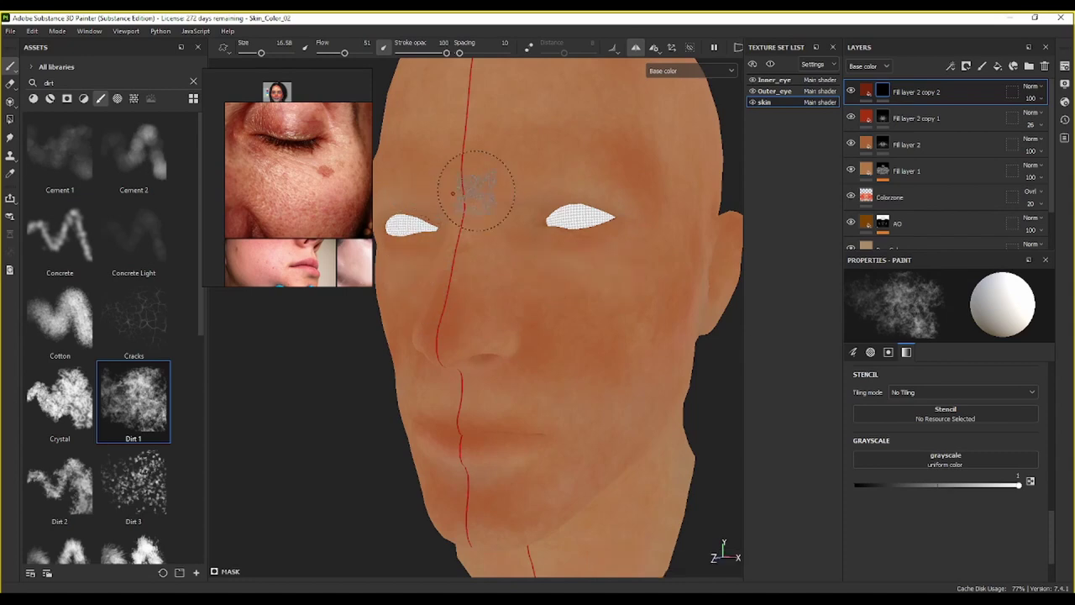
{"action": "key", "text": "bracketright"}
{"action": "key", "text": "bracketleft"}
{"action": "key", "text": "bracketleft"}
{"action": "key", "text": "bracketleft"}
{"action": "key", "text": "bracketleft"}
{"action": "key", "text": "bracketleft"}
{"action": "key", "text": "bracketleft"}
{"action": "key", "text": "bracketleft"}
{"action": "key", "text": "bracketleft"}
{"action": "key", "text": "bracketleft"}
{"action": "key", "text": "bracketleft"}
{"action": "key", "text": "bracketleft"}
{"action": "key", "text": "bracketleft"}
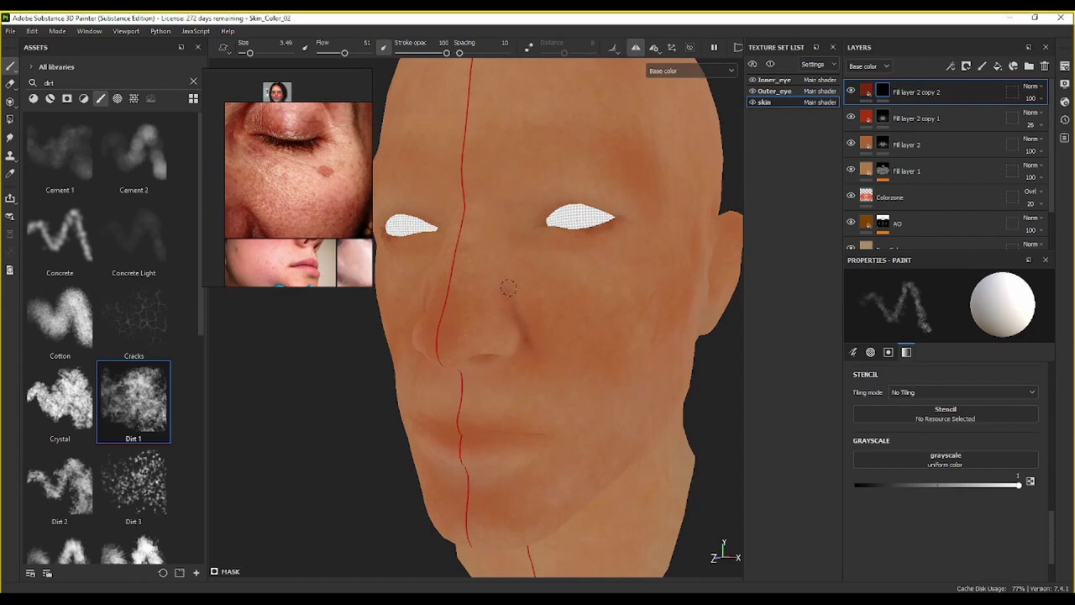
Step: Set the brush size to 6.1 and paint darker shading into the nostrils and the creases beside the nose
{"action": "key", "text": "bracketright"}
{"action": "key", "text": "bracketright"}
{"action": "key", "text": "bracketright"}
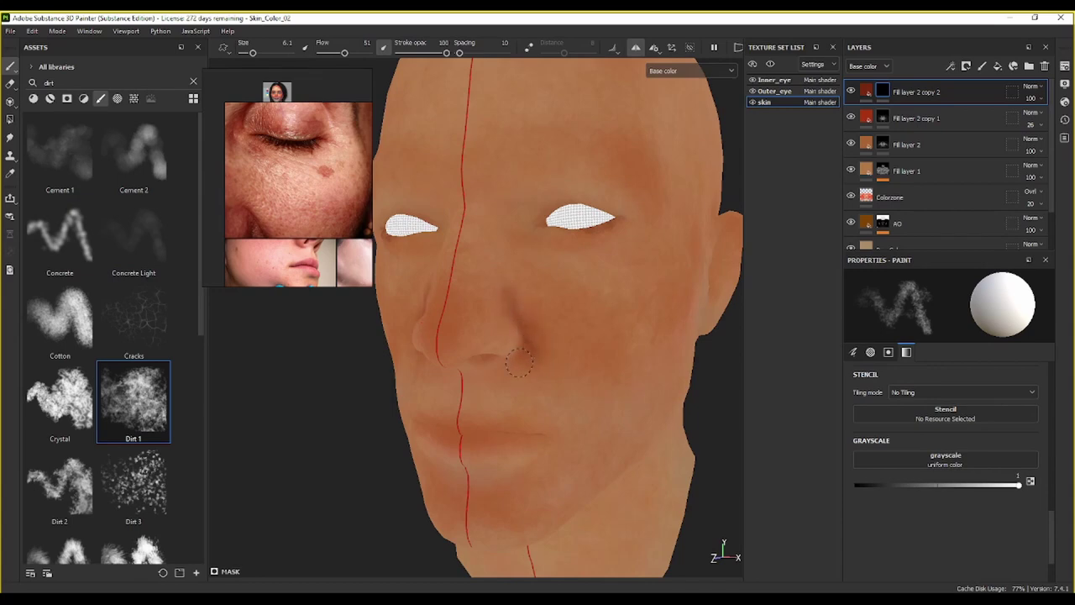
{"action": "left_click_drag", "start_coordinate": [509, 365], "coordinate": [509, 336], "text": "alt"}
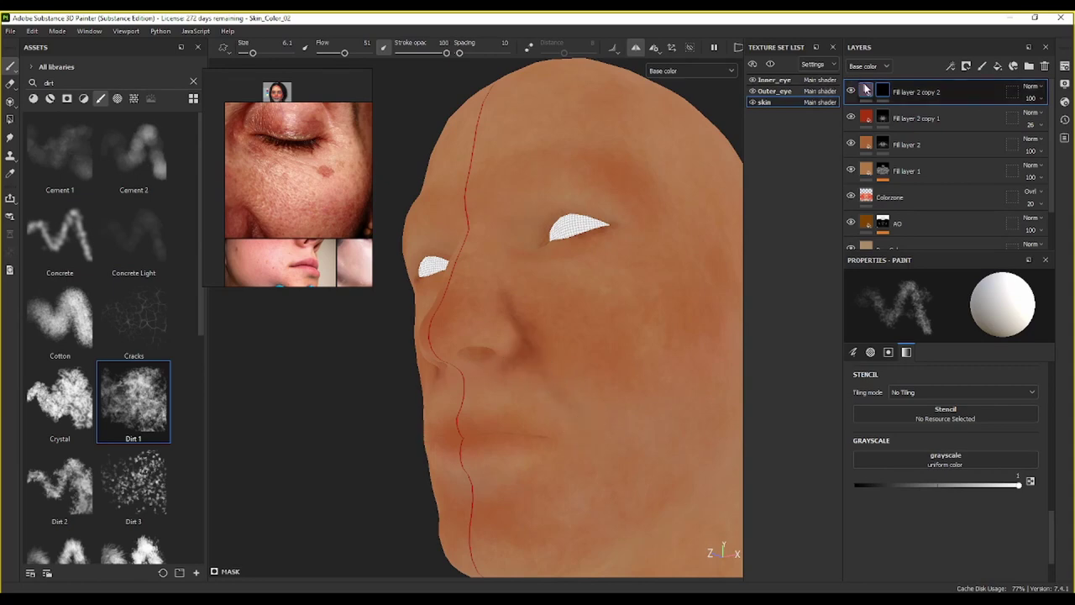
{"action": "mouse_move", "coordinate": [589, 424]}
{"action": "left_mouse_down", "text": "alt"}
{"action": "mouse_move", "coordinate": [551, 362]}
{"action": "mouse_move", "coordinate": [474, 338]}
{"action": "mouse_move", "coordinate": [463, 360]}
{"action": "mouse_move", "coordinate": [494, 339]}
{"action": "mouse_move", "coordinate": [481, 359]}
{"action": "left_mouse_up", "text": "alt"}
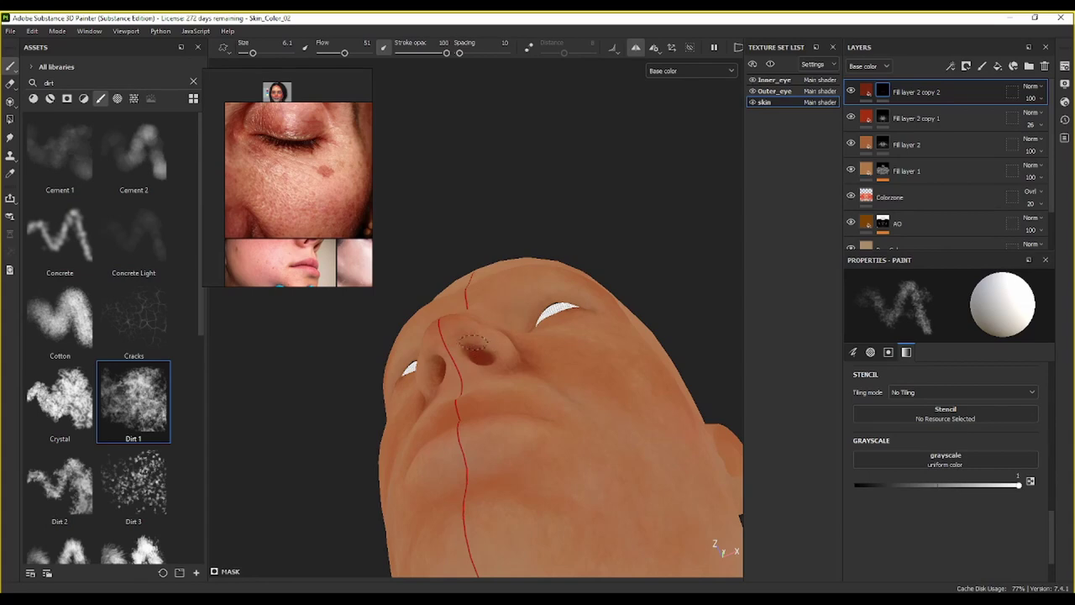
{"action": "left_click_drag", "start_coordinate": [500, 359], "coordinate": [468, 393], "text": "alt"}
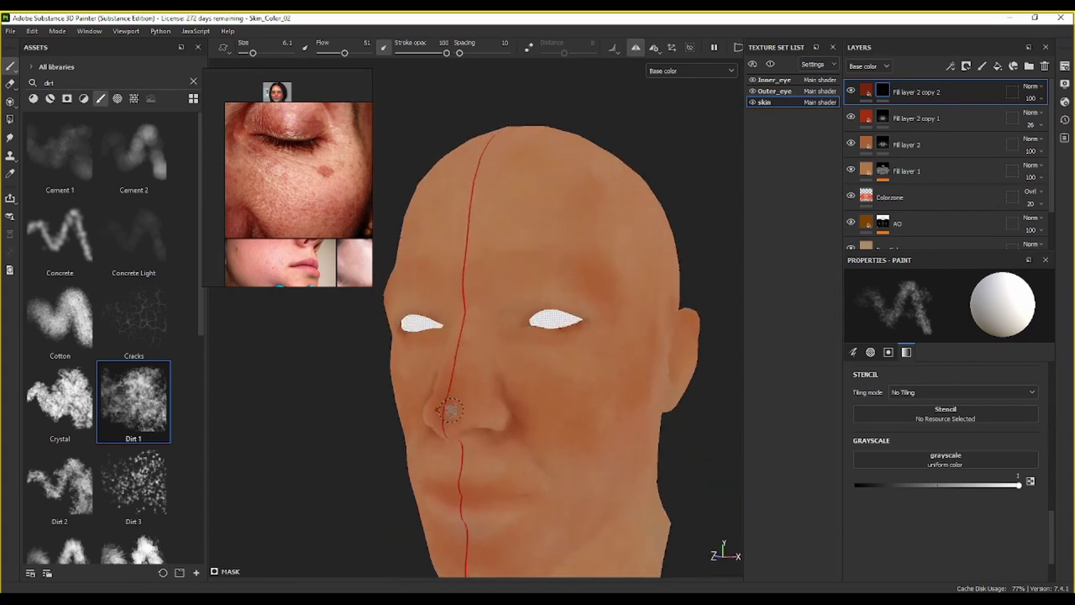
{"action": "left_click_drag", "start_coordinate": [474, 339], "coordinate": [524, 361], "text": "alt"}
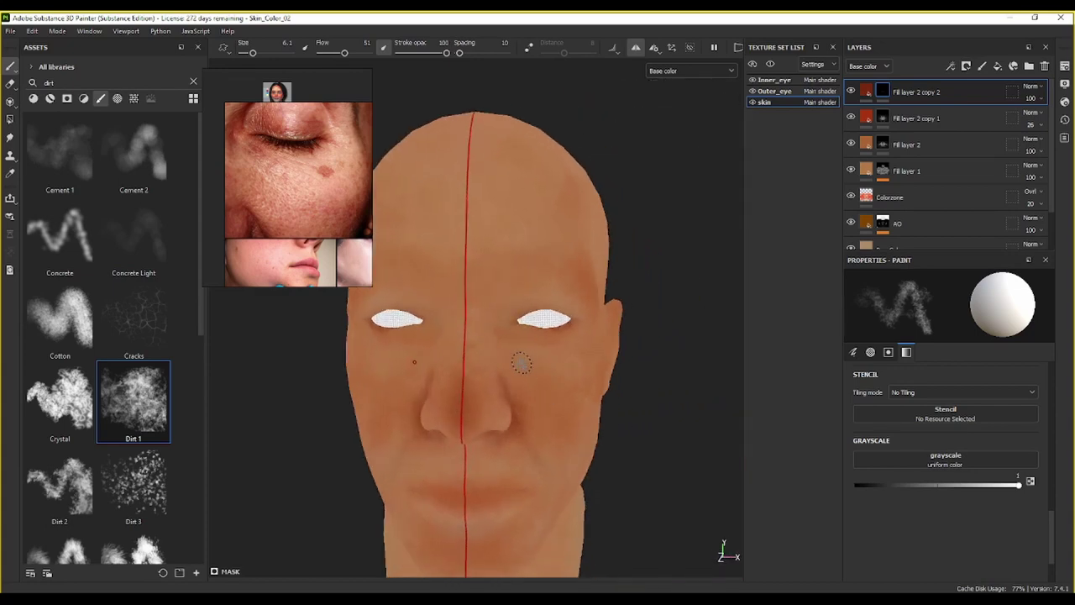
Step: Enlarge the brush to size 9.43 and paint soft dark shading over the nose bridge, tip and nostril edges
{"action": "scroll", "coordinate": [479, 374], "scroll_direction": "up", "scroll_amount": 5}
{"action": "left_click_drag", "start_coordinate": [464, 431], "coordinate": [461, 427], "text": "alt"}
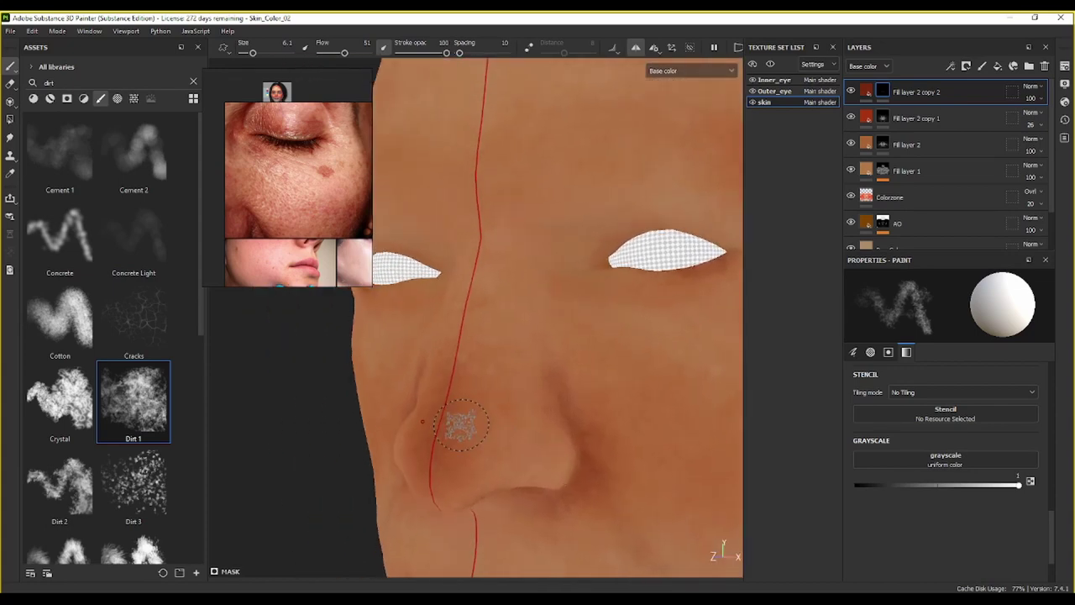
{"action": "right_click_drag", "start_coordinate": [461, 427], "coordinate": [501, 356], "text": "ctrl"}
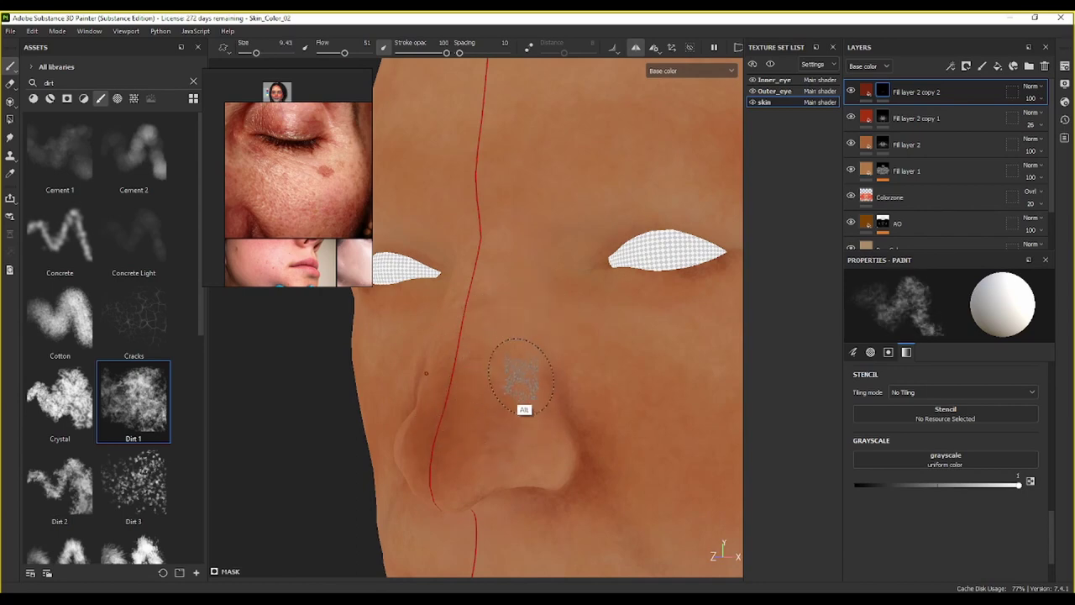
{"action": "left_click_drag", "start_coordinate": [516, 372], "coordinate": [526, 329], "text": "alt"}
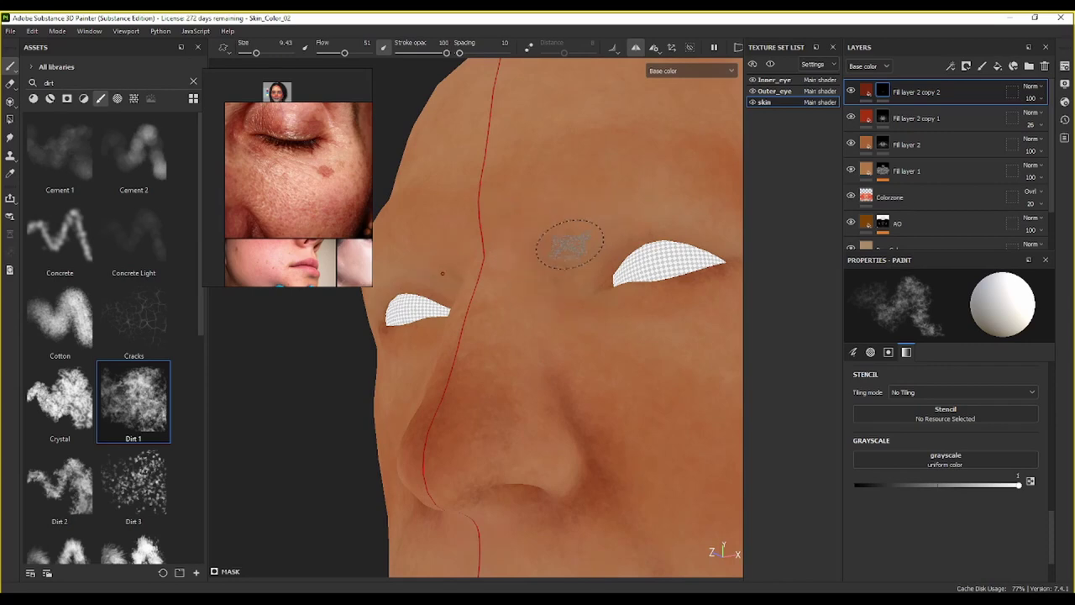
Step: Examine the facial reference photos for skin color variation on the cheek and around the eye
{"action": "scroll", "coordinate": [570, 243], "scroll_direction": "down", "scroll_amount": 3}
{"action": "left_click_drag", "start_coordinate": [576, 283], "coordinate": [480, 237], "text": "alt"}
{"action": "scroll", "coordinate": [247, 224], "scroll_direction": "down", "scroll_amount": 4}
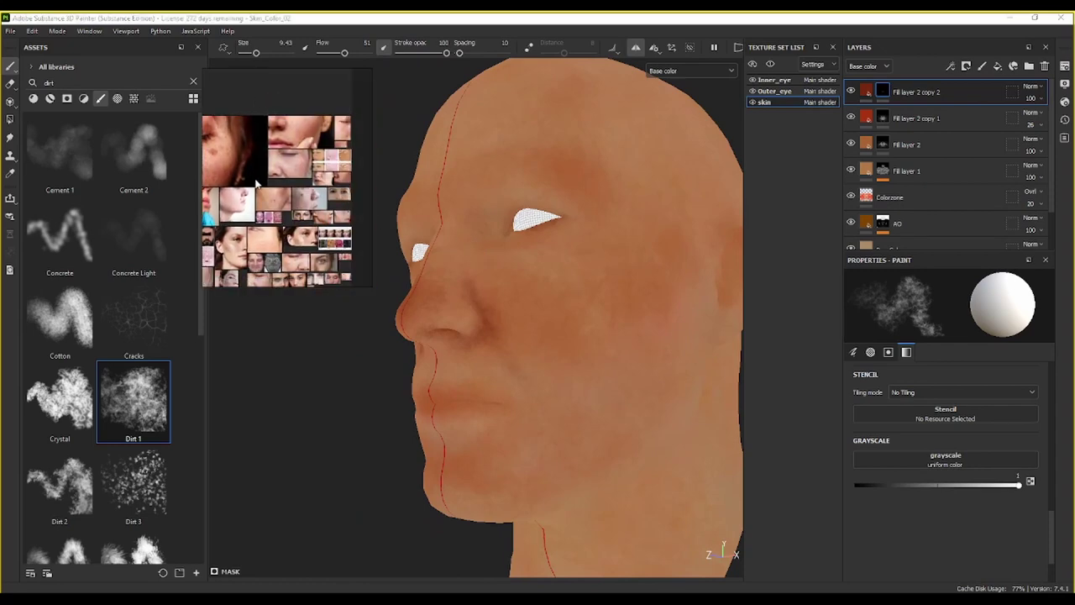
{"action": "scroll", "coordinate": [269, 195], "scroll_direction": "up", "scroll_amount": 5}
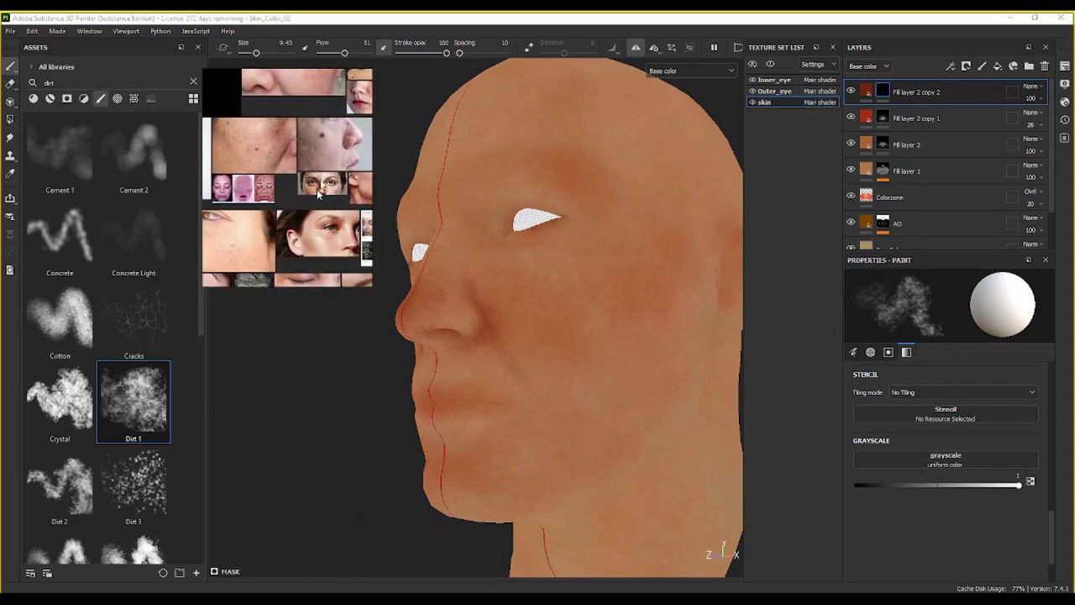
{"action": "middle_click_drag", "start_coordinate": [318, 190], "coordinate": [343, 49]}
{"action": "scroll", "coordinate": [275, 191], "scroll_direction": "up", "scroll_amount": 2}
{"action": "middle_click_drag", "start_coordinate": [298, 144], "coordinate": [362, 231]}
{"action": "scroll", "coordinate": [318, 189], "scroll_direction": "up", "scroll_amount": 5}
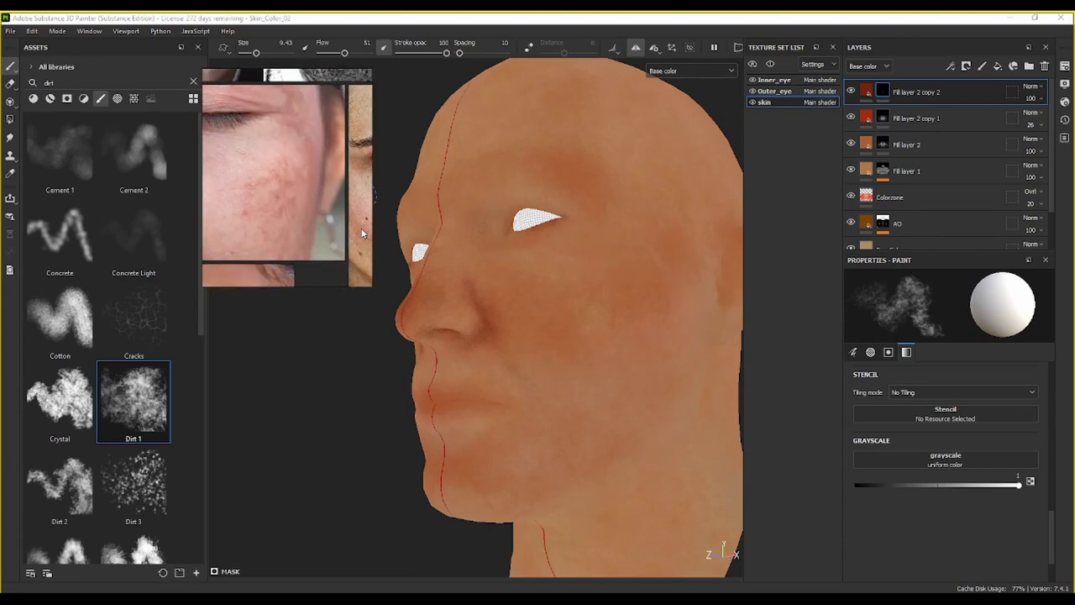
{"action": "middle_click_drag", "start_coordinate": [249, 208], "coordinate": [298, 216]}
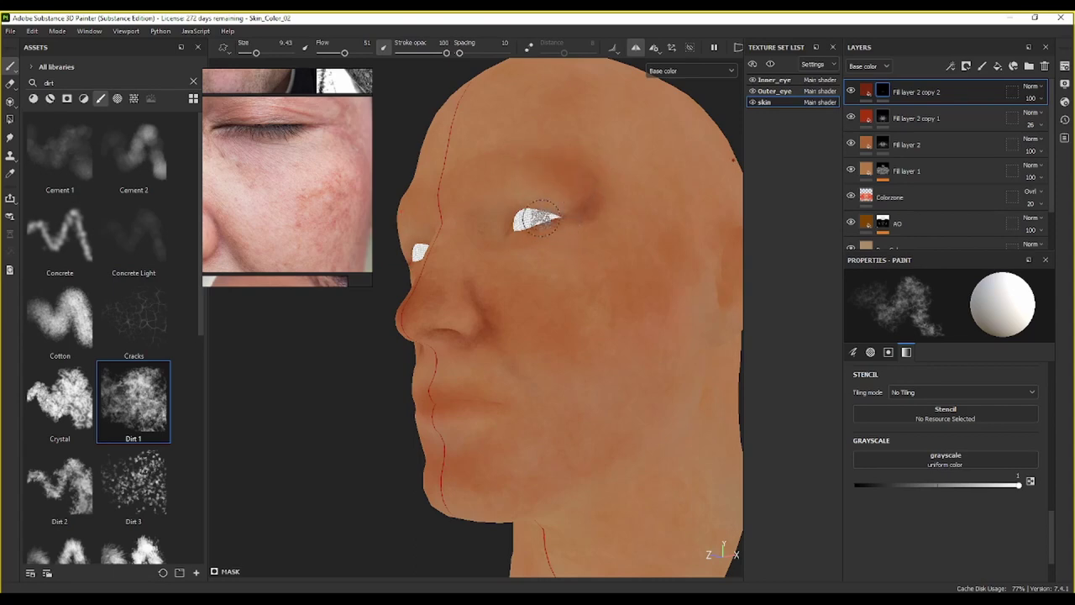
Step: Paint soft dark shading on the layer's mask around the outer eye corner and beneath the eye at brush size 9.43
{"action": "mouse_move", "coordinate": [559, 223]}
{"action": "left_mouse_down", "text": "alt"}
{"action": "mouse_move", "coordinate": [523, 283]}
{"action": "mouse_move", "coordinate": [510, 229]}
{"action": "mouse_move", "coordinate": [560, 305]}
{"action": "left_mouse_up", "text": "alt"}
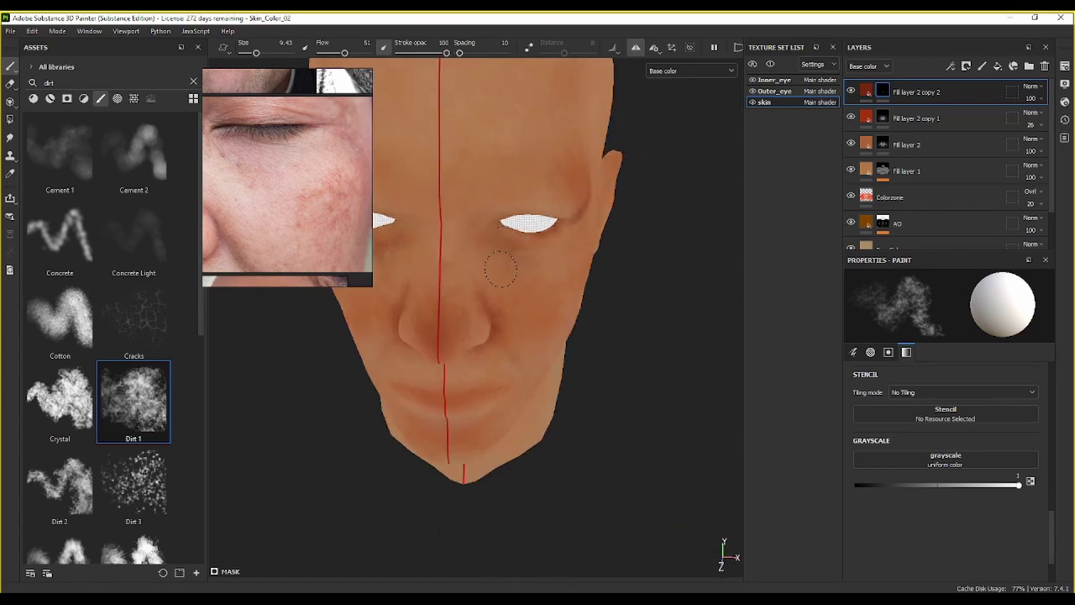
{"action": "left_click_drag", "start_coordinate": [531, 270], "coordinate": [515, 220], "text": "alt"}
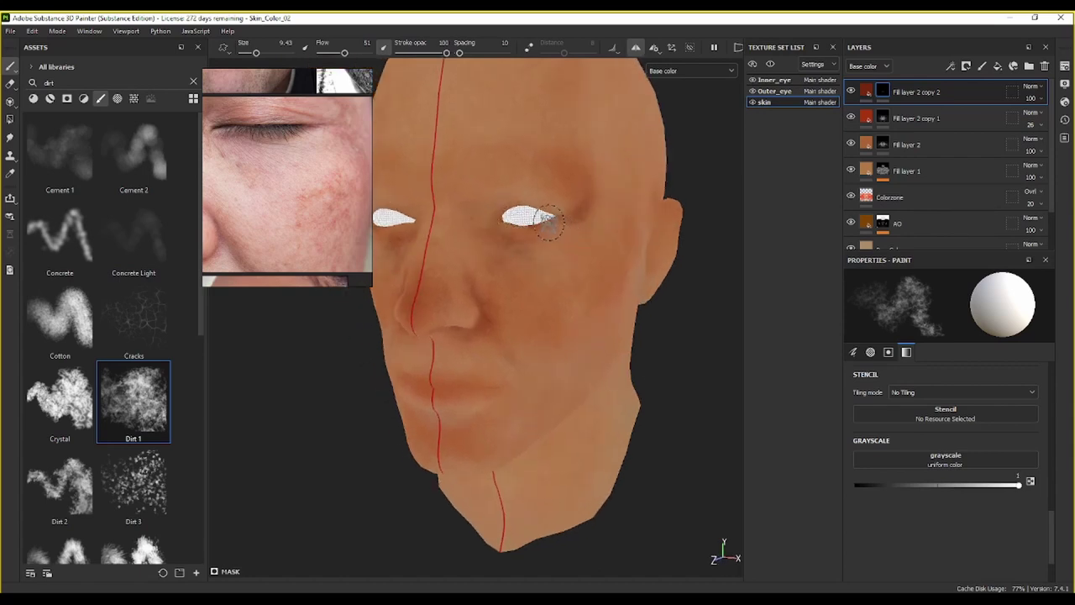
{"action": "mouse_move", "coordinate": [585, 217]}
{"action": "left_mouse_down", "text": "alt"}
{"action": "mouse_move", "coordinate": [563, 269]}
{"action": "mouse_move", "coordinate": [600, 277]}
{"action": "left_mouse_up", "text": "alt"}
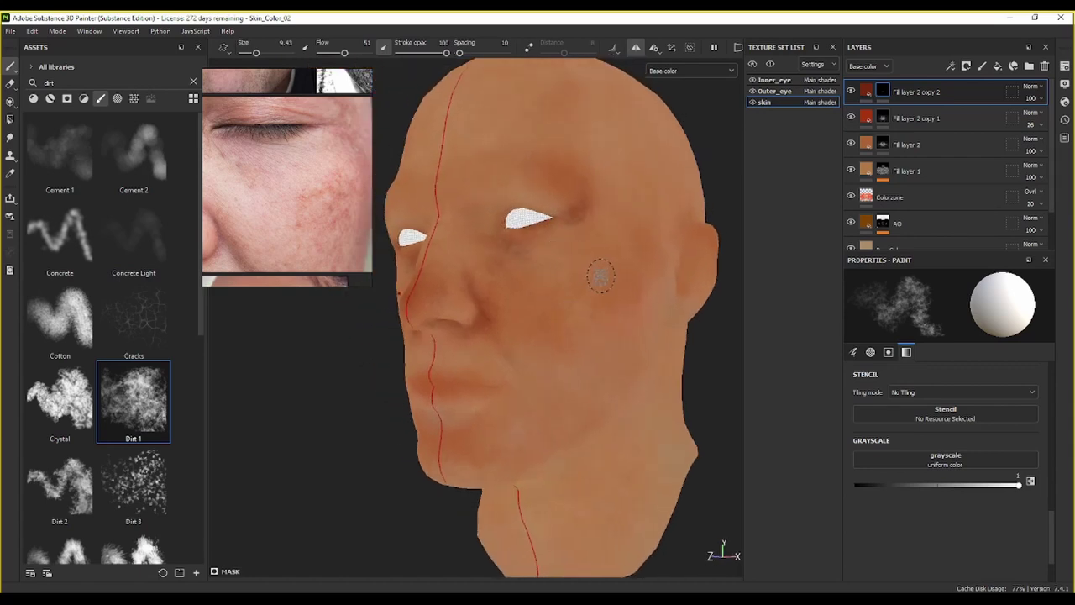
Step: Enlarge the Dirt 1 brush to size 20 and paint mottled shading over the cheekbone and cheek
{"action": "key", "text": "bracketright"}
{"action": "key", "text": "bracketright"}
{"action": "key", "text": "bracketright"}
{"action": "key", "text": "bracketright"}
{"action": "key", "text": "bracketright"}
{"action": "key", "text": "bracketright"}
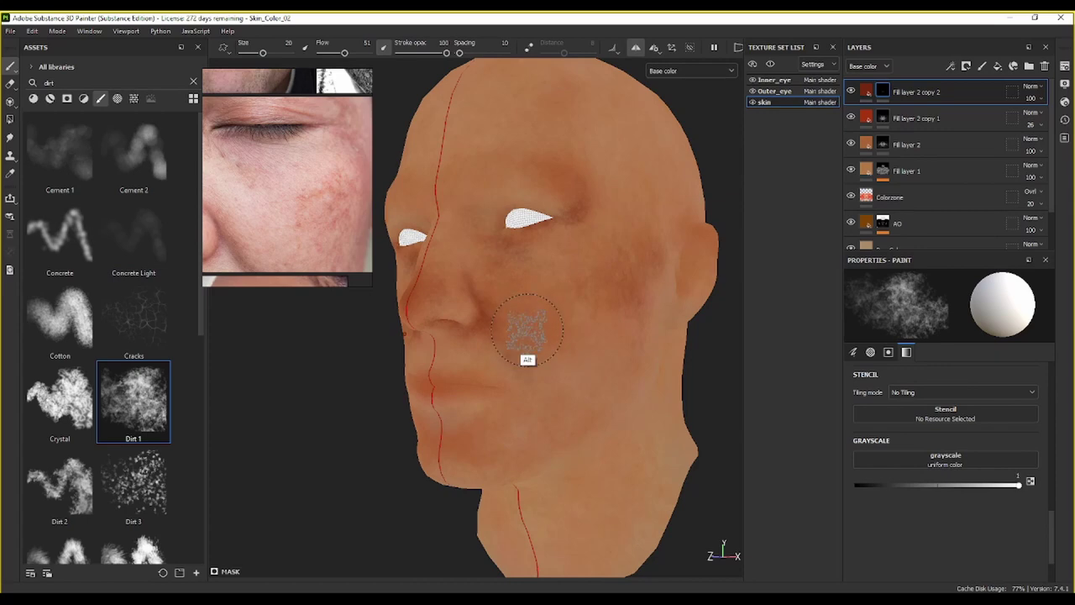
{"action": "left_click_drag", "start_coordinate": [526, 329], "coordinate": [558, 324], "text": "alt"}
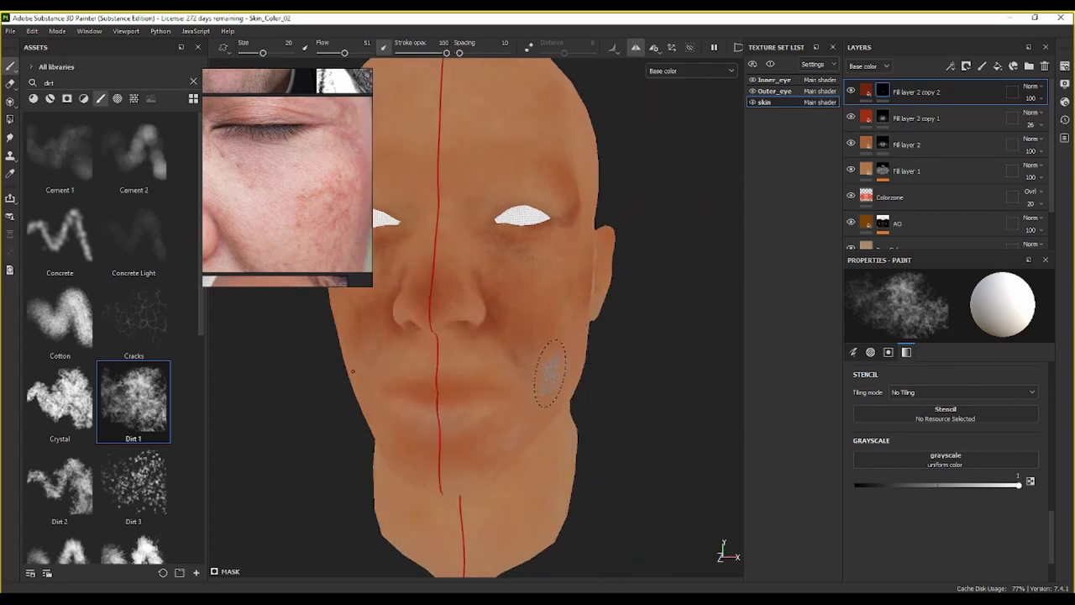
Step: Paint mottled shading beside the corner of the mouth, across the outer cheek and over the ear
{"action": "left_click_drag", "start_coordinate": [495, 354], "coordinate": [496, 360]}
{"action": "mouse_move", "coordinate": [546, 403]}
{"action": "left_mouse_down", "text": "alt"}
{"action": "mouse_move", "coordinate": [478, 365]}
{"action": "mouse_move", "coordinate": [577, 397]}
{"action": "left_mouse_up", "text": "alt"}
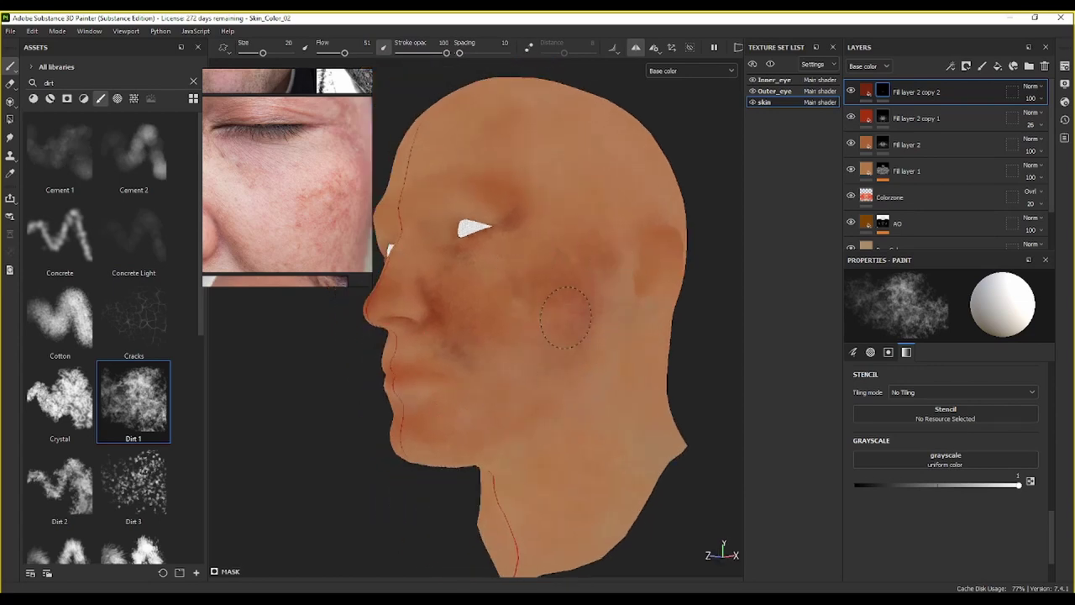
{"action": "mouse_move", "coordinate": [668, 252]}
{"action": "left_mouse_down"}
{"action": "mouse_move", "coordinate": [662, 231]}
{"action": "mouse_move", "coordinate": [648, 285]}
{"action": "mouse_move", "coordinate": [652, 275]}
{"action": "mouse_move", "coordinate": [664, 278]}
{"action": "left_mouse_up"}
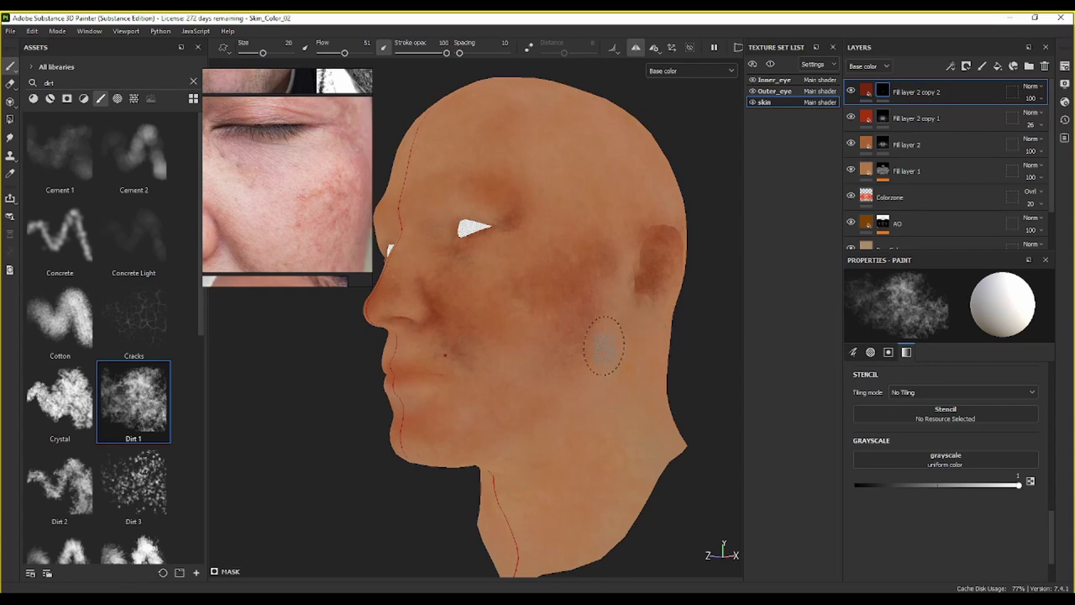
Step: Paint dark reddish shading over the chin and below the lower lip
{"action": "mouse_move", "coordinate": [468, 439]}
{"action": "left_mouse_down", "text": "alt"}
{"action": "mouse_move", "coordinate": [504, 440]}
{"action": "mouse_move", "coordinate": [408, 428]}
{"action": "left_mouse_up", "text": "alt"}
{"action": "left_click", "coordinate": [418, 420]}
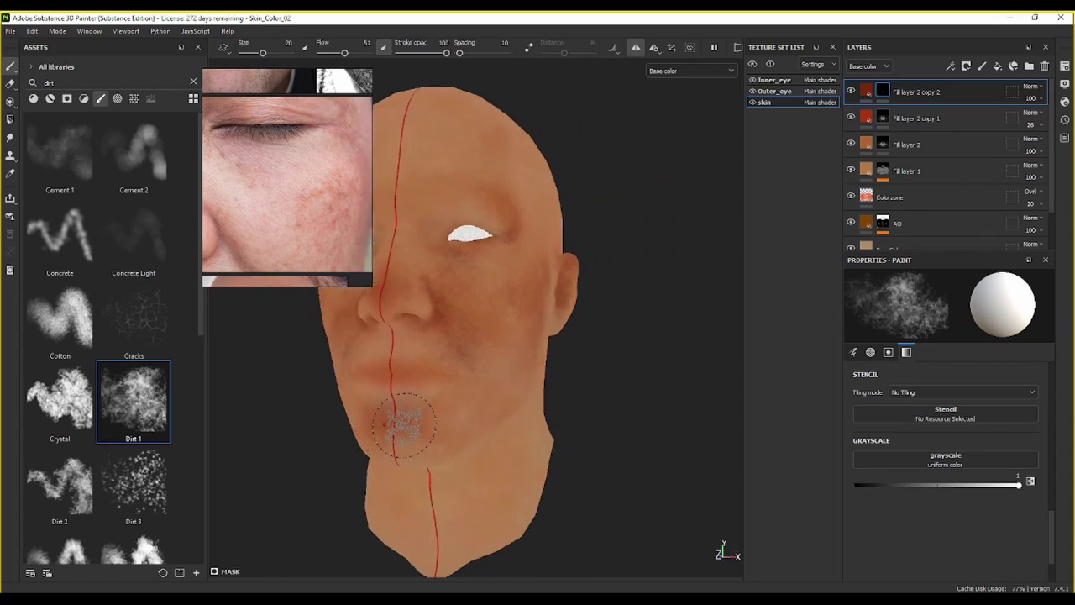
{"action": "left_click", "coordinate": [403, 425]}
{"action": "left_click", "coordinate": [399, 428]}
{"action": "left_click", "coordinate": [437, 430]}
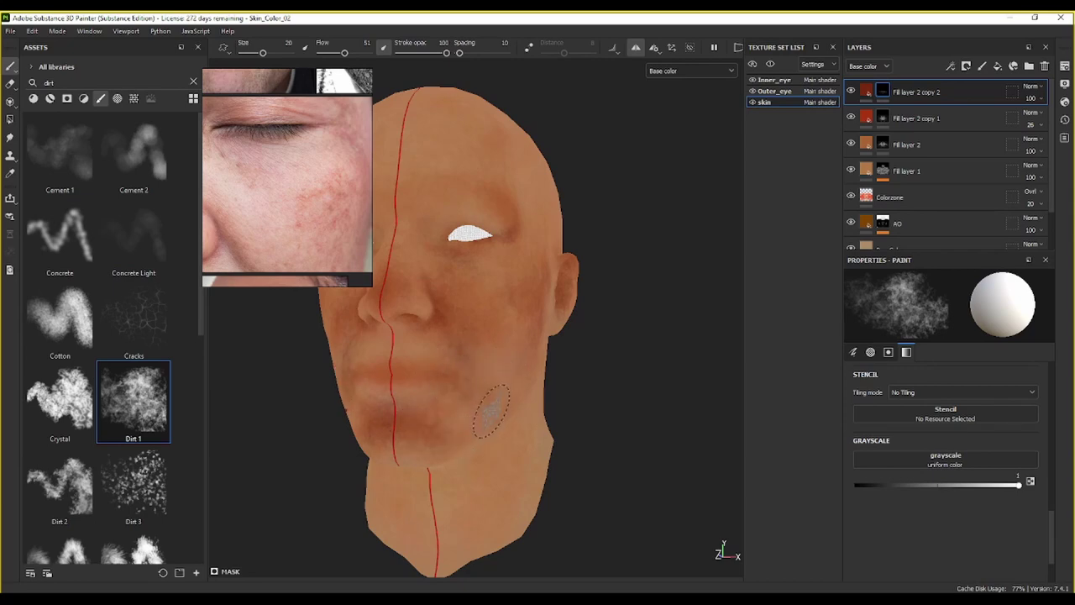
Step: Paint mottled shading along the lower cheek, over the brow and across the forehead
{"action": "mouse_move", "coordinate": [494, 411]}
{"action": "left_mouse_down", "text": "alt"}
{"action": "mouse_move", "coordinate": [473, 365]}
{"action": "mouse_move", "coordinate": [425, 357]}
{"action": "mouse_move", "coordinate": [492, 288]}
{"action": "mouse_move", "coordinate": [505, 204]}
{"action": "left_mouse_up", "text": "alt"}
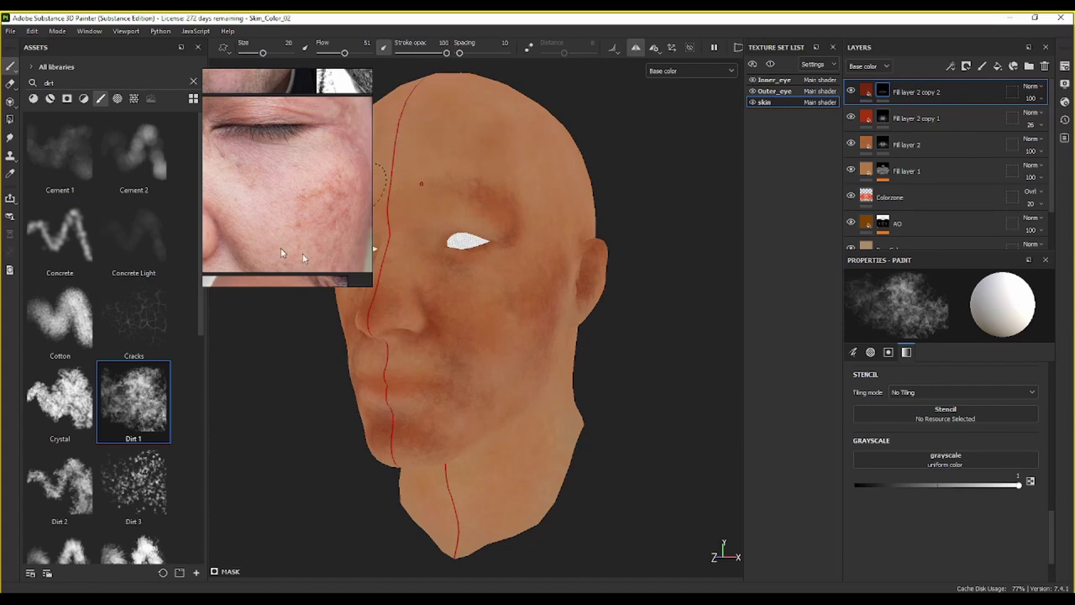
{"action": "mouse_move", "coordinate": [489, 331]}
{"action": "left_mouse_down", "text": "alt"}
{"action": "mouse_move", "coordinate": [580, 353]}
{"action": "mouse_move", "coordinate": [652, 337]}
{"action": "left_mouse_up", "text": "alt"}
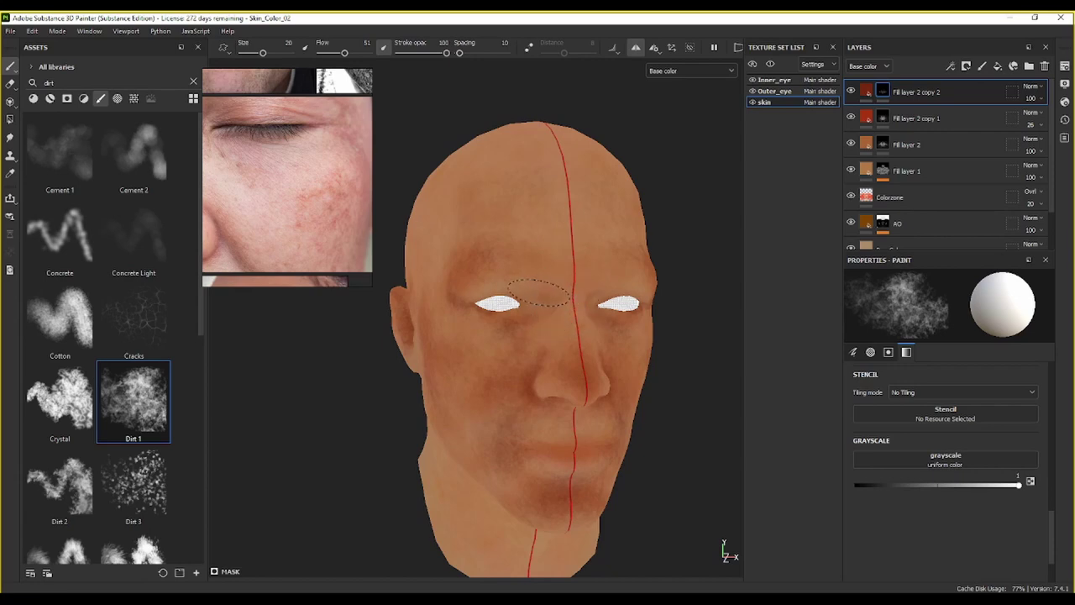
{"action": "left_click_drag", "start_coordinate": [512, 231], "coordinate": [596, 259], "text": "alt"}
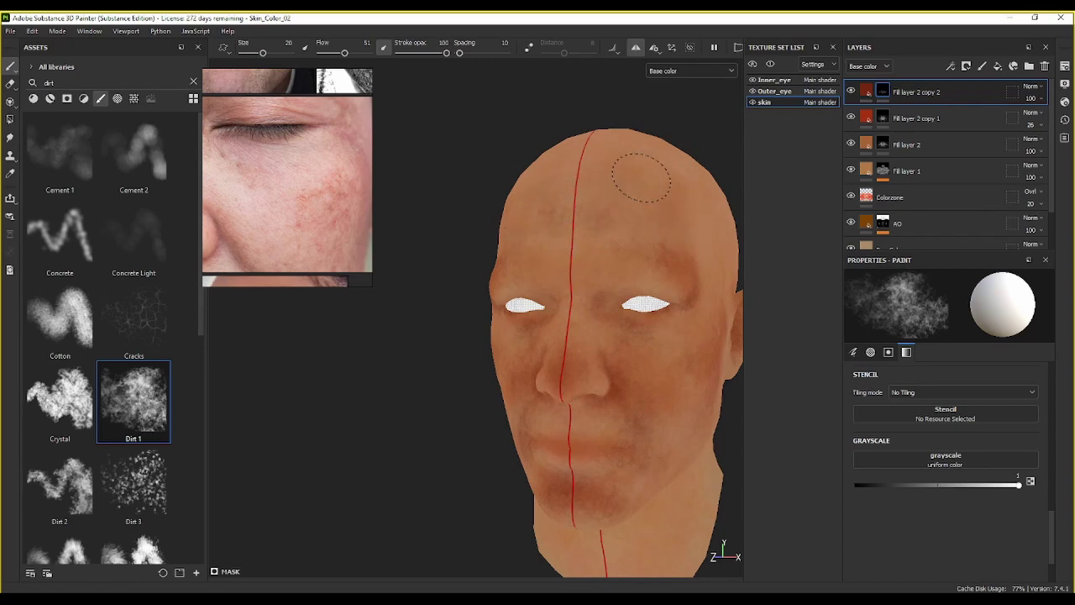
{"action": "left_click_drag", "start_coordinate": [688, 244], "coordinate": [631, 253], "text": "alt"}
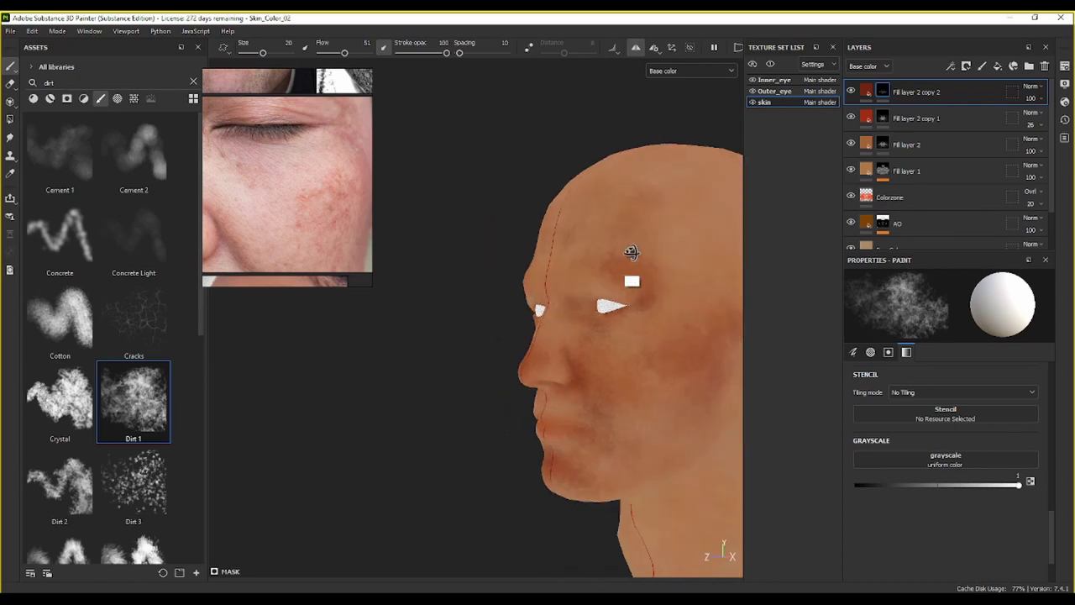
Step: Display the mask of Fill layer 2 copy 2 alone and set the brush to size 61.99 with flow 8
{"action": "left_click", "coordinate": [883, 92], "text": "alt"}
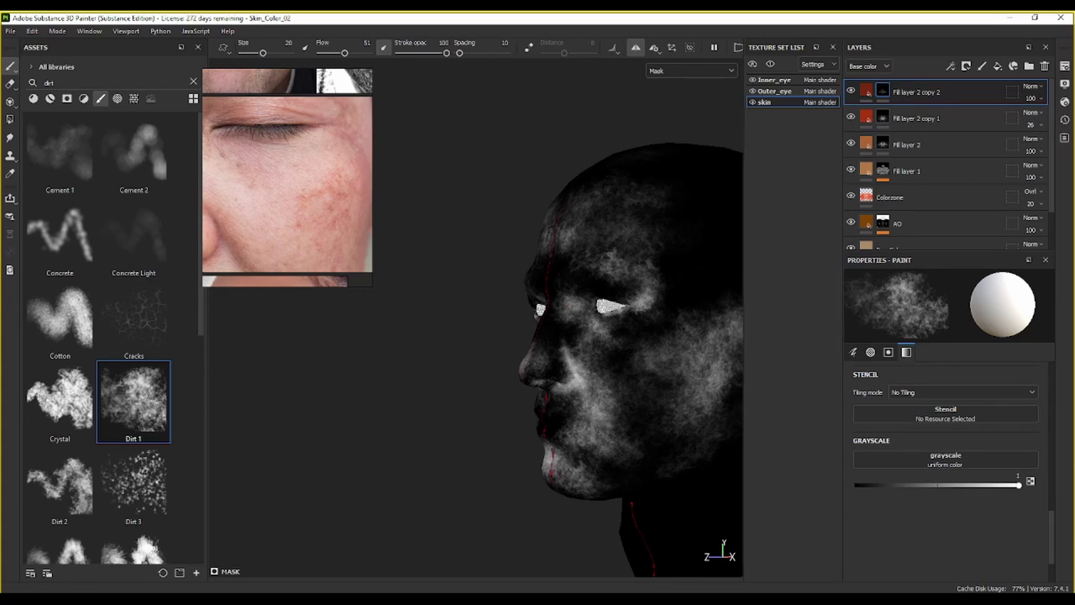
{"action": "left_click_drag", "start_coordinate": [597, 284], "coordinate": [503, 245], "text": "alt"}
{"action": "scroll", "coordinate": [504, 246], "scroll_direction": "down", "scroll_amount": 5}
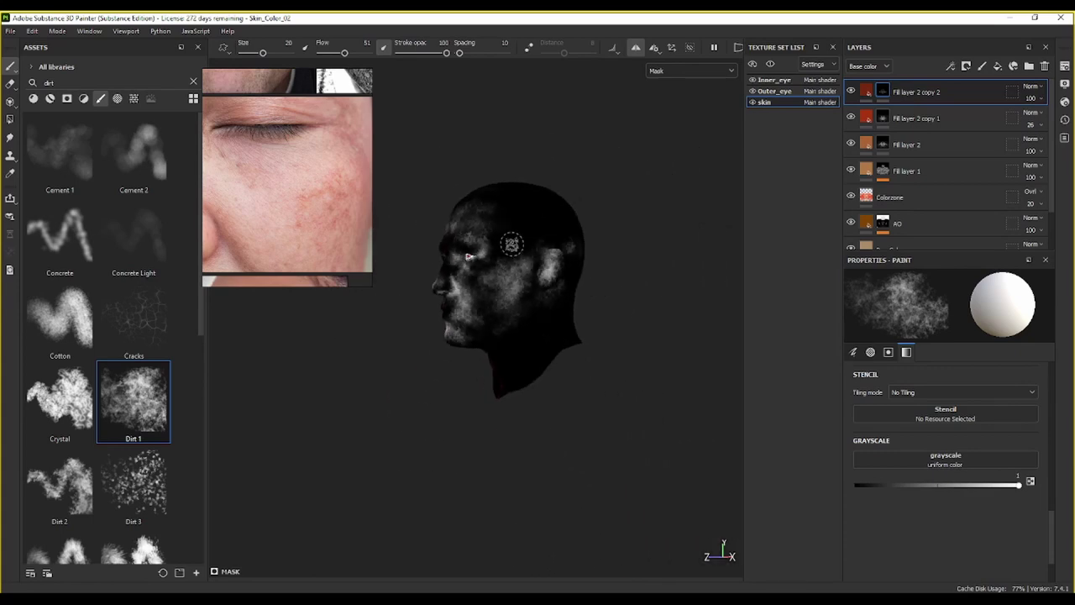
{"action": "right_click_drag", "start_coordinate": [527, 257], "coordinate": [571, 257], "text": "ctrl"}
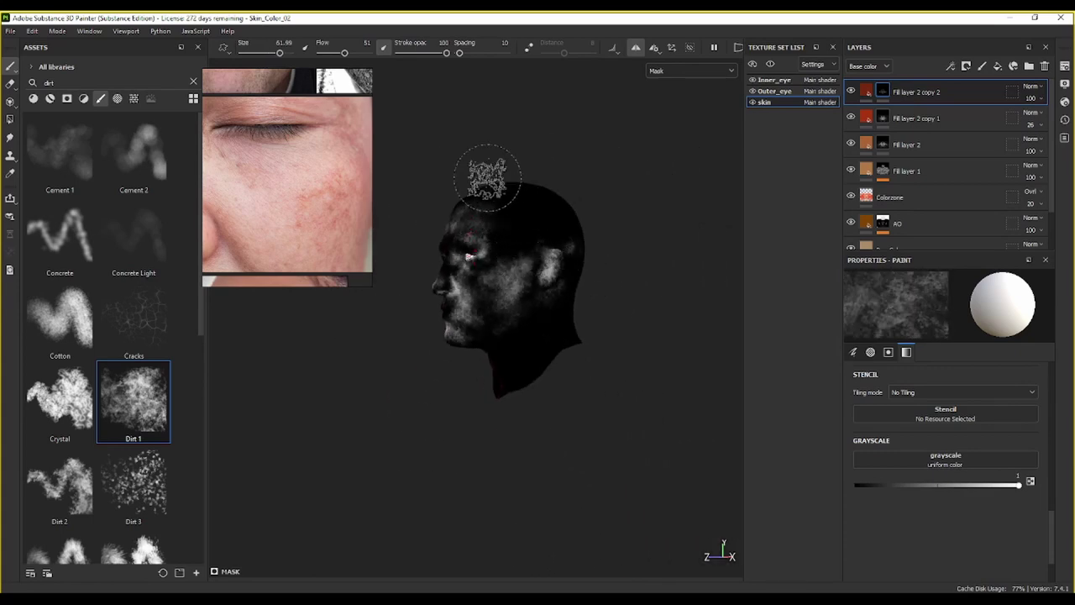
{"action": "left_click_drag", "start_coordinate": [343, 53], "coordinate": [324, 53]}
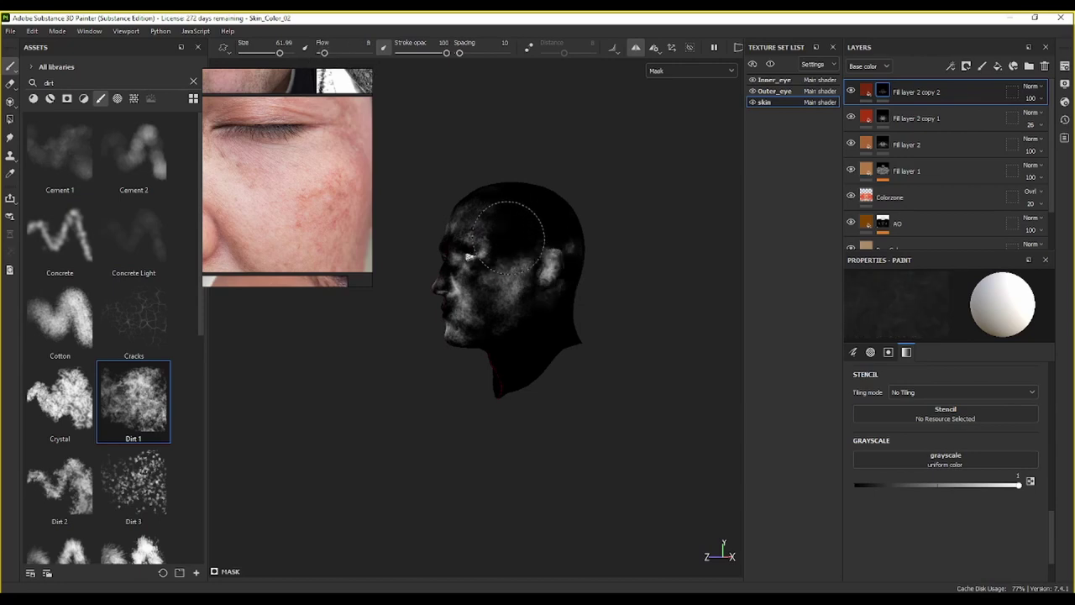
Step: Paint faint, broad mask coverage over the side and top of the head and the neck
{"action": "left_click_drag", "start_coordinate": [540, 220], "coordinate": [529, 295], "text": "alt"}
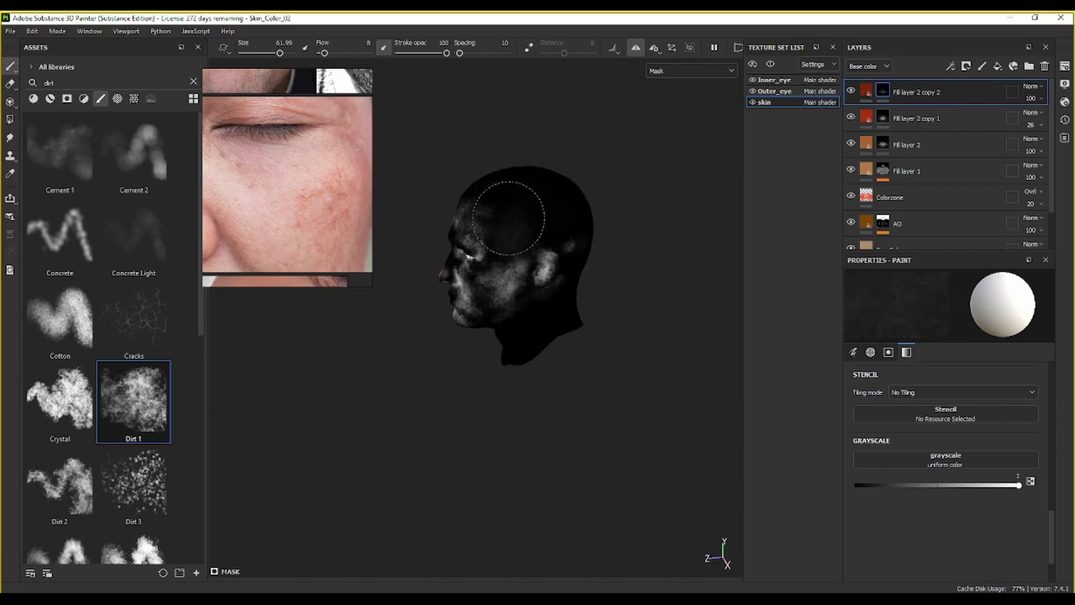
{"action": "mouse_move", "coordinate": [496, 225]}
{"action": "left_mouse_down"}
{"action": "mouse_move", "coordinate": [547, 228]}
{"action": "mouse_move", "coordinate": [550, 206]}
{"action": "mouse_move", "coordinate": [588, 235]}
{"action": "left_mouse_up"}
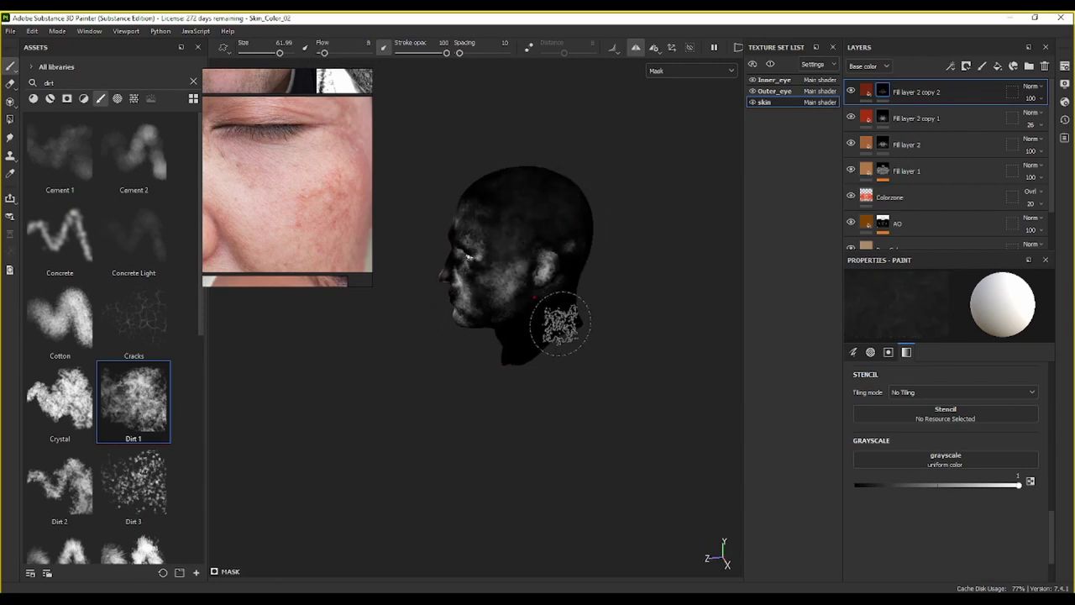
{"action": "mouse_move", "coordinate": [588, 315]}
{"action": "left_mouse_down", "text": "alt"}
{"action": "mouse_move", "coordinate": [543, 278]}
{"action": "mouse_move", "coordinate": [607, 285]}
{"action": "mouse_move", "coordinate": [596, 283]}
{"action": "mouse_move", "coordinate": [597, 211]}
{"action": "mouse_move", "coordinate": [585, 269]}
{"action": "mouse_move", "coordinate": [595, 177]}
{"action": "mouse_move", "coordinate": [590, 233]}
{"action": "mouse_move", "coordinate": [619, 217]}
{"action": "mouse_move", "coordinate": [591, 311]}
{"action": "left_mouse_up", "text": "alt"}
{"action": "mouse_move", "coordinate": [612, 145]}
{"action": "left_mouse_down", "text": "alt"}
{"action": "mouse_move", "coordinate": [607, 233]}
{"action": "mouse_move", "coordinate": [523, 252]}
{"action": "mouse_move", "coordinate": [580, 243]}
{"action": "left_mouse_up", "text": "alt"}
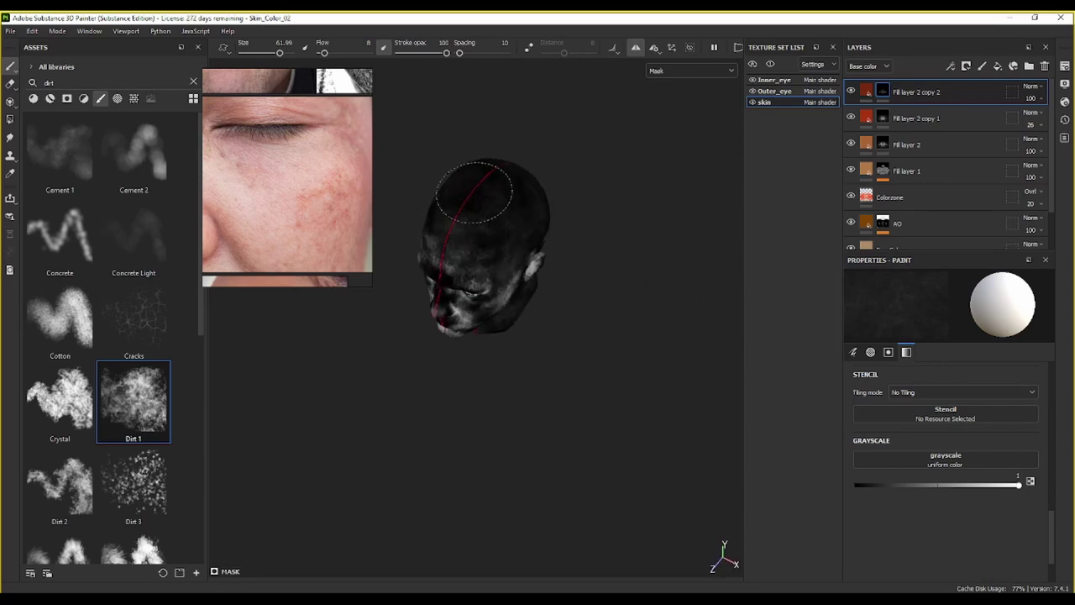
{"action": "mouse_move", "coordinate": [474, 194]}
{"action": "left_mouse_down", "text": "alt"}
{"action": "mouse_move", "coordinate": [492, 228]}
{"action": "mouse_move", "coordinate": [468, 295]}
{"action": "left_mouse_up", "text": "alt"}
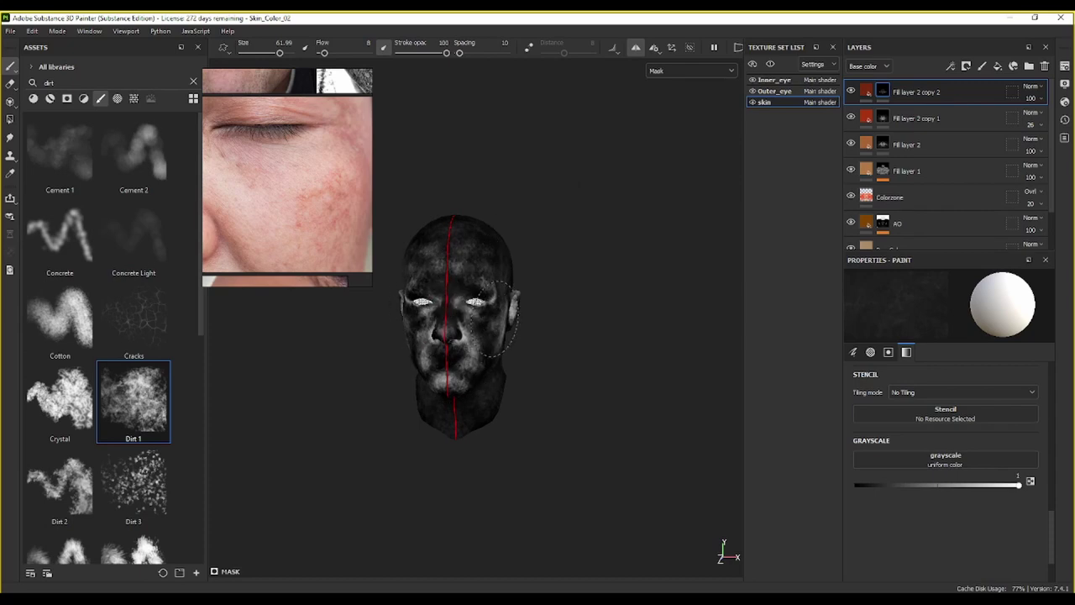
Step: Return to the base color display and reduce the opacity of Fill layer 2 copy 2 to 49
{"action": "left_click", "coordinate": [869, 91]}
{"action": "scroll", "coordinate": [556, 304], "scroll_direction": "up", "scroll_amount": 5}
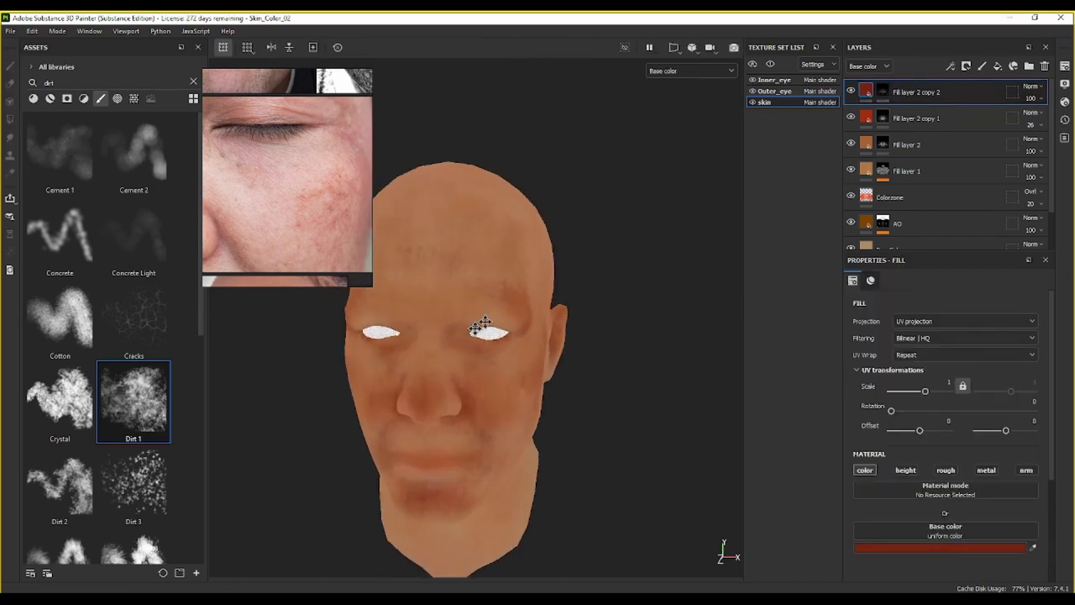
{"action": "left_click_drag", "start_coordinate": [584, 266], "coordinate": [551, 288], "text": "alt"}
{"action": "scroll", "coordinate": [551, 288], "scroll_direction": "up", "scroll_amount": 3}
{"action": "middle_click_drag", "start_coordinate": [621, 294], "coordinate": [610, 335], "text": "alt"}
{"action": "left_click_drag", "start_coordinate": [610, 334], "coordinate": [588, 277], "text": "alt"}
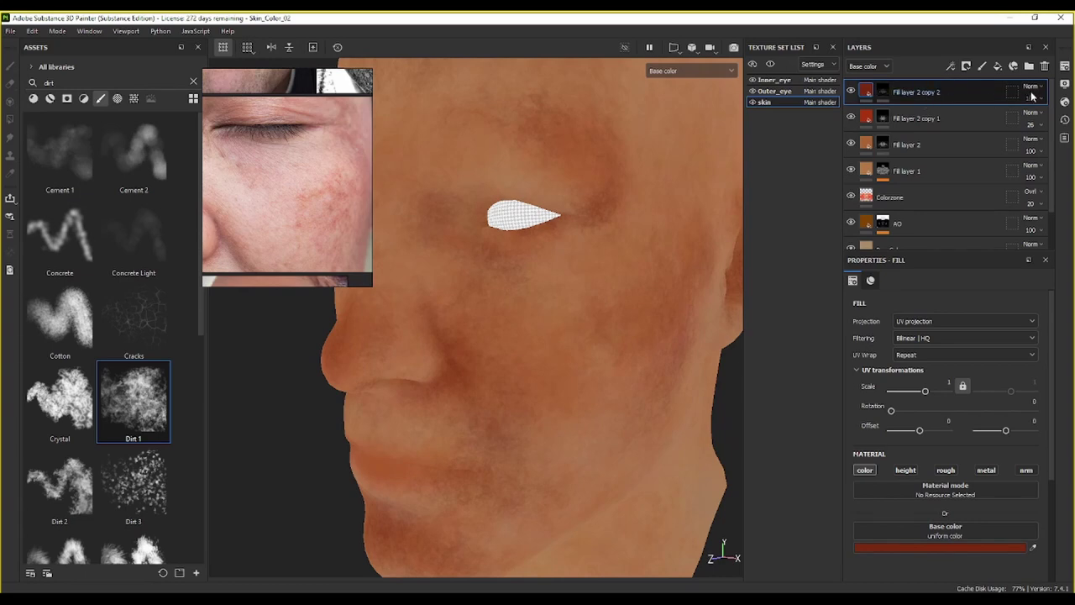
{"action": "left_click", "coordinate": [1044, 119]}
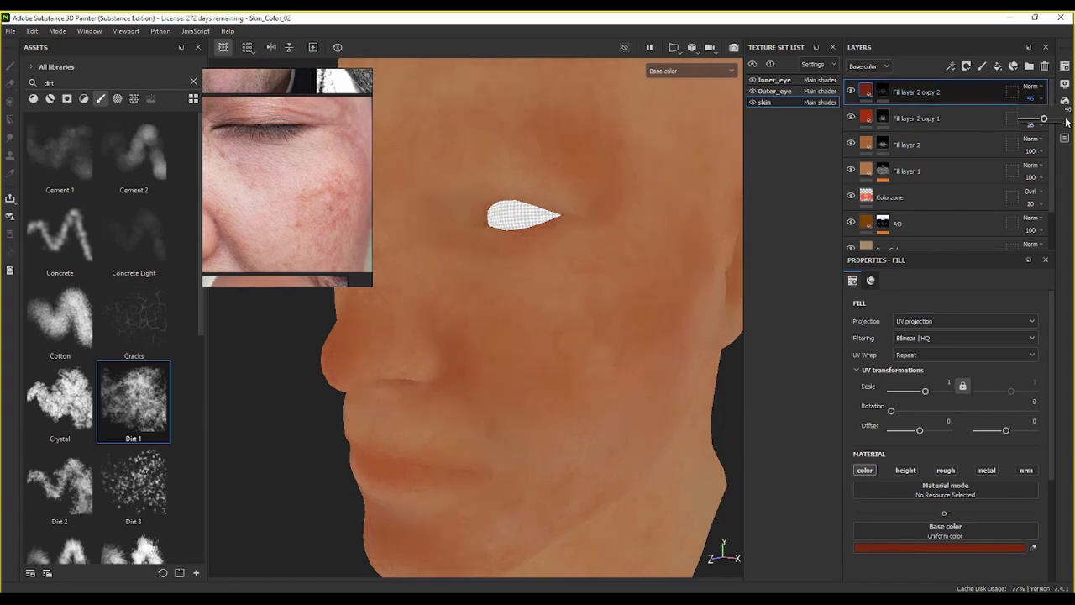
{"action": "left_click_drag", "start_coordinate": [1067, 122], "coordinate": [1065, 122]}
{"action": "left_click_drag", "start_coordinate": [497, 288], "coordinate": [647, 259], "text": "alt"}
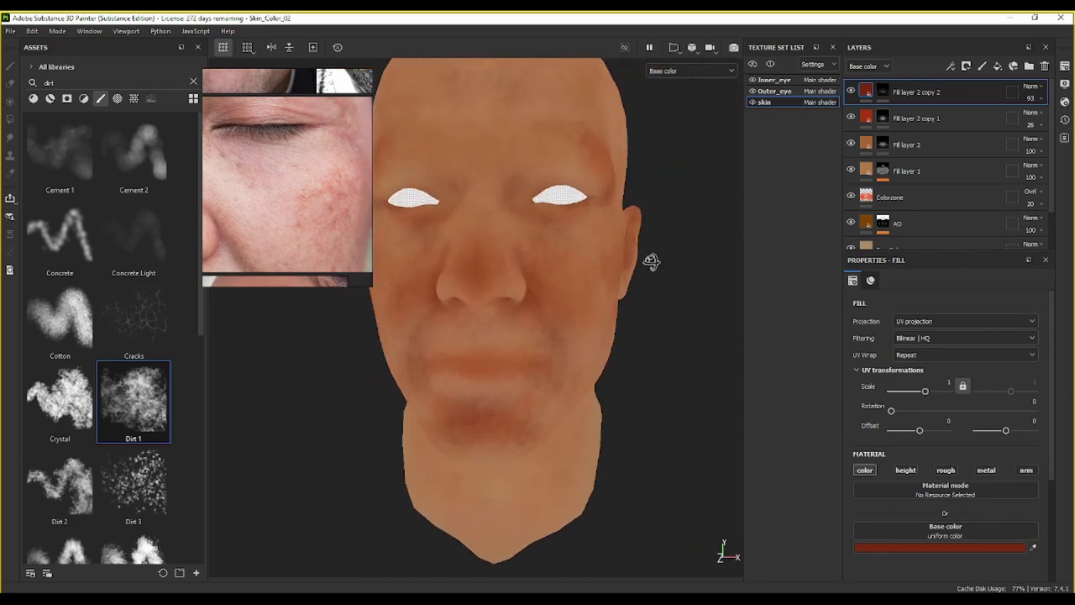
{"action": "left_click", "coordinate": [1045, 103]}
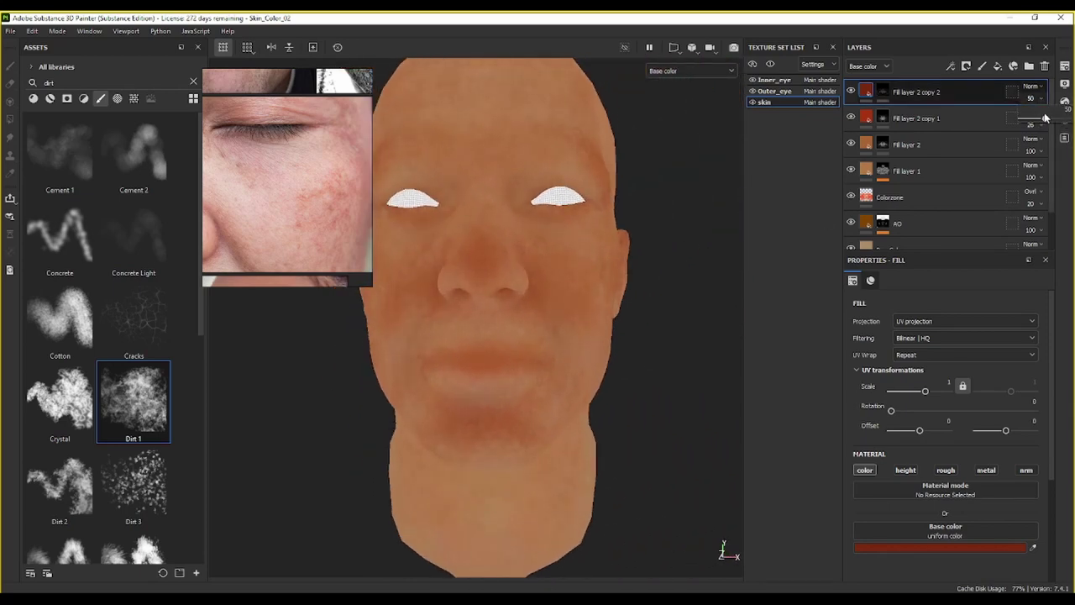
Step: Compare the face with Fill layer 2 copy 2 hidden and shown, then inspect the cheek up close
{"action": "left_click_drag", "start_coordinate": [647, 207], "coordinate": [475, 288], "text": "alt"}
{"action": "left_click", "coordinate": [851, 91]}
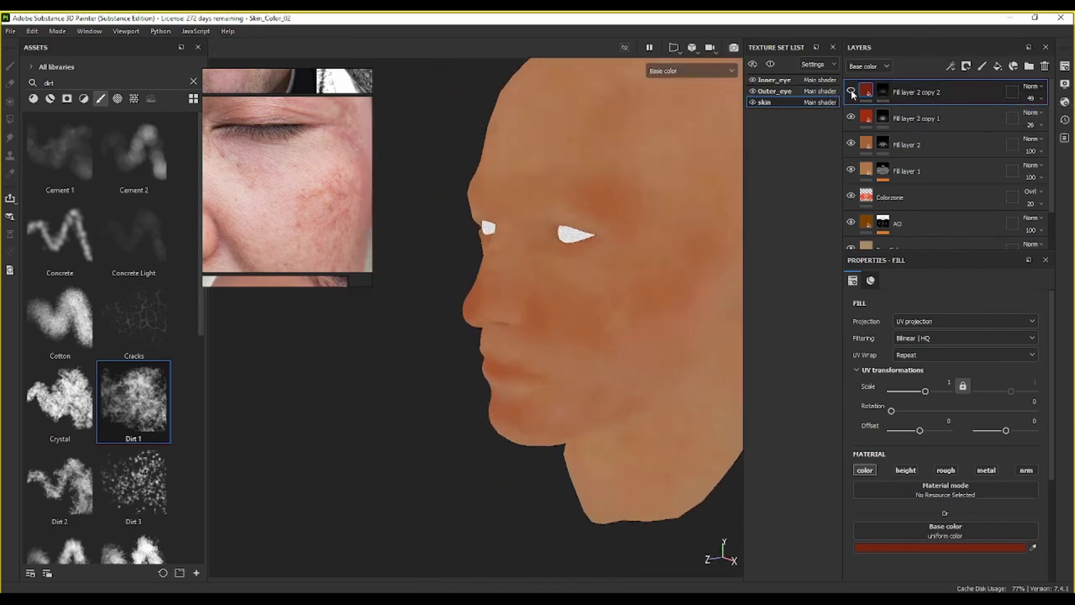
{"action": "left_click", "coordinate": [851, 90]}
{"action": "scroll", "coordinate": [677, 223], "scroll_direction": "up", "scroll_amount": 4}
{"action": "right_click_drag", "start_coordinate": [576, 262], "coordinate": [628, 183], "text": "alt"}
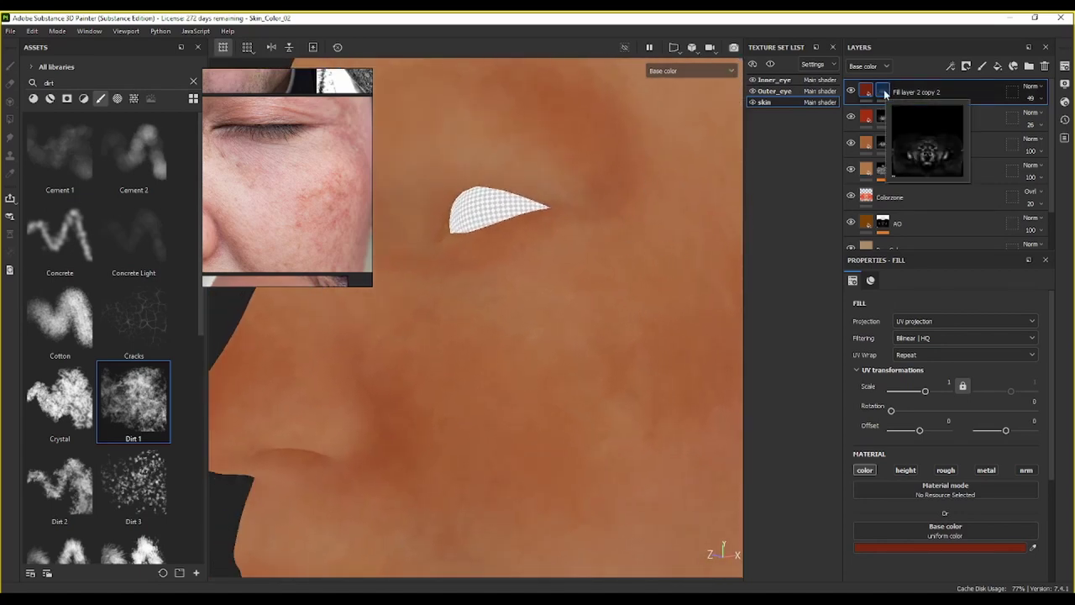
Step: Duplicate Fill layer 2 copy 2 and select the duplicate's fill content
{"action": "right_click", "coordinate": [884, 90]}
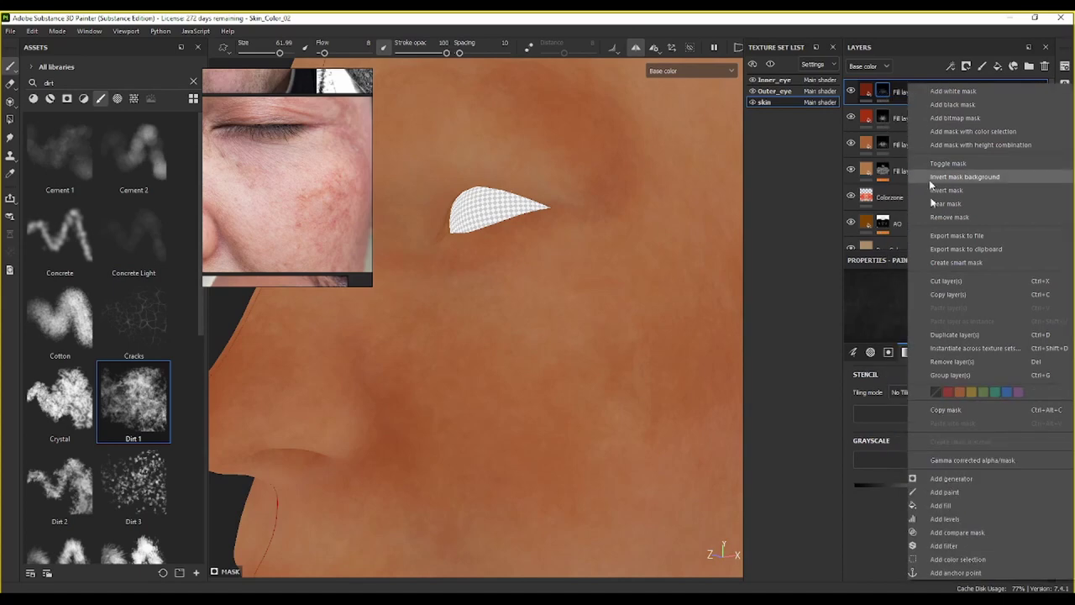
{"action": "left_click", "coordinate": [973, 340]}
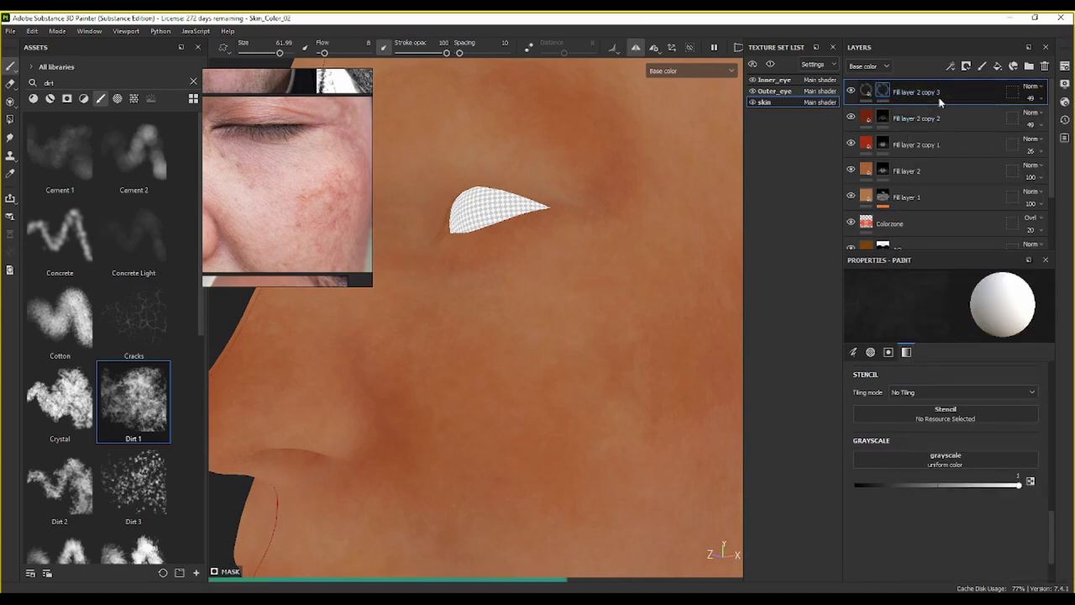
{"action": "left_click", "coordinate": [865, 98]}
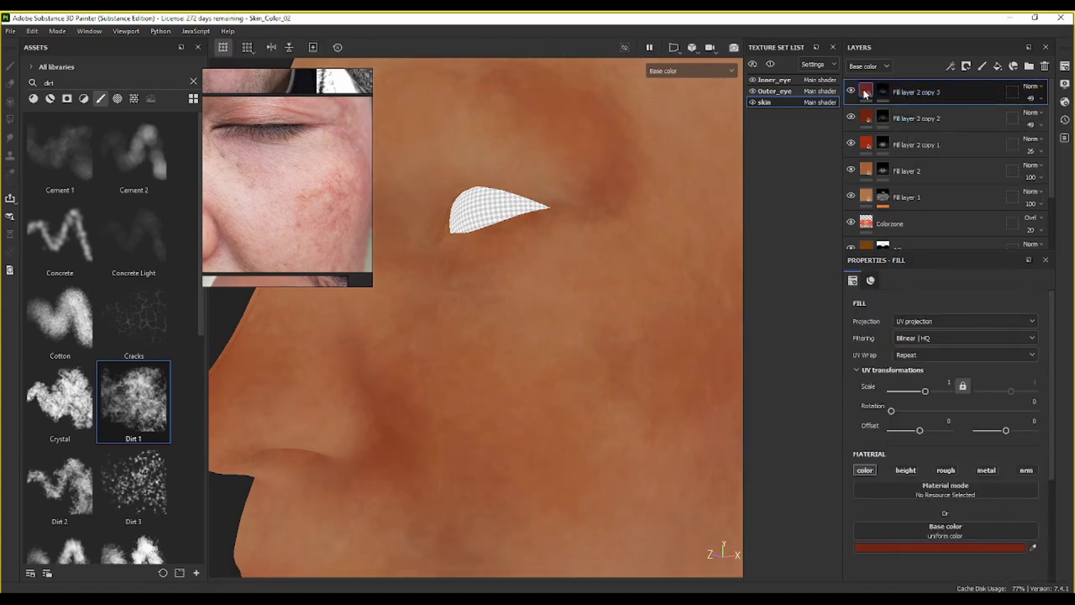
Step: Set the base color of Fill layer 2 copy 3 to the darker, less saturated brown-red 683220
{"action": "left_click", "coordinate": [989, 545]}
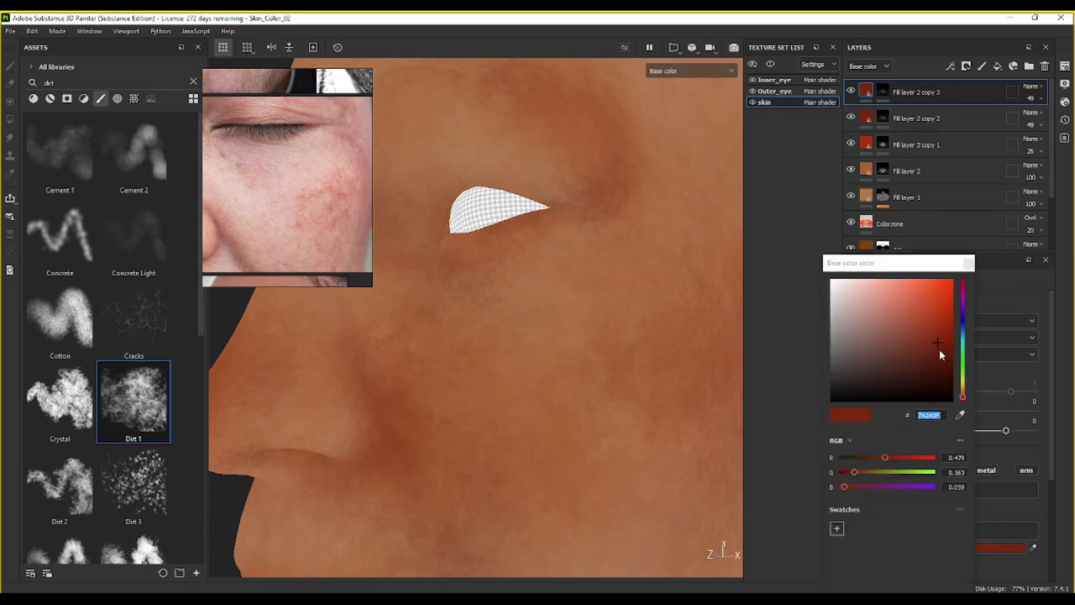
{"action": "left_click_drag", "start_coordinate": [939, 349], "coordinate": [915, 353]}
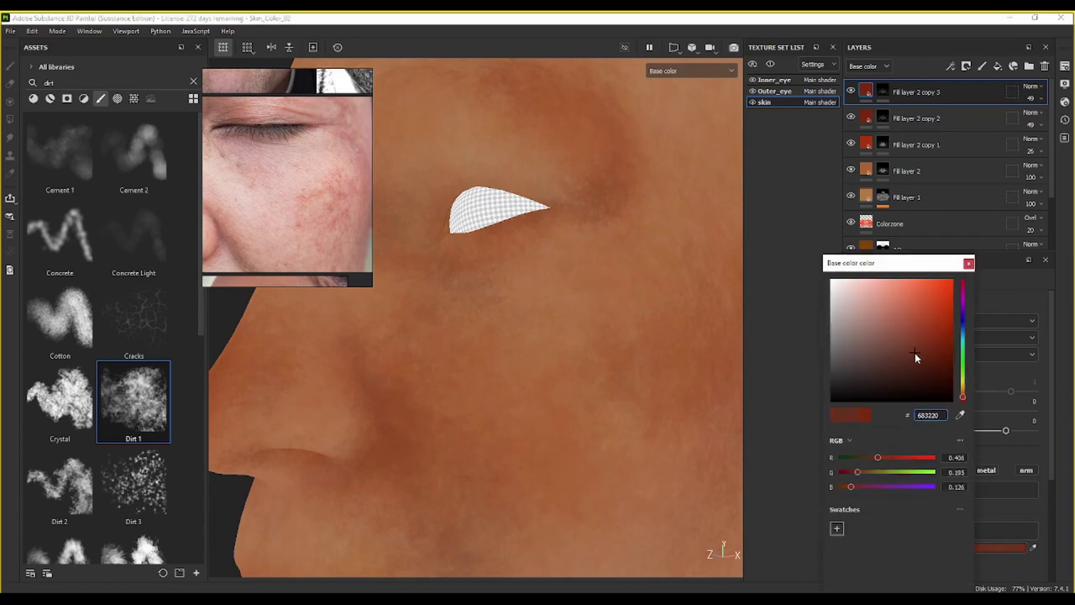
{"action": "left_click", "coordinate": [968, 263]}
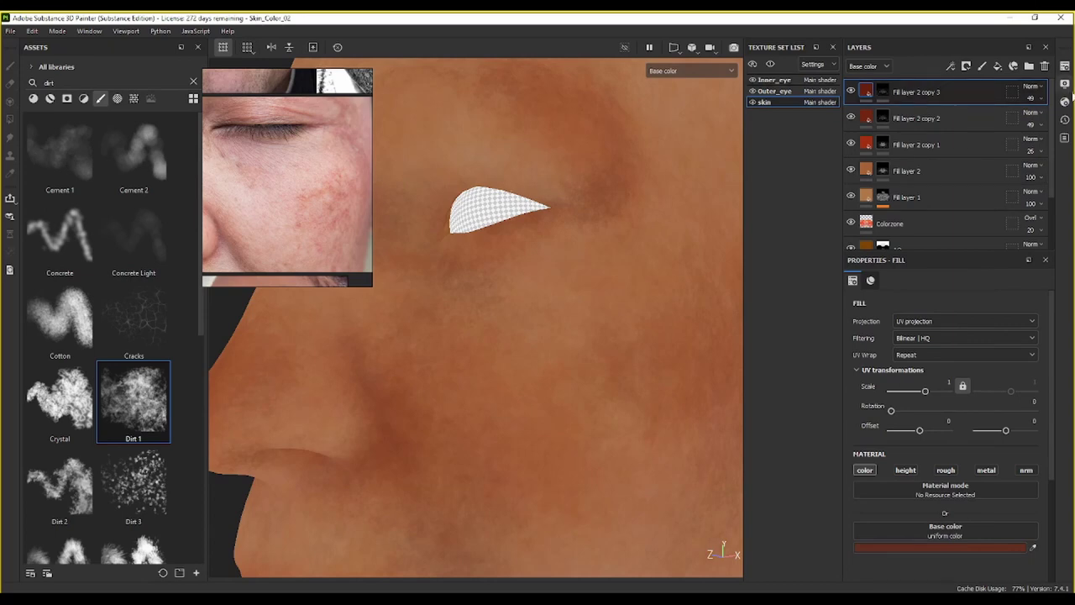
Step: Paint the mask of Fill layer 2 copy 3 white over the outer cheek, reducing the brush size to 32.18
{"action": "left_click", "coordinate": [882, 94]}
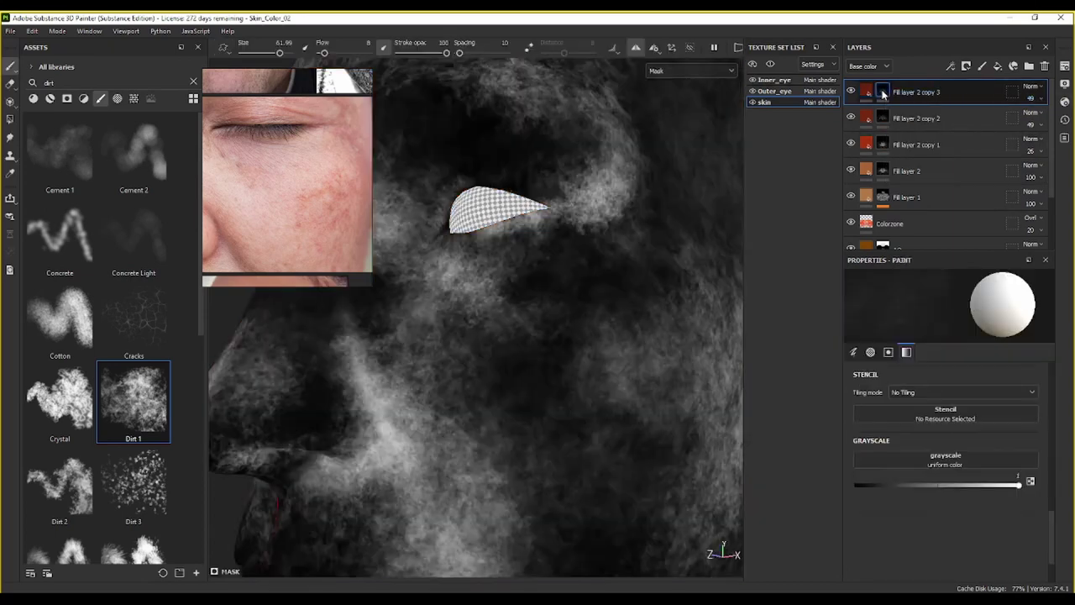
{"action": "scroll", "coordinate": [603, 304], "scroll_direction": "down", "scroll_amount": 3}
{"action": "scroll", "coordinate": [604, 304], "scroll_direction": "down", "scroll_amount": 3}
{"action": "left_click_drag", "start_coordinate": [589, 366], "coordinate": [597, 394], "text": "alt"}
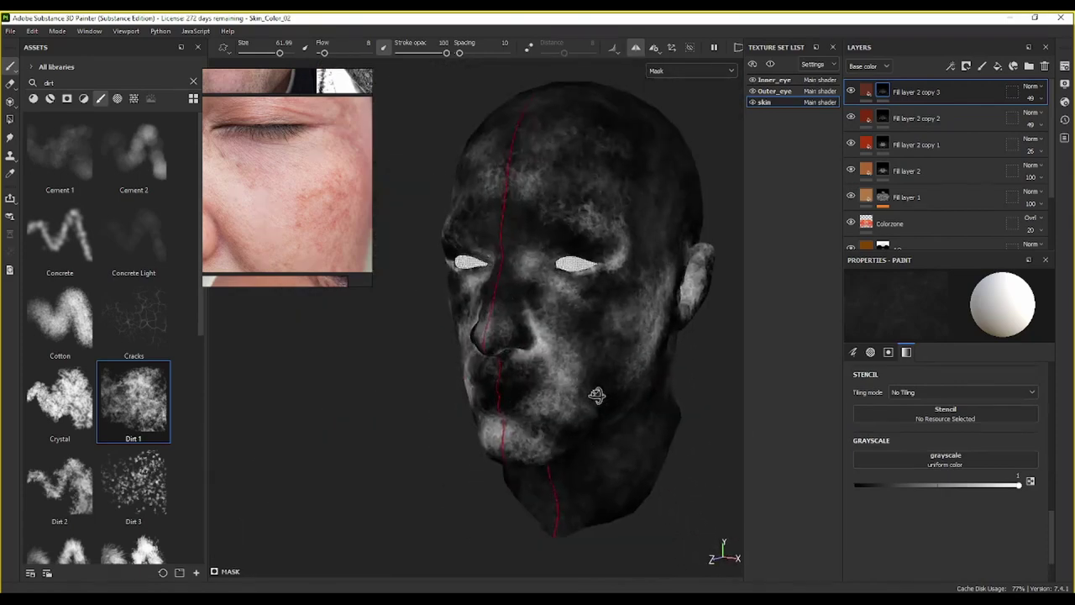
{"action": "left_click_drag", "start_coordinate": [576, 312], "coordinate": [550, 328], "text": "alt"}
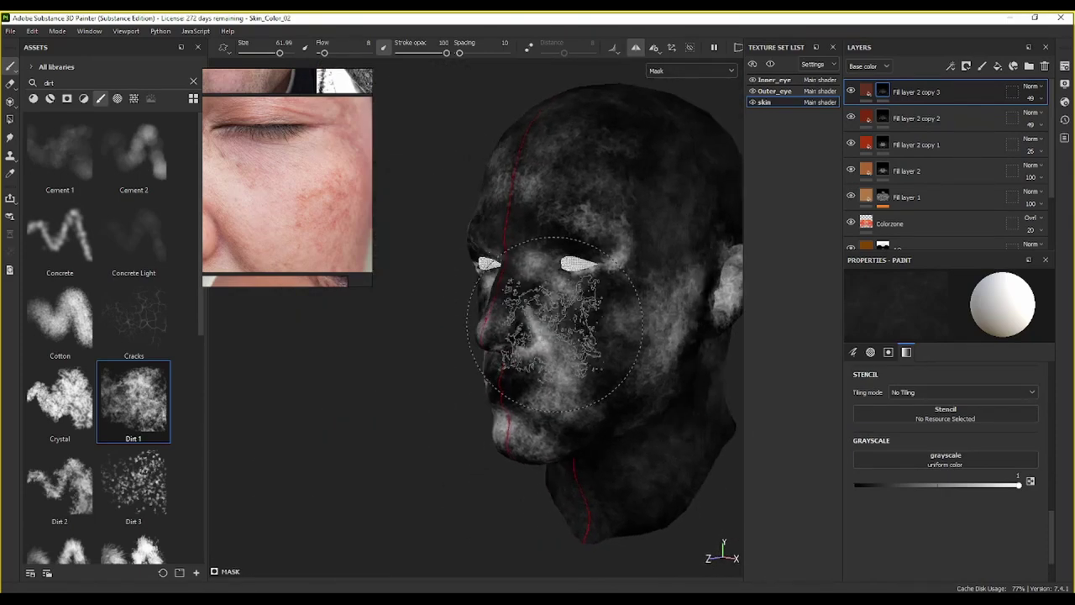
{"action": "mouse_move", "coordinate": [671, 300]}
{"action": "left_mouse_down"}
{"action": "mouse_move", "coordinate": [648, 300]}
{"action": "mouse_move", "coordinate": [648, 282]}
{"action": "mouse_move", "coordinate": [639, 289]}
{"action": "mouse_move", "coordinate": [649, 307]}
{"action": "left_mouse_up"}
{"action": "right_click_drag", "start_coordinate": [650, 307], "coordinate": [601, 306], "text": "ctrl"}
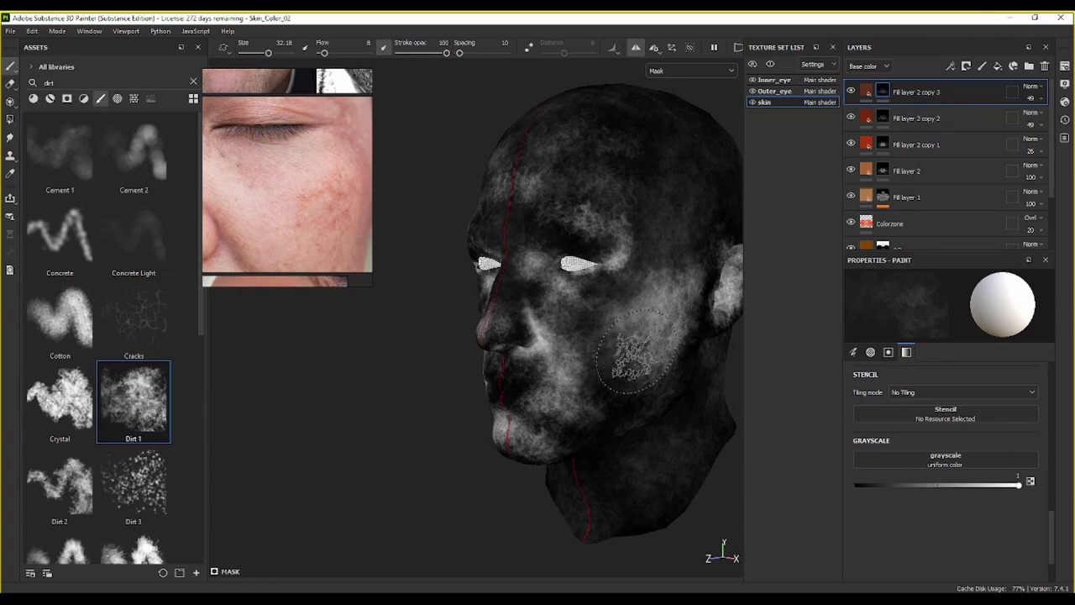
Step: Raise the brush flow to 86 and paint black to reduce the mask over the forehead, brow, inner cheek and mouth area
{"action": "key", "text": "x"}
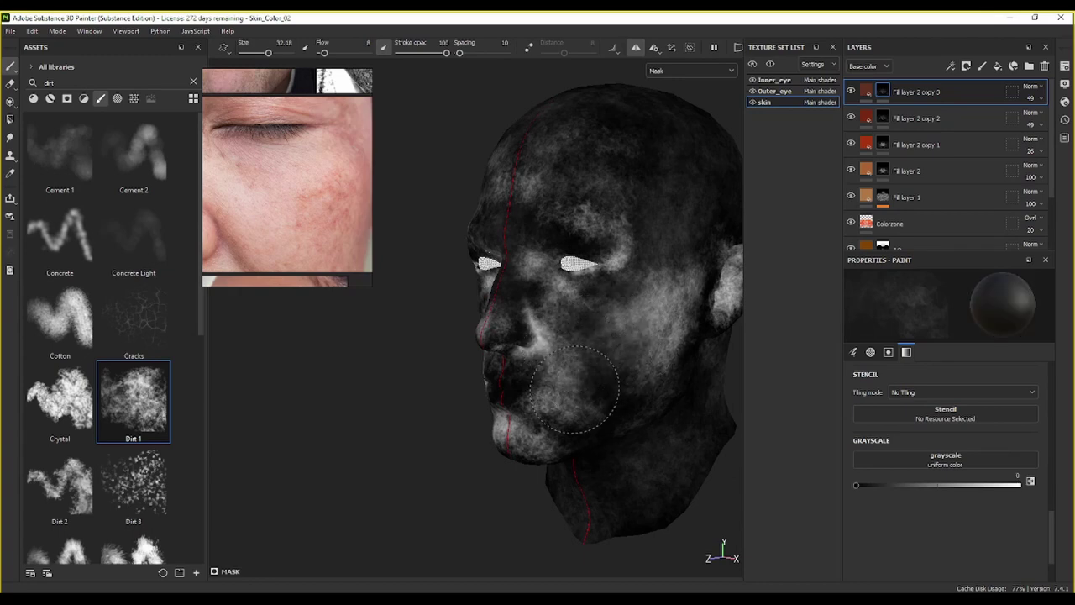
{"action": "left_click_drag", "start_coordinate": [574, 388], "coordinate": [578, 368]}
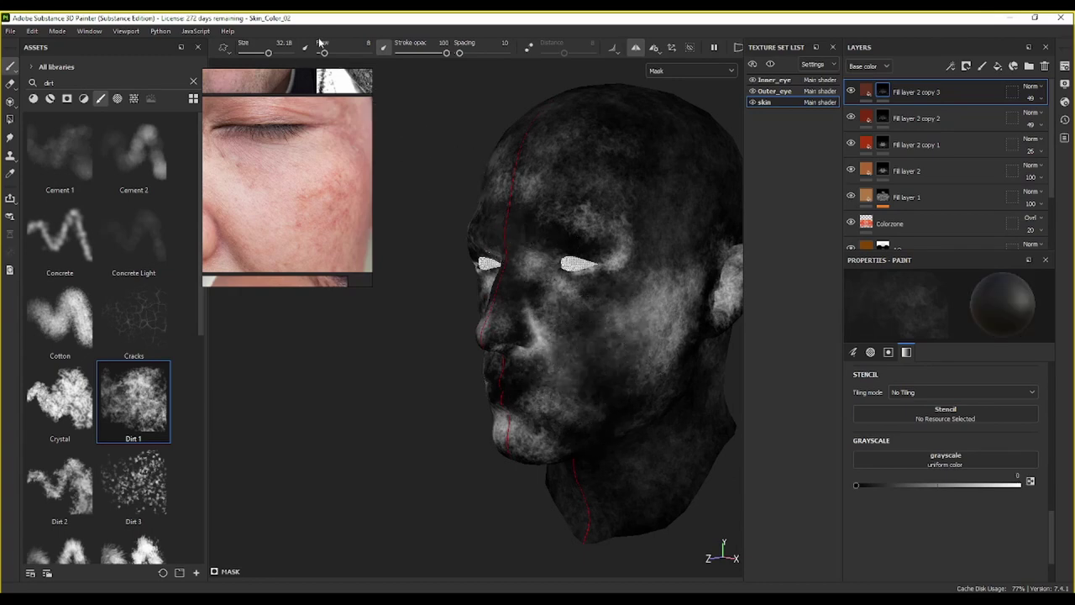
{"action": "left_click_drag", "start_coordinate": [323, 52], "coordinate": [362, 52]}
{"action": "mouse_move", "coordinate": [630, 210]}
{"action": "left_mouse_down"}
{"action": "mouse_move", "coordinate": [546, 201]}
{"action": "mouse_move", "coordinate": [605, 193]}
{"action": "mouse_move", "coordinate": [538, 177]}
{"action": "mouse_move", "coordinate": [580, 120]}
{"action": "left_mouse_up"}
{"action": "left_click_drag", "start_coordinate": [655, 219], "coordinate": [631, 298]}
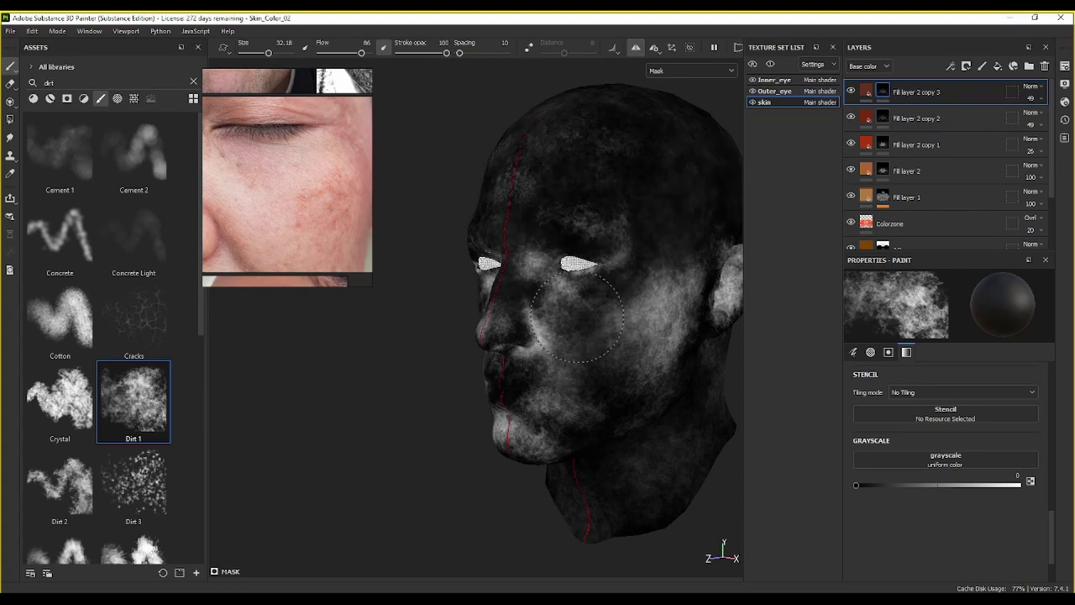
{"action": "mouse_move", "coordinate": [578, 320]}
{"action": "left_mouse_down"}
{"action": "mouse_move", "coordinate": [538, 336]}
{"action": "mouse_move", "coordinate": [559, 378]}
{"action": "mouse_move", "coordinate": [528, 309]}
{"action": "mouse_move", "coordinate": [569, 306]}
{"action": "mouse_move", "coordinate": [560, 391]}
{"action": "mouse_move", "coordinate": [588, 427]}
{"action": "mouse_move", "coordinate": [525, 431]}
{"action": "left_mouse_up"}
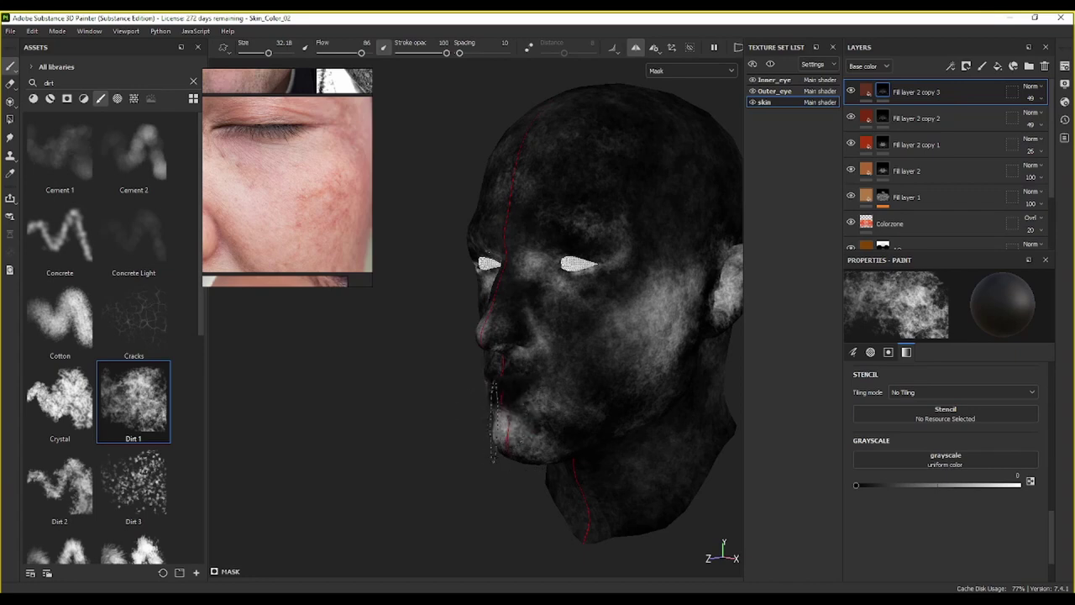
Step: Fade the mask with black on the chin, jaw, outer cheek, ear and side of the head
{"action": "left_click_drag", "start_coordinate": [499, 473], "coordinate": [579, 456], "text": "alt"}
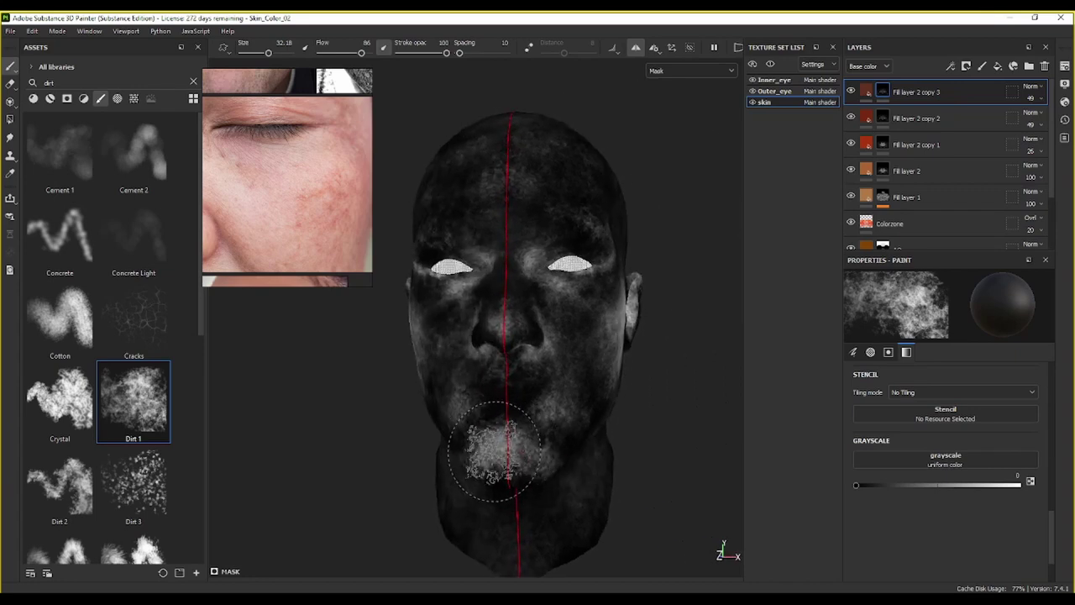
{"action": "mouse_move", "coordinate": [597, 438]}
{"action": "left_mouse_down", "text": "alt"}
{"action": "mouse_move", "coordinate": [588, 443]}
{"action": "mouse_move", "coordinate": [628, 396]}
{"action": "left_mouse_up", "text": "alt"}
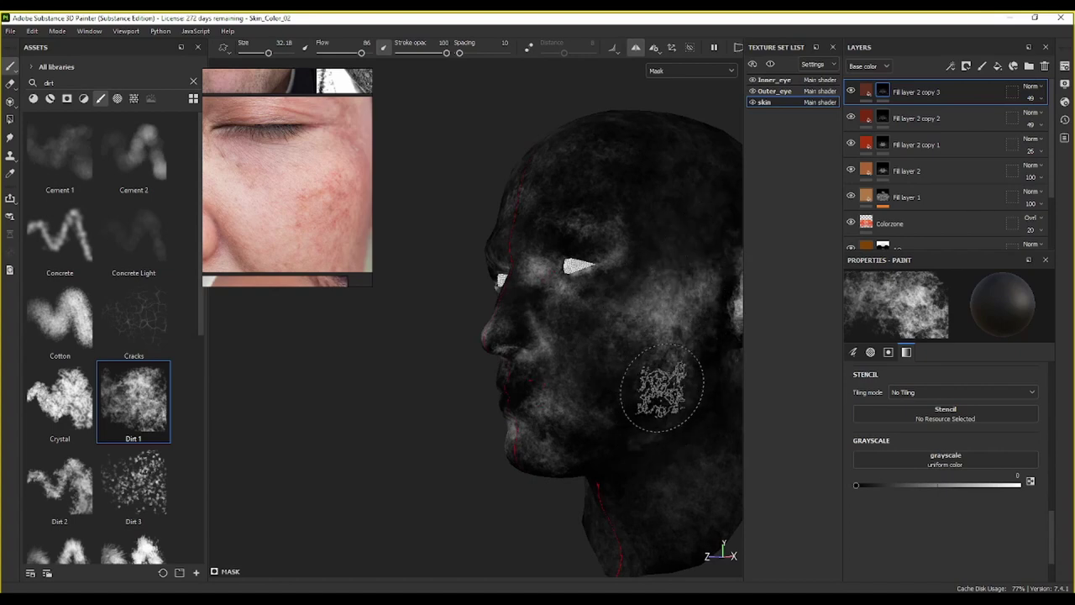
{"action": "mouse_move", "coordinate": [677, 427]}
{"action": "left_mouse_down", "text": "alt"}
{"action": "mouse_move", "coordinate": [707, 407]}
{"action": "mouse_move", "coordinate": [644, 365]}
{"action": "mouse_move", "coordinate": [480, 356]}
{"action": "left_mouse_up", "text": "alt"}
{"action": "mouse_move", "coordinate": [632, 298]}
{"action": "left_mouse_down"}
{"action": "mouse_move", "coordinate": [621, 284]}
{"action": "mouse_move", "coordinate": [622, 314]}
{"action": "left_mouse_up"}
{"action": "left_click_drag", "start_coordinate": [691, 370], "coordinate": [578, 363], "text": "alt"}
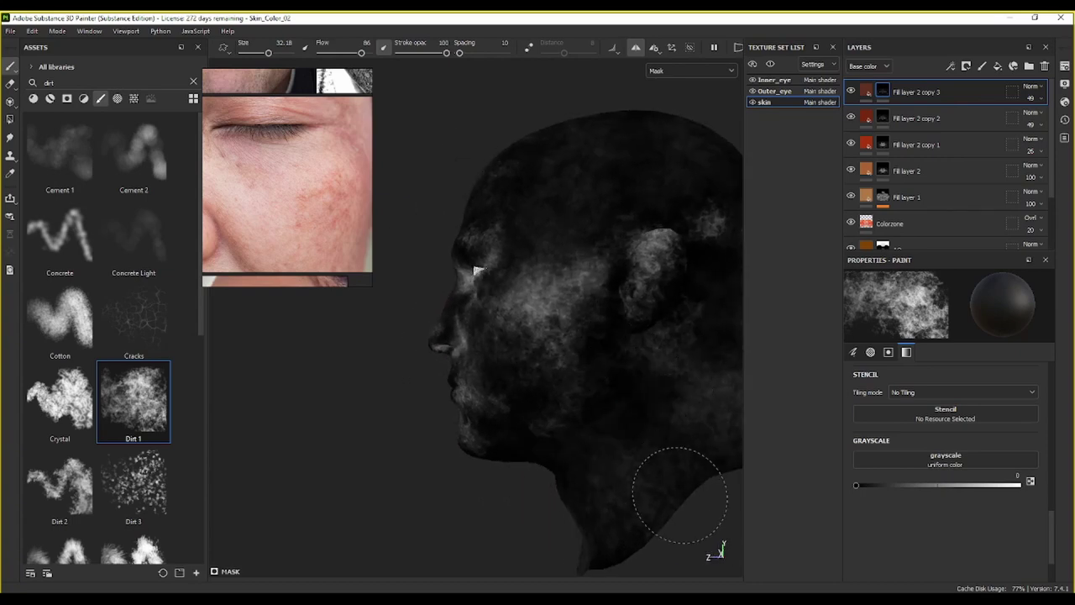
{"action": "left_click_drag", "start_coordinate": [687, 378], "coordinate": [423, 356], "text": "alt"}
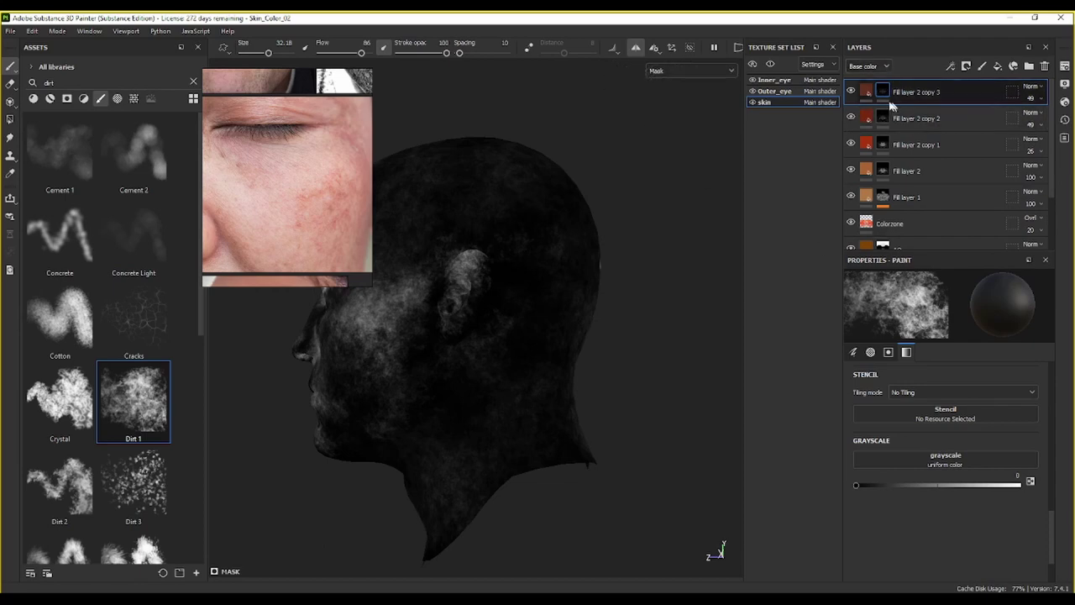
Step: Return to the base color display and raise the opacity of Fill layer 2 copy 3 to 70
{"action": "left_click", "coordinate": [865, 91]}
{"action": "left_click_drag", "start_coordinate": [393, 365], "coordinate": [656, 398], "text": "alt"}
{"action": "scroll", "coordinate": [424, 280], "scroll_direction": "up", "scroll_amount": 3}
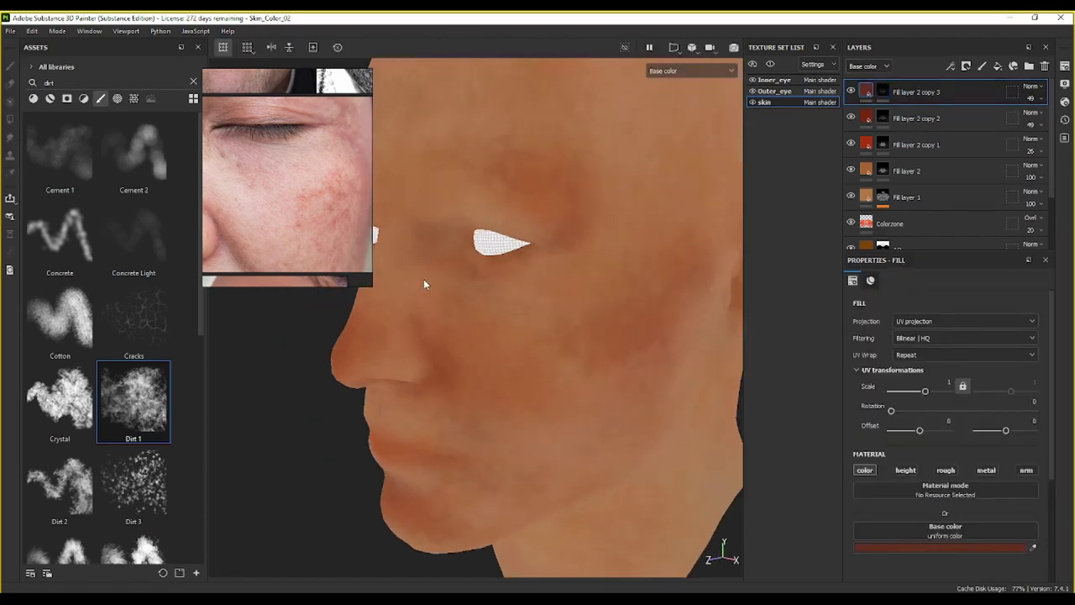
{"action": "middle_click_drag", "start_coordinate": [469, 286], "coordinate": [481, 253], "text": "alt"}
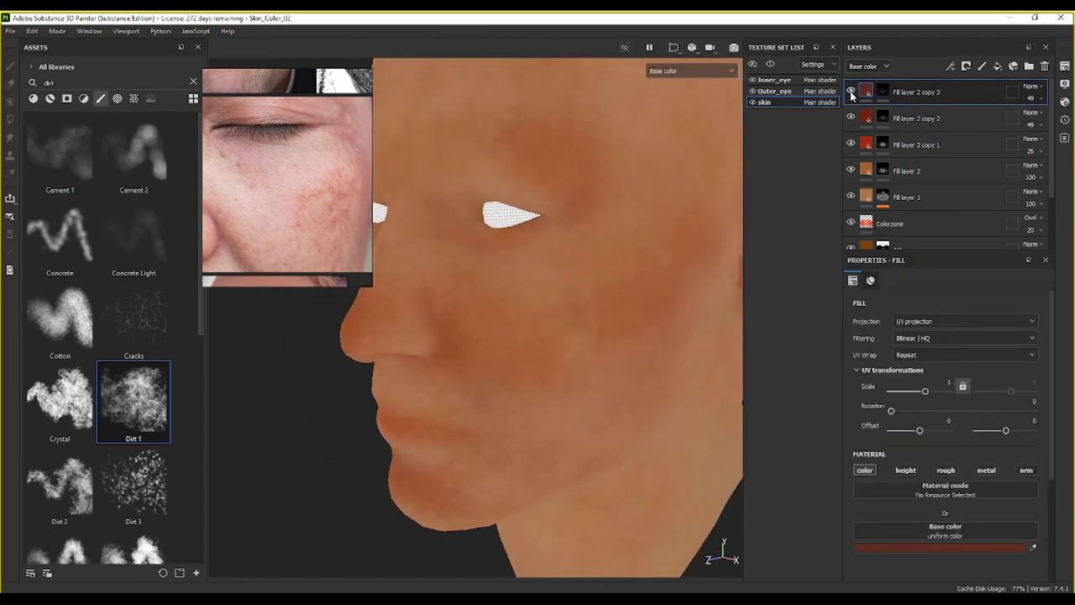
{"action": "left_click_drag", "start_coordinate": [1044, 121], "coordinate": [1055, 122]}
{"action": "left_click_drag", "start_coordinate": [574, 331], "coordinate": [625, 293], "text": "alt"}
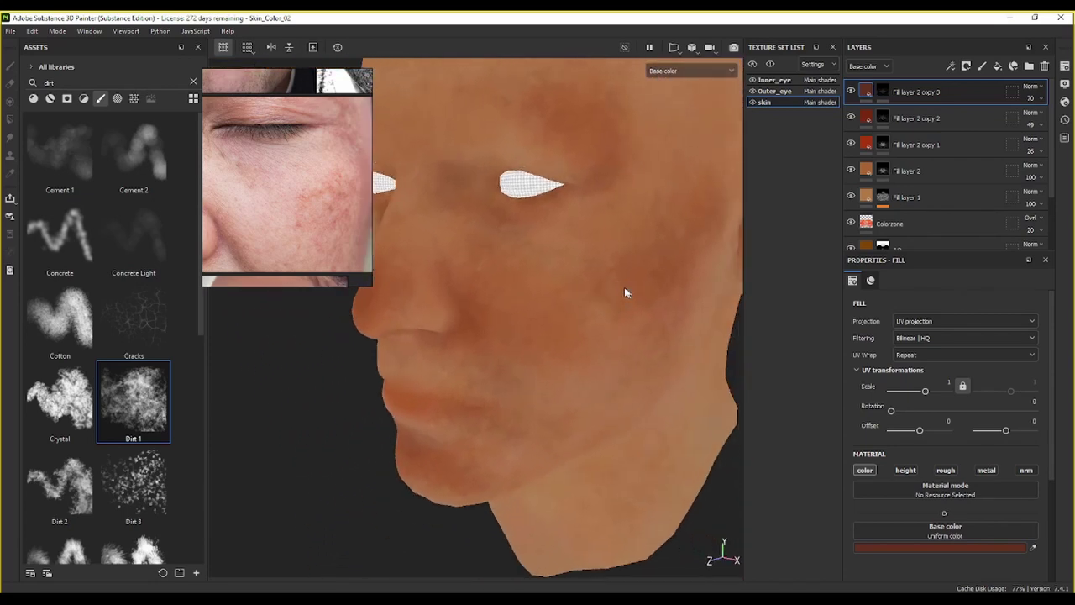
Step: Using the nose and eye reference photo, paint the mask white with a smaller brush around the eye sockets and nose
{"action": "scroll", "coordinate": [335, 184], "scroll_direction": "down", "scroll_amount": 2}
{"action": "middle_click_drag", "start_coordinate": [288, 190], "coordinate": [336, 204]}
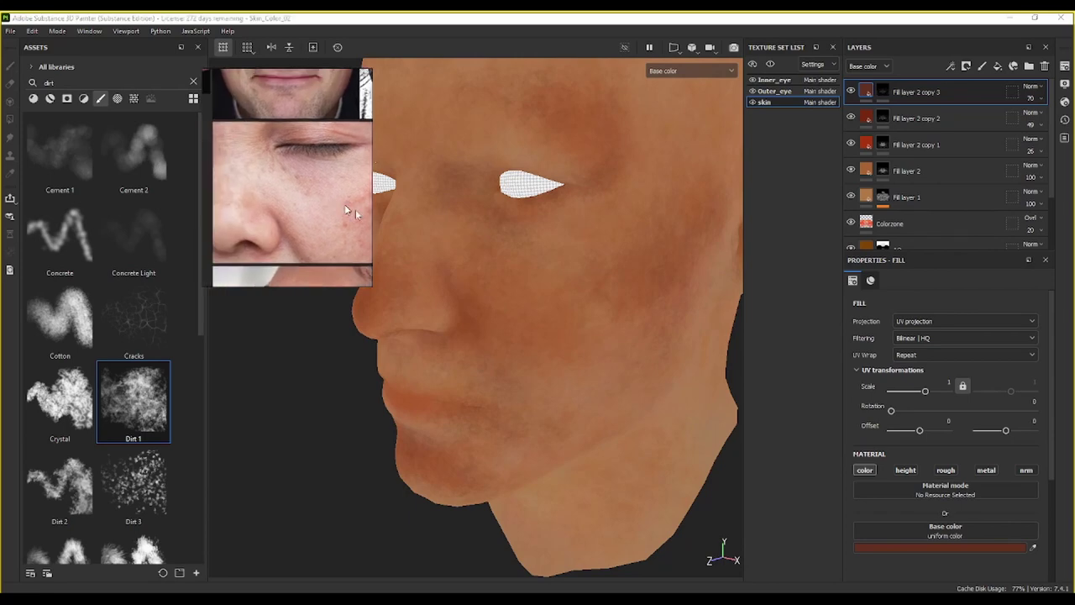
{"action": "middle_click_drag", "start_coordinate": [528, 272], "coordinate": [582, 287], "text": "alt"}
{"action": "left_click_drag", "start_coordinate": [581, 288], "coordinate": [648, 260], "text": "alt"}
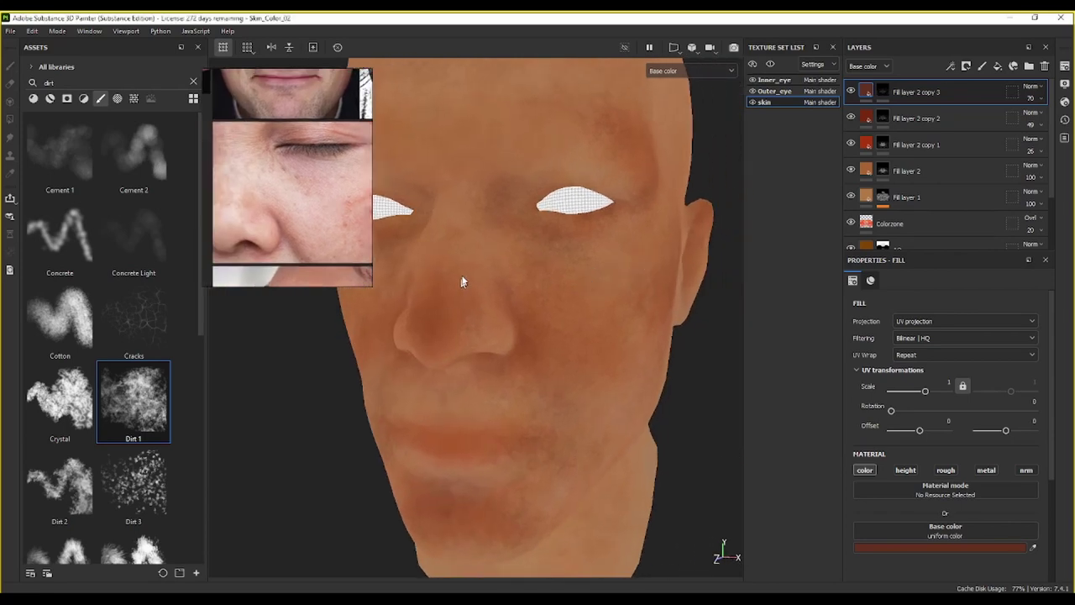
{"action": "left_click", "coordinate": [906, 93]}
{"action": "key", "text": "1"}
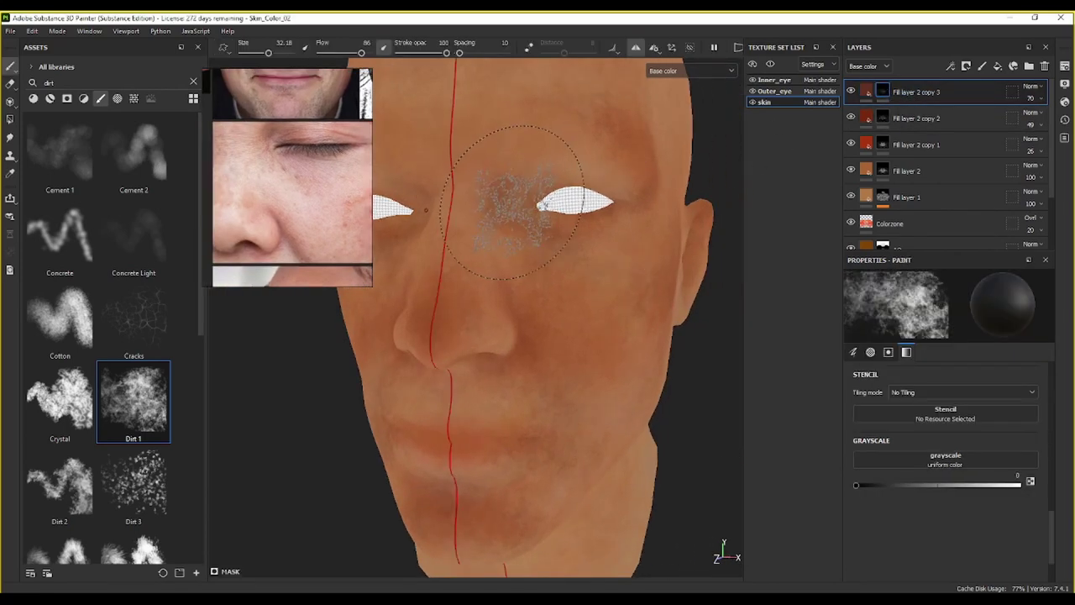
{"action": "right_click_drag", "start_coordinate": [516, 204], "coordinate": [470, 205], "text": "ctrl"}
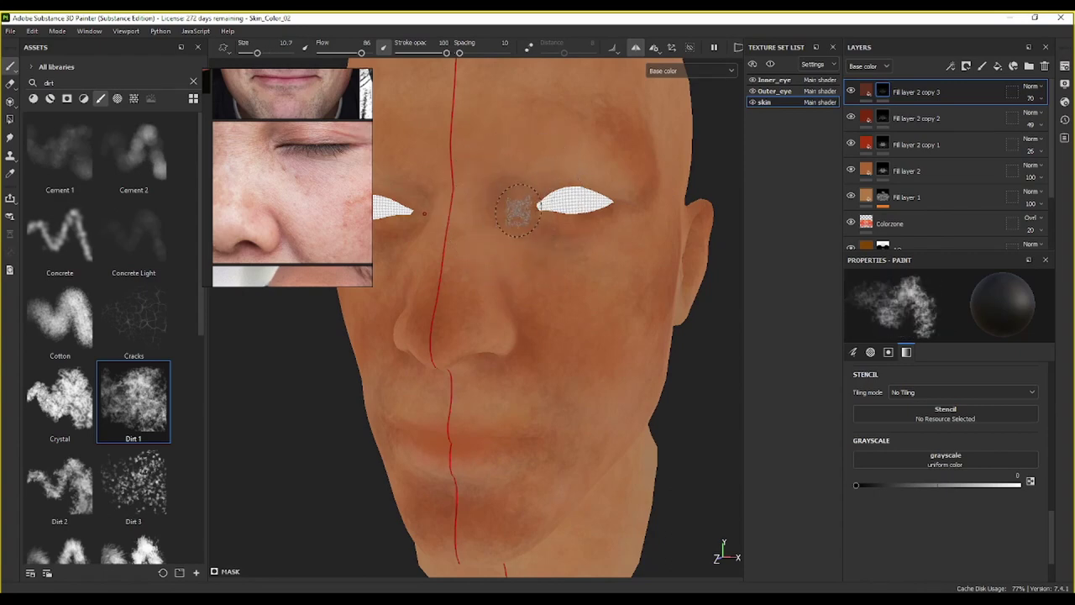
{"action": "key", "text": "x"}
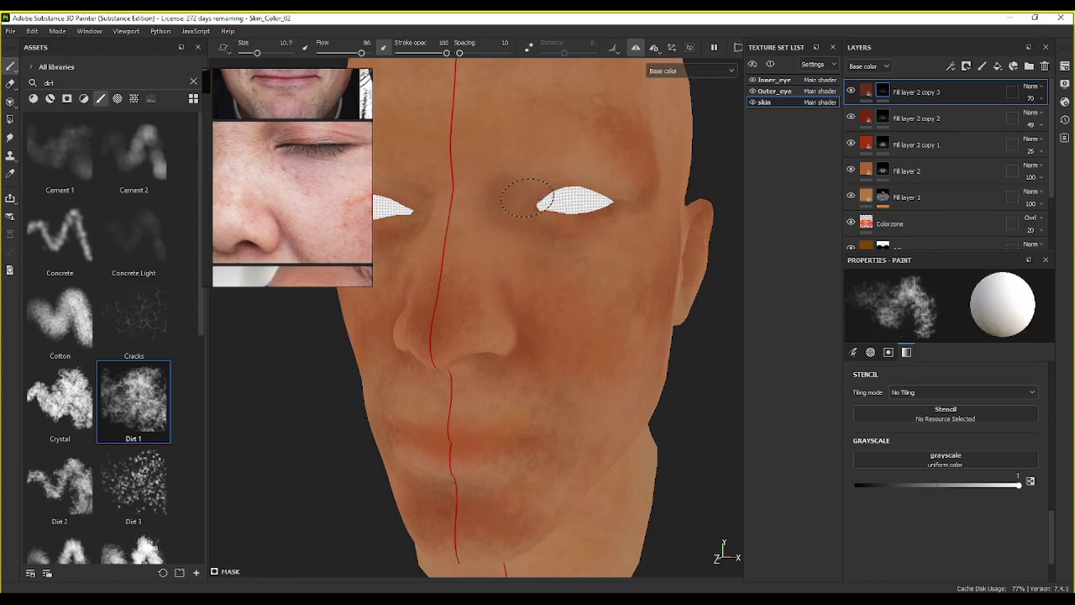
{"action": "left_click", "coordinate": [619, 205]}
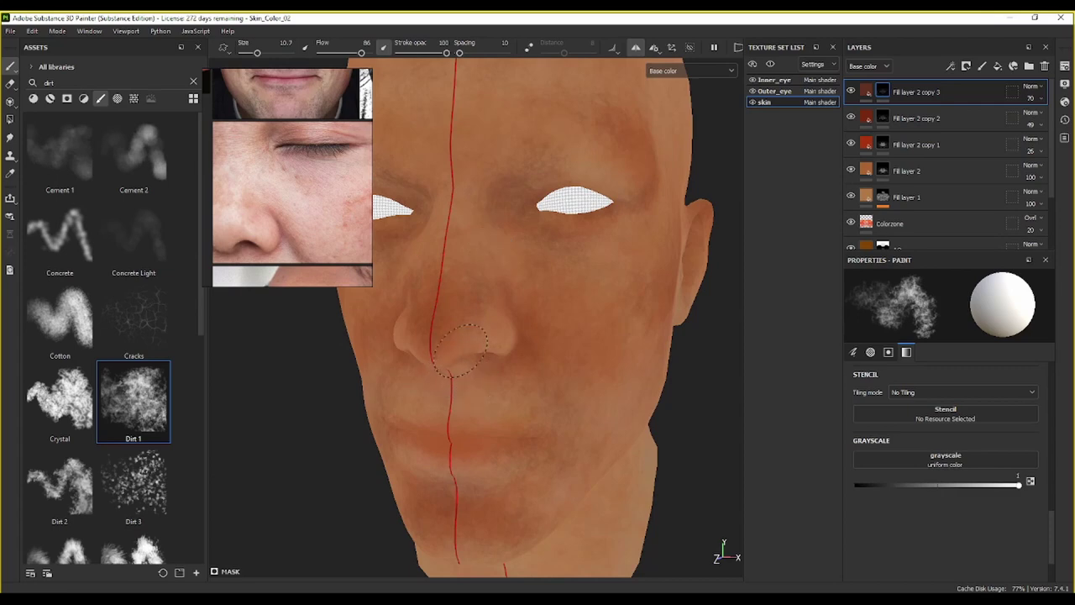
{"action": "mouse_move", "coordinate": [447, 364]}
{"action": "left_mouse_down", "text": "alt"}
{"action": "mouse_move", "coordinate": [437, 361]}
{"action": "mouse_move", "coordinate": [454, 370]}
{"action": "left_mouse_up", "text": "alt"}
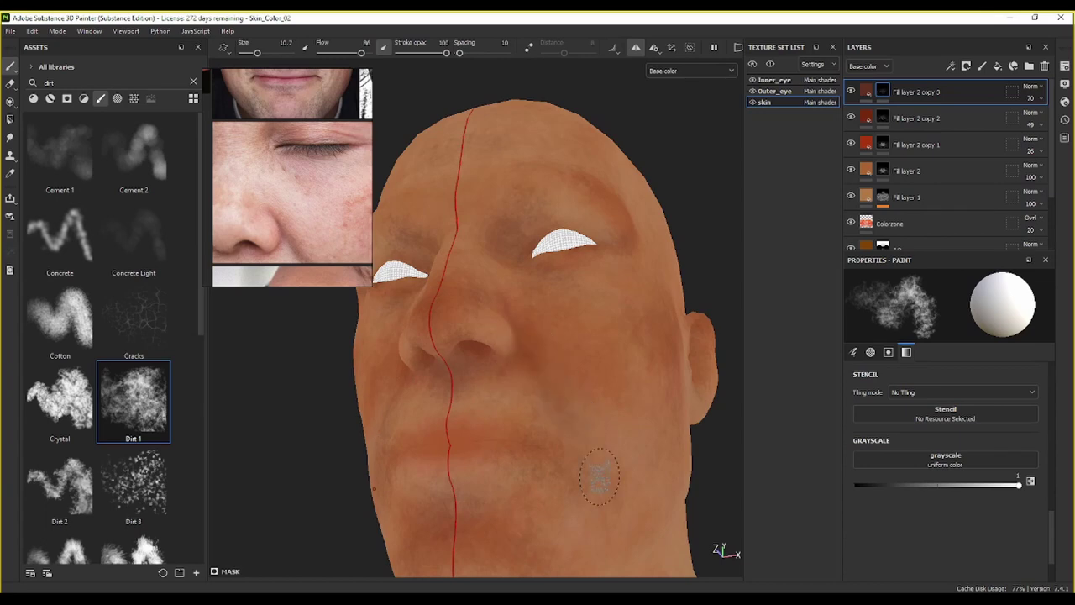
Step: Lower the opacity of Fill layer 2 copy 3 to 23 and check the face from the side
{"action": "left_click_drag", "start_coordinate": [596, 417], "coordinate": [551, 453], "text": "alt"}
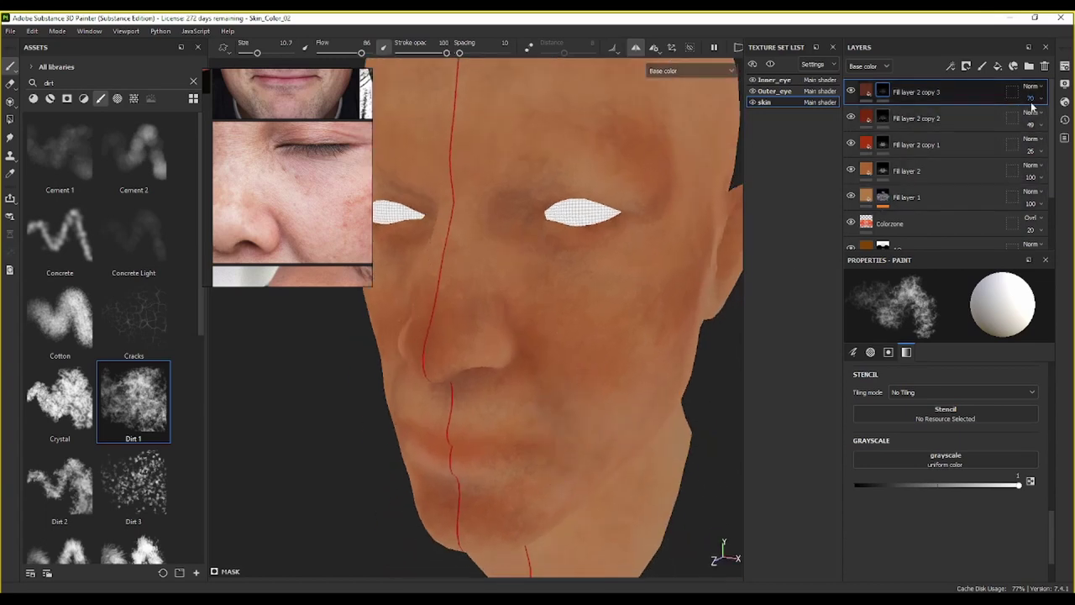
{"action": "left_click_drag", "start_coordinate": [1038, 122], "coordinate": [1034, 116]}
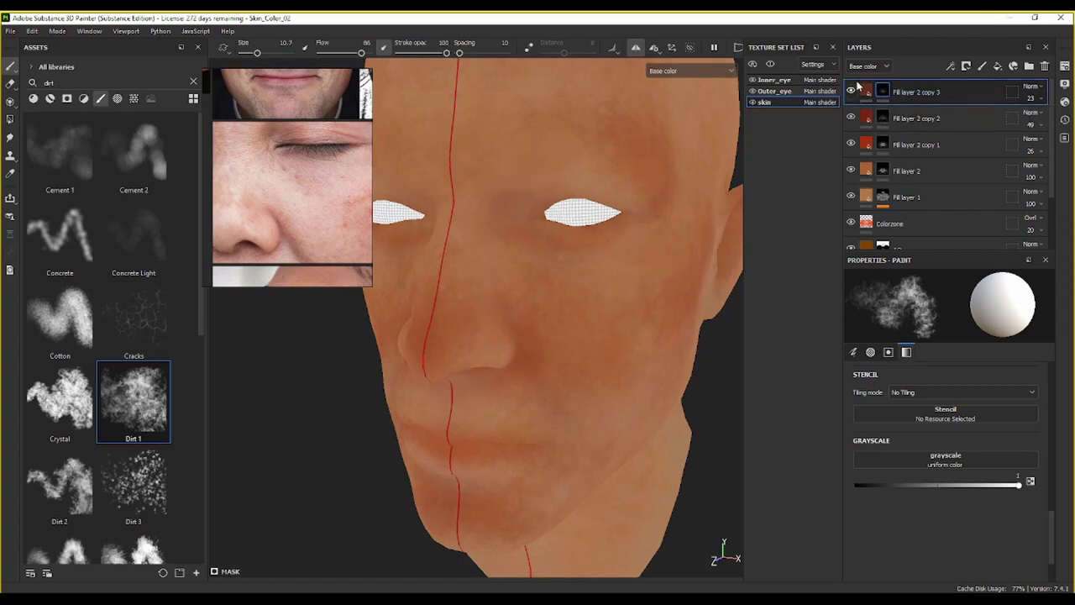
{"action": "scroll", "coordinate": [585, 265], "scroll_direction": "down", "scroll_amount": 3}
{"action": "left_click_drag", "start_coordinate": [586, 266], "coordinate": [465, 272], "text": "alt"}
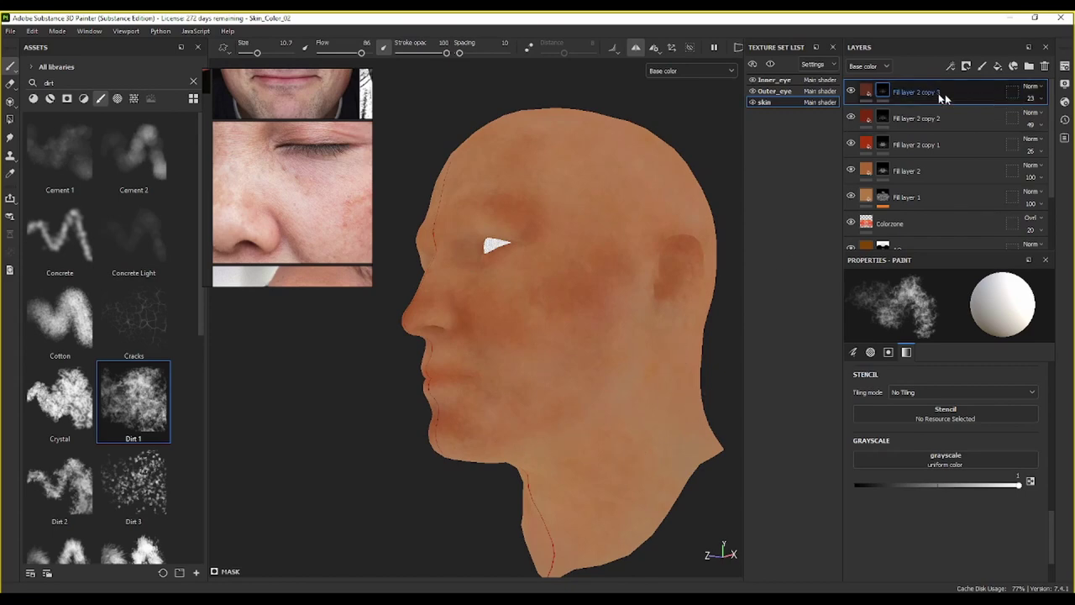
Step: Enlarge the brush to 36.88 and paint broad mask coverage over the neck, jaw, and side and back of the head
{"action": "left_click", "coordinate": [889, 91]}
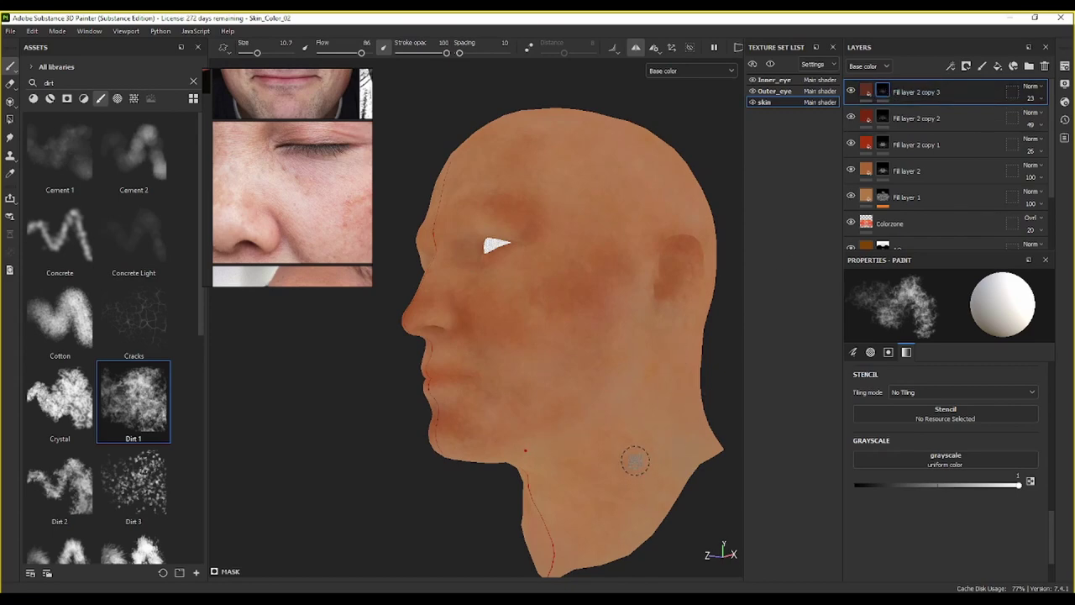
{"action": "key", "text": "bracketright"}
{"action": "key", "text": "bracketright"}
{"action": "key", "text": "bracketright"}
{"action": "key", "text": "bracketright"}
{"action": "key", "text": "bracketright"}
{"action": "key", "text": "bracketright"}
{"action": "key", "text": "bracketright"}
{"action": "key", "text": "bracketright"}
{"action": "key", "text": "bracketright"}
{"action": "key", "text": "bracketright"}
{"action": "key", "text": "bracketright"}
{"action": "key", "text": "bracketright"}
{"action": "key", "text": "bracketright"}
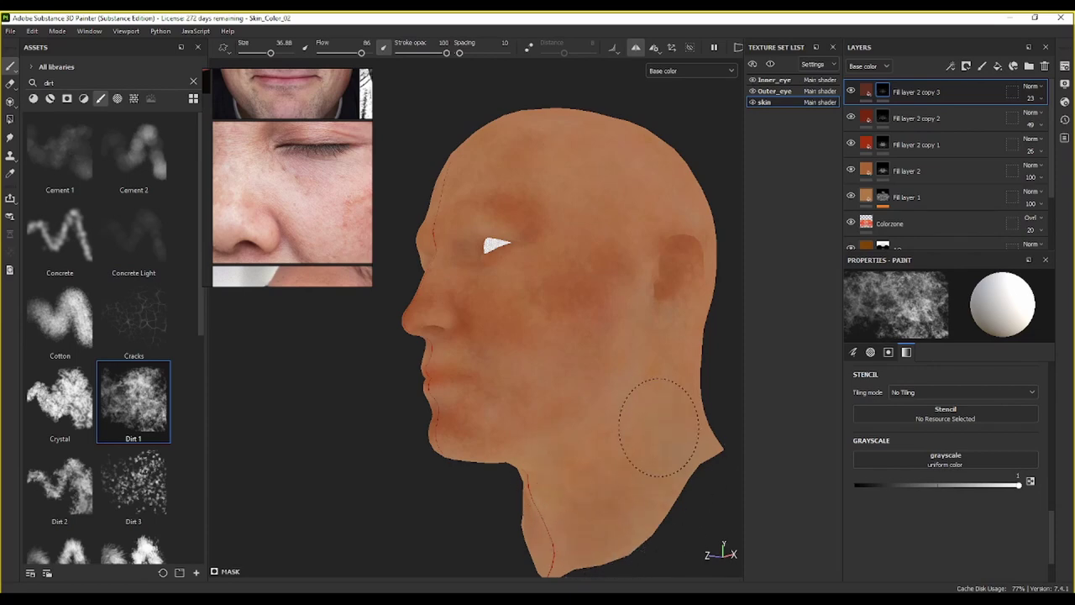
{"action": "mouse_move", "coordinate": [610, 427]}
{"action": "left_mouse_down", "text": "alt"}
{"action": "mouse_move", "coordinate": [583, 384]}
{"action": "mouse_move", "coordinate": [546, 443]}
{"action": "left_mouse_up", "text": "alt"}
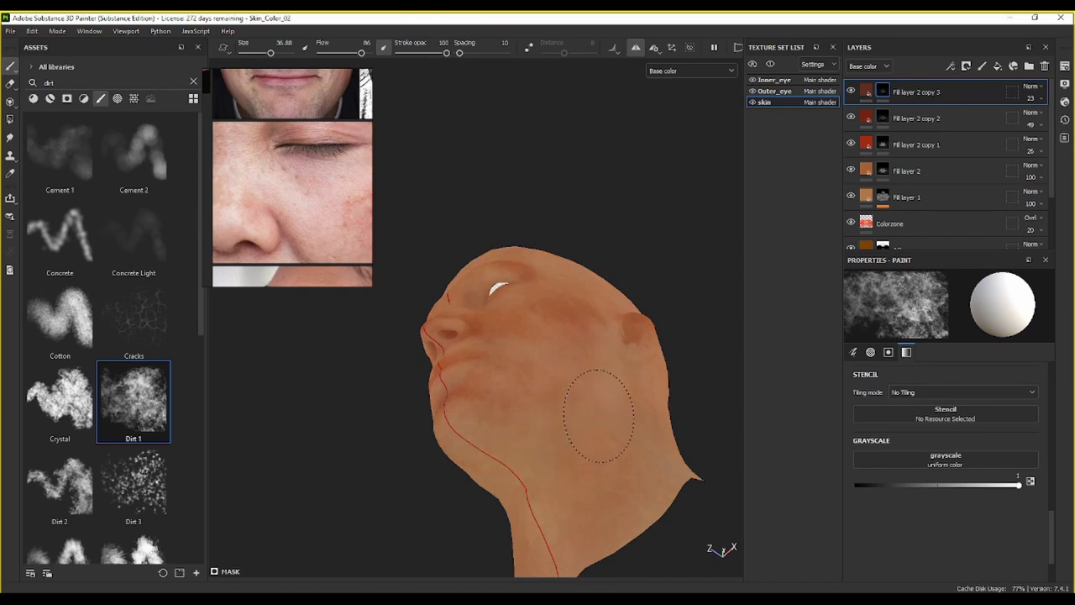
{"action": "left_click_drag", "start_coordinate": [543, 451], "coordinate": [610, 501], "text": "alt"}
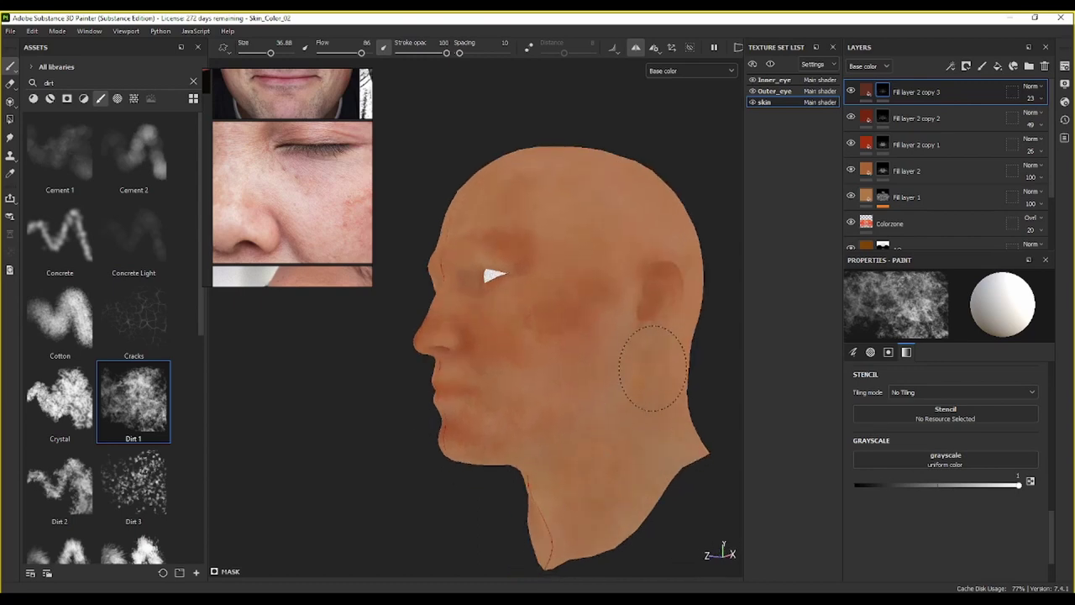
{"action": "left_click_drag", "start_coordinate": [684, 374], "coordinate": [702, 250], "text": "alt"}
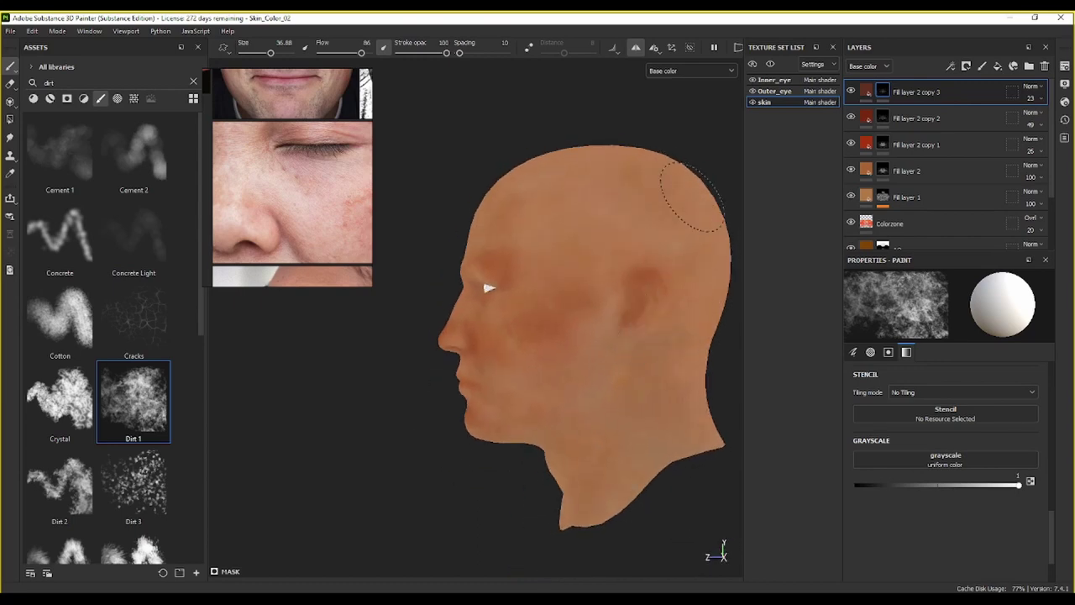
{"action": "mouse_move", "coordinate": [723, 306]}
{"action": "left_mouse_down", "text": "alt"}
{"action": "mouse_move", "coordinate": [703, 329]}
{"action": "mouse_move", "coordinate": [590, 225]}
{"action": "left_mouse_up", "text": "alt"}
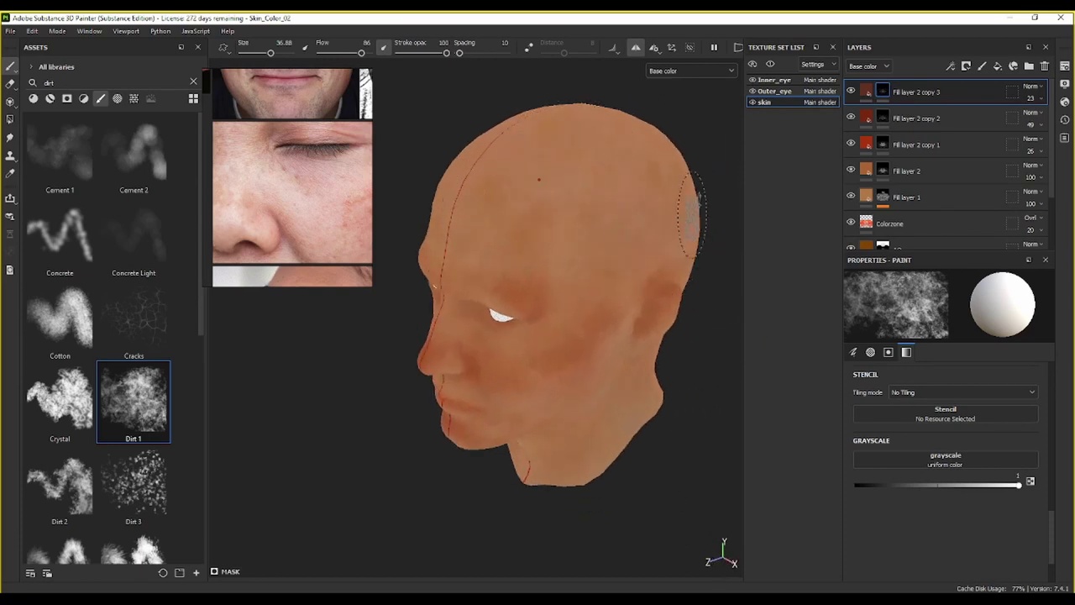
Step: Move the Colorzone layer to the top of the layer stack, above Fill layer 2 copy 3
{"action": "left_click_drag", "start_coordinate": [958, 234], "coordinate": [966, 81]}
{"action": "left_click_drag", "start_coordinate": [578, 285], "coordinate": [635, 202], "text": "alt"}
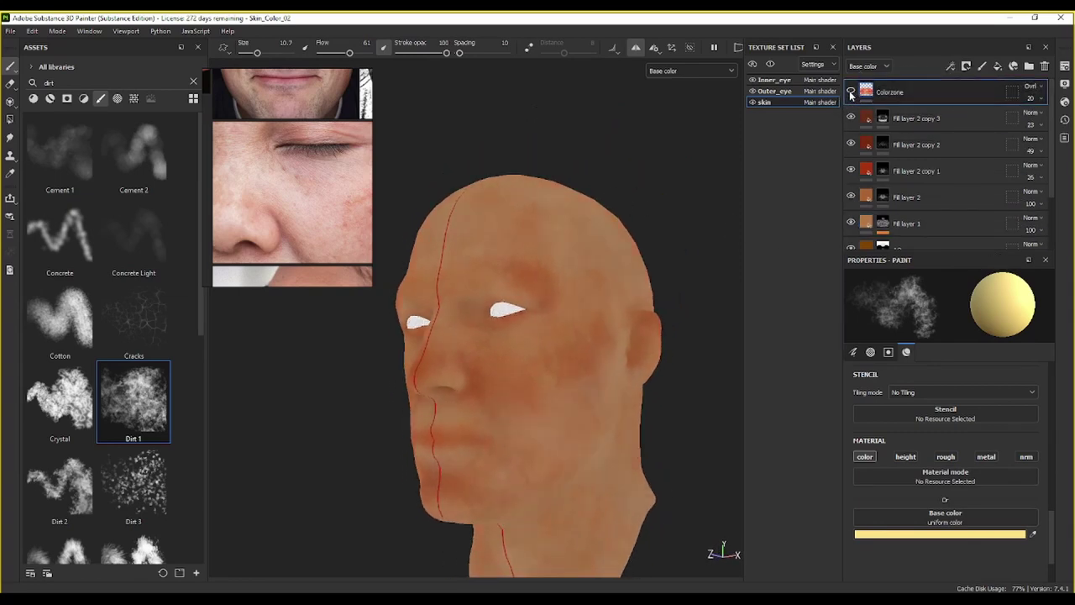
Step: Set the Colorzone layer's opacity to 26 and move it below Fill layer 1, above the AO layer
{"action": "left_click_drag", "start_coordinate": [614, 241], "coordinate": [607, 277], "text": "alt"}
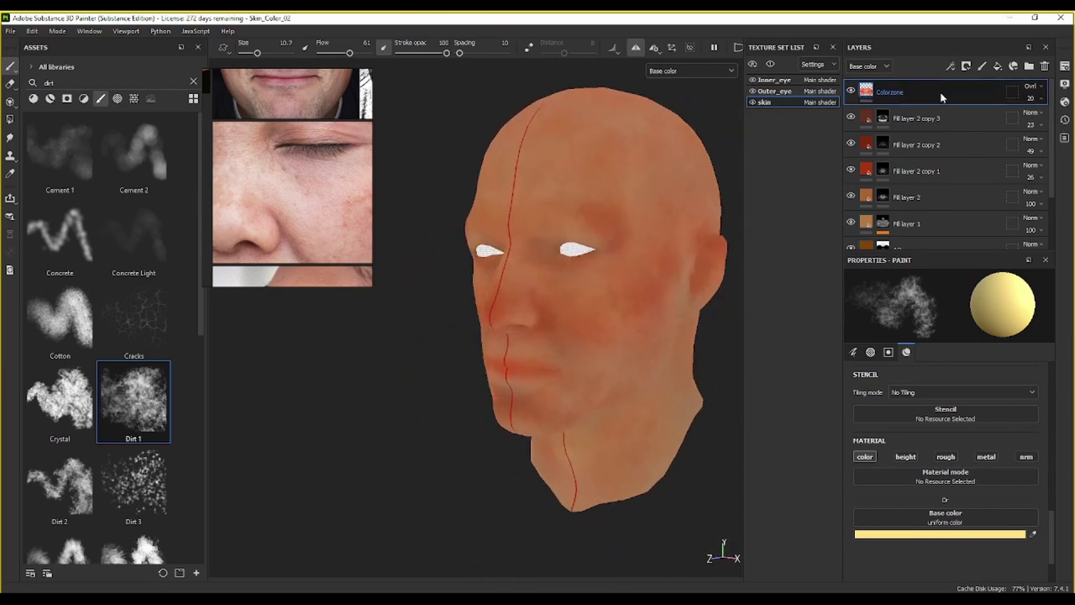
{"action": "left_click", "coordinate": [1033, 99]}
{"action": "left_click_drag", "start_coordinate": [1027, 122], "coordinate": [1022, 122]}
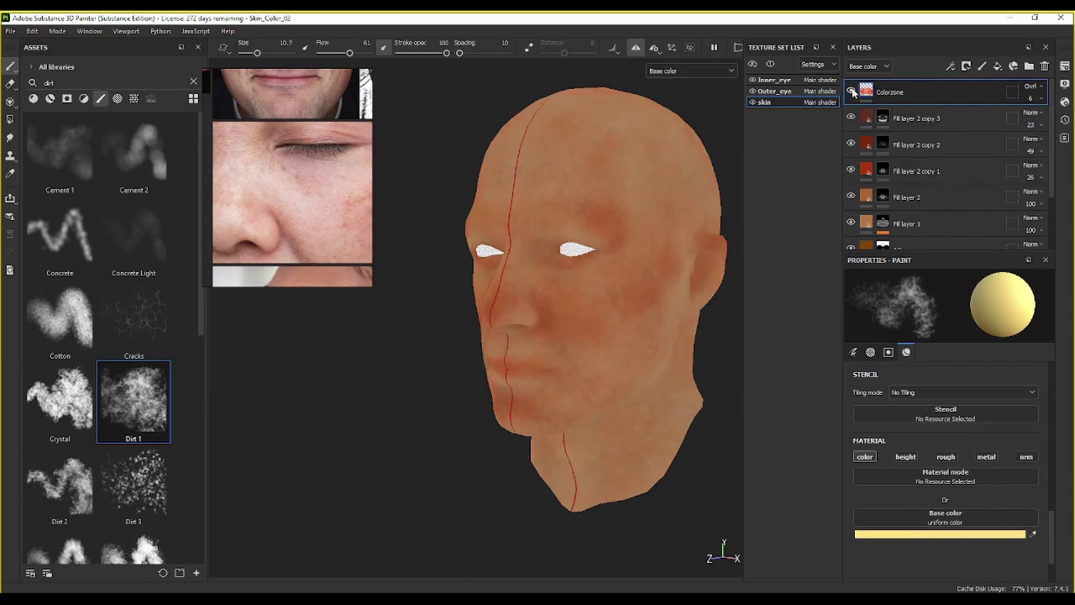
{"action": "left_click", "coordinate": [1042, 100]}
{"action": "left_click", "coordinate": [1034, 118]}
{"action": "left_click_drag", "start_coordinate": [914, 89], "coordinate": [947, 229]}
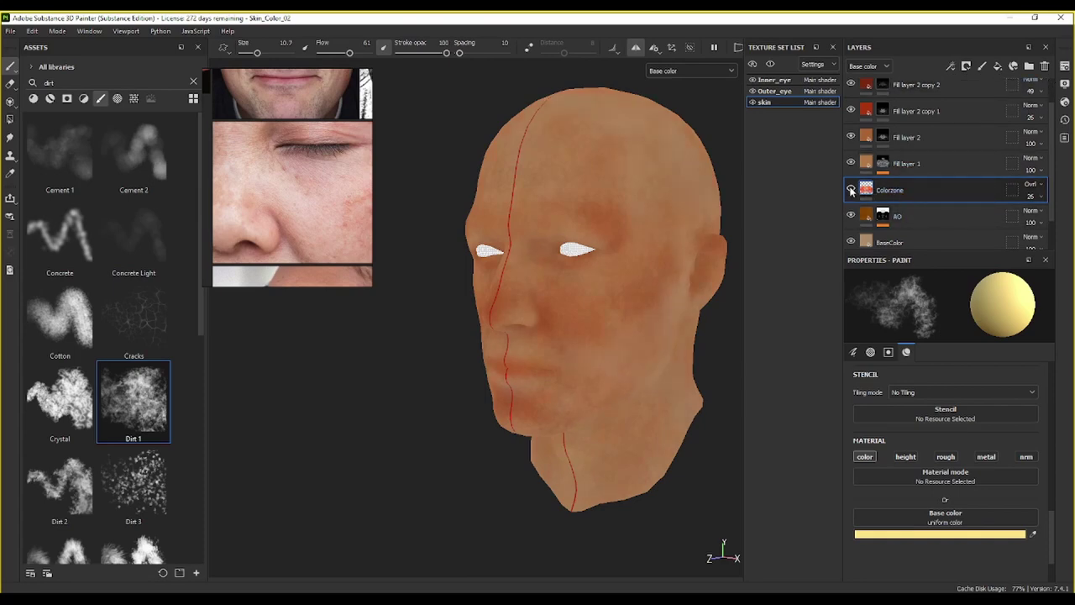
{"action": "scroll", "coordinate": [993, 101], "scroll_direction": "up", "scroll_amount": 1}
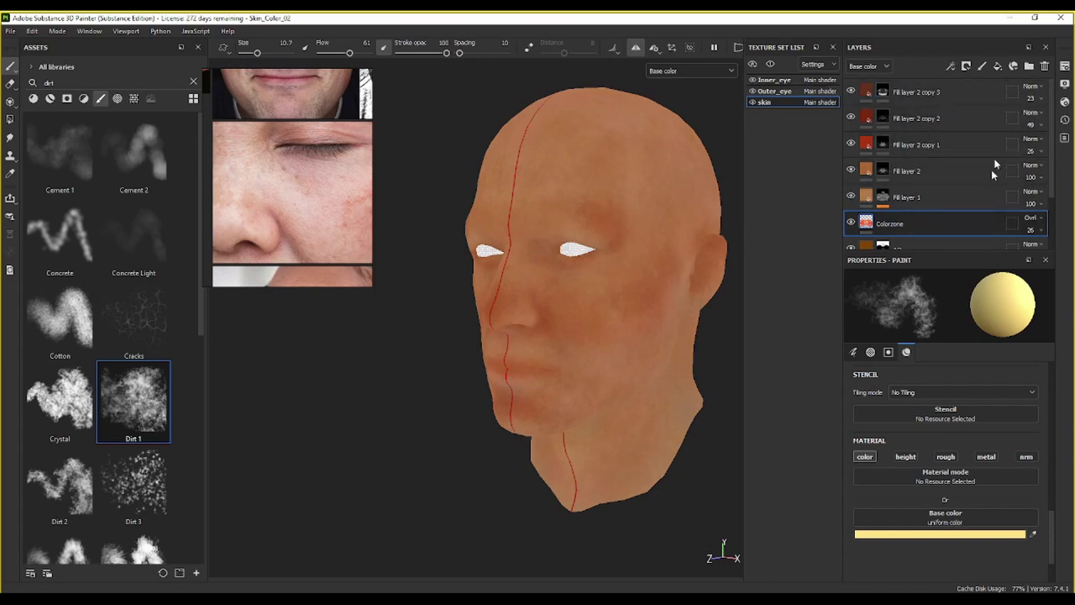
Step: Lower the opacity of Fill layer 2 to 61 and compare the face with that layer hidden and shown
{"action": "left_click", "coordinate": [851, 171]}
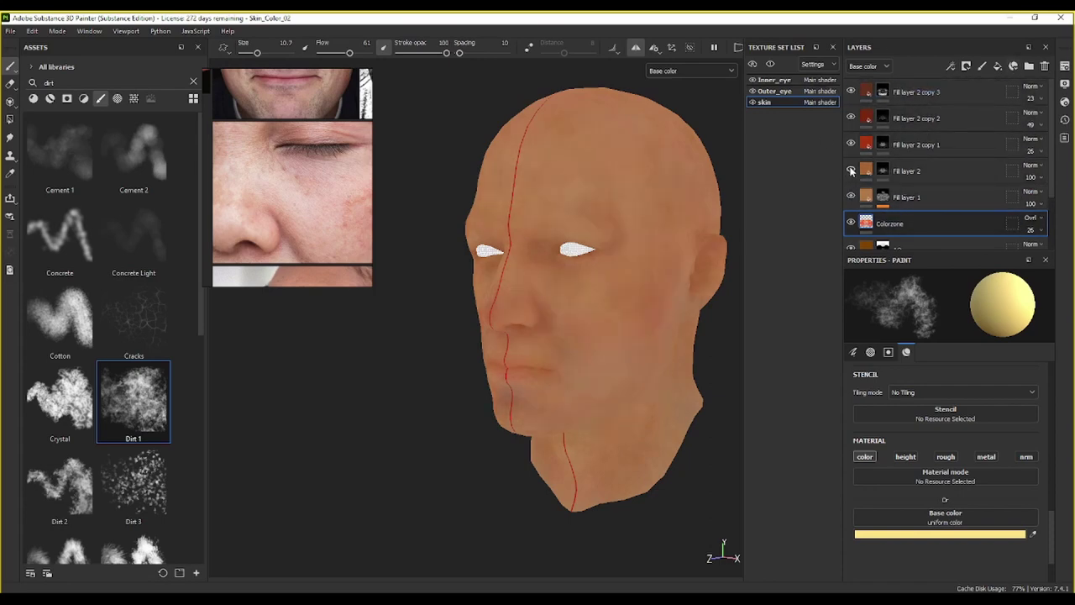
{"action": "left_click", "coordinate": [851, 171]}
{"action": "left_click", "coordinate": [1031, 177]}
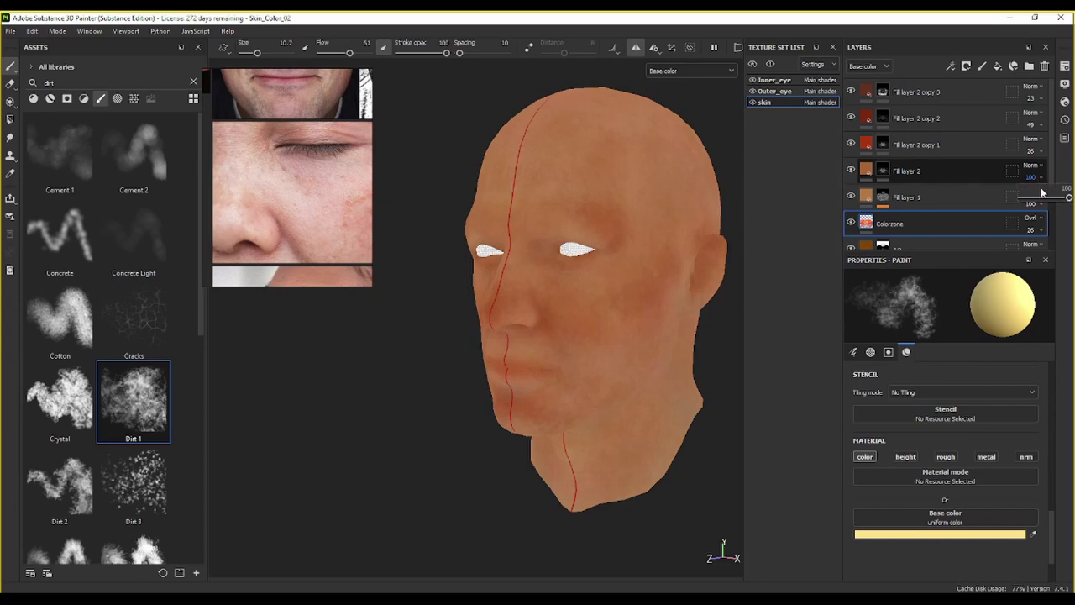
{"action": "left_click", "coordinate": [1051, 203]}
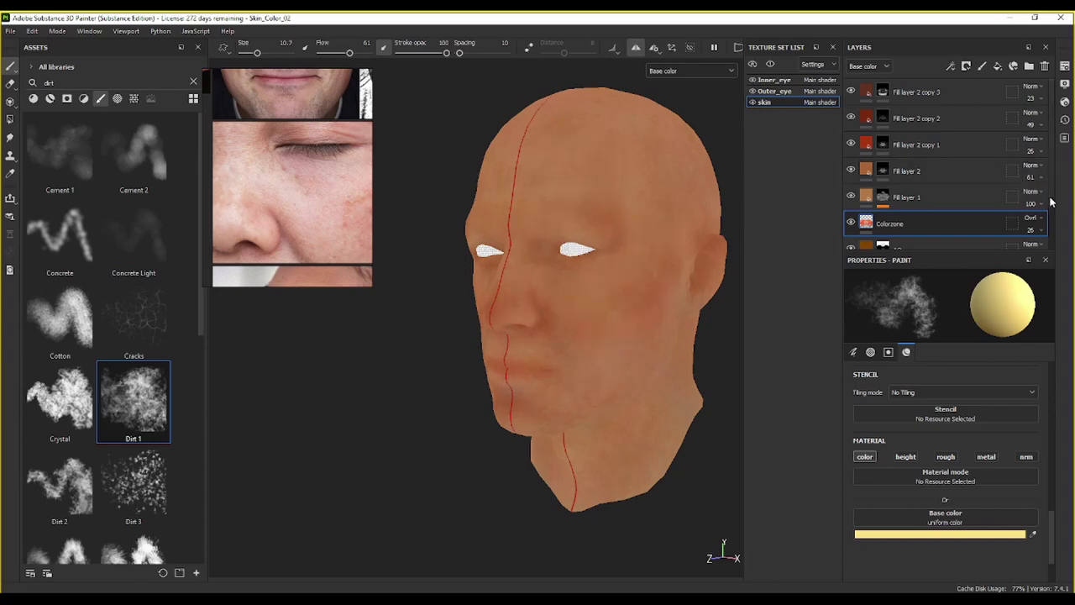
{"action": "left_click", "coordinate": [851, 170]}
{"action": "left_click", "coordinate": [851, 170]}
{"action": "middle_click_drag", "start_coordinate": [602, 224], "coordinate": [590, 168], "text": "alt"}
{"action": "scroll", "coordinate": [593, 168], "scroll_direction": "up", "scroll_amount": 2}
{"action": "left_click_drag", "start_coordinate": [597, 169], "coordinate": [653, 143], "text": "alt"}
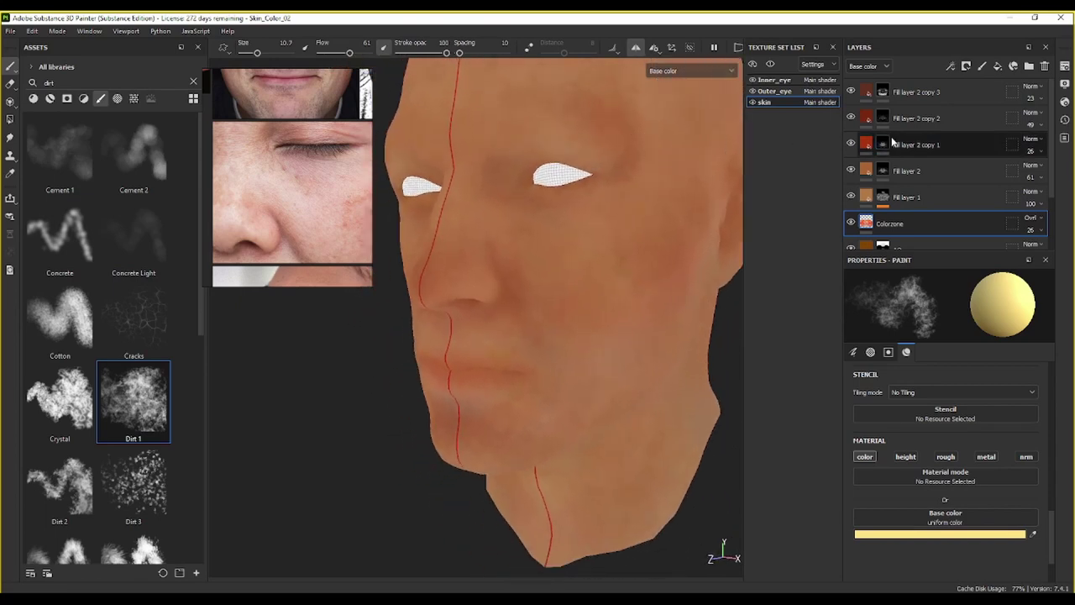
{"action": "left_click_drag", "start_coordinate": [502, 266], "coordinate": [576, 283], "text": "alt"}
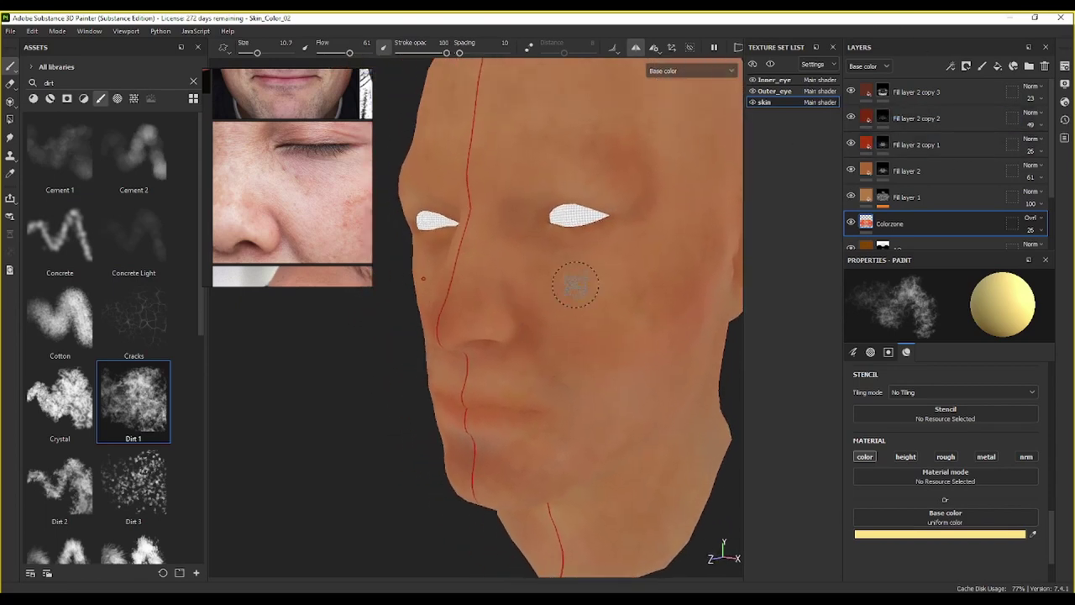
Step: Examine the reference photo of the smiling man with closed eyes for the redness of his cheeks and nose
{"action": "left_click", "coordinate": [942, 95]}
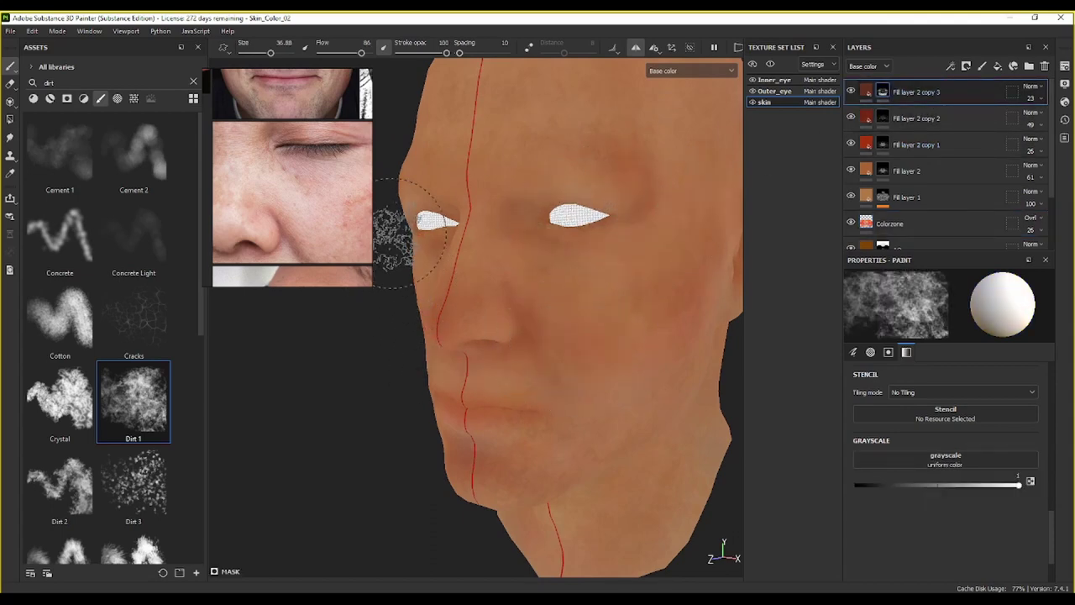
{"action": "scroll", "coordinate": [340, 208], "scroll_direction": "down", "scroll_amount": 3}
{"action": "middle_click_drag", "start_coordinate": [320, 196], "coordinate": [337, 252]}
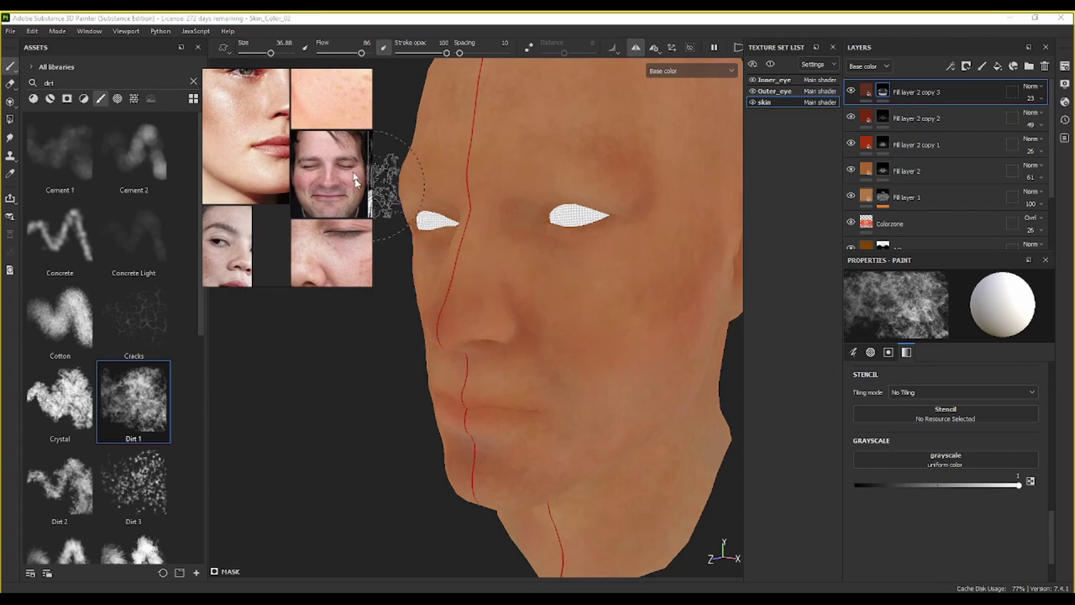
{"action": "scroll", "coordinate": [333, 193], "scroll_direction": "up", "scroll_amount": 4}
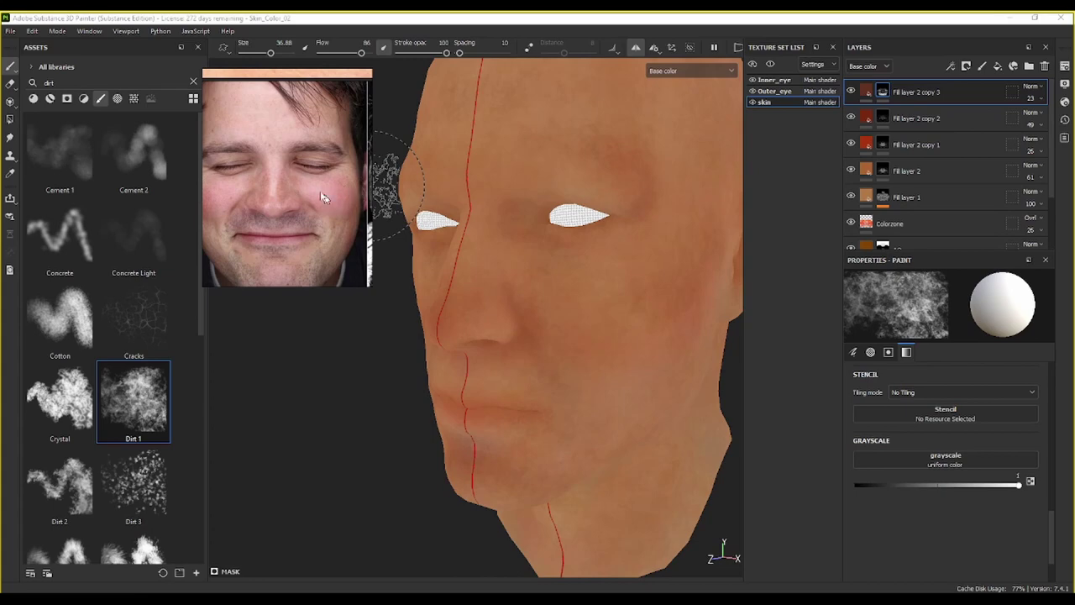
{"action": "left_click_drag", "start_coordinate": [577, 336], "coordinate": [588, 277], "text": "alt"}
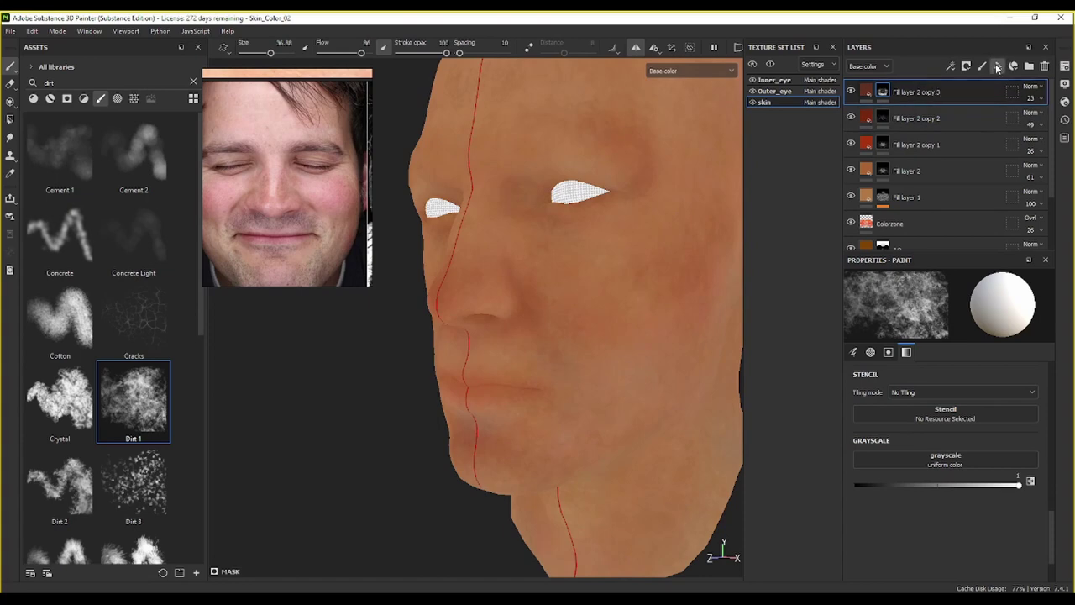
Step: Add a fill layer on top with a pinkish-red base color affecting only the color channel, and give it a black mask
{"action": "left_click", "coordinate": [997, 68]}
{"action": "left_click", "coordinate": [948, 547]}
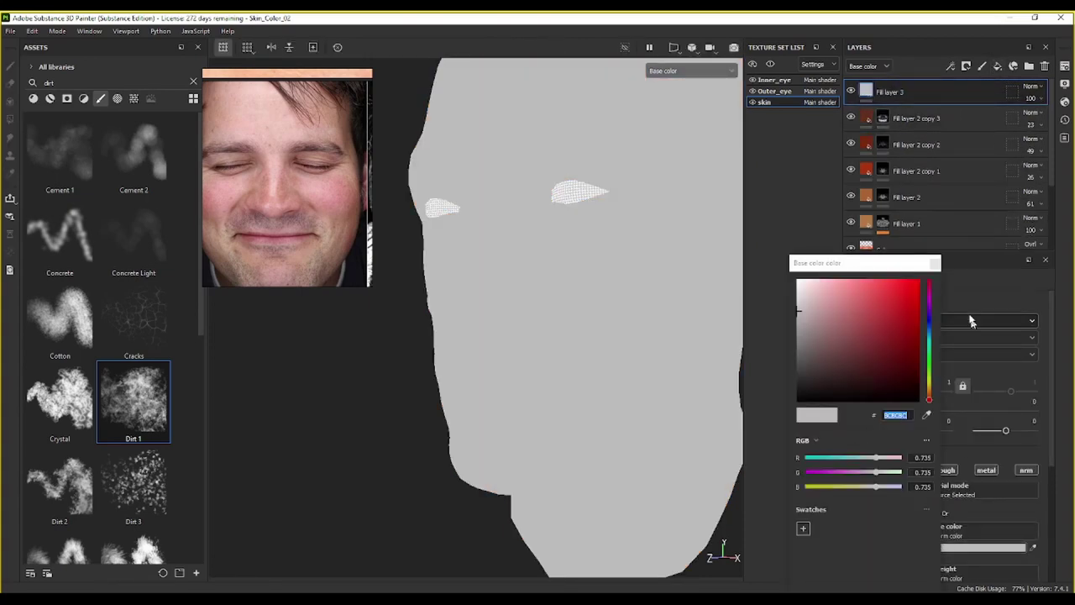
{"action": "mouse_move", "coordinate": [858, 294]}
{"action": "left_mouse_down"}
{"action": "mouse_move", "coordinate": [828, 283]}
{"action": "mouse_move", "coordinate": [857, 296]}
{"action": "mouse_move", "coordinate": [866, 288]}
{"action": "left_mouse_up"}
{"action": "left_click", "coordinate": [934, 263]}
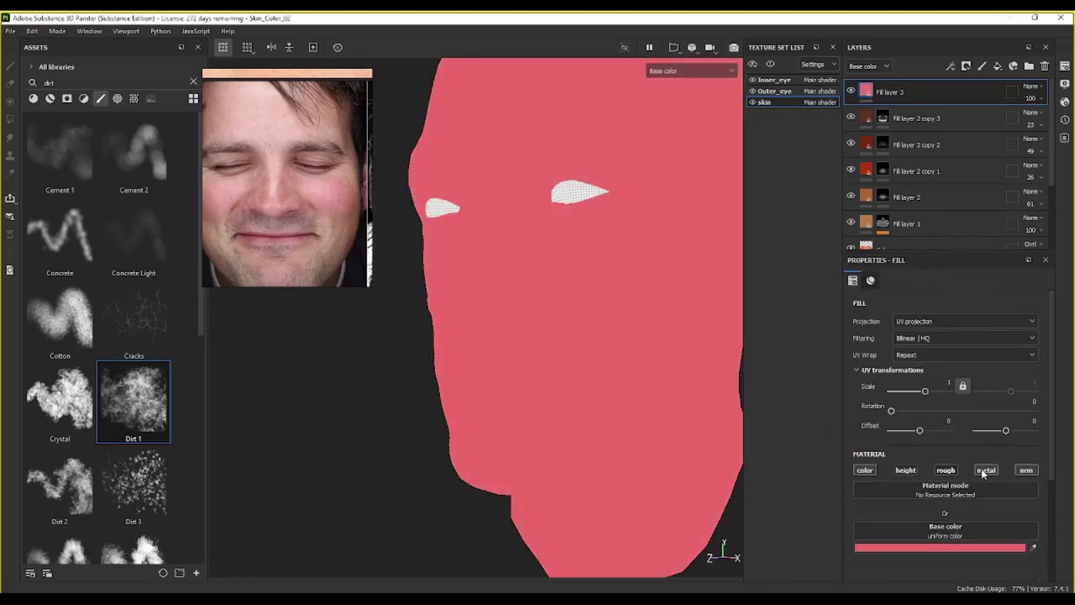
{"action": "right_click", "coordinate": [914, 97]}
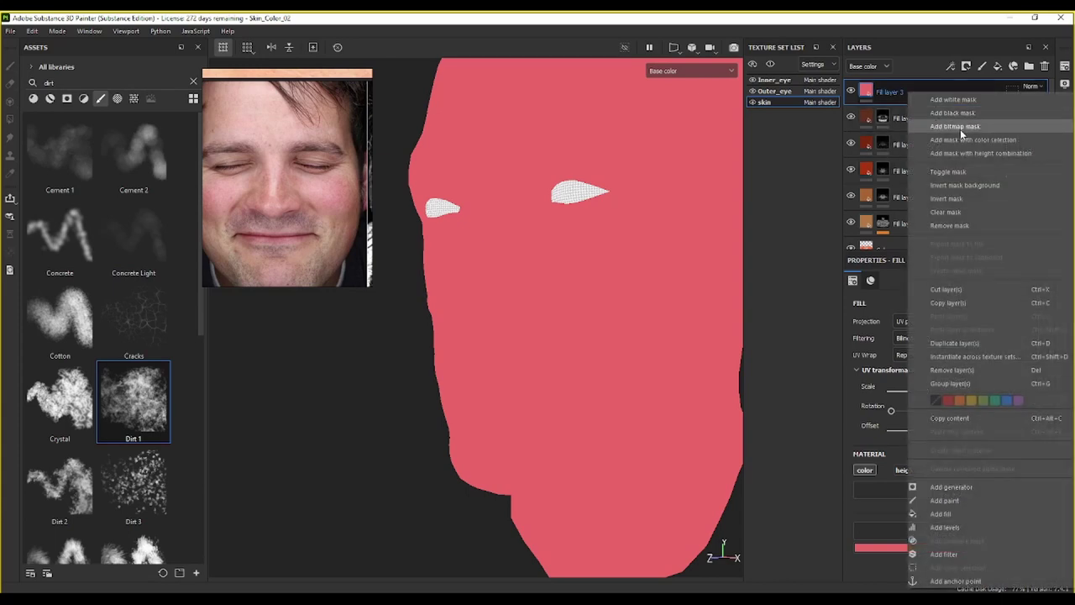
{"action": "left_click", "coordinate": [975, 116]}
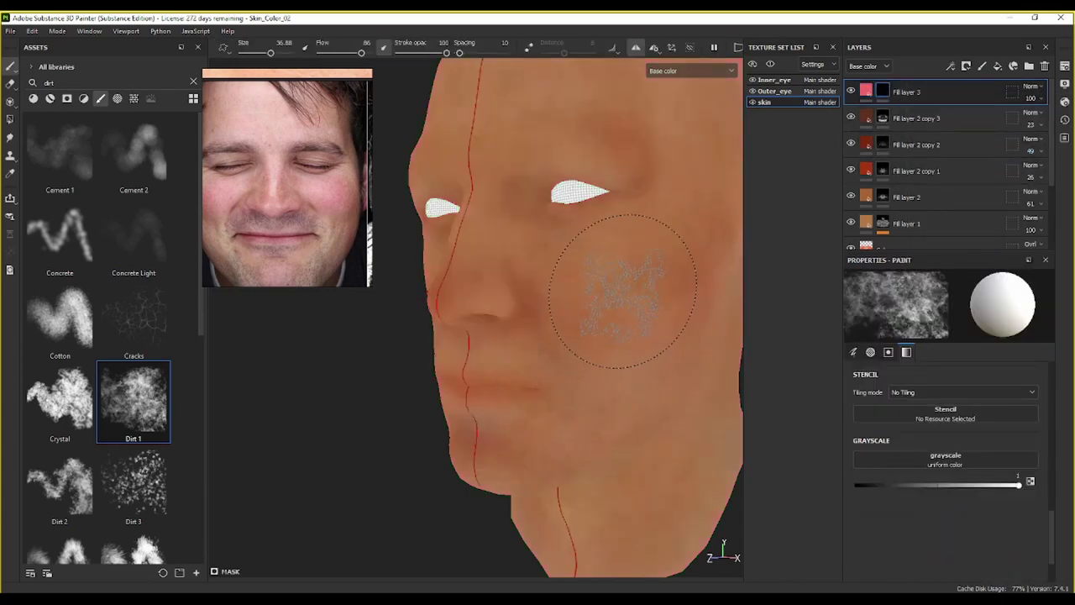
Step: Paint the mask white over the cheeks and nose, reducing the brush size to 16.58 for the nose
{"action": "left_click_drag", "start_coordinate": [654, 265], "coordinate": [654, 280]}
{"action": "mouse_move", "coordinate": [588, 273]}
{"action": "left_mouse_down"}
{"action": "mouse_move", "coordinate": [672, 288]}
{"action": "mouse_move", "coordinate": [689, 252]}
{"action": "mouse_move", "coordinate": [647, 273]}
{"action": "left_mouse_up"}
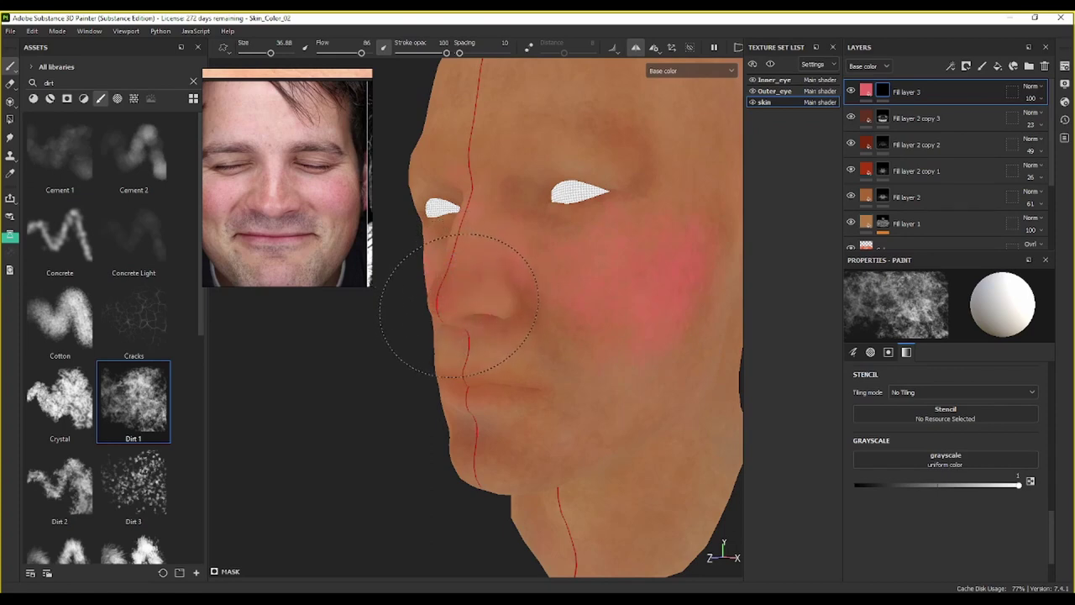
{"action": "mouse_move", "coordinate": [445, 294]}
{"action": "left_mouse_down", "text": "alt"}
{"action": "mouse_move", "coordinate": [501, 328]}
{"action": "mouse_move", "coordinate": [453, 340]}
{"action": "left_mouse_up", "text": "alt"}
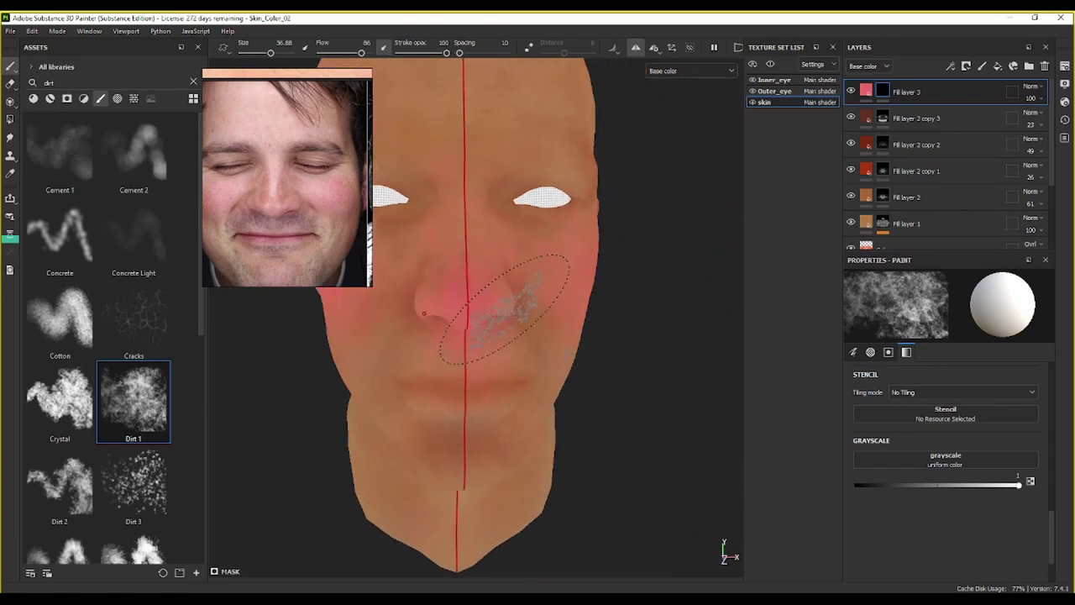
{"action": "key", "text": "bracketleft"}
{"action": "key", "text": "bracketleft"}
{"action": "key", "text": "bracketleft"}
{"action": "key", "text": "bracketleft"}
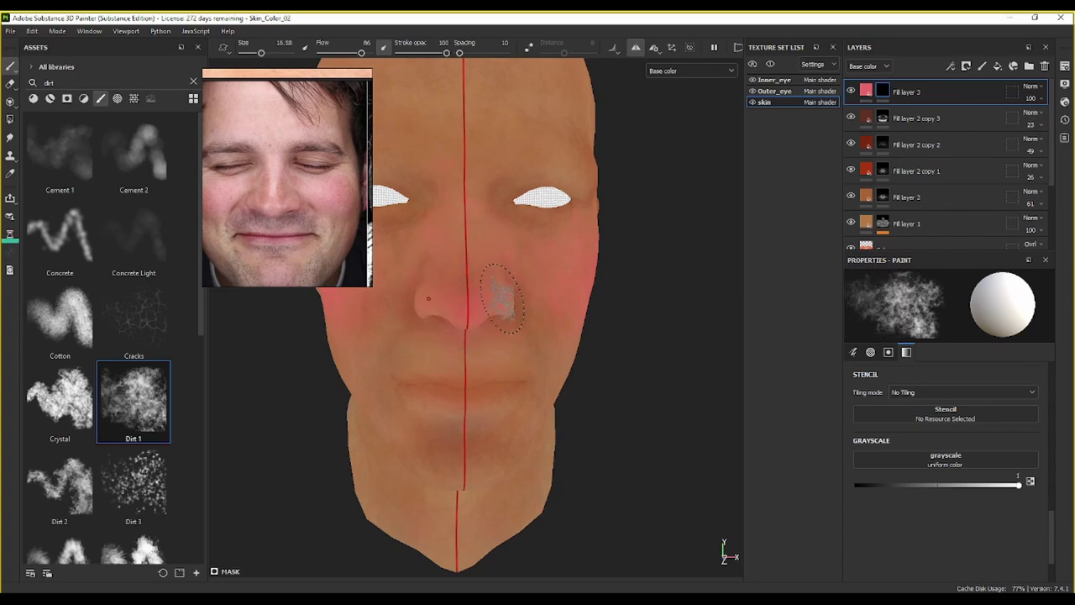
{"action": "left_click_drag", "start_coordinate": [502, 298], "coordinate": [480, 294], "text": "alt"}
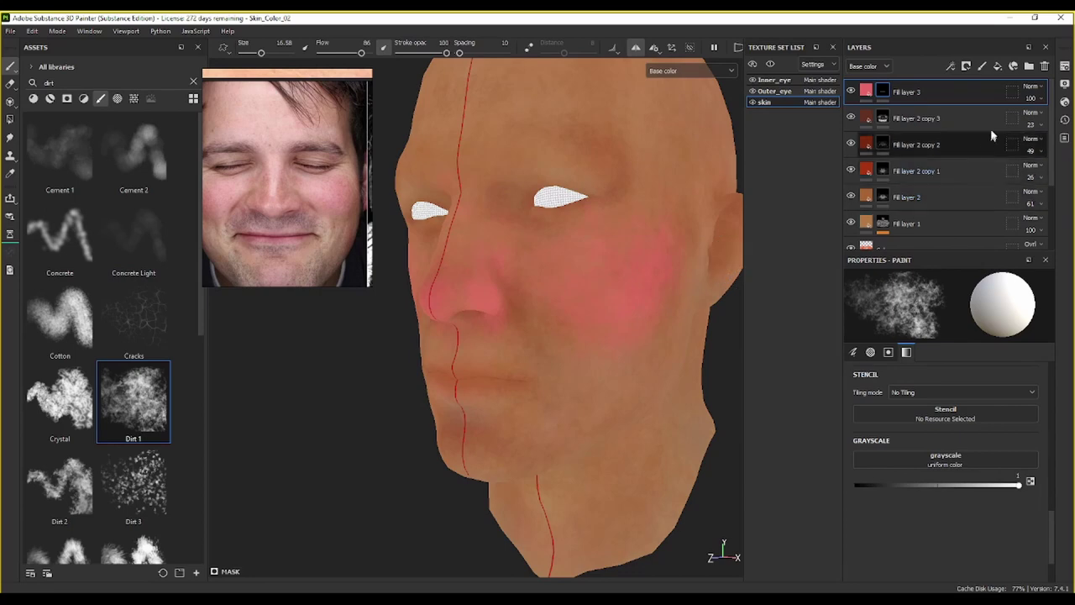
Step: Save the project and lower the opacity of Fill layer 3 to 15, comparing the face with the layer hidden and shown
{"action": "key", "text": "ctrl+s"}
{"action": "left_click", "coordinate": [1039, 100]}
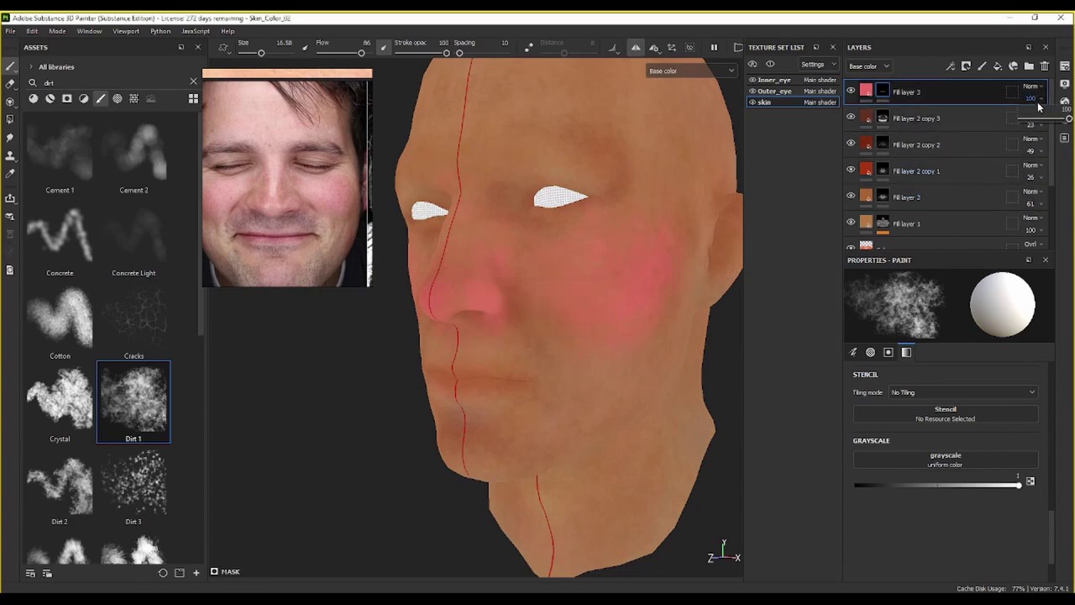
{"action": "left_click", "coordinate": [1028, 120]}
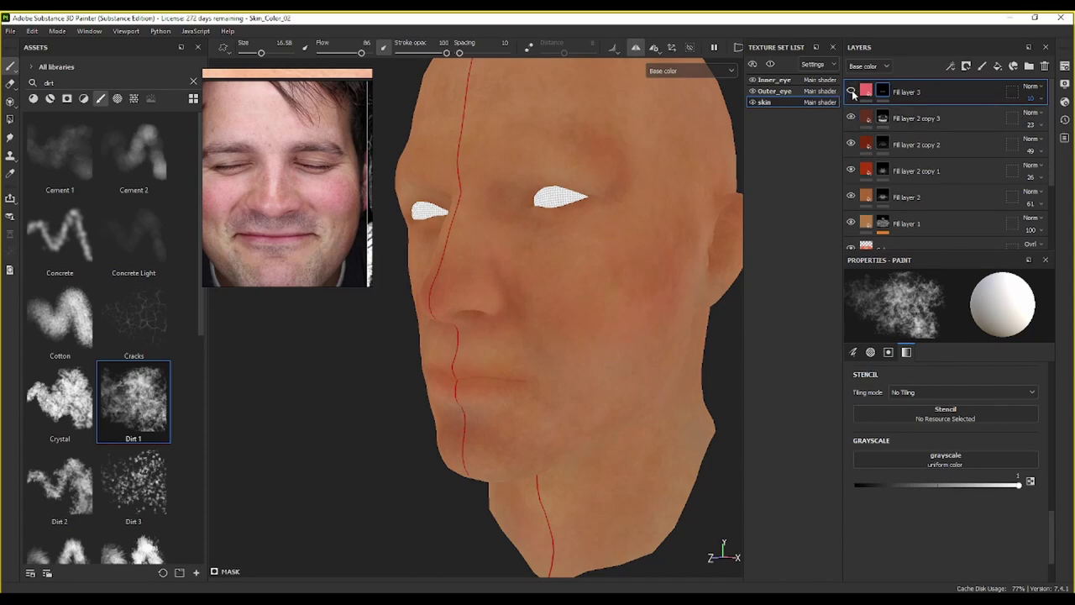
{"action": "left_click", "coordinate": [1042, 101]}
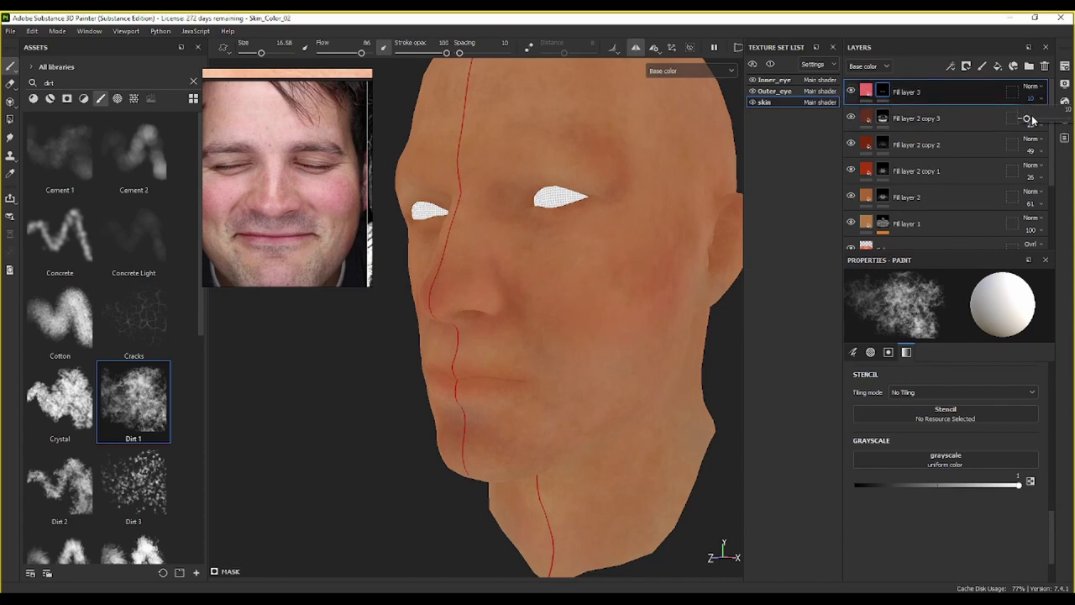
{"action": "left_click_drag", "start_coordinate": [1033, 120], "coordinate": [1039, 121]}
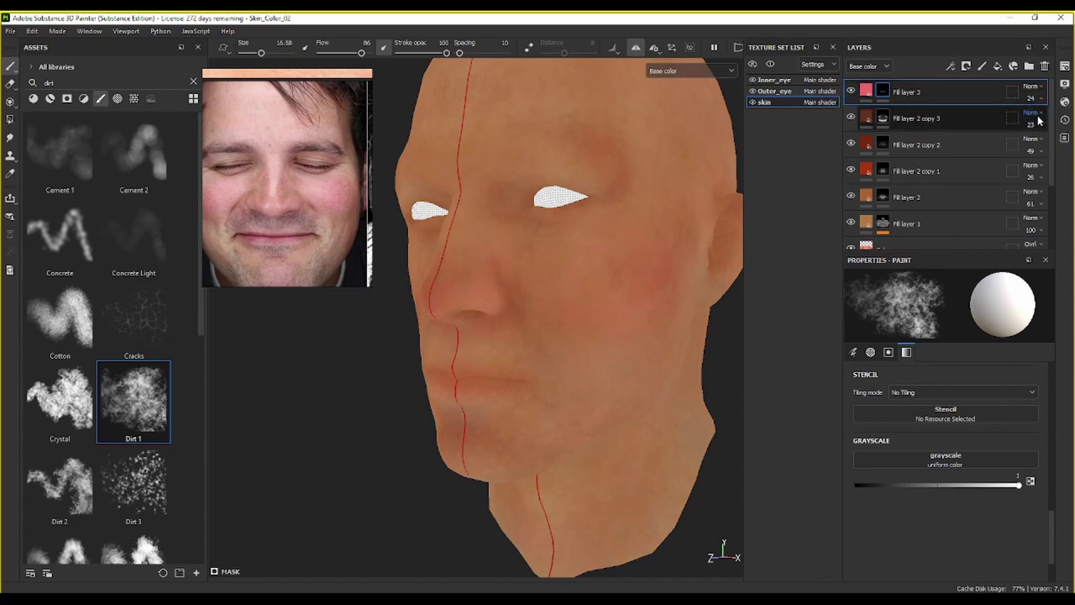
{"action": "left_click", "coordinate": [851, 91]}
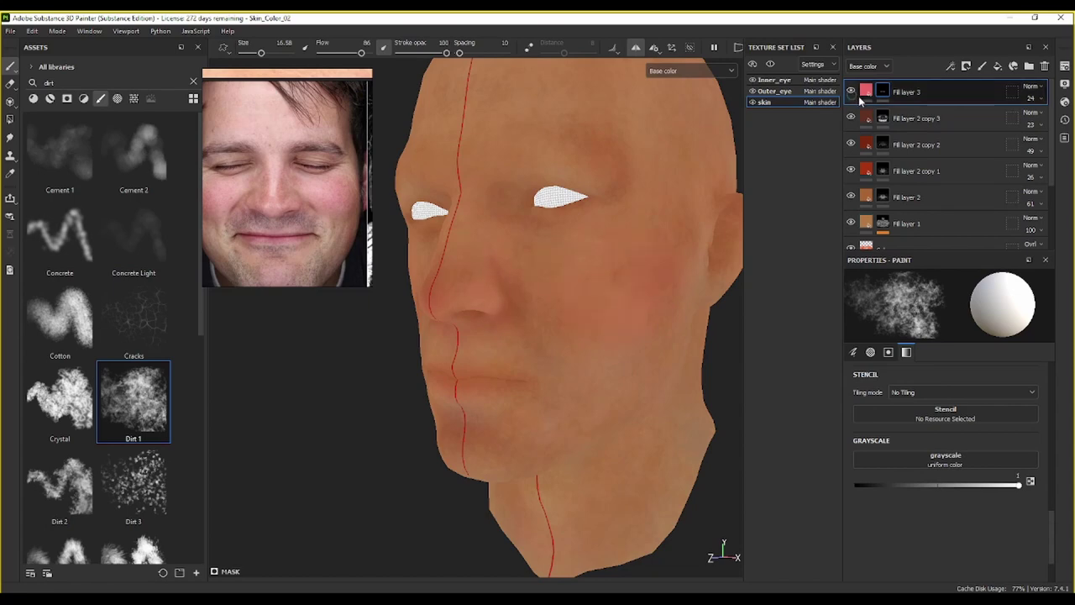
{"action": "left_click", "coordinate": [1038, 100]}
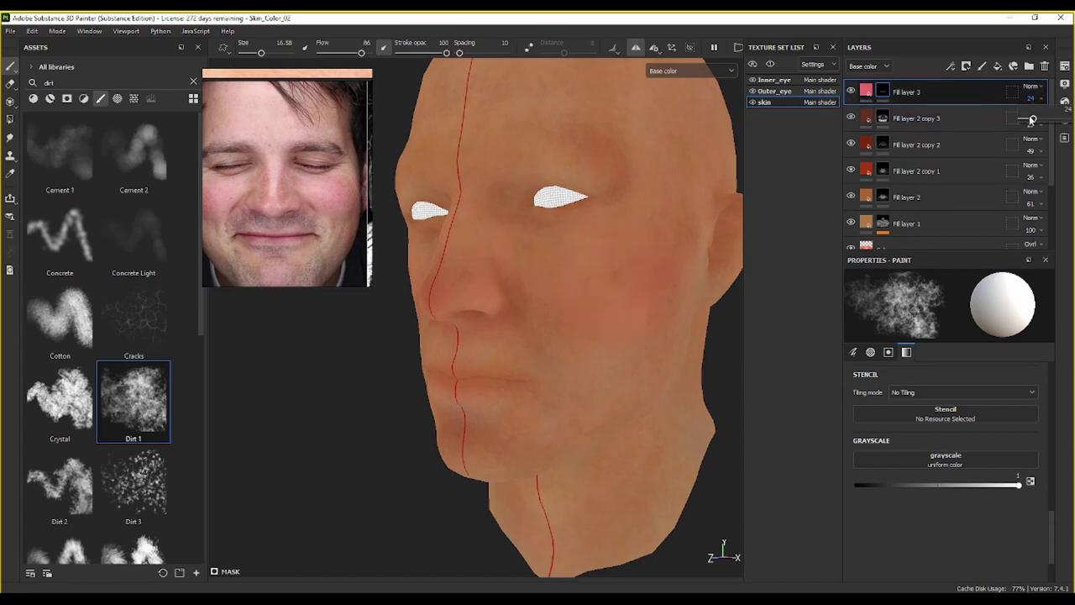
{"action": "left_click_drag", "start_coordinate": [1033, 120], "coordinate": [1028, 120]}
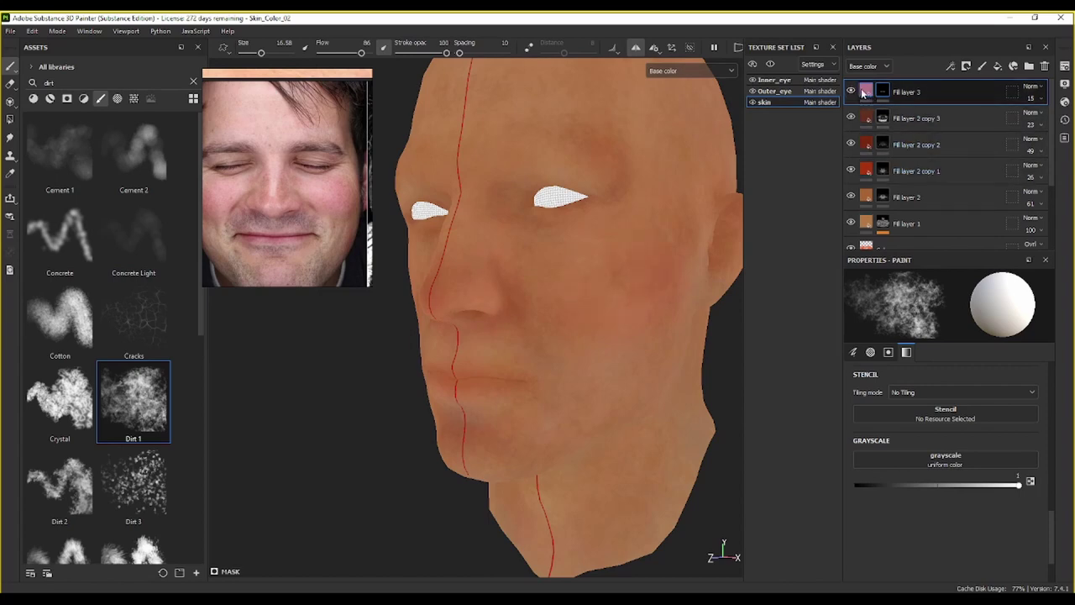
Step: Extend the painted mask of Fill layer 3 over the cheeks, lips, and chin, and check the face from the front
{"action": "scroll", "coordinate": [511, 353], "scroll_direction": "up", "scroll_amount": 4}
{"action": "left_click_drag", "start_coordinate": [583, 311], "coordinate": [538, 342], "text": "alt"}
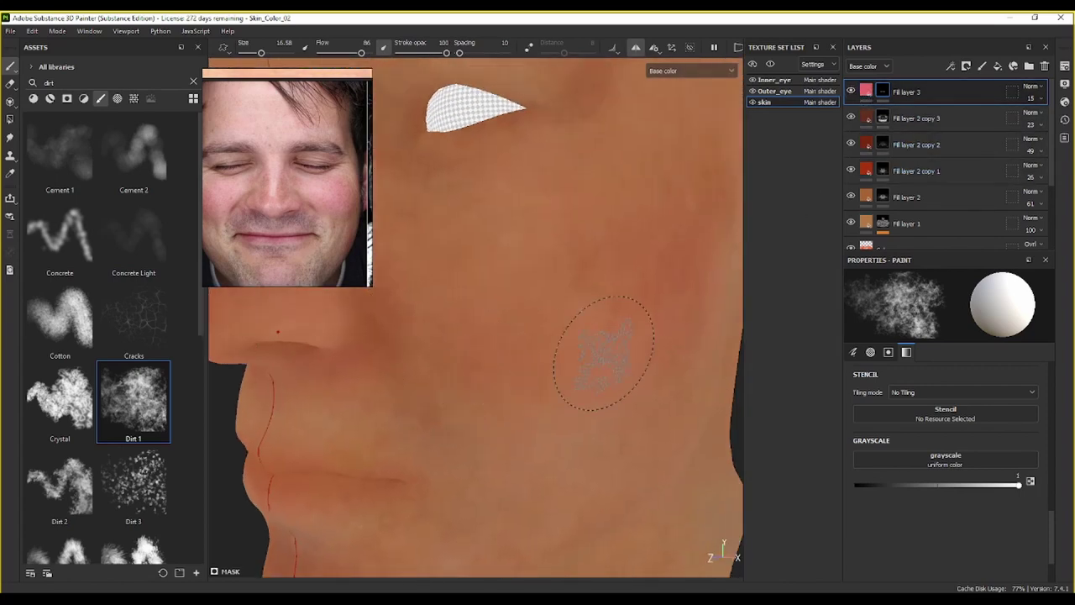
{"action": "mouse_move", "coordinate": [602, 351]}
{"action": "left_mouse_down", "text": "alt"}
{"action": "mouse_move", "coordinate": [540, 335]}
{"action": "mouse_move", "coordinate": [605, 369]}
{"action": "left_mouse_up", "text": "alt"}
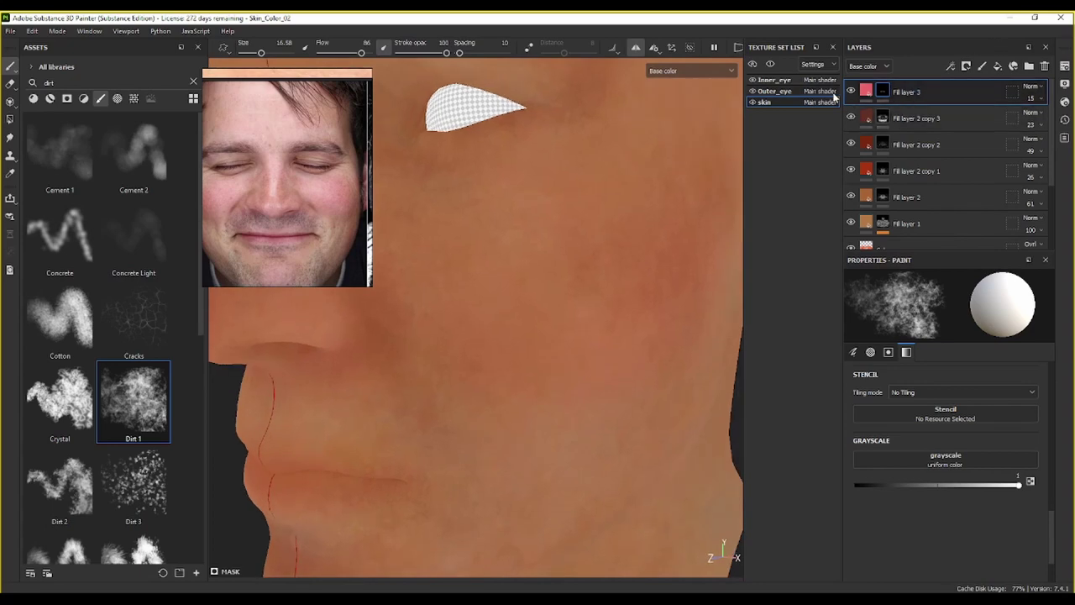
{"action": "scroll", "coordinate": [691, 307], "scroll_direction": "down", "scroll_amount": 3}
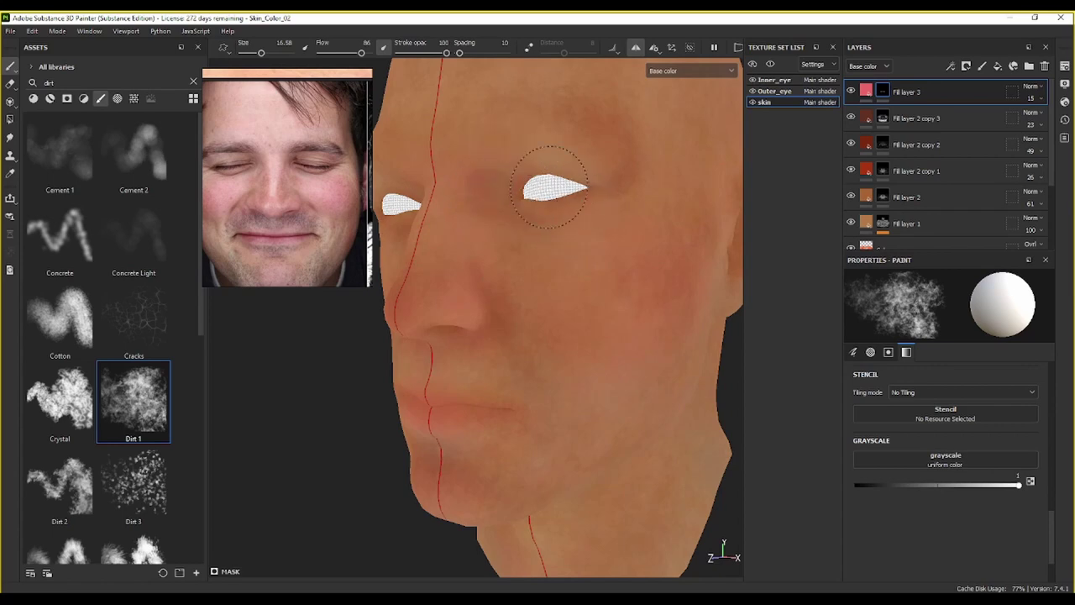
{"action": "right_click_drag", "start_coordinate": [642, 198], "coordinate": [565, 224], "text": "alt"}
{"action": "left_click_drag", "start_coordinate": [564, 223], "coordinate": [682, 268], "text": "alt"}
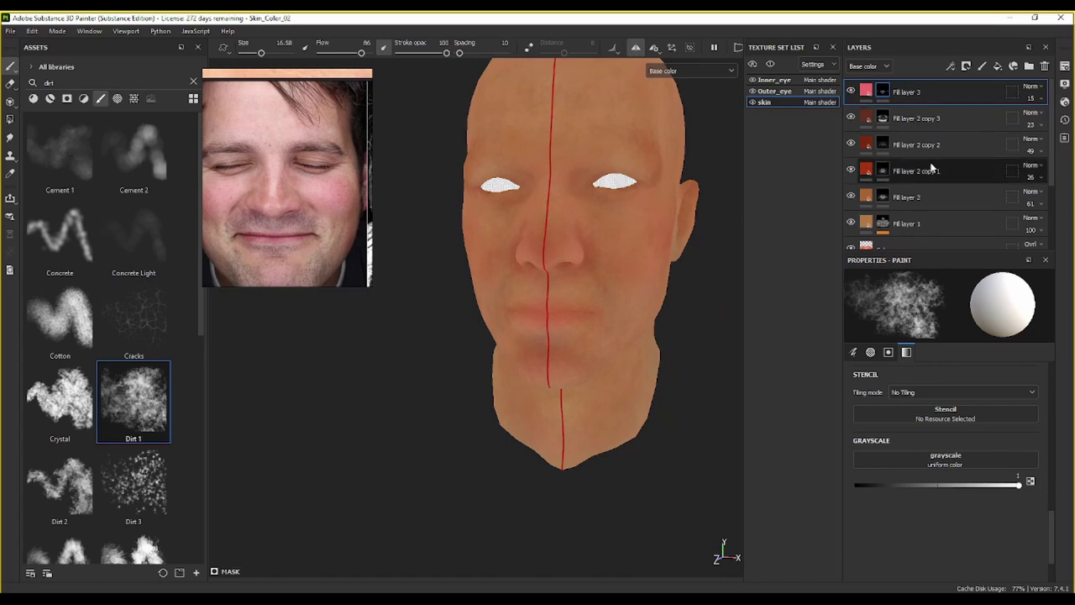
Step: Change the base color of Fill layer 3 to the lighter pink E88686
{"action": "left_click", "coordinate": [866, 90]}
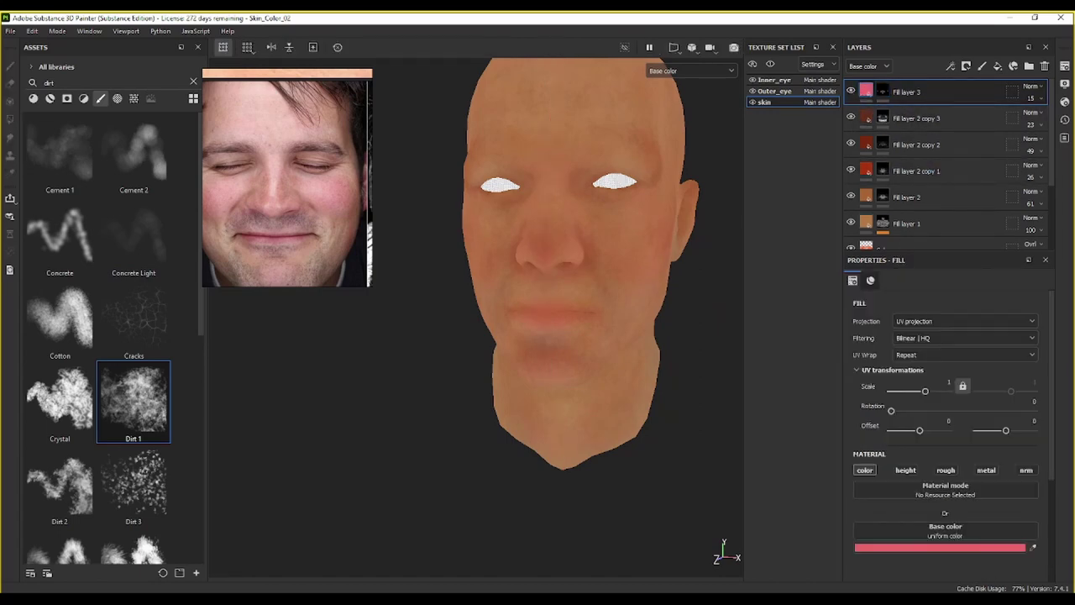
{"action": "left_click", "coordinate": [967, 548]}
{"action": "left_click", "coordinate": [868, 284]}
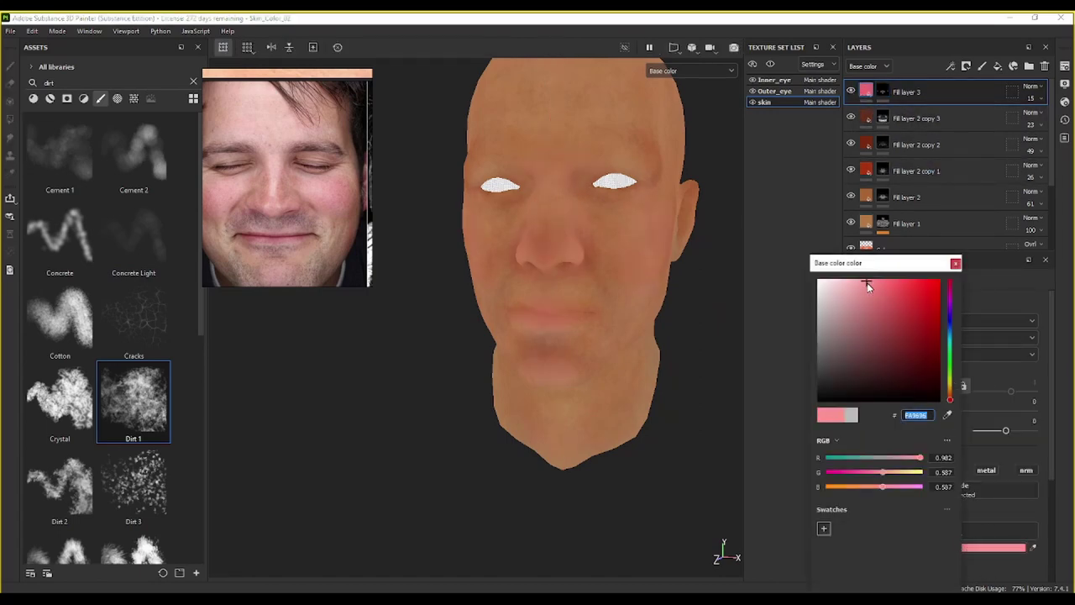
{"action": "left_click", "coordinate": [868, 290]}
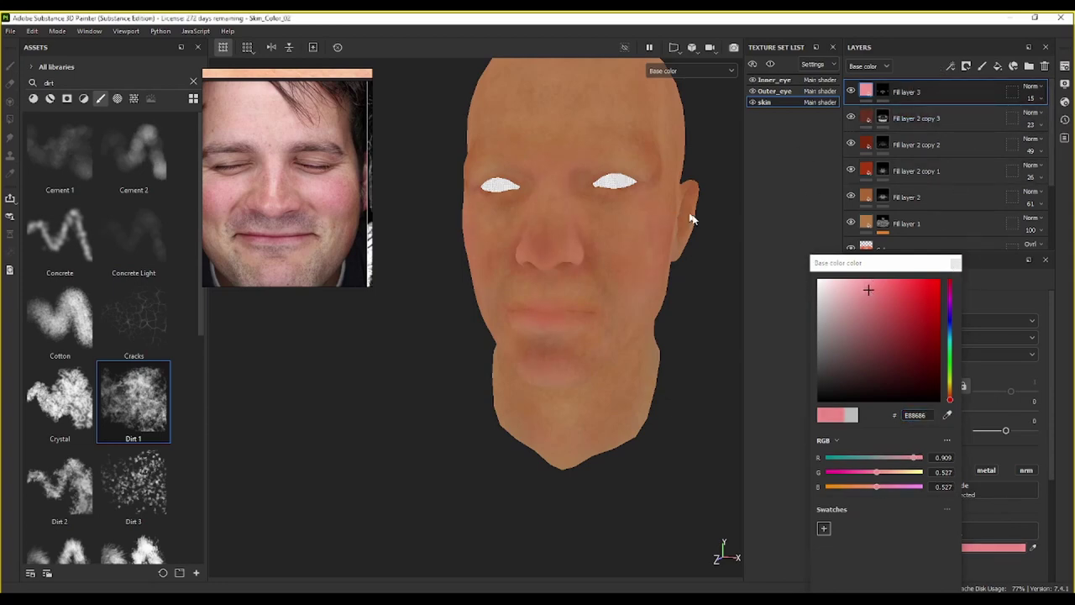
Step: Lower the opacity of Fill layer 3 to 8 and inspect the face from the side
{"action": "left_click_drag", "start_coordinate": [691, 219], "coordinate": [608, 244], "text": "alt"}
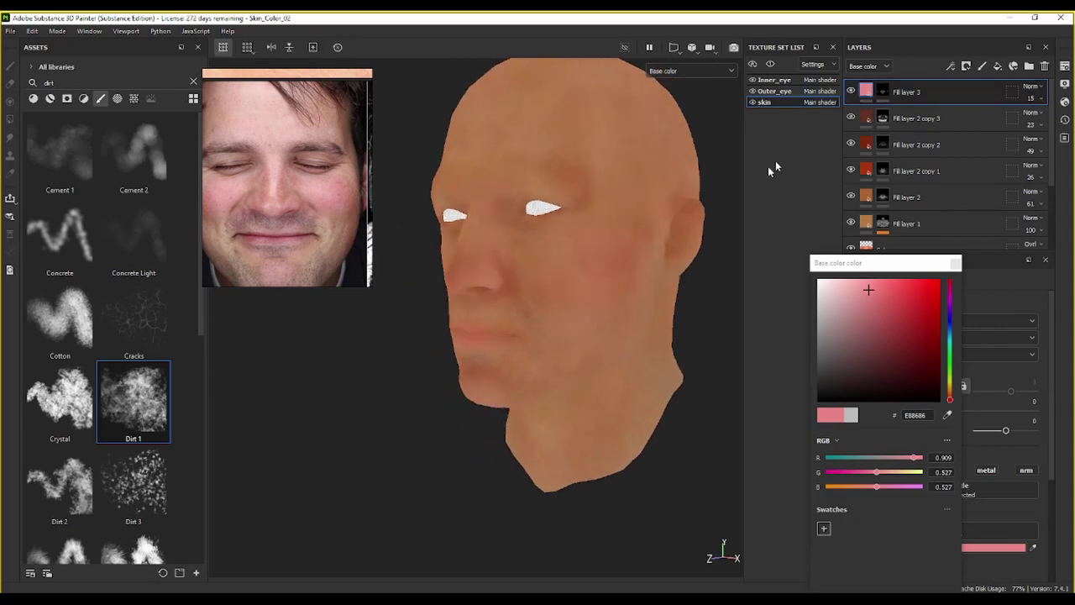
{"action": "left_click", "coordinate": [1039, 99]}
{"action": "left_click_drag", "start_coordinate": [1031, 118], "coordinate": [1028, 124]}
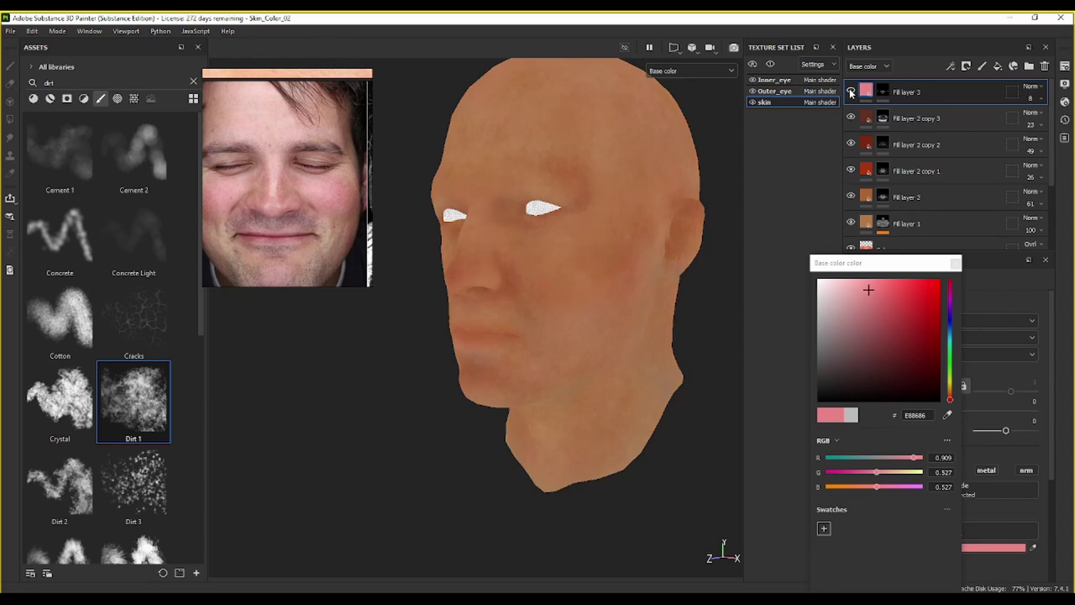
{"action": "scroll", "coordinate": [520, 294], "scroll_direction": "up", "scroll_amount": 3}
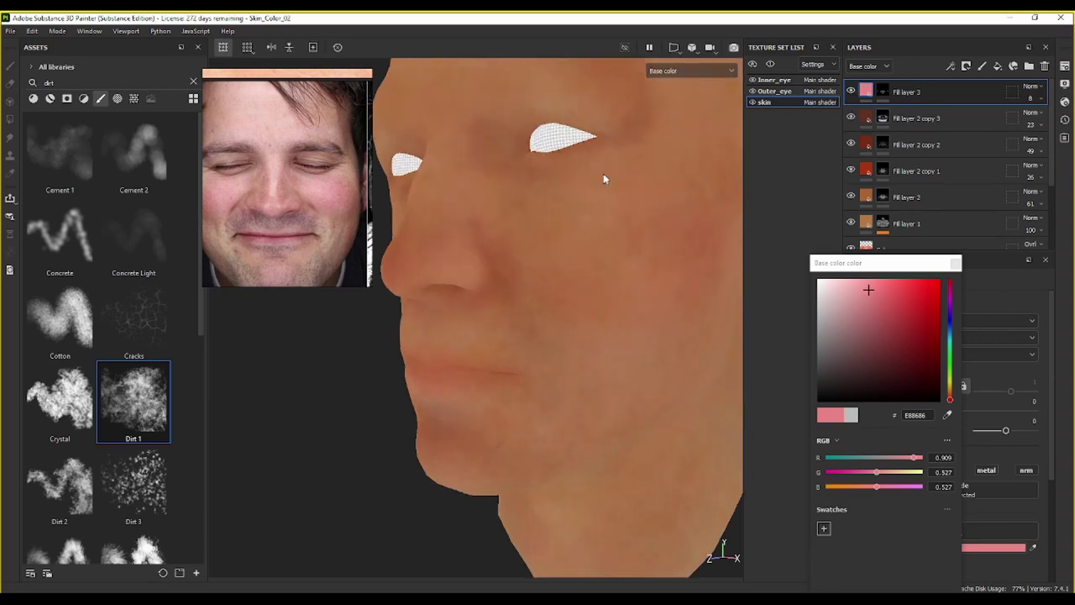
{"action": "middle_click_drag", "start_coordinate": [603, 178], "coordinate": [560, 278]}
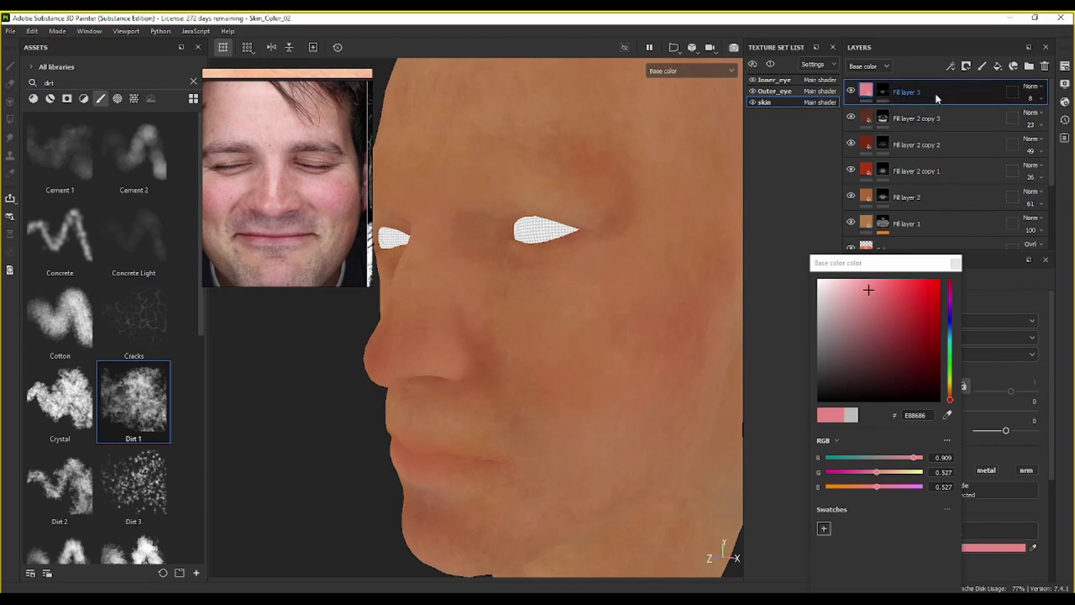
Step: Duplicate Fill layer 3 and change the copy's base color to the greyish blue 8B8FA1
{"action": "left_click", "coordinate": [955, 263]}
{"action": "right_click", "coordinate": [908, 95]}
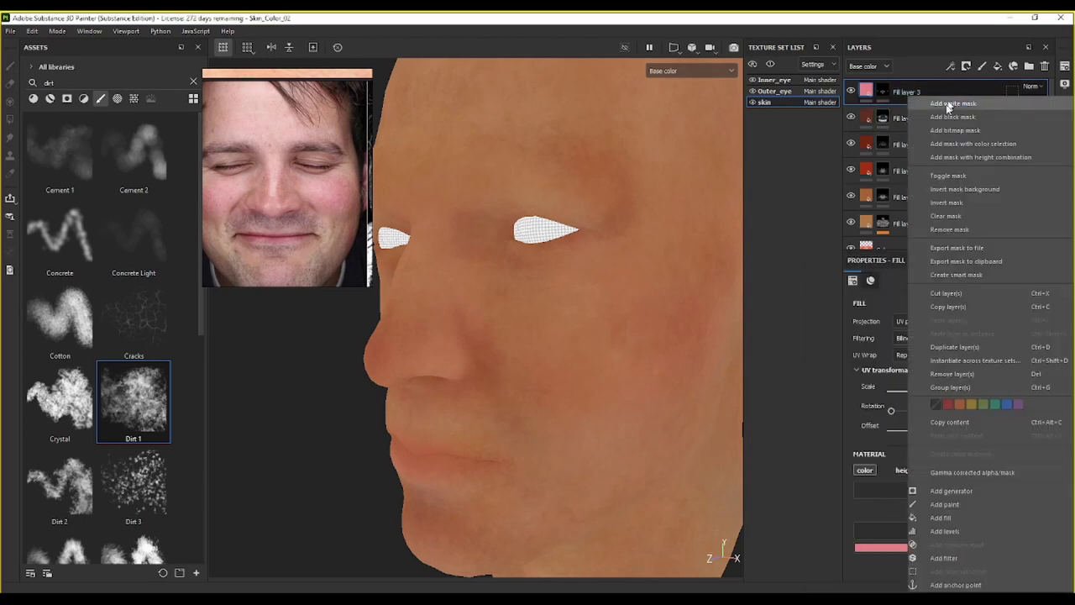
{"action": "left_click", "coordinate": [955, 346]}
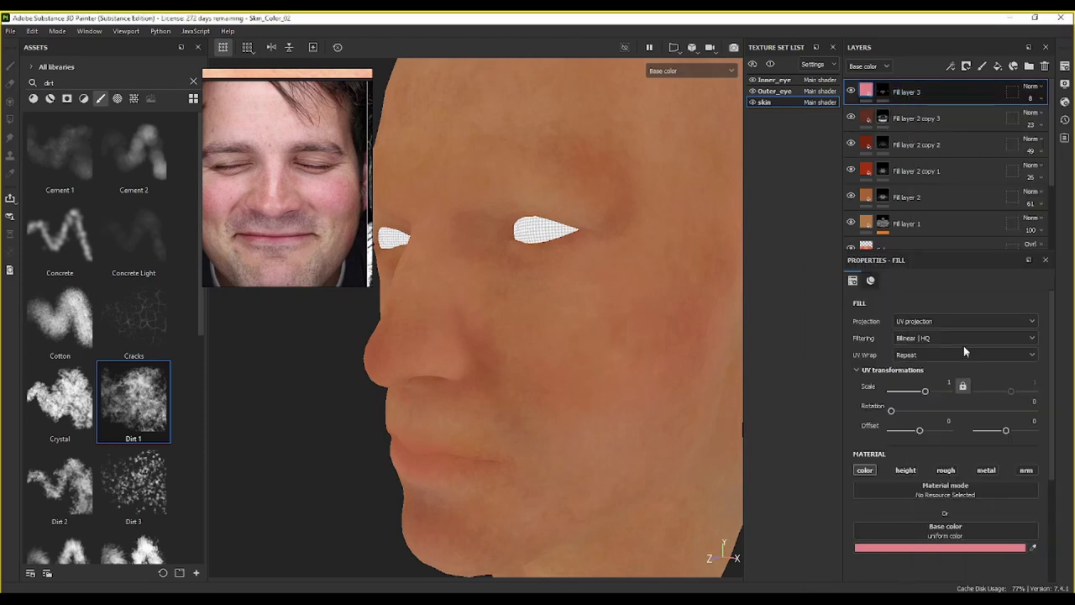
{"action": "left_click", "coordinate": [970, 547]}
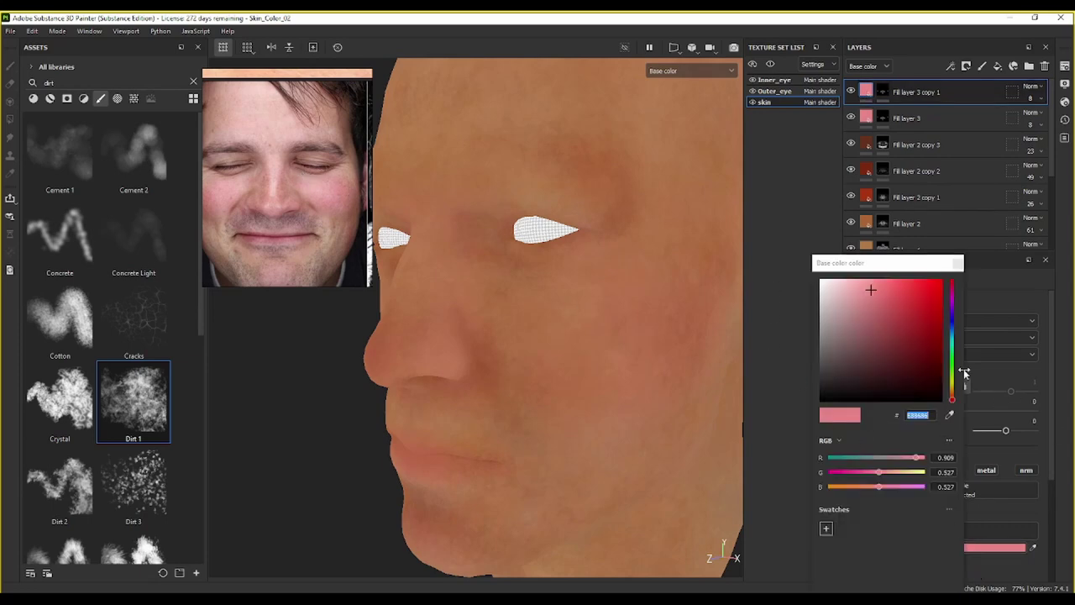
{"action": "scroll", "coordinate": [294, 172], "scroll_direction": "up", "scroll_amount": 5}
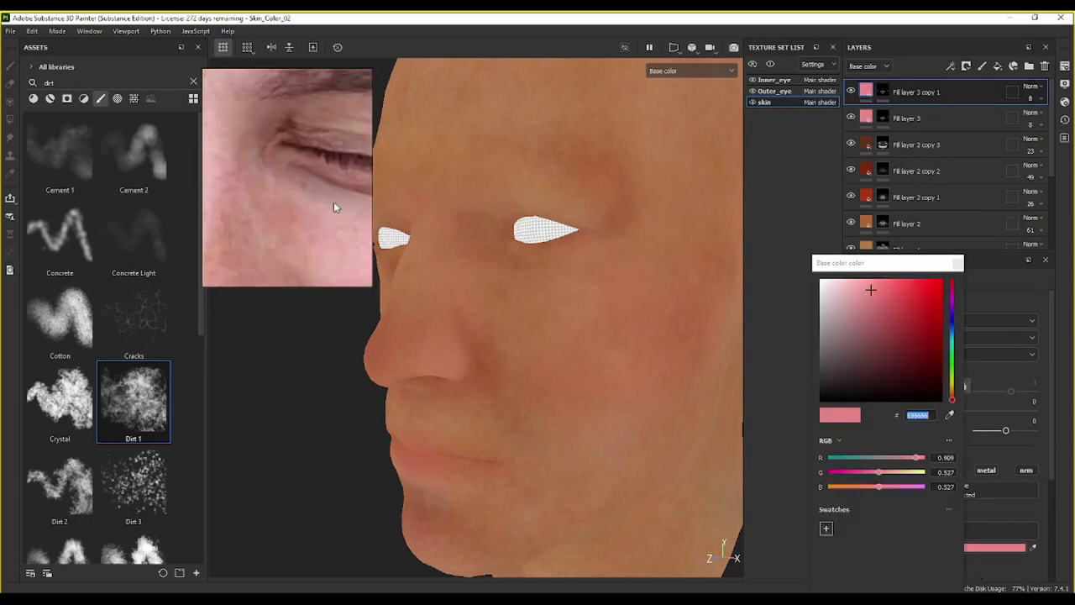
{"action": "left_click_drag", "start_coordinate": [951, 342], "coordinate": [952, 323]}
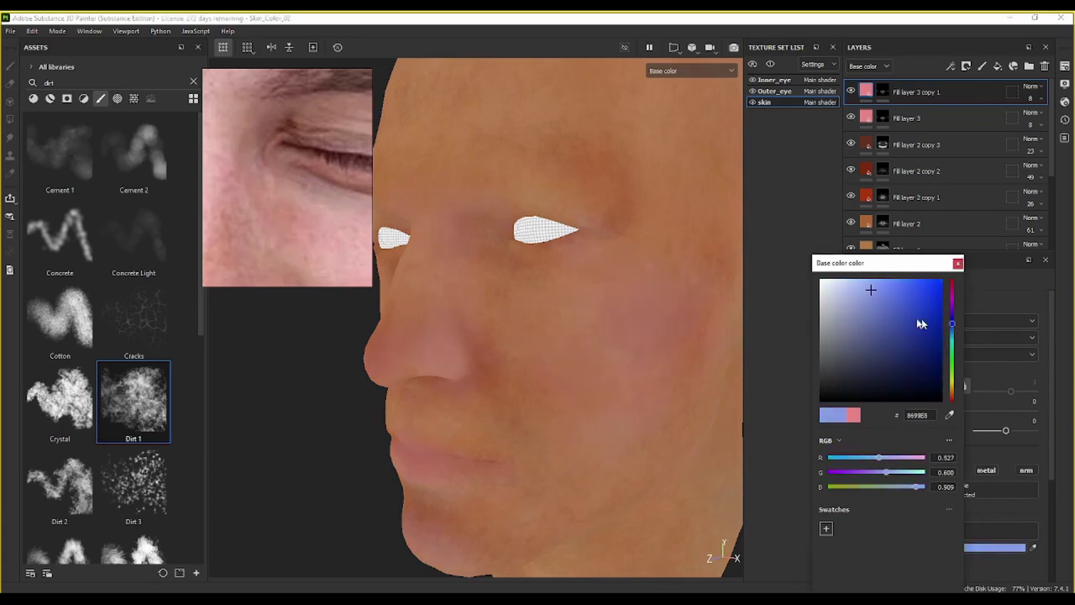
{"action": "left_click", "coordinate": [833, 328]}
{"action": "left_click_drag", "start_coordinate": [833, 333], "coordinate": [837, 328]}
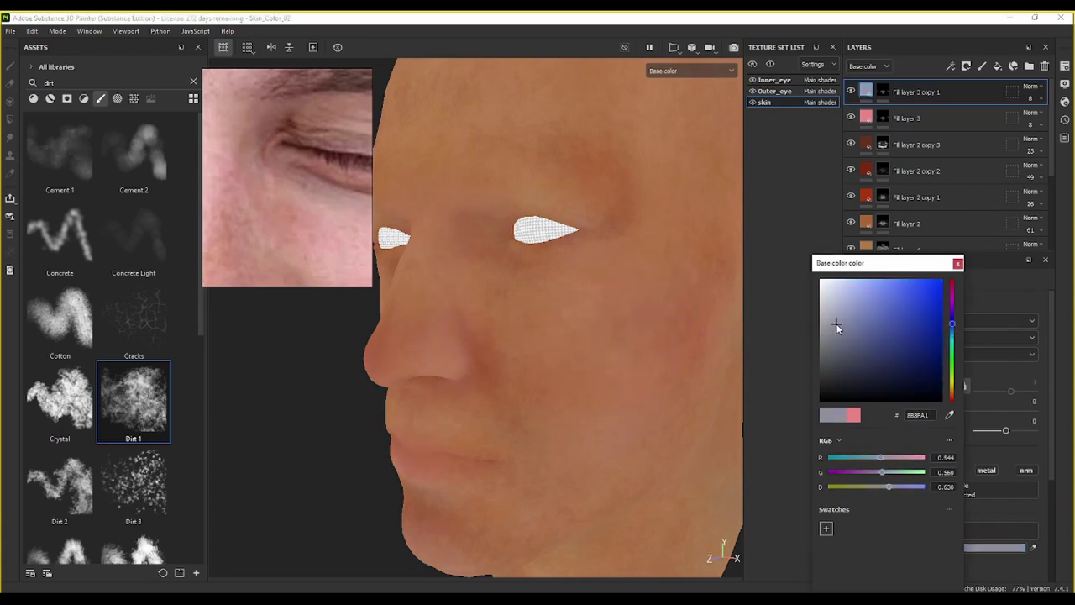
{"action": "left_click", "coordinate": [957, 264]}
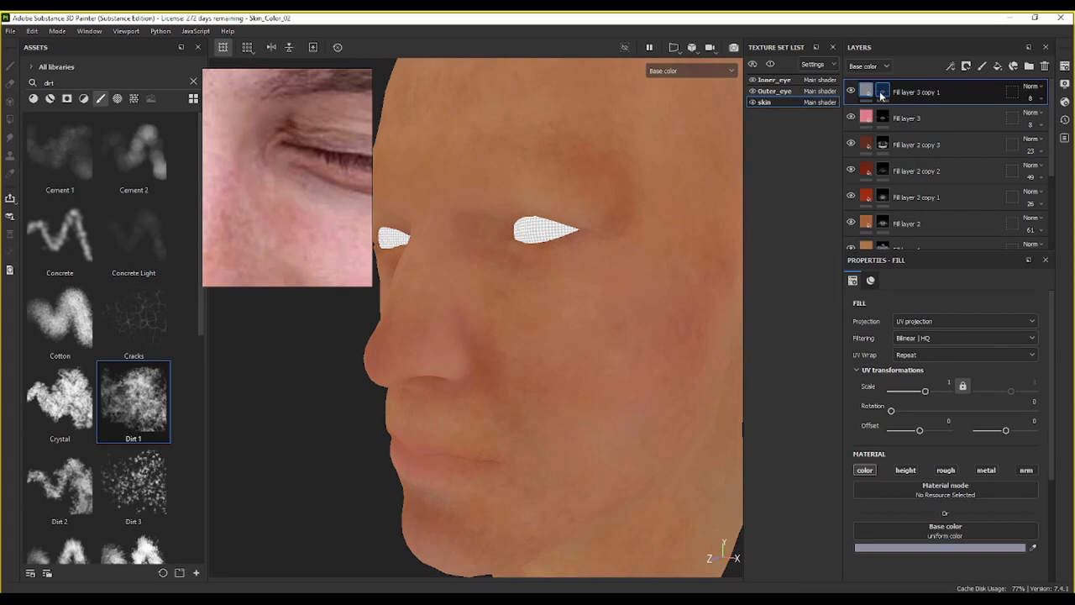
Step: Clear the mask of Fill layer 3 copy 1
{"action": "left_click", "coordinate": [881, 92]}
{"action": "right_click", "coordinate": [882, 95]}
{"action": "left_click", "coordinate": [907, 124]}
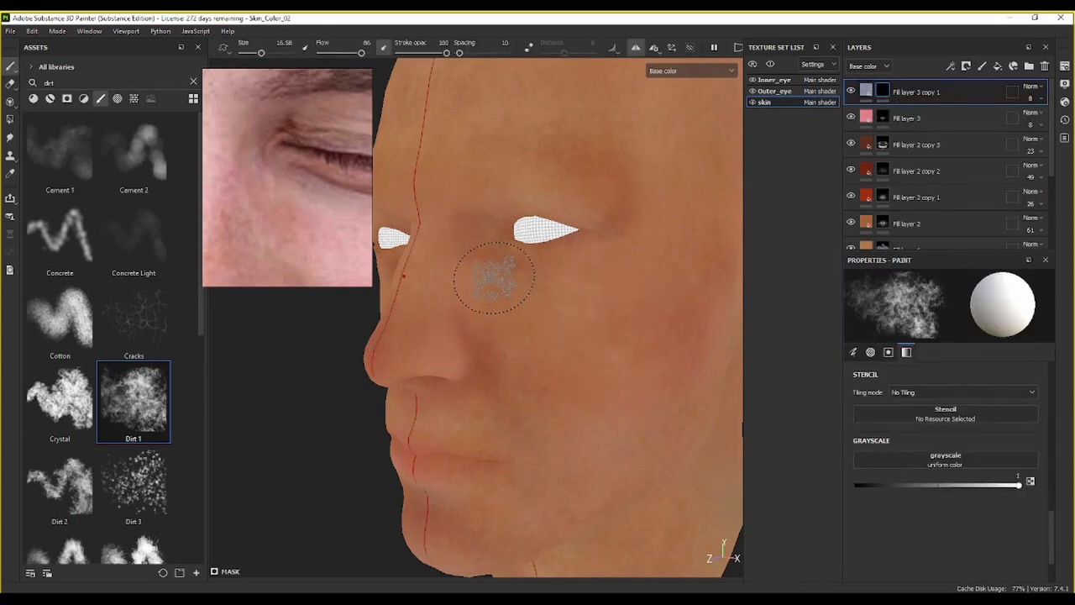
Step: Set the brush size to 7.13 for painting the mask around the eyes
{"action": "key", "text": "bracketleft"}
{"action": "key", "text": "bracketleft"}
{"action": "key", "text": "bracketleft"}
{"action": "key", "text": "bracketleft"}
{"action": "key", "text": "bracketleft"}
{"action": "key", "text": "bracketleft"}
{"action": "key", "text": "bracketleft"}
{"action": "key", "text": "bracketleft"}
{"action": "key", "text": "bracketleft"}
{"action": "key", "text": "bracketleft"}
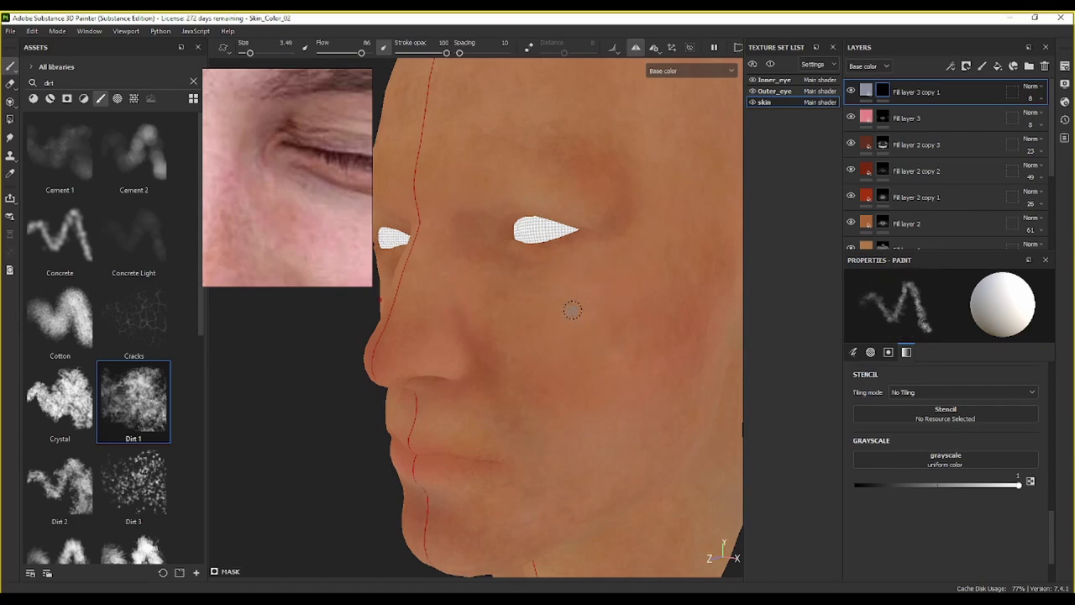
{"action": "key", "text": "bracketleft"}
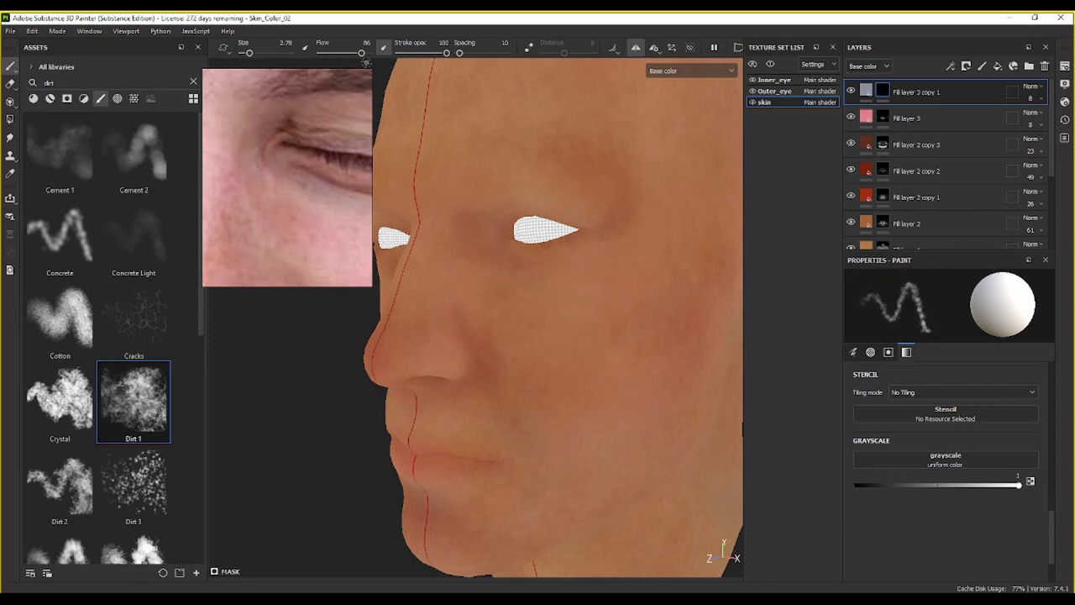
{"action": "left_click_drag", "start_coordinate": [499, 295], "coordinate": [504, 239], "text": "alt"}
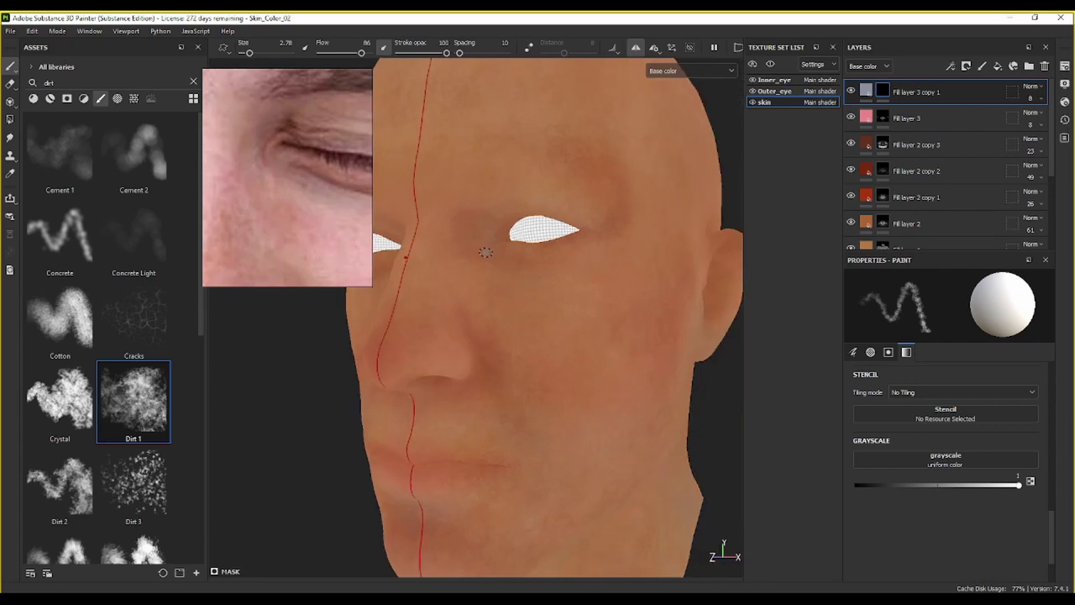
{"action": "right_click_drag", "start_coordinate": [486, 252], "coordinate": [479, 250], "text": "ctrl"}
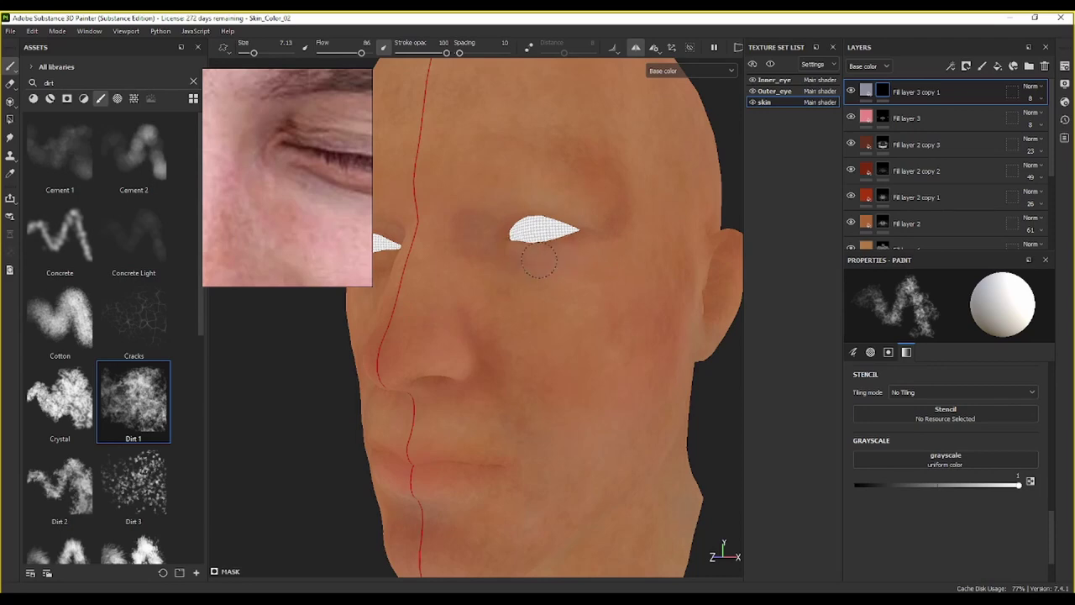
Step: Raise the opacity of Fill layer 3 copy 1 to 48 and paint its mask white around the eyes and on the eyelids
{"action": "left_click", "coordinate": [1038, 103]}
{"action": "left_click_drag", "start_coordinate": [1026, 118], "coordinate": [1058, 120]}
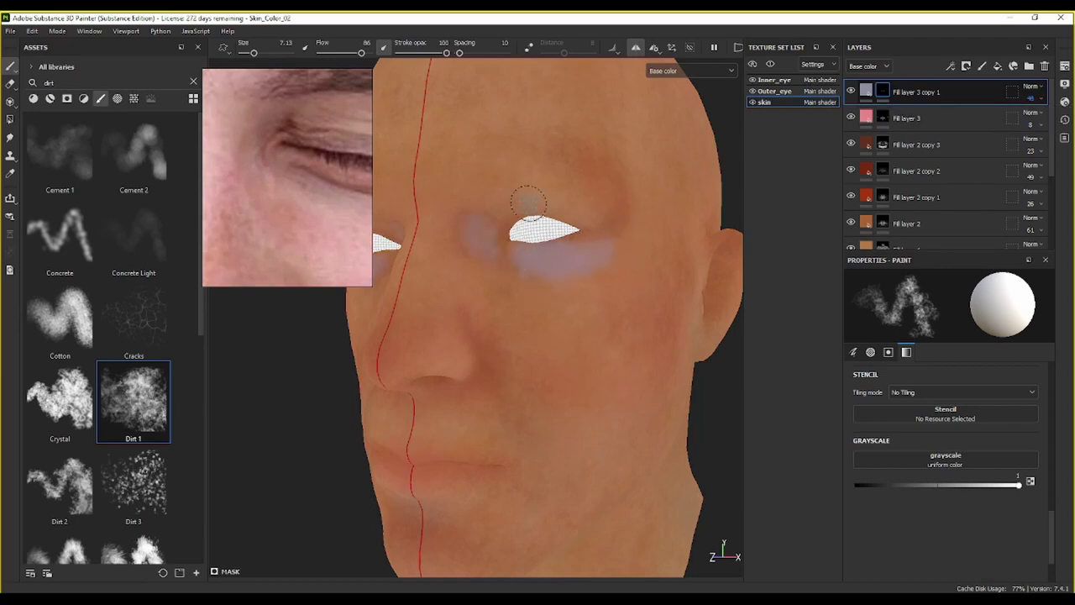
{"action": "mouse_move", "coordinate": [489, 221]}
{"action": "left_mouse_down"}
{"action": "mouse_move", "coordinate": [533, 187]}
{"action": "mouse_move", "coordinate": [602, 224]}
{"action": "left_mouse_up"}
{"action": "left_click_drag", "start_coordinate": [465, 240], "coordinate": [541, 264]}
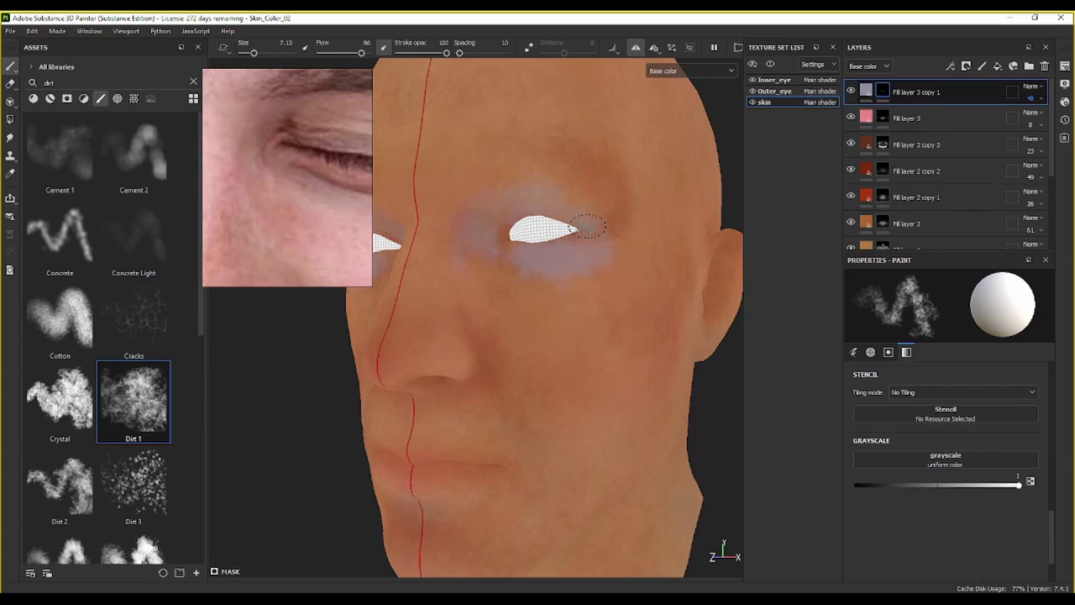
Step: Extend the painted mask over the sides of the nose, the upper lip and the chin, enlarging the brush to 18.25
{"action": "mouse_move", "coordinate": [564, 220]}
{"action": "left_mouse_down", "text": "alt"}
{"action": "mouse_move", "coordinate": [542, 264]}
{"action": "mouse_move", "coordinate": [370, 210]}
{"action": "left_mouse_up", "text": "alt"}
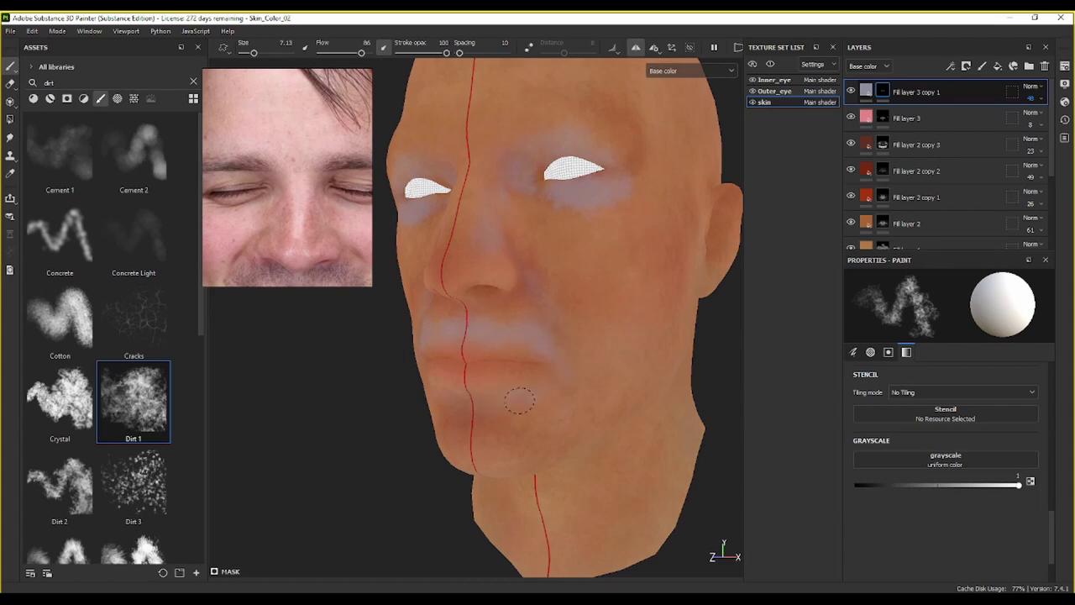
{"action": "key", "text": "bracketright"}
{"action": "key", "text": "bracketright"}
{"action": "key", "text": "bracketright"}
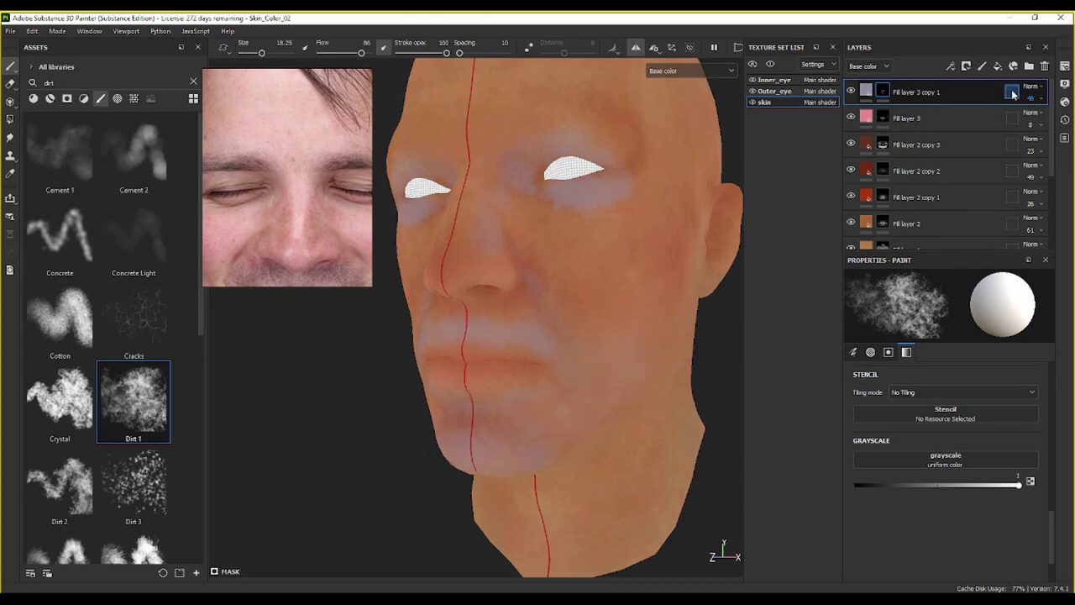
Step: Lower the opacity of Fill layer 3 copy 1 to 8 and change its base color to the stronger blue 6F779D
{"action": "left_click", "coordinate": [1025, 118]}
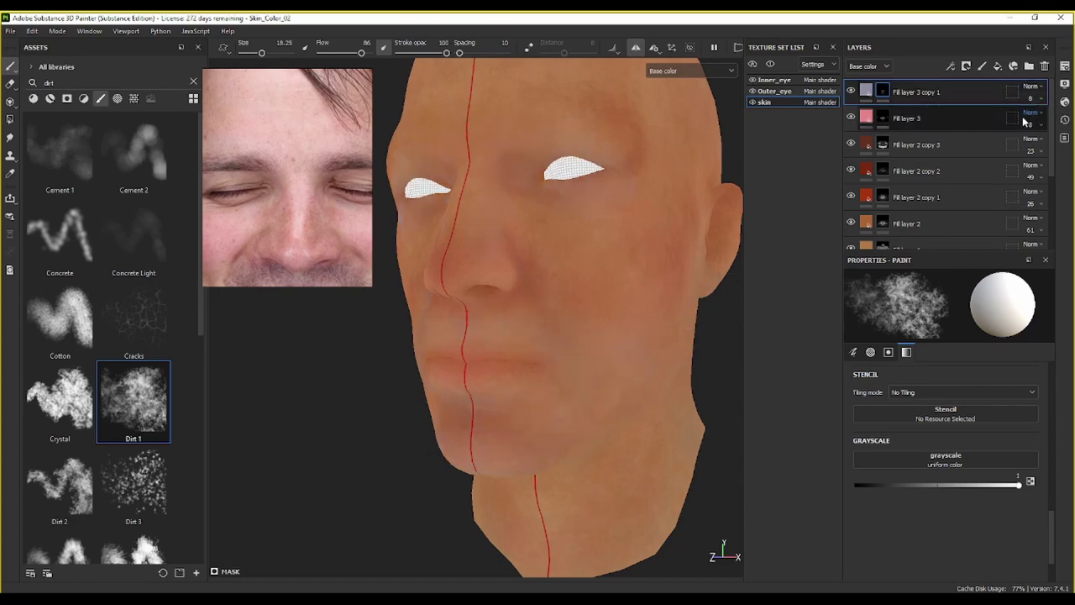
{"action": "left_click", "coordinate": [866, 93]}
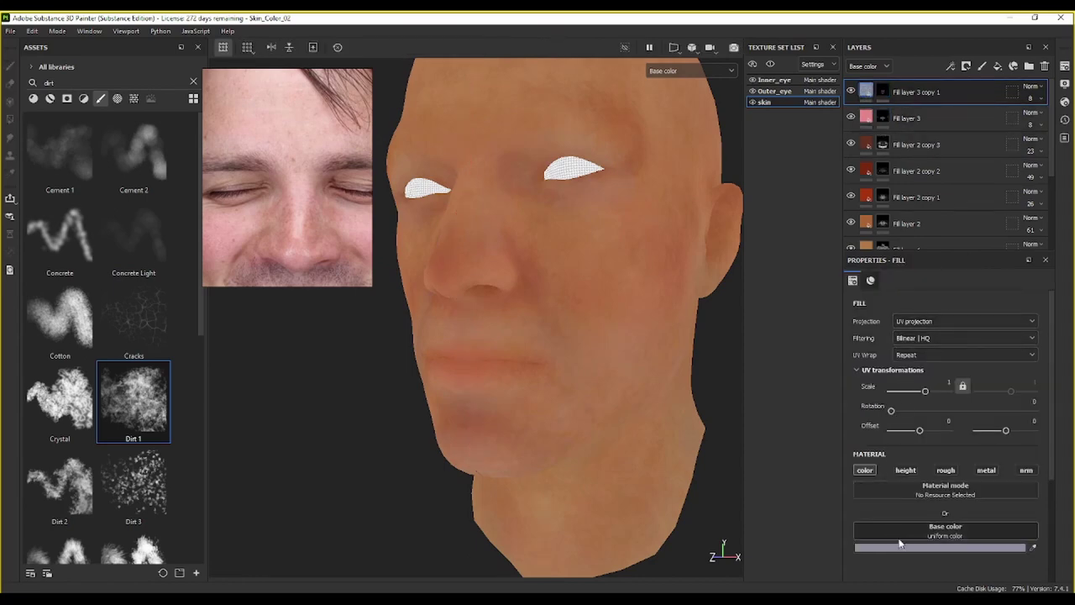
{"action": "left_click", "coordinate": [918, 521]}
{"action": "left_click_drag", "start_coordinate": [932, 323], "coordinate": [955, 328]}
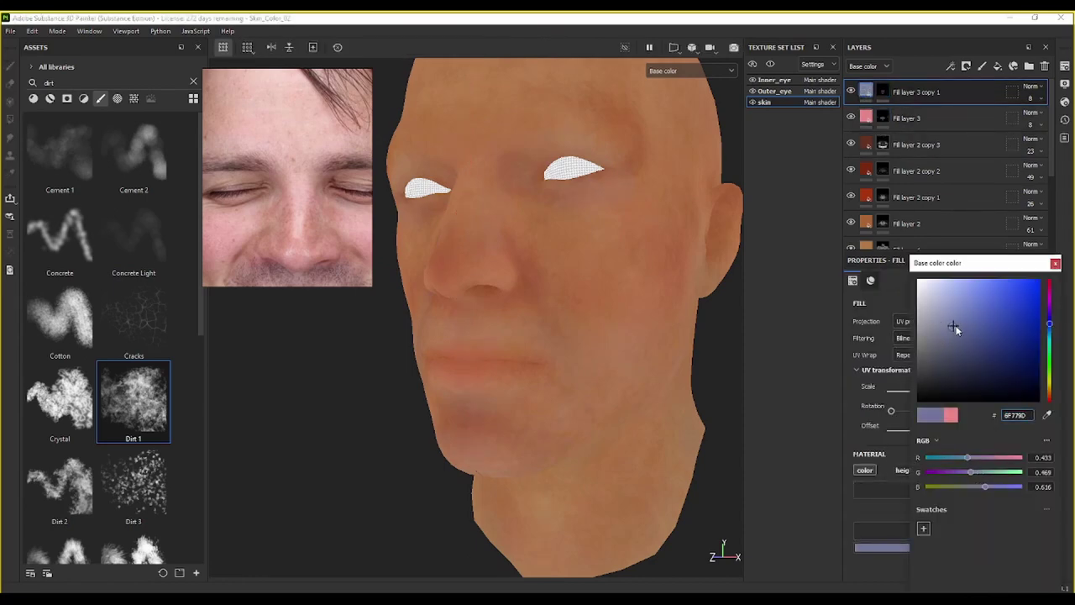
{"action": "left_click", "coordinate": [1056, 264]}
{"action": "left_click", "coordinate": [852, 89]}
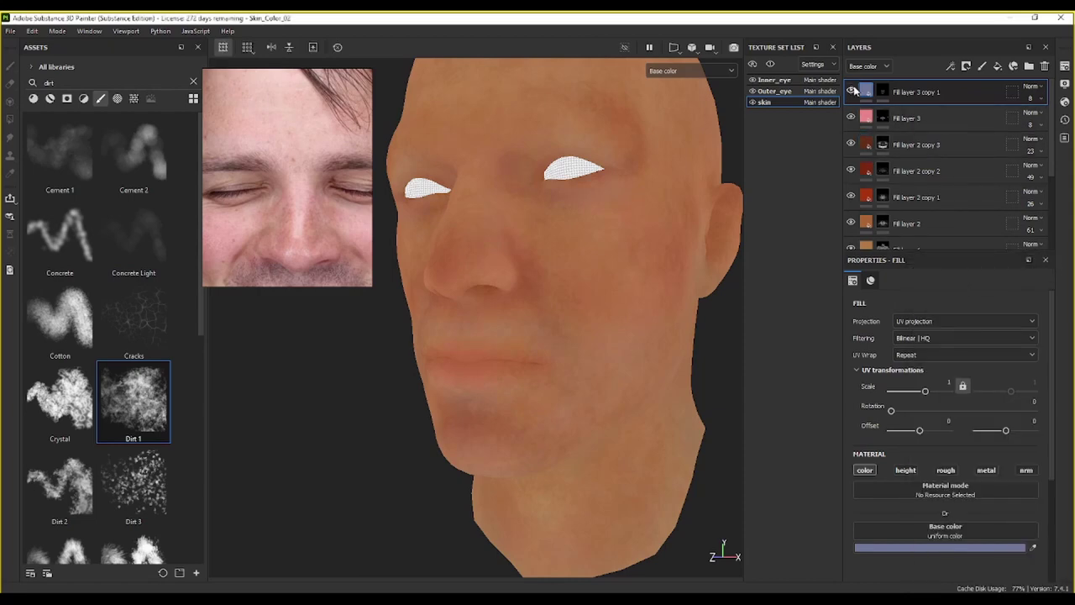
{"action": "left_click_drag", "start_coordinate": [647, 279], "coordinate": [604, 257], "text": "alt"}
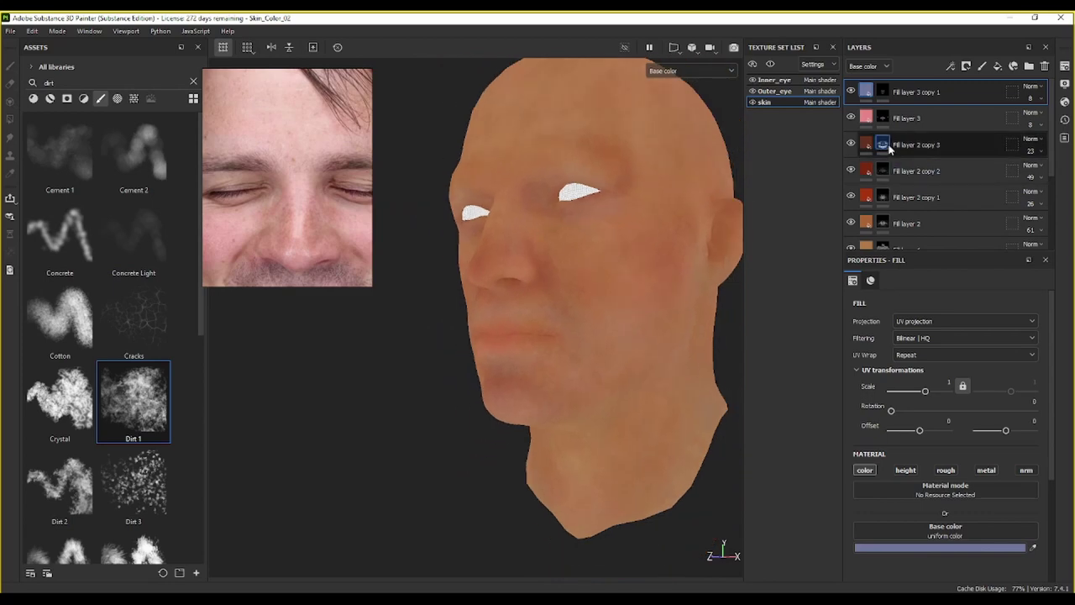
Step: Move the Colorzone layer to the top of the layer stack
{"action": "scroll", "coordinate": [925, 209], "scroll_direction": "down", "scroll_amount": 3}
{"action": "scroll", "coordinate": [924, 208], "scroll_direction": "up", "scroll_amount": 2}
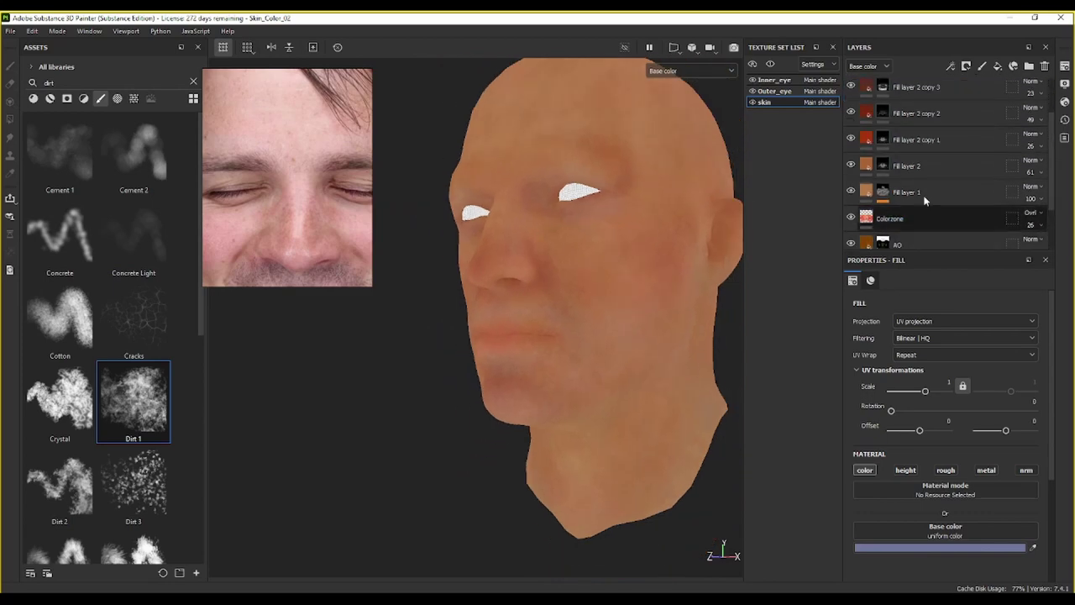
{"action": "left_click", "coordinate": [1013, 220]}
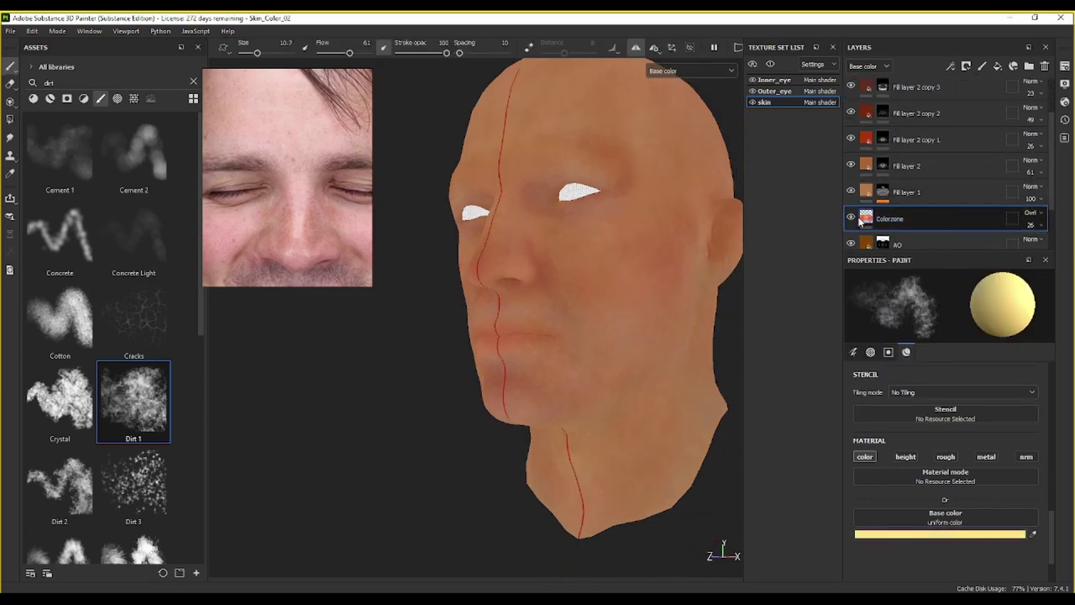
{"action": "scroll", "coordinate": [918, 222], "scroll_direction": "up", "scroll_amount": 2}
{"action": "scroll", "coordinate": [918, 223], "scroll_direction": "down", "scroll_amount": 3}
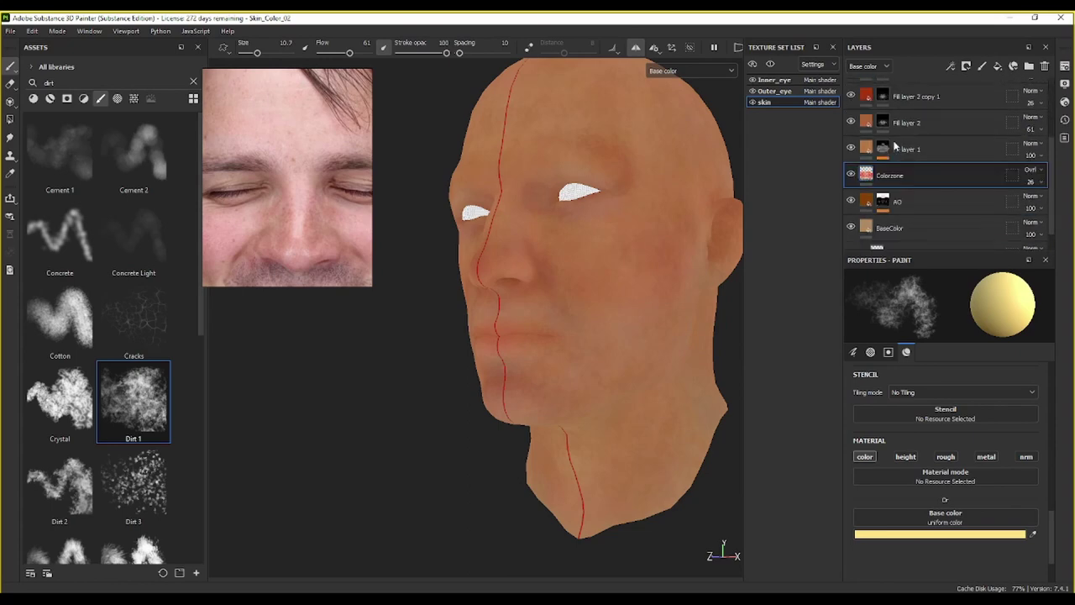
{"action": "scroll", "coordinate": [980, 207], "scroll_direction": "up", "scroll_amount": 3}
{"action": "scroll", "coordinate": [949, 211], "scroll_direction": "down", "scroll_amount": 2}
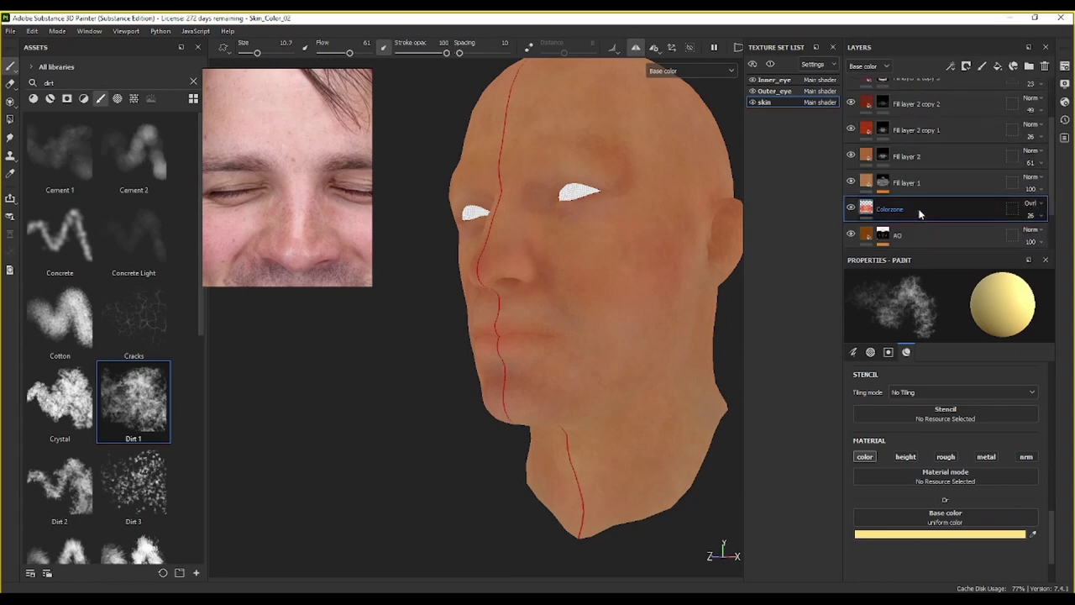
{"action": "left_click_drag", "start_coordinate": [919, 212], "coordinate": [910, 91]}
{"action": "scroll", "coordinate": [941, 136], "scroll_direction": "up", "scroll_amount": 2}
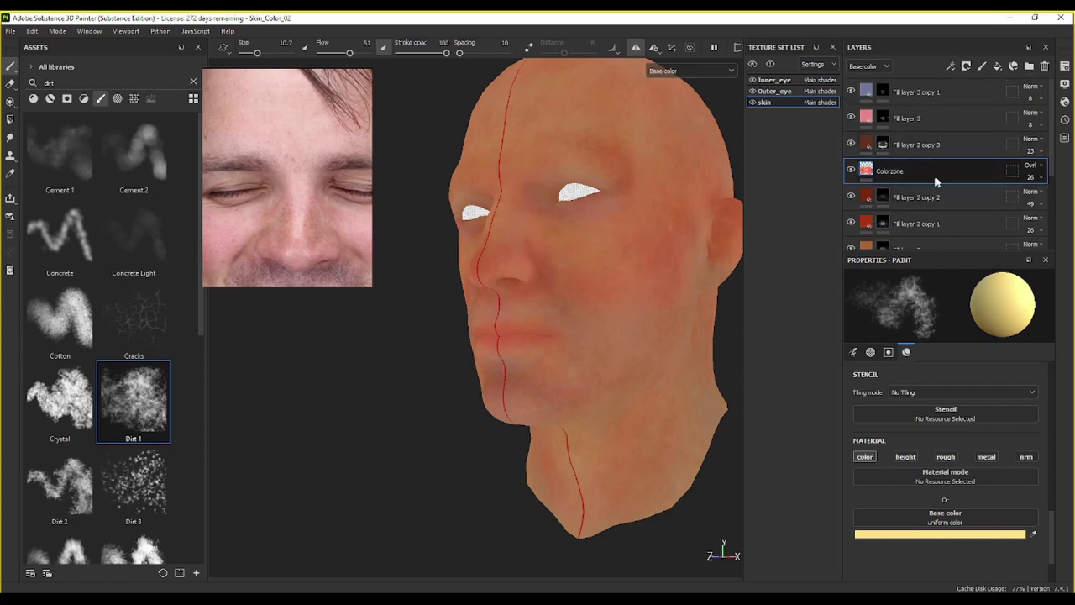
{"action": "left_click_drag", "start_coordinate": [936, 179], "coordinate": [924, 81]}
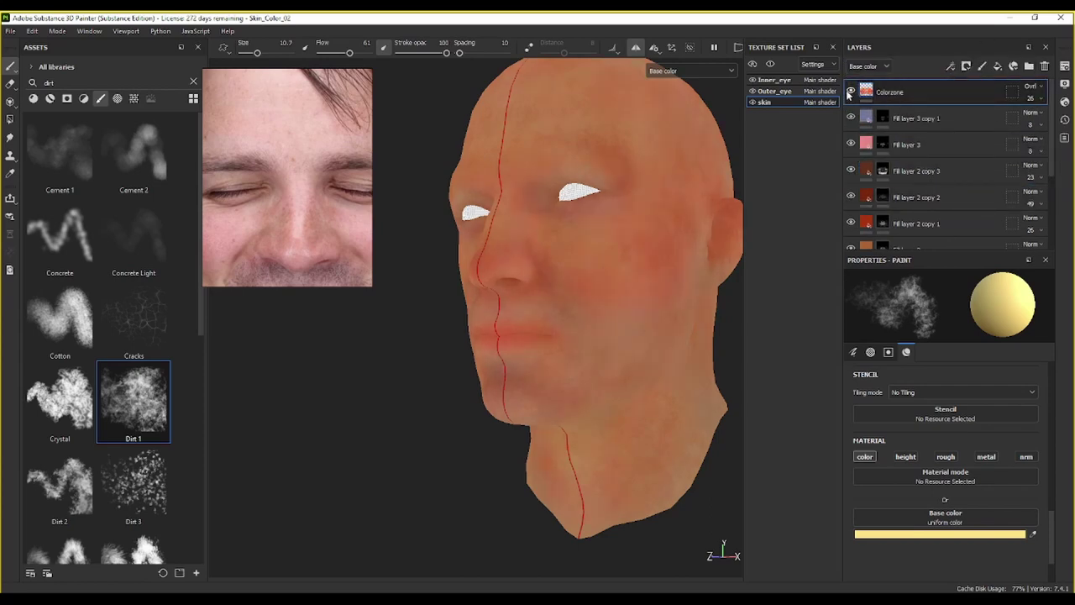
Step: Lower the opacity of the Colorzone layer to 13 and check the face from the front
{"action": "left_click_drag", "start_coordinate": [546, 283], "coordinate": [522, 336], "text": "alt"}
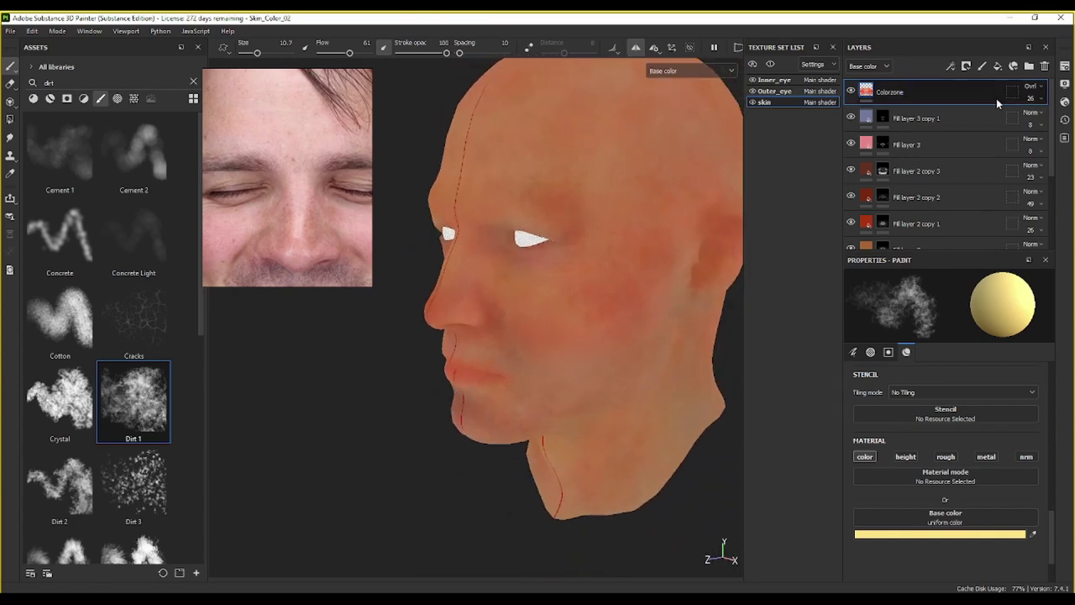
{"action": "left_click", "coordinate": [1043, 100]}
{"action": "left_click_drag", "start_coordinate": [1034, 120], "coordinate": [1029, 121]}
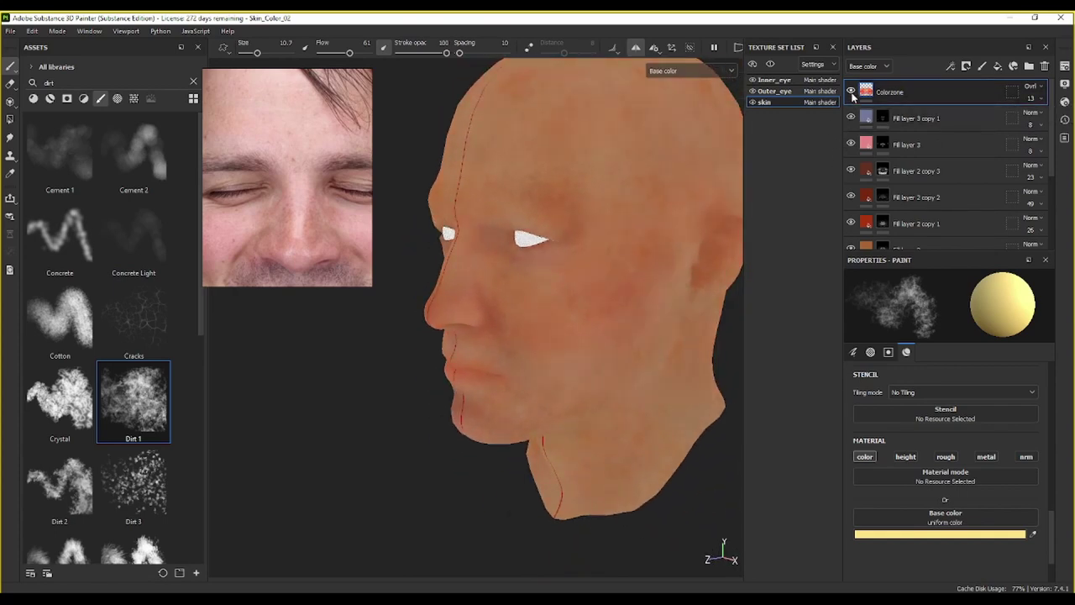
{"action": "left_click_drag", "start_coordinate": [651, 242], "coordinate": [756, 210], "text": "alt"}
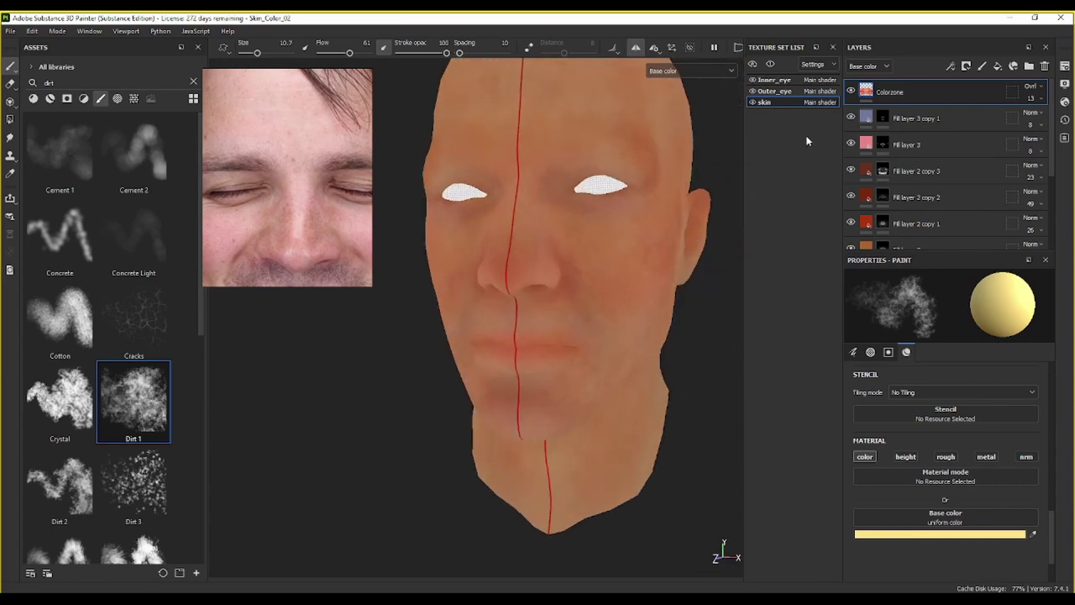
Step: Set the Colorzone layer's opacity to 24 and move it between Fill layer 1 and the AO layer
{"action": "left_click", "coordinate": [850, 92]}
{"action": "middle_click_drag", "start_coordinate": [578, 282], "coordinate": [557, 304], "text": "alt"}
{"action": "left_click", "coordinate": [1041, 100]}
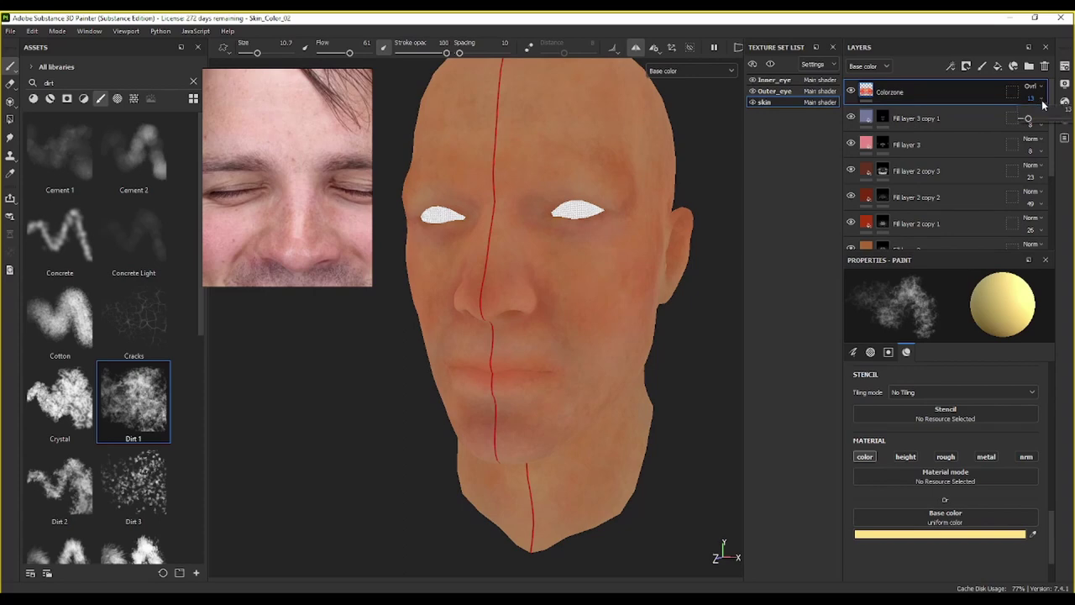
{"action": "left_click", "coordinate": [1033, 119]}
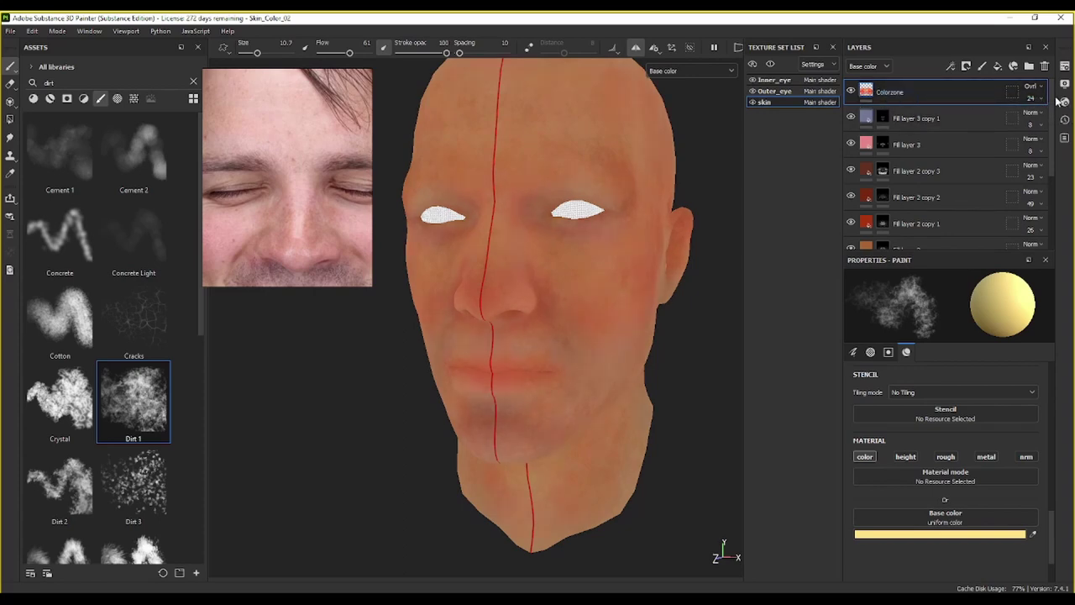
{"action": "left_click_drag", "start_coordinate": [953, 95], "coordinate": [950, 233]}
{"action": "scroll", "coordinate": [950, 232], "scroll_direction": "down", "scroll_amount": 3}
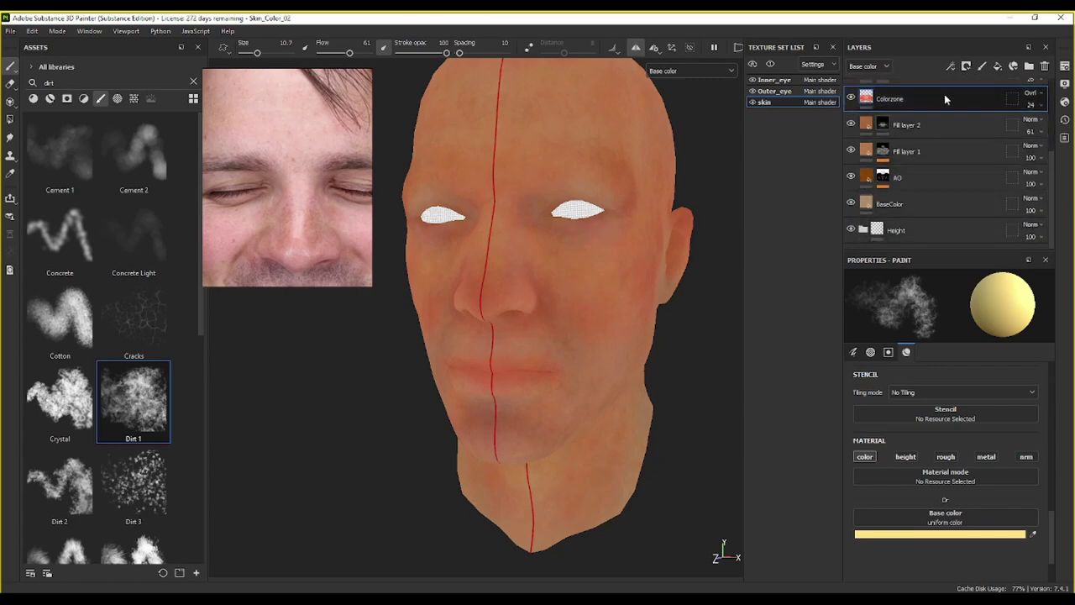
{"action": "left_click_drag", "start_coordinate": [944, 94], "coordinate": [948, 165]}
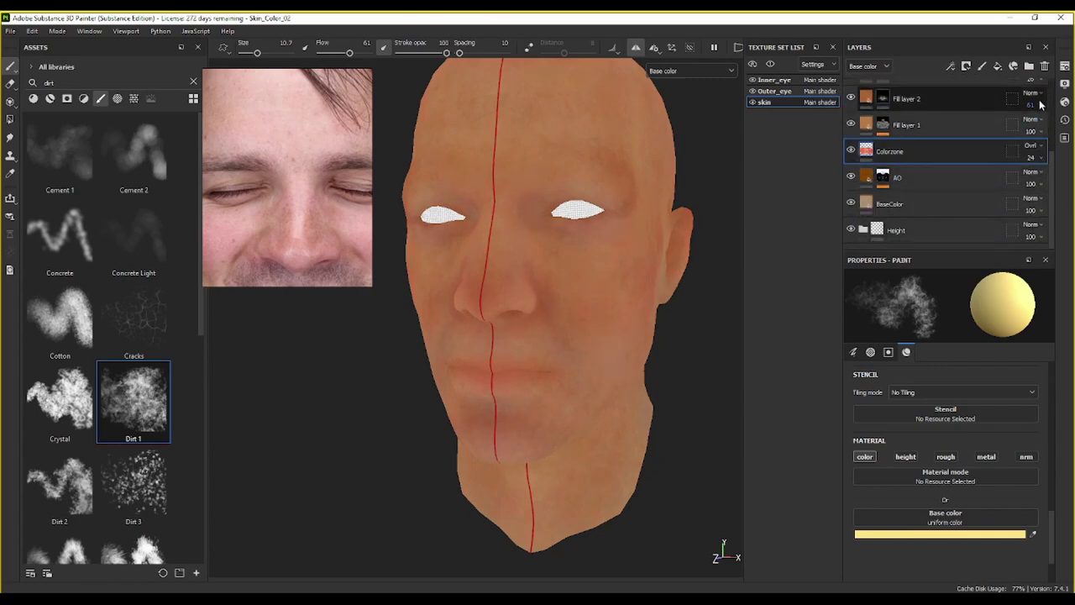
Step: Lower the opacity of Fill layer 2 to 27 and hide the Inner_eye and Outer_eye texture sets
{"action": "left_click_drag", "start_coordinate": [1027, 128], "coordinate": [1032, 127]}
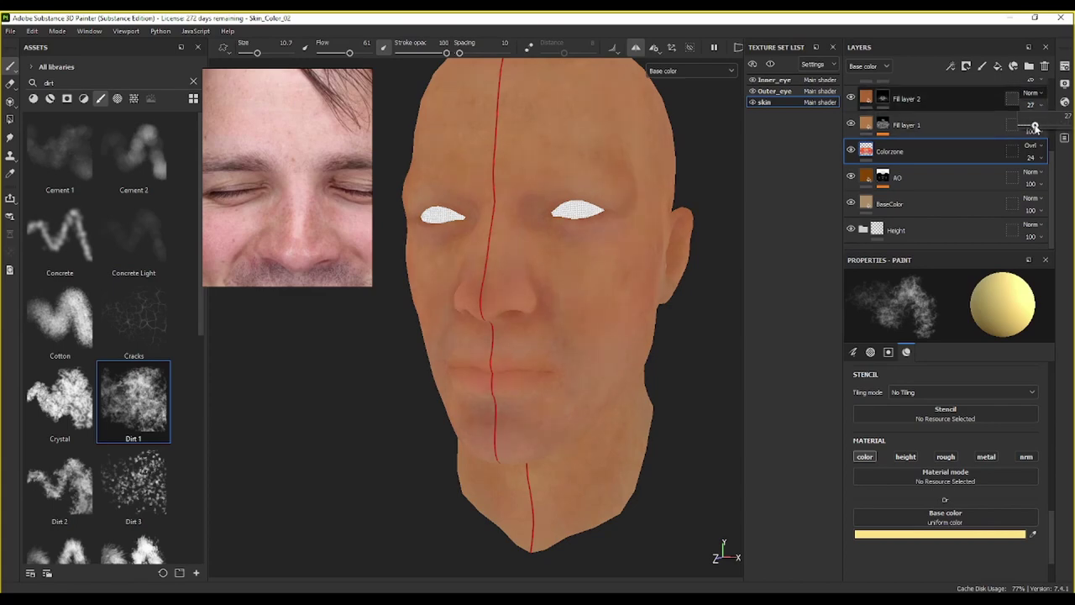
{"action": "left_click_drag", "start_coordinate": [707, 202], "coordinate": [683, 243], "text": "alt"}
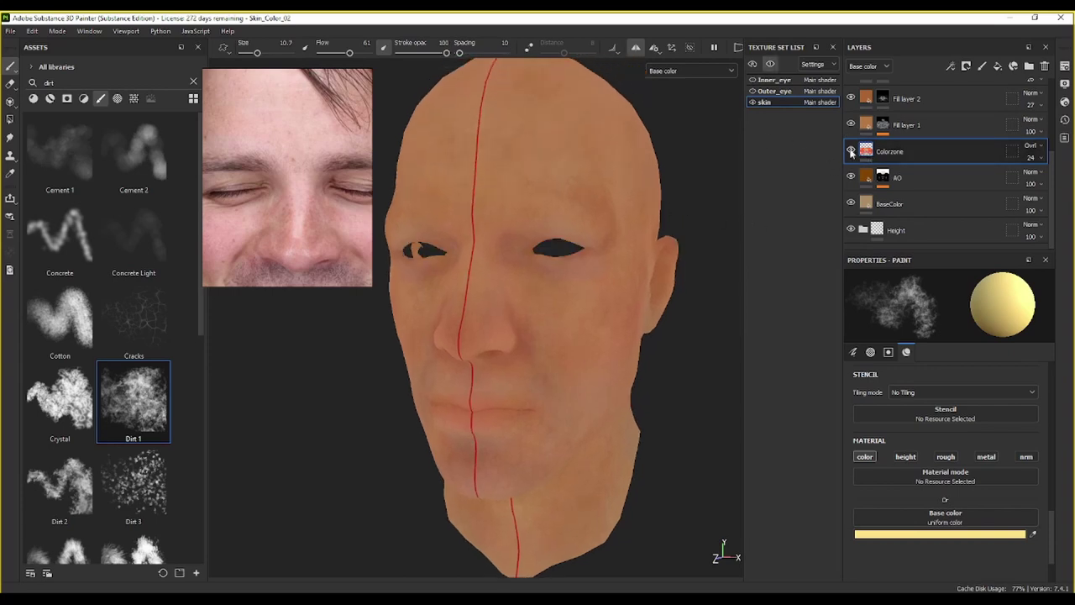
Step: Check the head from the side and from farther away, and raise the Colorzone layer's opacity to 30
{"action": "left_click_drag", "start_coordinate": [735, 223], "coordinate": [667, 233], "text": "alt"}
{"action": "scroll", "coordinate": [663, 235], "scroll_direction": "down", "scroll_amount": 3}
{"action": "scroll", "coordinate": [662, 235], "scroll_direction": "down", "scroll_amount": 1}
{"action": "middle_click_drag", "start_coordinate": [655, 233], "coordinate": [638, 241], "text": "alt"}
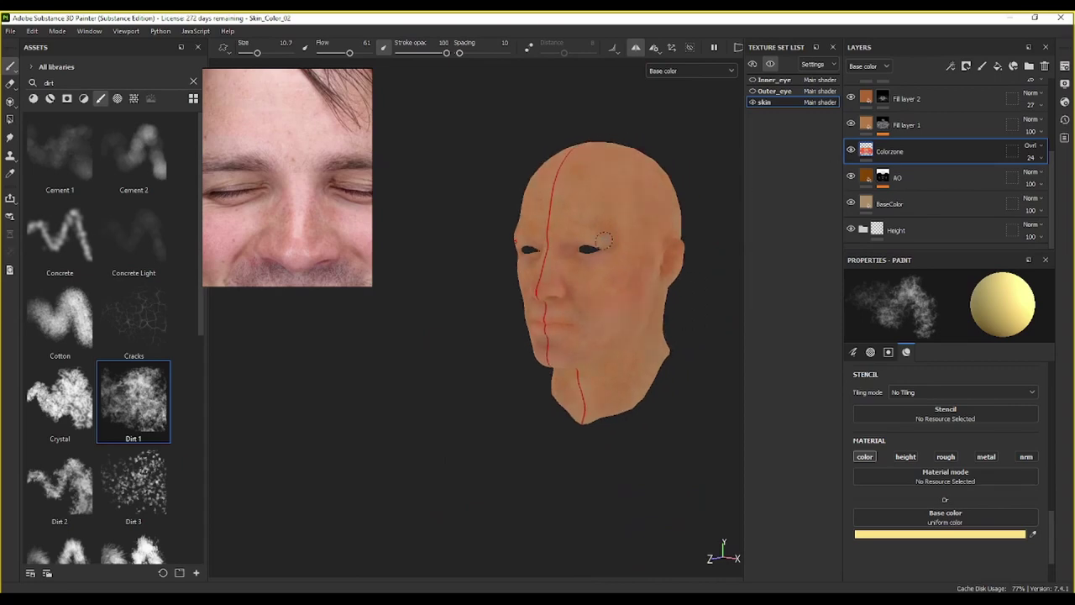
{"action": "scroll", "coordinate": [603, 241], "scroll_direction": "up", "scroll_amount": 2}
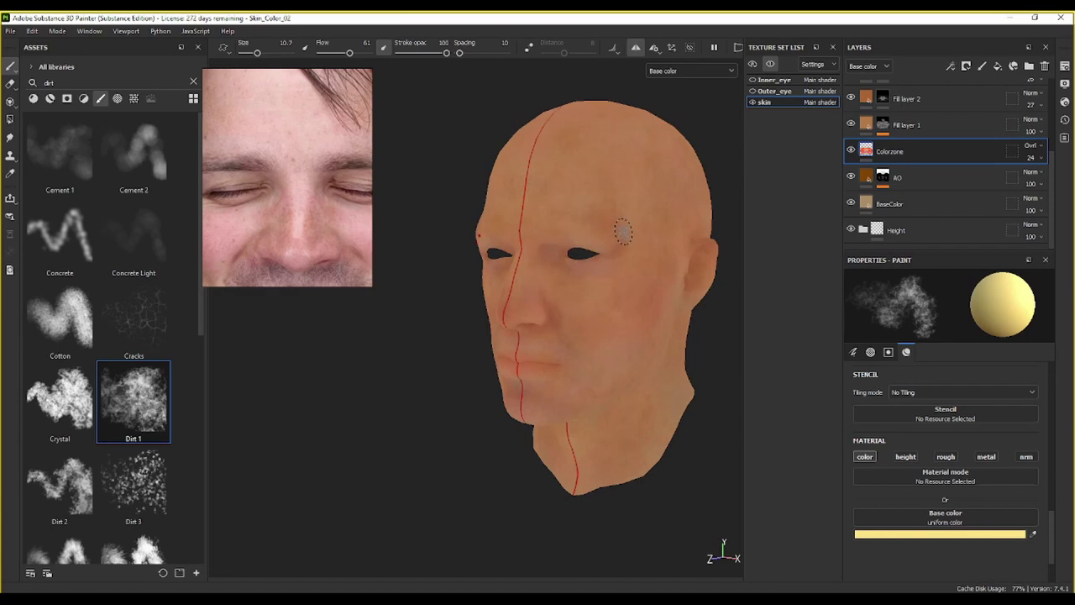
{"action": "left_click", "coordinate": [1041, 158]}
{"action": "left_click_drag", "start_coordinate": [1034, 181], "coordinate": [1035, 181]}
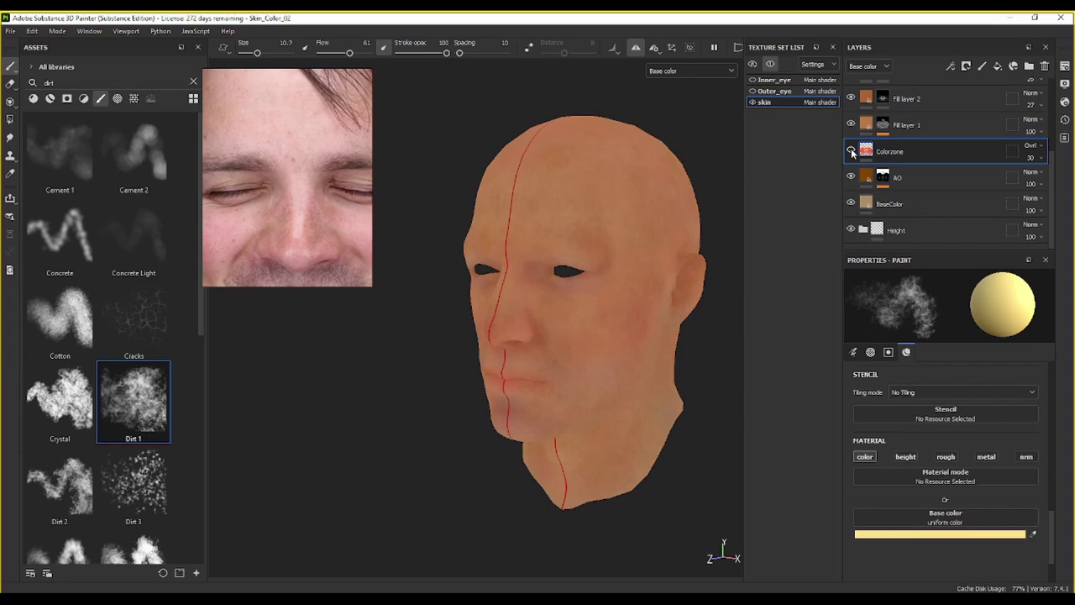
Step: Try the Normal blending mode on the Colorzone layer, compare the face with the layer toggled, and restore Overlay
{"action": "left_click", "coordinate": [1032, 147]}
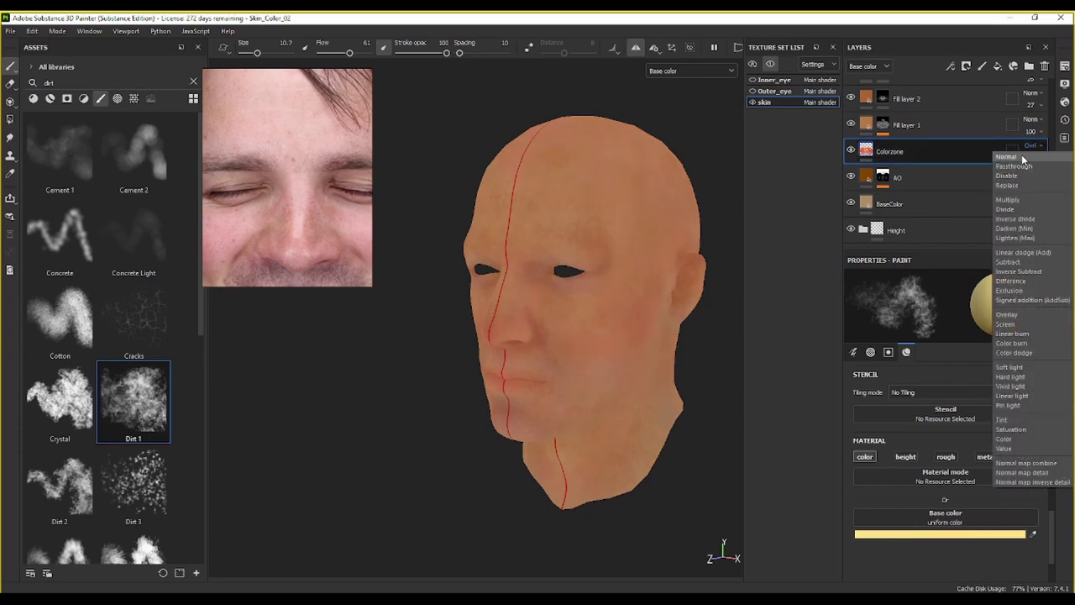
{"action": "left_click", "coordinate": [1022, 157]}
{"action": "left_click_drag", "start_coordinate": [744, 238], "coordinate": [667, 211], "text": "alt"}
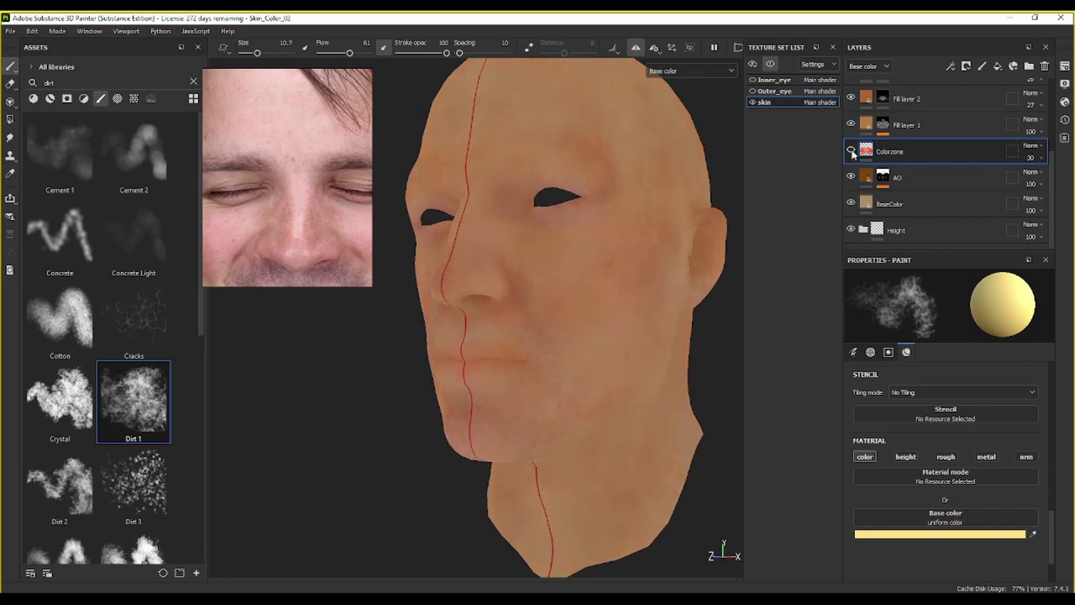
{"action": "left_click", "coordinate": [851, 151]}
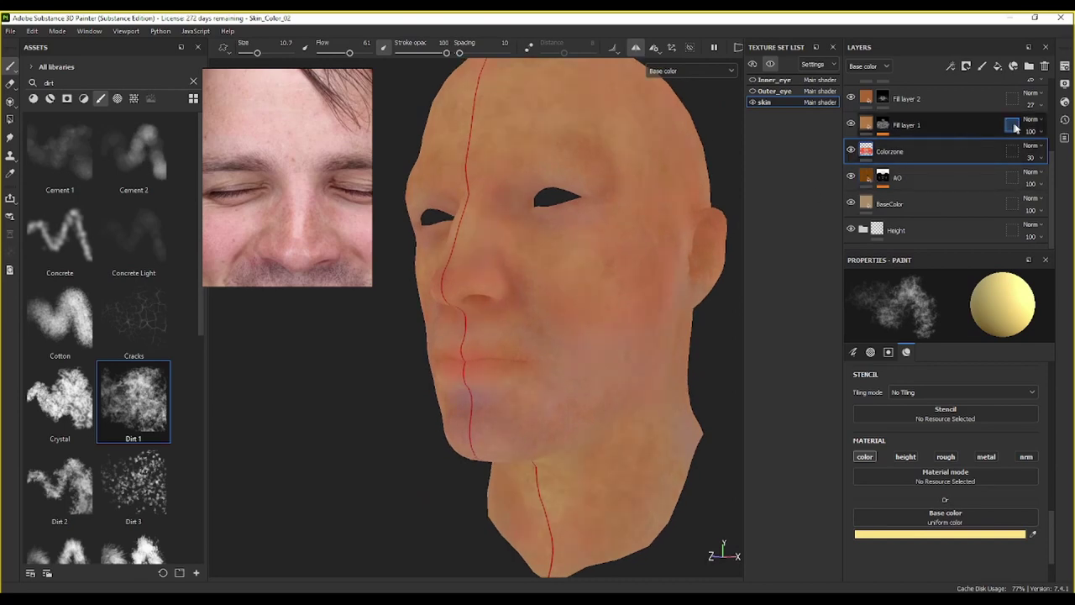
{"action": "left_click", "coordinate": [1038, 146]}
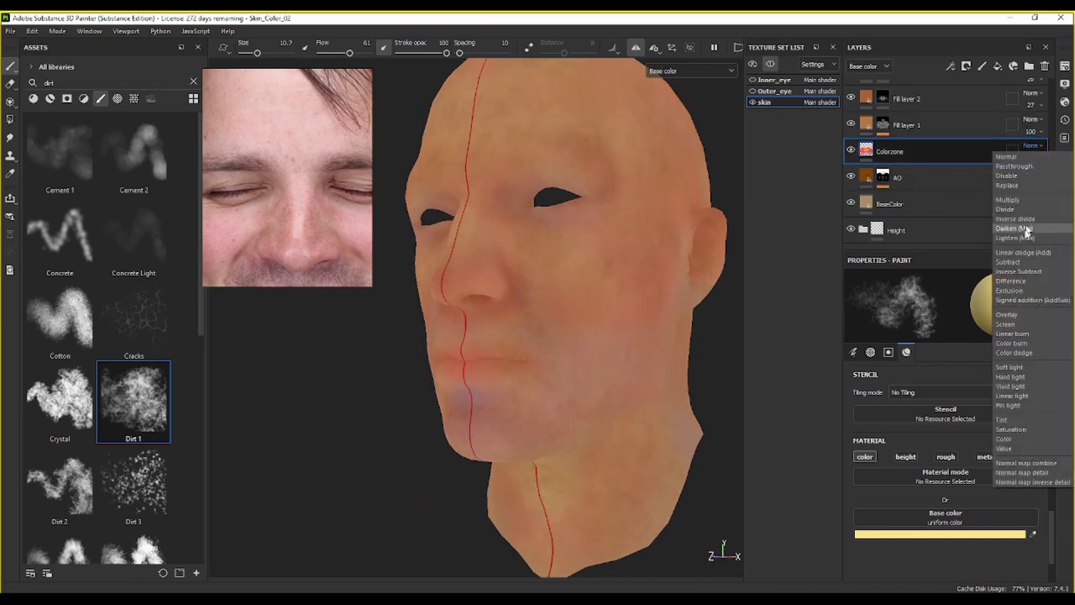
{"action": "left_click", "coordinate": [1021, 314]}
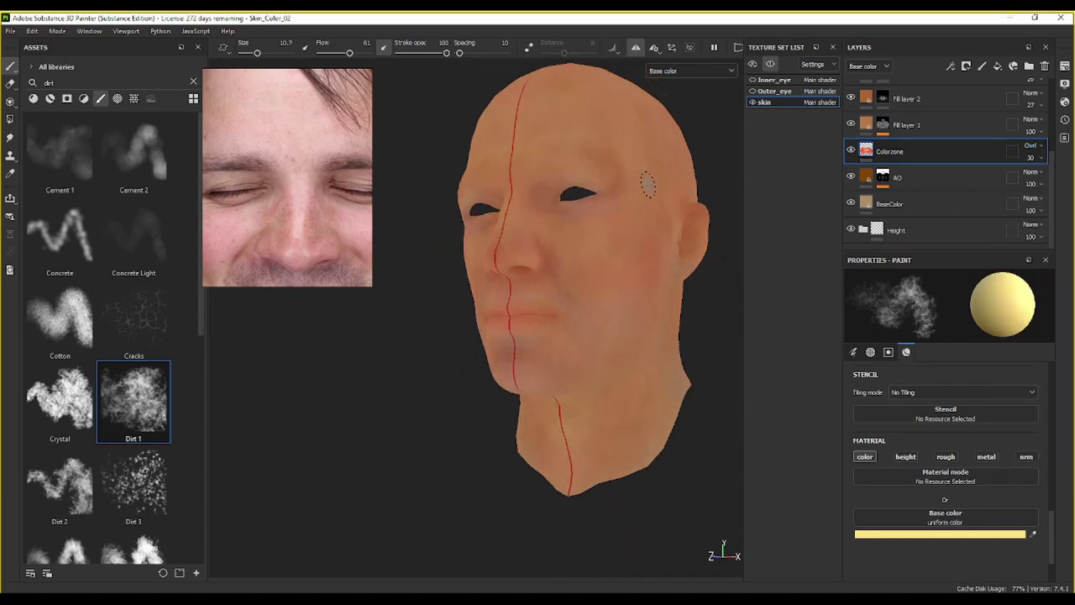
Step: Select all layers from Fill layer 3 copy 1 down to Fill layer 1 and create a new folder above them
{"action": "left_click_drag", "start_coordinate": [648, 184], "coordinate": [695, 228], "text": "alt"}
{"action": "scroll", "coordinate": [626, 244], "scroll_direction": "up", "scroll_amount": 3}
{"action": "scroll", "coordinate": [625, 243], "scroll_direction": "up", "scroll_amount": 3}
{"action": "scroll", "coordinate": [851, 154], "scroll_direction": "up", "scroll_amount": 5}
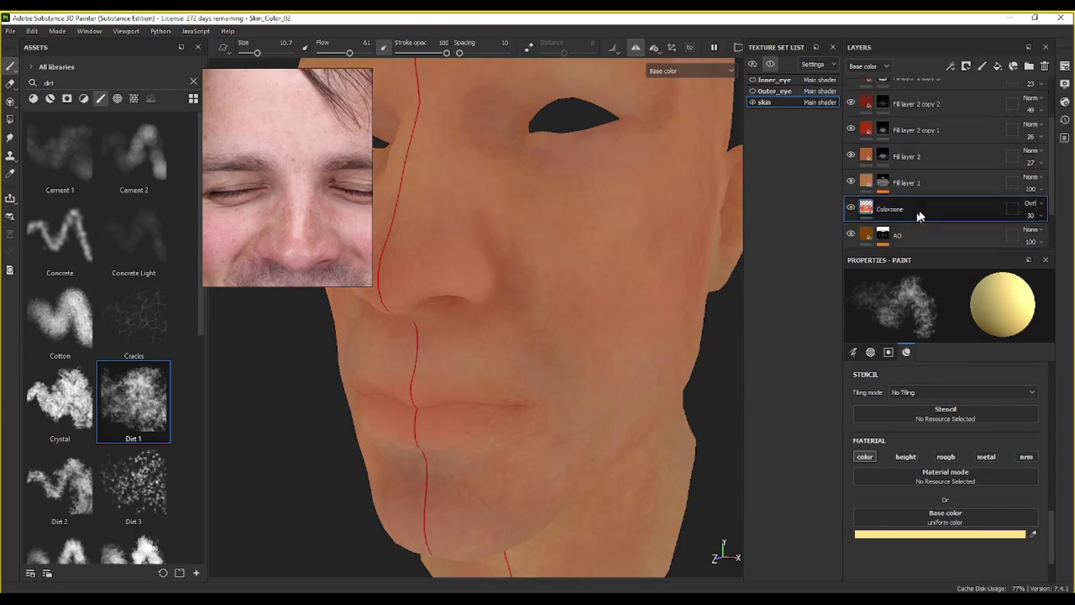
{"action": "left_click", "coordinate": [931, 92]}
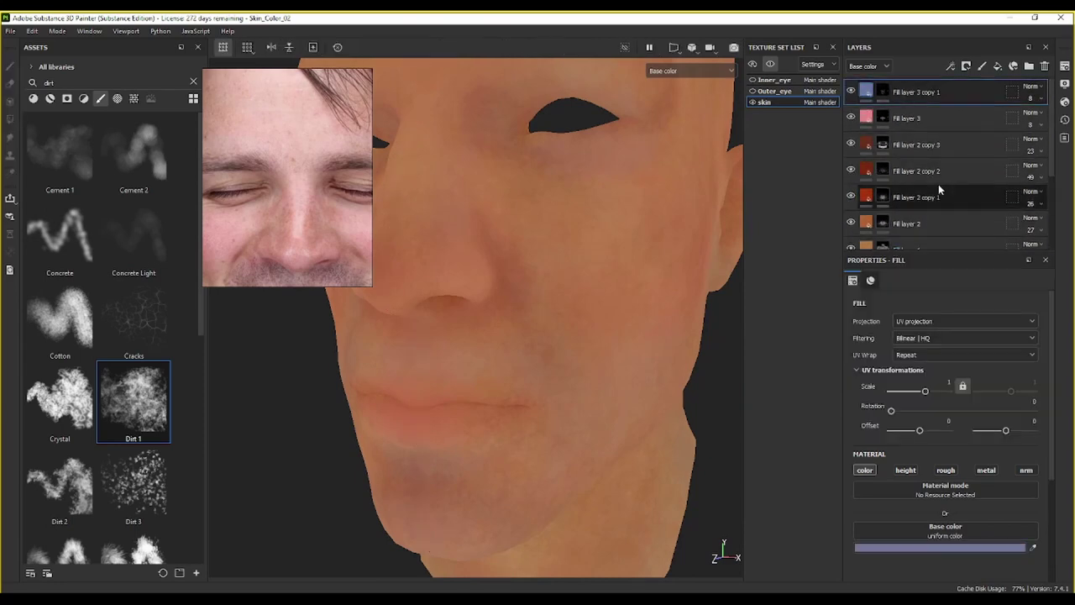
{"action": "scroll", "coordinate": [939, 184], "scroll_direction": "down", "scroll_amount": 3}
{"action": "left_click", "coordinate": [941, 184], "text": "shift"}
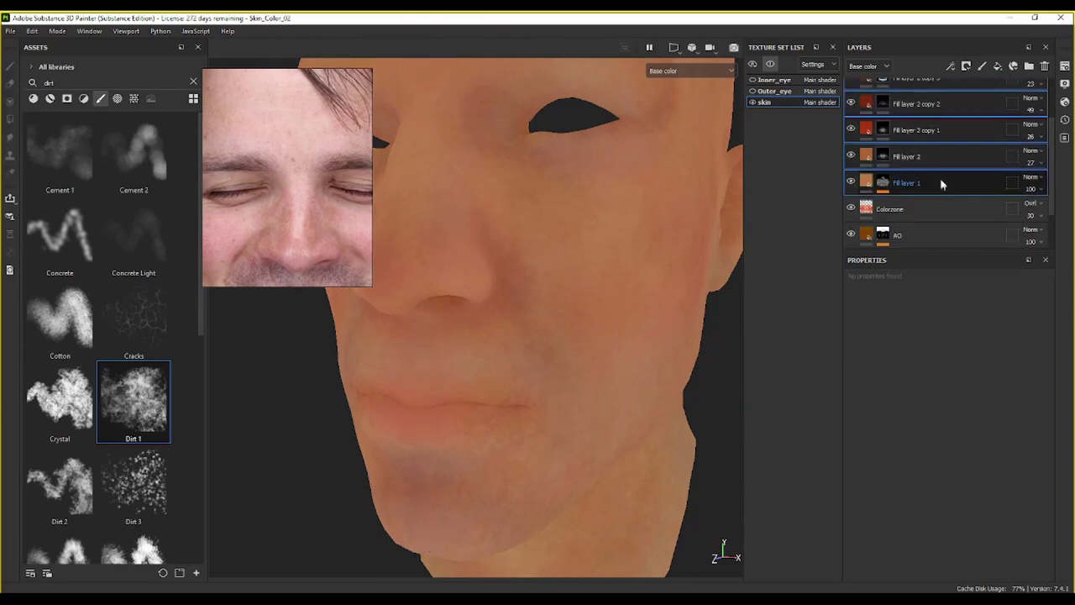
{"action": "left_click", "coordinate": [1027, 70]}
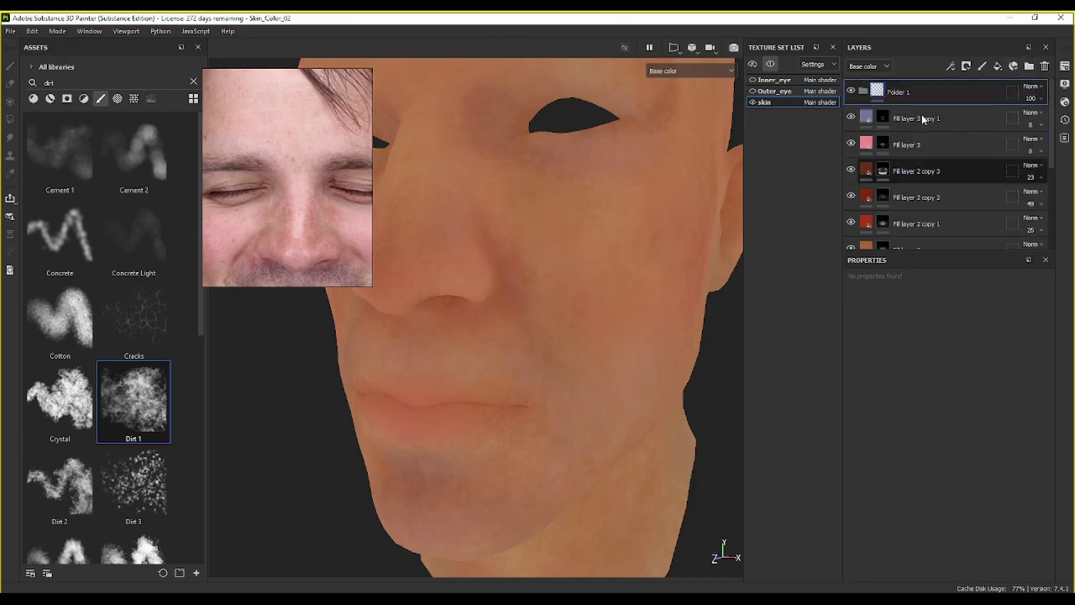
Step: Move the layers from Fill layer 3 copy 1 through Fill layer 1 into Folder 1 and collapse the folder
{"action": "left_click", "coordinate": [916, 120]}
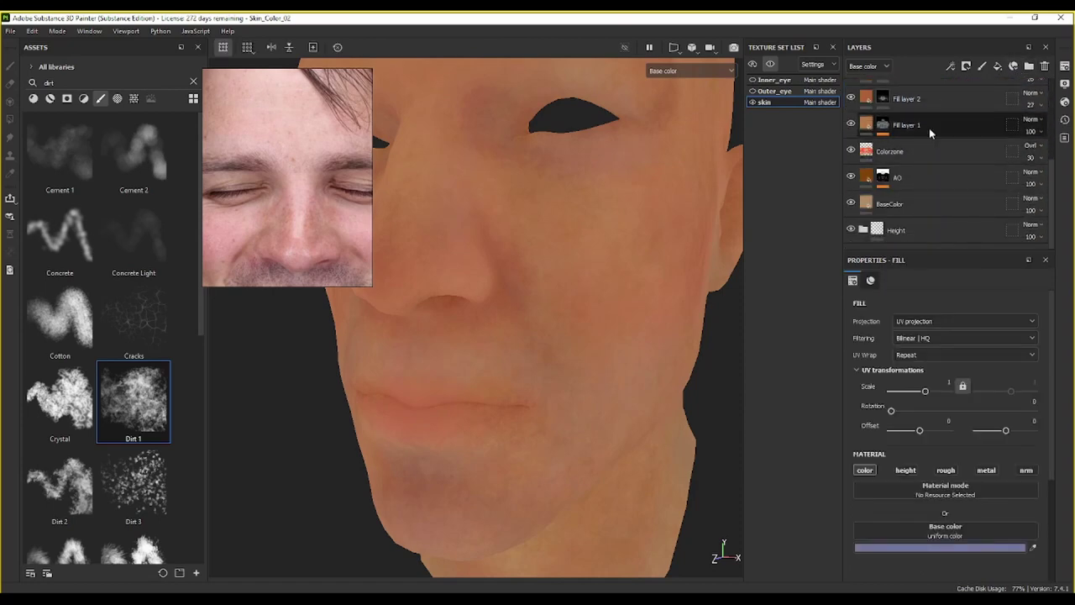
{"action": "left_click", "coordinate": [929, 128], "text": "shift"}
{"action": "left_click_drag", "start_coordinate": [929, 126], "coordinate": [874, 99]}
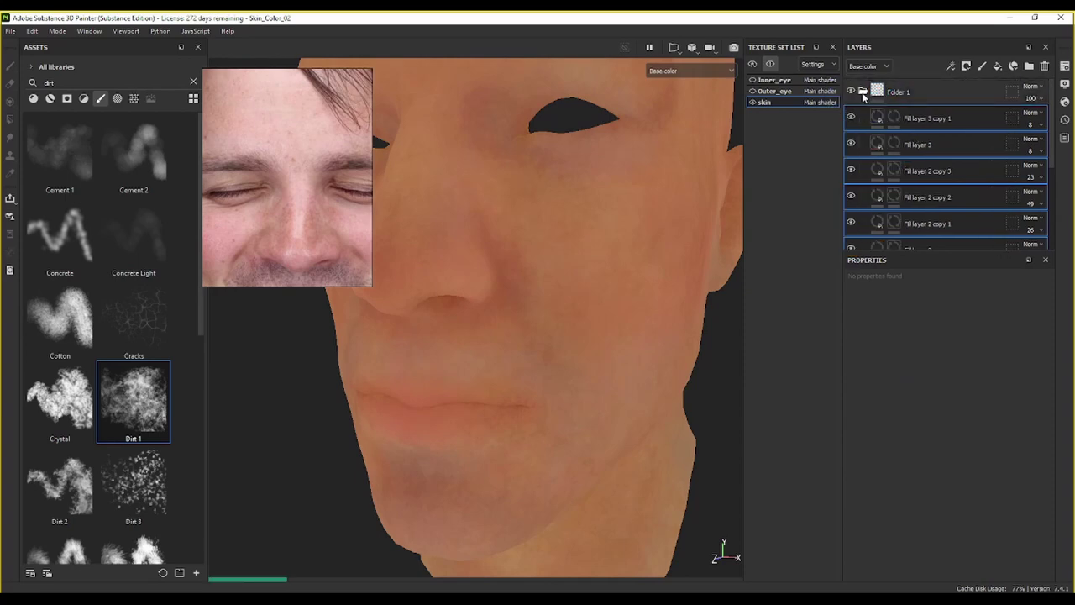
{"action": "left_click", "coordinate": [863, 92]}
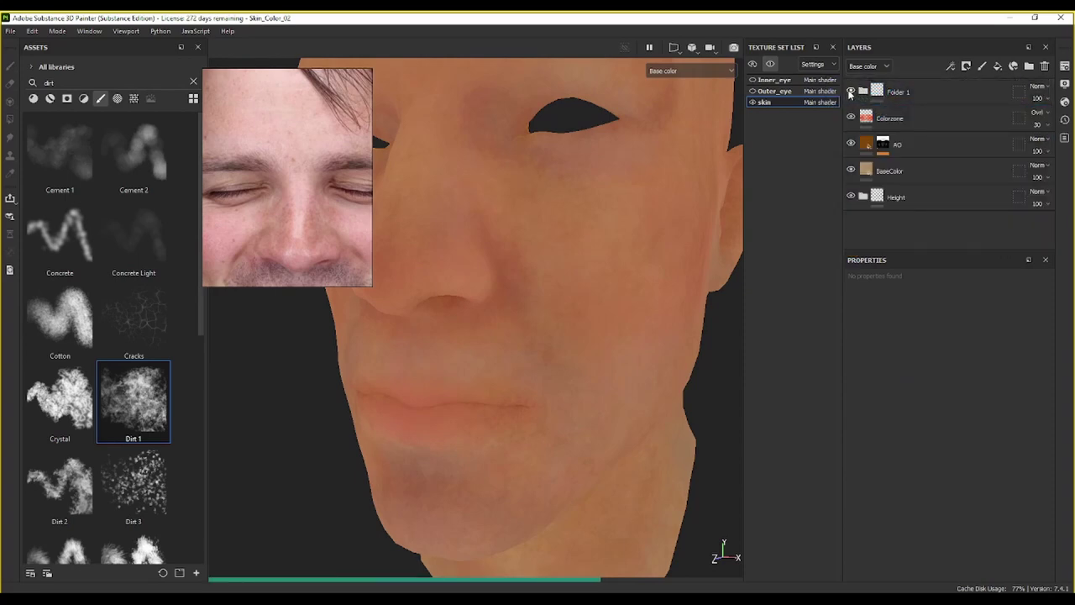
Step: Compare the face with Folder 1 repeatedly hidden and shown, from the front and from the side
{"action": "left_click", "coordinate": [850, 92]}
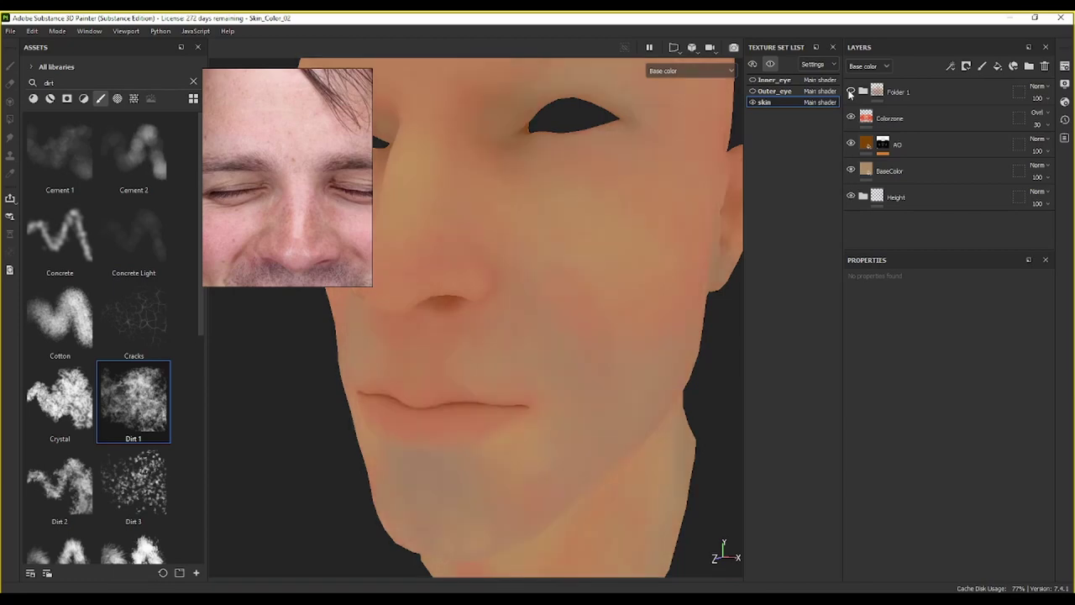
{"action": "left_click", "coordinate": [849, 91]}
{"action": "scroll", "coordinate": [705, 194], "scroll_direction": "down", "scroll_amount": 3}
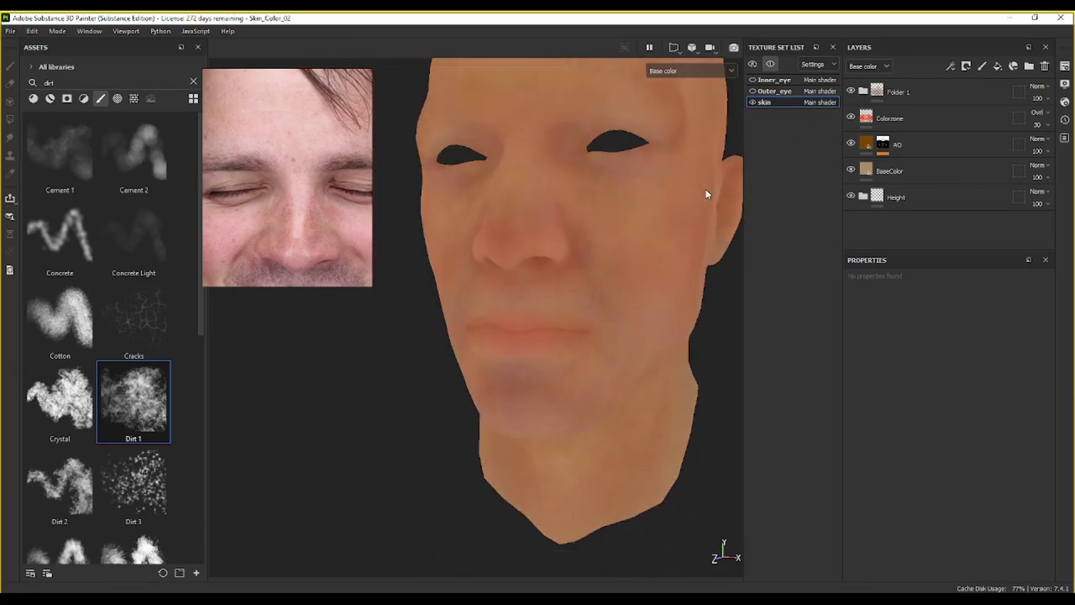
{"action": "left_click", "coordinate": [850, 91]}
{"action": "left_click", "coordinate": [850, 91]}
{"action": "left_click", "coordinate": [851, 92]}
{"action": "left_click", "coordinate": [850, 92]}
{"action": "left_click", "coordinate": [850, 91]}
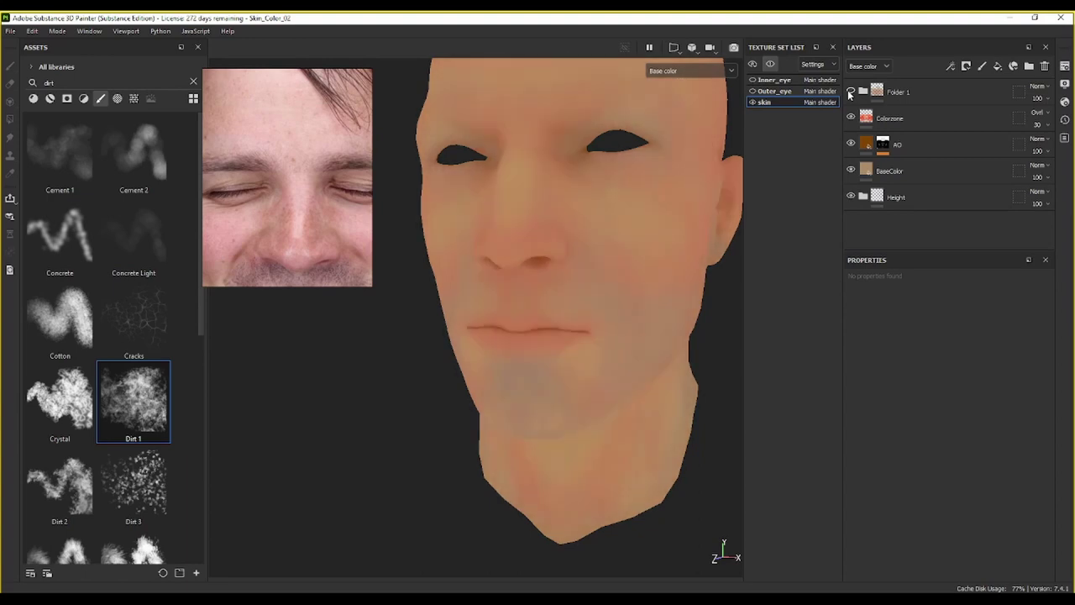
{"action": "left_click", "coordinate": [850, 91]}
{"action": "left_click", "coordinate": [850, 91]}
{"action": "left_click", "coordinate": [851, 92]}
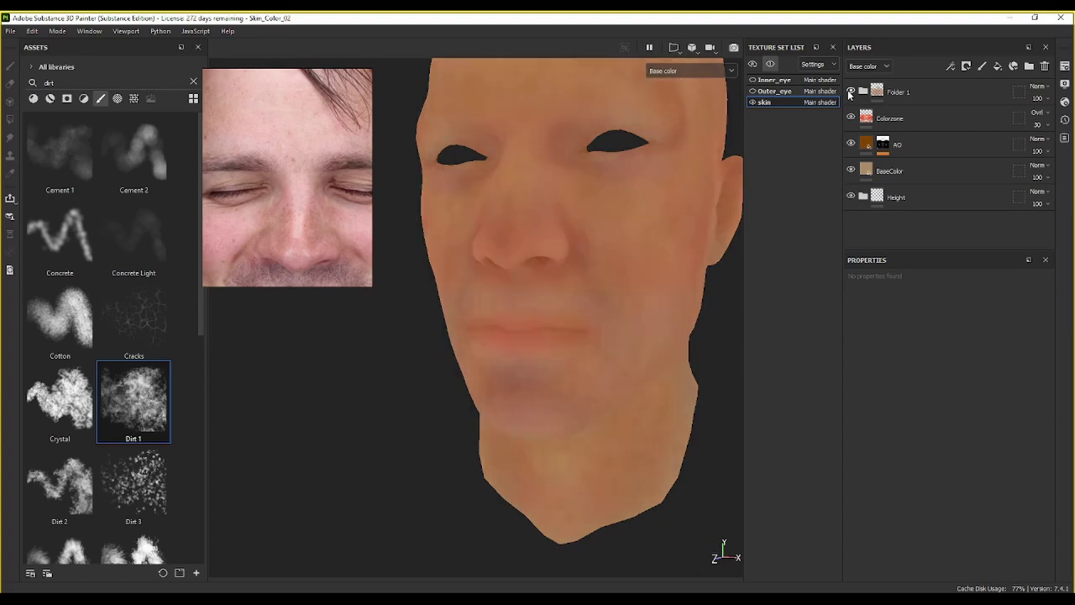
{"action": "left_click", "coordinate": [850, 91]}
{"action": "left_click", "coordinate": [851, 92]}
{"action": "left_click", "coordinate": [851, 92]}
{"action": "left_click", "coordinate": [850, 92]}
{"action": "left_click", "coordinate": [850, 92]}
{"action": "left_click", "coordinate": [851, 92]}
{"action": "left_click_drag", "start_coordinate": [700, 210], "coordinate": [639, 193], "text": "alt"}
{"action": "left_click", "coordinate": [850, 91]}
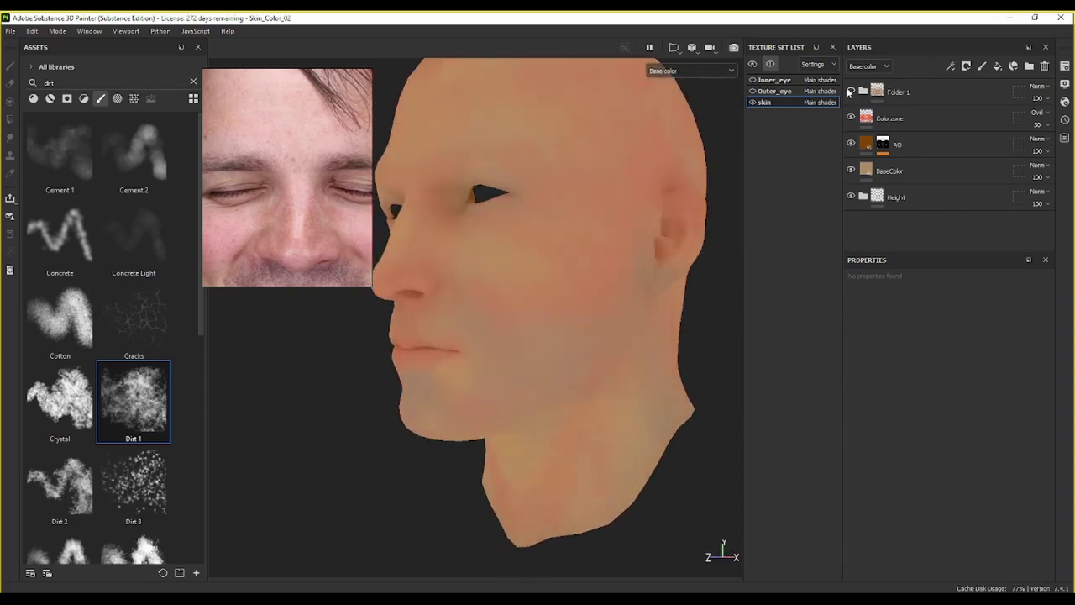
{"action": "left_click", "coordinate": [851, 92]}
{"action": "left_click", "coordinate": [850, 92]}
Step: Compare the side of the head with the AO layer off and on, and make Folder 1 visible again
{"action": "left_click", "coordinate": [850, 145]}
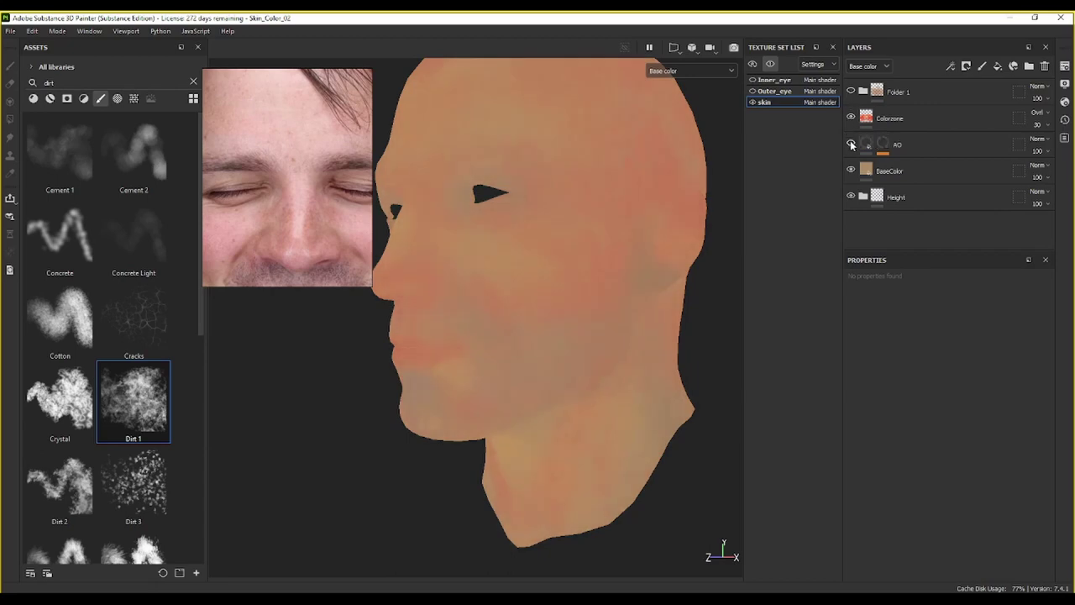
{"action": "left_click", "coordinate": [850, 145]}
{"action": "left_click", "coordinate": [851, 145]}
{"action": "left_click", "coordinate": [852, 145]}
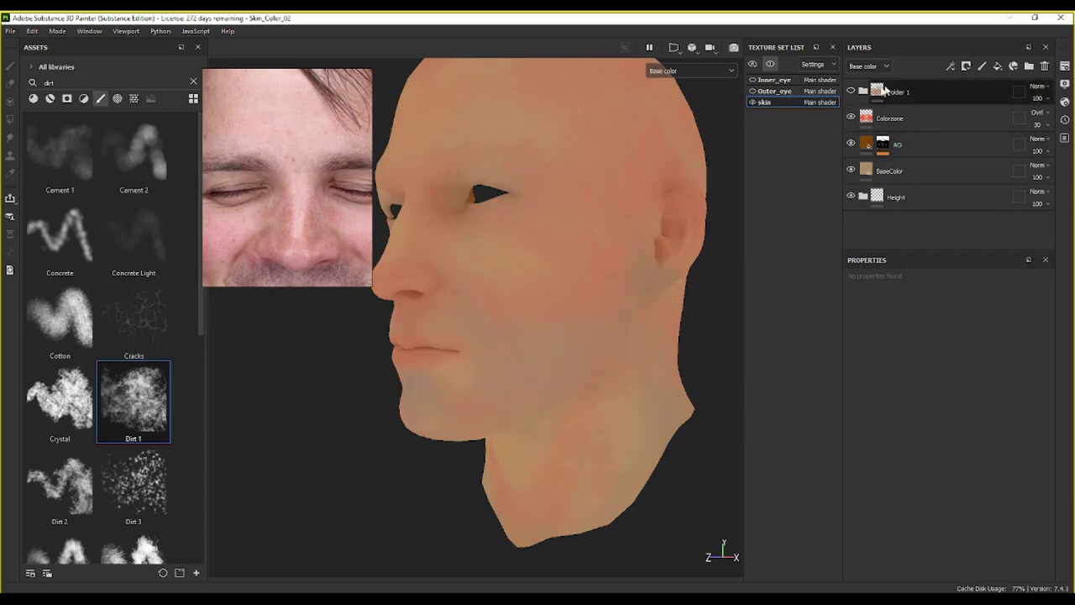
{"action": "left_click", "coordinate": [850, 92]}
{"action": "left_click", "coordinate": [850, 91]}
{"action": "left_click", "coordinate": [850, 91]}
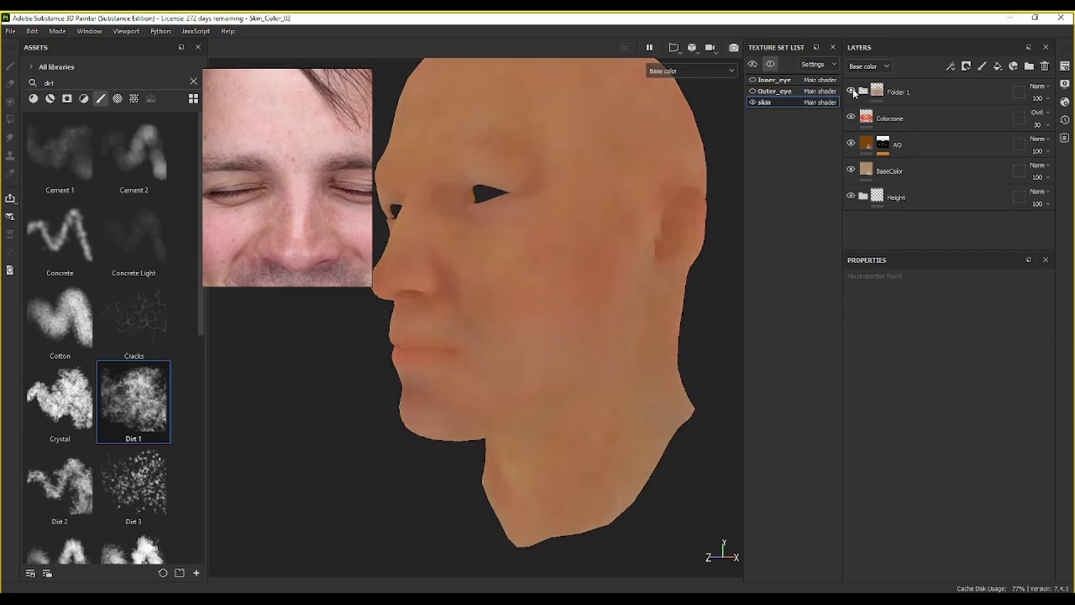
Step: Rename Folder 1 as SkinVariation
{"action": "left_click_drag", "start_coordinate": [531, 242], "coordinate": [668, 223], "text": "alt"}
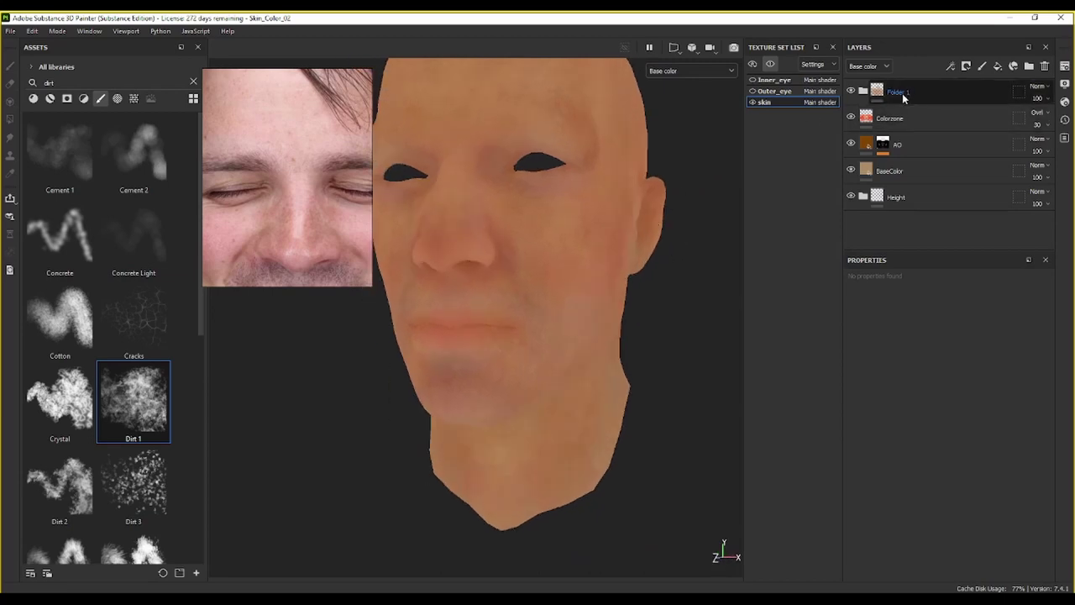
{"action": "double_click", "coordinate": [903, 93]}
{"action": "type", "text": "Skin variation"}
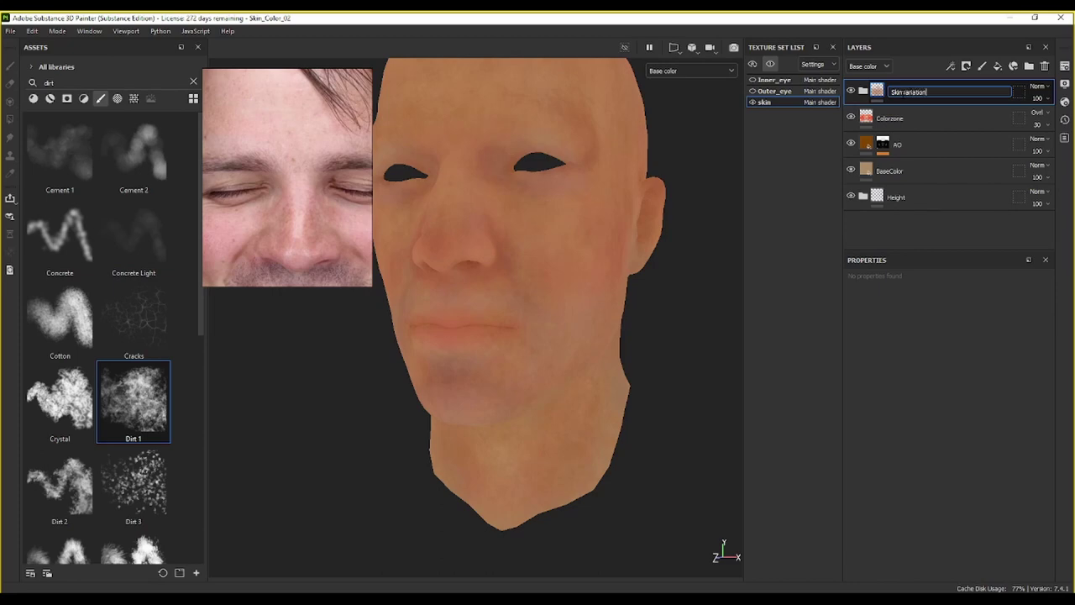
{"action": "key", "text": "Return"}
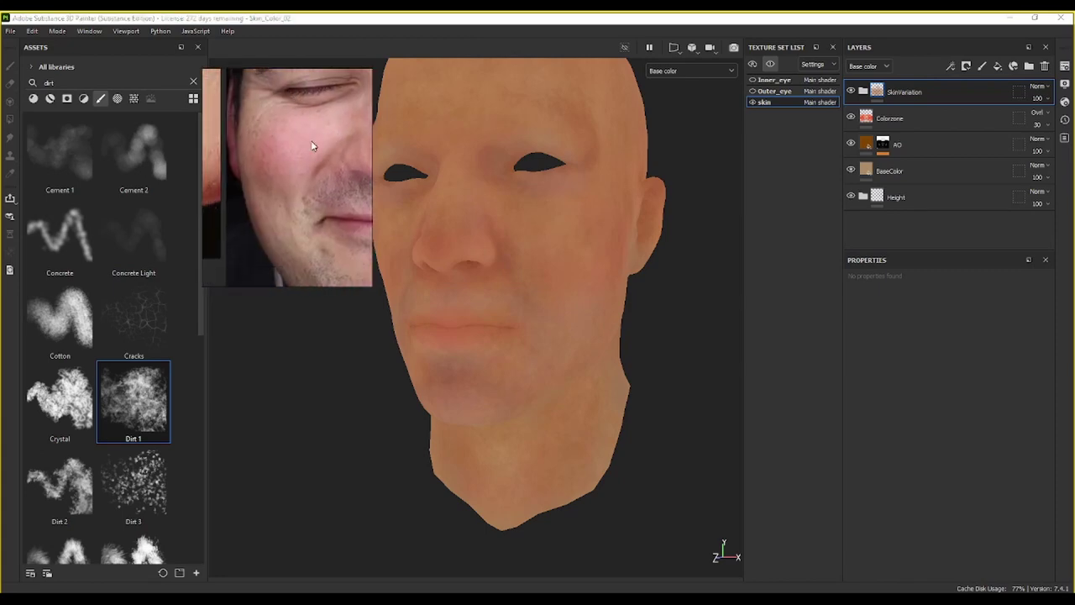
Step: Browse the reference photos to the close-up of the reddened cheek and compare it with the front of the face
{"action": "scroll", "coordinate": [288, 154], "scroll_direction": "down", "scroll_amount": 3}
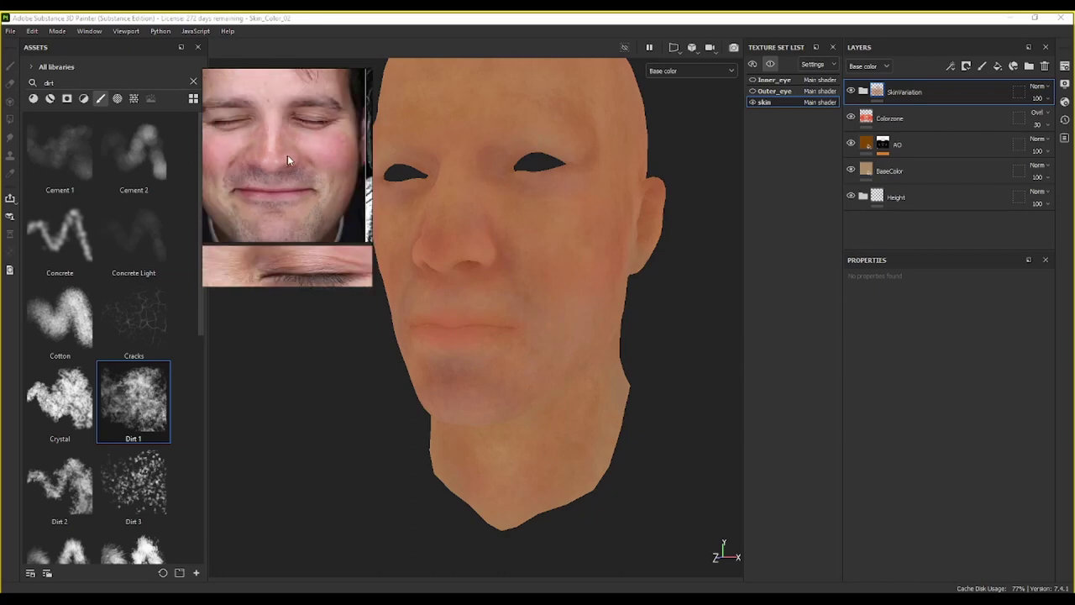
{"action": "middle_click_drag", "start_coordinate": [320, 183], "coordinate": [307, 74]}
{"action": "middle_click_drag", "start_coordinate": [328, 239], "coordinate": [323, 171]}
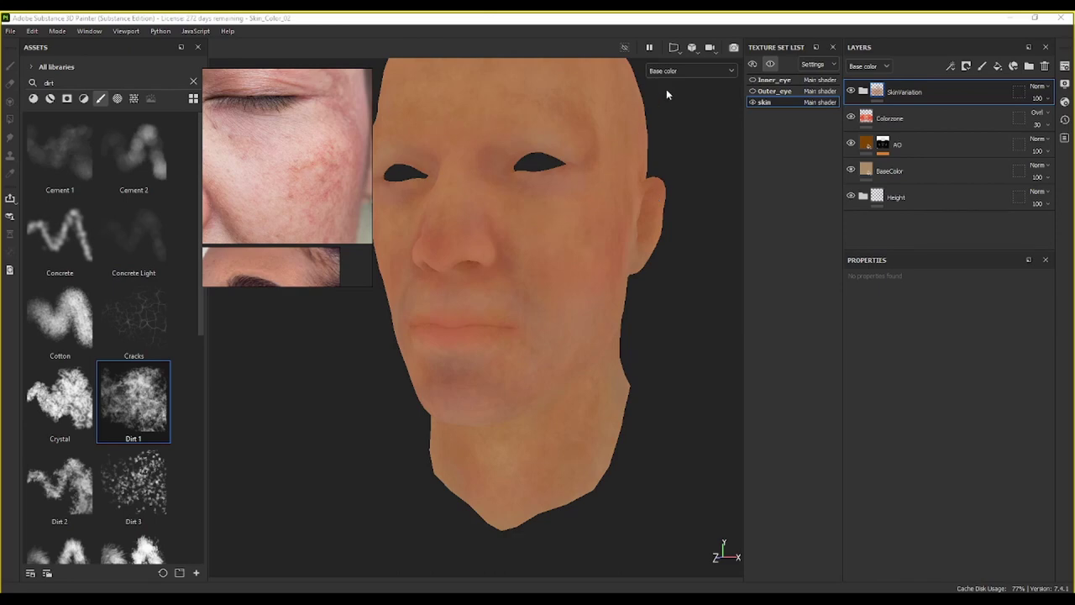
{"action": "left_click_drag", "start_coordinate": [502, 257], "coordinate": [553, 252], "text": "alt"}
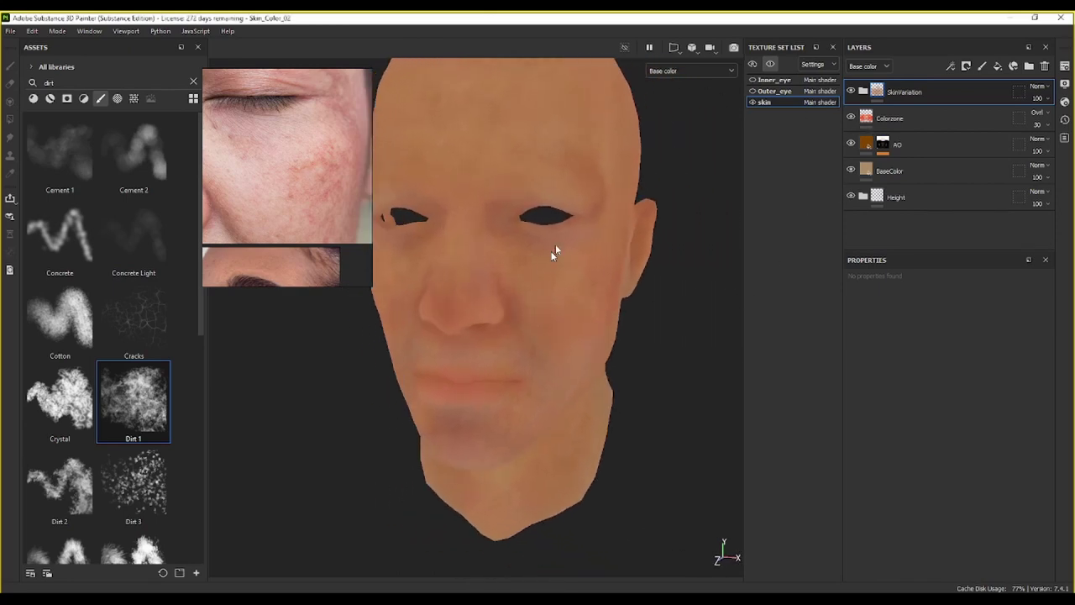
Step: Save the current project
{"action": "left_click", "coordinate": [11, 31]}
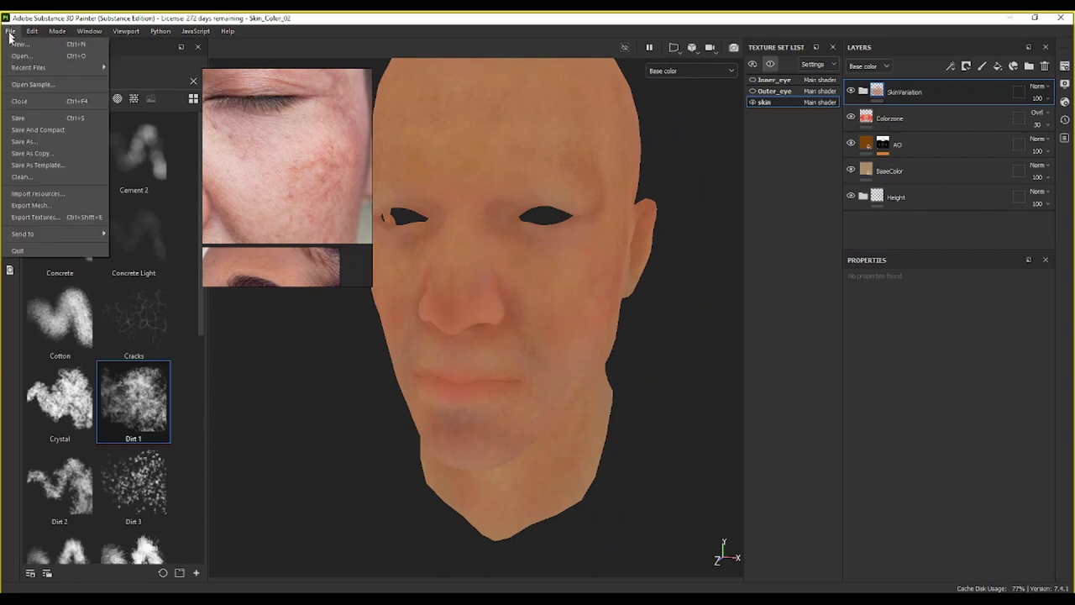
{"action": "left_click", "coordinate": [49, 120]}
{"action": "left_click_drag", "start_coordinate": [521, 286], "coordinate": [794, 190], "text": "alt"}
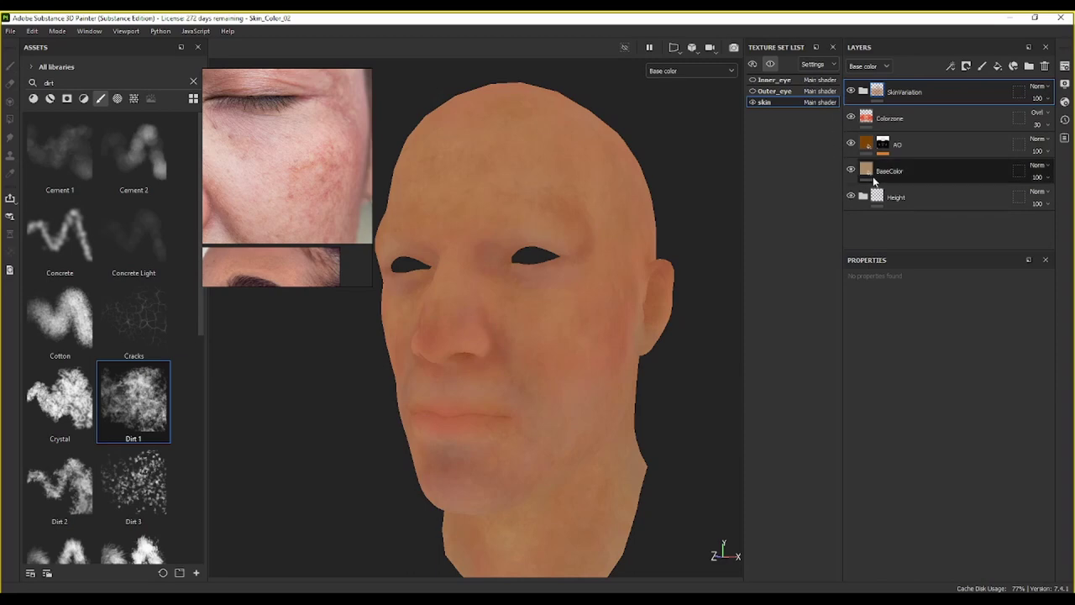
Step: Check the BaseColor layer off and on, and try a lighter, warmer tan, C49767, as its base color
{"action": "left_click", "coordinate": [851, 170]}
{"action": "left_click", "coordinate": [851, 170]}
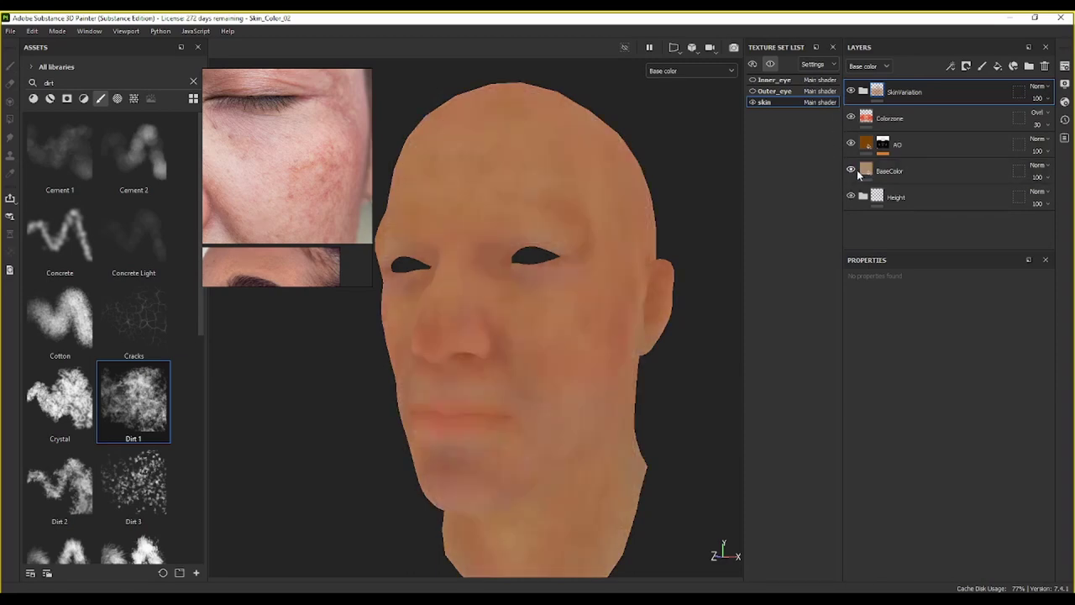
{"action": "left_click", "coordinate": [863, 172]}
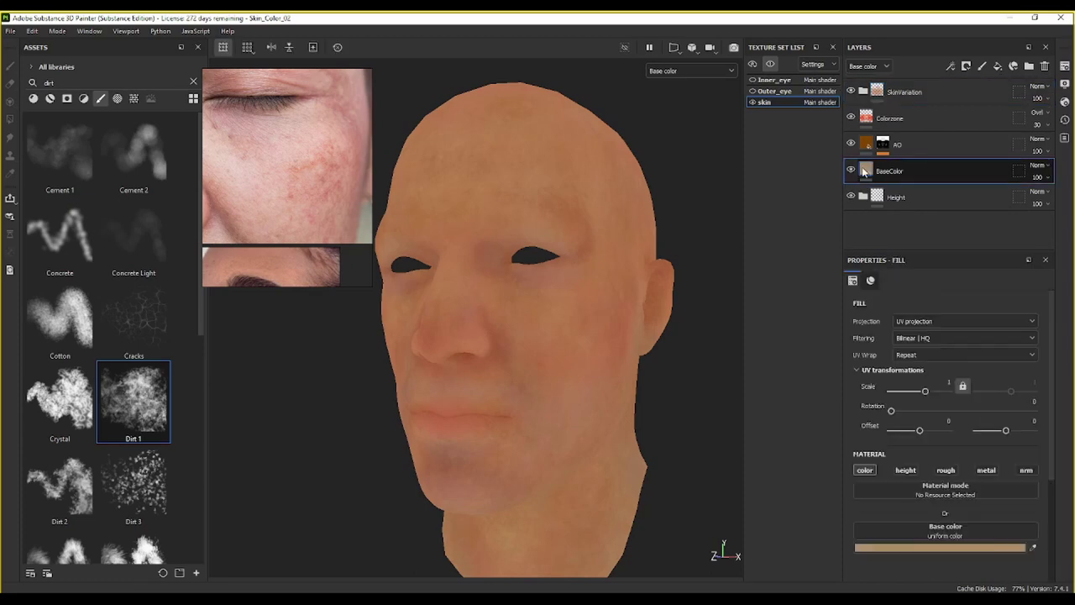
{"action": "left_click", "coordinate": [909, 547]}
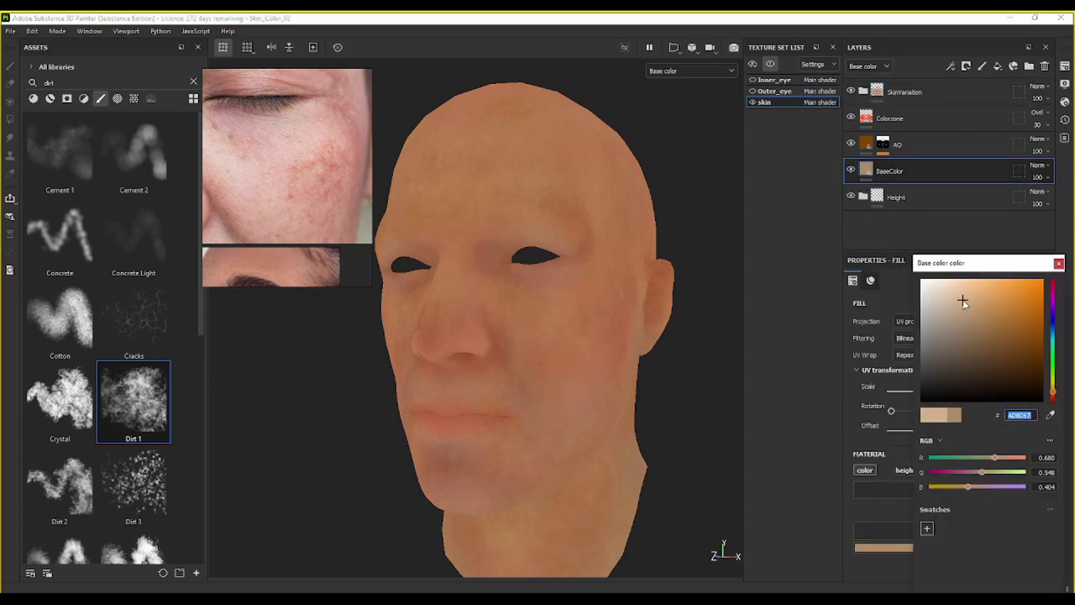
{"action": "left_click", "coordinate": [963, 300]}
{"action": "left_click_drag", "start_coordinate": [967, 299], "coordinate": [990, 311]}
{"action": "left_click_drag", "start_coordinate": [697, 298], "coordinate": [714, 185], "text": "alt"}
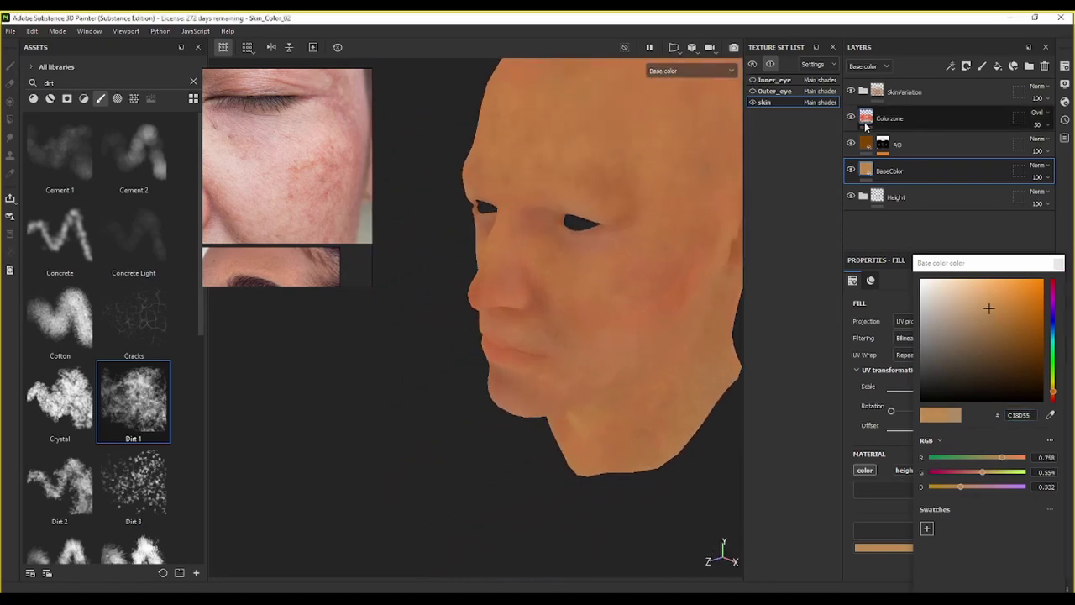
{"action": "left_click", "coordinate": [976, 306]}
{"action": "left_click_drag", "start_coordinate": [976, 309], "coordinate": [974, 299]}
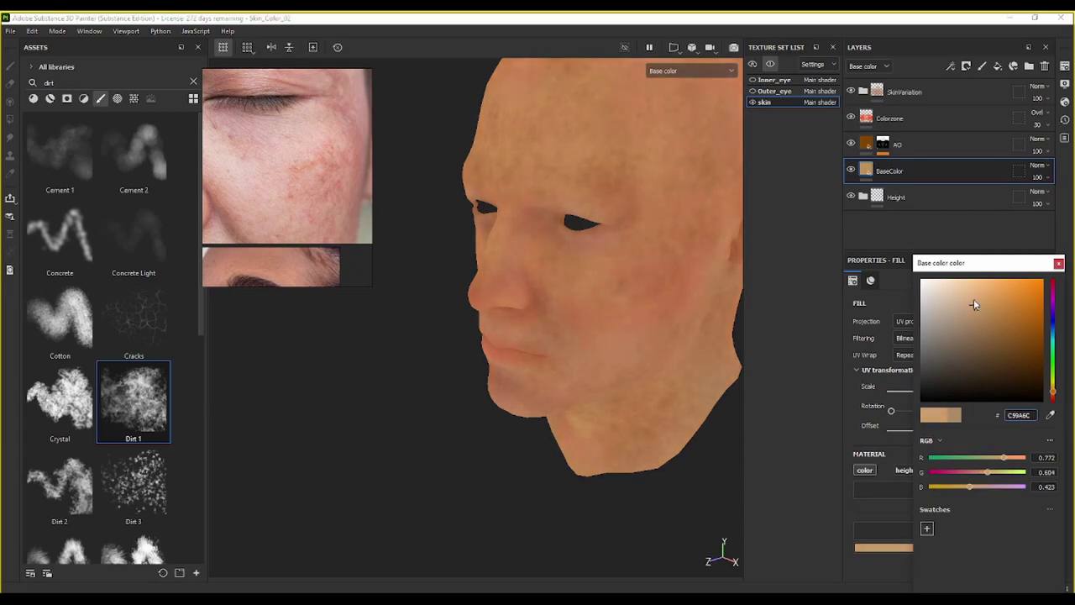
{"action": "mouse_move", "coordinate": [624, 187]}
{"action": "left_mouse_down", "text": "alt"}
{"action": "mouse_move", "coordinate": [631, 240]}
{"action": "mouse_move", "coordinate": [631, 173]}
{"action": "mouse_move", "coordinate": [672, 193]}
{"action": "left_mouse_up", "text": "alt"}
{"action": "left_click_drag", "start_coordinate": [978, 302], "coordinate": [978, 309]}
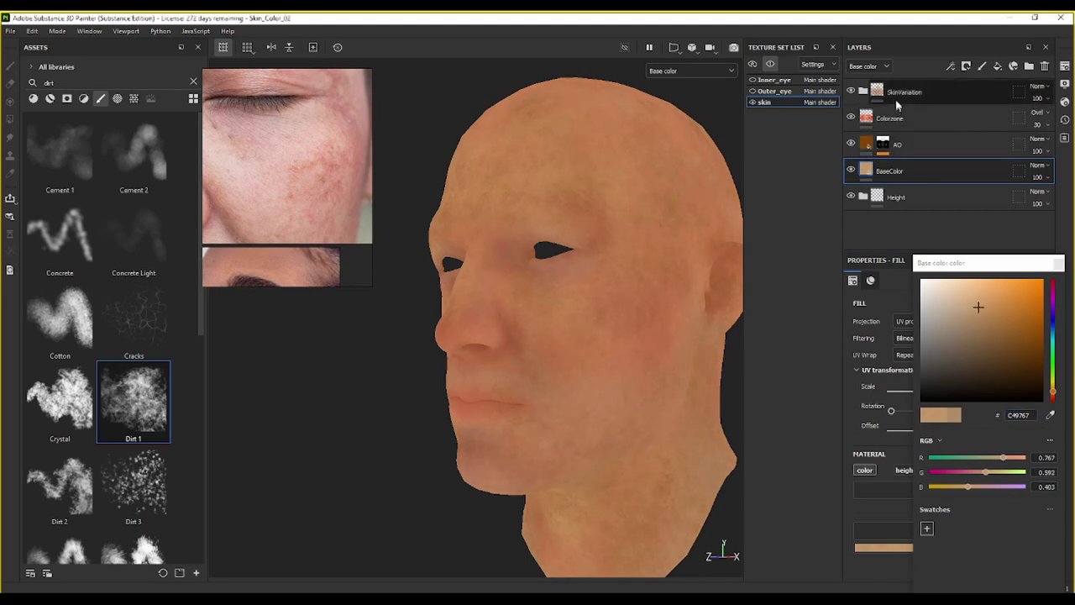
Step: Expand the SkinVariation folder, compare the face with Fill layer 1 off and on, and set that layer's opacity to 19
{"action": "left_click", "coordinate": [861, 91]}
{"action": "scroll", "coordinate": [911, 217], "scroll_direction": "down", "scroll_amount": 1}
{"action": "scroll", "coordinate": [911, 216], "scroll_direction": "down", "scroll_amount": 3}
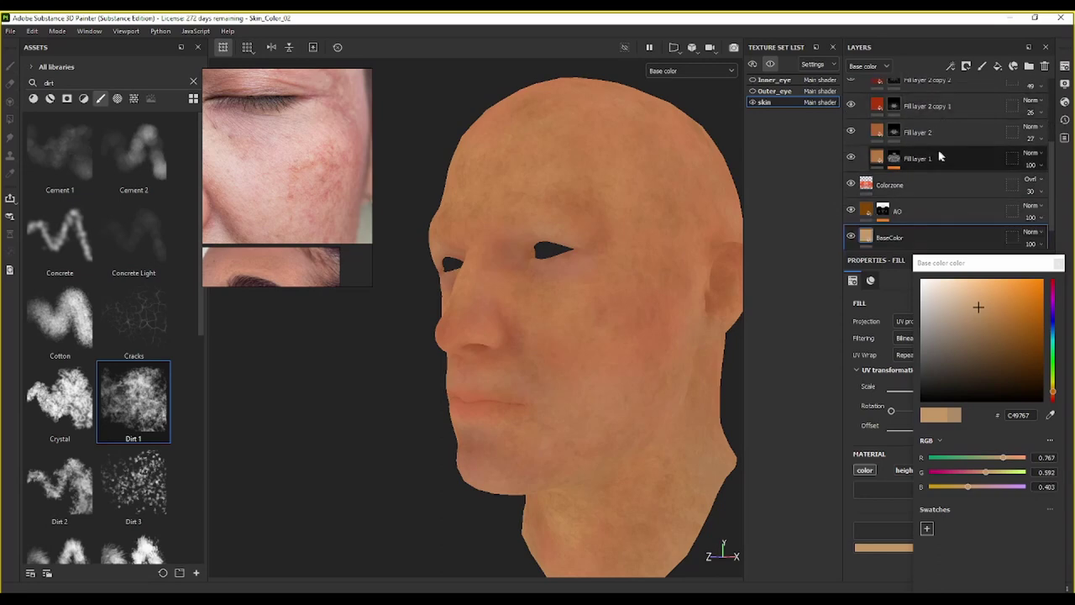
{"action": "left_click", "coordinate": [851, 158]}
{"action": "left_click", "coordinate": [851, 159]}
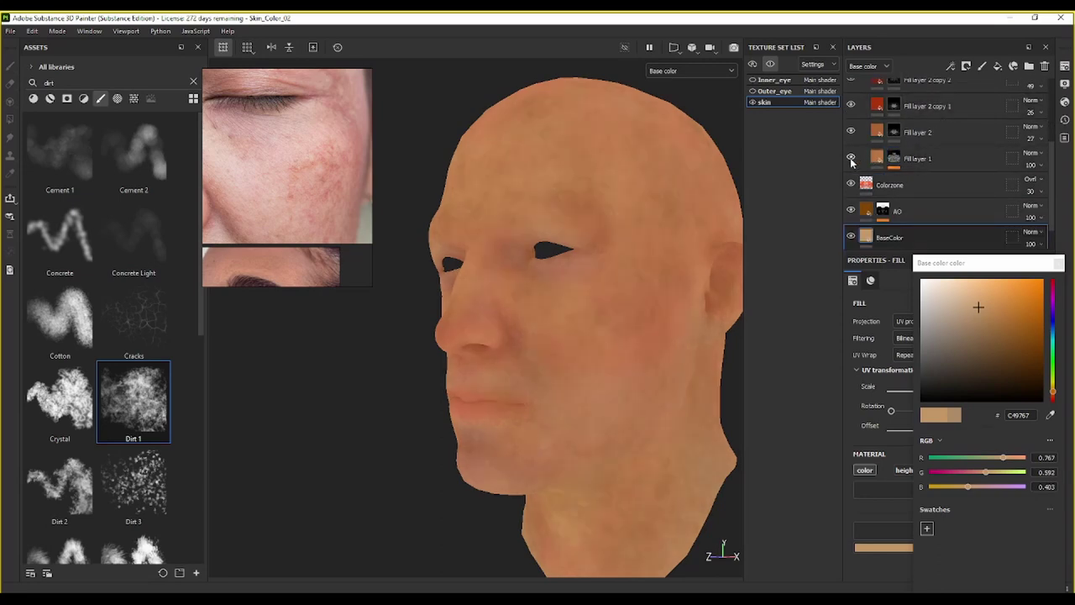
{"action": "left_click", "coordinate": [945, 160]}
{"action": "left_click", "coordinate": [1043, 166]}
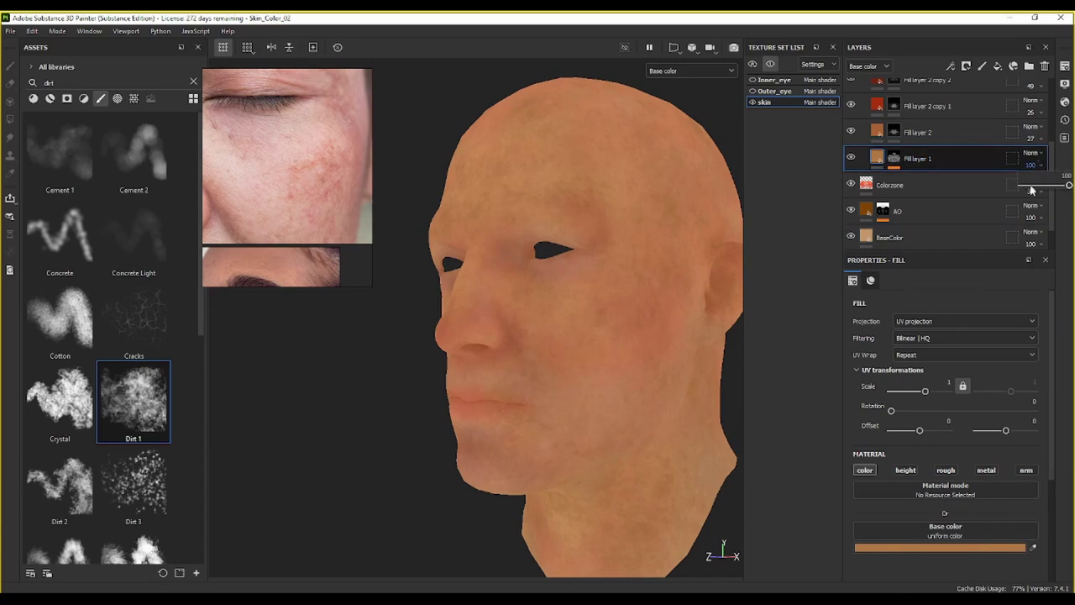
{"action": "left_click", "coordinate": [1032, 191]}
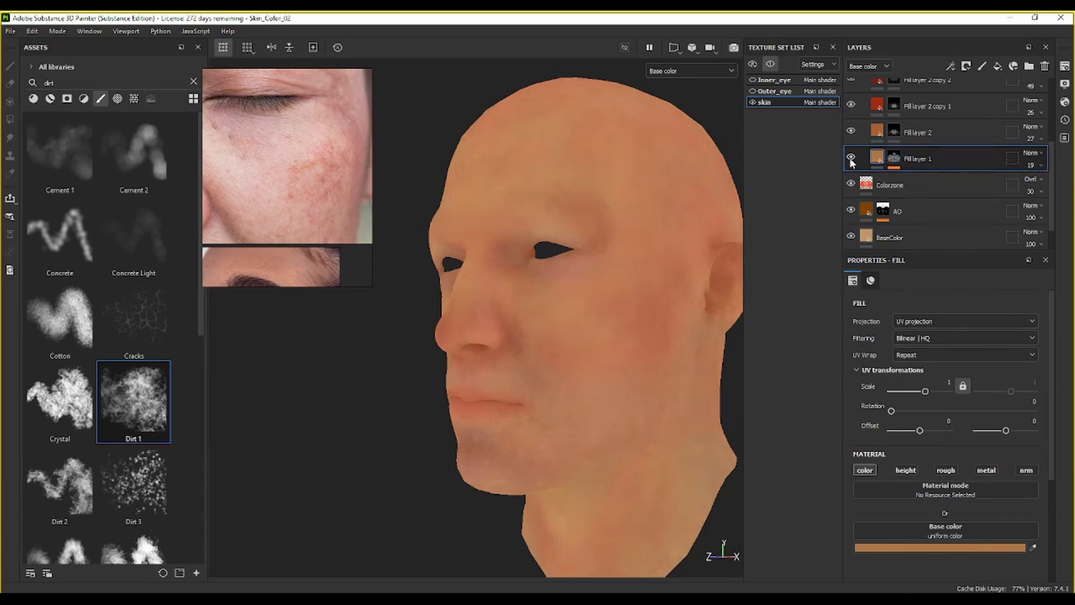
{"action": "scroll", "coordinate": [575, 285], "scroll_direction": "up", "scroll_amount": 5}
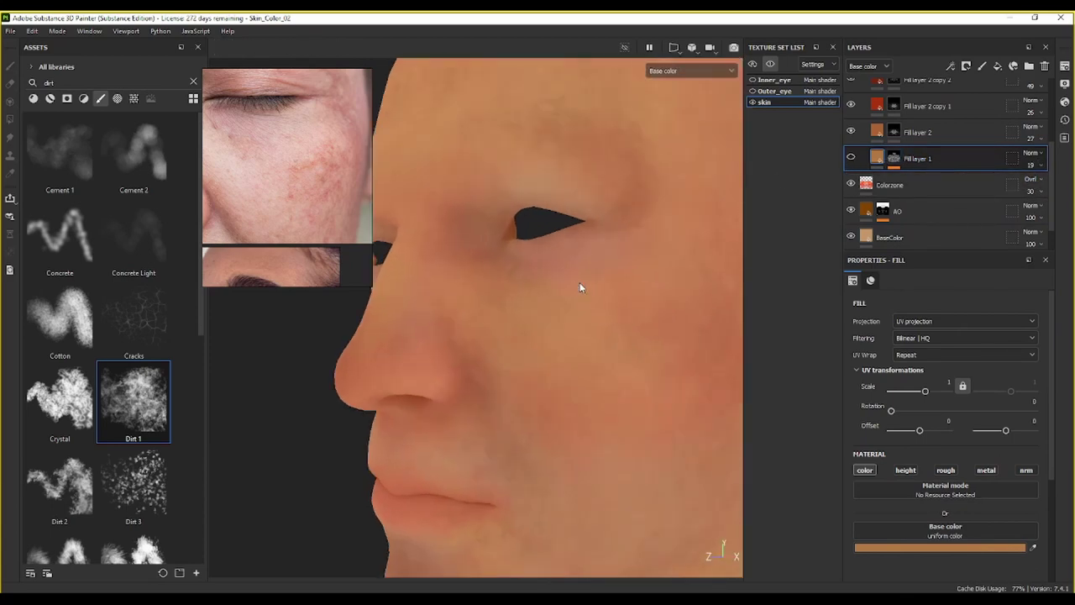
{"action": "scroll", "coordinate": [559, 305], "scroll_direction": "down", "scroll_amount": 5}
{"action": "left_click_drag", "start_coordinate": [571, 300], "coordinate": [487, 256], "text": "alt"}
{"action": "scroll", "coordinate": [576, 276], "scroll_direction": "up", "scroll_amount": 3}
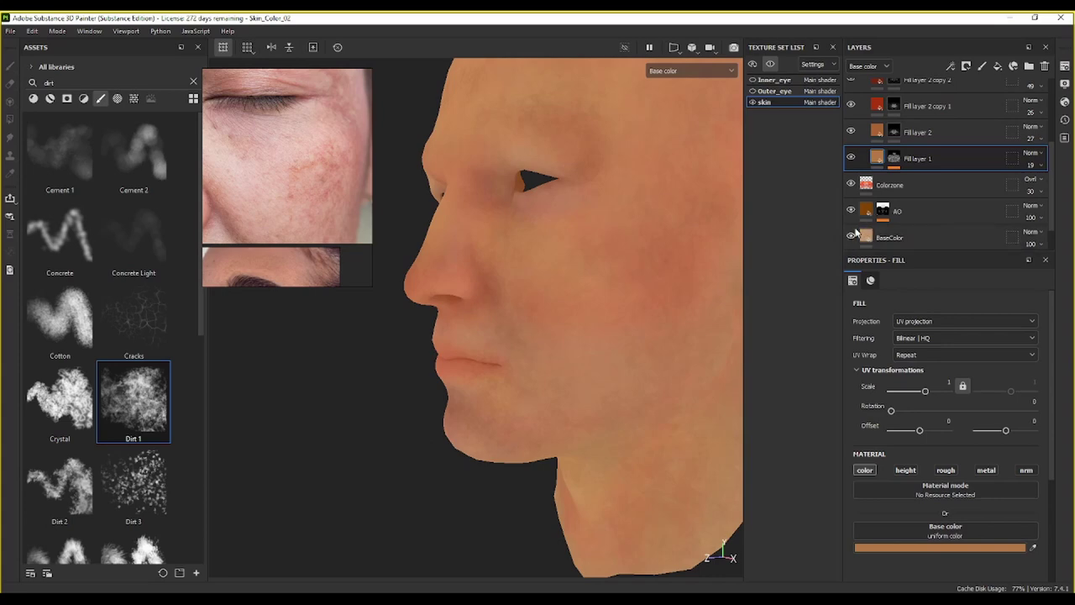
Step: Lighten the BaseColor layer's base color to about C99F70 and fine-tune its hue
{"action": "scroll", "coordinate": [864, 232], "scroll_direction": "down", "scroll_amount": 1}
{"action": "left_click", "coordinate": [863, 204]}
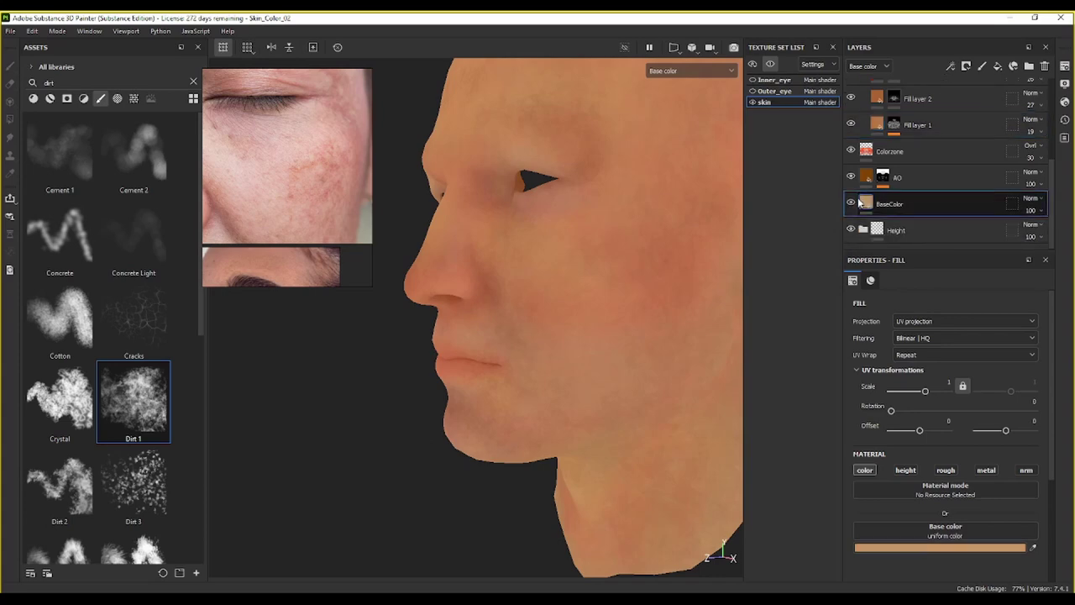
{"action": "left_click", "coordinate": [941, 548]}
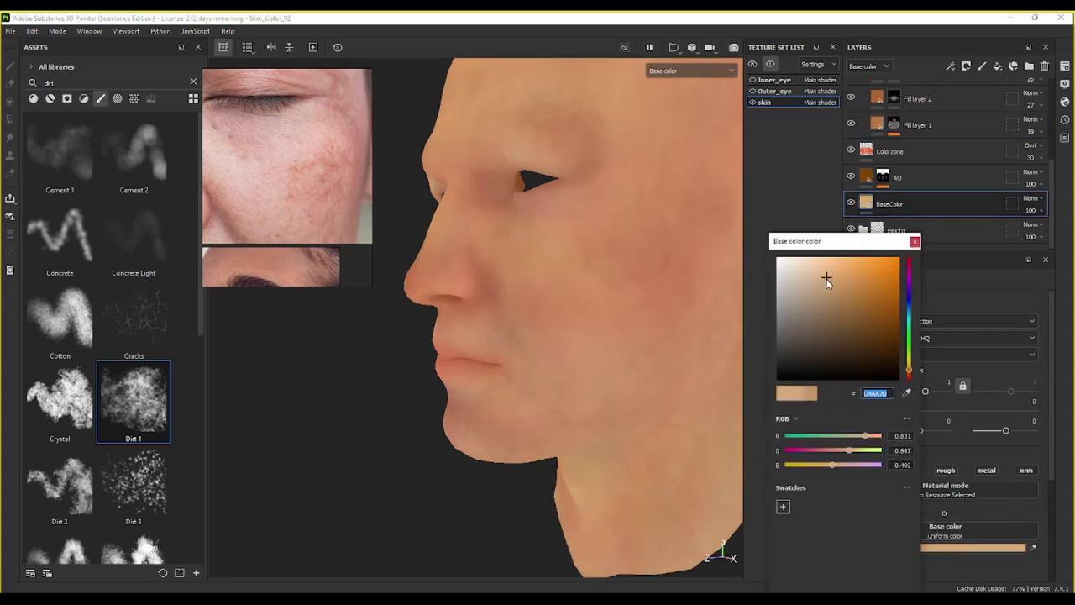
{"action": "scroll", "coordinate": [623, 262], "scroll_direction": "down", "scroll_amount": 3}
{"action": "left_click_drag", "start_coordinate": [610, 286], "coordinate": [653, 294], "text": "alt"}
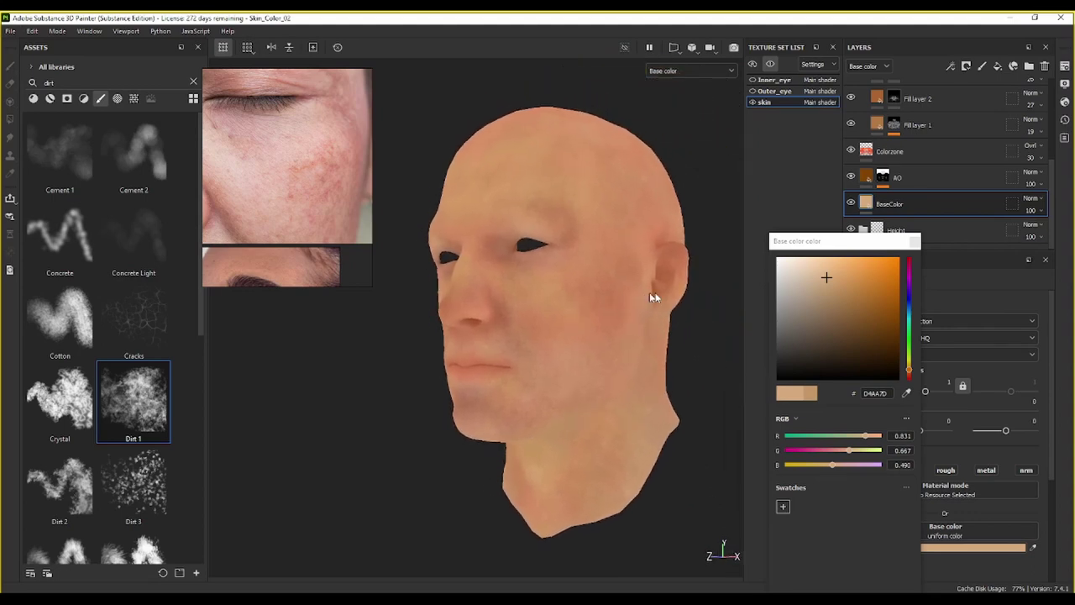
{"action": "left_click", "coordinate": [830, 282]}
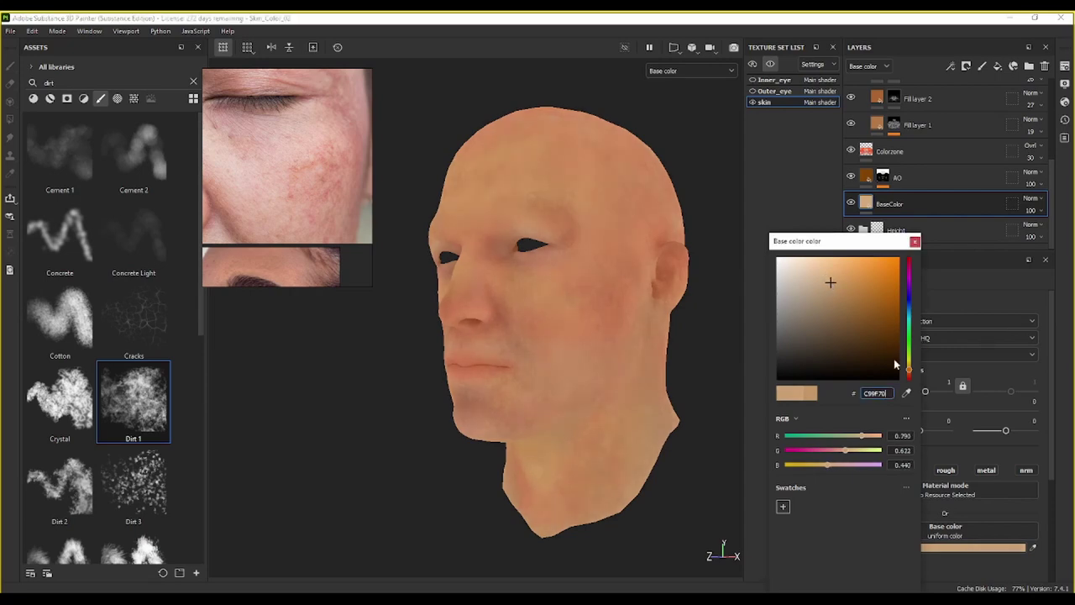
{"action": "left_click_drag", "start_coordinate": [910, 371], "coordinate": [909, 373]}
{"action": "left_click", "coordinate": [915, 242]}
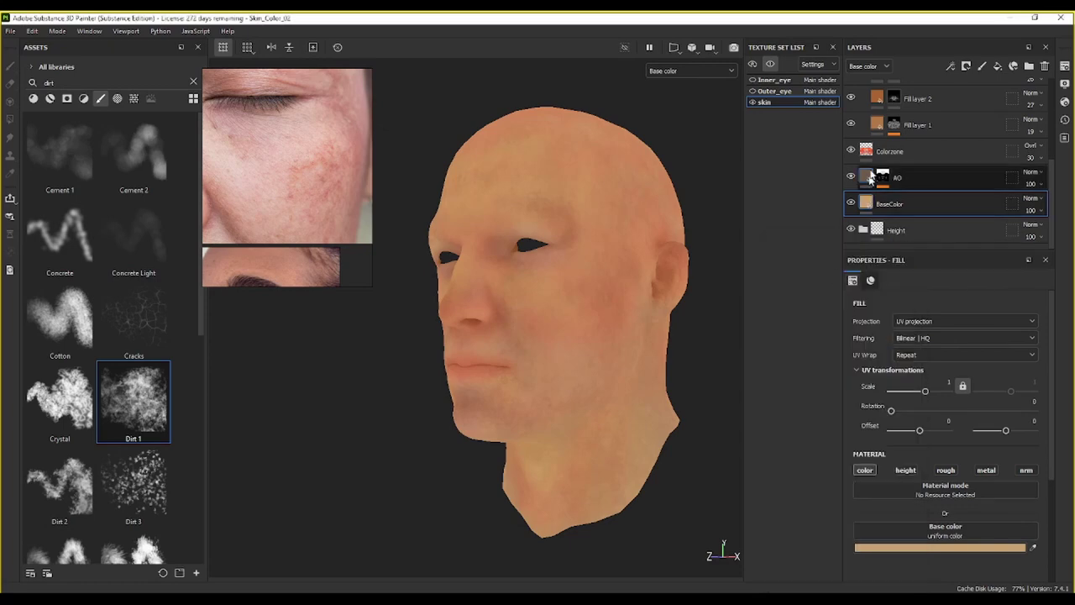
Step: Lighten Fill layer 1's base color to RGB 0.826, 0.583, 0.370
{"action": "scroll", "coordinate": [871, 180], "scroll_direction": "up", "scroll_amount": 2}
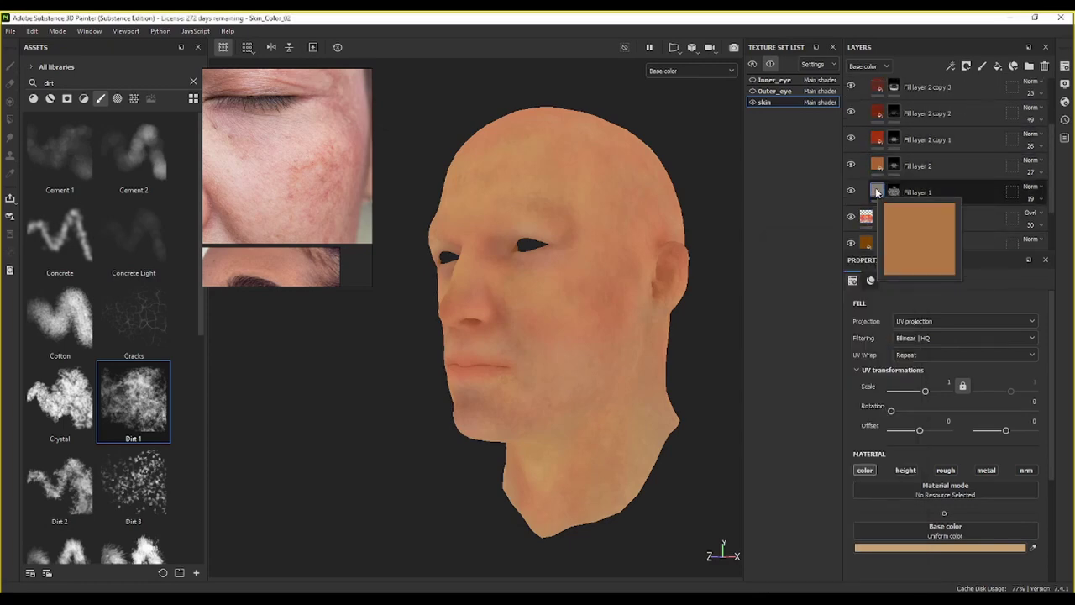
{"action": "left_click", "coordinate": [916, 193]}
{"action": "left_click", "coordinate": [919, 548]}
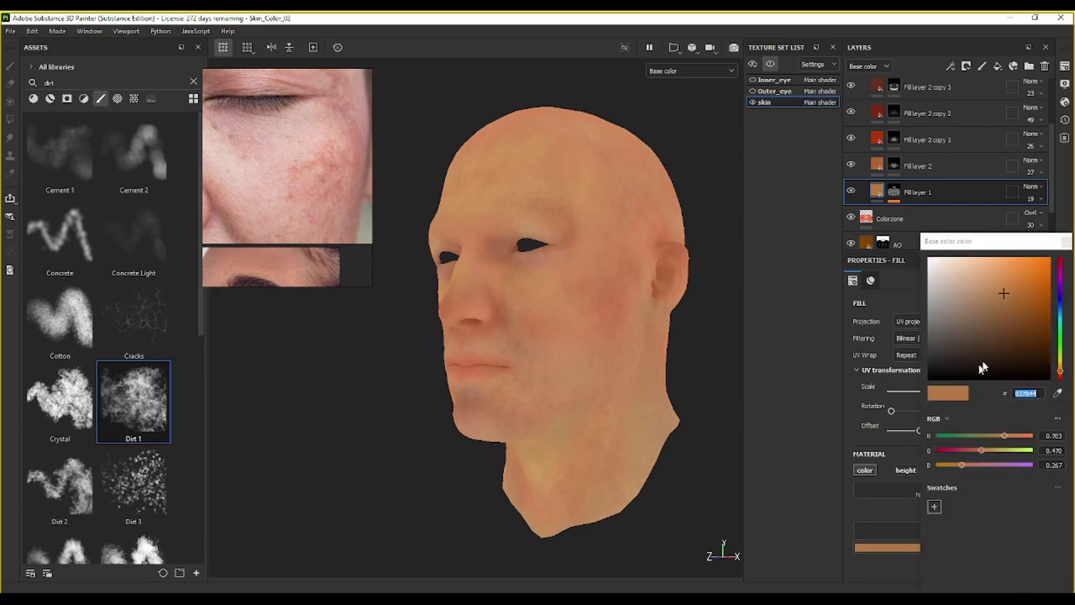
{"action": "left_click", "coordinate": [997, 278]}
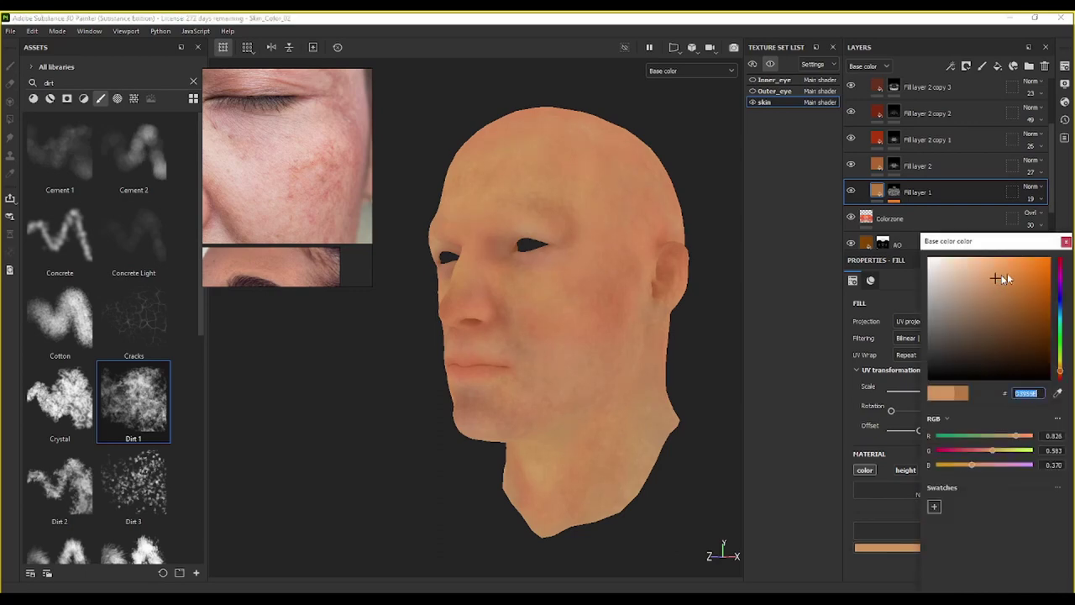
{"action": "left_click", "coordinate": [1065, 242]}
Step: Examine Fill layer 1's effect on the eye, forehead and cheek up close, and collapse the SkinVariation folder
{"action": "scroll", "coordinate": [592, 267], "scroll_direction": "up", "scroll_amount": 5}
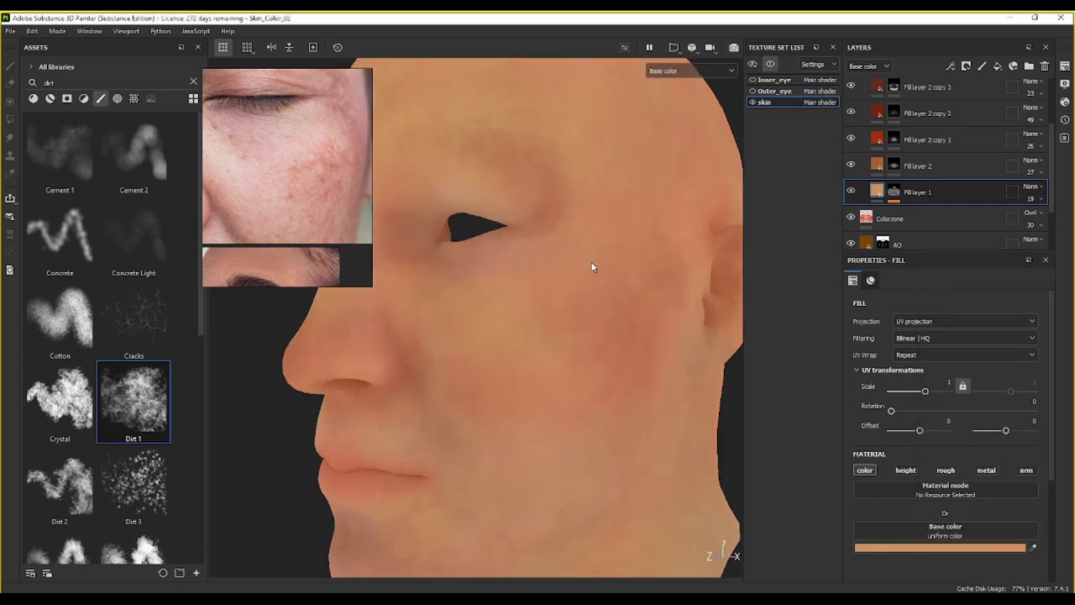
{"action": "left_click", "coordinate": [852, 193]}
{"action": "left_click_drag", "start_coordinate": [576, 232], "coordinate": [622, 315], "text": "alt"}
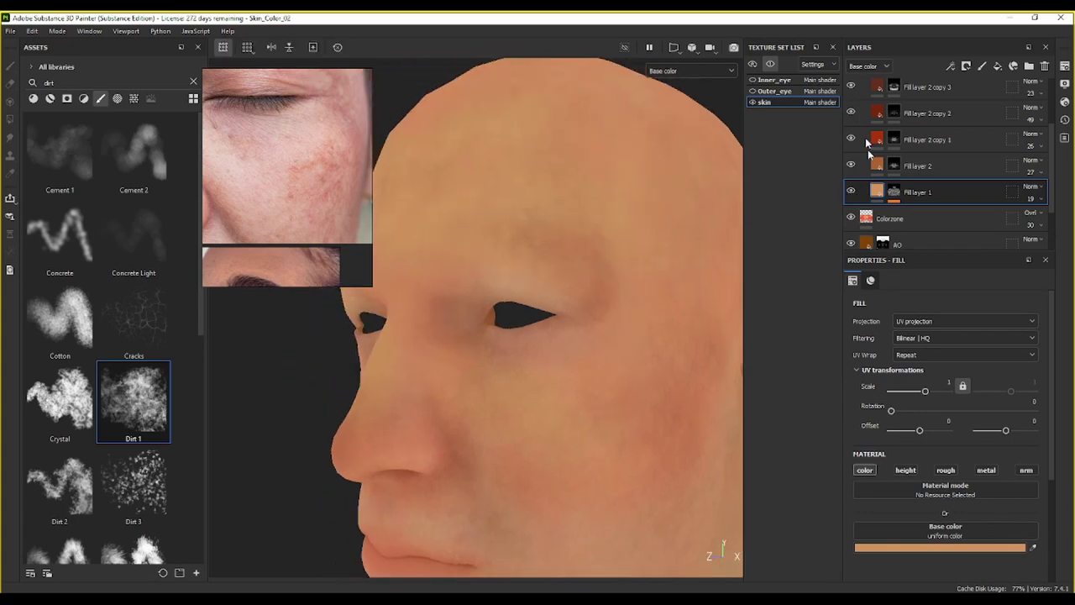
{"action": "scroll", "coordinate": [865, 134], "scroll_direction": "up", "scroll_amount": 4}
{"action": "left_click", "coordinate": [857, 94]}
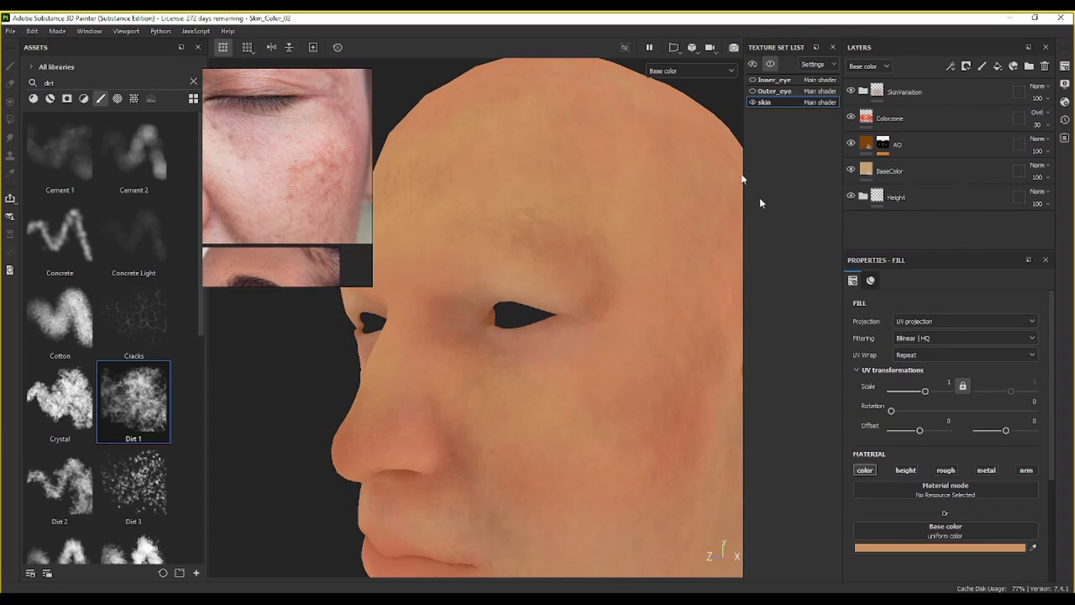
{"action": "left_click_drag", "start_coordinate": [518, 361], "coordinate": [533, 299], "text": "alt"}
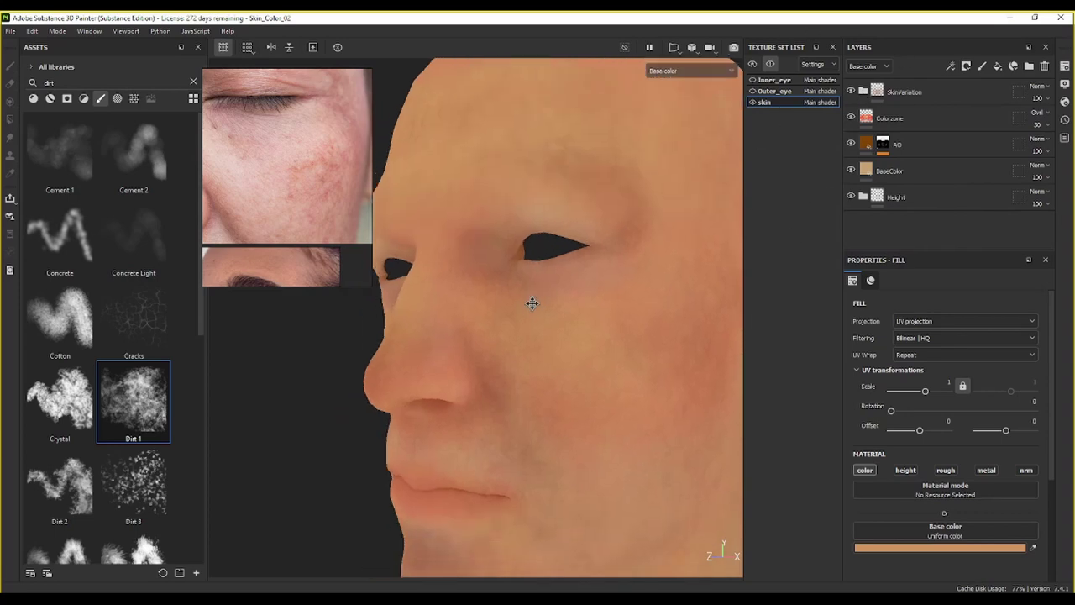
{"action": "scroll", "coordinate": [580, 308], "scroll_direction": "down", "scroll_amount": 2}
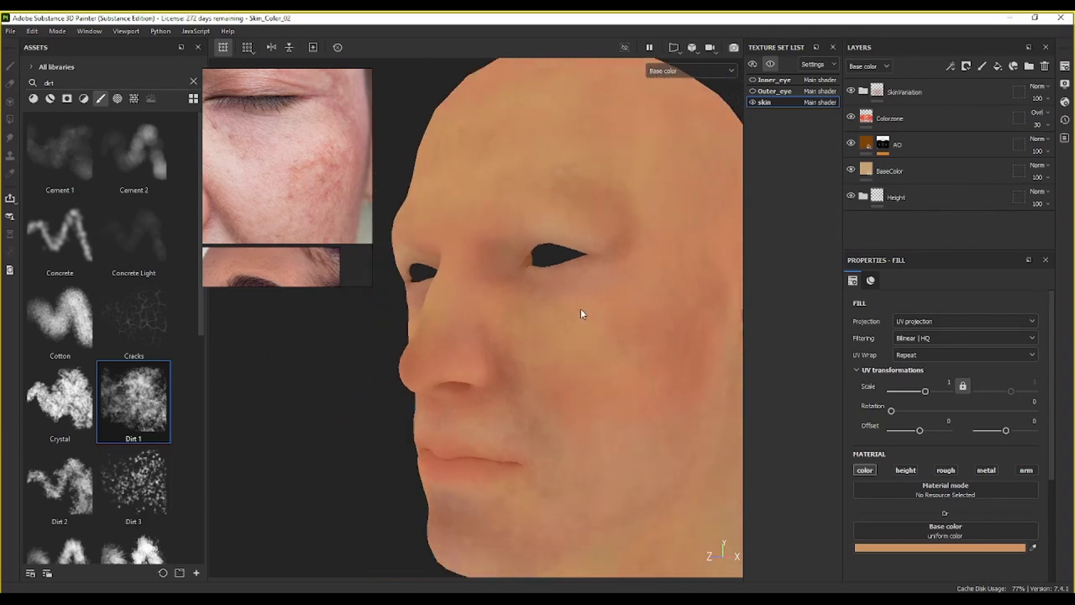
{"action": "middle_click_drag", "start_coordinate": [546, 304], "coordinate": [554, 261], "text": "alt"}
Step: Look over the reference board, switch to File Explorer, and view 5d288674d3082.jpg from the scan folder inside SKIN_REF
{"action": "scroll", "coordinate": [315, 188], "scroll_direction": "down", "scroll_amount": 6}
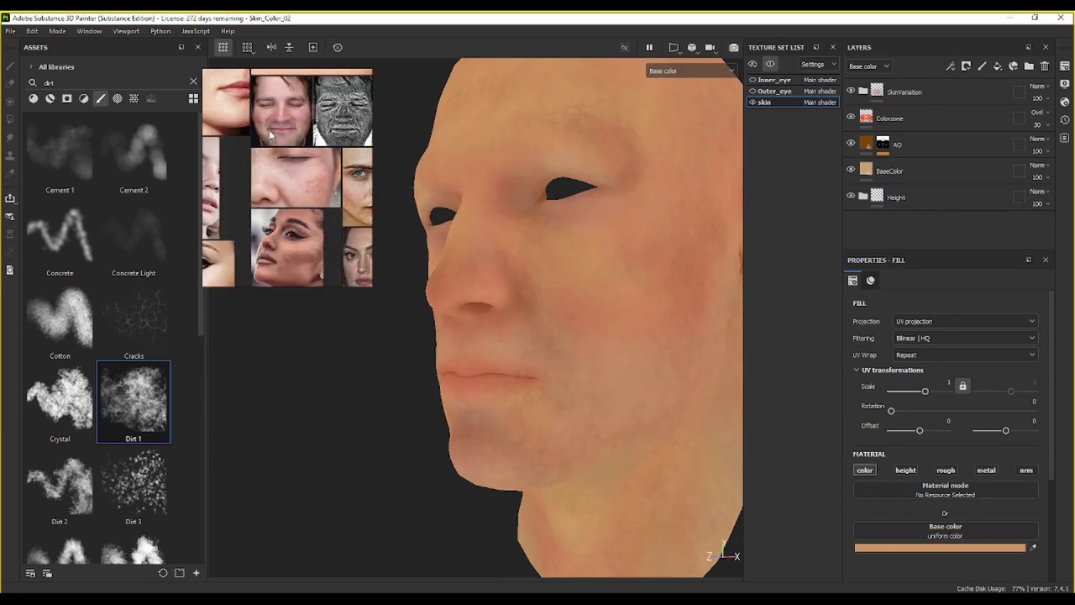
{"action": "middle_click_drag", "start_coordinate": [267, 149], "coordinate": [312, 228]}
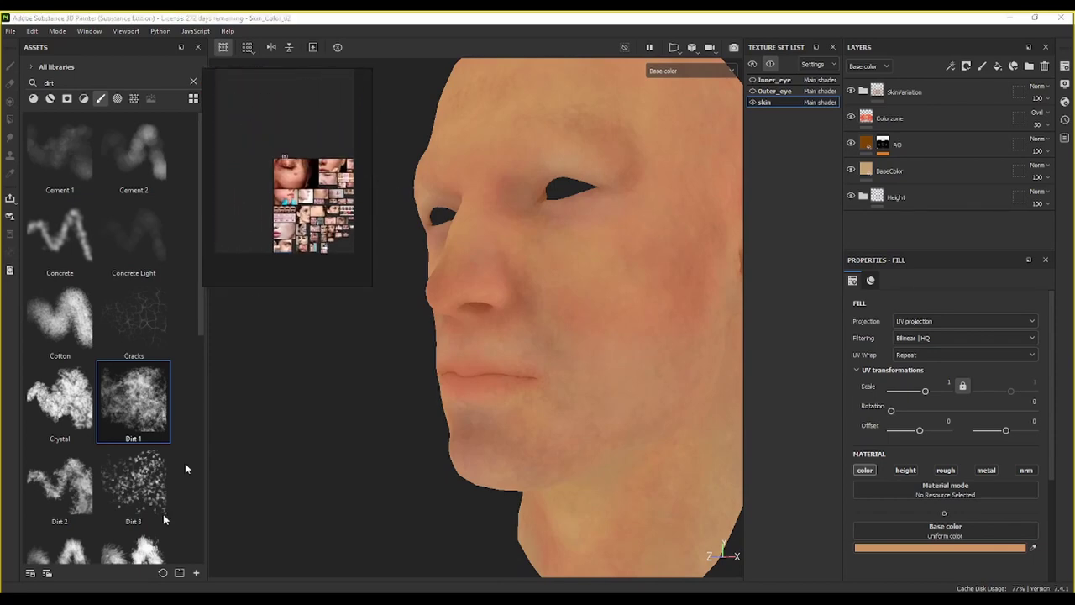
{"action": "key", "text": "alt+Tab"}
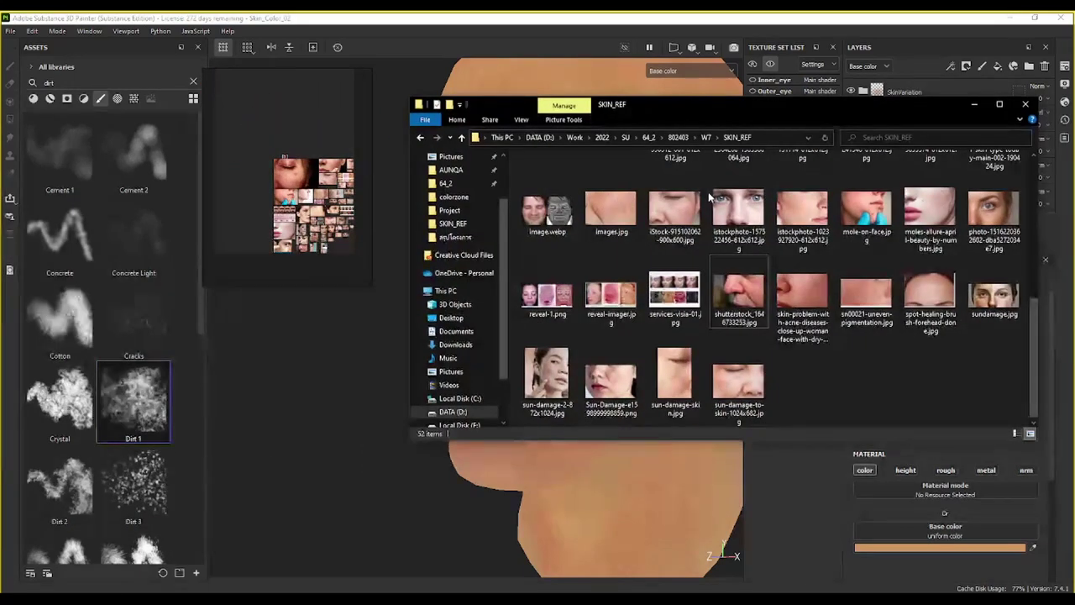
{"action": "left_click", "coordinate": [706, 137]}
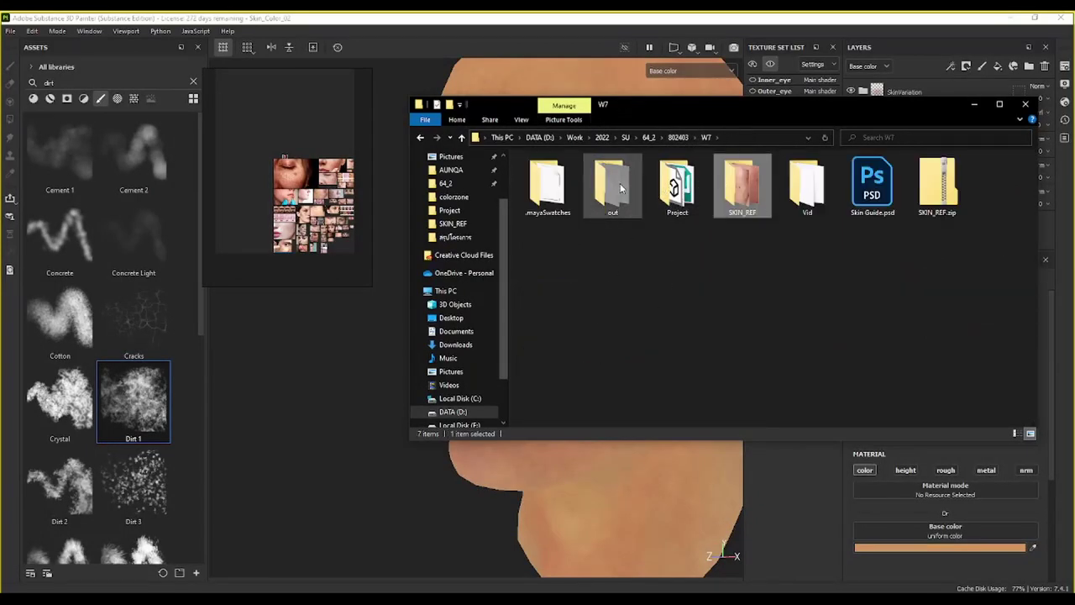
{"action": "double_click", "coordinate": [758, 203]}
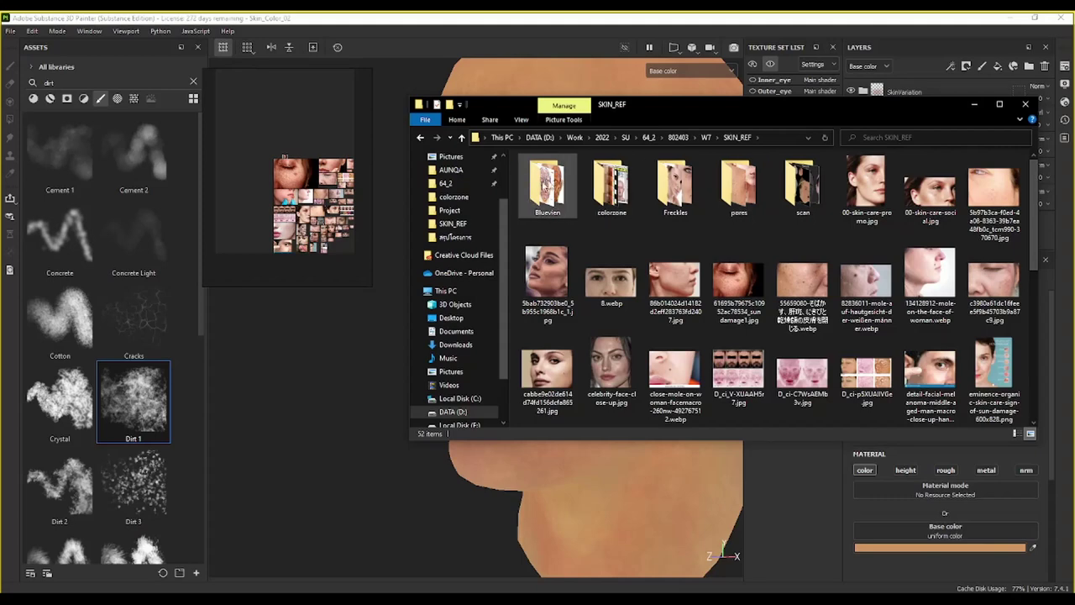
{"action": "double_click", "coordinate": [816, 191]}
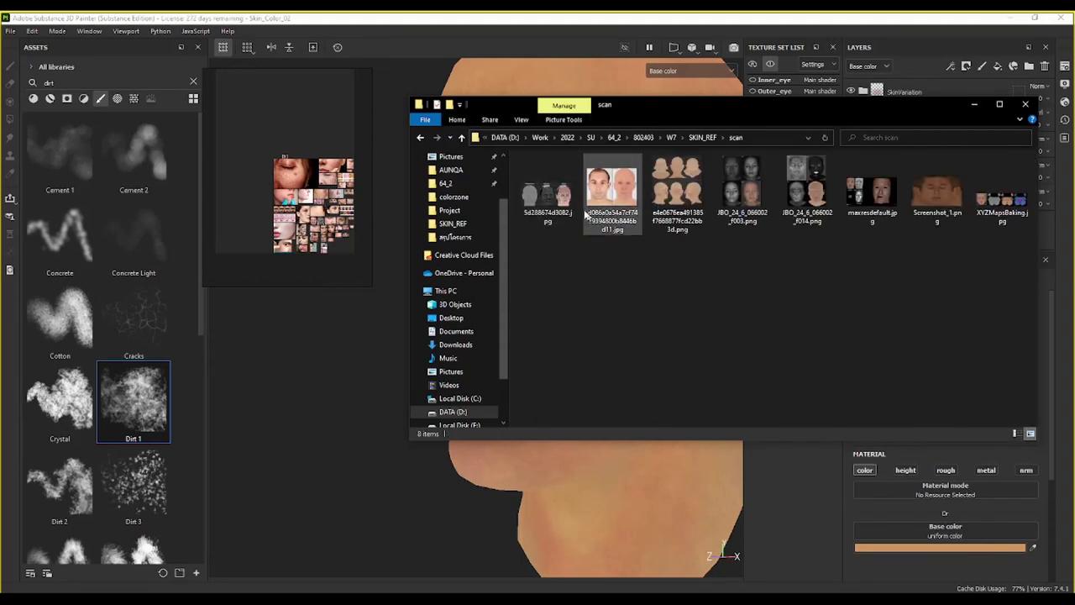
{"action": "double_click", "coordinate": [562, 202]}
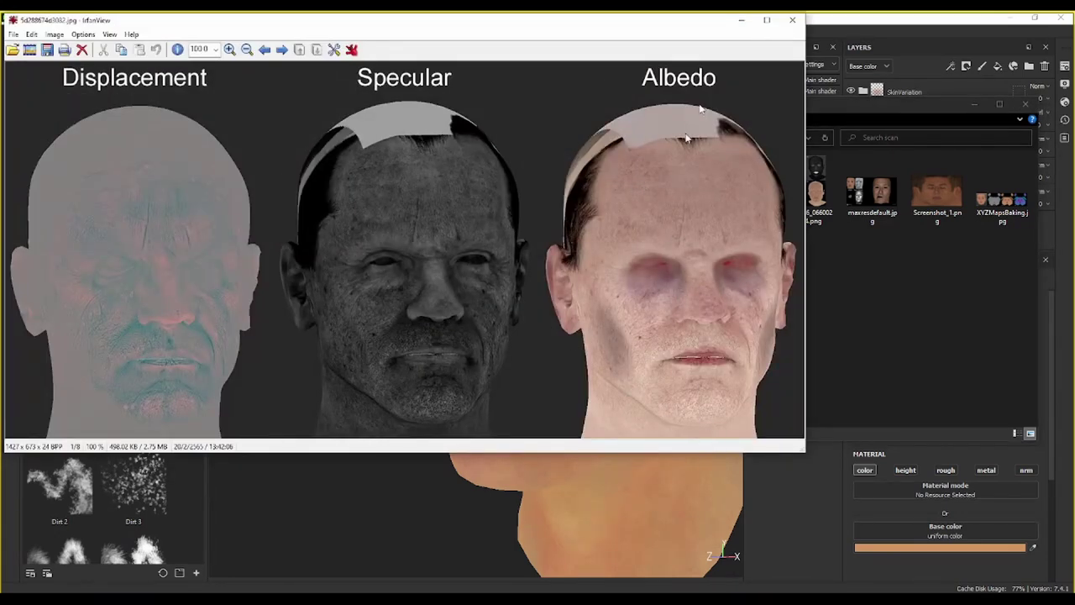
{"action": "left_click", "coordinate": [793, 19]}
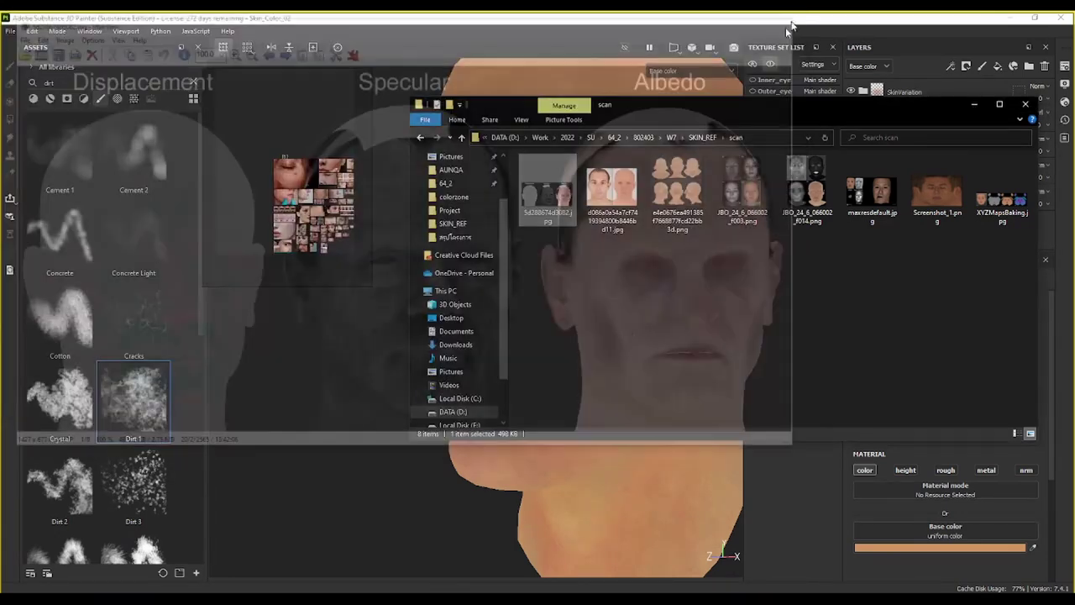
Step: View the before/after paintover image, JBO_24_6_066002_f003.png, JBO_24_6_066002_f014.png and Screenshot_1.png from the scan folder
{"action": "left_click", "coordinate": [616, 195]}
{"action": "double_click", "coordinate": [615, 195]}
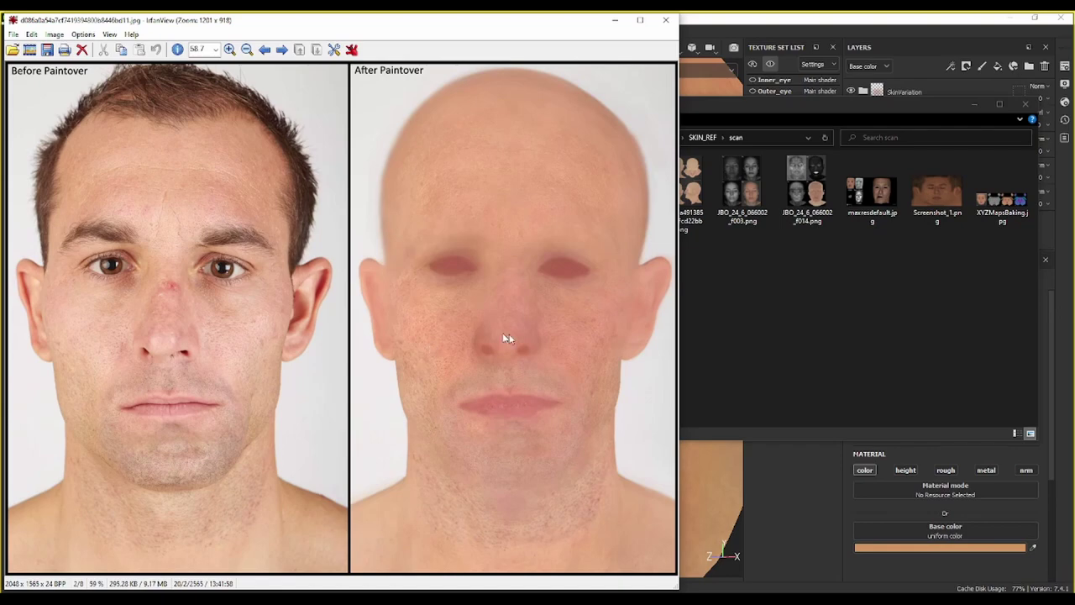
{"action": "left_click", "coordinate": [665, 19]}
{"action": "double_click", "coordinate": [746, 186]}
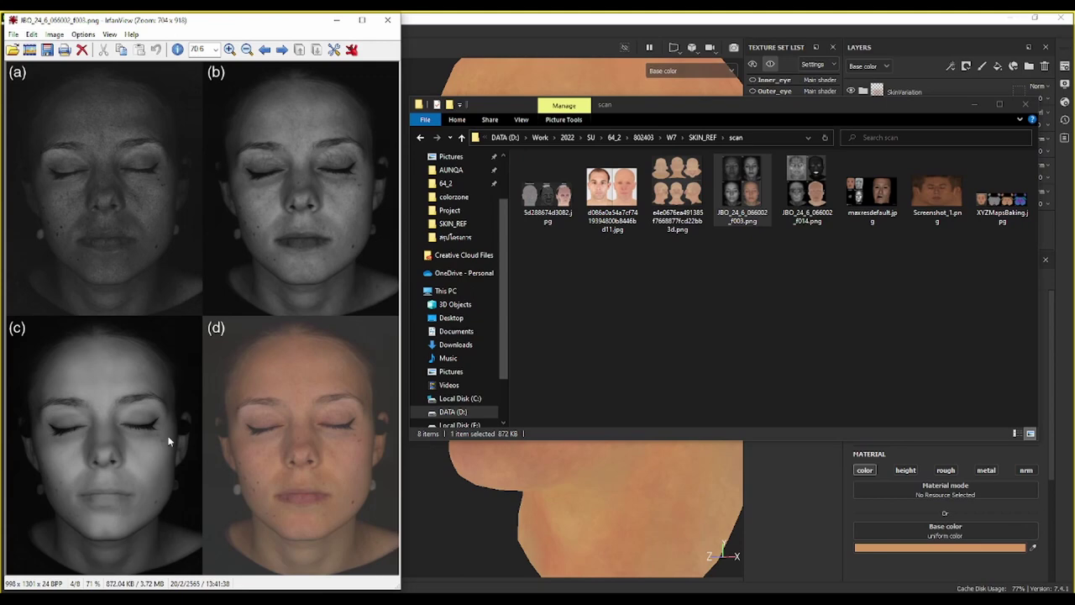
{"action": "double_click", "coordinate": [800, 188]}
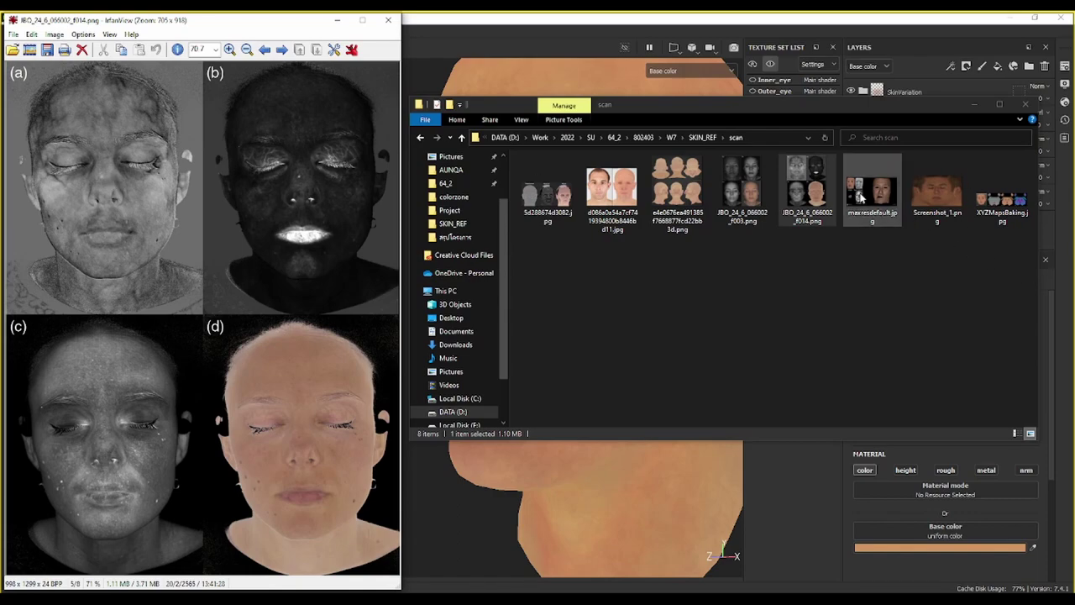
{"action": "double_click", "coordinate": [950, 206]}
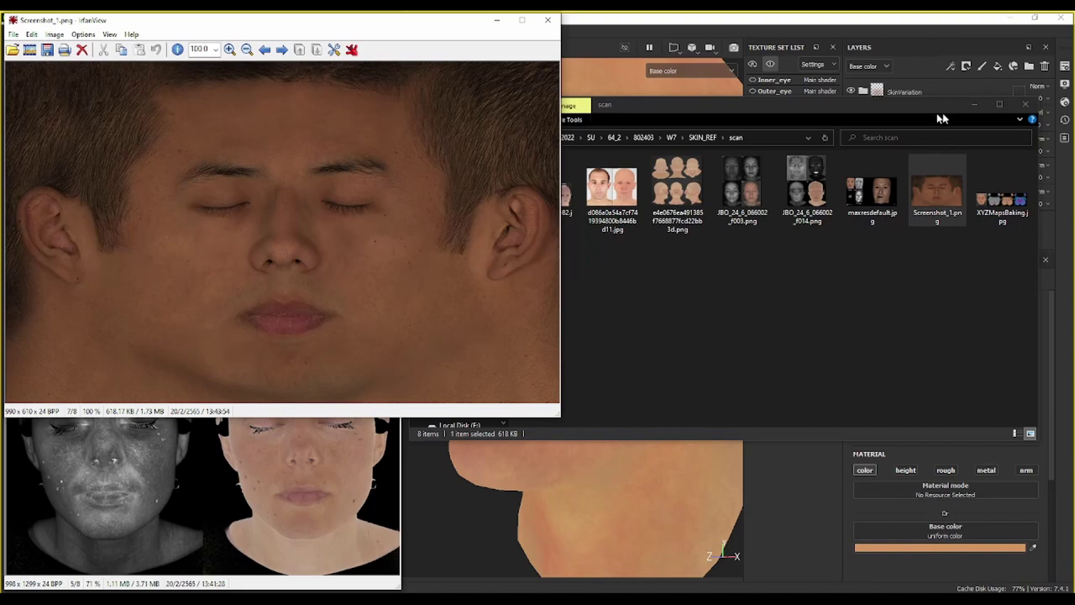
Step: Minimize File Explorer, compare the head model's skin with the scanned face texture, and close the open image viewers
{"action": "left_click", "coordinate": [974, 104]}
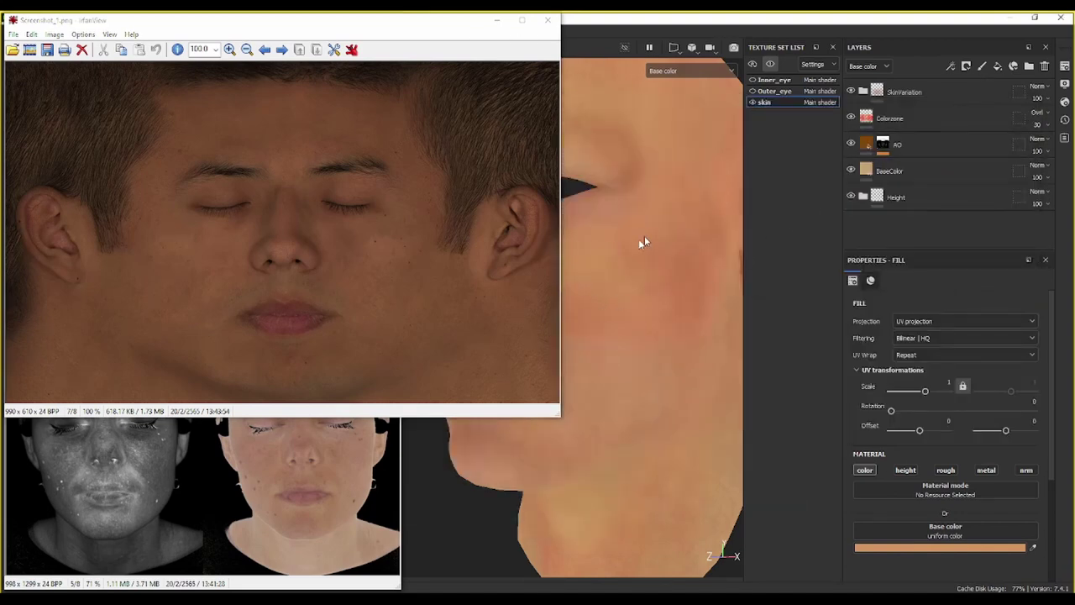
{"action": "left_click_drag", "start_coordinate": [644, 238], "coordinate": [703, 307], "text": "alt"}
{"action": "scroll", "coordinate": [628, 322], "scroll_direction": "down", "scroll_amount": 2}
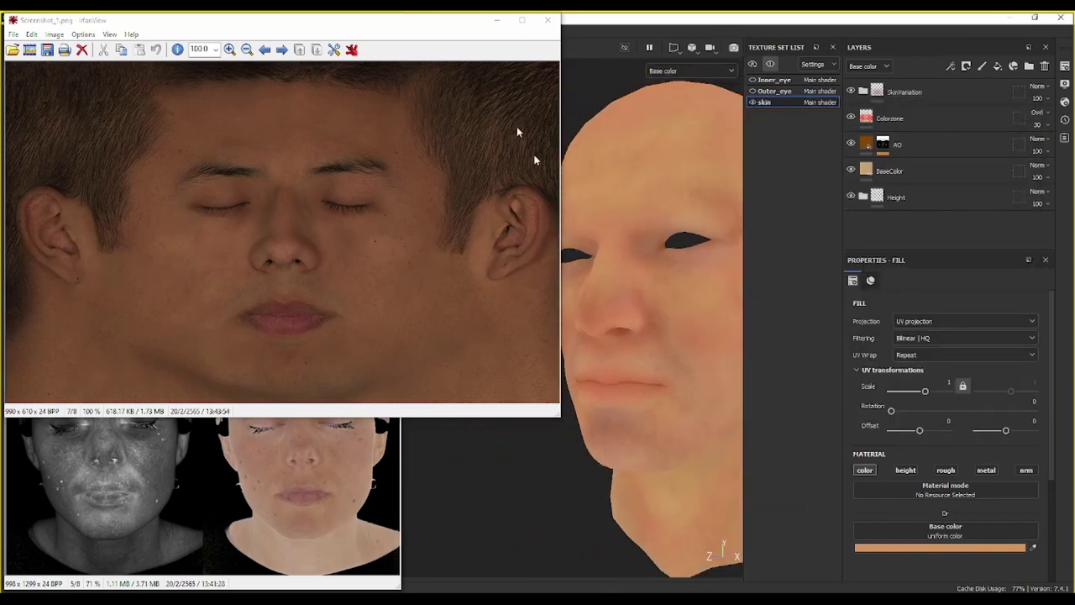
{"action": "left_click", "coordinate": [548, 19]}
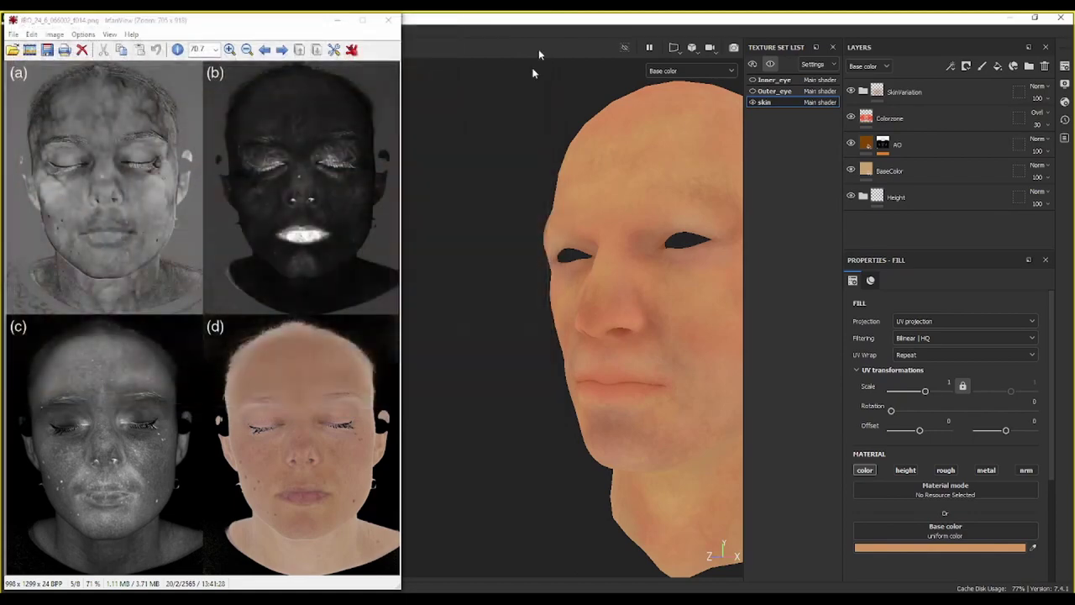
{"action": "key", "text": "Left"}
{"action": "left_click", "coordinate": [387, 20]}
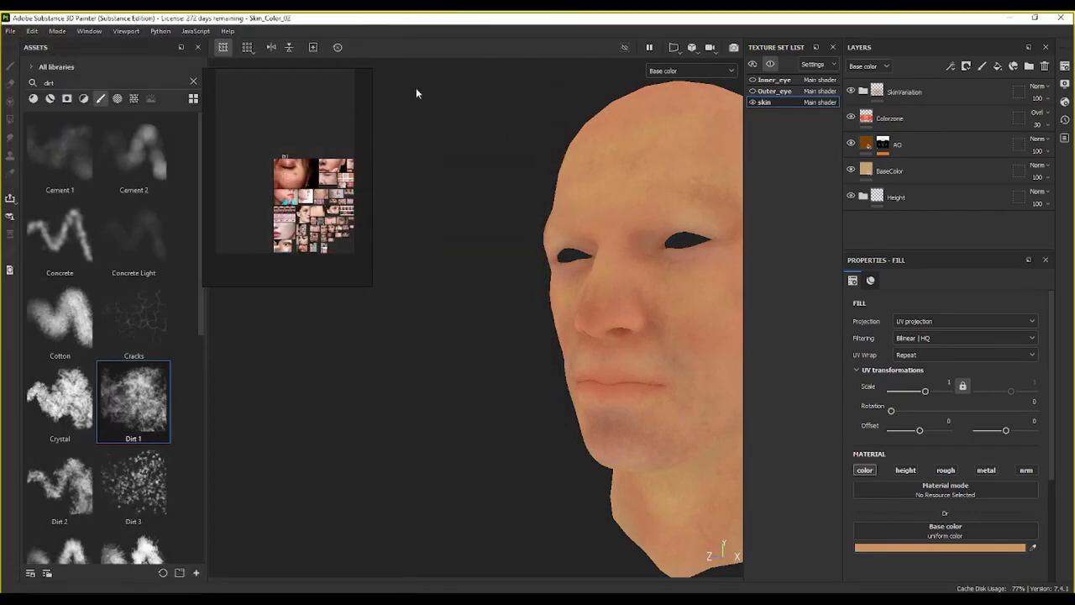
Step: Switch back to File Explorer and add the scan, pores and Freckles folders from SKIN_REF to the reference board
{"action": "key", "text": "alt+Tab"}
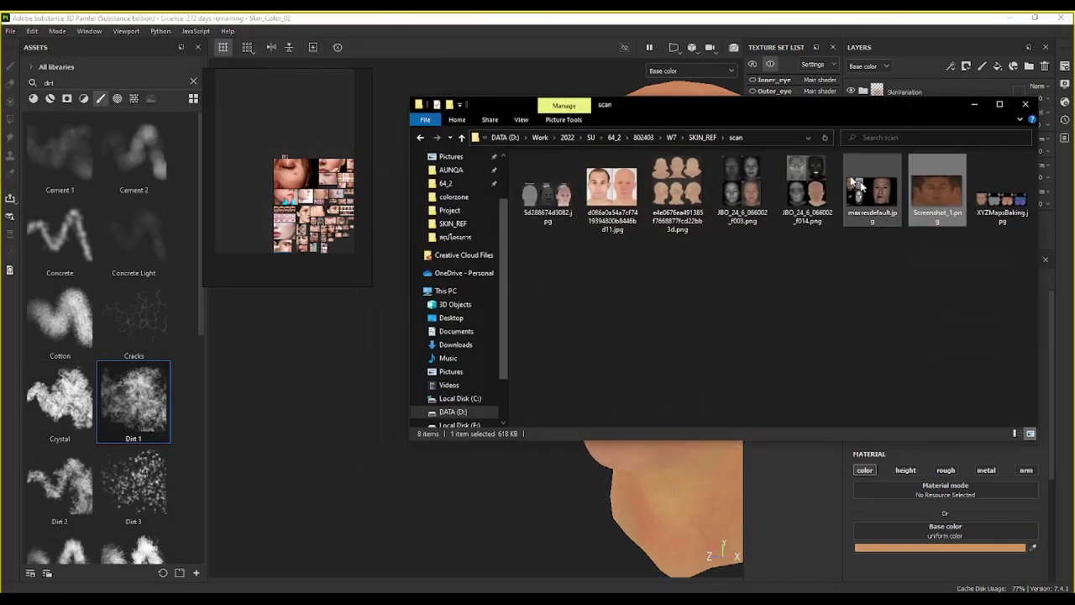
{"action": "left_click", "coordinate": [420, 140]}
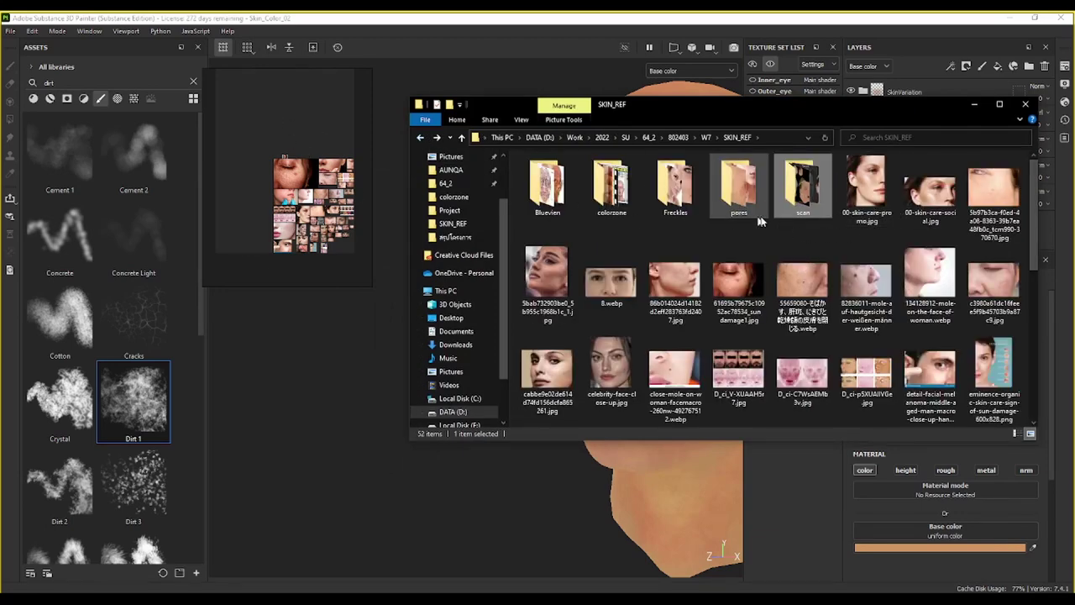
{"action": "left_click_drag", "start_coordinate": [800, 200], "coordinate": [237, 248]}
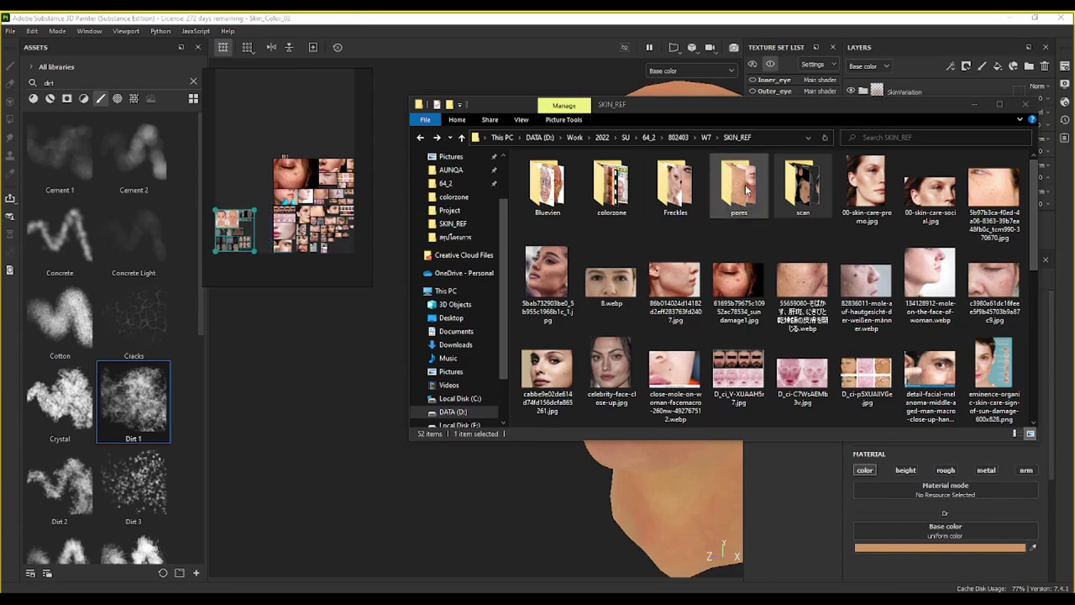
{"action": "left_click_drag", "start_coordinate": [739, 186], "coordinate": [240, 156]}
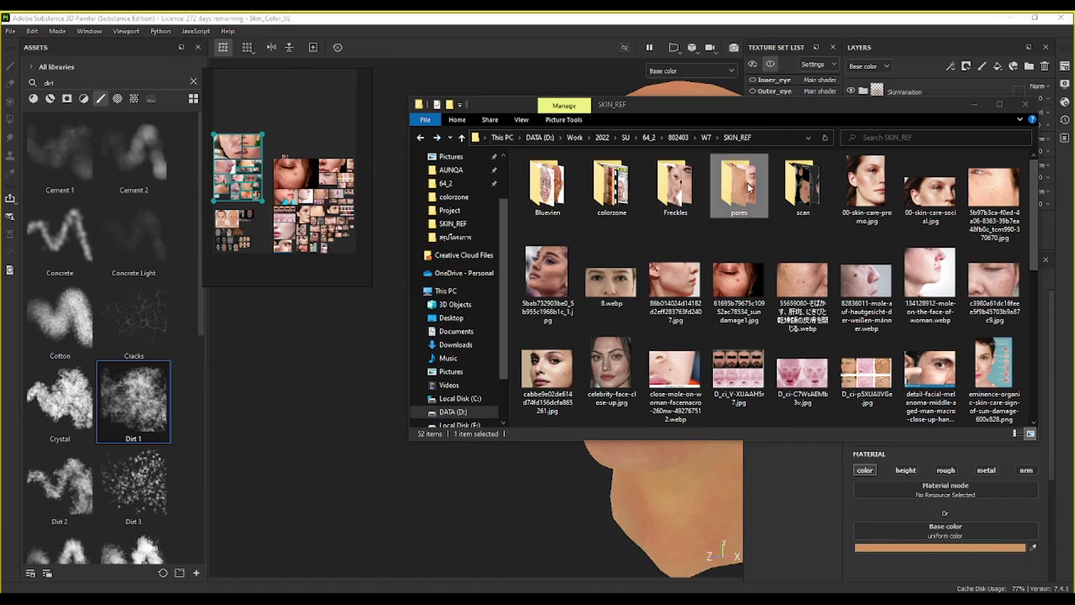
{"action": "left_click_drag", "start_coordinate": [673, 187], "coordinate": [231, 90]}
{"action": "left_click_drag", "start_coordinate": [244, 117], "coordinate": [244, 116]}
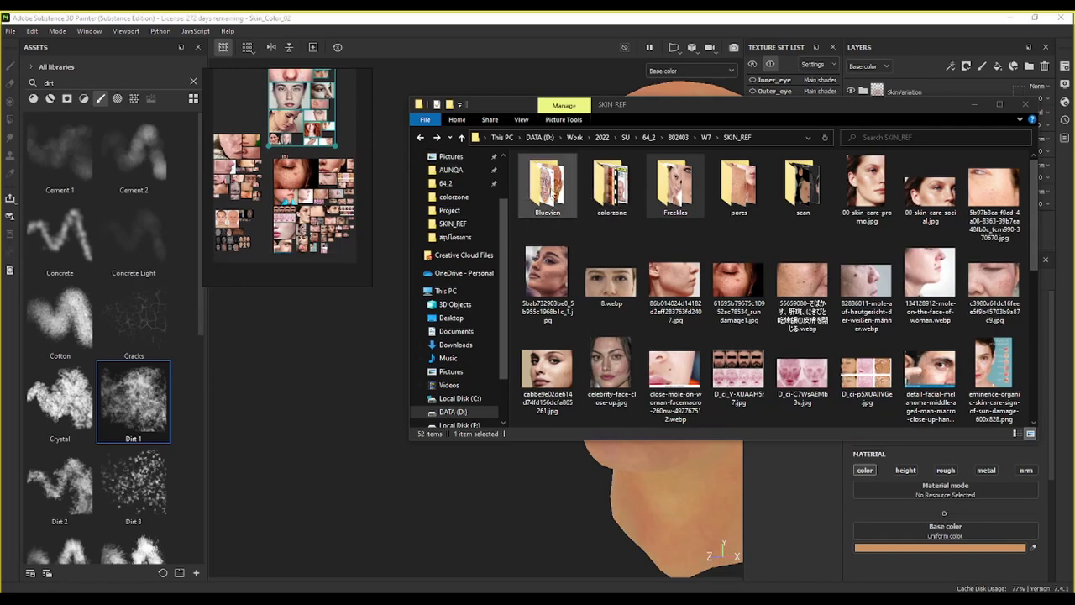
Step: Check the contents of the Bluevien folder and add the folder's images to the reference board beside the other groups
{"action": "double_click", "coordinate": [552, 191]}
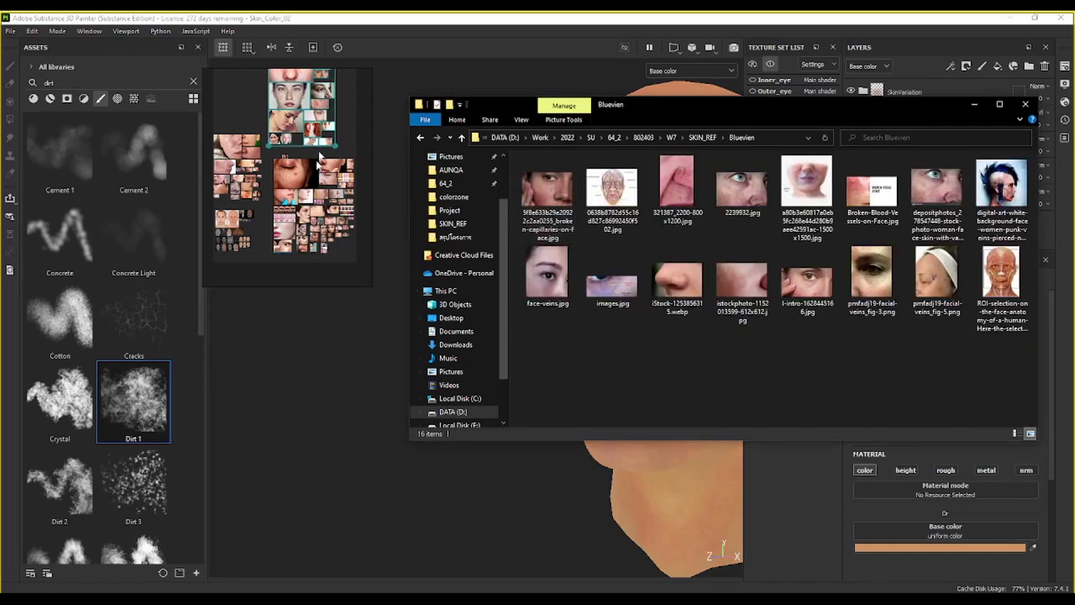
{"action": "middle_click_drag", "start_coordinate": [351, 122], "coordinate": [388, 174]}
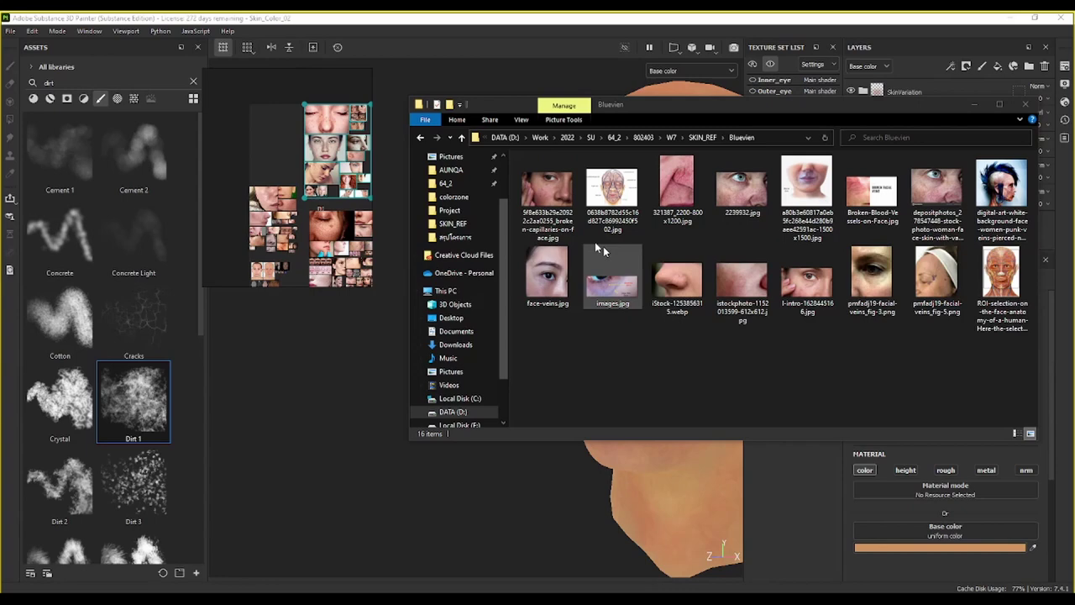
{"action": "left_click", "coordinate": [421, 137]}
{"action": "left_click_drag", "start_coordinate": [563, 202], "coordinate": [284, 164]}
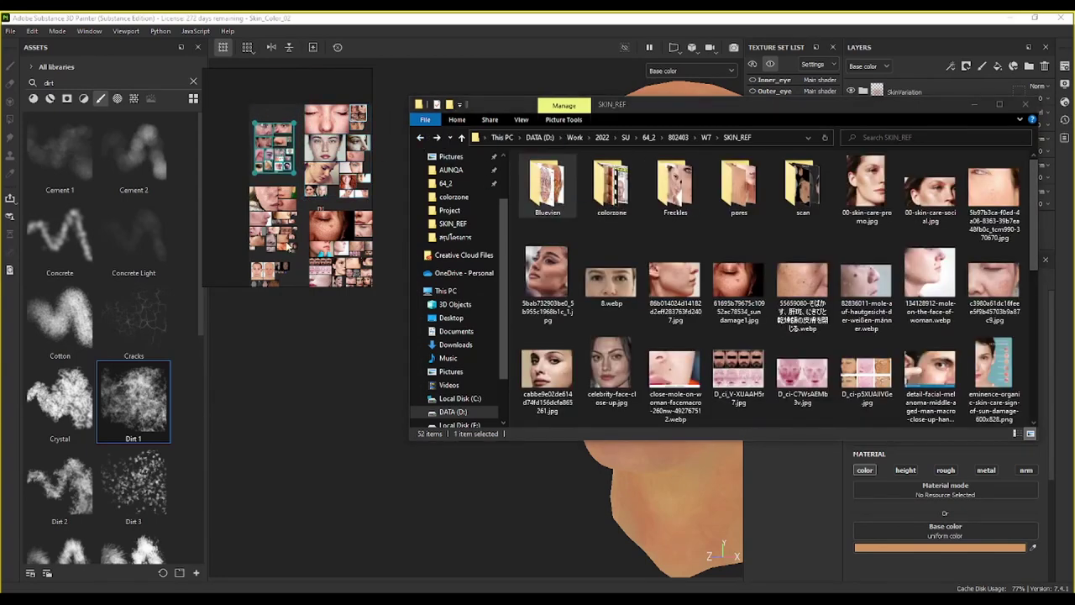
Step: Examine the pores, nose and cheek close-ups on the reference board for fine skin color variation
{"action": "scroll", "coordinate": [287, 212], "scroll_direction": "up", "scroll_amount": 3}
{"action": "scroll", "coordinate": [298, 252], "scroll_direction": "up", "scroll_amount": 3}
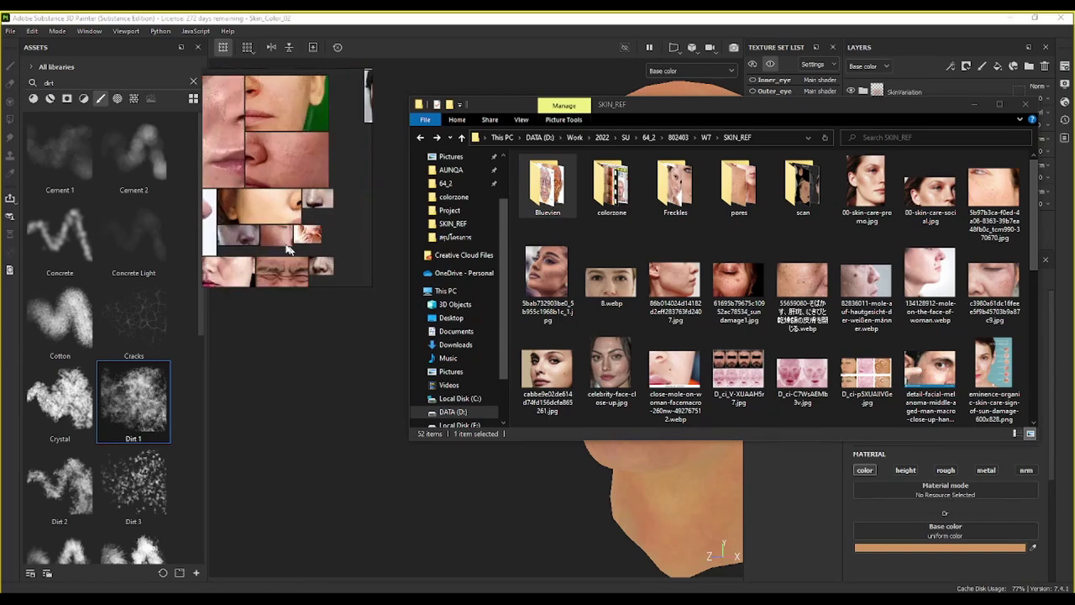
{"action": "scroll", "coordinate": [278, 243], "scroll_direction": "down", "scroll_amount": 3}
{"action": "middle_click_drag", "start_coordinate": [298, 267], "coordinate": [338, 145]}
{"action": "scroll", "coordinate": [256, 159], "scroll_direction": "up", "scroll_amount": 8}
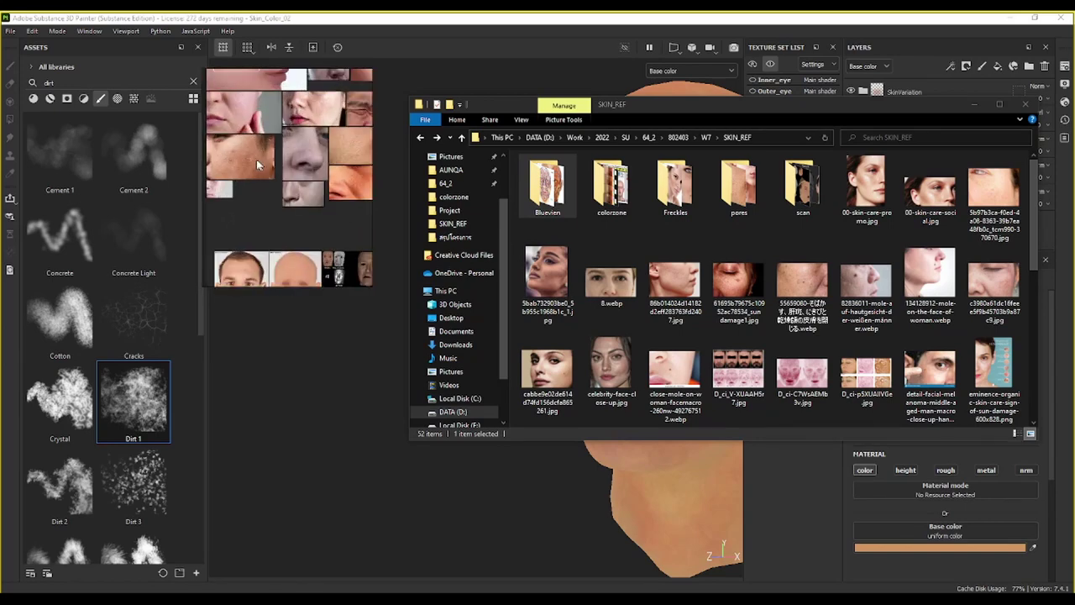
{"action": "middle_click_drag", "start_coordinate": [262, 168], "coordinate": [212, 184]}
{"action": "middle_click_drag", "start_coordinate": [353, 213], "coordinate": [273, 189]}
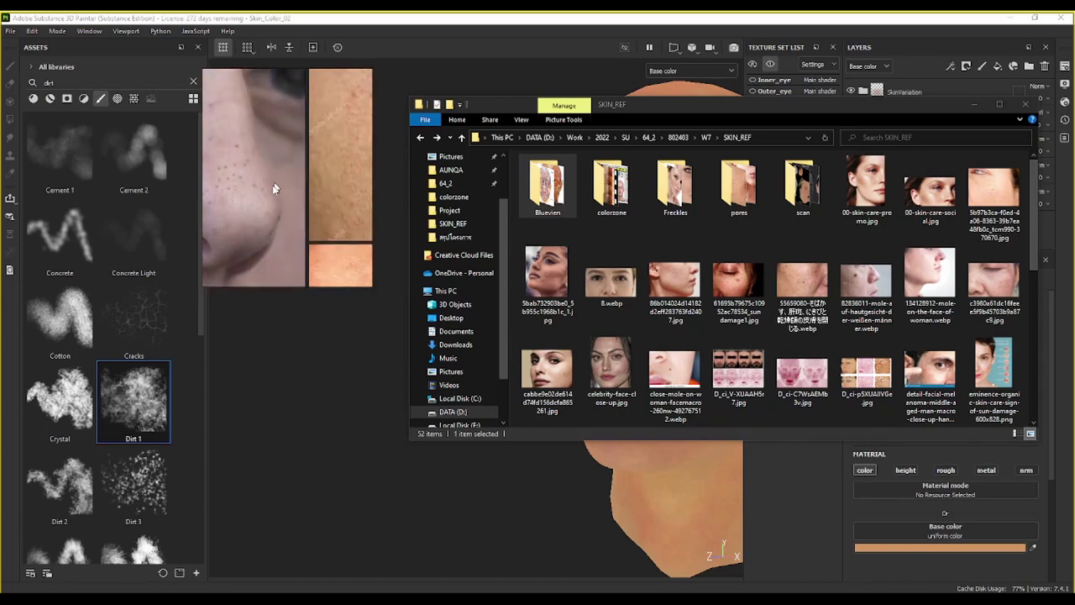
{"action": "mouse_move", "coordinate": [326, 155]}
{"action": "middle_mouse_down"}
{"action": "mouse_move", "coordinate": [272, 177]}
{"action": "mouse_move", "coordinate": [279, 158]}
{"action": "mouse_move", "coordinate": [316, 173]}
{"action": "middle_mouse_up"}
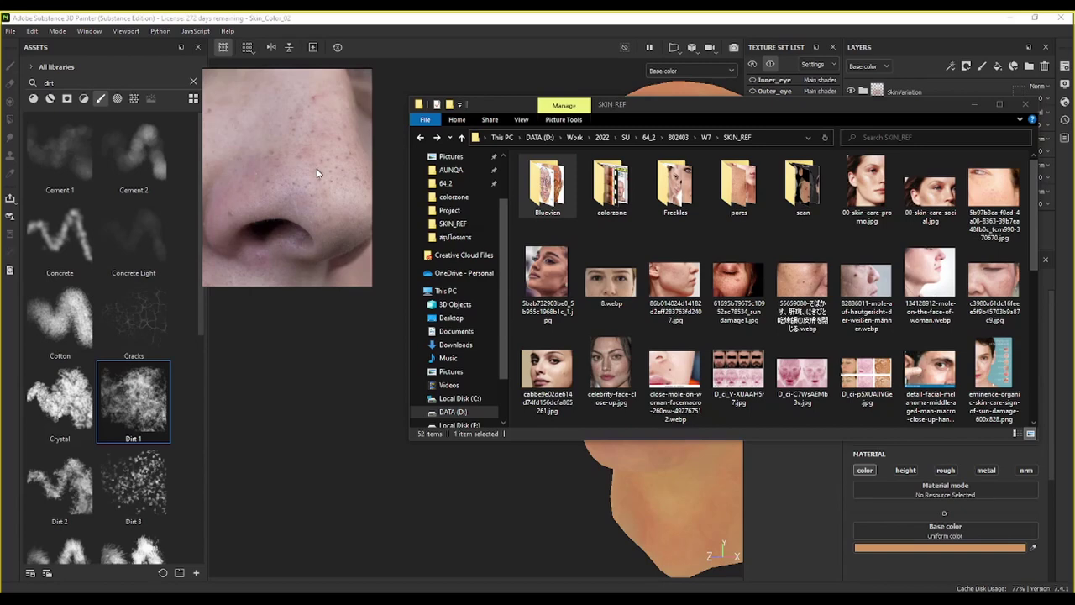
{"action": "scroll", "coordinate": [317, 173], "scroll_direction": "down", "scroll_amount": 2}
{"action": "middle_click_drag", "start_coordinate": [317, 173], "coordinate": [309, 64]}
{"action": "scroll", "coordinate": [324, 142], "scroll_direction": "down", "scroll_amount": 2}
{"action": "middle_click_drag", "start_coordinate": [317, 151], "coordinate": [302, 121]}
{"action": "scroll", "coordinate": [336, 118], "scroll_direction": "up", "scroll_amount": 2}
{"action": "scroll", "coordinate": [311, 117], "scroll_direction": "up", "scroll_amount": 4}
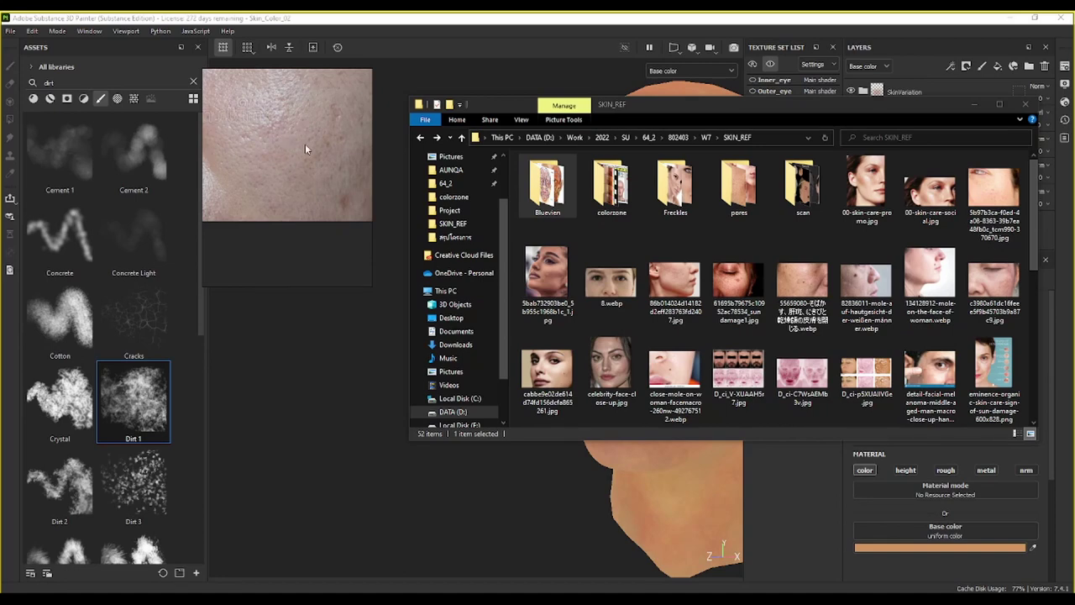
Step: Minimize File Explorer and shift the BaseColor layer's base color to a lighter, pinker DCAC87
{"action": "left_click", "coordinate": [973, 105]}
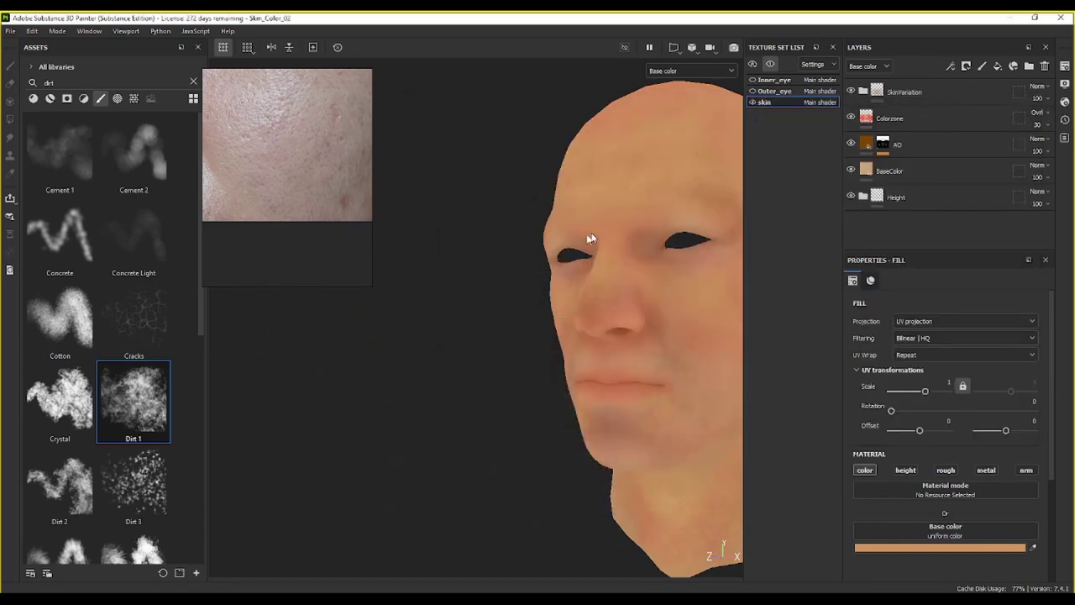
{"action": "scroll", "coordinate": [482, 308], "scroll_direction": "down", "scroll_amount": 1}
{"action": "middle_click_drag", "start_coordinate": [535, 329], "coordinate": [423, 325], "text": "alt"}
{"action": "left_click_drag", "start_coordinate": [424, 325], "coordinate": [402, 319], "text": "alt"}
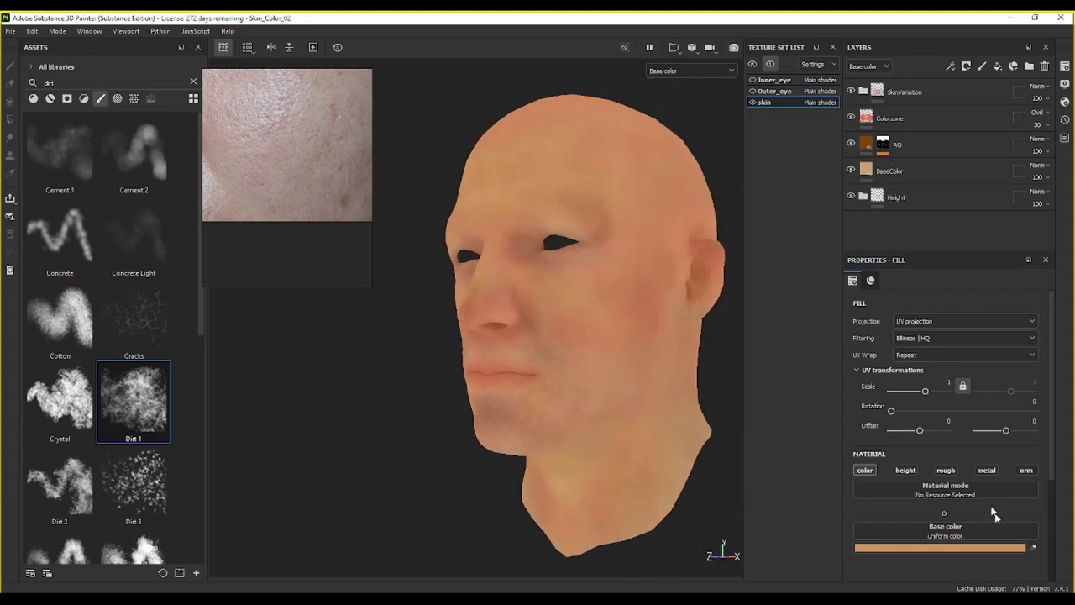
{"action": "left_click", "coordinate": [989, 546]}
{"action": "left_click", "coordinate": [980, 243]}
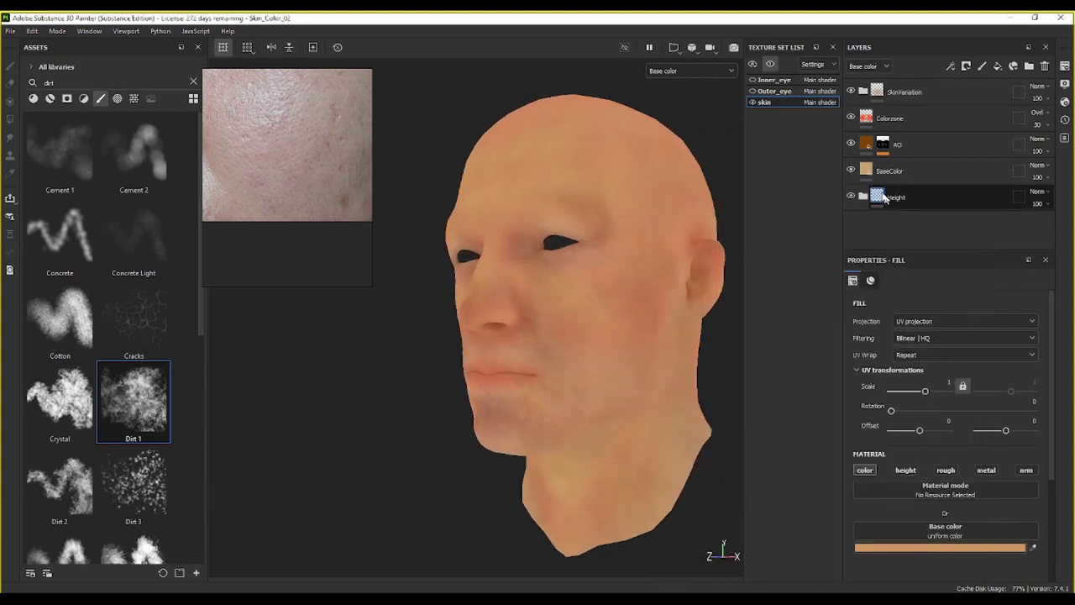
{"action": "left_click", "coordinate": [930, 550]}
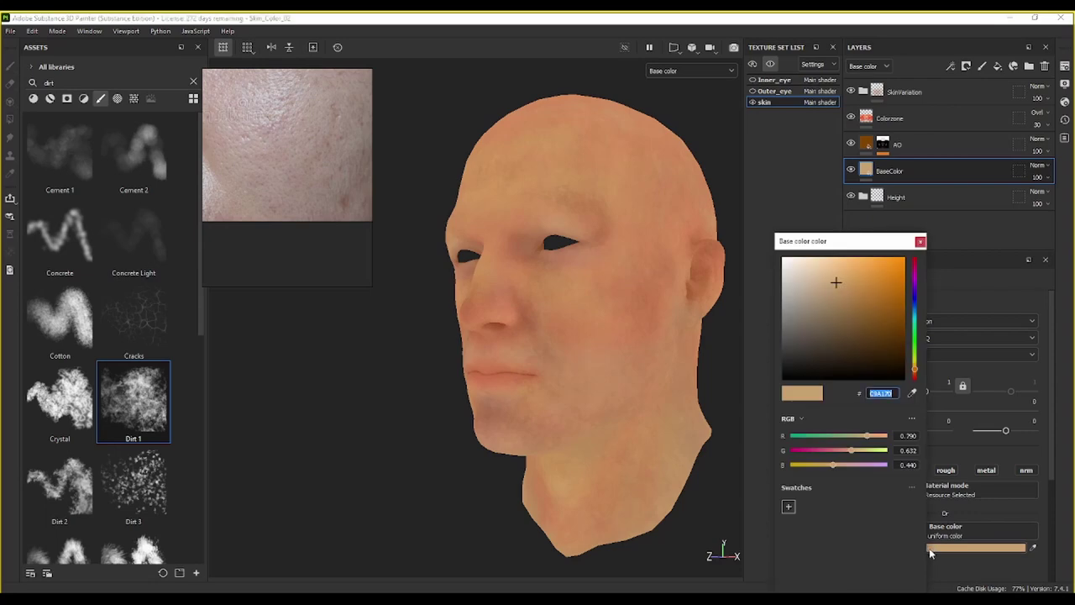
{"action": "left_click", "coordinate": [916, 373]}
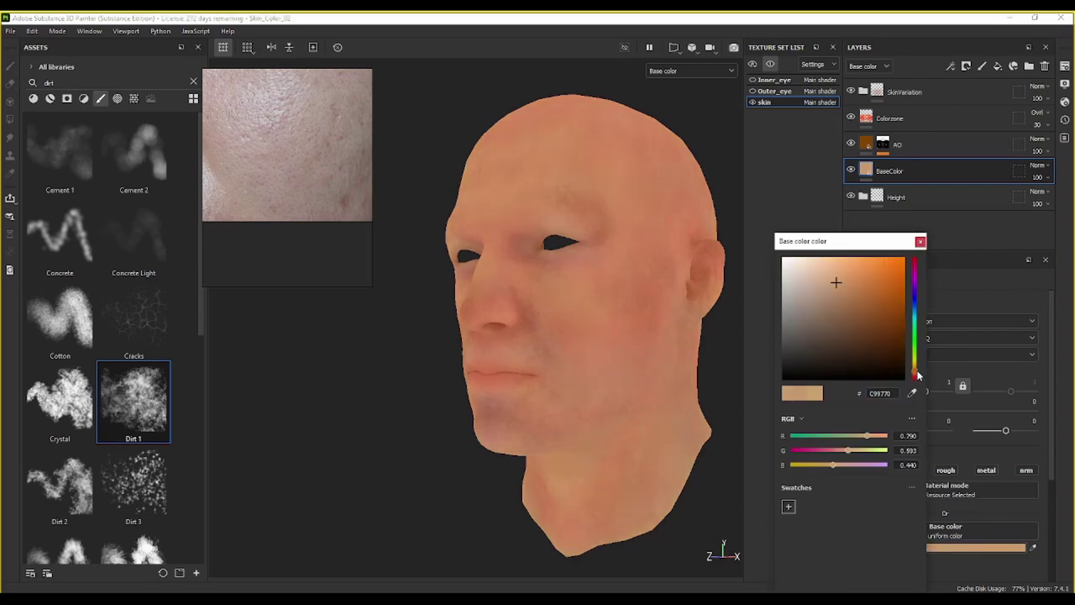
{"action": "left_click", "coordinate": [830, 275]}
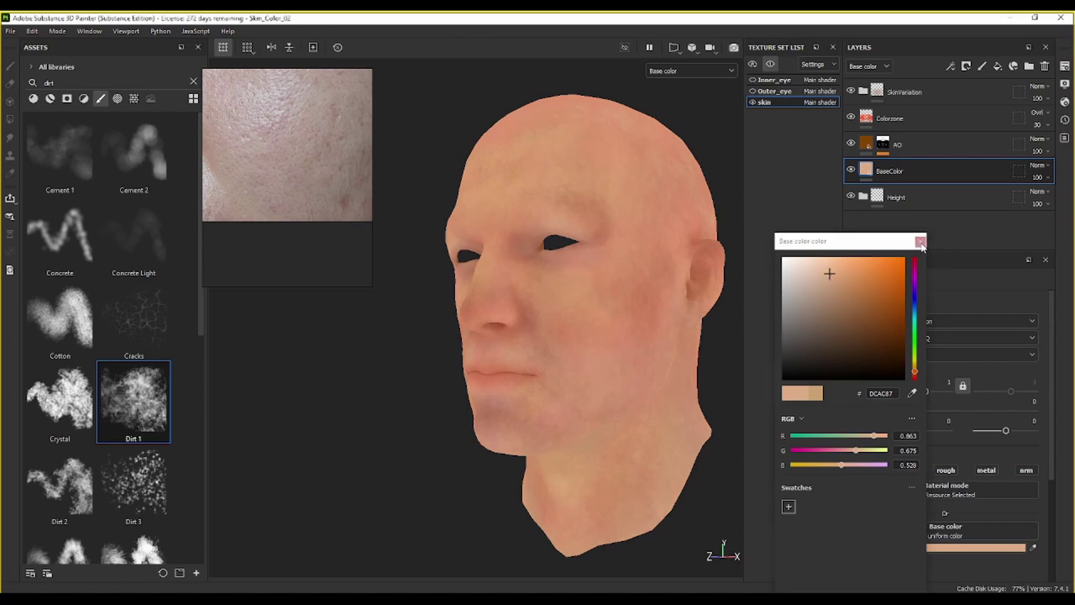
{"action": "left_click", "coordinate": [828, 233]}
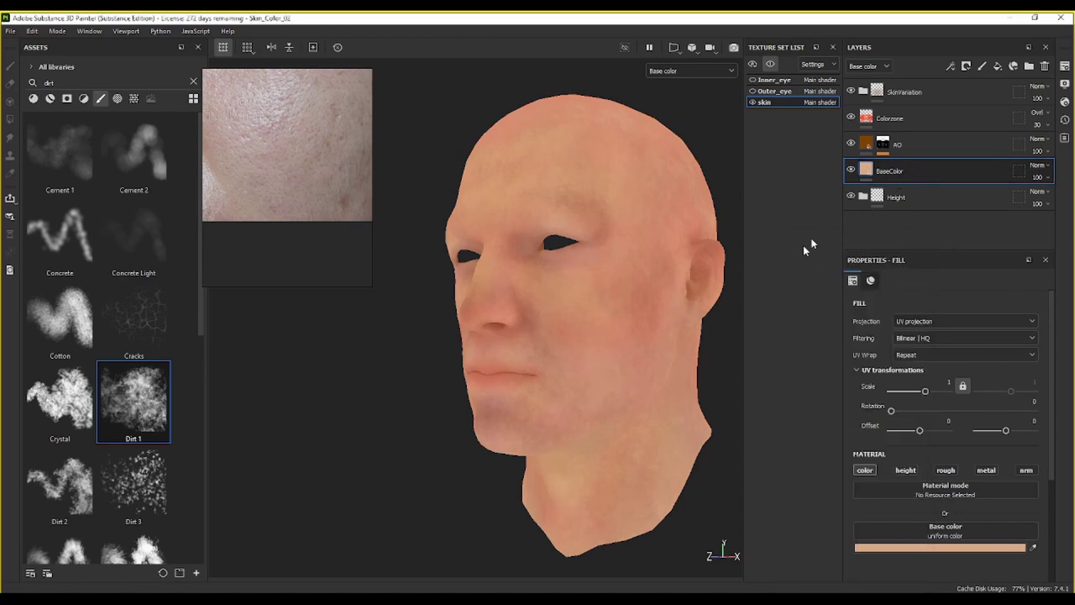
Step: Compare the cheek skin in the reference photo with the head model's eye, nose and cheek areas up close
{"action": "scroll", "coordinate": [272, 137], "scroll_direction": "down", "scroll_amount": 2}
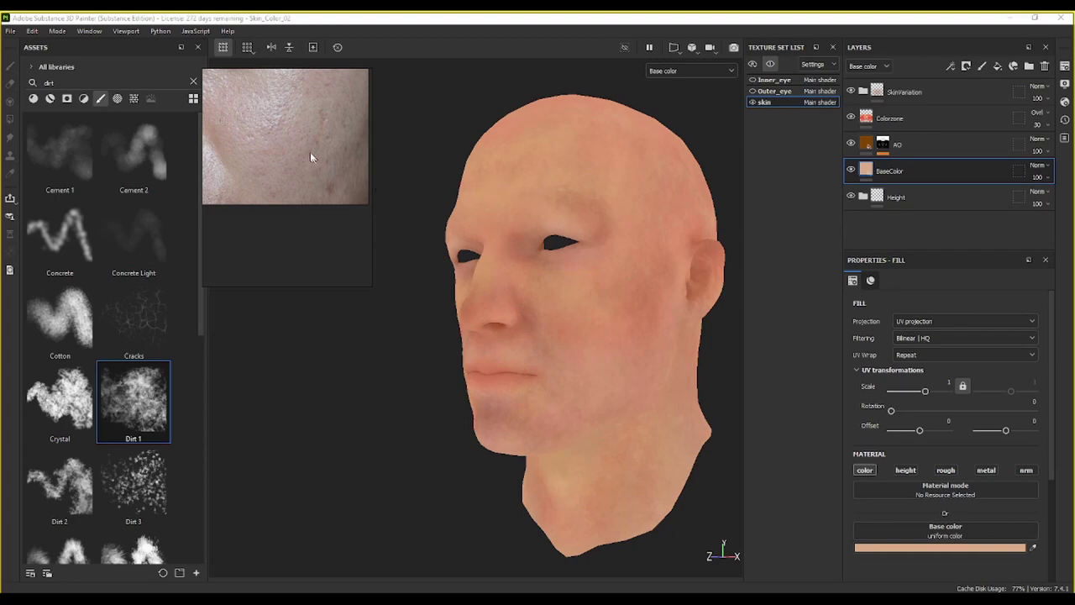
{"action": "middle_click_drag", "start_coordinate": [312, 157], "coordinate": [304, 205]}
{"action": "scroll", "coordinate": [303, 204], "scroll_direction": "up", "scroll_amount": 3}
{"action": "scroll", "coordinate": [303, 204], "scroll_direction": "down", "scroll_amount": 2}
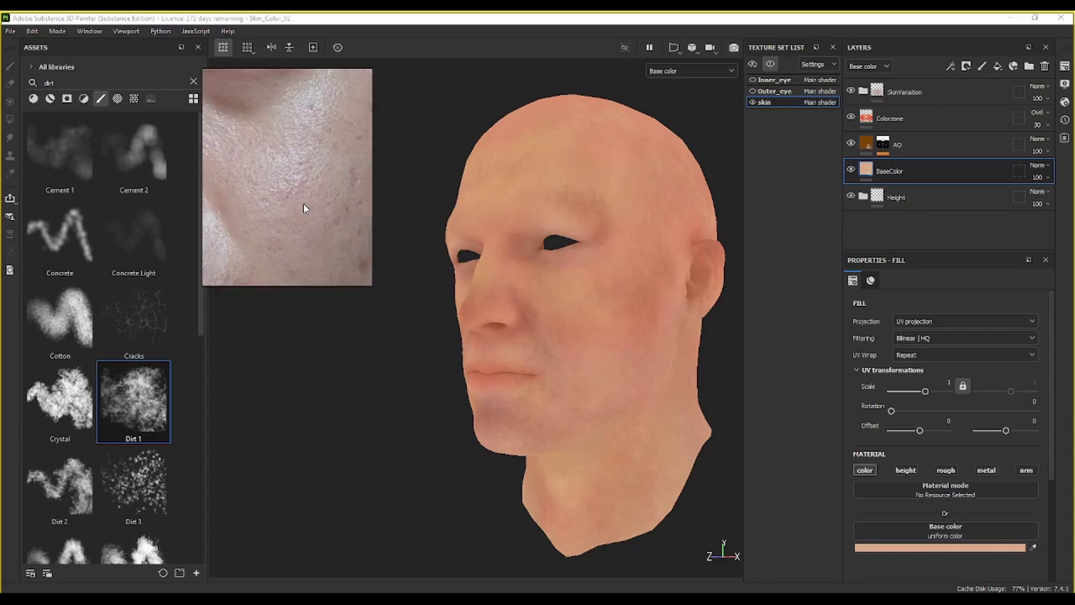
{"action": "scroll", "coordinate": [303, 204], "scroll_direction": "down", "scroll_amount": 1}
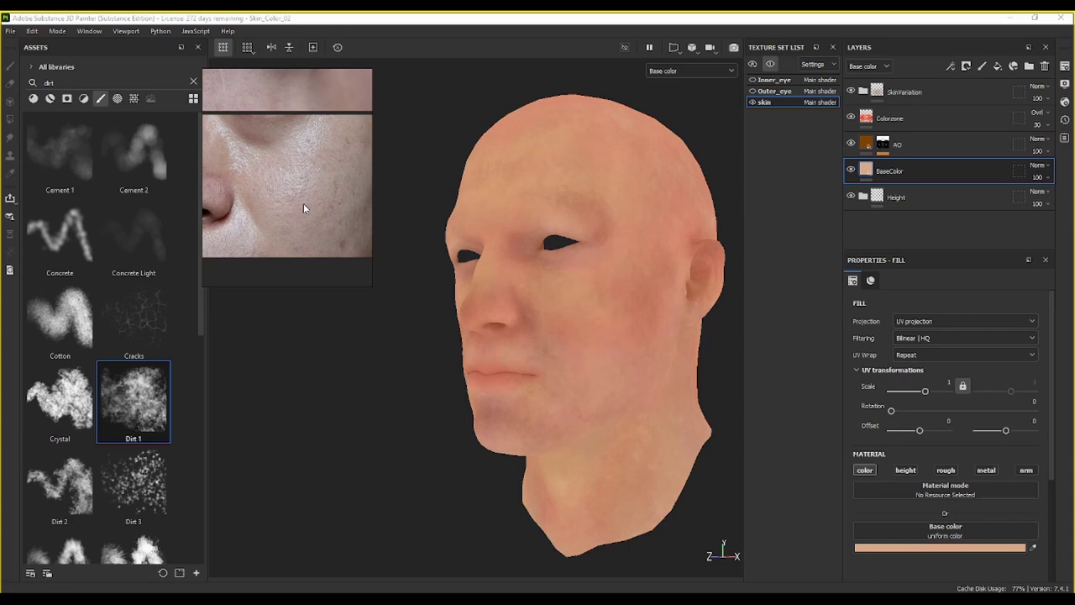
{"action": "scroll", "coordinate": [537, 314], "scroll_direction": "up", "scroll_amount": 3}
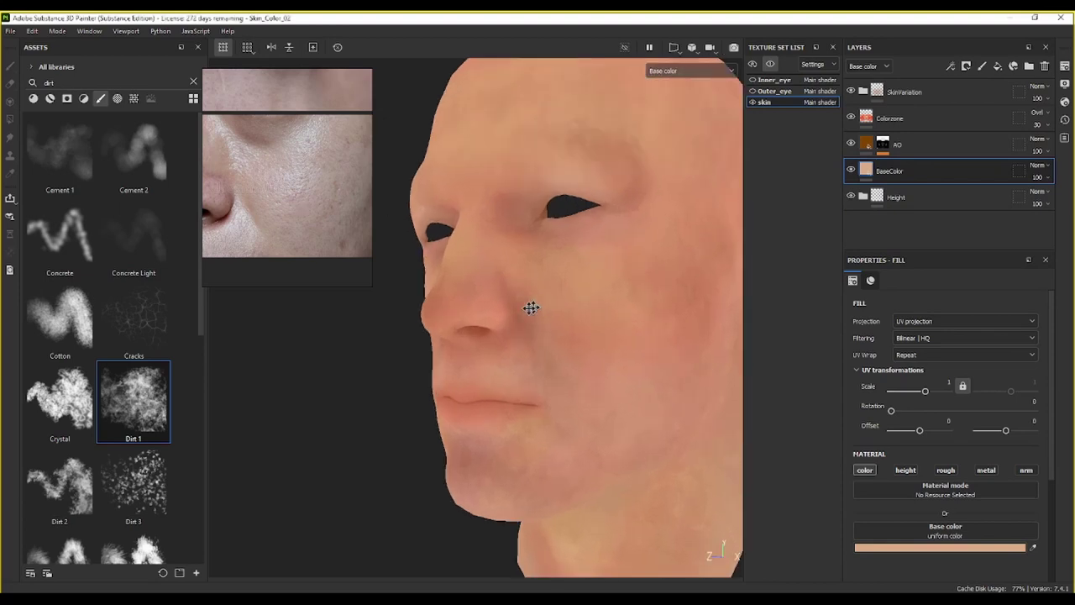
{"action": "left_click_drag", "start_coordinate": [530, 307], "coordinate": [554, 356], "text": "alt"}
{"action": "middle_click_drag", "start_coordinate": [540, 337], "coordinate": [576, 371], "text": "alt"}
{"action": "scroll", "coordinate": [576, 370], "scroll_direction": "up", "scroll_amount": 1}
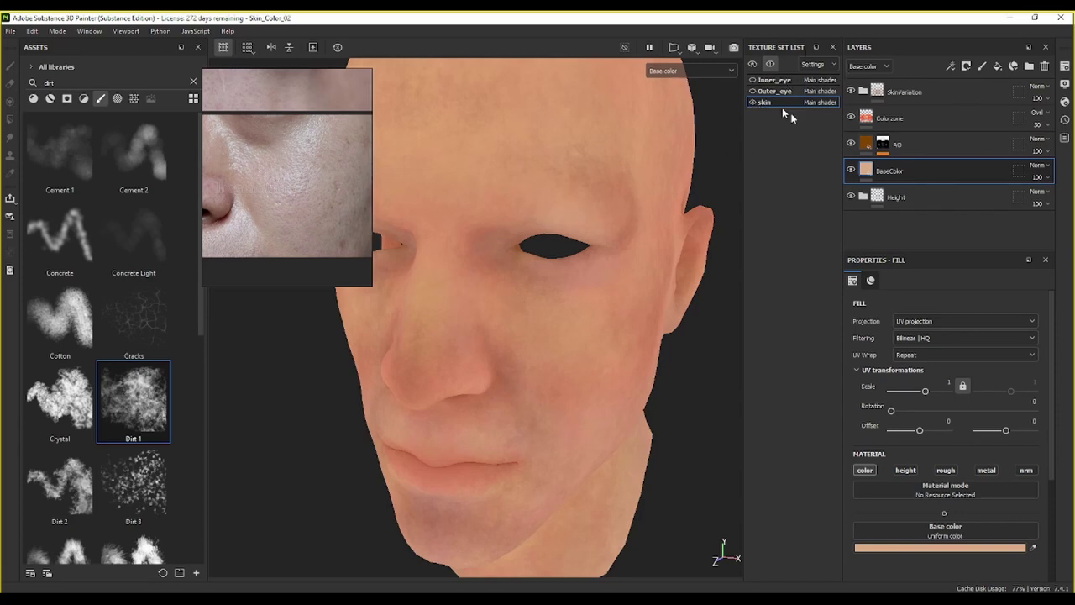
Step: Frame the whole head in the viewport and save the project
{"action": "key", "text": "f"}
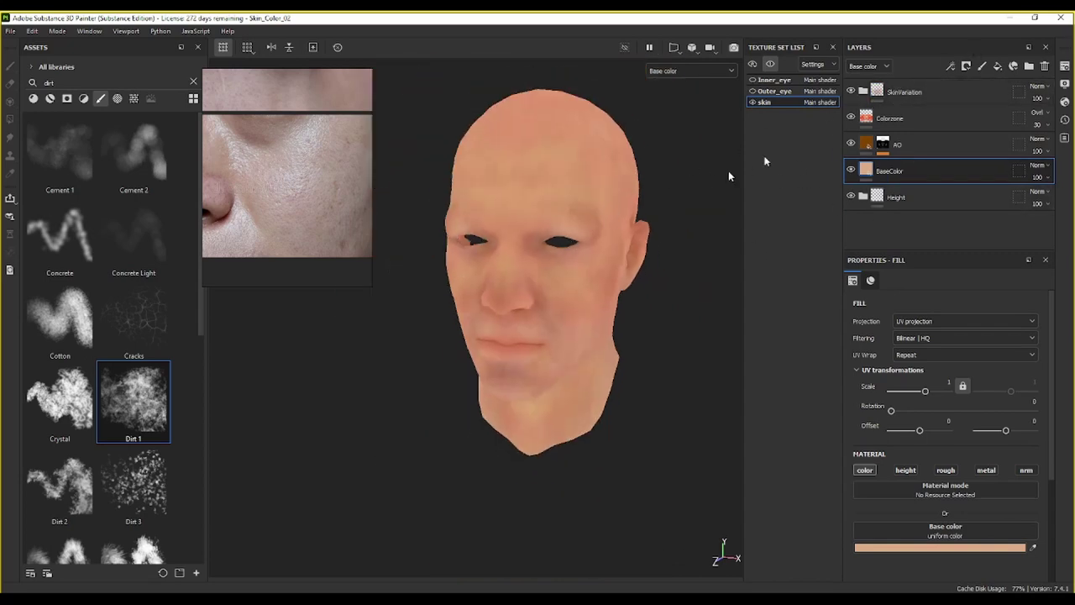
{"action": "key", "text": "ctrl+s"}
{"action": "scroll", "coordinate": [302, 222], "scroll_direction": "up", "scroll_amount": 3}
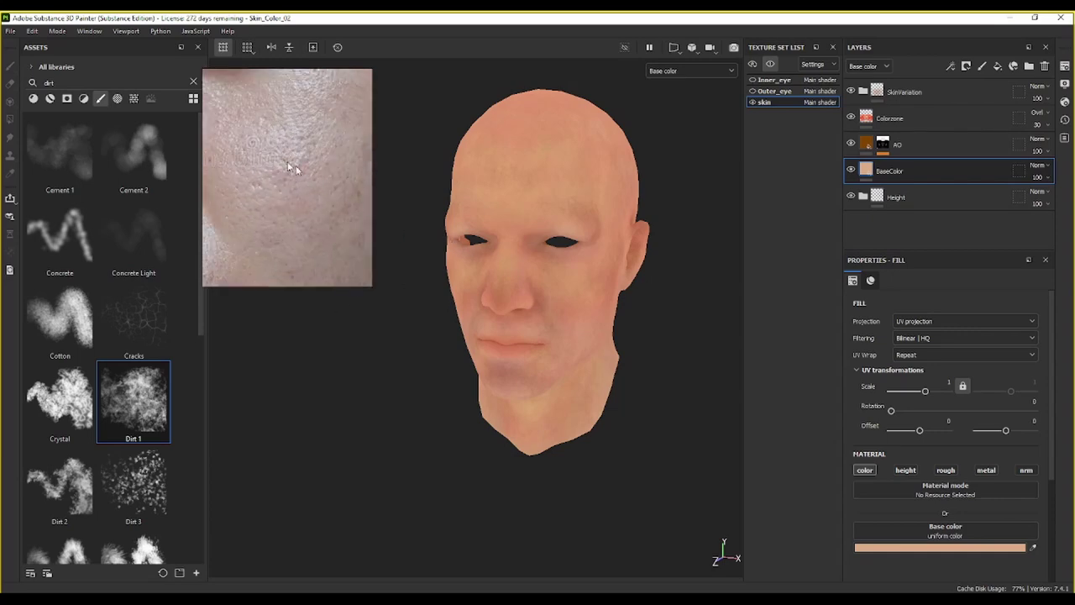
Step: Show the full material in the viewport and inspect the lit skin on the head's cheek and nose up close
{"action": "scroll", "coordinate": [292, 167], "scroll_direction": "up", "scroll_amount": 1}
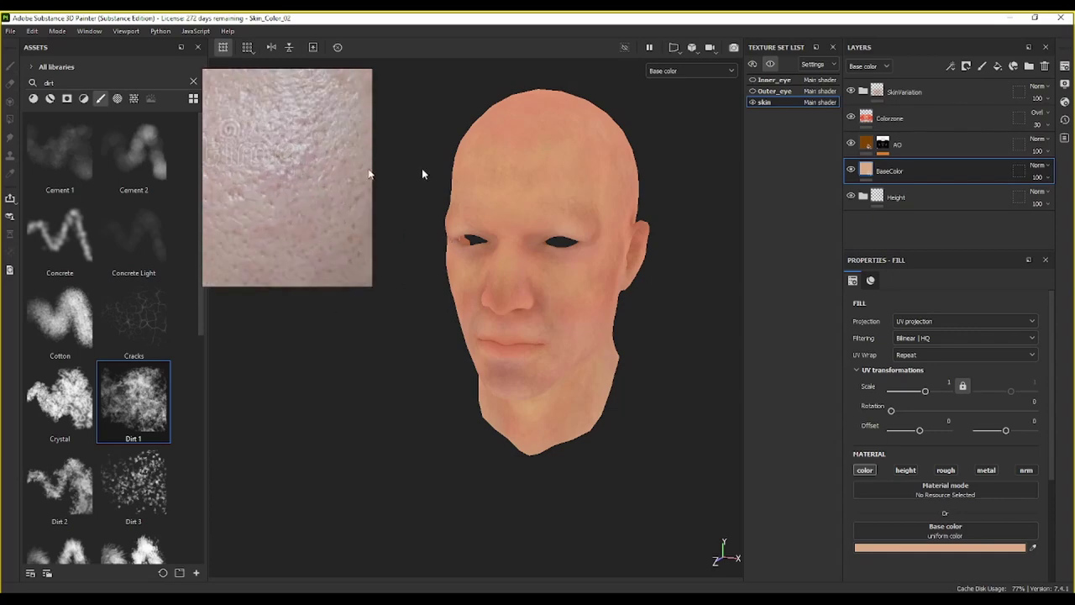
{"action": "left_click", "coordinate": [692, 72]}
{"action": "left_click", "coordinate": [692, 87]}
{"action": "mouse_move", "coordinate": [585, 304]}
{"action": "left_mouse_down", "text": "alt"}
{"action": "mouse_move", "coordinate": [643, 246]}
{"action": "mouse_move", "coordinate": [594, 240]}
{"action": "mouse_move", "coordinate": [605, 288]}
{"action": "left_mouse_up", "text": "alt"}
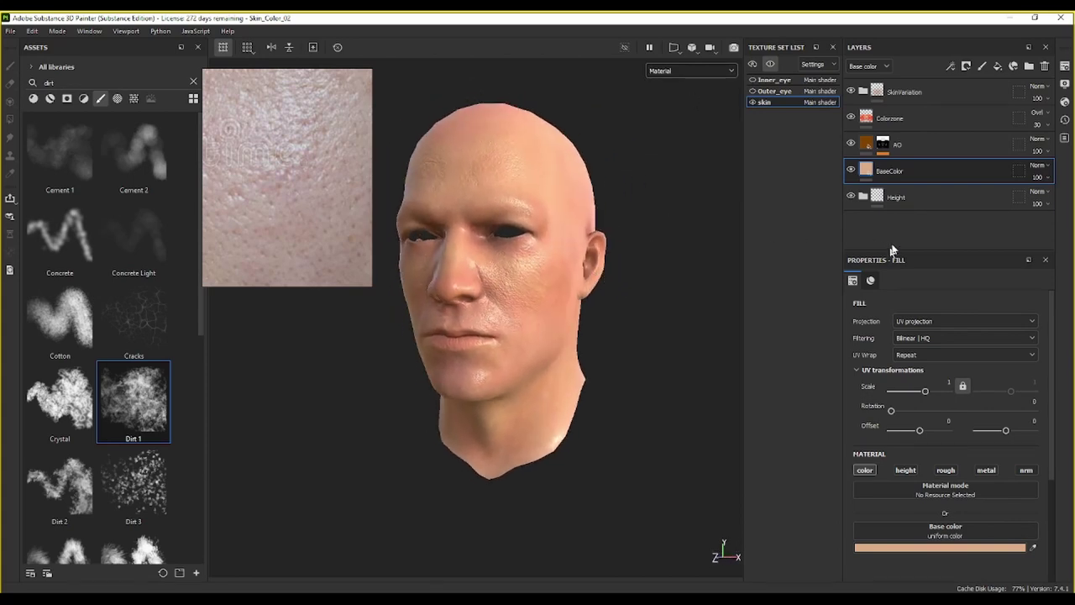
{"action": "scroll", "coordinate": [552, 267], "scroll_direction": "up", "scroll_amount": 3}
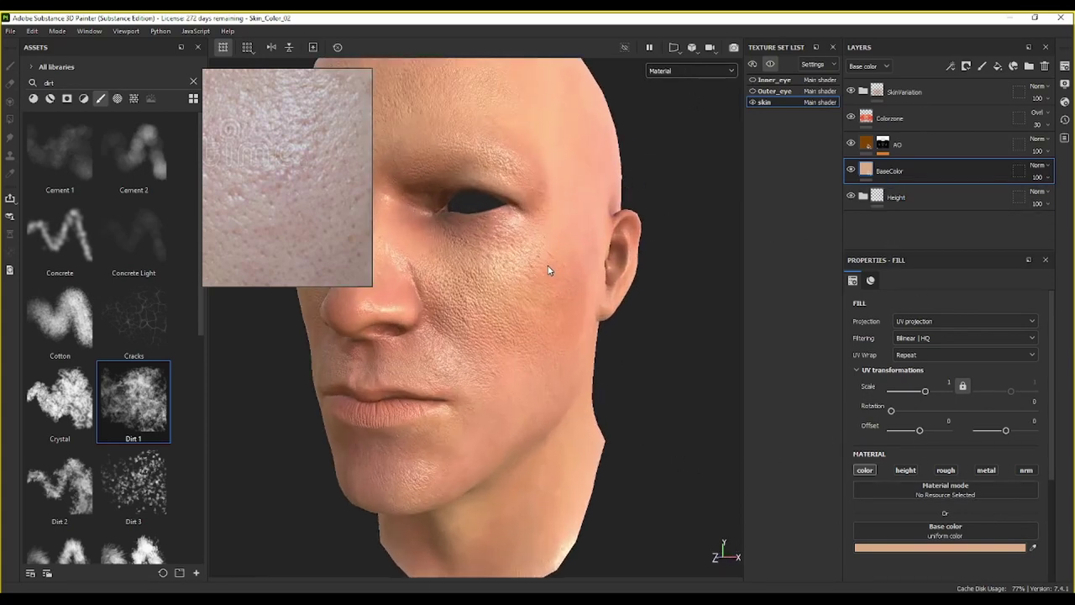
Step: Hide all color layers plus the G and R layers in the Height folder to isolate the B height detail
{"action": "left_click", "coordinate": [851, 170]}
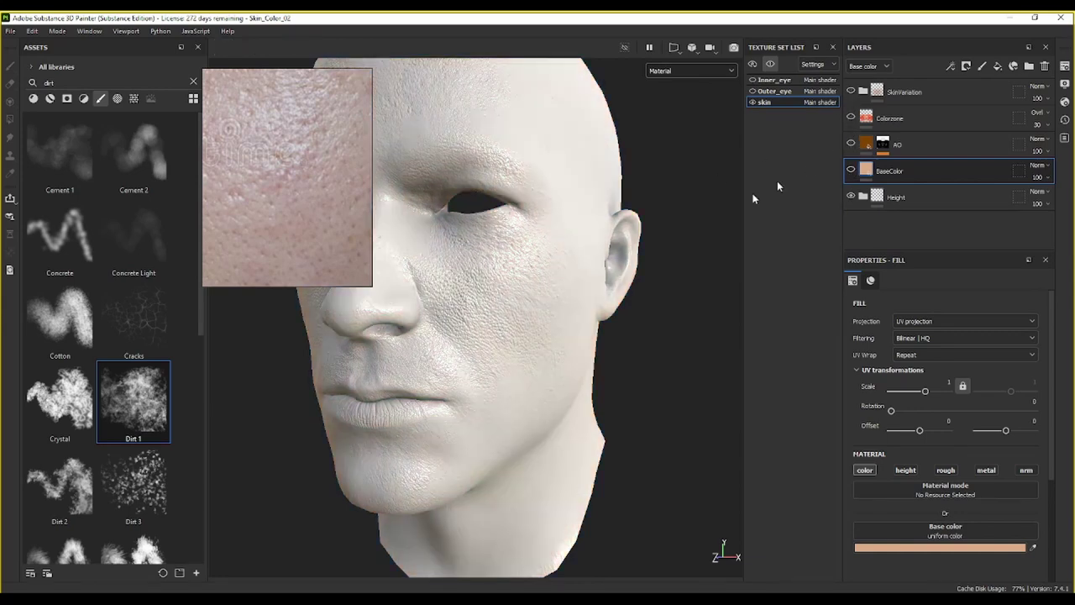
{"action": "left_click_drag", "start_coordinate": [531, 278], "coordinate": [488, 300], "text": "alt"}
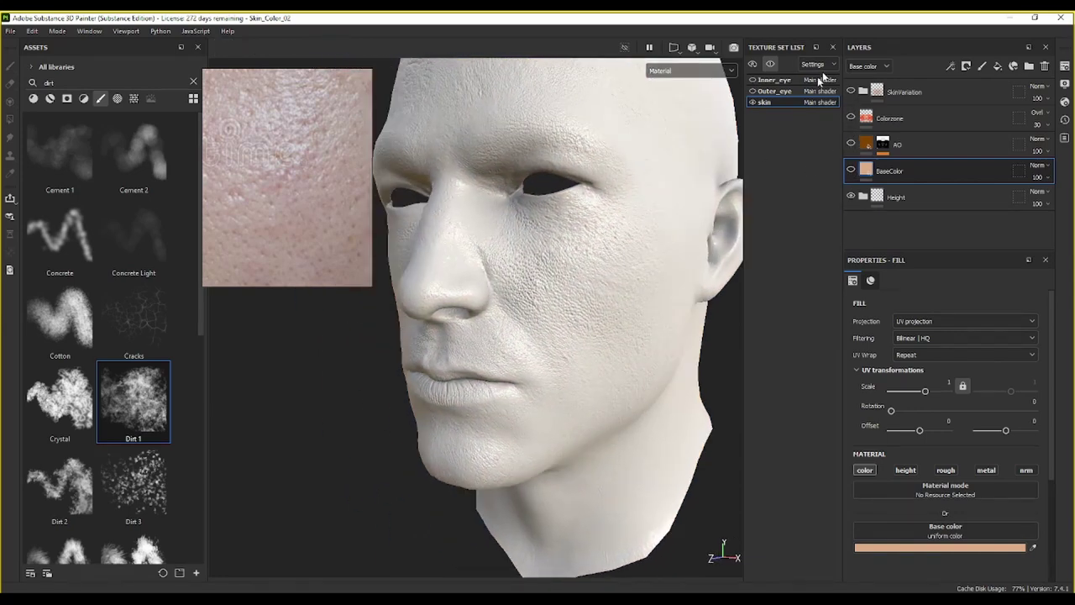
{"action": "left_click", "coordinate": [863, 197]}
{"action": "scroll", "coordinate": [903, 230], "scroll_direction": "down", "scroll_amount": 2}
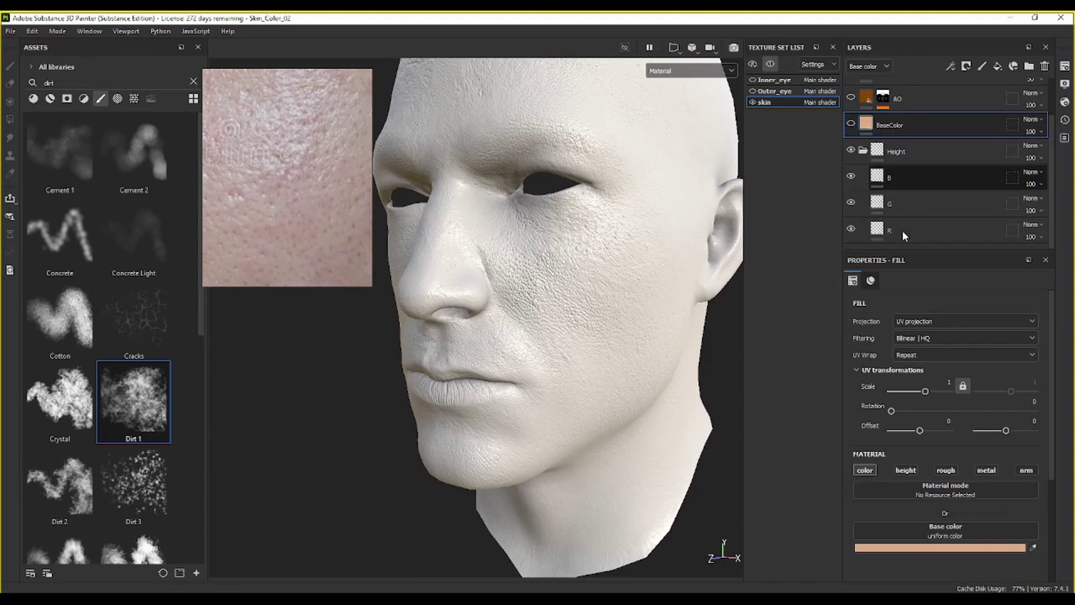
{"action": "left_click", "coordinate": [851, 203]}
{"action": "left_click", "coordinate": [851, 228]}
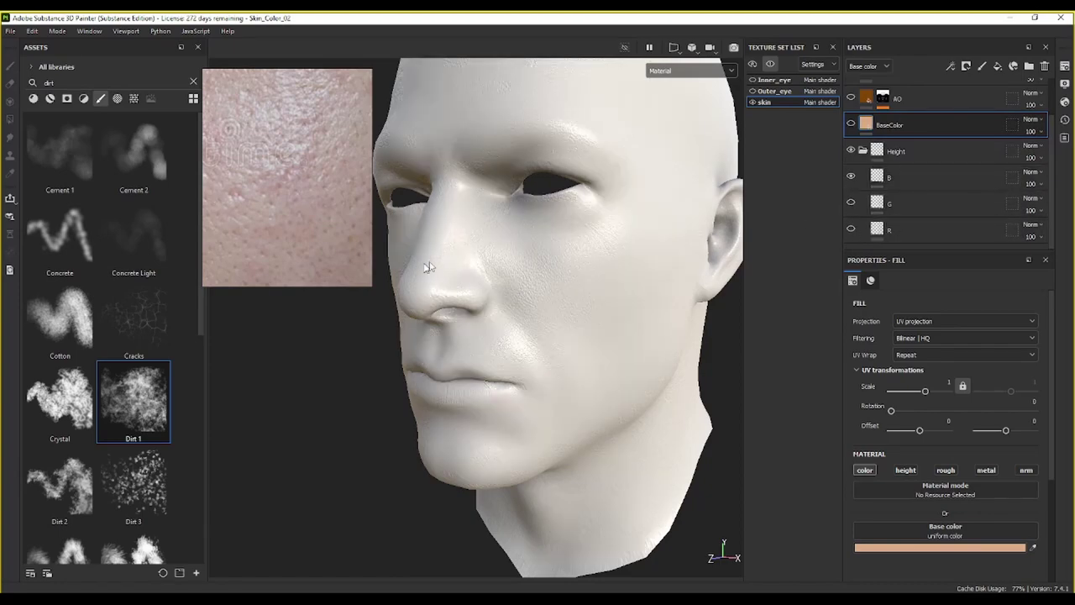
{"action": "scroll", "coordinate": [580, 312], "scroll_direction": "up", "scroll_amount": 3}
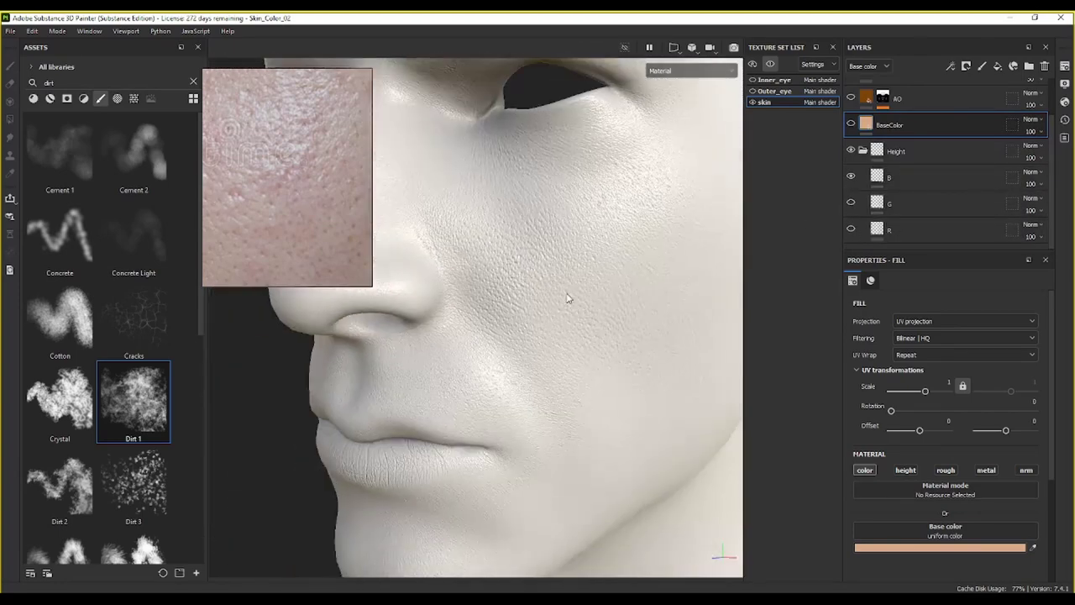
{"action": "left_click_drag", "start_coordinate": [576, 300], "coordinate": [554, 360], "text": "alt"}
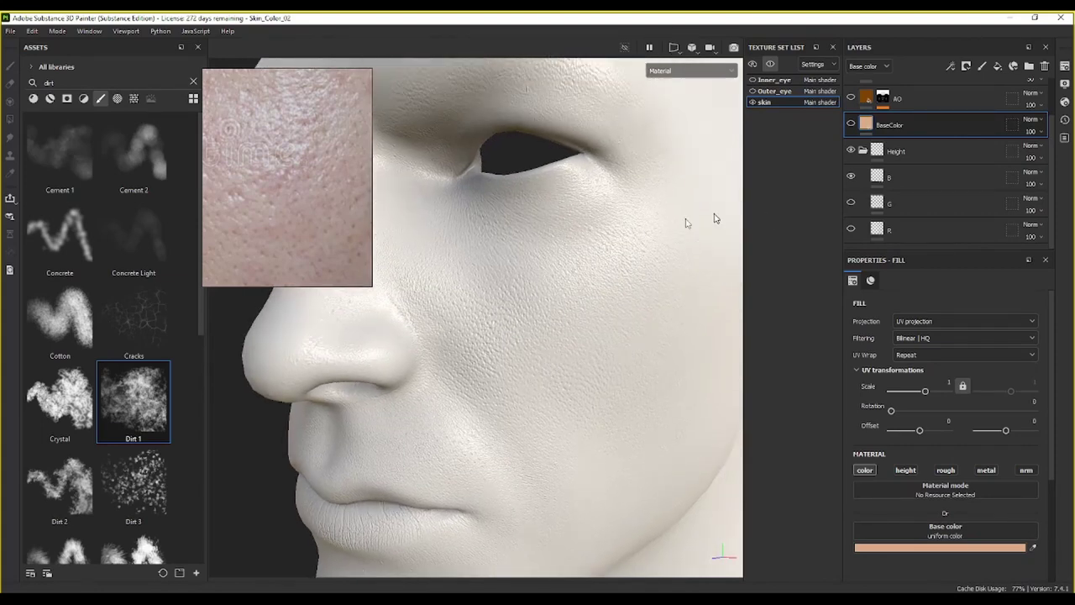
Step: Compare the B micro displacement with the R displacement on the cheek and lips, leaving only B visible
{"action": "left_click", "coordinate": [904, 178]}
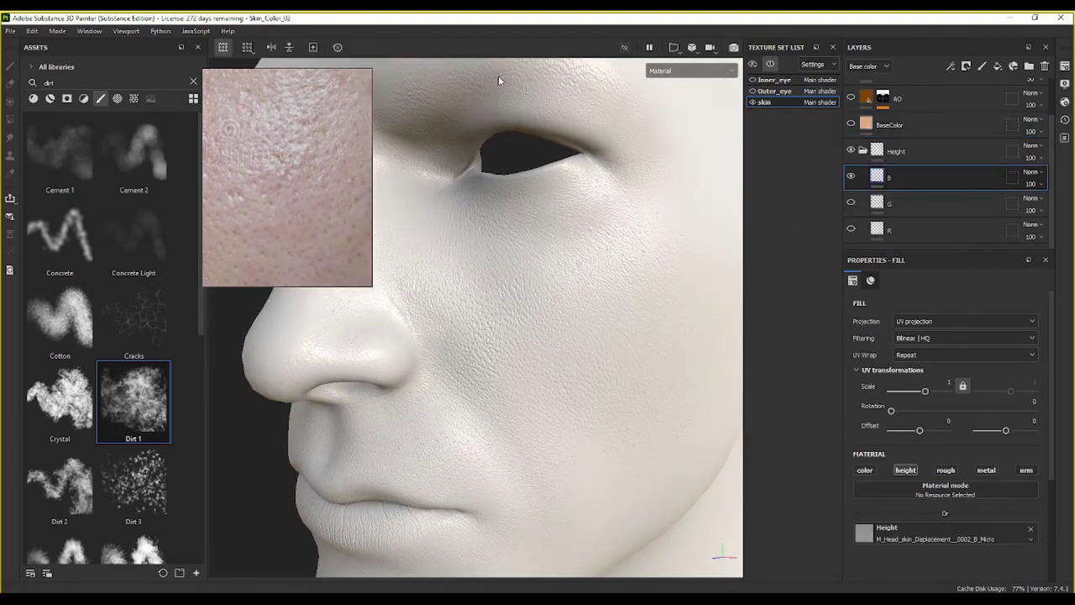
{"action": "left_click_drag", "start_coordinate": [547, 213], "coordinate": [578, 148], "text": "alt"}
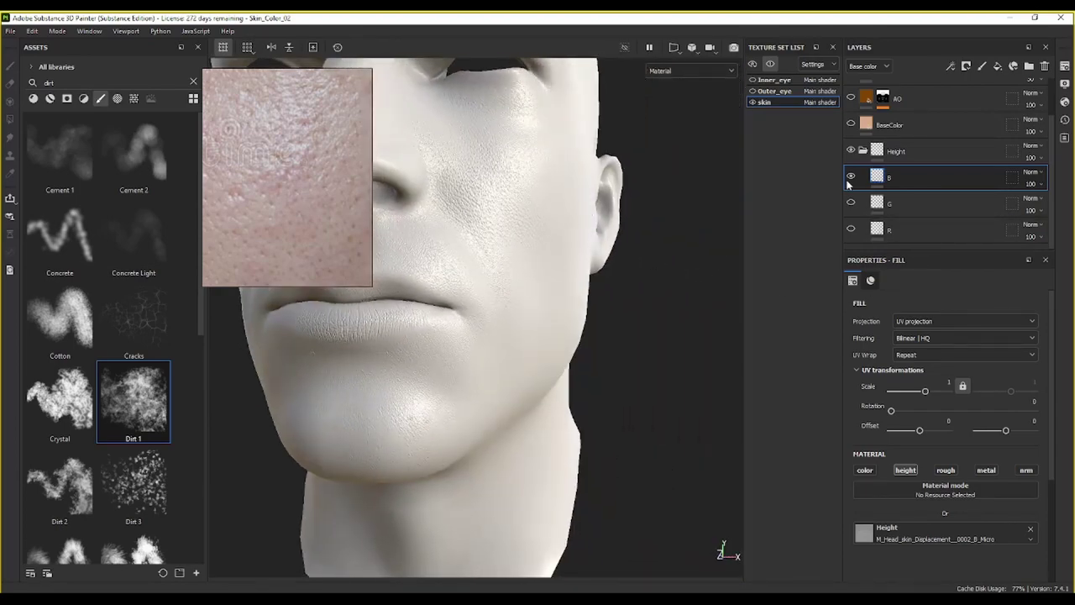
{"action": "left_click", "coordinate": [851, 229]}
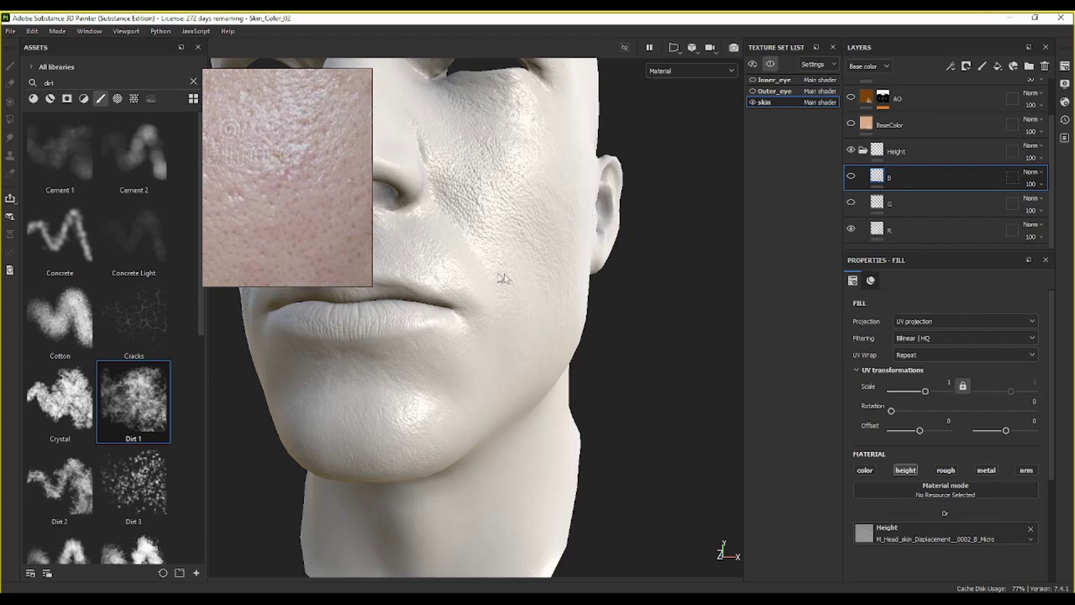
{"action": "right_click_drag", "start_coordinate": [505, 276], "coordinate": [494, 280], "text": "alt"}
{"action": "left_click_drag", "start_coordinate": [494, 281], "coordinate": [408, 281], "text": "alt"}
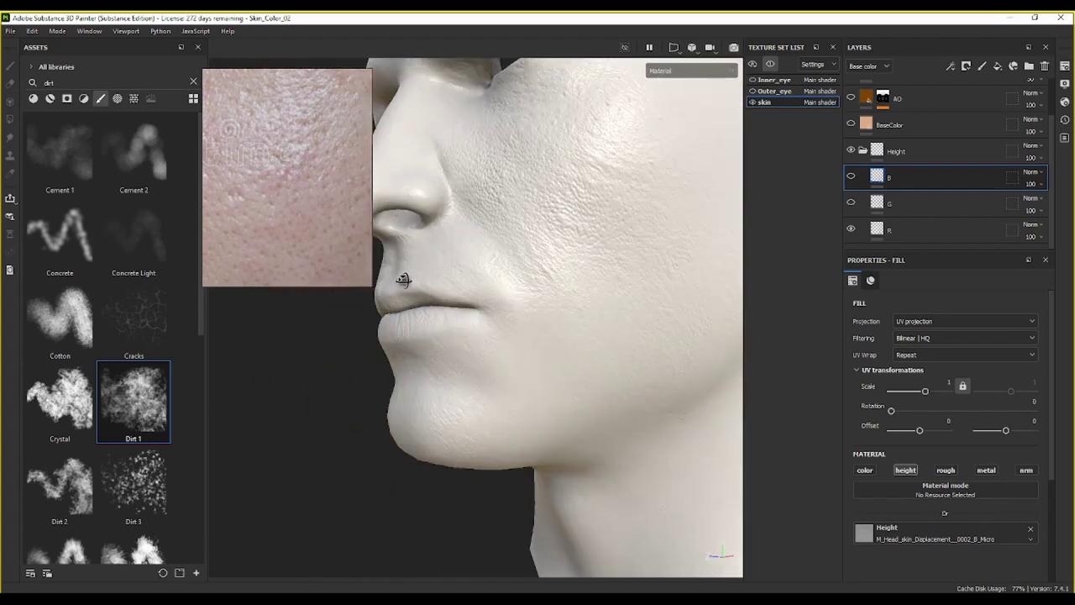
{"action": "left_click", "coordinate": [851, 228]}
{"action": "left_click", "coordinate": [851, 177]}
{"action": "left_click_drag", "start_coordinate": [618, 189], "coordinate": [563, 227], "text": "alt"}
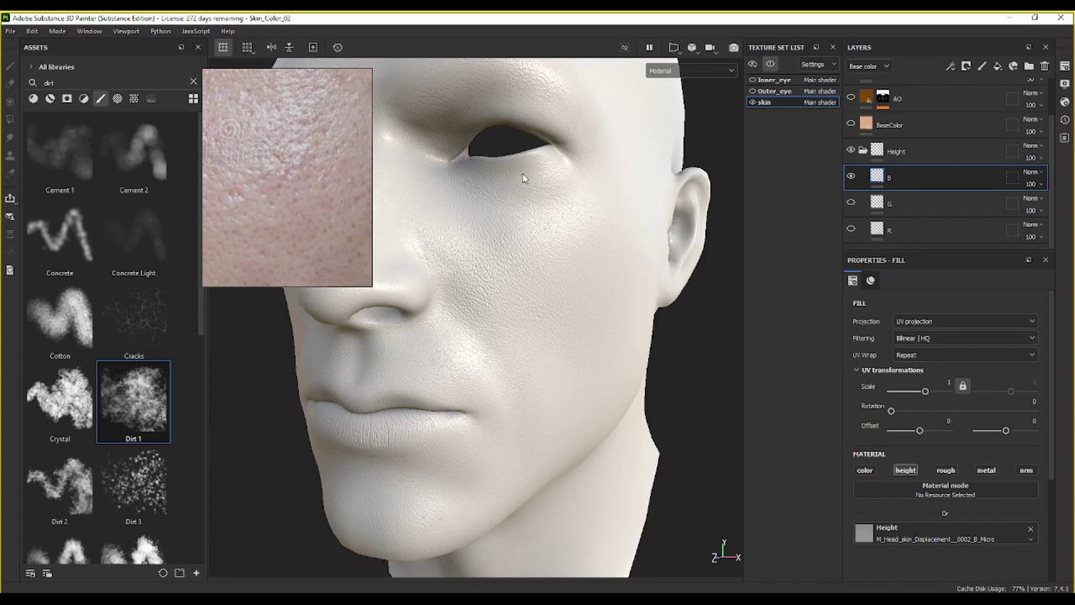
Step: Make the SkinVariation, Colorzone, AO and BaseColor layers visible again and display only Base color in the viewport
{"action": "scroll", "coordinate": [915, 110], "scroll_direction": "up", "scroll_amount": 2}
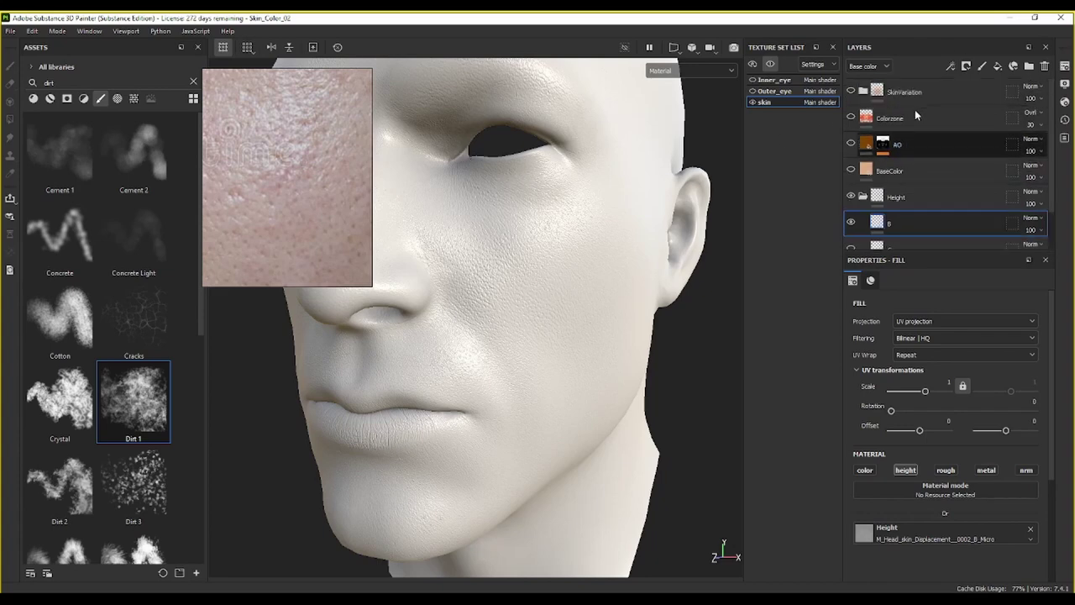
{"action": "left_click", "coordinate": [852, 91]}
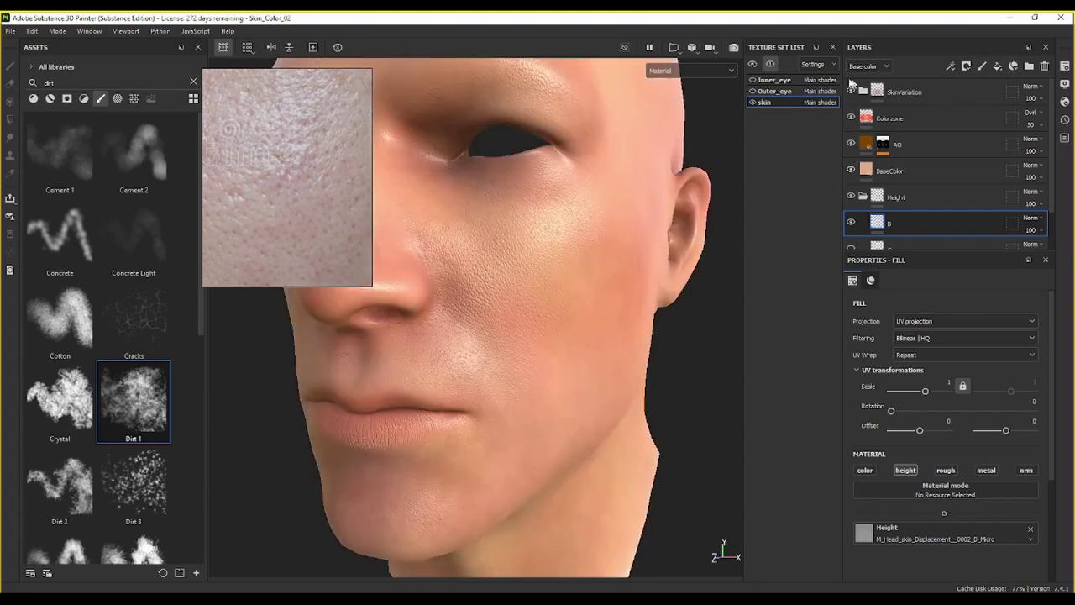
{"action": "left_click", "coordinate": [664, 70]}
{"action": "left_click", "coordinate": [679, 107]}
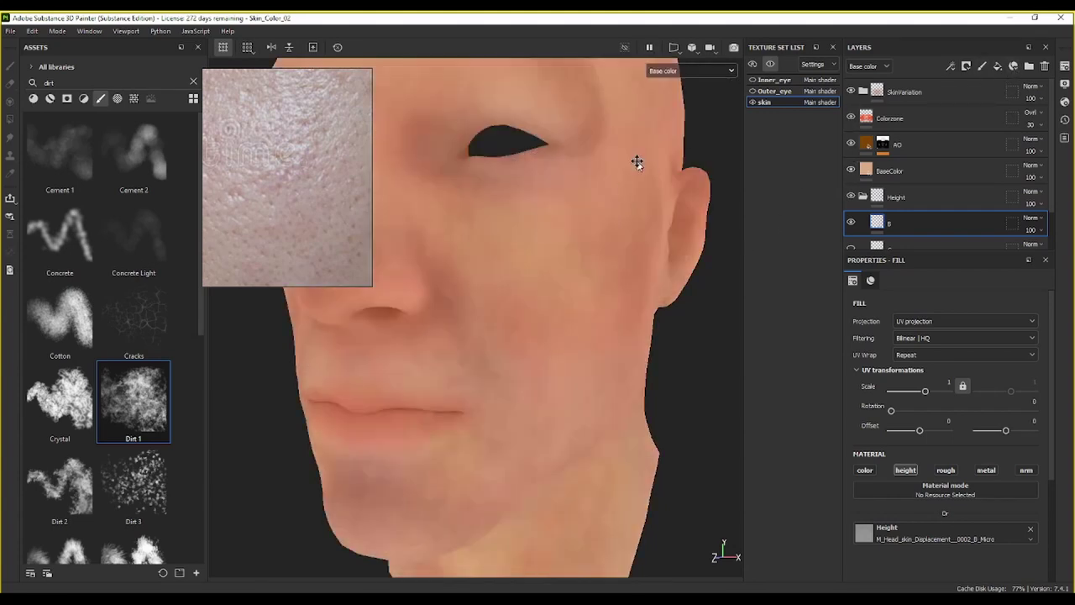
{"action": "middle_click_drag", "start_coordinate": [637, 161], "coordinate": [652, 214], "text": "alt"}
Step: Create a folder above the Colorzone layer and name it SkinDetail
{"action": "left_click", "coordinate": [957, 121]}
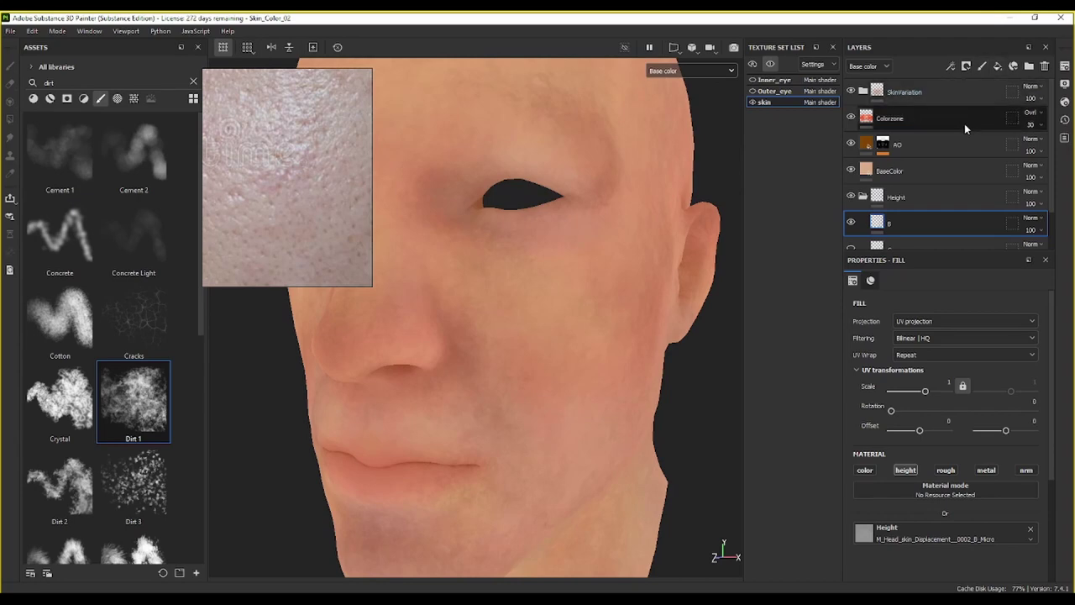
{"action": "left_click", "coordinate": [1029, 66]}
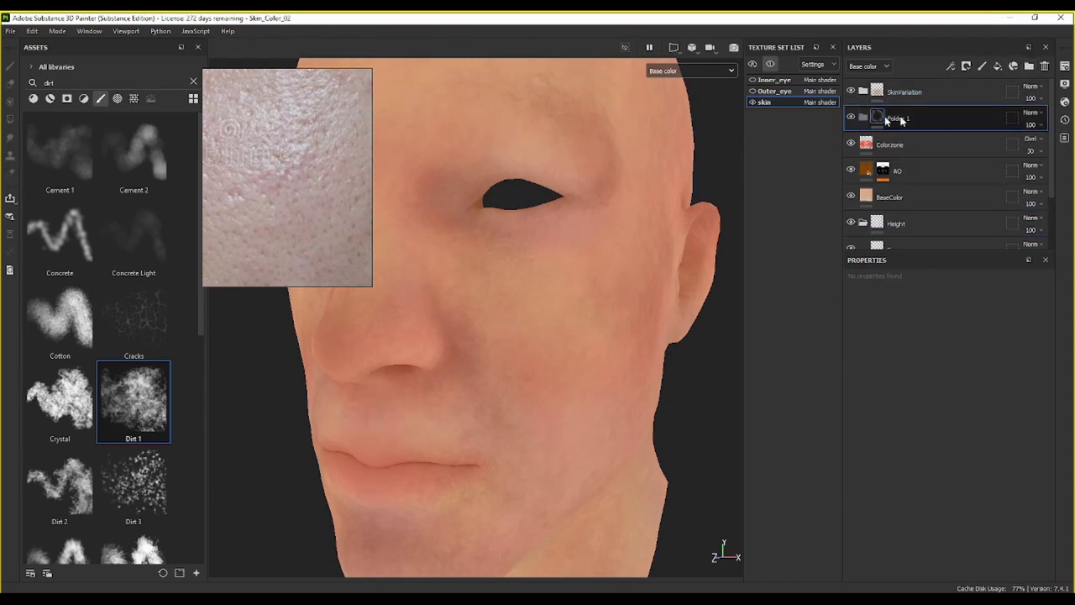
{"action": "double_click", "coordinate": [898, 119]}
{"action": "double_click", "coordinate": [905, 119]}
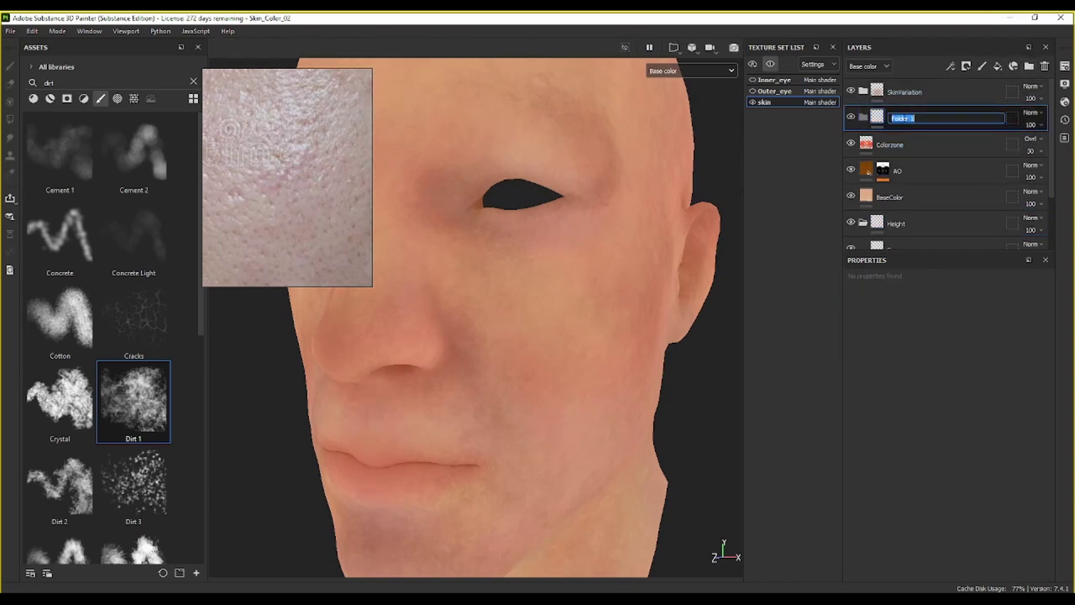
{"action": "type", "text": "SkinDetail"}
{"action": "key", "text": "Return"}
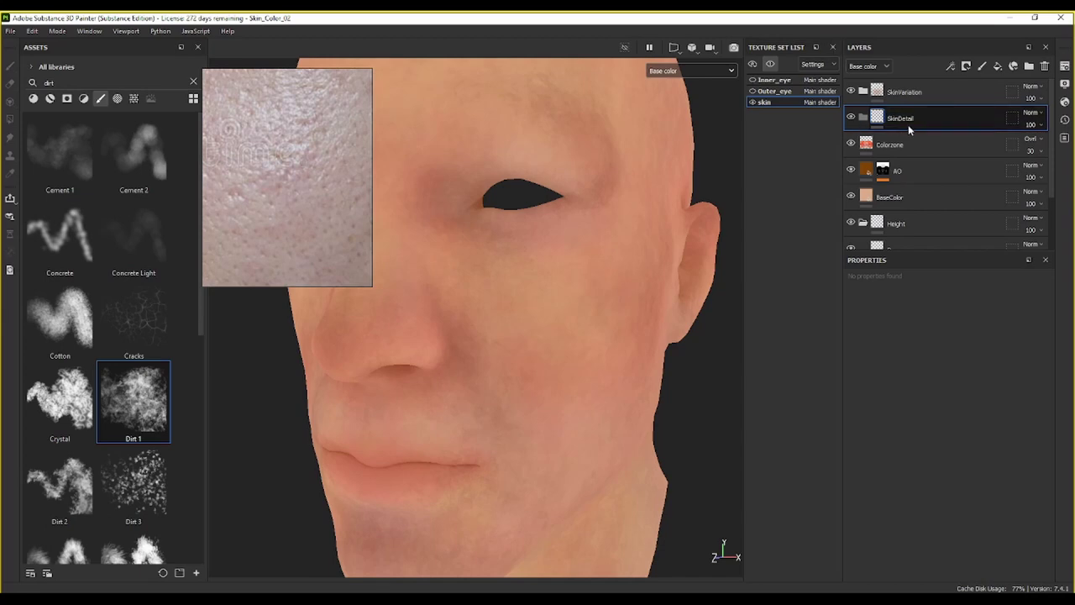
Step: Add a fill layer inside the SkinDetail folder and move the folder above SkinVariation
{"action": "left_click", "coordinate": [999, 68]}
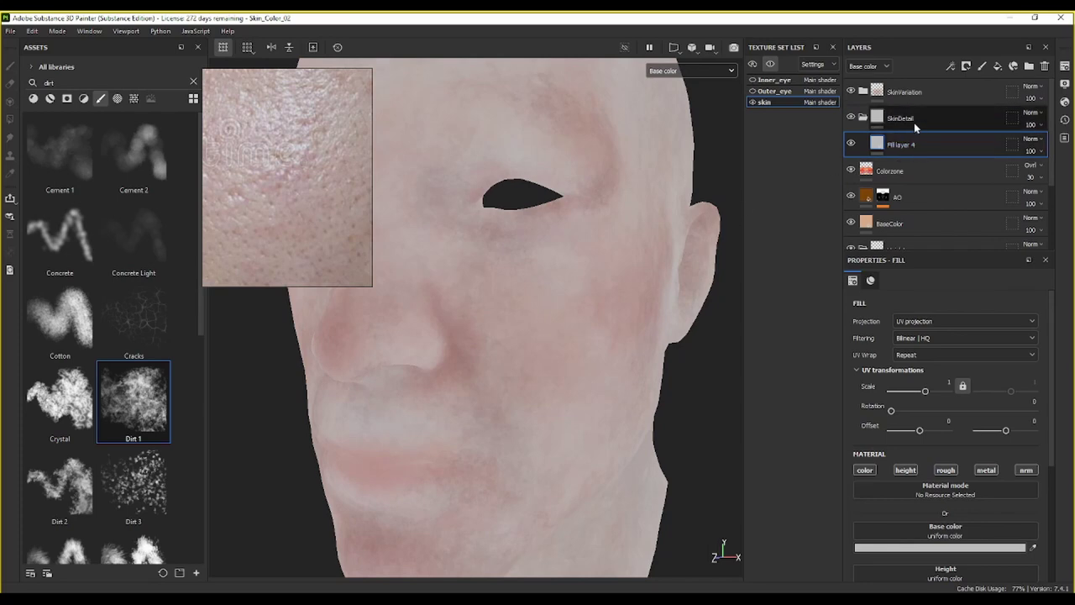
{"action": "left_click", "coordinate": [932, 122]}
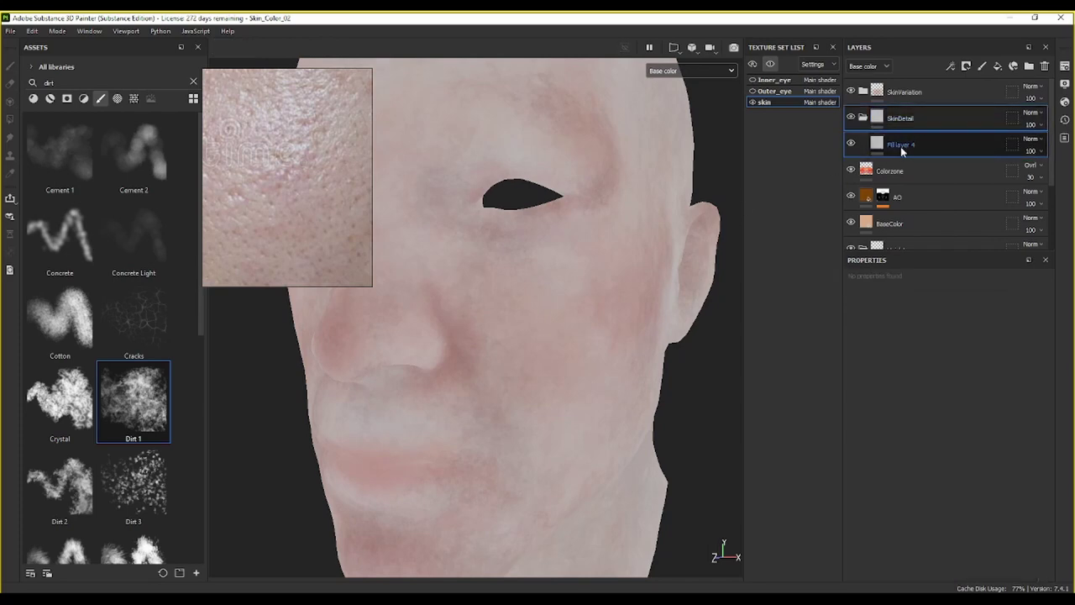
{"action": "left_click", "coordinate": [907, 146]}
{"action": "left_click_drag", "start_coordinate": [916, 120], "coordinate": [895, 89]}
{"action": "left_click", "coordinate": [865, 145]}
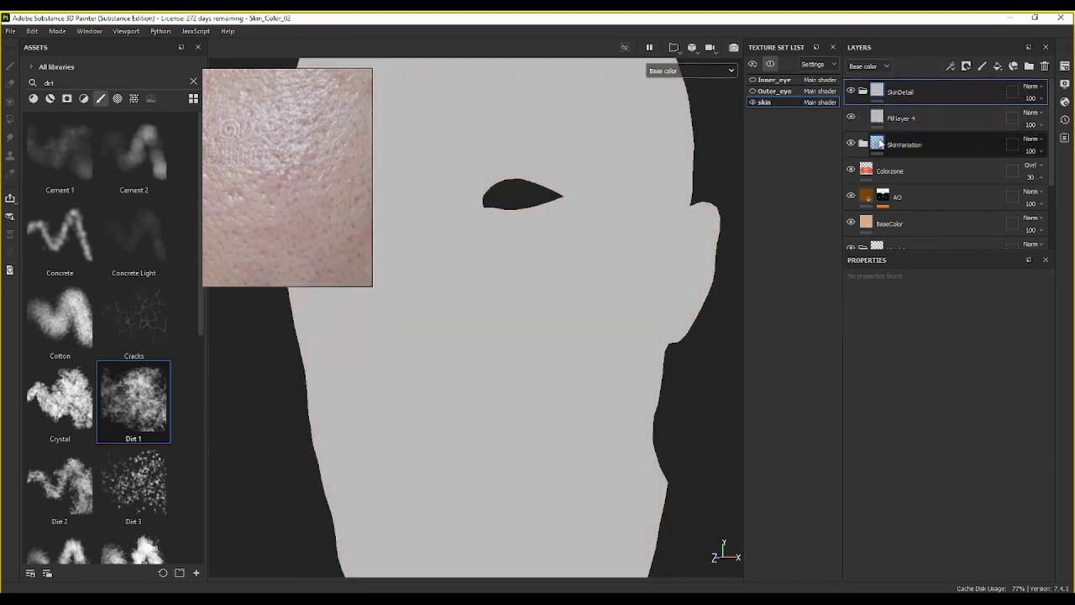
{"action": "left_click", "coordinate": [881, 93]}
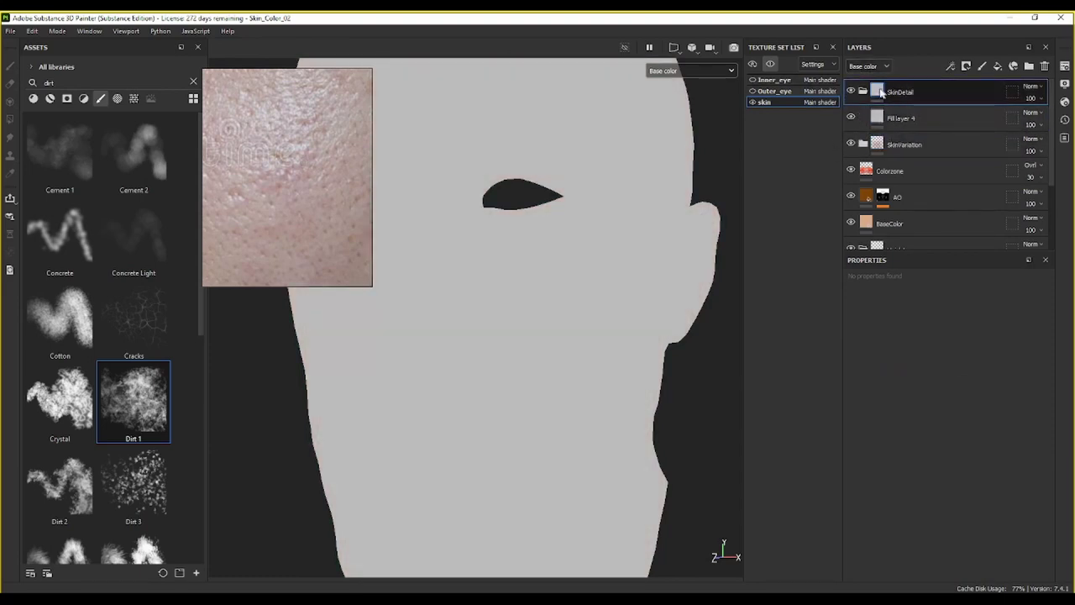
Step: Rename the fill layer inside the SkinDetail folder to Pore
{"action": "left_click", "coordinate": [906, 118]}
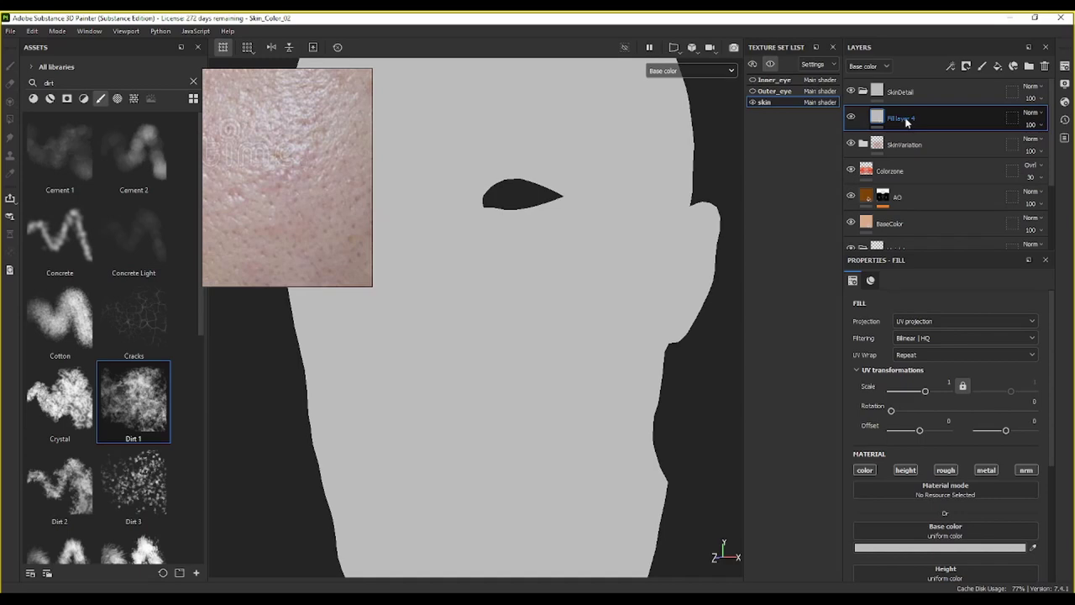
{"action": "double_click", "coordinate": [903, 118]}
{"action": "type", "text": "Po"}
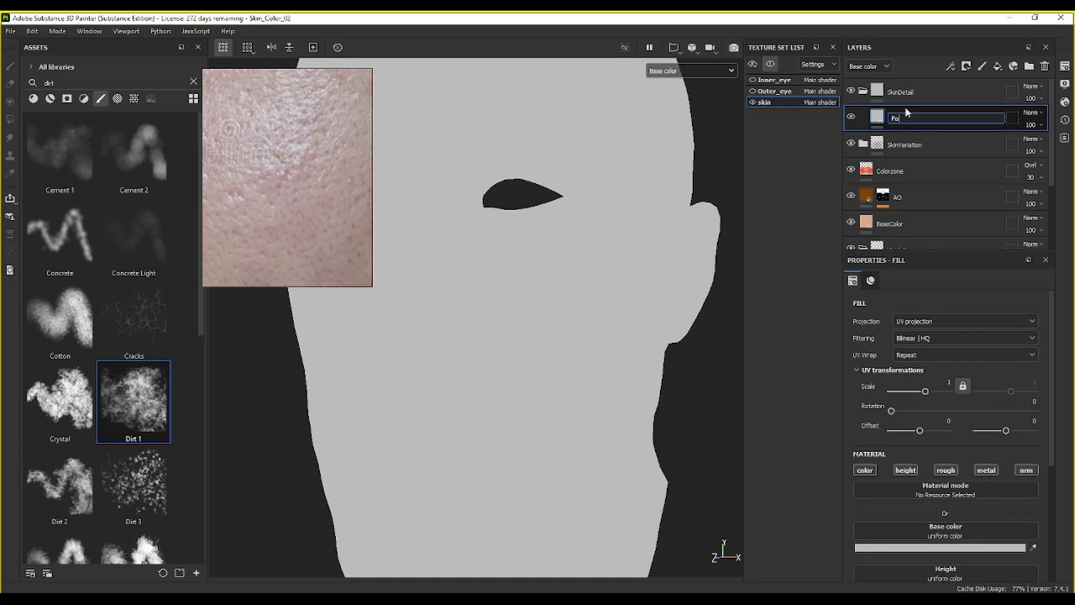
{"action": "type", "text": "re"}
{"action": "key", "text": "Return"}
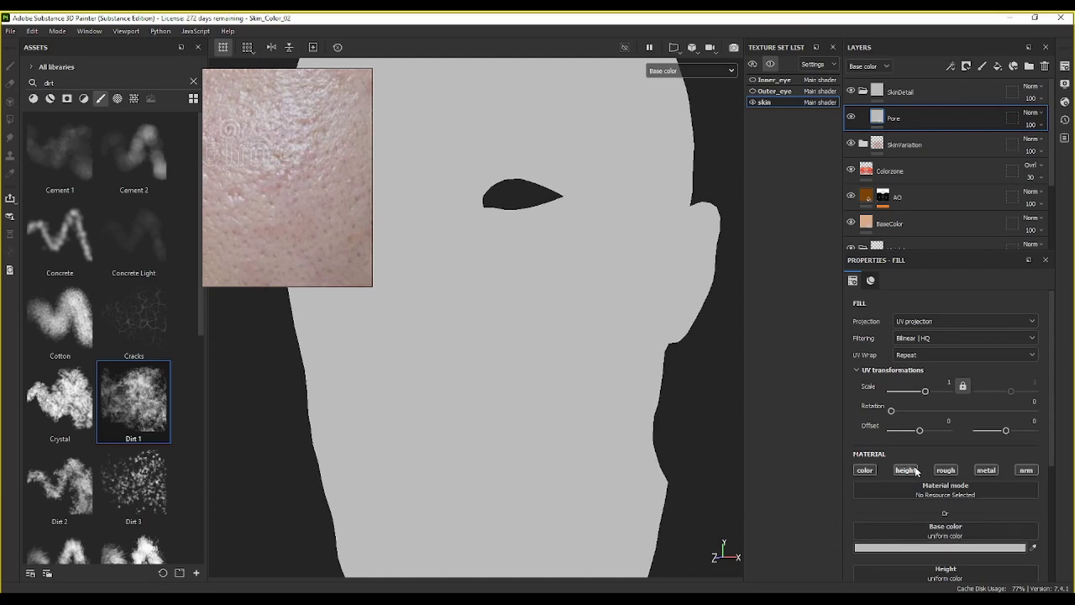
Step: Limit the Pore layer to the color channel and shift a base color sampled from the skin reference to a muted brownish pink
{"action": "left_click", "coordinate": [969, 549]}
{"action": "left_click", "coordinate": [949, 392]}
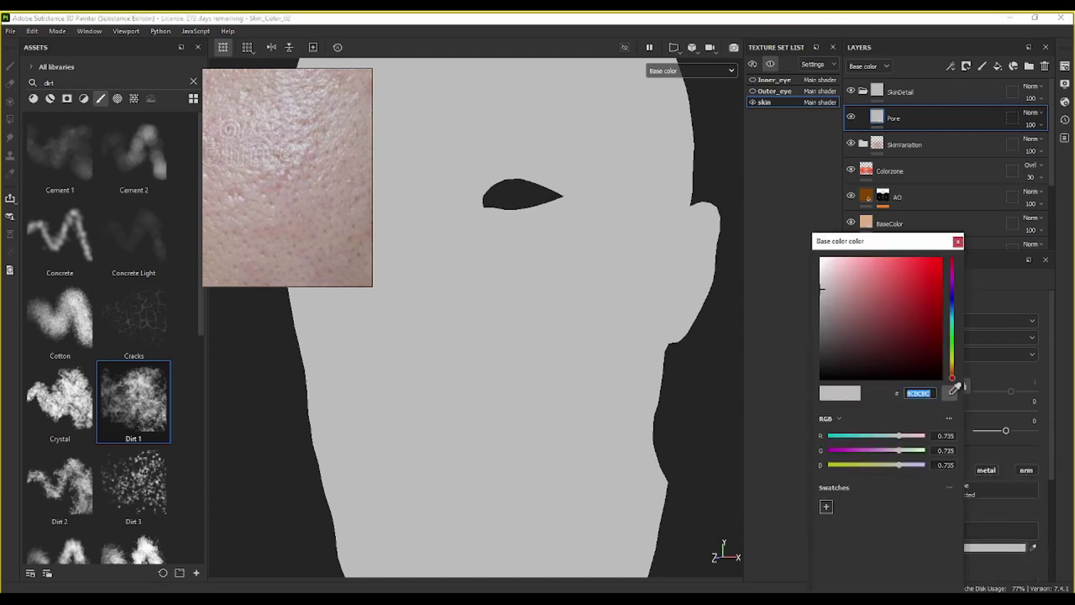
{"action": "left_click", "coordinate": [269, 177]}
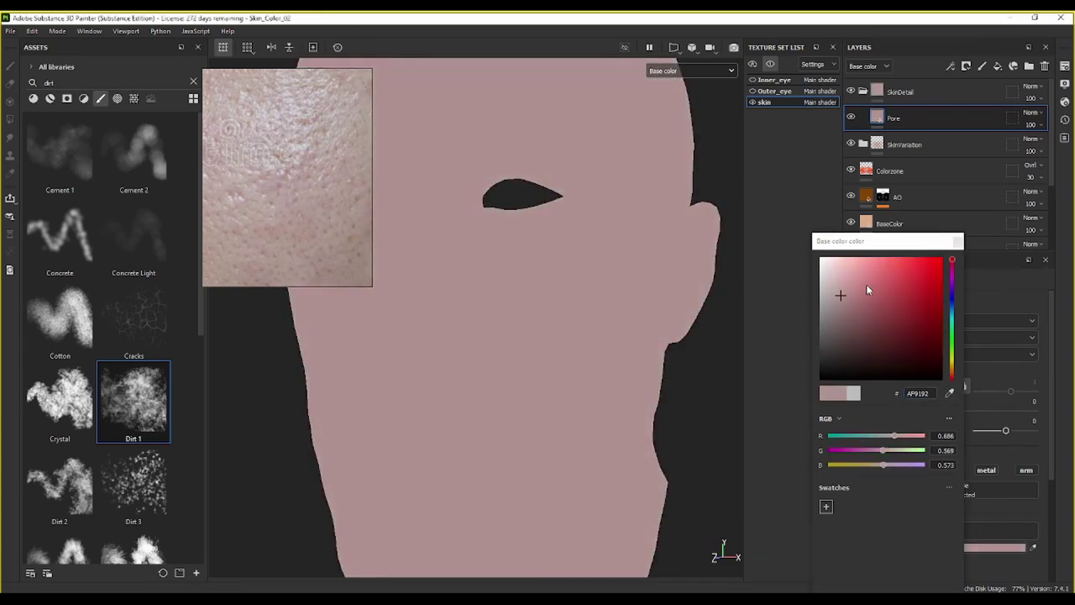
{"action": "left_click_drag", "start_coordinate": [866, 284], "coordinate": [870, 297]}
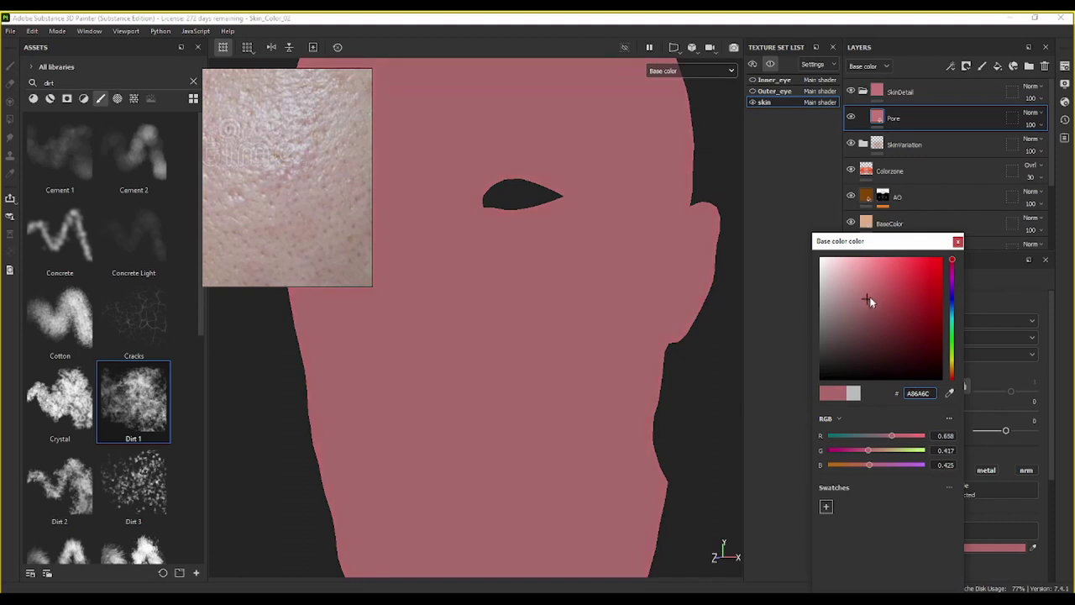
{"action": "left_click_drag", "start_coordinate": [953, 375], "coordinate": [954, 380]}
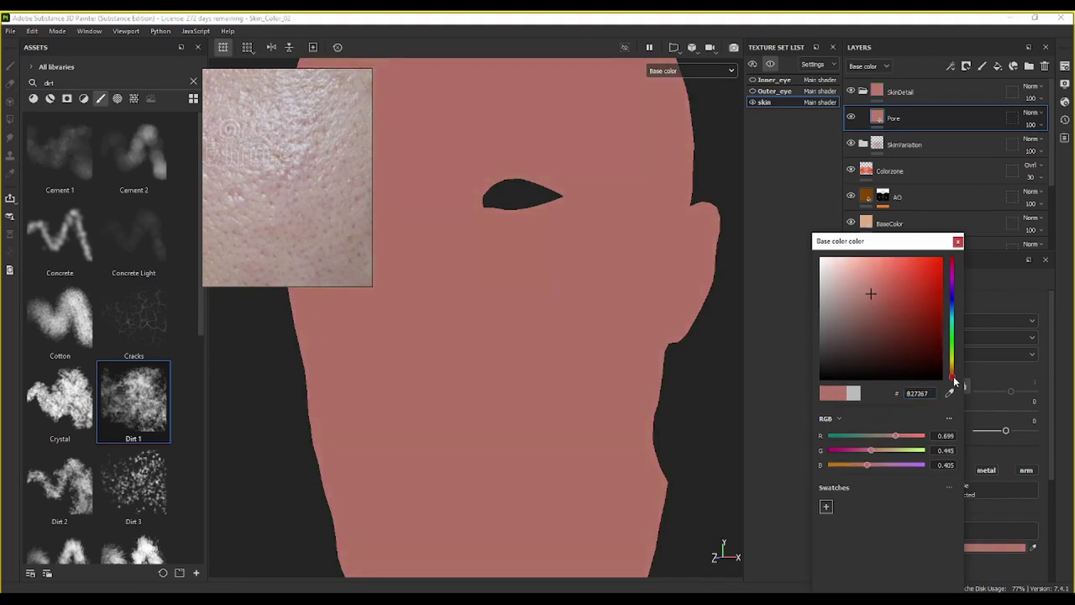
{"action": "mouse_move", "coordinate": [867, 283]}
{"action": "left_mouse_down"}
{"action": "mouse_move", "coordinate": [853, 275]}
{"action": "mouse_move", "coordinate": [864, 290]}
{"action": "left_mouse_up"}
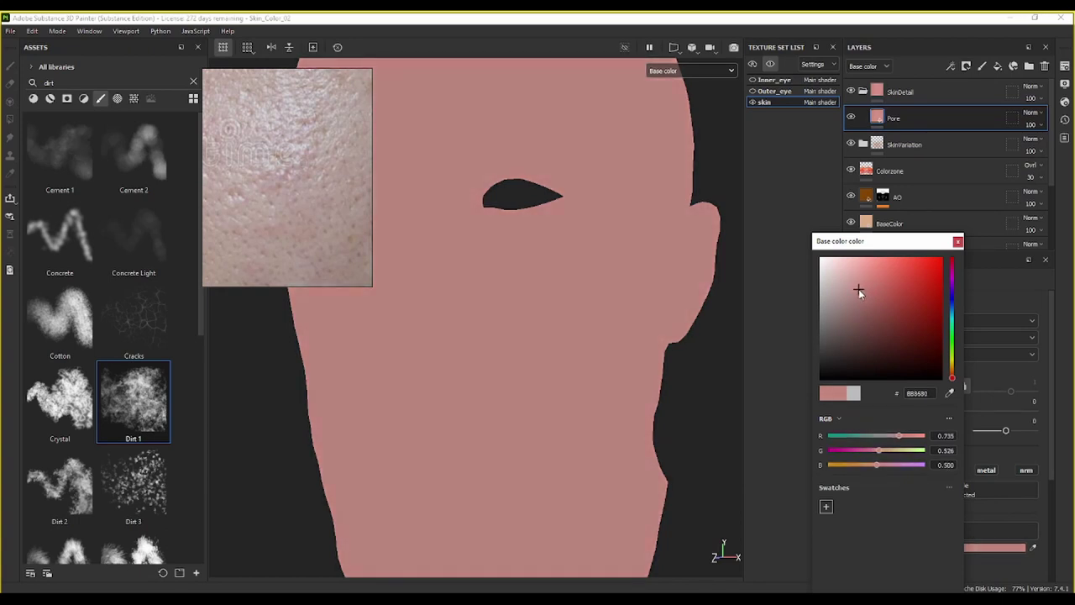
{"action": "left_click_drag", "start_coordinate": [953, 381], "coordinate": [954, 380]}
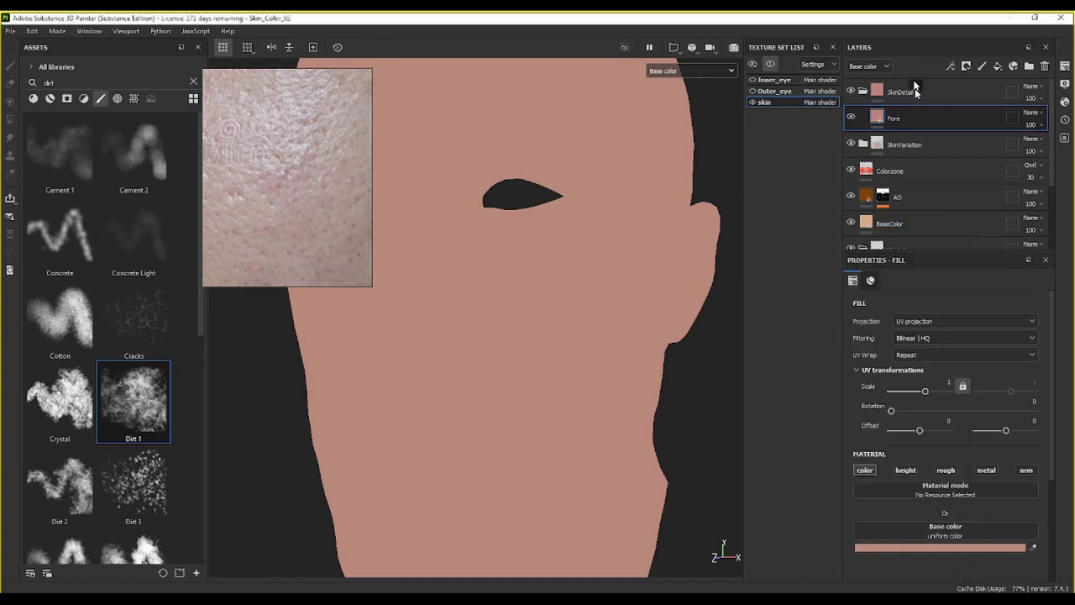
Step: Add a black mask to the Pore layer and search the texture assets for "micro" to find the height map used by layer B
{"action": "right_click", "coordinate": [894, 120]}
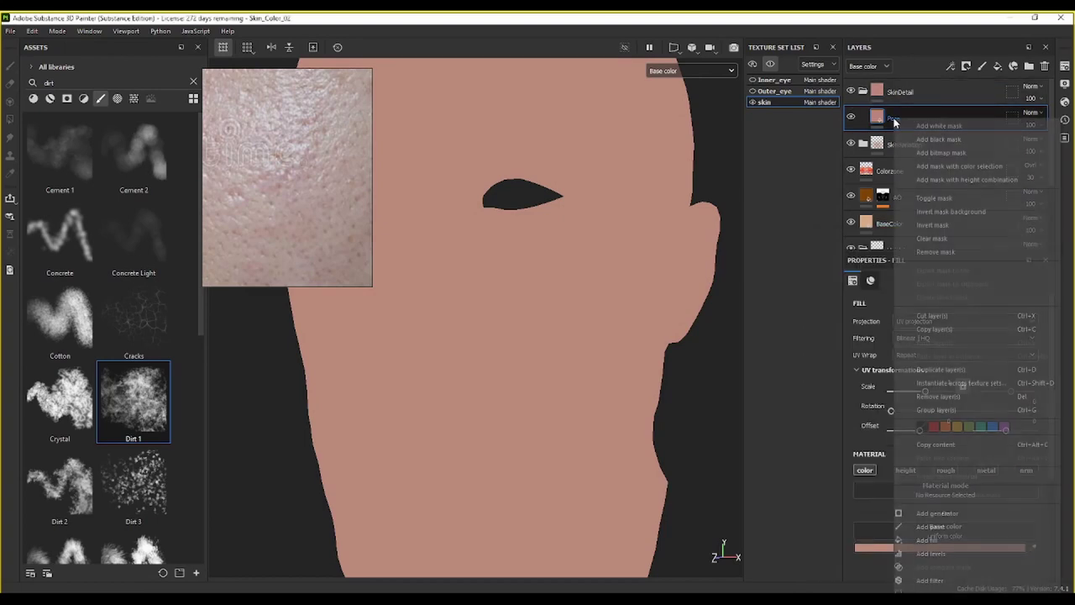
{"action": "left_click", "coordinate": [939, 140]}
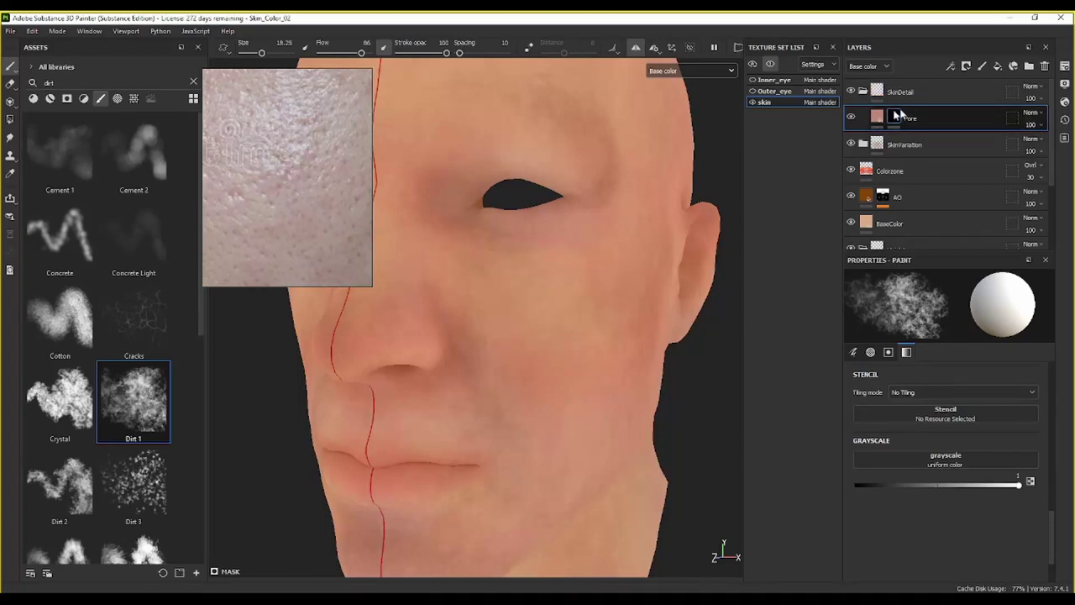
{"action": "left_click", "coordinate": [133, 99]}
{"action": "double_click", "coordinate": [49, 82]}
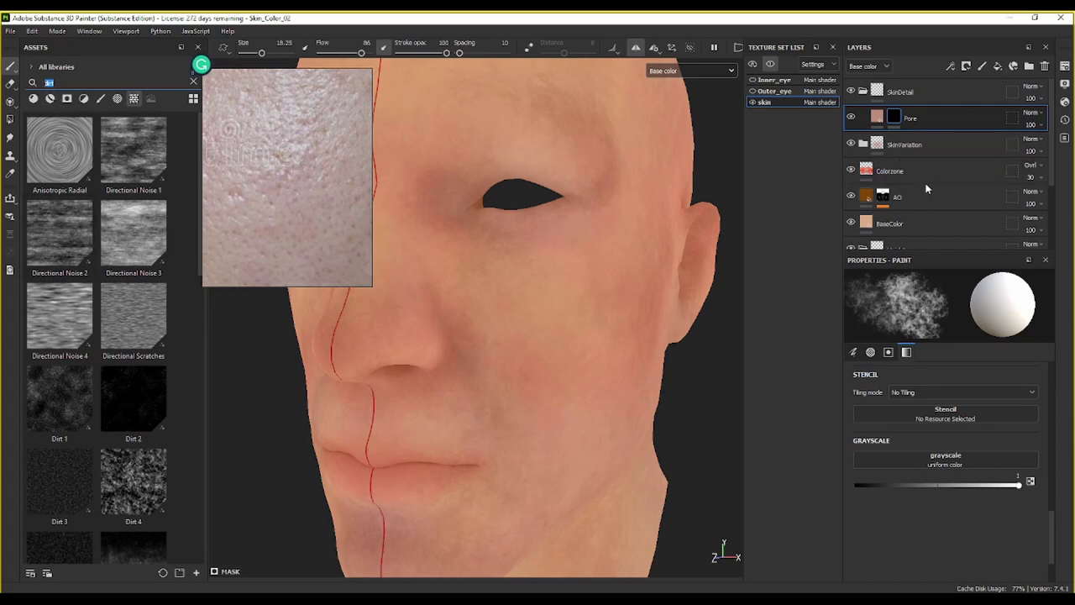
{"action": "scroll", "coordinate": [1008, 193], "scroll_direction": "down", "scroll_amount": 2}
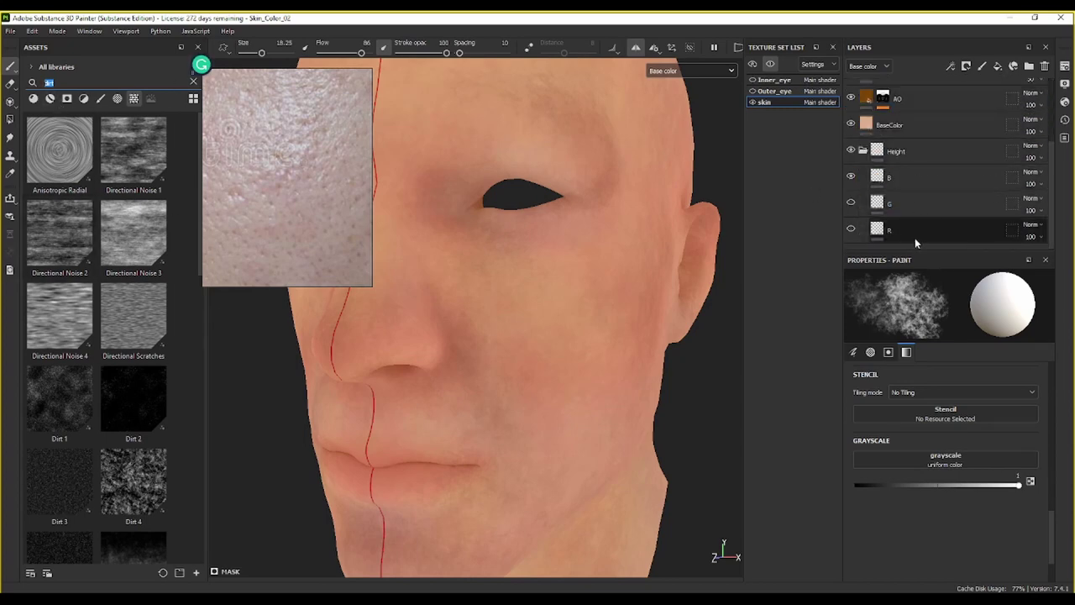
{"action": "left_click", "coordinate": [913, 185]}
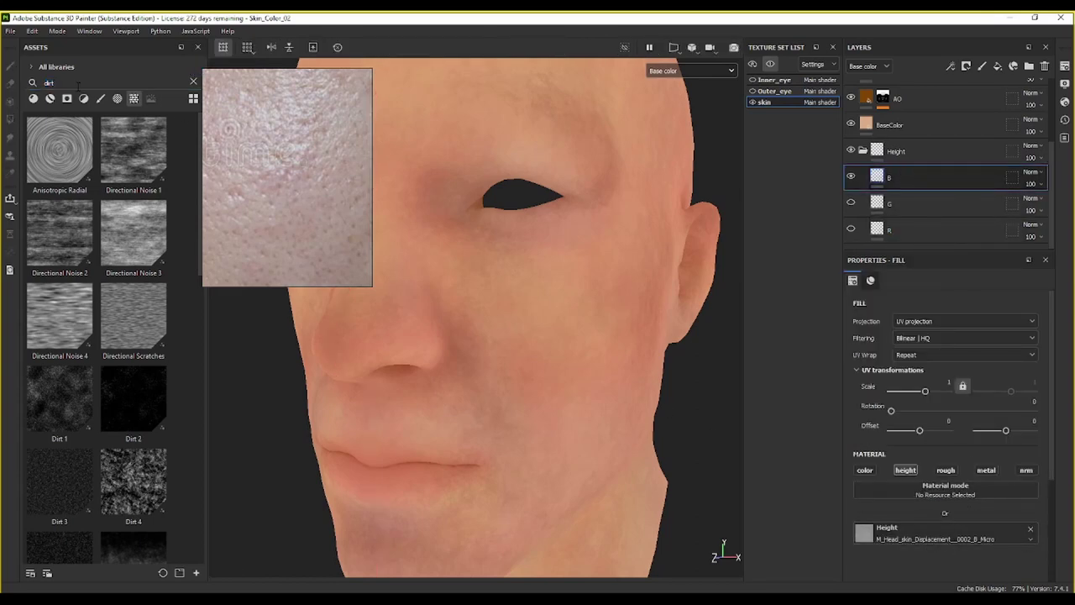
{"action": "left_click", "coordinate": [47, 82]}
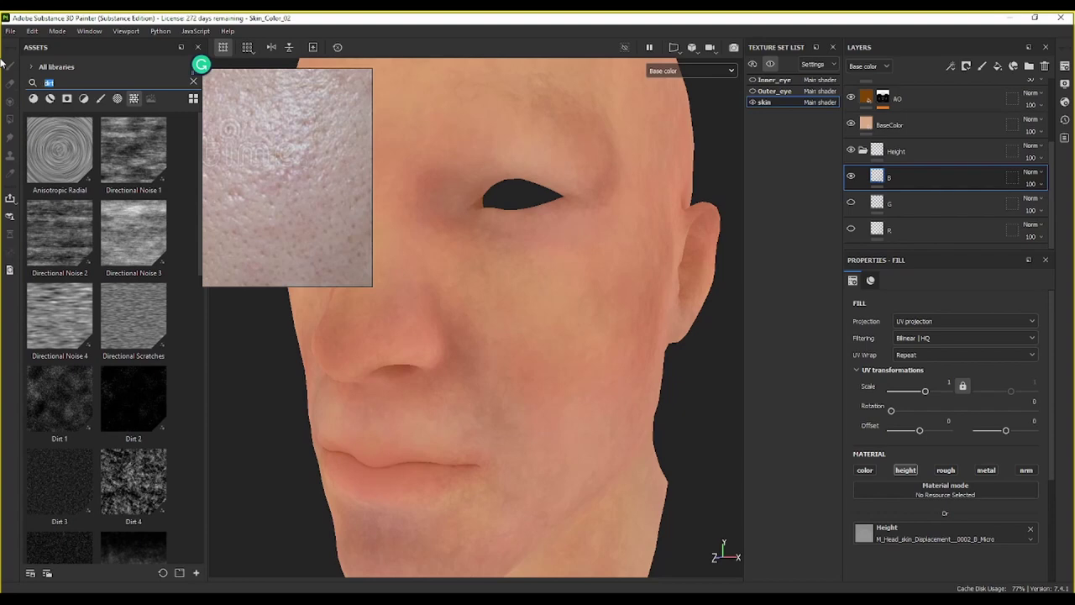
{"action": "type", "text": "micro"}
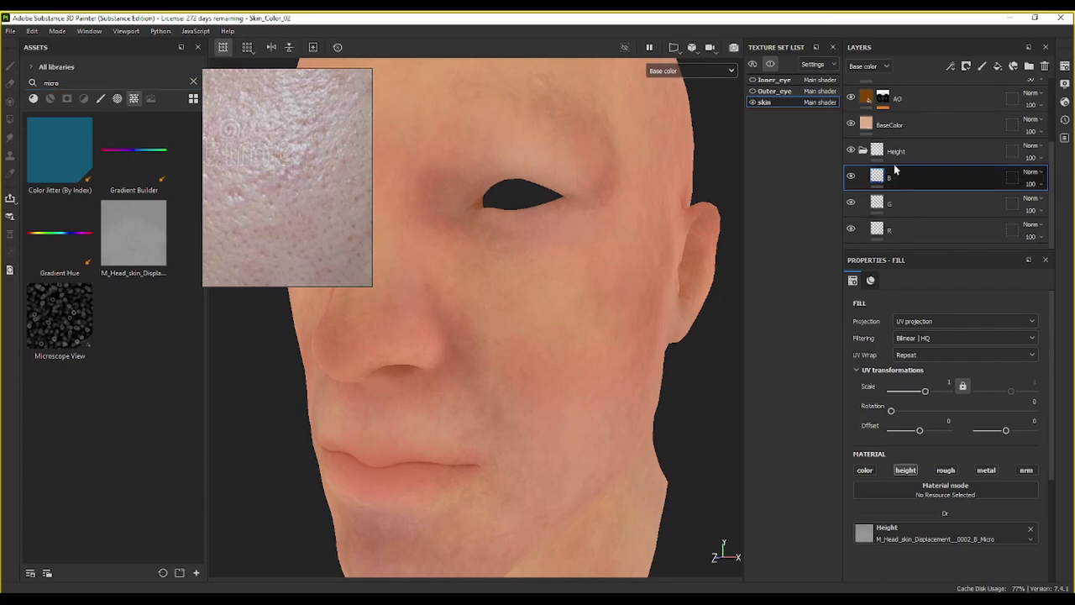
{"action": "scroll", "coordinate": [926, 148], "scroll_direction": "up", "scroll_amount": 3}
{"action": "left_click", "coordinate": [894, 117]}
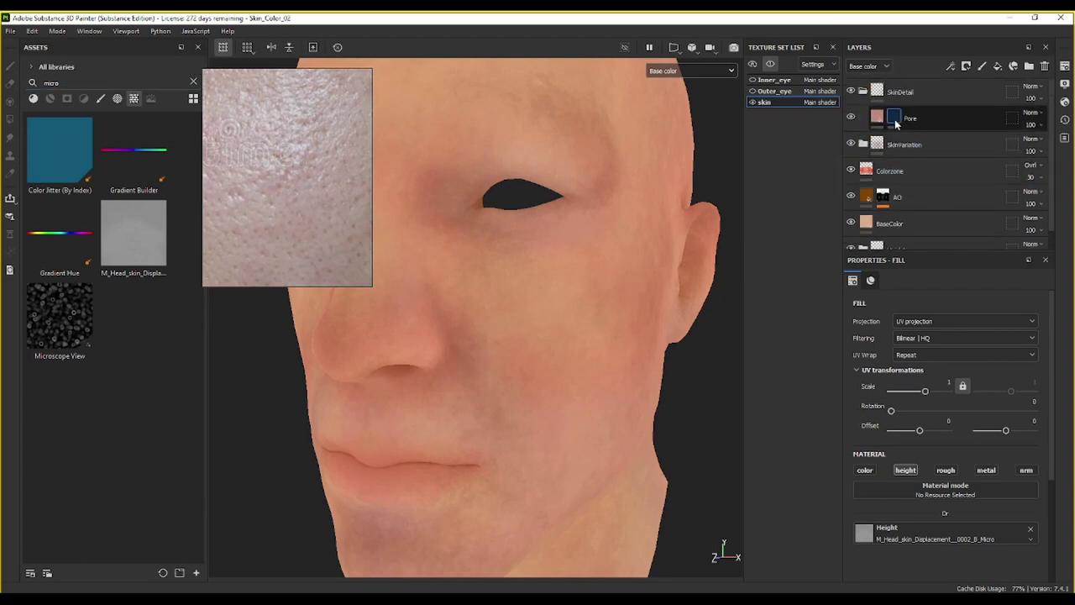
{"action": "key", "text": "1"}
{"action": "left_click_drag", "start_coordinate": [145, 242], "coordinate": [966, 455]}
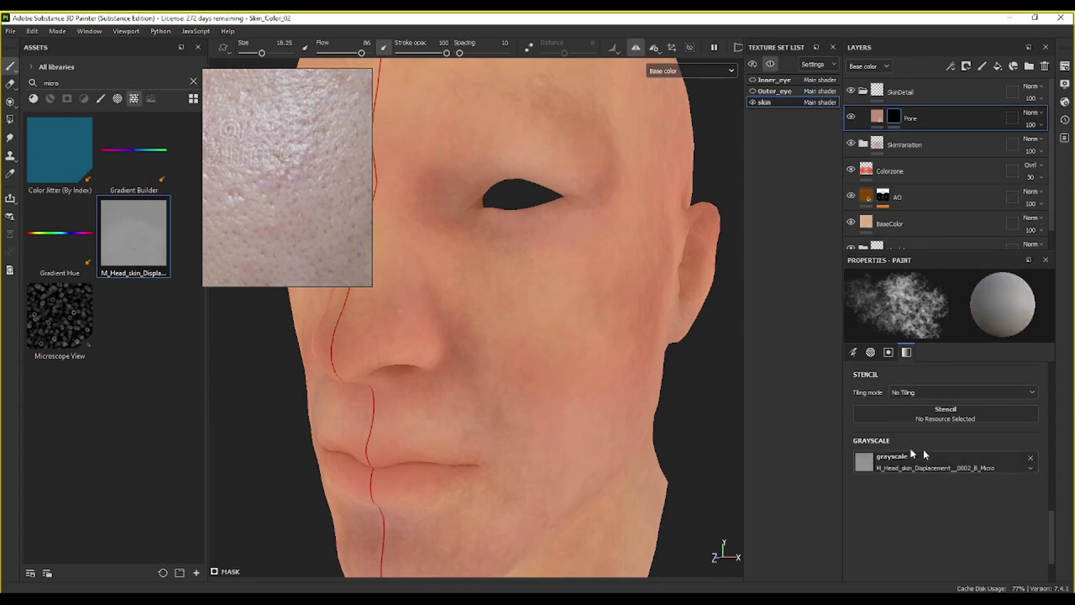
{"action": "left_click", "coordinate": [894, 118], "text": "alt"}
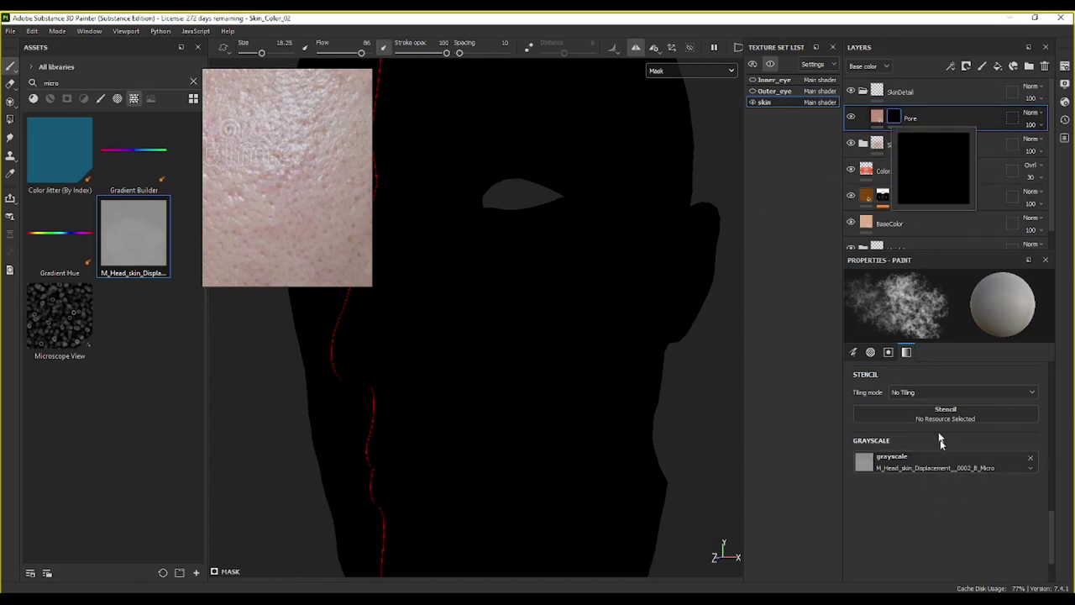
{"action": "left_click", "coordinate": [1030, 461]}
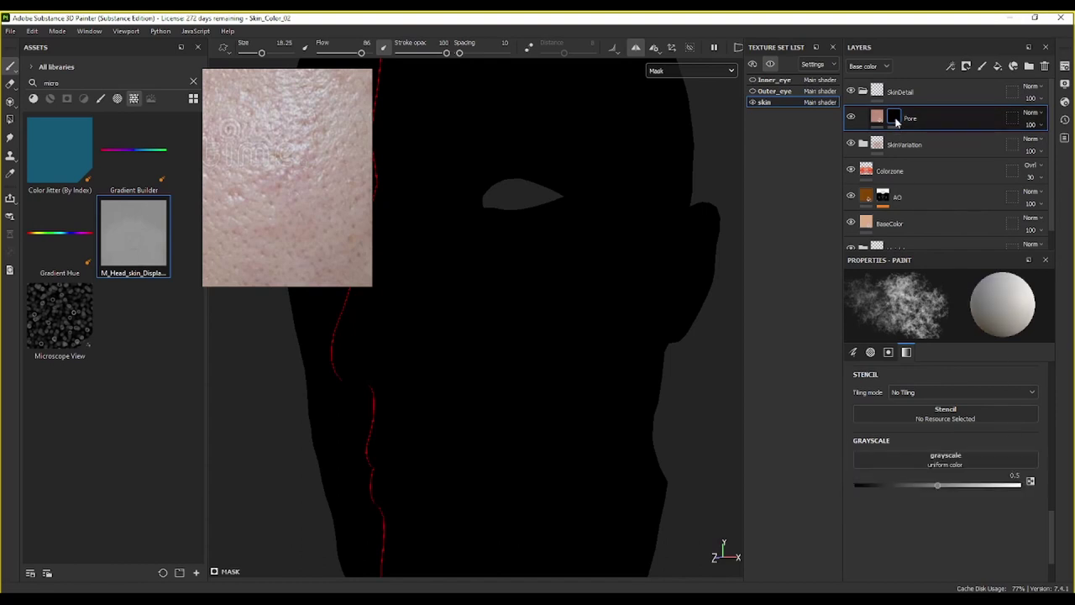
Step: Add a fill effect to the Pore mask and assign the M_Head_skin_Deplacement__0002_B_Micro map as its grayscale
{"action": "right_click", "coordinate": [894, 117]}
{"action": "left_click", "coordinate": [933, 504]}
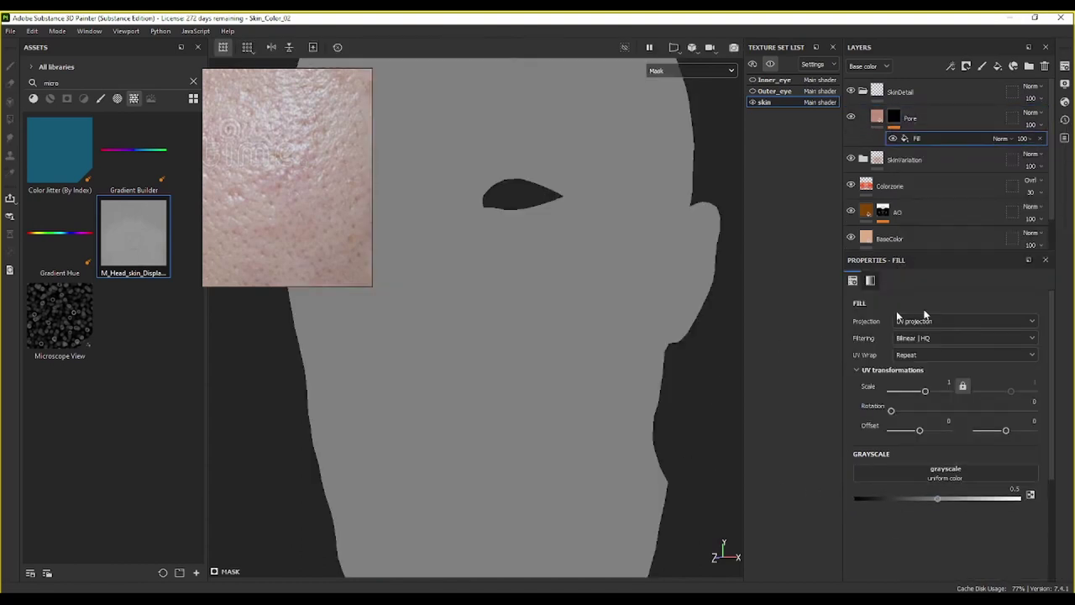
{"action": "left_click_drag", "start_coordinate": [132, 245], "coordinate": [966, 476]}
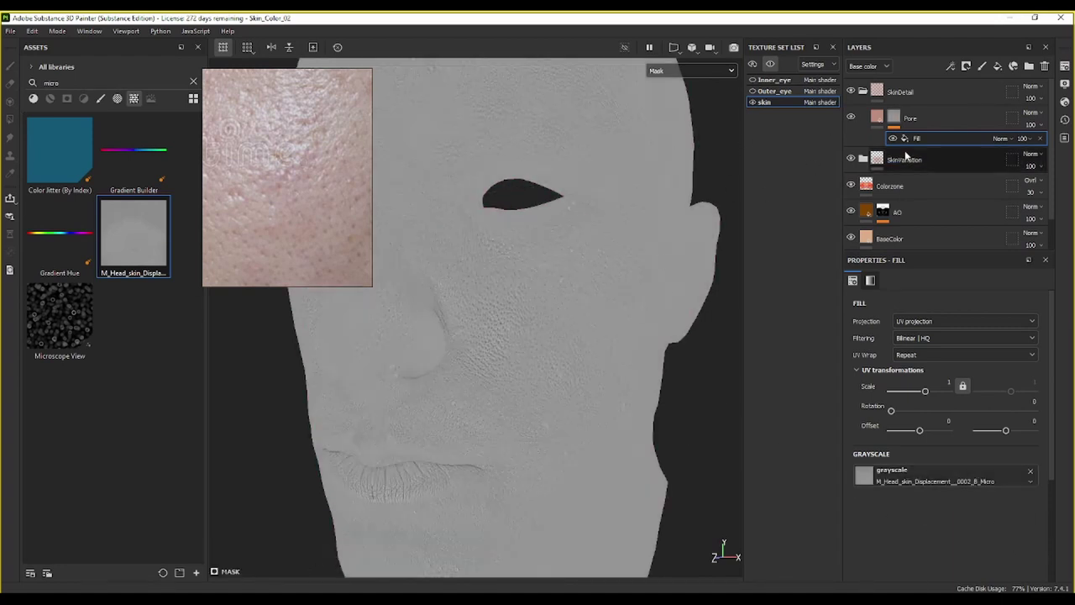
{"action": "scroll", "coordinate": [442, 405], "scroll_direction": "up", "scroll_amount": 6}
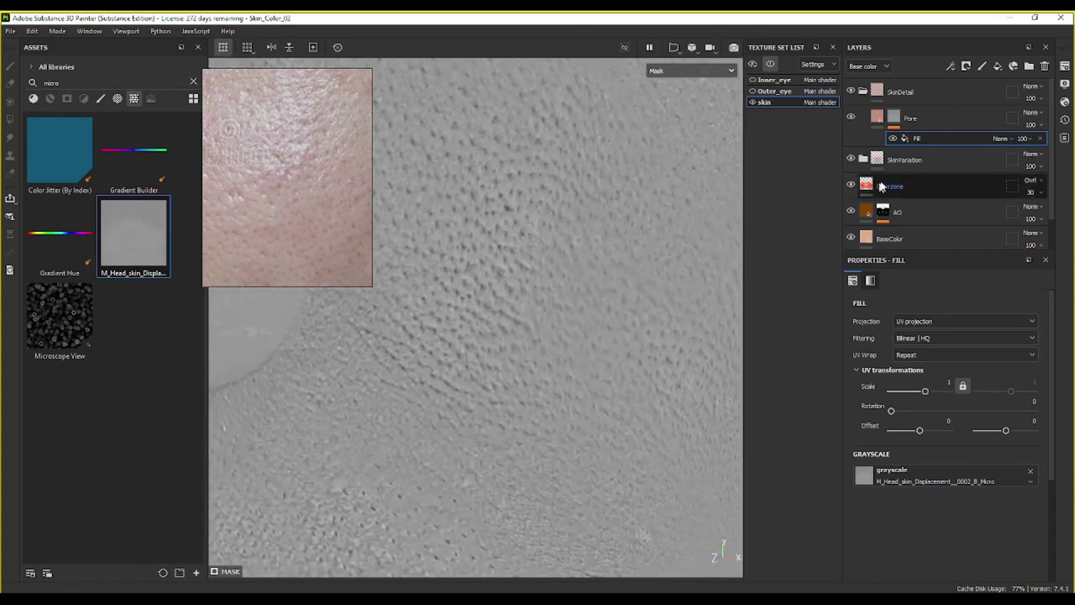
Step: Add a Levels effect above the fill in the Pore mask and invert it
{"action": "right_click", "coordinate": [929, 145]}
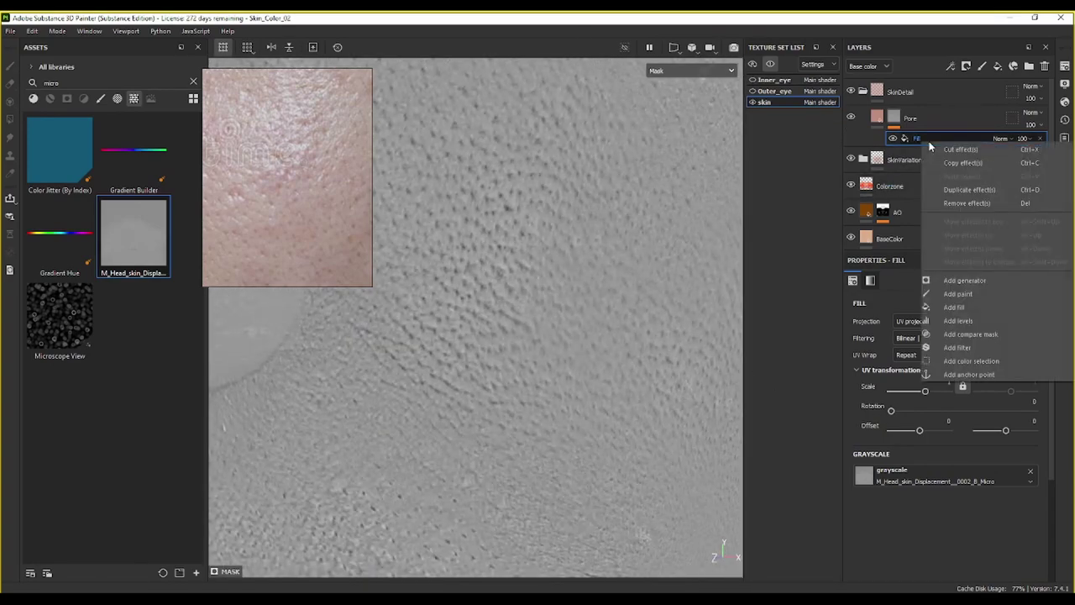
{"action": "left_click", "coordinate": [959, 321]}
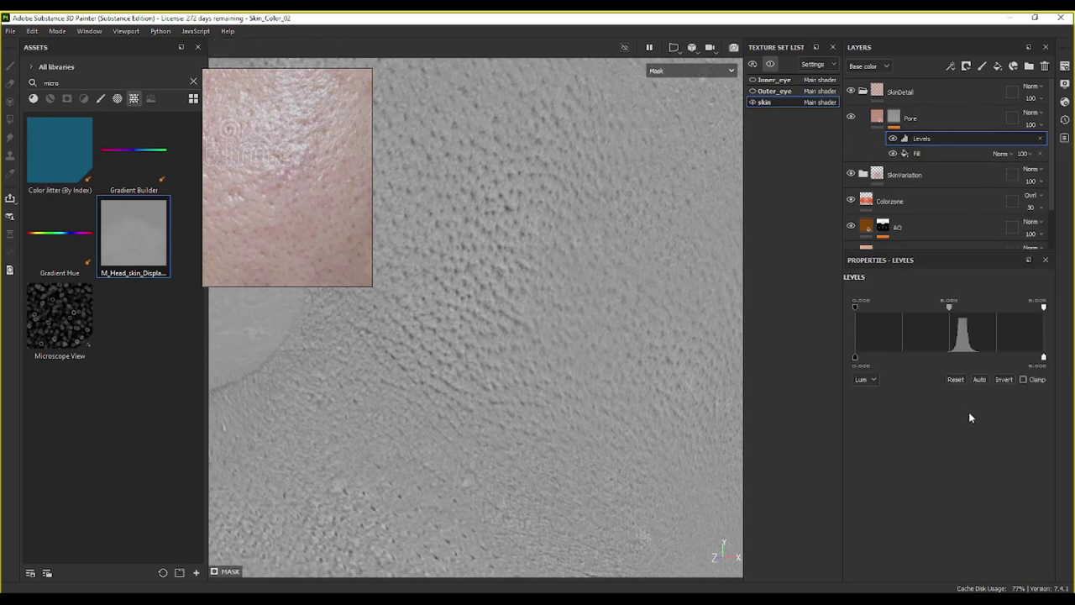
{"action": "left_click", "coordinate": [1004, 380]}
{"action": "scroll", "coordinate": [574, 300], "scroll_direction": "down", "scroll_amount": 5}
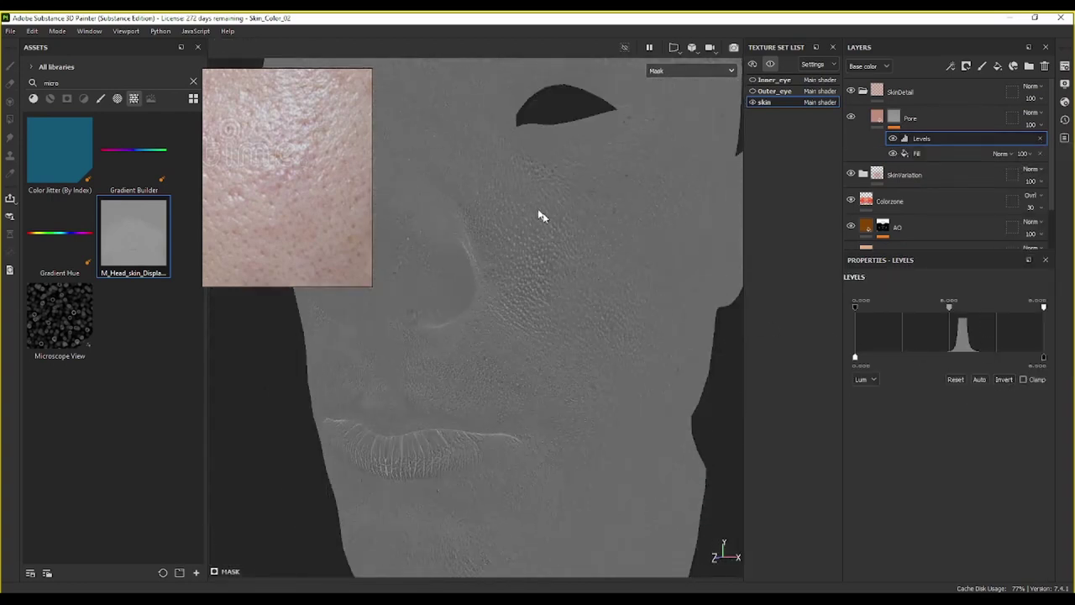
Step: Lower the input white point of the Pore mask's Levels to the histogram peak so that only the pore detail stays bright
{"action": "scroll", "coordinate": [639, 300], "scroll_direction": "down", "scroll_amount": 5}
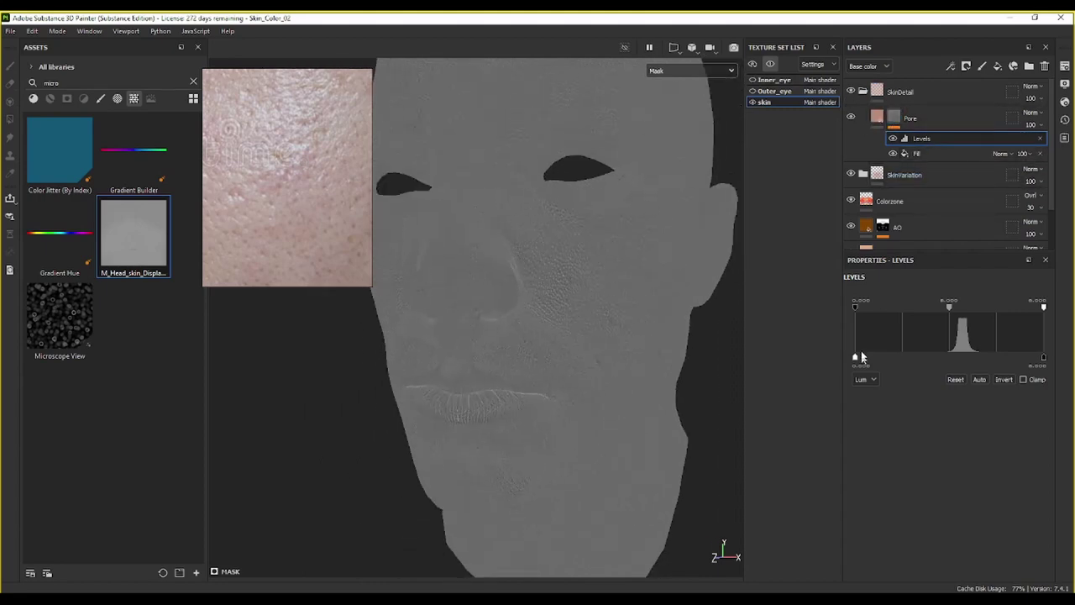
{"action": "mouse_move", "coordinate": [854, 307]}
{"action": "left_mouse_down"}
{"action": "mouse_move", "coordinate": [966, 308]}
{"action": "mouse_move", "coordinate": [837, 316]}
{"action": "left_mouse_up"}
{"action": "left_click_drag", "start_coordinate": [1044, 307], "coordinate": [972, 311]}
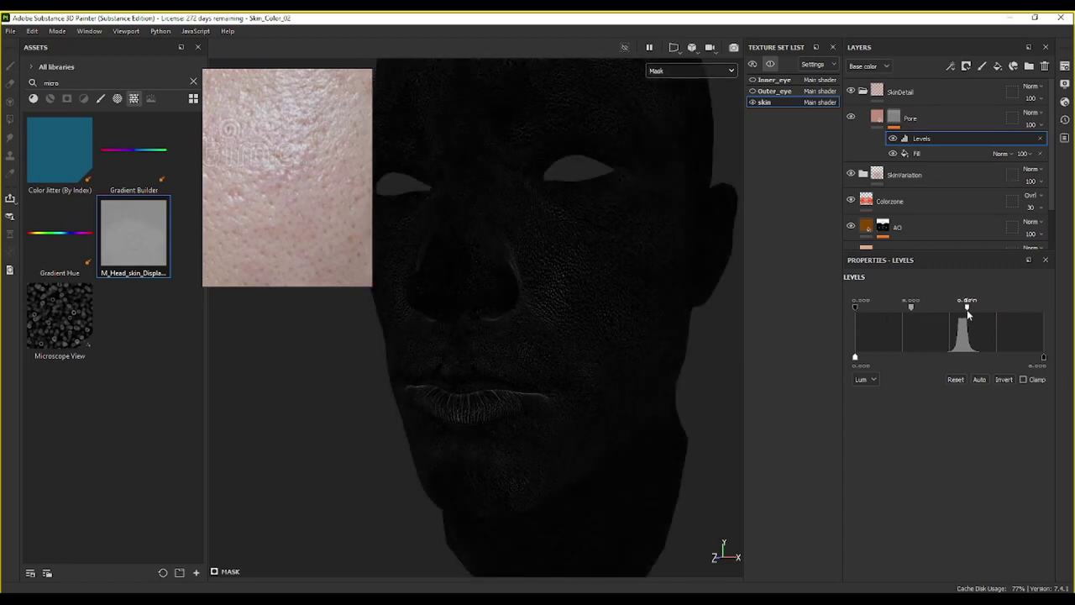
{"action": "scroll", "coordinate": [620, 303], "scroll_direction": "up", "scroll_amount": 8}
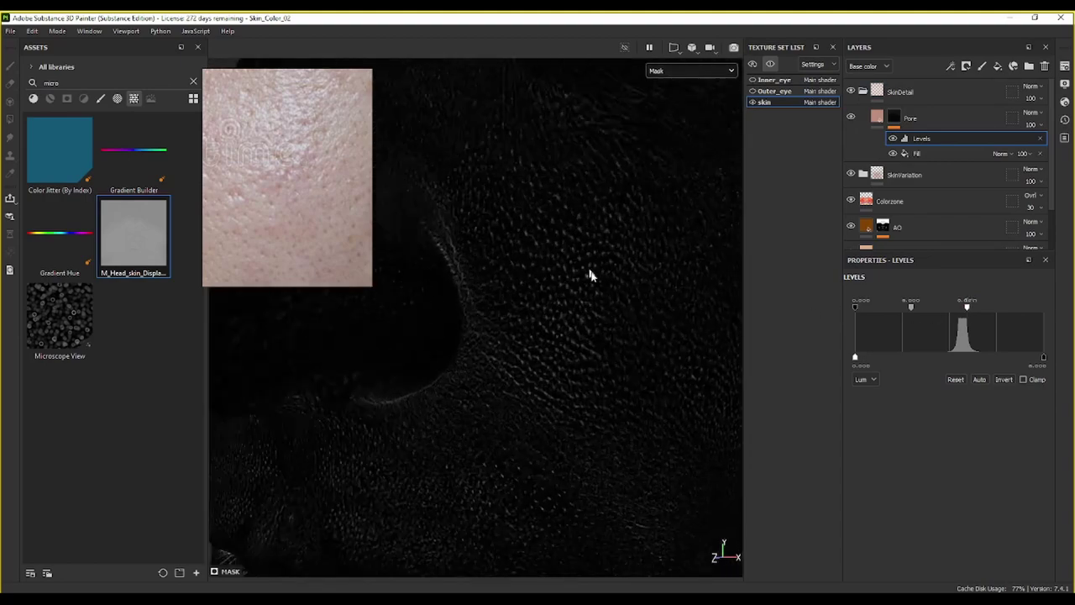
{"action": "scroll", "coordinate": [591, 278], "scroll_direction": "down", "scroll_amount": 5}
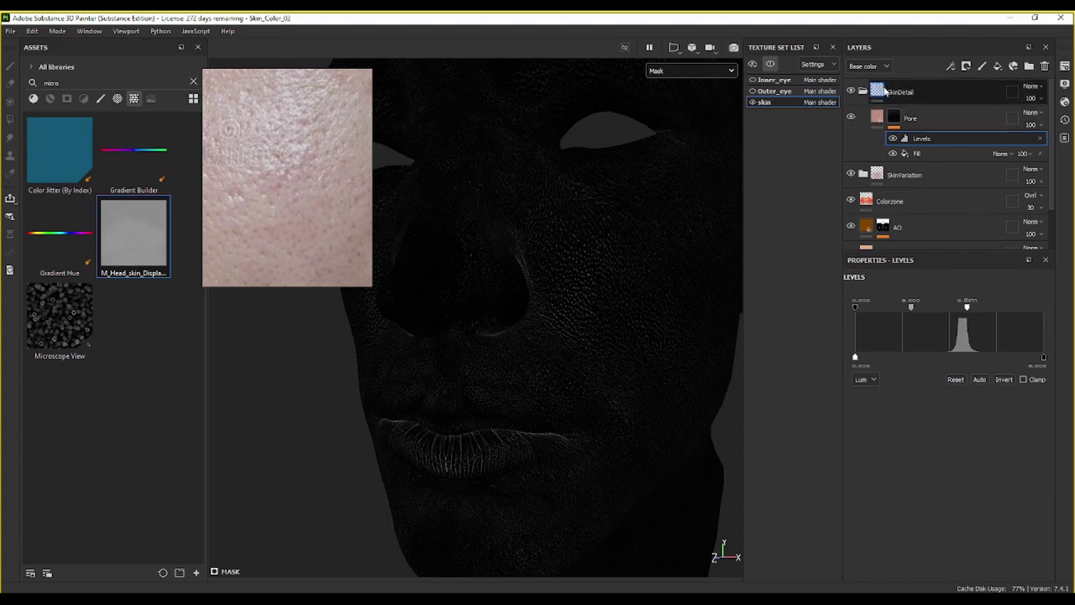
Step: Set the Pore layer's base color to pure red (FF0000) and check it on the face
{"action": "left_click", "coordinate": [878, 115]}
{"action": "left_click", "coordinate": [880, 116]}
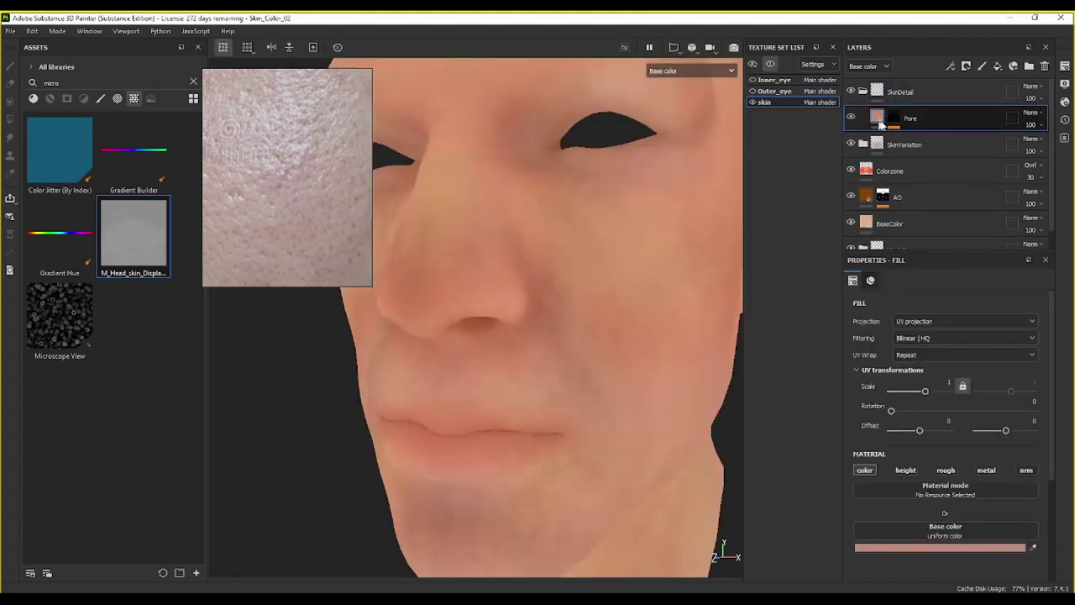
{"action": "scroll", "coordinate": [705, 235], "scroll_direction": "up", "scroll_amount": 6}
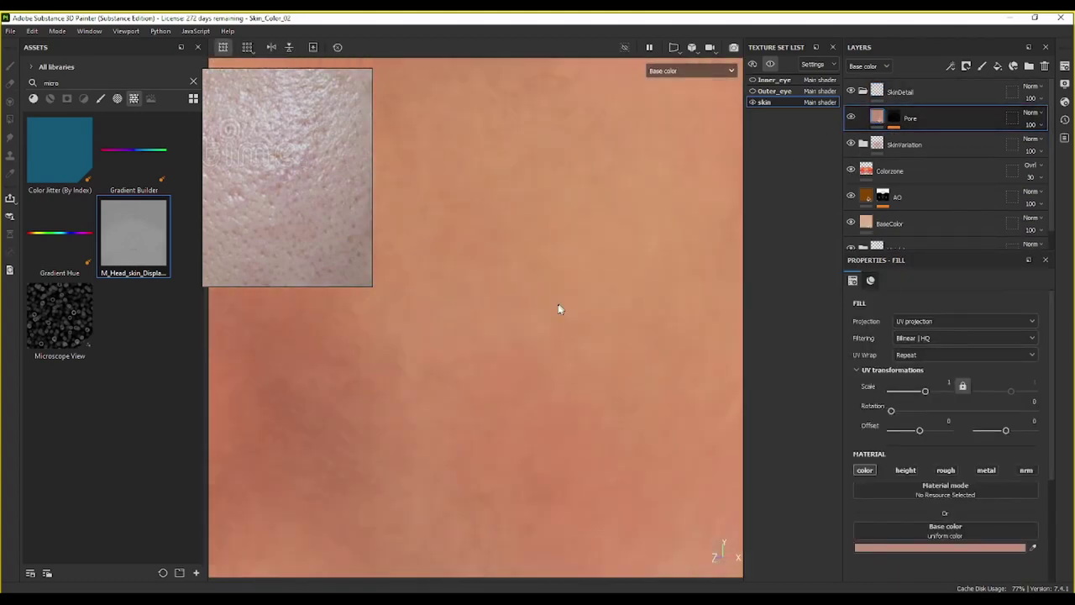
{"action": "scroll", "coordinate": [547, 317], "scroll_direction": "down", "scroll_amount": 2}
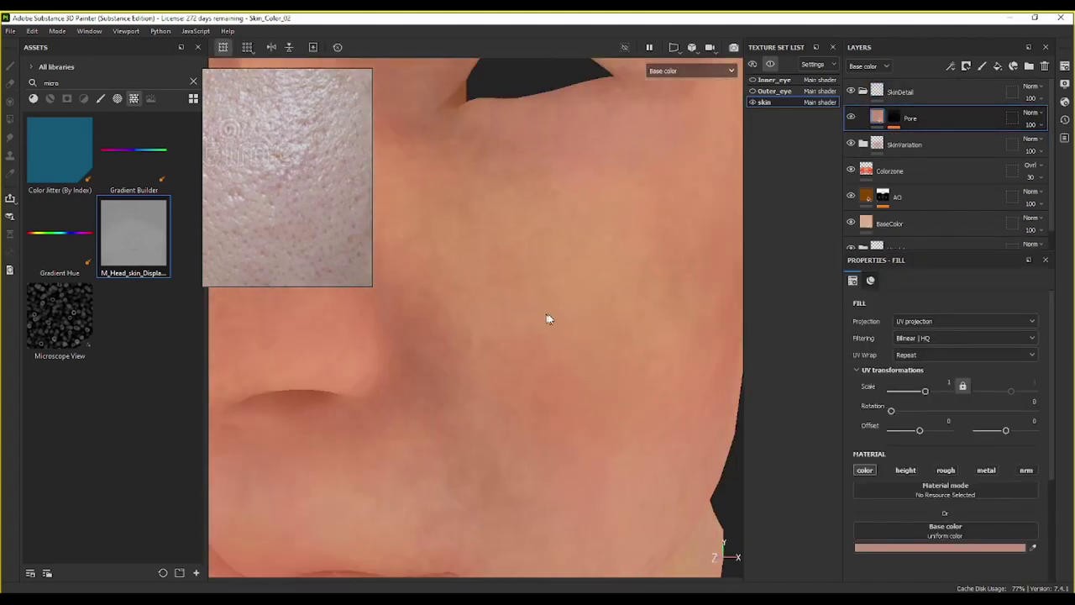
{"action": "left_click", "coordinate": [941, 548]}
{"action": "left_click_drag", "start_coordinate": [907, 304], "coordinate": [924, 255]}
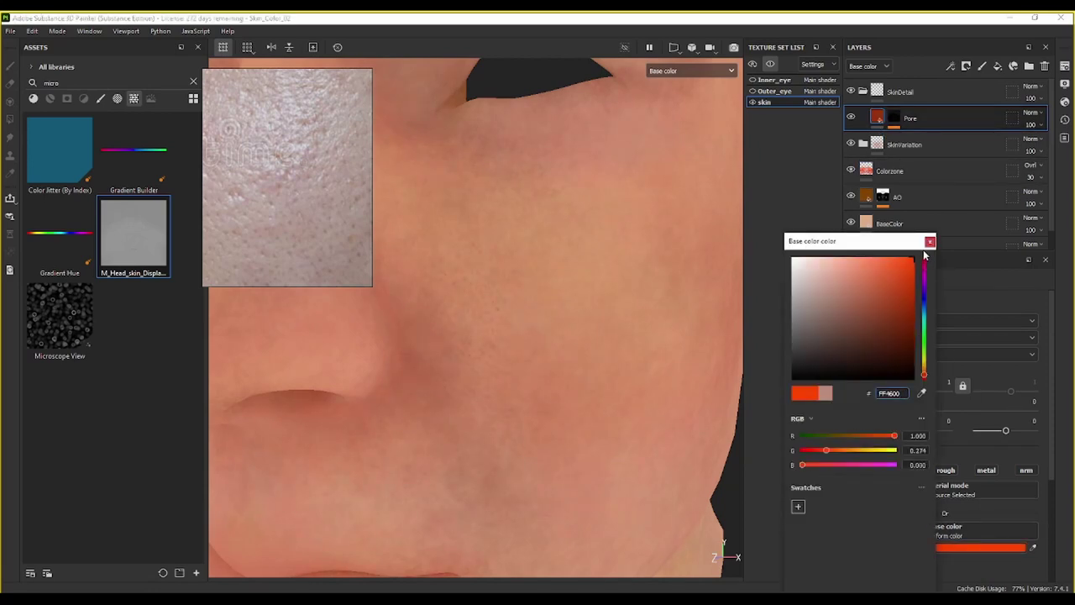
{"action": "left_click_drag", "start_coordinate": [928, 381], "coordinate": [926, 396]}
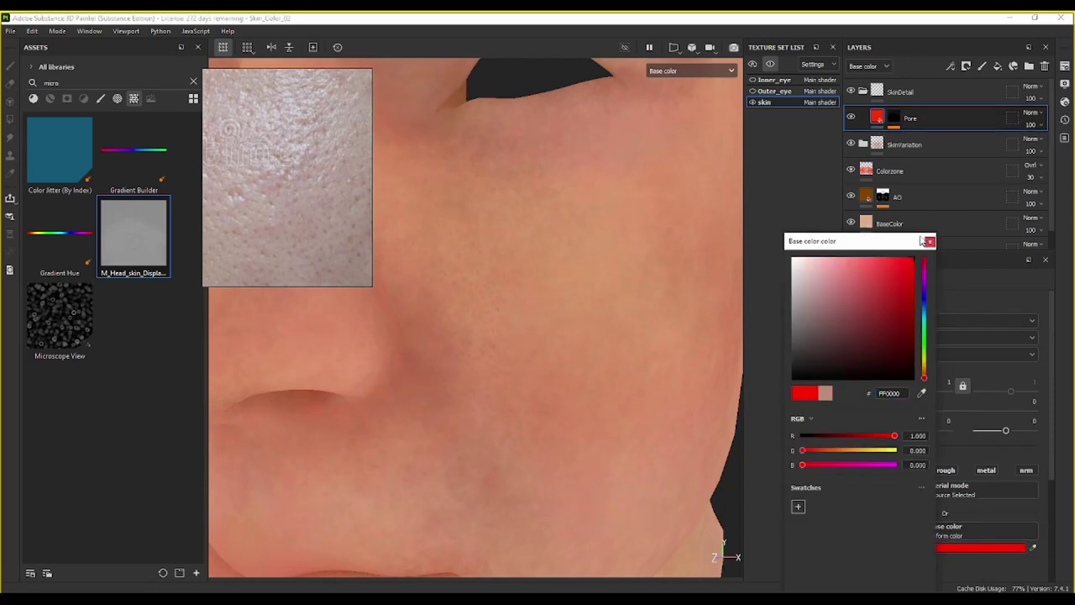
{"action": "left_click", "coordinate": [930, 242]}
Step: Raise the input black point of the Pore mask's Levels to just below the histogram peak to strengthen the pore contrast
{"action": "left_click", "coordinate": [893, 117]}
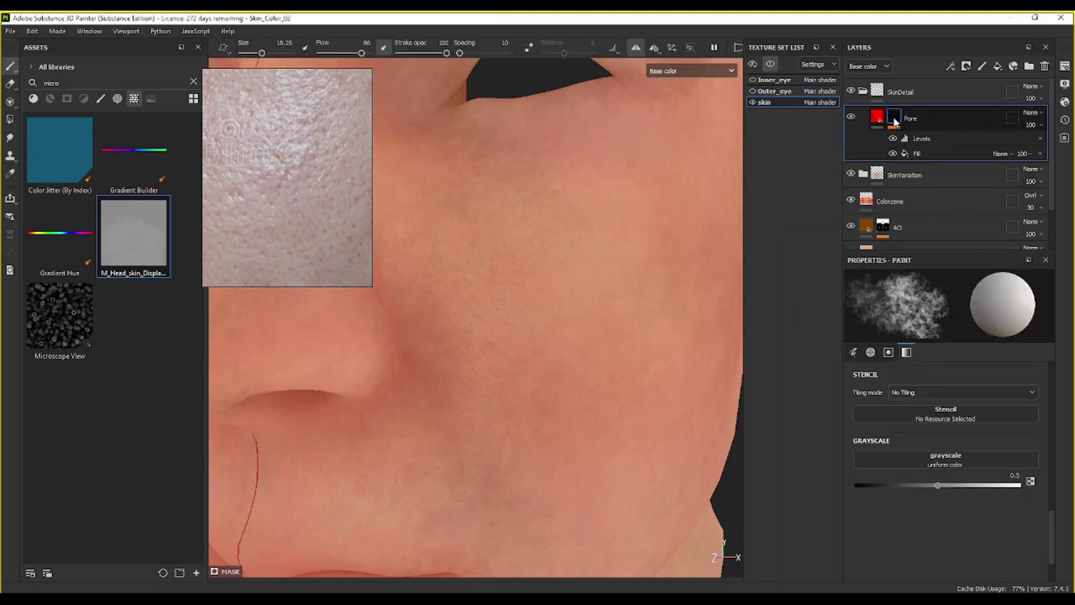
{"action": "scroll", "coordinate": [576, 325], "scroll_direction": "up", "scroll_amount": 5}
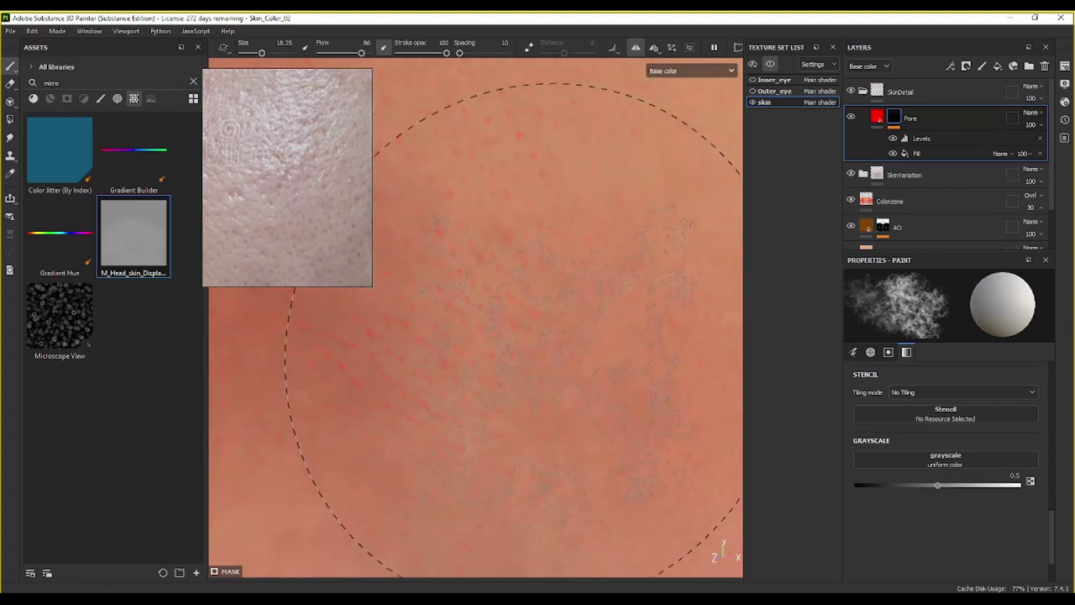
{"action": "scroll", "coordinate": [523, 355], "scroll_direction": "down", "scroll_amount": 5}
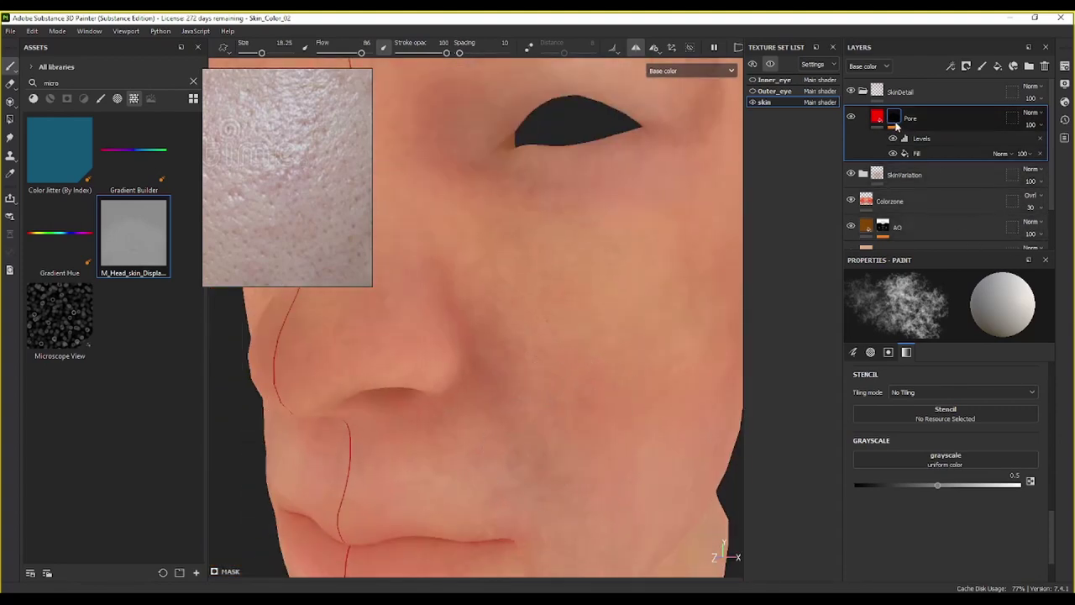
{"action": "left_click", "coordinate": [894, 120], "text": "alt"}
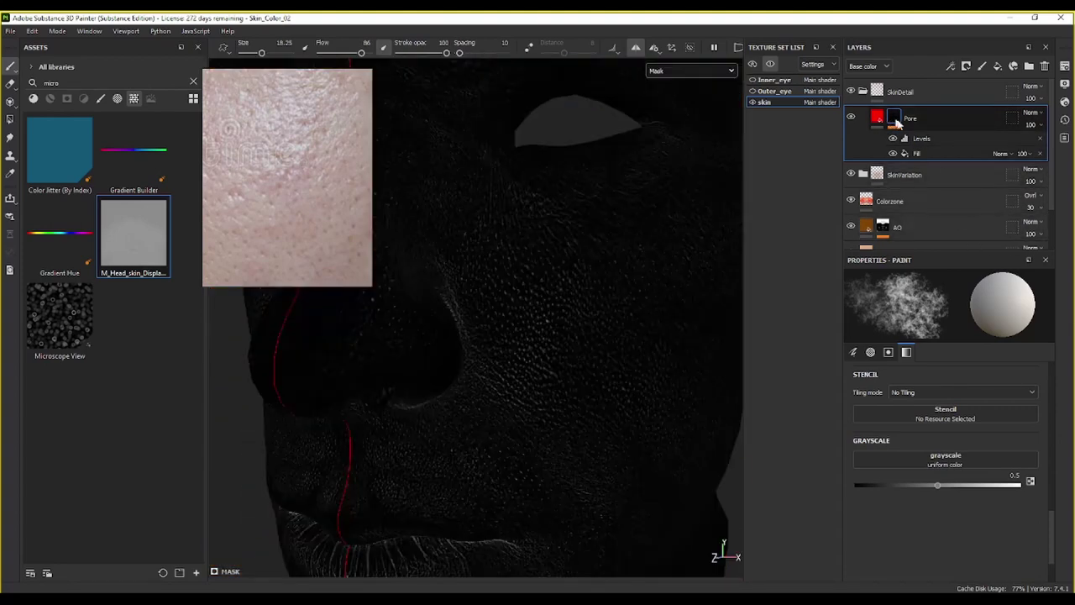
{"action": "left_click", "coordinate": [932, 139]}
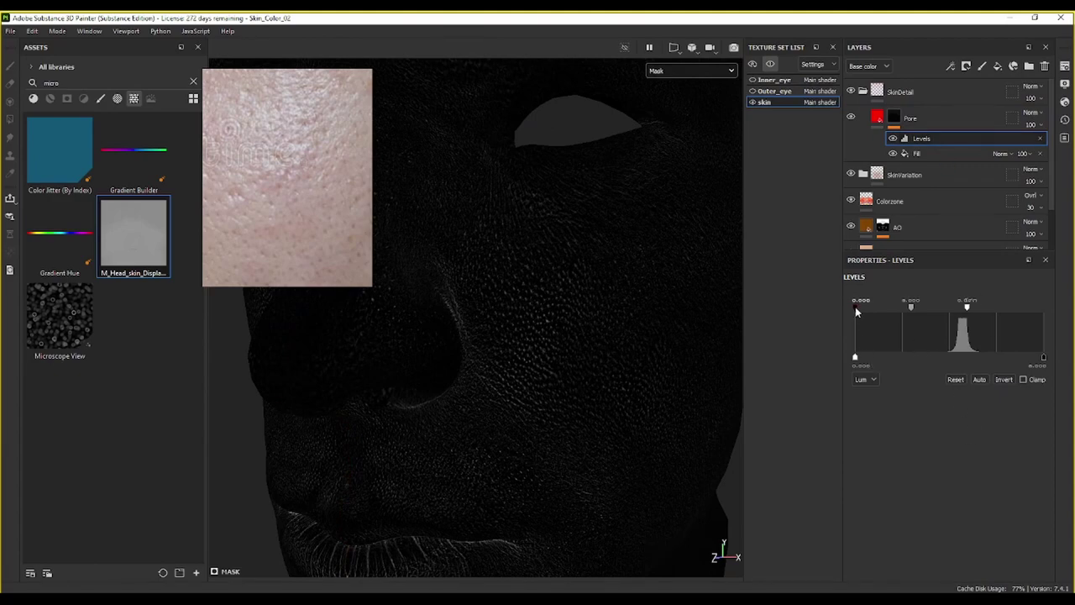
{"action": "left_click_drag", "start_coordinate": [857, 310], "coordinate": [931, 307]}
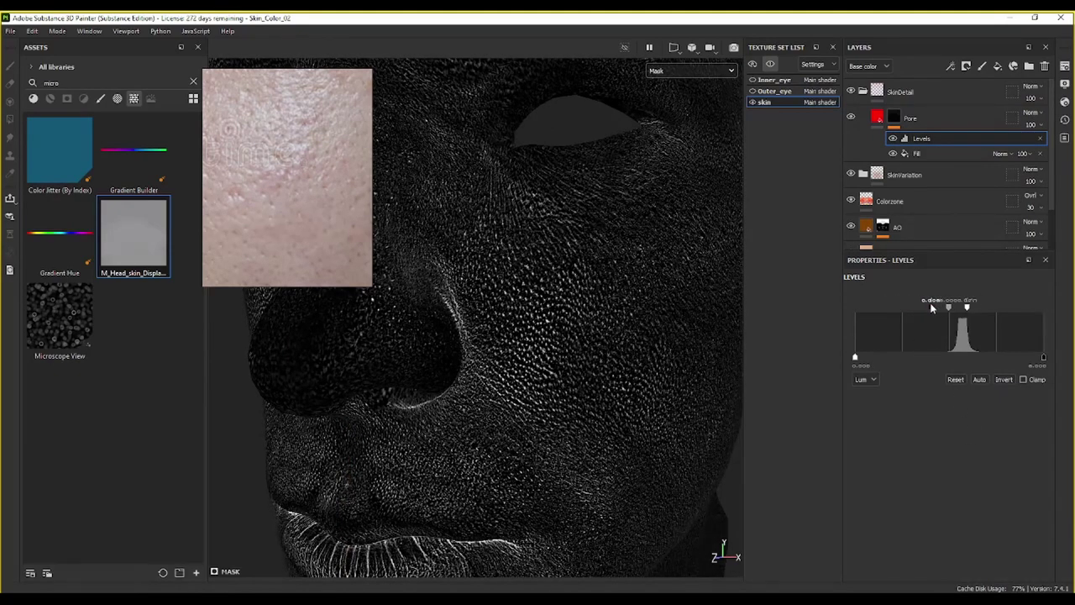
{"action": "scroll", "coordinate": [584, 362], "scroll_direction": "down", "scroll_amount": 4}
{"action": "middle_click_drag", "start_coordinate": [588, 364], "coordinate": [629, 393], "text": "alt"}
{"action": "left_click_drag", "start_coordinate": [630, 393], "coordinate": [549, 291], "text": "alt"}
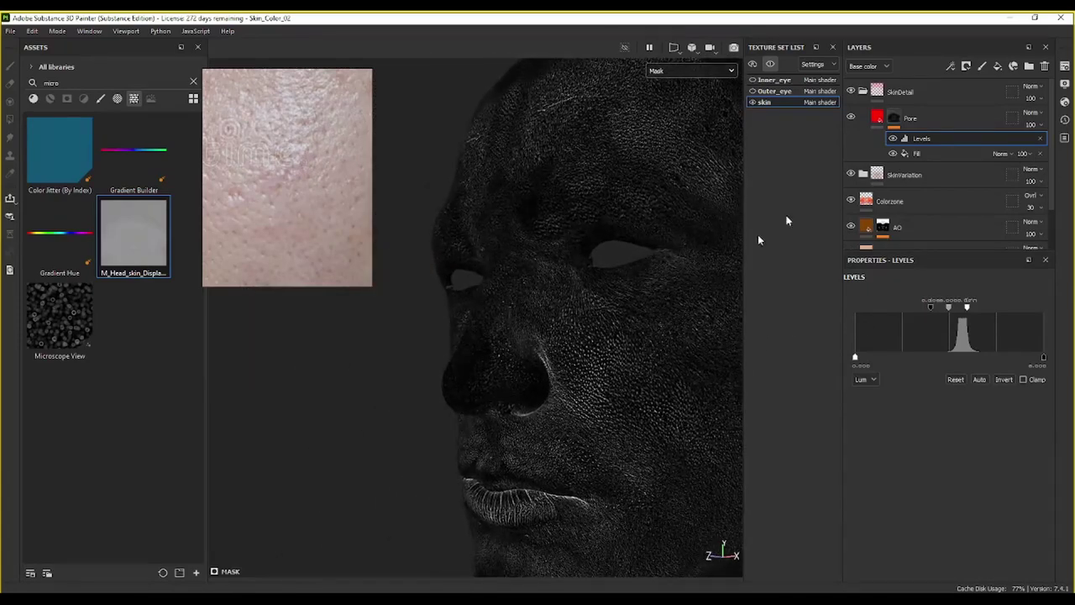
Step: Display the base color again and examine the red pores around the nose, cheek and lips
{"action": "left_click", "coordinate": [876, 119]}
{"action": "scroll", "coordinate": [581, 465], "scroll_direction": "up", "scroll_amount": 3}
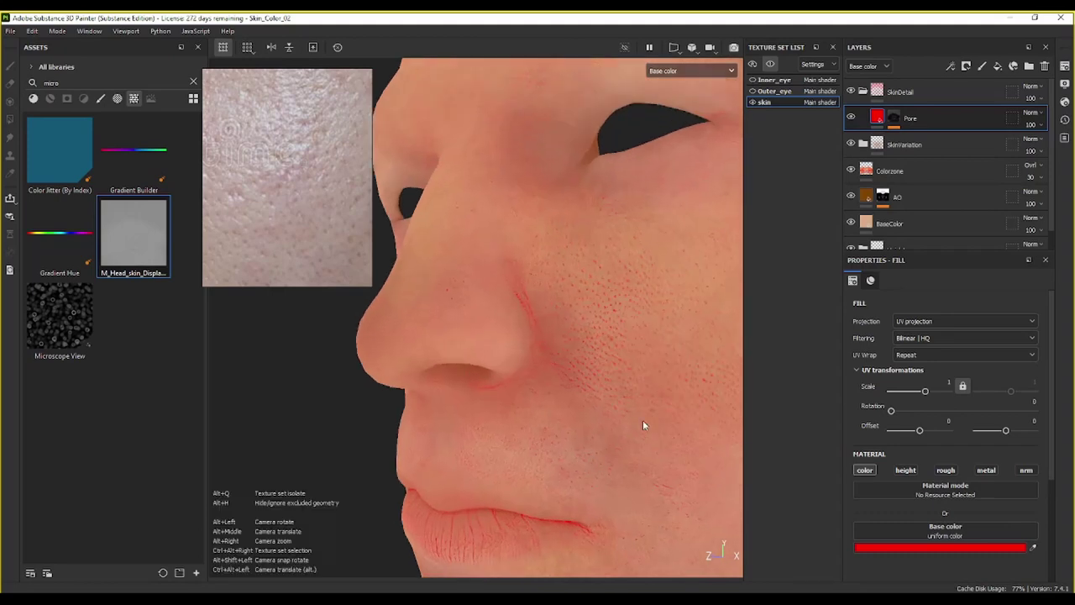
{"action": "middle_click_drag", "start_coordinate": [642, 423], "coordinate": [573, 398], "text": "alt"}
{"action": "mouse_move", "coordinate": [573, 399]}
{"action": "left_mouse_down", "text": "alt"}
{"action": "mouse_move", "coordinate": [636, 396]}
{"action": "mouse_move", "coordinate": [564, 396]}
{"action": "left_mouse_up", "text": "alt"}
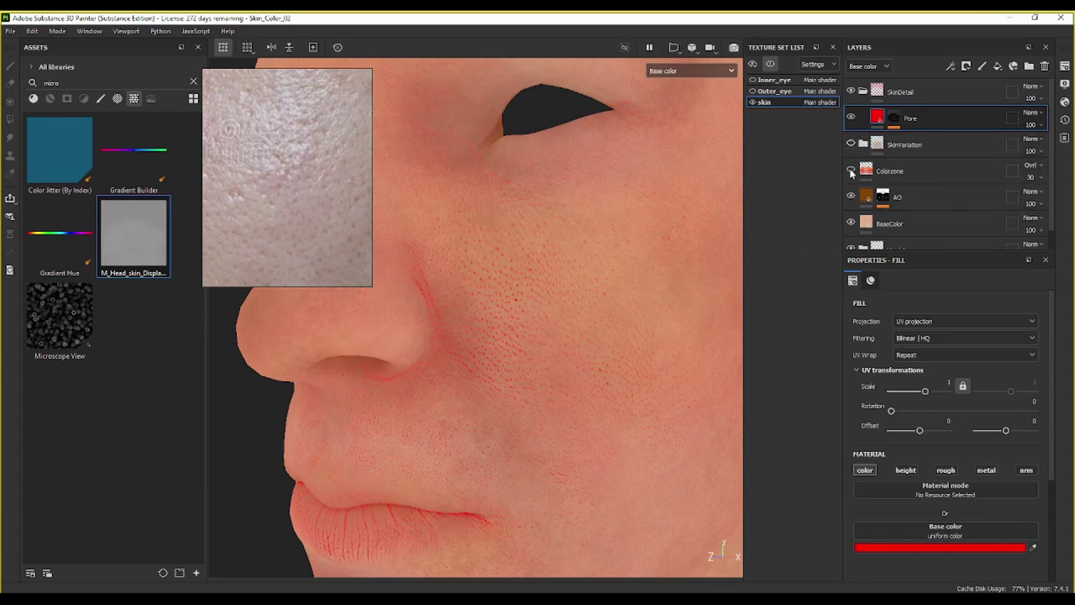
Step: Hide the Colorzone layer and set the Pore layer's base color to black (000000)
{"action": "left_click", "coordinate": [851, 171]}
{"action": "scroll", "coordinate": [640, 308], "scroll_direction": "down", "scroll_amount": 3}
{"action": "middle_click_drag", "start_coordinate": [607, 362], "coordinate": [574, 451], "text": "alt"}
{"action": "left_click", "coordinate": [930, 546]}
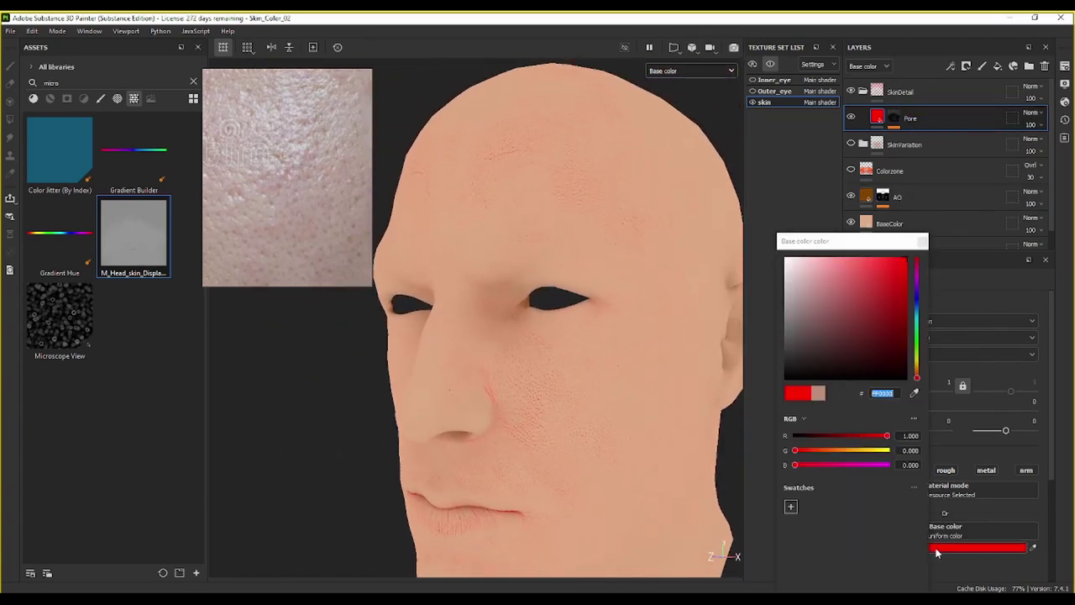
{"action": "left_click_drag", "start_coordinate": [831, 326], "coordinate": [755, 415]}
{"action": "left_click", "coordinate": [922, 242]}
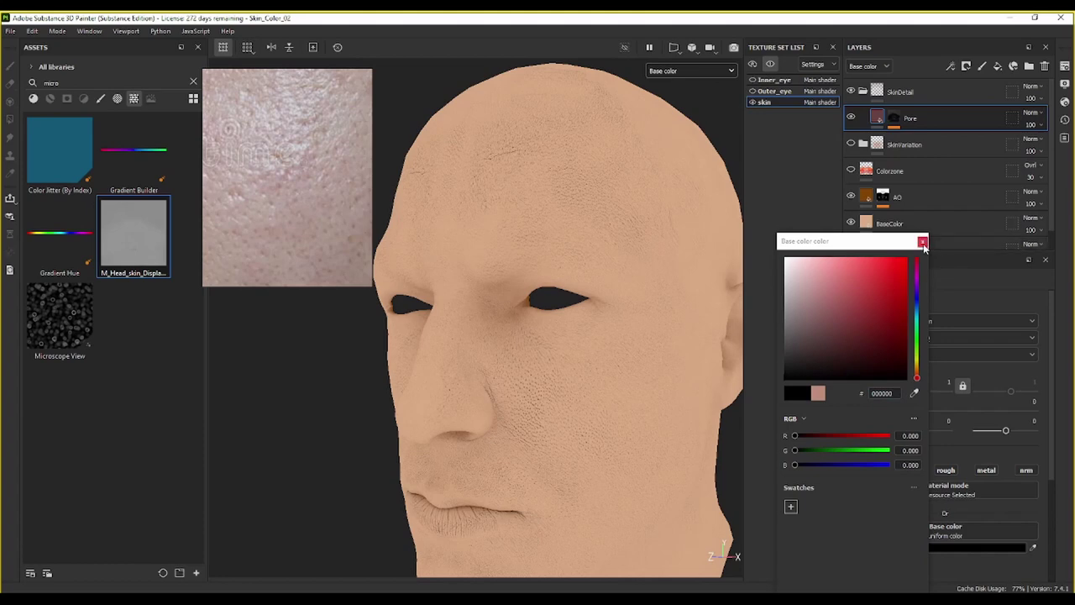
{"action": "left_click", "coordinate": [923, 243]}
Step: Compare the black pores on the cheek, chin and lips with the skin reference photos
{"action": "scroll", "coordinate": [597, 362], "scroll_direction": "up", "scroll_amount": 6}
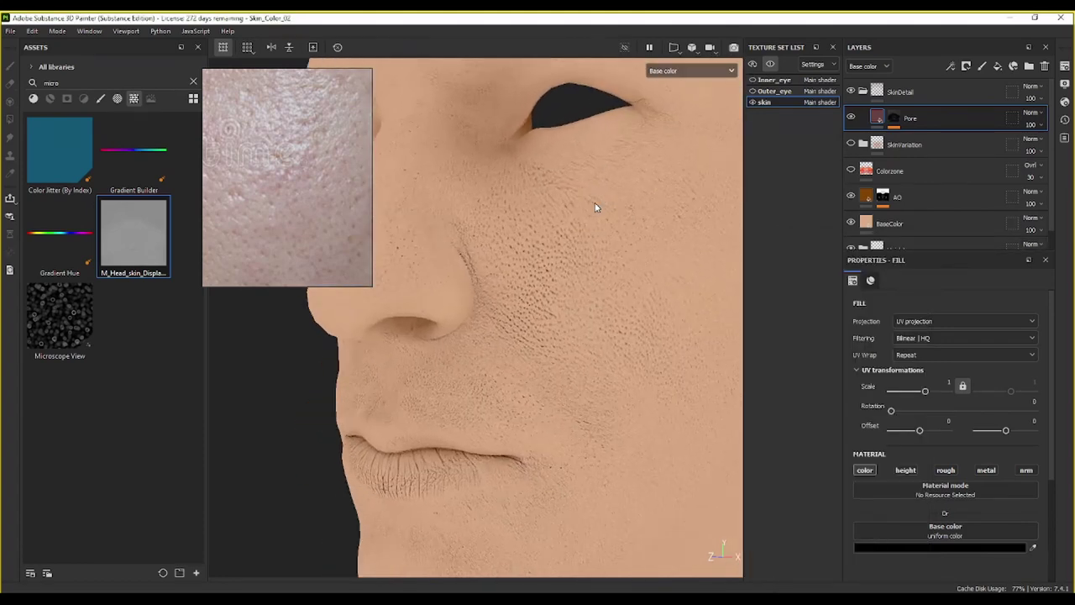
{"action": "scroll", "coordinate": [595, 208], "scroll_direction": "down", "scroll_amount": 2}
{"action": "scroll", "coordinate": [316, 195], "scroll_direction": "down", "scroll_amount": 2}
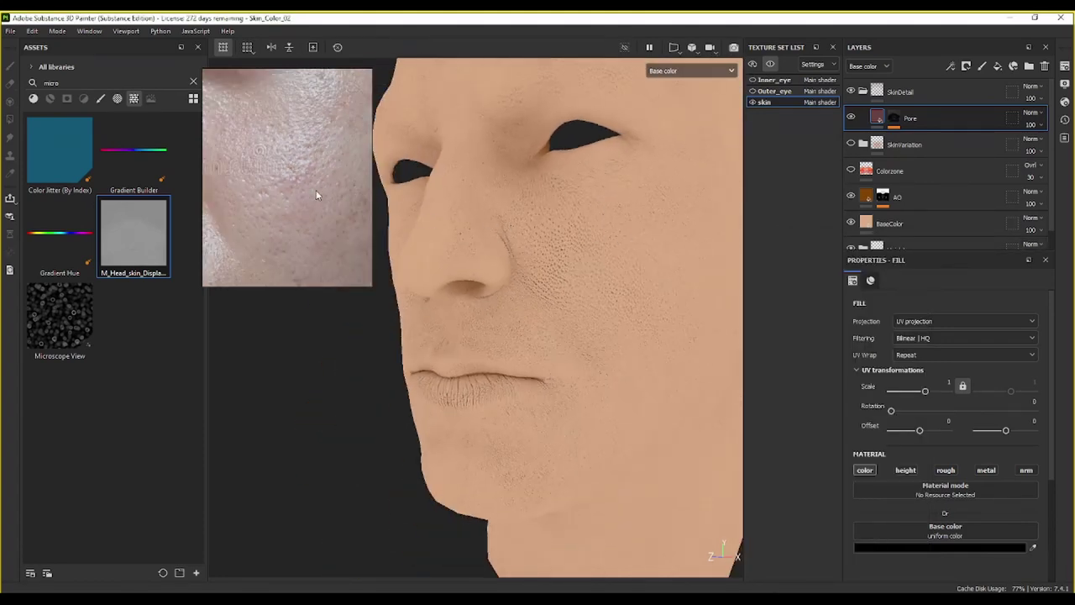
{"action": "scroll", "coordinate": [338, 191], "scroll_direction": "down", "scroll_amount": 3}
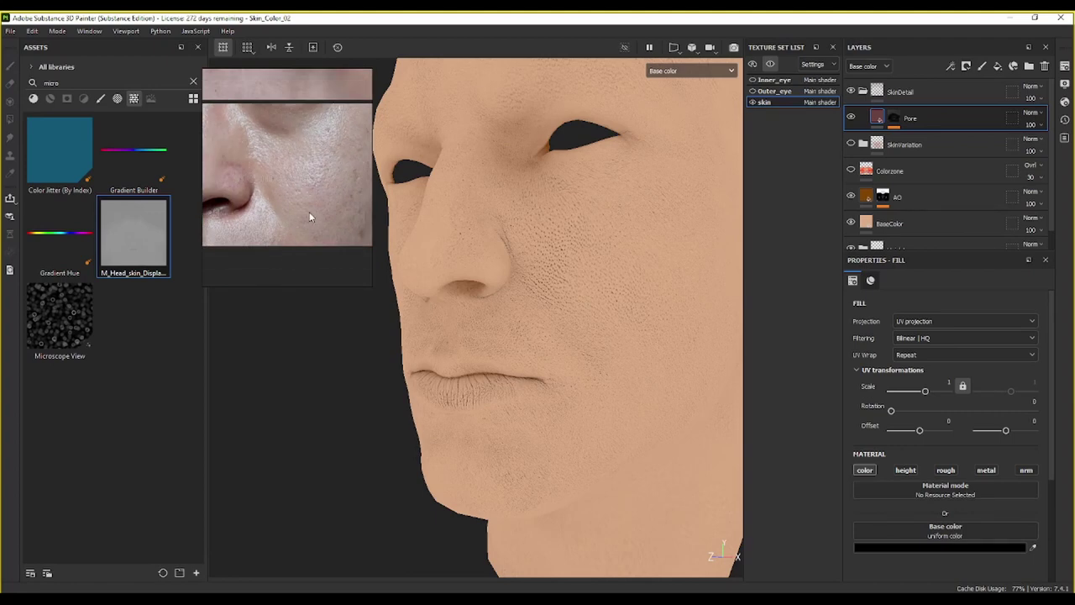
{"action": "scroll", "coordinate": [307, 235], "scroll_direction": "up", "scroll_amount": 3}
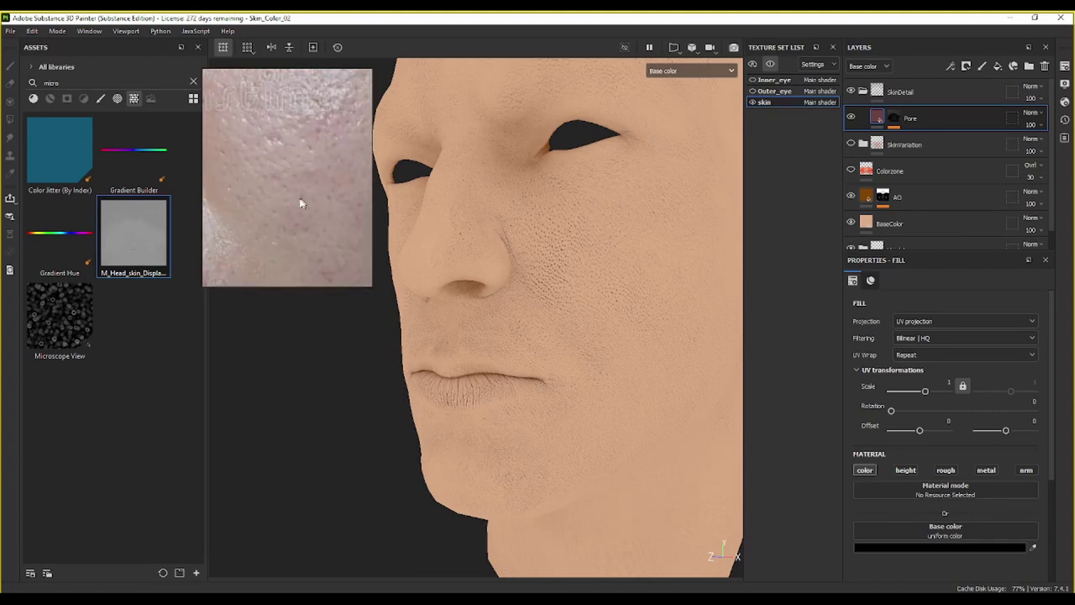
{"action": "left_click_drag", "start_coordinate": [519, 324], "coordinate": [566, 294], "text": "alt"}
{"action": "scroll", "coordinate": [258, 196], "scroll_direction": "down", "scroll_amount": 2}
{"action": "scroll", "coordinate": [249, 225], "scroll_direction": "down", "scroll_amount": 2}
{"action": "scroll", "coordinate": [263, 201], "scroll_direction": "down", "scroll_amount": 5}
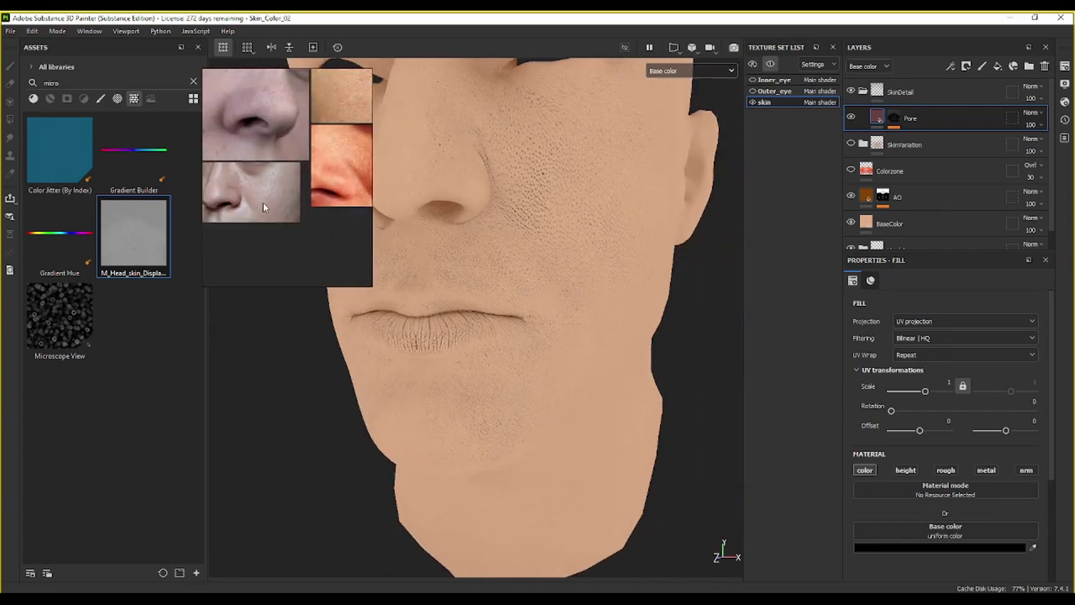
{"action": "middle_click_drag", "start_coordinate": [302, 211], "coordinate": [374, 224]}
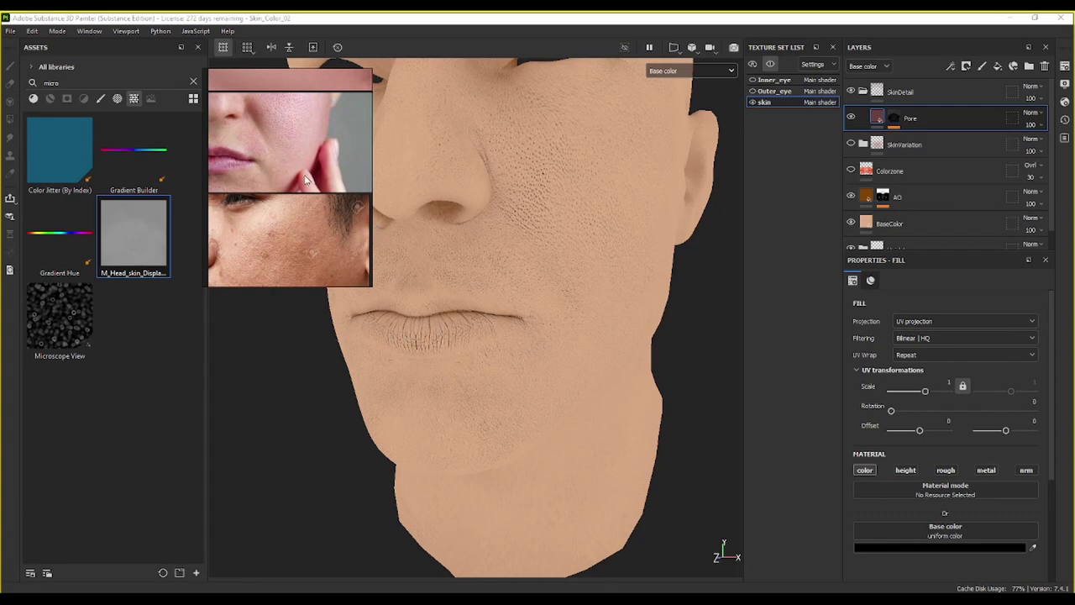
{"action": "scroll", "coordinate": [238, 143], "scroll_direction": "up", "scroll_amount": 4}
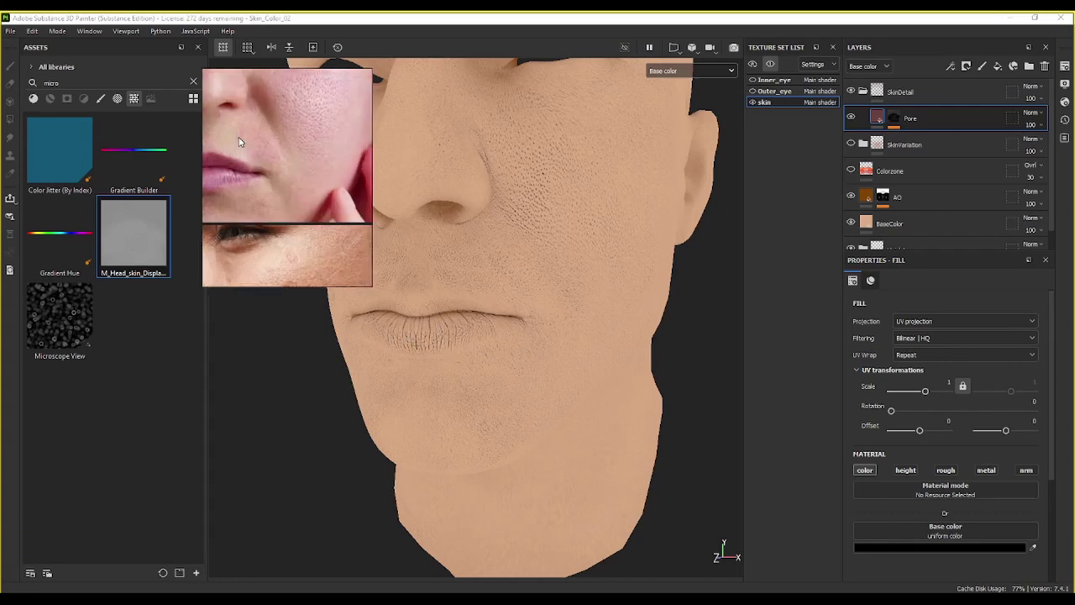
Step: Add a paint effect to the Pore layer's mask and reduce the brush size to 5.15
{"action": "left_click", "coordinate": [899, 122]}
{"action": "right_click", "coordinate": [902, 120]}
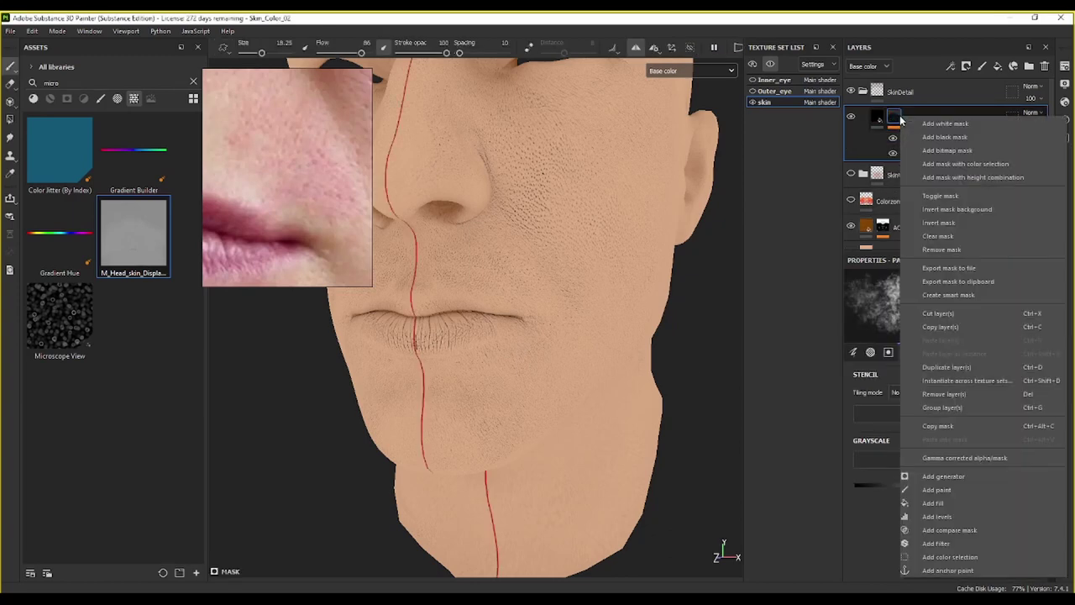
{"action": "left_click", "coordinate": [933, 477]}
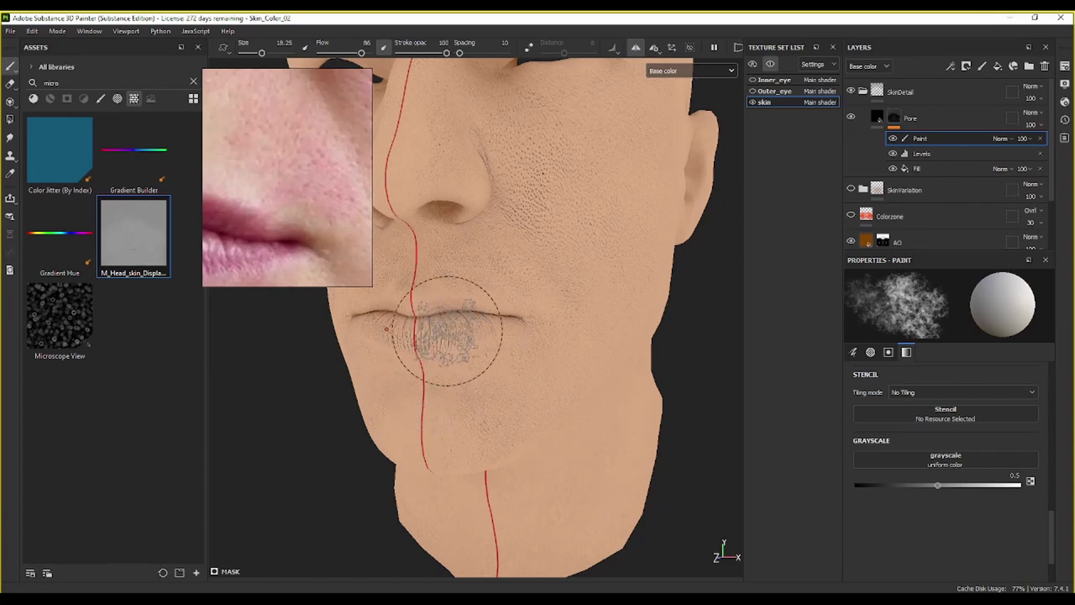
{"action": "key", "text": "bracketleft"}
{"action": "key", "text": "bracketleft"}
{"action": "key", "text": "bracketleft"}
{"action": "key", "text": "bracketleft"}
{"action": "key", "text": "bracketleft"}
{"action": "key", "text": "bracketleft"}
{"action": "key", "text": "bracketleft"}
{"action": "key", "text": "bracketleft"}
{"action": "key", "text": "bracketleft"}
{"action": "key", "text": "bracketleft"}
{"action": "key", "text": "bracketleft"}
{"action": "key", "text": "bracketleft"}
{"action": "key", "text": "bracketleft"}
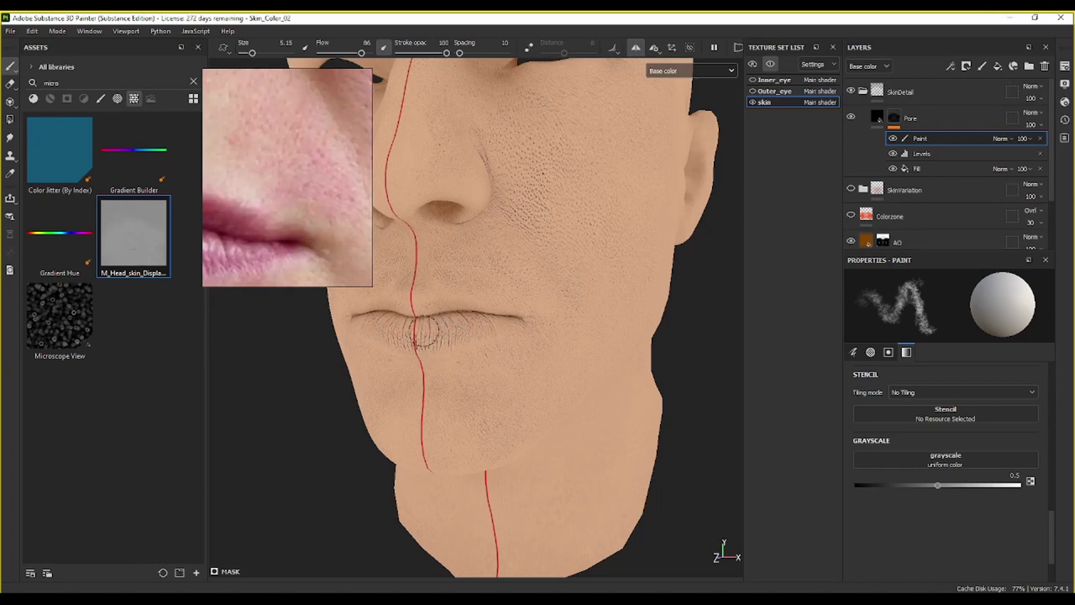
Step: Display the Pore mask and paint over the lips with grayscale 0 to remove their crease detail
{"action": "left_click", "coordinate": [437, 340]}
{"action": "left_click", "coordinate": [894, 118], "text": "alt"}
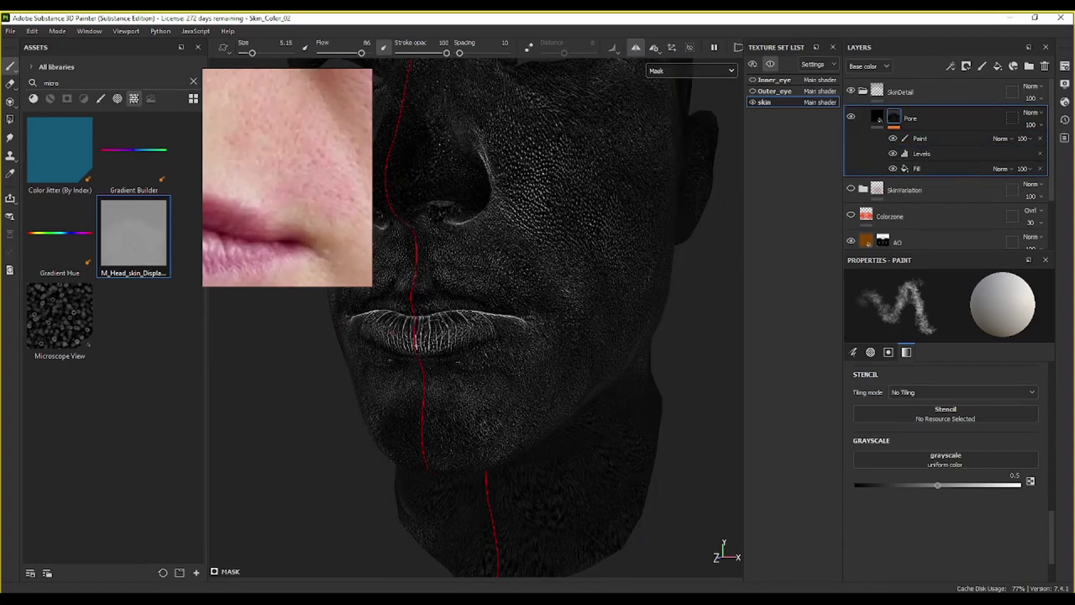
{"action": "left_click", "coordinate": [920, 138]}
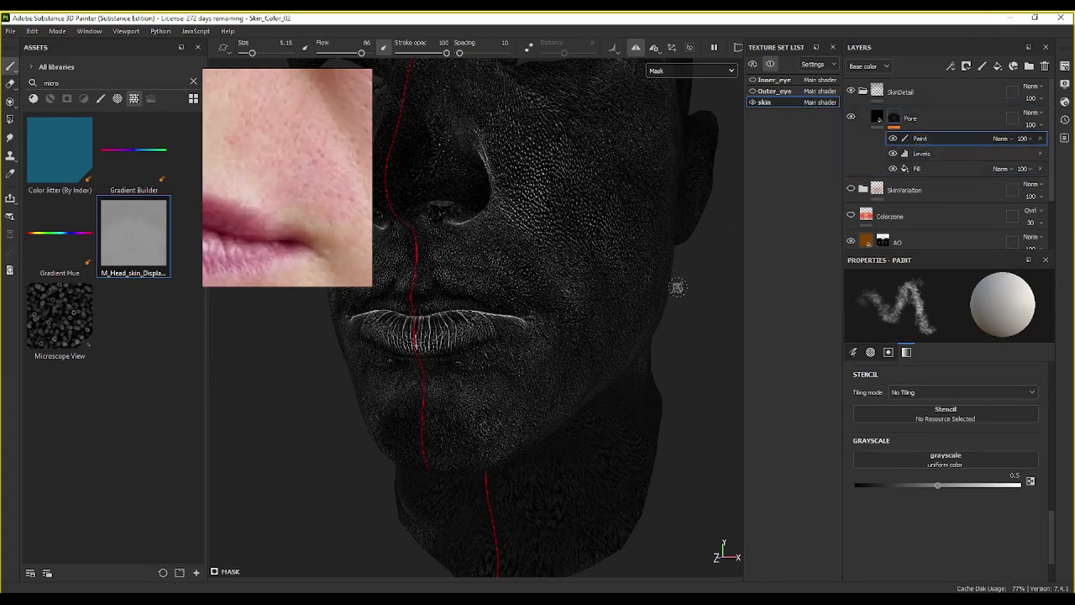
{"action": "mouse_move", "coordinate": [431, 344]}
{"action": "left_mouse_down"}
{"action": "mouse_move", "coordinate": [458, 331]}
{"action": "mouse_move", "coordinate": [394, 332]}
{"action": "mouse_move", "coordinate": [458, 335]}
{"action": "left_mouse_up"}
{"action": "key", "text": "ctrl+z"}
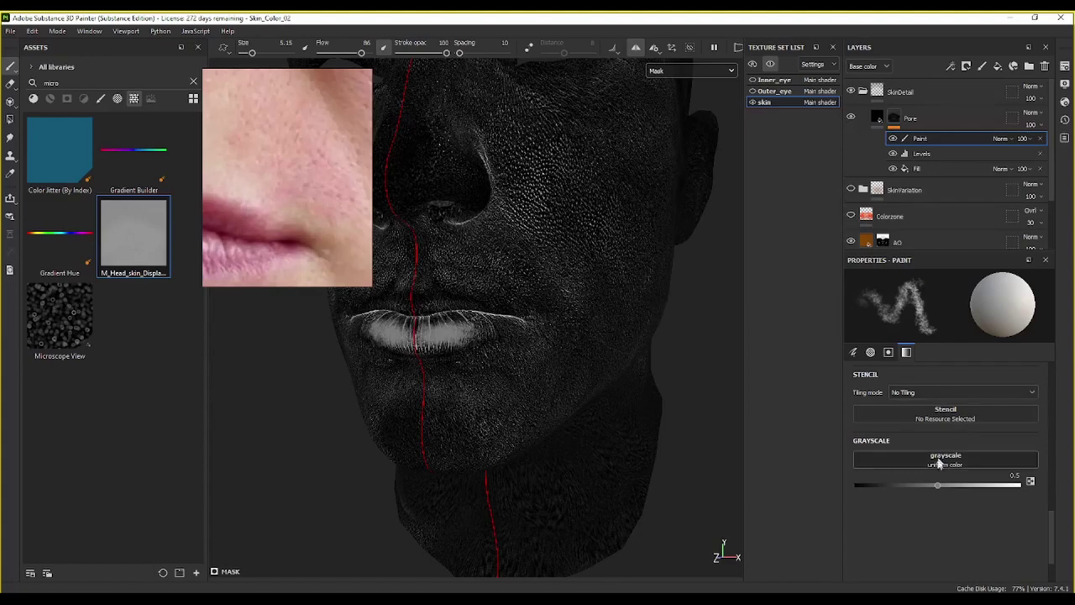
{"action": "left_click_drag", "start_coordinate": [937, 485], "coordinate": [856, 485]}
{"action": "mouse_move", "coordinate": [505, 347]}
{"action": "left_mouse_down"}
{"action": "mouse_move", "coordinate": [378, 332]}
{"action": "mouse_move", "coordinate": [448, 336]}
{"action": "mouse_move", "coordinate": [469, 327]}
{"action": "mouse_move", "coordinate": [395, 316]}
{"action": "mouse_move", "coordinate": [475, 306]}
{"action": "mouse_move", "coordinate": [451, 319]}
{"action": "mouse_move", "coordinate": [513, 316]}
{"action": "mouse_move", "coordinate": [460, 318]}
{"action": "left_mouse_up"}
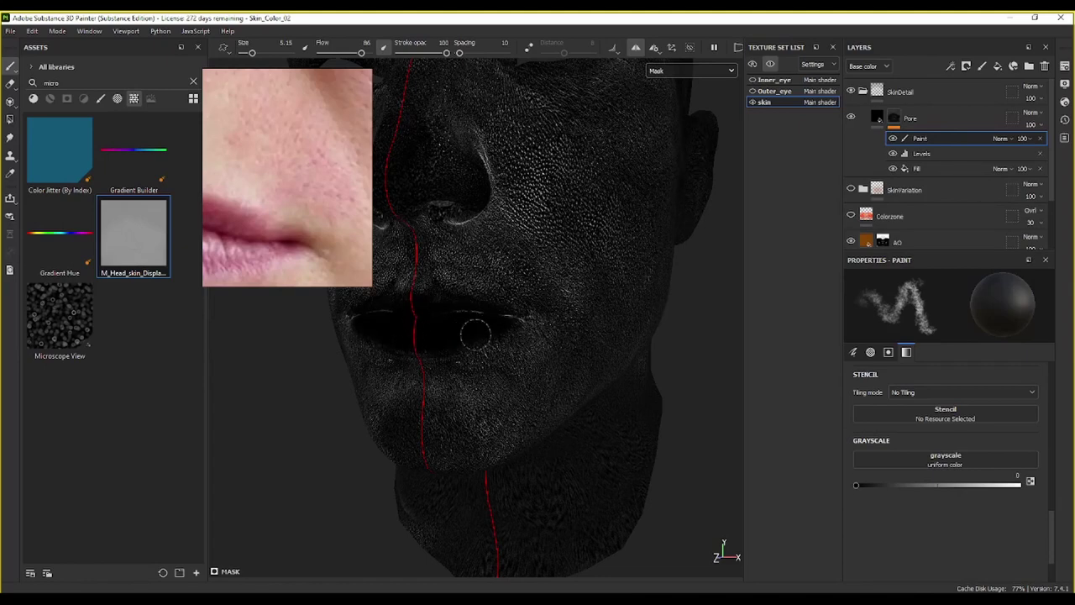
Step: Inspect the Pore mask around the mouth corners and nostrils from several angles
{"action": "left_click_drag", "start_coordinate": [476, 334], "coordinate": [398, 315], "text": "alt"}
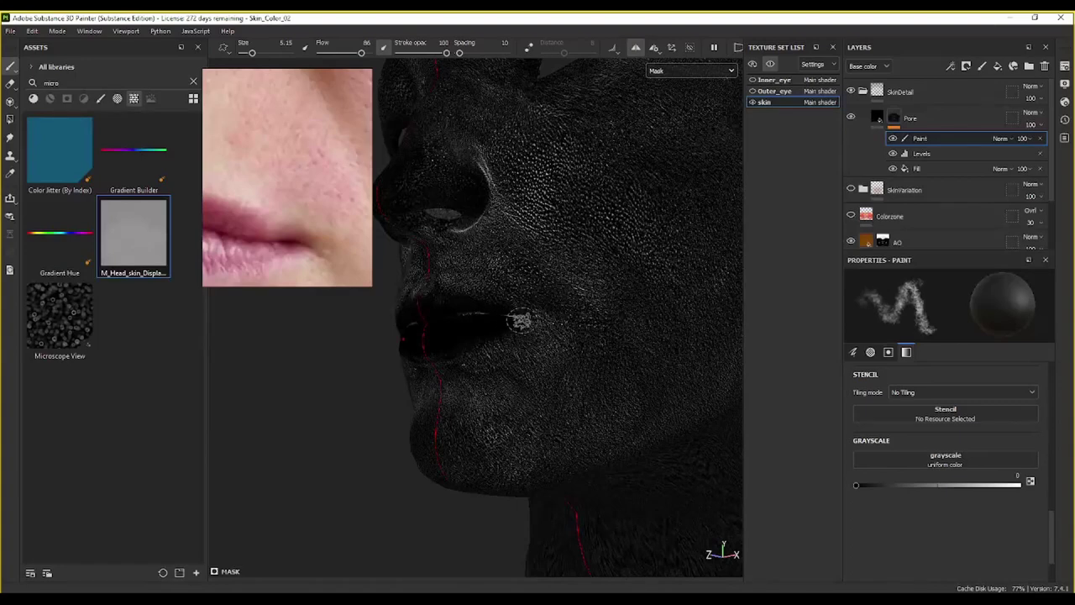
{"action": "mouse_move", "coordinate": [516, 316]}
{"action": "left_mouse_down", "text": "alt"}
{"action": "mouse_move", "coordinate": [499, 331]}
{"action": "mouse_move", "coordinate": [389, 324]}
{"action": "mouse_move", "coordinate": [426, 338]}
{"action": "mouse_move", "coordinate": [330, 334]}
{"action": "left_mouse_up", "text": "alt"}
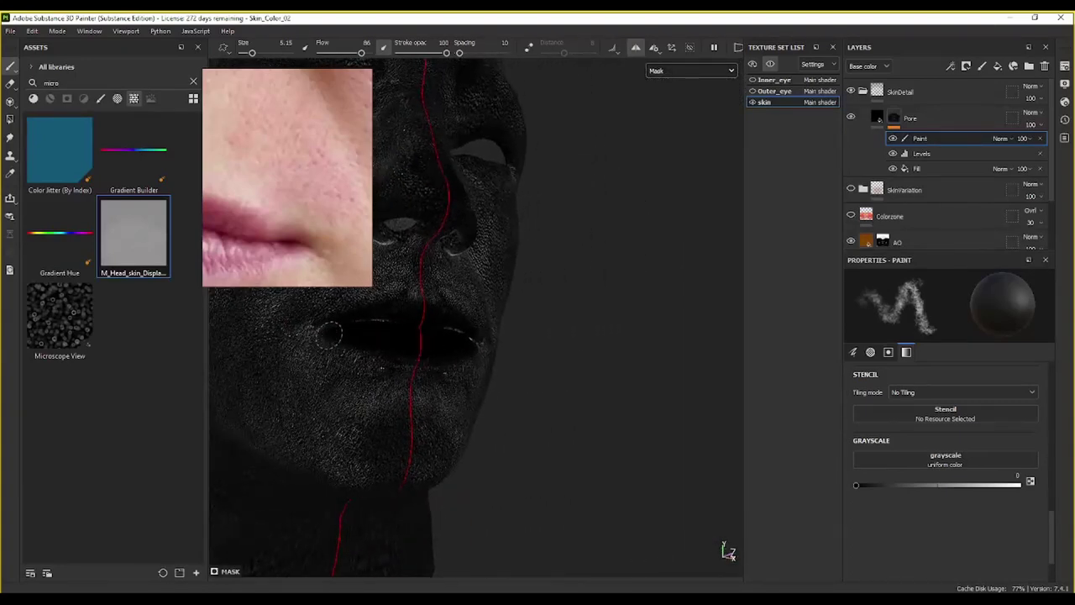
{"action": "left_click_drag", "start_coordinate": [434, 332], "coordinate": [367, 328], "text": "alt"}
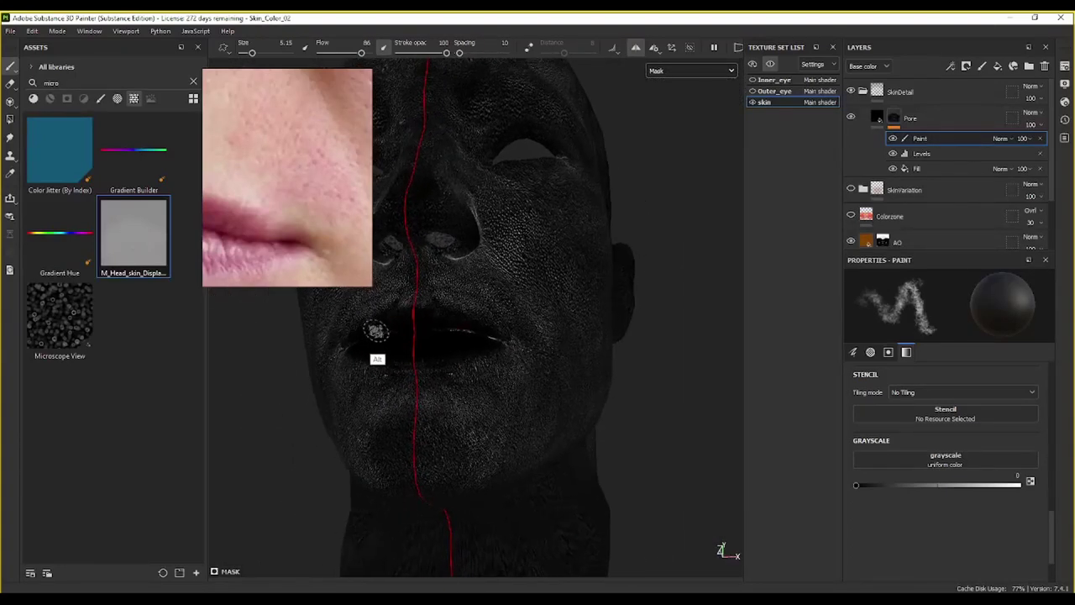
{"action": "left_click_drag", "start_coordinate": [568, 312], "coordinate": [570, 426], "text": "alt"}
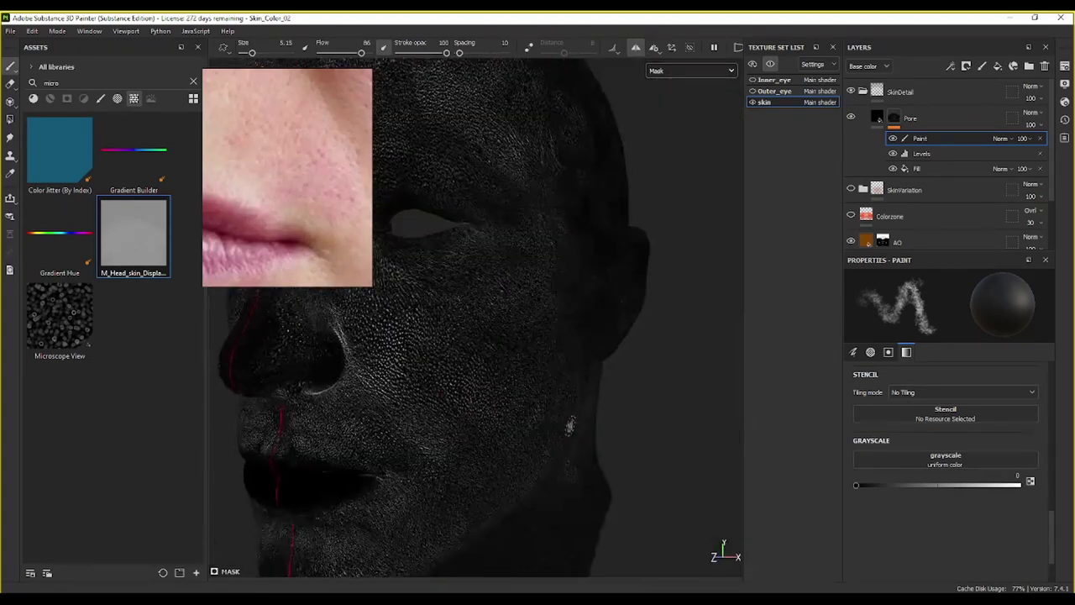
{"action": "left_click_drag", "start_coordinate": [706, 319], "coordinate": [608, 210], "text": "alt"}
{"action": "scroll", "coordinate": [456, 297], "scroll_direction": "up", "scroll_amount": 3}
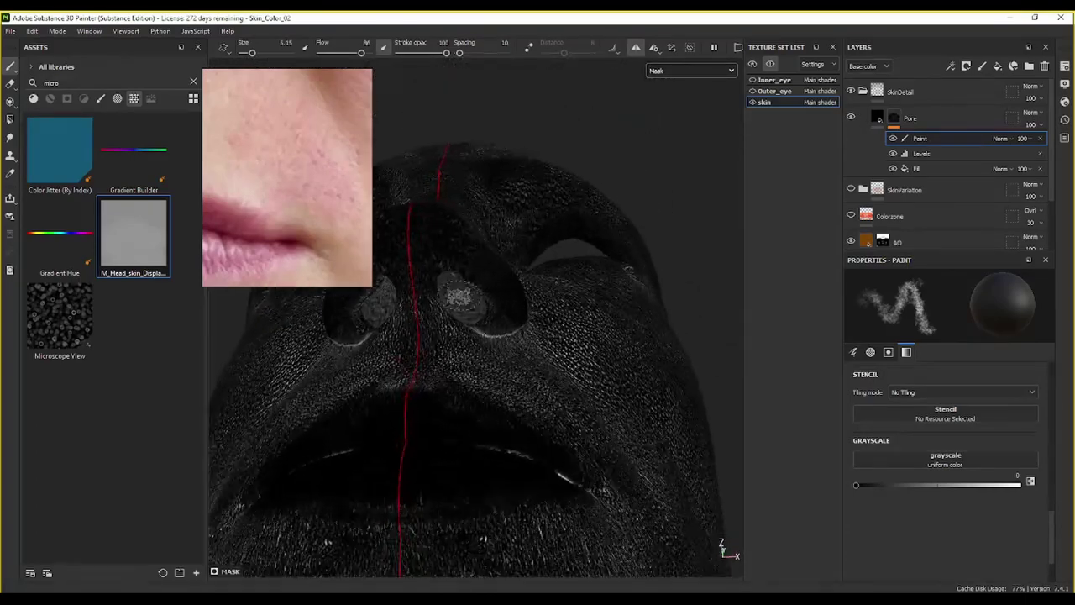
{"action": "left_click_drag", "start_coordinate": [463, 298], "coordinate": [533, 351], "text": "alt"}
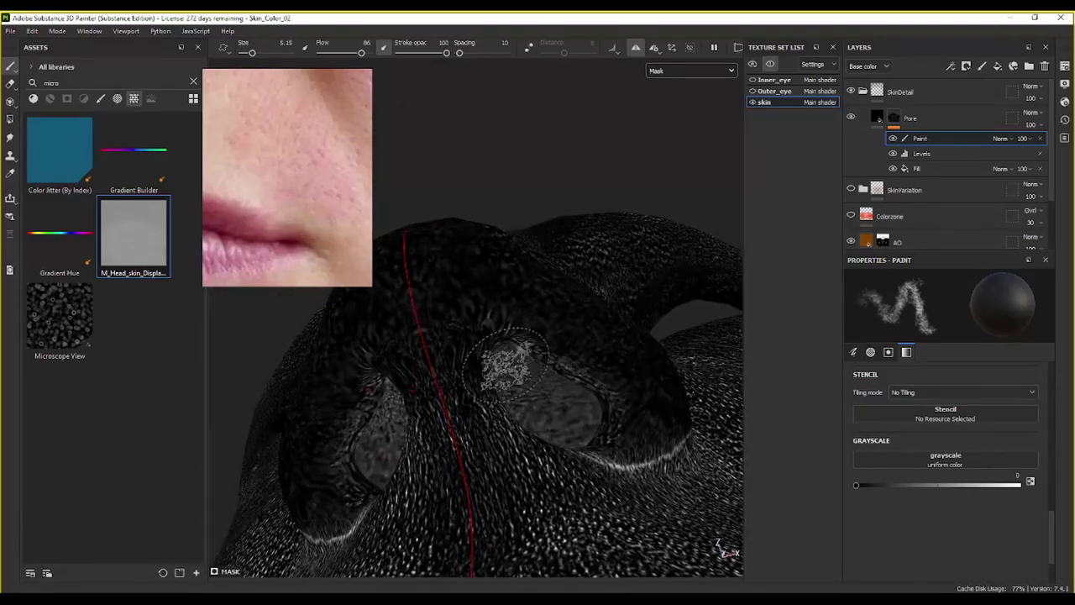
Step: Return to the base color display and examine the pores on the nose, cheek and whole head
{"action": "left_click", "coordinate": [877, 118]}
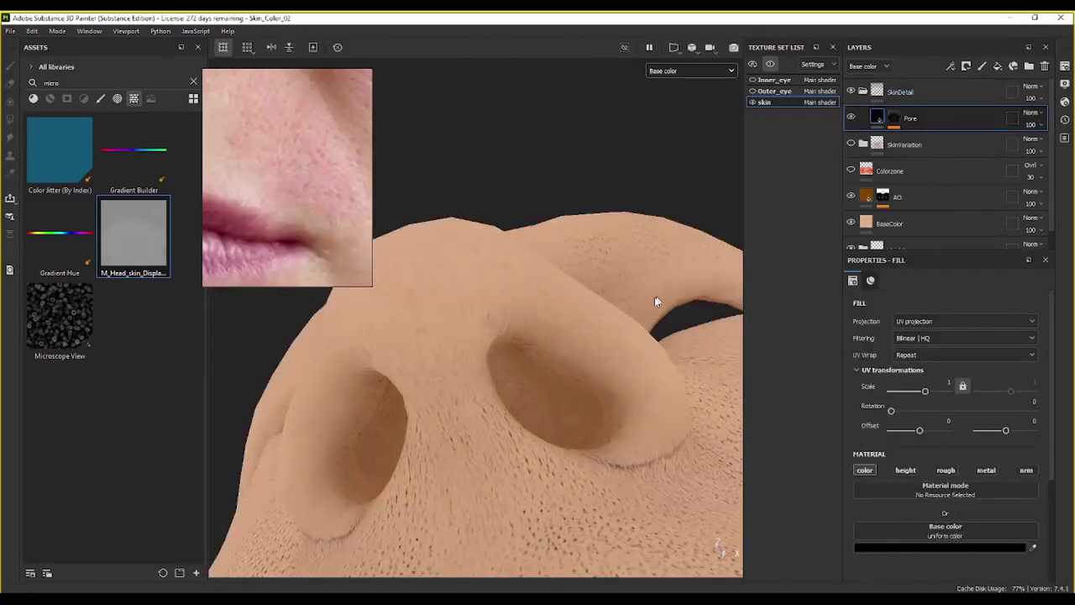
{"action": "left_click_drag", "start_coordinate": [481, 434], "coordinate": [485, 396], "text": "alt"}
{"action": "scroll", "coordinate": [485, 396], "scroll_direction": "up", "scroll_amount": 3}
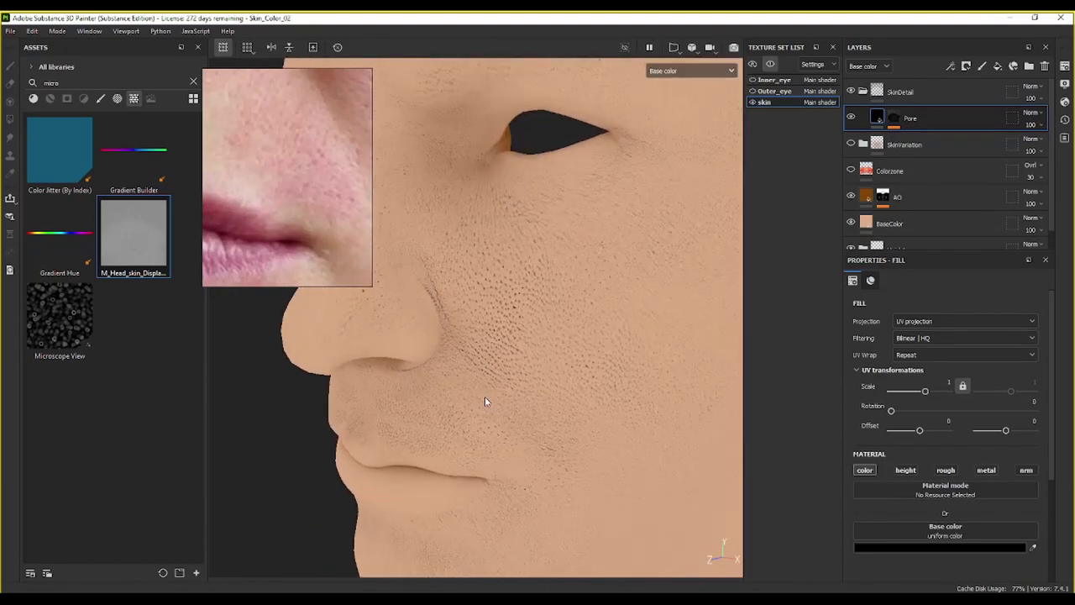
{"action": "scroll", "coordinate": [539, 330], "scroll_direction": "up", "scroll_amount": 1}
{"action": "scroll", "coordinate": [538, 329], "scroll_direction": "up", "scroll_amount": 3}
{"action": "scroll", "coordinate": [530, 306], "scroll_direction": "down", "scroll_amount": 10}
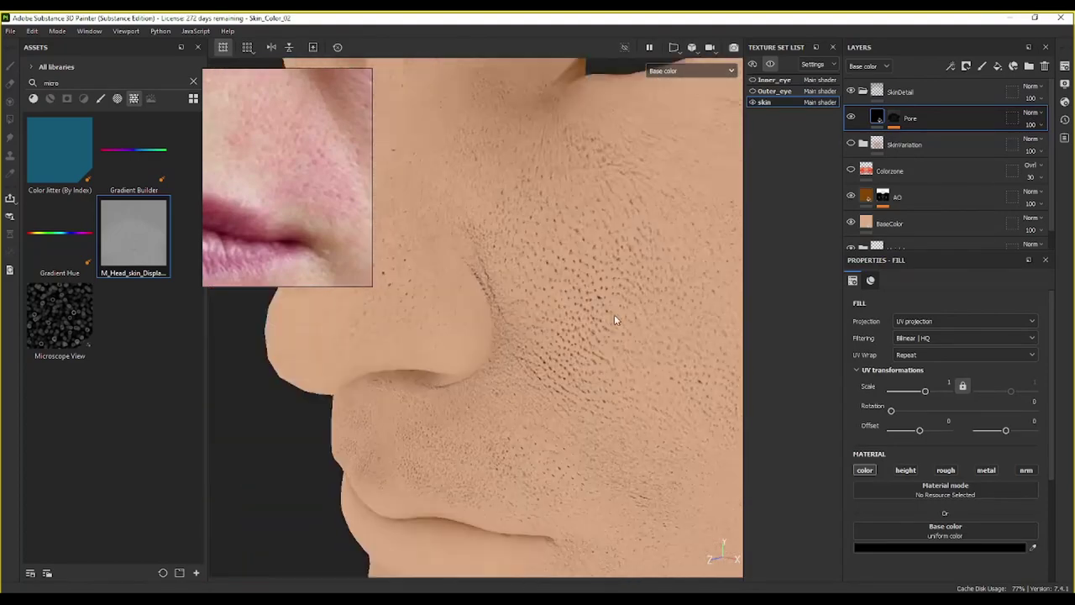
{"action": "middle_click_drag", "start_coordinate": [571, 375], "coordinate": [546, 392], "text": "alt"}
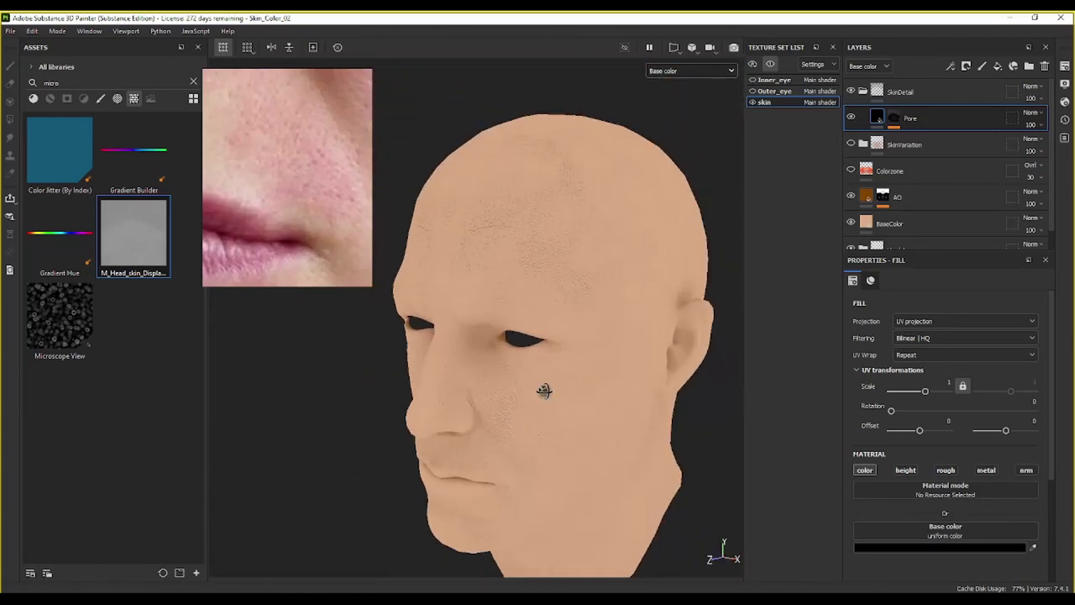
{"action": "left_click_drag", "start_coordinate": [545, 391], "coordinate": [555, 369], "text": "alt"}
{"action": "scroll", "coordinate": [556, 406], "scroll_direction": "up", "scroll_amount": 3}
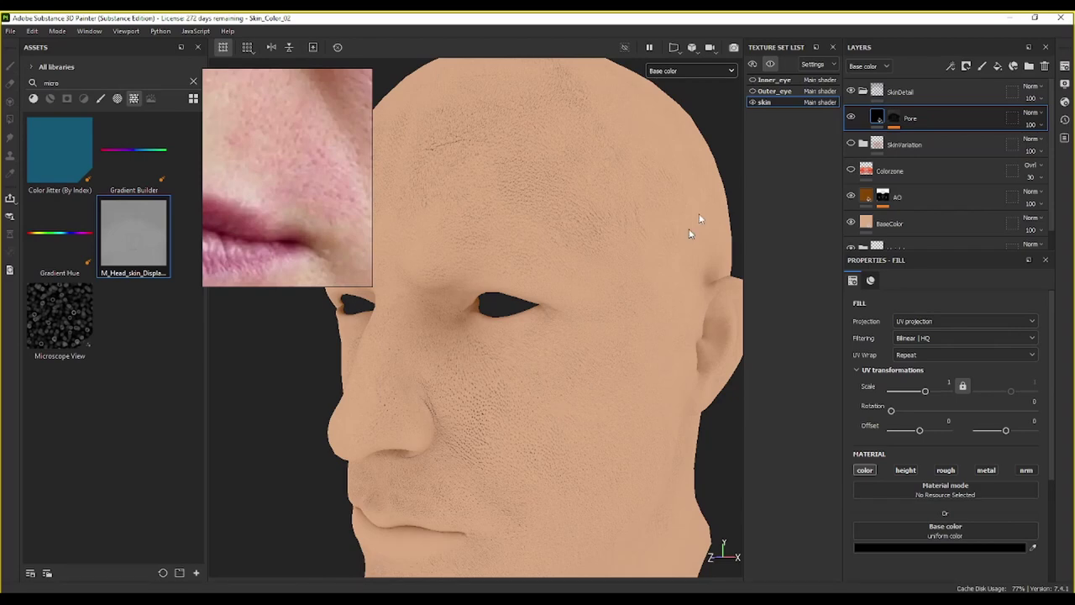
Step: Add a Blur filter to the Pore layer's mask
{"action": "left_click", "coordinate": [893, 118]}
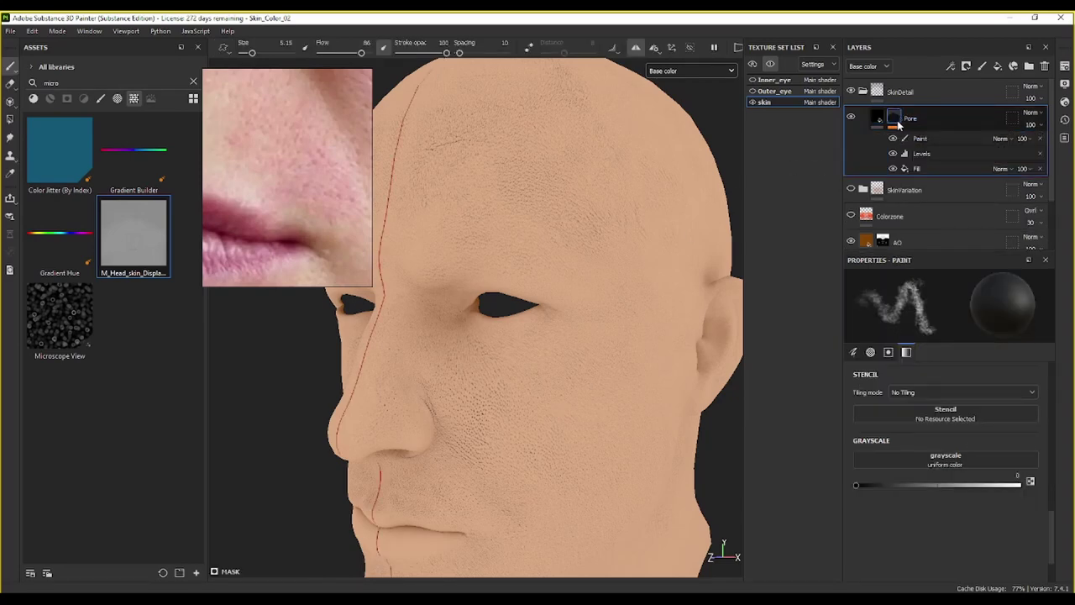
{"action": "mouse_move", "coordinate": [898, 117]}
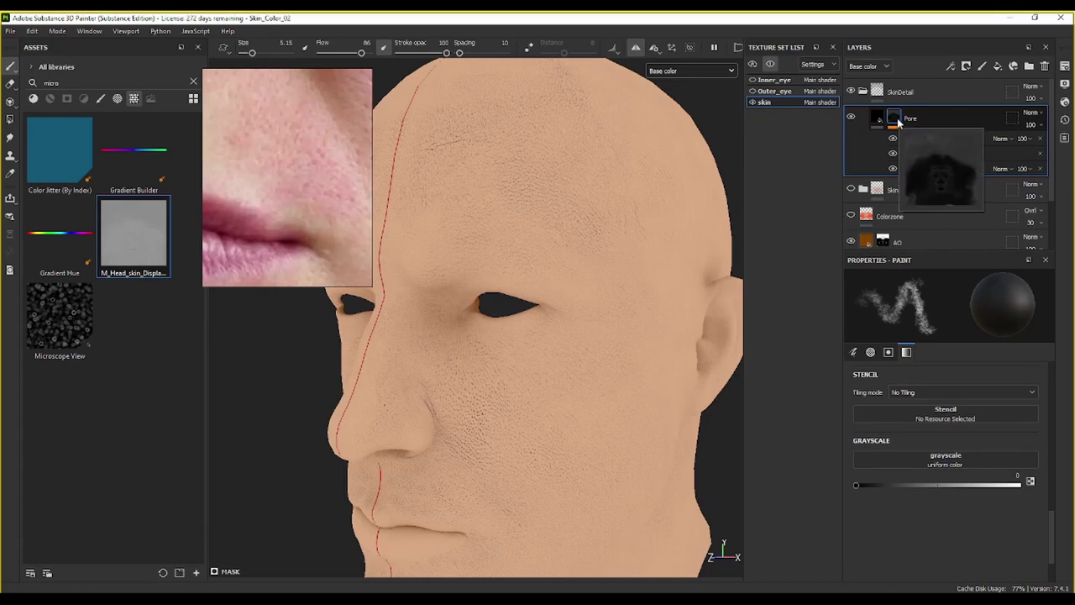
{"action": "scroll", "coordinate": [492, 463], "scroll_direction": "up", "scroll_amount": 5}
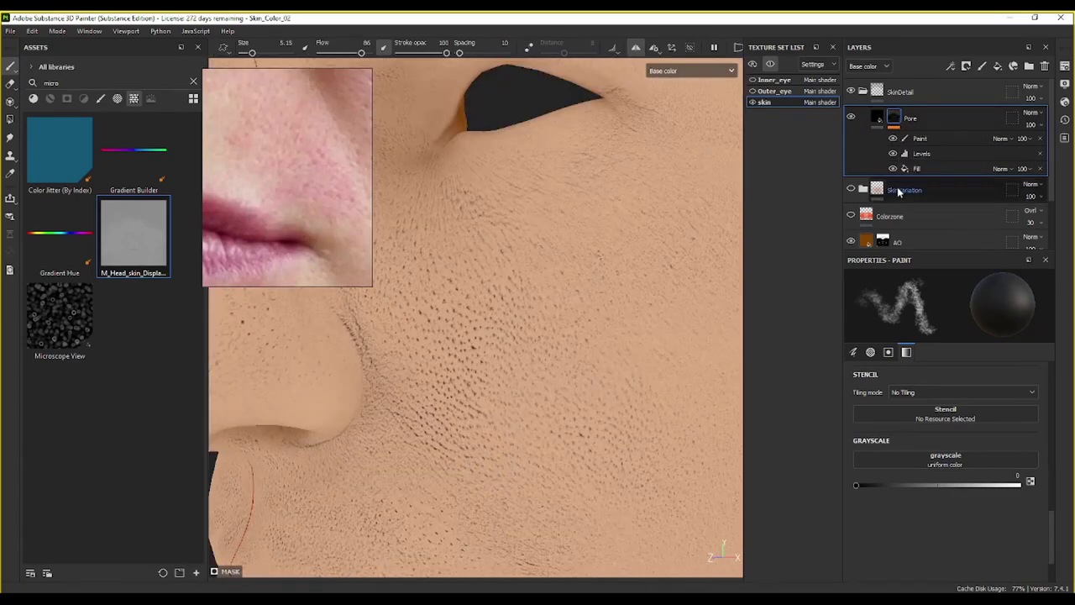
{"action": "right_click", "coordinate": [894, 119]}
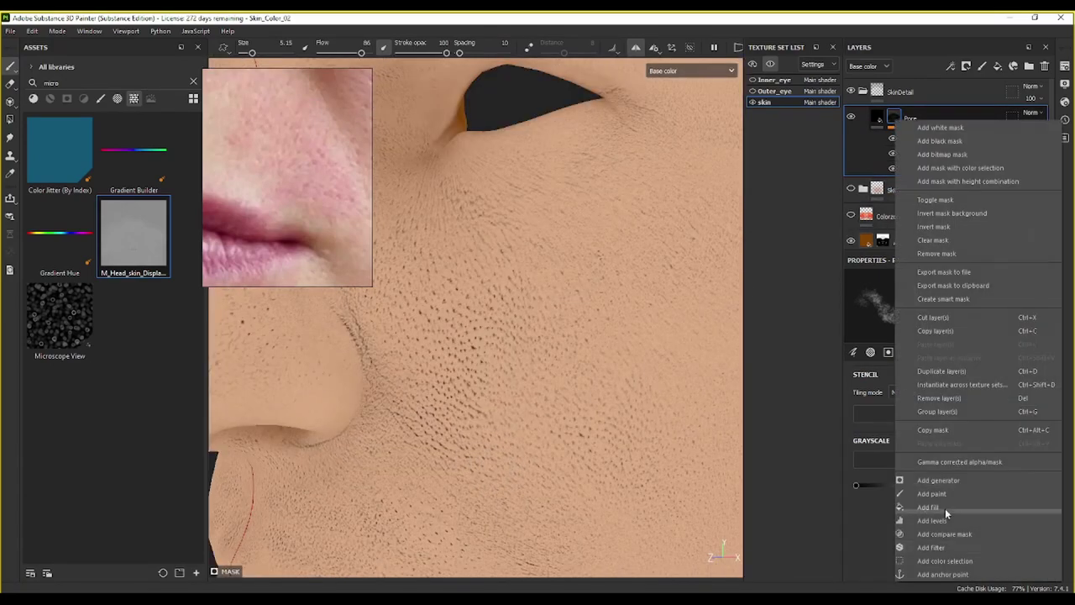
{"action": "left_click", "coordinate": [951, 544]}
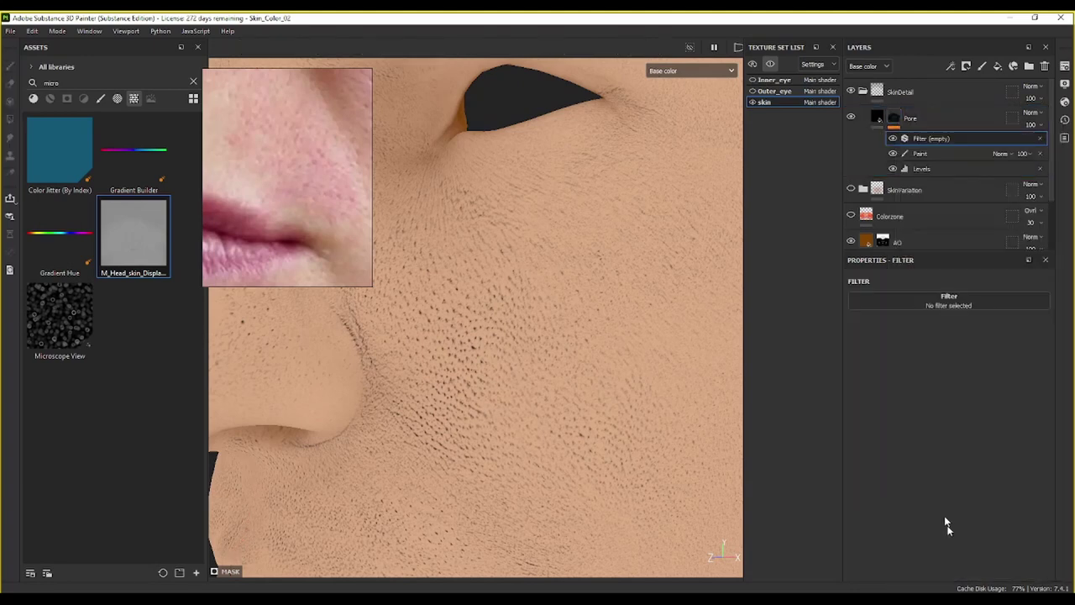
{"action": "left_click", "coordinate": [946, 301]}
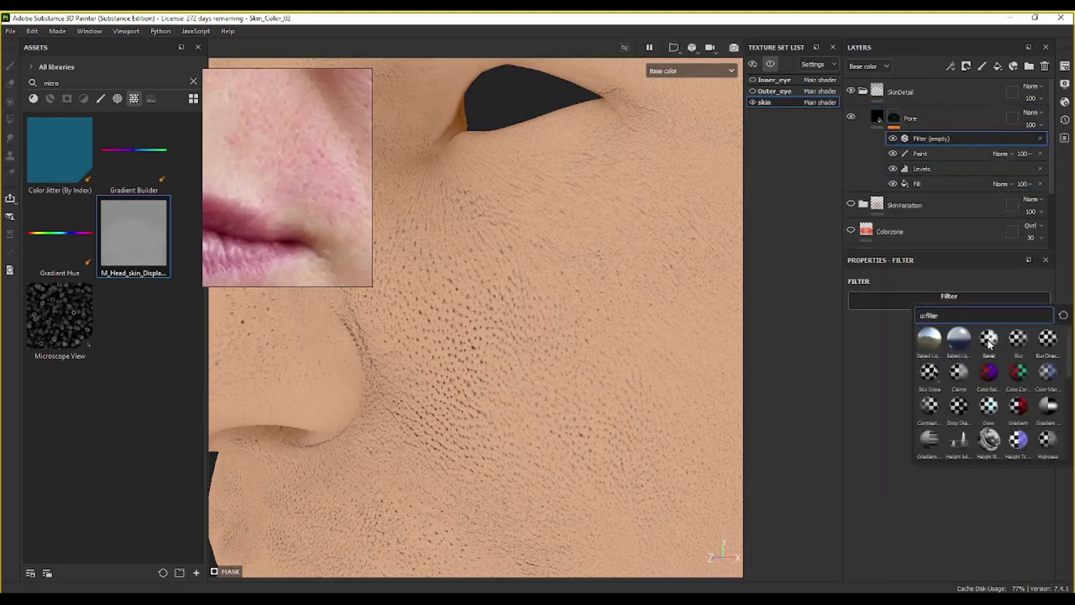
{"action": "left_click", "coordinate": [1018, 338]}
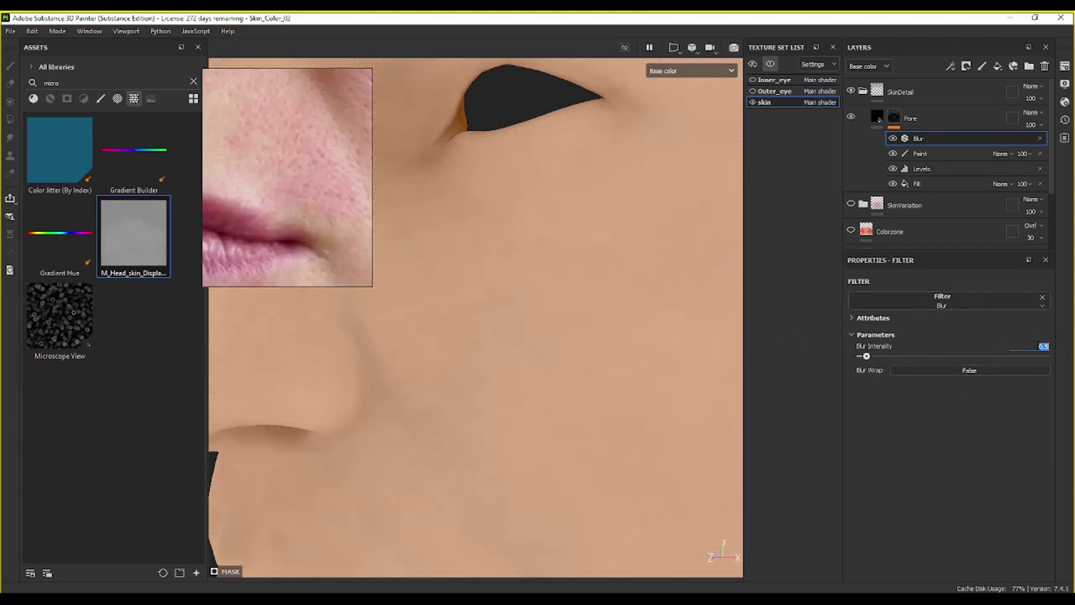
Step: Set the Pore mask's Blur Intensity to 0.07
{"action": "key", "text": "BackSpace"}
{"action": "type", "text": "1"}
{"action": "key", "text": "Return"}
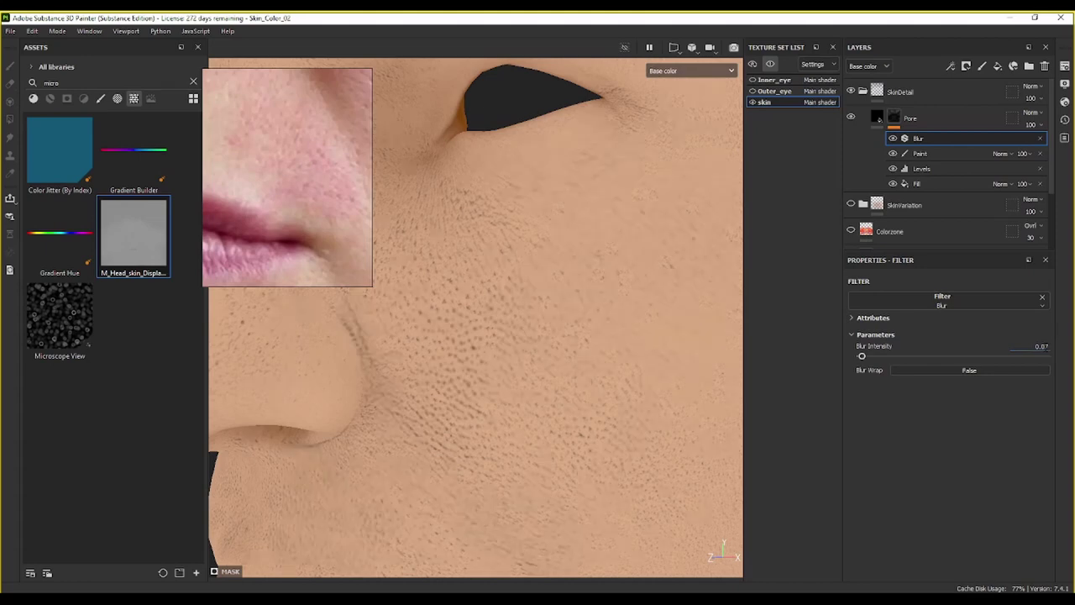
Step: Set the Blur Intensity of the Pore mask's Blur filter to 0.06
{"action": "left_click", "coordinate": [1044, 355]}
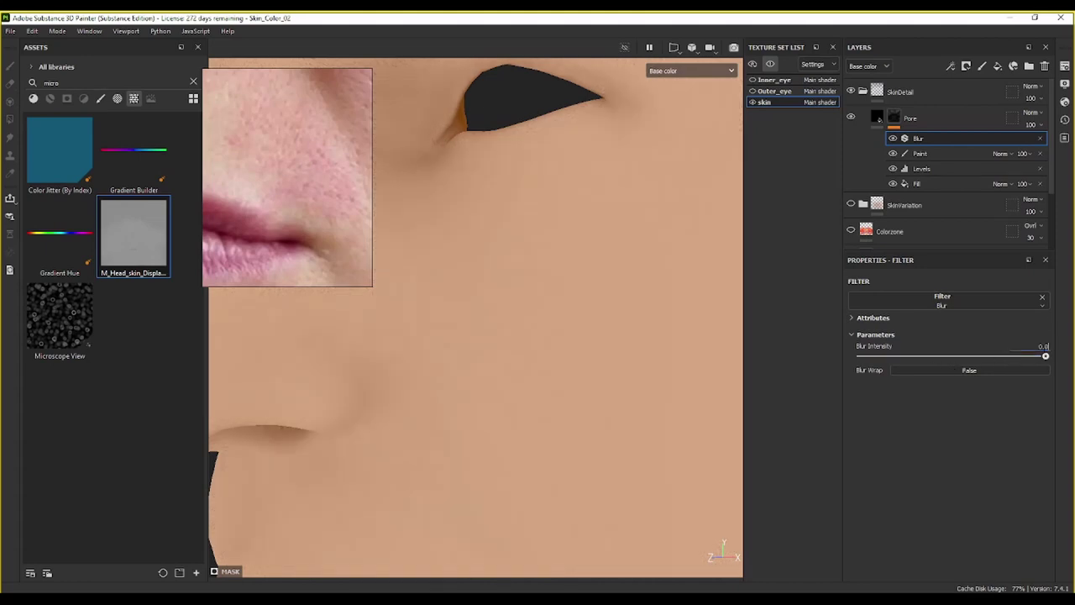
{"action": "type", "text": "6"}
{"action": "key", "text": "Return"}
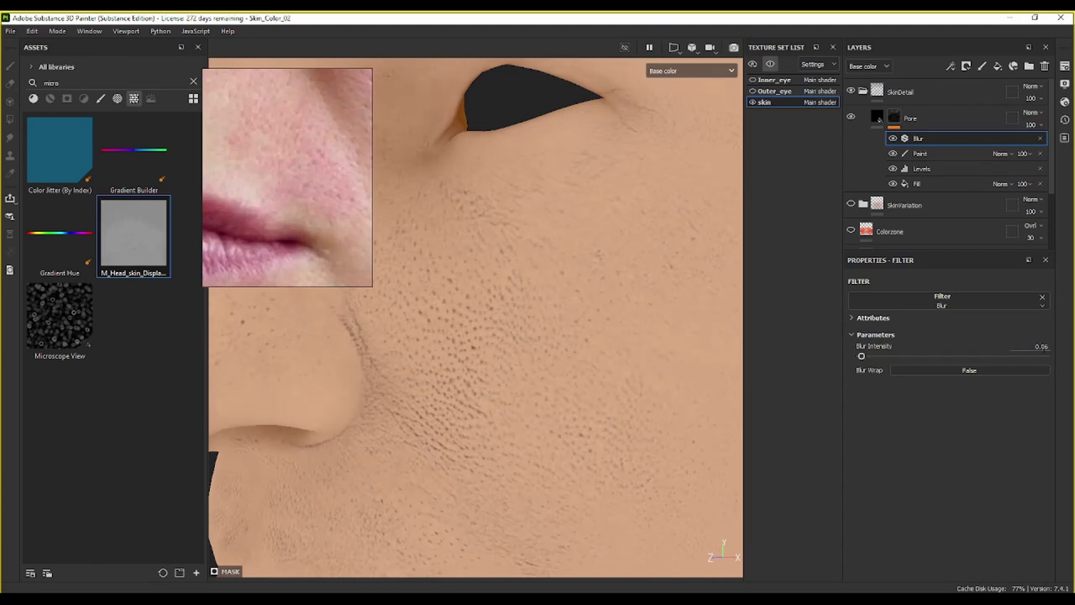
Step: Check the blurred pores on the face against the reference photo and open the Pore fill's base color for editing
{"action": "scroll", "coordinate": [564, 356], "scroll_direction": "down", "scroll_amount": 5}
{"action": "left_click_drag", "start_coordinate": [532, 380], "coordinate": [637, 294], "text": "alt"}
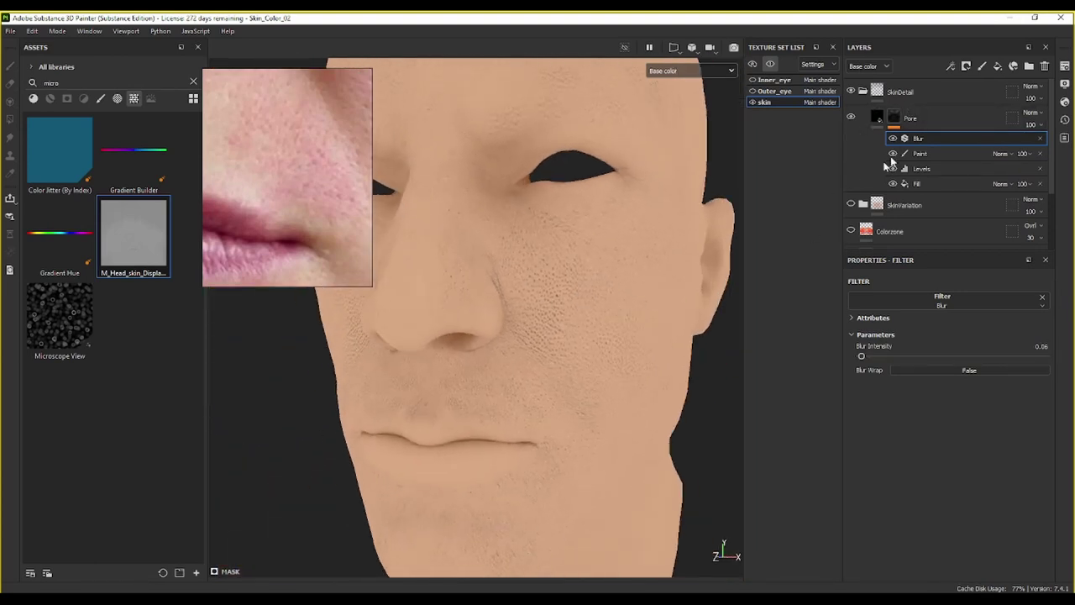
{"action": "scroll", "coordinate": [310, 166], "scroll_direction": "up", "scroll_amount": 2}
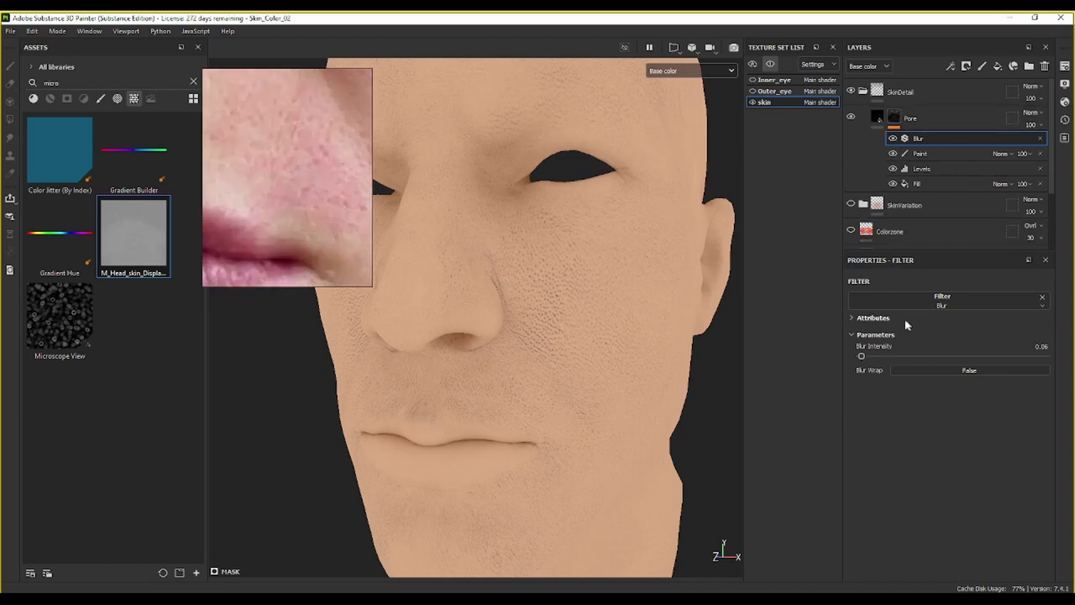
{"action": "left_click", "coordinate": [879, 121]}
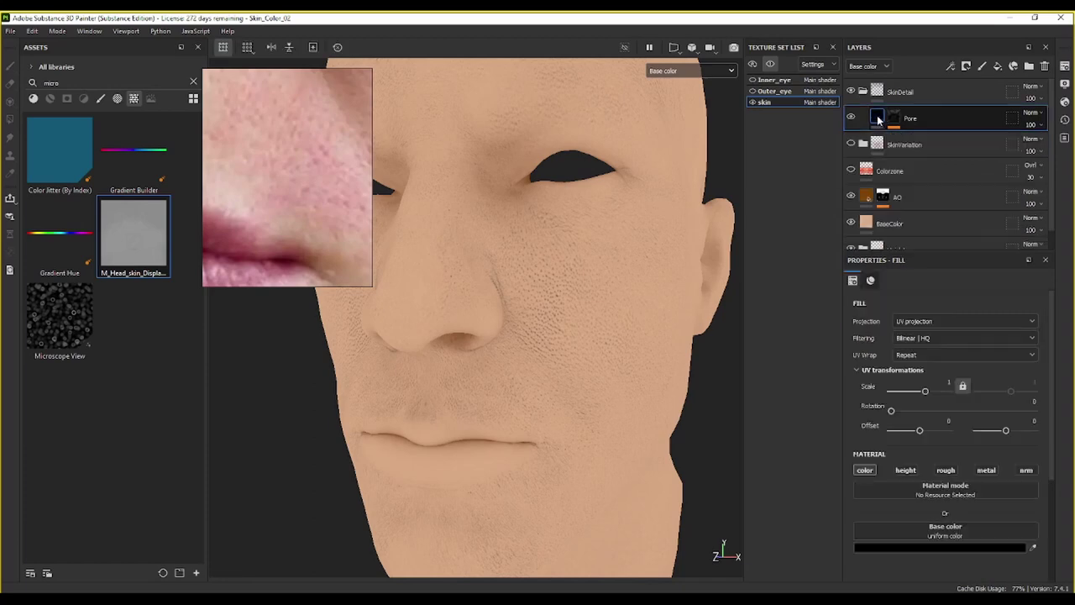
{"action": "left_click", "coordinate": [938, 548]}
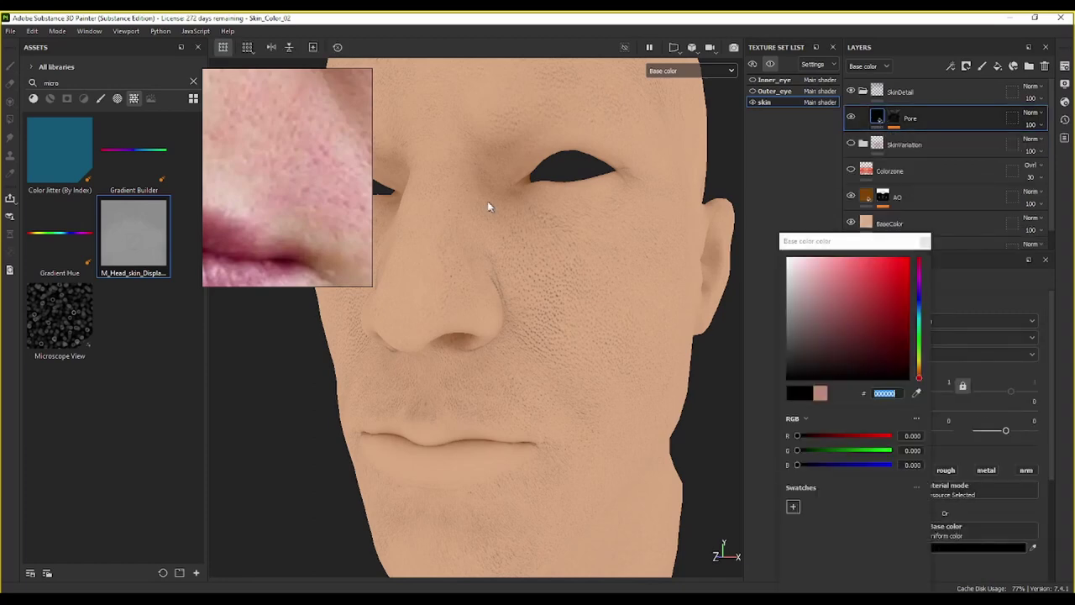
Step: Set the Pore layer's base color to dark red 940909 and its blend mode to Multiply
{"action": "left_click", "coordinate": [904, 338]}
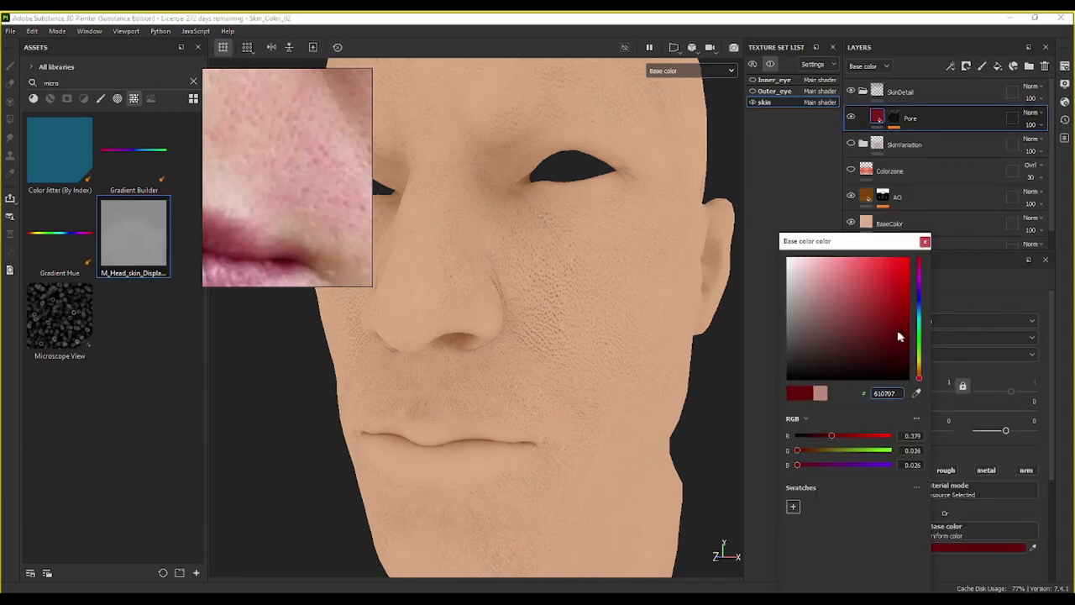
{"action": "mouse_move", "coordinate": [898, 331]}
{"action": "left_mouse_down"}
{"action": "mouse_move", "coordinate": [882, 330]}
{"action": "mouse_move", "coordinate": [916, 338]}
{"action": "mouse_move", "coordinate": [916, 296]}
{"action": "mouse_move", "coordinate": [896, 309]}
{"action": "left_mouse_up"}
{"action": "left_click", "coordinate": [895, 327]}
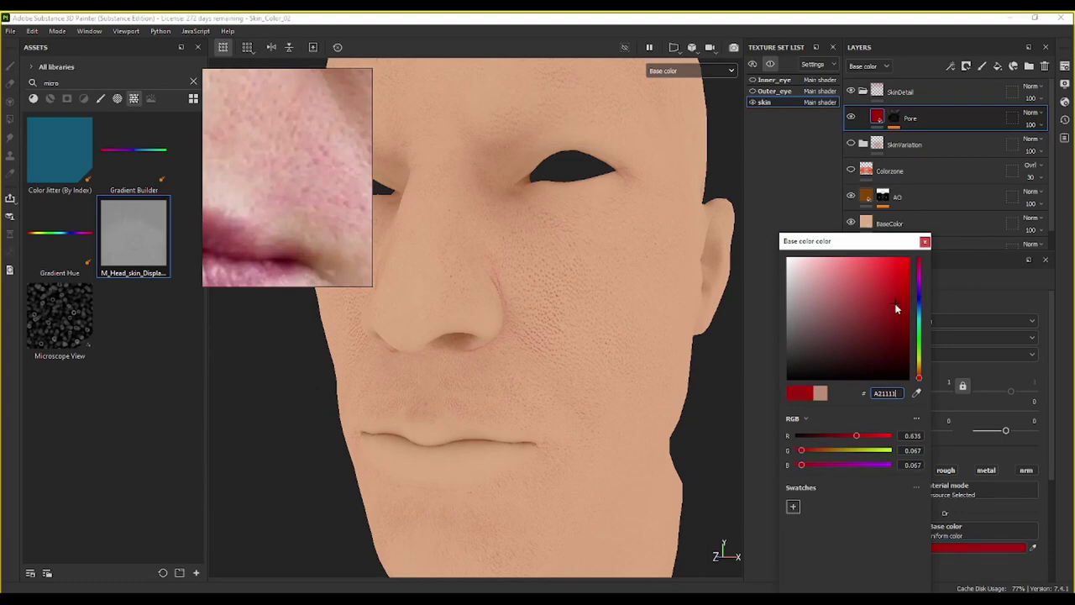
{"action": "left_click", "coordinate": [925, 242]}
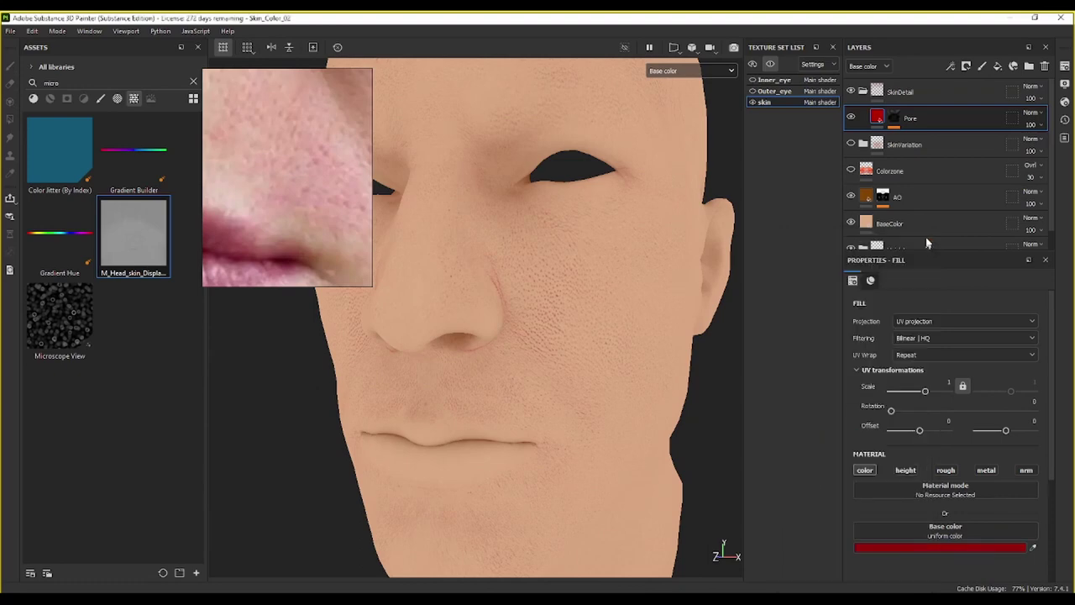
{"action": "left_click", "coordinate": [1040, 112]}
{"action": "left_click", "coordinate": [1013, 166]}
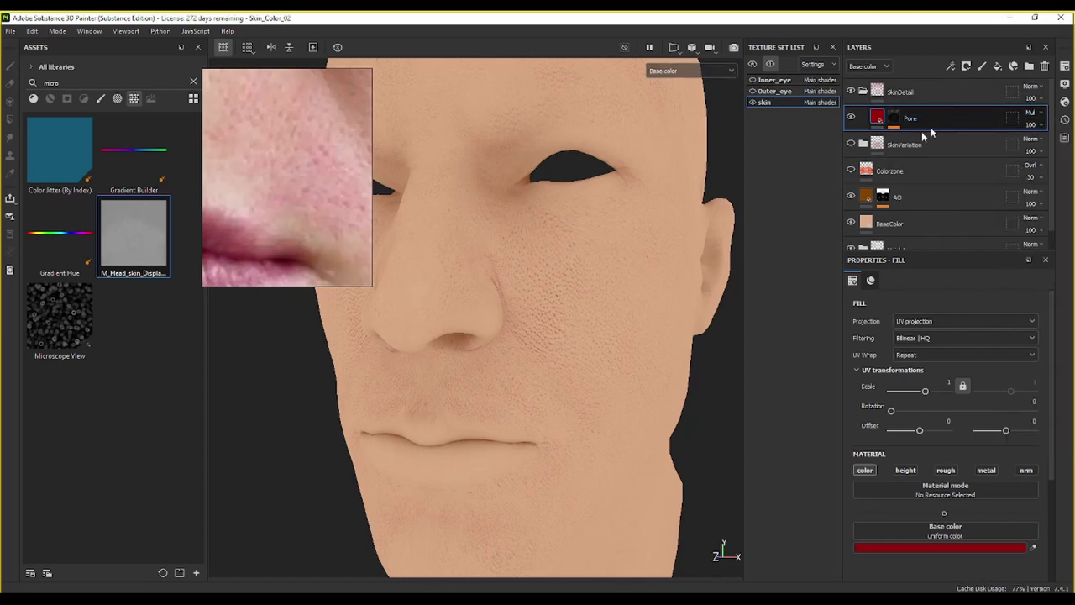
Step: Show the SkinVariation folder and the Colorzone layer on the head
{"action": "left_click", "coordinate": [852, 145]}
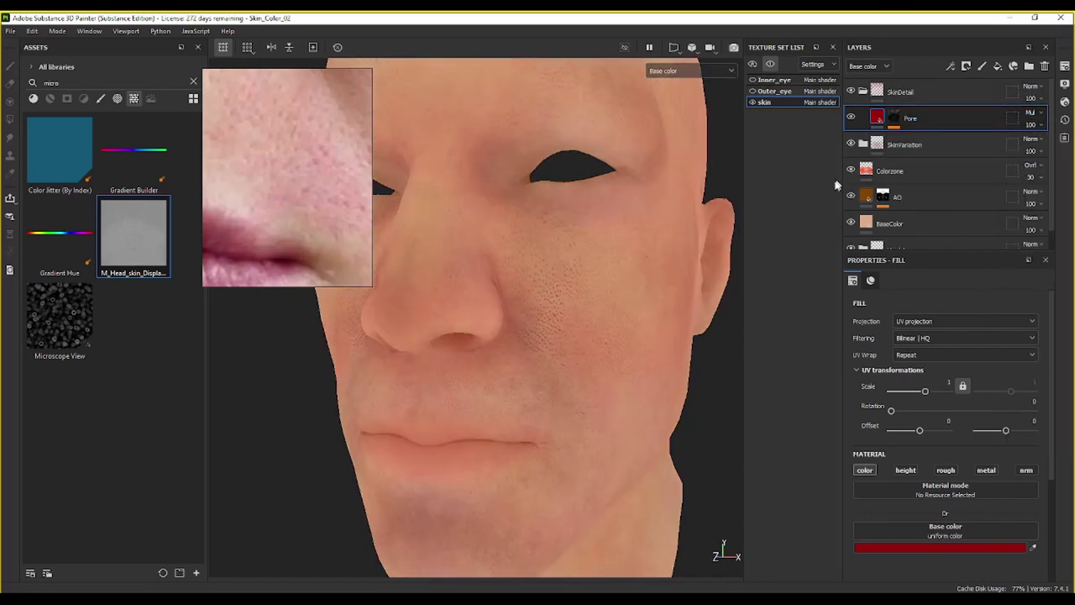
{"action": "scroll", "coordinate": [564, 338], "scroll_direction": "up", "scroll_amount": 5}
{"action": "scroll", "coordinate": [580, 379], "scroll_direction": "down", "scroll_amount": 8}
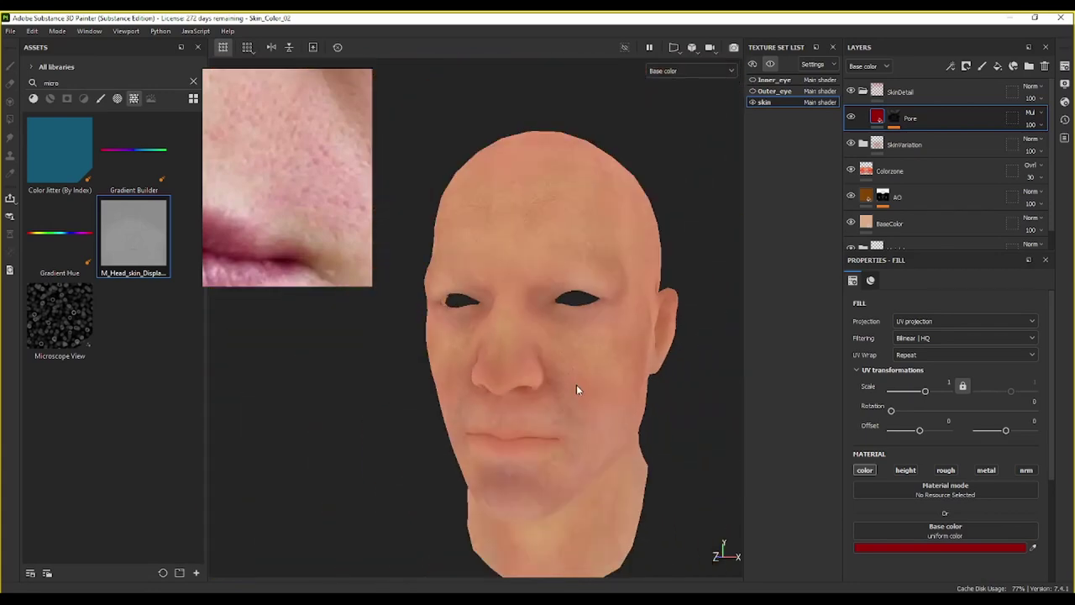
Step: Examine the pore detail up close on the nose, cheek, jaw and forehead from several angles
{"action": "left_click_drag", "start_coordinate": [577, 389], "coordinate": [460, 332], "text": "alt"}
{"action": "scroll", "coordinate": [593, 269], "scroll_direction": "up", "scroll_amount": 4}
{"action": "middle_click_drag", "start_coordinate": [562, 257], "coordinate": [581, 282], "text": "alt"}
{"action": "scroll", "coordinate": [552, 286], "scroll_direction": "up", "scroll_amount": 3}
{"action": "left_click_drag", "start_coordinate": [581, 283], "coordinate": [543, 373], "text": "alt"}
{"action": "scroll", "coordinate": [512, 311], "scroll_direction": "up", "scroll_amount": 5}
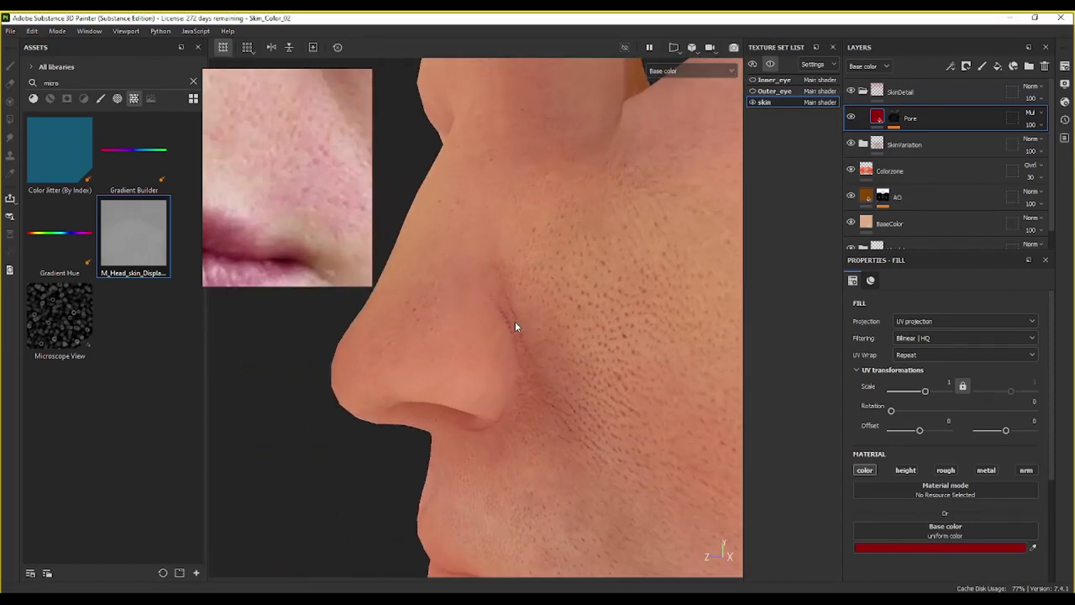
{"action": "scroll", "coordinate": [511, 346], "scroll_direction": "down", "scroll_amount": 4}
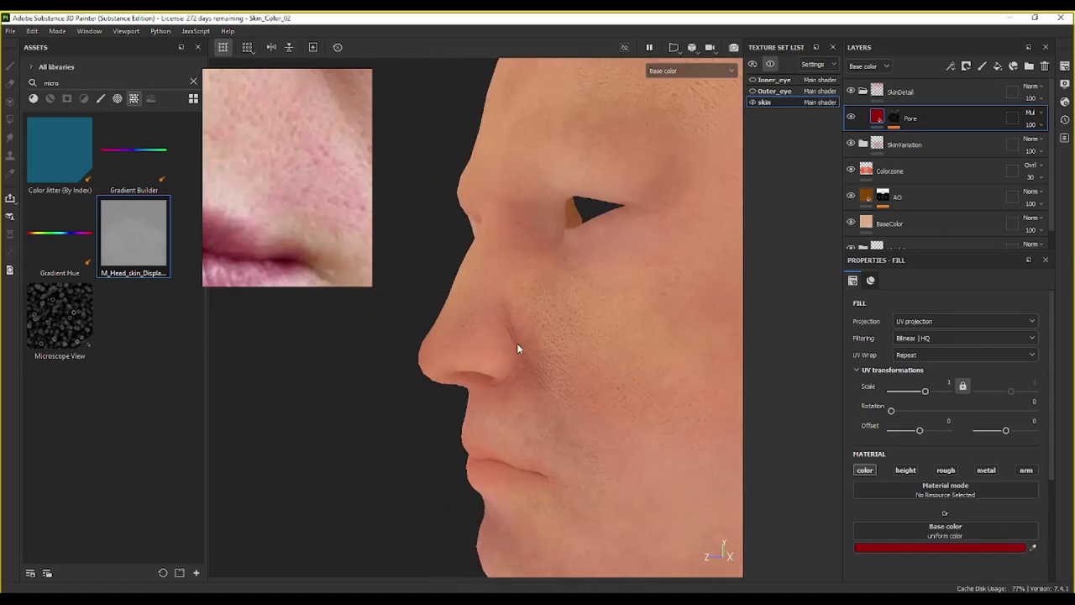
{"action": "left_click_drag", "start_coordinate": [521, 350], "coordinate": [629, 233], "text": "alt"}
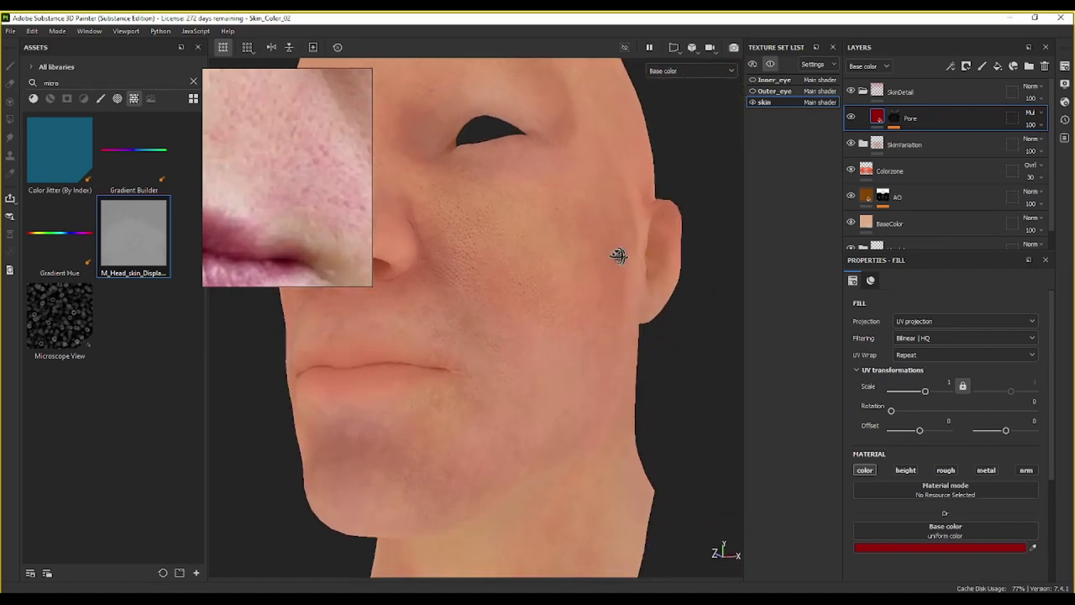
{"action": "scroll", "coordinate": [481, 465], "scroll_direction": "up", "scroll_amount": 5}
{"action": "scroll", "coordinate": [531, 356], "scroll_direction": "down", "scroll_amount": 5}
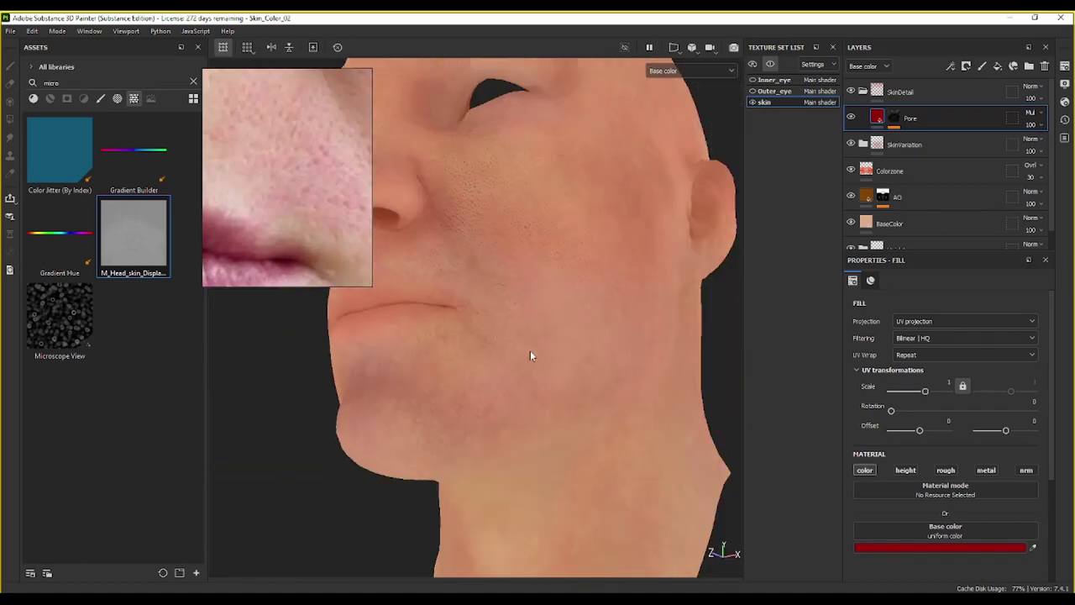
{"action": "left_click_drag", "start_coordinate": [531, 356], "coordinate": [580, 248], "text": "alt"}
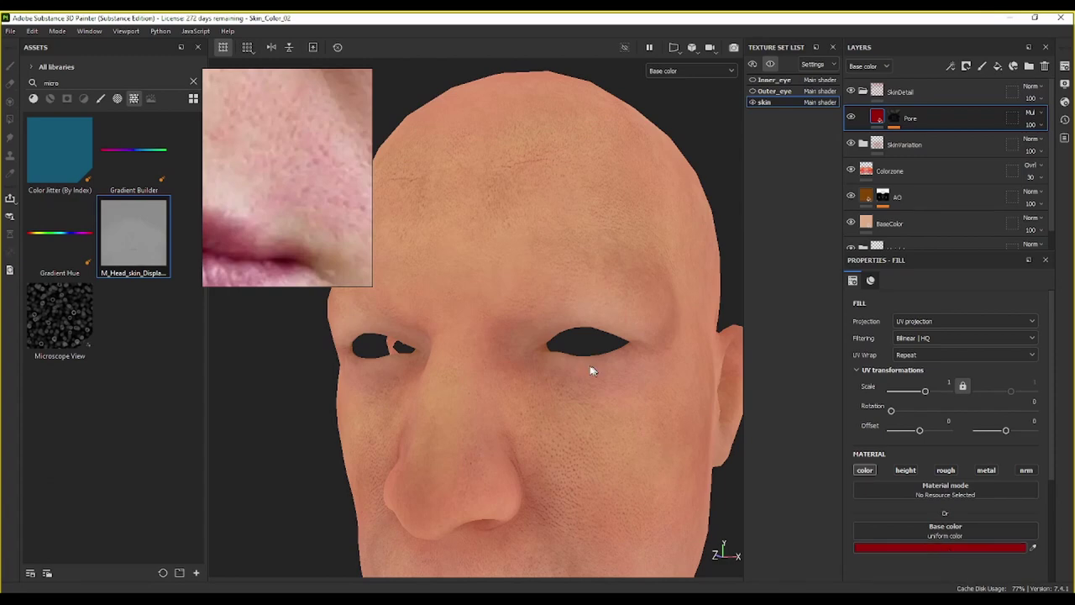
Step: Compare the face with the Pore layer hidden and shown
{"action": "left_click", "coordinate": [852, 119]}
{"action": "left_click", "coordinate": [852, 119]}
{"action": "middle_click_drag", "start_coordinate": [492, 386], "coordinate": [473, 181], "text": "alt"}
{"action": "mouse_move", "coordinate": [509, 294]}
{"action": "left_mouse_down", "text": "alt"}
{"action": "mouse_move", "coordinate": [433, 279]}
{"action": "mouse_move", "coordinate": [492, 293]}
{"action": "mouse_move", "coordinate": [501, 312]}
{"action": "left_mouse_up", "text": "alt"}
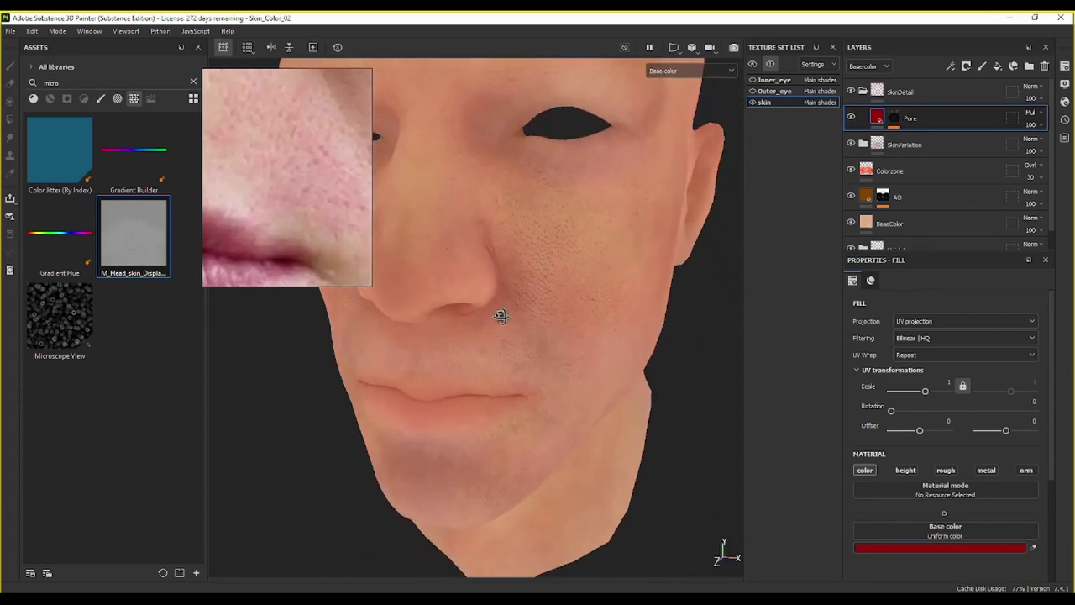
Step: Lighten the Pore layer's base color to muted red B15A5A, checking the pores on the cheek
{"action": "scroll", "coordinate": [531, 312], "scroll_direction": "up", "scroll_amount": 2}
{"action": "scroll", "coordinate": [531, 309], "scroll_direction": "up", "scroll_amount": 1}
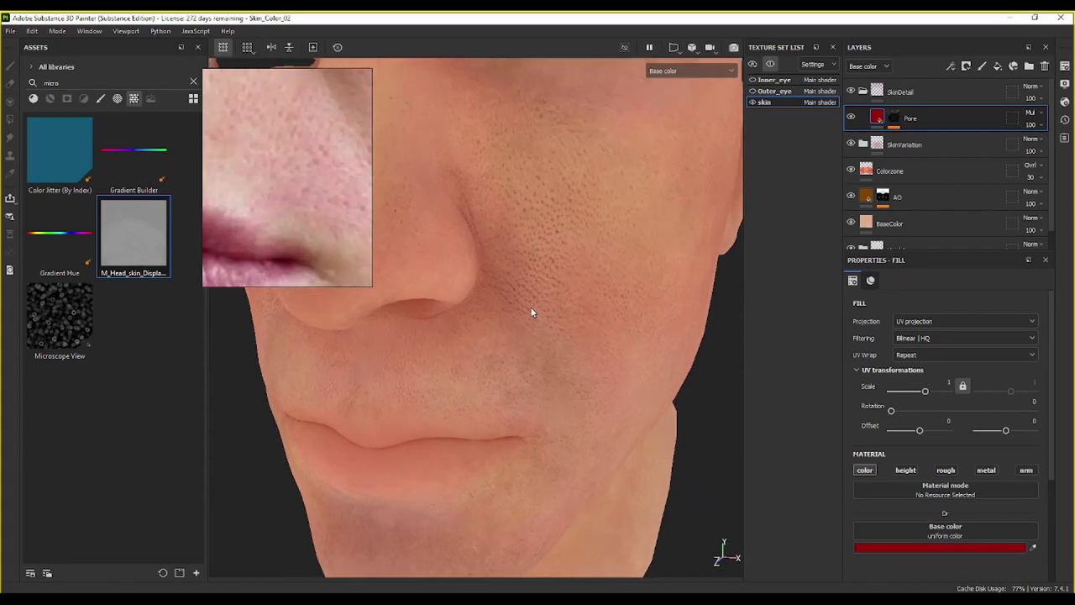
{"action": "left_click", "coordinate": [931, 548]}
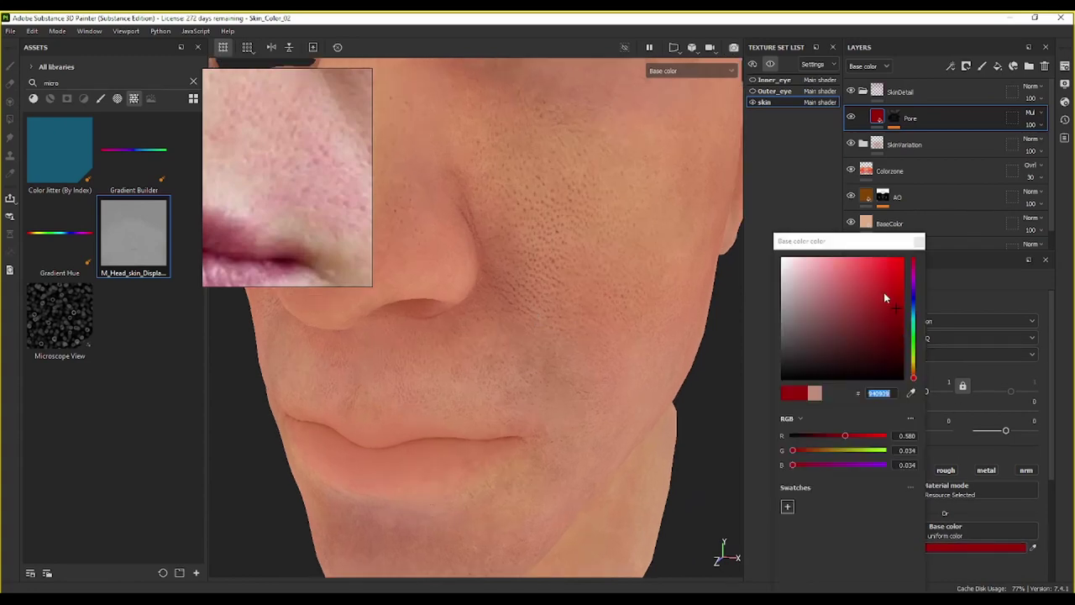
{"action": "left_click", "coordinate": [884, 292]}
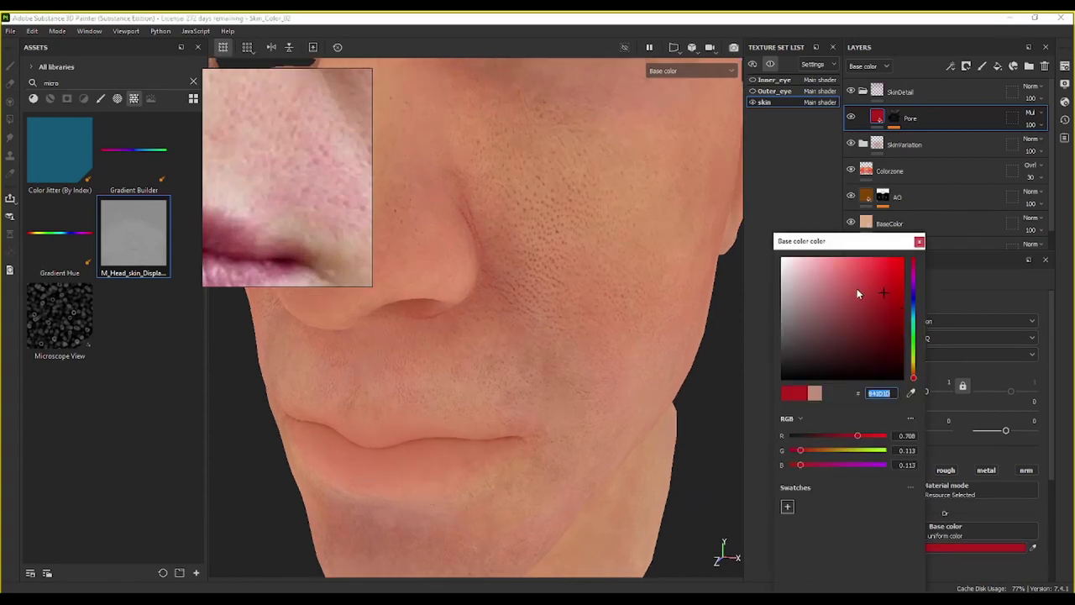
{"action": "left_click", "coordinate": [850, 294]}
{"action": "left_click", "coordinate": [847, 314]}
{"action": "left_click", "coordinate": [842, 294]}
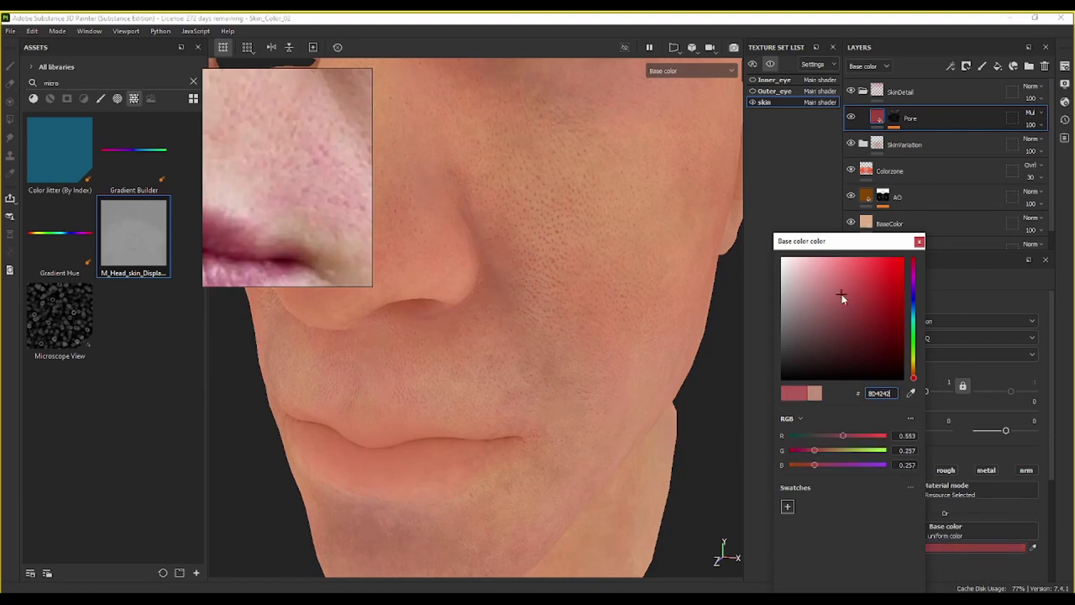
{"action": "mouse_move", "coordinate": [557, 331]}
{"action": "left_mouse_down", "text": "alt"}
{"action": "mouse_move", "coordinate": [568, 334]}
{"action": "mouse_move", "coordinate": [513, 355]}
{"action": "mouse_move", "coordinate": [542, 350]}
{"action": "left_mouse_up", "text": "alt"}
{"action": "scroll", "coordinate": [225, 179], "scroll_direction": "down", "scroll_amount": 2}
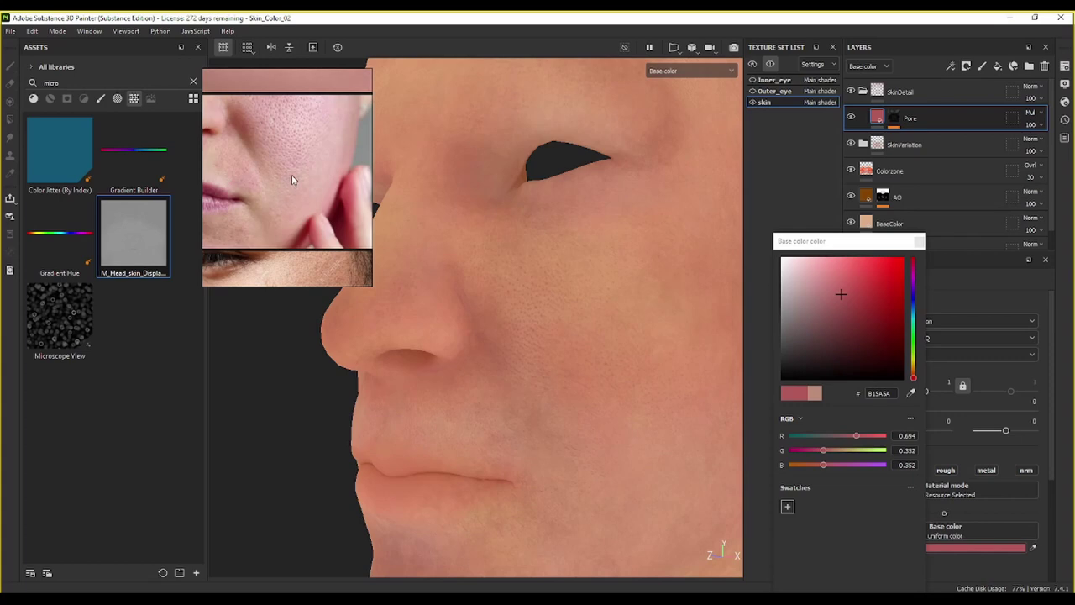
Step: Study the close-up skin reference photos for pore color and redness on the cheek
{"action": "middle_click_drag", "start_coordinate": [291, 175], "coordinate": [261, 246]}
{"action": "scroll", "coordinate": [283, 187], "scroll_direction": "down", "scroll_amount": 4}
{"action": "middle_click_drag", "start_coordinate": [284, 158], "coordinate": [362, 248]}
{"action": "scroll", "coordinate": [304, 189], "scroll_direction": "up", "scroll_amount": 5}
{"action": "scroll", "coordinate": [323, 213], "scroll_direction": "down", "scroll_amount": 3}
{"action": "scroll", "coordinate": [322, 214], "scroll_direction": "up", "scroll_amount": 1}
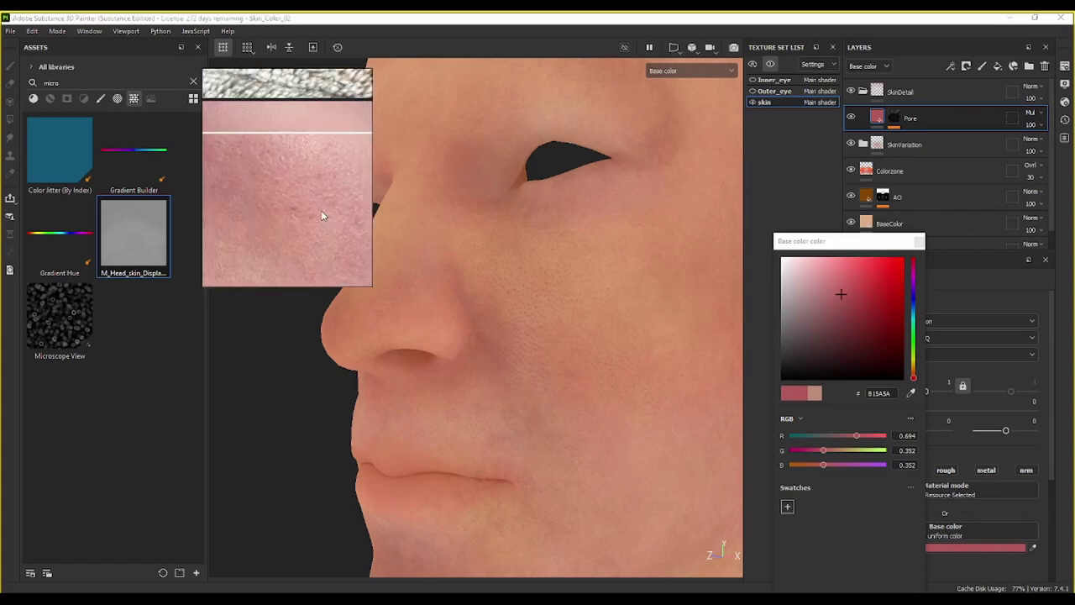
{"action": "scroll", "coordinate": [321, 210], "scroll_direction": "down", "scroll_amount": 2}
Step: Fine-tune the Pore layer's base color to B15D5D while checking the cheek from different angles
{"action": "mouse_move", "coordinate": [842, 298]}
{"action": "left_mouse_down"}
{"action": "mouse_move", "coordinate": [838, 282]}
{"action": "mouse_move", "coordinate": [846, 301]}
{"action": "mouse_move", "coordinate": [844, 289]}
{"action": "left_mouse_up"}
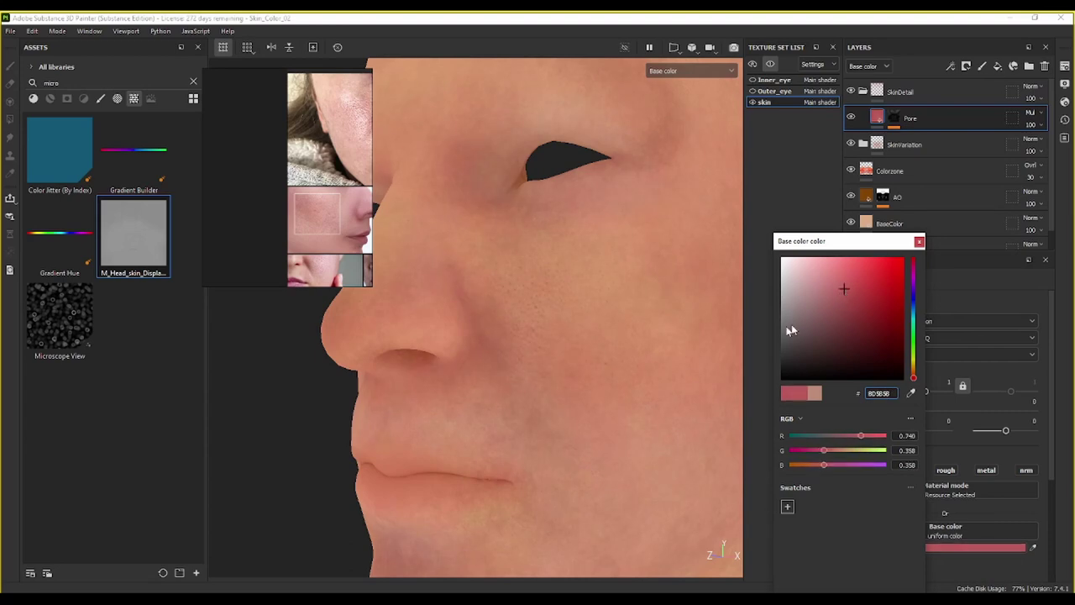
{"action": "left_click_drag", "start_coordinate": [605, 361], "coordinate": [544, 286], "text": "alt"}
{"action": "left_click_drag", "start_coordinate": [546, 281], "coordinate": [557, 389], "text": "alt"}
{"action": "left_click", "coordinate": [839, 294]}
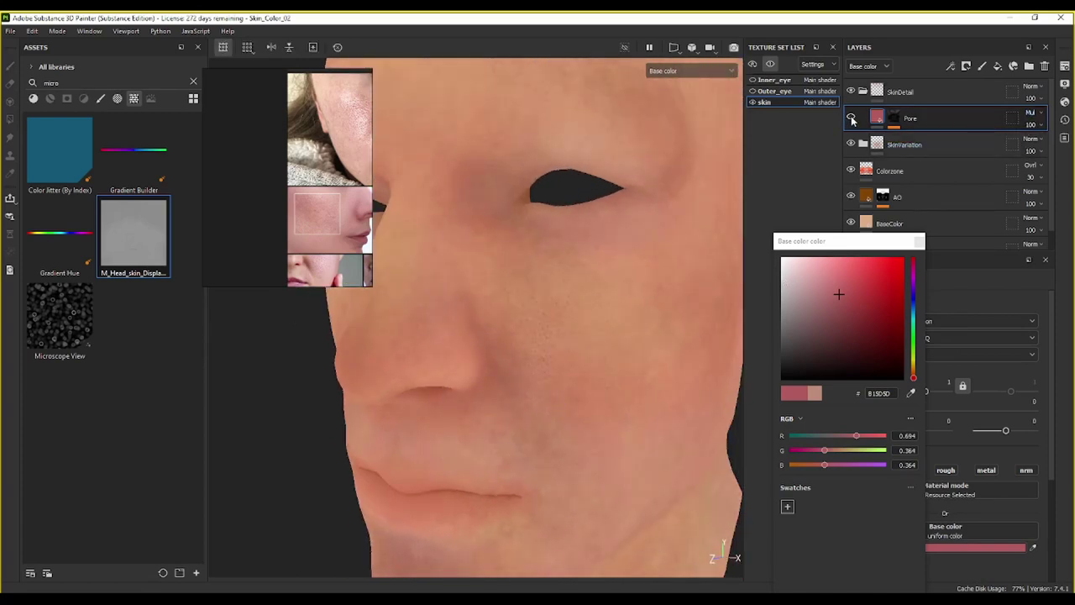
Step: Compare the face with and without the Pore layer against the skin references, and close the color picker
{"action": "left_click", "coordinate": [851, 118]}
{"action": "left_click", "coordinate": [851, 118]}
{"action": "middle_click_drag", "start_coordinate": [672, 395], "coordinate": [718, 341], "text": "alt"}
{"action": "scroll", "coordinate": [664, 262], "scroll_direction": "up", "scroll_amount": 2}
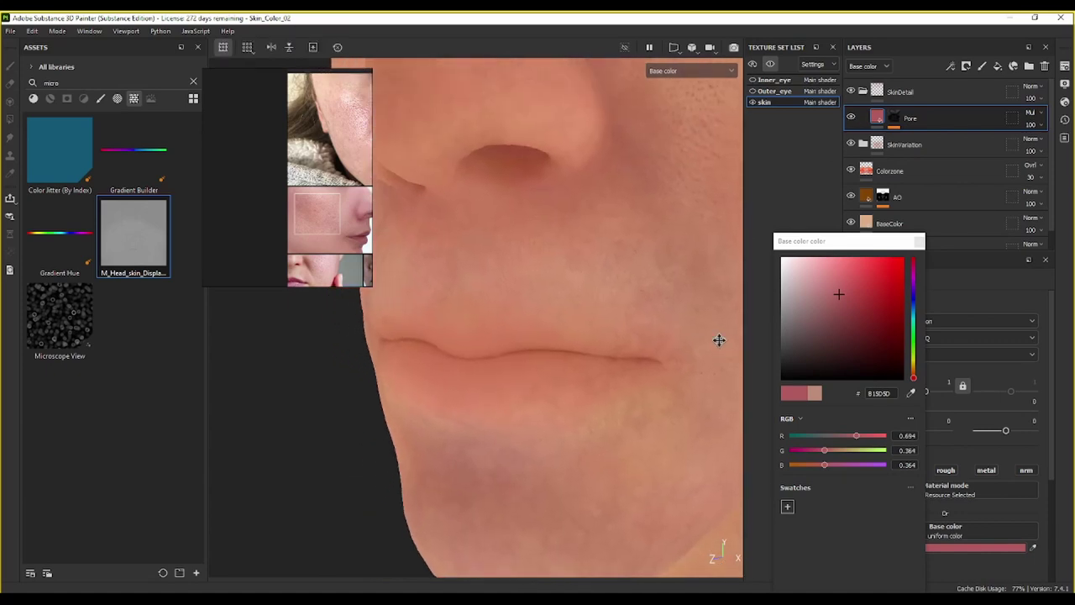
{"action": "left_click_drag", "start_coordinate": [718, 341], "coordinate": [647, 279], "text": "alt"}
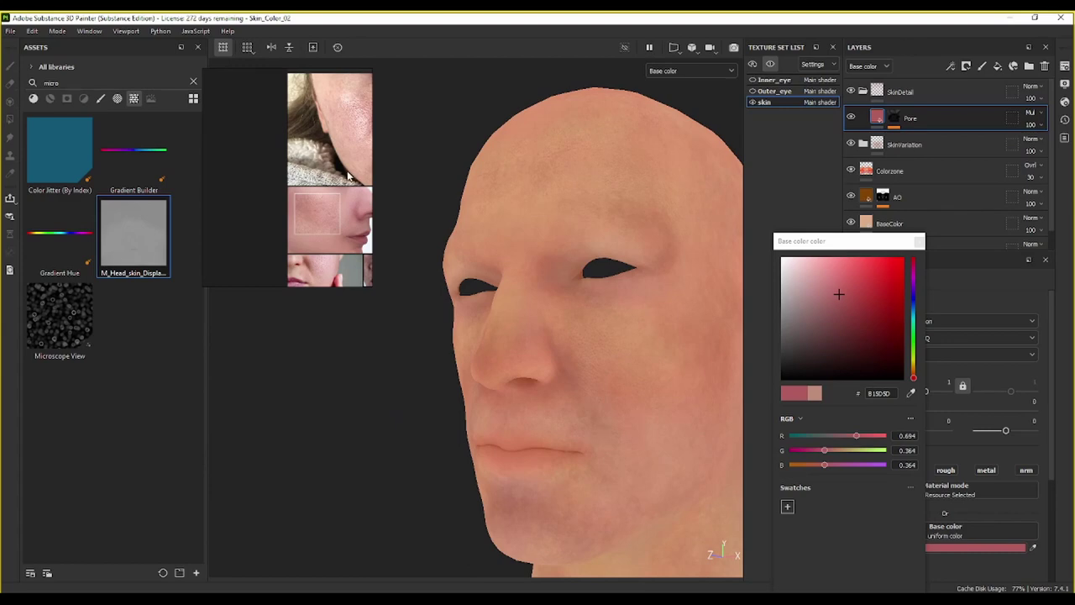
{"action": "scroll", "coordinate": [332, 158], "scroll_direction": "down", "scroll_amount": 2}
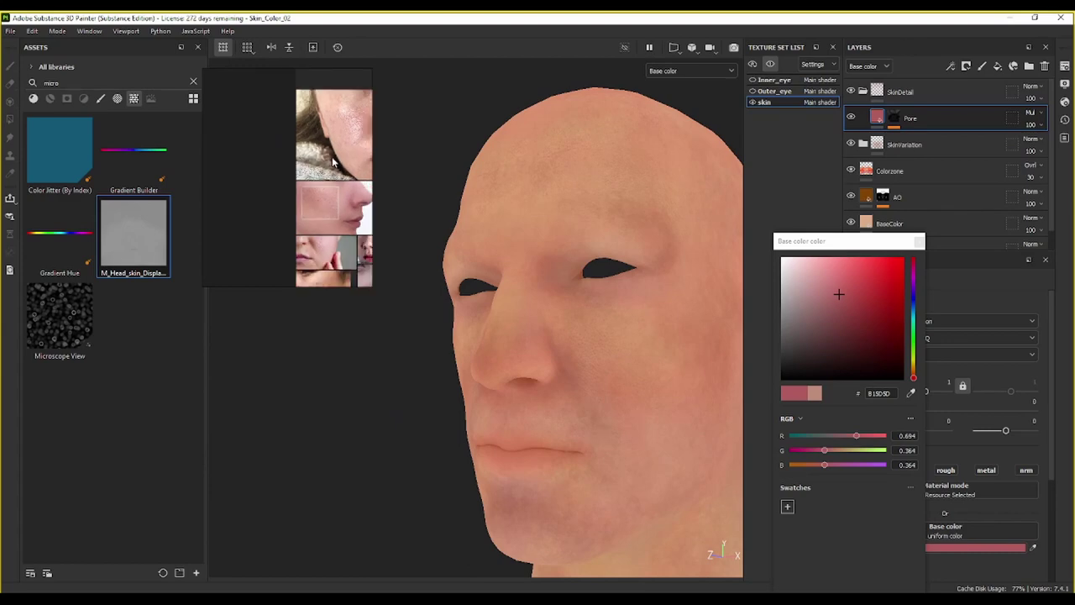
{"action": "left_click", "coordinate": [919, 241]}
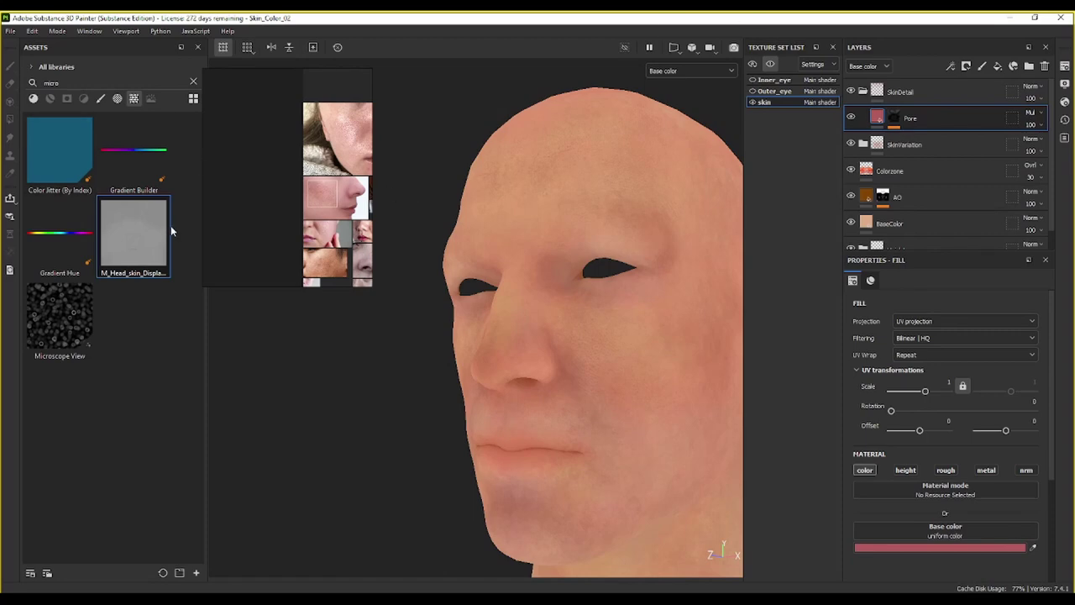
Step: Duplicate the Pore layer and hide the original
{"action": "mouse_move", "coordinate": [161, 253]}
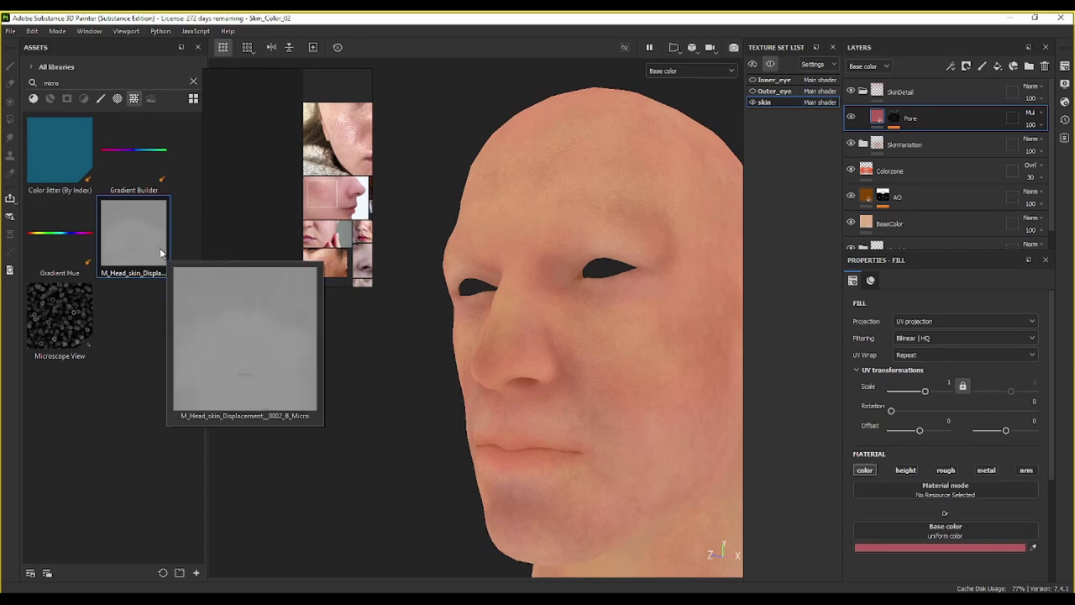
{"action": "scroll", "coordinate": [663, 384], "scroll_direction": "up", "scroll_amount": 5}
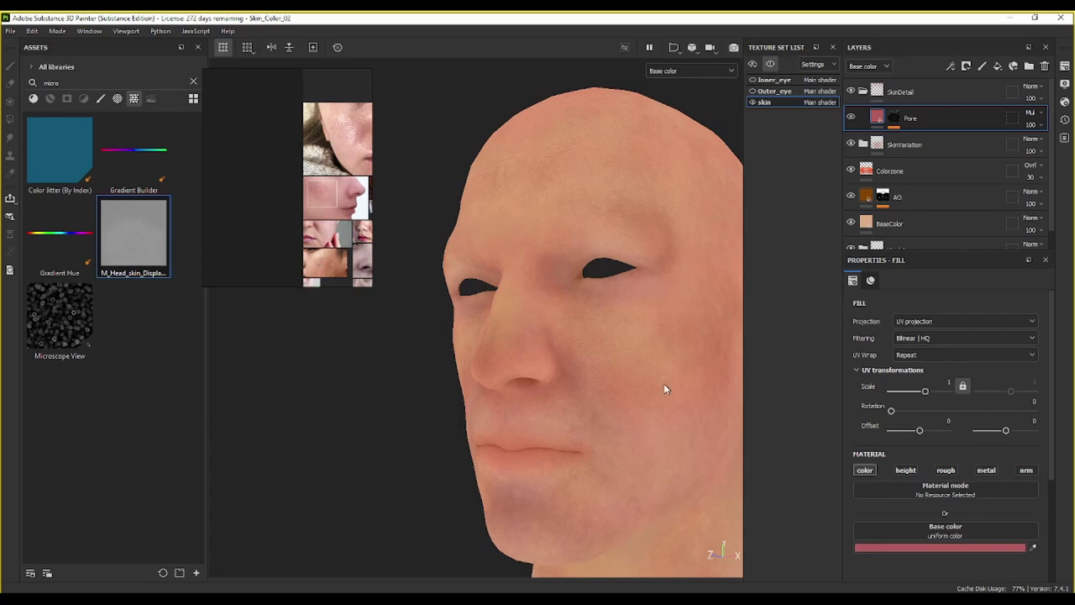
{"action": "mouse_move", "coordinate": [534, 385]}
{"action": "left_mouse_down", "text": "alt"}
{"action": "mouse_move", "coordinate": [576, 396]}
{"action": "mouse_move", "coordinate": [550, 376]}
{"action": "left_mouse_up", "text": "alt"}
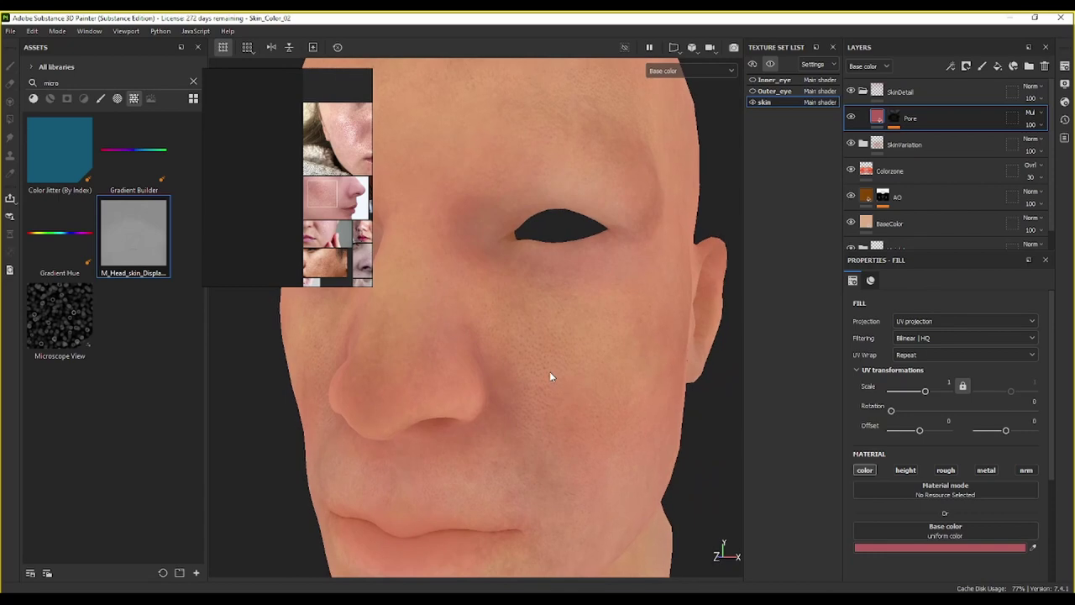
{"action": "right_click", "coordinate": [935, 117]}
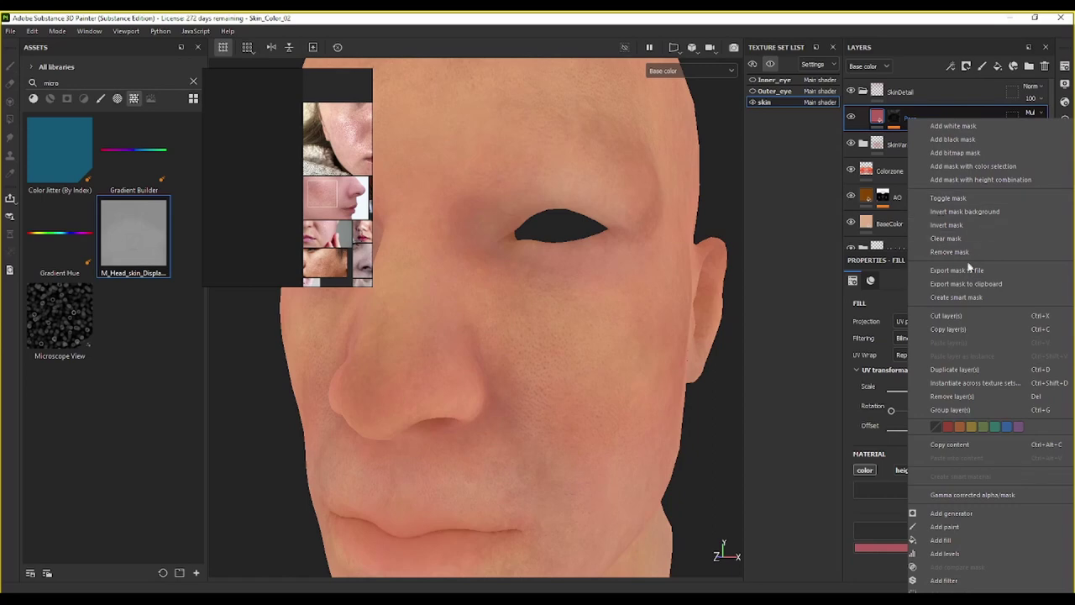
{"action": "left_click", "coordinate": [954, 369]}
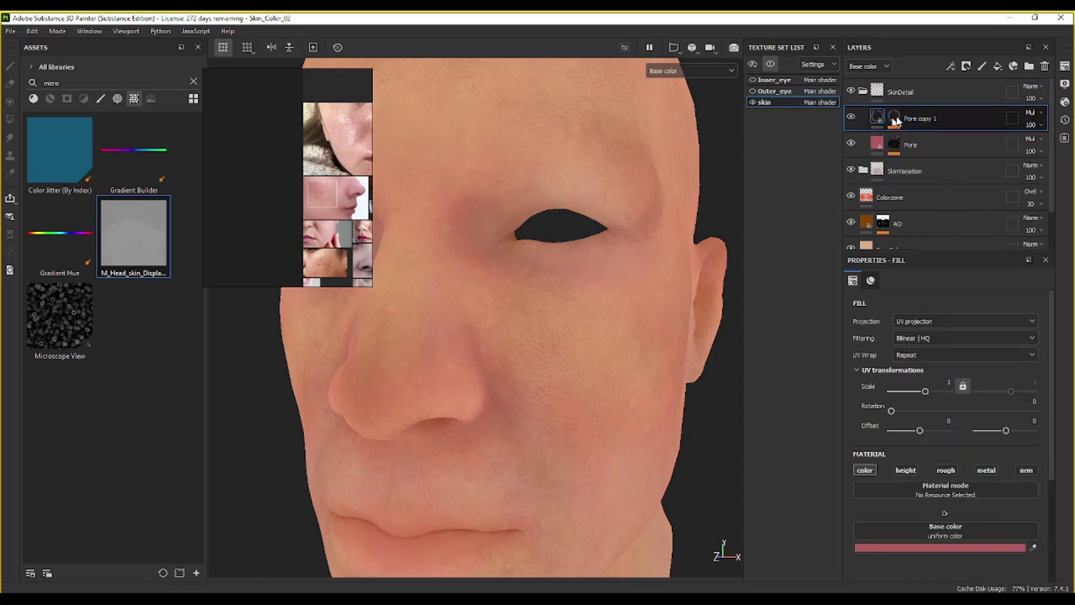
{"action": "left_click", "coordinate": [851, 142]}
Step: Search the assets for "disp" and replace the fill texture in the Pore copy's mask with M_Head_skin_Displacement__0000_R_Secondary
{"action": "left_click", "coordinate": [896, 121]}
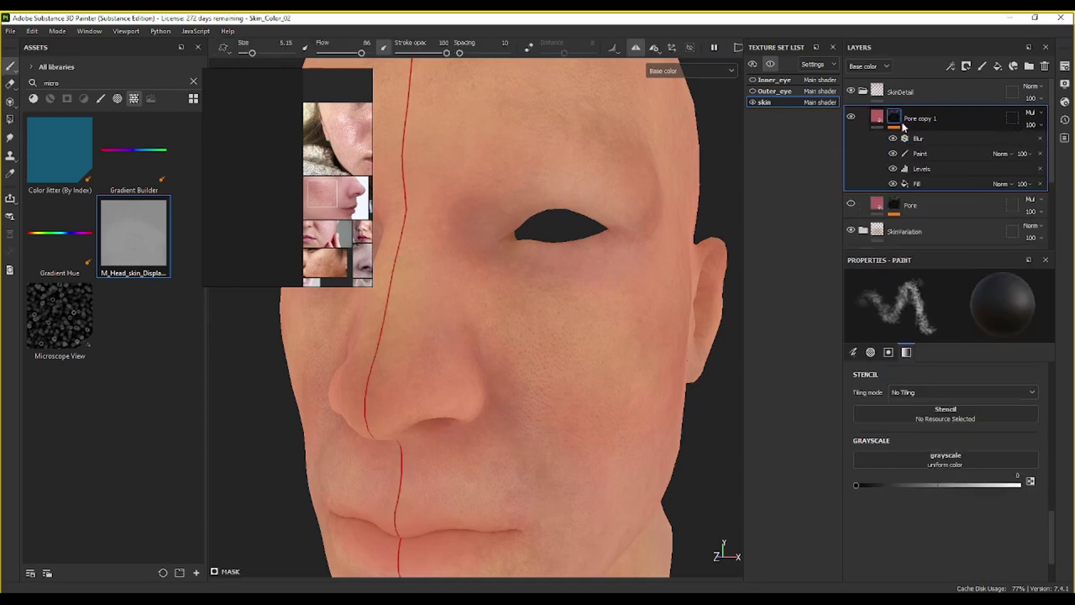
{"action": "left_click", "coordinate": [929, 184]}
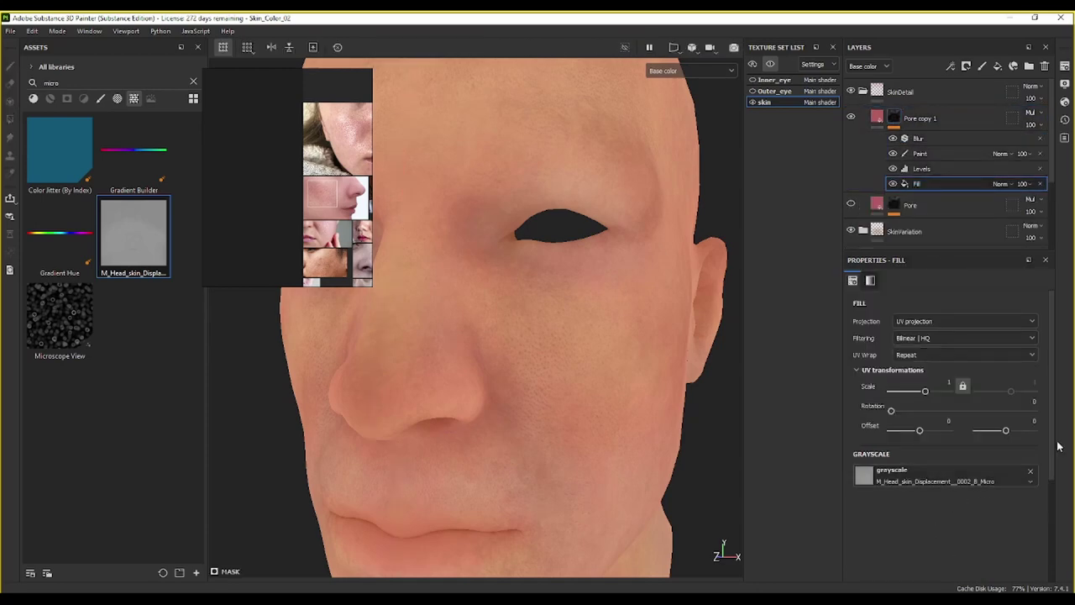
{"action": "left_click", "coordinate": [125, 81]}
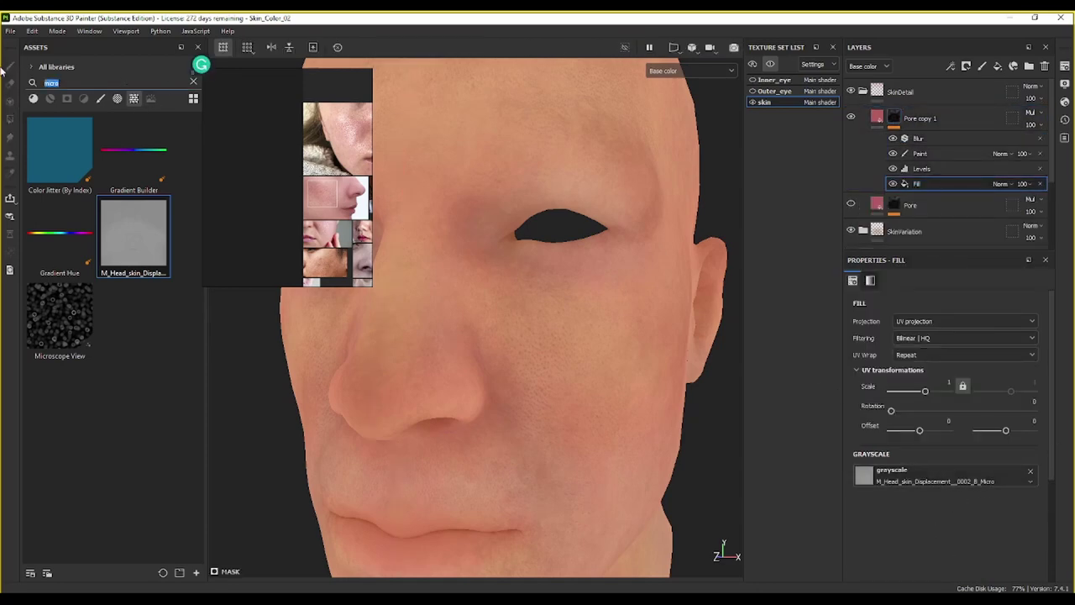
{"action": "type", "text": "disp"}
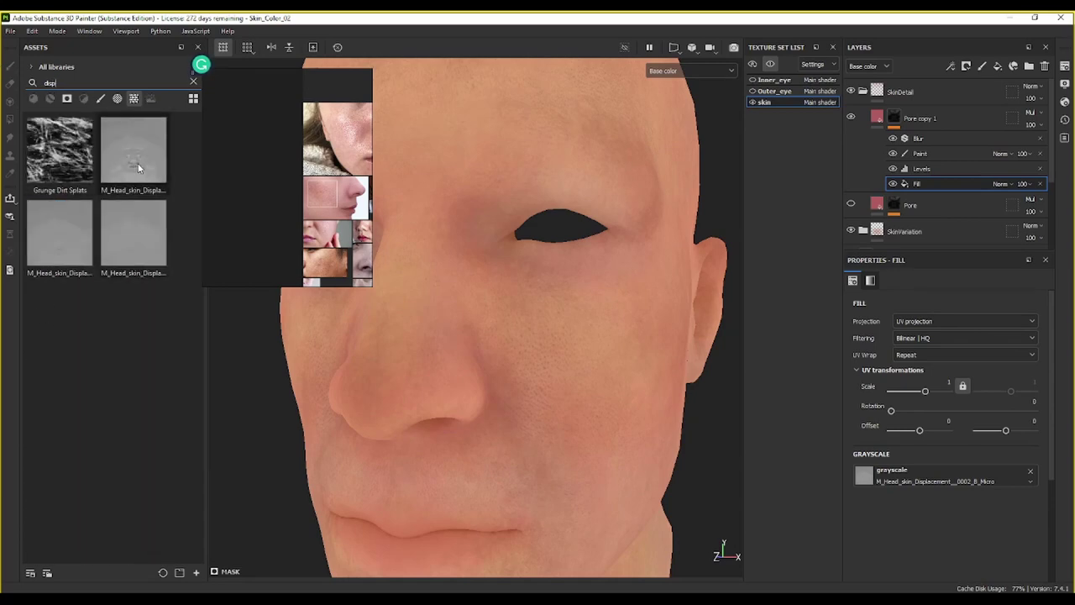
{"action": "left_click_drag", "start_coordinate": [138, 168], "coordinate": [944, 480]}
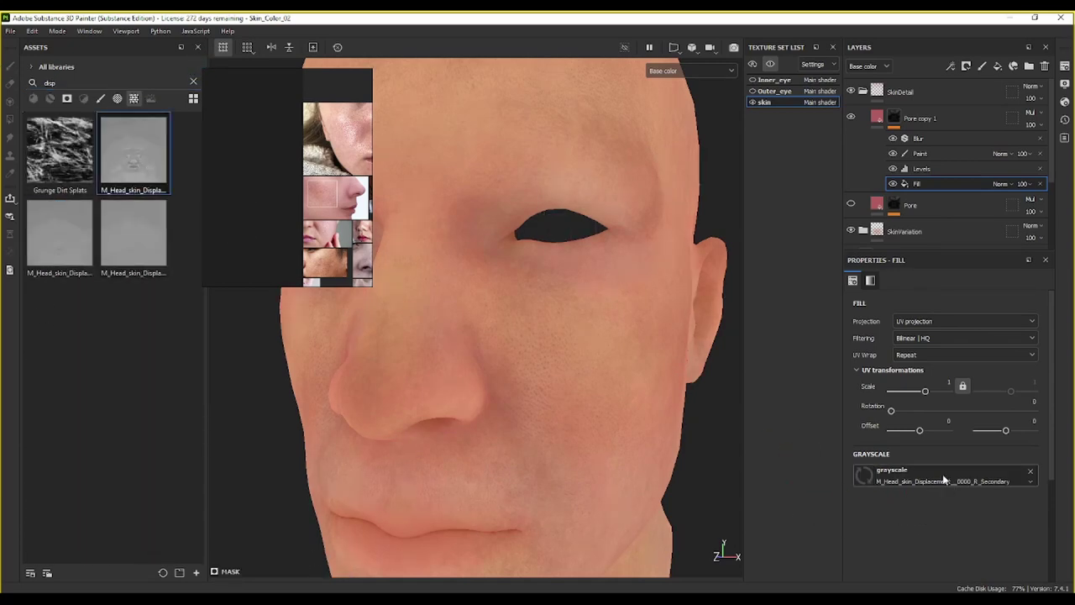
{"action": "scroll", "coordinate": [548, 395], "scroll_direction": "down", "scroll_amount": 5}
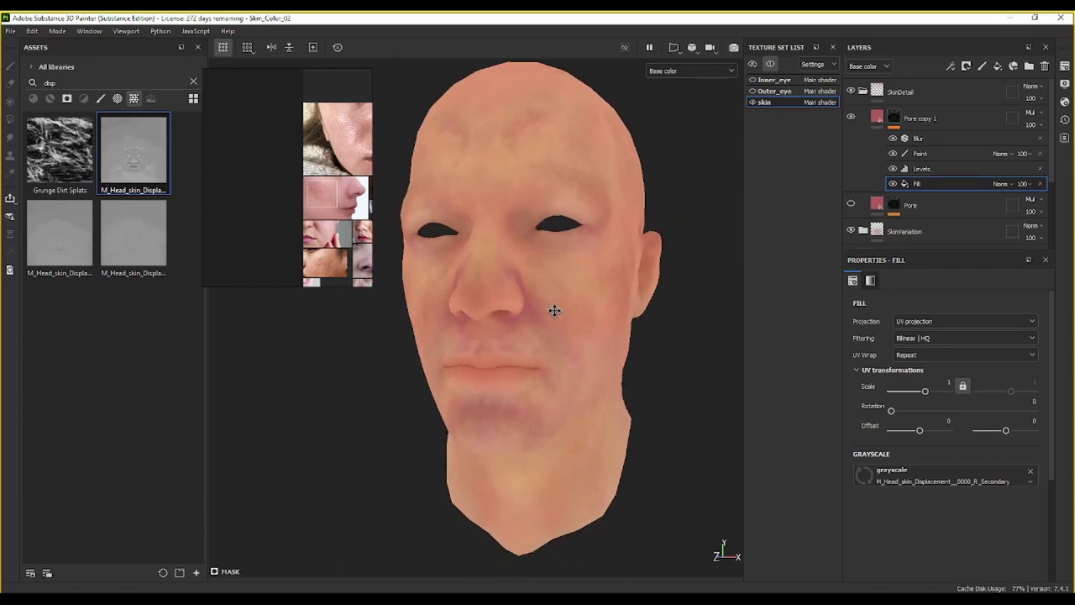
Step: Sample the orange-brown skin tone C37A59 as the base color of the Pore copy 1 layer
{"action": "left_click_drag", "start_coordinate": [555, 310], "coordinate": [546, 334], "text": "alt"}
{"action": "scroll", "coordinate": [596, 448], "scroll_direction": "up", "scroll_amount": 3}
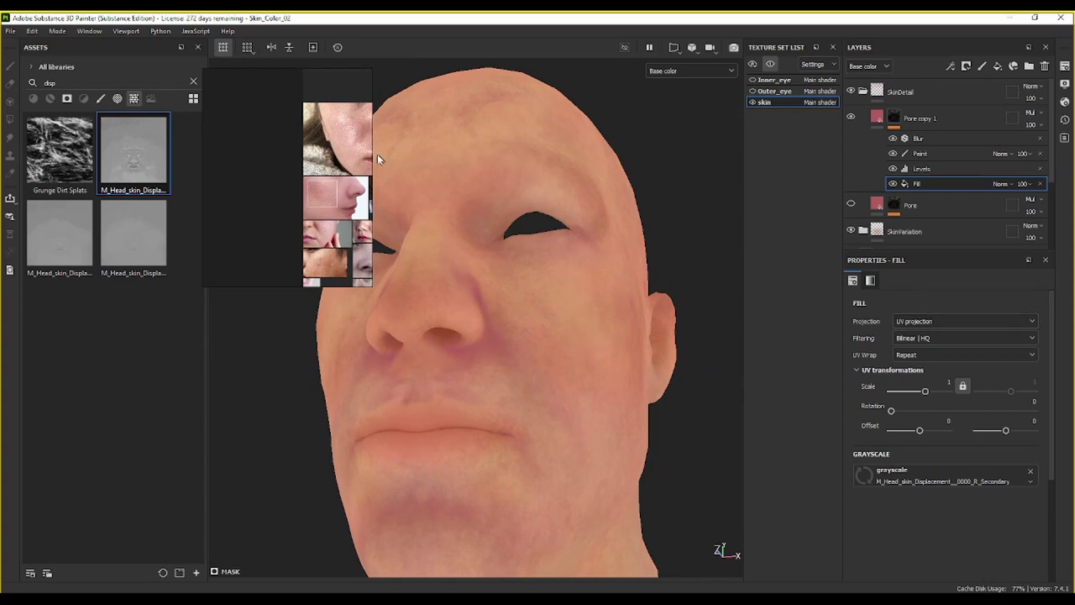
{"action": "left_click", "coordinate": [877, 119]}
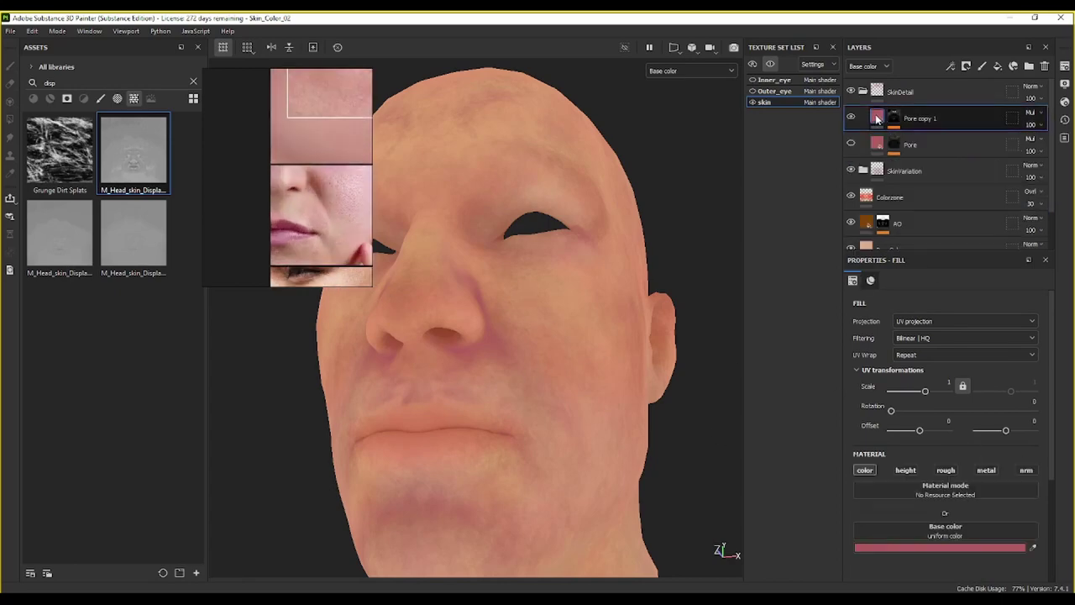
{"action": "left_click", "coordinate": [959, 547]}
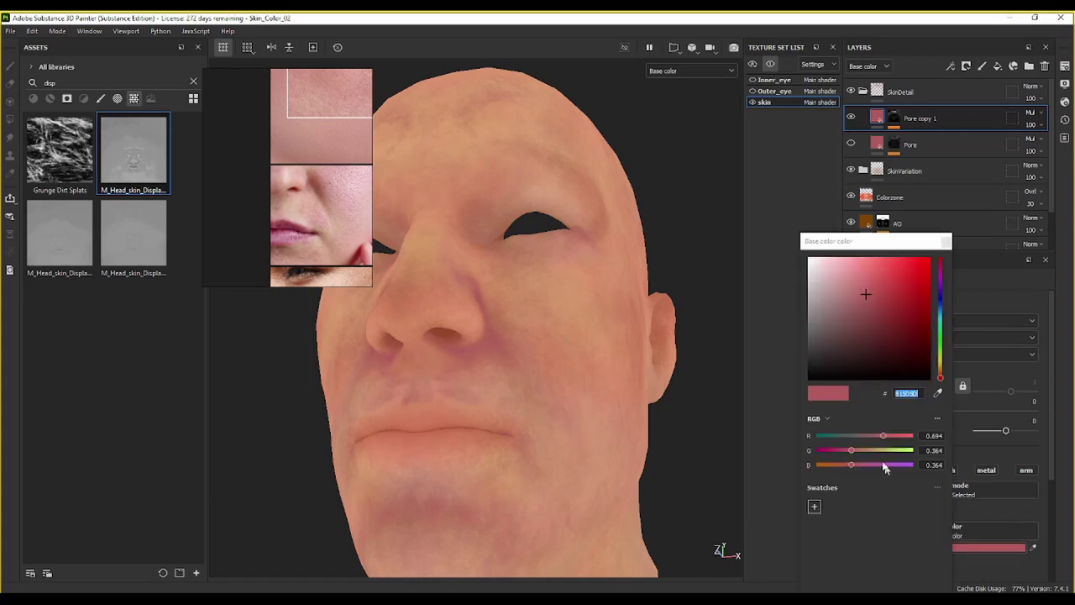
{"action": "left_click", "coordinate": [937, 392]}
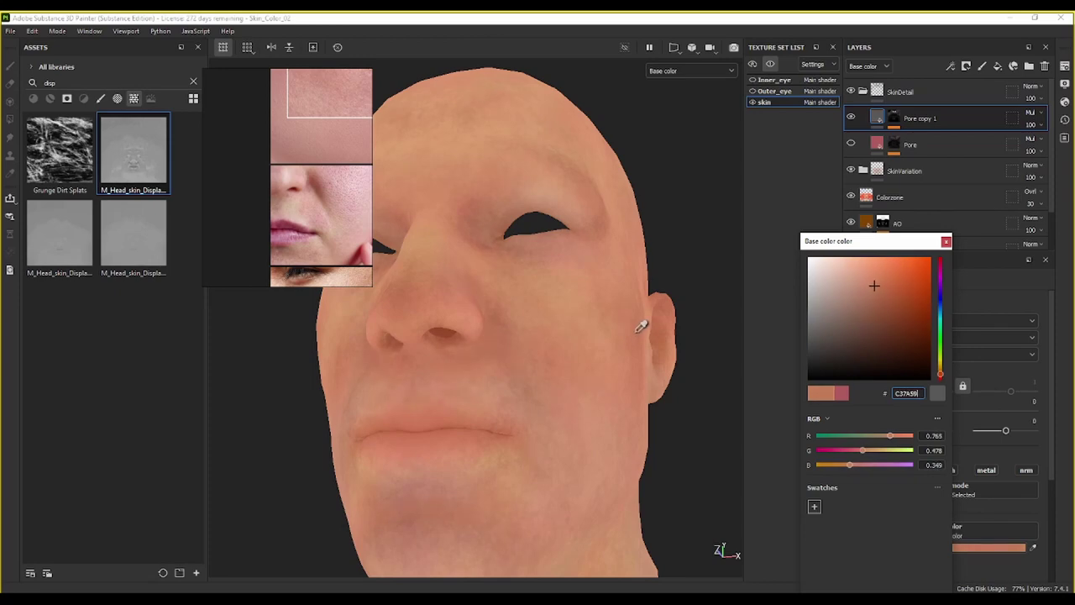
{"action": "left_click", "coordinate": [642, 326]}
{"action": "left_click_drag", "start_coordinate": [564, 355], "coordinate": [546, 397], "text": "alt"}
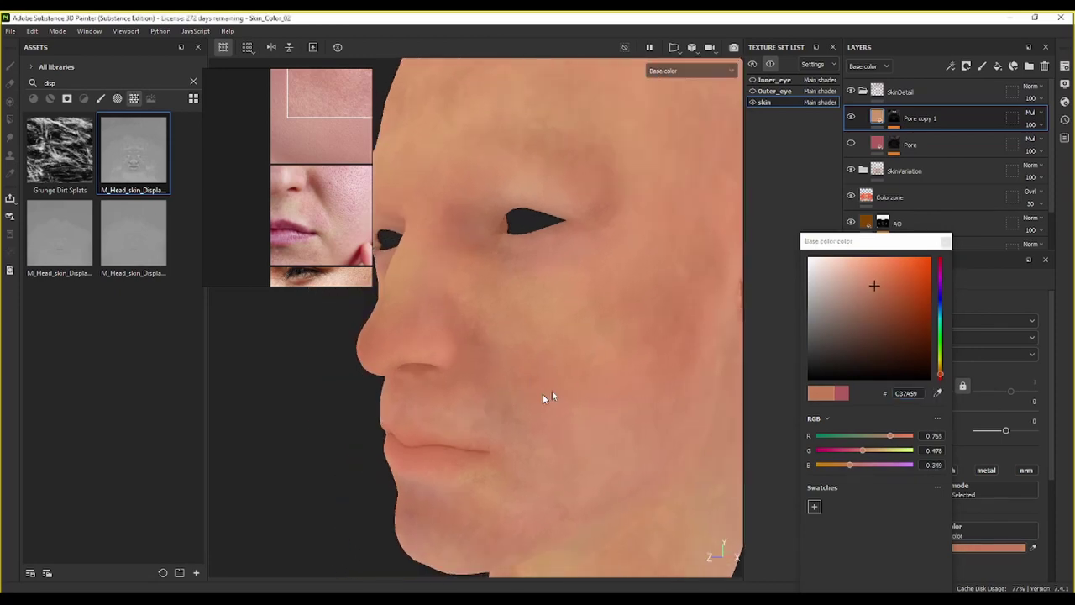
Step: Darken the Pore copy 1 base color to AD6544 while checking the whole face, and close the color picker
{"action": "left_click", "coordinate": [883, 301]}
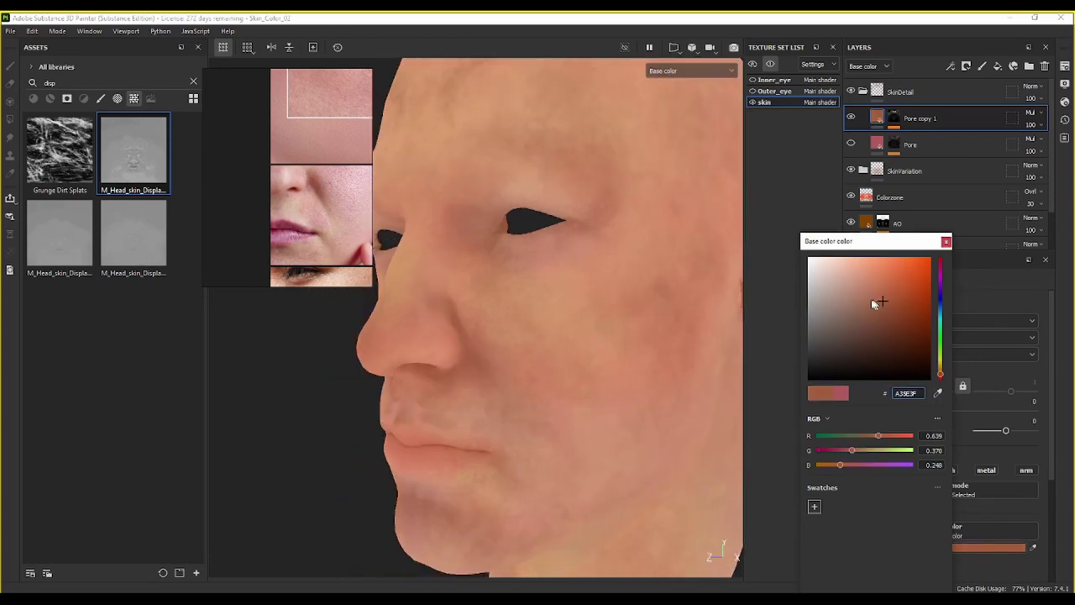
{"action": "left_click_drag", "start_coordinate": [582, 317], "coordinate": [778, 363], "text": "alt"}
{"action": "left_click", "coordinate": [874, 286]}
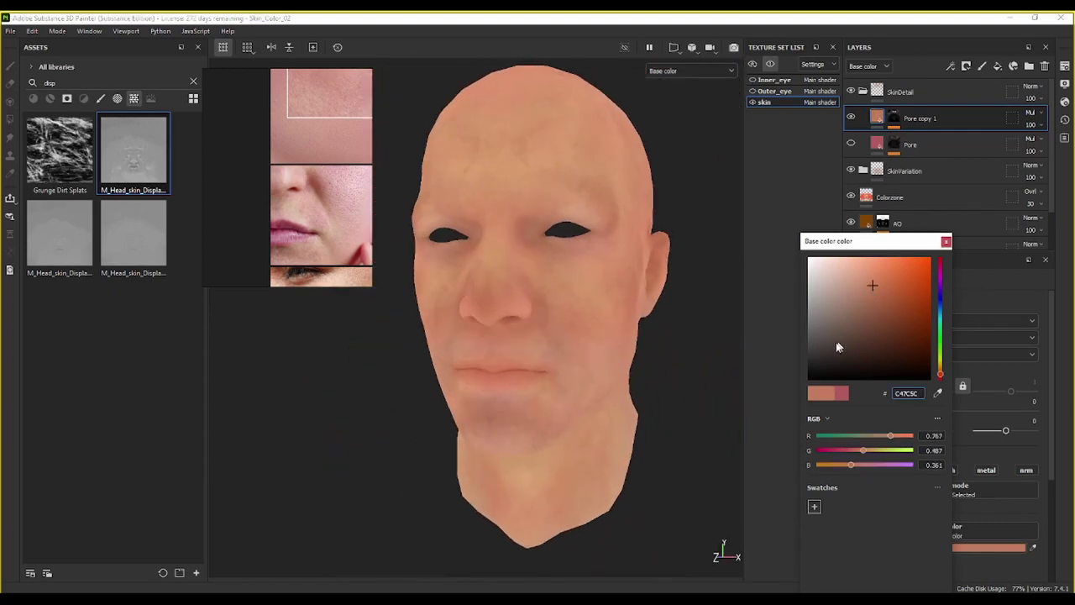
{"action": "left_click", "coordinate": [883, 297]}
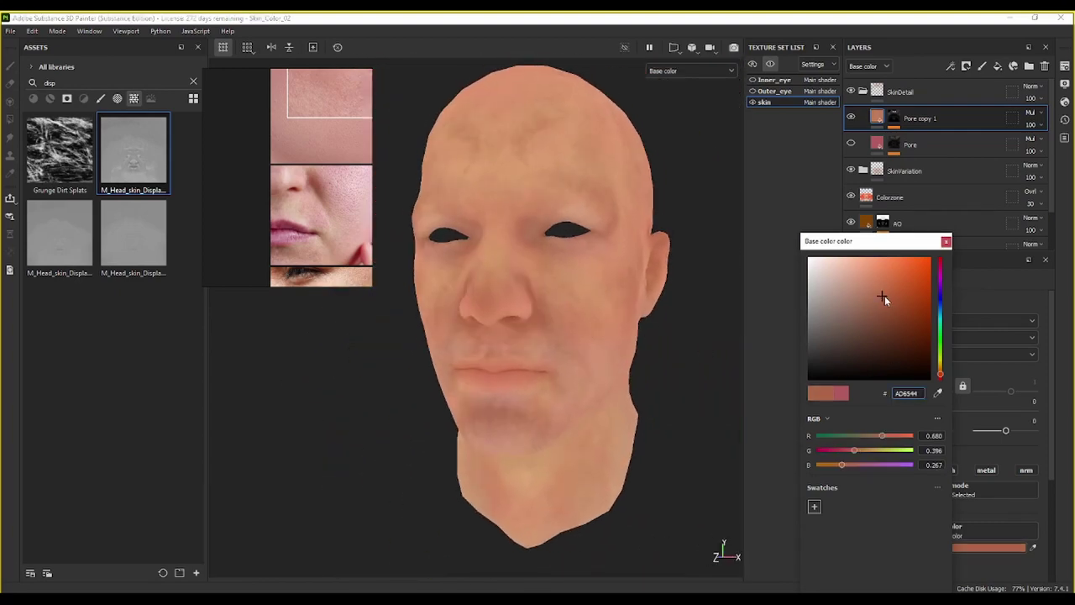
{"action": "left_click", "coordinate": [946, 242]}
Step: Compare the face with and without the Pore copy 1 layer, both at full view and closer on the cheek
{"action": "left_click", "coordinate": [852, 118]}
{"action": "left_click", "coordinate": [851, 119]}
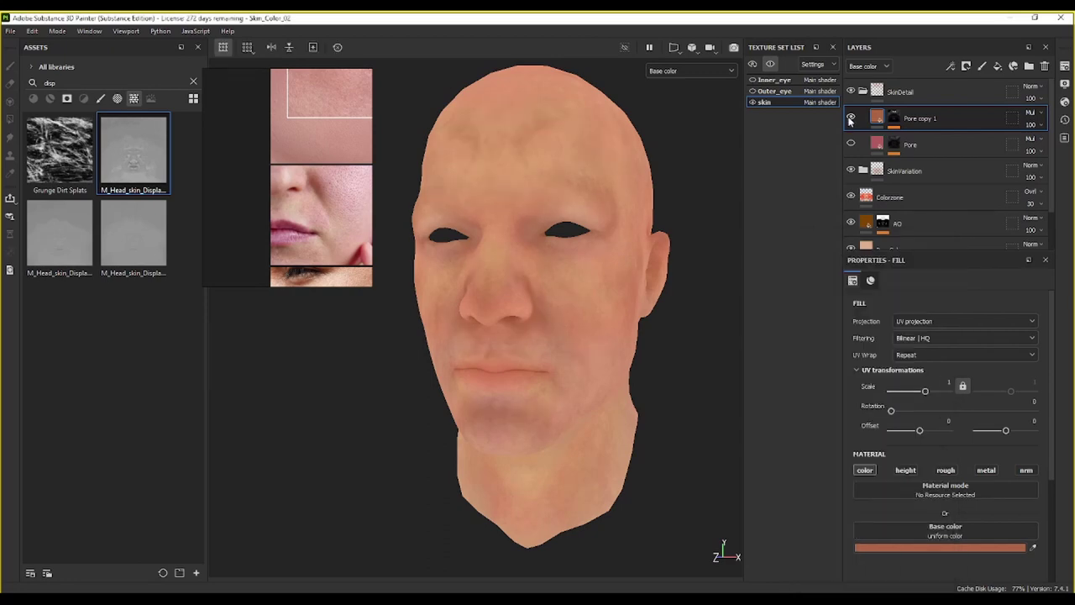
{"action": "left_click", "coordinate": [851, 119]}
{"action": "left_click", "coordinate": [851, 118]}
{"action": "scroll", "coordinate": [557, 368], "scroll_direction": "up", "scroll_amount": 3}
{"action": "mouse_move", "coordinate": [557, 367]}
{"action": "left_mouse_down", "text": "alt"}
{"action": "mouse_move", "coordinate": [543, 377]}
{"action": "mouse_move", "coordinate": [451, 311]}
{"action": "mouse_move", "coordinate": [519, 364]}
{"action": "mouse_move", "coordinate": [616, 338]}
{"action": "left_mouse_up", "text": "alt"}
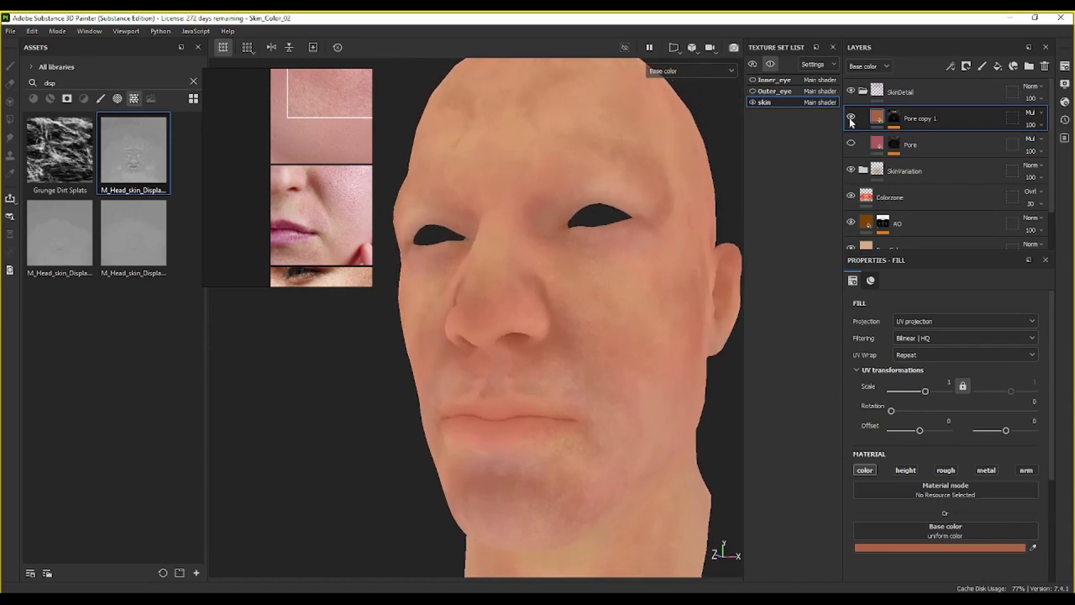
{"action": "left_click", "coordinate": [851, 119]}
{"action": "left_click", "coordinate": [851, 119]}
{"action": "left_click", "coordinate": [853, 119]}
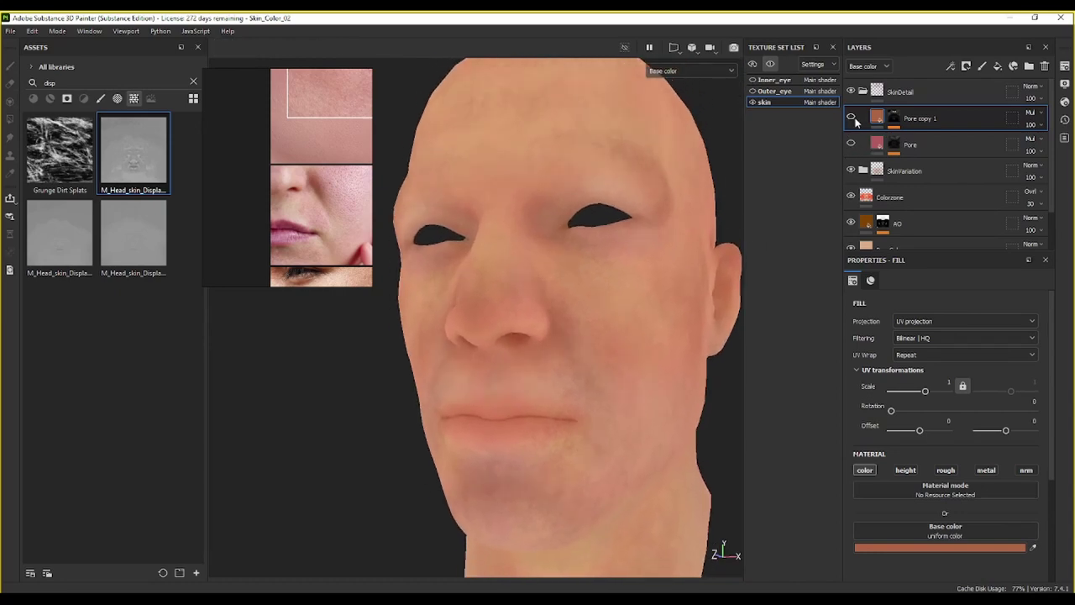
{"action": "left_click", "coordinate": [853, 119]}
Step: Lower the Pore copy 1 layer's opacity to 57 and compare the face with and without it
{"action": "left_click", "coordinate": [1042, 125]}
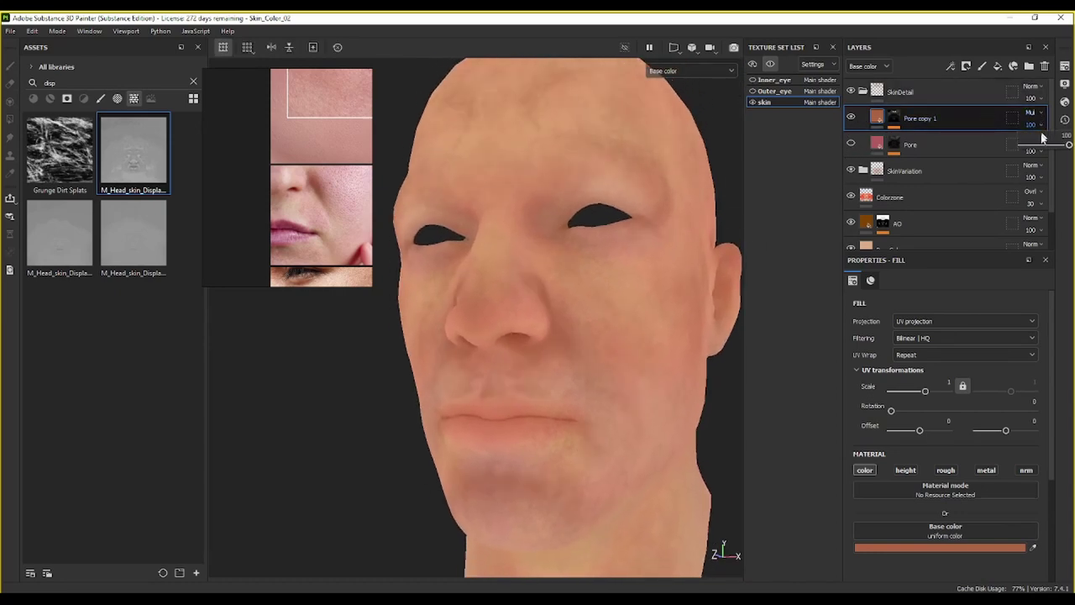
{"action": "left_click", "coordinate": [1043, 146]}
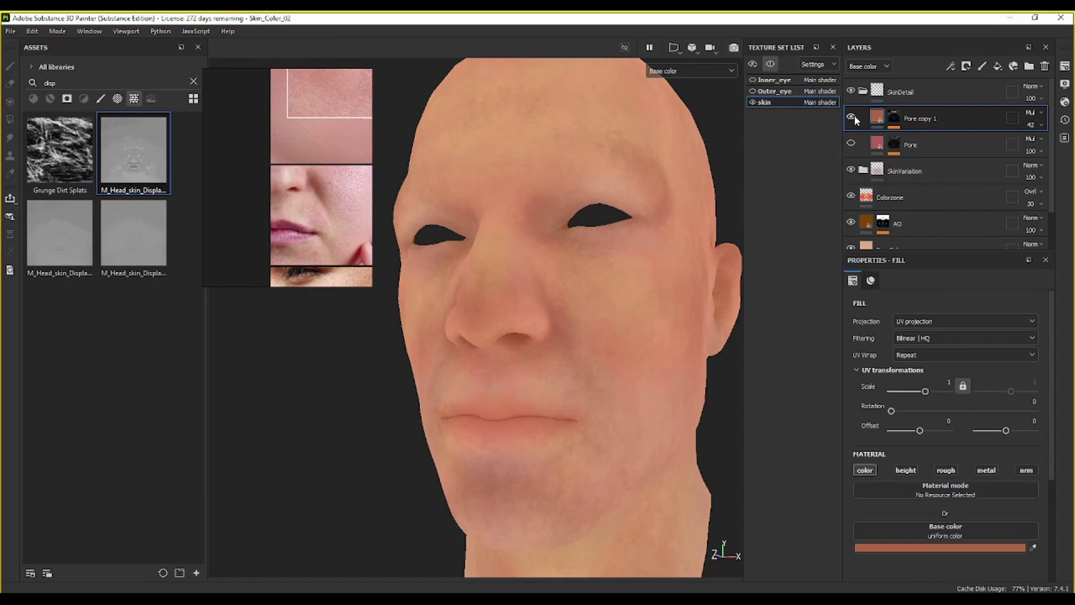
{"action": "left_click", "coordinate": [1041, 125]}
{"action": "left_click", "coordinate": [1049, 146]}
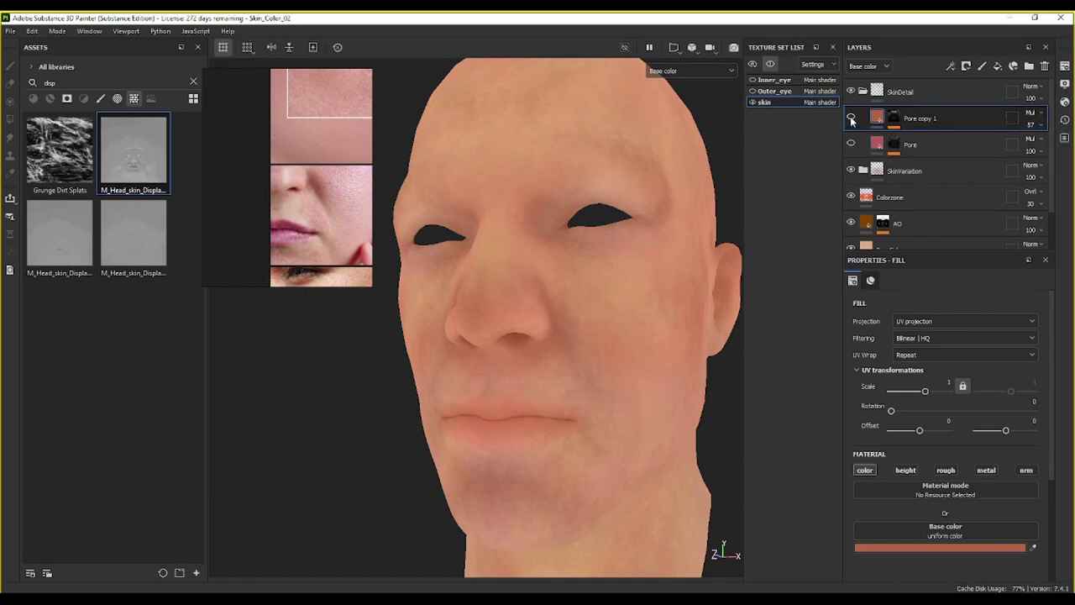
{"action": "left_click", "coordinate": [851, 119]}
{"action": "left_click", "coordinate": [851, 145]}
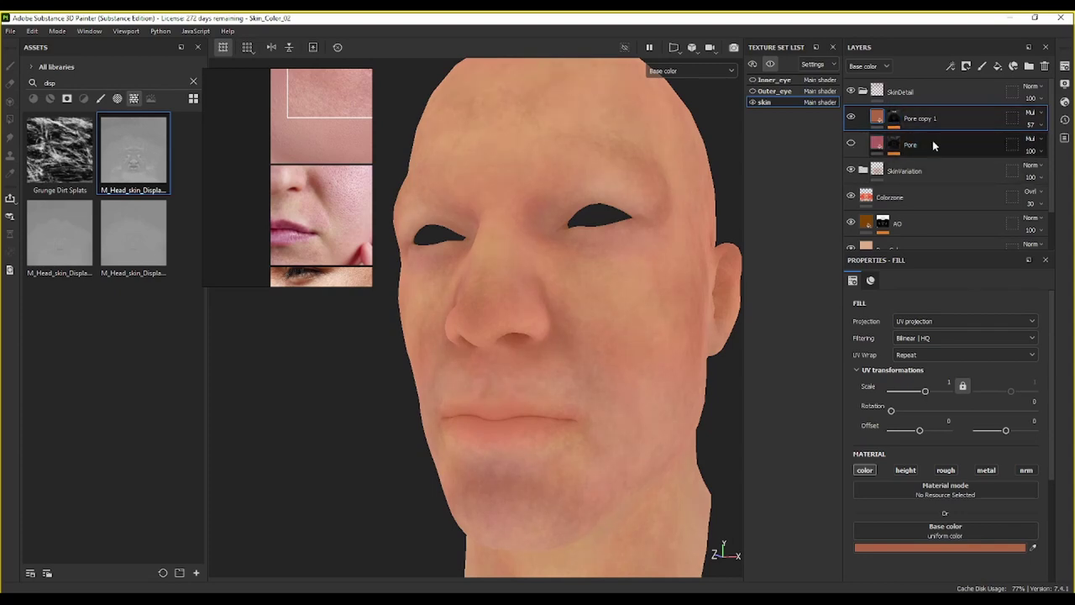
Step: Rename the Pore copy 1 layer to DepthbyDisplacement
{"action": "double_click", "coordinate": [922, 119]}
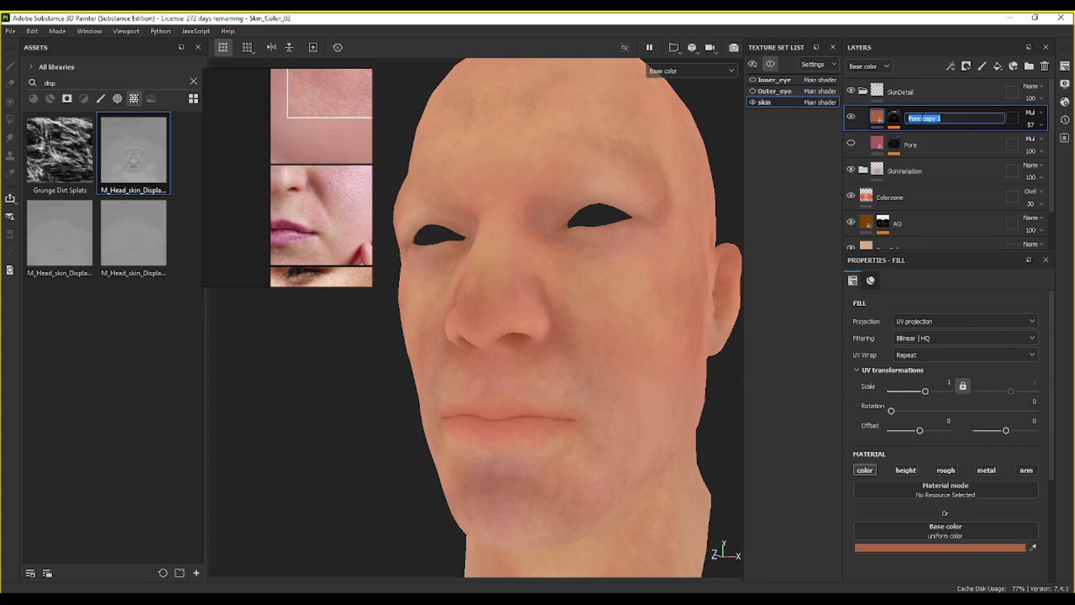
{"action": "type", "text": "DepthbyDisplacement"}
{"action": "key", "text": "Return"}
Step: Duplicate the DepthbyDisplacement layer and hide the original
{"action": "right_click", "coordinate": [994, 126]}
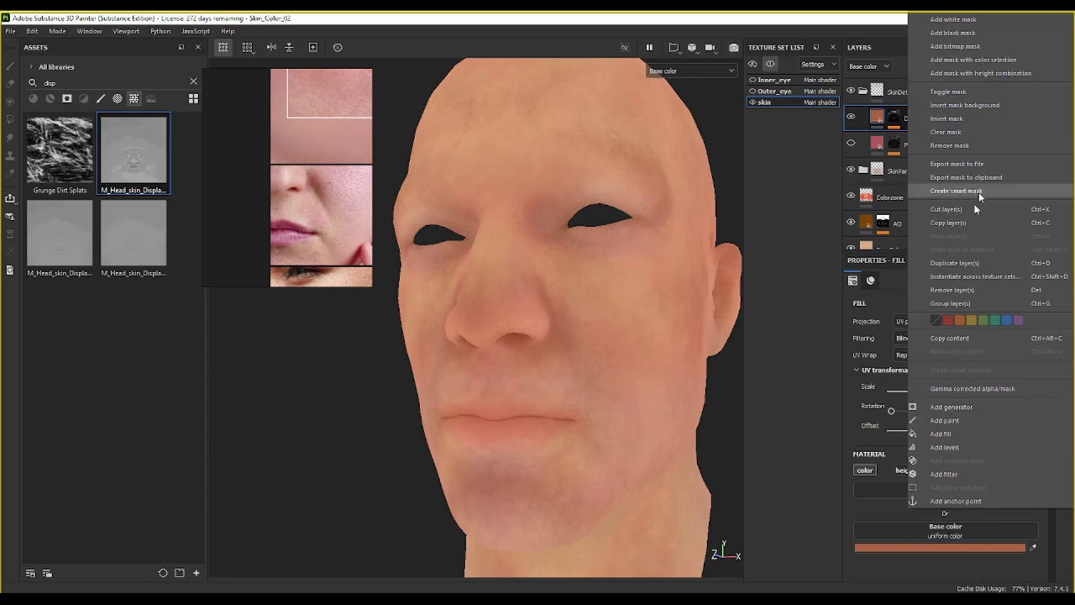
{"action": "left_click", "coordinate": [957, 262]}
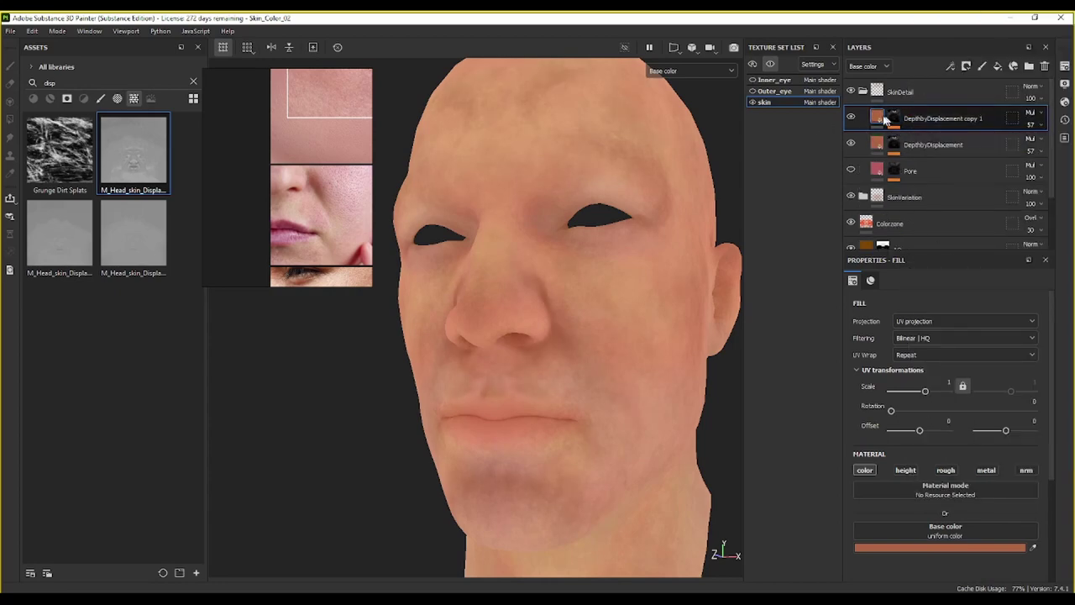
{"action": "left_click", "coordinate": [851, 145]}
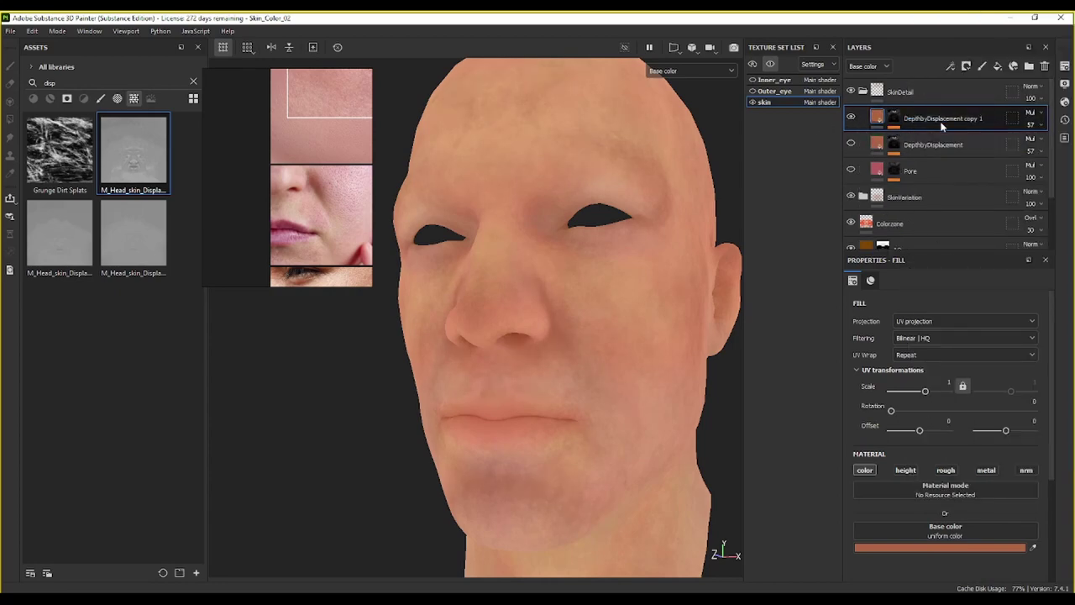
Step: Replace the fill texture in the duplicate's mask with M_Head_skin_Displacement__0001_G_Tertairy and raise the layer's opacity to 100
{"action": "left_click", "coordinate": [893, 118]}
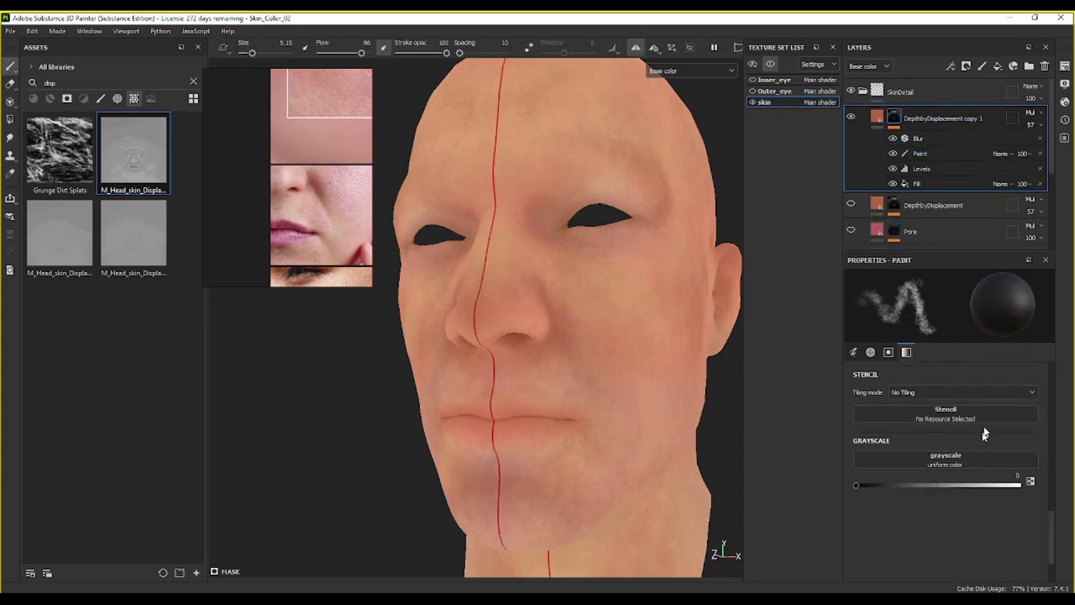
{"action": "left_click", "coordinate": [919, 183]}
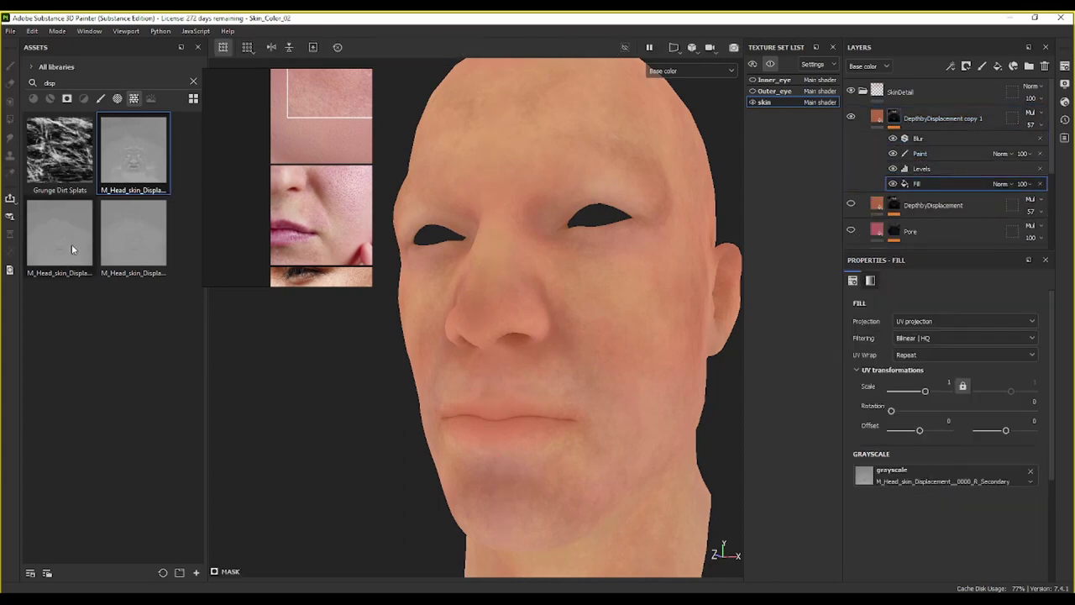
{"action": "left_click_drag", "start_coordinate": [65, 247], "coordinate": [908, 476]}
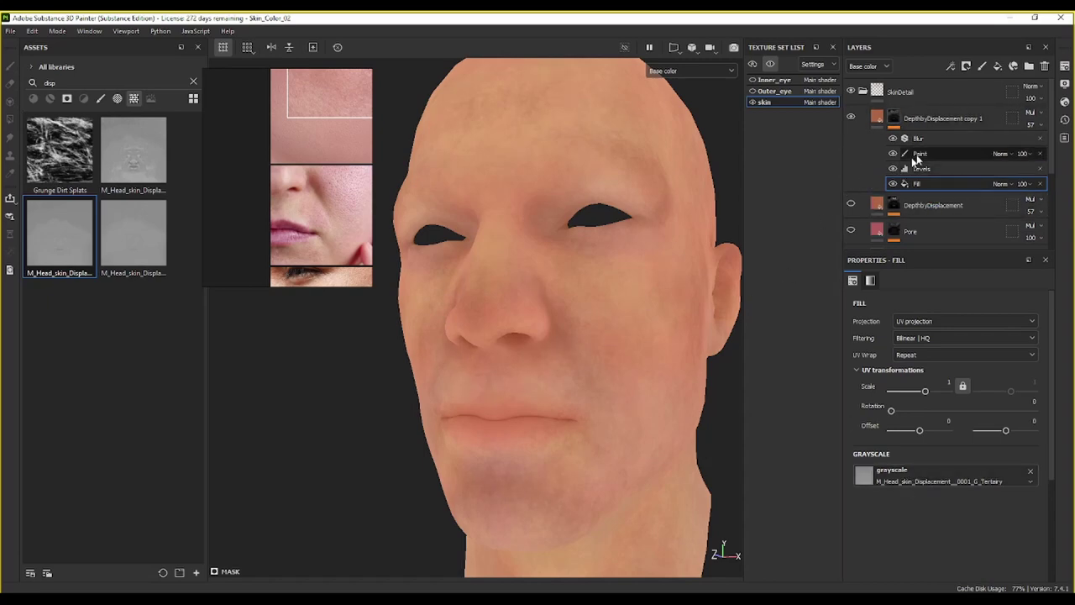
{"action": "left_click", "coordinate": [1042, 126]}
{"action": "left_click_drag", "start_coordinate": [1045, 145], "coordinate": [1069, 145]}
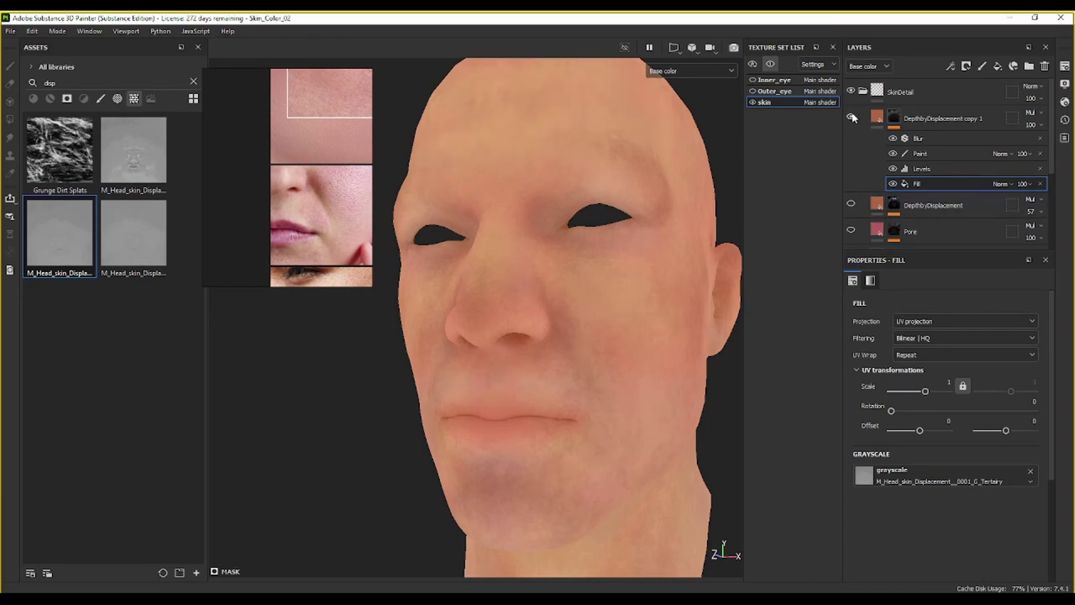
Step: Show the original DepthbyDisplacement layer again and inspect the combined detail on the cheek and forehead
{"action": "scroll", "coordinate": [543, 299], "scroll_direction": "up", "scroll_amount": 4}
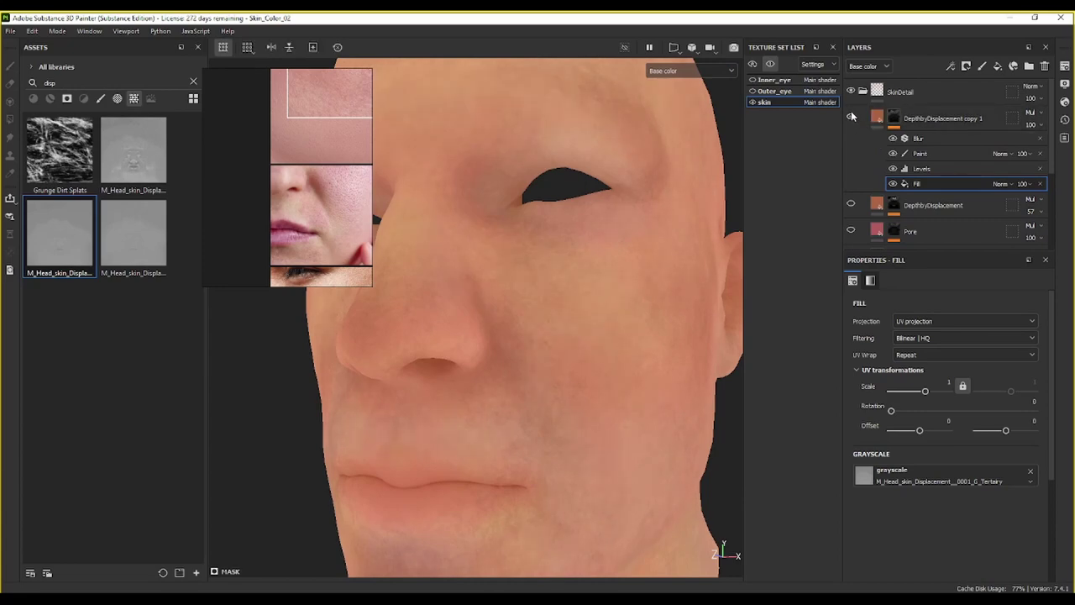
{"action": "left_click", "coordinate": [851, 205]}
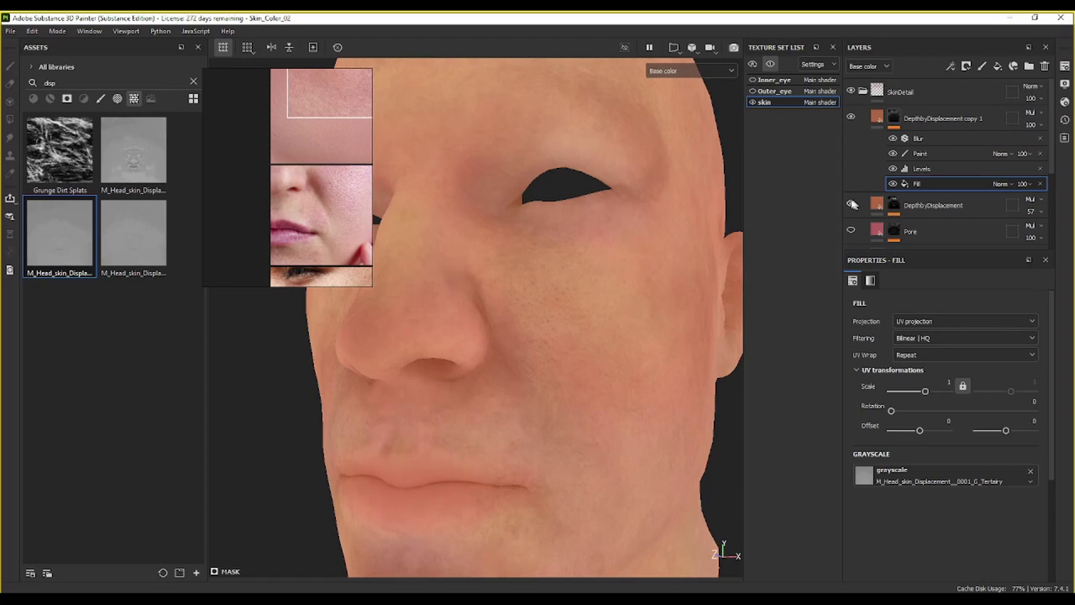
{"action": "scroll", "coordinate": [566, 299], "scroll_direction": "down", "scroll_amount": 3}
{"action": "middle_click_drag", "start_coordinate": [566, 298], "coordinate": [583, 359], "text": "alt"}
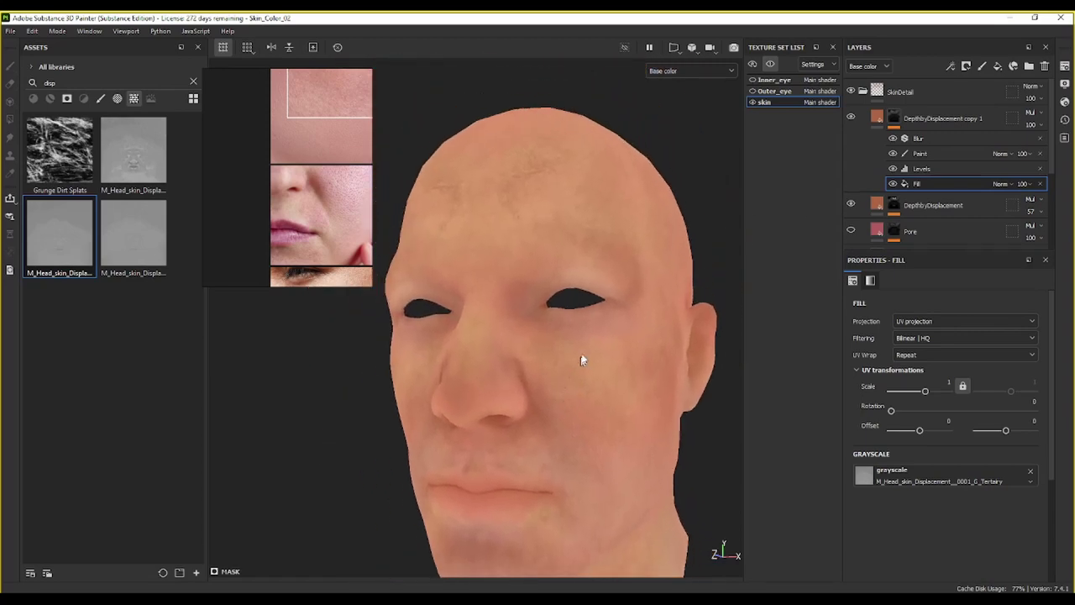
{"action": "left_click_drag", "start_coordinate": [582, 360], "coordinate": [538, 369], "text": "alt"}
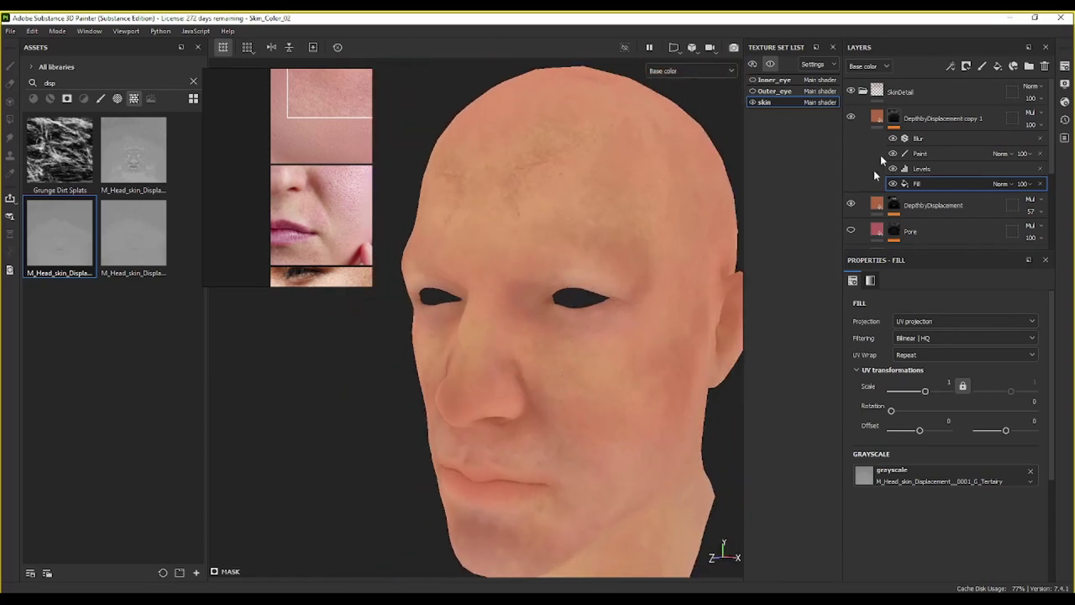
Step: Compare the head with and without the whole SkinDetail folder
{"action": "left_click", "coordinate": [852, 91]}
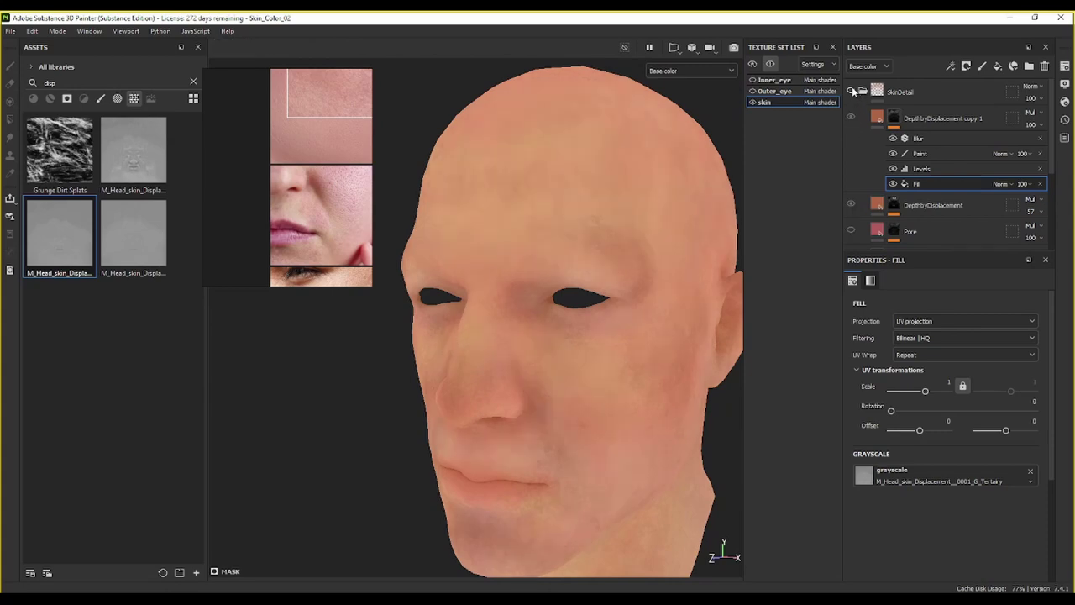
{"action": "left_click", "coordinate": [852, 91]}
{"action": "left_click", "coordinate": [852, 91]}
{"action": "left_click", "coordinate": [851, 91]}
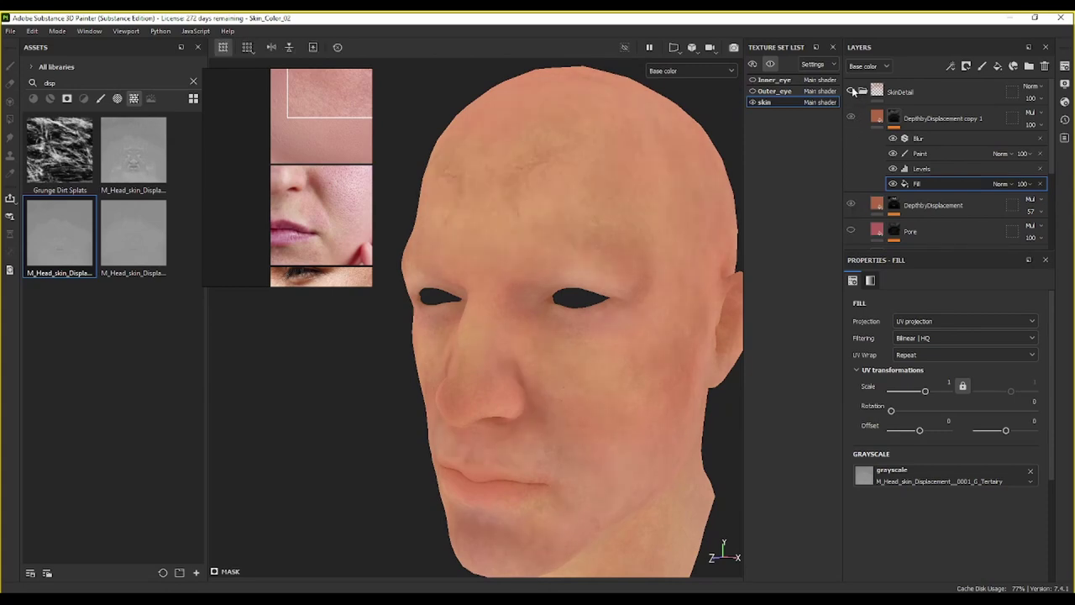
{"action": "left_click", "coordinate": [852, 90]}
{"action": "left_click", "coordinate": [852, 91]}
{"action": "left_click", "coordinate": [852, 90]}
{"action": "left_click", "coordinate": [852, 91]}
Step: Move the Pore layer to the top of the SkinDetail folder and rename the DepthbyDisplacement duplicate to DepthbyDisplacement 2
{"action": "left_click_drag", "start_coordinate": [935, 235], "coordinate": [950, 116]}
{"action": "double_click", "coordinate": [950, 145]}
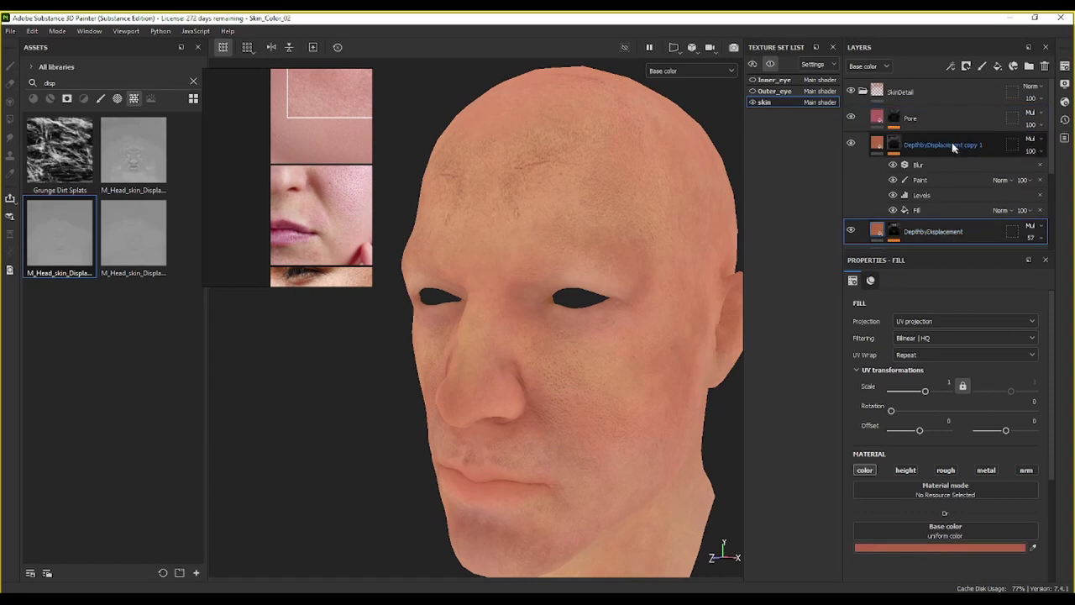
{"action": "left_click", "coordinate": [950, 146]}
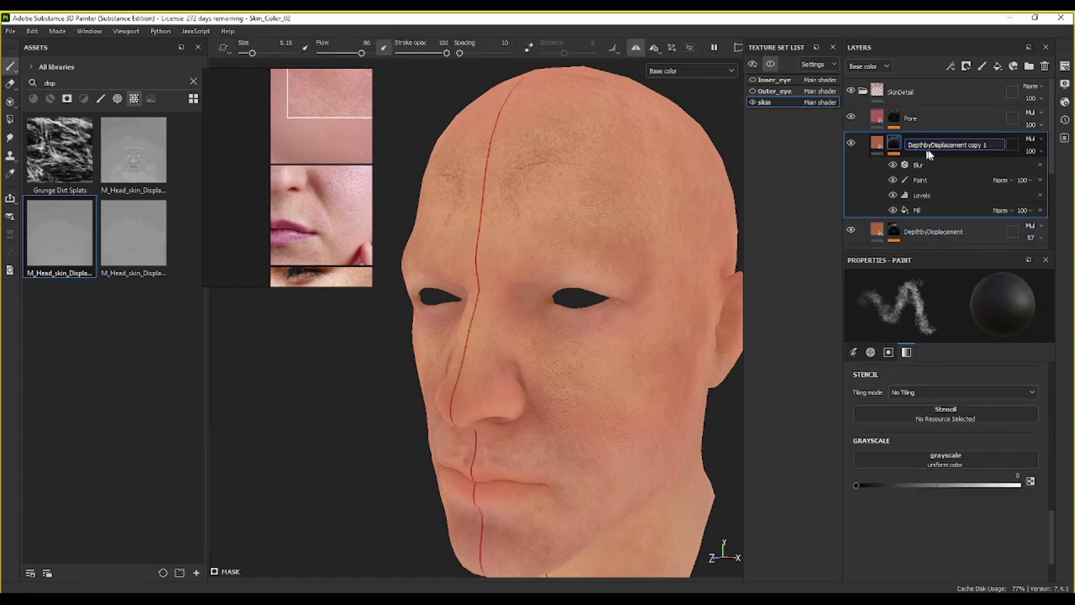
{"action": "left_click_drag", "start_coordinate": [969, 144], "coordinate": [1041, 148]}
{"action": "type", "text": "2"}
{"action": "key", "text": "Return"}
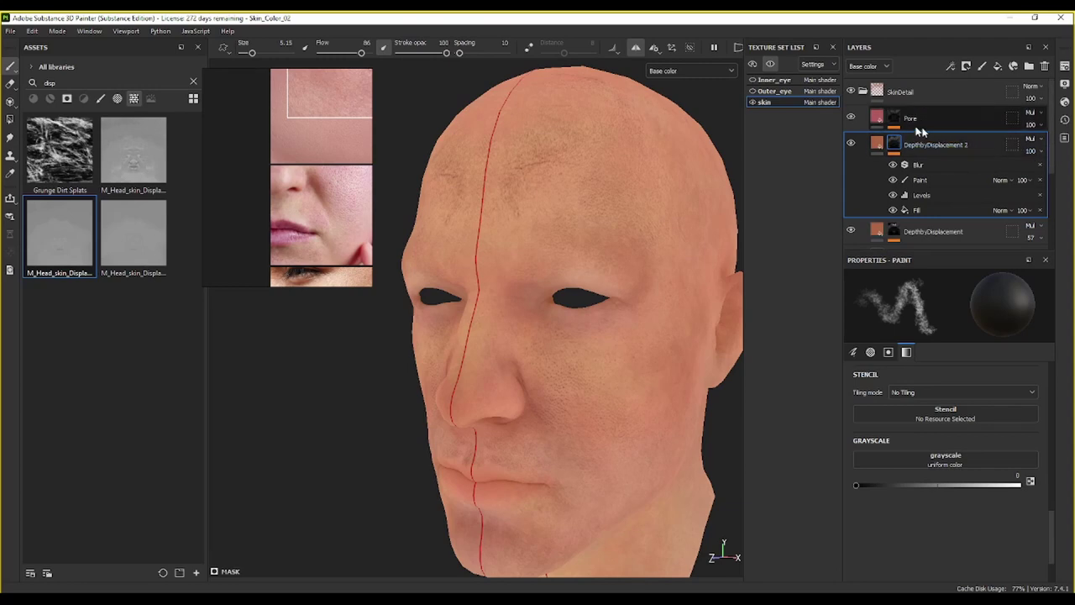
Step: Reduce the DepthbyDisplacement 2 layer's opacity to 46 and check the result on the forehead, nose and cheek
{"action": "left_click", "coordinate": [851, 143]}
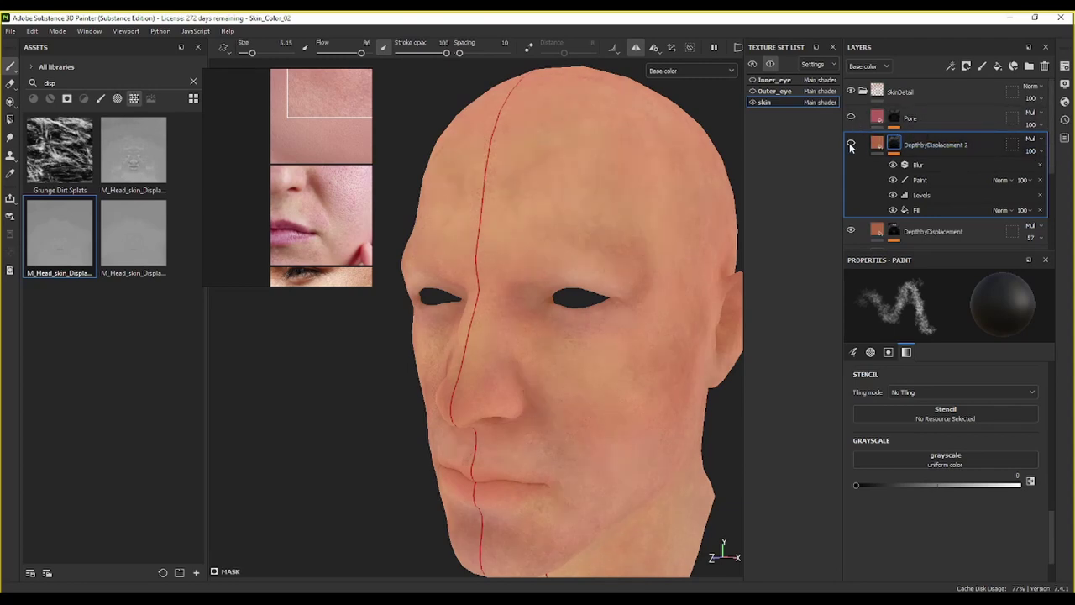
{"action": "left_click", "coordinate": [1039, 153]}
{"action": "left_click_drag", "start_coordinate": [1051, 176], "coordinate": [1034, 176]}
{"action": "left_click", "coordinate": [1038, 152]}
{"action": "left_click", "coordinate": [1042, 172]}
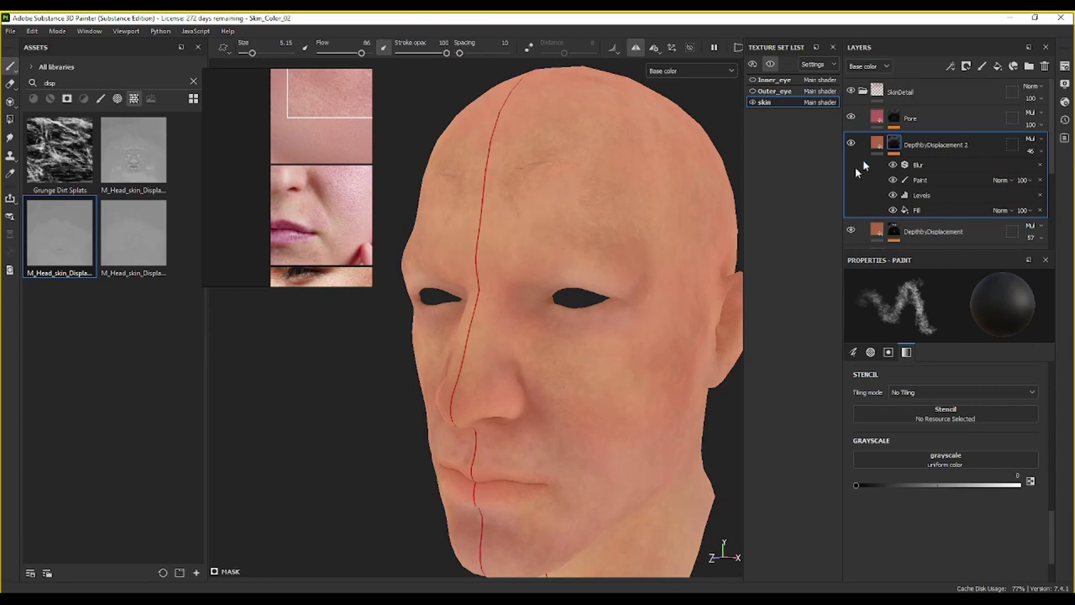
{"action": "middle_click_drag", "start_coordinate": [577, 280], "coordinate": [586, 243], "text": "alt"}
{"action": "left_click_drag", "start_coordinate": [515, 220], "coordinate": [490, 274], "text": "alt"}
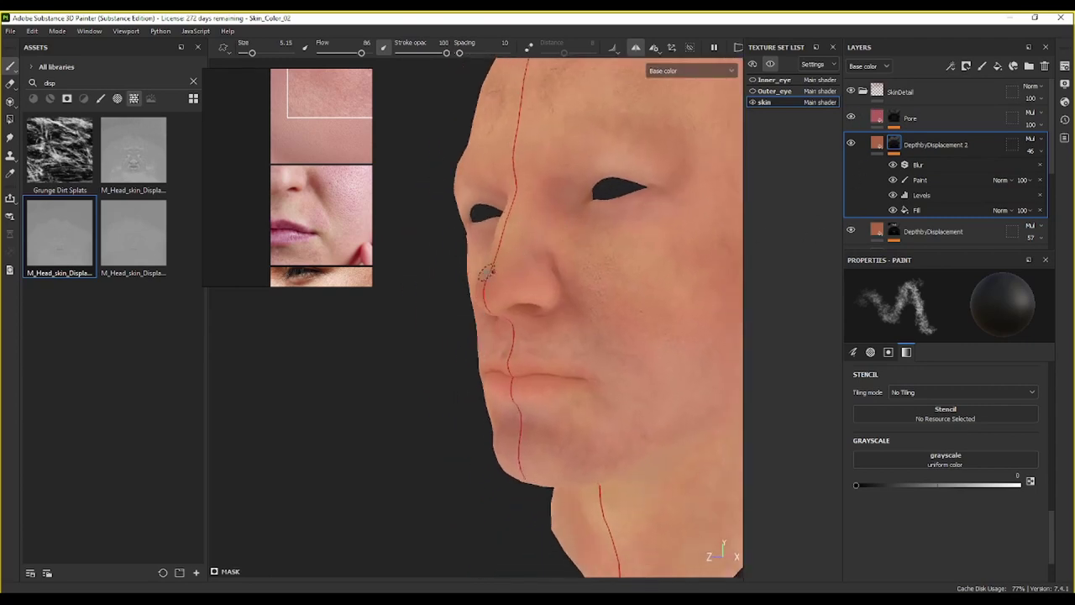
Step: Lighten the Pore layer's base color to pink C57676 and check the pores on the cheek and whole head
{"action": "scroll", "coordinate": [623, 277], "scroll_direction": "up", "scroll_amount": 3}
{"action": "scroll", "coordinate": [626, 272], "scroll_direction": "down", "scroll_amount": 1}
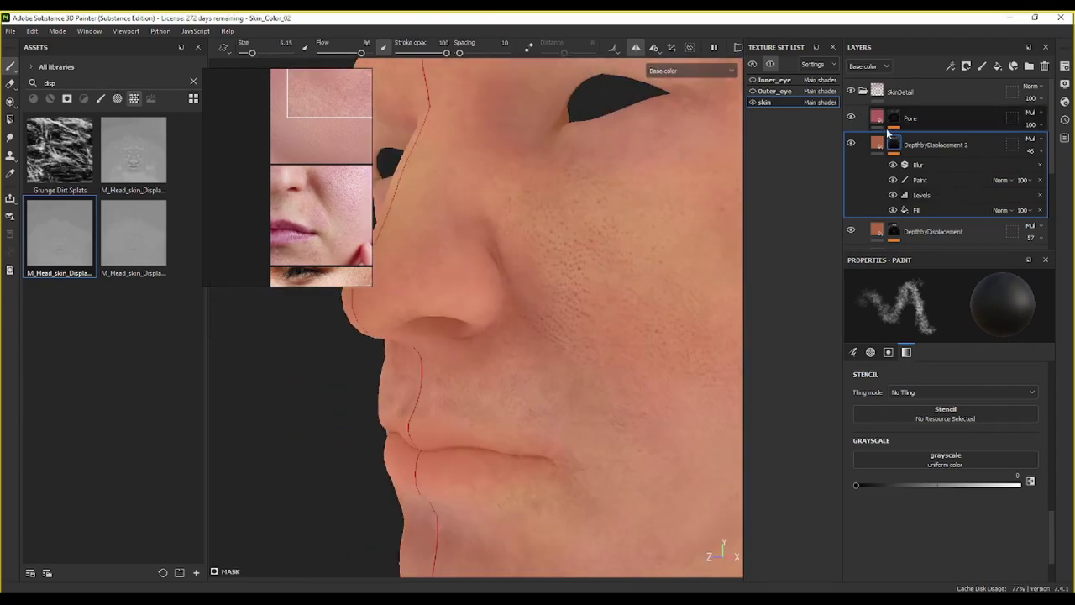
{"action": "left_click", "coordinate": [881, 120]}
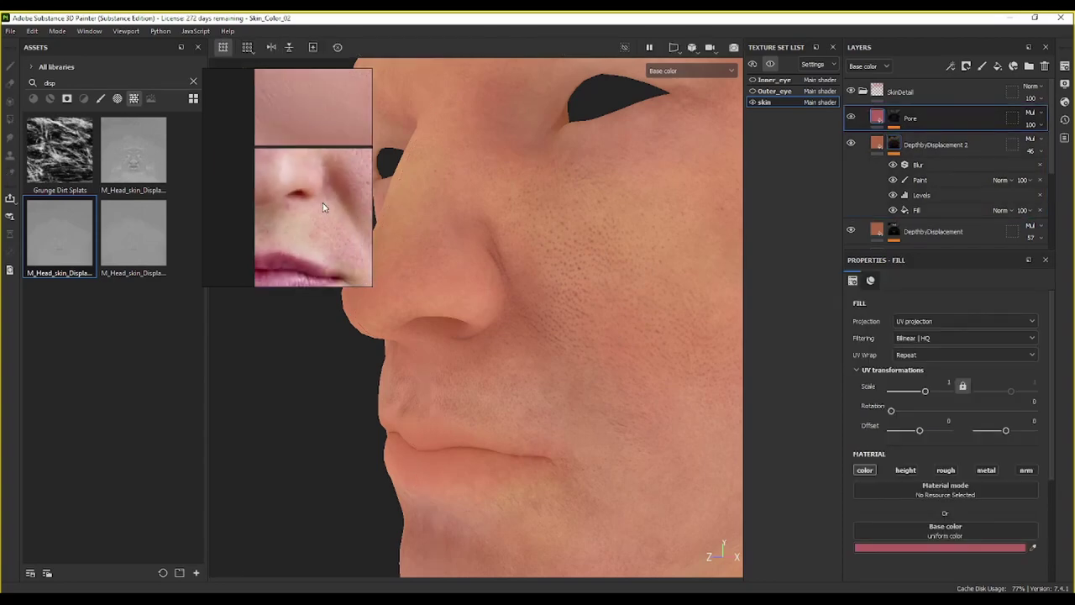
{"action": "left_click", "coordinate": [932, 548]}
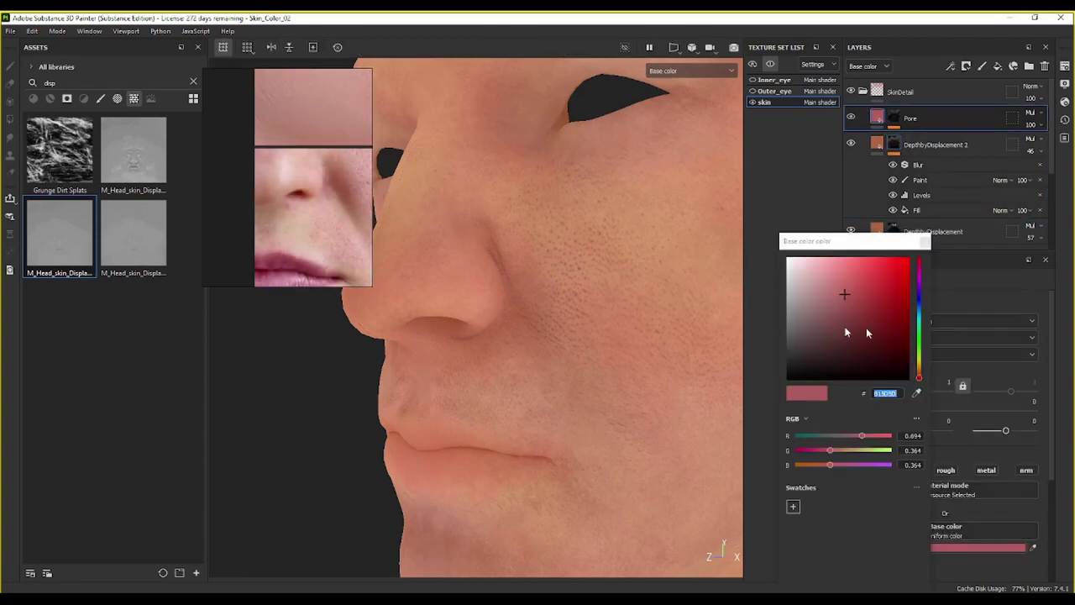
{"action": "left_click", "coordinate": [836, 285]}
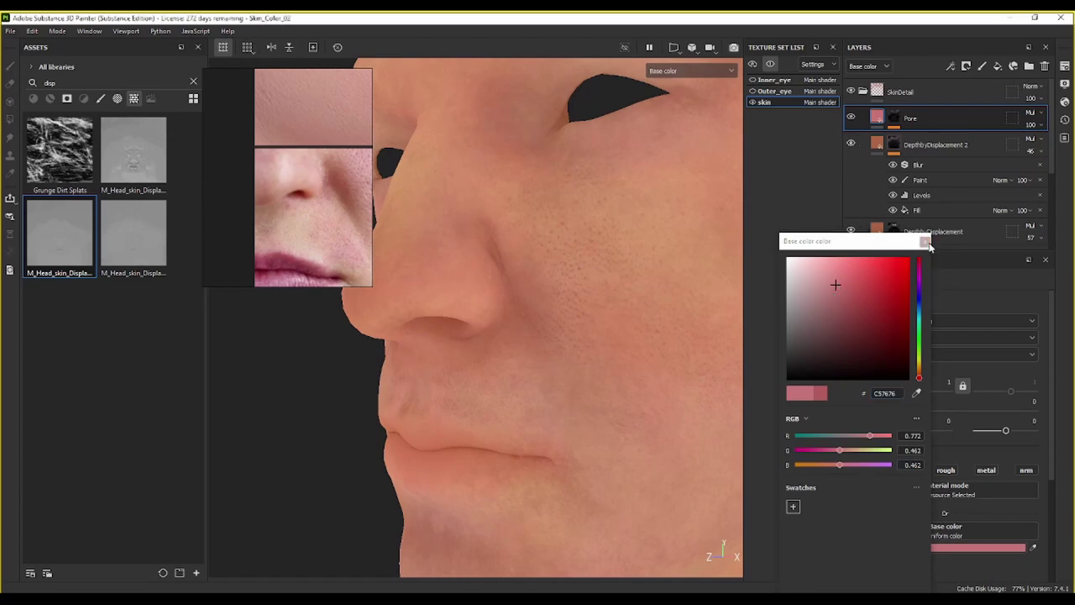
{"action": "left_click", "coordinate": [643, 264]}
{"action": "left_click_drag", "start_coordinate": [644, 264], "coordinate": [583, 327], "text": "alt"}
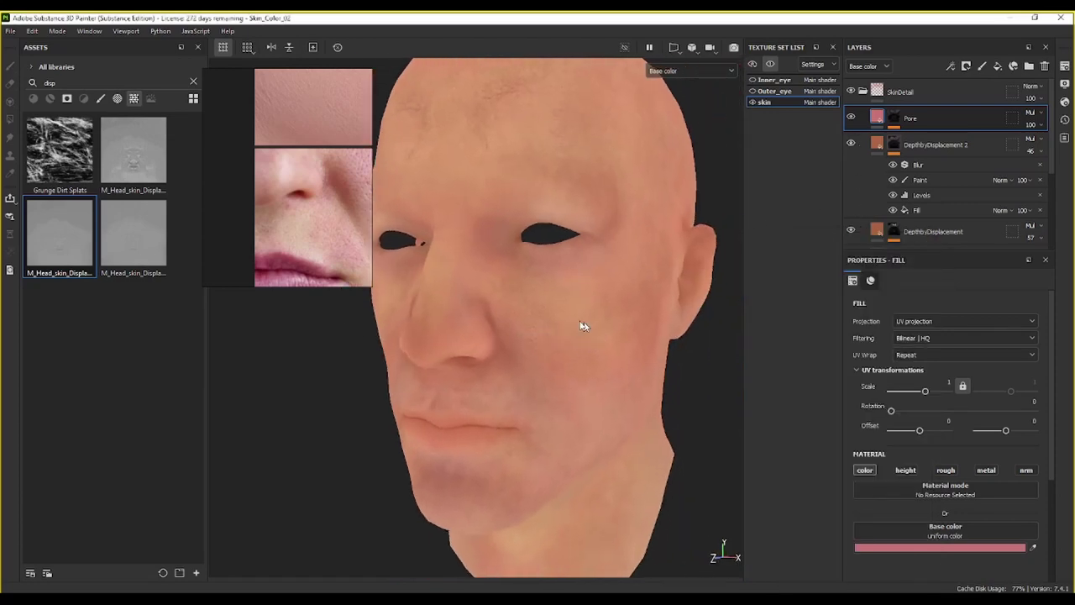
{"action": "right_click_drag", "start_coordinate": [583, 327], "coordinate": [560, 313], "text": "alt"}
{"action": "middle_click_drag", "start_coordinate": [559, 312], "coordinate": [588, 289], "text": "alt"}
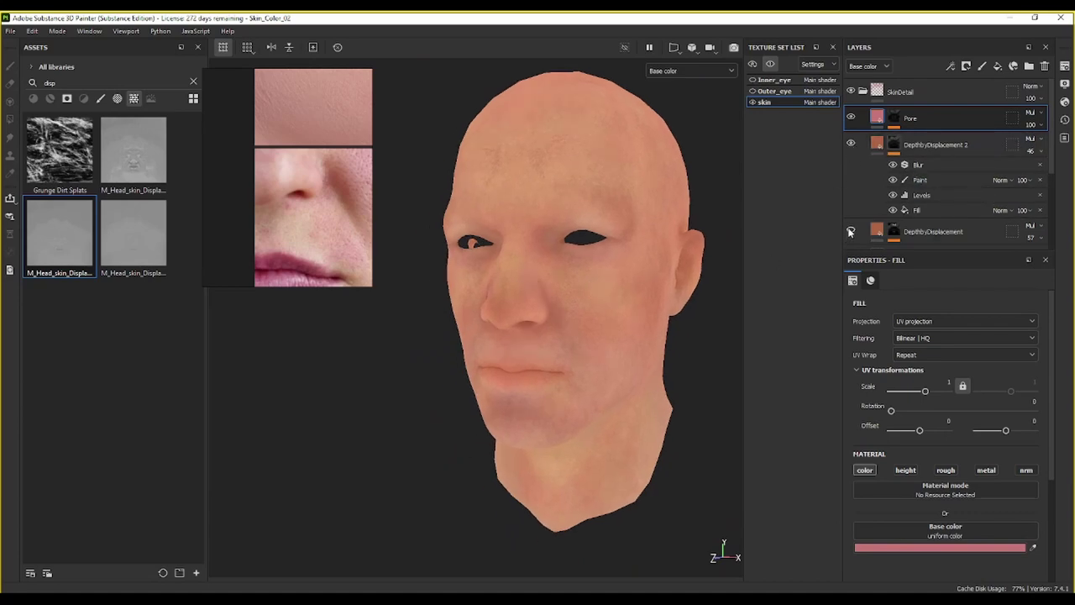
Step: Set the original DepthbyDisplacement layer's base color to the lighter orange-brown C07C5E
{"action": "left_click", "coordinate": [884, 233]}
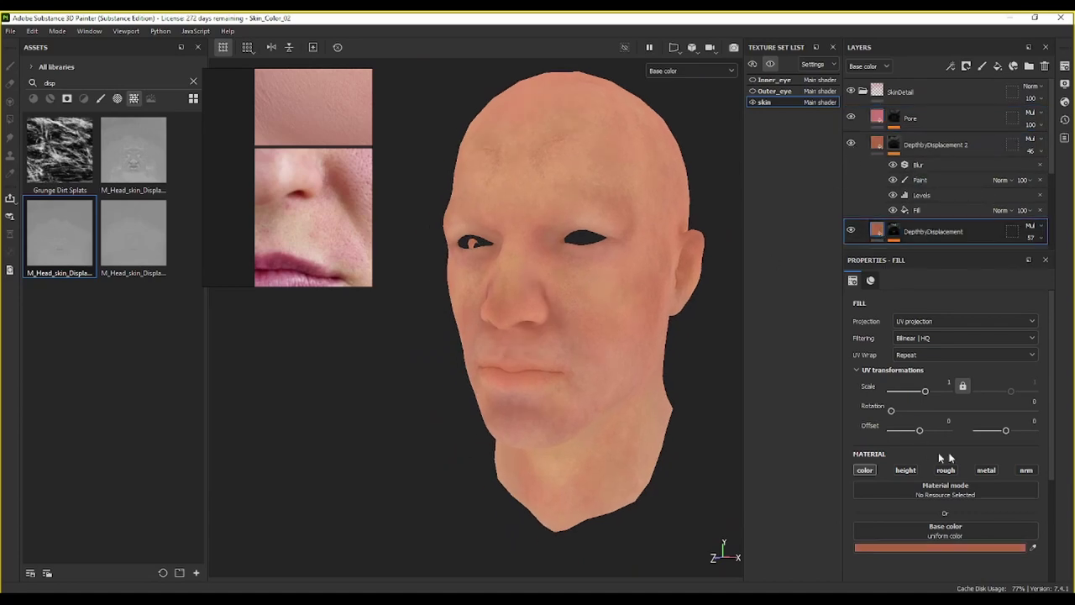
{"action": "left_click", "coordinate": [958, 550]}
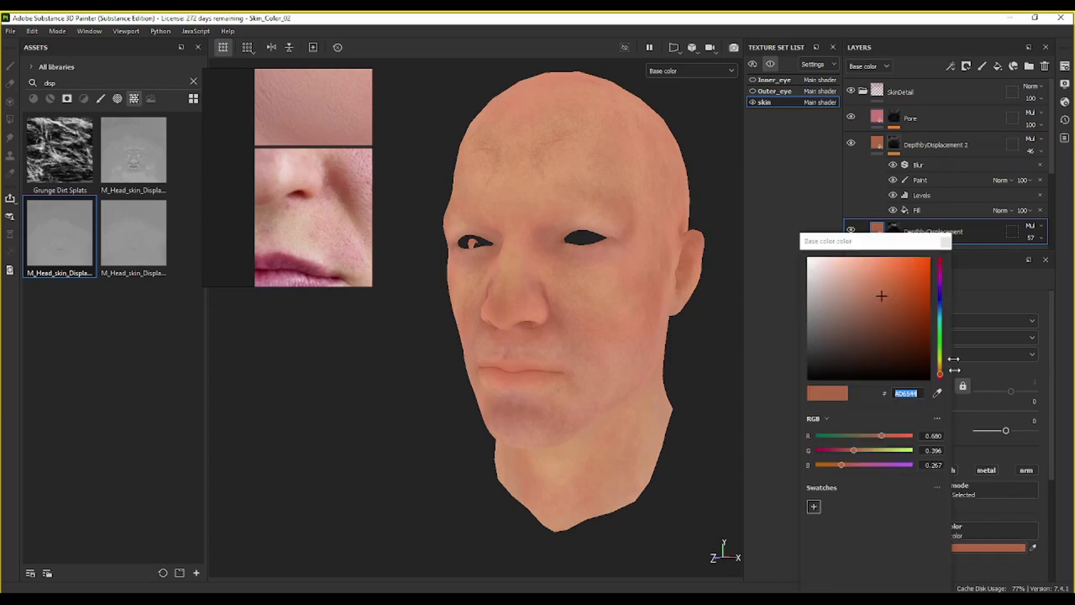
{"action": "left_click", "coordinate": [879, 290]}
{"action": "left_click_drag", "start_coordinate": [878, 289], "coordinate": [870, 289]}
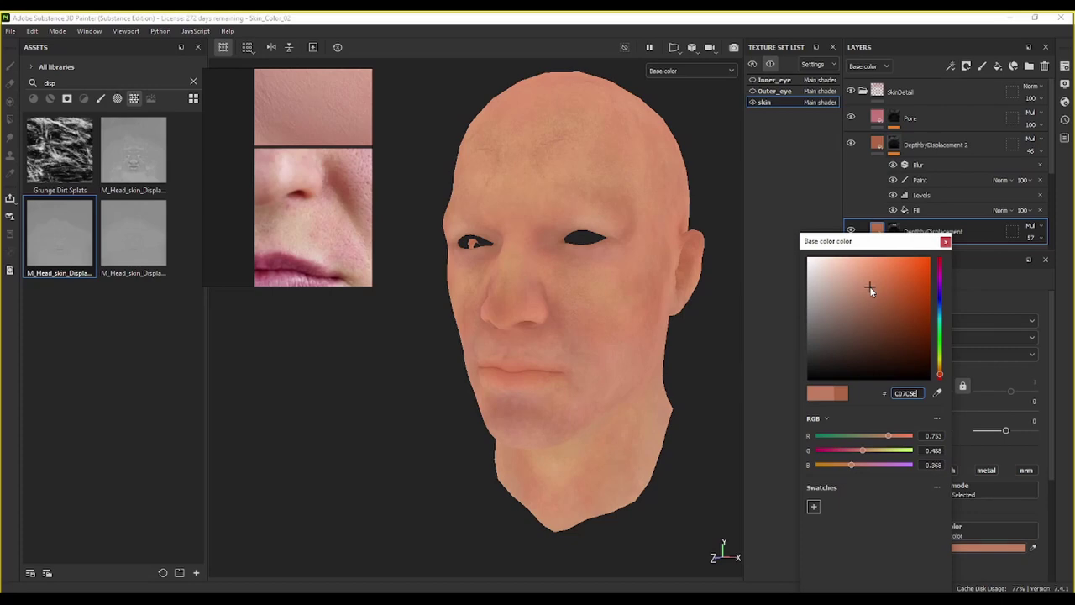
{"action": "left_click", "coordinate": [945, 243]}
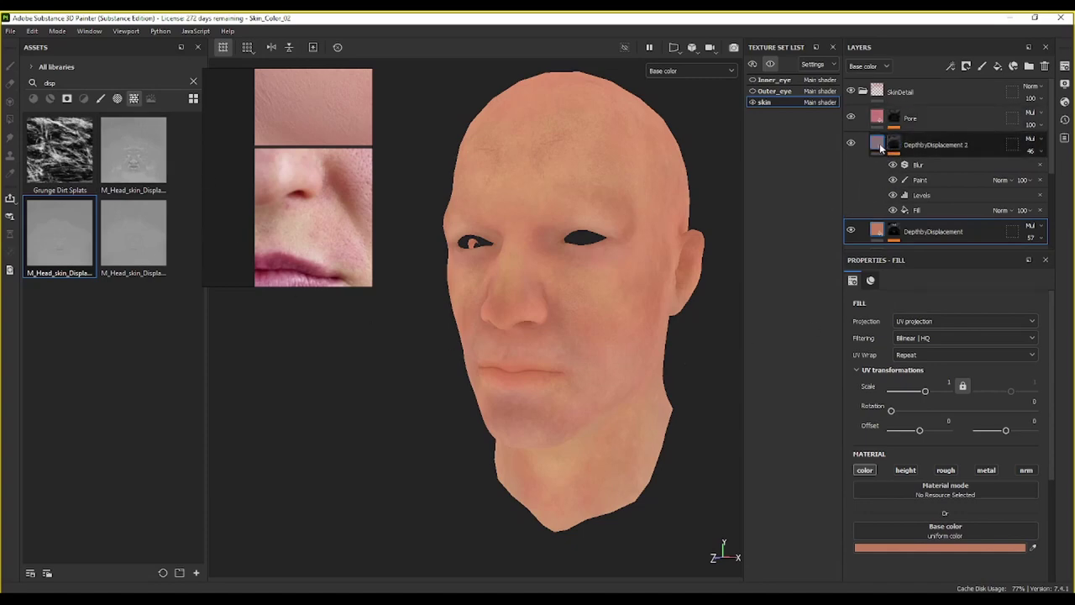
Step: Select the DepthbyDisplacement 2 layer's fill and inspect the skin detail on the cheek, forehead and lower face
{"action": "left_click", "coordinate": [881, 148]}
{"action": "scroll", "coordinate": [903, 194], "scroll_direction": "down", "scroll_amount": 2}
{"action": "scroll", "coordinate": [901, 194], "scroll_direction": "up", "scroll_amount": 2}
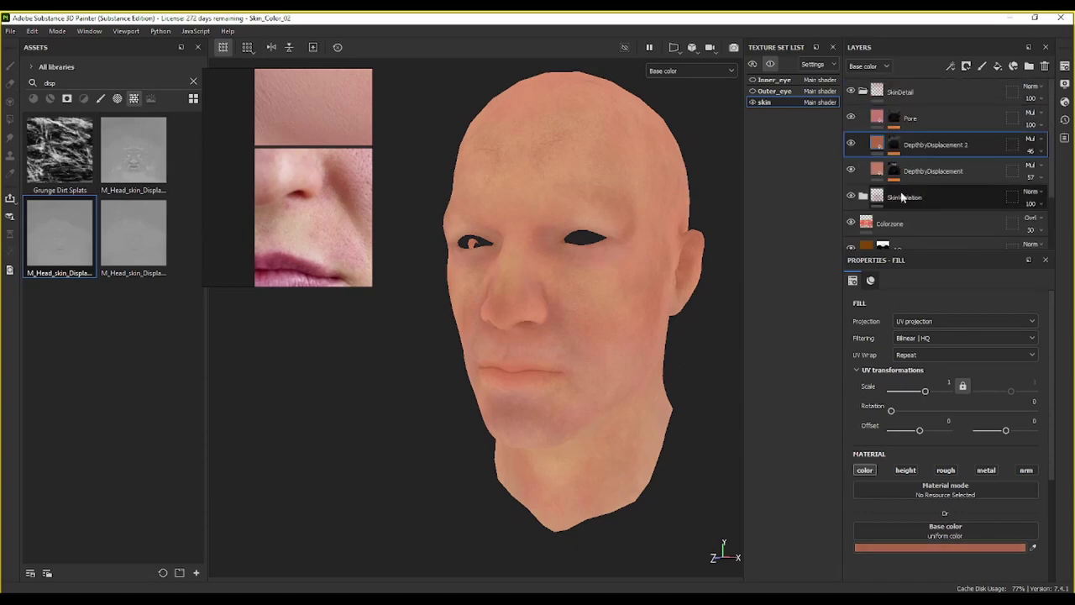
{"action": "scroll", "coordinate": [623, 284], "scroll_direction": "up", "scroll_amount": 3}
{"action": "left_click_drag", "start_coordinate": [623, 284], "coordinate": [601, 266], "text": "alt"}
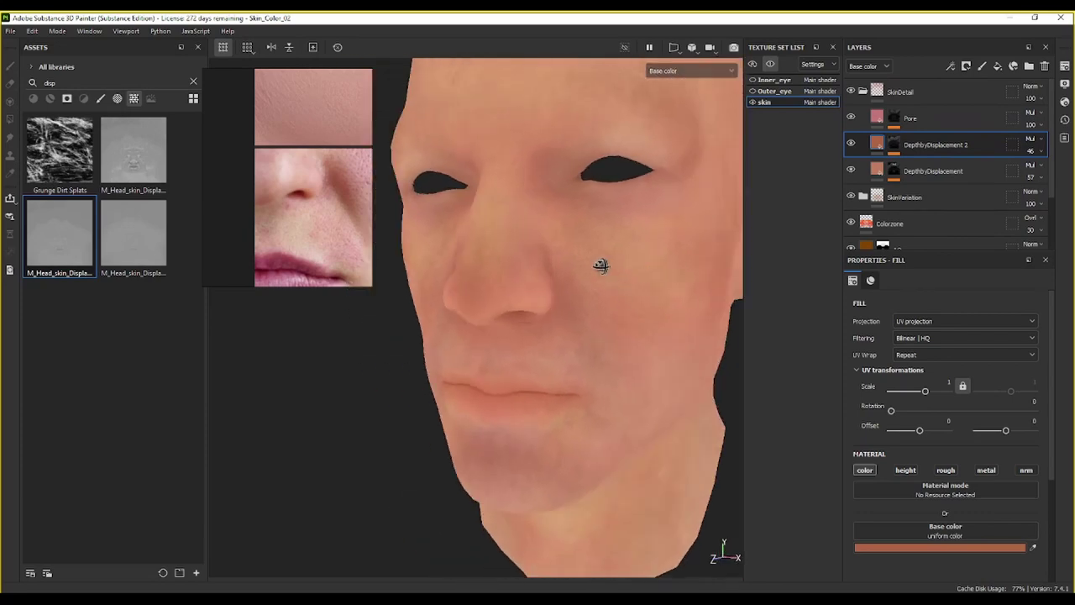
{"action": "scroll", "coordinate": [307, 165], "scroll_direction": "down", "scroll_amount": 2}
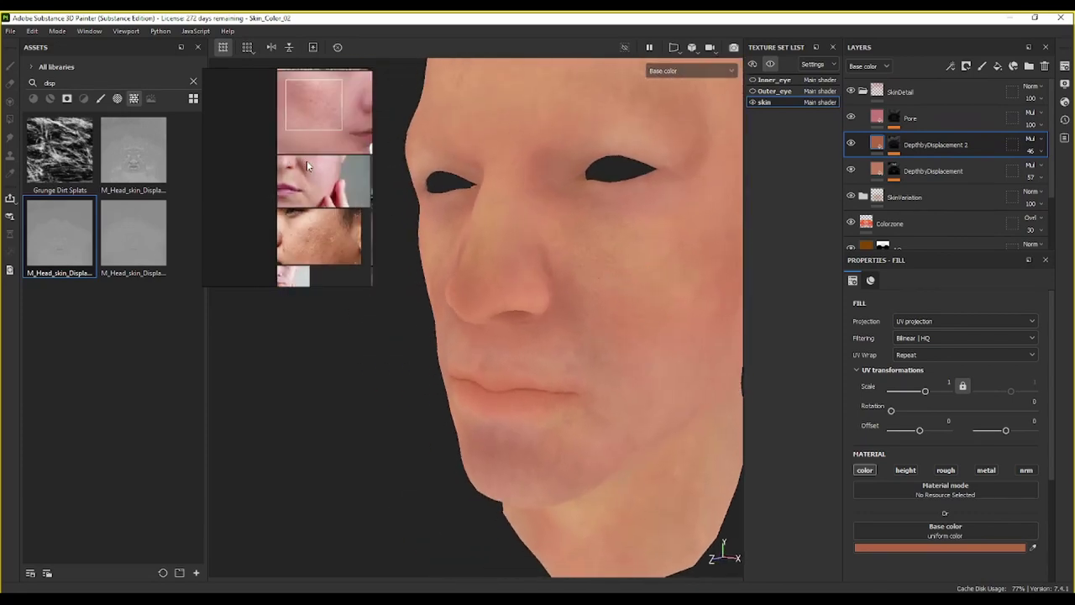
{"action": "left_click_drag", "start_coordinate": [665, 301], "coordinate": [593, 216], "text": "alt"}
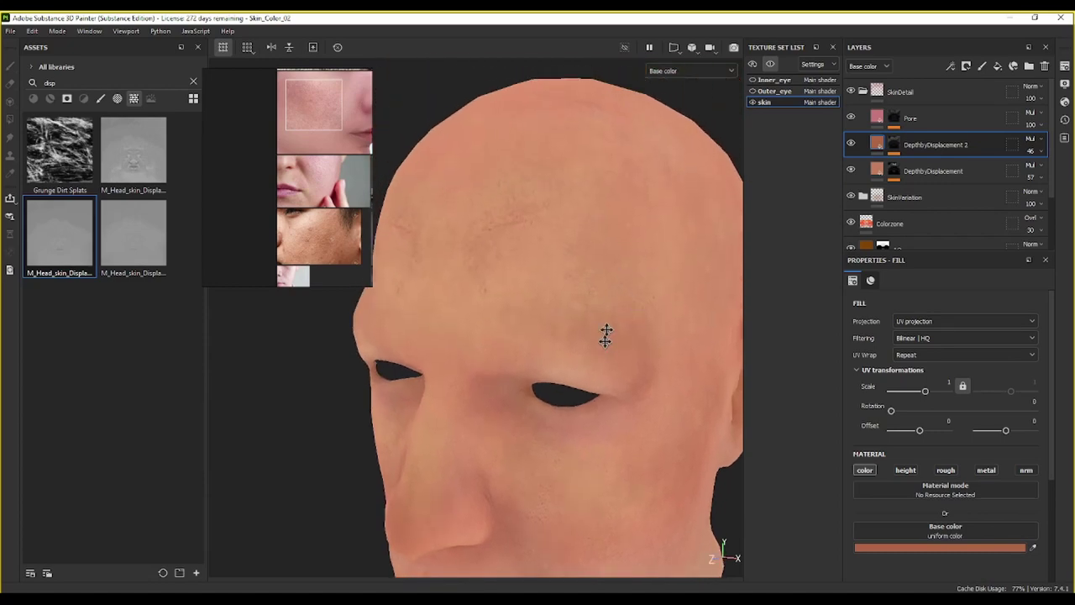
{"action": "left_click_drag", "start_coordinate": [608, 334], "coordinate": [670, 217], "text": "alt"}
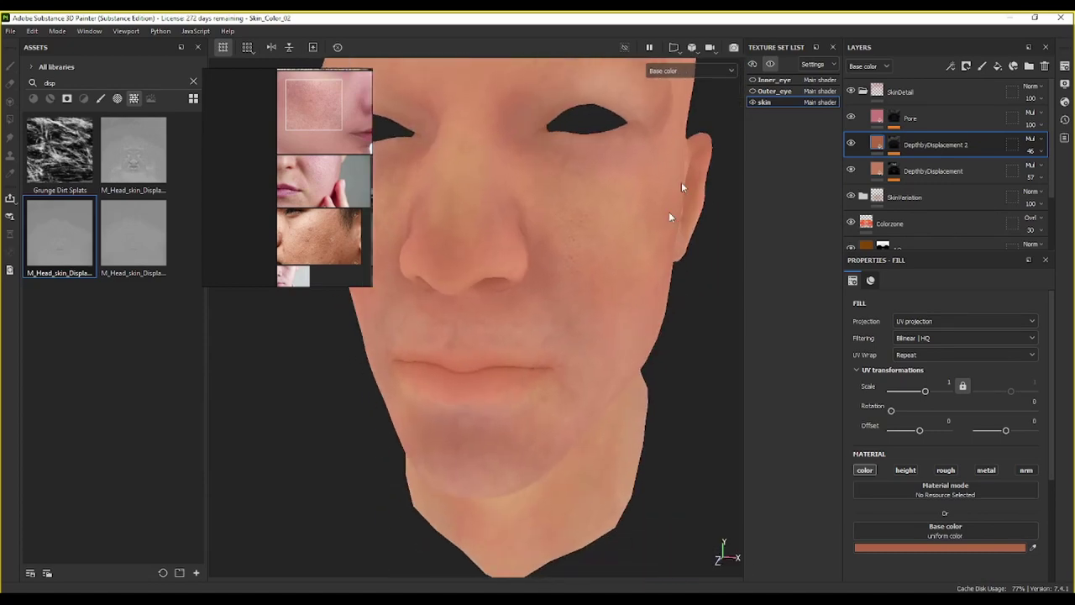
Step: Show only the 2D texture view and examine the pore detail beside the nose and on the cheek
{"action": "left_click", "coordinate": [674, 48]}
{"action": "left_click", "coordinate": [708, 91]}
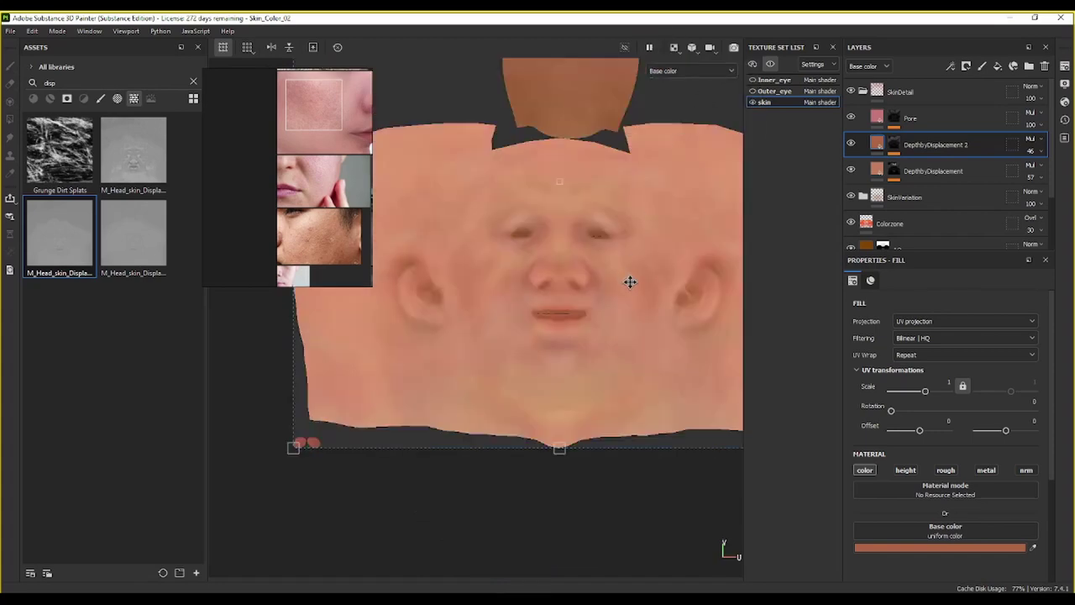
{"action": "scroll", "coordinate": [618, 268], "scroll_direction": "up", "scroll_amount": 3}
{"action": "scroll", "coordinate": [617, 268], "scroll_direction": "up", "scroll_amount": 2}
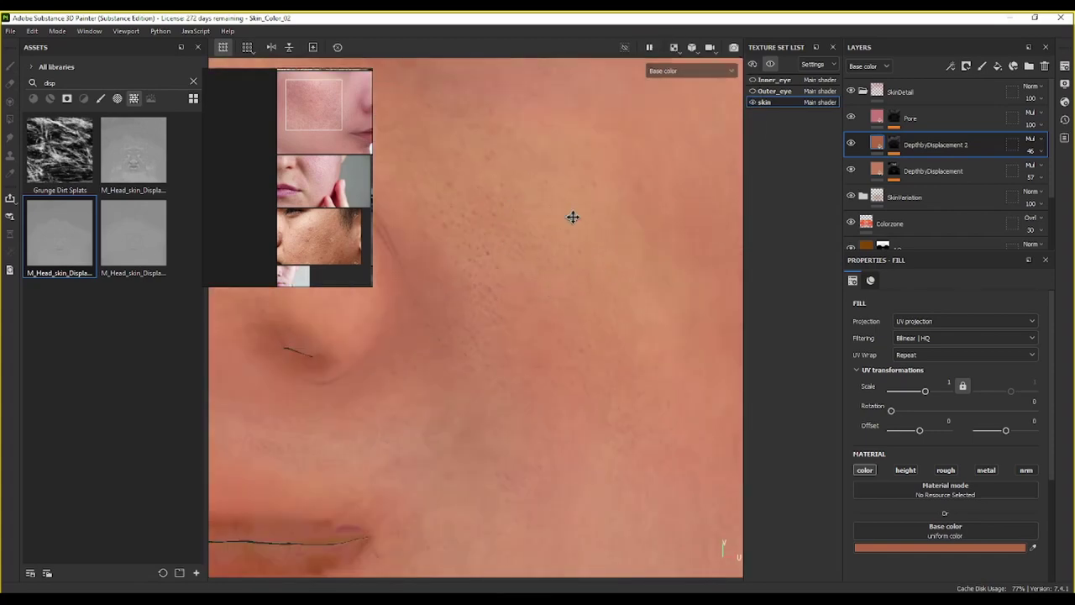
{"action": "scroll", "coordinate": [571, 216], "scroll_direction": "down", "scroll_amount": 1}
Step: Compare the flat face texture with and without the SkinDetail folder, and select the Pore layer
{"action": "left_click", "coordinate": [855, 96]}
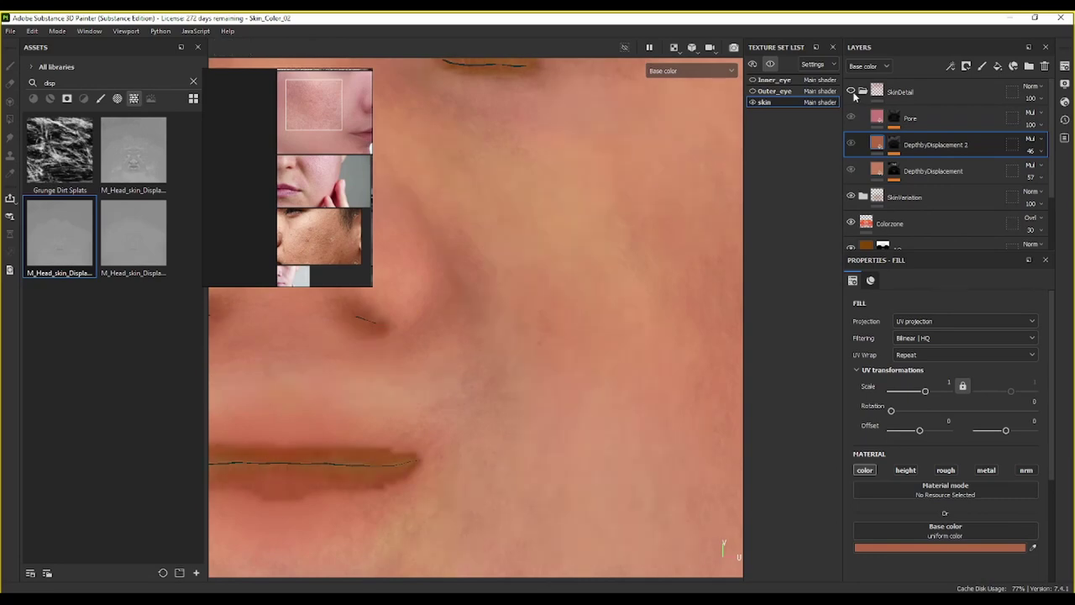
{"action": "left_click", "coordinate": [854, 95]}
{"action": "left_click", "coordinate": [855, 96]}
{"action": "left_click", "coordinate": [854, 96]}
{"action": "scroll", "coordinate": [517, 275], "scroll_direction": "down", "scroll_amount": 2}
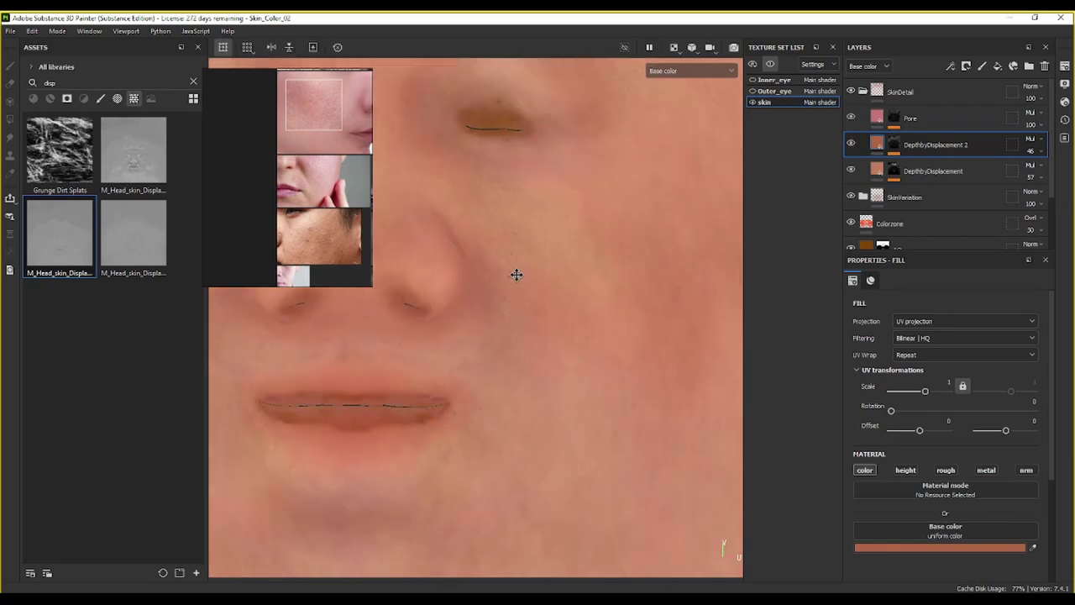
{"action": "middle_click_drag", "start_coordinate": [517, 275], "coordinate": [629, 368]}
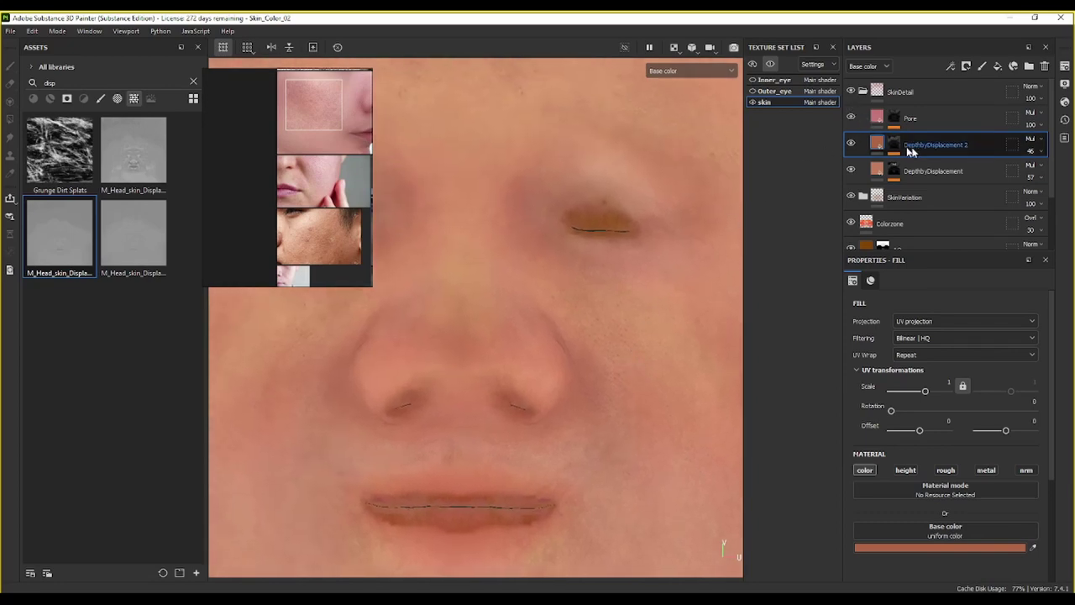
{"action": "left_click", "coordinate": [932, 122]}
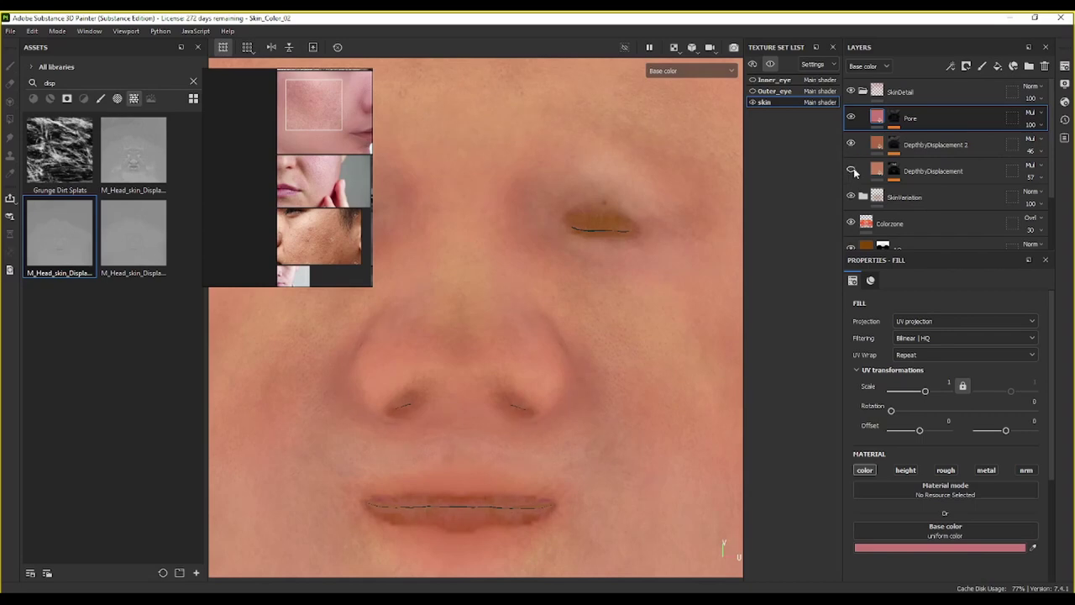
{"action": "left_click", "coordinate": [852, 92]}
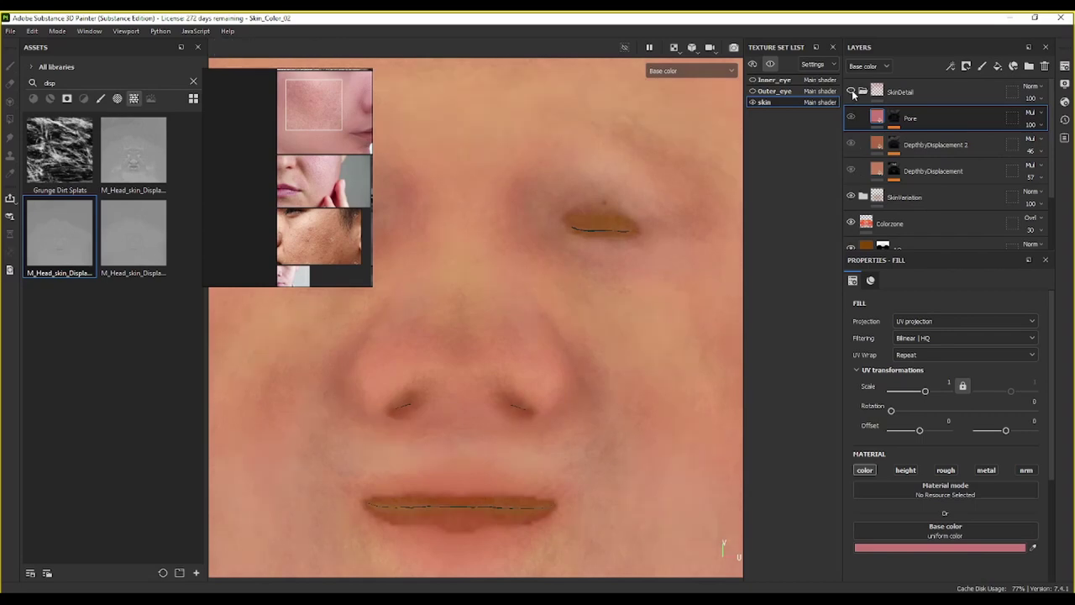
{"action": "left_click", "coordinate": [852, 92]}
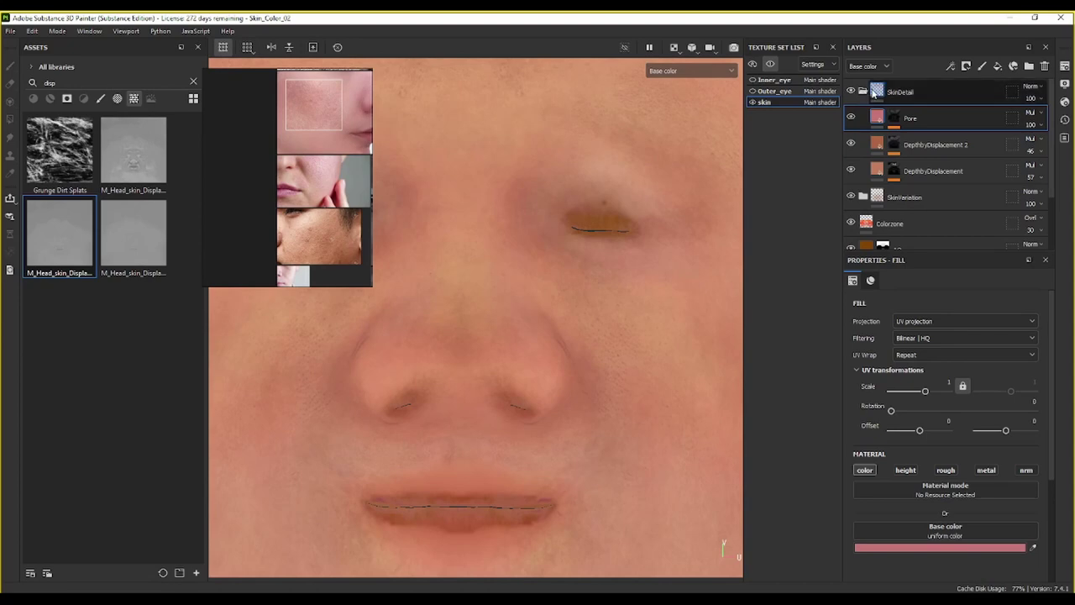
Step: Return to the 3D-only view and inspect the pore detail around the nose and cheek
{"action": "left_click", "coordinate": [674, 49]}
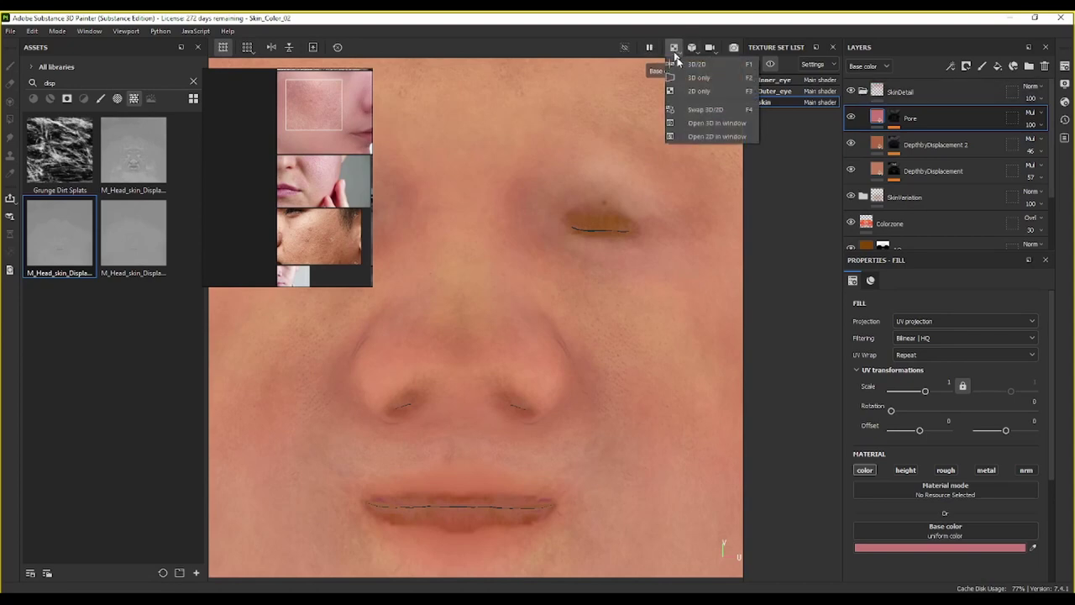
{"action": "left_click", "coordinate": [711, 79]}
{"action": "scroll", "coordinate": [624, 262], "scroll_direction": "down", "scroll_amount": 3}
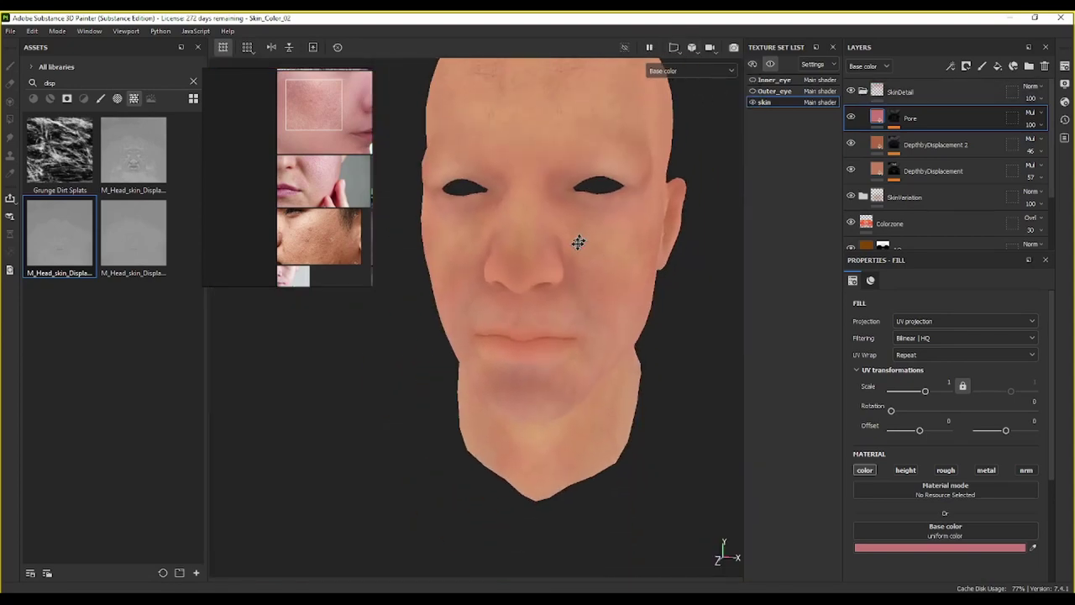
{"action": "left_click_drag", "start_coordinate": [579, 243], "coordinate": [478, 293], "text": "alt"}
{"action": "scroll", "coordinate": [519, 255], "scroll_direction": "up", "scroll_amount": 5}
{"action": "middle_click_drag", "start_coordinate": [518, 254], "coordinate": [575, 326], "text": "alt"}
{"action": "scroll", "coordinate": [529, 324], "scroll_direction": "up", "scroll_amount": 2}
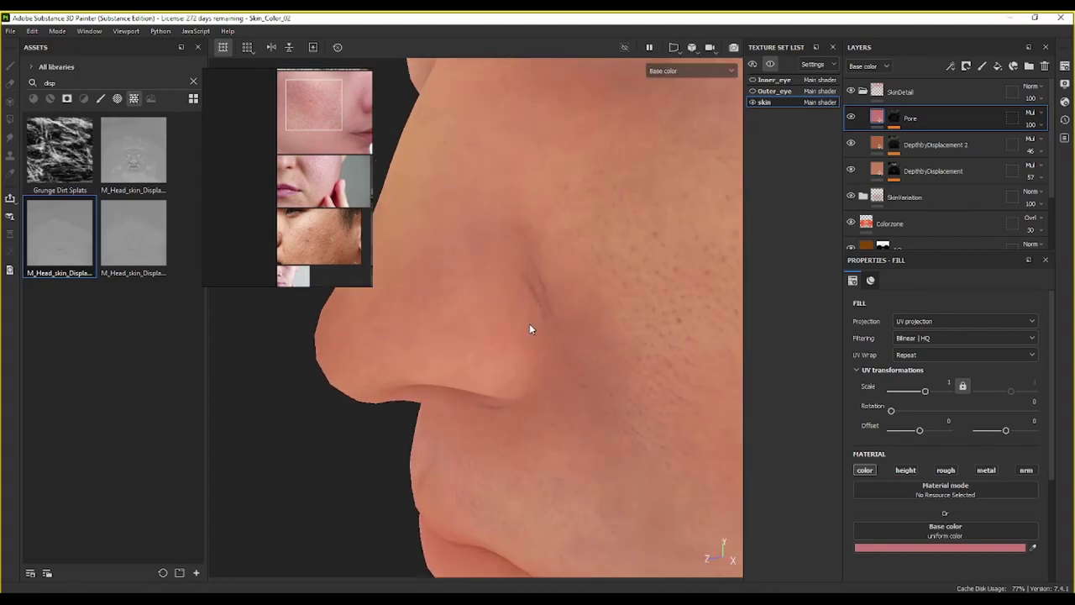
{"action": "left_click_drag", "start_coordinate": [529, 326], "coordinate": [607, 289], "text": "alt"}
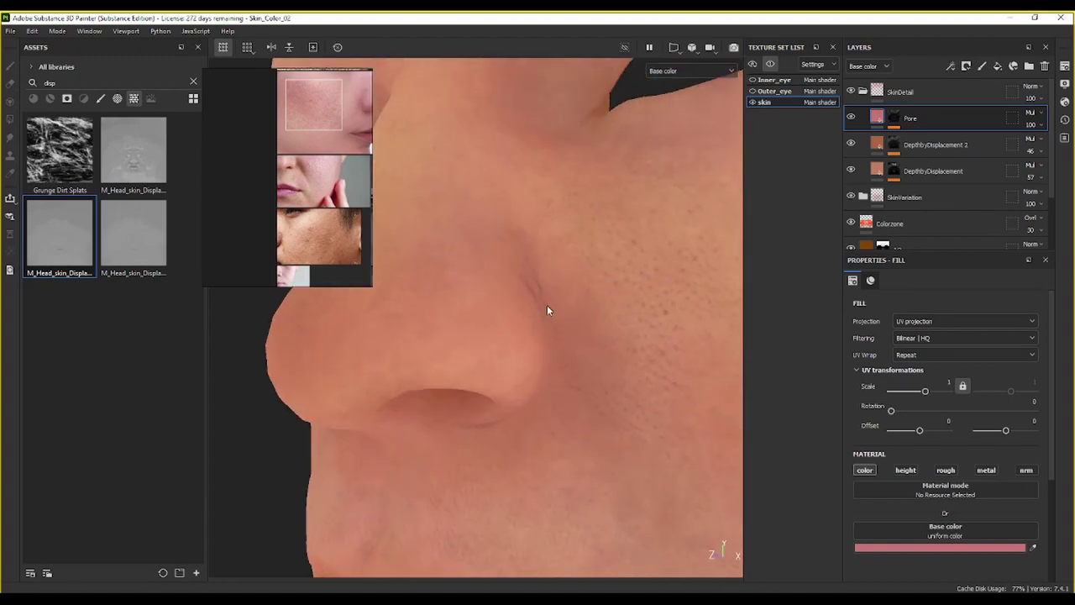
{"action": "left_click_drag", "start_coordinate": [546, 308], "coordinate": [530, 268], "text": "alt"}
Step: Open the Pore layer's mask for painting and select its Paint effect
{"action": "left_click", "coordinate": [893, 118]}
{"action": "key", "text": "1"}
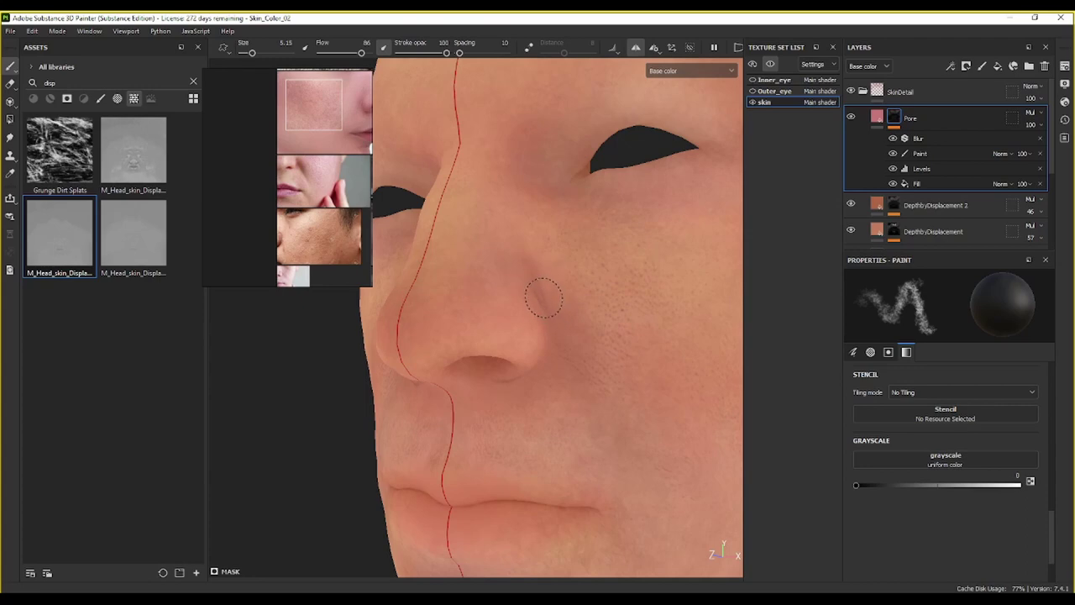
{"action": "scroll", "coordinate": [550, 286], "scroll_direction": "up", "scroll_amount": 3}
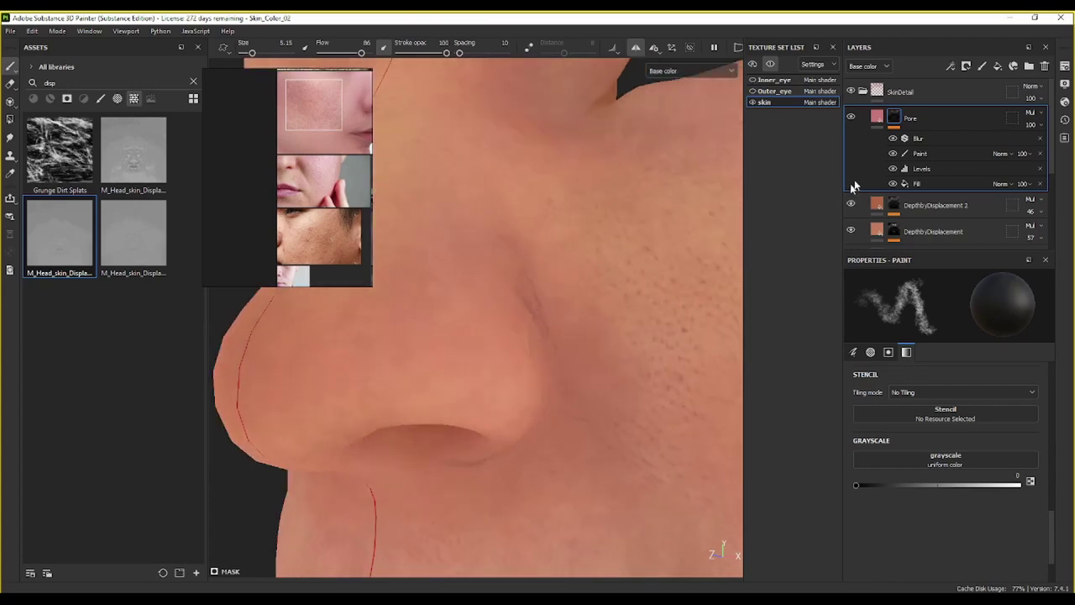
{"action": "left_click", "coordinate": [924, 154]}
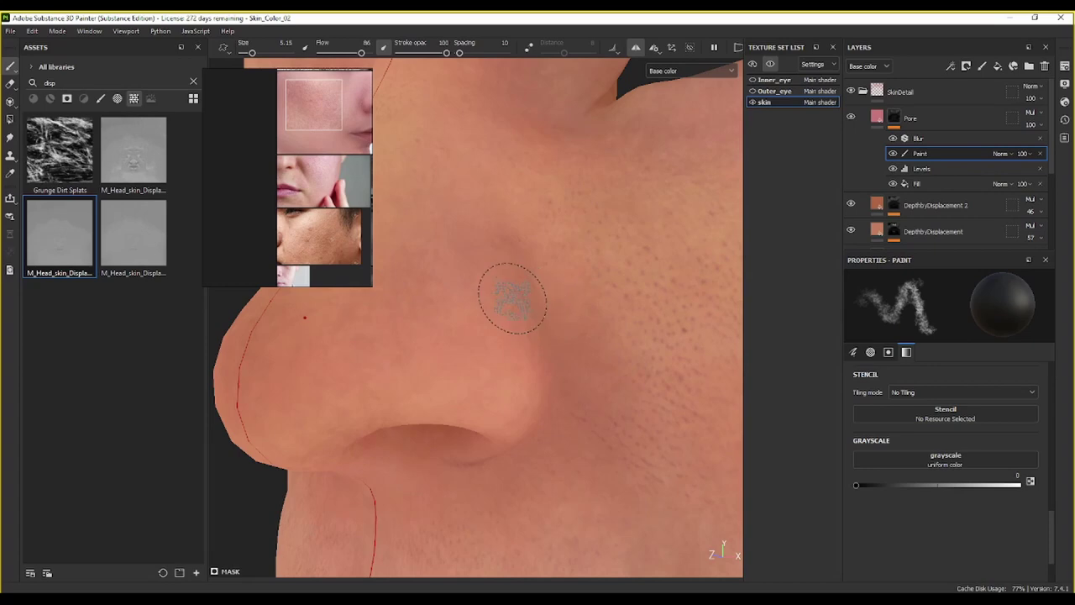
Step: Examine both sides of the face and reselect the Pore layer's mask while checking the cheek beside the nose
{"action": "scroll", "coordinate": [408, 358], "scroll_direction": "down", "scroll_amount": 4}
{"action": "left_click_drag", "start_coordinate": [415, 358], "coordinate": [487, 362], "text": "alt"}
{"action": "middle_click_drag", "start_coordinate": [454, 361], "coordinate": [299, 397], "text": "alt"}
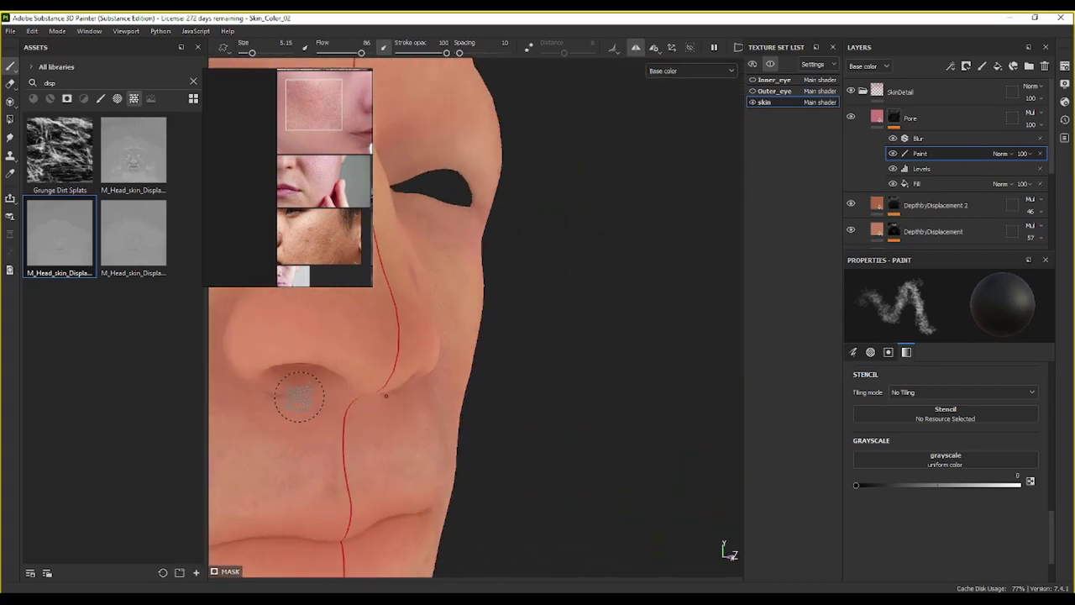
{"action": "left_click_drag", "start_coordinate": [299, 397], "coordinate": [533, 451], "text": "alt"}
{"action": "middle_click_drag", "start_coordinate": [513, 389], "coordinate": [600, 308], "text": "alt"}
{"action": "scroll", "coordinate": [602, 341], "scroll_direction": "down", "scroll_amount": 3}
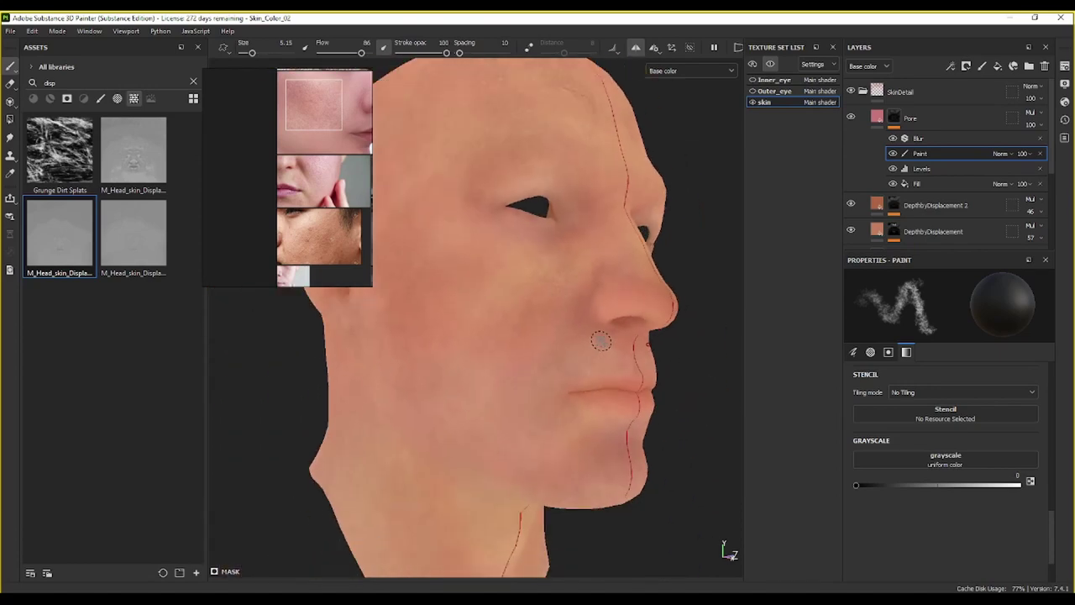
{"action": "left_click_drag", "start_coordinate": [601, 340], "coordinate": [504, 367], "text": "alt"}
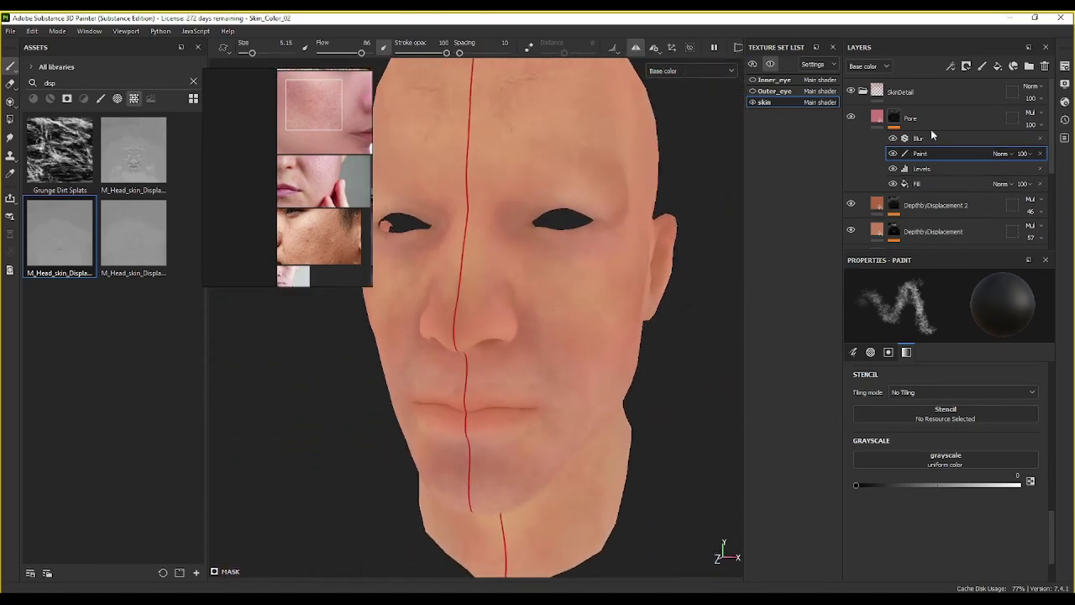
{"action": "left_click", "coordinate": [916, 119]}
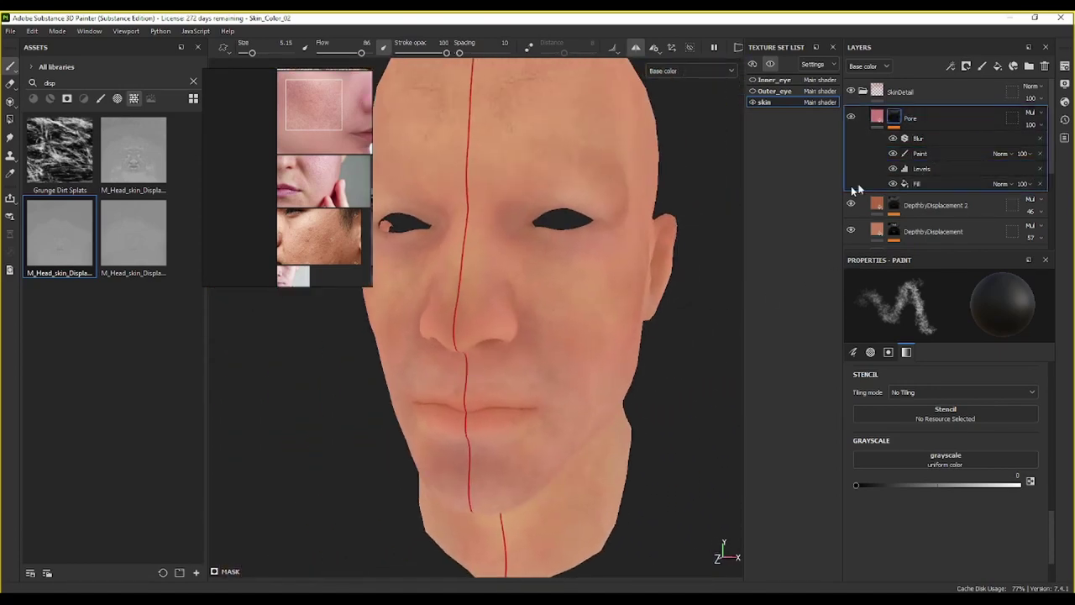
{"action": "scroll", "coordinate": [604, 261], "scroll_direction": "up", "scroll_amount": 4}
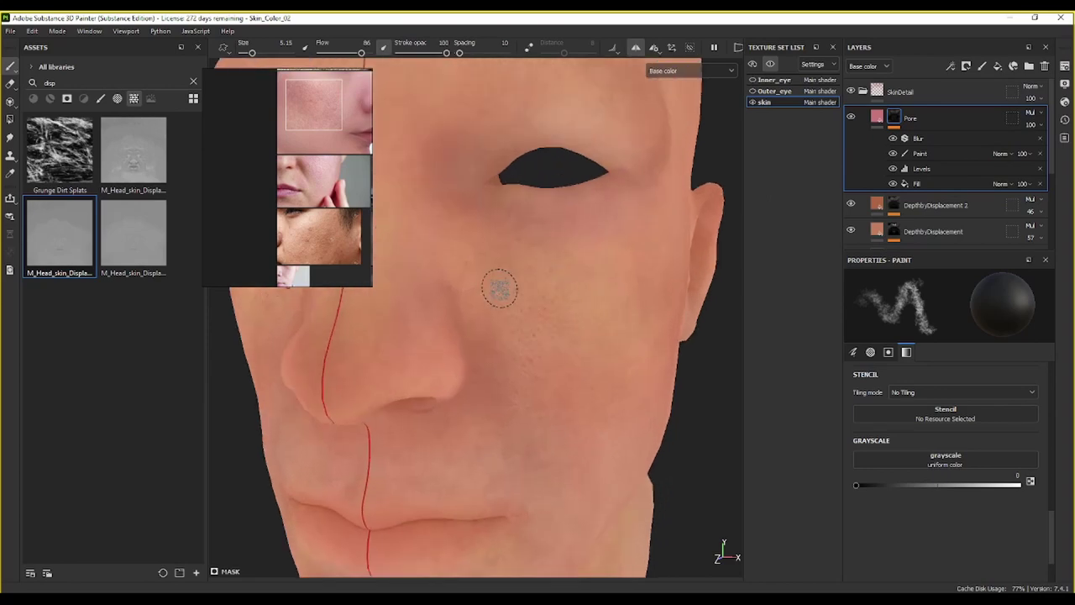
Step: Try several pinkish-red shades for the Pore layer's base color, settling on C66D6D while checking the pores on the face
{"action": "left_click_drag", "start_coordinate": [500, 289], "coordinate": [551, 252], "text": "alt"}
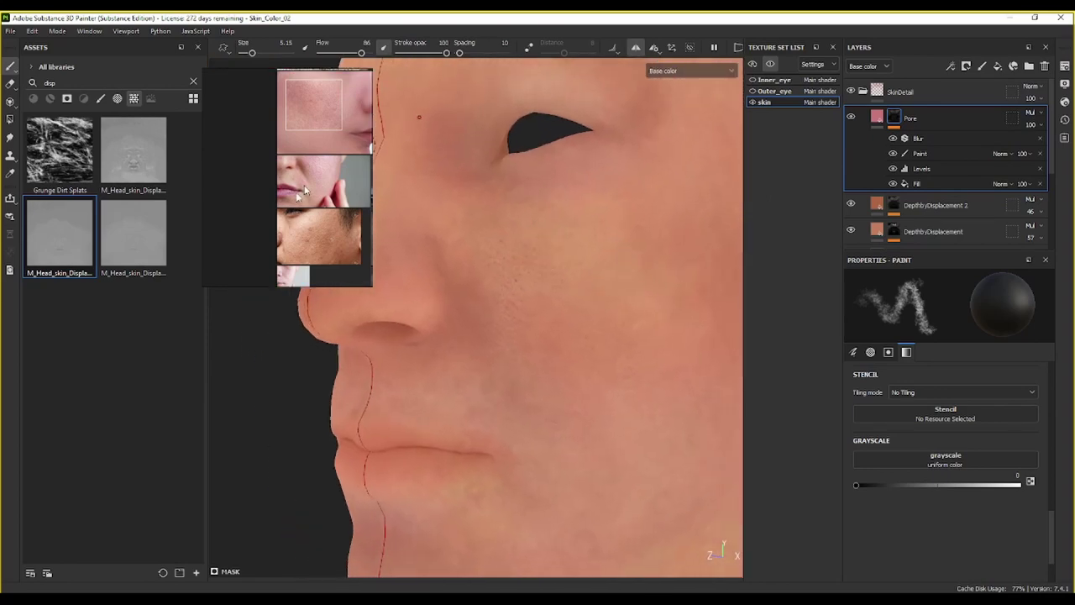
{"action": "mouse_move", "coordinate": [332, 244]}
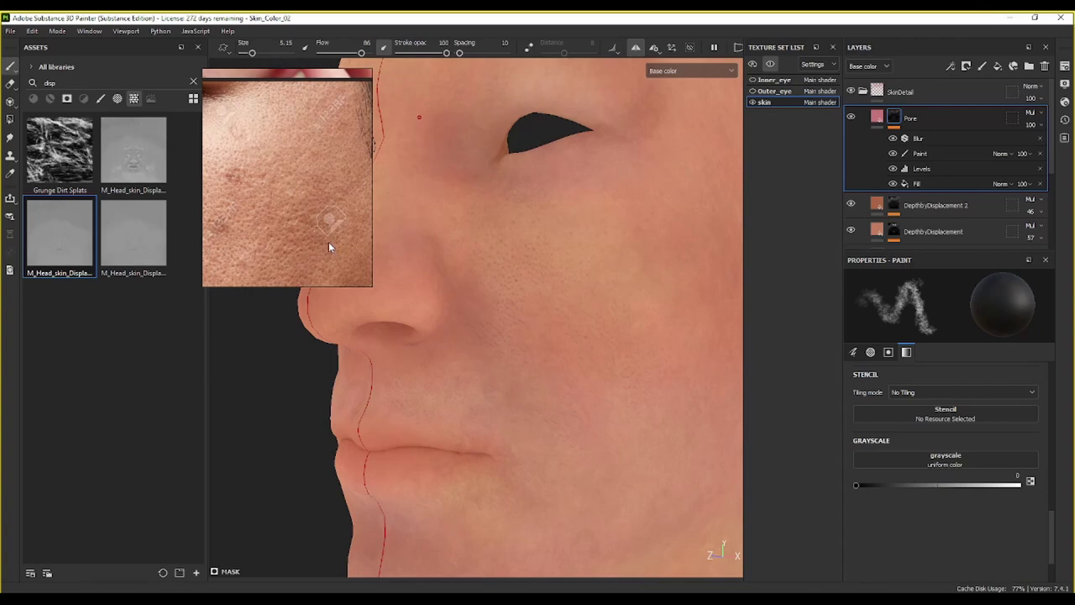
{"action": "left_click", "coordinate": [878, 116]}
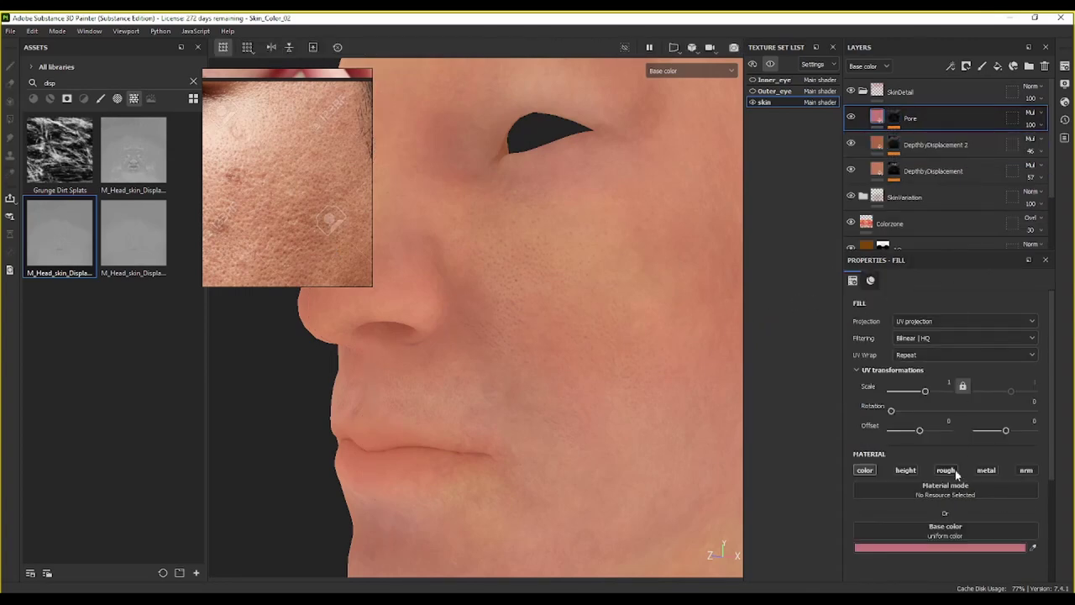
{"action": "left_click", "coordinate": [959, 550]}
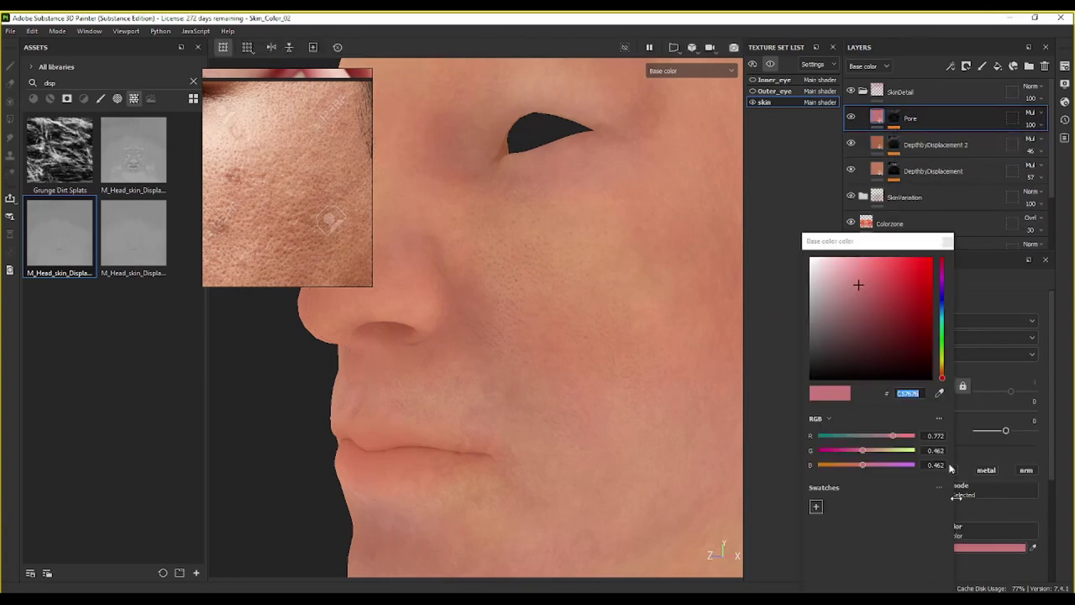
{"action": "left_click", "coordinate": [862, 300]}
{"action": "left_click", "coordinate": [856, 293]}
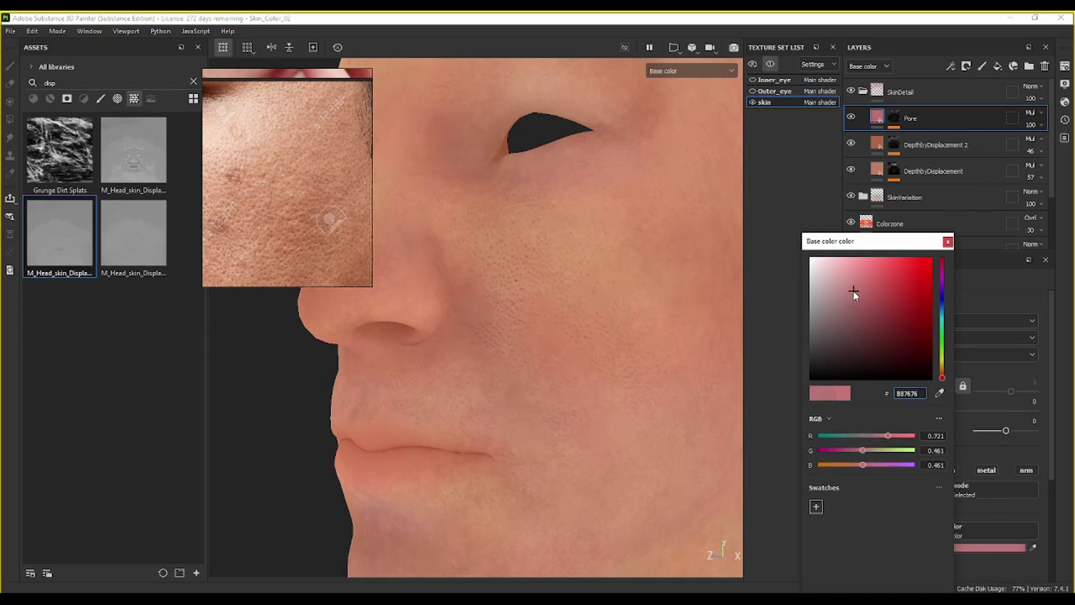
{"action": "left_click", "coordinate": [862, 307]}
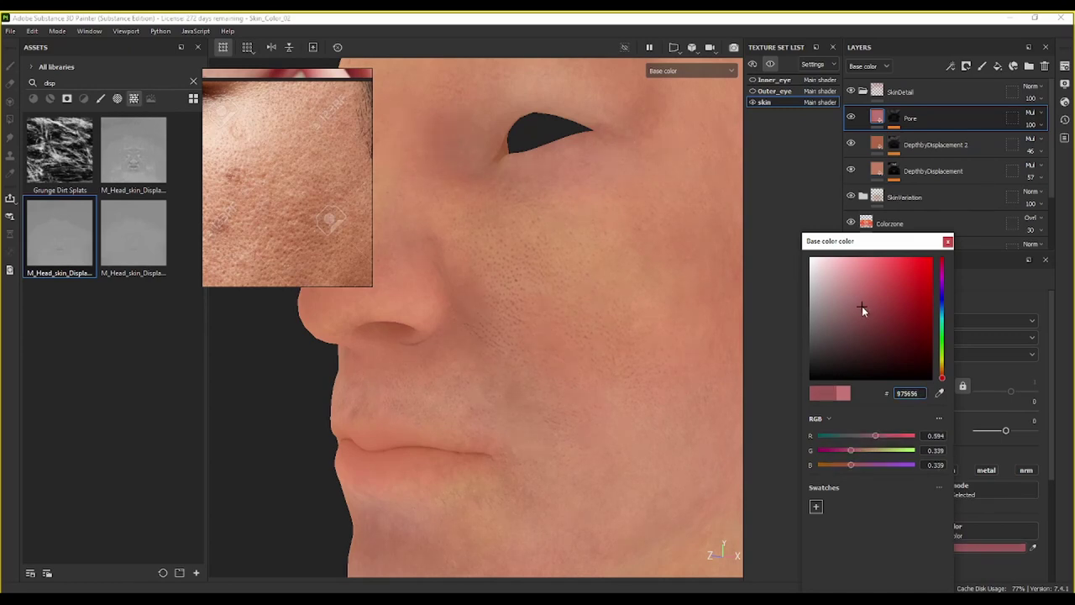
{"action": "left_click", "coordinate": [857, 293]}
{"action": "left_click", "coordinate": [865, 284]}
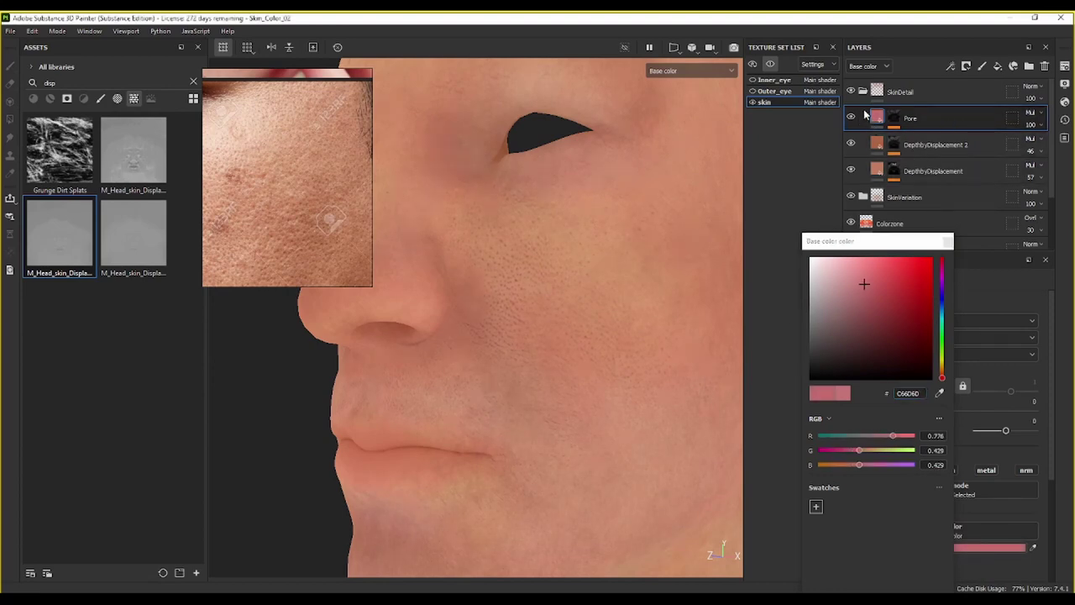
{"action": "left_click", "coordinate": [895, 124]}
{"action": "scroll", "coordinate": [681, 267], "scroll_direction": "down", "scroll_amount": 4}
{"action": "middle_click_drag", "start_coordinate": [668, 278], "coordinate": [617, 294], "text": "alt"}
{"action": "left_click_drag", "start_coordinate": [617, 294], "coordinate": [552, 316], "text": "alt"}
{"action": "scroll", "coordinate": [552, 317], "scroll_direction": "up", "scroll_amount": 3}
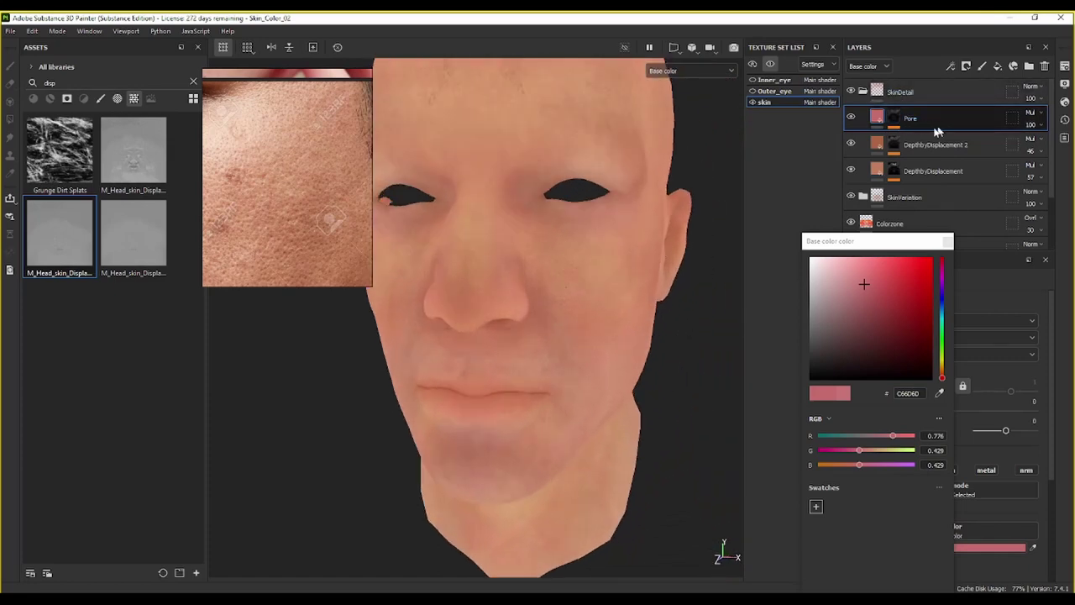
{"action": "left_click", "coordinate": [948, 241]}
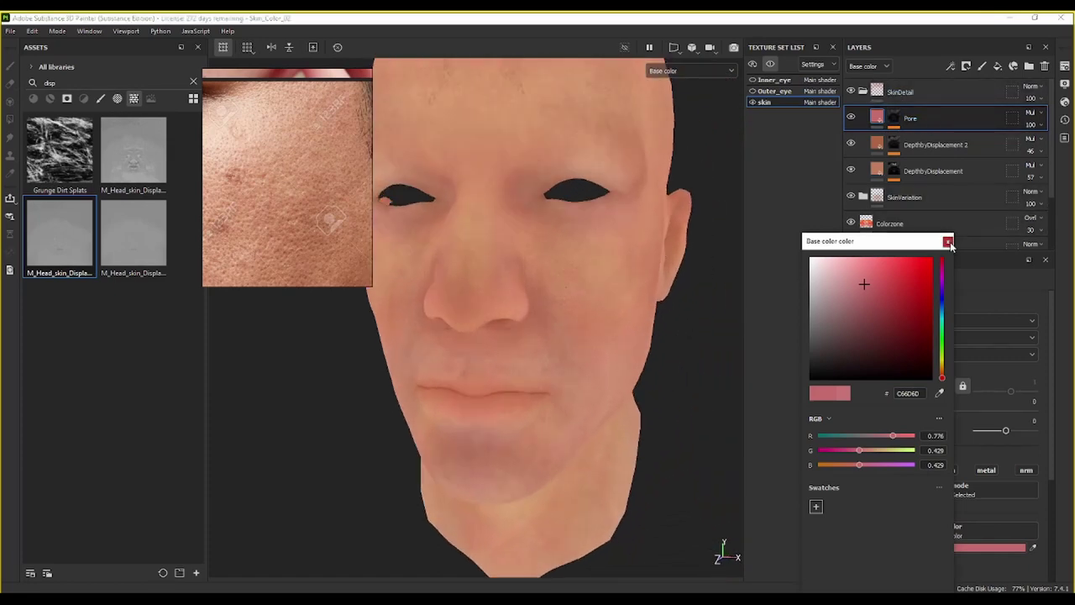
Step: Raise the black input point in the Pore mask's Levels effect close to the histogram peak, and save the project
{"action": "left_click", "coordinate": [897, 118]}
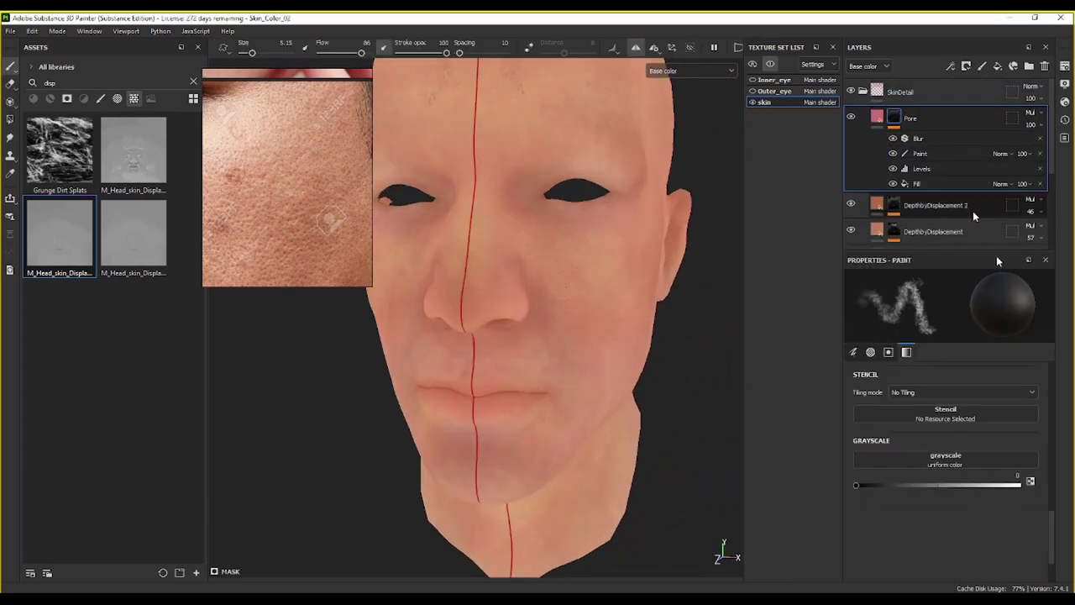
{"action": "left_click", "coordinate": [922, 170]}
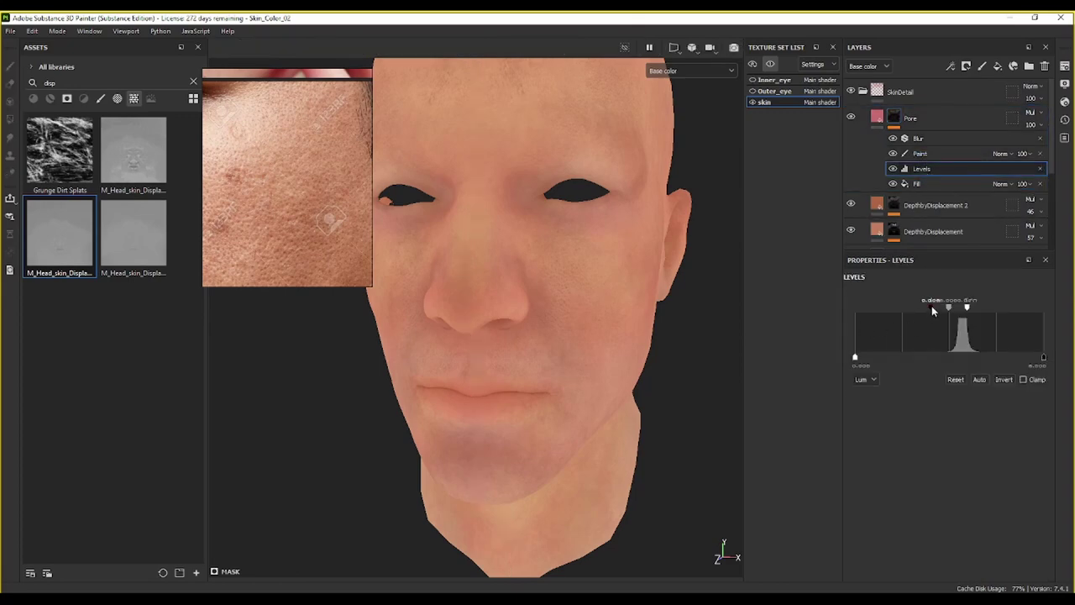
{"action": "left_click_drag", "start_coordinate": [930, 308], "coordinate": [950, 313]}
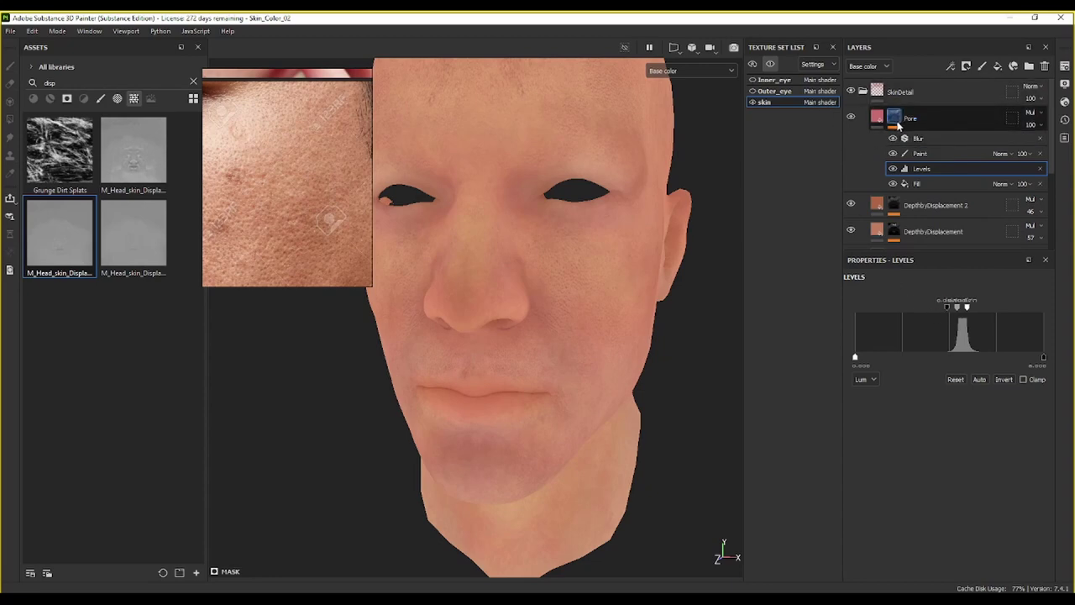
{"action": "key", "text": "ctrl+s"}
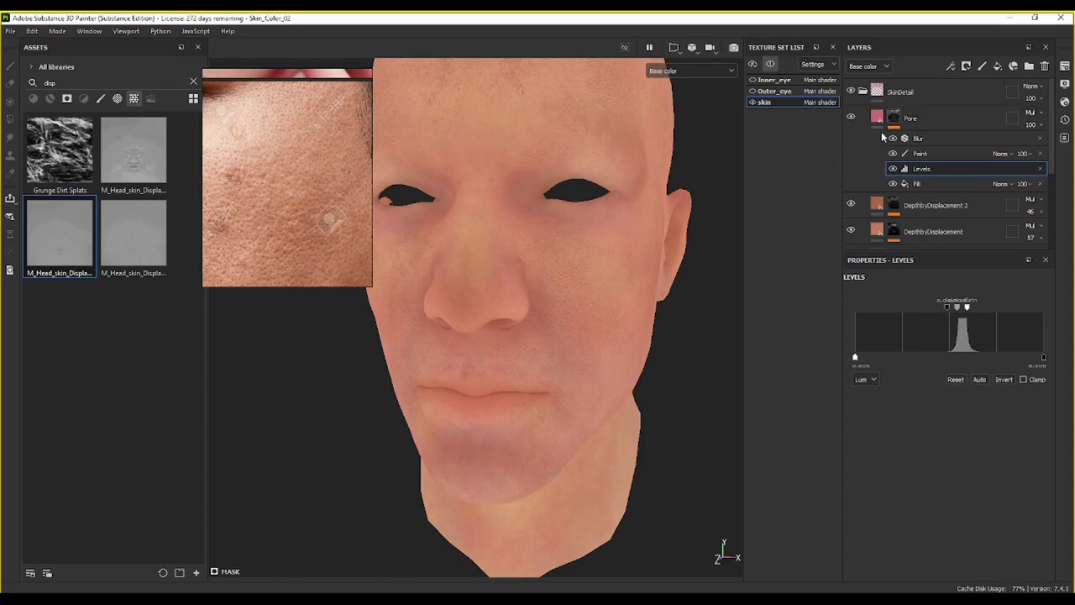
Step: Compare the whole face with and without the SkinDetail folder from a three-quarter view
{"action": "scroll", "coordinate": [578, 280], "scroll_direction": "down", "scroll_amount": 2}
{"action": "middle_click_drag", "start_coordinate": [575, 305], "coordinate": [583, 274], "text": "alt"}
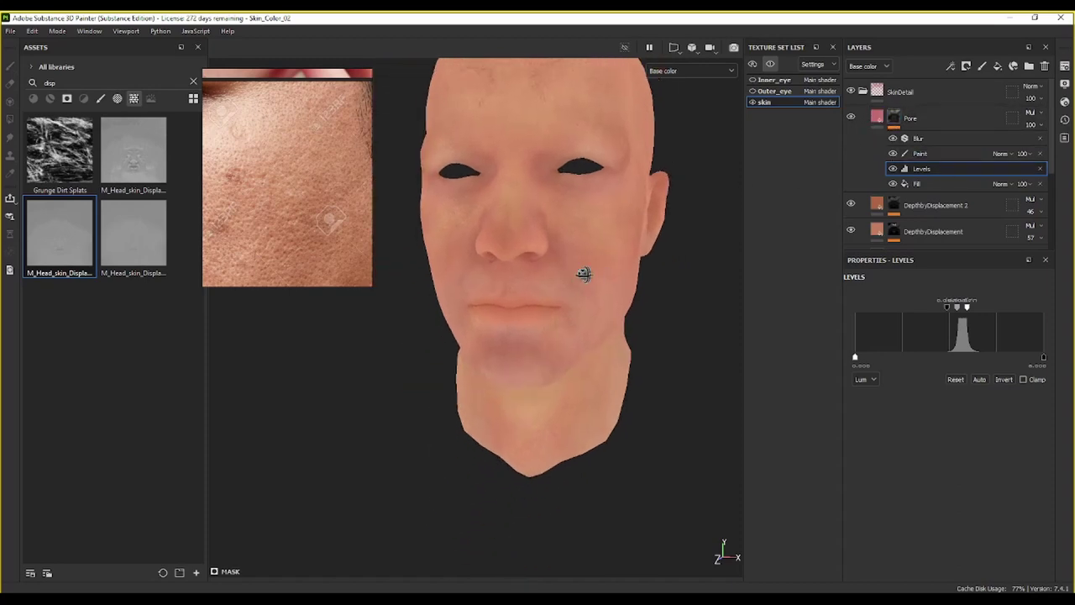
{"action": "left_click_drag", "start_coordinate": [583, 274], "coordinate": [531, 268], "text": "alt"}
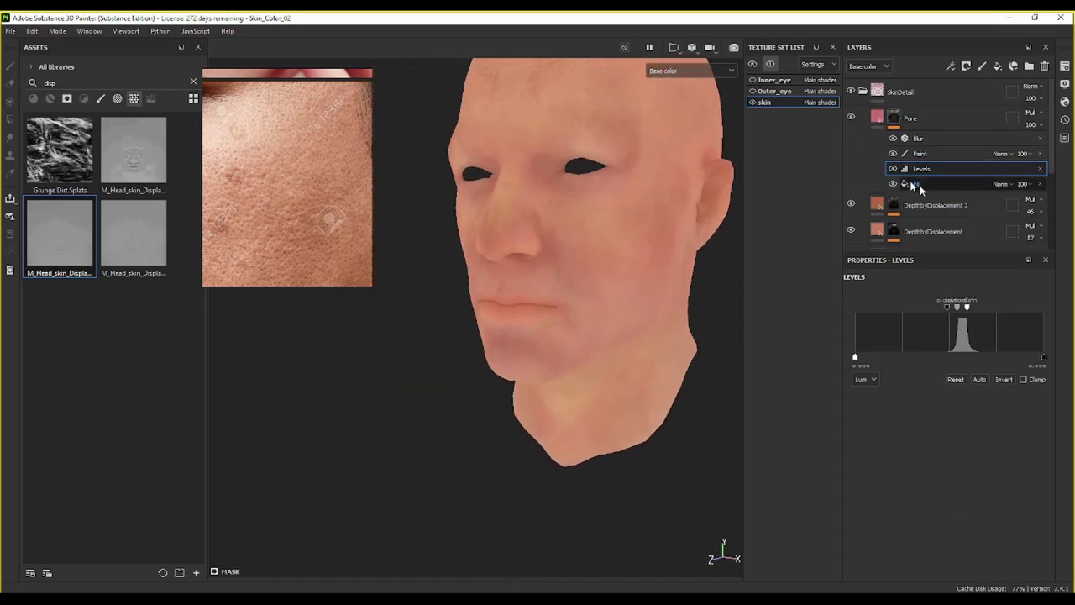
{"action": "left_click", "coordinate": [864, 91]}
{"action": "left_click", "coordinate": [851, 91]}
{"action": "left_click", "coordinate": [851, 91]}
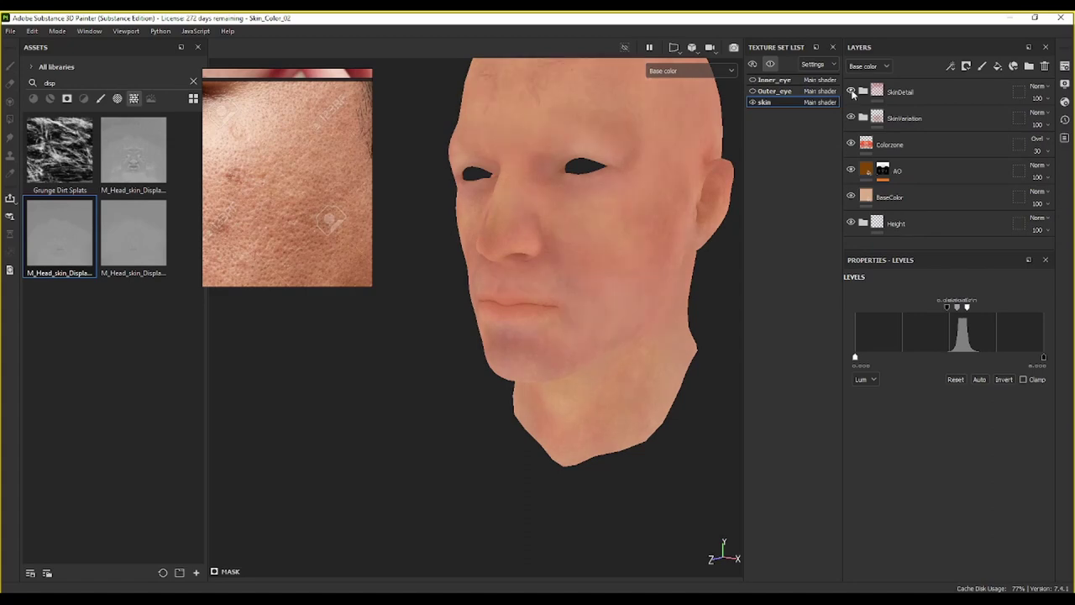
{"action": "left_click", "coordinate": [852, 91]}
{"action": "left_click", "coordinate": [852, 92]}
{"action": "left_click", "coordinate": [851, 92]}
Step: Set the DepthbyDisplacement layer's base color to AC6A4C with the Pore and DepthbyDisplacement 2 layers hidden
{"action": "left_click", "coordinate": [863, 92]}
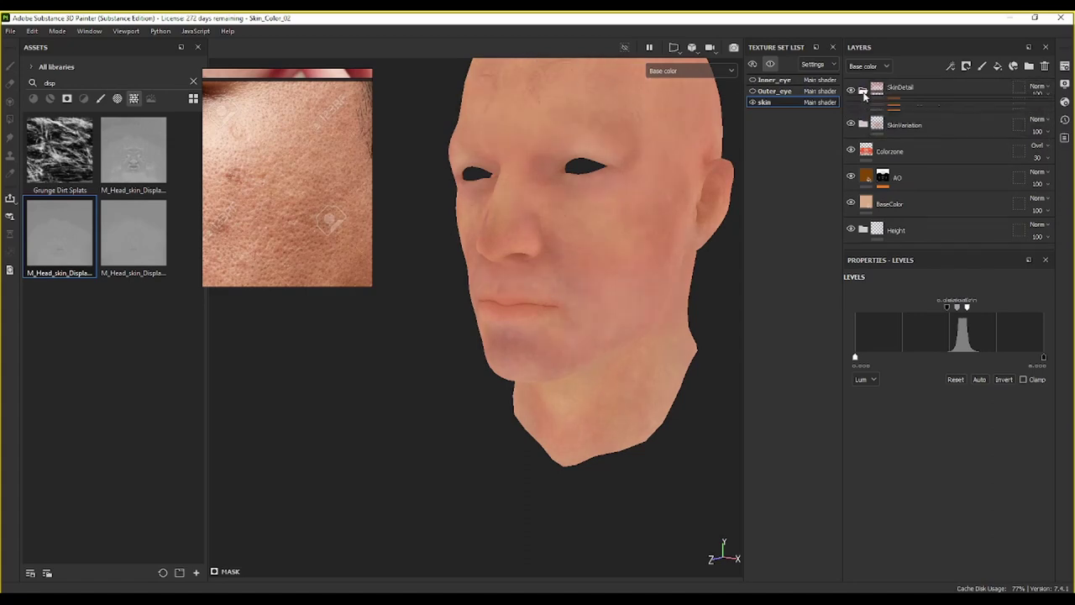
{"action": "scroll", "coordinate": [894, 230], "scroll_direction": "down", "scroll_amount": 1}
{"action": "left_click", "coordinate": [876, 197]}
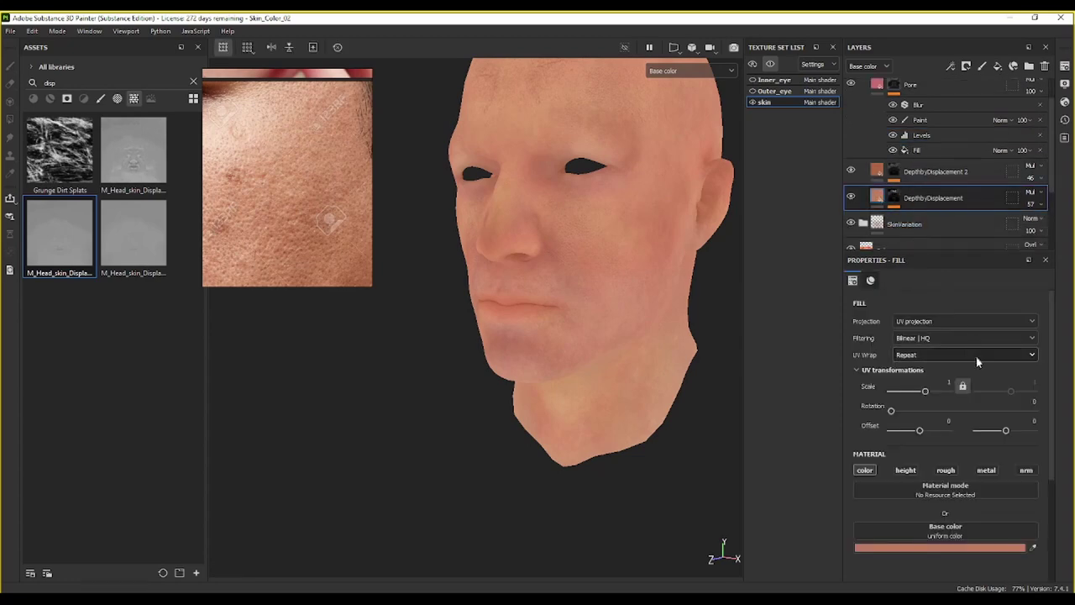
{"action": "left_click", "coordinate": [928, 548]}
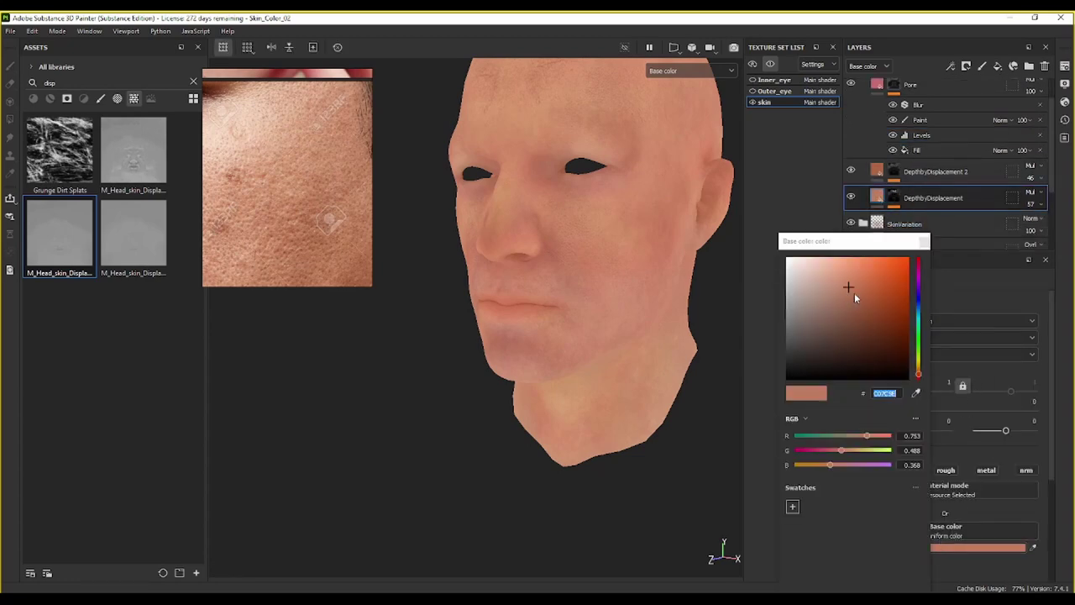
{"action": "left_click", "coordinate": [853, 294]}
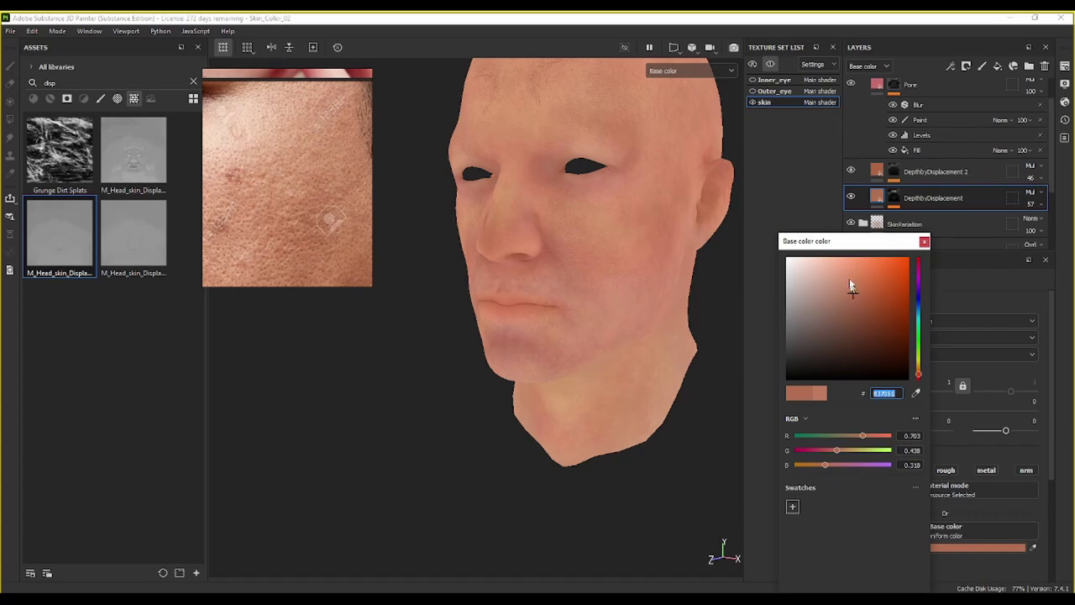
{"action": "left_click", "coordinate": [864, 194]}
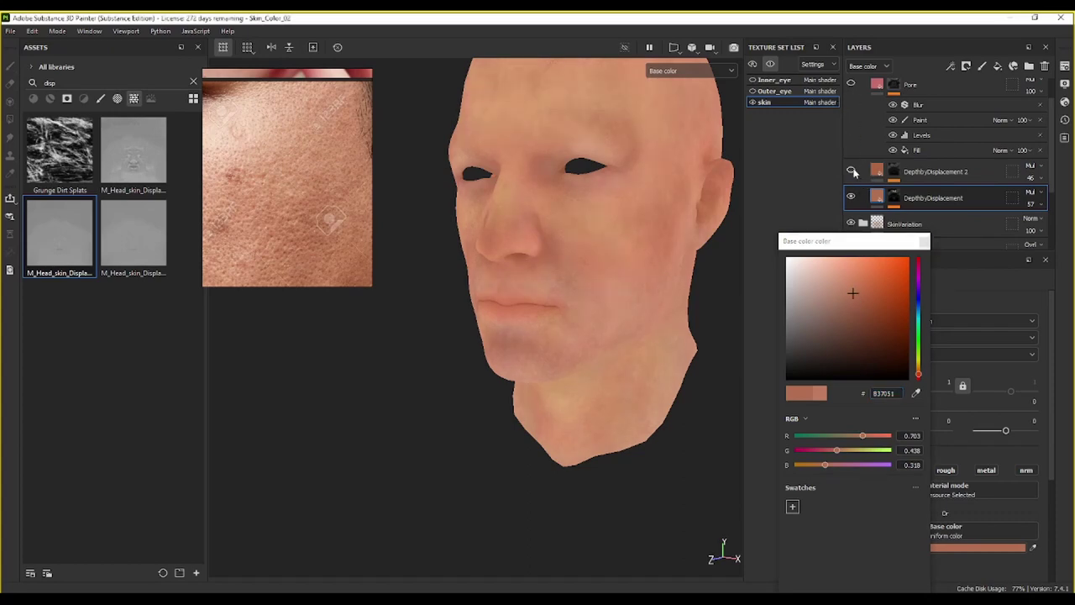
{"action": "mouse_move", "coordinate": [860, 299]}
{"action": "left_mouse_down"}
{"action": "mouse_move", "coordinate": [847, 274]}
{"action": "mouse_move", "coordinate": [855, 296]}
{"action": "left_mouse_up"}
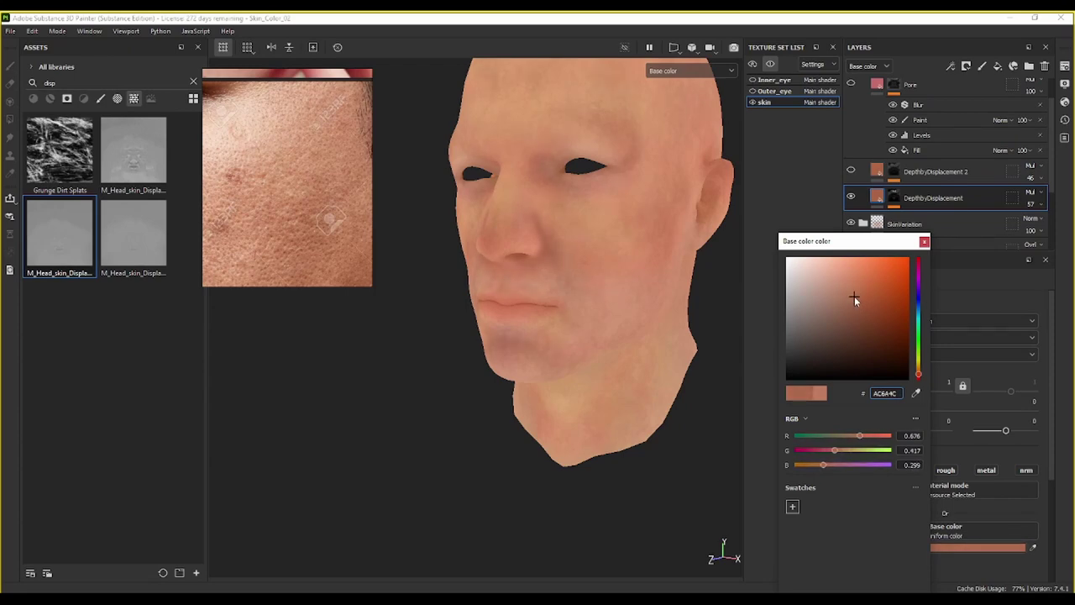
{"action": "left_click", "coordinate": [968, 223]}
Step: Set the DepthbyDisplacement layer's opacity to 44, and show the DepthbyDisplacement 2 and Pore layers again
{"action": "left_click", "coordinate": [1040, 207]}
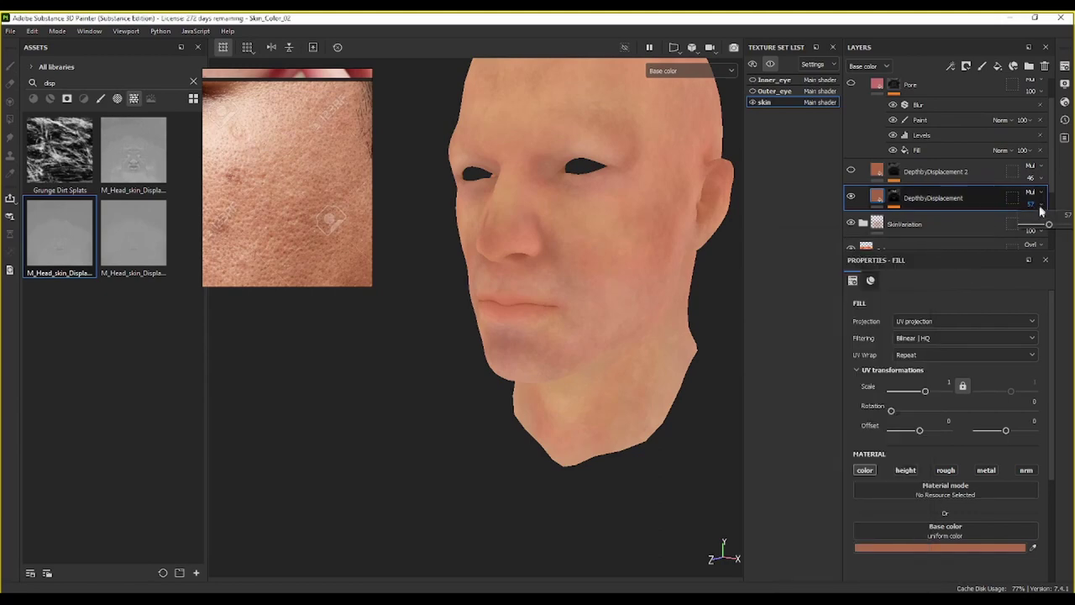
{"action": "left_click_drag", "start_coordinate": [1049, 227], "coordinate": [1042, 227]}
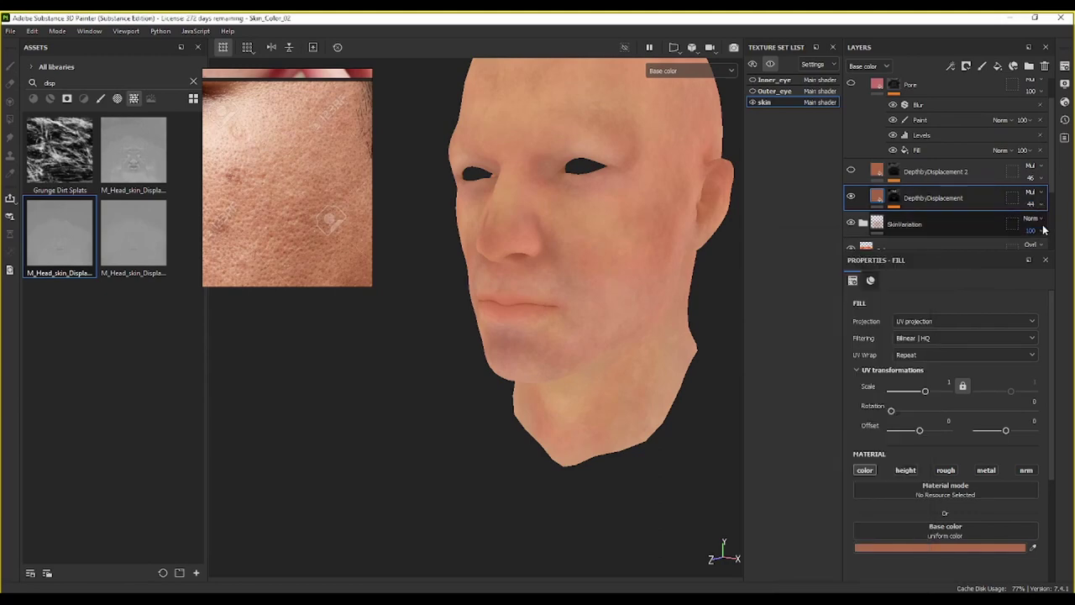
{"action": "left_click", "coordinate": [850, 197]}
{"action": "left_click", "coordinate": [851, 198]}
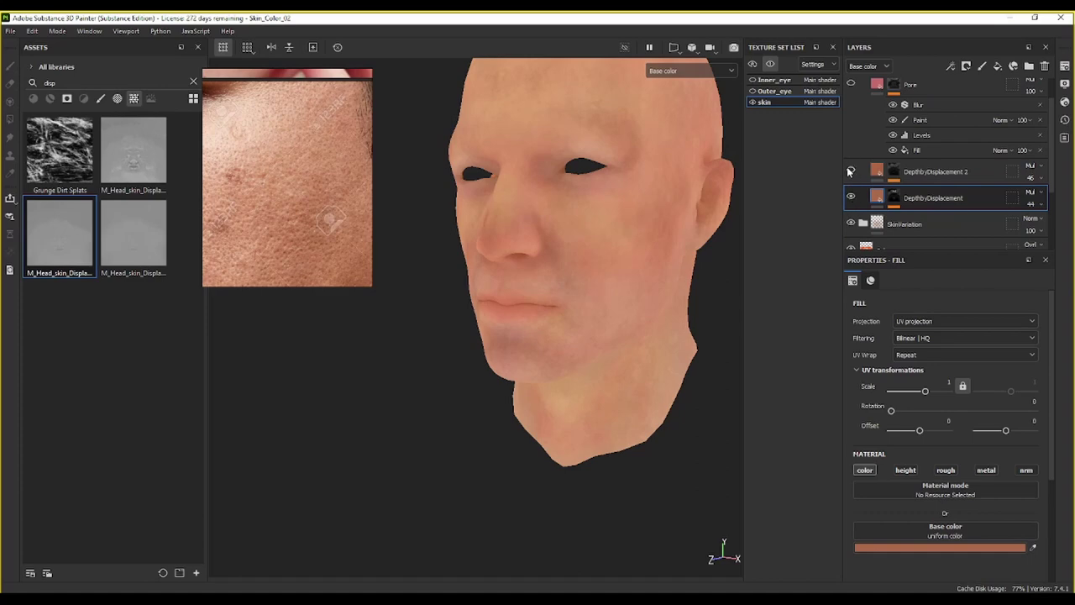
{"action": "left_click", "coordinate": [851, 85]}
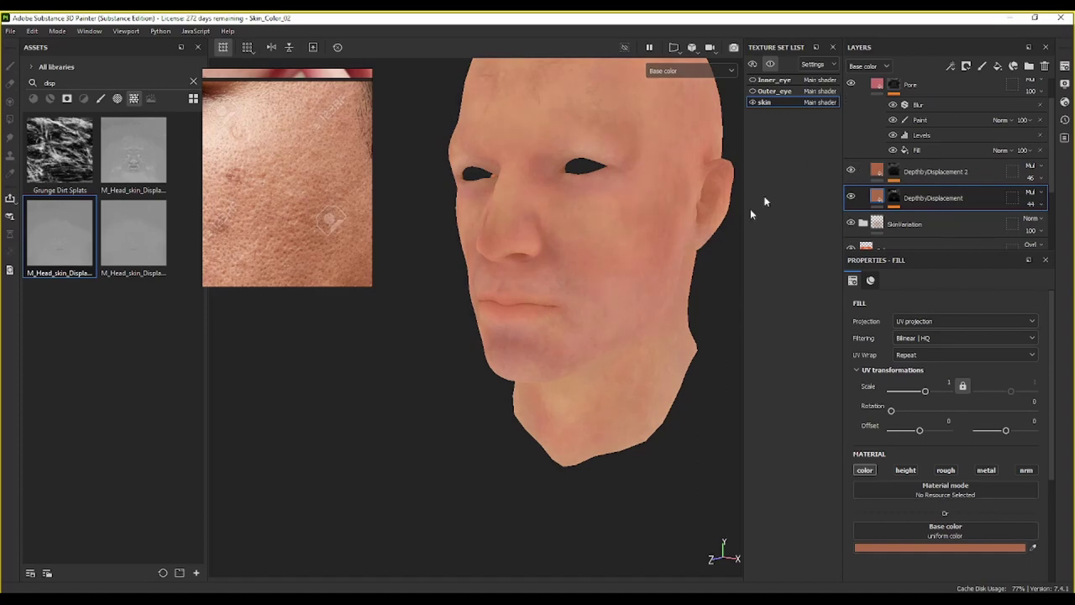
{"action": "left_click", "coordinate": [851, 84]}
Step: Shift the Pore layer's base color toward orange, setting it to CB7559 while checking the cheek up close
{"action": "left_click", "coordinate": [879, 89]}
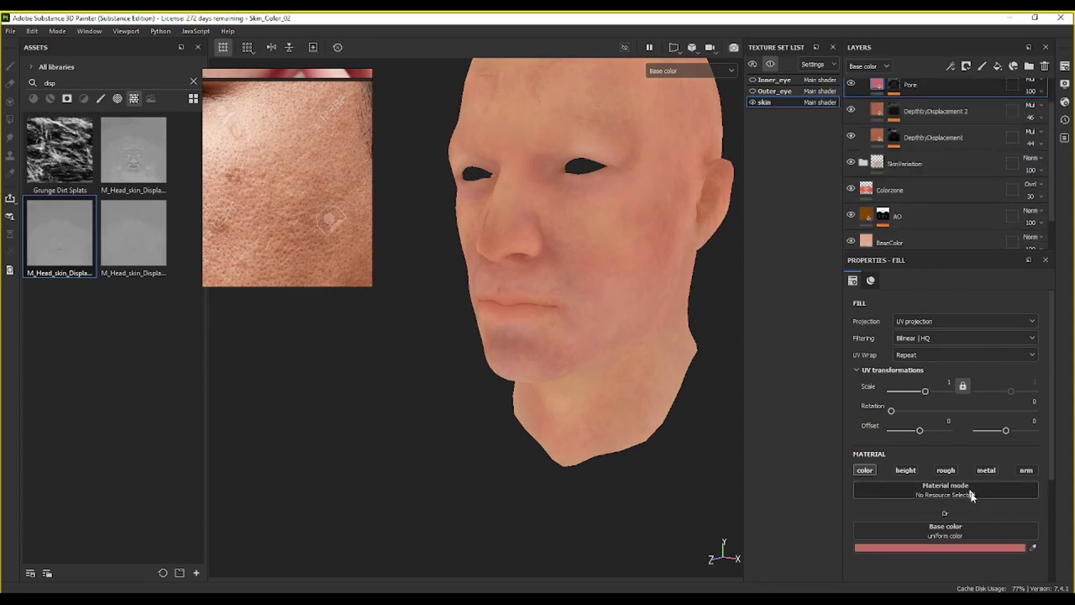
{"action": "left_click", "coordinate": [966, 548]}
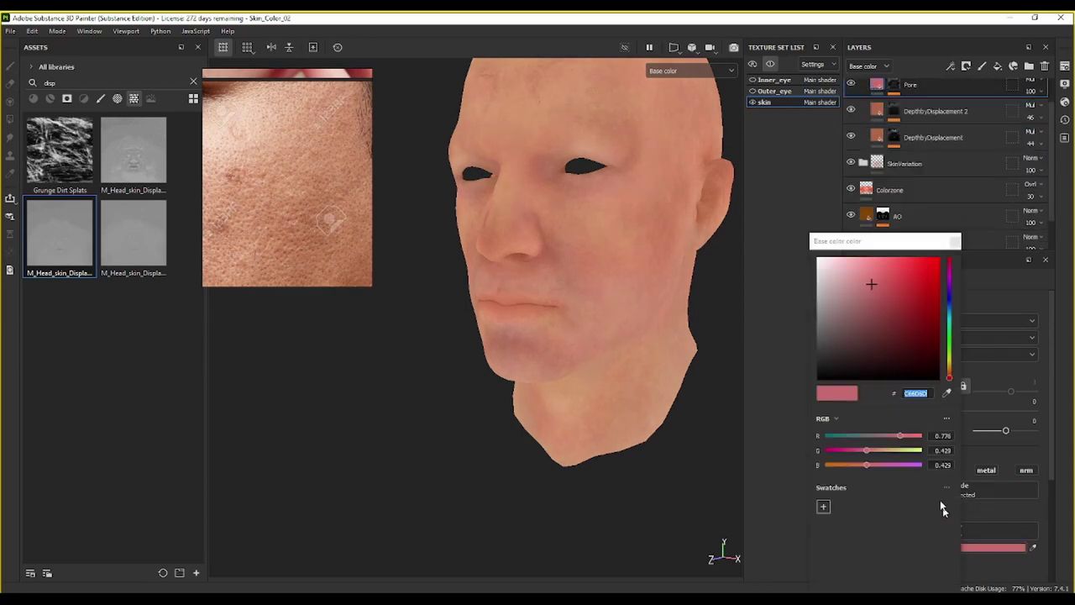
{"action": "left_click", "coordinate": [951, 380]}
{"action": "left_click_drag", "start_coordinate": [952, 383], "coordinate": [952, 380]}
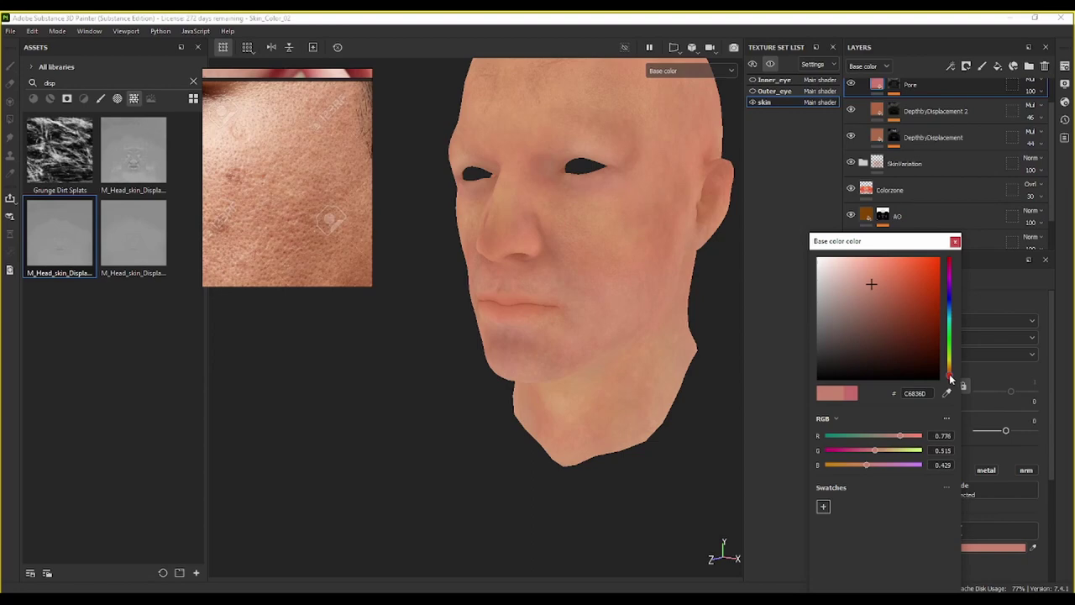
{"action": "scroll", "coordinate": [598, 230], "scroll_direction": "up", "scroll_amount": 6}
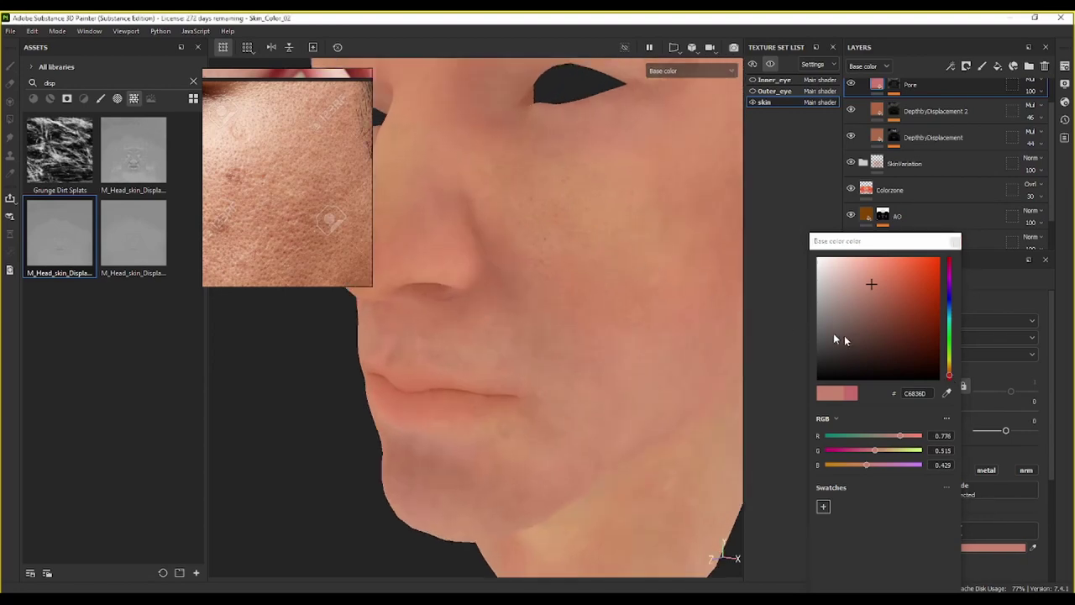
{"action": "left_click", "coordinate": [877, 289]}
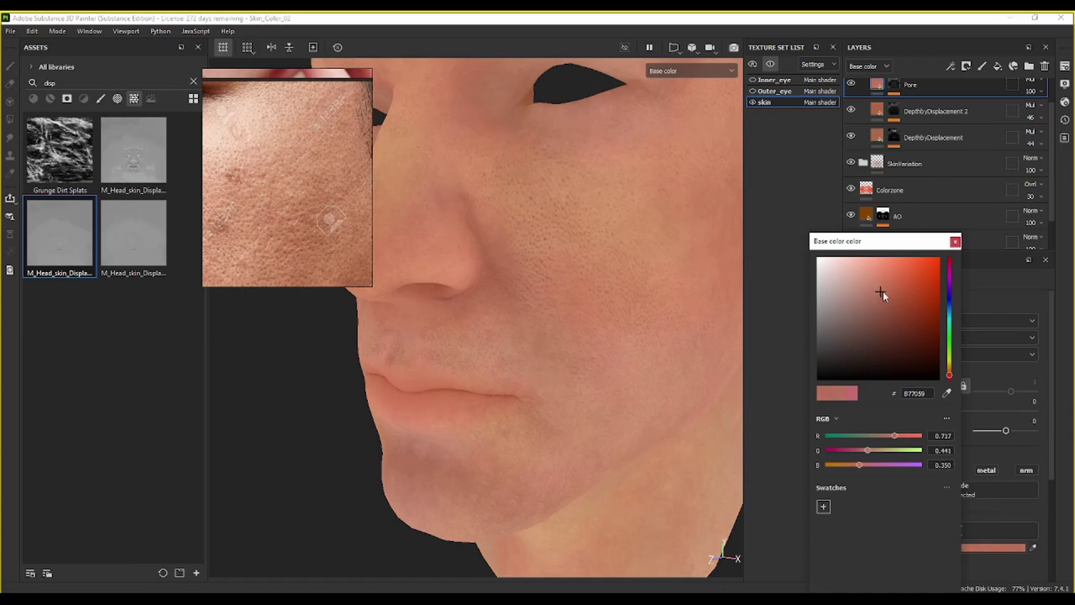
{"action": "mouse_move", "coordinate": [883, 291]}
{"action": "left_mouse_down"}
{"action": "mouse_move", "coordinate": [863, 278]}
{"action": "mouse_move", "coordinate": [875, 290]}
{"action": "mouse_move", "coordinate": [886, 282]}
{"action": "left_mouse_up"}
{"action": "left_click_drag", "start_coordinate": [722, 299], "coordinate": [649, 345], "text": "alt"}
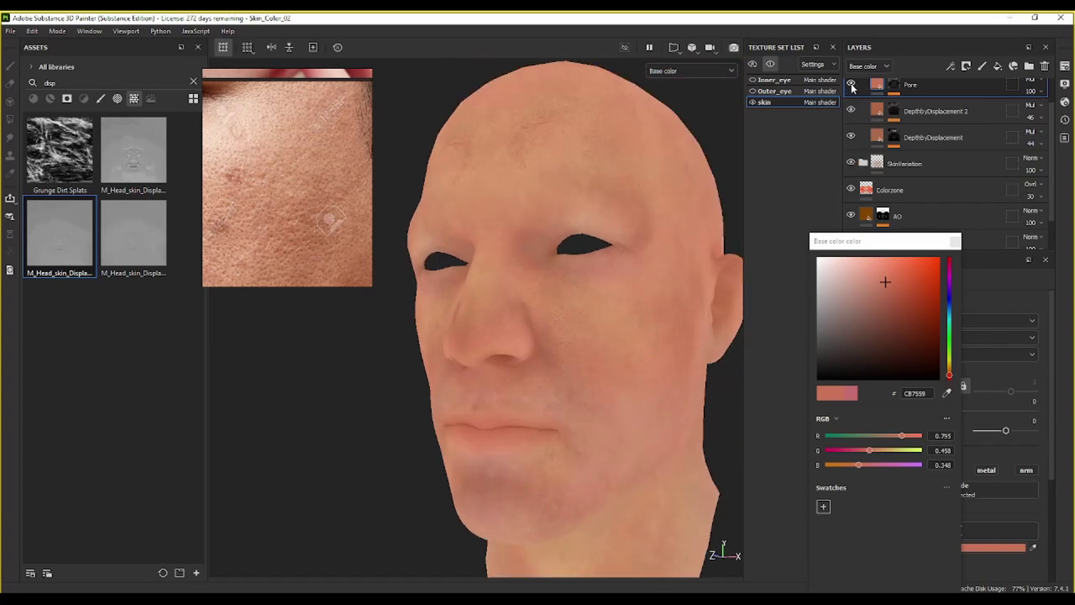
{"action": "left_click", "coordinate": [956, 242]}
Step: Examine the pore detail around the nose, mouth and cheek, and zoom out the reference board to see more skin photos
{"action": "scroll", "coordinate": [924, 168], "scroll_direction": "up", "scroll_amount": 1}
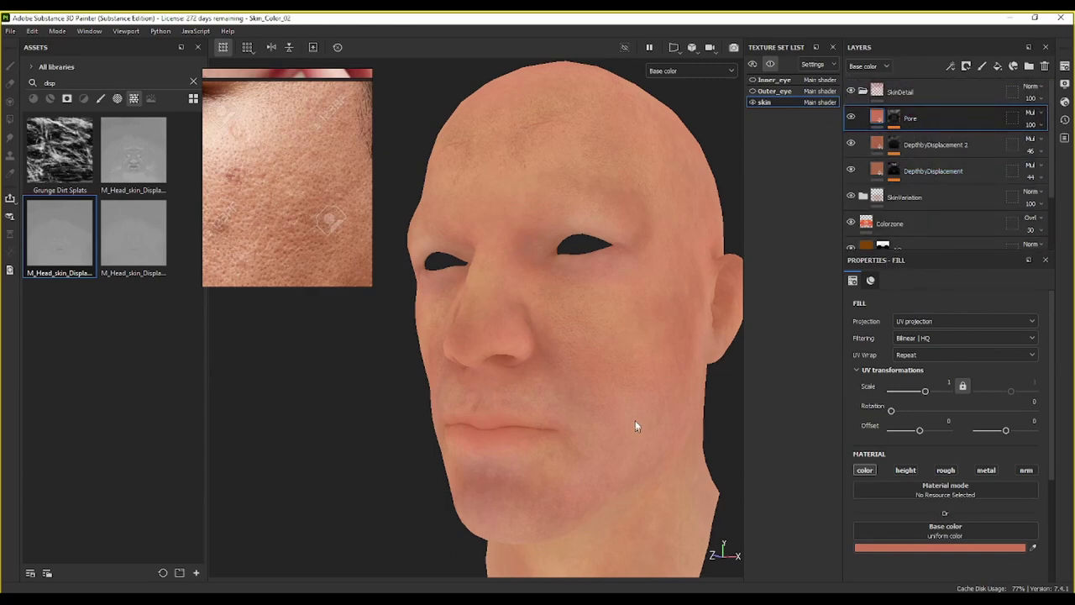
{"action": "right_click_drag", "start_coordinate": [635, 427], "coordinate": [562, 344], "text": "alt"}
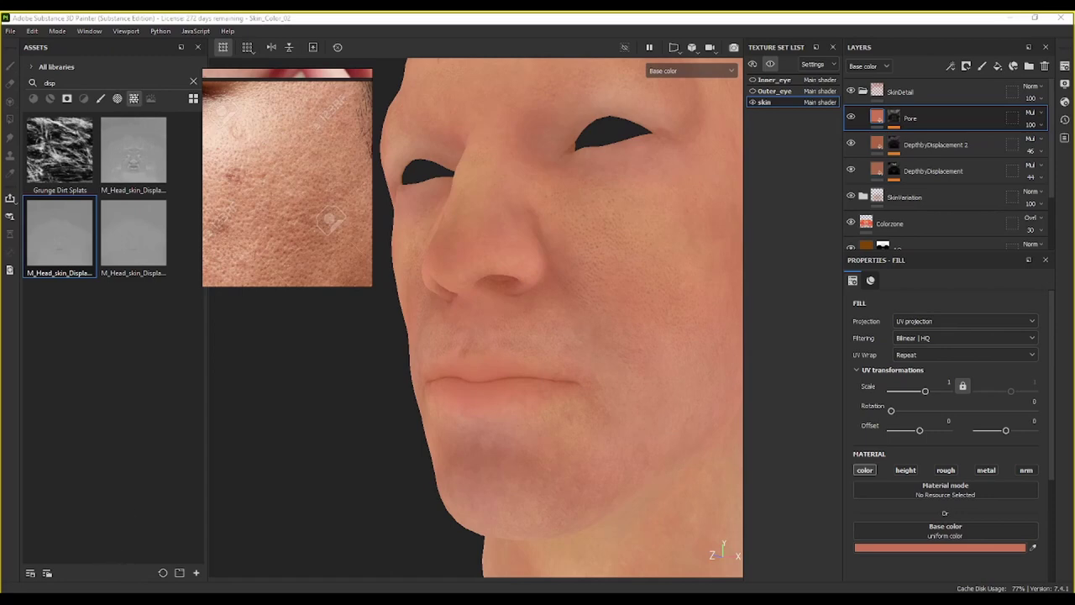
{"action": "scroll", "coordinate": [313, 166], "scroll_direction": "down", "scroll_amount": 8}
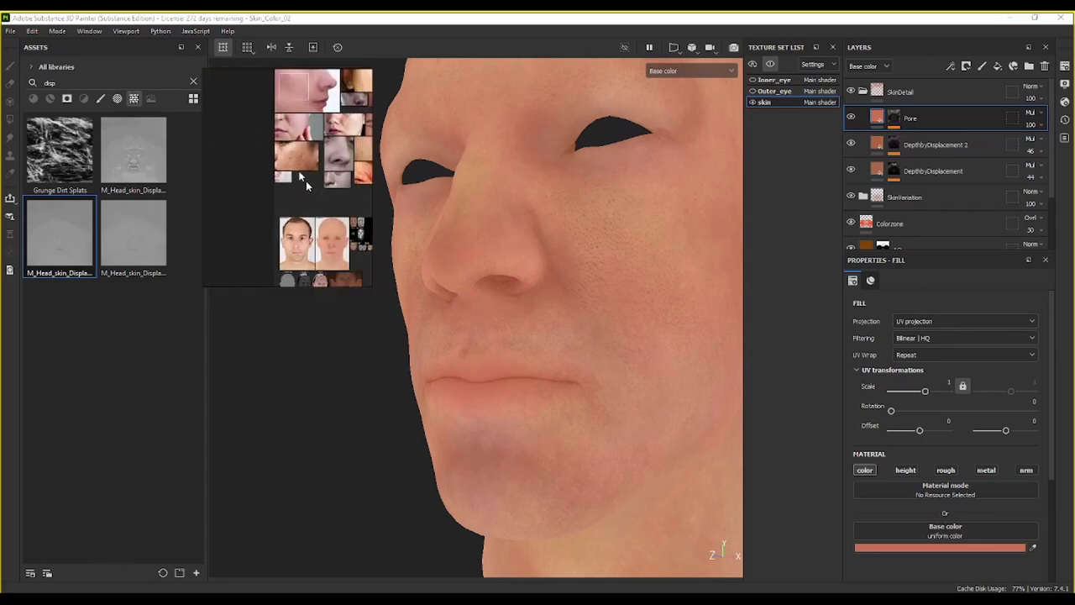
Step: Examine the freckled, blemished and acne-marked face photos on the reference board up close
{"action": "middle_click_drag", "start_coordinate": [306, 180], "coordinate": [254, 104]}
{"action": "scroll", "coordinate": [262, 202], "scroll_direction": "up", "scroll_amount": 3}
{"action": "scroll", "coordinate": [314, 164], "scroll_direction": "down", "scroll_amount": 7}
{"action": "middle_click_drag", "start_coordinate": [314, 158], "coordinate": [301, 250]}
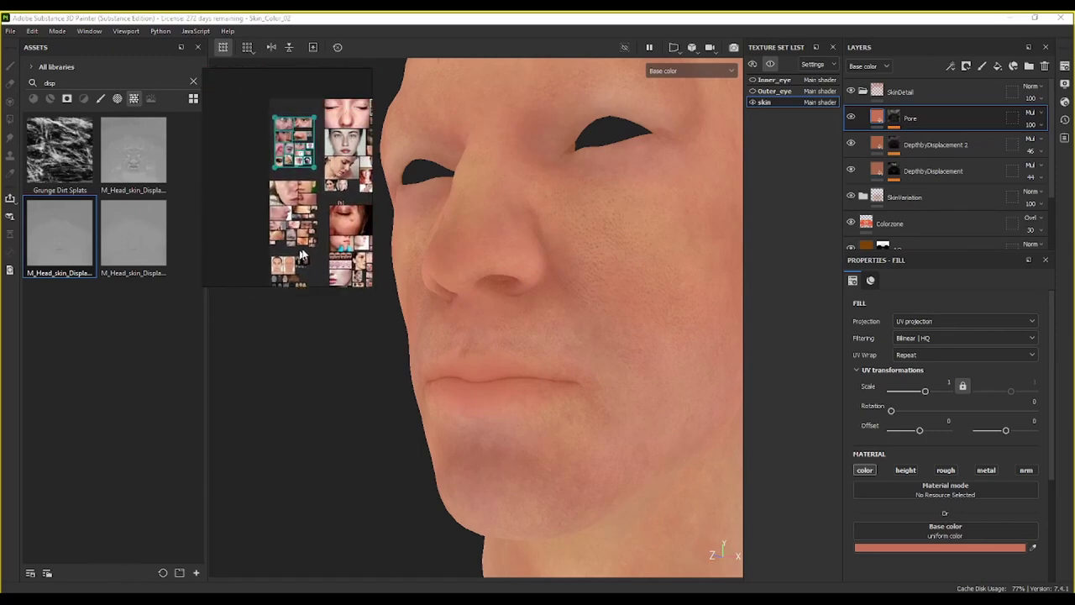
{"action": "scroll", "coordinate": [313, 148], "scroll_direction": "up", "scroll_amount": 3}
{"action": "scroll", "coordinate": [316, 148], "scroll_direction": "up", "scroll_amount": 3}
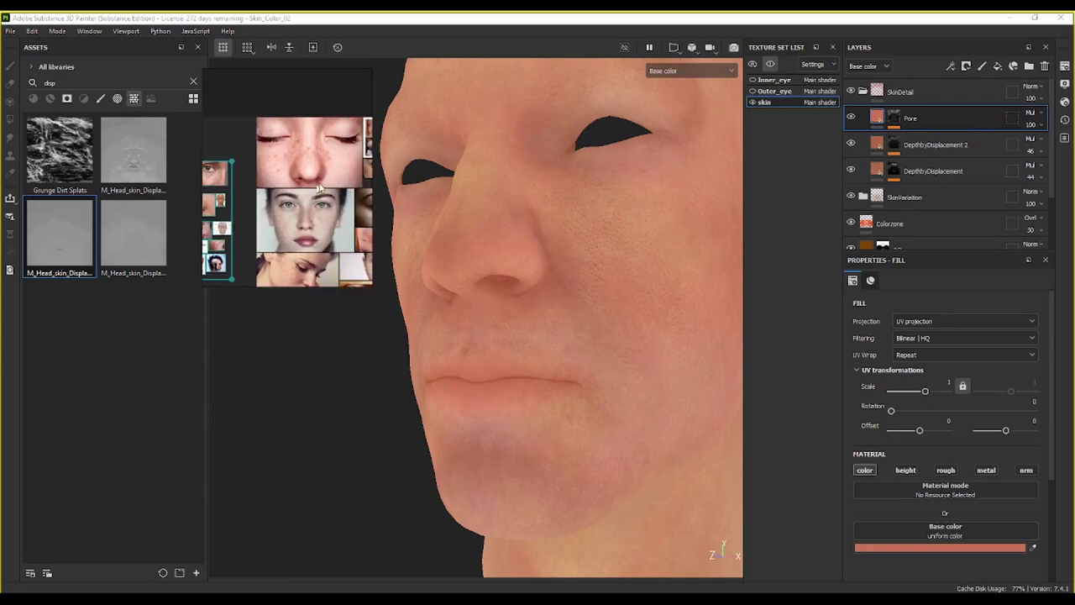
{"action": "middle_click_drag", "start_coordinate": [220, 207], "coordinate": [333, 156]}
{"action": "scroll", "coordinate": [333, 156], "scroll_direction": "up", "scroll_amount": 4}
{"action": "middle_click_drag", "start_coordinate": [260, 126], "coordinate": [206, 159]}
{"action": "scroll", "coordinate": [315, 199], "scroll_direction": "down", "scroll_amount": 3}
{"action": "middle_click_drag", "start_coordinate": [316, 199], "coordinate": [199, 190]}
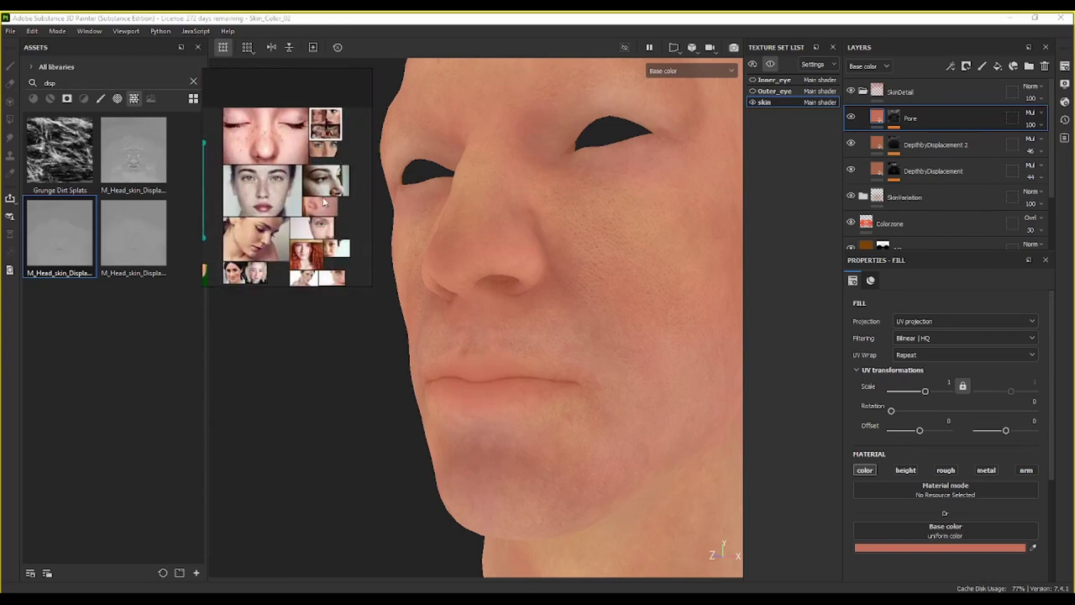
{"action": "scroll", "coordinate": [316, 190], "scroll_direction": "up", "scroll_amount": 3}
{"action": "scroll", "coordinate": [305, 175], "scroll_direction": "up", "scroll_amount": 2}
{"action": "scroll", "coordinate": [304, 173], "scroll_direction": "down", "scroll_amount": 3}
{"action": "scroll", "coordinate": [339, 224], "scroll_direction": "up", "scroll_amount": 5}
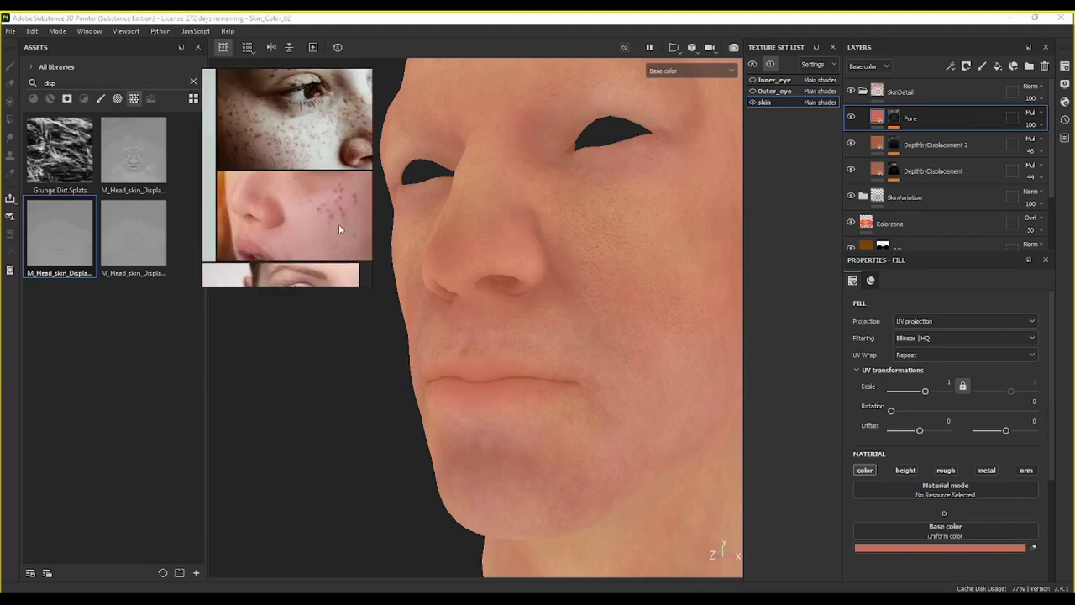
{"action": "scroll", "coordinate": [318, 211], "scroll_direction": "down", "scroll_amount": 4}
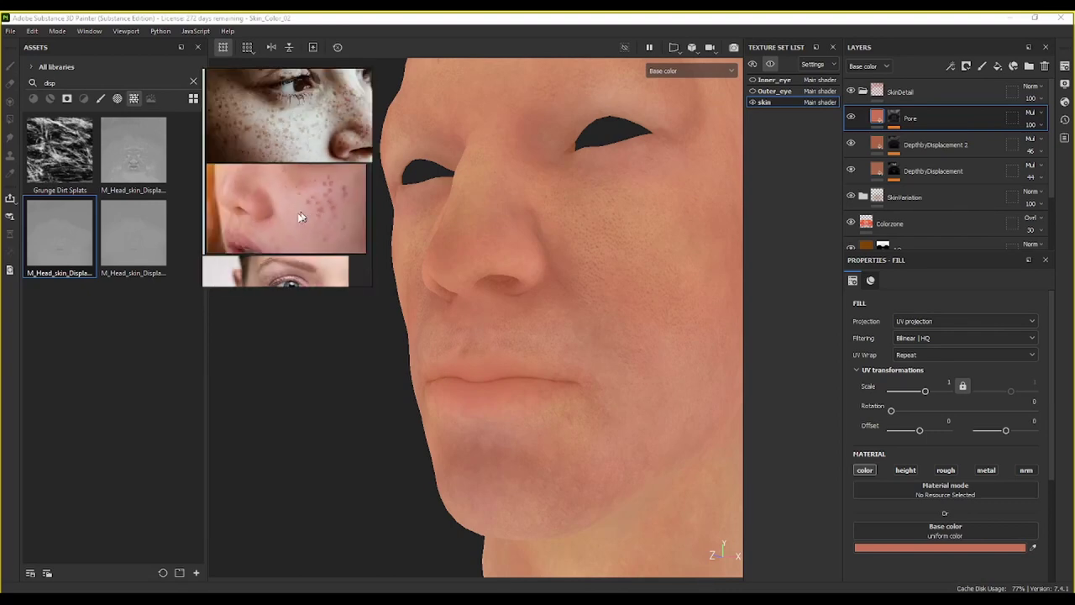
{"action": "scroll", "coordinate": [311, 200], "scroll_direction": "up", "scroll_amount": 5}
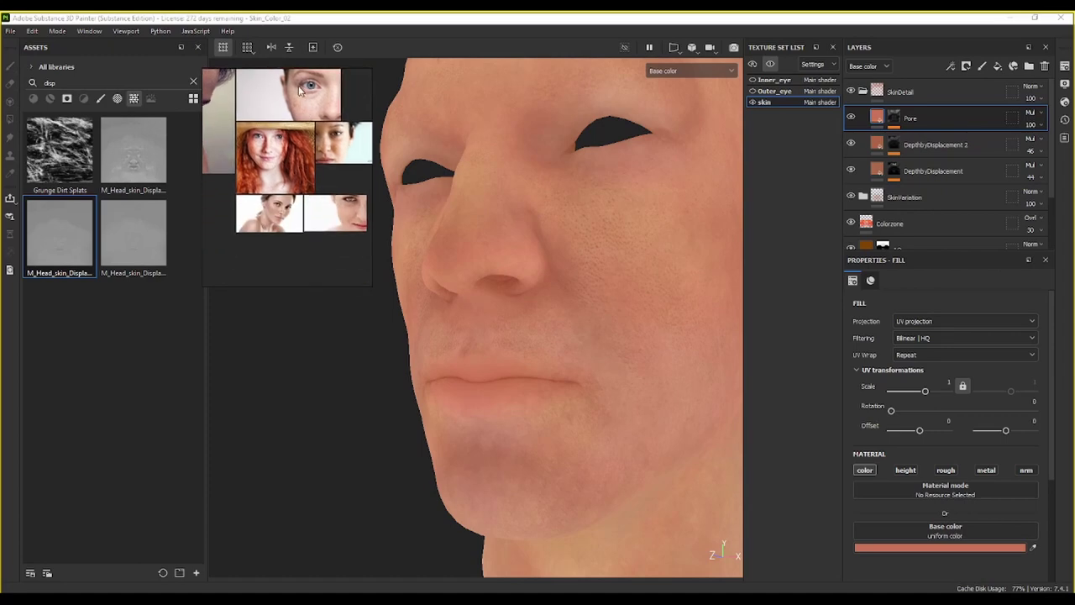
{"action": "scroll", "coordinate": [259, 172], "scroll_direction": "down", "scroll_amount": 3}
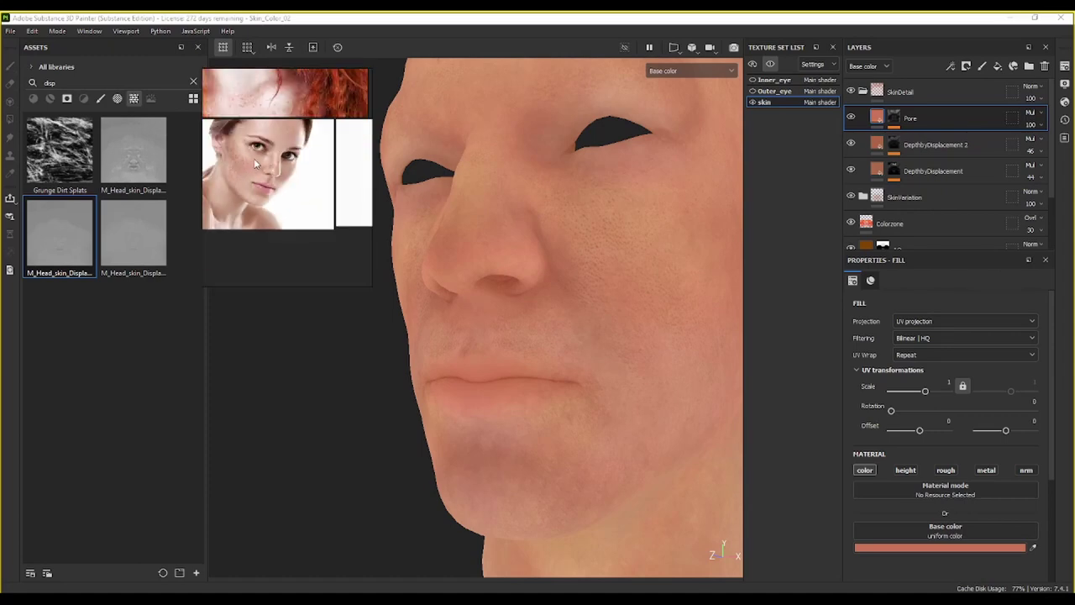
{"action": "scroll", "coordinate": [290, 181], "scroll_direction": "down", "scroll_amount": 1}
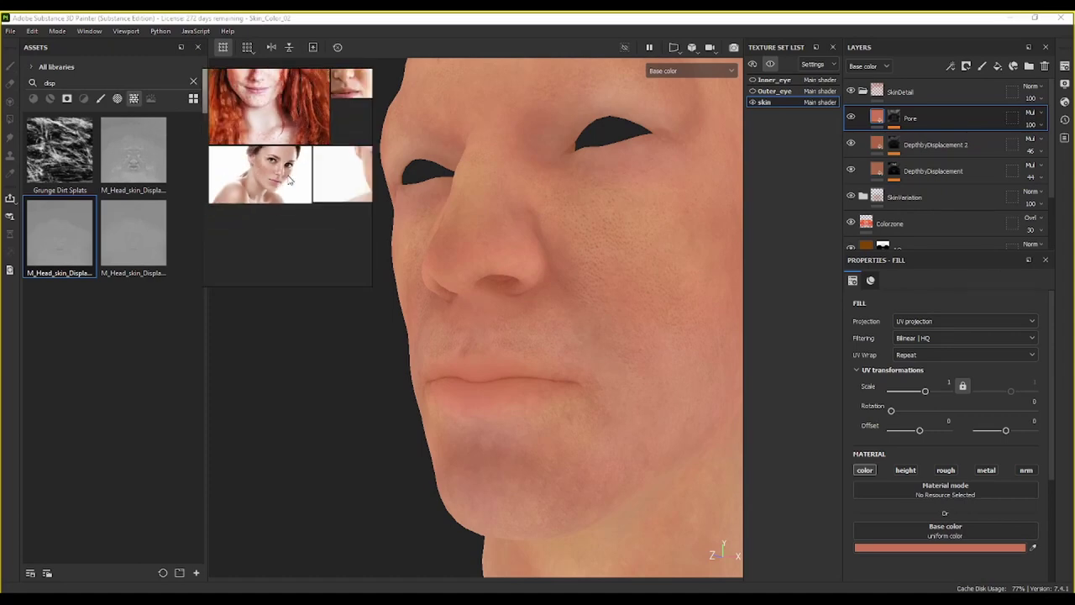
Step: Examine the reference photos of pores, moles and uneven pigmentation around the nose and cheek, comparing them with the head's cheek
{"action": "middle_click_drag", "start_coordinate": [266, 187], "coordinate": [352, 183]}
{"action": "middle_click_drag", "start_coordinate": [276, 162], "coordinate": [304, 116]}
{"action": "middle_click_drag", "start_coordinate": [307, 222], "coordinate": [294, 96]}
{"action": "scroll", "coordinate": [296, 99], "scroll_direction": "down", "scroll_amount": 1}
{"action": "middle_click_drag", "start_coordinate": [341, 223], "coordinate": [298, 195]}
{"action": "scroll", "coordinate": [329, 180], "scroll_direction": "down", "scroll_amount": 1}
{"action": "scroll", "coordinate": [294, 199], "scroll_direction": "up", "scroll_amount": 2}
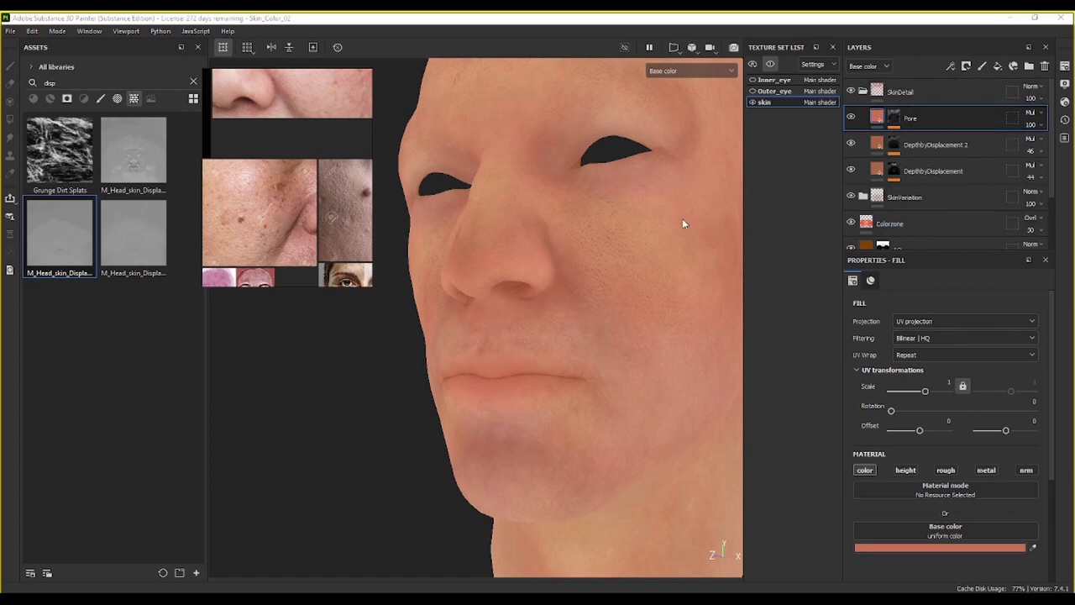
{"action": "scroll", "coordinate": [631, 227], "scroll_direction": "up", "scroll_amount": 1}
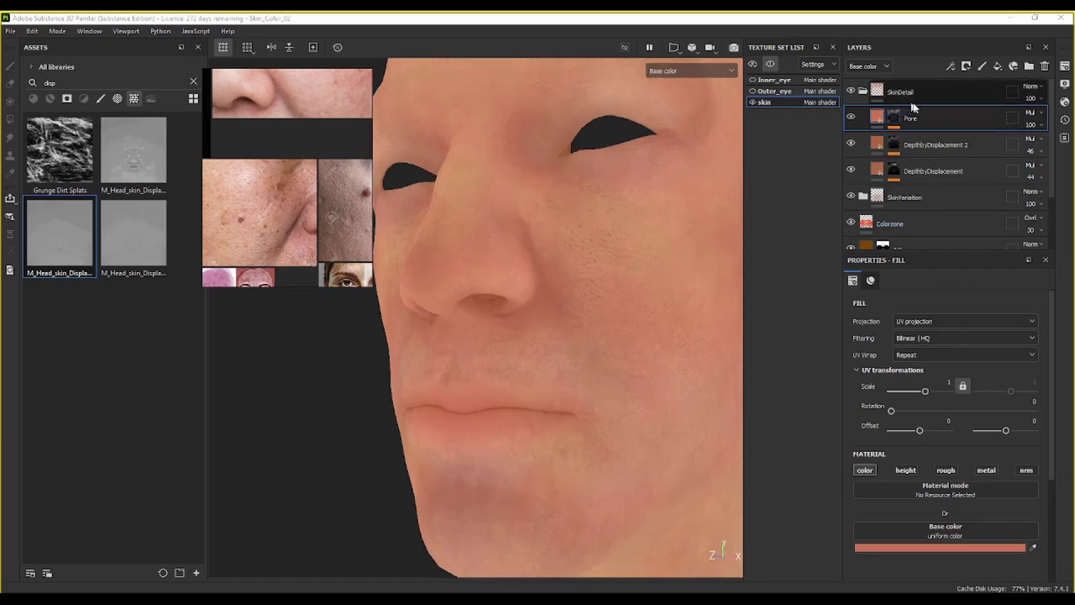
Step: Add a paint layer above Pore, list the brushes in the asset library, and sample paint color A16747 from the cheek reference photo
{"action": "left_click", "coordinate": [983, 68]}
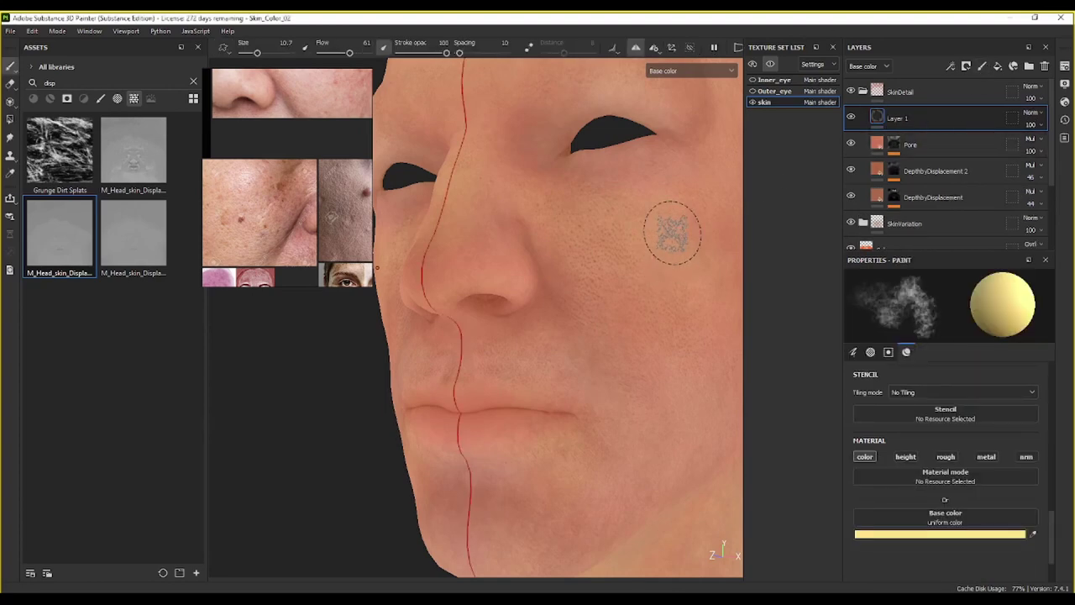
{"action": "left_click", "coordinate": [191, 85]}
{"action": "left_click", "coordinate": [101, 98]}
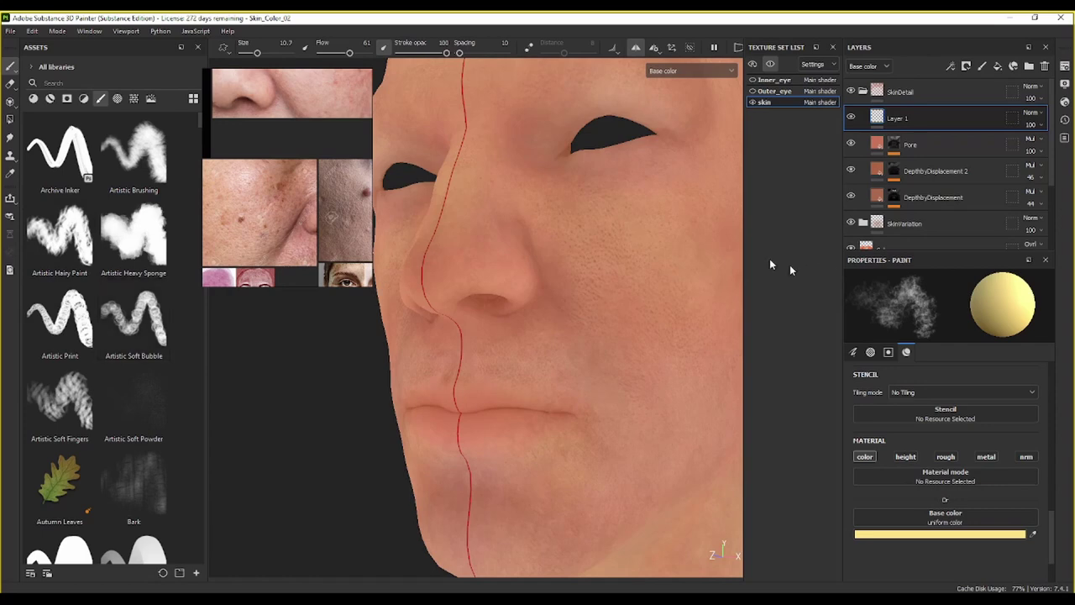
{"action": "left_click", "coordinate": [956, 534]}
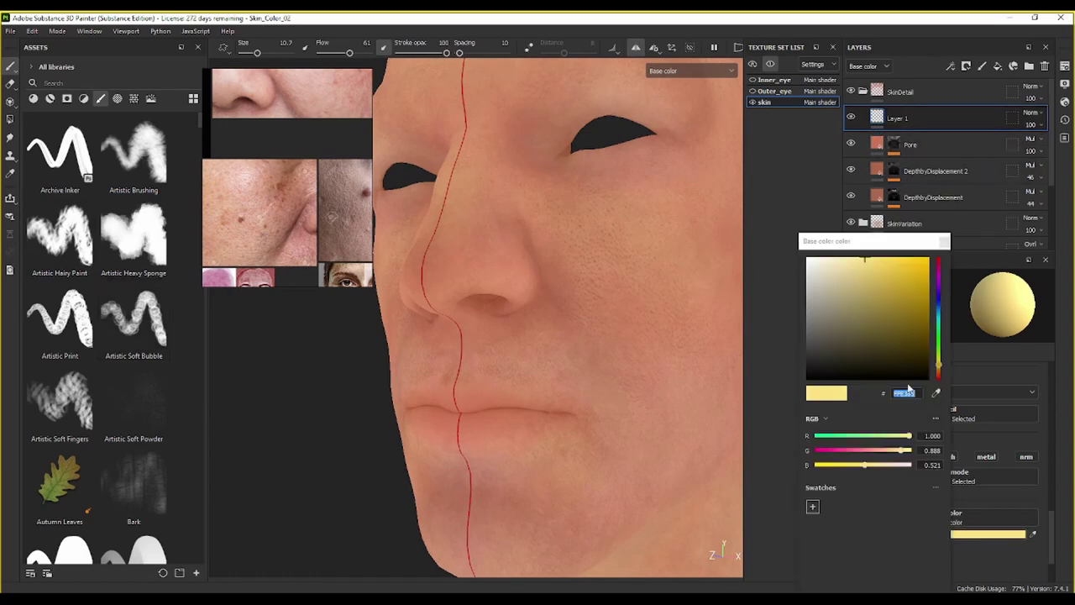
{"action": "left_click", "coordinate": [936, 393]}
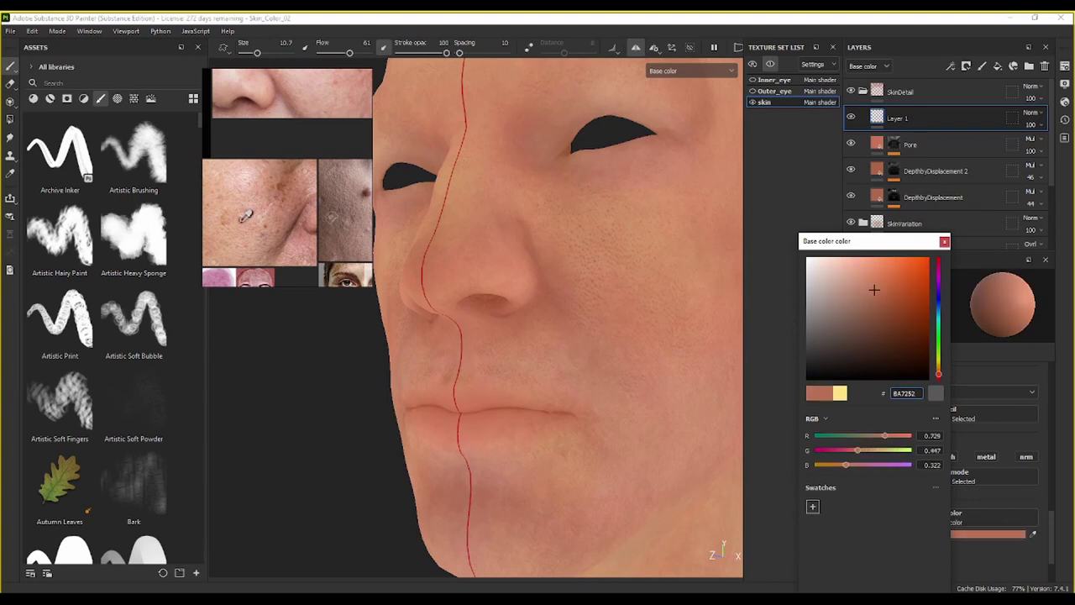
{"action": "left_click", "coordinate": [238, 225]}
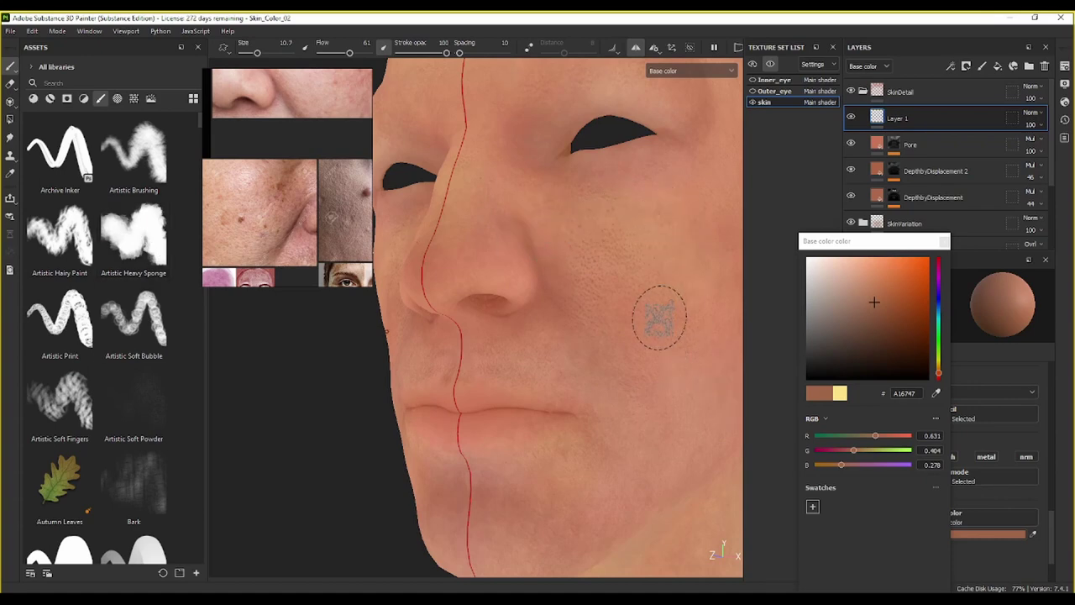
Step: Raise the brush flow to 100 and choose the Dirt 3 brush for painting spots on the cheek
{"action": "scroll", "coordinate": [660, 314], "scroll_direction": "up", "scroll_amount": 3}
{"action": "middle_click_drag", "start_coordinate": [658, 264], "coordinate": [622, 334], "text": "alt"}
{"action": "left_click_drag", "start_coordinate": [660, 293], "coordinate": [610, 301], "text": "alt"}
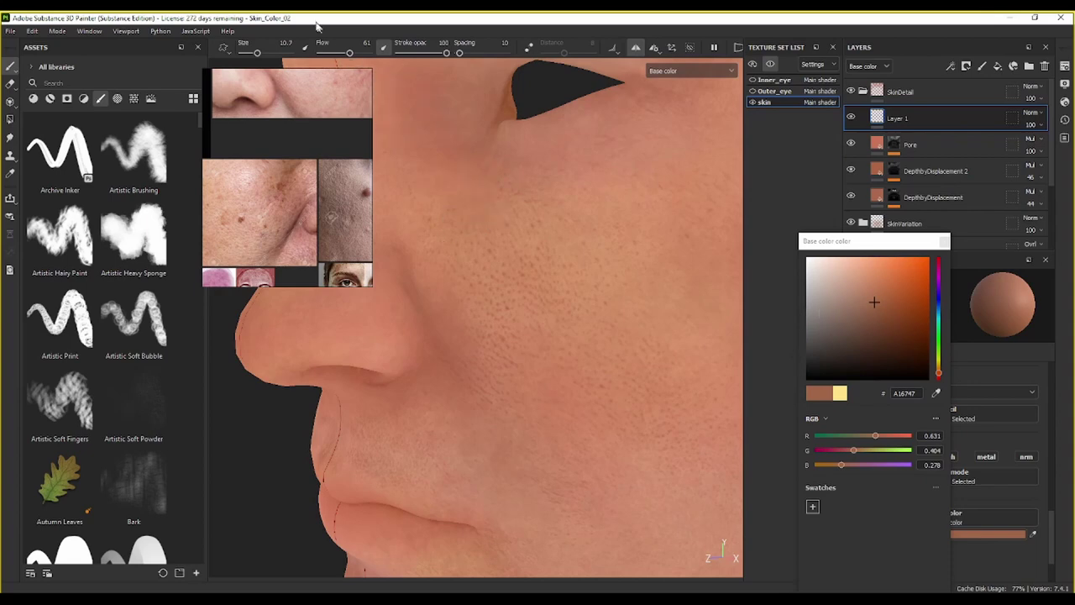
{"action": "left_click_drag", "start_coordinate": [382, 52], "coordinate": [388, 52]}
{"action": "left_click", "coordinate": [610, 253]}
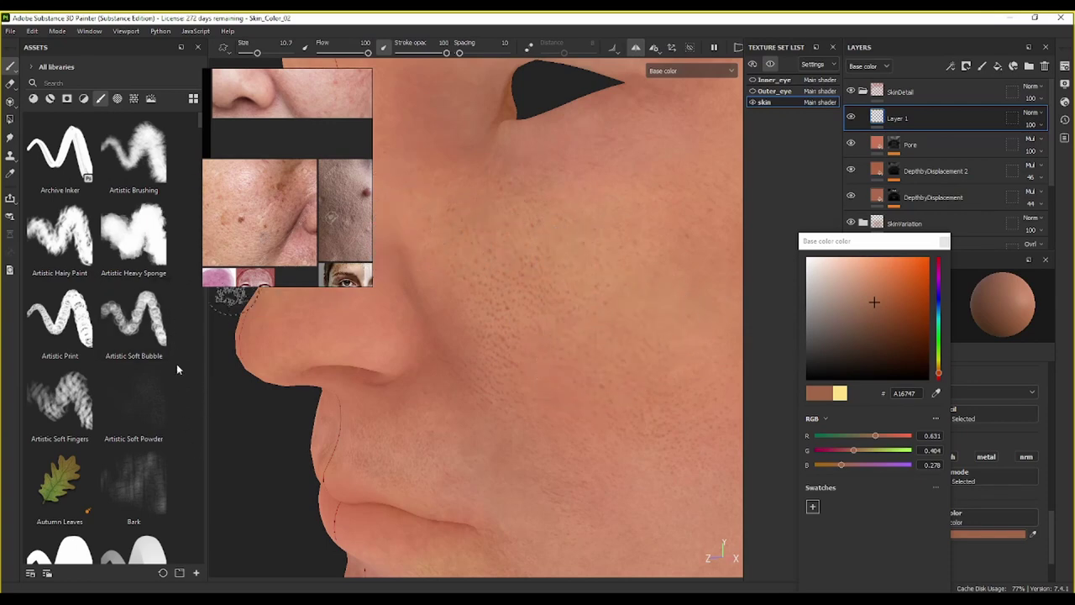
{"action": "scroll", "coordinate": [148, 357], "scroll_direction": "down", "scroll_amount": 5}
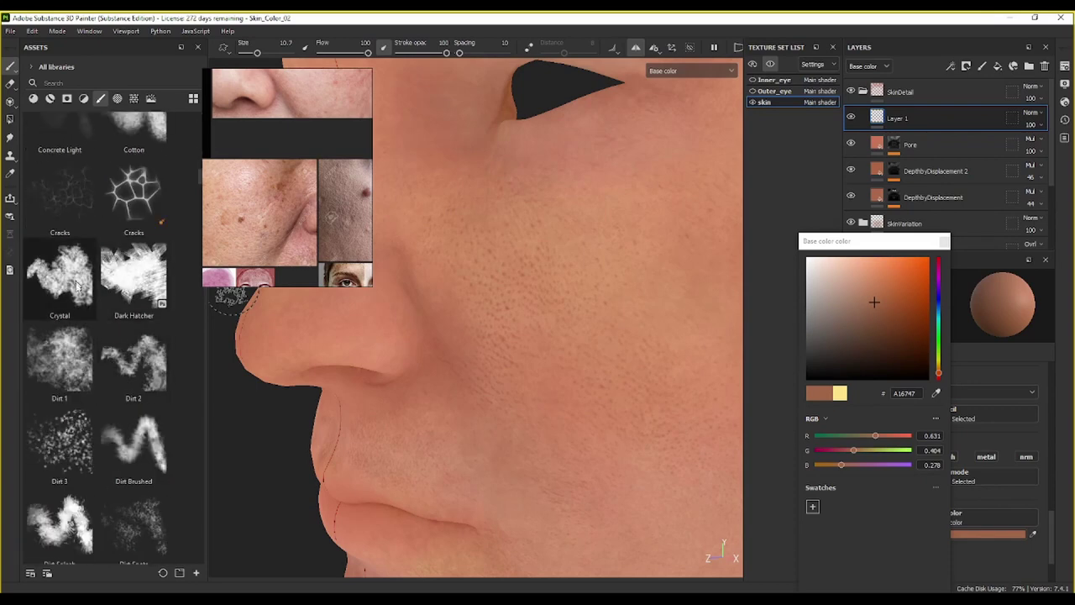
{"action": "scroll", "coordinate": [119, 358], "scroll_direction": "down", "scroll_amount": 3}
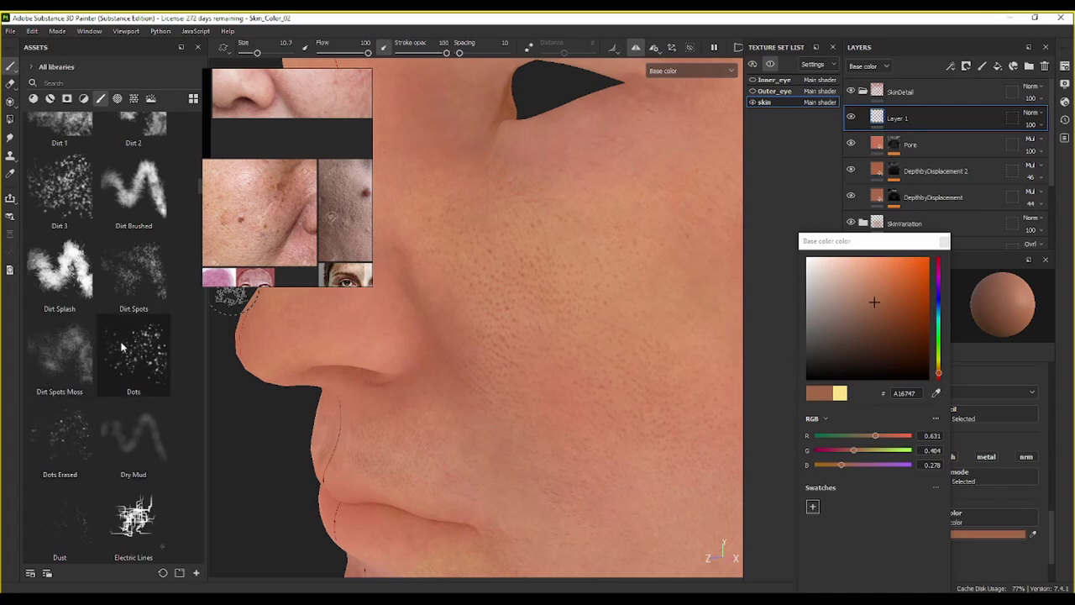
{"action": "left_click", "coordinate": [67, 190]}
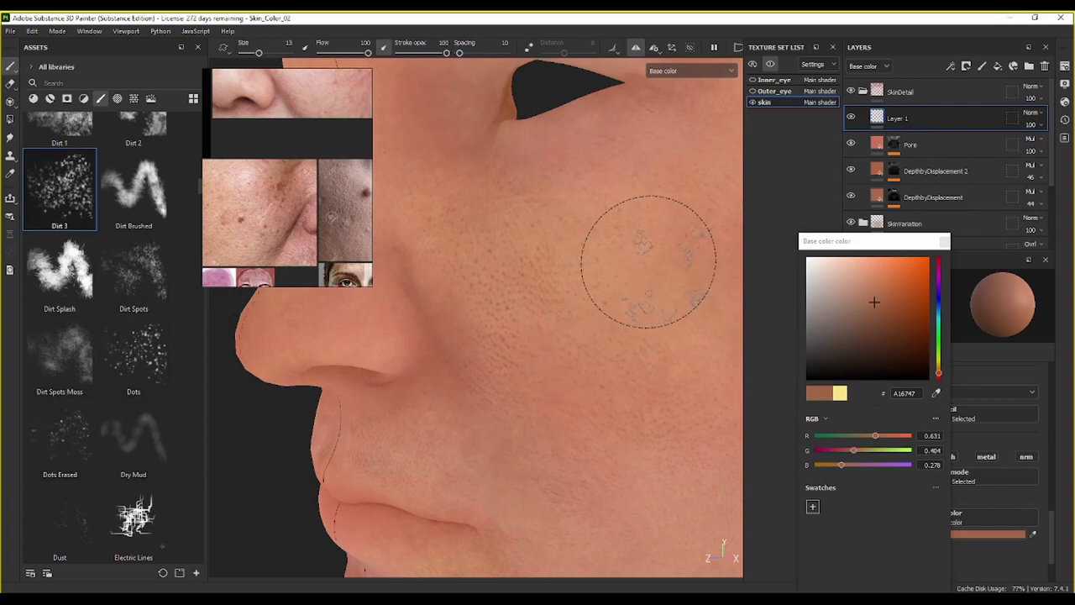
Step: Try an enlarged Dirt 3 brush dab on the cheek, undo it, and close the color picker
{"action": "right_click_drag", "start_coordinate": [522, 284], "coordinate": [575, 288], "text": "ctrl"}
{"action": "left_click", "coordinate": [583, 293]}
{"action": "left_click_drag", "start_coordinate": [576, 264], "coordinate": [686, 391], "text": "alt"}
{"action": "key", "text": "ctrl+z"}
{"action": "middle_click_drag", "start_coordinate": [661, 434], "coordinate": [568, 383], "text": "alt"}
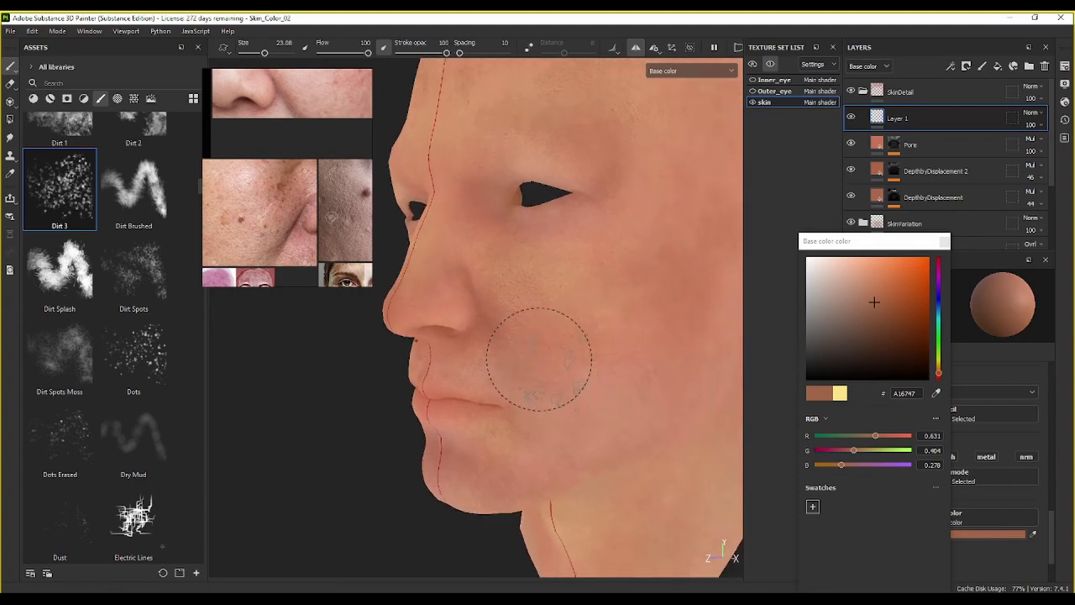
{"action": "left_click_drag", "start_coordinate": [583, 327], "coordinate": [619, 343], "text": "alt"}
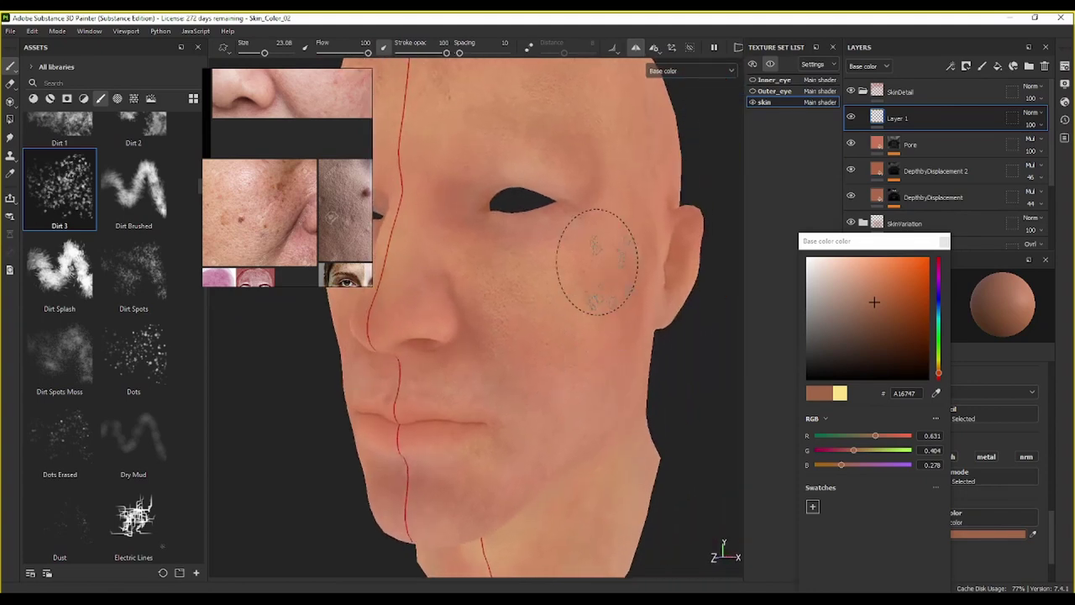
{"action": "left_click", "coordinate": [771, 155]}
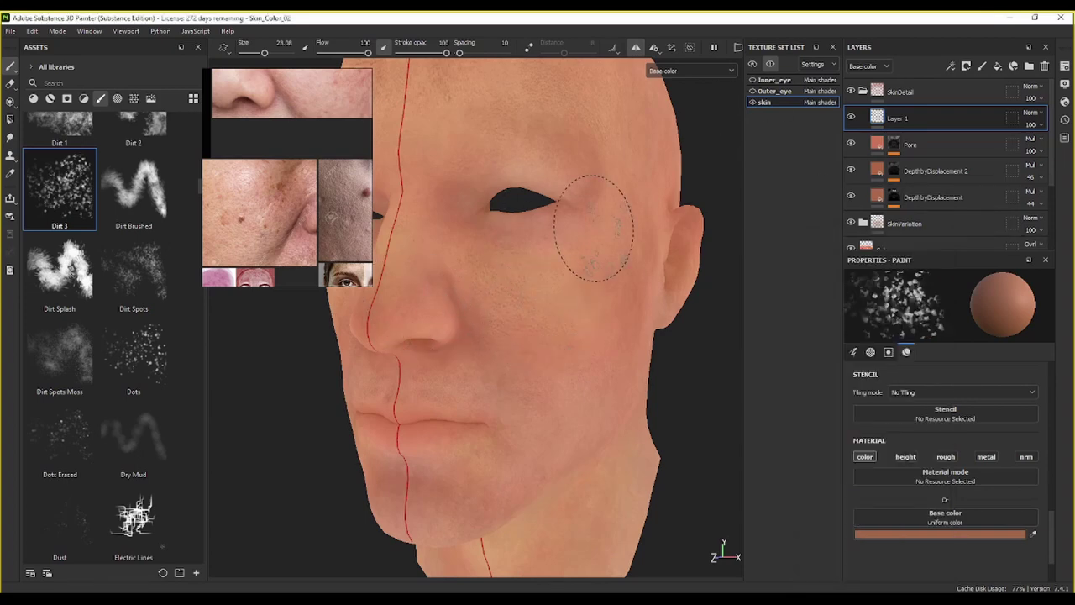
Step: Examine the mole, red pigmentation-map and freckled cheek photos on the reference board for spot color and distribution
{"action": "scroll", "coordinate": [296, 196], "scroll_direction": "down", "scroll_amount": 2}
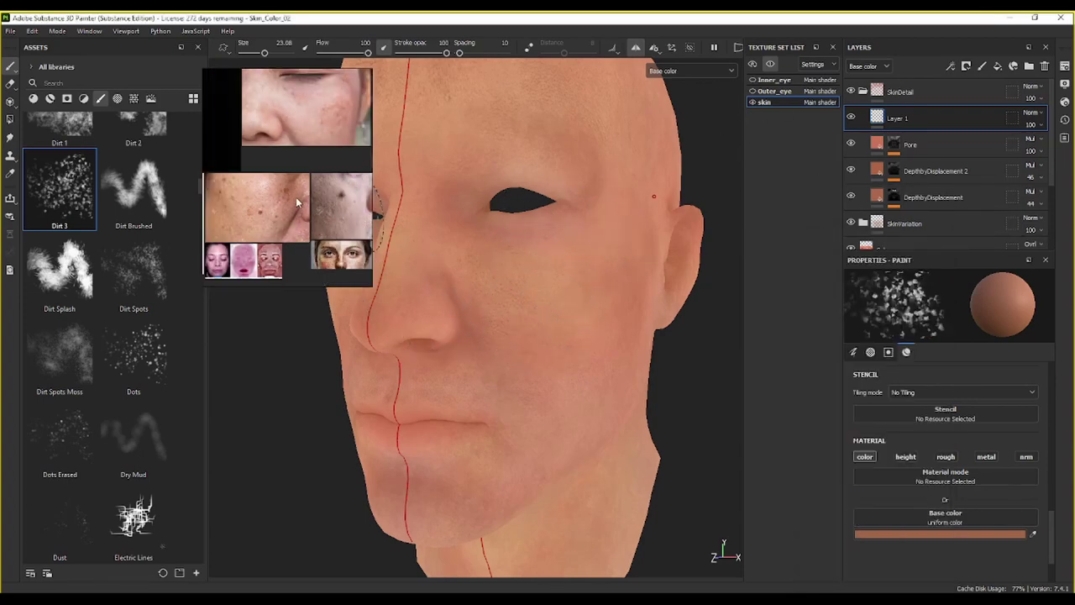
{"action": "scroll", "coordinate": [309, 227], "scroll_direction": "up", "scroll_amount": 2}
{"action": "scroll", "coordinate": [310, 262], "scroll_direction": "up", "scroll_amount": 1}
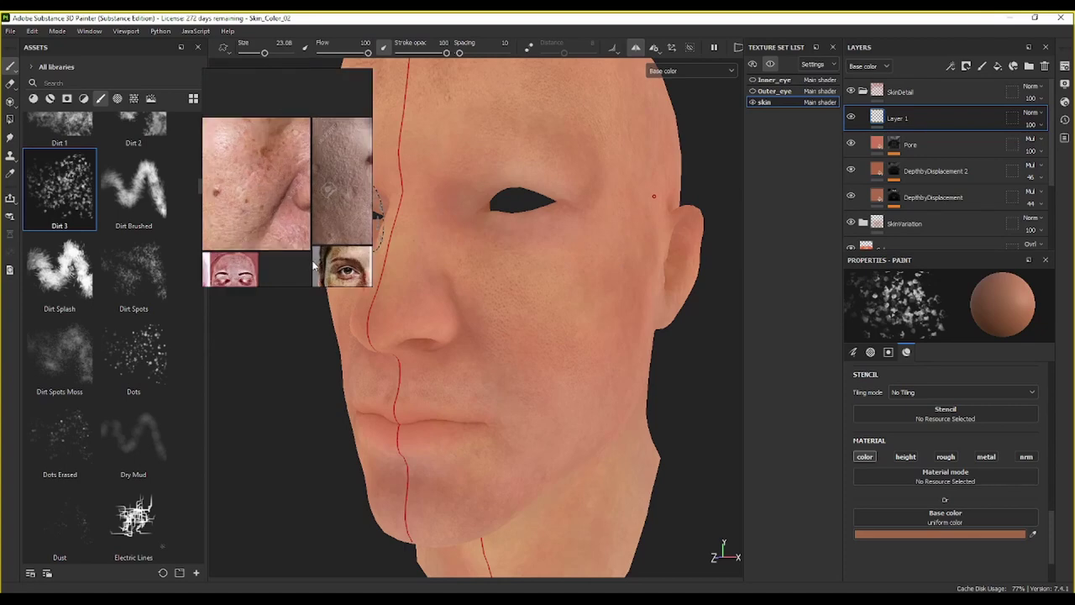
{"action": "middle_click_drag", "start_coordinate": [312, 256], "coordinate": [343, 136]}
{"action": "scroll", "coordinate": [233, 181], "scroll_direction": "up", "scroll_amount": 4}
{"action": "scroll", "coordinate": [260, 145], "scroll_direction": "down", "scroll_amount": 6}
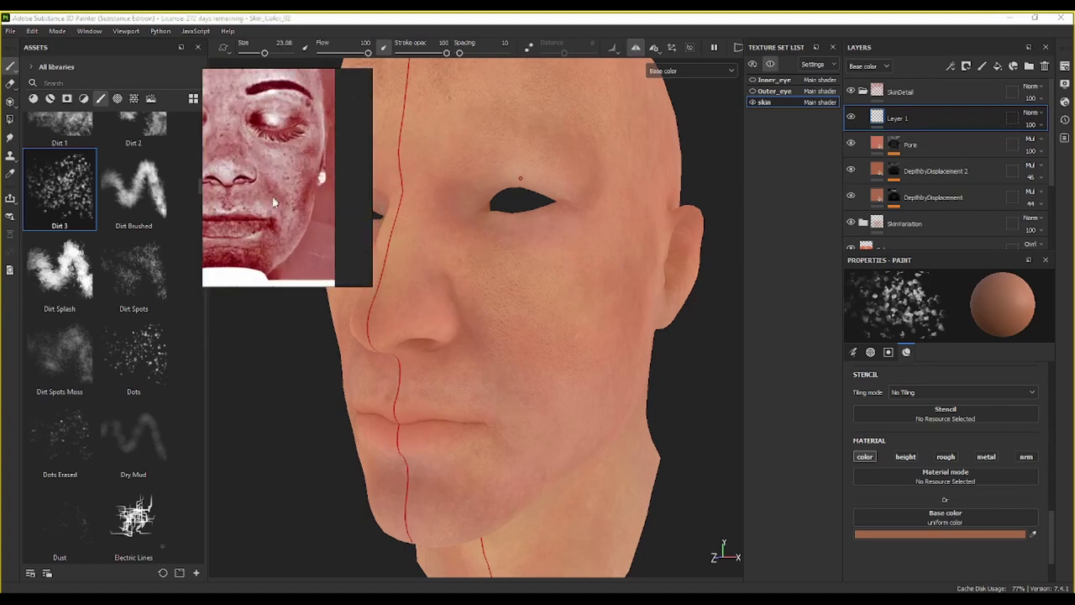
{"action": "middle_click_drag", "start_coordinate": [252, 212], "coordinate": [310, 75]}
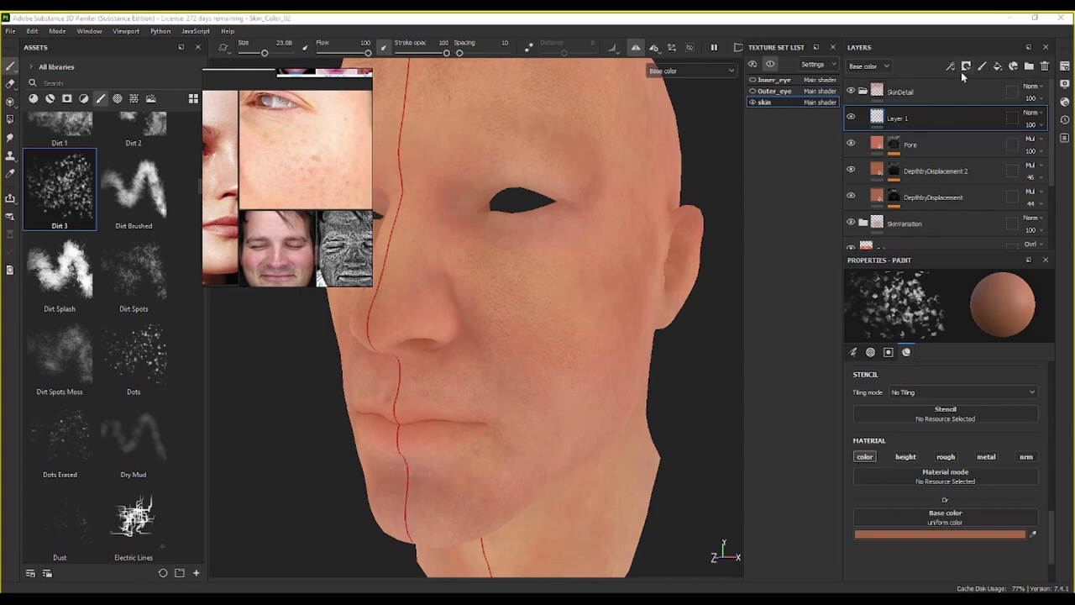
Step: Add a fill layer at the top of the SkinDetail folder with only its color channel enabled
{"action": "left_click", "coordinate": [997, 66]}
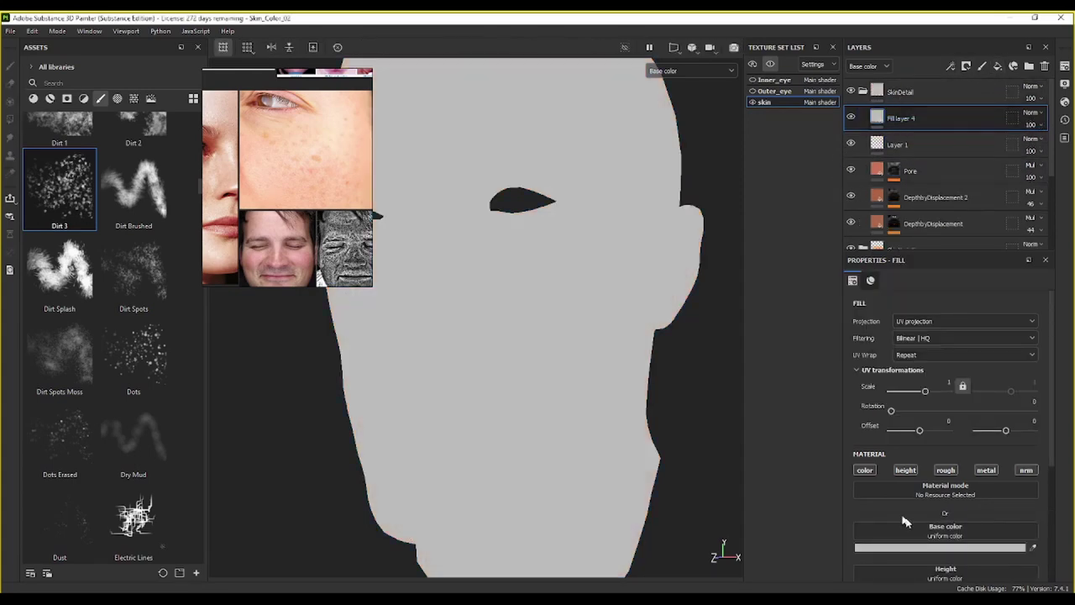
{"action": "left_click", "coordinate": [946, 470]}
{"action": "left_click", "coordinate": [986, 470]}
{"action": "left_click", "coordinate": [1026, 470]}
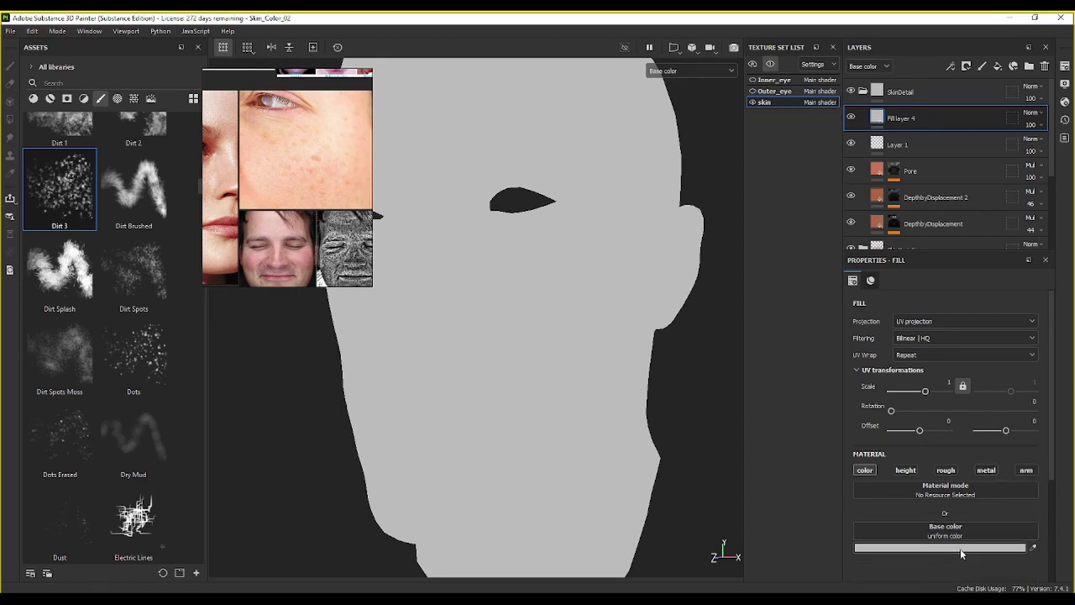
Step: Sample the new fill layer's base color from the freckled cheek photo, and darken it to D6986F
{"action": "left_click", "coordinate": [962, 550]}
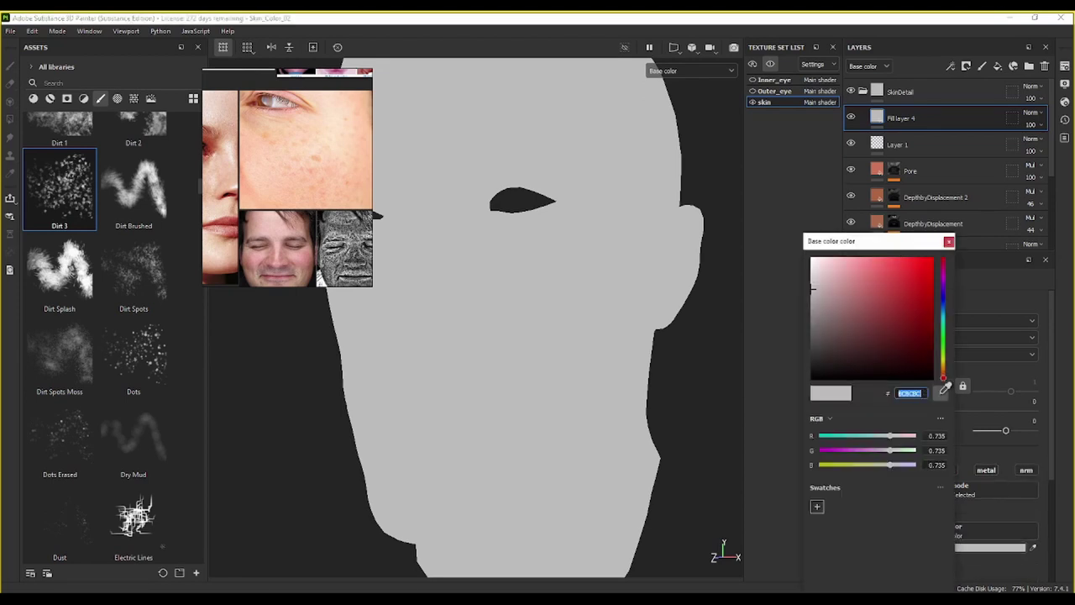
{"action": "type", "text": "F9BA96"}
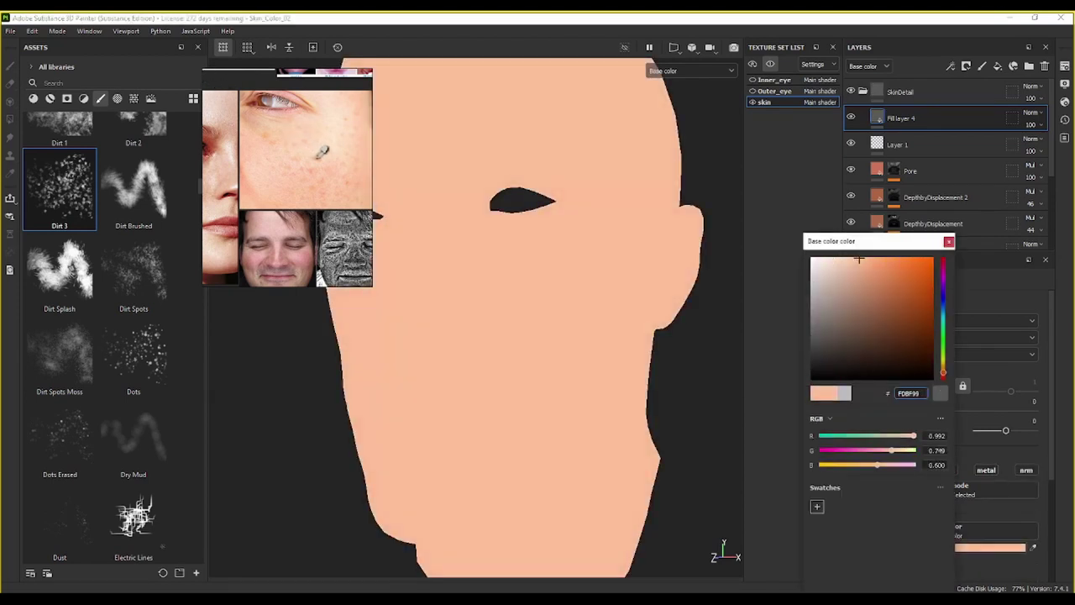
{"action": "left_click_drag", "start_coordinate": [859, 261], "coordinate": [860, 260]}
{"action": "left_click", "coordinate": [391, 156]}
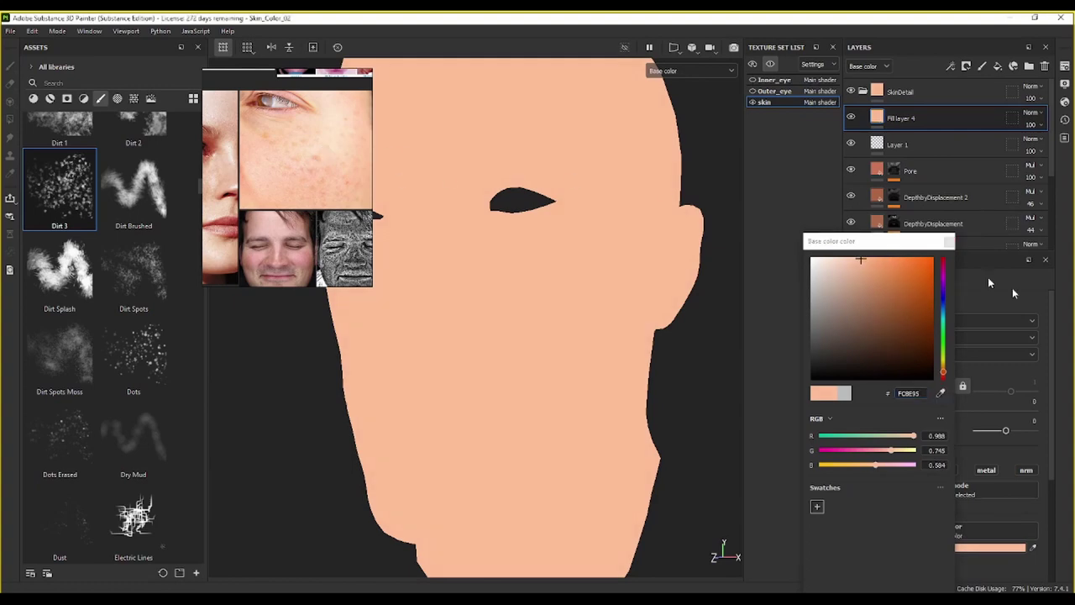
{"action": "left_click", "coordinate": [869, 279]}
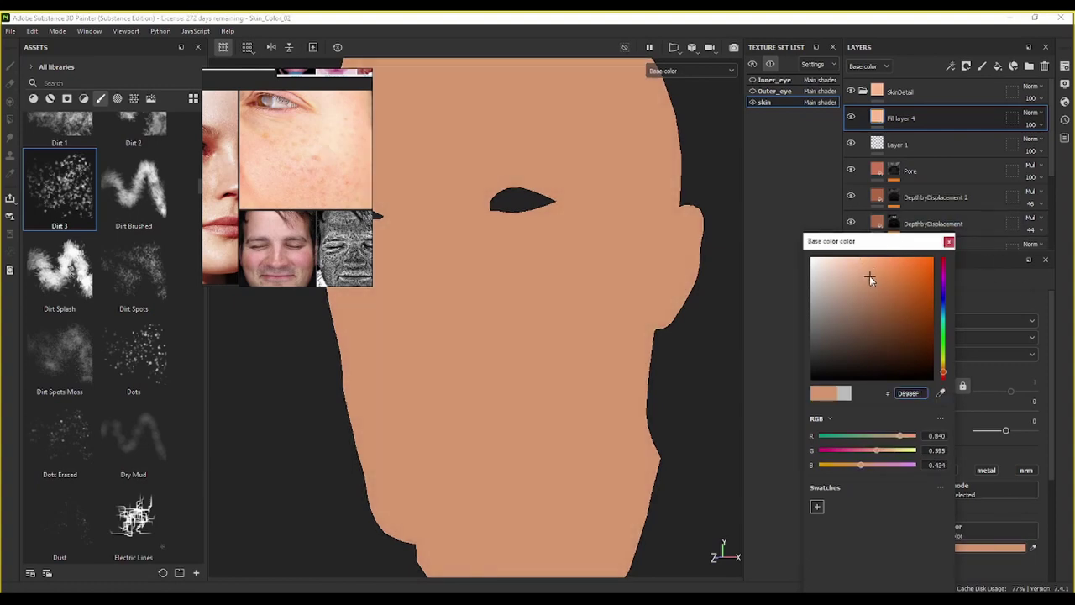
Step: Delete the empty paint layer Layer 1 between the new fill layer and Pore
{"action": "left_click", "coordinate": [915, 147]}
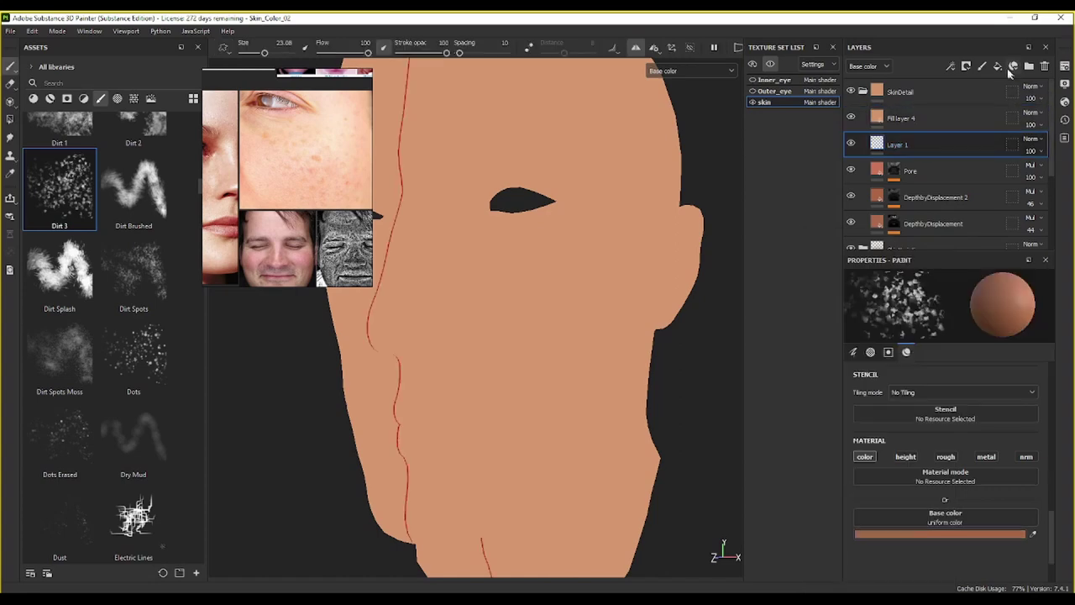
{"action": "left_click", "coordinate": [1041, 67]}
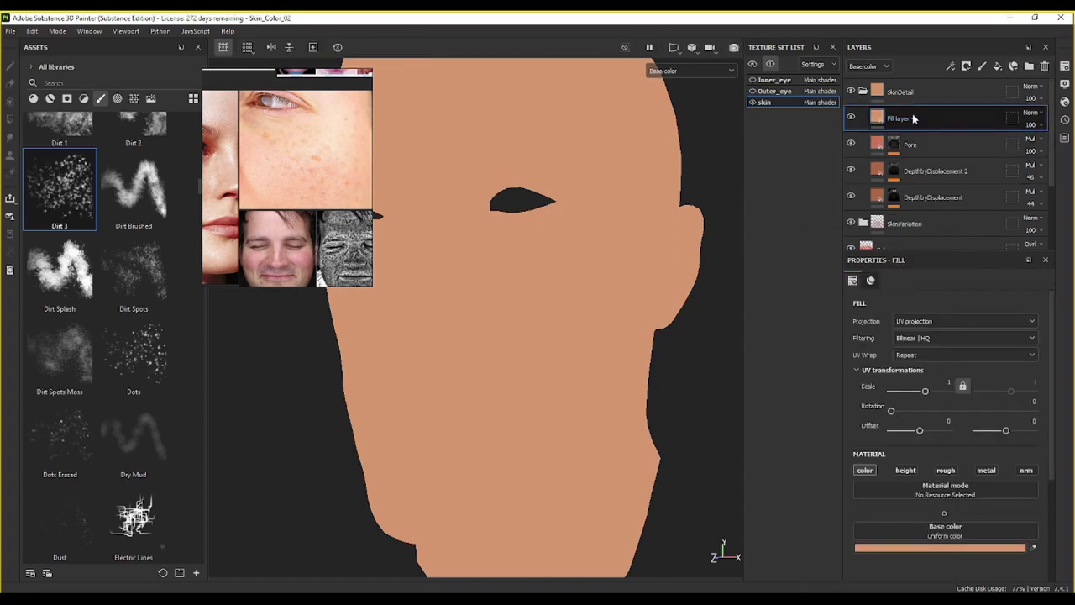
Step: Add a black mask with a paint effect to the new fill layer, and choose the Dirt 3 brush
{"action": "right_click", "coordinate": [909, 116]}
{"action": "left_click", "coordinate": [958, 137]}
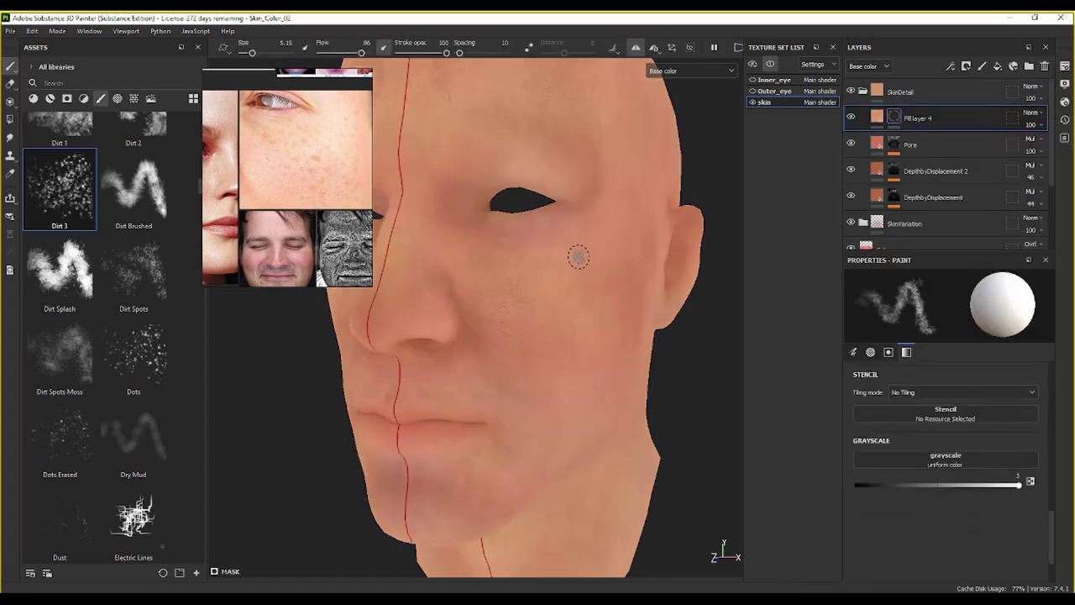
{"action": "scroll", "coordinate": [501, 264], "scroll_direction": "up", "scroll_amount": 2}
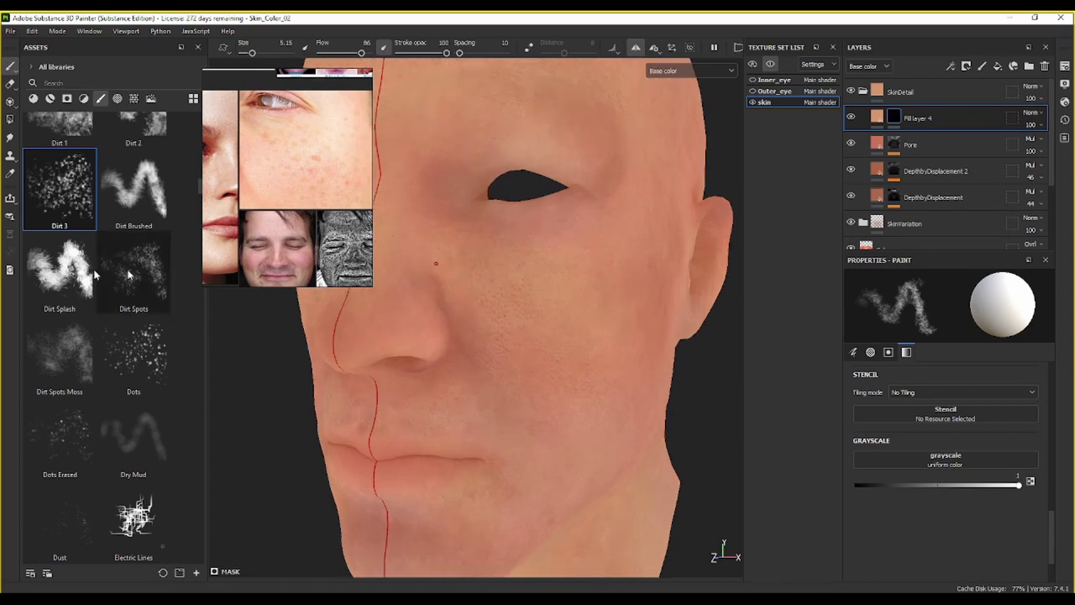
{"action": "left_click", "coordinate": [67, 202]}
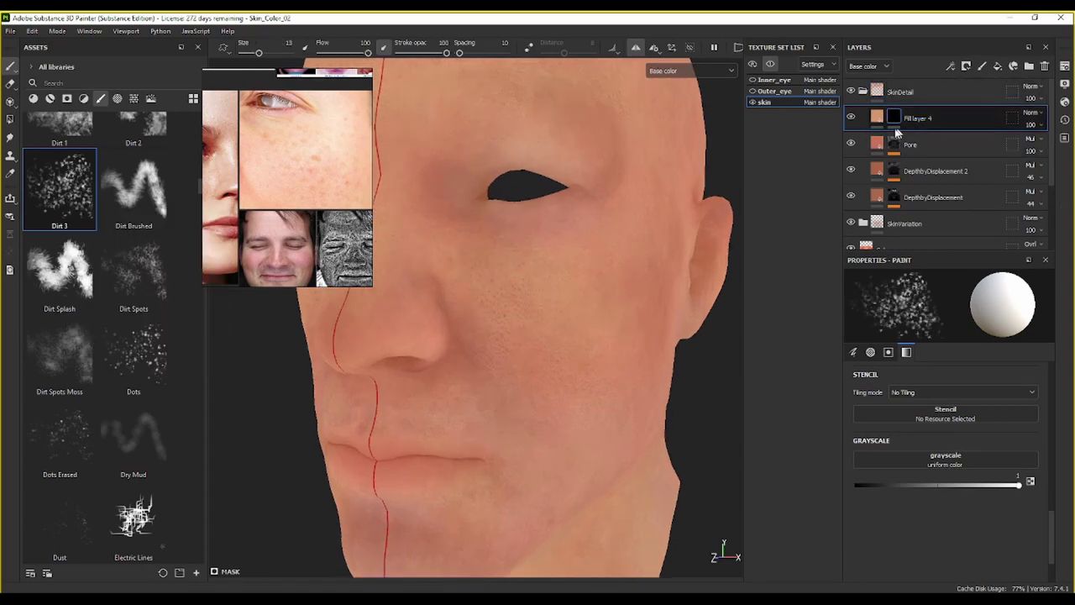
{"action": "right_click", "coordinate": [895, 121]}
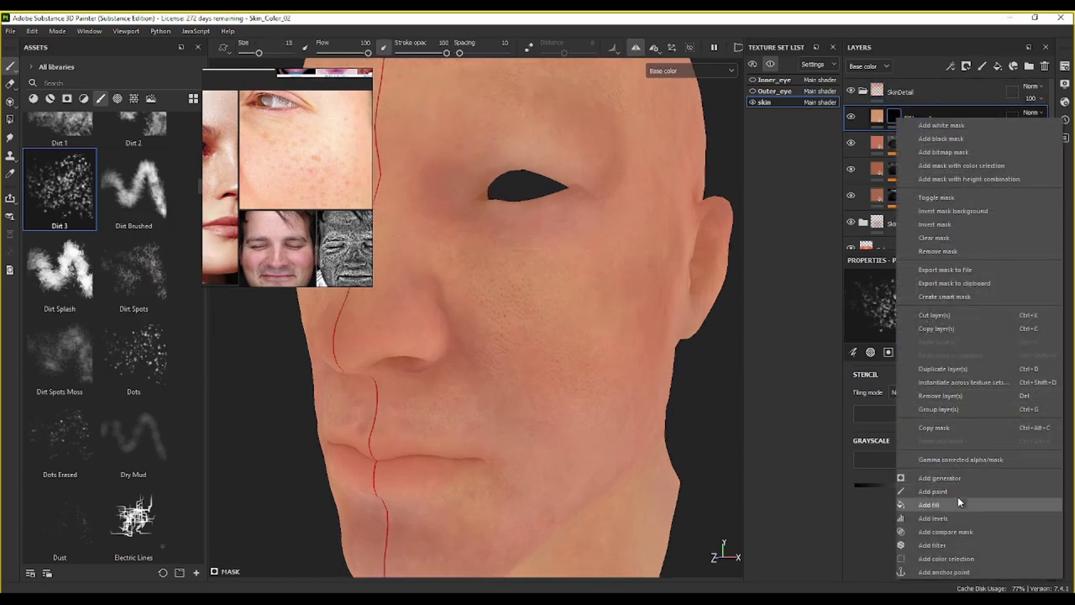
{"action": "left_click", "coordinate": [958, 491]}
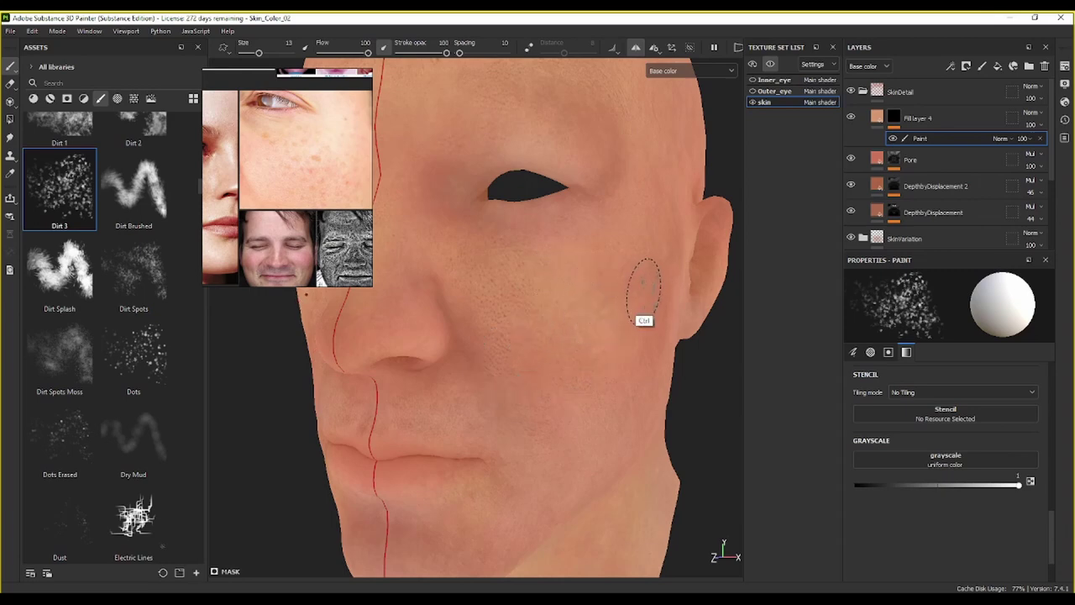
{"action": "left_click_drag", "start_coordinate": [586, 320], "coordinate": [547, 319], "text": "alt"}
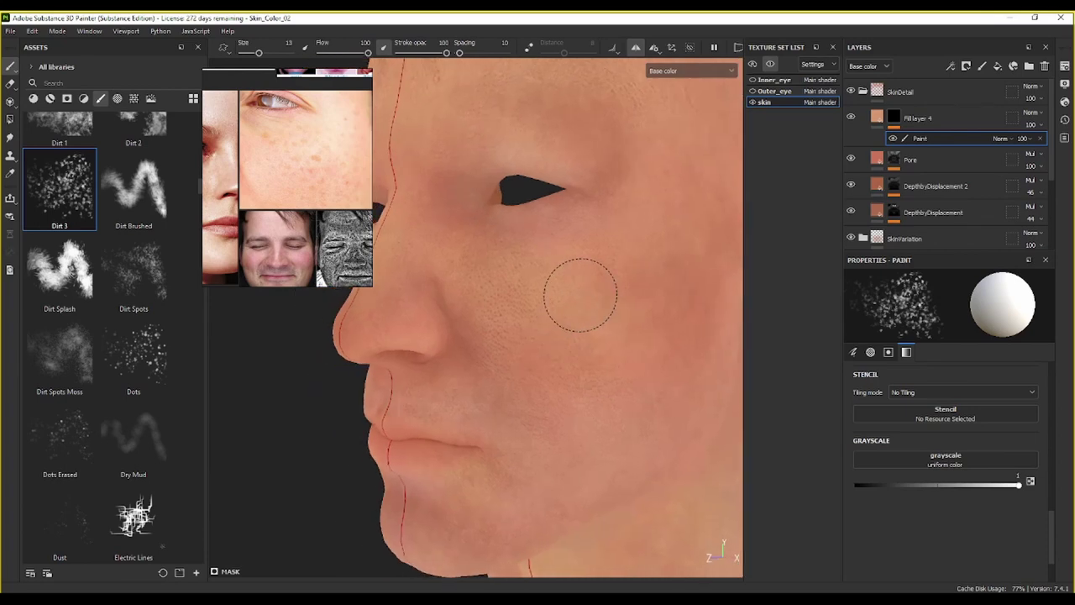
Step: Set the new fill layer's base color to the dark brown 664128
{"action": "left_click", "coordinate": [878, 117]}
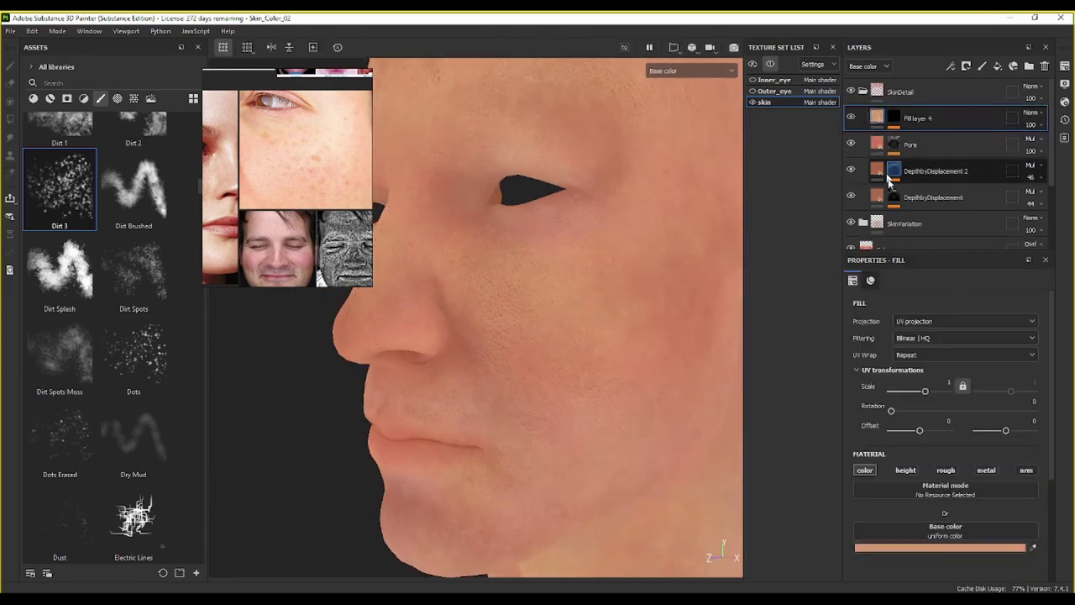
{"action": "left_click", "coordinate": [915, 547]}
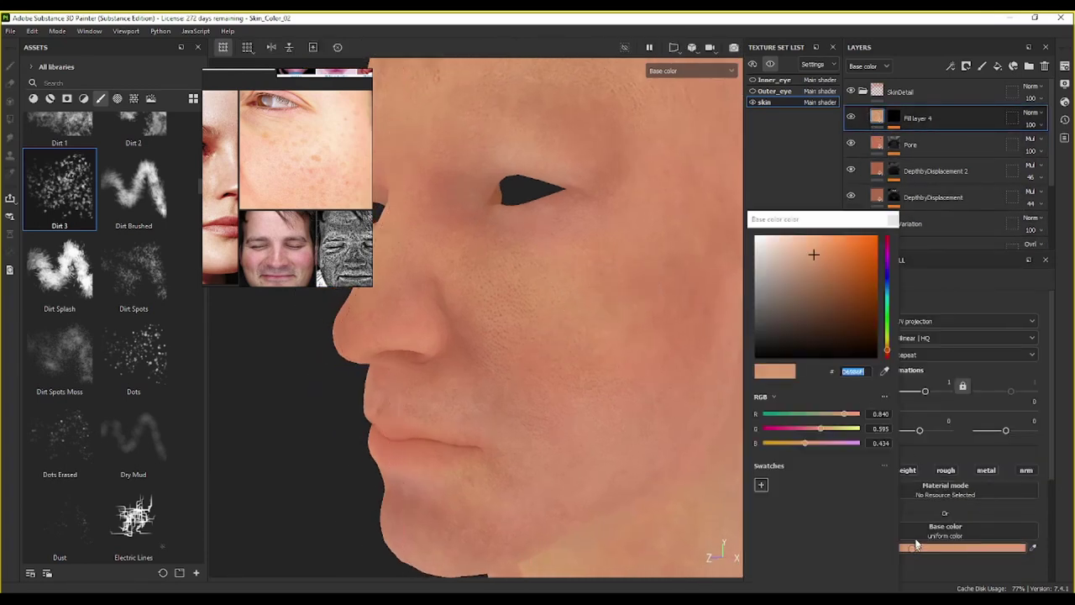
{"action": "type", "text": "664128"}
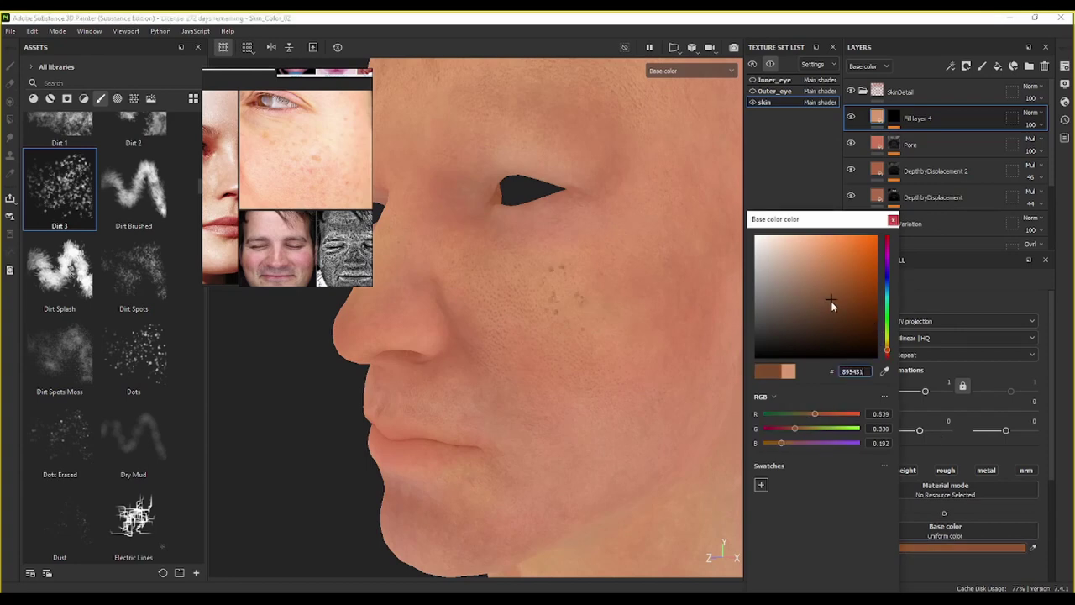
{"action": "left_click", "coordinate": [893, 220]}
Step: Erase the test spots on the cheek in the mask's paint effect, using a brush grayscale value of 0
{"action": "left_click", "coordinate": [894, 118]}
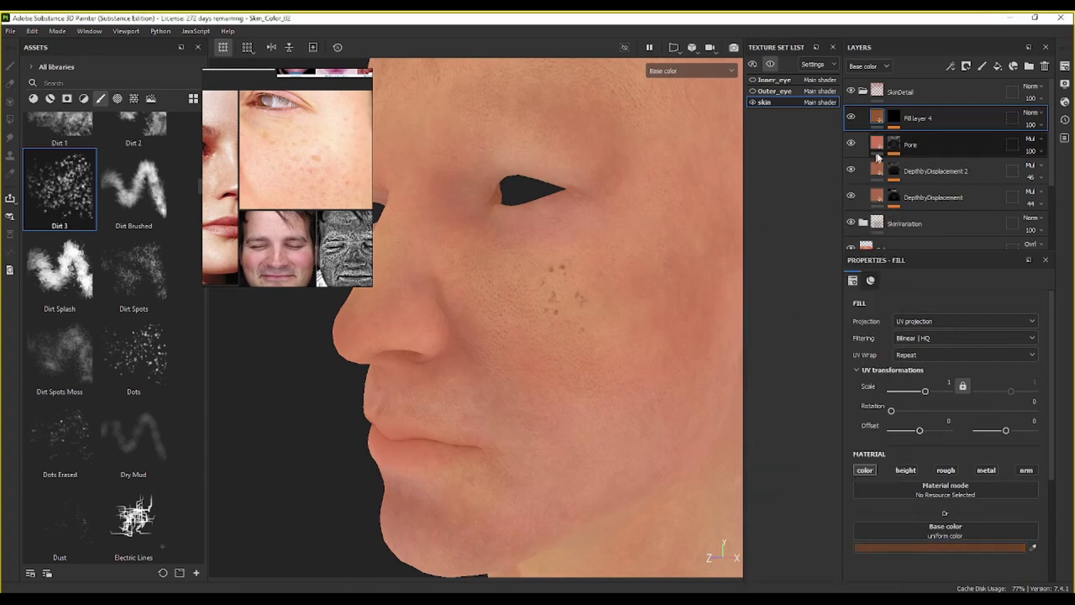
{"action": "key", "text": "x"}
{"action": "key", "text": "x"}
{"action": "key", "text": "x"}
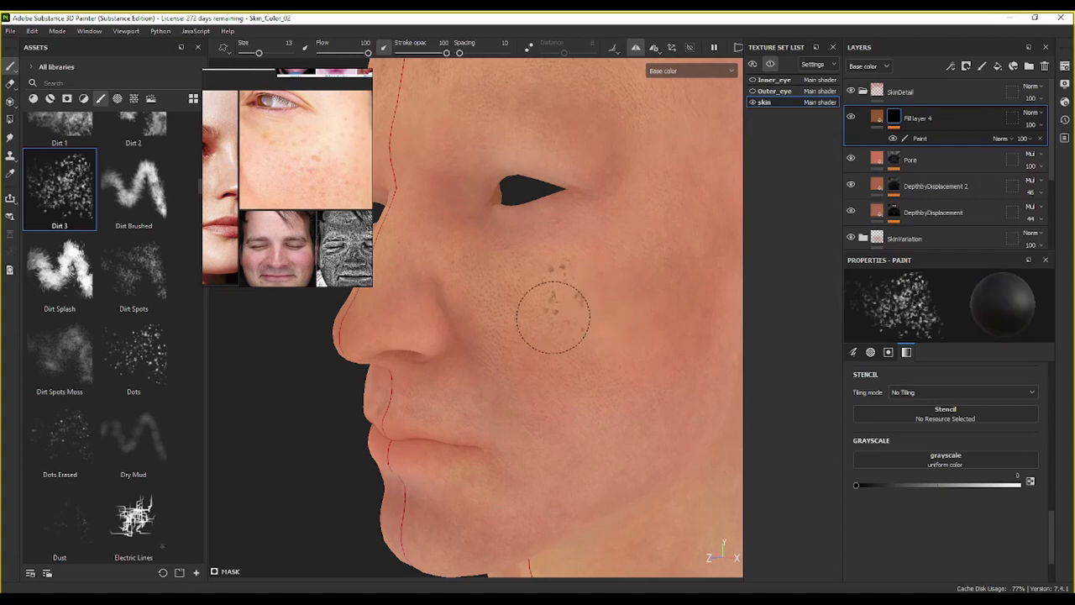
{"action": "key", "text": "x"}
{"action": "key", "text": "x"}
{"action": "left_click", "coordinate": [920, 138]}
{"action": "mouse_move", "coordinate": [560, 291]}
{"action": "left_mouse_down"}
{"action": "mouse_move", "coordinate": [554, 314]}
{"action": "mouse_move", "coordinate": [566, 274]}
{"action": "mouse_move", "coordinate": [559, 298]}
{"action": "left_mouse_up"}
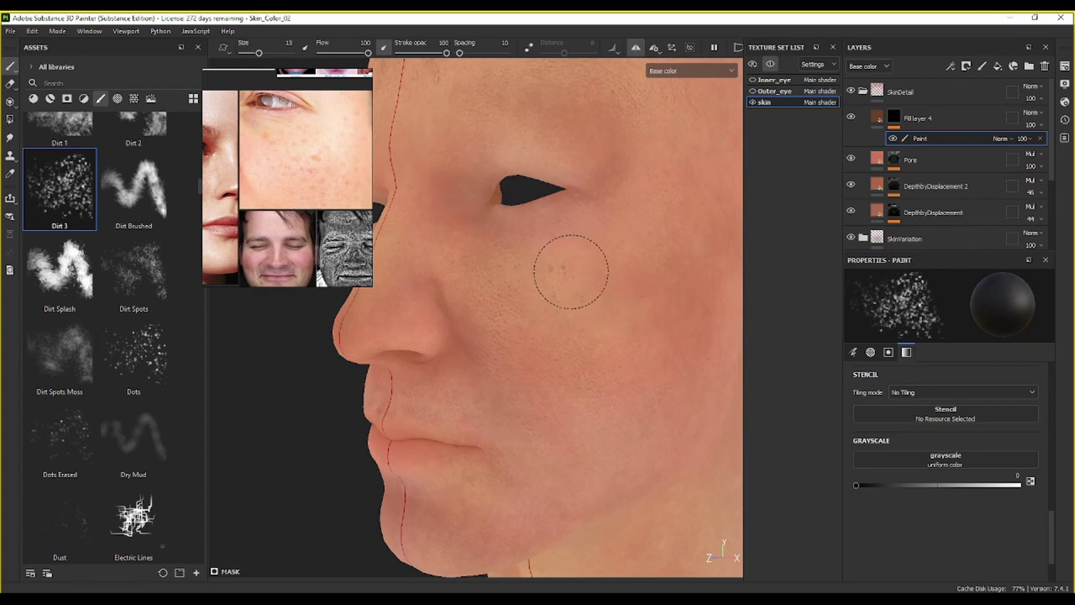
Step: Enlarge the brush to 23.08 with grayscale at 1, and stamp mirrored freckles across the cheeks
{"action": "mouse_move", "coordinate": [571, 363]}
{"action": "left_mouse_down", "text": "alt"}
{"action": "mouse_move", "coordinate": [639, 340]}
{"action": "mouse_move", "coordinate": [583, 311]}
{"action": "left_mouse_up", "text": "alt"}
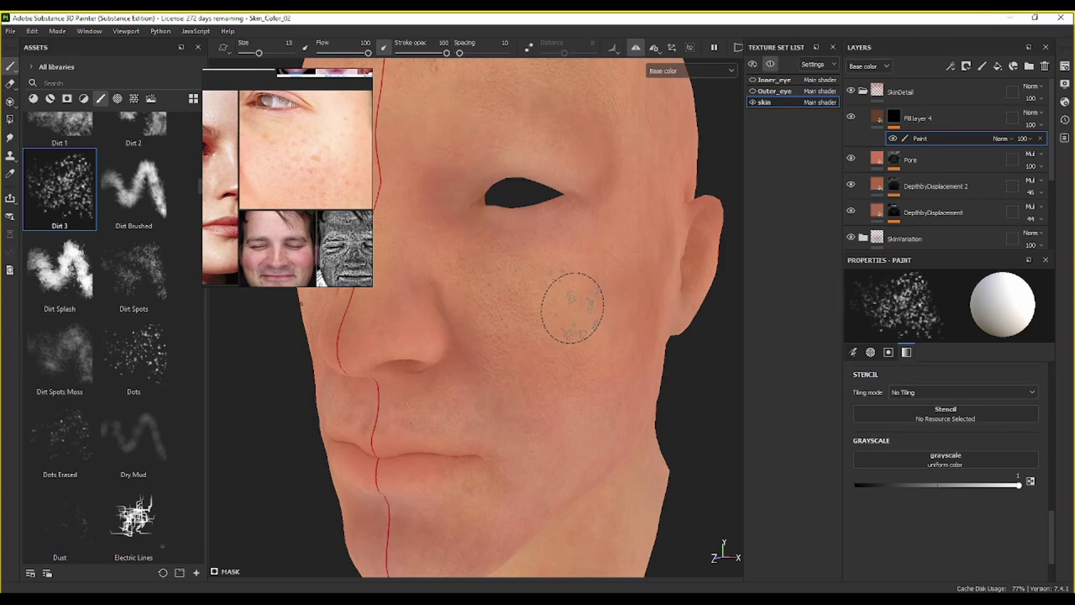
{"action": "mouse_move", "coordinate": [555, 322]}
{"action": "right_mouse_down", "text": "ctrl"}
{"action": "mouse_move", "coordinate": [549, 315]}
{"action": "mouse_move", "coordinate": [546, 330]}
{"action": "right_mouse_up", "text": "ctrl"}
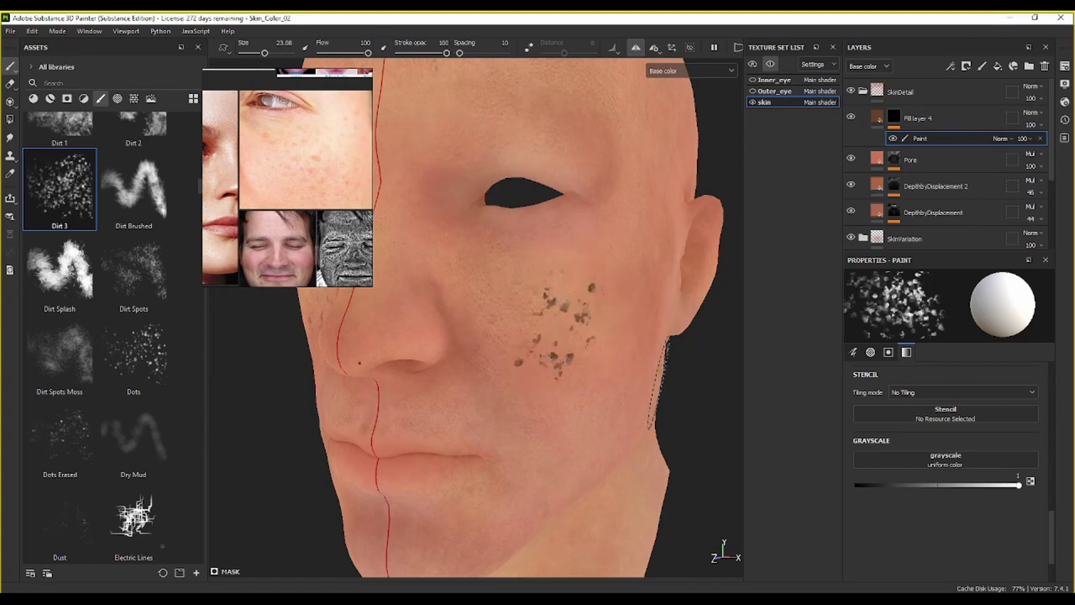
{"action": "key", "text": "ctrl+z"}
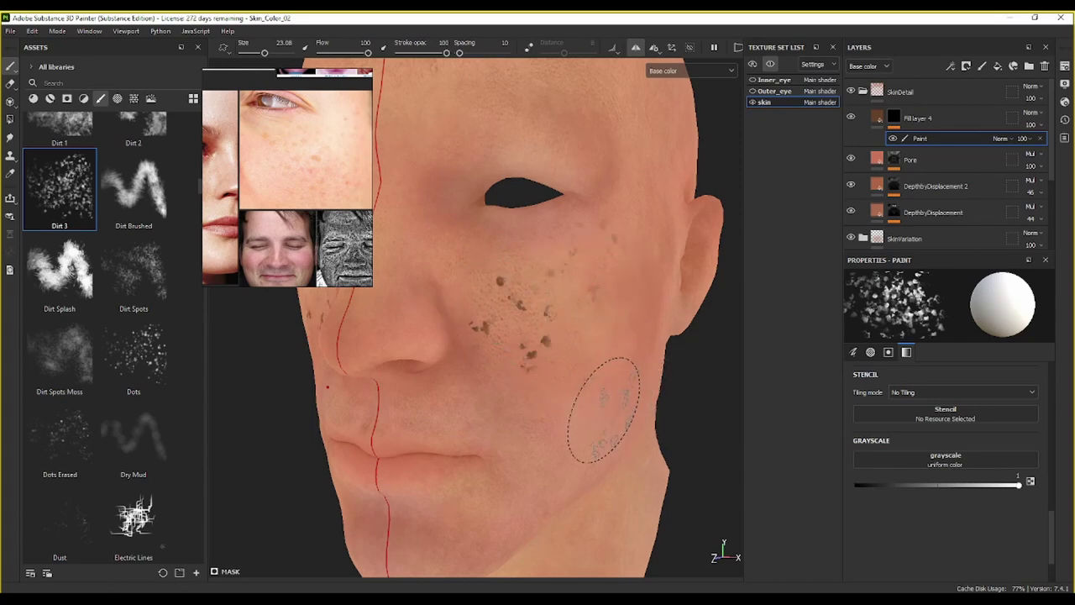
{"action": "left_click_drag", "start_coordinate": [603, 410], "coordinate": [597, 388], "text": "alt"}
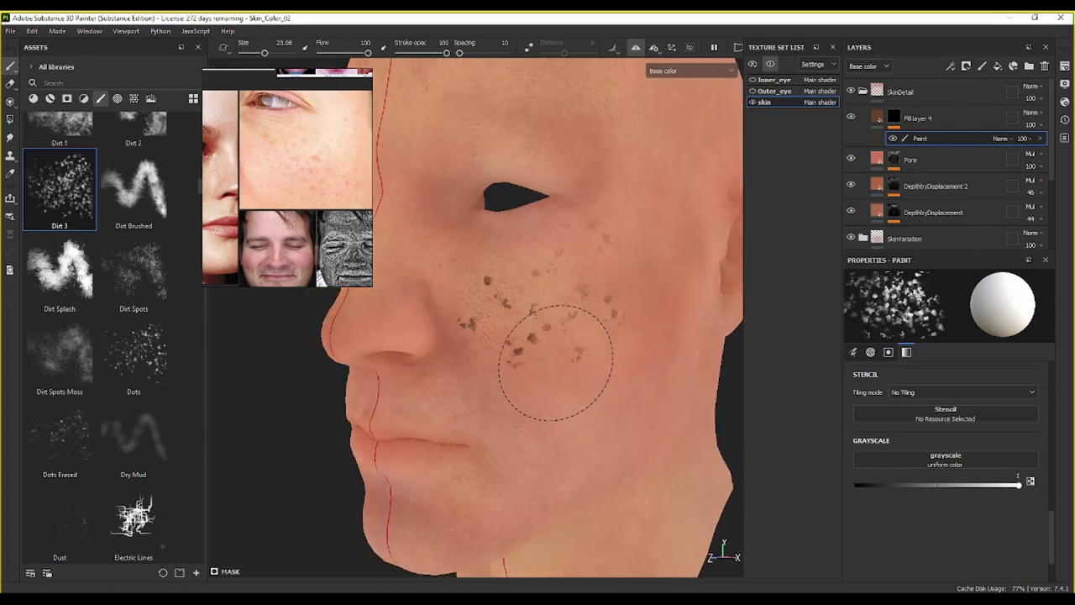
{"action": "left_click", "coordinate": [588, 400]}
{"action": "left_click", "coordinate": [628, 287]}
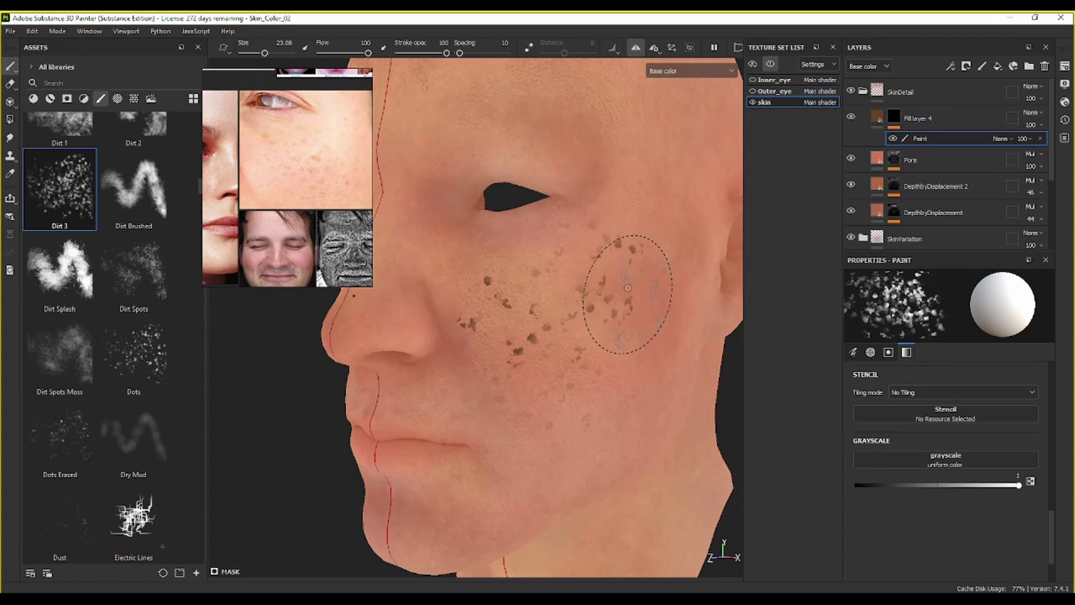
Step: Undo the mirrored freckle strokes from both cheeks, and turn off symmetry painting
{"action": "mouse_move", "coordinate": [638, 378]}
{"action": "left_mouse_down", "text": "alt"}
{"action": "mouse_move", "coordinate": [638, 334]}
{"action": "mouse_move", "coordinate": [535, 324]}
{"action": "mouse_move", "coordinate": [594, 322]}
{"action": "mouse_move", "coordinate": [577, 324]}
{"action": "left_mouse_up", "text": "alt"}
{"action": "right_click_drag", "start_coordinate": [576, 324], "coordinate": [516, 377], "text": "alt"}
{"action": "middle_click_drag", "start_coordinate": [516, 377], "coordinate": [579, 334], "text": "alt"}
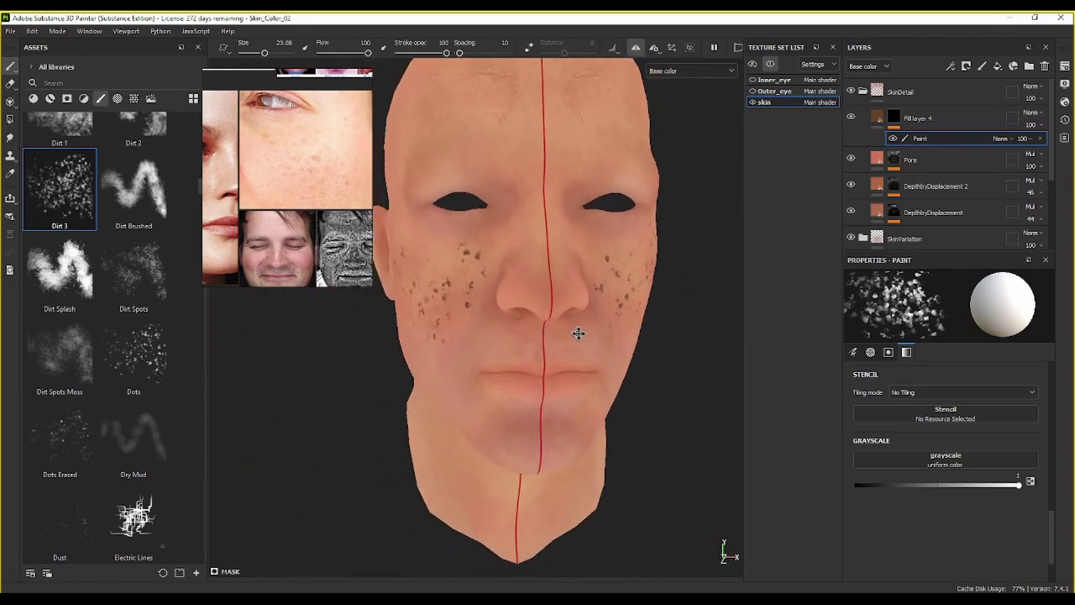
{"action": "left_click_drag", "start_coordinate": [579, 333], "coordinate": [691, 271], "text": "alt"}
{"action": "key", "text": "ctrl+z"}
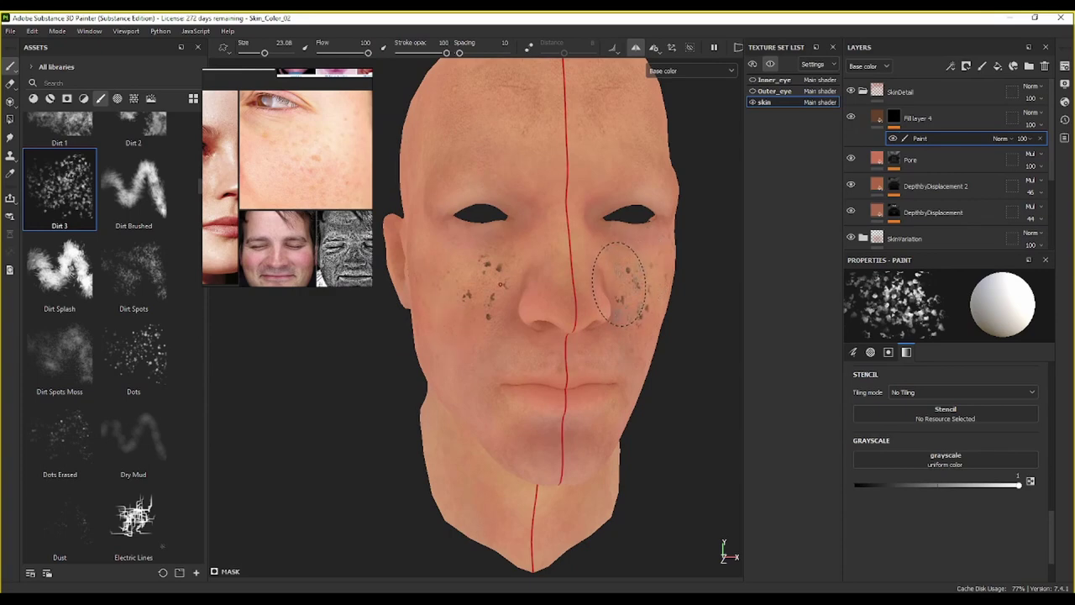
{"action": "key", "text": "ctrl+z"}
{"action": "mouse_move", "coordinate": [668, 307]}
{"action": "left_mouse_down", "text": "alt"}
{"action": "mouse_move", "coordinate": [600, 308]}
{"action": "mouse_move", "coordinate": [630, 318]}
{"action": "mouse_move", "coordinate": [568, 306]}
{"action": "left_mouse_up", "text": "alt"}
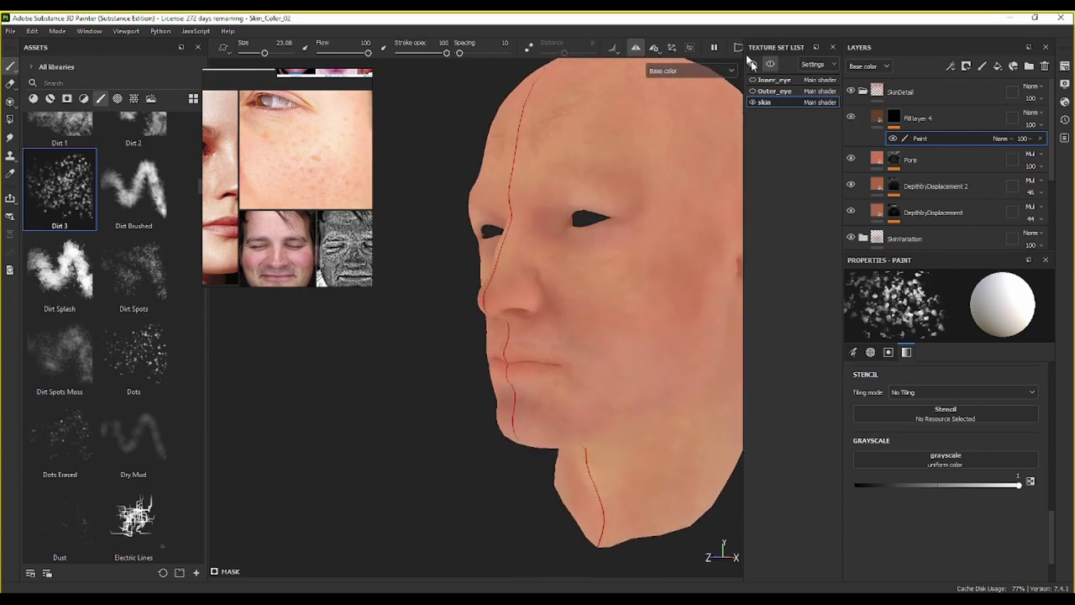
{"action": "key", "text": "ctrl+y"}
{"action": "left_click", "coordinate": [636, 49]}
Step: Stamp uneven clusters of freckles on the head's left cheek, and add a different cluster on its right cheek
{"action": "left_click_drag", "start_coordinate": [660, 288], "coordinate": [584, 315], "text": "alt"}
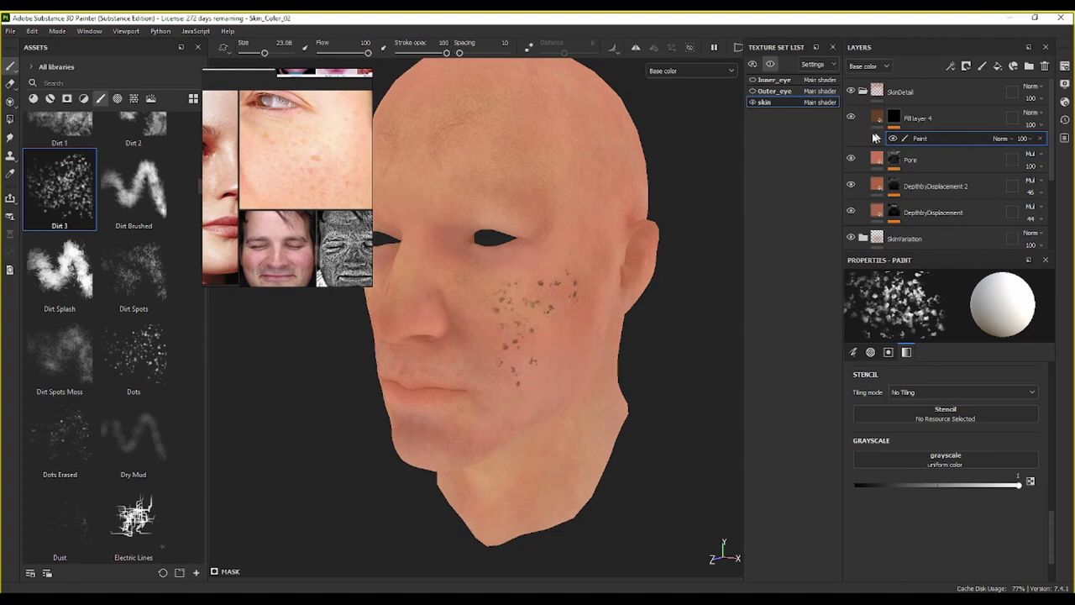
{"action": "left_click_drag", "start_coordinate": [546, 338], "coordinate": [511, 343], "text": "alt"}
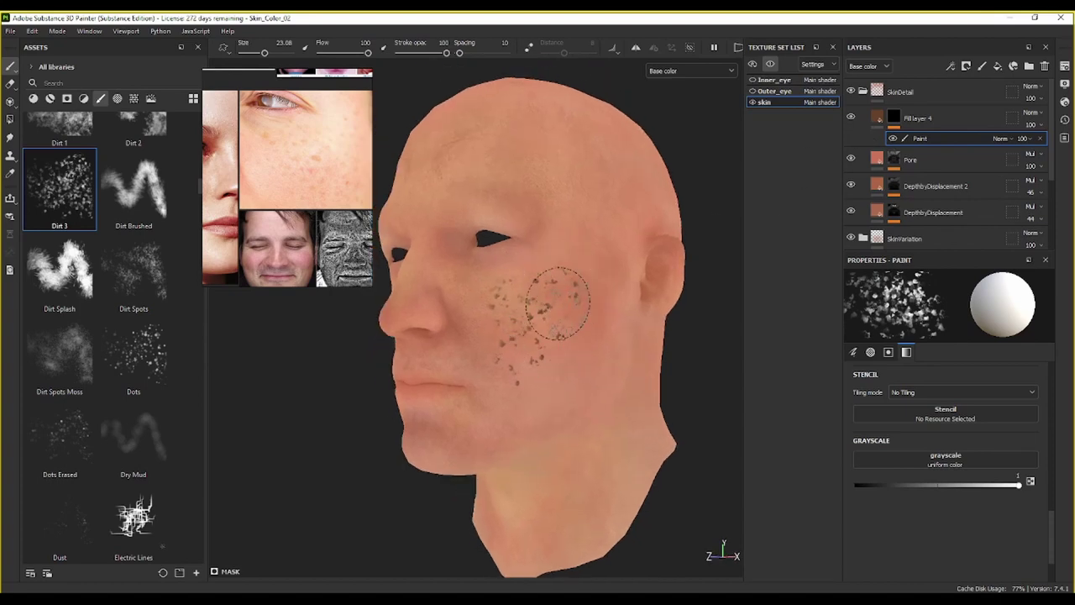
{"action": "mouse_move", "coordinate": [571, 300]}
{"action": "left_mouse_down", "text": "alt"}
{"action": "mouse_move", "coordinate": [588, 293]}
{"action": "mouse_move", "coordinate": [607, 308]}
{"action": "left_mouse_up", "text": "alt"}
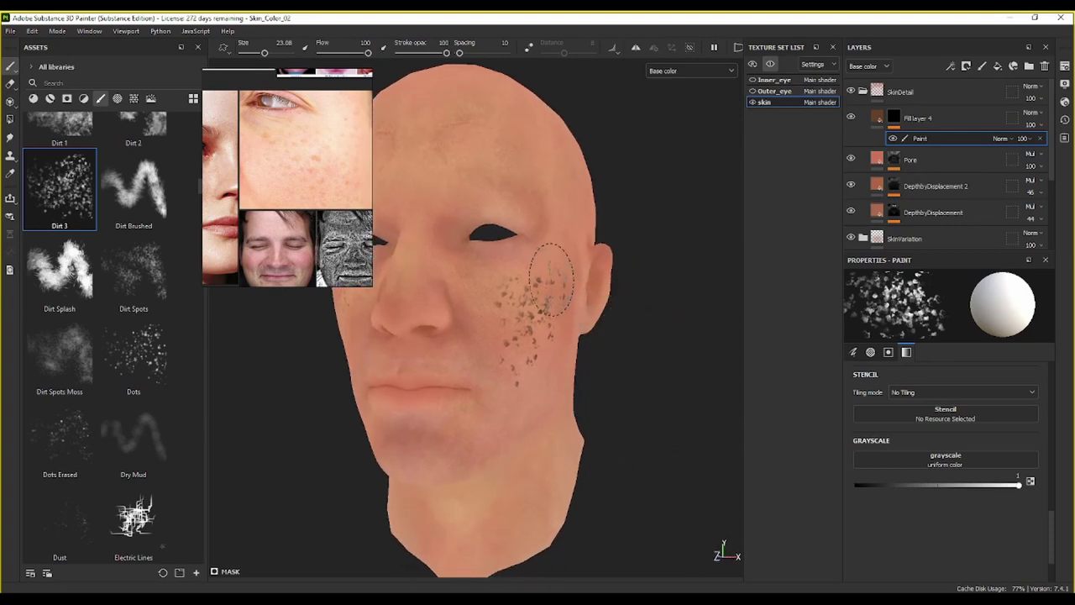
{"action": "mouse_move", "coordinate": [551, 277]}
{"action": "left_mouse_down", "text": "alt"}
{"action": "mouse_move", "coordinate": [543, 305]}
{"action": "mouse_move", "coordinate": [598, 320]}
{"action": "mouse_move", "coordinate": [571, 323]}
{"action": "left_mouse_up", "text": "alt"}
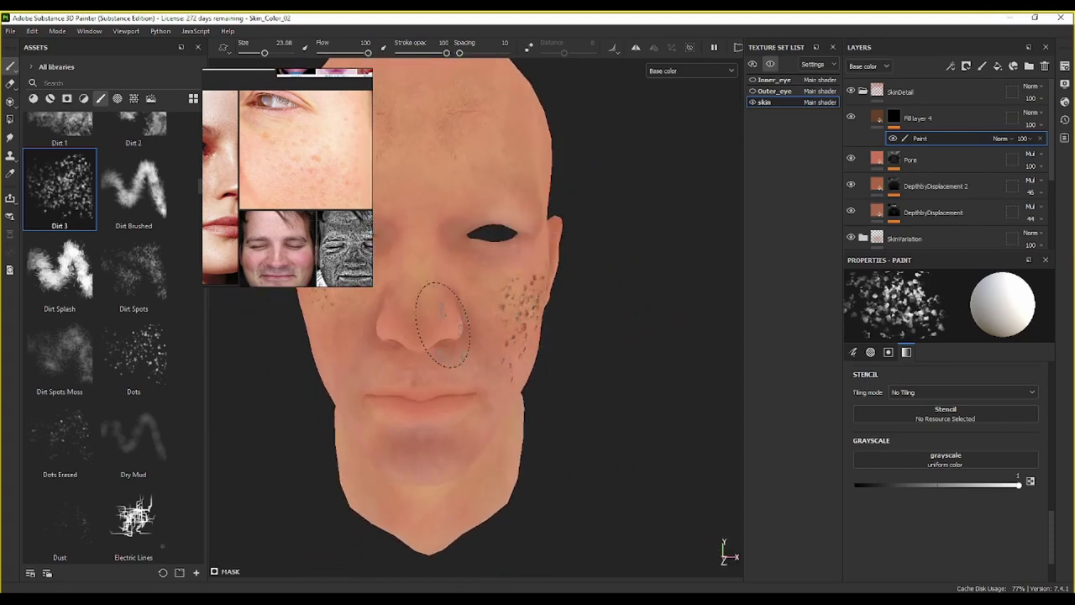
{"action": "mouse_move", "coordinate": [442, 325]}
{"action": "left_mouse_down", "text": "alt"}
{"action": "mouse_move", "coordinate": [412, 336]}
{"action": "mouse_move", "coordinate": [459, 298]}
{"action": "mouse_move", "coordinate": [509, 284]}
{"action": "mouse_move", "coordinate": [619, 331]}
{"action": "mouse_move", "coordinate": [696, 247]}
{"action": "left_mouse_up", "text": "alt"}
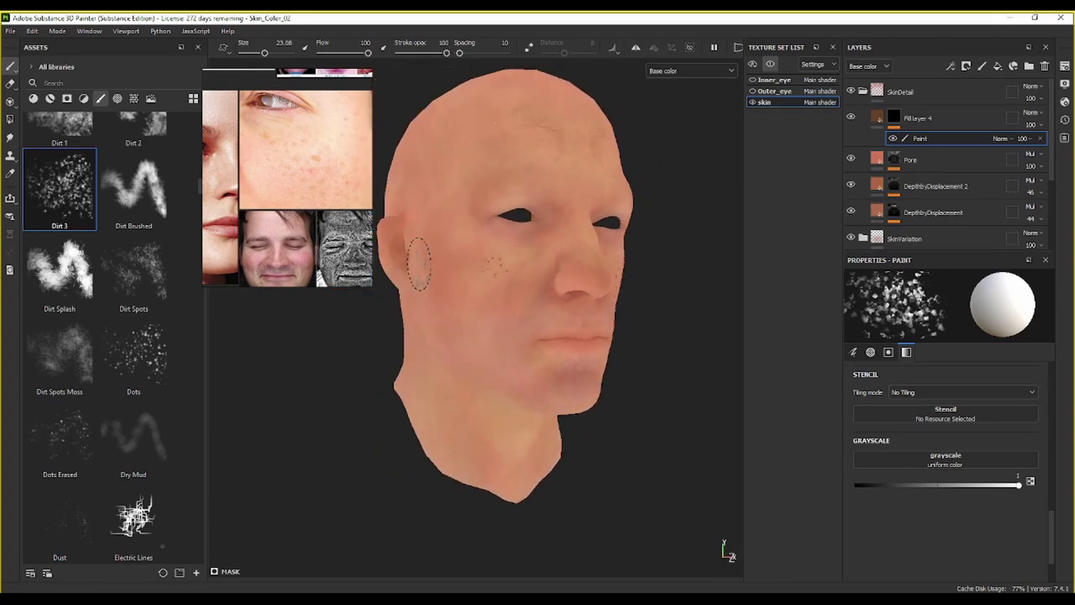
{"action": "left_click_drag", "start_coordinate": [462, 246], "coordinate": [466, 216]}
Step: Frame the reddened cheek photo on the reference board, and stamp pressure-sensitive freckles from the left eye's outer corner down the cheek
{"action": "scroll", "coordinate": [395, 170], "scroll_direction": "down", "scroll_amount": 5}
{"action": "middle_click_drag", "start_coordinate": [306, 177], "coordinate": [354, 182]}
{"action": "scroll", "coordinate": [260, 151], "scroll_direction": "up", "scroll_amount": 8}
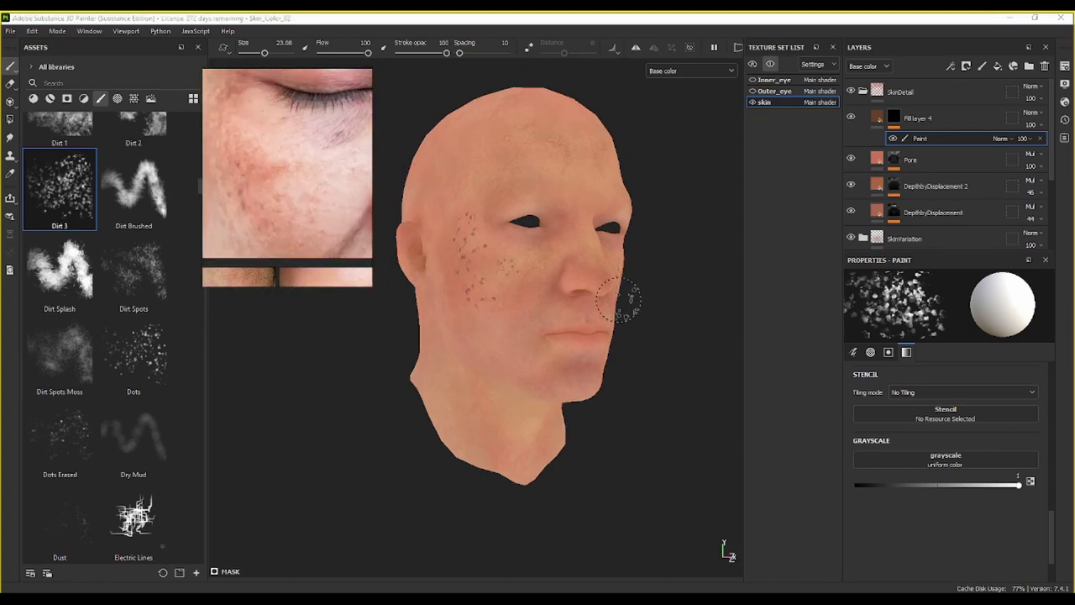
{"action": "mouse_move", "coordinate": [624, 314]}
{"action": "left_mouse_down", "text": "alt"}
{"action": "mouse_move", "coordinate": [595, 358]}
{"action": "mouse_move", "coordinate": [535, 360]}
{"action": "left_mouse_up", "text": "alt"}
{"action": "scroll", "coordinate": [650, 313], "scroll_direction": "up", "scroll_amount": 3}
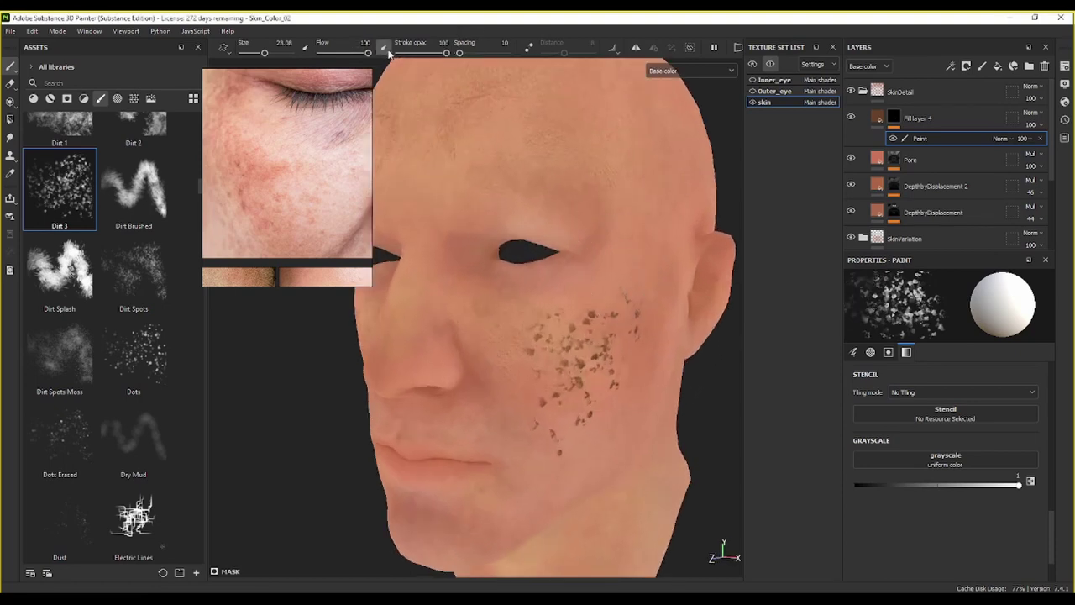
{"action": "left_click", "coordinate": [585, 264]}
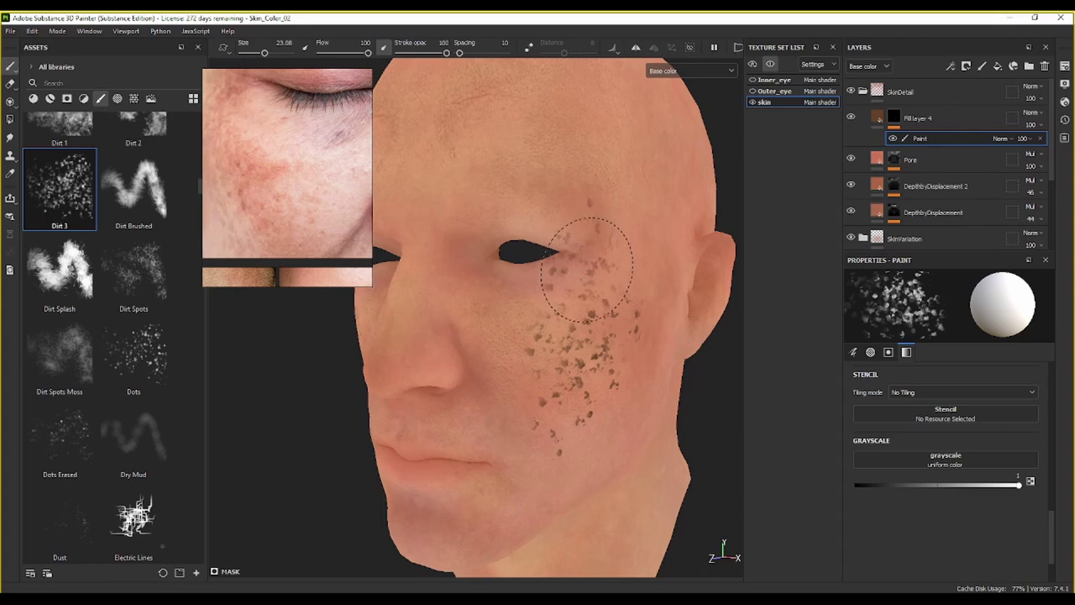
{"action": "mouse_move", "coordinate": [593, 262]}
{"action": "left_mouse_down"}
{"action": "mouse_move", "coordinate": [583, 240]}
{"action": "mouse_move", "coordinate": [596, 260]}
{"action": "mouse_move", "coordinate": [545, 352]}
{"action": "left_mouse_up"}
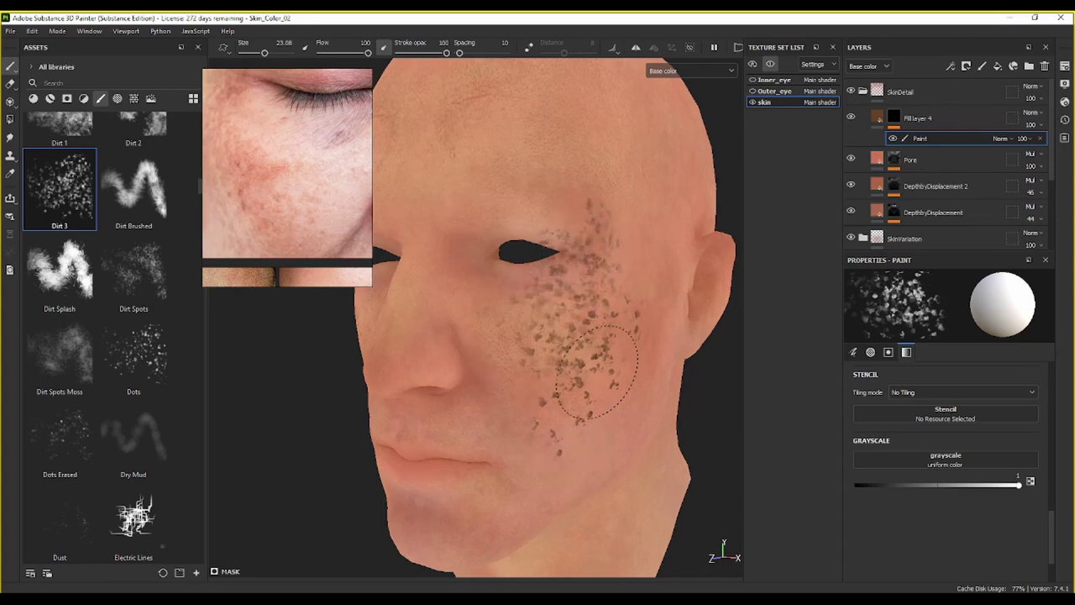
{"action": "left_click_drag", "start_coordinate": [552, 425], "coordinate": [636, 369], "text": "alt"}
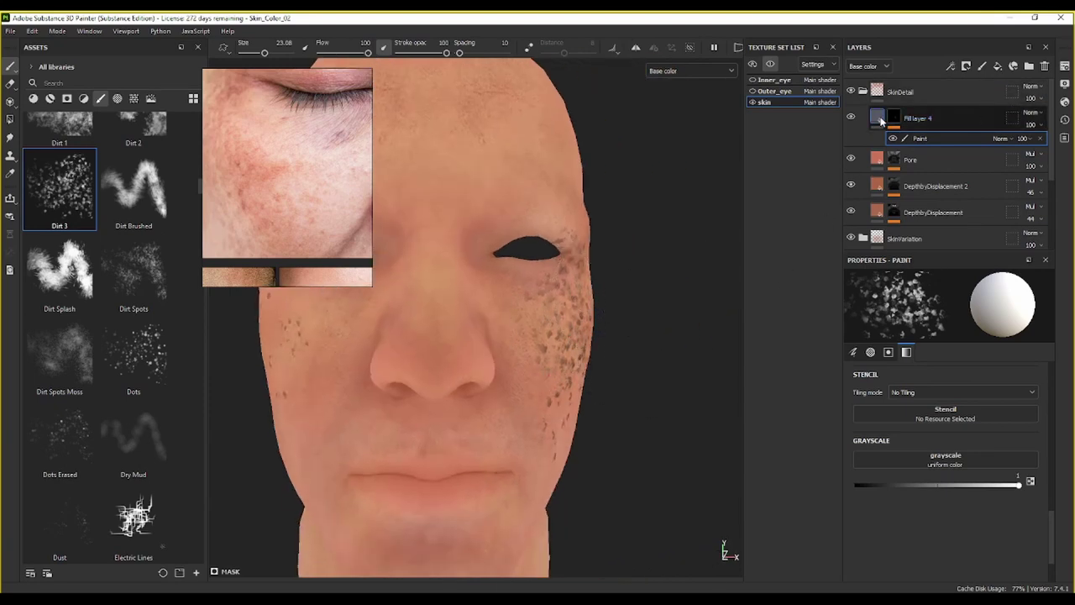
Step: Sample the freckle fill layer's base color from the red patch in the cheek photo, and darken it to BB6A43
{"action": "left_click", "coordinate": [878, 118]}
{"action": "left_click", "coordinate": [992, 547]}
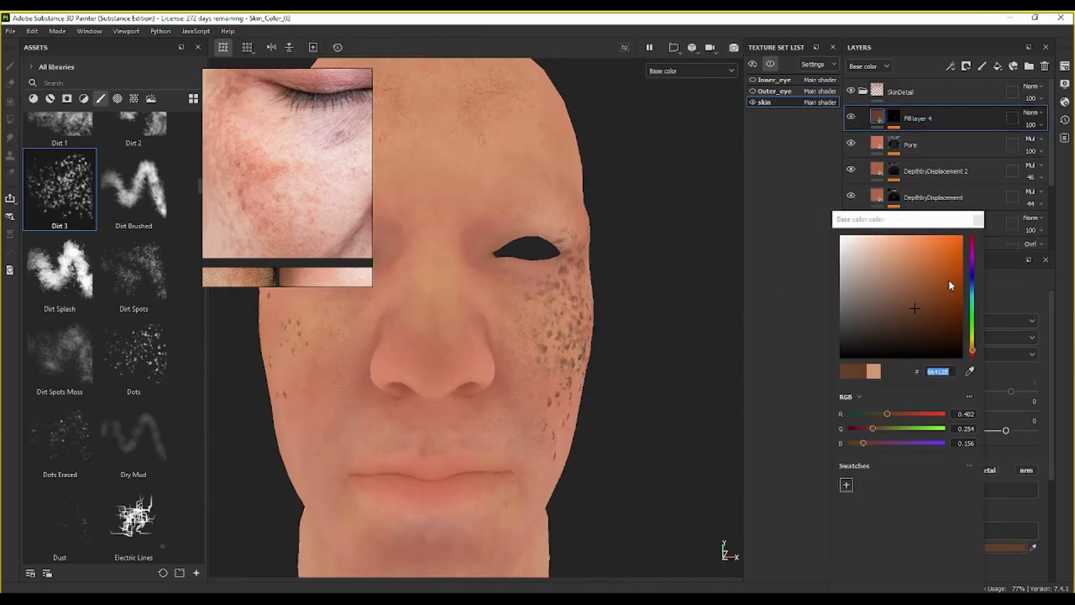
{"action": "left_click", "coordinate": [970, 370]}
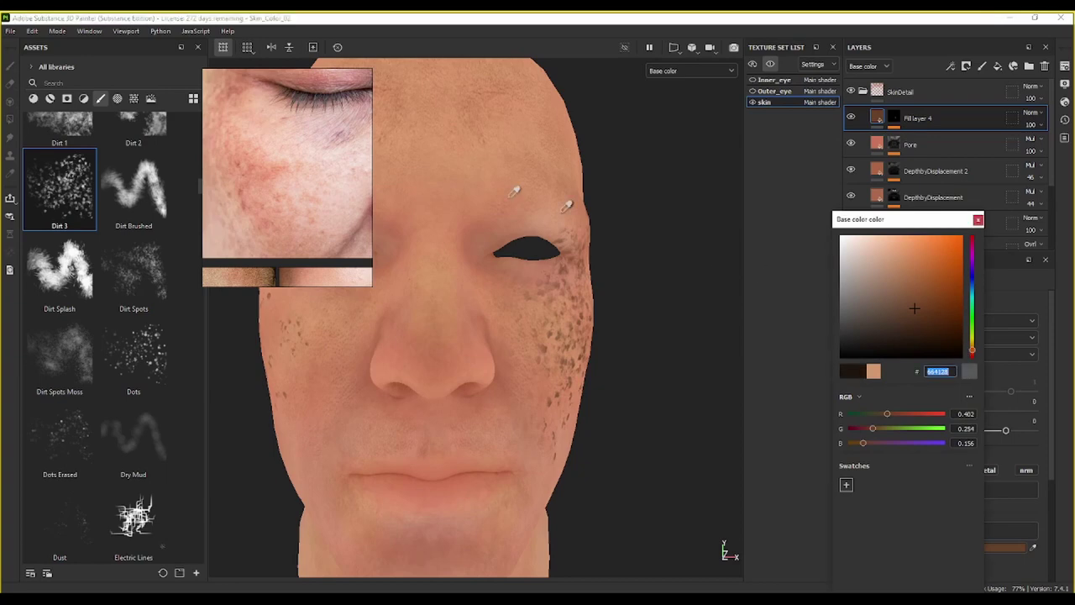
{"action": "left_click", "coordinate": [263, 163]}
{"action": "mouse_move", "coordinate": [906, 248]}
{"action": "left_mouse_down"}
{"action": "mouse_move", "coordinate": [927, 249]}
{"action": "mouse_move", "coordinate": [904, 257]}
{"action": "mouse_move", "coordinate": [909, 267]}
{"action": "left_mouse_up"}
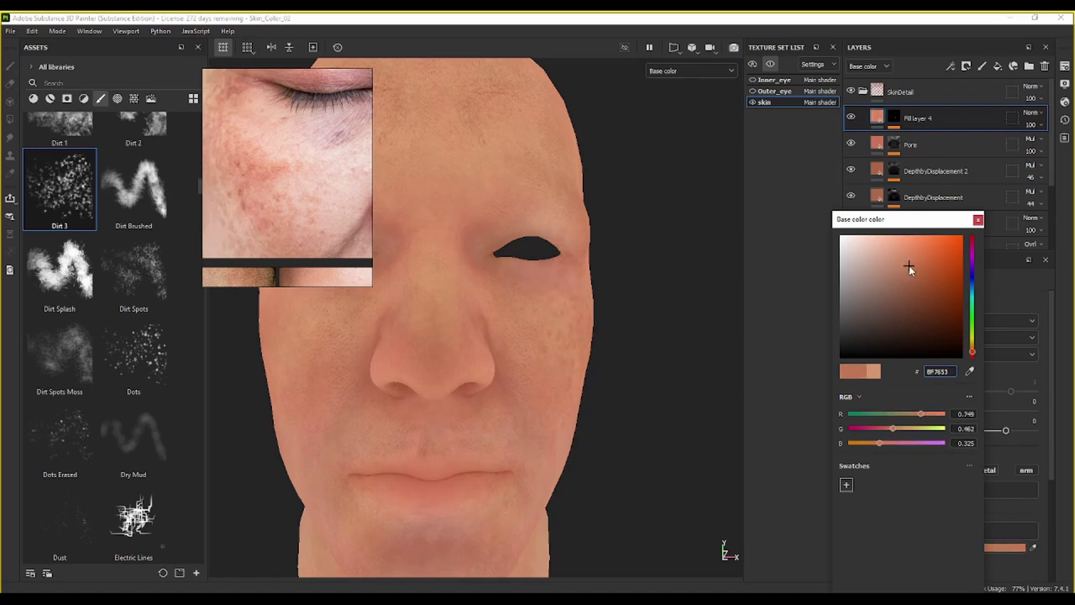
{"action": "left_click_drag", "start_coordinate": [530, 331], "coordinate": [556, 335], "text": "alt"}
{"action": "left_click_drag", "start_coordinate": [594, 293], "coordinate": [641, 283], "text": "alt"}
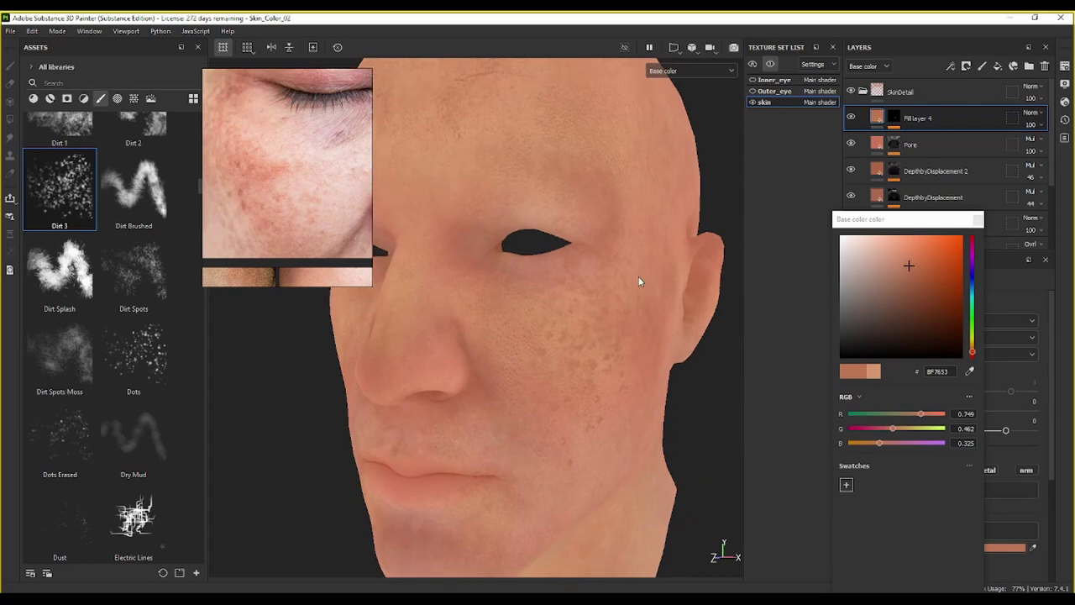
{"action": "left_click_drag", "start_coordinate": [907, 267], "coordinate": [916, 269]}
{"action": "left_click_drag", "start_coordinate": [538, 353], "coordinate": [551, 300], "text": "alt"}
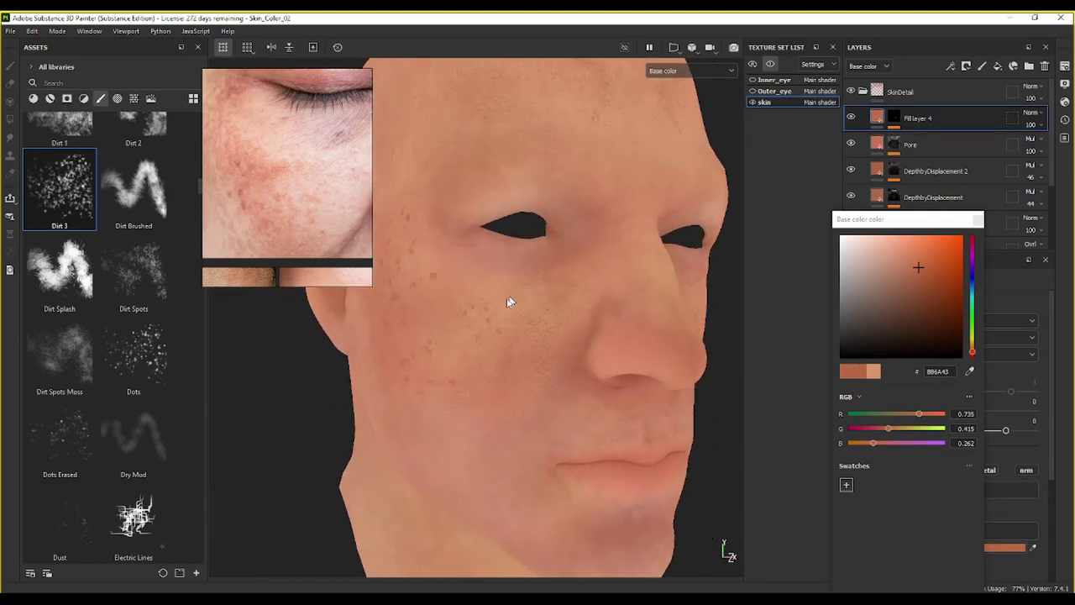
Step: Select the paint effect on Fill layer 4's mask, and stamp dense freckles over the head's right temple and cheek
{"action": "middle_click_drag", "start_coordinate": [508, 298], "coordinate": [575, 298], "text": "alt"}
{"action": "left_click", "coordinate": [894, 117]}
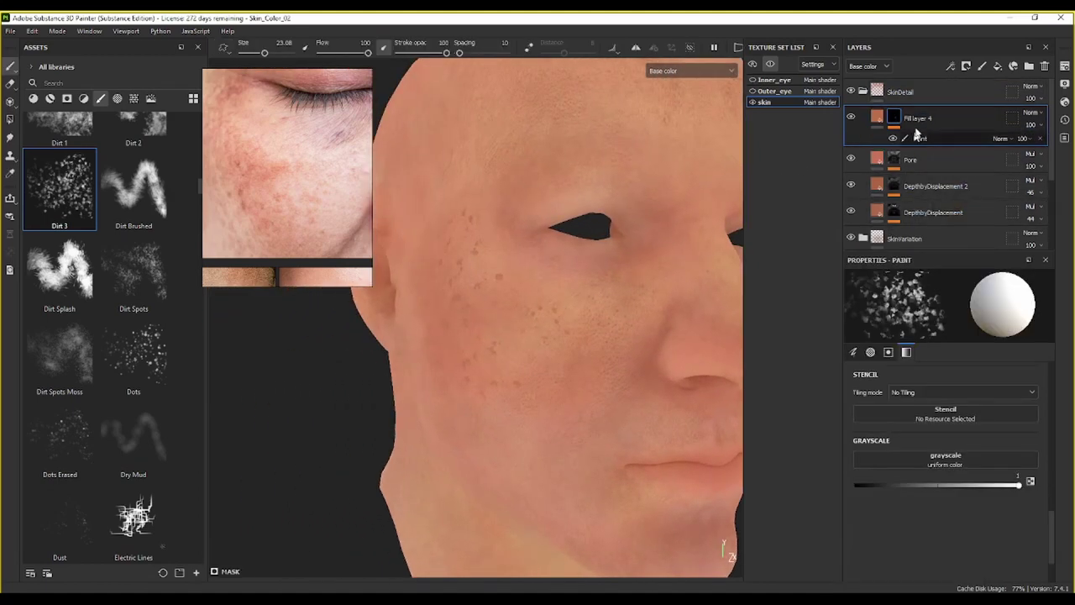
{"action": "left_click", "coordinate": [922, 139]}
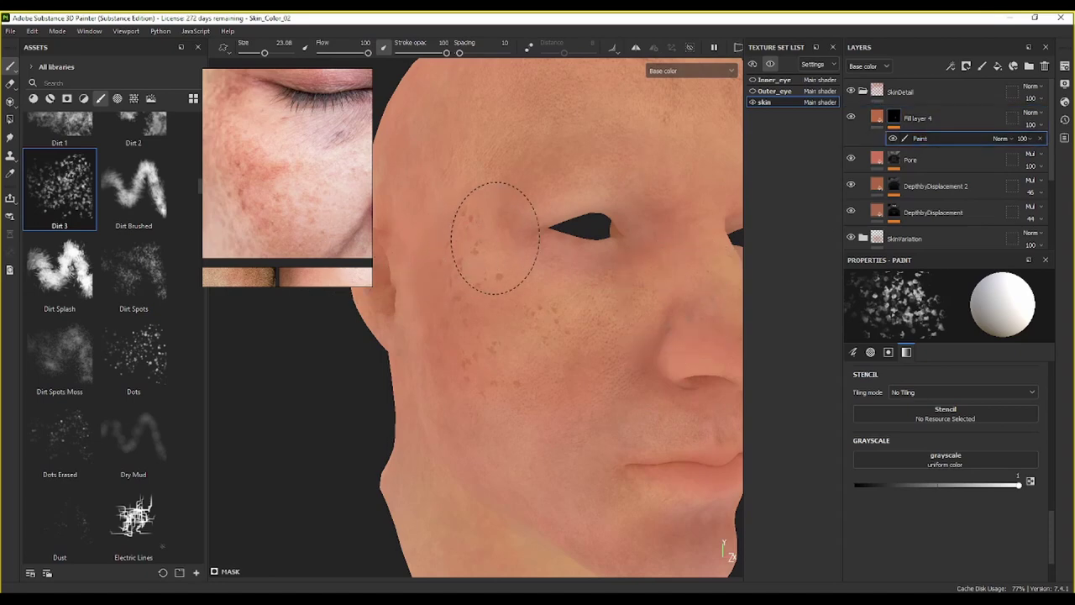
{"action": "mouse_move", "coordinate": [496, 238]}
{"action": "left_mouse_down"}
{"action": "mouse_move", "coordinate": [497, 252]}
{"action": "mouse_move", "coordinate": [504, 243]}
{"action": "mouse_move", "coordinate": [476, 327]}
{"action": "mouse_move", "coordinate": [509, 370]}
{"action": "mouse_move", "coordinate": [514, 333]}
{"action": "mouse_move", "coordinate": [499, 314]}
{"action": "mouse_move", "coordinate": [540, 330]}
{"action": "mouse_move", "coordinate": [460, 356]}
{"action": "left_mouse_up"}
{"action": "left_click_drag", "start_coordinate": [511, 404], "coordinate": [513, 409]}
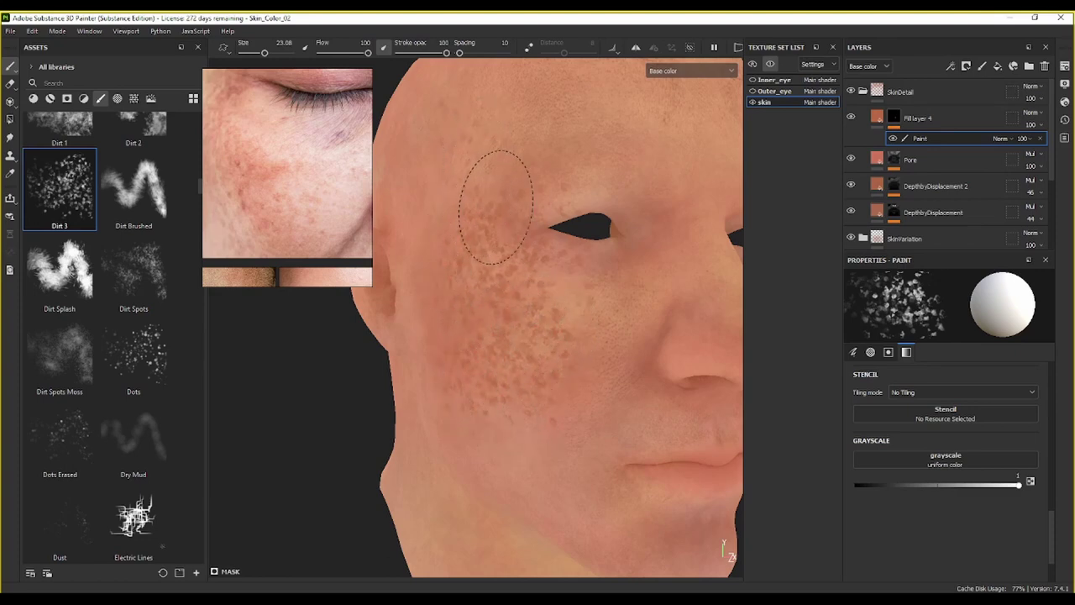
Step: Stamp a different freckle cluster over the head's left cheek, from below the eye down toward the jaw
{"action": "scroll", "coordinate": [502, 252], "scroll_direction": "down", "scroll_amount": 3}
{"action": "middle_click_drag", "start_coordinate": [511, 316], "coordinate": [473, 311], "text": "alt"}
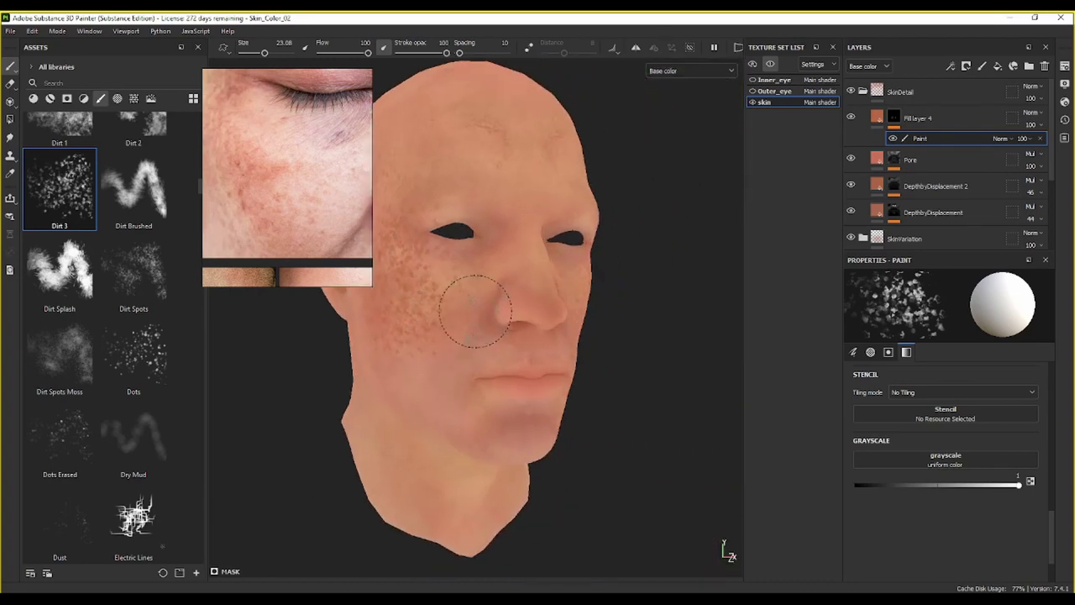
{"action": "left_click_drag", "start_coordinate": [473, 312], "coordinate": [380, 316], "text": "alt"}
{"action": "middle_click_drag", "start_coordinate": [494, 333], "coordinate": [434, 363], "text": "alt"}
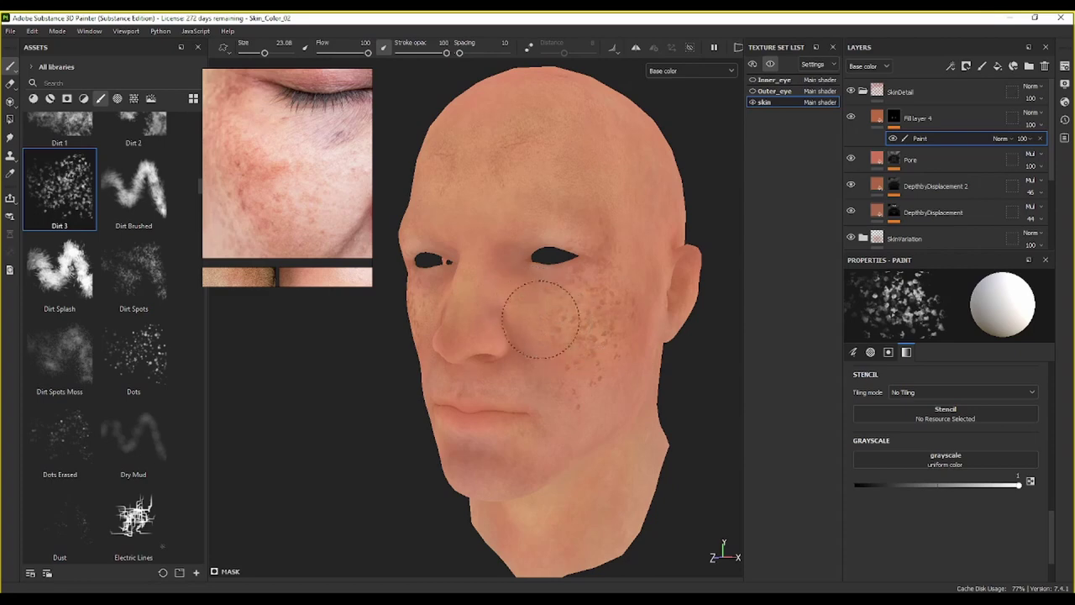
{"action": "mouse_move", "coordinate": [540, 320]}
{"action": "left_mouse_down"}
{"action": "mouse_move", "coordinate": [600, 312]}
{"action": "mouse_move", "coordinate": [620, 324]}
{"action": "mouse_move", "coordinate": [613, 252]}
{"action": "mouse_move", "coordinate": [619, 328]}
{"action": "left_mouse_up"}
{"action": "left_click_drag", "start_coordinate": [612, 372], "coordinate": [552, 364], "text": "alt"}
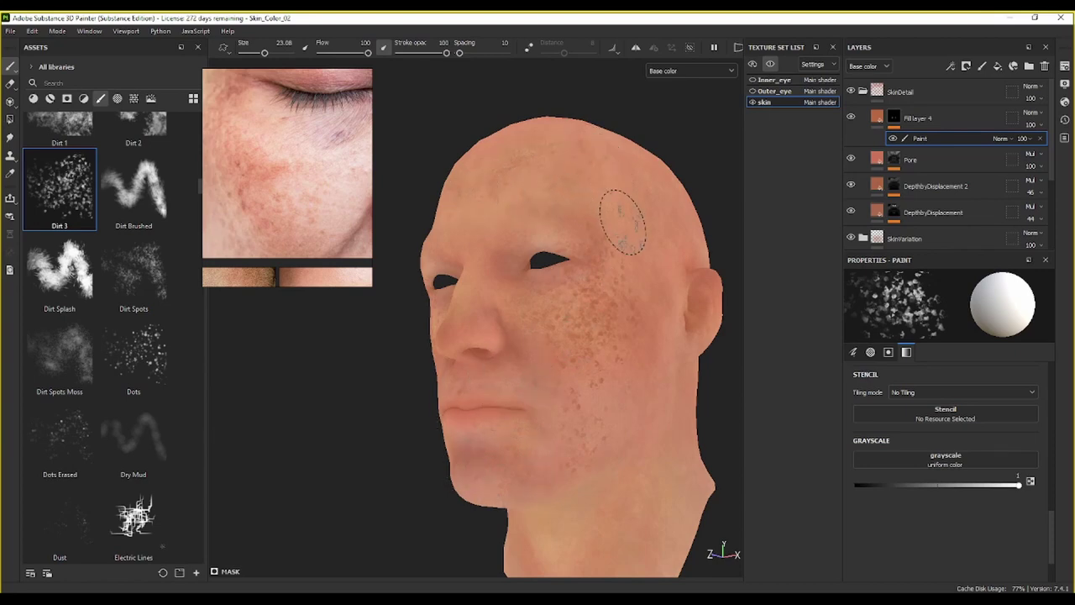
Step: Scatter sparse freckles across the forehead, both temples and the front of the scalp
{"action": "left_click_drag", "start_coordinate": [622, 223], "coordinate": [612, 336], "text": "alt"}
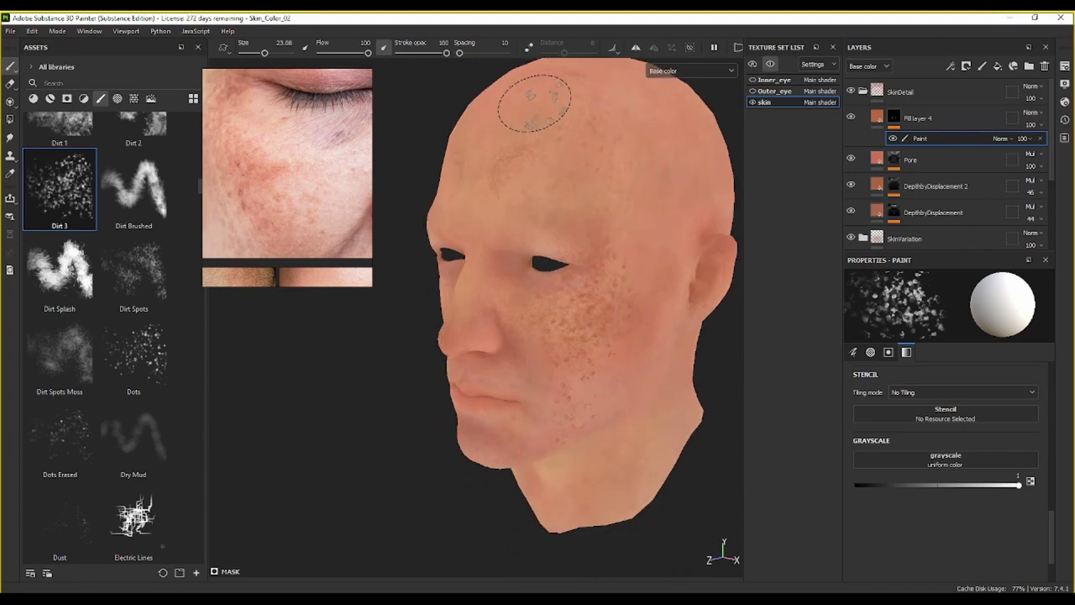
{"action": "left_click_drag", "start_coordinate": [507, 232], "coordinate": [515, 168], "text": "alt"}
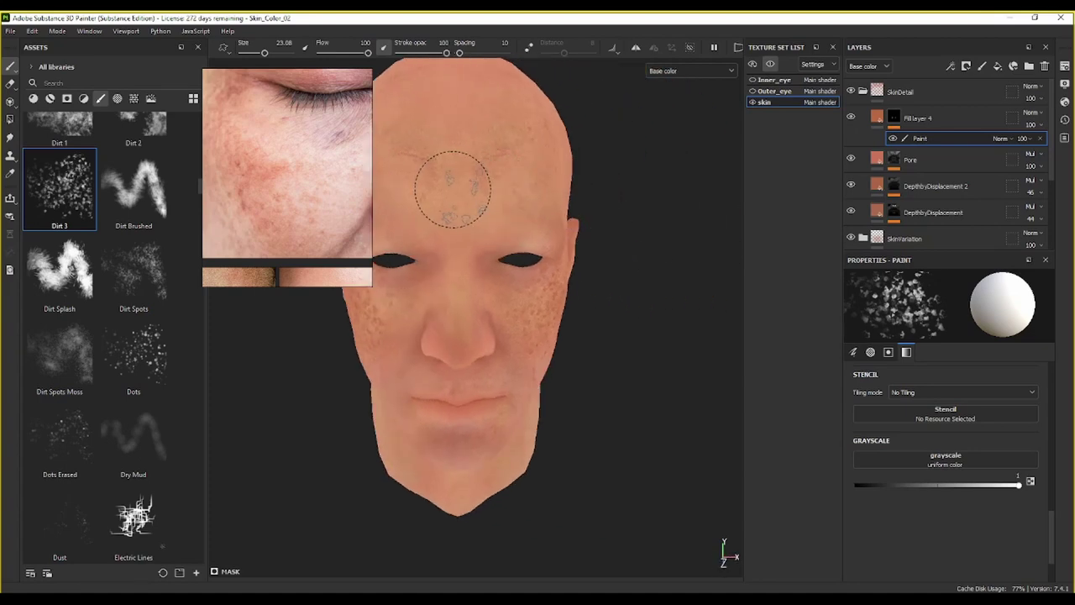
{"action": "mouse_move", "coordinate": [456, 115]}
{"action": "left_mouse_down", "text": "alt"}
{"action": "mouse_move", "coordinate": [426, 114]}
{"action": "mouse_move", "coordinate": [547, 211]}
{"action": "mouse_move", "coordinate": [644, 221]}
{"action": "left_mouse_up", "text": "alt"}
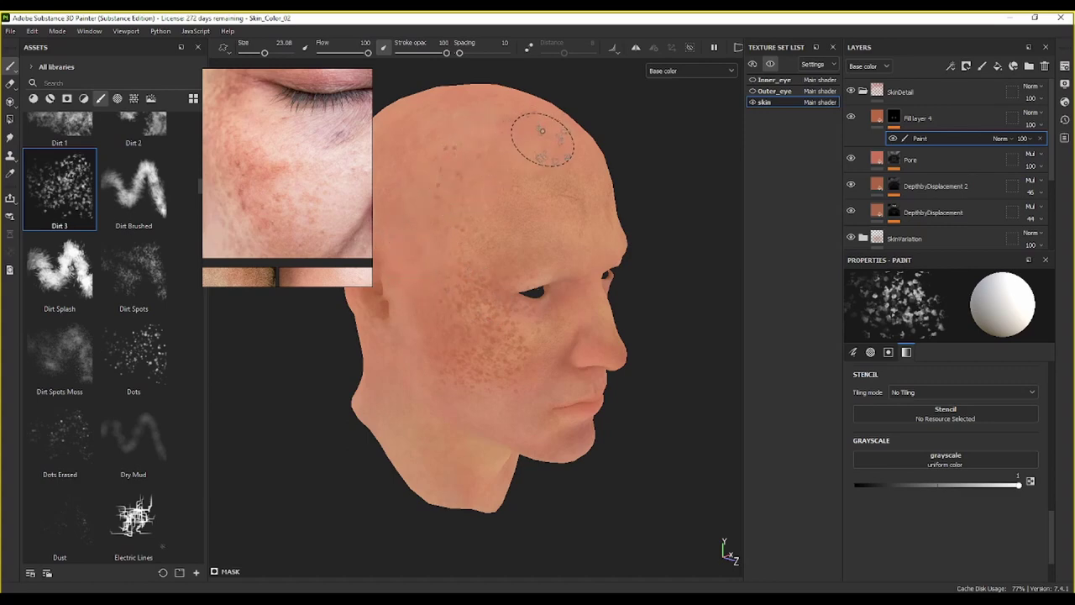
{"action": "left_click_drag", "start_coordinate": [442, 250], "coordinate": [499, 159], "text": "alt"}
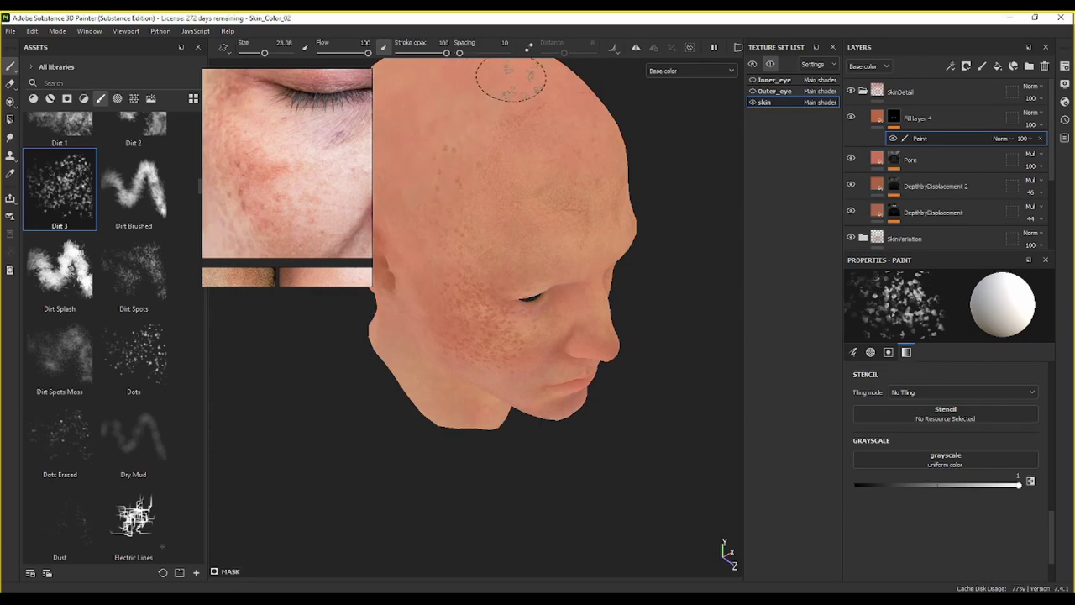
{"action": "left_click_drag", "start_coordinate": [551, 109], "coordinate": [487, 175], "text": "alt"}
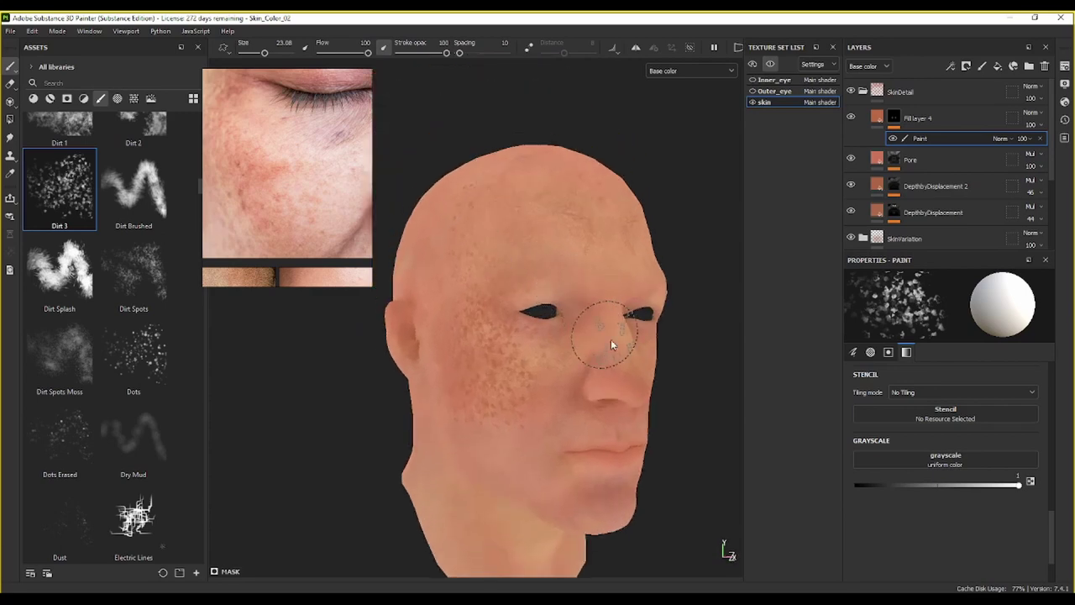
Step: Stamp light freckles on the nose and above the upper lip, and continue them along both sides of the jaw
{"action": "right_click", "coordinate": [560, 283]}
{"action": "left_click_drag", "start_coordinate": [630, 378], "coordinate": [569, 344], "text": "alt"}
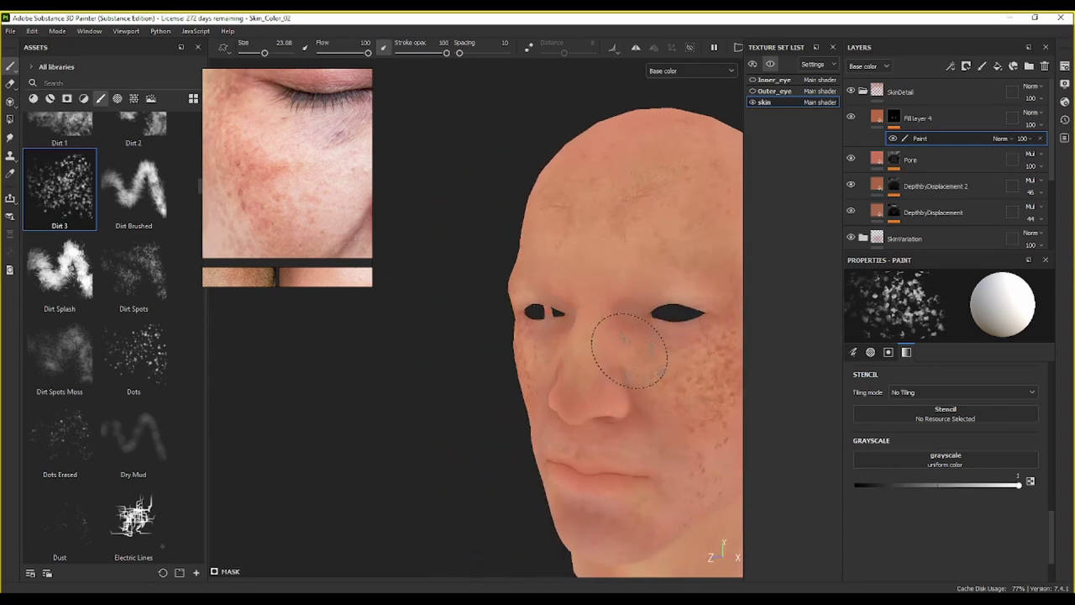
{"action": "left_click_drag", "start_coordinate": [614, 420], "coordinate": [616, 391], "text": "alt"}
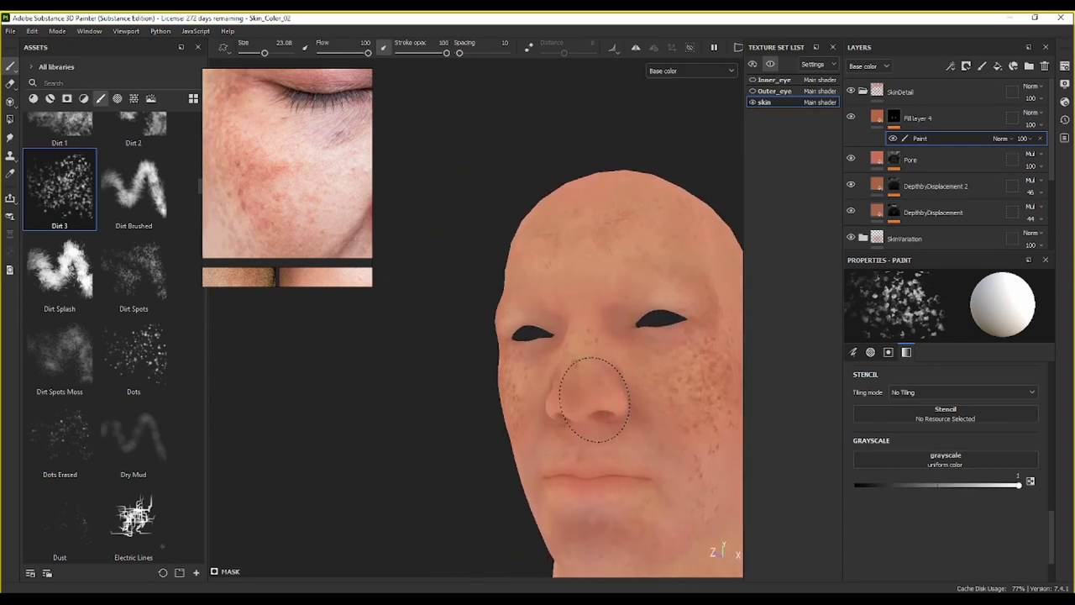
{"action": "left_click_drag", "start_coordinate": [595, 497], "coordinate": [576, 526]}
{"action": "left_click_drag", "start_coordinate": [540, 492], "coordinate": [617, 499], "text": "alt"}
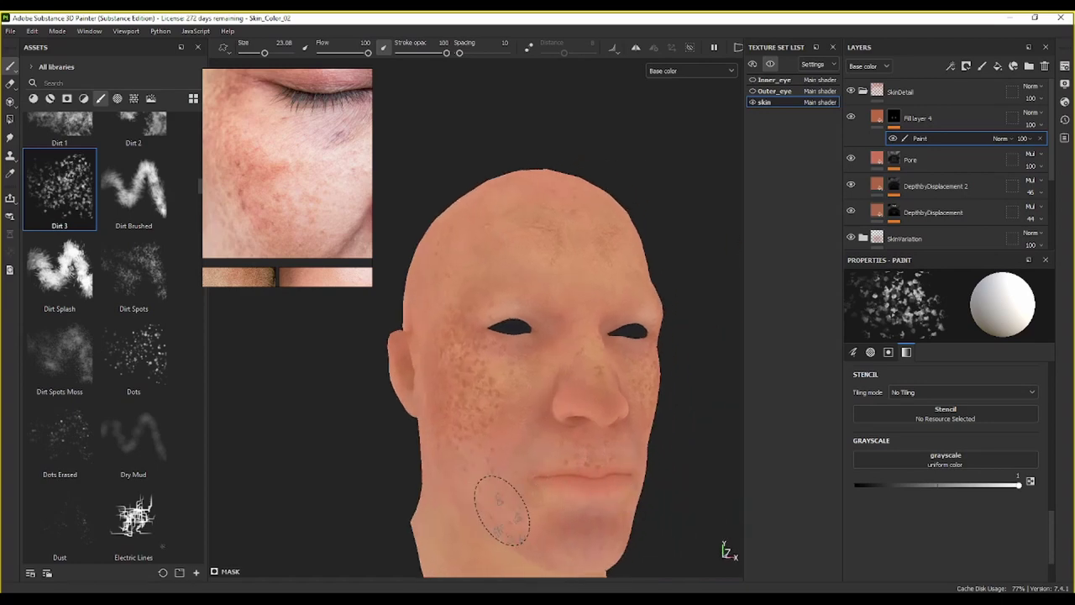
{"action": "left_click_drag", "start_coordinate": [460, 474], "coordinate": [538, 401], "text": "alt"}
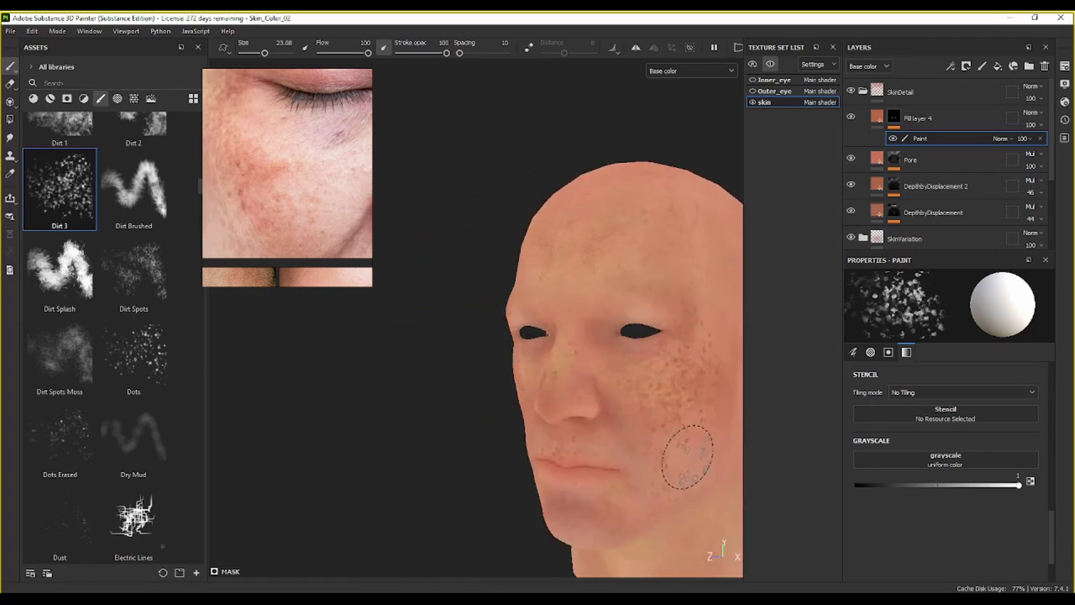
Step: Enlarge the brush to 31.4, and stamp broader spots over the left side of the head, jaw and neck
{"action": "mouse_move", "coordinate": [718, 445]}
{"action": "left_mouse_down", "text": "alt"}
{"action": "mouse_move", "coordinate": [607, 412]}
{"action": "mouse_move", "coordinate": [501, 357]}
{"action": "mouse_move", "coordinate": [530, 367]}
{"action": "left_mouse_up", "text": "alt"}
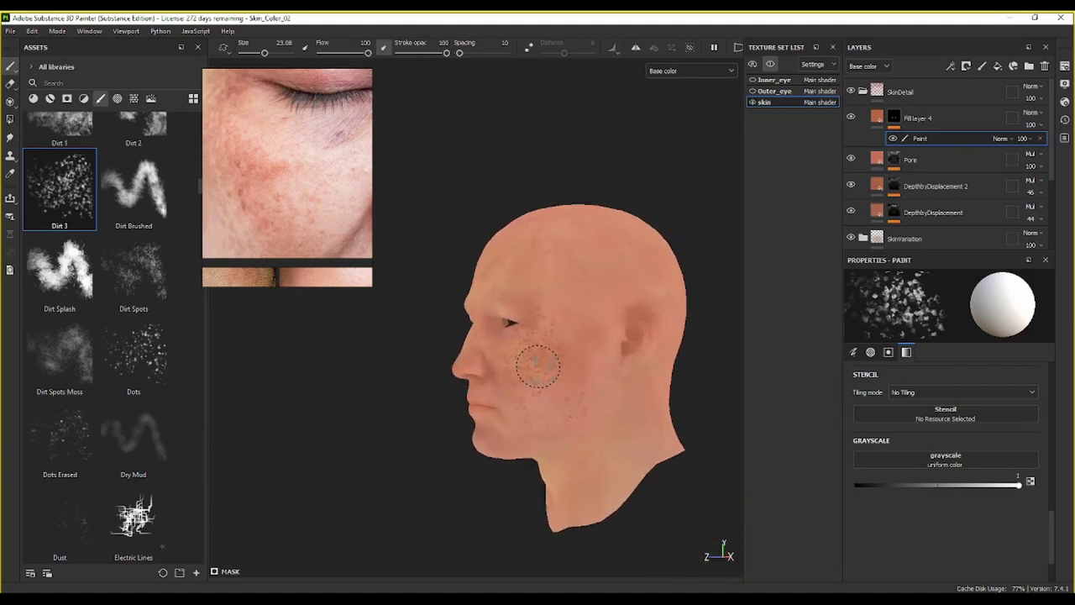
{"action": "key", "text": "bracketright"}
{"action": "key", "text": "bracketright"}
{"action": "key", "text": "bracketright"}
{"action": "key", "text": "bracketright"}
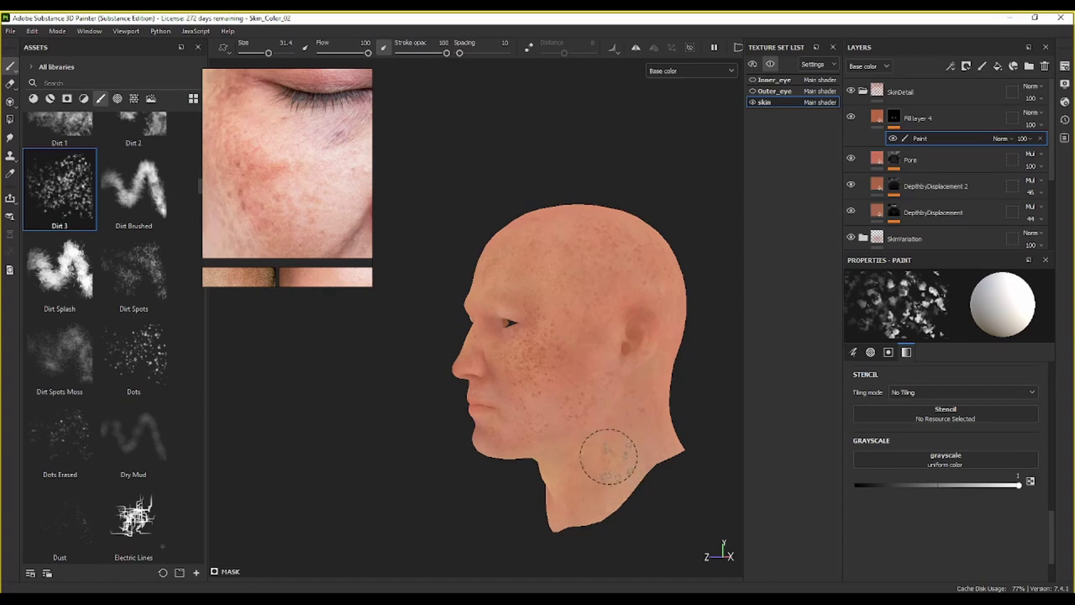
Step: Stamp scattered spots on the front of the neck, the right side behind the ear, and the back of the head
{"action": "mouse_move", "coordinate": [560, 453]}
{"action": "left_mouse_down", "text": "alt"}
{"action": "mouse_move", "coordinate": [630, 444]}
{"action": "mouse_move", "coordinate": [552, 448]}
{"action": "mouse_move", "coordinate": [579, 491]}
{"action": "left_mouse_up", "text": "alt"}
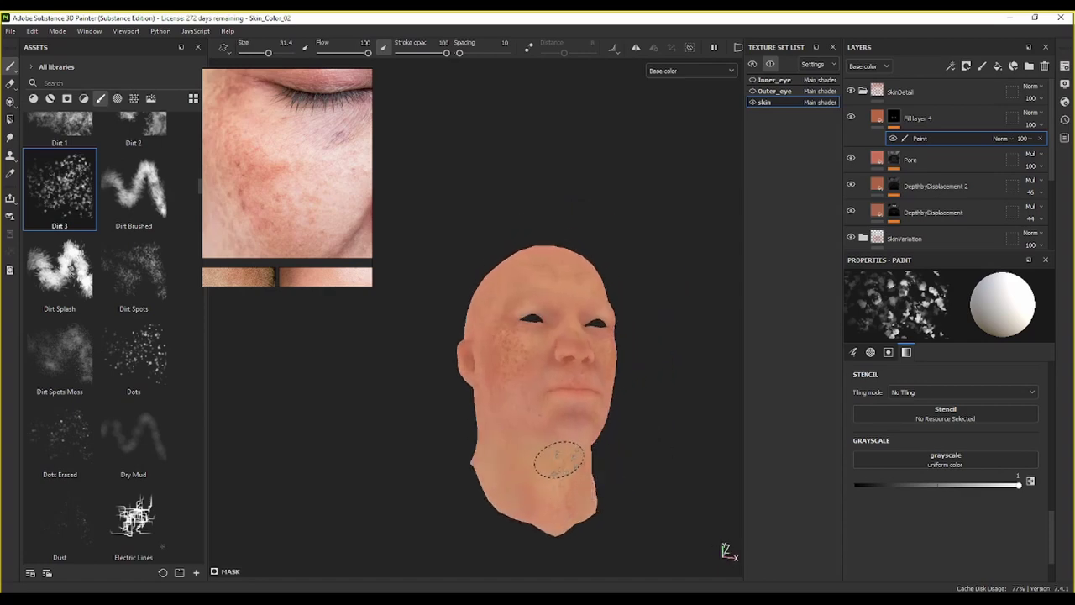
{"action": "mouse_move", "coordinate": [496, 418]}
{"action": "left_mouse_down", "text": "alt"}
{"action": "mouse_move", "coordinate": [502, 449]}
{"action": "mouse_move", "coordinate": [475, 408]}
{"action": "left_mouse_up", "text": "alt"}
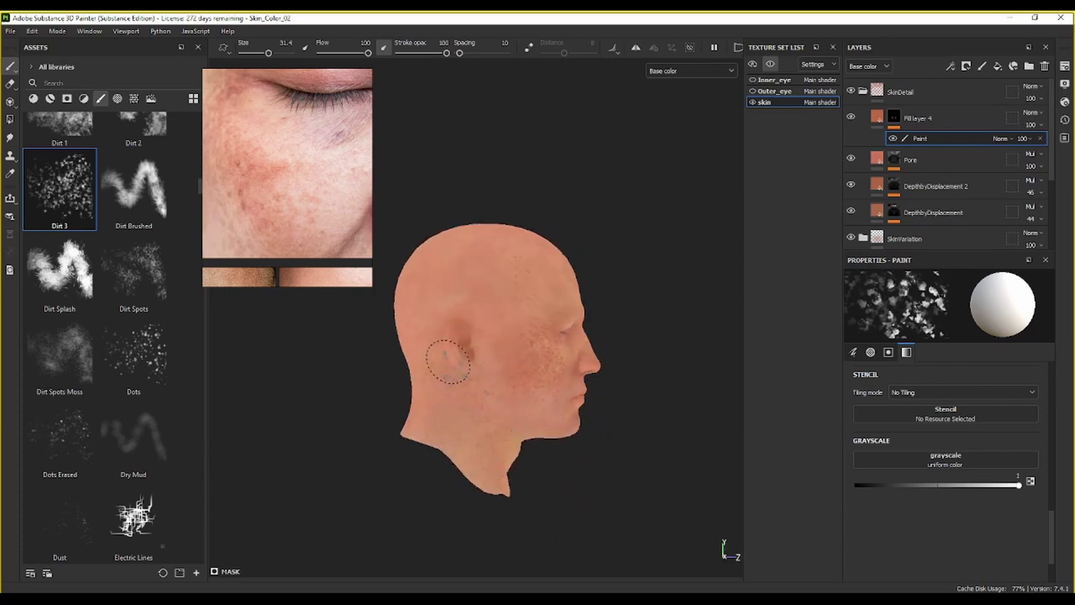
{"action": "left_click_drag", "start_coordinate": [448, 312], "coordinate": [480, 304], "text": "alt"}
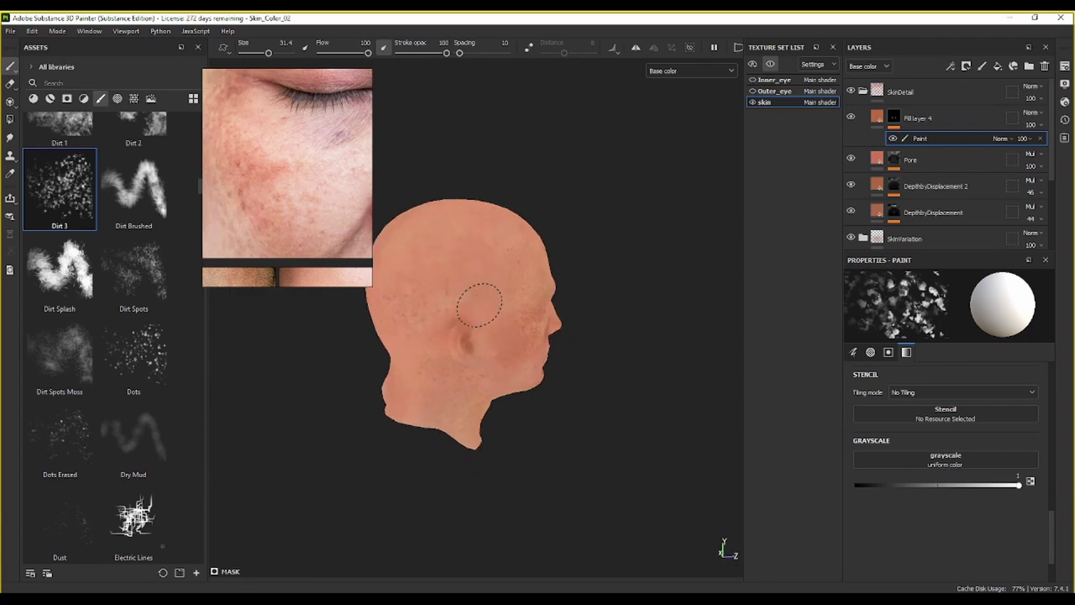
{"action": "left_click_drag", "start_coordinate": [413, 308], "coordinate": [545, 283], "text": "alt"}
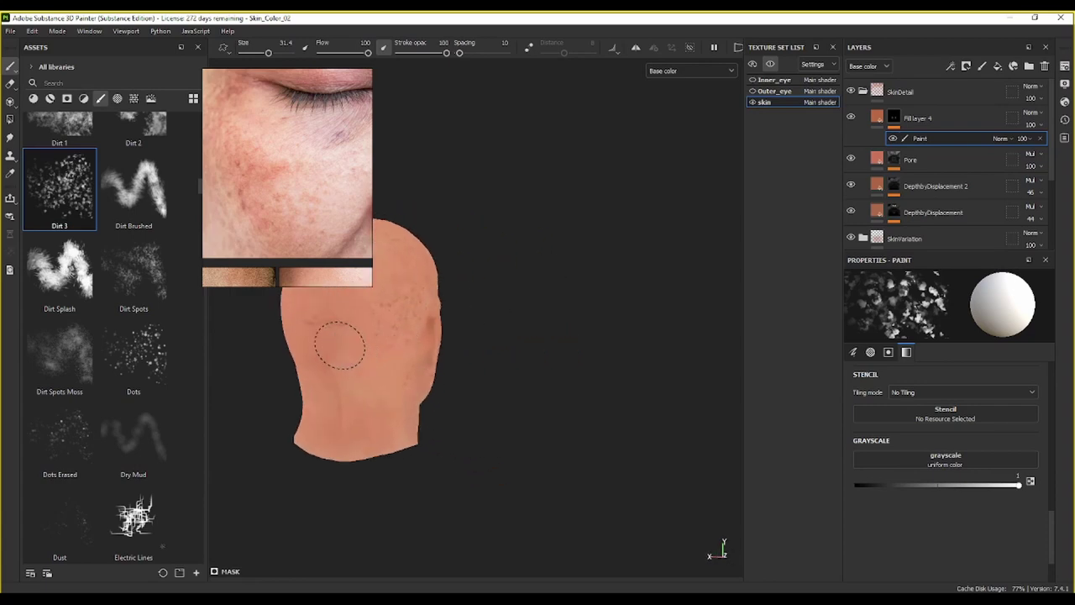
{"action": "left_click_drag", "start_coordinate": [337, 363], "coordinate": [652, 432], "text": "alt"}
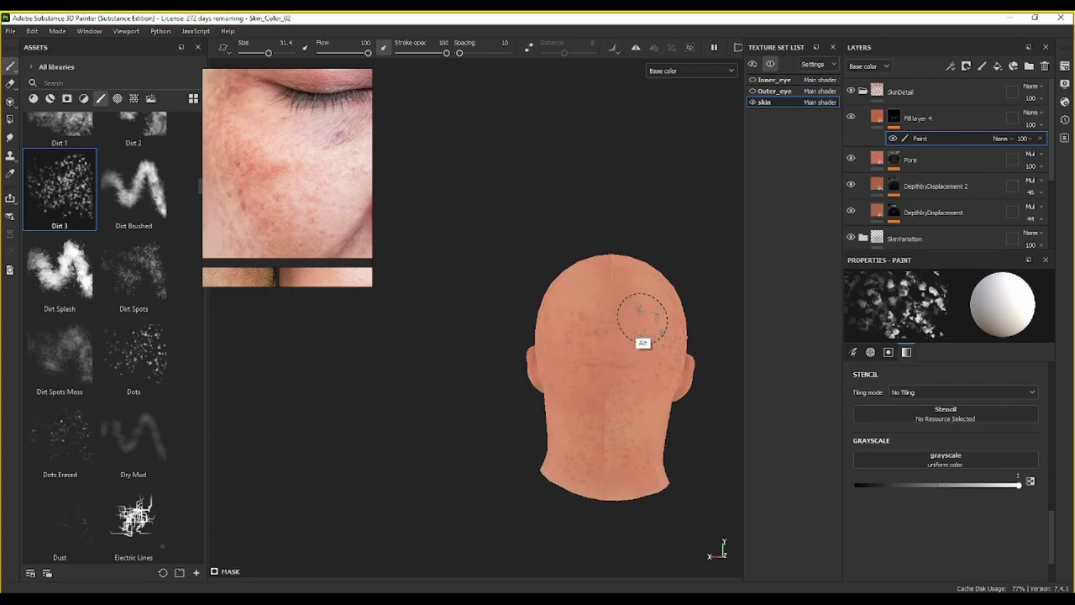
Step: Add uneven spots to the upper back of the head, the crown and the left side of the scalp
{"action": "left_click_drag", "start_coordinate": [639, 319], "coordinate": [580, 358], "text": "alt"}
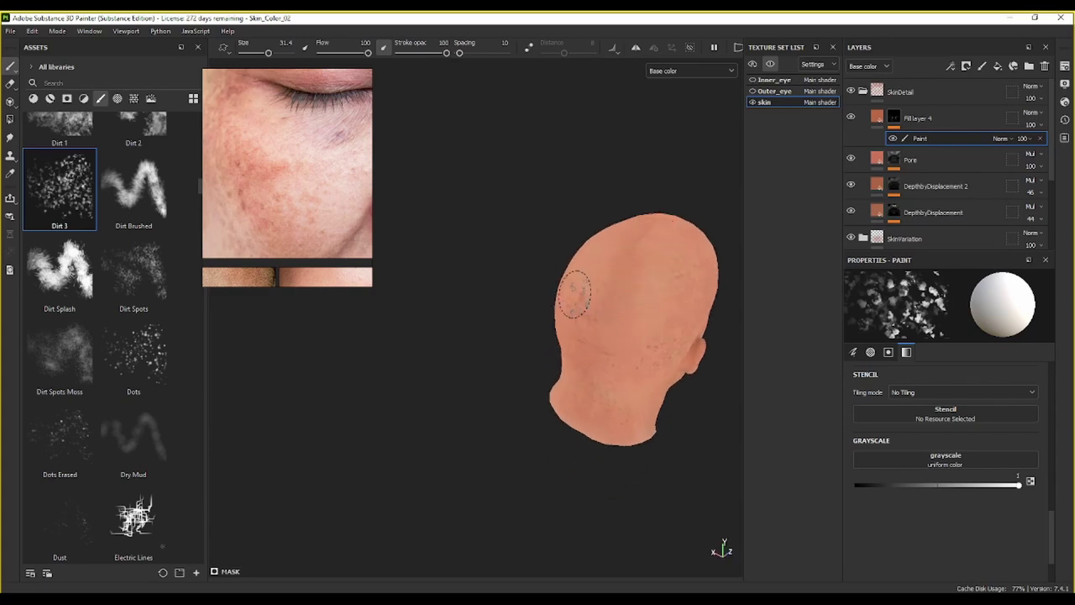
{"action": "middle_click_drag", "start_coordinate": [576, 307], "coordinate": [504, 426], "text": "alt"}
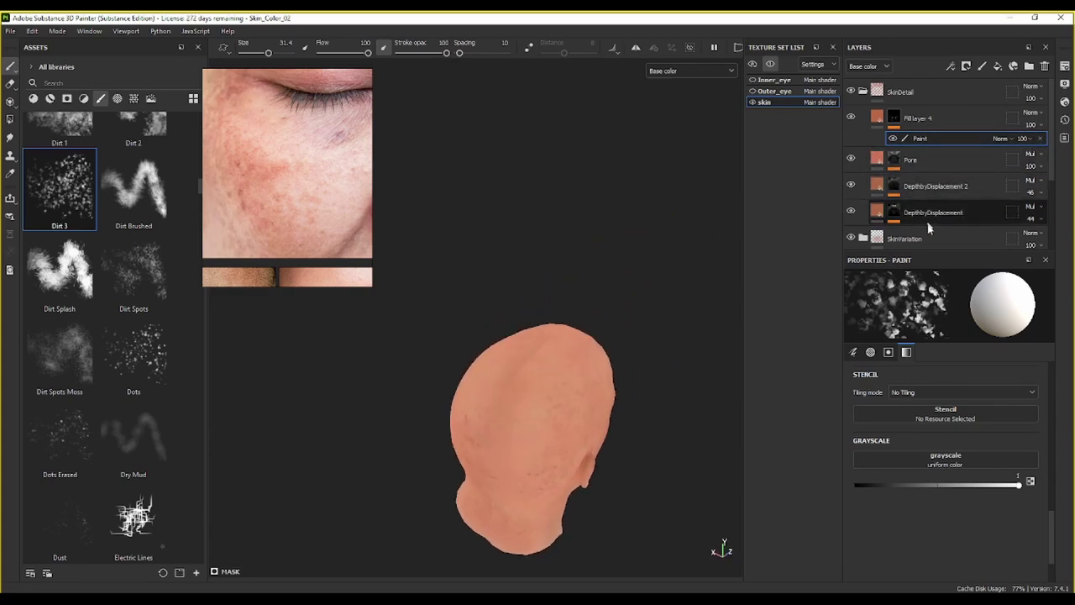
{"action": "mouse_move", "coordinate": [656, 401]}
{"action": "left_mouse_down", "text": "alt"}
{"action": "mouse_move", "coordinate": [658, 264]}
{"action": "mouse_move", "coordinate": [583, 300]}
{"action": "left_mouse_up", "text": "alt"}
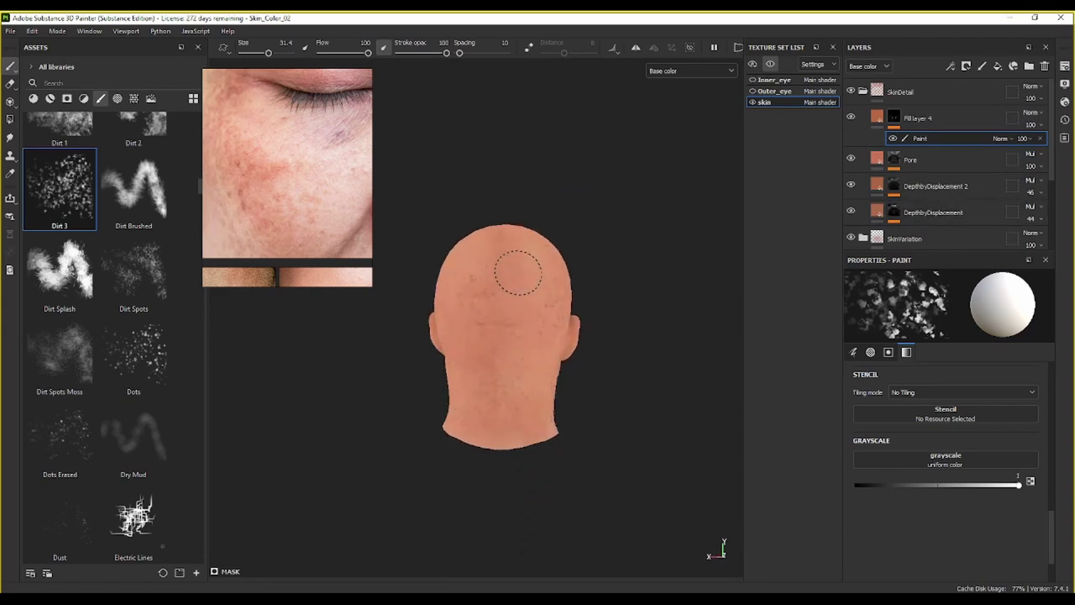
{"action": "left_click_drag", "start_coordinate": [583, 162], "coordinate": [569, 207], "text": "alt"}
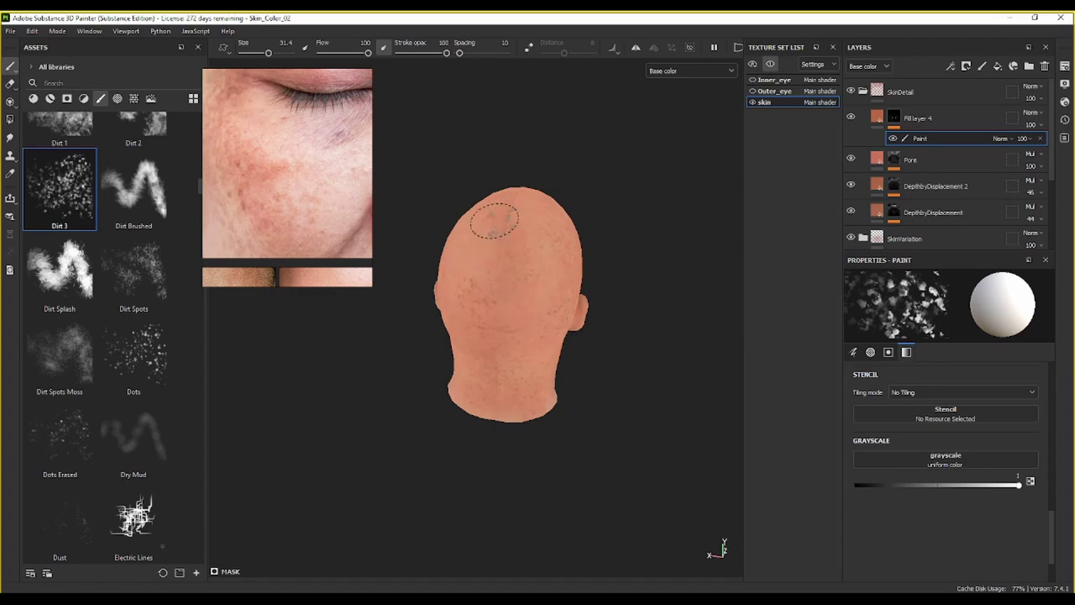
{"action": "mouse_move", "coordinate": [547, 221]}
{"action": "left_mouse_down", "text": "alt"}
{"action": "mouse_move", "coordinate": [605, 182]}
{"action": "mouse_move", "coordinate": [560, 209]}
{"action": "mouse_move", "coordinate": [673, 200]}
{"action": "left_mouse_up", "text": "alt"}
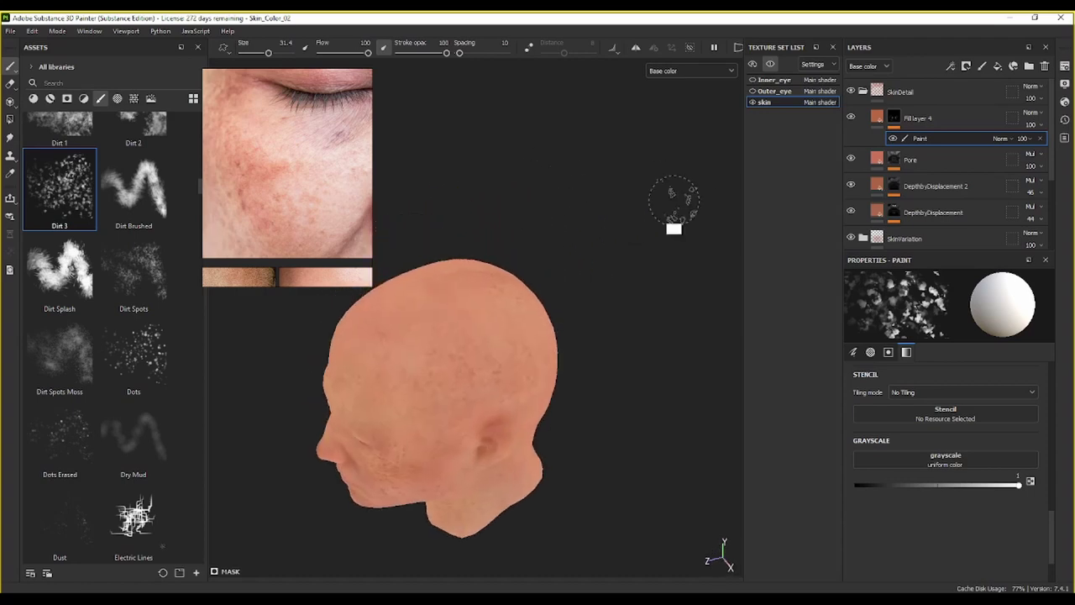
{"action": "mouse_move", "coordinate": [507, 310]}
{"action": "left_mouse_down", "text": "alt"}
{"action": "mouse_move", "coordinate": [451, 368]}
{"action": "mouse_move", "coordinate": [533, 314]}
{"action": "left_mouse_up", "text": "alt"}
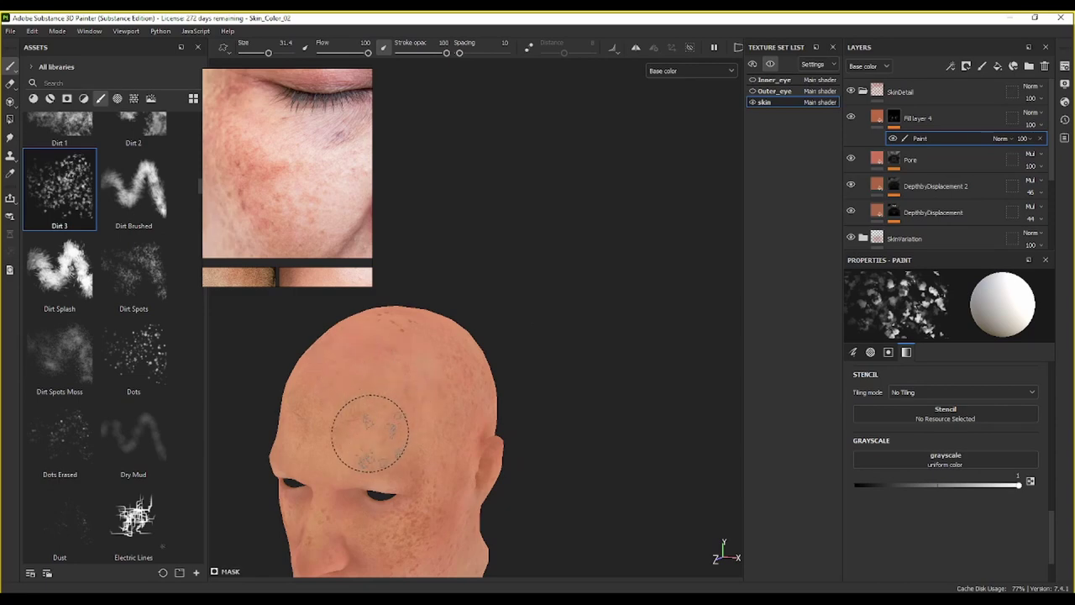
Step: Add a few spots to the front of the neck, and reduce the brush to 13 for finer freckles beside the nose
{"action": "middle_click_drag", "start_coordinate": [355, 452], "coordinate": [532, 224], "text": "alt"}
{"action": "scroll", "coordinate": [538, 315], "scroll_direction": "up", "scroll_amount": 3}
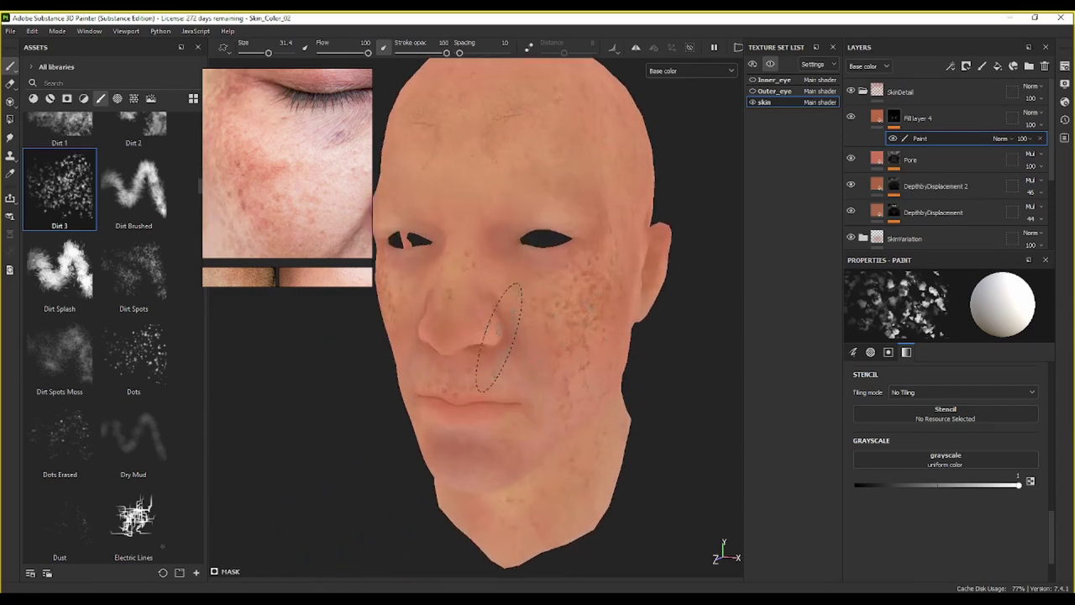
{"action": "left_click_drag", "start_coordinate": [499, 336], "coordinate": [584, 268], "text": "alt"}
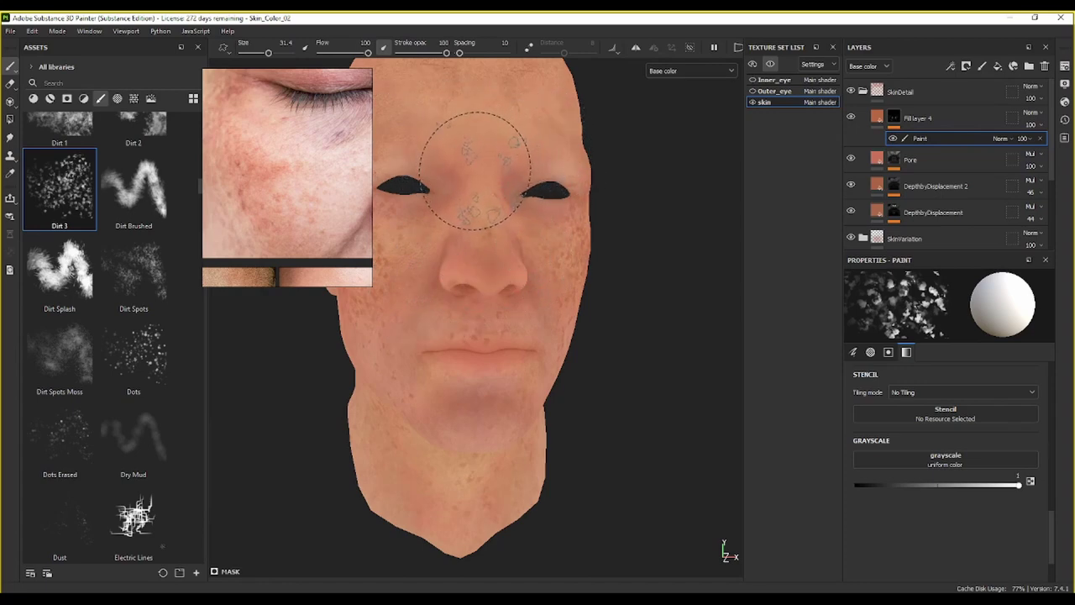
{"action": "key", "text": "bracketleft"}
{"action": "key", "text": "bracketleft"}
{"action": "key", "text": "bracketleft"}
{"action": "key", "text": "bracketleft"}
{"action": "key", "text": "bracketleft"}
{"action": "key", "text": "bracketleft"}
{"action": "key", "text": "bracketleft"}
{"action": "key", "text": "bracketleft"}
{"action": "key", "text": "bracketleft"}
{"action": "key", "text": "bracketleft"}
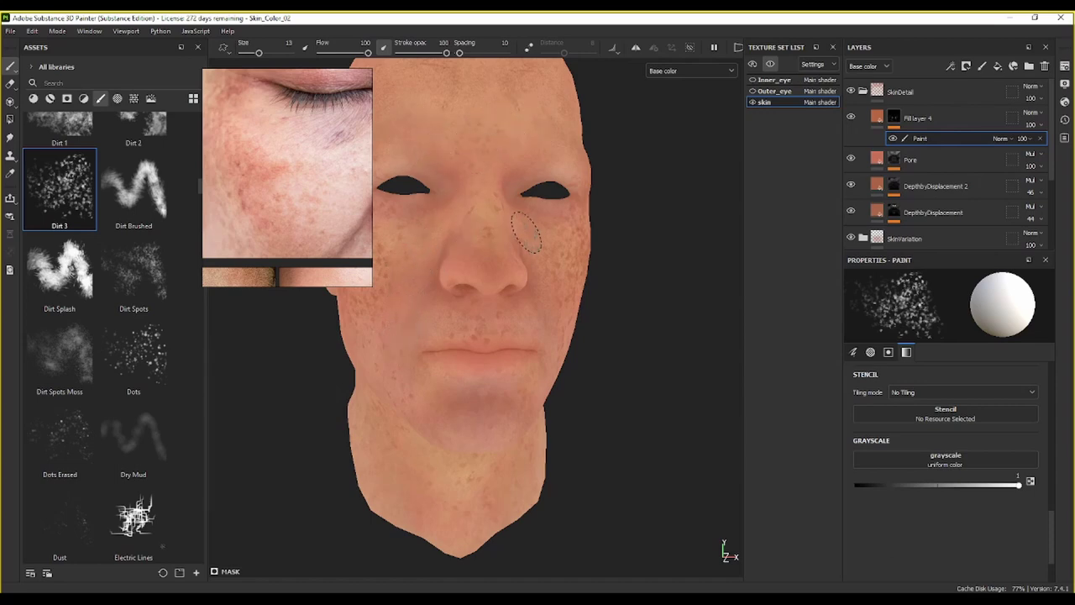
Step: Stamp fine freckles over the nose and the inner parts of both cheeks
{"action": "left_click_drag", "start_coordinate": [581, 257], "coordinate": [522, 260], "text": "alt"}
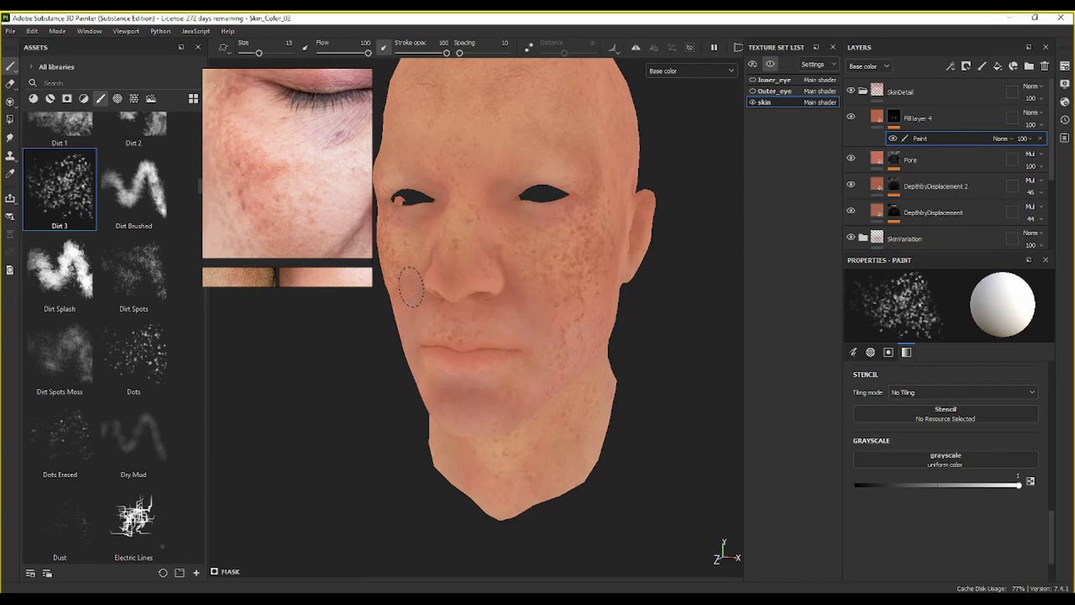
{"action": "mouse_move", "coordinate": [605, 361]}
{"action": "left_mouse_down", "text": "alt"}
{"action": "mouse_move", "coordinate": [516, 328]}
{"action": "mouse_move", "coordinate": [612, 344]}
{"action": "mouse_move", "coordinate": [679, 328]}
{"action": "mouse_move", "coordinate": [559, 297]}
{"action": "mouse_move", "coordinate": [563, 316]}
{"action": "left_mouse_up", "text": "alt"}
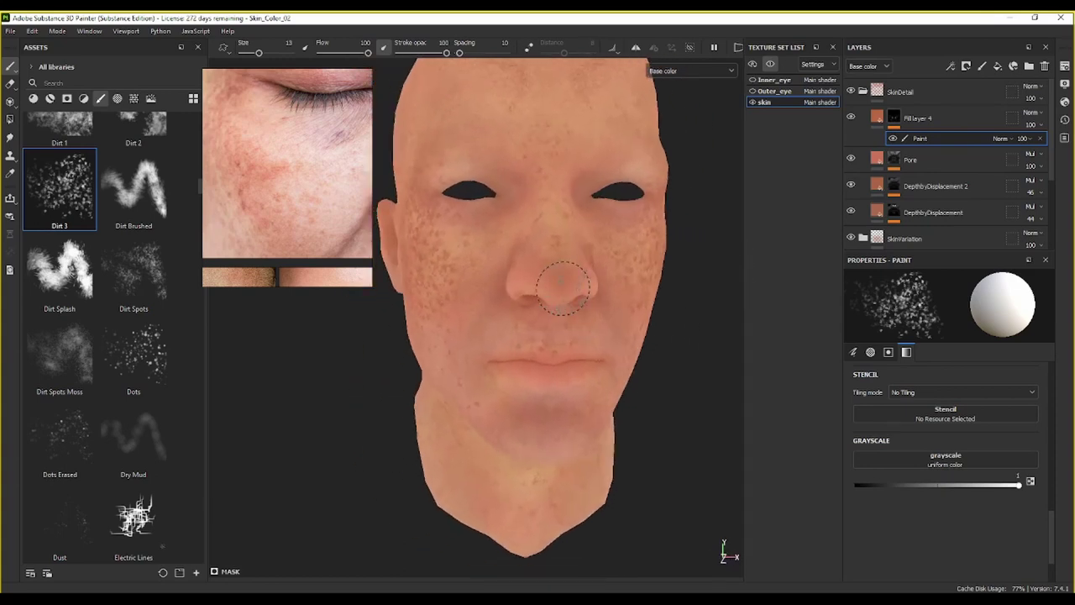
{"action": "left_click_drag", "start_coordinate": [584, 260], "coordinate": [508, 267], "text": "alt"}
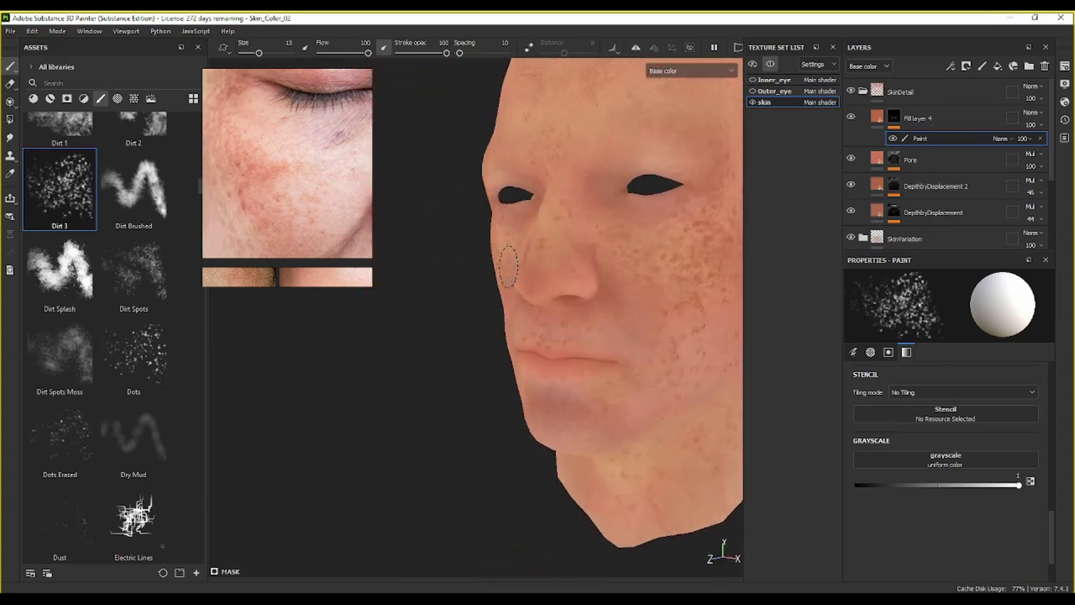
Step: Set Fill layer 4's blend mode to Multiply, try a lower opacity, and restore the layer's opacity to 100
{"action": "left_click", "coordinate": [1039, 116]}
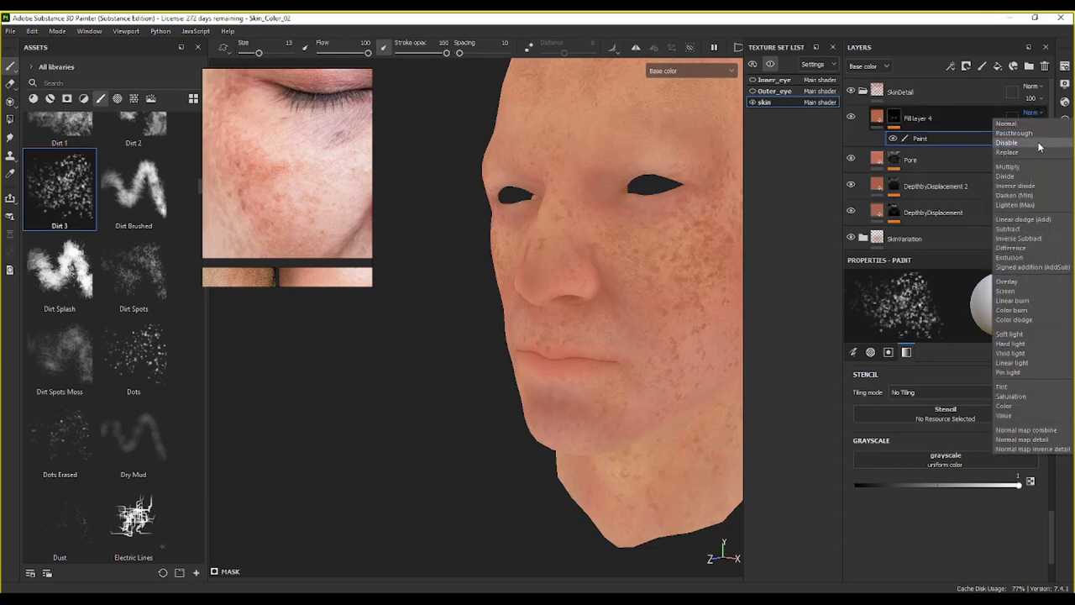
{"action": "left_click", "coordinate": [1035, 166]}
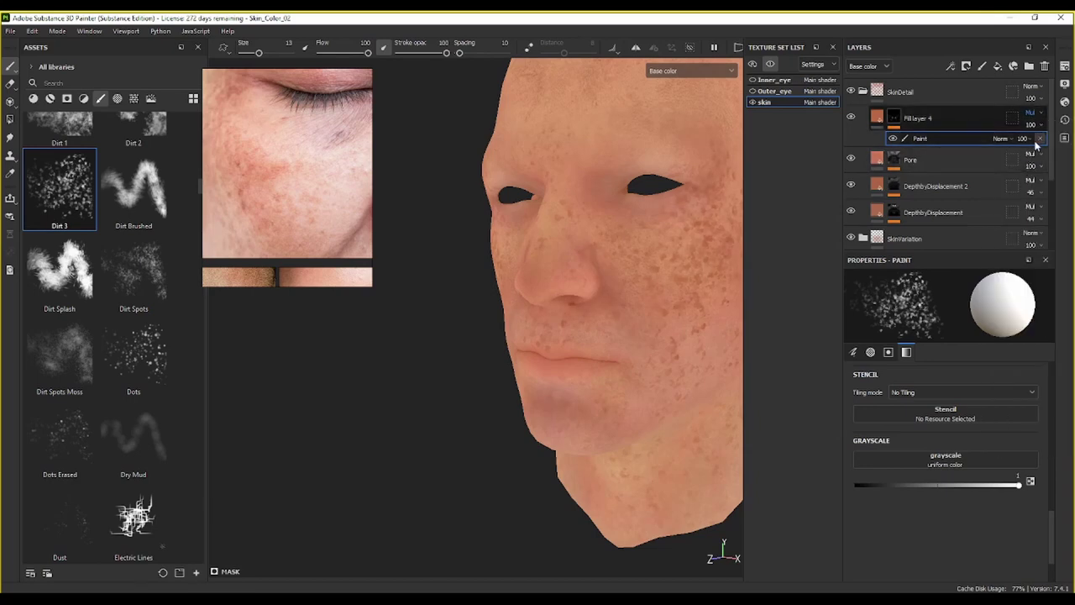
{"action": "left_click", "coordinate": [1039, 141]}
{"action": "left_click", "coordinate": [1041, 147]}
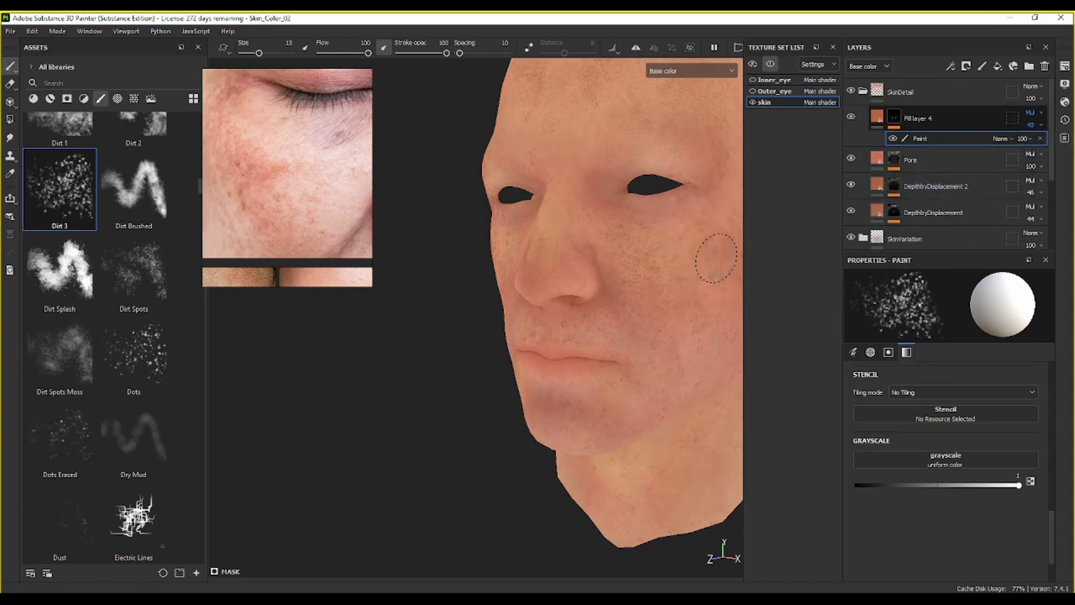
{"action": "left_click_drag", "start_coordinate": [715, 252], "coordinate": [571, 269], "text": "alt"}
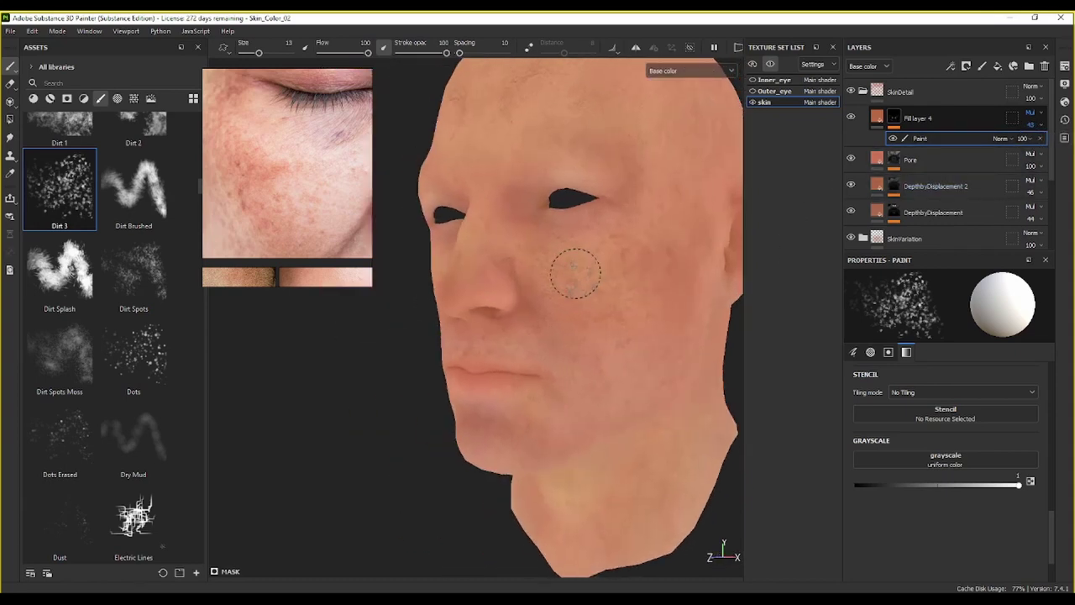
{"action": "left_click", "coordinate": [1043, 126]}
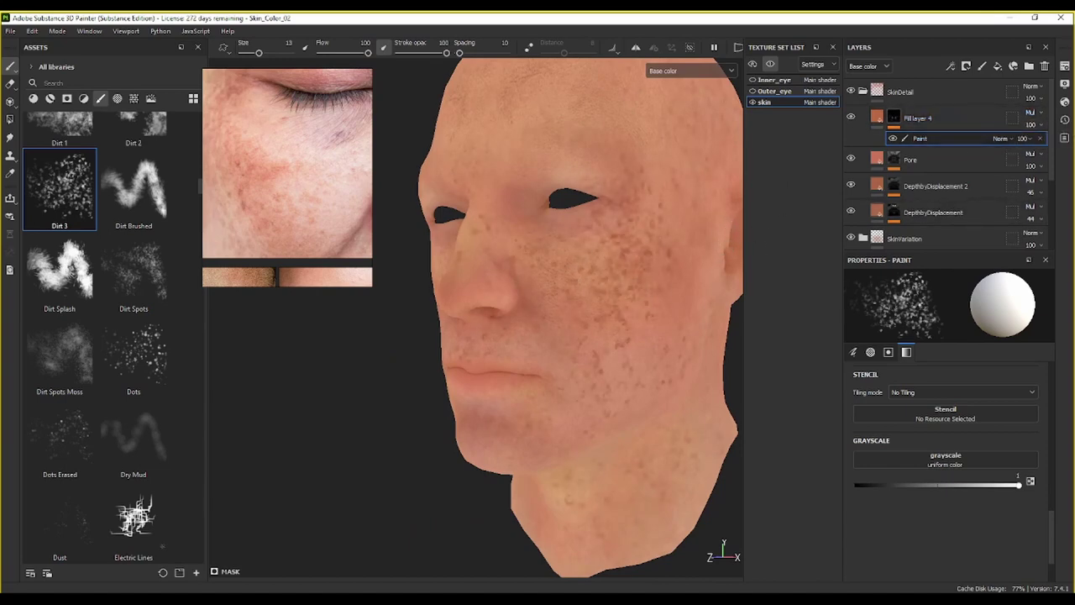
Step: Add a second Paint effect to Fill layer 4's mask and thin the cheek freckles with the brush grayscale at 0
{"action": "right_click", "coordinate": [922, 141]}
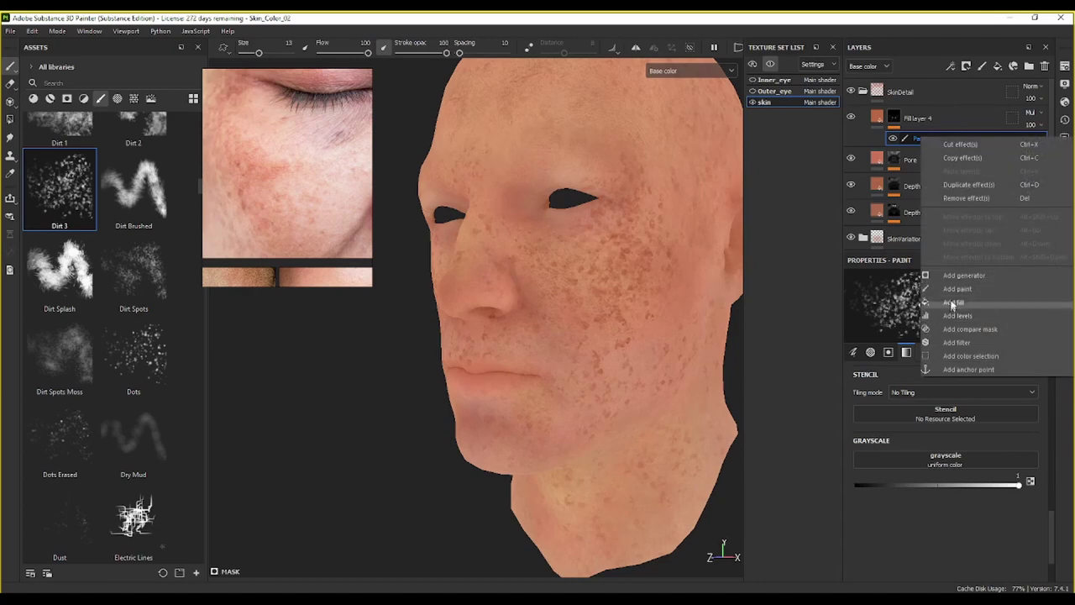
{"action": "left_click", "coordinate": [959, 299]}
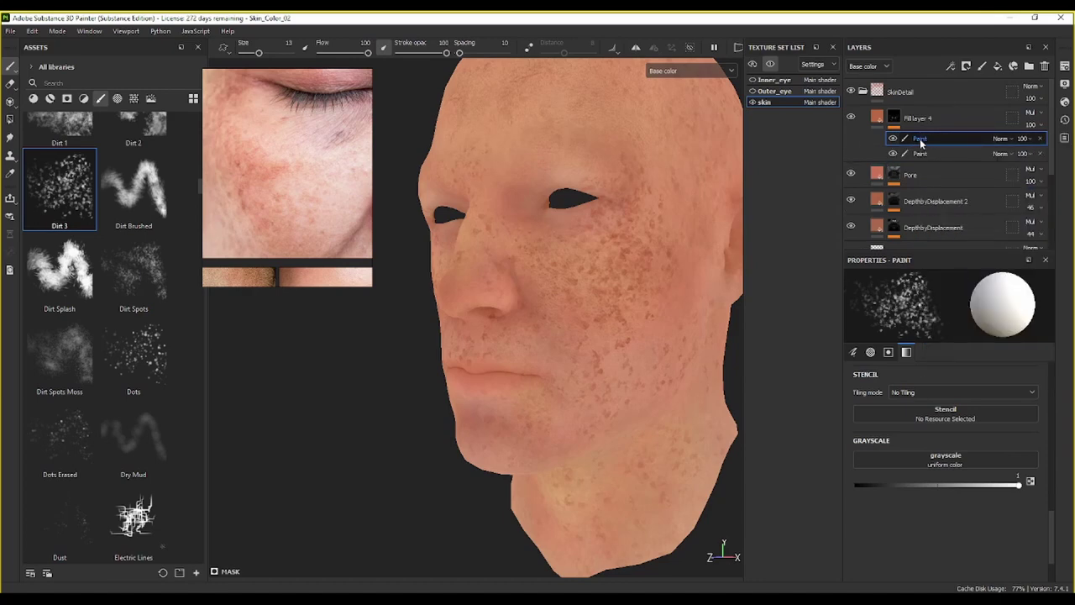
{"action": "key", "text": "x"}
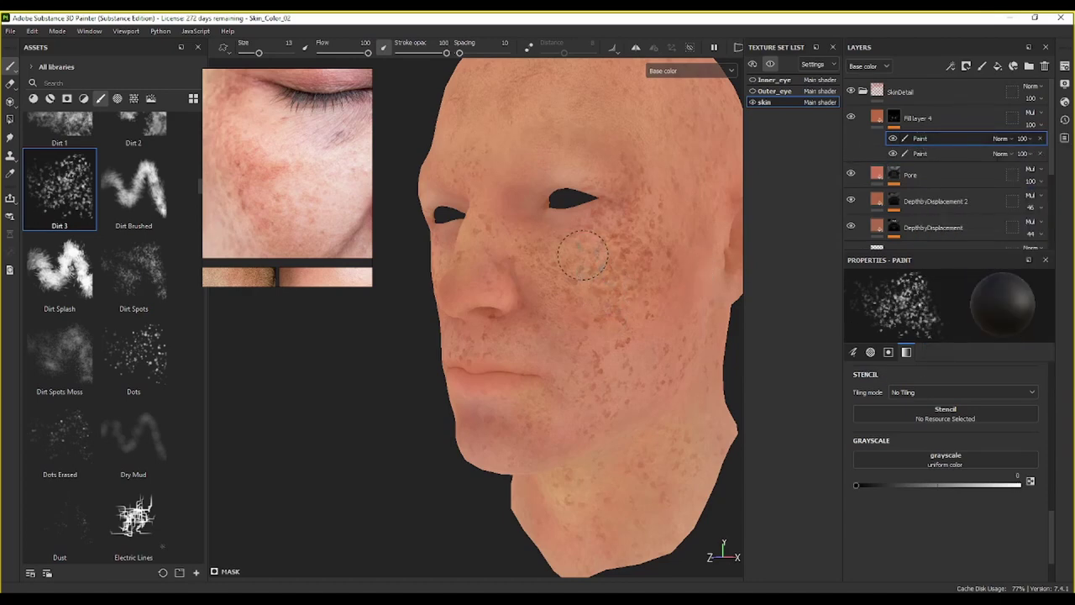
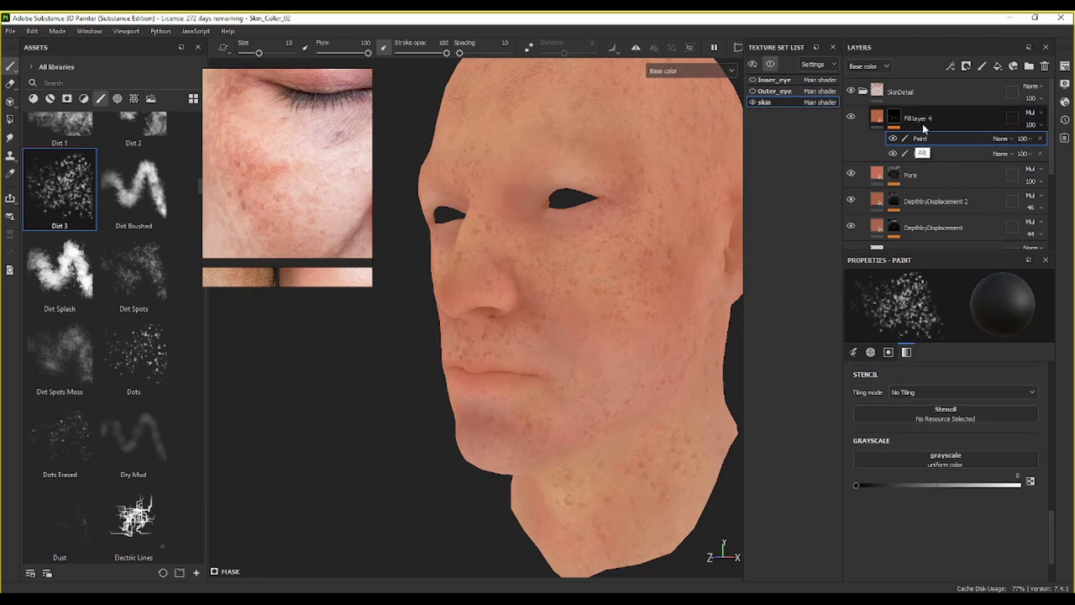
Step: Display Fill layer 4's mask, enlarge the brush to about 25, and break up the spots across the face and neck on the upper Paint effect
{"action": "left_click", "coordinate": [894, 119], "text": "alt"}
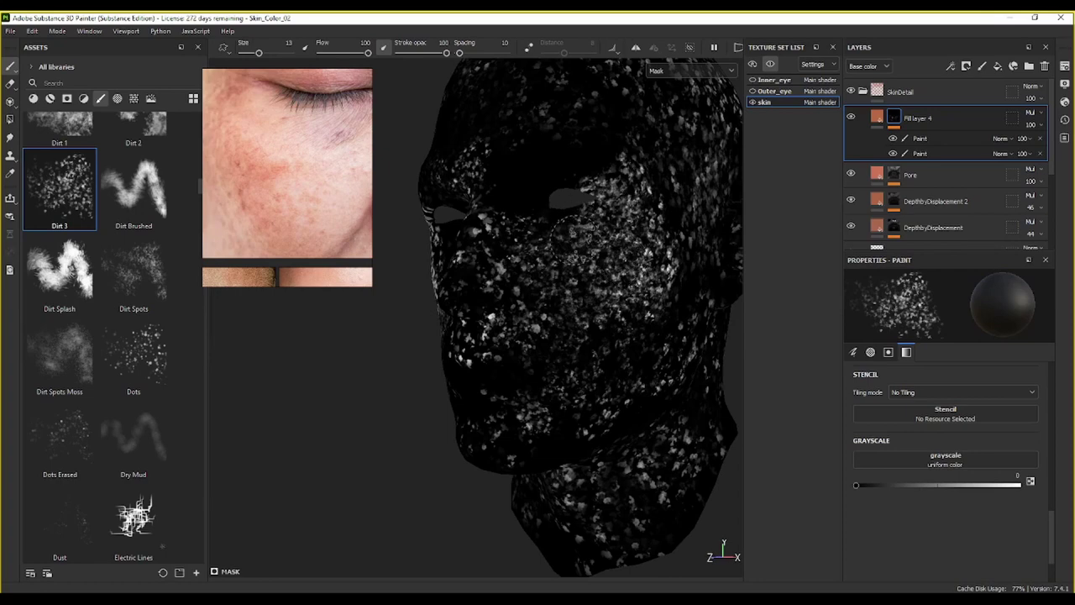
{"action": "mouse_move", "coordinate": [568, 244]}
{"action": "right_mouse_down", "text": "ctrl"}
{"action": "mouse_move", "coordinate": [591, 244]}
{"action": "mouse_move", "coordinate": [578, 243]}
{"action": "right_mouse_up", "text": "ctrl"}
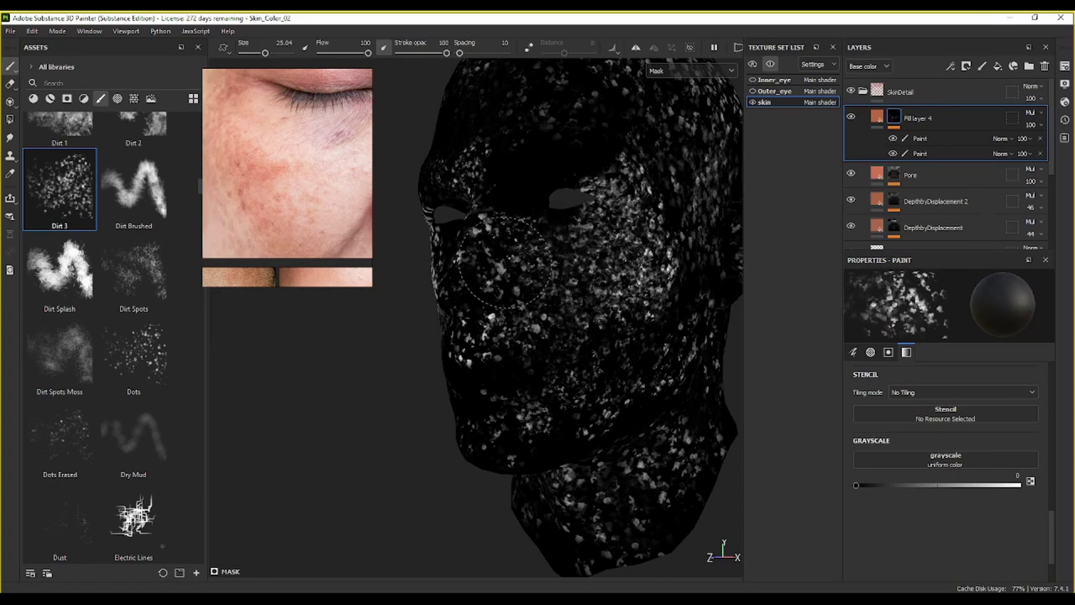
{"action": "left_click", "coordinate": [922, 139]}
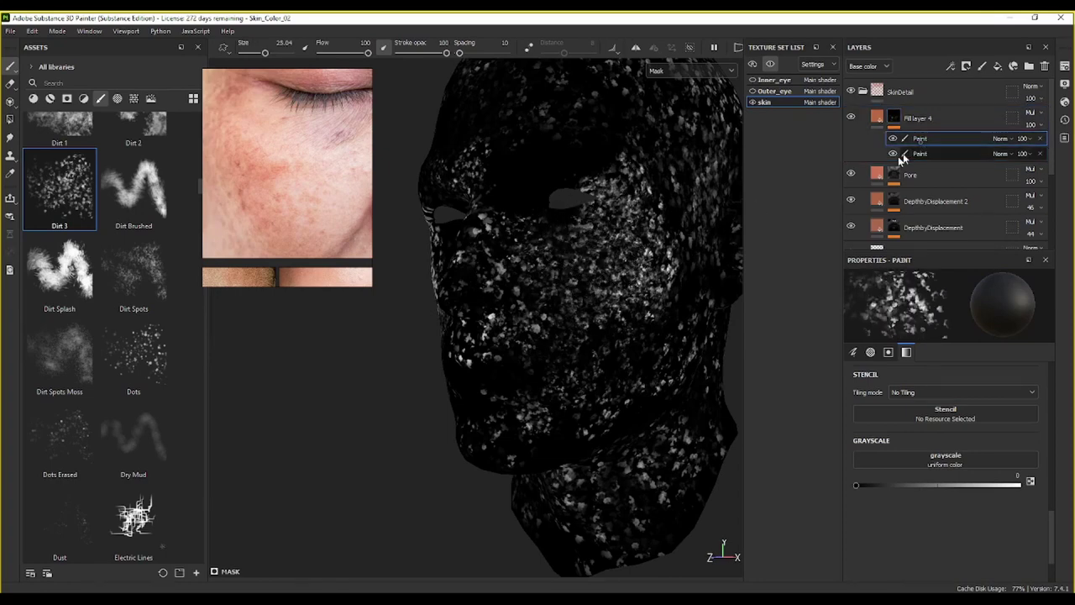
{"action": "mouse_move", "coordinate": [537, 255]}
{"action": "left_mouse_down"}
{"action": "mouse_move", "coordinate": [573, 272]}
{"action": "mouse_move", "coordinate": [598, 251]}
{"action": "mouse_move", "coordinate": [629, 175]}
{"action": "mouse_move", "coordinate": [588, 269]}
{"action": "mouse_move", "coordinate": [627, 352]}
{"action": "mouse_move", "coordinate": [593, 403]}
{"action": "mouse_move", "coordinate": [498, 363]}
{"action": "mouse_move", "coordinate": [462, 283]}
{"action": "mouse_move", "coordinate": [470, 276]}
{"action": "left_mouse_up"}
{"action": "mouse_move", "coordinate": [659, 454]}
{"action": "left_mouse_down"}
{"action": "mouse_move", "coordinate": [576, 451]}
{"action": "mouse_move", "coordinate": [568, 486]}
{"action": "mouse_move", "coordinate": [672, 415]}
{"action": "mouse_move", "coordinate": [635, 240]}
{"action": "mouse_move", "coordinate": [685, 134]}
{"action": "mouse_move", "coordinate": [710, 214]}
{"action": "mouse_move", "coordinate": [660, 172]}
{"action": "mouse_move", "coordinate": [504, 168]}
{"action": "left_mouse_up"}
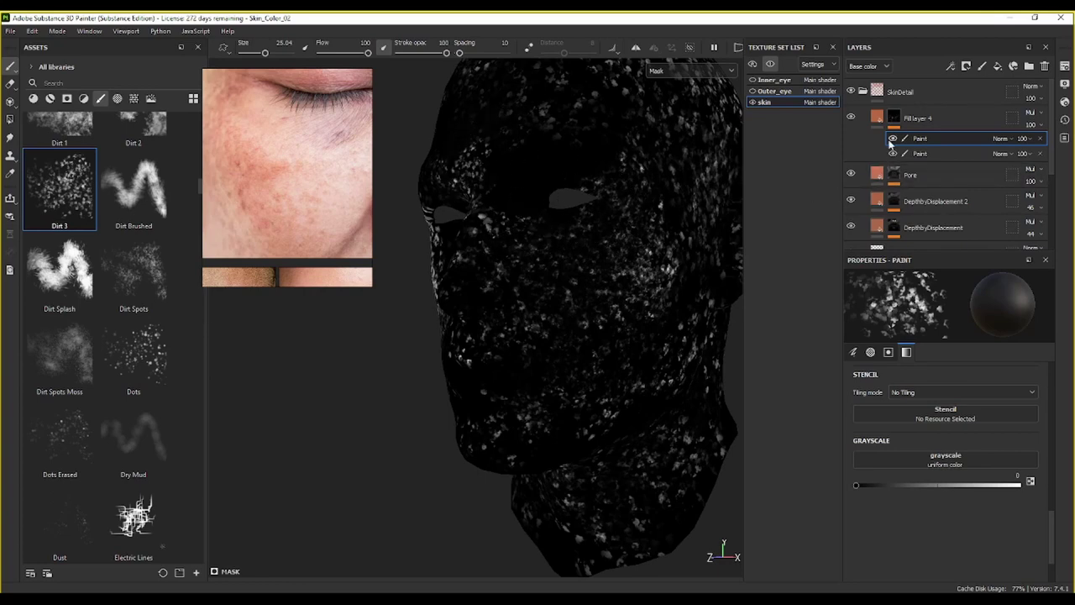
Step: Return to the base color view, examine the thinned spots from the side of the head, and reselect the upper Paint effect
{"action": "left_click", "coordinate": [894, 117]}
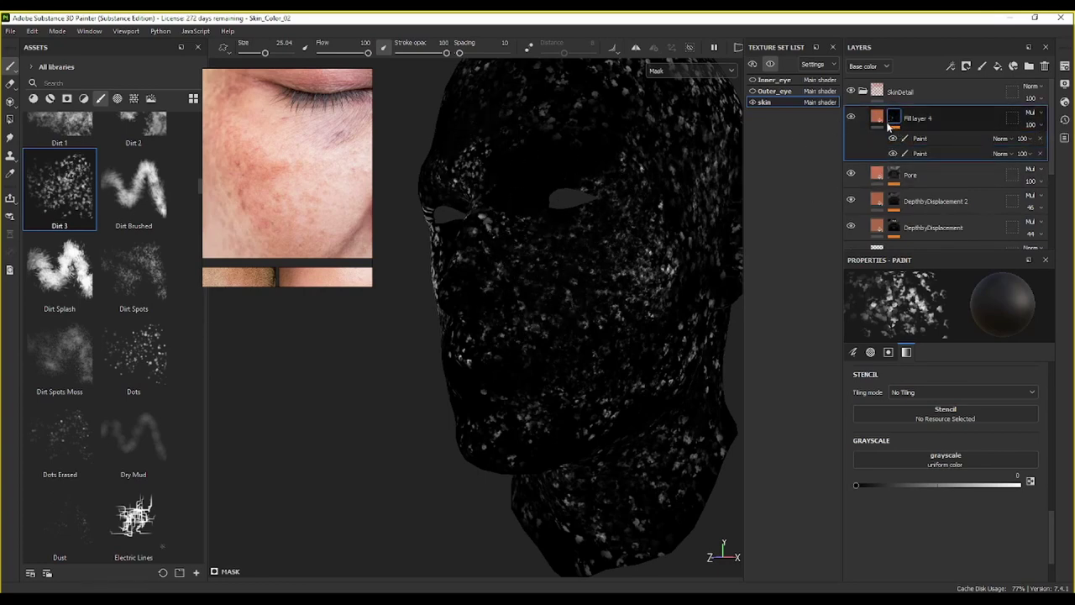
{"action": "left_click", "coordinate": [877, 118]}
{"action": "left_click_drag", "start_coordinate": [479, 290], "coordinate": [436, 317], "text": "alt"}
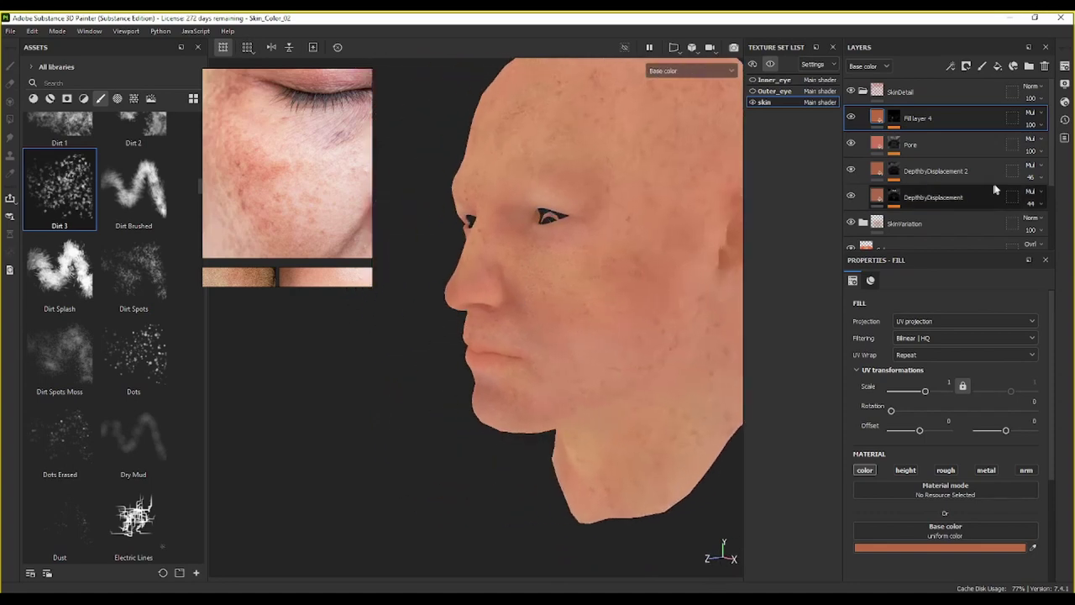
{"action": "left_click_drag", "start_coordinate": [670, 353], "coordinate": [627, 311], "text": "alt"}
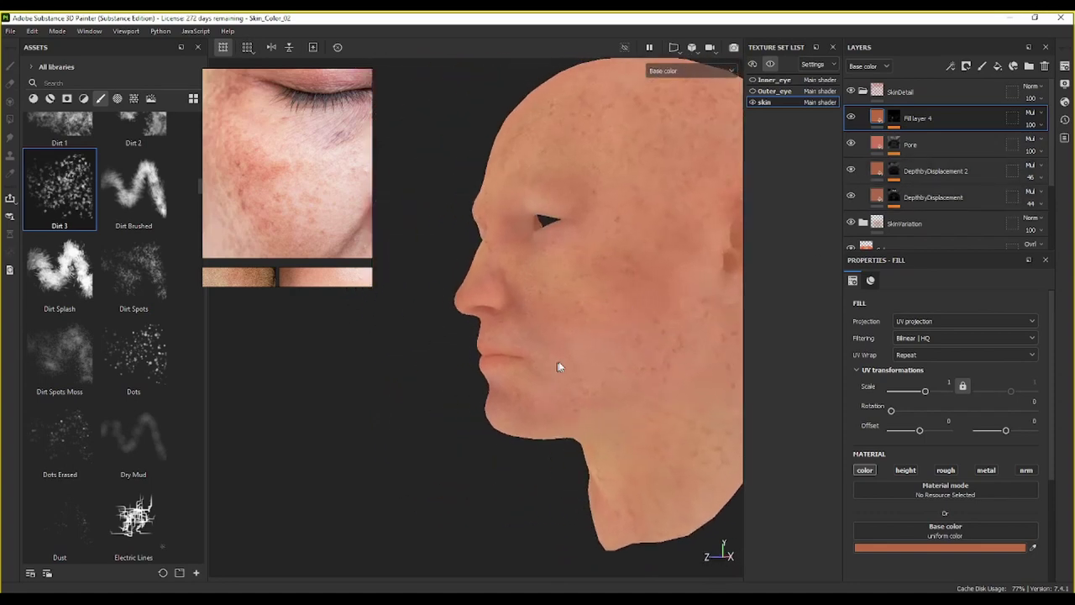
{"action": "left_click", "coordinate": [561, 367]}
{"action": "left_click", "coordinate": [895, 119]}
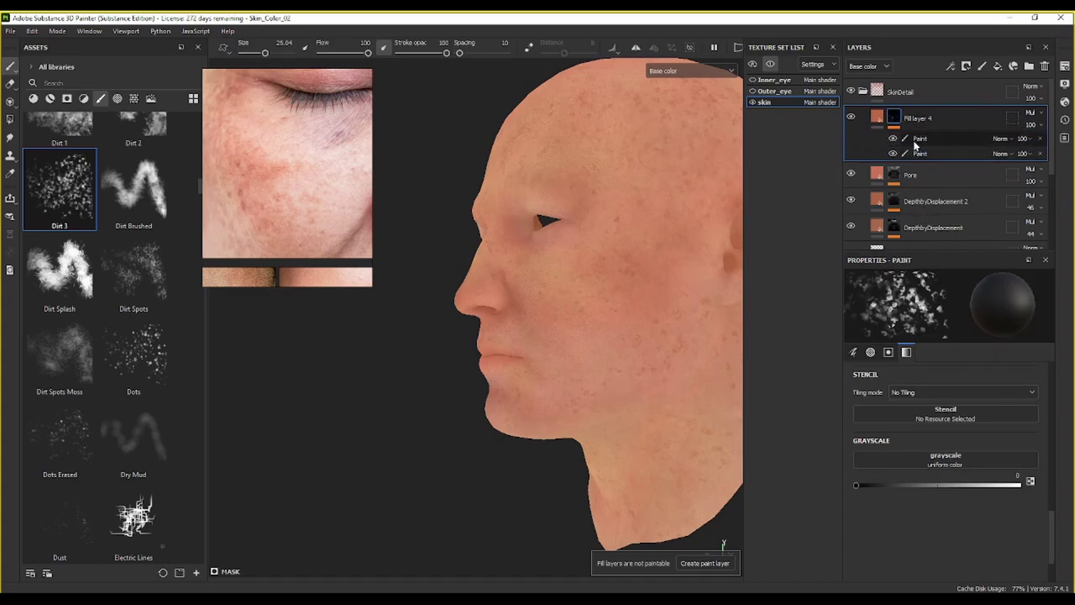
{"action": "left_click", "coordinate": [913, 140]}
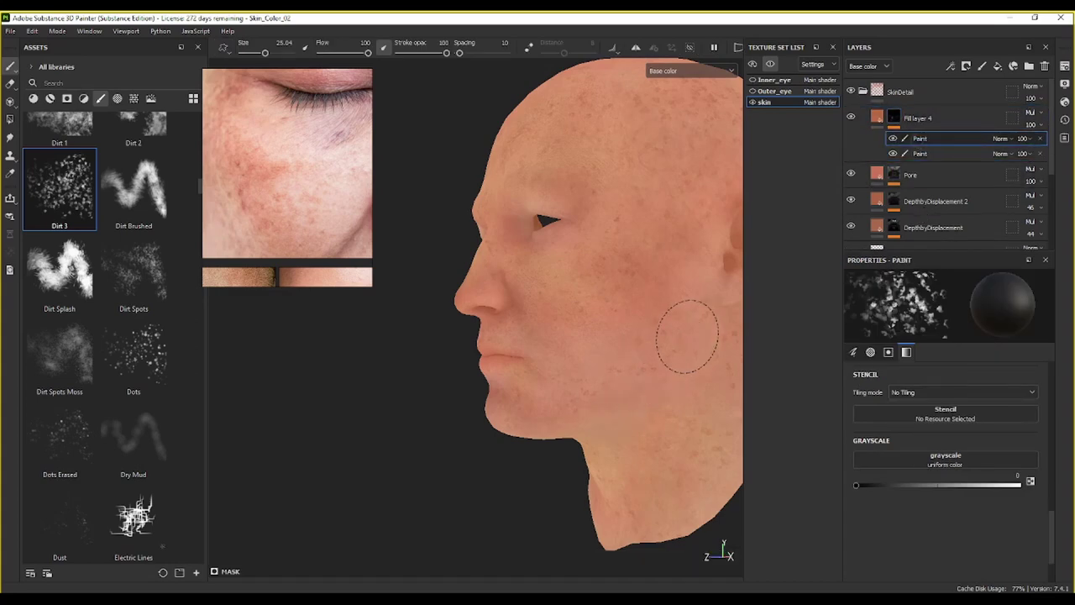
Step: Compare the skin with and without the upper Paint effect, and thin the spots on the other side of the head and neck
{"action": "left_click", "coordinate": [893, 138]}
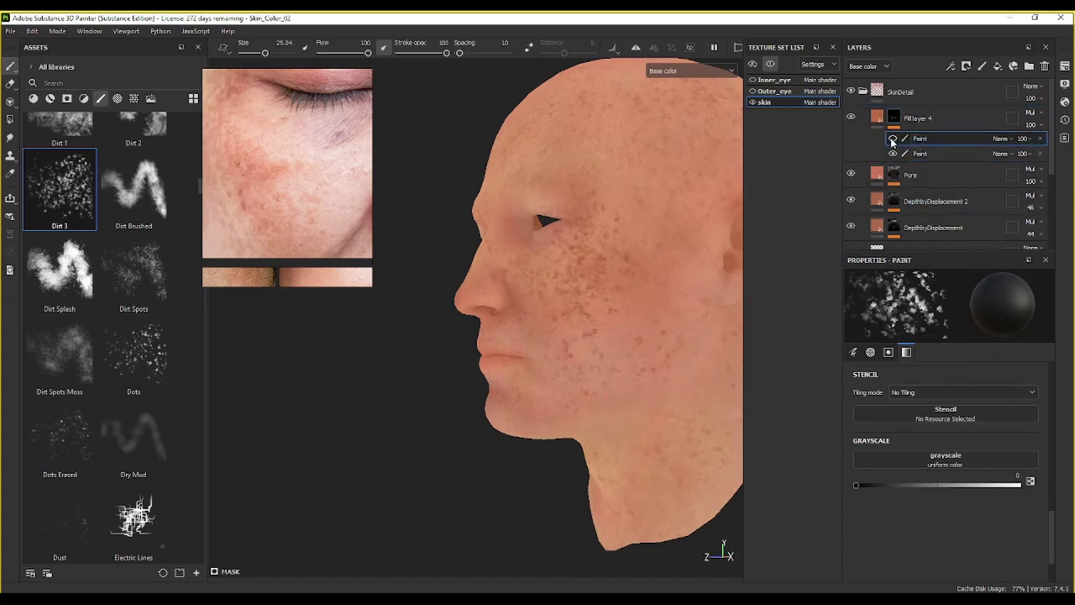
{"action": "mouse_move", "coordinate": [566, 307]}
{"action": "left_mouse_down", "text": "alt"}
{"action": "mouse_move", "coordinate": [677, 336]}
{"action": "mouse_move", "coordinate": [634, 294]}
{"action": "mouse_move", "coordinate": [569, 278]}
{"action": "mouse_move", "coordinate": [794, 330]}
{"action": "left_mouse_up", "text": "alt"}
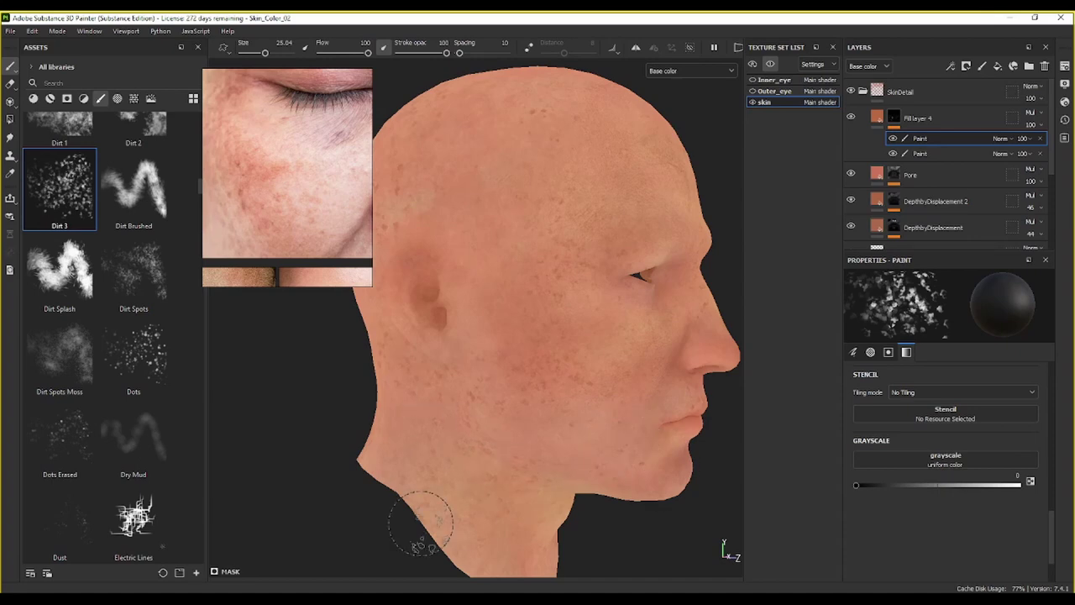
{"action": "mouse_move", "coordinate": [457, 502]}
{"action": "left_mouse_down", "text": "alt"}
{"action": "mouse_move", "coordinate": [499, 420]}
{"action": "mouse_move", "coordinate": [383, 416]}
{"action": "left_mouse_up", "text": "alt"}
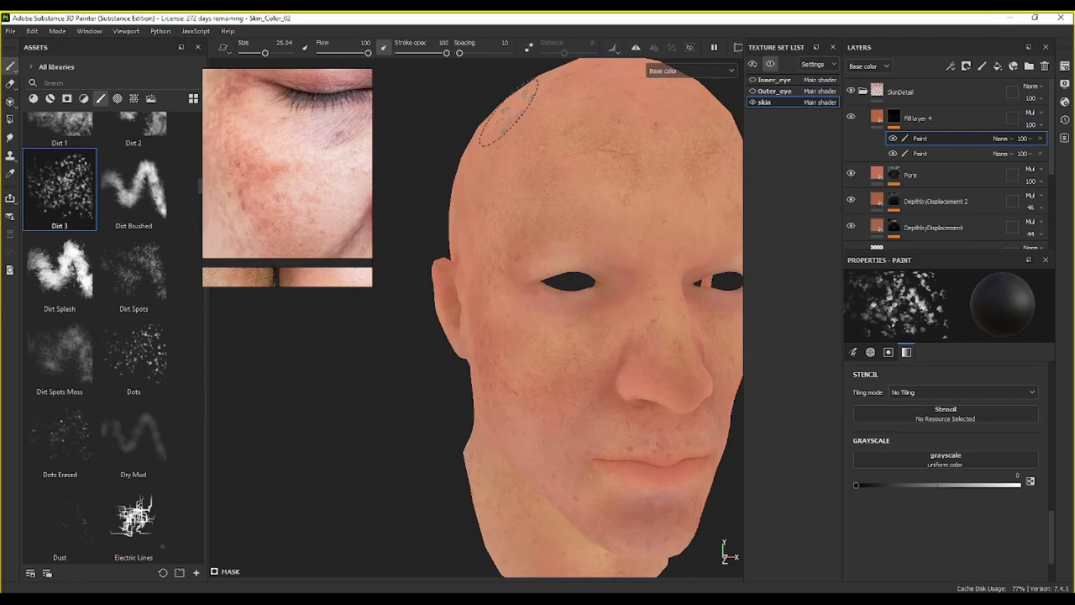
{"action": "left_click_drag", "start_coordinate": [385, 308], "coordinate": [334, 274], "text": "alt"}
{"action": "middle_click_drag", "start_coordinate": [529, 287], "coordinate": [603, 301], "text": "alt"}
{"action": "mouse_move", "coordinate": [602, 300]}
{"action": "left_mouse_down", "text": "alt"}
{"action": "mouse_move", "coordinate": [540, 294]}
{"action": "mouse_move", "coordinate": [555, 289]}
{"action": "left_mouse_up", "text": "alt"}
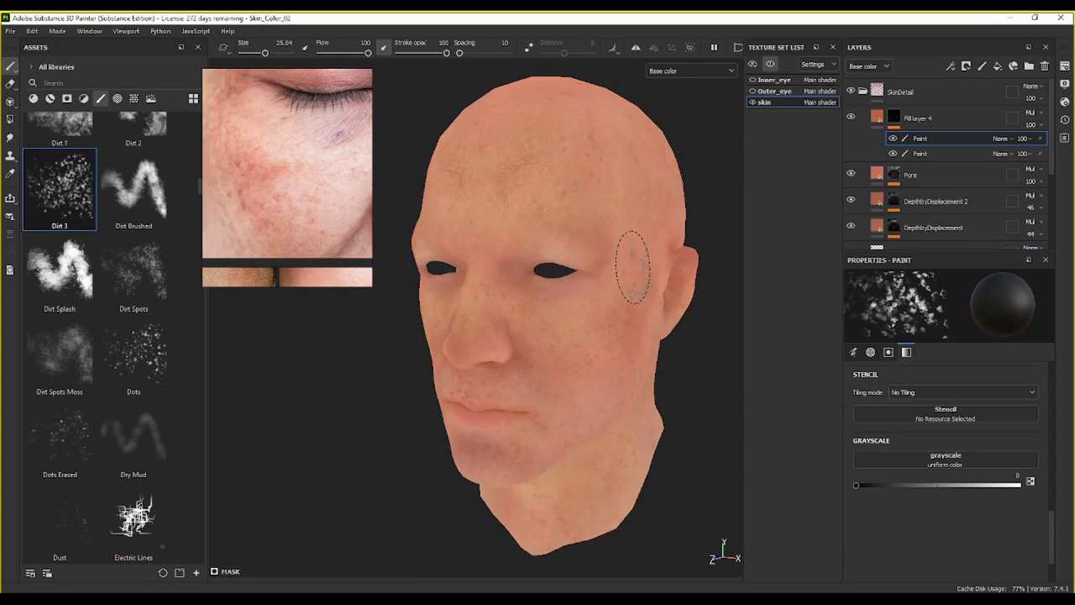
Step: Toggle the upper Paint effect's visibility to compare the original and thinned freckles on the cheek
{"action": "left_click", "coordinate": [892, 138]}
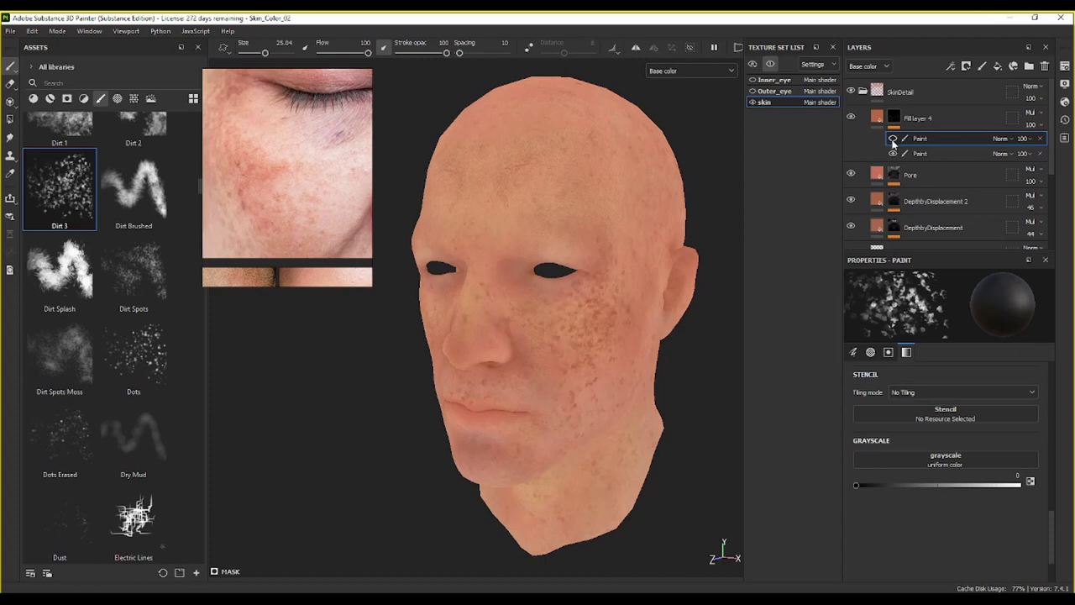
{"action": "left_click", "coordinate": [892, 139]}
{"action": "left_click", "coordinate": [892, 138]}
{"action": "left_click", "coordinate": [893, 138]}
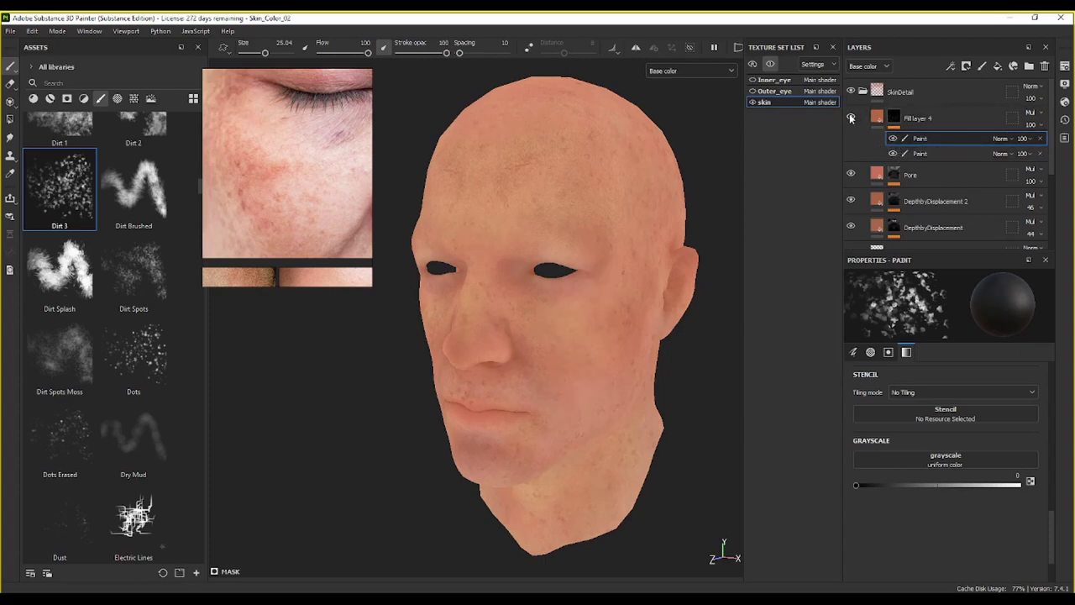
{"action": "left_click", "coordinate": [892, 138]}
{"action": "left_click", "coordinate": [894, 139]}
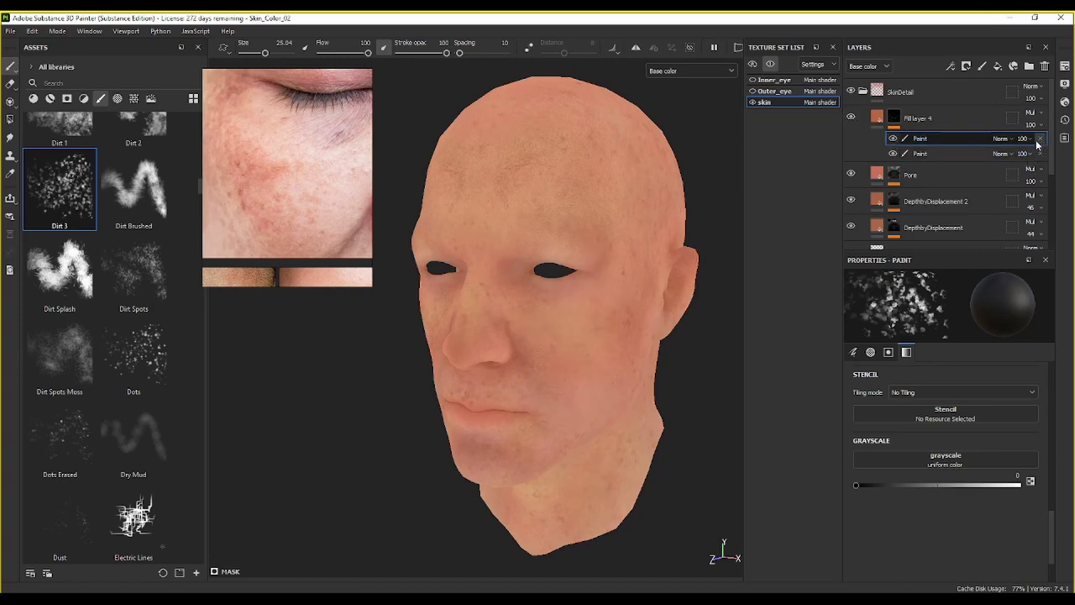
Step: Set the upper Paint effect's opacity to 67 to bring back part of the freckles
{"action": "left_click", "coordinate": [1040, 159]}
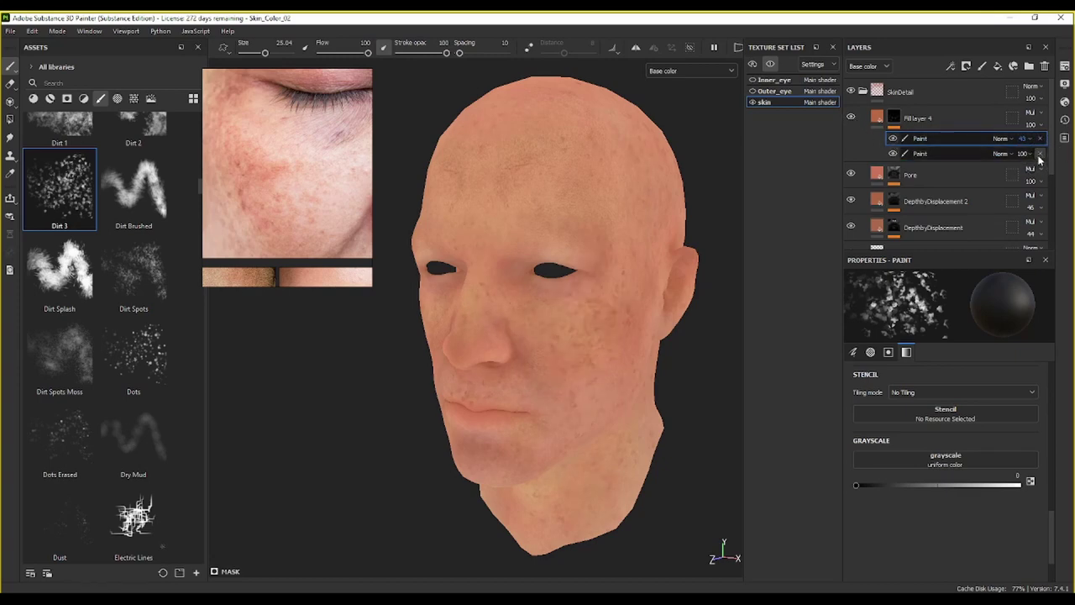
{"action": "left_click", "coordinate": [1032, 139]}
{"action": "left_click", "coordinate": [1048, 159]}
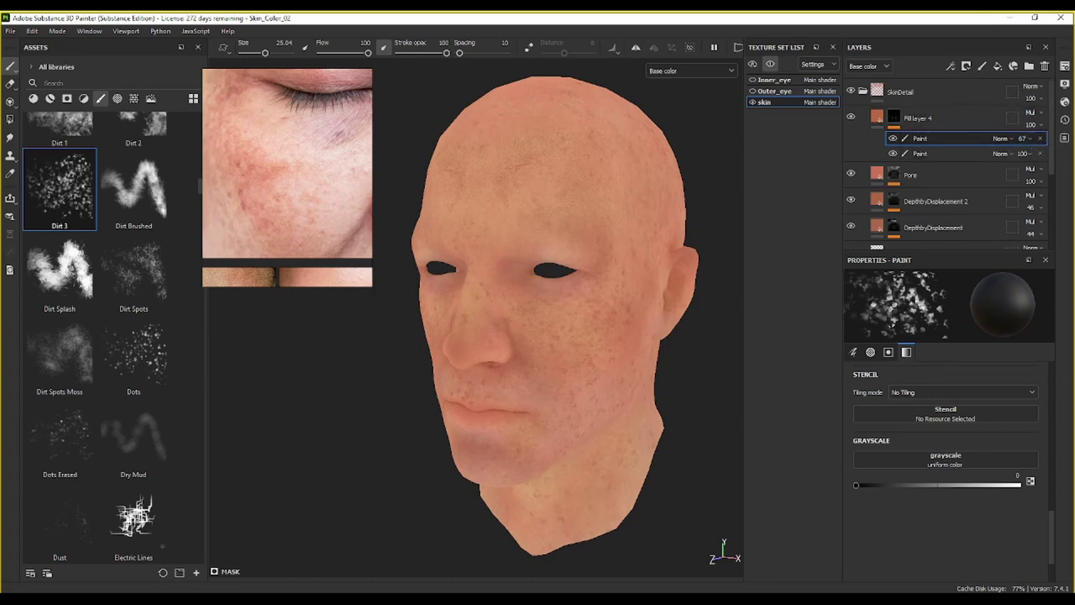
Step: Examine the cheek freckles up close and set Fill layer 4's opacity to 63
{"action": "scroll", "coordinate": [596, 423], "scroll_direction": "up", "scroll_amount": 4}
{"action": "left_click_drag", "start_coordinate": [597, 423], "coordinate": [628, 360], "text": "alt"}
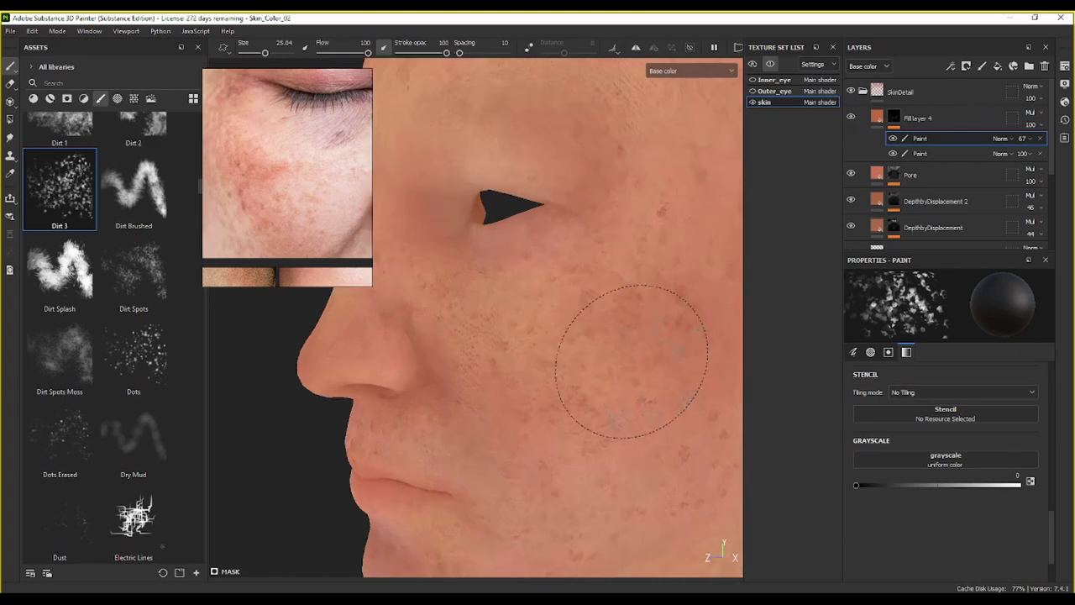
{"action": "left_click", "coordinate": [1040, 139]}
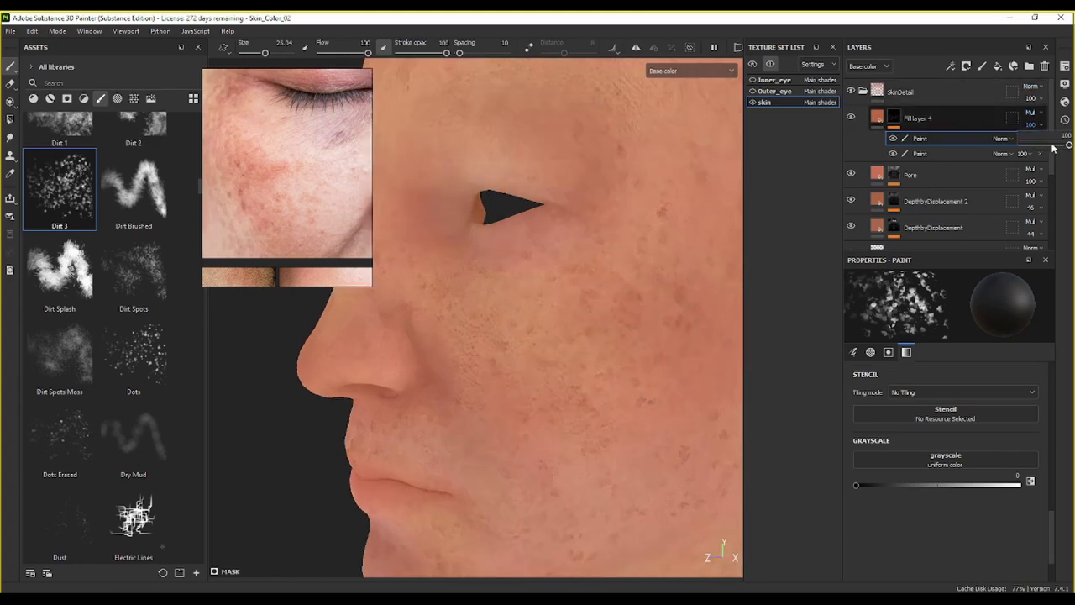
{"action": "scroll", "coordinate": [613, 336], "scroll_direction": "down", "scroll_amount": 3}
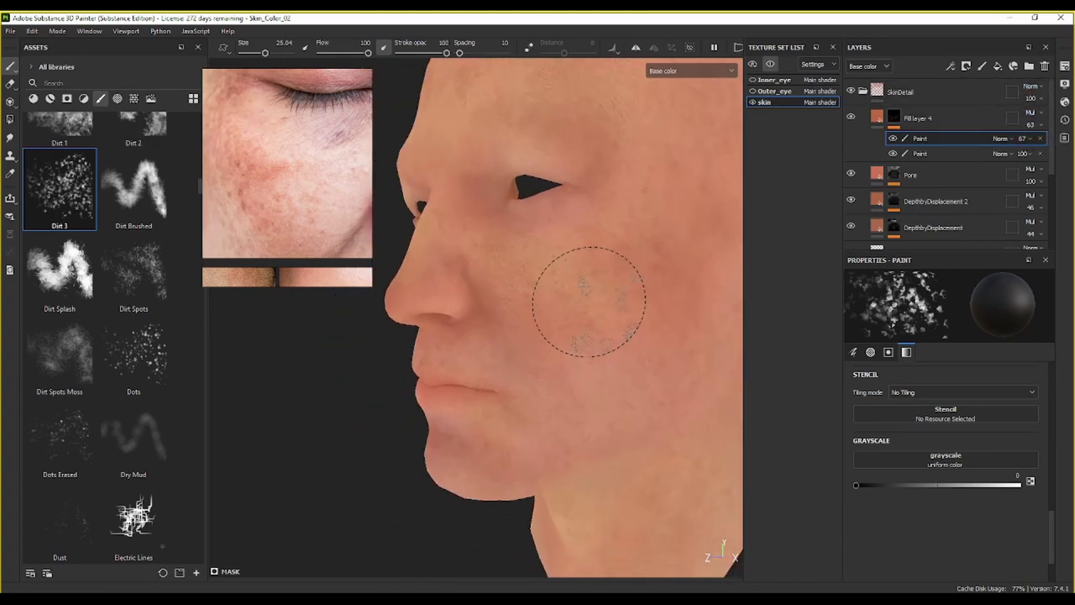
{"action": "mouse_move", "coordinate": [589, 302]}
{"action": "left_mouse_down", "text": "alt"}
{"action": "mouse_move", "coordinate": [715, 324]}
{"action": "mouse_move", "coordinate": [605, 270]}
{"action": "left_mouse_up", "text": "alt"}
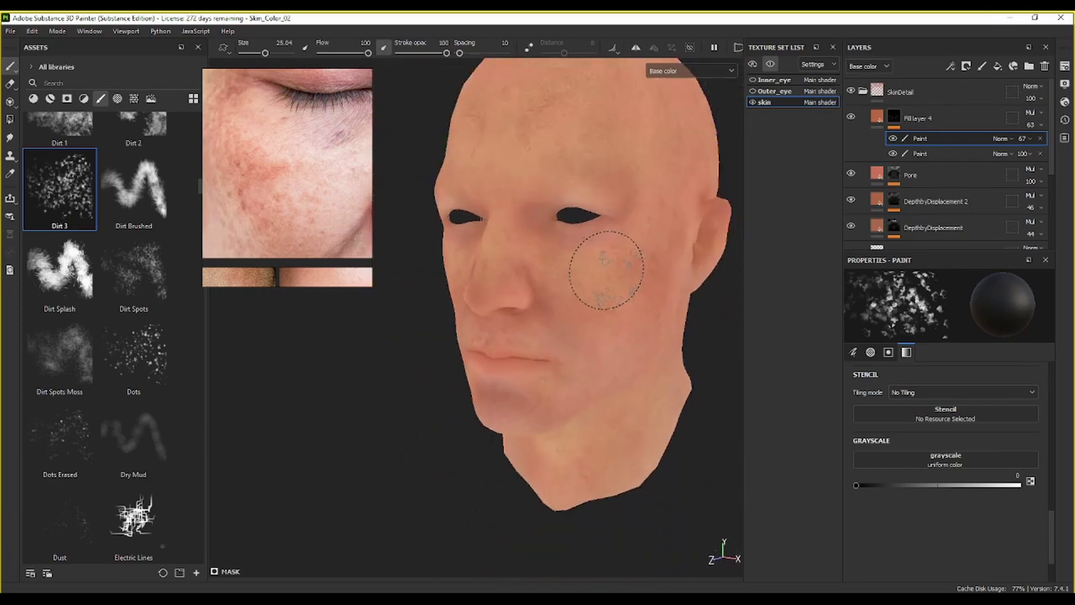
{"action": "mouse_move", "coordinate": [583, 336]}
{"action": "left_mouse_down", "text": "alt"}
{"action": "mouse_move", "coordinate": [564, 372]}
{"action": "mouse_move", "coordinate": [747, 354]}
{"action": "mouse_move", "coordinate": [591, 356]}
{"action": "mouse_move", "coordinate": [596, 329]}
{"action": "mouse_move", "coordinate": [549, 334]}
{"action": "mouse_move", "coordinate": [502, 270]}
{"action": "mouse_move", "coordinate": [470, 273]}
{"action": "left_mouse_up", "text": "alt"}
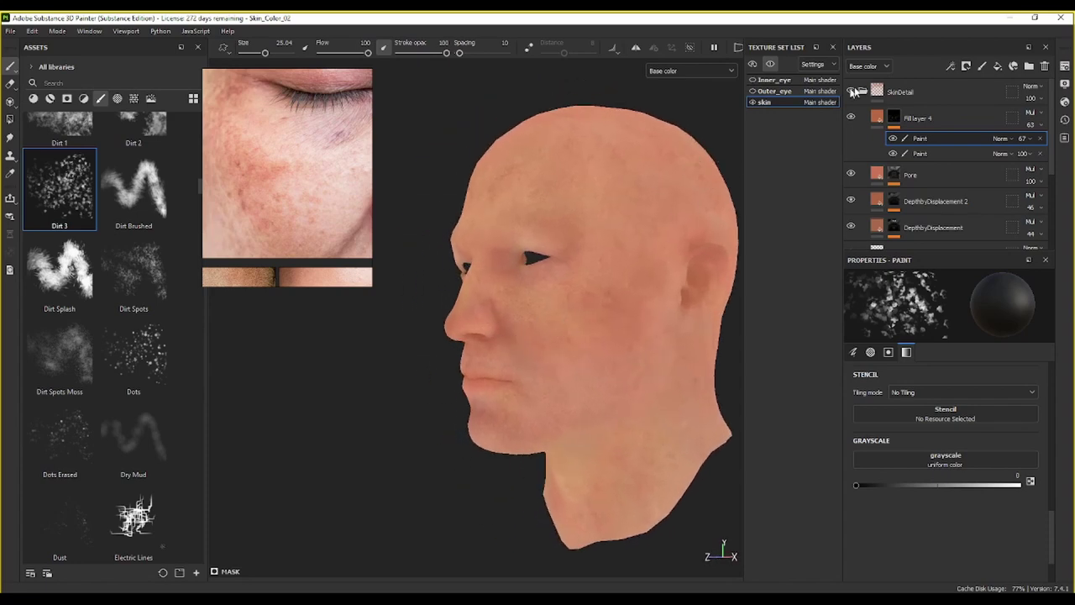
Step: Rename Fill layer 4 as Spot and compare the face with and without the layer
{"action": "left_click", "coordinate": [916, 119]}
{"action": "double_click", "coordinate": [921, 120]}
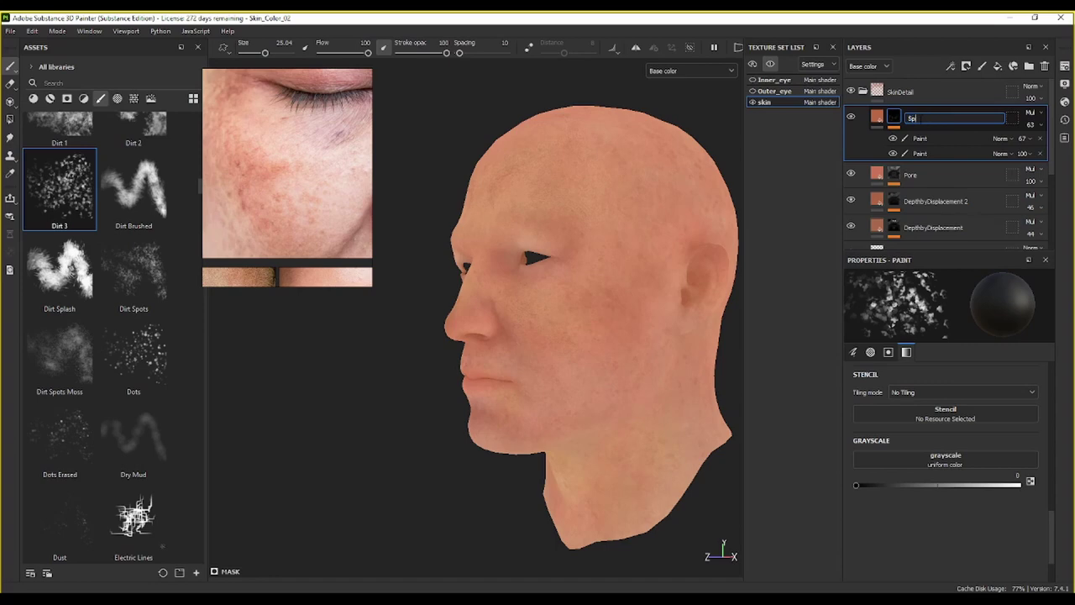
{"action": "type", "text": "Spot"}
{"action": "key", "text": "Return"}
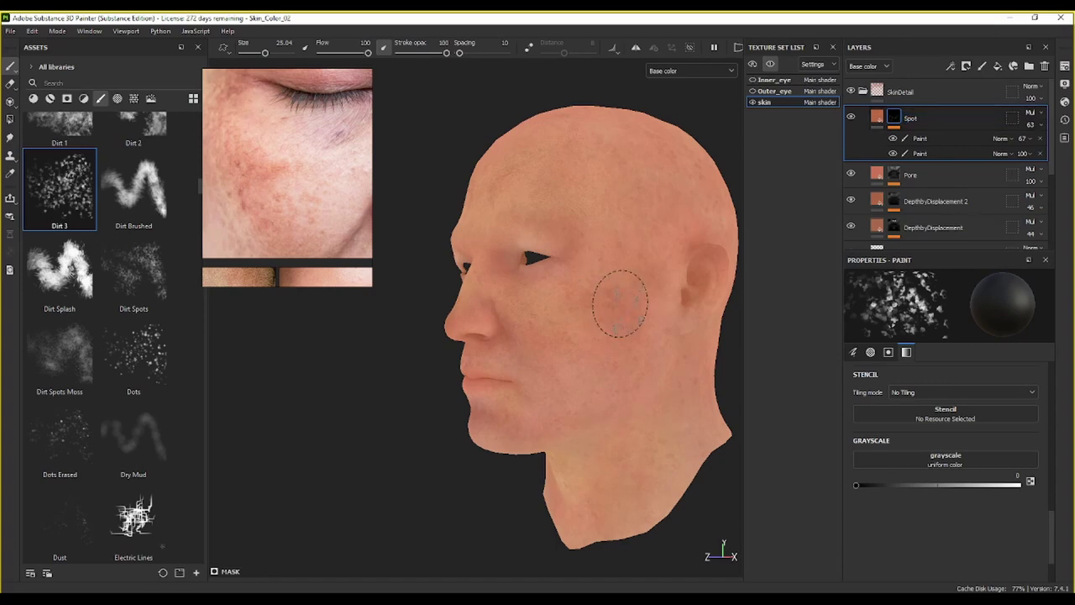
{"action": "scroll", "coordinate": [591, 283], "scroll_direction": "up", "scroll_amount": 2}
{"action": "left_click_drag", "start_coordinate": [590, 283], "coordinate": [680, 294], "text": "alt"}
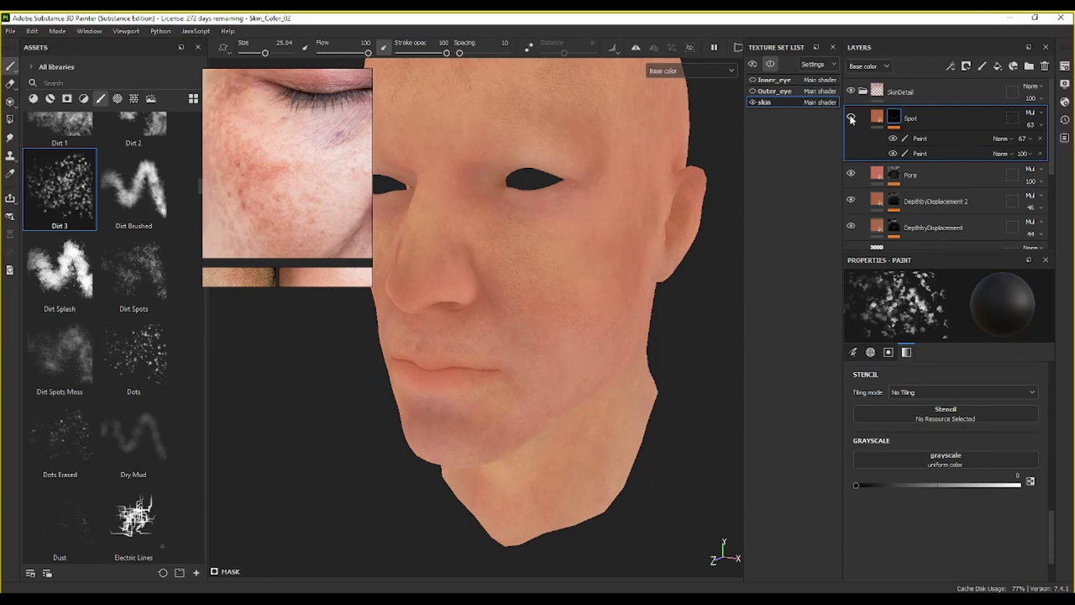
Step: Examine the Spot layer's freckles up close on the cheek and across the whole face from several angles
{"action": "scroll", "coordinate": [607, 232], "scroll_direction": "up", "scroll_amount": 3}
{"action": "middle_click_drag", "start_coordinate": [607, 228], "coordinate": [660, 213], "text": "alt"}
{"action": "left_click_drag", "start_coordinate": [660, 213], "coordinate": [614, 257], "text": "alt"}
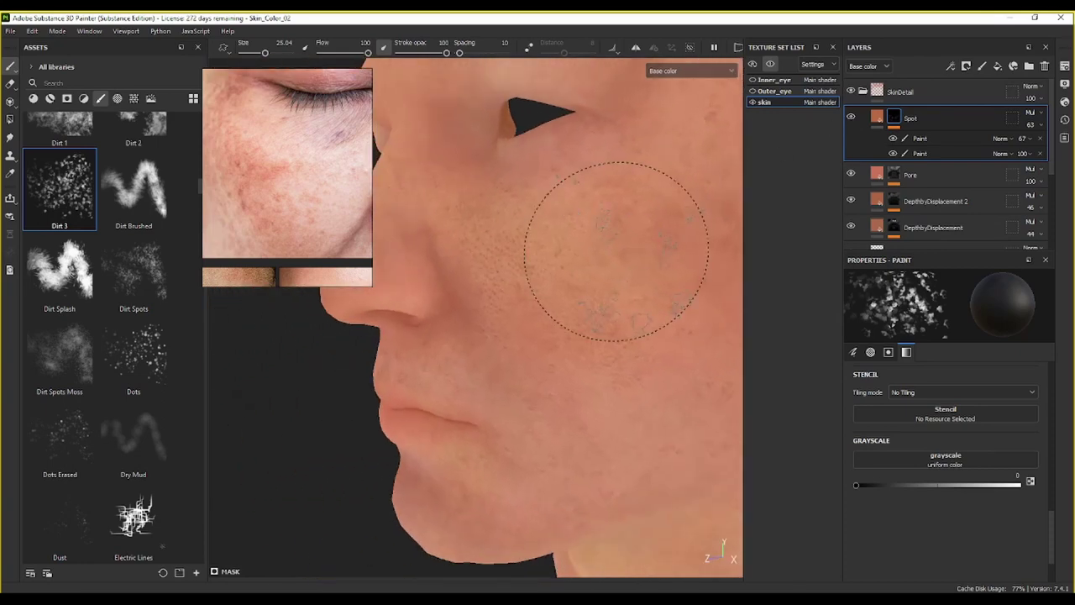
{"action": "middle_click_drag", "start_coordinate": [614, 257], "coordinate": [553, 305], "text": "alt"}
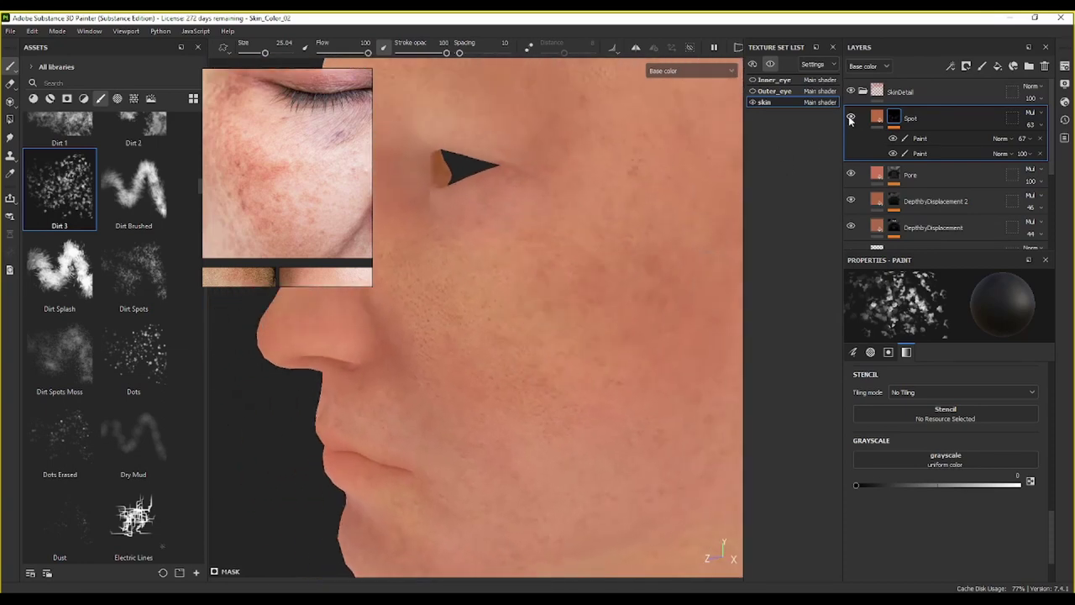
{"action": "scroll", "coordinate": [649, 238], "scroll_direction": "down", "scroll_amount": 3}
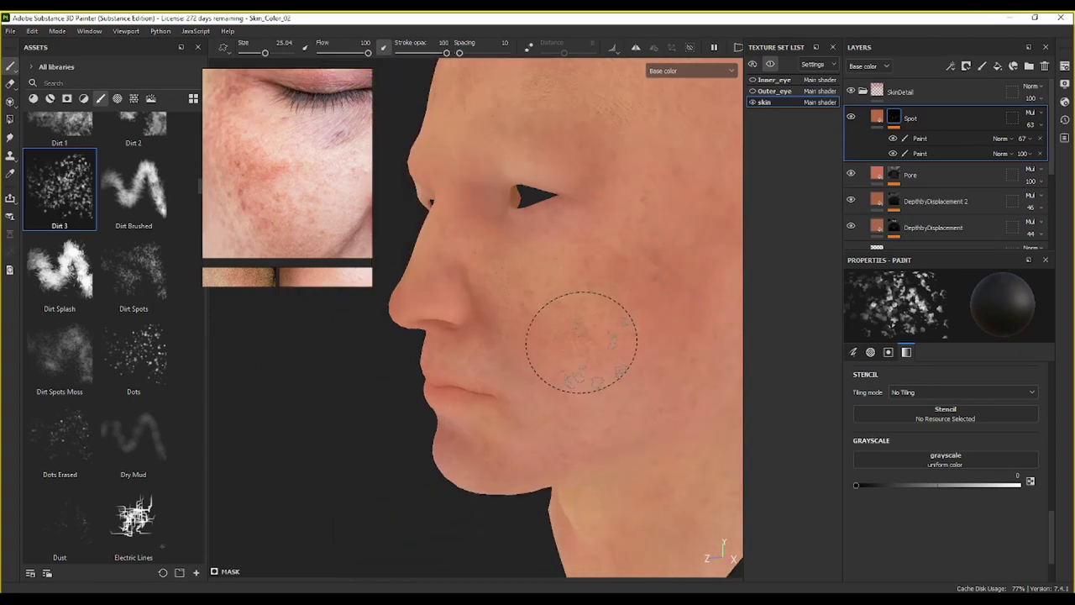
{"action": "left_click_drag", "start_coordinate": [581, 341], "coordinate": [672, 250], "text": "alt"}
{"action": "scroll", "coordinate": [554, 260], "scroll_direction": "down", "scroll_amount": 2}
{"action": "middle_click_drag", "start_coordinate": [555, 259], "coordinate": [566, 294], "text": "alt"}
{"action": "left_click_drag", "start_coordinate": [563, 277], "coordinate": [528, 302], "text": "alt"}
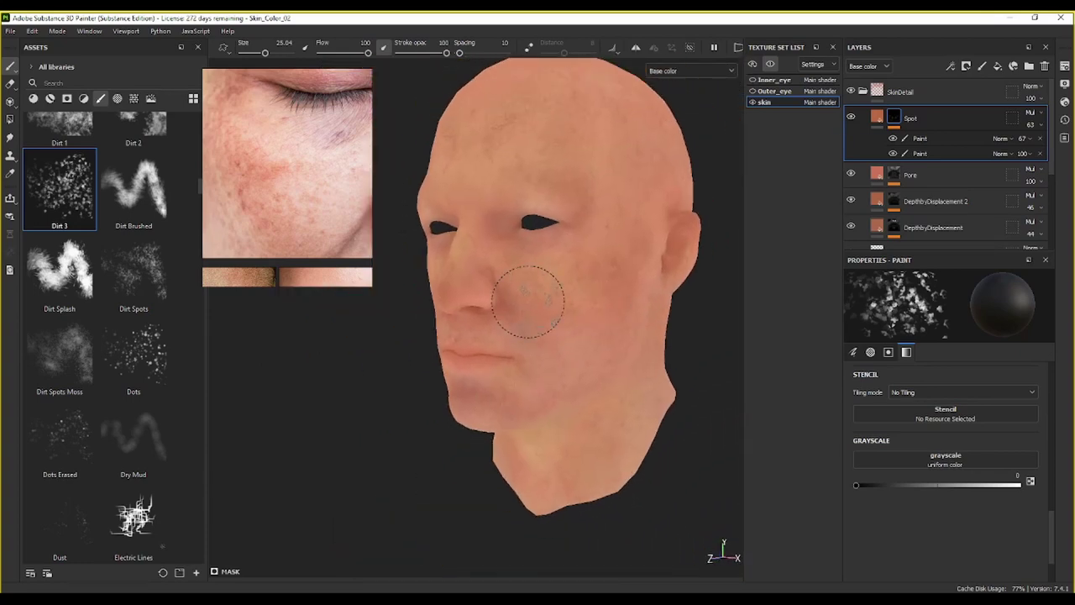
Step: Set the Spot layer's opacity to 60 and check the freckles on the cheek
{"action": "left_click", "coordinate": [1030, 125]}
{"action": "left_click_drag", "start_coordinate": [1051, 145], "coordinate": [1052, 146]}
{"action": "scroll", "coordinate": [619, 313], "scroll_direction": "up", "scroll_amount": 3}
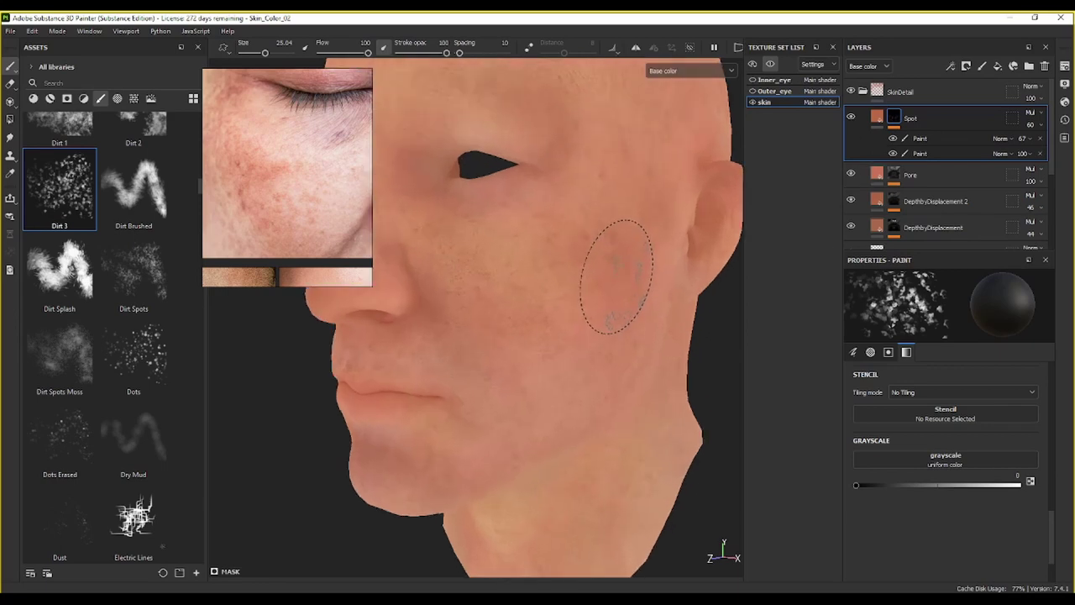
{"action": "middle_click_drag", "start_coordinate": [614, 266], "coordinate": [617, 315], "text": "alt"}
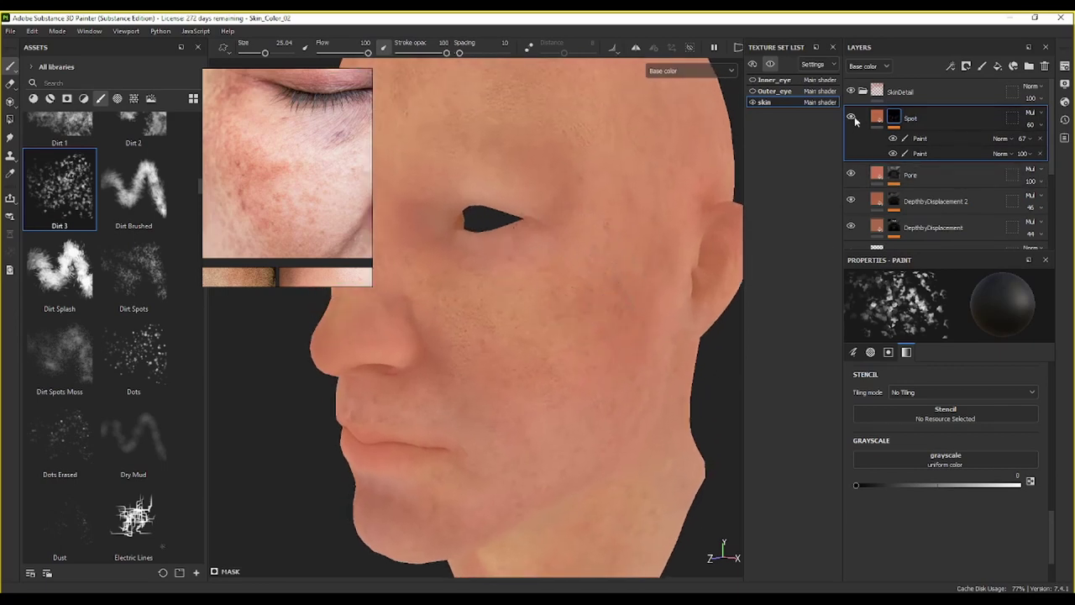
Step: Duplicate the Spot layer together with its painted mask
{"action": "double_click", "coordinate": [905, 118]}
{"action": "left_click", "coordinate": [888, 116]}
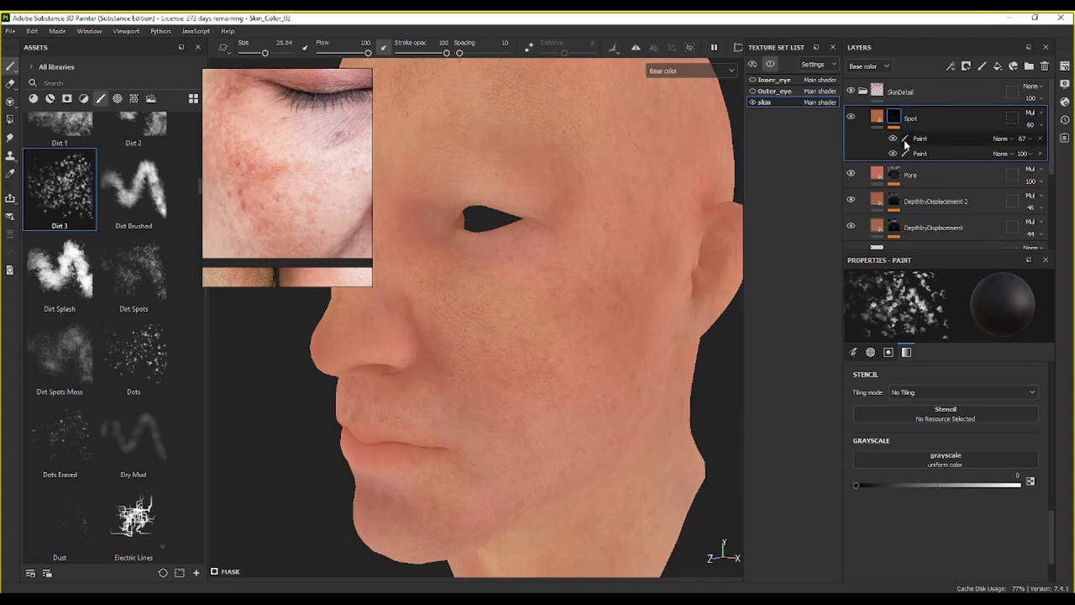
{"action": "right_click", "coordinate": [929, 119]}
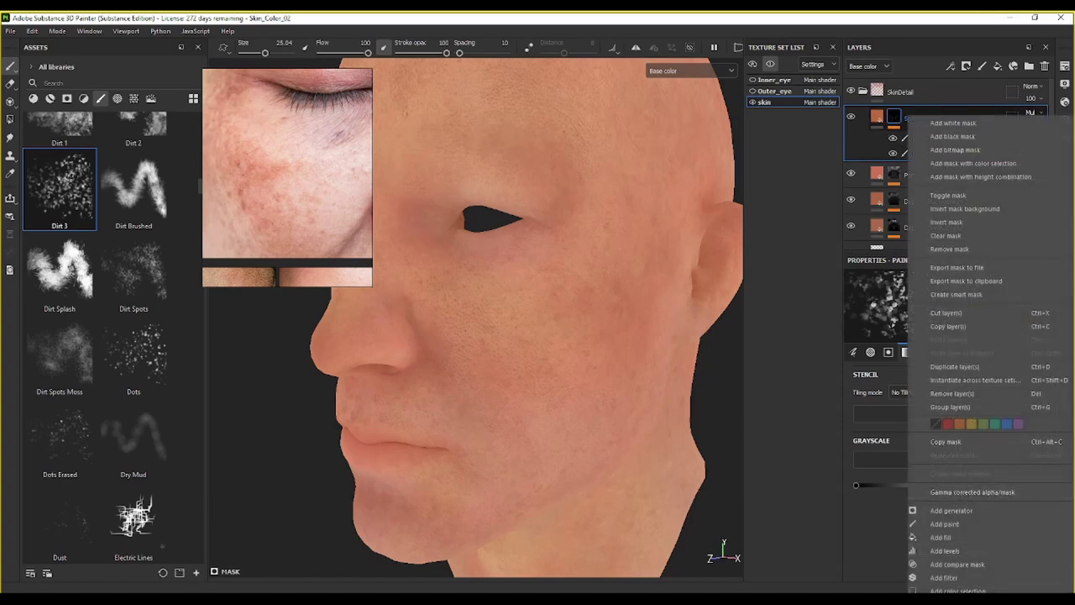
{"action": "left_click", "coordinate": [958, 366]}
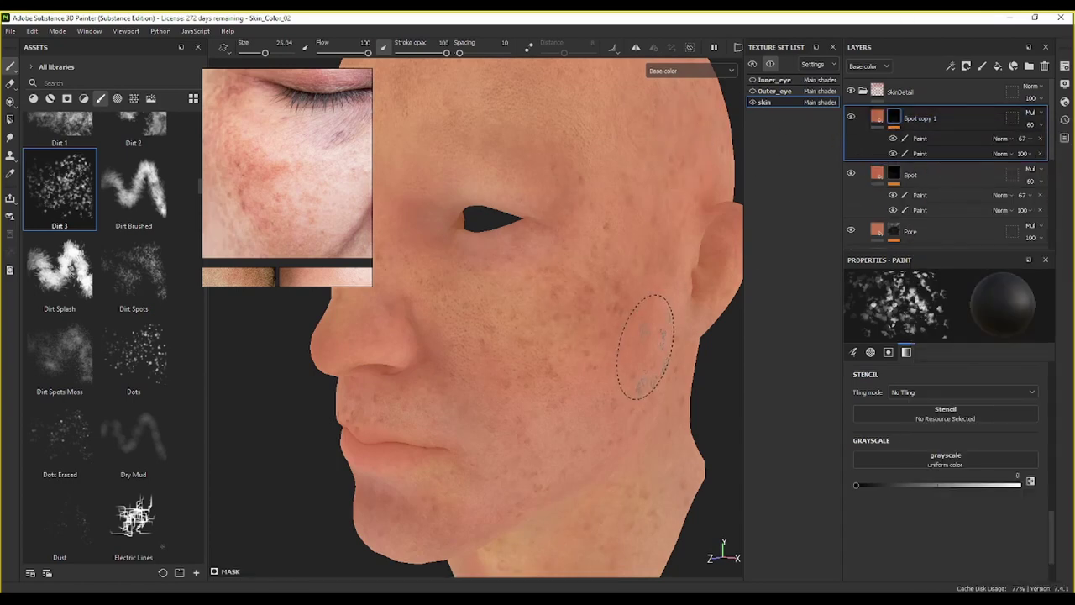
Step: Hide the upper Paint effect of Spot copy 1 and set the layer's opacity to 100
{"action": "left_click", "coordinate": [894, 139]}
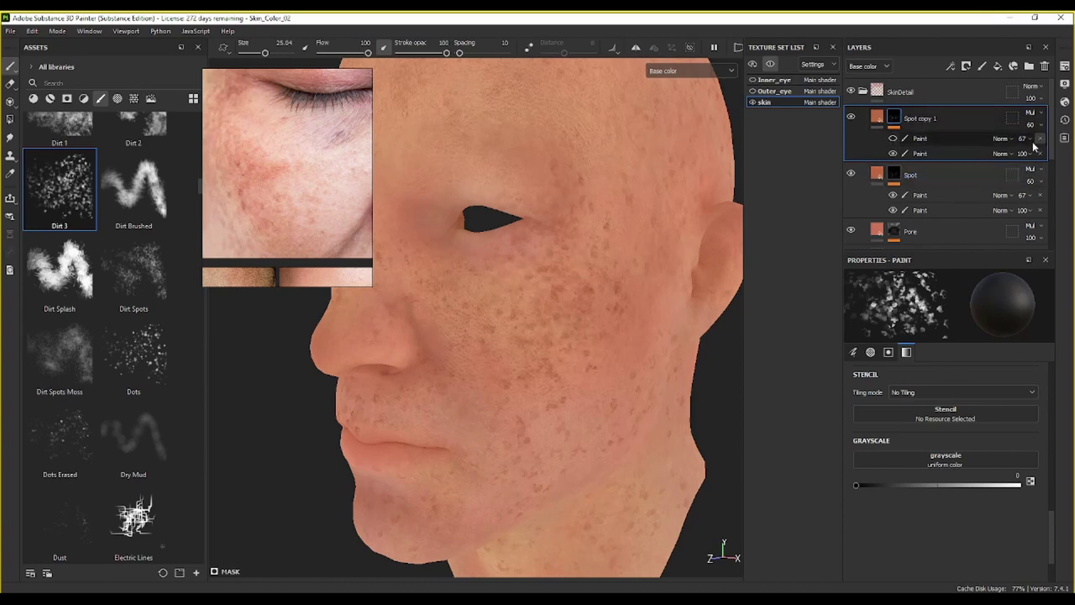
{"action": "left_click", "coordinate": [1040, 124]}
{"action": "left_click_drag", "start_coordinate": [1053, 145], "coordinate": [1074, 145]}
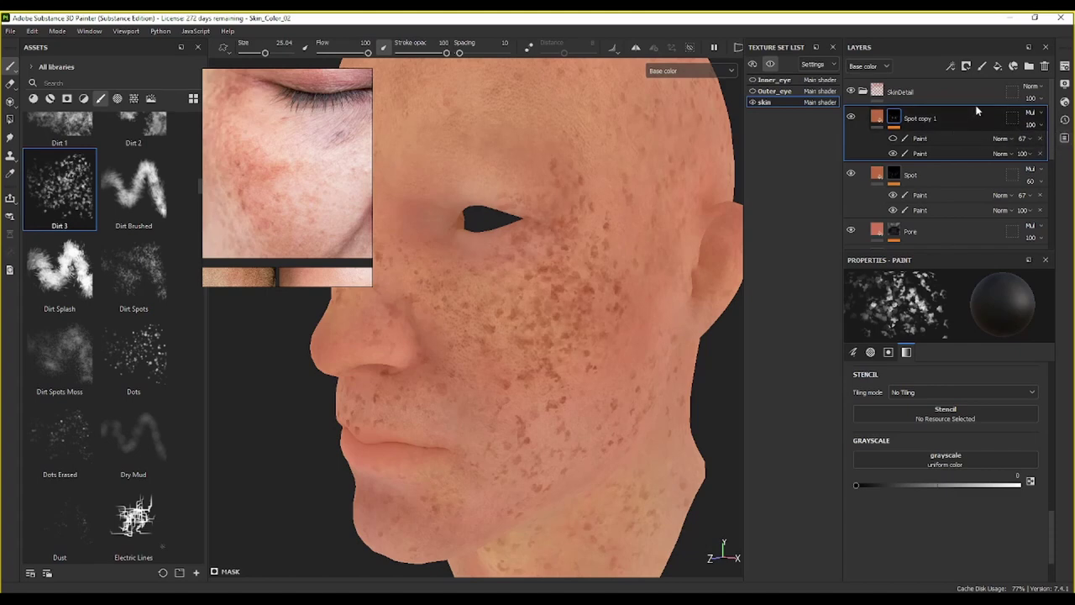
Step: Show the upper Paint effect of Spot copy 1 again and set its opacity to 100
{"action": "left_click", "coordinate": [894, 138]}
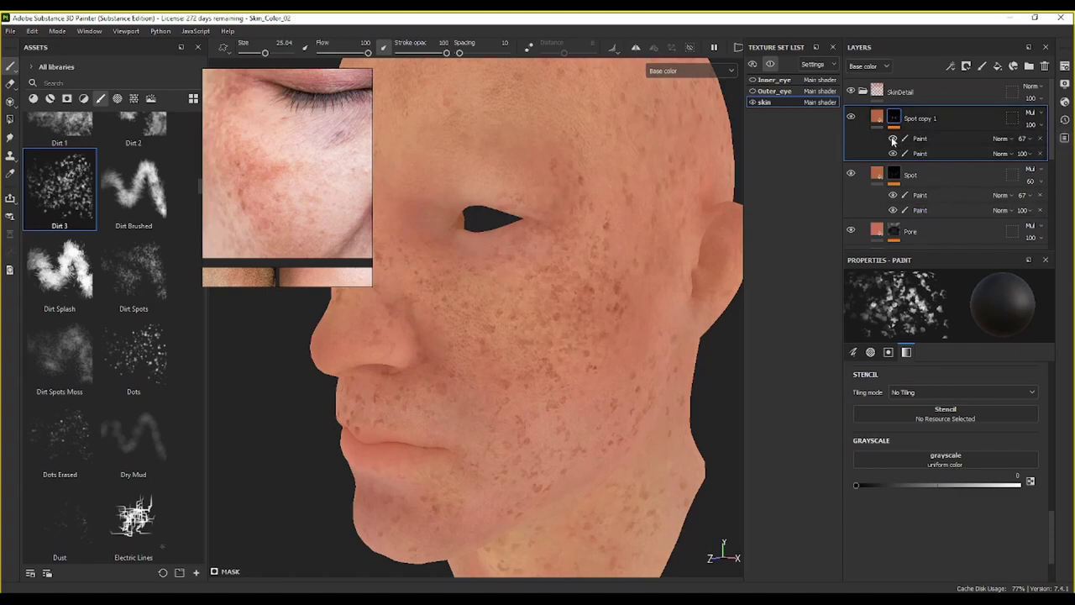
{"action": "left_click", "coordinate": [1029, 139]}
{"action": "left_click_drag", "start_coordinate": [1051, 158], "coordinate": [1071, 159]}
{"action": "scroll", "coordinate": [687, 252], "scroll_direction": "down", "scroll_amount": 3}
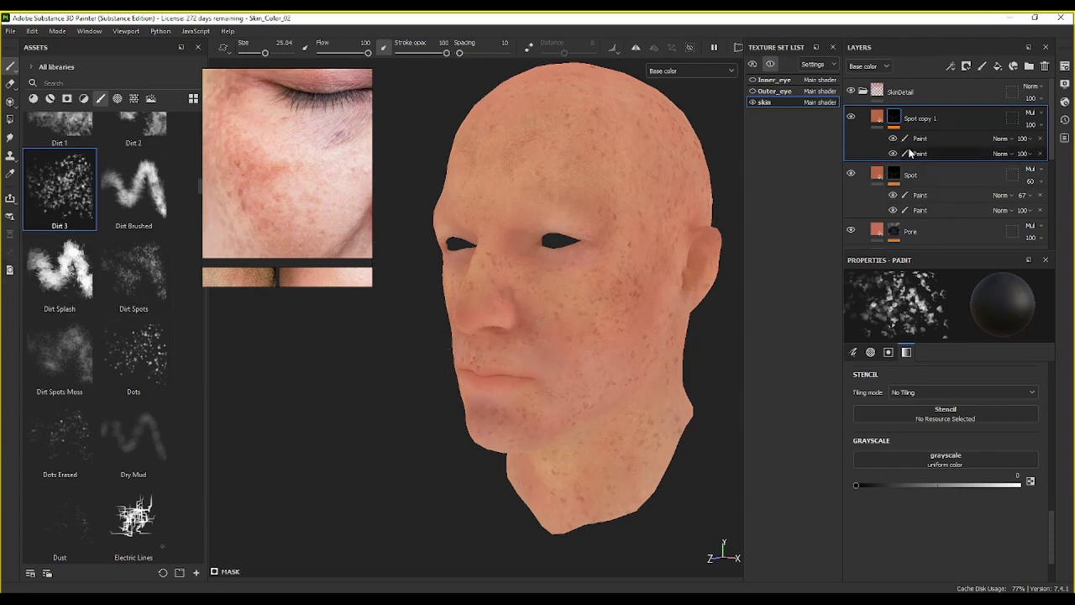
Step: Thin the spots across the face, head and neck on Spot copy 1's upper Paint effect, using the mask view
{"action": "left_click", "coordinate": [920, 140]}
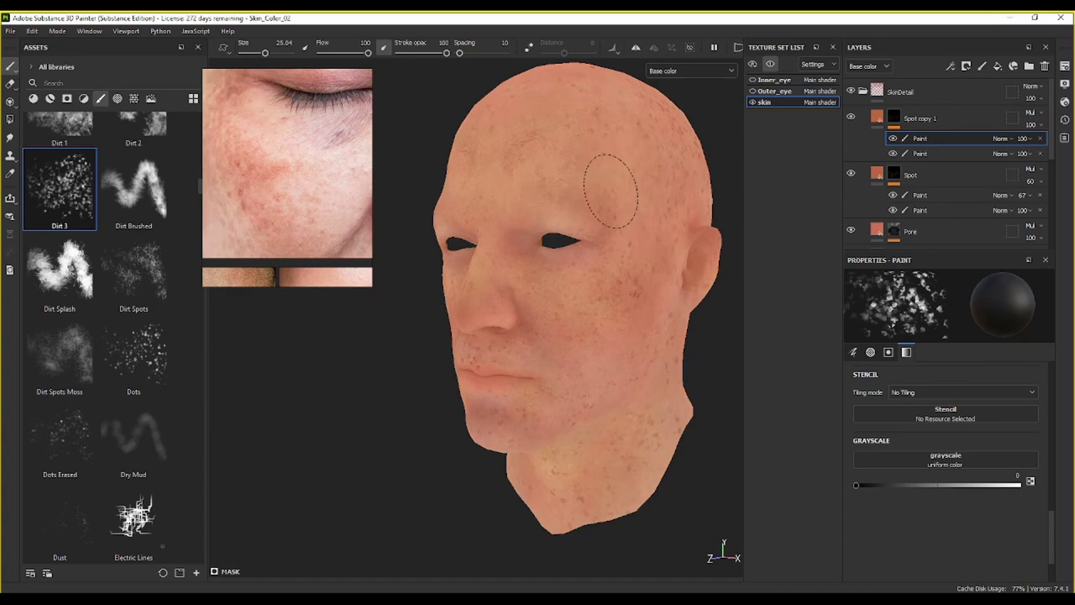
{"action": "left_click", "coordinate": [894, 118], "text": "alt"}
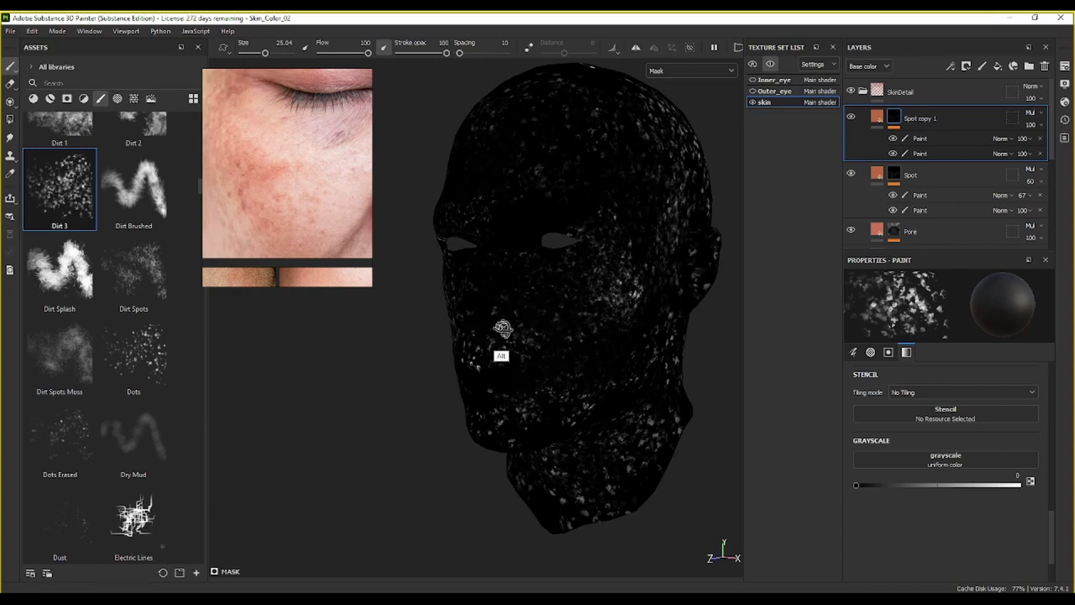
{"action": "left_click_drag", "start_coordinate": [502, 329], "coordinate": [563, 329], "text": "alt"}
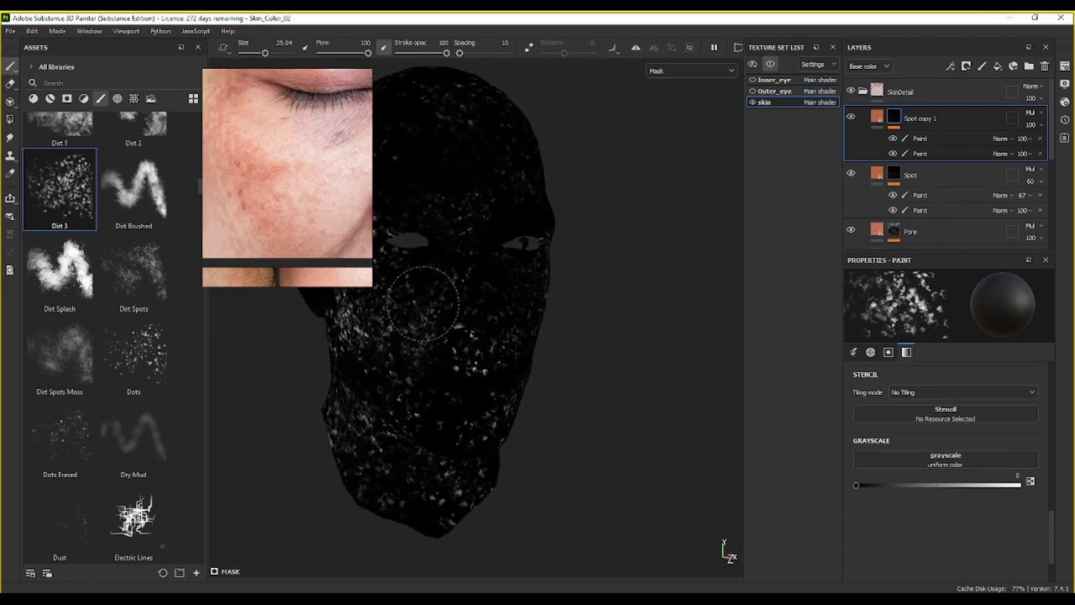
{"action": "left_click", "coordinate": [922, 140]}
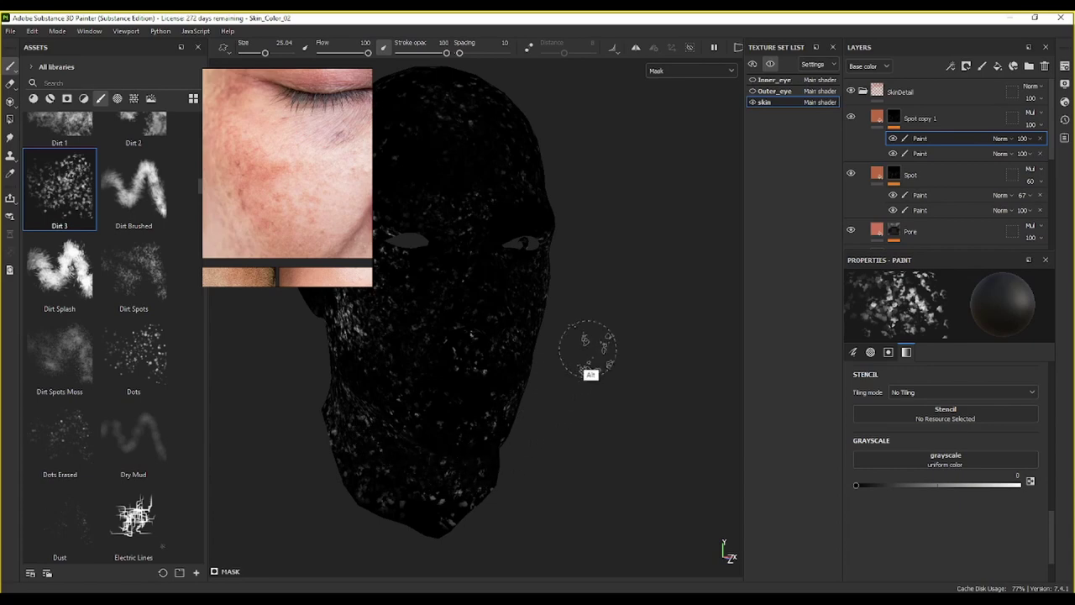
{"action": "left_click_drag", "start_coordinate": [588, 344], "coordinate": [563, 421], "text": "alt"}
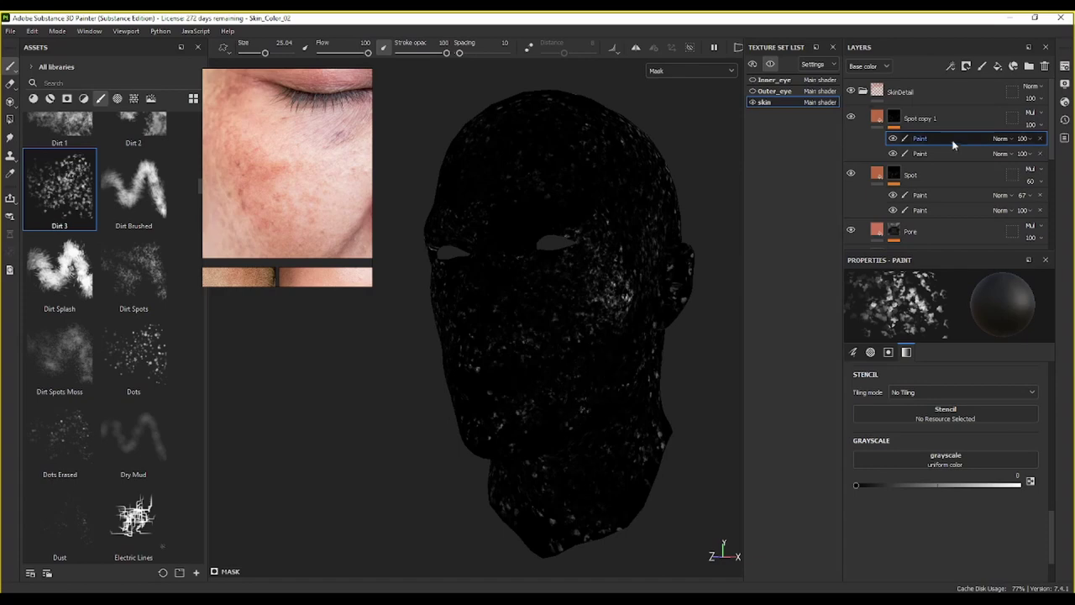
Step: Return to the textured head and compare the cheek with and without Spot copy 1
{"action": "left_click", "coordinate": [878, 119]}
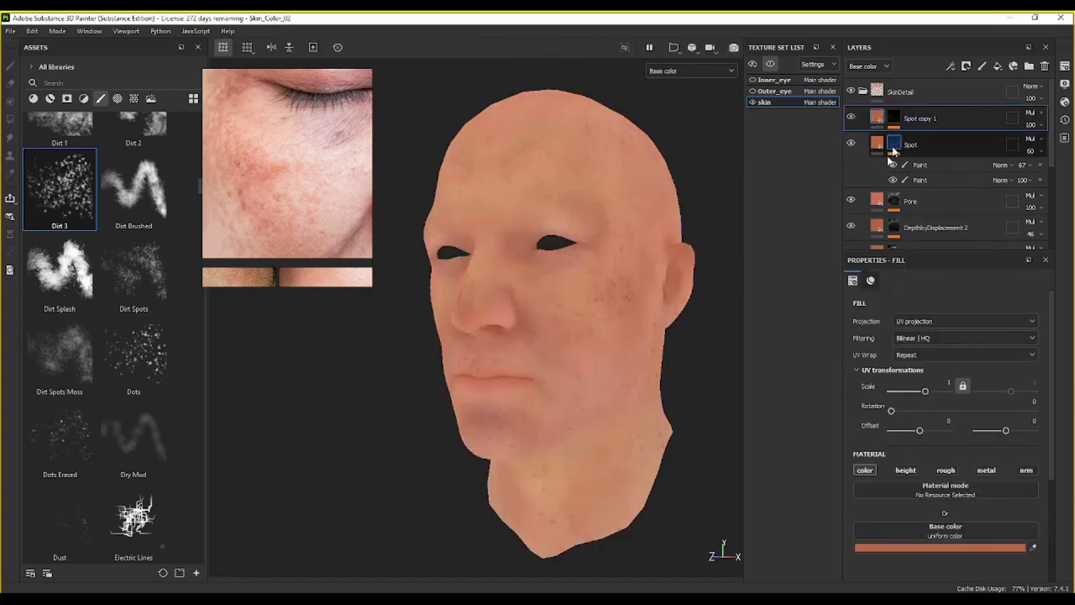
{"action": "mouse_move", "coordinate": [728, 277]}
{"action": "left_mouse_down", "text": "alt"}
{"action": "mouse_move", "coordinate": [629, 300]}
{"action": "mouse_move", "coordinate": [725, 279]}
{"action": "left_mouse_up", "text": "alt"}
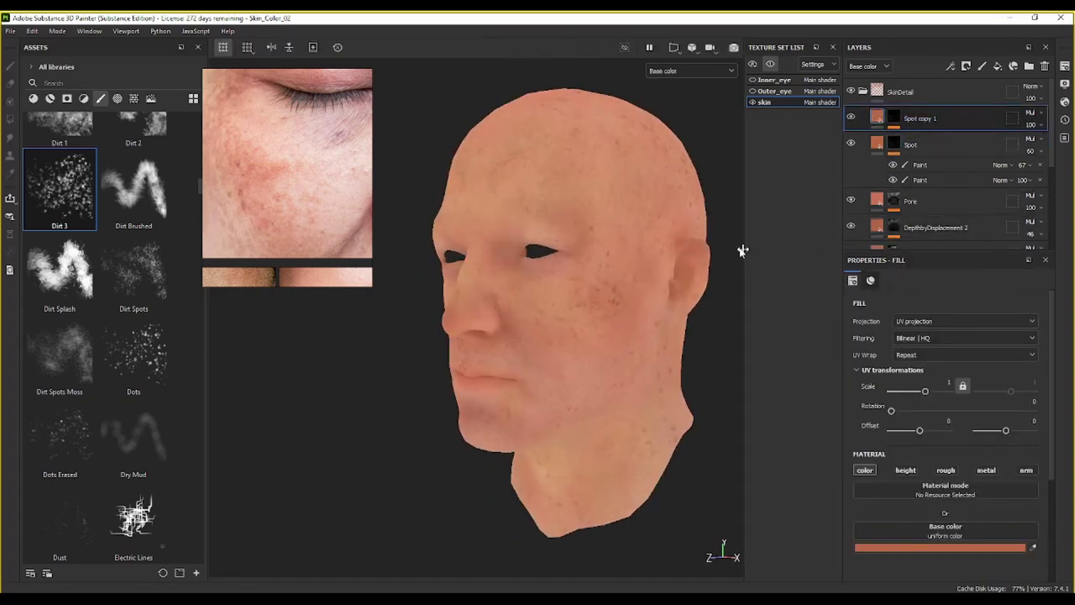
{"action": "scroll", "coordinate": [564, 318], "scroll_direction": "up", "scroll_amount": 3}
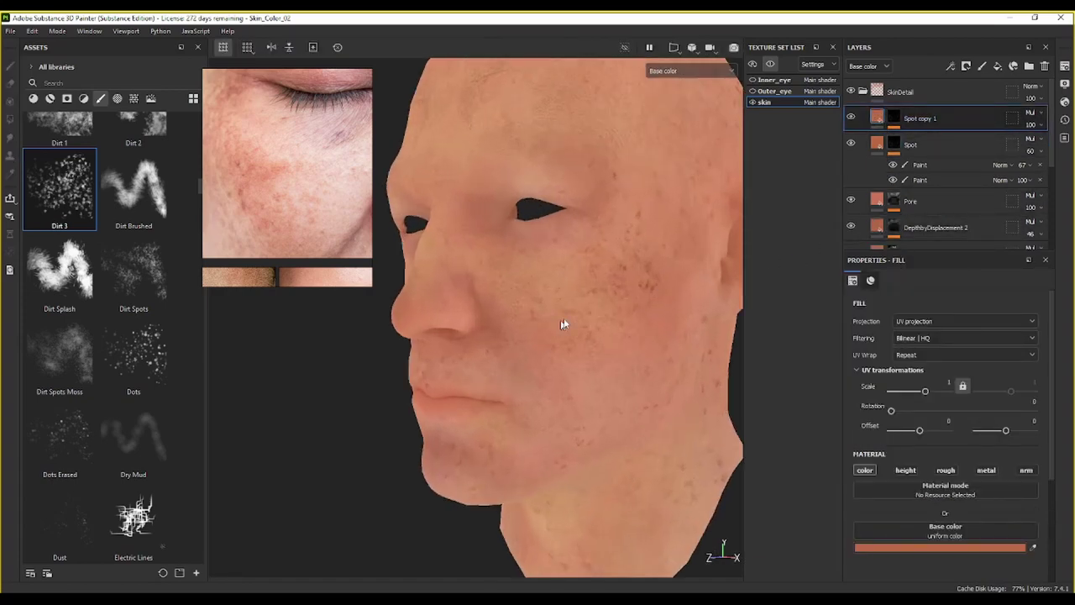
{"action": "left_click", "coordinate": [853, 119]}
{"action": "left_click_drag", "start_coordinate": [581, 267], "coordinate": [714, 266], "text": "alt"}
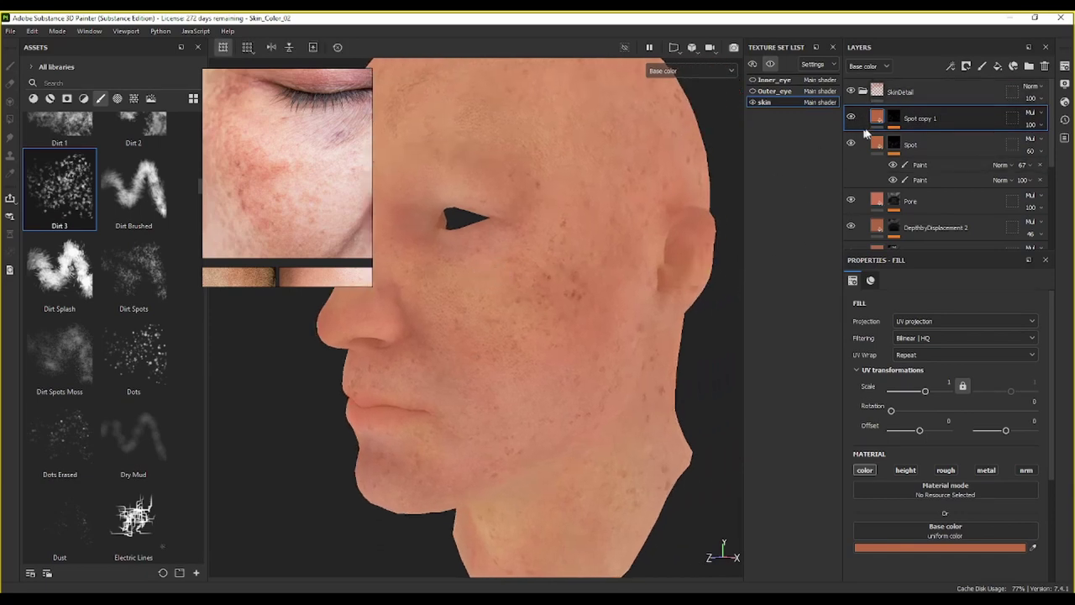
Step: Add a Levels effect above the Paint effects in Spot copy 1's mask
{"action": "left_click", "coordinate": [894, 123]}
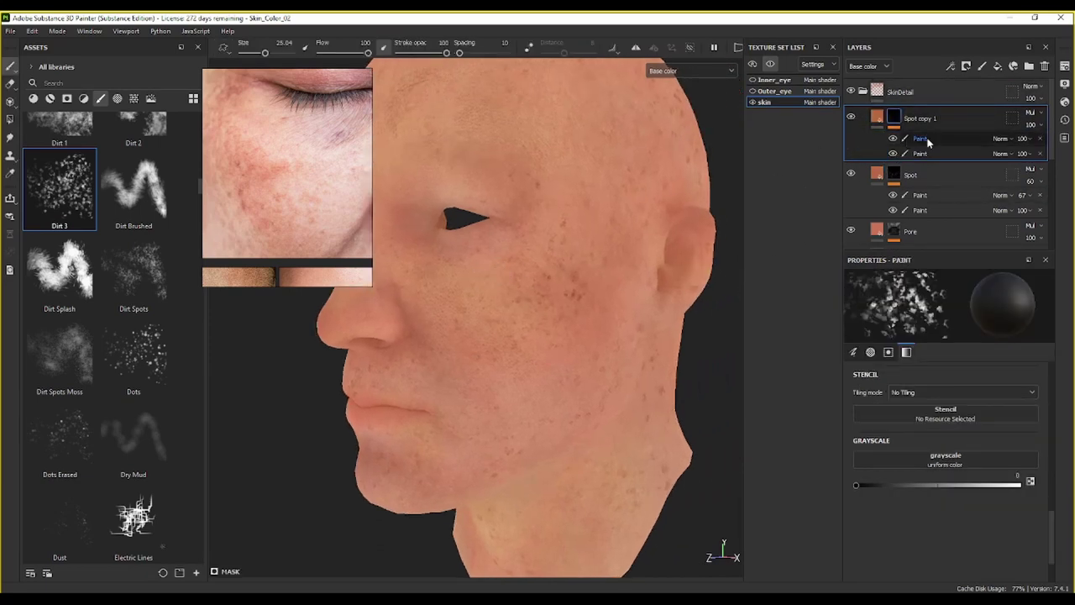
{"action": "right_click", "coordinate": [924, 140]}
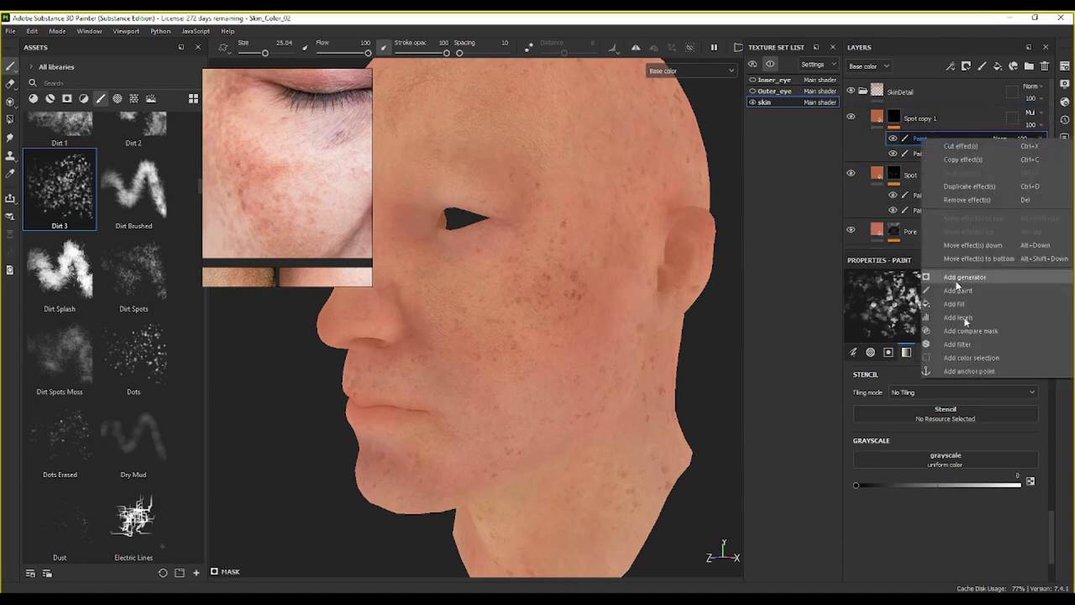
{"action": "left_click", "coordinate": [975, 318]}
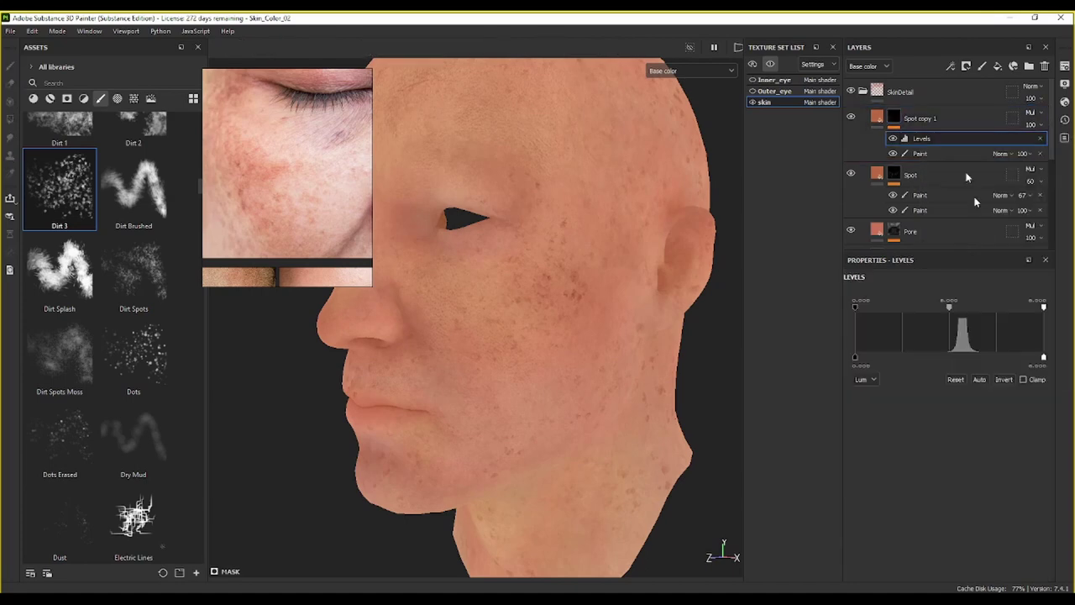
Step: Raise the Levels effect's input black point and lower its input white point in mask view to isolate the strongest spots
{"action": "left_click", "coordinate": [896, 123]}
{"action": "left_click", "coordinate": [896, 123], "text": "alt"}
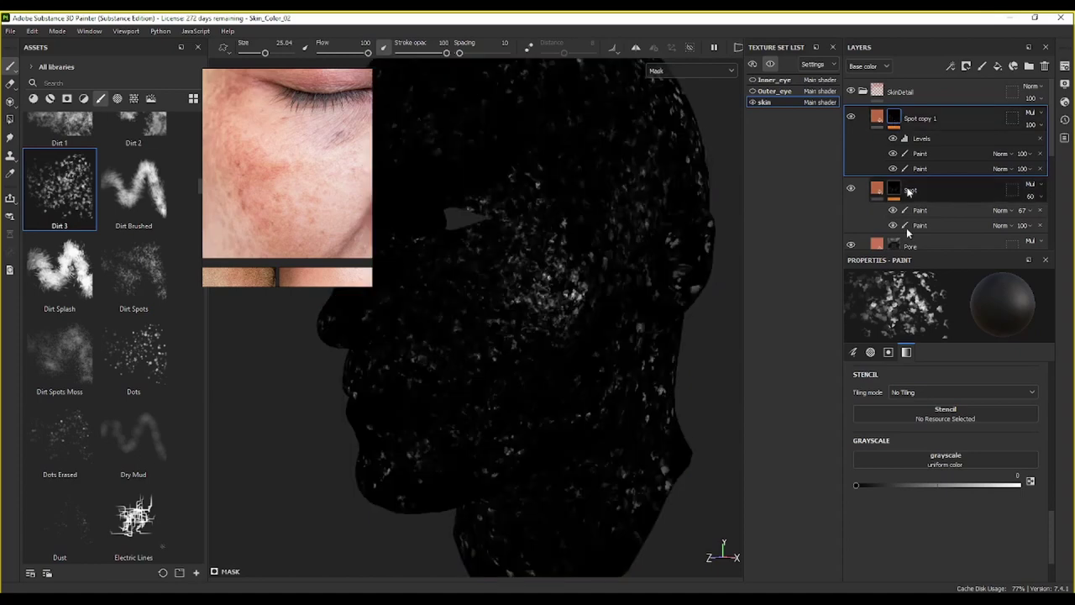
{"action": "left_click", "coordinate": [922, 139]}
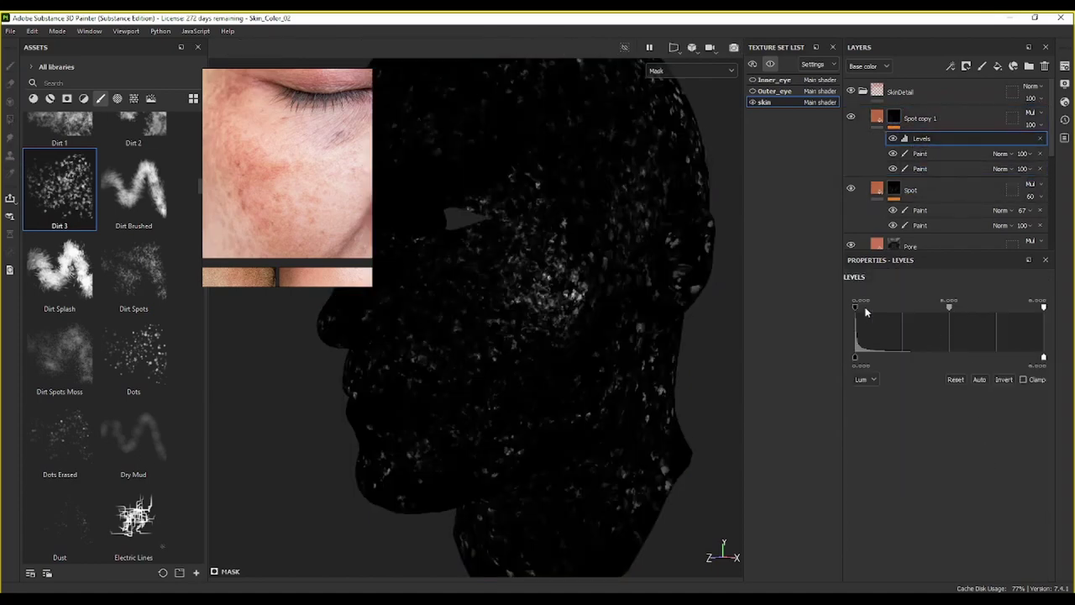
{"action": "left_click_drag", "start_coordinate": [856, 308], "coordinate": [879, 308]}
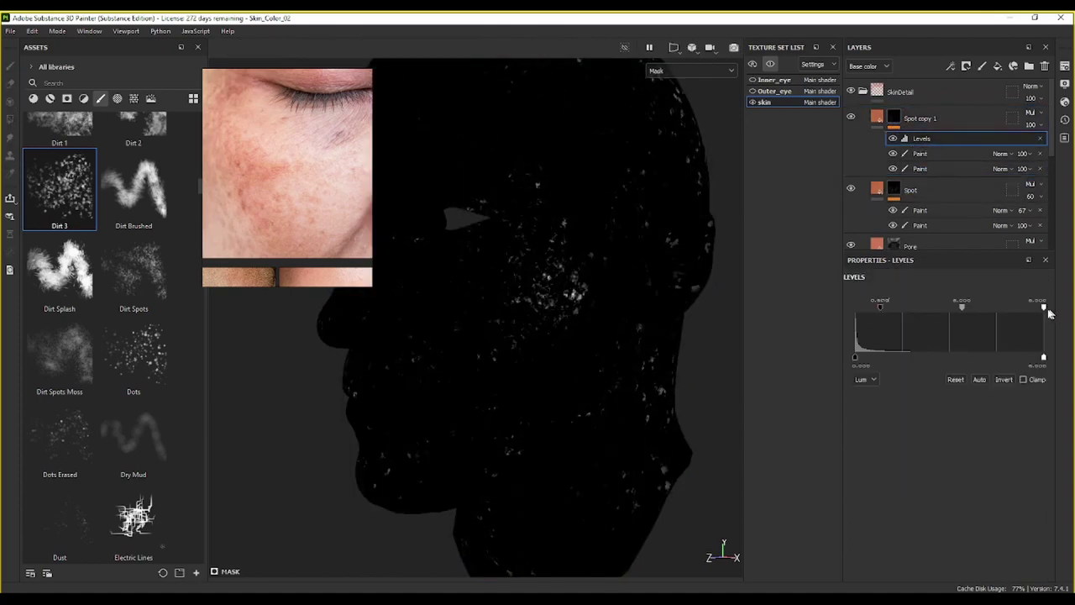
{"action": "left_click_drag", "start_coordinate": [1044, 308], "coordinate": [1020, 308]}
{"action": "left_click_drag", "start_coordinate": [881, 307], "coordinate": [906, 307]}
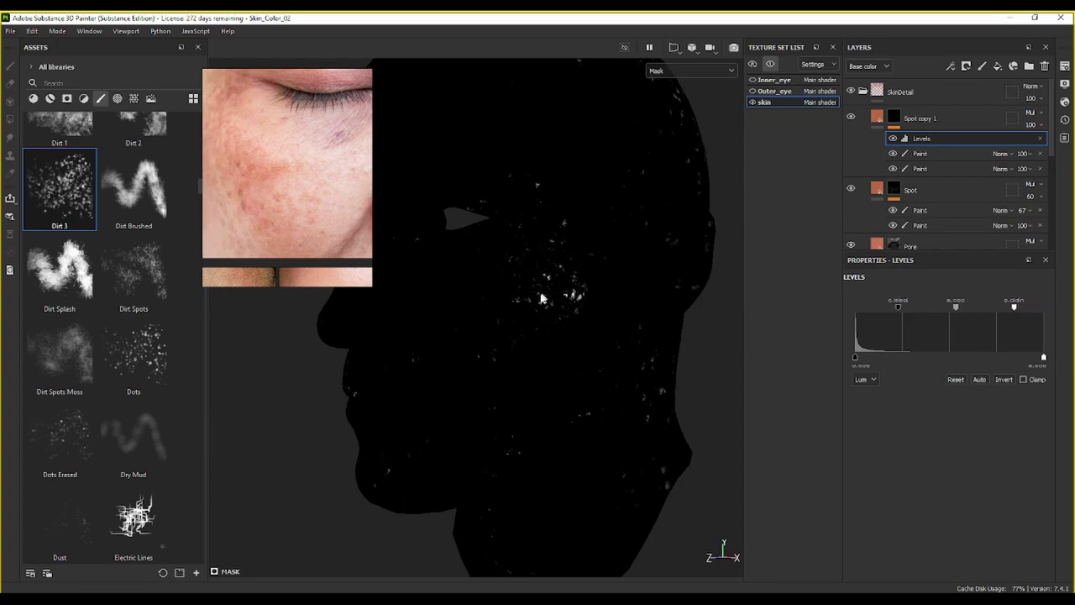
Step: Thin the remaining spots on the opposite cheek, jaw and neck using Spot copy 1's upper Paint effect
{"action": "left_click_drag", "start_coordinate": [542, 299], "coordinate": [875, 297], "text": "alt"}
{"action": "scroll", "coordinate": [600, 297], "scroll_direction": "down", "scroll_amount": 1}
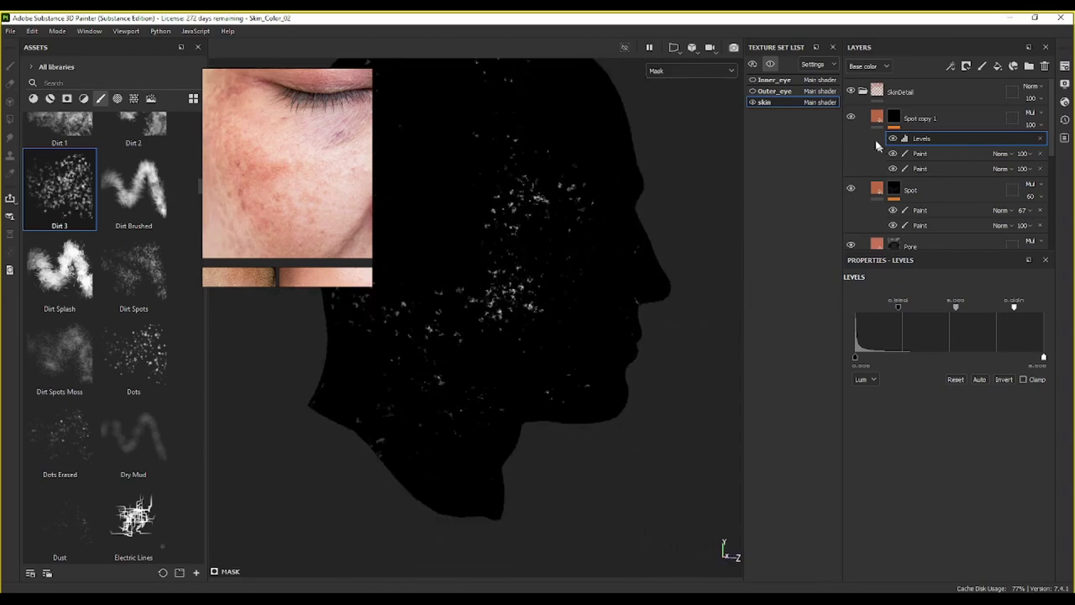
{"action": "left_click", "coordinate": [917, 154]}
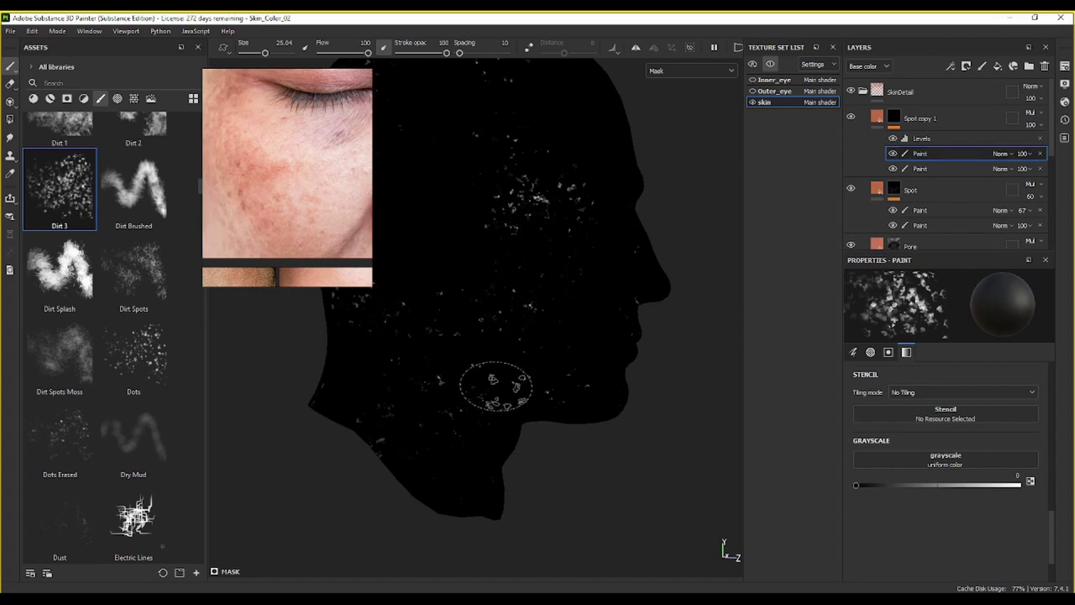
{"action": "left_click_drag", "start_coordinate": [411, 364], "coordinate": [311, 389], "text": "alt"}
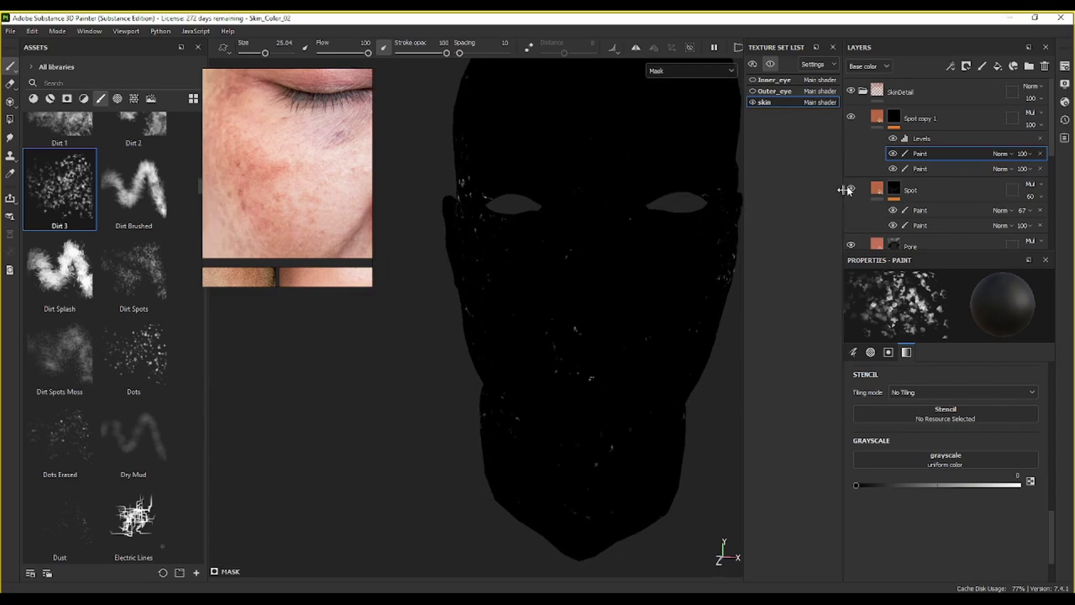
Step: Return to the textured head and inspect the darker spots of Spot copy 1 close up on the cheek
{"action": "left_click", "coordinate": [877, 118]}
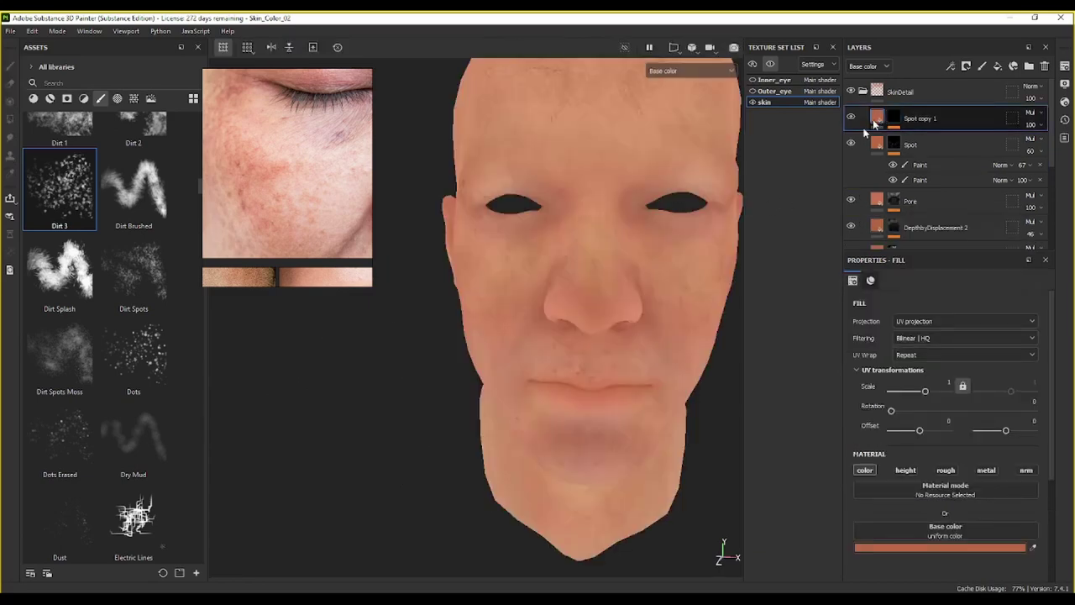
{"action": "left_click_drag", "start_coordinate": [504, 319], "coordinate": [453, 332], "text": "alt"}
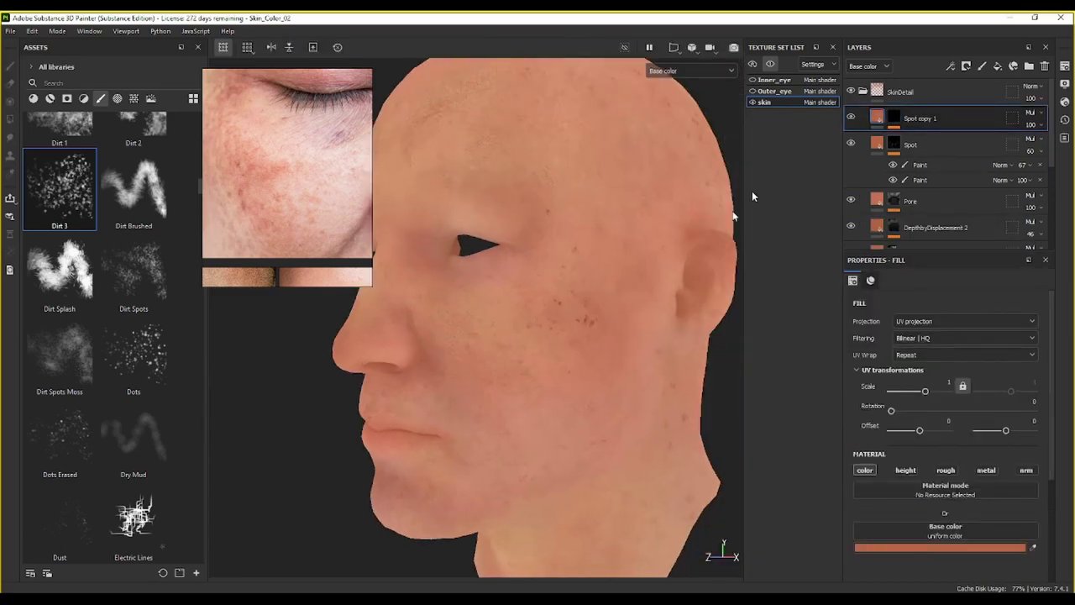
{"action": "scroll", "coordinate": [569, 305], "scroll_direction": "up", "scroll_amount": 5}
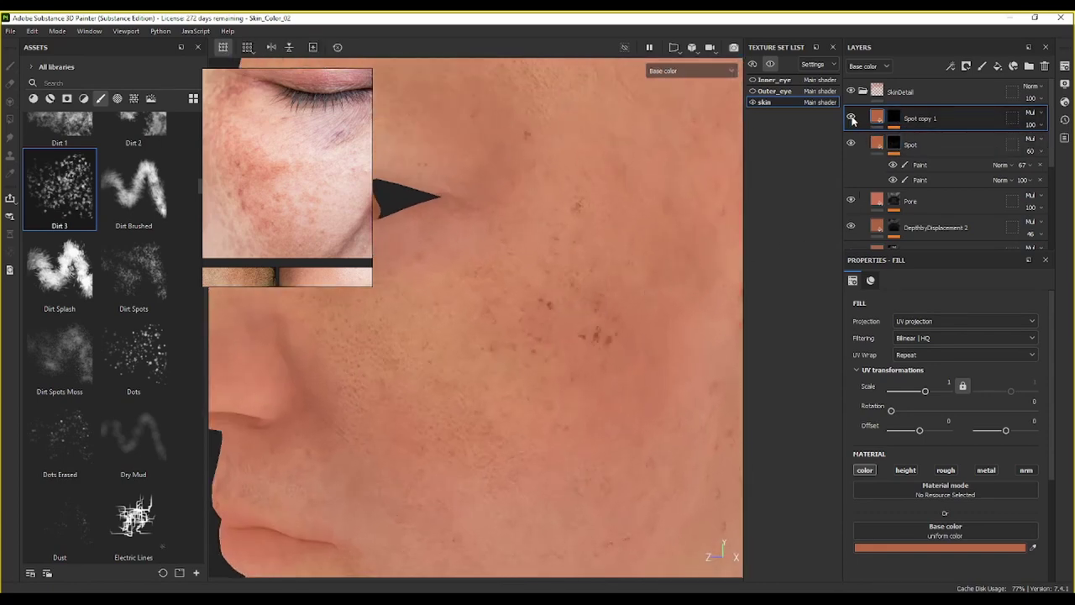
Step: Change the Spot copy 1 fill's base colour to the slightly lighter brownish orange B0633E, checking it across the face
{"action": "left_click", "coordinate": [889, 122]}
{"action": "left_click", "coordinate": [982, 549]}
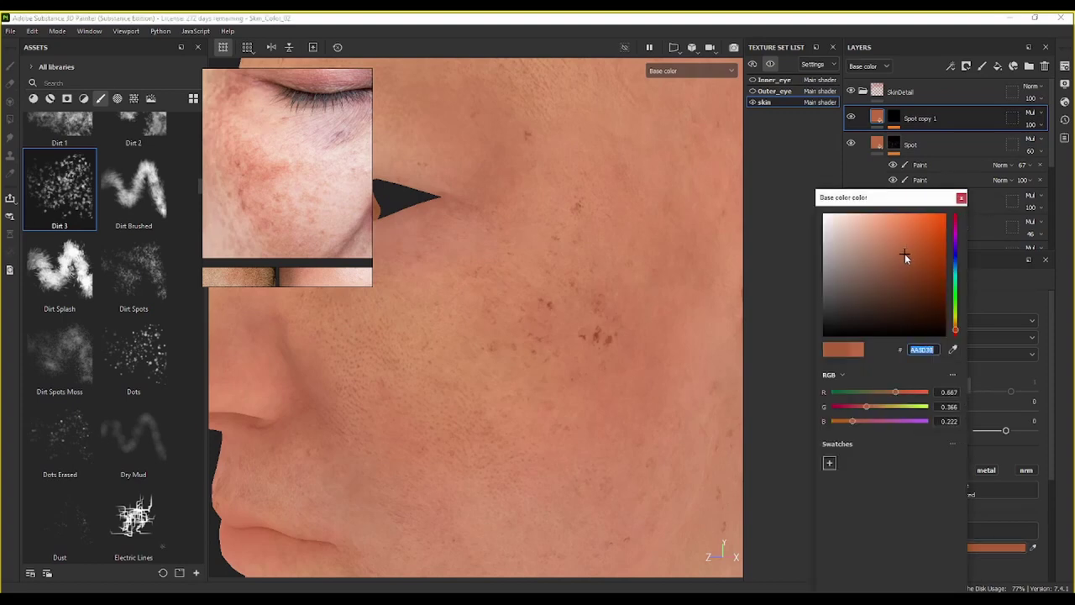
{"action": "left_click_drag", "start_coordinate": [905, 254], "coordinate": [903, 251]}
{"action": "scroll", "coordinate": [547, 307], "scroll_direction": "down", "scroll_amount": 3}
{"action": "middle_click_drag", "start_coordinate": [568, 367], "coordinate": [595, 307], "text": "alt"}
{"action": "left_click_drag", "start_coordinate": [596, 308], "coordinate": [624, 331], "text": "alt"}
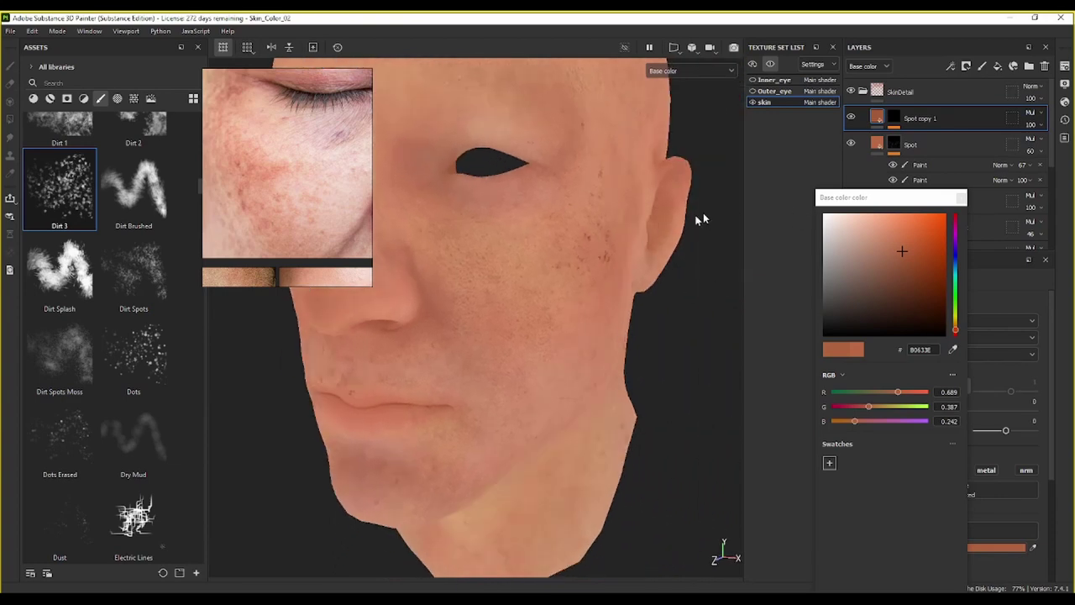
{"action": "left_click", "coordinate": [884, 122]}
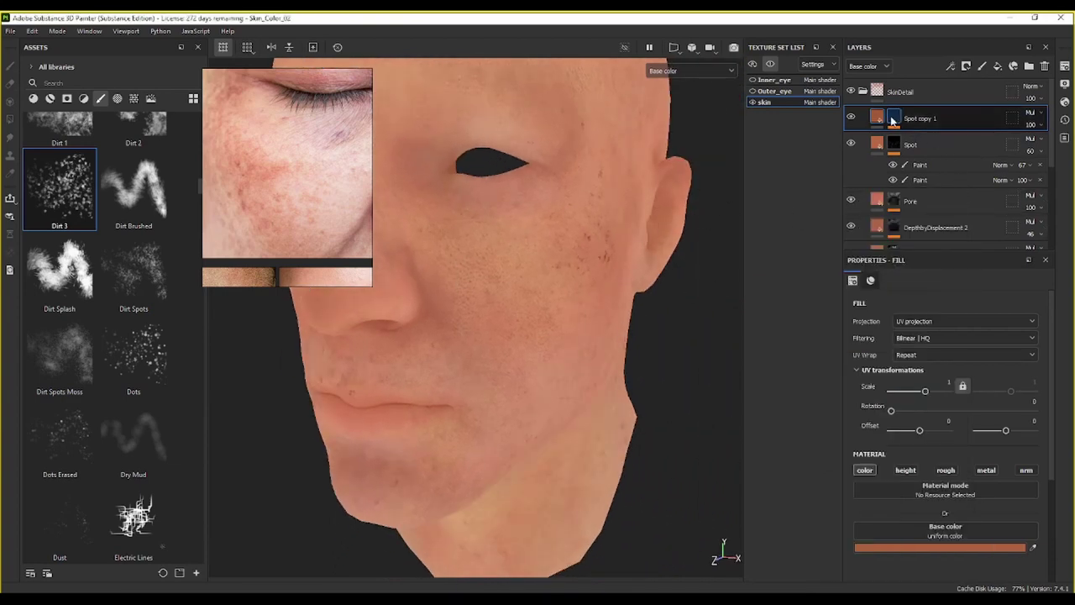
Step: Adjust the midtone point of the Levels effect in Spot copy 1's mask, checking the spots on the side of the head
{"action": "left_click", "coordinate": [892, 119]}
{"action": "left_click", "coordinate": [924, 140]}
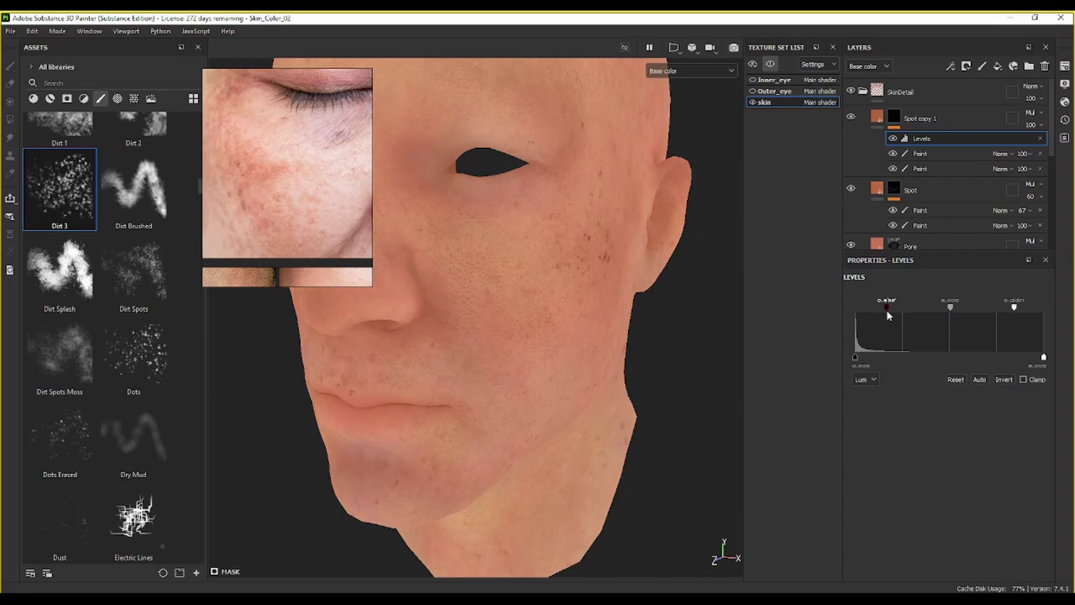
{"action": "left_click_drag", "start_coordinate": [660, 318], "coordinate": [521, 272], "text": "alt"}
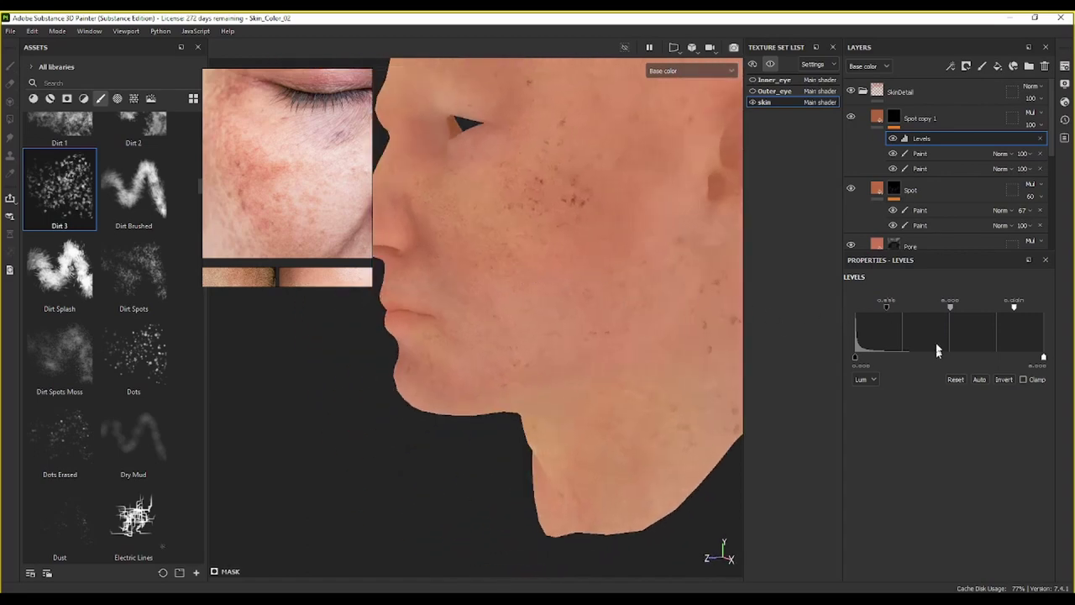
{"action": "scroll", "coordinate": [583, 307], "scroll_direction": "down", "scroll_amount": 3}
{"action": "middle_click_drag", "start_coordinate": [621, 307], "coordinate": [592, 362], "text": "alt"}
{"action": "left_click_drag", "start_coordinate": [591, 361], "coordinate": [542, 414], "text": "alt"}
{"action": "left_click_drag", "start_coordinate": [939, 308], "coordinate": [972, 311]}
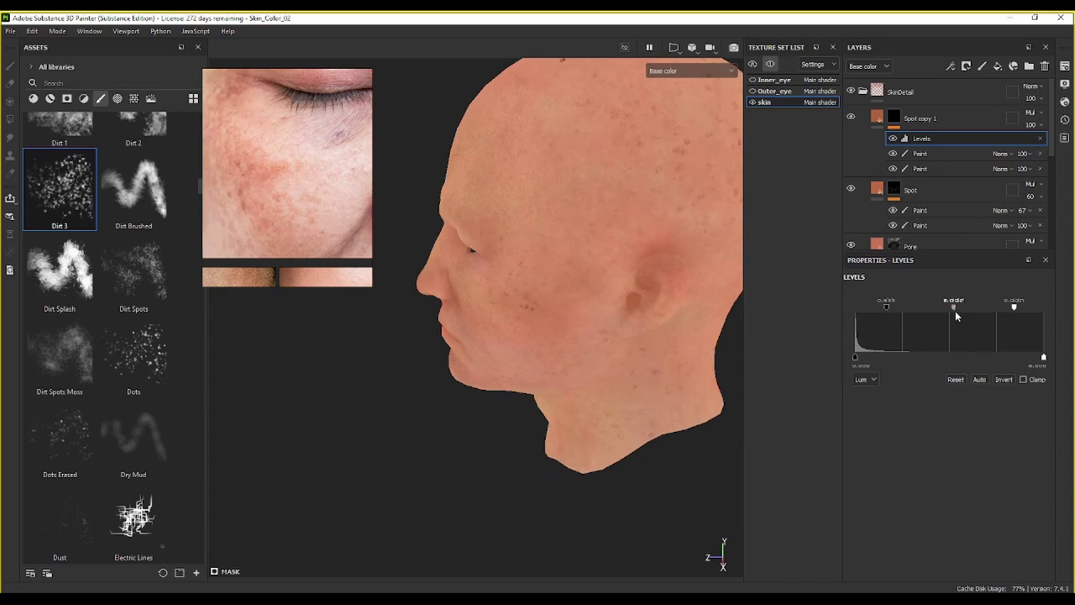
{"action": "scroll", "coordinate": [562, 313], "scroll_direction": "up", "scroll_amount": 3}
{"action": "left_click_drag", "start_coordinate": [562, 313], "coordinate": [778, 293], "text": "alt"}
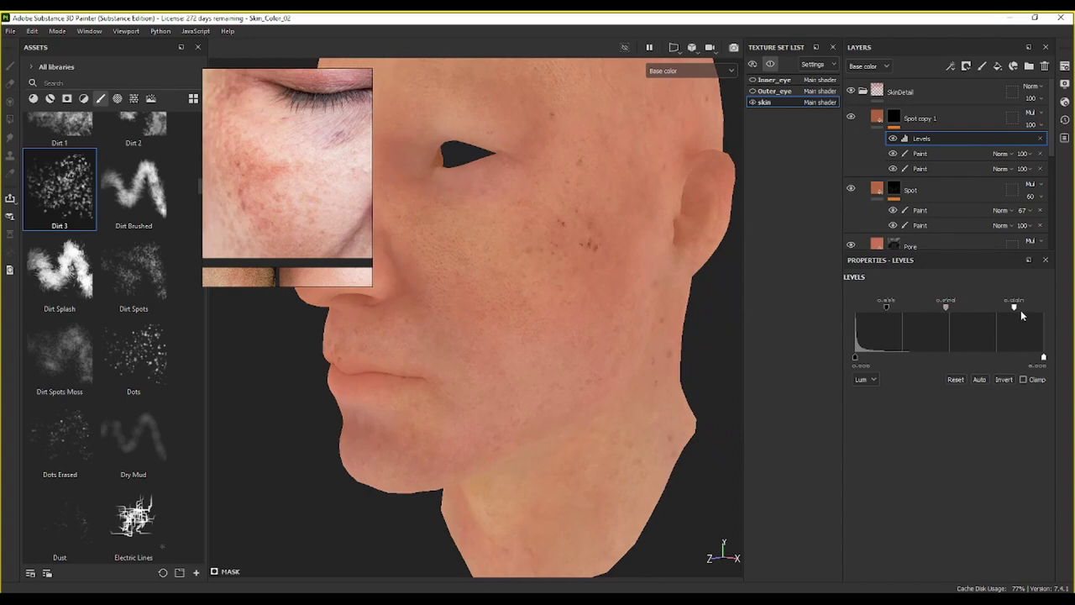
Step: Lower the white point and midtone of Spot copy 1's Levels effect to strengthen the spots across the cheek and temple
{"action": "left_click_drag", "start_coordinate": [987, 315], "coordinate": [963, 319]}
{"action": "left_click_drag", "start_coordinate": [921, 308], "coordinate": [894, 309]}
{"action": "left_click_drag", "start_coordinate": [572, 399], "coordinate": [577, 336], "text": "alt"}
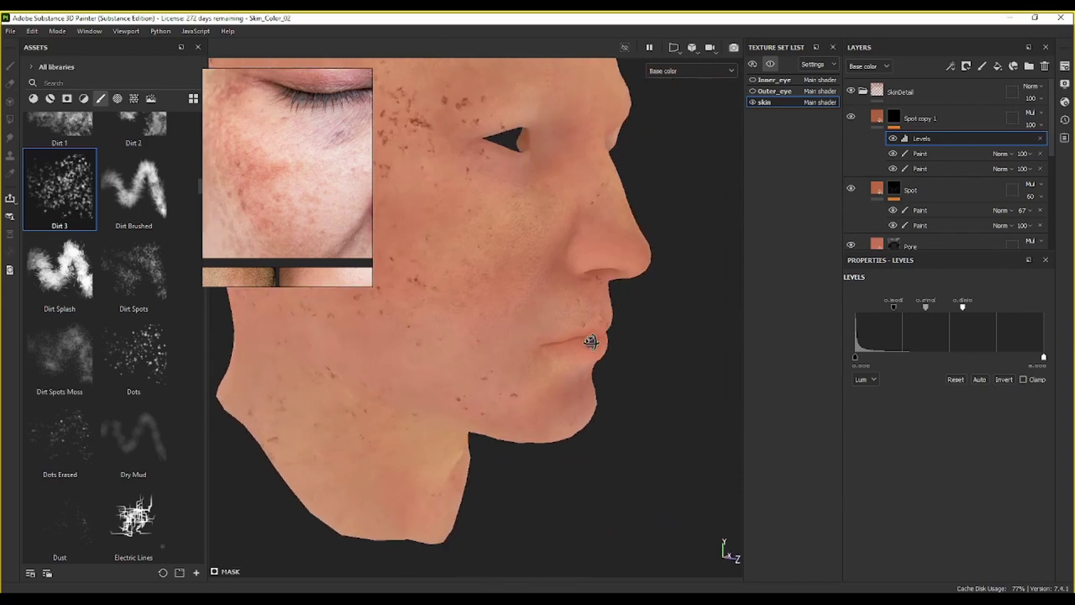
{"action": "right_click_drag", "start_coordinate": [576, 336], "coordinate": [676, 383], "text": "alt"}
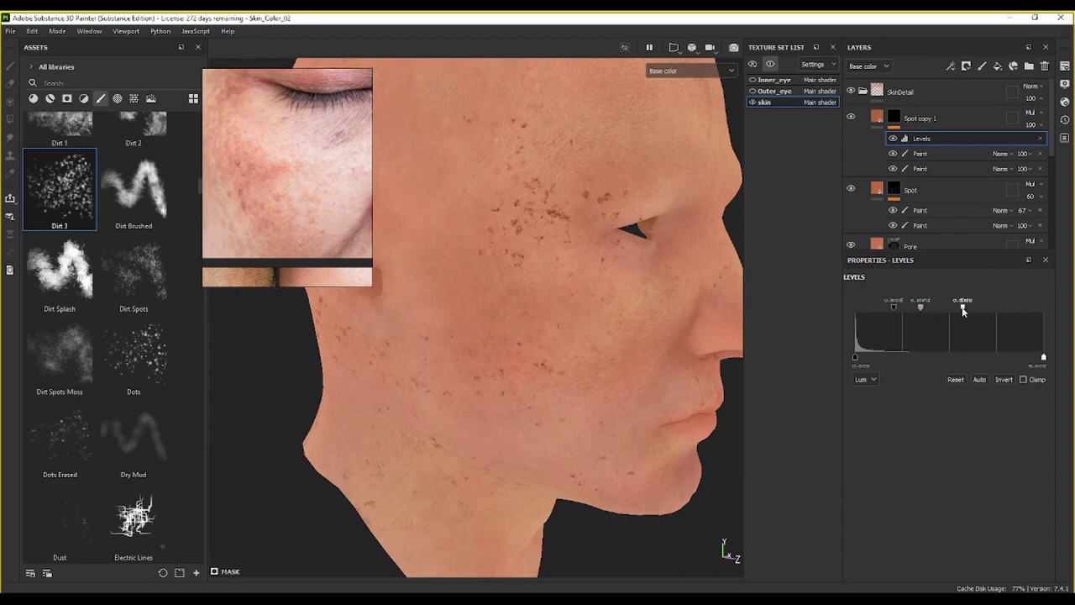
{"action": "mouse_move", "coordinate": [958, 311]}
{"action": "left_mouse_down"}
{"action": "mouse_move", "coordinate": [977, 310]}
{"action": "mouse_move", "coordinate": [954, 309]}
{"action": "left_mouse_up"}
Step: Reduce the Spot copy 1 layer's opacity to 40
{"action": "left_click", "coordinate": [1038, 126]}
{"action": "left_click", "coordinate": [1041, 147]}
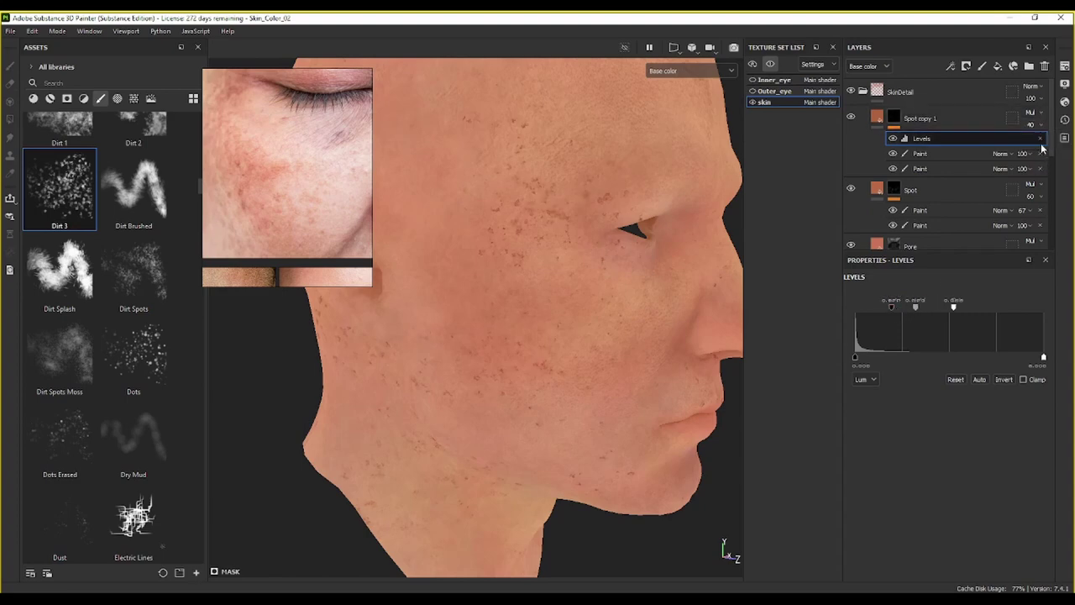
{"action": "mouse_move", "coordinate": [656, 277]}
{"action": "left_mouse_down", "text": "alt"}
{"action": "mouse_move", "coordinate": [566, 299]}
{"action": "mouse_move", "coordinate": [533, 344]}
{"action": "mouse_move", "coordinate": [413, 317]}
{"action": "mouse_move", "coordinate": [562, 322]}
{"action": "mouse_move", "coordinate": [590, 260]}
{"action": "mouse_move", "coordinate": [653, 273]}
{"action": "left_mouse_up", "text": "alt"}
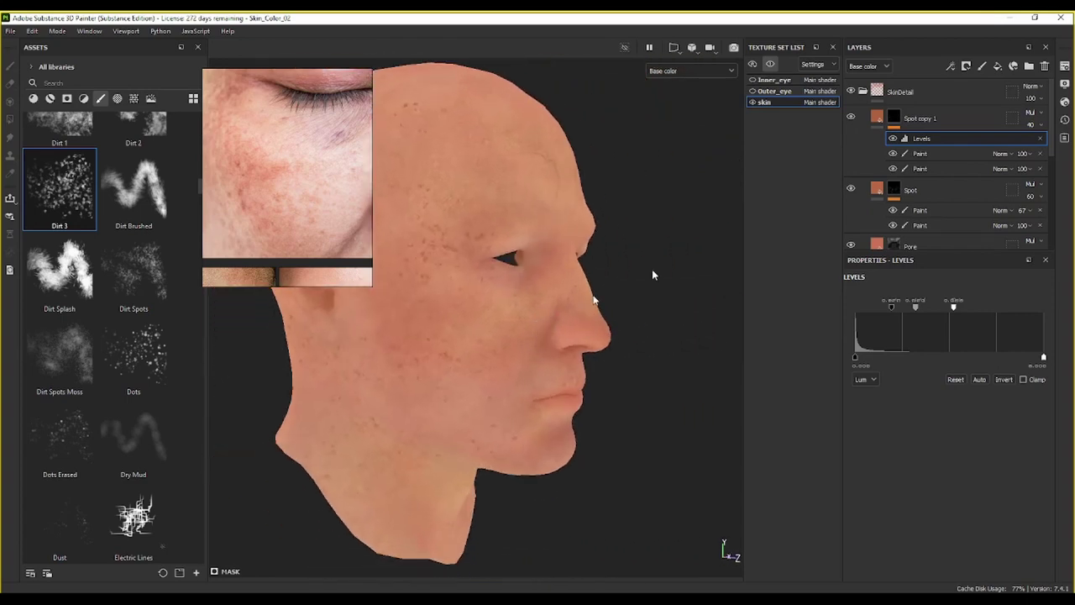
Step: Thin the spots around the temple, ear and scalp with black in Spot copy 1's upper Paint effect
{"action": "left_click", "coordinate": [921, 154]}
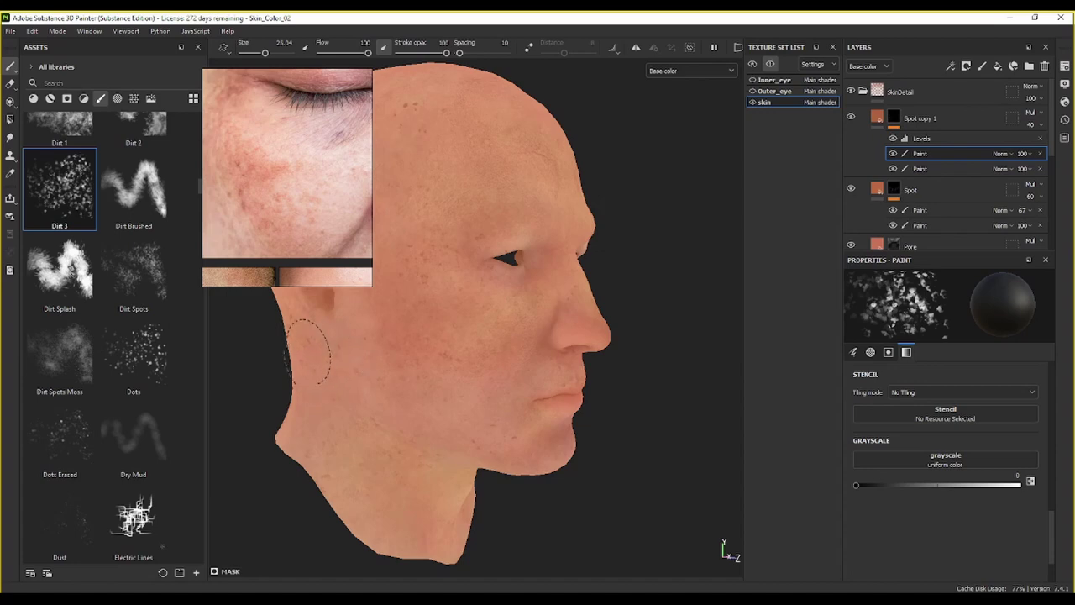
{"action": "mouse_move", "coordinate": [544, 173]}
{"action": "left_mouse_down", "text": "alt"}
{"action": "mouse_move", "coordinate": [547, 206]}
{"action": "mouse_move", "coordinate": [561, 213]}
{"action": "mouse_move", "coordinate": [544, 204]}
{"action": "mouse_move", "coordinate": [721, 333]}
{"action": "left_mouse_up", "text": "alt"}
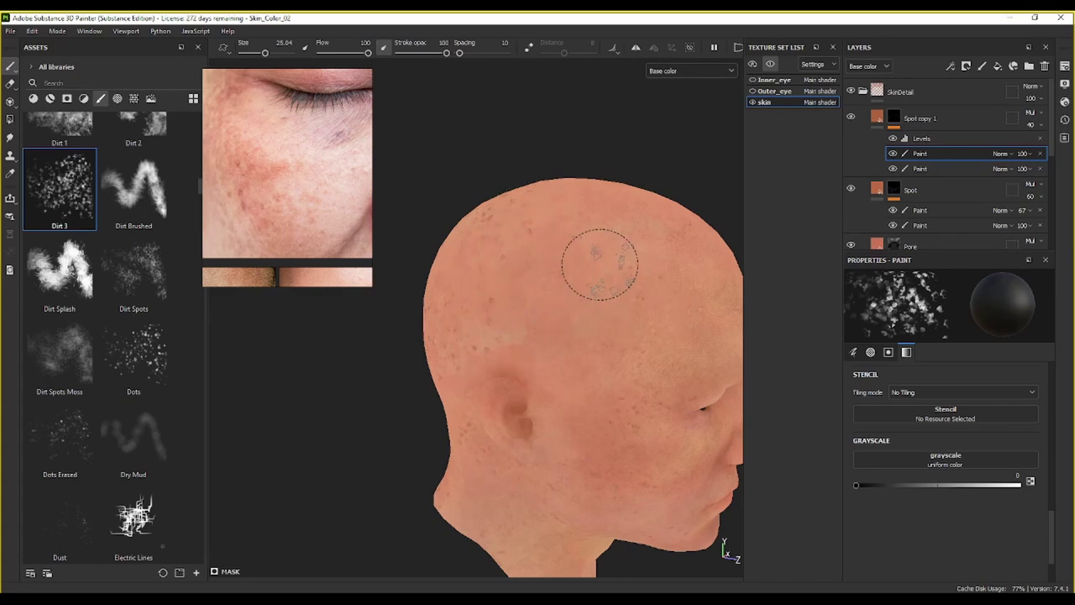
{"action": "mouse_move", "coordinate": [593, 260]}
{"action": "left_mouse_down", "text": "alt"}
{"action": "mouse_move", "coordinate": [559, 281]}
{"action": "mouse_move", "coordinate": [400, 221]}
{"action": "mouse_move", "coordinate": [475, 279]}
{"action": "left_mouse_up", "text": "alt"}
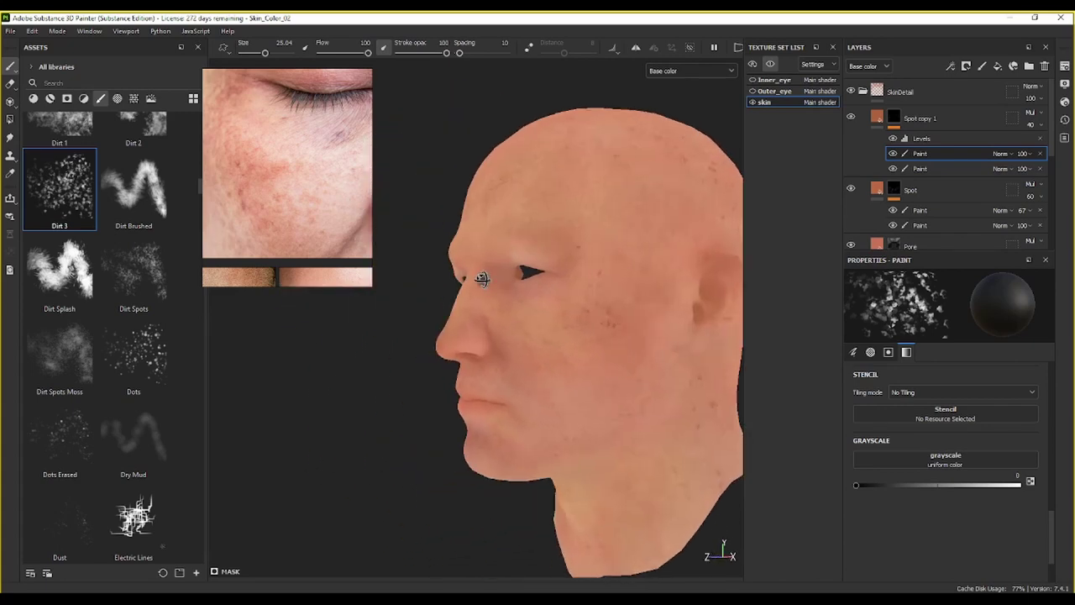
{"action": "mouse_move", "coordinate": [667, 315]}
{"action": "middle_mouse_down", "text": "alt"}
{"action": "mouse_move", "coordinate": [575, 226]}
{"action": "mouse_move", "coordinate": [476, 299]}
{"action": "middle_mouse_up", "text": "alt"}
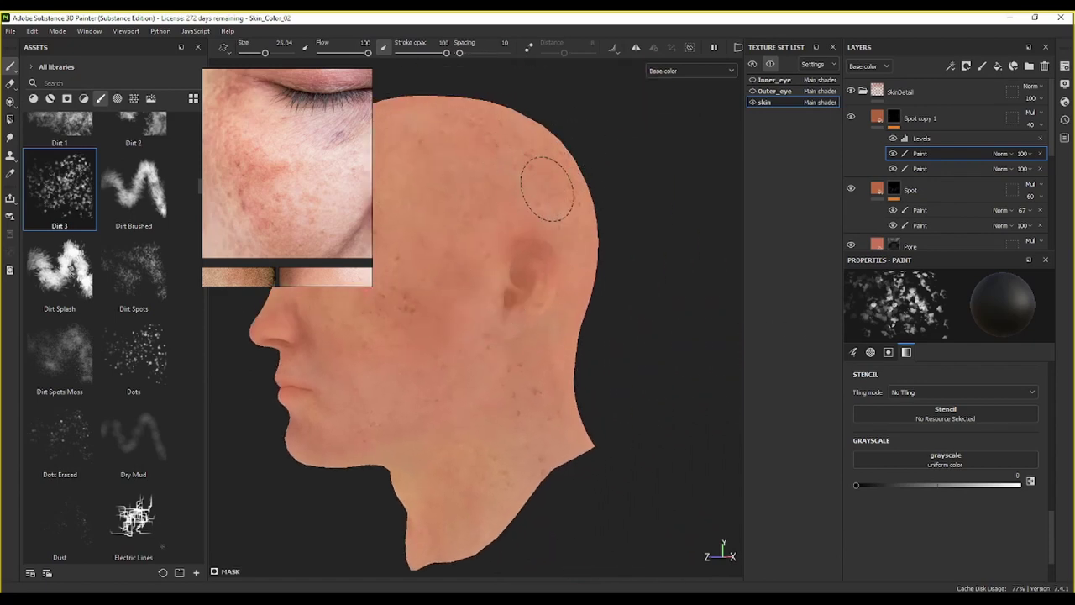
Step: Paint extra white Dirt 3 spots on the cheeks, forehead and crown in Spot copy 1's lower Paint effect
{"action": "left_click", "coordinate": [920, 168]}
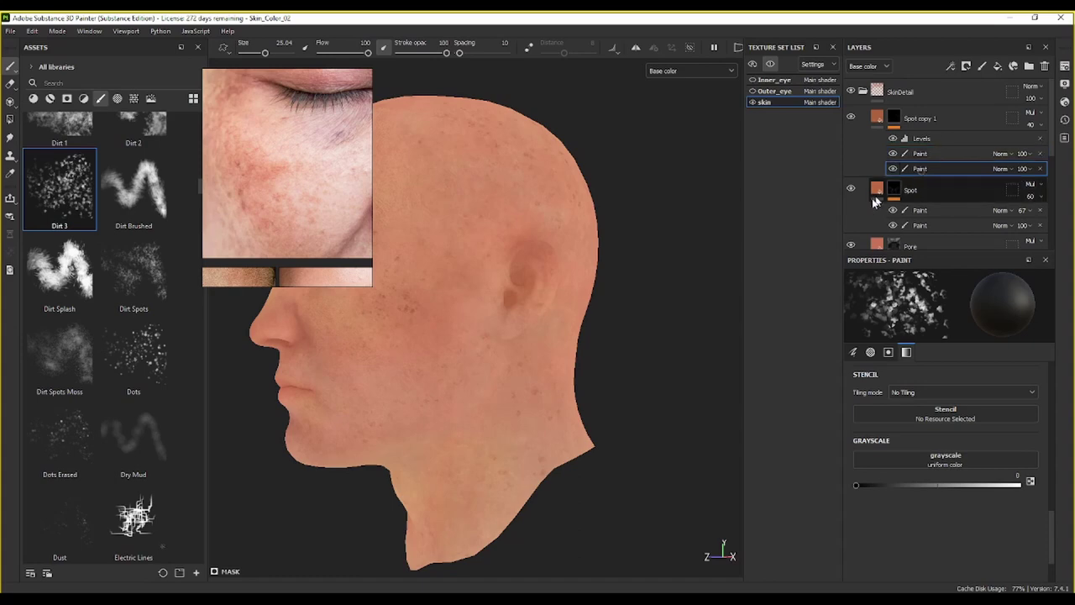
{"action": "mouse_move", "coordinate": [486, 383]}
{"action": "left_mouse_down", "text": "alt"}
{"action": "mouse_move", "coordinate": [523, 365]}
{"action": "mouse_move", "coordinate": [476, 386]}
{"action": "left_mouse_up", "text": "alt"}
{"action": "key", "text": "x"}
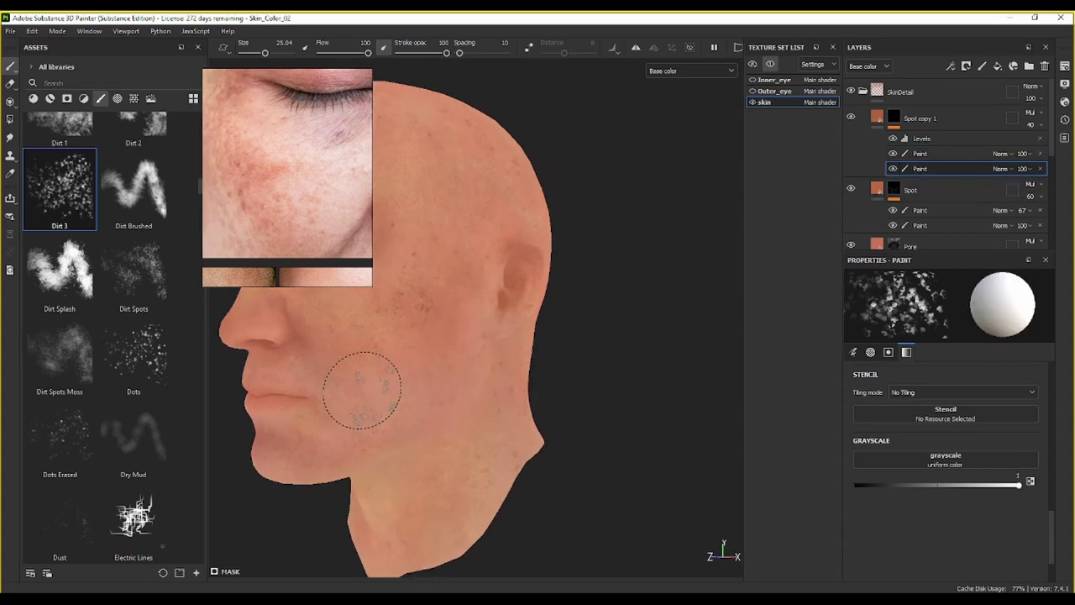
{"action": "left_click_drag", "start_coordinate": [468, 336], "coordinate": [720, 407], "text": "alt"}
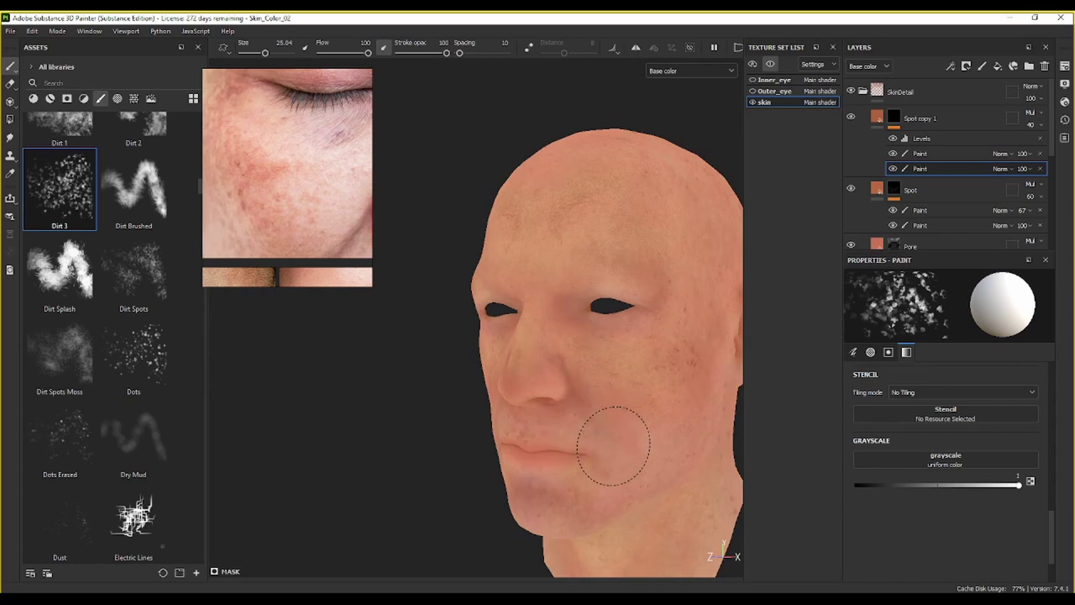
{"action": "mouse_move", "coordinate": [646, 548]}
{"action": "left_mouse_down", "text": "alt"}
{"action": "mouse_move", "coordinate": [574, 470]}
{"action": "mouse_move", "coordinate": [636, 456]}
{"action": "left_mouse_up", "text": "alt"}
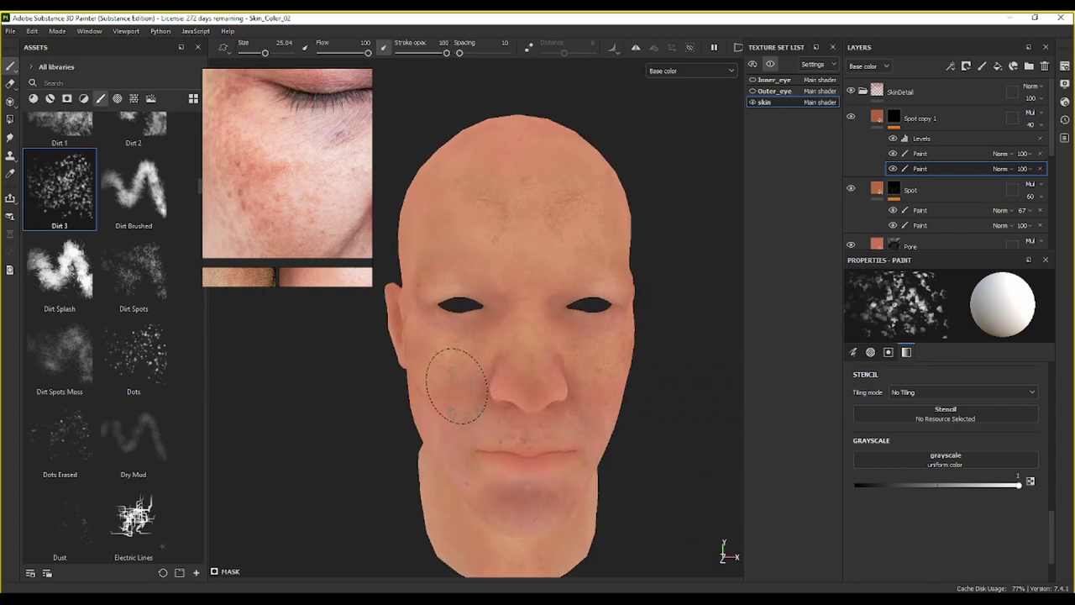
{"action": "left_click_drag", "start_coordinate": [467, 407], "coordinate": [509, 379], "text": "alt"}
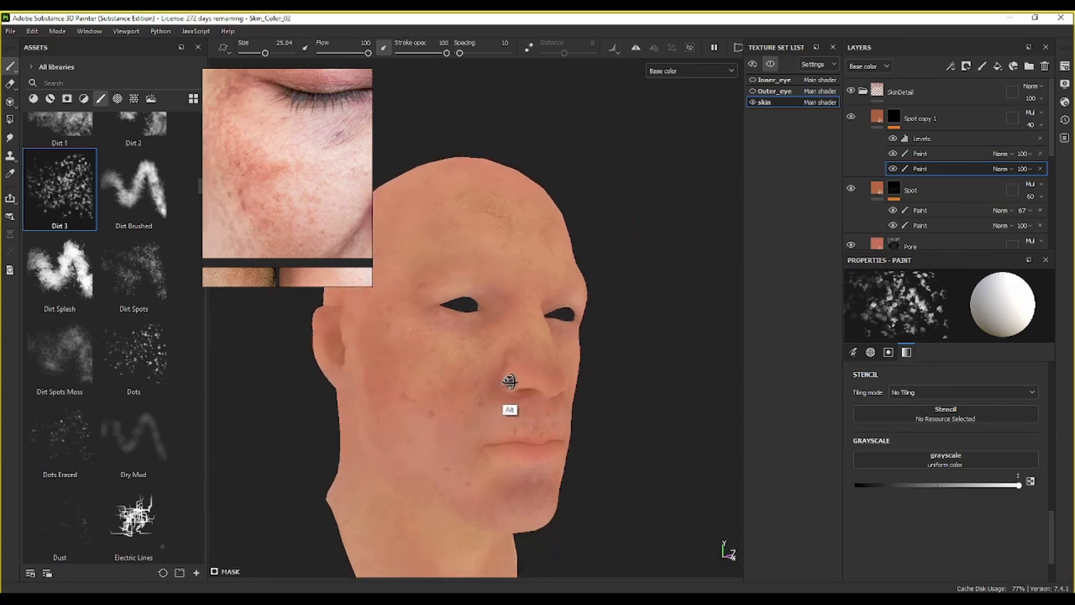
{"action": "mouse_move", "coordinate": [432, 409]}
{"action": "left_mouse_down", "text": "alt"}
{"action": "mouse_move", "coordinate": [437, 341]}
{"action": "mouse_move", "coordinate": [395, 324]}
{"action": "left_mouse_up", "text": "alt"}
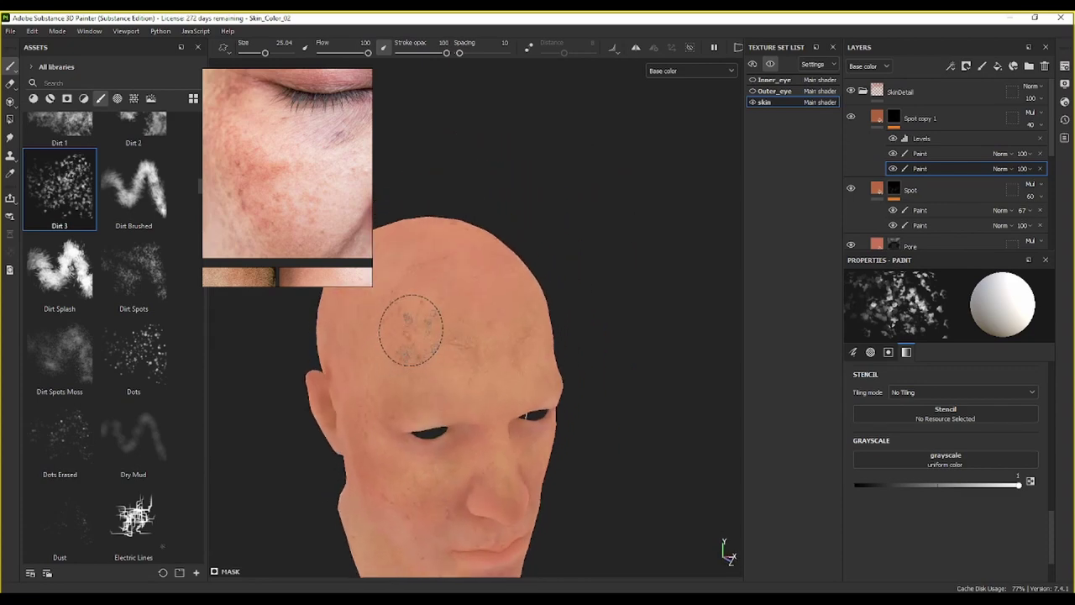
{"action": "left_click_drag", "start_coordinate": [563, 320], "coordinate": [524, 320], "text": "alt"}
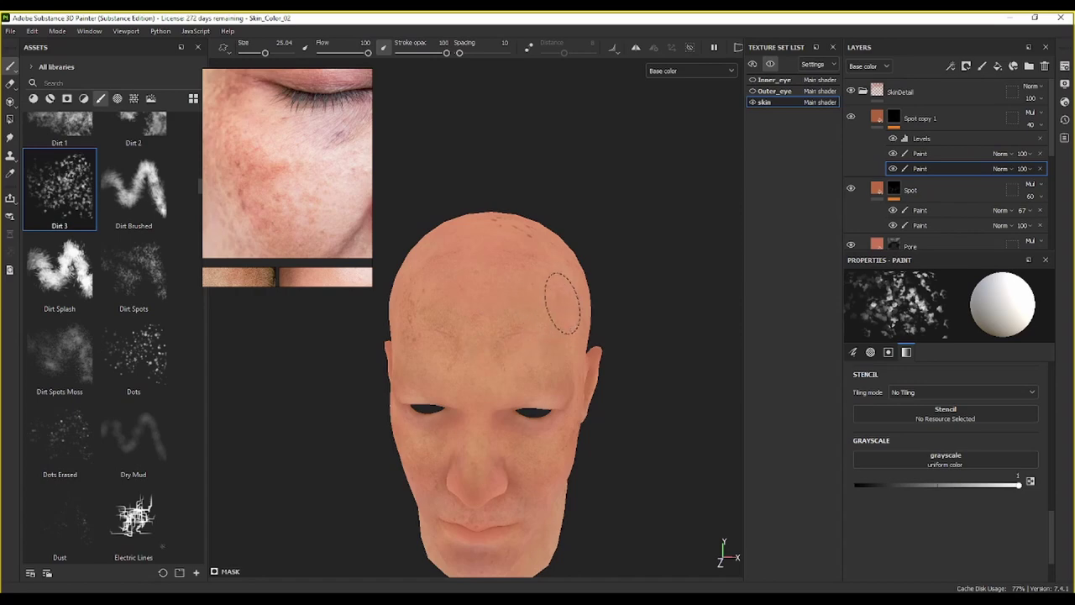
{"action": "left_click_drag", "start_coordinate": [562, 353], "coordinate": [538, 356], "text": "alt"}
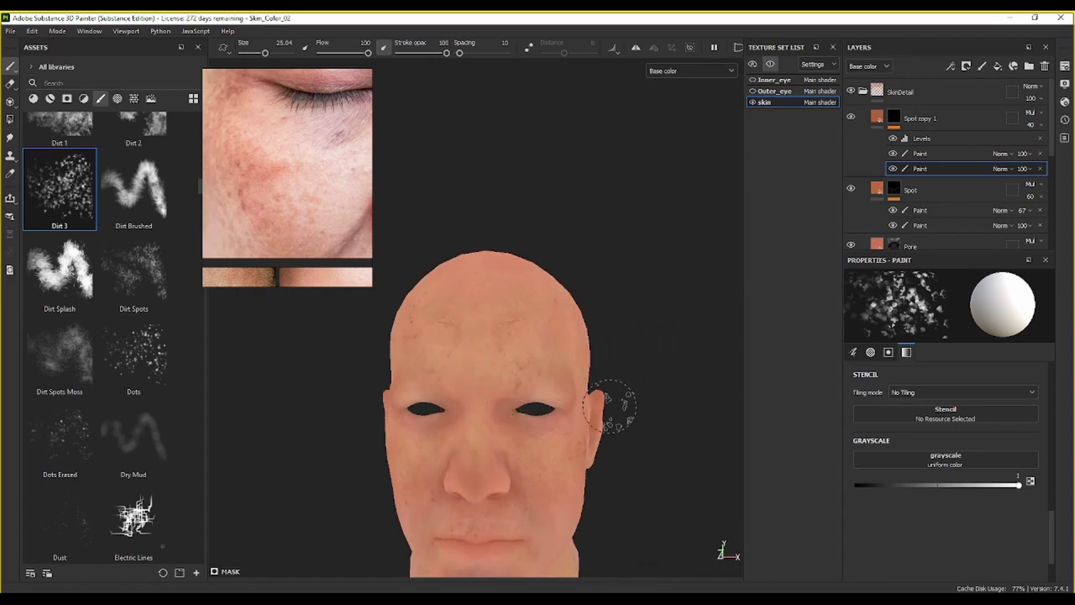
{"action": "left_click_drag", "start_coordinate": [604, 426], "coordinate": [553, 431], "text": "alt"}
Step: Thin the new spots above the eyes and across the forehead with black in Spot copy 1's upper Paint effect
{"action": "left_click", "coordinate": [922, 155]}
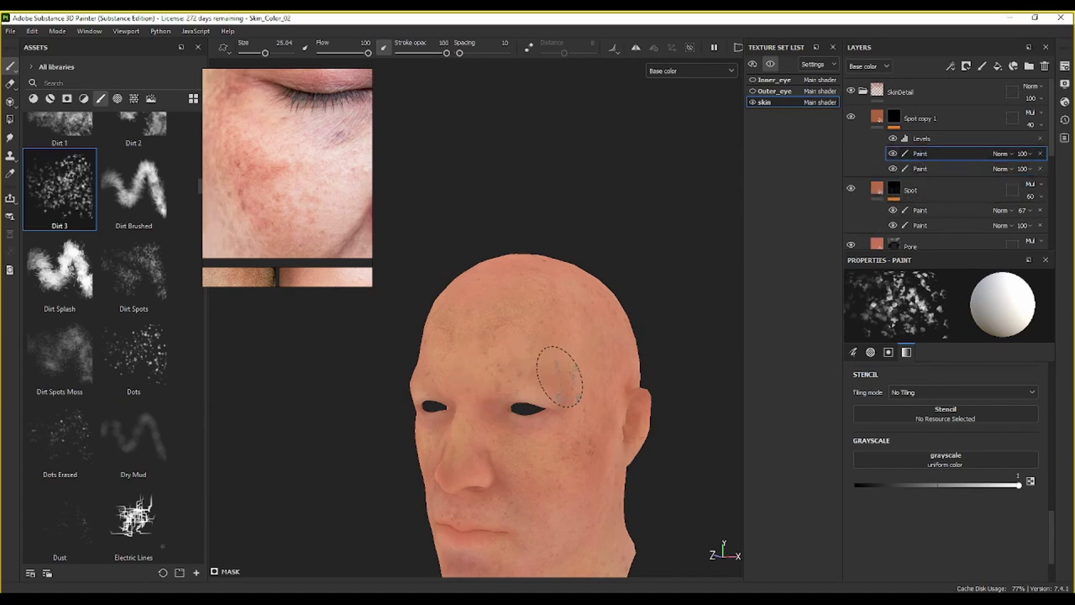
{"action": "key", "text": "x"}
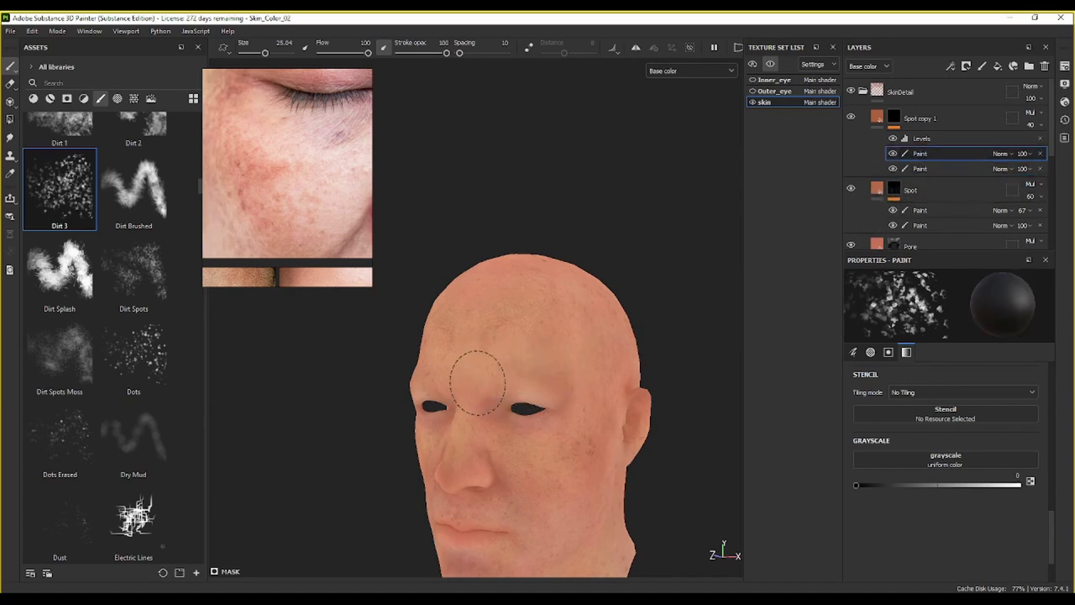
{"action": "left_click_drag", "start_coordinate": [475, 373], "coordinate": [528, 383], "text": "alt"}
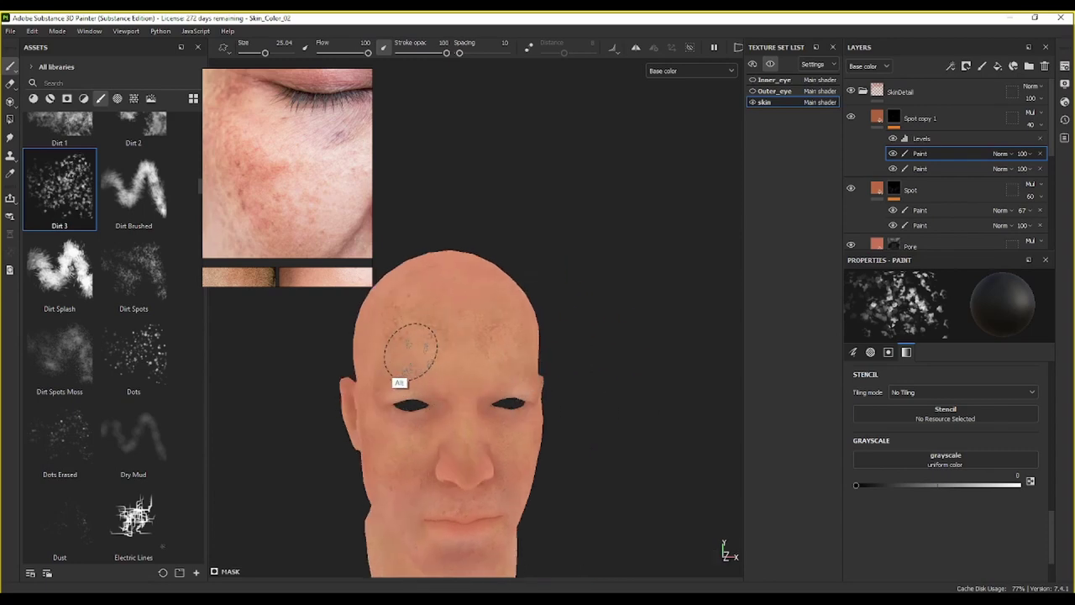
{"action": "mouse_move", "coordinate": [412, 344]}
{"action": "left_mouse_down", "text": "alt"}
{"action": "mouse_move", "coordinate": [393, 347]}
{"action": "mouse_move", "coordinate": [446, 396]}
{"action": "mouse_move", "coordinate": [411, 410]}
{"action": "mouse_move", "coordinate": [440, 440]}
{"action": "mouse_move", "coordinate": [435, 377]}
{"action": "mouse_move", "coordinate": [550, 377]}
{"action": "mouse_move", "coordinate": [468, 387]}
{"action": "mouse_move", "coordinate": [420, 409]}
{"action": "left_mouse_up", "text": "alt"}
Step: Compare the face with the SkinDetail folder hidden and shown, examining the freckles from close up and farther away
{"action": "scroll", "coordinate": [440, 379], "scroll_direction": "up", "scroll_amount": 3}
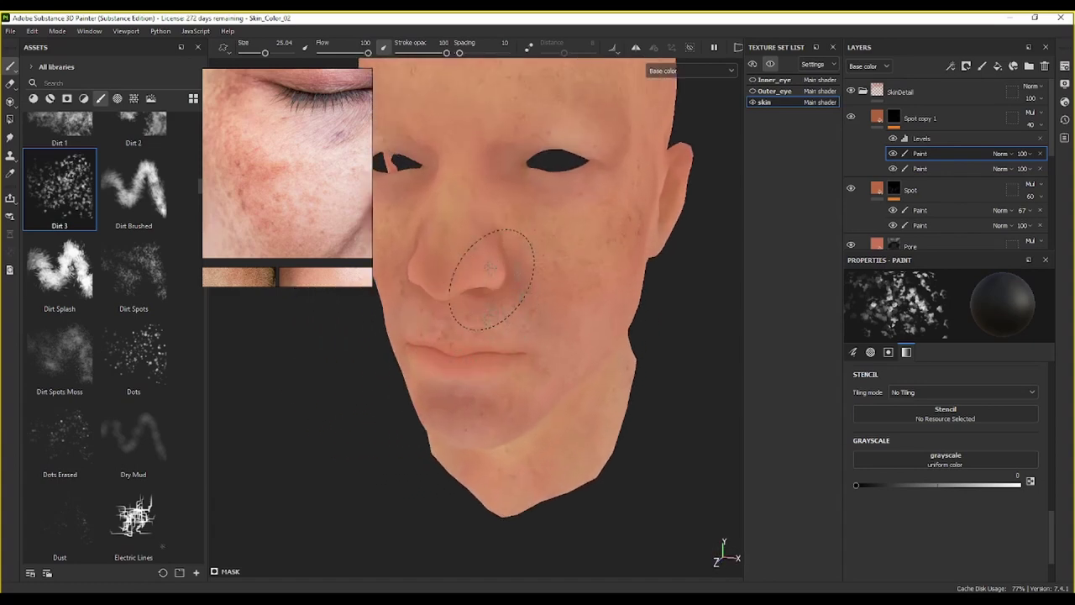
{"action": "middle_click_drag", "start_coordinate": [495, 281], "coordinate": [537, 360], "text": "alt"}
{"action": "left_click_drag", "start_coordinate": [536, 358], "coordinate": [516, 289], "text": "alt"}
{"action": "scroll", "coordinate": [516, 289], "scroll_direction": "down", "scroll_amount": 4}
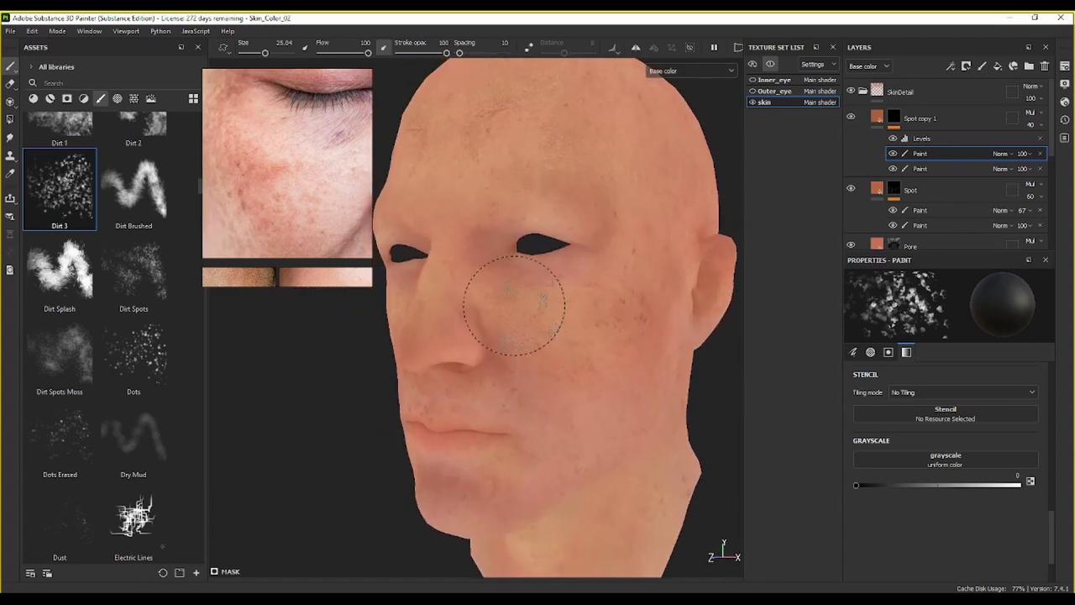
{"action": "left_click", "coordinate": [850, 92]}
{"action": "left_click", "coordinate": [850, 92]}
{"action": "middle_click_drag", "start_coordinate": [510, 295], "coordinate": [506, 322], "text": "alt"}
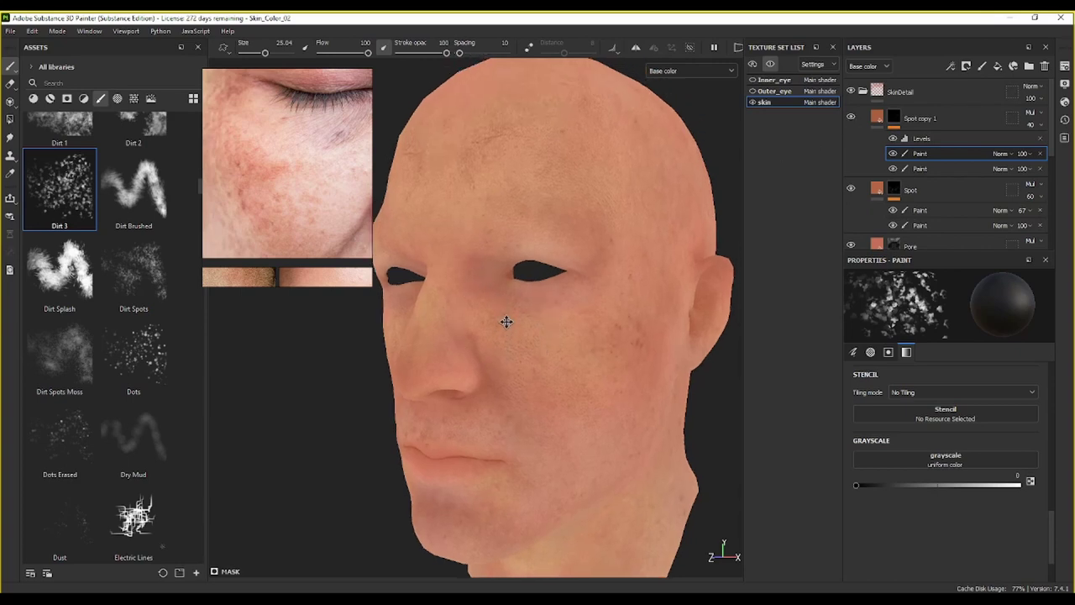
{"action": "scroll", "coordinate": [507, 322], "scroll_direction": "down", "scroll_amount": 1}
{"action": "scroll", "coordinate": [610, 322], "scroll_direction": "up", "scroll_amount": 2}
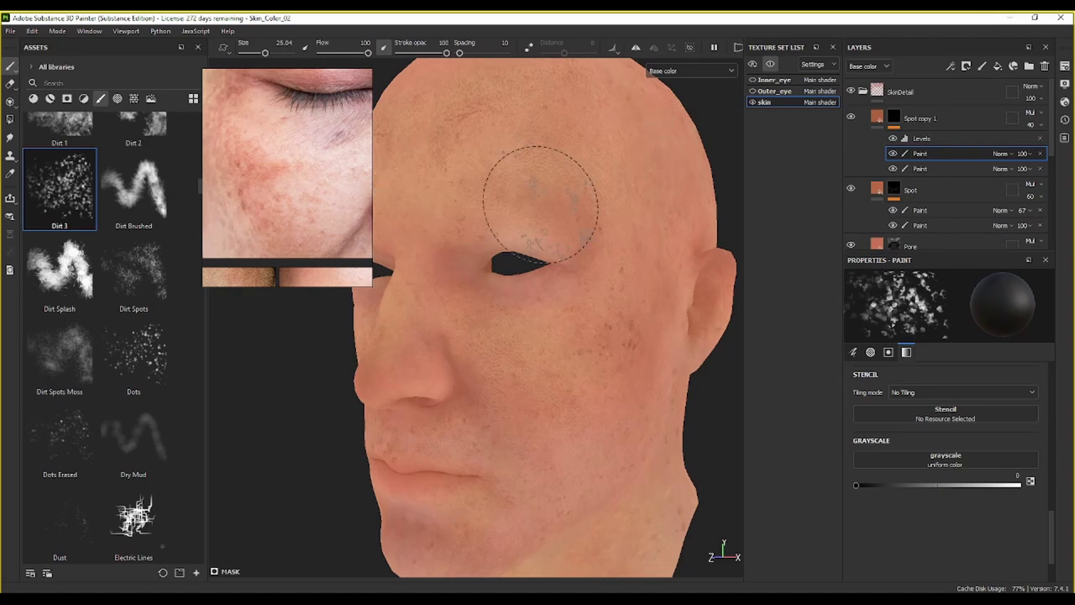
{"action": "scroll", "coordinate": [619, 356], "scroll_direction": "down", "scroll_amount": 2}
{"action": "left_click_drag", "start_coordinate": [619, 356], "coordinate": [638, 252], "text": "alt"}
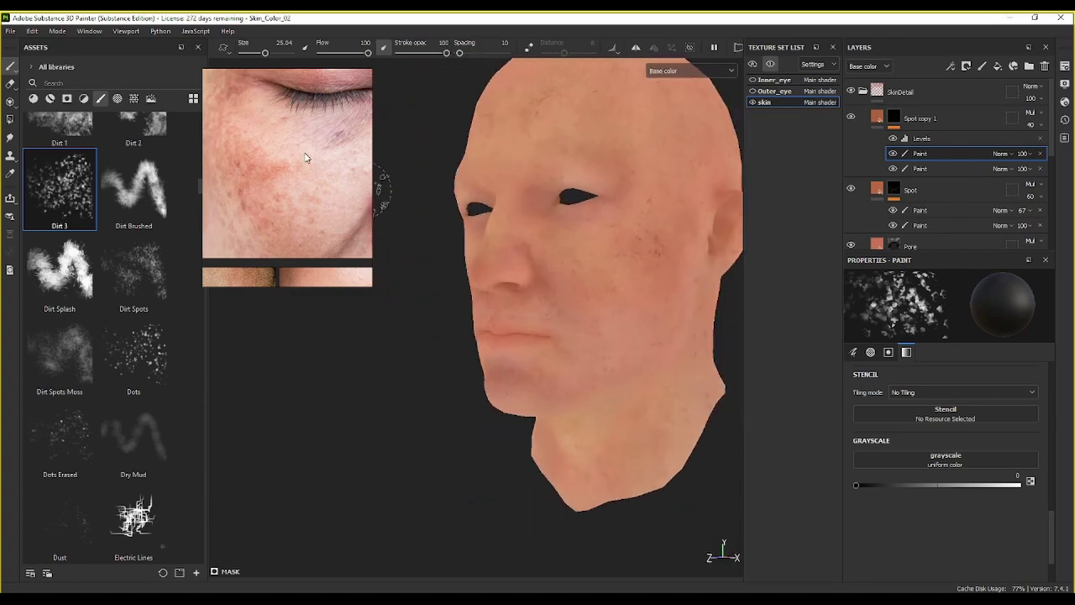
Step: Bring the reddened-cheek photo into view on the reference board and compare it with the freckles on the head's cheek
{"action": "scroll", "coordinate": [311, 169], "scroll_direction": "down", "scroll_amount": 3}
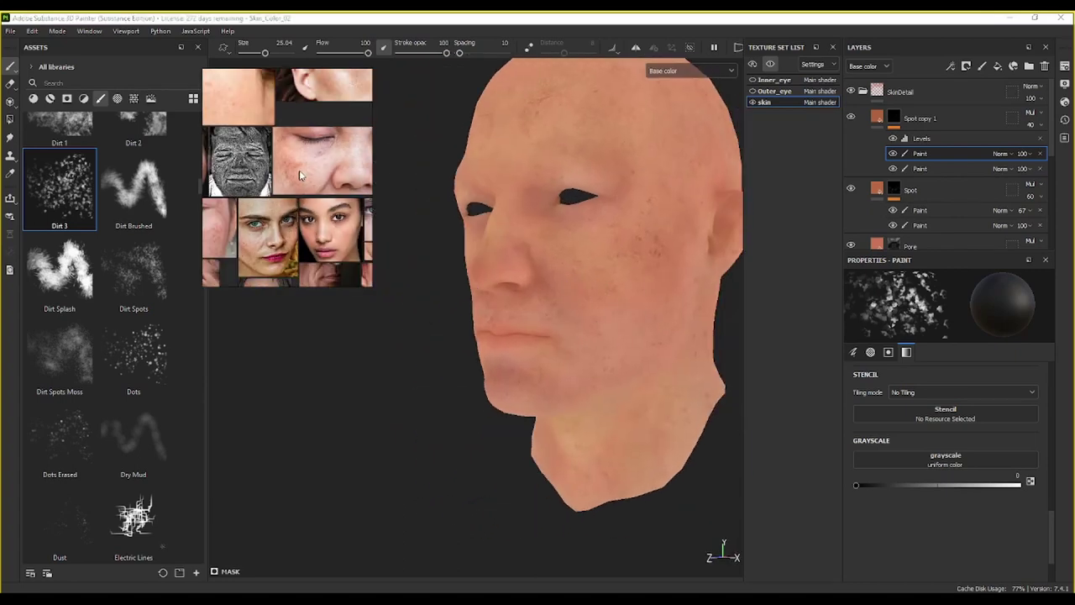
{"action": "middle_click_drag", "start_coordinate": [288, 244], "coordinate": [386, 168]}
{"action": "scroll", "coordinate": [315, 172], "scroll_direction": "up", "scroll_amount": 4}
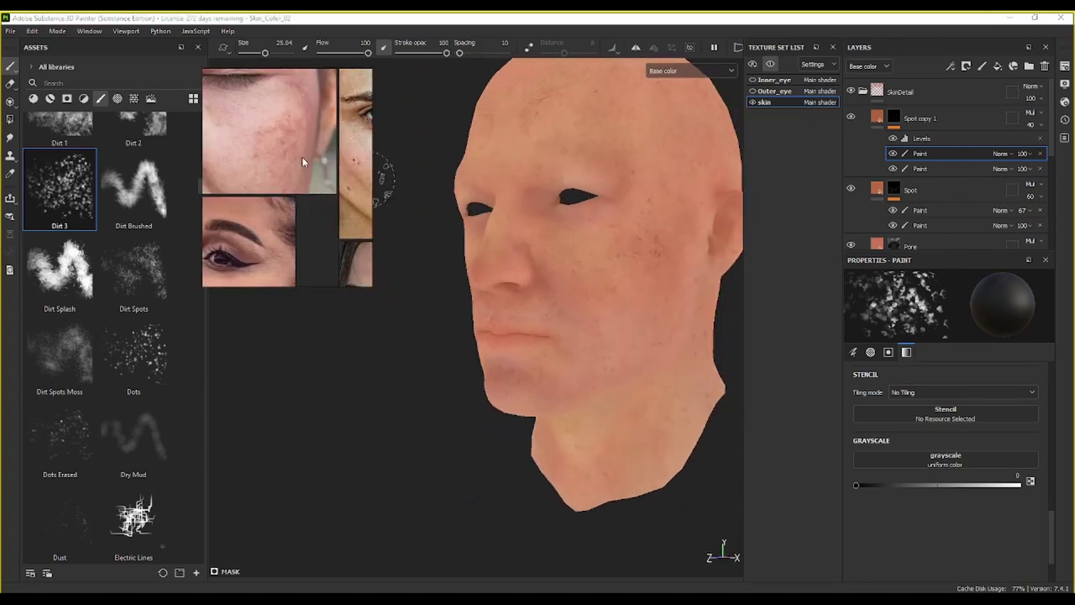
{"action": "scroll", "coordinate": [546, 217], "scroll_direction": "up", "scroll_amount": 2}
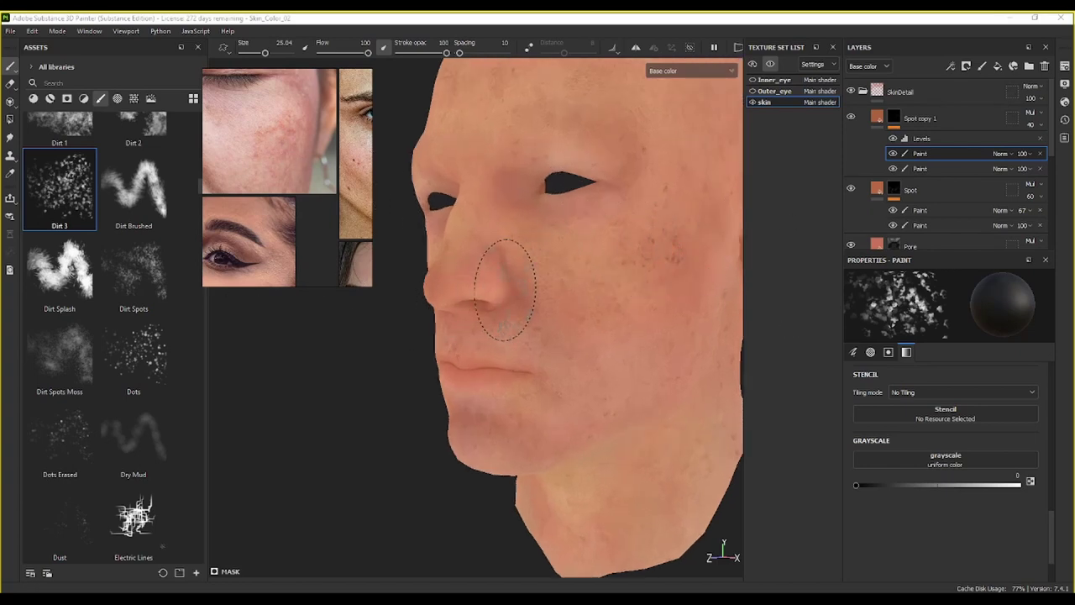
{"action": "left_click_drag", "start_coordinate": [504, 290], "coordinate": [546, 280]}
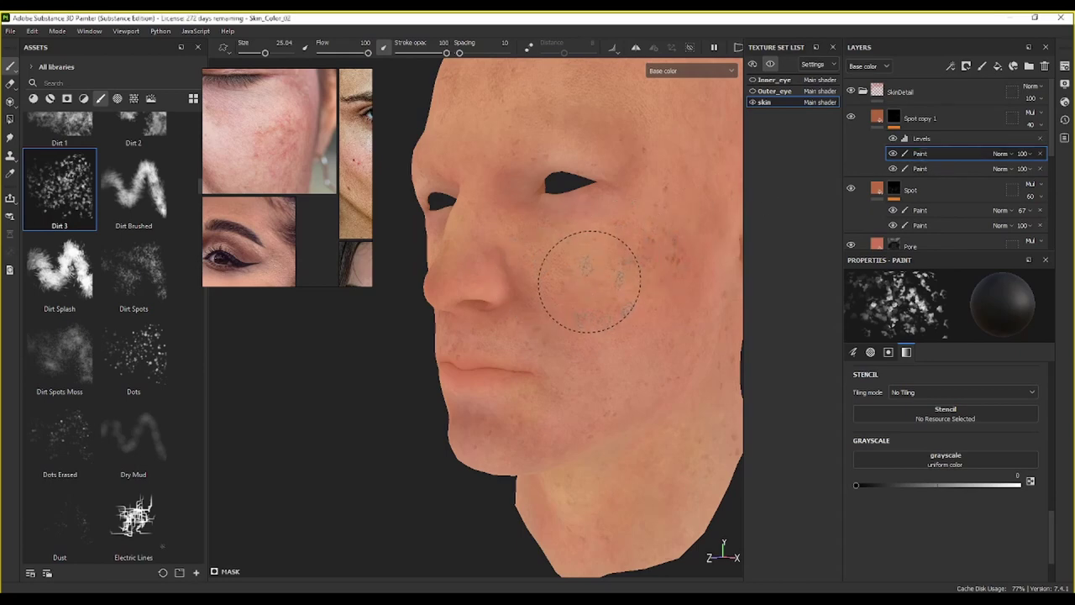
Step: Thin the cheek freckles with a smaller black Dirt 3 brush, size 9.04, in Spot copy 1's upper Paint effect
{"action": "key", "text": "bracketleft"}
{"action": "key", "text": "bracketleft"}
{"action": "key", "text": "bracketleft"}
{"action": "key", "text": "bracketleft"}
{"action": "key", "text": "bracketleft"}
{"action": "key", "text": "bracketleft"}
{"action": "key", "text": "bracketleft"}
{"action": "key", "text": "bracketleft"}
{"action": "key", "text": "bracketleft"}
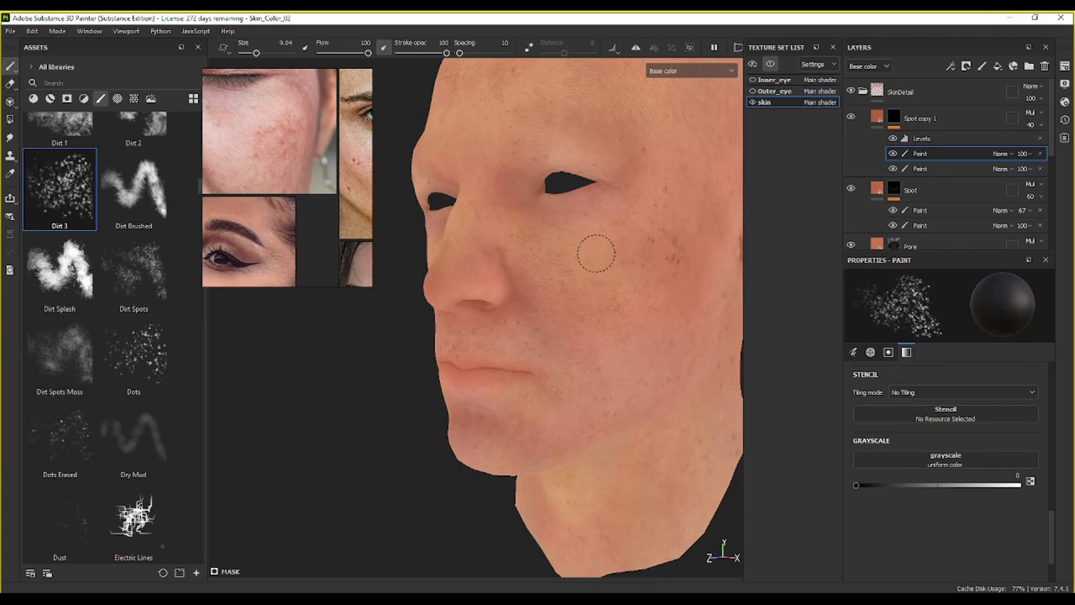
{"action": "key", "text": "x"}
{"action": "key", "text": "x"}
{"action": "mouse_move", "coordinate": [601, 320]}
{"action": "left_mouse_down", "text": "alt"}
{"action": "mouse_move", "coordinate": [629, 347]}
{"action": "mouse_move", "coordinate": [588, 259]}
{"action": "mouse_move", "coordinate": [654, 274]}
{"action": "mouse_move", "coordinate": [619, 283]}
{"action": "mouse_move", "coordinate": [667, 293]}
{"action": "left_mouse_up", "text": "alt"}
{"action": "mouse_move", "coordinate": [567, 252]}
{"action": "left_mouse_down", "text": "alt"}
{"action": "mouse_move", "coordinate": [676, 259]}
{"action": "mouse_move", "coordinate": [487, 315]}
{"action": "left_mouse_up", "text": "alt"}
{"action": "scroll", "coordinate": [404, 330], "scroll_direction": "down", "scroll_amount": 3}
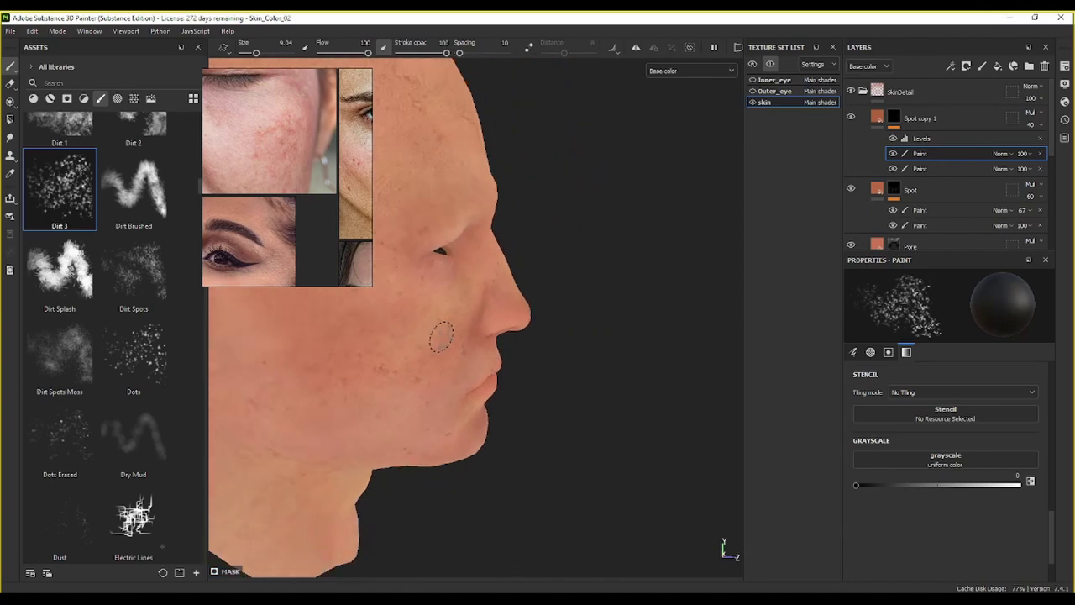
{"action": "middle_click_drag", "start_coordinate": [448, 332], "coordinate": [525, 330], "text": "alt"}
{"action": "left_click_drag", "start_coordinate": [525, 331], "coordinate": [429, 305], "text": "alt"}
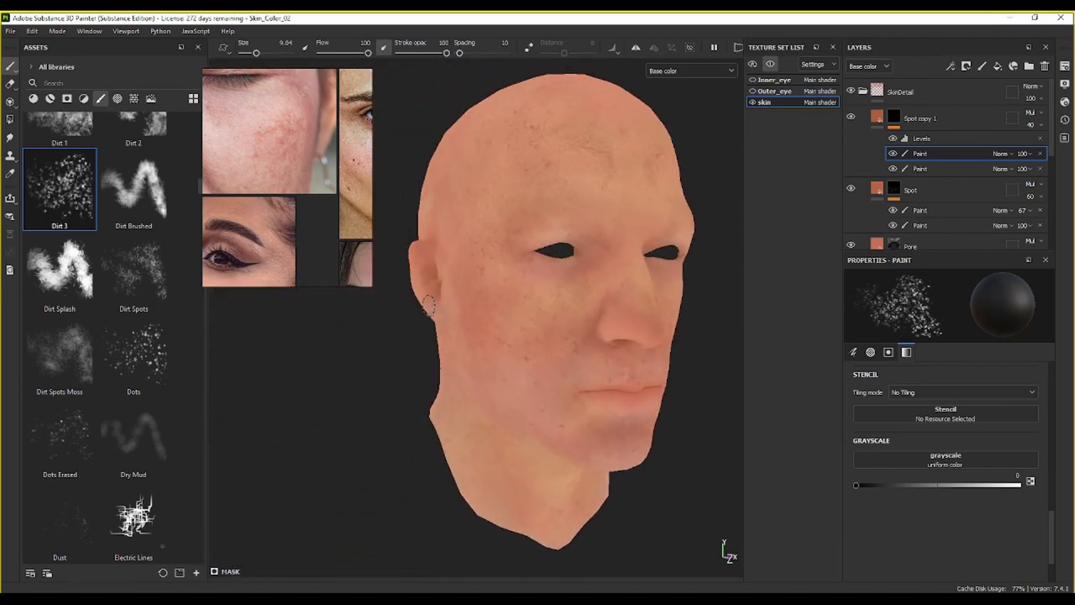
Step: Rework the freckles on the outer cheek by alternating white and black Dirt 3 touches in Spot copy 1's upper Paint effect
{"action": "key", "text": "x"}
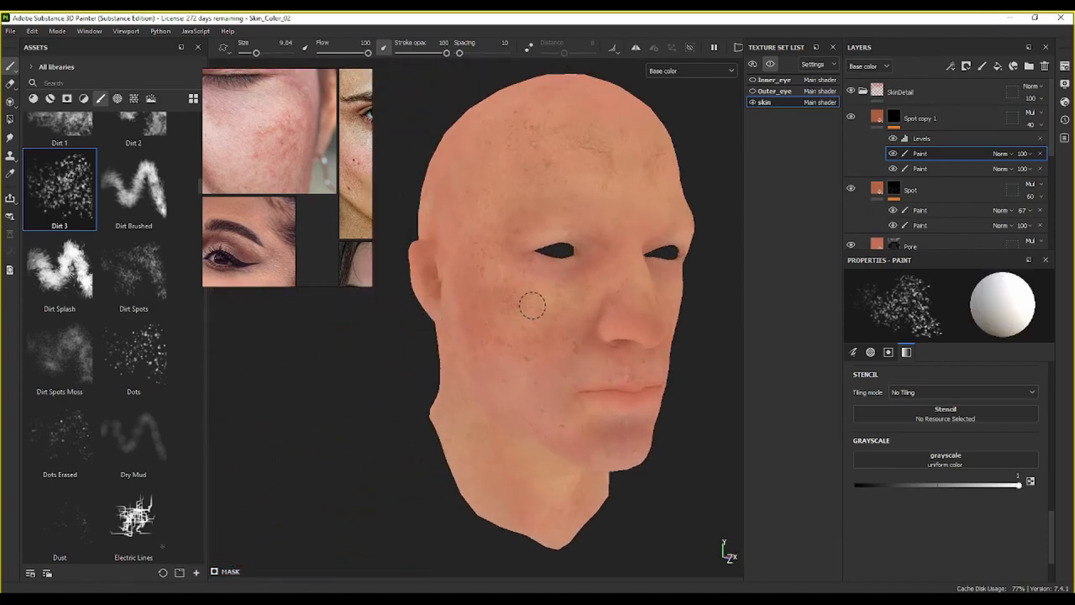
{"action": "key", "text": "x"}
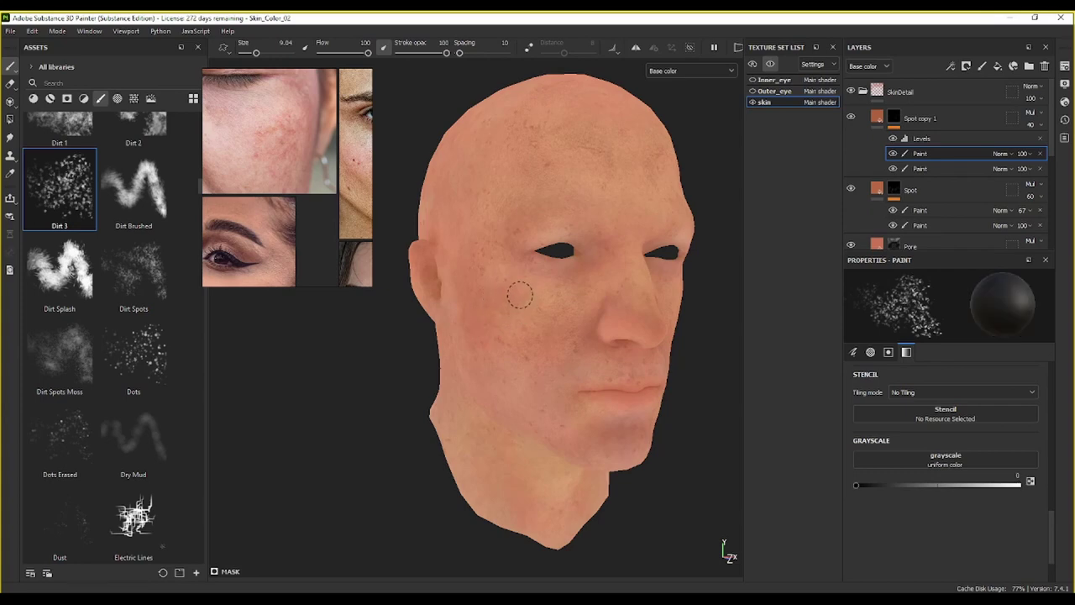
{"action": "mouse_move", "coordinate": [493, 278]}
{"action": "left_mouse_down", "text": "alt"}
{"action": "mouse_move", "coordinate": [532, 308]}
{"action": "mouse_move", "coordinate": [503, 313]}
{"action": "left_mouse_up", "text": "alt"}
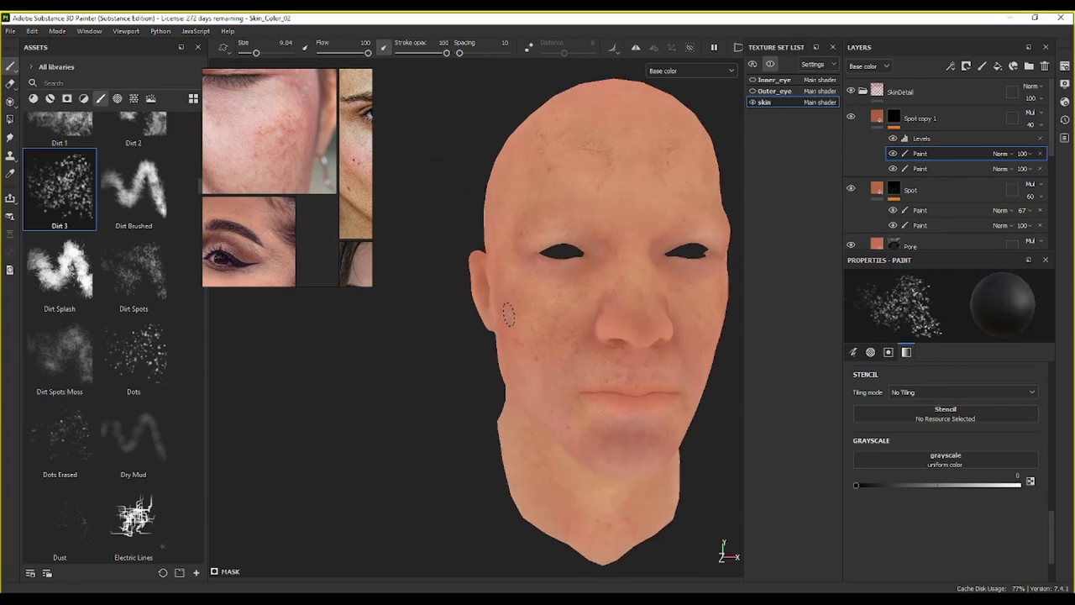
{"action": "key", "text": "x"}
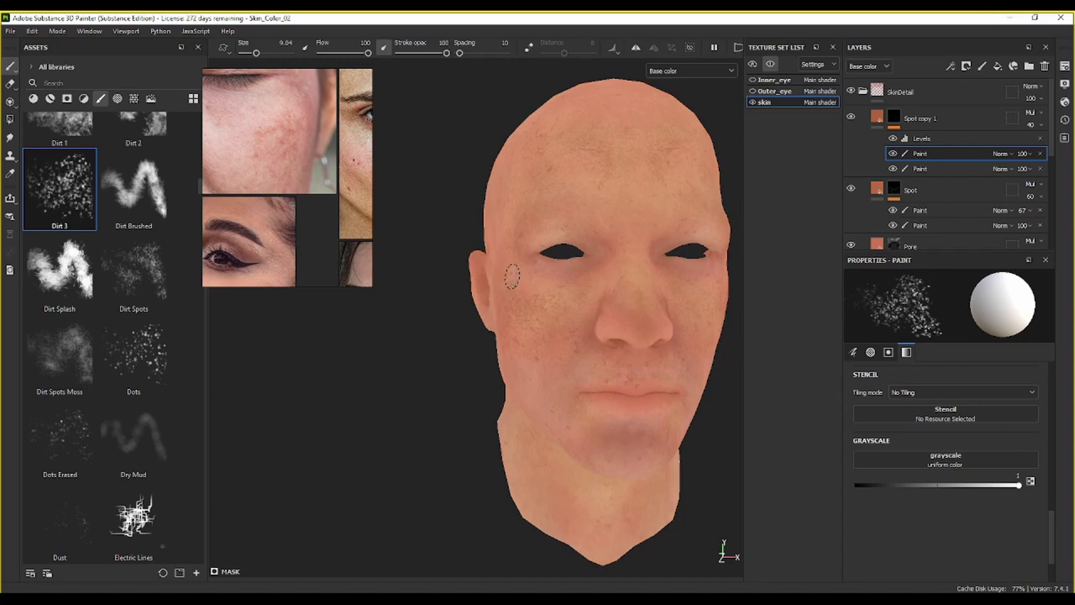
{"action": "key", "text": "x"}
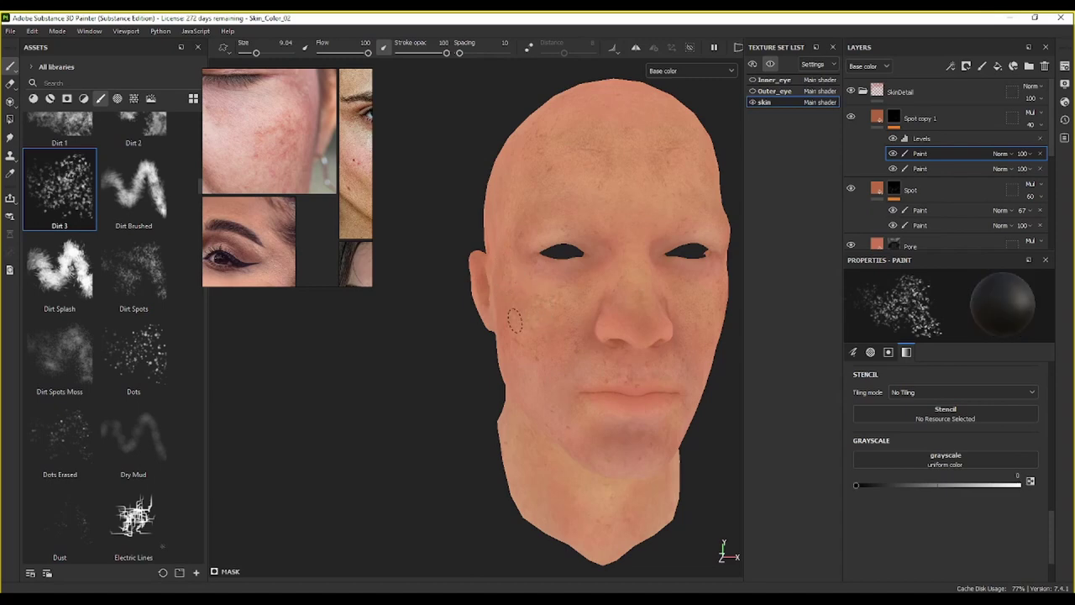
{"action": "left_click_drag", "start_coordinate": [605, 353], "coordinate": [614, 386], "text": "alt"}
{"action": "scroll", "coordinate": [529, 370], "scroll_direction": "up", "scroll_amount": 3}
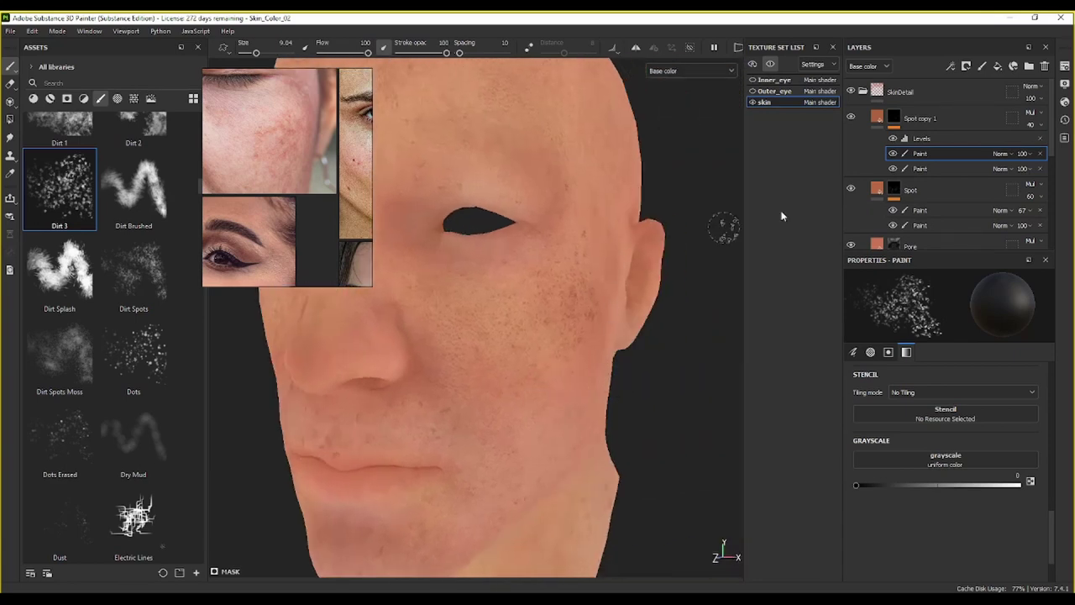
Step: Rename the Spot copy 1 layer as Spot brown and enlarge the reddened-cheek photo on the reference board to compare with the face
{"action": "double_click", "coordinate": [933, 120]}
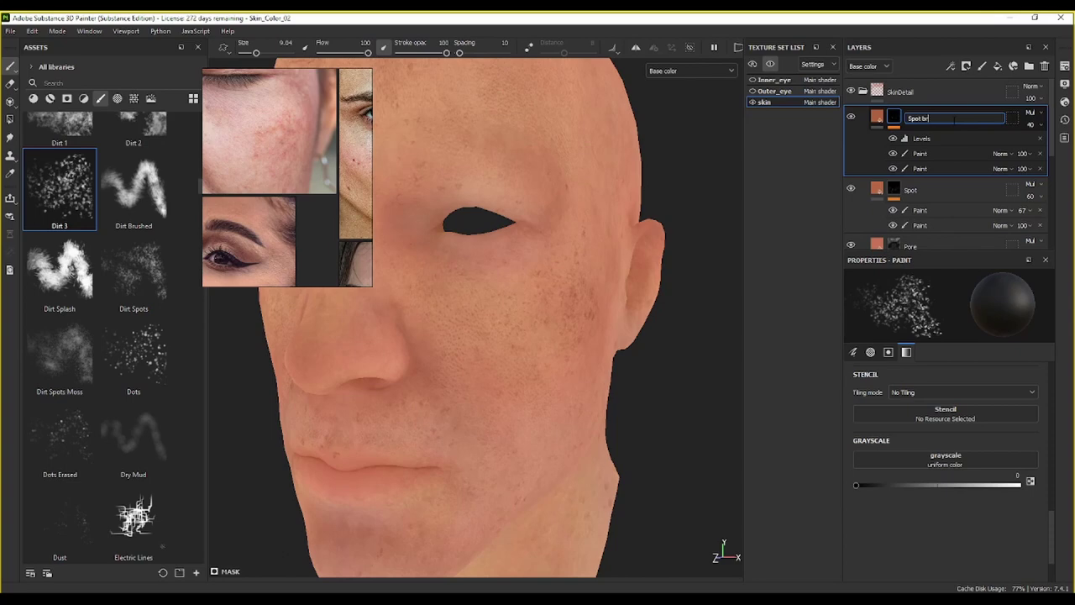
{"action": "key", "text": "Return"}
{"action": "scroll", "coordinate": [657, 288], "scroll_direction": "down", "scroll_amount": 3}
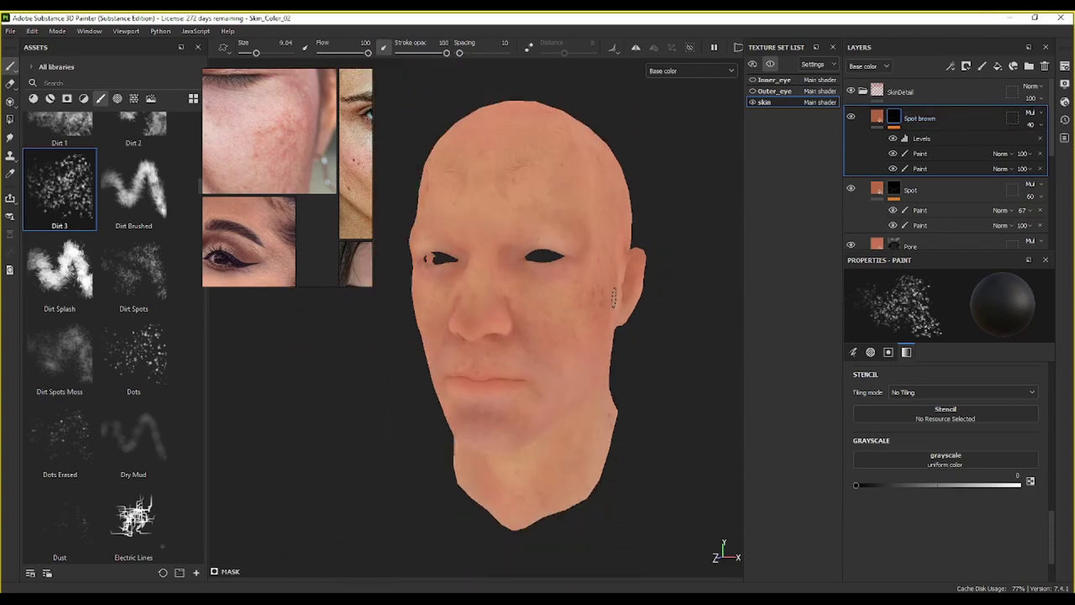
{"action": "middle_click_drag", "start_coordinate": [568, 307], "coordinate": [614, 300], "text": "alt"}
{"action": "mouse_move", "coordinate": [614, 300]}
{"action": "left_mouse_down", "text": "alt"}
{"action": "mouse_move", "coordinate": [642, 323]}
{"action": "mouse_move", "coordinate": [610, 319]}
{"action": "left_mouse_up", "text": "alt"}
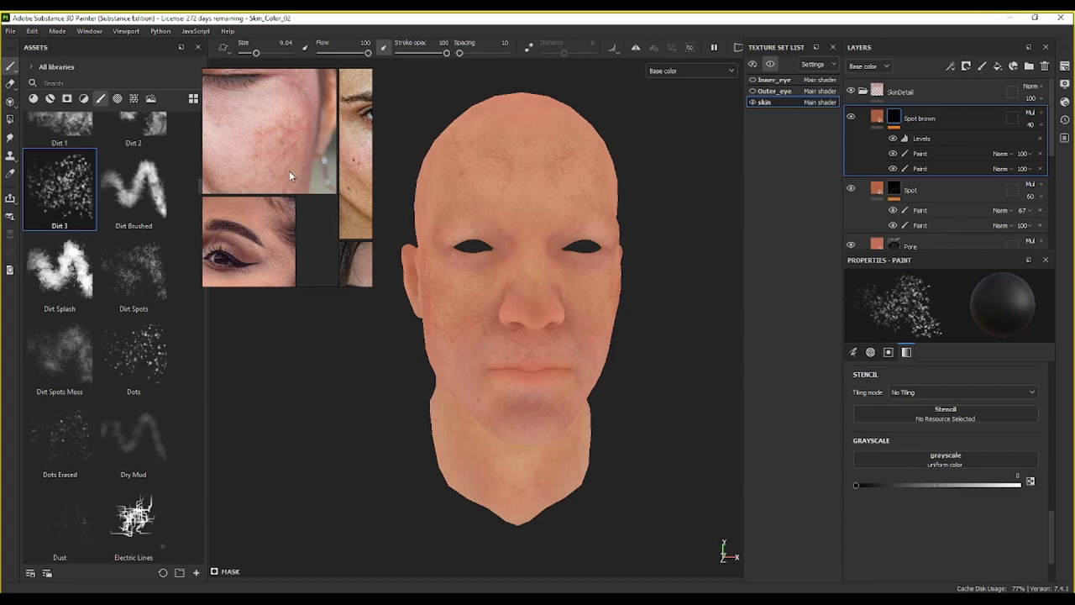
{"action": "scroll", "coordinate": [289, 175], "scroll_direction": "up", "scroll_amount": 3}
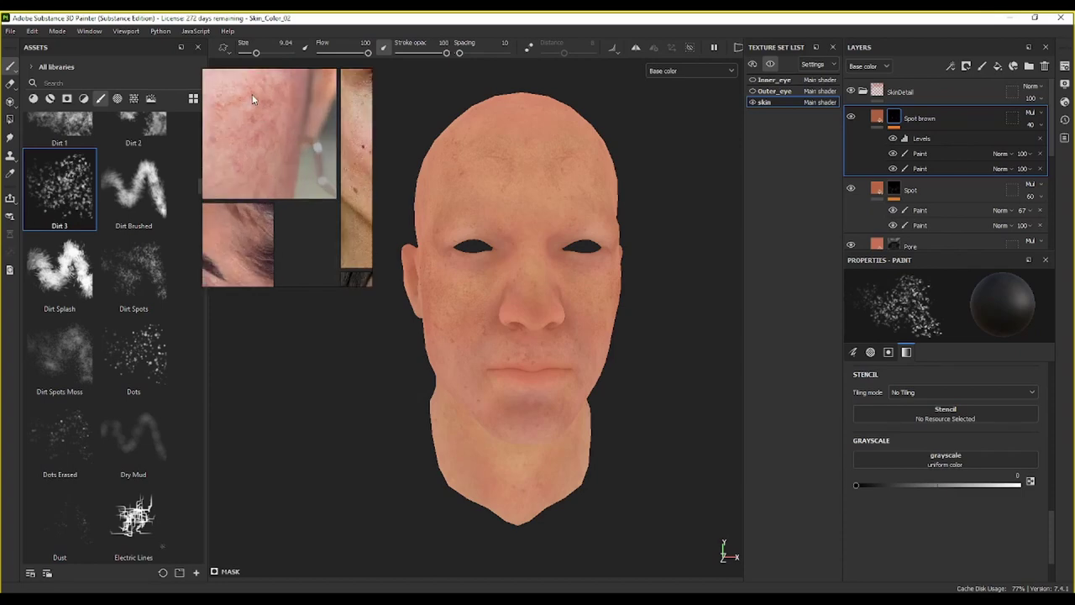
{"action": "left_click_drag", "start_coordinate": [647, 299], "coordinate": [552, 268], "text": "alt"}
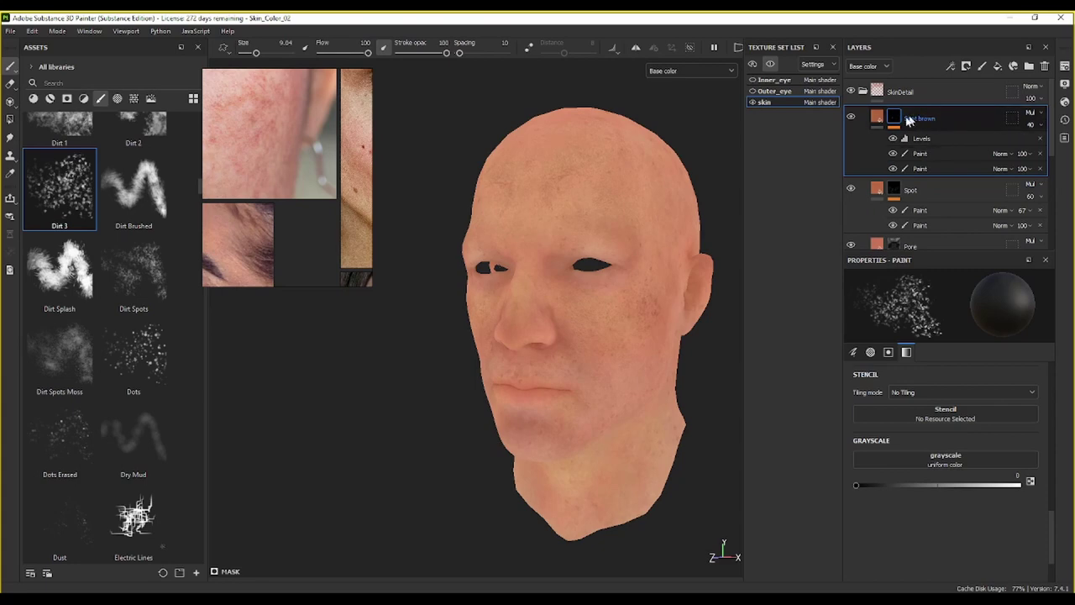
{"action": "left_click", "coordinate": [982, 67]}
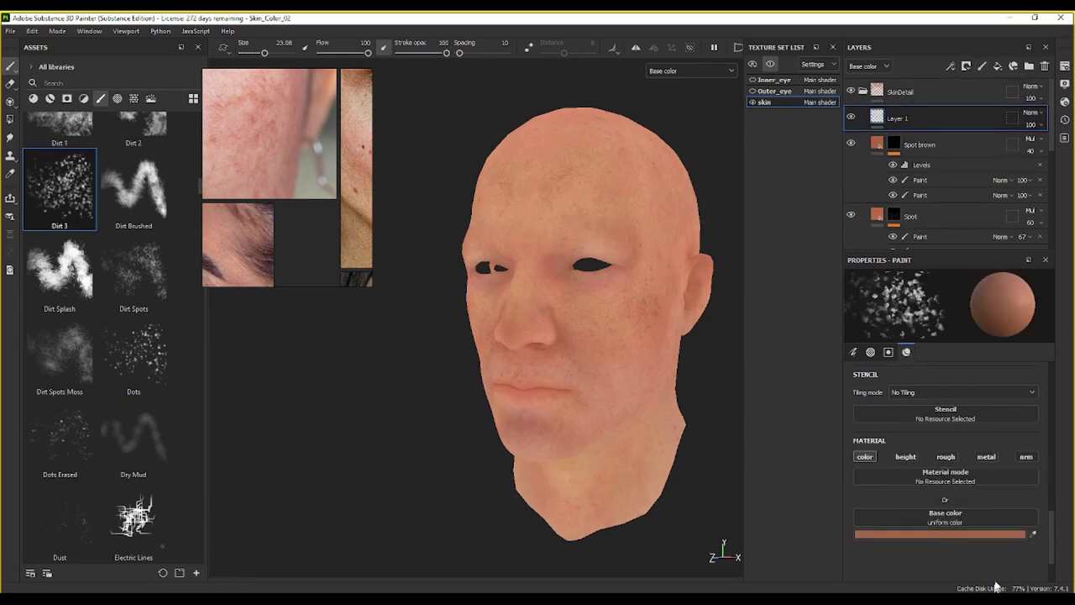
{"action": "left_click", "coordinate": [989, 535]}
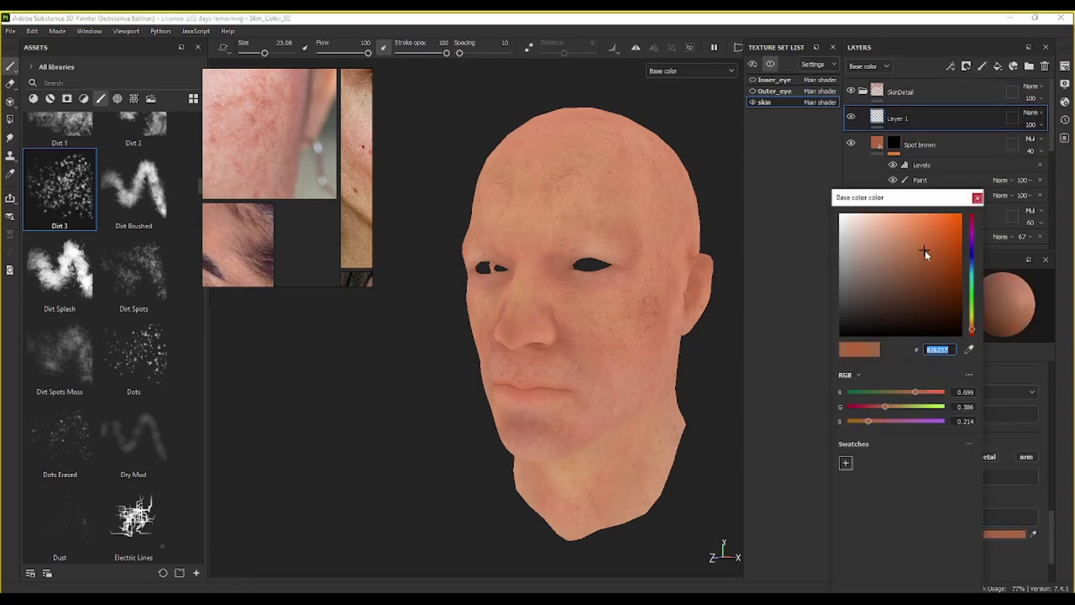
{"action": "mouse_move", "coordinate": [925, 250]}
{"action": "left_mouse_down"}
{"action": "mouse_move", "coordinate": [952, 244]}
{"action": "mouse_move", "coordinate": [939, 228]}
{"action": "mouse_move", "coordinate": [914, 253]}
{"action": "mouse_move", "coordinate": [932, 249]}
{"action": "left_mouse_up"}
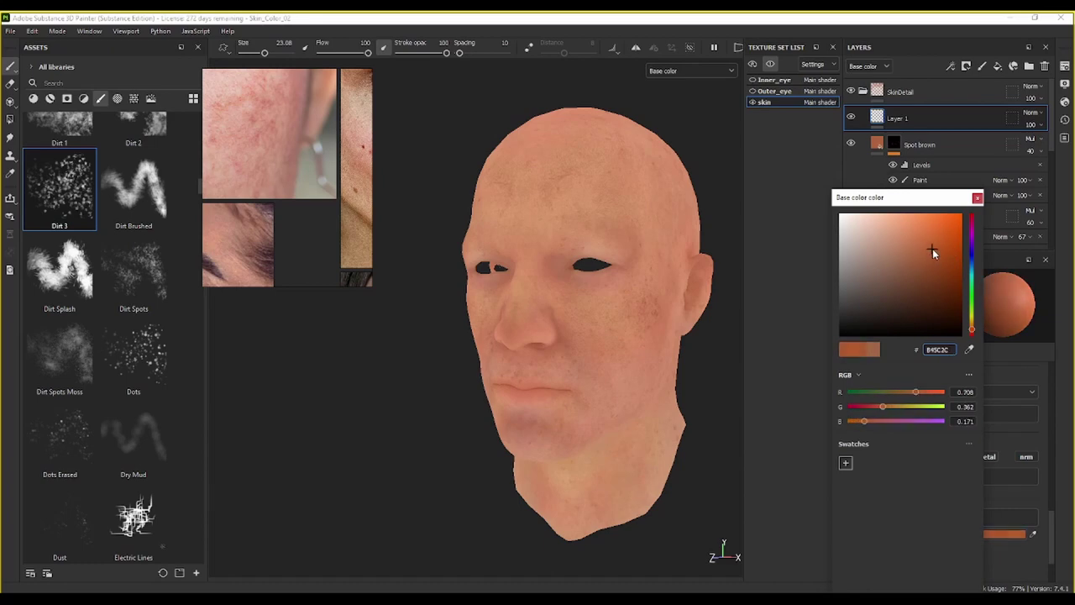
{"action": "left_click", "coordinate": [977, 198]}
{"action": "left_click", "coordinate": [1045, 67]}
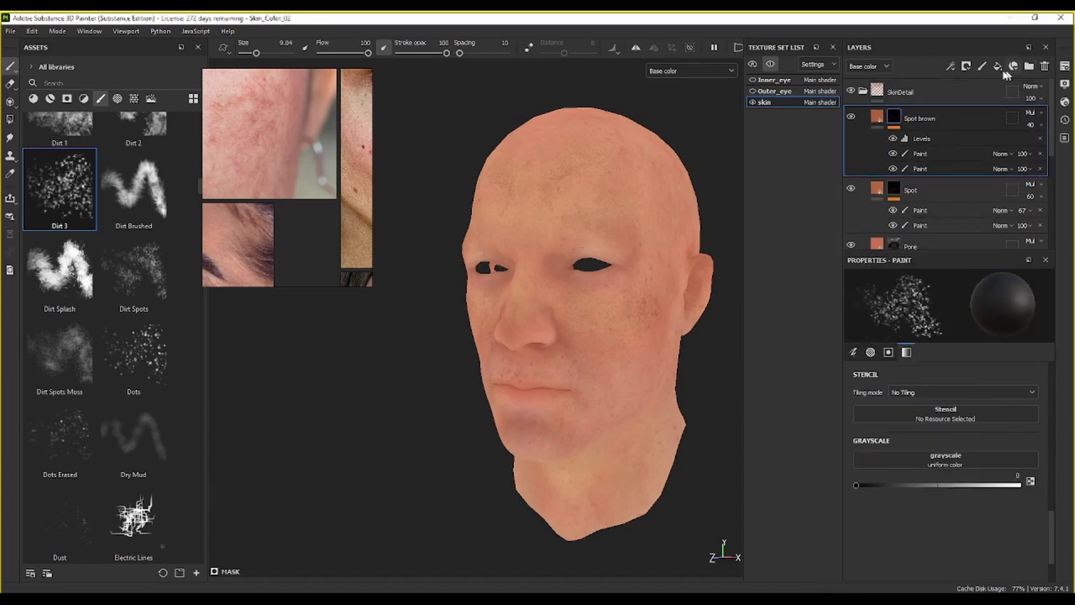
Step: Add a fill layer above Spot brown and disable its height, roughness, metallic and normal channels, keeping only colour
{"action": "left_click", "coordinate": [997, 65]}
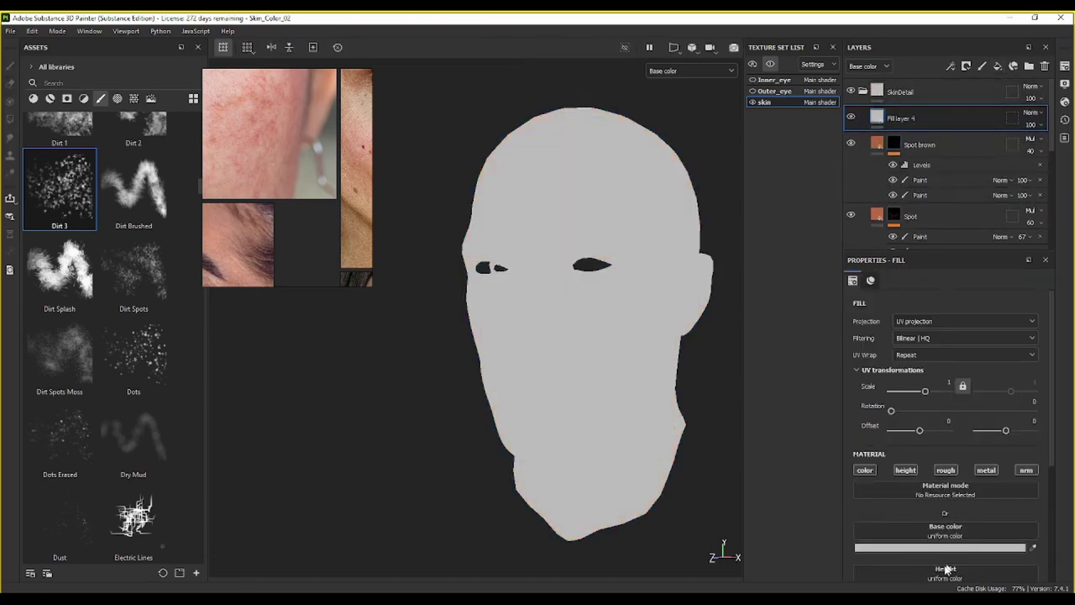
{"action": "left_click", "coordinate": [946, 470]}
{"action": "left_click", "coordinate": [986, 470]}
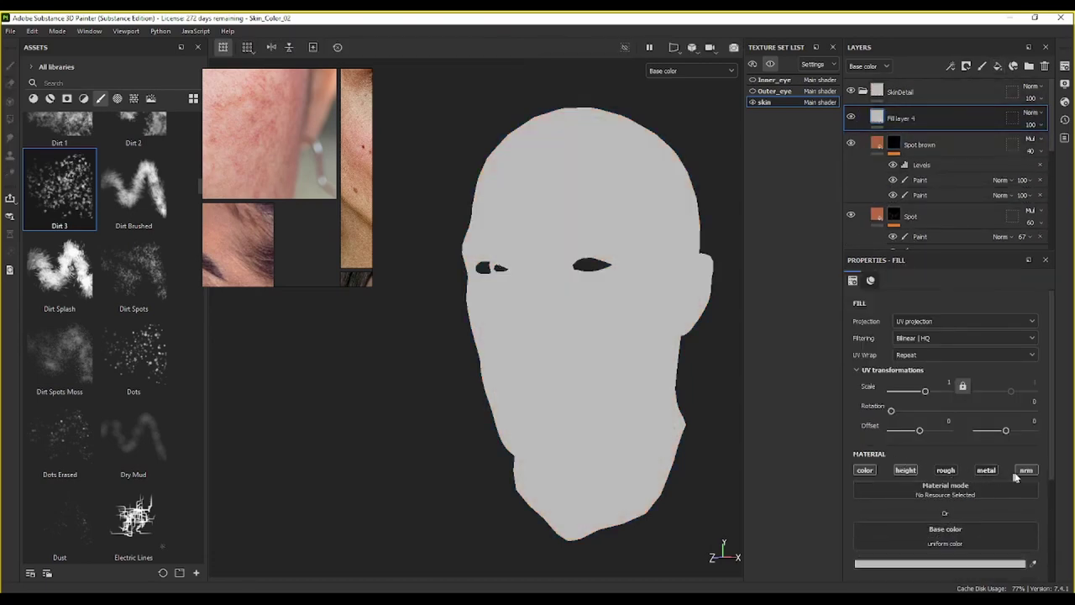
{"action": "left_click", "coordinate": [1026, 469]}
{"action": "left_click", "coordinate": [905, 470]}
Step: Set the new fill layer's base colour to the reddish orange C4623E
{"action": "left_click", "coordinate": [940, 547]}
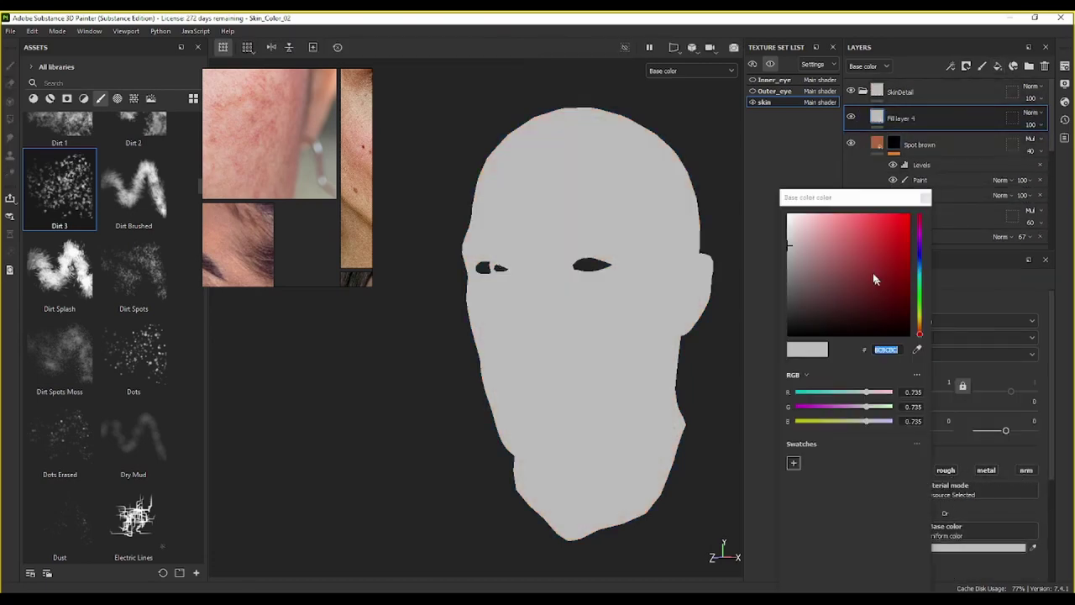
{"action": "mouse_move", "coordinate": [877, 249]}
{"action": "left_mouse_down"}
{"action": "mouse_move", "coordinate": [839, 241]}
{"action": "mouse_move", "coordinate": [868, 279]}
{"action": "left_mouse_up"}
{"action": "left_click", "coordinate": [919, 328]}
{"action": "left_click_drag", "start_coordinate": [918, 328], "coordinate": [922, 332]}
{"action": "left_click_drag", "start_coordinate": [864, 259], "coordinate": [871, 241]}
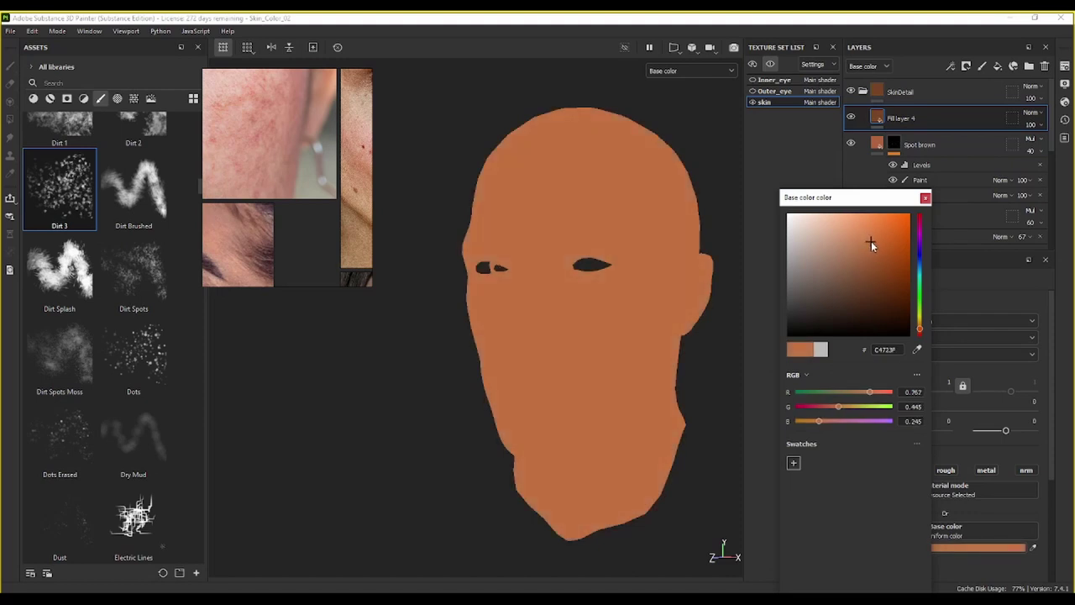
{"action": "left_click", "coordinate": [922, 332]}
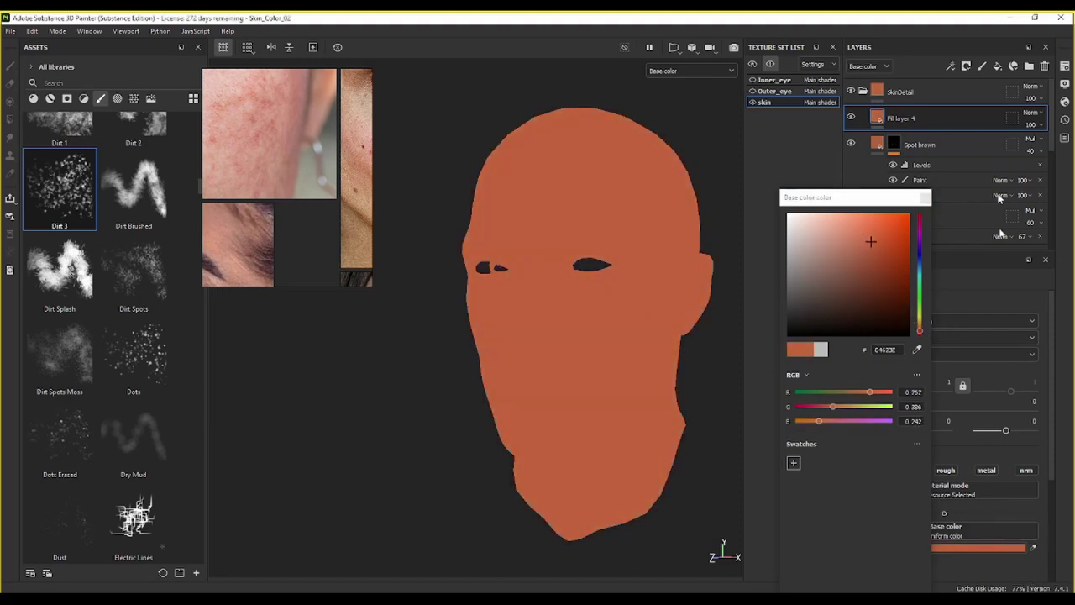
Step: Add a black mask to Fill layer 4
{"action": "left_click", "coordinate": [896, 126]}
{"action": "right_click", "coordinate": [907, 126]}
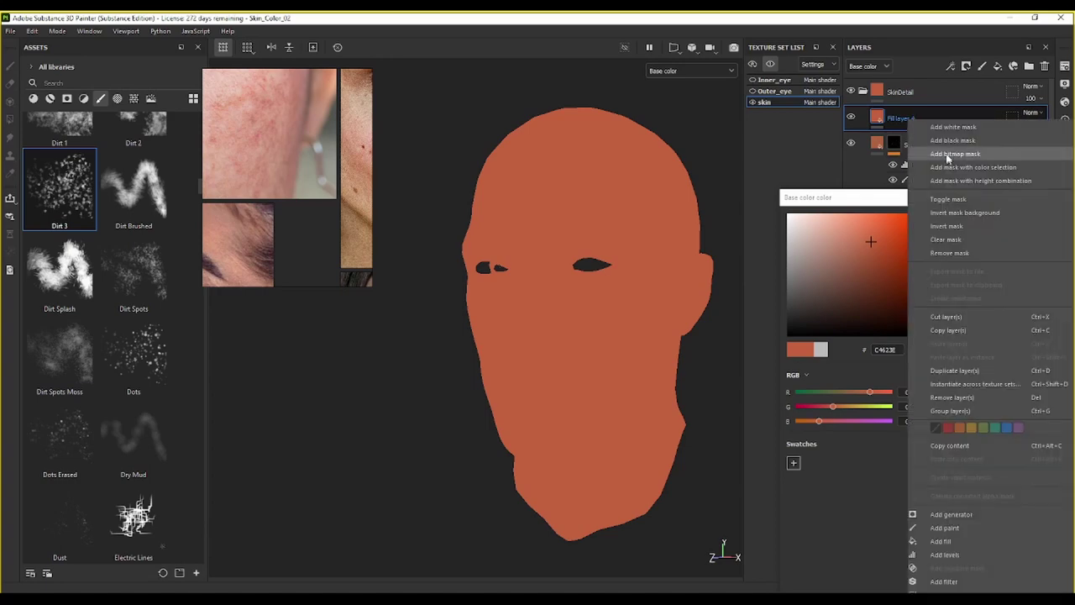
{"action": "left_click", "coordinate": [956, 159]}
Step: Paint white Dirt 3 spots into Fill layer 4's mask over the head's left cheek and temple, enlarging the brush slightly for wider coverage
{"action": "scroll", "coordinate": [642, 311], "scroll_direction": "up", "scroll_amount": 3}
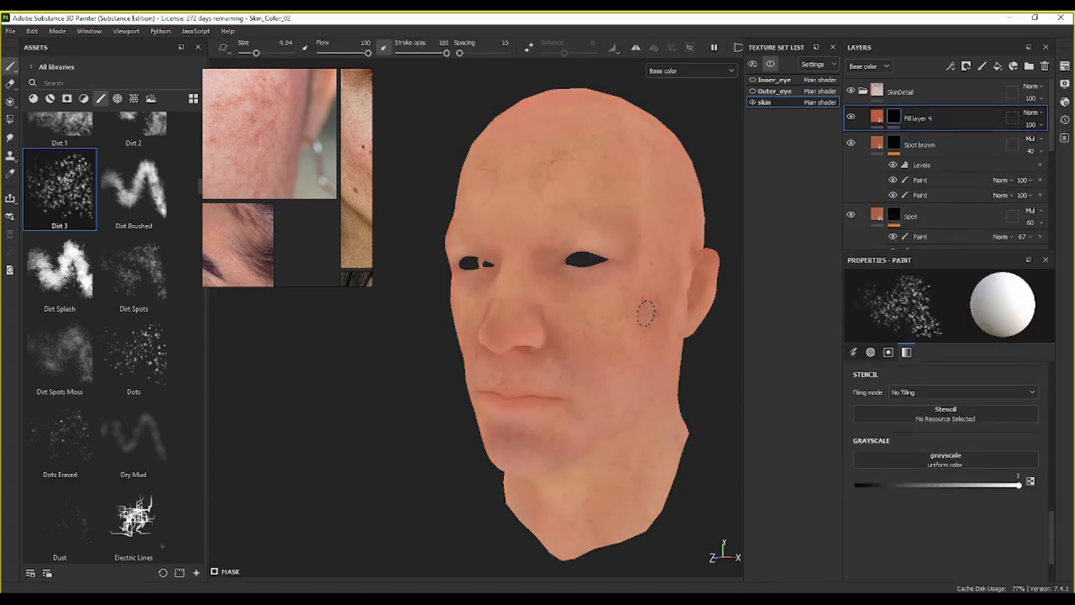
{"action": "mouse_move", "coordinate": [642, 310]}
{"action": "left_mouse_down"}
{"action": "mouse_move", "coordinate": [619, 293]}
{"action": "mouse_move", "coordinate": [636, 293]}
{"action": "mouse_move", "coordinate": [636, 312]}
{"action": "mouse_move", "coordinate": [600, 318]}
{"action": "left_mouse_up"}
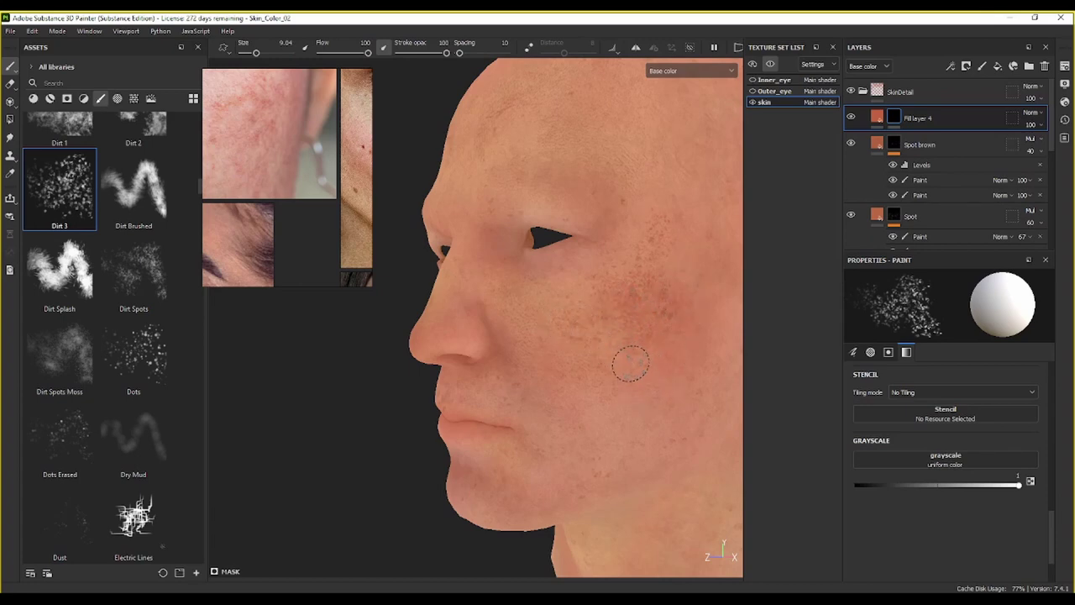
{"action": "key", "text": "bracketright"}
{"action": "key", "text": "bracketright"}
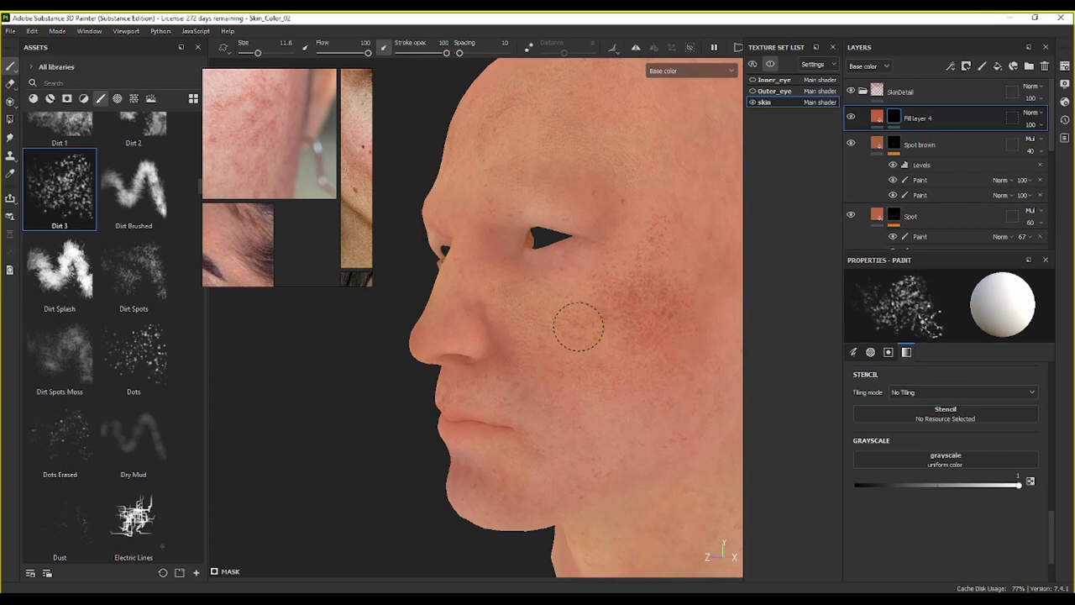
Step: Spread the red Dirt 3 spots over the opposite cheek, the nose and the chin in Fill layer 4's mask
{"action": "mouse_move", "coordinate": [679, 322]}
{"action": "left_mouse_down", "text": "alt"}
{"action": "mouse_move", "coordinate": [619, 348]}
{"action": "mouse_move", "coordinate": [638, 336]}
{"action": "left_mouse_up", "text": "alt"}
{"action": "left_click_drag", "start_coordinate": [460, 304], "coordinate": [568, 313], "text": "alt"}
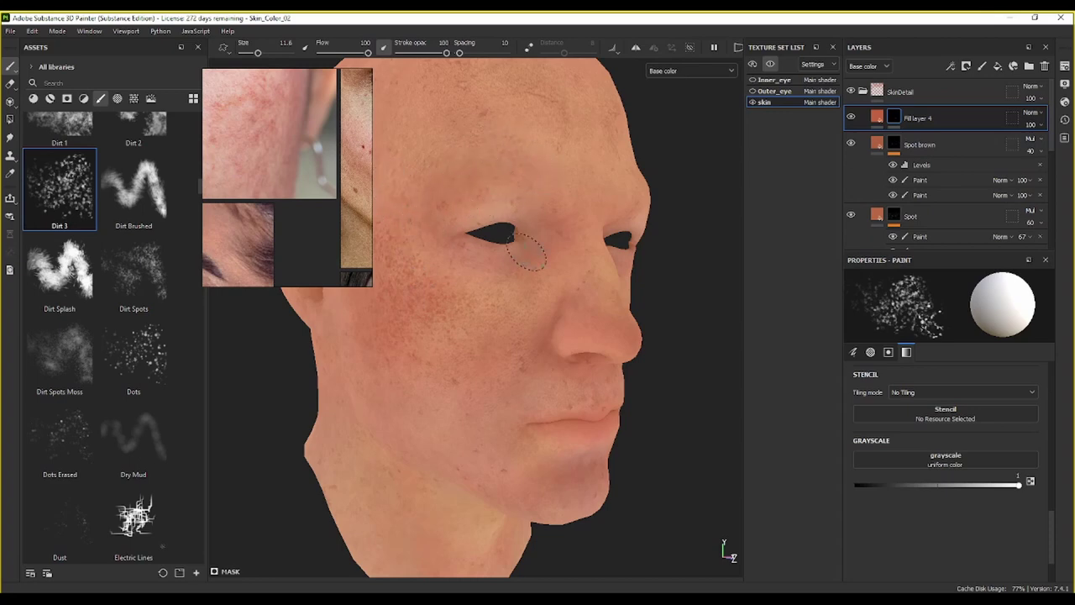
{"action": "left_click_drag", "start_coordinate": [571, 363], "coordinate": [653, 410], "text": "alt"}
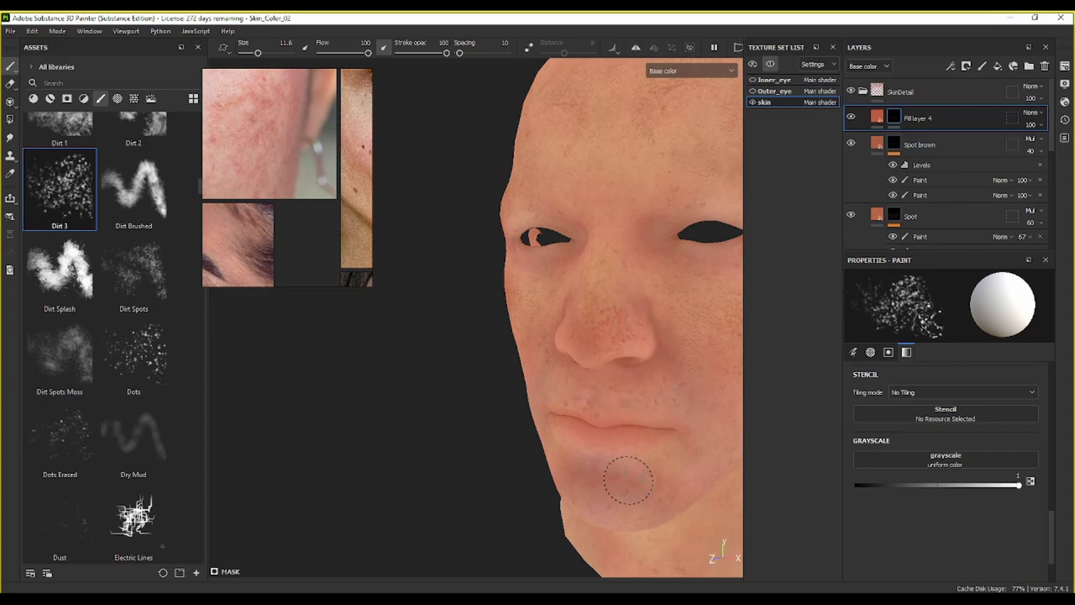
{"action": "left_click_drag", "start_coordinate": [515, 504], "coordinate": [392, 433], "text": "alt"}
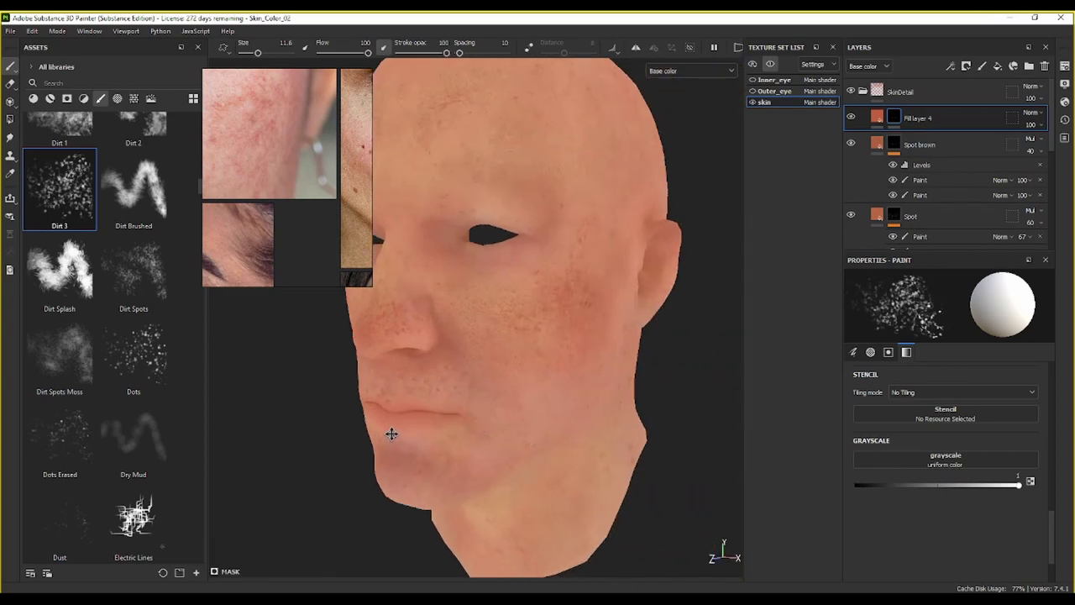
Step: Set Fill layer 4's blending mode to Overlay and its opacity to 42
{"action": "left_click", "coordinate": [1033, 116]}
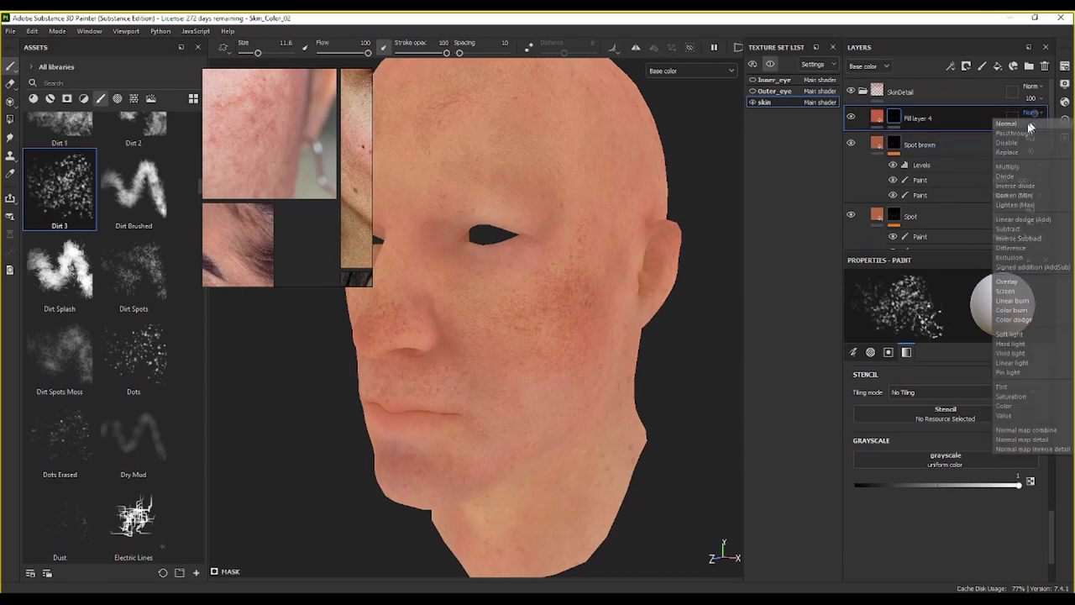
{"action": "left_click", "coordinate": [1017, 287]}
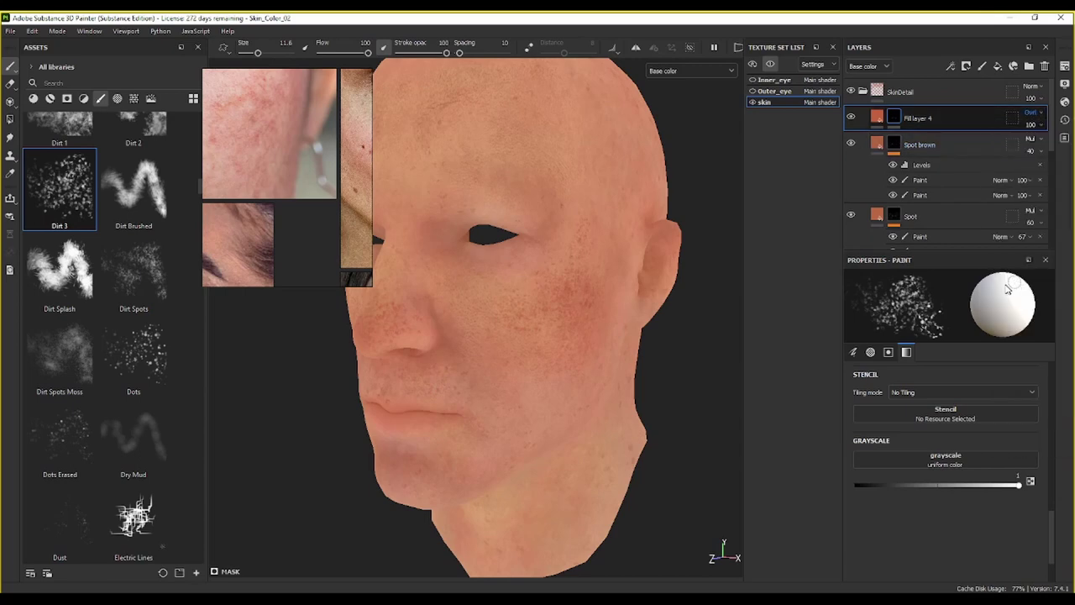
{"action": "left_click", "coordinate": [1031, 126]}
{"action": "left_click", "coordinate": [1043, 148]}
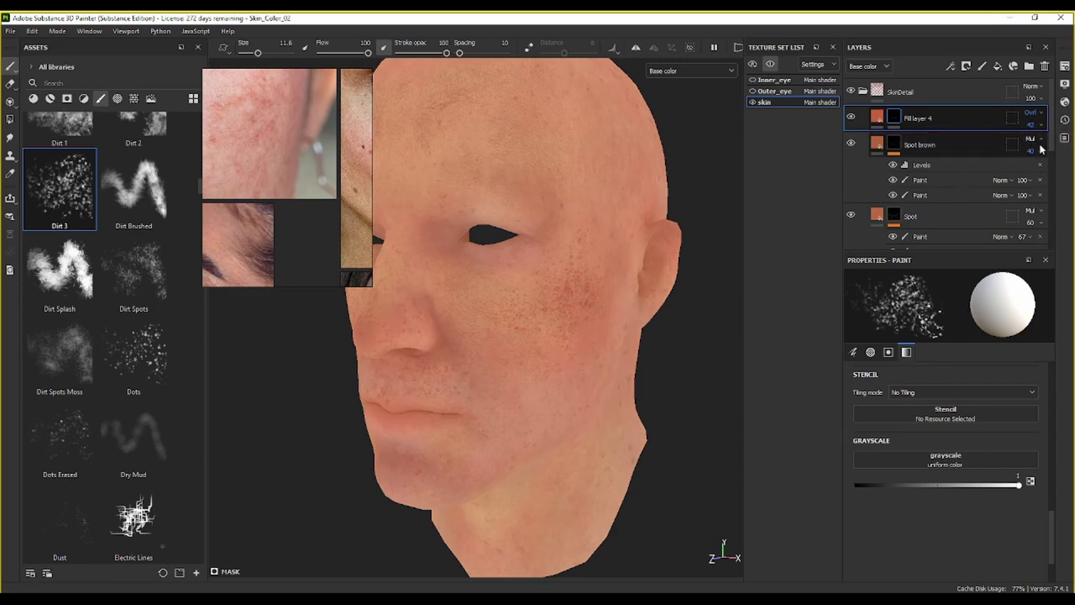
Step: Inspect Fill layer 4's redness close up beside the nose and set the layer's opacity to 62
{"action": "scroll", "coordinate": [516, 241], "scroll_direction": "up", "scroll_amount": 5}
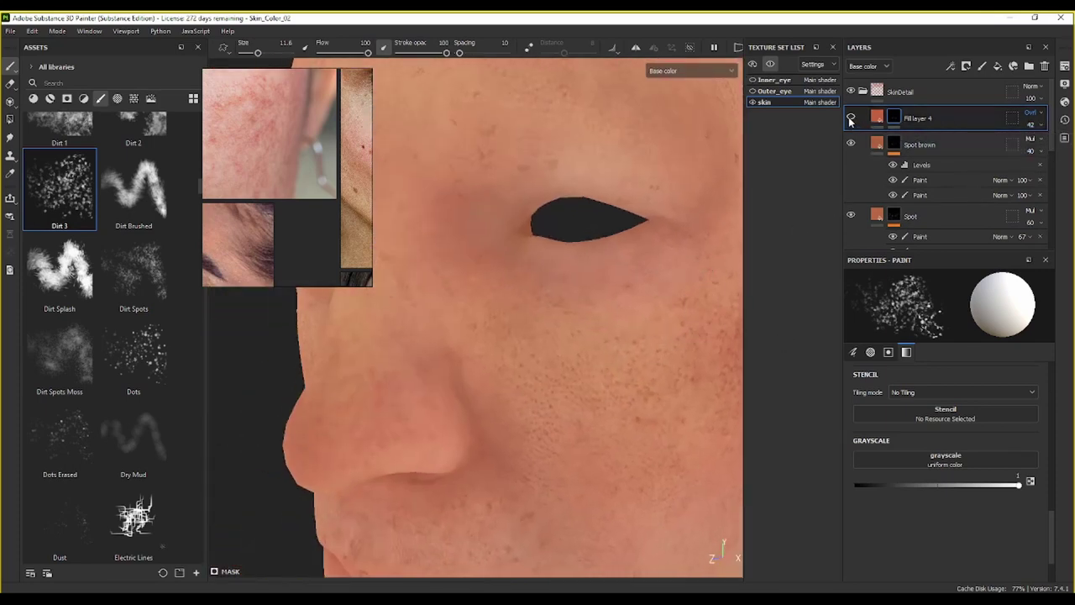
{"action": "left_click", "coordinate": [1042, 126]}
{"action": "left_click", "coordinate": [1051, 146]}
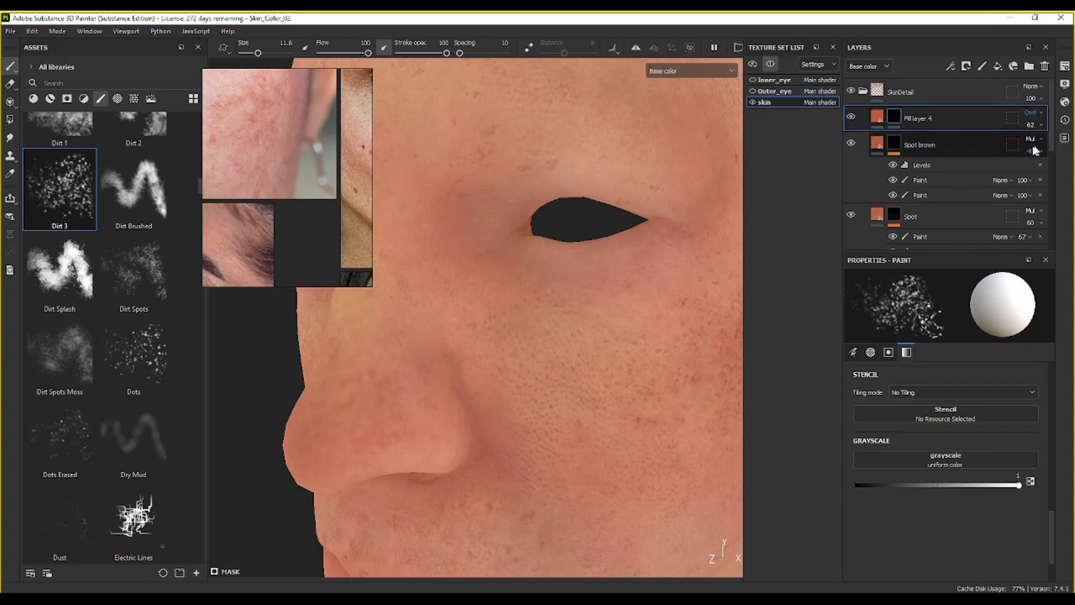
Step: Review the redness across the whole cheek and open Fill layer 4's base colour for editing
{"action": "scroll", "coordinate": [620, 339], "scroll_direction": "down", "scroll_amount": 4}
{"action": "middle_click_drag", "start_coordinate": [630, 351], "coordinate": [643, 265], "text": "alt"}
{"action": "mouse_move", "coordinate": [643, 264]}
{"action": "left_mouse_down", "text": "alt"}
{"action": "mouse_move", "coordinate": [697, 305]}
{"action": "mouse_move", "coordinate": [641, 286]}
{"action": "mouse_move", "coordinate": [576, 283]}
{"action": "mouse_move", "coordinate": [600, 300]}
{"action": "left_mouse_up", "text": "alt"}
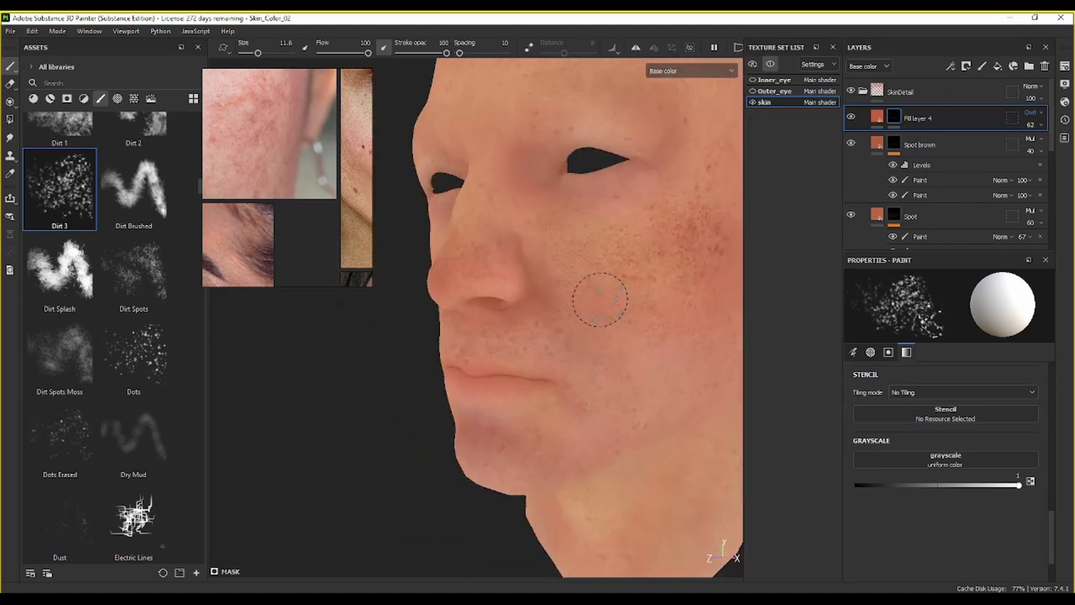
{"action": "left_click", "coordinate": [879, 120]}
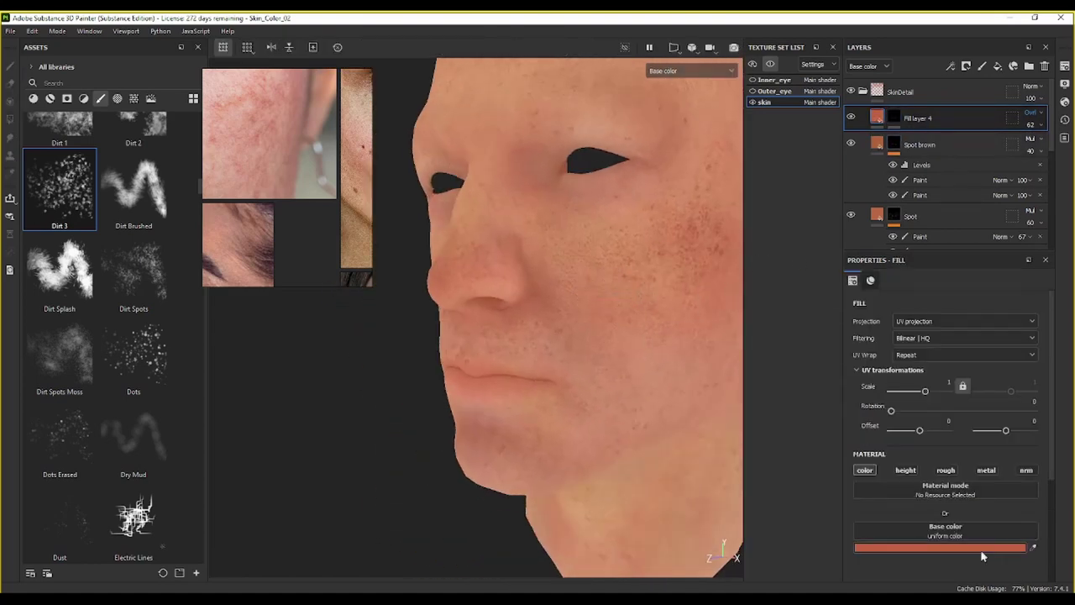
{"action": "left_click", "coordinate": [979, 551]}
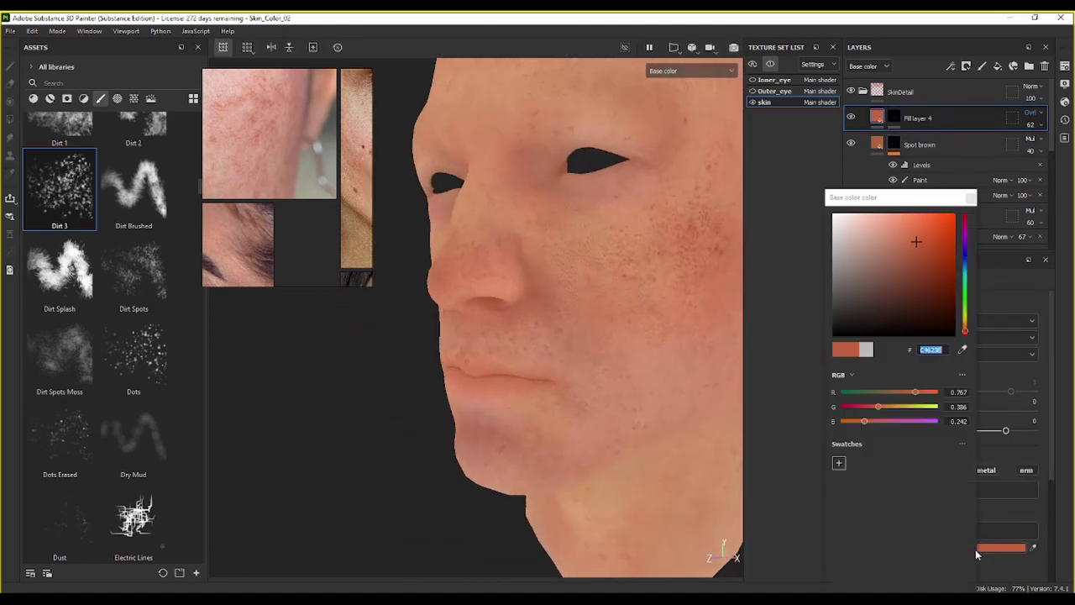
Step: Set the selected fill layer's base colour to C7643F and rename the layer as Spot Orange
{"action": "left_click", "coordinate": [907, 236]}
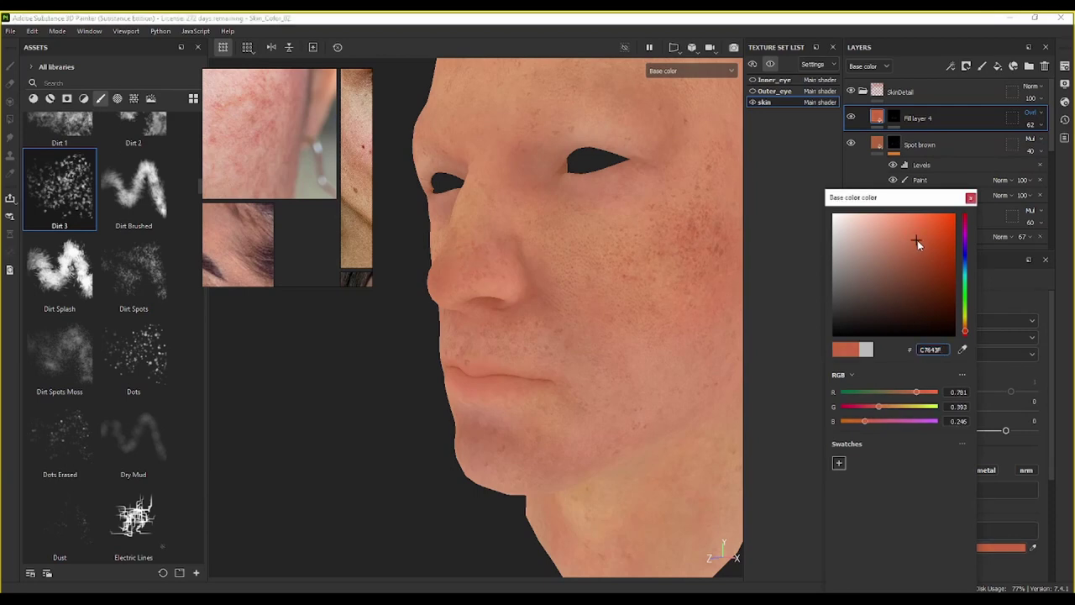
{"action": "left_click", "coordinate": [970, 198]}
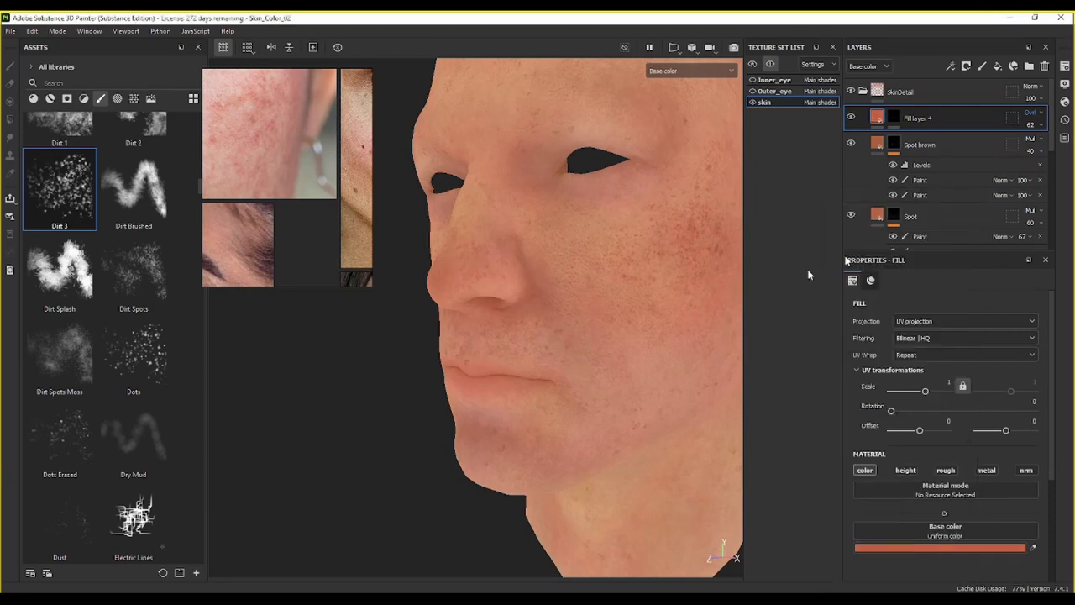
{"action": "left_click_drag", "start_coordinate": [655, 298], "coordinate": [580, 361], "text": "alt"}
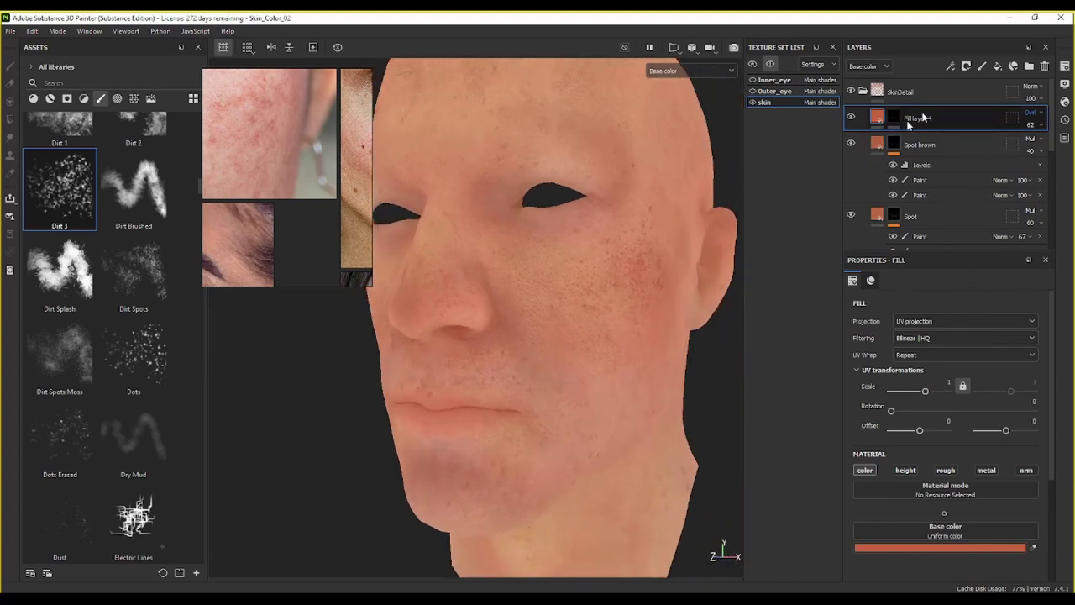
{"action": "double_click", "coordinate": [920, 117]}
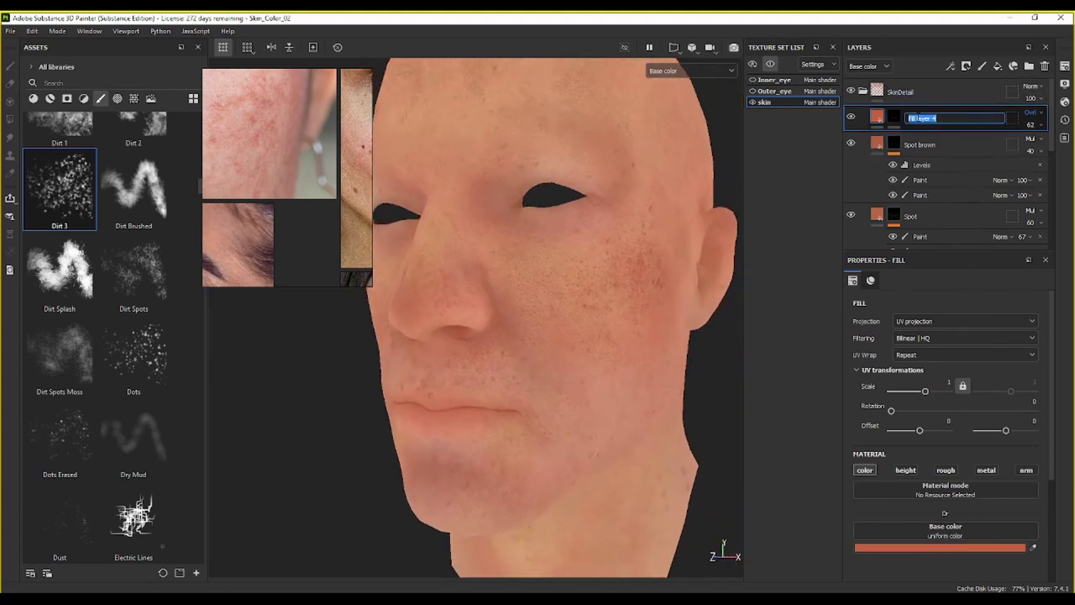
{"action": "type", "text": "Spot Orange"}
{"action": "key", "text": "Return"}
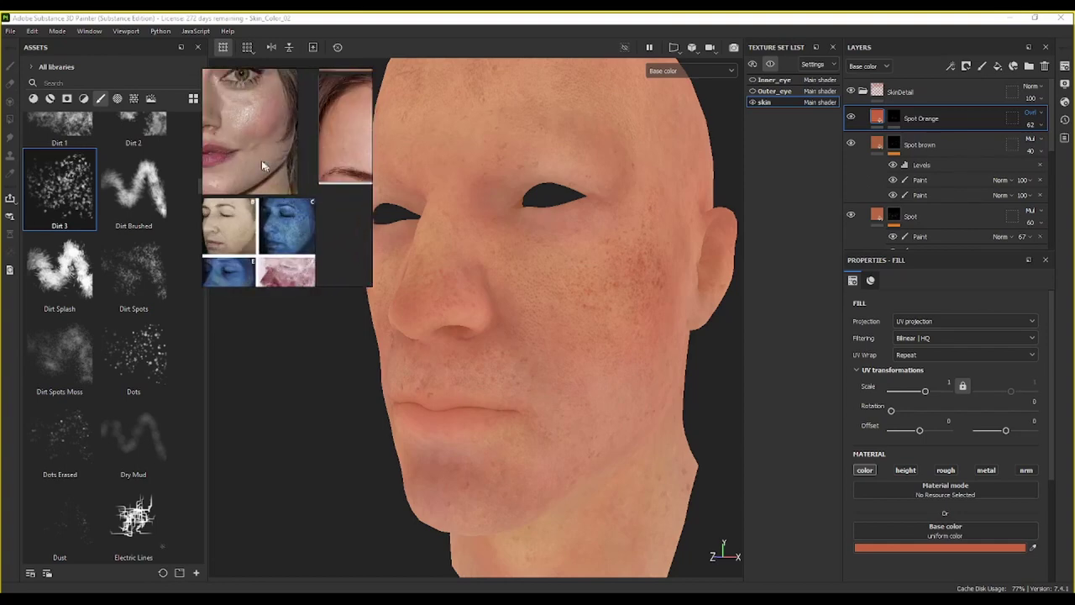
Step: Add a fill layer above Spot Orange with a dark orange-brown base colour and a black mask
{"action": "scroll", "coordinate": [265, 172], "scroll_direction": "up", "scroll_amount": 5}
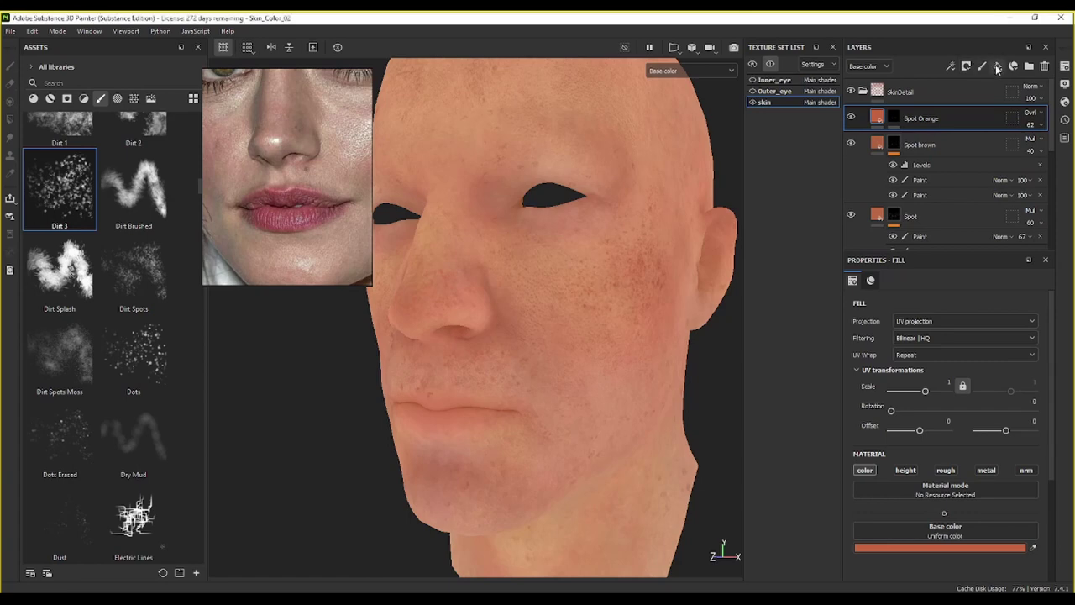
{"action": "left_click", "coordinate": [998, 67]}
{"action": "left_click", "coordinate": [958, 547]}
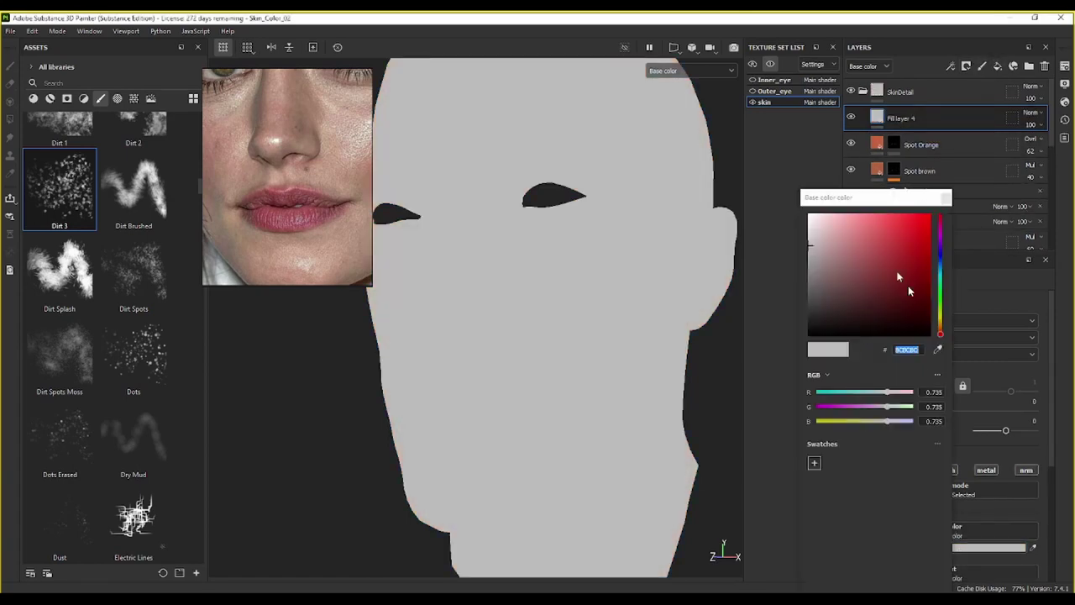
{"action": "left_click", "coordinate": [941, 328]}
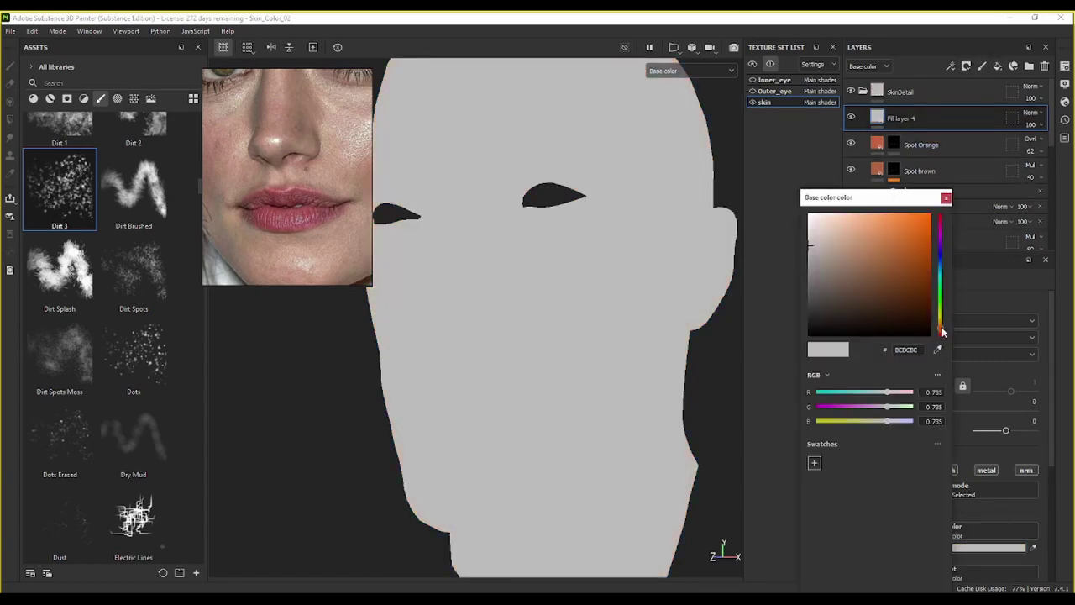
{"action": "left_click", "coordinate": [908, 285]}
{"action": "left_click_drag", "start_coordinate": [919, 289], "coordinate": [930, 271]}
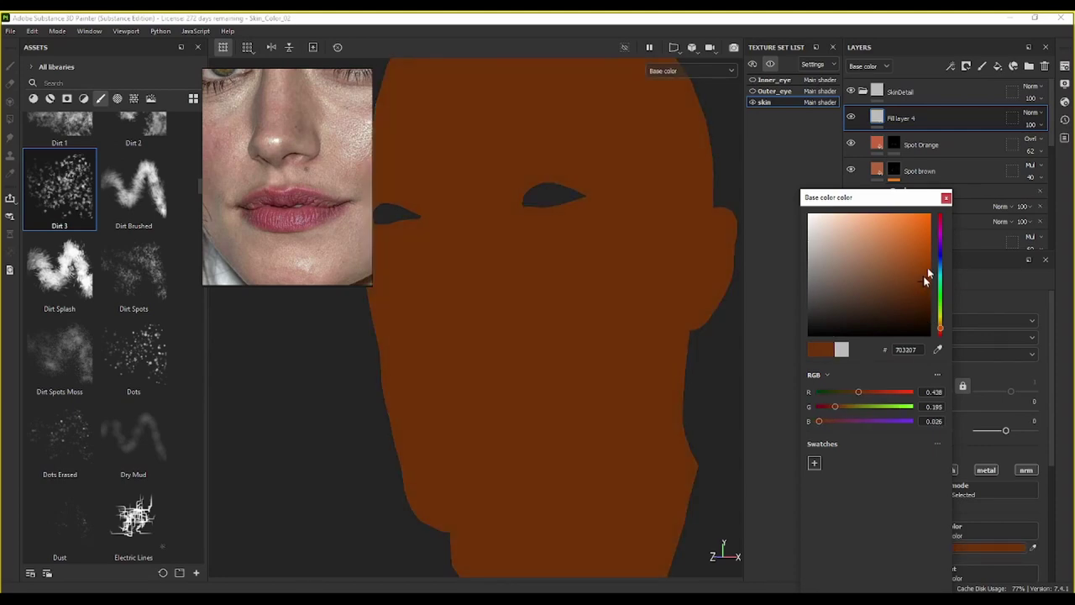
{"action": "left_click", "coordinate": [946, 198]}
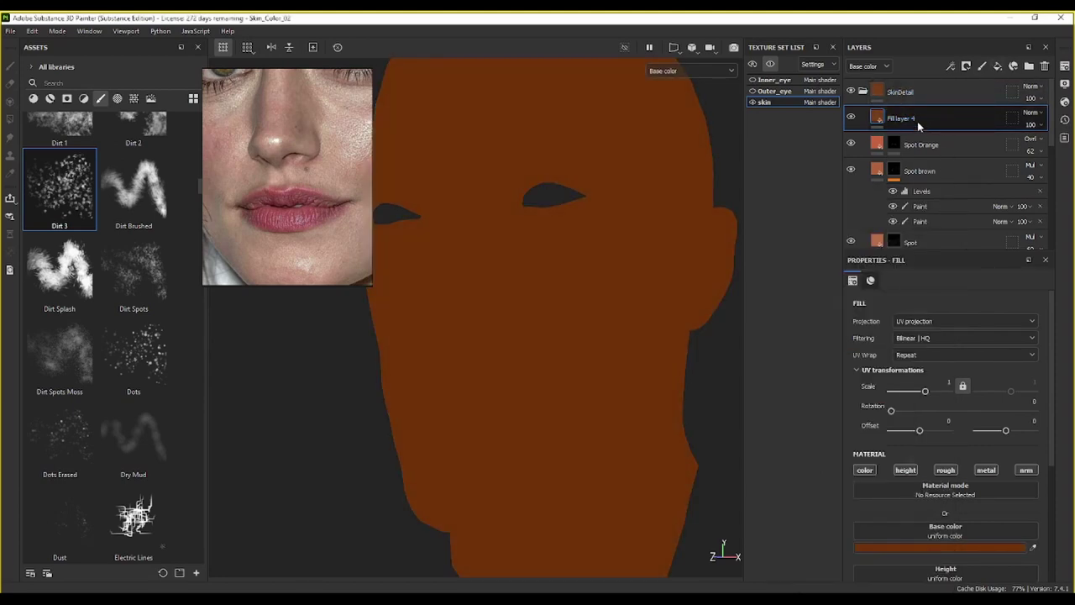
{"action": "right_click", "coordinate": [911, 117]}
{"action": "left_click", "coordinate": [953, 33]}
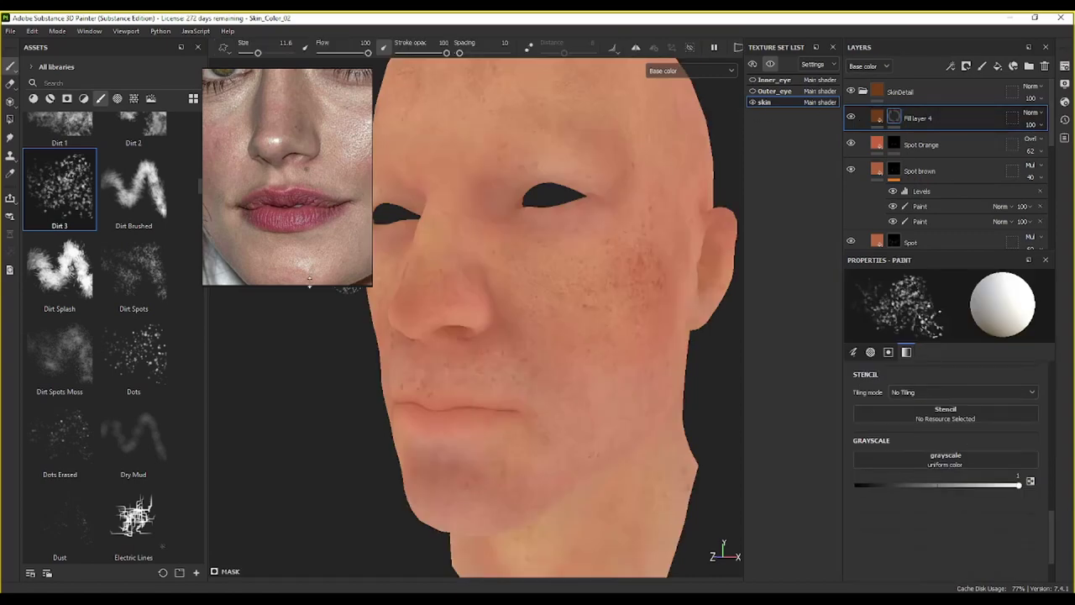
Step: Find the Dirt 1 brush by searching for dirt, and set its size to 7.13 and flow to 15
{"action": "left_click", "coordinate": [88, 83]}
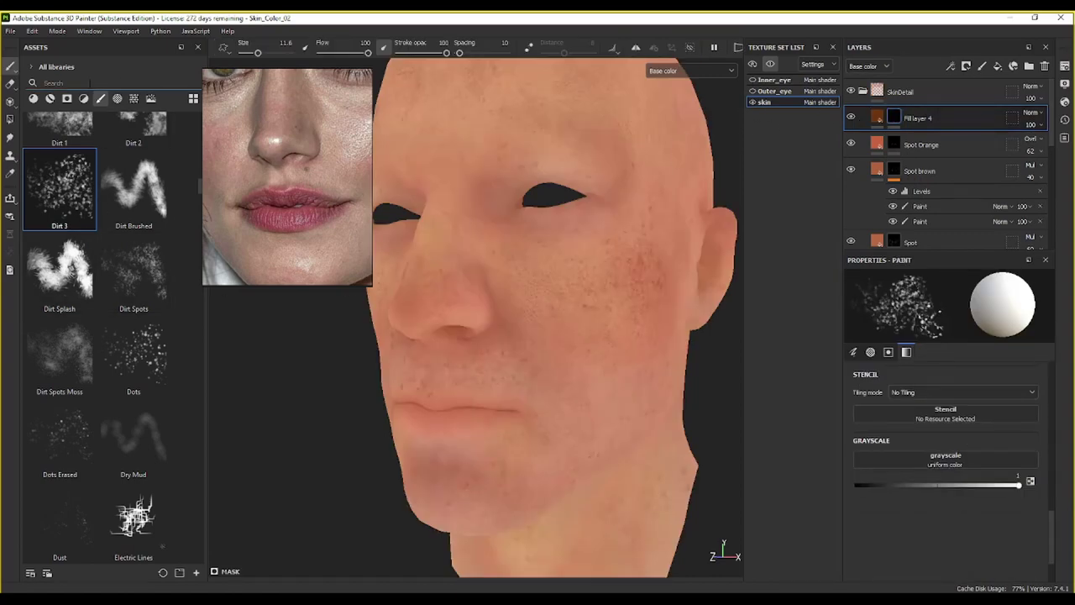
{"action": "type", "text": "dirt"}
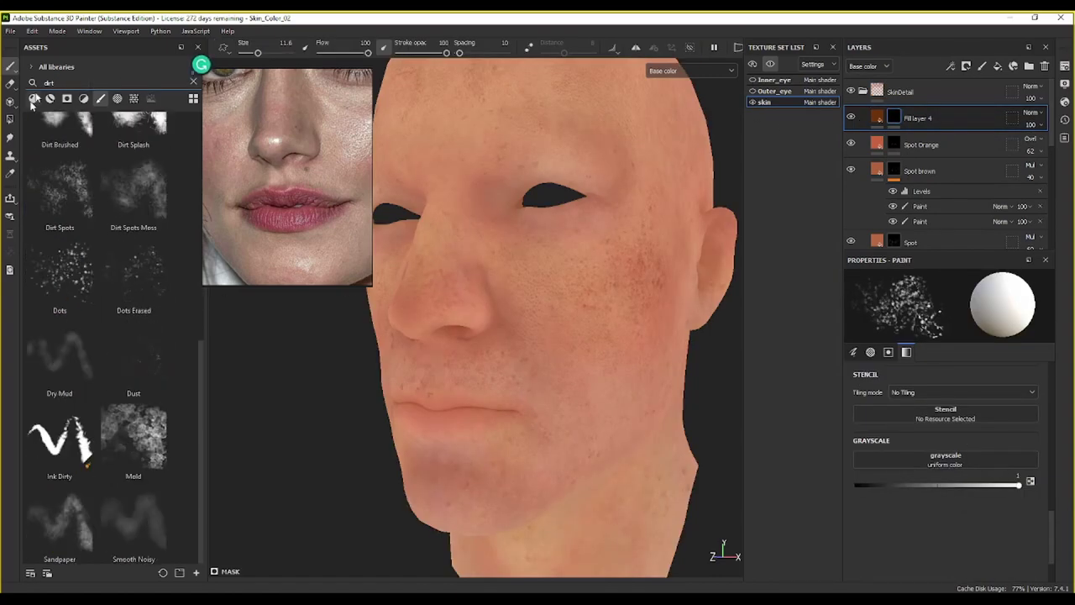
{"action": "scroll", "coordinate": [130, 268], "scroll_direction": "up", "scroll_amount": 5}
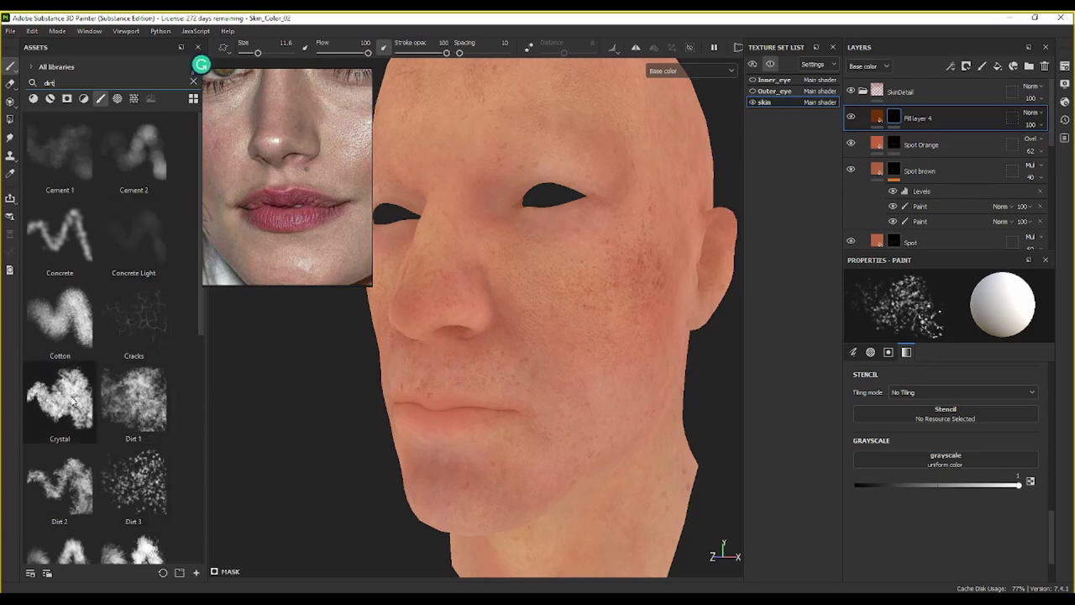
{"action": "left_click", "coordinate": [134, 407]}
{"action": "key", "text": "bracketleft"}
{"action": "key", "text": "bracketleft"}
{"action": "key", "text": "bracketleft"}
{"action": "key", "text": "bracketleft"}
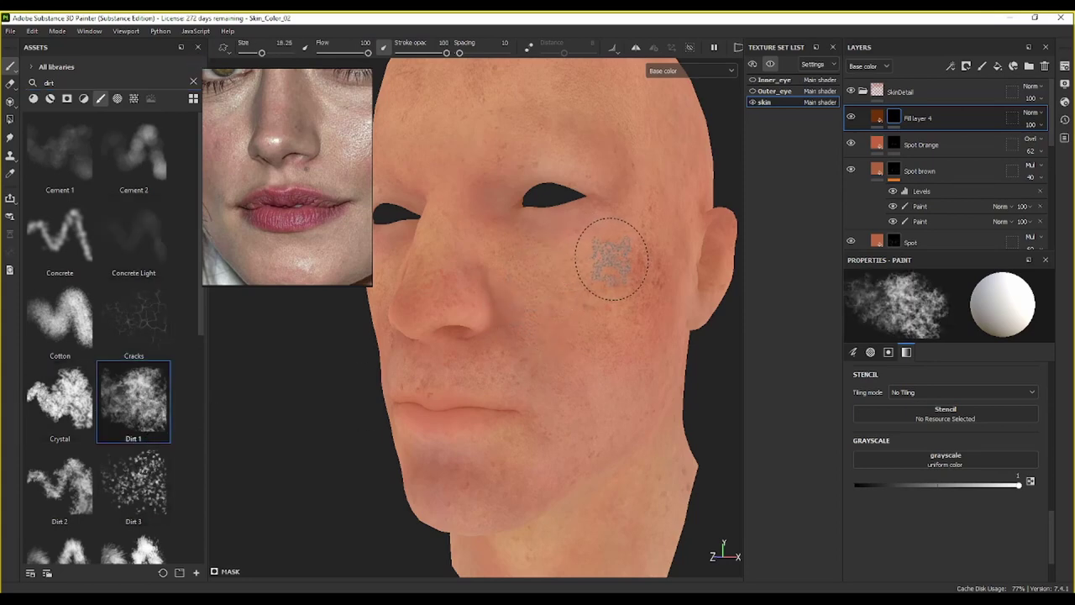
{"action": "key", "text": "bracketleft"}
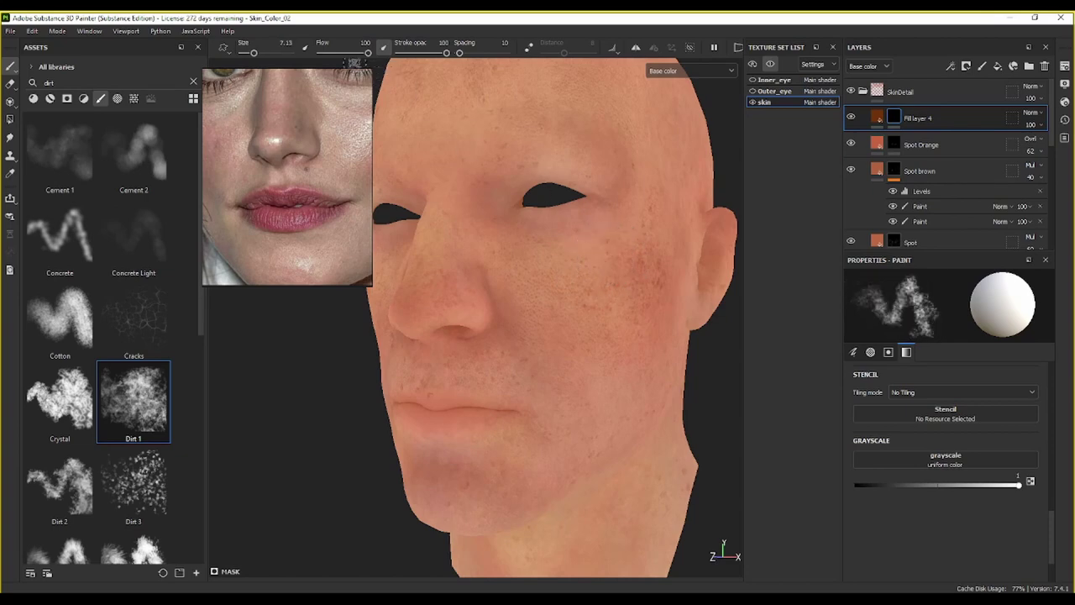
{"action": "left_click", "coordinate": [329, 53]}
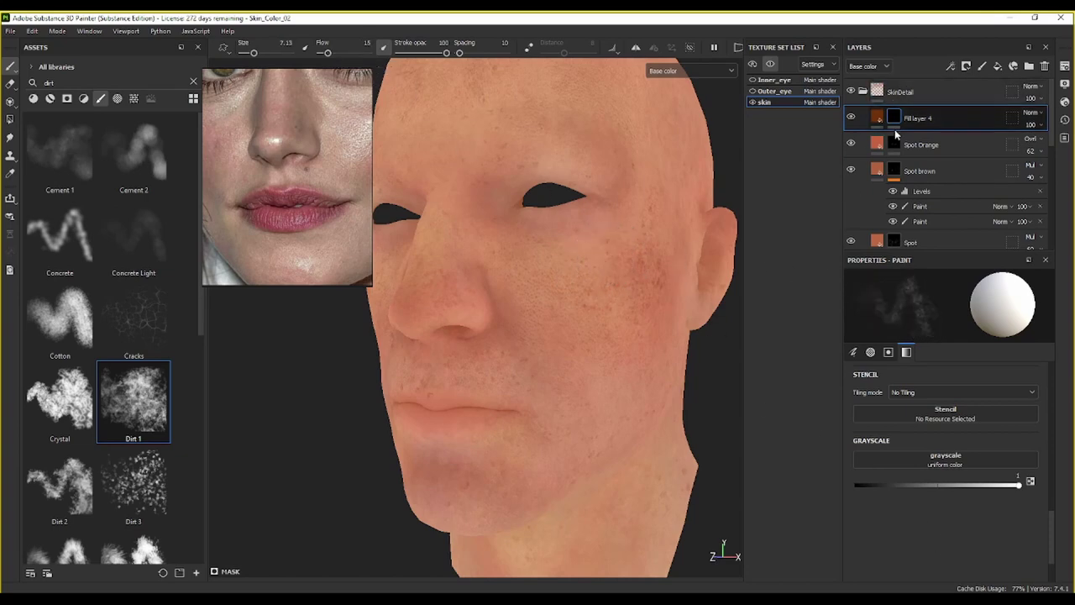
Step: Add a paint effect to the black mask of the dark orange-brown fill layer
{"action": "left_click_drag", "start_coordinate": [588, 278], "coordinate": [625, 283], "text": "alt"}
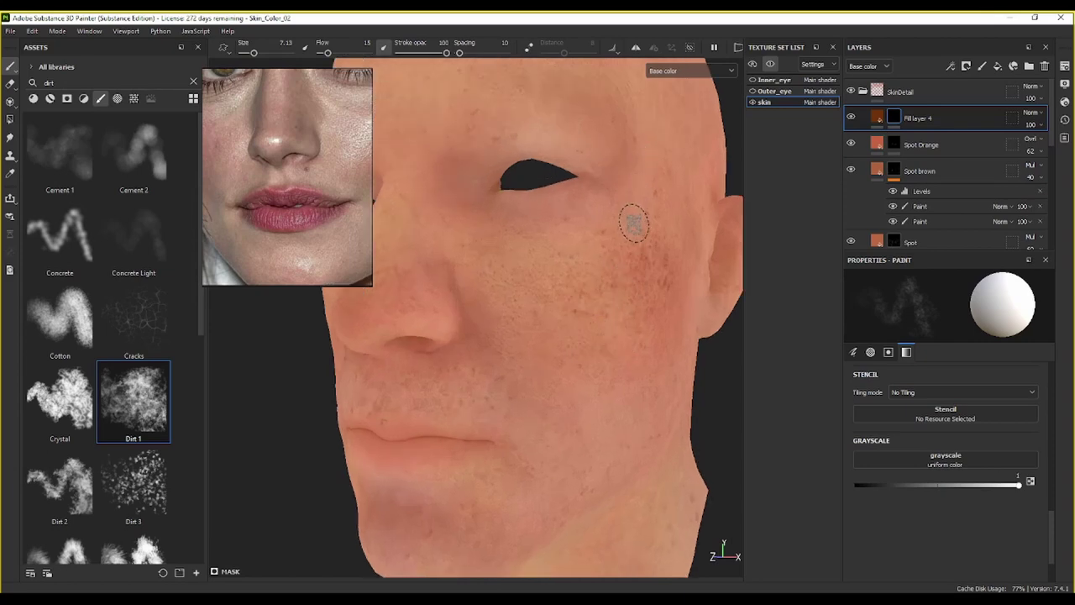
{"action": "mouse_move", "coordinate": [648, 233]}
{"action": "left_mouse_down", "text": "alt"}
{"action": "mouse_move", "coordinate": [636, 252]}
{"action": "mouse_move", "coordinate": [629, 232]}
{"action": "left_mouse_up", "text": "alt"}
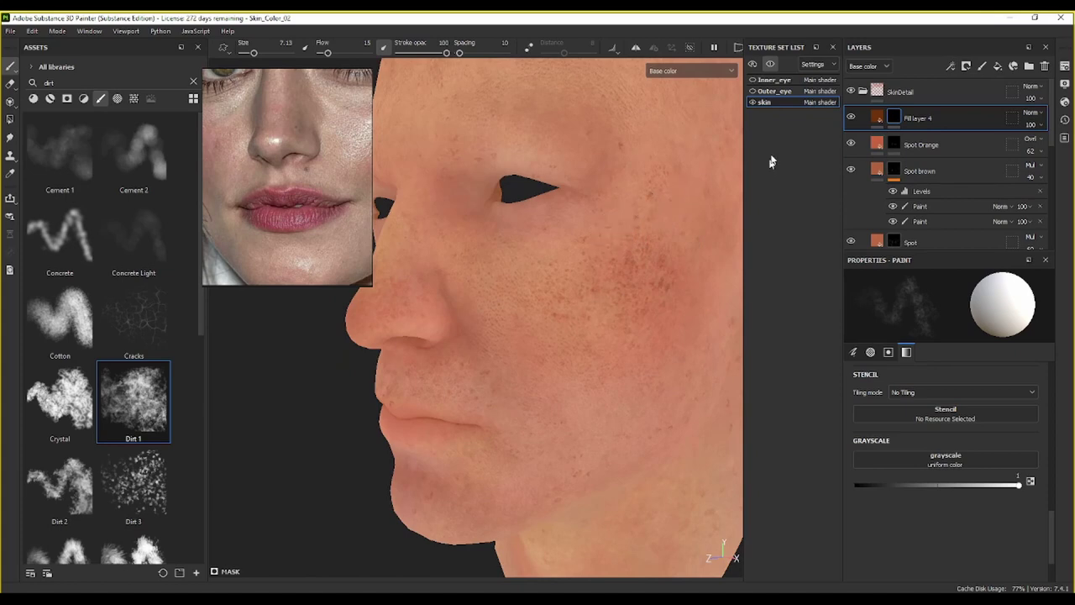
{"action": "right_click", "coordinate": [893, 121]}
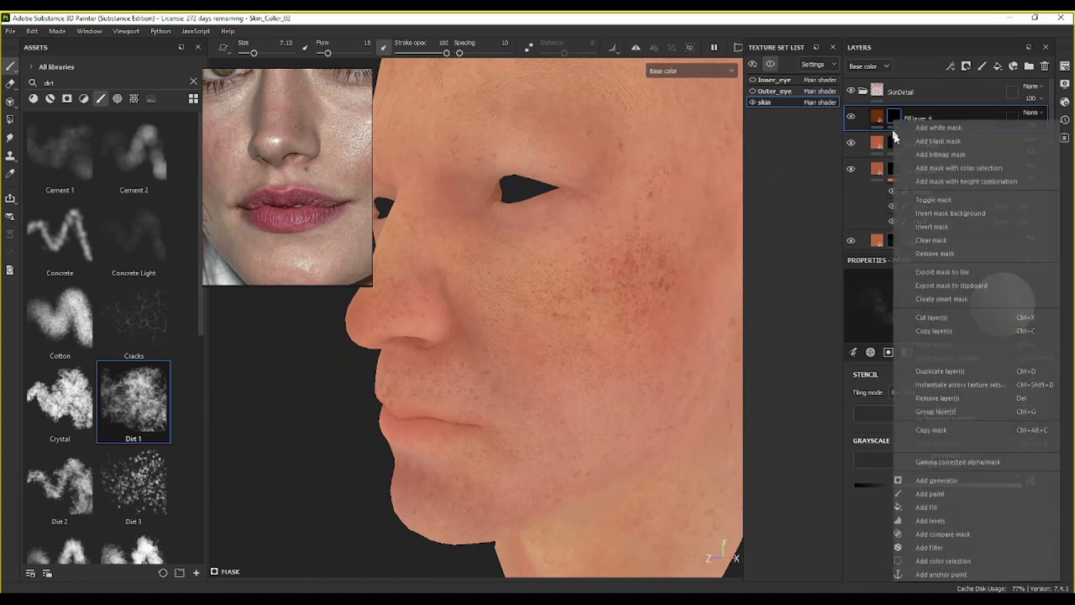
{"action": "left_click", "coordinate": [930, 494]}
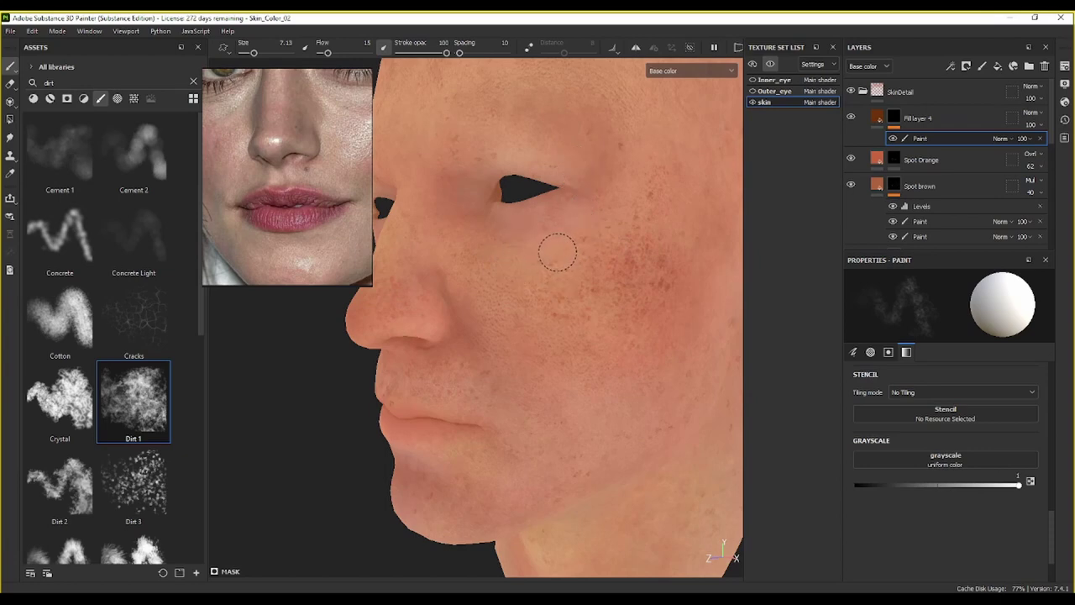
Step: Paint faint brown blotches around the eye, brow and cheek on the mask, using the close-up cheek photo as reference
{"action": "left_click_drag", "start_coordinate": [636, 253], "coordinate": [636, 290], "text": "alt"}
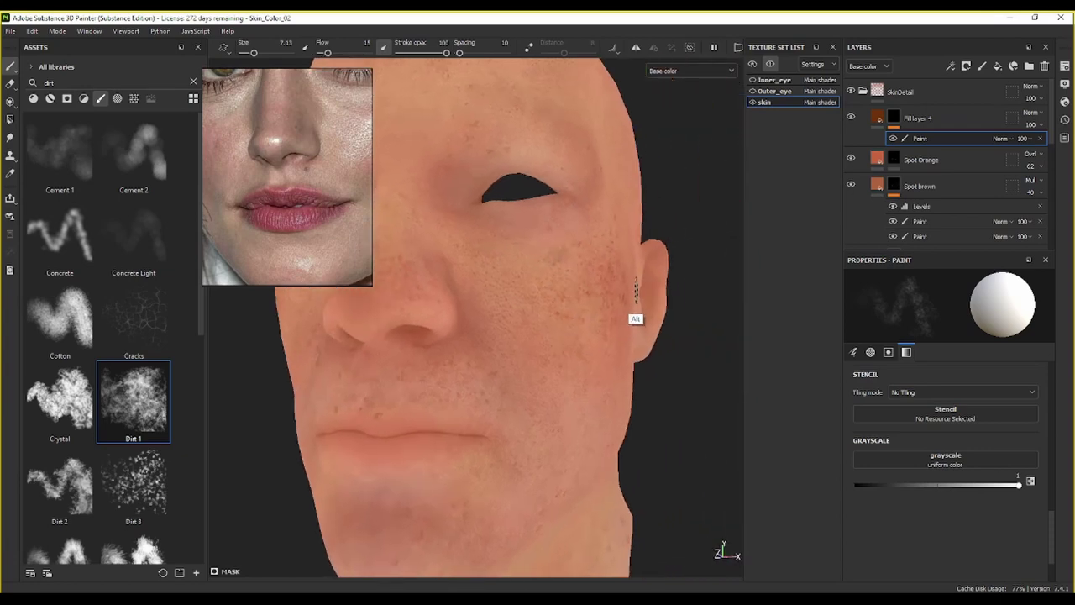
{"action": "left_click", "coordinate": [269, 168]}
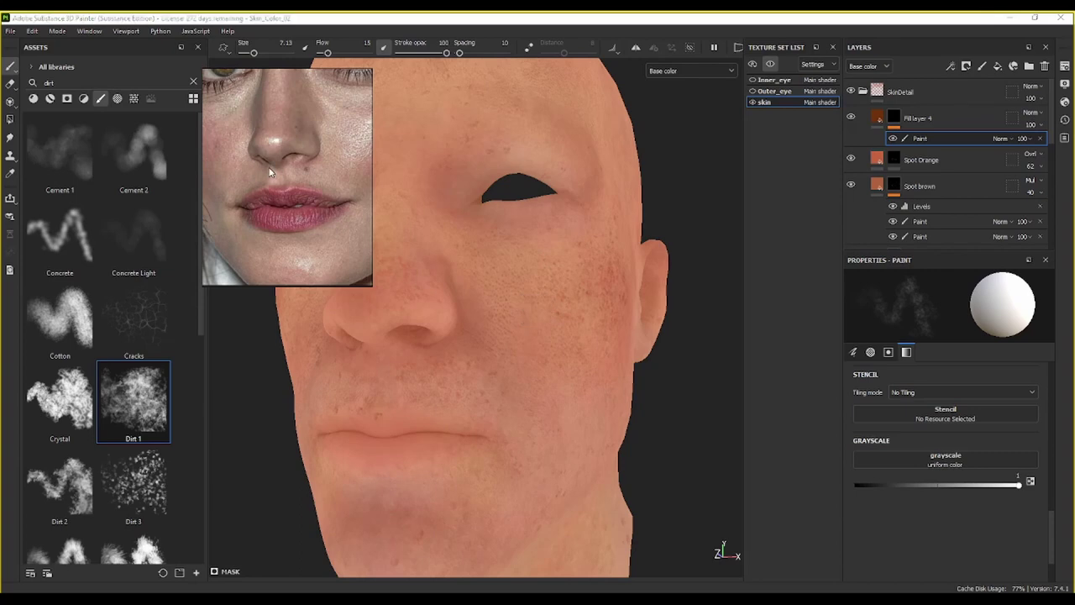
{"action": "scroll", "coordinate": [270, 173], "scroll_direction": "down", "scroll_amount": 2}
{"action": "scroll", "coordinate": [272, 137], "scroll_direction": "up", "scroll_amount": 5}
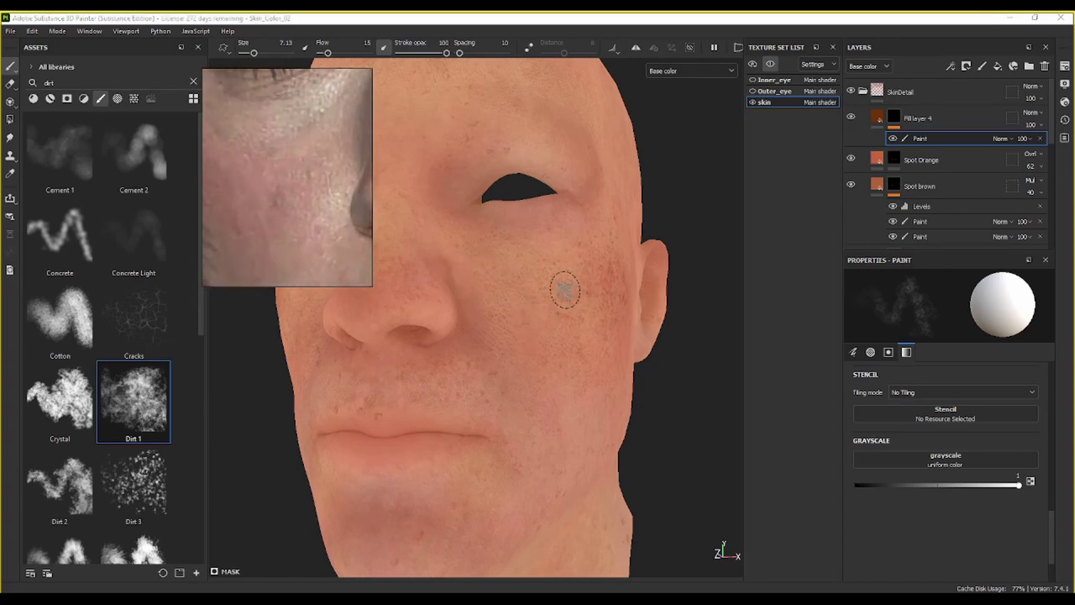
{"action": "left_click_drag", "start_coordinate": [574, 259], "coordinate": [571, 253], "text": "alt"}
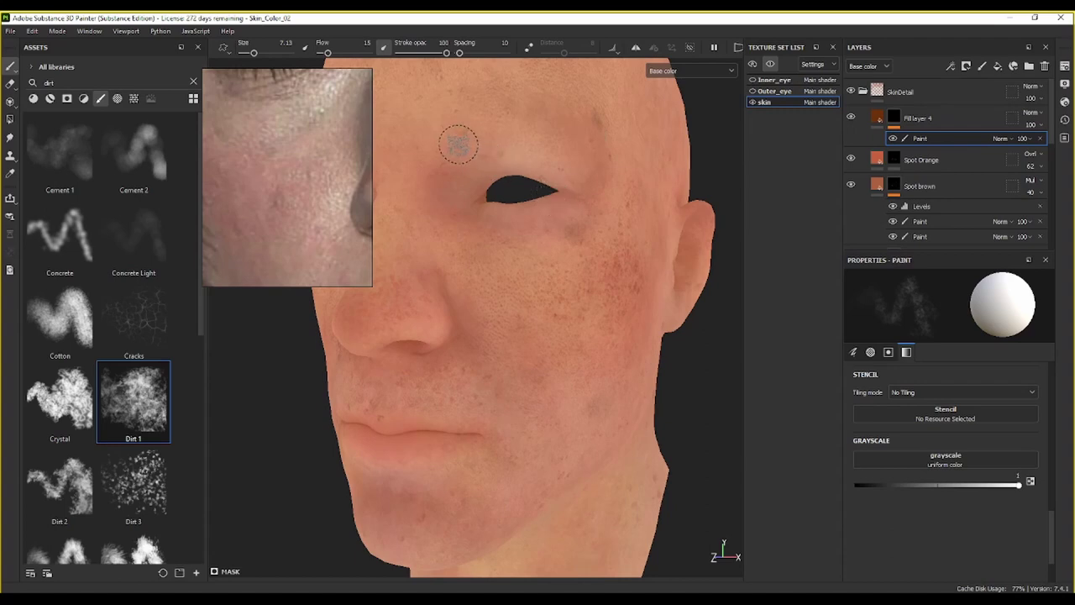
Step: Reduce the brush size to 6.1 and paint brown blotches across the lower cheek, jaw and forehead
{"action": "key", "text": "bracketleft"}
{"action": "left_click_drag", "start_coordinate": [516, 326], "coordinate": [530, 425], "text": "alt"}
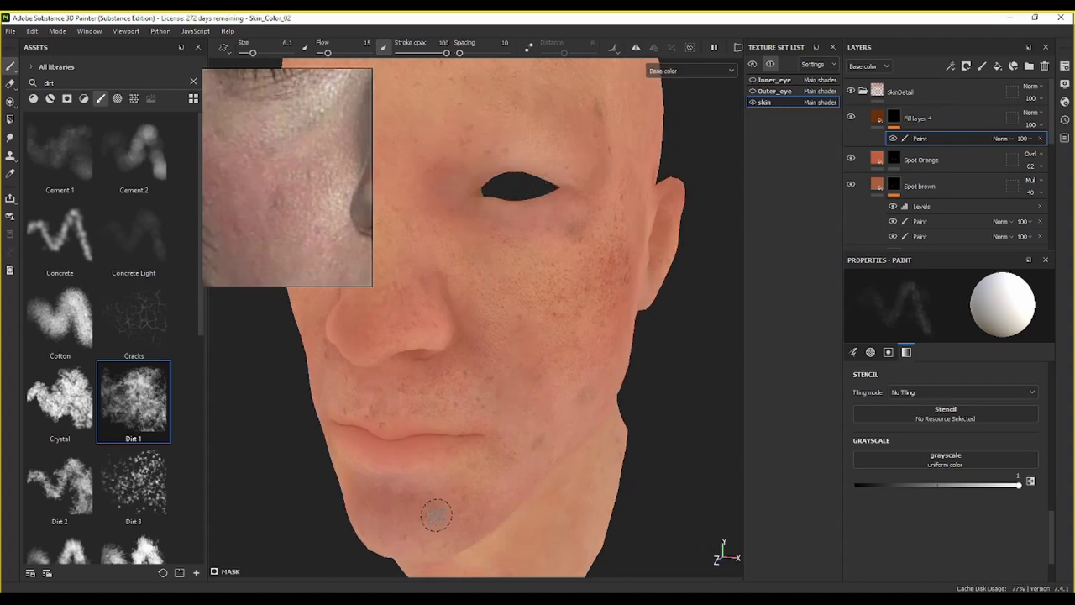
{"action": "mouse_move", "coordinate": [451, 516]}
{"action": "left_mouse_down", "text": "alt"}
{"action": "mouse_move", "coordinate": [619, 482]}
{"action": "mouse_move", "coordinate": [496, 445]}
{"action": "mouse_move", "coordinate": [476, 379]}
{"action": "mouse_move", "coordinate": [546, 385]}
{"action": "left_mouse_up", "text": "alt"}
{"action": "scroll", "coordinate": [596, 466], "scroll_direction": "down", "scroll_amount": 3}
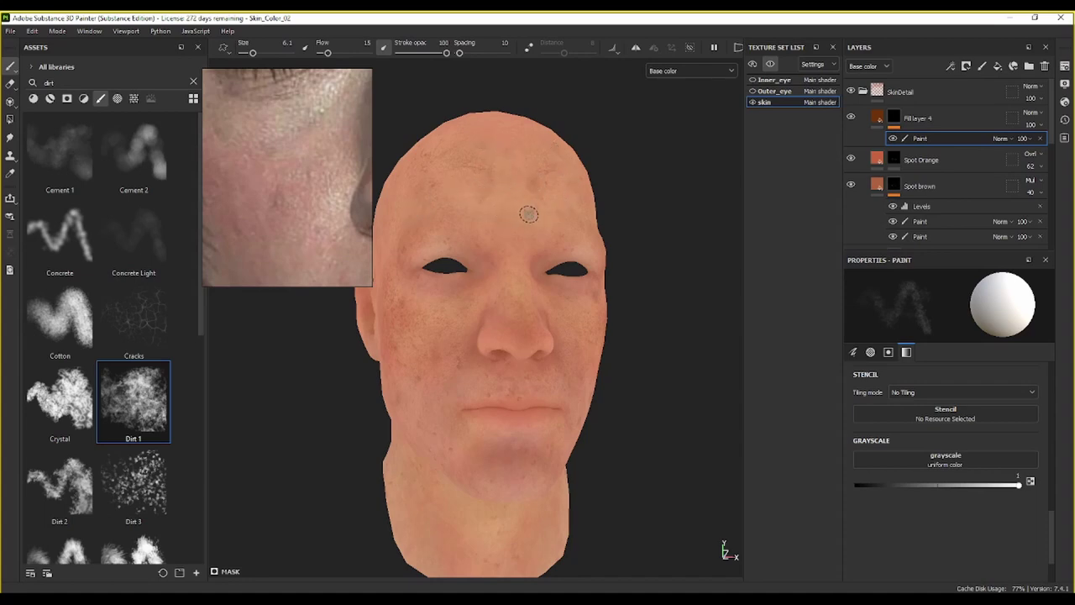
{"action": "left_click_drag", "start_coordinate": [596, 219], "coordinate": [574, 196], "text": "alt"}
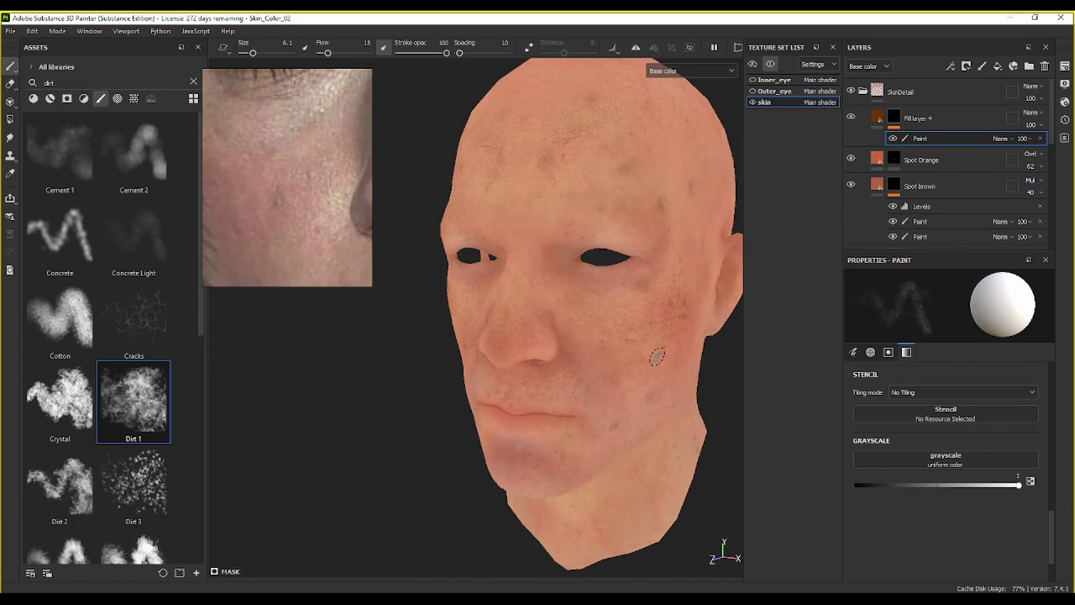
Step: Continue painting subtle brown discolouration over the sides of the head, the scalp and the neck
{"action": "left_click_drag", "start_coordinate": [657, 357], "coordinate": [617, 334], "text": "alt"}
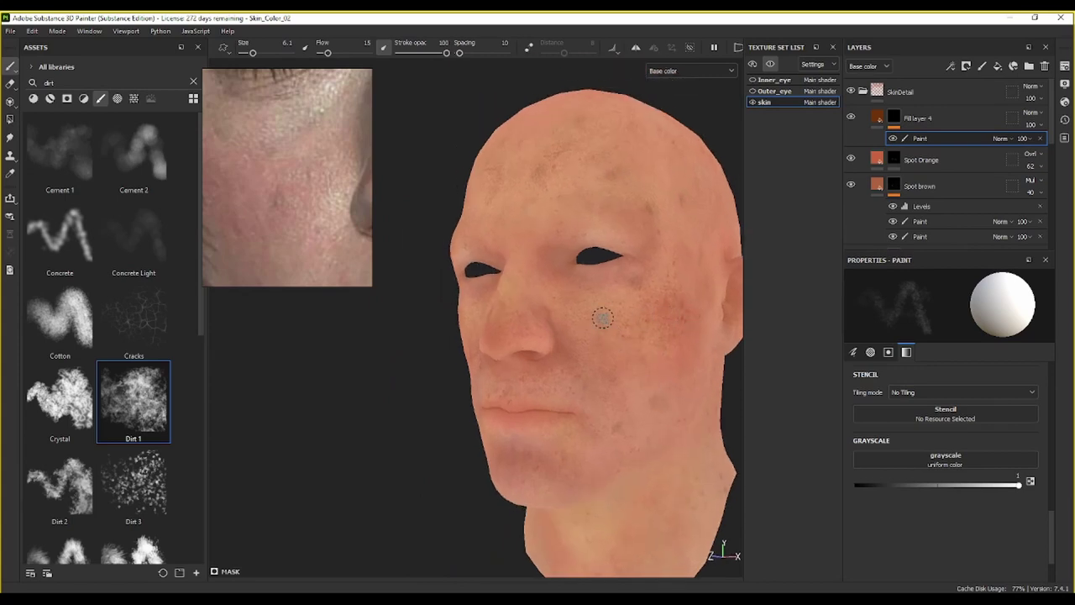
{"action": "left_click_drag", "start_coordinate": [748, 284], "coordinate": [714, 298], "text": "alt"}
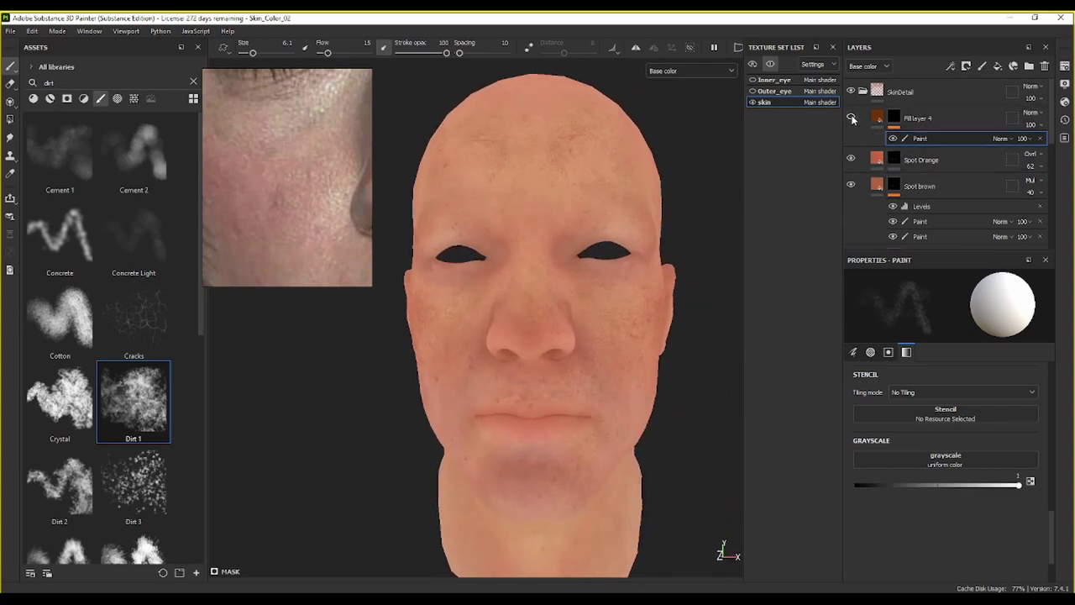
{"action": "left_click_drag", "start_coordinate": [616, 278], "coordinate": [619, 307], "text": "alt"}
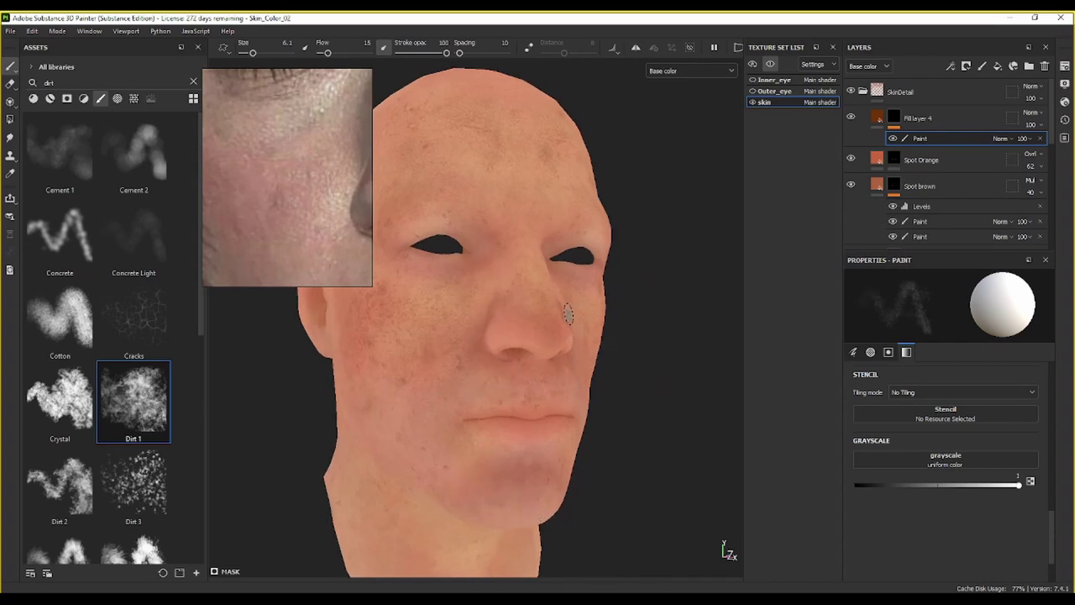
{"action": "mouse_move", "coordinate": [568, 314]}
{"action": "left_mouse_down", "text": "alt"}
{"action": "mouse_move", "coordinate": [513, 350]}
{"action": "mouse_move", "coordinate": [525, 398]}
{"action": "left_mouse_up", "text": "alt"}
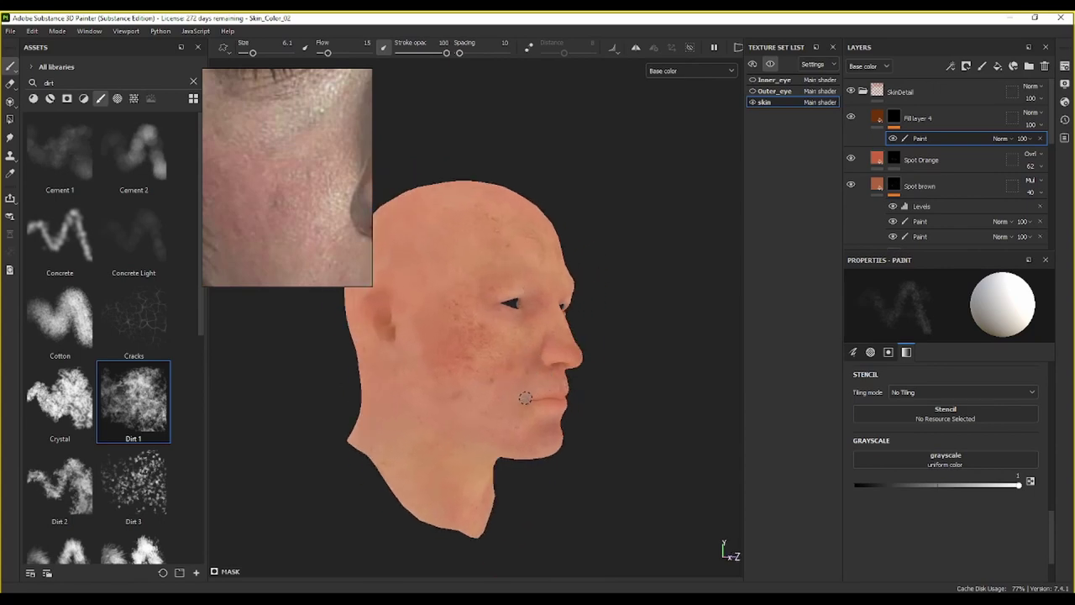
{"action": "middle_click_drag", "start_coordinate": [525, 398], "coordinate": [580, 401], "text": "alt"}
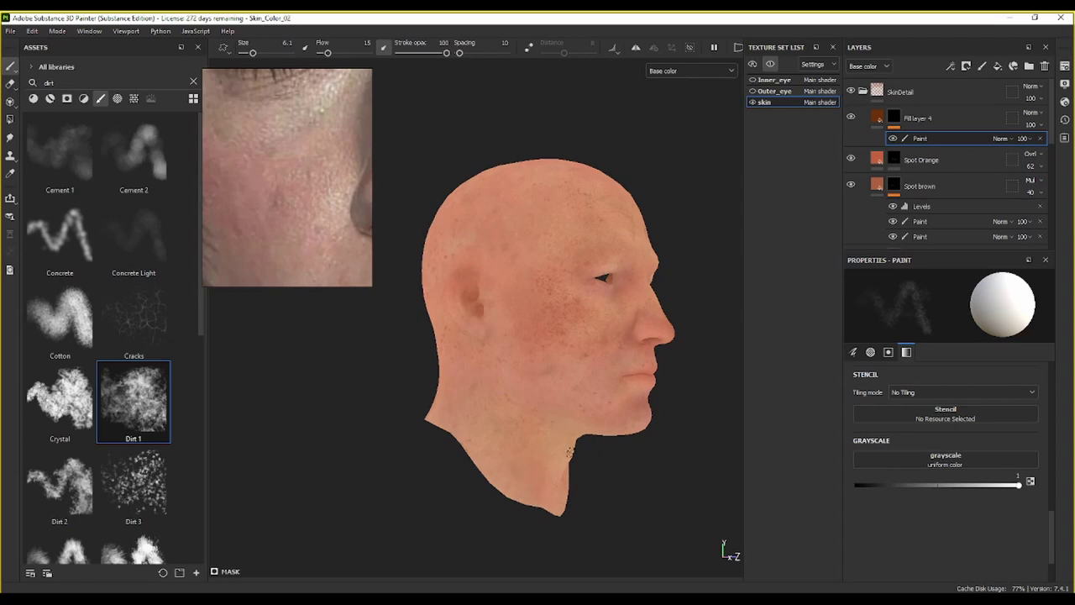
{"action": "left_click_drag", "start_coordinate": [509, 412], "coordinate": [603, 495], "text": "alt"}
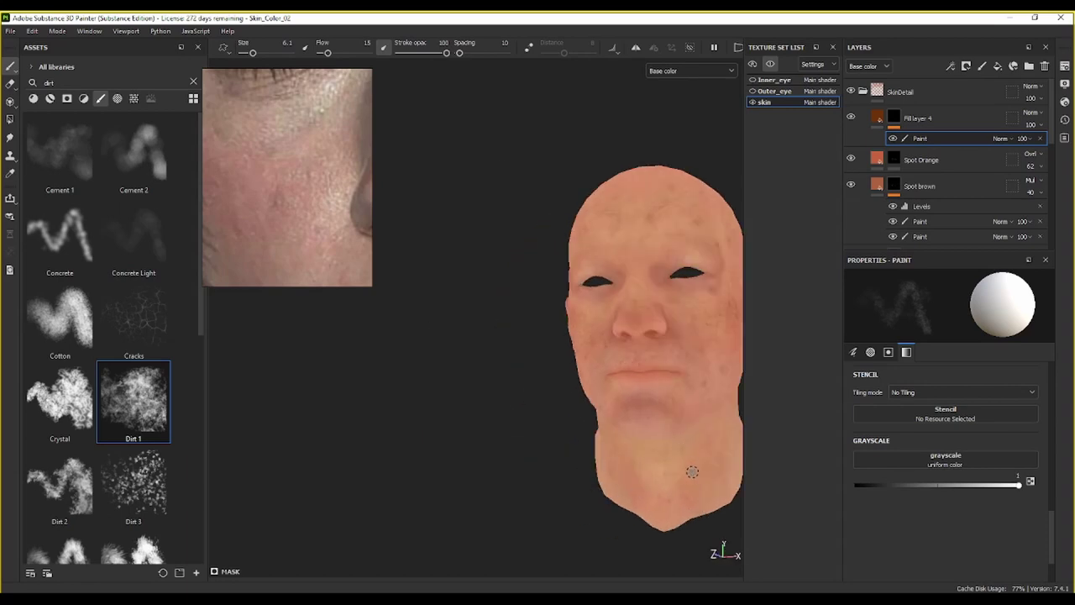
{"action": "left_click_drag", "start_coordinate": [703, 474], "coordinate": [428, 444], "text": "alt"}
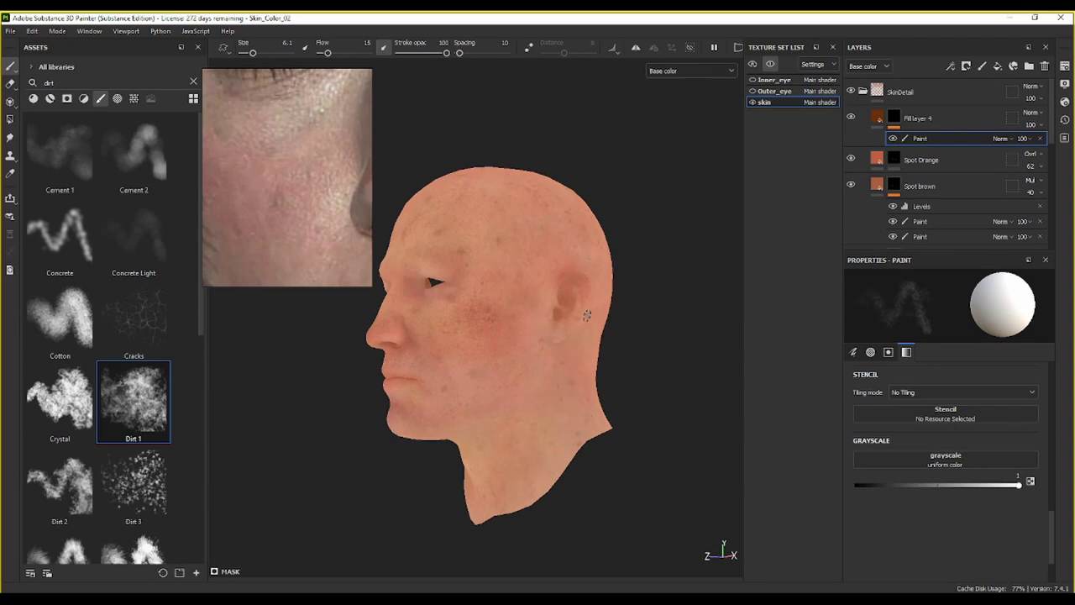
Step: Examine the painted brown blotches around the head and in the isolated mask of Fill layer 4
{"action": "mouse_move", "coordinate": [587, 315]}
{"action": "left_mouse_down", "text": "alt"}
{"action": "mouse_move", "coordinate": [586, 302]}
{"action": "mouse_move", "coordinate": [504, 305]}
{"action": "left_mouse_up", "text": "alt"}
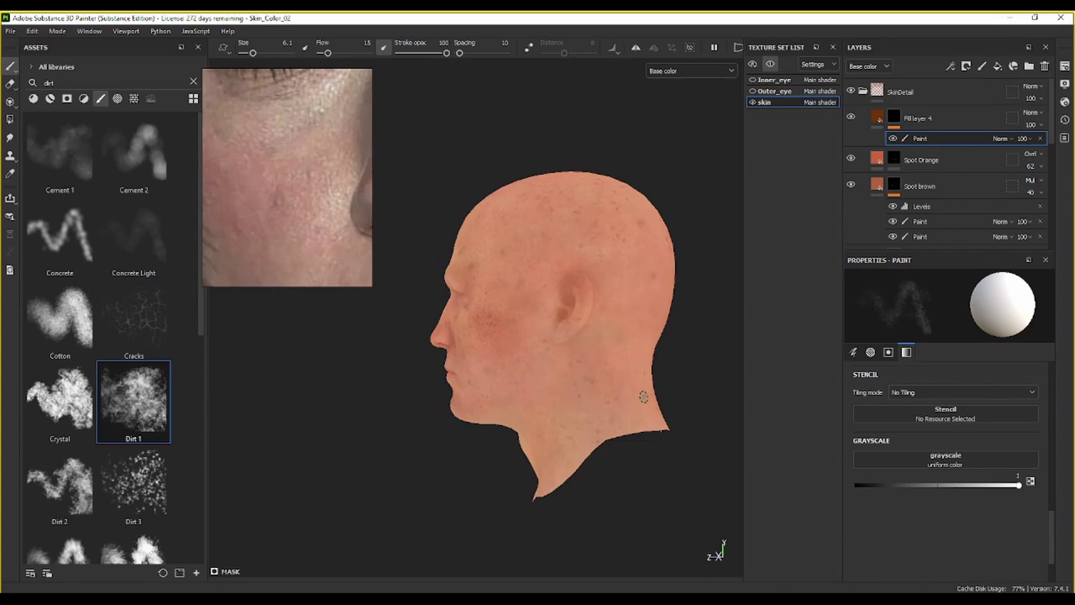
{"action": "mouse_move", "coordinate": [557, 406]}
{"action": "left_mouse_down", "text": "alt"}
{"action": "mouse_move", "coordinate": [674, 403]}
{"action": "mouse_move", "coordinate": [471, 420]}
{"action": "mouse_move", "coordinate": [492, 361]}
{"action": "mouse_move", "coordinate": [571, 398]}
{"action": "left_mouse_up", "text": "alt"}
{"action": "scroll", "coordinate": [570, 399], "scroll_direction": "up", "scroll_amount": 2}
{"action": "scroll", "coordinate": [572, 370], "scroll_direction": "up", "scroll_amount": 2}
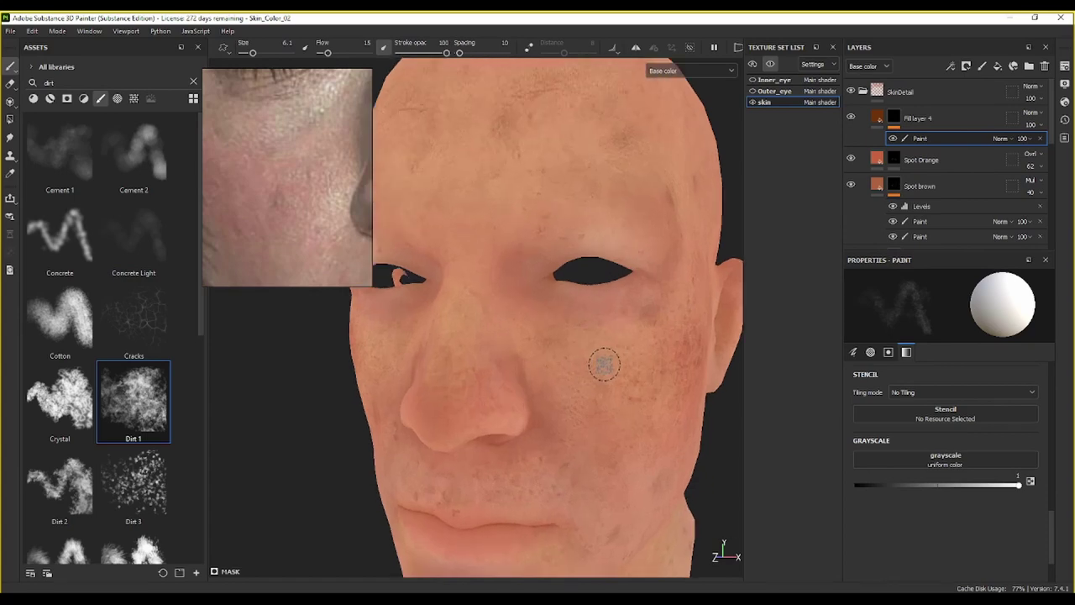
{"action": "left_click", "coordinate": [896, 117], "text": "alt"}
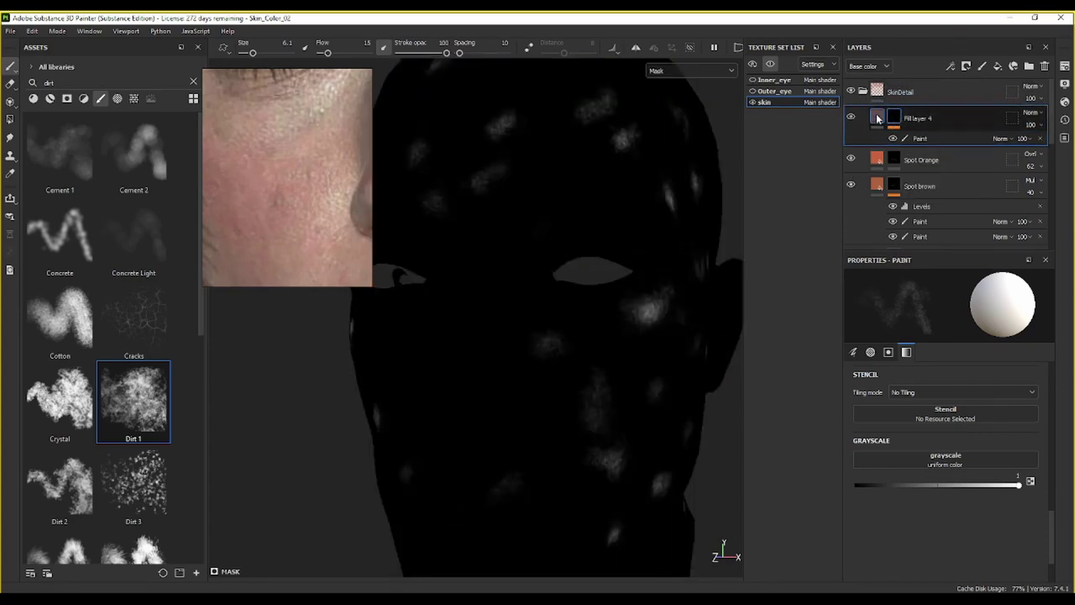
{"action": "left_click", "coordinate": [878, 118]}
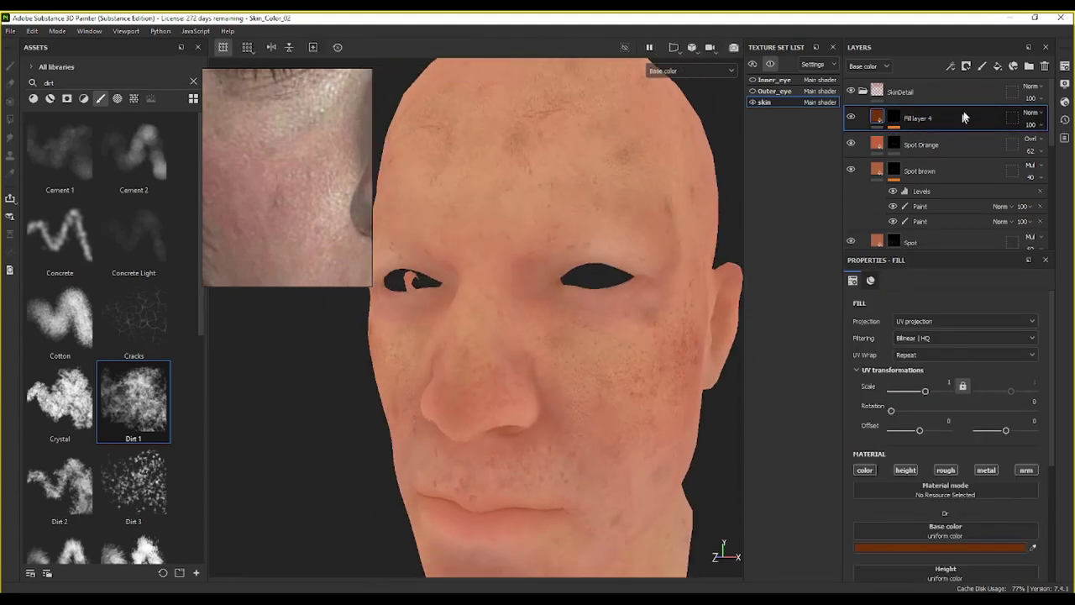
{"action": "left_click", "coordinate": [894, 123]}
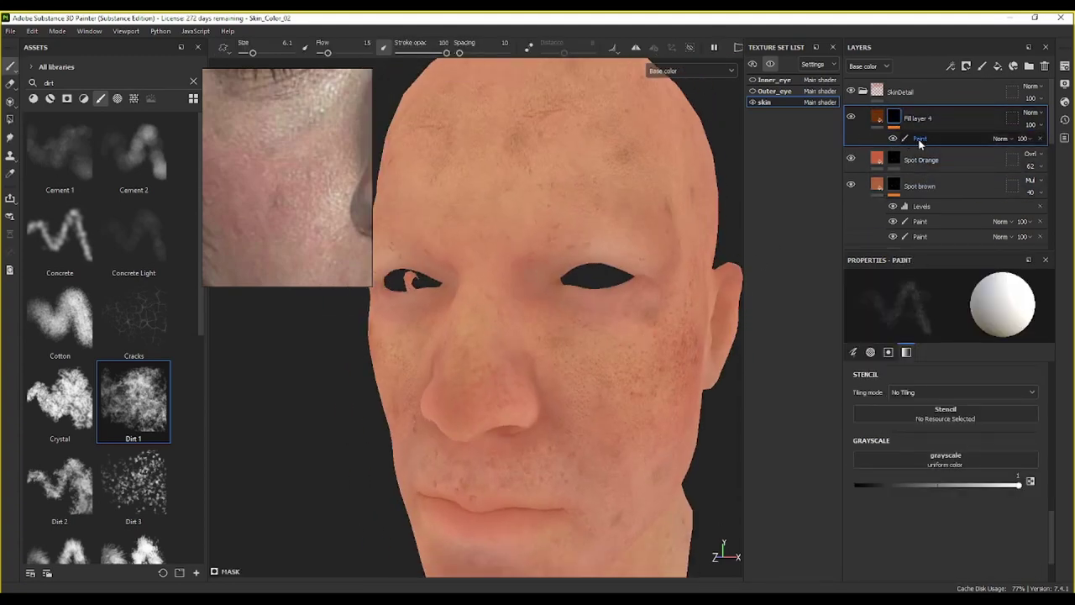
Step: For the paint effect on Fill layer 4's mask, reduce the brush size to 1.13 and raise the flow to 100
{"action": "left_click", "coordinate": [920, 141]}
{"action": "key", "text": "bracketleft"}
{"action": "key", "text": "bracketleft"}
{"action": "key", "text": "bracketleft"}
{"action": "key", "text": "bracketleft"}
{"action": "key", "text": "bracketleft"}
{"action": "key", "text": "bracketleft"}
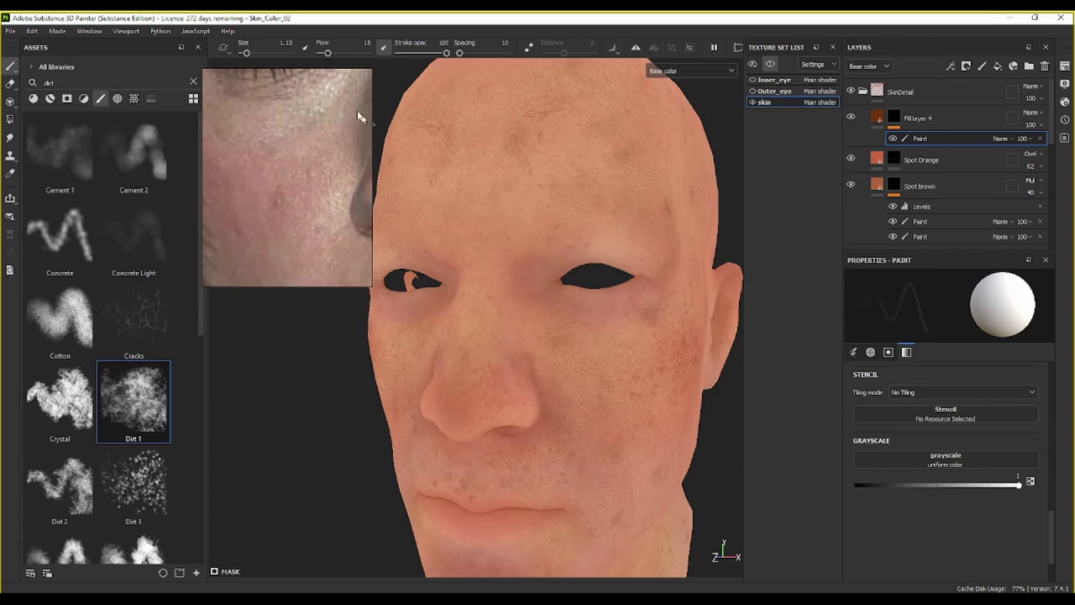
{"action": "left_click_drag", "start_coordinate": [327, 53], "coordinate": [391, 55]}
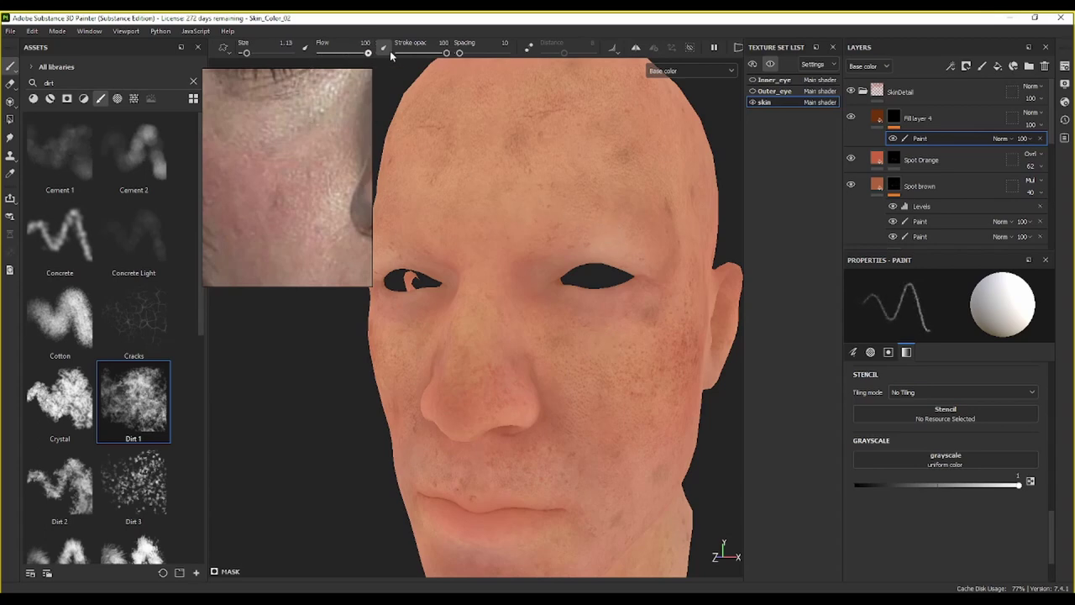
Step: Paint small dark spots below the outer eye corner and on the lower cheeks on both sides of the face
{"action": "left_click_drag", "start_coordinate": [655, 373], "coordinate": [627, 358], "text": "alt"}
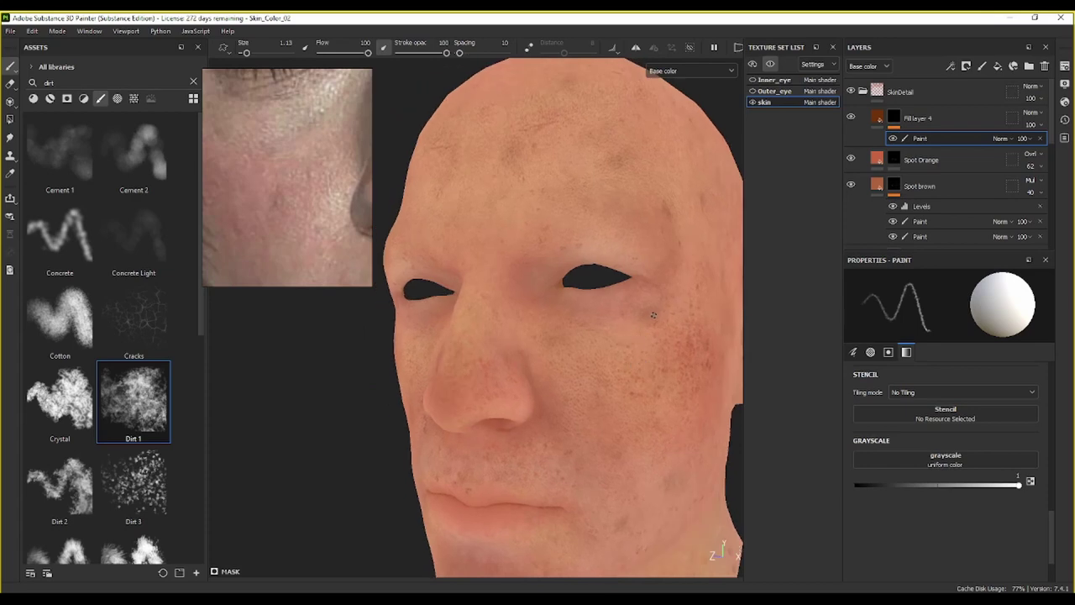
{"action": "left_click_drag", "start_coordinate": [639, 463], "coordinate": [598, 448], "text": "alt"}
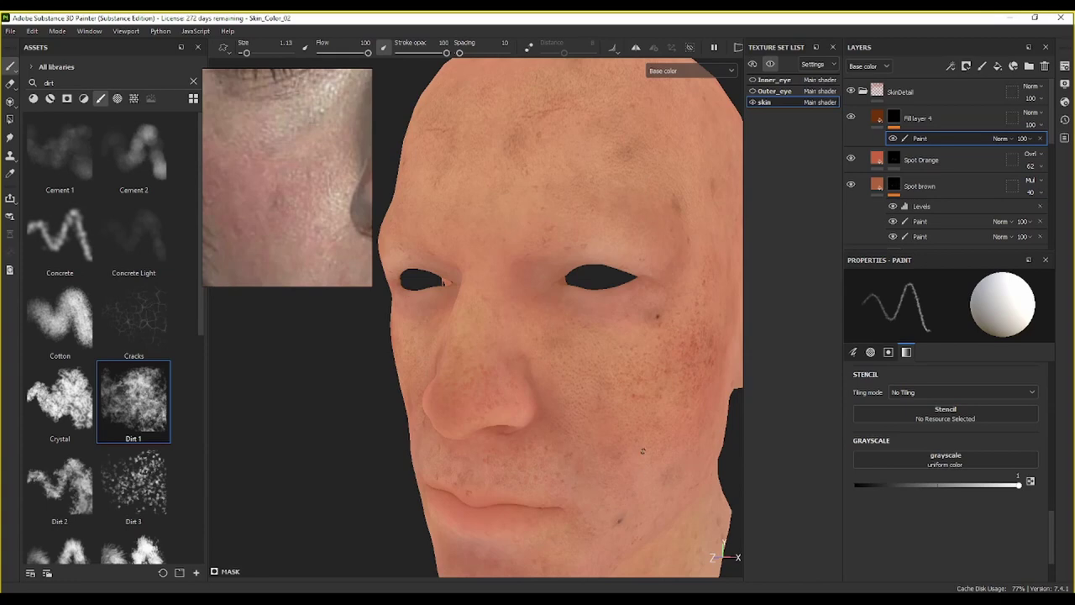
{"action": "left_click_drag", "start_coordinate": [565, 453], "coordinate": [540, 442], "text": "alt"}
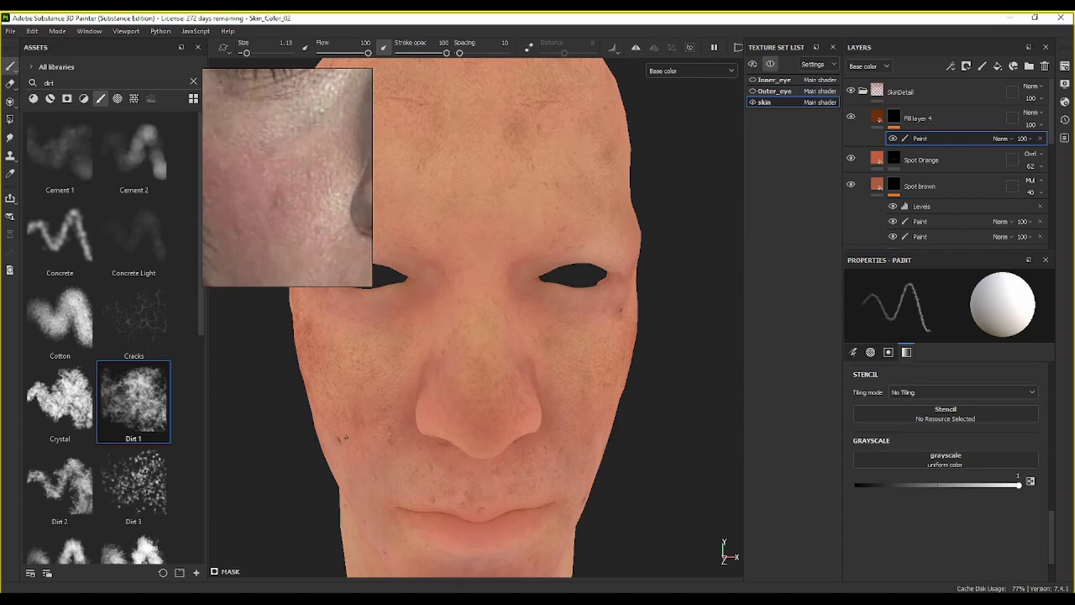
{"action": "left_click_drag", "start_coordinate": [342, 438], "coordinate": [577, 356], "text": "alt"}
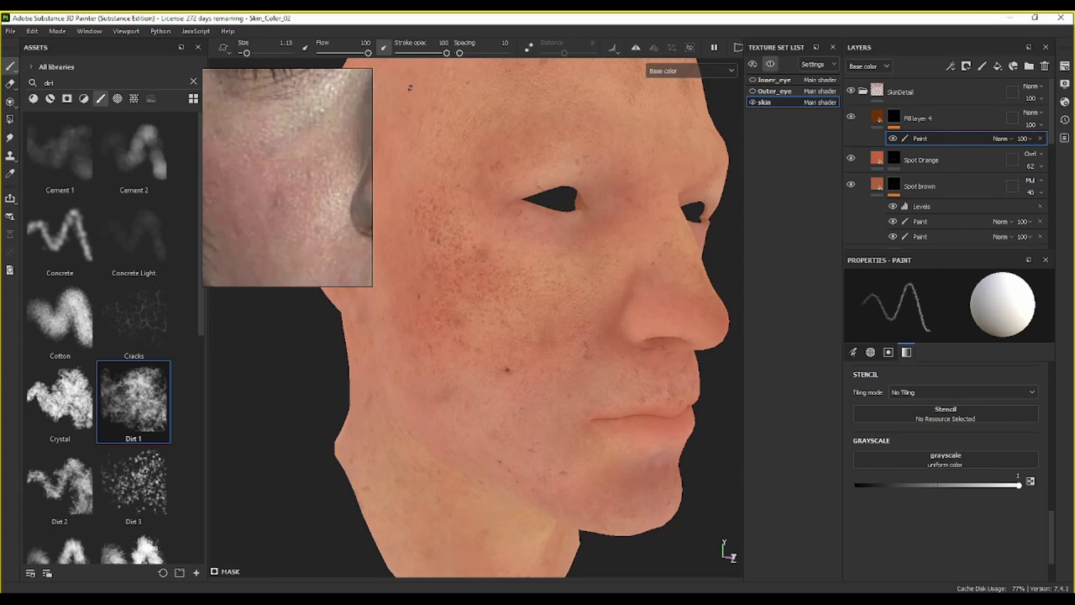
Step: Add a few tiny dark spots on the forehead and temple
{"action": "scroll", "coordinate": [453, 84], "scroll_direction": "down", "scroll_amount": 3}
{"action": "left_click_drag", "start_coordinate": [639, 202], "coordinate": [546, 247], "text": "alt"}
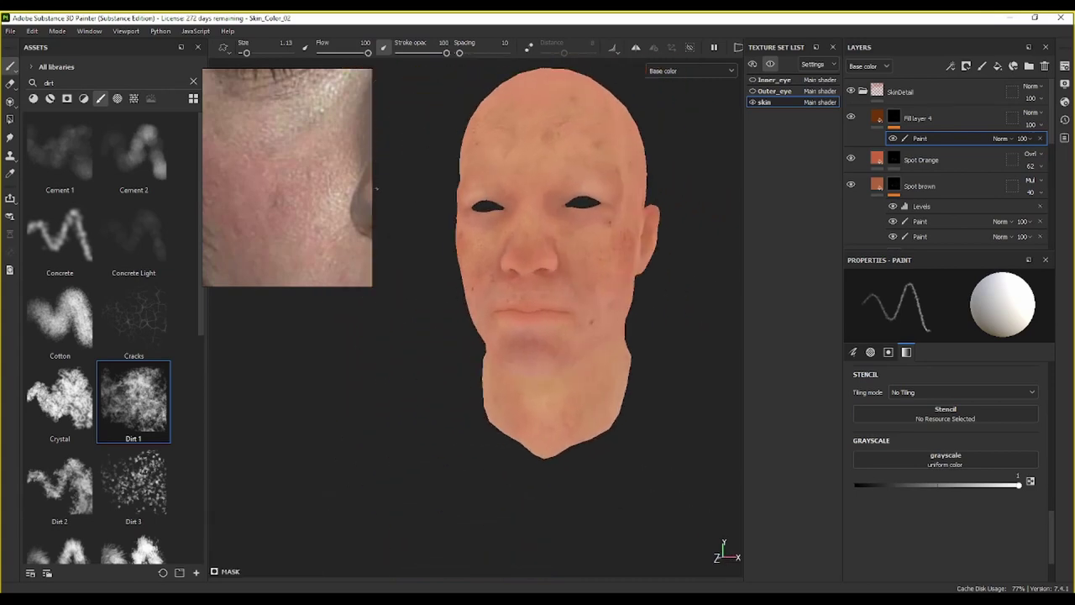
{"action": "middle_click_drag", "start_coordinate": [546, 247], "coordinate": [495, 294], "text": "alt"}
{"action": "left_click_drag", "start_coordinate": [495, 294], "coordinate": [540, 292], "text": "alt"}
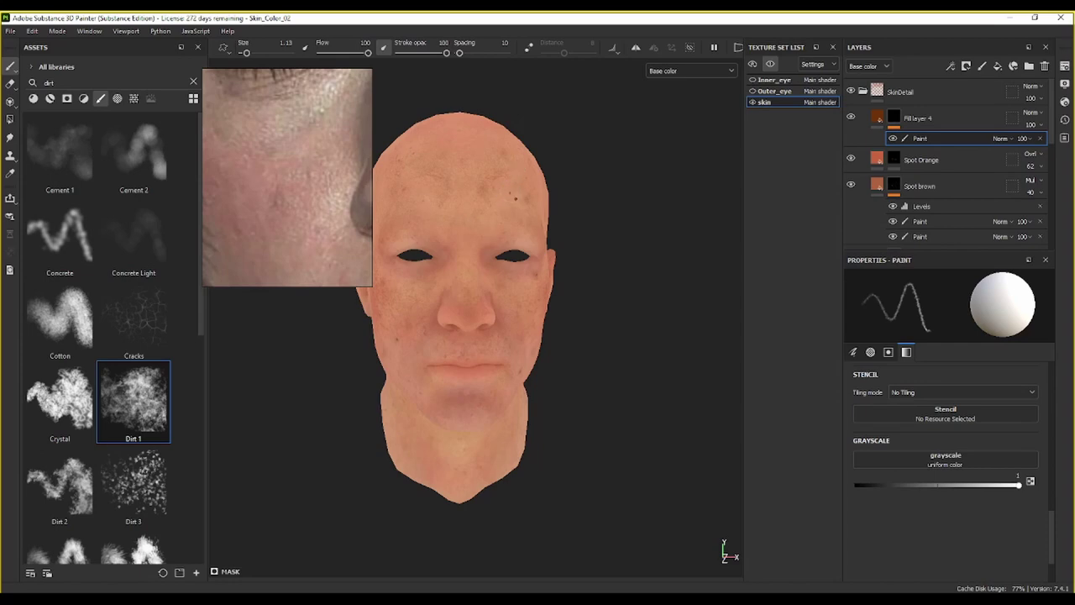
{"action": "mouse_move", "coordinate": [516, 197]}
{"action": "left_mouse_down", "text": "alt"}
{"action": "mouse_move", "coordinate": [516, 181]}
{"action": "mouse_move", "coordinate": [535, 198]}
{"action": "left_mouse_up", "text": "alt"}
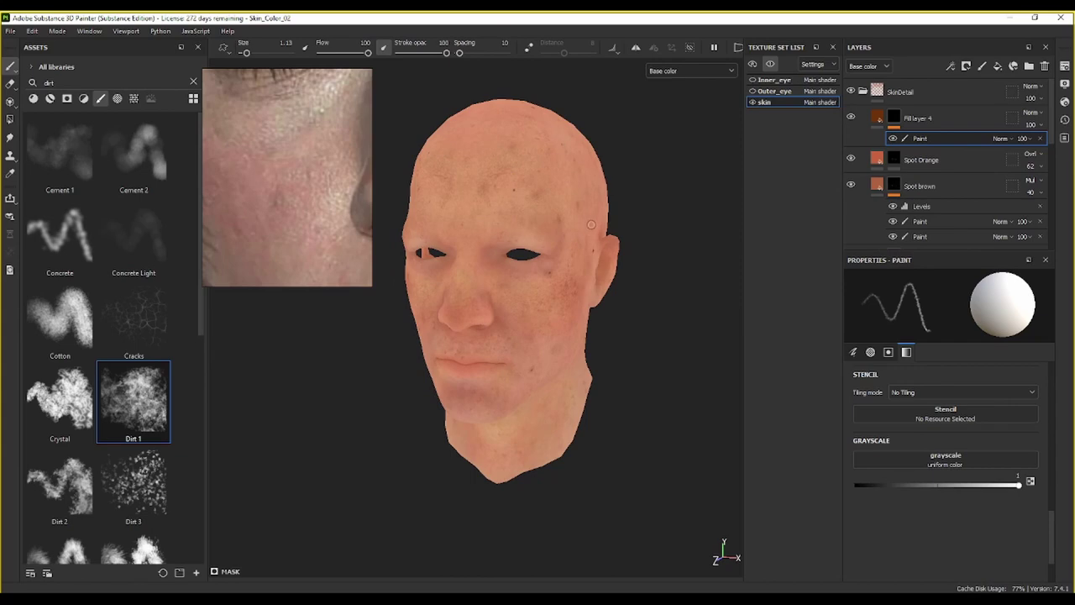
{"action": "left_click_drag", "start_coordinate": [581, 343], "coordinate": [598, 346], "text": "alt"}
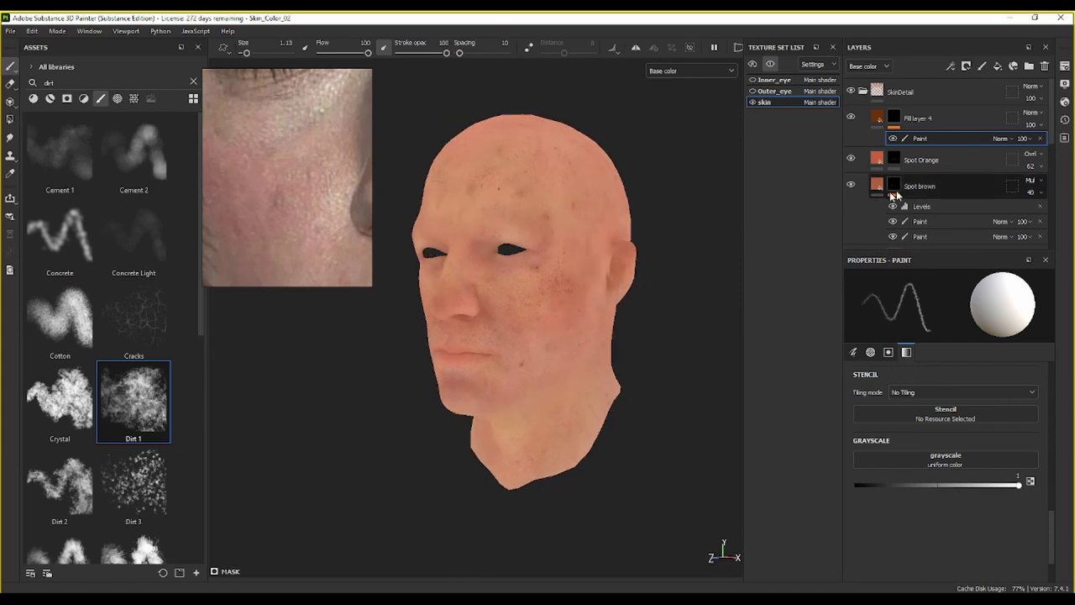
Step: Lower the opacity of the paint effect on Fill layer 4's mask to 60, judging the result on the cheek
{"action": "left_click", "coordinate": [1032, 139]}
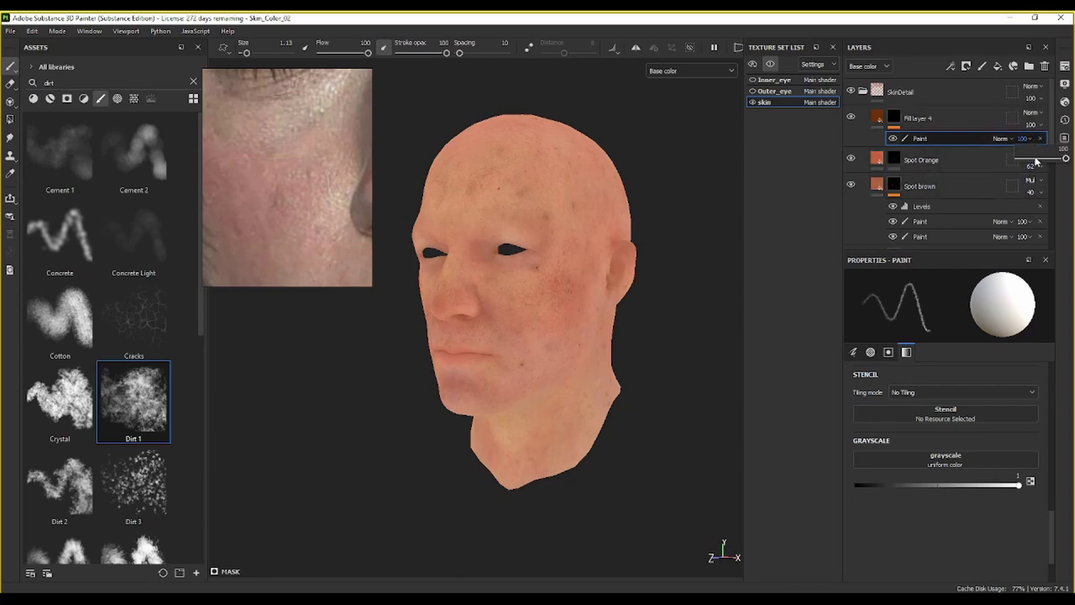
{"action": "left_click", "coordinate": [1036, 159]}
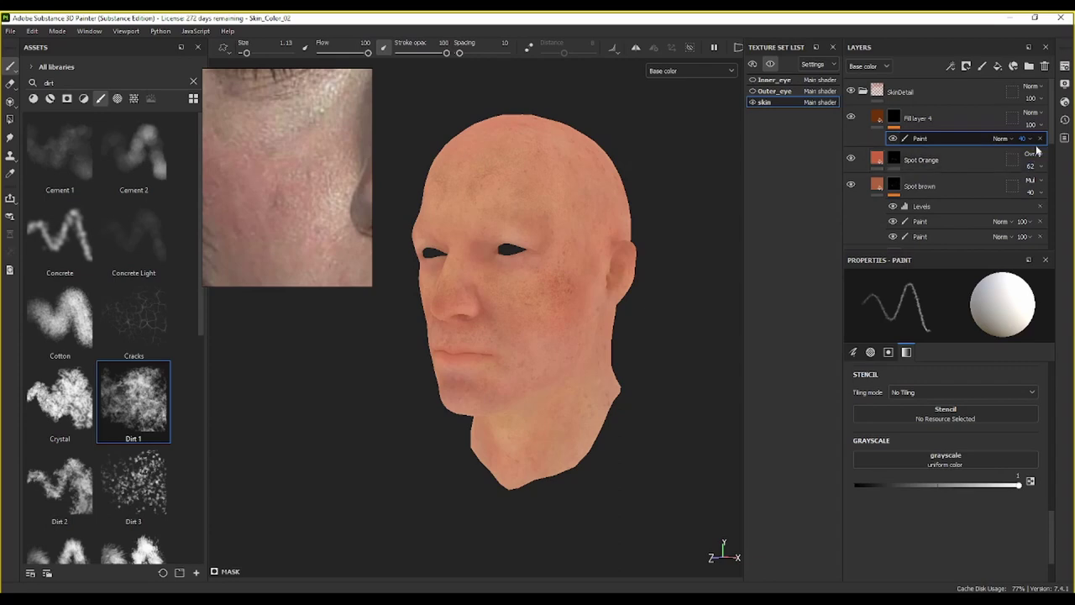
{"action": "scroll", "coordinate": [581, 305], "scroll_direction": "up", "scroll_amount": 5}
{"action": "middle_click_drag", "start_coordinate": [571, 294], "coordinate": [616, 294], "text": "alt"}
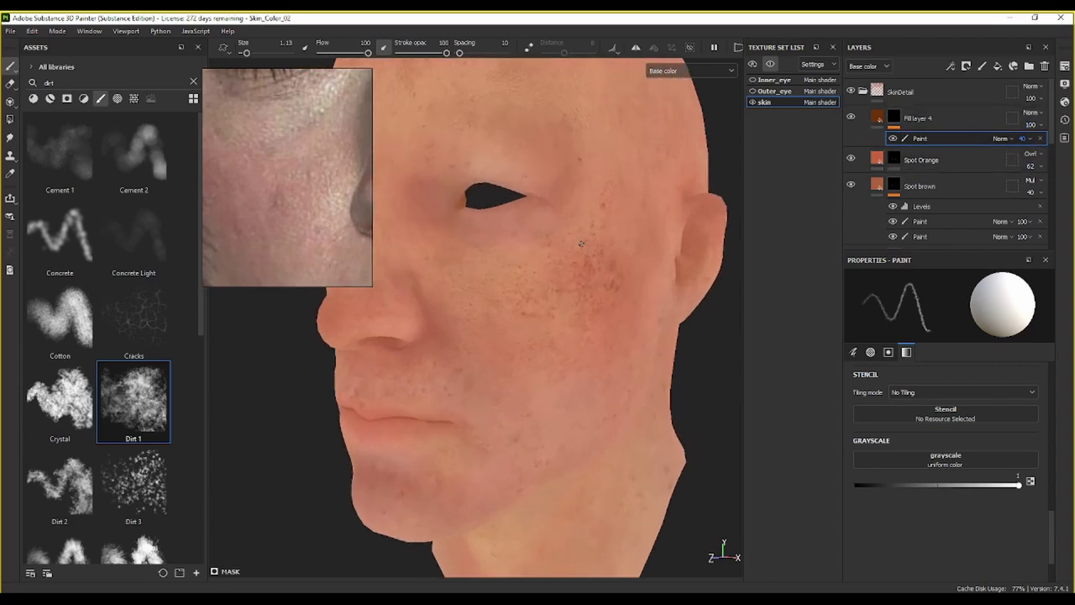
{"action": "left_click_drag", "start_coordinate": [546, 262], "coordinate": [639, 257], "text": "alt"}
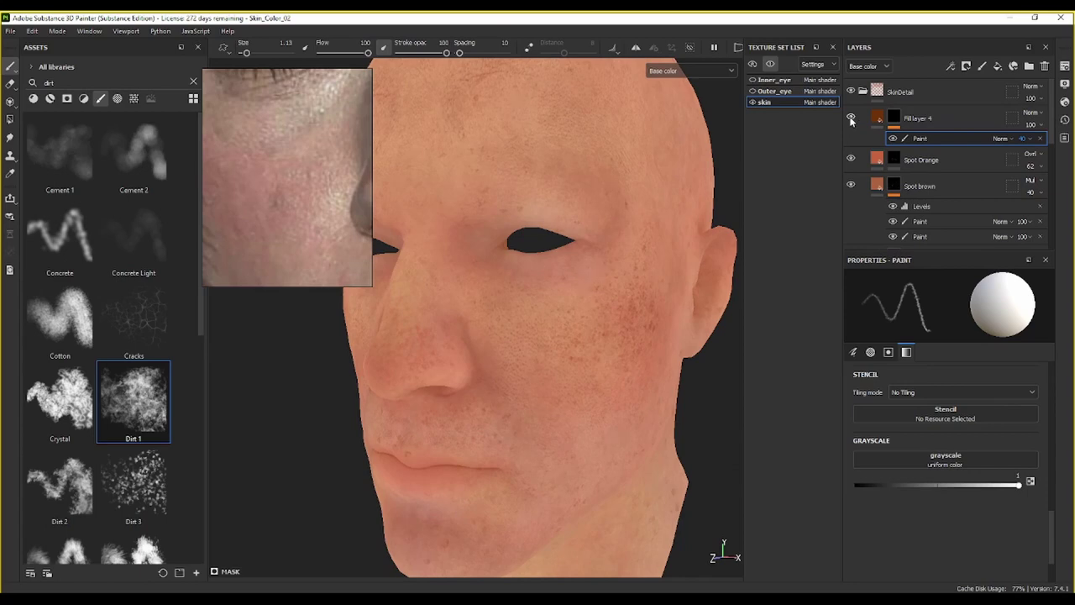
{"action": "left_click", "coordinate": [1030, 138]}
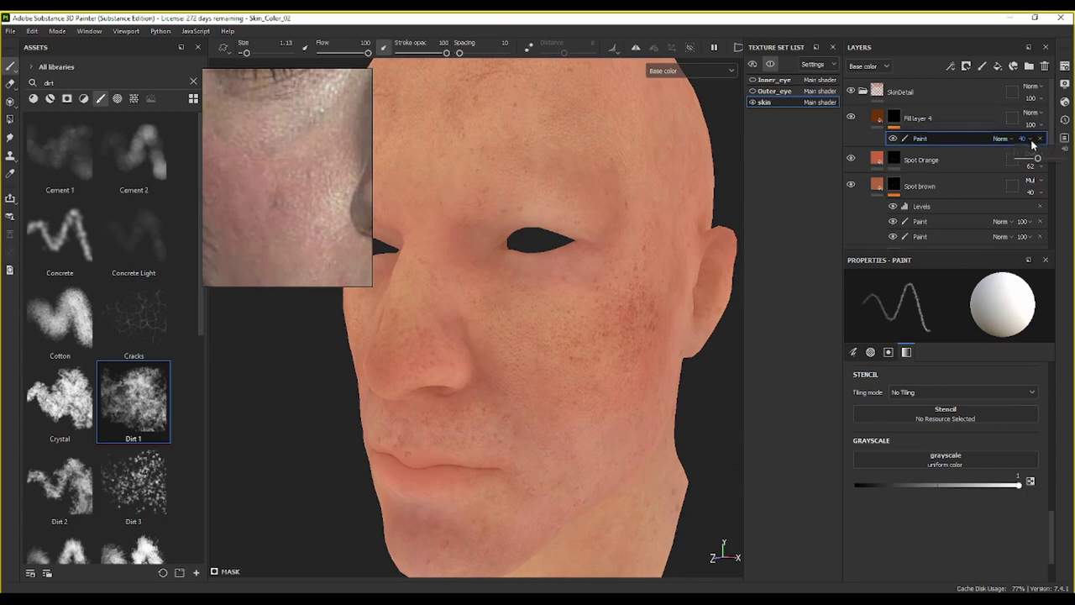
{"action": "left_click_drag", "start_coordinate": [1038, 158], "coordinate": [1049, 158]}
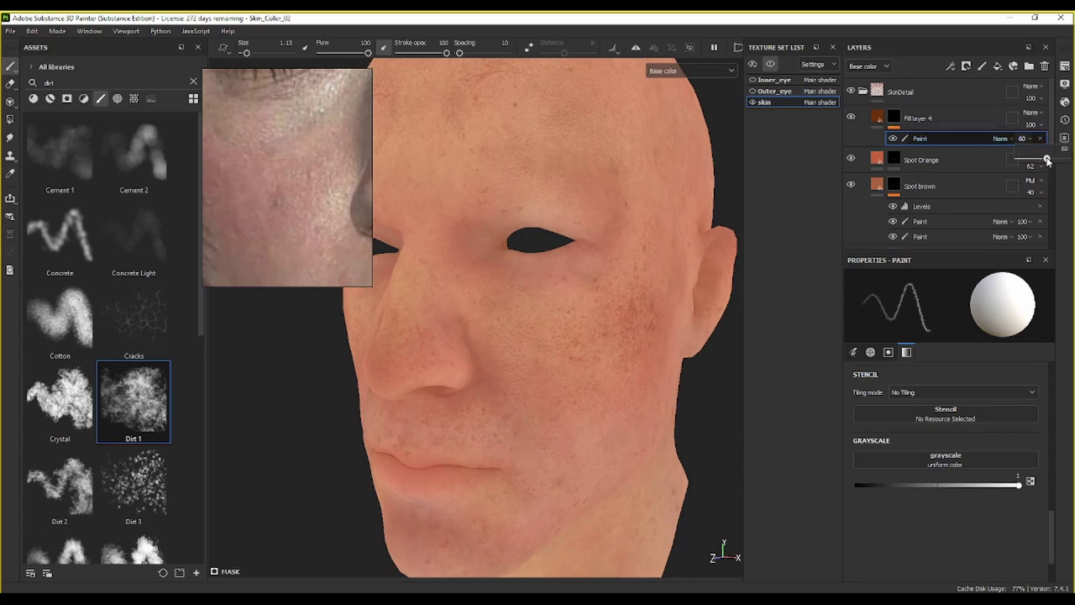
Step: Add a second paint effect to the mask of Fill layer 4
{"action": "left_click", "coordinate": [949, 118]}
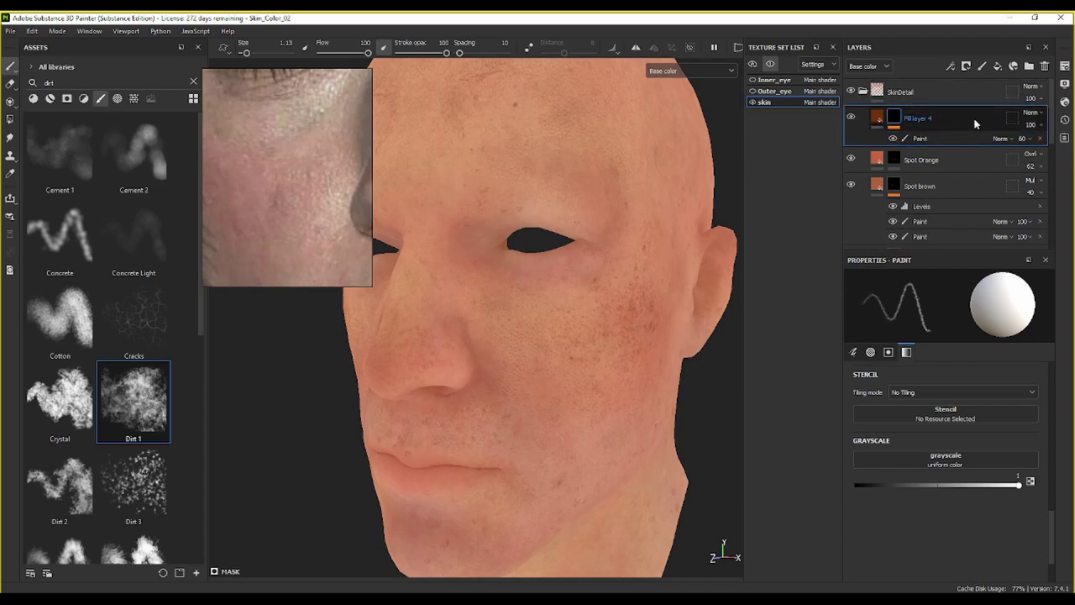
{"action": "right_click", "coordinate": [954, 119]}
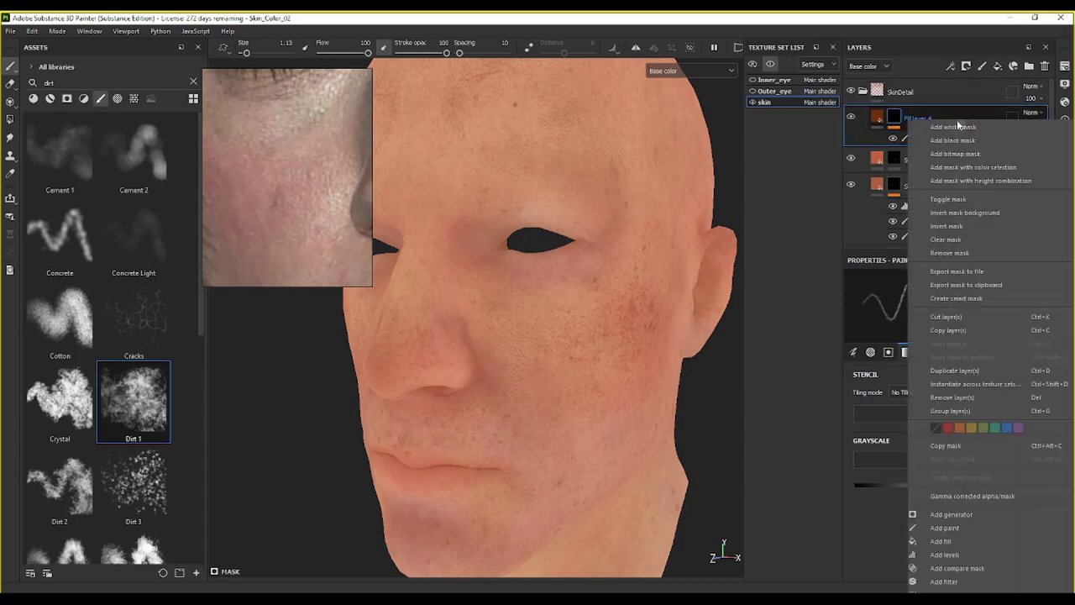
{"action": "left_click", "coordinate": [958, 527]}
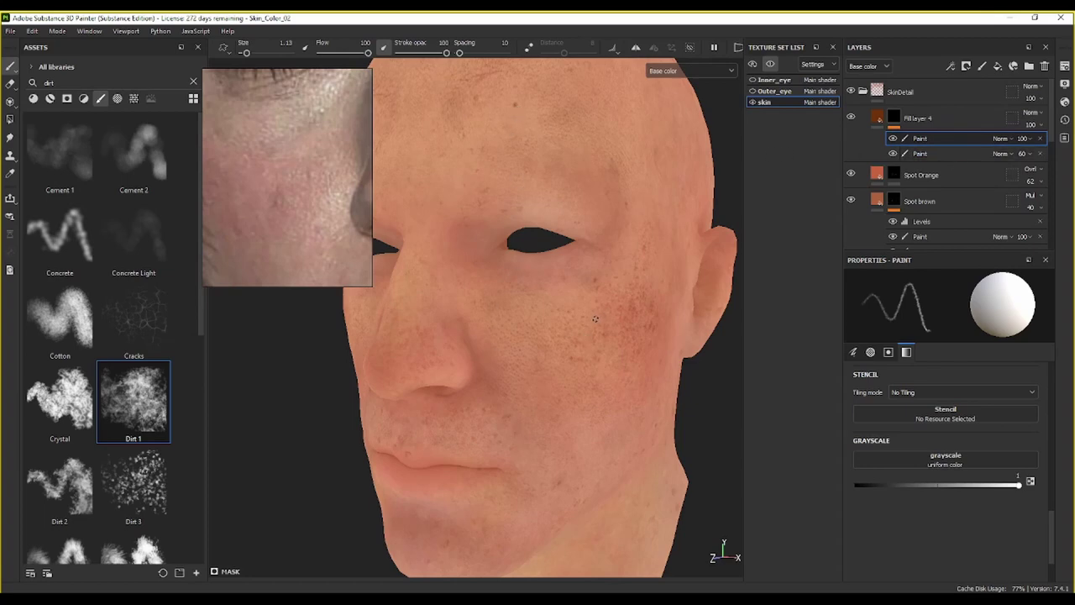
Step: Paint full-strength dark spots on both cheeks and in front of the ear in the new paint effect
{"action": "left_click_drag", "start_coordinate": [686, 326], "coordinate": [584, 458], "text": "alt"}
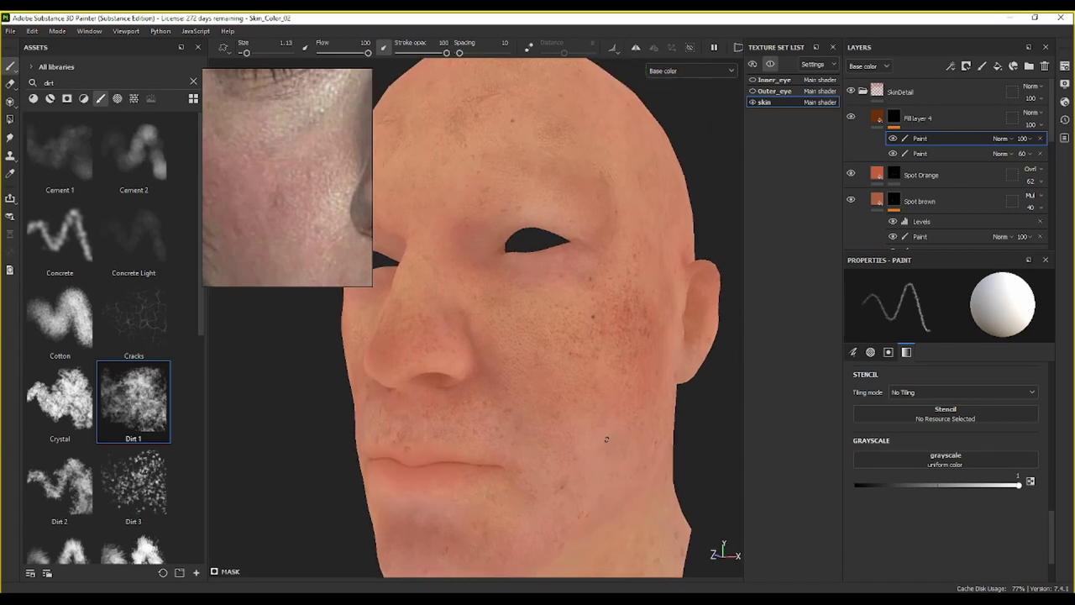
{"action": "mouse_move", "coordinate": [604, 439]}
{"action": "left_mouse_down", "text": "alt"}
{"action": "mouse_move", "coordinate": [623, 449]}
{"action": "mouse_move", "coordinate": [452, 418]}
{"action": "mouse_move", "coordinate": [273, 439]}
{"action": "left_mouse_up", "text": "alt"}
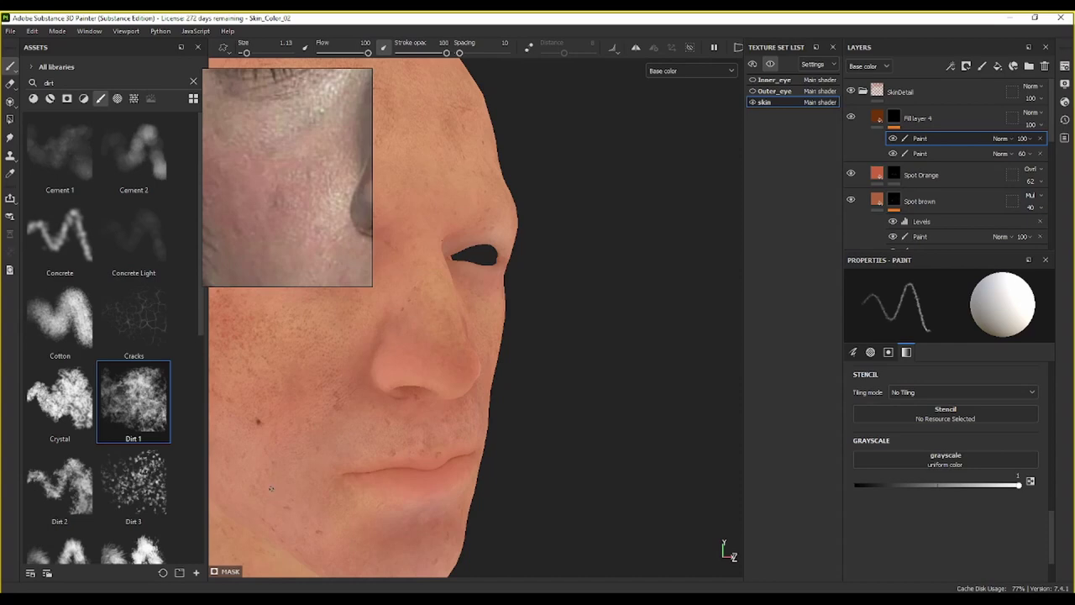
{"action": "scroll", "coordinate": [266, 469], "scroll_direction": "down", "scroll_amount": 3}
{"action": "middle_click_drag", "start_coordinate": [298, 473], "coordinate": [553, 506], "text": "alt"}
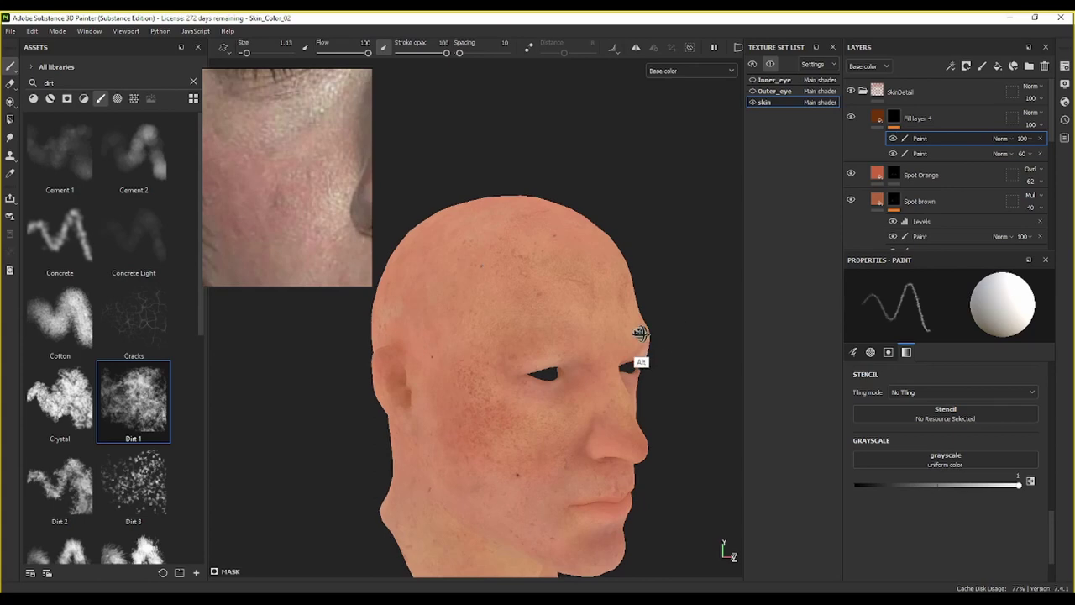
Step: Scatter small dark spots over the jaw and the side of the neck
{"action": "left_click_drag", "start_coordinate": [642, 366], "coordinate": [573, 343], "text": "alt"}
{"action": "left_click_drag", "start_coordinate": [594, 504], "coordinate": [504, 504], "text": "alt"}
{"action": "middle_click_drag", "start_coordinate": [712, 430], "coordinate": [675, 411], "text": "alt"}
{"action": "left_click_drag", "start_coordinate": [674, 410], "coordinate": [555, 412], "text": "alt"}
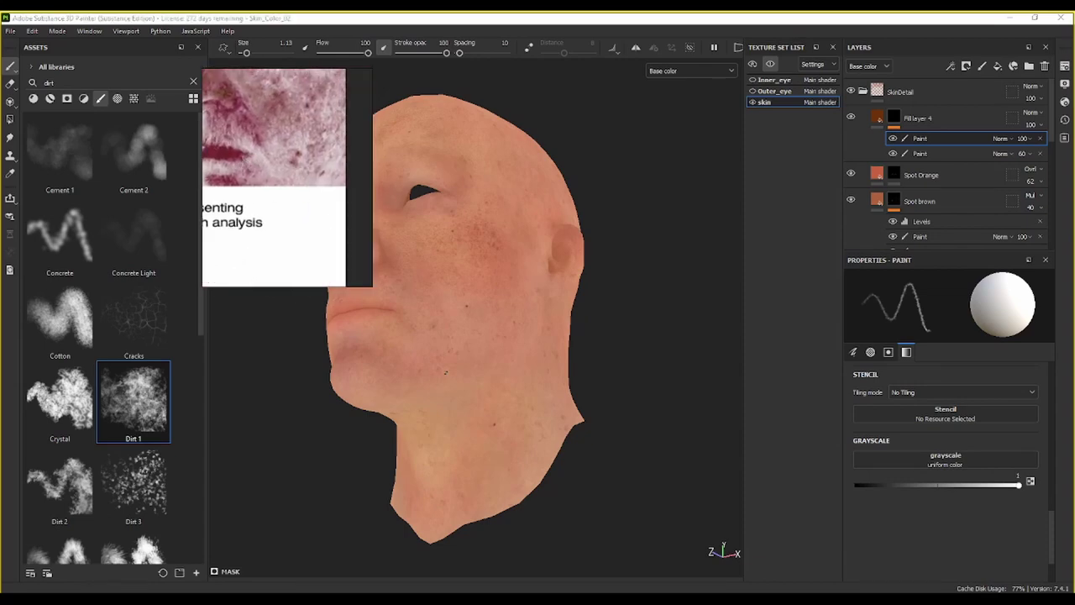
Step: Paint a larger mole on the lower cheek and smaller dark spots around the cheek, jaw and ear
{"action": "scroll", "coordinate": [446, 372], "scroll_direction": "up", "scroll_amount": 2}
{"action": "middle_click_drag", "start_coordinate": [477, 326], "coordinate": [500, 373], "text": "alt"}
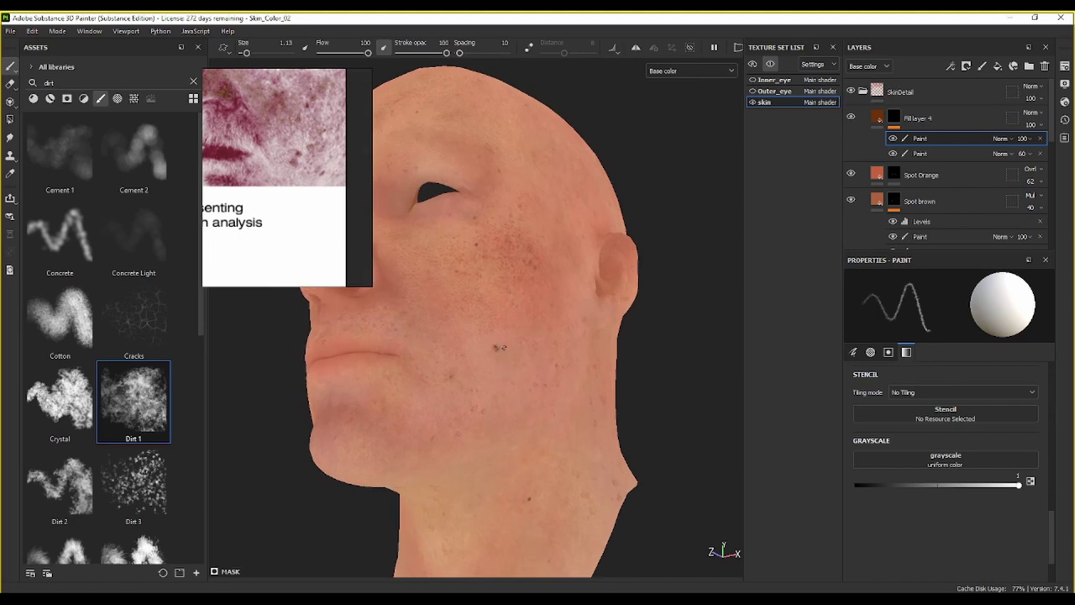
{"action": "left_click_drag", "start_coordinate": [511, 384], "coordinate": [511, 429], "text": "alt"}
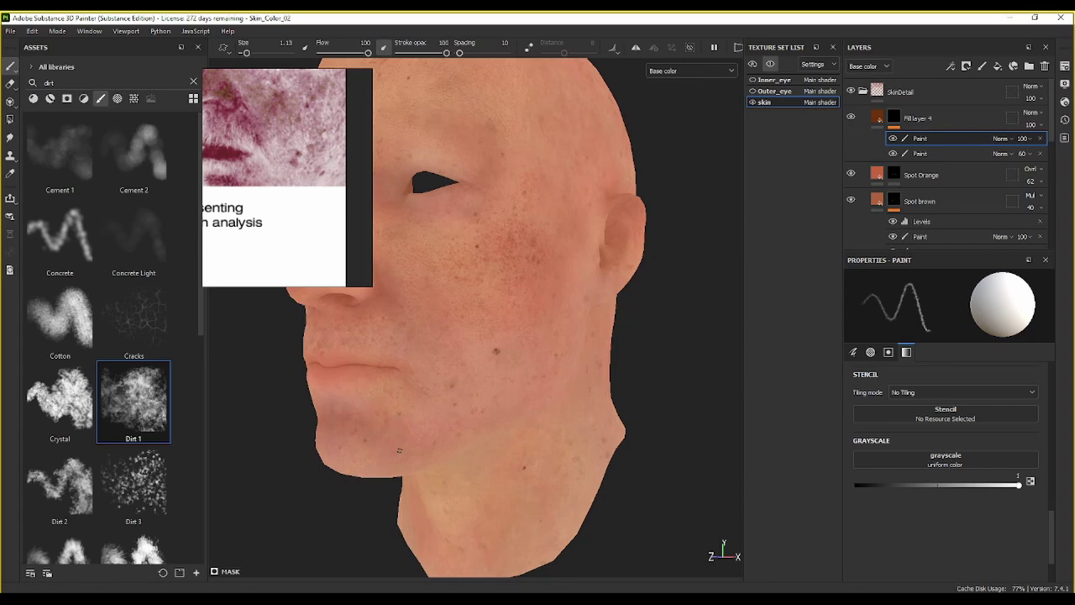
{"action": "left_click_drag", "start_coordinate": [496, 336], "coordinate": [442, 351], "text": "alt"}
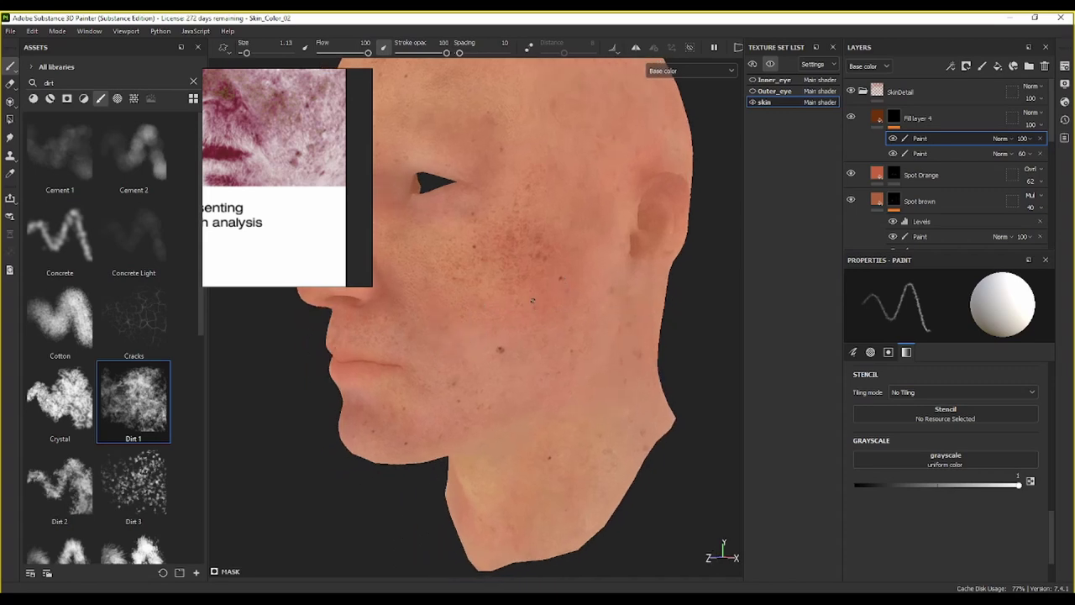
{"action": "left_click_drag", "start_coordinate": [532, 300], "coordinate": [773, 429], "text": "alt"}
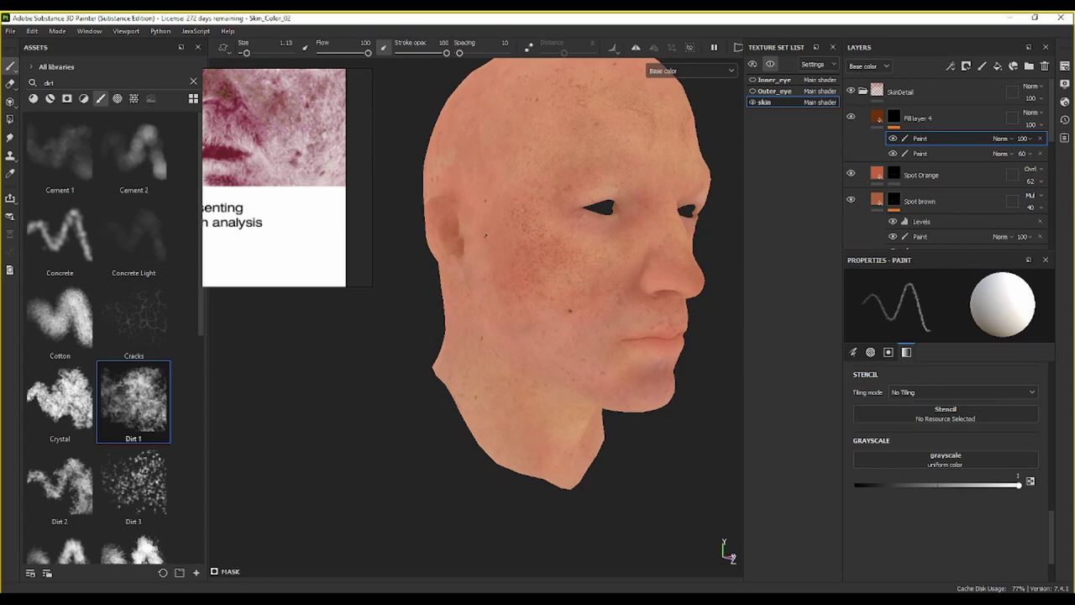
Step: Rename Fill layer 4 as "black spot"
{"action": "left_click_drag", "start_coordinate": [470, 278], "coordinate": [321, 294], "text": "alt"}
{"action": "right_click_drag", "start_coordinate": [321, 294], "coordinate": [505, 285], "text": "alt"}
{"action": "double_click", "coordinate": [921, 119]}
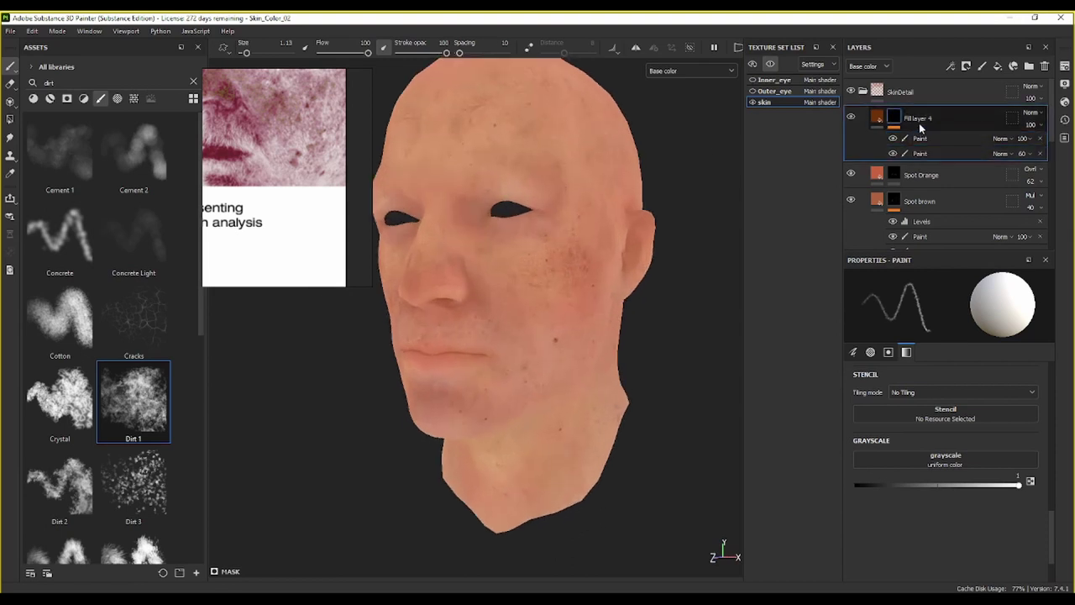
{"action": "type", "text": "b"}
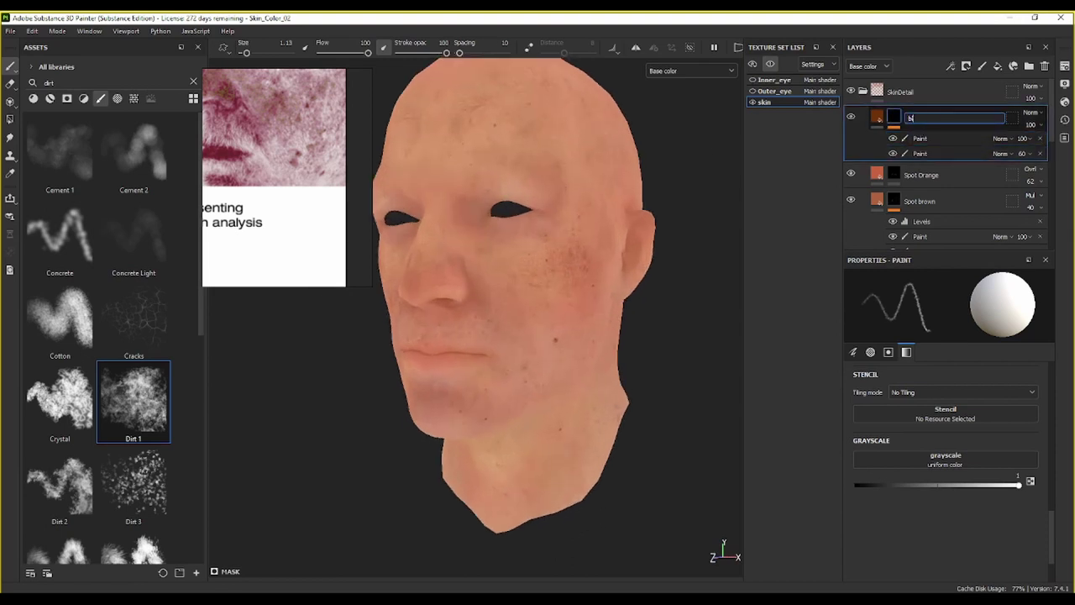
{"action": "type", "text": "lack spot"}
{"action": "key", "text": "Return"}
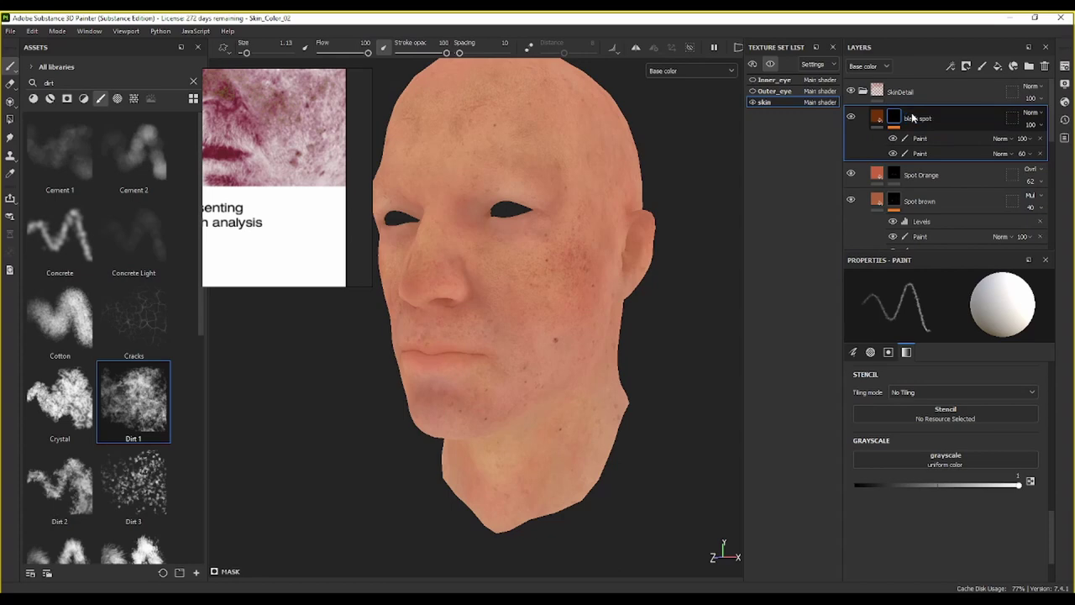
Step: Check the black spot layer's effect on the face and compare it with the reference portraits of spotted skin
{"action": "left_click", "coordinate": [852, 119]}
{"action": "middle_click_drag", "start_coordinate": [544, 298], "coordinate": [611, 254]}
{"action": "left_click_drag", "start_coordinate": [610, 253], "coordinate": [550, 302], "text": "alt"}
{"action": "scroll", "coordinate": [269, 187], "scroll_direction": "down", "scroll_amount": 5}
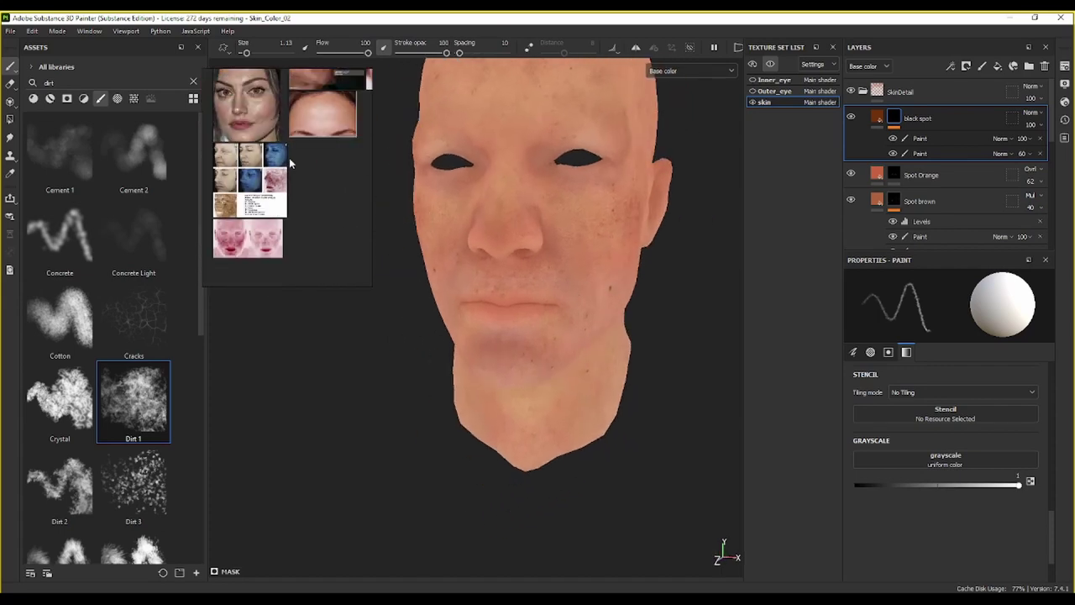
{"action": "scroll", "coordinate": [289, 158], "scroll_direction": "down", "scroll_amount": 3}
{"action": "scroll", "coordinate": [308, 196], "scroll_direction": "up", "scroll_amount": 8}
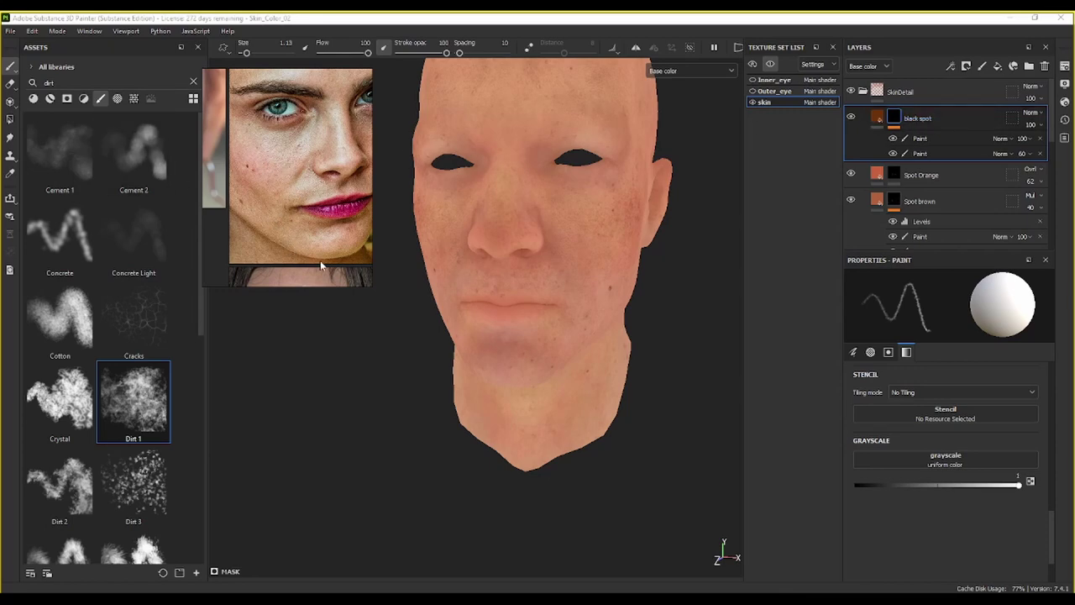
{"action": "left_click_drag", "start_coordinate": [624, 255], "coordinate": [584, 260], "text": "alt"}
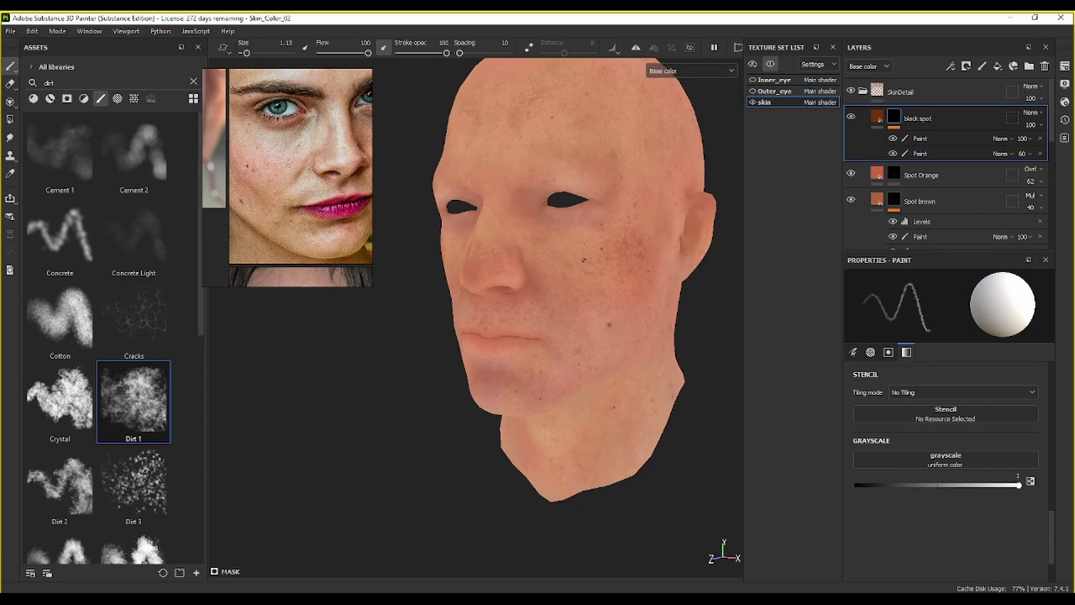
Step: Add a fill layer above the black spot layer and turn off its height and roughness channels
{"action": "right_click", "coordinate": [972, 119]}
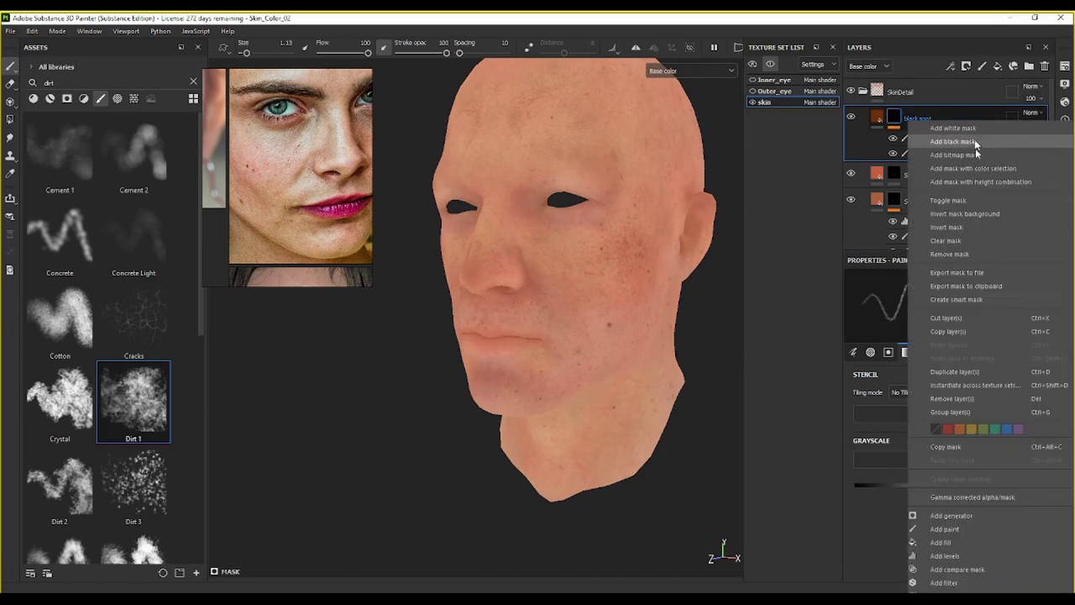
{"action": "left_click", "coordinate": [999, 66]}
{"action": "left_click", "coordinate": [998, 66]}
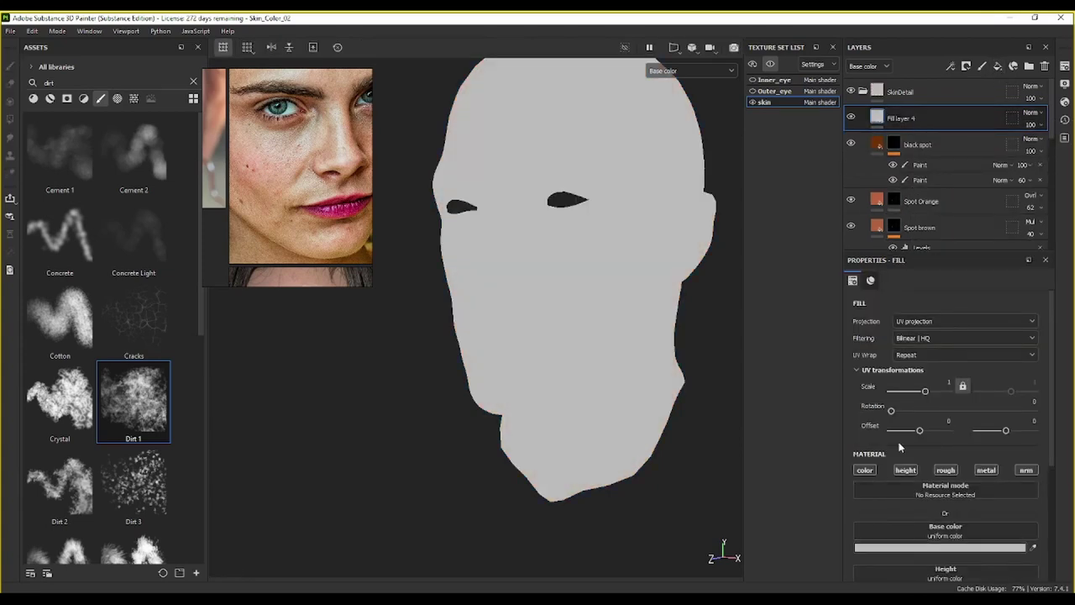
{"action": "left_click", "coordinate": [906, 470]}
{"action": "left_click", "coordinate": [946, 470]}
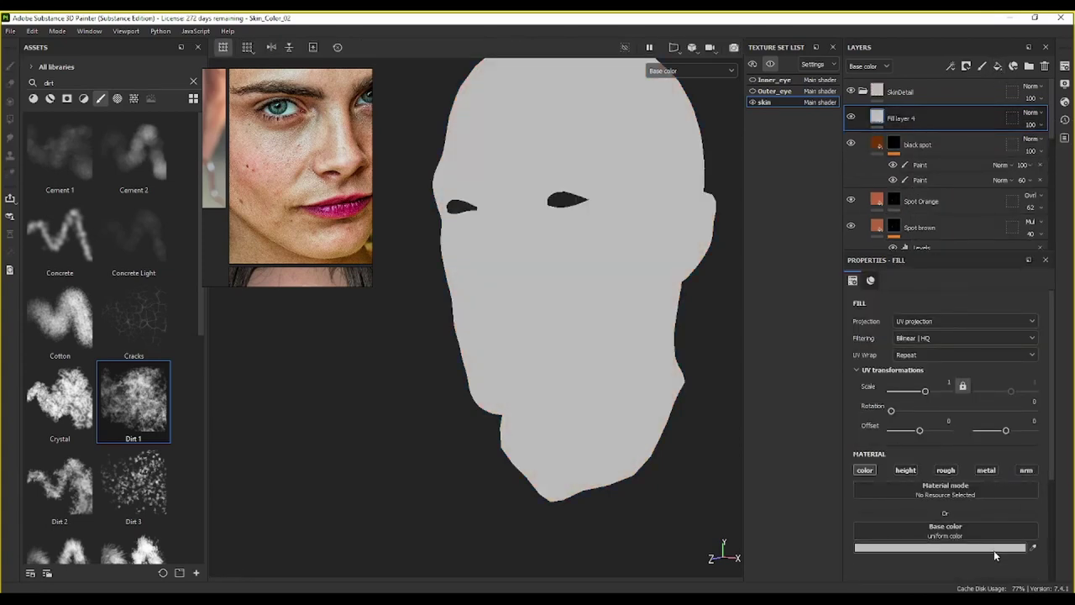
Step: Set the new fill layer's base colour to dark red 5E0202 and give it a black mask
{"action": "left_click", "coordinate": [993, 548]}
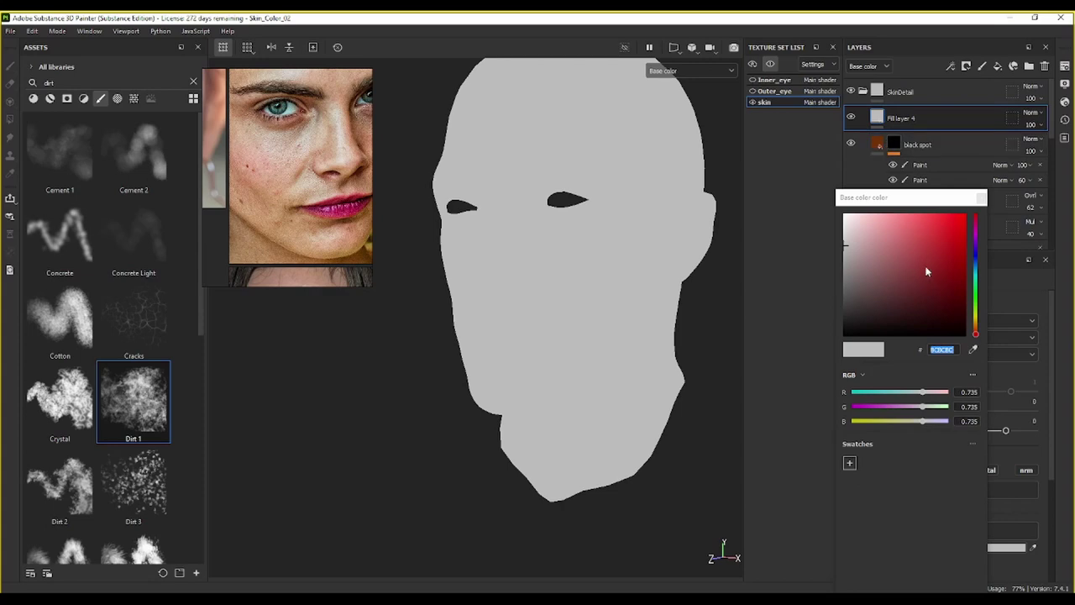
{"action": "left_click", "coordinate": [965, 292]}
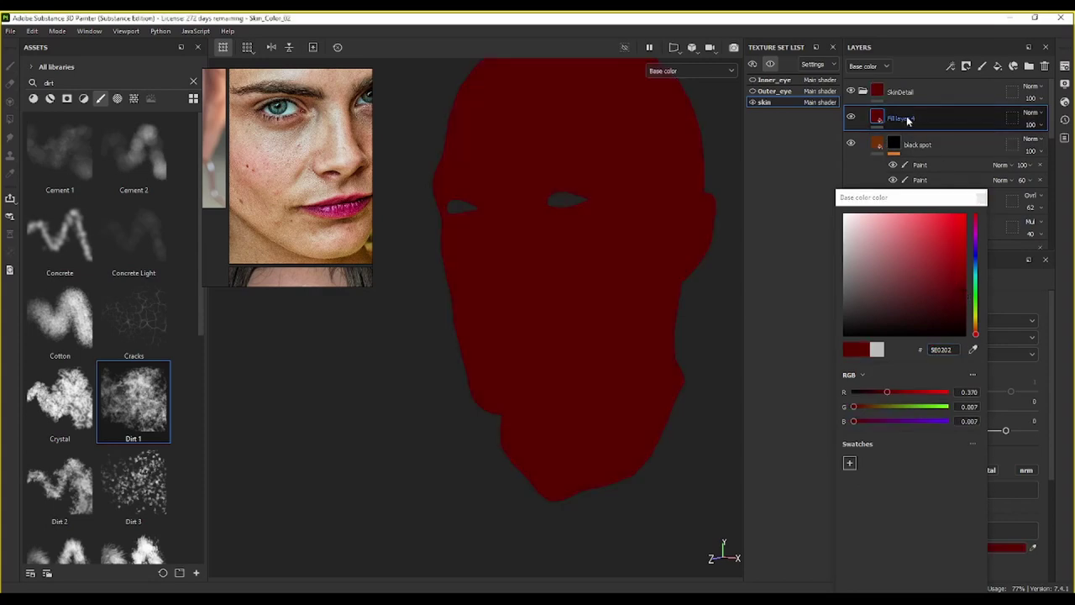
{"action": "right_click", "coordinate": [908, 118]}
{"action": "left_click", "coordinate": [865, 161]}
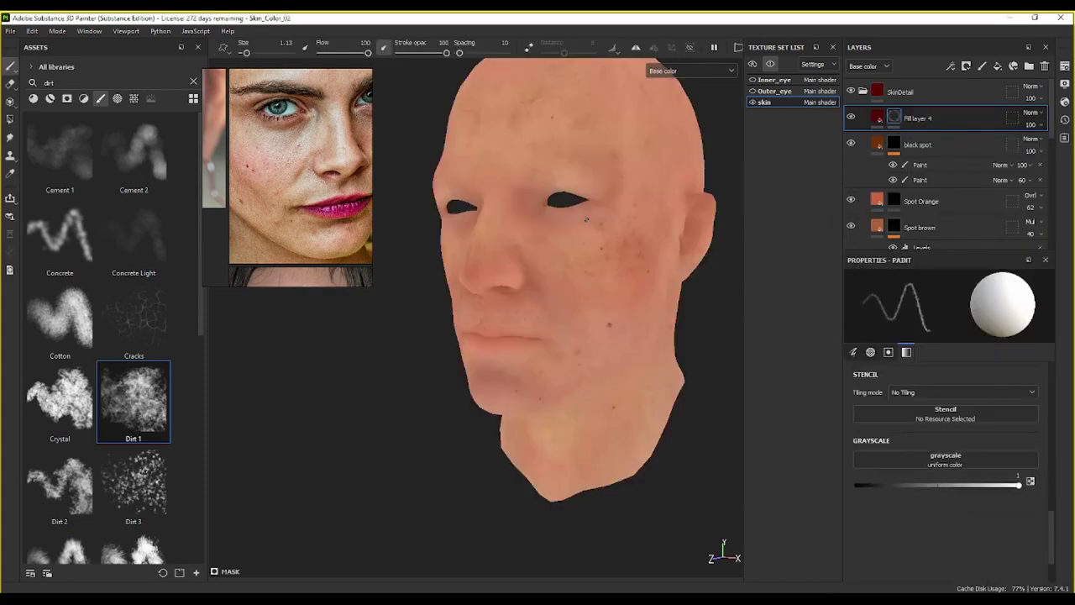
Step: Try a brush stroke across the cheek in the new layer's mask and undo it
{"action": "right_click", "coordinate": [893, 115]}
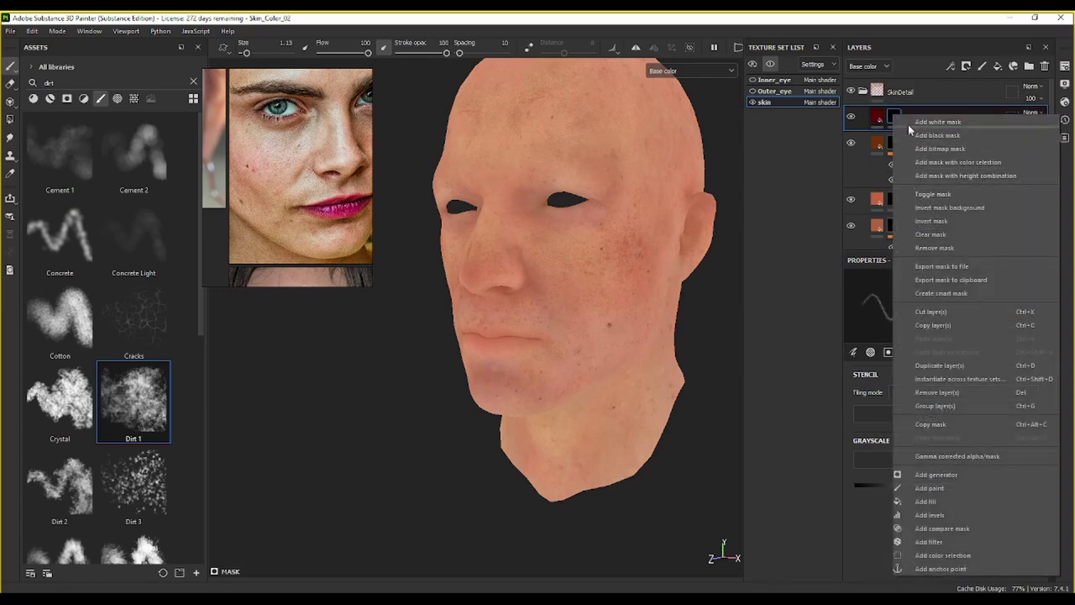
{"action": "left_click", "coordinate": [876, 114]}
{"action": "left_click_drag", "start_coordinate": [565, 254], "coordinate": [623, 303]}
{"action": "key", "text": "ctrl+z"}
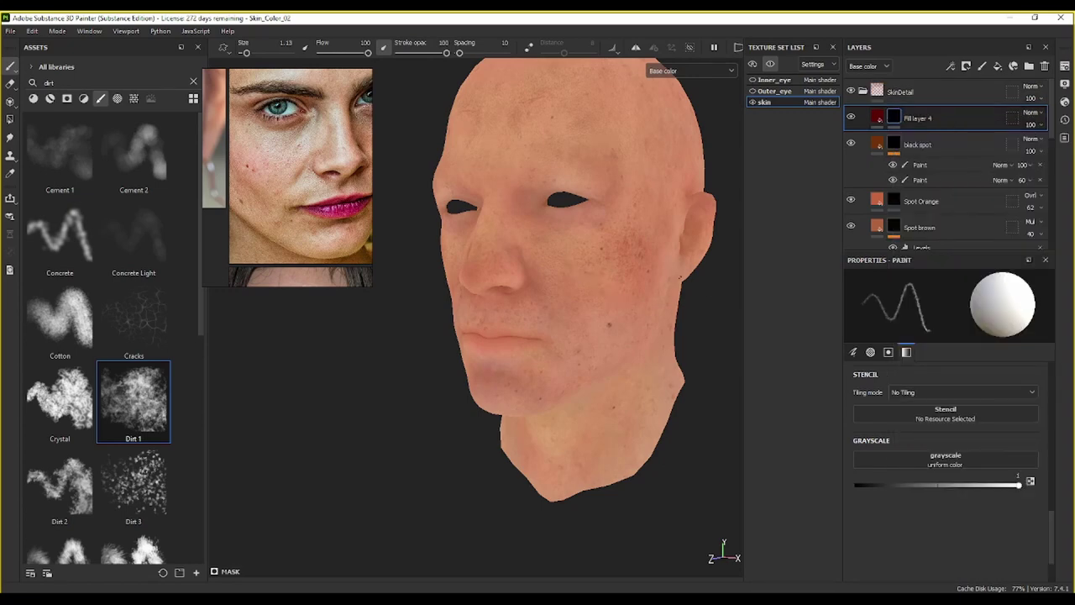
Step: Brighten Fill layer 4's base colour to the red 8F1717
{"action": "scroll", "coordinate": [615, 265], "scroll_direction": "up", "scroll_amount": 2}
{"action": "scroll", "coordinate": [614, 266], "scroll_direction": "up", "scroll_amount": 1}
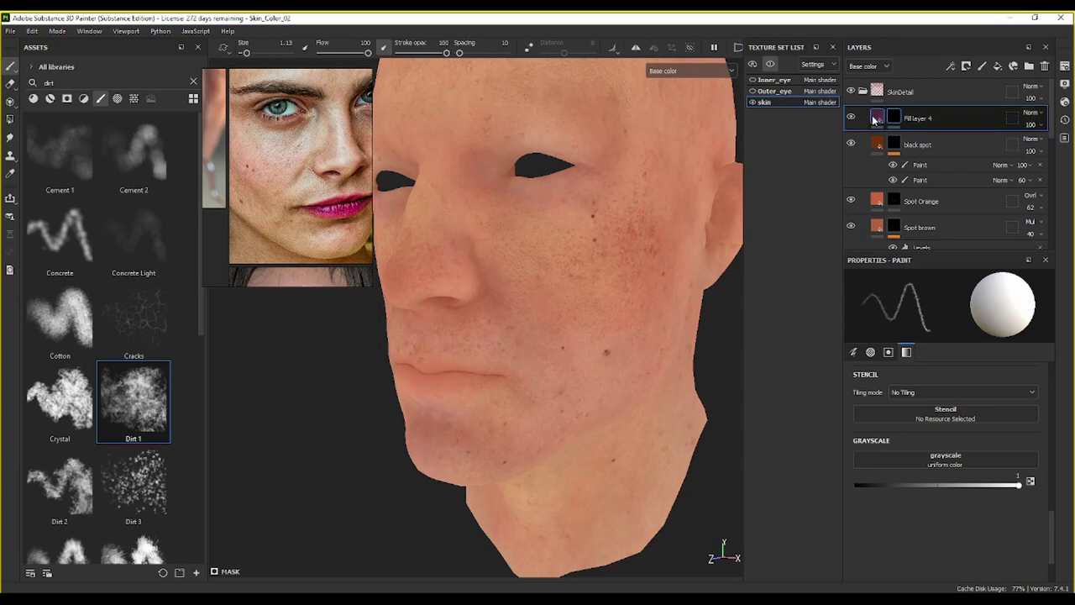
{"action": "left_click", "coordinate": [876, 118]}
{"action": "left_click", "coordinate": [899, 547]}
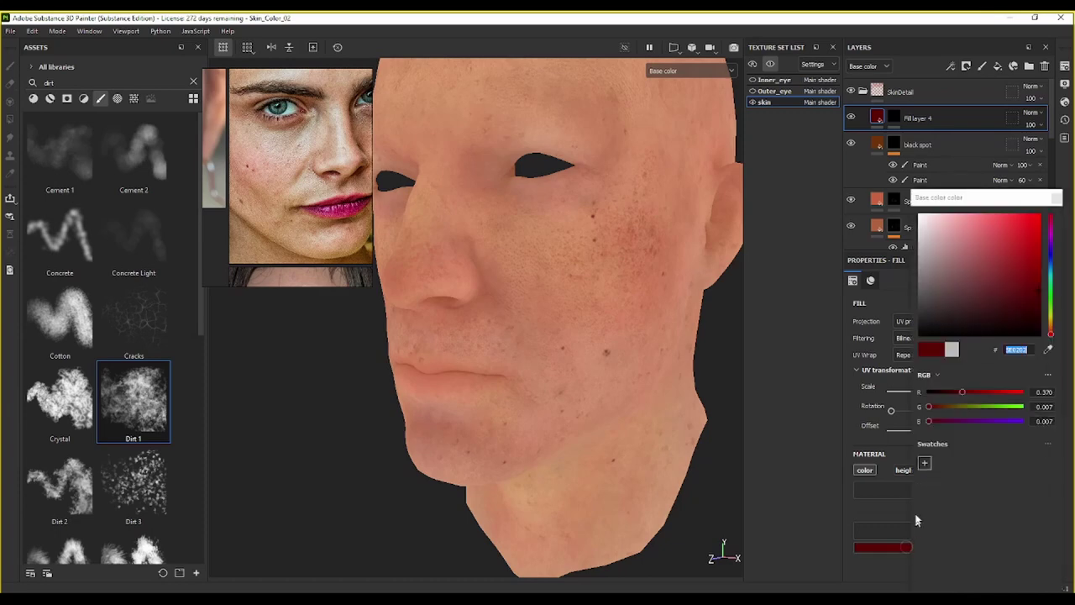
{"action": "left_click", "coordinate": [1022, 271]}
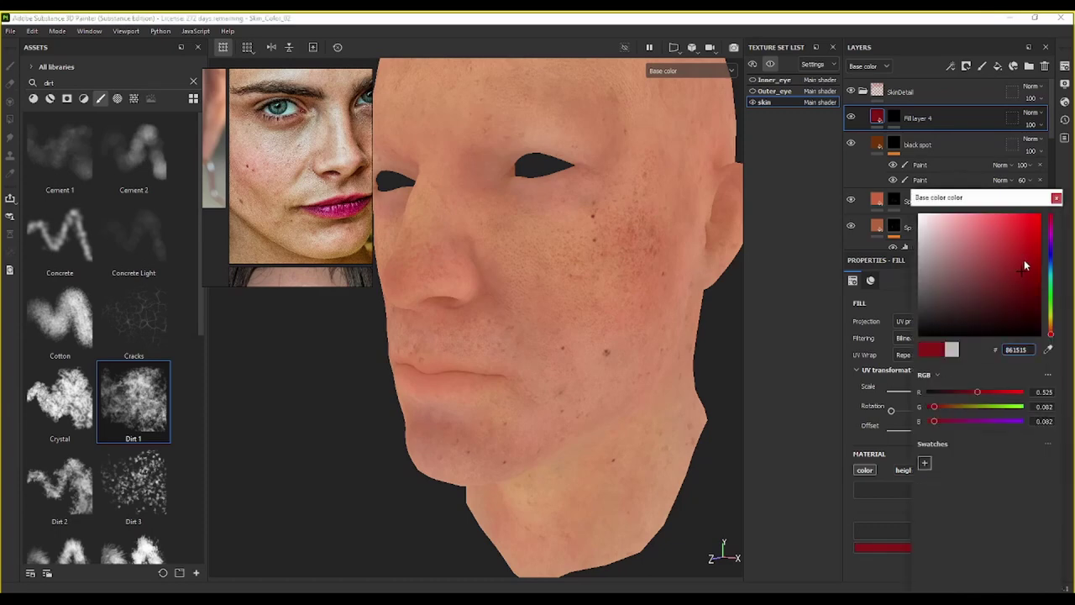
{"action": "left_click_drag", "start_coordinate": [1024, 265], "coordinate": [1022, 267]}
{"action": "left_click", "coordinate": [605, 306]}
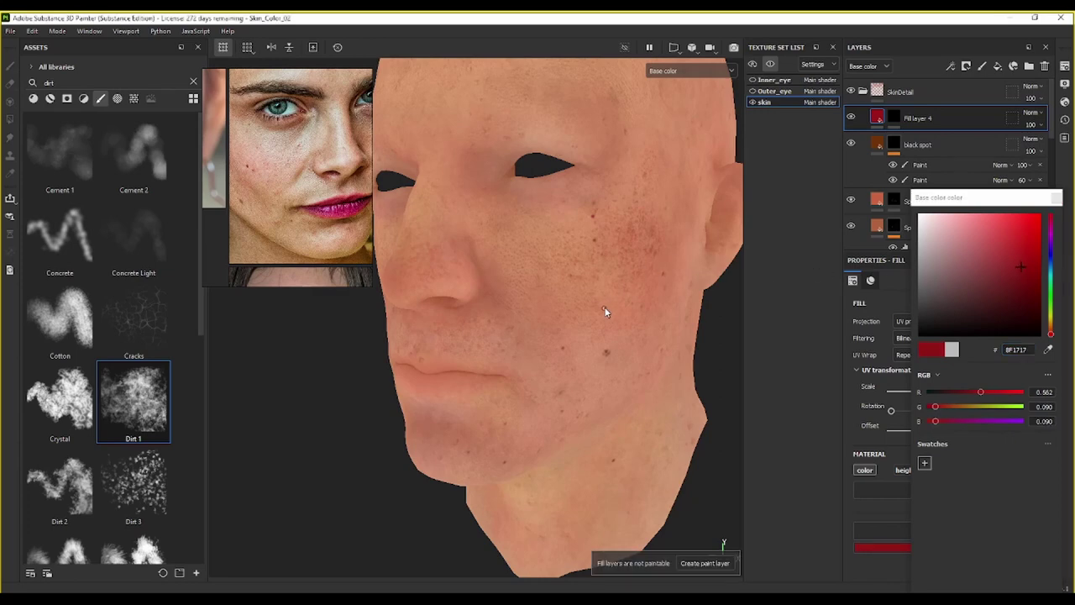
Step: Make Fill layer 4's mask active for painting and enlarge the brush to size 2.15
{"action": "left_click", "coordinate": [898, 118]}
{"action": "left_click", "coordinate": [895, 119]}
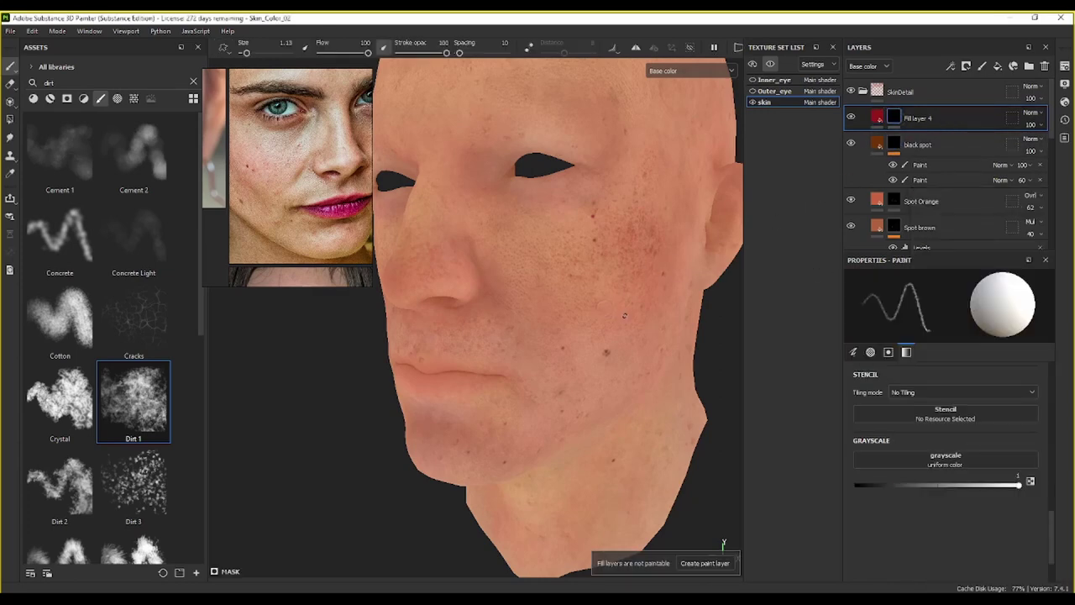
{"action": "left_click_drag", "start_coordinate": [616, 329], "coordinate": [643, 348], "text": "alt"}
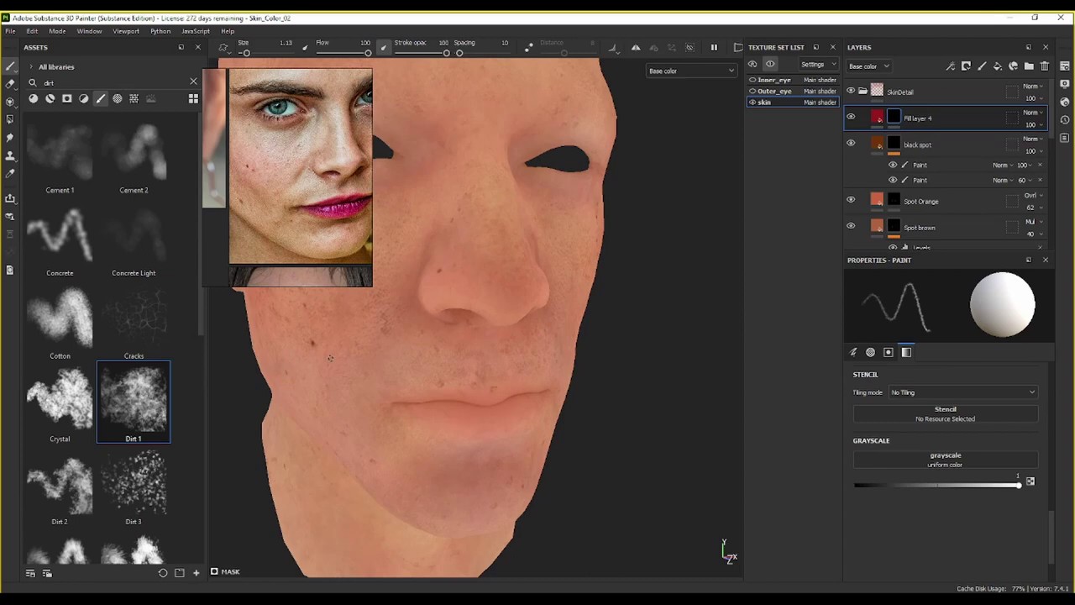
{"action": "left_click_drag", "start_coordinate": [324, 351], "coordinate": [658, 406], "text": "alt"}
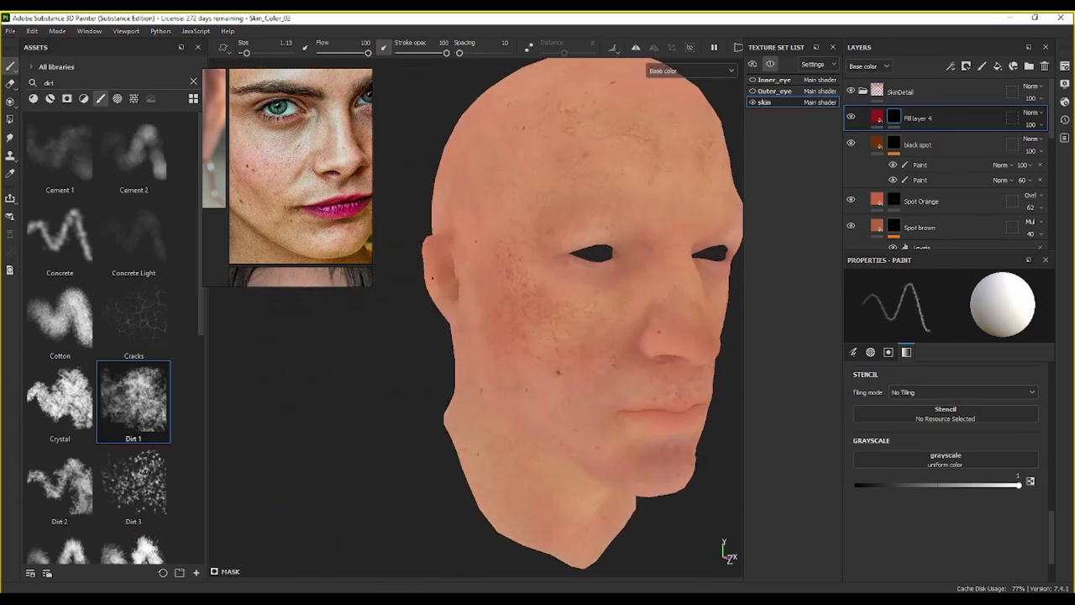
{"action": "right_click_drag", "start_coordinate": [433, 277], "coordinate": [452, 268], "text": "ctrl"}
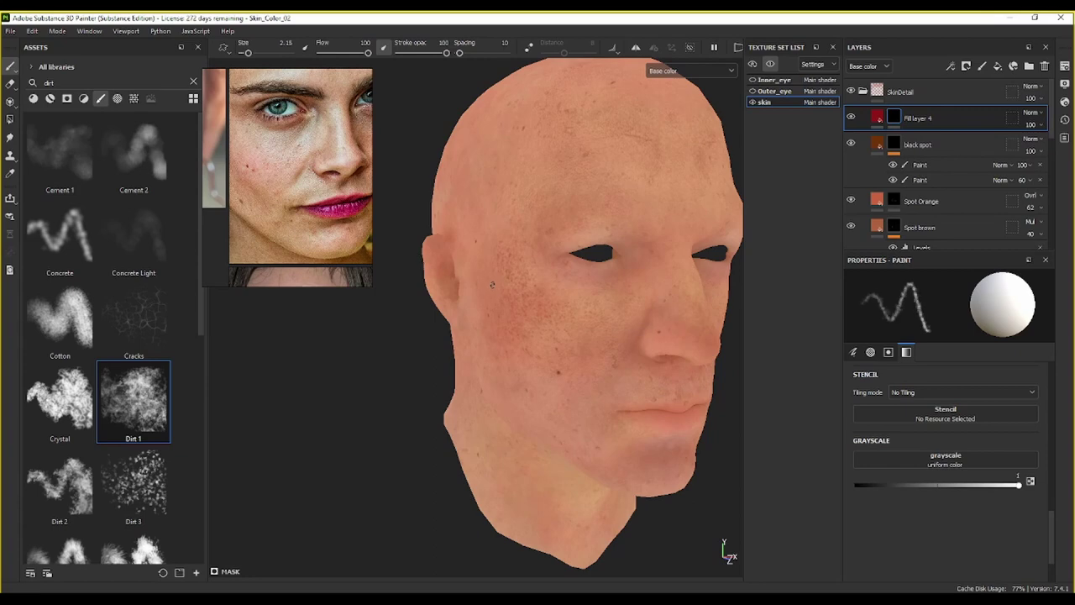
{"action": "left_click_drag", "start_coordinate": [554, 303], "coordinate": [552, 319], "text": "alt+shift"}
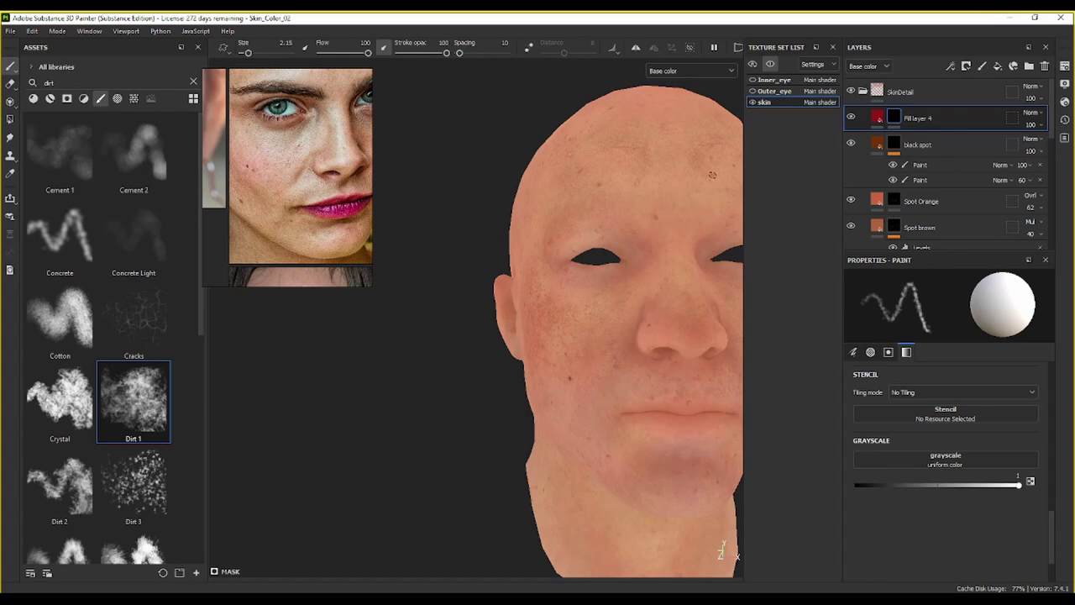
{"action": "left_click_drag", "start_coordinate": [658, 165], "coordinate": [415, 247], "text": "alt"}
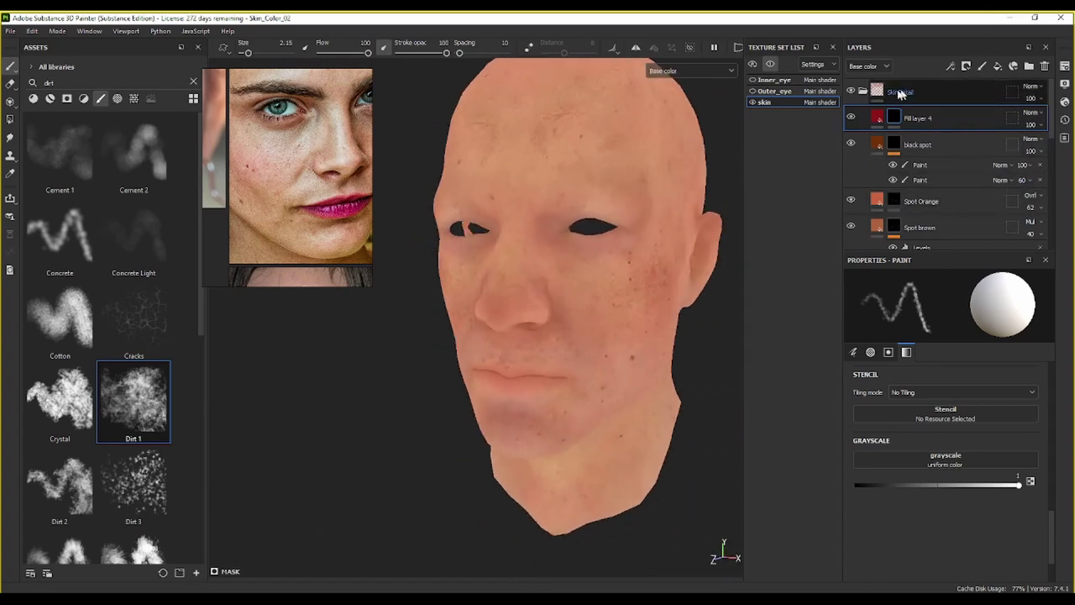
Step: Examine the reference photos of freckled faces, especially the freckles across the nose and cheeks
{"action": "scroll", "coordinate": [307, 163], "scroll_direction": "down", "scroll_amount": 5}
{"action": "middle_click_drag", "start_coordinate": [252, 168], "coordinate": [330, 168]}
{"action": "scroll", "coordinate": [299, 134], "scroll_direction": "down", "scroll_amount": 3}
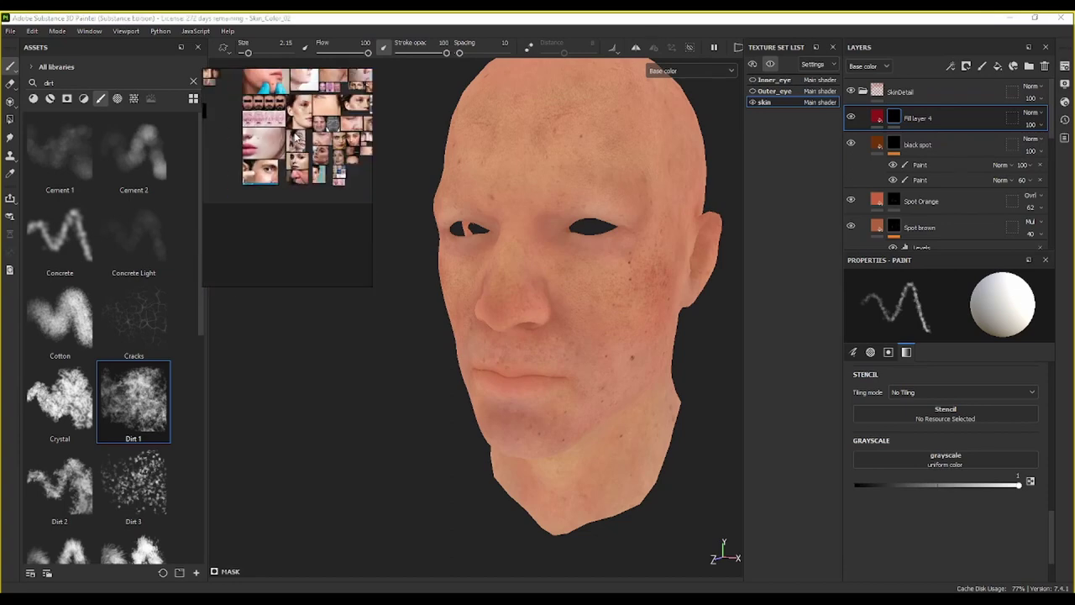
{"action": "middle_click_drag", "start_coordinate": [313, 99], "coordinate": [293, 177]}
{"action": "scroll", "coordinate": [294, 181], "scroll_direction": "up", "scroll_amount": 5}
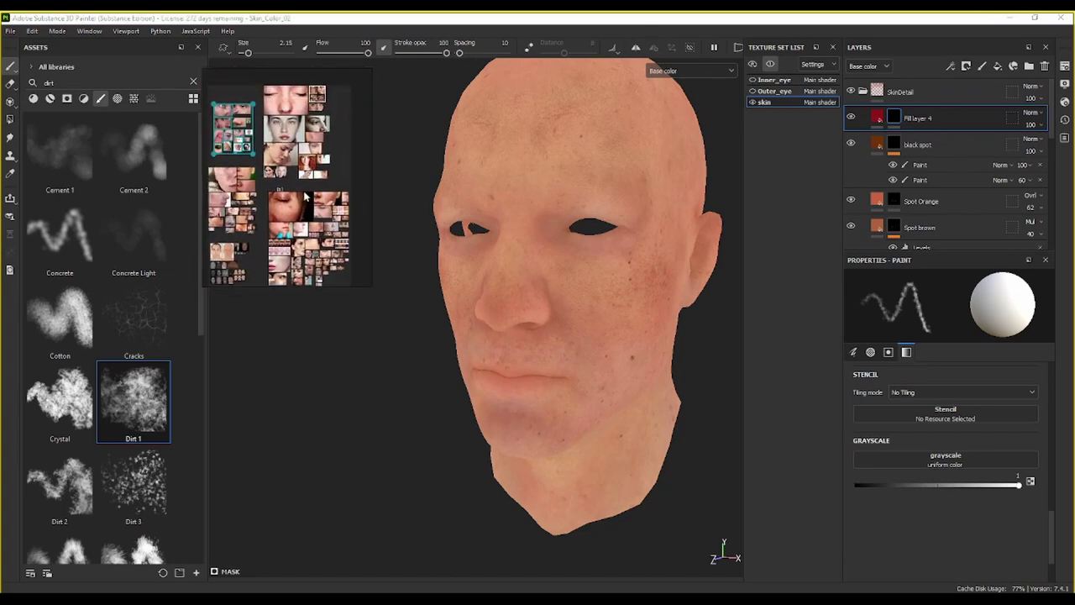
{"action": "scroll", "coordinate": [296, 134], "scroll_direction": "down", "scroll_amount": 2}
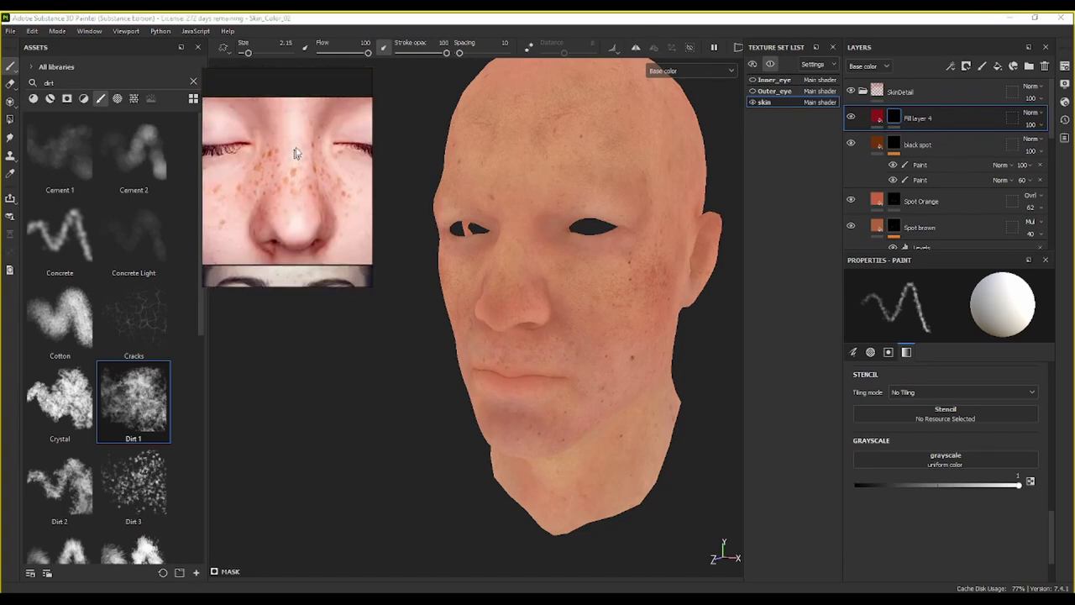
{"action": "scroll", "coordinate": [292, 175], "scroll_direction": "down", "scroll_amount": 2}
{"action": "scroll", "coordinate": [277, 155], "scroll_direction": "up", "scroll_amount": 4}
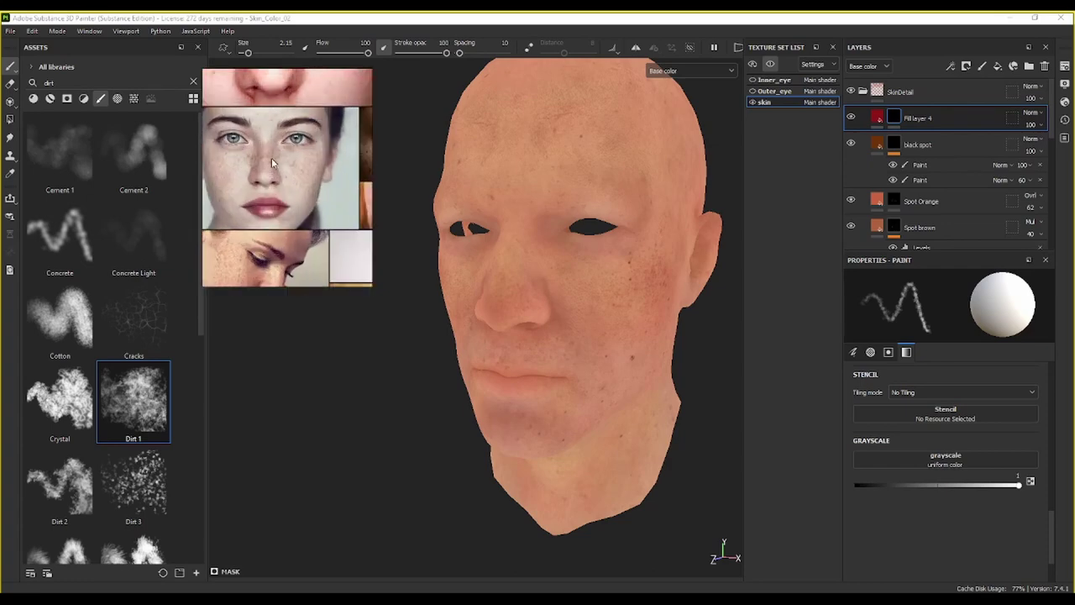
{"action": "scroll", "coordinate": [253, 149], "scroll_direction": "up", "scroll_amount": 2}
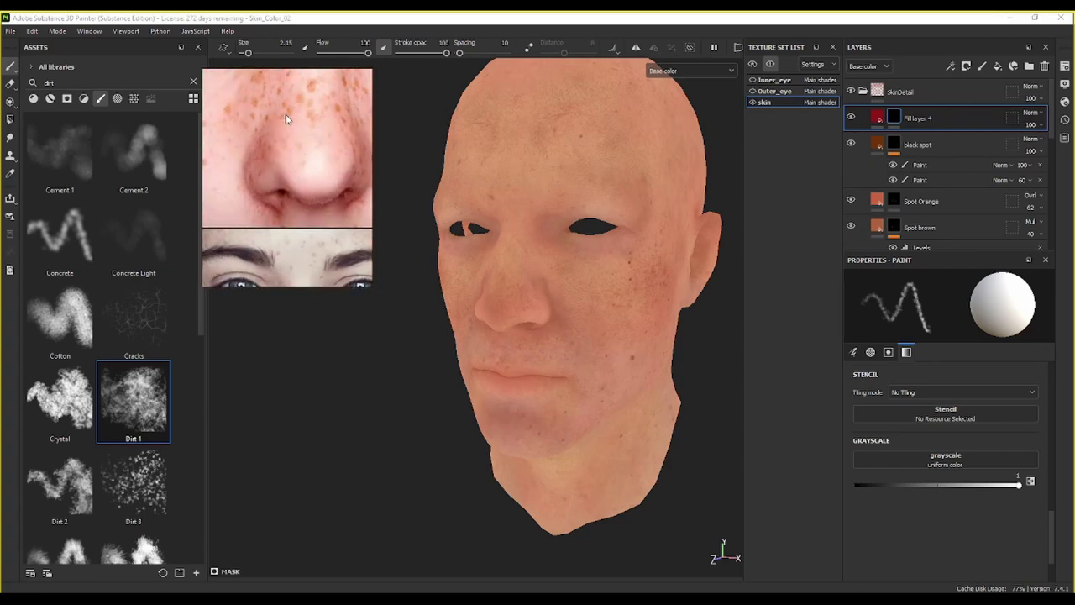
{"action": "scroll", "coordinate": [266, 257], "scroll_direction": "up", "scroll_amount": 2}
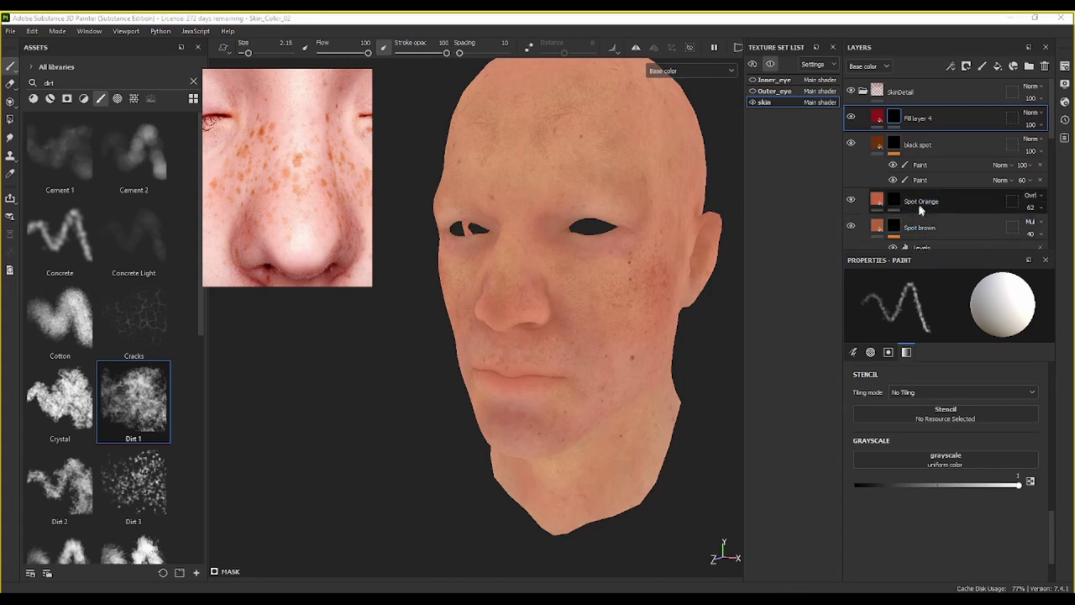
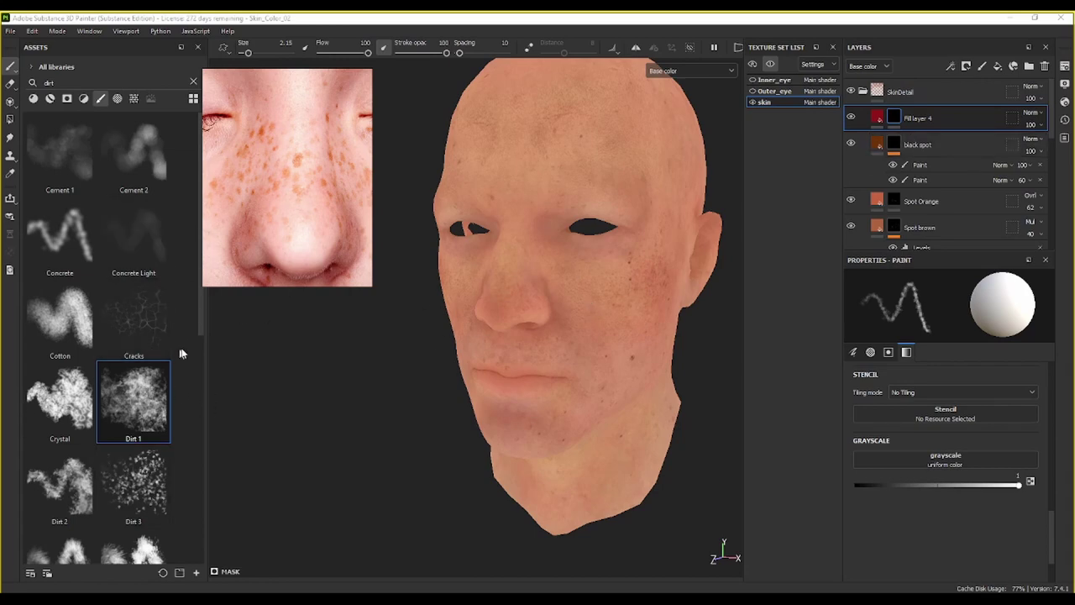
Step: Examine the reference close-up of reddened cheek skin with fine veins below the eye
{"action": "scroll", "coordinate": [274, 191], "scroll_direction": "down", "scroll_amount": 1}
{"action": "scroll", "coordinate": [274, 191], "scroll_direction": "down", "scroll_amount": 5}
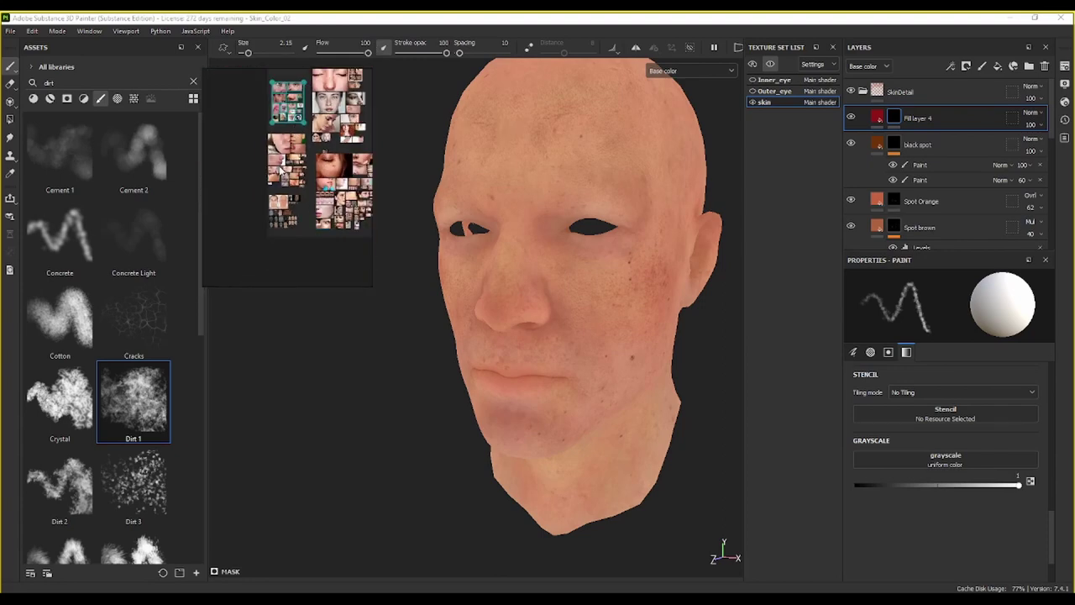
{"action": "scroll", "coordinate": [353, 196], "scroll_direction": "up", "scroll_amount": 2}
{"action": "scroll", "coordinate": [334, 155], "scroll_direction": "down", "scroll_amount": 1}
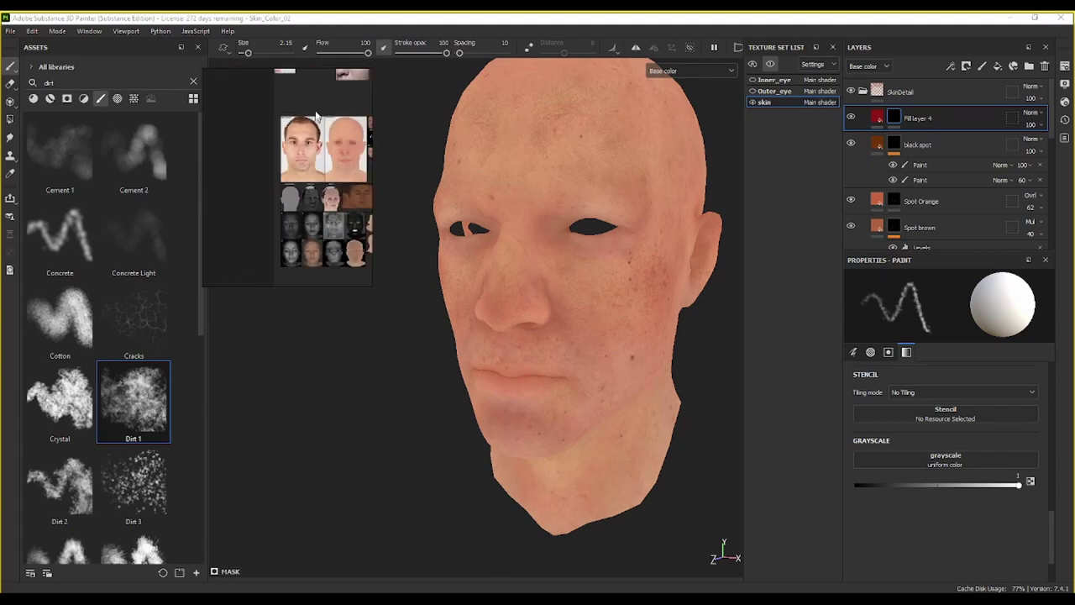
{"action": "middle_click_drag", "start_coordinate": [316, 116], "coordinate": [317, 276]}
{"action": "scroll", "coordinate": [284, 151], "scroll_direction": "up", "scroll_amount": 5}
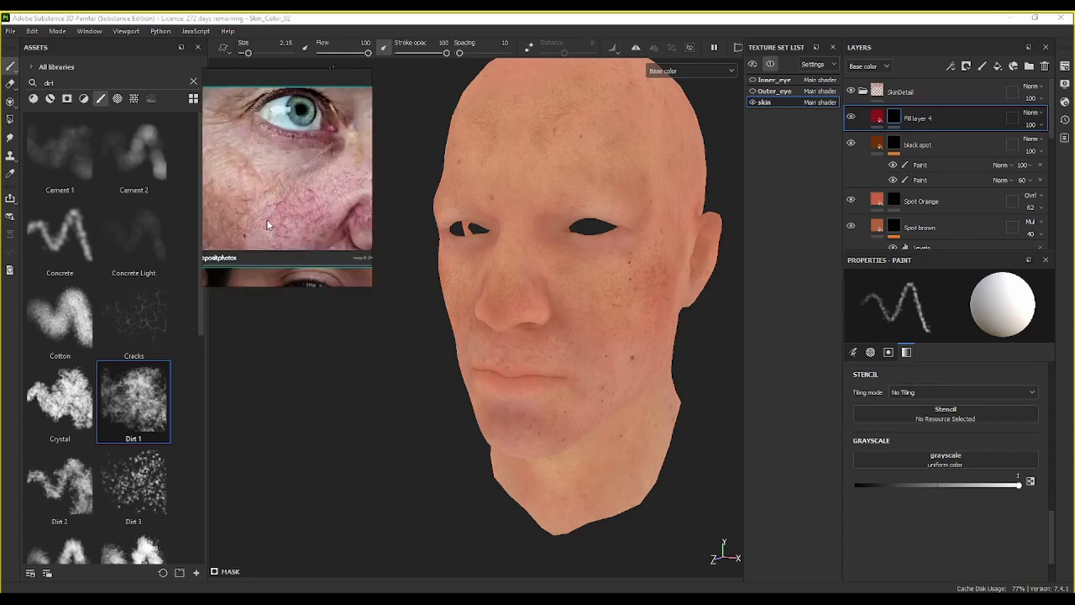
Step: Rename Fill layer 4 as "red spot"
{"action": "double_click", "coordinate": [918, 119]}
{"action": "type", "text": "re"}
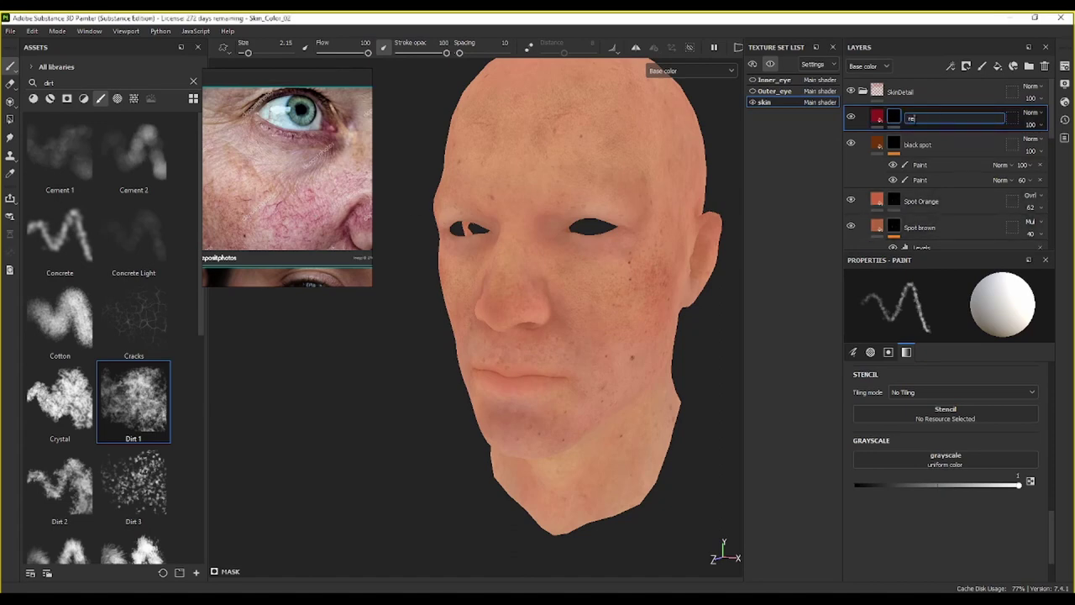
{"action": "type", "text": "d spot"}
{"action": "key", "text": "Return"}
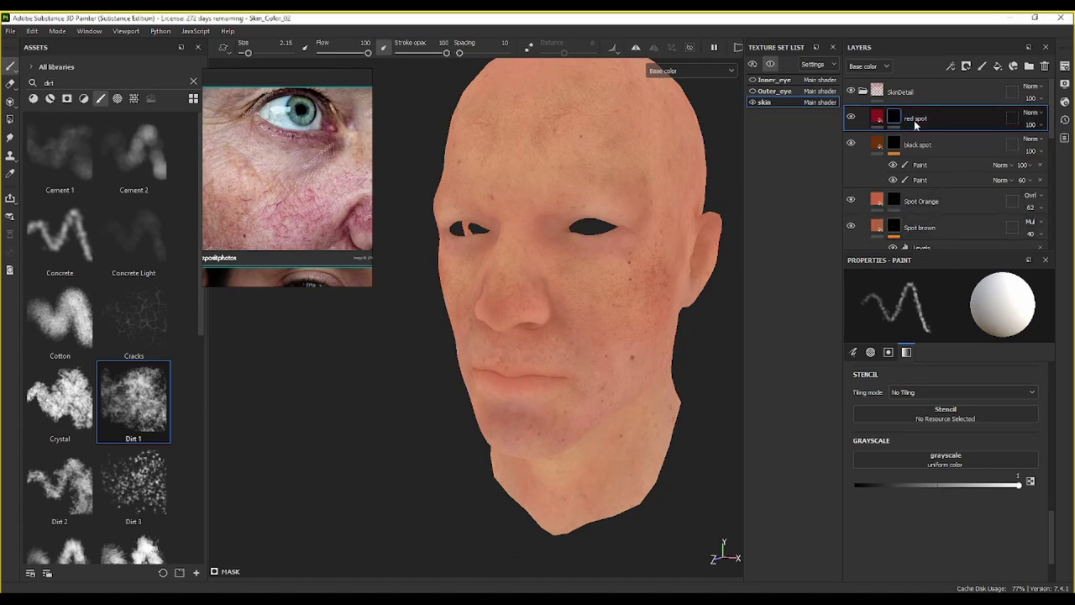
Step: Compare the face with and without the SkinDetail folder by hiding and showing it
{"action": "left_click", "coordinate": [852, 92]}
{"action": "left_click", "coordinate": [852, 92]}
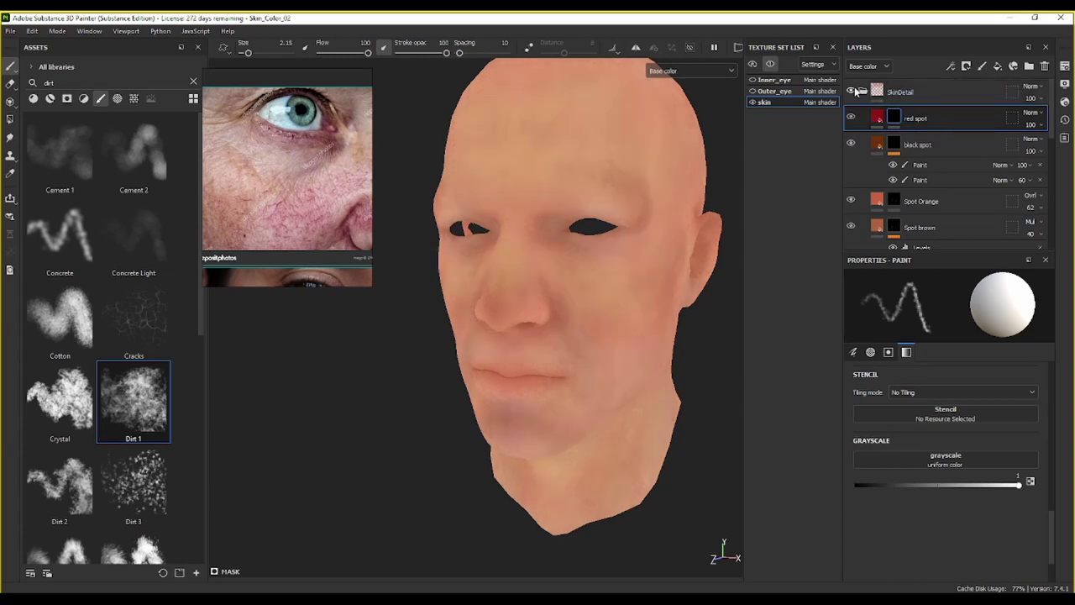
{"action": "left_click", "coordinate": [852, 91]}
{"action": "left_click", "coordinate": [853, 92]}
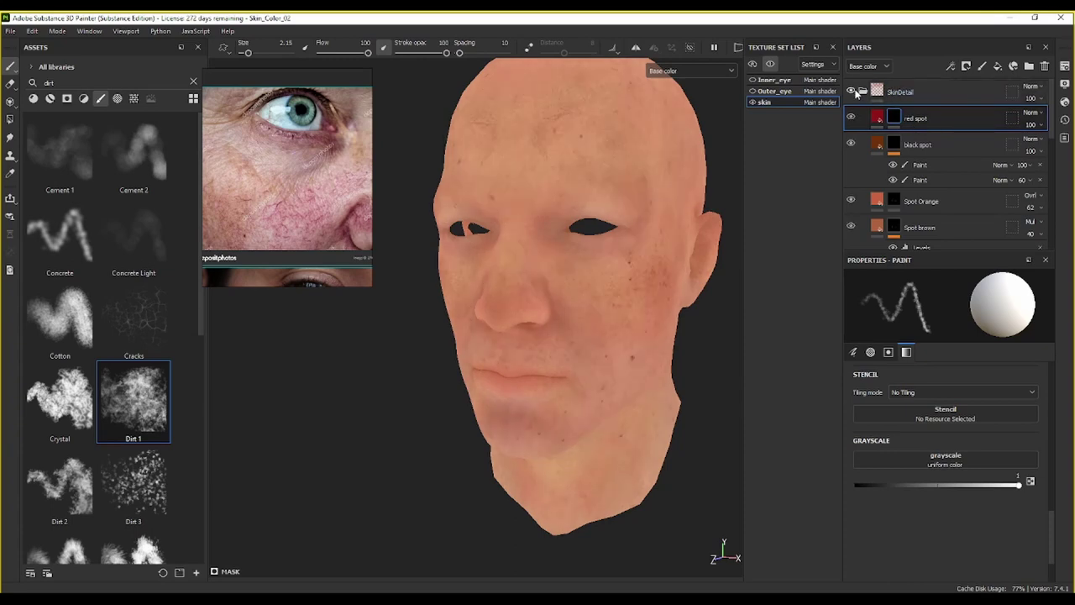
Step: Toggle the SkinDetail folder's visibility repeatedly and examine the layered spots on the cheek and nose from several angles
{"action": "left_click", "coordinate": [853, 91]}
{"action": "left_click", "coordinate": [853, 91]}
{"action": "left_click_drag", "start_coordinate": [570, 277], "coordinate": [677, 219], "text": "alt"}
{"action": "left_click", "coordinate": [851, 91]}
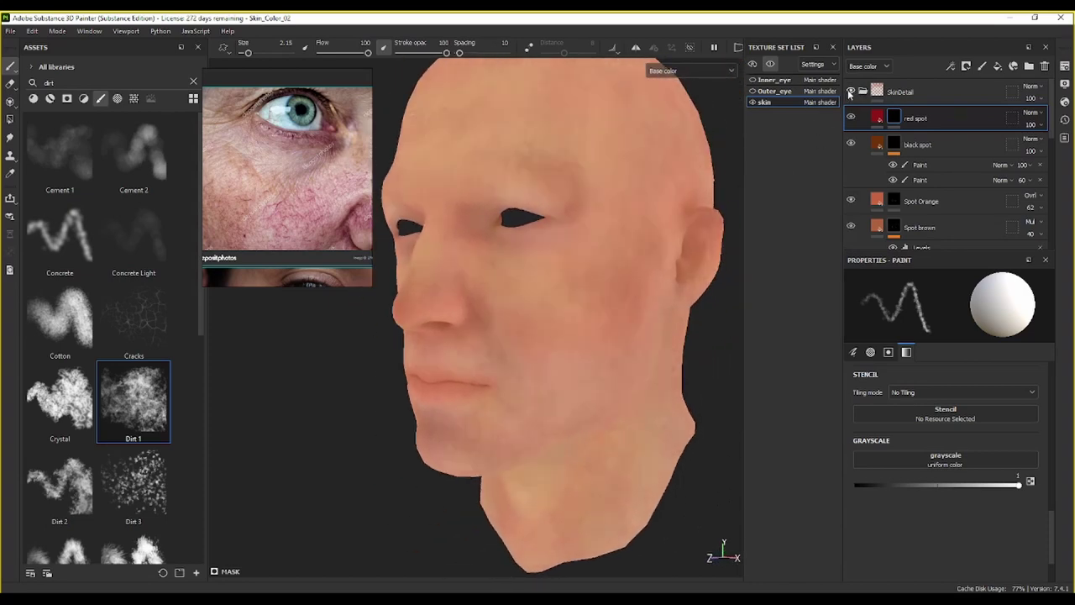
{"action": "left_click", "coordinate": [851, 91]}
{"action": "left_click", "coordinate": [851, 91]}
{"action": "left_click", "coordinate": [851, 91]}
{"action": "left_click_drag", "start_coordinate": [636, 244], "coordinate": [684, 244], "text": "alt"}
{"action": "scroll", "coordinate": [624, 235], "scroll_direction": "up", "scroll_amount": 3}
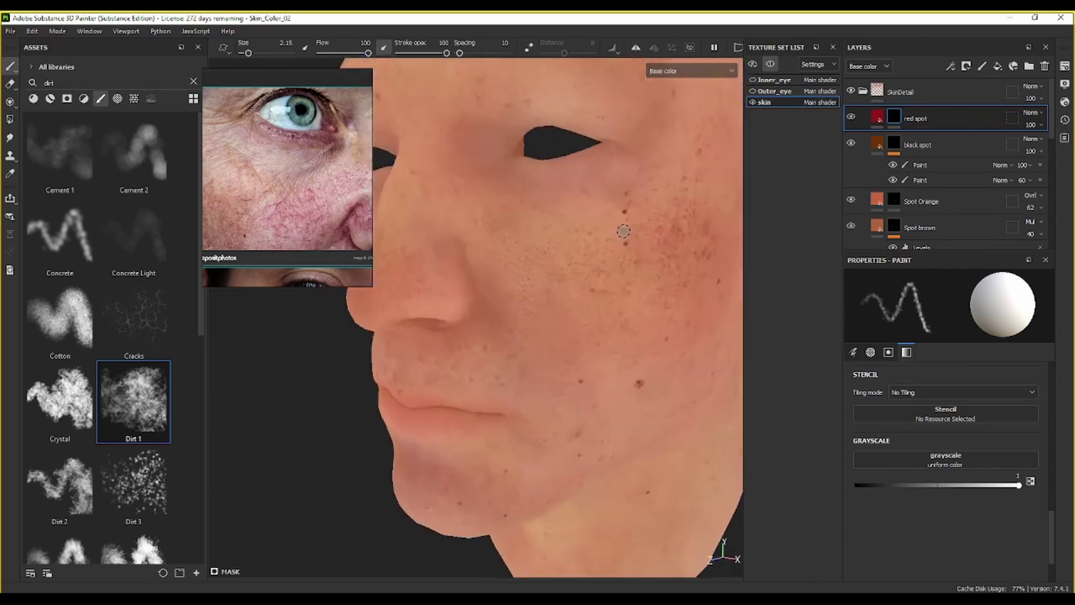
{"action": "middle_click_drag", "start_coordinate": [622, 211], "coordinate": [633, 256], "text": "alt"}
{"action": "mouse_move", "coordinate": [632, 257]}
{"action": "left_mouse_down", "text": "alt"}
{"action": "mouse_move", "coordinate": [656, 232]}
{"action": "mouse_move", "coordinate": [624, 223]}
{"action": "mouse_move", "coordinate": [663, 244]}
{"action": "mouse_move", "coordinate": [657, 294]}
{"action": "mouse_move", "coordinate": [711, 271]}
{"action": "mouse_move", "coordinate": [682, 279]}
{"action": "left_mouse_up", "text": "alt"}
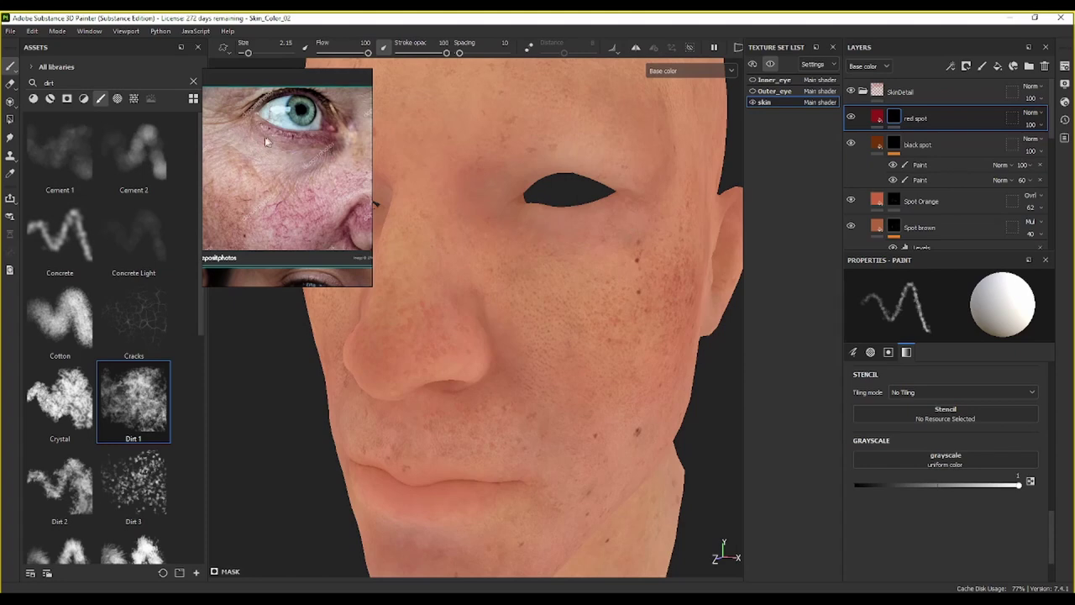
{"action": "left_click_drag", "start_coordinate": [531, 219], "coordinate": [528, 259], "text": "alt"}
Step: Compare the reference close-up of the skin below the brown eye with the model's eye and nose area
{"action": "scroll", "coordinate": [264, 156], "scroll_direction": "down", "scroll_amount": 5}
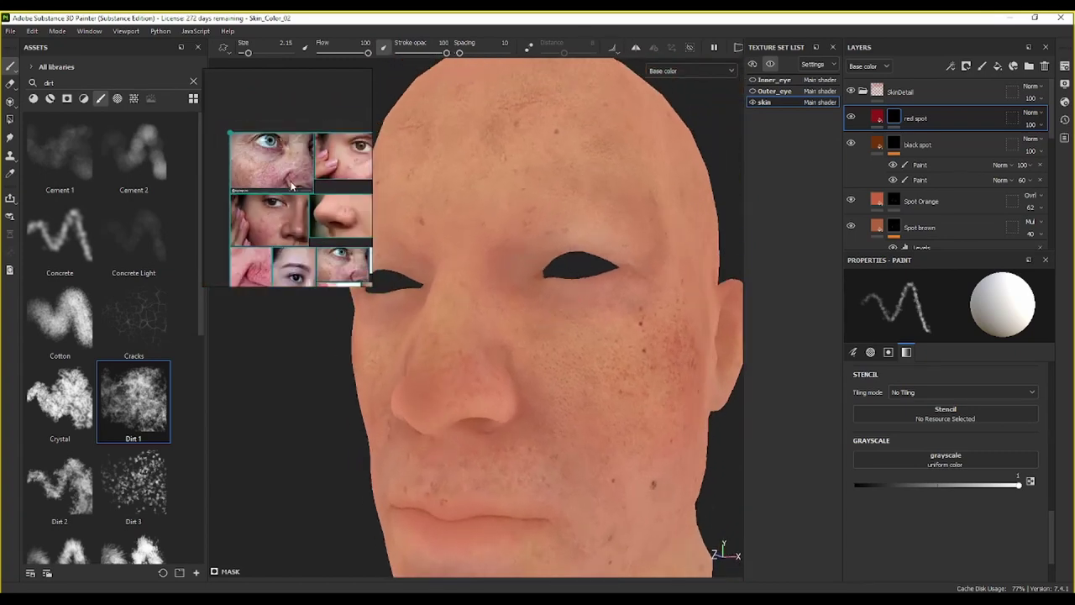
{"action": "middle_click_drag", "start_coordinate": [264, 210], "coordinate": [250, 175]}
{"action": "scroll", "coordinate": [285, 164], "scroll_direction": "up", "scroll_amount": 5}
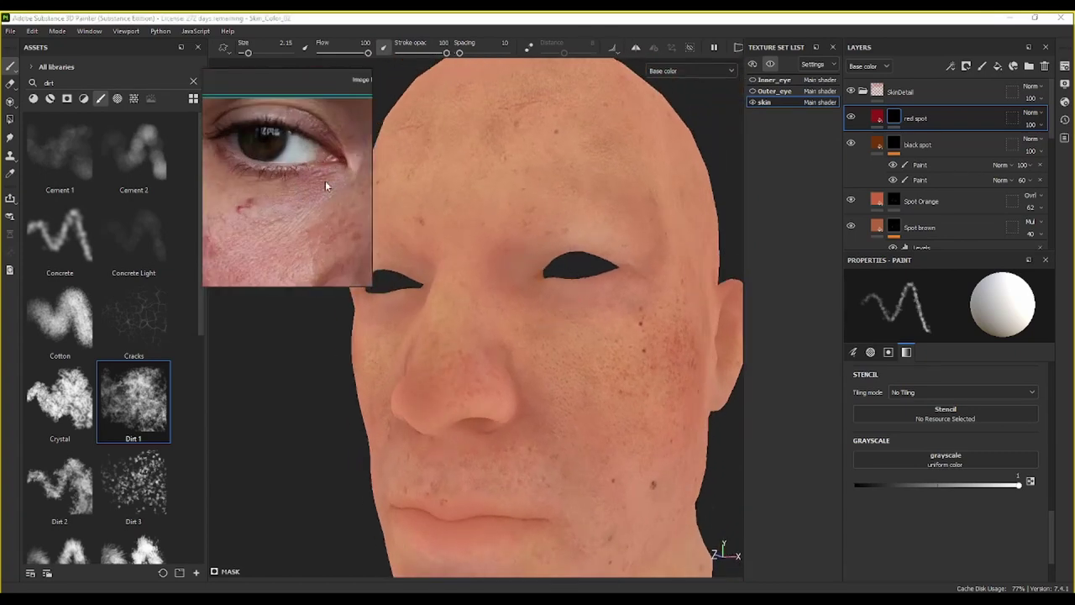
{"action": "scroll", "coordinate": [511, 316], "scroll_direction": "up", "scroll_amount": 2}
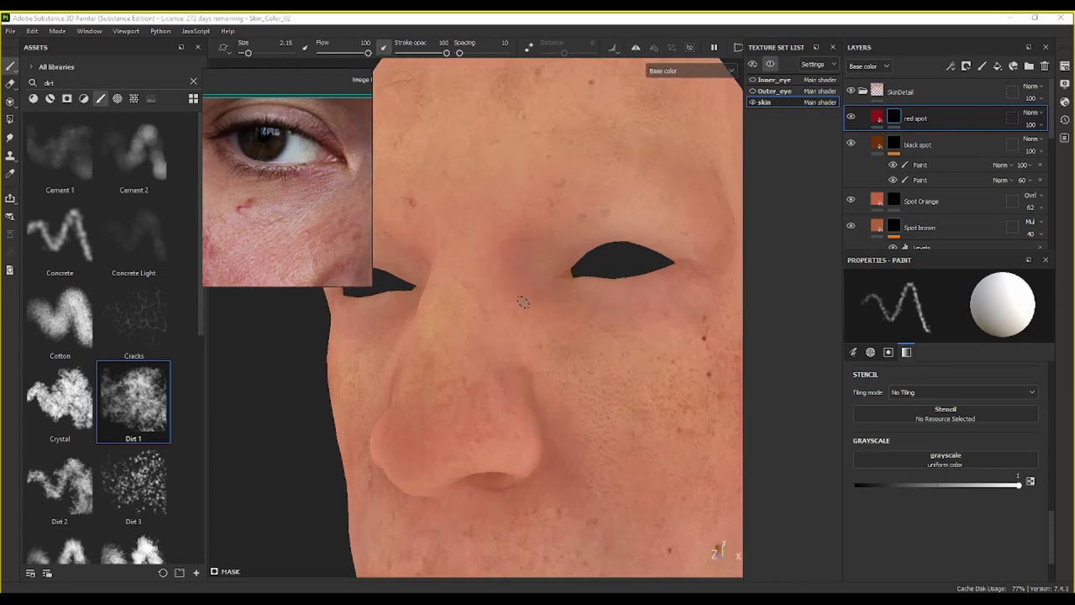
Step: Inspect the fill settings and opacity of the DepthbyDisplacement 2 layer
{"action": "scroll", "coordinate": [943, 157], "scroll_direction": "down", "scroll_amount": 5}
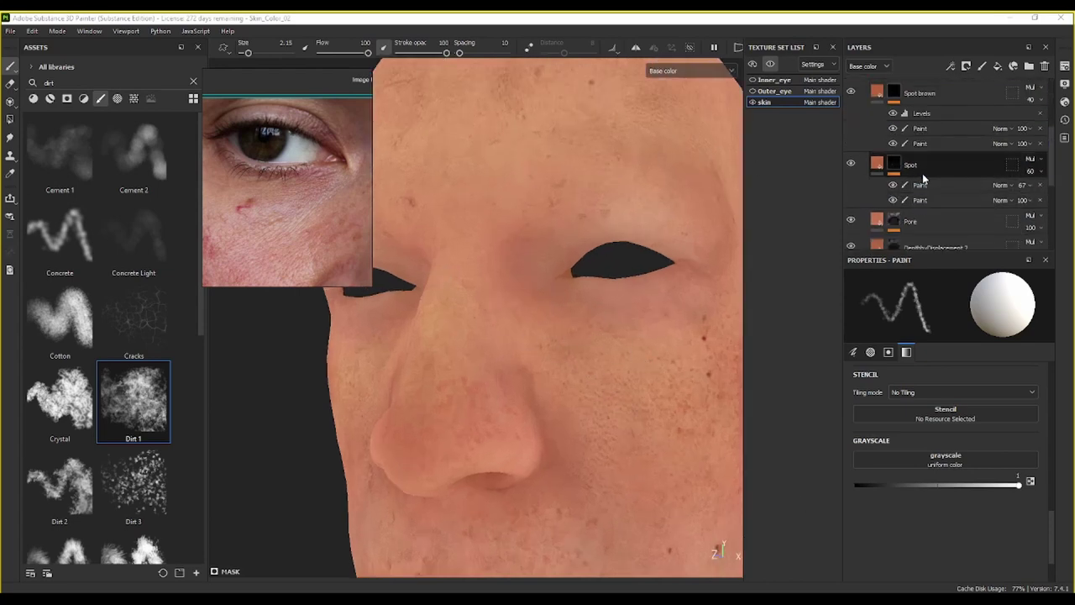
{"action": "double_click", "coordinate": [934, 149]}
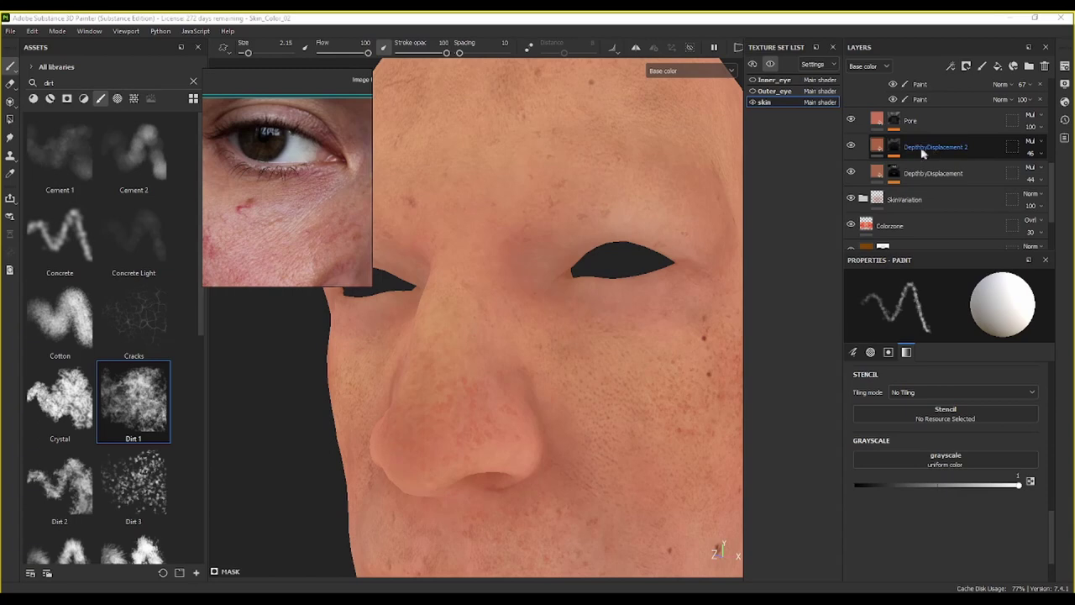
{"action": "left_click", "coordinate": [955, 150]}
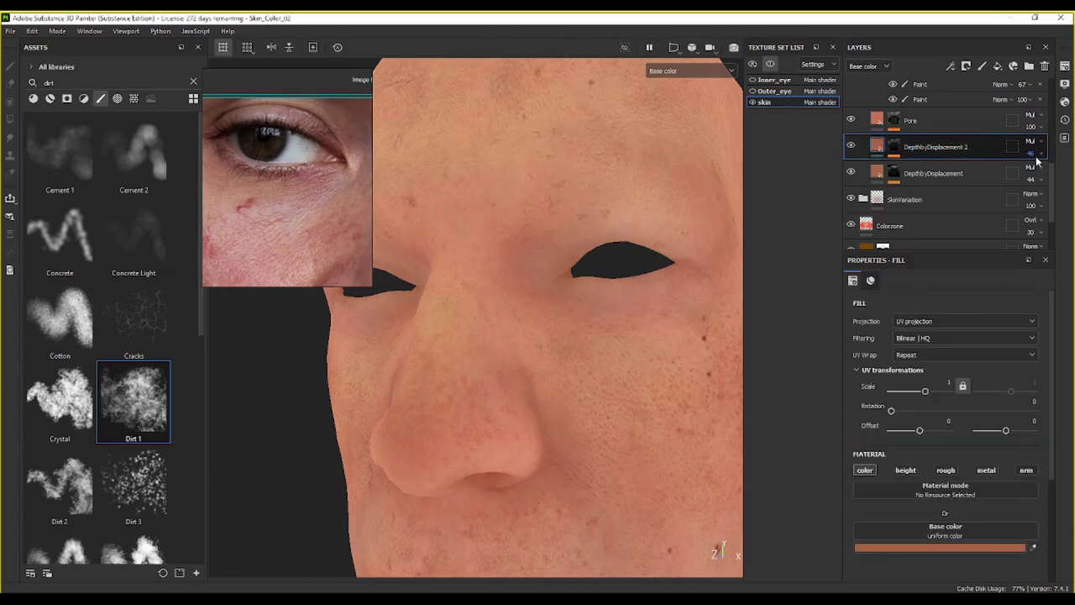
{"action": "left_click", "coordinate": [1040, 155]}
{"action": "left_click", "coordinate": [1061, 174]}
{"action": "scroll", "coordinate": [599, 192], "scroll_direction": "down", "scroll_amount": 2}
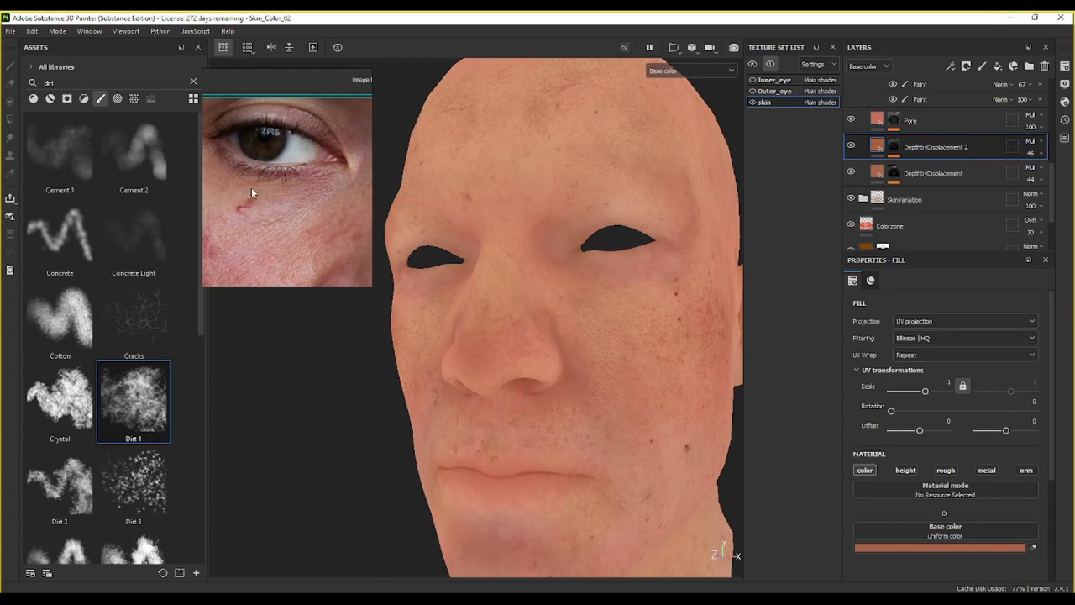
Step: Examine the reference photos of reddened cheeks, the facial vein diagrams and the photos of veins around the eyes
{"action": "scroll", "coordinate": [320, 168], "scroll_direction": "up", "scroll_amount": 3}
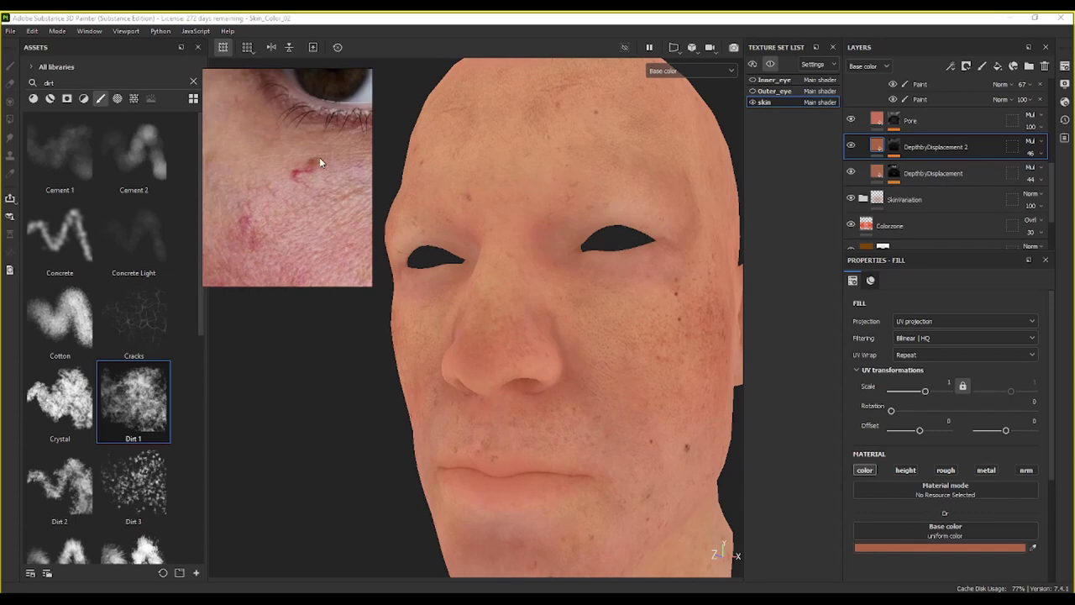
{"action": "scroll", "coordinate": [319, 155], "scroll_direction": "down", "scroll_amount": 6}
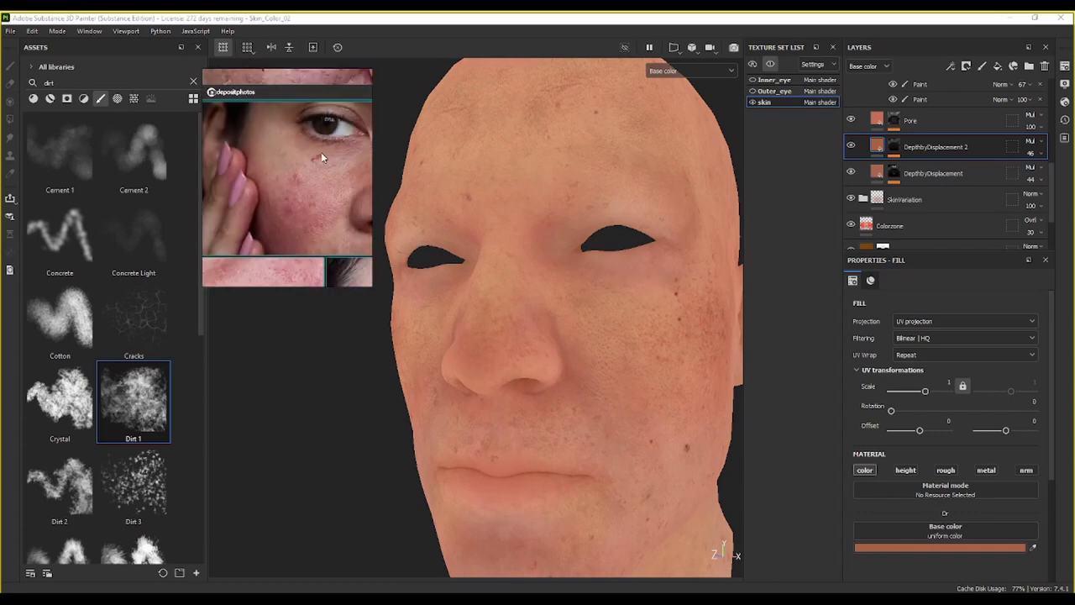
{"action": "scroll", "coordinate": [290, 168], "scroll_direction": "up", "scroll_amount": 6}
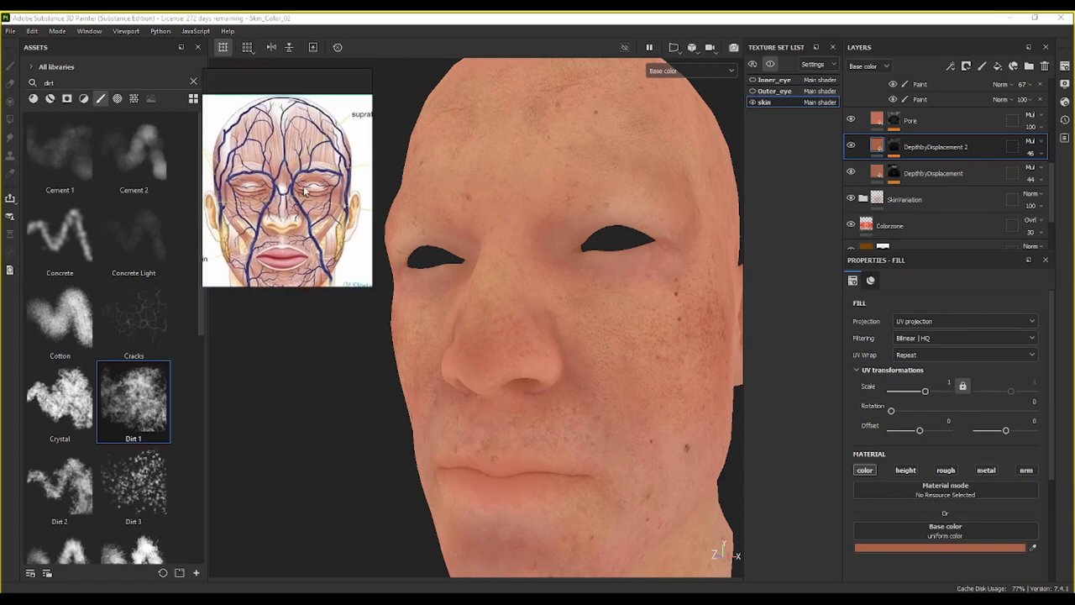
{"action": "scroll", "coordinate": [294, 195], "scroll_direction": "down", "scroll_amount": 4}
{"action": "middle_click_drag", "start_coordinate": [282, 213], "coordinate": [352, 64]}
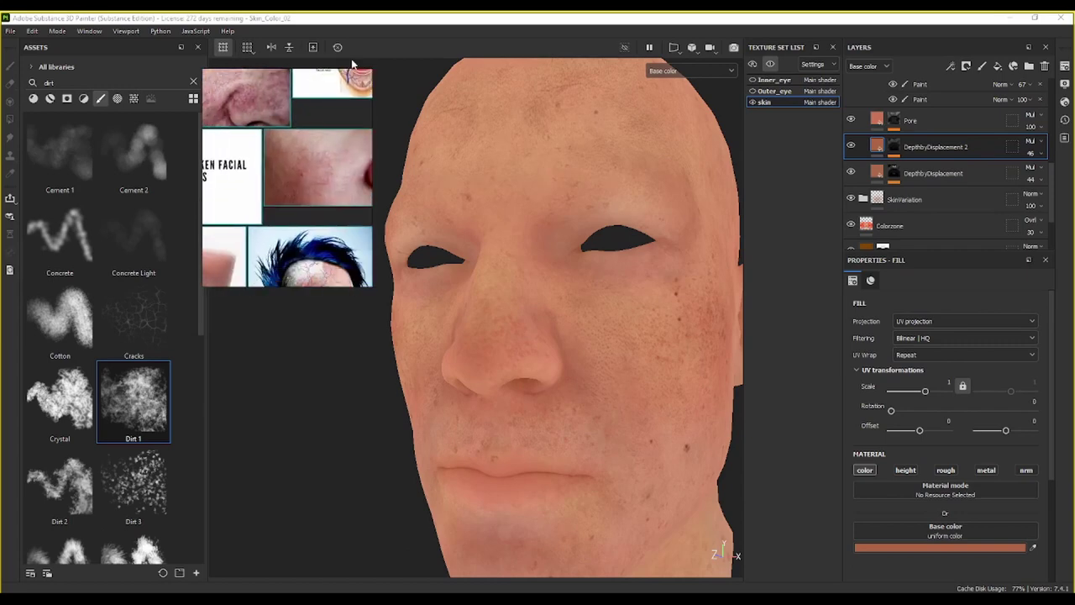
{"action": "middle_click_drag", "start_coordinate": [318, 194], "coordinate": [321, 108]}
{"action": "scroll", "coordinate": [345, 196], "scroll_direction": "up", "scroll_amount": 4}
{"action": "scroll", "coordinate": [323, 190], "scroll_direction": "down", "scroll_amount": 4}
{"action": "scroll", "coordinate": [329, 191], "scroll_direction": "up", "scroll_amount": 2}
{"action": "scroll", "coordinate": [329, 193], "scroll_direction": "up", "scroll_amount": 2}
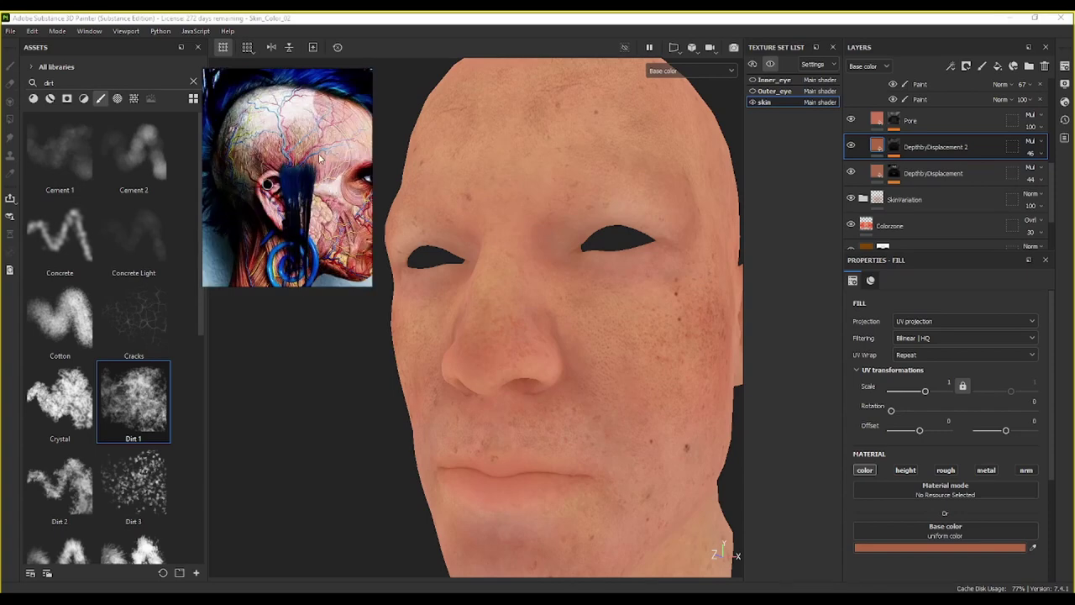
{"action": "scroll", "coordinate": [320, 159], "scroll_direction": "down", "scroll_amount": 3}
{"action": "middle_click_drag", "start_coordinate": [221, 166], "coordinate": [383, 175]}
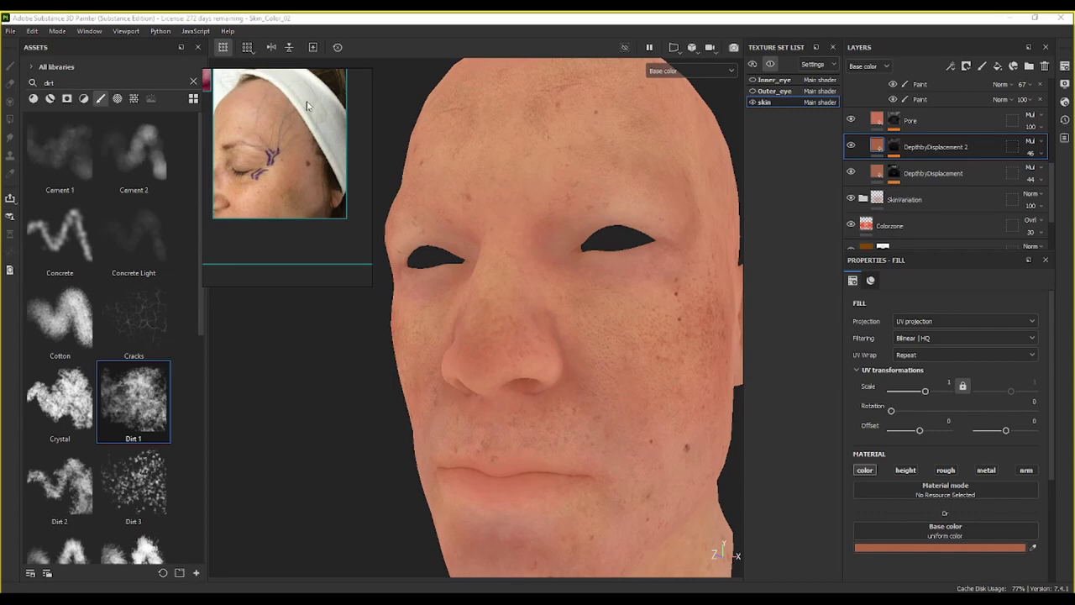
{"action": "scroll", "coordinate": [300, 172], "scroll_direction": "down", "scroll_amount": 2}
{"action": "scroll", "coordinate": [261, 180], "scroll_direction": "up", "scroll_amount": 3}
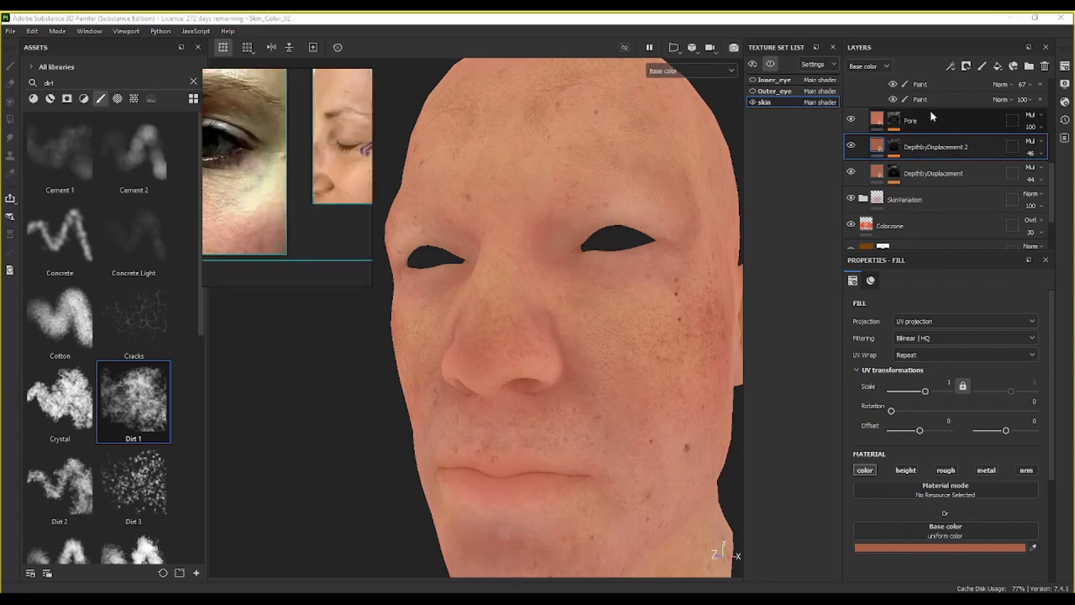
Step: Duplicate the red spot layer as "red vein" and apply a black mask to the copy
{"action": "scroll", "coordinate": [924, 117], "scroll_direction": "up", "scroll_amount": 4}
{"action": "key", "text": "1"}
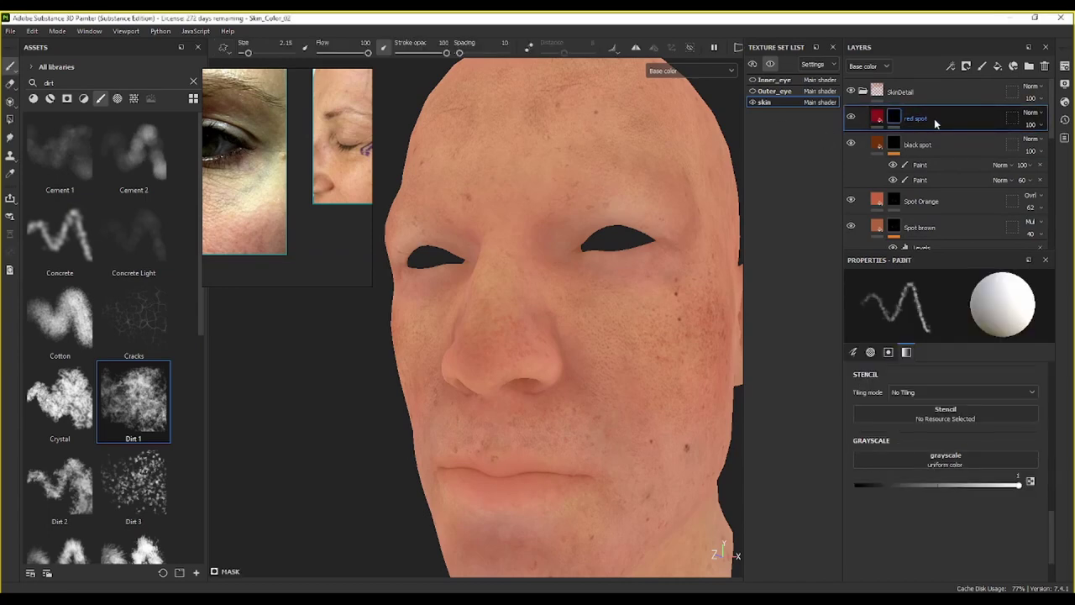
{"action": "right_click", "coordinate": [941, 116]}
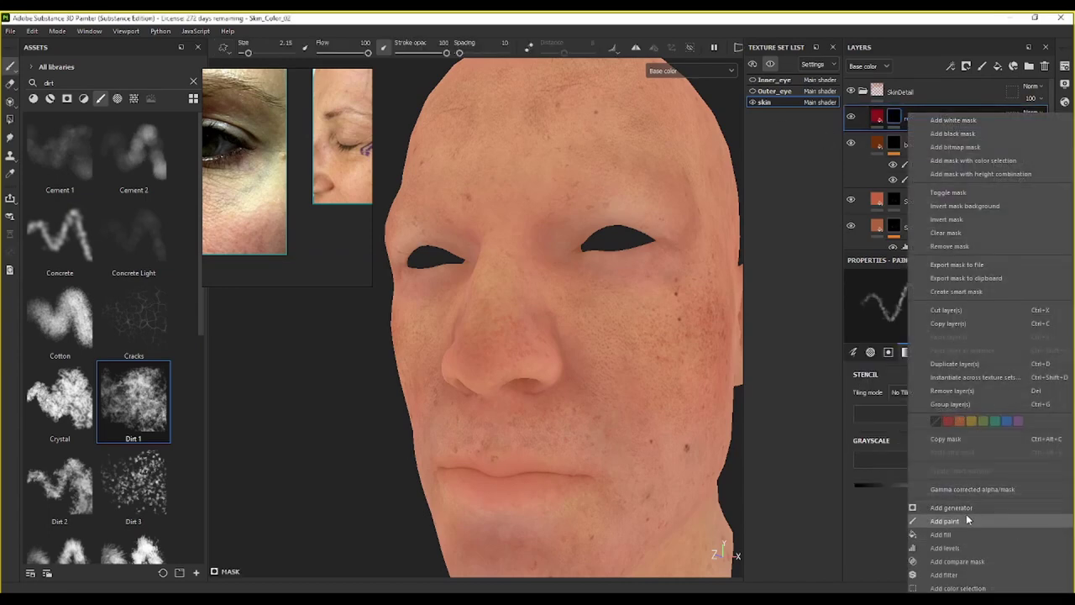
{"action": "left_click", "coordinate": [969, 364]}
{"action": "double_click", "coordinate": [924, 118]}
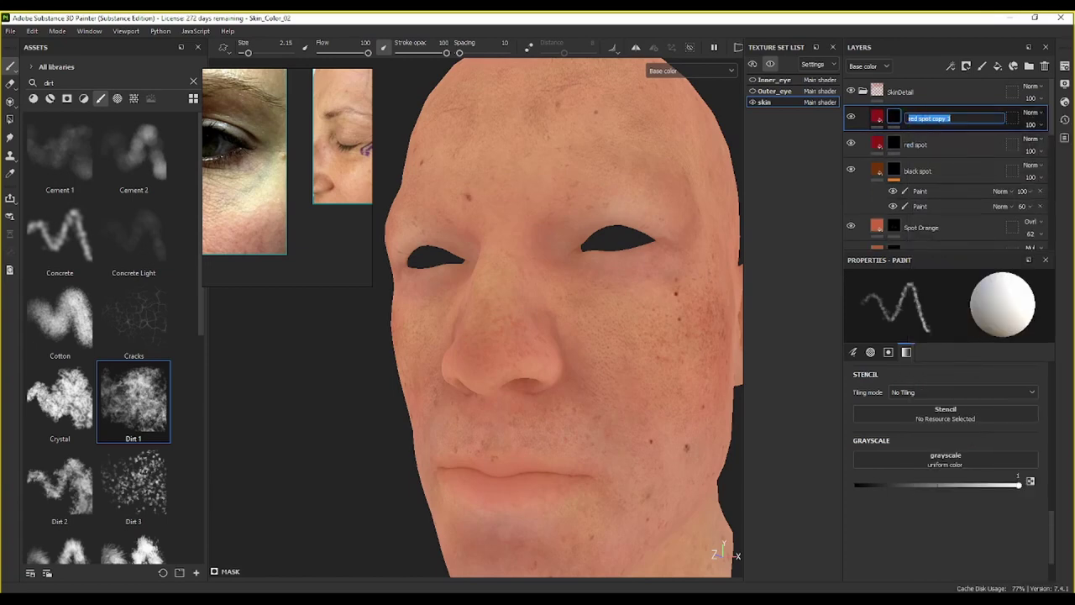
{"action": "type", "text": "ve"}
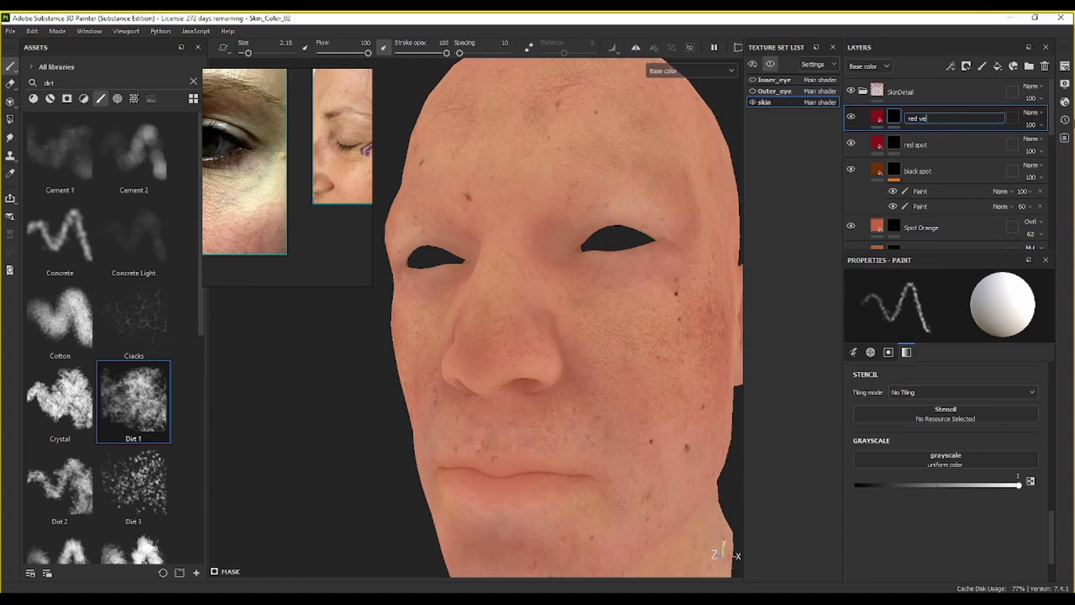
{"action": "type", "text": "in"}
{"action": "key", "text": "Return"}
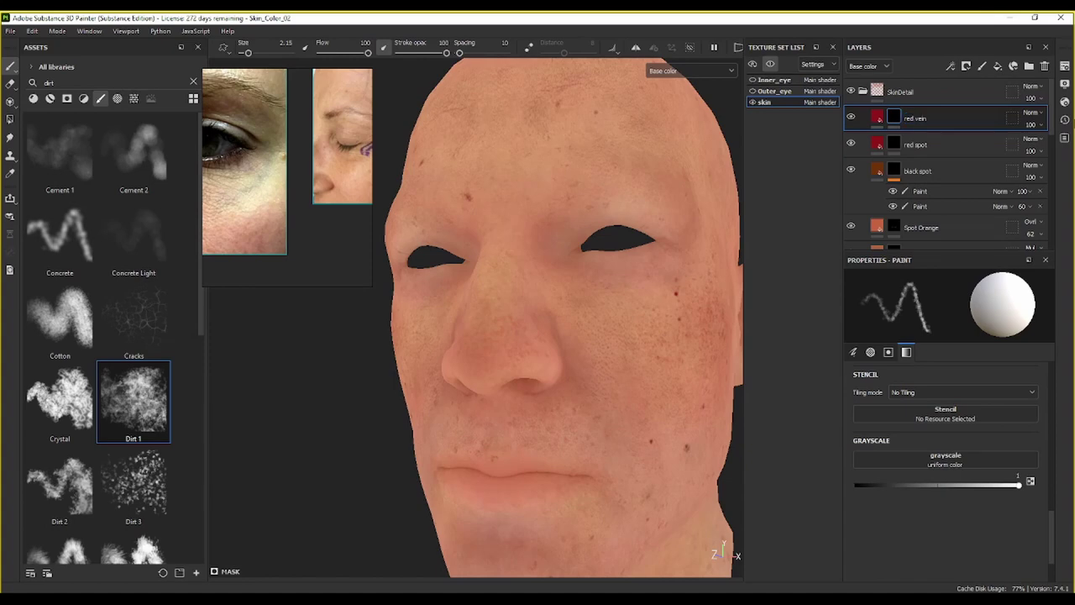
{"action": "right_click", "coordinate": [892, 116]}
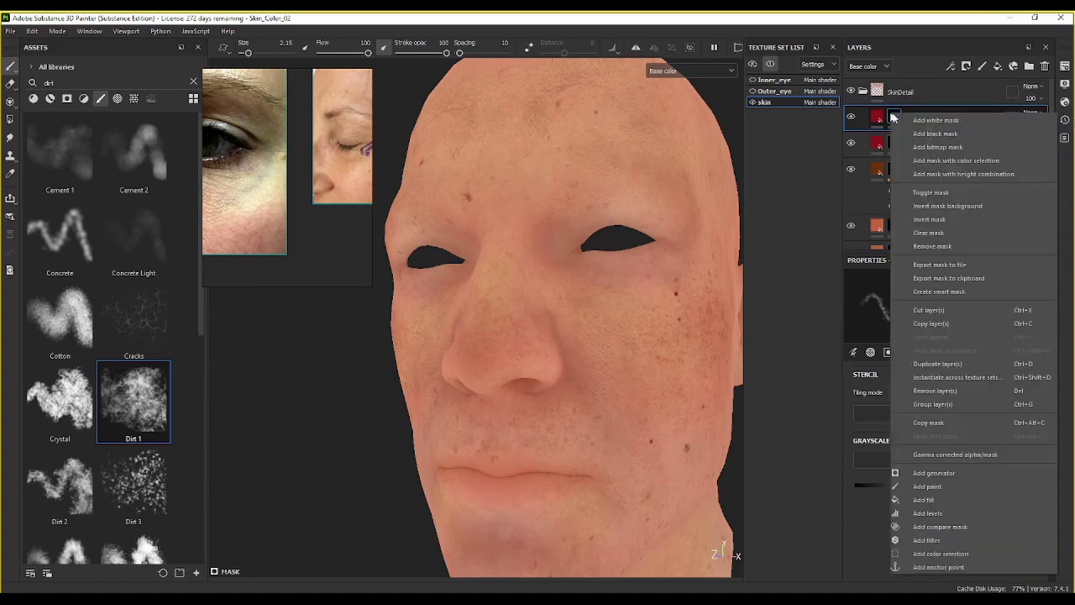
{"action": "left_click", "coordinate": [955, 136]}
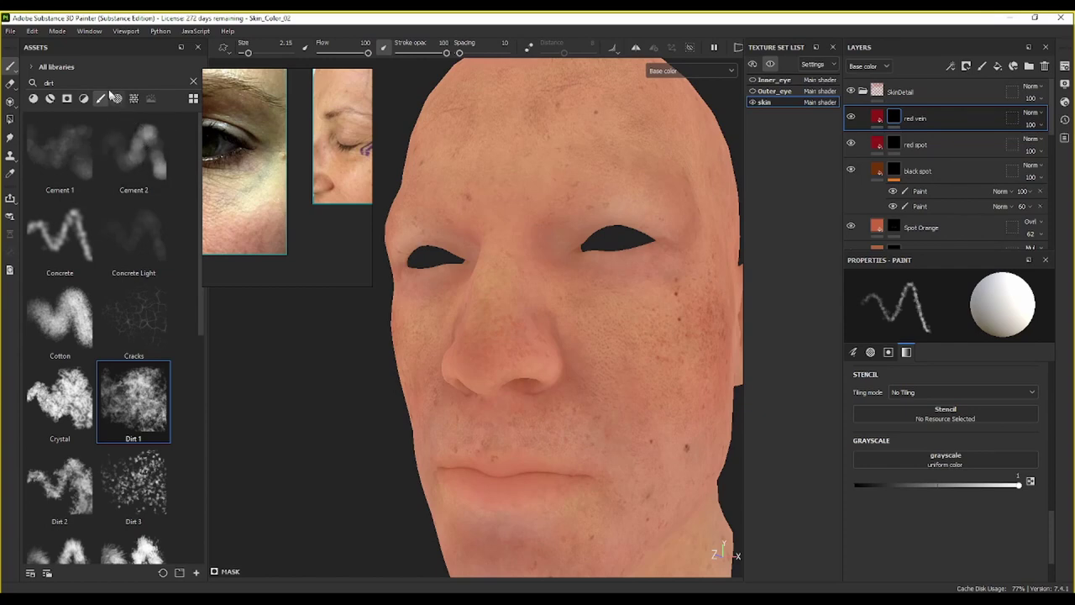
Step: Search the brushes for "vein" and try a Paint Roller Vein stroke below the outer corner of the eye
{"action": "double_click", "coordinate": [49, 82]}
{"action": "type", "text": "vein"}
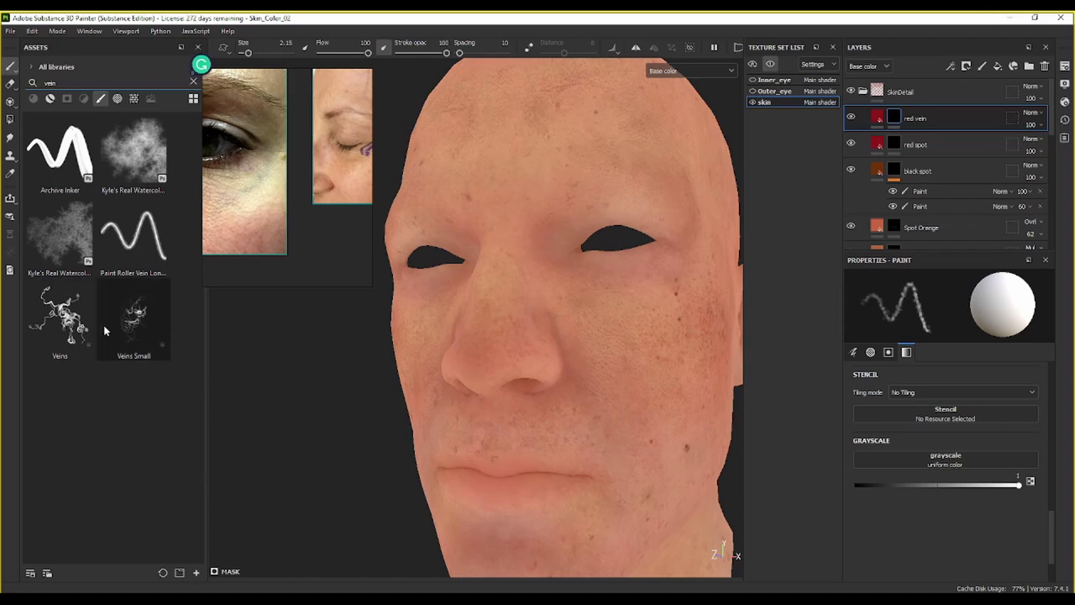
{"action": "left_click", "coordinate": [133, 235]}
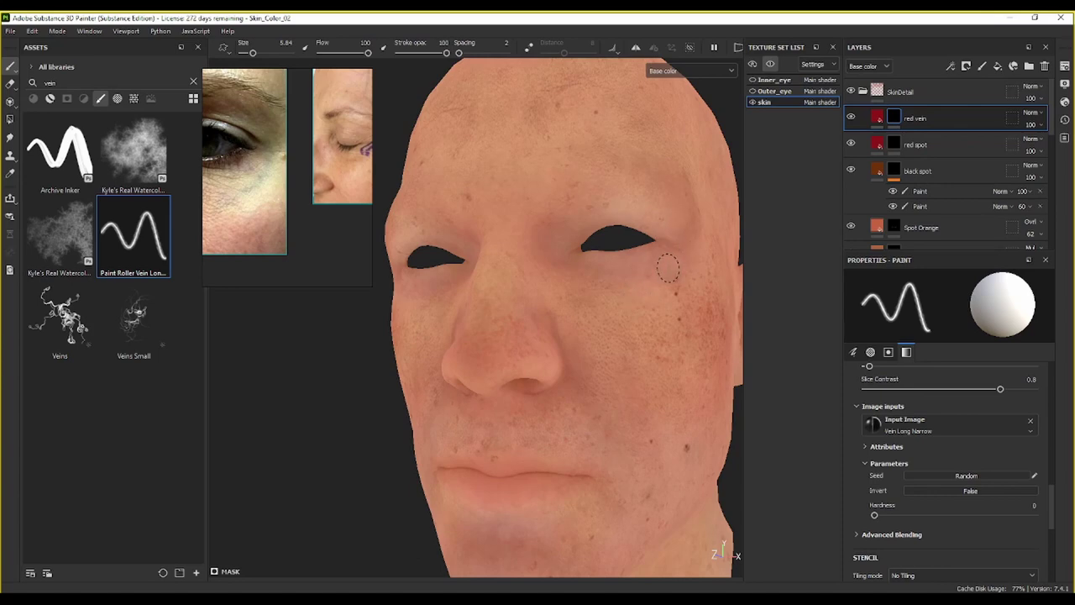
{"action": "mouse_move", "coordinate": [671, 225]}
{"action": "left_mouse_down"}
{"action": "mouse_move", "coordinate": [643, 269]}
{"action": "mouse_move", "coordinate": [641, 315]}
{"action": "left_mouse_up"}
{"action": "key", "text": "ctrl+z"}
Step: Try painting veins around the outer corner of the eye with the Veins particle brush, then undo the strokes
{"action": "left_click", "coordinate": [60, 311]}
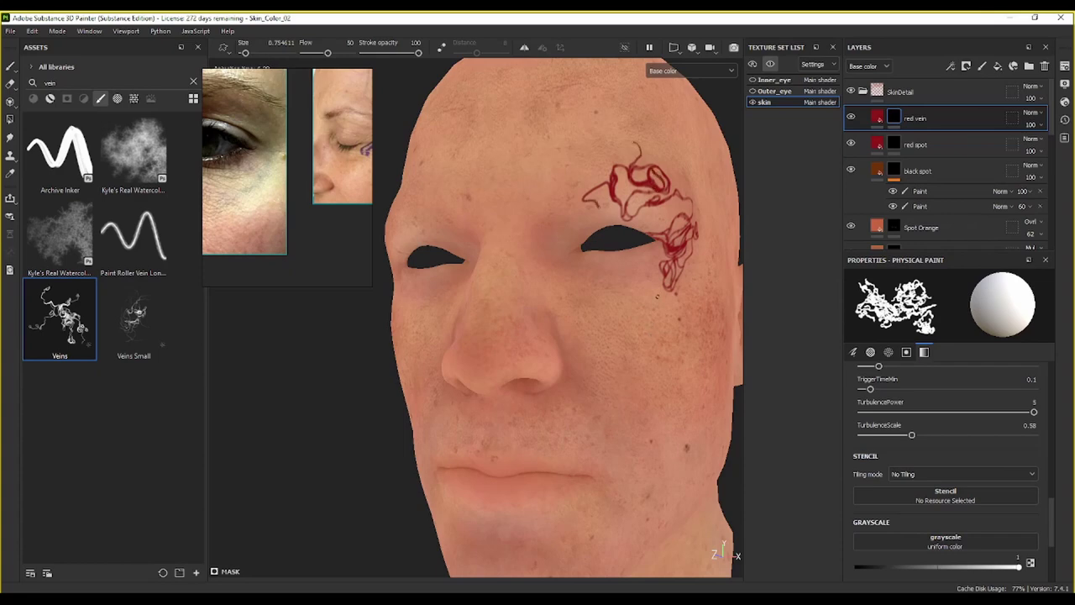
{"action": "left_click_drag", "start_coordinate": [657, 296], "coordinate": [643, 319], "text": "alt"}
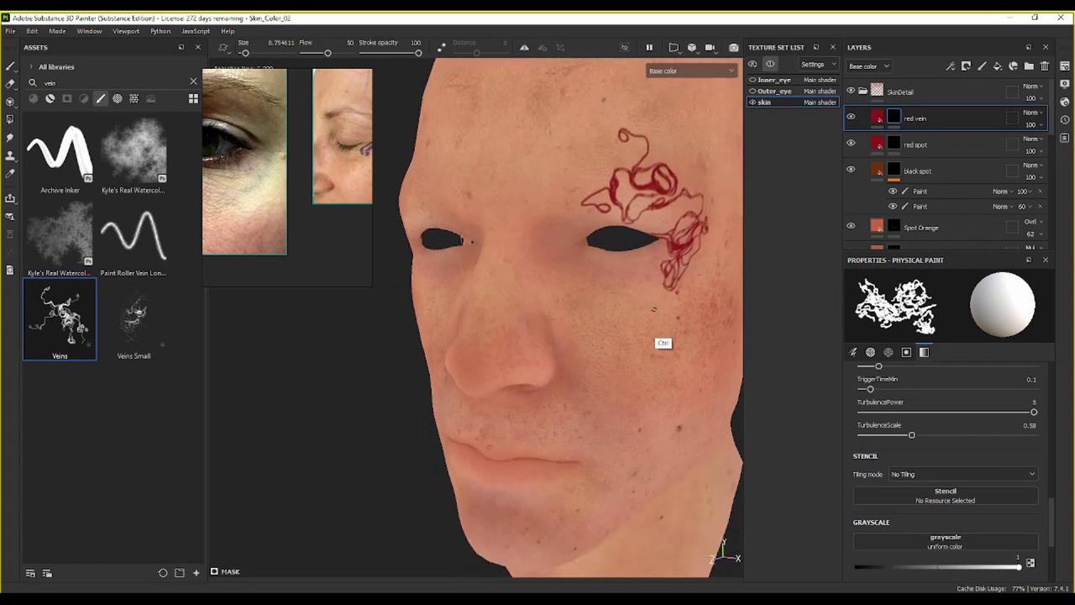
{"action": "key", "text": "ctrl+z"}
{"action": "left_click", "coordinate": [668, 257]}
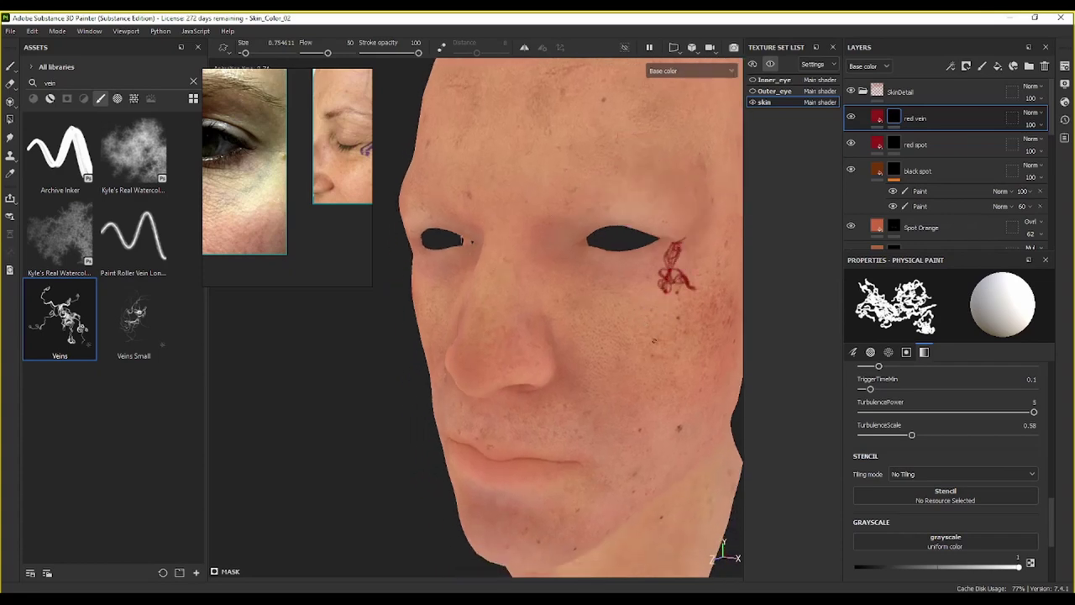
{"action": "left_click", "coordinate": [631, 331]}
{"action": "key", "text": "ctrl+z"}
{"action": "left_click", "coordinate": [652, 266]}
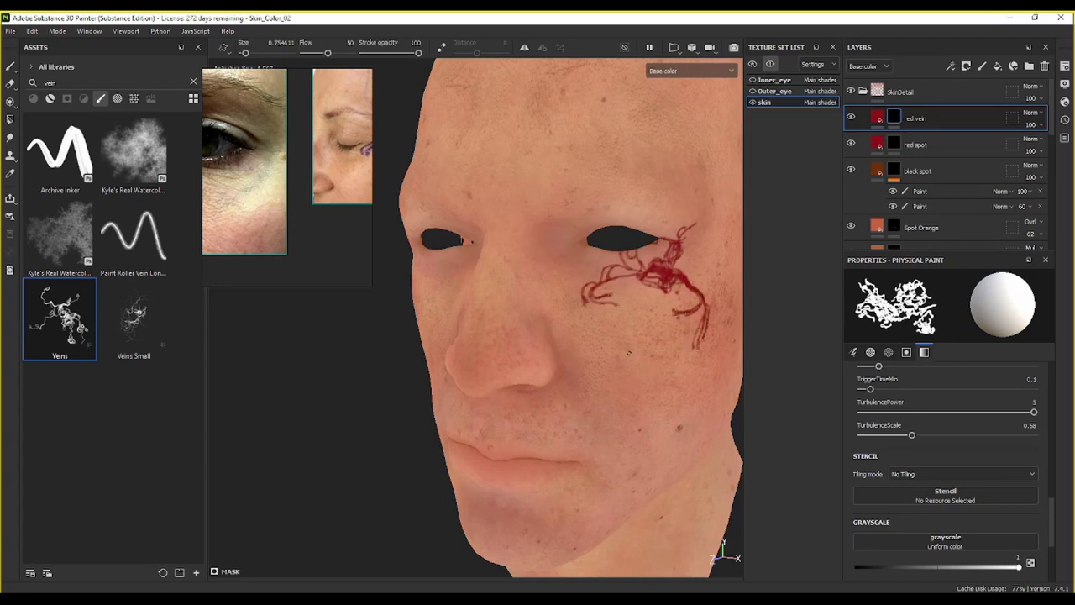
{"action": "key", "text": "ctrl+z"}
{"action": "key", "text": "ctrl+z"}
{"action": "key", "text": "ctrl+z"}
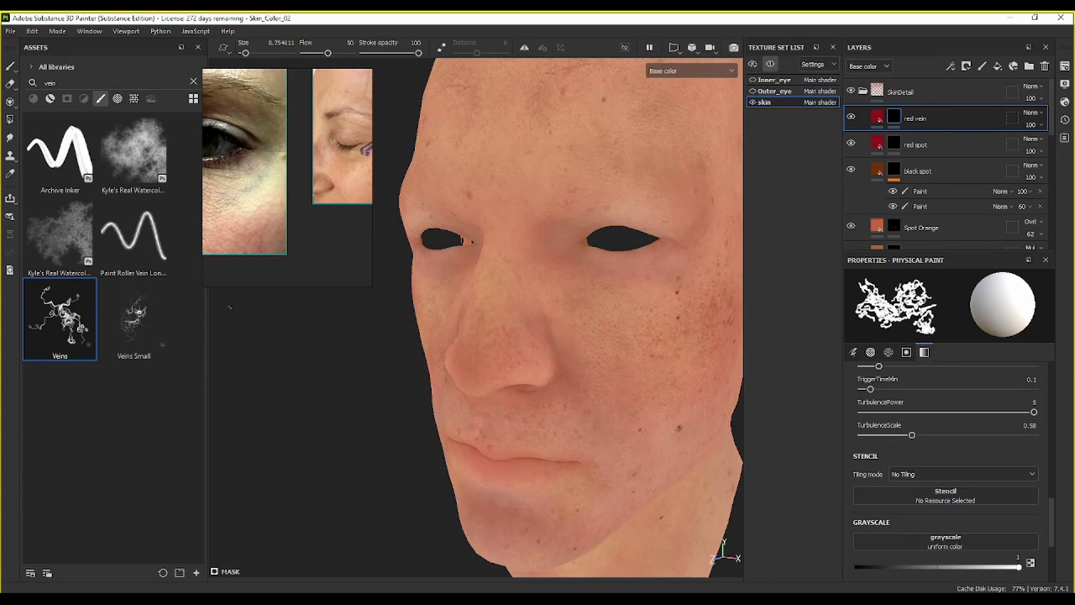
Step: Paint fine red veins along the upper lid and corners of the head's left eye with the Veins Small brush
{"action": "left_click", "coordinate": [133, 317]}
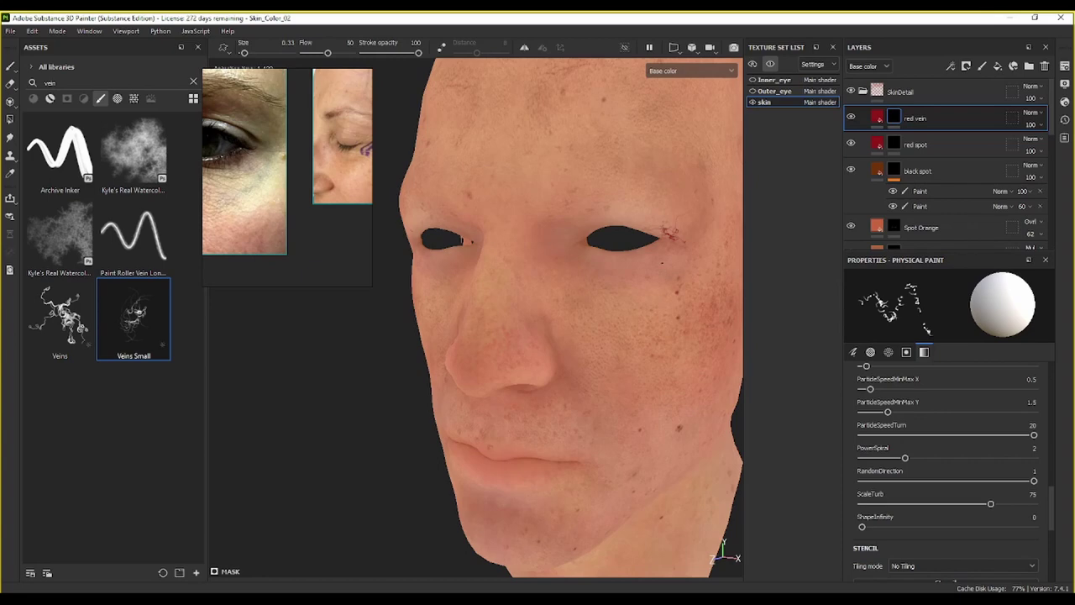
{"action": "left_click_drag", "start_coordinate": [462, 240], "coordinate": [672, 237], "text": "alt"}
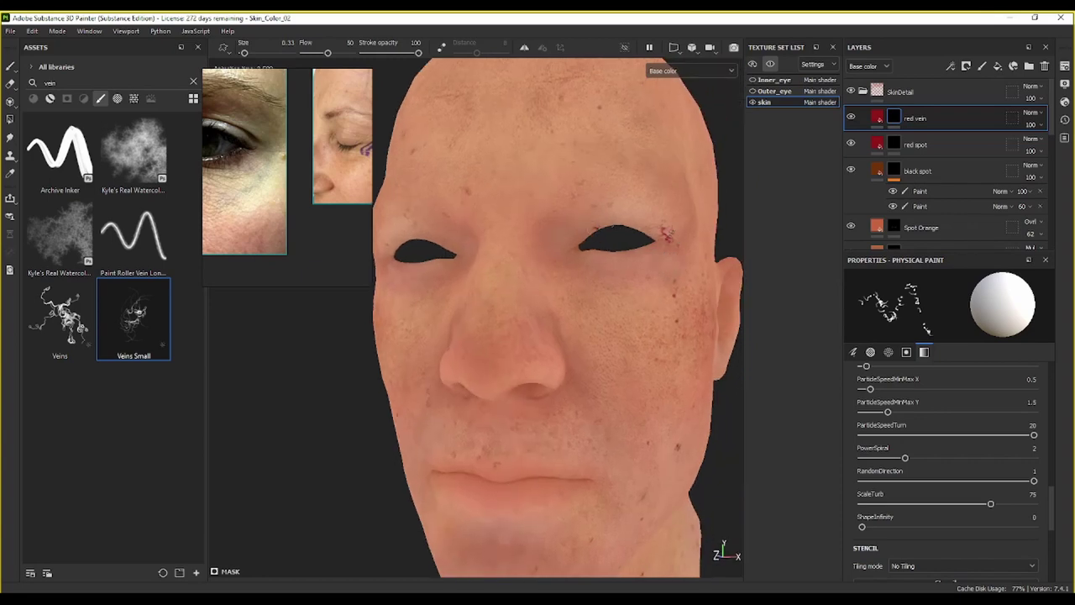
{"action": "mouse_move", "coordinate": [600, 238]}
{"action": "left_mouse_down", "text": "alt"}
{"action": "mouse_move", "coordinate": [616, 221]}
{"action": "mouse_move", "coordinate": [600, 231]}
{"action": "left_mouse_up", "text": "alt"}
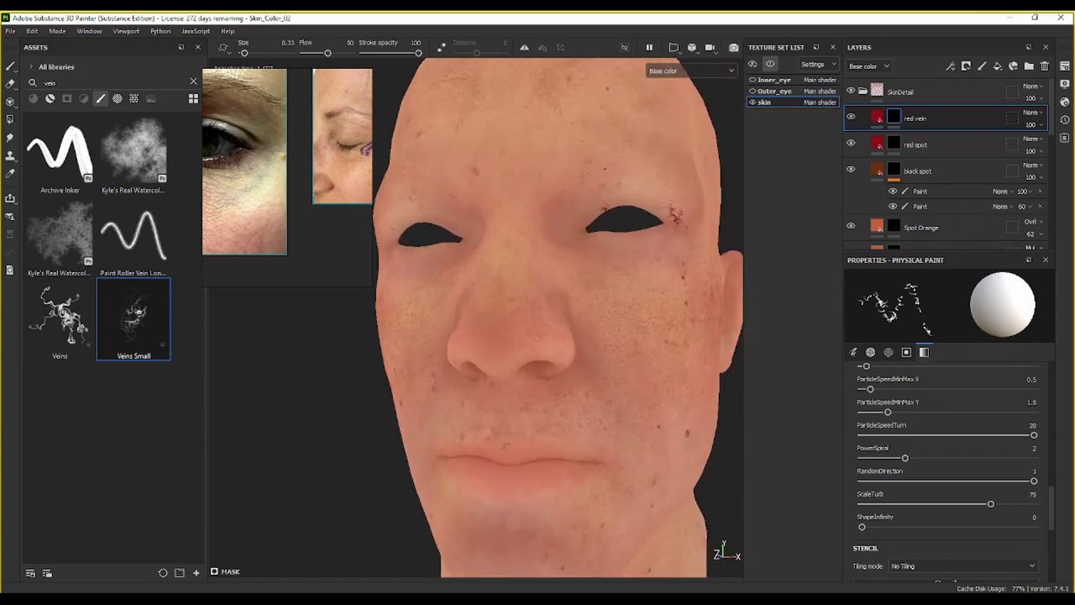
{"action": "scroll", "coordinate": [658, 180], "scroll_direction": "up", "scroll_amount": 3}
{"action": "left_click_drag", "start_coordinate": [658, 179], "coordinate": [649, 218], "text": "alt"}
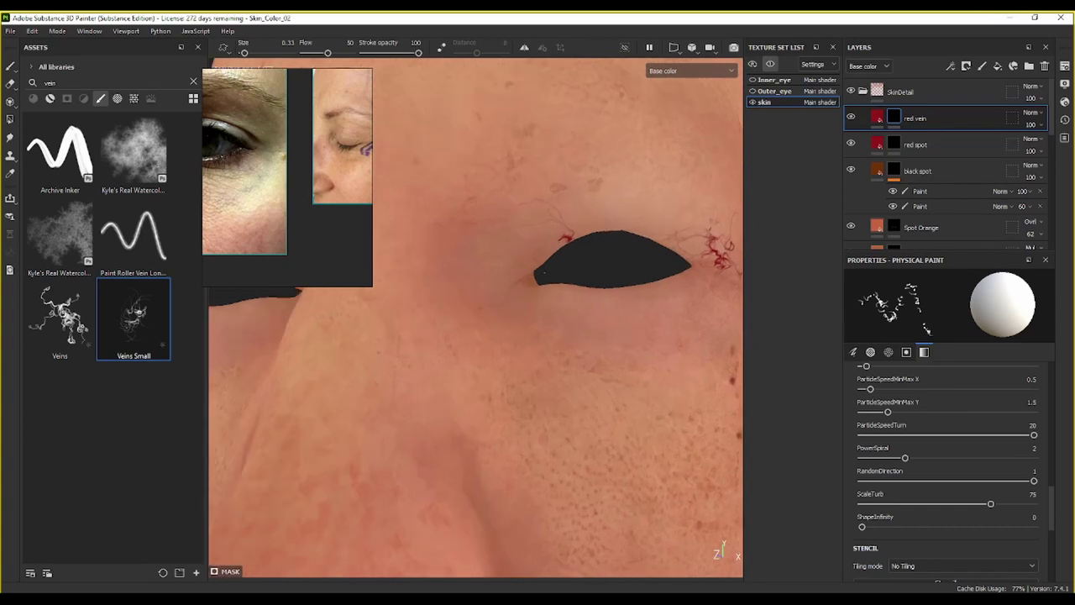
{"action": "left_click", "coordinate": [534, 257]}
{"action": "left_click", "coordinate": [610, 223]}
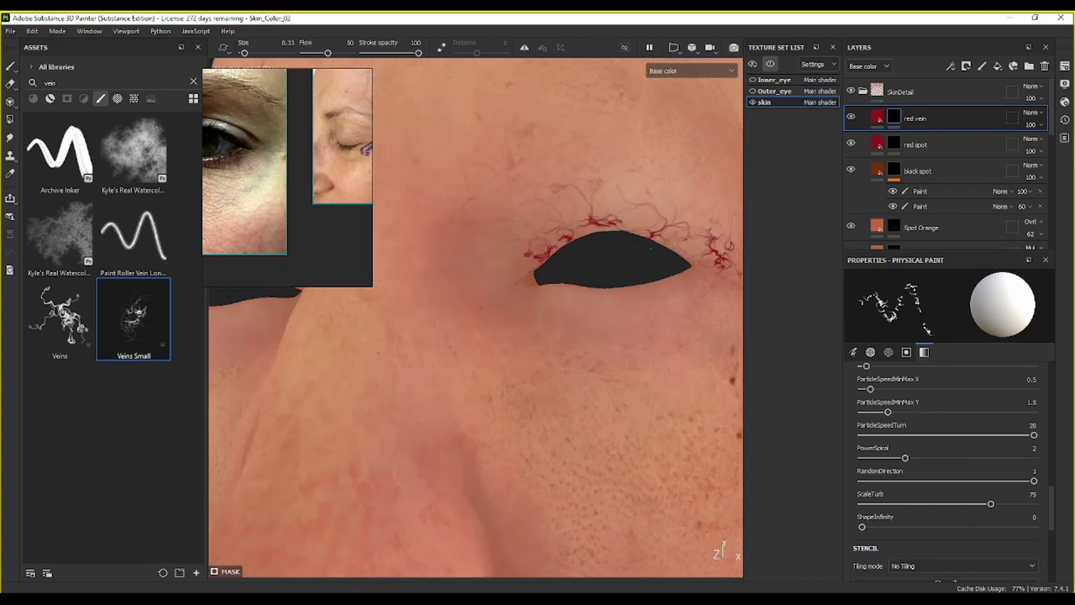
Step: Add more small veins on the upper lid and beneath the lower lid of the head's left eye
{"action": "left_click_drag", "start_coordinate": [619, 298], "coordinate": [566, 343], "text": "alt"}
{"action": "left_click_drag", "start_coordinate": [508, 470], "coordinate": [524, 404], "text": "alt"}
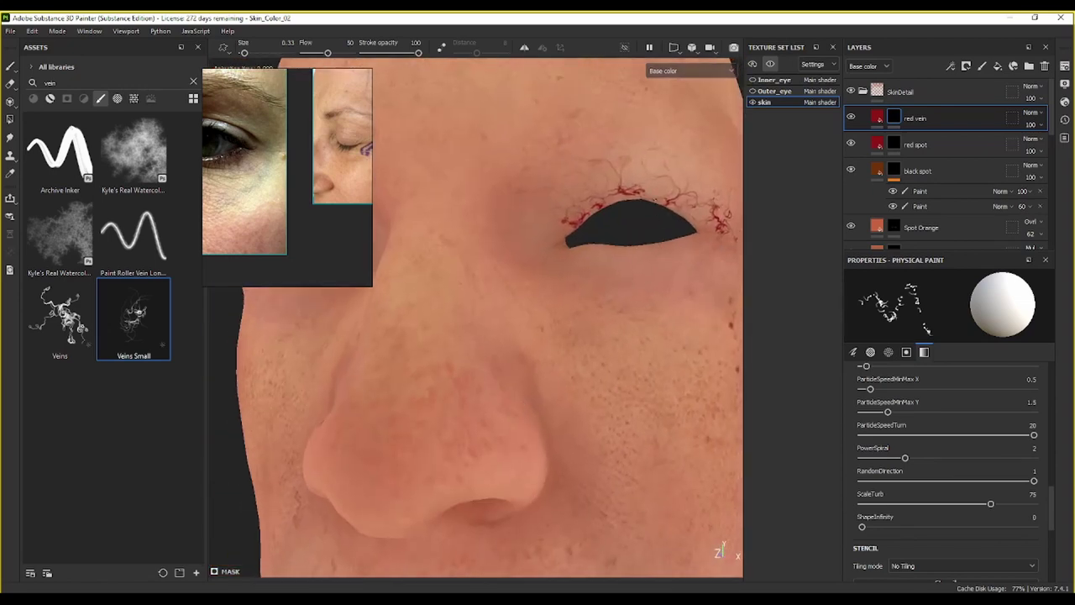
{"action": "left_click", "coordinate": [654, 200]}
{"action": "left_click", "coordinate": [668, 243]}
{"action": "left_click", "coordinate": [688, 245]}
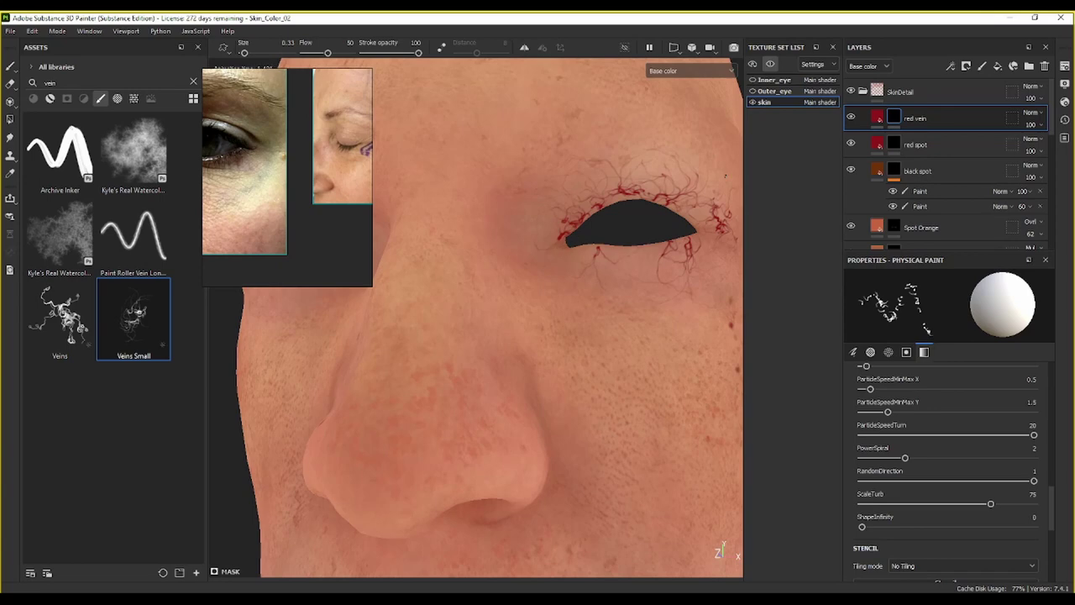
Step: Set the red vein layer's blending mode to Linear dodge and try lowering its opacity to 35 and 20
{"action": "left_click", "coordinate": [1030, 113]}
{"action": "left_click", "coordinate": [1039, 221]}
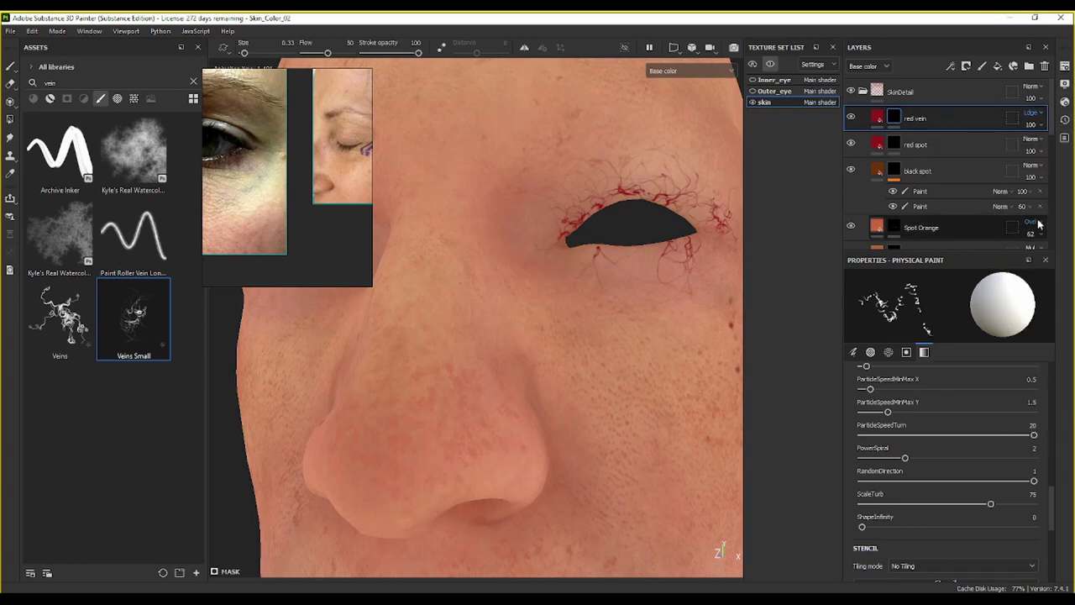
{"action": "left_click", "coordinate": [1038, 124]}
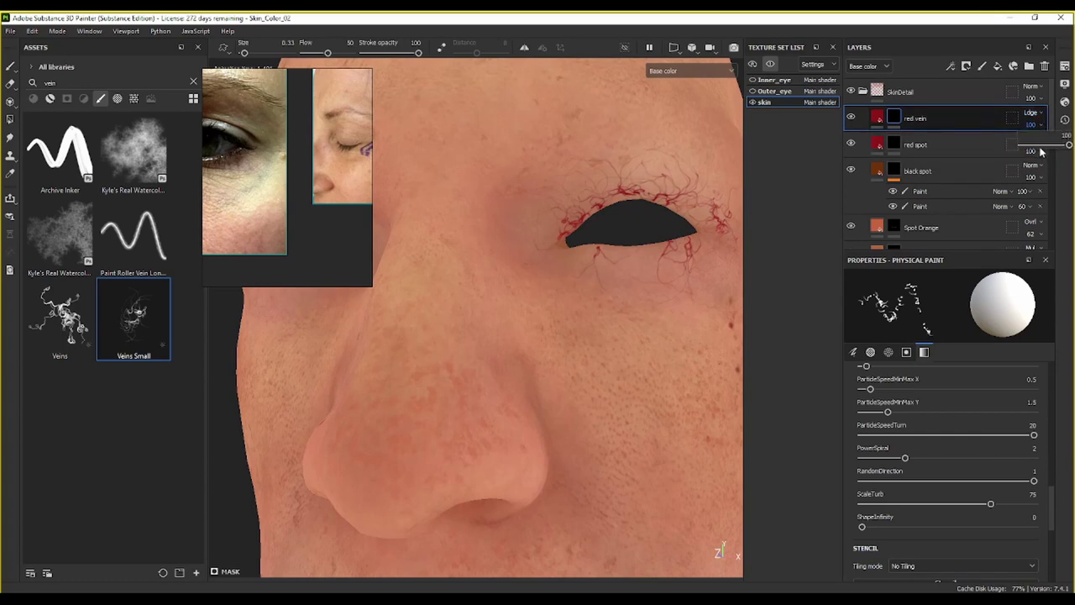
{"action": "left_click", "coordinate": [1039, 150]}
{"action": "left_click_drag", "start_coordinate": [517, 210], "coordinate": [737, 188], "text": "alt"}
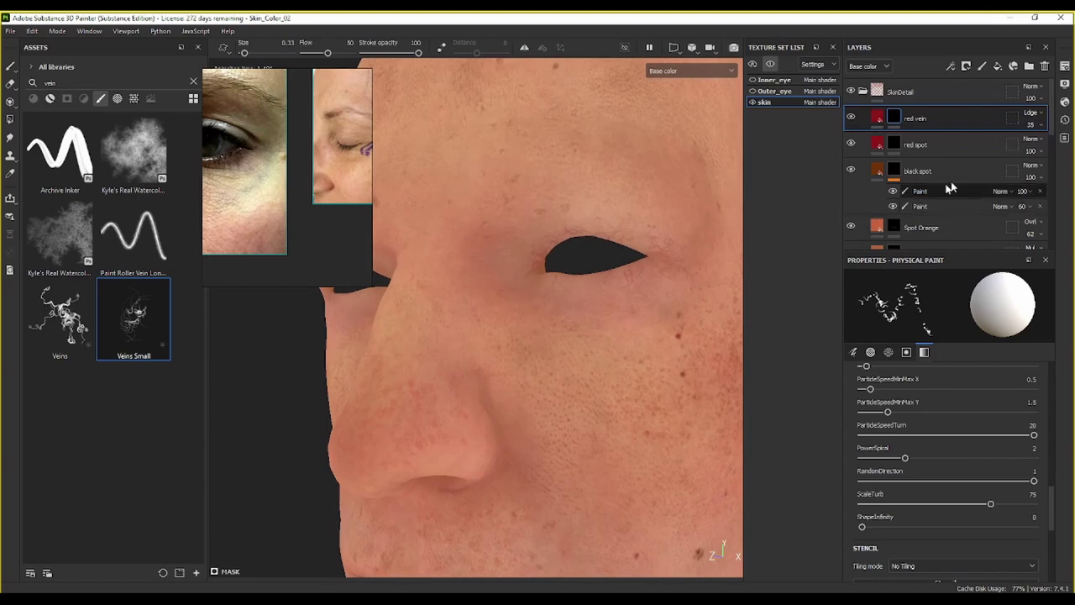
{"action": "left_click", "coordinate": [1039, 125]}
{"action": "left_click", "coordinate": [1036, 154]}
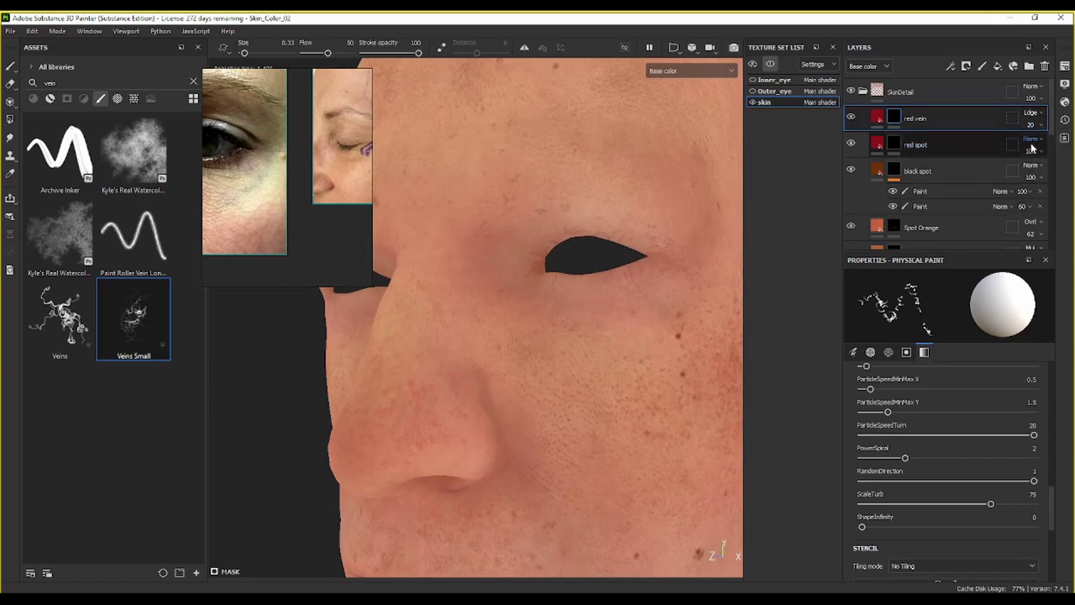
Step: Paint small veins around the upper lid, lower lid and corners of the head's right eye
{"action": "left_click_drag", "start_coordinate": [572, 277], "coordinate": [614, 251], "text": "alt"}
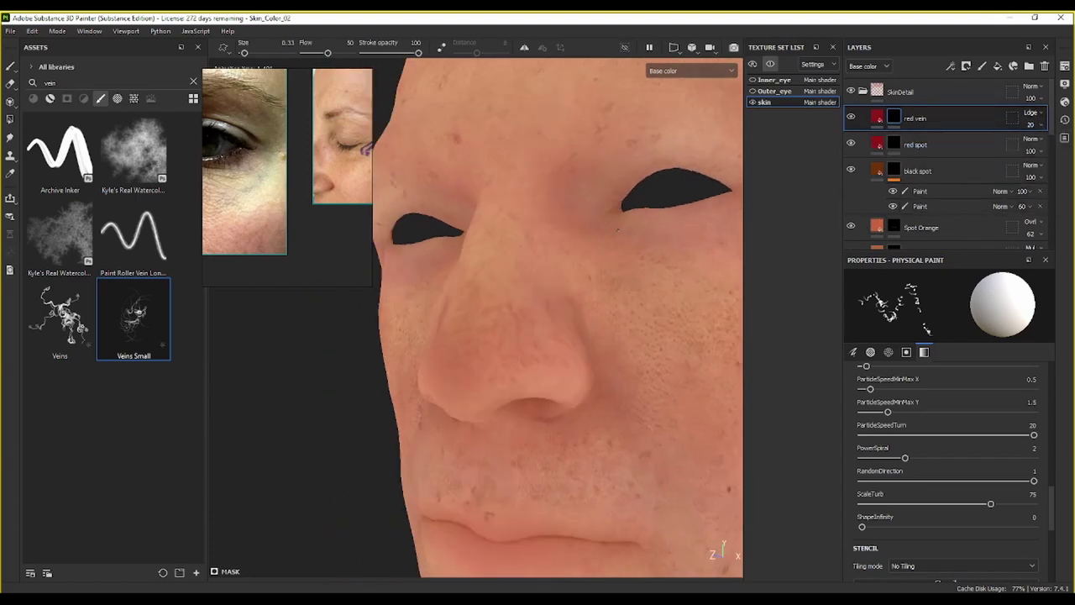
{"action": "scroll", "coordinate": [588, 248], "scroll_direction": "up", "scroll_amount": 2}
{"action": "left_click_drag", "start_coordinate": [673, 159], "coordinate": [744, 127], "text": "alt"}
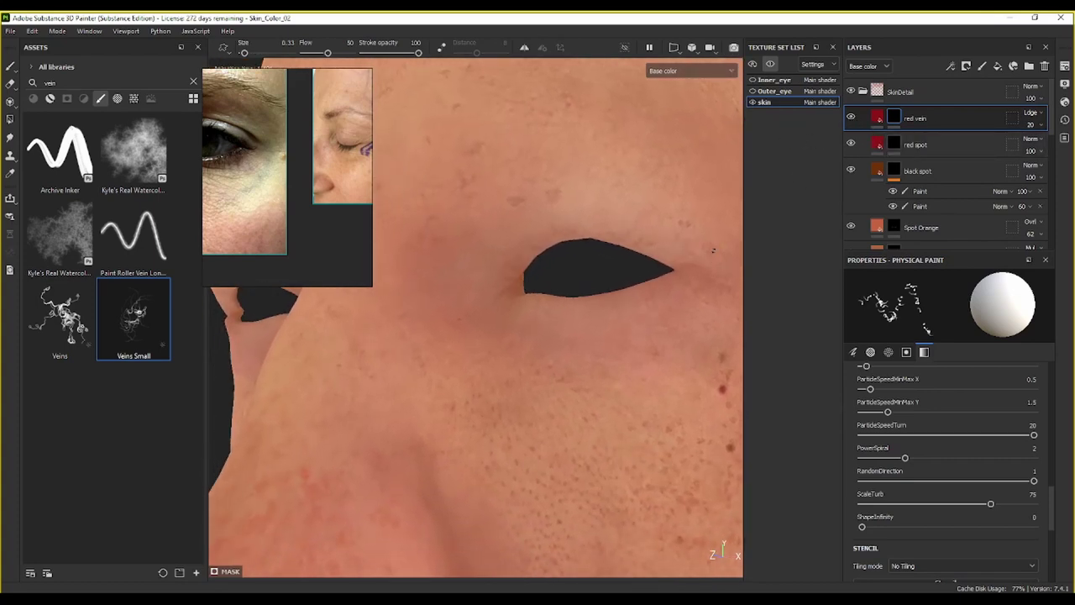
{"action": "right_click_drag", "start_coordinate": [714, 250], "coordinate": [576, 260], "text": "alt"}
{"action": "left_click_drag", "start_coordinate": [577, 260], "coordinate": [799, 201], "text": "alt"}
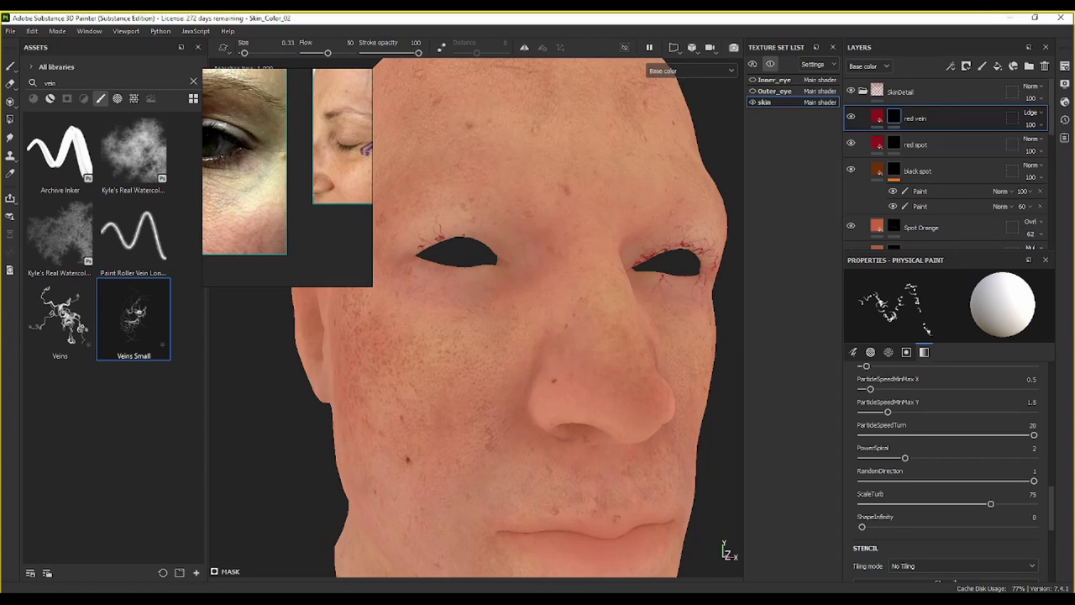
{"action": "left_click", "coordinate": [463, 236]}
{"action": "left_click", "coordinate": [496, 252]}
{"action": "left_click", "coordinate": [417, 255]}
Step: Paint small veins on the wings of the nose, undoing a stroke on the right nostril and repainting it
{"action": "left_click_drag", "start_coordinate": [543, 420], "coordinate": [622, 420], "text": "alt"}
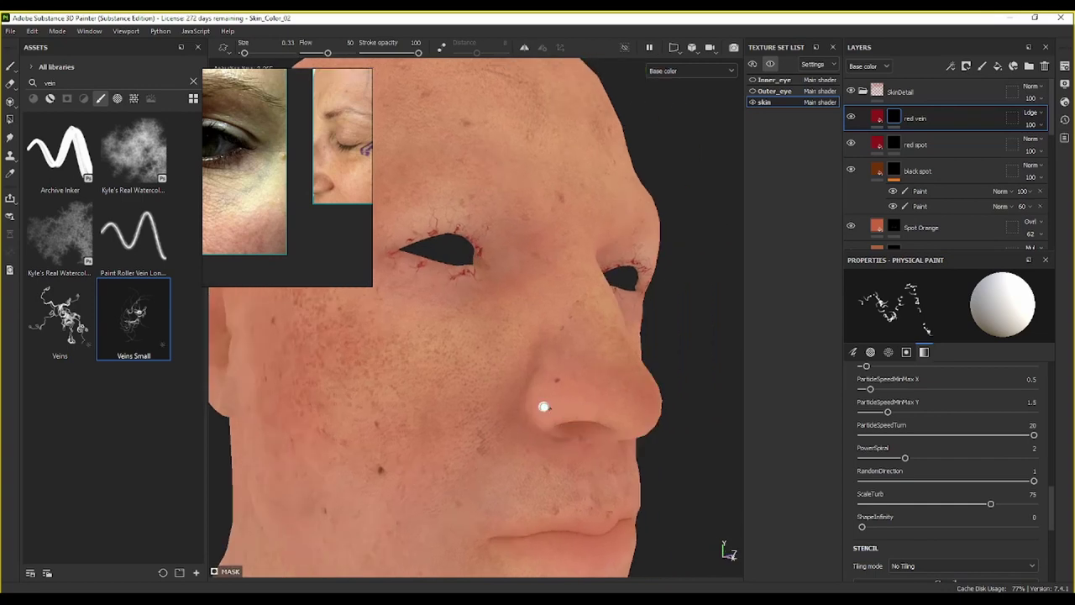
{"action": "left_click", "coordinate": [544, 407]}
{"action": "left_click", "coordinate": [572, 396]}
{"action": "left_click_drag", "start_coordinate": [578, 415], "coordinate": [513, 449], "text": "alt"}
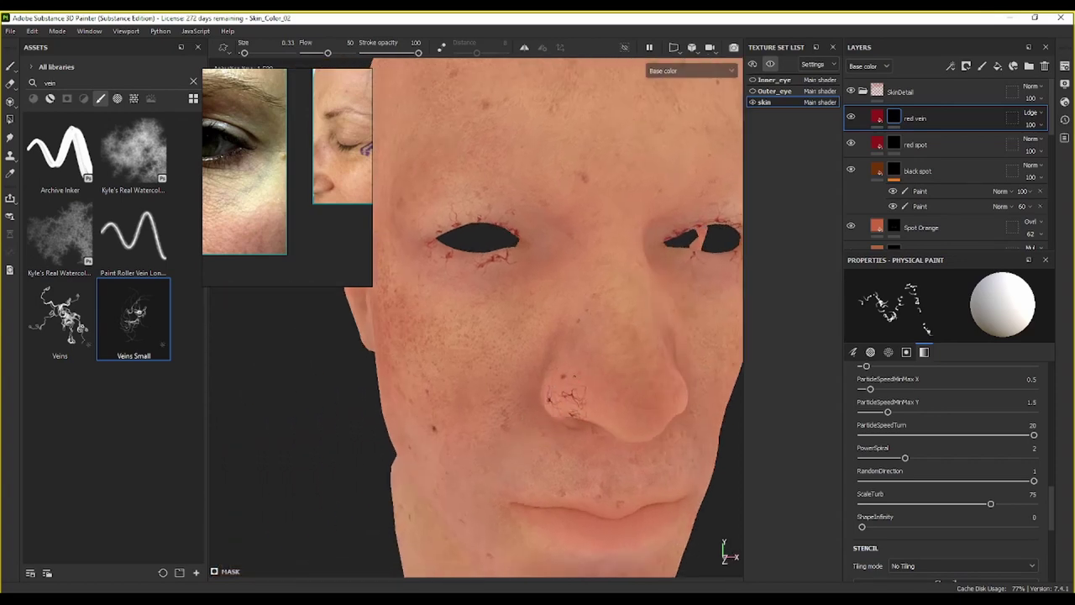
{"action": "key", "text": "ctrl+z"}
{"action": "left_click", "coordinate": [568, 408]}
{"action": "left_click_drag", "start_coordinate": [641, 449], "coordinate": [644, 446], "text": "alt"}
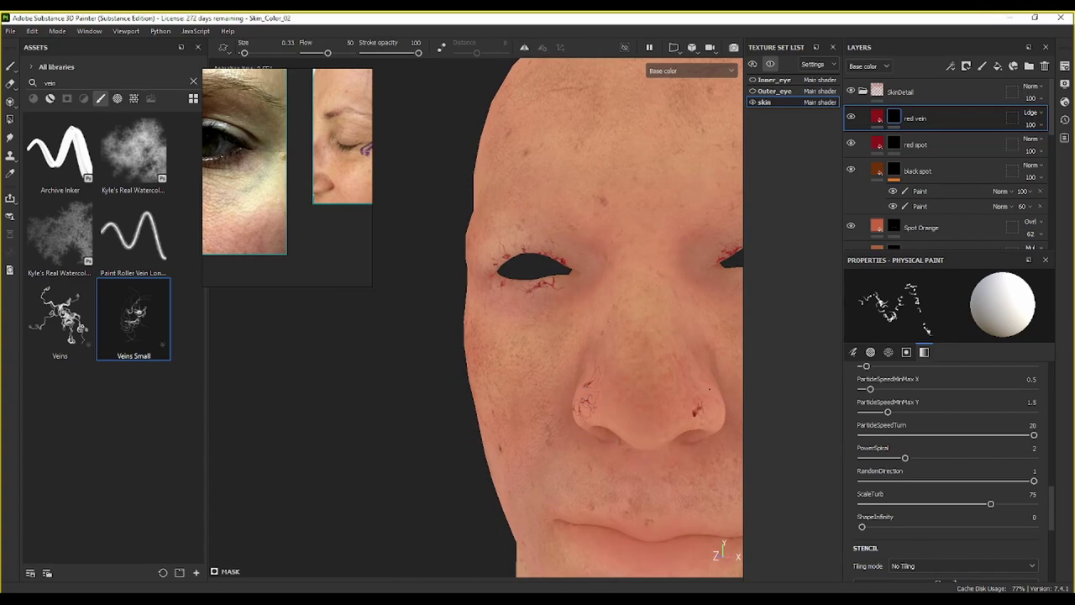
Step: Extend the small veins across the left nostril and nose tip, and add some around the lips
{"action": "mouse_move", "coordinate": [698, 417]}
{"action": "left_mouse_down", "text": "alt"}
{"action": "mouse_move", "coordinate": [643, 403]}
{"action": "mouse_move", "coordinate": [682, 428]}
{"action": "left_mouse_up", "text": "alt"}
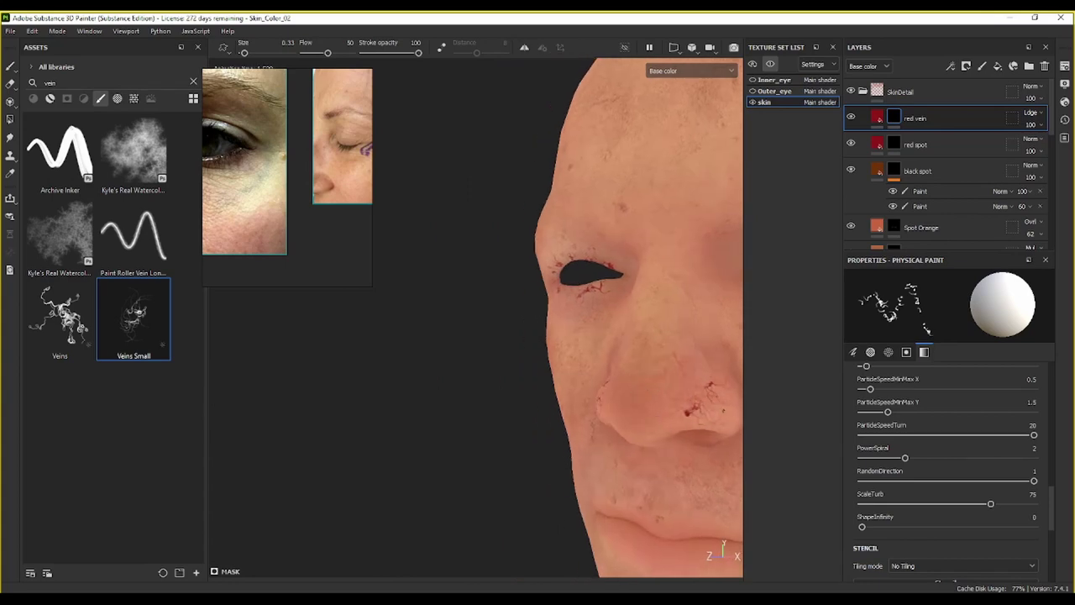
{"action": "left_click", "coordinate": [731, 382]}
{"action": "left_click", "coordinate": [646, 432]}
{"action": "left_click", "coordinate": [625, 408]}
{"action": "left_click_drag", "start_coordinate": [626, 408], "coordinate": [788, 334], "text": "alt"}
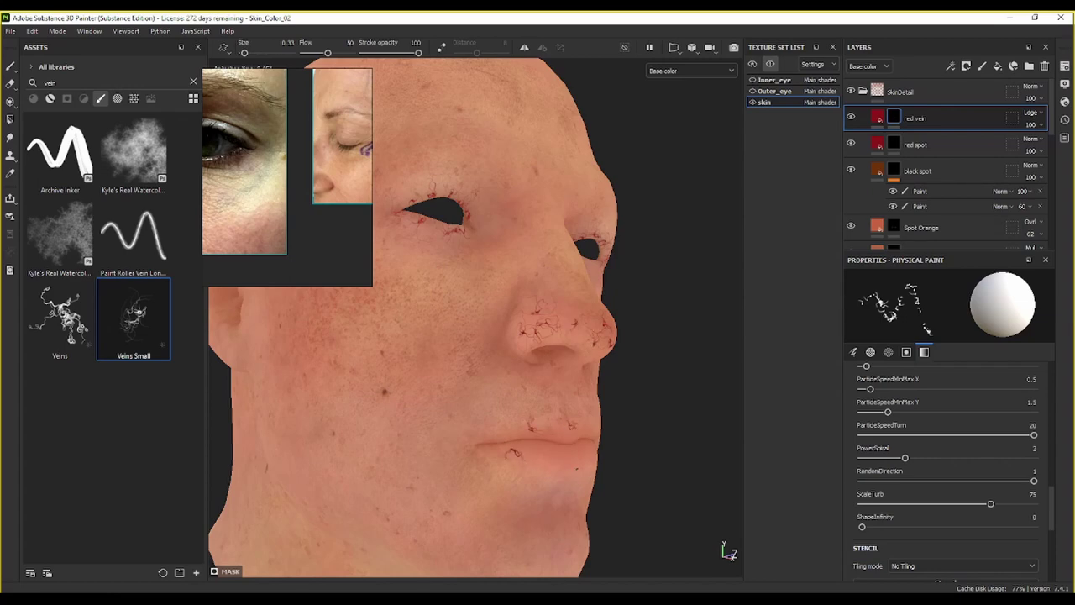
{"action": "left_click_drag", "start_coordinate": [631, 473], "coordinate": [595, 479], "text": "alt"}
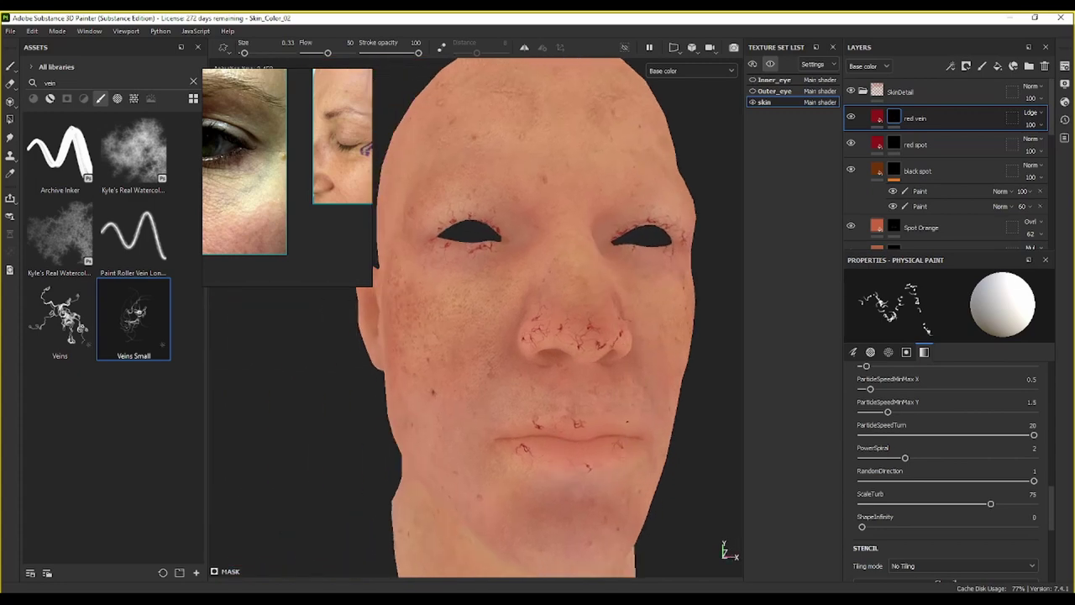
Step: Paint small veins around the head's right ear and earlobe, undoing one stroke and repainting it
{"action": "left_click_drag", "start_coordinate": [489, 403], "coordinate": [566, 401], "text": "alt"}
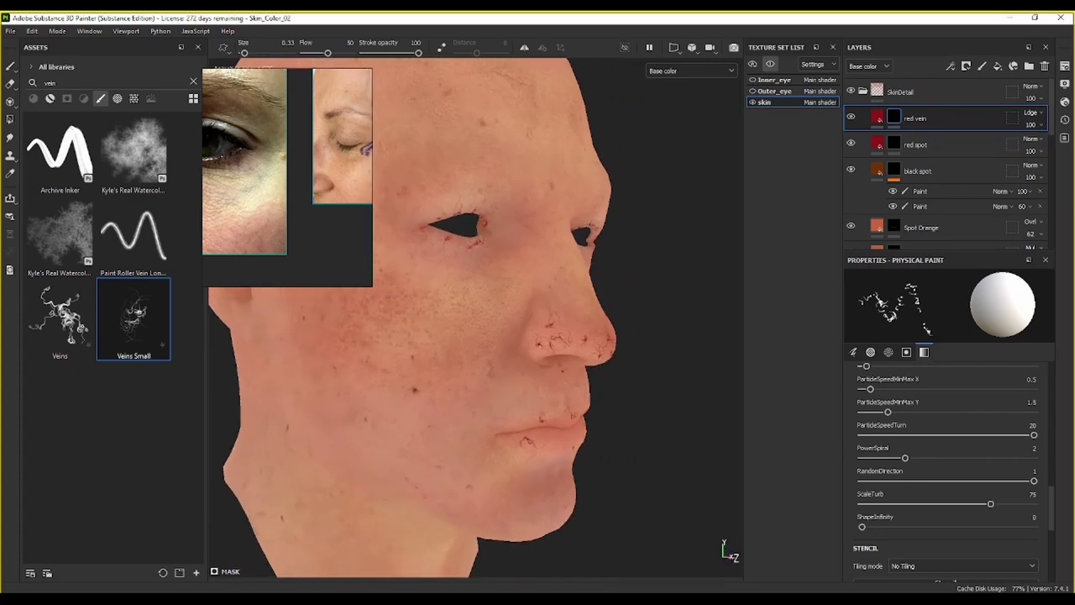
{"action": "scroll", "coordinate": [575, 349], "scroll_direction": "down", "scroll_amount": 1}
{"action": "middle_click_drag", "start_coordinate": [575, 349], "coordinate": [813, 418], "text": "alt"}
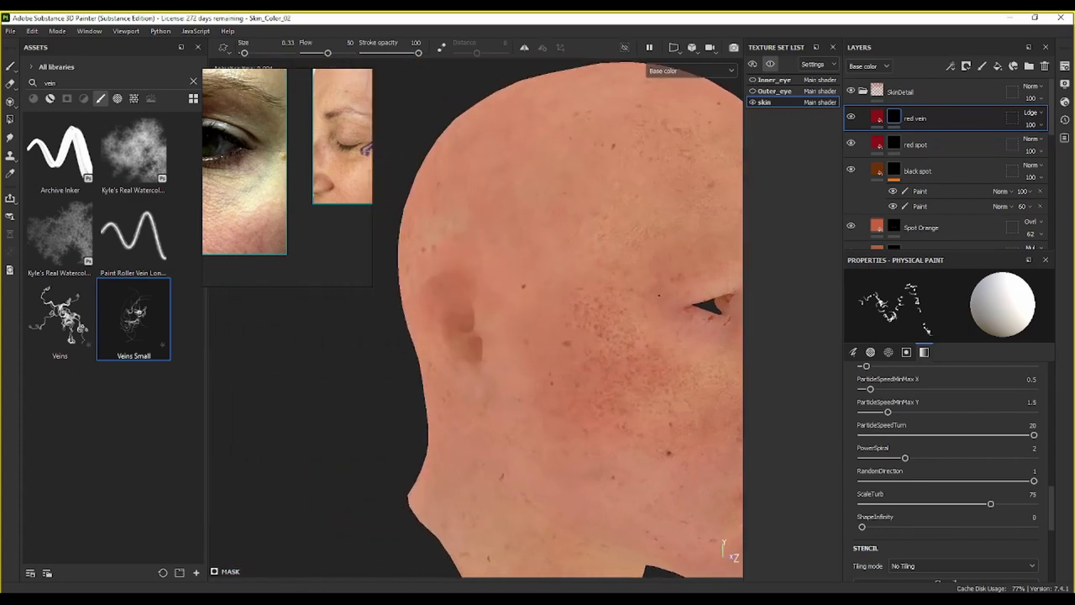
{"action": "middle_click_drag", "start_coordinate": [676, 318], "coordinate": [572, 343], "text": "alt"}
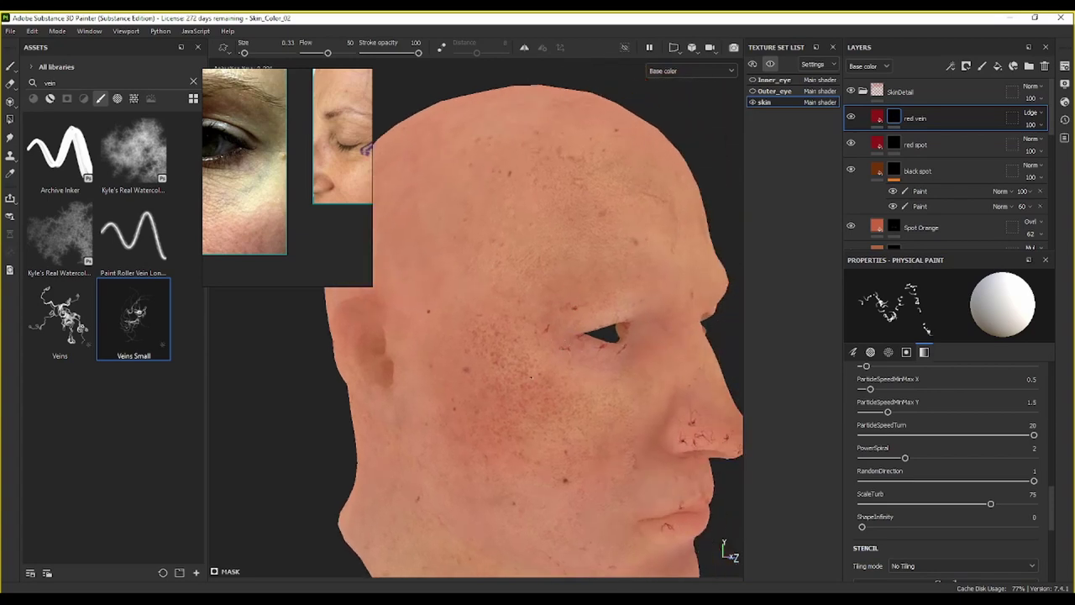
{"action": "left_click_drag", "start_coordinate": [464, 375], "coordinate": [589, 413], "text": "alt"}
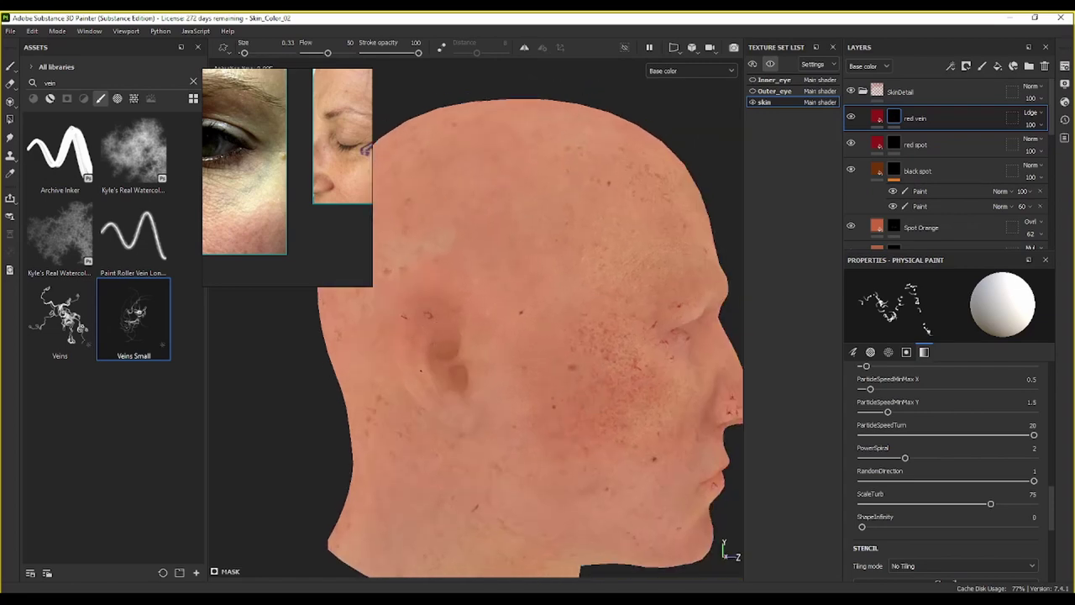
{"action": "right_click_drag", "start_coordinate": [557, 298], "coordinate": [567, 298], "text": "ctrl"}
{"action": "left_click", "coordinate": [427, 327]}
{"action": "key", "text": "ctrl+z"}
{"action": "key", "text": "bracketleft"}
{"action": "left_click", "coordinate": [415, 360]}
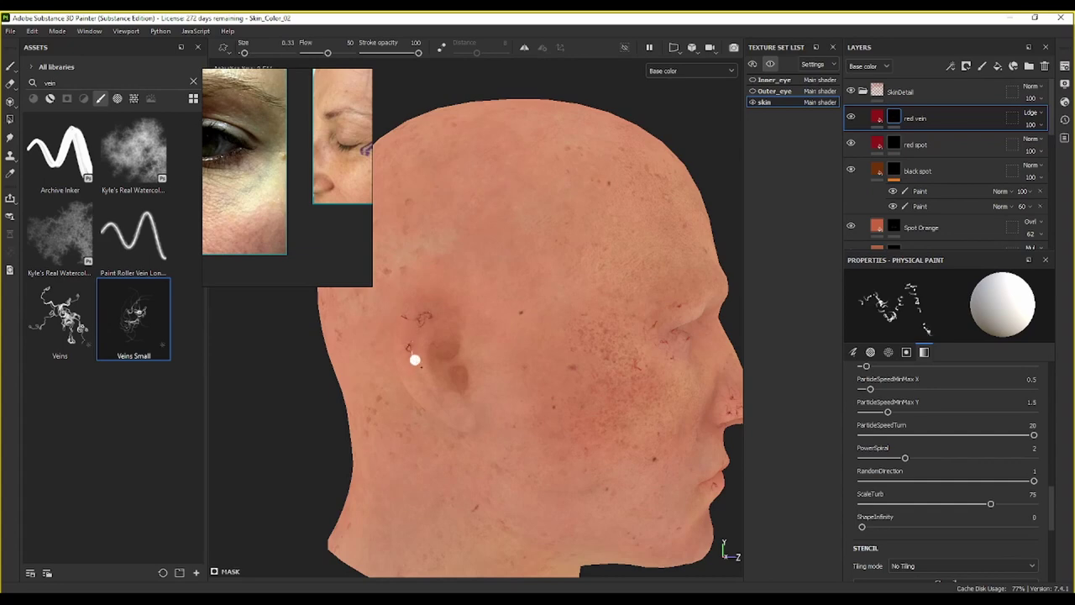
{"action": "left_click", "coordinate": [467, 413]}
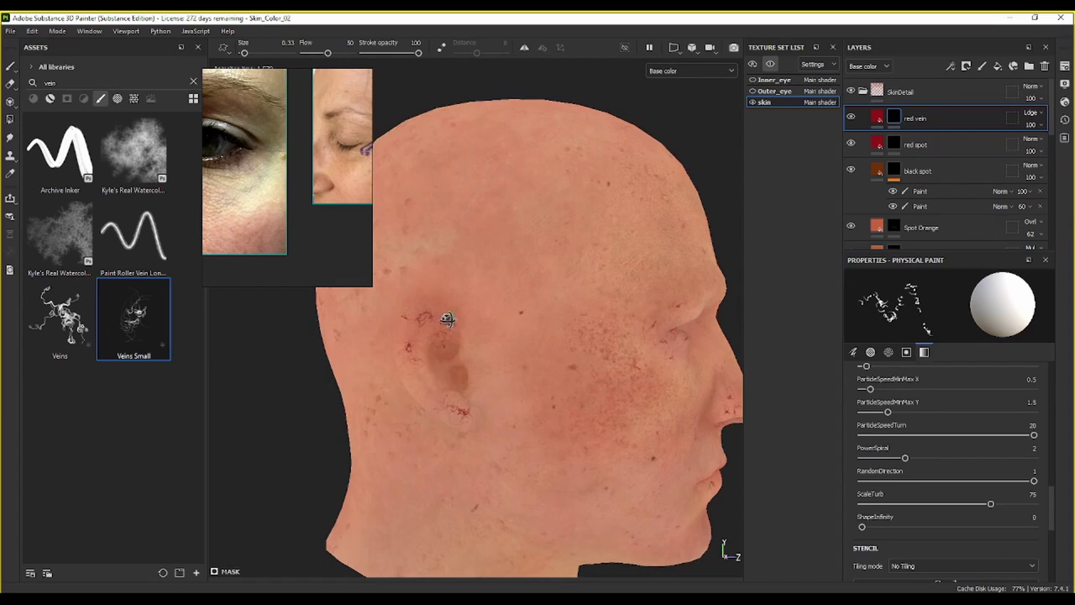
Step: Add vein strokes along the inner rim and front edge of the right ear
{"action": "left_click_drag", "start_coordinate": [440, 312], "coordinate": [337, 307], "text": "alt"}
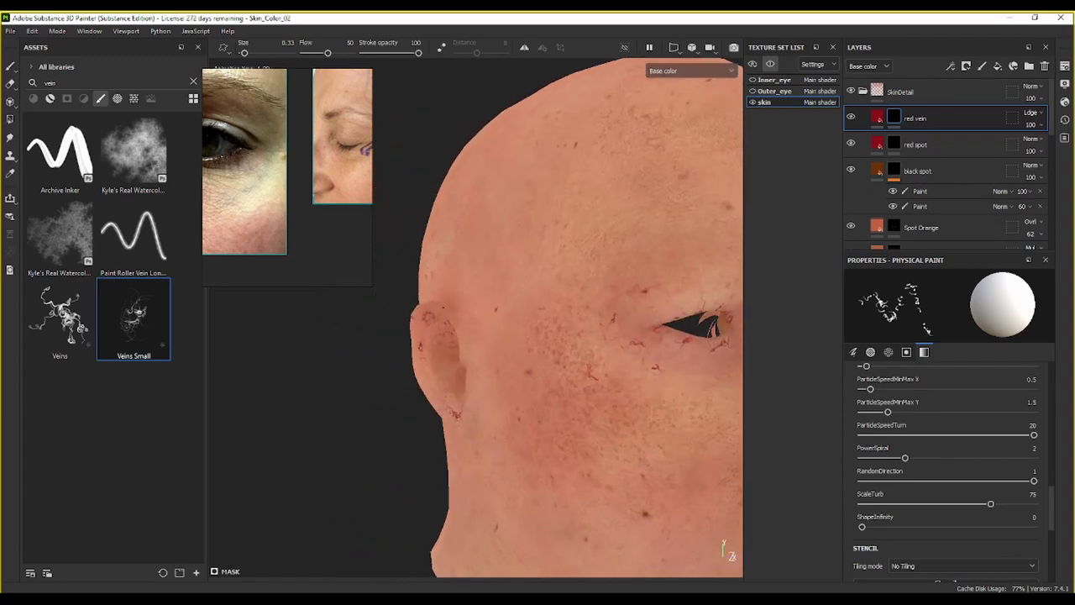
{"action": "mouse_move", "coordinate": [439, 308]}
{"action": "left_mouse_down"}
{"action": "mouse_move", "coordinate": [418, 314]}
{"action": "mouse_move", "coordinate": [445, 407]}
{"action": "left_mouse_up"}
{"action": "left_click_drag", "start_coordinate": [464, 350], "coordinate": [477, 423]}
Step: Paint small veins at the inner corners of both eyes toward the bridge of the nose
{"action": "left_click_drag", "start_coordinate": [605, 437], "coordinate": [565, 438], "text": "alt"}
{"action": "middle_click_drag", "start_coordinate": [589, 433], "coordinate": [401, 443], "text": "alt"}
{"action": "left_click_drag", "start_coordinate": [571, 420], "coordinate": [470, 412], "text": "alt"}
{"action": "middle_click_drag", "start_coordinate": [565, 395], "coordinate": [400, 402], "text": "alt"}
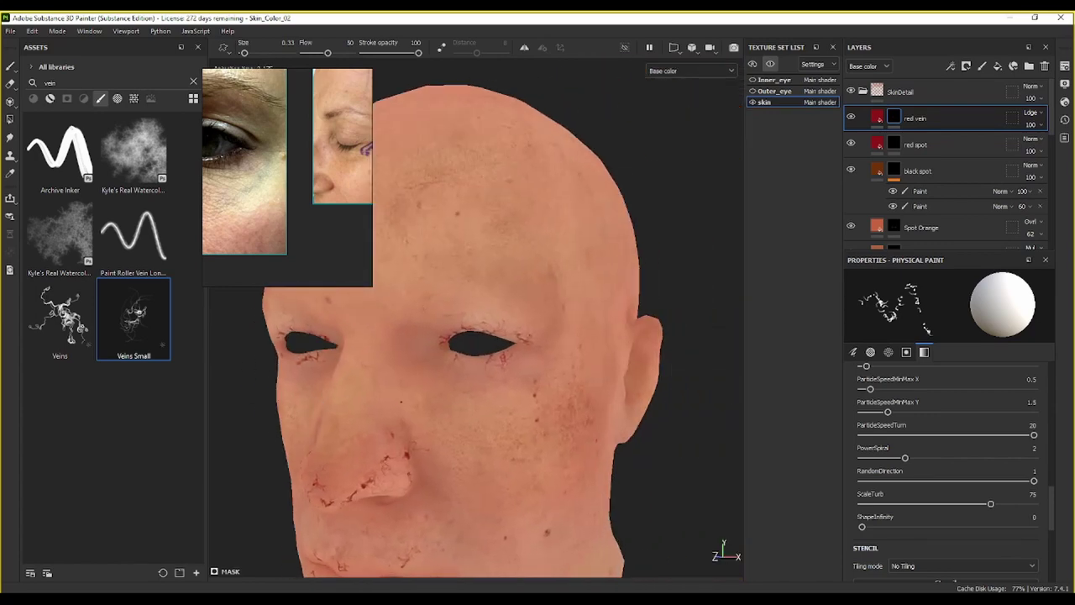
{"action": "left_click_drag", "start_coordinate": [571, 388], "coordinate": [590, 368], "text": "alt"}
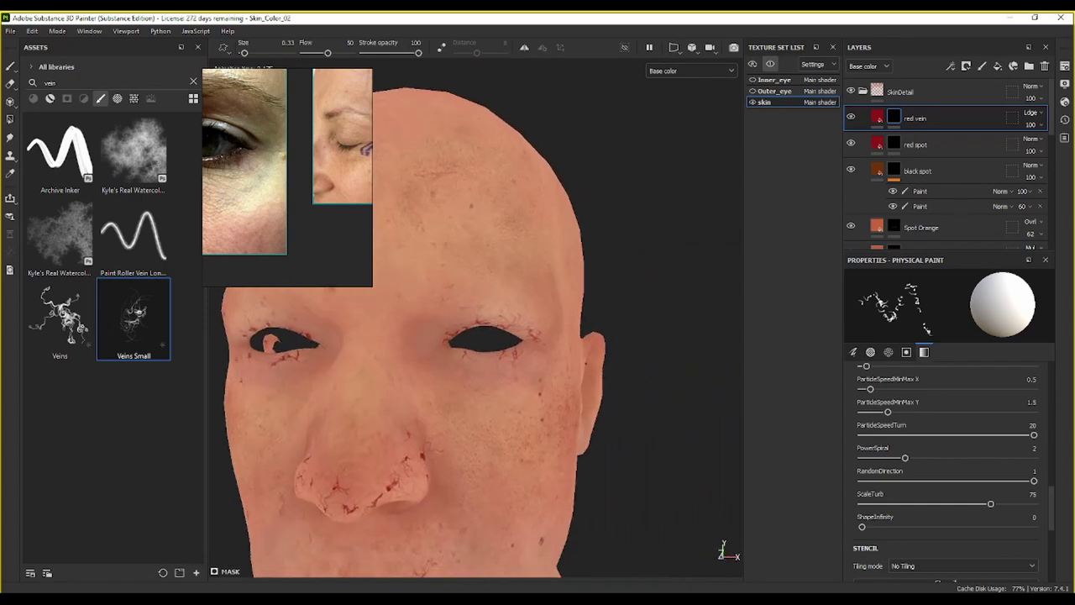
{"action": "left_click_drag", "start_coordinate": [410, 326], "coordinate": [439, 347]}
{"action": "left_click", "coordinate": [333, 339]}
Step: Paint small veins down the left ear, in front of it and over the adjoining cheek
{"action": "left_click_drag", "start_coordinate": [593, 432], "coordinate": [628, 380], "text": "alt"}
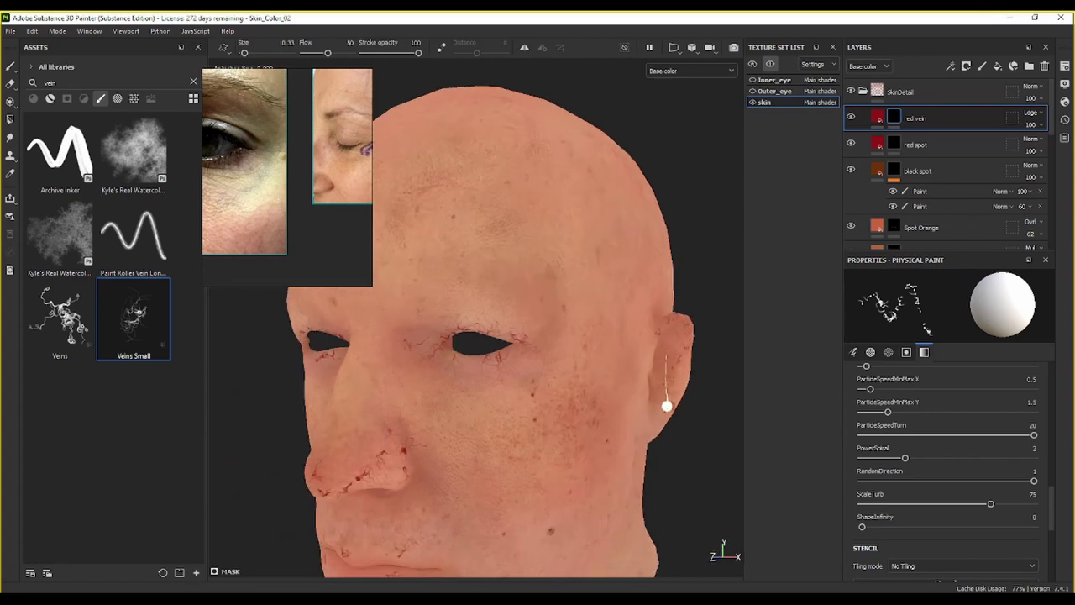
{"action": "mouse_move", "coordinate": [648, 436]}
{"action": "left_mouse_down"}
{"action": "mouse_move", "coordinate": [631, 395]}
{"action": "mouse_move", "coordinate": [653, 360]}
{"action": "mouse_move", "coordinate": [645, 348]}
{"action": "left_mouse_up"}
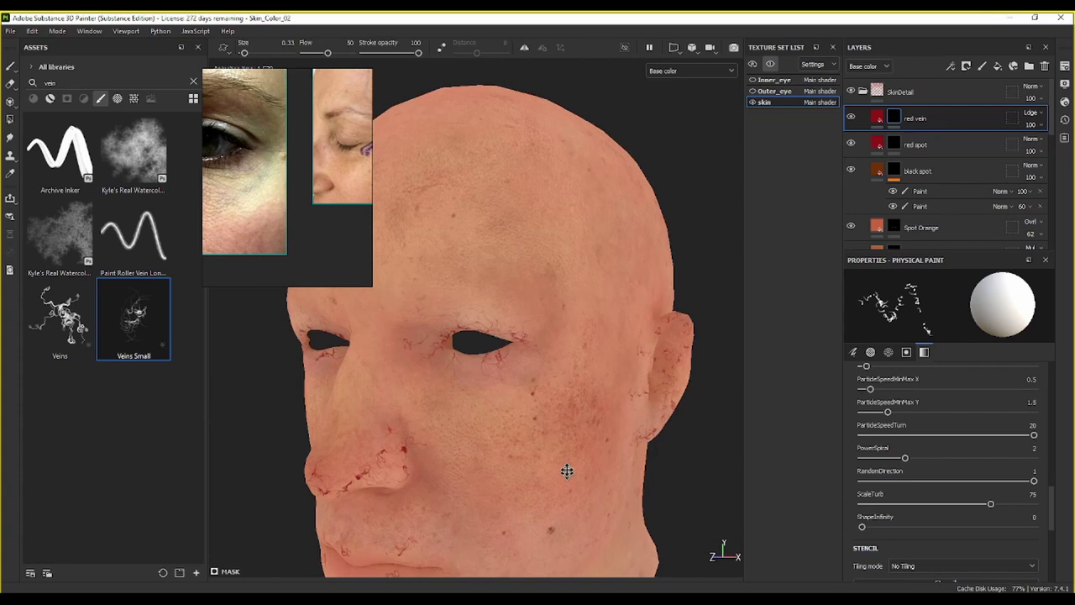
{"action": "left_click_drag", "start_coordinate": [566, 470], "coordinate": [580, 395], "text": "alt"}
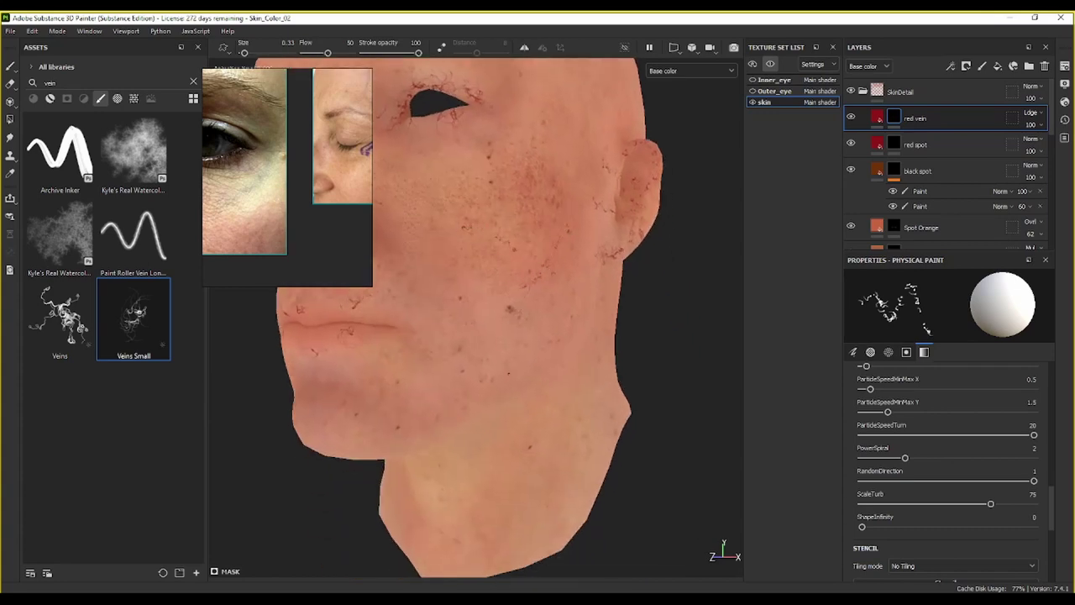
Step: Paint small vein strokes over the head's right cheek and jaw
{"action": "left_click_drag", "start_coordinate": [446, 403], "coordinate": [493, 420], "text": "alt"}
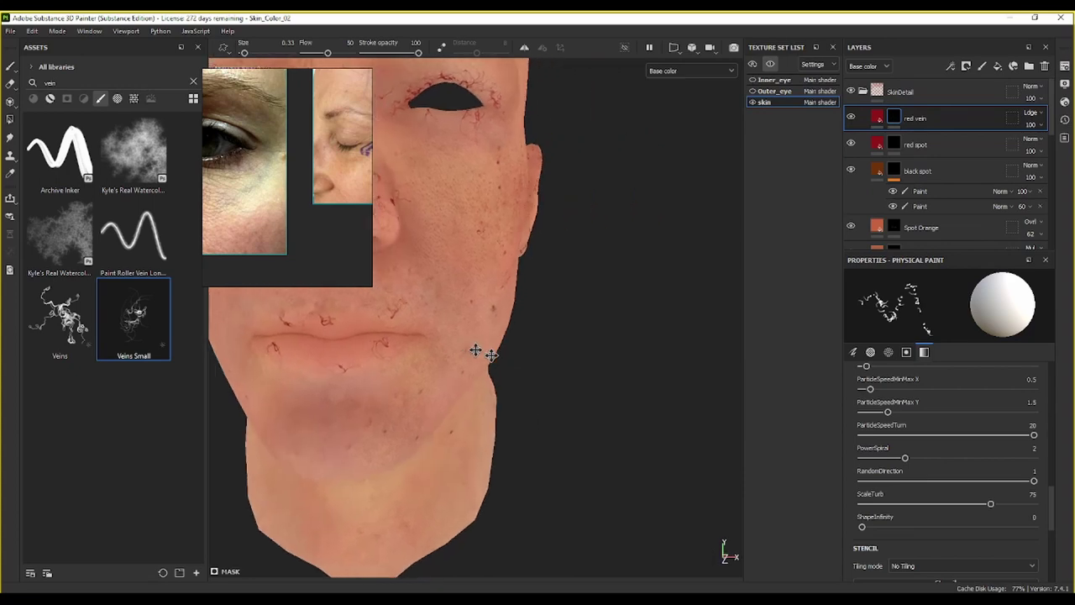
{"action": "left_click_drag", "start_coordinate": [478, 352], "coordinate": [725, 397], "text": "alt"}
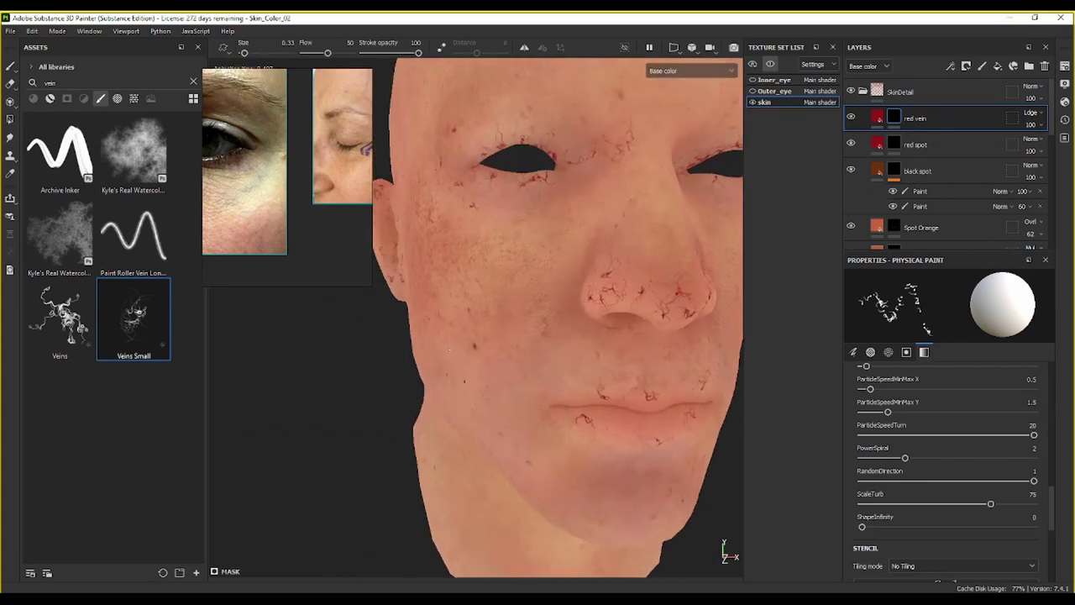
{"action": "left_click_drag", "start_coordinate": [468, 392], "coordinate": [522, 456]}
{"action": "mouse_move", "coordinate": [506, 300]}
{"action": "left_mouse_down"}
{"action": "mouse_move", "coordinate": [540, 261]}
{"action": "mouse_move", "coordinate": [504, 283]}
{"action": "mouse_move", "coordinate": [472, 439]}
{"action": "left_mouse_up"}
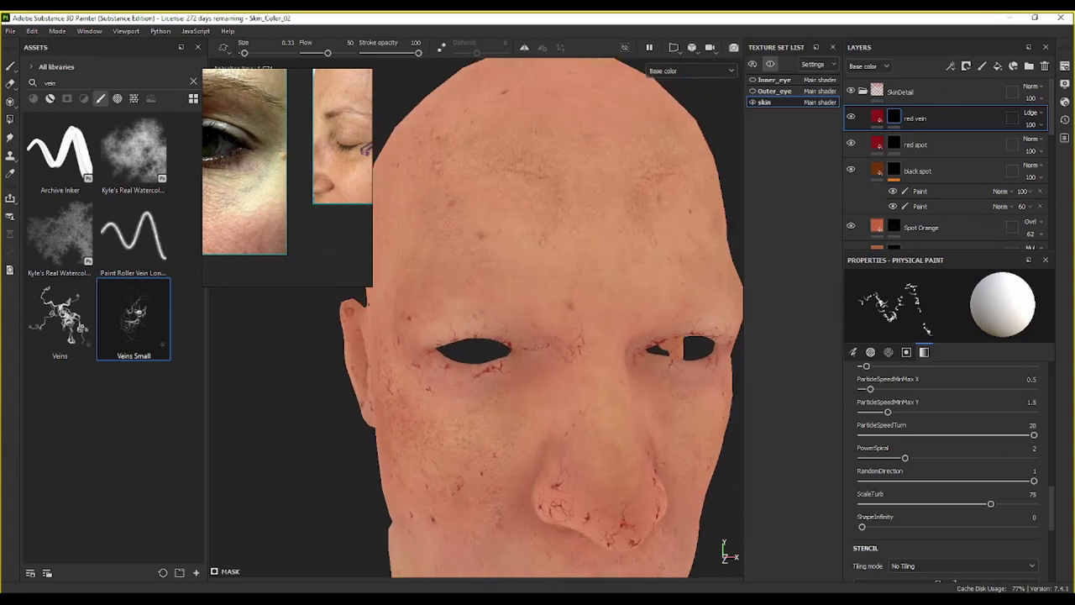
Step: Set the red vein layer's opacity to 5 and compare the left ear with the layer hidden and shown
{"action": "left_click", "coordinate": [596, 168]}
{"action": "left_click", "coordinate": [1033, 124]}
{"action": "left_click", "coordinate": [1022, 146]}
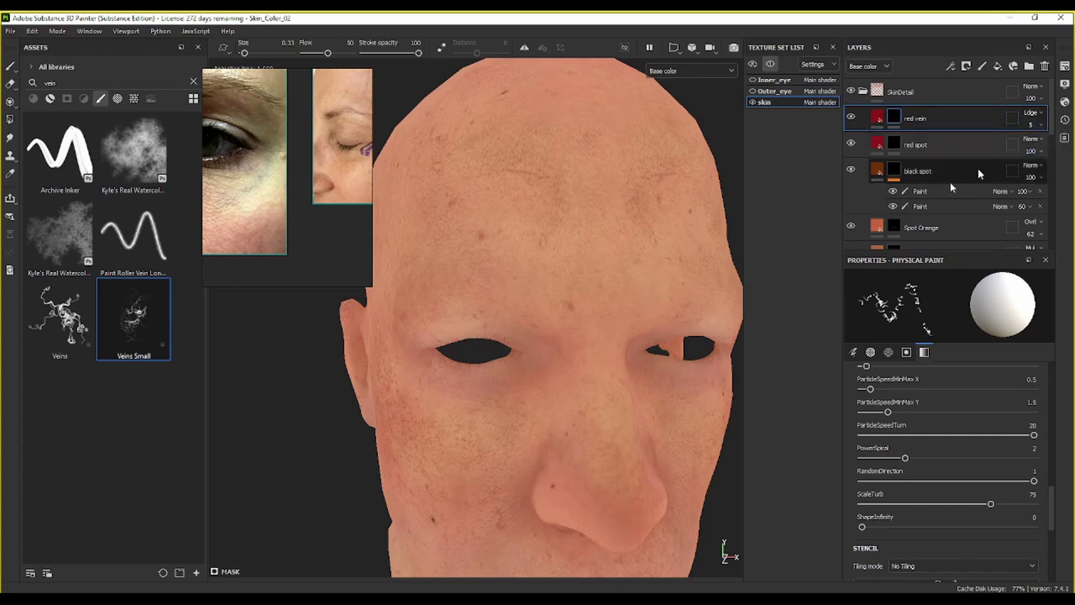
{"action": "left_click_drag", "start_coordinate": [582, 334], "coordinate": [664, 332], "text": "alt"}
{"action": "scroll", "coordinate": [562, 321], "scroll_direction": "up", "scroll_amount": 2}
{"action": "middle_click_drag", "start_coordinate": [638, 277], "coordinate": [470, 328], "text": "alt"}
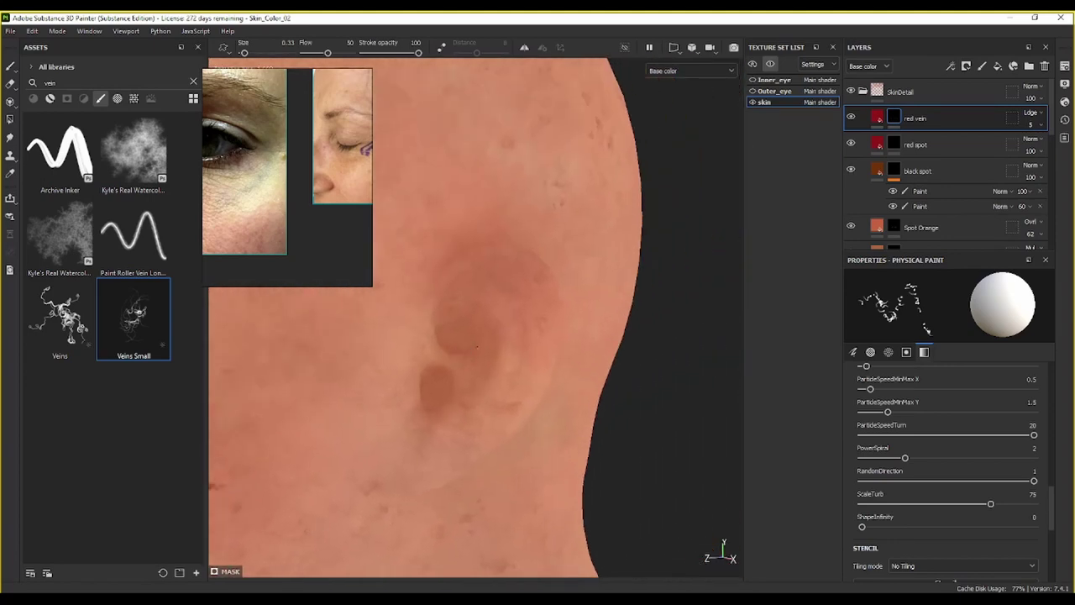
{"action": "left_click_drag", "start_coordinate": [588, 319], "coordinate": [521, 323], "text": "alt"}
{"action": "middle_click_drag", "start_coordinate": [602, 305], "coordinate": [670, 327], "text": "alt"}
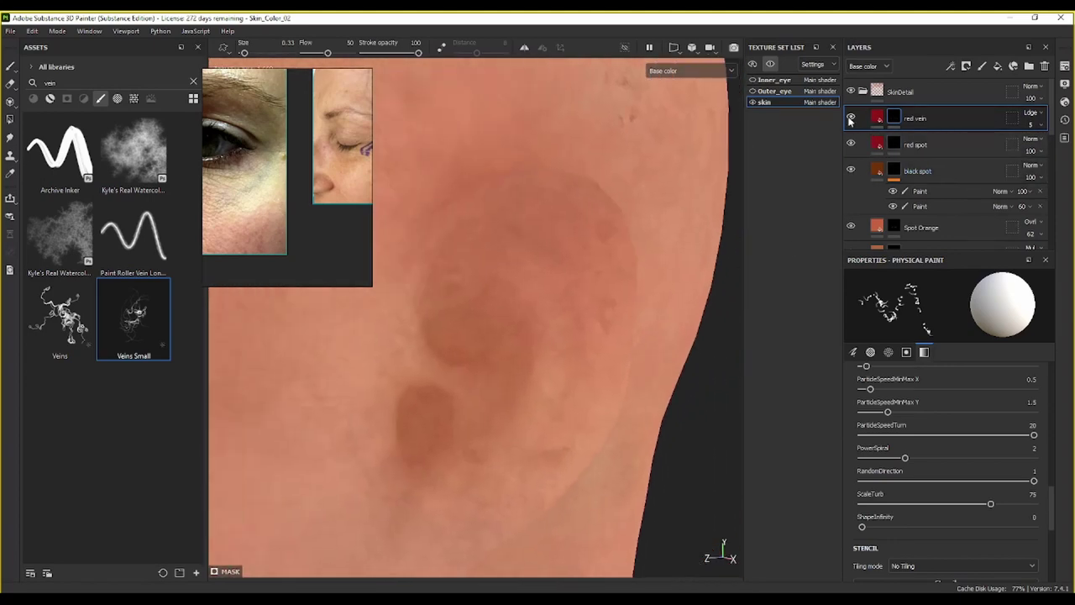
{"action": "left_click", "coordinate": [851, 119]}
{"action": "left_click", "coordinate": [850, 119]}
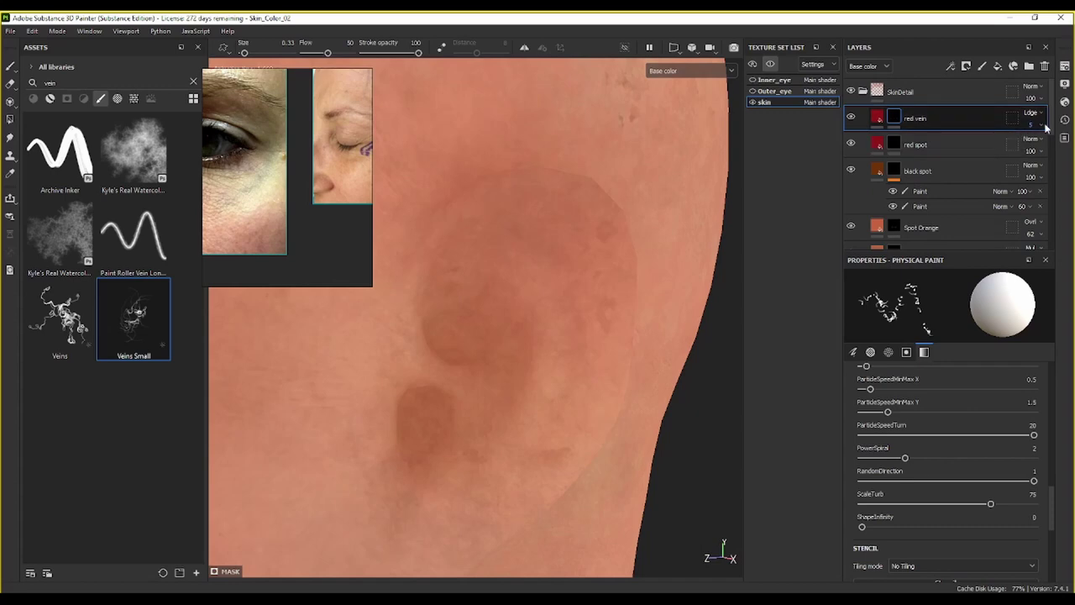
Step: Raise the red vein layer's opacity to 29 and check the veins around the left ear, cheek and eye
{"action": "left_click", "coordinate": [1035, 146]}
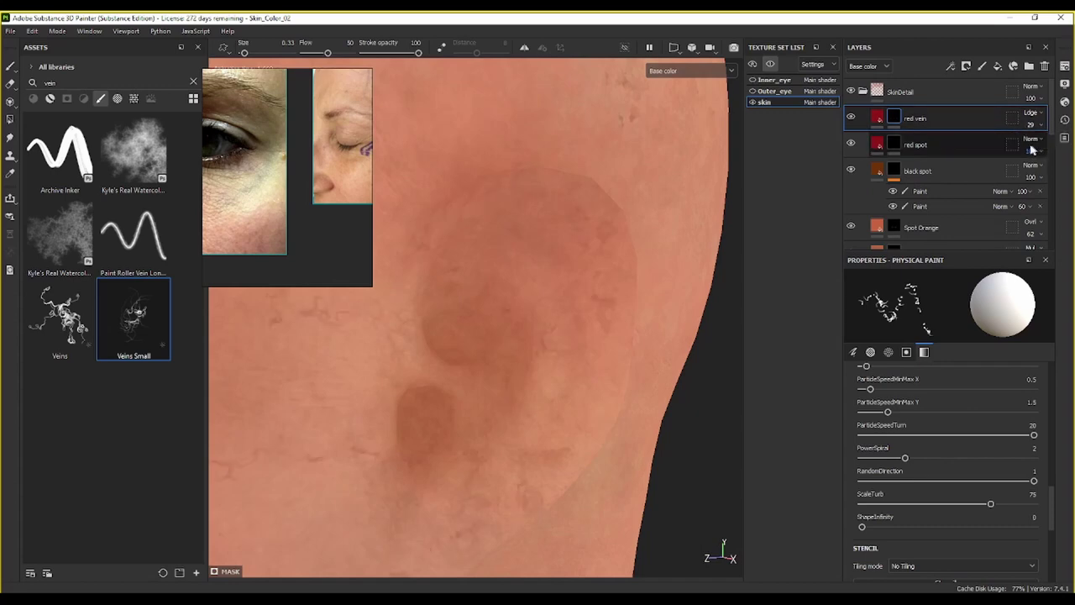
{"action": "scroll", "coordinate": [698, 256], "scroll_direction": "down", "scroll_amount": 3}
{"action": "middle_click_drag", "start_coordinate": [647, 261], "coordinate": [711, 214], "text": "alt"}
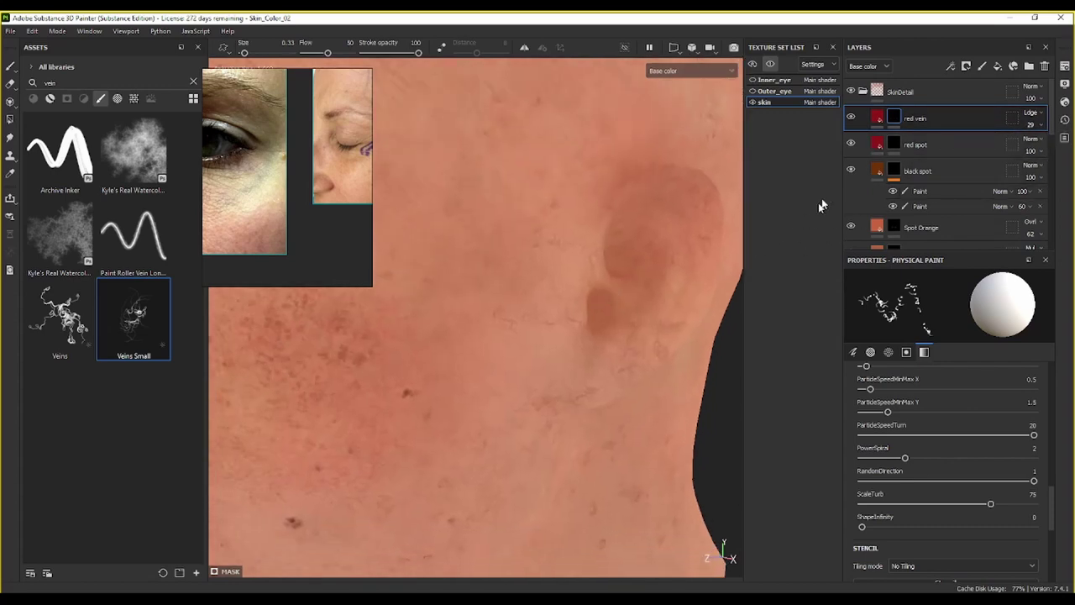
{"action": "left_click", "coordinate": [848, 119]}
{"action": "scroll", "coordinate": [604, 275], "scroll_direction": "down", "scroll_amount": 4}
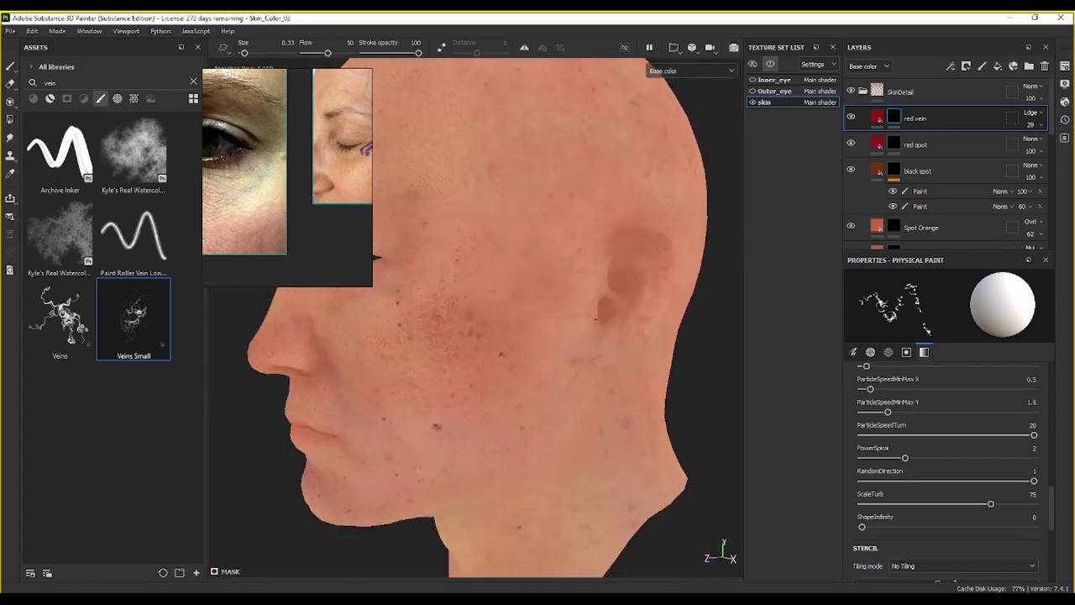
{"action": "left_click_drag", "start_coordinate": [449, 419], "coordinate": [680, 370], "text": "alt"}
{"action": "scroll", "coordinate": [507, 278], "scroll_direction": "up", "scroll_amount": 3}
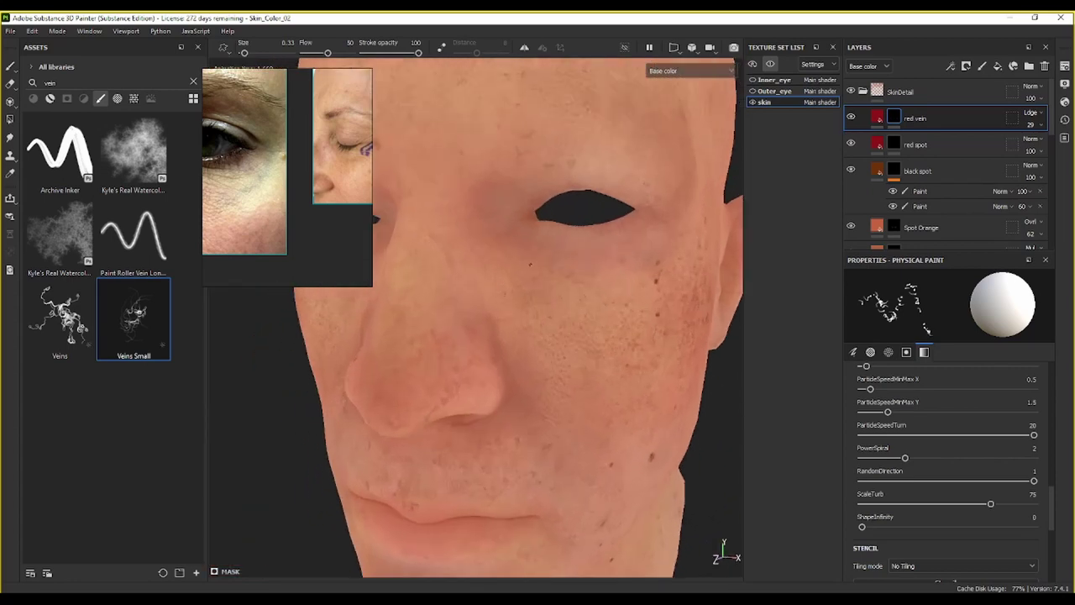
{"action": "left_click_drag", "start_coordinate": [538, 223], "coordinate": [511, 246], "text": "alt"}
{"action": "scroll", "coordinate": [510, 246], "scroll_direction": "up", "scroll_amount": 5}
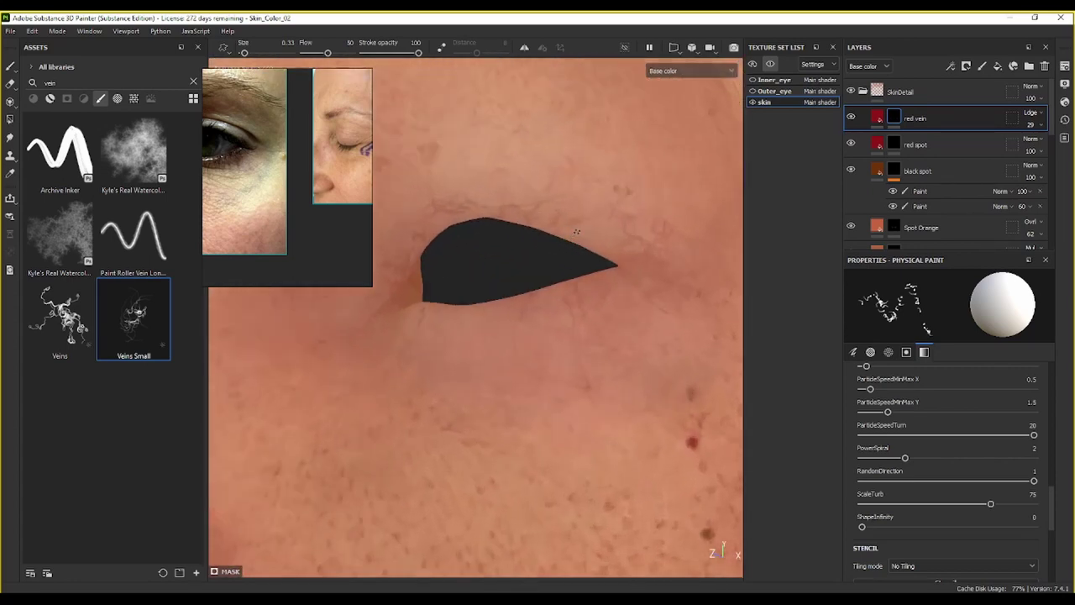
Step: Lower the red vein layer's opacity to 15 and inspect the effect around the eye, nose and cheeks
{"action": "left_click", "coordinate": [1034, 126]}
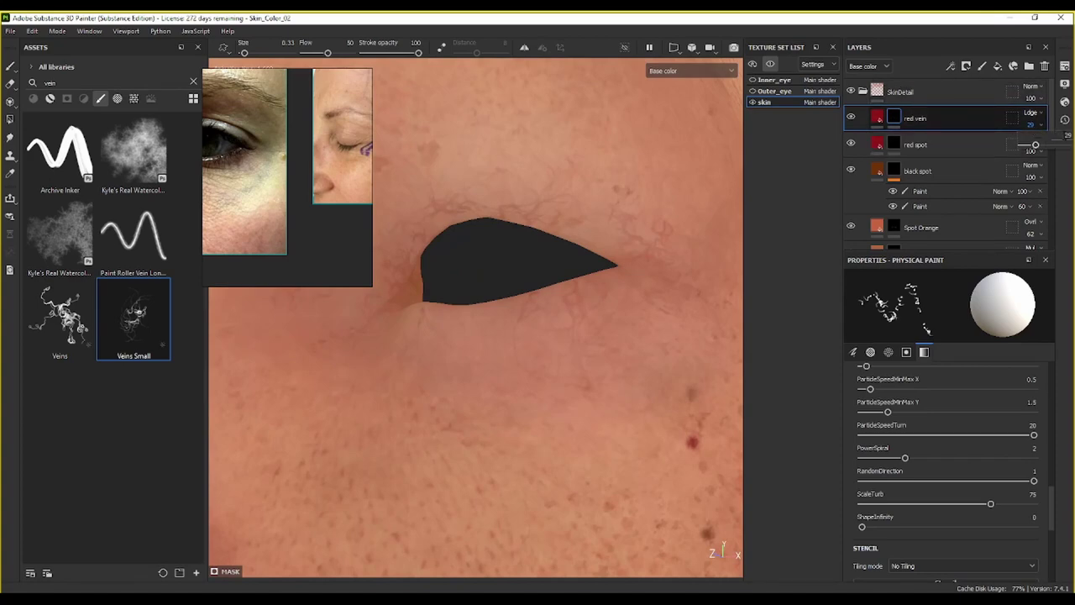
{"action": "left_click_drag", "start_coordinate": [1035, 145], "coordinate": [1029, 144]}
{"action": "left_click", "coordinate": [563, 328]}
{"action": "scroll", "coordinate": [497, 368], "scroll_direction": "down", "scroll_amount": 3}
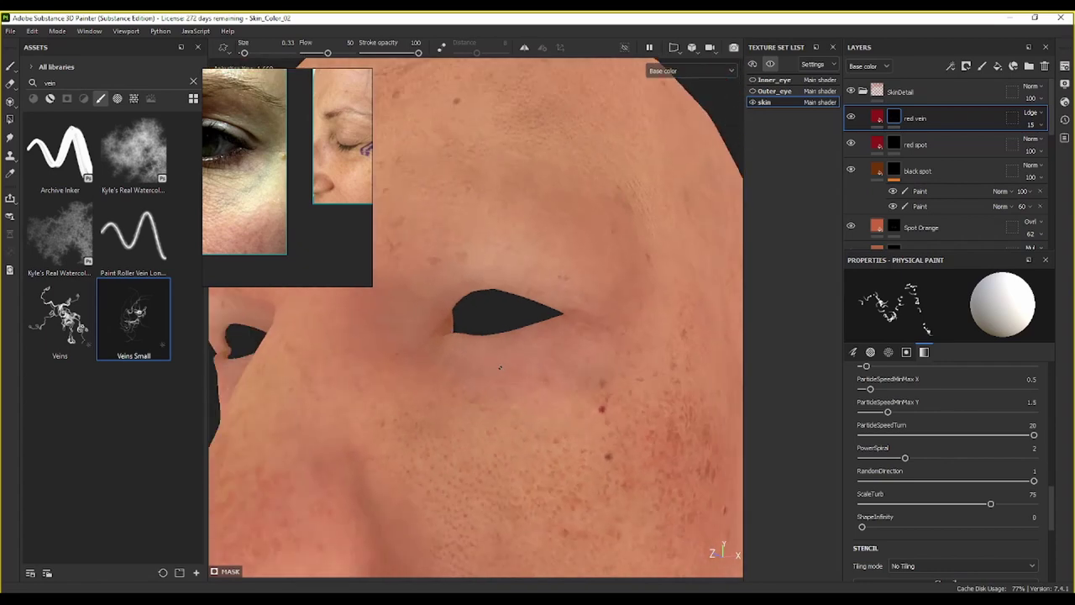
{"action": "middle_click_drag", "start_coordinate": [497, 368], "coordinate": [552, 259], "text": "alt"}
{"action": "left_click_drag", "start_coordinate": [552, 259], "coordinate": [764, 228], "text": "alt"}
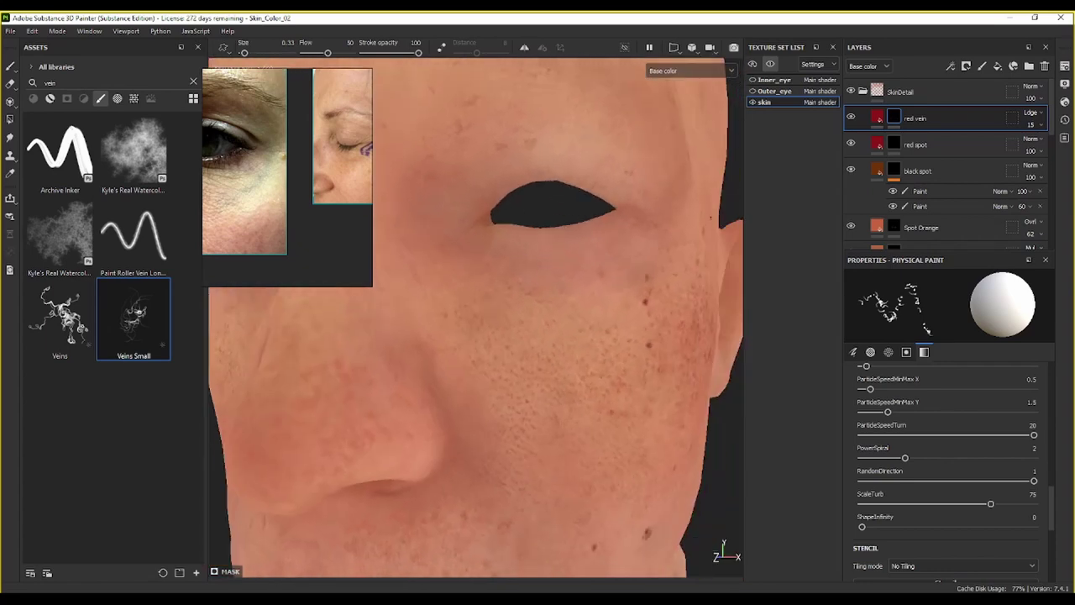
{"action": "left_click_drag", "start_coordinate": [509, 349], "coordinate": [647, 264], "text": "alt"}
{"action": "middle_click_drag", "start_coordinate": [470, 313], "coordinate": [651, 371], "text": "alt"}
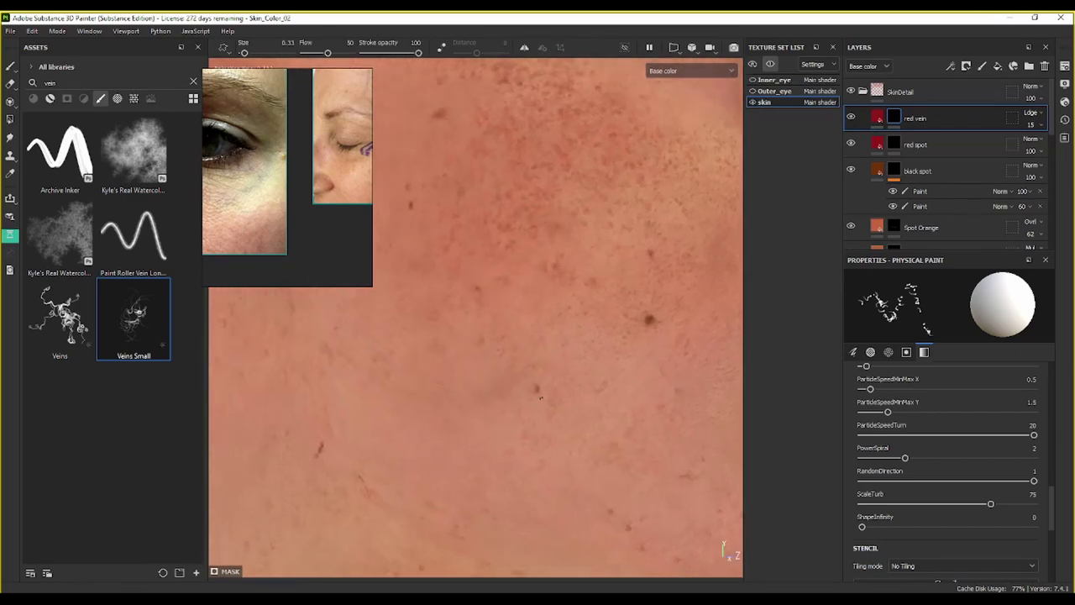
Step: Isolate the red vein mask and paint small veins over the left cheek from beside the nose toward the ear
{"action": "left_click", "coordinate": [891, 118], "text": "alt"}
{"action": "scroll", "coordinate": [628, 219], "scroll_direction": "down", "scroll_amount": 6}
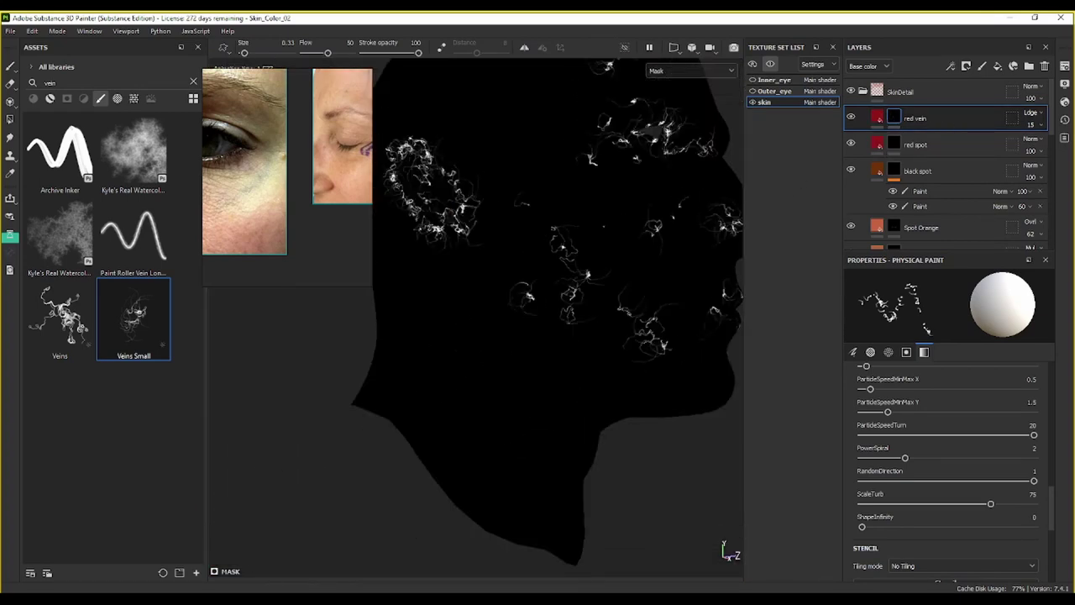
{"action": "left_click_drag", "start_coordinate": [588, 332], "coordinate": [408, 344], "text": "alt"}
{"action": "middle_click_drag", "start_coordinate": [541, 335], "coordinate": [428, 338], "text": "alt"}
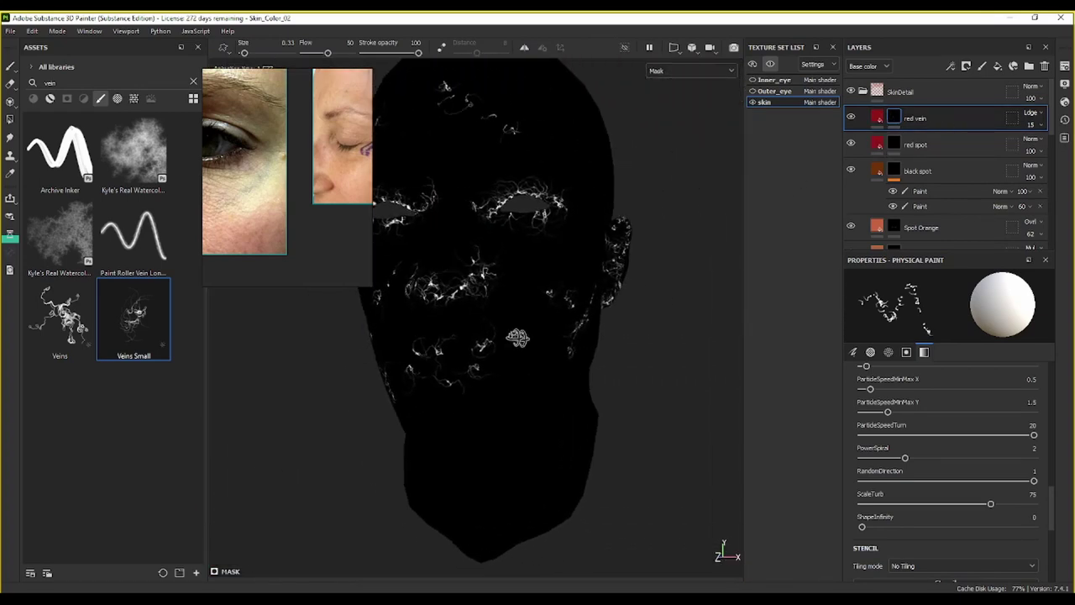
{"action": "left_click_drag", "start_coordinate": [519, 338], "coordinate": [427, 337], "text": "alt"}
{"action": "left_click_drag", "start_coordinate": [504, 242], "coordinate": [549, 281]}
{"action": "left_click_drag", "start_coordinate": [581, 240], "coordinate": [643, 245]}
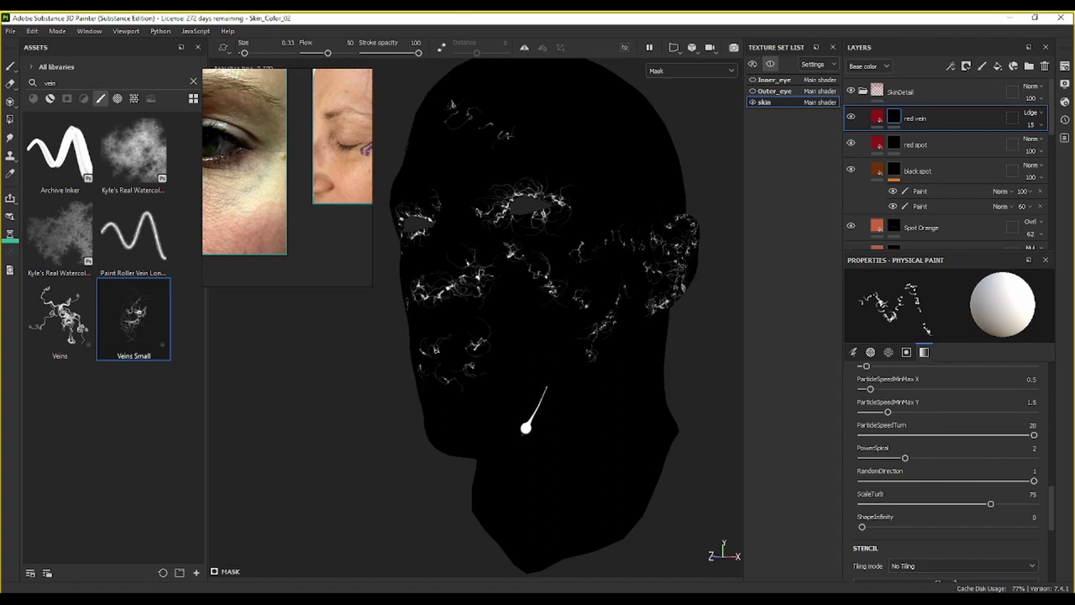
Step: Save the project and paint small veins in front of the right ear down toward the jaw
{"action": "mouse_move", "coordinate": [580, 393]}
{"action": "left_mouse_down", "text": "alt"}
{"action": "mouse_move", "coordinate": [477, 436]}
{"action": "mouse_move", "coordinate": [412, 405]}
{"action": "mouse_move", "coordinate": [532, 361]}
{"action": "mouse_move", "coordinate": [532, 348]}
{"action": "mouse_move", "coordinate": [655, 342]}
{"action": "left_mouse_up", "text": "alt"}
{"action": "key", "text": "ctrl+s"}
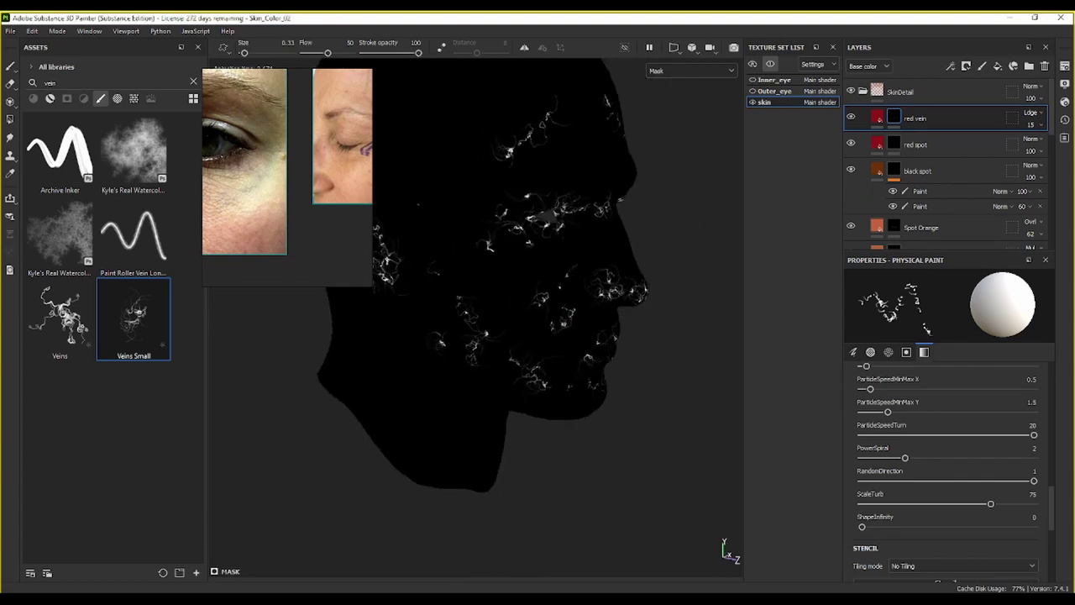
{"action": "left_click_drag", "start_coordinate": [418, 204], "coordinate": [418, 253]}
{"action": "left_click_drag", "start_coordinate": [418, 299], "coordinate": [435, 329]}
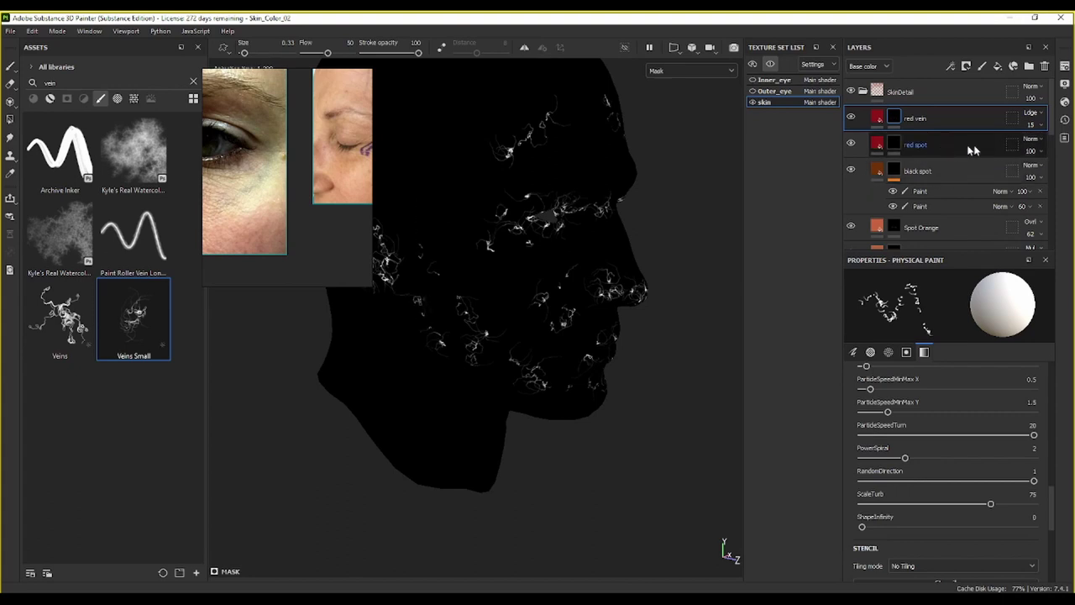
Step: Return to the red vein layer's fill and set the layer's opacity to 20
{"action": "left_click", "coordinate": [877, 119]}
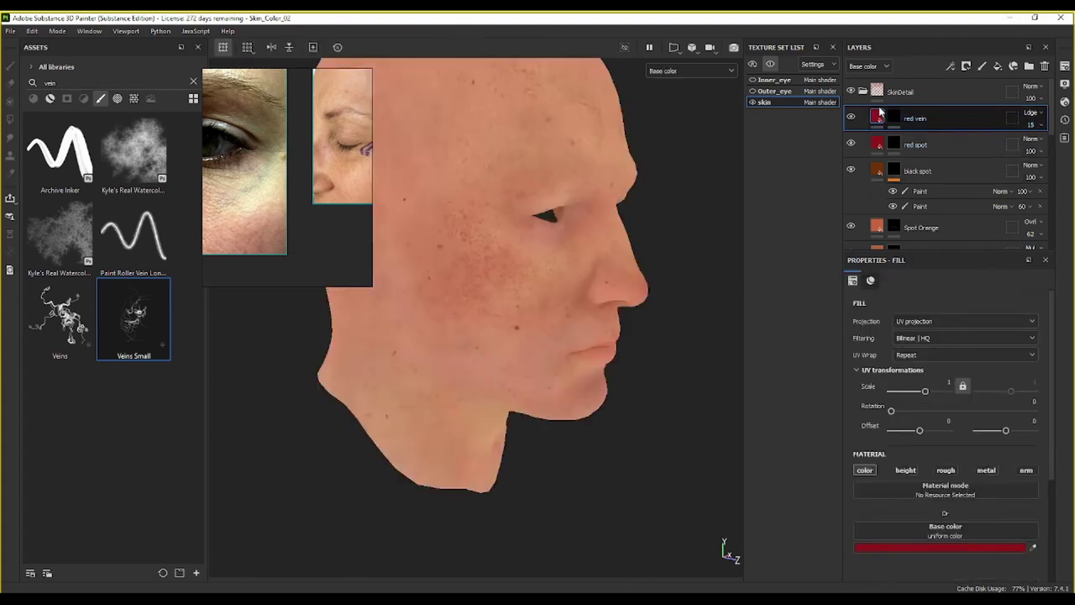
{"action": "scroll", "coordinate": [481, 289], "scroll_direction": "up", "scroll_amount": 5}
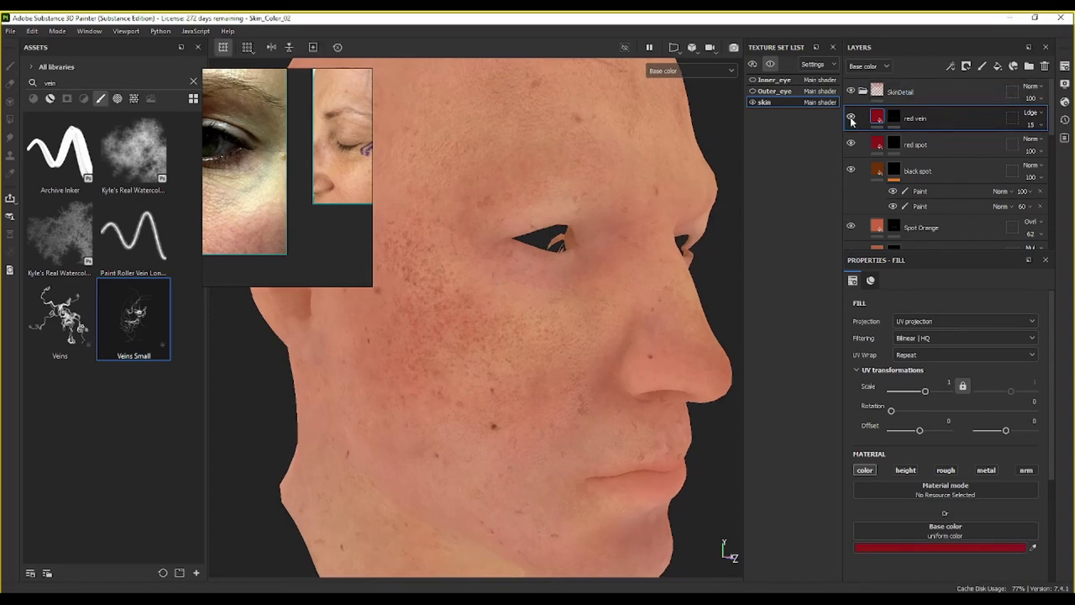
{"action": "scroll", "coordinate": [619, 225], "scroll_direction": "up", "scroll_amount": 3}
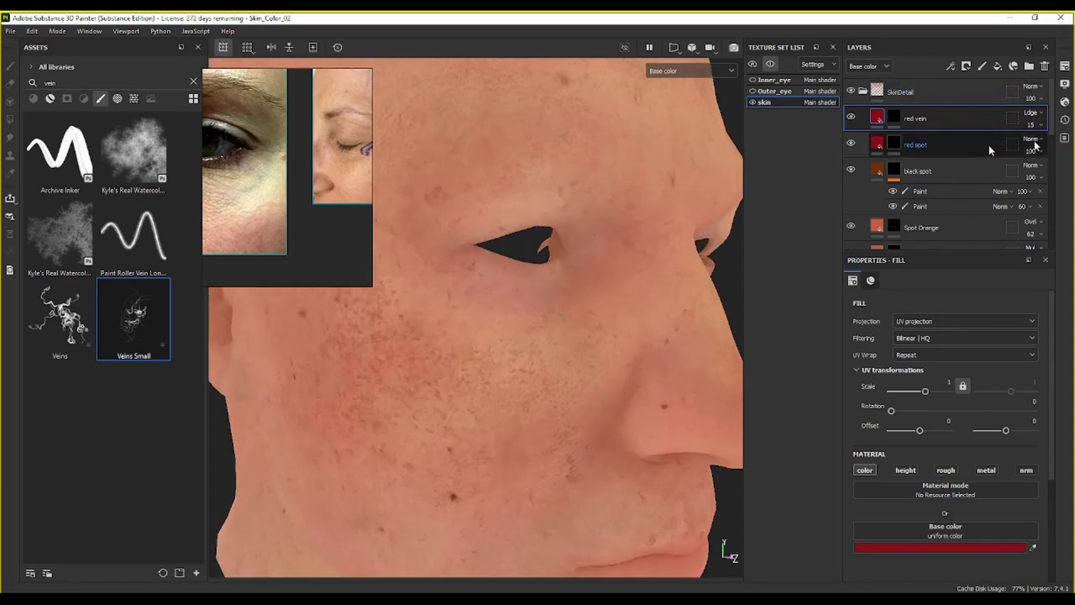
{"action": "left_click", "coordinate": [1032, 125]}
{"action": "left_click", "coordinate": [1068, 136]}
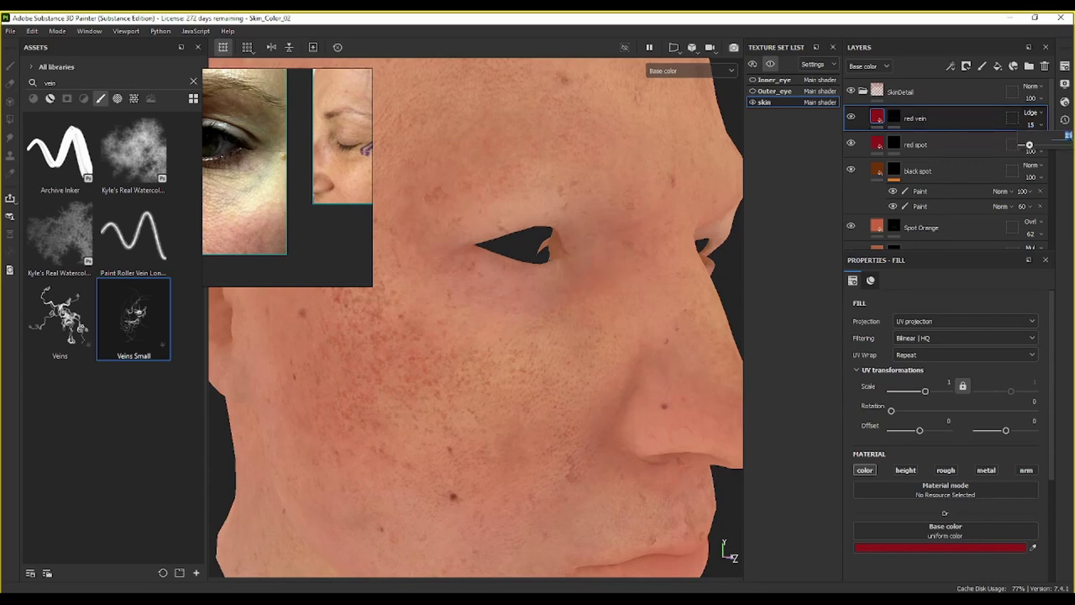
{"action": "scroll", "coordinate": [617, 277], "scroll_direction": "down", "scroll_amount": 3}
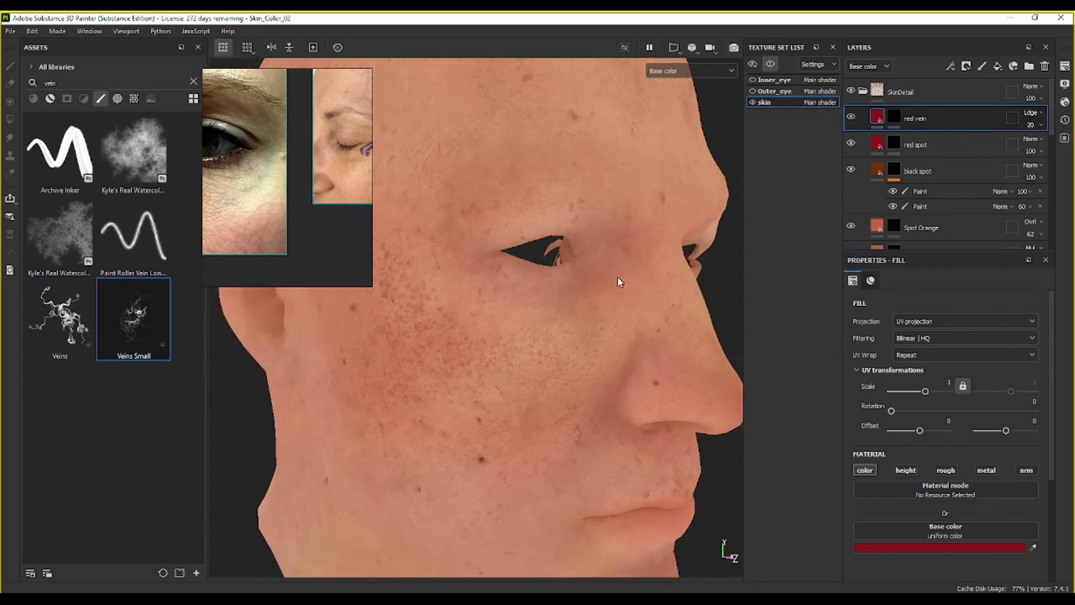
{"action": "middle_click_drag", "start_coordinate": [617, 276], "coordinate": [667, 174], "text": "alt"}
{"action": "left_click_drag", "start_coordinate": [580, 236], "coordinate": [565, 220], "text": "alt"}
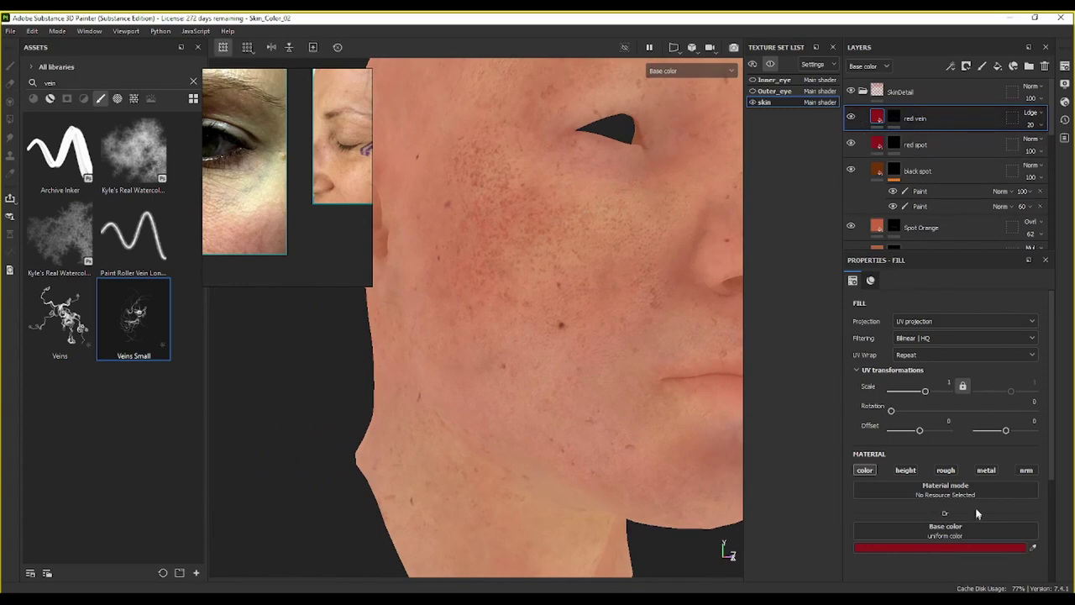
Step: Change the red vein fill's base color to the dark red 960B0B and check it on the face
{"action": "left_click", "coordinate": [969, 547]}
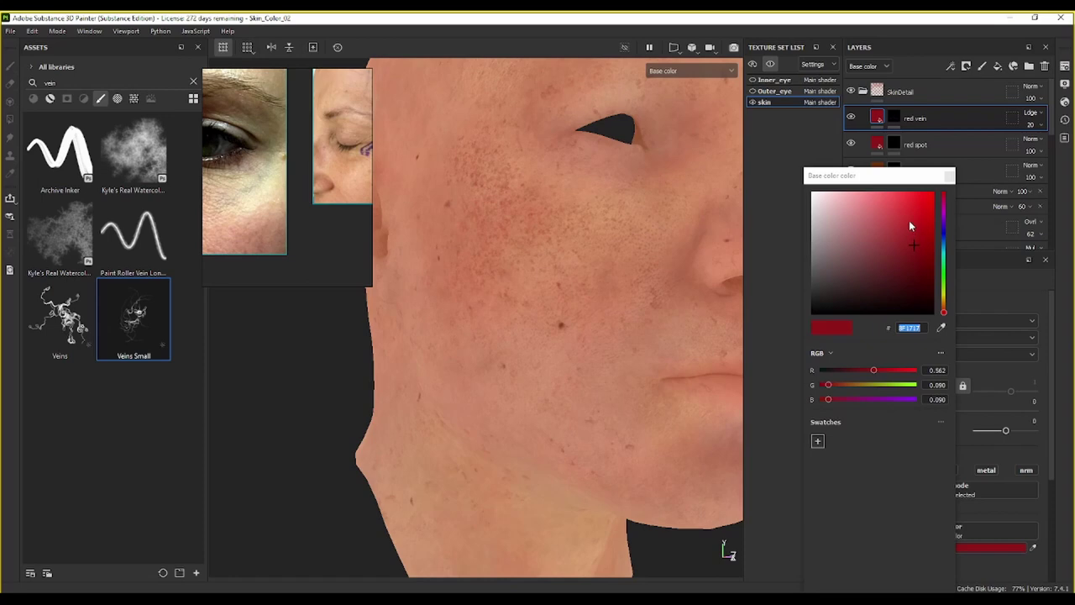
{"action": "mouse_move", "coordinate": [910, 222]}
{"action": "left_mouse_down"}
{"action": "mouse_move", "coordinate": [910, 205]}
{"action": "mouse_move", "coordinate": [907, 248]}
{"action": "mouse_move", "coordinate": [929, 220]}
{"action": "mouse_move", "coordinate": [925, 238]}
{"action": "left_mouse_up"}
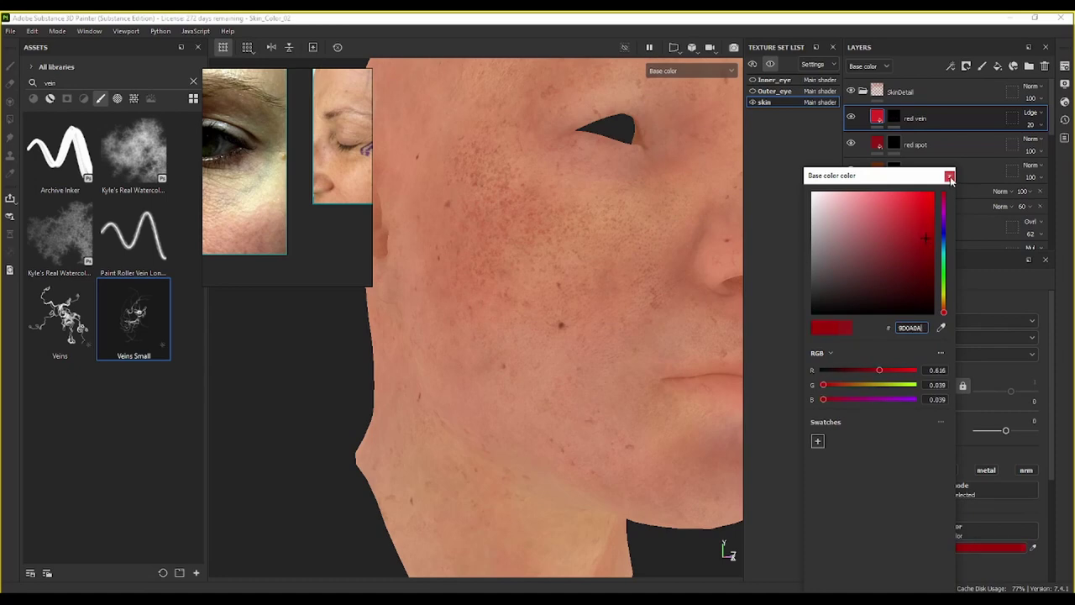
{"action": "left_click_drag", "start_coordinate": [622, 183], "coordinate": [582, 139], "text": "alt"}
{"action": "scroll", "coordinate": [571, 143], "scroll_direction": "up", "scroll_amount": 3}
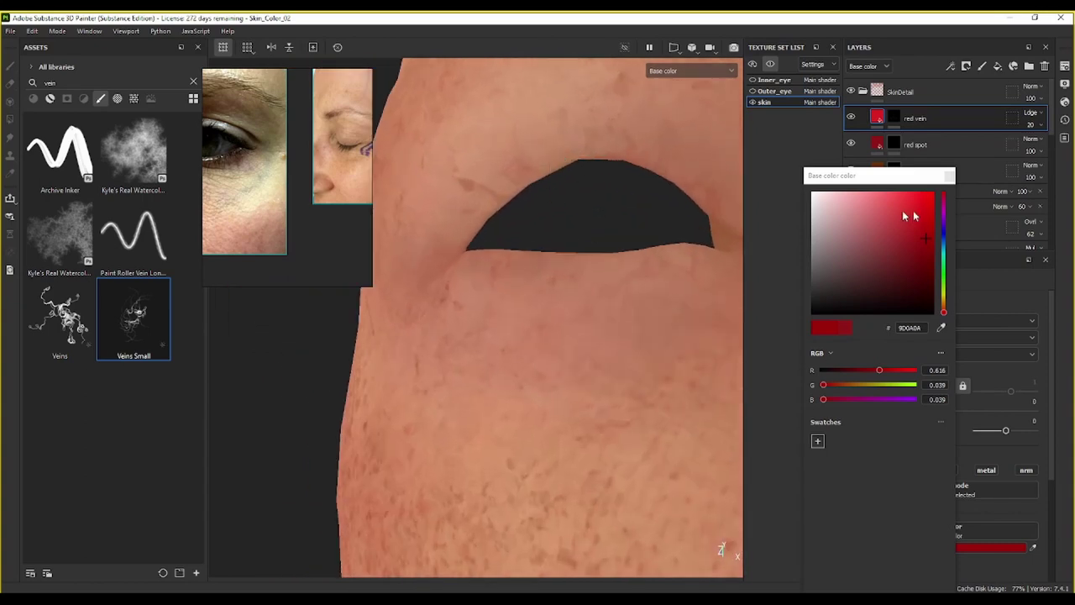
{"action": "mouse_move", "coordinate": [925, 240]}
{"action": "left_mouse_down"}
{"action": "mouse_move", "coordinate": [922, 230]}
{"action": "mouse_move", "coordinate": [898, 272]}
{"action": "mouse_move", "coordinate": [886, 271]}
{"action": "mouse_move", "coordinate": [883, 240]}
{"action": "mouse_move", "coordinate": [914, 239]}
{"action": "mouse_move", "coordinate": [931, 245]}
{"action": "mouse_move", "coordinate": [929, 284]}
{"action": "mouse_move", "coordinate": [936, 243]}
{"action": "mouse_move", "coordinate": [924, 242]}
{"action": "left_mouse_up"}
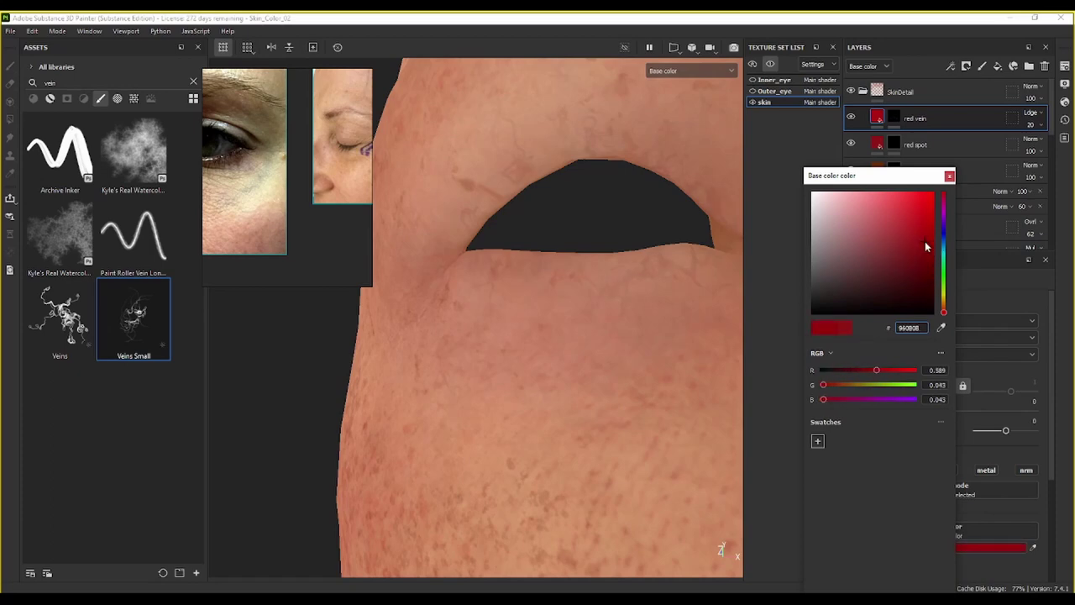
{"action": "left_click", "coordinate": [949, 178]}
{"action": "right_click_drag", "start_coordinate": [614, 222], "coordinate": [622, 297], "text": "alt"}
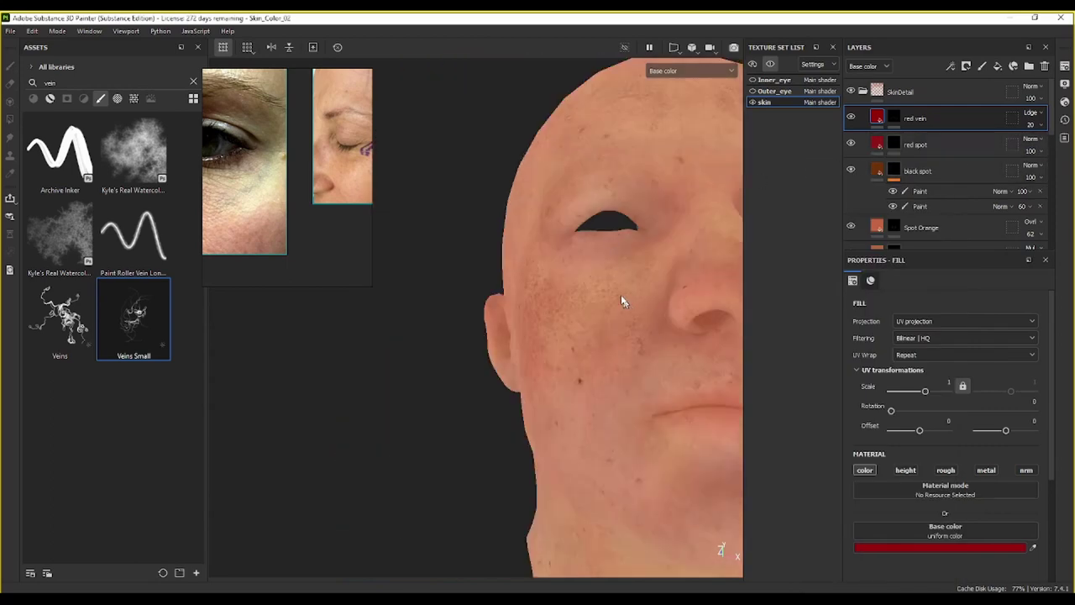
{"action": "middle_click_drag", "start_coordinate": [622, 297], "coordinate": [567, 231], "text": "alt"}
{"action": "left_click_drag", "start_coordinate": [567, 236], "coordinate": [643, 284], "text": "alt"}
{"action": "left_click_drag", "start_coordinate": [588, 310], "coordinate": [566, 182], "text": "alt"}
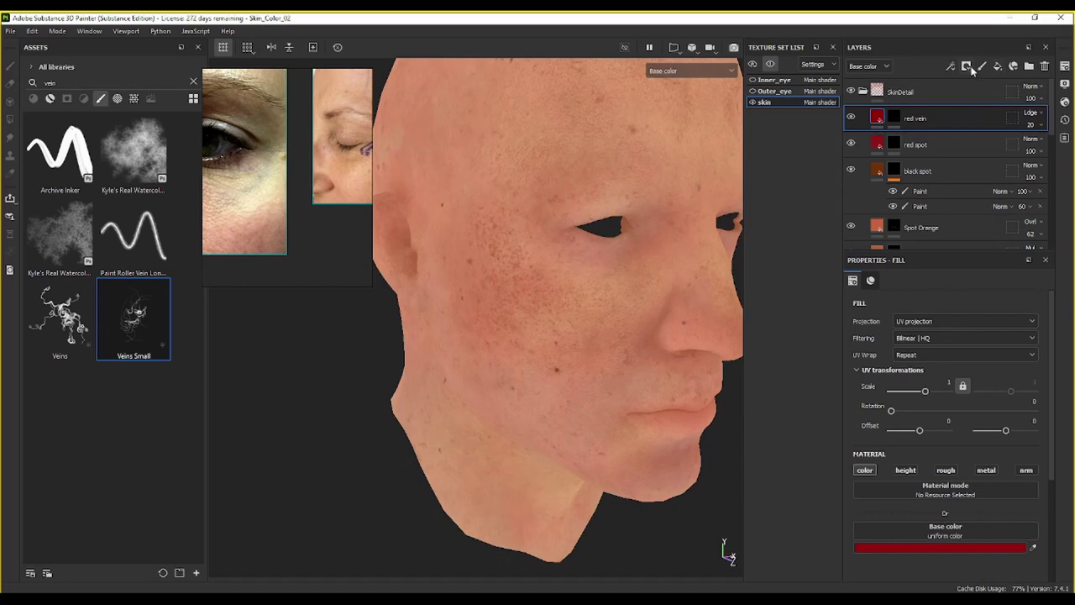
Step: Add a fill layer above the red vein layer and name it Blue Vein
{"action": "left_click", "coordinate": [969, 67]}
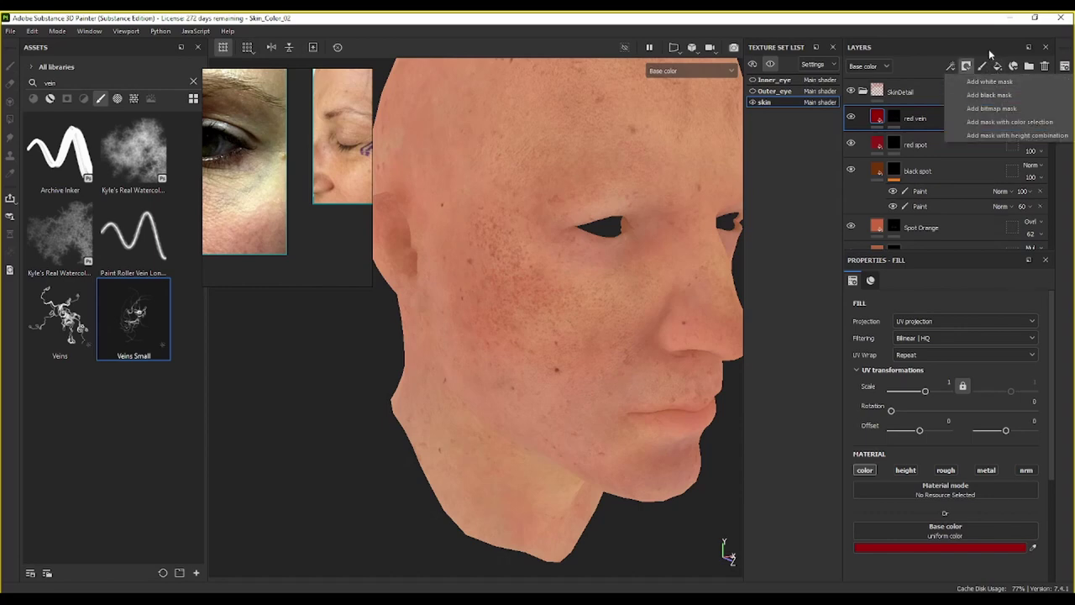
{"action": "left_click", "coordinate": [998, 67]}
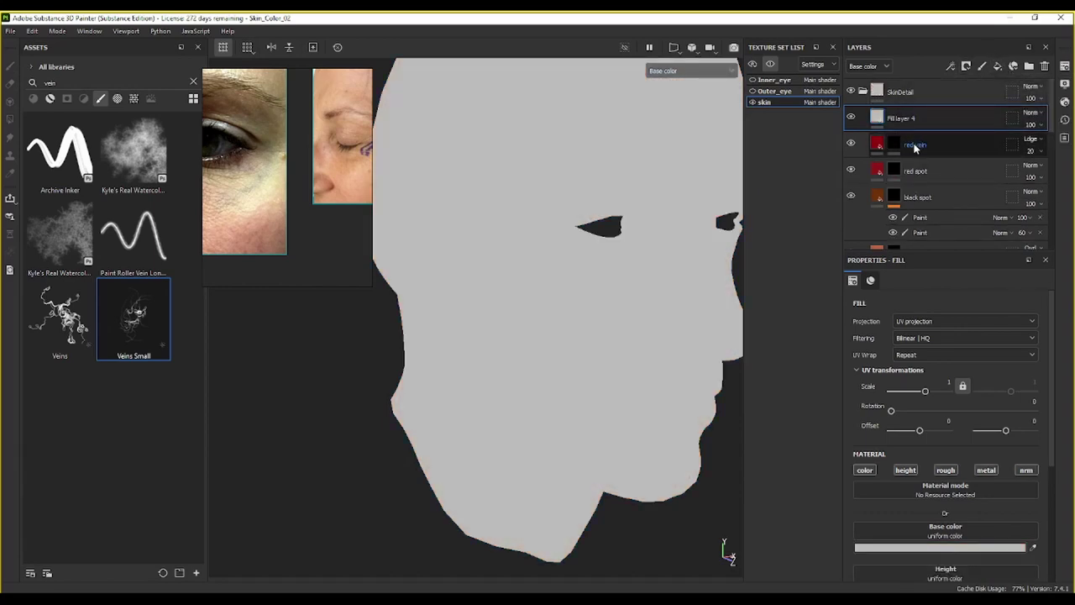
{"action": "double_click", "coordinate": [899, 119]}
{"action": "double_click", "coordinate": [905, 119]}
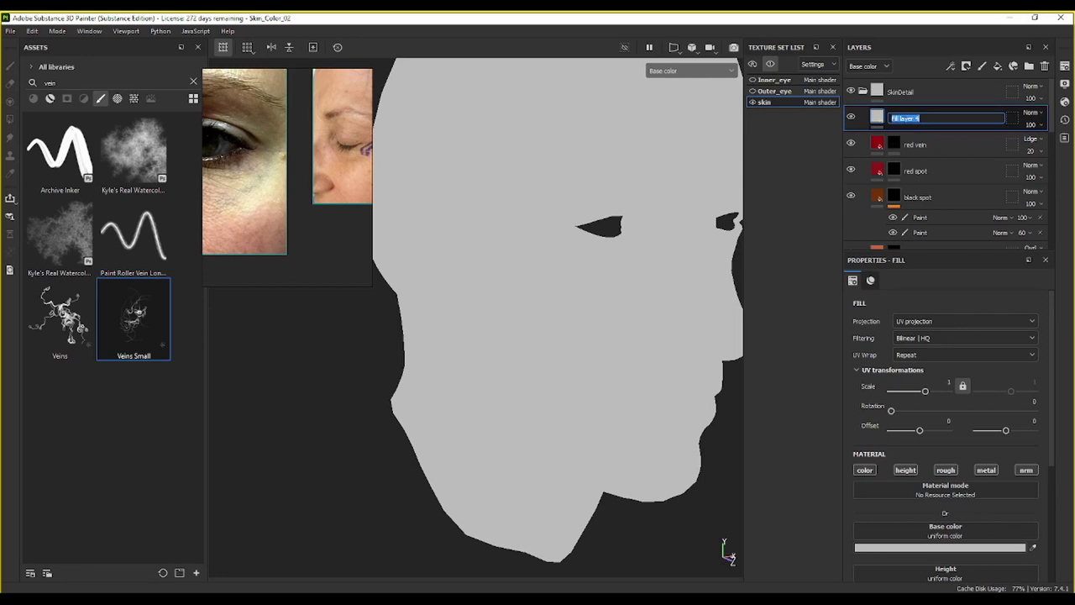
{"action": "type", "text": "Blue Vein"}
{"action": "key", "text": "Return"}
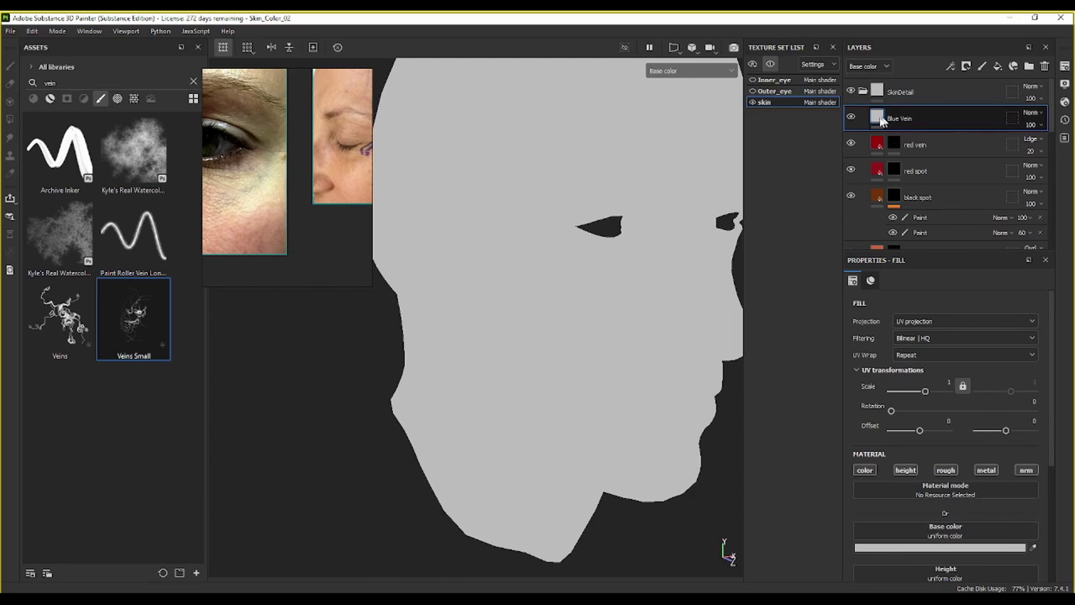
Step: Disable the height, rough, metal and nrm channels of the Blue Vein fill, leaving only color active
{"action": "right_click", "coordinate": [878, 117]}
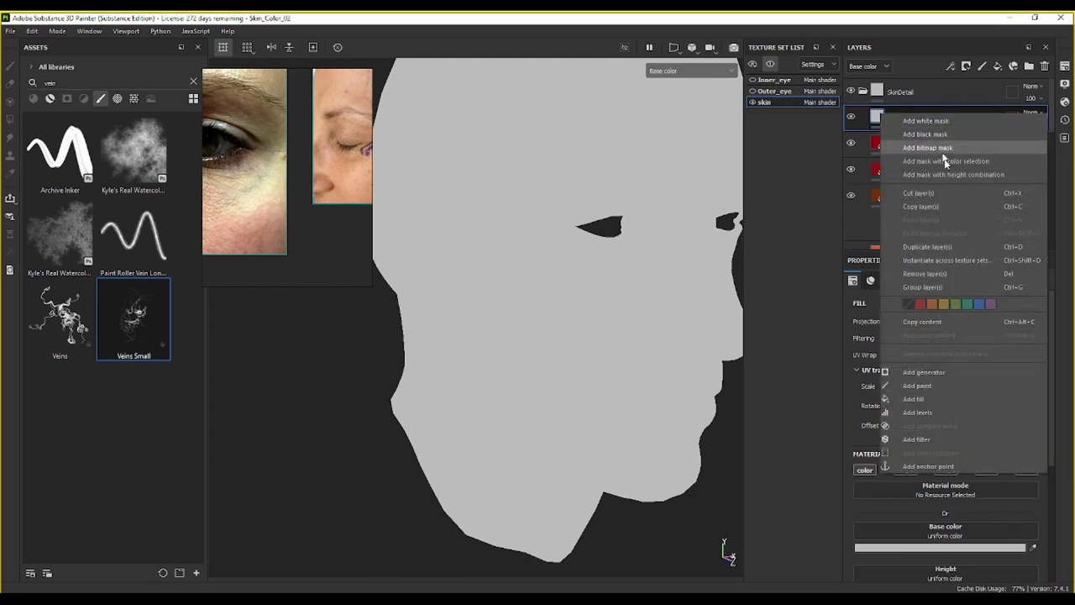
{"action": "left_click", "coordinate": [874, 118]}
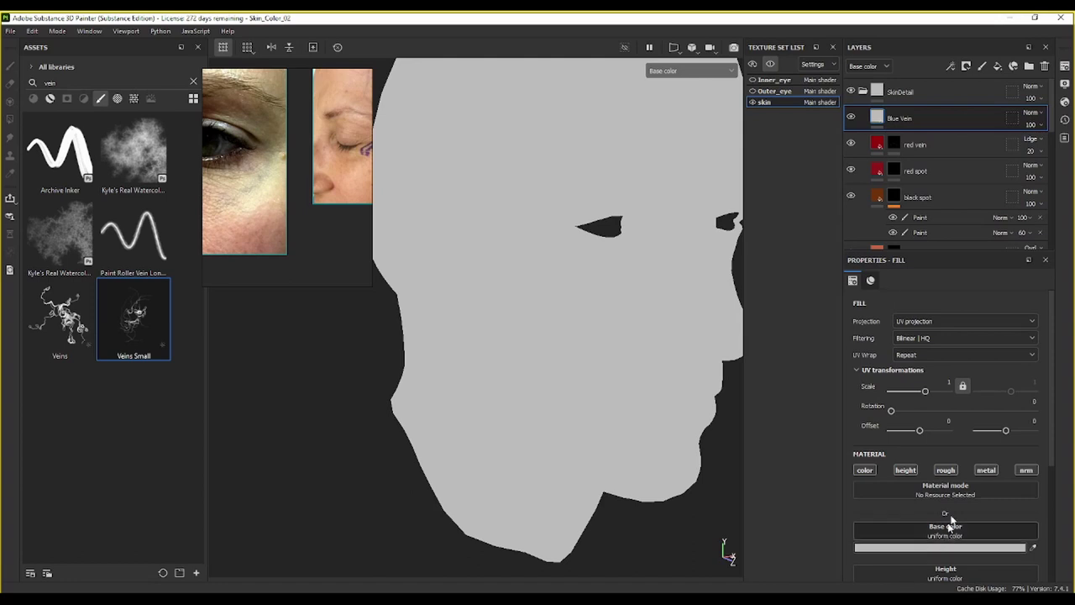
{"action": "left_click", "coordinate": [907, 472]}
{"action": "left_click", "coordinate": [942, 473]}
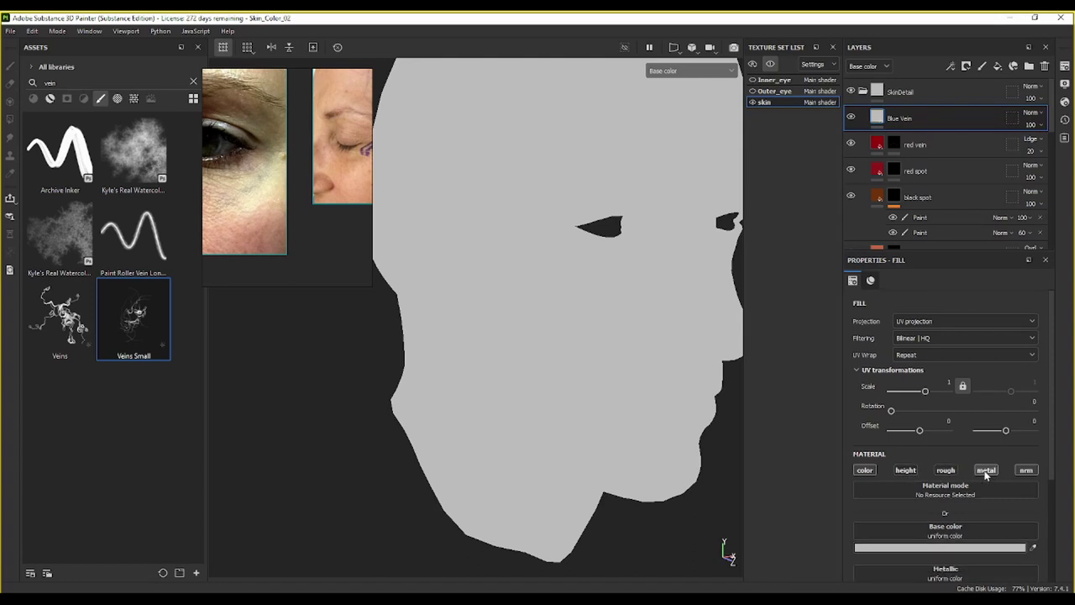
{"action": "left_click", "coordinate": [986, 472]}
{"action": "left_click", "coordinate": [1023, 470]}
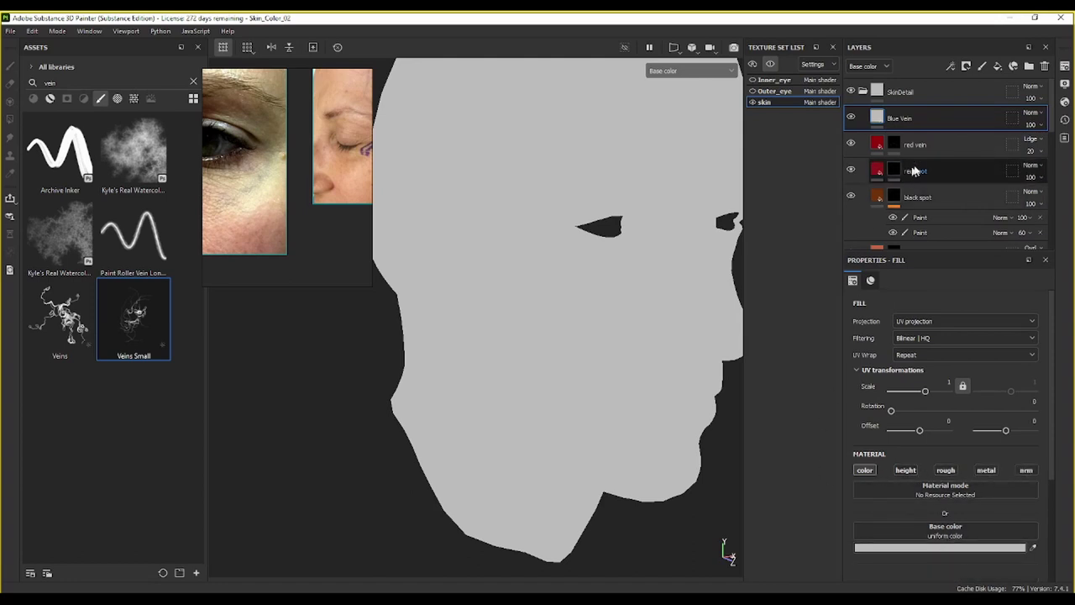
Step: Set the Blue Vein fill's base color to the very dark blue 22222D
{"action": "left_click", "coordinate": [931, 148]}
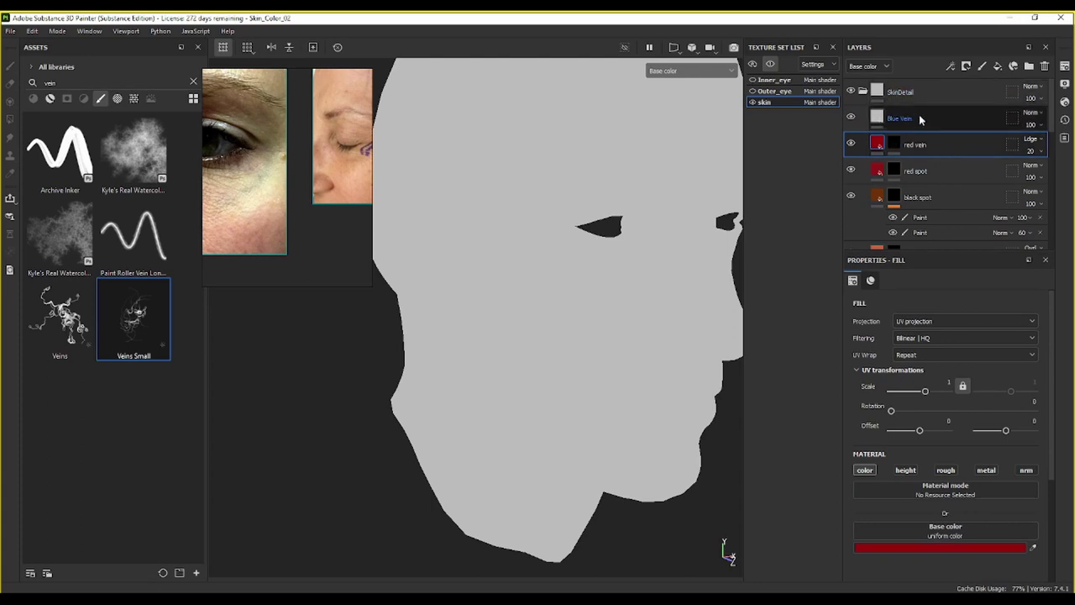
{"action": "left_click", "coordinate": [918, 118]}
{"action": "left_click", "coordinate": [938, 554]}
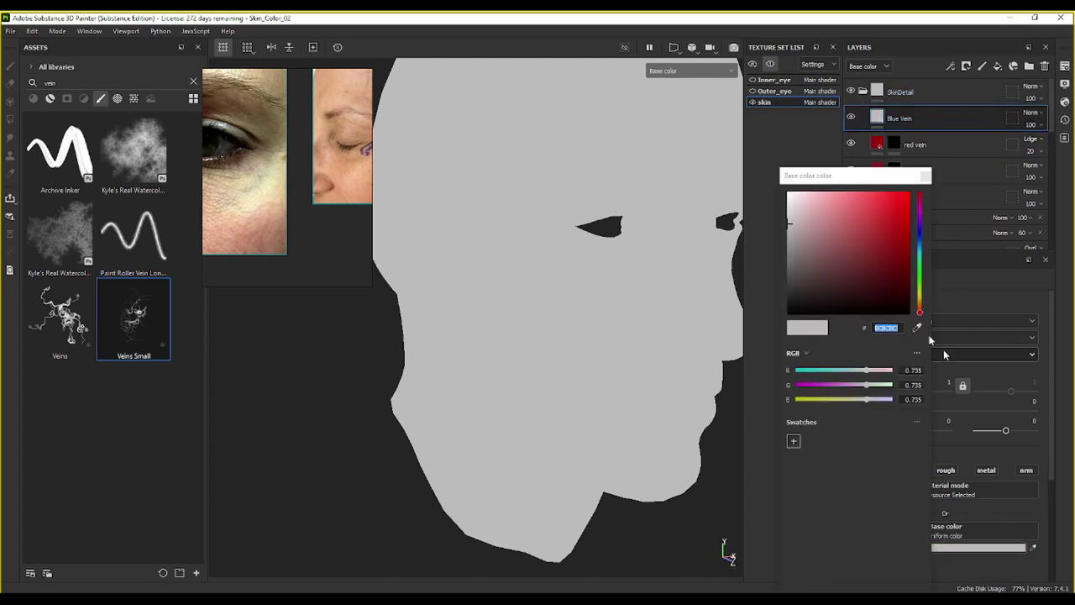
{"action": "left_click", "coordinate": [910, 257]}
{"action": "left_click", "coordinate": [918, 236]}
{"action": "left_click_drag", "start_coordinate": [900, 268], "coordinate": [819, 293]}
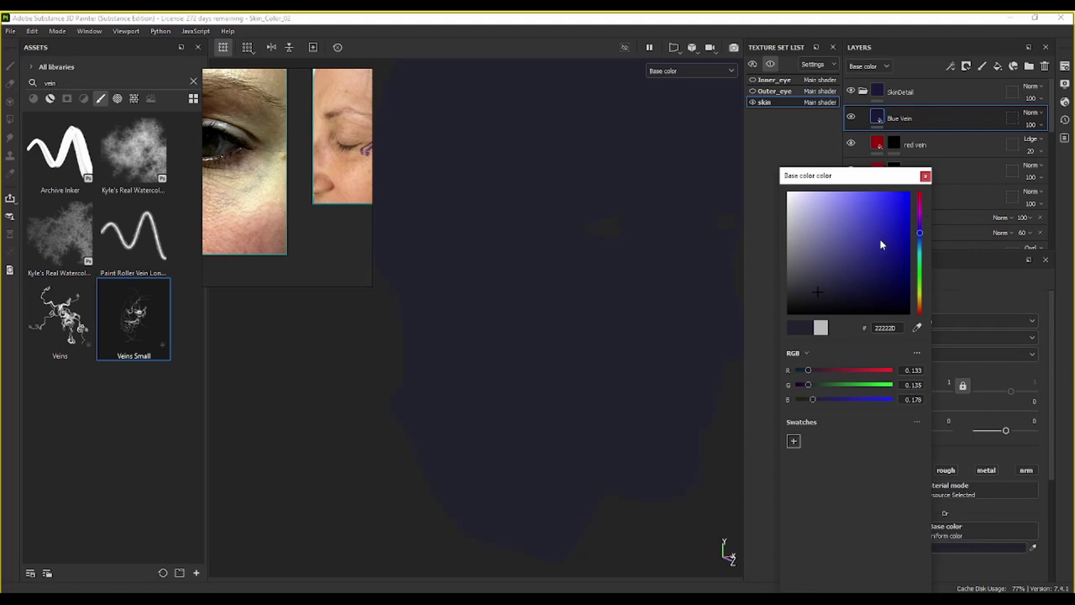
{"action": "left_click", "coordinate": [925, 177]}
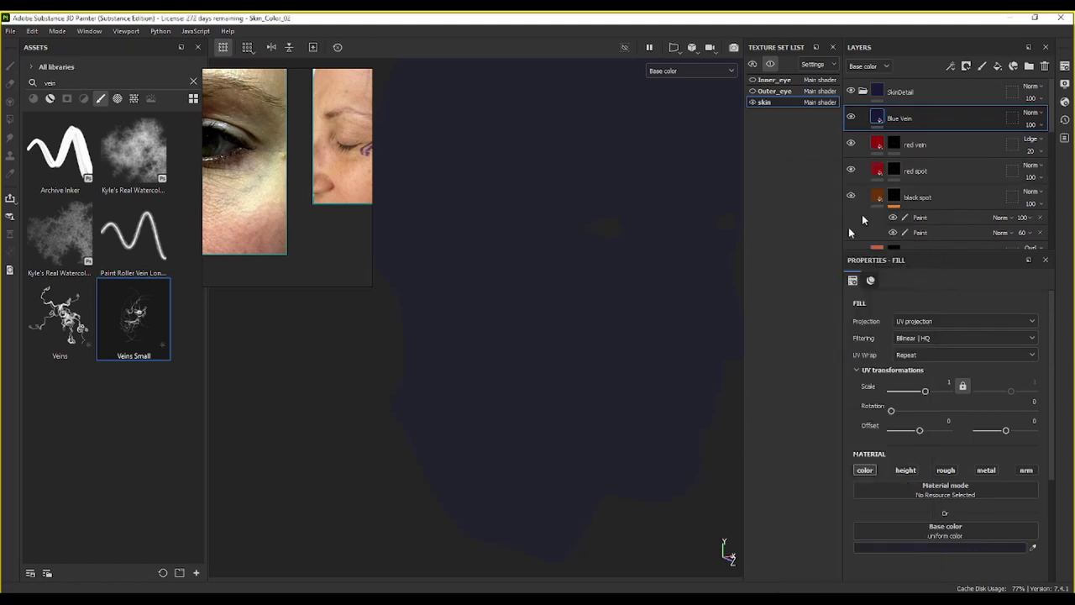
Step: Add a black mask to the Blue Vein layer and try the Paint Roller Vein brush beside the right eye
{"action": "right_click", "coordinate": [936, 120]}
{"action": "left_click", "coordinate": [961, 136]}
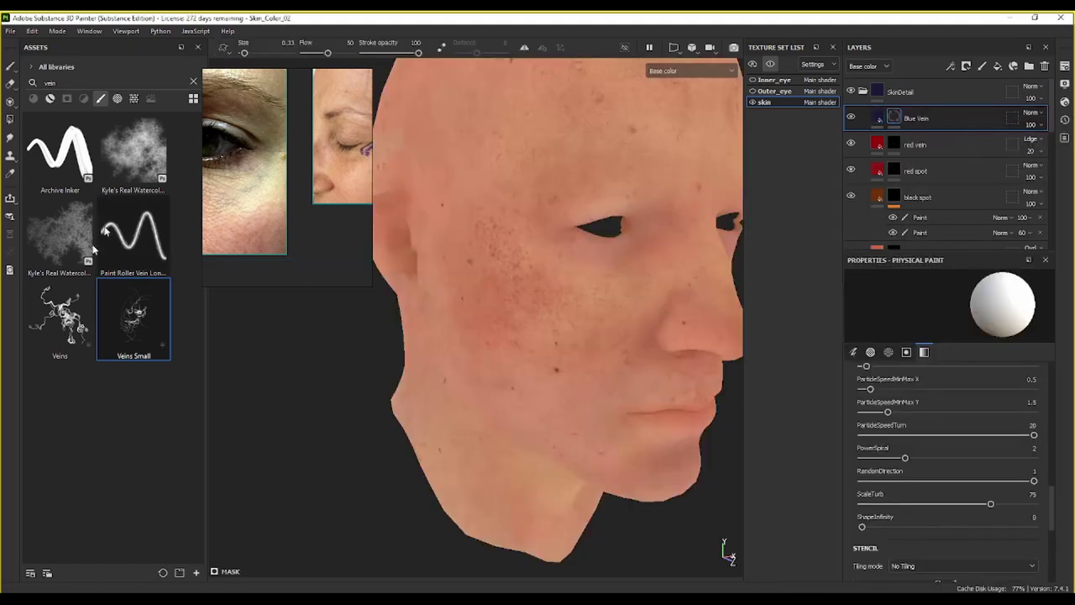
{"action": "left_click", "coordinate": [128, 237]}
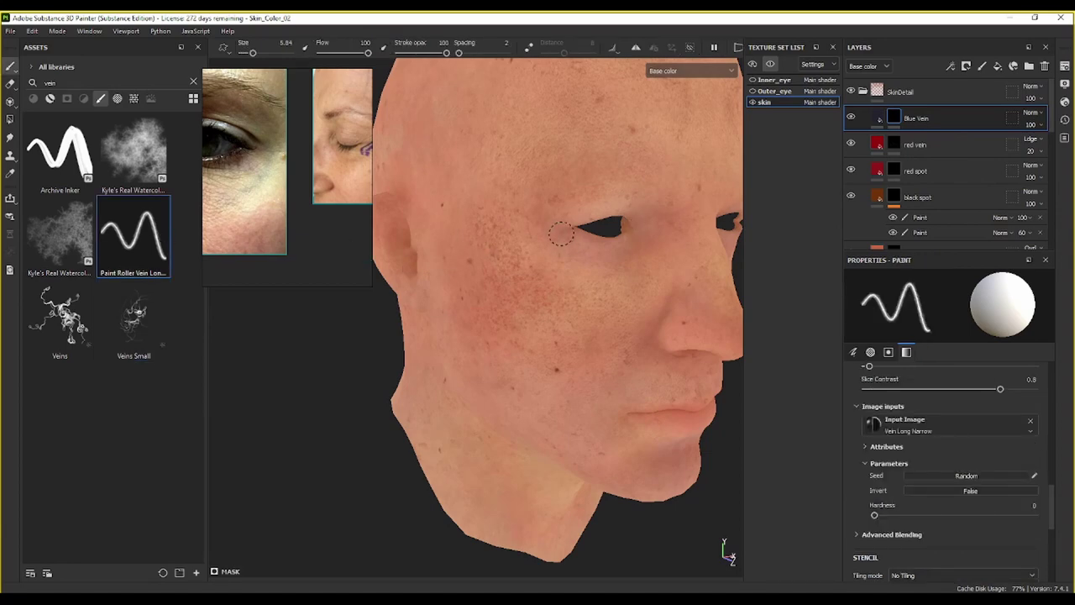
{"action": "left_click_drag", "start_coordinate": [569, 235], "coordinate": [558, 295]}
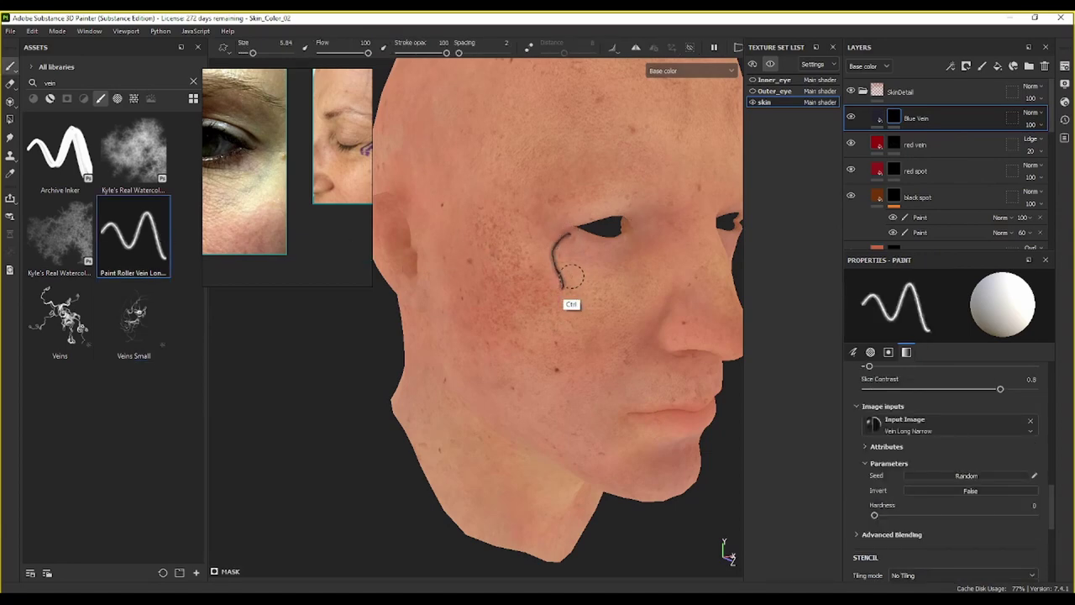
{"action": "key", "text": "ctrl+z"}
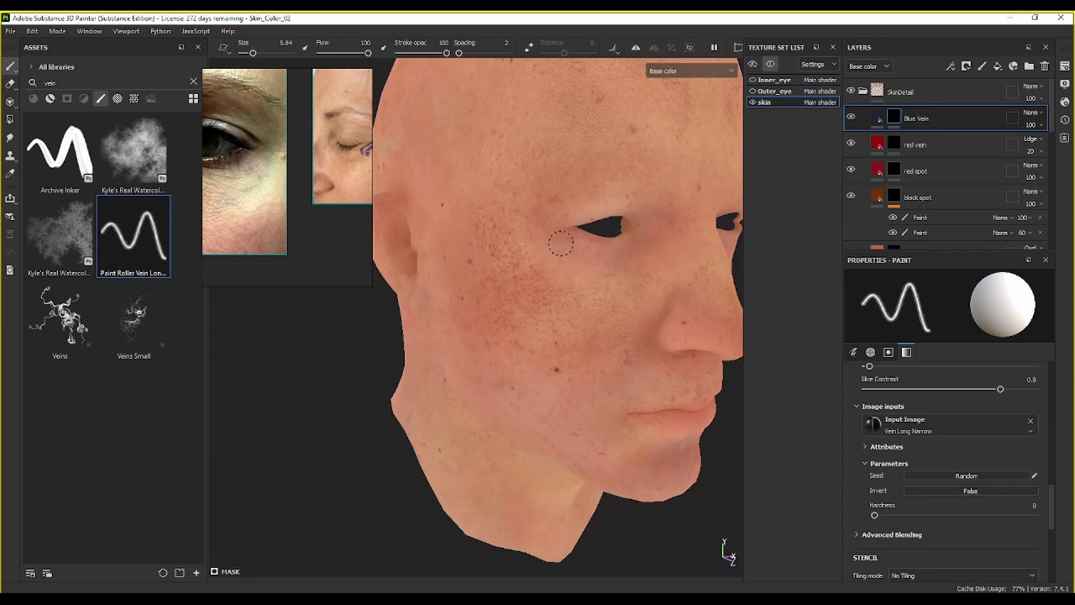
Step: Paint a branching vein from the outer corner of the right eye up the temple, following the temple vein reference photo
{"action": "middle_click_drag", "start_coordinate": [266, 218], "coordinate": [173, 255]}
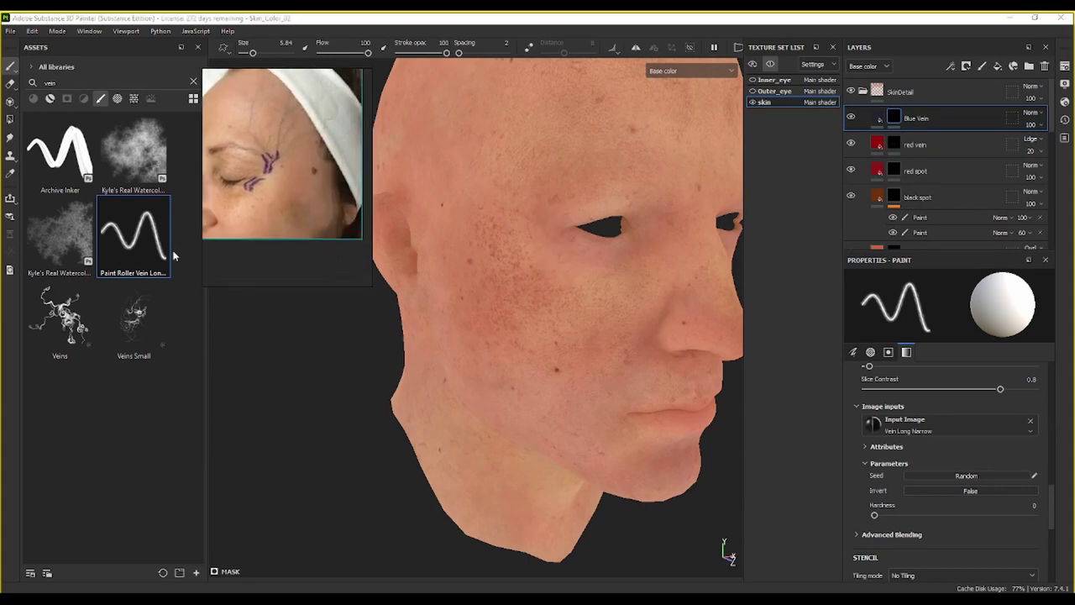
{"action": "mouse_move", "coordinate": [547, 223]}
{"action": "left_mouse_down"}
{"action": "mouse_move", "coordinate": [523, 163]}
{"action": "mouse_move", "coordinate": [464, 110]}
{"action": "mouse_move", "coordinate": [515, 93]}
{"action": "mouse_move", "coordinate": [519, 58]}
{"action": "left_mouse_up"}
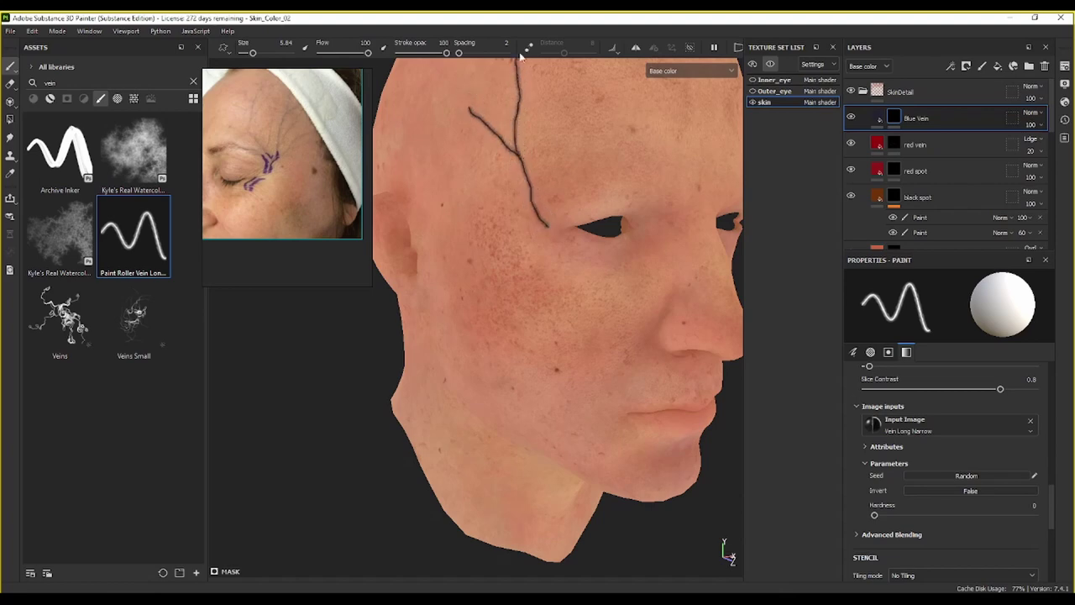
{"action": "left_click_drag", "start_coordinate": [526, 108], "coordinate": [557, 66]}
{"action": "scroll", "coordinate": [542, 160], "scroll_direction": "down", "scroll_amount": 3}
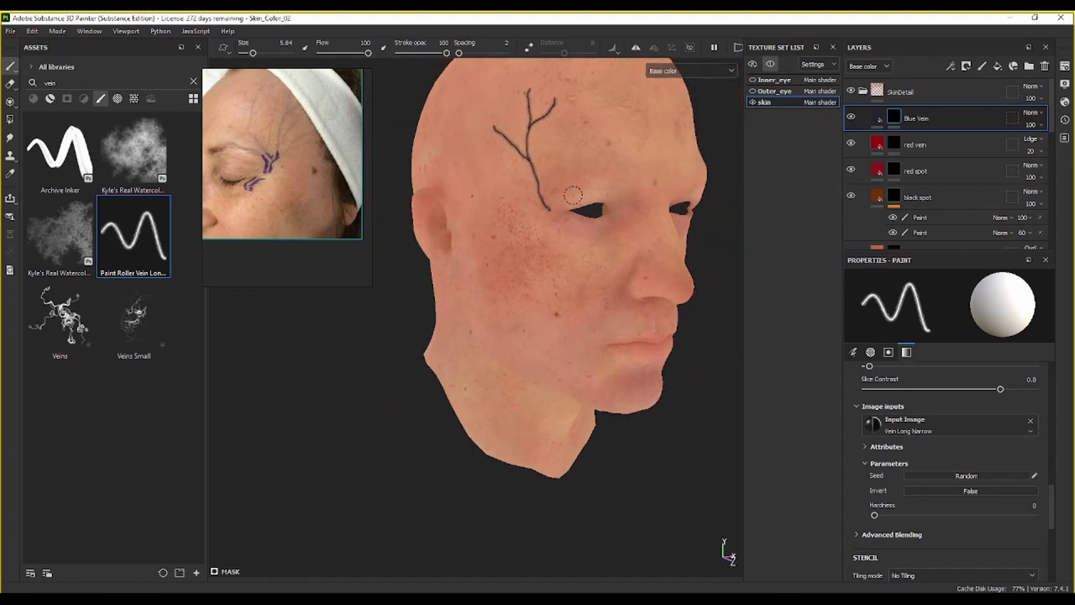
{"action": "middle_click_drag", "start_coordinate": [555, 215], "coordinate": [513, 259], "text": "alt"}
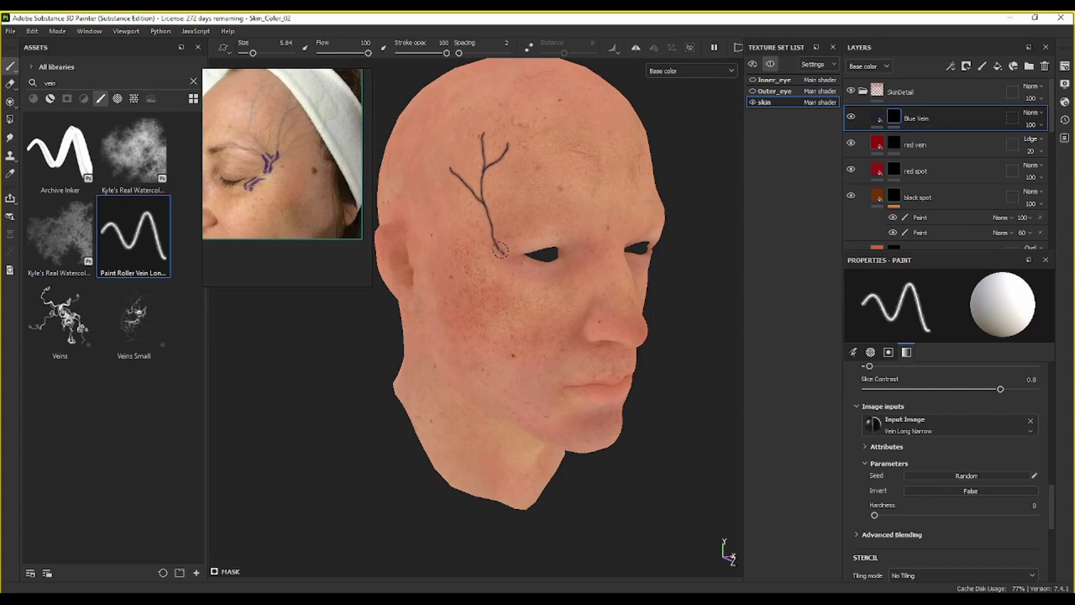
Step: Add more vein branches across the right temple and forehead and short veins below the right eye's outer corner
{"action": "left_click_drag", "start_coordinate": [500, 250], "coordinate": [527, 257]}
{"action": "key", "text": "ctrl+z"}
{"action": "mouse_move", "coordinate": [509, 210]}
{"action": "left_mouse_down"}
{"action": "mouse_move", "coordinate": [519, 172]}
{"action": "mouse_move", "coordinate": [546, 168]}
{"action": "mouse_move", "coordinate": [551, 151]}
{"action": "left_mouse_up"}
{"action": "key", "text": "ctrl+z"}
{"action": "mouse_move", "coordinate": [514, 203]}
{"action": "left_mouse_down"}
{"action": "mouse_move", "coordinate": [551, 138]}
{"action": "mouse_move", "coordinate": [533, 156]}
{"action": "mouse_move", "coordinate": [524, 141]}
{"action": "left_mouse_up"}
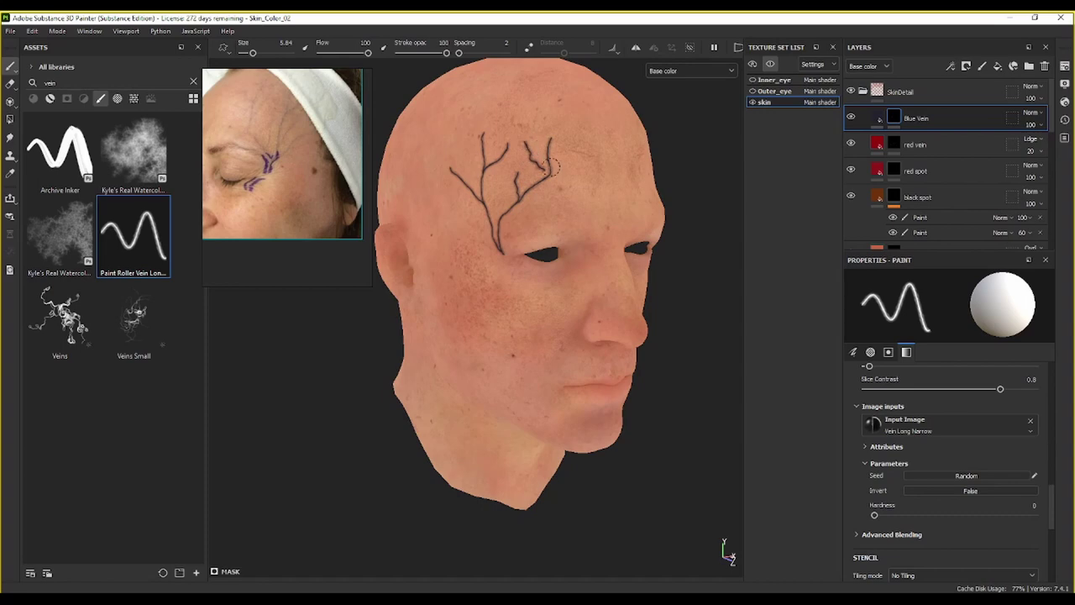
{"action": "mouse_move", "coordinate": [445, 208]}
{"action": "left_mouse_down"}
{"action": "mouse_move", "coordinate": [505, 250]}
{"action": "mouse_move", "coordinate": [453, 194]}
{"action": "mouse_move", "coordinate": [497, 243]}
{"action": "mouse_move", "coordinate": [503, 208]}
{"action": "mouse_move", "coordinate": [543, 202]}
{"action": "left_mouse_up"}
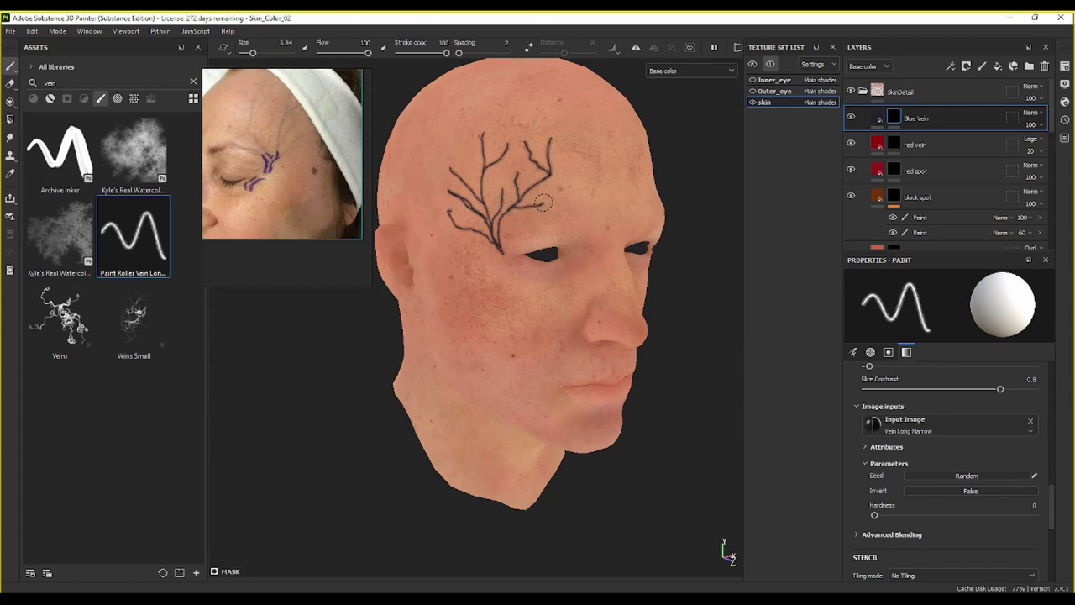
{"action": "mouse_move", "coordinate": [501, 260]}
{"action": "left_mouse_down"}
{"action": "mouse_move", "coordinate": [504, 280]}
{"action": "mouse_move", "coordinate": [531, 294]}
{"action": "mouse_move", "coordinate": [516, 296]}
{"action": "left_mouse_up"}
{"action": "mouse_move", "coordinate": [497, 259]}
{"action": "left_mouse_down"}
{"action": "mouse_move", "coordinate": [521, 269]}
{"action": "mouse_move", "coordinate": [485, 287]}
{"action": "left_mouse_up"}
Step: Paint branching veins from the left eye's outer corner up the temple and forehead, plus short ones below the eye
{"action": "left_click_drag", "start_coordinate": [695, 281], "coordinate": [630, 268], "text": "alt"}
{"action": "middle_click_drag", "start_coordinate": [674, 240], "coordinate": [511, 249], "text": "alt"}
{"action": "mouse_move", "coordinate": [512, 249]}
{"action": "left_mouse_down", "text": "alt"}
{"action": "mouse_move", "coordinate": [496, 269]}
{"action": "mouse_move", "coordinate": [465, 272]}
{"action": "left_mouse_up", "text": "alt"}
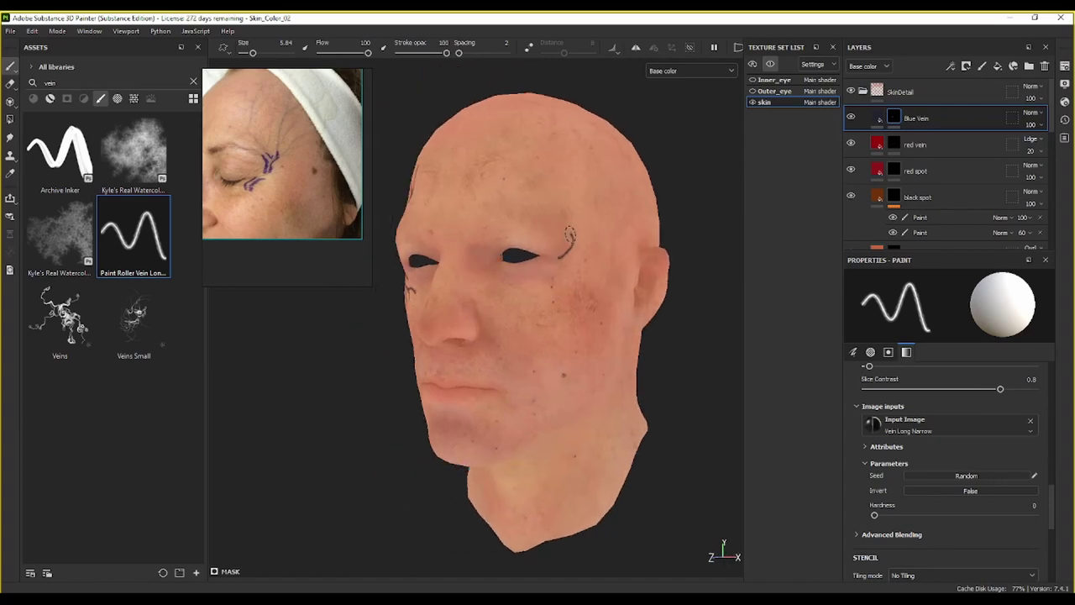
{"action": "left_click_drag", "start_coordinate": [568, 235], "coordinate": [523, 156]}
{"action": "mouse_move", "coordinate": [561, 207]}
{"action": "left_mouse_down"}
{"action": "mouse_move", "coordinate": [551, 126]}
{"action": "mouse_move", "coordinate": [559, 176]}
{"action": "mouse_move", "coordinate": [538, 206]}
{"action": "mouse_move", "coordinate": [502, 195]}
{"action": "left_mouse_up"}
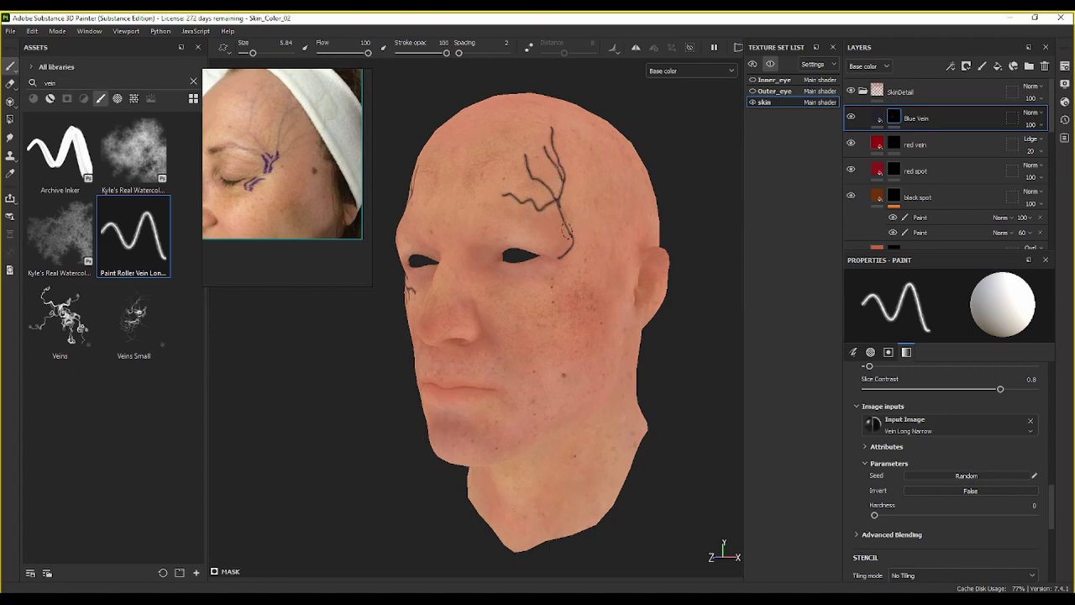
{"action": "mouse_move", "coordinate": [578, 200]}
{"action": "left_mouse_down"}
{"action": "mouse_move", "coordinate": [582, 161]}
{"action": "mouse_move", "coordinate": [577, 198]}
{"action": "mouse_move", "coordinate": [598, 207]}
{"action": "left_mouse_up"}
{"action": "left_click_drag", "start_coordinate": [571, 243], "coordinate": [602, 226]}
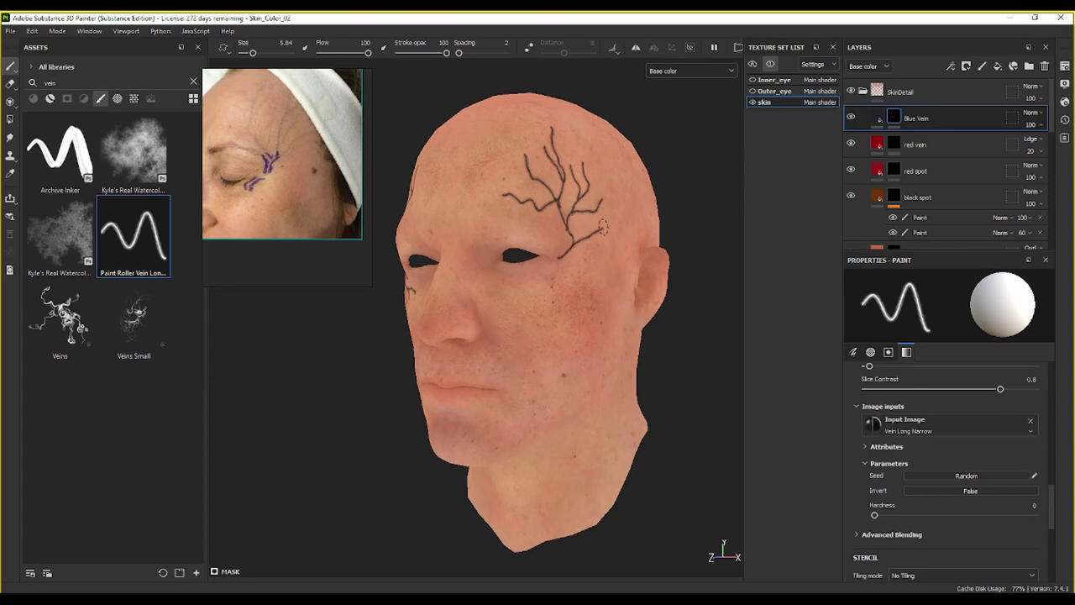
{"action": "mouse_move", "coordinate": [560, 257]}
{"action": "left_mouse_down"}
{"action": "mouse_move", "coordinate": [557, 286]}
{"action": "mouse_move", "coordinate": [535, 306]}
{"action": "mouse_move", "coordinate": [556, 306]}
{"action": "mouse_move", "coordinate": [547, 276]}
{"action": "left_mouse_up"}
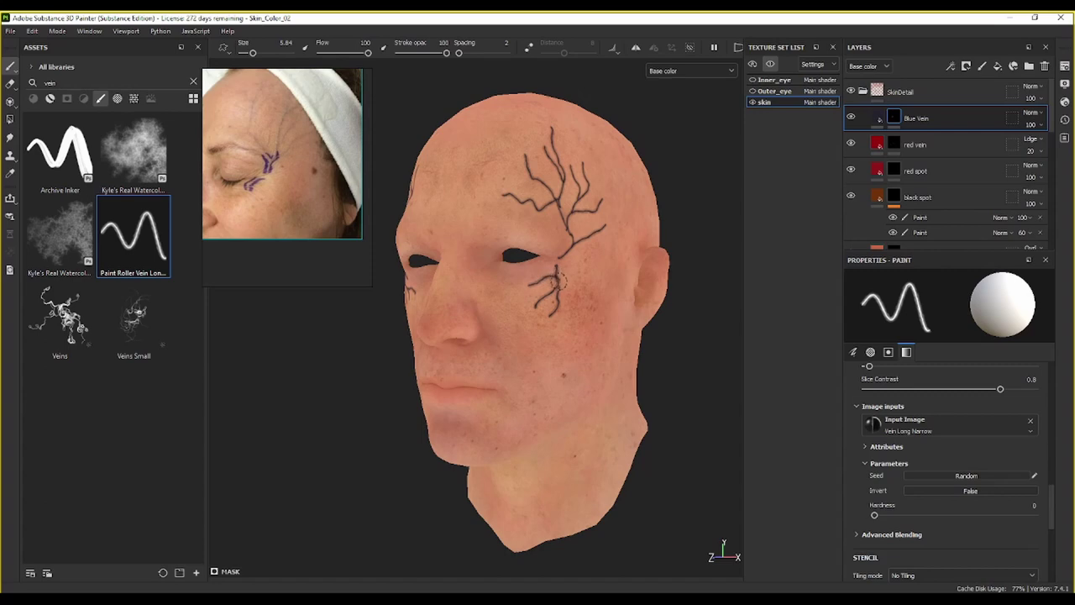
Step: Examine the reference images of veins around the mouth and the facial anatomy diagram for vein placement
{"action": "scroll", "coordinate": [300, 195], "scroll_direction": "down", "scroll_amount": 3}
{"action": "middle_click_drag", "start_coordinate": [298, 210], "coordinate": [229, 214]}
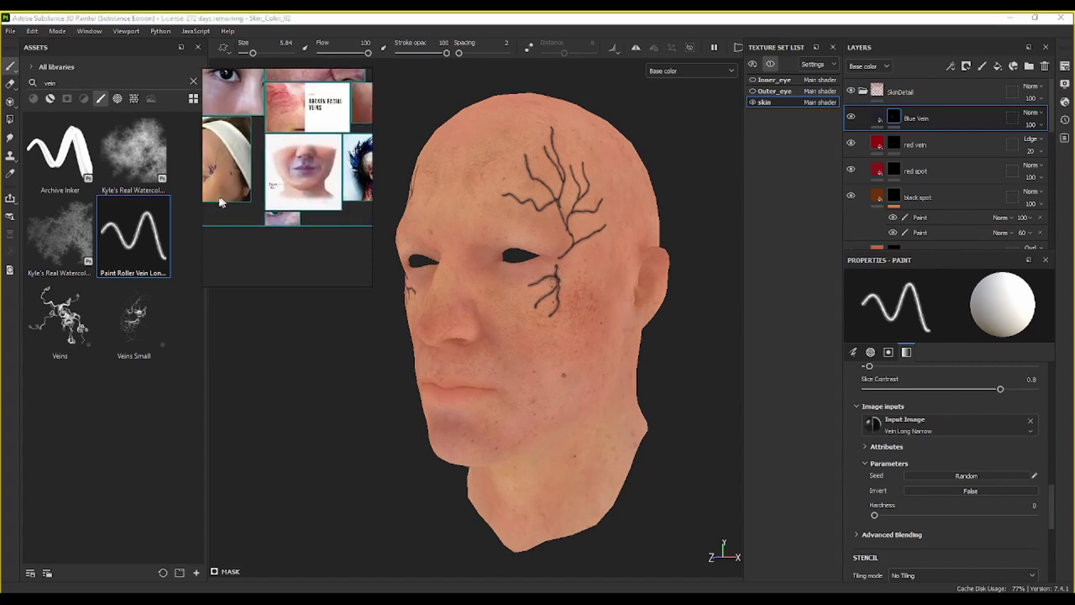
{"action": "scroll", "coordinate": [312, 160], "scroll_direction": "up", "scroll_amount": 5}
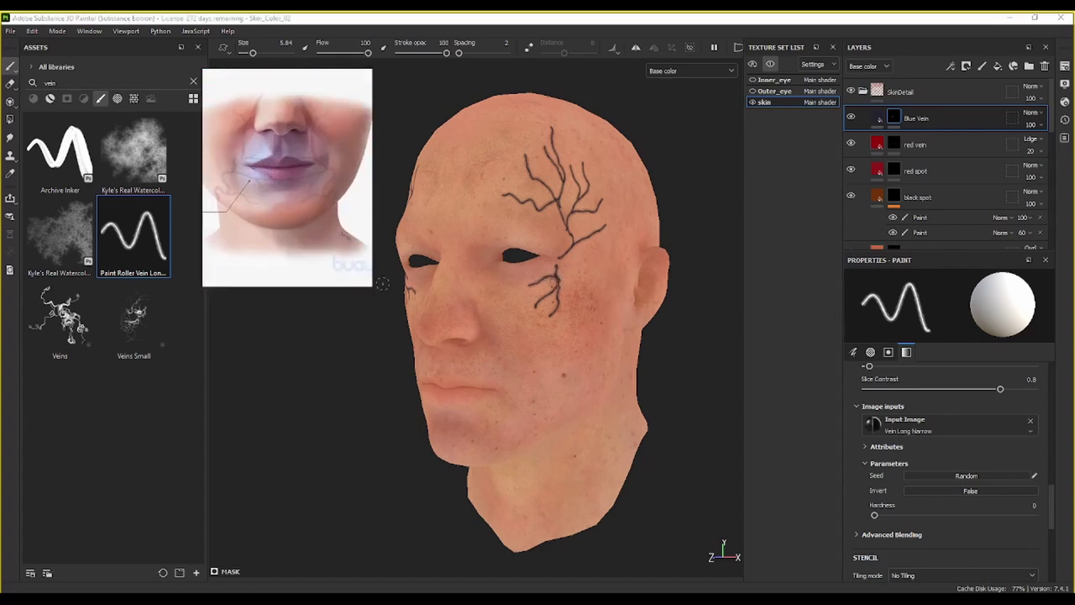
{"action": "middle_click_drag", "start_coordinate": [481, 332], "coordinate": [489, 281], "text": "alt"}
{"action": "scroll", "coordinate": [325, 178], "scroll_direction": "down", "scroll_amount": 2}
{"action": "scroll", "coordinate": [325, 178], "scroll_direction": "up", "scroll_amount": 2}
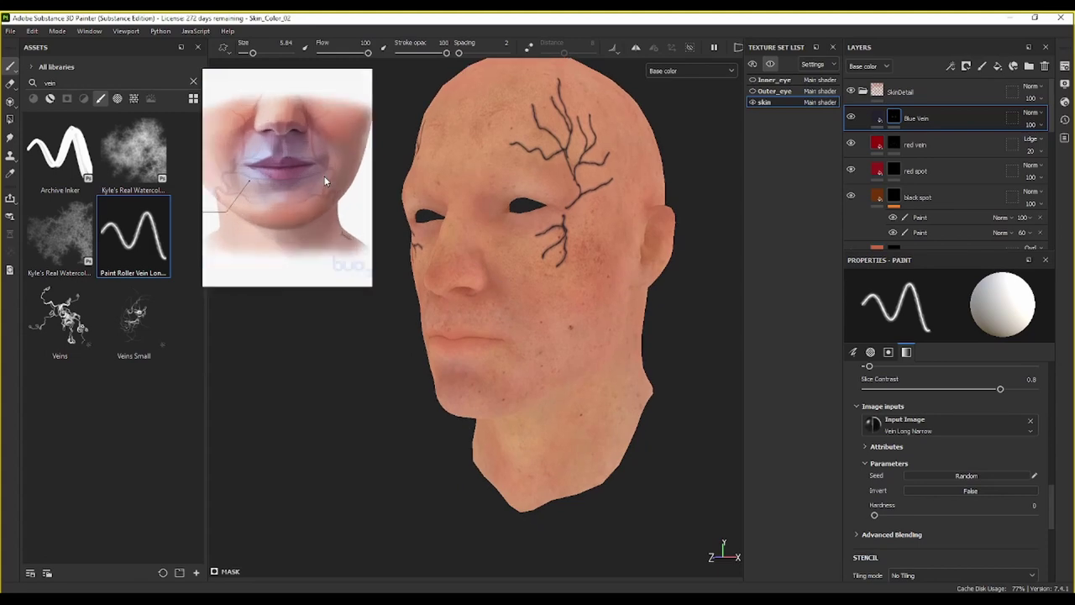
{"action": "scroll", "coordinate": [285, 185], "scroll_direction": "down", "scroll_amount": 4}
{"action": "middle_click_drag", "start_coordinate": [316, 182], "coordinate": [231, 278]}
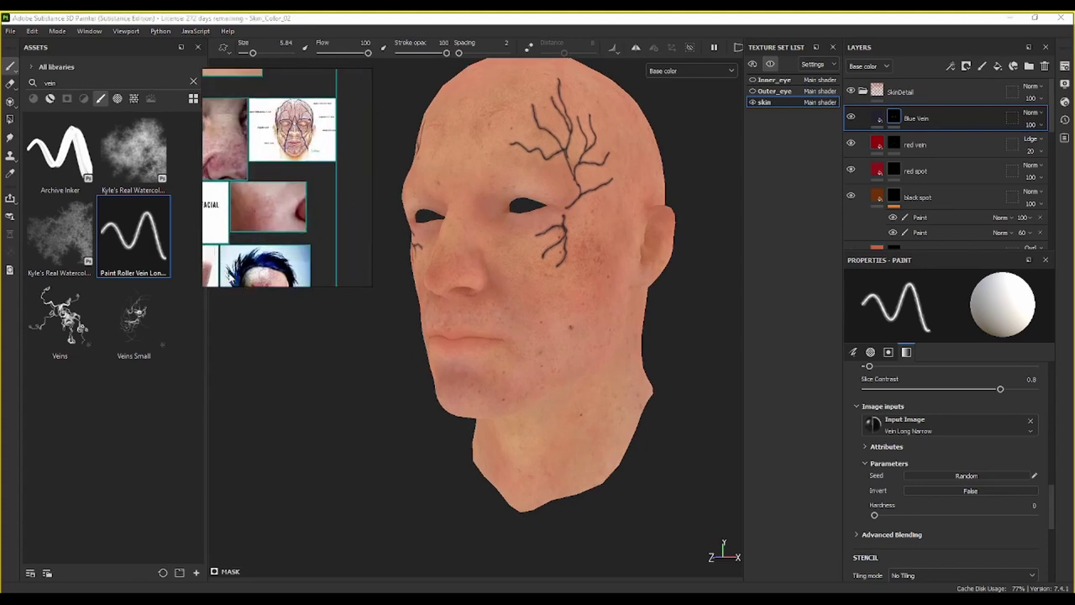
{"action": "scroll", "coordinate": [300, 170], "scroll_direction": "up", "scroll_amount": 3}
{"action": "middle_click_drag", "start_coordinate": [361, 123], "coordinate": [258, 212]}
{"action": "scroll", "coordinate": [277, 195], "scroll_direction": "up", "scroll_amount": 1}
{"action": "middle_click_drag", "start_coordinate": [248, 76], "coordinate": [269, 185]}
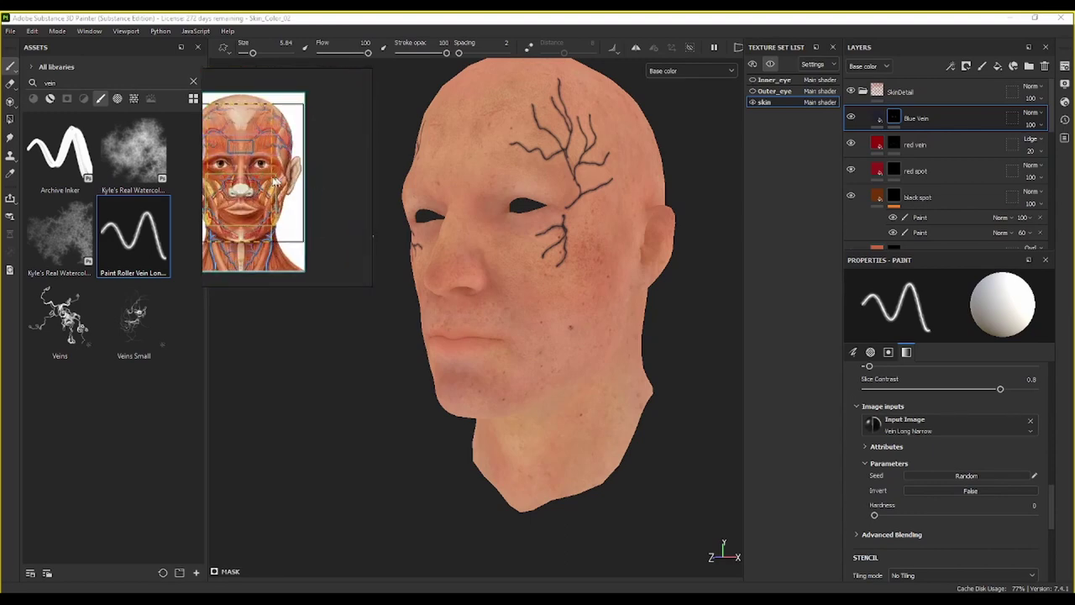
Step: Try to paint a long vein from the left jaw up toward the ear
{"action": "middle_click_drag", "start_coordinate": [467, 241], "coordinate": [544, 207], "text": "alt"}
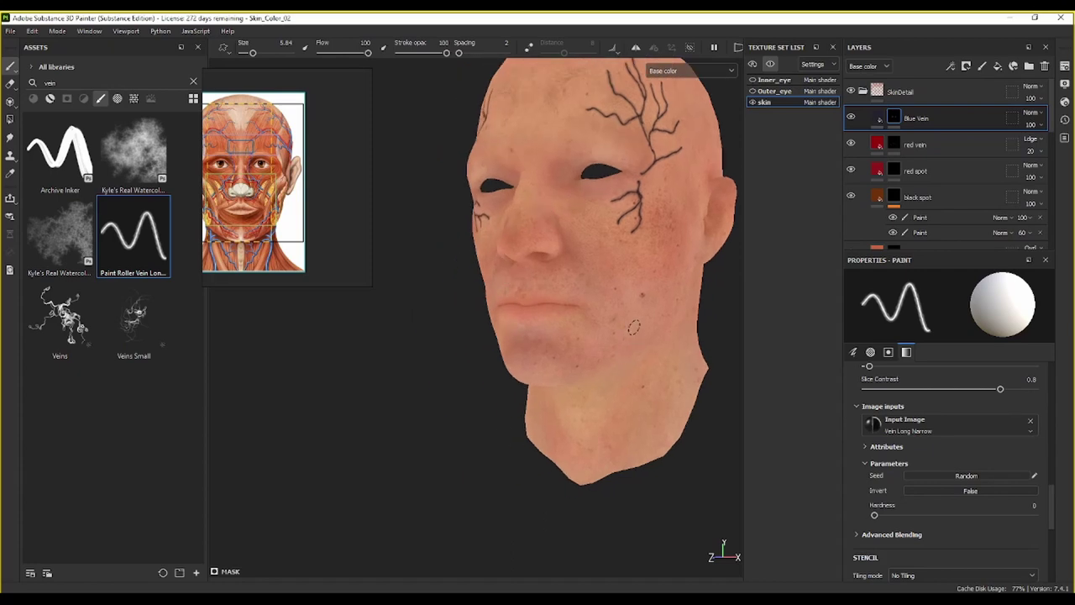
{"action": "left_click_drag", "start_coordinate": [635, 328], "coordinate": [700, 225]}
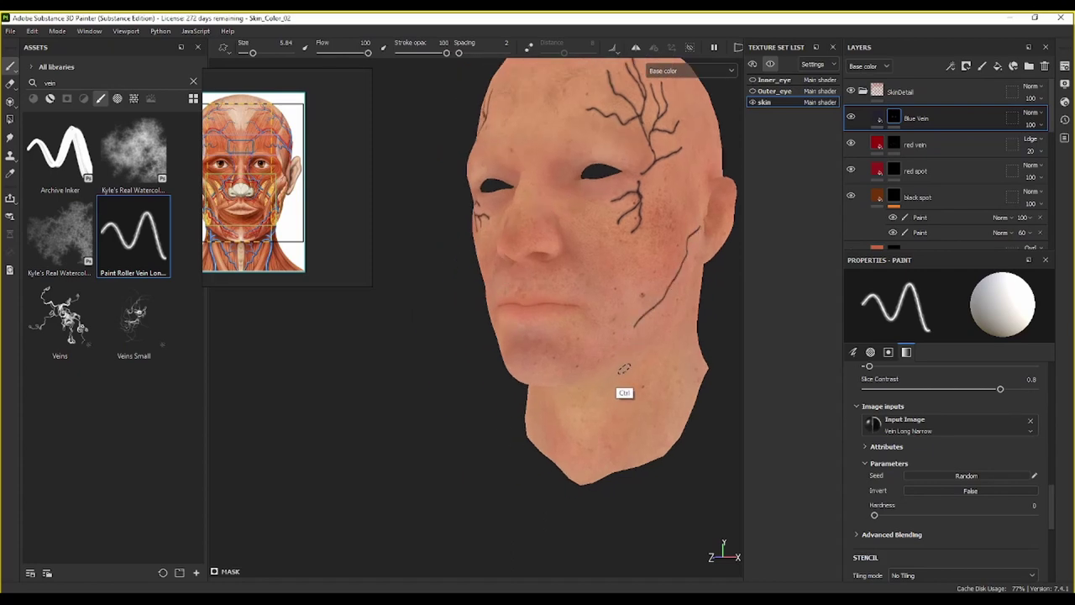
{"action": "key", "text": "ctrl+z"}
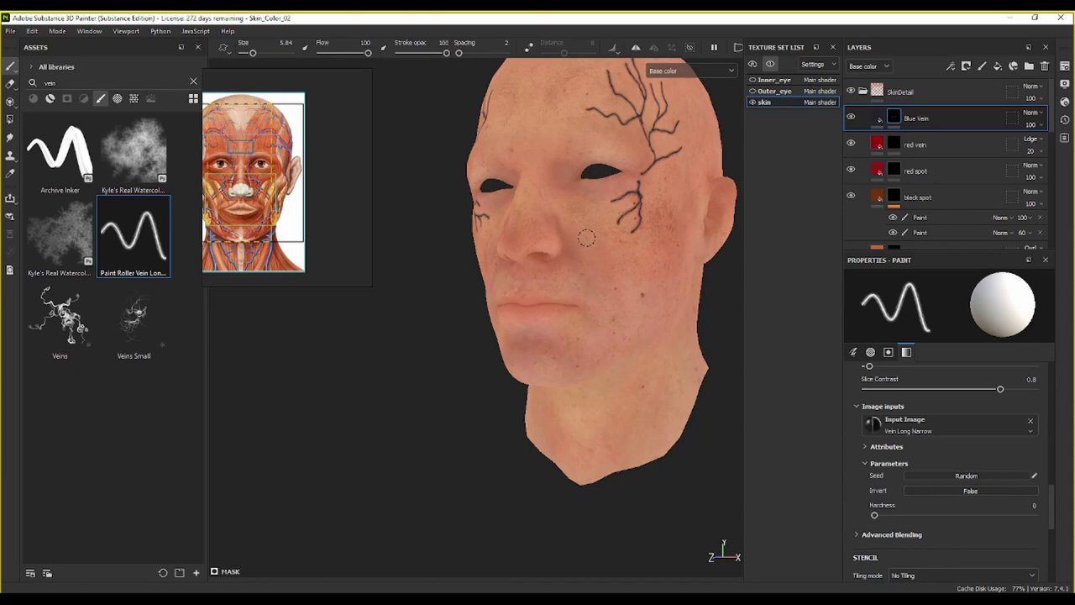
Step: Paint veins across both cheeks below the eyes and from the inner eye corners up over both brows
{"action": "left_click_drag", "start_coordinate": [586, 203], "coordinate": [598, 211]}
{"action": "mouse_move", "coordinate": [557, 237]}
{"action": "left_mouse_down", "text": "alt"}
{"action": "mouse_move", "coordinate": [528, 260]}
{"action": "mouse_move", "coordinate": [463, 229]}
{"action": "mouse_move", "coordinate": [502, 215]}
{"action": "left_mouse_up", "text": "alt"}
{"action": "mouse_move", "coordinate": [483, 145]}
{"action": "left_mouse_down"}
{"action": "mouse_move", "coordinate": [510, 144]}
{"action": "mouse_move", "coordinate": [492, 149]}
{"action": "left_mouse_up"}
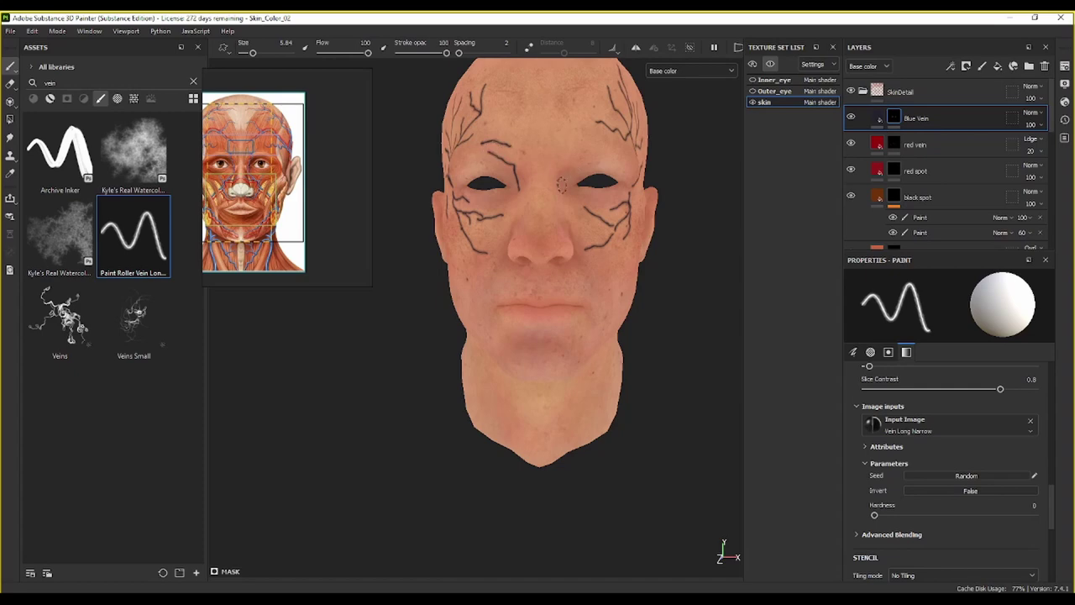
{"action": "mouse_move", "coordinate": [562, 185]}
{"action": "left_mouse_down"}
{"action": "mouse_move", "coordinate": [579, 151]}
{"action": "mouse_move", "coordinate": [598, 153]}
{"action": "left_mouse_up"}
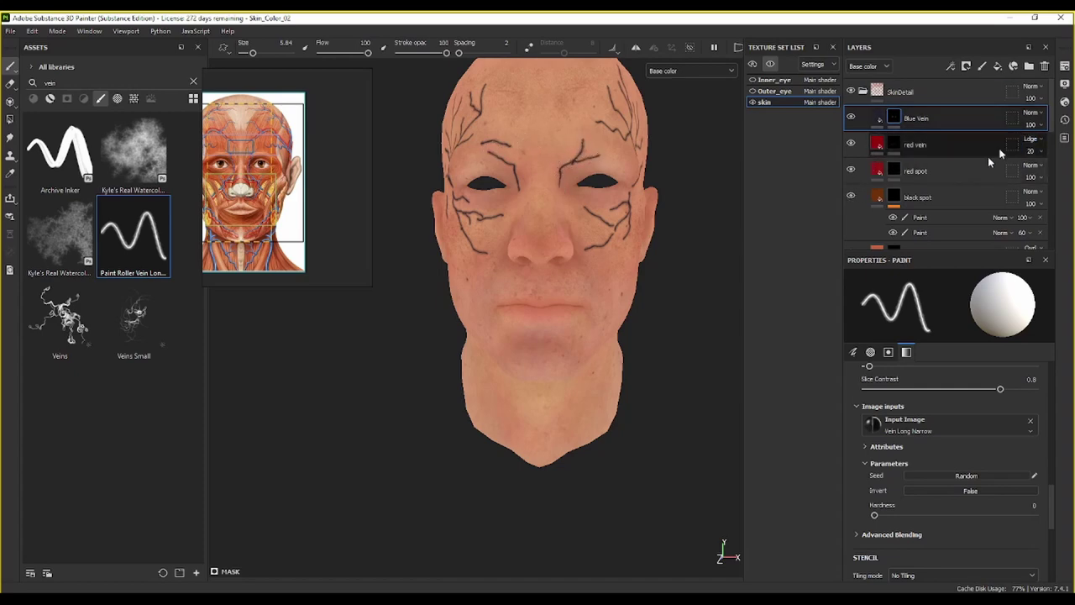
Step: Add a Blur filter to the Blue Vein layer's mask
{"action": "right_click", "coordinate": [905, 123]}
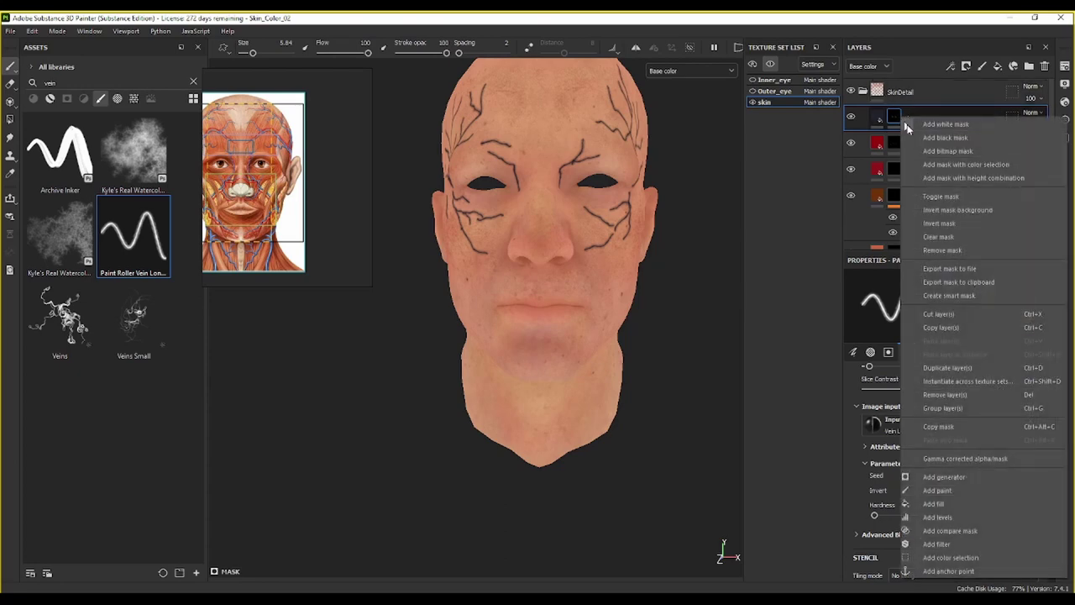
{"action": "left_click", "coordinate": [954, 544]}
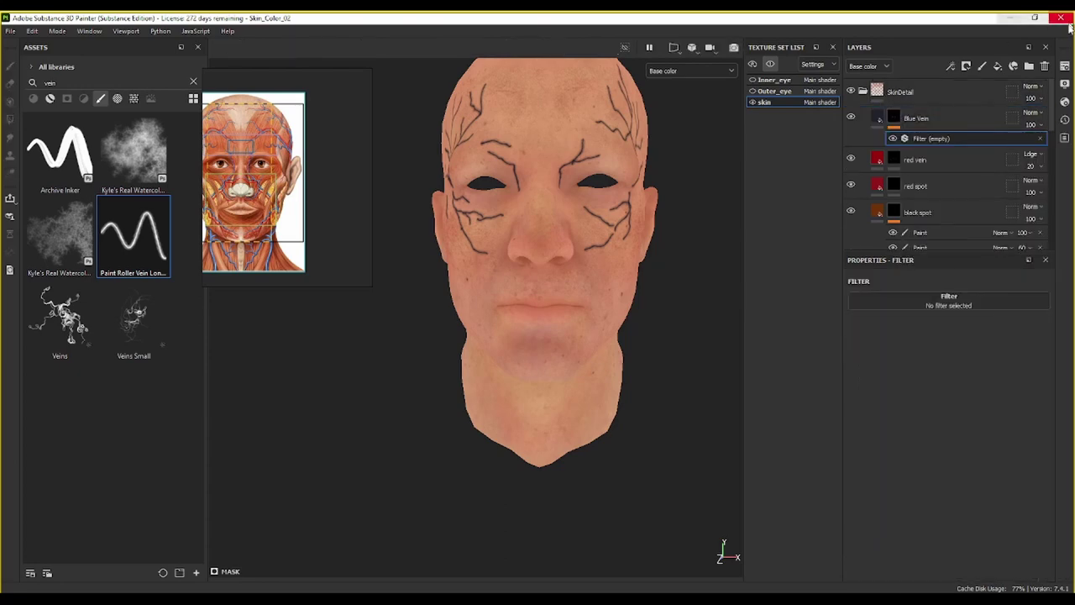
{"action": "left_click", "coordinate": [946, 300]}
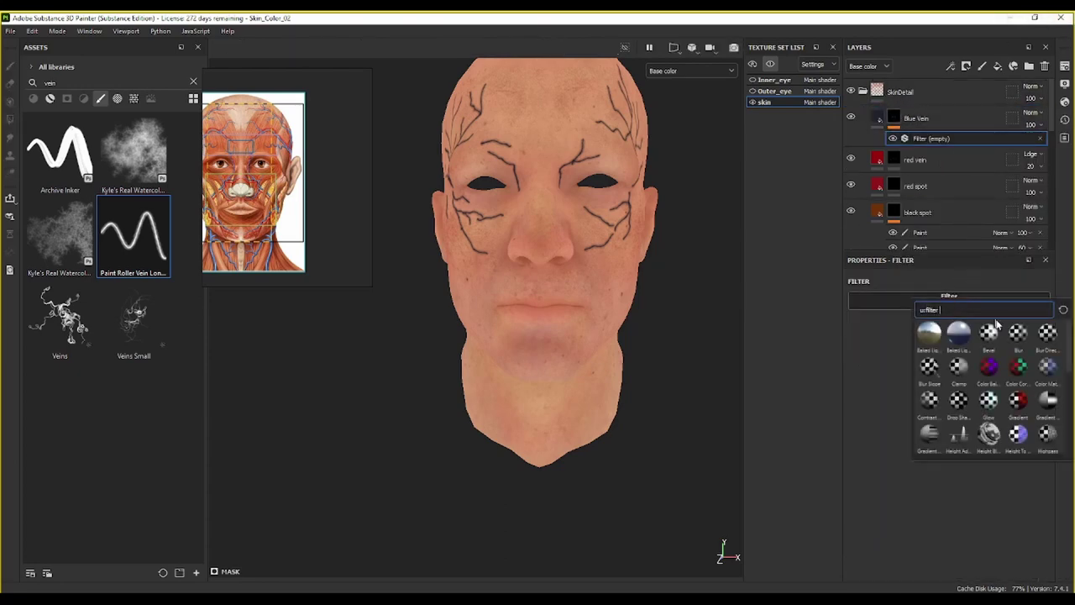
{"action": "left_click", "coordinate": [1018, 334]}
{"action": "scroll", "coordinate": [544, 224], "scroll_direction": "up", "scroll_amount": 5}
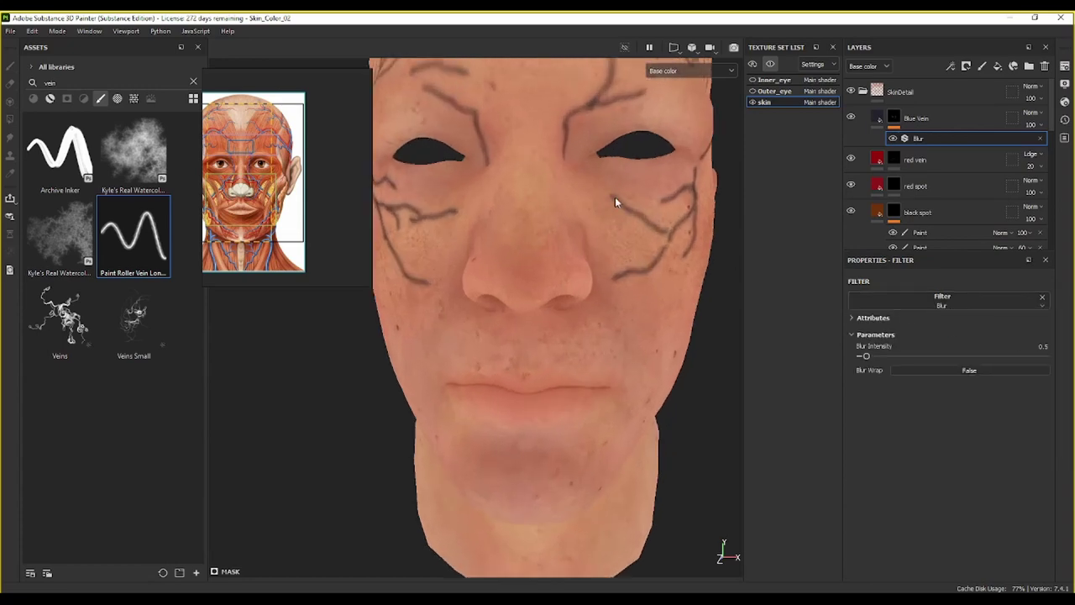
Step: Set the Blue Vein mask's blur intensity to 0.3
{"action": "left_click_drag", "start_coordinate": [615, 200], "coordinate": [509, 293], "text": "alt"}
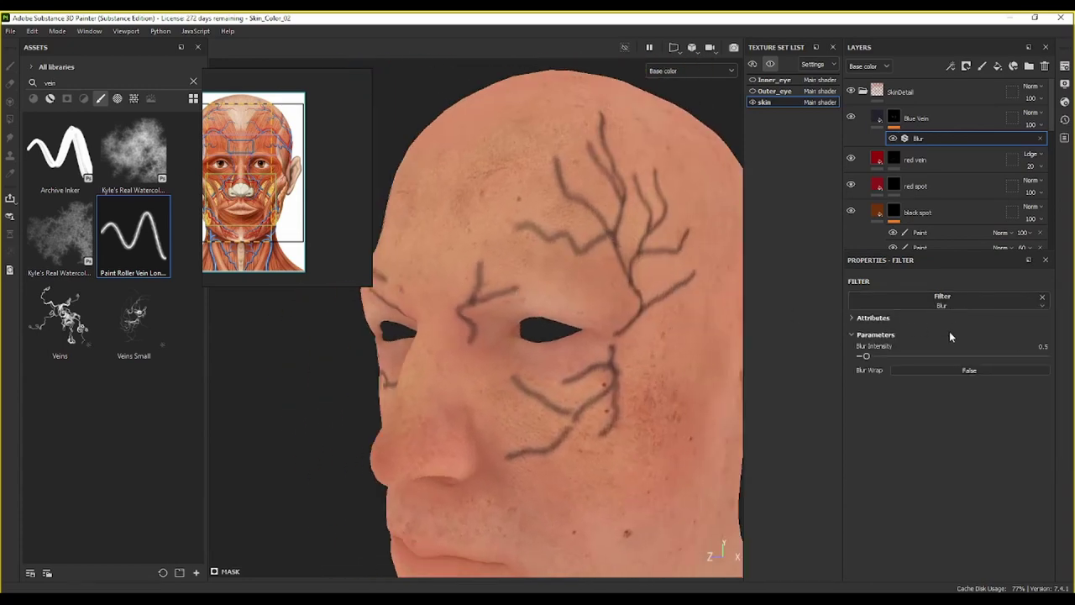
{"action": "left_click", "coordinate": [1043, 347]}
{"action": "key", "text": "Return"}
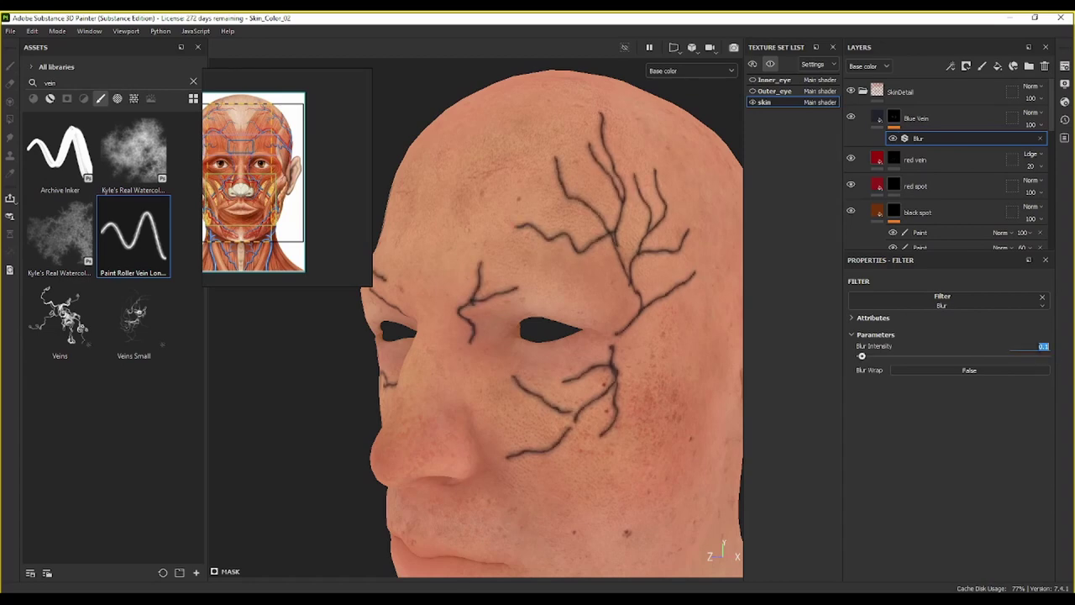
{"action": "type", "text": "3"}
{"action": "key", "text": "Return"}
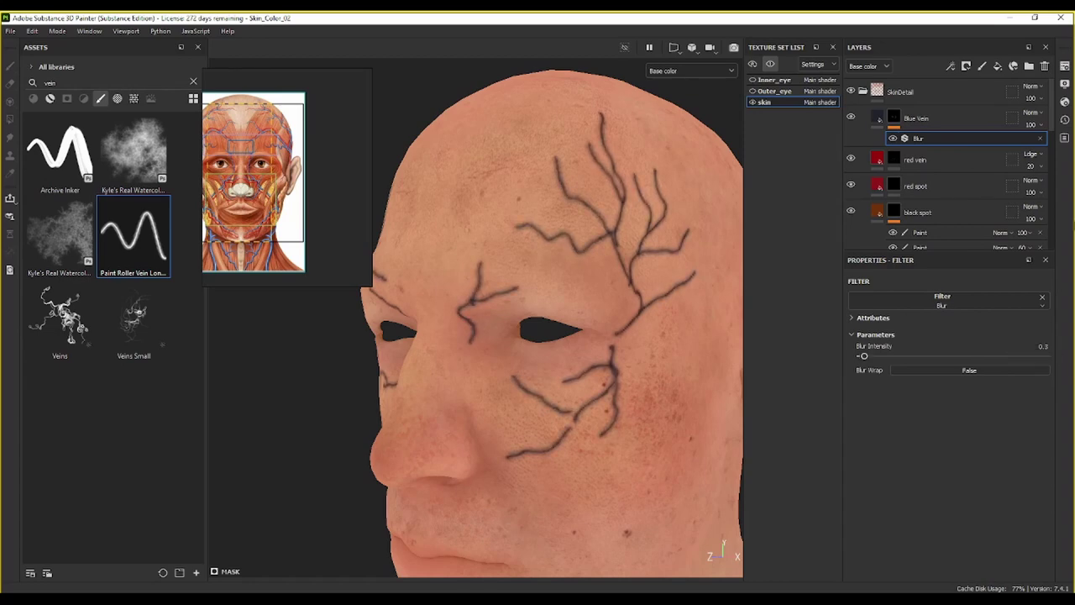
Step: Set the Blue Vein layer's blend mode to Multiply and its opacity to 5
{"action": "left_click", "coordinate": [1031, 112]}
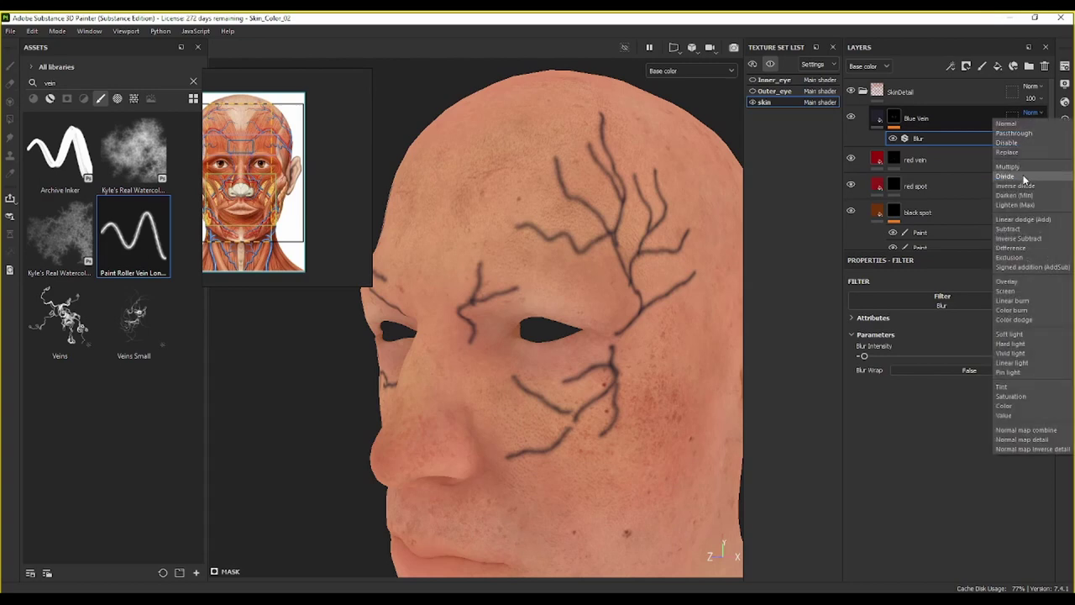
{"action": "left_click", "coordinate": [1018, 166]}
{"action": "left_click", "coordinate": [1040, 125]}
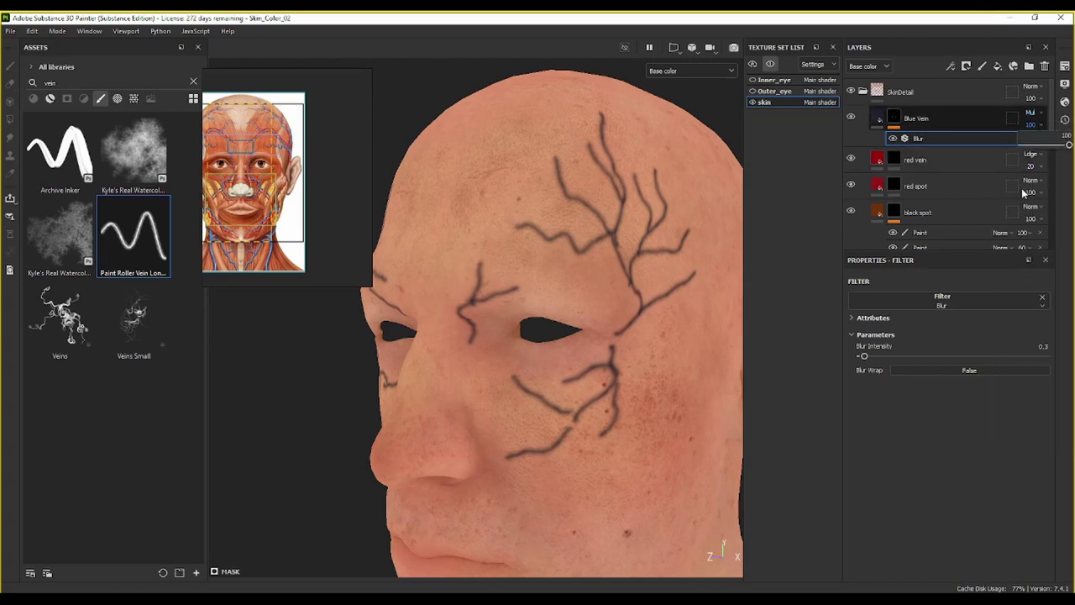
{"action": "left_click", "coordinate": [1043, 146]}
{"action": "left_click", "coordinate": [1039, 126]}
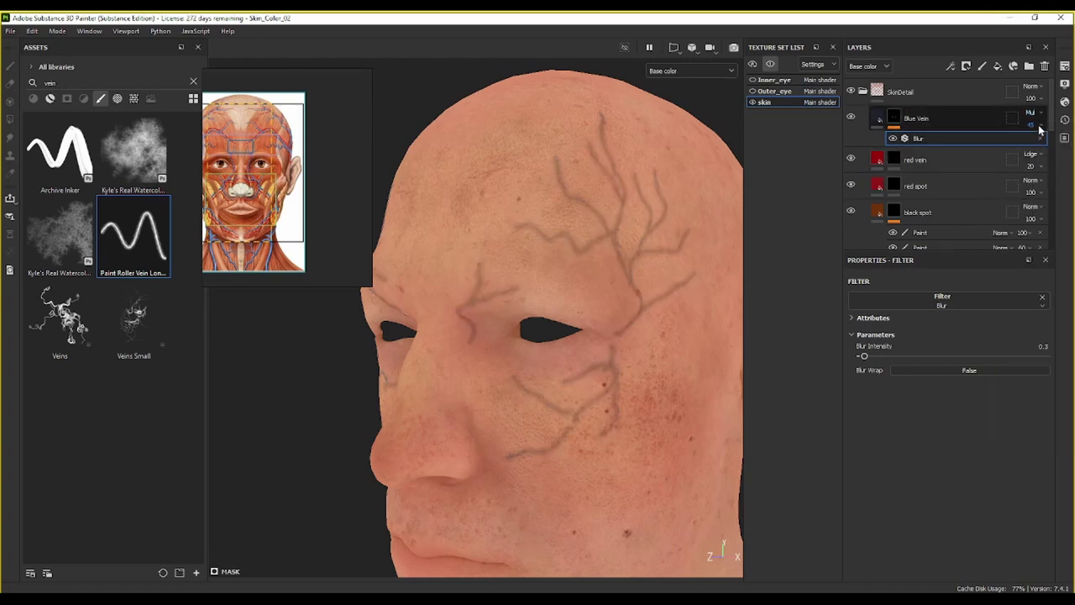
{"action": "left_click", "coordinate": [1025, 144]}
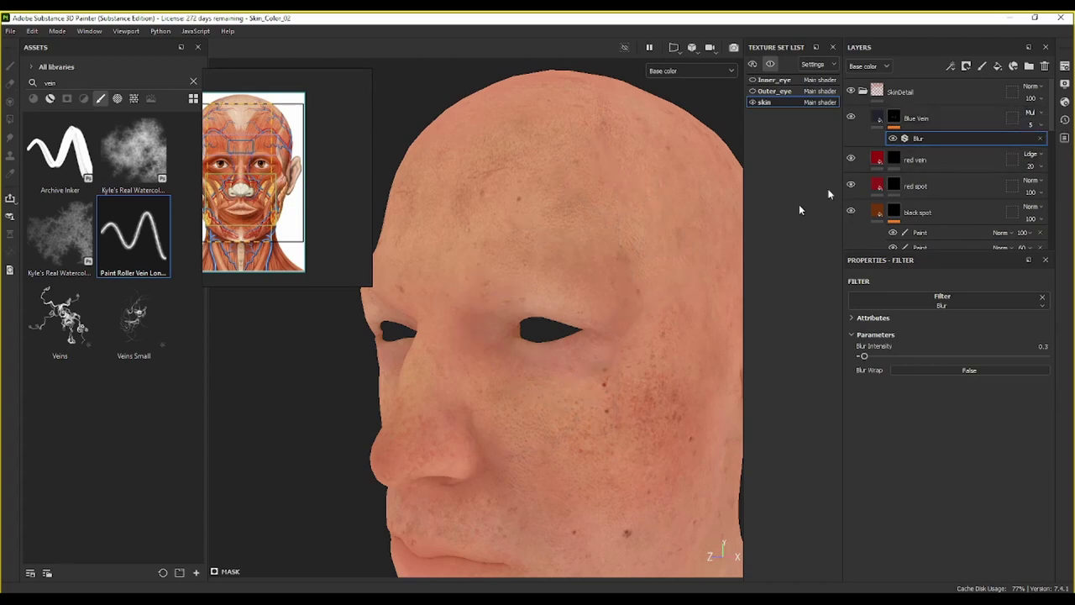
Step: Raise the Blue Vein layer's opacity to 8
{"action": "scroll", "coordinate": [572, 269], "scroll_direction": "up", "scroll_amount": 3}
{"action": "left_click_drag", "start_coordinate": [572, 269], "coordinate": [577, 323], "text": "alt"}
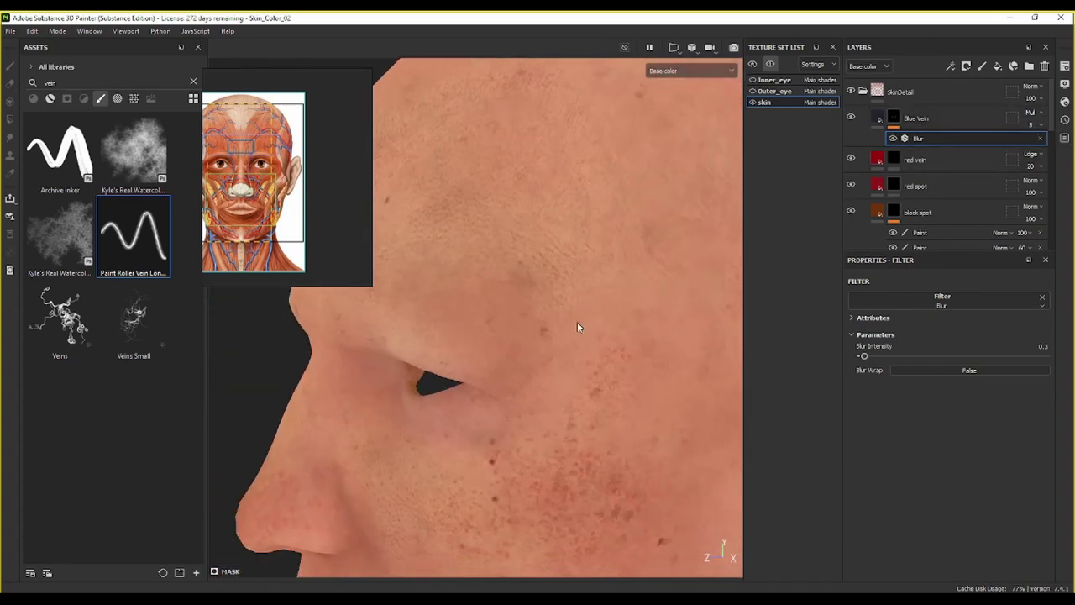
{"action": "left_click", "coordinate": [1036, 127]}
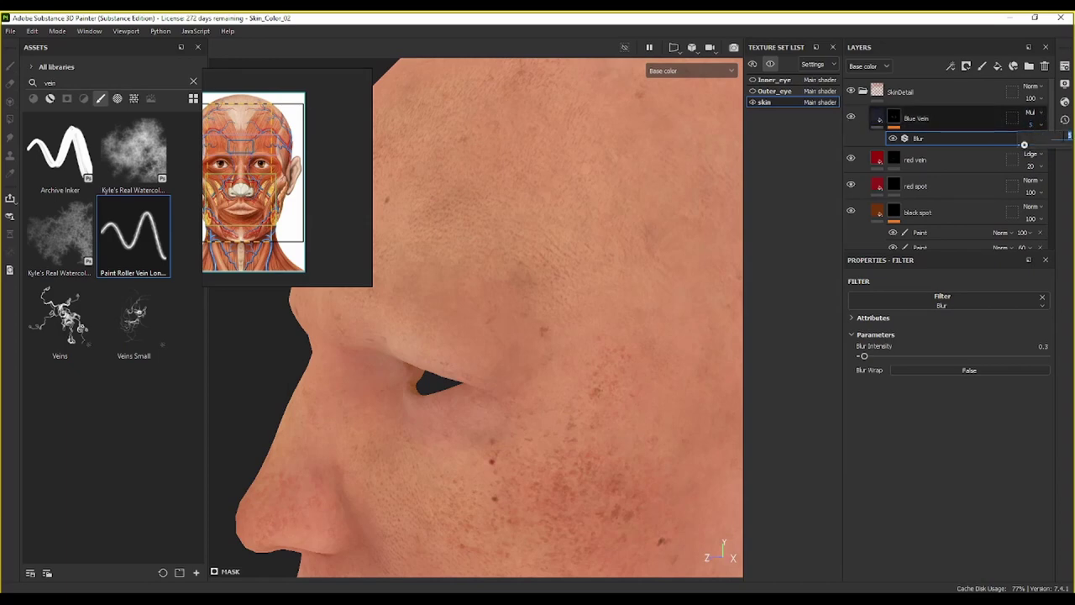
{"action": "left_click_drag", "start_coordinate": [1024, 144], "coordinate": [1026, 145]}
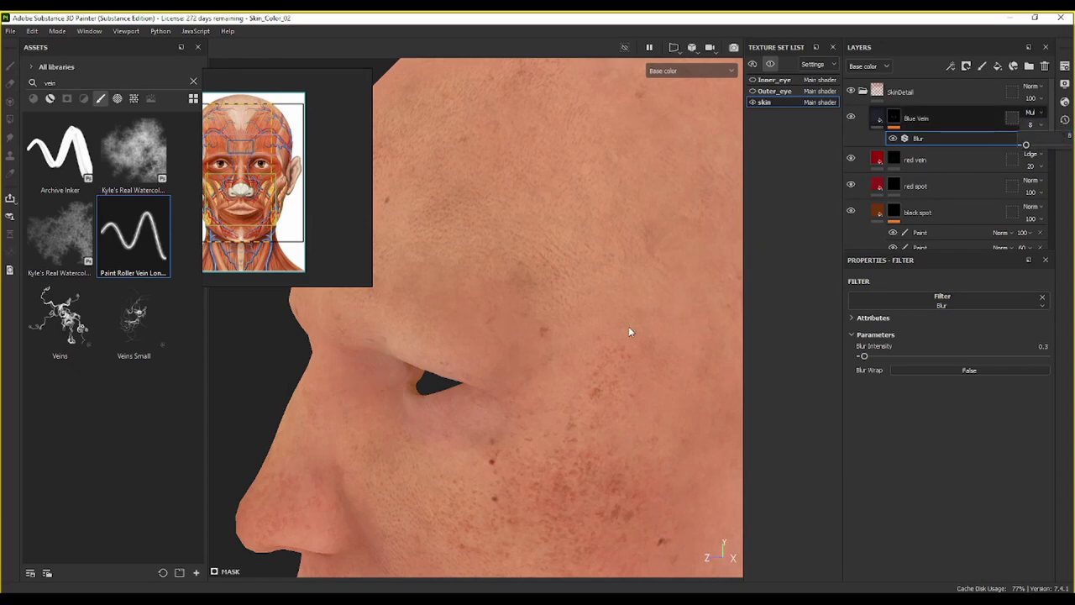
Step: Check the softened veins from several angles, select the Blue Vein mask and set the layer's opacity to 6
{"action": "scroll", "coordinate": [630, 326], "scroll_direction": "down", "scroll_amount": 3}
{"action": "middle_click_drag", "start_coordinate": [566, 266], "coordinate": [555, 254], "text": "alt"}
{"action": "left_click_drag", "start_coordinate": [554, 255], "coordinate": [554, 277], "text": "alt"}
{"action": "middle_click_drag", "start_coordinate": [554, 277], "coordinate": [631, 370], "text": "alt"}
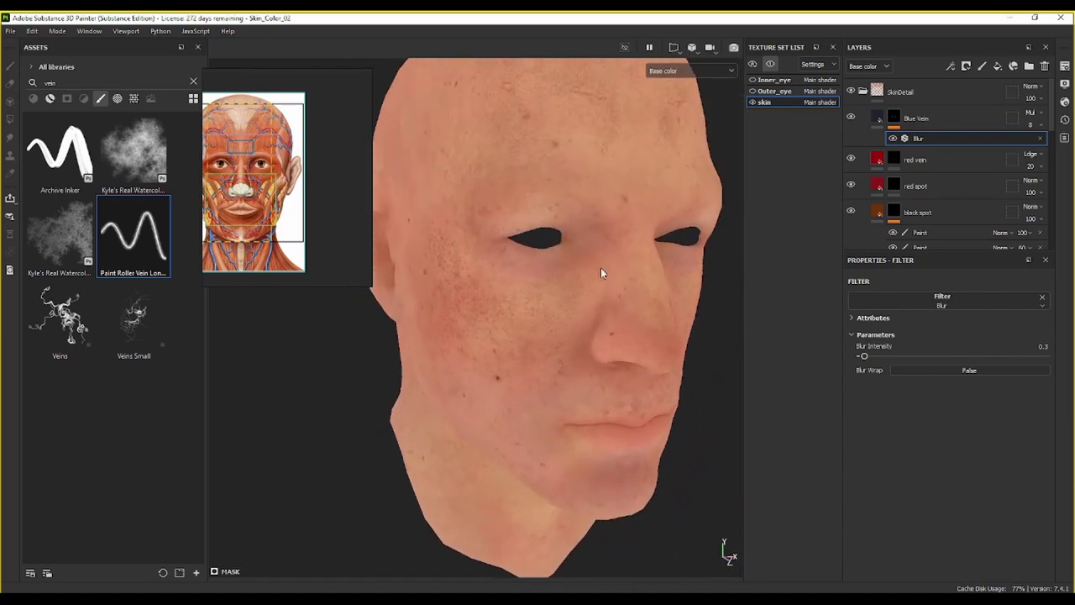
{"action": "left_click_drag", "start_coordinate": [601, 273], "coordinate": [505, 231], "text": "alt"}
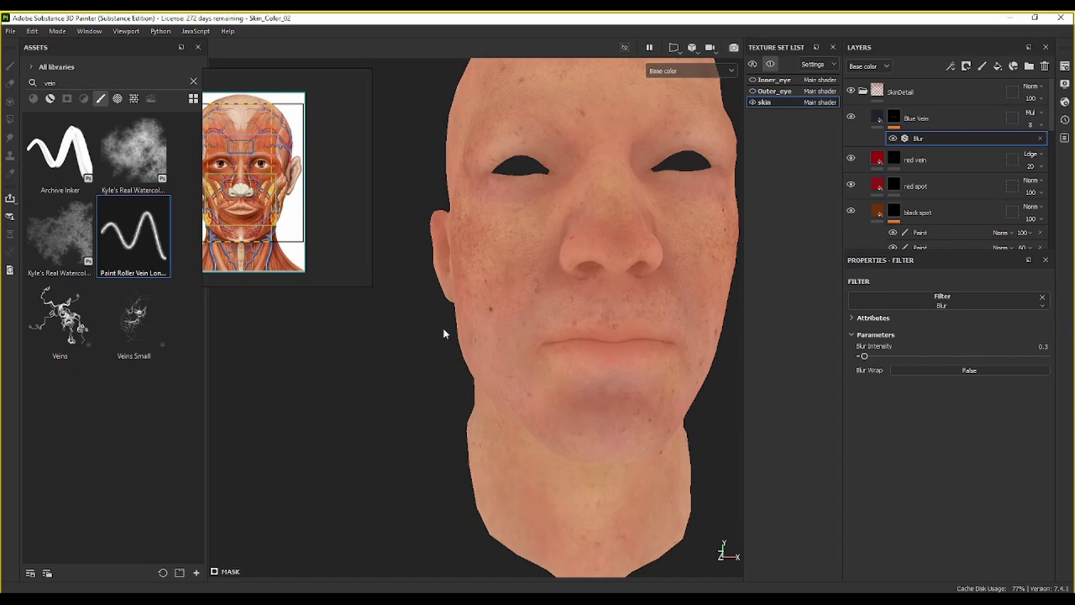
{"action": "left_click", "coordinate": [895, 119]}
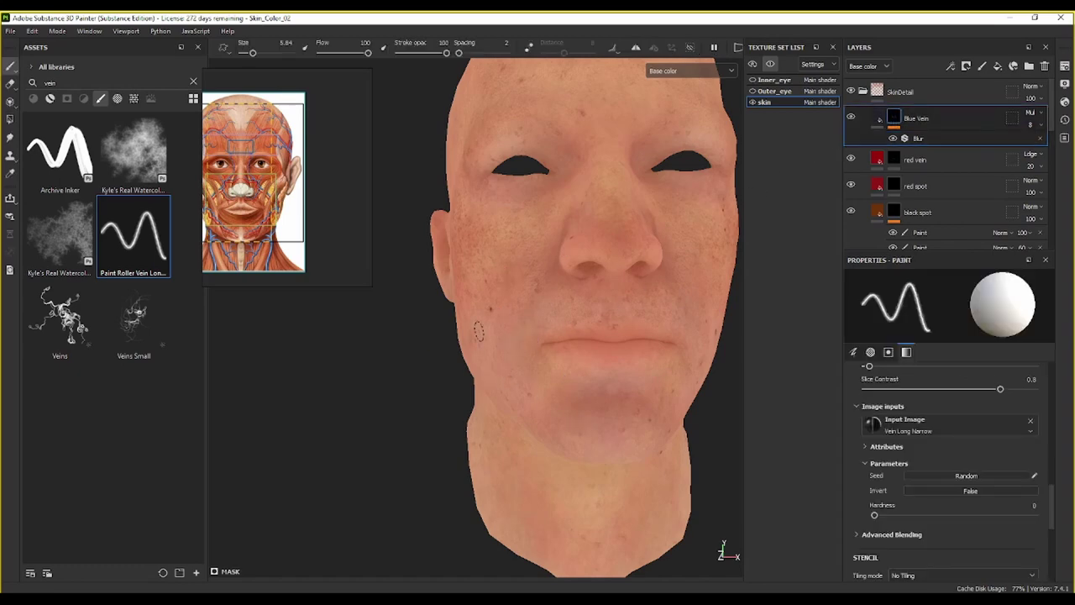
{"action": "mouse_move", "coordinate": [659, 429]}
{"action": "left_mouse_down", "text": "alt"}
{"action": "mouse_move", "coordinate": [591, 432]}
{"action": "mouse_move", "coordinate": [652, 430]}
{"action": "left_mouse_up", "text": "alt"}
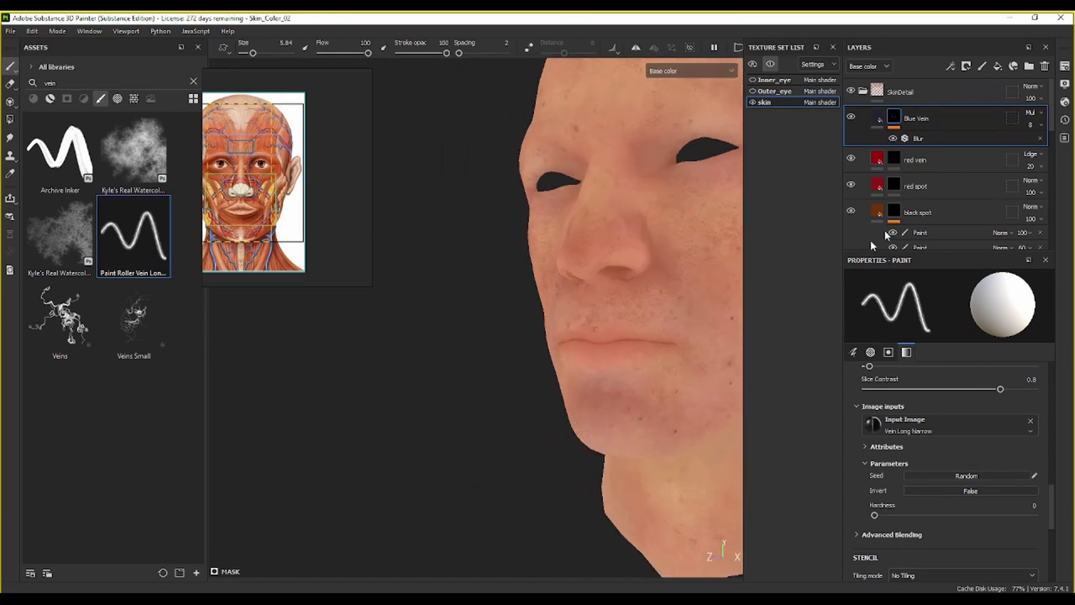
{"action": "left_click", "coordinate": [1032, 125]}
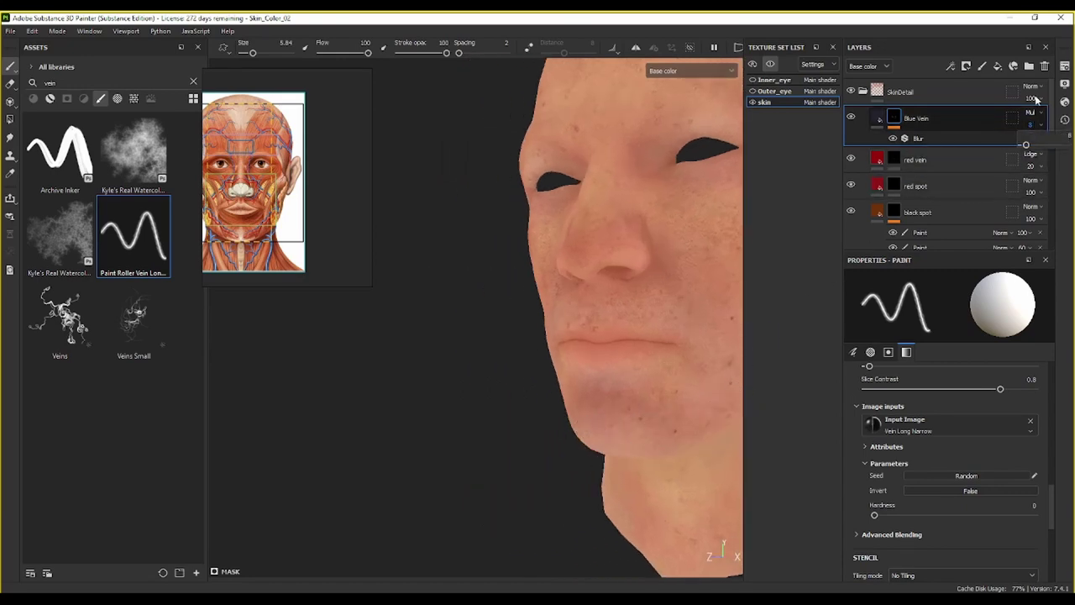
{"action": "key", "text": "5"}
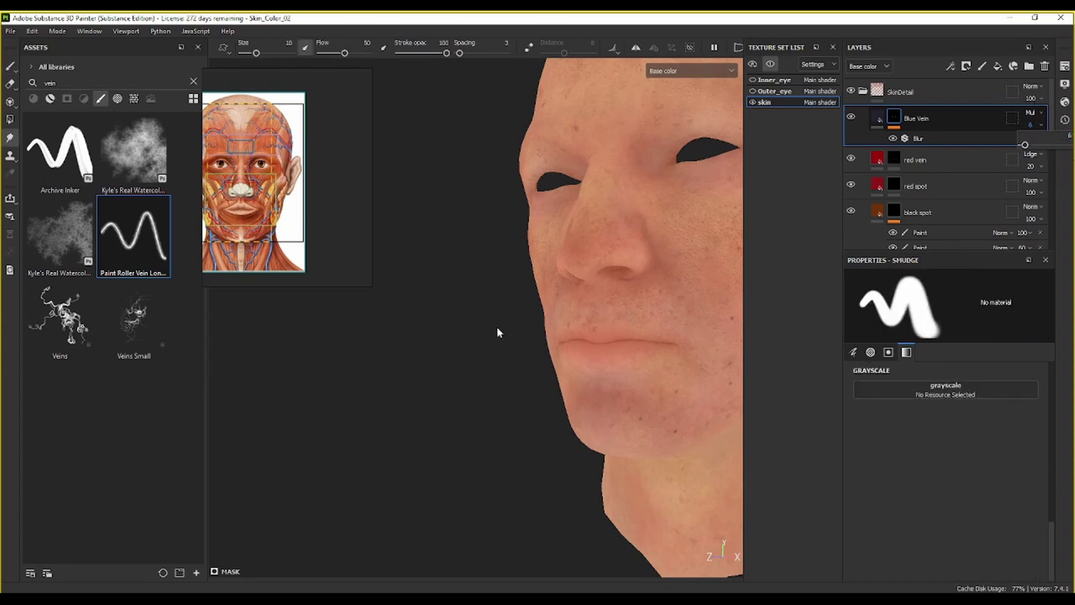
Step: Inspect the skin coloring on the cheek, around the nose and above the upper lip from both sides
{"action": "left_click_drag", "start_coordinate": [498, 331], "coordinate": [615, 266], "text": "alt"}
{"action": "mouse_move", "coordinate": [586, 298]}
{"action": "left_mouse_down", "text": "alt"}
{"action": "mouse_move", "coordinate": [568, 288]}
{"action": "mouse_move", "coordinate": [541, 318]}
{"action": "mouse_move", "coordinate": [353, 275]}
{"action": "left_mouse_up", "text": "alt"}
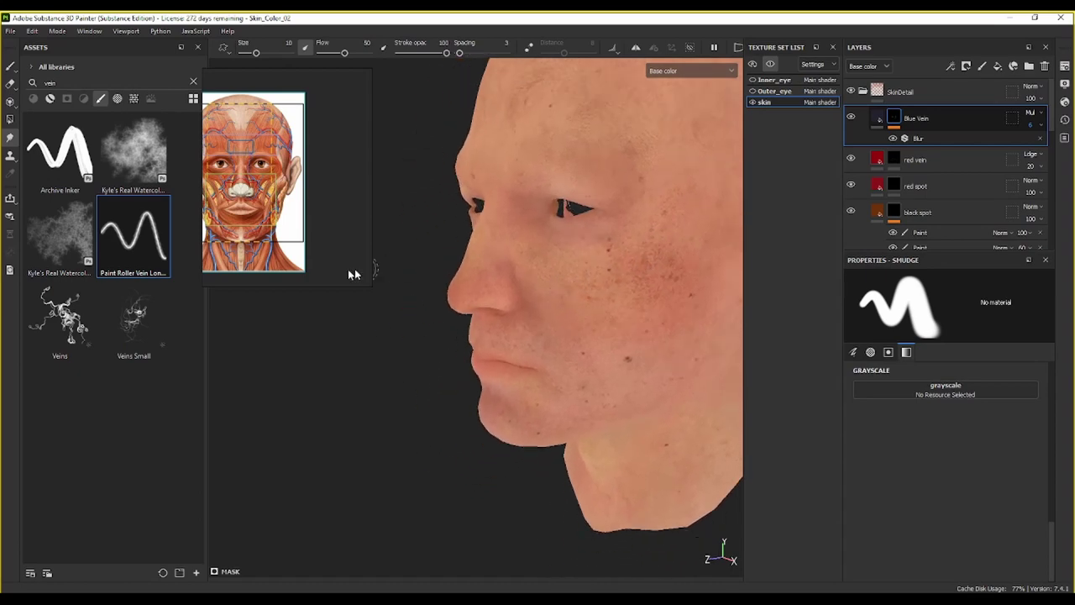
{"action": "scroll", "coordinate": [508, 304], "scroll_direction": "up", "scroll_amount": 4}
{"action": "scroll", "coordinate": [515, 319], "scroll_direction": "up", "scroll_amount": 3}
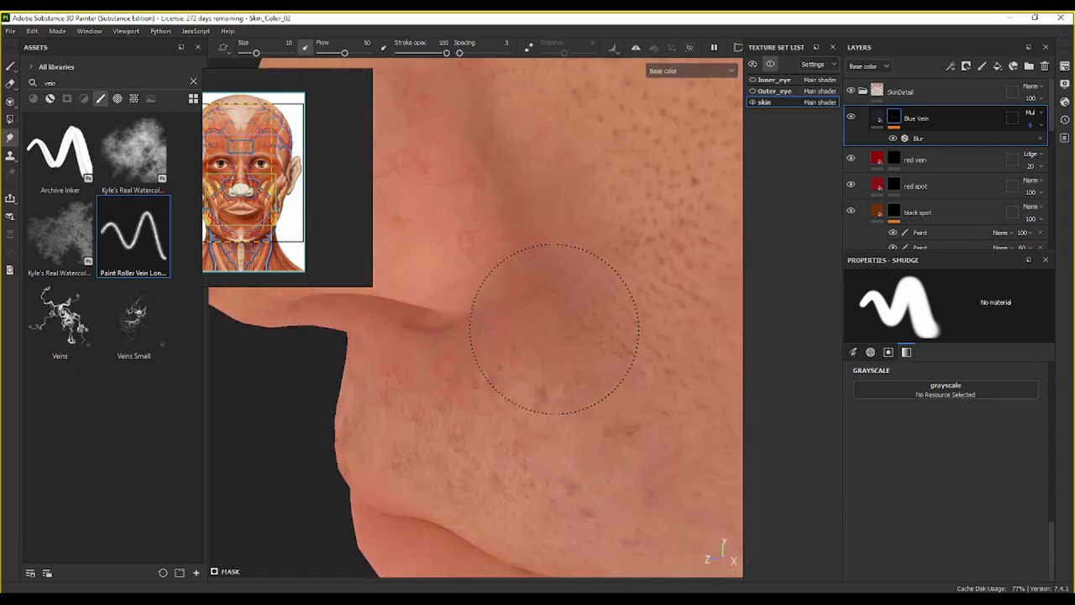
{"action": "middle_click_drag", "start_coordinate": [508, 322], "coordinate": [580, 371], "text": "alt"}
{"action": "scroll", "coordinate": [545, 295], "scroll_direction": "down", "scroll_amount": 7}
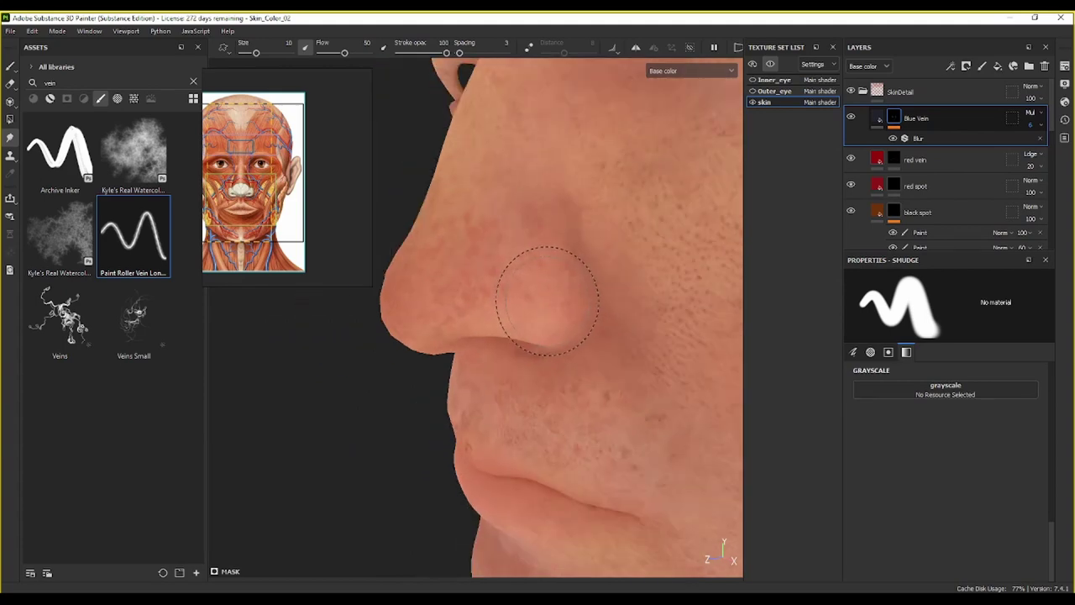
{"action": "left_click_drag", "start_coordinate": [617, 389], "coordinate": [742, 273], "text": "alt"}
{"action": "scroll", "coordinate": [296, 192], "scroll_direction": "down", "scroll_amount": 4}
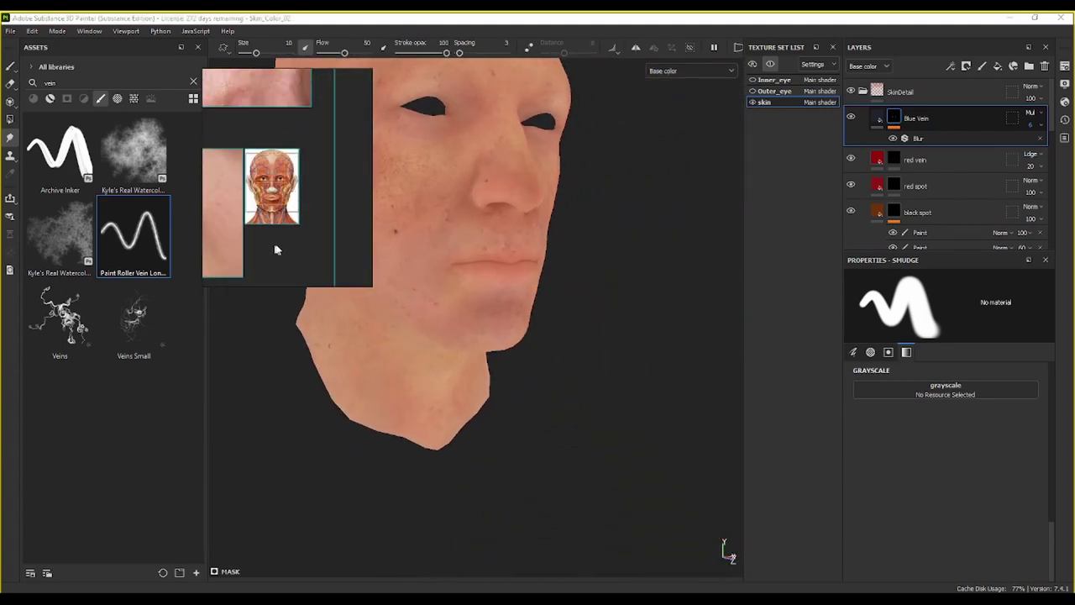
Step: Browse the reference board from the anatomy diagram to the grayscale and color face comparison images
{"action": "middle_click_drag", "start_coordinate": [277, 245], "coordinate": [366, 182]}
{"action": "scroll", "coordinate": [321, 183], "scroll_direction": "down", "scroll_amount": 4}
{"action": "middle_click_drag", "start_coordinate": [329, 232], "coordinate": [374, 126]}
{"action": "scroll", "coordinate": [293, 176], "scroll_direction": "down", "scroll_amount": 3}
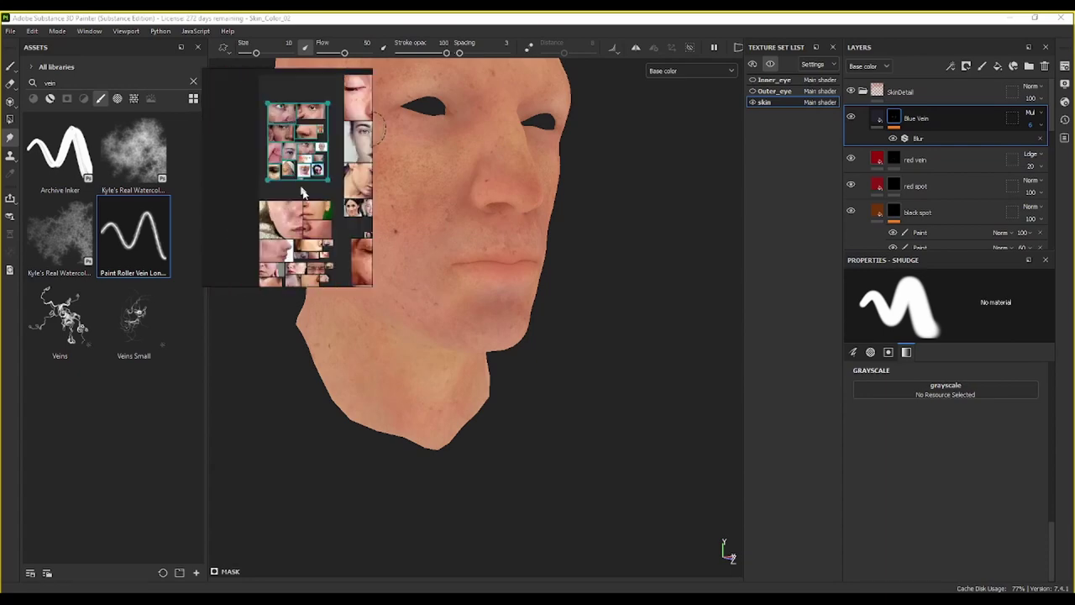
{"action": "middle_click_drag", "start_coordinate": [310, 214], "coordinate": [281, 130]}
{"action": "middle_click_drag", "start_coordinate": [302, 187], "coordinate": [306, 102]}
{"action": "scroll", "coordinate": [310, 168], "scroll_direction": "up", "scroll_amount": 6}
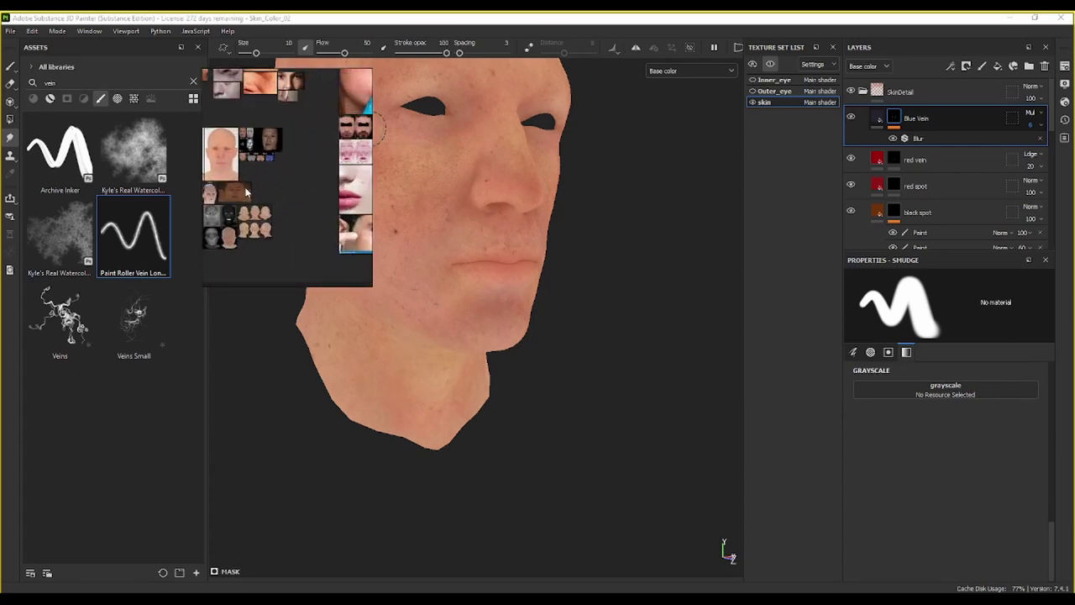
{"action": "scroll", "coordinate": [313, 171], "scroll_direction": "down", "scroll_amount": 2}
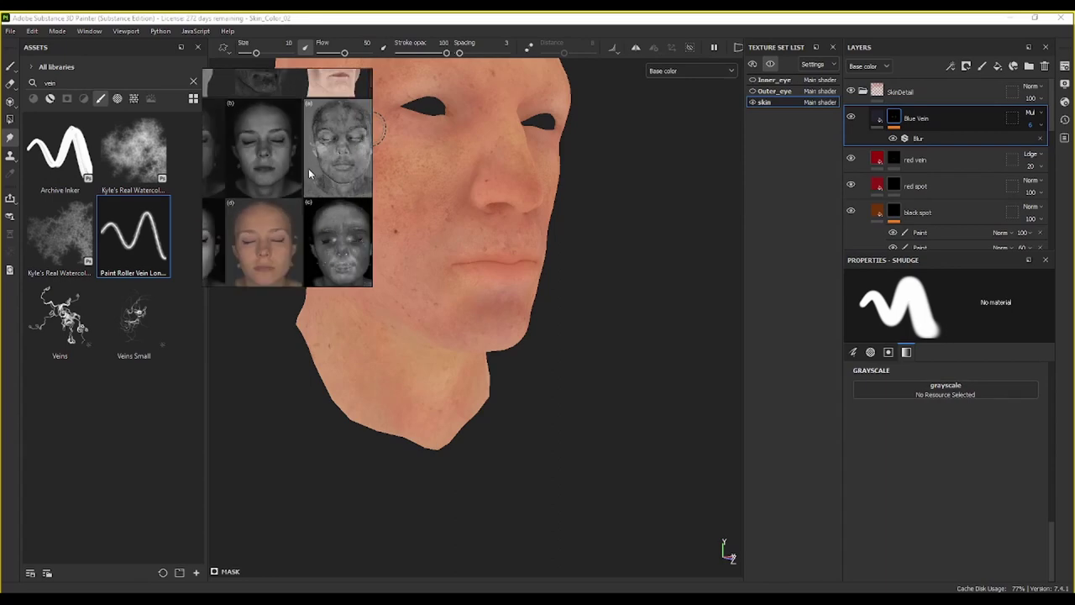
{"action": "middle_click_drag", "start_coordinate": [257, 191], "coordinate": [351, 204]}
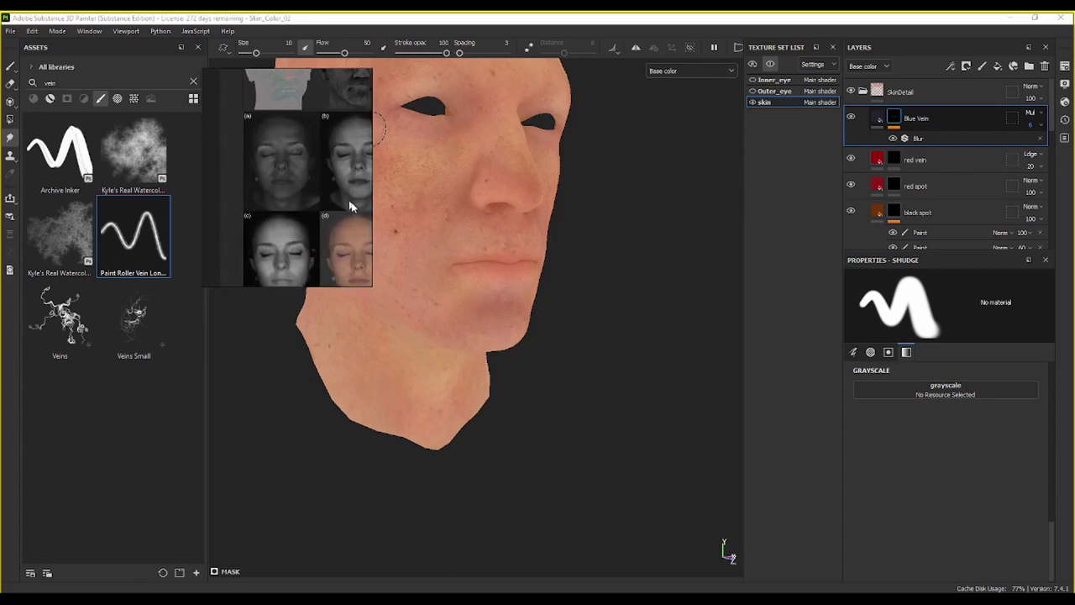
{"action": "middle_click_drag", "start_coordinate": [336, 99], "coordinate": [337, 170]}
Step: Examine the reference faces' skin around the eyes and compare it with the model's eye area and forehead
{"action": "scroll", "coordinate": [336, 174], "scroll_direction": "up", "scroll_amount": 6}
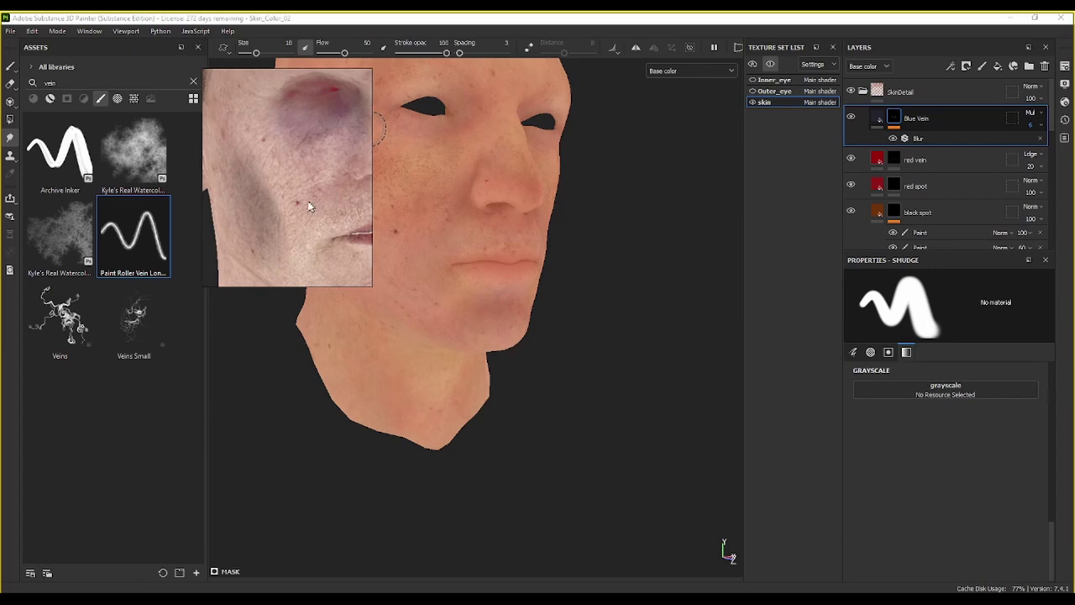
{"action": "middle_click_drag", "start_coordinate": [308, 203], "coordinate": [255, 202]}
{"action": "scroll", "coordinate": [337, 207], "scroll_direction": "down", "scroll_amount": 3}
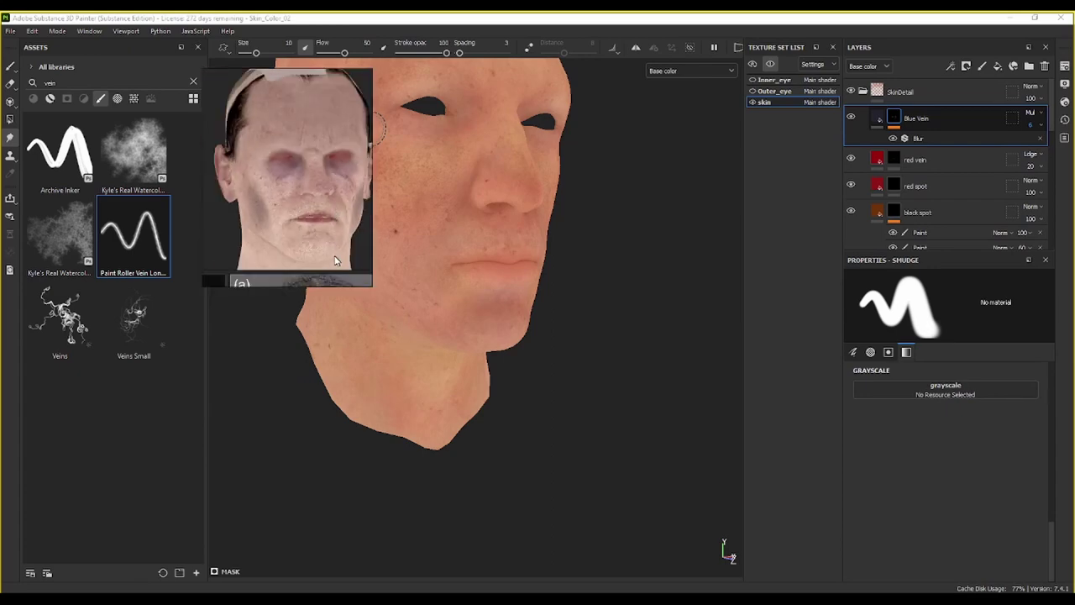
{"action": "middle_click_drag", "start_coordinate": [336, 259], "coordinate": [245, 104]}
{"action": "middle_click_drag", "start_coordinate": [310, 233], "coordinate": [215, 125]}
{"action": "scroll", "coordinate": [215, 122], "scroll_direction": "down", "scroll_amount": 1}
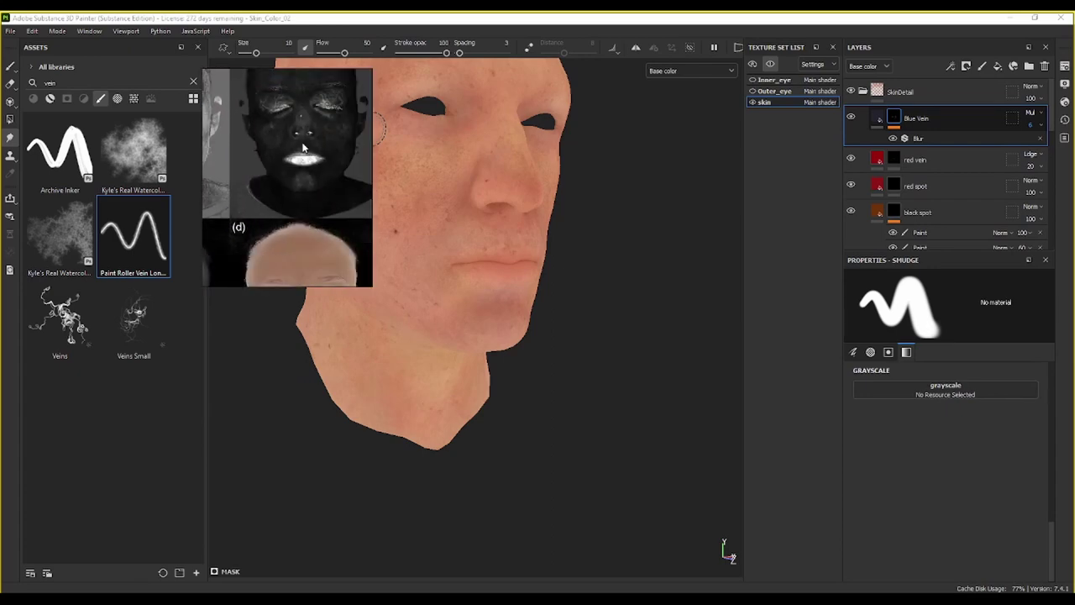
{"action": "middle_click_drag", "start_coordinate": [306, 146], "coordinate": [322, 15]}
{"action": "scroll", "coordinate": [341, 173], "scroll_direction": "up", "scroll_amount": 3}
{"action": "middle_click_drag", "start_coordinate": [328, 217], "coordinate": [265, 183]}
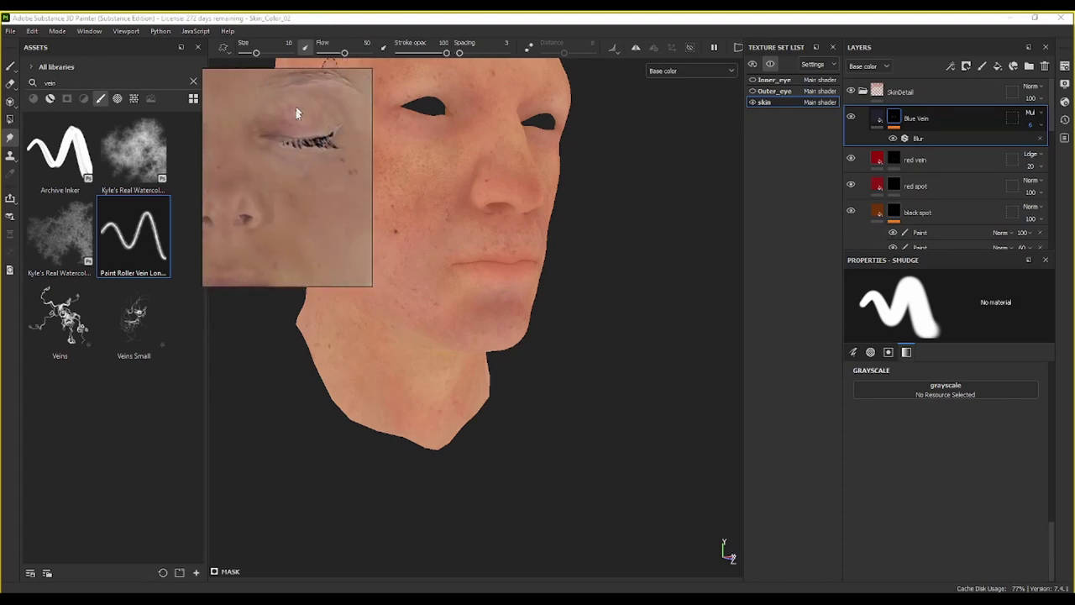
{"action": "scroll", "coordinate": [430, 93], "scroll_direction": "up", "scroll_amount": 6}
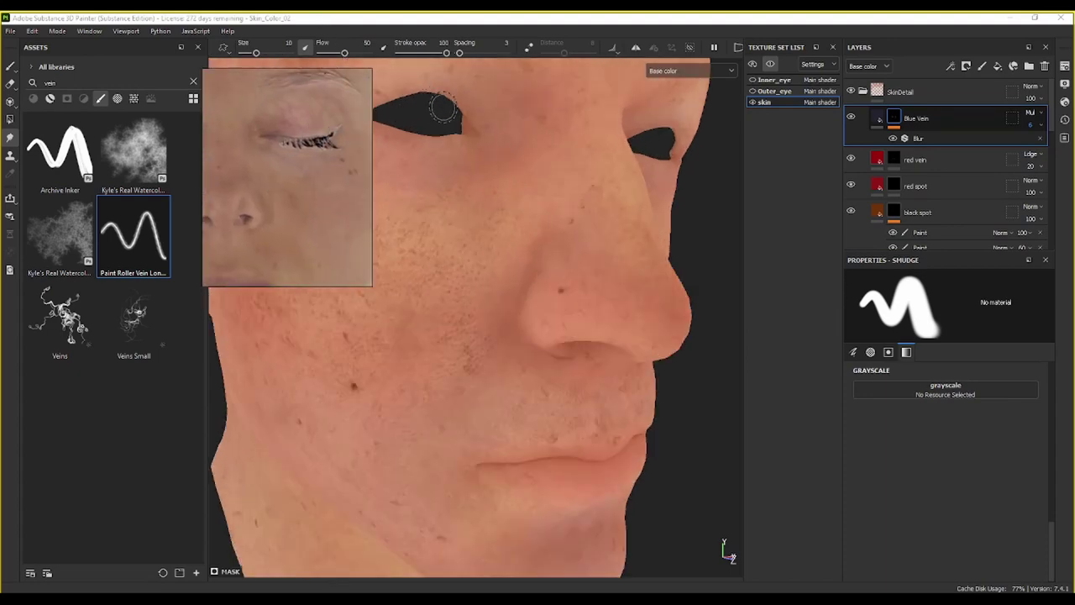
{"action": "left_click_drag", "start_coordinate": [502, 290], "coordinate": [451, 240], "text": "alt"}
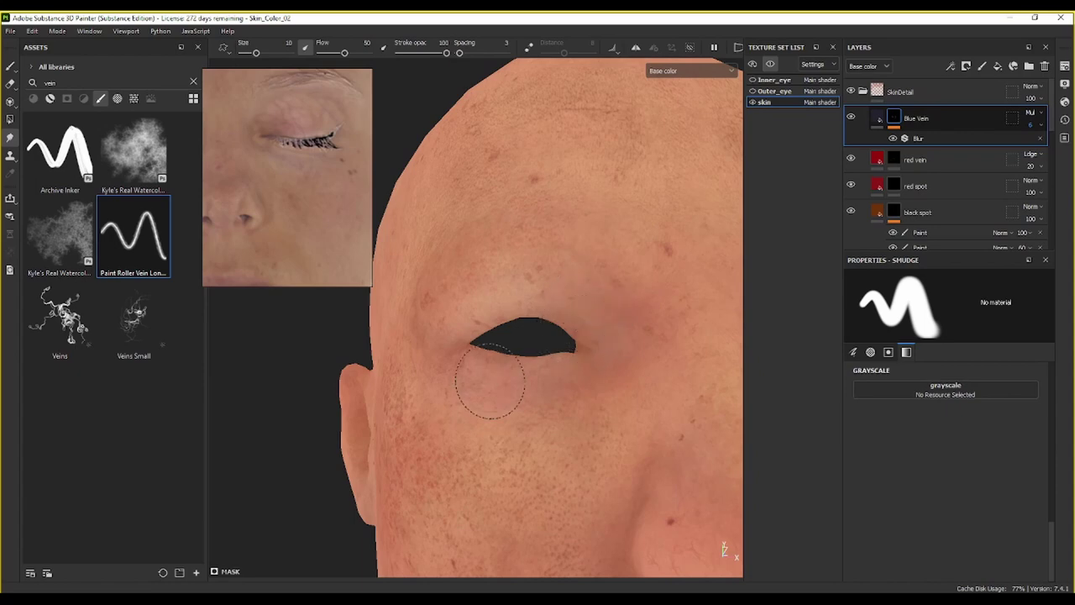
{"action": "left_click_drag", "start_coordinate": [538, 351], "coordinate": [513, 365], "text": "alt"}
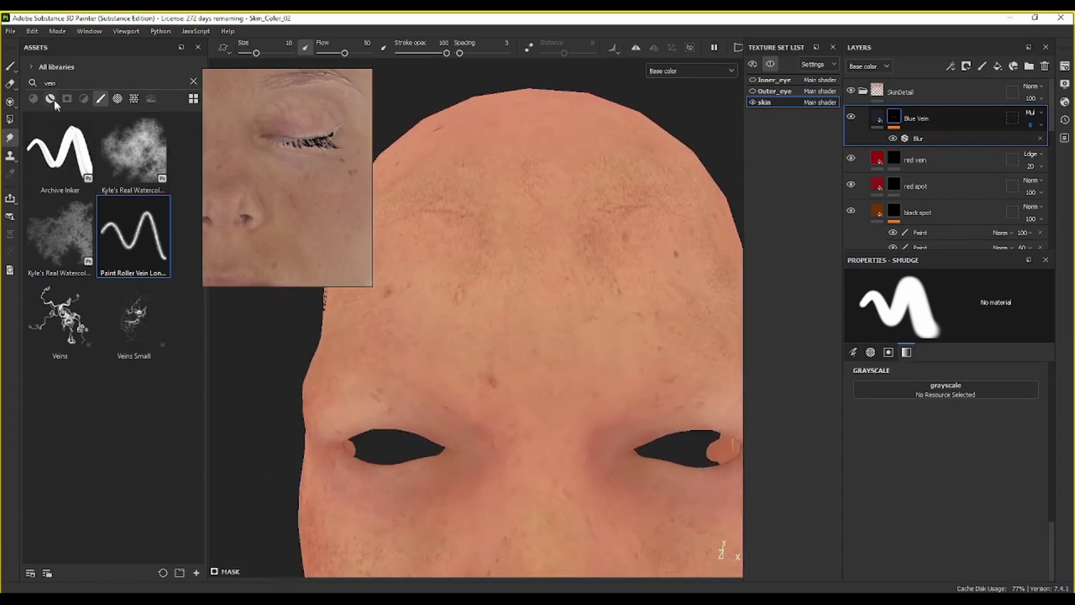
Step: Switch to the Paint tool and set the Blue Vein layer's opacity to 7
{"action": "left_click", "coordinate": [10, 65]}
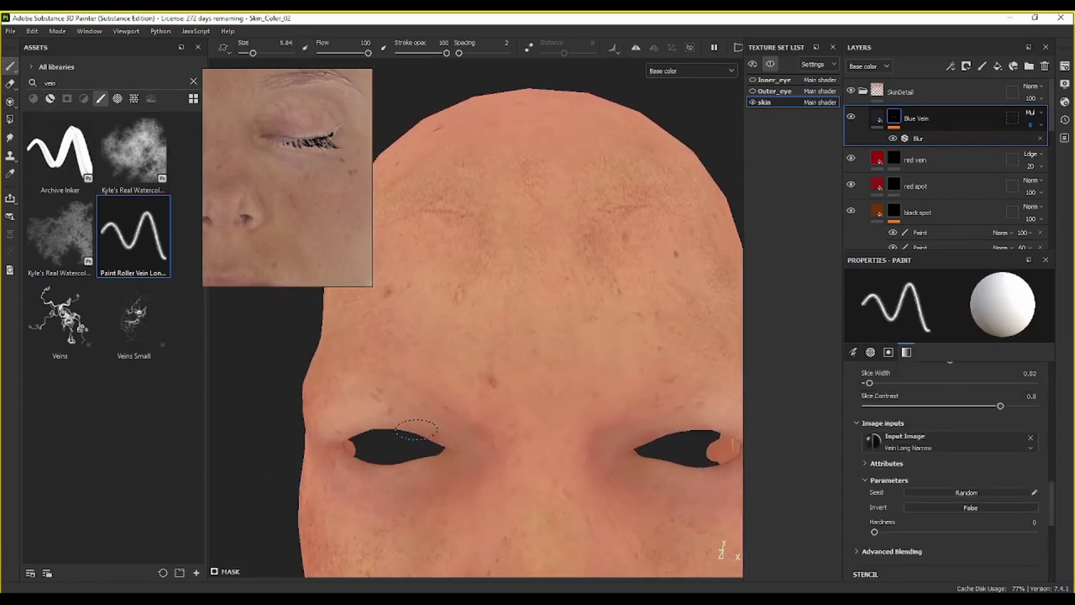
{"action": "left_click_drag", "start_coordinate": [423, 445], "coordinate": [473, 320], "text": "alt"}
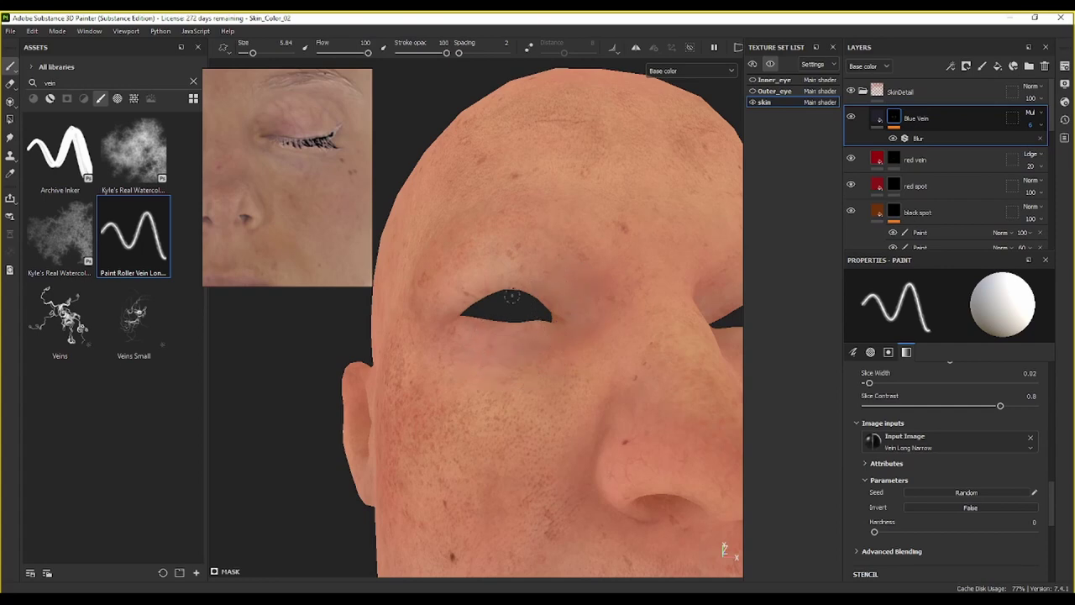
{"action": "left_click_drag", "start_coordinate": [645, 323], "coordinate": [594, 335], "text": "alt"}
{"action": "left_click_drag", "start_coordinate": [653, 302], "coordinate": [442, 328], "text": "alt"}
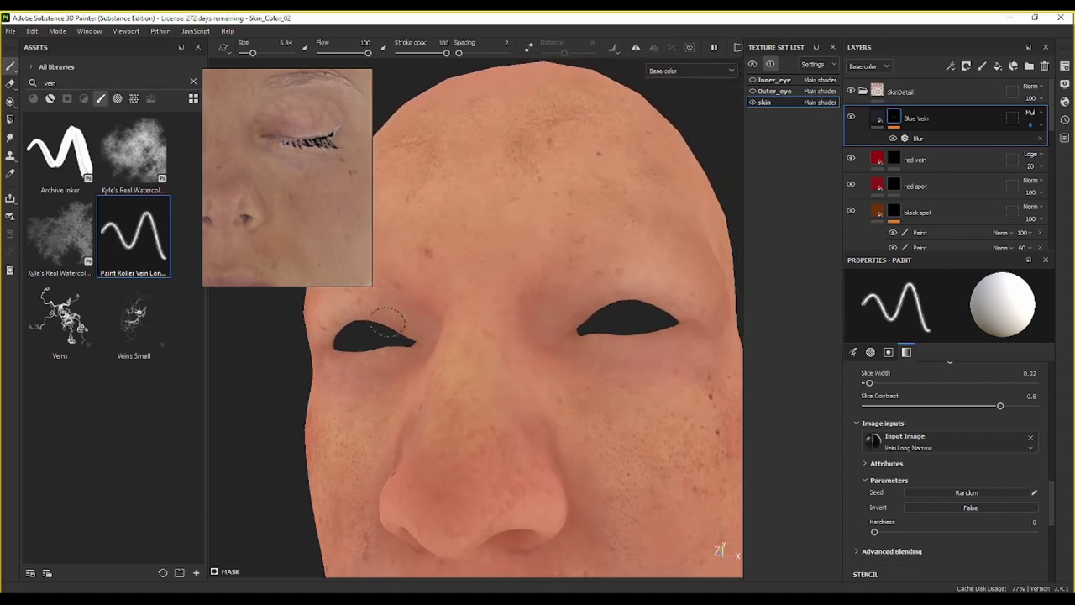
{"action": "left_click", "coordinate": [1030, 129]}
{"action": "mouse_move", "coordinate": [663, 378]}
{"action": "left_mouse_down", "text": "alt"}
{"action": "mouse_move", "coordinate": [619, 355]}
{"action": "mouse_move", "coordinate": [568, 298]}
{"action": "mouse_move", "coordinate": [586, 391]}
{"action": "mouse_move", "coordinate": [669, 361]}
{"action": "left_mouse_up", "text": "alt"}
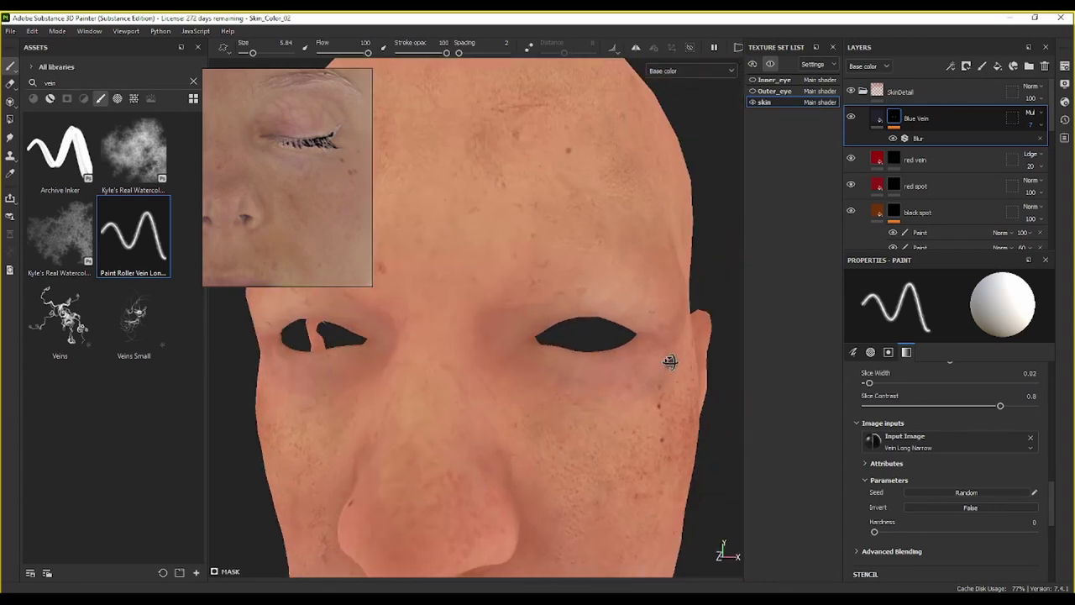
Step: Set the Blur filter's intensity on the Blue Vein mask to 0.2
{"action": "scroll", "coordinate": [617, 356], "scroll_direction": "up", "scroll_amount": 2}
{"action": "left_click_drag", "start_coordinate": [590, 357], "coordinate": [527, 296], "text": "alt"}
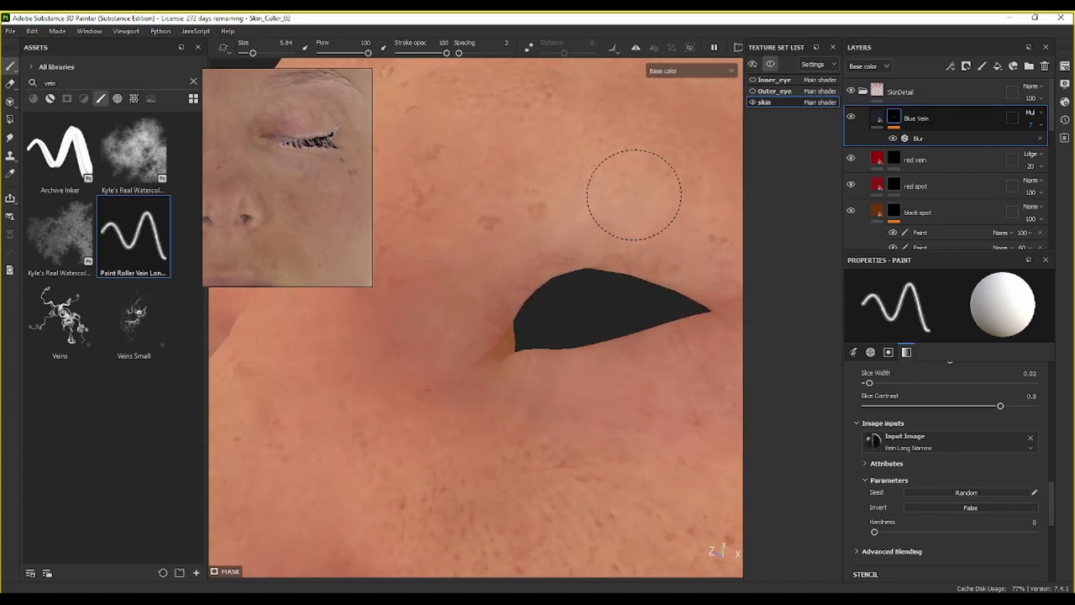
{"action": "left_click", "coordinate": [967, 139]}
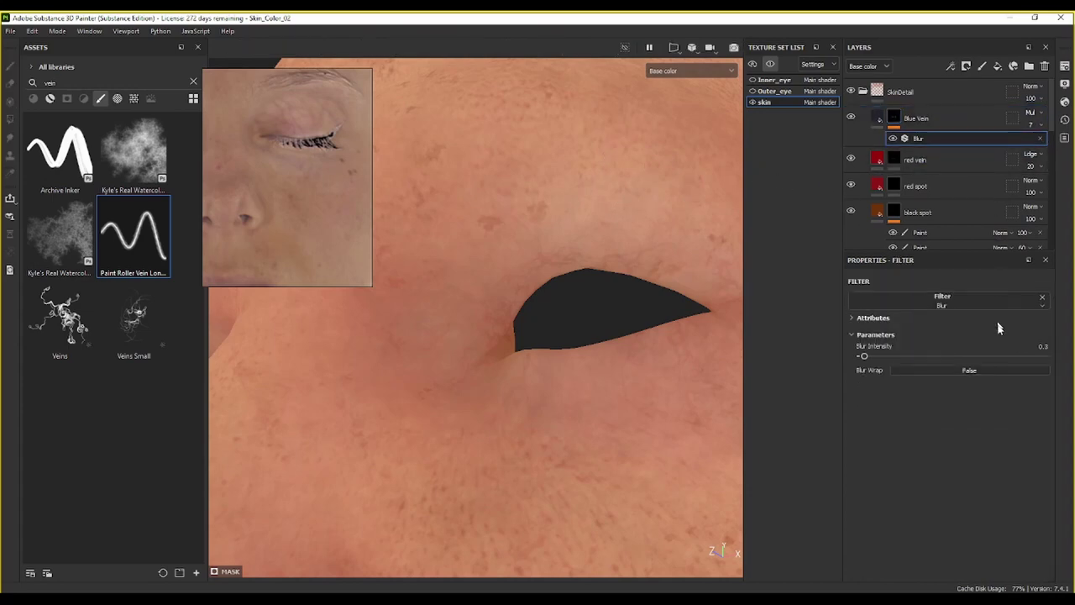
{"action": "left_click", "coordinate": [1040, 346]}
{"action": "key", "text": "super+h"}
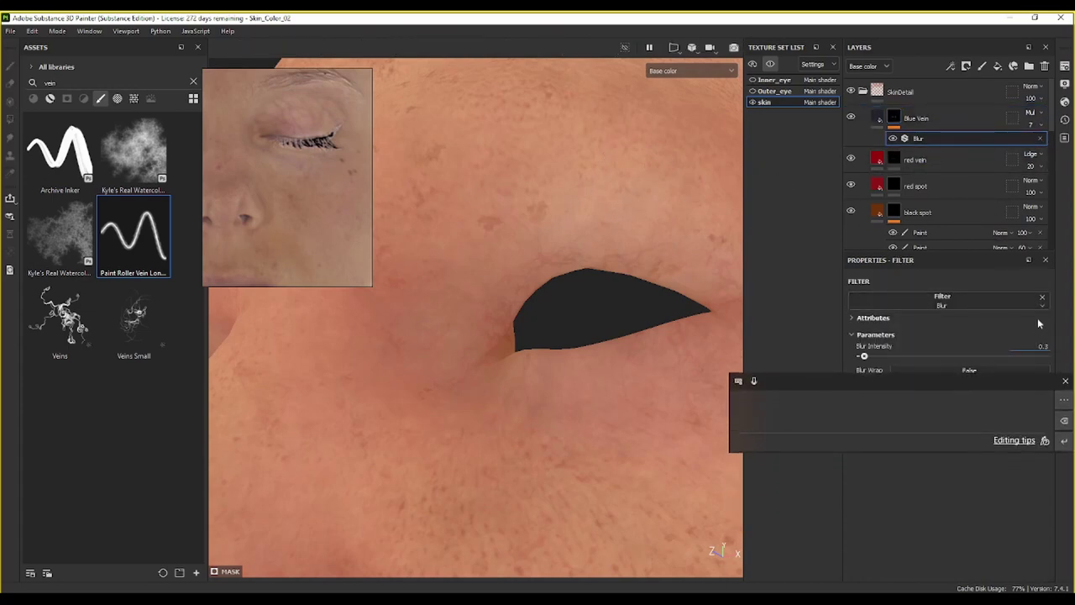
{"action": "key", "text": "Right"}
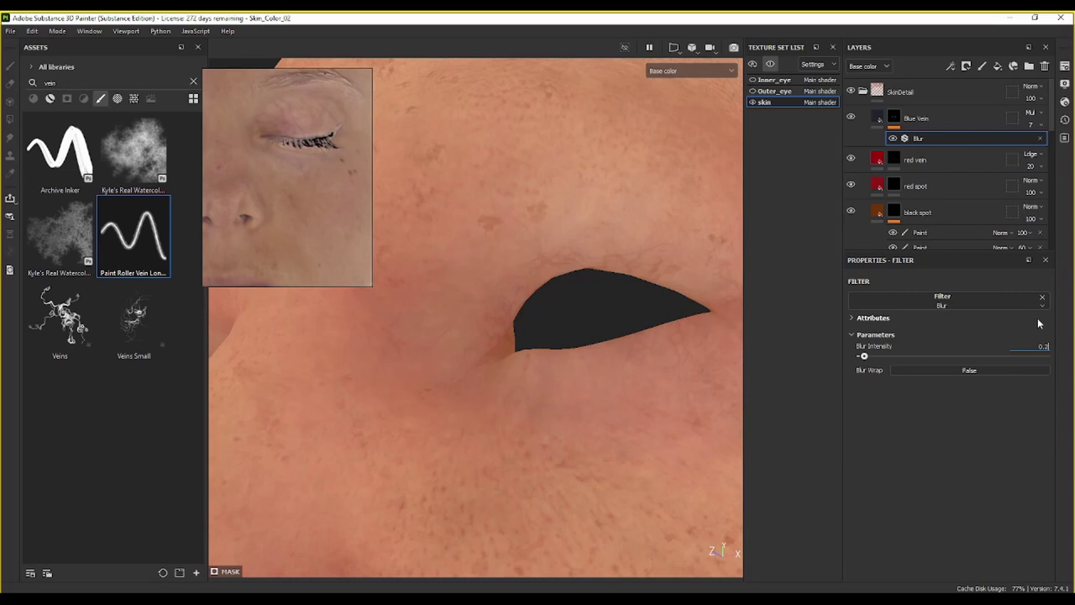
Step: Check the whole head in profile and set the Blue Vein layer's opacity to 5
{"action": "scroll", "coordinate": [516, 337], "scroll_direction": "down", "scroll_amount": 5}
{"action": "left_click_drag", "start_coordinate": [516, 337], "coordinate": [784, 350], "text": "alt"}
{"action": "left_click_drag", "start_coordinate": [580, 352], "coordinate": [701, 353], "text": "alt"}
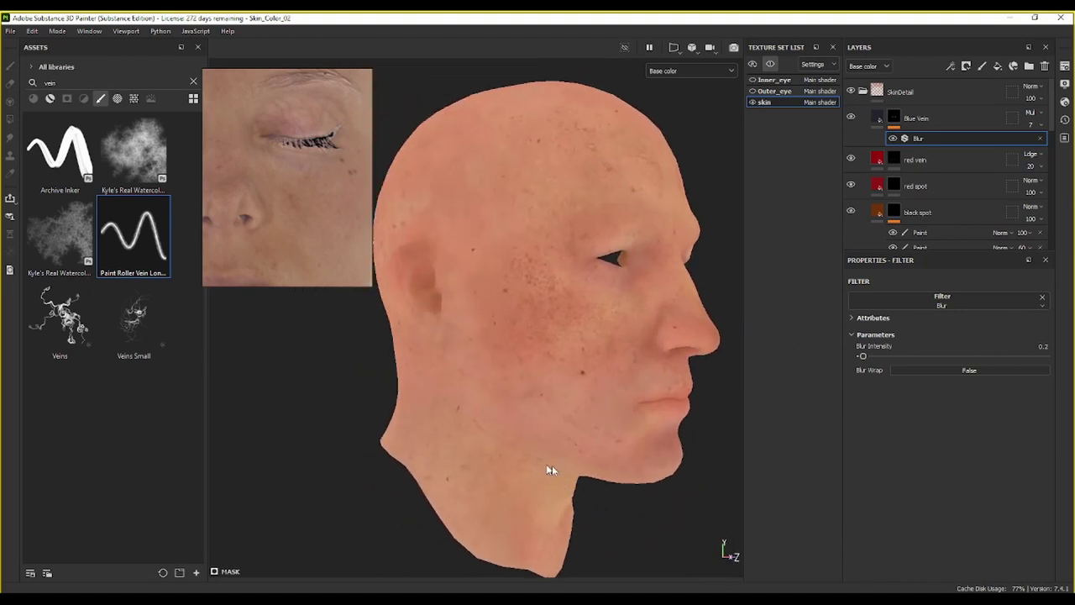
{"action": "left_click", "coordinate": [1039, 127]}
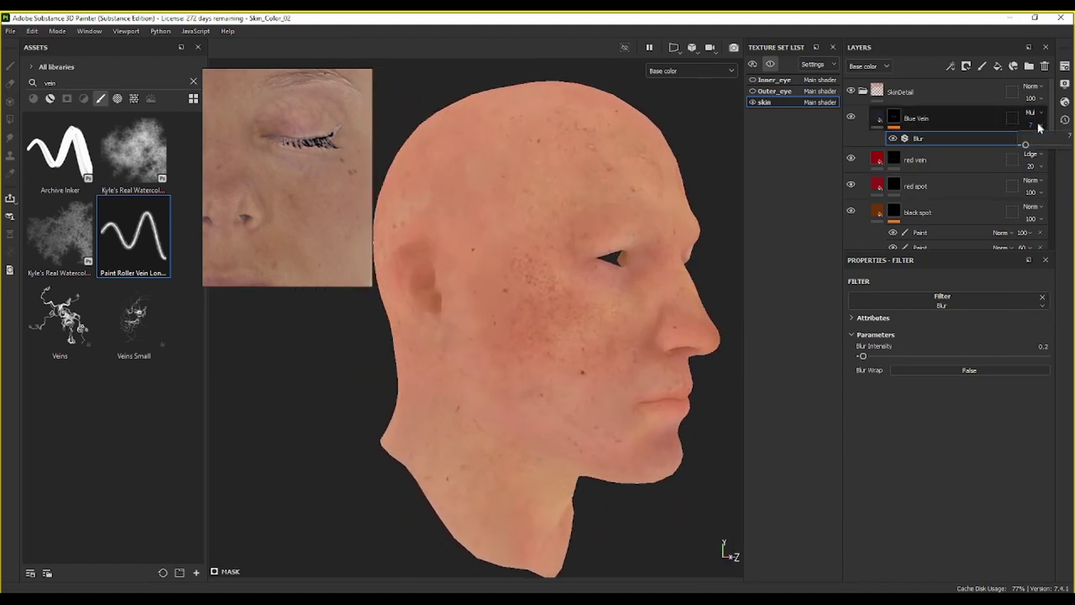
{"action": "left_click", "coordinate": [1069, 135]}
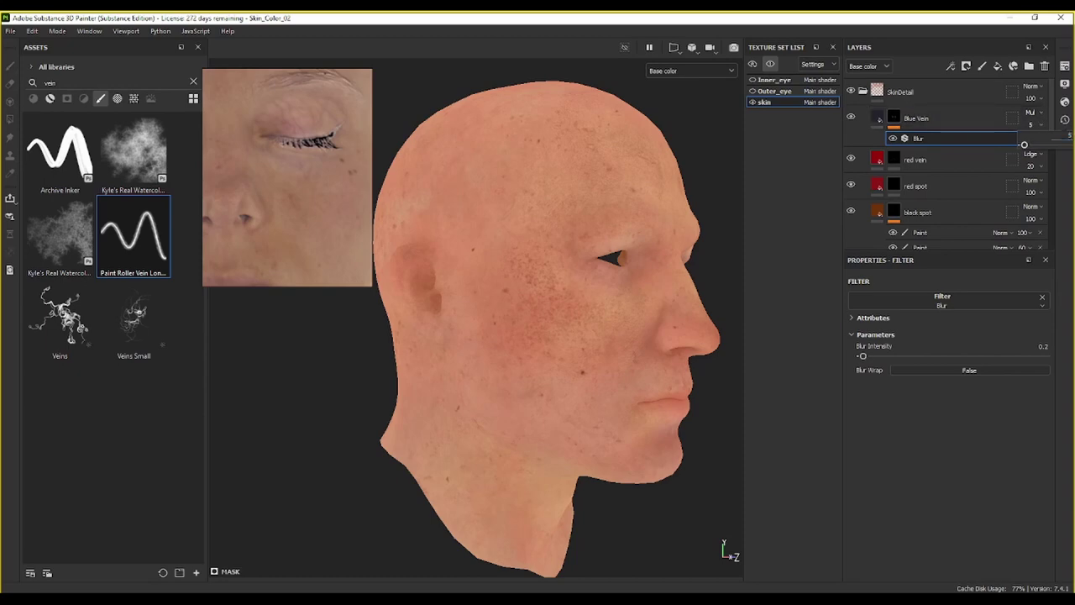
Step: Find the front view of the bald head on the reference board and compare its facial color zones with the model
{"action": "left_click_drag", "start_coordinate": [691, 324], "coordinate": [461, 359], "text": "alt"}
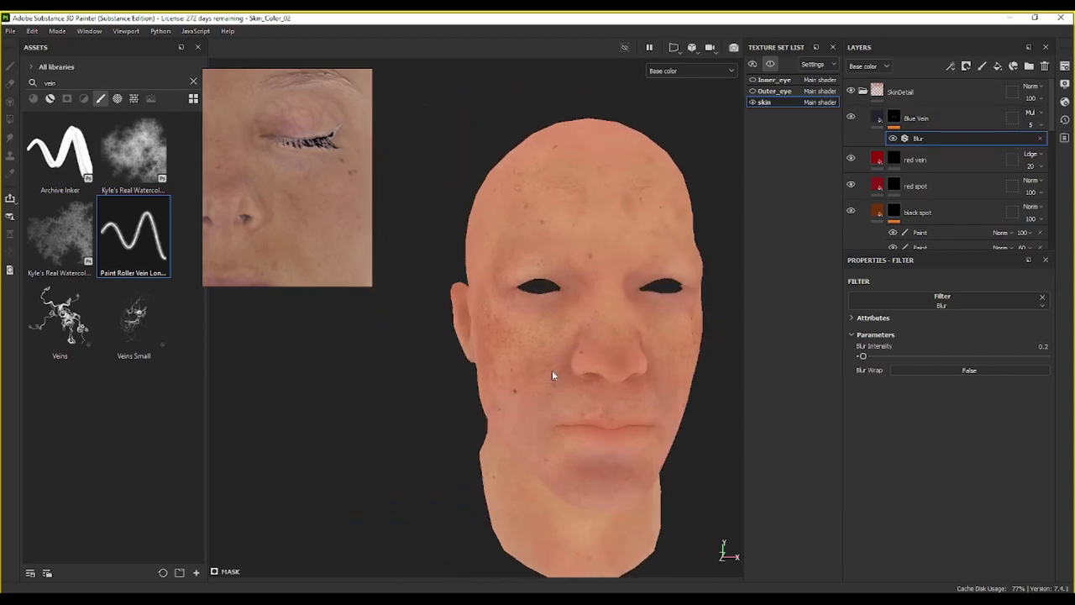
{"action": "scroll", "coordinate": [307, 212], "scroll_direction": "down", "scroll_amount": 6}
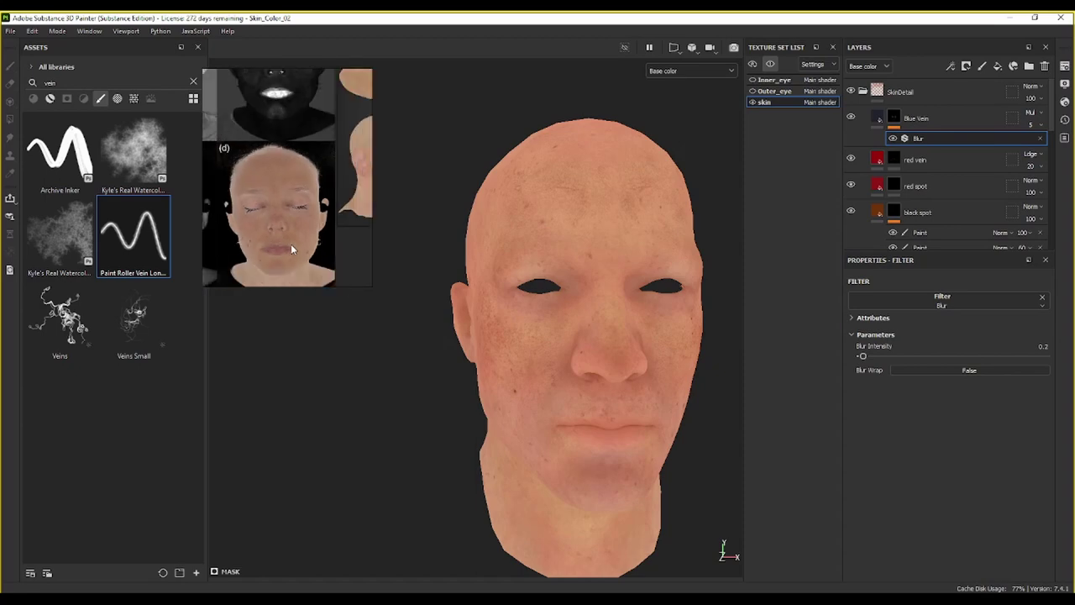
{"action": "scroll", "coordinate": [328, 235], "scroll_direction": "down", "scroll_amount": 3}
{"action": "middle_click_drag", "start_coordinate": [328, 238], "coordinate": [213, 242]}
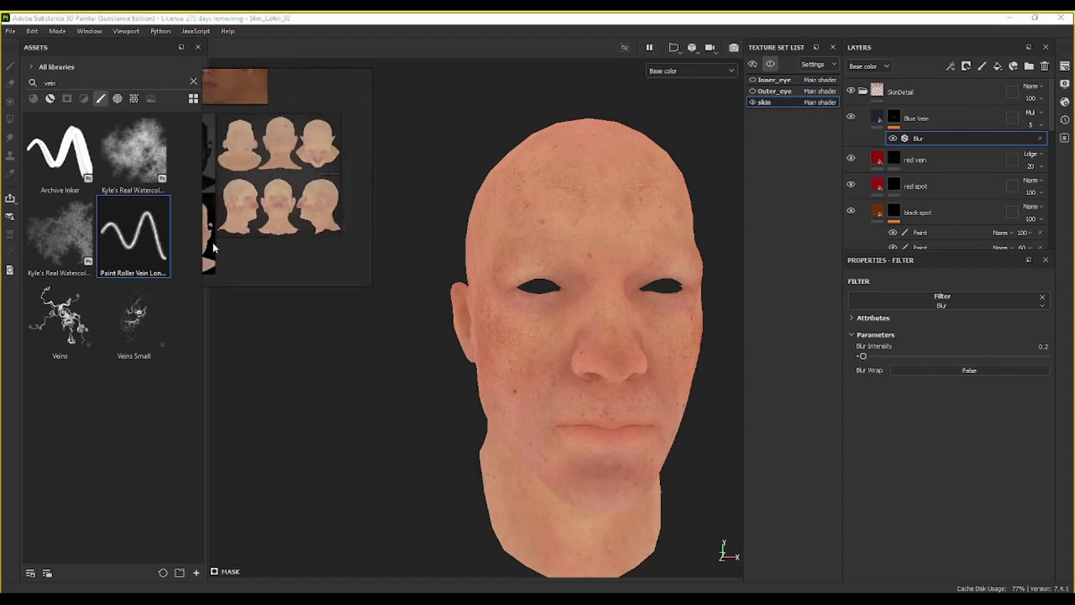
{"action": "scroll", "coordinate": [287, 244], "scroll_direction": "up", "scroll_amount": 4}
{"action": "scroll", "coordinate": [291, 212], "scroll_direction": "up", "scroll_amount": 5}
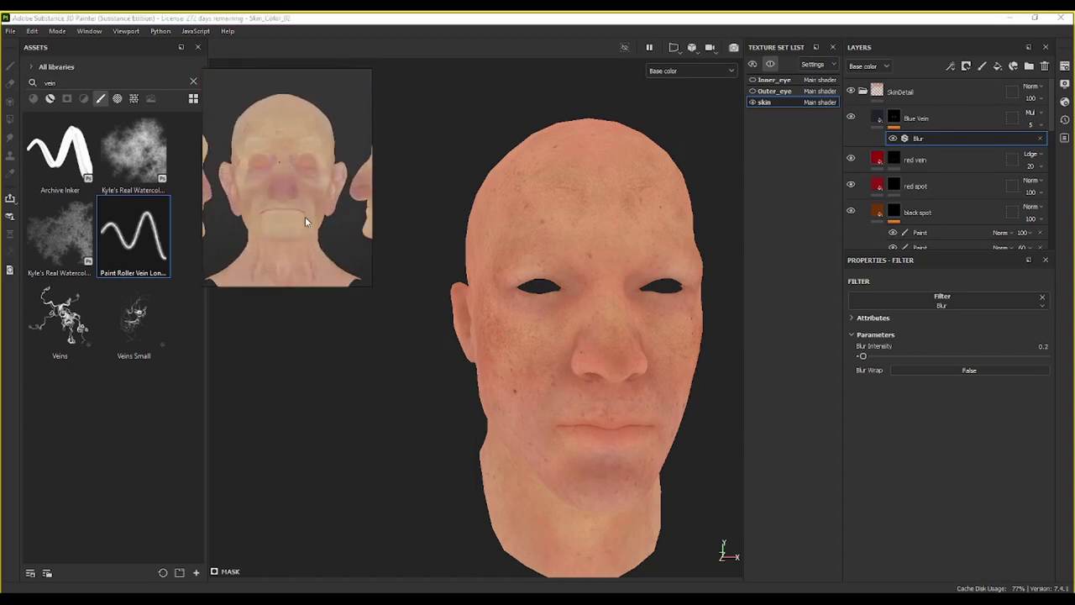
{"action": "middle_click_drag", "start_coordinate": [305, 179], "coordinate": [333, 198]}
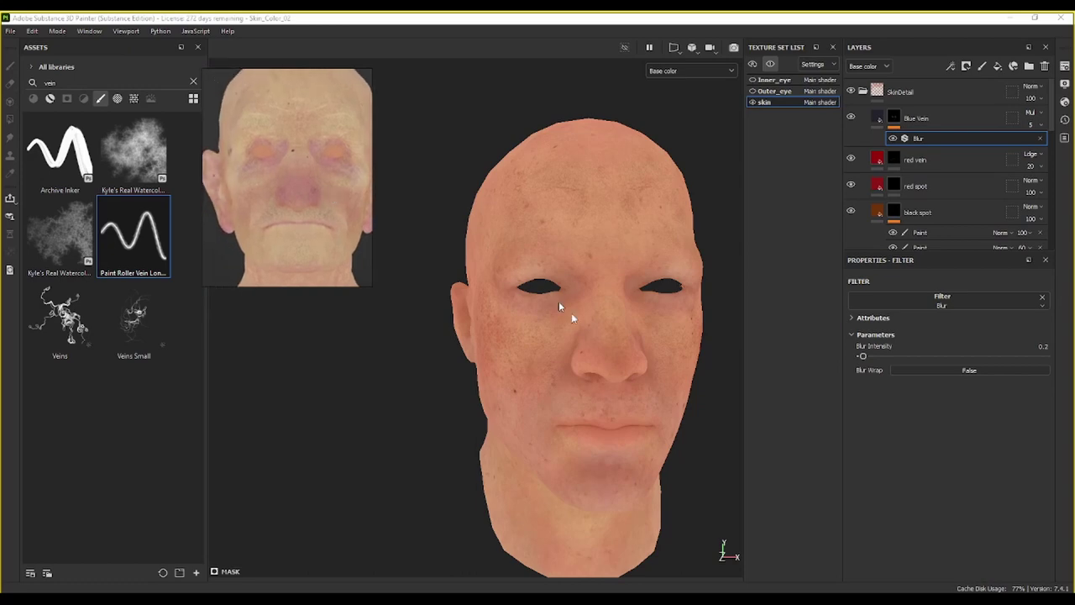
{"action": "middle_click_drag", "start_coordinate": [476, 417], "coordinate": [511, 282]}
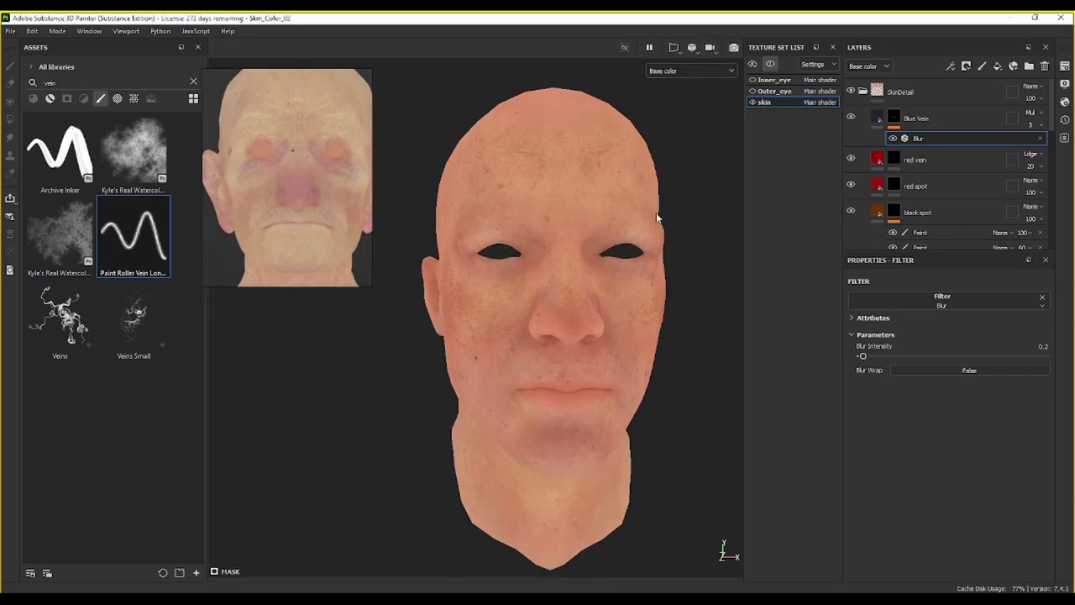
{"action": "left_click_drag", "start_coordinate": [658, 217], "coordinate": [618, 223], "text": "alt"}
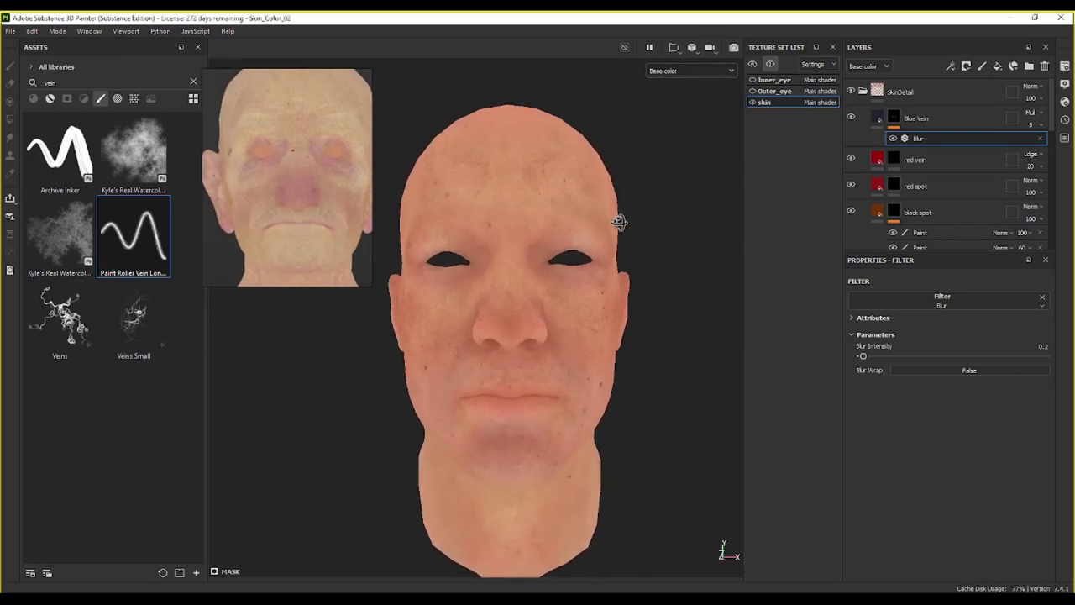
{"action": "left_click_drag", "start_coordinate": [648, 295], "coordinate": [616, 254], "text": "alt"}
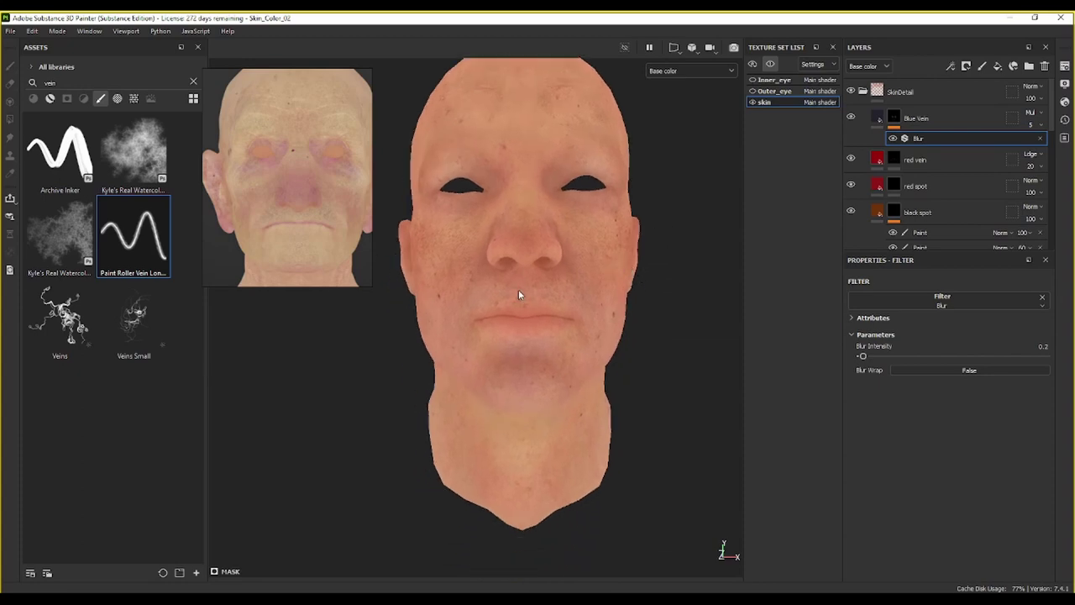
Step: Collapse the SkinDetail folder and toggle its visibility repeatedly to compare the head's side with and without the skin details
{"action": "left_click_drag", "start_coordinate": [531, 295], "coordinate": [669, 320], "text": "alt"}
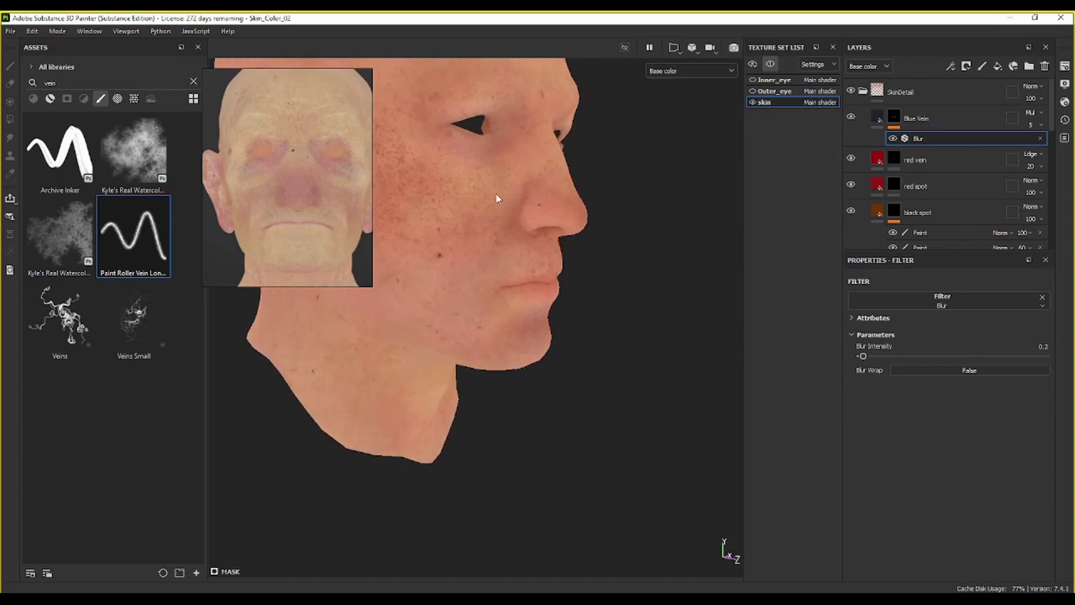
{"action": "left_click", "coordinate": [863, 91]}
{"action": "left_click", "coordinate": [852, 92]}
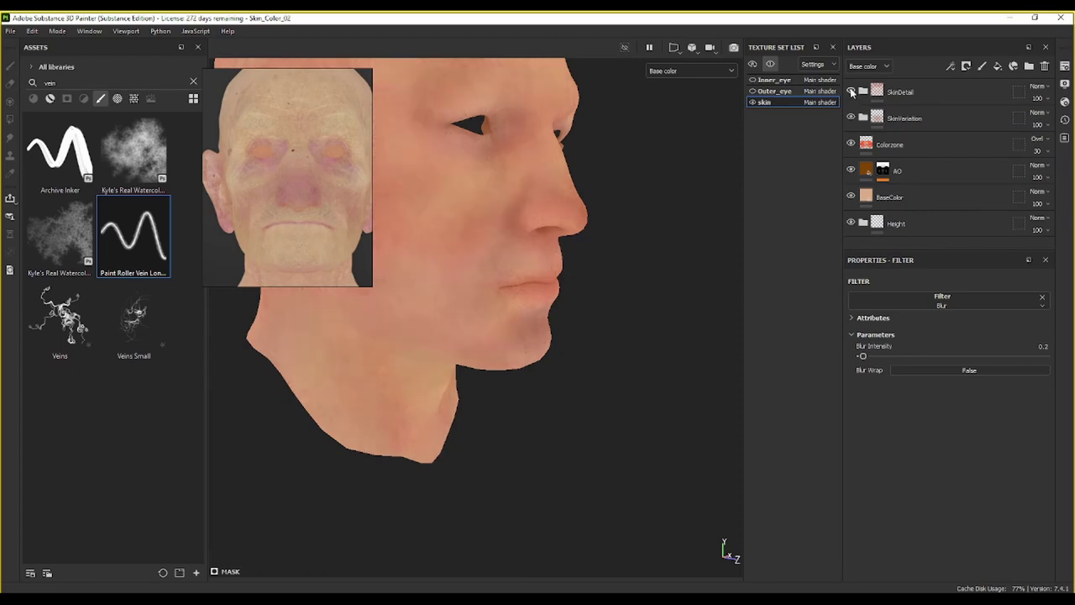
{"action": "left_click", "coordinate": [851, 92]}
{"action": "left_click_drag", "start_coordinate": [684, 210], "coordinate": [512, 294], "text": "alt"}
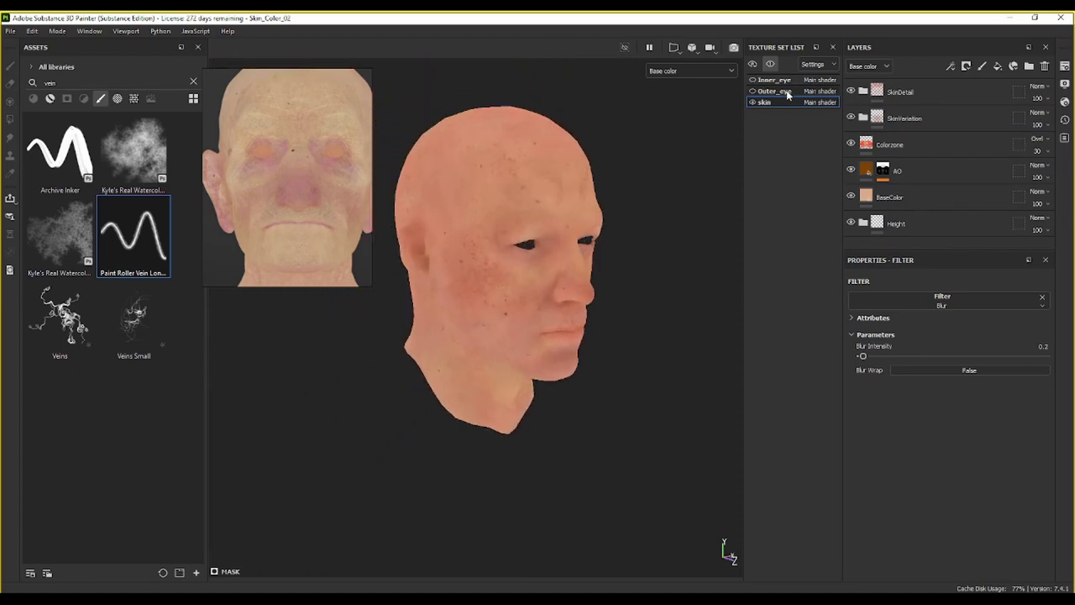
{"action": "left_click", "coordinate": [851, 91]}
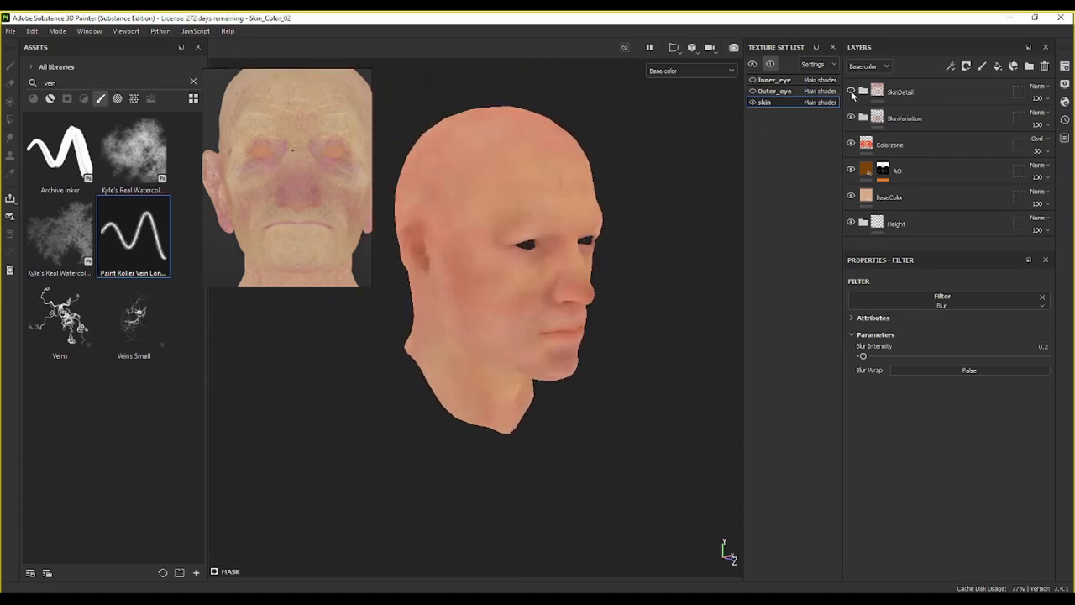
{"action": "left_click", "coordinate": [851, 91]}
{"action": "left_click", "coordinate": [851, 92]}
{"action": "left_click", "coordinate": [852, 91]}
{"action": "left_click", "coordinate": [851, 92]}
{"action": "left_click", "coordinate": [851, 92]}
{"action": "left_click", "coordinate": [851, 92]}
{"action": "left_click", "coordinate": [851, 91]}
Step: Toggle the SkinDetail folder's visibility again to compare the opposite side of the head, leaving it shown
{"action": "middle_click_drag", "start_coordinate": [565, 222], "coordinate": [528, 177], "text": "alt"}
{"action": "left_click_drag", "start_coordinate": [528, 178], "coordinate": [370, 180], "text": "alt"}
{"action": "middle_click_drag", "start_coordinate": [543, 210], "coordinate": [543, 216], "text": "alt"}
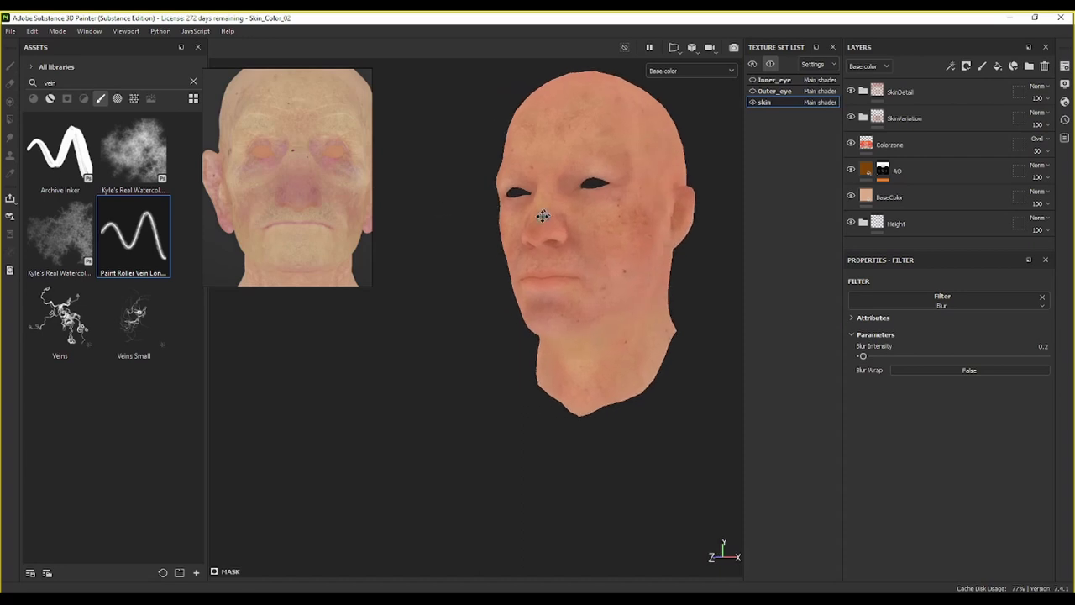
{"action": "left_click_drag", "start_coordinate": [543, 217], "coordinate": [523, 246], "text": "alt"}
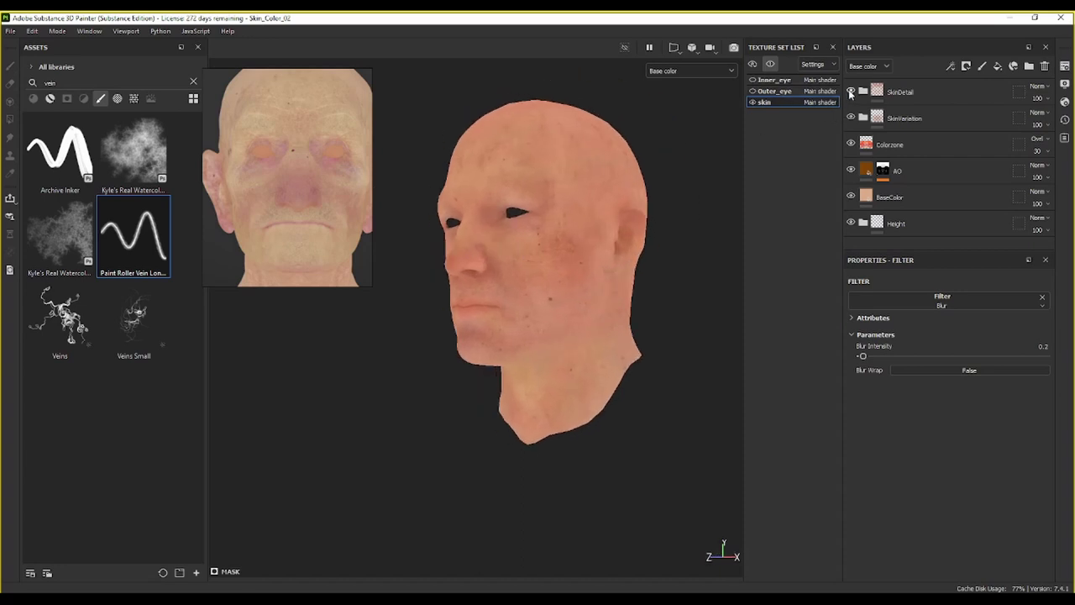
{"action": "left_click", "coordinate": [852, 92]}
{"action": "left_click", "coordinate": [851, 92]}
{"action": "left_click_drag", "start_coordinate": [614, 197], "coordinate": [508, 190], "text": "alt"}
{"action": "left_click", "coordinate": [851, 92]}
{"action": "left_click", "coordinate": [851, 91]}
Step: Compare the reference face's coloring around the eye, nose and cheek with the model's side and front
{"action": "scroll", "coordinate": [299, 193], "scroll_direction": "up", "scroll_amount": 3}
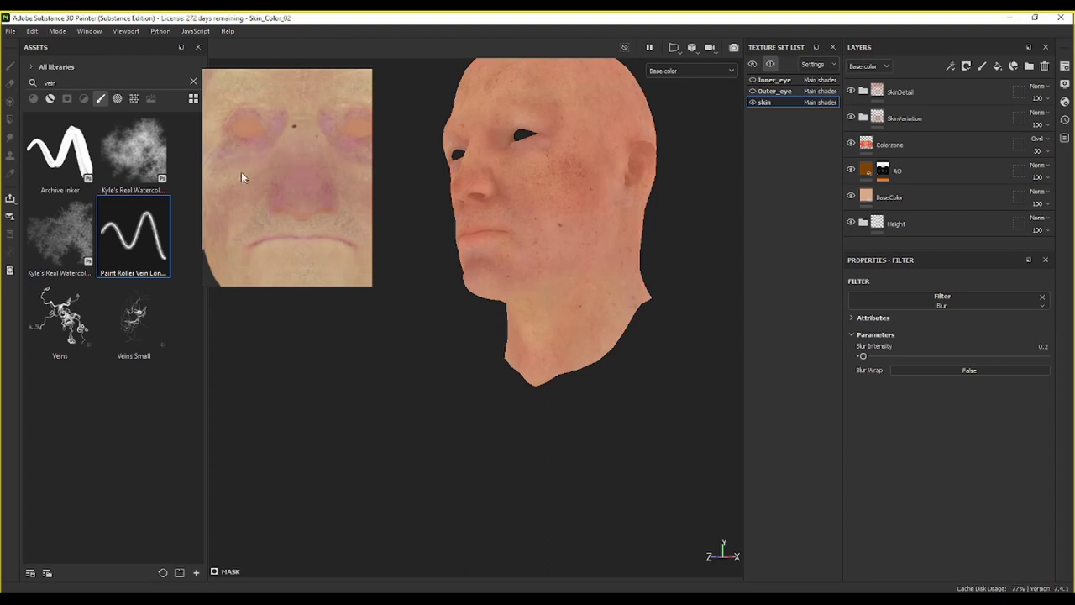
{"action": "middle_click_drag", "start_coordinate": [241, 171], "coordinate": [295, 204]}
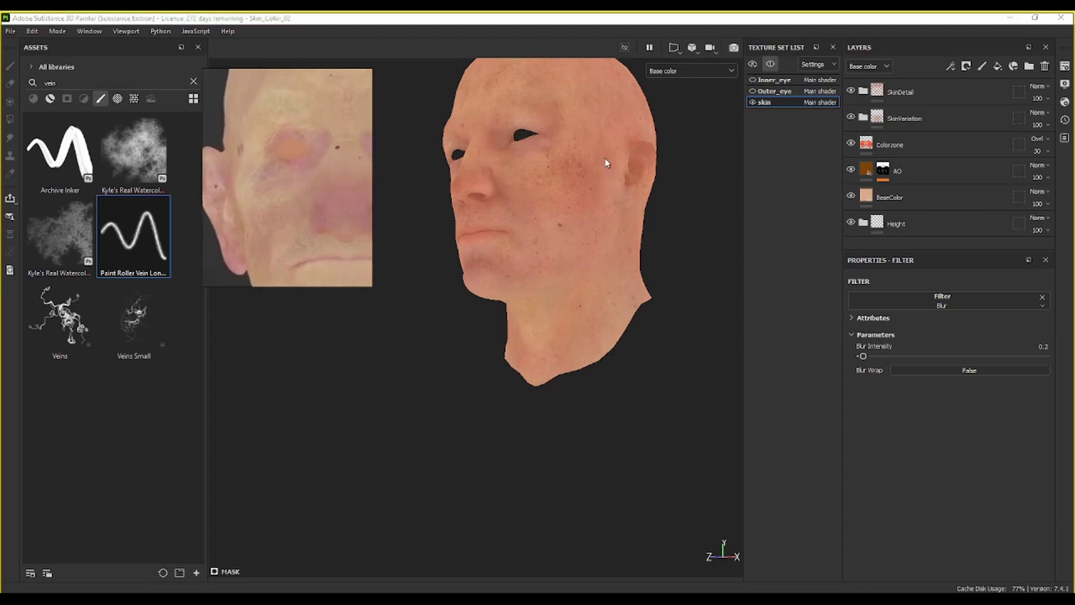
{"action": "left_click_drag", "start_coordinate": [569, 125], "coordinate": [530, 174], "text": "alt"}
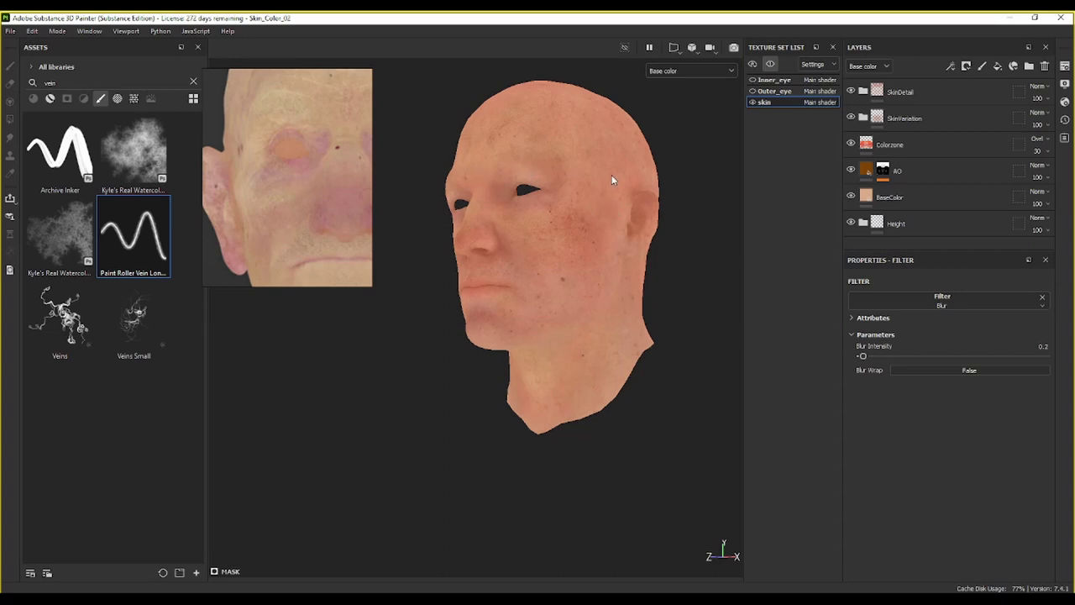
{"action": "middle_click_drag", "start_coordinate": [542, 182], "coordinate": [504, 220], "text": "alt"}
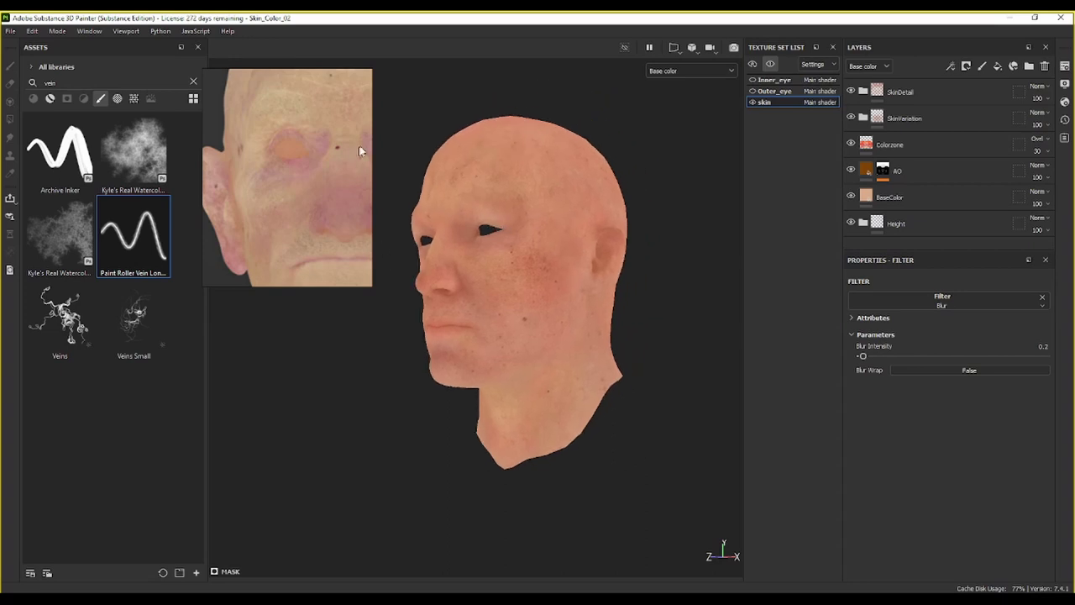
{"action": "scroll", "coordinate": [287, 192], "scroll_direction": "down", "scroll_amount": 2}
{"action": "middle_click_drag", "start_coordinate": [318, 210], "coordinate": [300, 201]}
{"action": "middle_click_drag", "start_coordinate": [541, 288], "coordinate": [569, 274], "text": "alt"}
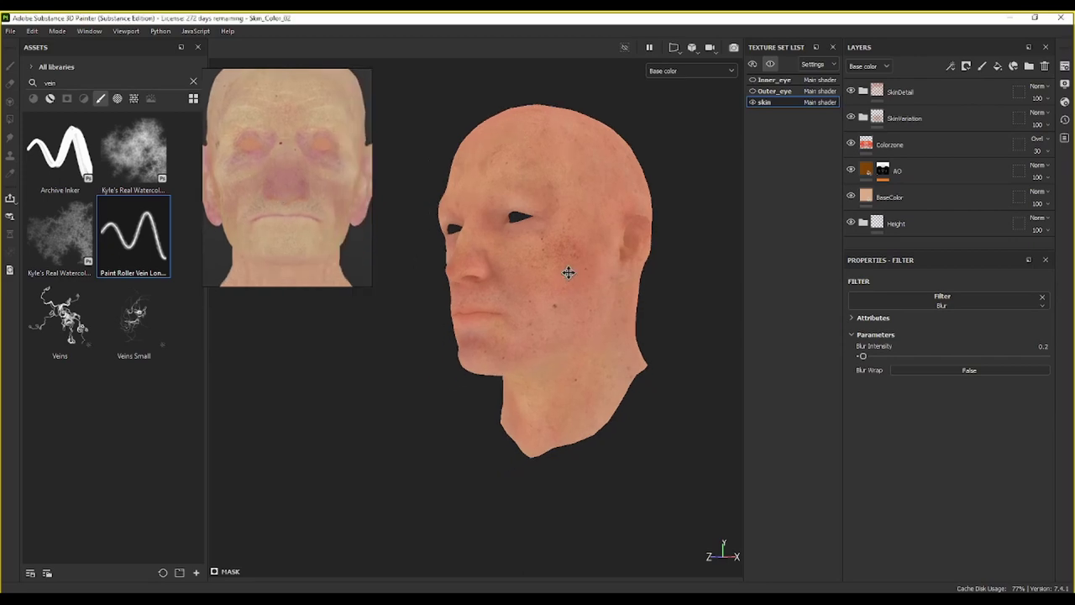
{"action": "left_click_drag", "start_coordinate": [569, 274], "coordinate": [619, 269], "text": "alt"}
{"action": "middle_click_drag", "start_coordinate": [518, 260], "coordinate": [560, 239], "text": "alt"}
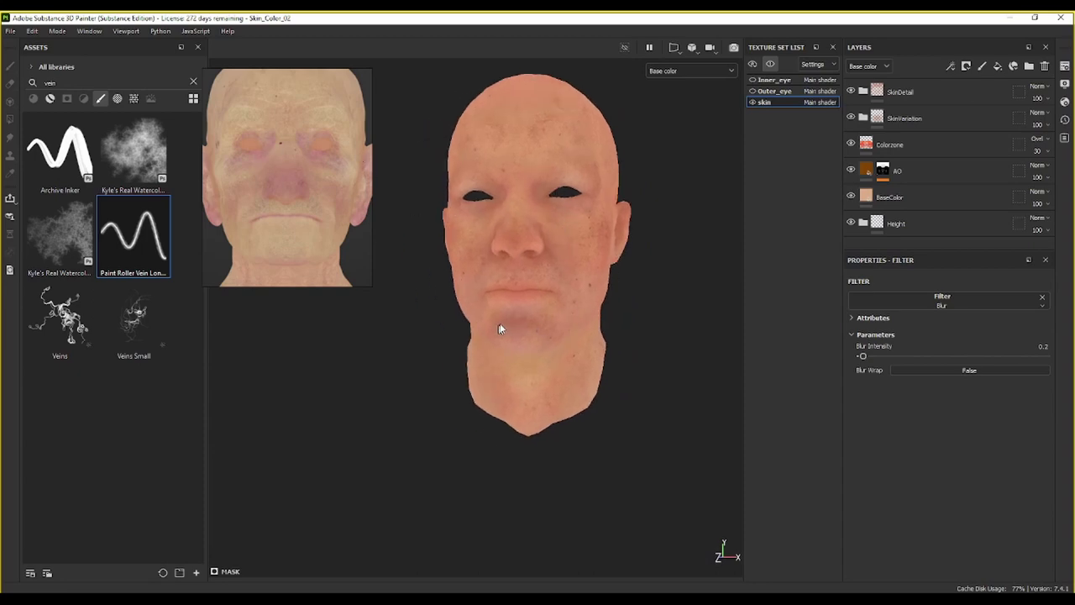
Step: Inspect the model's jaw and neck from below and compare its profile with the side-view reference heads
{"action": "left_click_drag", "start_coordinate": [499, 329], "coordinate": [475, 280], "text": "alt"}
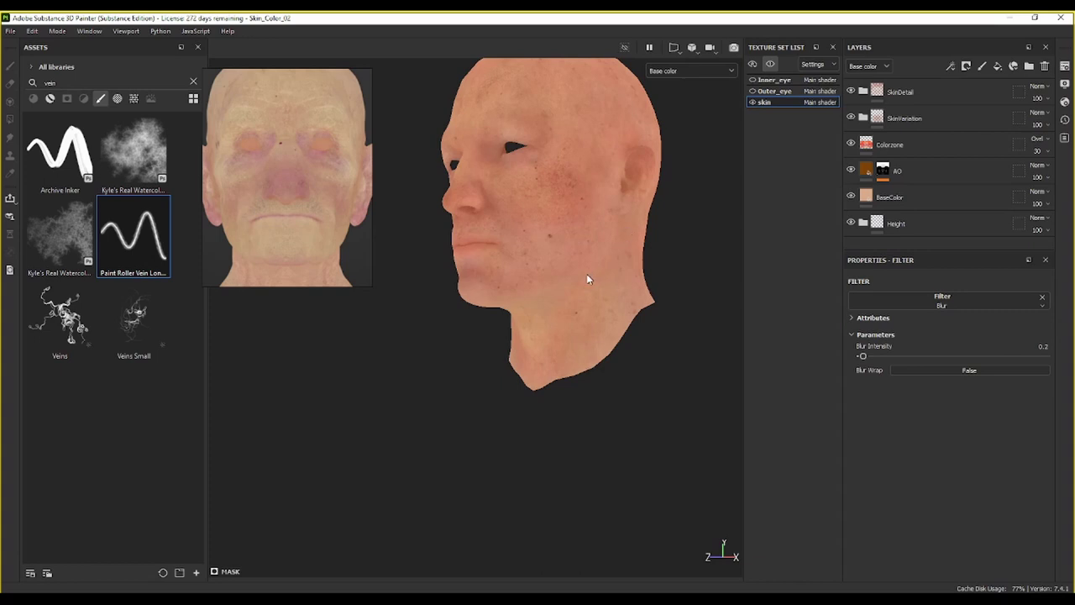
{"action": "left_click_drag", "start_coordinate": [588, 280], "coordinate": [616, 214], "text": "alt"}
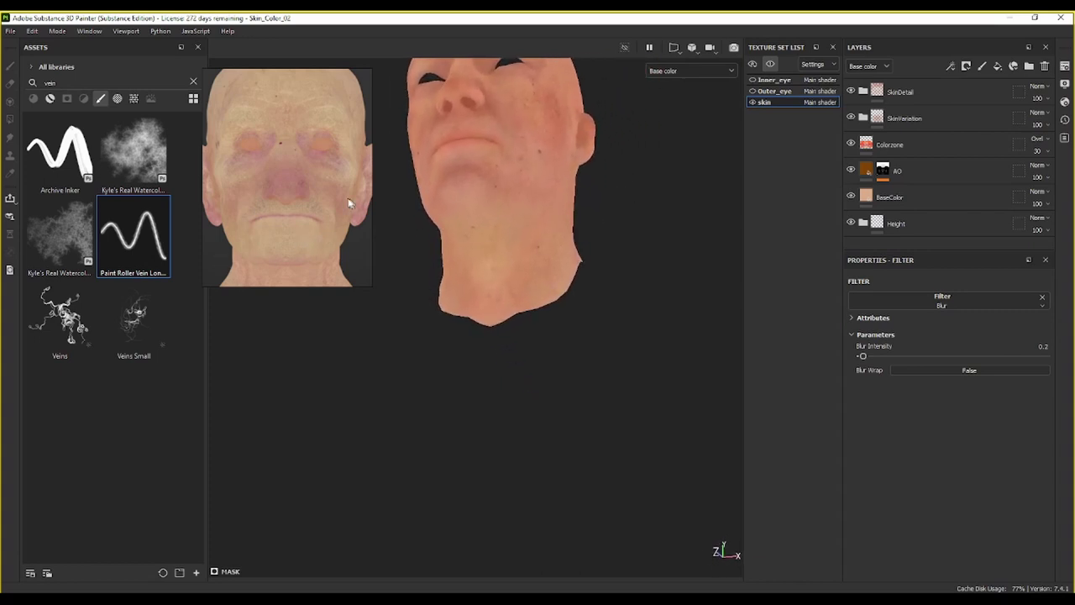
{"action": "scroll", "coordinate": [285, 193], "scroll_direction": "down", "scroll_amount": 5}
{"action": "middle_click_drag", "start_coordinate": [308, 221], "coordinate": [251, 223]}
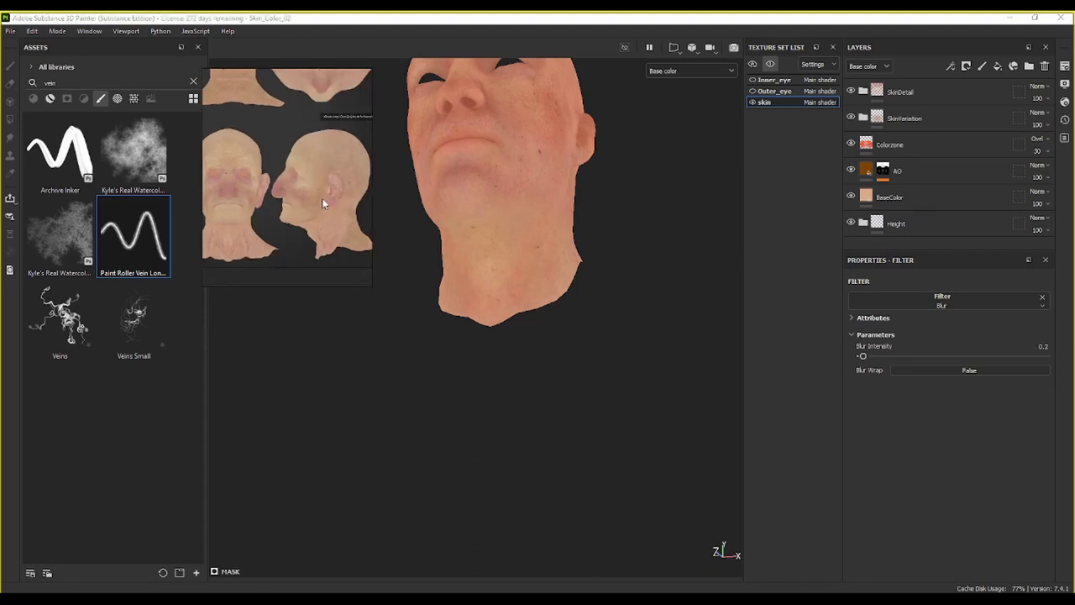
{"action": "left_click_drag", "start_coordinate": [490, 191], "coordinate": [535, 238], "text": "alt"}
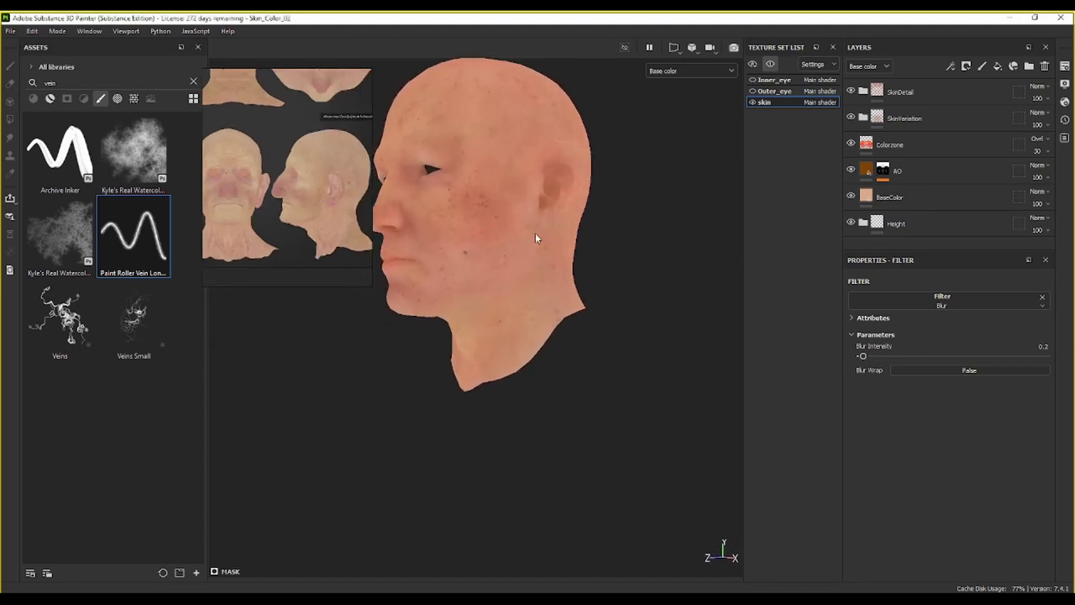
Step: Inspect the head from its side around to the spotted skin on the back
{"action": "left_click_drag", "start_coordinate": [600, 204], "coordinate": [448, 191], "text": "alt"}
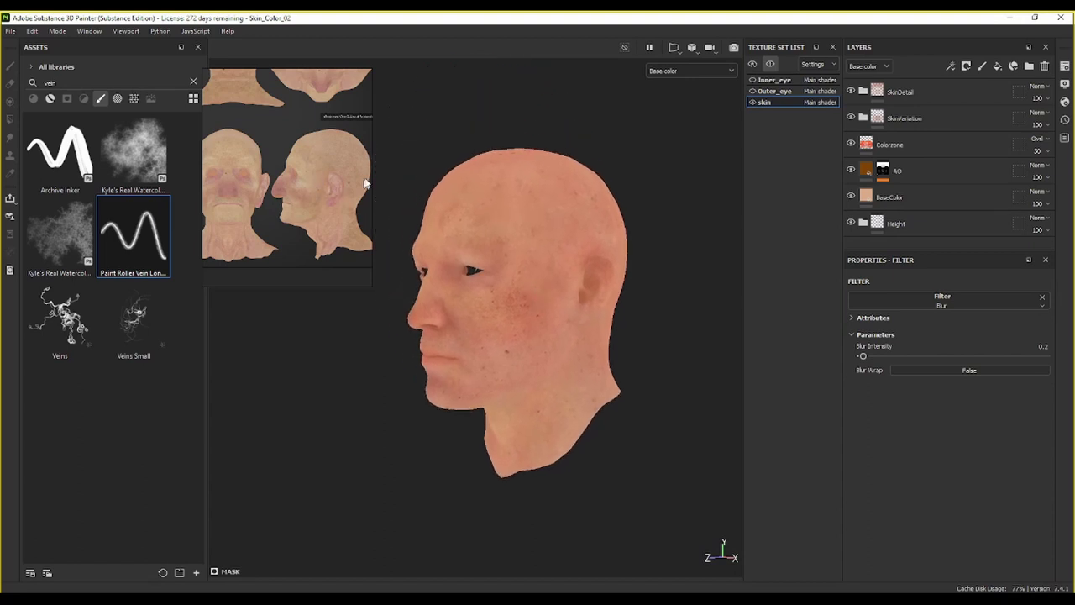
{"action": "left_click_drag", "start_coordinate": [512, 207], "coordinate": [375, 300], "text": "alt"}
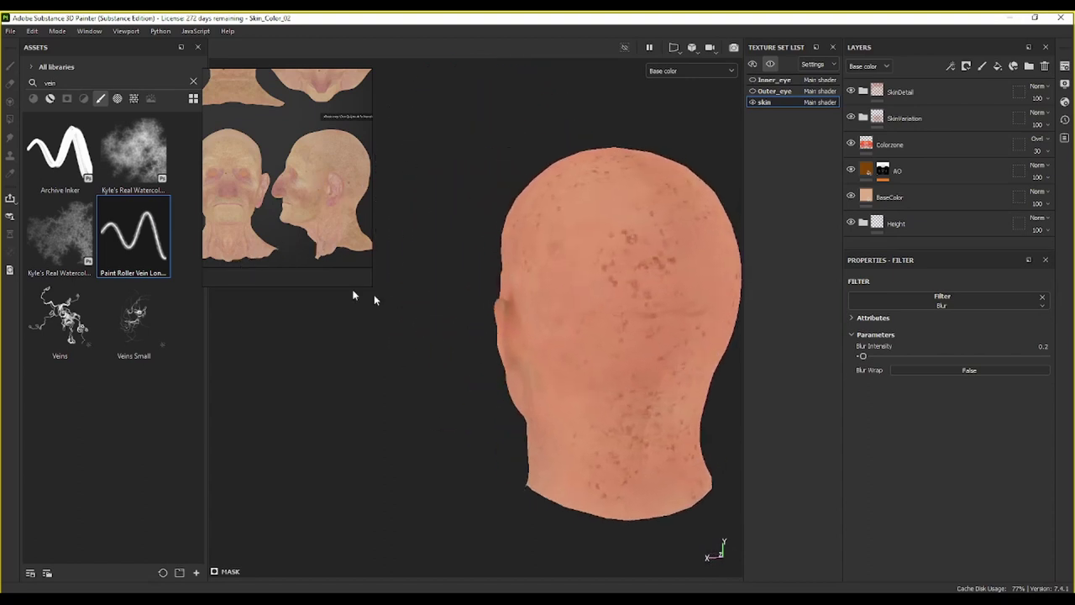
{"action": "middle_click_drag", "start_coordinate": [375, 299], "coordinate": [409, 278], "text": "alt"}
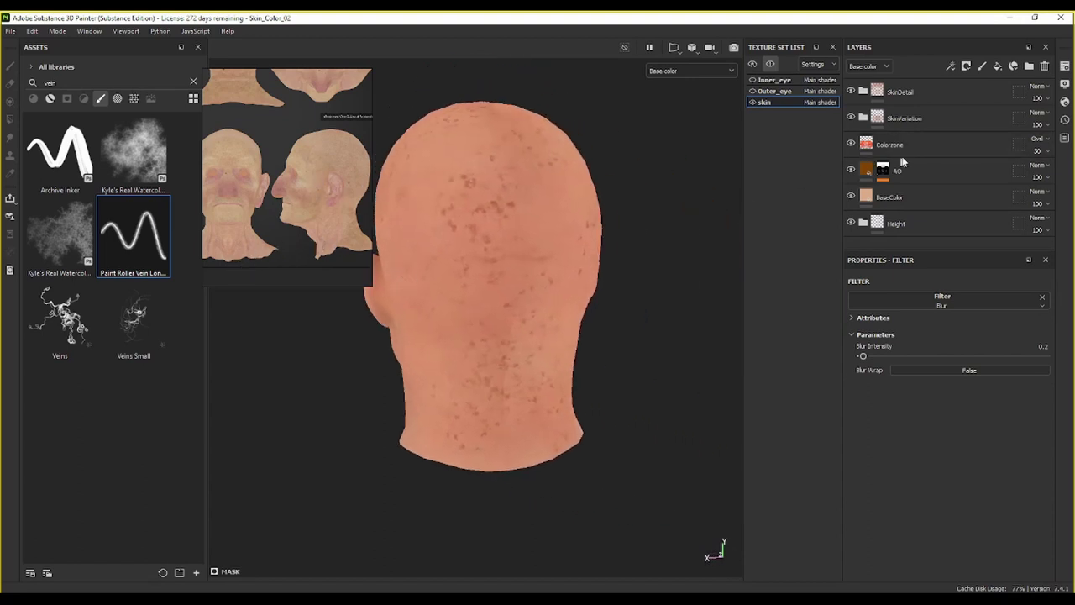
Step: Expand the SkinDetail folder and select the Pore layer
{"action": "left_click", "coordinate": [863, 117]}
{"action": "scroll", "coordinate": [931, 210], "scroll_direction": "down", "scroll_amount": 2}
{"action": "scroll", "coordinate": [931, 210], "scroll_direction": "down", "scroll_amount": 4}
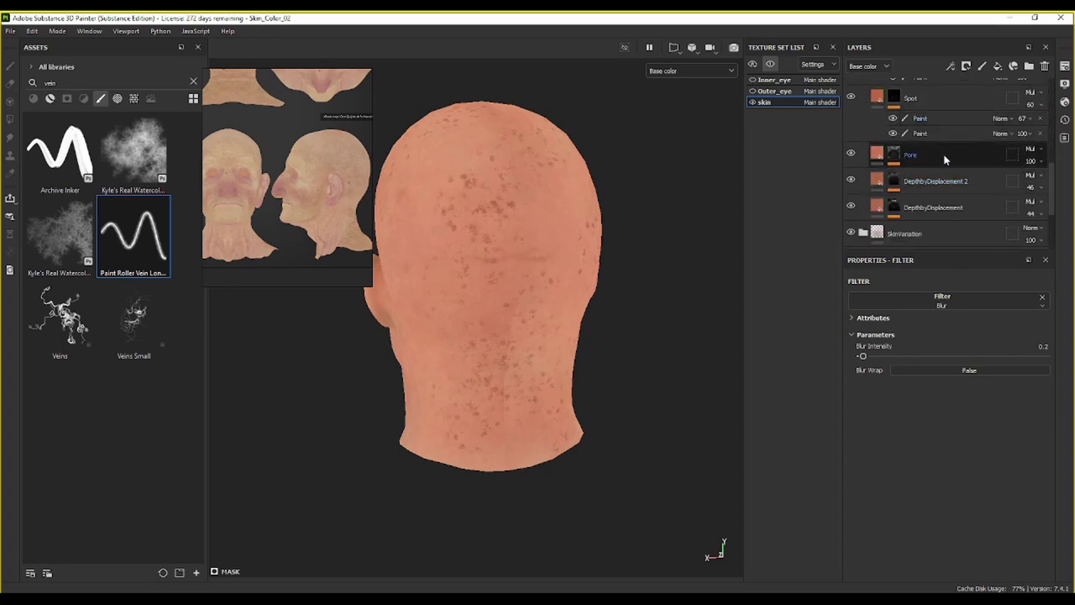
{"action": "left_click", "coordinate": [945, 160]}
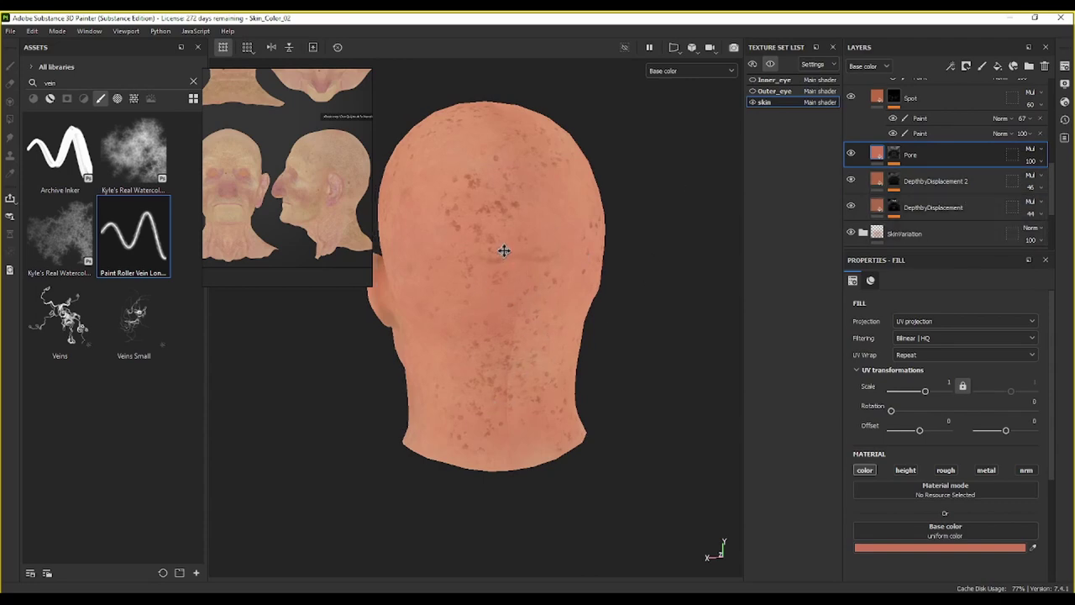
Step: Examine the seam on the upper back of the head, toggling the Pore layer's visibility off and on to compare
{"action": "scroll", "coordinate": [521, 252], "scroll_direction": "down", "scroll_amount": 3}
{"action": "mouse_move", "coordinate": [543, 266]}
{"action": "left_mouse_down", "text": "alt"}
{"action": "mouse_move", "coordinate": [533, 290]}
{"action": "mouse_move", "coordinate": [642, 317]}
{"action": "mouse_move", "coordinate": [528, 355]}
{"action": "mouse_move", "coordinate": [526, 249]}
{"action": "mouse_move", "coordinate": [550, 354]}
{"action": "mouse_move", "coordinate": [662, 245]}
{"action": "mouse_move", "coordinate": [516, 191]}
{"action": "mouse_move", "coordinate": [545, 249]}
{"action": "left_mouse_up", "text": "alt"}
{"action": "scroll", "coordinate": [563, 364], "scroll_direction": "up", "scroll_amount": 3}
{"action": "left_click_drag", "start_coordinate": [539, 311], "coordinate": [579, 324], "text": "alt"}
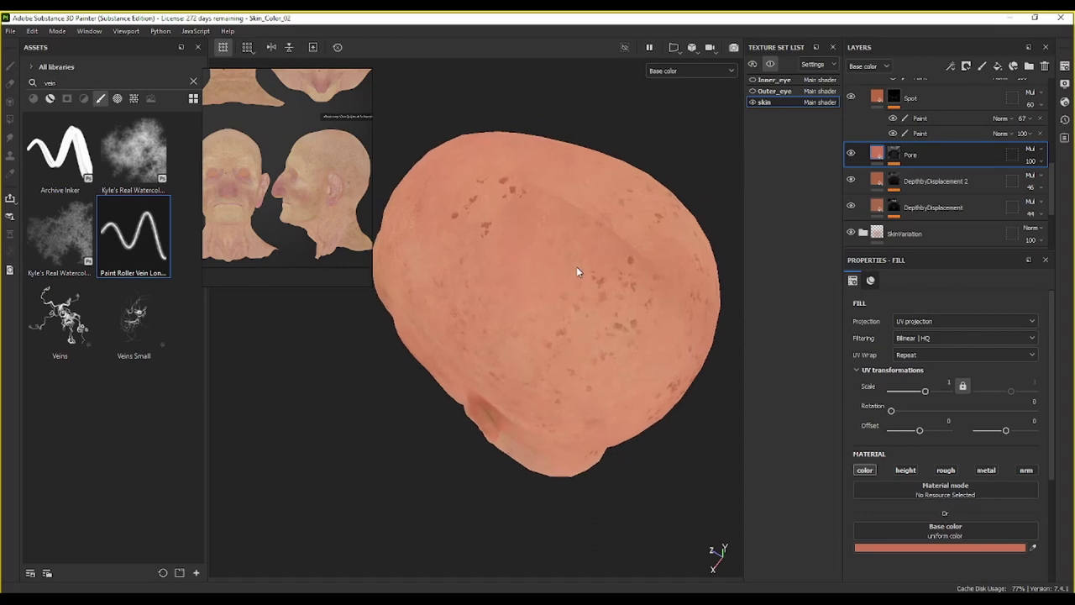
{"action": "scroll", "coordinate": [579, 271], "scroll_direction": "up", "scroll_amount": 2}
{"action": "left_click_drag", "start_coordinate": [609, 261], "coordinate": [470, 299], "text": "alt"}
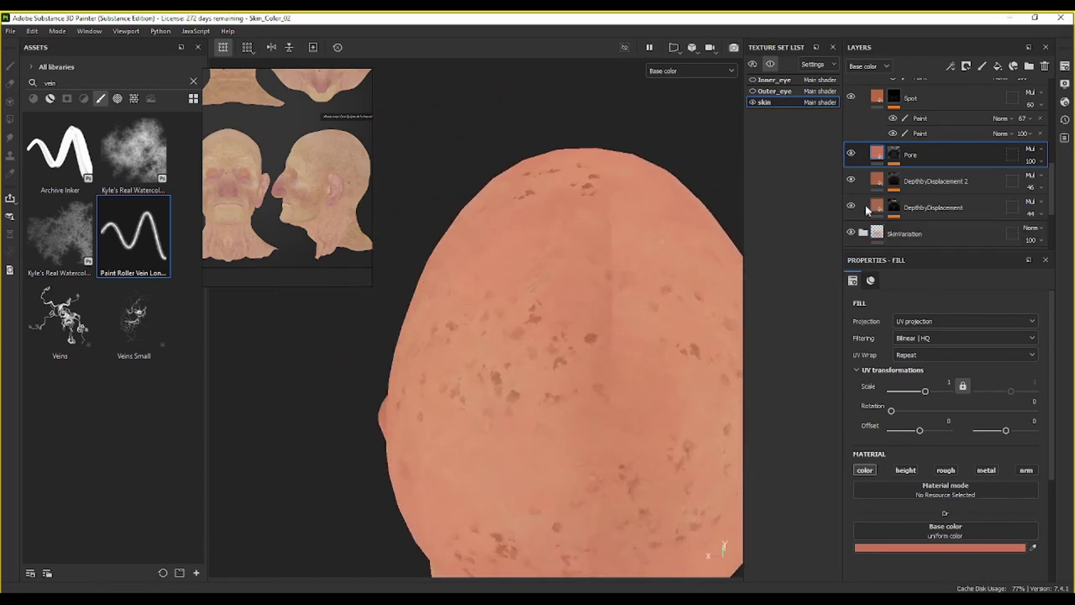
{"action": "left_click", "coordinate": [851, 154]}
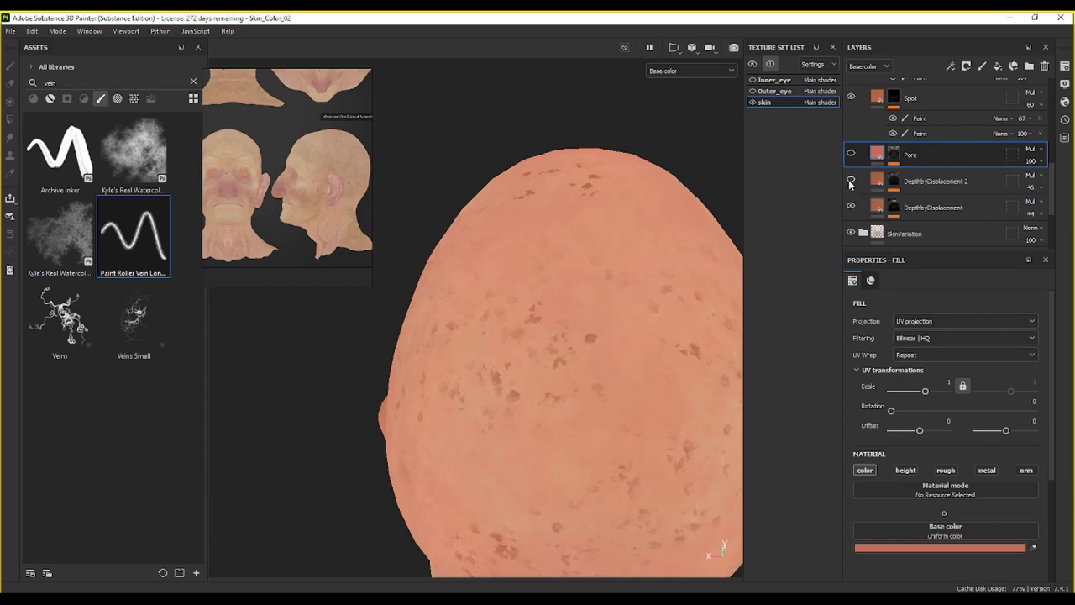
{"action": "left_click", "coordinate": [851, 155]}
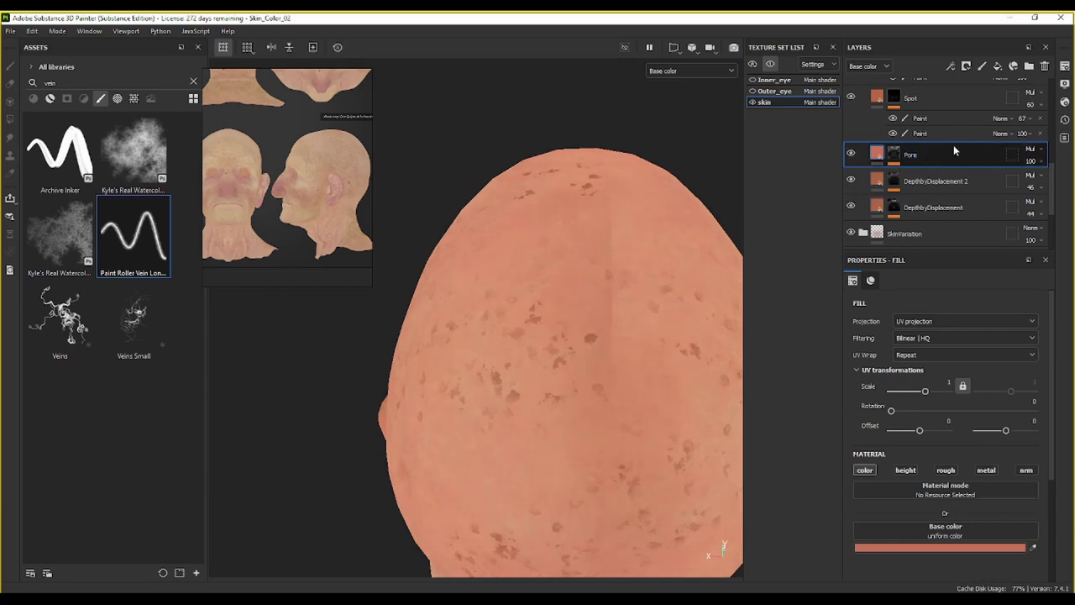
Step: Add a paint layer directly above the Pore layer and set its blending mode to Passthrough
{"action": "left_click", "coordinate": [983, 66]}
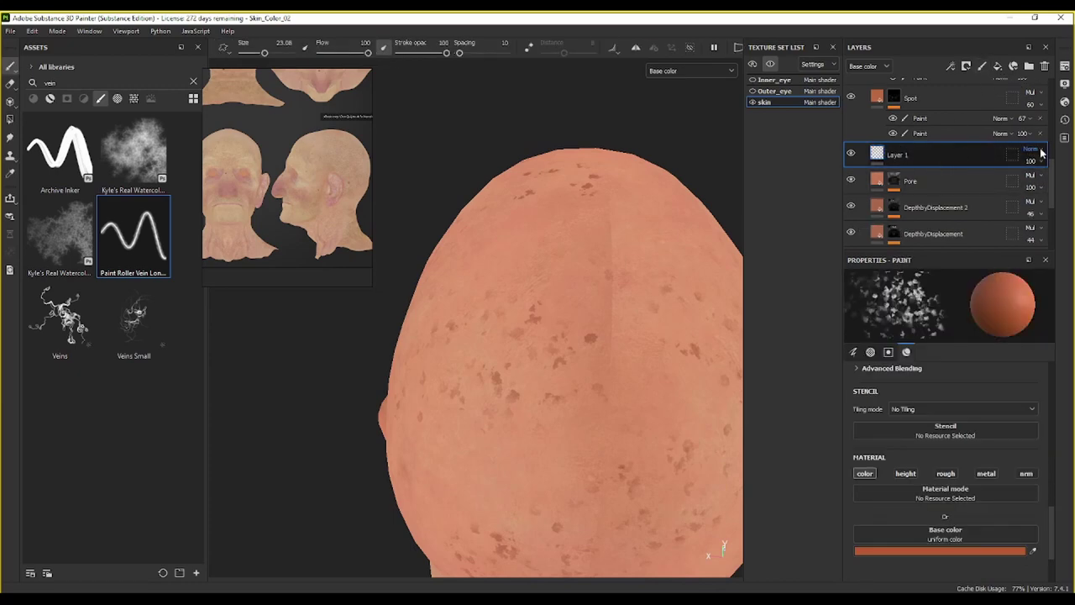
{"action": "left_click", "coordinate": [1032, 149]}
{"action": "left_click", "coordinate": [1027, 170]}
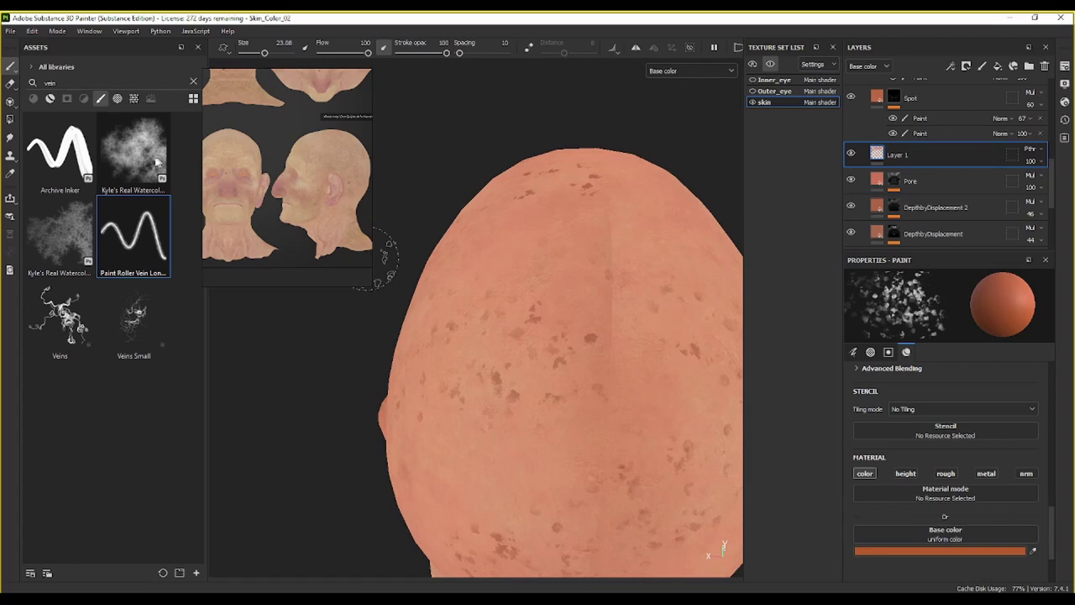
Step: Clear the vein search from the brush library and choose the Dirt 1 brush
{"action": "left_click", "coordinate": [192, 84]}
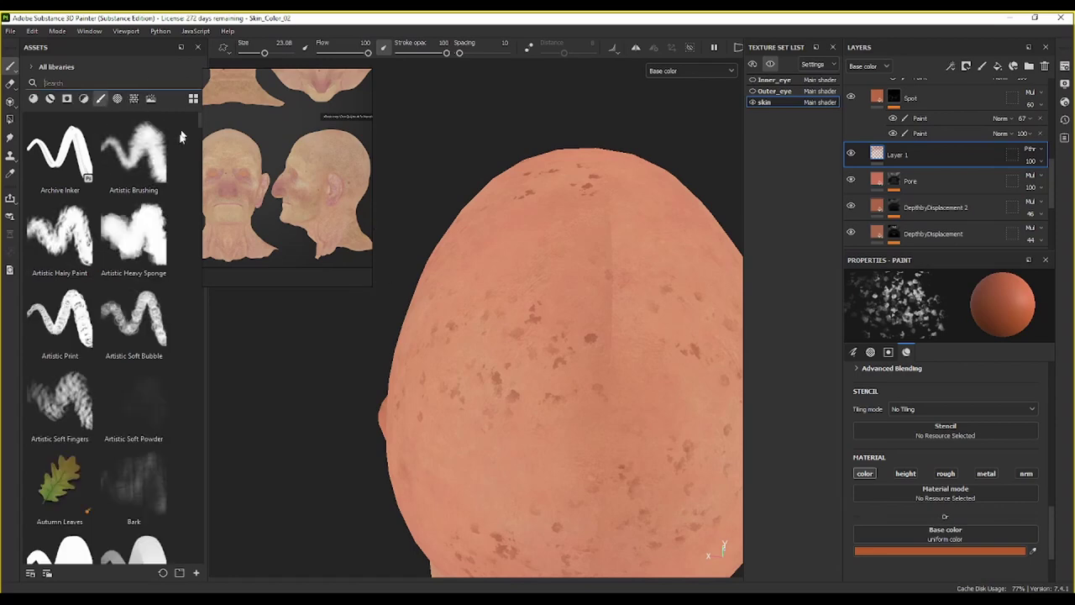
{"action": "scroll", "coordinate": [145, 208], "scroll_direction": "down", "scroll_amount": 10}
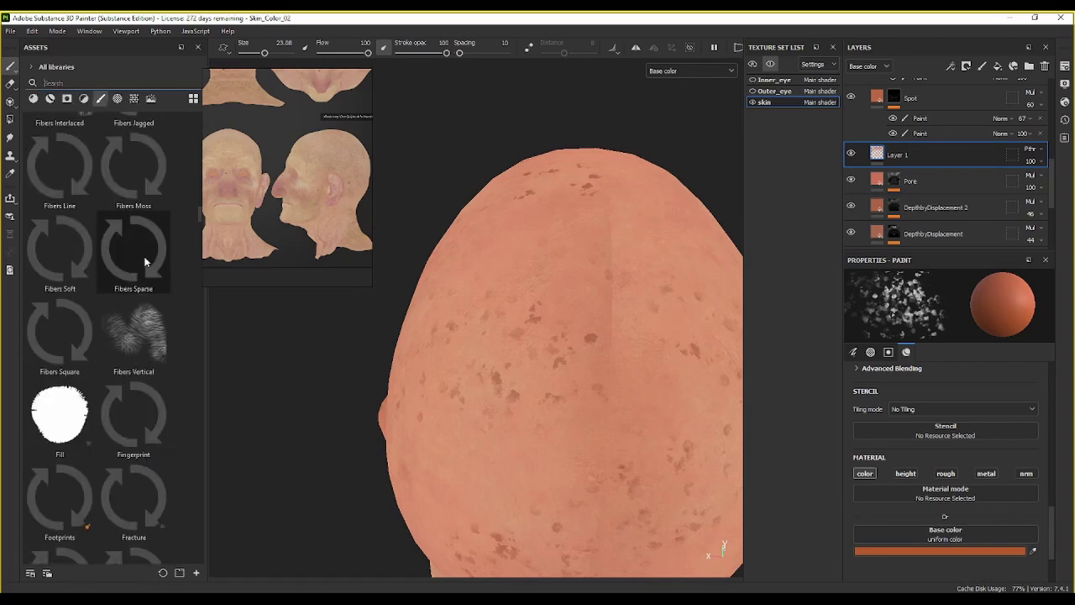
{"action": "scroll", "coordinate": [130, 197], "scroll_direction": "up", "scroll_amount": 3}
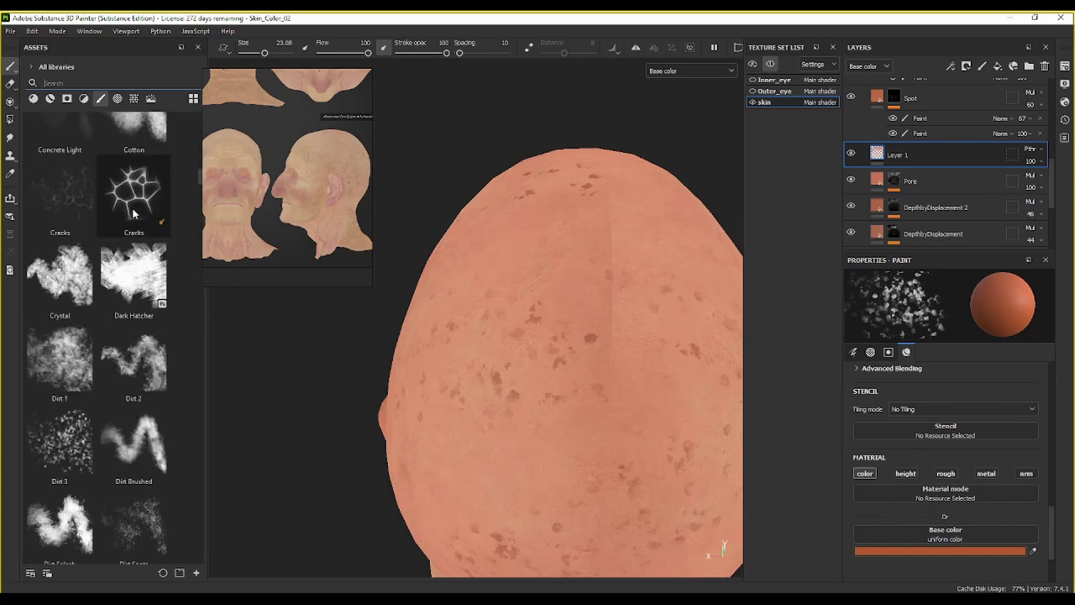
{"action": "left_click", "coordinate": [60, 361]}
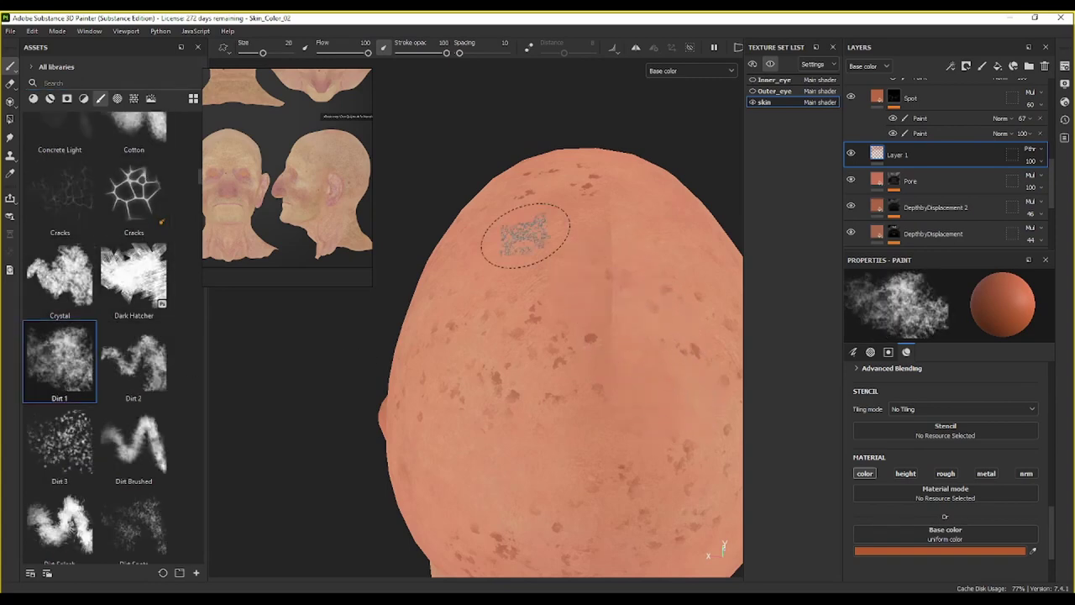
Step: Use the Clone tool to cover the scalp seam with skin sampled beside it, enlarging the soft brush
{"action": "left_click", "coordinate": [10, 158]}
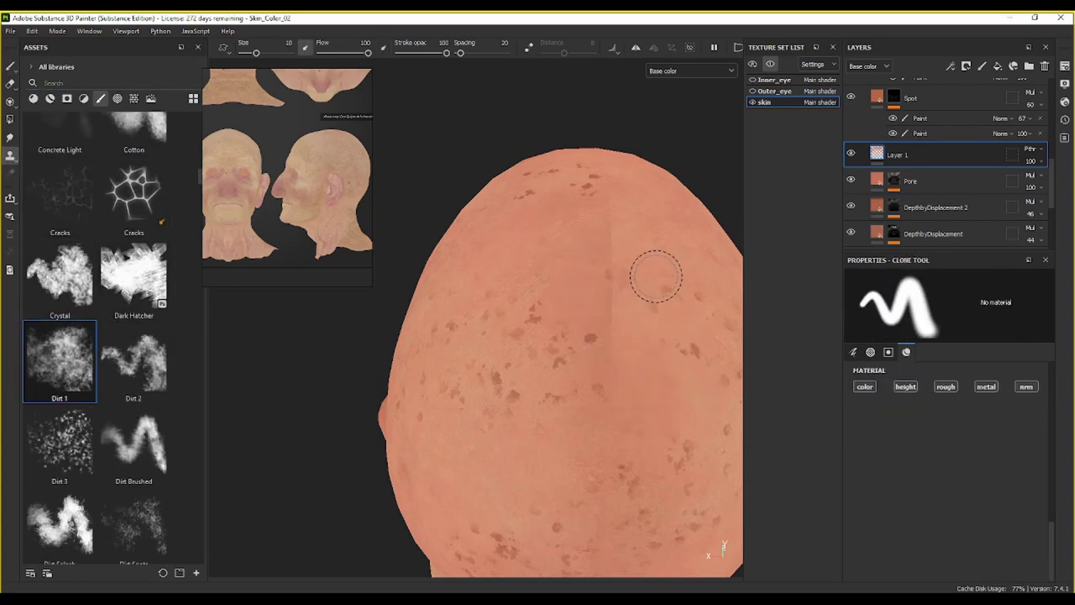
{"action": "key", "text": "alt"}
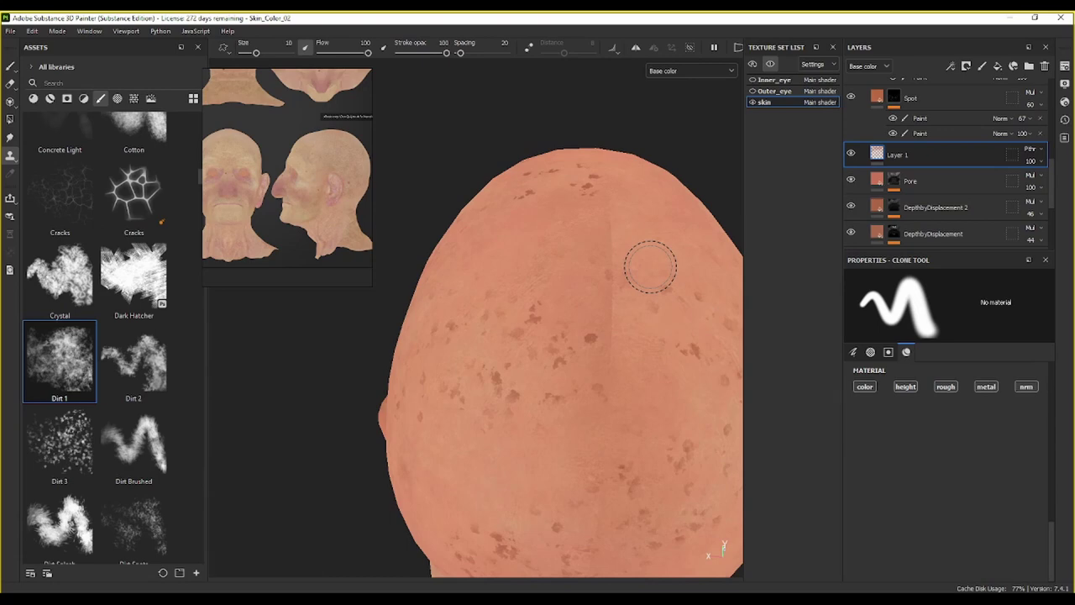
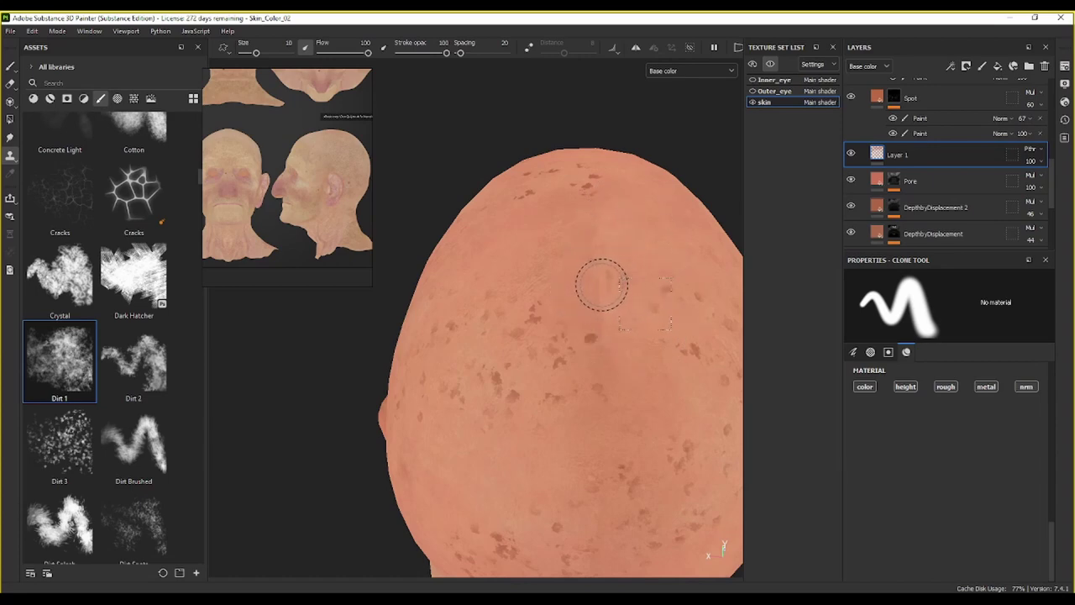
{"action": "key", "text": "bracketright"}
{"action": "key", "text": "bracketright"}
{"action": "key", "text": "bracketright"}
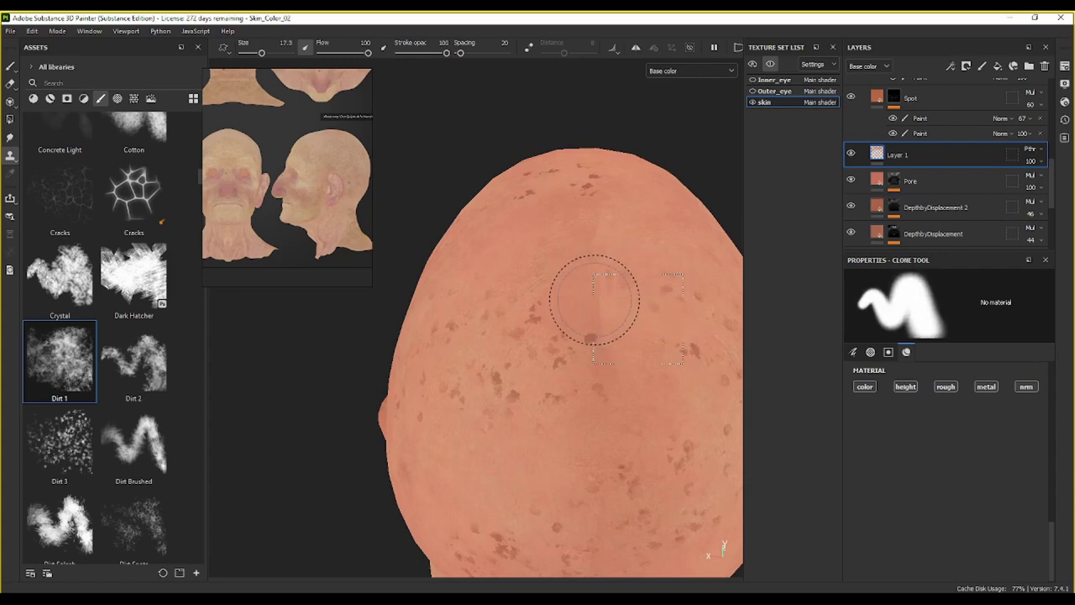
Step: Clone sampled skin over the rest of the seam down the back of the head with the Dirt 1 brush
{"action": "left_click", "coordinate": [59, 362]}
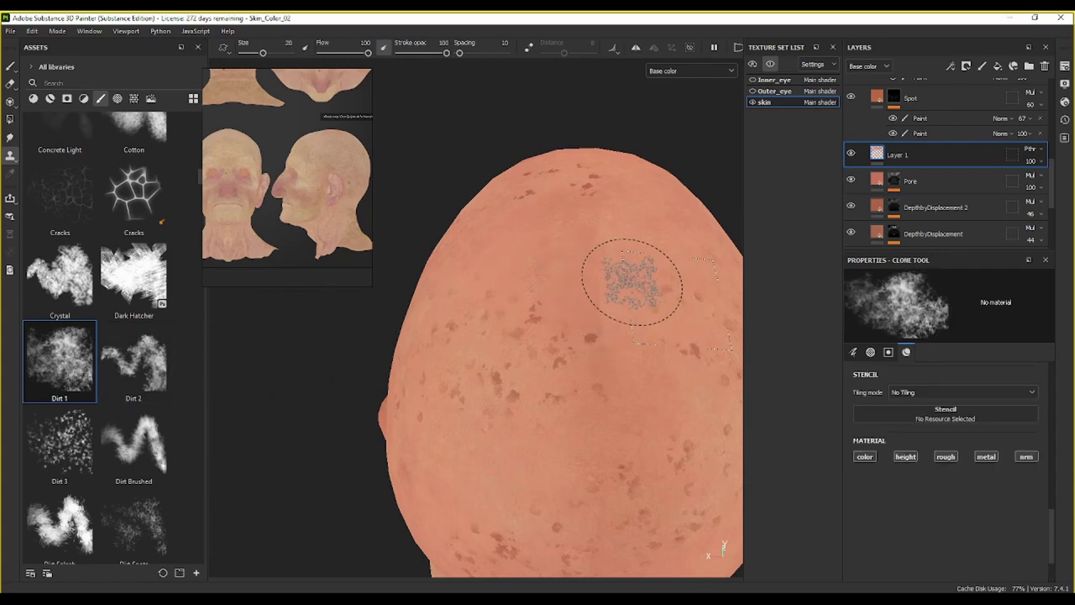
{"action": "key", "text": "alt"}
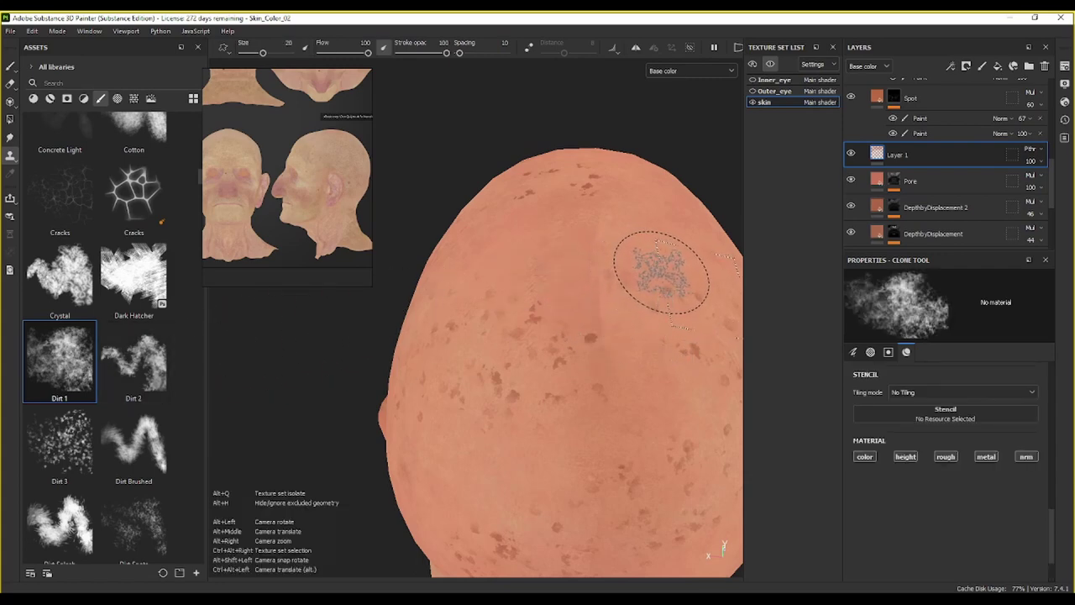
{"action": "key", "text": "v"}
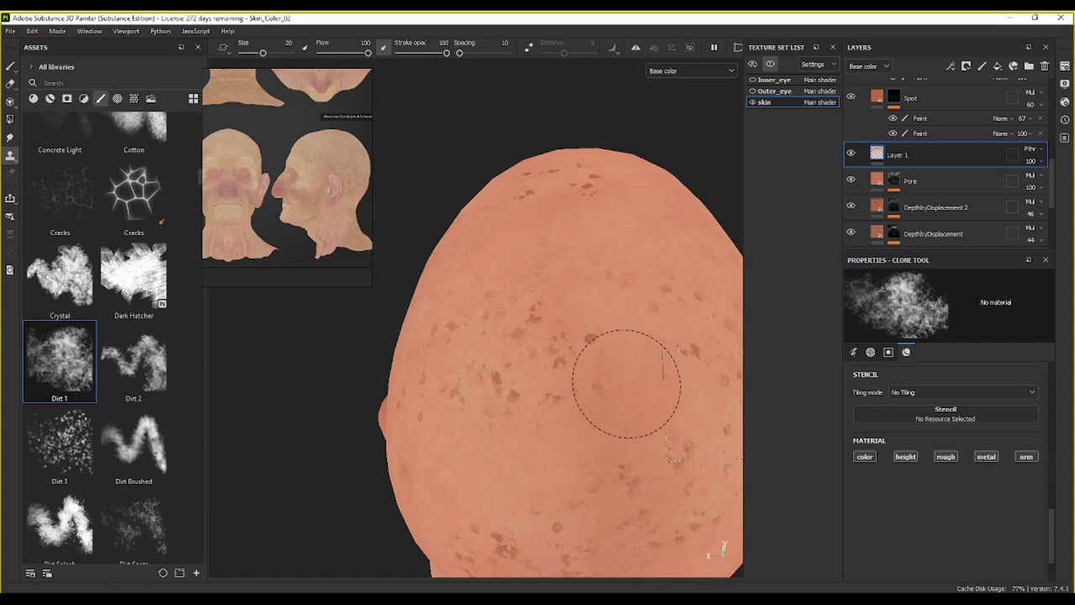
{"action": "mouse_move", "coordinate": [626, 383]}
{"action": "left_mouse_down"}
{"action": "mouse_move", "coordinate": [628, 395]}
{"action": "mouse_move", "coordinate": [547, 391]}
{"action": "mouse_move", "coordinate": [530, 225]}
{"action": "left_mouse_up"}
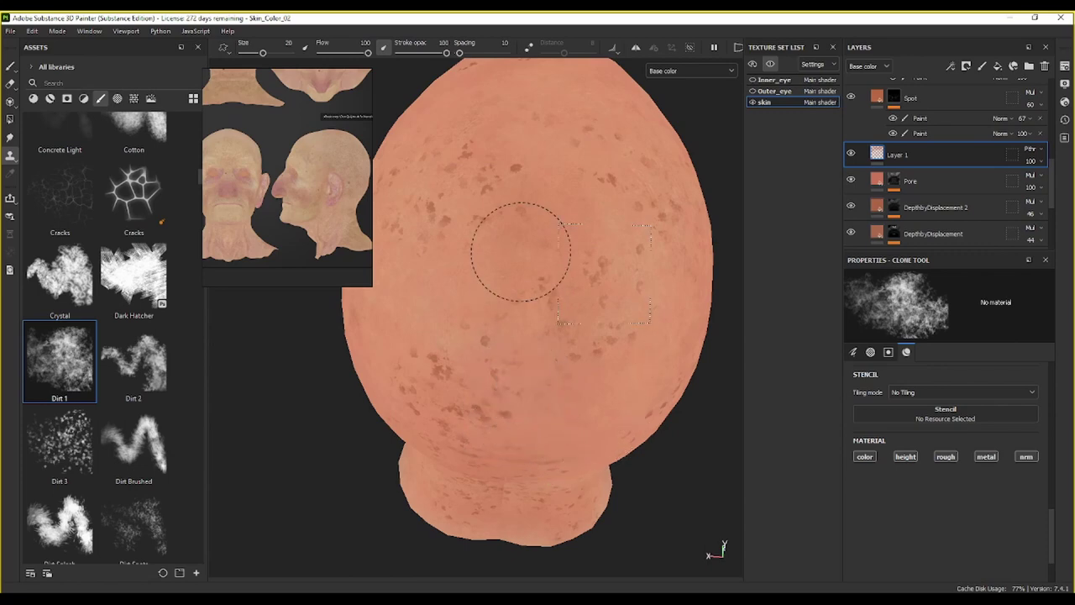
{"action": "mouse_move", "coordinate": [583, 389]}
{"action": "left_mouse_down", "text": "alt"}
{"action": "mouse_move", "coordinate": [591, 291]}
{"action": "mouse_move", "coordinate": [564, 329]}
{"action": "mouse_move", "coordinate": [586, 222]}
{"action": "left_mouse_up", "text": "alt"}
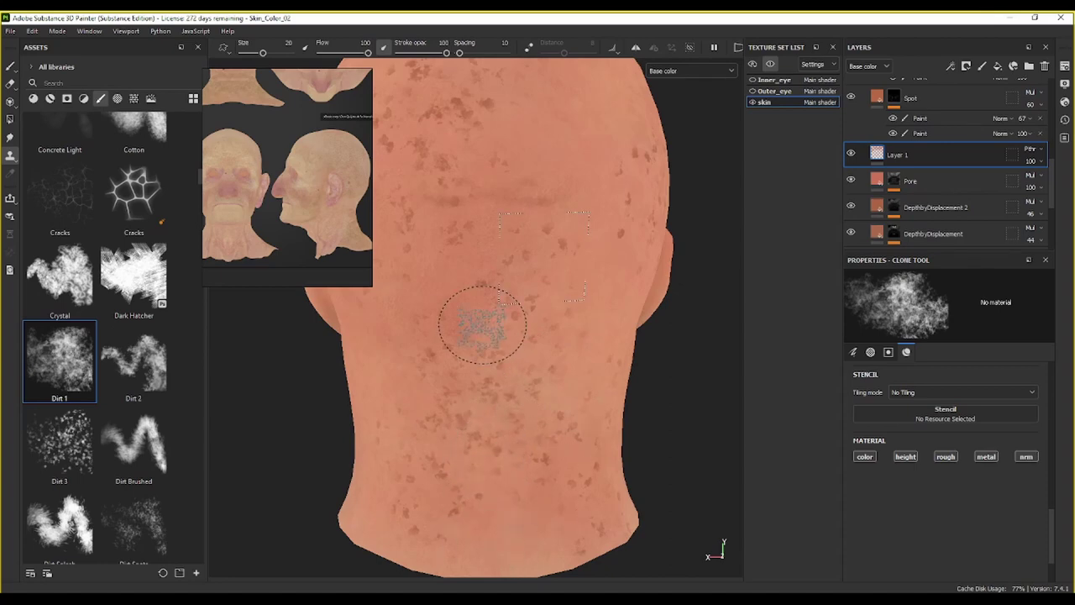
Step: Review the back of the head, check the Spot layer's visibility and the other detail layers, and collapse the SkinDetail folder
{"action": "scroll", "coordinate": [480, 317], "scroll_direction": "down", "scroll_amount": 3}
{"action": "left_click_drag", "start_coordinate": [480, 316], "coordinate": [457, 366], "text": "alt"}
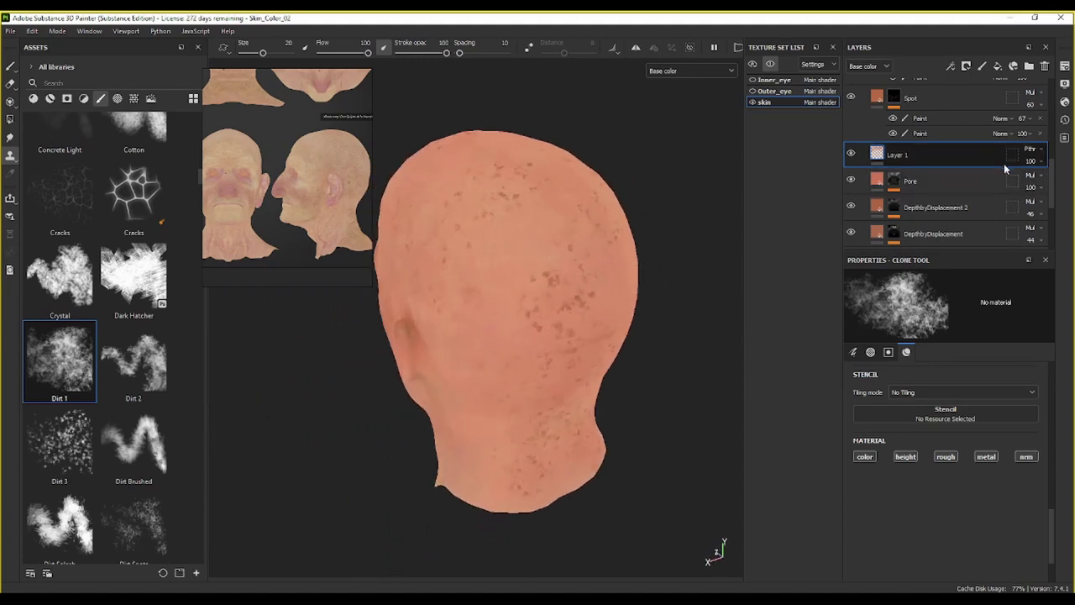
{"action": "scroll", "coordinate": [941, 168], "scroll_direction": "up", "scroll_amount": 3}
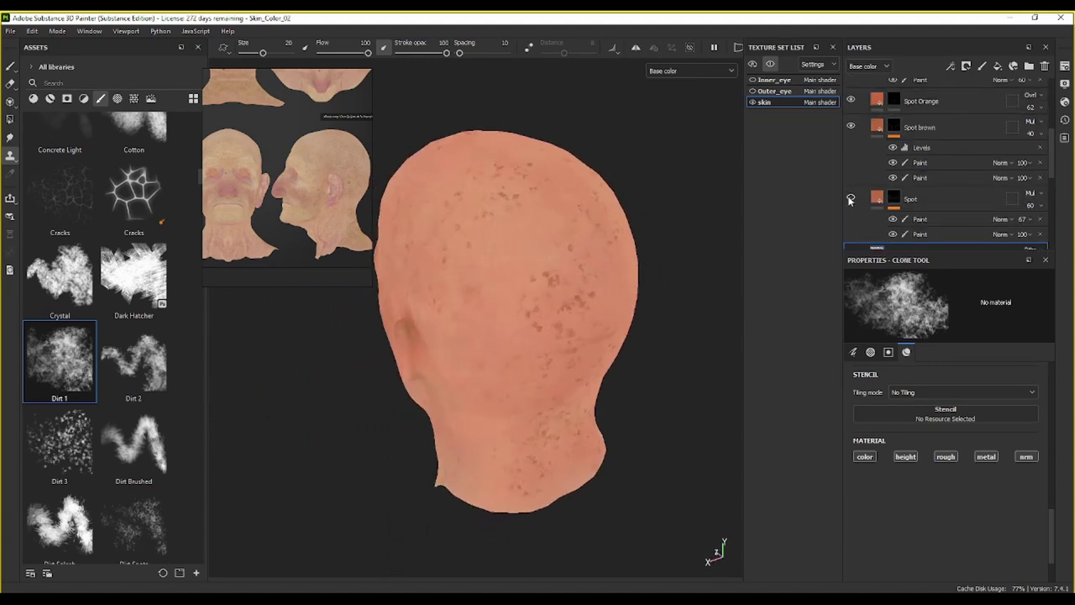
{"action": "left_click", "coordinate": [896, 196]}
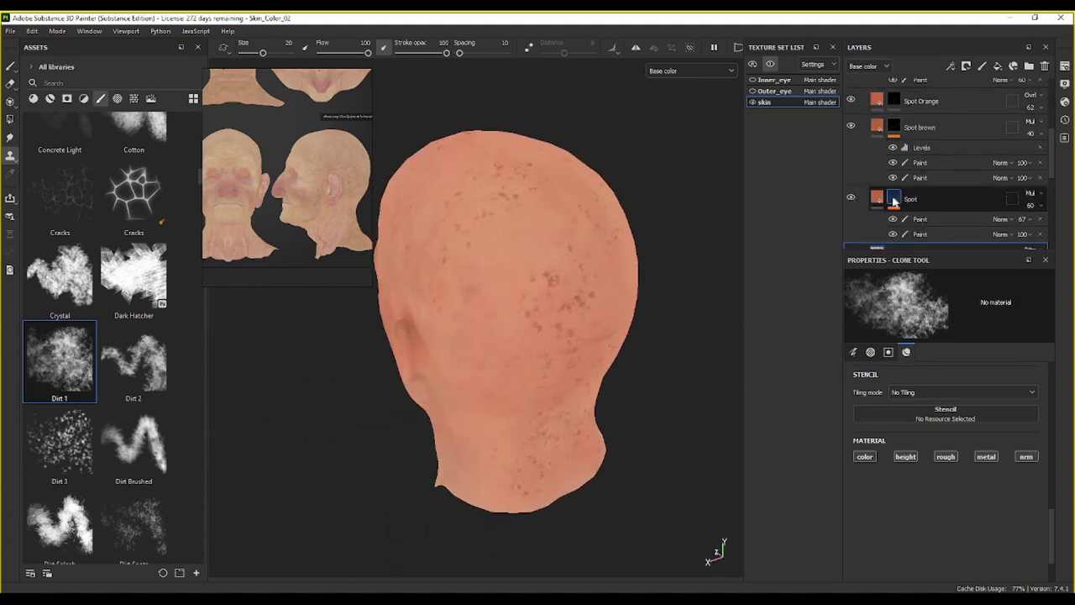
{"action": "left_click", "coordinate": [852, 198]}
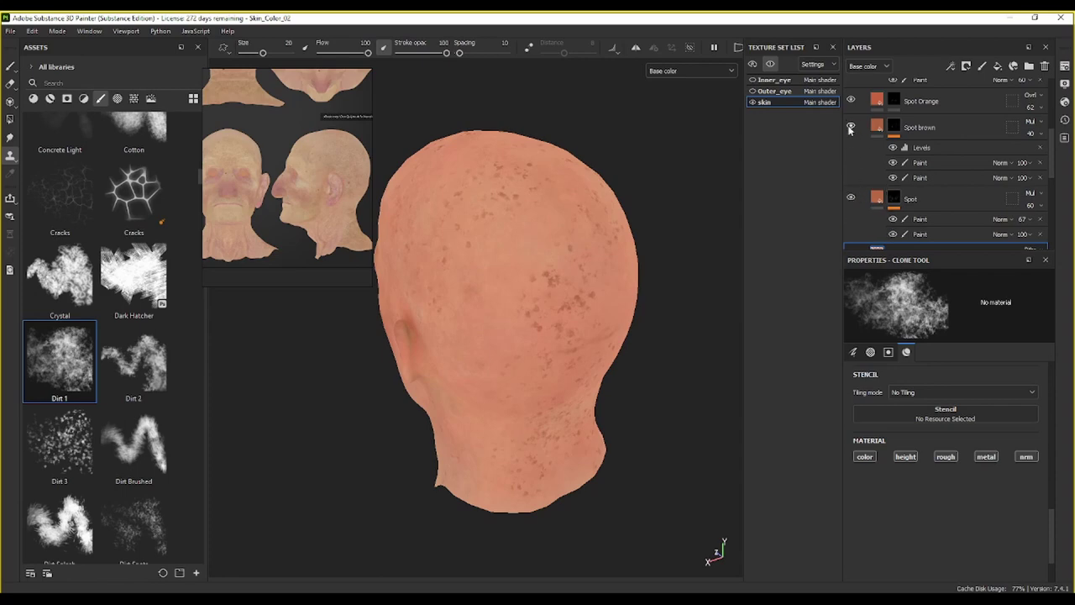
{"action": "scroll", "coordinate": [916, 164], "scroll_direction": "up", "scroll_amount": 5}
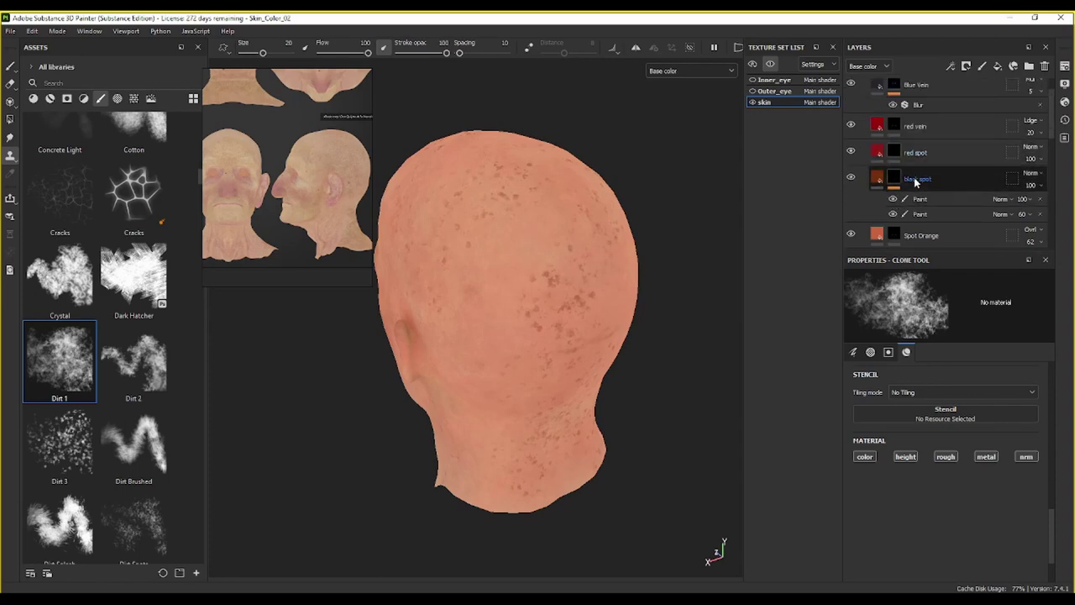
{"action": "scroll", "coordinate": [936, 211], "scroll_direction": "down", "scroll_amount": 2}
{"action": "scroll", "coordinate": [882, 101], "scroll_direction": "up", "scroll_amount": 2}
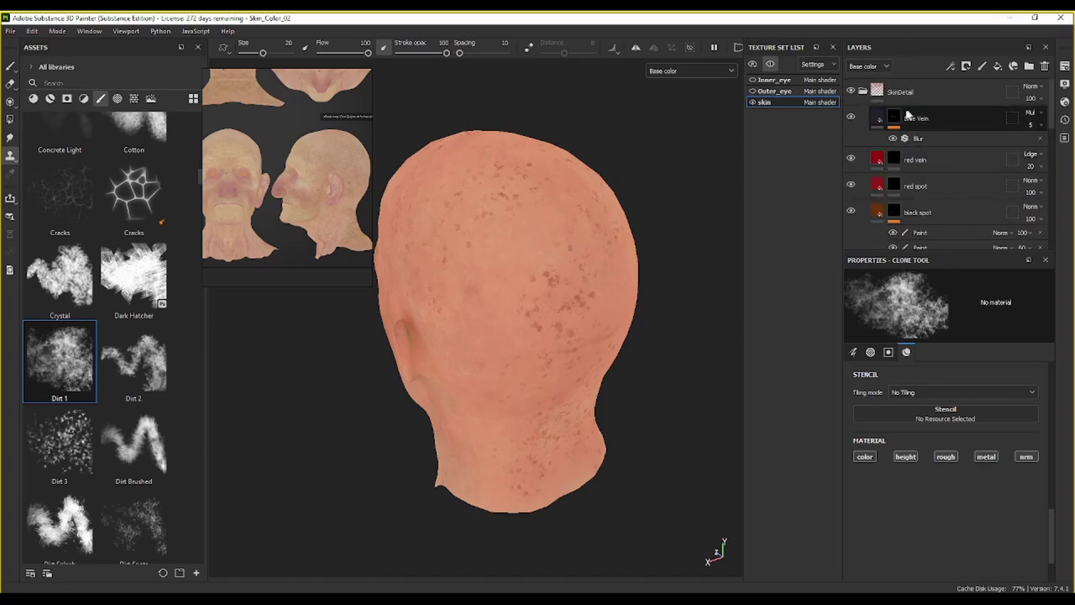
{"action": "left_click", "coordinate": [863, 93]}
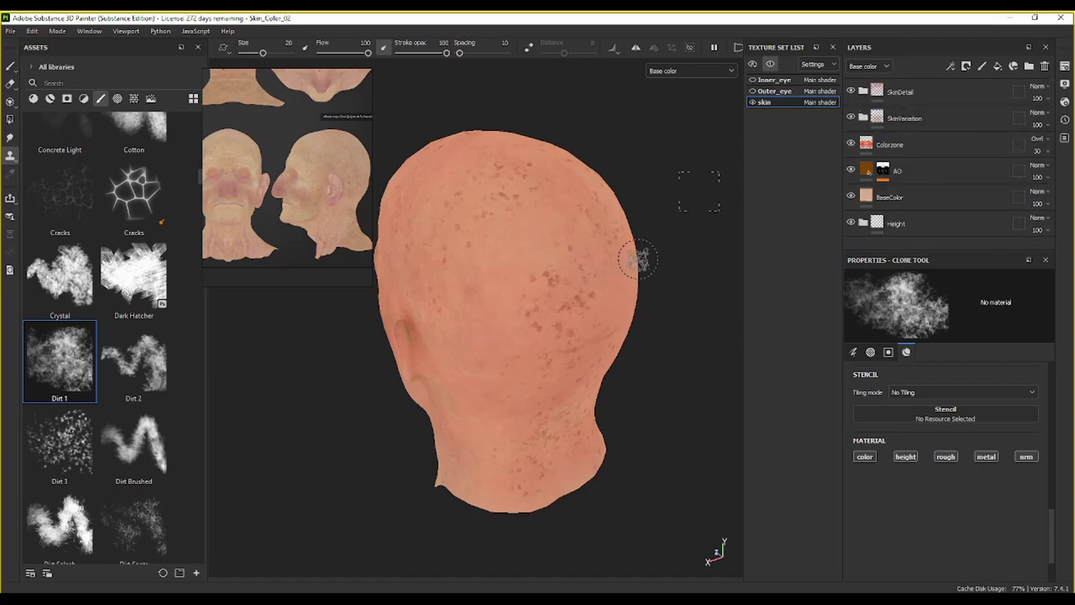
Step: Examine the nose, mouth and chin coloring from the front and expand the SkinVariation folder
{"action": "mouse_move", "coordinate": [538, 348]}
{"action": "left_mouse_down", "text": "alt"}
{"action": "mouse_move", "coordinate": [530, 334]}
{"action": "mouse_move", "coordinate": [631, 308]}
{"action": "mouse_move", "coordinate": [578, 326]}
{"action": "mouse_move", "coordinate": [644, 343]}
{"action": "mouse_move", "coordinate": [518, 374]}
{"action": "mouse_move", "coordinate": [569, 362]}
{"action": "left_mouse_up", "text": "alt"}
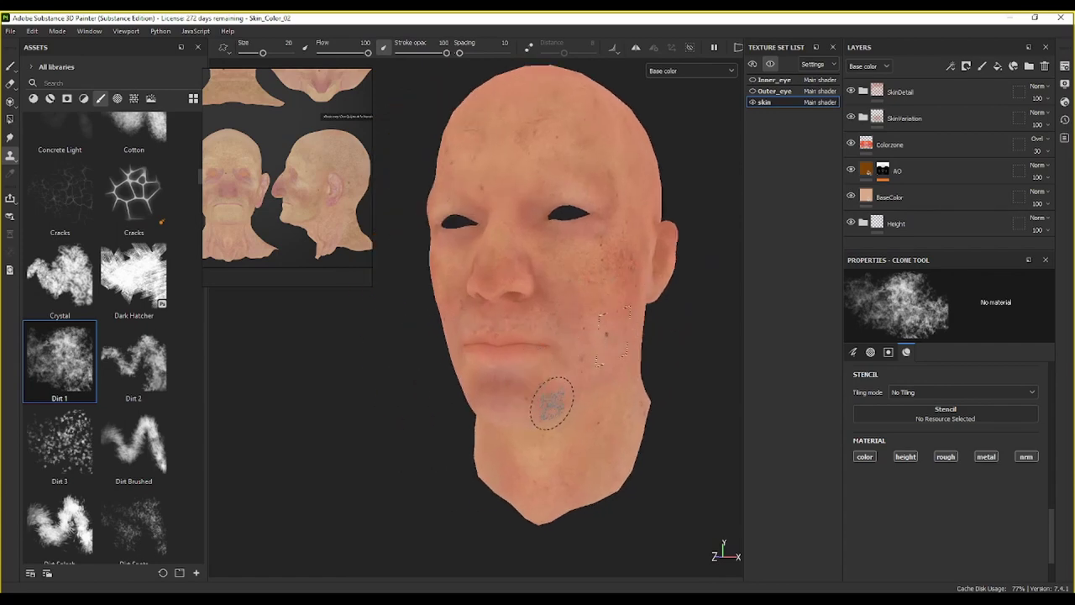
{"action": "scroll", "coordinate": [523, 384], "scroll_direction": "up", "scroll_amount": 2}
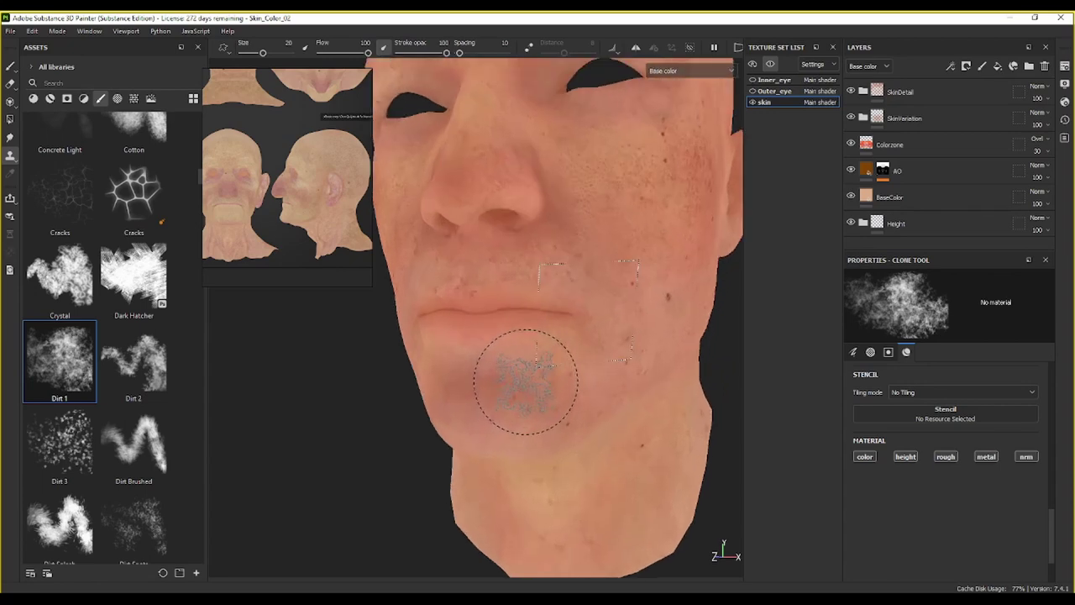
{"action": "middle_click_drag", "start_coordinate": [537, 362], "coordinate": [545, 375], "text": "alt"}
{"action": "left_click_drag", "start_coordinate": [540, 377], "coordinate": [588, 395], "text": "alt"}
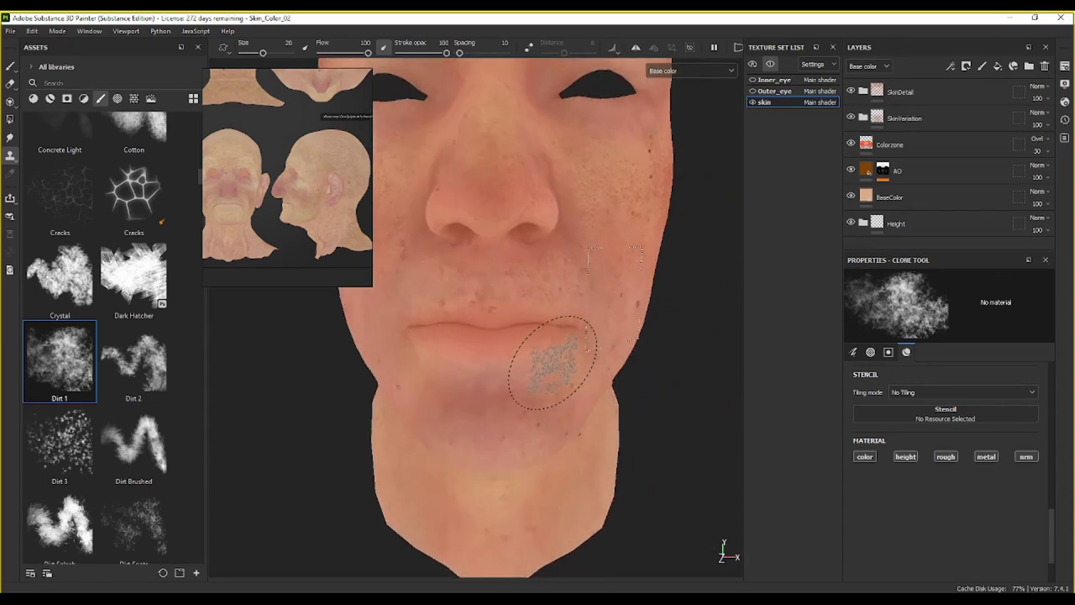
{"action": "middle_click_drag", "start_coordinate": [506, 360], "coordinate": [495, 403], "text": "alt"}
{"action": "mouse_move", "coordinate": [496, 402]}
{"action": "left_mouse_down", "text": "alt"}
{"action": "mouse_move", "coordinate": [542, 408]}
{"action": "mouse_move", "coordinate": [524, 420]}
{"action": "mouse_move", "coordinate": [533, 412]}
{"action": "mouse_move", "coordinate": [451, 407]}
{"action": "mouse_move", "coordinate": [425, 315]}
{"action": "mouse_move", "coordinate": [505, 389]}
{"action": "mouse_move", "coordinate": [488, 410]}
{"action": "left_mouse_up", "text": "alt"}
{"action": "left_click", "coordinate": [862, 118]}
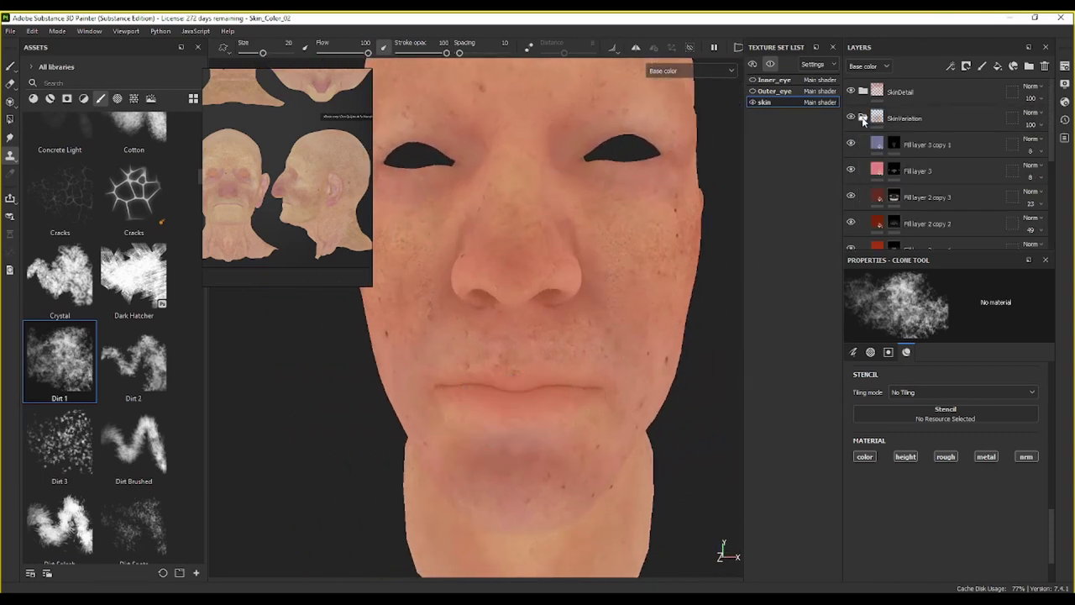
Step: Collapse the SkinVariation folder and compare the head with the Colorzone layer hidden and shown
{"action": "left_click", "coordinate": [862, 118]}
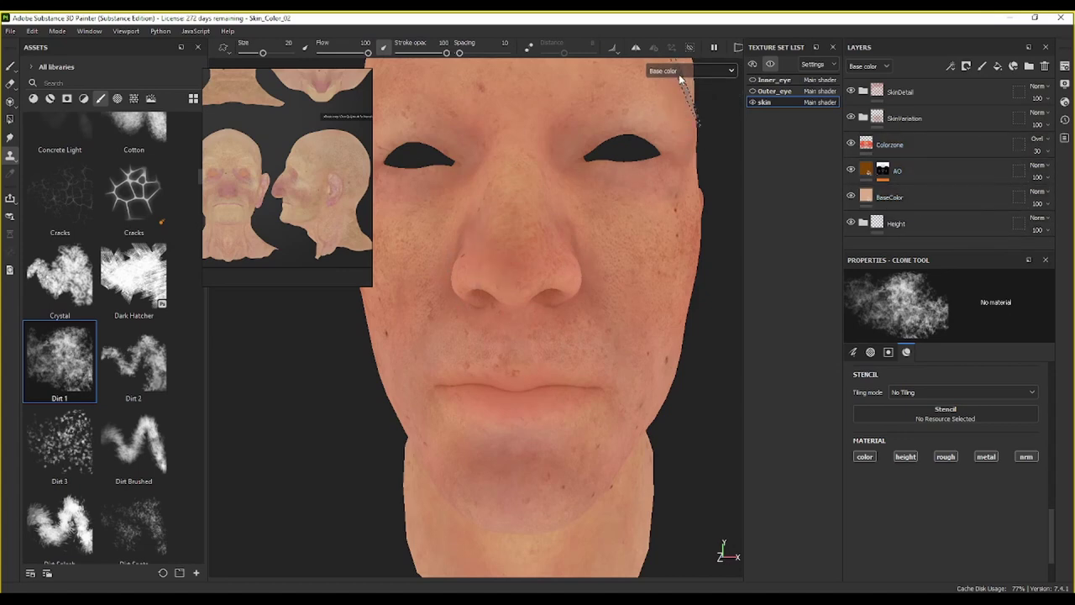
{"action": "middle_click_drag", "start_coordinate": [606, 299], "coordinate": [573, 335], "text": "alt"}
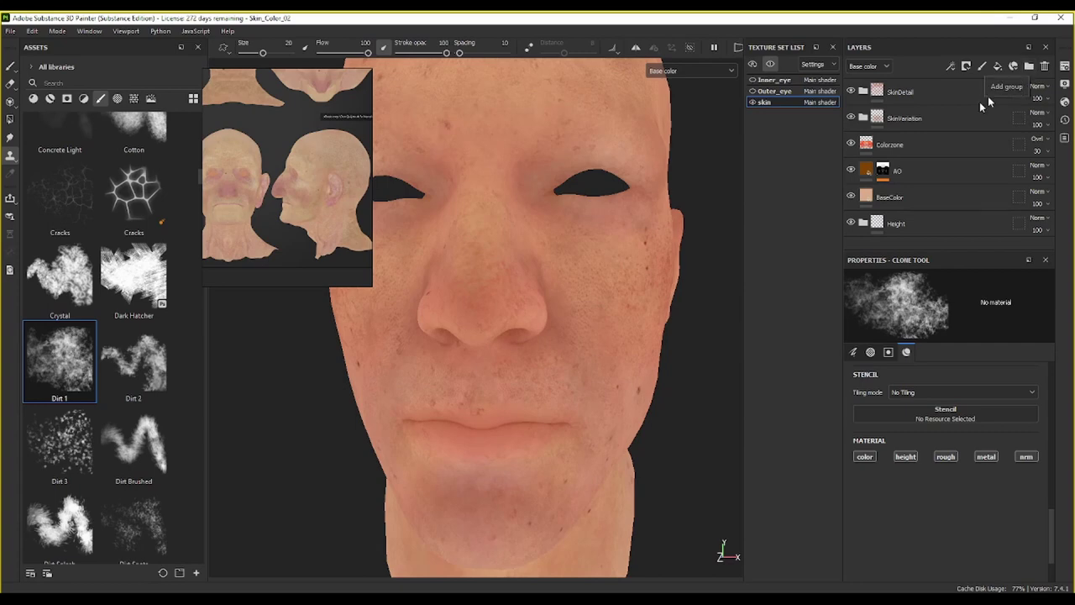
{"action": "scroll", "coordinate": [399, 239], "scroll_direction": "down", "scroll_amount": 5}
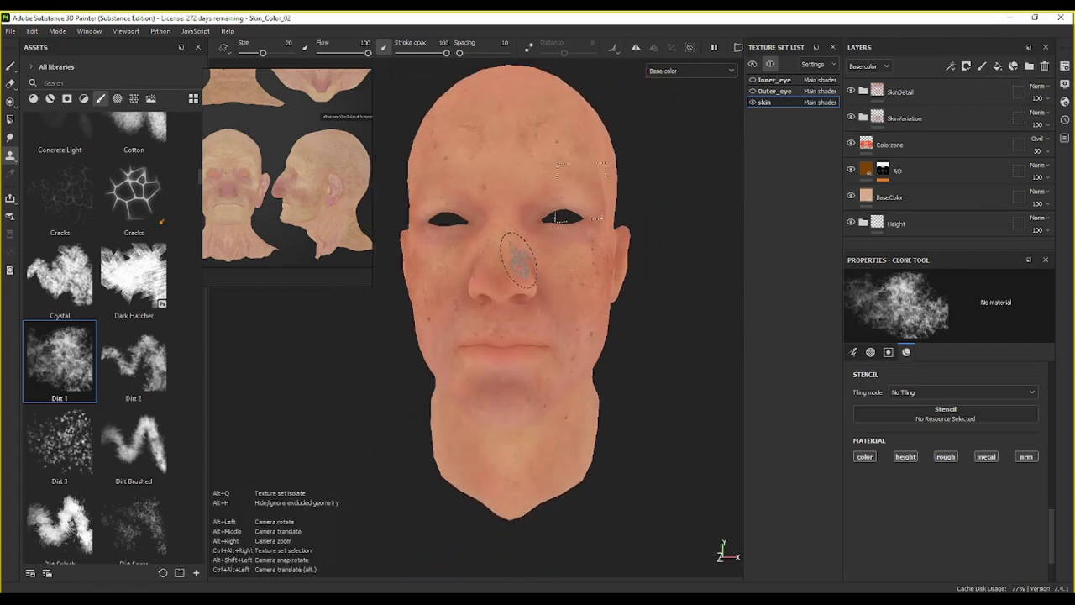
{"action": "left_click_drag", "start_coordinate": [492, 315], "coordinate": [604, 271], "text": "alt"}
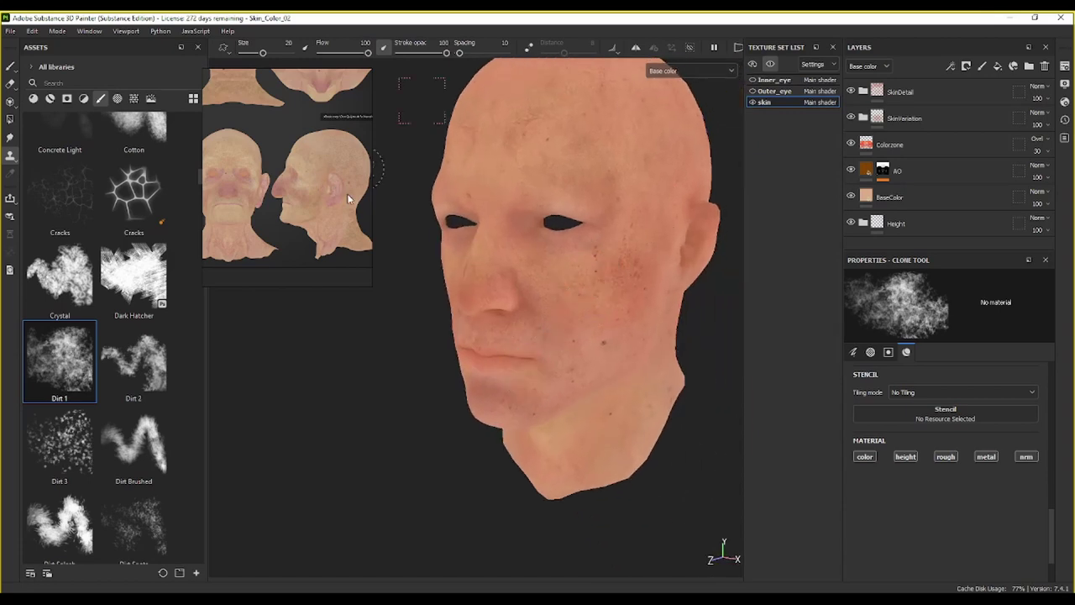
{"action": "left_click", "coordinate": [851, 145]}
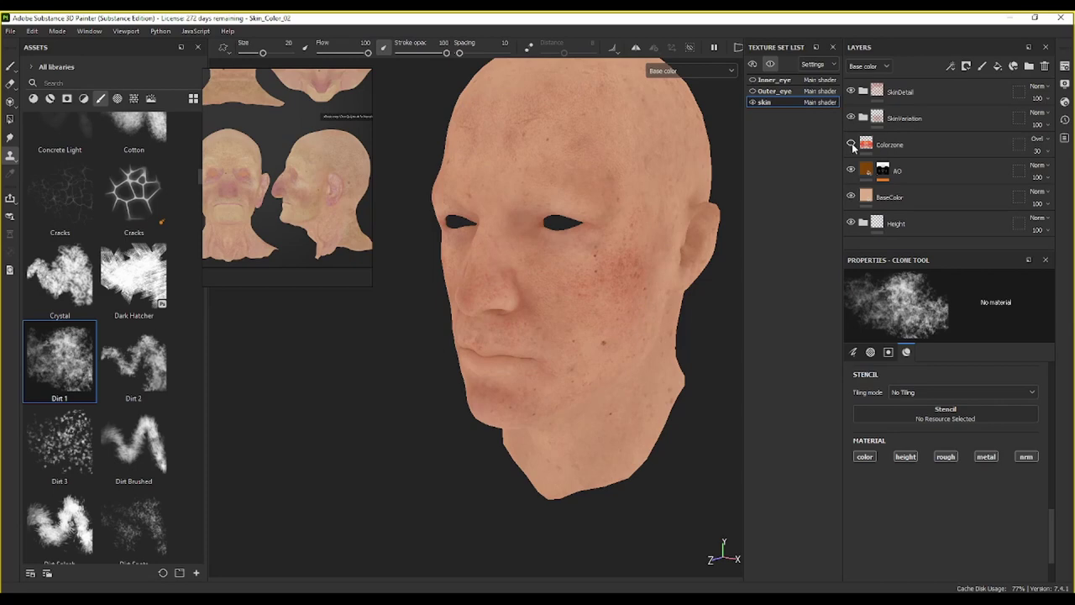
{"action": "left_click_drag", "start_coordinate": [610, 295], "coordinate": [663, 332], "text": "alt"}
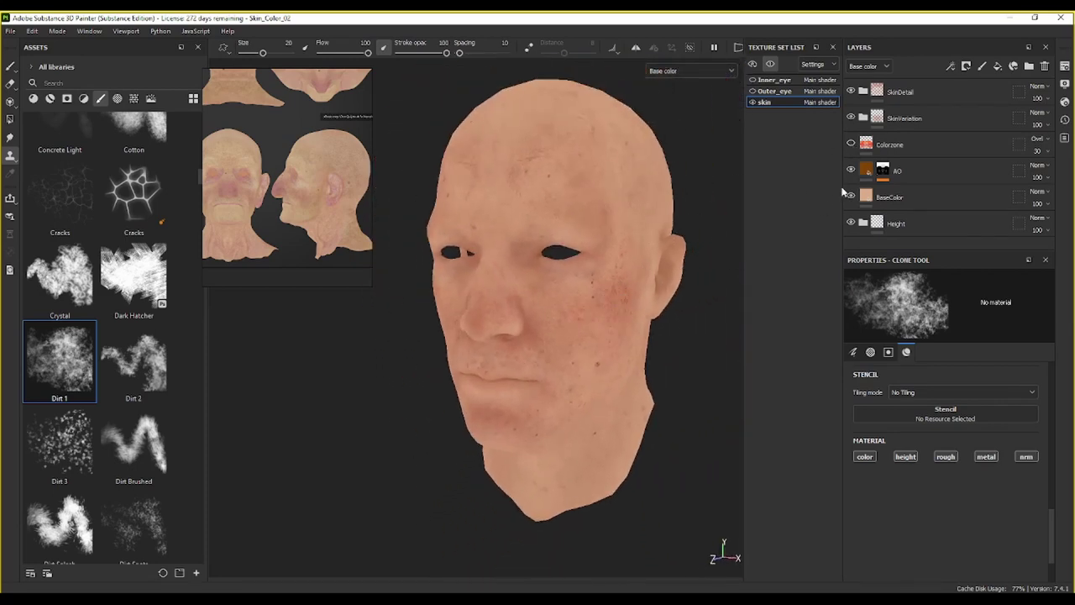
{"action": "left_click", "coordinate": [851, 145]}
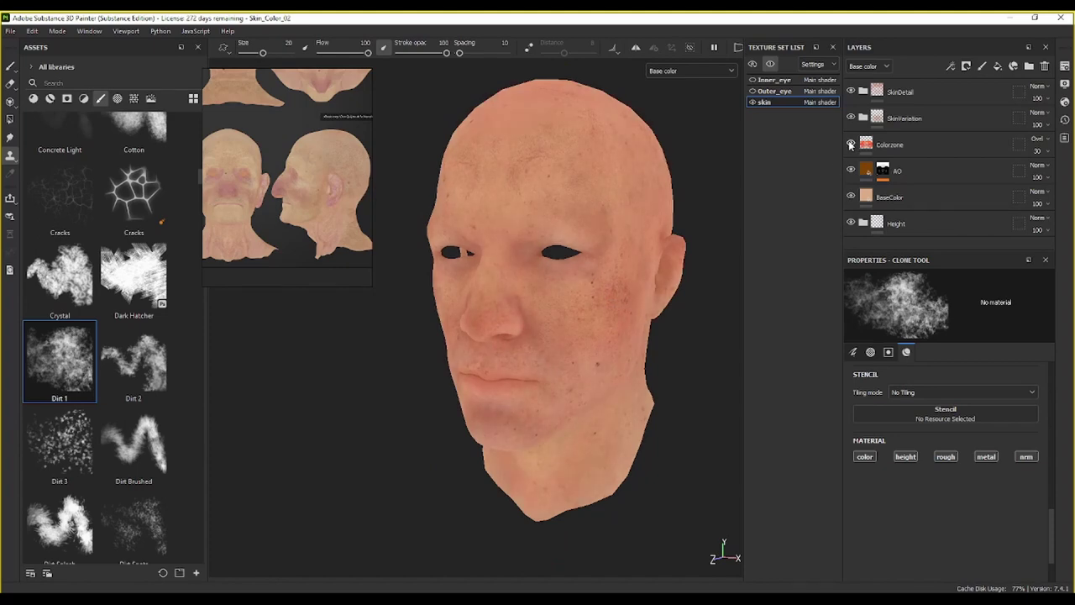
Step: Move the Colorzone layer above the SkinDetail folder and set it to Normal blending at 12 opacity
{"action": "left_click", "coordinate": [914, 146]}
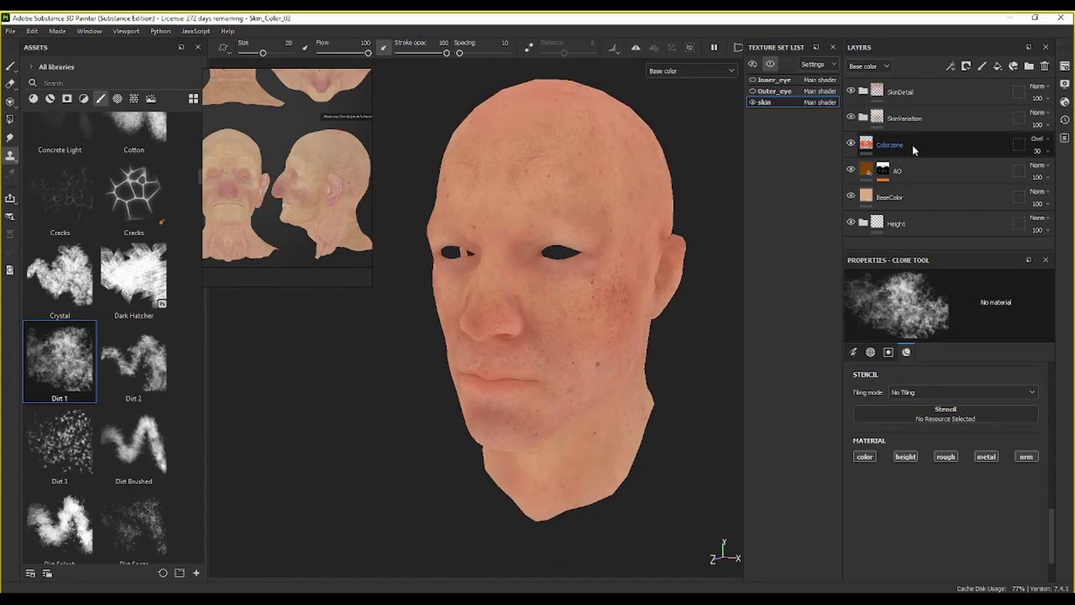
{"action": "left_click", "coordinate": [918, 146]}
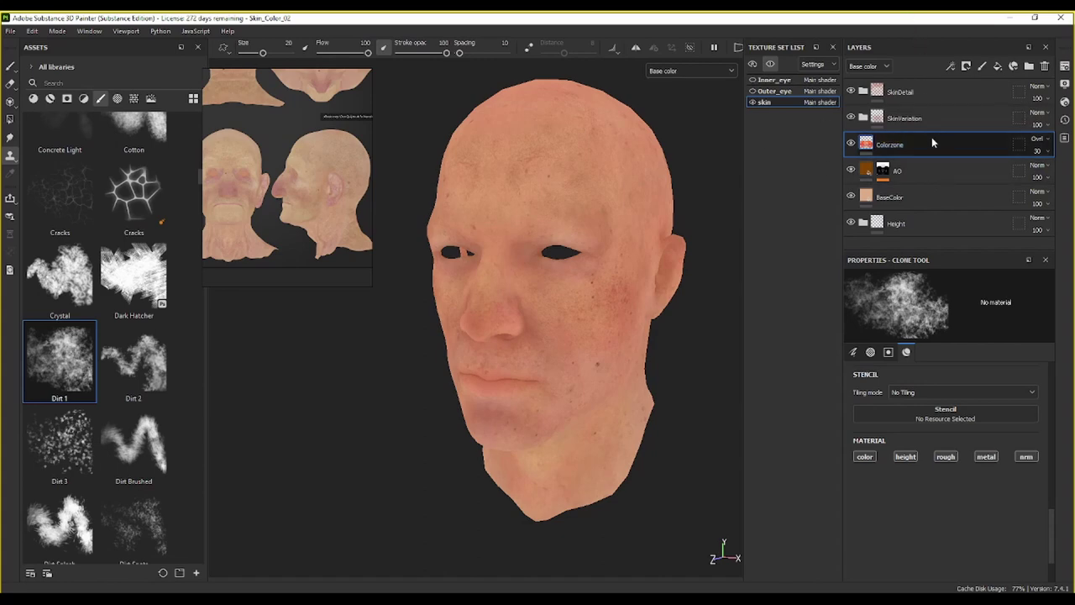
{"action": "left_click_drag", "start_coordinate": [909, 146], "coordinate": [908, 84]}
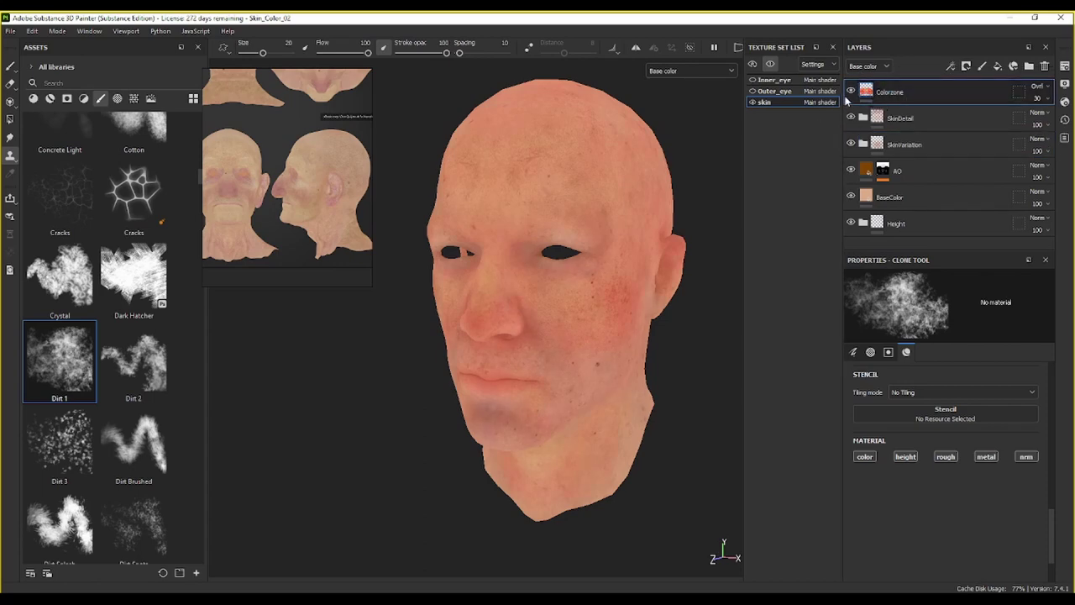
{"action": "left_click", "coordinate": [1039, 86]}
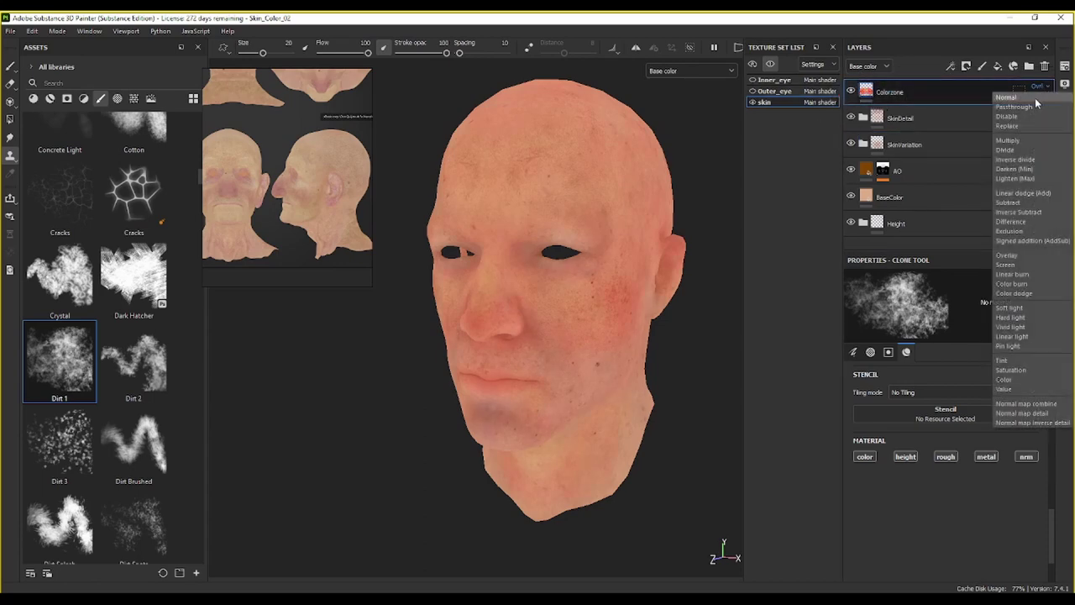
{"action": "left_click", "coordinate": [1035, 97]}
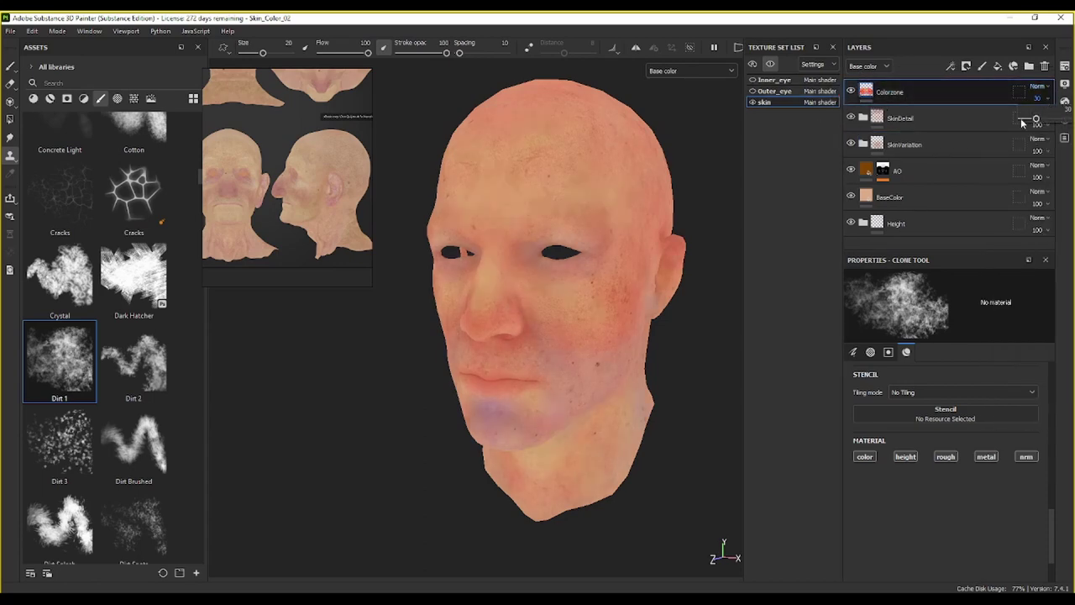
{"action": "left_click_drag", "start_coordinate": [1022, 124], "coordinate": [1016, 124]}
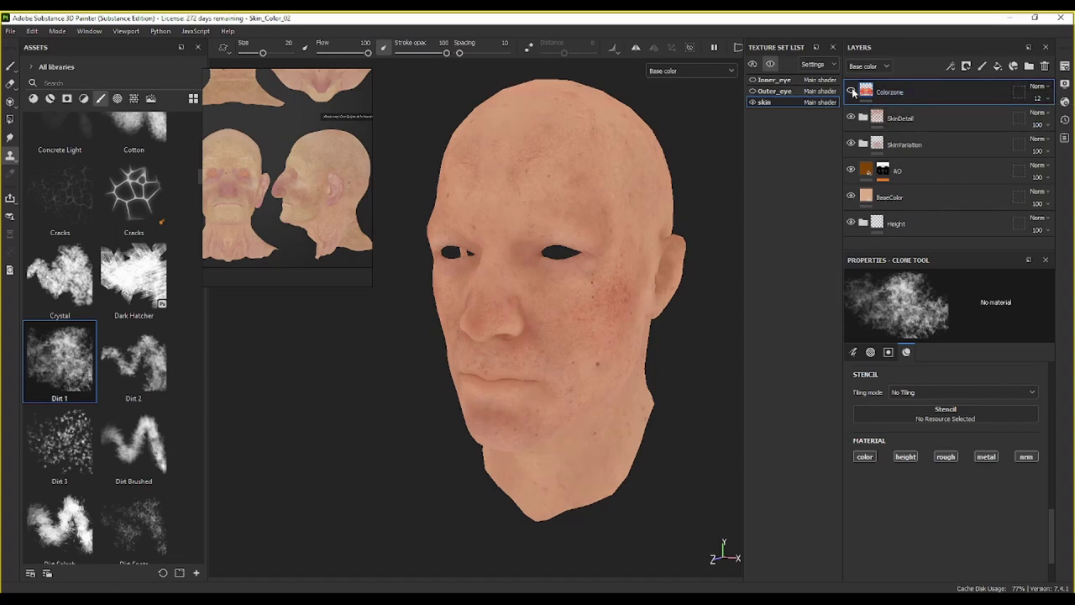
Step: Try Linear dodge (Add) and Overlay blending on the Colorzone layer while checking the cheek and chin
{"action": "scroll", "coordinate": [600, 285], "scroll_direction": "up", "scroll_amount": 3}
{"action": "middle_click_drag", "start_coordinate": [576, 316], "coordinate": [619, 230], "text": "alt"}
{"action": "left_click_drag", "start_coordinate": [619, 230], "coordinate": [534, 226], "text": "alt"}
{"action": "left_click", "coordinate": [1039, 87]}
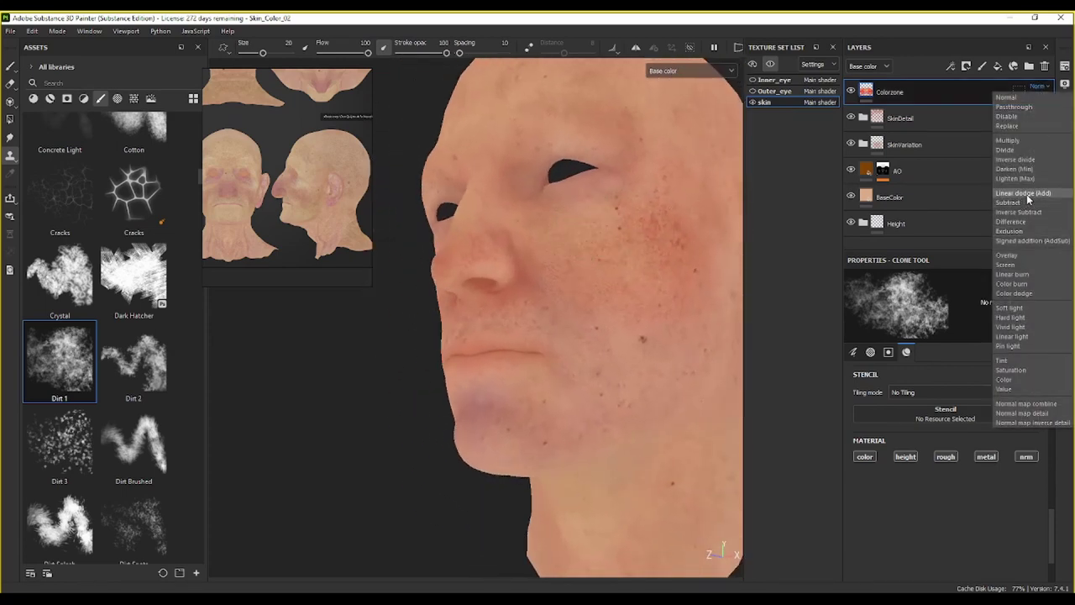
{"action": "left_click", "coordinate": [1026, 195]}
{"action": "left_click", "coordinate": [1040, 86]}
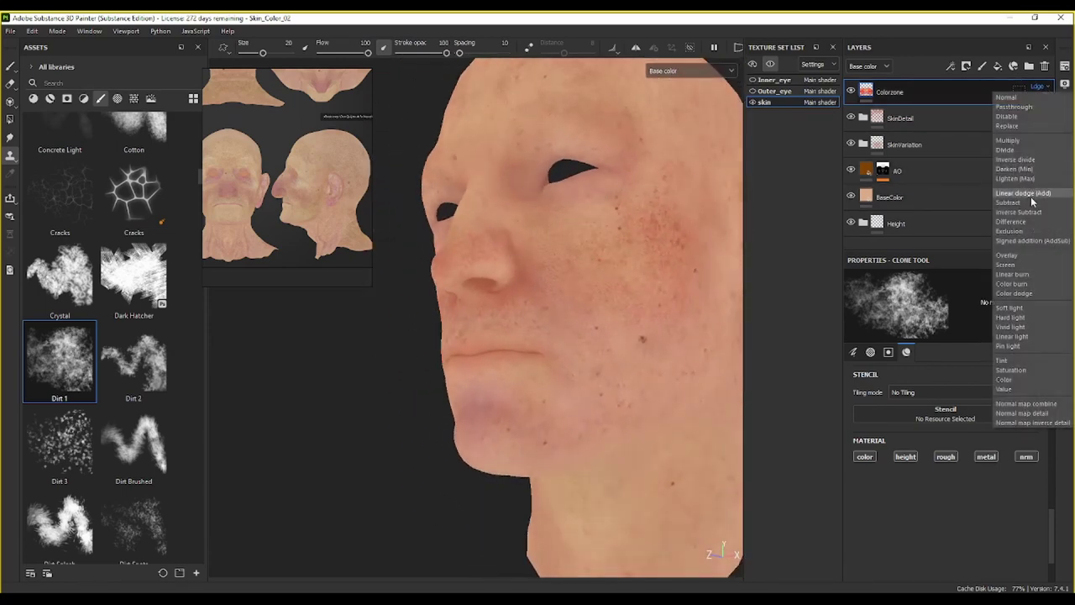
{"action": "left_click", "coordinate": [1019, 263]}
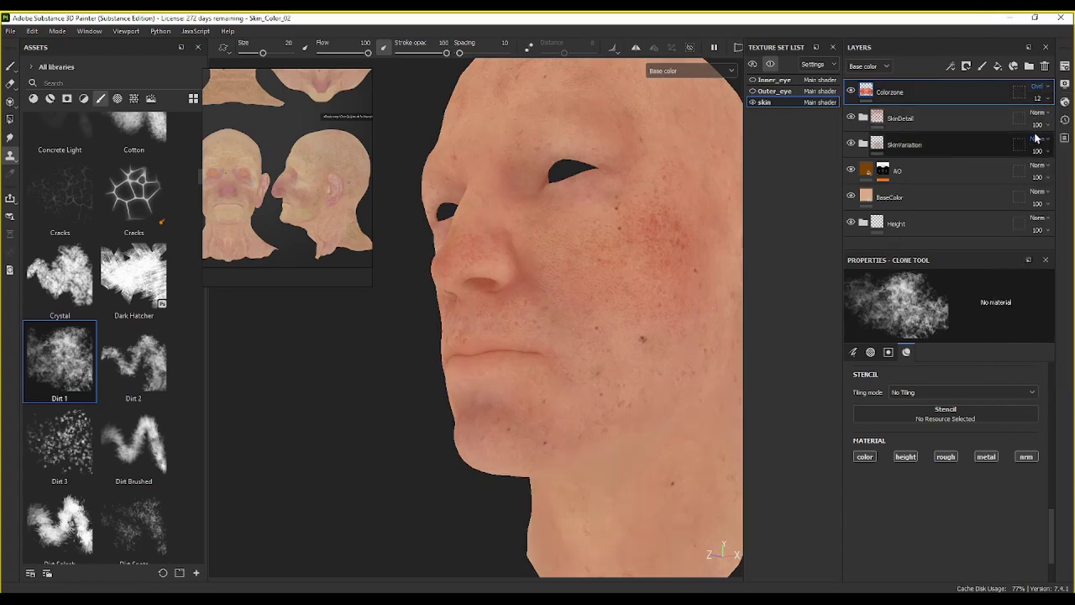
{"action": "left_click", "coordinate": [1043, 87]}
{"action": "left_click", "coordinate": [1046, 88]}
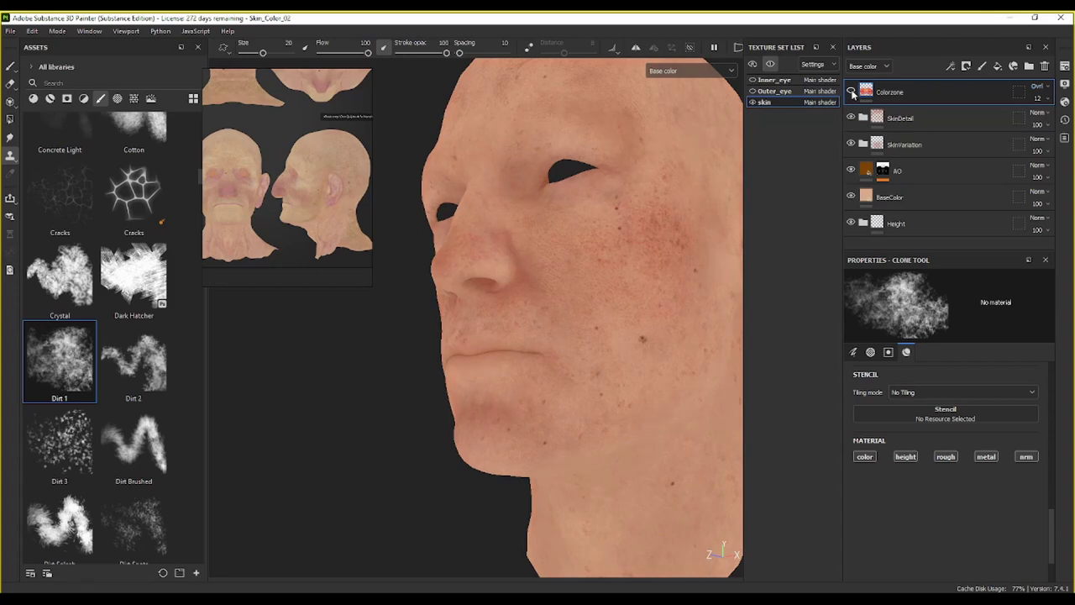
Step: Move the Colorzone layer back below the SkinVariation folder and set its opacity to 23
{"action": "scroll", "coordinate": [680, 210], "scroll_direction": "down", "scroll_amount": 4}
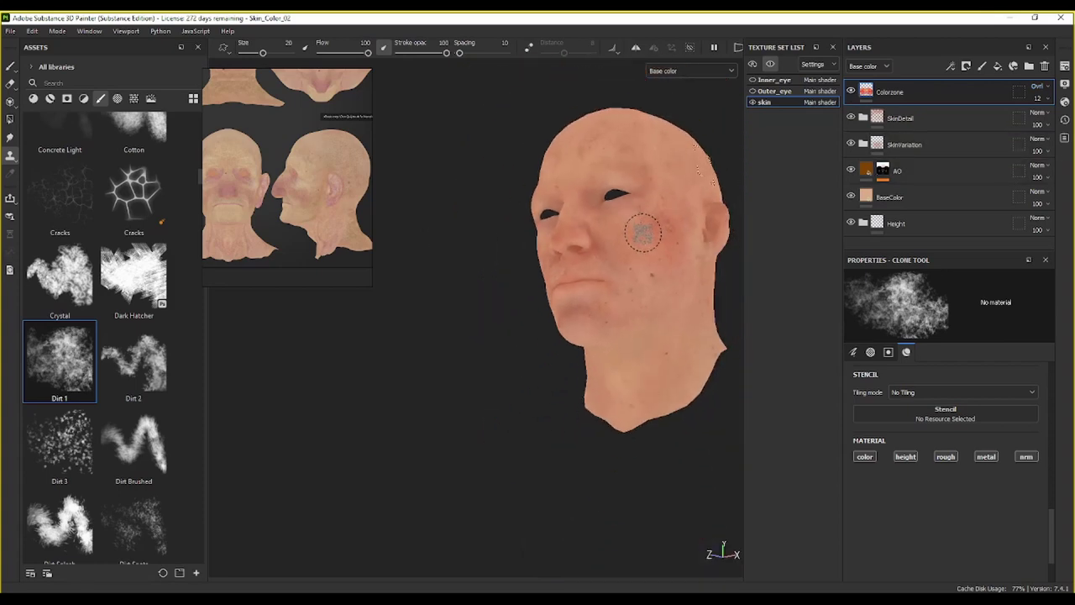
{"action": "mouse_move", "coordinate": [644, 232]}
{"action": "left_mouse_down", "text": "alt"}
{"action": "mouse_move", "coordinate": [653, 340]}
{"action": "mouse_move", "coordinate": [689, 328]}
{"action": "mouse_move", "coordinate": [643, 356]}
{"action": "mouse_move", "coordinate": [660, 343]}
{"action": "left_mouse_up", "text": "alt"}
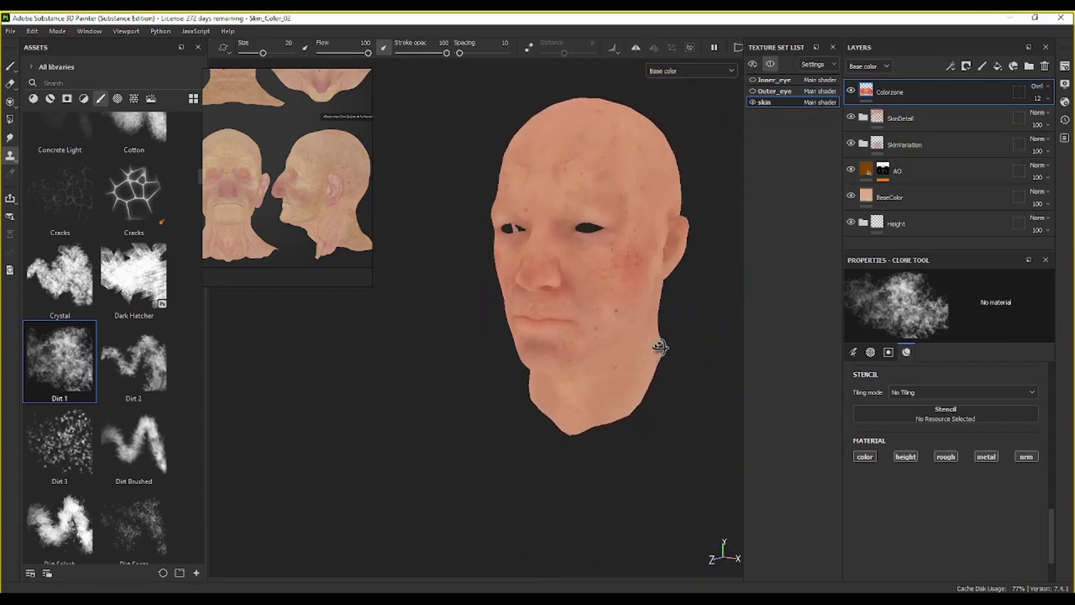
{"action": "scroll", "coordinate": [607, 319], "scroll_direction": "up", "scroll_amount": 2}
{"action": "middle_click_drag", "start_coordinate": [625, 295], "coordinate": [618, 333], "text": "alt"}
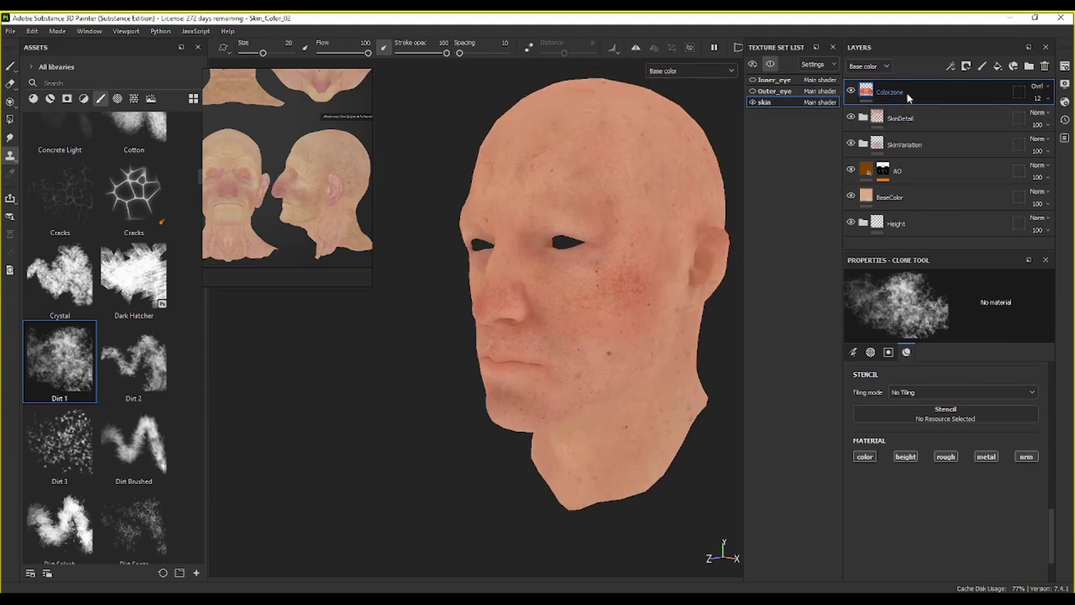
{"action": "left_click_drag", "start_coordinate": [907, 95], "coordinate": [912, 144]}
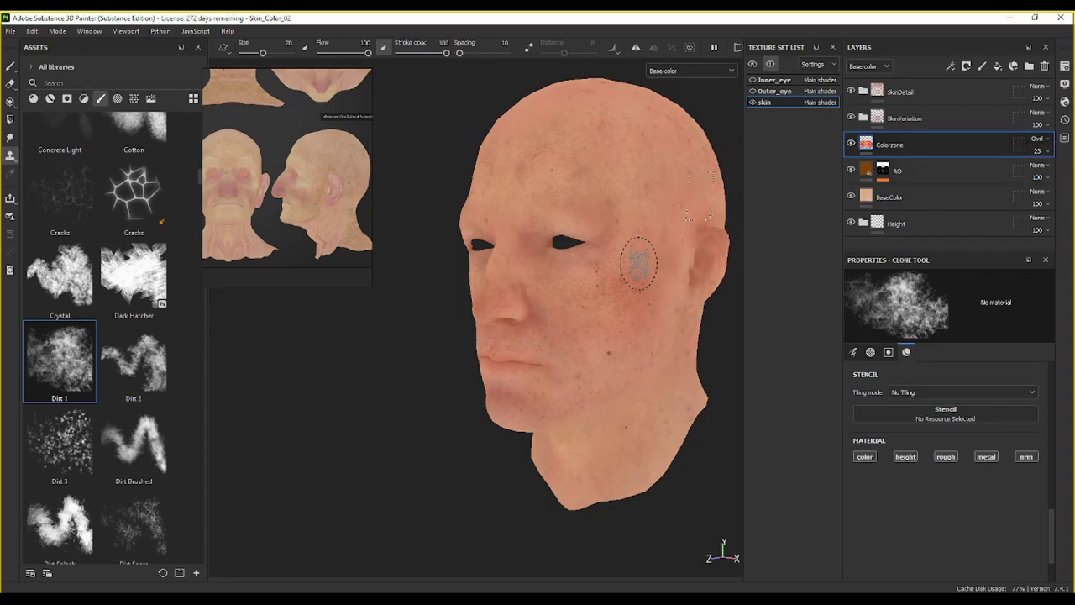
{"action": "mouse_move", "coordinate": [639, 263]}
{"action": "left_mouse_down", "text": "alt"}
{"action": "mouse_move", "coordinate": [562, 314]}
{"action": "mouse_move", "coordinate": [454, 263]}
{"action": "mouse_move", "coordinate": [629, 278]}
{"action": "mouse_move", "coordinate": [615, 259]}
{"action": "mouse_move", "coordinate": [580, 300]}
{"action": "mouse_move", "coordinate": [677, 288]}
{"action": "mouse_move", "coordinate": [589, 294]}
{"action": "mouse_move", "coordinate": [644, 261]}
{"action": "left_mouse_up", "text": "alt"}
{"action": "scroll", "coordinate": [502, 295], "scroll_direction": "down", "scroll_amount": 3}
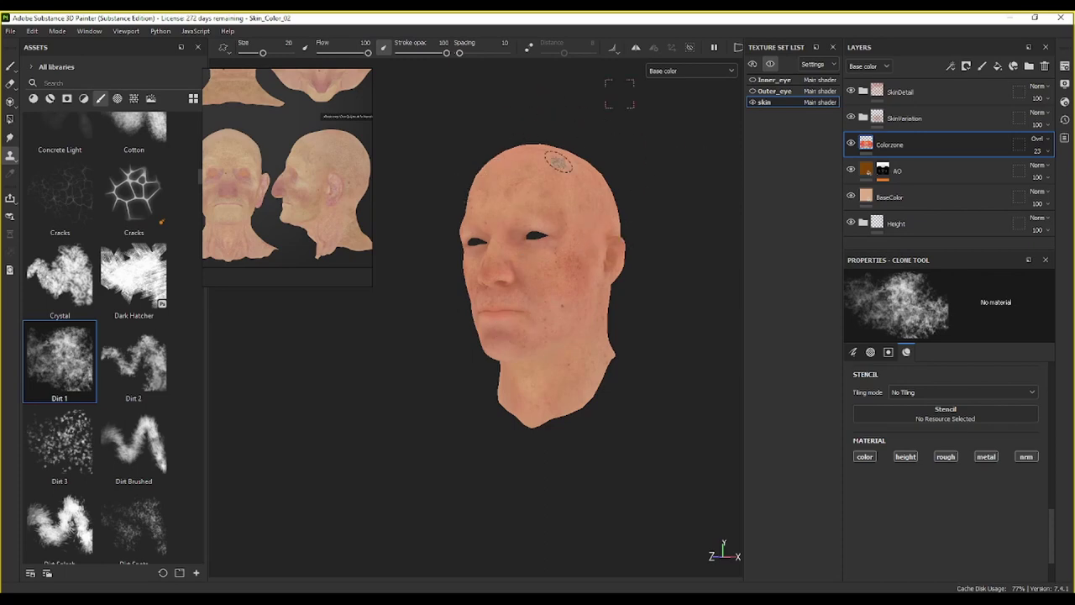
Step: Duplicate the Colorzone layer and place the copy above the SkinDetail folder
{"action": "right_click", "coordinate": [923, 147]}
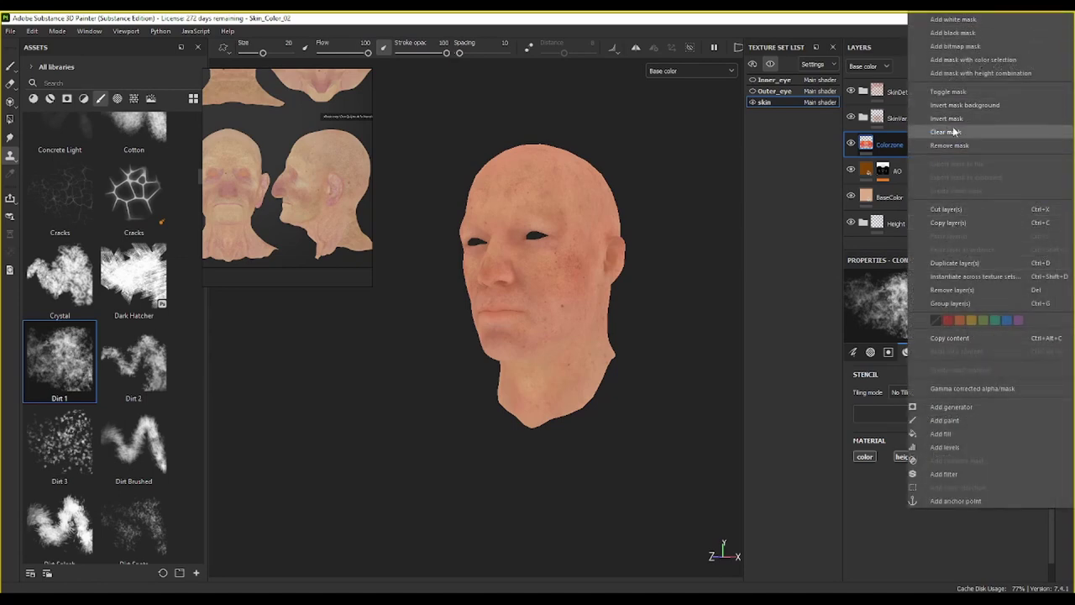
{"action": "left_click", "coordinate": [962, 265]}
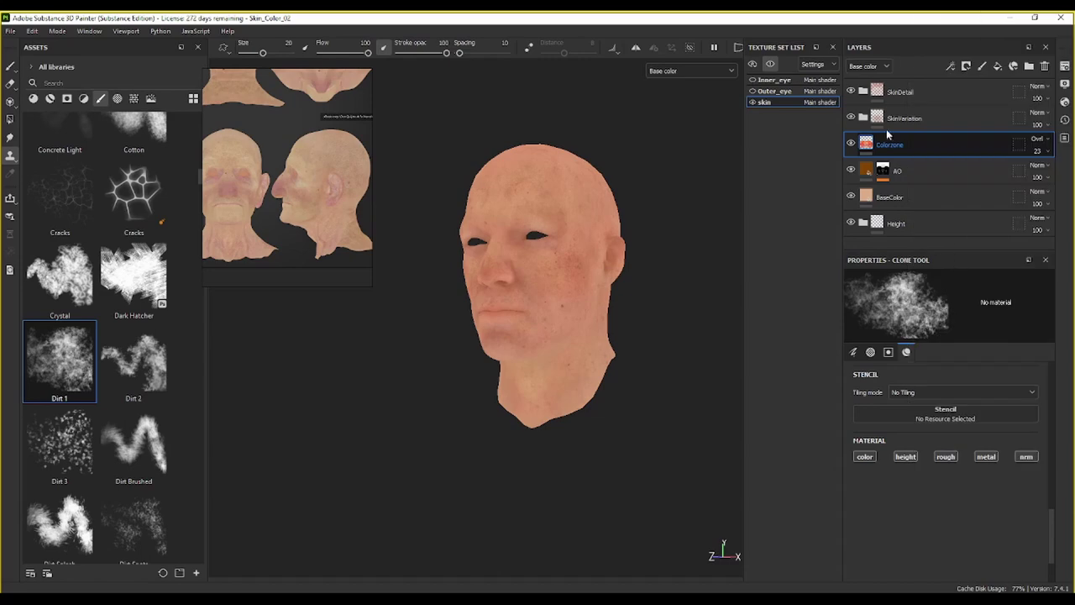
{"action": "left_click_drag", "start_coordinate": [891, 146], "coordinate": [905, 86]}
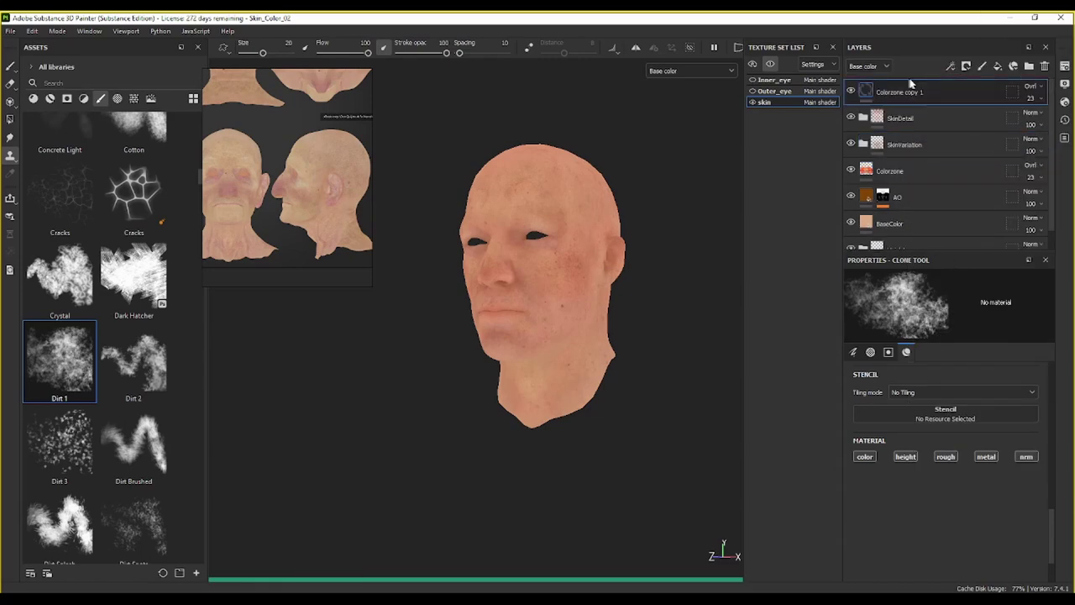
Step: Set the duplicated Colorzone layer to Normal blending with an opacity of 4
{"action": "left_click", "coordinate": [1032, 87]}
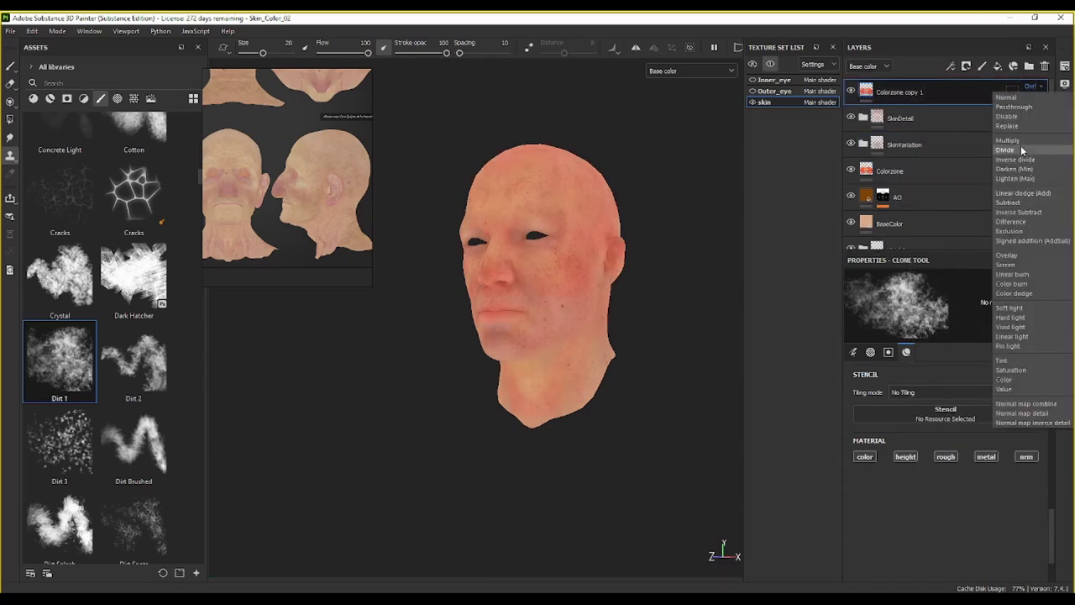
{"action": "left_click", "coordinate": [1019, 97]}
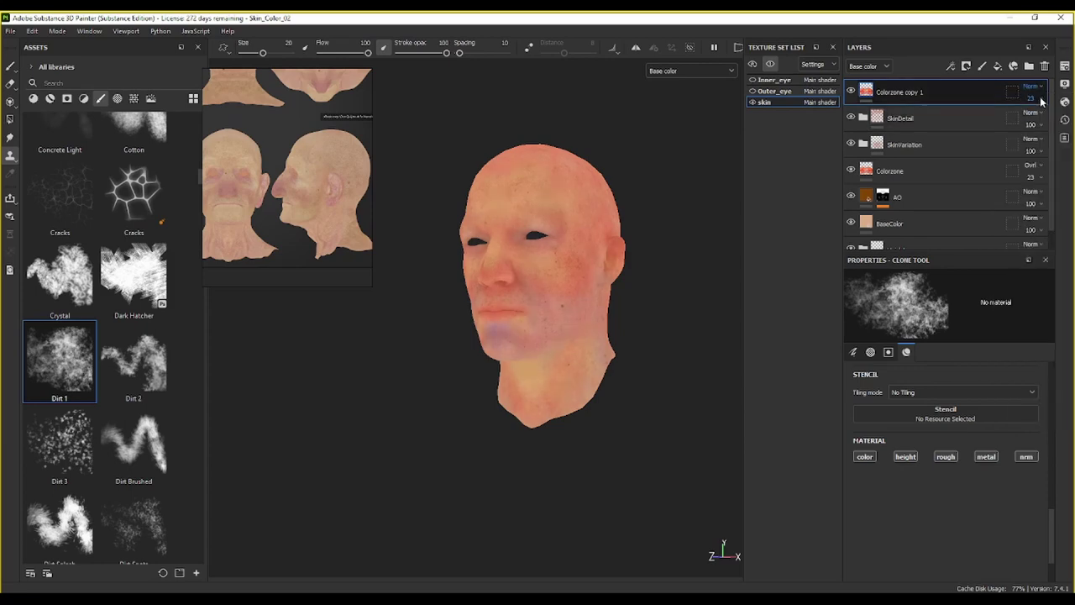
{"action": "scroll", "coordinate": [550, 236], "scroll_direction": "up", "scroll_amount": 4}
{"action": "middle_click_drag", "start_coordinate": [582, 238], "coordinate": [555, 255], "text": "alt"}
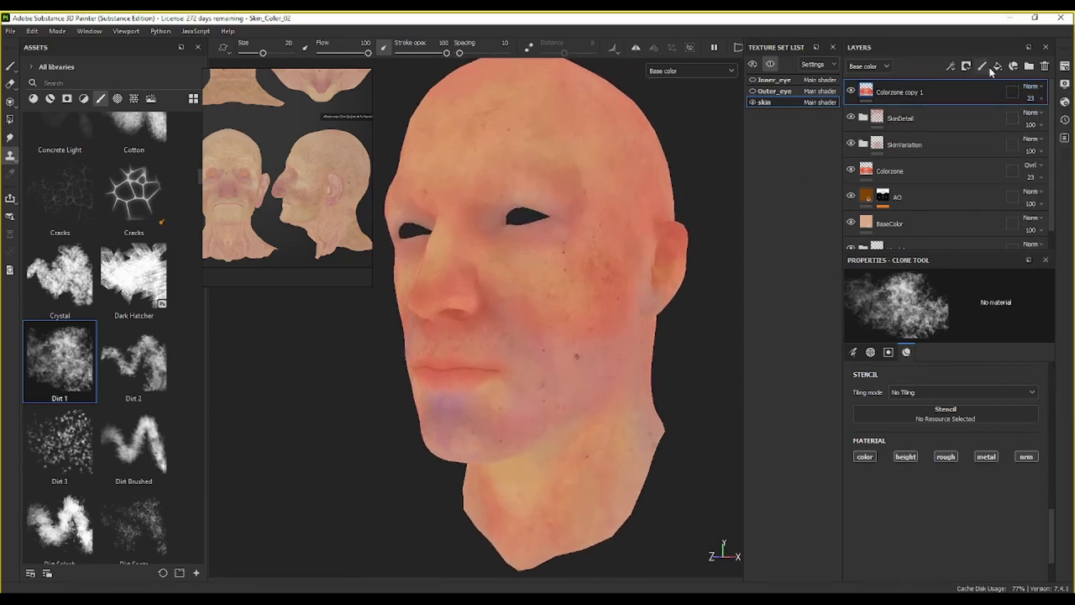
{"action": "left_click", "coordinate": [1040, 99]}
{"action": "left_click_drag", "start_coordinate": [1027, 119], "coordinate": [1024, 122]}
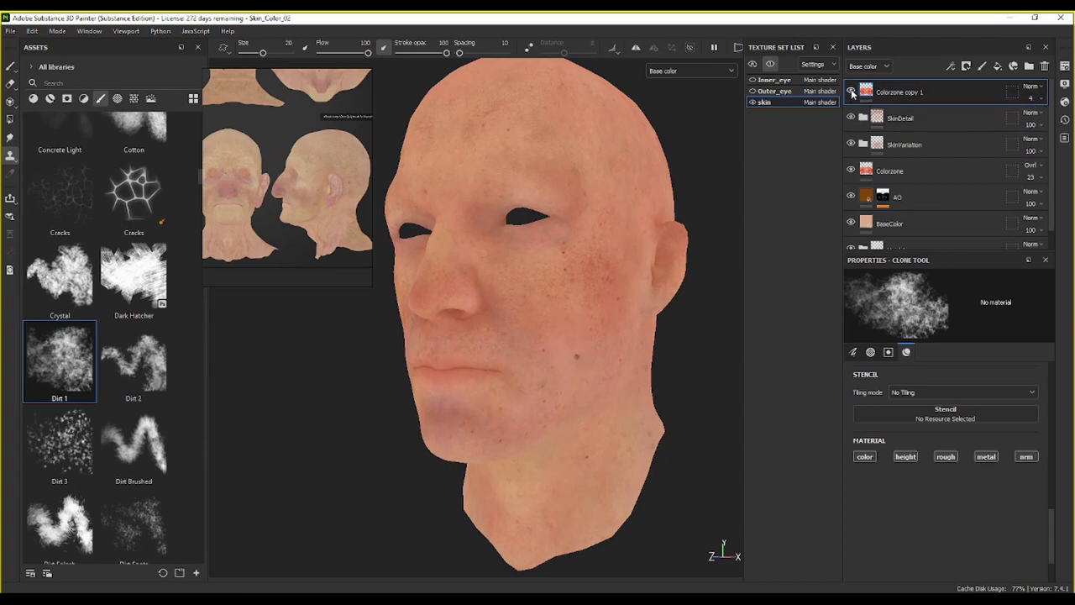
Step: Lower the opacity of the original Colorzone layer below SkinVariation to 21
{"action": "scroll", "coordinate": [874, 151], "scroll_direction": "down", "scroll_amount": 1}
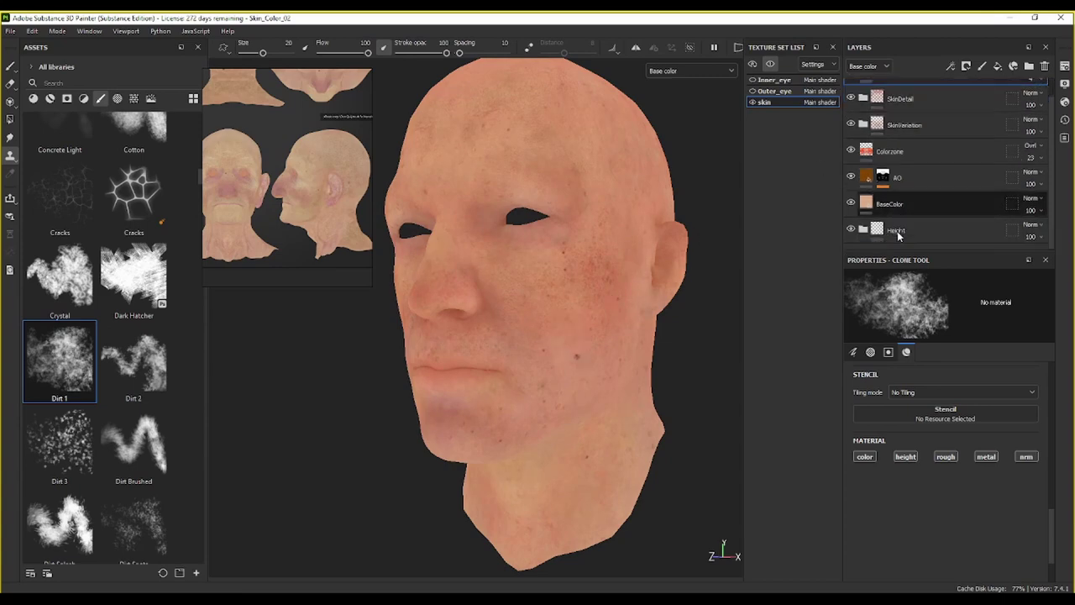
{"action": "left_click", "coordinate": [918, 154]}
{"action": "left_click", "coordinate": [1041, 159]}
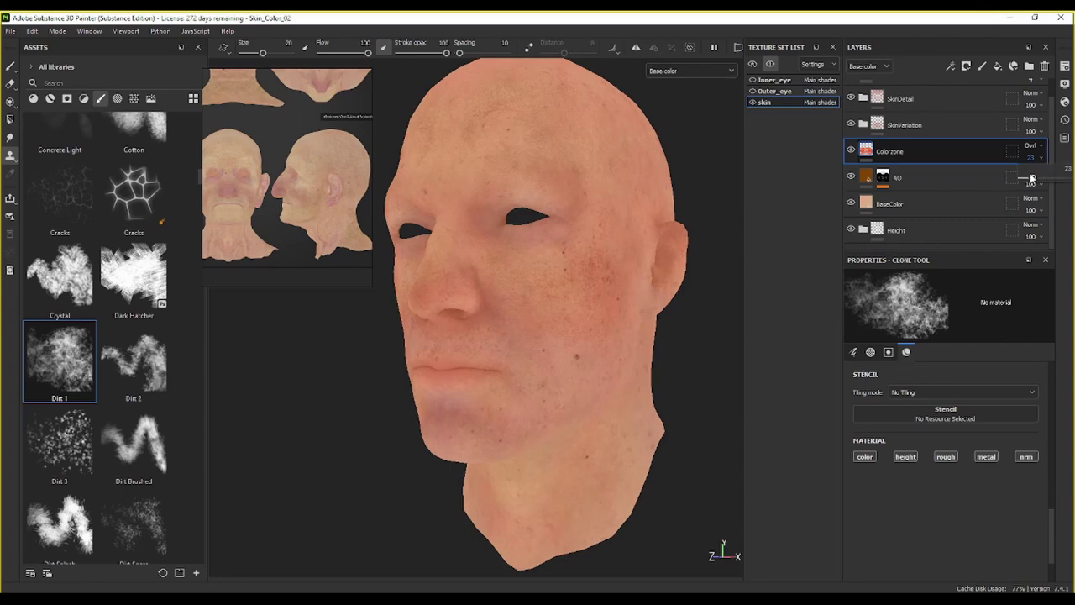
{"action": "left_click_drag", "start_coordinate": [1032, 178], "coordinate": [1025, 179]}
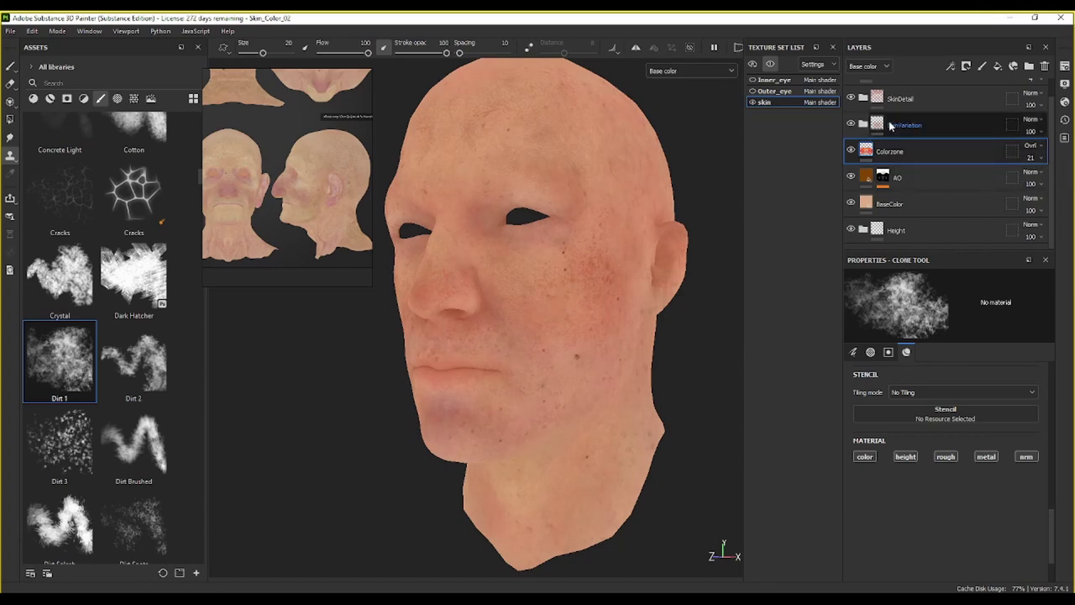
Step: Compare the head with the Colorzone copy hidden and shown, and raise the copy's opacity to 10
{"action": "key", "text": "ctrl+d"}
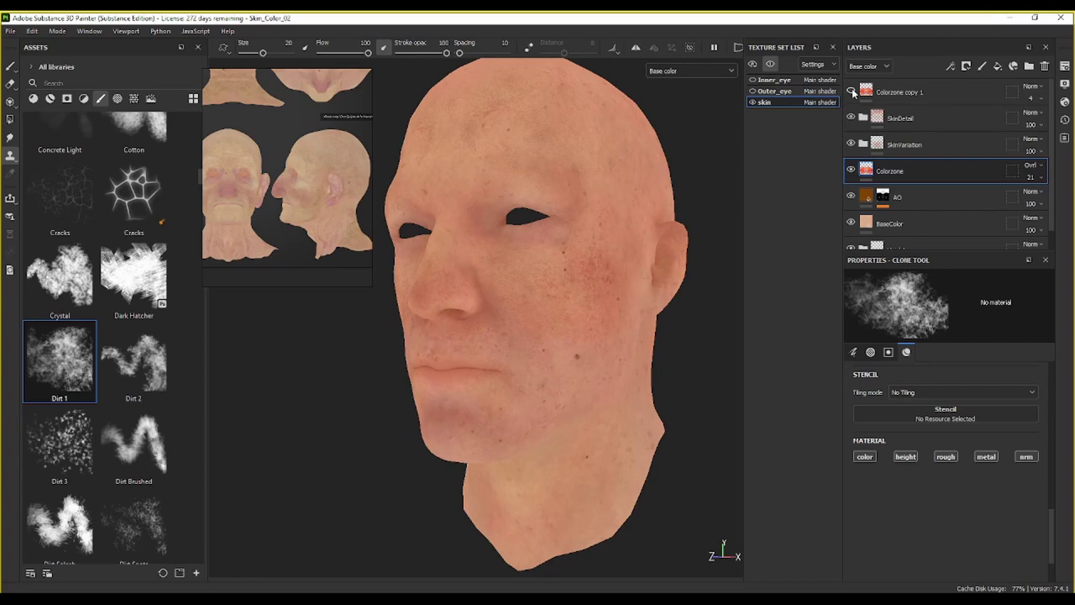
{"action": "left_click", "coordinate": [1000, 100]}
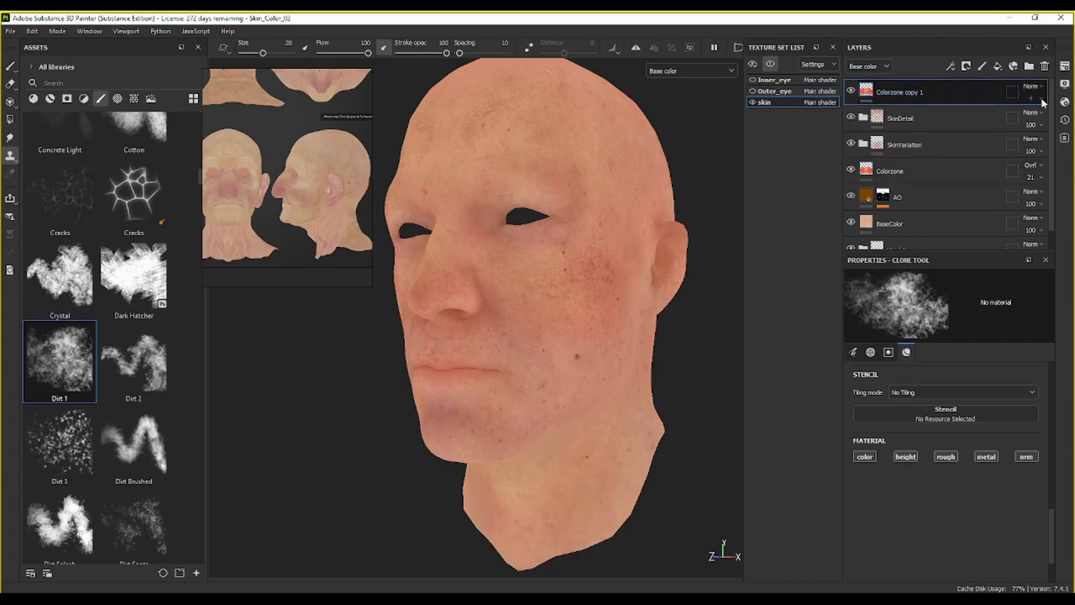
{"action": "left_click_drag", "start_coordinate": [1046, 119], "coordinate": [1023, 120]}
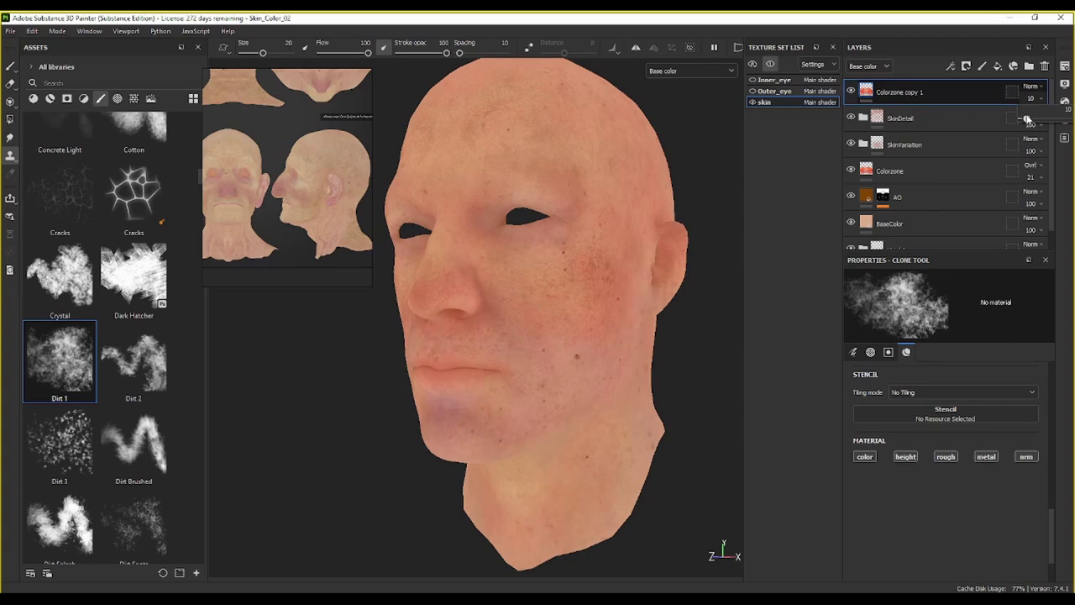
Step: Lower the Colorzone copy's opacity to 5 and compare the nose, cheek and mouth areas with the layer hidden and shown
{"action": "left_click_drag", "start_coordinate": [1024, 113], "coordinate": [1024, 112]}
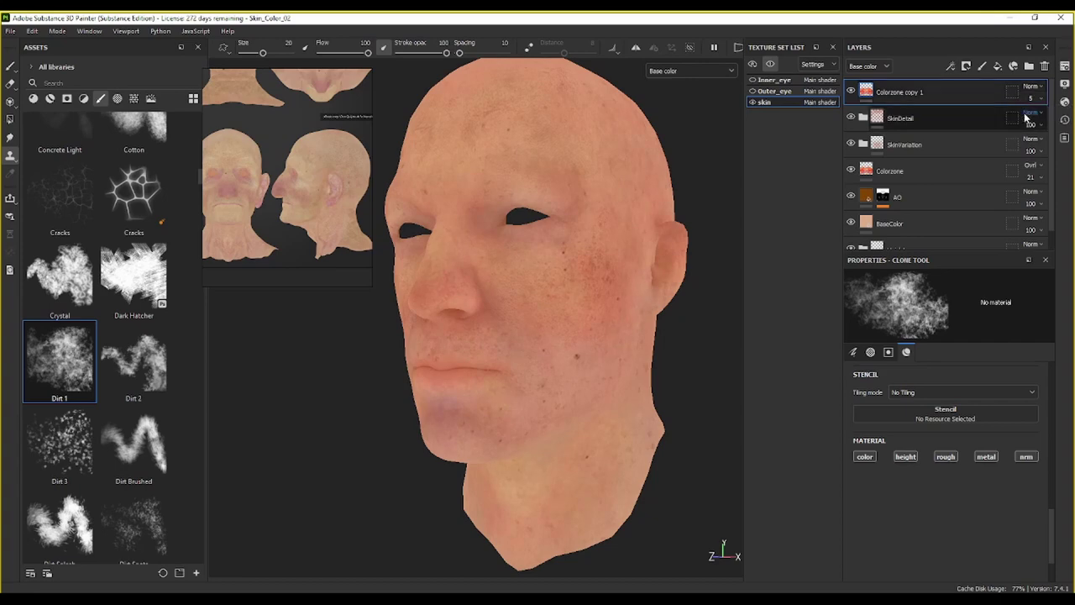
{"action": "left_click", "coordinate": [851, 91]}
{"action": "scroll", "coordinate": [493, 289], "scroll_direction": "up", "scroll_amount": 2}
{"action": "middle_click_drag", "start_coordinate": [493, 289], "coordinate": [557, 200], "text": "alt"}
{"action": "left_click_drag", "start_coordinate": [557, 199], "coordinate": [619, 231], "text": "alt"}
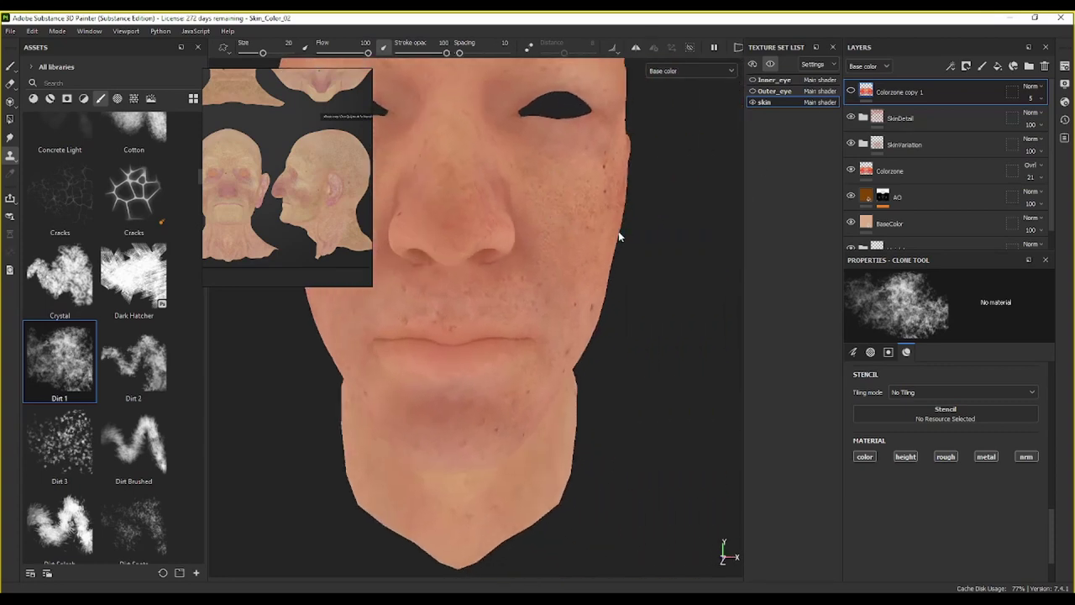
{"action": "right_click_drag", "start_coordinate": [618, 231], "coordinate": [655, 233], "text": "alt"}
{"action": "left_click_drag", "start_coordinate": [656, 233], "coordinate": [647, 241], "text": "alt+shift"}
{"action": "middle_click_drag", "start_coordinate": [495, 294], "coordinate": [676, 268], "text": "alt"}
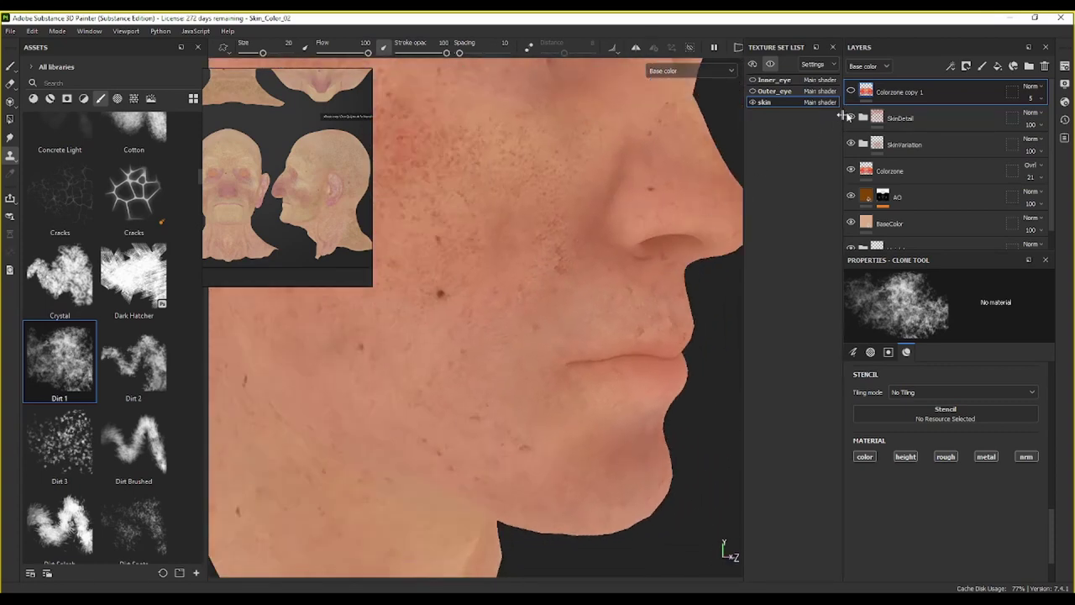
{"action": "scroll", "coordinate": [523, 317], "scroll_direction": "down", "scroll_amount": 3}
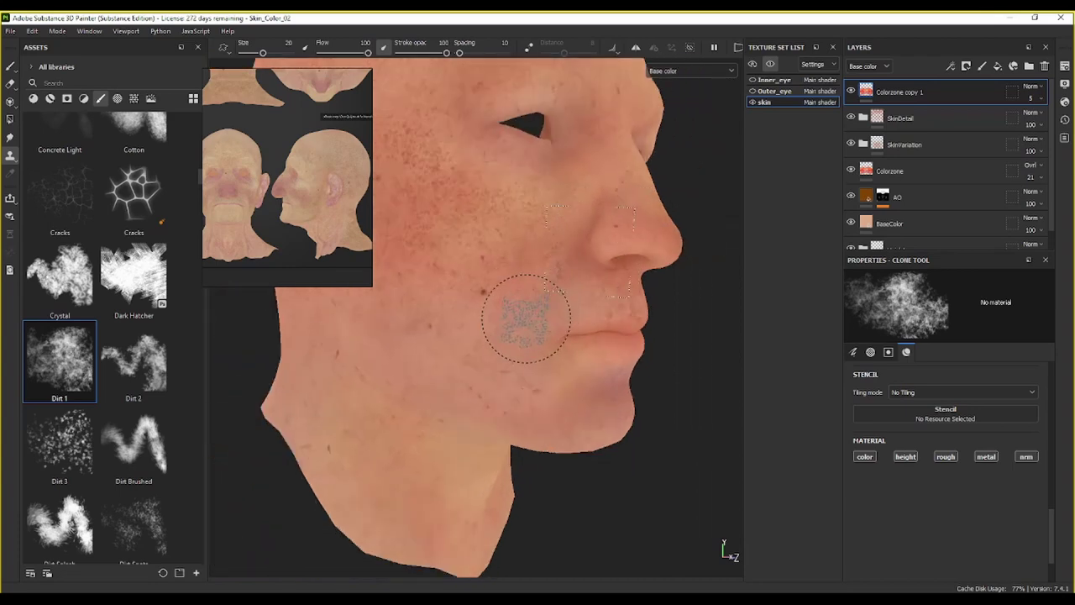
Step: Examine the skin color balance over the whole head from the side and front, and up close around the nose, mouth and cheek
{"action": "left_click_drag", "start_coordinate": [523, 316], "coordinate": [427, 379], "text": "alt"}
{"action": "middle_click_drag", "start_coordinate": [512, 378], "coordinate": [442, 327], "text": "alt"}
{"action": "left_click_drag", "start_coordinate": [571, 328], "coordinate": [420, 309], "text": "alt"}
{"action": "middle_click_drag", "start_coordinate": [599, 291], "coordinate": [526, 321], "text": "alt"}
{"action": "scroll", "coordinate": [588, 389], "scroll_direction": "down", "scroll_amount": 3}
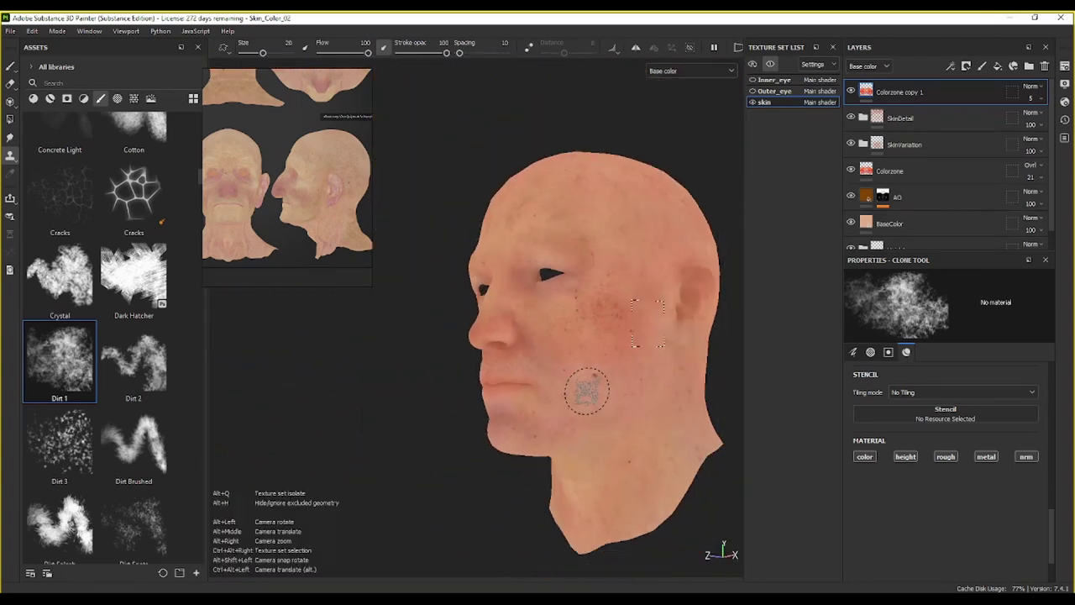
{"action": "left_click_drag", "start_coordinate": [588, 389], "coordinate": [616, 368], "text": "alt"}
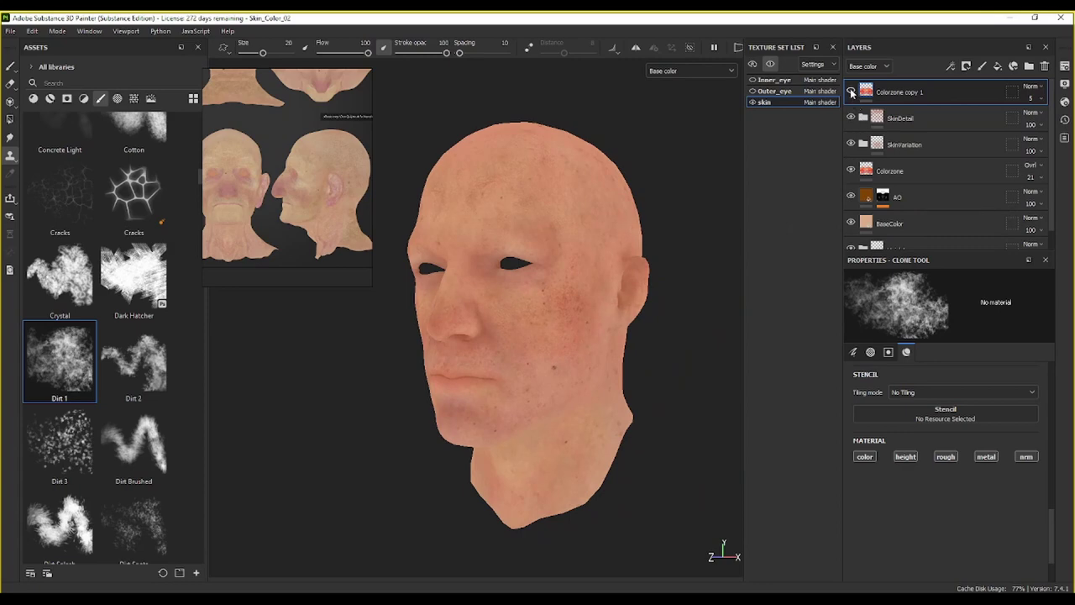
{"action": "mouse_move", "coordinate": [605, 311]}
{"action": "left_mouse_down", "text": "alt"}
{"action": "mouse_move", "coordinate": [691, 312]}
{"action": "mouse_move", "coordinate": [620, 299]}
{"action": "mouse_move", "coordinate": [588, 324]}
{"action": "mouse_move", "coordinate": [653, 319]}
{"action": "mouse_move", "coordinate": [624, 320]}
{"action": "left_mouse_up", "text": "alt"}
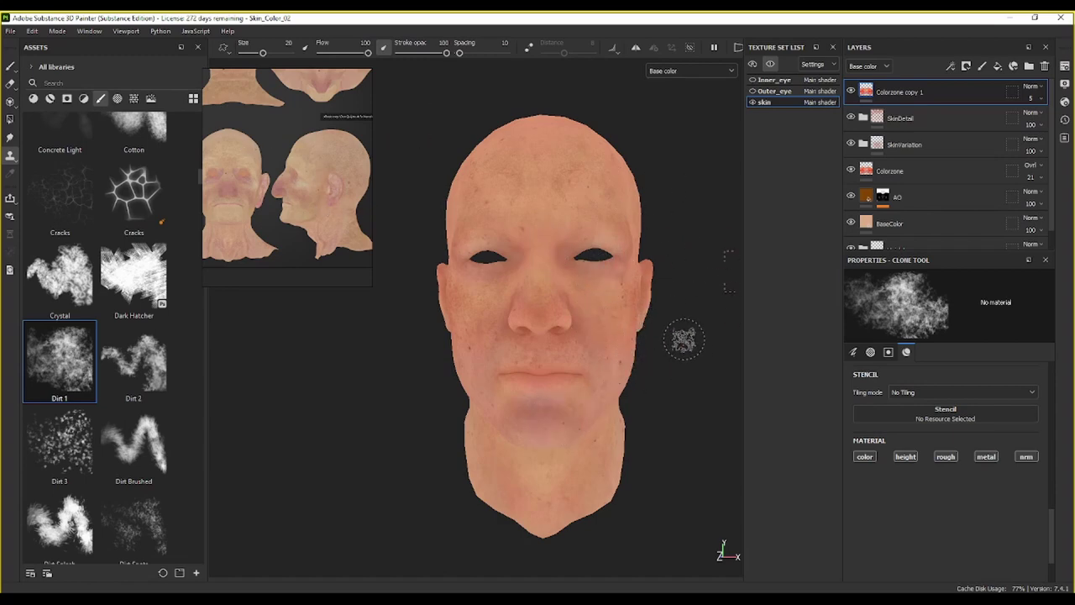
{"action": "middle_click_drag", "start_coordinate": [602, 339], "coordinate": [591, 346], "text": "alt"}
{"action": "left_click_drag", "start_coordinate": [591, 346], "coordinate": [492, 307], "text": "alt"}
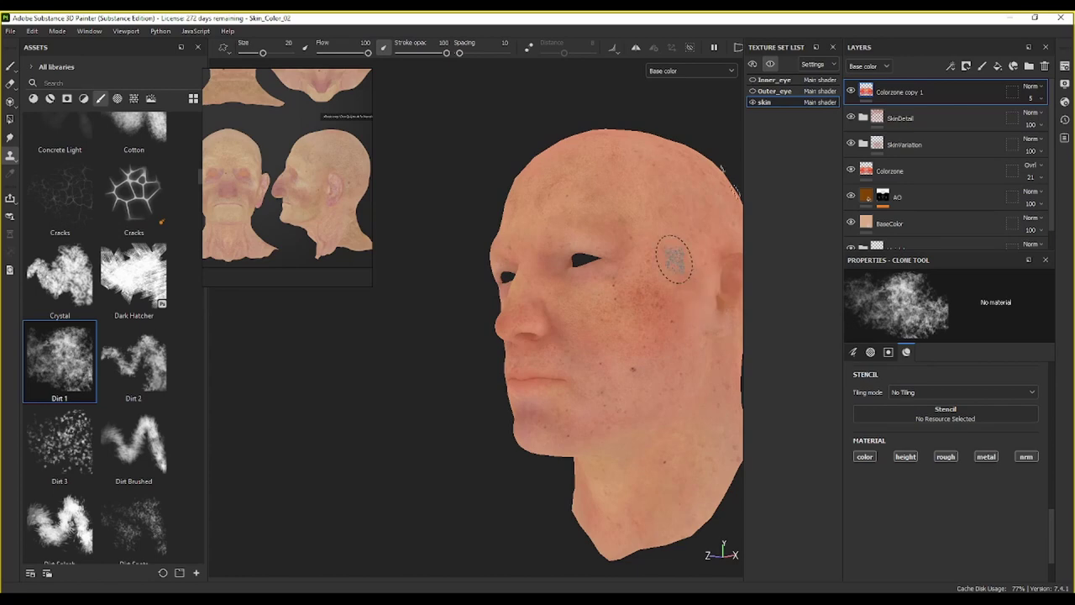
{"action": "scroll", "coordinate": [588, 348], "scroll_direction": "up", "scroll_amount": 5}
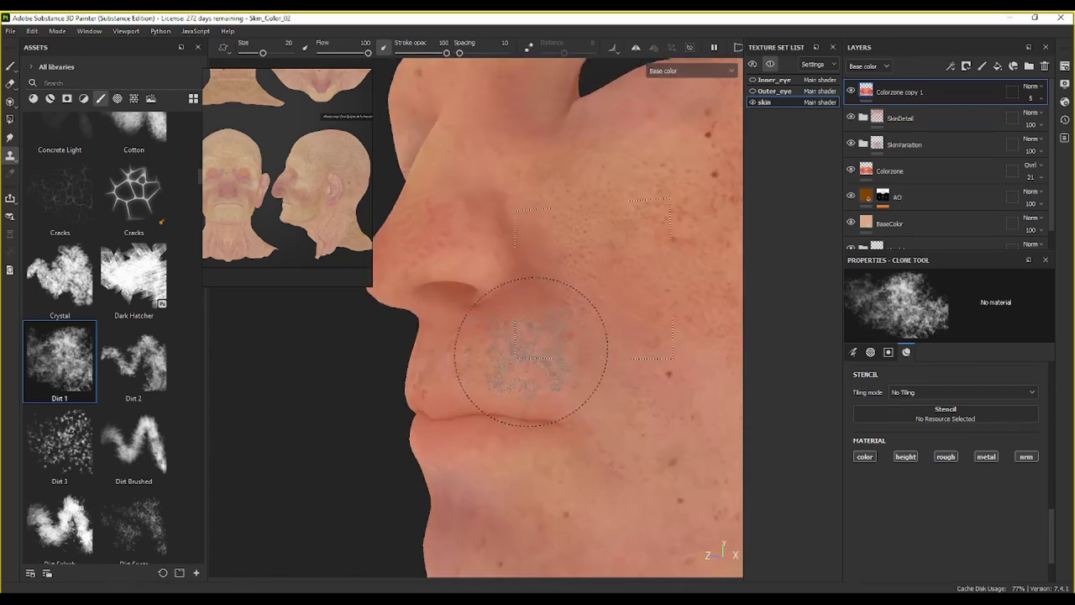
{"action": "left_click_drag", "start_coordinate": [684, 336], "coordinate": [652, 361], "text": "alt"}
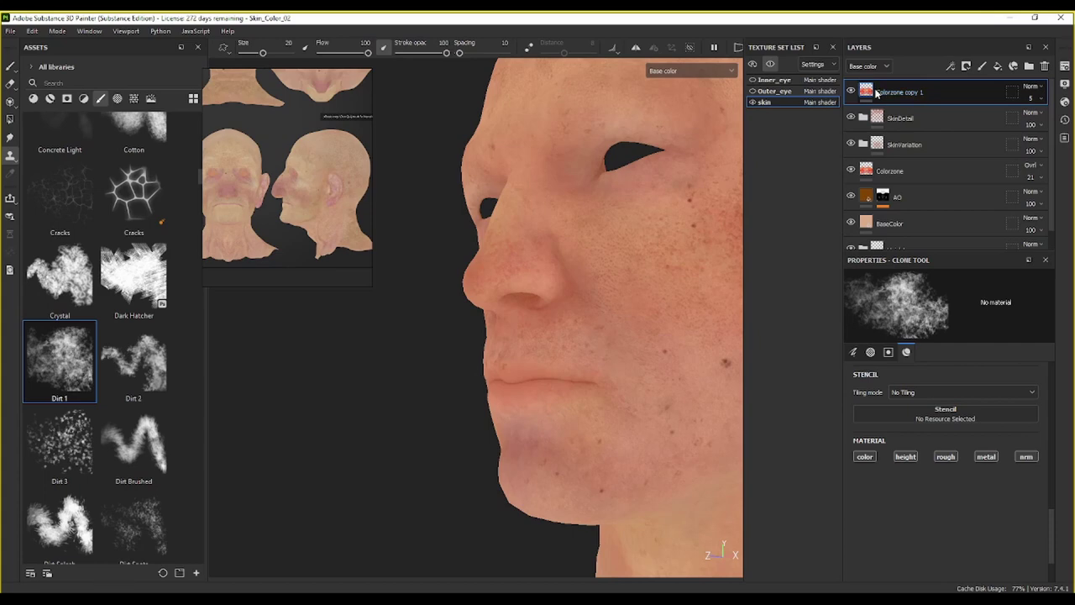
Step: Add a fill layer above Colorzone copy 1 with only the color channel active and set its base color to 5C6C70
{"action": "scroll", "coordinate": [614, 290], "scroll_direction": "down", "scroll_amount": 3}
{"action": "mouse_move", "coordinate": [644, 288]}
{"action": "left_mouse_down", "text": "alt"}
{"action": "mouse_move", "coordinate": [571, 273]}
{"action": "mouse_move", "coordinate": [599, 232]}
{"action": "mouse_move", "coordinate": [568, 220]}
{"action": "left_mouse_up", "text": "alt"}
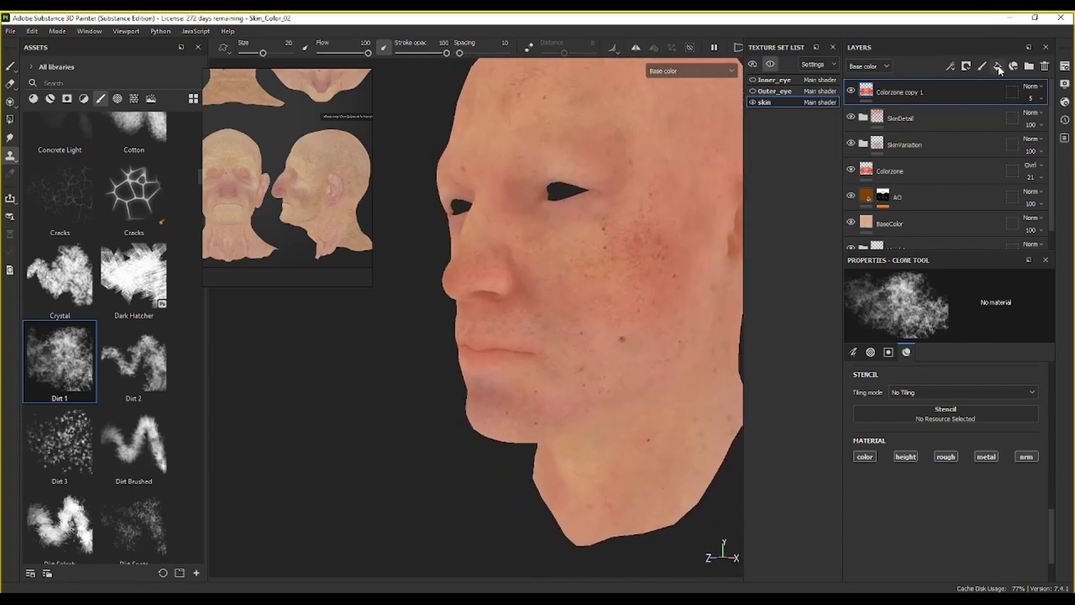
{"action": "left_click", "coordinate": [999, 65]}
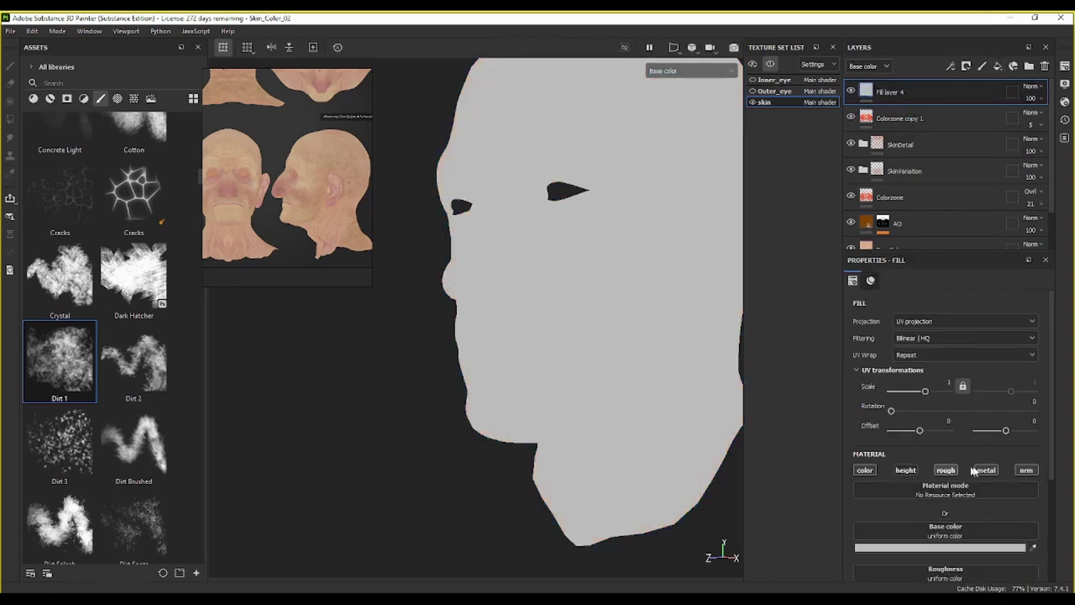
{"action": "left_click", "coordinate": [972, 548]}
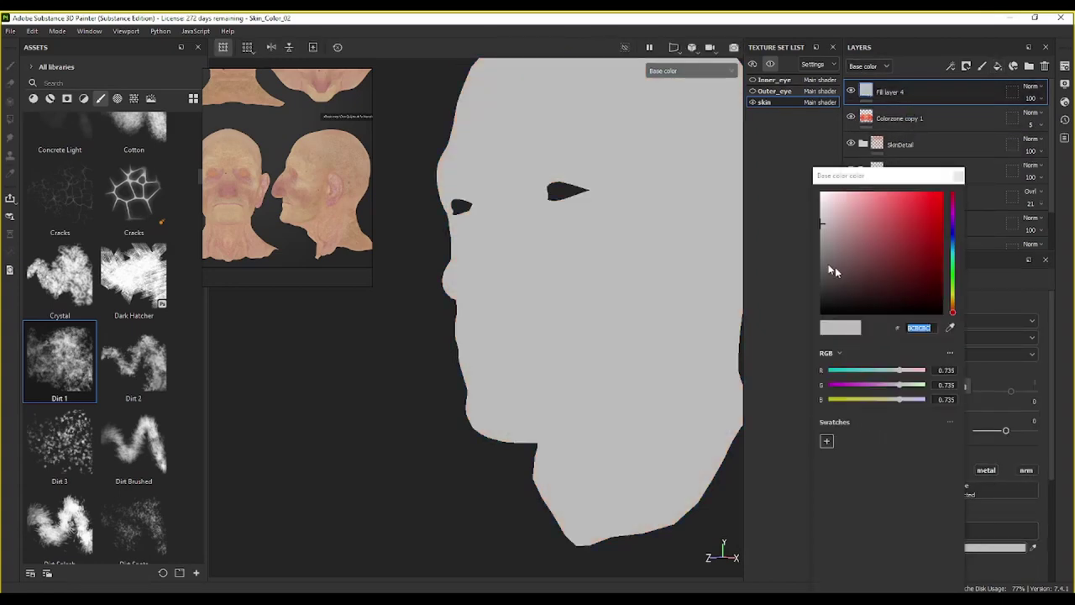
{"action": "left_click", "coordinate": [822, 259]}
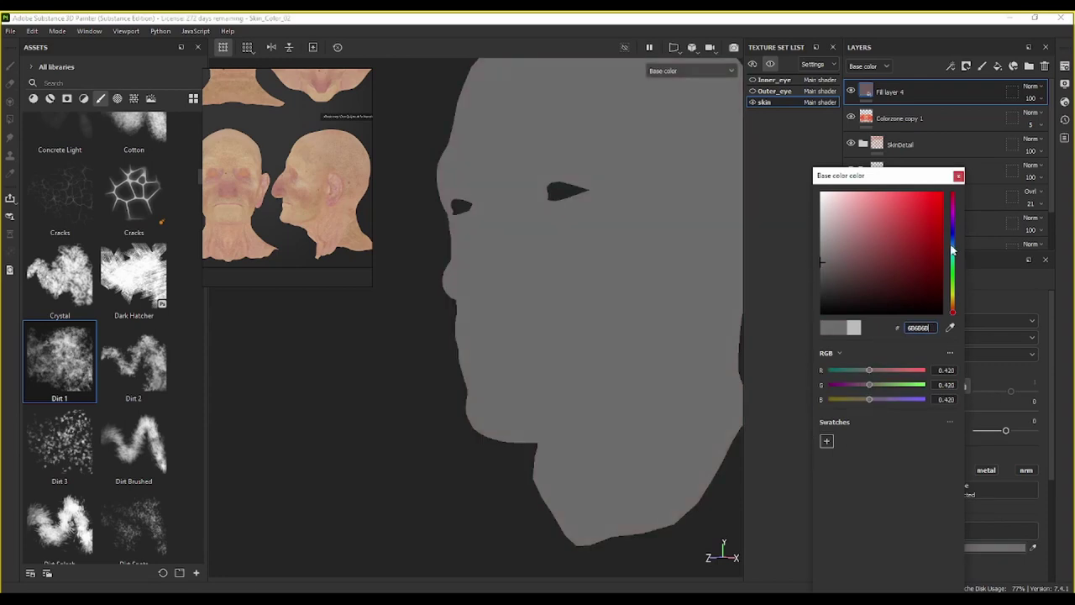
{"action": "left_click", "coordinate": [953, 245]}
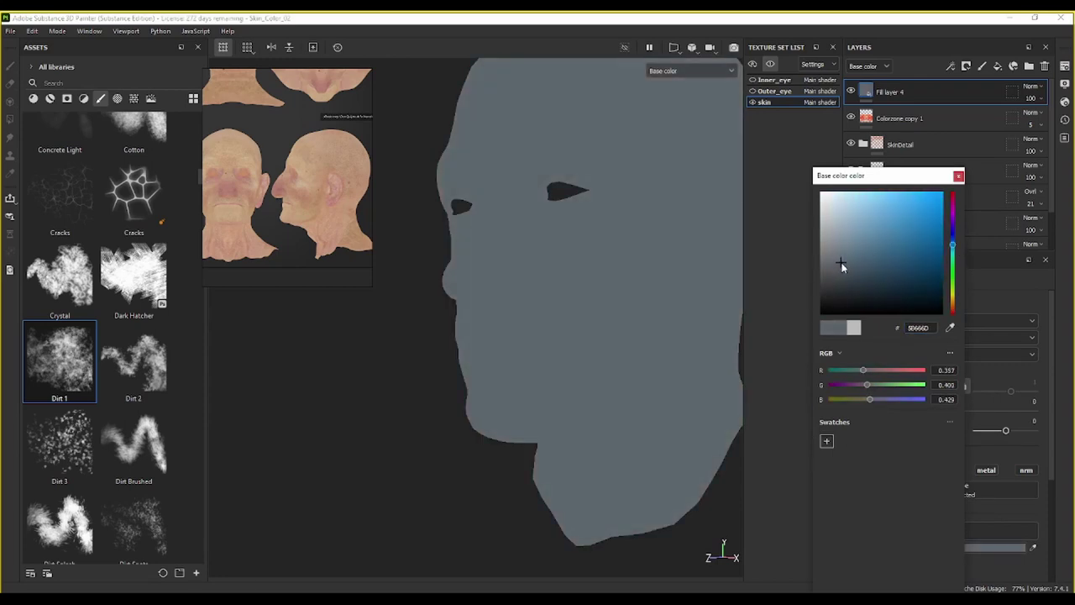
{"action": "left_click", "coordinate": [842, 261]}
{"action": "left_click", "coordinate": [953, 254]}
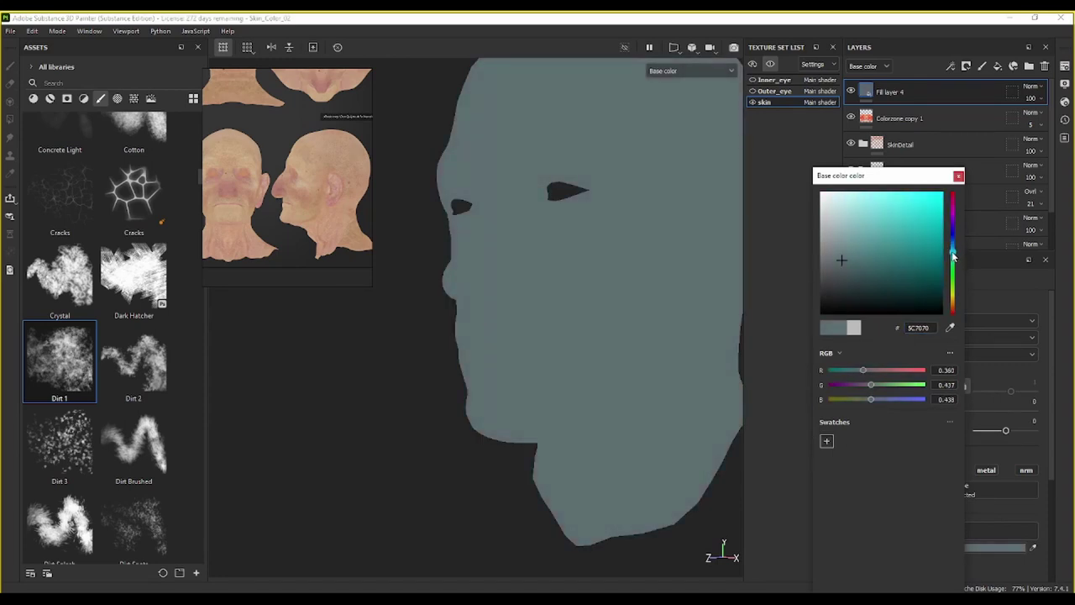
{"action": "left_click_drag", "start_coordinate": [953, 252], "coordinate": [953, 248]}
{"action": "left_click", "coordinate": [934, 102]}
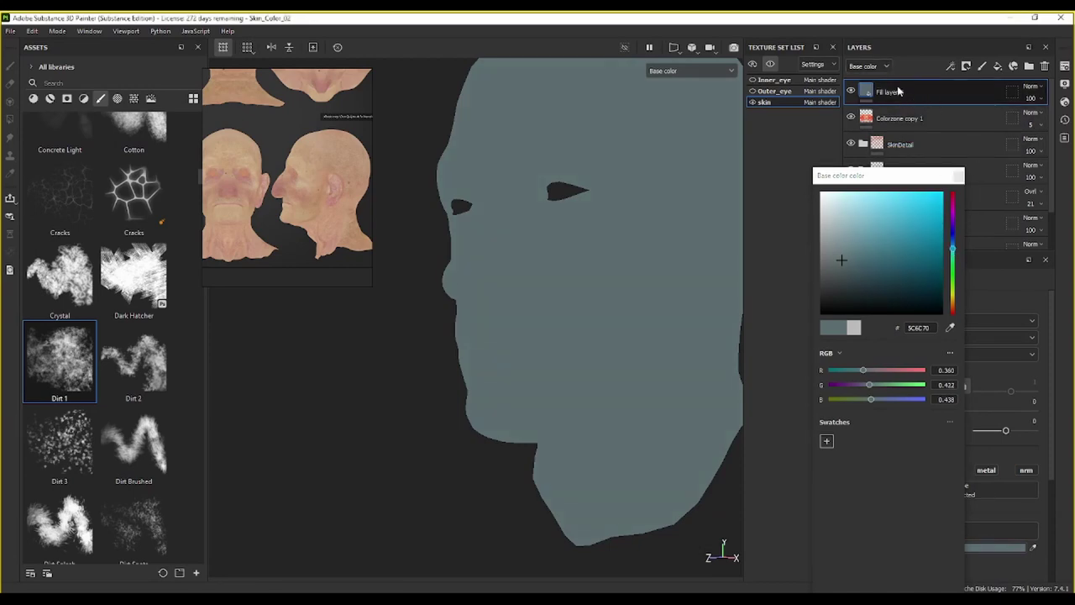
Step: Add a black mask to the new fill layer and choose the Dirt 1 brush for painting it
{"action": "right_click", "coordinate": [898, 91]}
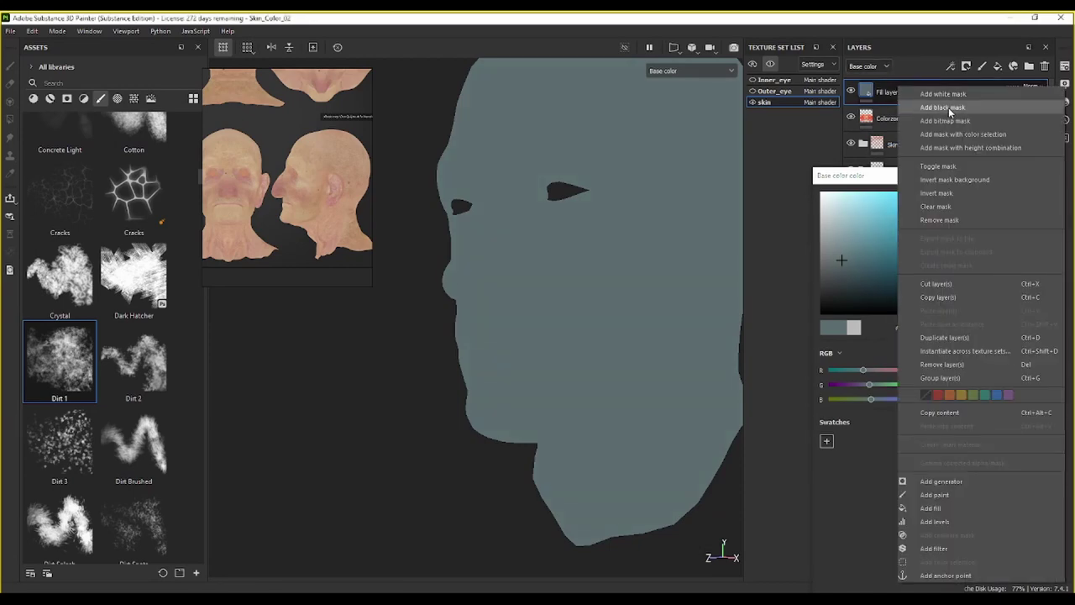
{"action": "left_click", "coordinate": [949, 110]}
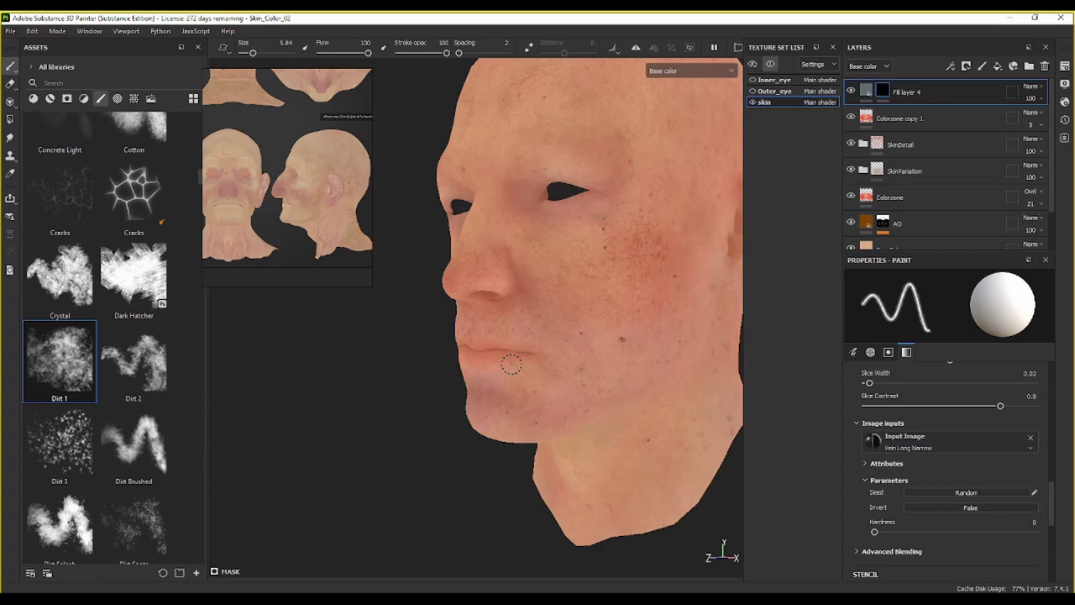
{"action": "key", "text": "bracketright"}
{"action": "key", "text": "bracketright"}
{"action": "key", "text": "bracketright"}
{"action": "key", "text": "bracketright"}
{"action": "key", "text": "bracketright"}
{"action": "key", "text": "bracketright"}
{"action": "key", "text": "bracketright"}
{"action": "key", "text": "bracketright"}
{"action": "key", "text": "bracketright"}
{"action": "key", "text": "bracketright"}
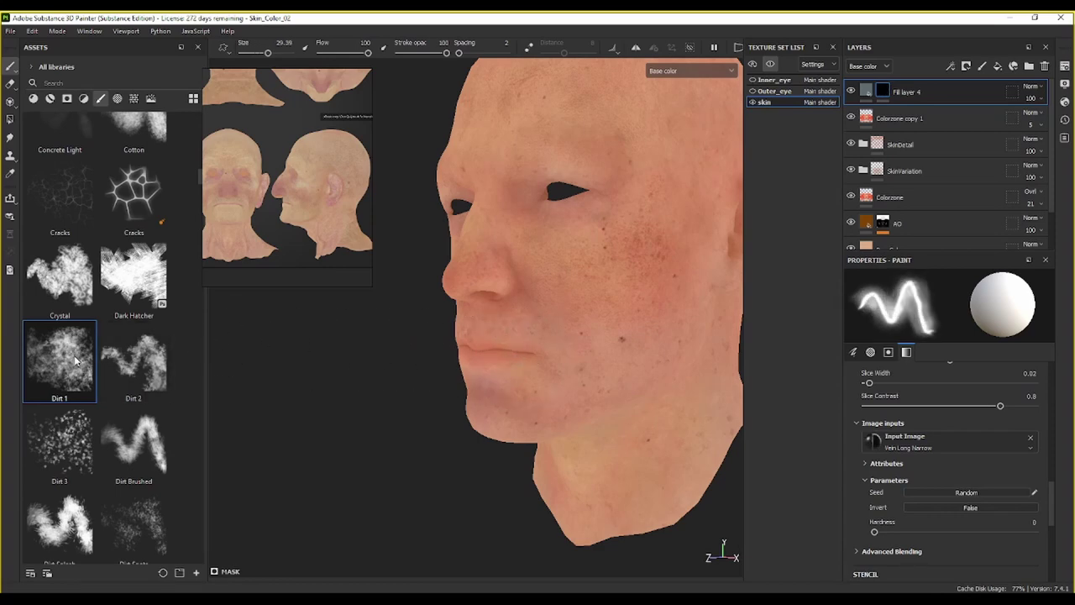
{"action": "left_click", "coordinate": [74, 359]}
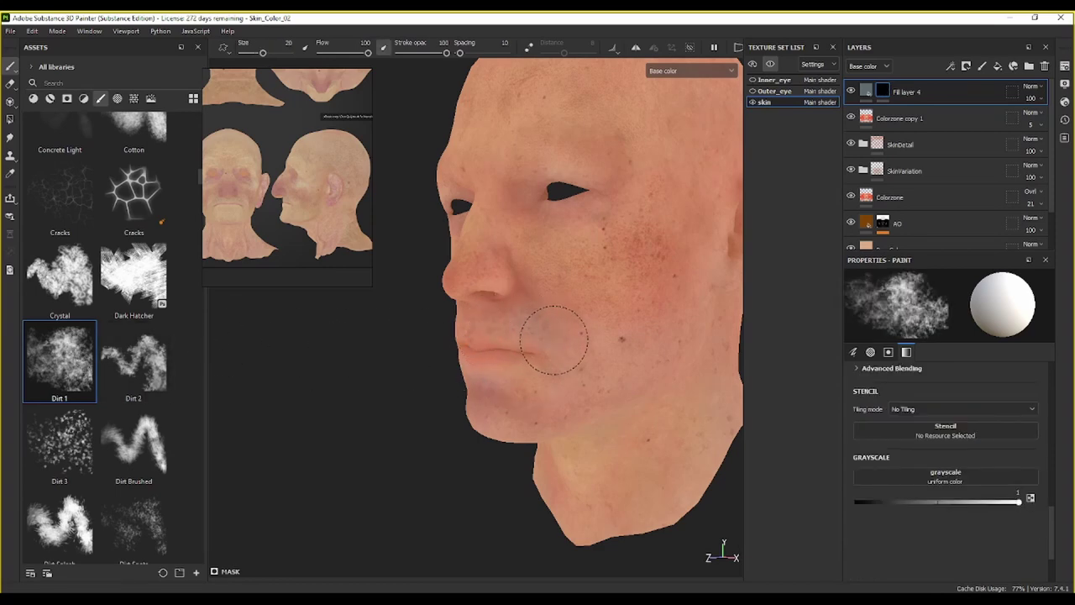
Step: Paint the mask in white along the jaw, cheeks, chin and upper lip to lay down the beard shadow
{"action": "mouse_move", "coordinate": [554, 340]}
{"action": "left_mouse_down"}
{"action": "mouse_move", "coordinate": [536, 396]}
{"action": "mouse_move", "coordinate": [494, 420]}
{"action": "mouse_move", "coordinate": [521, 420]}
{"action": "mouse_move", "coordinate": [648, 355]}
{"action": "mouse_move", "coordinate": [685, 311]}
{"action": "mouse_move", "coordinate": [703, 263]}
{"action": "left_mouse_up"}
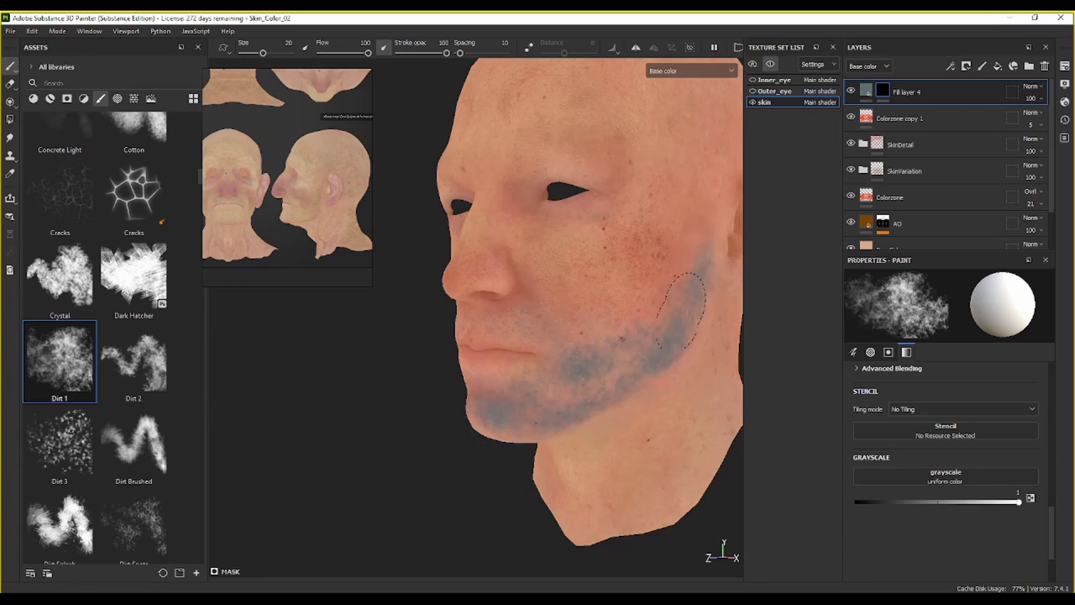
{"action": "mouse_move", "coordinate": [558, 341]}
{"action": "left_mouse_down"}
{"action": "mouse_move", "coordinate": [491, 335]}
{"action": "mouse_move", "coordinate": [517, 329]}
{"action": "mouse_move", "coordinate": [469, 426]}
{"action": "mouse_move", "coordinate": [618, 340]}
{"action": "left_mouse_up"}
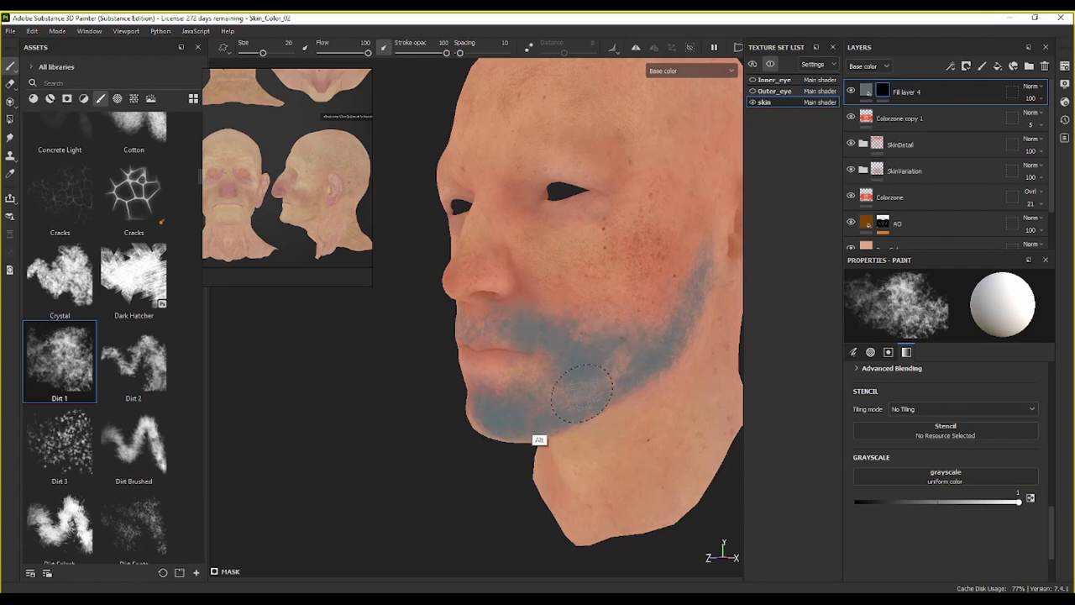
{"action": "left_click_drag", "start_coordinate": [582, 392], "coordinate": [652, 420], "text": "alt"}
{"action": "mouse_move", "coordinate": [439, 336]}
{"action": "left_mouse_down"}
{"action": "mouse_move", "coordinate": [408, 336]}
{"action": "mouse_move", "coordinate": [460, 411]}
{"action": "mouse_move", "coordinate": [377, 408]}
{"action": "mouse_move", "coordinate": [364, 343]}
{"action": "mouse_move", "coordinate": [376, 334]}
{"action": "left_mouse_up"}
{"action": "mouse_move", "coordinate": [394, 447]}
{"action": "left_mouse_down", "text": "alt"}
{"action": "mouse_move", "coordinate": [409, 403]}
{"action": "mouse_move", "coordinate": [384, 418]}
{"action": "mouse_move", "coordinate": [376, 396]}
{"action": "mouse_move", "coordinate": [432, 431]}
{"action": "mouse_move", "coordinate": [459, 427]}
{"action": "left_mouse_up", "text": "alt"}
Step: Extend the beard shadow on the mask beneath the jaw and around the sides of the face
{"action": "key", "text": "x"}
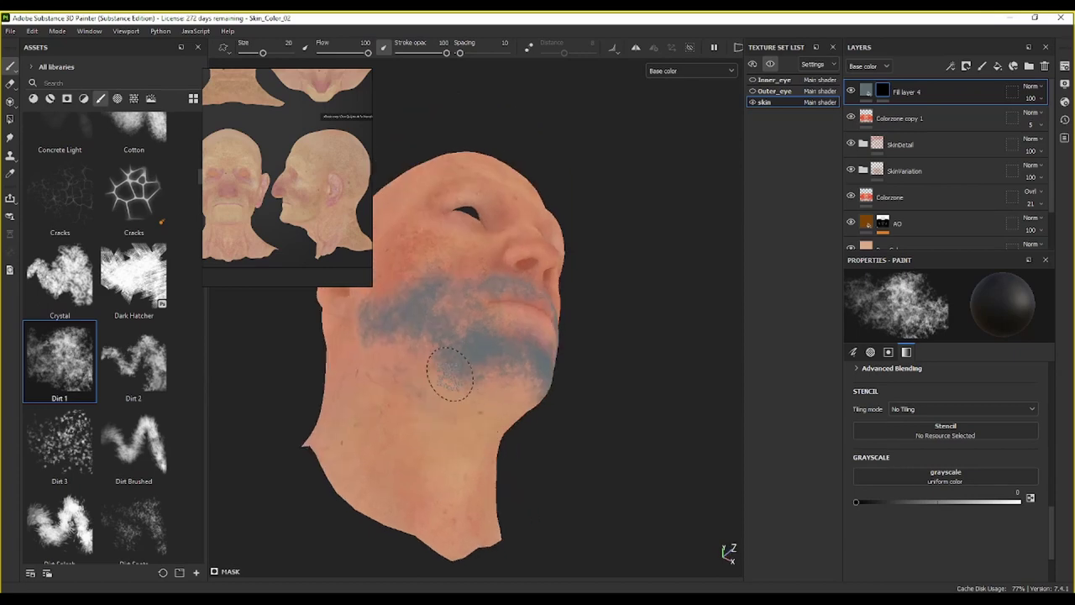
{"action": "key", "text": "x"}
{"action": "mouse_move", "coordinate": [423, 370]}
{"action": "left_mouse_down"}
{"action": "mouse_move", "coordinate": [403, 353]}
{"action": "mouse_move", "coordinate": [505, 401]}
{"action": "mouse_move", "coordinate": [545, 390]}
{"action": "mouse_move", "coordinate": [533, 384]}
{"action": "left_mouse_up"}
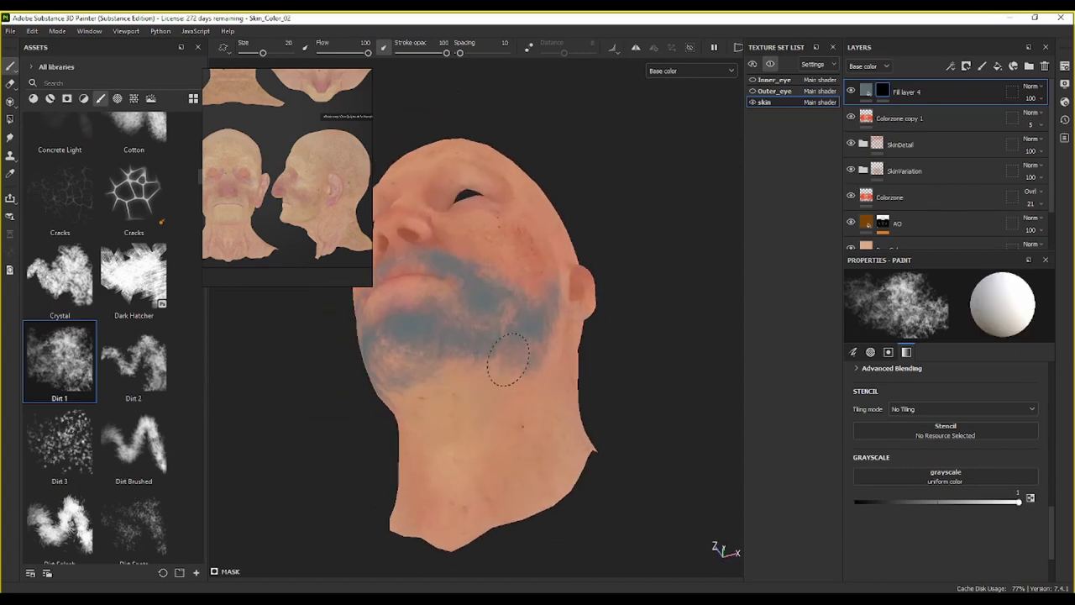
{"action": "left_click_drag", "start_coordinate": [552, 286], "coordinate": [517, 343], "text": "alt"}
{"action": "mouse_move", "coordinate": [523, 301]}
{"action": "left_mouse_down", "text": "alt"}
{"action": "mouse_move", "coordinate": [473, 353]}
{"action": "mouse_move", "coordinate": [530, 331]}
{"action": "mouse_move", "coordinate": [588, 328]}
{"action": "mouse_move", "coordinate": [609, 368]}
{"action": "mouse_move", "coordinate": [592, 367]}
{"action": "left_mouse_up", "text": "alt"}
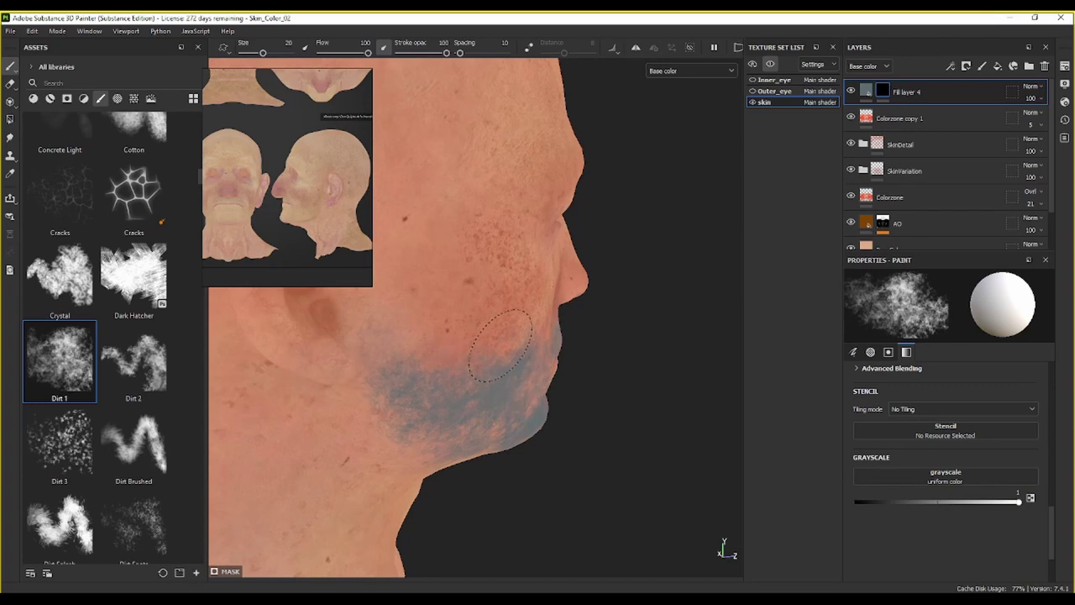
{"action": "mouse_move", "coordinate": [516, 336]}
{"action": "left_mouse_down", "text": "alt"}
{"action": "mouse_move", "coordinate": [415, 312]}
{"action": "mouse_move", "coordinate": [456, 294]}
{"action": "mouse_move", "coordinate": [498, 298]}
{"action": "mouse_move", "coordinate": [554, 274]}
{"action": "mouse_move", "coordinate": [664, 260]}
{"action": "mouse_move", "coordinate": [613, 259]}
{"action": "left_mouse_up", "text": "alt"}
{"action": "scroll", "coordinate": [611, 306], "scroll_direction": "up", "scroll_amount": 3}
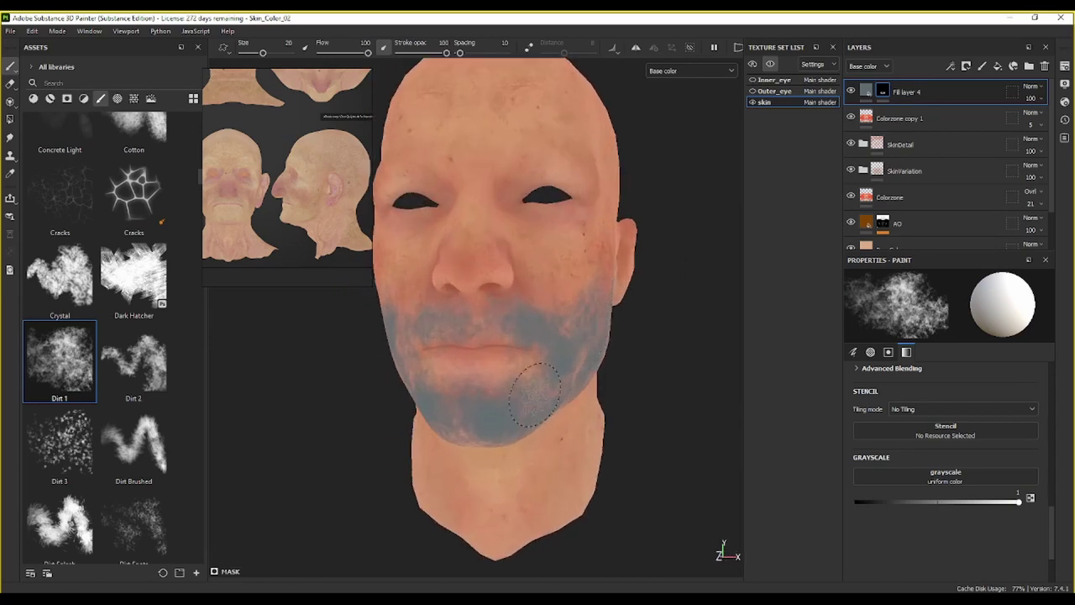
Step: Fill in the beard shadow across the chin below the lower lip with white mask strokes
{"action": "key", "text": "x"}
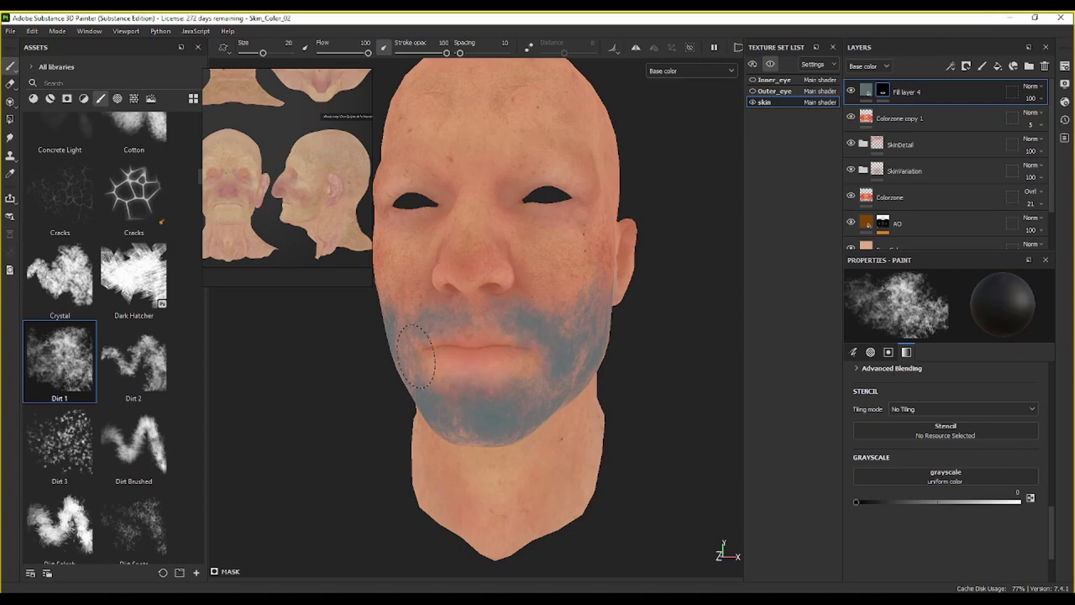
{"action": "key", "text": "x"}
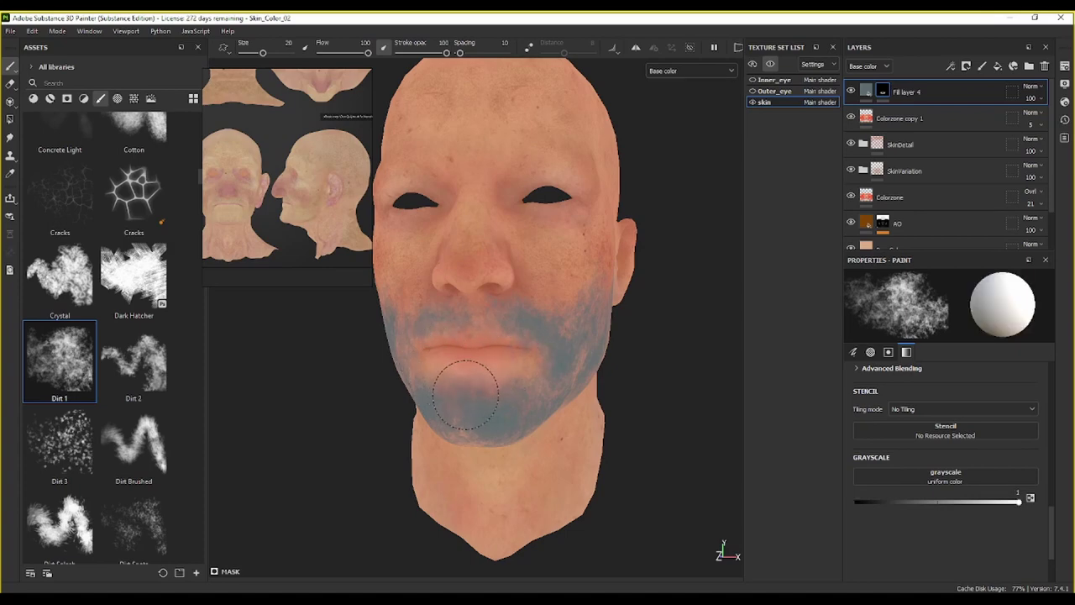
{"action": "left_click_drag", "start_coordinate": [466, 395], "coordinate": [529, 370]}
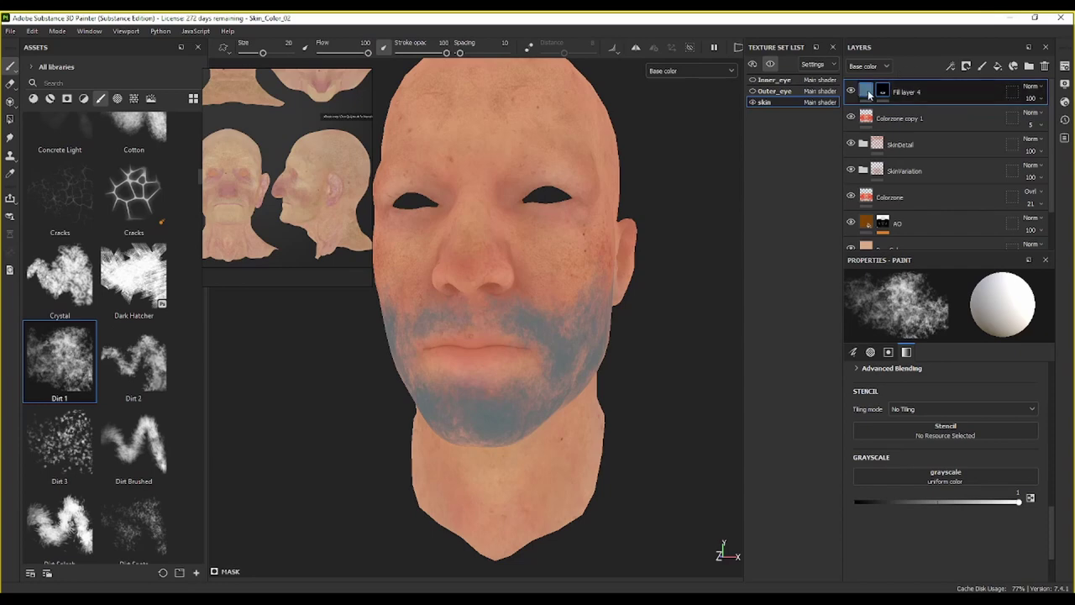
Step: Try the Linear dodge (Add) and Overlay blending modes on the beard shadow fill layer
{"action": "left_click", "coordinate": [1043, 87]}
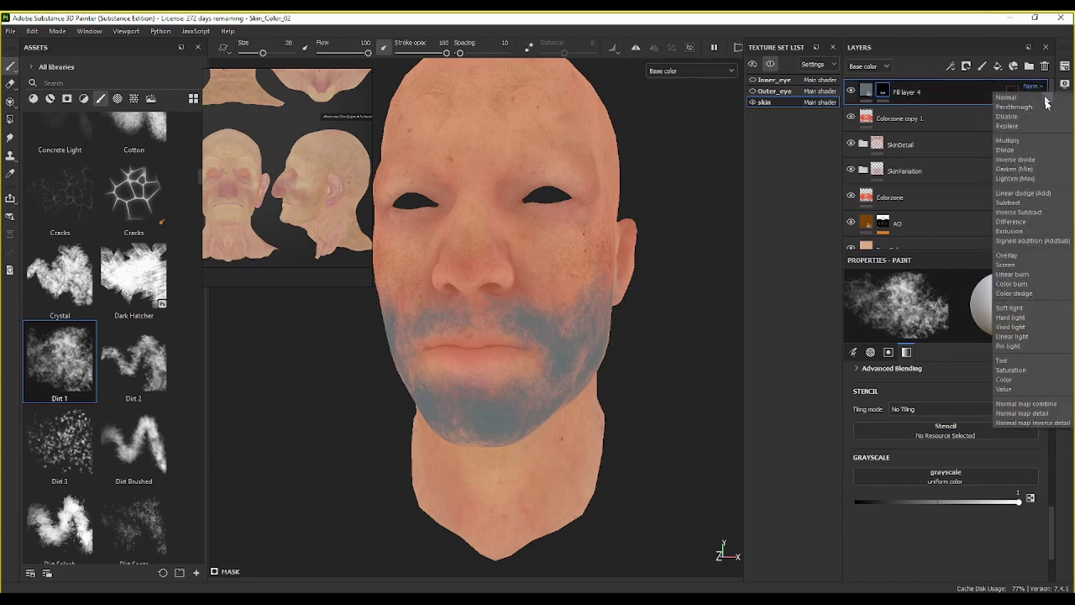
{"action": "left_click", "coordinate": [1040, 197]}
{"action": "scroll", "coordinate": [561, 283], "scroll_direction": "up", "scroll_amount": 5}
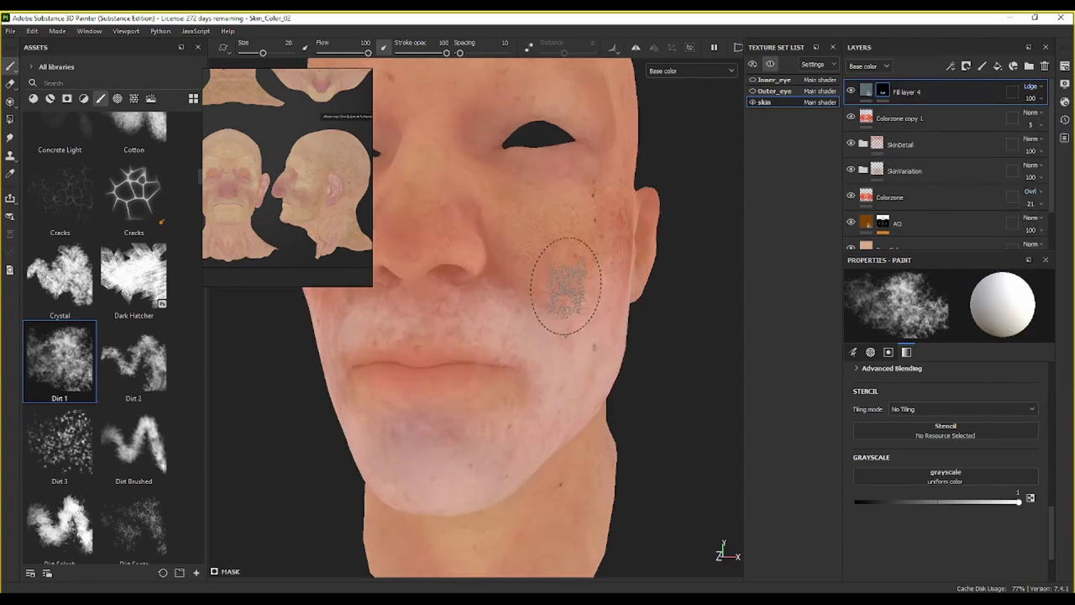
{"action": "left_click_drag", "start_coordinate": [614, 277], "coordinate": [714, 252], "text": "alt"}
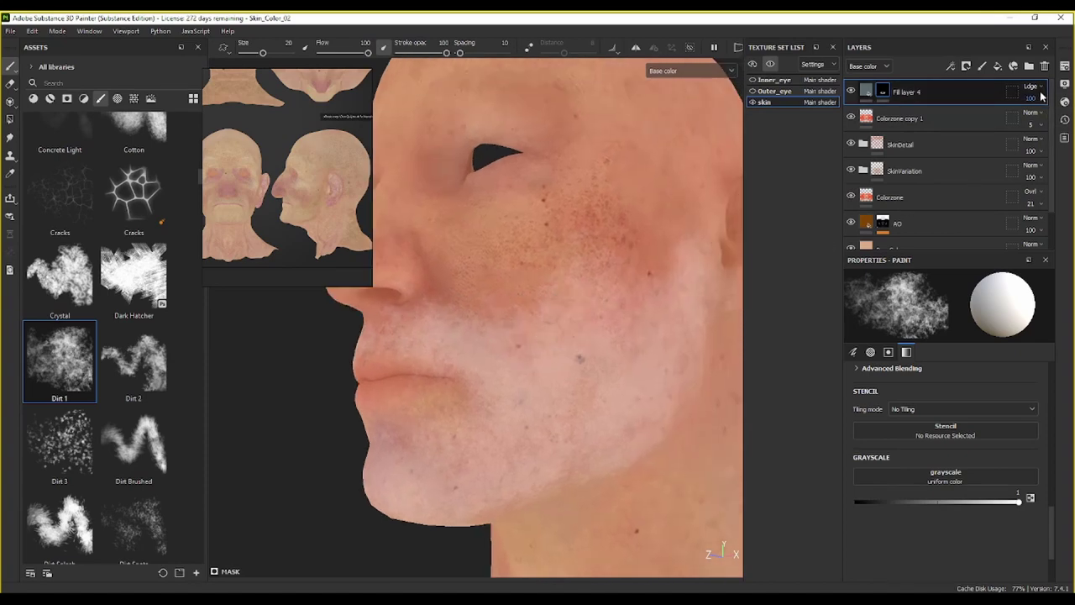
{"action": "left_click", "coordinate": [1031, 86]}
{"action": "left_click", "coordinate": [1021, 255]}
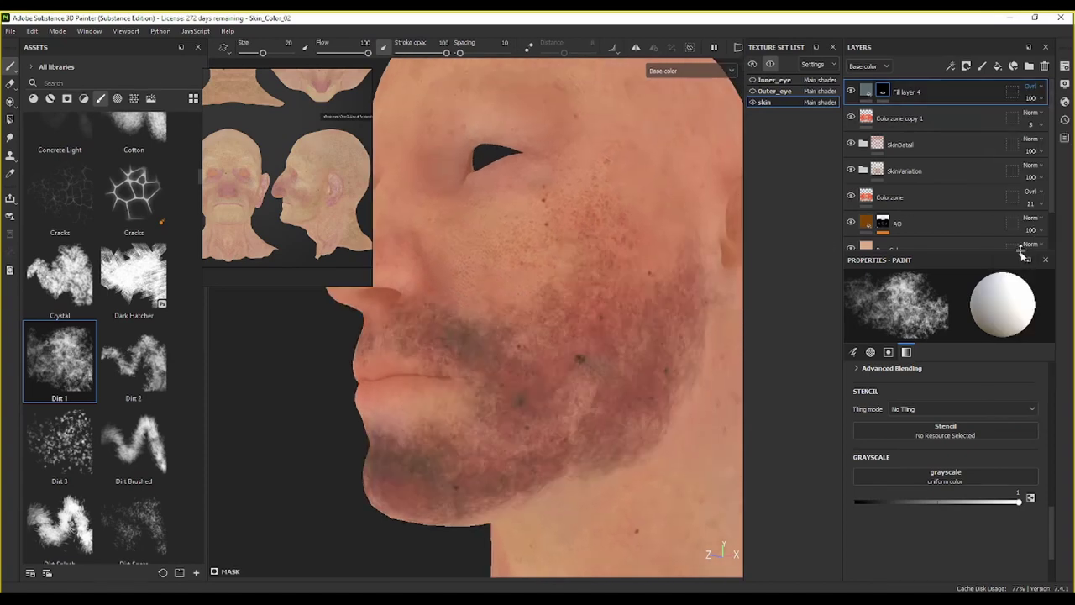
{"action": "left_click", "coordinate": [1034, 87]}
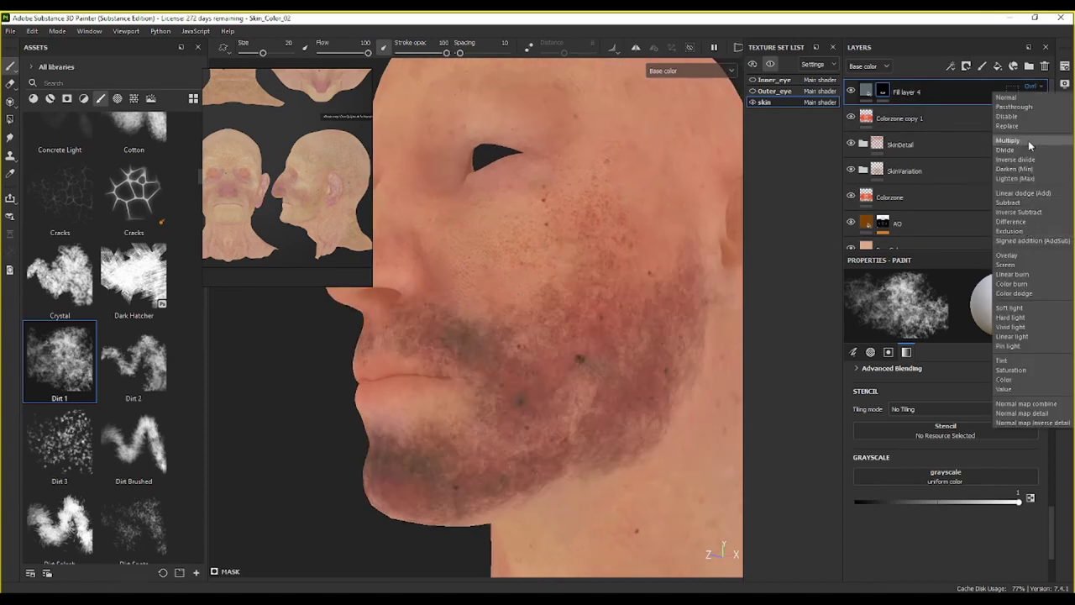
{"action": "left_click", "coordinate": [1038, 195]}
Step: Set the beard shadow fill layer's opacity to 17 and its blending mode to Normal
{"action": "left_click", "coordinate": [1042, 99]}
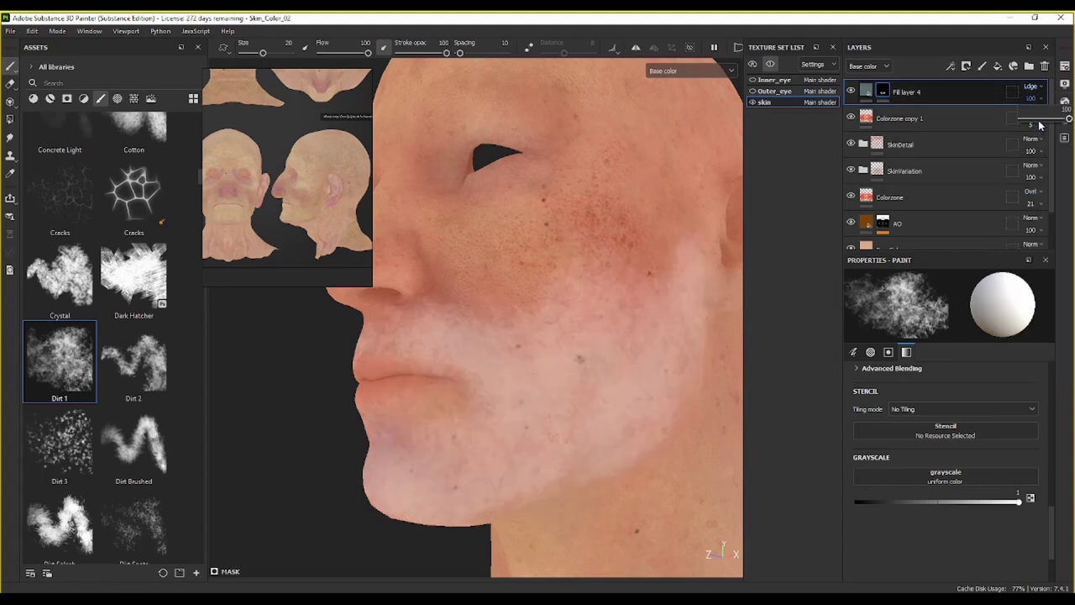
{"action": "left_click", "coordinate": [1030, 120]}
{"action": "left_click_drag", "start_coordinate": [1030, 121], "coordinate": [1031, 124]}
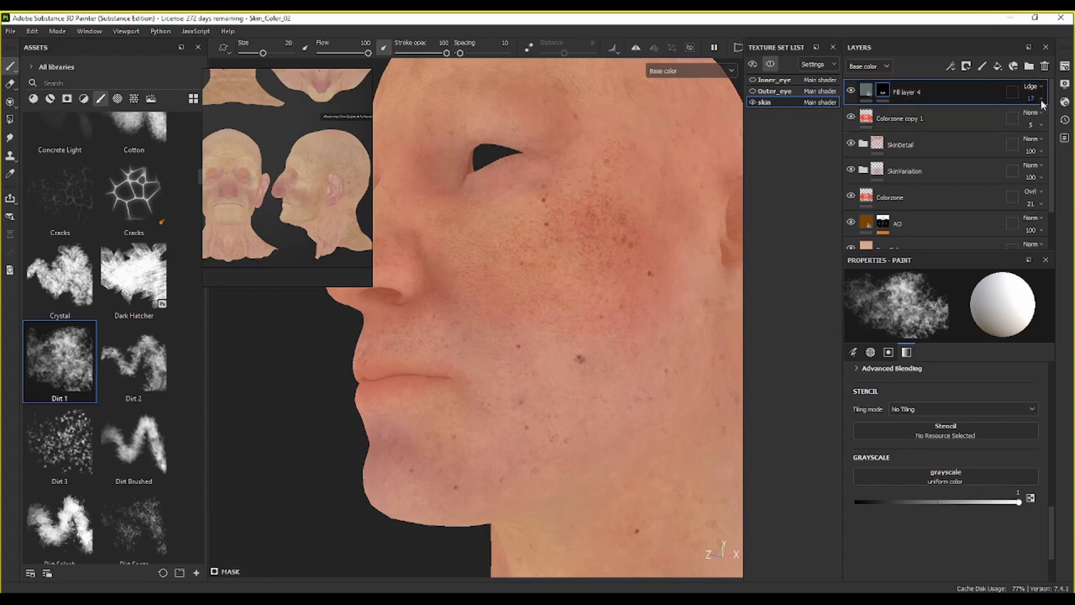
{"action": "left_click", "coordinate": [1041, 94]}
{"action": "left_click", "coordinate": [1034, 94]}
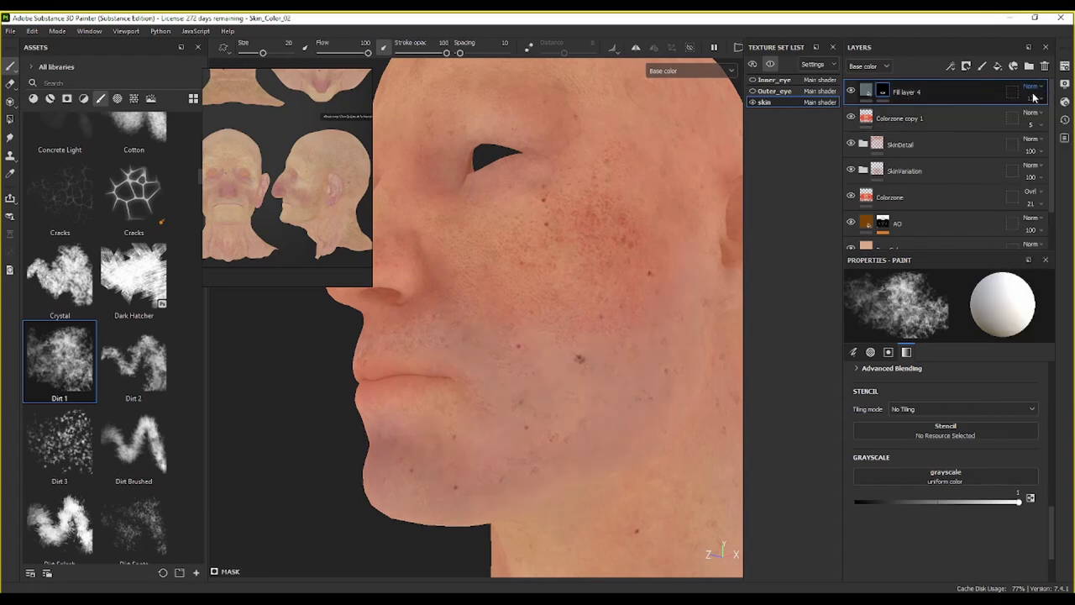
Step: Check the beard shadow from several angles and change the fill layer's base color to a lighter blue-grey
{"action": "left_click_drag", "start_coordinate": [611, 317], "coordinate": [646, 290], "text": "alt"}
{"action": "right_click_drag", "start_coordinate": [646, 291], "coordinate": [605, 283], "text": "alt"}
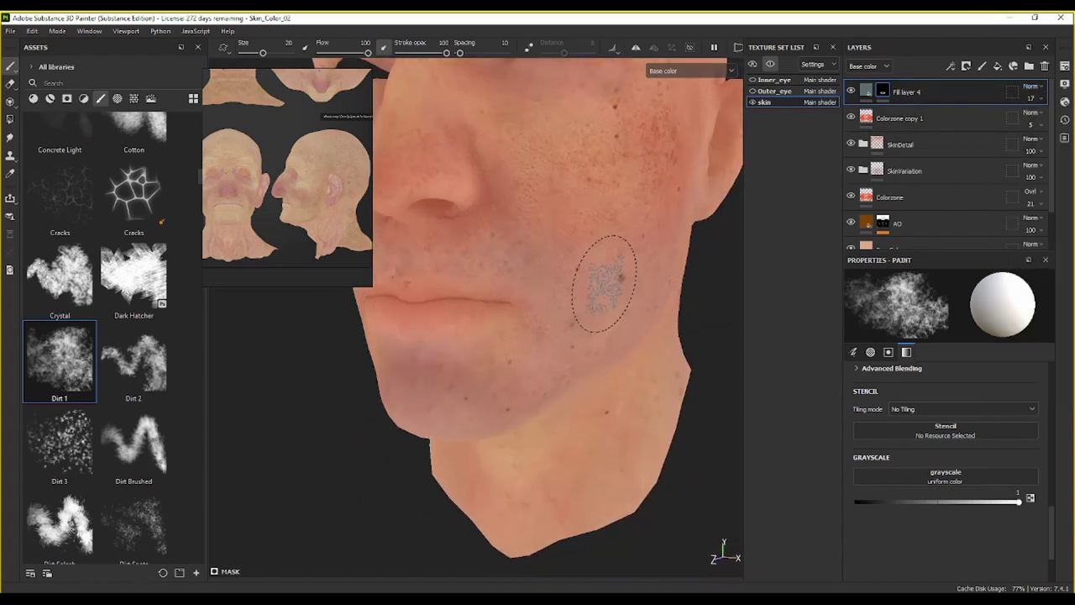
{"action": "left_click_drag", "start_coordinate": [605, 283], "coordinate": [647, 283], "text": "alt"}
{"action": "right_click_drag", "start_coordinate": [646, 283], "coordinate": [588, 277], "text": "alt"}
{"action": "middle_click_drag", "start_coordinate": [588, 277], "coordinate": [618, 305], "text": "alt"}
{"action": "left_click_drag", "start_coordinate": [618, 305], "coordinate": [780, 187], "text": "alt"}
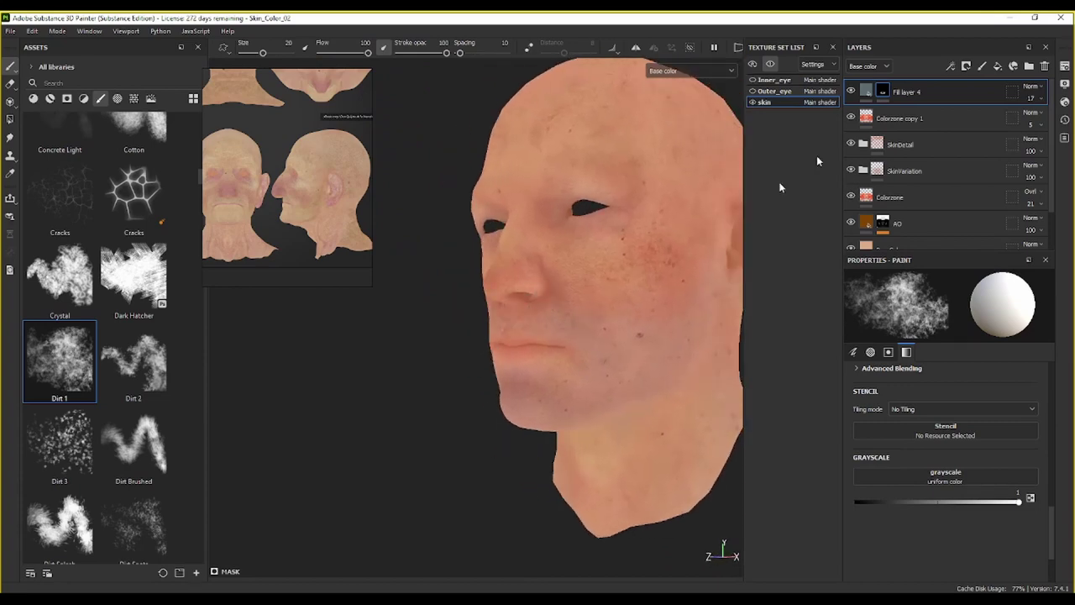
{"action": "middle_click_drag", "start_coordinate": [602, 331], "coordinate": [559, 293], "text": "alt"}
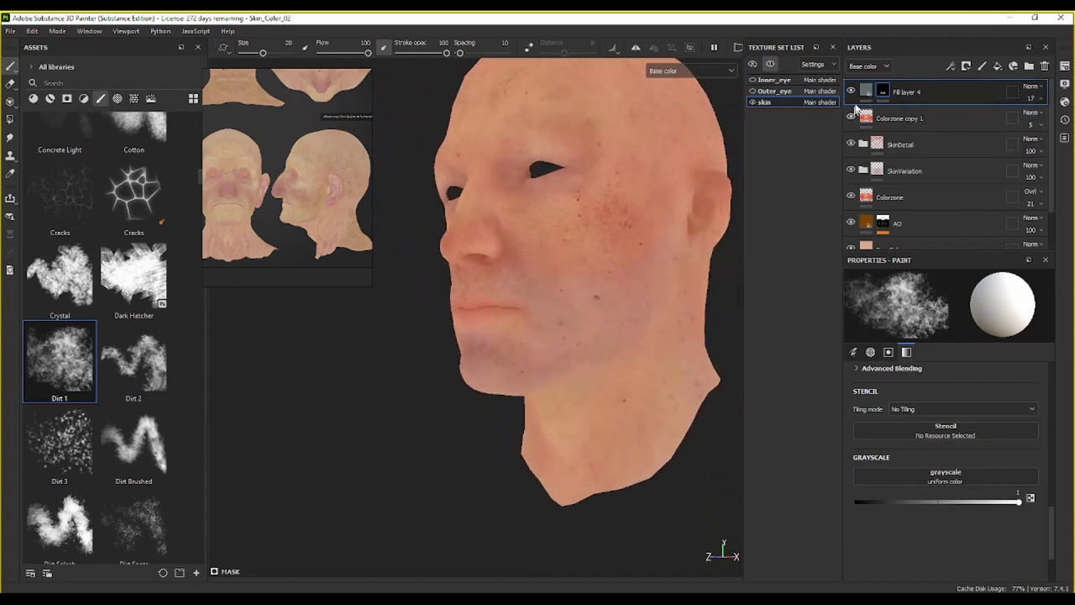
{"action": "left_click", "coordinate": [862, 96]}
{"action": "left_click", "coordinate": [966, 545]}
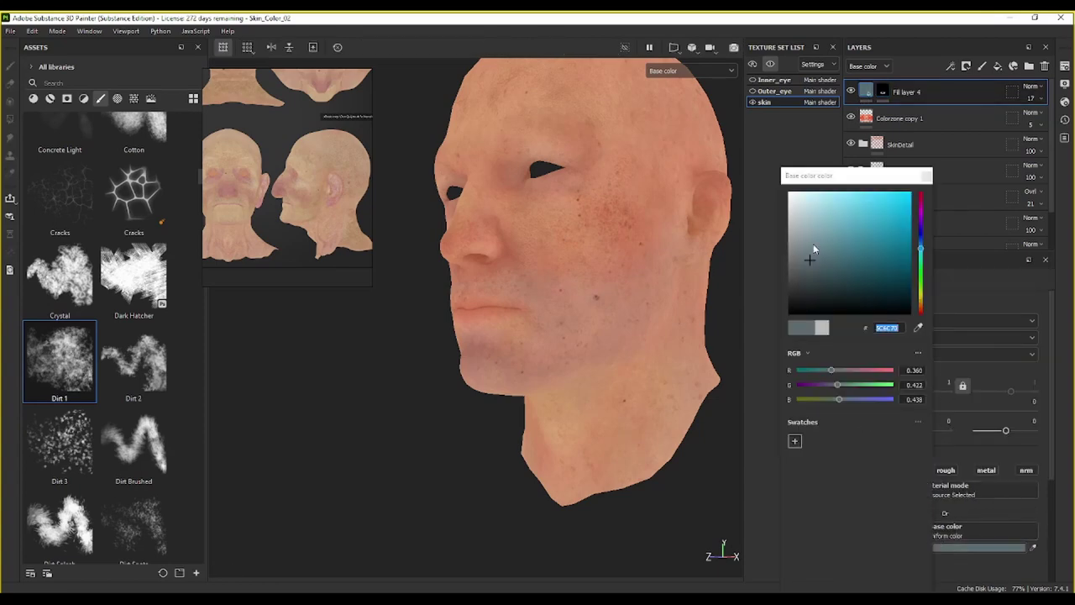
{"action": "left_click", "coordinate": [926, 176]}
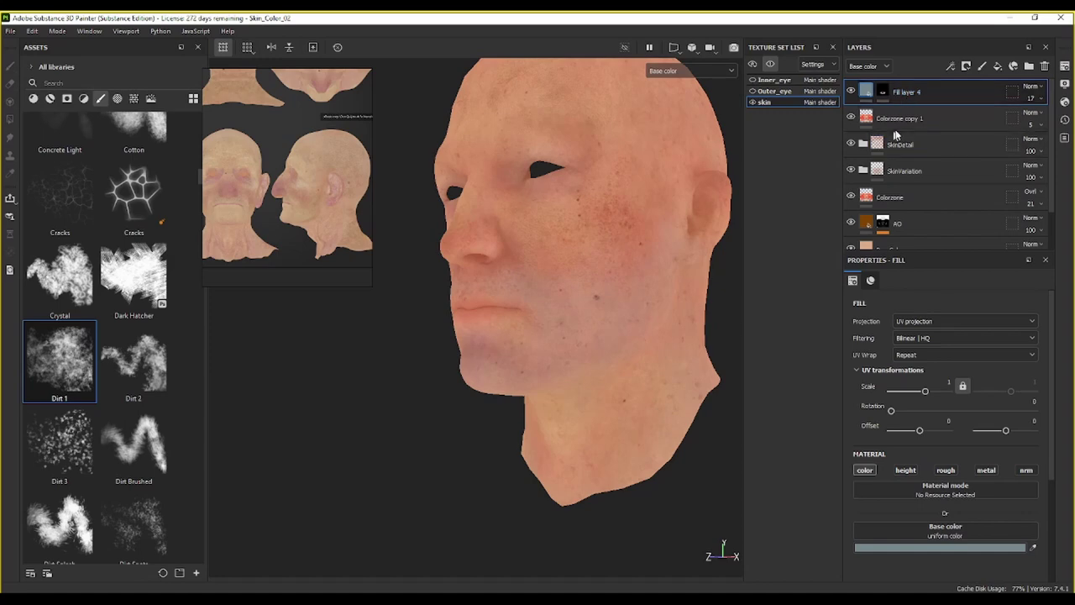
Step: Search the brush library for "spray" and choose the Paint Spray brush
{"action": "scroll", "coordinate": [524, 298], "scroll_direction": "up", "scroll_amount": 5}
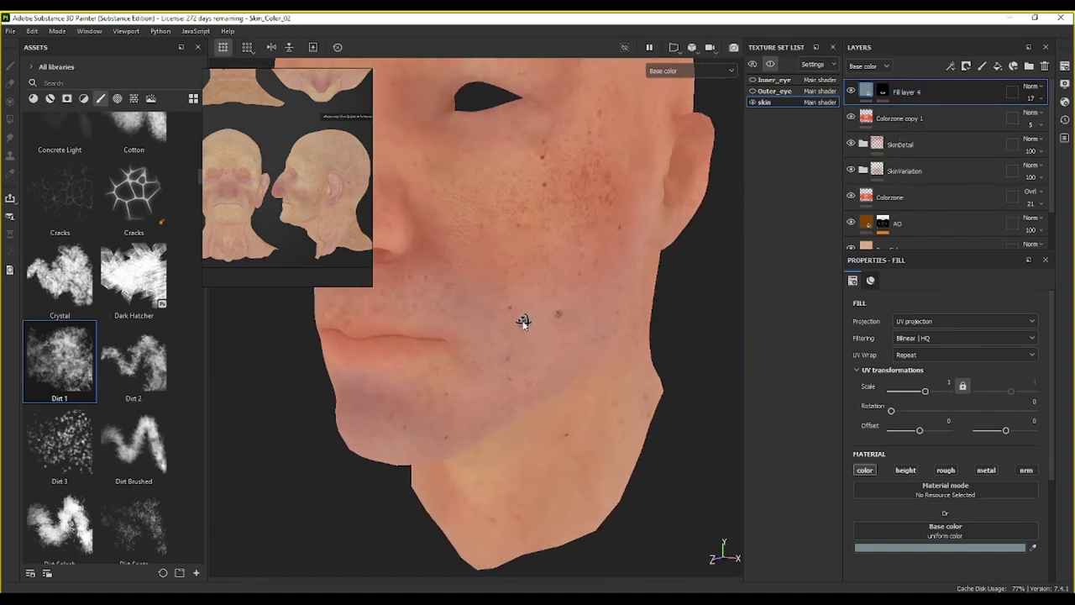
{"action": "left_click", "coordinate": [99, 82]}
{"action": "type", "text": "s"}
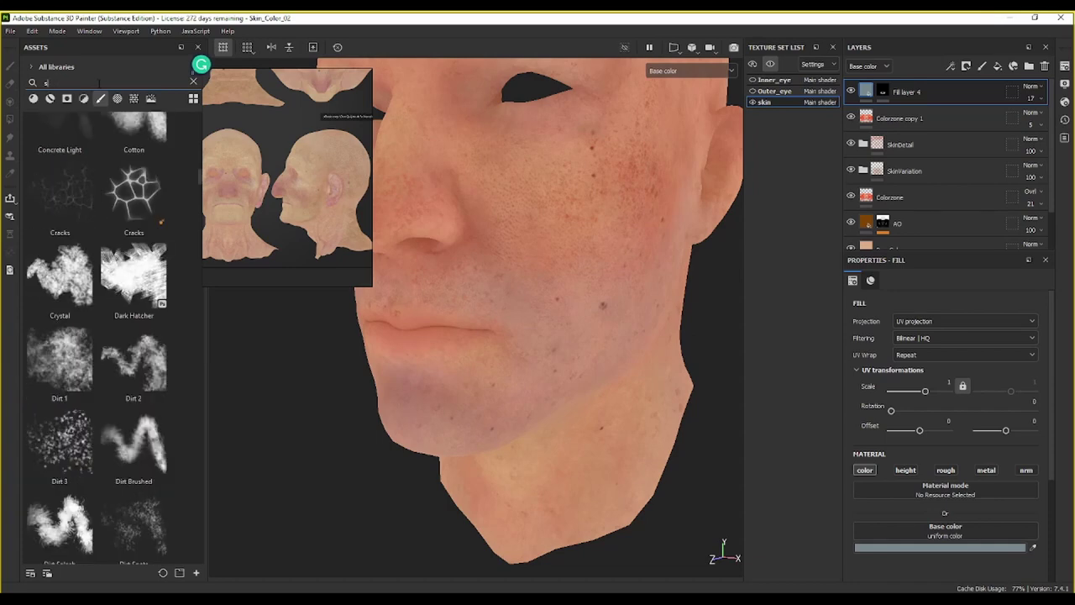
{"action": "type", "text": "ray"}
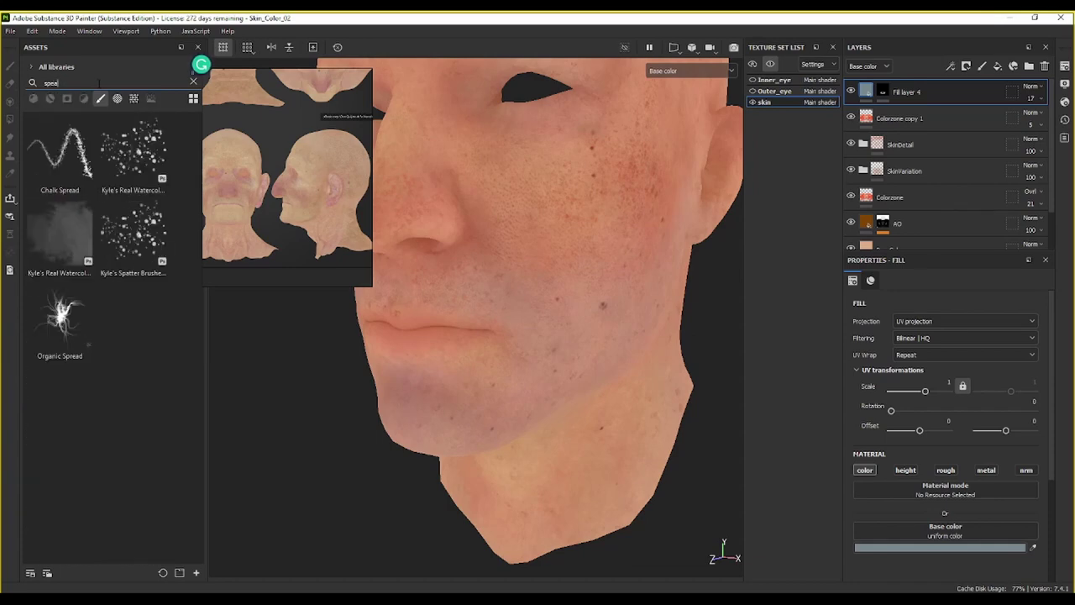
{"action": "key", "text": "BackSpace"}
{"action": "key", "text": "BackSpace"}
{"action": "key", "text": "BackSpace"}
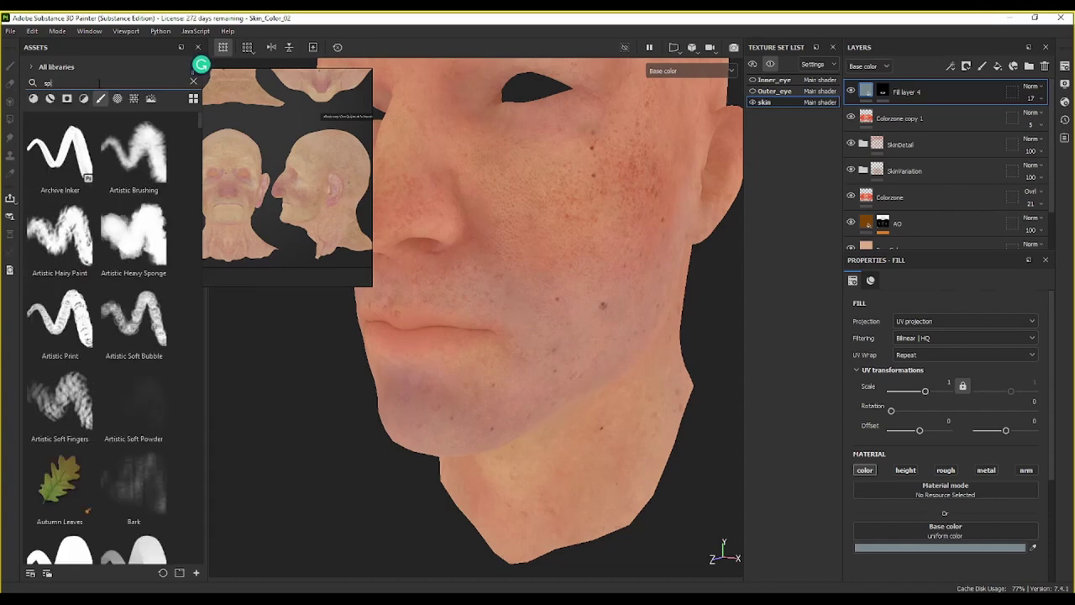
{"action": "type", "text": "ray"}
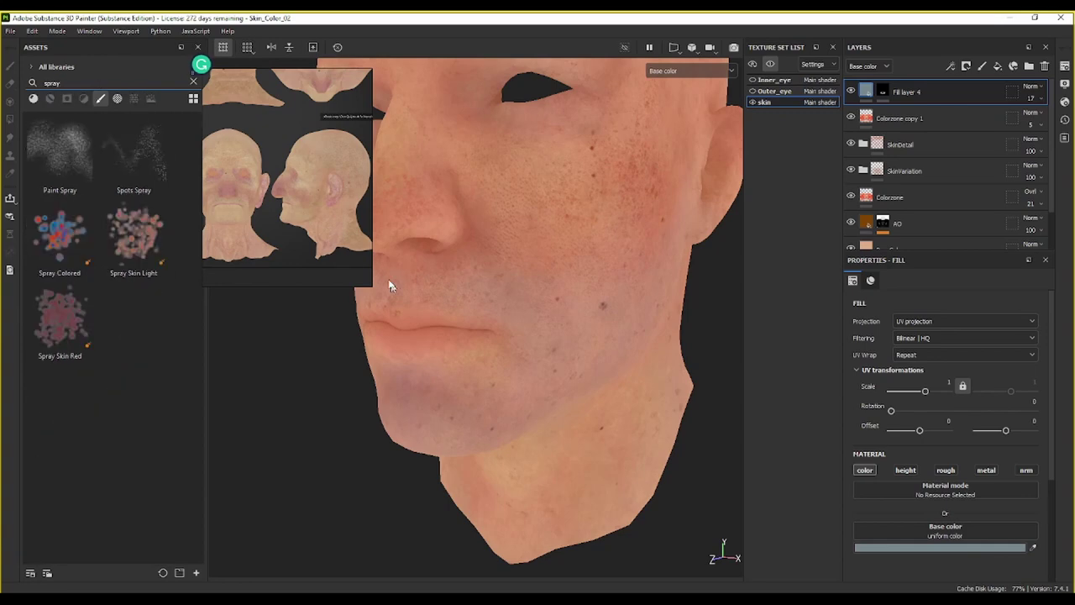
{"action": "left_click", "coordinate": [63, 161]}
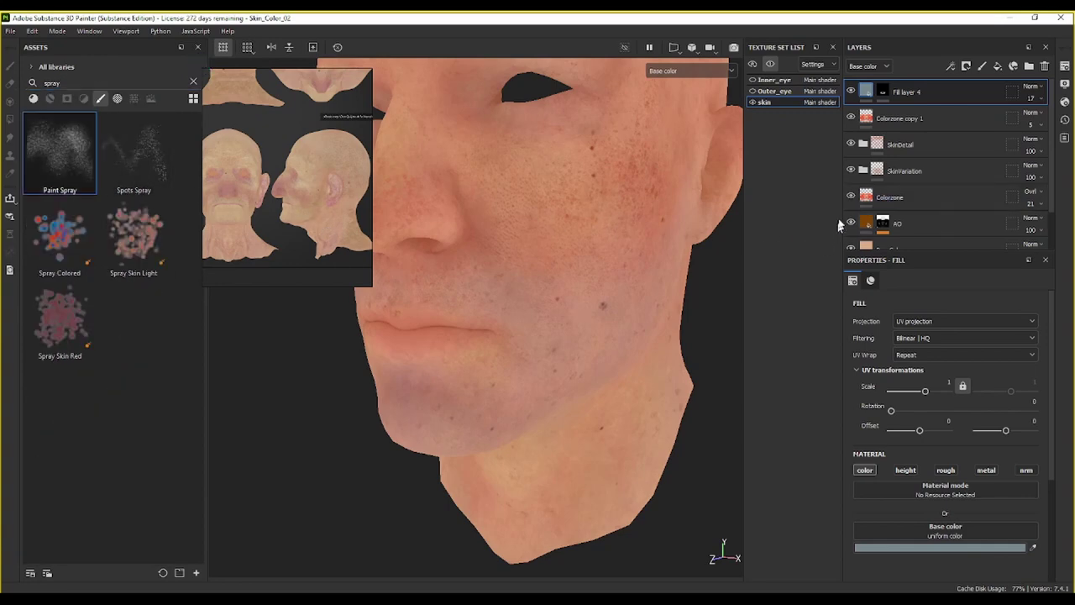
Step: Add a new fill layer above the beard shadow layer and set its base color to black
{"action": "left_click", "coordinate": [998, 67]}
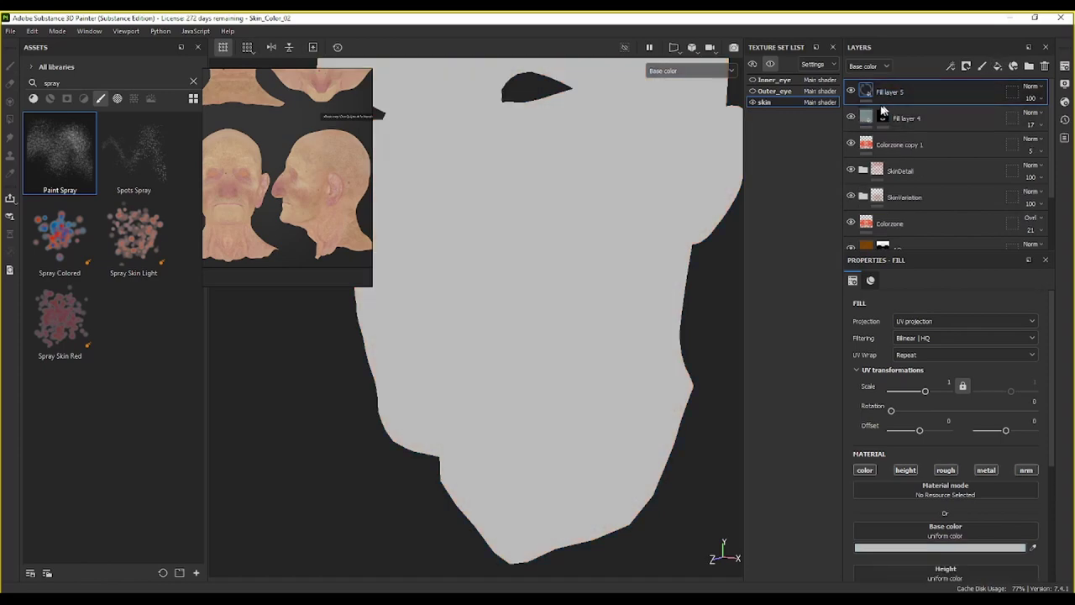
{"action": "left_click", "coordinate": [904, 548]}
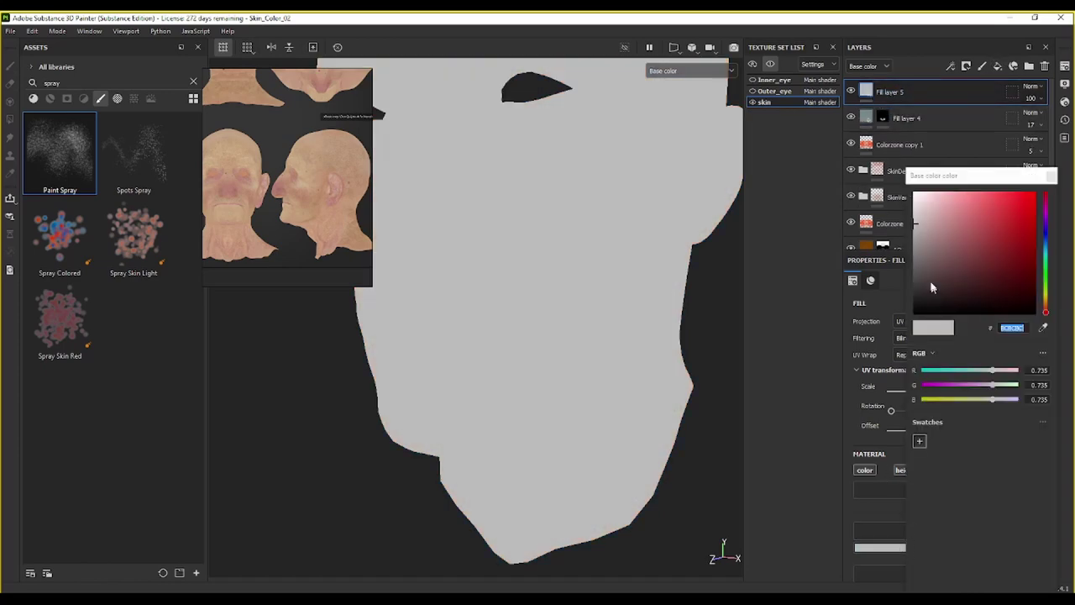
{"action": "left_click_drag", "start_coordinate": [930, 281], "coordinate": [893, 334]}
{"action": "left_click", "coordinate": [1051, 176]}
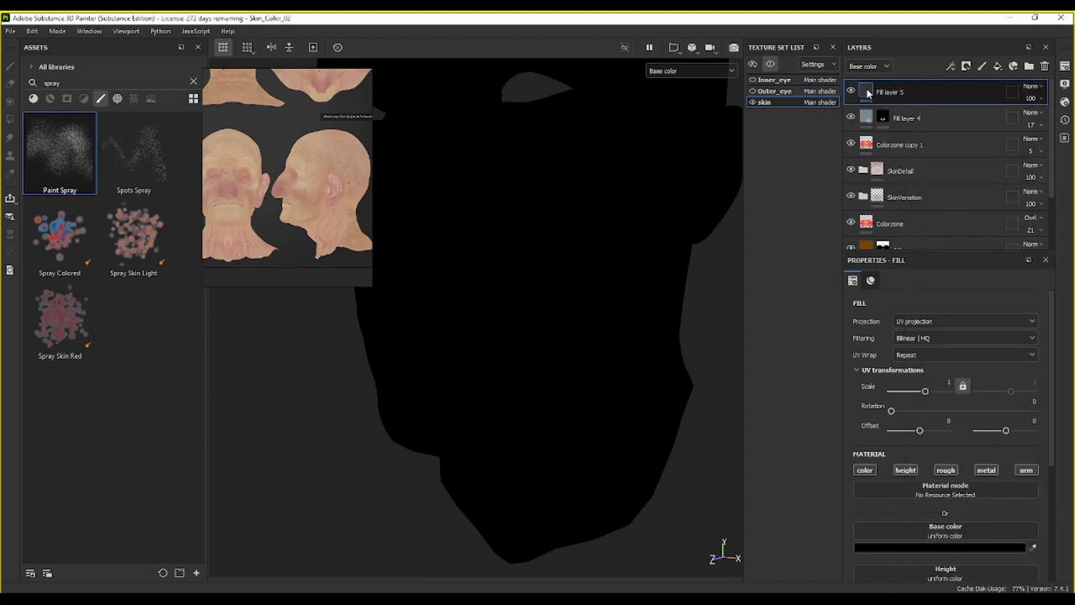
Step: Give the black fill layer a black mask and disable its height, roughness, metallic and normal channels, keeping only color
{"action": "right_click", "coordinate": [869, 92]}
{"action": "left_click", "coordinate": [892, 107]}
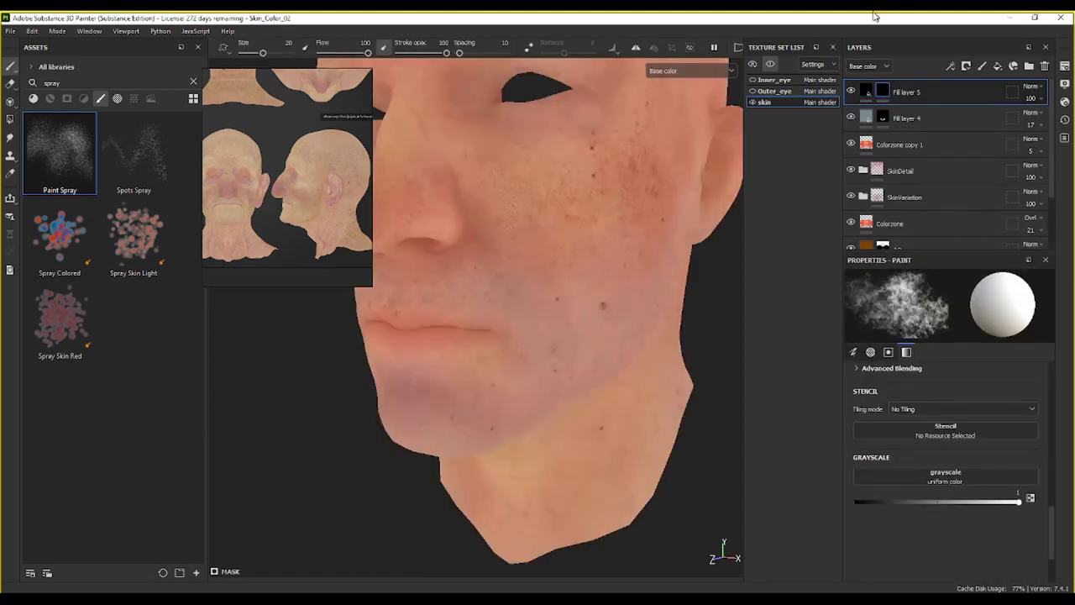
{"action": "left_click", "coordinate": [866, 90]}
{"action": "left_click", "coordinate": [899, 471]}
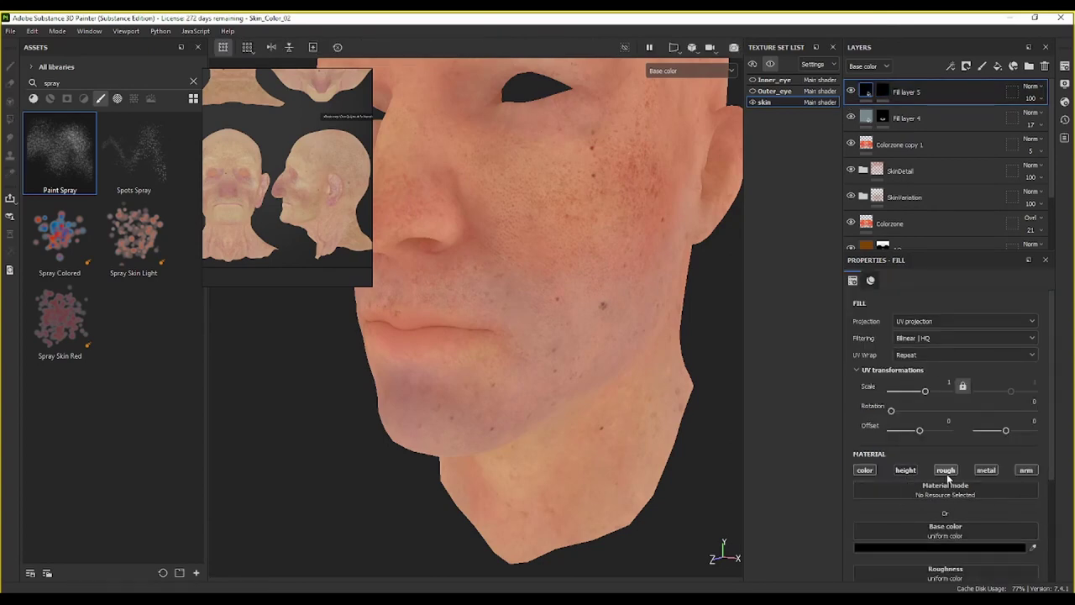
{"action": "left_click", "coordinate": [946, 470]}
{"action": "left_click", "coordinate": [986, 471]}
{"action": "left_click", "coordinate": [1026, 470]}
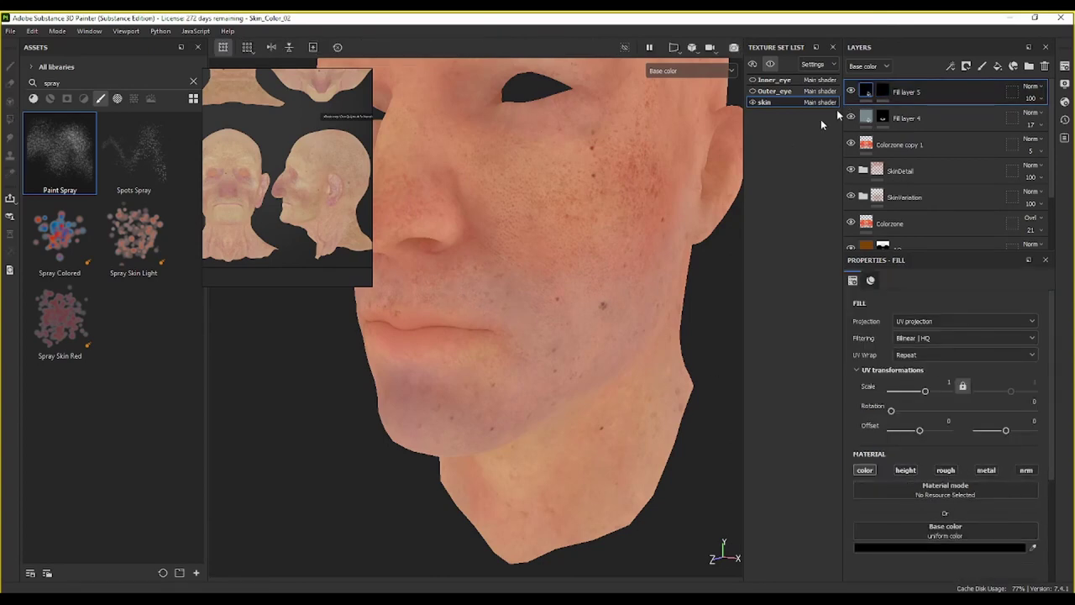
Step: Activate the black fill layer's mask for painting with the Paint Spray brush at size 50
{"action": "left_click", "coordinate": [882, 91]}
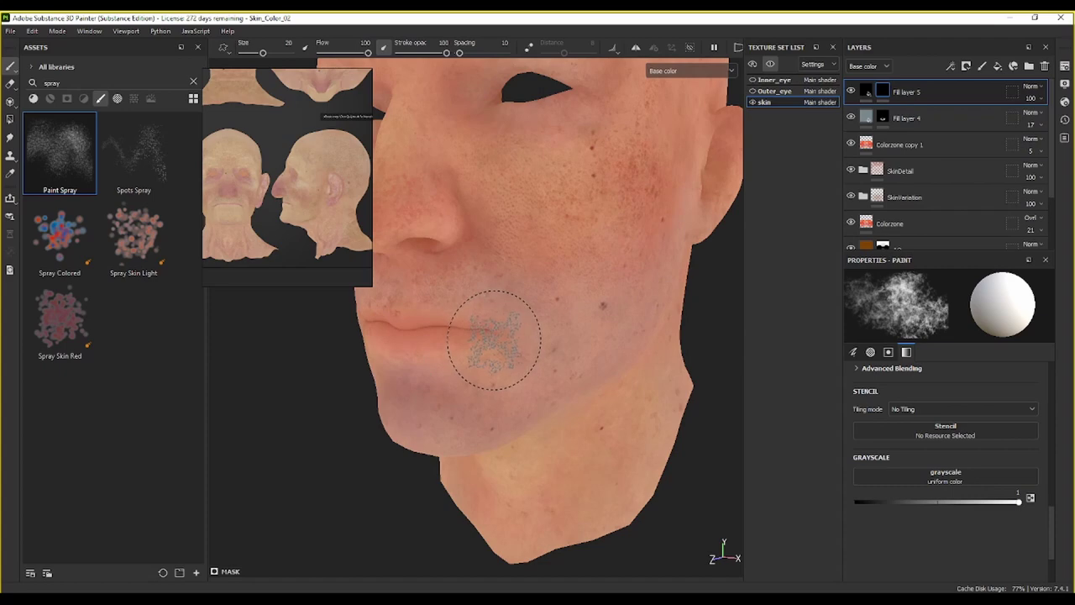
{"action": "left_click", "coordinate": [71, 158]}
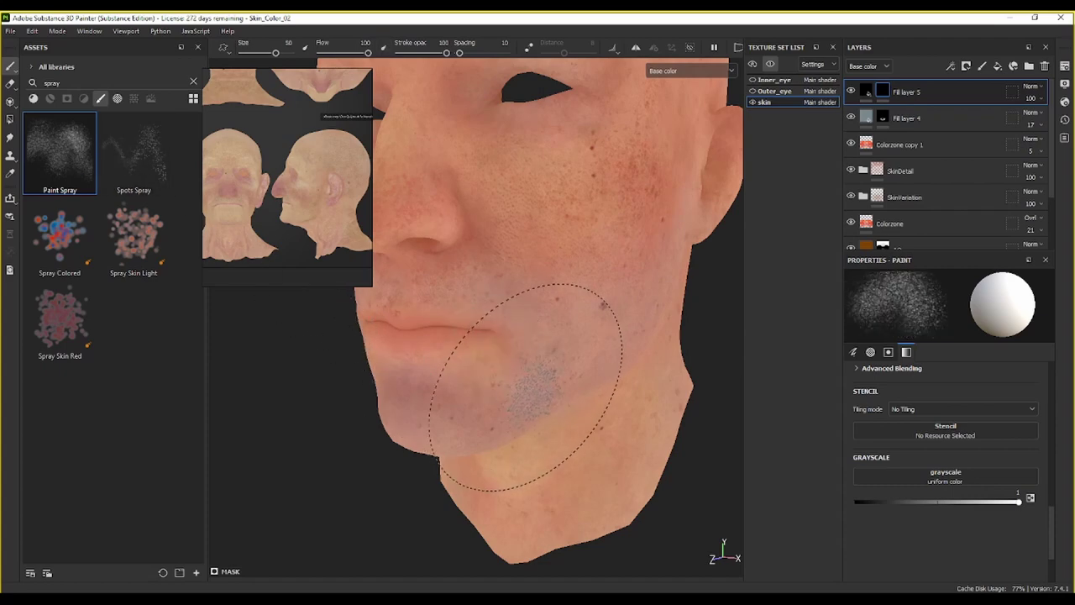
Step: Try spraying stubble over the cheek, upper lip and chin on one side of the face, and undo the strokes
{"action": "mouse_move", "coordinate": [525, 387]}
{"action": "left_mouse_down"}
{"action": "mouse_move", "coordinate": [549, 336]}
{"action": "mouse_move", "coordinate": [576, 341]}
{"action": "mouse_move", "coordinate": [581, 352]}
{"action": "mouse_move", "coordinate": [449, 372]}
{"action": "mouse_move", "coordinate": [412, 413]}
{"action": "mouse_move", "coordinate": [451, 439]}
{"action": "mouse_move", "coordinate": [630, 345]}
{"action": "mouse_move", "coordinate": [640, 303]}
{"action": "mouse_move", "coordinate": [516, 300]}
{"action": "mouse_move", "coordinate": [487, 319]}
{"action": "mouse_move", "coordinate": [436, 293]}
{"action": "mouse_move", "coordinate": [576, 324]}
{"action": "mouse_move", "coordinate": [651, 319]}
{"action": "mouse_move", "coordinate": [619, 351]}
{"action": "mouse_move", "coordinate": [600, 315]}
{"action": "left_mouse_up"}
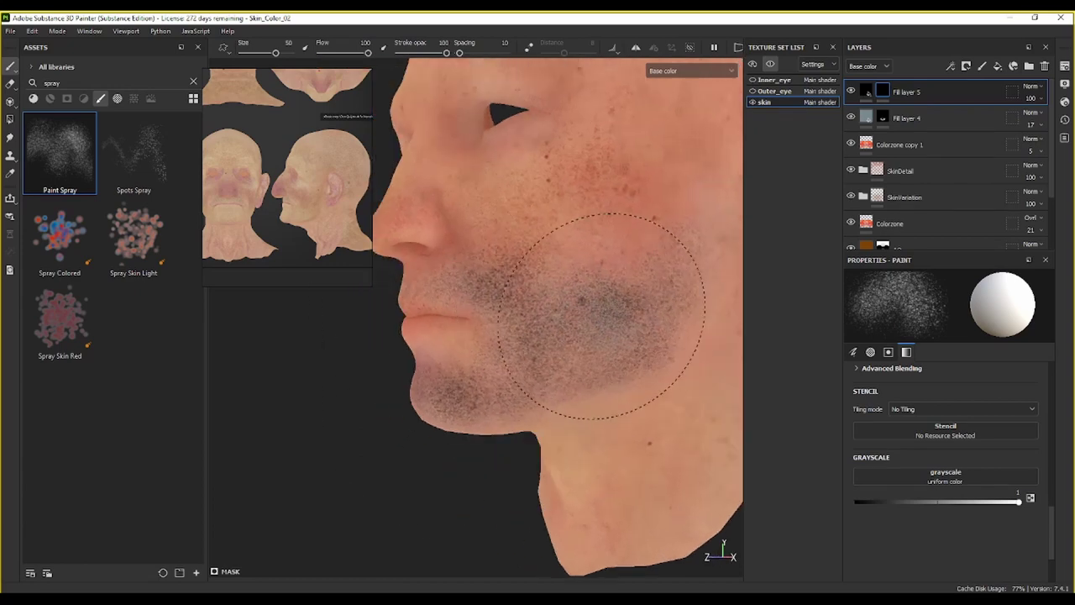
{"action": "mouse_move", "coordinate": [543, 380]}
{"action": "left_mouse_down", "text": "alt"}
{"action": "mouse_move", "coordinate": [579, 368]}
{"action": "mouse_move", "coordinate": [586, 342]}
{"action": "left_mouse_up", "text": "alt"}
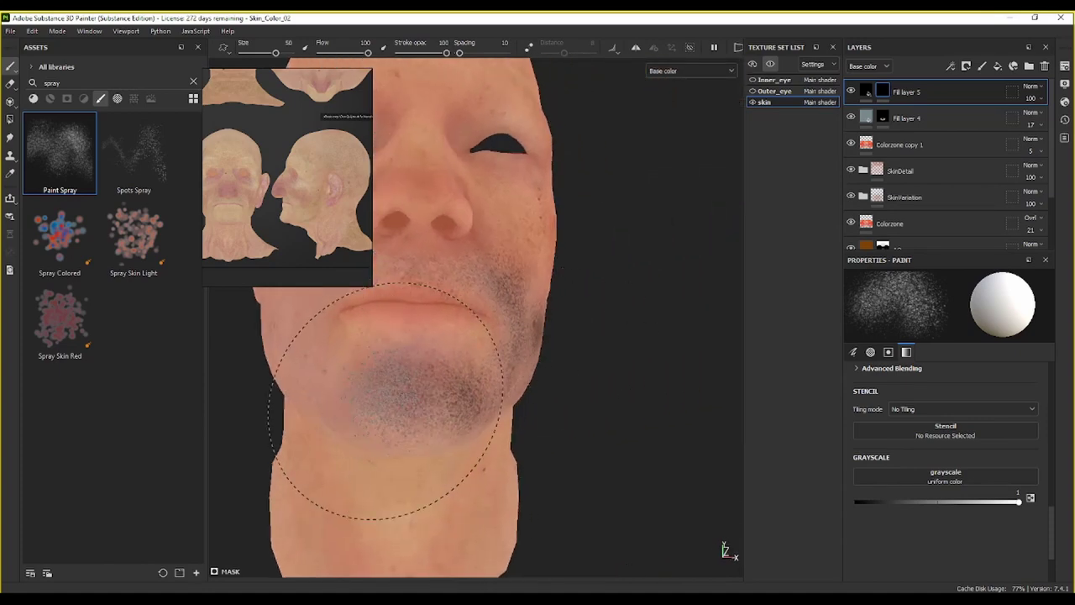
{"action": "key", "text": "ctrl+z"}
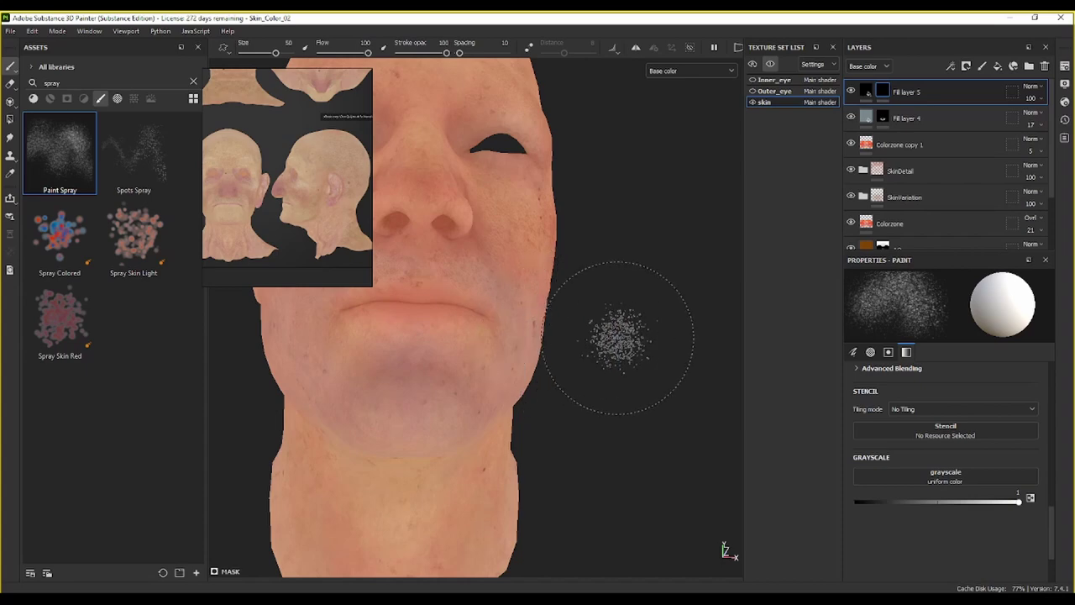
Step: Turn on symmetry and spray stubble around the mouth and chin on the mask with a brush size of 39.32
{"action": "left_click_drag", "start_coordinate": [607, 319], "coordinate": [458, 31], "text": "alt"}
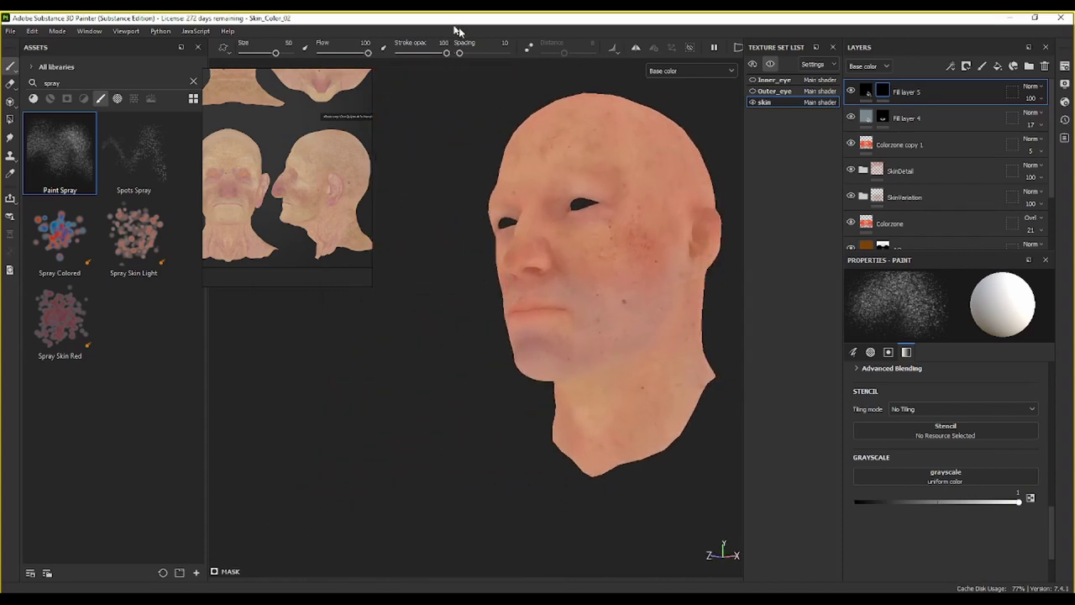
{"action": "left_click", "coordinate": [636, 48]}
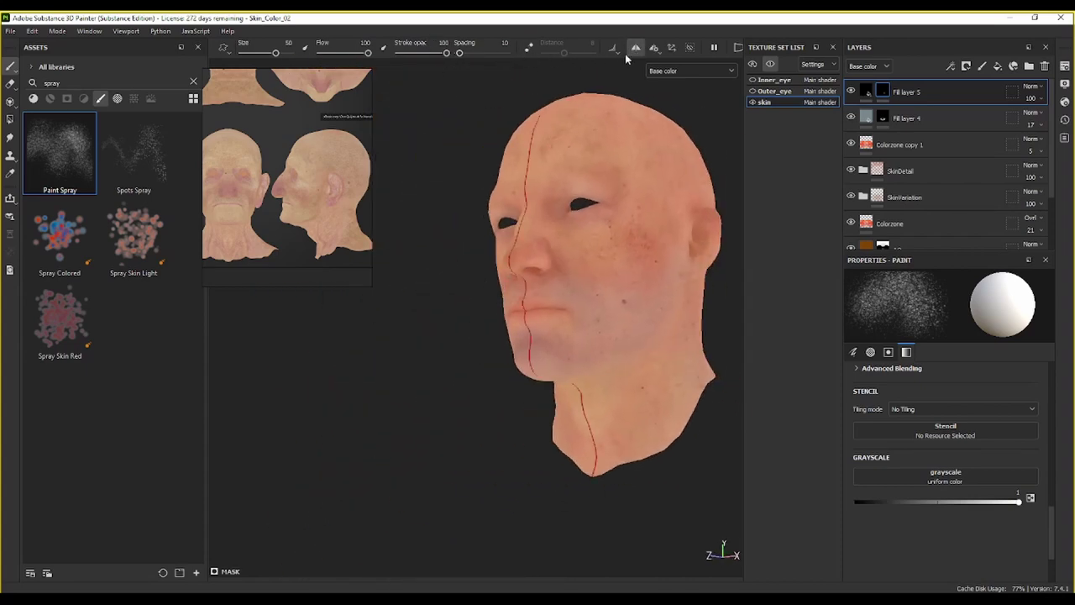
{"action": "left_click_drag", "start_coordinate": [552, 430], "coordinate": [568, 385], "text": "alt"}
{"action": "right_click_drag", "start_coordinate": [528, 362], "coordinate": [501, 362], "text": "ctrl"}
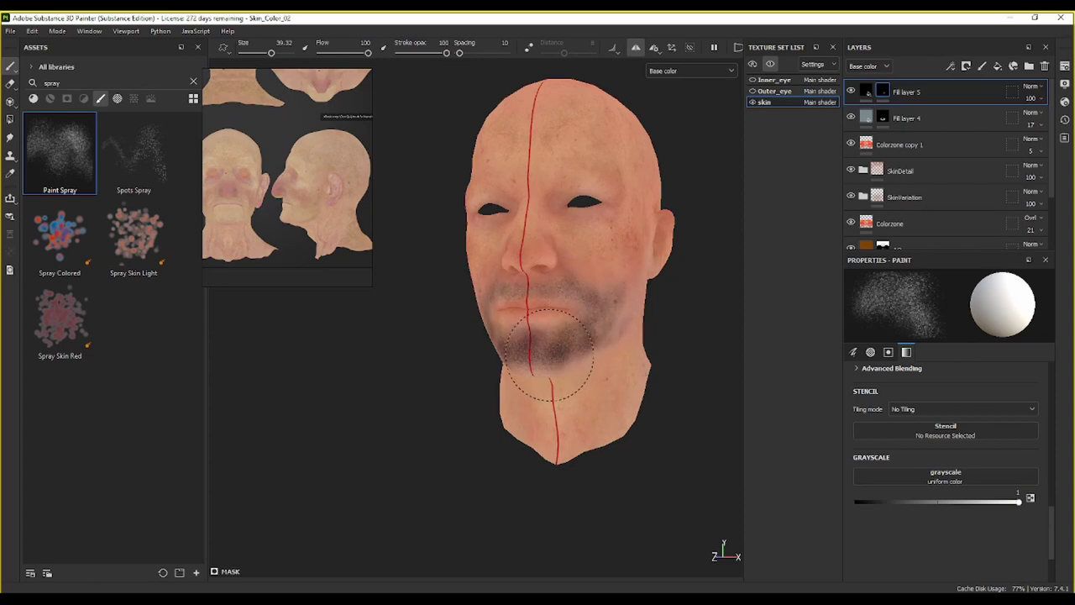
Step: Extend the mirrored stubble along the jawline up toward the ears and strengthen it over the upper lip
{"action": "left_click_drag", "start_coordinate": [605, 357], "coordinate": [548, 340], "text": "alt"}
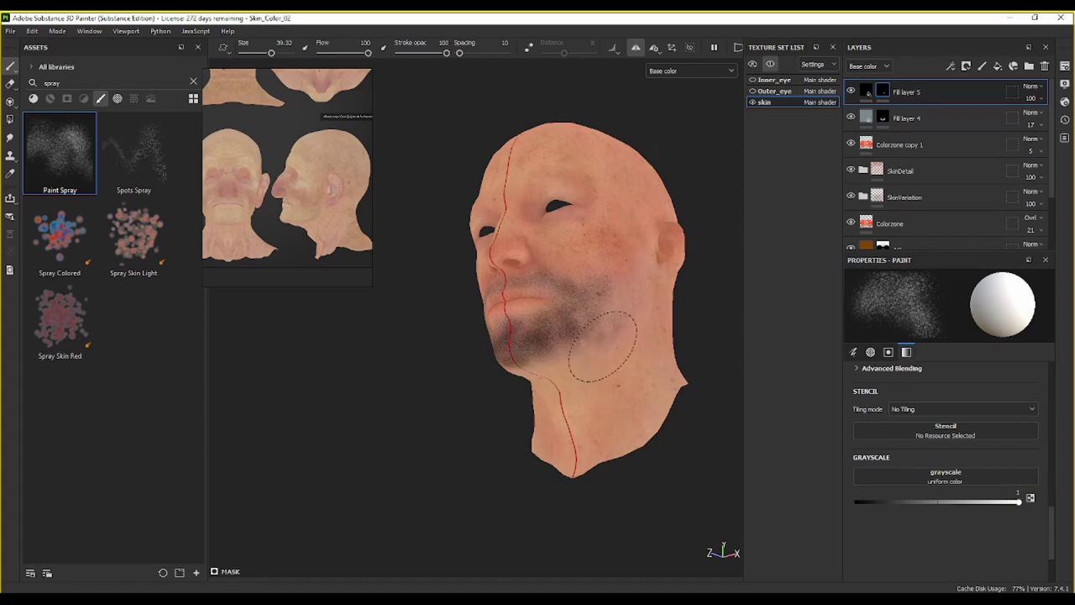
{"action": "left_click_drag", "start_coordinate": [630, 300], "coordinate": [605, 336]}
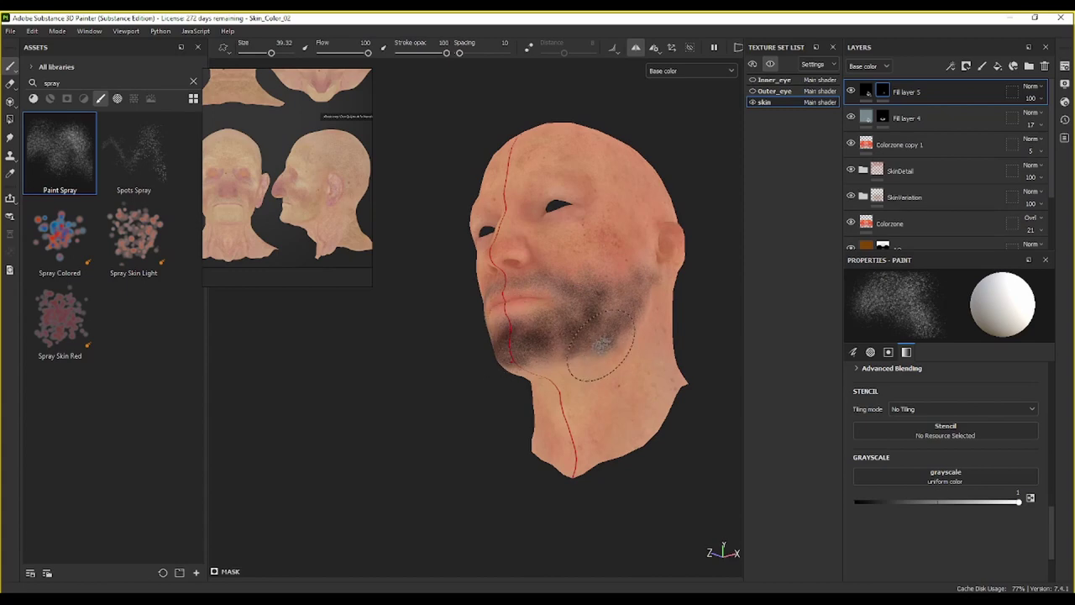
{"action": "mouse_move", "coordinate": [610, 319]}
{"action": "left_mouse_down", "text": "alt"}
{"action": "mouse_move", "coordinate": [571, 367]}
{"action": "mouse_move", "coordinate": [449, 290]}
{"action": "mouse_move", "coordinate": [438, 323]}
{"action": "left_mouse_up", "text": "alt"}
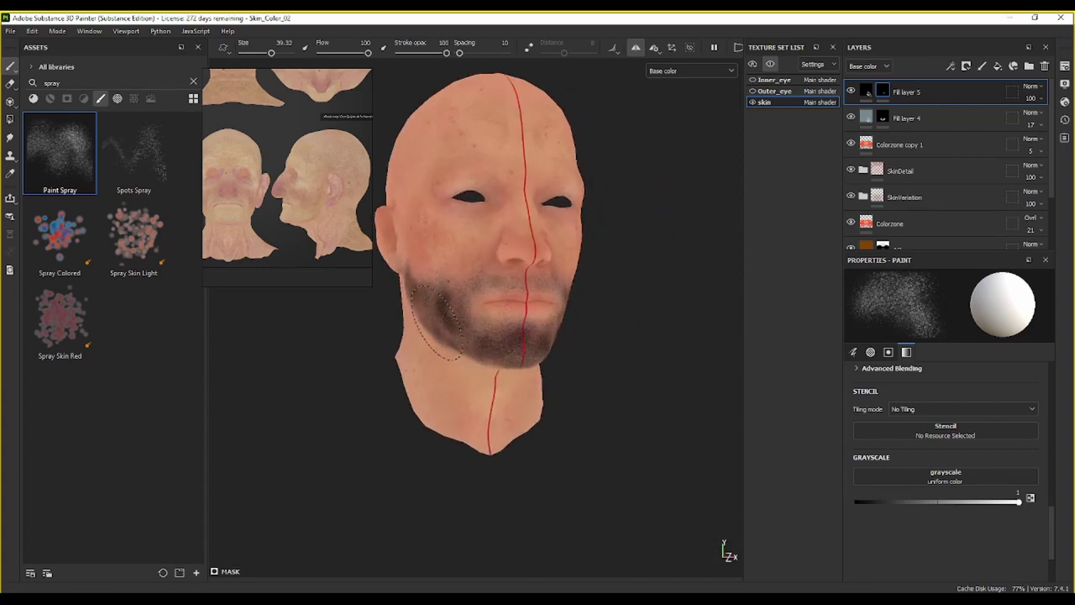
{"action": "left_click_drag", "start_coordinate": [562, 338], "coordinate": [468, 325], "text": "alt"}
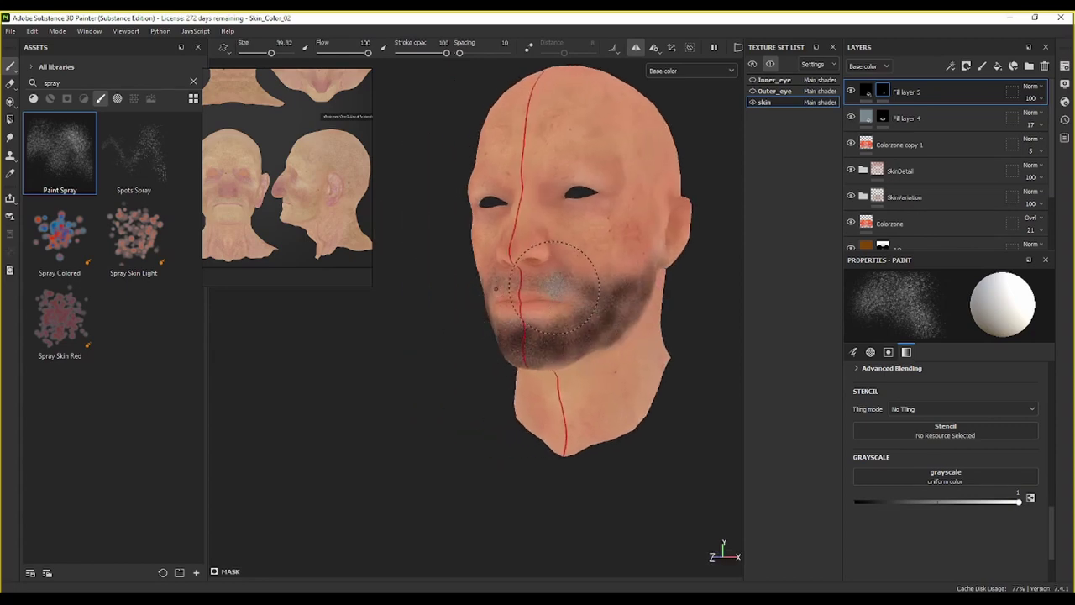
{"action": "mouse_move", "coordinate": [553, 280]}
{"action": "left_mouse_down"}
{"action": "mouse_move", "coordinate": [516, 284]}
{"action": "mouse_move", "coordinate": [601, 307]}
{"action": "left_mouse_up"}
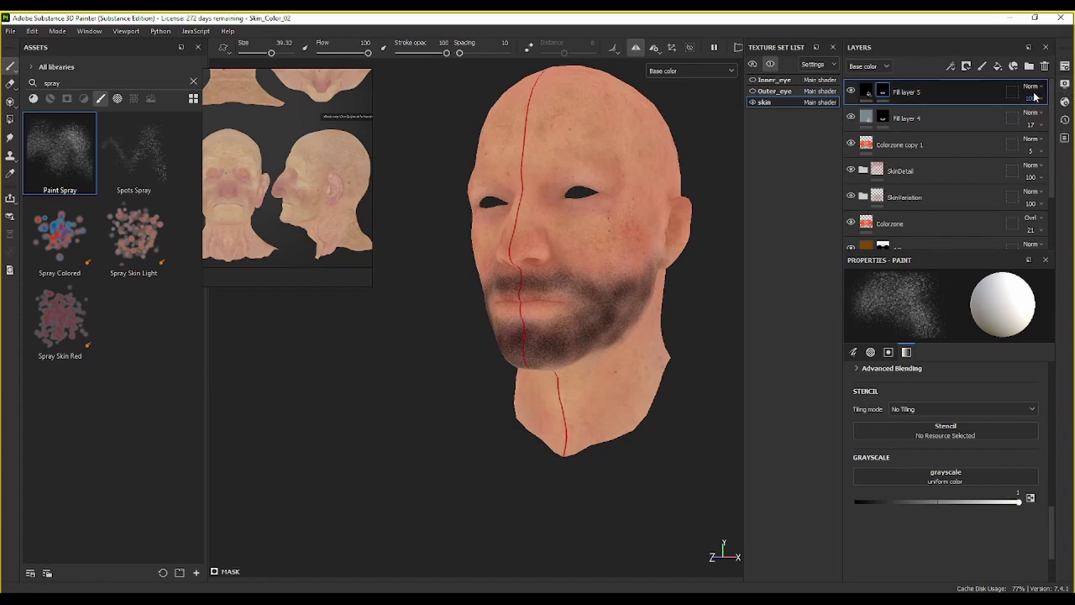
Step: Set the stubble fill layer's opacity to 46 and compare the face up close with that layer hidden and shown
{"action": "left_click", "coordinate": [1043, 119]}
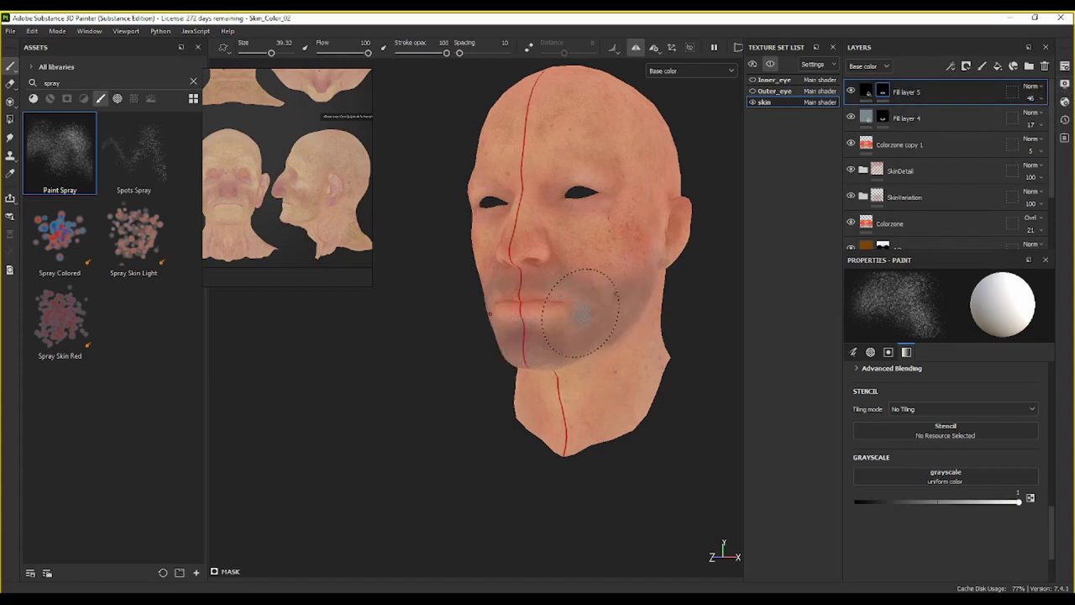
{"action": "scroll", "coordinate": [561, 337], "scroll_direction": "up", "scroll_amount": 3}
{"action": "scroll", "coordinate": [588, 274], "scroll_direction": "up", "scroll_amount": 4}
{"action": "middle_click_drag", "start_coordinate": [641, 211], "coordinate": [624, 244], "text": "alt"}
{"action": "left_click_drag", "start_coordinate": [624, 245], "coordinate": [584, 264], "text": "alt"}
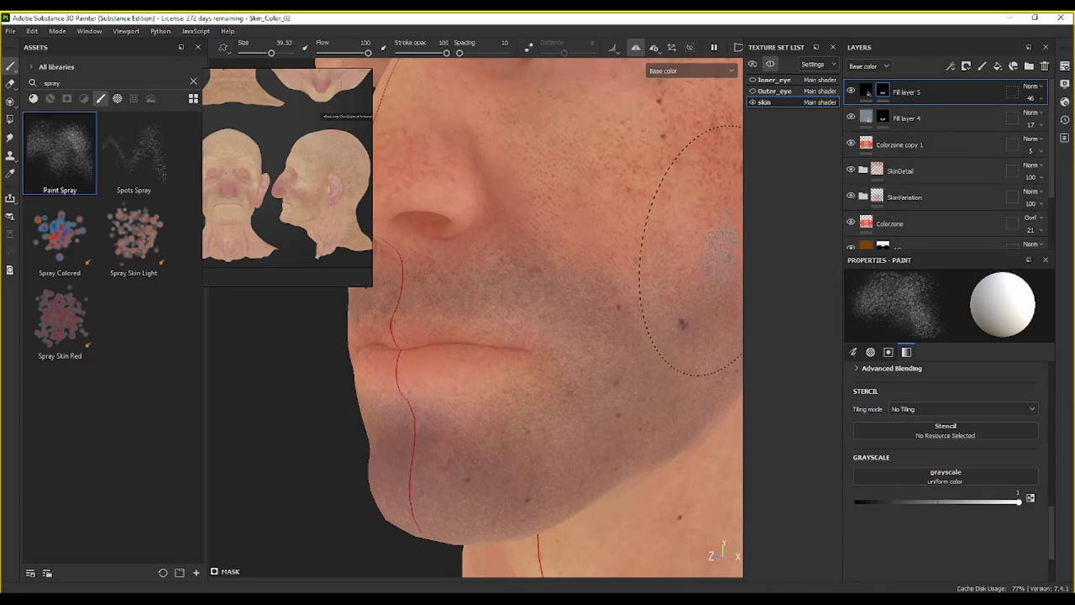
{"action": "scroll", "coordinate": [723, 259], "scroll_direction": "down", "scroll_amount": 3}
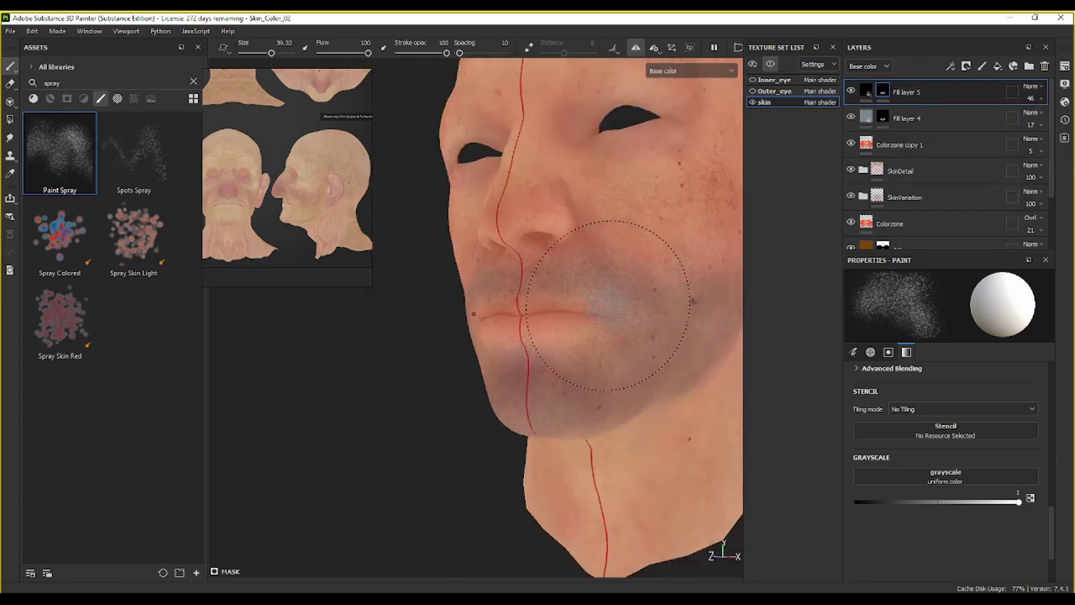
{"action": "left_click_drag", "start_coordinate": [634, 270], "coordinate": [525, 335], "text": "alt"}
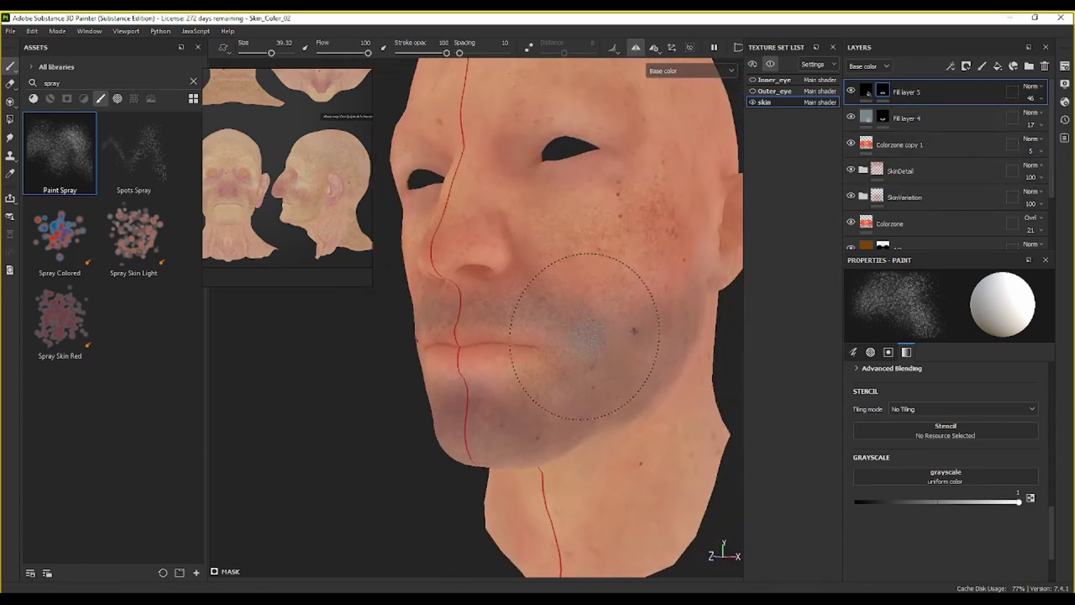
{"action": "left_click", "coordinate": [852, 92]}
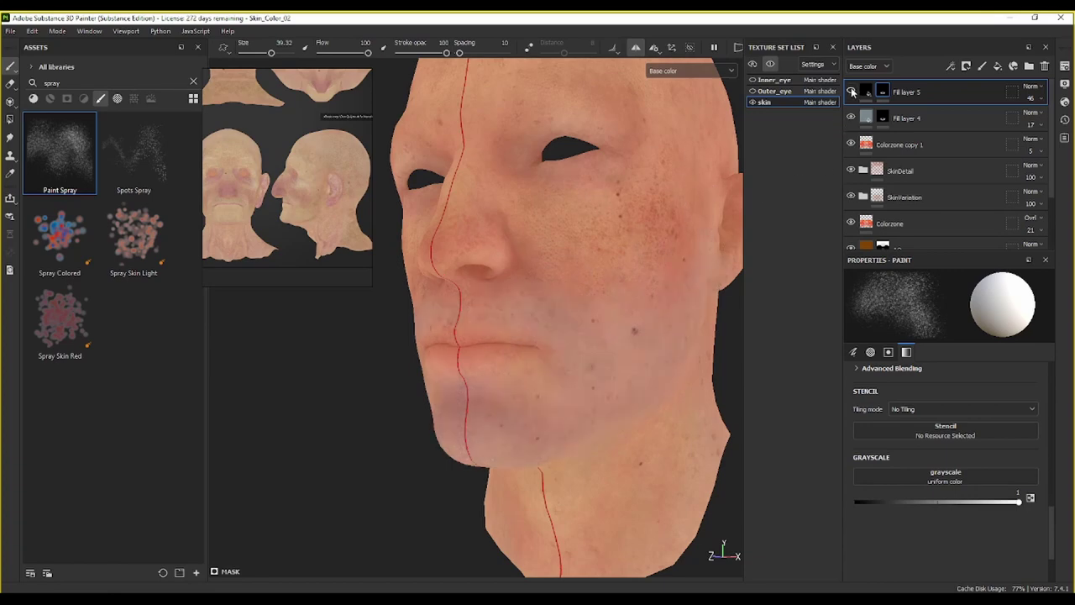
{"action": "left_click", "coordinate": [852, 93]}
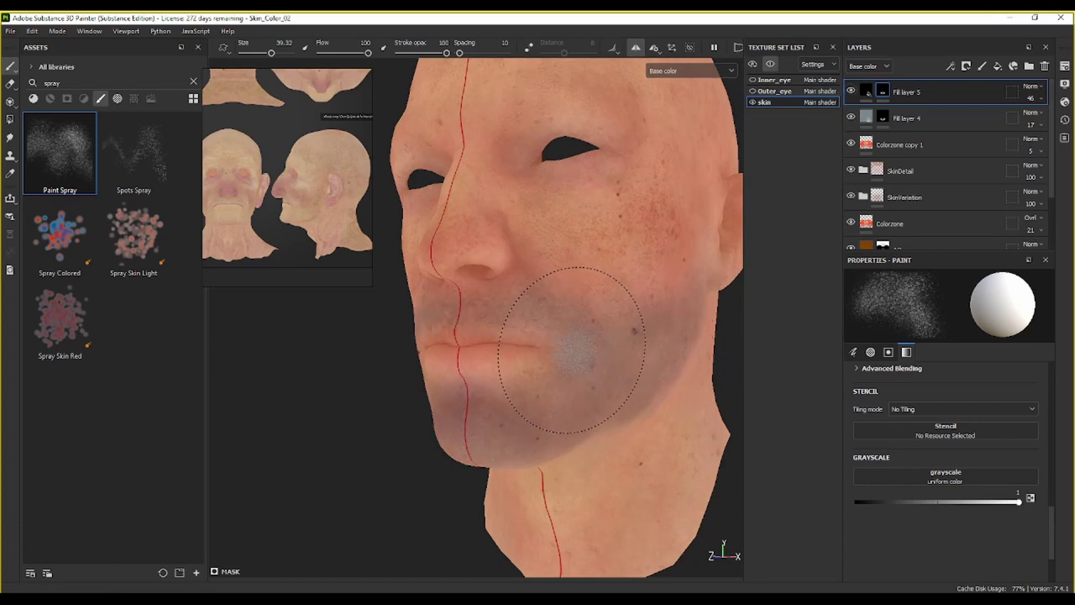
Step: Set the mask brush to erase softly, with grayscale value 0, size 50 and flow 10
{"action": "right_click_drag", "start_coordinate": [569, 350], "coordinate": [557, 351], "text": "ctrl"}
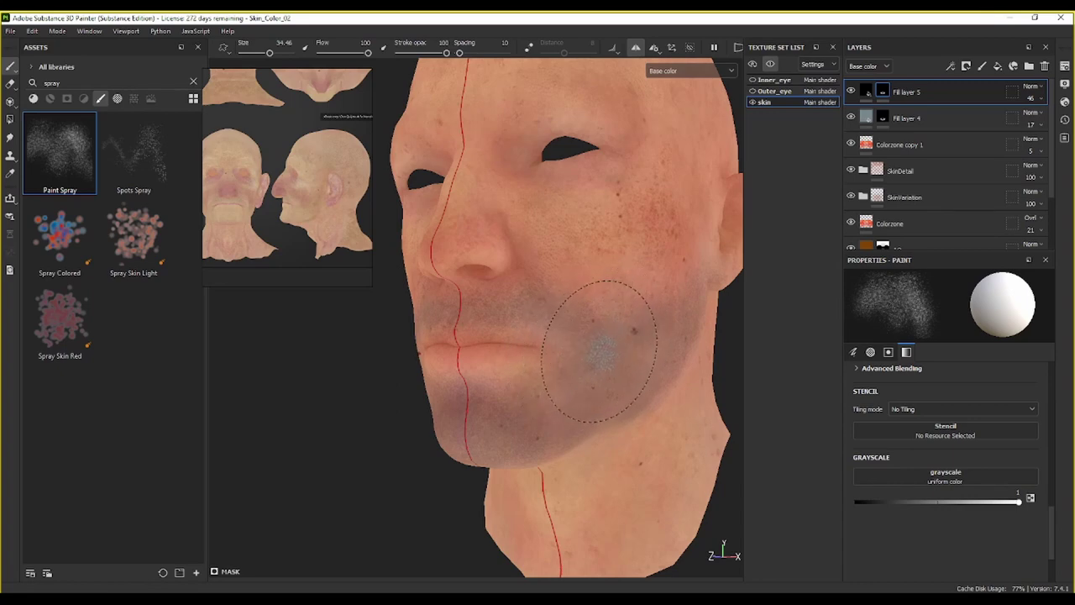
{"action": "key", "text": "x"}
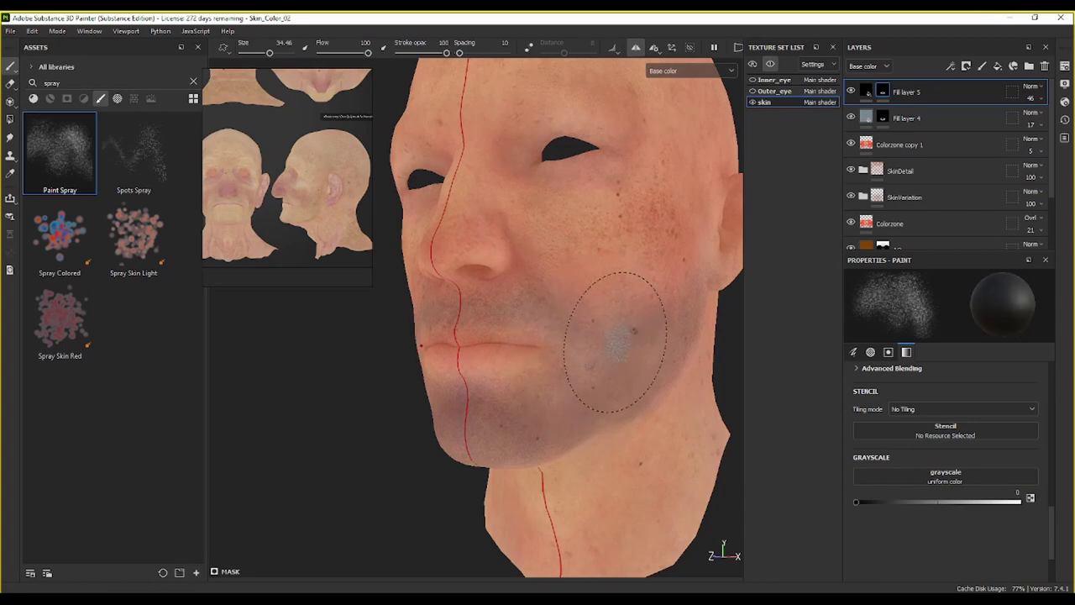
{"action": "key", "text": "bracketright"}
{"action": "key", "text": "bracketright"}
{"action": "key", "text": "bracketright"}
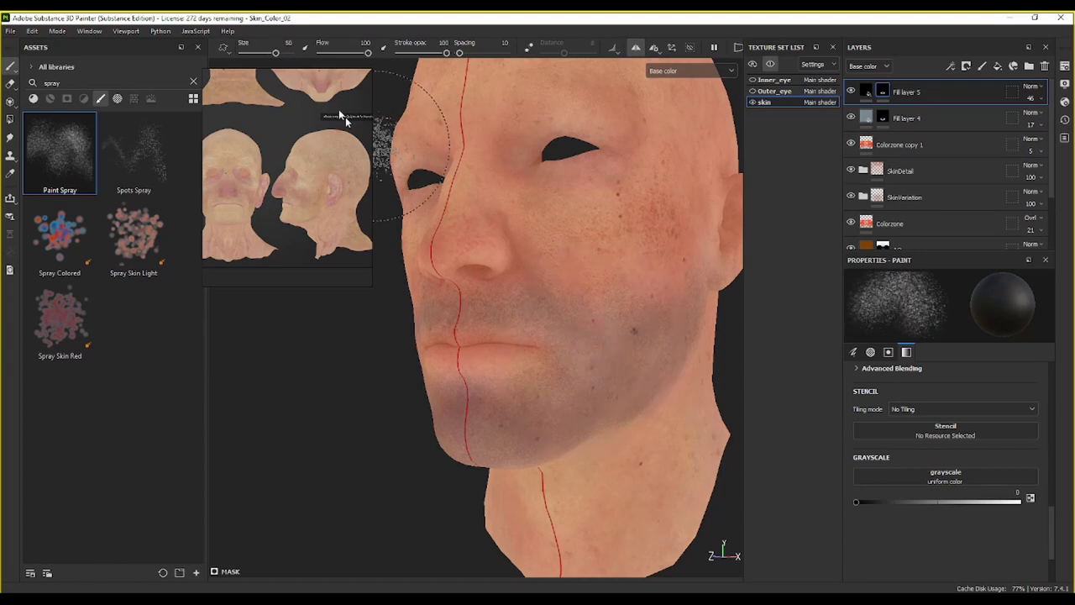
{"action": "left_click_drag", "start_coordinate": [368, 53], "coordinate": [325, 54]}
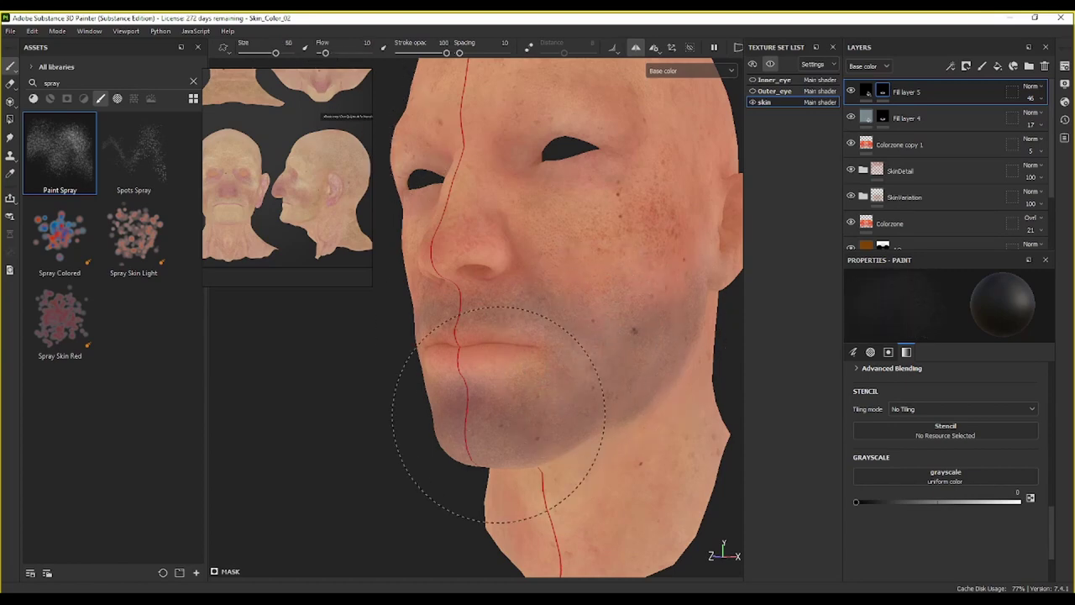
Step: Softly erase stubble from the mask along the cheek and the rear of the jaw to fade the beard's edge
{"action": "mouse_move", "coordinate": [662, 370]}
{"action": "left_mouse_down"}
{"action": "mouse_move", "coordinate": [612, 341]}
{"action": "mouse_move", "coordinate": [530, 323]}
{"action": "mouse_move", "coordinate": [648, 369]}
{"action": "mouse_move", "coordinate": [507, 437]}
{"action": "mouse_move", "coordinate": [619, 389]}
{"action": "mouse_move", "coordinate": [506, 404]}
{"action": "mouse_move", "coordinate": [600, 403]}
{"action": "mouse_move", "coordinate": [684, 382]}
{"action": "left_mouse_up"}
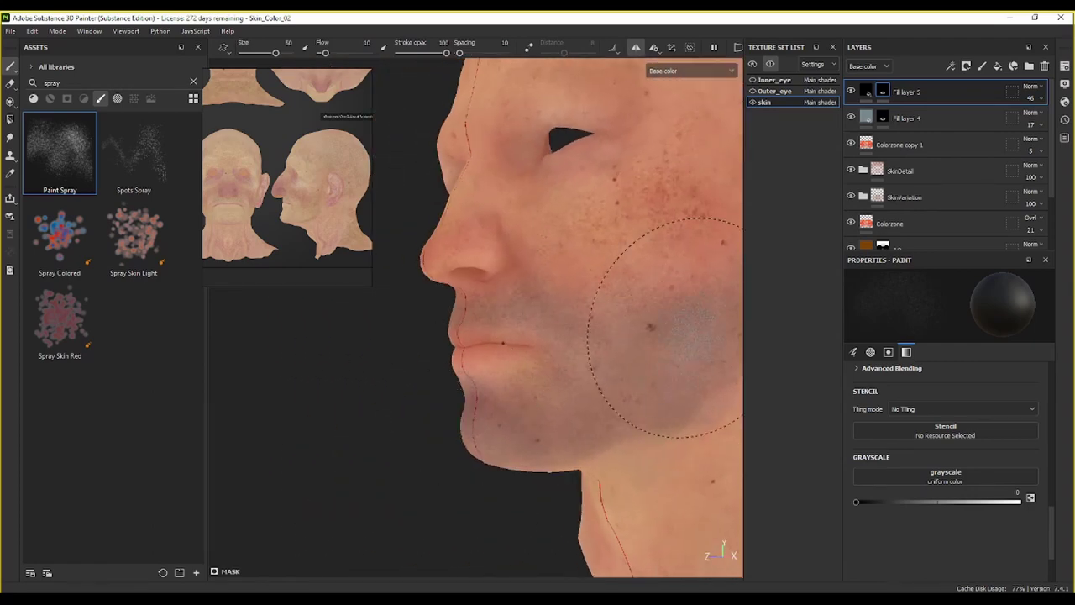
{"action": "left_click_drag", "start_coordinate": [666, 328], "coordinate": [555, 309], "text": "alt"}
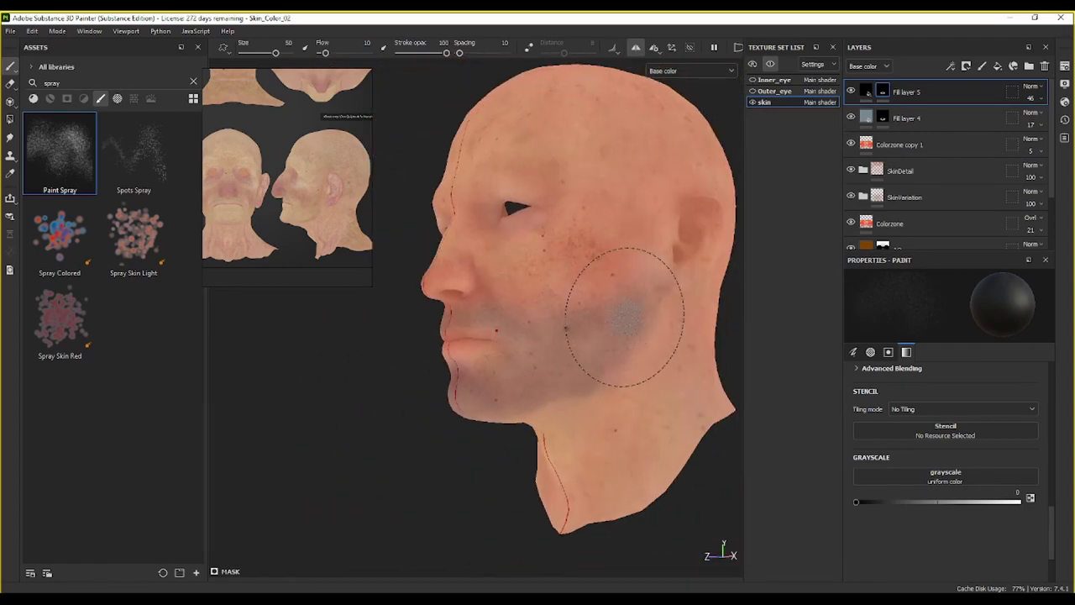
{"action": "mouse_move", "coordinate": [627, 315]}
{"action": "left_mouse_down"}
{"action": "mouse_move", "coordinate": [633, 293]}
{"action": "mouse_move", "coordinate": [495, 402]}
{"action": "mouse_move", "coordinate": [492, 331]}
{"action": "mouse_move", "coordinate": [520, 360]}
{"action": "mouse_move", "coordinate": [576, 371]}
{"action": "left_mouse_up"}
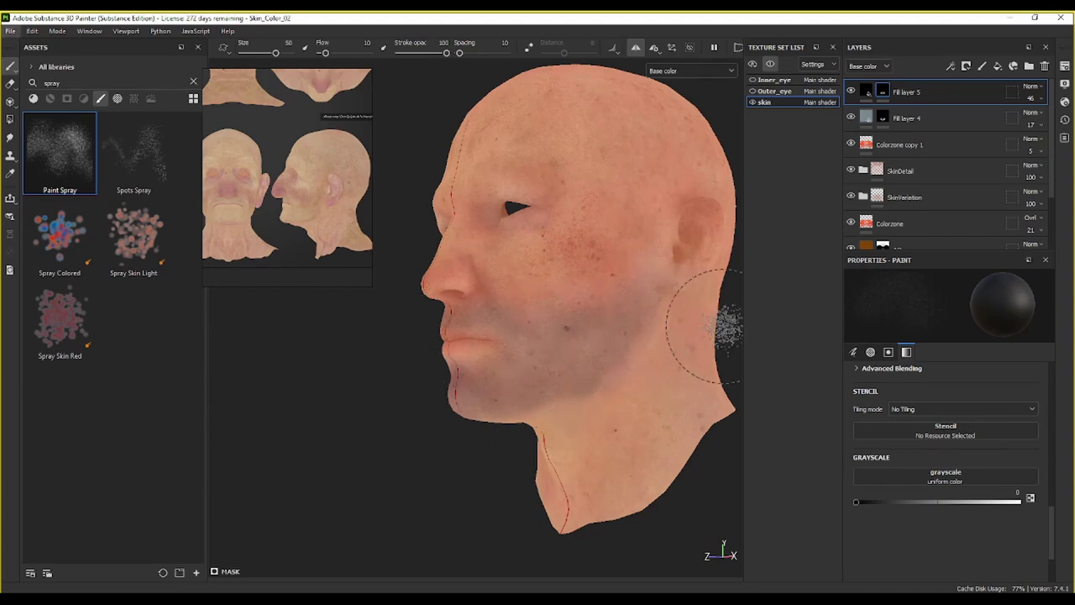
{"action": "mouse_move", "coordinate": [711, 324]}
{"action": "left_mouse_down", "text": "alt"}
{"action": "mouse_move", "coordinate": [576, 307]}
{"action": "mouse_move", "coordinate": [648, 356]}
{"action": "mouse_move", "coordinate": [751, 201]}
{"action": "left_mouse_up", "text": "alt"}
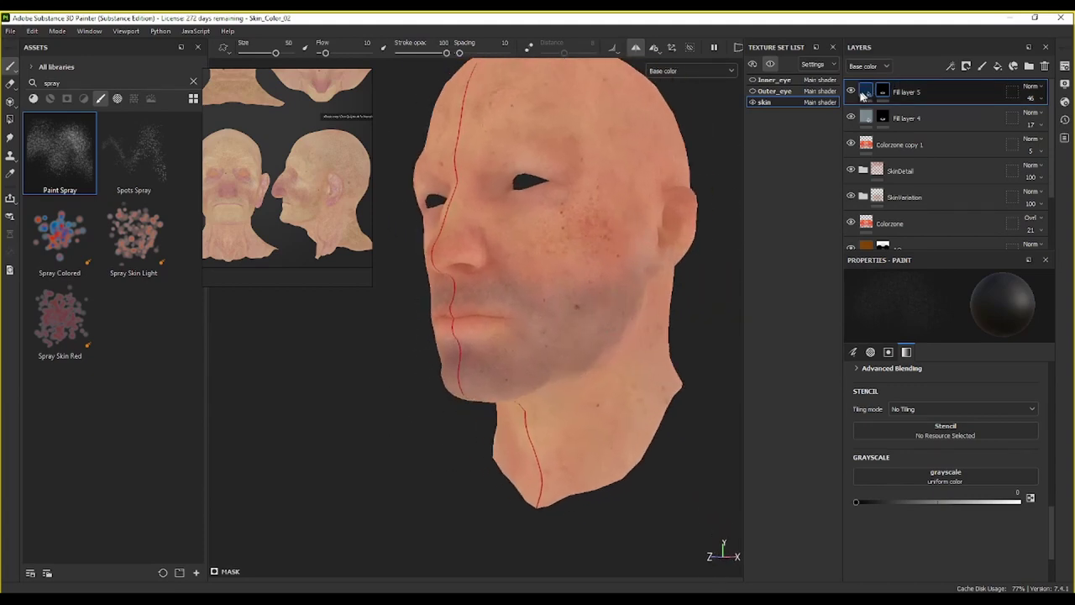
Step: Try the stubble fill layer at opacity 63 and lower its opacity to 21
{"action": "scroll", "coordinate": [644, 292], "scroll_direction": "up", "scroll_amount": 3}
{"action": "left_click_drag", "start_coordinate": [643, 292], "coordinate": [701, 300], "text": "alt"}
{"action": "left_click", "coordinate": [1045, 106]}
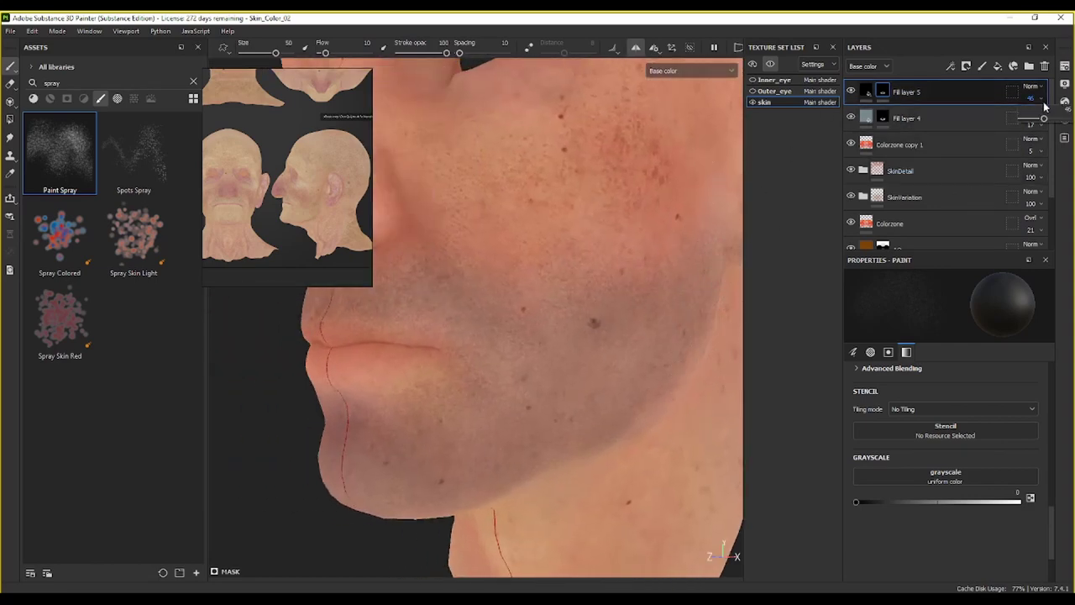
{"action": "left_click_drag", "start_coordinate": [1053, 121], "coordinate": [1056, 119]}
{"action": "scroll", "coordinate": [516, 395], "scroll_direction": "down", "scroll_amount": 5}
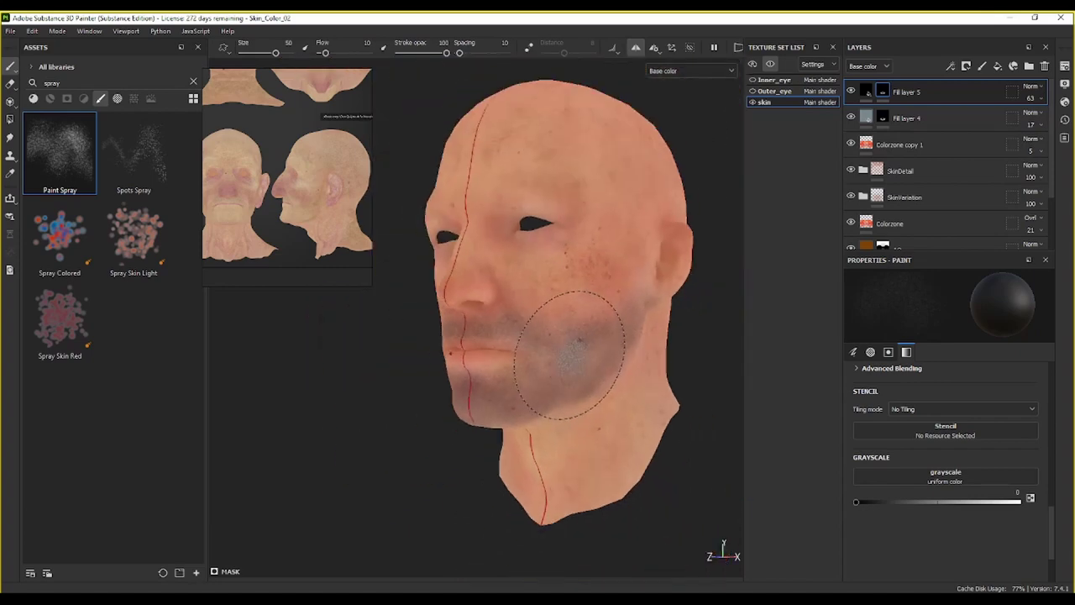
{"action": "mouse_move", "coordinate": [567, 401]}
{"action": "left_mouse_down", "text": "alt"}
{"action": "mouse_move", "coordinate": [691, 389]}
{"action": "mouse_move", "coordinate": [756, 395]}
{"action": "mouse_move", "coordinate": [562, 401]}
{"action": "left_mouse_up", "text": "alt"}
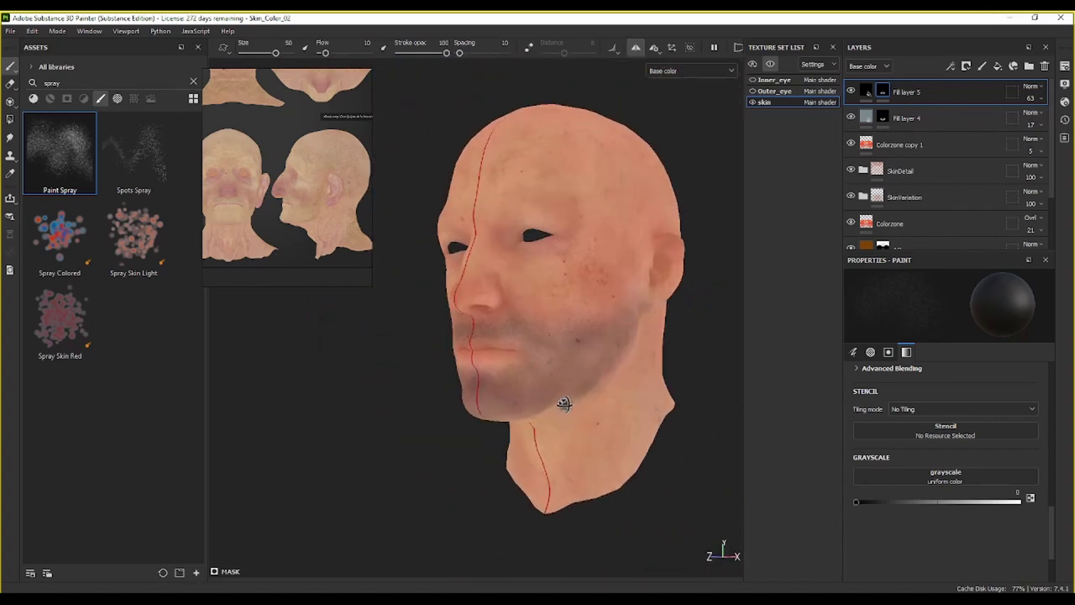
{"action": "left_click", "coordinate": [1039, 100]}
{"action": "left_click", "coordinate": [1032, 119]}
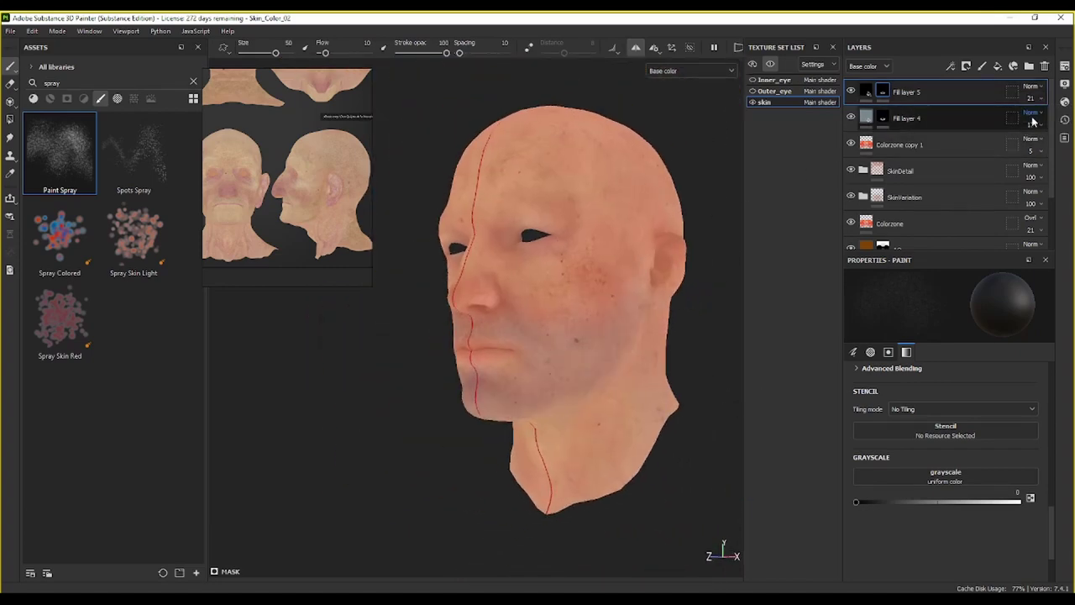
Step: Compare the jaw up close with the stubble layer hidden and shown, and inspect its mask on the head
{"action": "scroll", "coordinate": [529, 336], "scroll_direction": "up", "scroll_amount": 8}
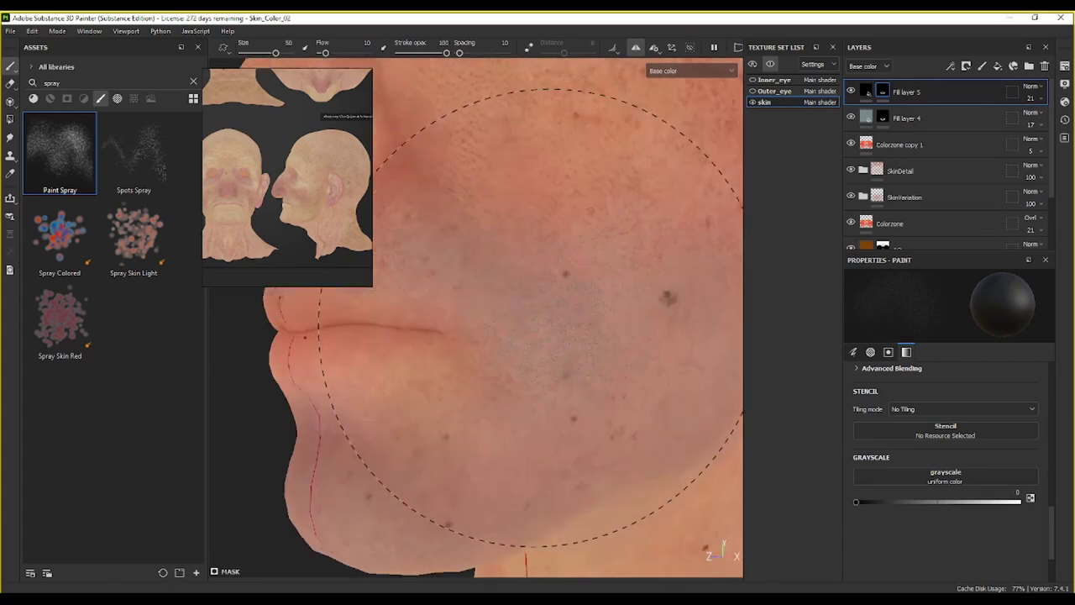
{"action": "left_click", "coordinate": [851, 91]}
{"action": "left_click", "coordinate": [851, 92]}
{"action": "left_click", "coordinate": [851, 91]}
{"action": "left_click", "coordinate": [851, 92]}
{"action": "left_click", "coordinate": [883, 93], "text": "alt"}
{"action": "scroll", "coordinate": [576, 413], "scroll_direction": "down", "scroll_amount": 3}
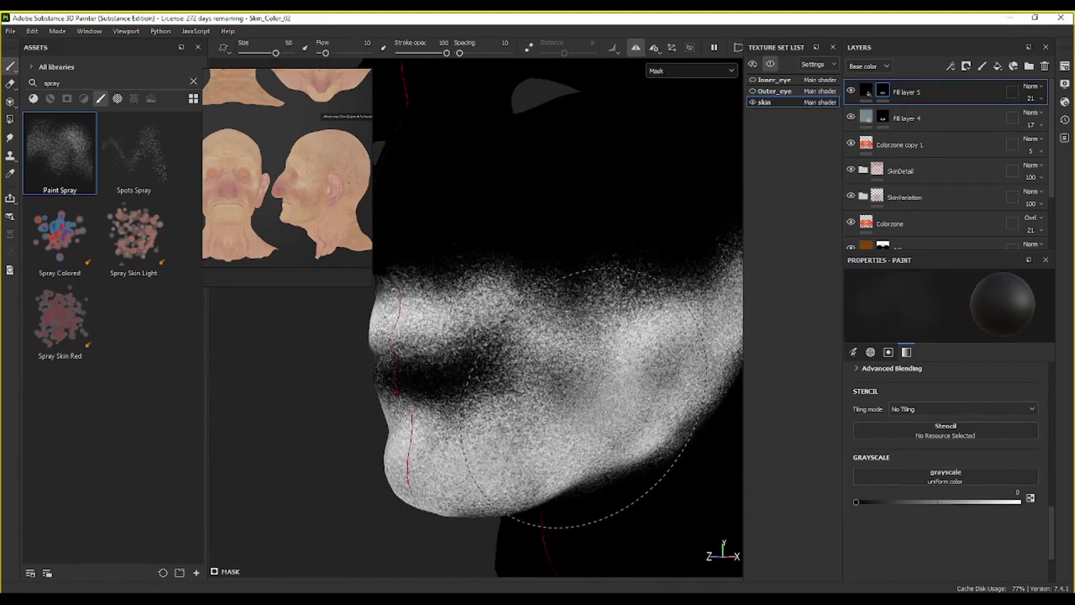
{"action": "scroll", "coordinate": [583, 398], "scroll_direction": "down", "scroll_amount": 3}
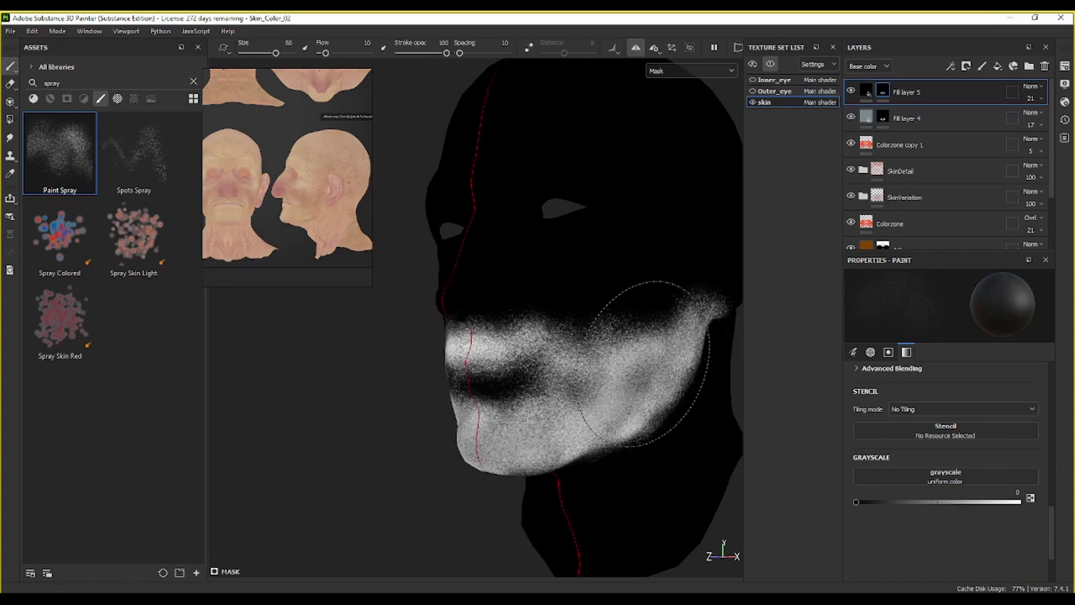
Step: Return to the material view and rename the bluish Fill layer 4 as "Beard skin"
{"action": "left_click", "coordinate": [915, 139]}
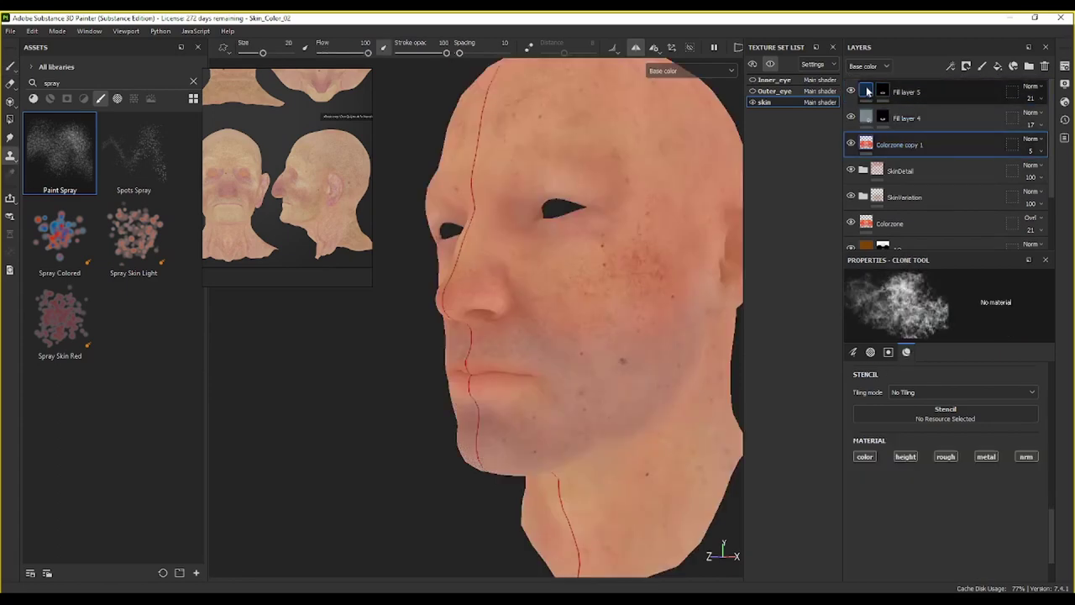
{"action": "left_click", "coordinate": [868, 91]}
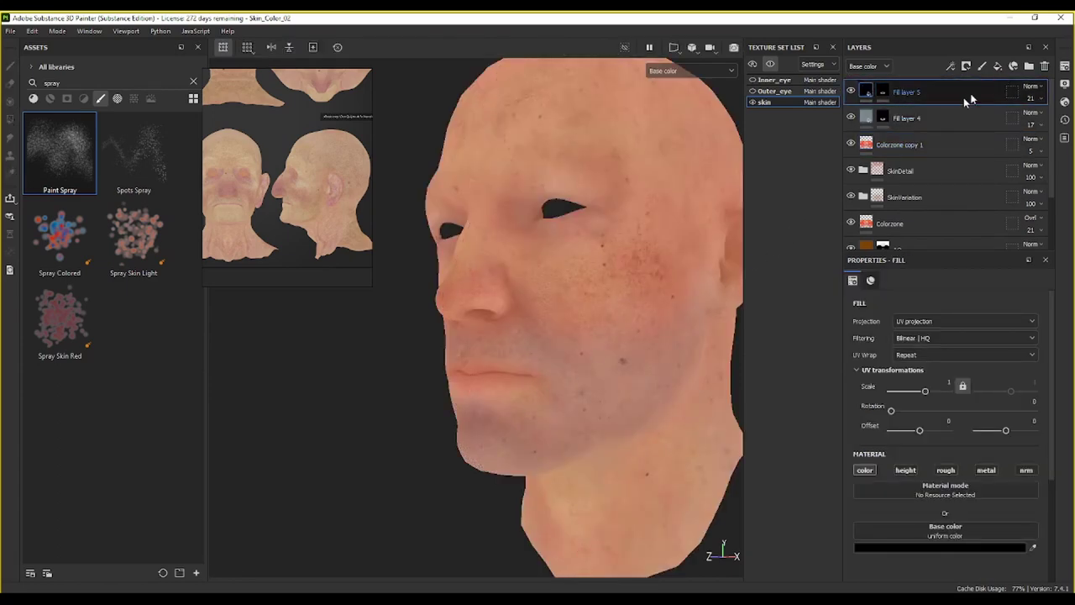
{"action": "double_click", "coordinate": [905, 120]}
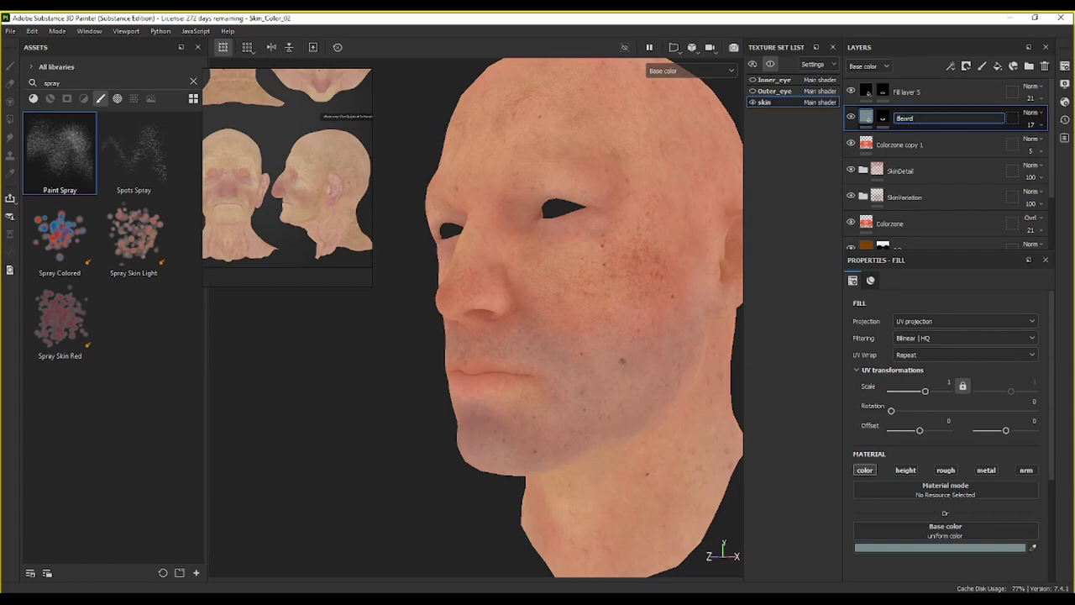
{"action": "type", "text": "Beard skin"}
{"action": "key", "text": "Return"}
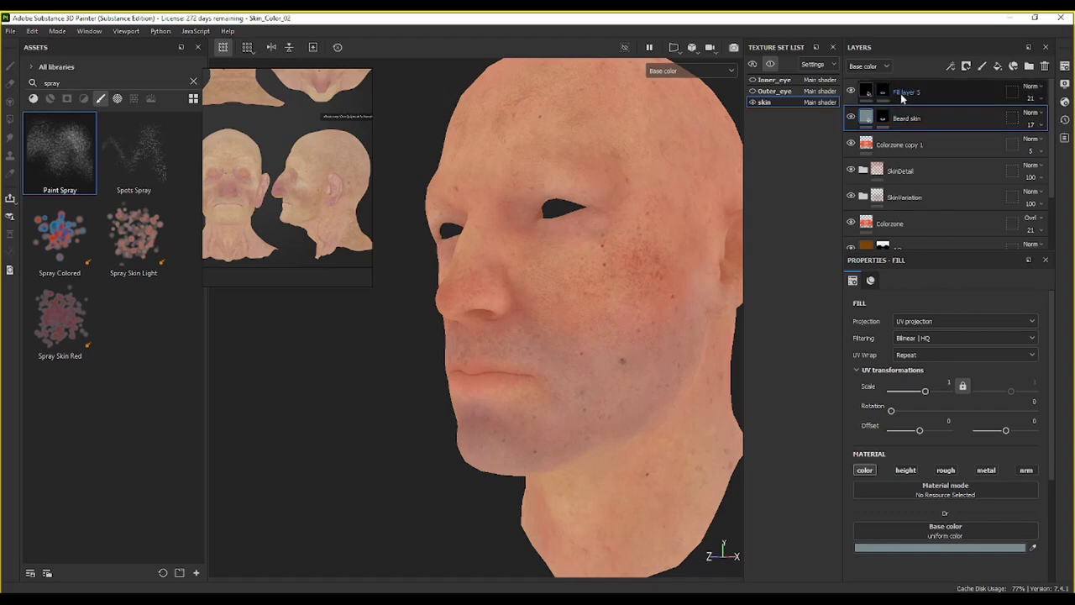
Step: Check Fill layer 5's effect by toggling its visibility and set its blending mode to Multiply
{"action": "left_click", "coordinate": [851, 92]}
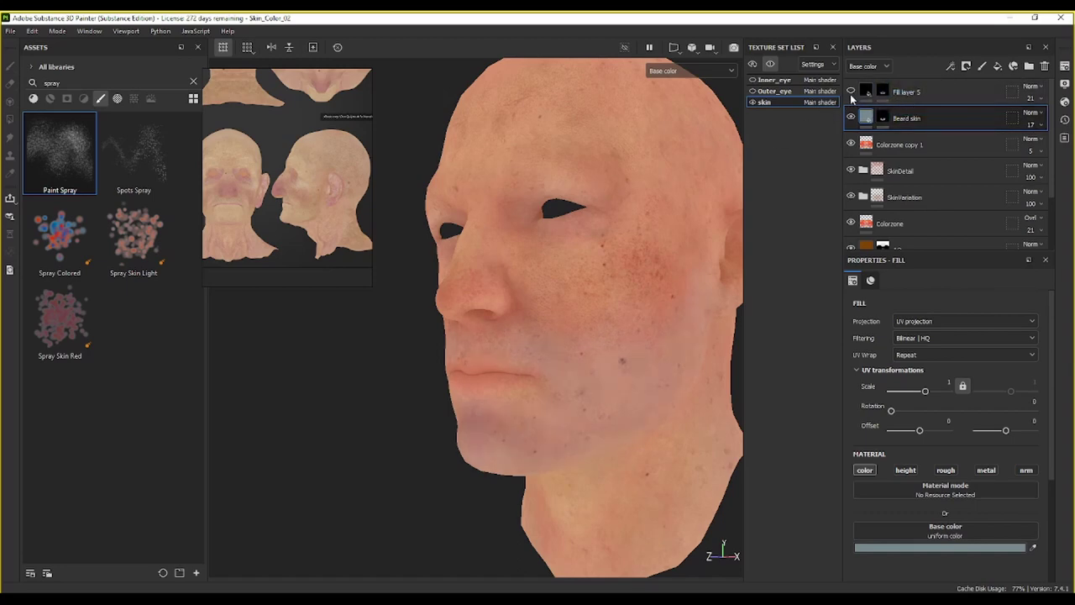
{"action": "left_click", "coordinate": [1031, 85]}
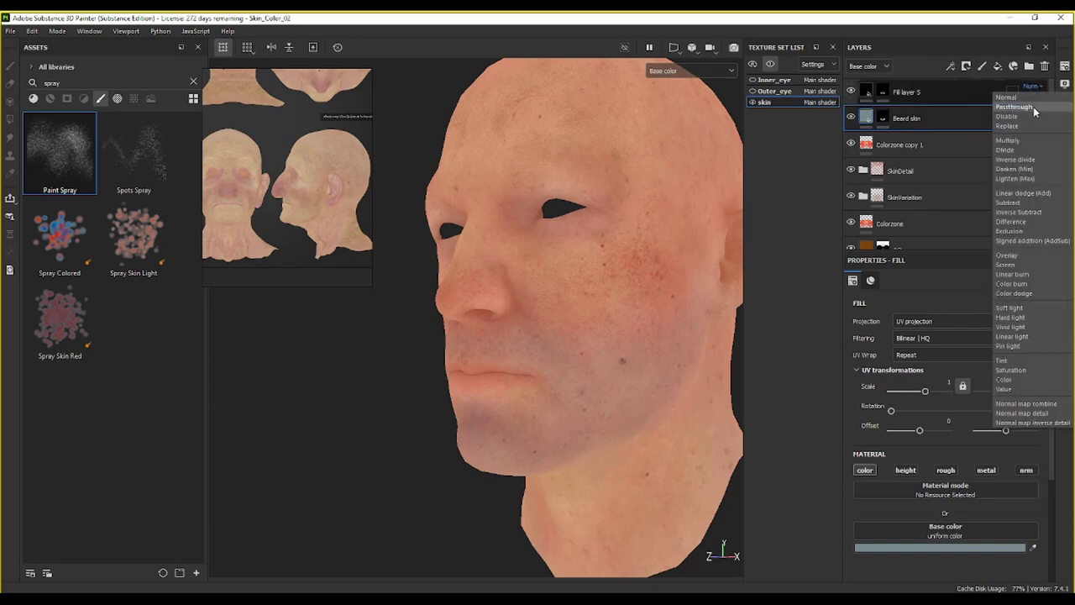
{"action": "left_click", "coordinate": [1009, 140]}
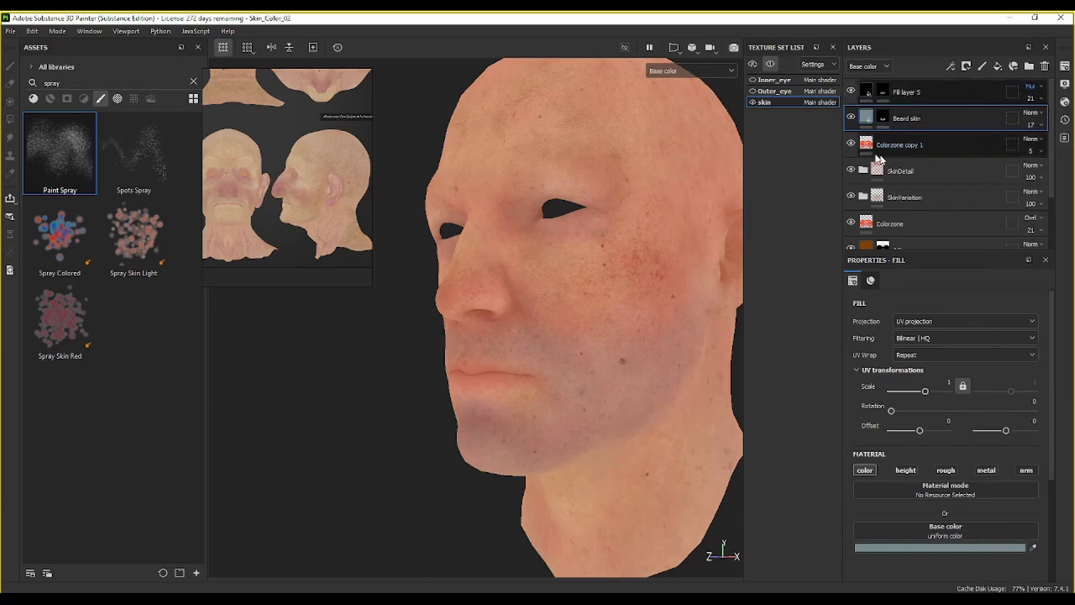
{"action": "left_click", "coordinate": [852, 91]}
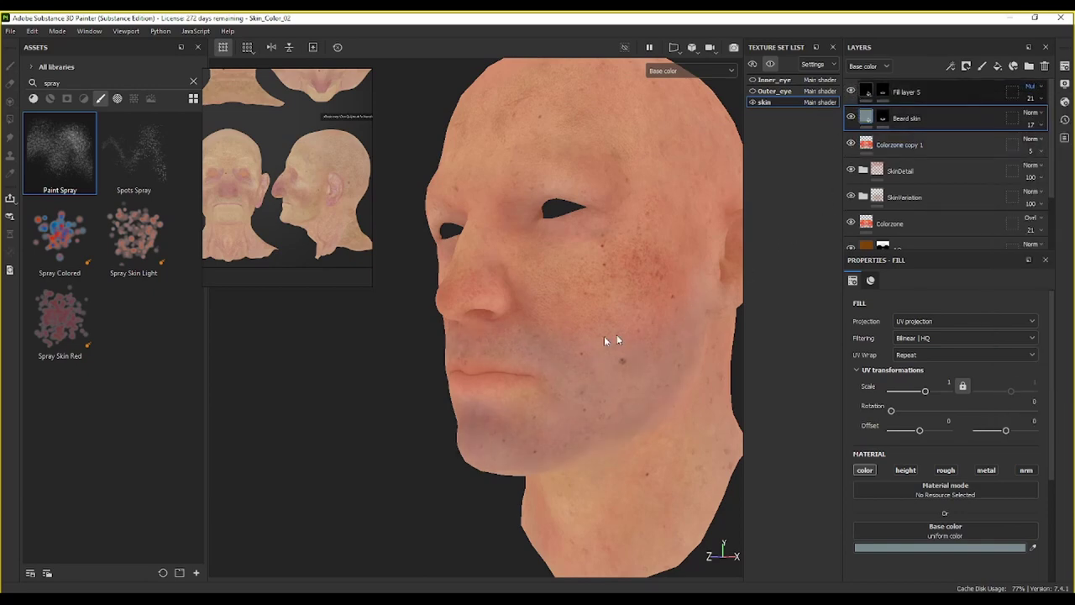
Step: Compare the lower face, close up and from farther away, with the multiplied stubble layer hidden and shown
{"action": "left_click_drag", "start_coordinate": [572, 319], "coordinate": [600, 327], "text": "alt"}
{"action": "scroll", "coordinate": [591, 293], "scroll_direction": "up", "scroll_amount": 4}
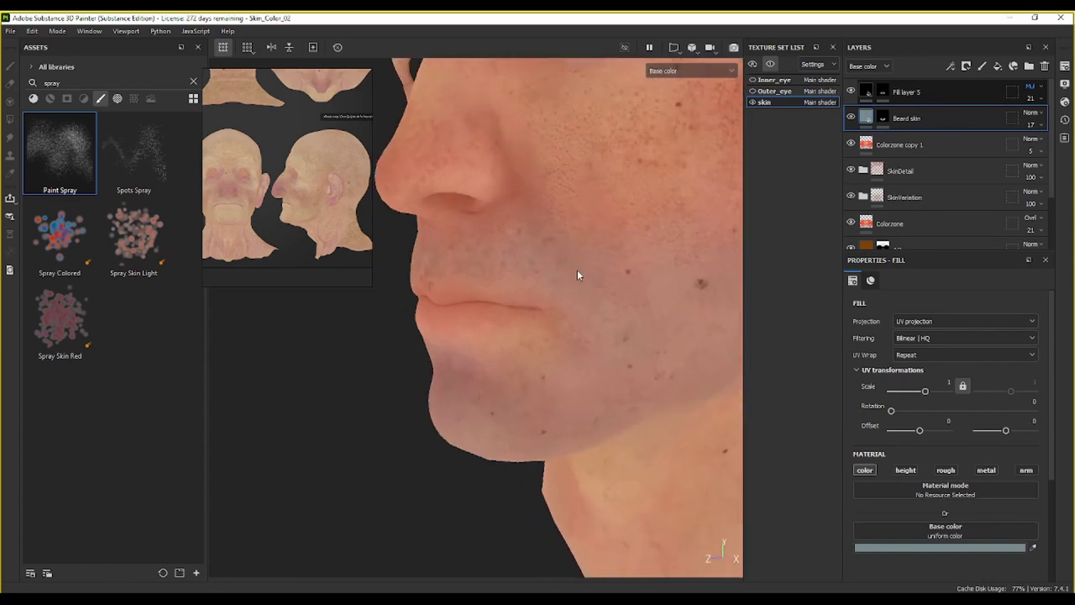
{"action": "left_click_drag", "start_coordinate": [610, 363], "coordinate": [573, 387], "text": "alt"}
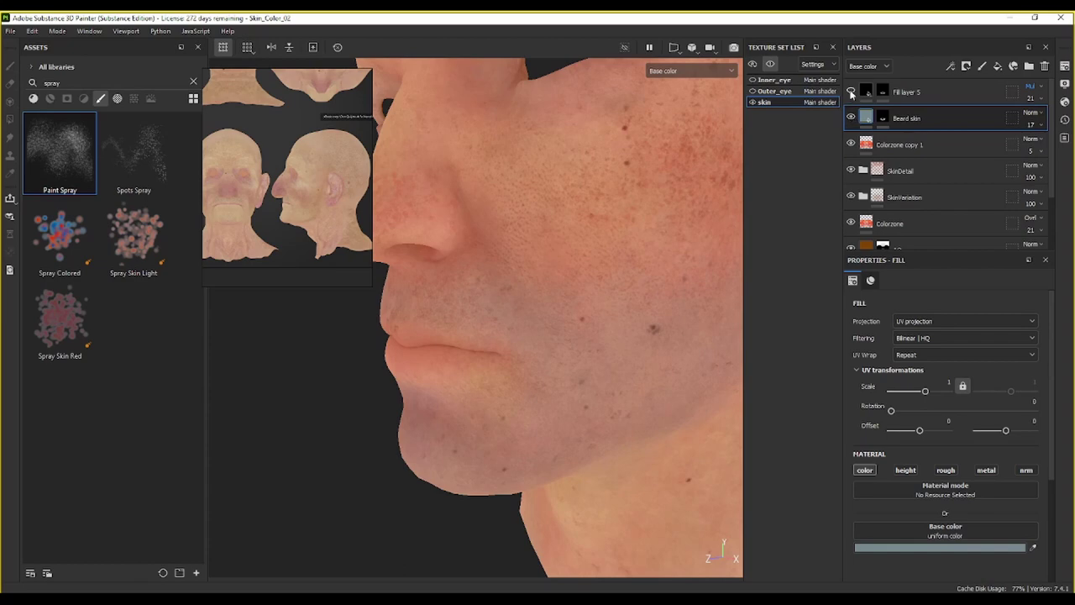
{"action": "left_click", "coordinate": [851, 91]}
{"action": "left_click", "coordinate": [851, 90]}
{"action": "left_click", "coordinate": [851, 91]}
{"action": "scroll", "coordinate": [639, 313], "scroll_direction": "down", "scroll_amount": 3}
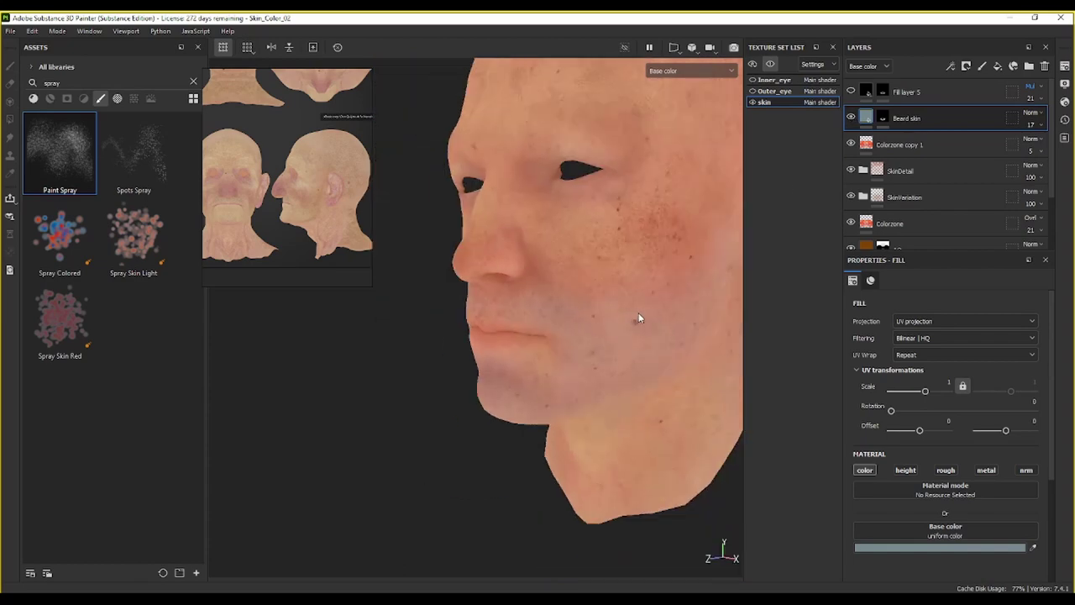
{"action": "left_click_drag", "start_coordinate": [638, 318], "coordinate": [626, 290], "text": "alt"}
{"action": "left_click", "coordinate": [851, 93]}
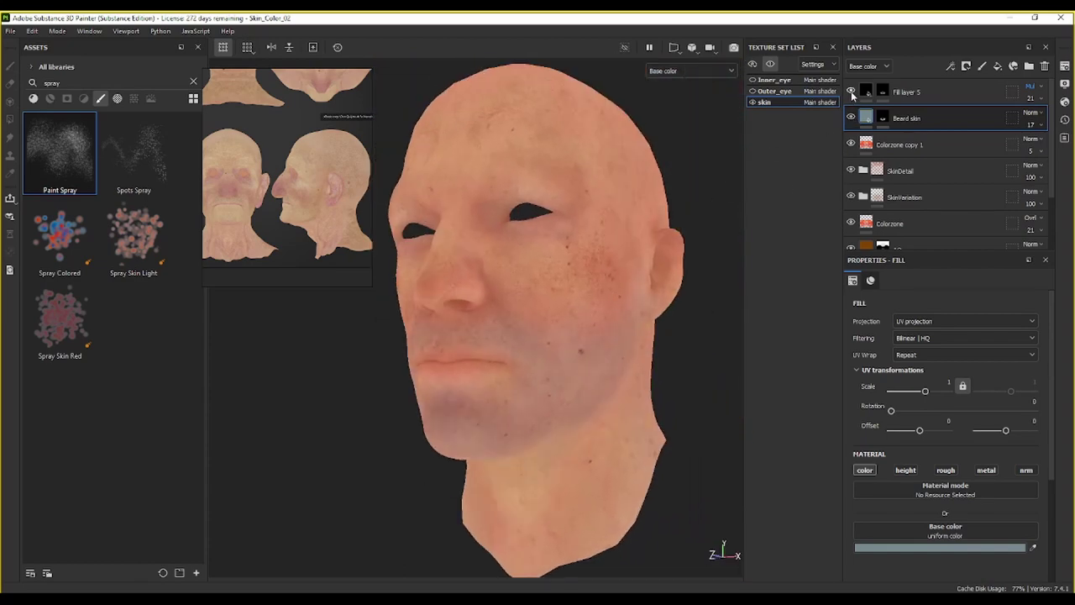
Step: Set Fill layer 5's opacity to 14 and rename the layer as "beard skin 2"
{"action": "left_click", "coordinate": [1040, 99]}
{"action": "left_click_drag", "start_coordinate": [1035, 118], "coordinate": [1032, 119]}
{"action": "double_click", "coordinate": [905, 97]}
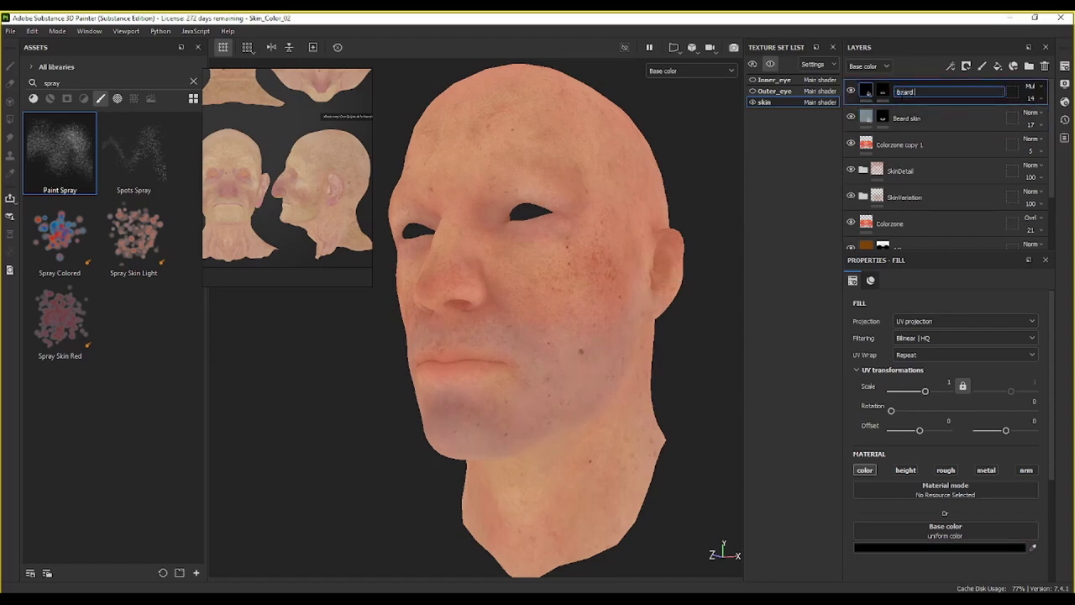
{"action": "type", "text": "beard skin 2"}
{"action": "key", "text": "Return"}
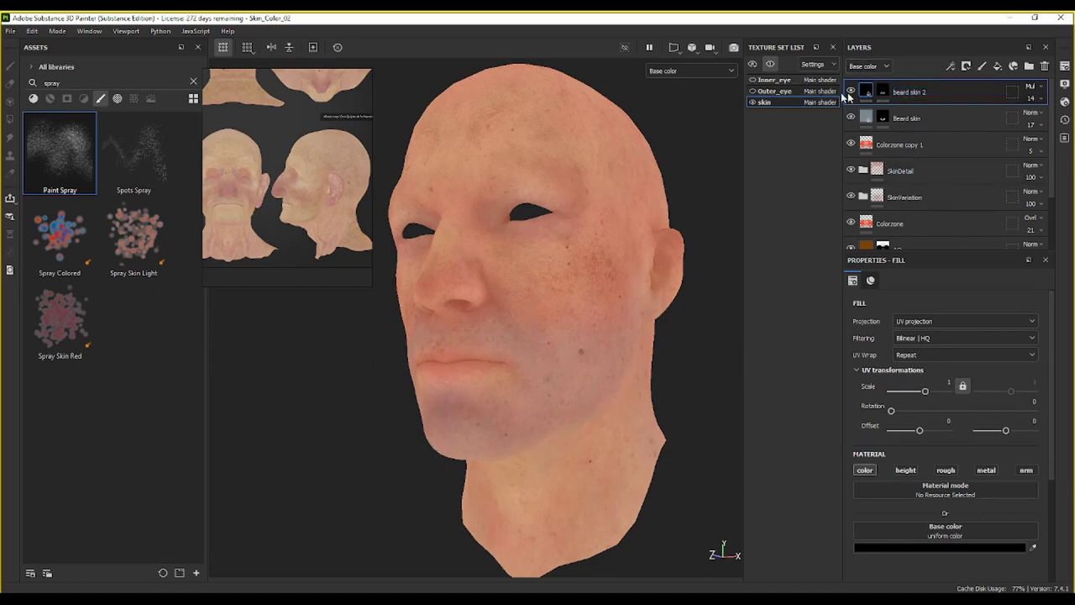
Step: Move both beard skin layers together into the top of the SkinDetail folder and collapse the folder
{"action": "left_click", "coordinate": [924, 122], "text": "ctrl"}
{"action": "left_click_drag", "start_coordinate": [929, 119], "coordinate": [901, 173]}
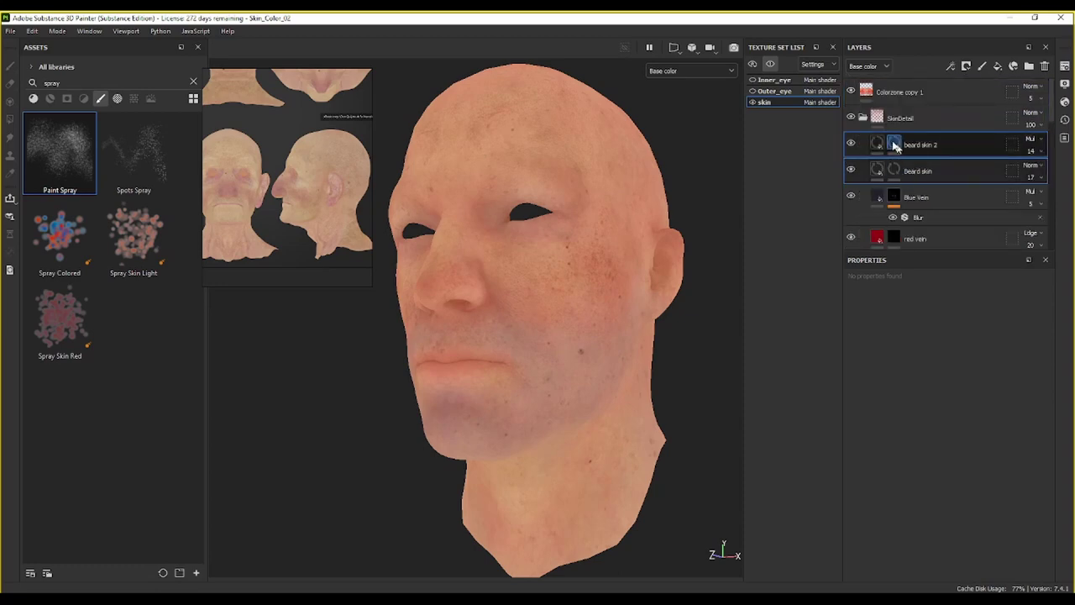
{"action": "left_click", "coordinate": [864, 118]}
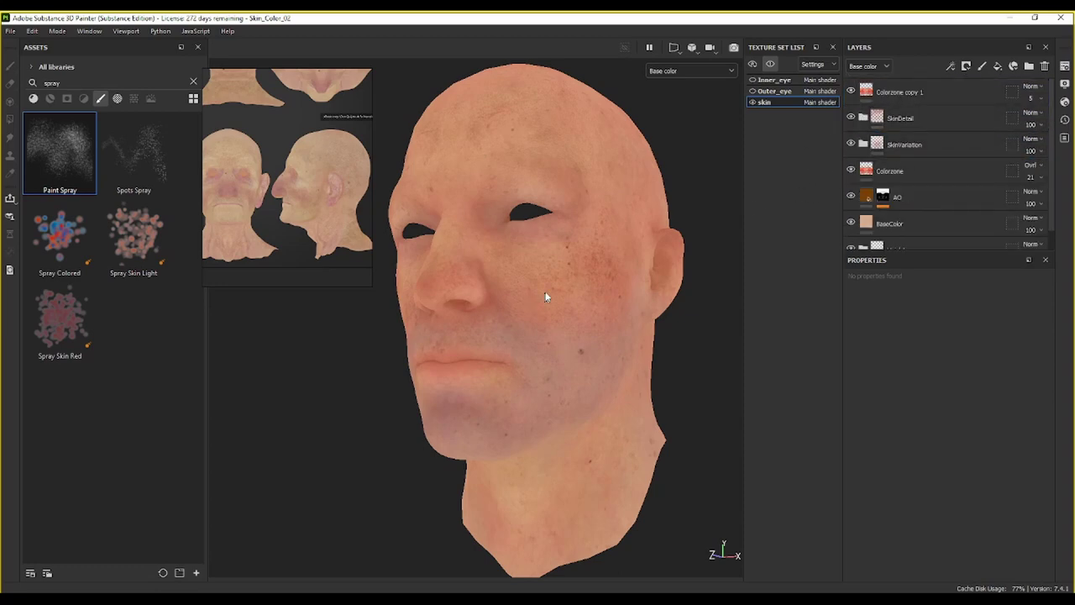
Step: Examine the whole head from several angles and study the beard area in the reference photo of a man's chin
{"action": "scroll", "coordinate": [563, 277], "scroll_direction": "down", "scroll_amount": 3}
{"action": "left_click_drag", "start_coordinate": [563, 270], "coordinate": [548, 336], "text": "alt"}
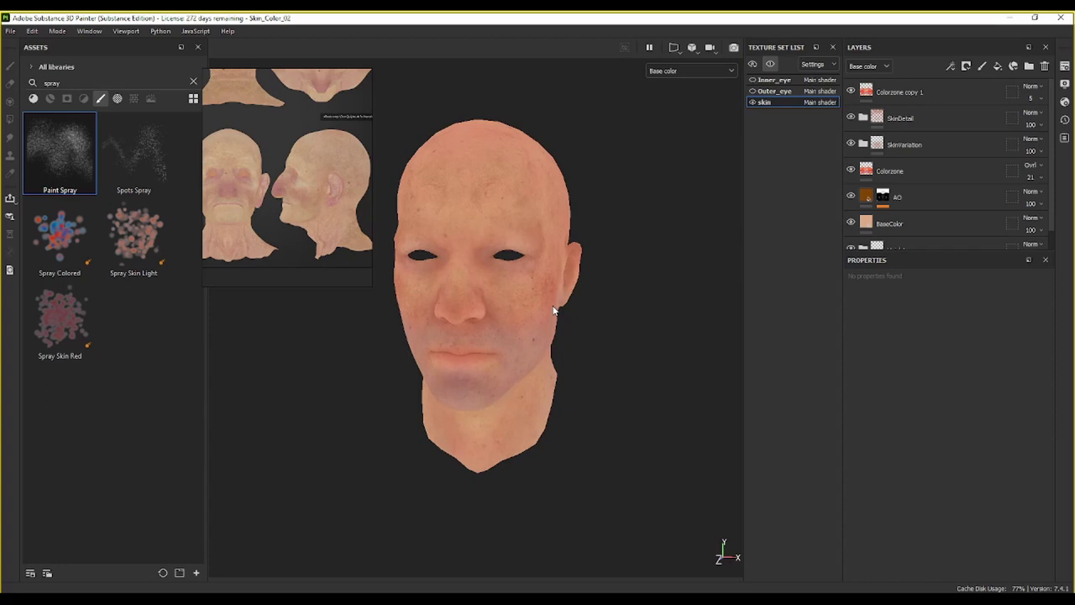
{"action": "left_click_drag", "start_coordinate": [588, 303], "coordinate": [494, 280], "text": "alt"}
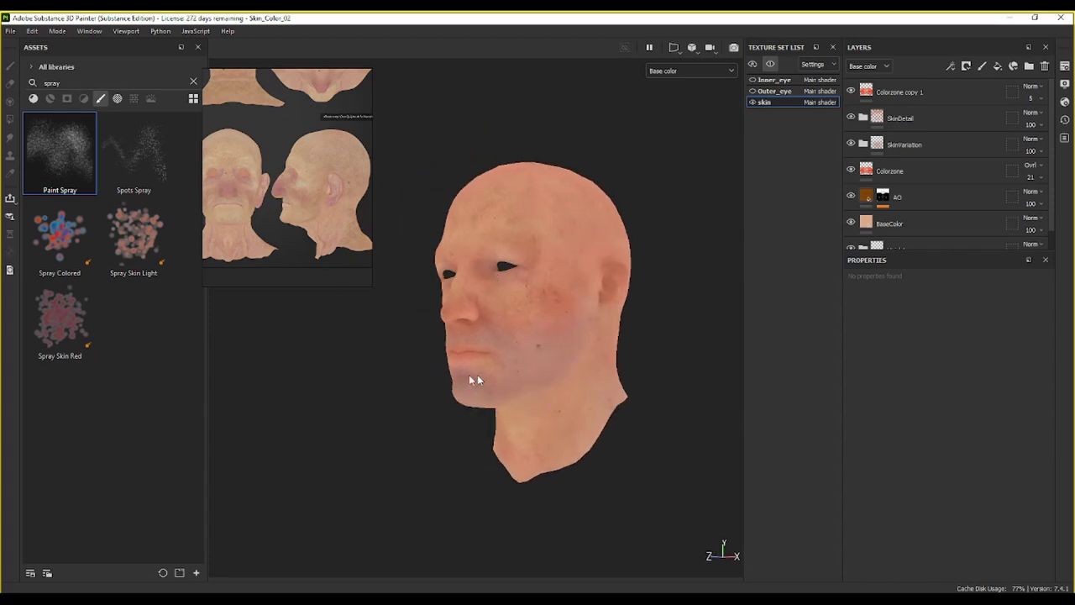
{"action": "scroll", "coordinate": [312, 210], "scroll_direction": "down", "scroll_amount": 7}
{"action": "middle_click_drag", "start_coordinate": [310, 212], "coordinate": [325, 238]}
{"action": "middle_click_drag", "start_coordinate": [333, 138], "coordinate": [338, 228]}
{"action": "scroll", "coordinate": [287, 180], "scroll_direction": "up", "scroll_amount": 6}
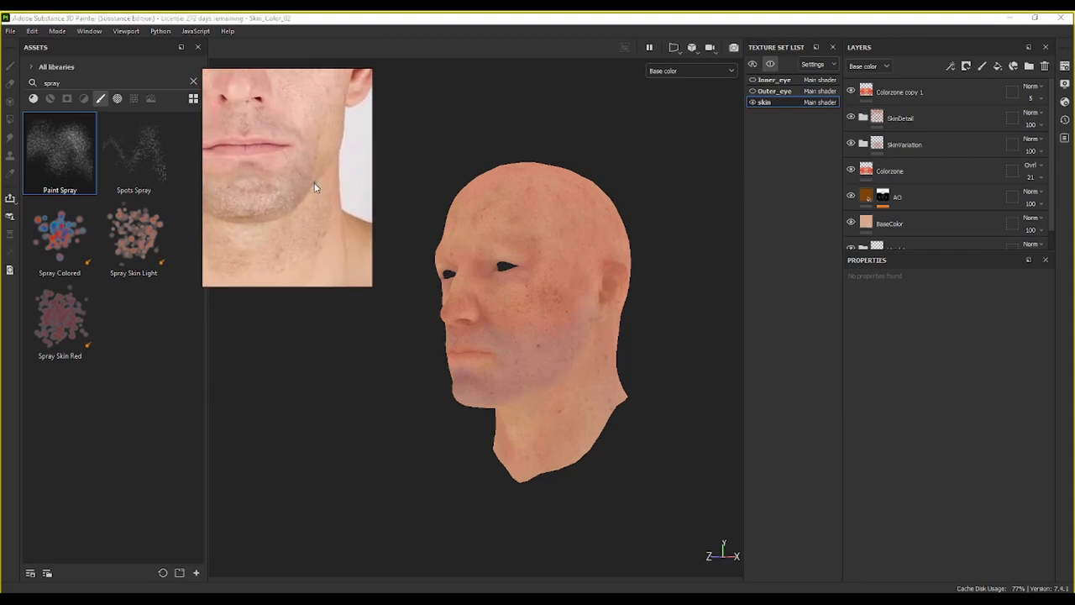
{"action": "middle_click_drag", "start_coordinate": [288, 181], "coordinate": [318, 202]}
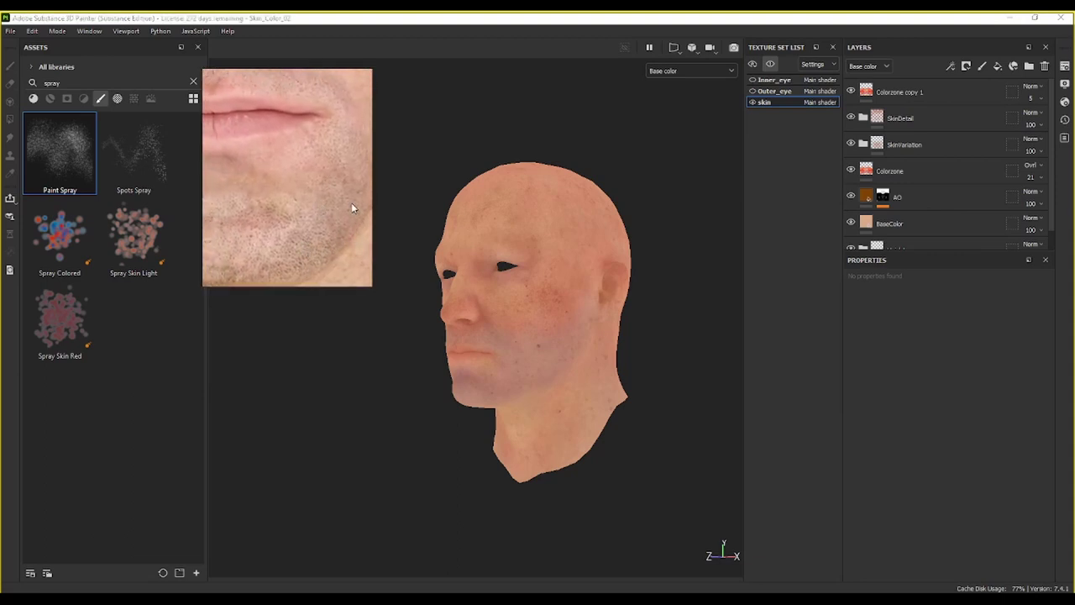
{"action": "scroll", "coordinate": [506, 343], "scroll_direction": "up", "scroll_amount": 3}
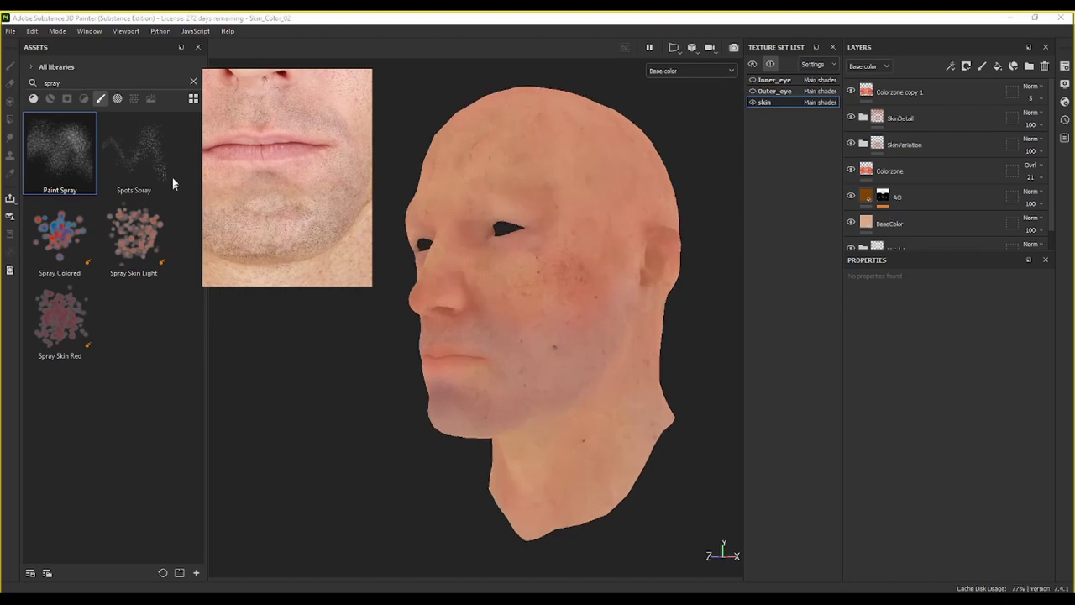
Step: Expand the SkinDetail folder and try the beard skin 2 layer at opacity 100 on the lower face
{"action": "scroll", "coordinate": [495, 358], "scroll_direction": "up", "scroll_amount": 5}
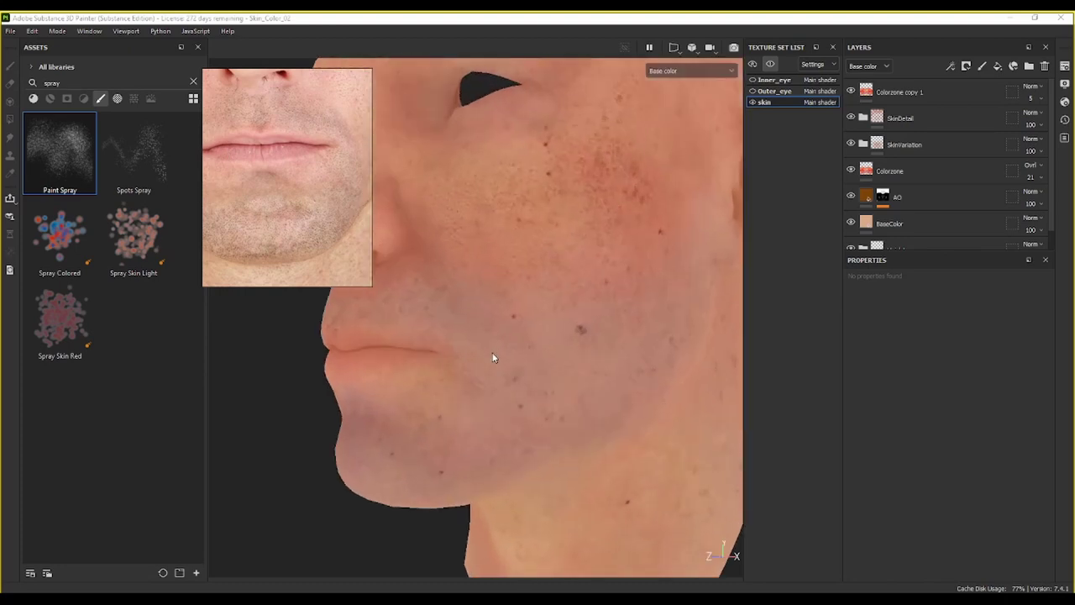
{"action": "left_click_drag", "start_coordinate": [482, 342], "coordinate": [532, 337], "text": "alt"}
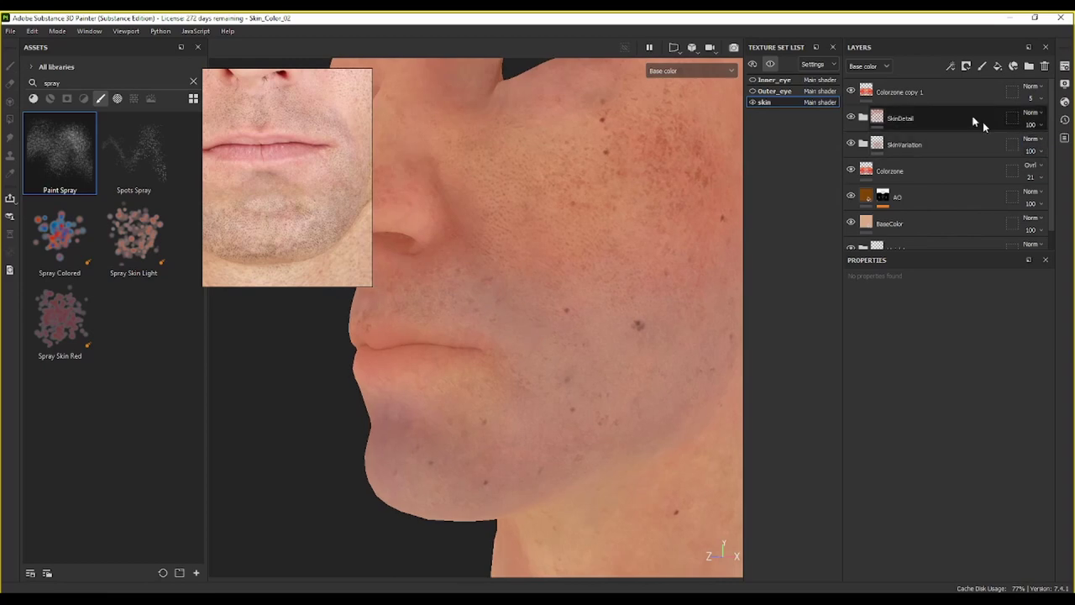
{"action": "left_click", "coordinate": [861, 120]}
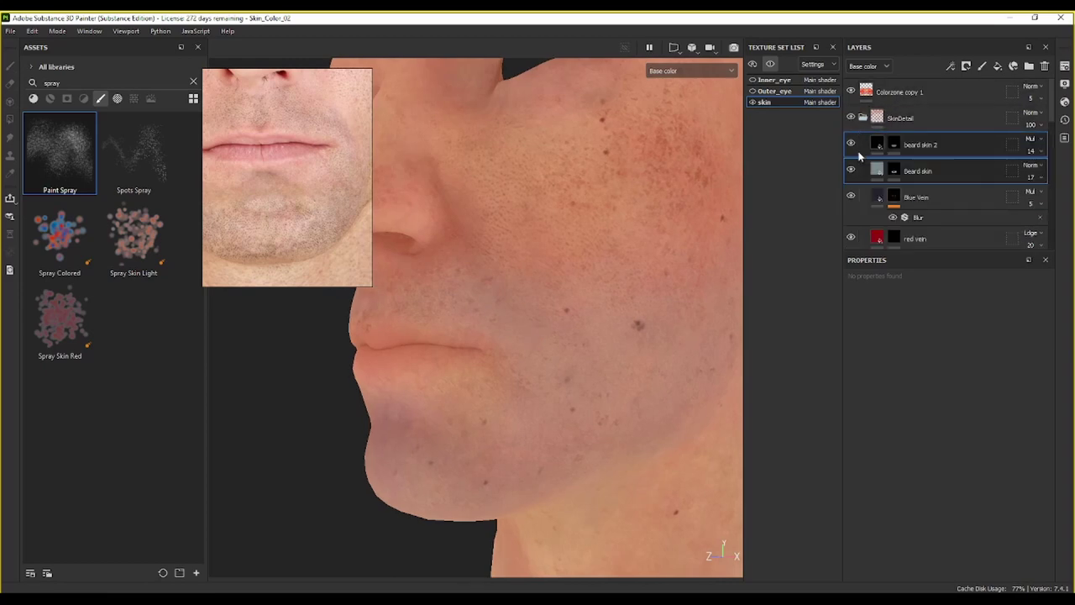
{"action": "left_click", "coordinate": [1035, 141]}
{"action": "left_click", "coordinate": [1037, 140]}
{"action": "mouse_move", "coordinate": [1038, 155]}
{"action": "left_mouse_down"}
{"action": "mouse_move", "coordinate": [1056, 174]}
{"action": "mouse_move", "coordinate": [1068, 172]}
{"action": "left_mouse_up"}
{"action": "left_click", "coordinate": [1040, 152]}
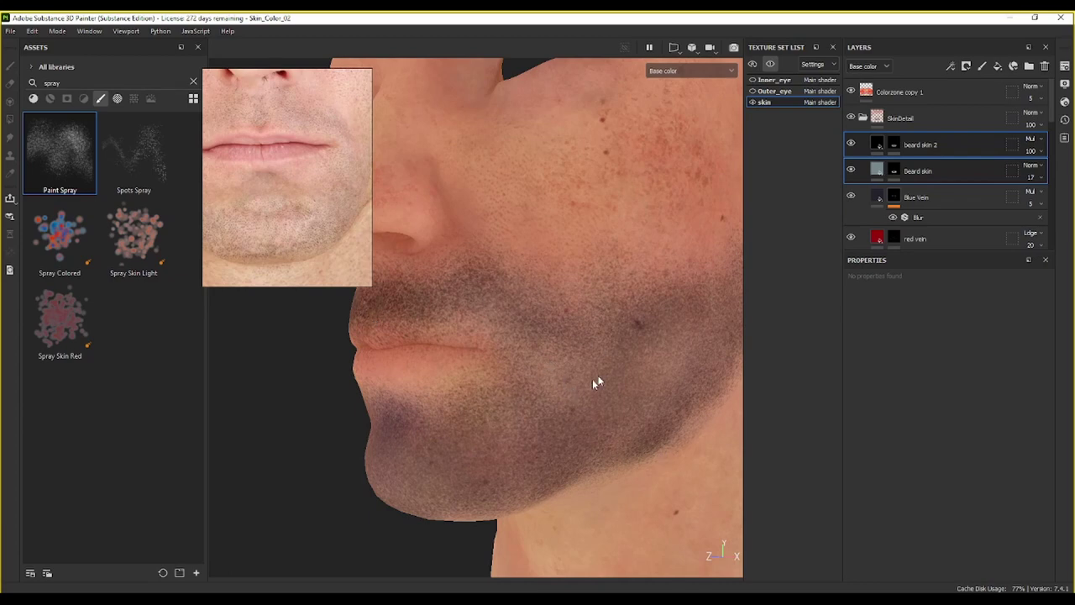
{"action": "scroll", "coordinate": [594, 379], "scroll_direction": "down", "scroll_amount": 4}
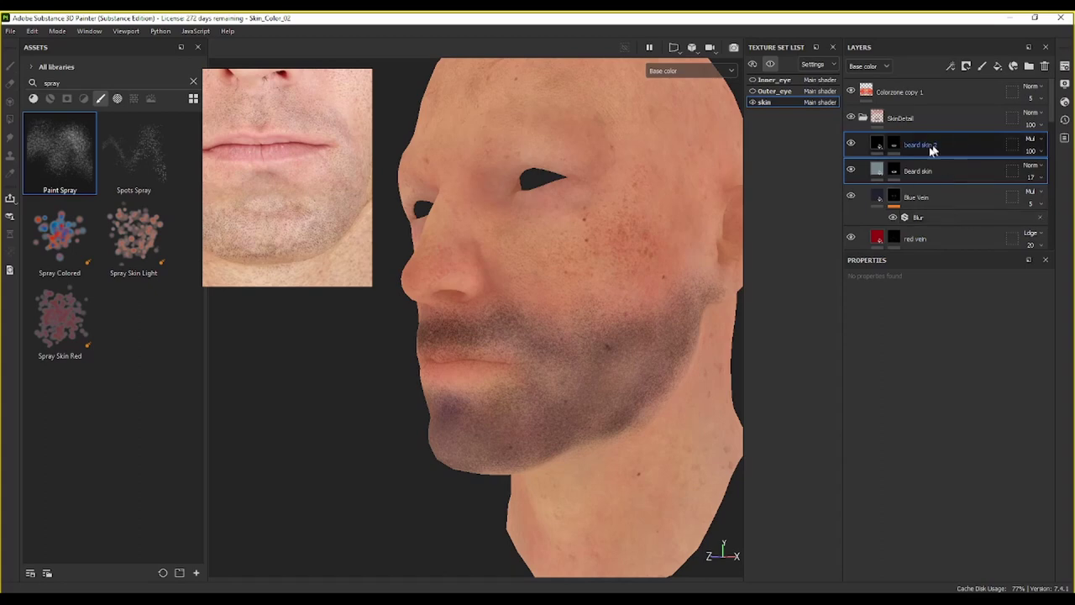
Step: Set the beard skin 2 layer's opacity to 26 and collapse the SkinDetail folder
{"action": "left_click", "coordinate": [1030, 153]}
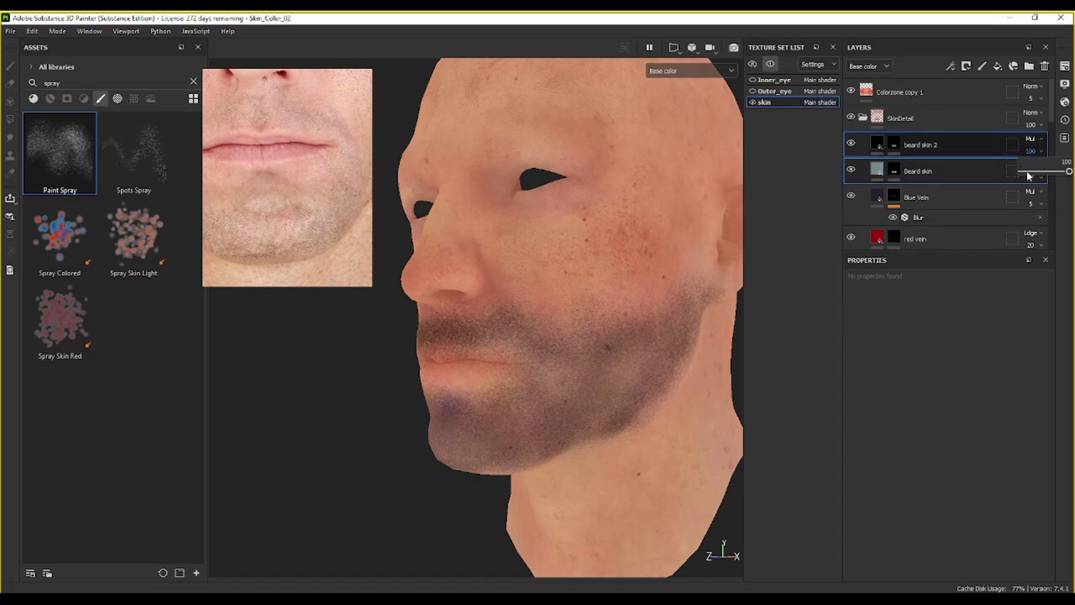
{"action": "left_click", "coordinate": [1028, 173]}
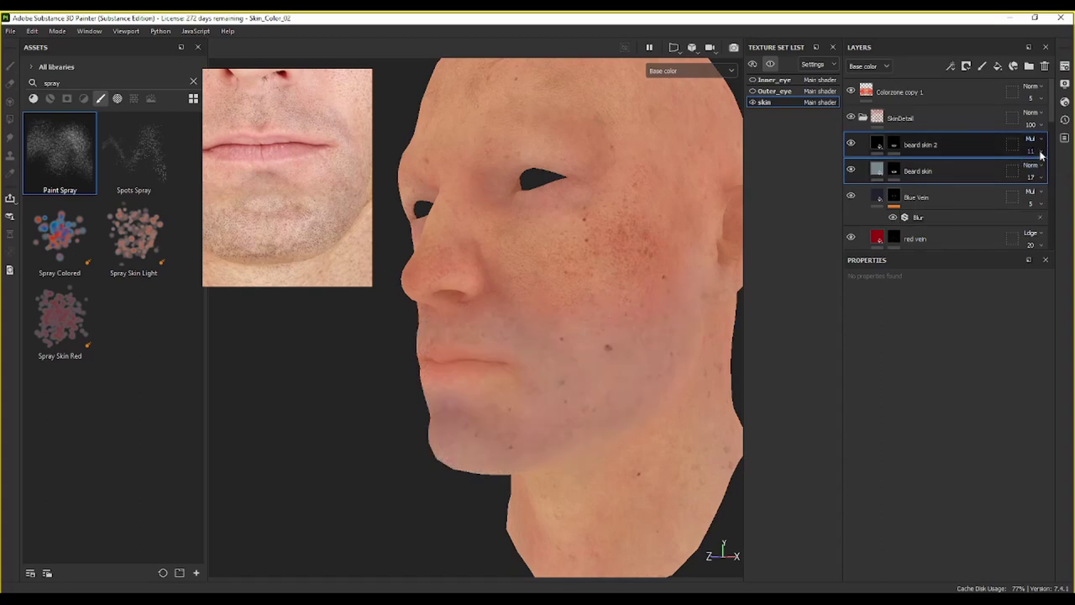
{"action": "left_click", "coordinate": [1040, 152]}
{"action": "left_click", "coordinate": [1033, 171]}
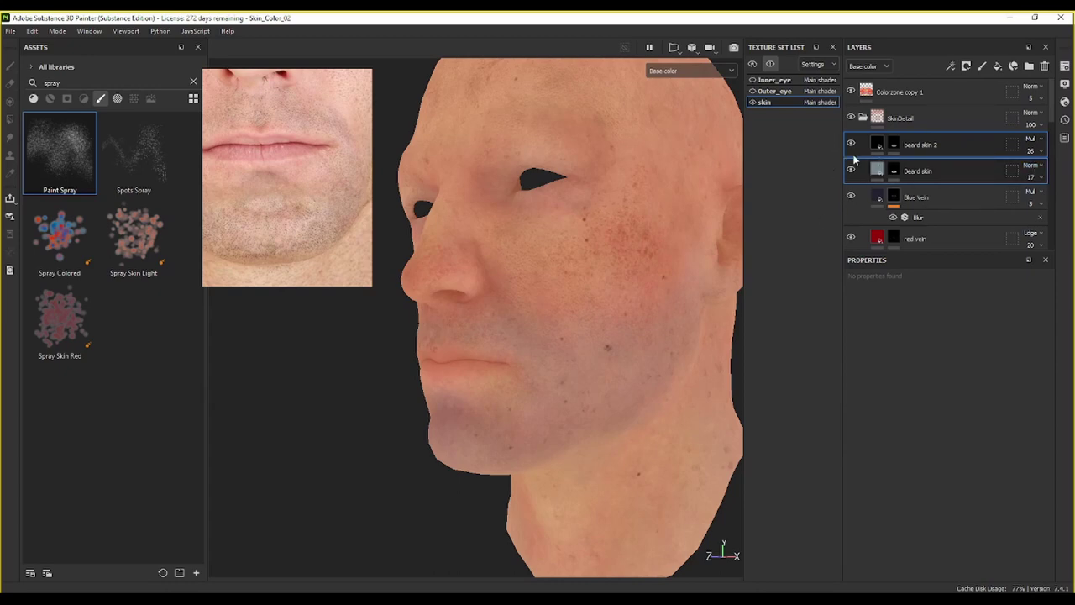
{"action": "left_click", "coordinate": [858, 120]}
Step: Examine the whole head from the side and front, and look through the reference photos for a close view of the lips
{"action": "middle_click_drag", "start_coordinate": [496, 299], "coordinate": [437, 355], "text": "alt"}
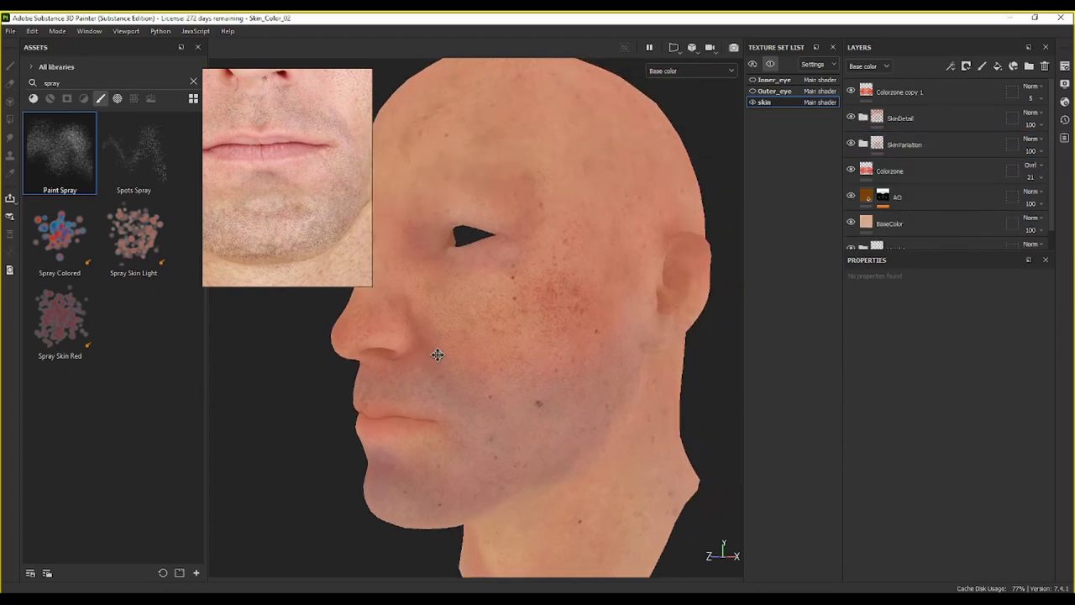
{"action": "scroll", "coordinate": [461, 333], "scroll_direction": "down", "scroll_amount": 3}
{"action": "mouse_move", "coordinate": [454, 392]}
{"action": "middle_mouse_down", "text": "alt"}
{"action": "mouse_move", "coordinate": [495, 341]}
{"action": "mouse_move", "coordinate": [462, 379]}
{"action": "middle_mouse_up", "text": "alt"}
{"action": "left_click_drag", "start_coordinate": [462, 379], "coordinate": [438, 344], "text": "alt"}
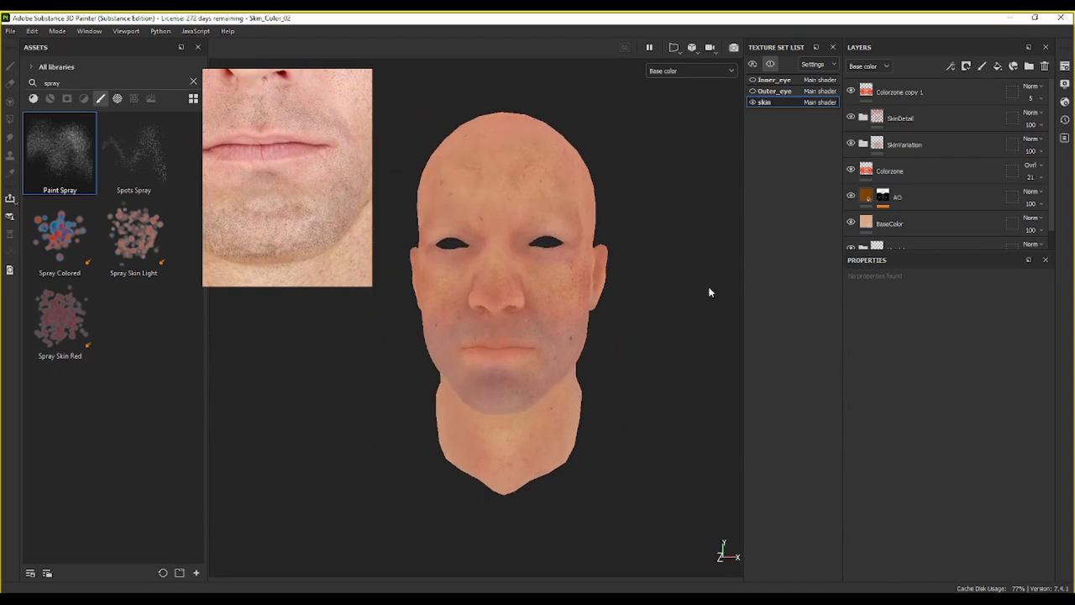
{"action": "scroll", "coordinate": [318, 165], "scroll_direction": "down", "scroll_amount": 5}
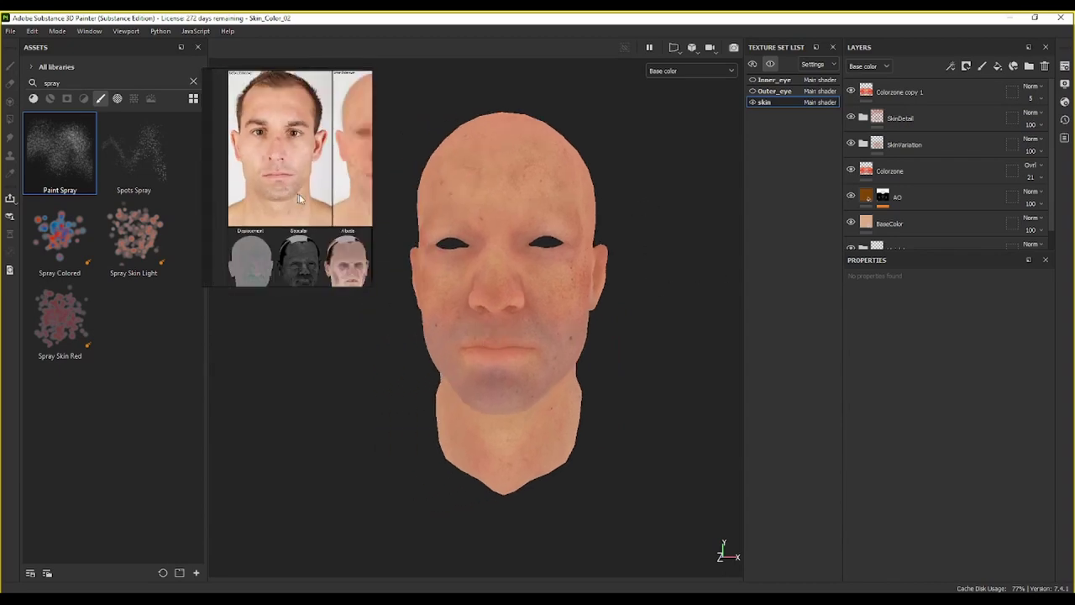
{"action": "scroll", "coordinate": [307, 211], "scroll_direction": "up", "scroll_amount": 6}
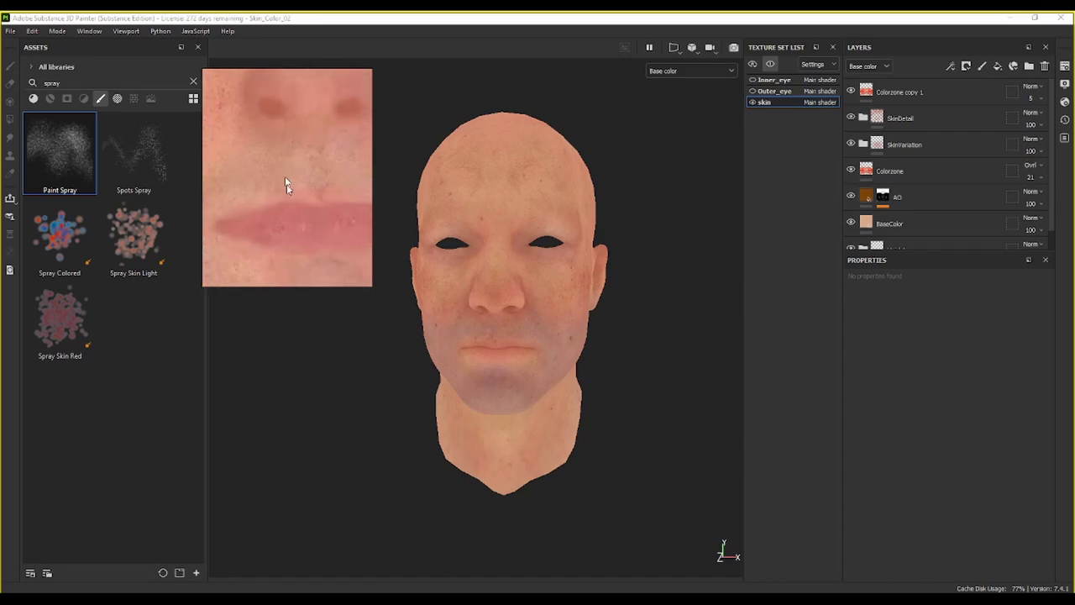
{"action": "scroll", "coordinate": [278, 201], "scroll_direction": "down", "scroll_amount": 6}
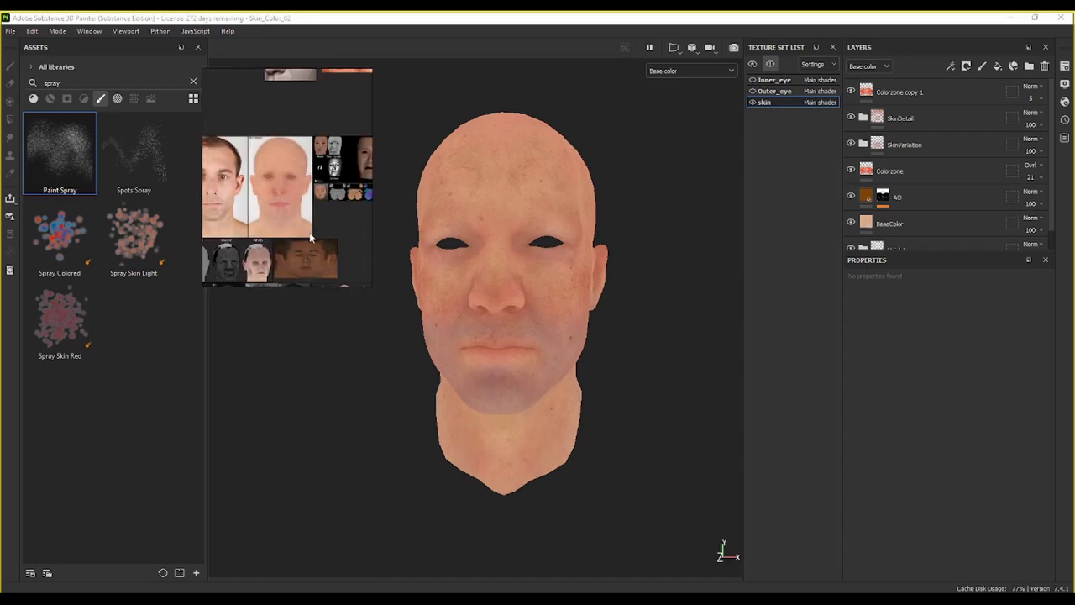
{"action": "scroll", "coordinate": [332, 234], "scroll_direction": "up", "scroll_amount": 3}
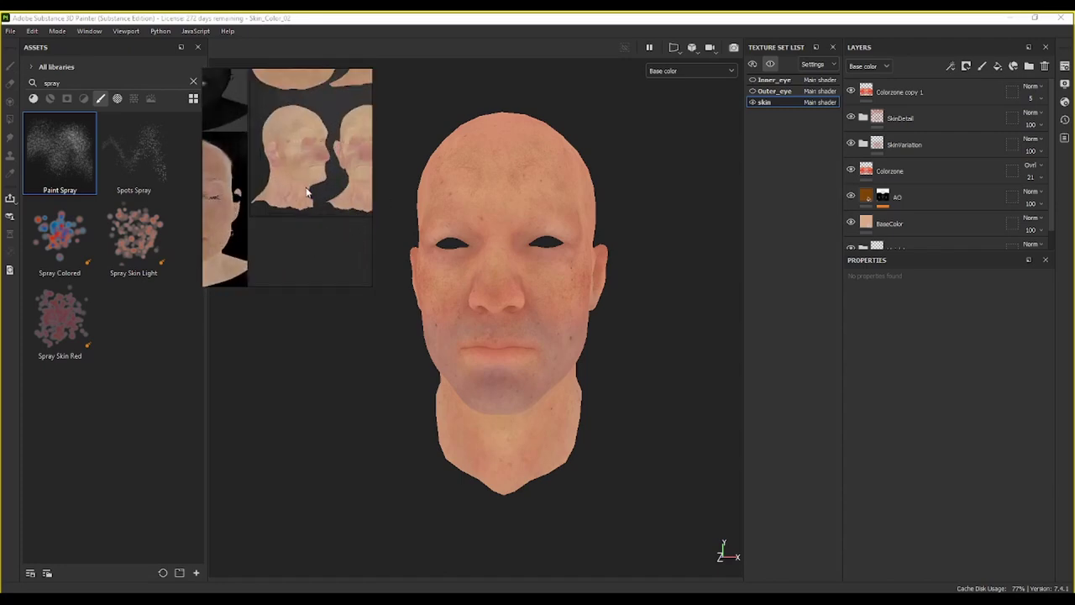
{"action": "scroll", "coordinate": [307, 193], "scroll_direction": "down", "scroll_amount": 3}
{"action": "scroll", "coordinate": [283, 210], "scroll_direction": "up", "scroll_amount": 5}
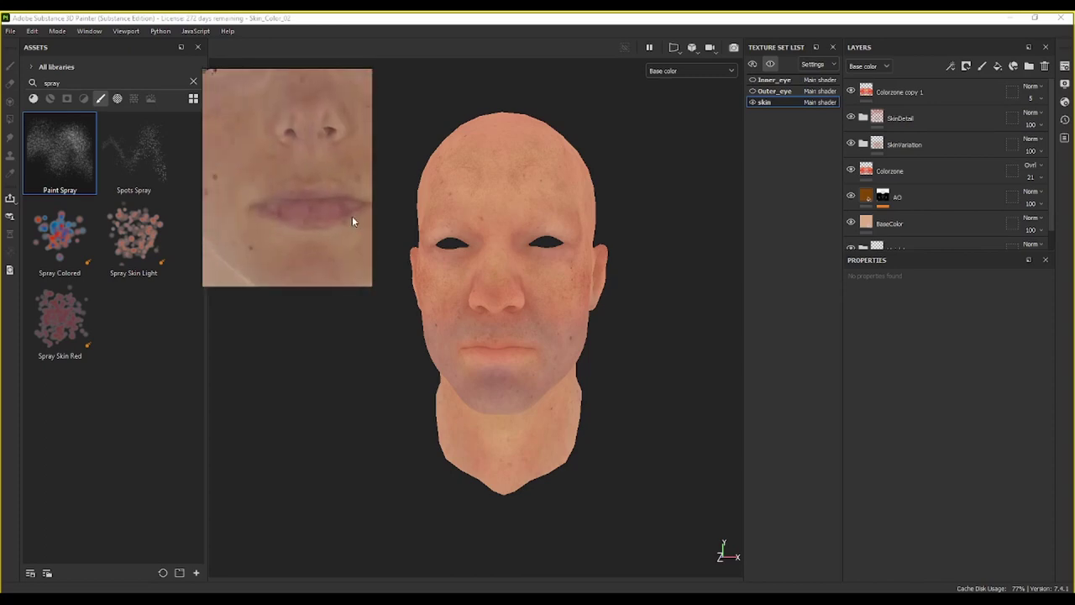
{"action": "middle_click_drag", "start_coordinate": [352, 216], "coordinate": [341, 216]}
{"action": "scroll", "coordinate": [501, 360], "scroll_direction": "up", "scroll_amount": 4}
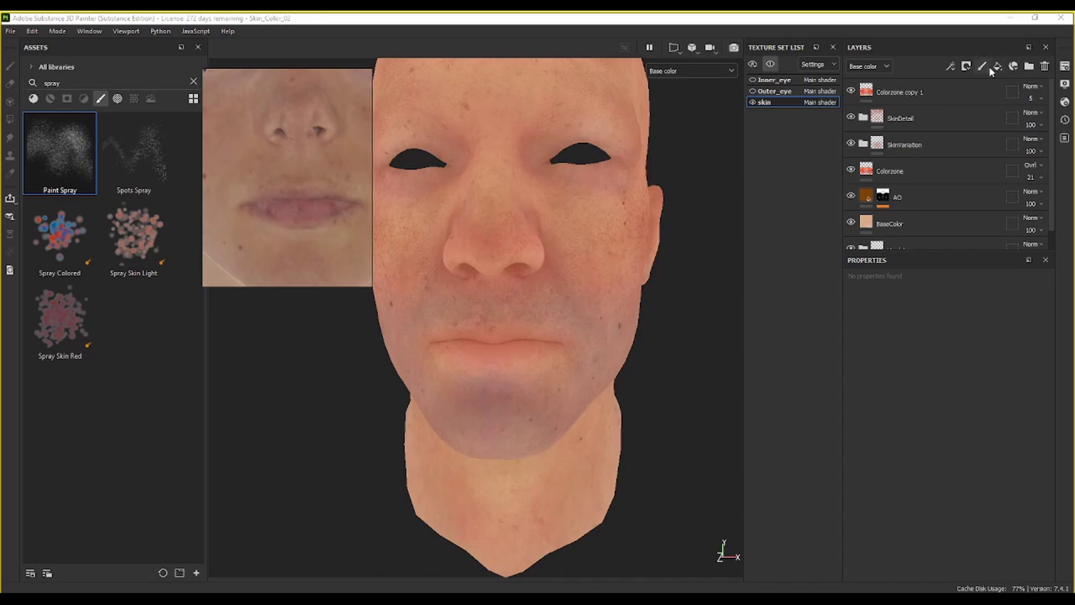
Step: Create a new folder at the very top of the layer stack and name it "Lip"
{"action": "left_click", "coordinate": [1029, 66]}
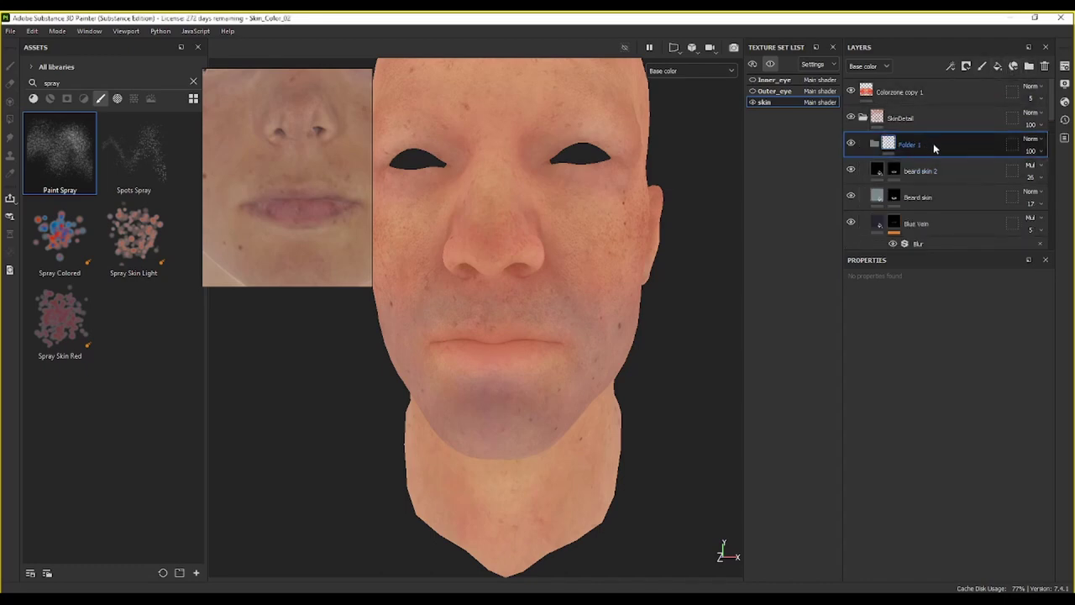
{"action": "left_click_drag", "start_coordinate": [933, 142], "coordinate": [895, 93]}
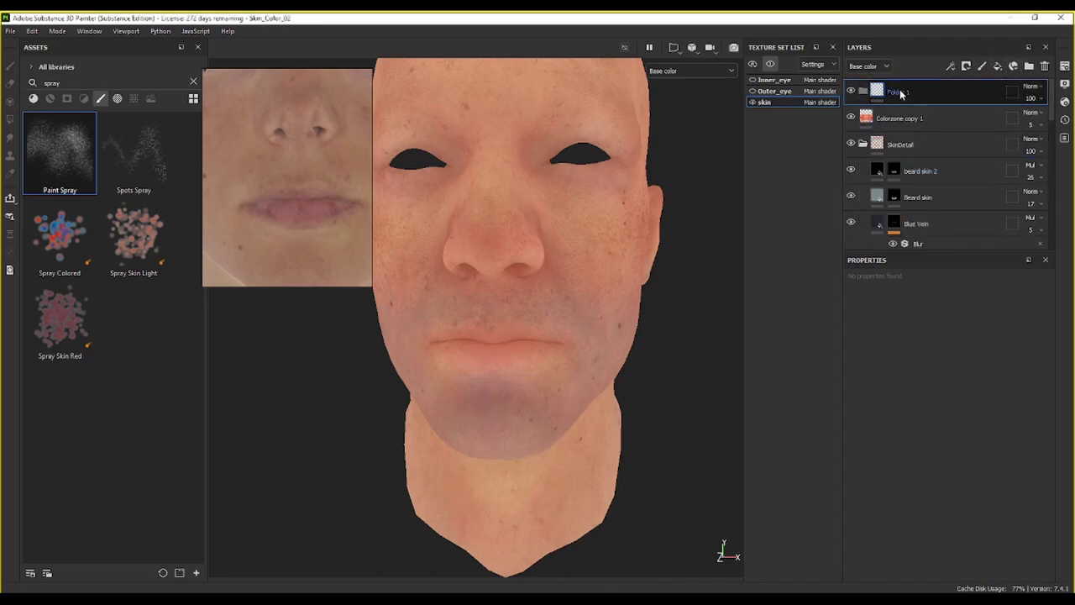
{"action": "double_click", "coordinate": [897, 91]}
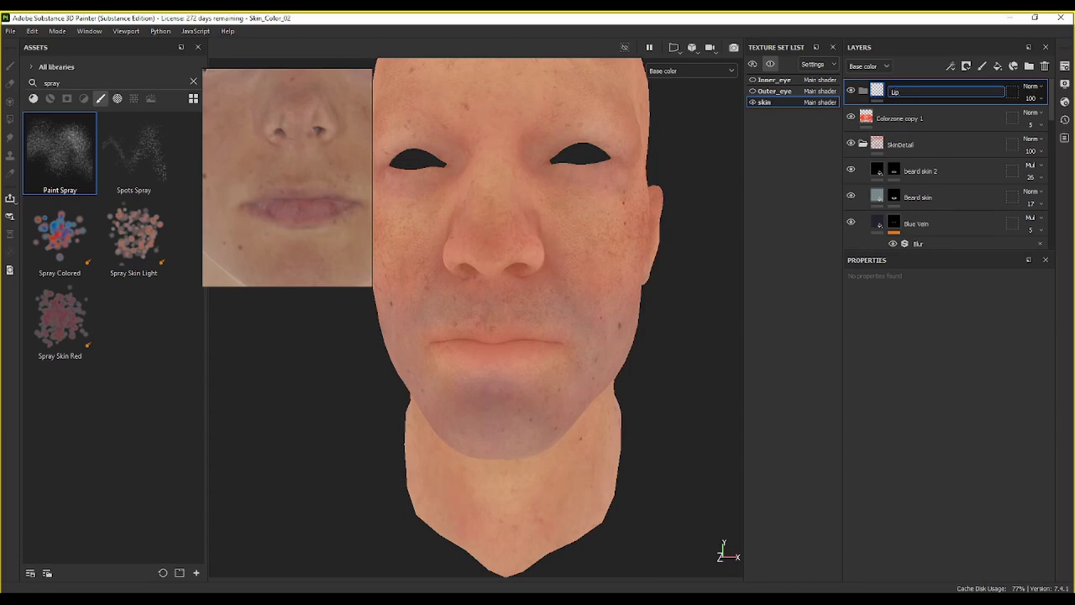
{"action": "key", "text": "Return"}
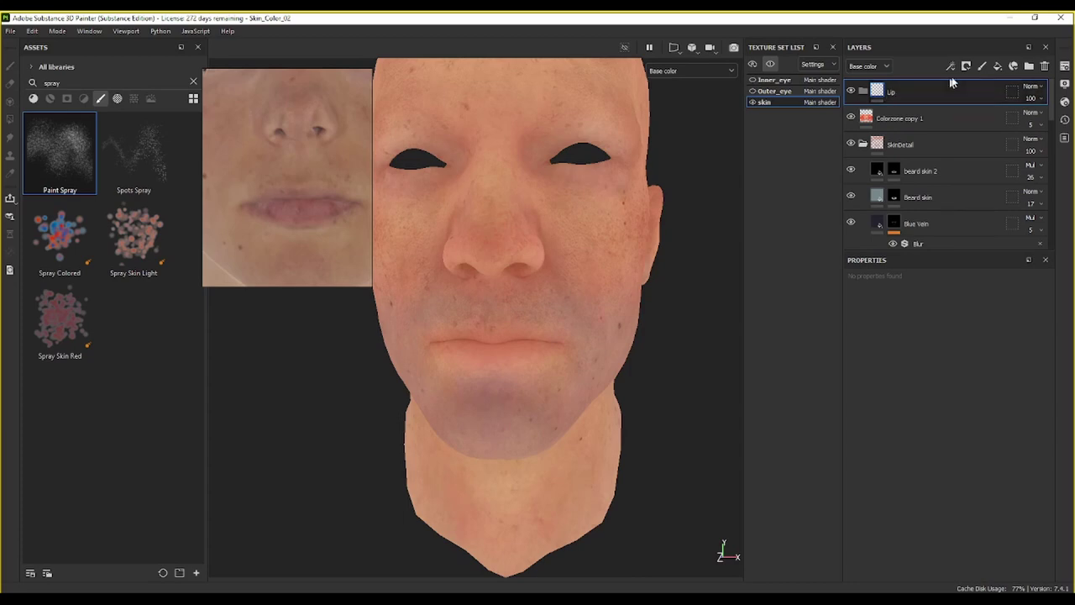
Step: Add a fill layer inside the Lip folder with only the color channel enabled and sample its base color from the reference lips
{"action": "left_click", "coordinate": [998, 66]}
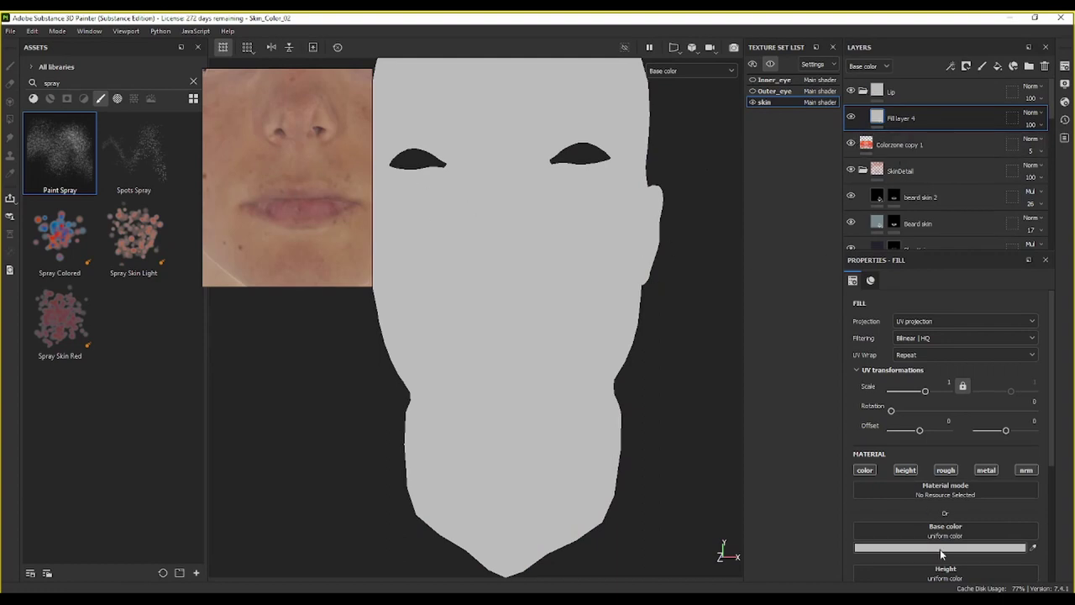
{"action": "left_click", "coordinate": [907, 470]}
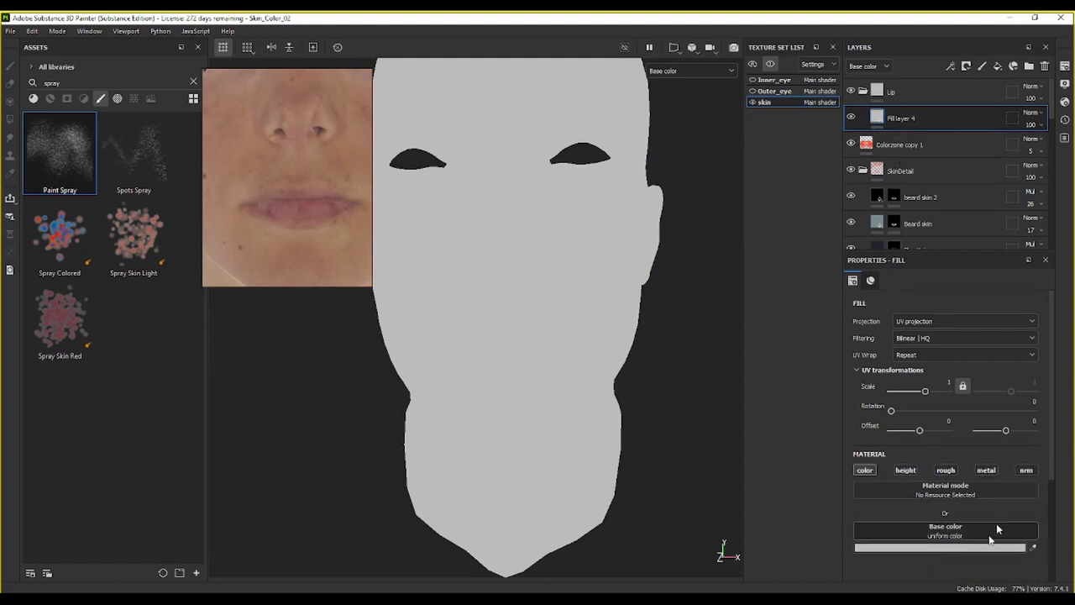
{"action": "left_click", "coordinate": [971, 548]}
{"action": "left_click", "coordinate": [950, 327]}
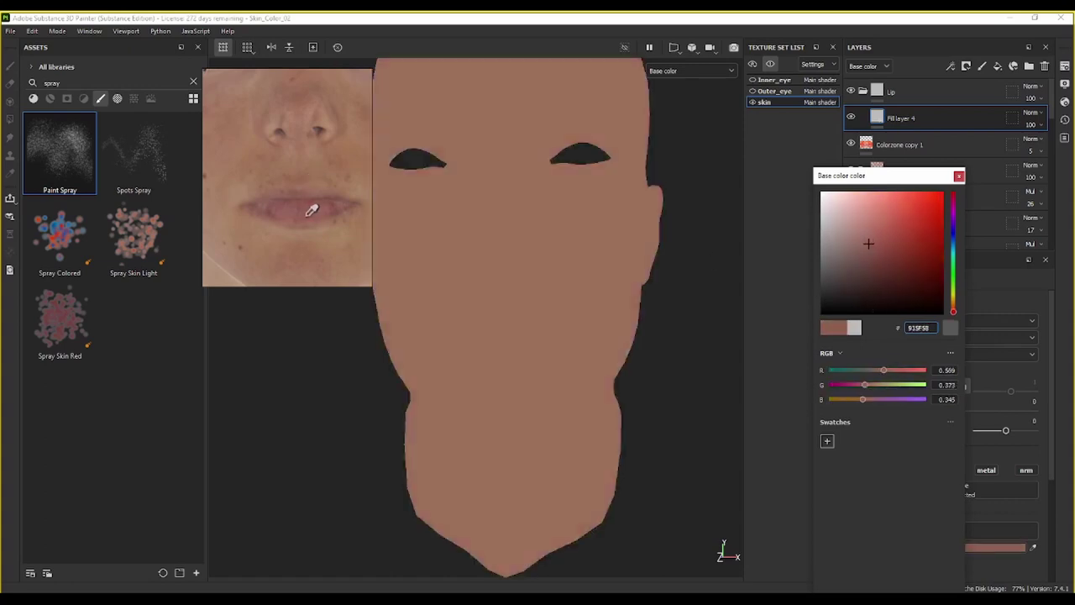
Step: Add a black mask to the lip fill layer and prepare the Dirt 1 brush at size 6.1 for painting it
{"action": "right_click", "coordinate": [899, 118]}
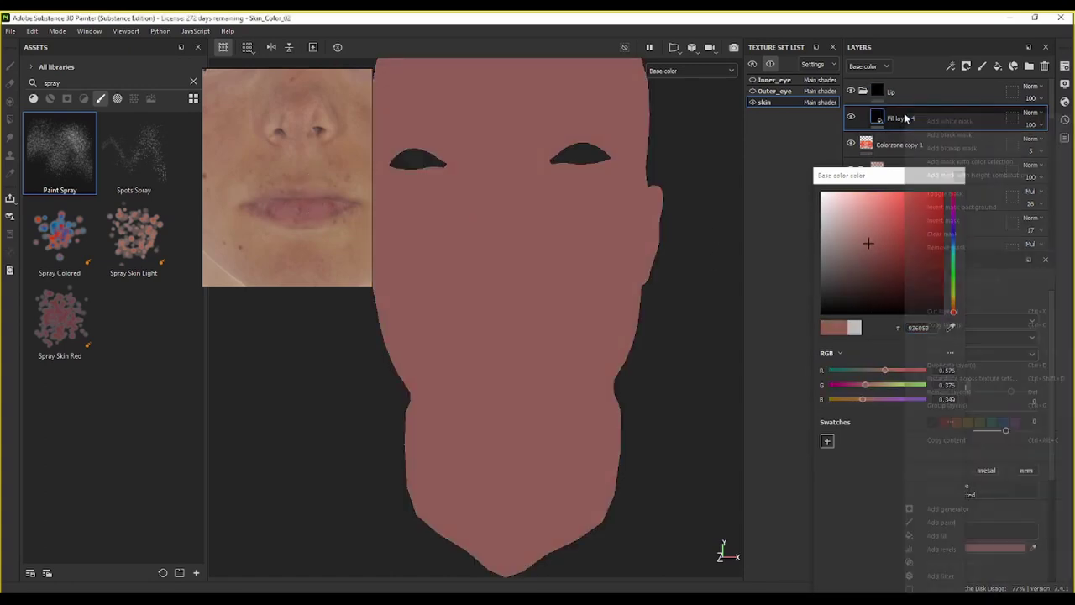
{"action": "left_click", "coordinate": [948, 135]}
{"action": "key", "text": "1"}
{"action": "scroll", "coordinate": [521, 370], "scroll_direction": "up", "scroll_amount": 5}
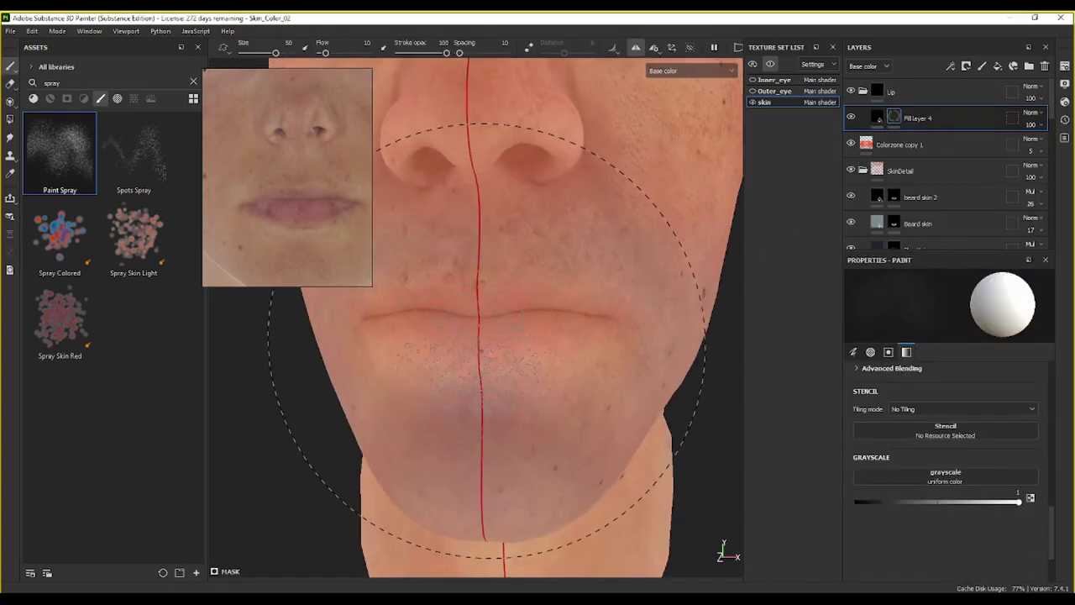
{"action": "left_click", "coordinate": [194, 82]}
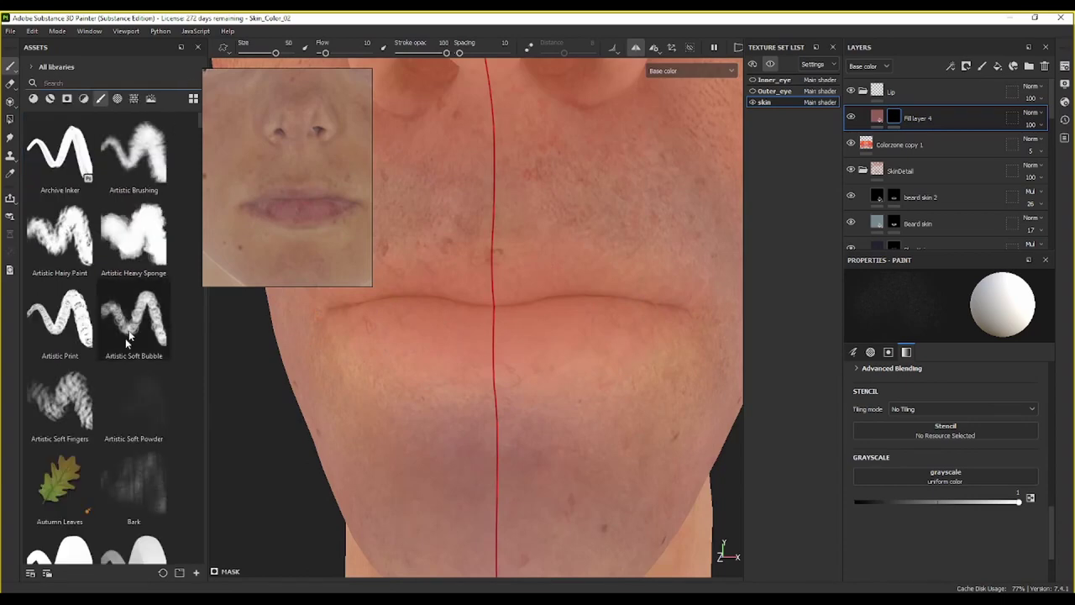
{"action": "scroll", "coordinate": [122, 393], "scroll_direction": "down", "scroll_amount": 5}
{"action": "left_click", "coordinate": [60, 361]}
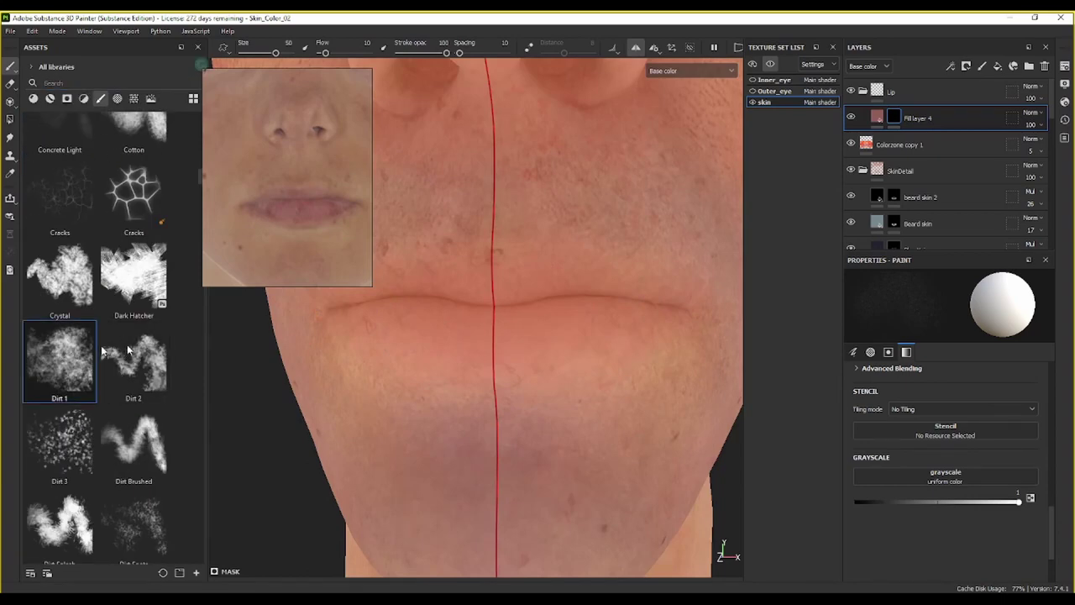
{"action": "right_click_drag", "start_coordinate": [488, 317], "coordinate": [427, 317], "text": "ctrl"}
Step: Resample Fill layer 4's base color from the close-up reference lips, lighten it to B97A67, and return to painting on the layer's mask
{"action": "scroll", "coordinate": [320, 232], "scroll_direction": "up", "scroll_amount": 5}
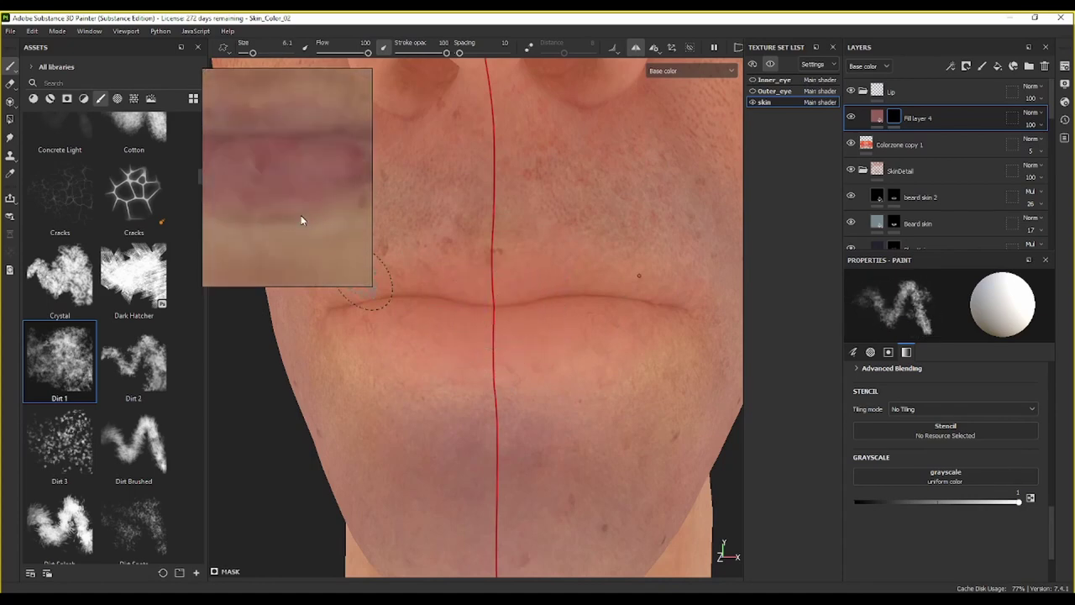
{"action": "scroll", "coordinate": [300, 215], "scroll_direction": "down", "scroll_amount": 3}
{"action": "scroll", "coordinate": [297, 215], "scroll_direction": "up", "scroll_amount": 4}
{"action": "scroll", "coordinate": [286, 221], "scroll_direction": "down", "scroll_amount": 2}
{"action": "scroll", "coordinate": [276, 226], "scroll_direction": "down", "scroll_amount": 2}
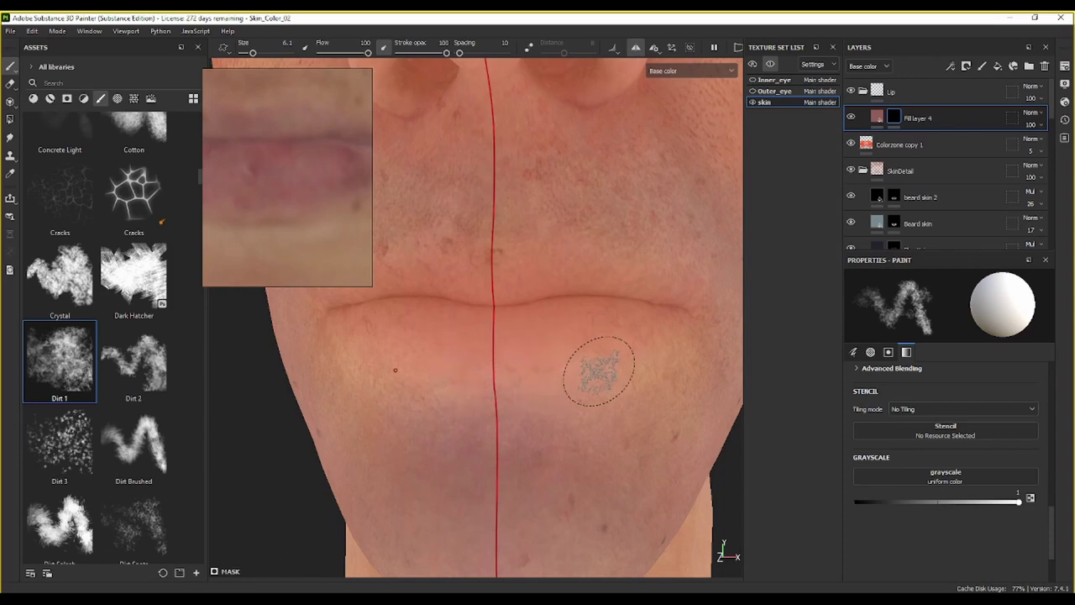
{"action": "left_click", "coordinate": [894, 117]}
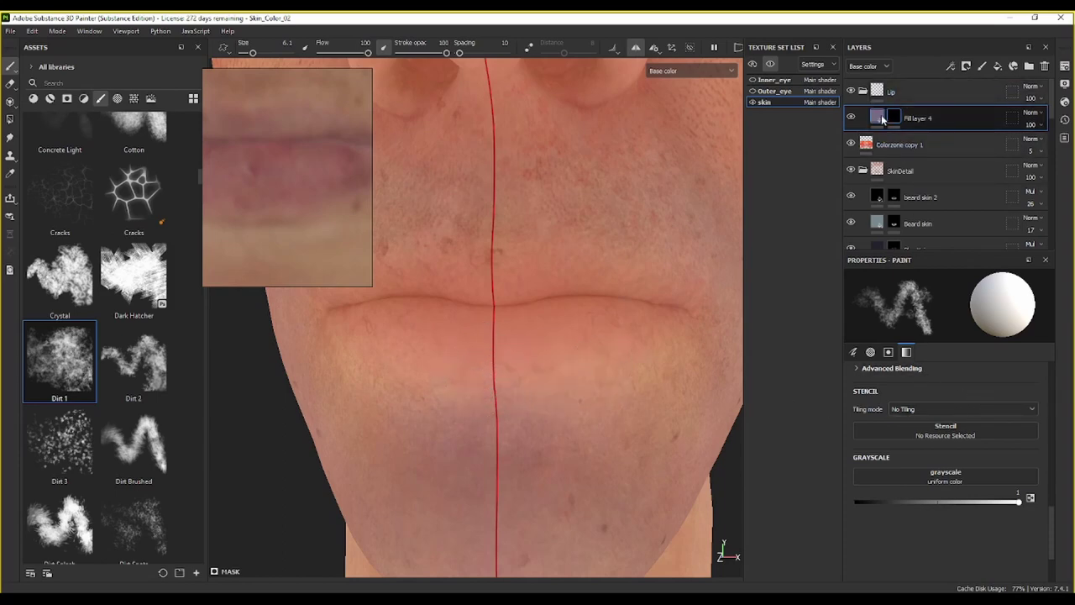
{"action": "left_click", "coordinate": [879, 118]}
{"action": "left_click", "coordinate": [988, 547]}
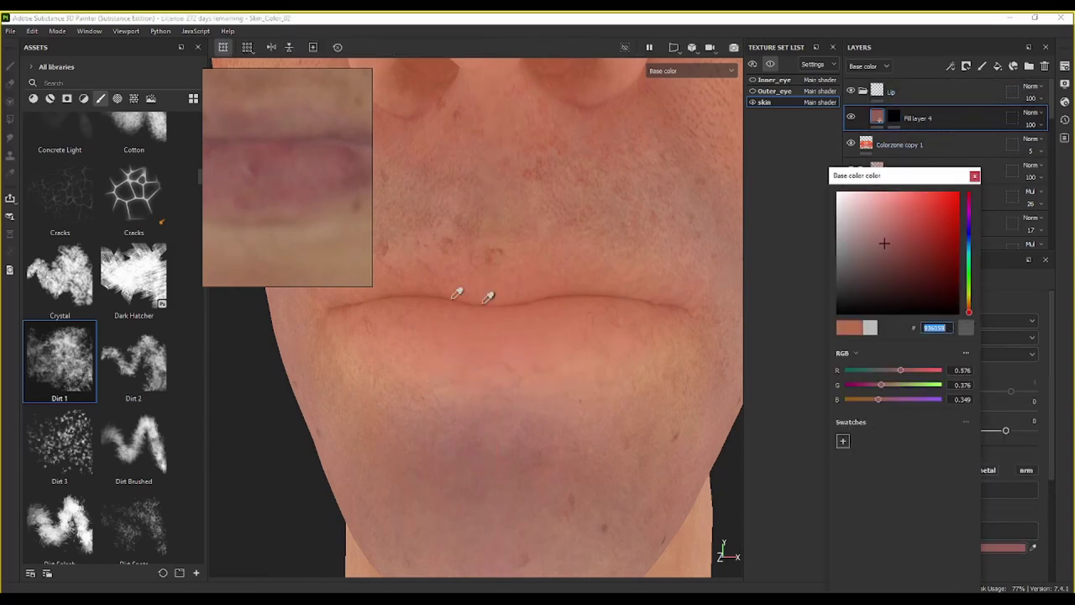
{"action": "left_click", "coordinate": [288, 199]}
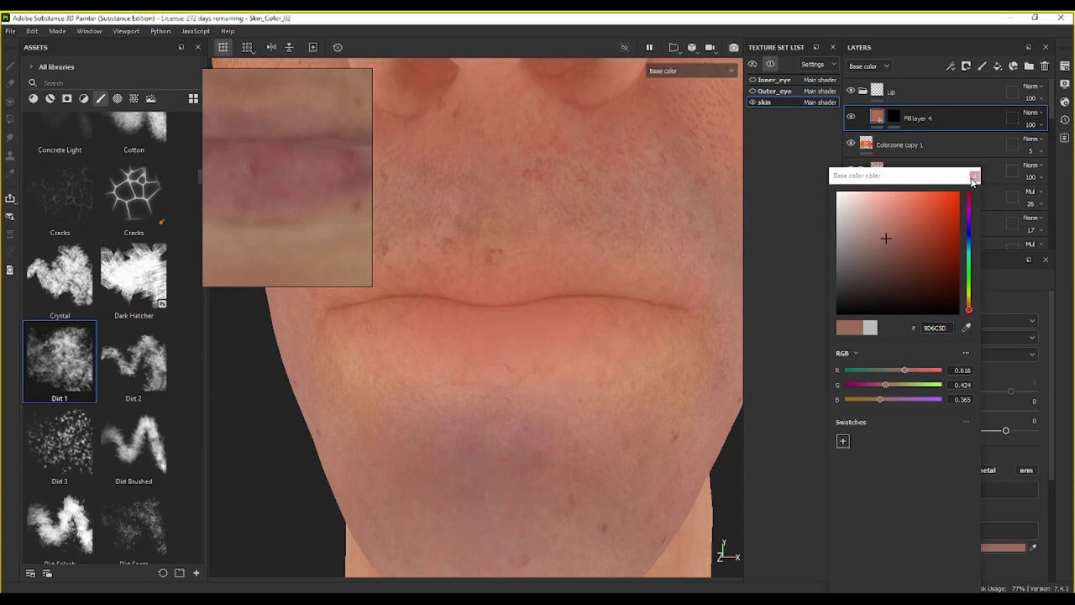
{"action": "left_click_drag", "start_coordinate": [895, 233], "coordinate": [891, 225]}
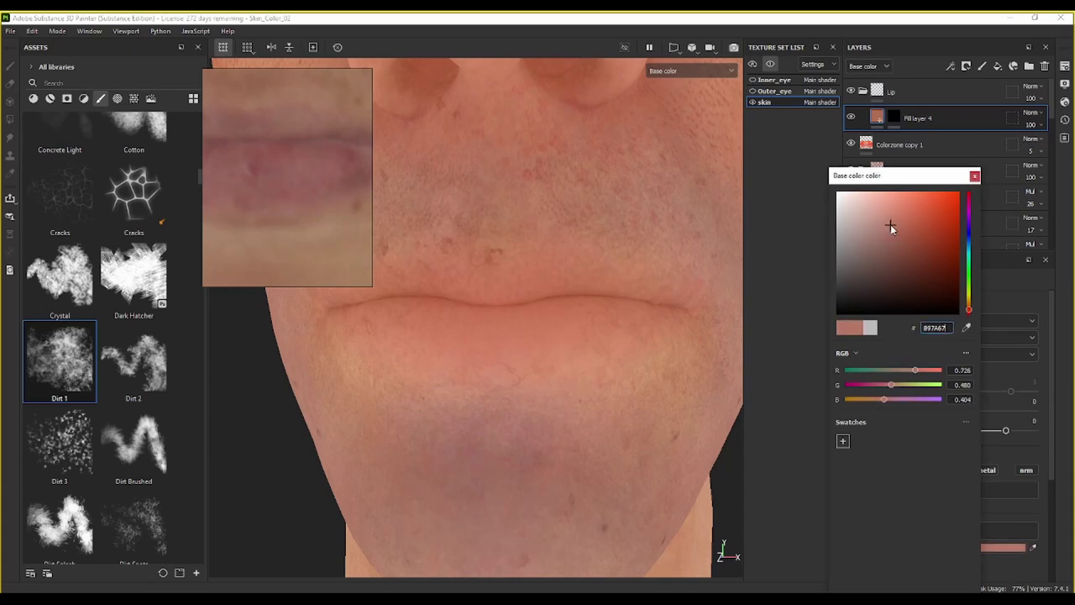
{"action": "left_click", "coordinate": [974, 175]}
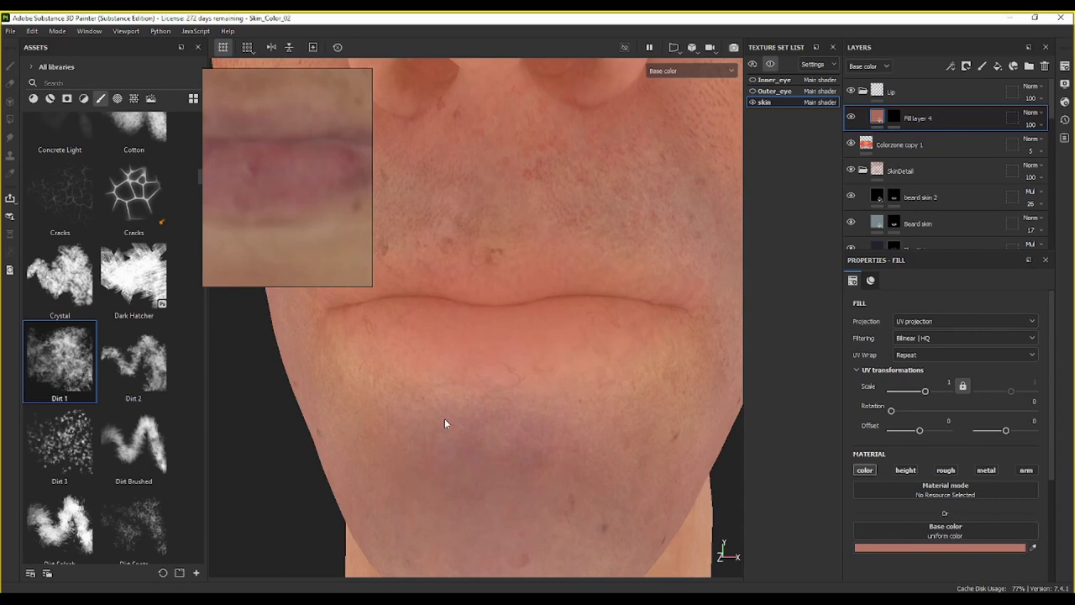
{"action": "left_click", "coordinate": [894, 118]}
{"action": "key", "text": "1"}
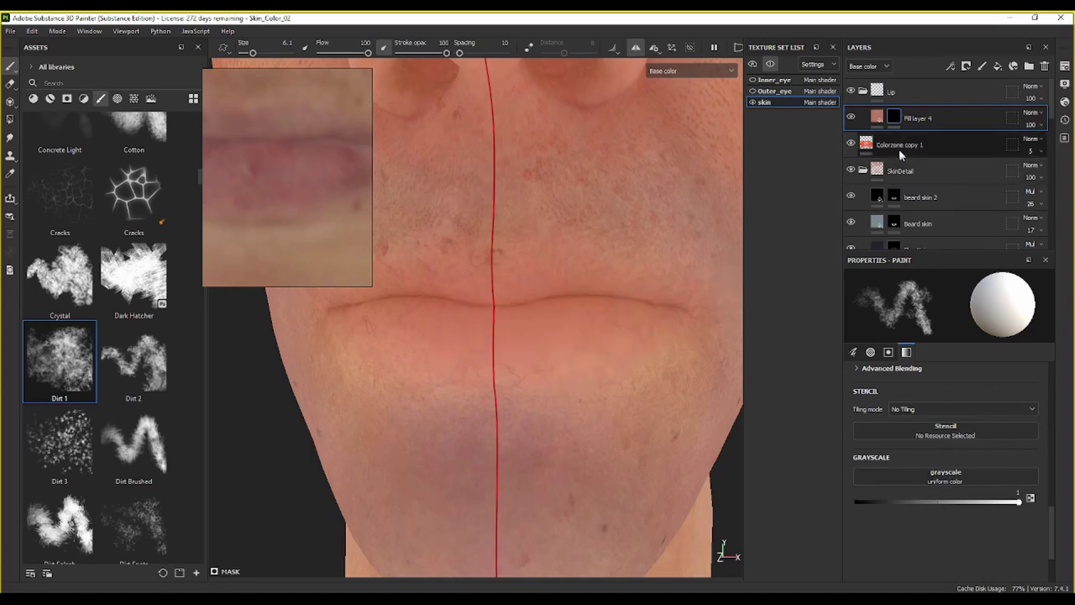
Step: Make Fill layer 4's base color a more saturated red, C26D53, and return to painting on the layer's mask
{"action": "left_click", "coordinate": [877, 118]}
{"action": "left_click", "coordinate": [945, 547]}
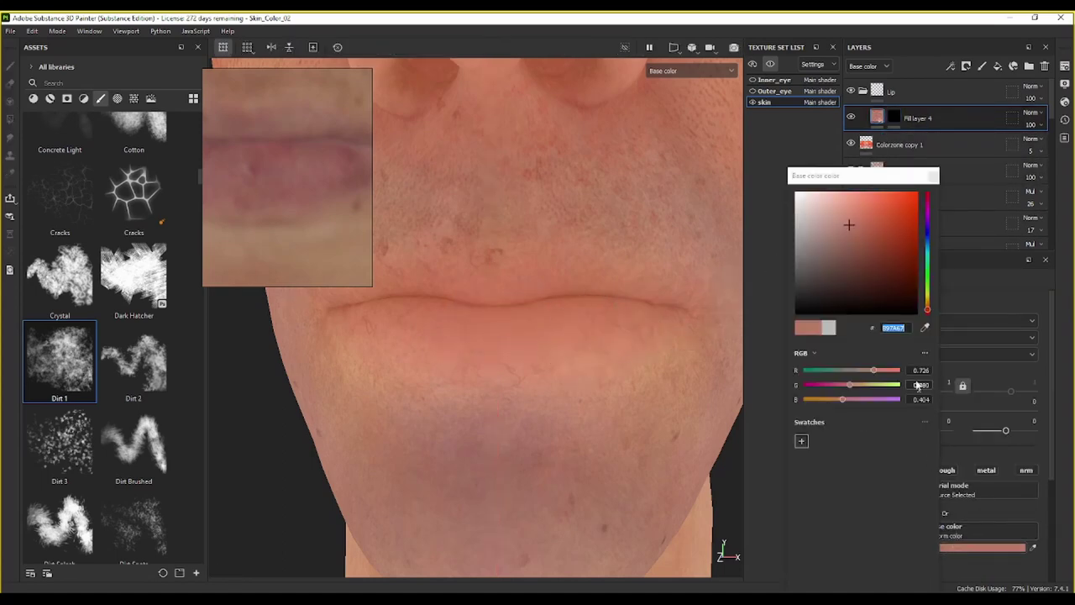
{"action": "left_click", "coordinate": [863, 223]}
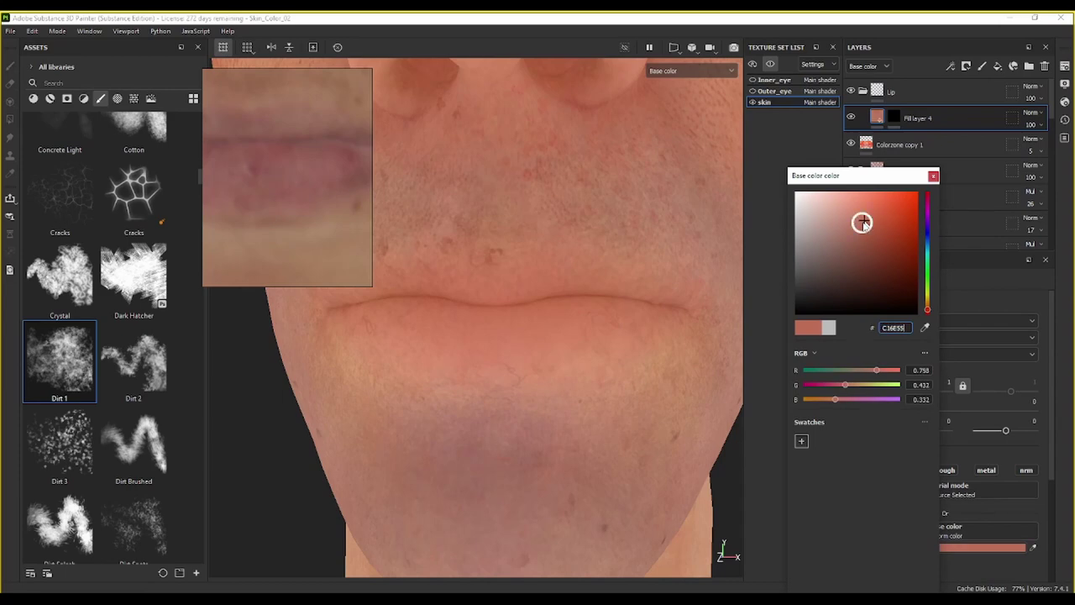
{"action": "left_click", "coordinate": [934, 176]}
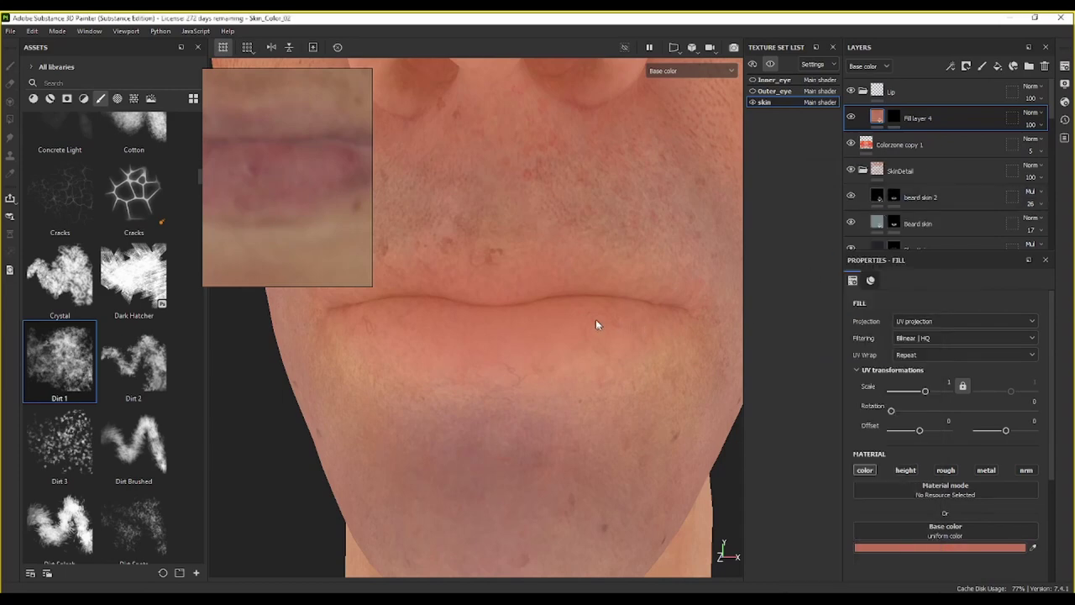
{"action": "left_click", "coordinate": [894, 118]}
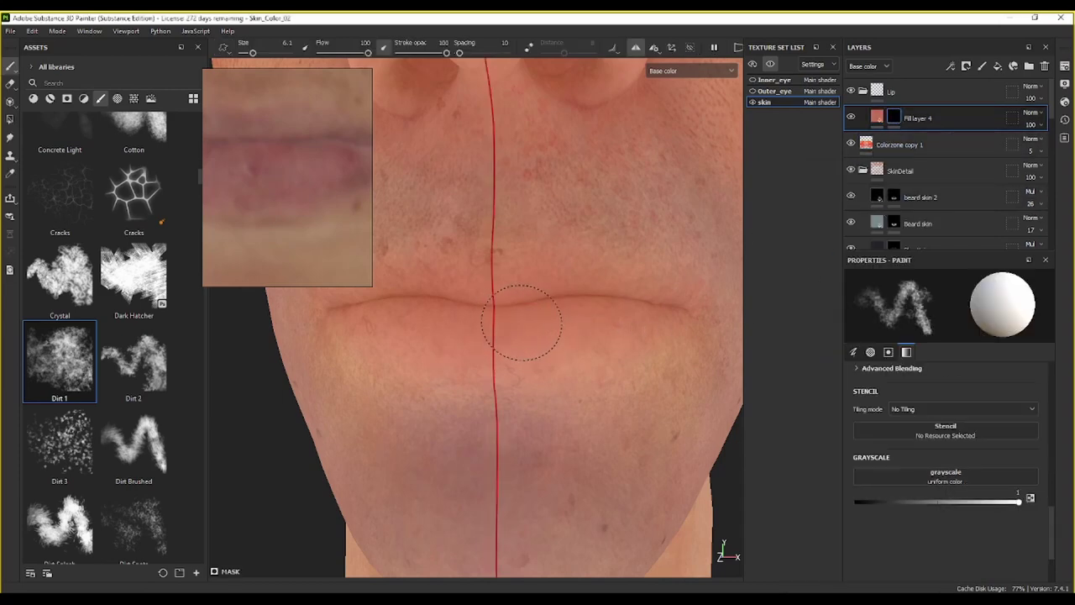
Step: Reduce the brush size to about 3.5 and paint the lower lip on the mask, using the Material view to follow the lip shape
{"action": "mouse_move", "coordinate": [521, 323]}
{"action": "left_mouse_down"}
{"action": "mouse_move", "coordinate": [509, 327]}
{"action": "mouse_move", "coordinate": [645, 311]}
{"action": "mouse_move", "coordinate": [557, 366]}
{"action": "left_mouse_up"}
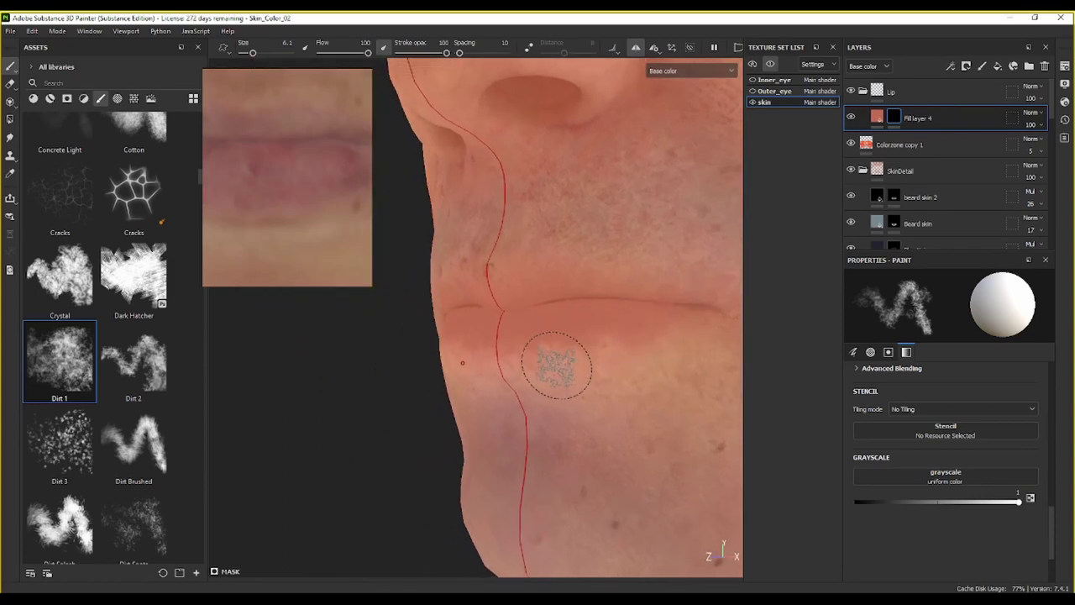
{"action": "key", "text": "ctrl+z"}
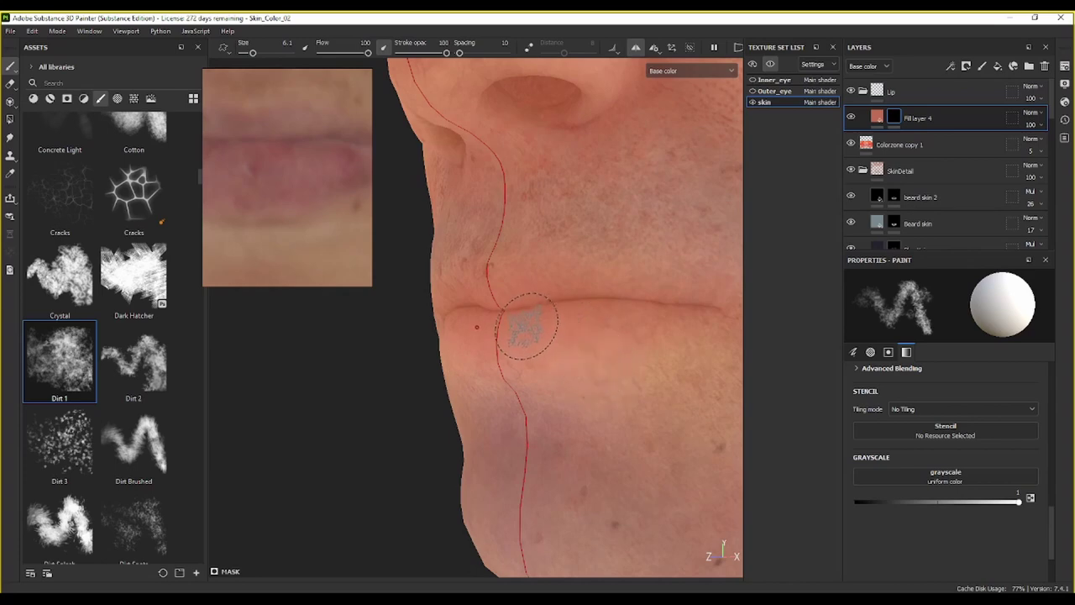
{"action": "right_click_drag", "start_coordinate": [527, 328], "coordinate": [514, 328], "text": "ctrl"}
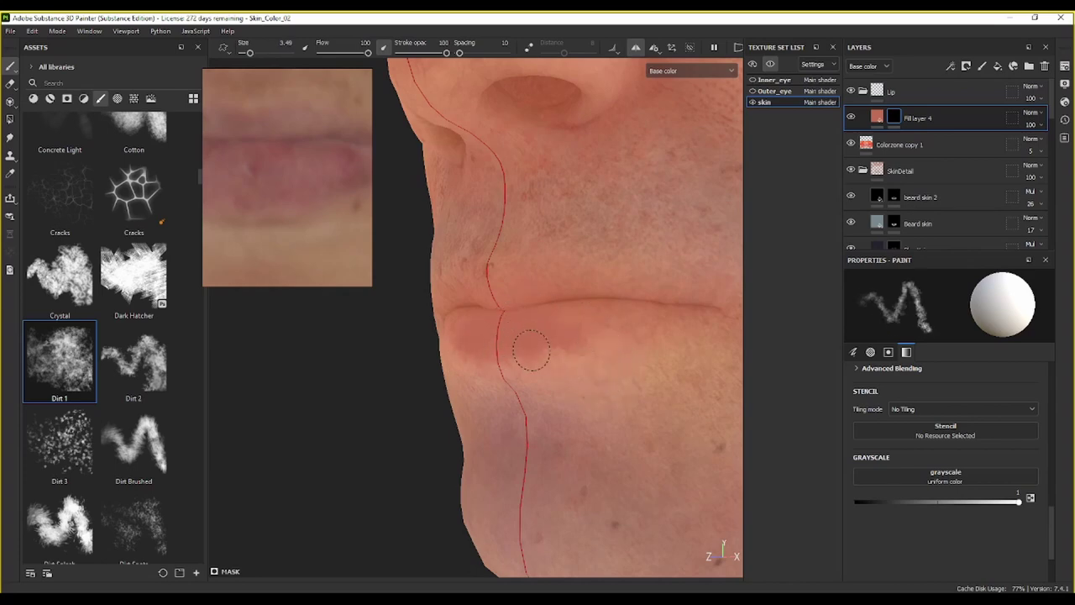
{"action": "left_click", "coordinate": [689, 70]}
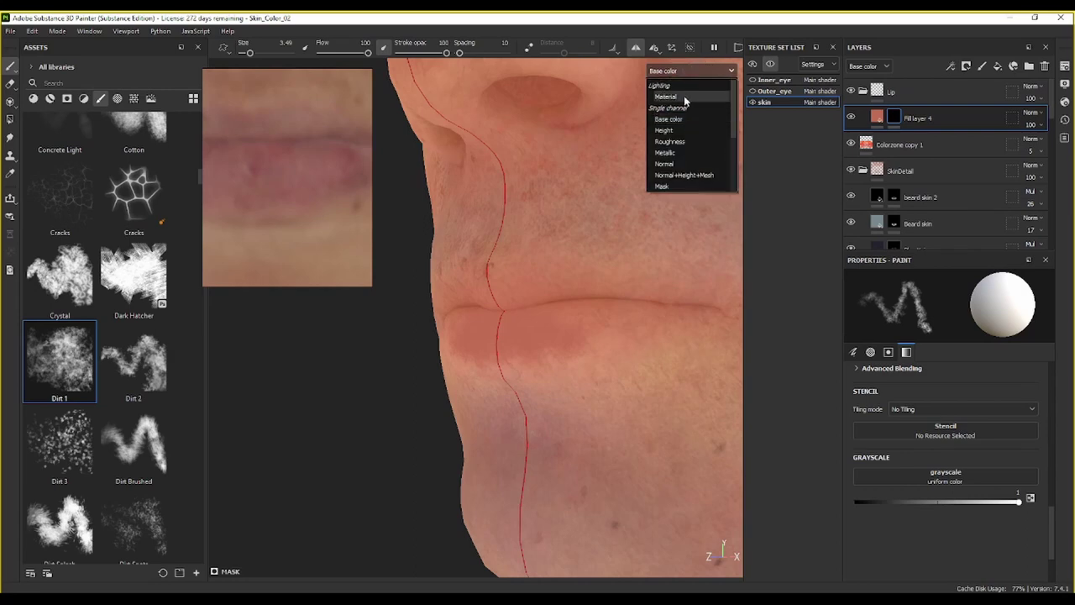
{"action": "left_click", "coordinate": [685, 98]}
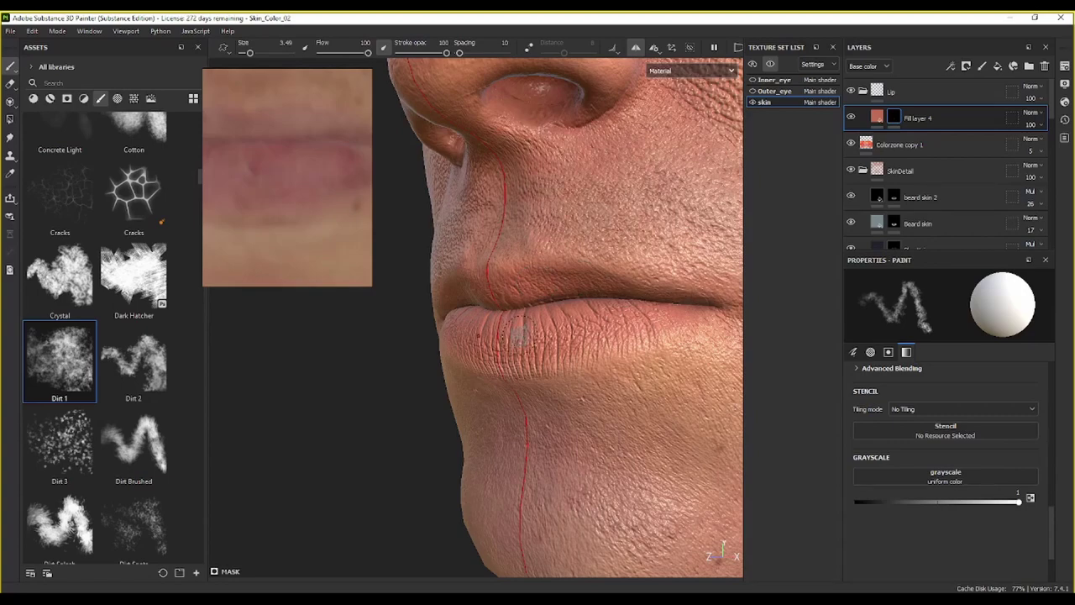
{"action": "left_click_drag", "start_coordinate": [518, 334], "coordinate": [590, 356], "text": "alt"}
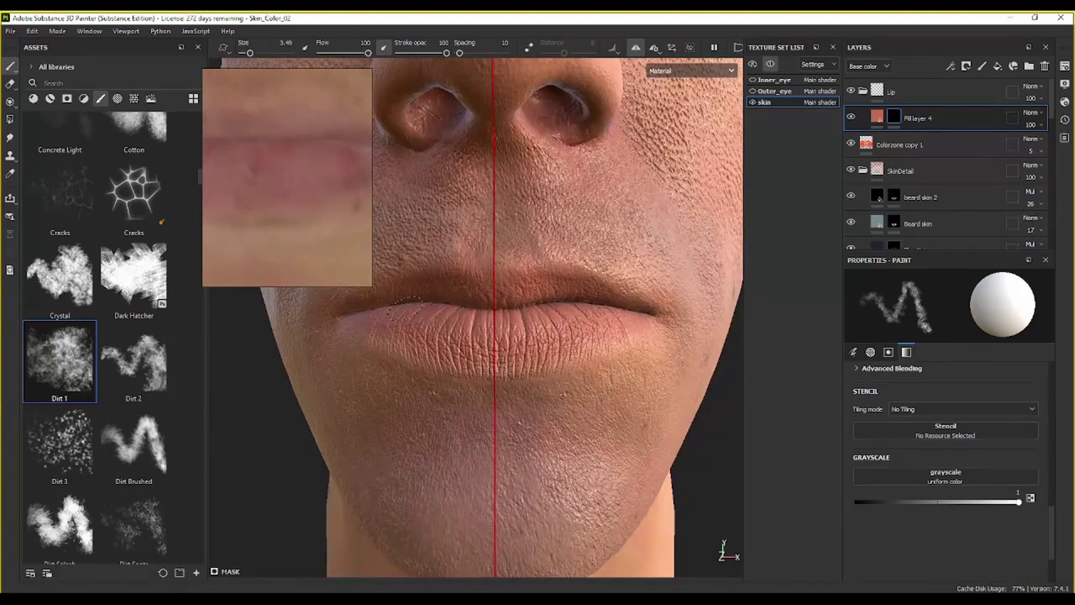
Step: Return the viewport to Base color and check the masked lip color from the front and side
{"action": "left_click", "coordinate": [704, 71]}
{"action": "left_click", "coordinate": [682, 119]}
{"action": "mouse_move", "coordinate": [621, 283]}
{"action": "left_mouse_down", "text": "alt"}
{"action": "mouse_move", "coordinate": [543, 311]}
{"action": "mouse_move", "coordinate": [518, 303]}
{"action": "mouse_move", "coordinate": [552, 322]}
{"action": "left_mouse_up", "text": "alt"}
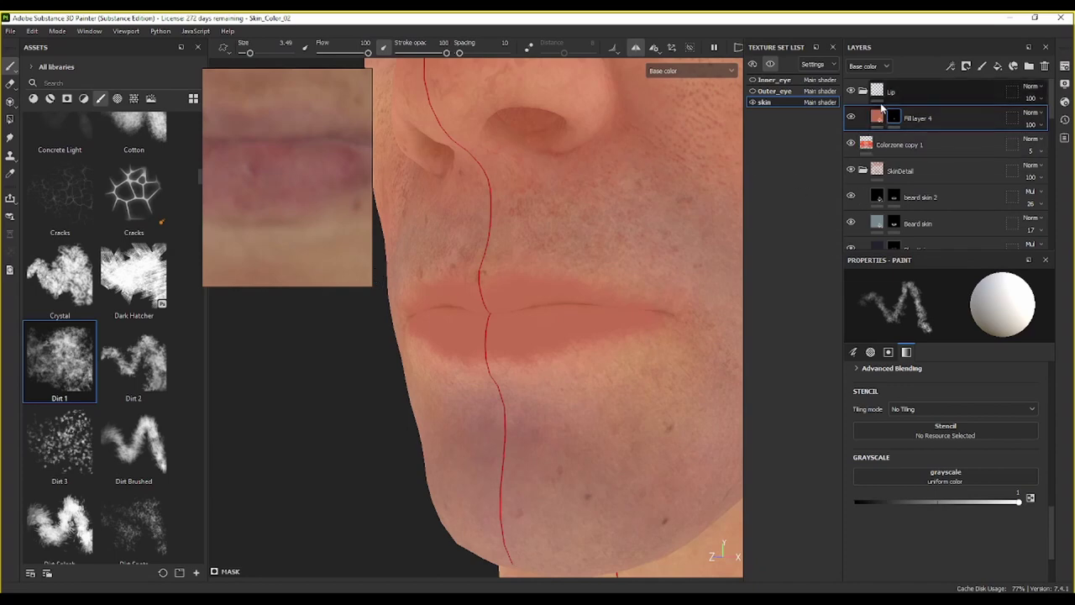
Step: Add a paint layer above Fill layer 4 in the Lip folder and prepare the paint brush at about size 3.5
{"action": "right_click", "coordinate": [961, 118]}
{"action": "left_click", "coordinate": [984, 70]}
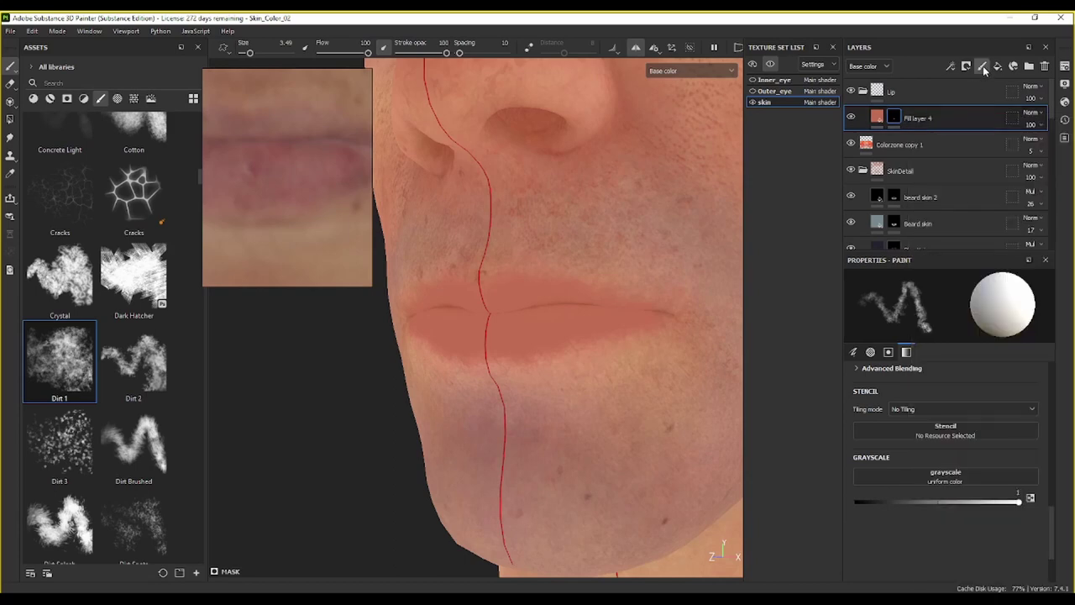
{"action": "key", "text": "6"}
{"action": "left_click", "coordinate": [982, 66]}
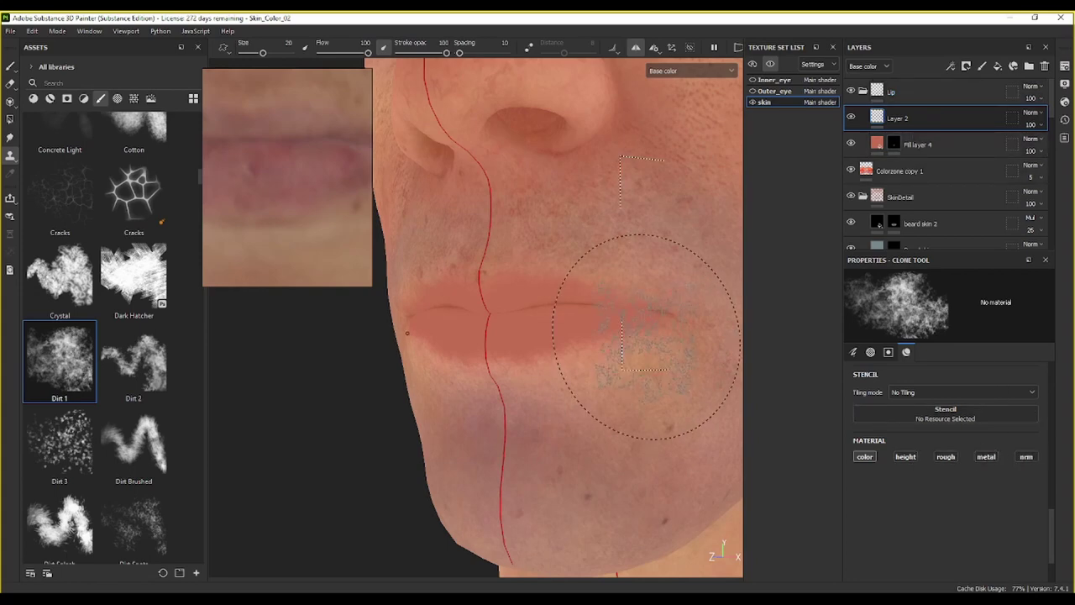
{"action": "left_click", "coordinate": [10, 66]}
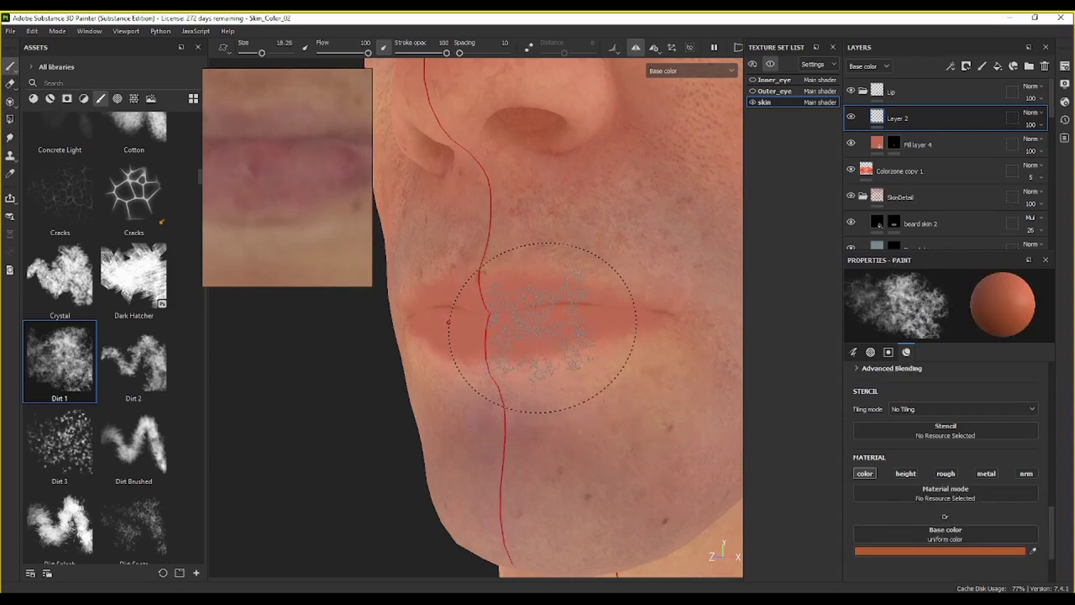
{"action": "right_click_drag", "start_coordinate": [539, 322], "coordinate": [462, 322], "text": "ctrl"}
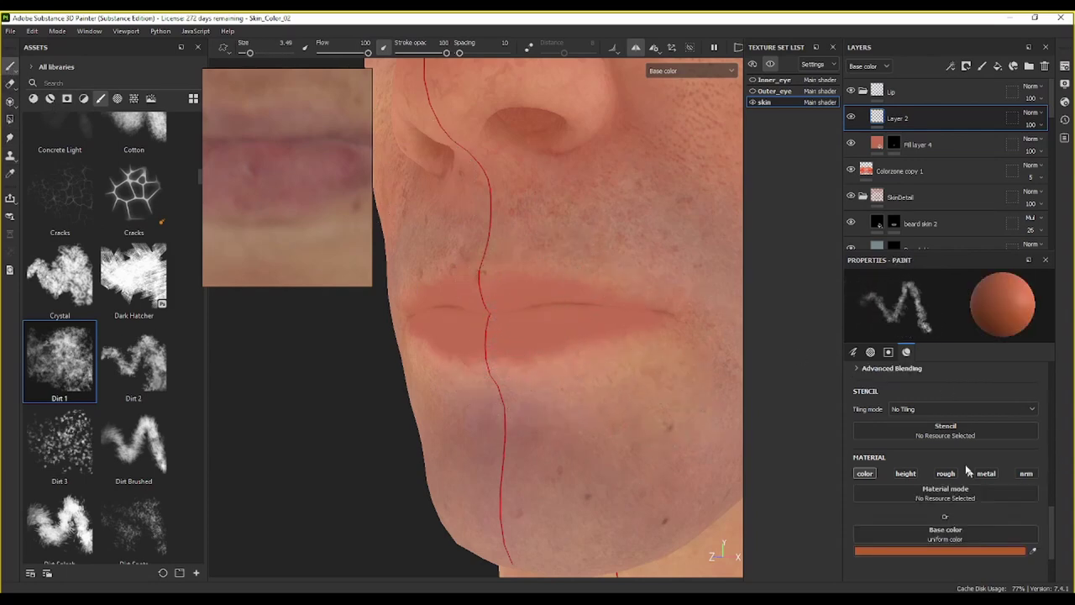
Step: Sample the paint color 975F57 from the reference lips, try a stroke on the middle of the lower lip, and undo it
{"action": "left_click", "coordinate": [972, 553]}
{"action": "left_click", "coordinate": [951, 328]}
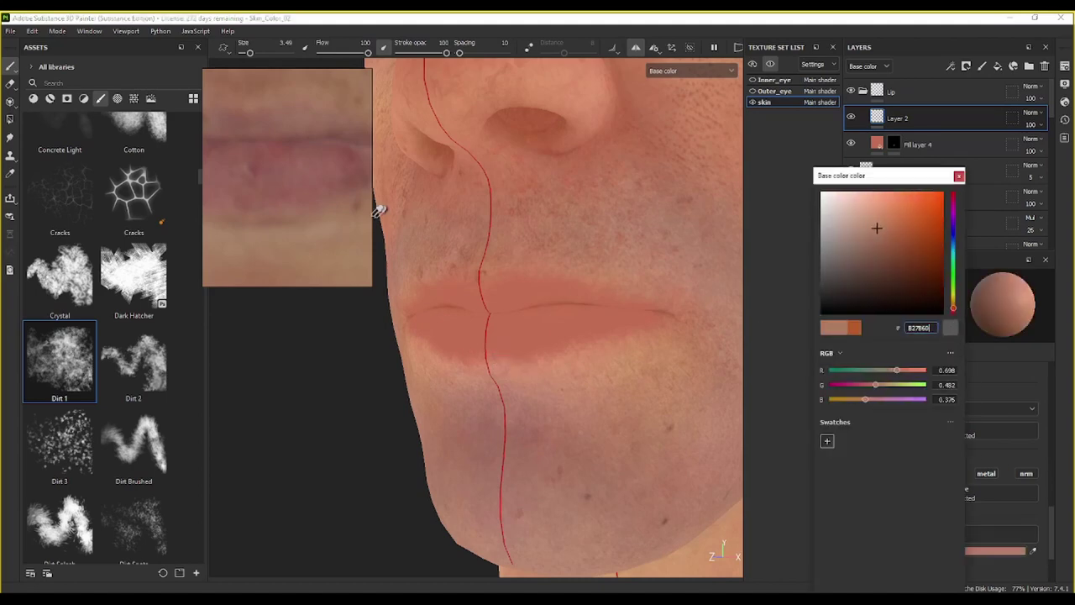
{"action": "left_click", "coordinate": [293, 177]}
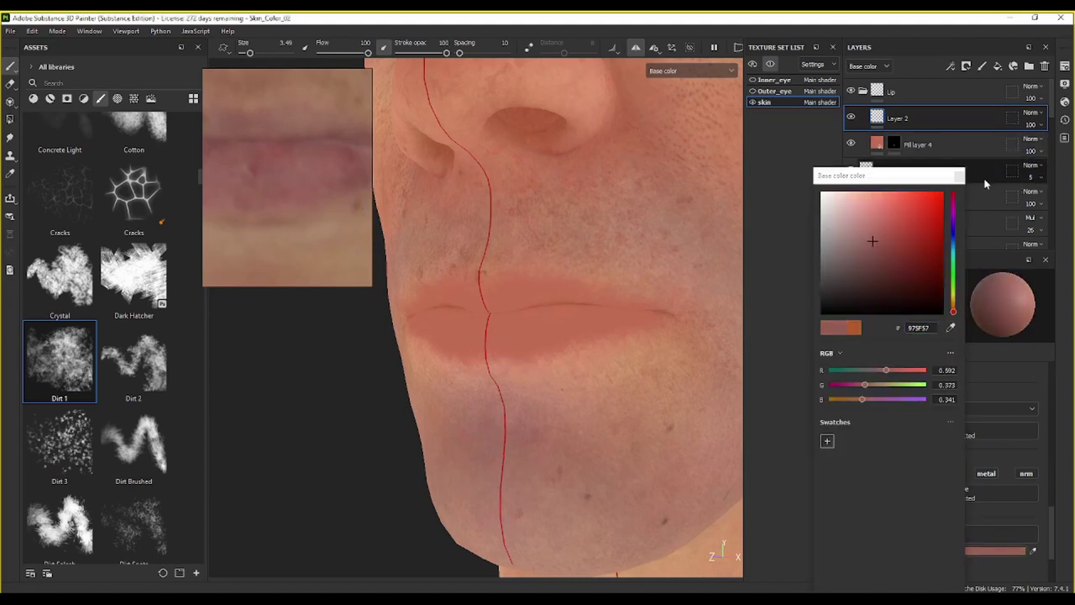
{"action": "left_click", "coordinate": [959, 177]}
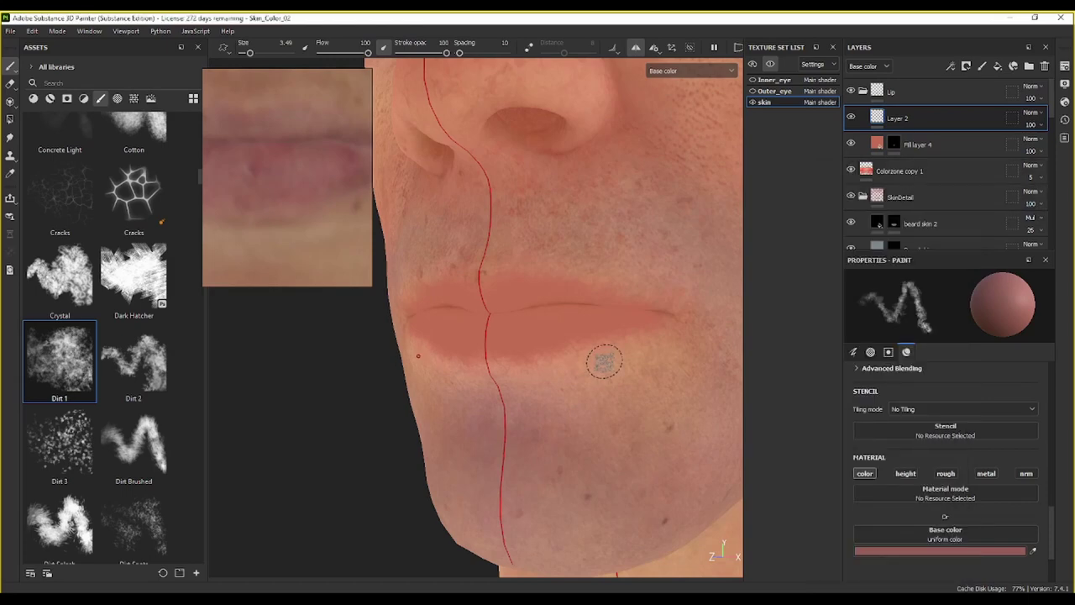
{"action": "left_click_drag", "start_coordinate": [495, 322], "coordinate": [497, 330]}
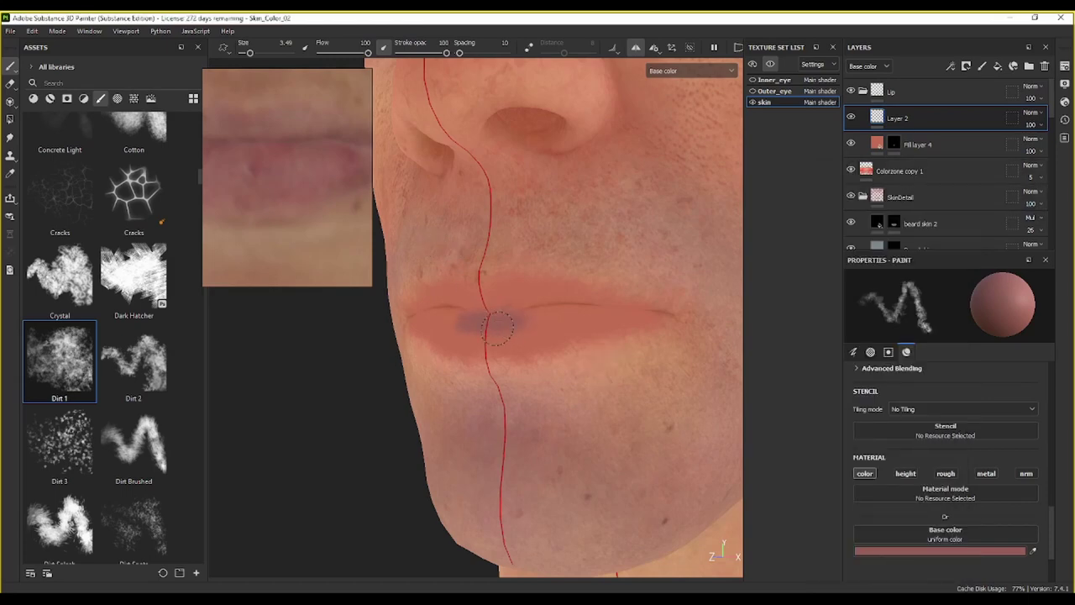
{"action": "left_click_drag", "start_coordinate": [516, 367], "coordinate": [583, 396], "text": "alt"}
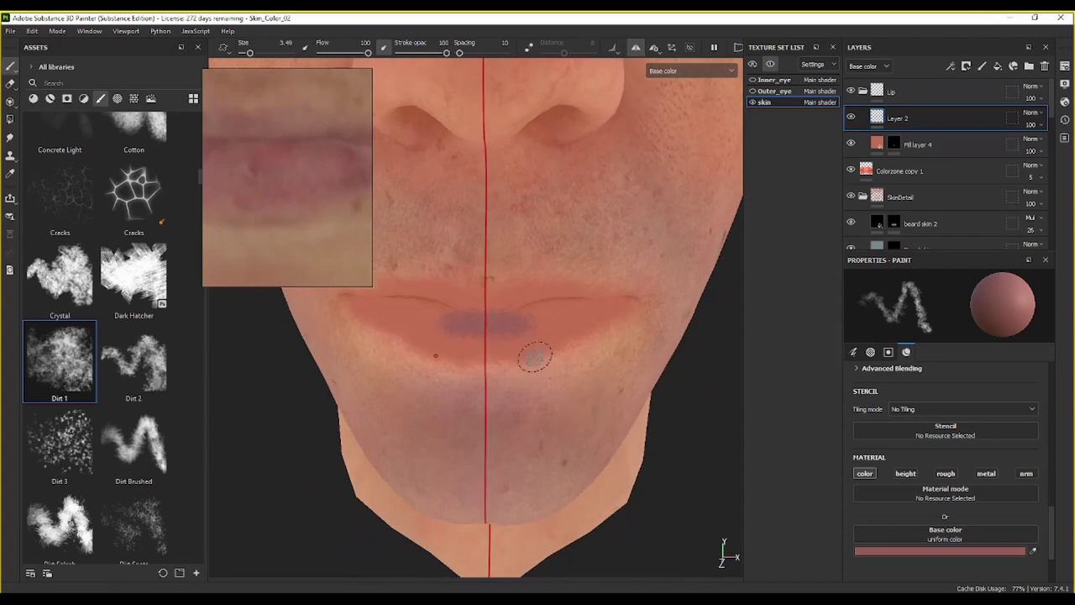
{"action": "key", "text": "ctrl+z"}
Step: Set the brush's base color to a stronger, more saturated red and paint it over both lips on Layer 2
{"action": "left_click", "coordinate": [904, 538]}
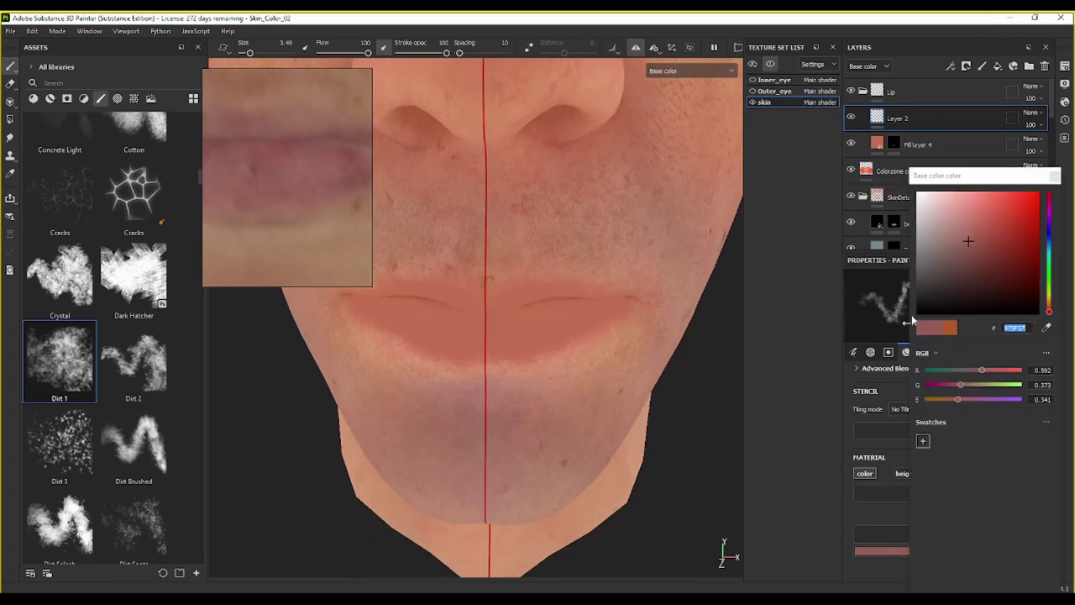
{"action": "left_click", "coordinate": [1002, 241]}
{"action": "left_click", "coordinate": [1055, 178]}
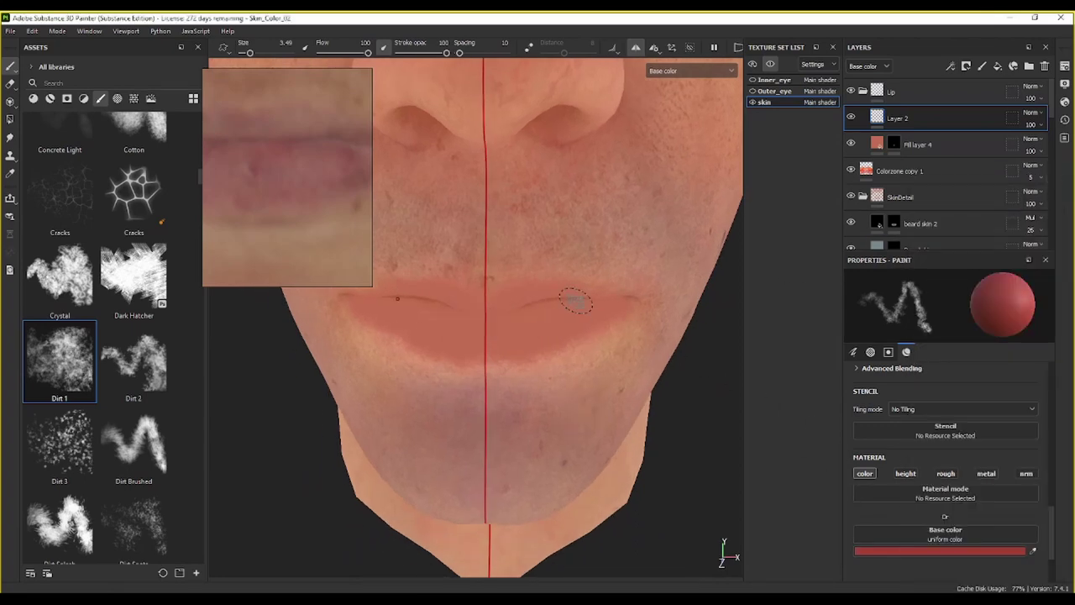
{"action": "mouse_move", "coordinate": [497, 318]}
{"action": "left_mouse_down"}
{"action": "mouse_move", "coordinate": [558, 312]}
{"action": "mouse_move", "coordinate": [542, 321]}
{"action": "mouse_move", "coordinate": [549, 315]}
{"action": "left_mouse_up"}
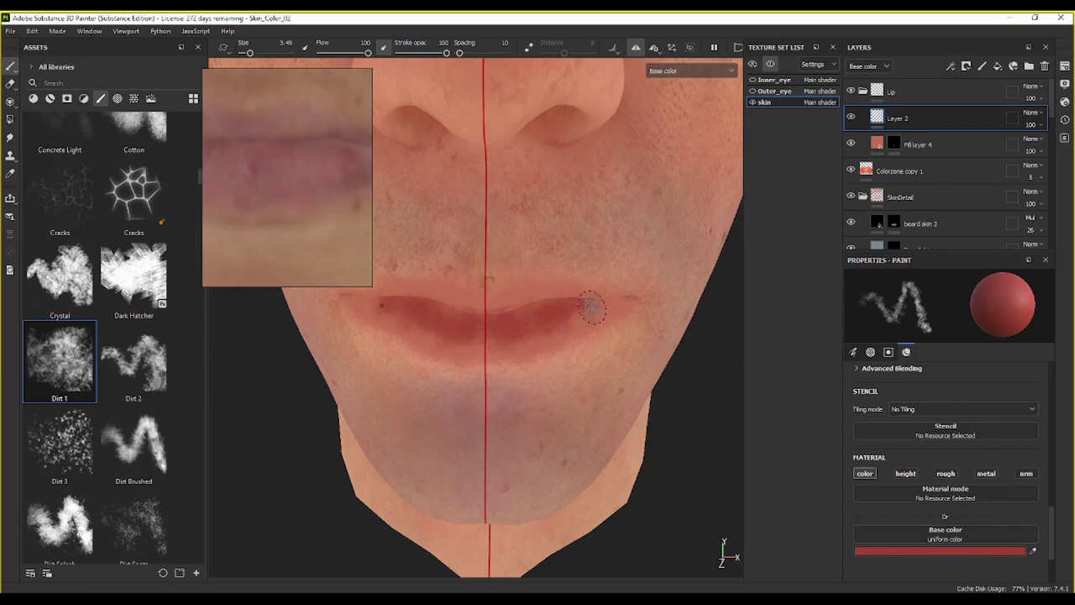
{"action": "mouse_move", "coordinate": [588, 308]}
{"action": "left_mouse_down", "text": "alt"}
{"action": "mouse_move", "coordinate": [533, 288]}
{"action": "mouse_move", "coordinate": [527, 297]}
{"action": "mouse_move", "coordinate": [637, 313]}
{"action": "left_mouse_up", "text": "alt"}
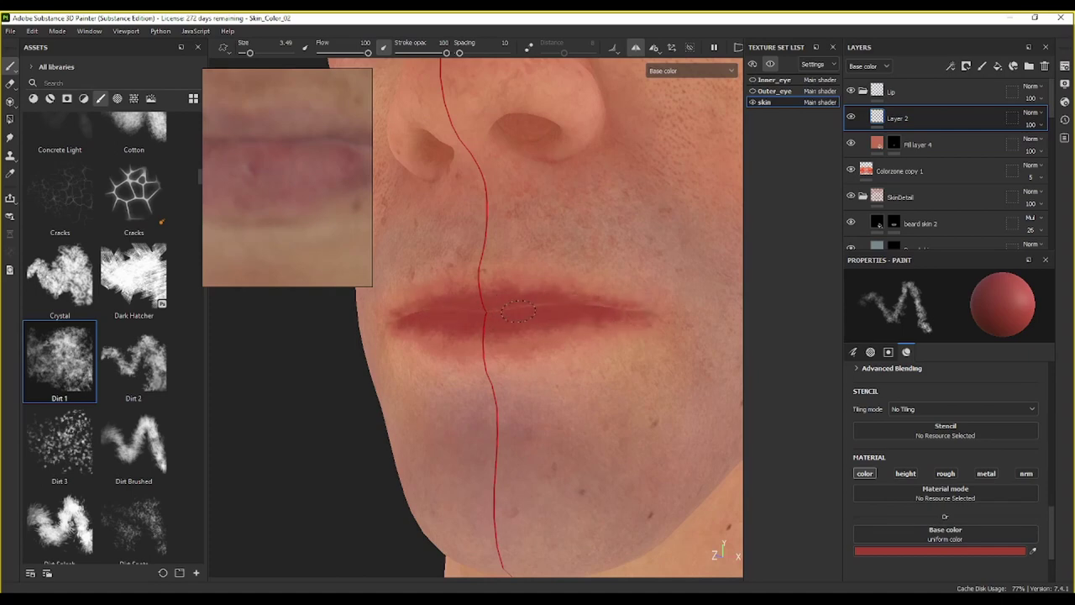
{"action": "mouse_move", "coordinate": [461, 332]}
{"action": "left_mouse_down"}
{"action": "mouse_move", "coordinate": [597, 325]}
{"action": "mouse_move", "coordinate": [588, 356]}
{"action": "mouse_move", "coordinate": [559, 311]}
{"action": "left_mouse_up"}
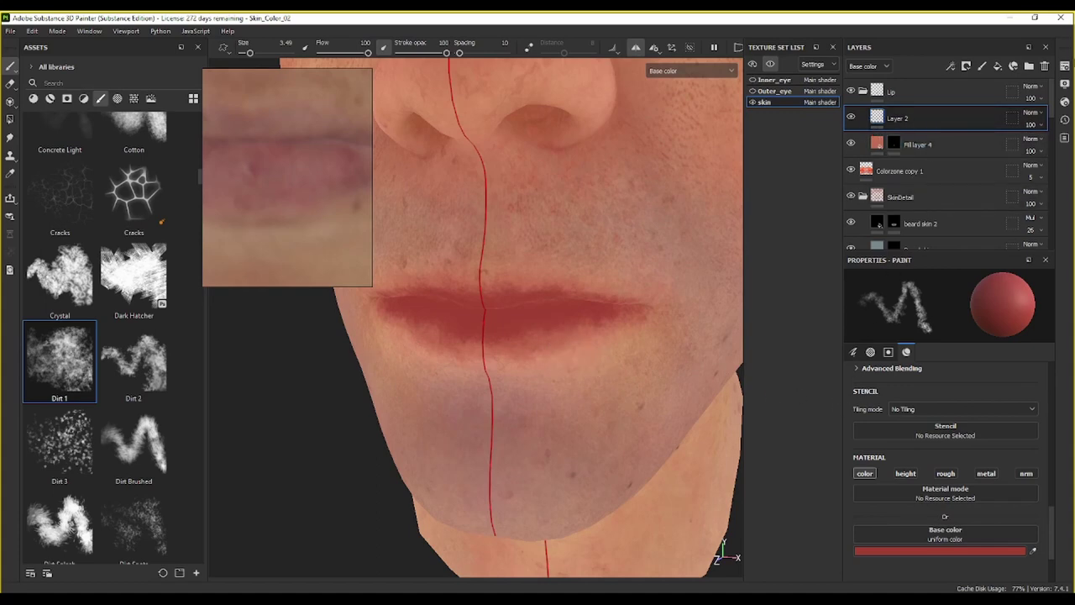
Step: Try Layer 2 at 48 opacity, and delete the layer
{"action": "left_click", "coordinate": [1031, 124]}
{"action": "left_click", "coordinate": [1042, 149]}
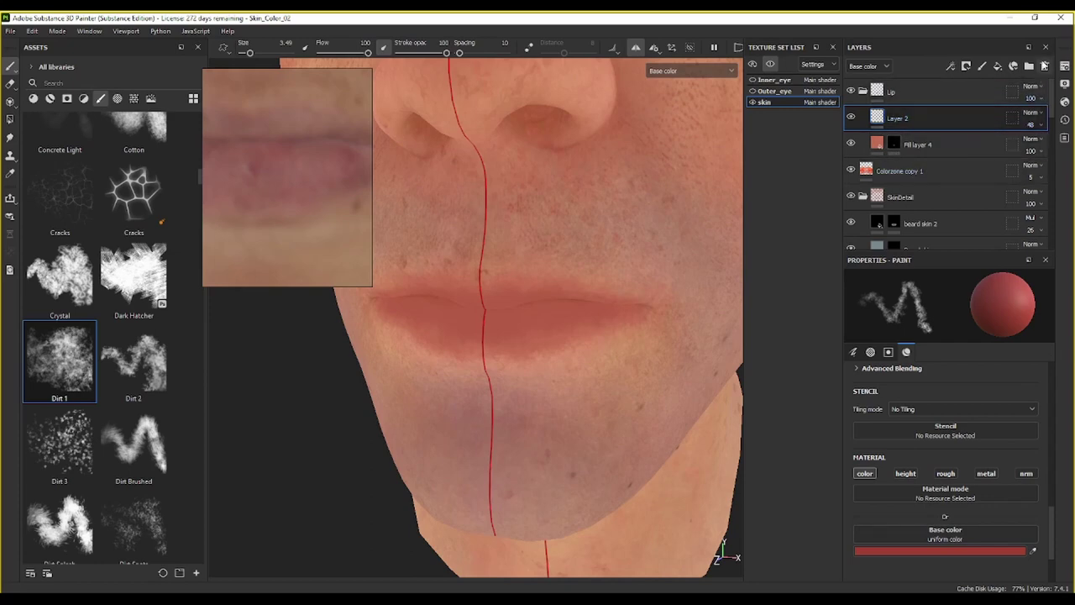
{"action": "left_click", "coordinate": [1045, 65]}
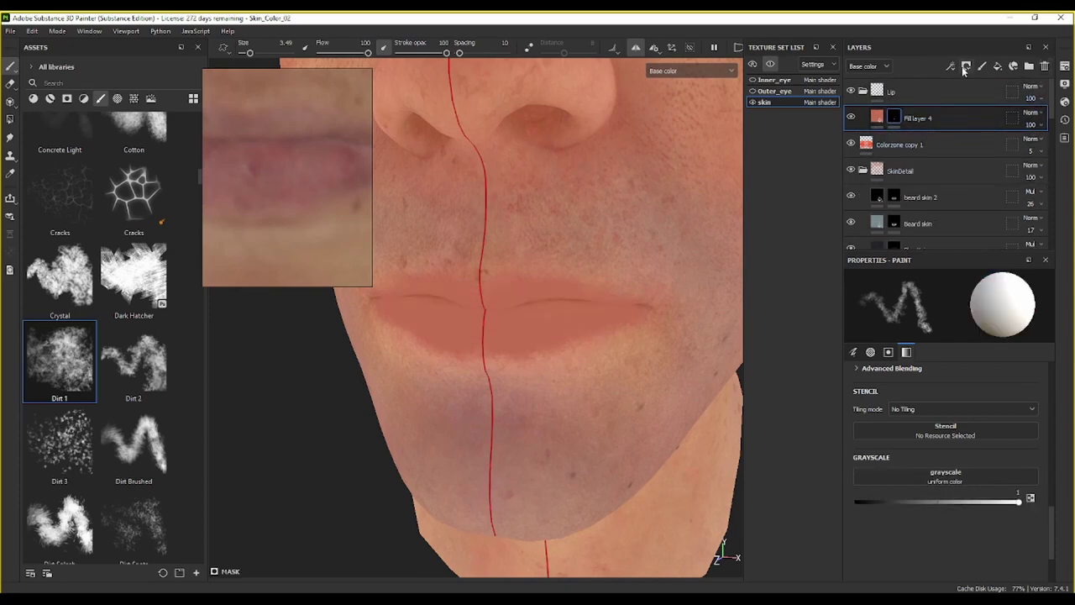
Step: Duplicate Fill layer 4 together with its lip mask inside the Lip folder
{"action": "left_click", "coordinate": [997, 67]}
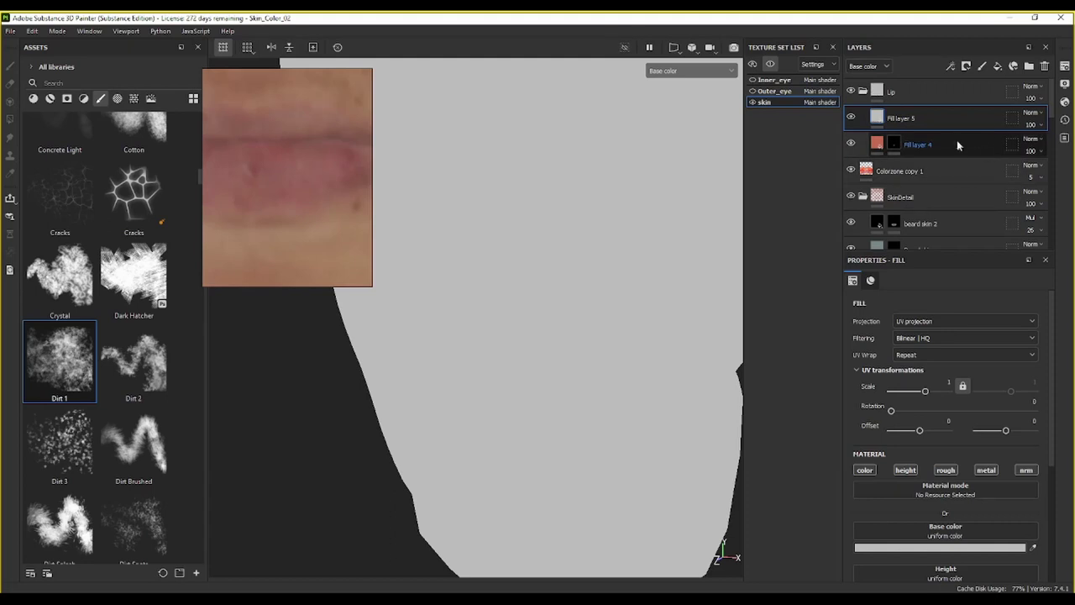
{"action": "key", "text": "ctrl+z"}
{"action": "right_click", "coordinate": [941, 115]}
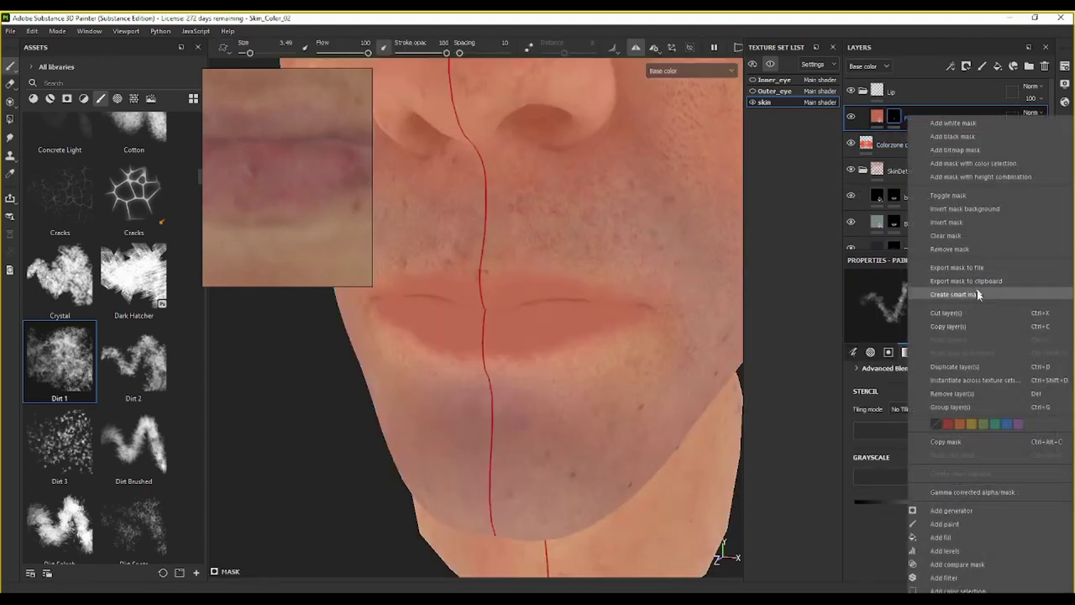
{"action": "left_click", "coordinate": [964, 368]}
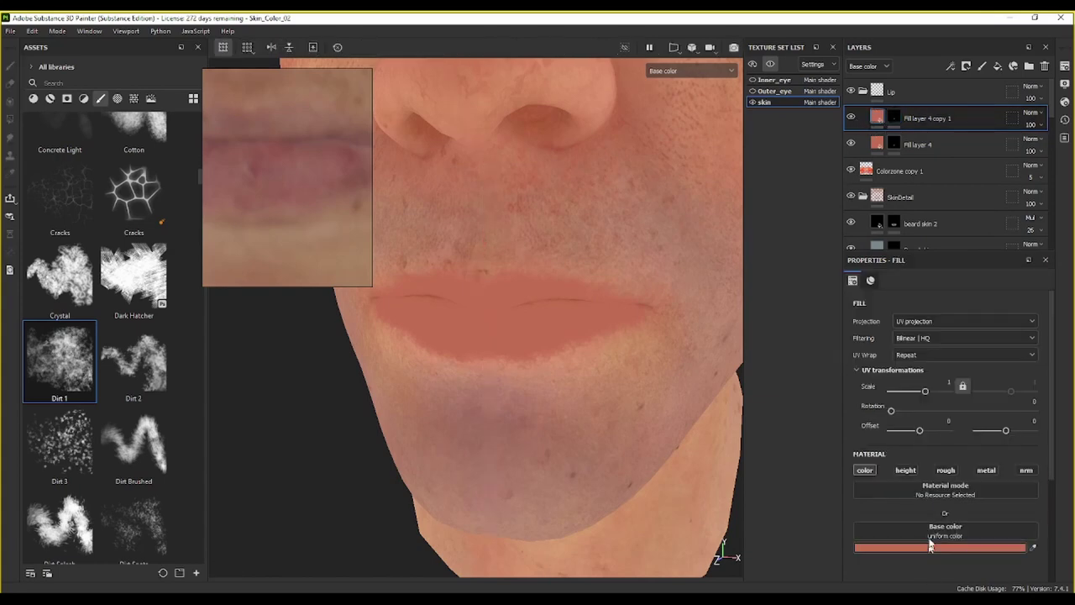
Step: Shift the hue of the duplicated lip fill layer's base color to C26553 and select its mask for painting
{"action": "left_click", "coordinate": [924, 546]}
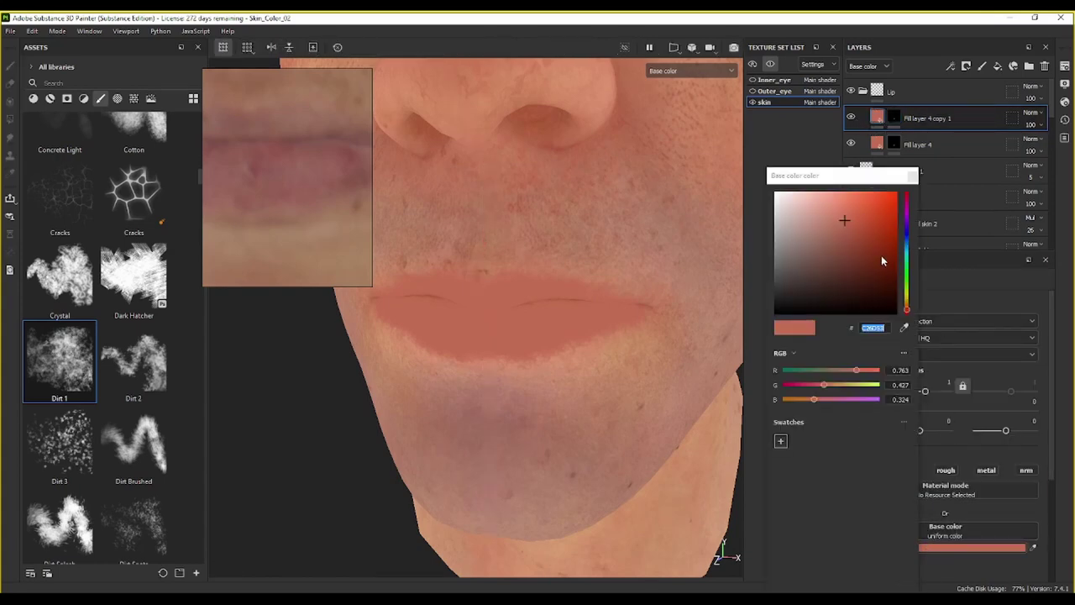
{"action": "left_click", "coordinate": [909, 312]}
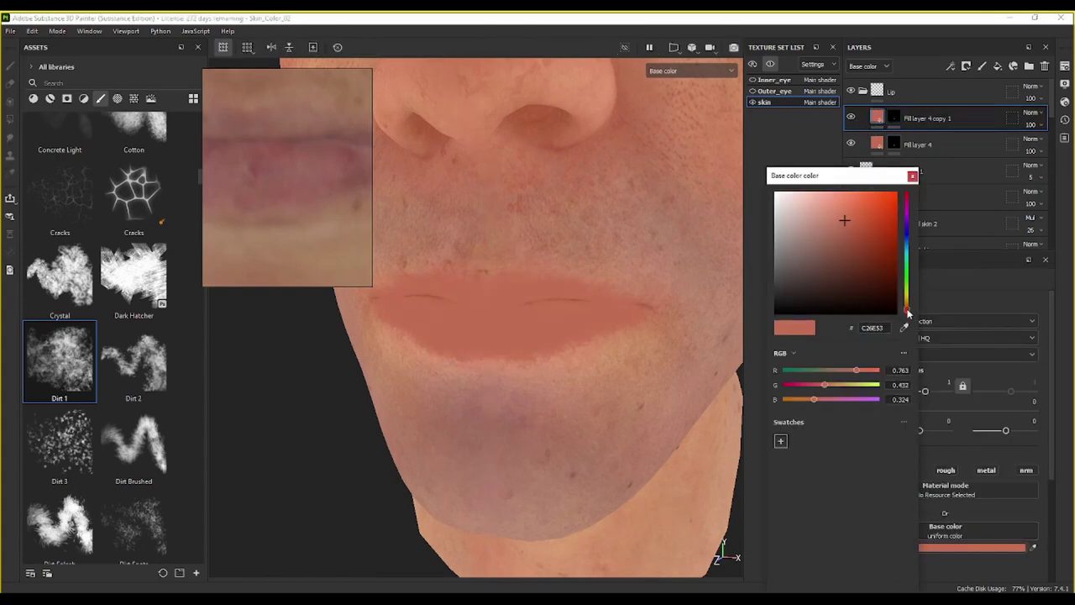
{"action": "left_click_drag", "start_coordinate": [908, 313], "coordinate": [908, 314]}
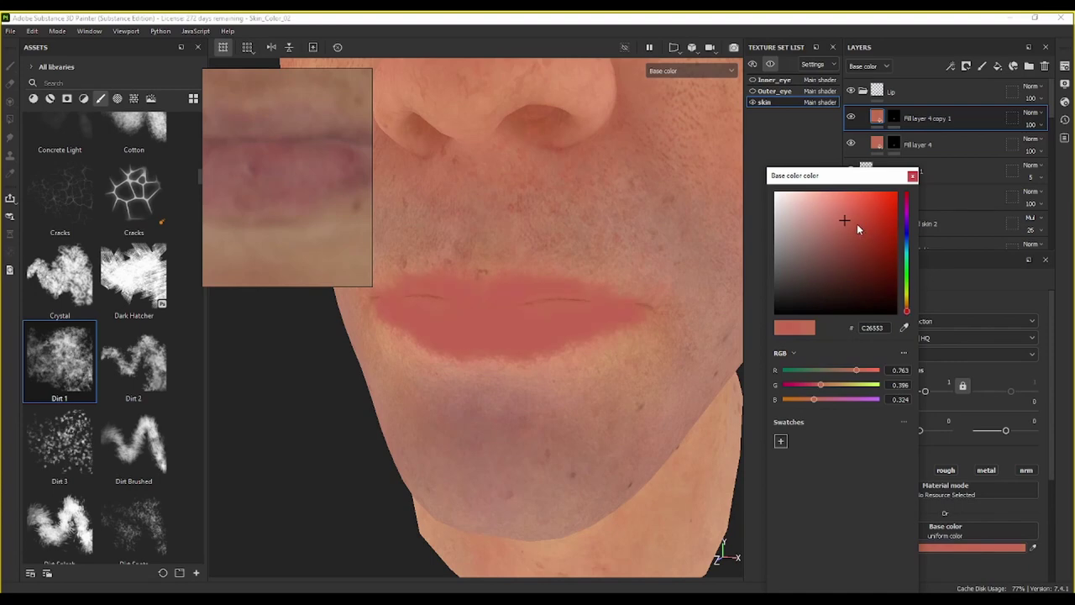
{"action": "left_click", "coordinate": [912, 176]}
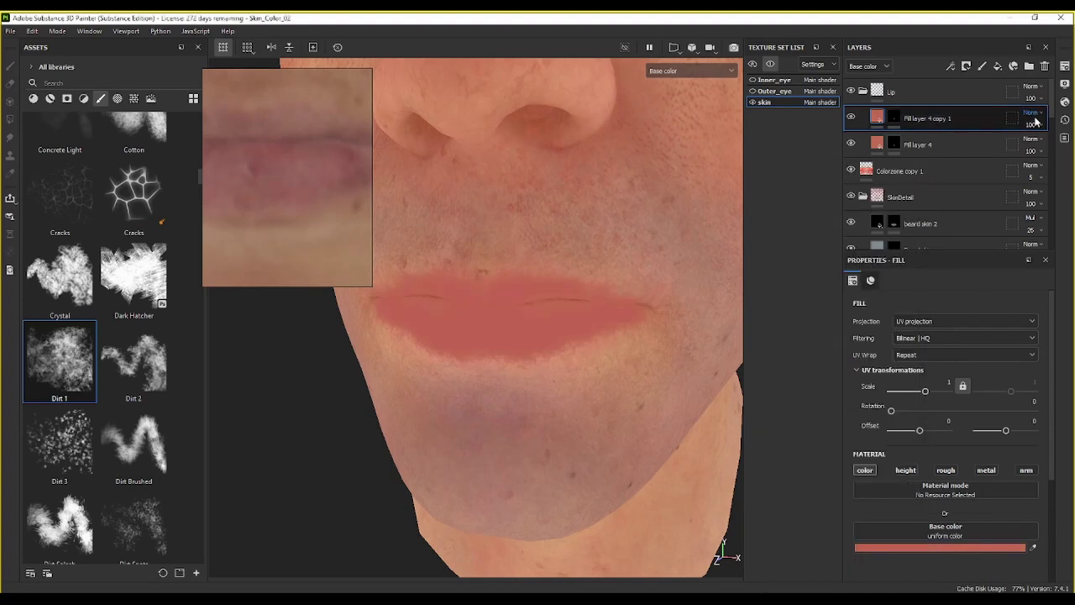
{"action": "left_click", "coordinate": [894, 118]}
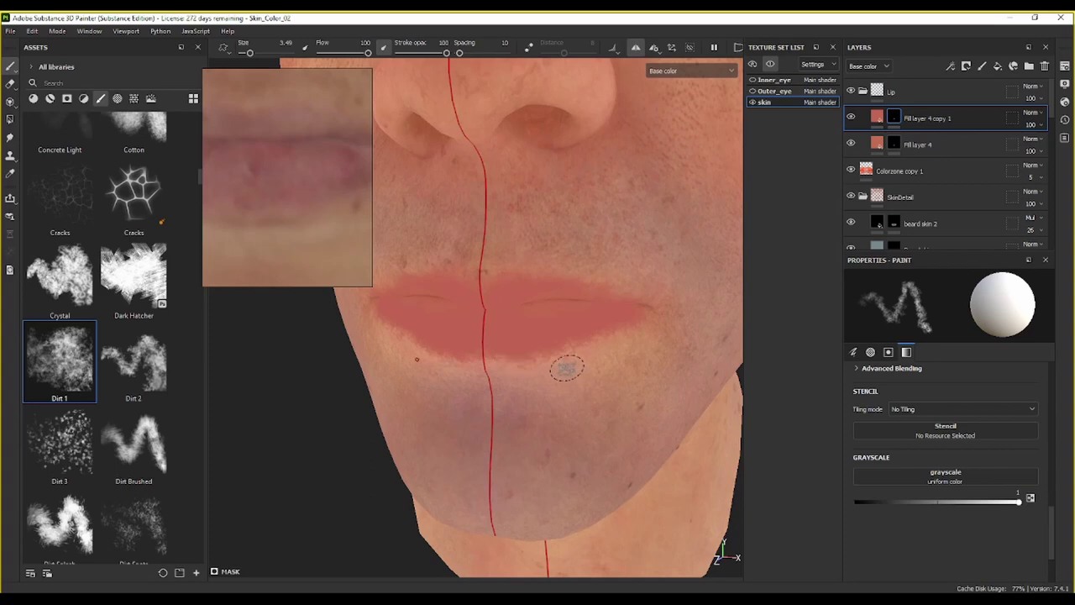
Step: Erase the duplicated lip layer's mask around the lip edges with black, and set its base color to C1614F
{"action": "key", "text": "x"}
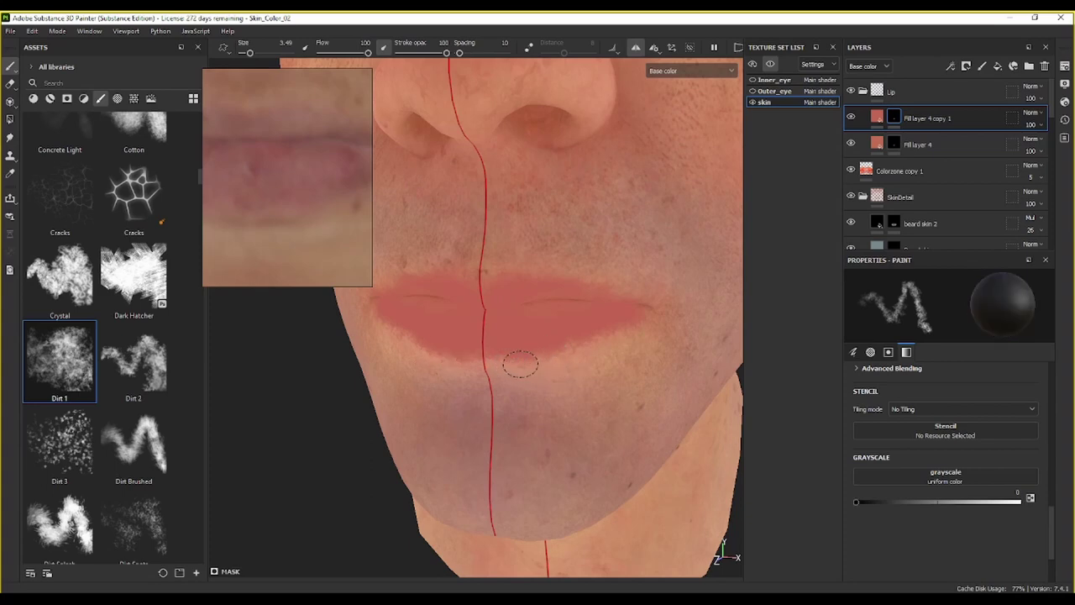
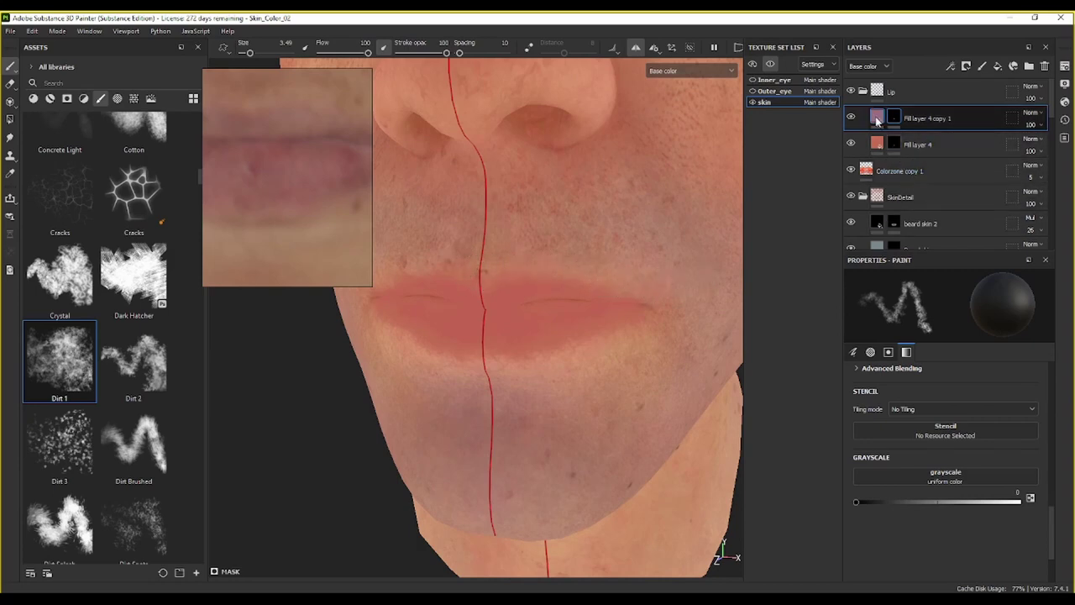
{"action": "left_click", "coordinate": [877, 117]}
{"action": "left_click", "coordinate": [940, 547]}
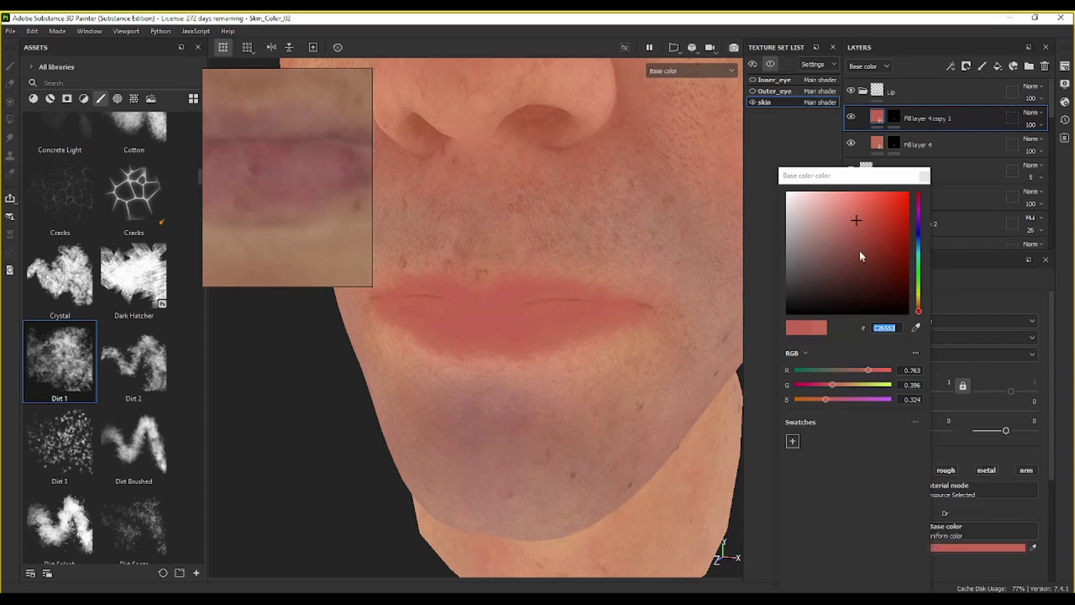
{"action": "left_click", "coordinate": [869, 221]}
{"action": "left_click_drag", "start_coordinate": [867, 225], "coordinate": [859, 220]}
Step: Switch to File Explorer, open the project's Male 30s Multichannel Face #63 fullface folder, and add face_CL_albedo.tif to the reference board
{"action": "scroll", "coordinate": [300, 181], "scroll_direction": "down", "scroll_amount": 8}
{"action": "scroll", "coordinate": [293, 246], "scroll_direction": "down", "scroll_amount": 4}
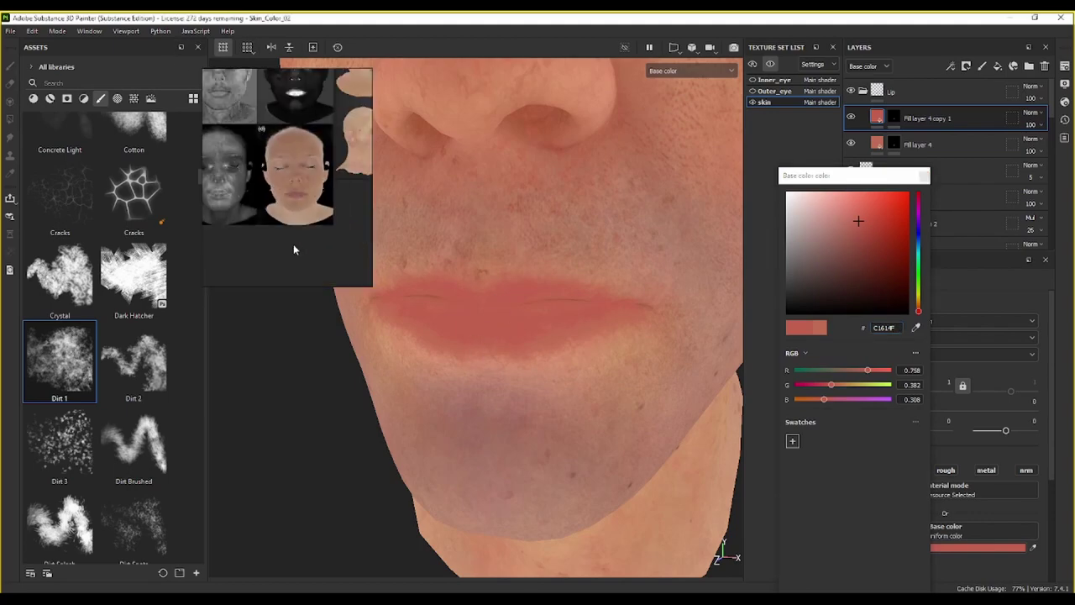
{"action": "key", "text": "alt+Tab"}
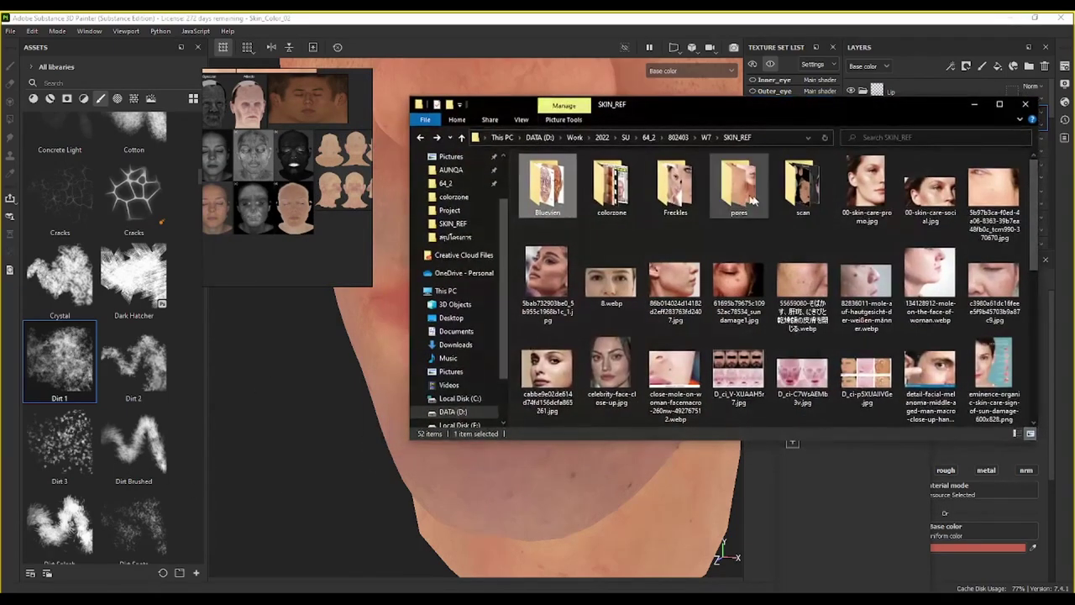
{"action": "left_click", "coordinate": [706, 137]}
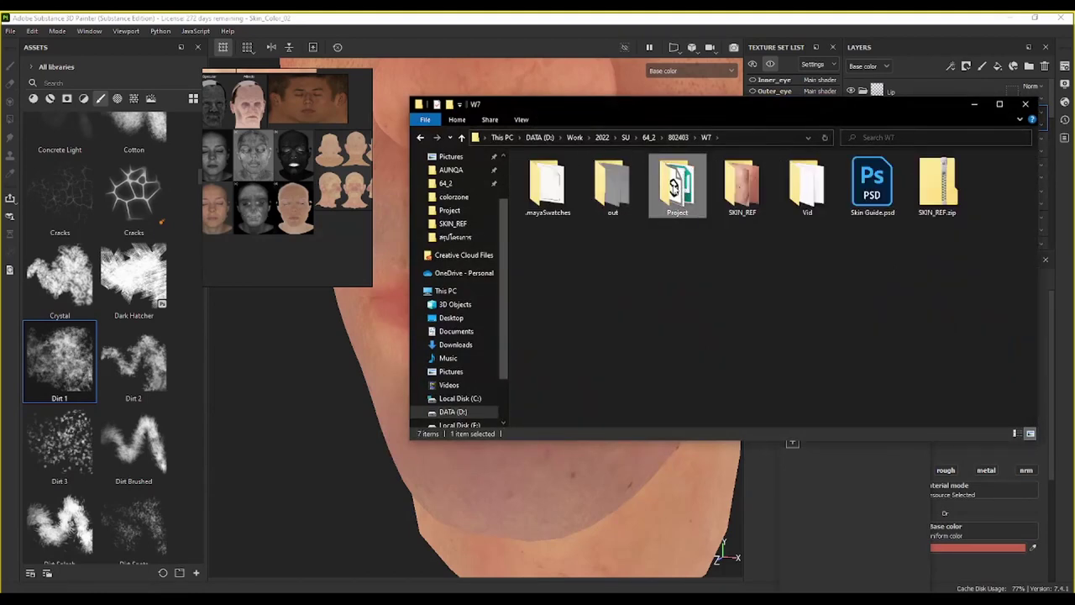
{"action": "double_click", "coordinate": [678, 187]}
{"action": "double_click", "coordinate": [591, 174]}
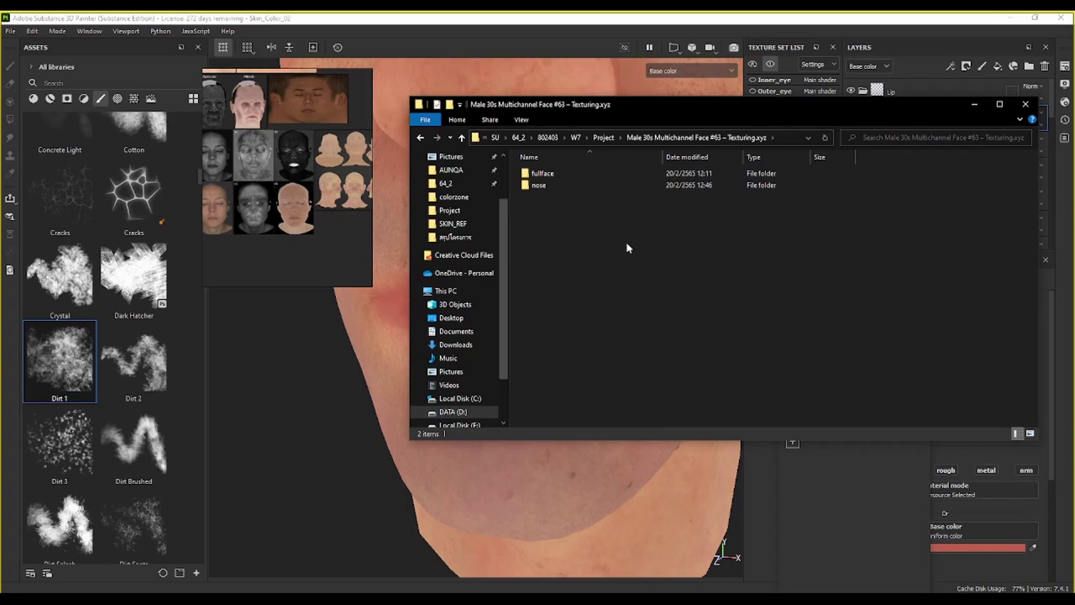
{"action": "left_click", "coordinate": [566, 174]}
{"action": "double_click", "coordinate": [566, 173]}
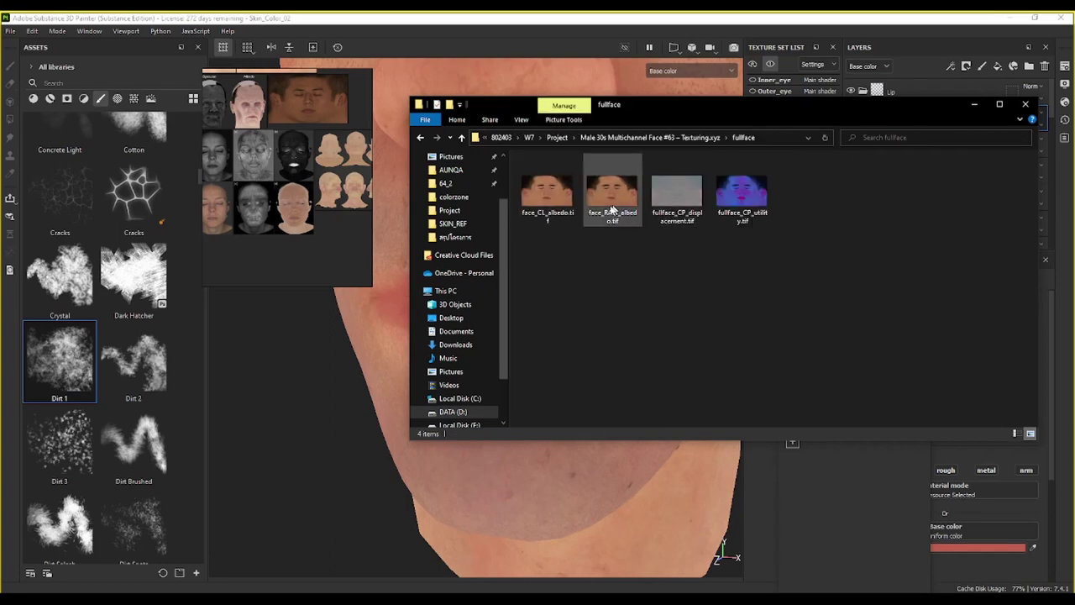
{"action": "left_click_drag", "start_coordinate": [547, 194], "coordinate": [309, 266]}
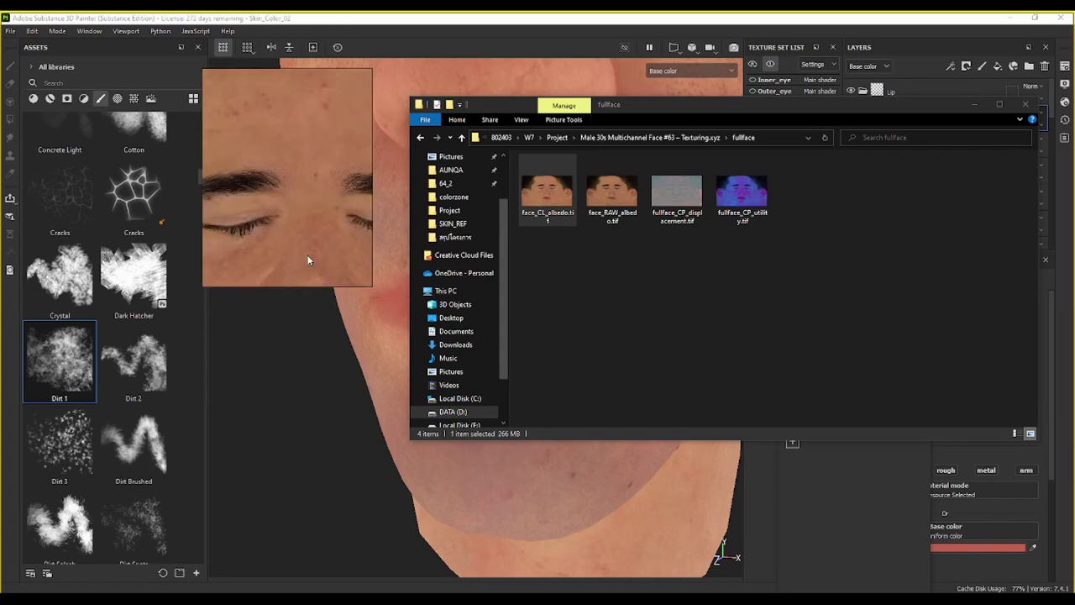
Step: Frame the lips of the new face reference, widen the reference window, and minimize File Explorer
{"action": "scroll", "coordinate": [291, 225], "scroll_direction": "down", "scroll_amount": 3}
{"action": "middle_click_drag", "start_coordinate": [288, 190], "coordinate": [309, 38]}
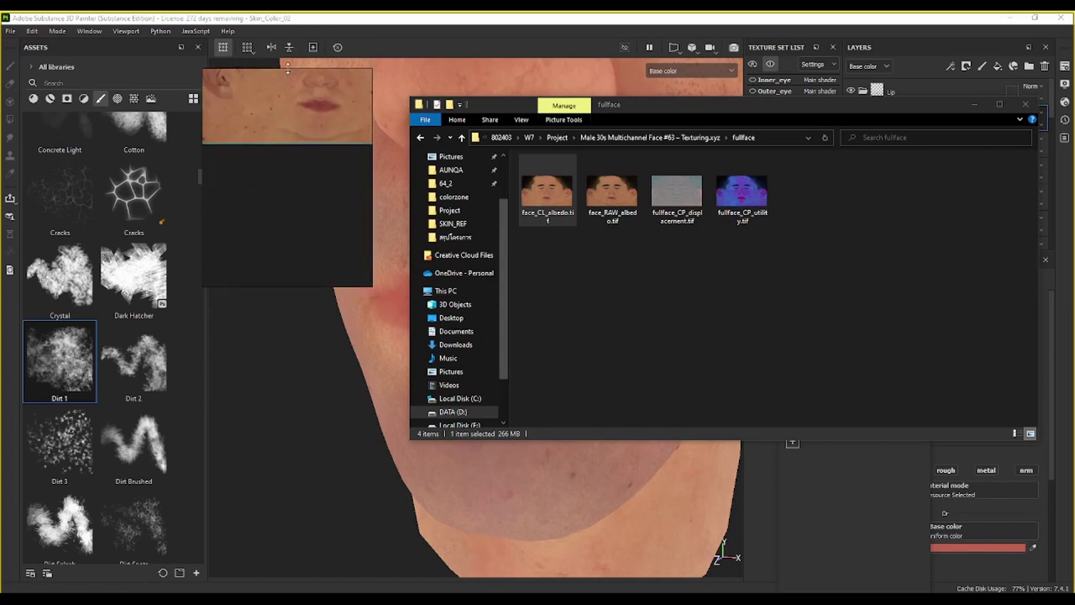
{"action": "left_click_drag", "start_coordinate": [299, 99], "coordinate": [309, 181]}
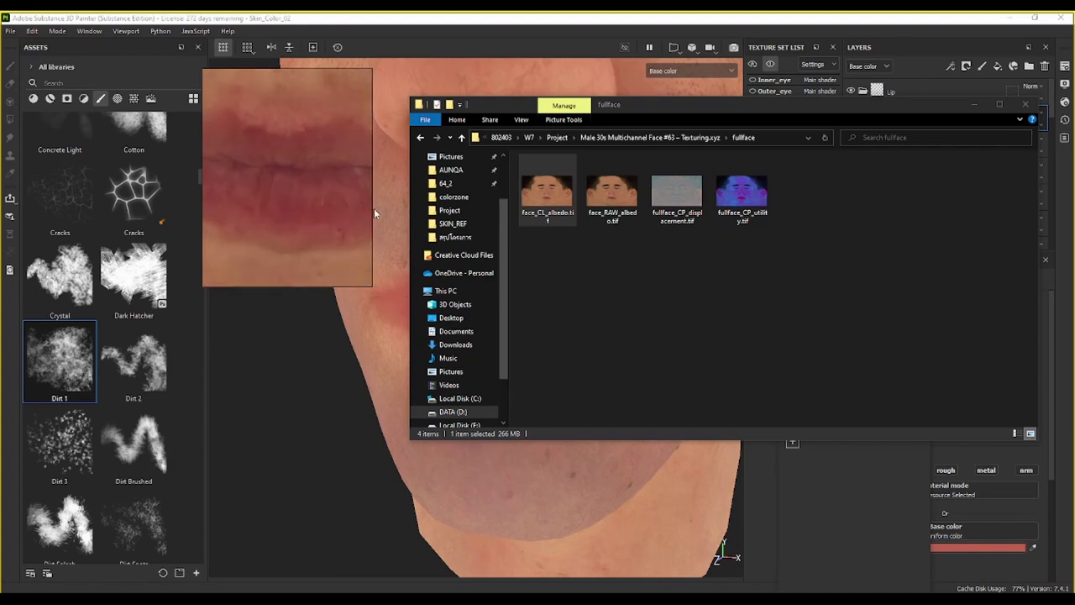
{"action": "left_click_drag", "start_coordinate": [371, 208], "coordinate": [411, 210]}
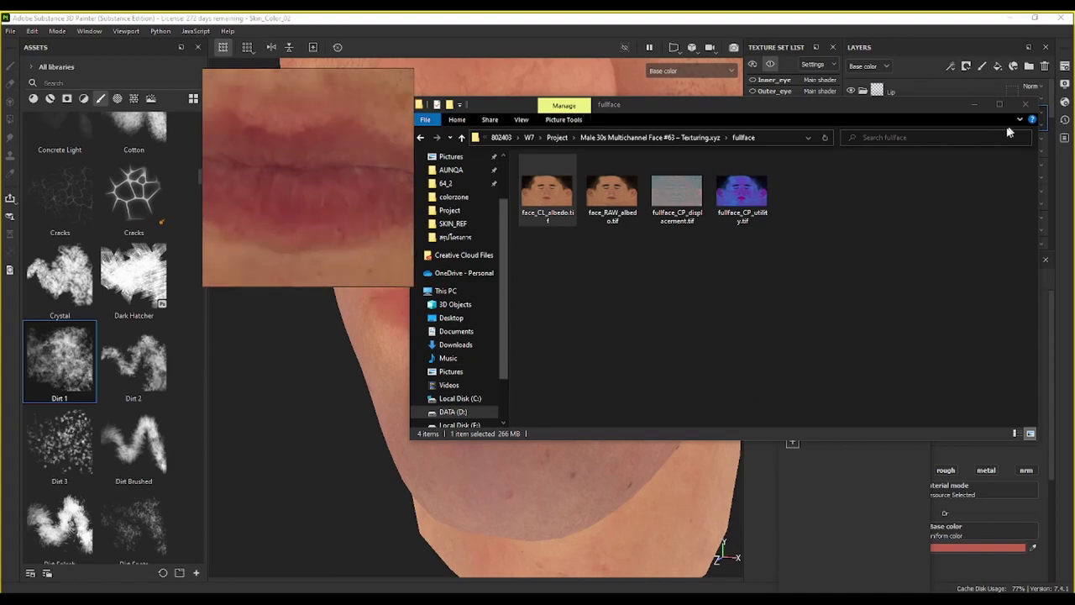
{"action": "left_click", "coordinate": [976, 105]}
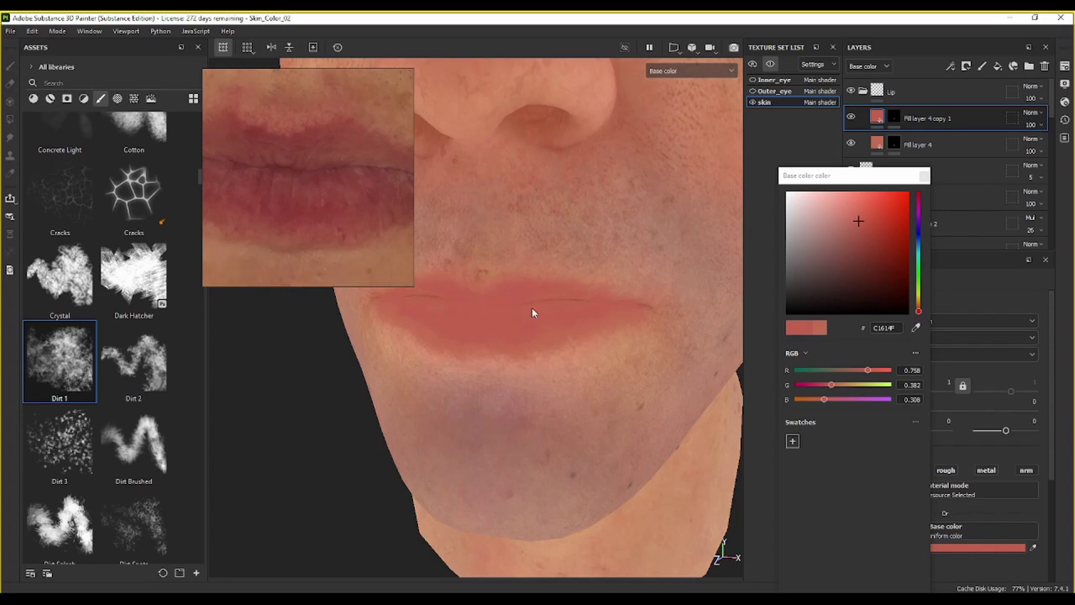
Step: Try base color AB4733 on Fill layer 4 copy 1, and replace it with a dark red sampled from the reference's lower lip
{"action": "left_click", "coordinate": [869, 231]}
{"action": "left_click", "coordinate": [872, 232]}
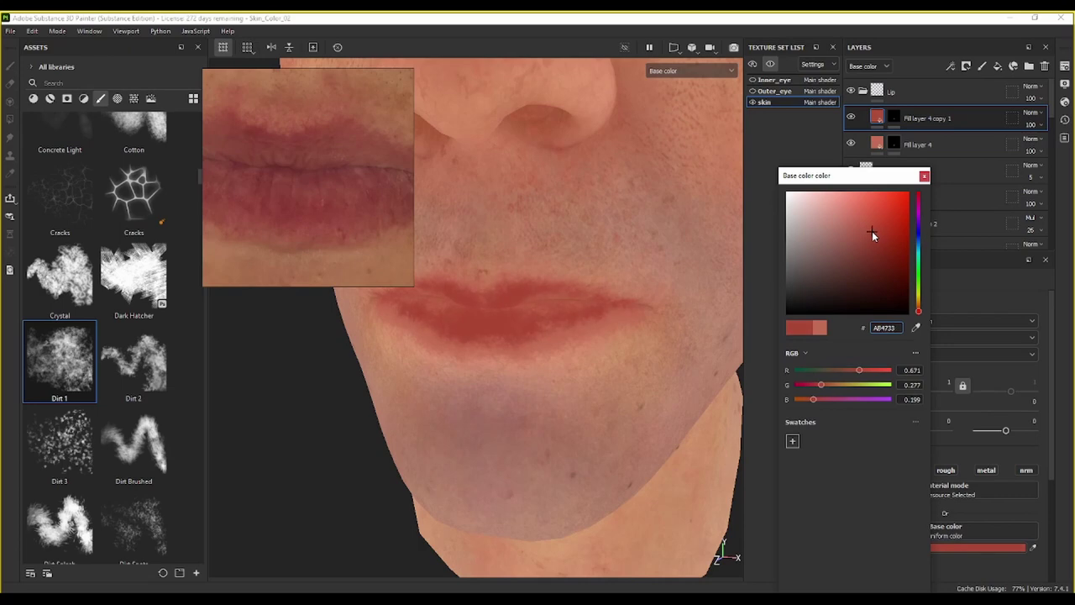
{"action": "left_click", "coordinate": [916, 328]}
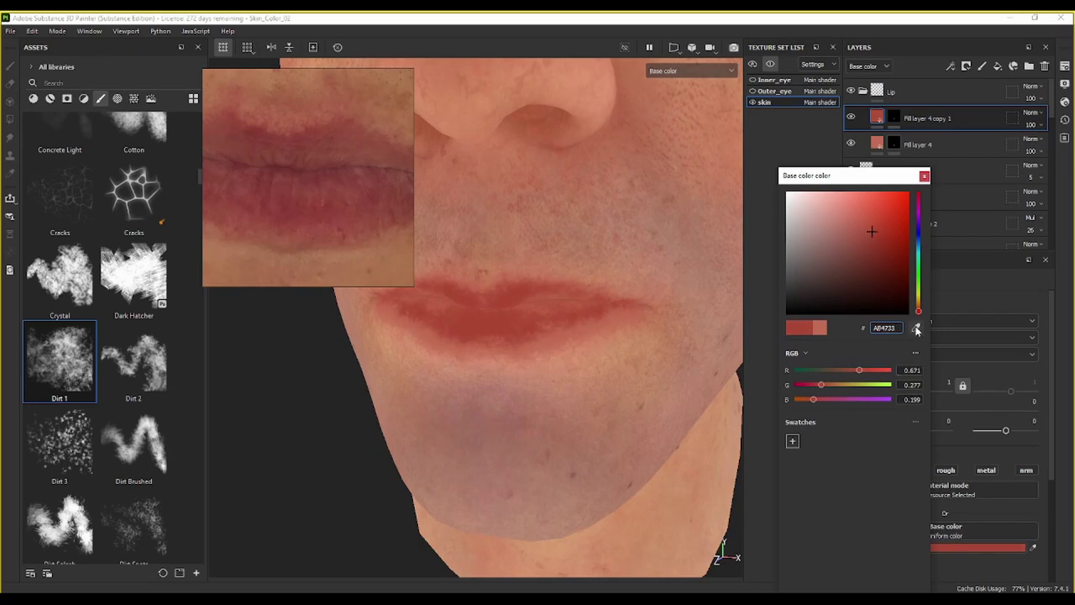
{"action": "left_click", "coordinate": [295, 211]}
{"action": "left_click", "coordinate": [924, 176]}
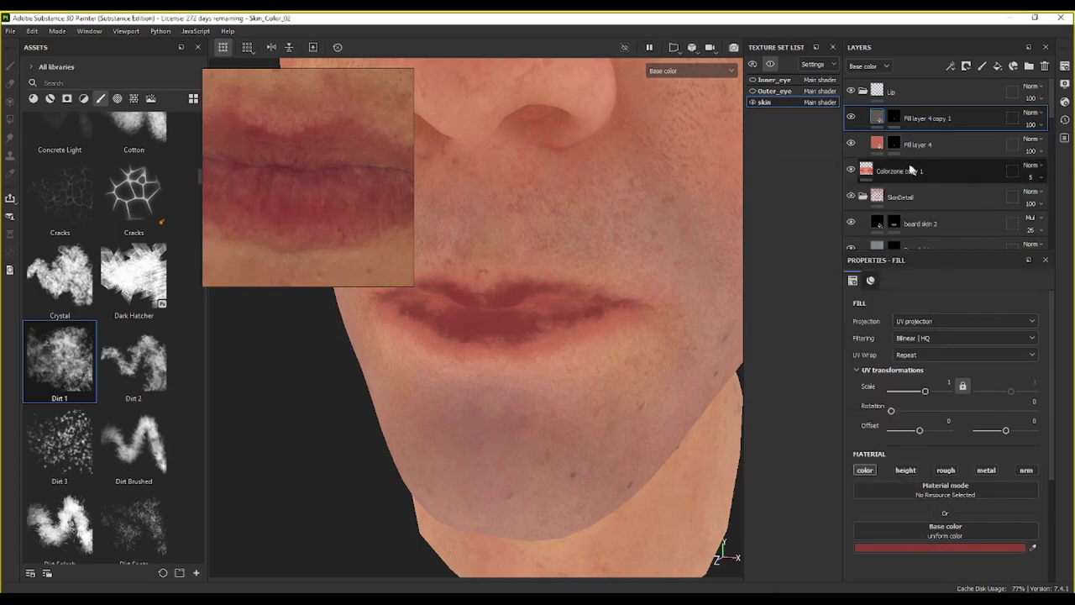
Step: Sample Fill layer 4's base color from the lower edge of the reference lips and make it slightly brighter and more saturated
{"action": "left_click", "coordinate": [874, 144]}
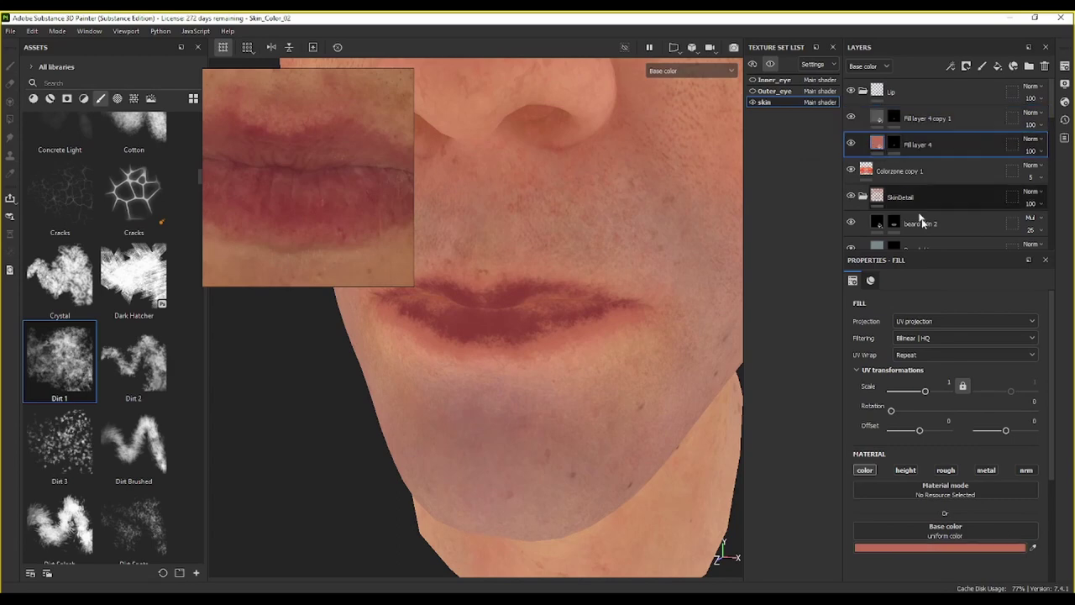
{"action": "left_click", "coordinate": [947, 548]}
{"action": "left_click", "coordinate": [930, 328]}
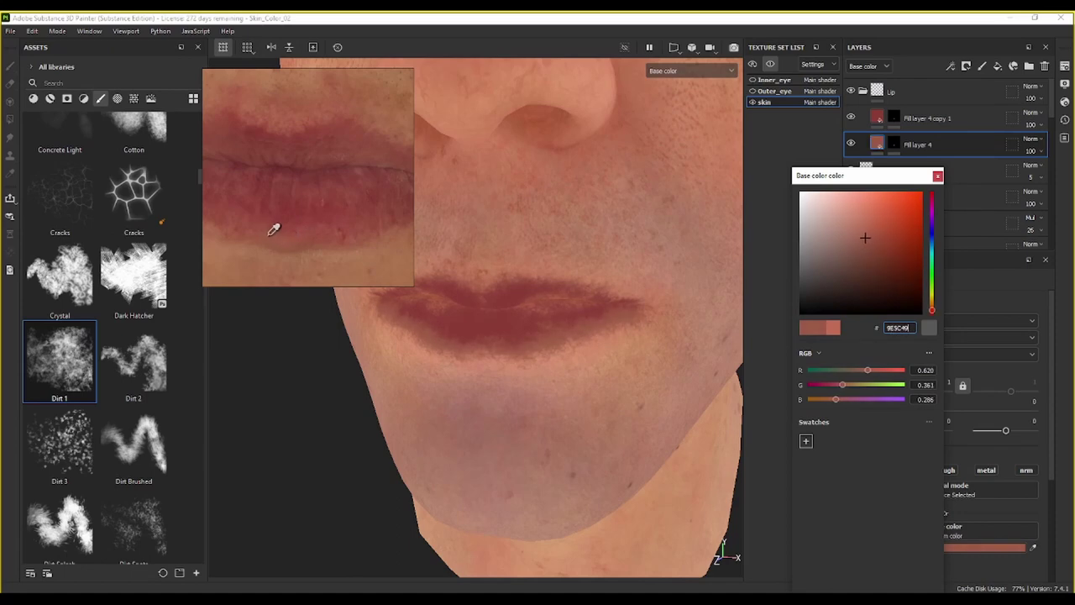
{"action": "left_click", "coordinate": [278, 233]}
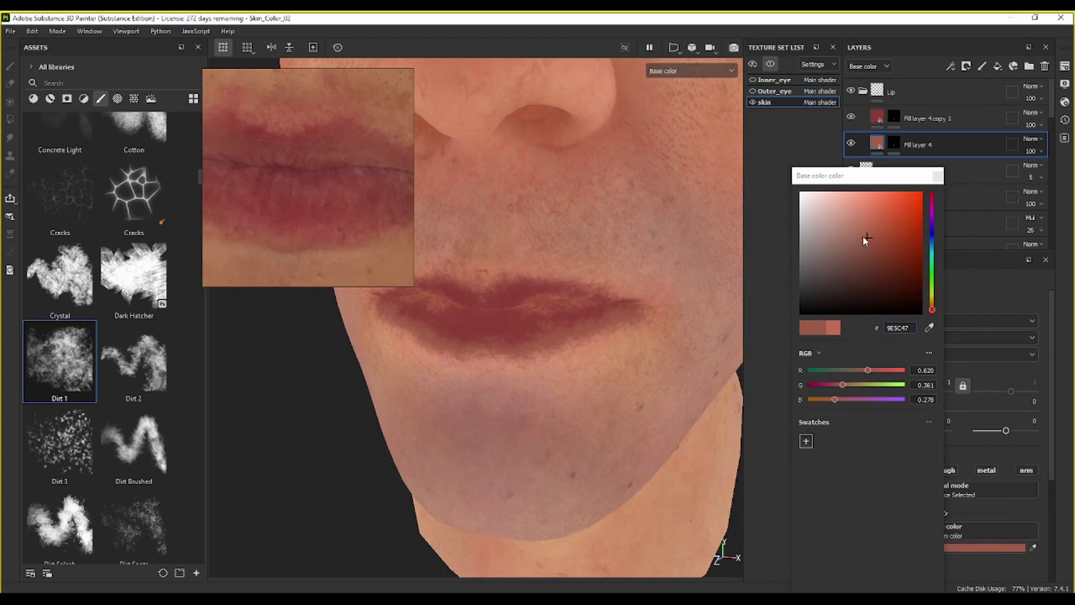
{"action": "left_click_drag", "start_coordinate": [864, 236], "coordinate": [868, 232]}
{"action": "left_click", "coordinate": [959, 173]}
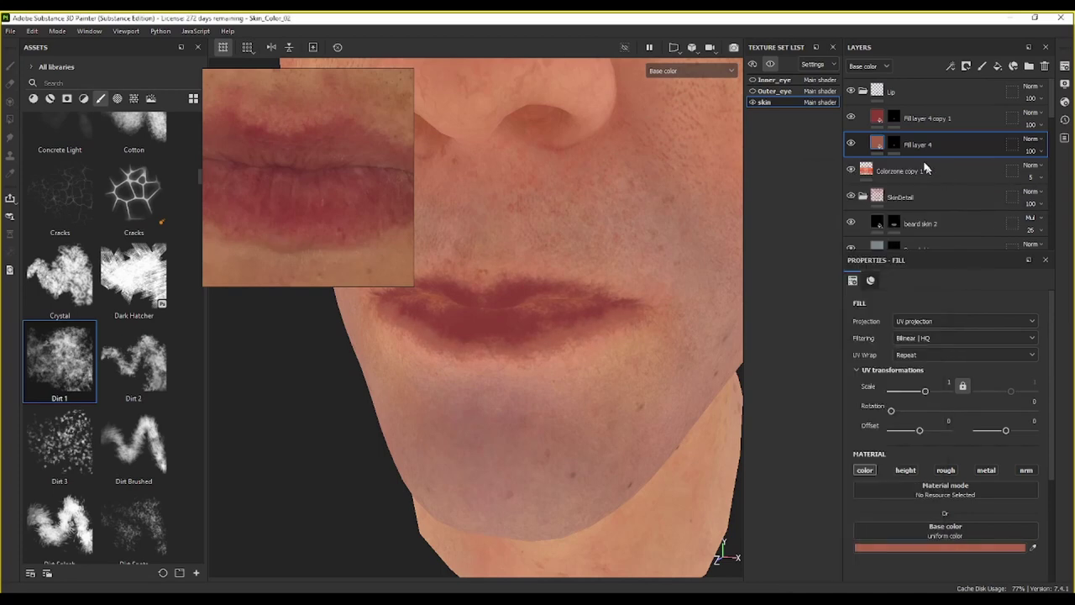
Step: Paint white on Fill layer 4 copy 1's mask to fill the gaps along the mouth line and inside both lips
{"action": "left_click", "coordinate": [890, 121]}
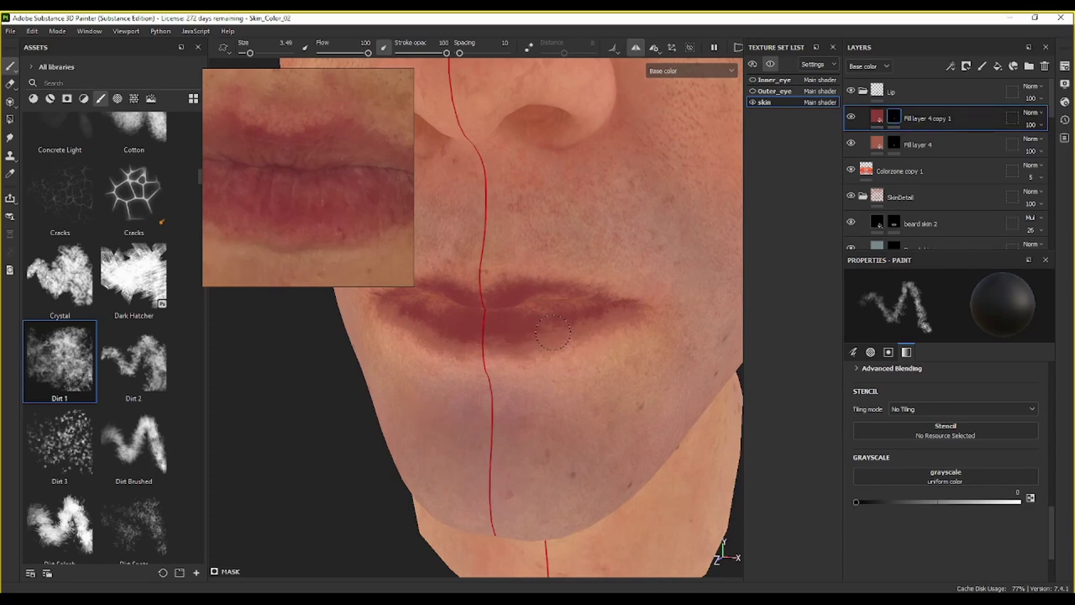
{"action": "key", "text": "x"}
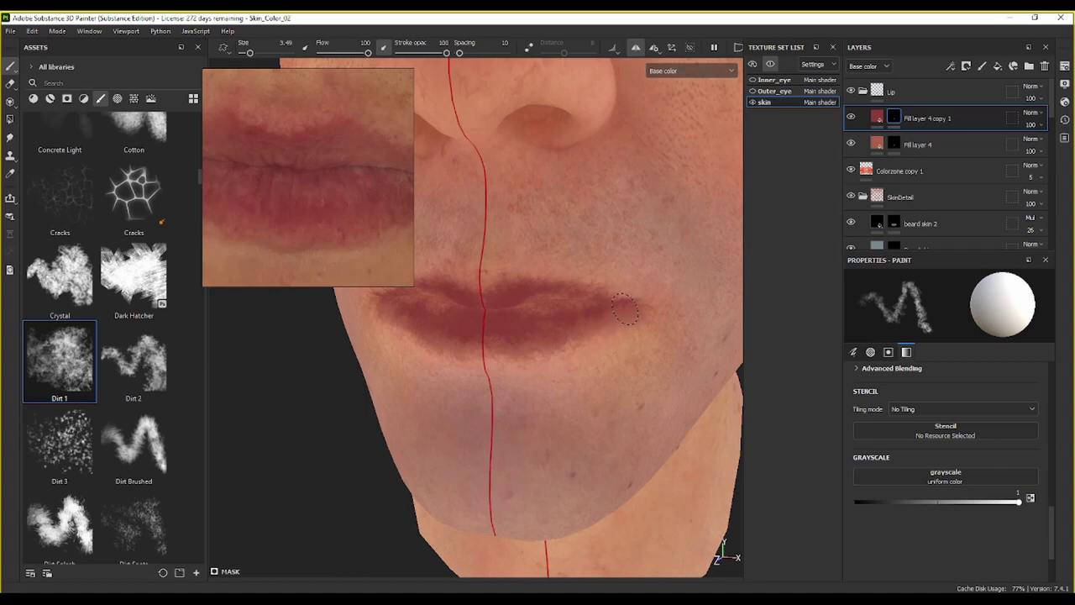
{"action": "left_click_drag", "start_coordinate": [428, 305], "coordinate": [450, 307], "text": "alt"}
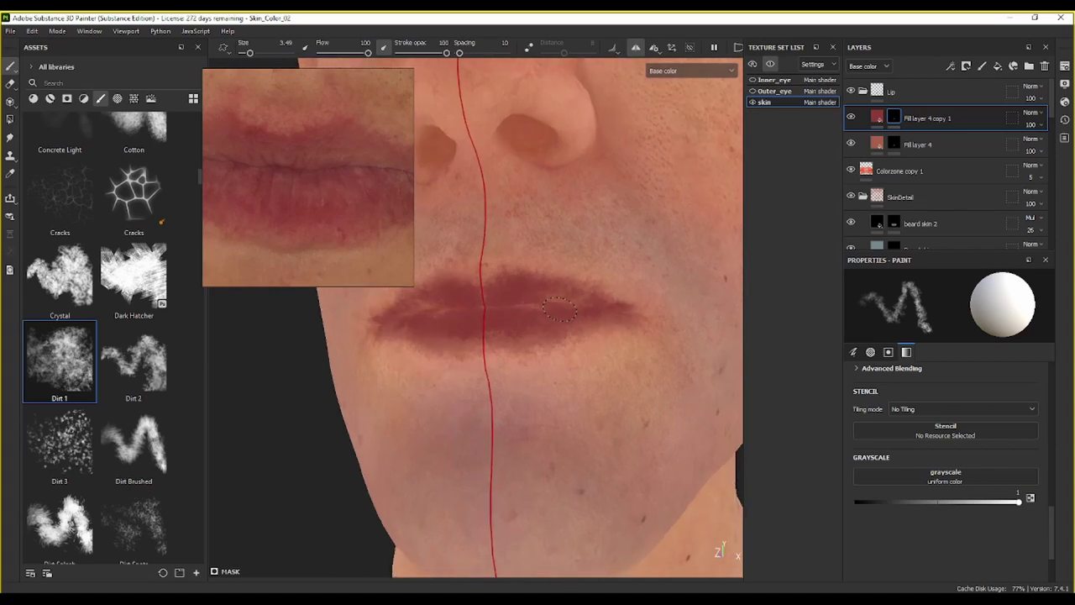
{"action": "left_click_drag", "start_coordinate": [560, 309], "coordinate": [541, 299]}
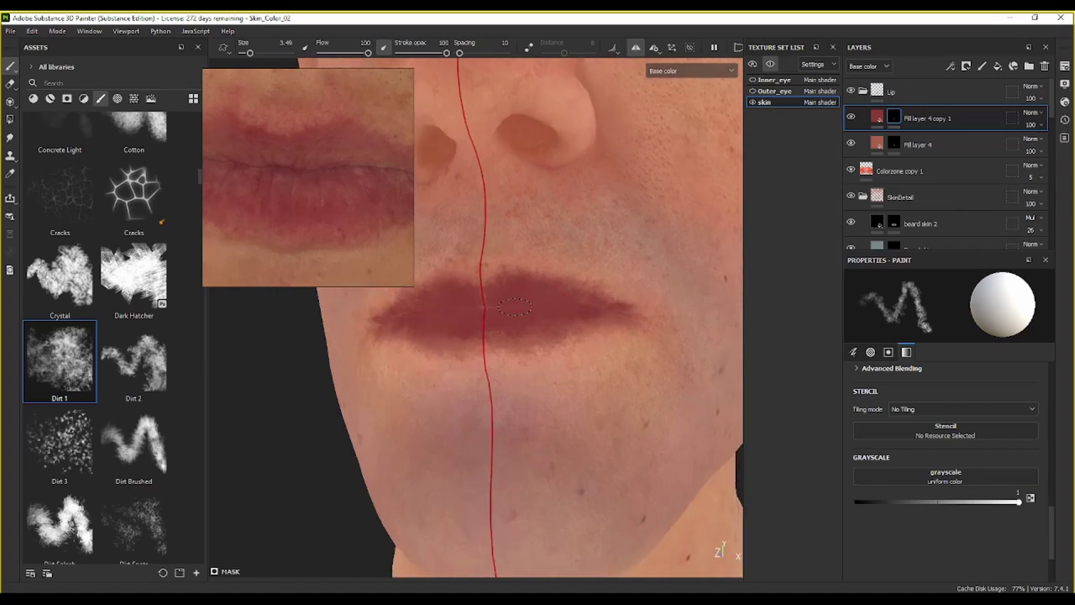
{"action": "left_click_drag", "start_coordinate": [526, 315], "coordinate": [329, 309], "text": "alt"}
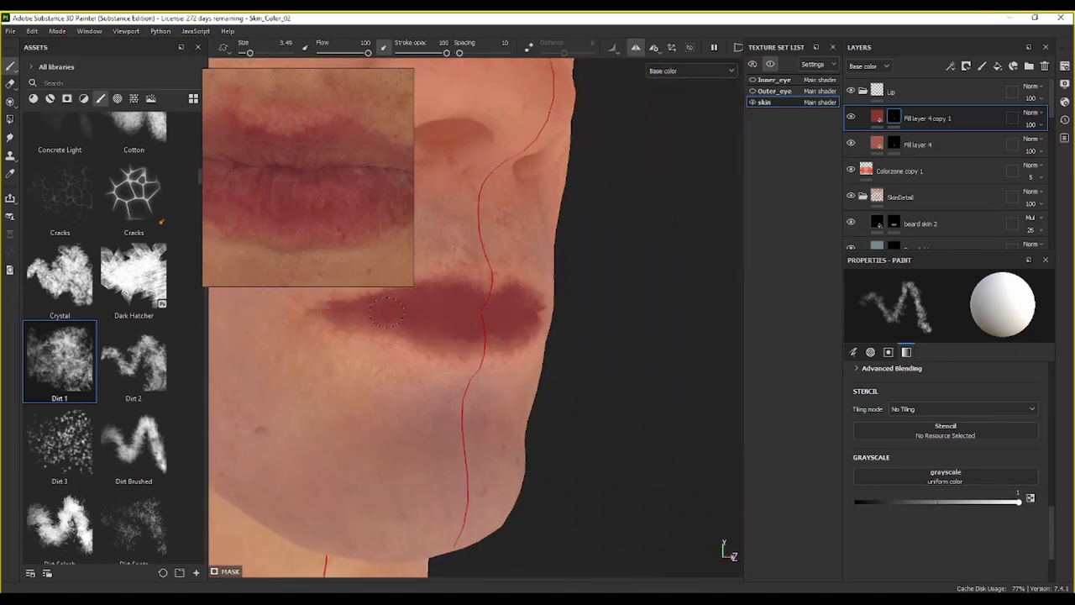
{"action": "left_click_drag", "start_coordinate": [416, 312], "coordinate": [481, 319], "text": "alt"}
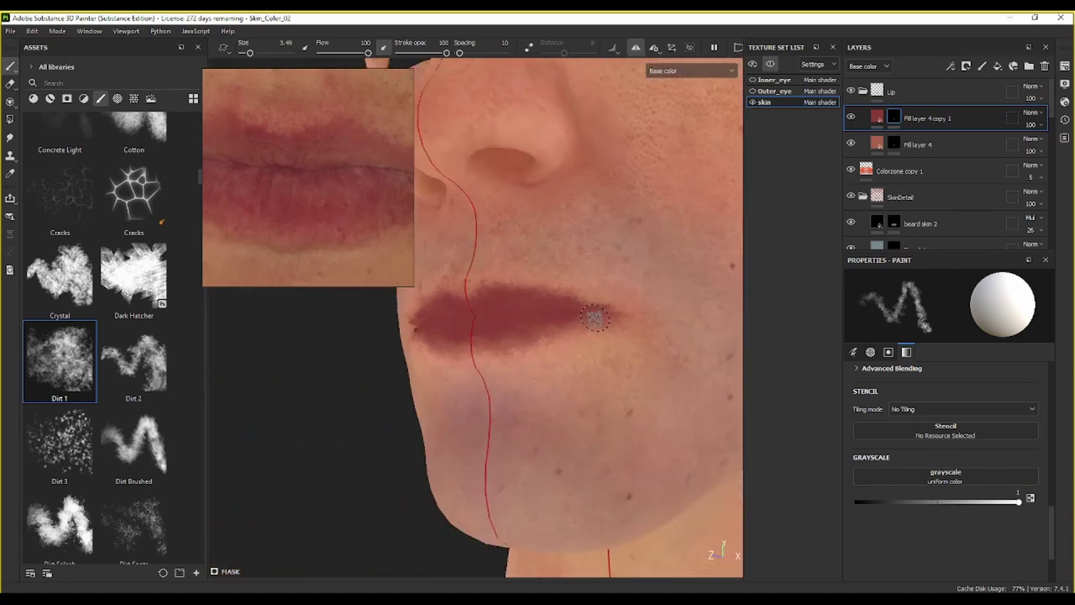
{"action": "left_click_drag", "start_coordinate": [595, 318], "coordinate": [522, 280], "text": "alt"}
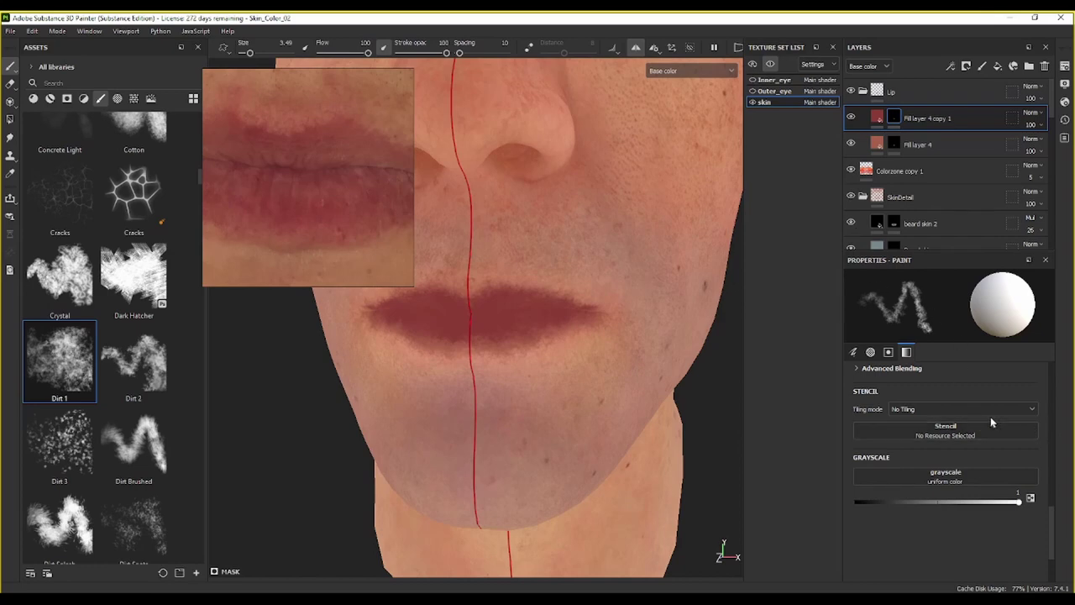
Step: Duplicate Fill layer 4 copy 1 and sample the duplicate's base color from the dark line between the reference lips
{"action": "right_click", "coordinate": [970, 114]}
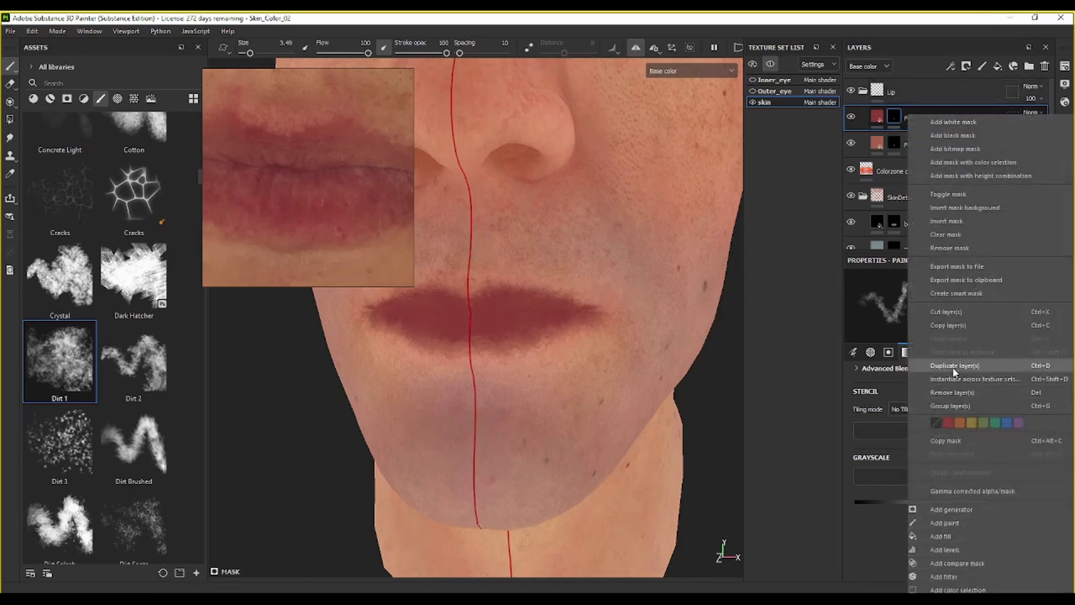
{"action": "left_click", "coordinate": [953, 367]}
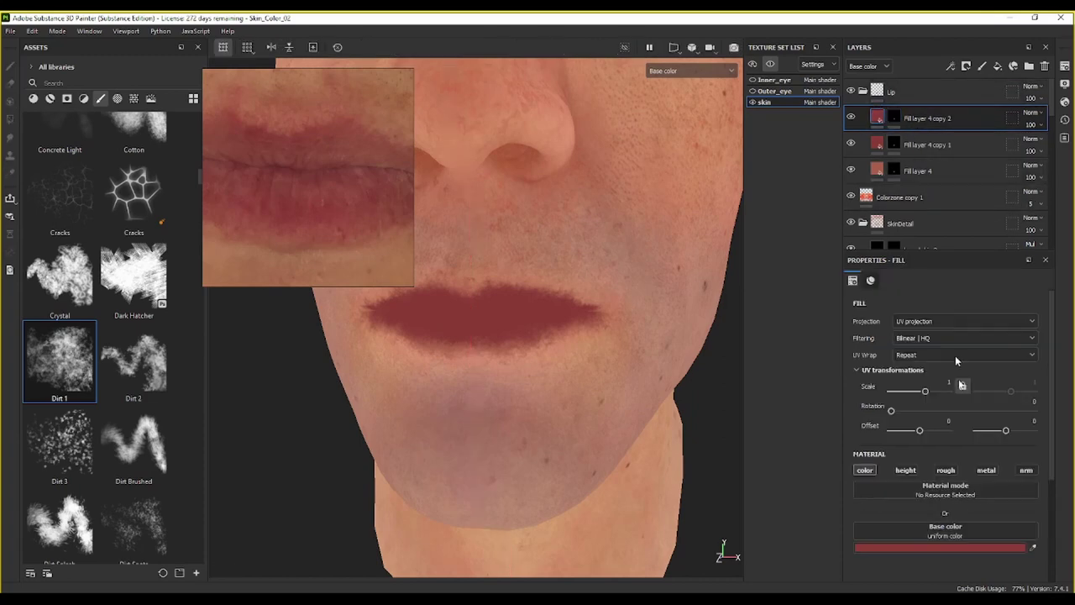
{"action": "left_click", "coordinate": [1035, 549]}
{"action": "left_click", "coordinate": [311, 174]}
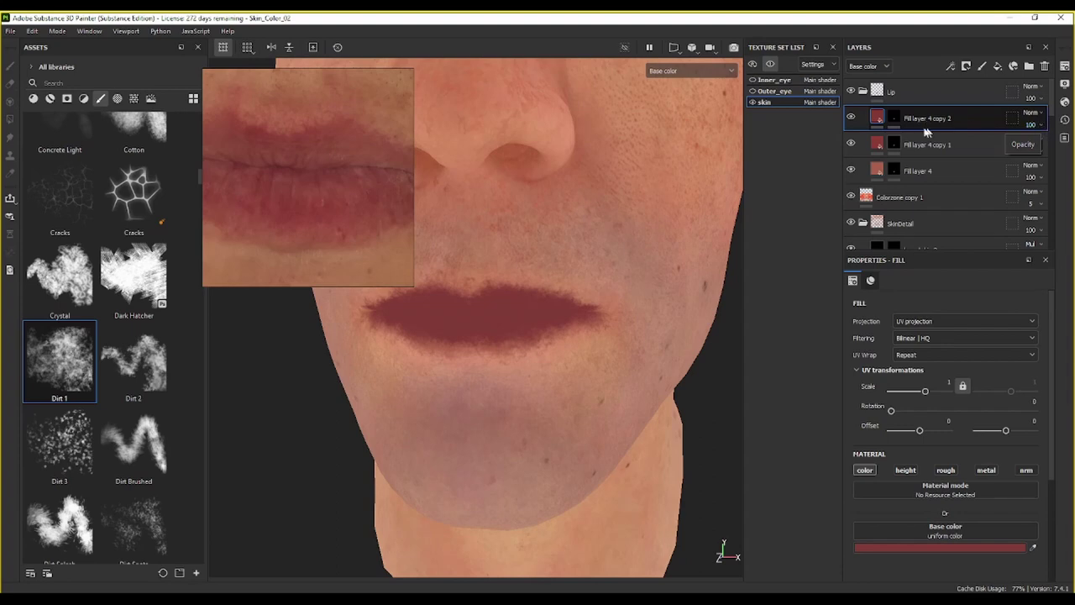
Step: Paint black on Fill layer 4 copy 2's mask to break up its color around the outer areas of both lips
{"action": "left_click", "coordinate": [894, 119]}
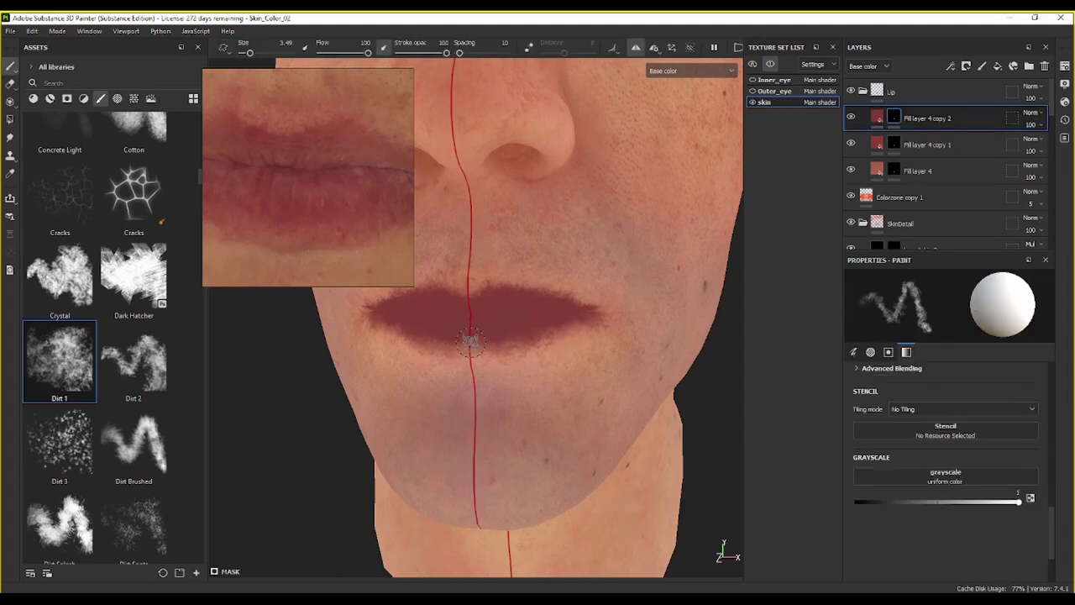
{"action": "key", "text": "x"}
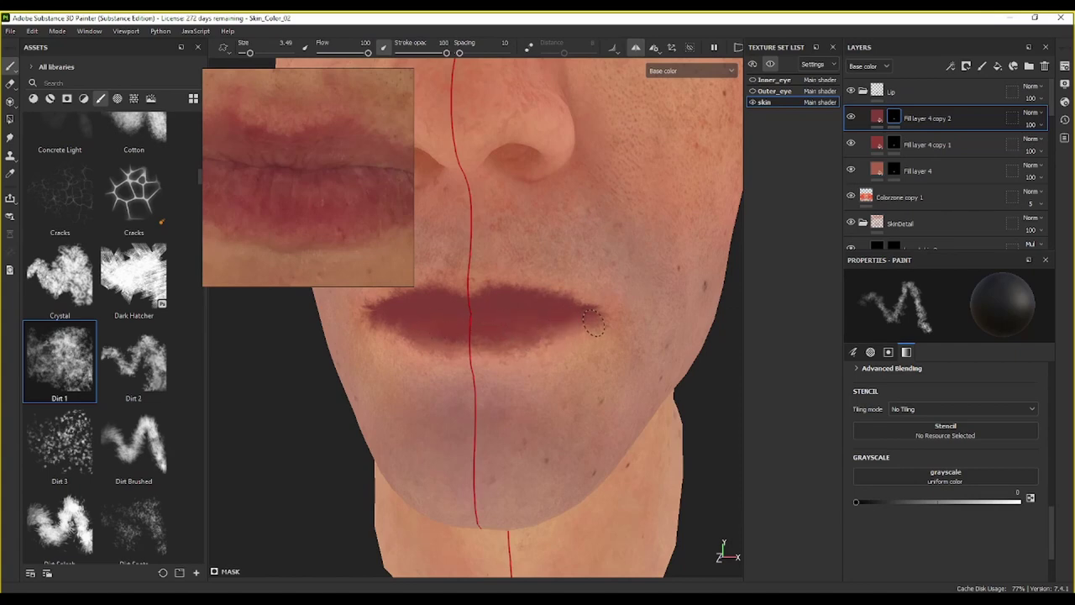
{"action": "left_click_drag", "start_coordinate": [523, 319], "coordinate": [493, 305], "text": "alt"}
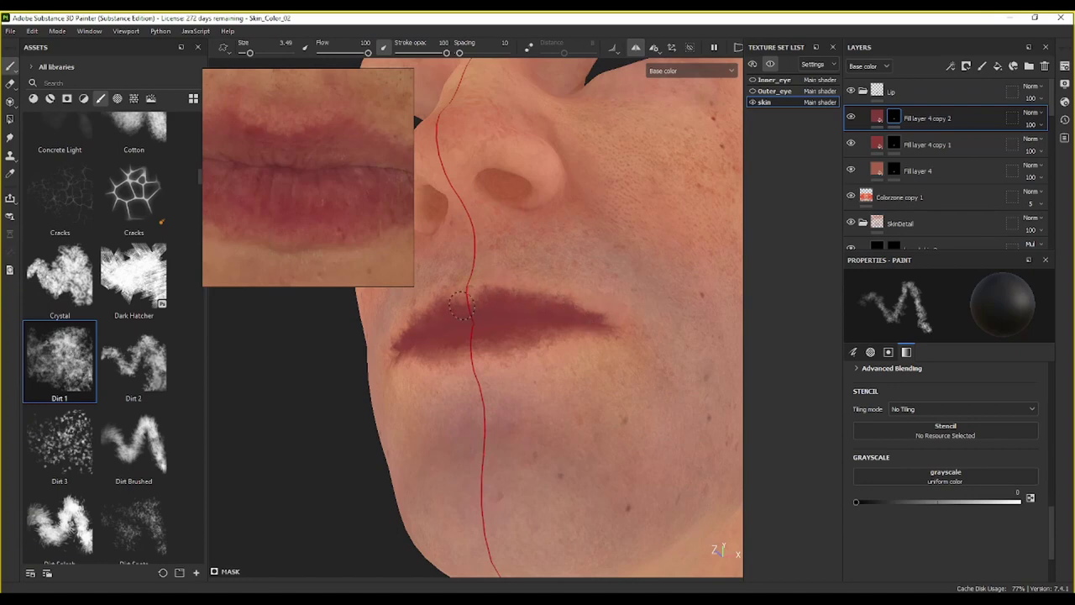
{"action": "left_click_drag", "start_coordinate": [529, 341], "coordinate": [557, 413], "text": "alt"}
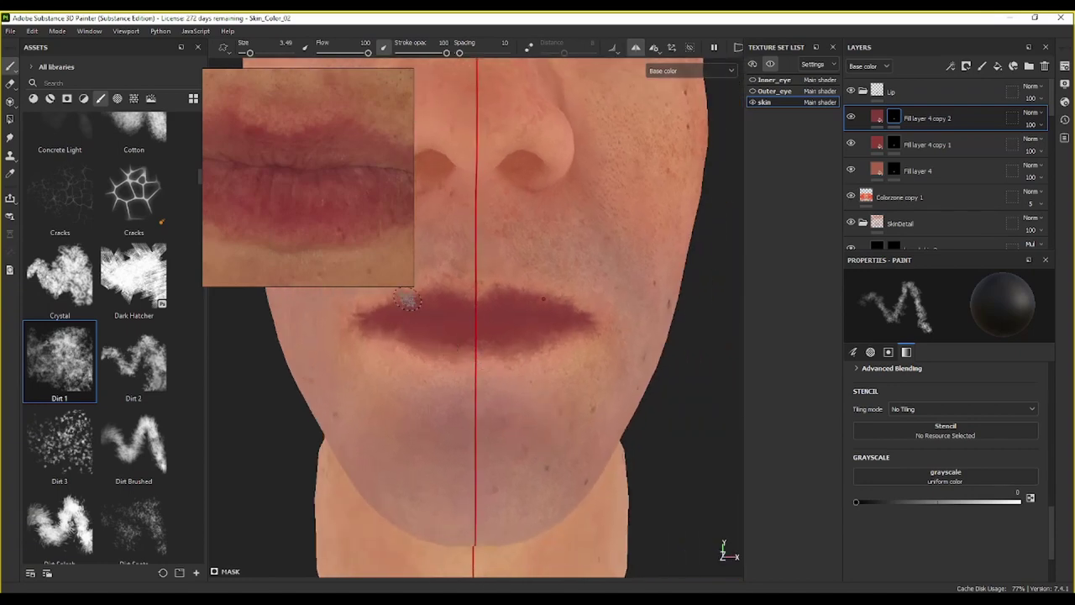
{"action": "mouse_move", "coordinate": [589, 341]}
{"action": "left_mouse_down", "text": "alt"}
{"action": "mouse_move", "coordinate": [529, 355]}
{"action": "mouse_move", "coordinate": [538, 344]}
{"action": "mouse_move", "coordinate": [509, 375]}
{"action": "left_mouse_up", "text": "alt"}
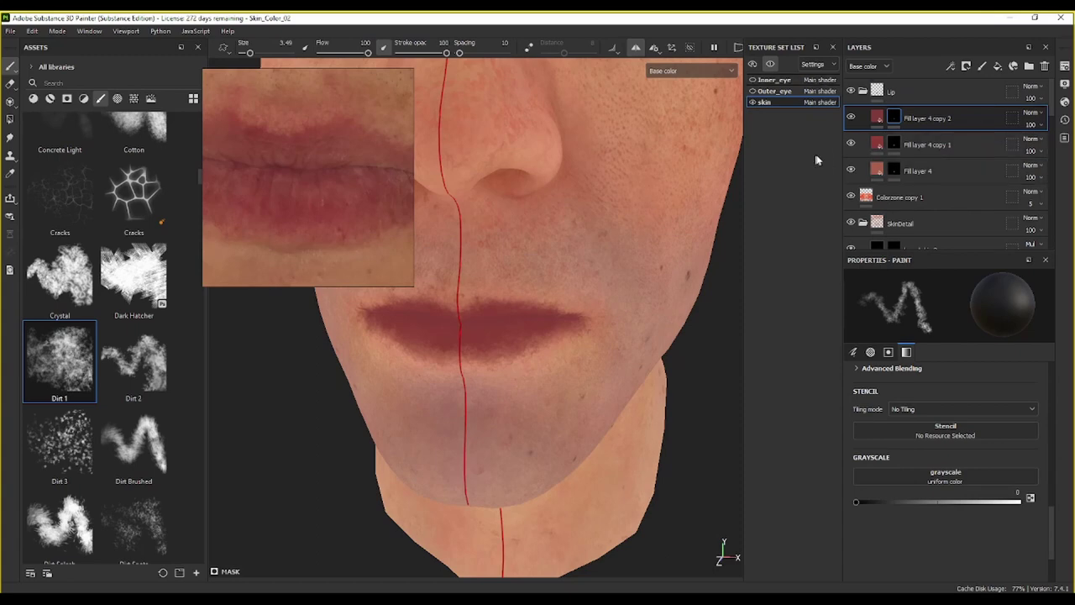
Step: Lighten the base color of Fill layer 4 to a softer salmon, C87960
{"action": "left_click", "coordinate": [915, 171]}
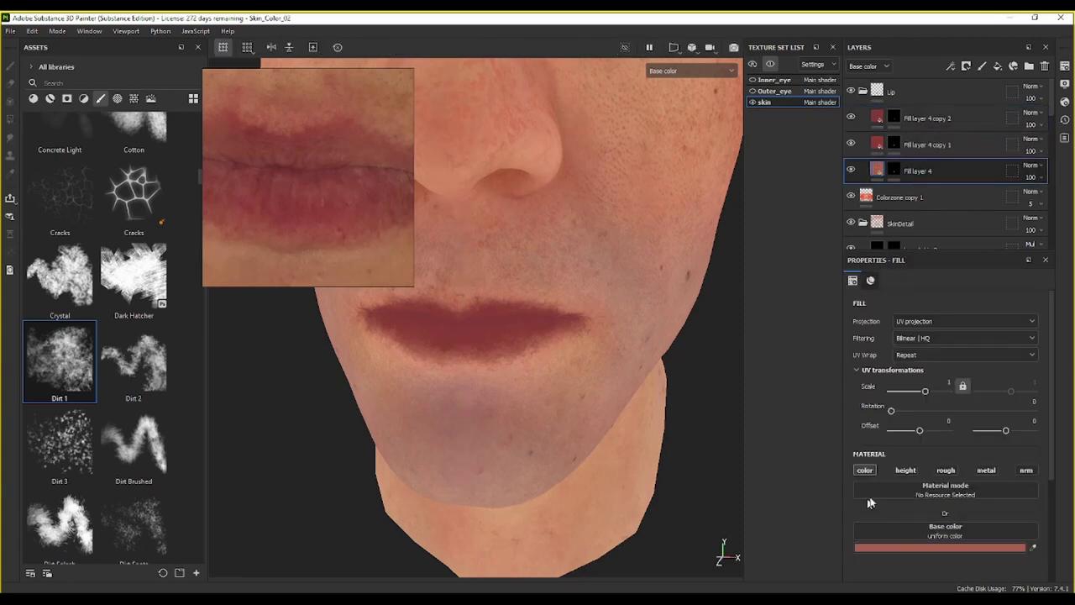
{"action": "left_click", "coordinate": [886, 547]}
{"action": "left_click", "coordinate": [1000, 226]}
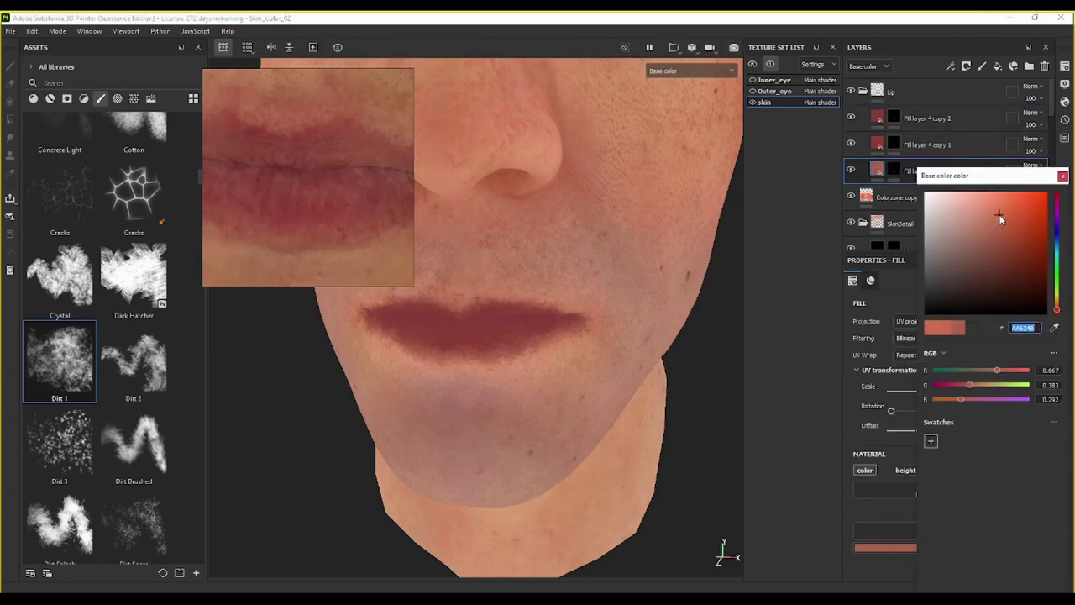
{"action": "left_click_drag", "start_coordinate": [1000, 224], "coordinate": [988, 217]}
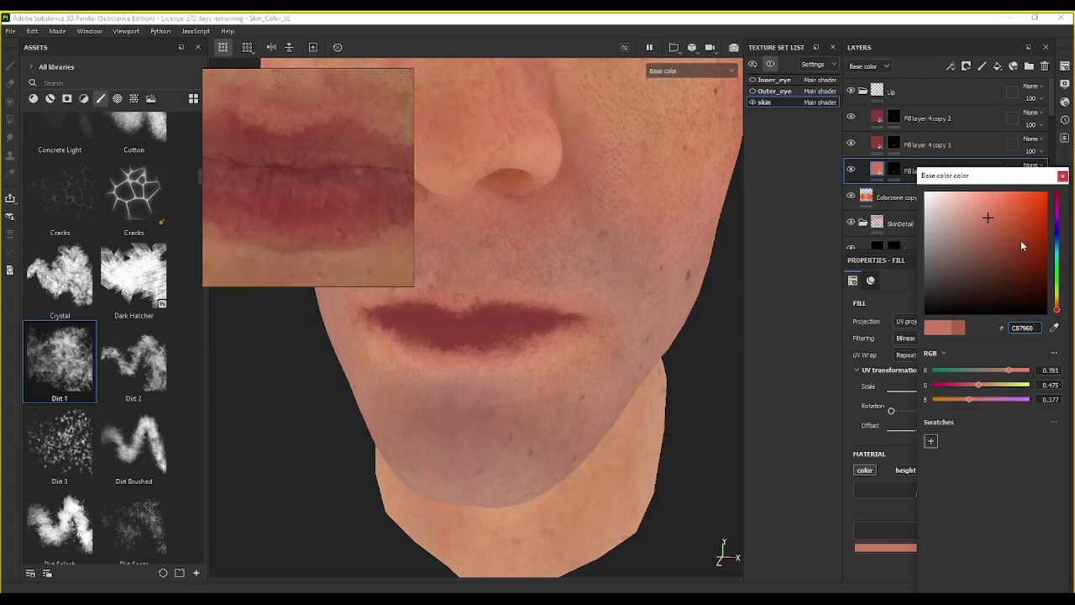
{"action": "left_click", "coordinate": [1063, 176]}
Step: Brighten the base color of Fill layer 4 copy 1 to a lighter red, 9C4740
{"action": "left_click", "coordinate": [878, 144]}
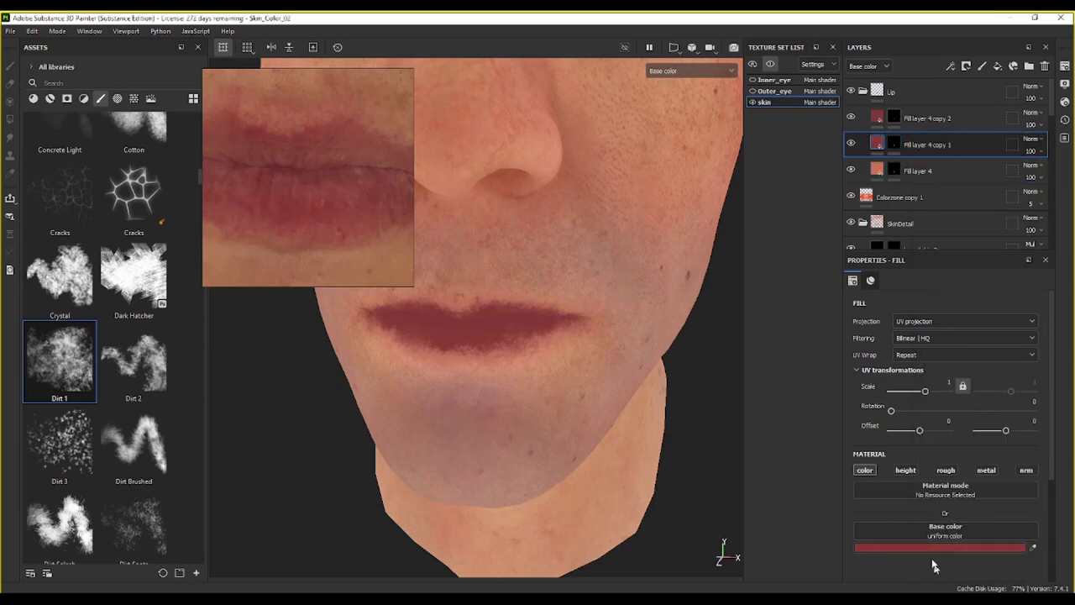
{"action": "left_click", "coordinate": [978, 548]}
{"action": "mouse_move", "coordinate": [905, 245]}
{"action": "left_mouse_down"}
{"action": "mouse_move", "coordinate": [888, 233]}
{"action": "mouse_move", "coordinate": [901, 240]}
{"action": "left_mouse_up"}
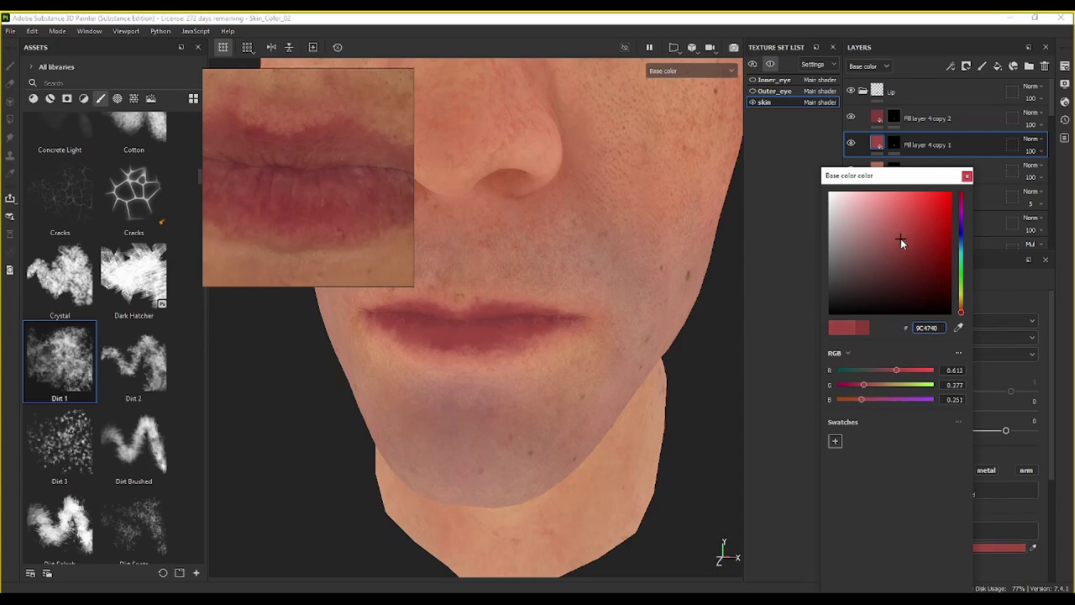
{"action": "left_click", "coordinate": [967, 176]}
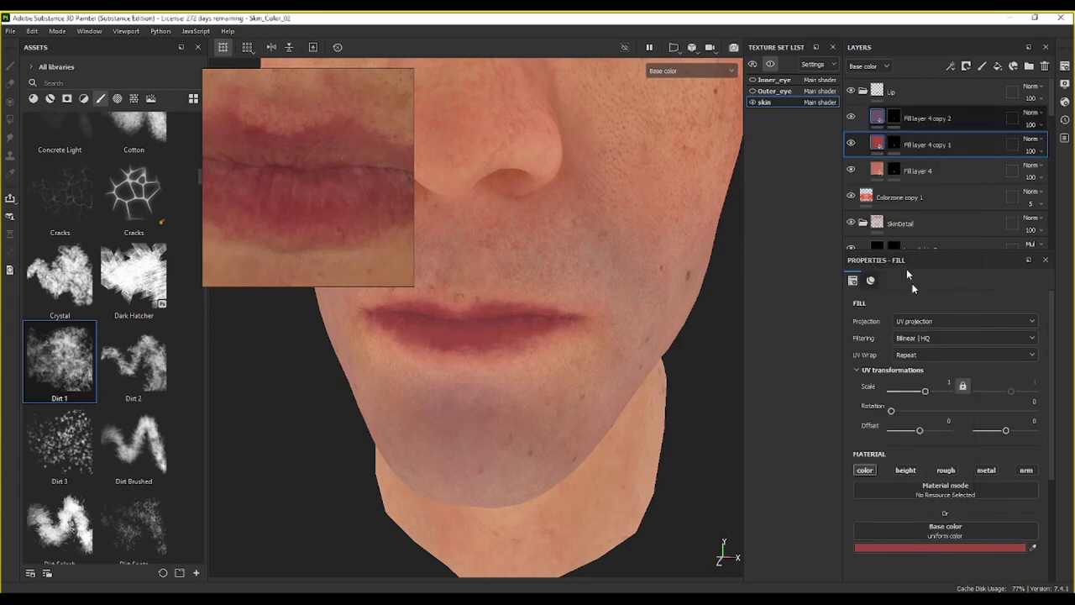
Step: Shift the base color of Fill layer 4 copy 2 to a more saturated dark red, 84342F
{"action": "left_click", "coordinate": [985, 547]}
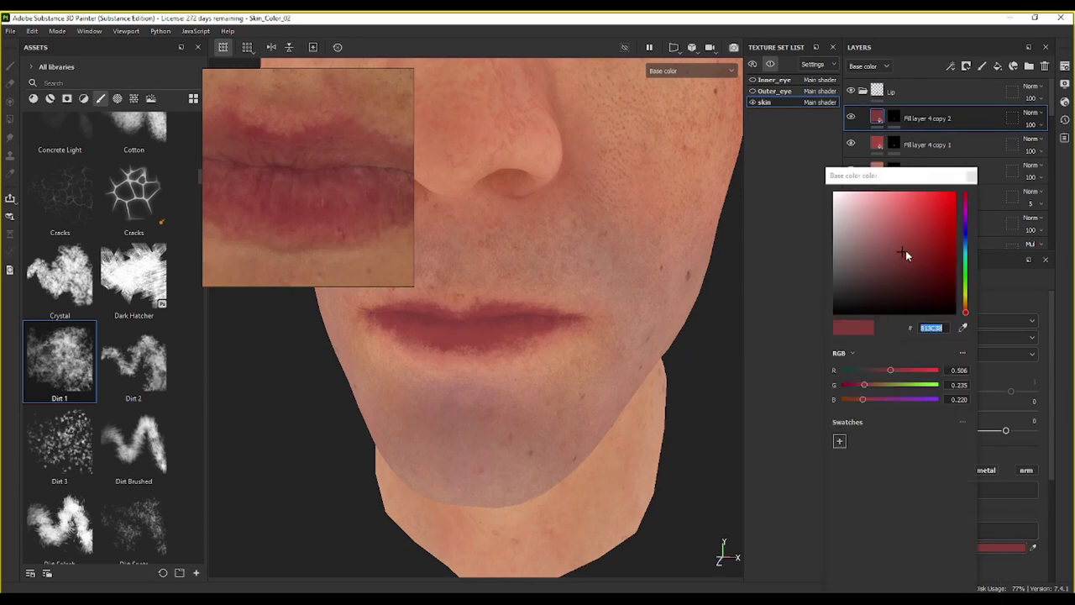
{"action": "left_click_drag", "start_coordinate": [905, 251], "coordinate": [914, 251]}
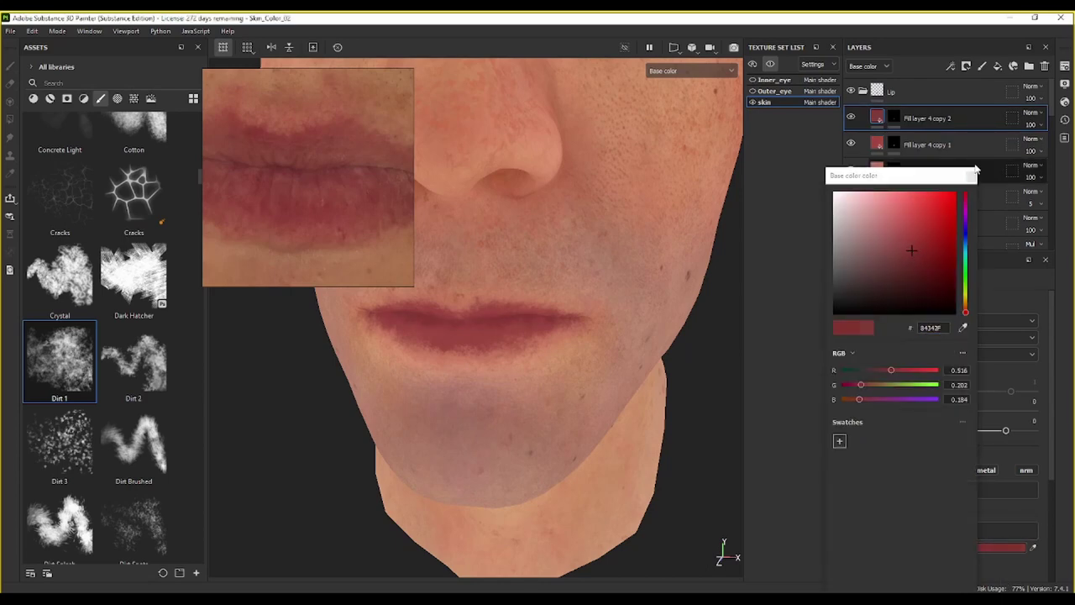
{"action": "left_click_drag", "start_coordinate": [621, 347], "coordinate": [597, 350], "text": "alt"}
{"action": "left_click_drag", "start_coordinate": [502, 327], "coordinate": [596, 370], "text": "alt"}
Step: Paint on Fill layer 4's mask around the outer lip edges, mainly in white with a touch of black near the mouth corner
{"action": "left_click", "coordinate": [918, 171]}
{"action": "scroll", "coordinate": [478, 380], "scroll_direction": "up", "scroll_amount": 3}
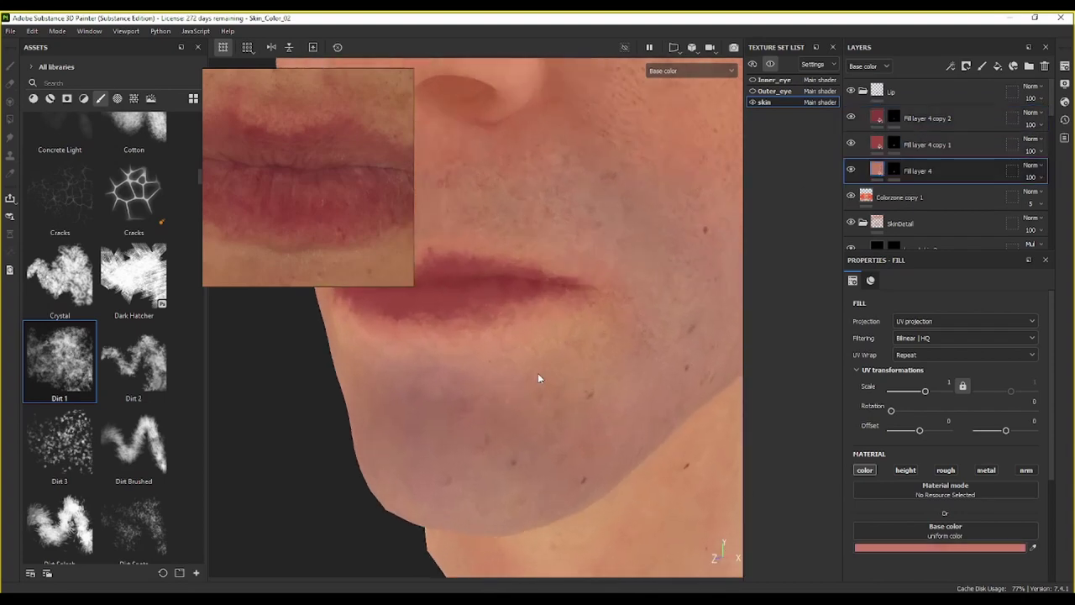
{"action": "middle_click_drag", "start_coordinate": [446, 331], "coordinate": [516, 391], "text": "alt"}
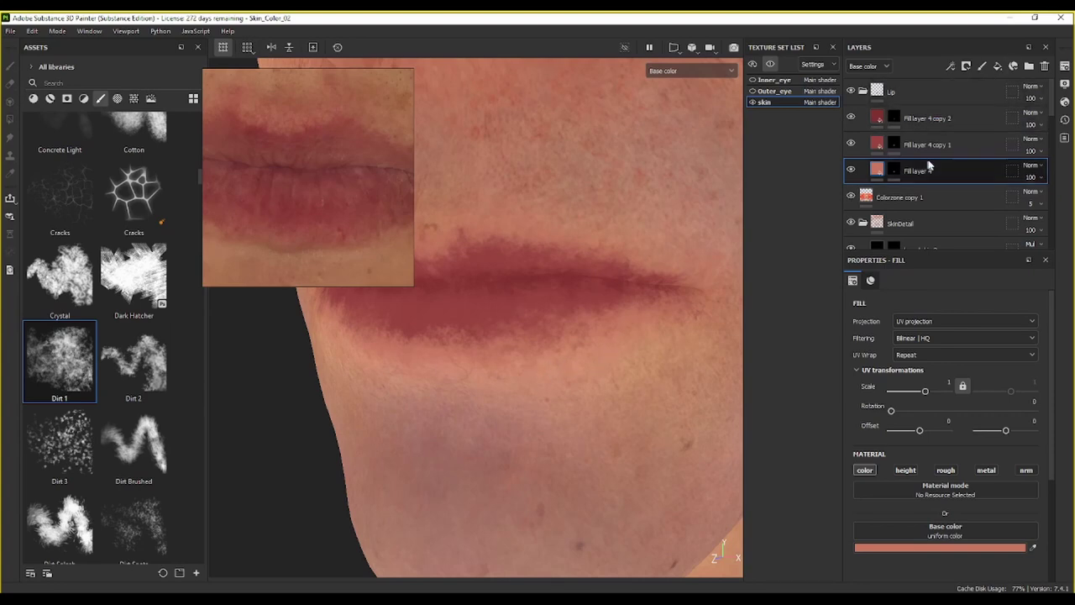
{"action": "left_click", "coordinate": [894, 171]}
{"action": "key", "text": "1"}
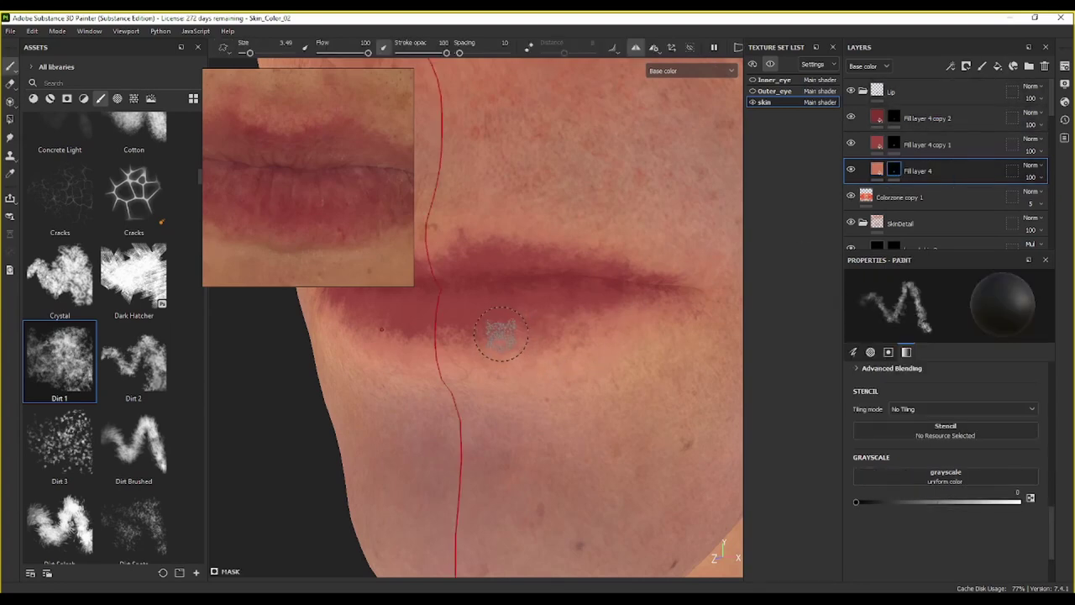
{"action": "key", "text": "x"}
{"action": "mouse_move", "coordinate": [501, 336]}
{"action": "right_mouse_down", "text": "ctrl"}
{"action": "mouse_move", "coordinate": [530, 338]}
{"action": "mouse_move", "coordinate": [530, 328]}
{"action": "mouse_move", "coordinate": [530, 346]}
{"action": "right_mouse_up", "text": "ctrl"}
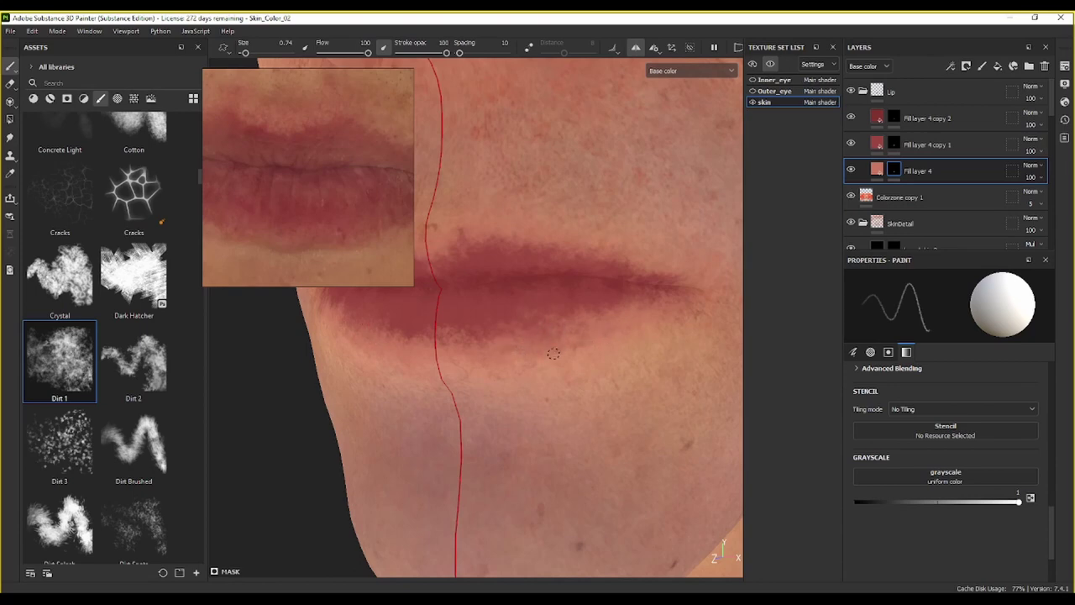
{"action": "mouse_move", "coordinate": [563, 342]}
{"action": "right_mouse_down", "text": "ctrl"}
{"action": "mouse_move", "coordinate": [555, 345]}
{"action": "mouse_move", "coordinate": [567, 350]}
{"action": "mouse_move", "coordinate": [503, 359]}
{"action": "right_mouse_up", "text": "ctrl"}
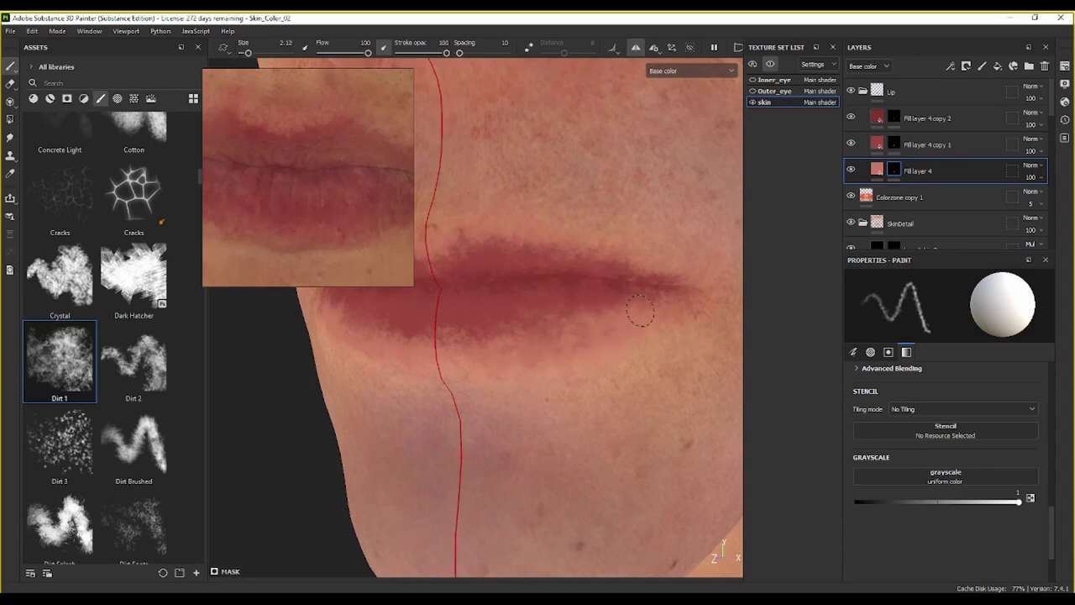
{"action": "key", "text": "x"}
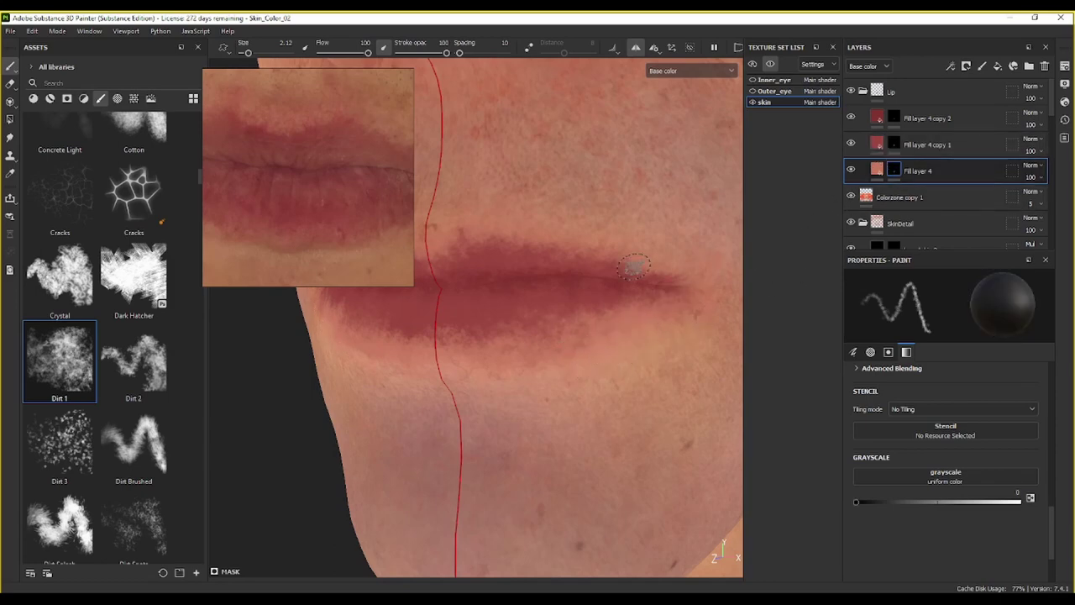
{"action": "key", "text": "x"}
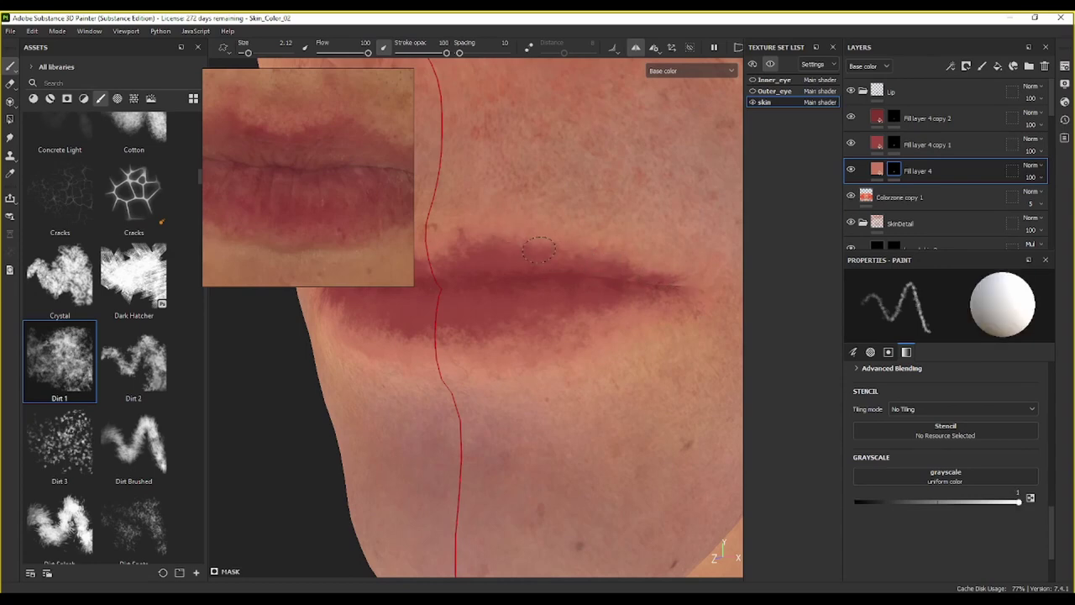
Step: Paint white on Fill layer 4 copy 1's mask with a 1.12 brush to define the upper lip edge and mouth corner
{"action": "left_click", "coordinate": [894, 144]}
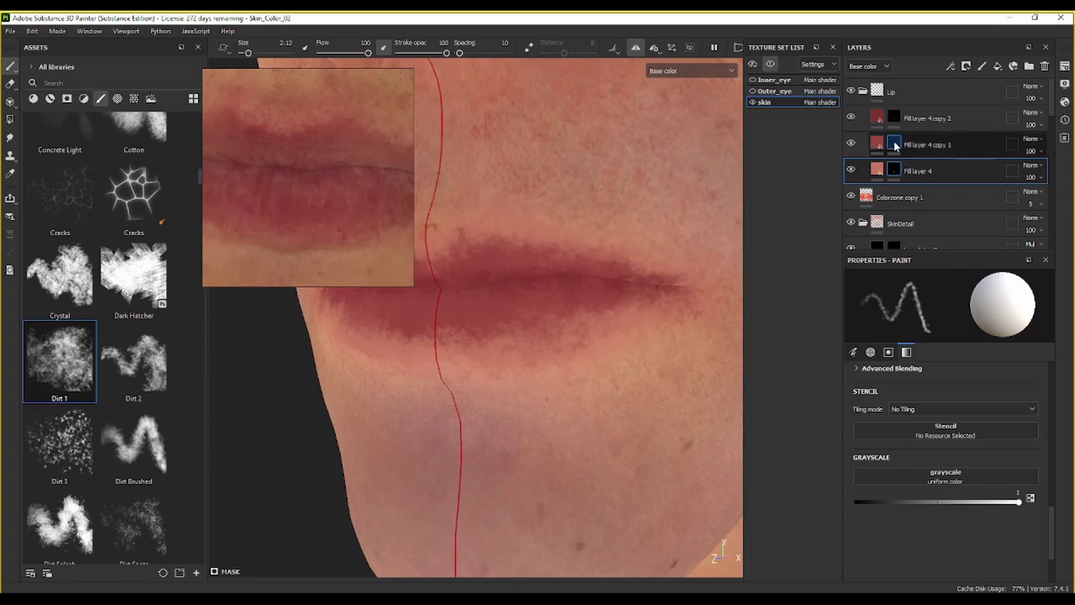
{"action": "key", "text": "bracketleft"}
{"action": "key", "text": "bracketleft"}
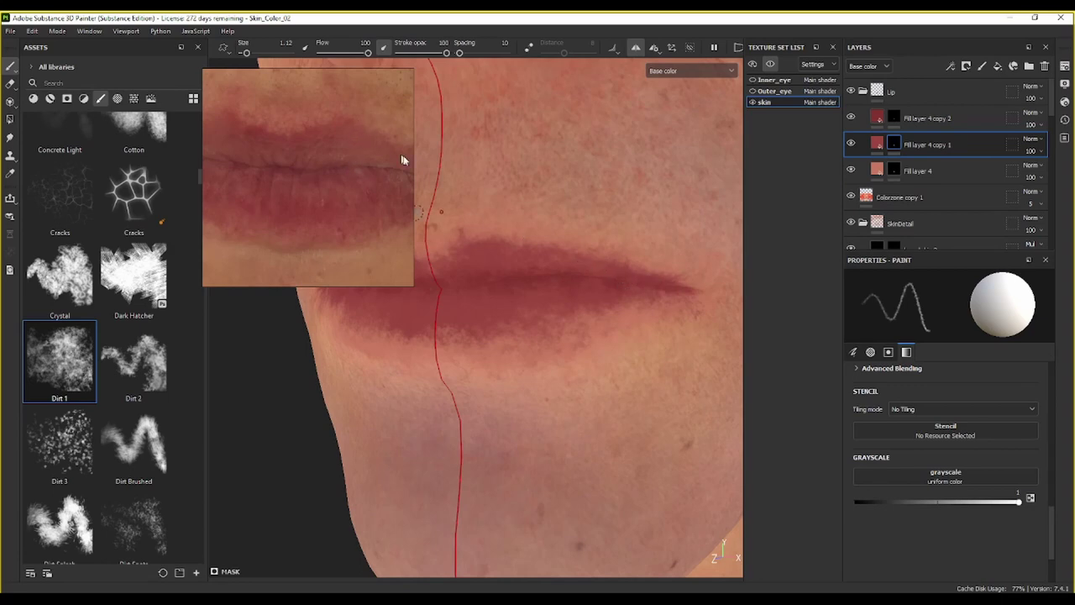
{"action": "left_click_drag", "start_coordinate": [504, 322], "coordinate": [528, 312], "text": "alt"}
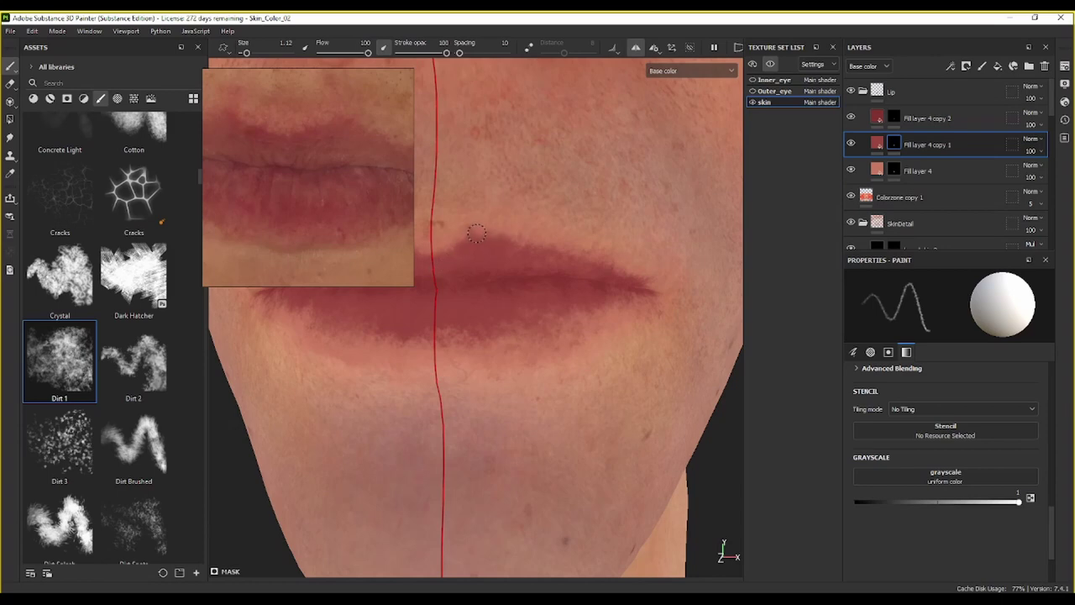
Step: Fill out the lower lip's edge in white on Fill layer 4 copy 1's mask, enlarging the brush to 2.12
{"action": "left_click", "coordinate": [465, 334]}
{"action": "left_click_drag", "start_coordinate": [443, 340], "coordinate": [446, 341]}
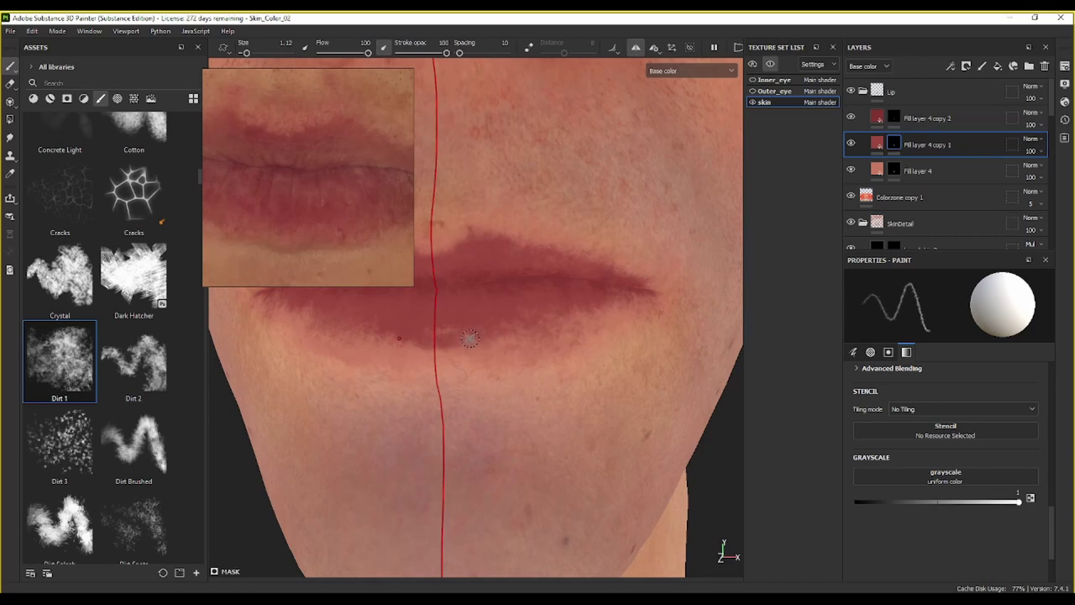
{"action": "right_click_drag", "start_coordinate": [470, 338], "coordinate": [492, 338], "text": "ctrl"}
{"action": "left_click", "coordinate": [556, 332]}
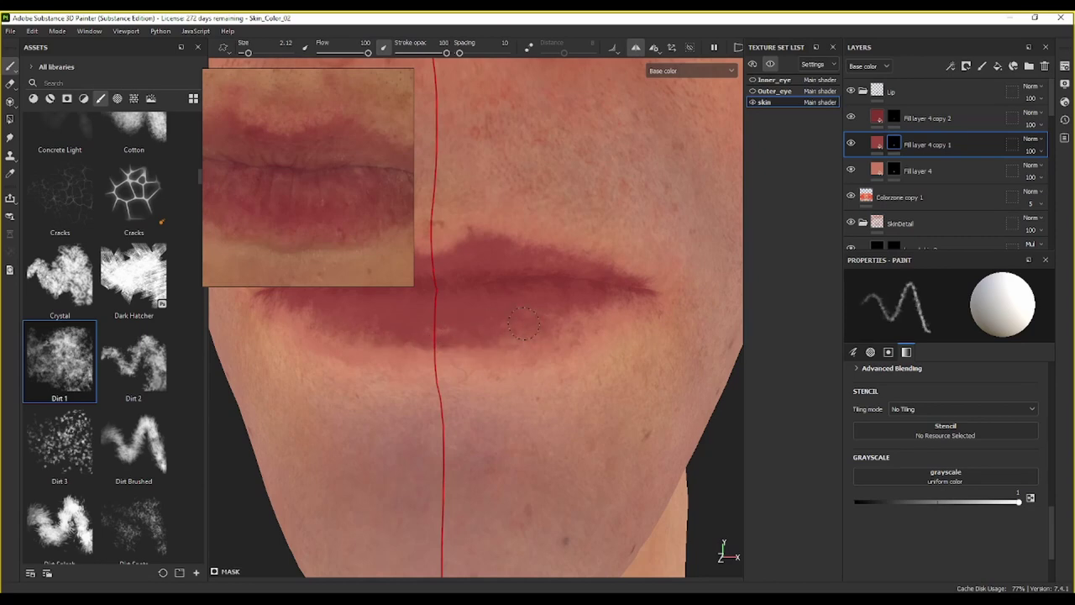
{"action": "left_click", "coordinate": [585, 316]}
{"action": "left_click", "coordinate": [600, 314]}
{"action": "left_click", "coordinate": [581, 317]}
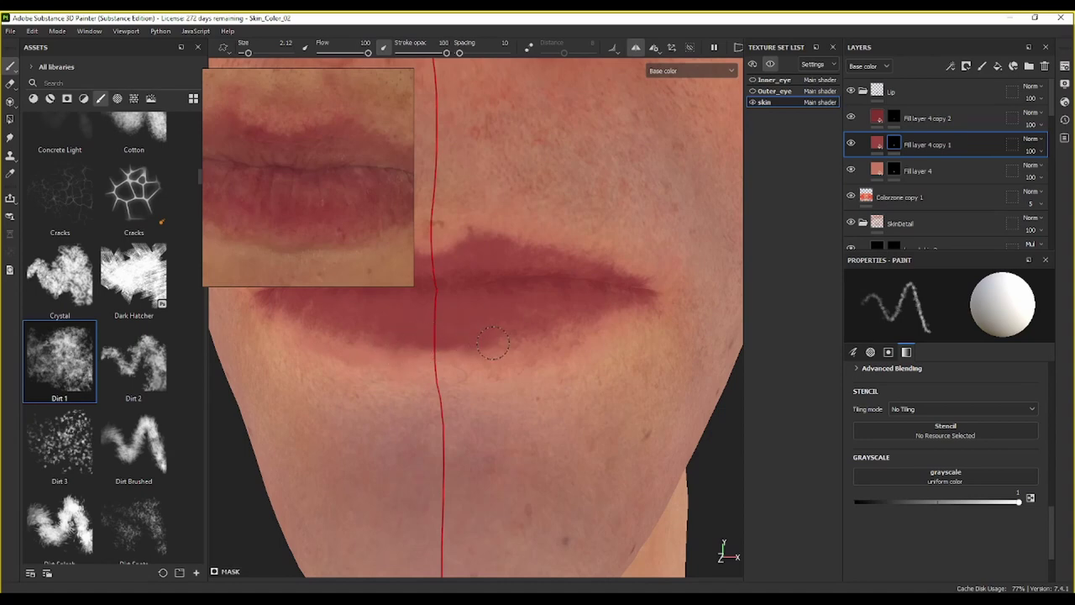
Step: Refine the mouth corner on Fill layer 4 copy 1's mask and set the brush grayscale to black for trimming
{"action": "middle_click_drag", "start_coordinate": [513, 305], "coordinate": [682, 340]}
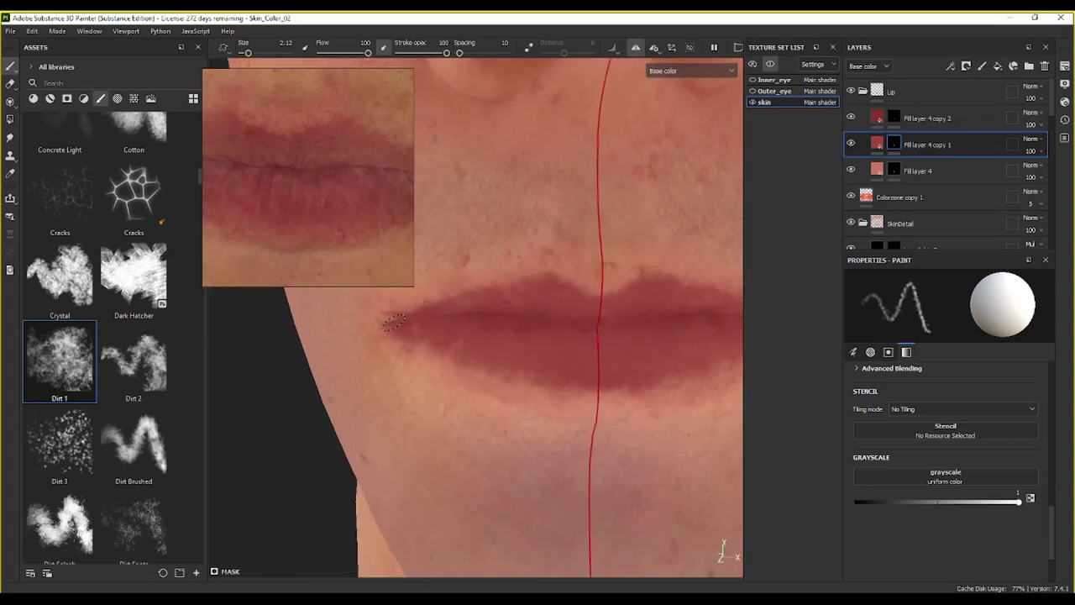
{"action": "mouse_move", "coordinate": [492, 354]}
{"action": "left_mouse_down", "text": "alt"}
{"action": "mouse_move", "coordinate": [495, 308]}
{"action": "mouse_move", "coordinate": [401, 326]}
{"action": "left_mouse_up", "text": "alt"}
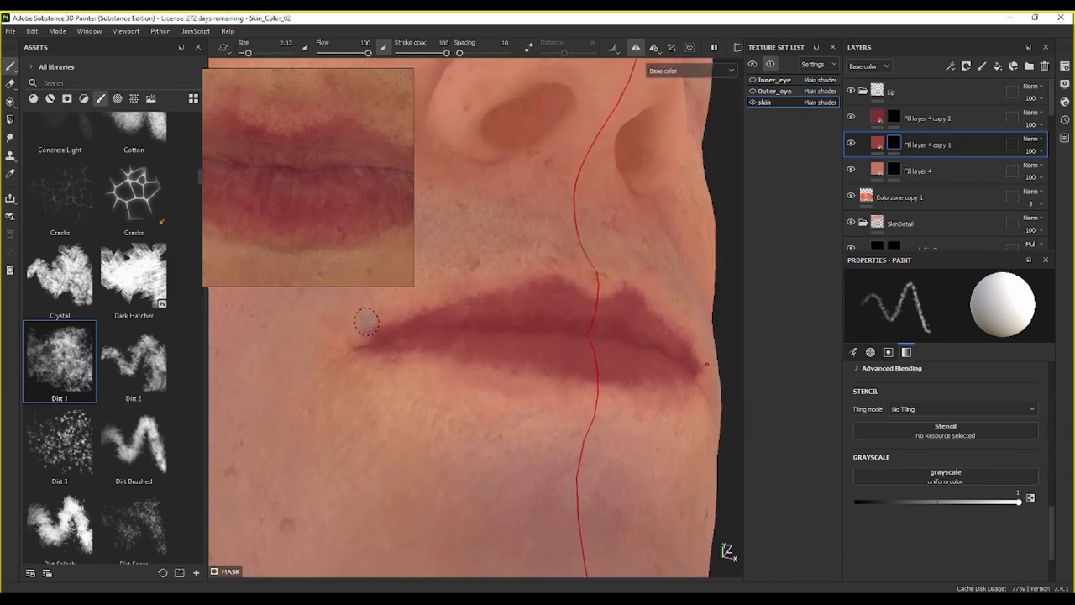
{"action": "key", "text": "x"}
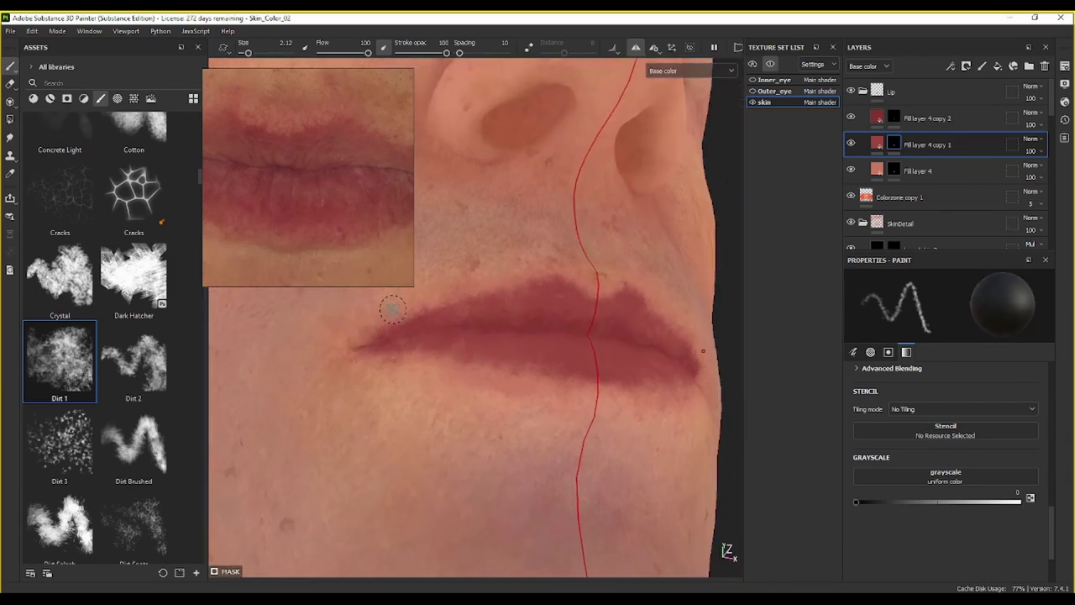
{"action": "mouse_move", "coordinate": [393, 310]}
{"action": "left_mouse_down", "text": "alt"}
{"action": "mouse_move", "coordinate": [511, 281]}
{"action": "mouse_move", "coordinate": [448, 331]}
{"action": "mouse_move", "coordinate": [593, 336]}
{"action": "mouse_move", "coordinate": [619, 354]}
{"action": "mouse_move", "coordinate": [614, 340]}
{"action": "mouse_move", "coordinate": [562, 320]}
{"action": "left_mouse_up", "text": "alt"}
Step: Paint white on Fill layer 4 copy 2's mask to darken the upper lip peaks, mouth line, corners and lower lip
{"action": "left_click", "coordinate": [894, 118]}
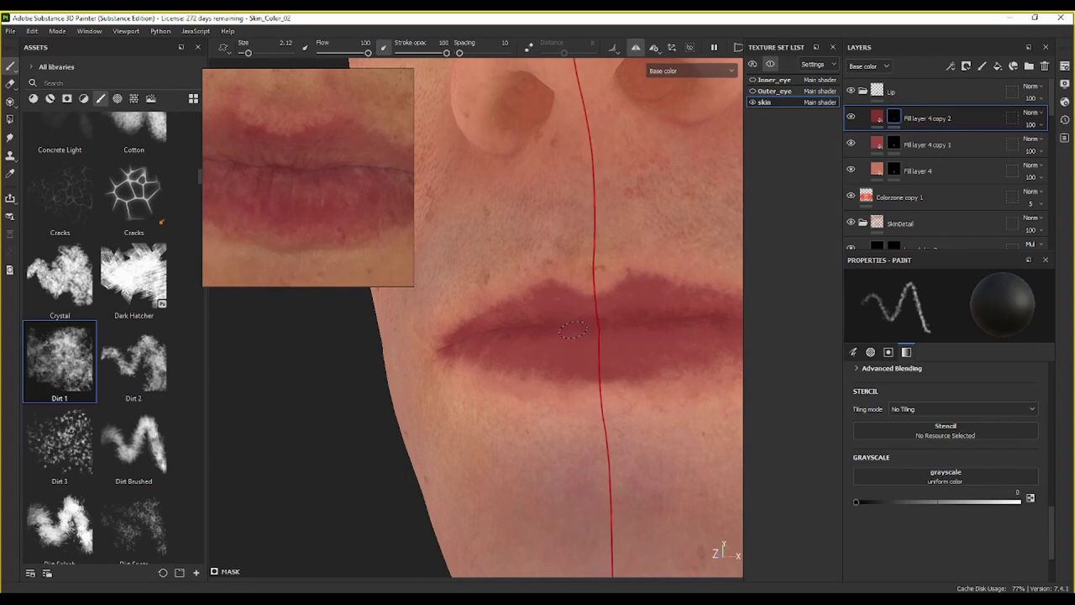
{"action": "key", "text": "x"}
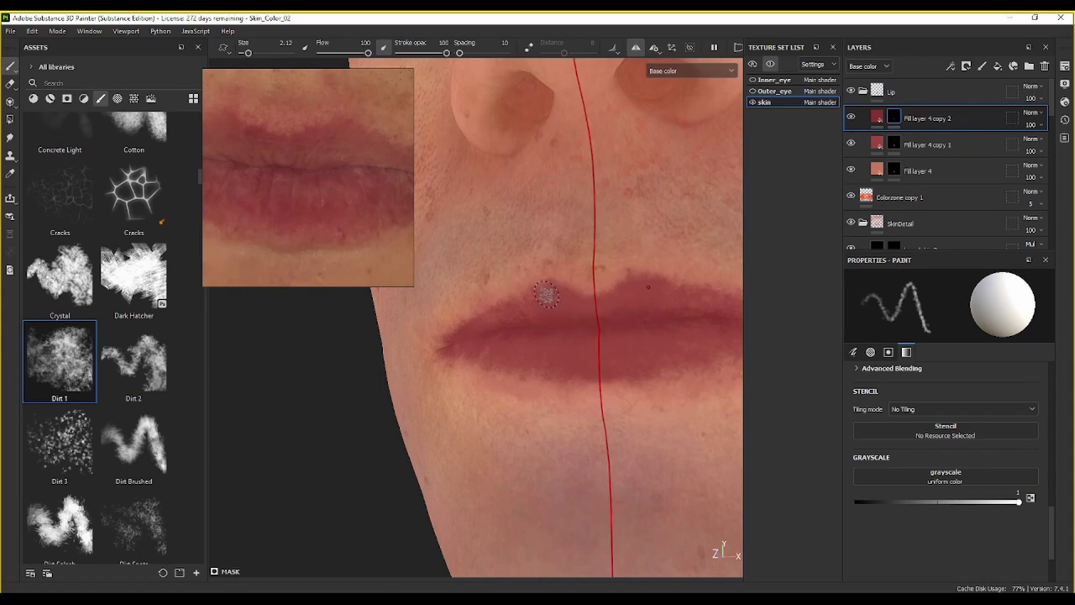
{"action": "mouse_move", "coordinate": [561, 296]}
{"action": "left_mouse_down"}
{"action": "mouse_move", "coordinate": [540, 293]}
{"action": "mouse_move", "coordinate": [620, 304]}
{"action": "left_mouse_up"}
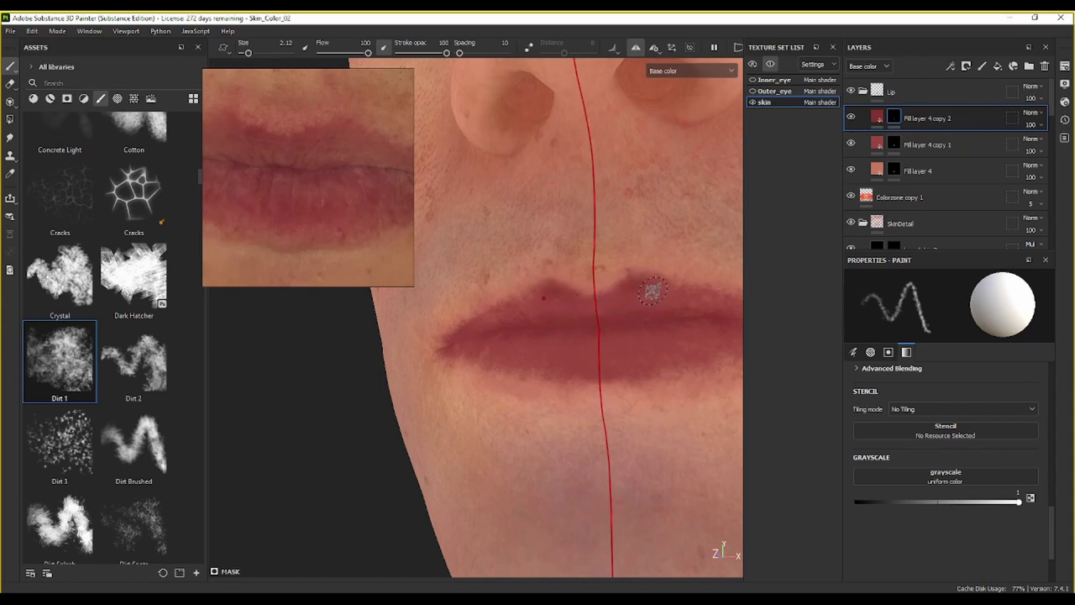
{"action": "left_click_drag", "start_coordinate": [605, 310], "coordinate": [632, 367], "text": "alt"}
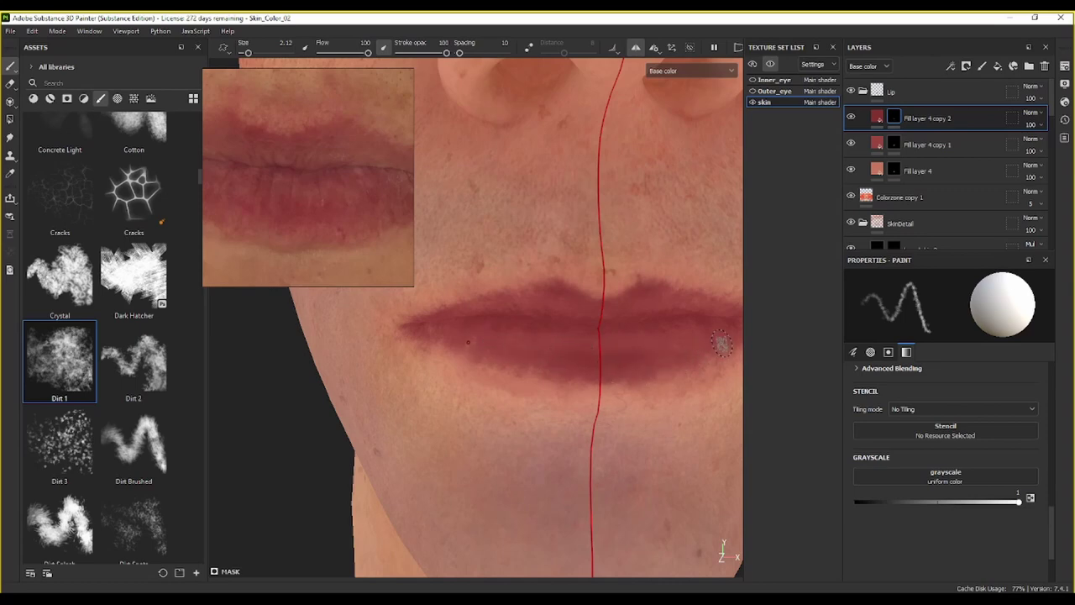
{"action": "left_click_drag", "start_coordinate": [576, 335], "coordinate": [323, 369], "text": "alt"}
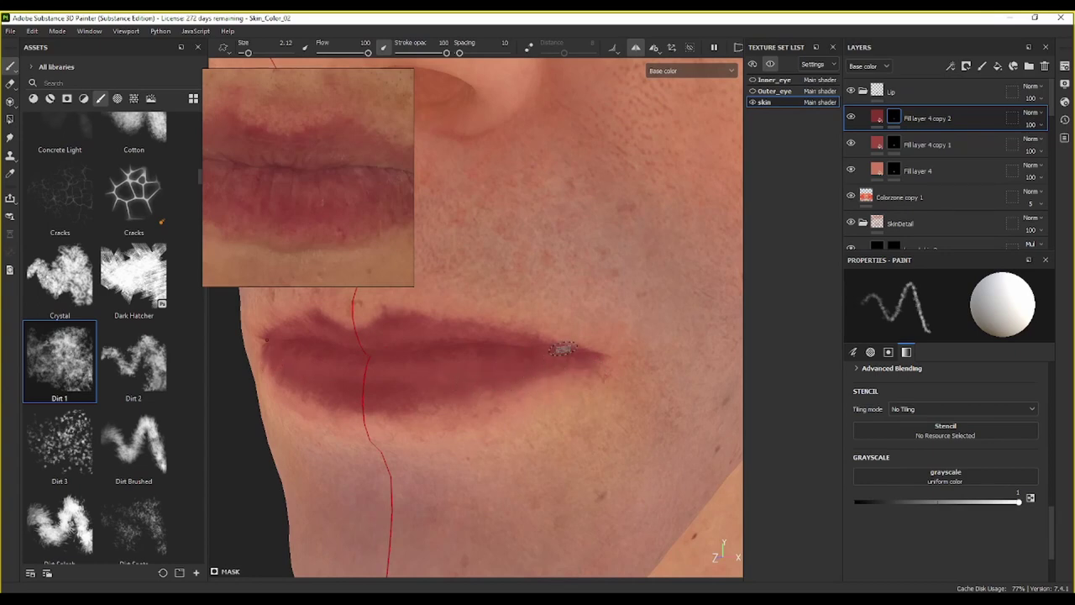
{"action": "middle_click_drag", "start_coordinate": [331, 197], "coordinate": [252, 197]}
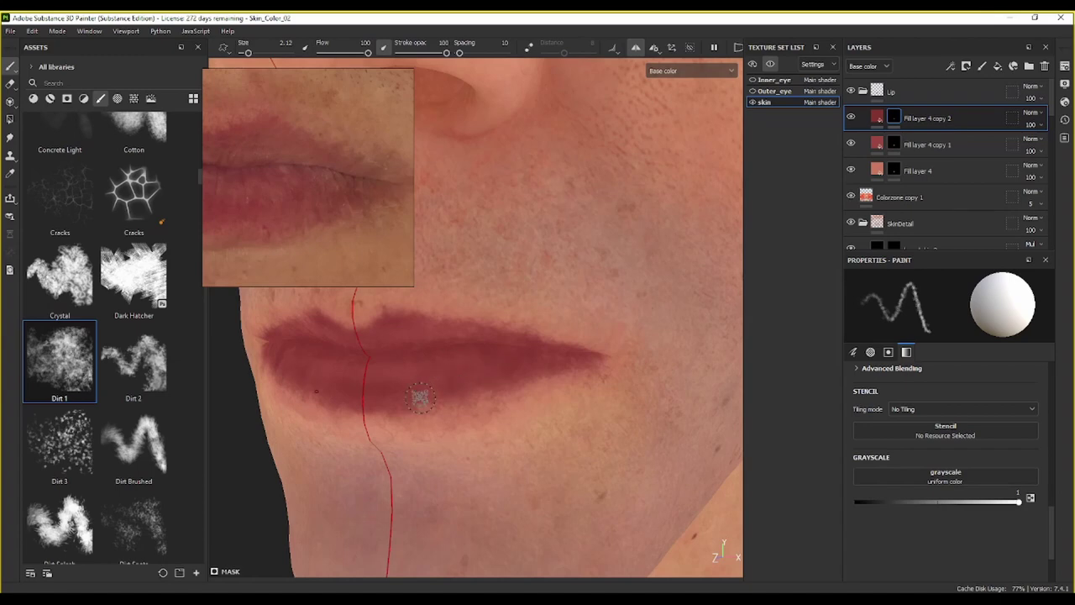
{"action": "mouse_move", "coordinate": [420, 398]}
{"action": "left_mouse_down", "text": "alt"}
{"action": "mouse_move", "coordinate": [641, 401]}
{"action": "mouse_move", "coordinate": [653, 375]}
{"action": "left_mouse_up", "text": "alt"}
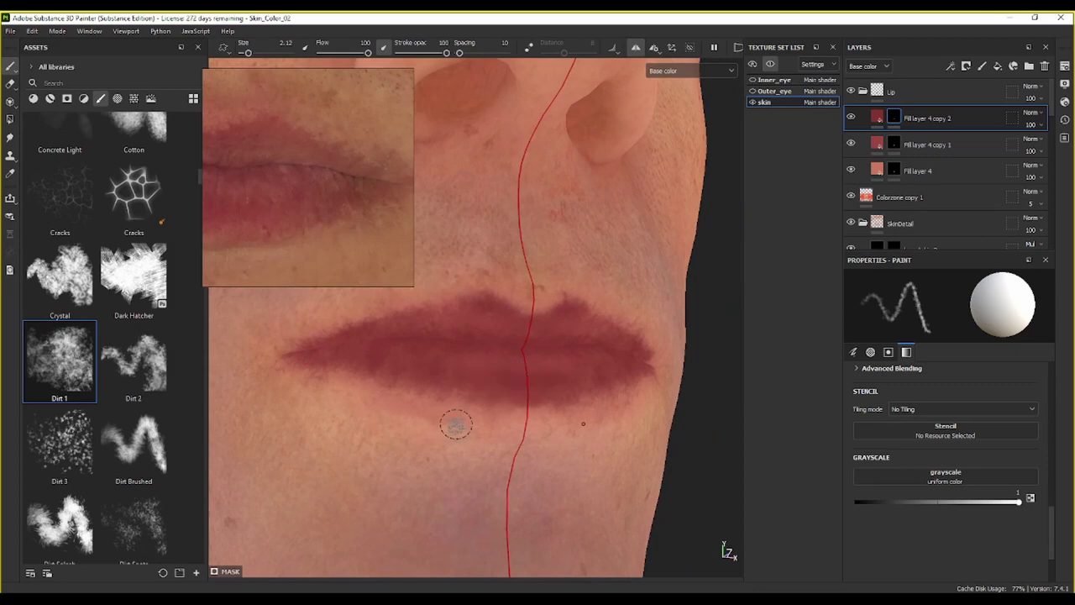
Step: Select Fill layer 4 and switch the viewport to the Material display to check the lips close up
{"action": "left_click", "coordinate": [878, 173]}
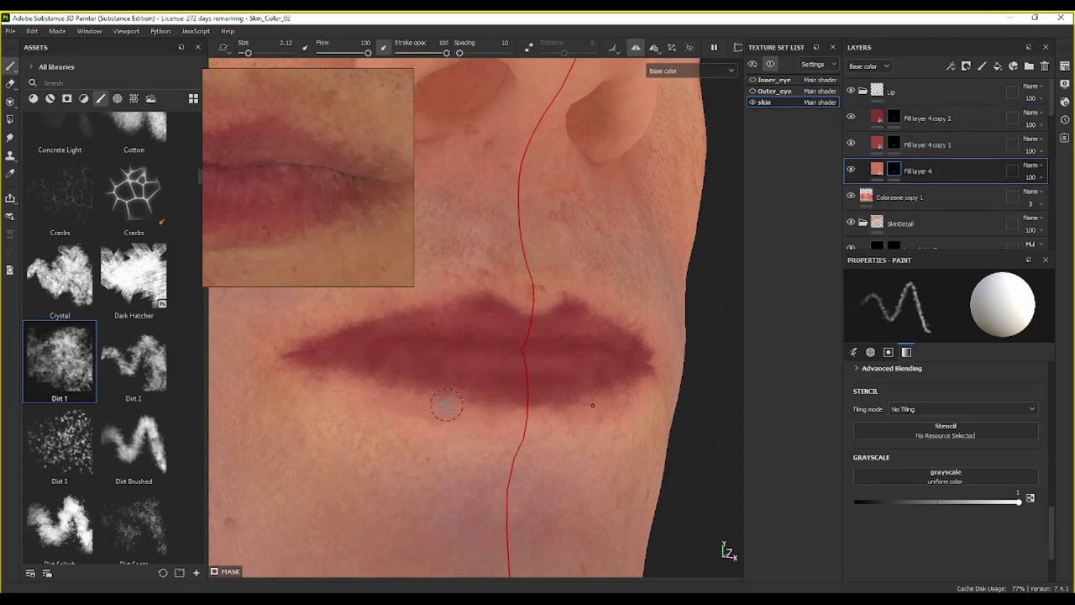
{"action": "left_click", "coordinate": [878, 171]}
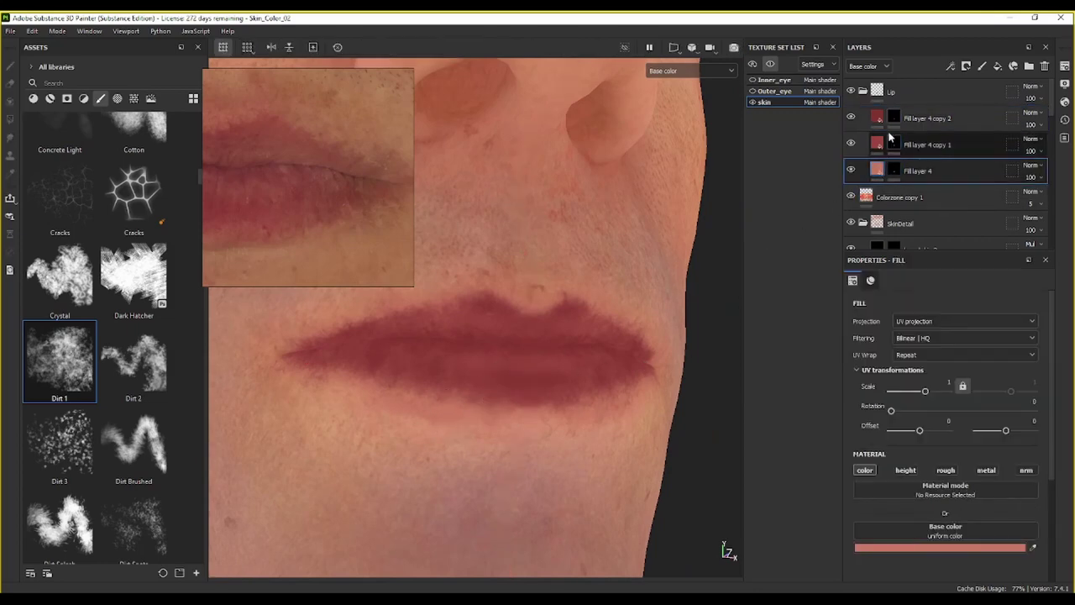
{"action": "mouse_move", "coordinate": [890, 116]}
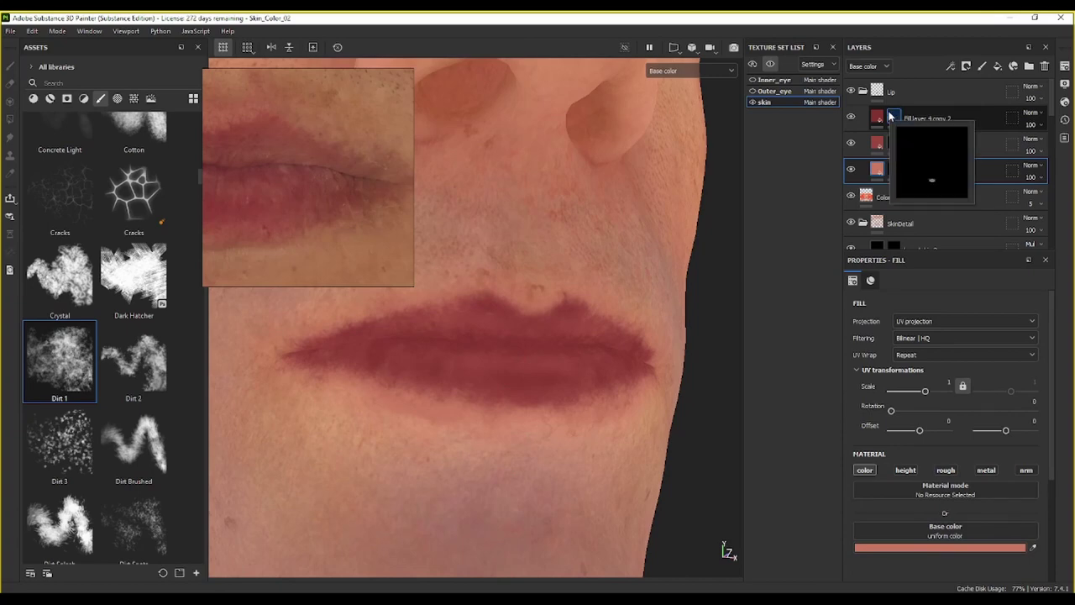
{"action": "left_click_drag", "start_coordinate": [763, 269], "coordinate": [543, 127], "text": "alt"}
{"action": "left_click", "coordinate": [690, 73]}
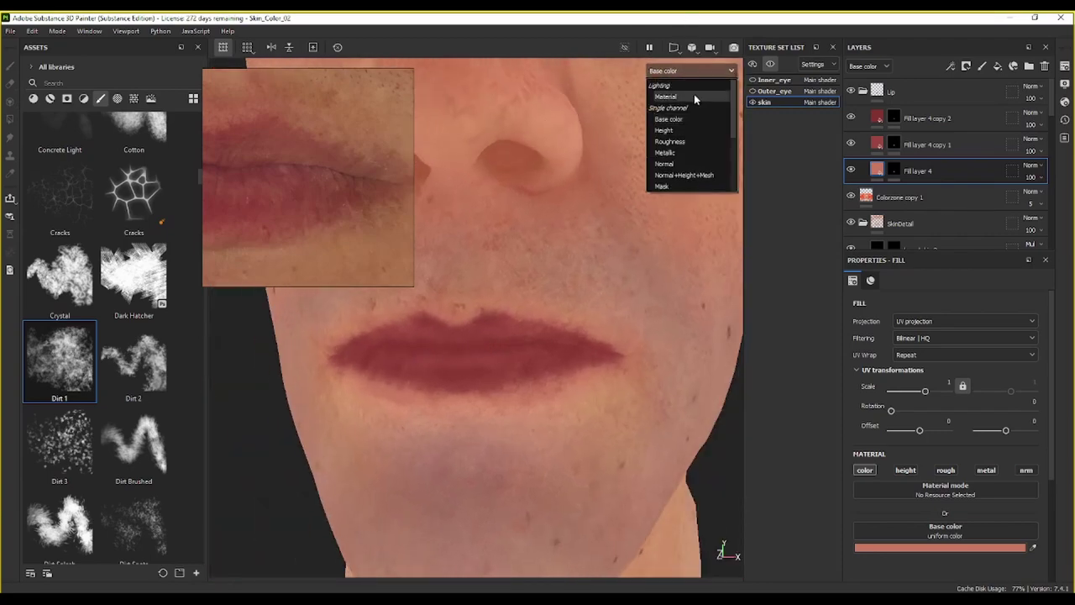
{"action": "left_click", "coordinate": [694, 97]}
{"action": "scroll", "coordinate": [479, 329], "scroll_direction": "up", "scroll_amount": 5}
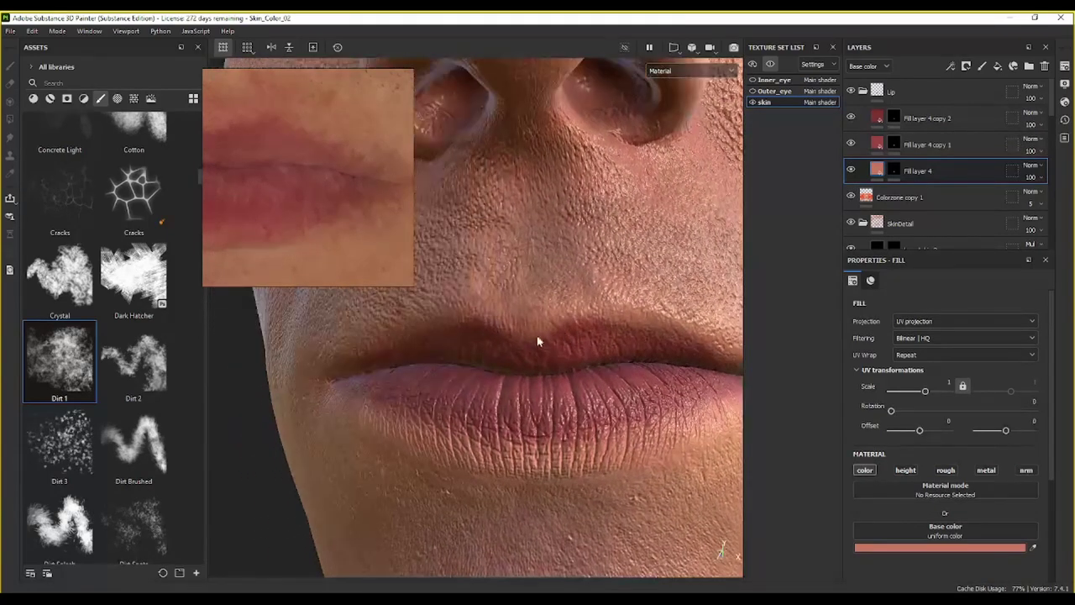
Step: Examine the shaded lips from several distances against the reference photo while going through the masks of the lip fill layers
{"action": "left_click", "coordinate": [889, 145]}
{"action": "key", "text": "1"}
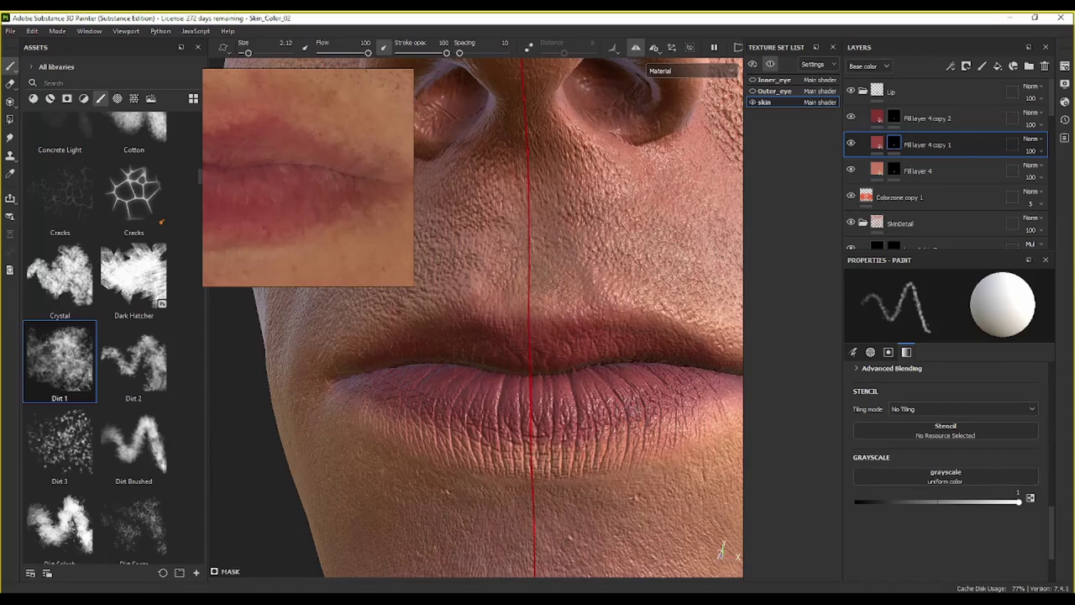
{"action": "left_click", "coordinate": [897, 172]}
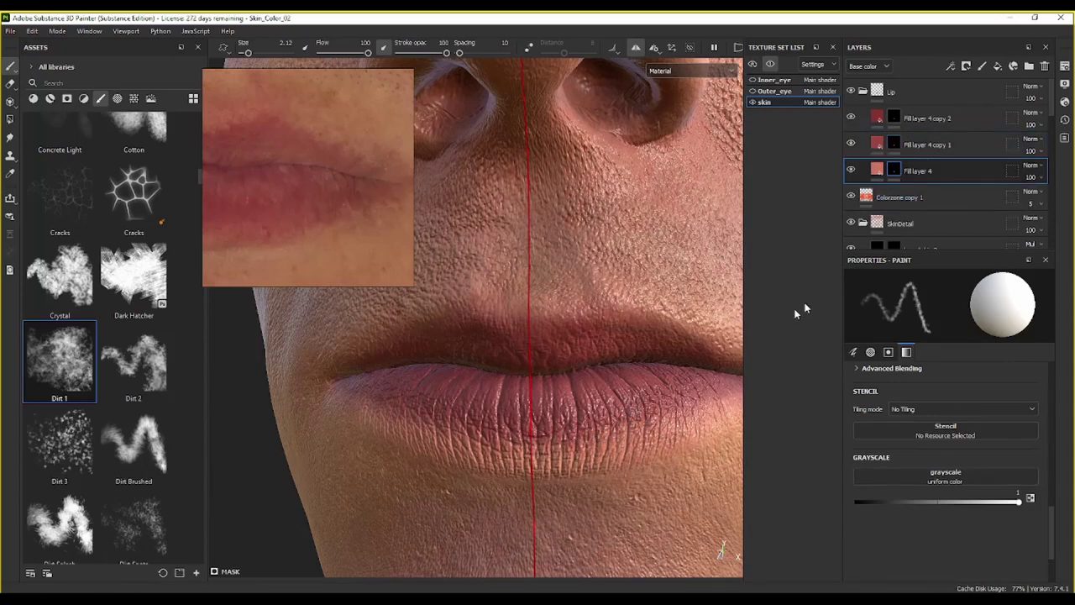
{"action": "left_click", "coordinate": [894, 145]}
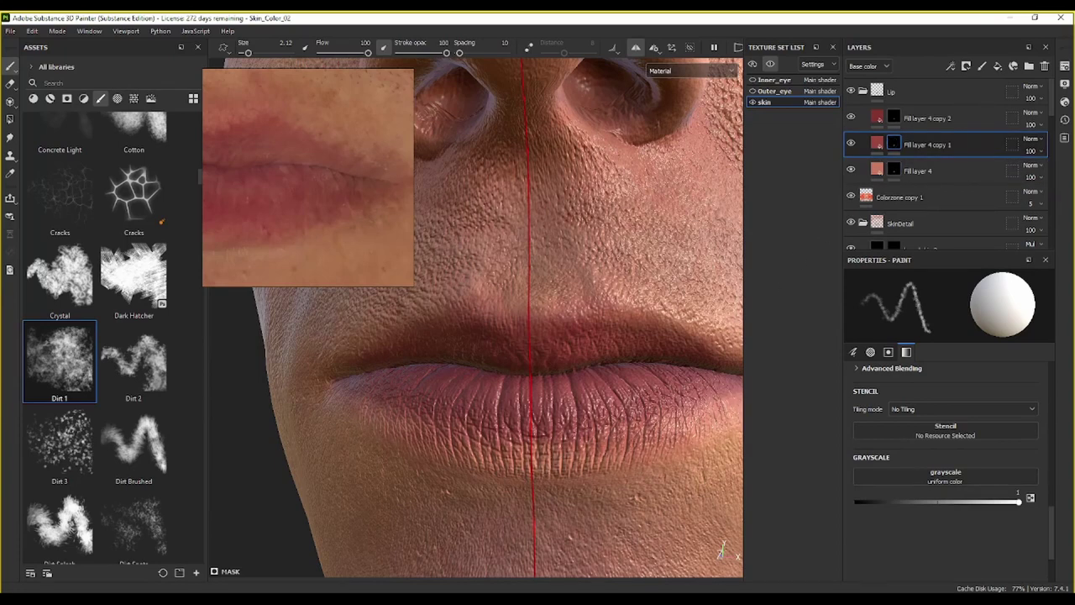
{"action": "left_click", "coordinate": [925, 118]}
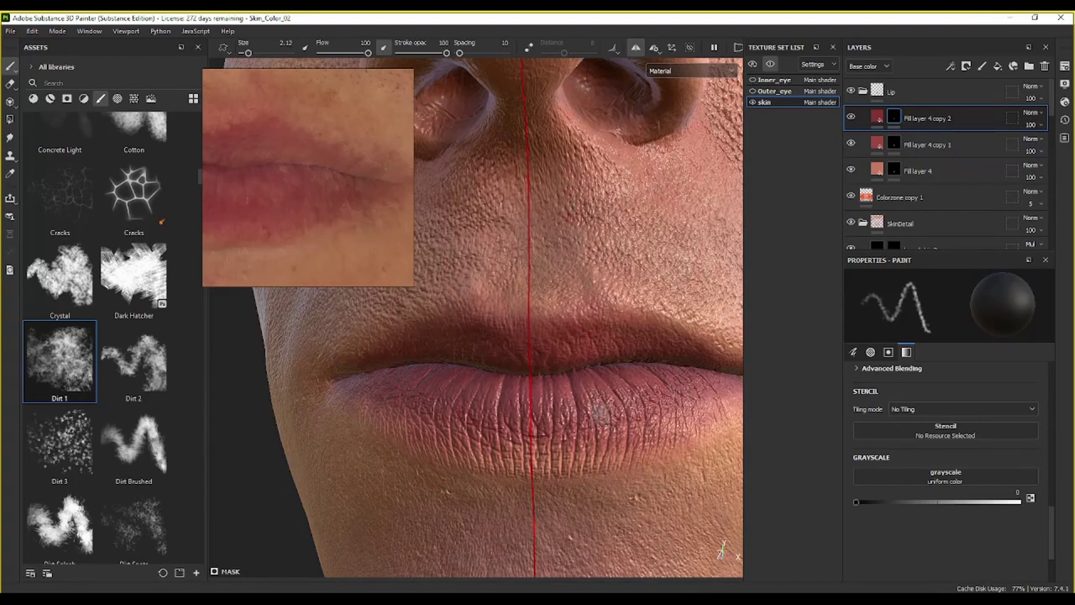
{"action": "scroll", "coordinate": [523, 377], "scroll_direction": "down", "scroll_amount": 5}
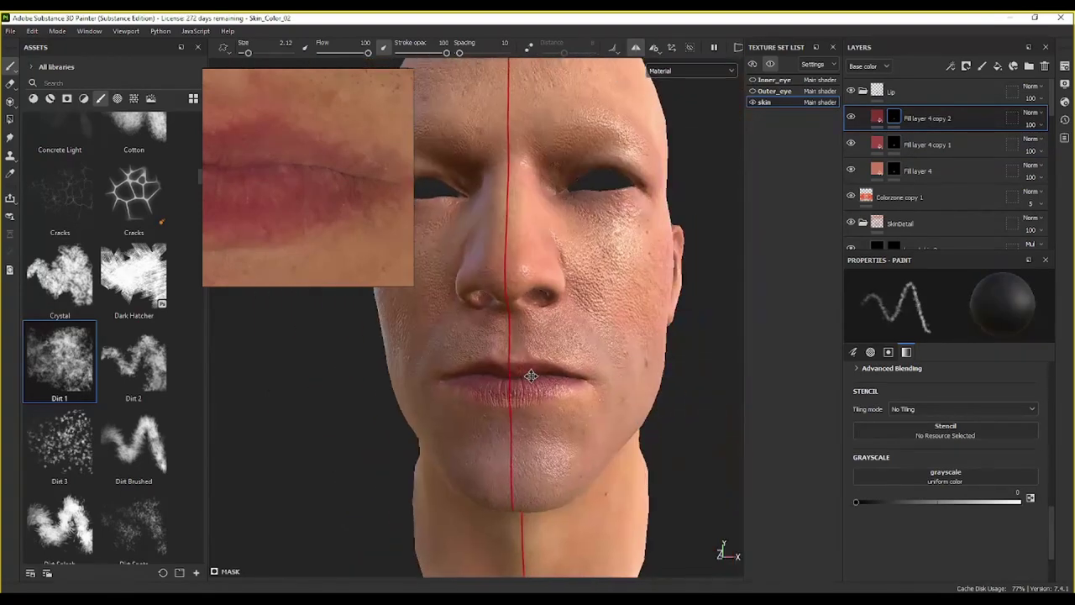
{"action": "left_click_drag", "start_coordinate": [523, 377], "coordinate": [512, 403], "text": "alt"}
{"action": "scroll", "coordinate": [512, 391], "scroll_direction": "up", "scroll_amount": 6}
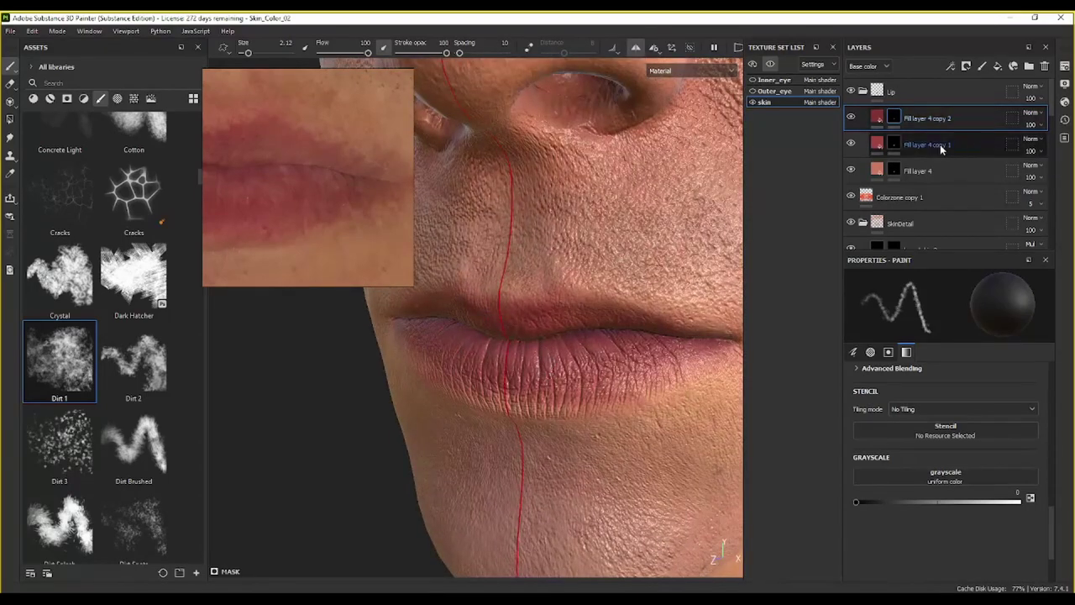
{"action": "scroll", "coordinate": [352, 198], "scroll_direction": "up", "scroll_amount": 3}
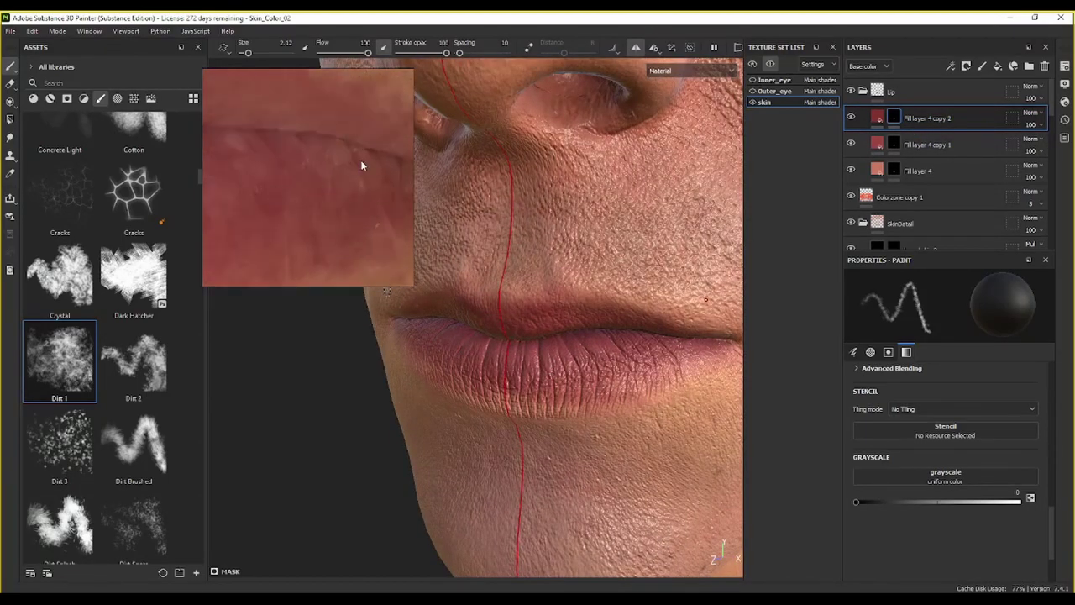
{"action": "scroll", "coordinate": [337, 173], "scroll_direction": "down", "scroll_amount": 2}
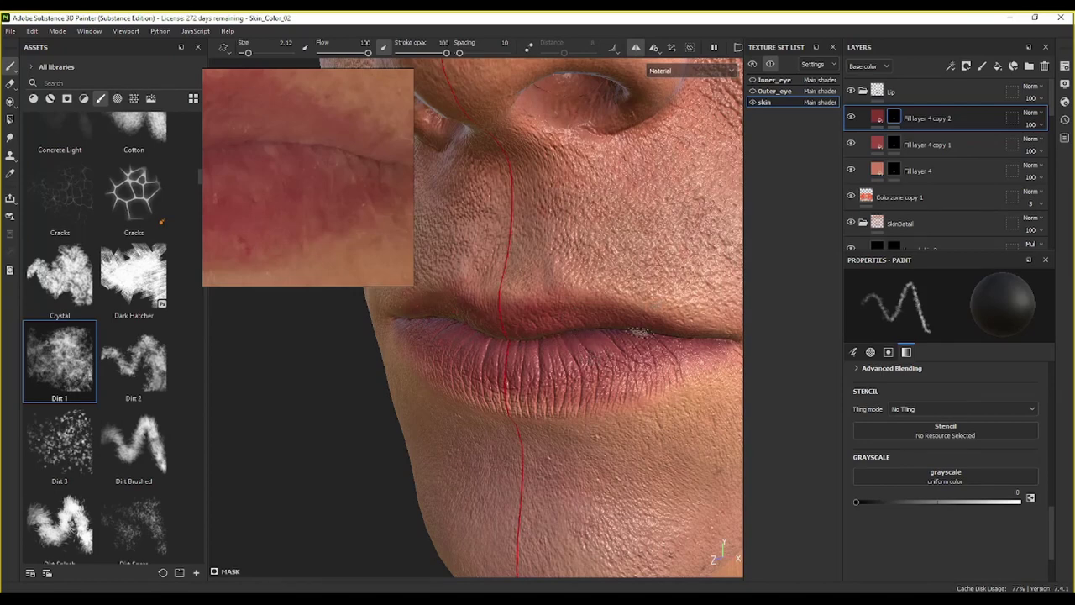
Step: Duplicate Fill layer 4 copy 2 and set the duplicate's base color to a lighter pink, RGB 0.781, 0.440, 0.421
{"action": "double_click", "coordinate": [941, 119]}
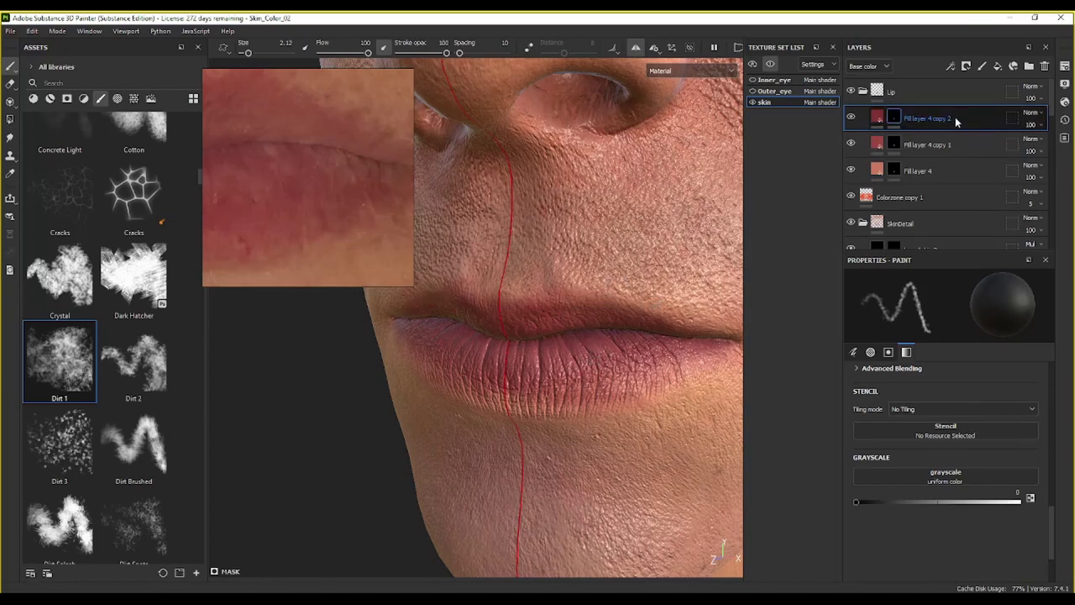
{"action": "right_click", "coordinate": [958, 121]}
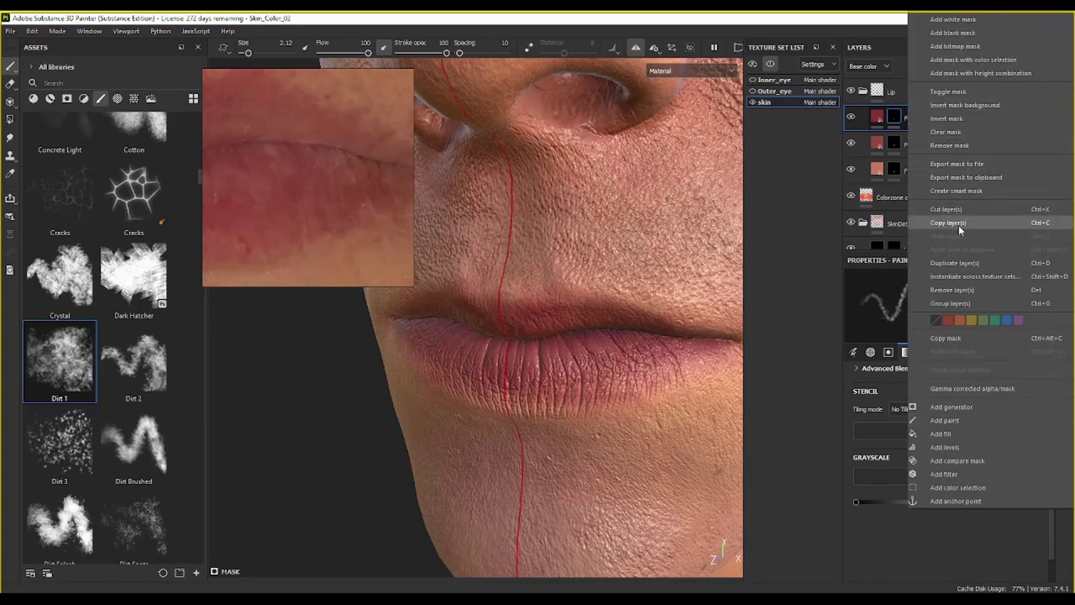
{"action": "left_click", "coordinate": [953, 263]}
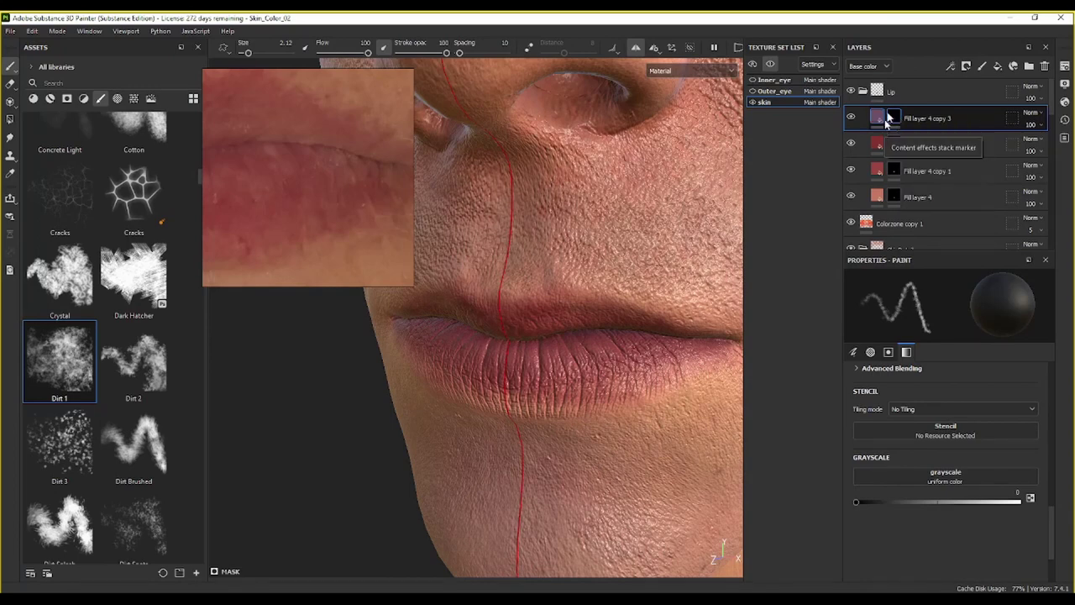
{"action": "left_click", "coordinate": [879, 118]}
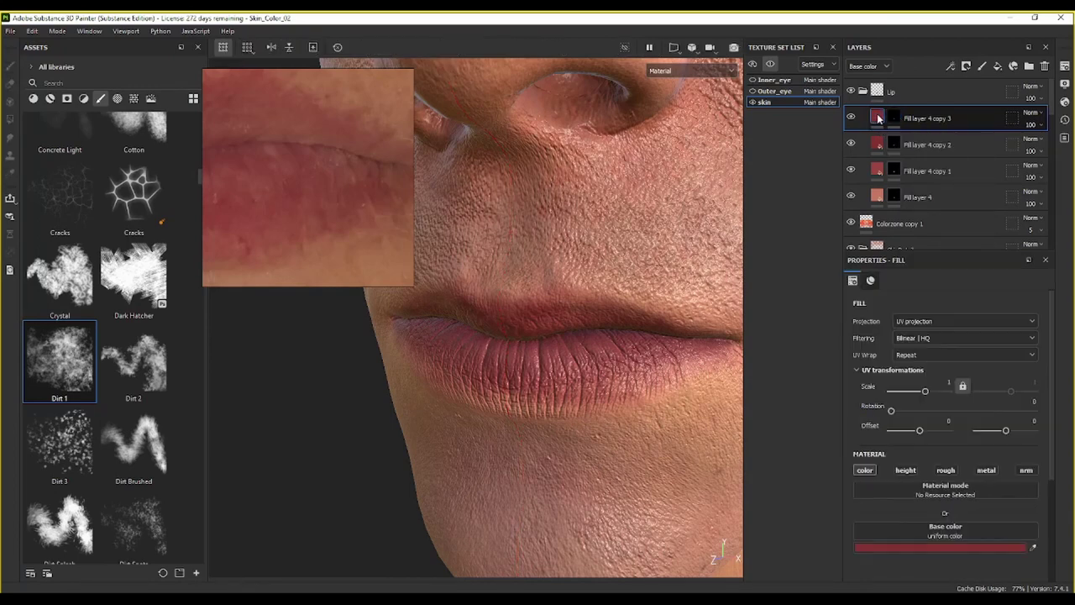
{"action": "left_click", "coordinate": [957, 548]}
{"action": "left_click", "coordinate": [860, 219]}
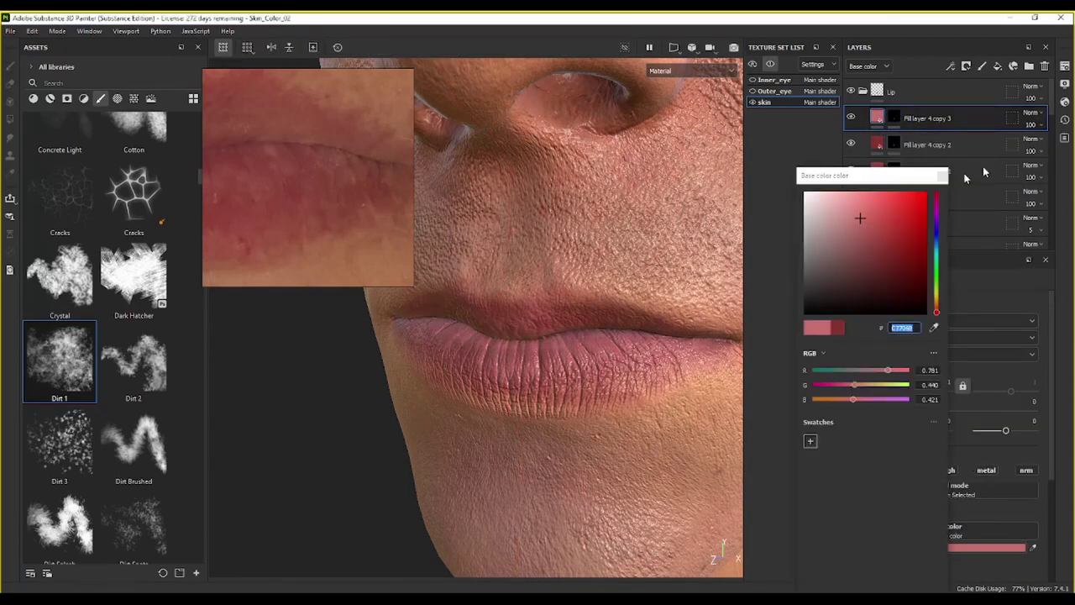
Step: Try painting white across both lips on Fill layer 4 copy 3's mask in the Base color display
{"action": "left_click", "coordinate": [662, 71]}
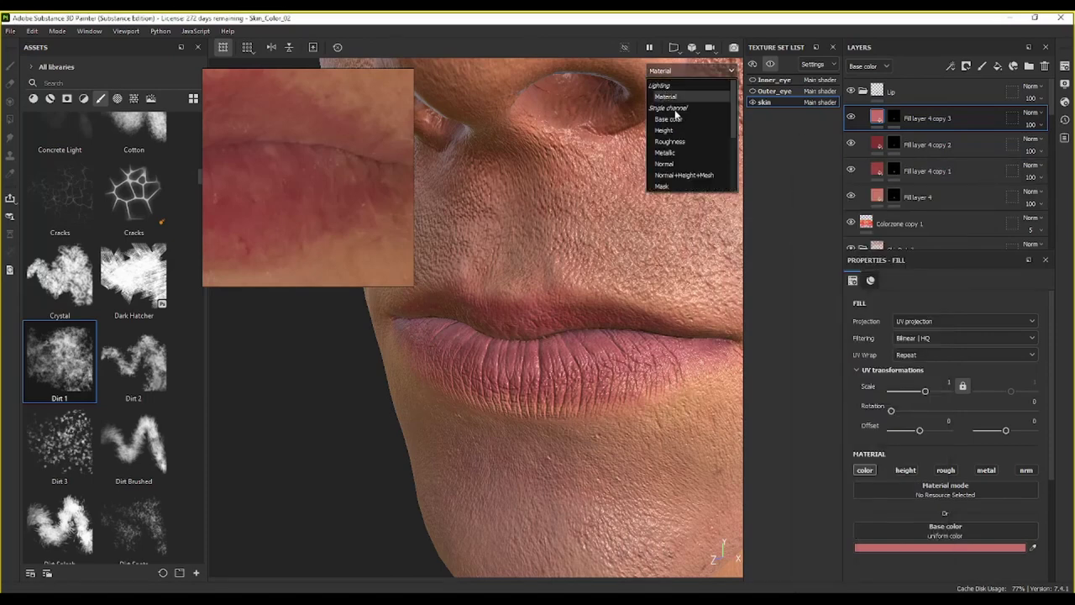
{"action": "left_click", "coordinate": [678, 117]}
{"action": "left_click_drag", "start_coordinate": [542, 383], "coordinate": [634, 269], "text": "alt"}
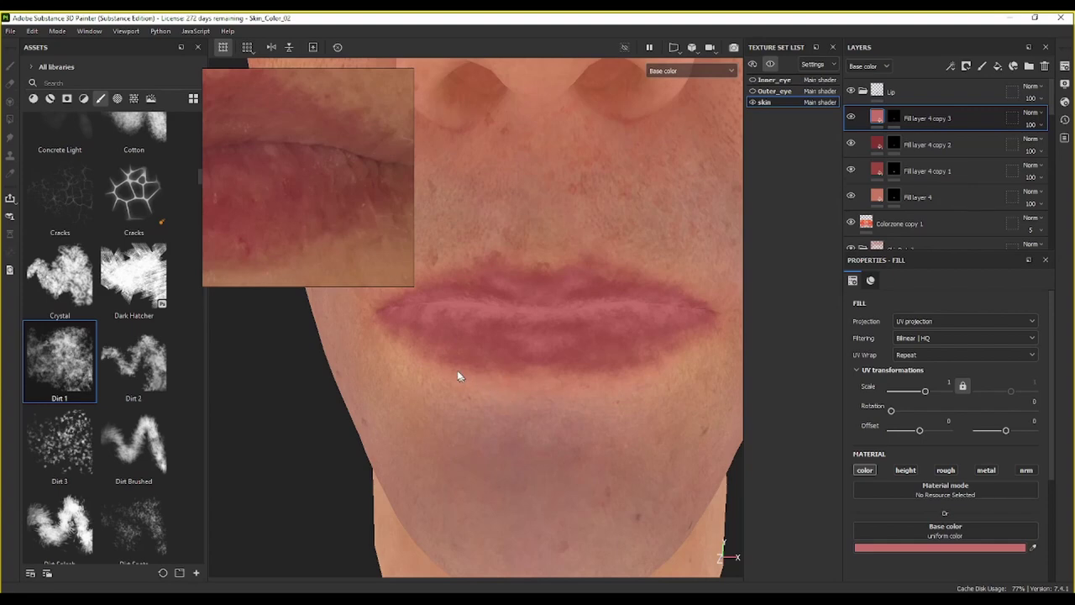
{"action": "key", "text": "1"}
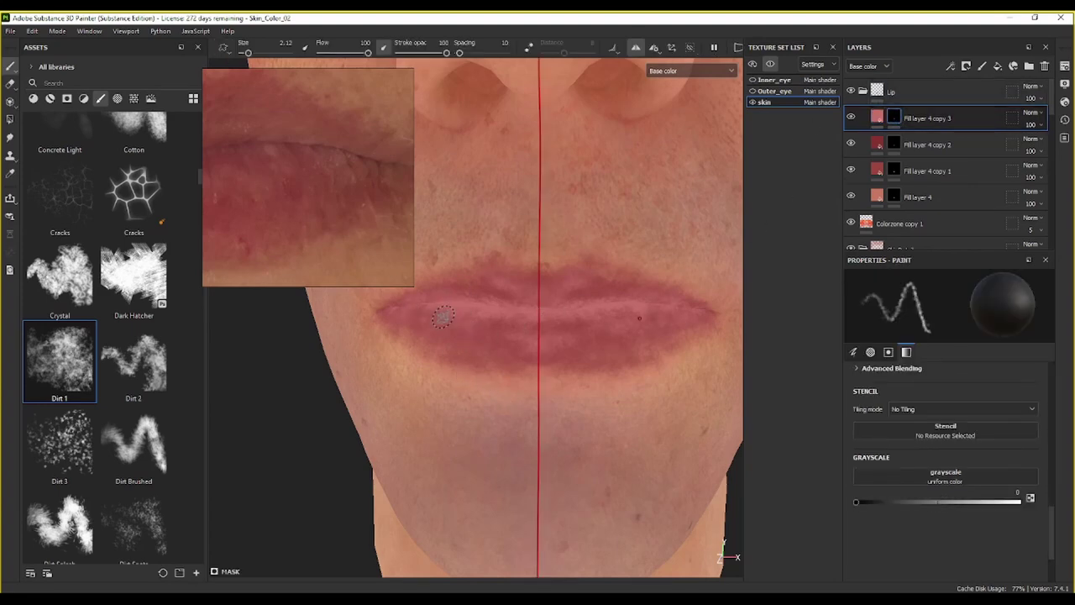
{"action": "key", "text": "x"}
{"action": "mouse_move", "coordinate": [420, 312]}
{"action": "left_mouse_down"}
{"action": "mouse_move", "coordinate": [504, 341]}
{"action": "mouse_move", "coordinate": [567, 340]}
{"action": "left_mouse_up"}
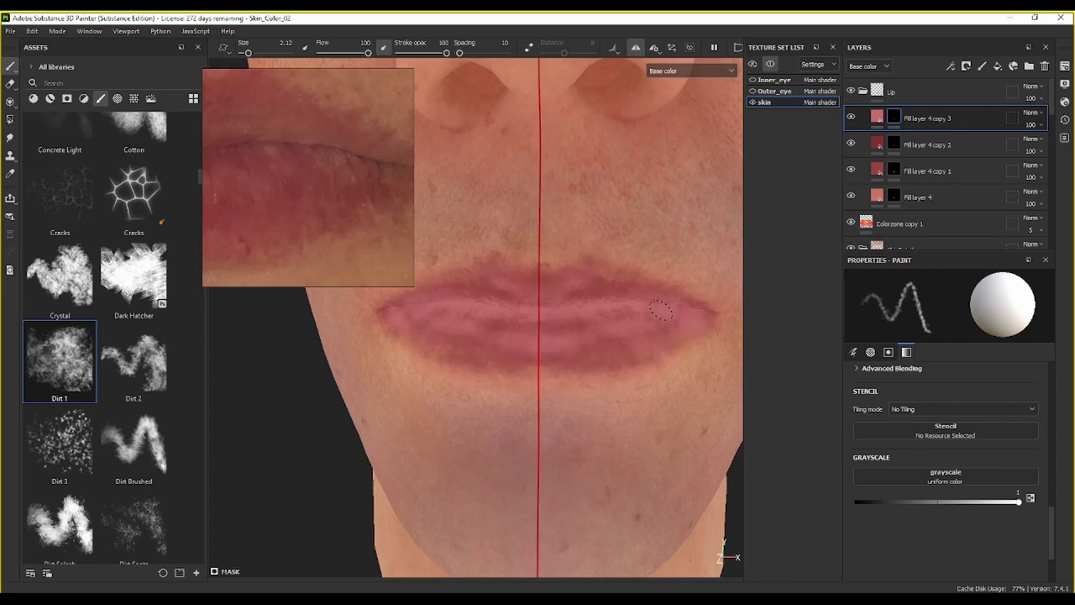
{"action": "mouse_move", "coordinate": [637, 334]}
{"action": "left_mouse_down"}
{"action": "mouse_move", "coordinate": [562, 355]}
{"action": "mouse_move", "coordinate": [559, 327]}
{"action": "mouse_move", "coordinate": [621, 338]}
{"action": "left_mouse_up"}
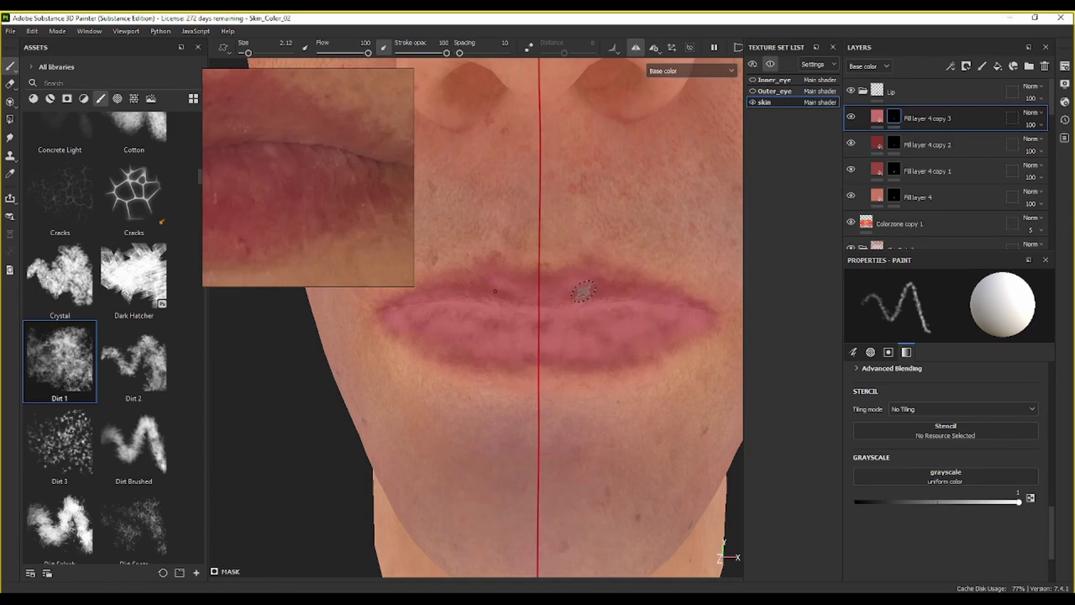
{"action": "left_click_drag", "start_coordinate": [583, 290], "coordinate": [652, 304]}
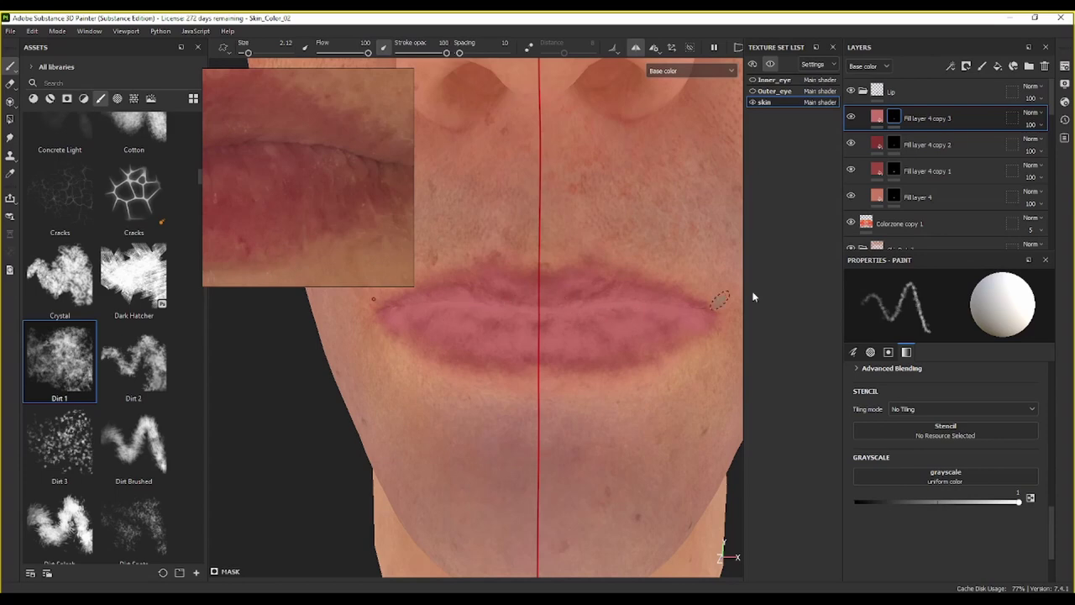
Step: Check the lips in the Material display and replace Fill layer 4 copy 3's mask with a fresh black mask
{"action": "left_click", "coordinate": [693, 72]}
{"action": "left_click", "coordinate": [694, 87]}
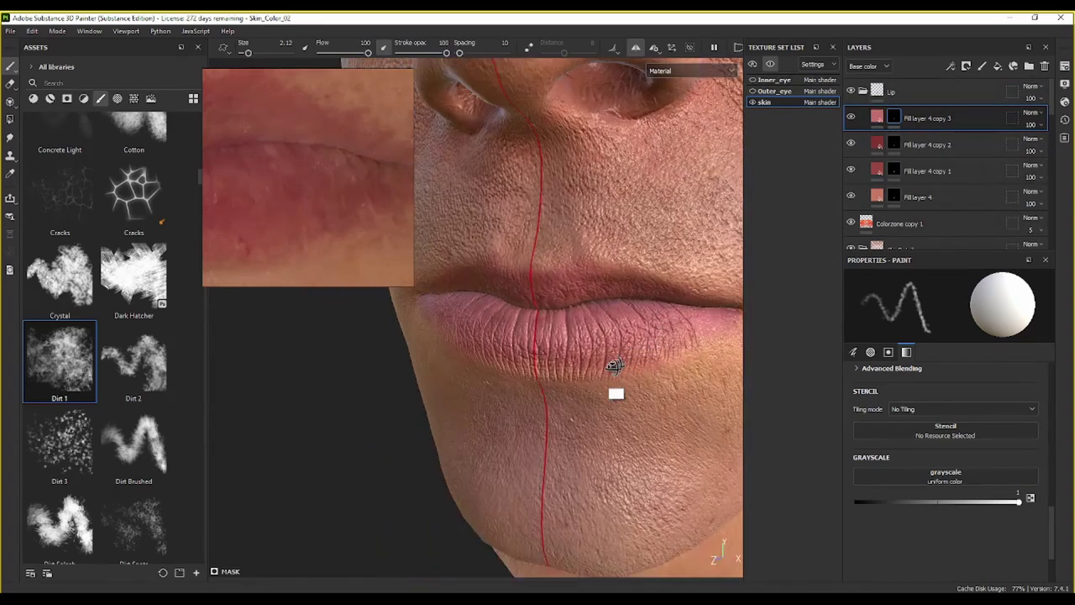
{"action": "left_click_drag", "start_coordinate": [615, 366], "coordinate": [621, 309], "text": "alt"}
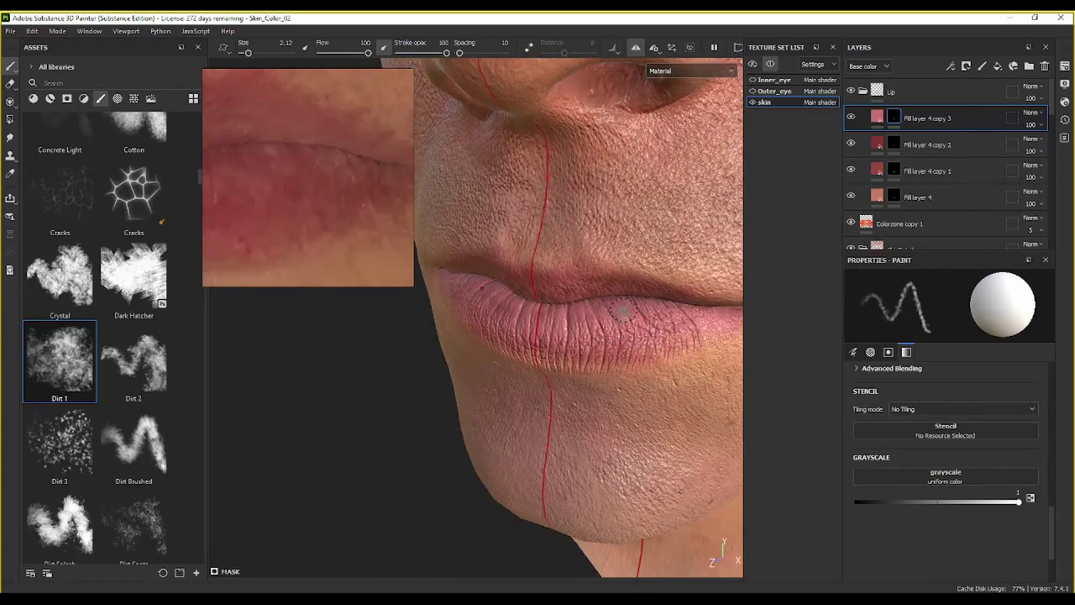
{"action": "right_click", "coordinate": [893, 120]}
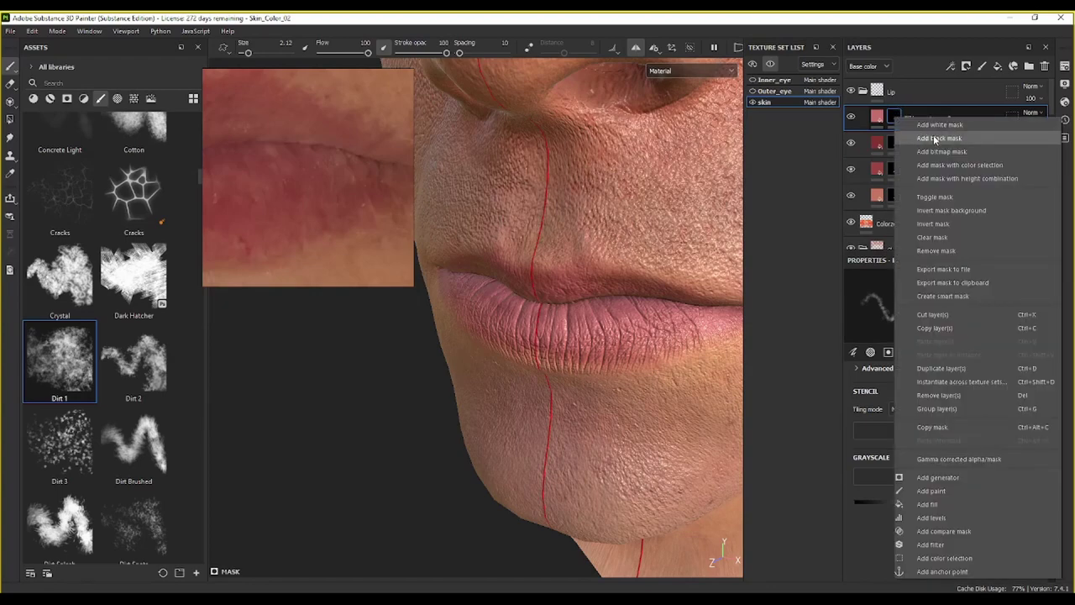
{"action": "left_click", "coordinate": [936, 140]}
Step: Paint fine white vertical streaks over the lower and upper lips on Fill layer 4 copy 3's mask, reducing the brush size to 1.12
{"action": "scroll", "coordinate": [612, 345], "scroll_direction": "up", "scroll_amount": 2}
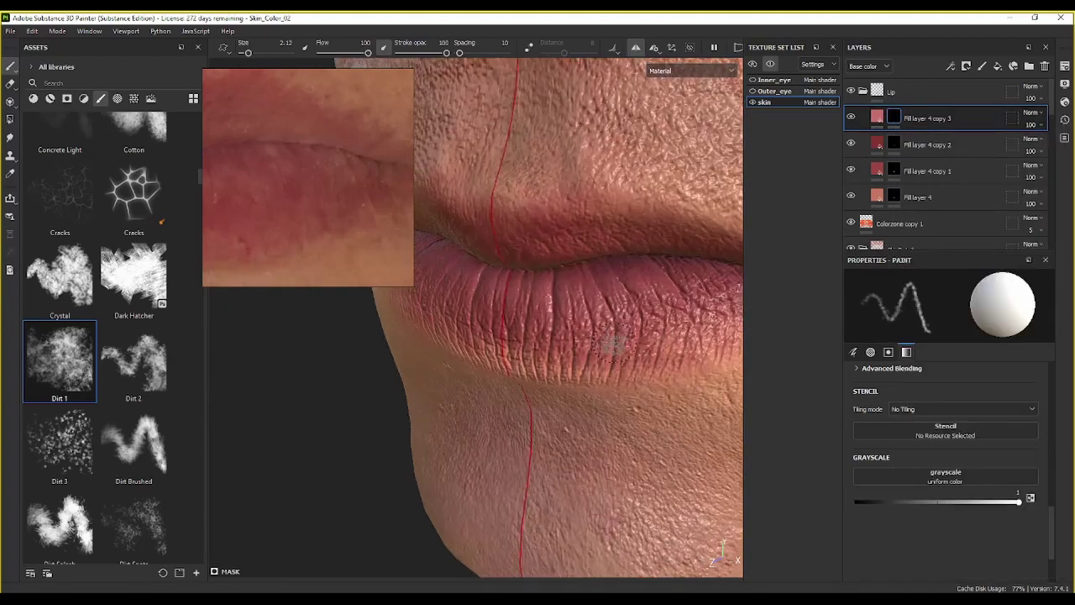
{"action": "mouse_move", "coordinate": [615, 344]}
{"action": "left_mouse_down", "text": "alt"}
{"action": "mouse_move", "coordinate": [540, 377]}
{"action": "mouse_move", "coordinate": [539, 389]}
{"action": "left_mouse_up", "text": "alt"}
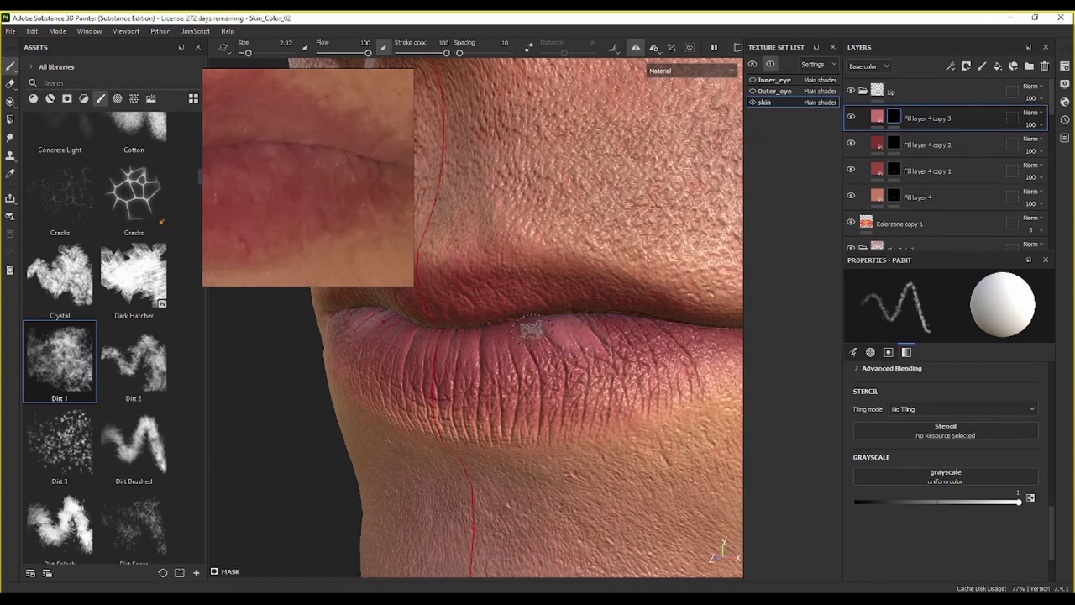
{"action": "key", "text": "bracketleft"}
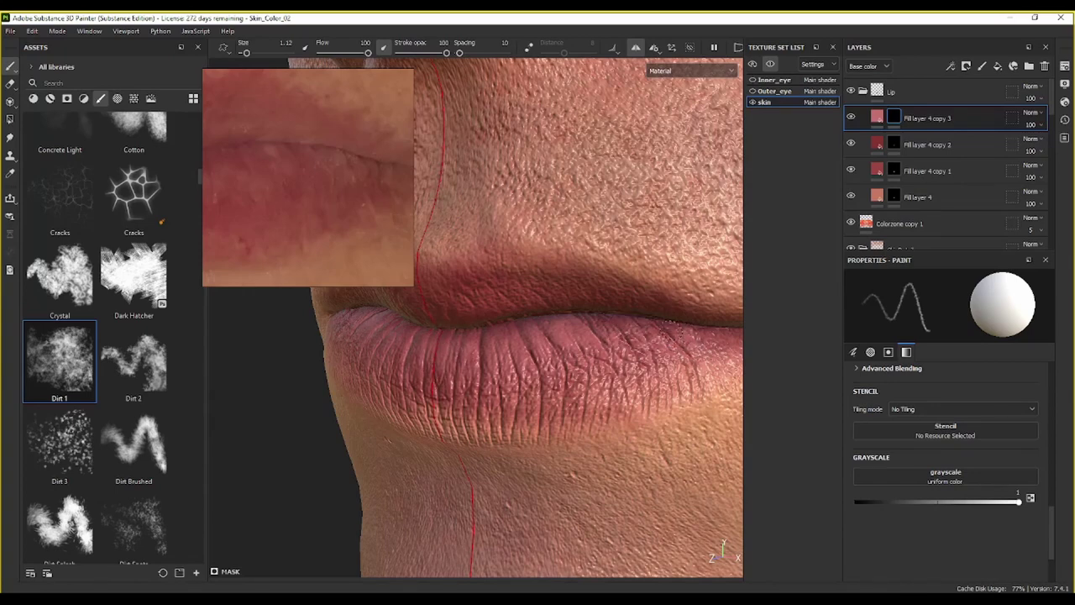
{"action": "left_click", "coordinate": [692, 74]}
{"action": "left_click", "coordinate": [683, 119]}
{"action": "left_click_drag", "start_coordinate": [595, 353], "coordinate": [713, 78], "text": "alt"}
{"action": "scroll", "coordinate": [572, 323], "scroll_direction": "down", "scroll_amount": 2}
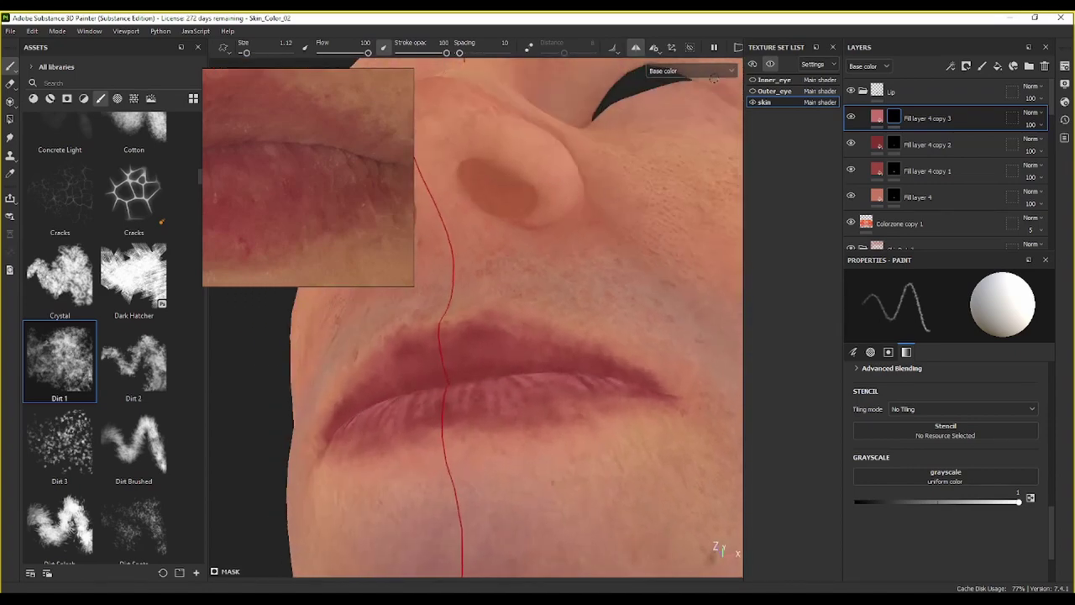
{"action": "left_click", "coordinate": [713, 74]}
{"action": "left_click", "coordinate": [692, 97]}
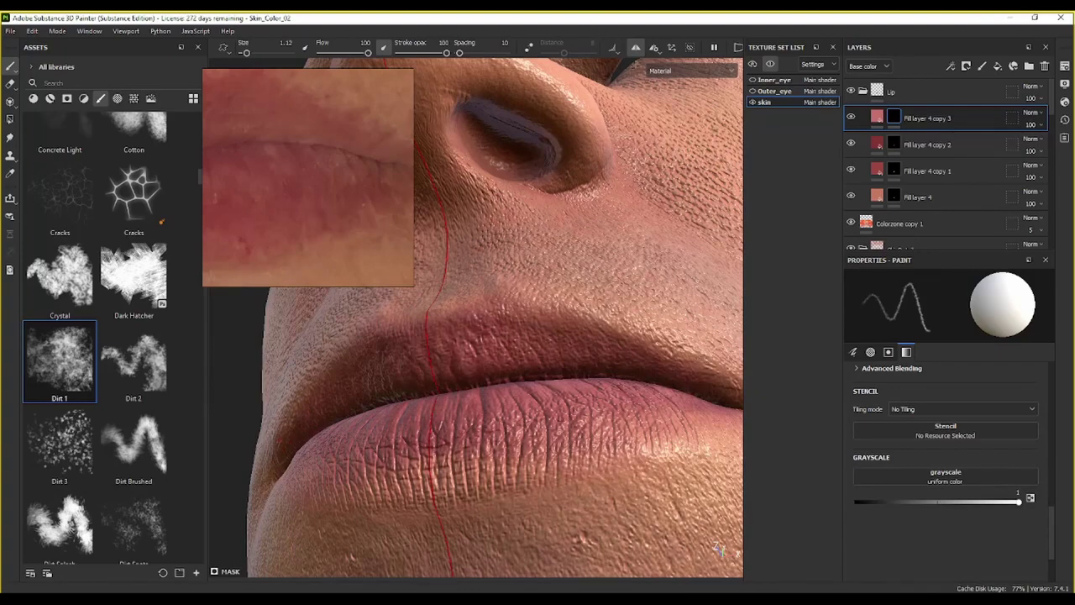
Step: Show the lips in the Base color display and set Fill layer 4 copy 3's blending mode to Linear dodge
{"action": "left_click", "coordinate": [687, 70]}
{"action": "left_click", "coordinate": [679, 118]}
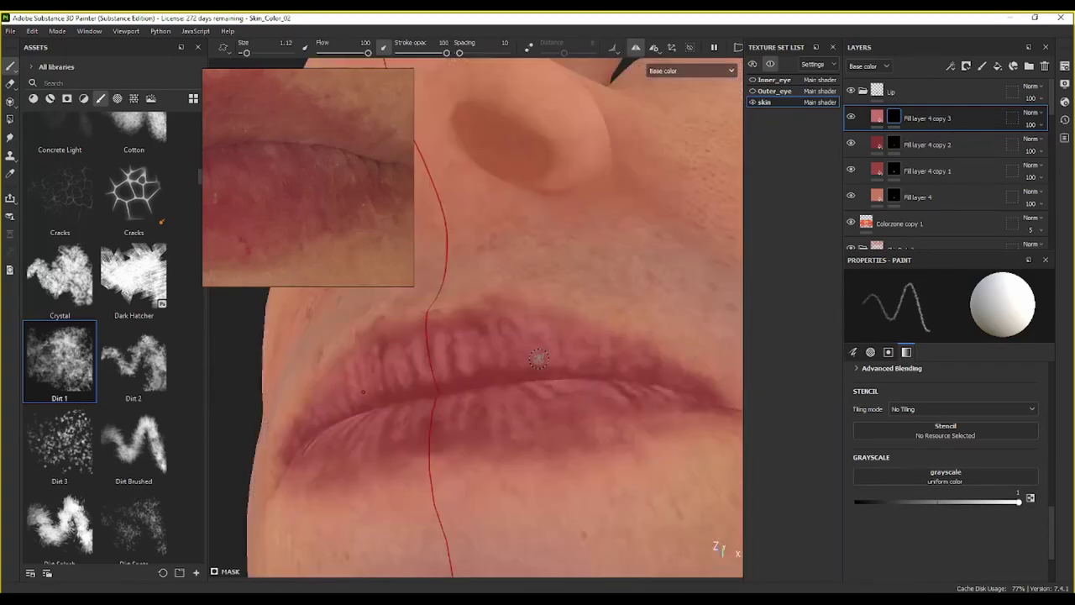
{"action": "left_click_drag", "start_coordinate": [538, 359], "coordinate": [605, 440], "text": "alt"}
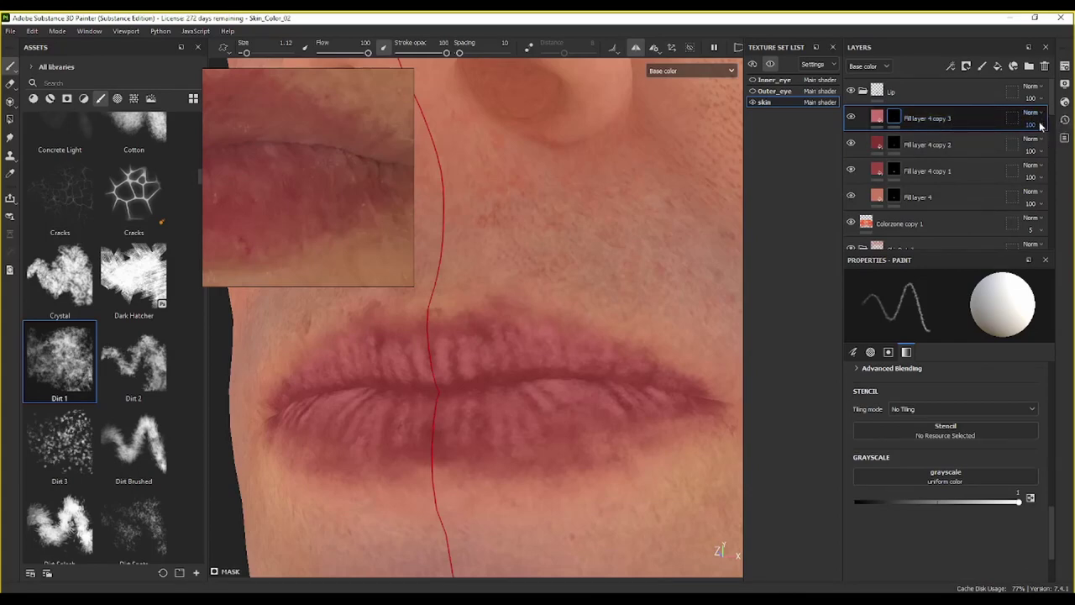
{"action": "left_click", "coordinate": [1041, 125]}
{"action": "left_click", "coordinate": [1043, 220]}
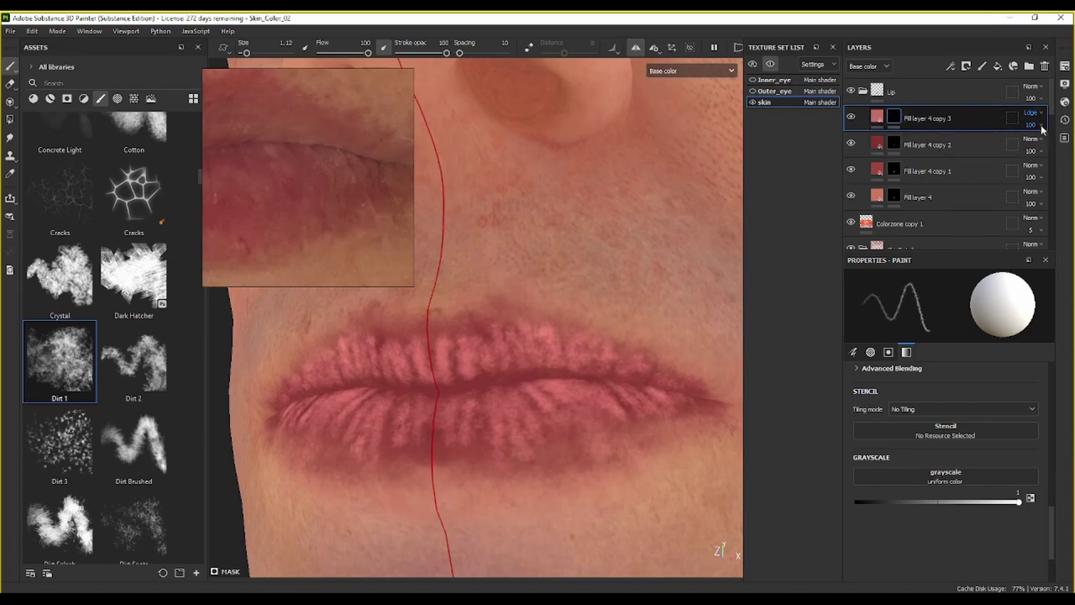
Step: Lower Fill layer 4 copy 3's opacity to 19
{"action": "left_click", "coordinate": [1040, 125]}
{"action": "left_click", "coordinate": [1032, 147]}
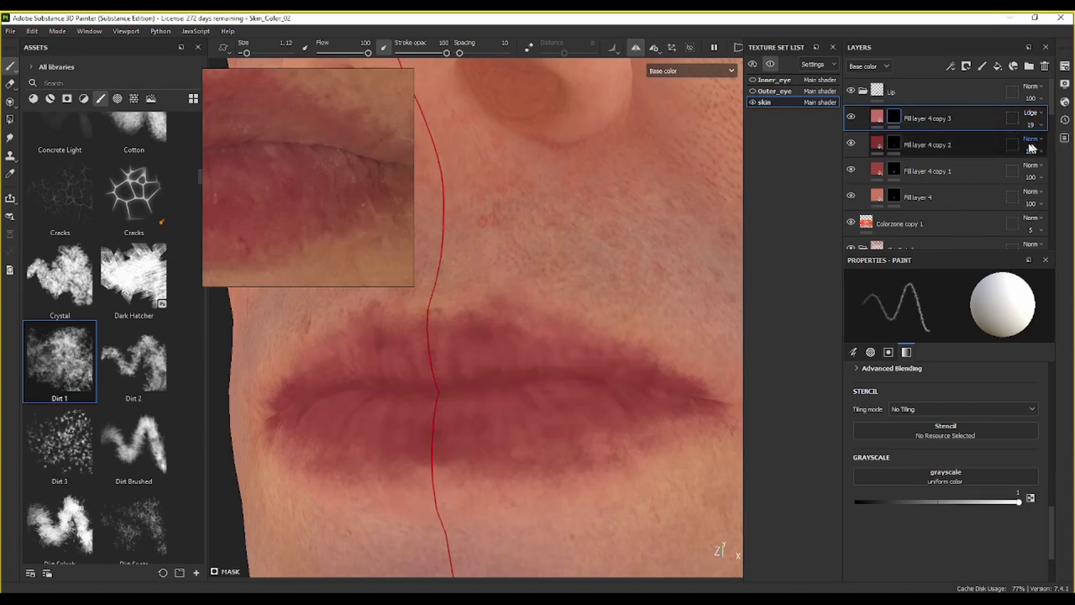
Step: Examine the toned-down lip streaks from the front and side, comparing the whole mouth with the reference lips
{"action": "right_click_drag", "start_coordinate": [634, 294], "coordinate": [485, 333], "text": "alt"}
{"action": "middle_click_drag", "start_coordinate": [456, 345], "coordinate": [485, 335], "text": "alt"}
{"action": "left_click_drag", "start_coordinate": [485, 335], "coordinate": [529, 341], "text": "alt"}
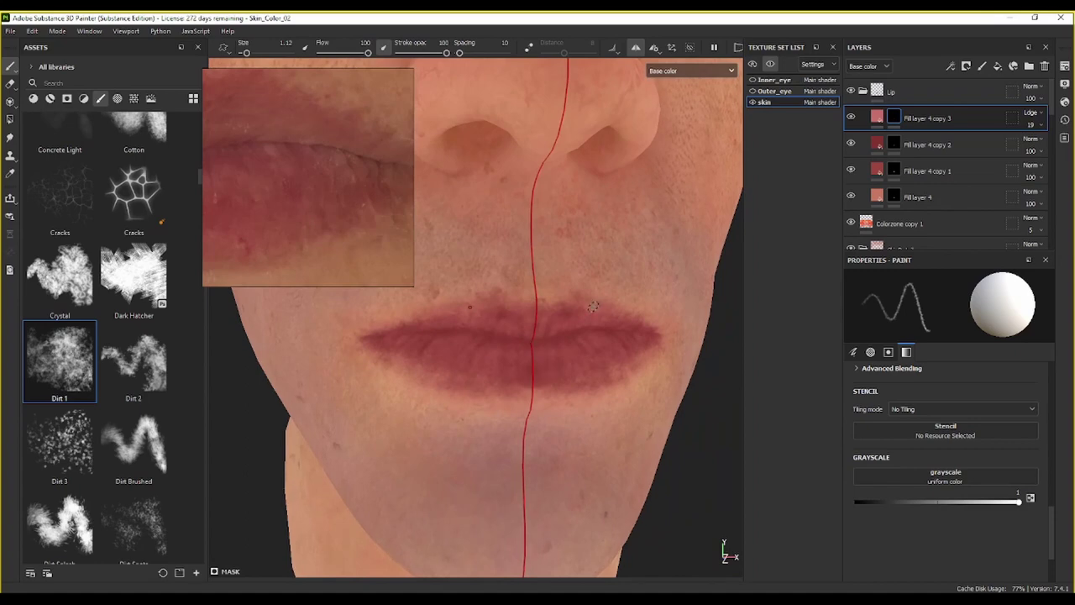
{"action": "left_click_drag", "start_coordinate": [594, 307], "coordinate": [351, 348], "text": "alt"}
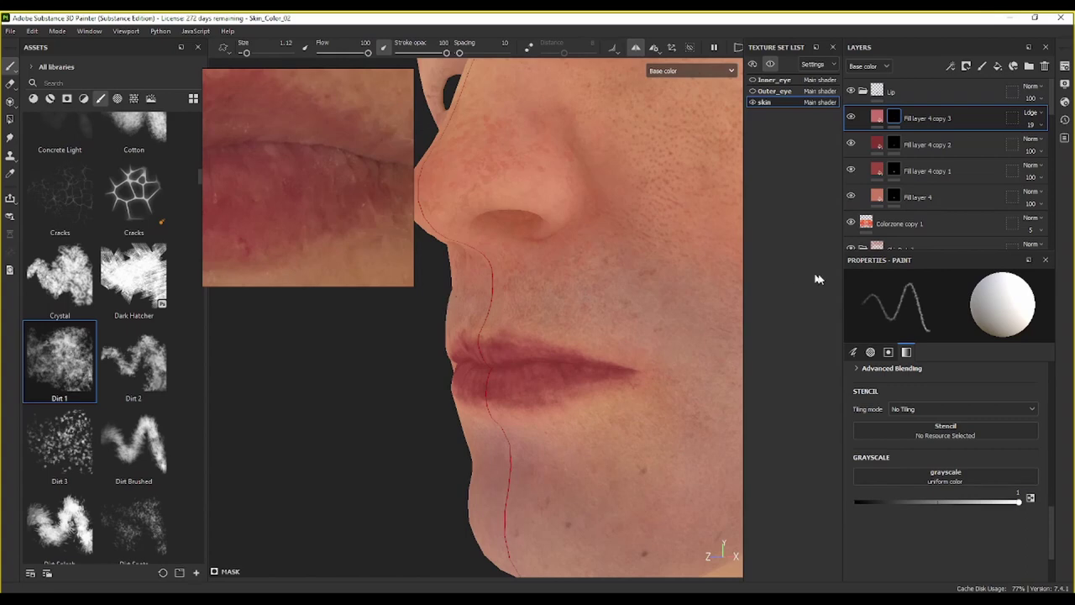
{"action": "scroll", "coordinate": [549, 364], "scroll_direction": "down", "scroll_amount": 2}
{"action": "middle_click_drag", "start_coordinate": [550, 364], "coordinate": [566, 311], "text": "alt"}
{"action": "scroll", "coordinate": [335, 227], "scroll_direction": "down", "scroll_amount": 5}
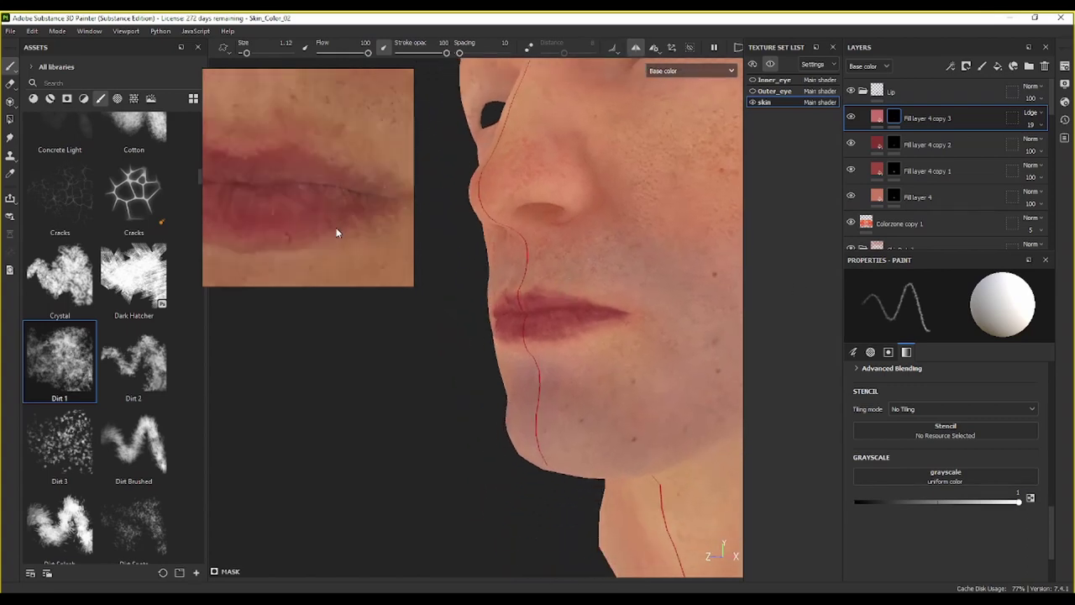
{"action": "scroll", "coordinate": [335, 229], "scroll_direction": "up", "scroll_amount": 2}
{"action": "left_click_drag", "start_coordinate": [624, 336], "coordinate": [684, 333], "text": "alt"}
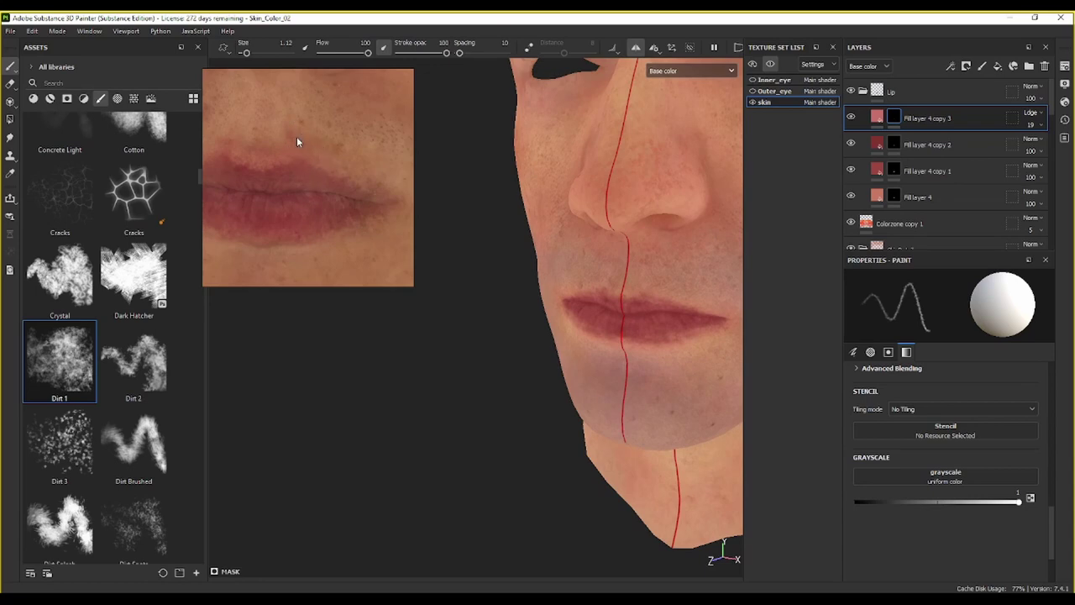
{"action": "scroll", "coordinate": [668, 287], "scroll_direction": "up", "scroll_amount": 2}
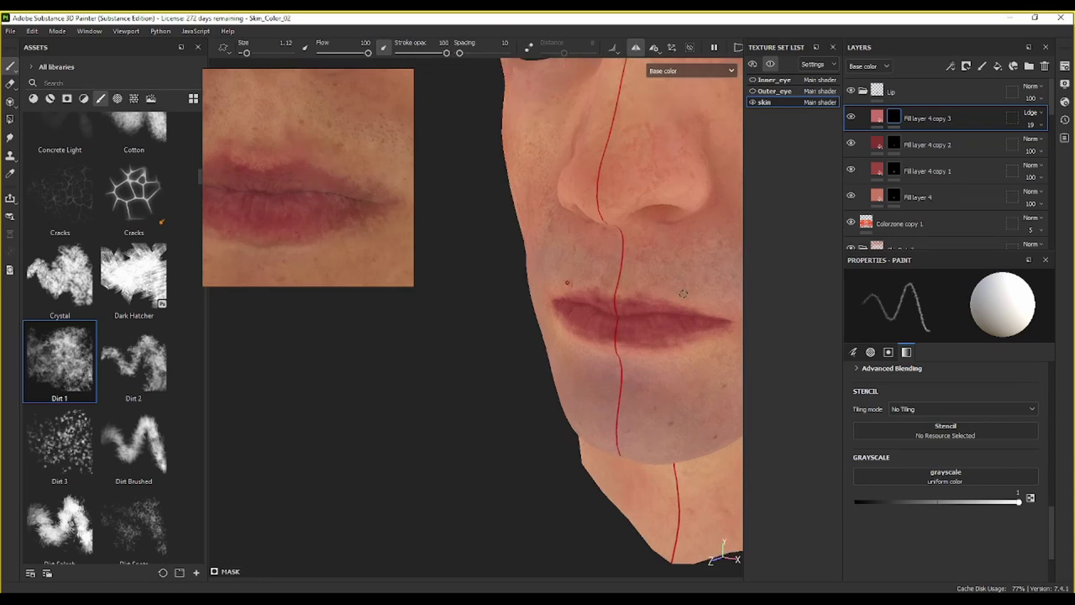
Step: Duplicate Fill layer 4 copy 3 within the Lip folder
{"action": "double_click", "coordinate": [946, 118]}
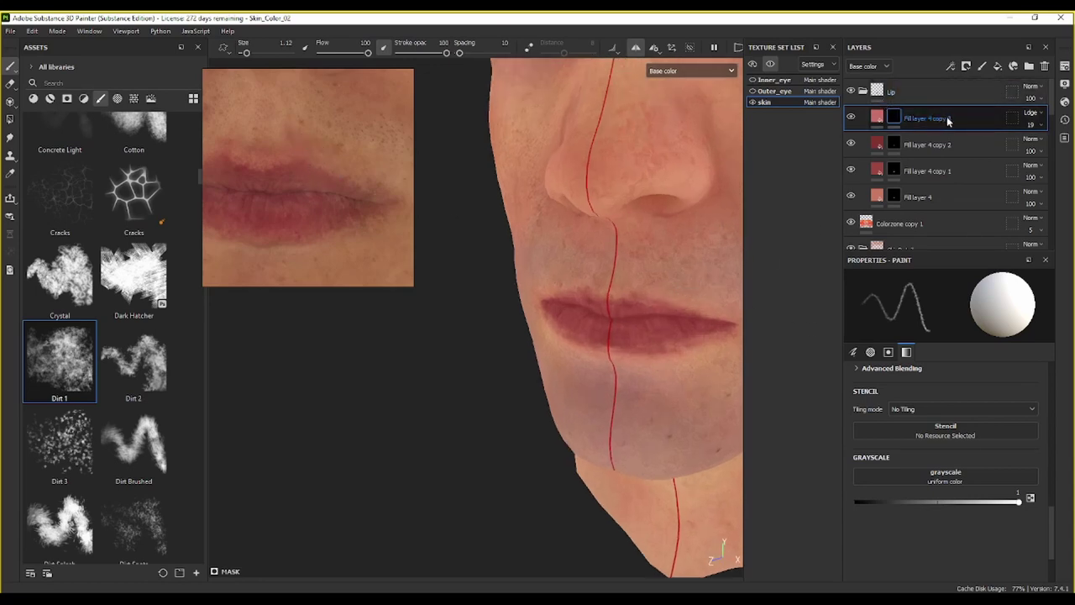
{"action": "right_click", "coordinate": [972, 116]}
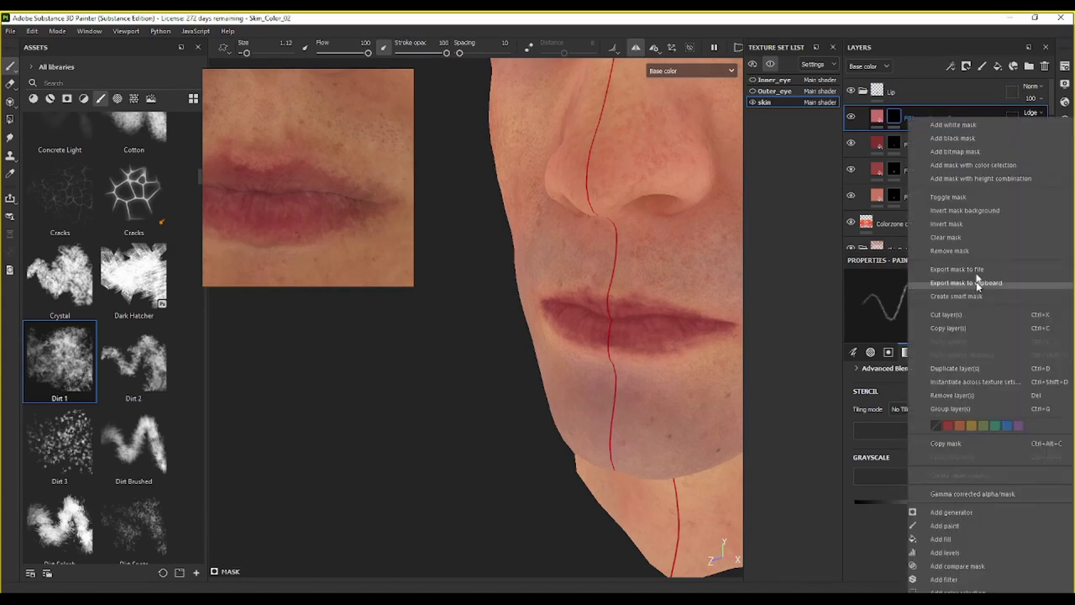
{"action": "left_click", "coordinate": [957, 369]}
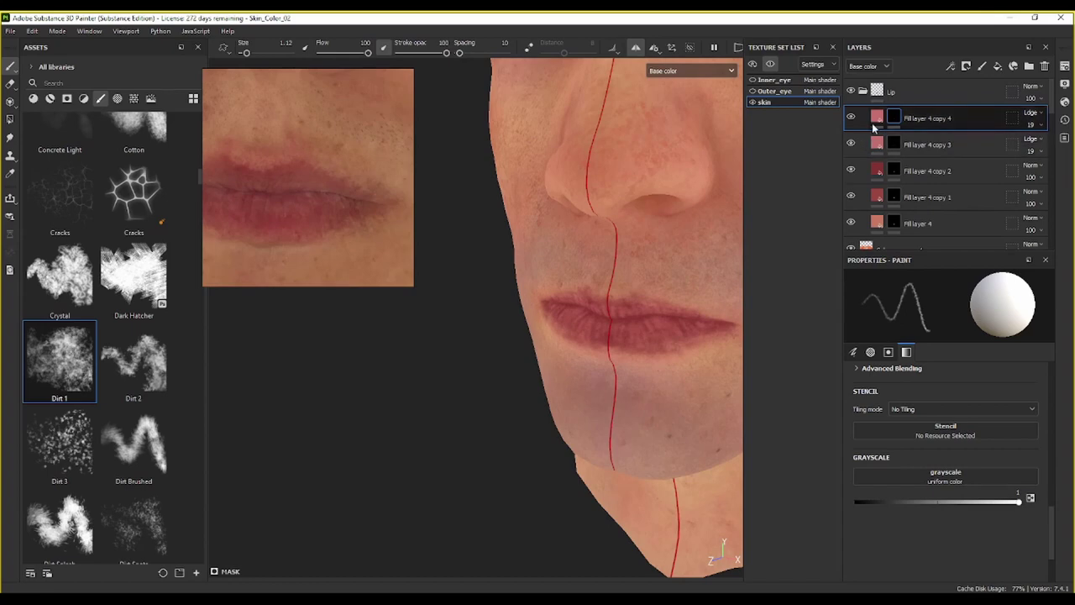
Step: Change Fill layer 4 copy 4's base color to the darker red sampled from Fill layer 4 copy 1's thumbnail
{"action": "left_click", "coordinate": [878, 144]}
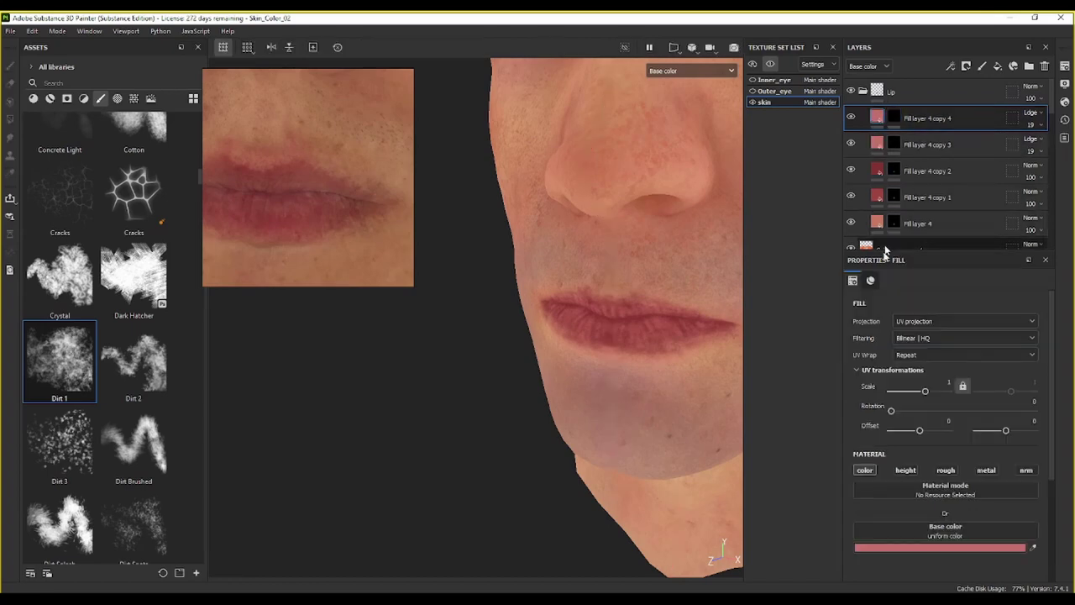
{"action": "left_click", "coordinate": [992, 547]}
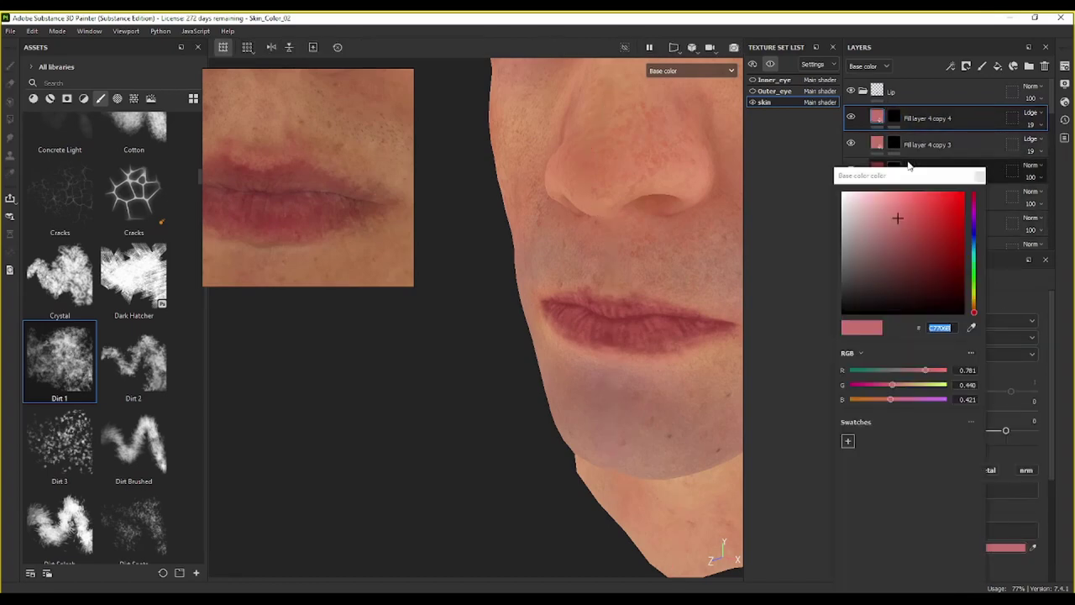
{"action": "left_click_drag", "start_coordinate": [890, 174], "coordinate": [638, 130]}
{"action": "left_click", "coordinate": [719, 284]}
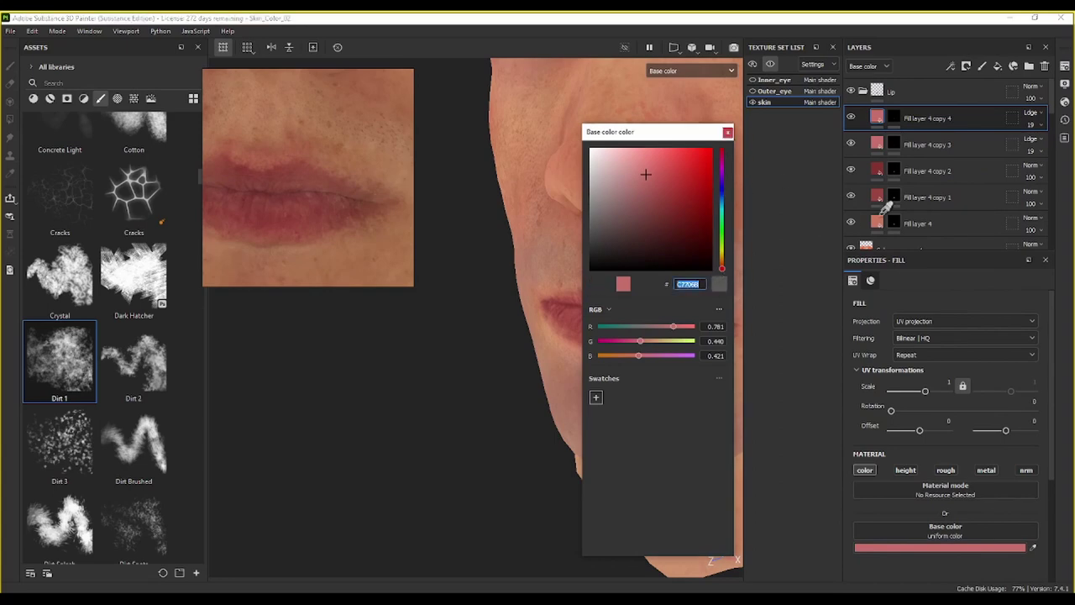
{"action": "left_click", "coordinate": [875, 195]}
{"action": "left_click", "coordinate": [726, 132]}
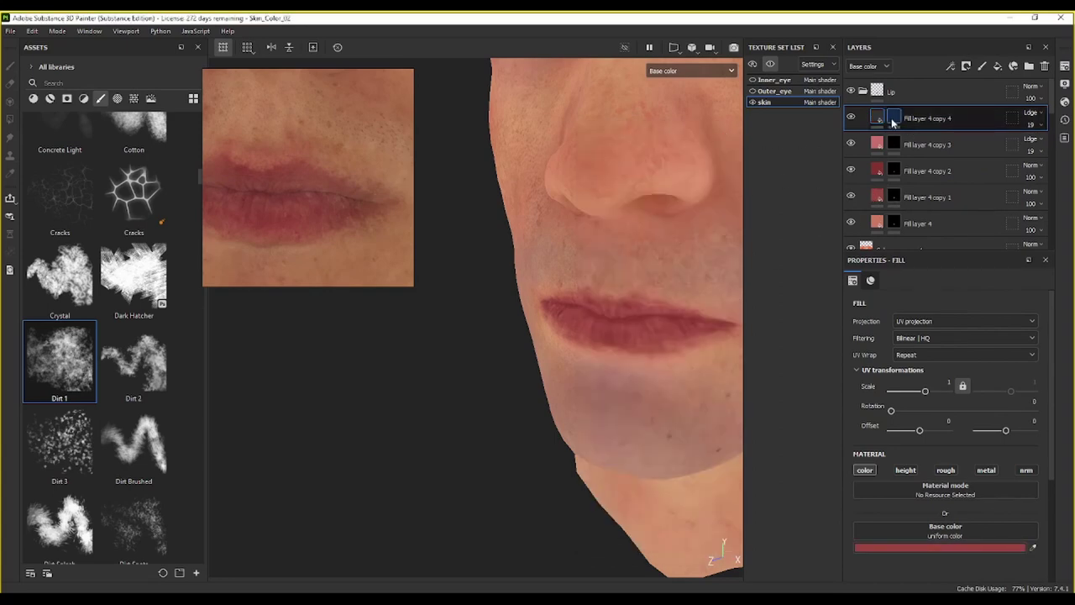
Step: Give Fill layer 4 copy 4 a fresh black mask and paint softly along the upper lip's edge with brush size 5.08 and flow 8
{"action": "right_click", "coordinate": [896, 118]}
{"action": "left_click", "coordinate": [939, 141]}
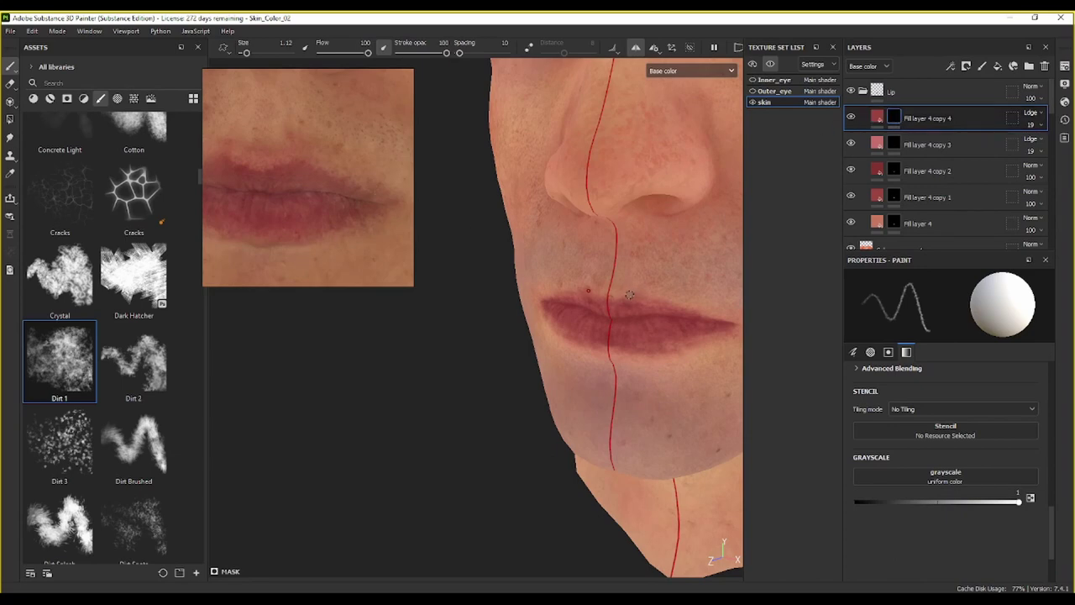
{"action": "right_click_drag", "start_coordinate": [630, 295], "coordinate": [697, 295], "text": "ctrl"}
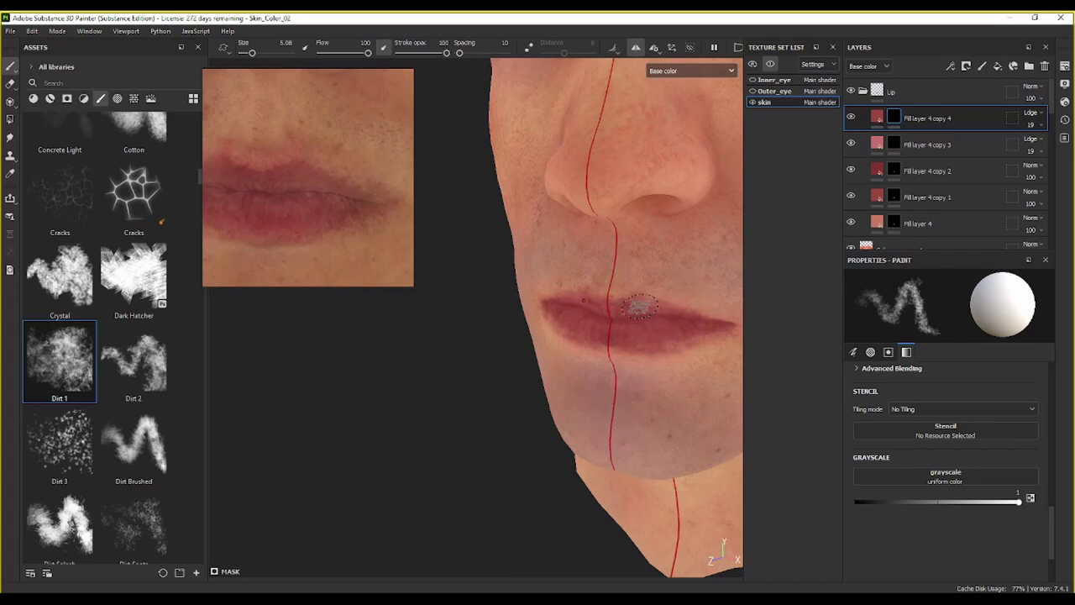
{"action": "left_click_drag", "start_coordinate": [328, 53], "coordinate": [324, 53]}
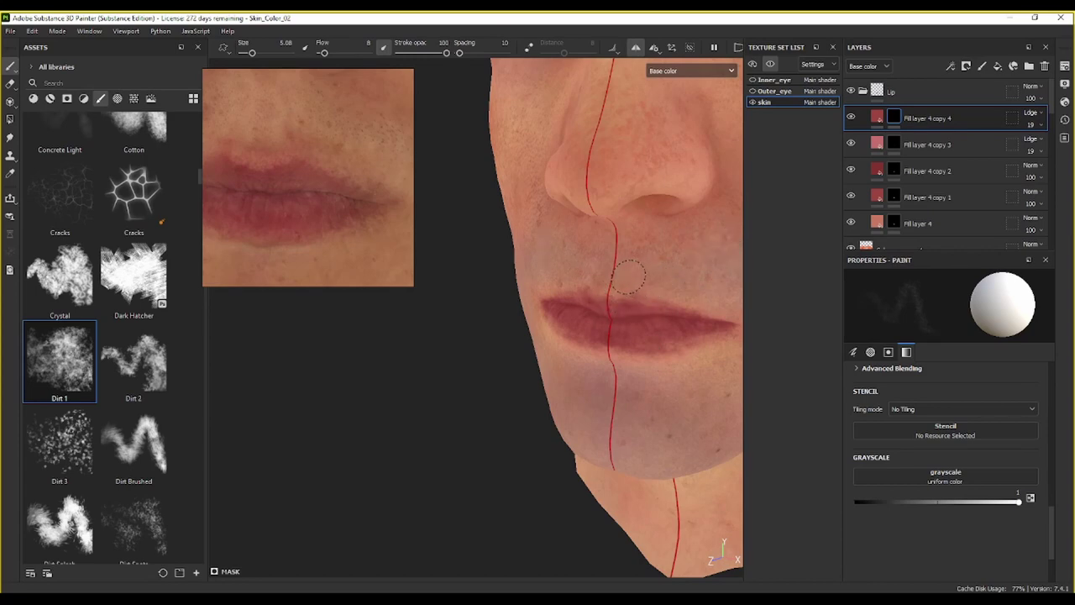
Step: Check Fill layer 4 copy 4's painted mask, return to the Base color display and save the project
{"action": "left_click", "coordinate": [894, 118], "text": "alt"}
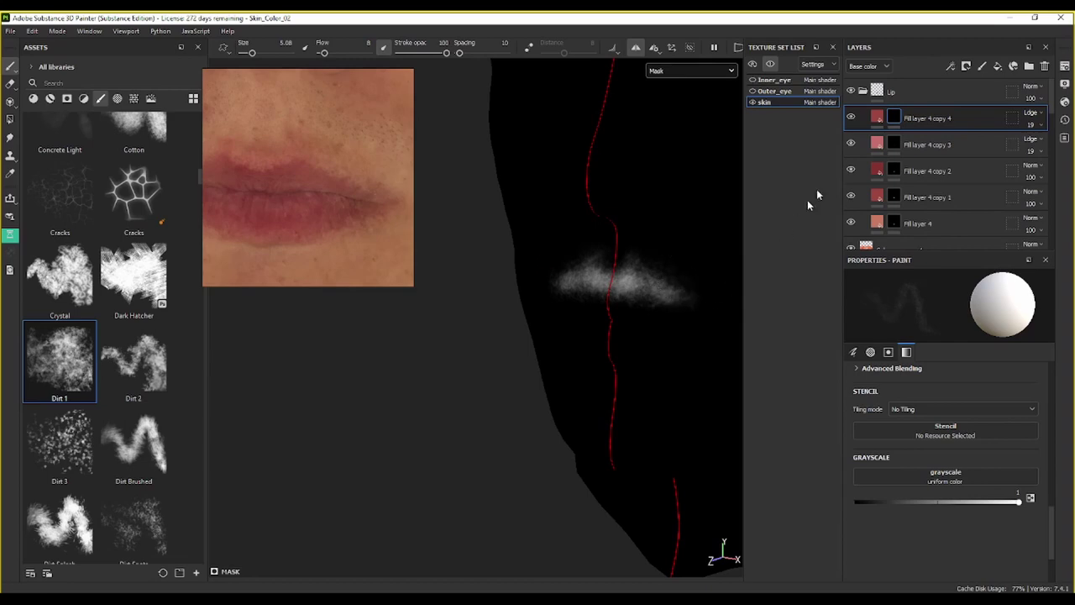
{"action": "left_click", "coordinate": [877, 118]}
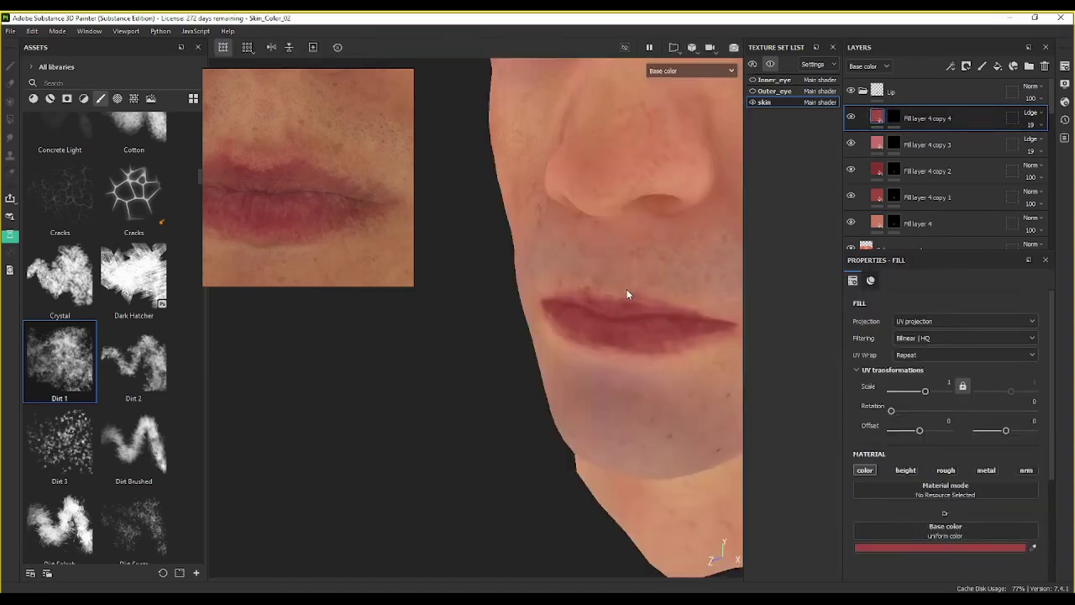
{"action": "left_click", "coordinate": [894, 118]}
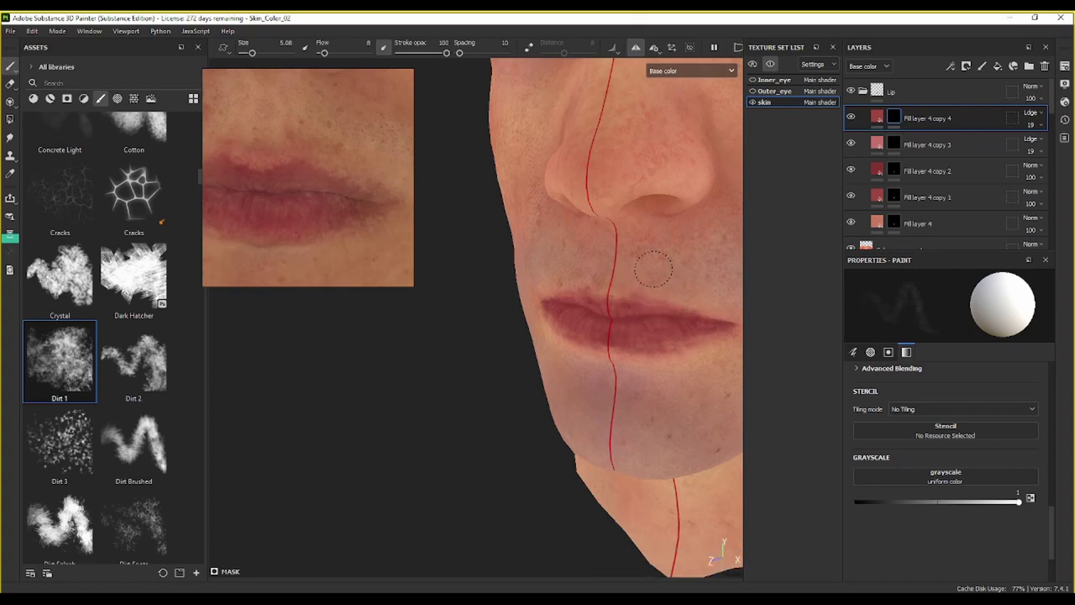
{"action": "mouse_move", "coordinate": [652, 367]}
{"action": "left_mouse_down", "text": "alt"}
{"action": "mouse_move", "coordinate": [677, 336]}
{"action": "mouse_move", "coordinate": [665, 367]}
{"action": "left_mouse_up", "text": "alt"}
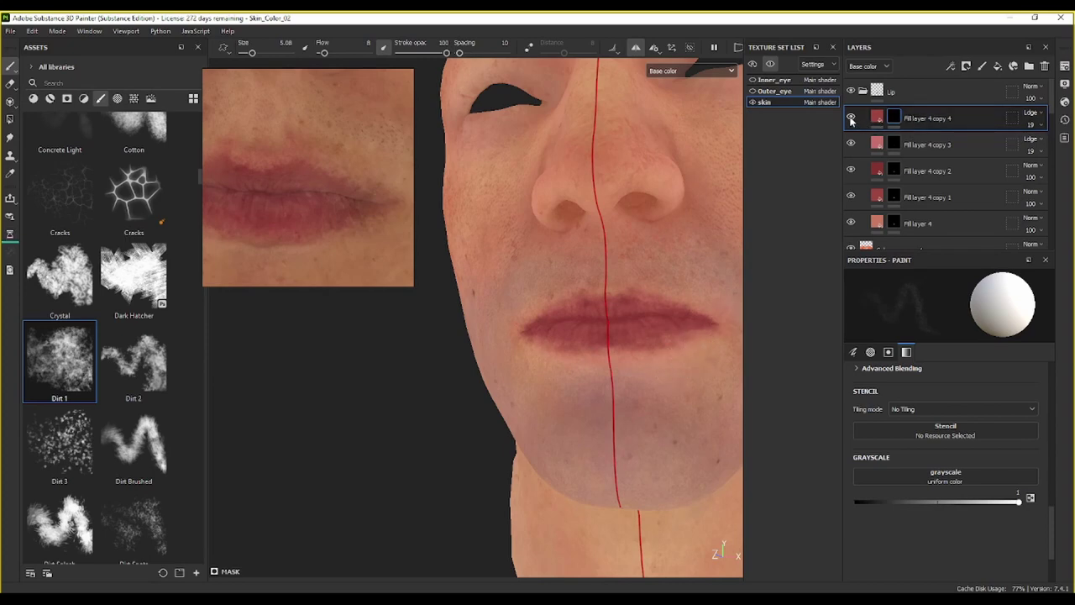
{"action": "key", "text": "ctrl+s"}
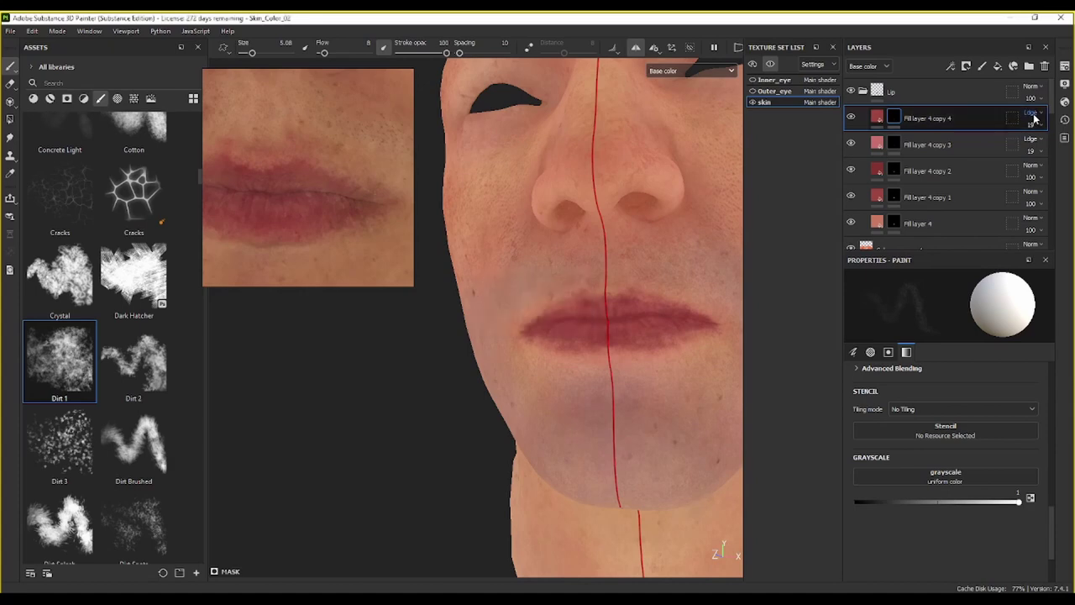
Step: Set Fill layer 4 copy 4's blending mode to Normal and opacity to 44, raising the brush flow to 34 for its mask
{"action": "left_click", "coordinate": [1033, 117]}
{"action": "left_click", "coordinate": [1033, 127]}
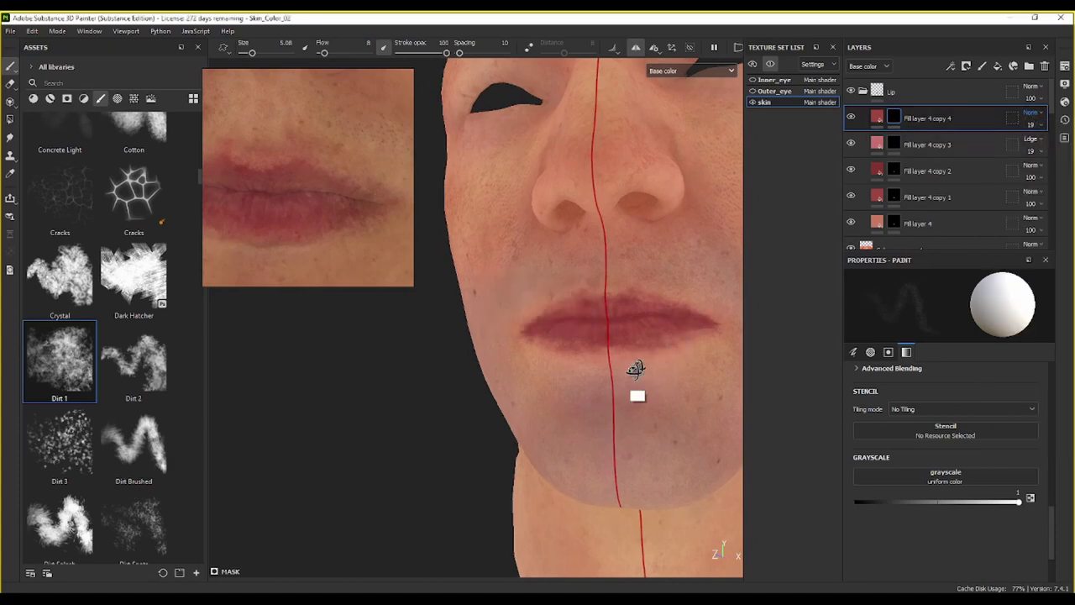
{"action": "left_click_drag", "start_coordinate": [636, 365], "coordinate": [628, 345], "text": "alt"}
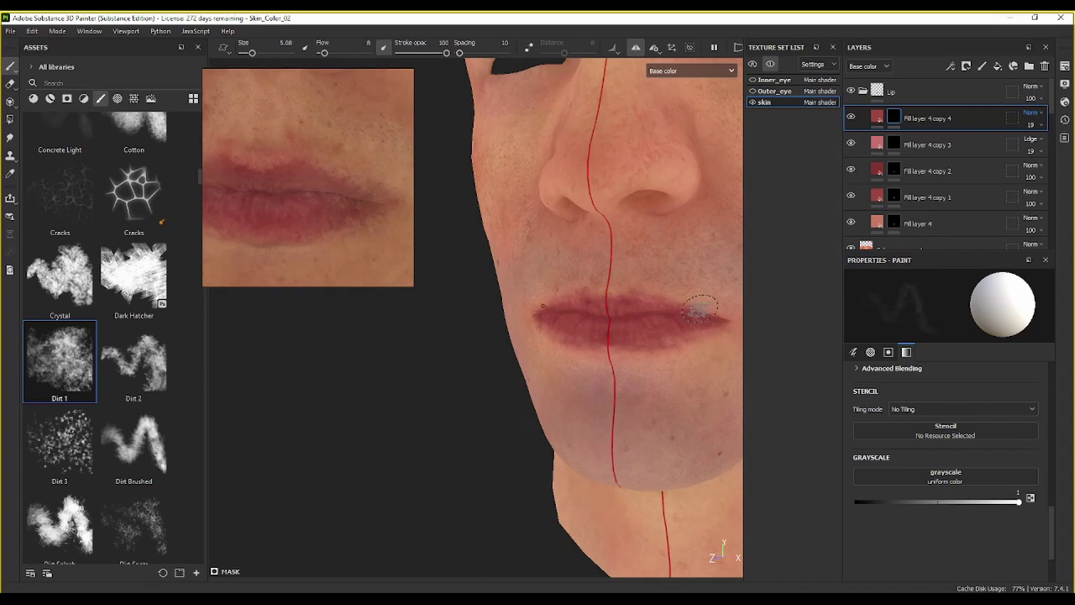
{"action": "left_click_drag", "start_coordinate": [325, 52], "coordinate": [337, 53]}
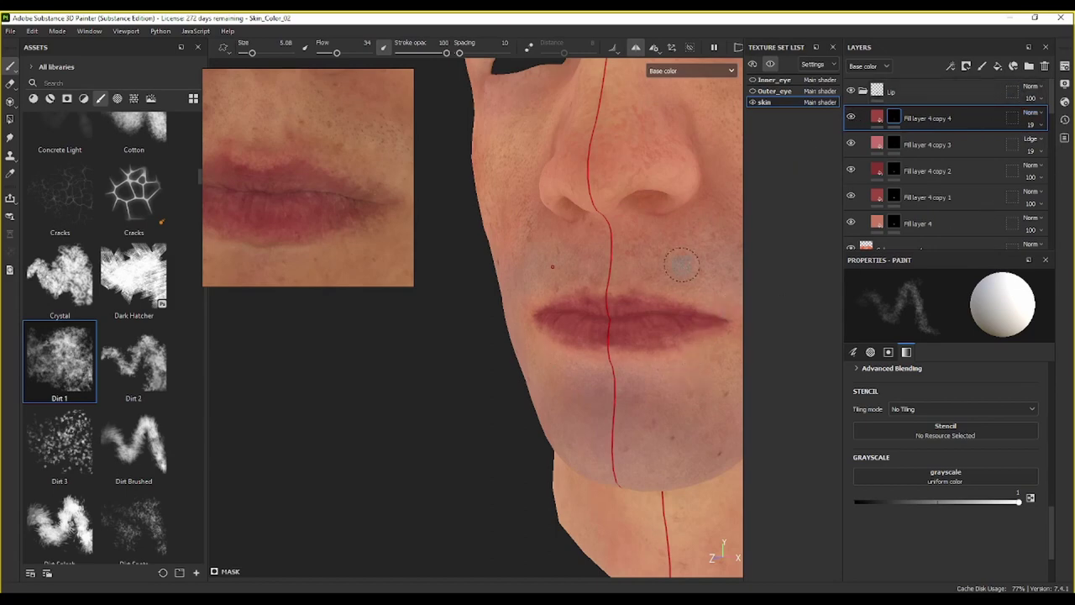
{"action": "left_click", "coordinate": [1044, 127]}
{"action": "left_click", "coordinate": [1043, 146]}
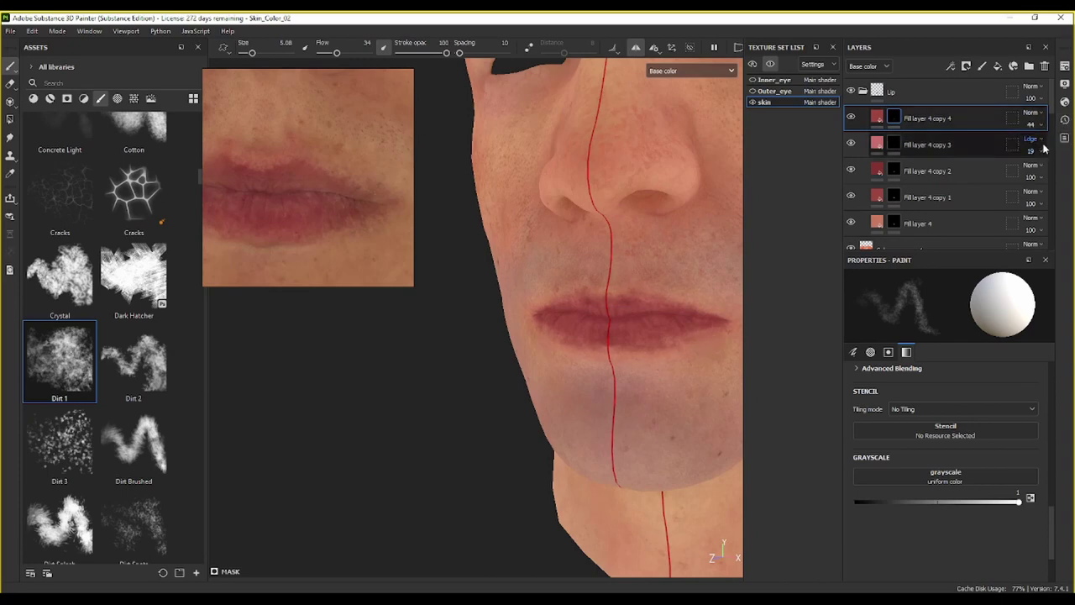
Step: Check the lip edges from several angles against the reference and switch the mask brush to black, grayscale 0
{"action": "left_click_drag", "start_coordinate": [567, 335], "coordinate": [465, 331], "text": "alt"}
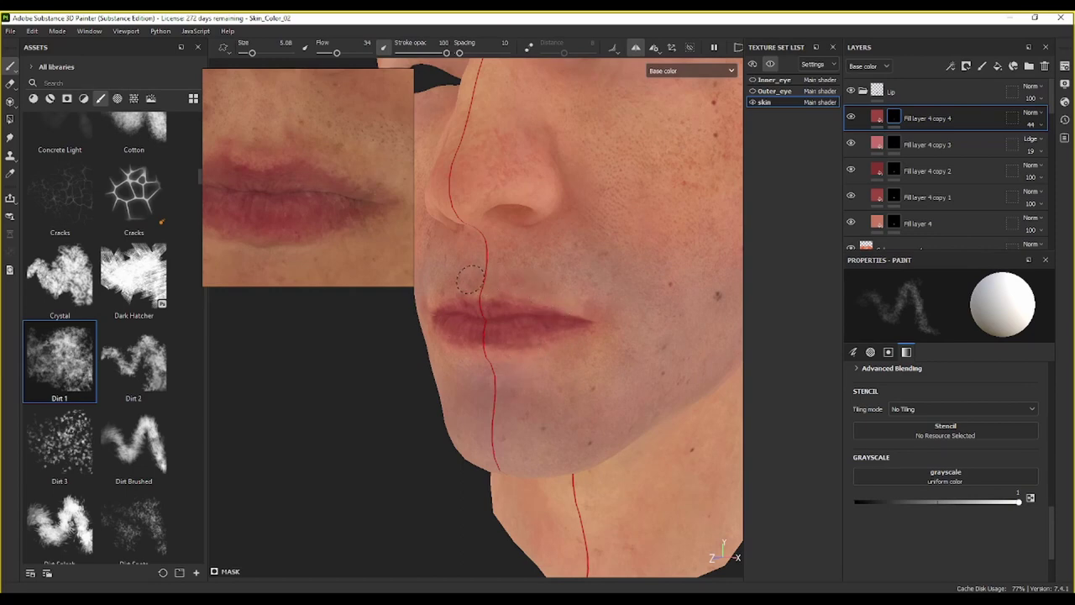
{"action": "mouse_move", "coordinate": [479, 253]}
{"action": "left_mouse_down", "text": "alt"}
{"action": "mouse_move", "coordinate": [510, 240]}
{"action": "mouse_move", "coordinate": [597, 243]}
{"action": "mouse_move", "coordinate": [565, 277]}
{"action": "left_mouse_up", "text": "alt"}
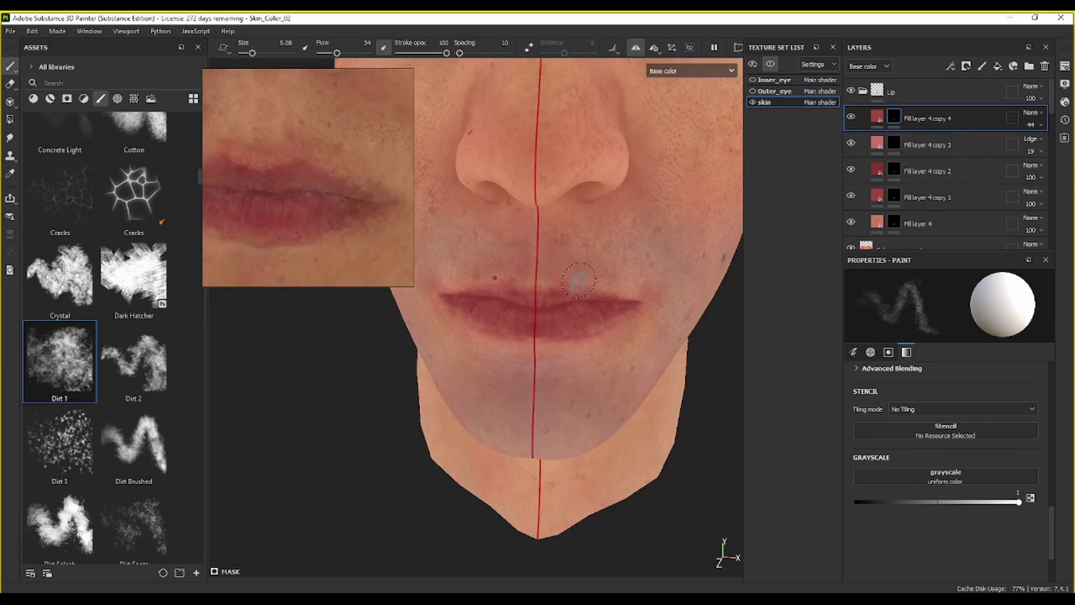
{"action": "mouse_move", "coordinate": [579, 280]}
{"action": "left_mouse_down", "text": "alt"}
{"action": "mouse_move", "coordinate": [660, 252]}
{"action": "mouse_move", "coordinate": [609, 226]}
{"action": "mouse_move", "coordinate": [543, 221]}
{"action": "left_mouse_up", "text": "alt"}
{"action": "scroll", "coordinate": [605, 236], "scroll_direction": "up", "scroll_amount": 4}
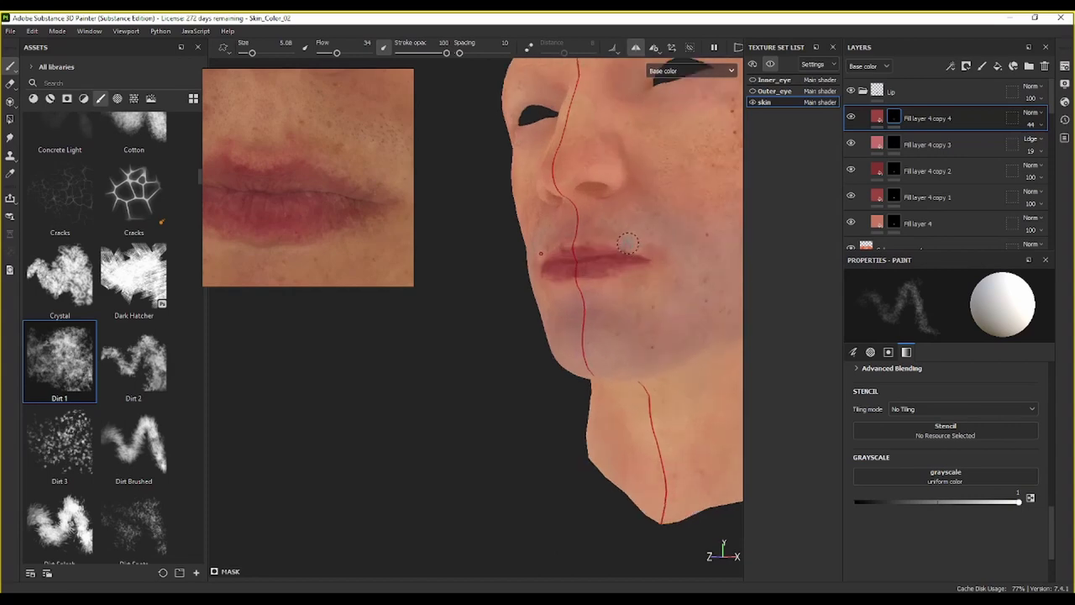
{"action": "key", "text": "x"}
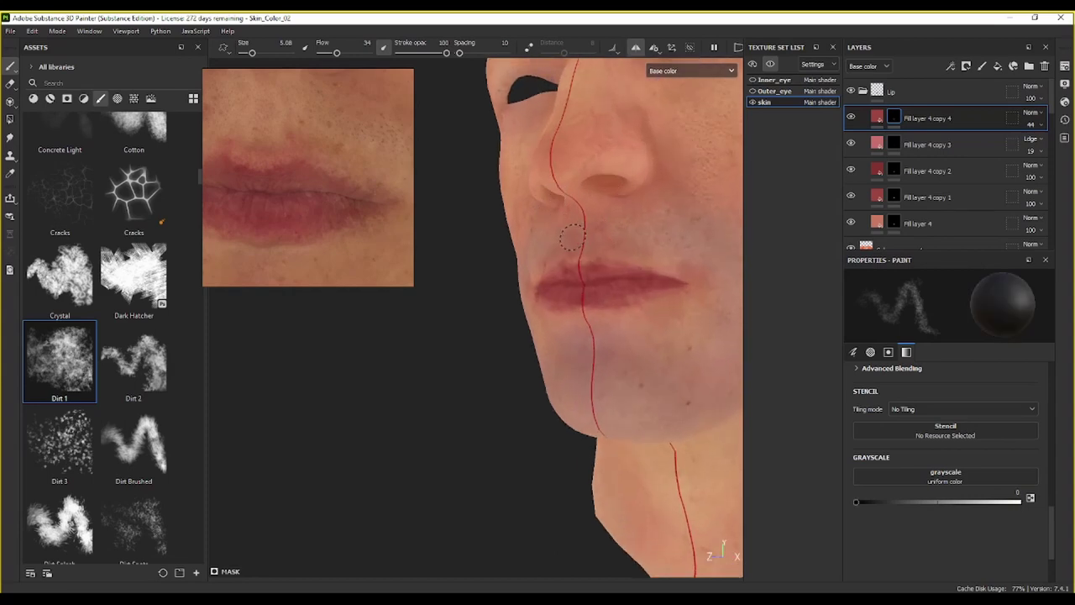
{"action": "scroll", "coordinate": [663, 273], "scroll_direction": "down", "scroll_amount": 3}
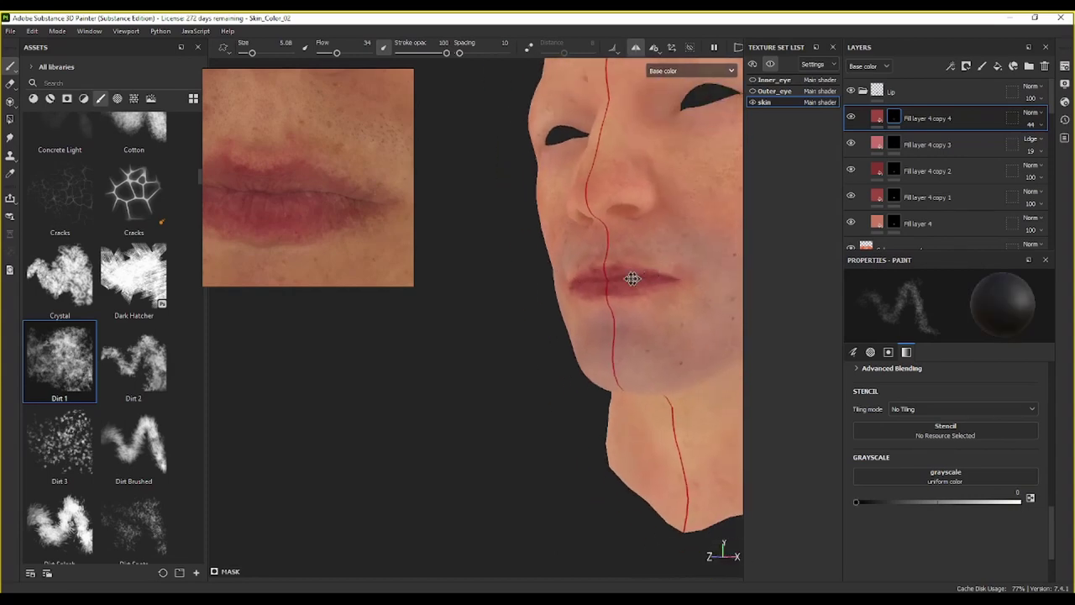
{"action": "left_click_drag", "start_coordinate": [631, 278], "coordinate": [597, 314], "text": "alt"}
{"action": "scroll", "coordinate": [566, 305], "scroll_direction": "up", "scroll_amount": 6}
{"action": "left_click_drag", "start_coordinate": [476, 301], "coordinate": [496, 349], "text": "alt"}
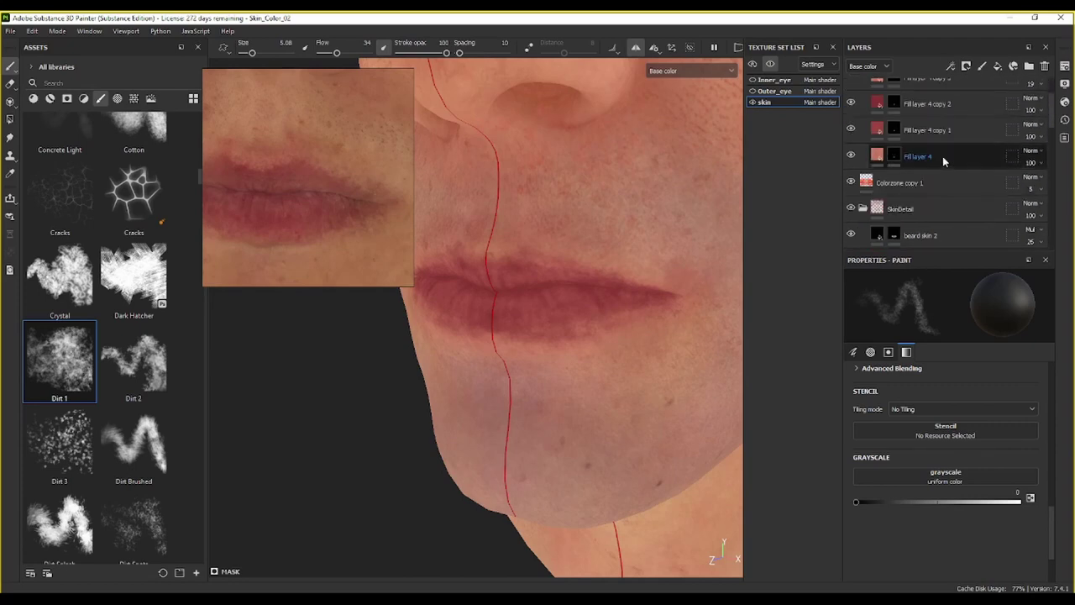
Step: Collapse and hide the Lip folder, hide Colorzone copy 1, and look through the layers in and below SkinDetail
{"action": "left_click", "coordinate": [856, 92]}
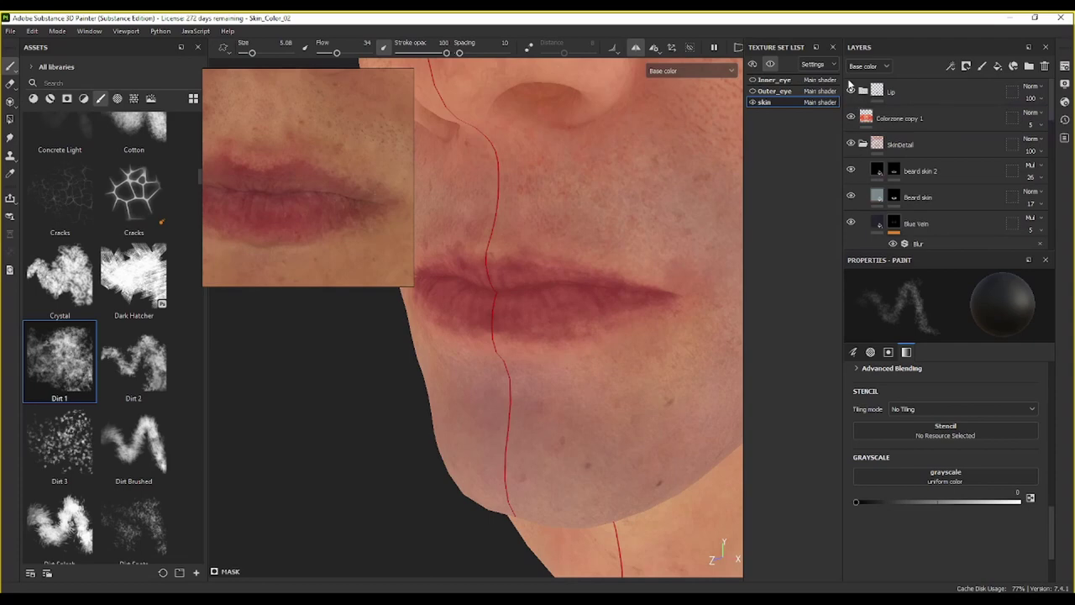
{"action": "left_click", "coordinate": [851, 91]}
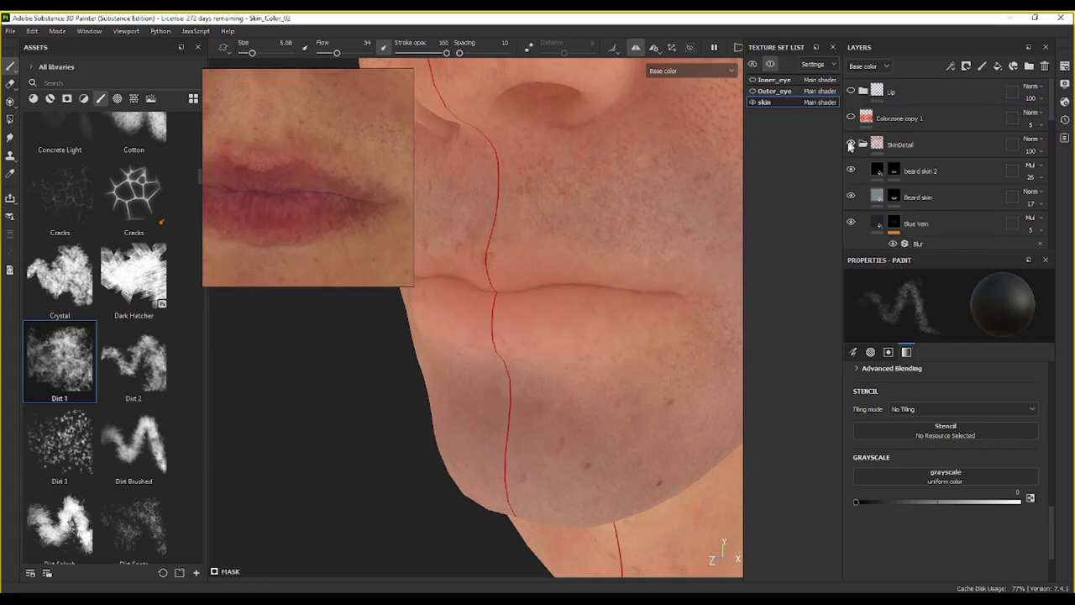
{"action": "left_click", "coordinate": [862, 145]}
{"action": "scroll", "coordinate": [874, 203], "scroll_direction": "down", "scroll_amount": 1}
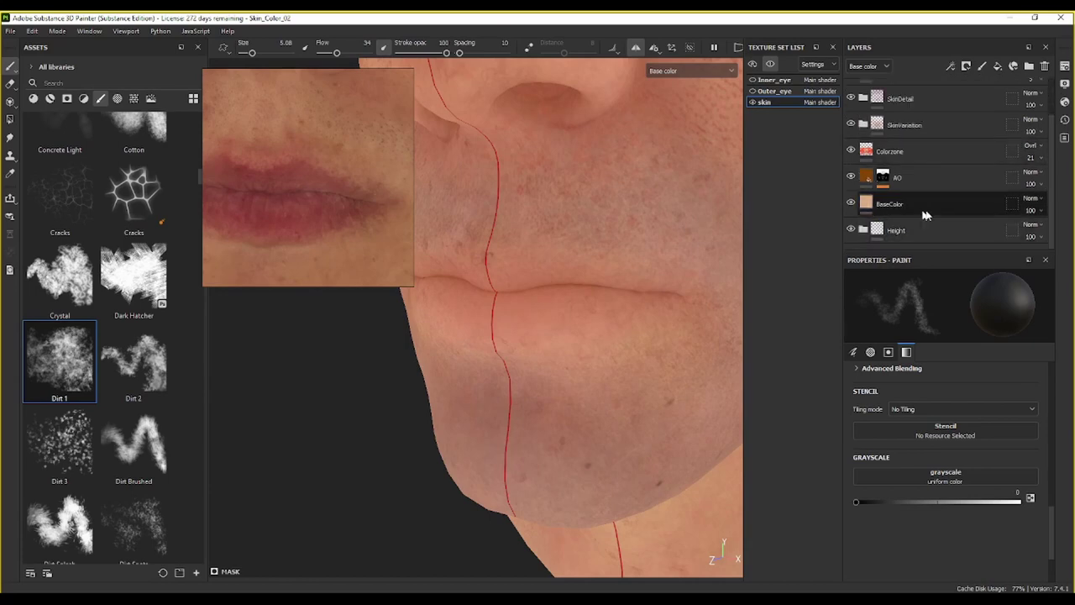
{"action": "scroll", "coordinate": [858, 172], "scroll_direction": "up", "scroll_amount": 1}
{"action": "left_click", "coordinate": [863, 146]}
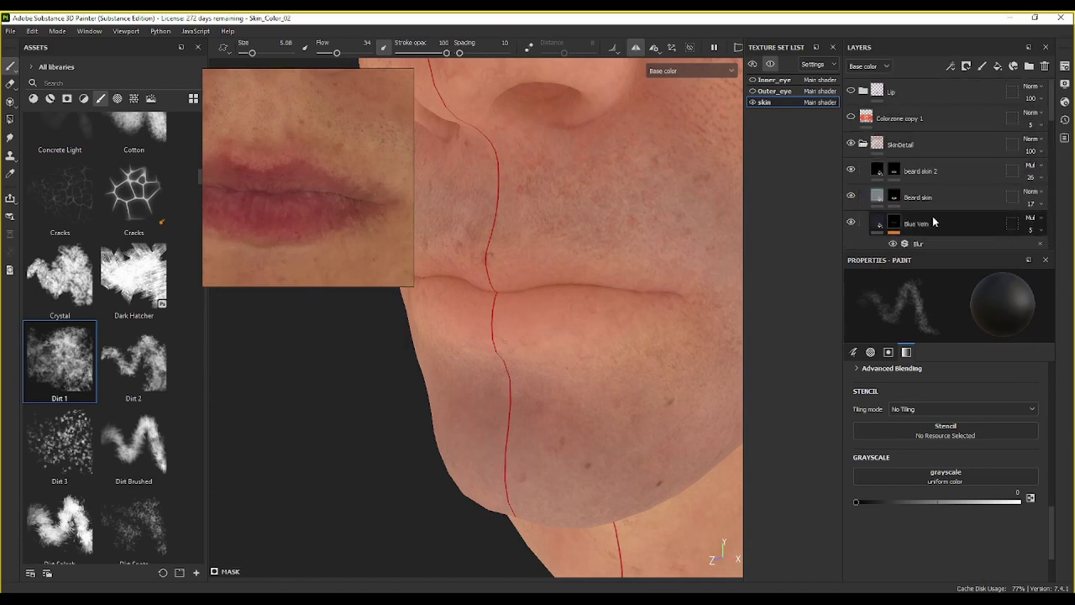
Step: Look through the SkinDetail layers and inspect the masks of DepthbyDisplacement and DepthbyDisplacement 2
{"action": "scroll", "coordinate": [929, 175], "scroll_direction": "down", "scroll_amount": 2}
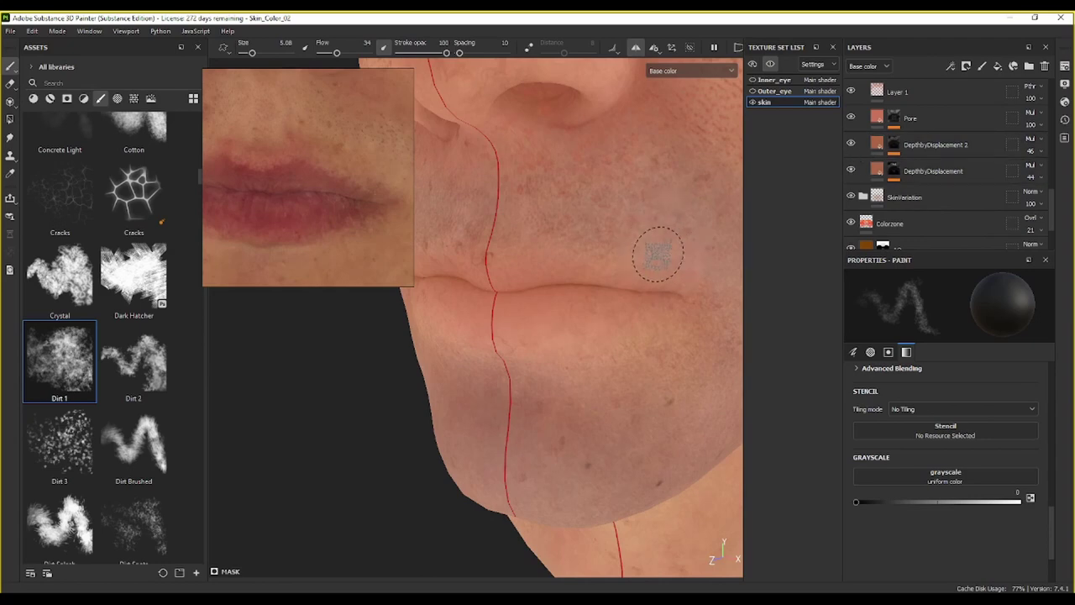
{"action": "left_click", "coordinate": [895, 146]}
{"action": "left_click", "coordinate": [895, 171]}
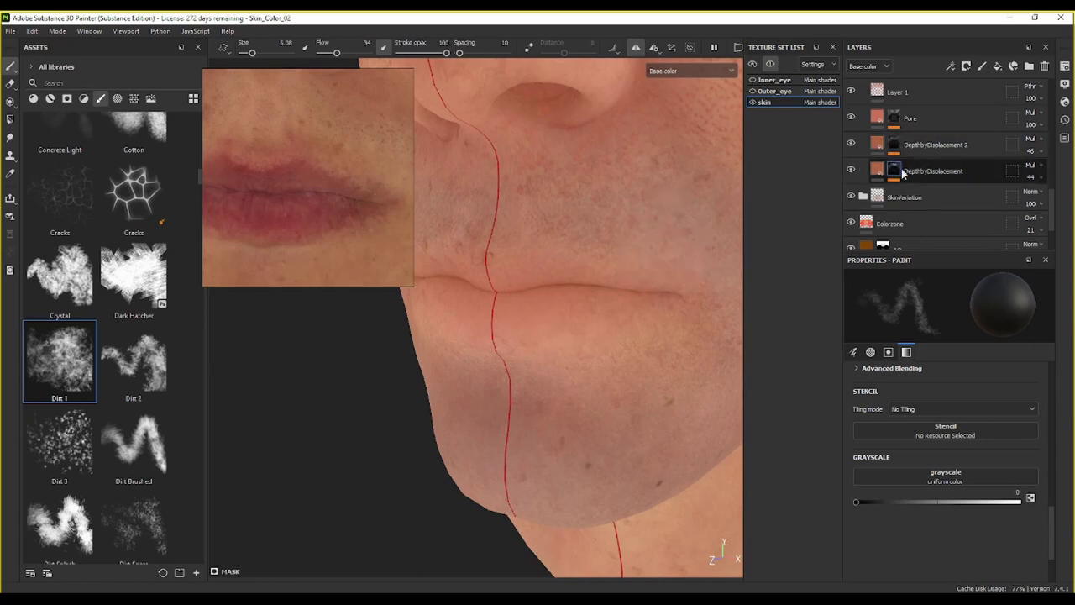
{"action": "left_click", "coordinate": [897, 153]}
{"action": "left_click", "coordinate": [896, 172]}
{"action": "scroll", "coordinate": [857, 111], "scroll_direction": "down", "scroll_amount": 5}
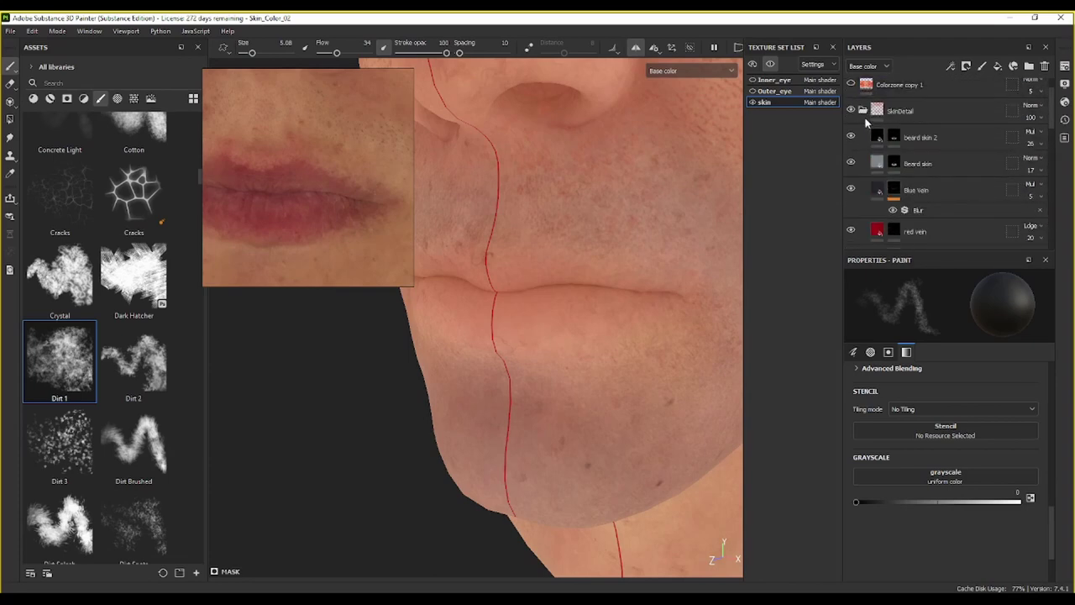
Step: Collapse the SkinDetail folder, then show and expand the Lip folder
{"action": "left_click", "coordinate": [864, 111]}
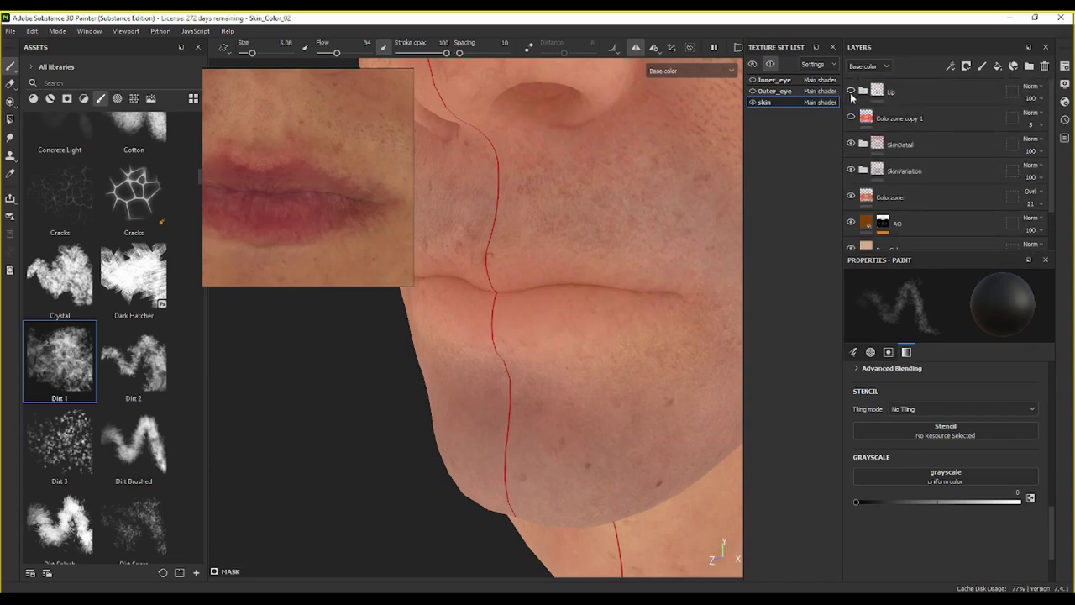
{"action": "left_click", "coordinate": [852, 92]}
{"action": "left_click", "coordinate": [864, 93]}
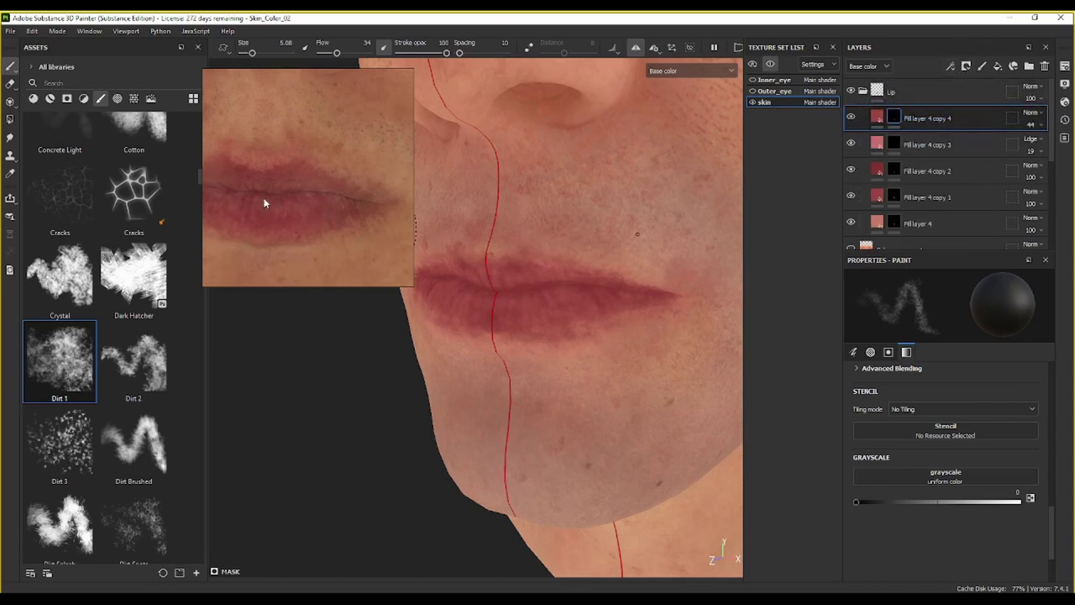
Step: Add a fill layer at the top of the Lip folder with only the color channel enabled
{"action": "left_click", "coordinate": [999, 68]}
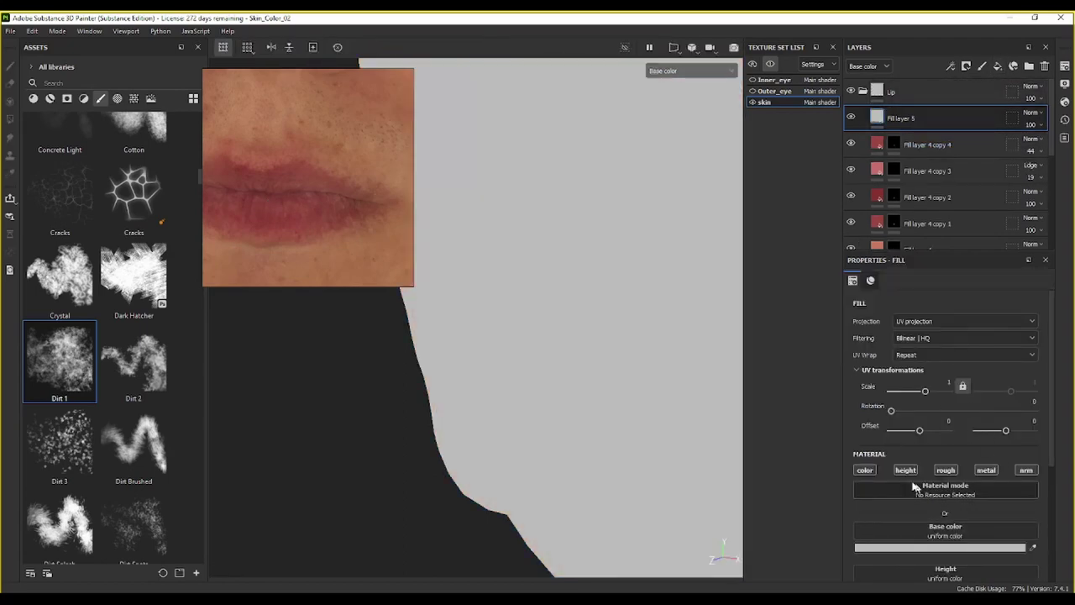
{"action": "left_click", "coordinate": [906, 470]}
{"action": "left_click", "coordinate": [946, 469]}
{"action": "left_click", "coordinate": [986, 470]}
{"action": "left_click", "coordinate": [1026, 470]}
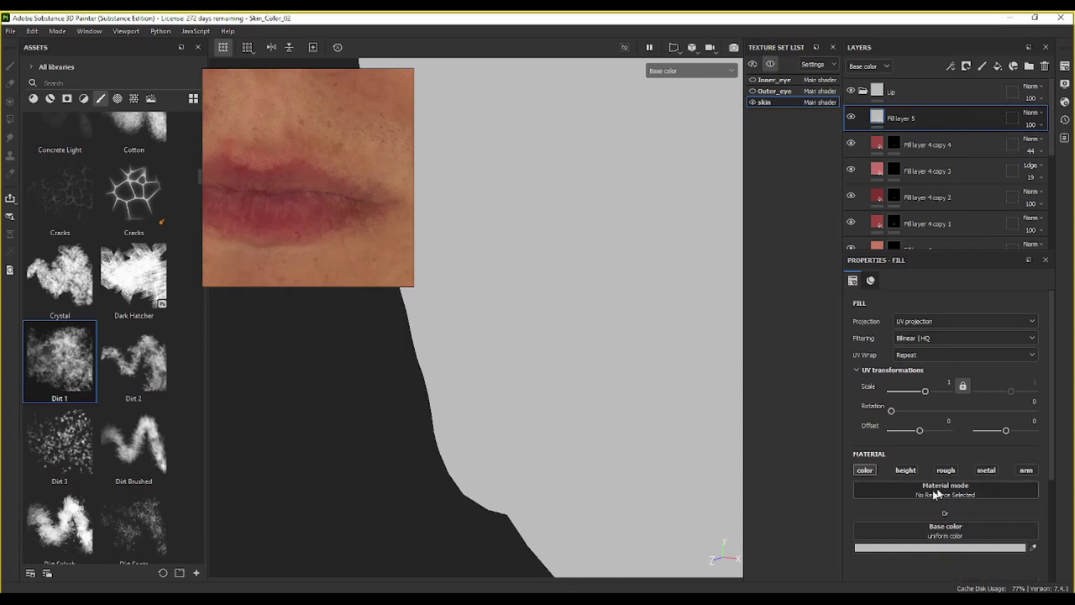
Step: Set the new fill layer's base color to a dark, muted red
{"action": "left_click", "coordinate": [941, 547]}
{"action": "left_click_drag", "start_coordinate": [909, 183], "coordinate": [690, 140]}
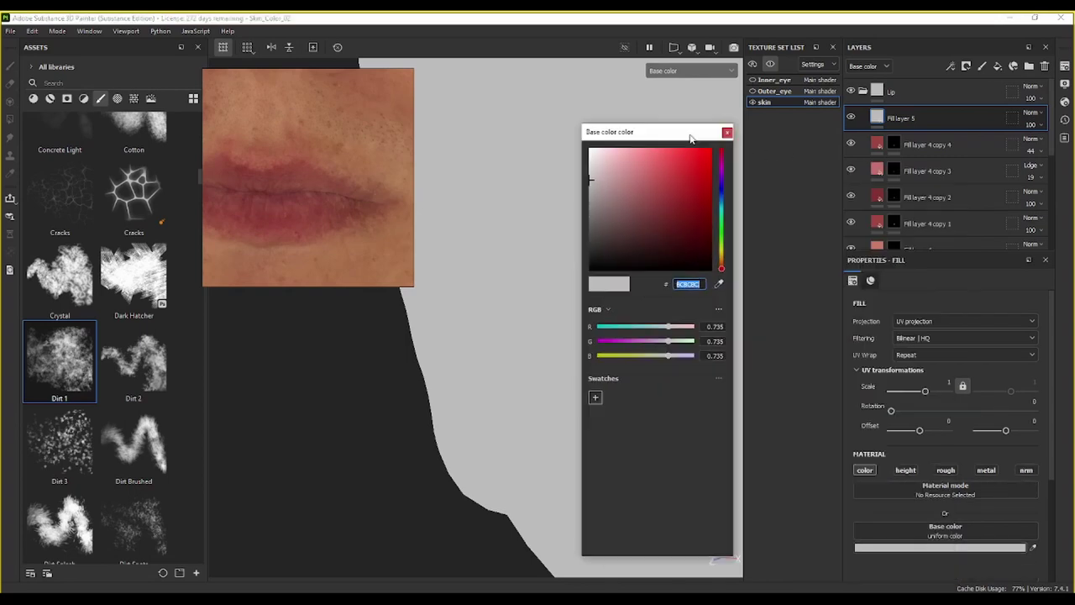
{"action": "left_click", "coordinate": [667, 207]}
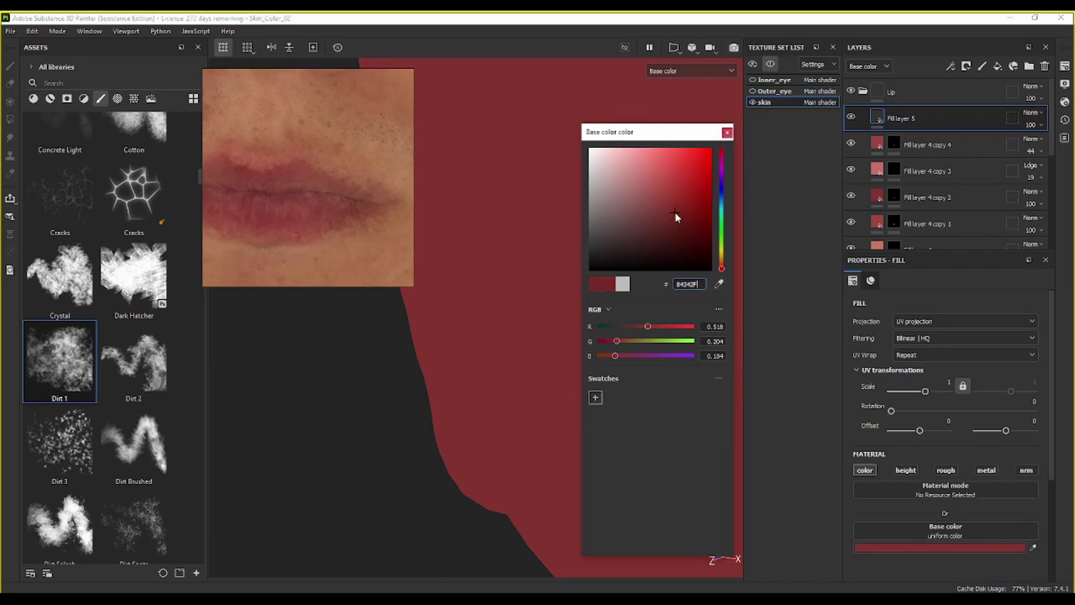
{"action": "left_click", "coordinate": [676, 210]}
{"action": "left_click", "coordinate": [727, 133]}
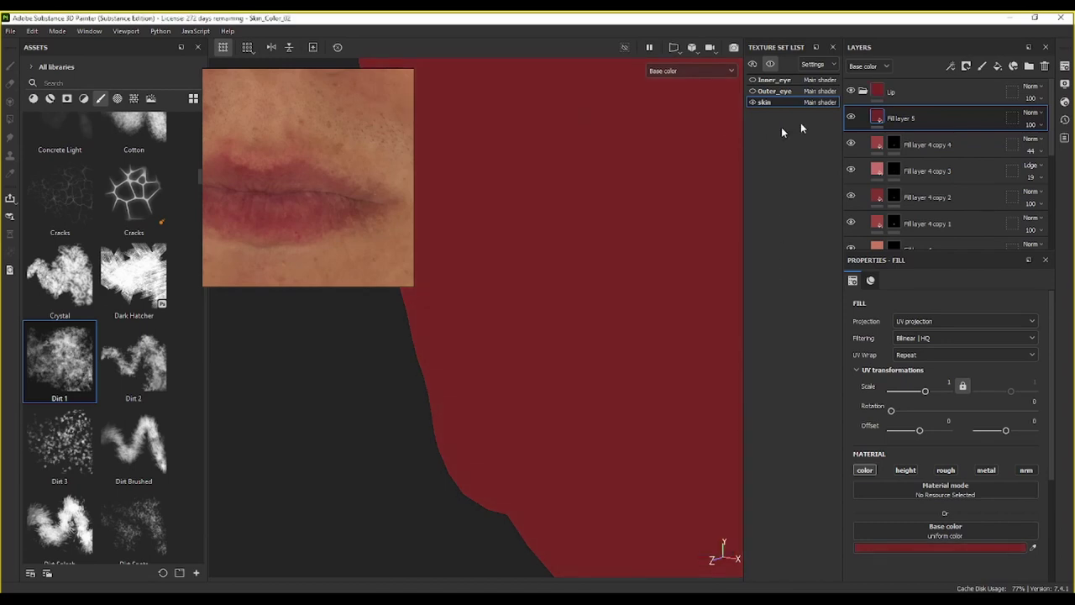
Step: Rename the new fill layer as Lip wrinkle
{"action": "double_click", "coordinate": [904, 118]}
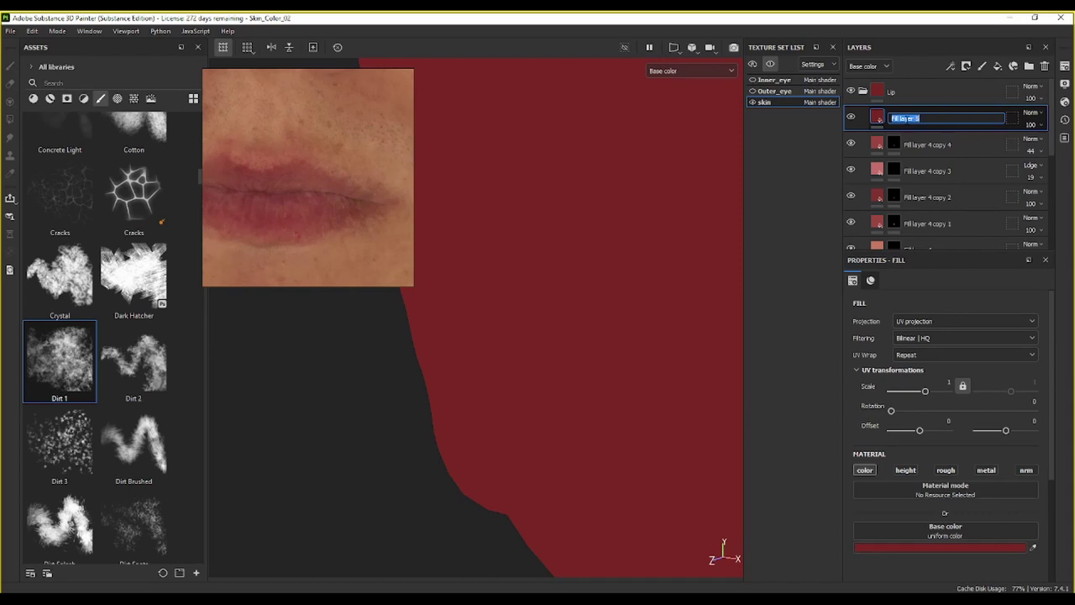
{"action": "type", "text": "Li"}
{"action": "type", "text": "p wrinkle"}
{"action": "key", "text": "Return"}
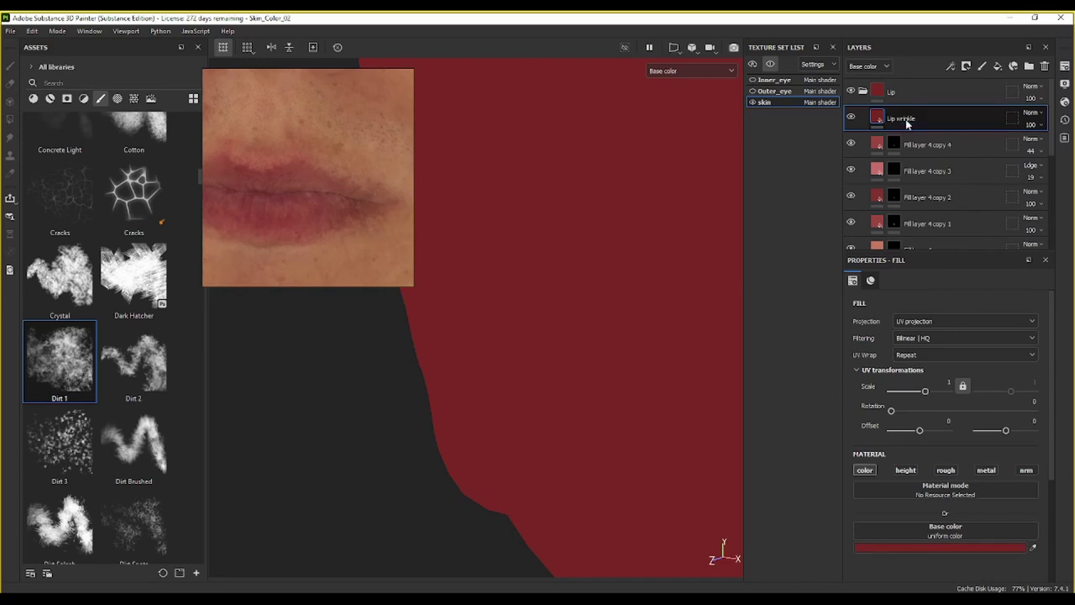
Step: Add a black mask to the Lip wrinkle layer and put a fill effect in that mask
{"action": "right_click", "coordinate": [927, 115]}
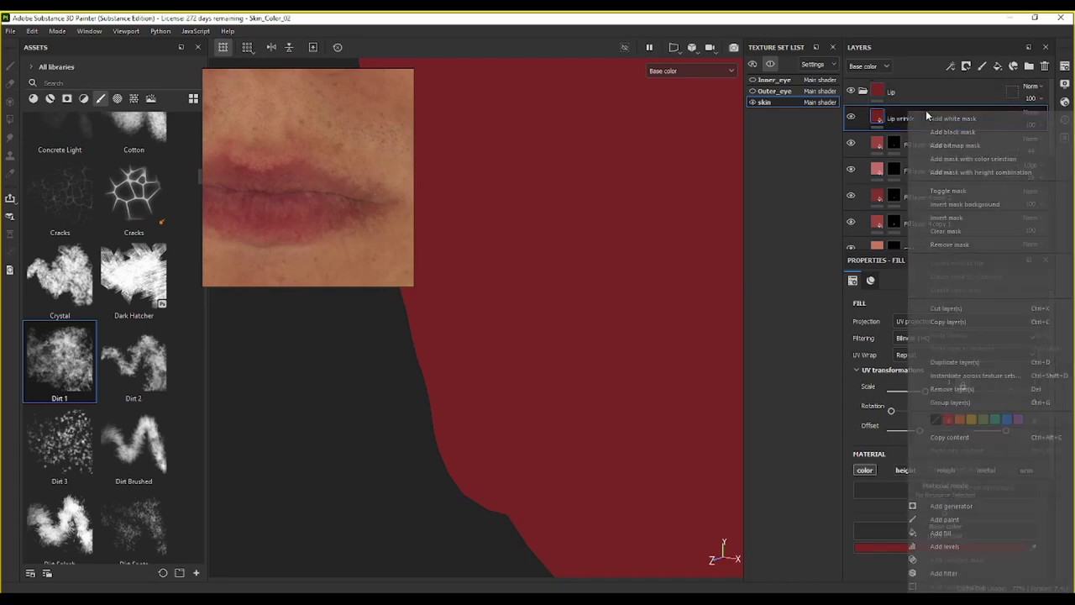
{"action": "left_click", "coordinate": [990, 130]}
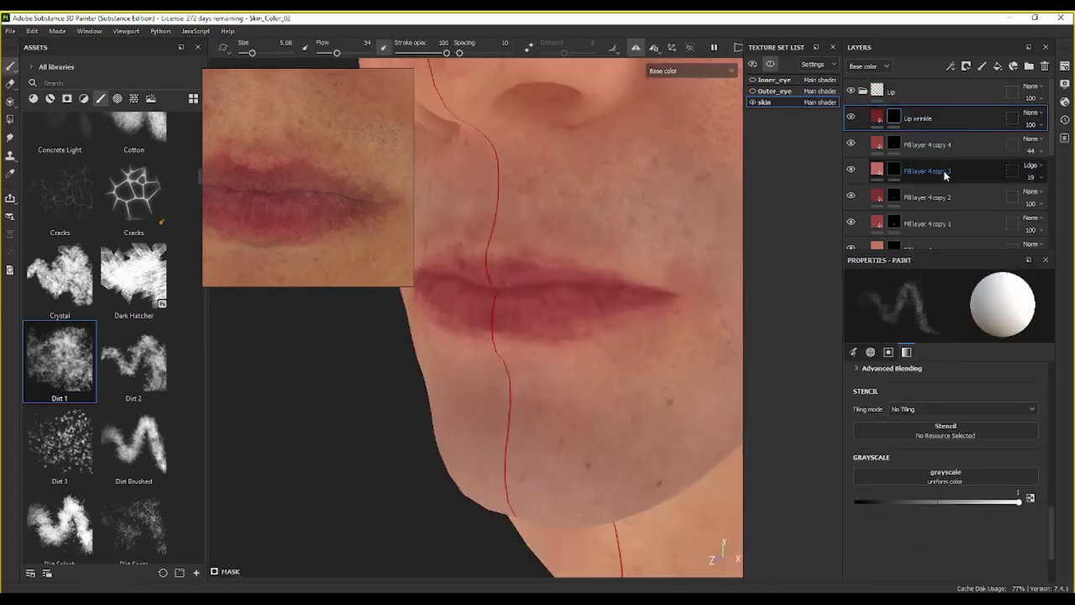
{"action": "right_click", "coordinate": [920, 117]}
{"action": "left_click", "coordinate": [964, 542]}
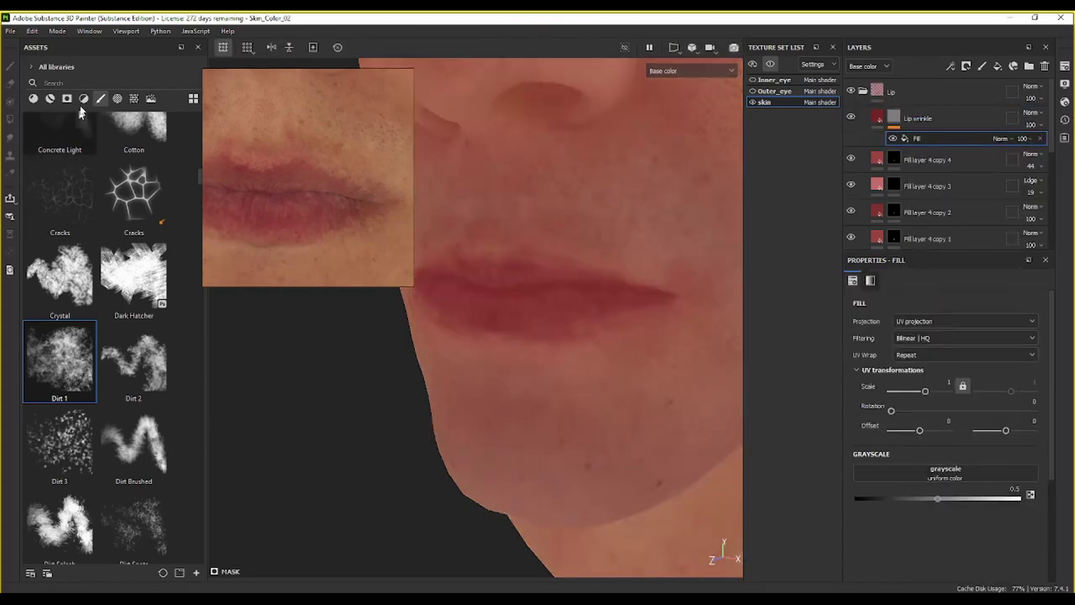
Step: Search the textures for displacement maps and assign M_Head_skin_Displacement__0002_B_Micro as the mask fill's grayscale
{"action": "left_click", "coordinate": [116, 99]}
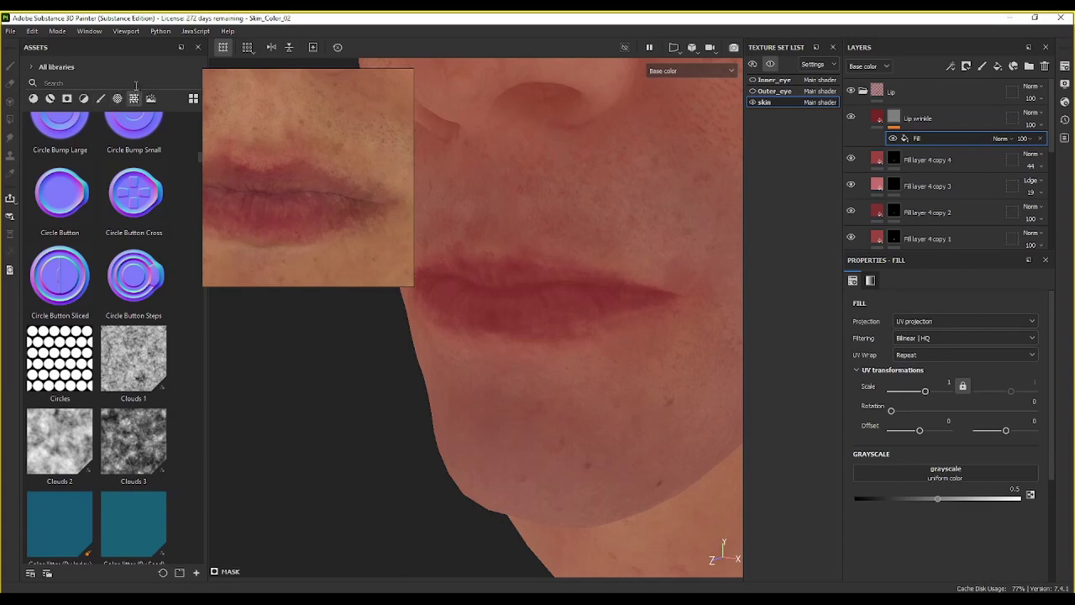
{"action": "left_click", "coordinate": [93, 83]}
{"action": "type", "text": "displ"}
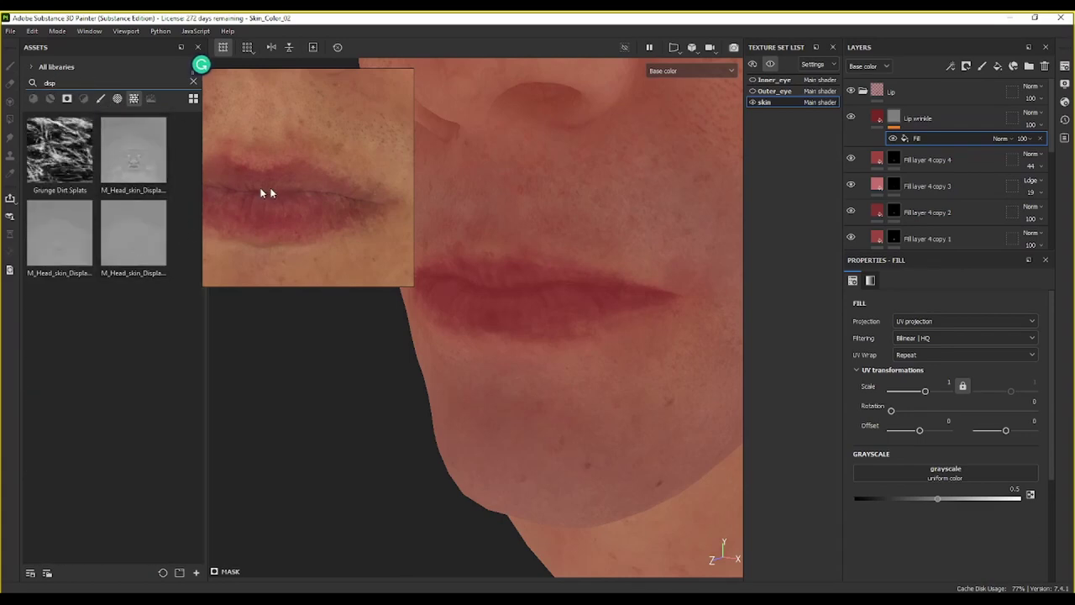
{"action": "left_click_drag", "start_coordinate": [116, 161], "coordinate": [935, 474]}
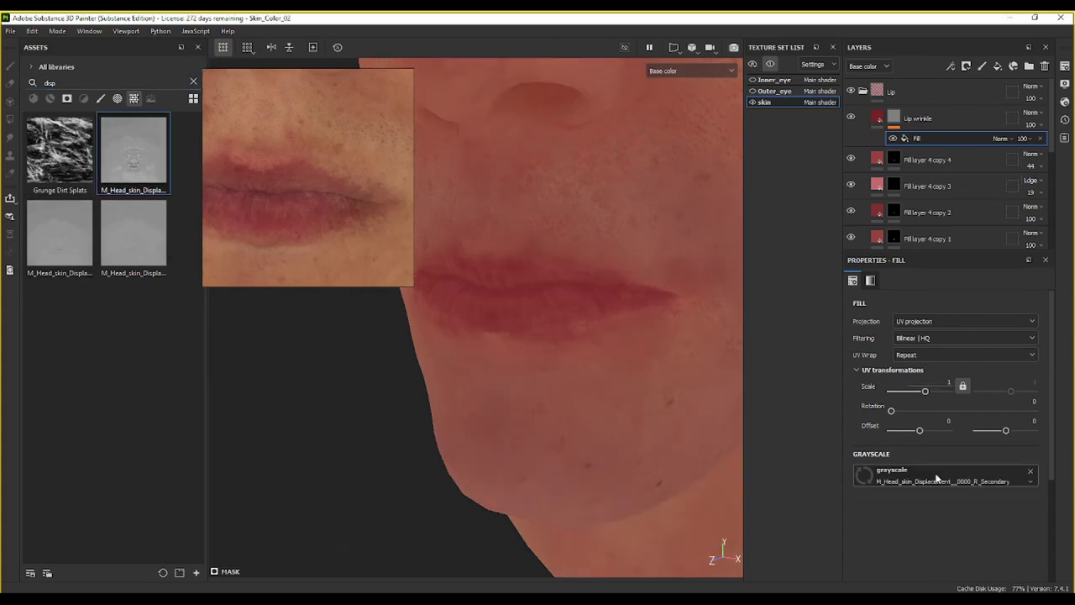
{"action": "scroll", "coordinate": [580, 292], "scroll_direction": "up", "scroll_amount": 3}
{"action": "scroll", "coordinate": [543, 314], "scroll_direction": "down", "scroll_amount": 2}
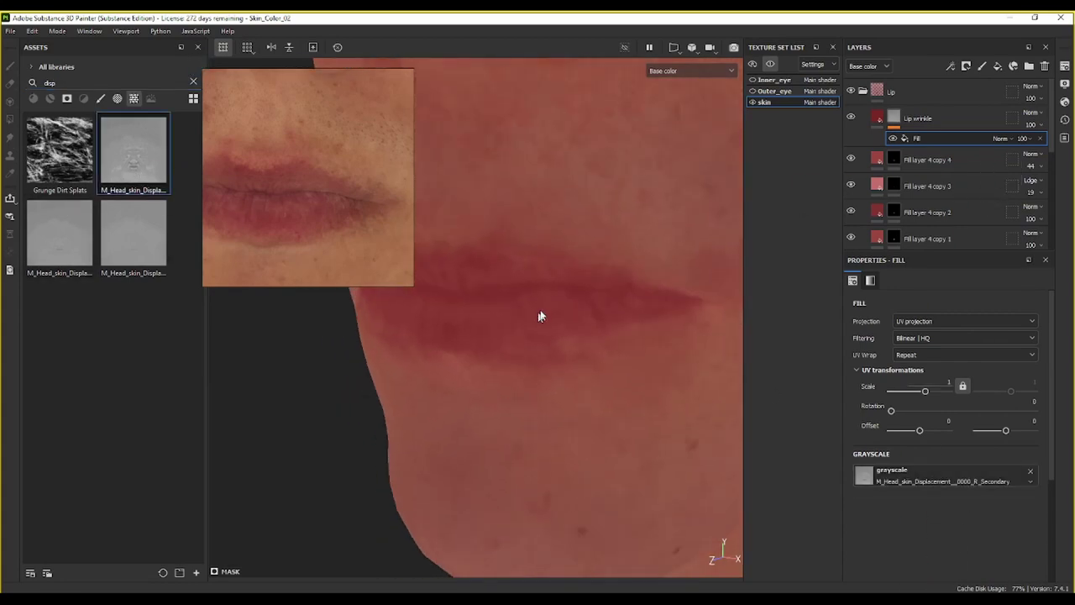
{"action": "left_click_drag", "start_coordinate": [107, 216], "coordinate": [943, 474]}
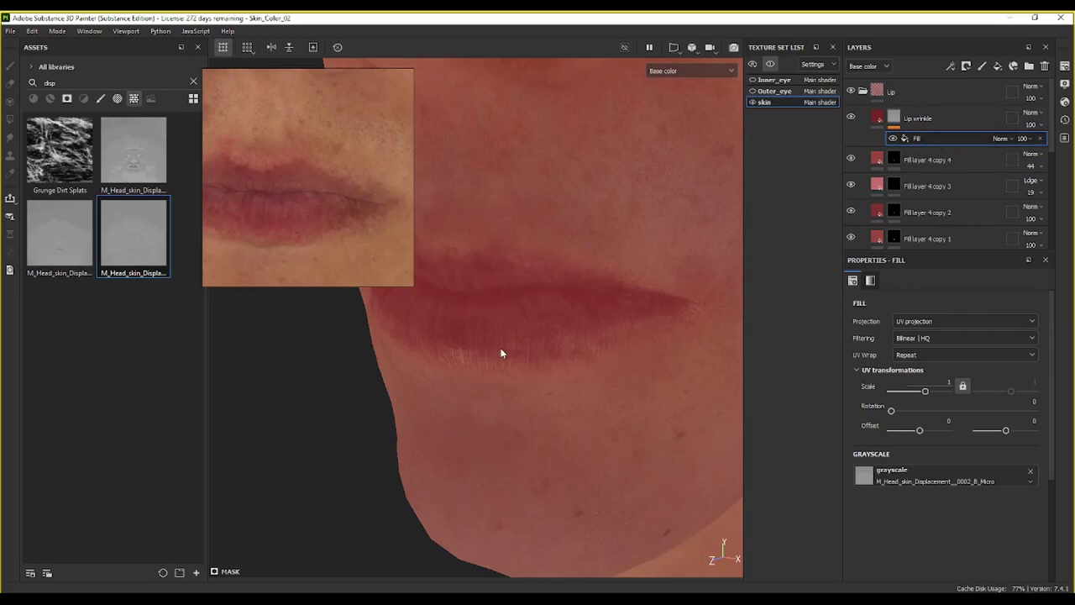
Step: Add a Levels effect above the fill in the Lip wrinkle mask and invert it
{"action": "right_click", "coordinate": [920, 138]}
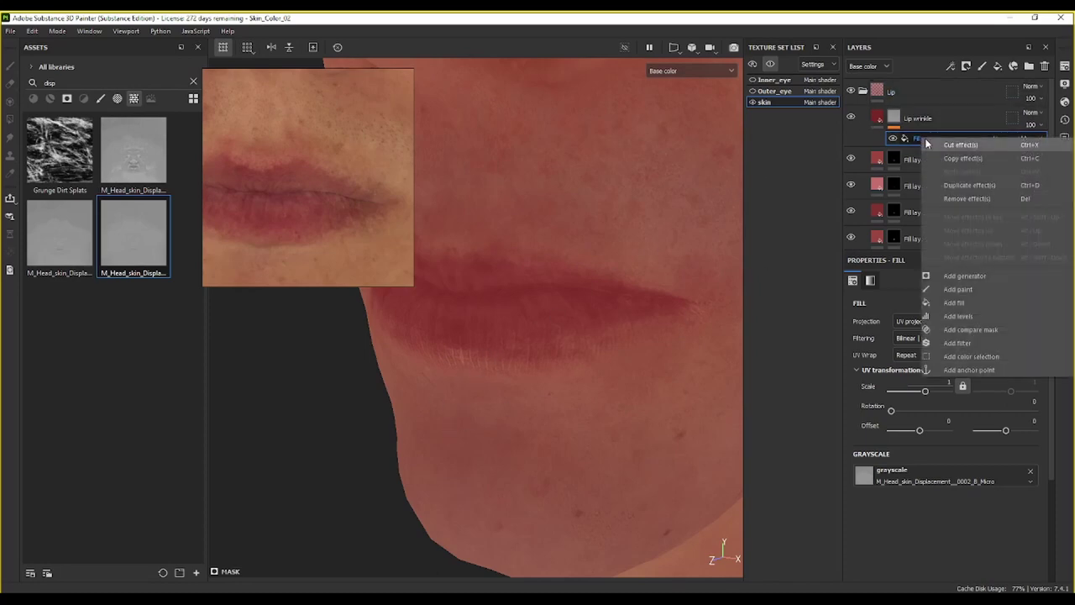
{"action": "left_click", "coordinate": [973, 318]}
{"action": "left_click", "coordinate": [1004, 380]}
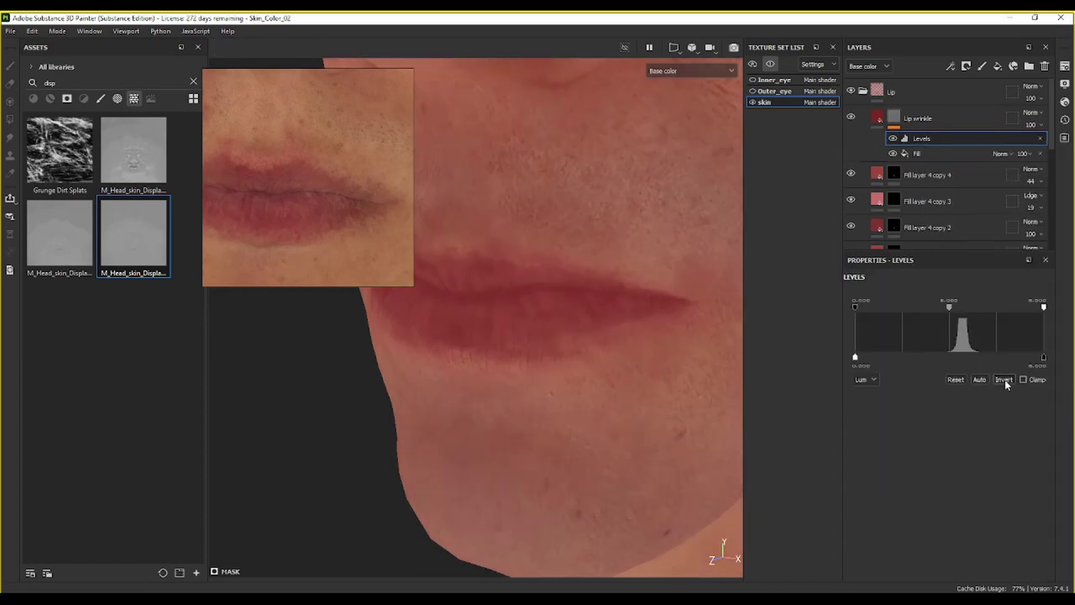
{"action": "scroll", "coordinate": [496, 374], "scroll_direction": "up", "scroll_amount": 2}
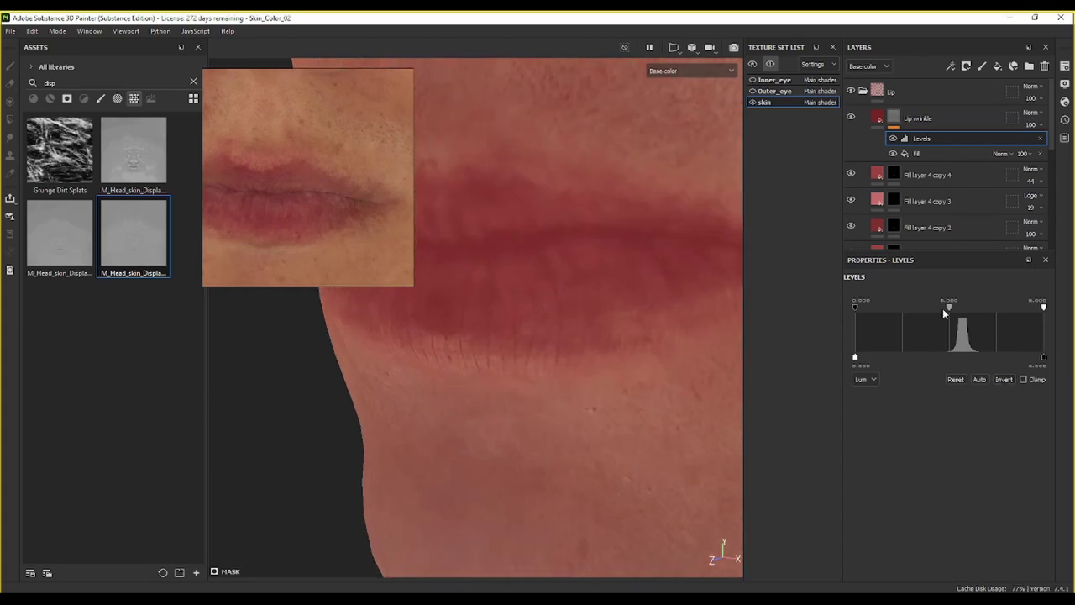
Step: Display the Lip wrinkle mask and narrow the Levels input range around the histogram peak to isolate white wrinkle lines on black
{"action": "left_click", "coordinate": [894, 119], "text": "alt"}
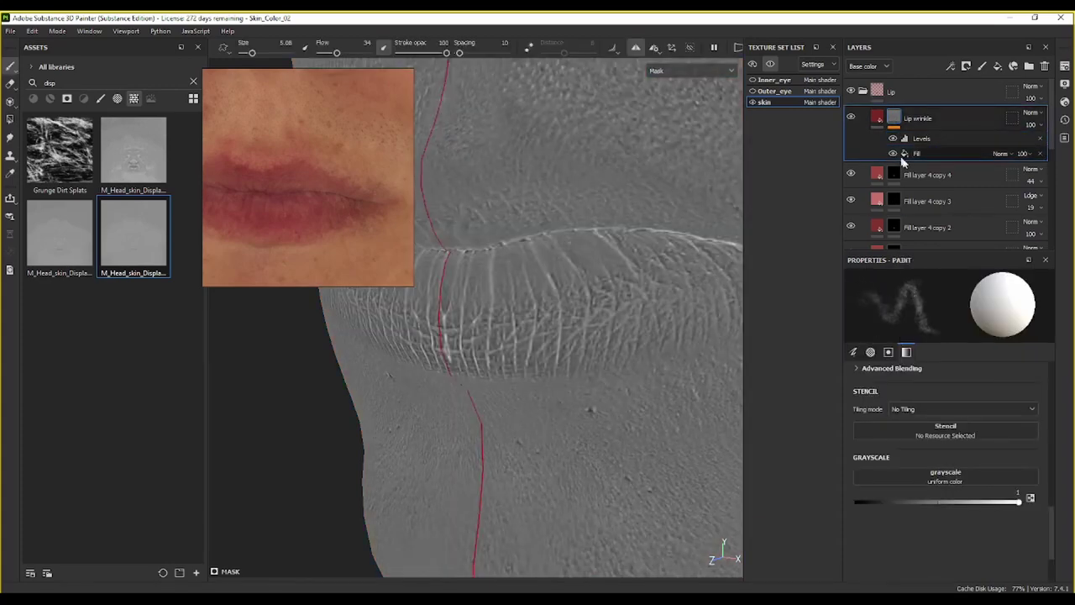
{"action": "left_click", "coordinate": [922, 139]}
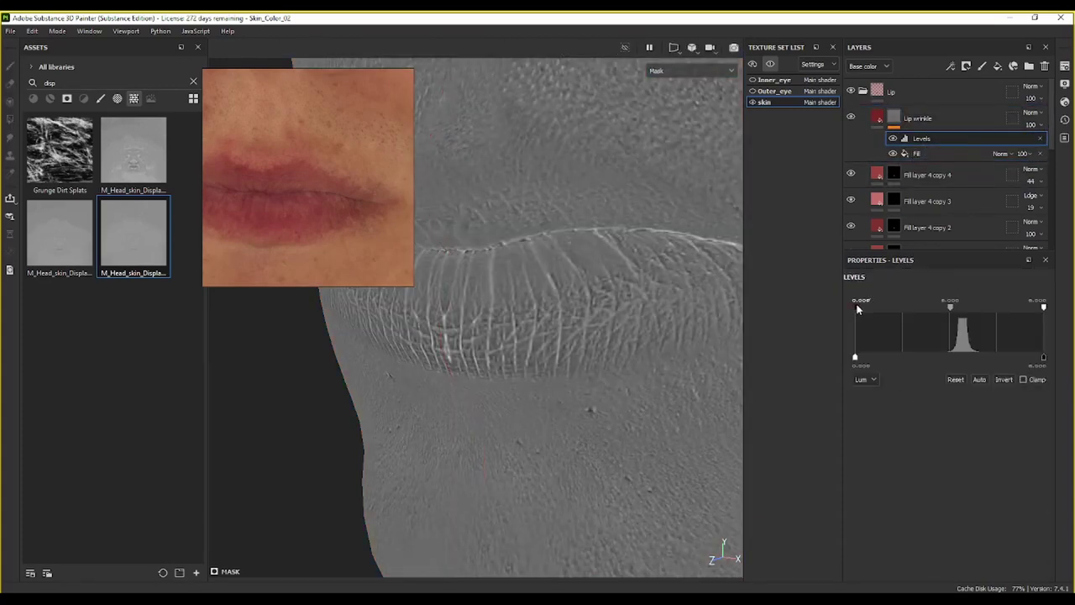
{"action": "left_click_drag", "start_coordinate": [858, 309], "coordinate": [923, 307]}
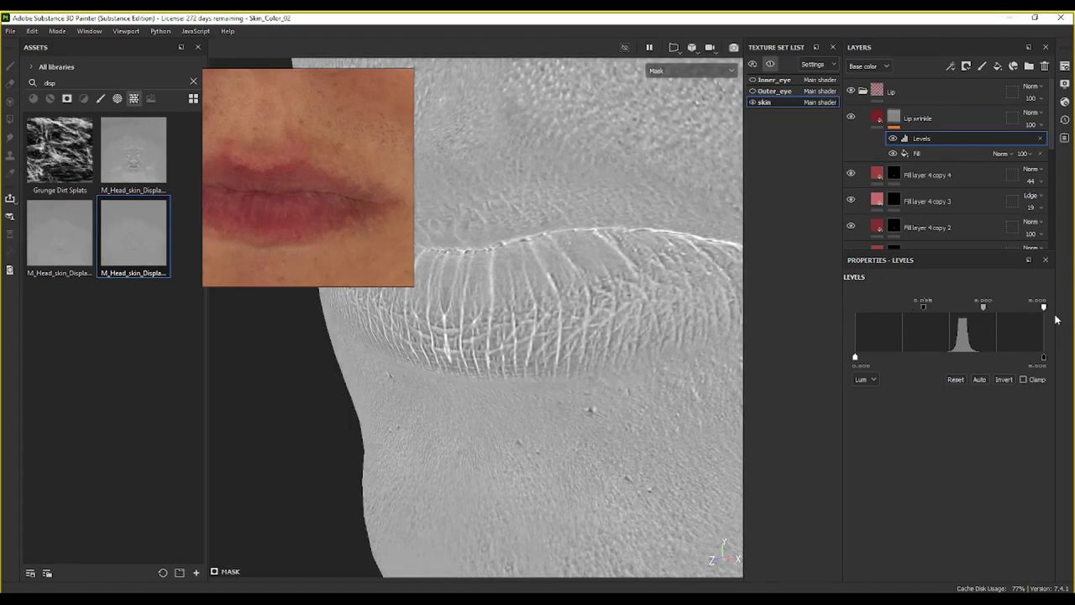
{"action": "left_click_drag", "start_coordinate": [1045, 307], "coordinate": [970, 309]}
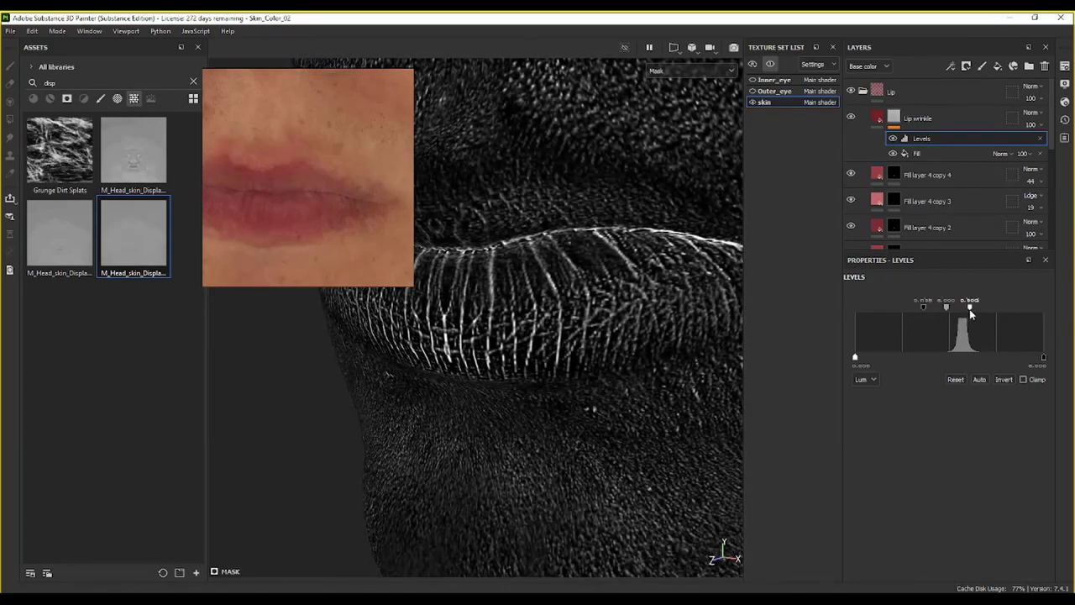
Step: Return to the Base color display and check the wrinkle lines on the lips from the front
{"action": "left_click", "coordinate": [896, 119]}
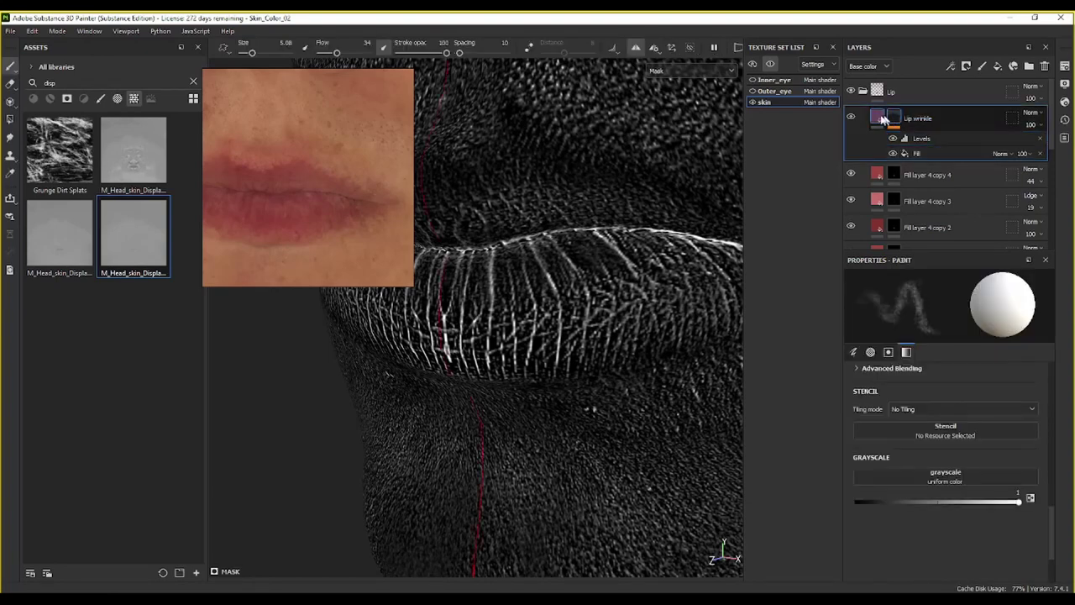
{"action": "left_click", "coordinate": [877, 115]}
{"action": "scroll", "coordinate": [568, 283], "scroll_direction": "down", "scroll_amount": 4}
{"action": "left_click_drag", "start_coordinate": [568, 283], "coordinate": [602, 288], "text": "alt"}
{"action": "scroll", "coordinate": [592, 311], "scroll_direction": "up", "scroll_amount": 3}
{"action": "left_click_drag", "start_coordinate": [587, 323], "coordinate": [605, 361], "text": "alt"}
Step: Try inverting the Lip wrinkle mask's Levels again, then switch the inversion back
{"action": "left_click", "coordinate": [894, 118]}
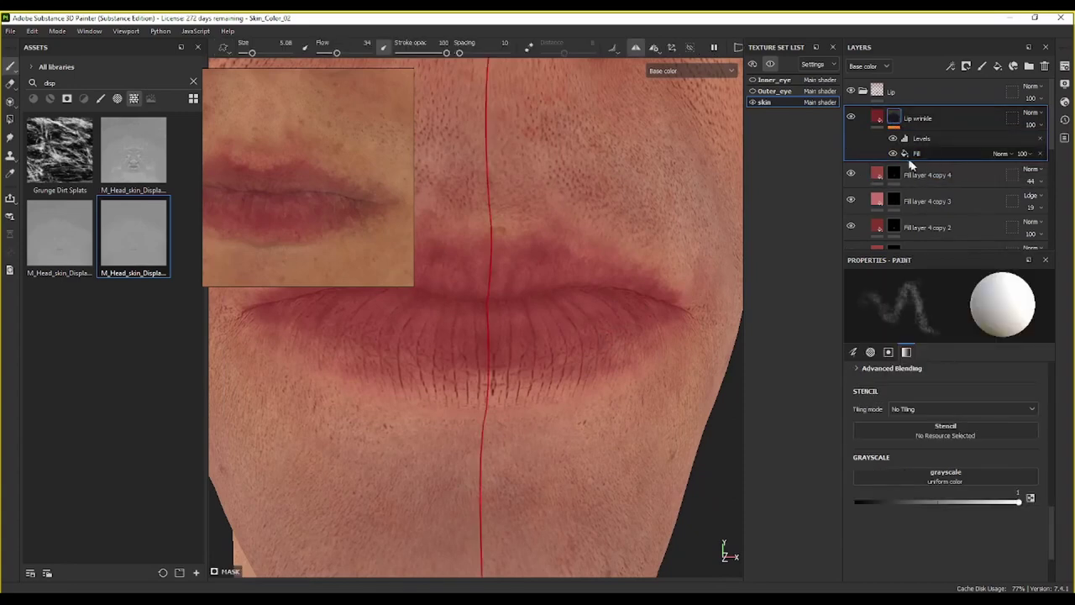
{"action": "left_click", "coordinate": [918, 142]}
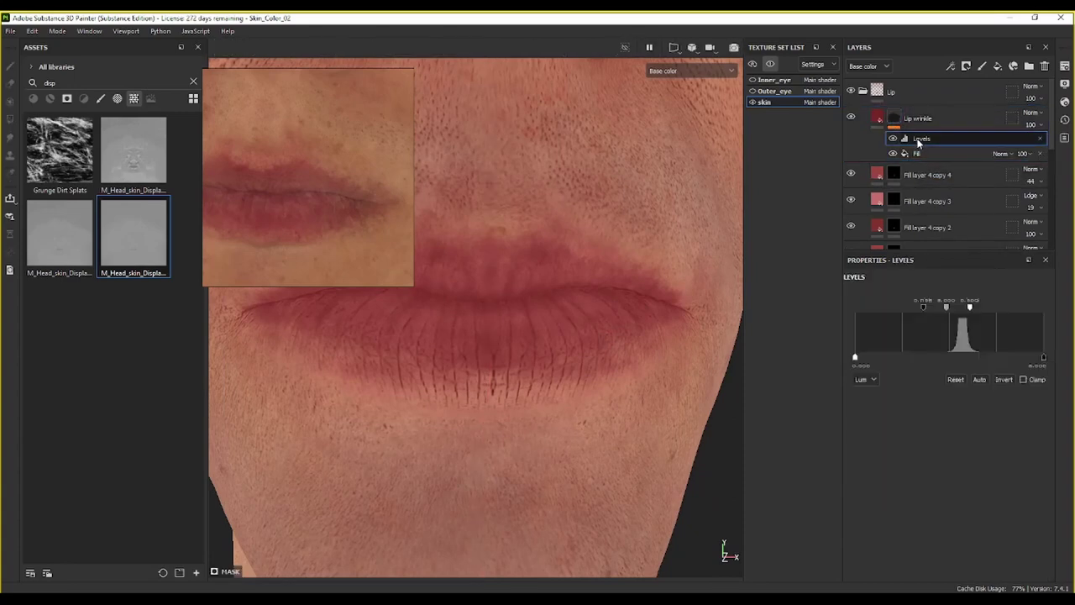
{"action": "left_click", "coordinate": [1004, 380]}
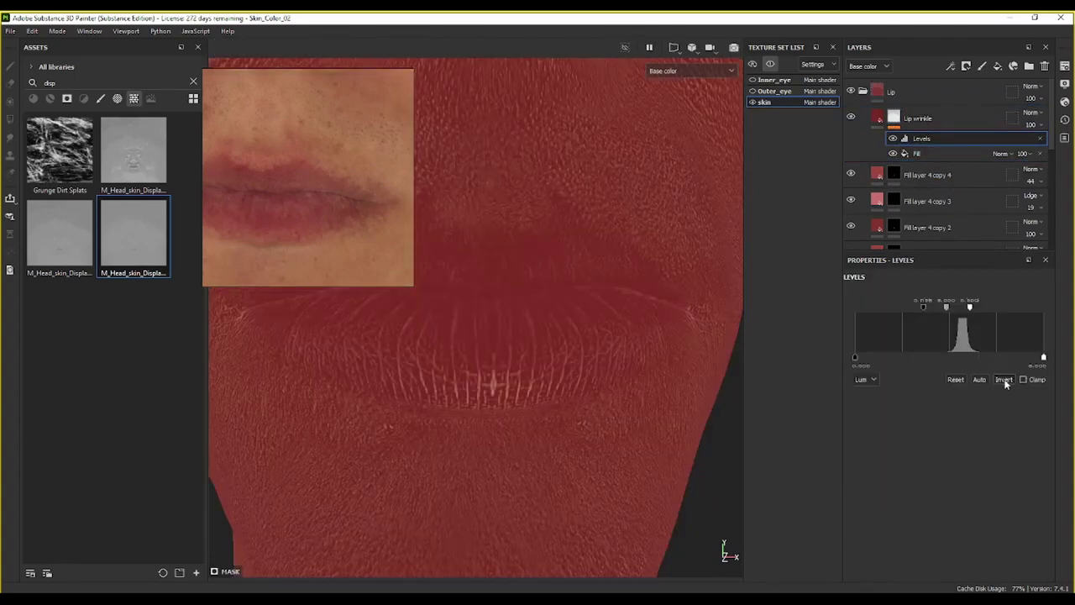
{"action": "left_click", "coordinate": [1004, 380]}
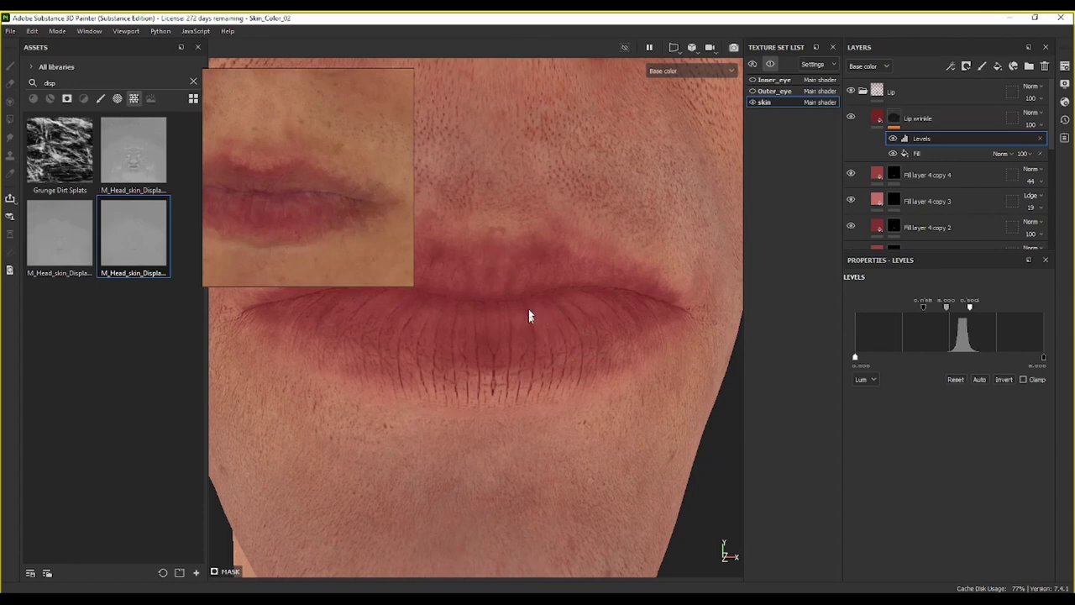
Step: Raise the black input point of the Lip wrinkle mask's Levels while viewing the lips at an angle
{"action": "left_click_drag", "start_coordinate": [633, 347], "coordinate": [485, 353], "text": "alt"}
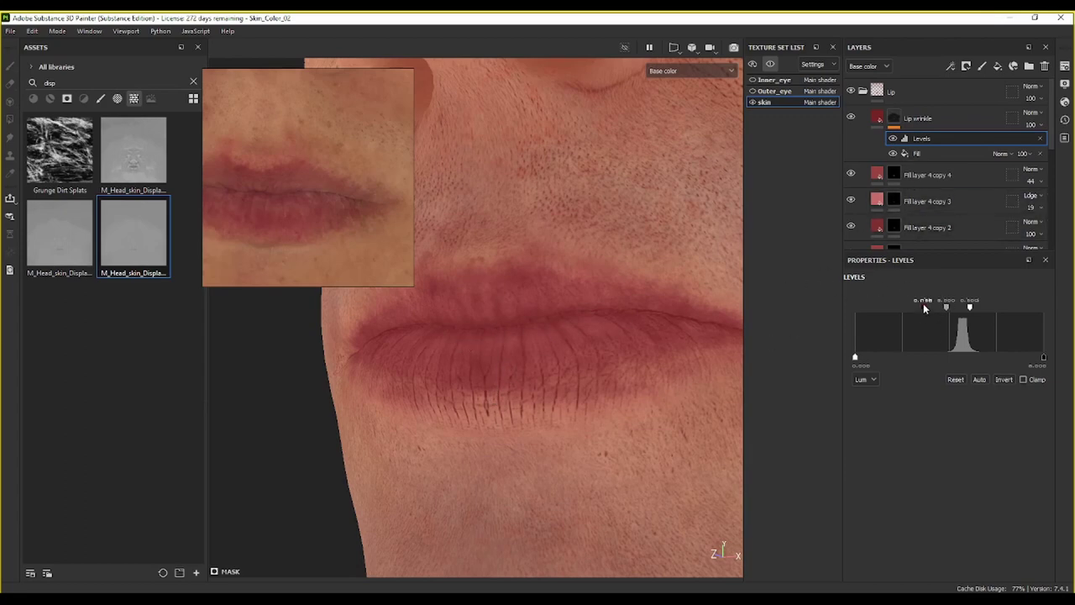
{"action": "mouse_move", "coordinate": [924, 309]}
{"action": "left_mouse_down"}
{"action": "mouse_move", "coordinate": [950, 308]}
{"action": "mouse_move", "coordinate": [940, 308]}
{"action": "left_mouse_up"}
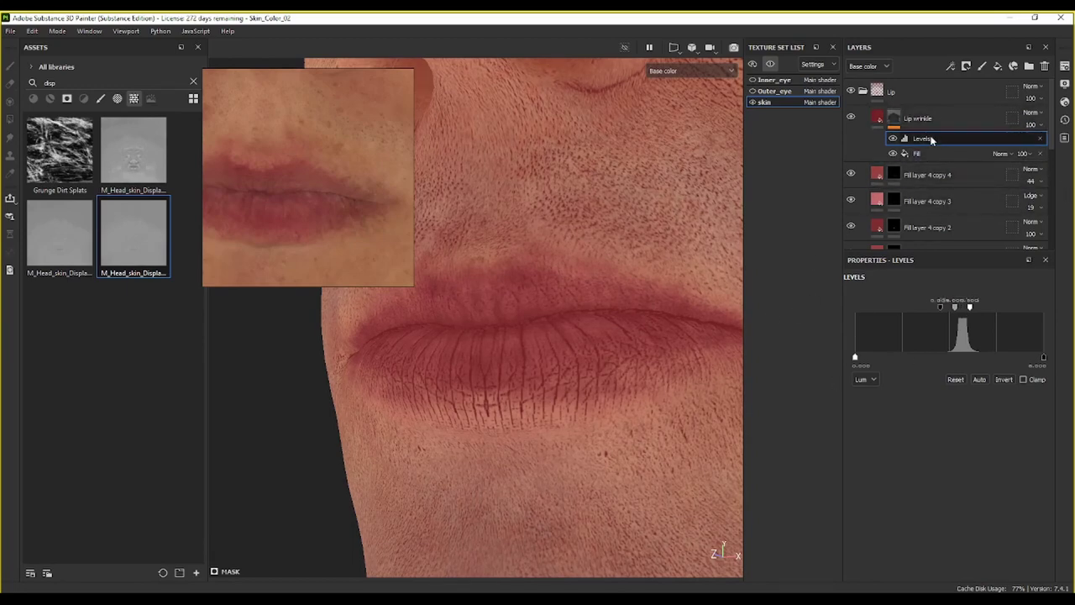
Step: Add a Blur filter above the Levels on the Lip wrinkle mask and set its intensity to 0.1
{"action": "right_click", "coordinate": [893, 122]}
{"action": "left_click", "coordinate": [955, 541]}
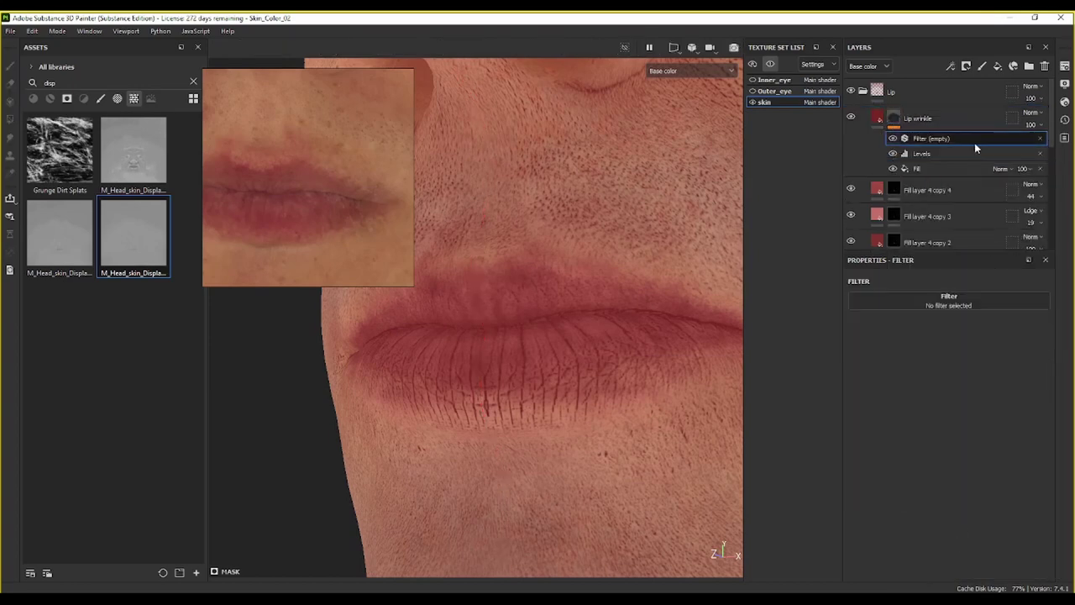
{"action": "left_click", "coordinate": [983, 301]}
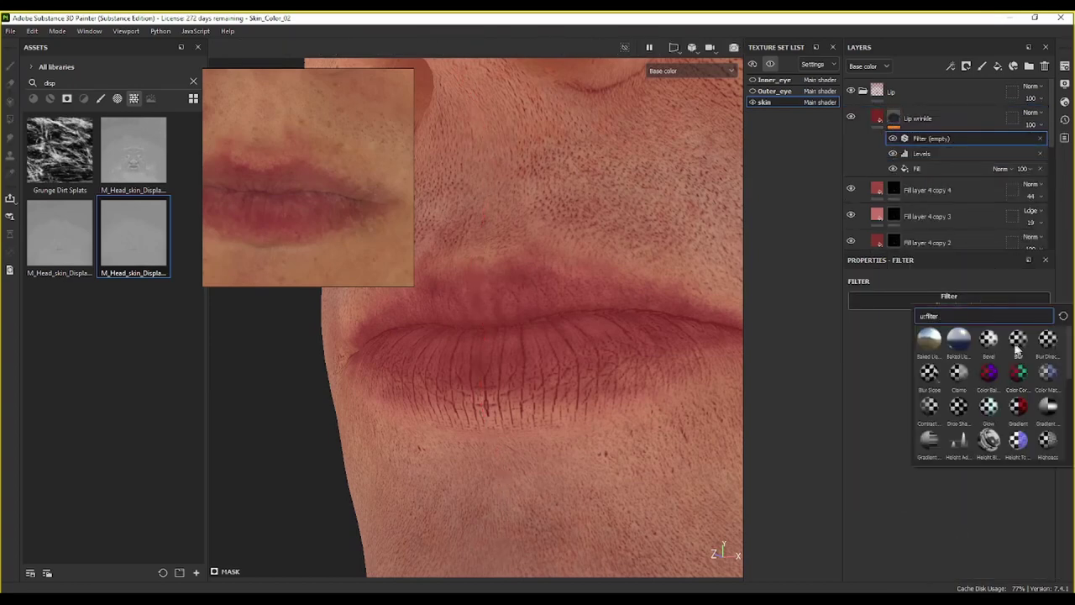
{"action": "left_click", "coordinate": [1018, 344]}
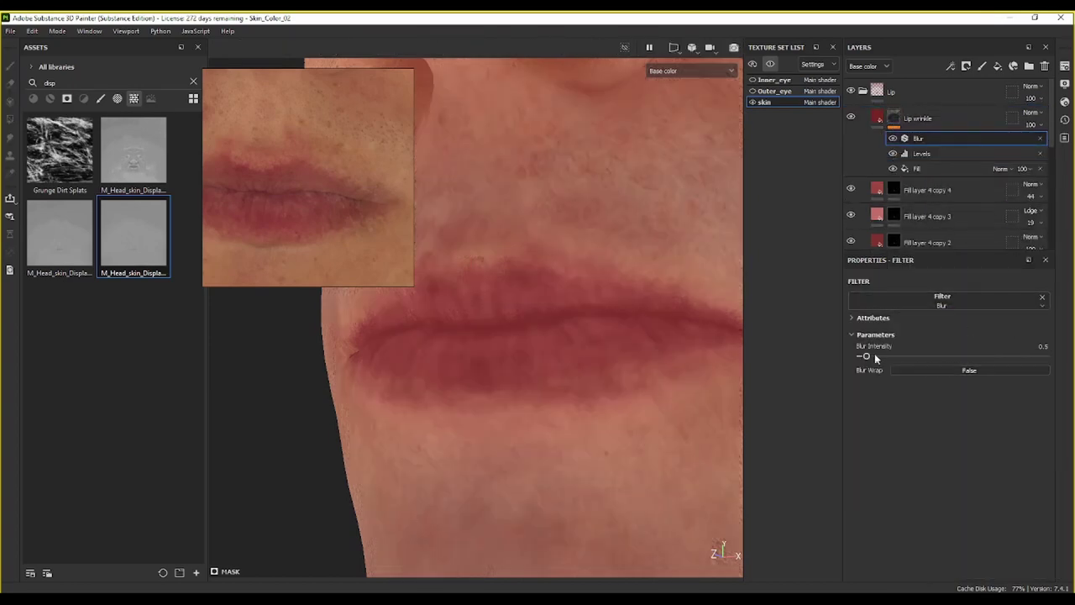
{"action": "left_click", "coordinate": [1028, 347]}
{"action": "type", "text": "0.1"}
{"action": "key", "text": "Return"}
{"action": "left_click_drag", "start_coordinate": [574, 353], "coordinate": [587, 345], "text": "alt"}
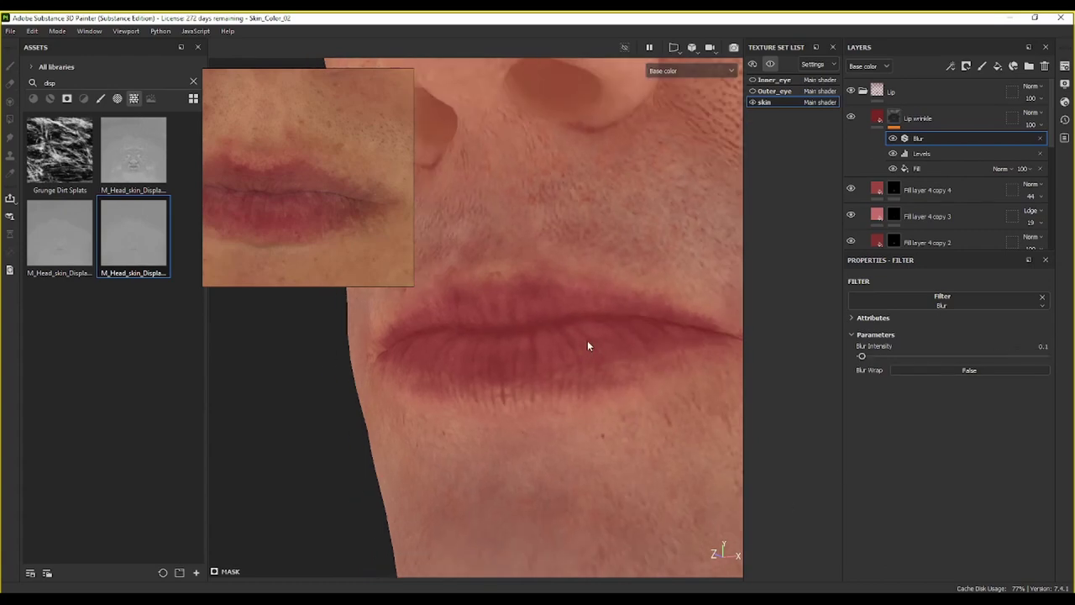
Step: Add a paint effect above the Blur on the Lip wrinkle mask and list all available brushes
{"action": "right_click", "coordinate": [922, 139]}
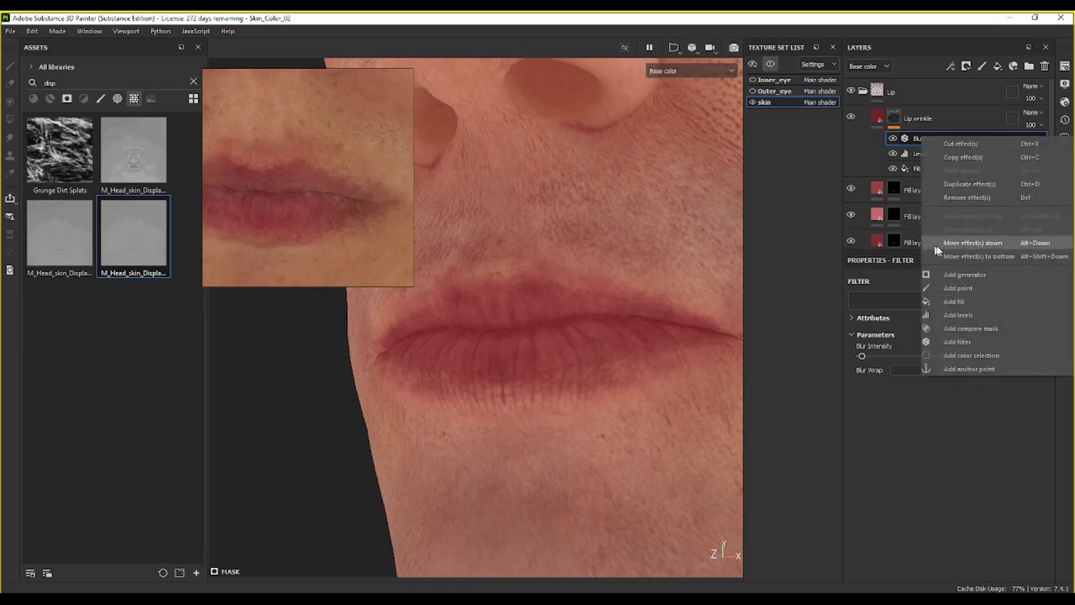
{"action": "left_click", "coordinate": [958, 288]}
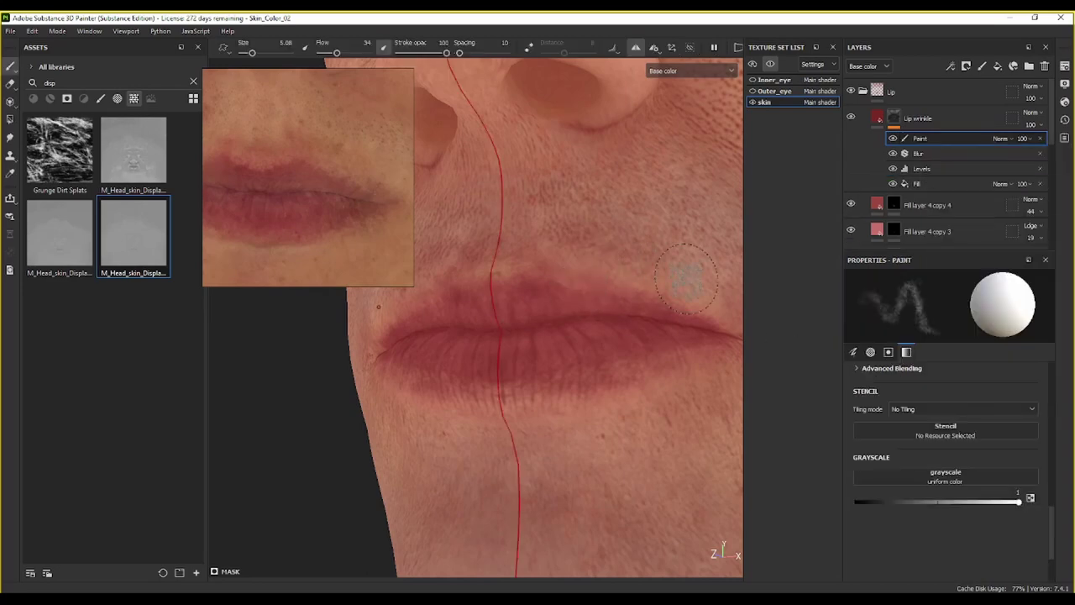
{"action": "left_click", "coordinate": [193, 81]}
{"action": "left_click", "coordinate": [101, 98]}
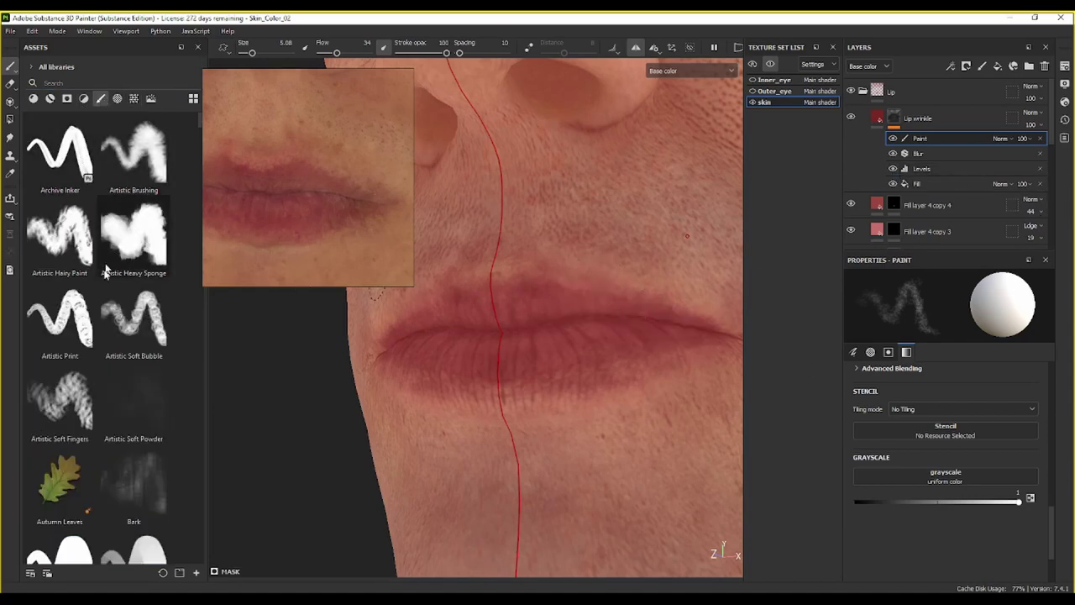
{"action": "scroll", "coordinate": [101, 326], "scroll_direction": "down", "scroll_amount": 5}
{"action": "scroll", "coordinate": [102, 320], "scroll_direction": "up", "scroll_amount": 5}
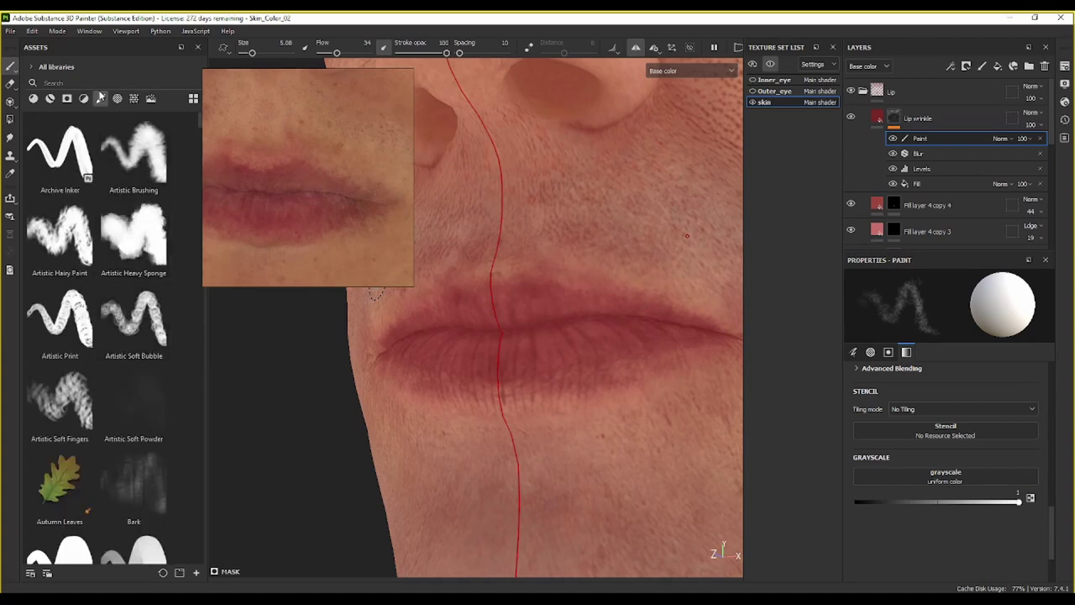
{"action": "left_click", "coordinate": [97, 84]}
{"action": "type", "text": "sta"}
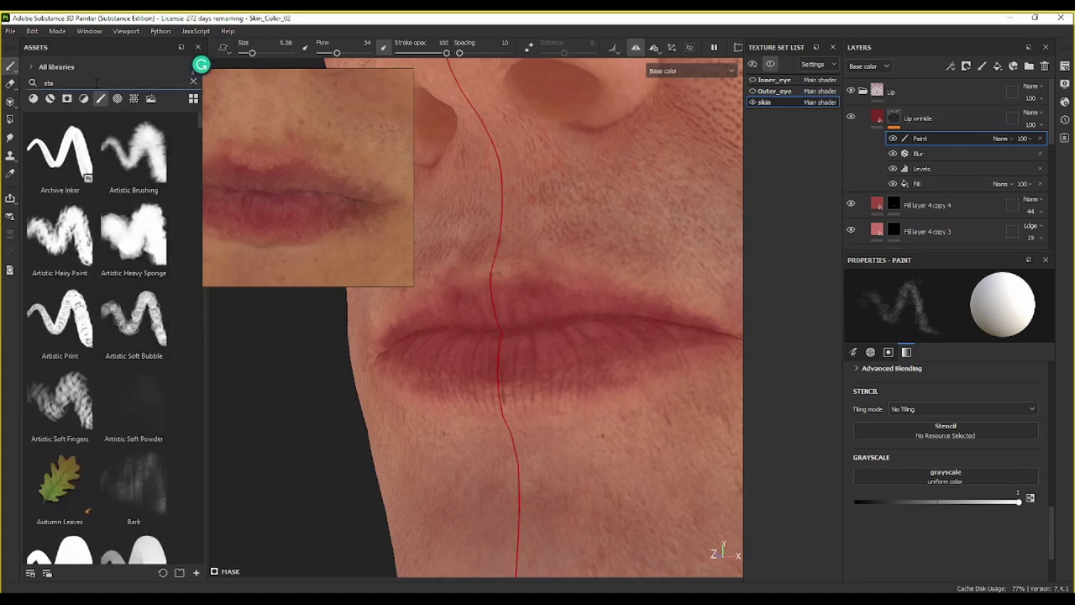
{"action": "type", "text": "n"}
{"action": "key", "text": "BackSpace"}
{"action": "key", "text": "BackSpace"}
{"action": "key", "text": "BackSpace"}
{"action": "key", "text": "BackSpace"}
Step: Choose the Artistic Heavy Sponge brush at size 40.29 for the paint effect and display the Lip wrinkle mask on the whole head
{"action": "left_click", "coordinate": [140, 245]}
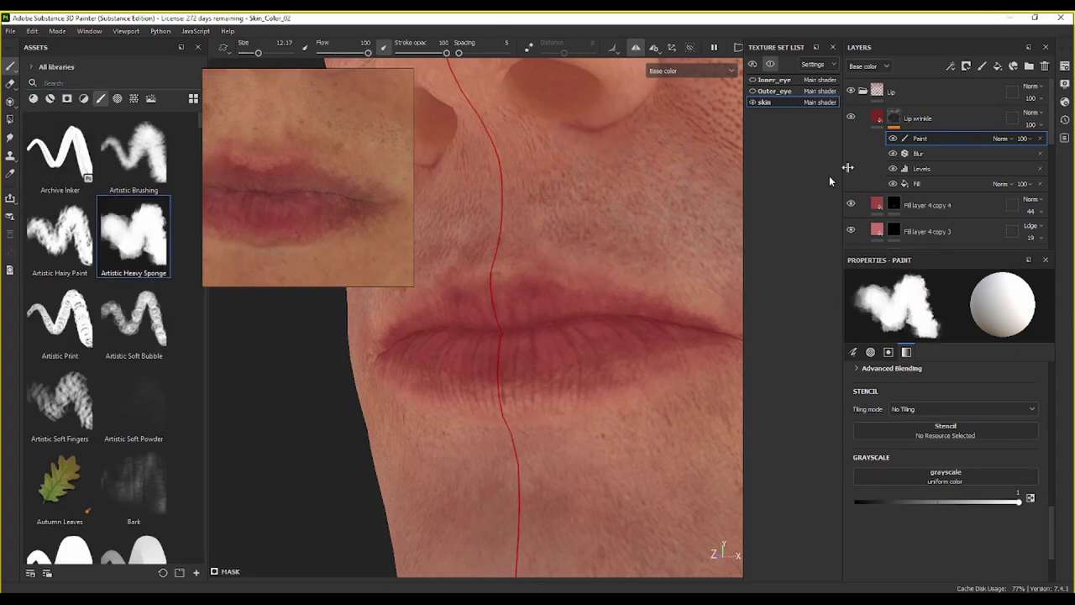
{"action": "left_click", "coordinate": [894, 118]}
{"action": "left_click", "coordinate": [895, 118], "text": "alt"}
{"action": "scroll", "coordinate": [590, 217], "scroll_direction": "down", "scroll_amount": 2}
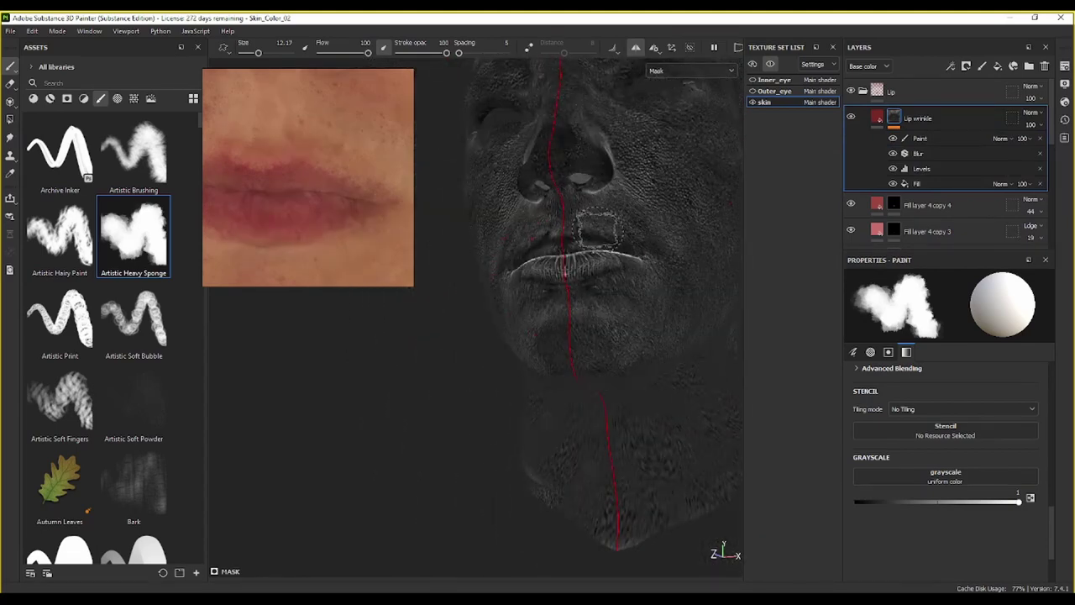
{"action": "left_click_drag", "start_coordinate": [596, 228], "coordinate": [553, 302], "text": "alt"}
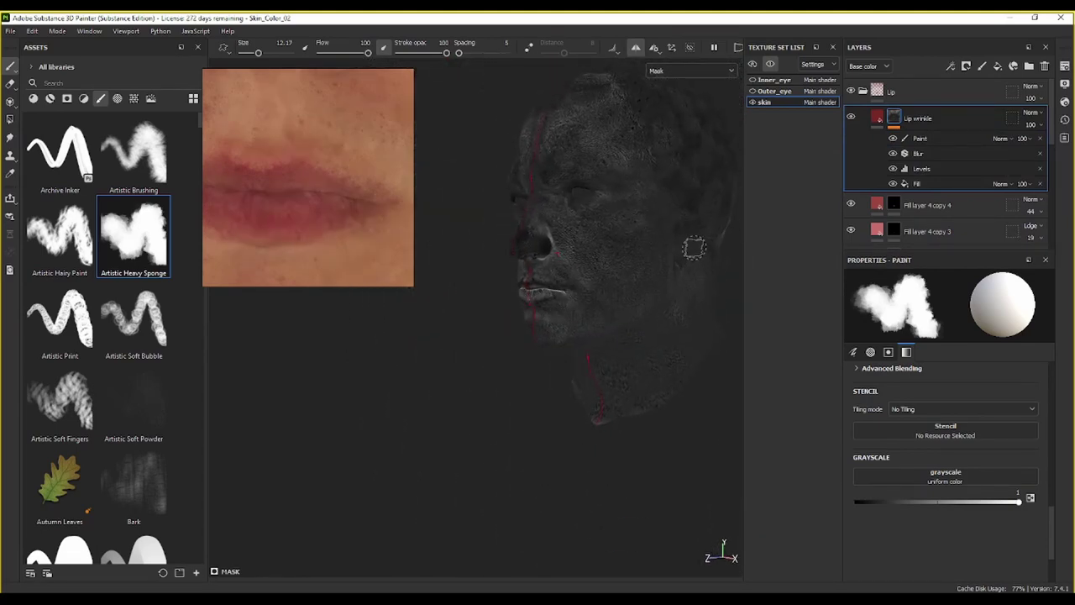
{"action": "mouse_move", "coordinate": [695, 249]}
{"action": "left_mouse_down", "text": "alt"}
{"action": "mouse_move", "coordinate": [624, 283]}
{"action": "mouse_move", "coordinate": [547, 262]}
{"action": "left_mouse_up", "text": "alt"}
{"action": "right_click", "coordinate": [549, 263]}
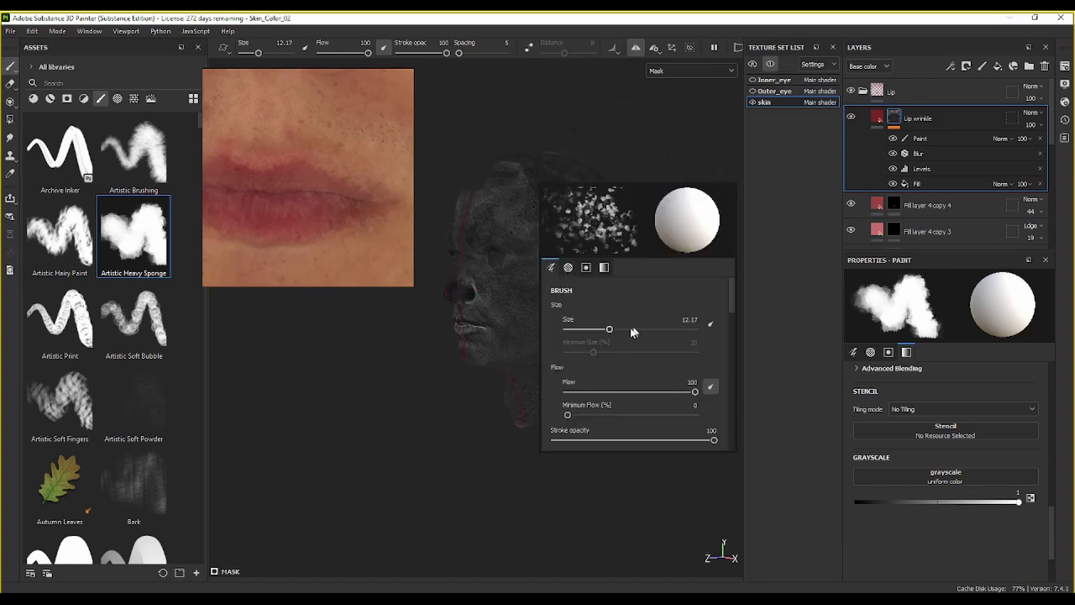
{"action": "left_click_drag", "start_coordinate": [611, 331], "coordinate": [644, 331]}
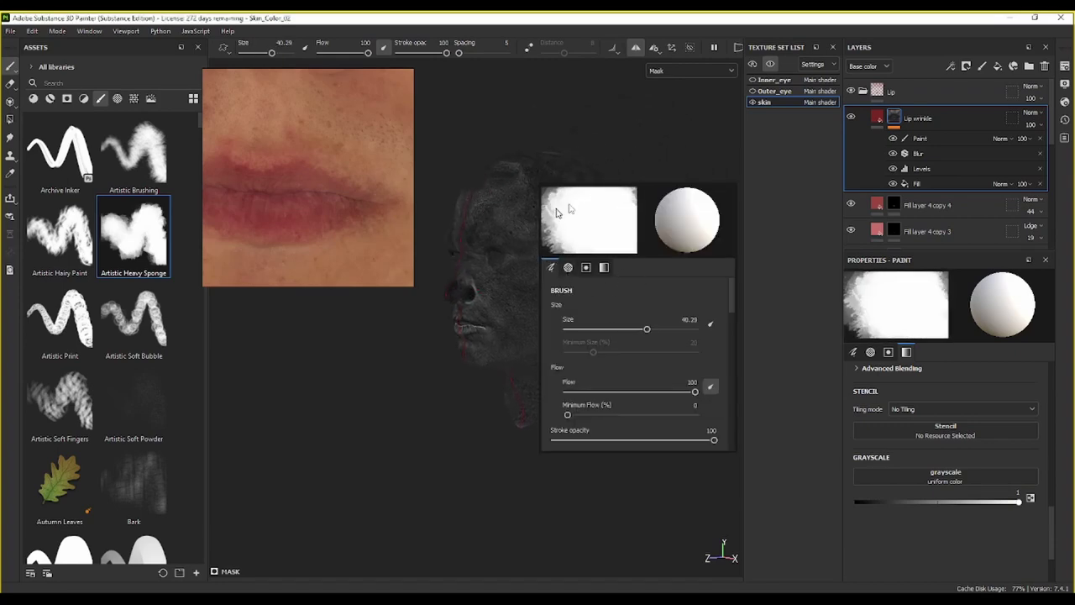
{"action": "left_click", "coordinate": [920, 140]}
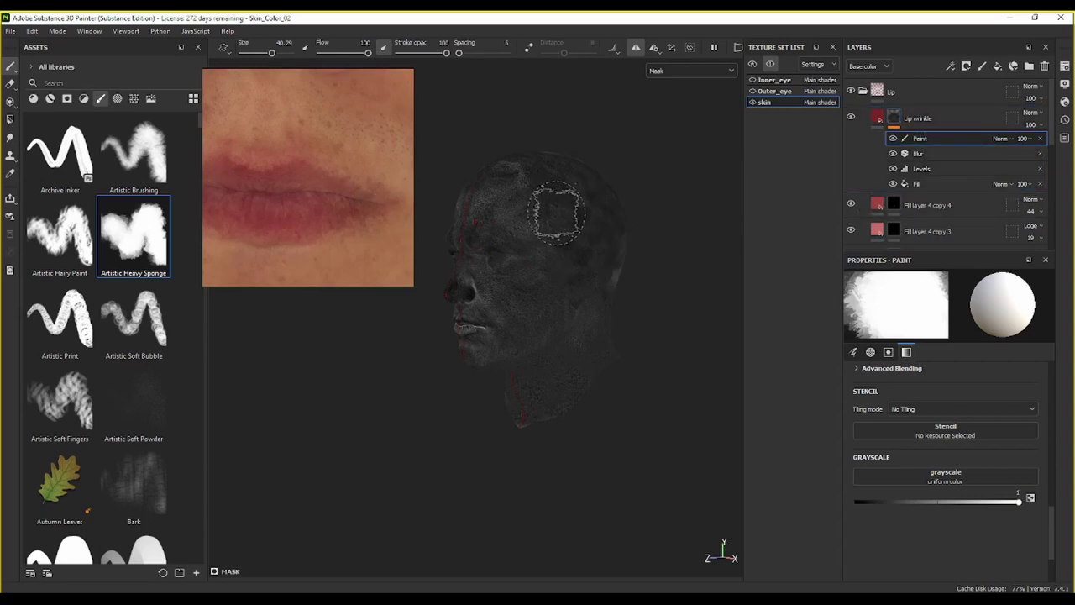
Step: Paint the Lip wrinkle mask black over the scalp, neck, sides of the head and upper face, leaving the mouth area
{"action": "key", "text": "x"}
{"action": "mouse_move", "coordinate": [555, 216]}
{"action": "left_mouse_down"}
{"action": "mouse_move", "coordinate": [571, 206]}
{"action": "mouse_move", "coordinate": [571, 260]}
{"action": "mouse_move", "coordinate": [531, 220]}
{"action": "mouse_move", "coordinate": [576, 370]}
{"action": "mouse_move", "coordinate": [610, 393]}
{"action": "left_mouse_up"}
{"action": "mouse_move", "coordinate": [579, 345]}
{"action": "left_mouse_down"}
{"action": "mouse_move", "coordinate": [598, 377]}
{"action": "mouse_move", "coordinate": [516, 388]}
{"action": "left_mouse_up"}
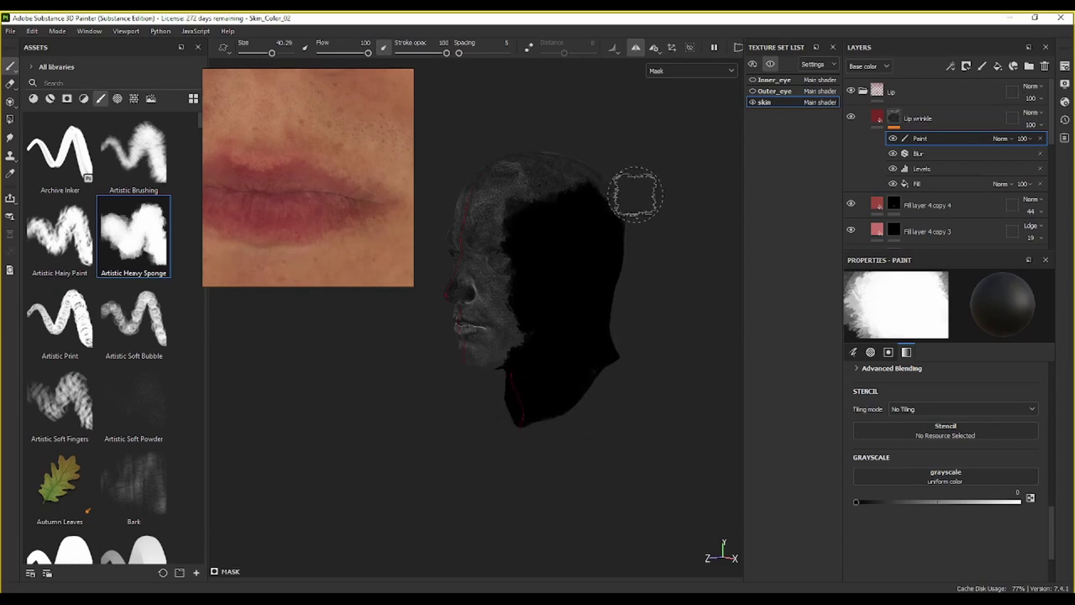
{"action": "mouse_move", "coordinate": [635, 195]}
{"action": "left_mouse_down", "text": "alt"}
{"action": "mouse_move", "coordinate": [559, 204]}
{"action": "mouse_move", "coordinate": [512, 142]}
{"action": "mouse_move", "coordinate": [563, 132]}
{"action": "mouse_move", "coordinate": [580, 165]}
{"action": "mouse_move", "coordinate": [623, 179]}
{"action": "left_mouse_up", "text": "alt"}
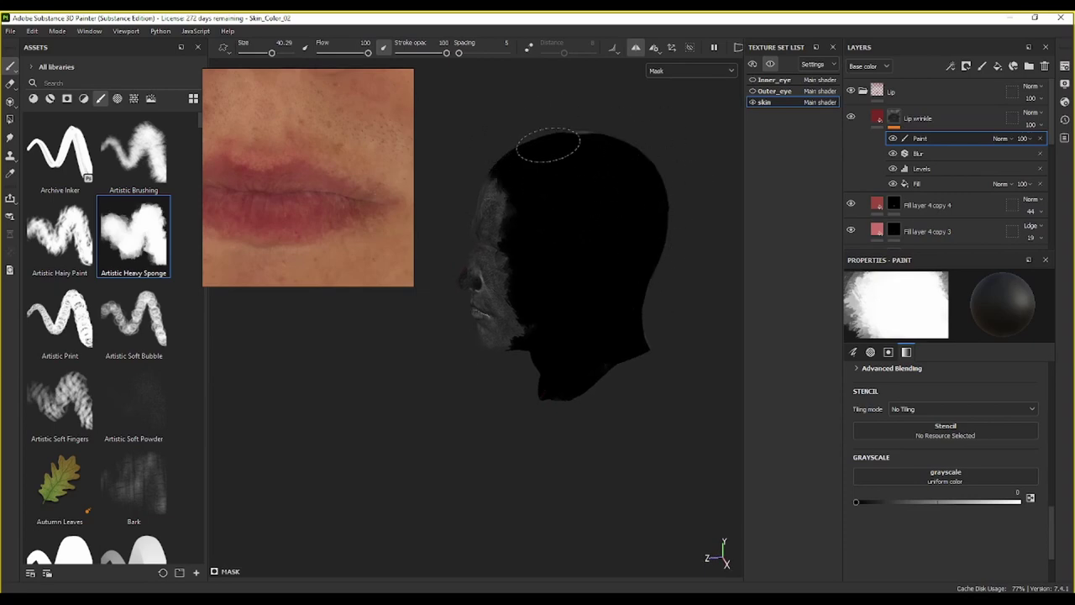
{"action": "mouse_move", "coordinate": [557, 135]}
{"action": "left_mouse_down", "text": "alt"}
{"action": "mouse_move", "coordinate": [674, 188]}
{"action": "mouse_move", "coordinate": [569, 269]}
{"action": "mouse_move", "coordinate": [552, 180]}
{"action": "mouse_move", "coordinate": [457, 212]}
{"action": "mouse_move", "coordinate": [567, 251]}
{"action": "left_mouse_up", "text": "alt"}
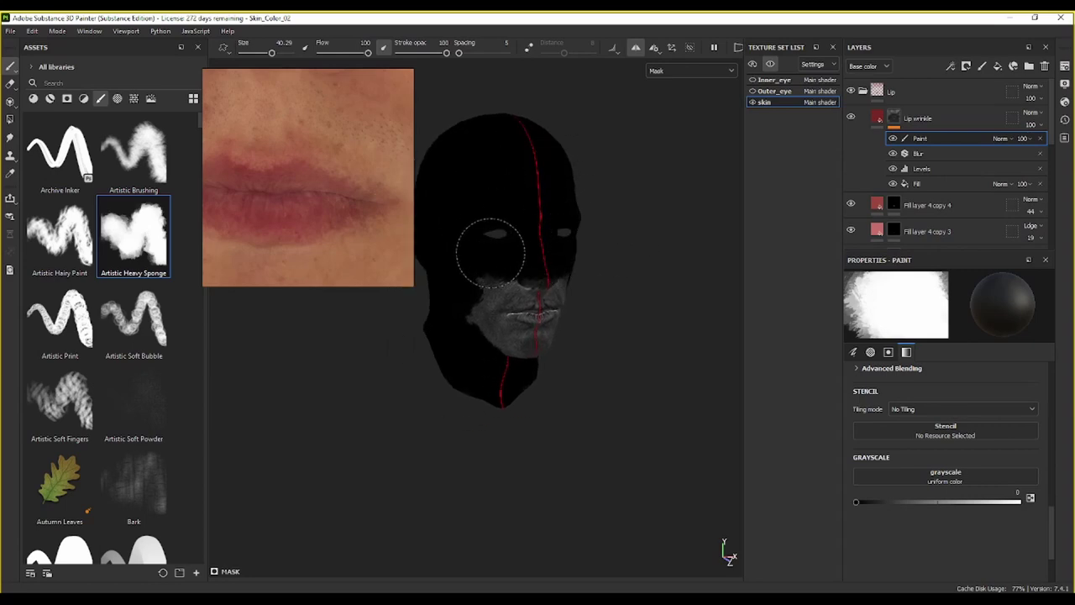
{"action": "scroll", "coordinate": [521, 277], "scroll_direction": "up", "scroll_amount": 6}
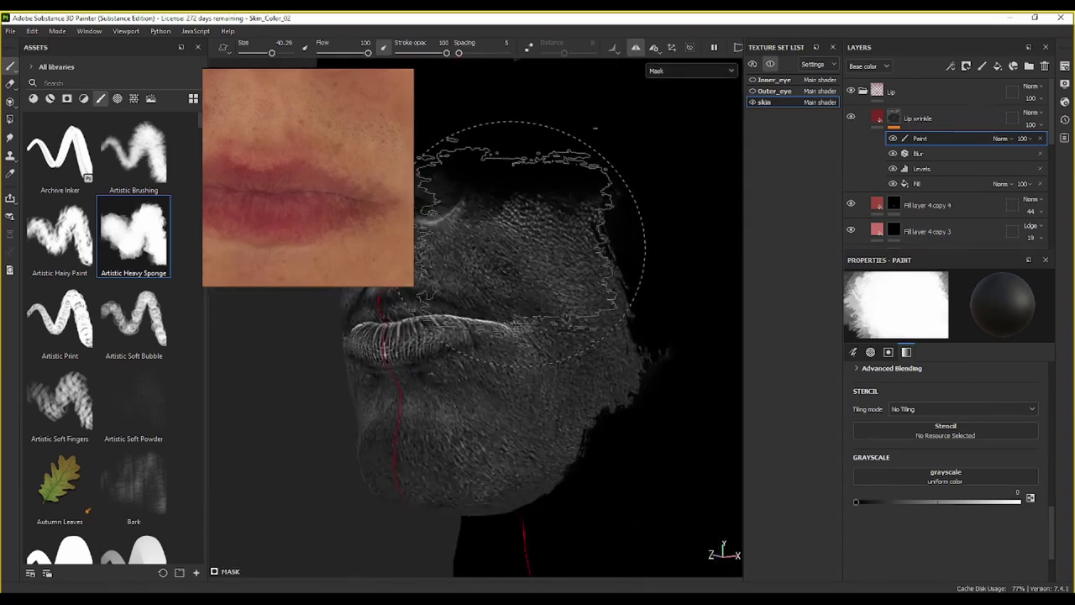
{"action": "left_click_drag", "start_coordinate": [530, 241], "coordinate": [596, 218]}
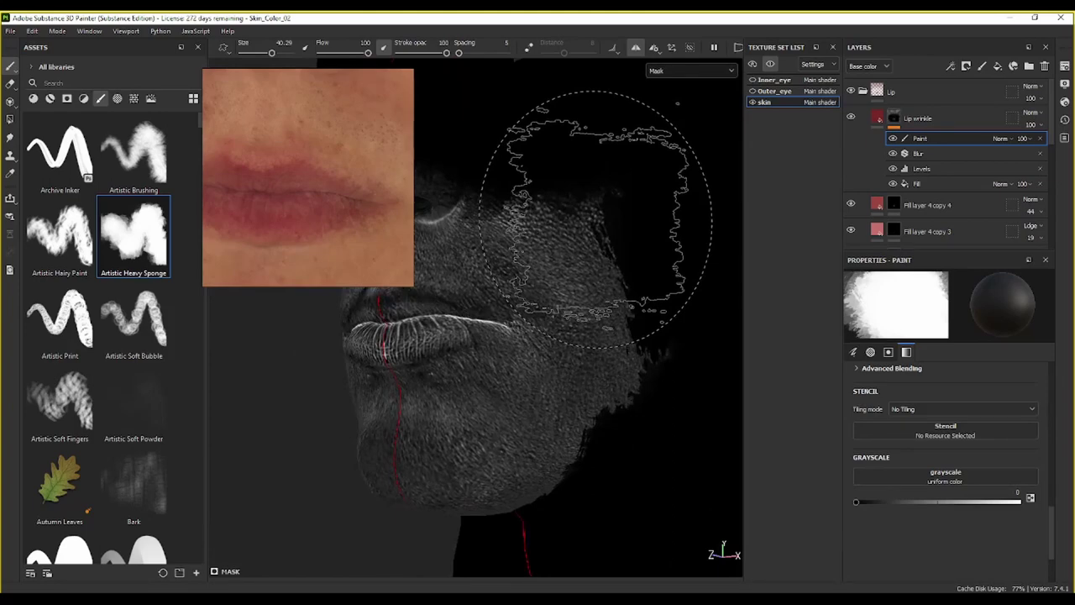
Step: Reduce the brush size to 15.57 and paint the mask black over the cheeks, chin and nose, leaving a band around the lips
{"action": "key", "text": "bracketleft"}
{"action": "key", "text": "bracketleft"}
{"action": "key", "text": "bracketleft"}
{"action": "key", "text": "bracketleft"}
{"action": "key", "text": "bracketleft"}
{"action": "key", "text": "bracketleft"}
{"action": "key", "text": "bracketleft"}
{"action": "key", "text": "bracketleft"}
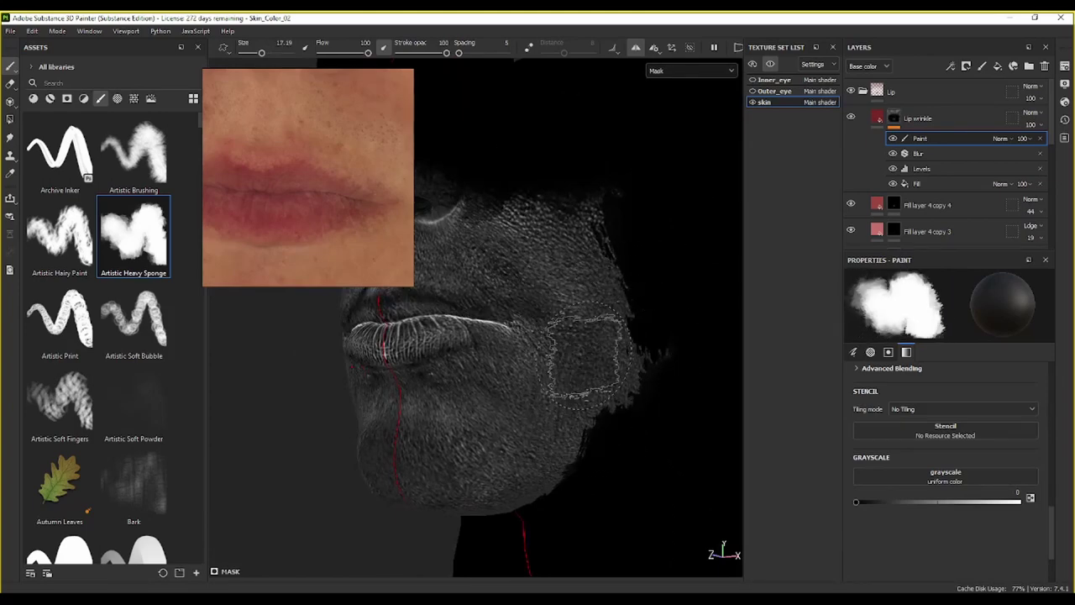
{"action": "mouse_move", "coordinate": [586, 353]}
{"action": "left_mouse_down"}
{"action": "mouse_move", "coordinate": [625, 383]}
{"action": "mouse_move", "coordinate": [651, 358]}
{"action": "mouse_move", "coordinate": [558, 424]}
{"action": "mouse_move", "coordinate": [437, 449]}
{"action": "mouse_move", "coordinate": [384, 445]}
{"action": "mouse_move", "coordinate": [456, 481]}
{"action": "mouse_move", "coordinate": [542, 499]}
{"action": "mouse_move", "coordinate": [552, 454]}
{"action": "mouse_move", "coordinate": [464, 483]}
{"action": "left_mouse_up"}
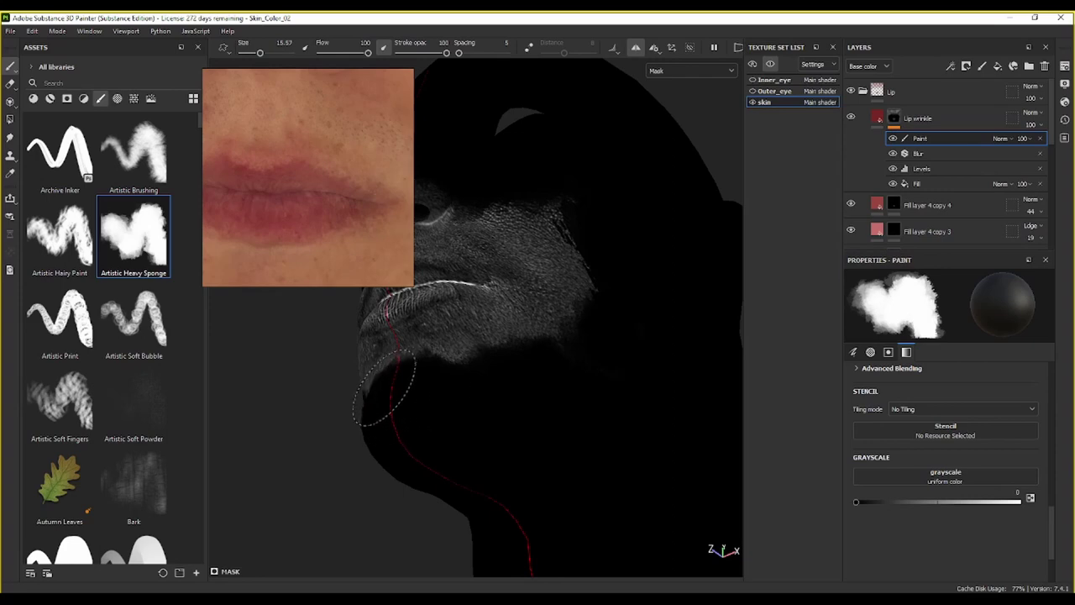
{"action": "mouse_move", "coordinate": [383, 389]}
{"action": "left_mouse_down"}
{"action": "mouse_move", "coordinate": [395, 360]}
{"action": "mouse_move", "coordinate": [444, 360]}
{"action": "mouse_move", "coordinate": [582, 298]}
{"action": "mouse_move", "coordinate": [564, 252]}
{"action": "mouse_move", "coordinate": [523, 210]}
{"action": "mouse_move", "coordinate": [644, 305]}
{"action": "mouse_move", "coordinate": [577, 236]}
{"action": "mouse_move", "coordinate": [654, 266]}
{"action": "left_mouse_up"}
{"action": "mouse_move", "coordinate": [512, 192]}
{"action": "left_mouse_down"}
{"action": "mouse_move", "coordinate": [479, 192]}
{"action": "mouse_move", "coordinate": [521, 252]}
{"action": "mouse_move", "coordinate": [569, 233]}
{"action": "mouse_move", "coordinate": [624, 252]}
{"action": "mouse_move", "coordinate": [636, 277]}
{"action": "mouse_move", "coordinate": [523, 254]}
{"action": "left_mouse_up"}
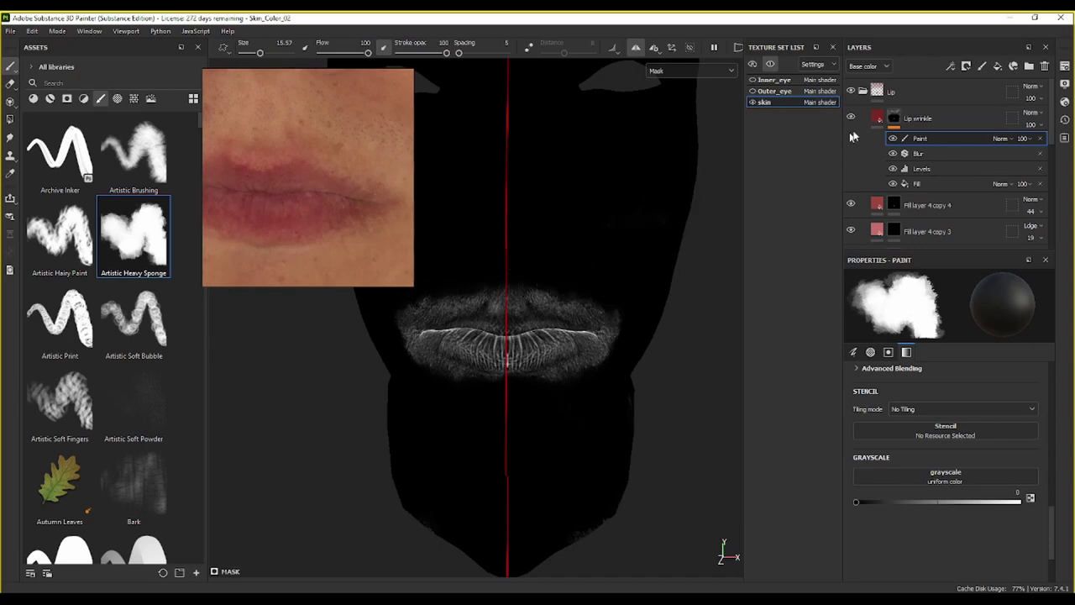
Step: Return to the Base color display and check the wrinkles on the lips up close at an angle
{"action": "left_click", "coordinate": [874, 122]}
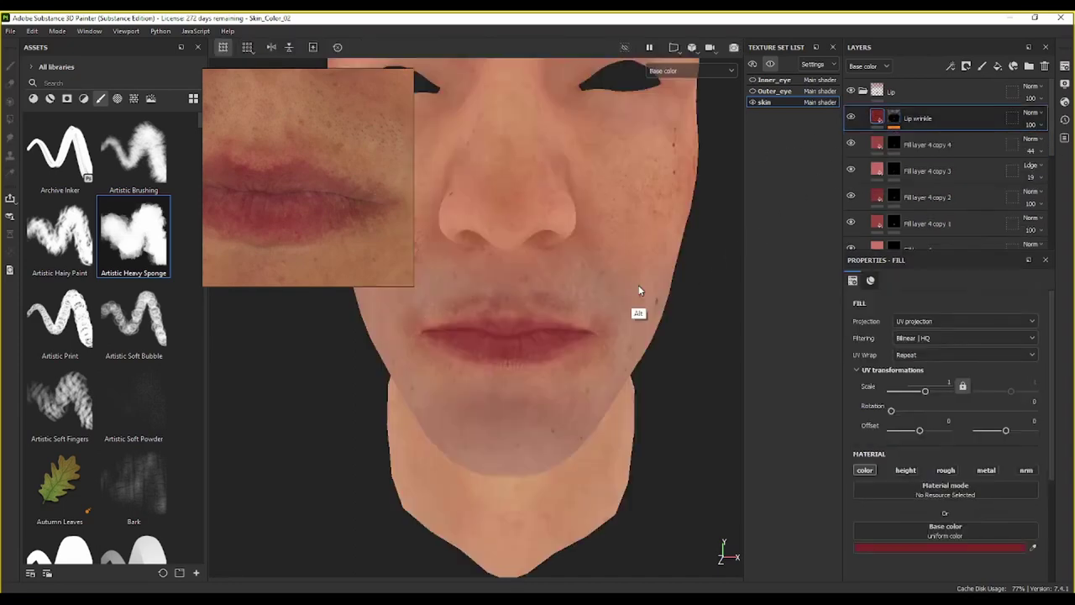
{"action": "left_click_drag", "start_coordinate": [638, 285], "coordinate": [580, 252], "text": "alt"}
{"action": "scroll", "coordinate": [534, 273], "scroll_direction": "up", "scroll_amount": 3}
{"action": "scroll", "coordinate": [533, 272], "scroll_direction": "up", "scroll_amount": 2}
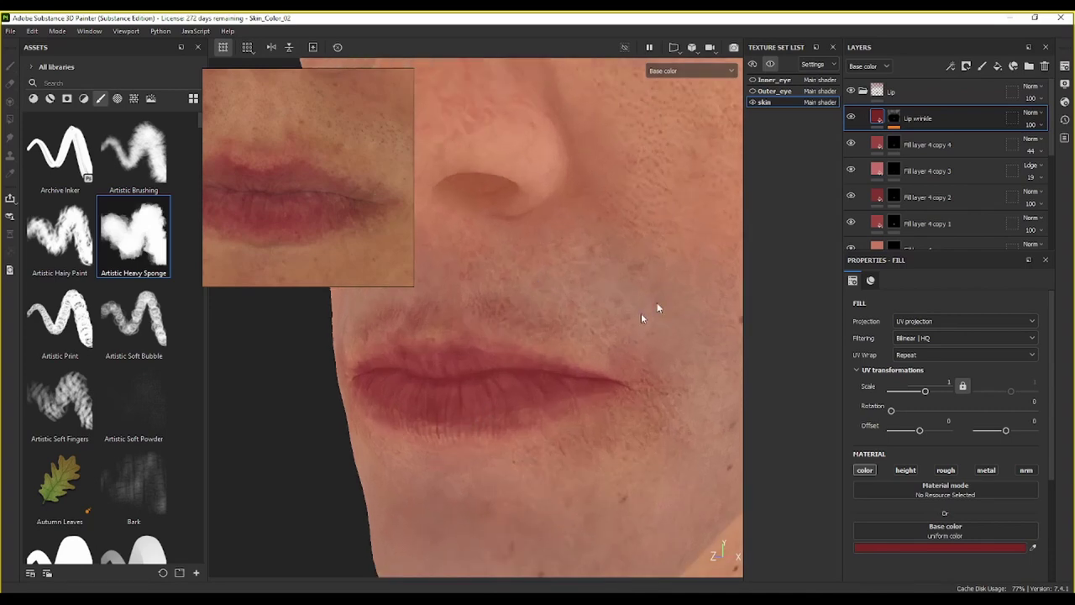
Step: Set the brush to size 7.53 and flow 39, and paint the Lip wrinkle mask black right up to the lip edges
{"action": "left_click", "coordinate": [894, 117]}
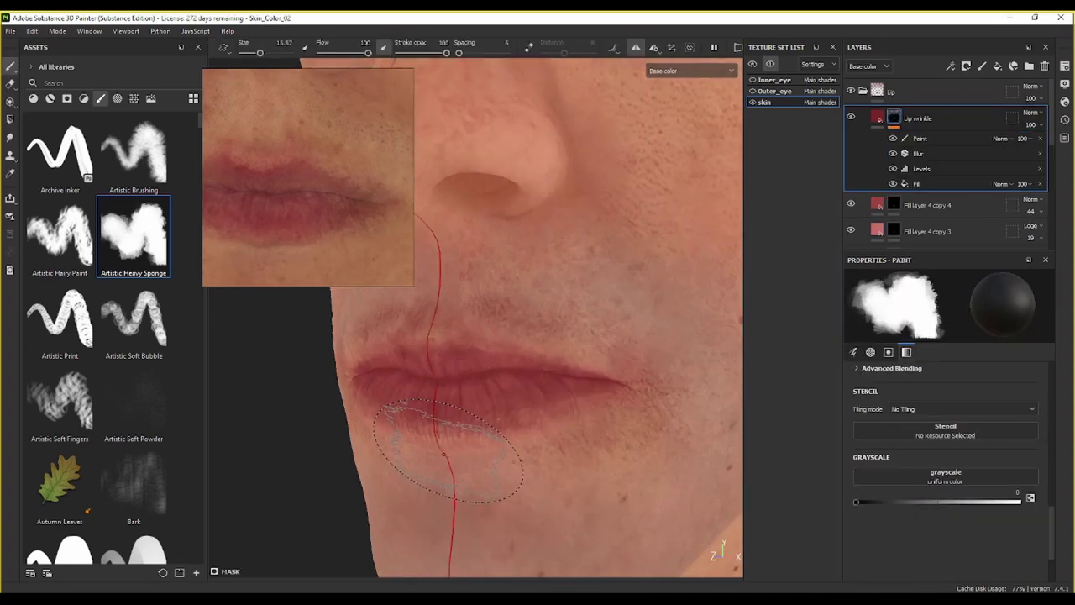
{"action": "left_click", "coordinate": [317, 52]}
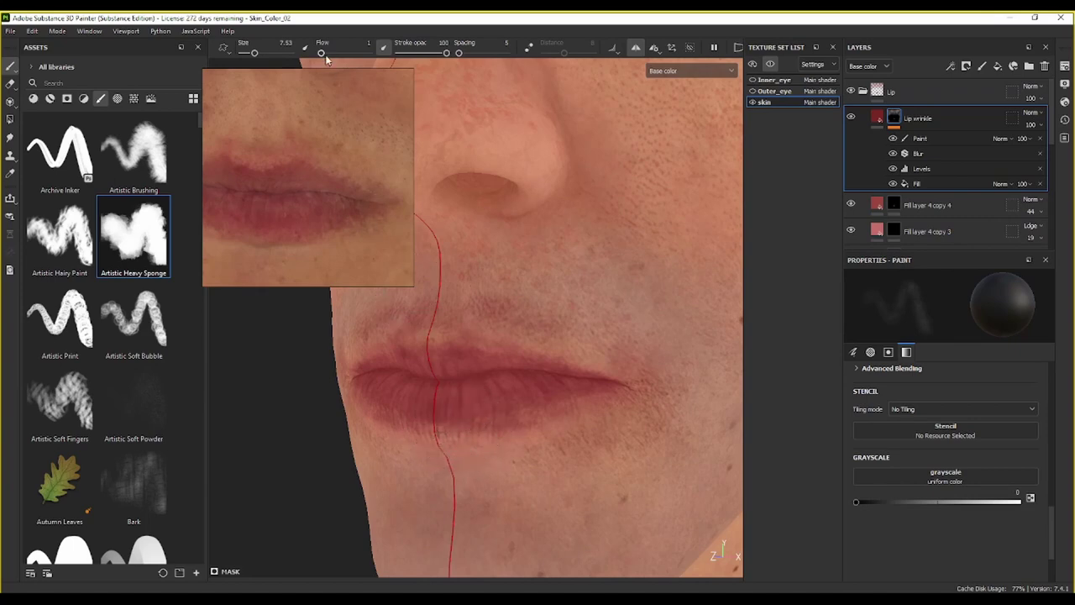
{"action": "left_click_drag", "start_coordinate": [321, 53], "coordinate": [339, 53]}
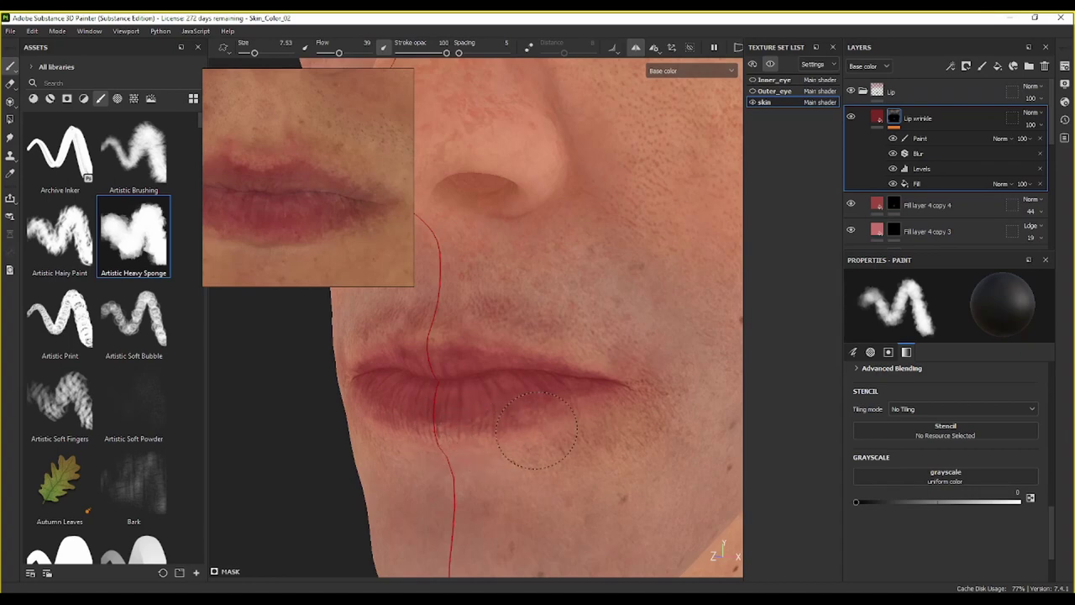
{"action": "left_click", "coordinate": [894, 117], "text": "alt"}
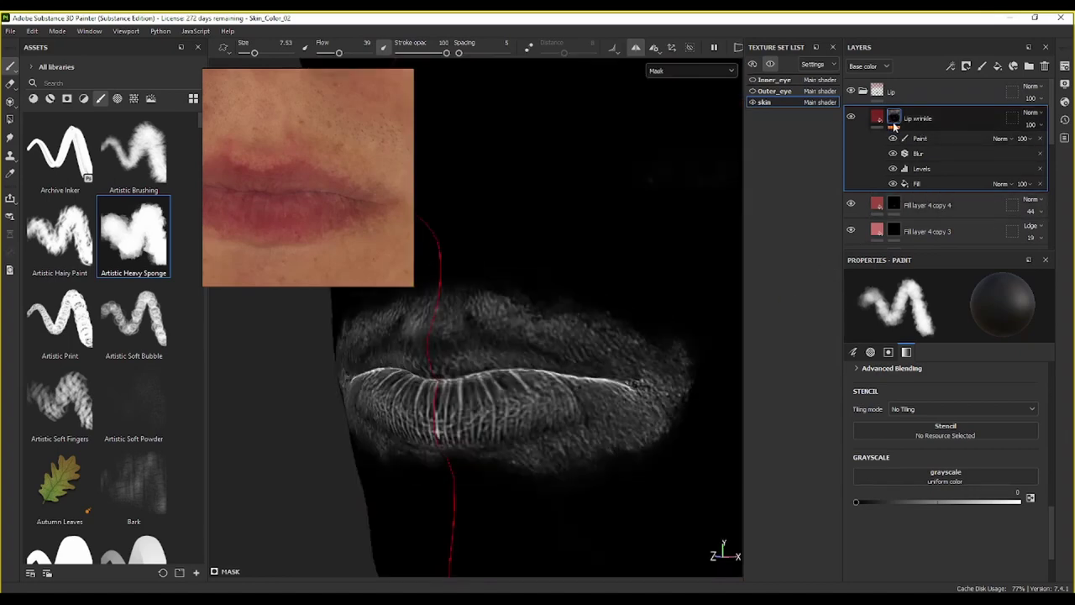
{"action": "left_click", "coordinate": [919, 138]}
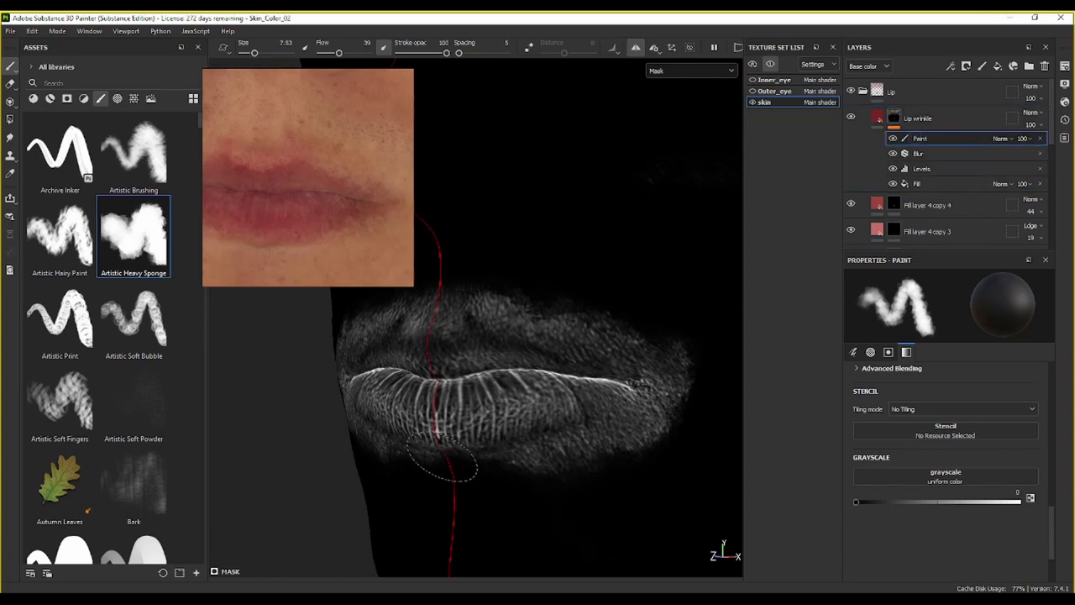
{"action": "mouse_move", "coordinate": [451, 431]}
{"action": "left_mouse_down"}
{"action": "mouse_move", "coordinate": [510, 443]}
{"action": "mouse_move", "coordinate": [578, 433]}
{"action": "mouse_move", "coordinate": [575, 422]}
{"action": "mouse_move", "coordinate": [569, 432]}
{"action": "mouse_move", "coordinate": [644, 439]}
{"action": "mouse_move", "coordinate": [694, 403]}
{"action": "mouse_move", "coordinate": [636, 340]}
{"action": "mouse_move", "coordinate": [543, 312]}
{"action": "mouse_move", "coordinate": [433, 317]}
{"action": "mouse_move", "coordinate": [608, 333]}
{"action": "mouse_move", "coordinate": [700, 365]}
{"action": "mouse_move", "coordinate": [689, 379]}
{"action": "mouse_move", "coordinate": [648, 372]}
{"action": "mouse_move", "coordinate": [583, 329]}
{"action": "mouse_move", "coordinate": [468, 327]}
{"action": "left_mouse_up"}
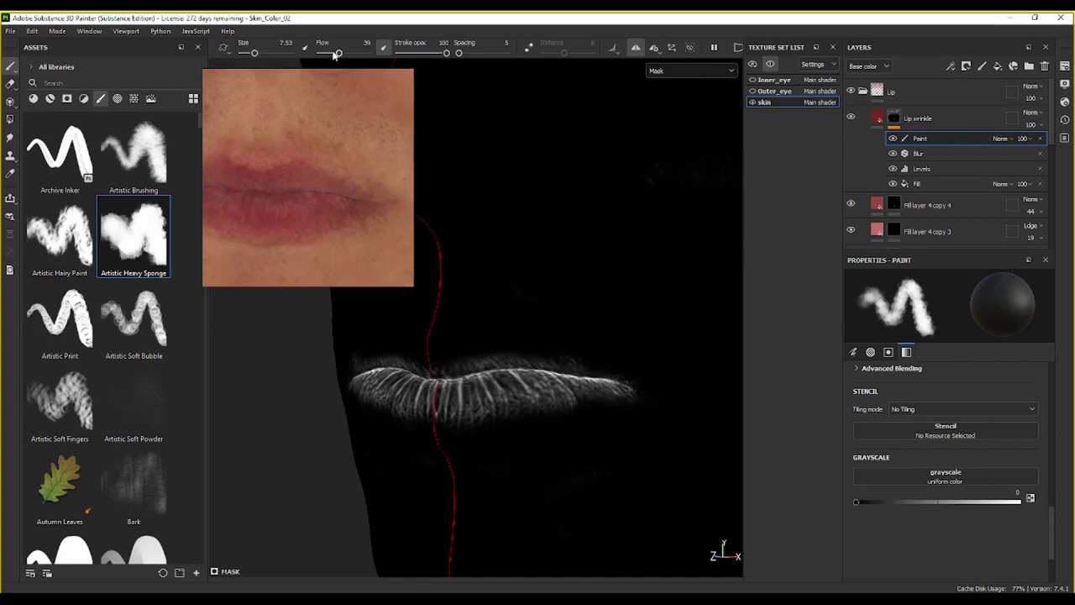
Step: Lower the brush flow to 7, softly fade the mask's wrinkles along the lip edges, and check the lips in Base color
{"action": "left_click_drag", "start_coordinate": [335, 53], "coordinate": [323, 53]}
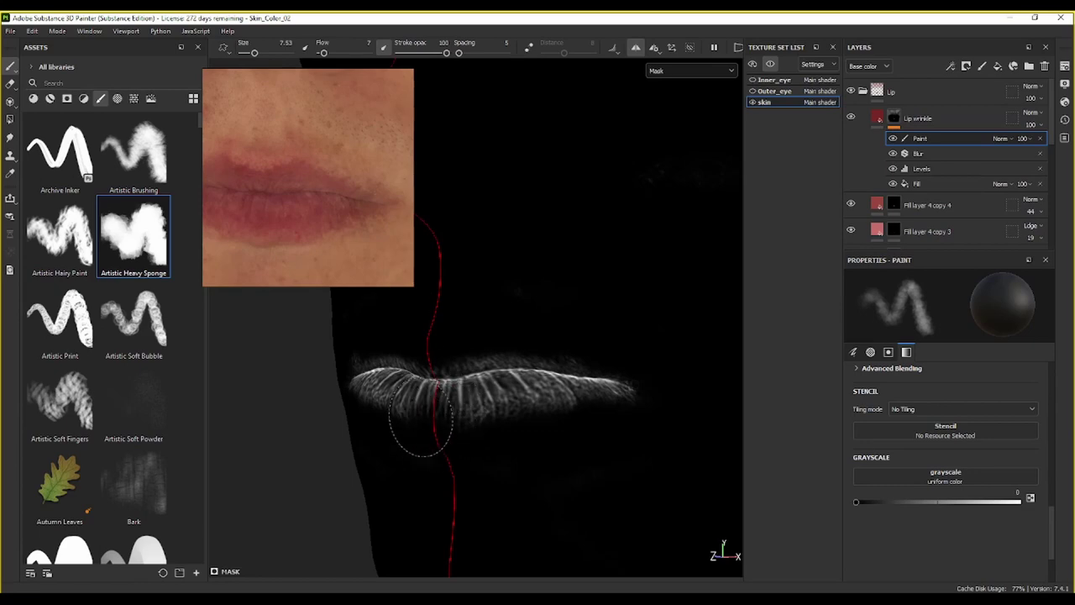
{"action": "mouse_move", "coordinate": [503, 424]}
{"action": "left_mouse_down"}
{"action": "mouse_move", "coordinate": [454, 421]}
{"action": "mouse_move", "coordinate": [630, 396]}
{"action": "mouse_move", "coordinate": [671, 401]}
{"action": "left_mouse_up"}
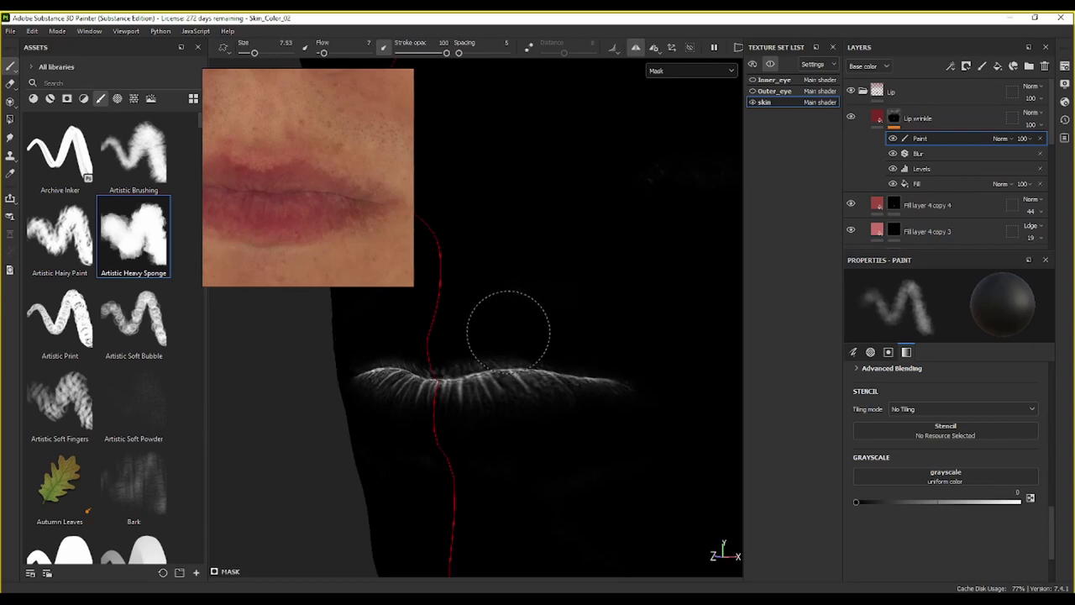
{"action": "left_click", "coordinate": [882, 118]}
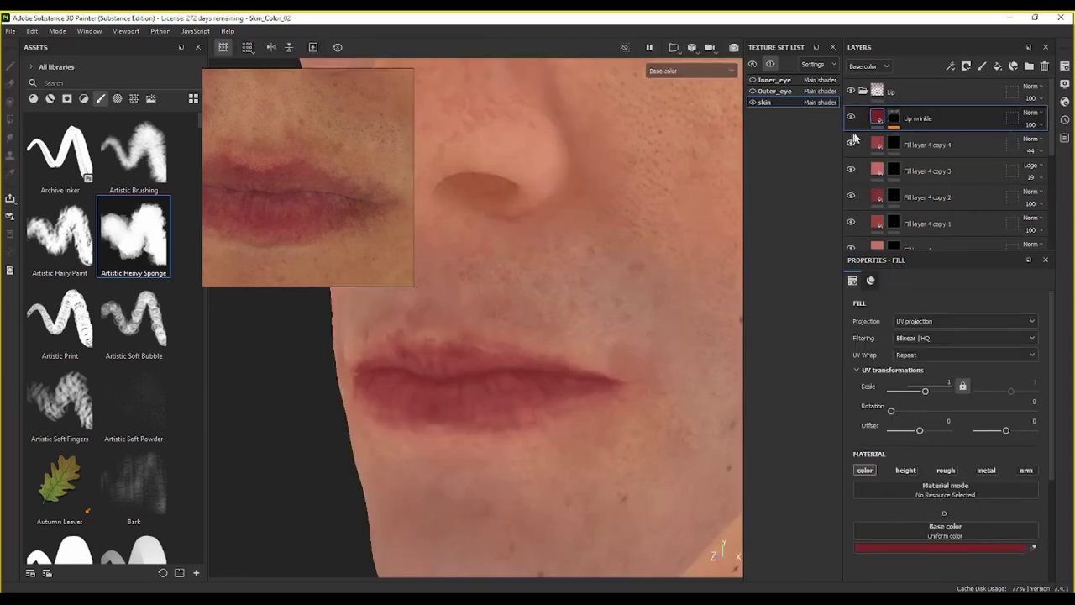
{"action": "left_click_drag", "start_coordinate": [444, 402], "coordinate": [565, 349], "text": "alt"}
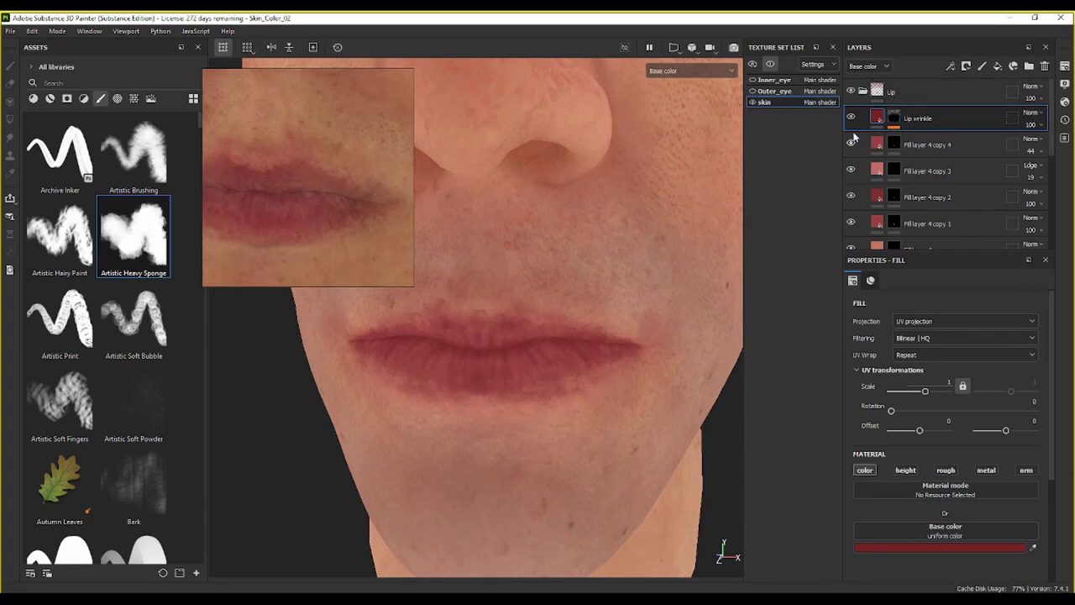
Step: Examine the wrinkled lips in Base color, up close from an angle and within the whole face
{"action": "right_click_drag", "start_coordinate": [516, 287], "coordinate": [492, 377], "text": "alt"}
{"action": "middle_click_drag", "start_coordinate": [493, 377], "coordinate": [508, 350], "text": "alt"}
{"action": "left_click_drag", "start_coordinate": [507, 350], "coordinate": [602, 340], "text": "alt"}
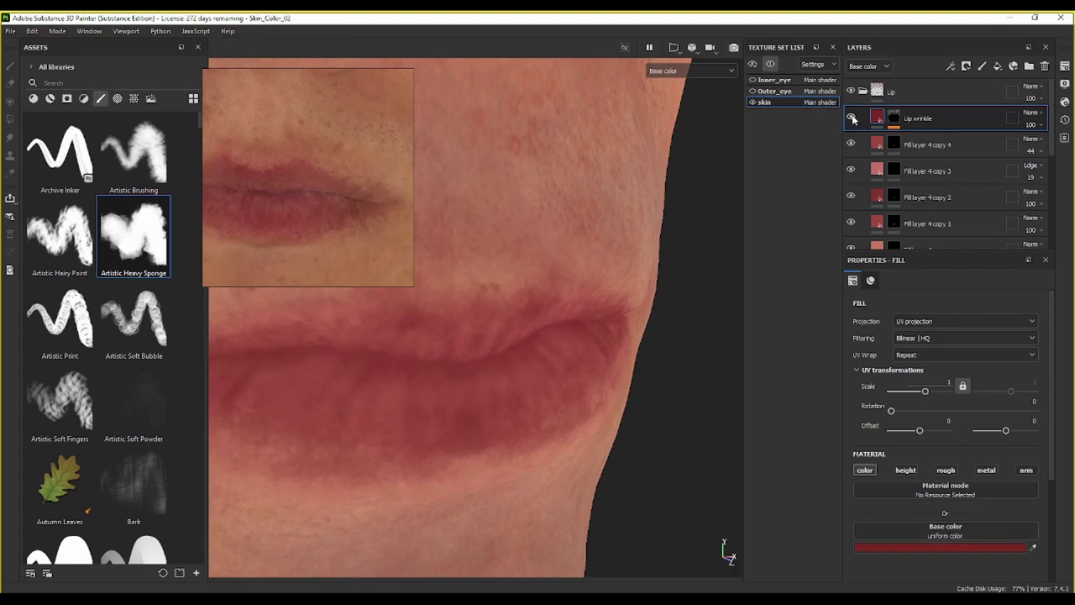
{"action": "left_click_drag", "start_coordinate": [597, 228], "coordinate": [521, 309], "text": "alt"}
{"action": "scroll", "coordinate": [619, 264], "scroll_direction": "down", "scroll_amount": 2}
{"action": "scroll", "coordinate": [571, 209], "scroll_direction": "down", "scroll_amount": 4}
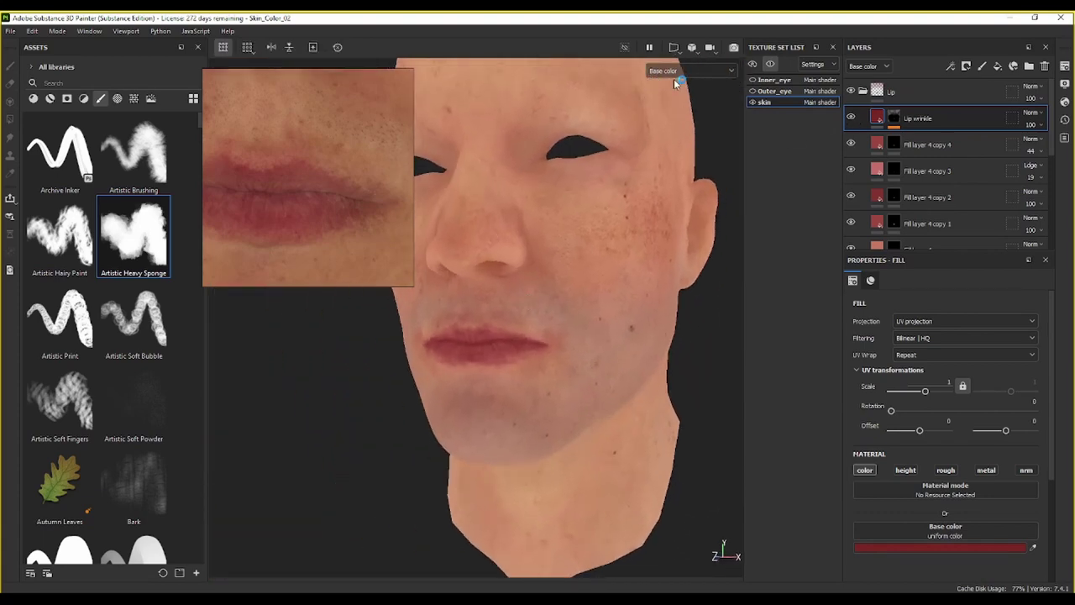
Step: Switch the viewport display to Material and check the lips and skin on the lit head from a three-quarter view
{"action": "left_click", "coordinate": [676, 72]}
{"action": "left_click", "coordinate": [685, 99]}
{"action": "mouse_move", "coordinate": [640, 252]}
{"action": "left_mouse_down", "text": "alt"}
{"action": "mouse_move", "coordinate": [591, 308]}
{"action": "mouse_move", "coordinate": [504, 356]}
{"action": "mouse_move", "coordinate": [483, 273]}
{"action": "mouse_move", "coordinate": [554, 300]}
{"action": "left_mouse_up", "text": "alt"}
{"action": "scroll", "coordinate": [564, 296], "scroll_direction": "down", "scroll_amount": 3}
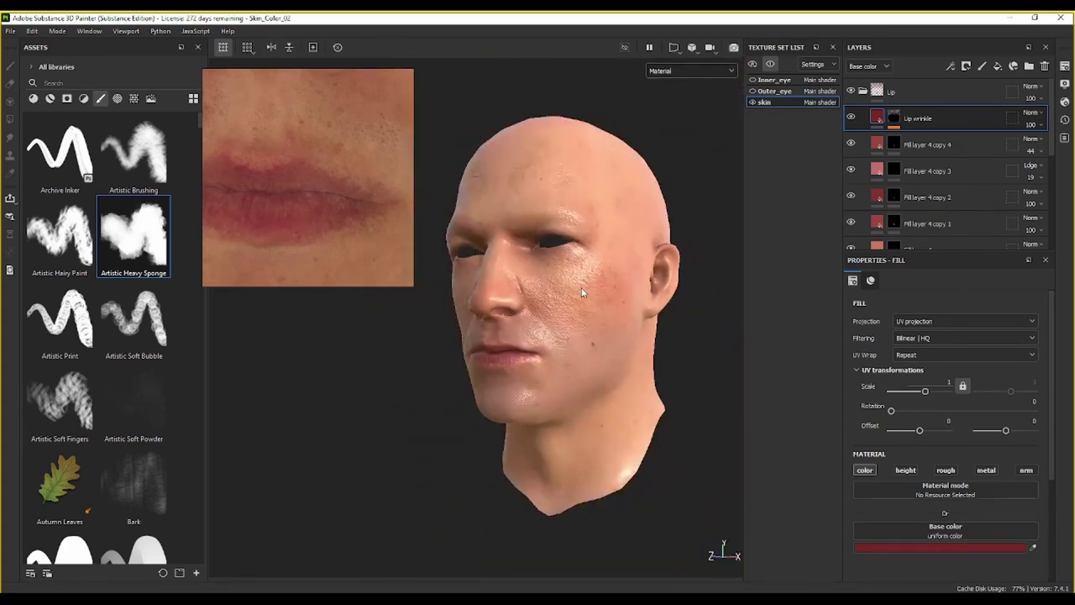
{"action": "middle_click_drag", "start_coordinate": [576, 289], "coordinate": [540, 300], "text": "alt"}
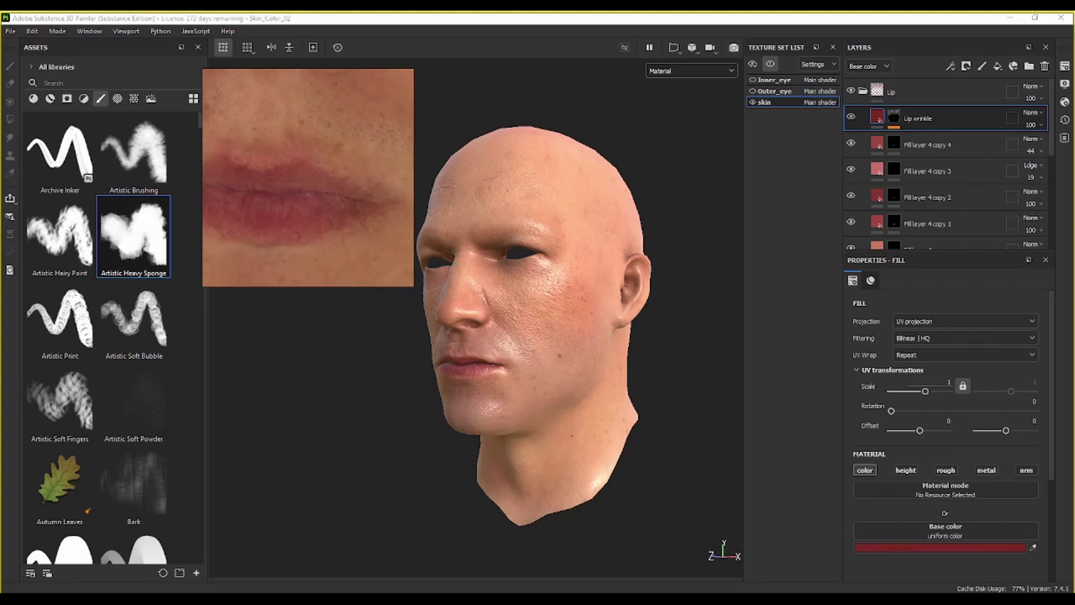
{"action": "middle_click_drag", "start_coordinate": [379, 357], "coordinate": [335, 367], "text": "alt"}
{"action": "scroll", "coordinate": [378, 353], "scroll_direction": "up", "scroll_amount": 2}
{"action": "left_click_drag", "start_coordinate": [378, 353], "coordinate": [403, 346], "text": "alt"}
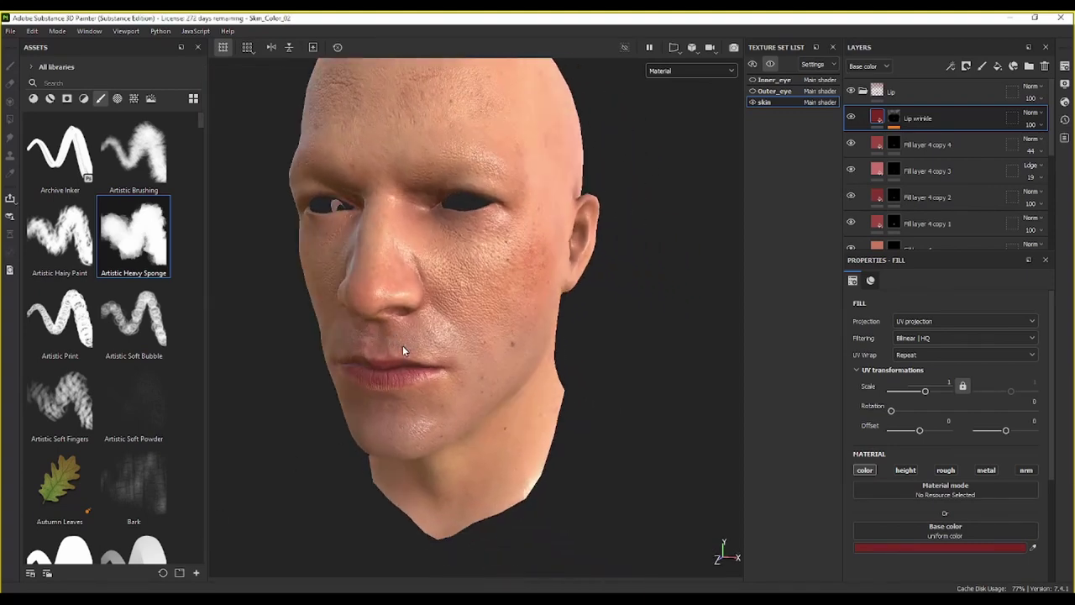
Step: Collapse the Lip folder and review the skin layer stack down to the Height folder
{"action": "left_click", "coordinate": [863, 93]}
{"action": "scroll", "coordinate": [895, 199], "scroll_direction": "down", "scroll_amount": 2}
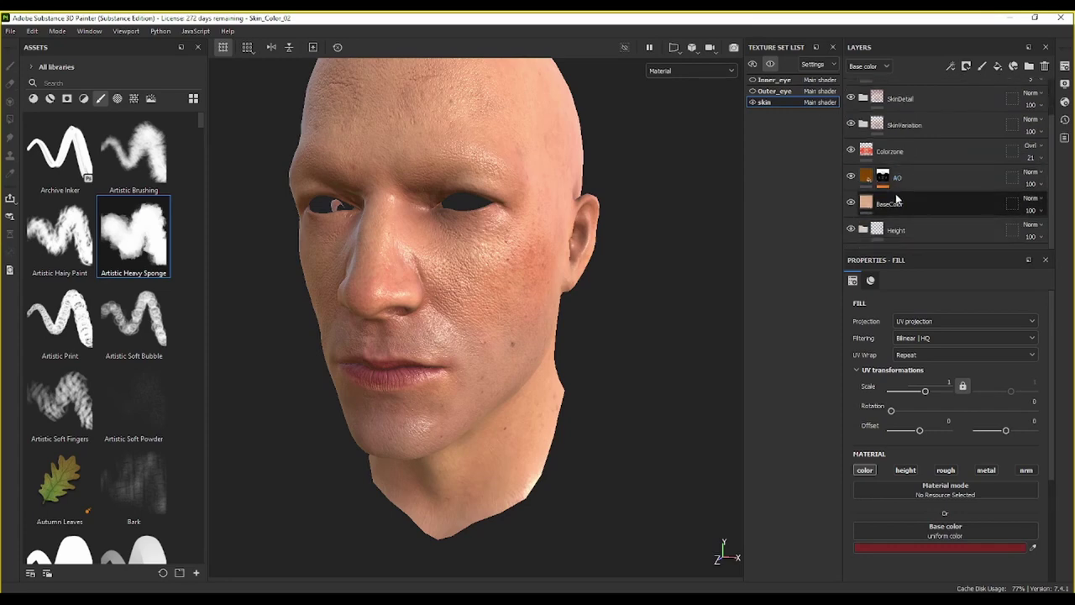
{"action": "left_click_drag", "start_coordinate": [715, 252], "coordinate": [750, 221], "text": "alt"}
{"action": "left_click", "coordinate": [852, 230]}
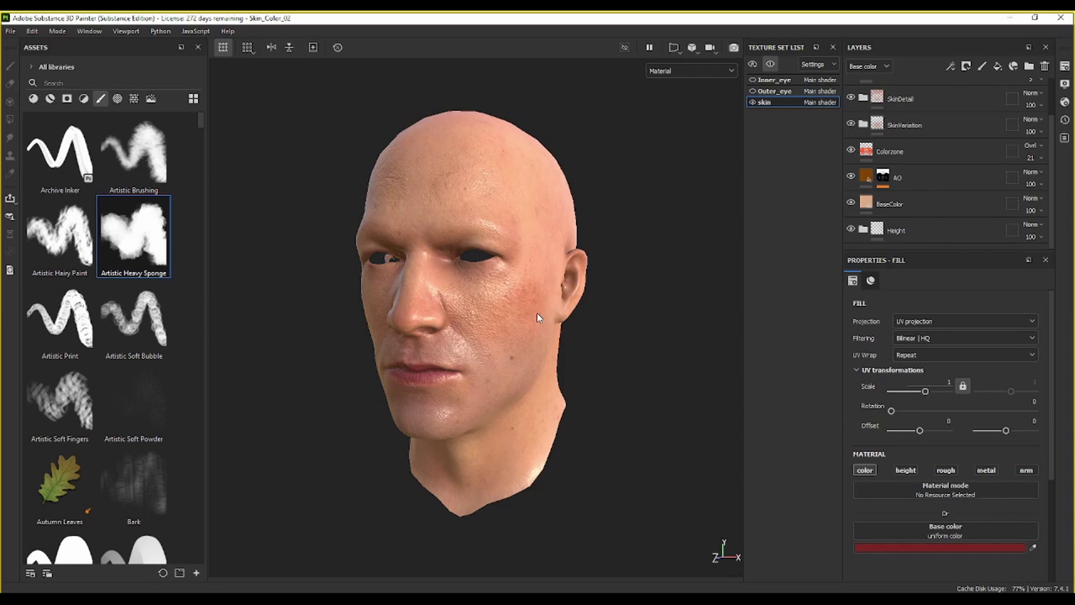
{"action": "scroll", "coordinate": [863, 120], "scroll_direction": "up", "scroll_amount": 2}
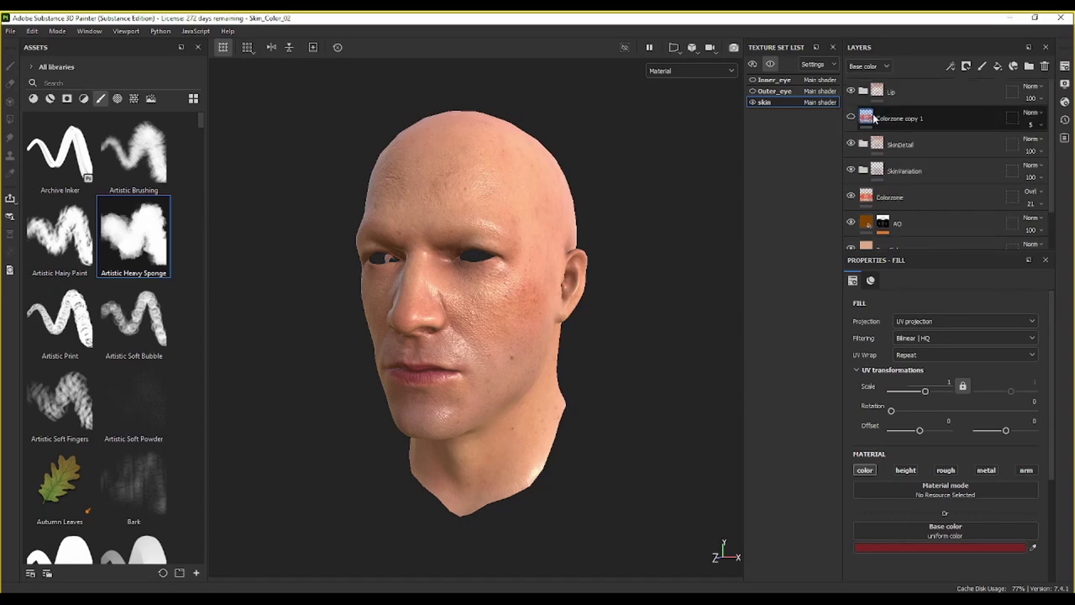
Step: Compare the whole head from several angles in the Base color display, returning the viewport to Material
{"action": "left_click_drag", "start_coordinate": [659, 189], "coordinate": [690, 95], "text": "alt"}
{"action": "left_click", "coordinate": [685, 71]}
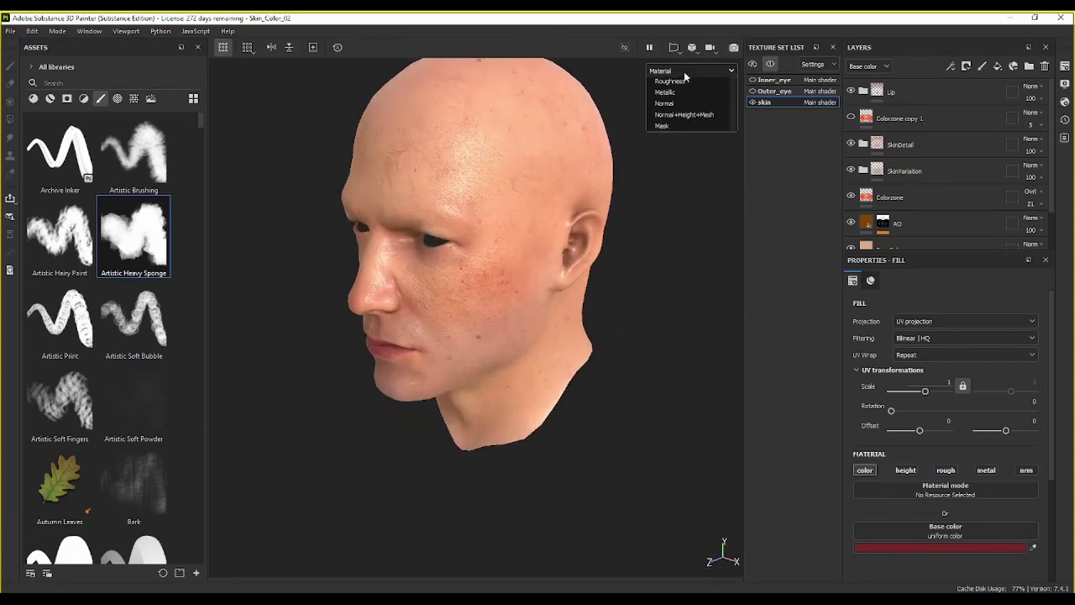
{"action": "left_click", "coordinate": [680, 120]}
{"action": "left_click_drag", "start_coordinate": [664, 177], "coordinate": [689, 180], "text": "alt"}
{"action": "left_click_drag", "start_coordinate": [644, 303], "coordinate": [663, 202], "text": "alt"}
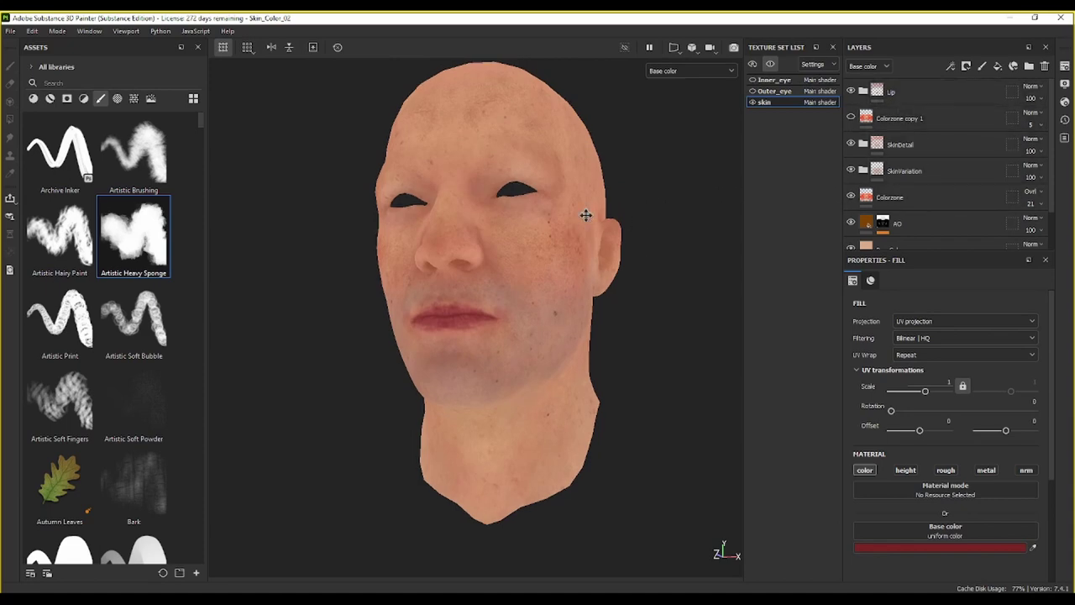
{"action": "left_click_drag", "start_coordinate": [583, 216], "coordinate": [567, 260], "text": "alt"}
{"action": "left_click", "coordinate": [668, 72]}
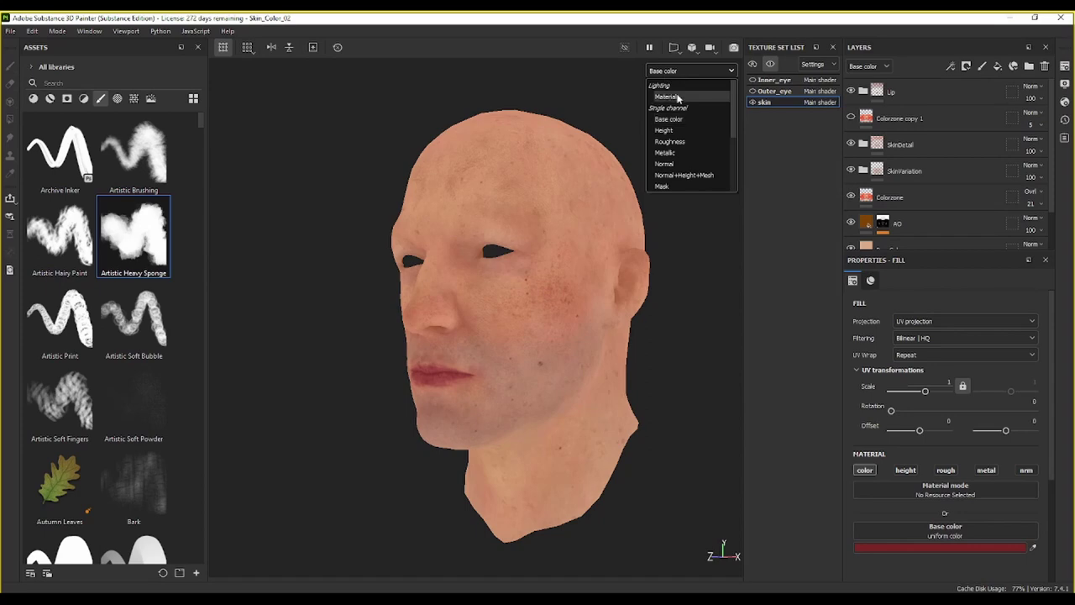
{"action": "left_click", "coordinate": [679, 96]}
{"action": "mouse_move", "coordinate": [653, 233]}
{"action": "left_mouse_down", "text": "alt"}
{"action": "mouse_move", "coordinate": [658, 225]}
{"action": "mouse_move", "coordinate": [641, 233]}
{"action": "left_mouse_up", "text": "alt"}
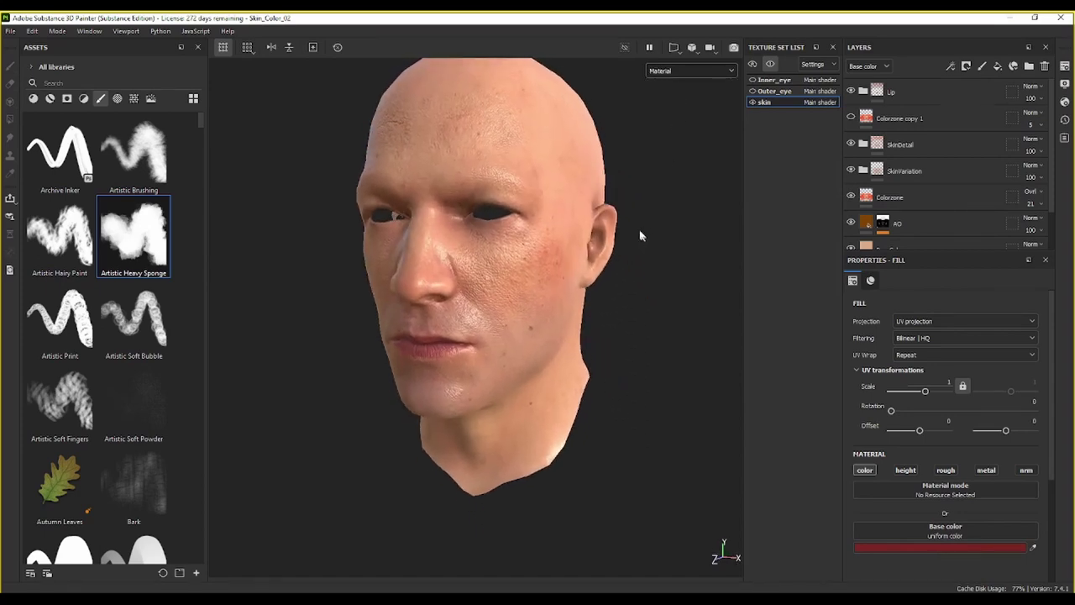